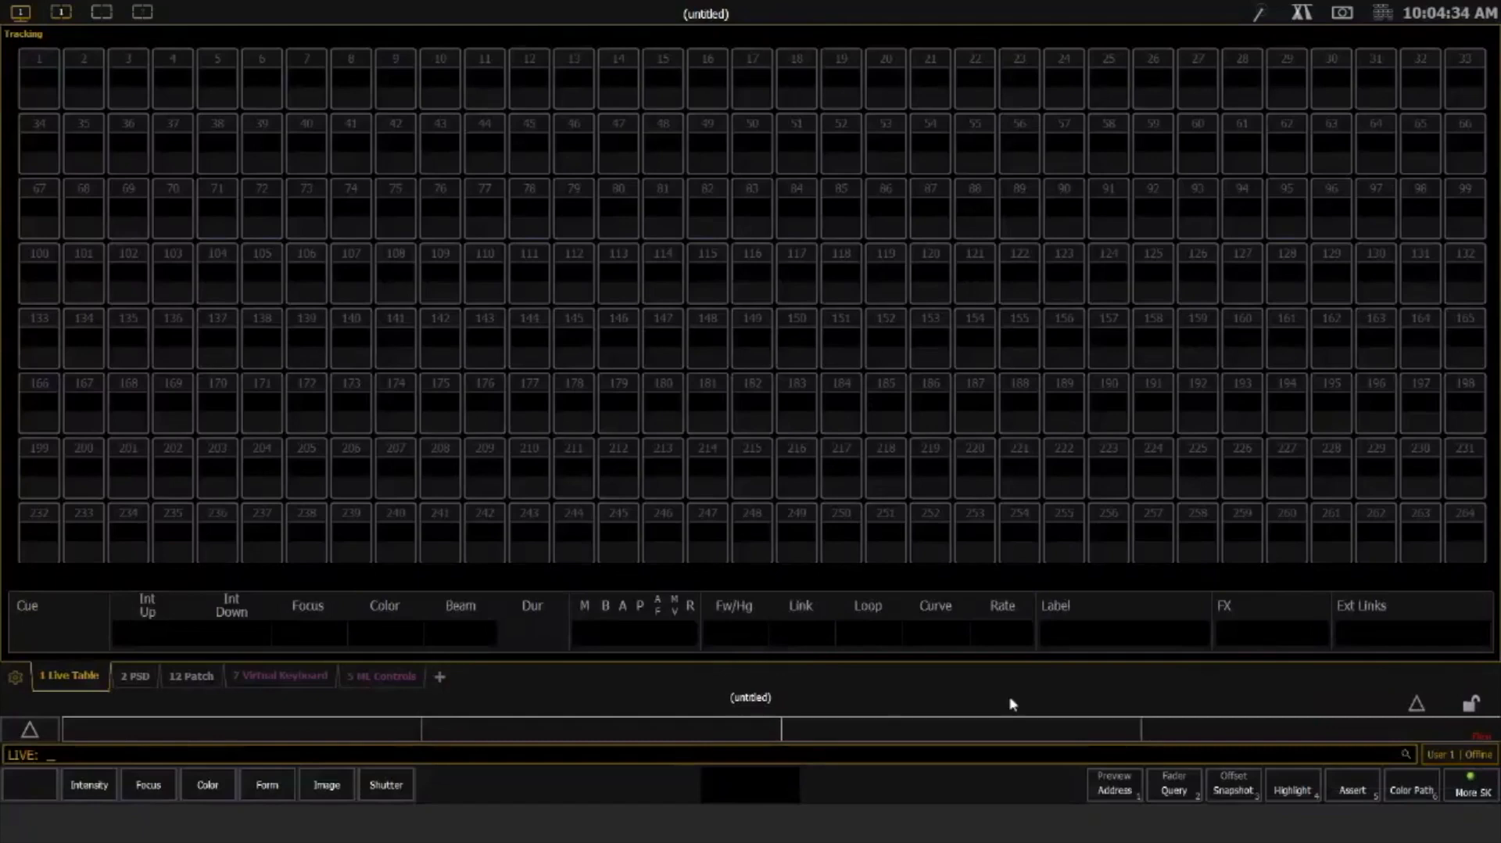
{"action": "left_click", "coordinate": [1096, 695]}
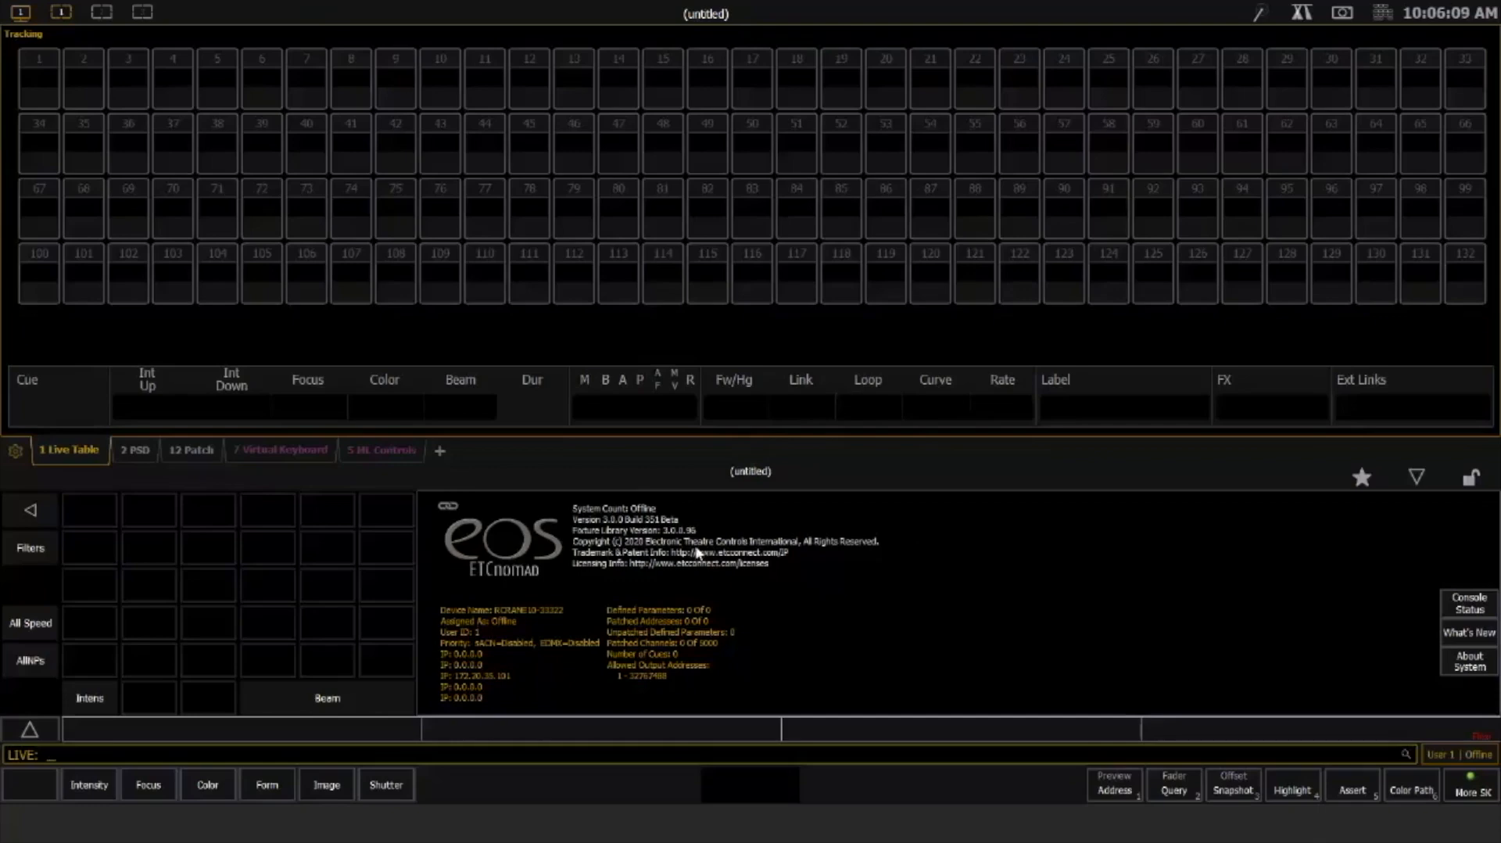
{"action": "key", "text": "F10"}
{"action": "left_click", "coordinate": [439, 520]}
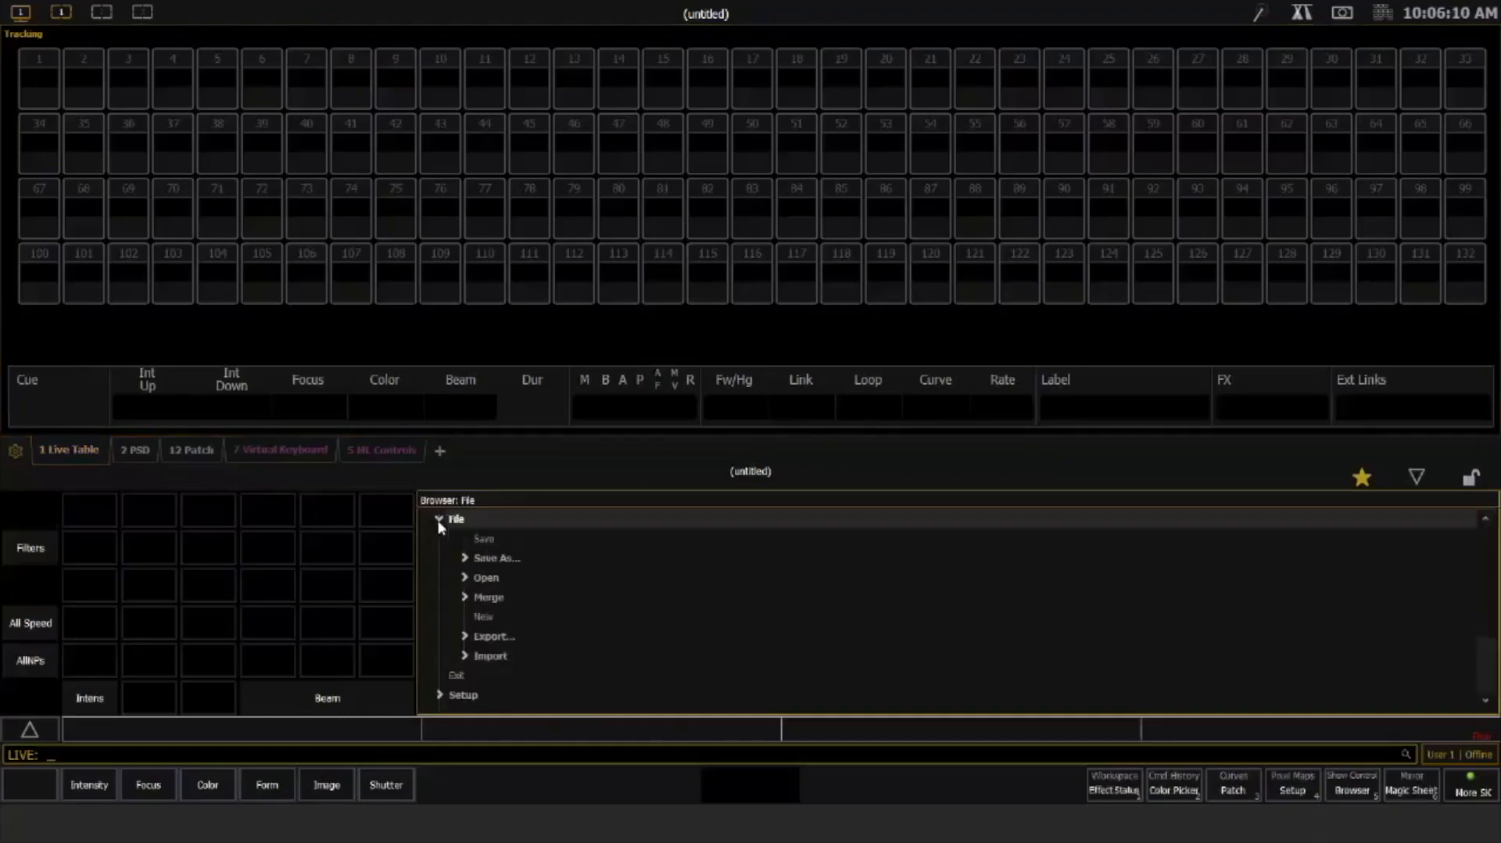
{"action": "left_click", "coordinate": [465, 578]}
{"action": "left_click", "coordinate": [490, 656]}
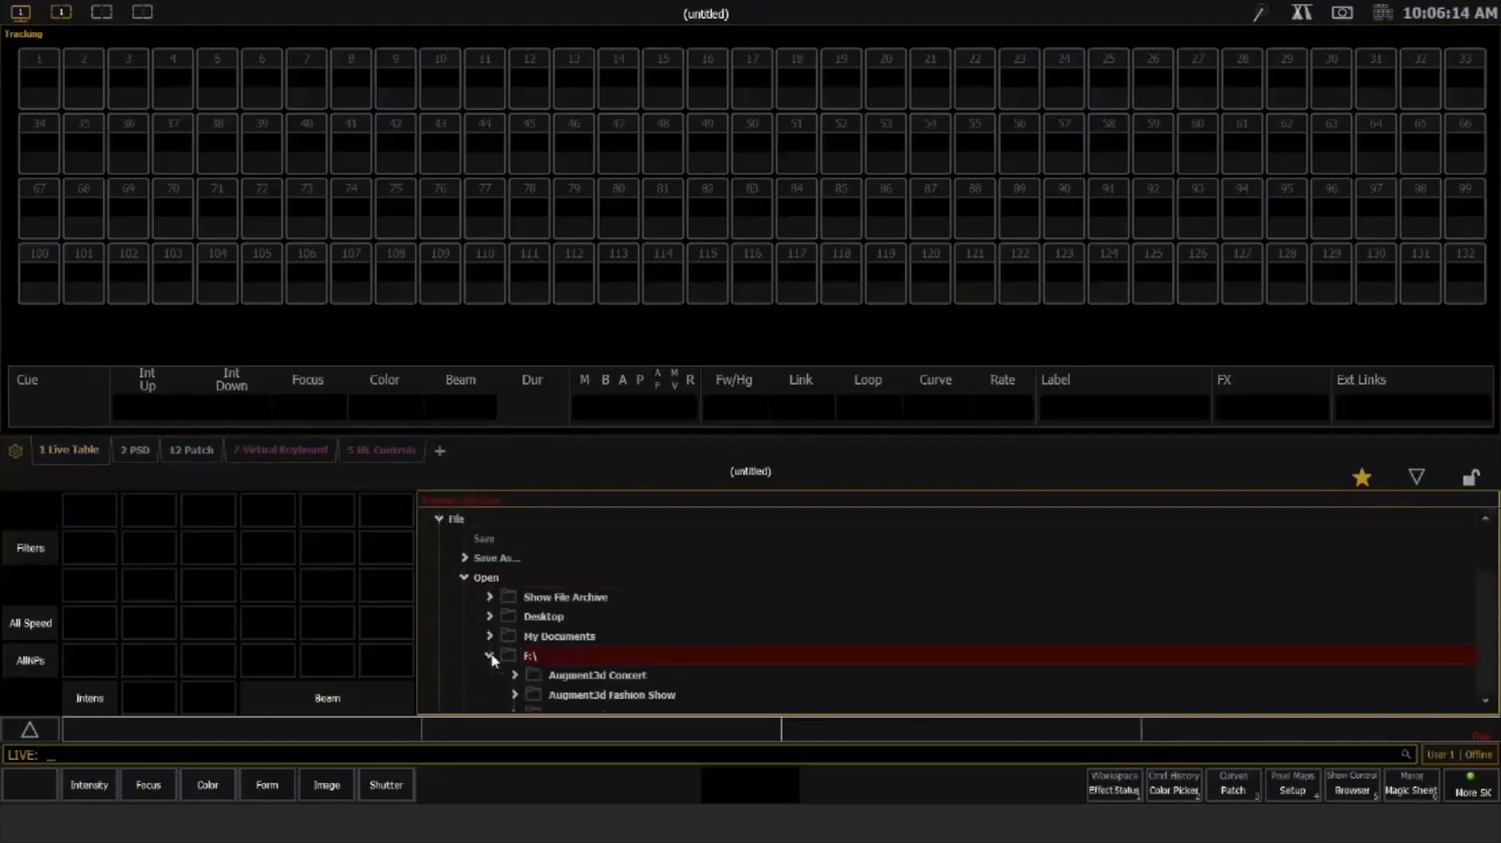
{"action": "left_click", "coordinate": [515, 694]}
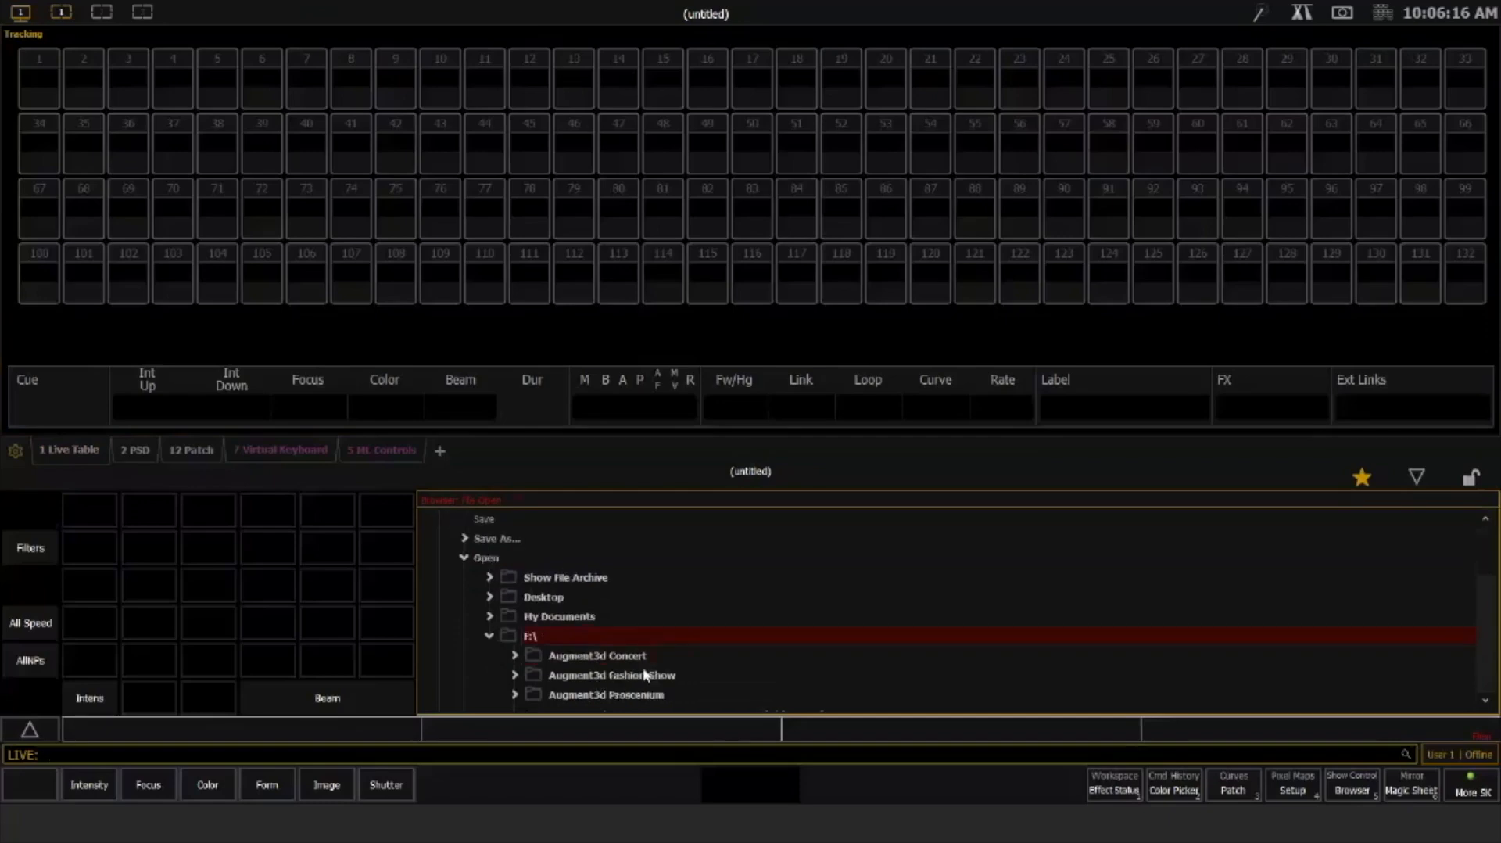
{"action": "left_click", "coordinate": [669, 636]}
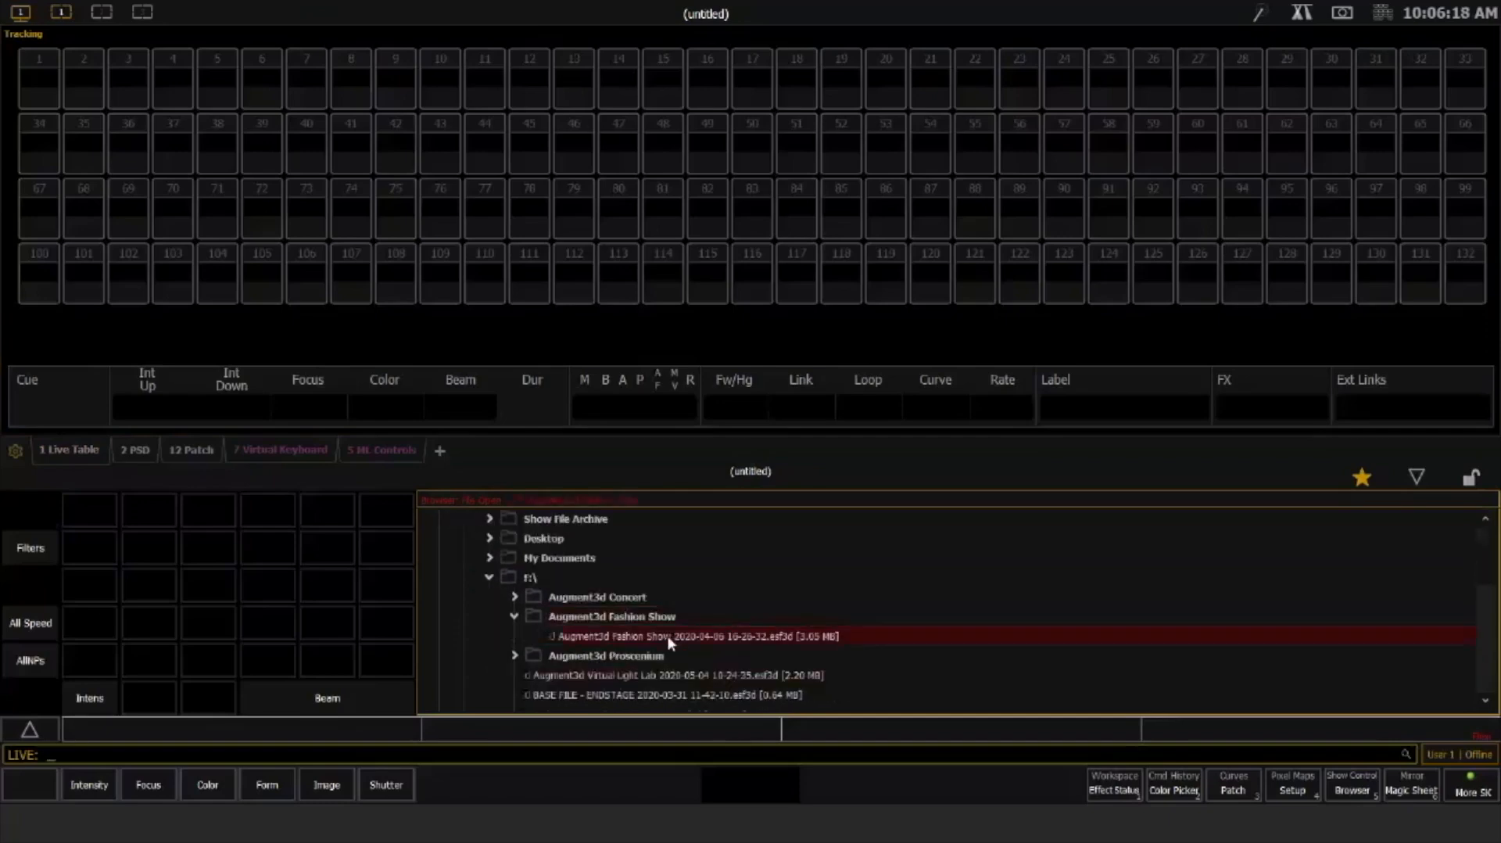
{"action": "left_click", "coordinate": [669, 637]}
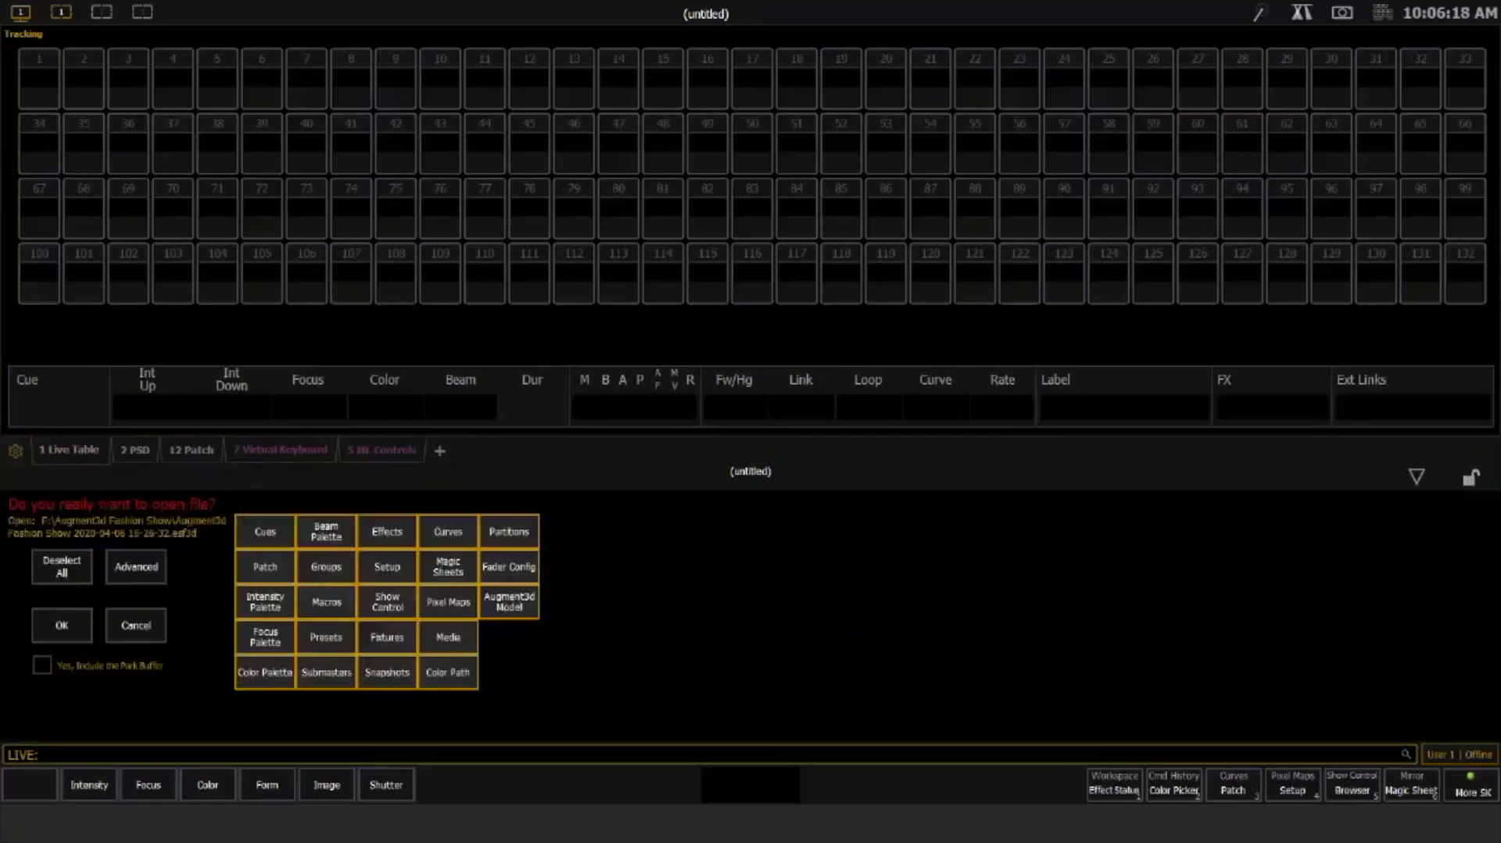
{"action": "left_click", "coordinate": [58, 628]}
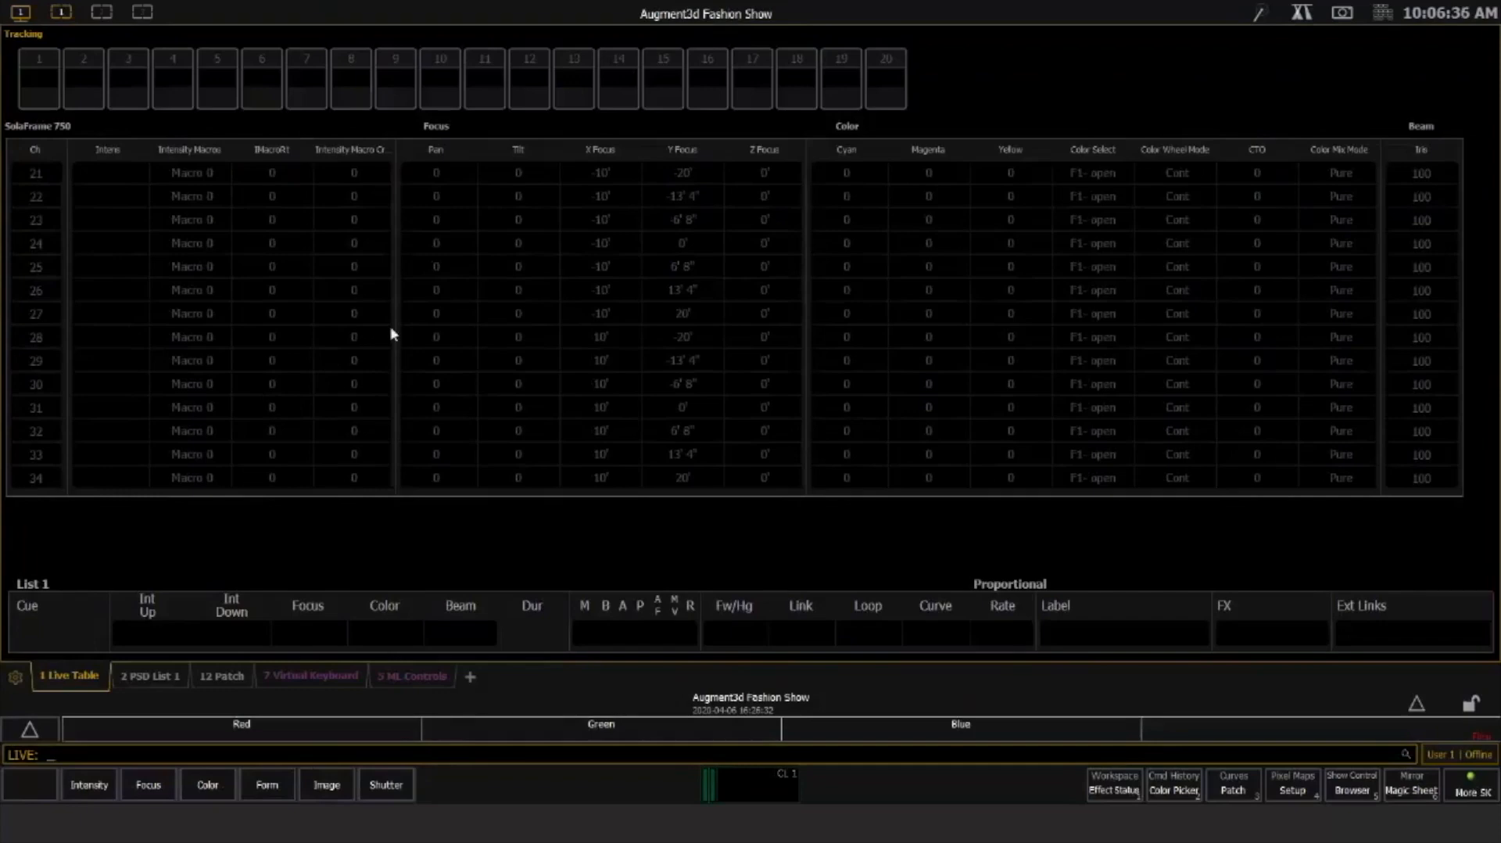
Update all of the show's patched fixtures to the current fixture library version
{"action": "key", "text": "F9"}
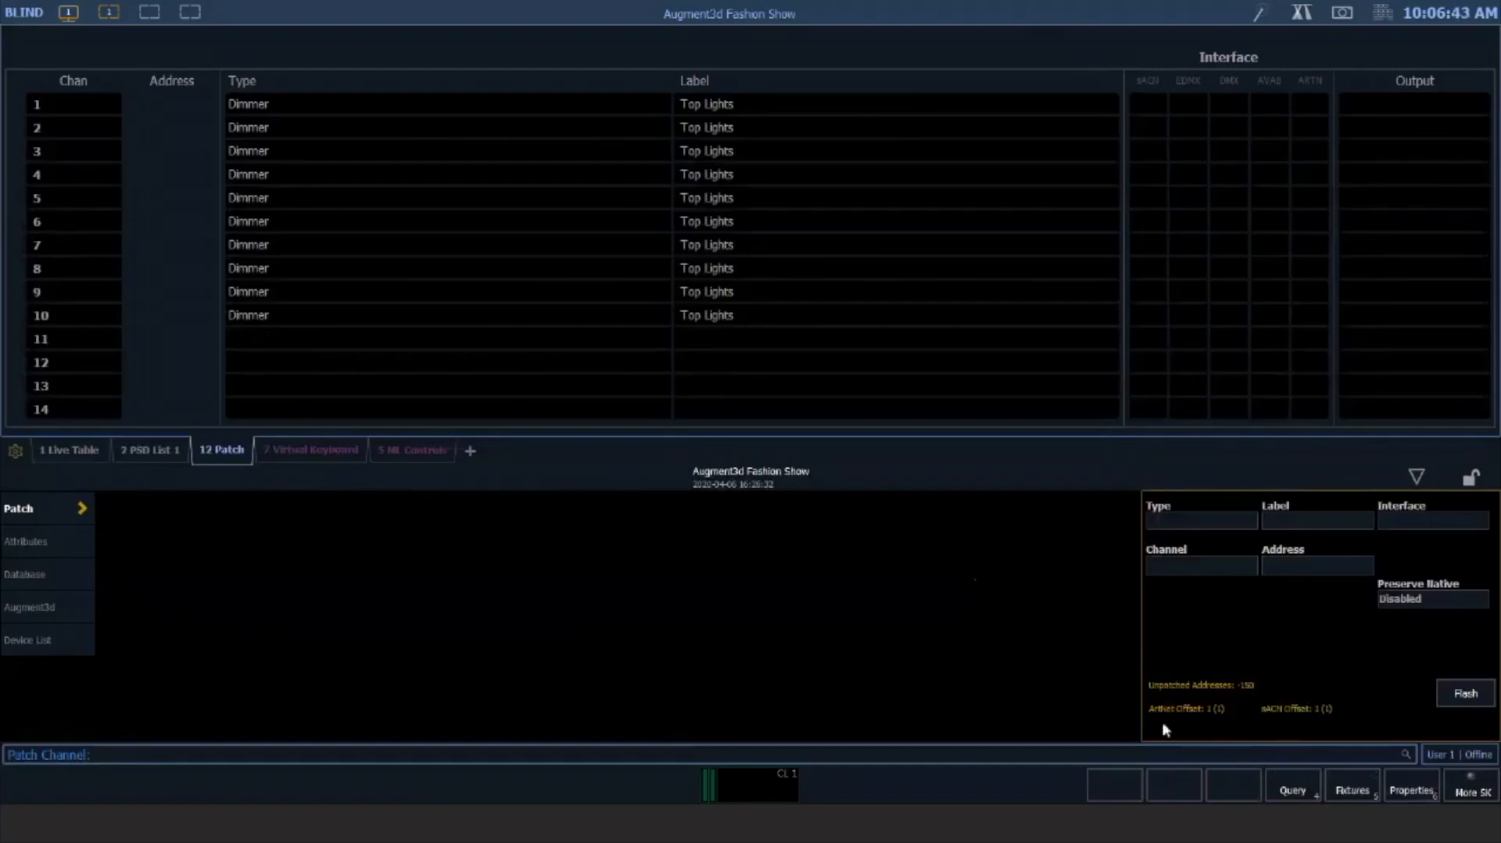
{"action": "left_click", "coordinate": [1350, 788]}
{"action": "left_click", "coordinate": [331, 788]}
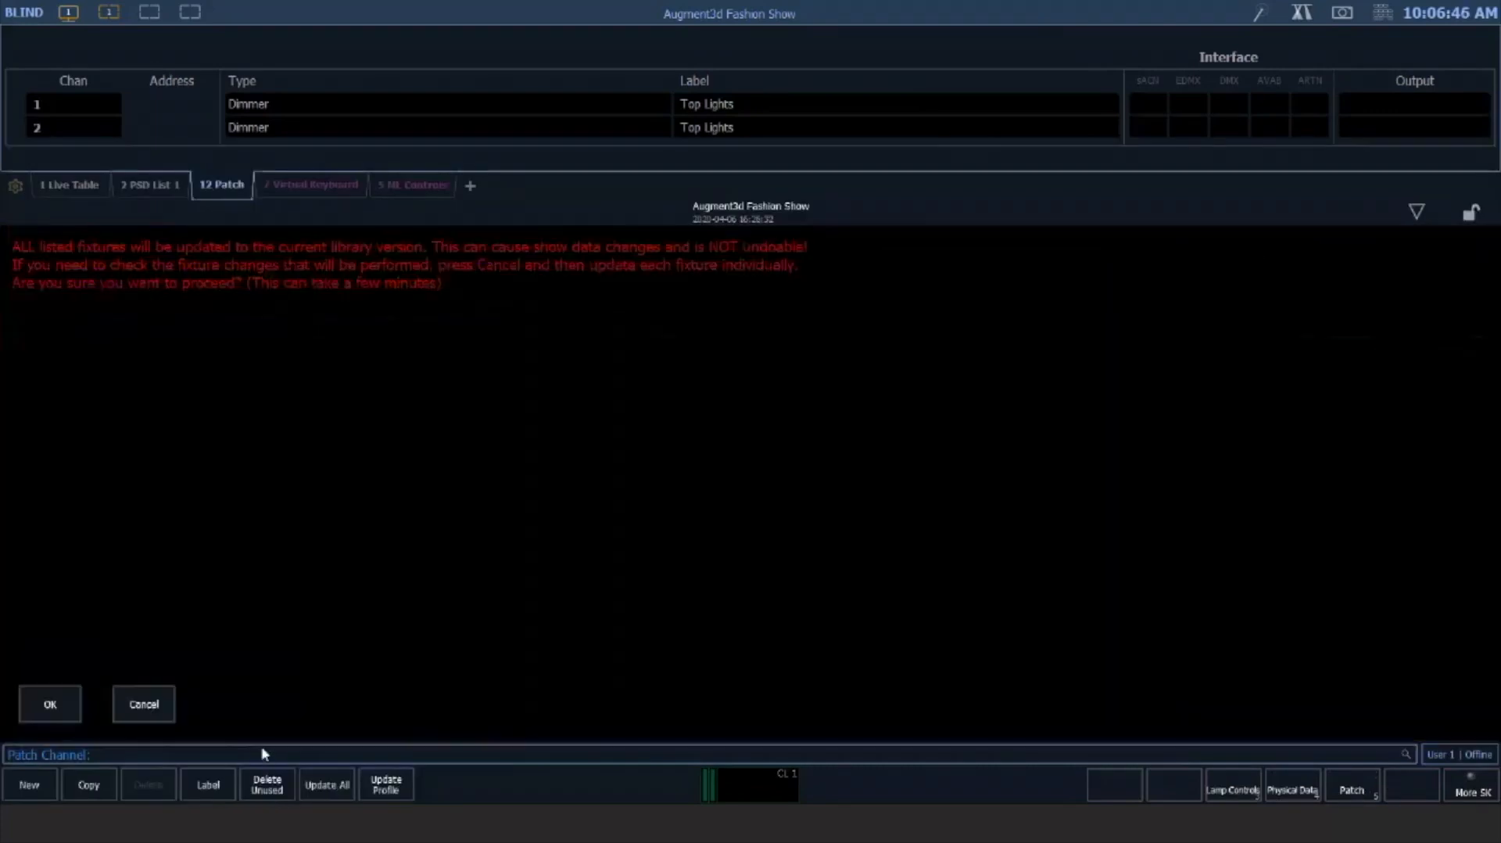
{"action": "left_click", "coordinate": [50, 706]}
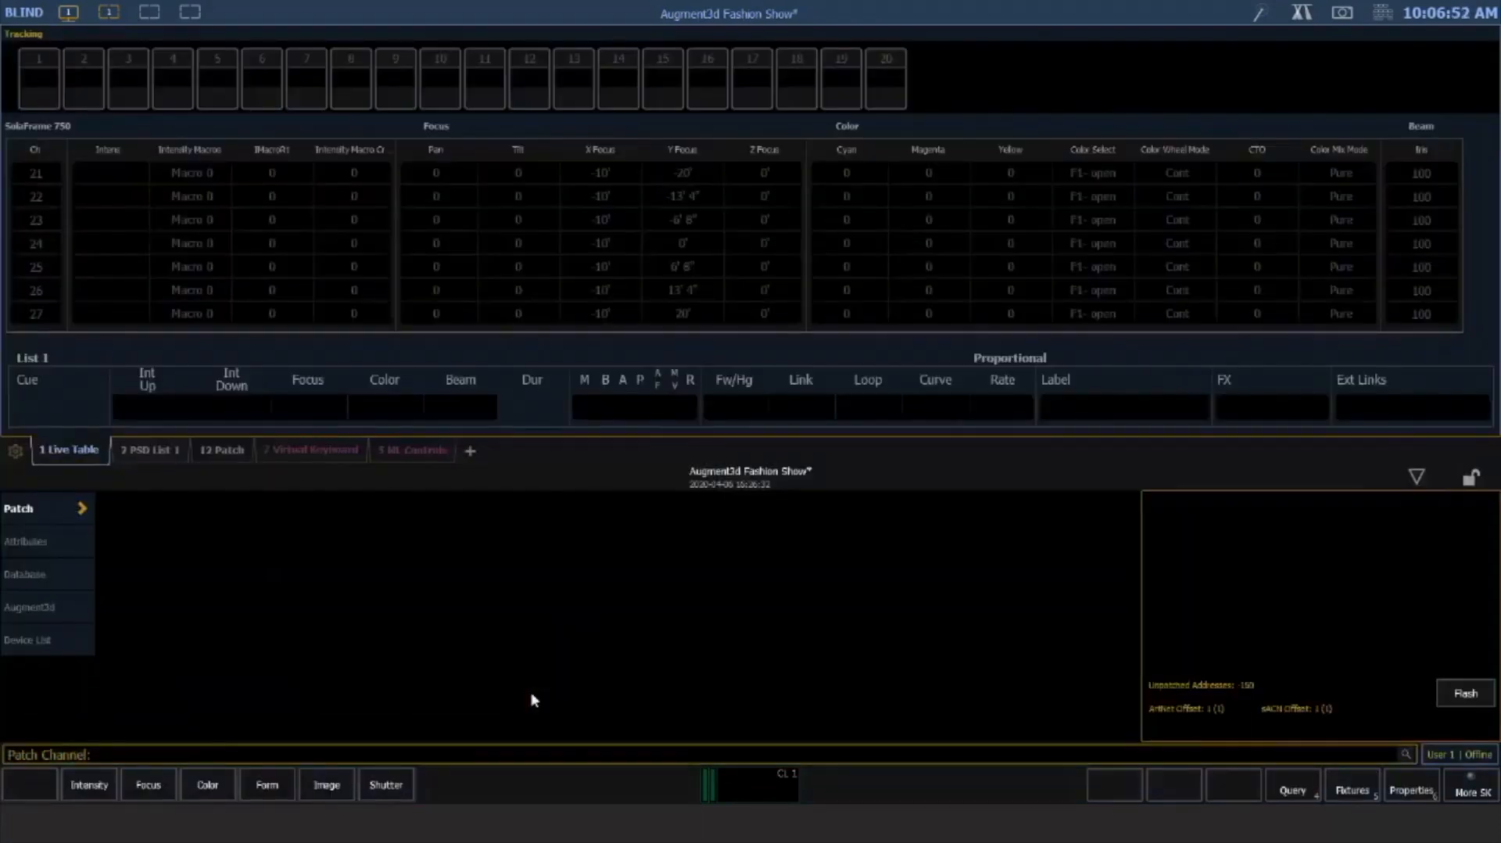
Split the workspace into two frames above one wide frame, and move Live Table and PSD List 1 into the second upper frame
{"action": "left_click", "coordinate": [28, 24]}
{"action": "left_click", "coordinate": [19, 12]}
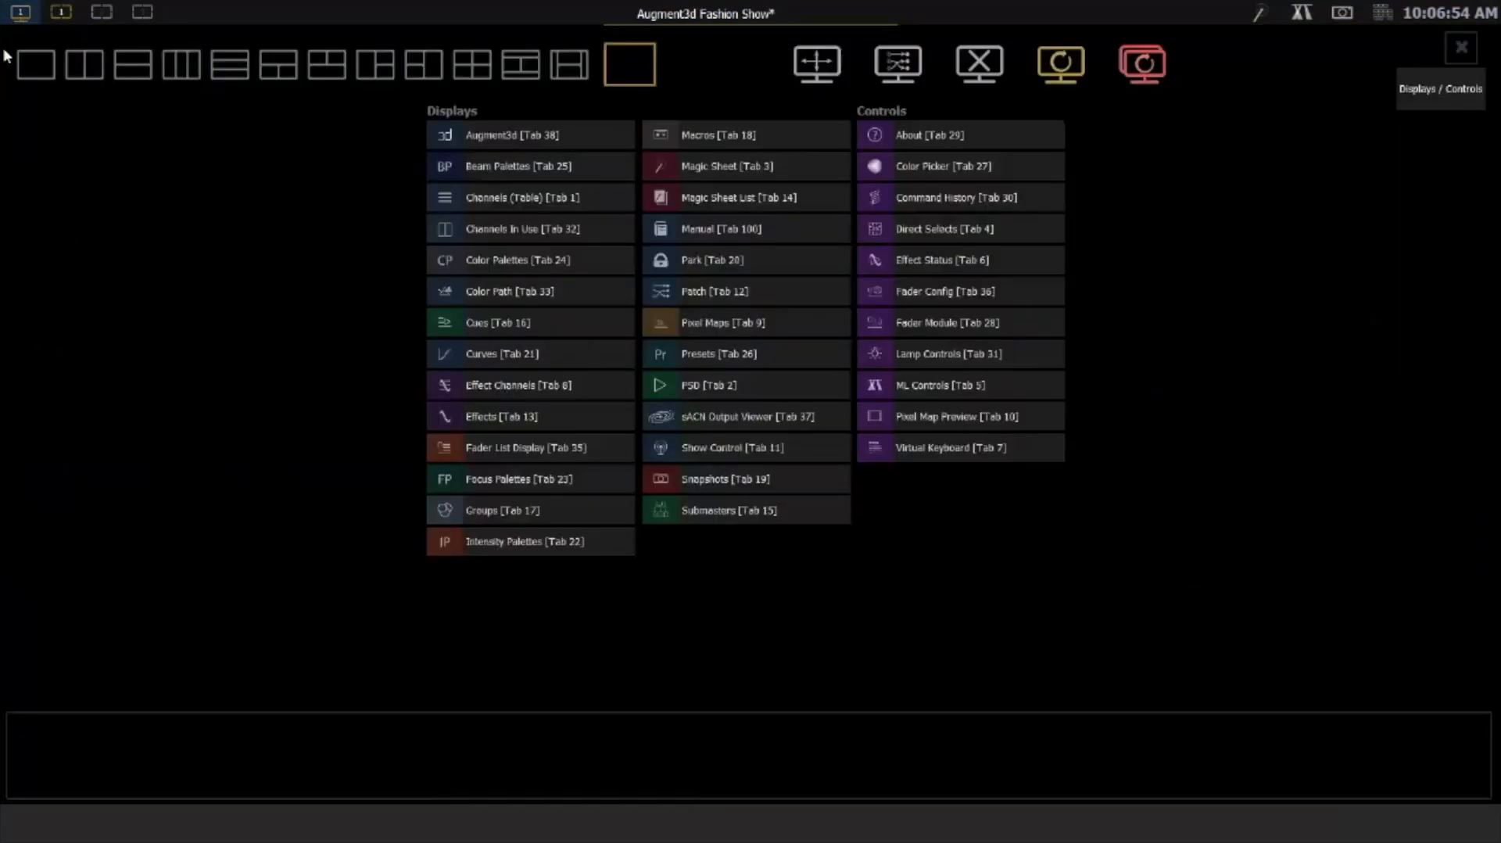
{"action": "left_click", "coordinate": [329, 69]}
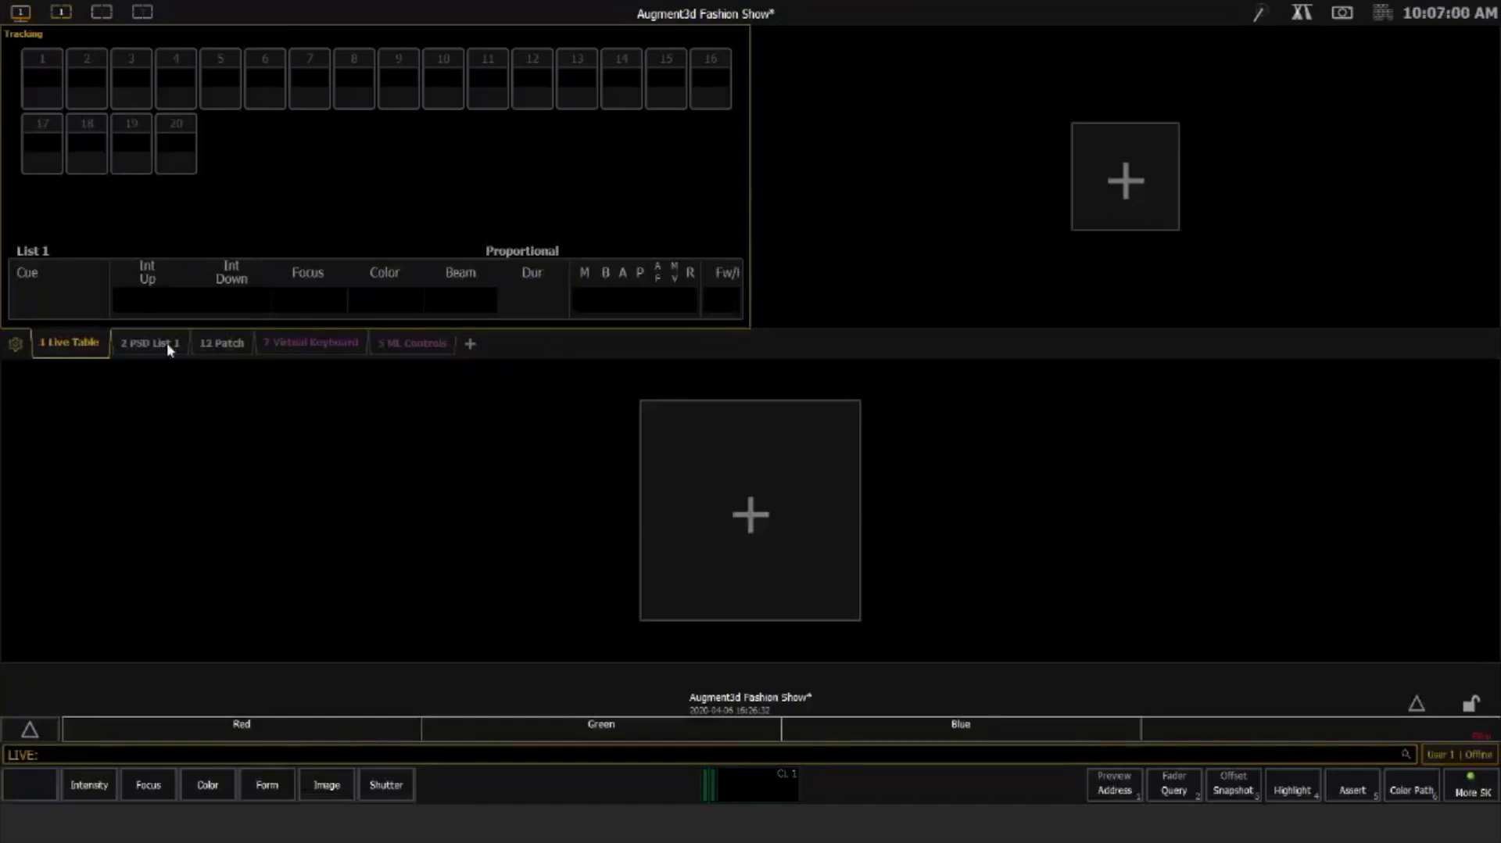
{"action": "left_click", "coordinate": [118, 343]}
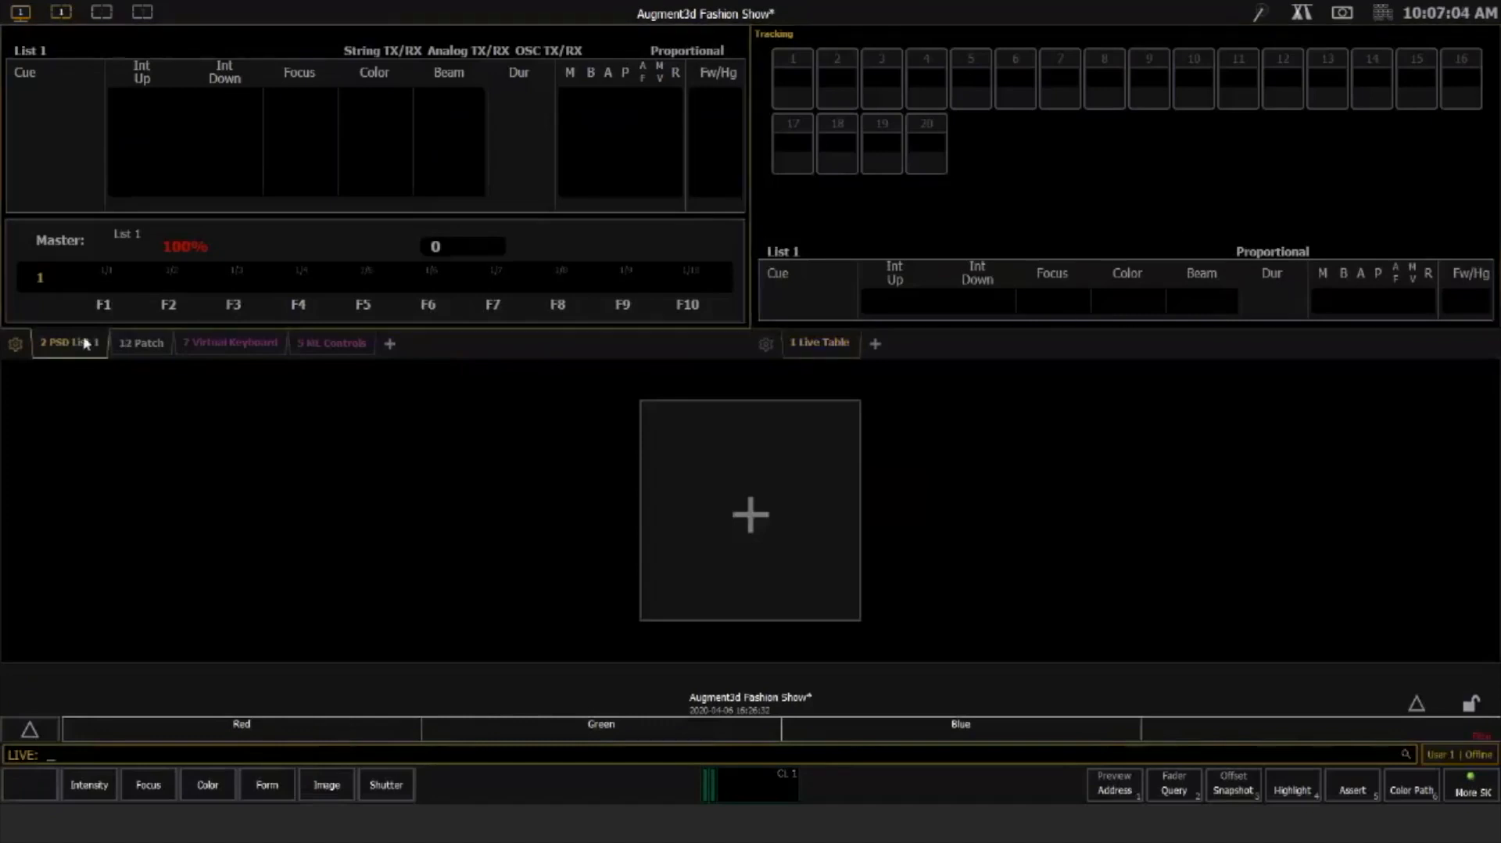
{"action": "left_click", "coordinate": [86, 342]}
Close the Patch and Virtual Keyboard displays in the first frame
{"action": "left_click", "coordinate": [76, 344]}
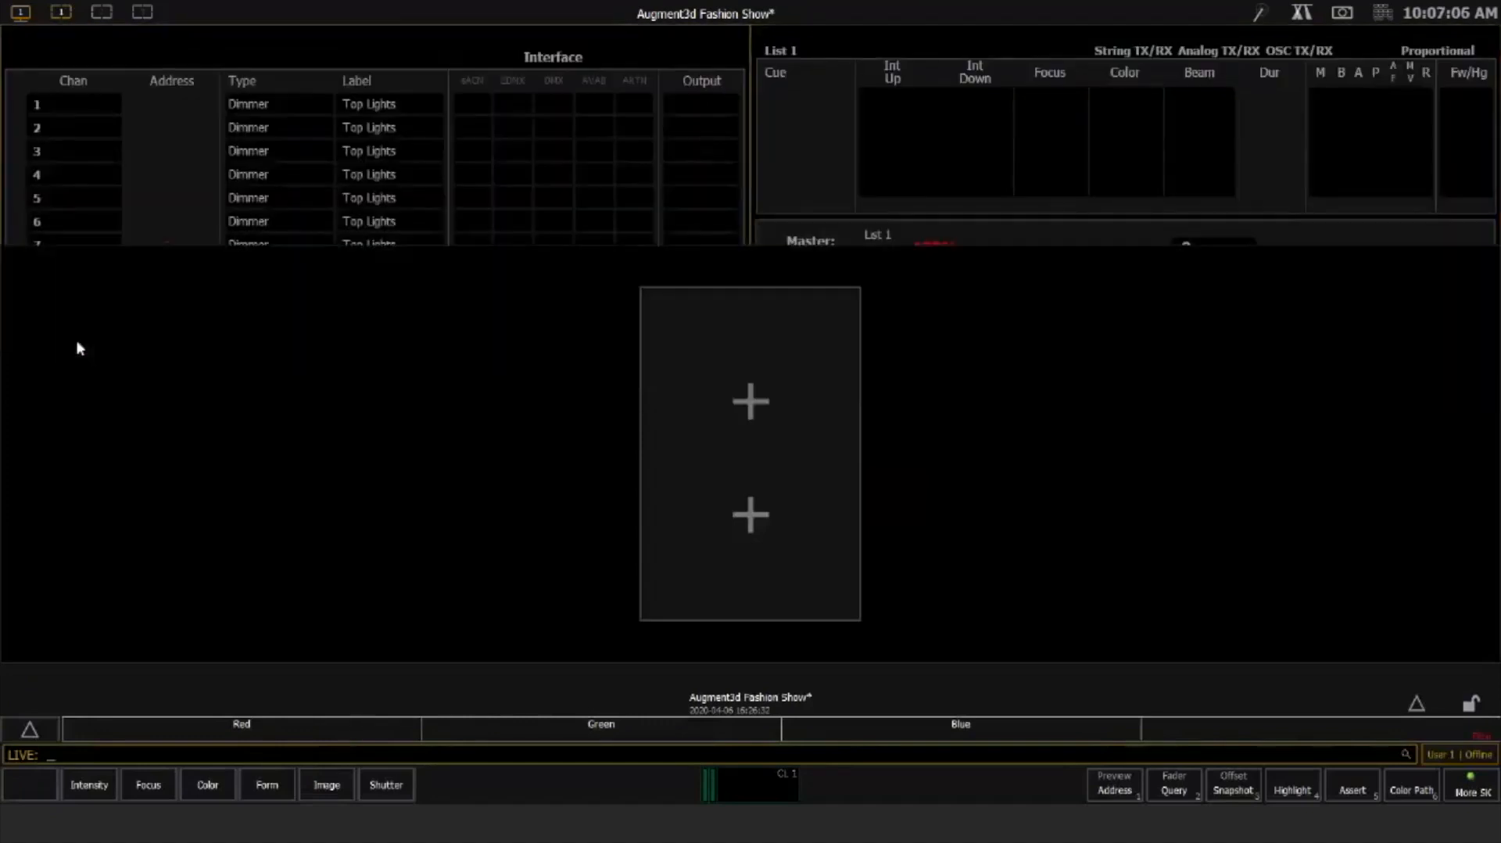
{"action": "key", "text": "Escape"}
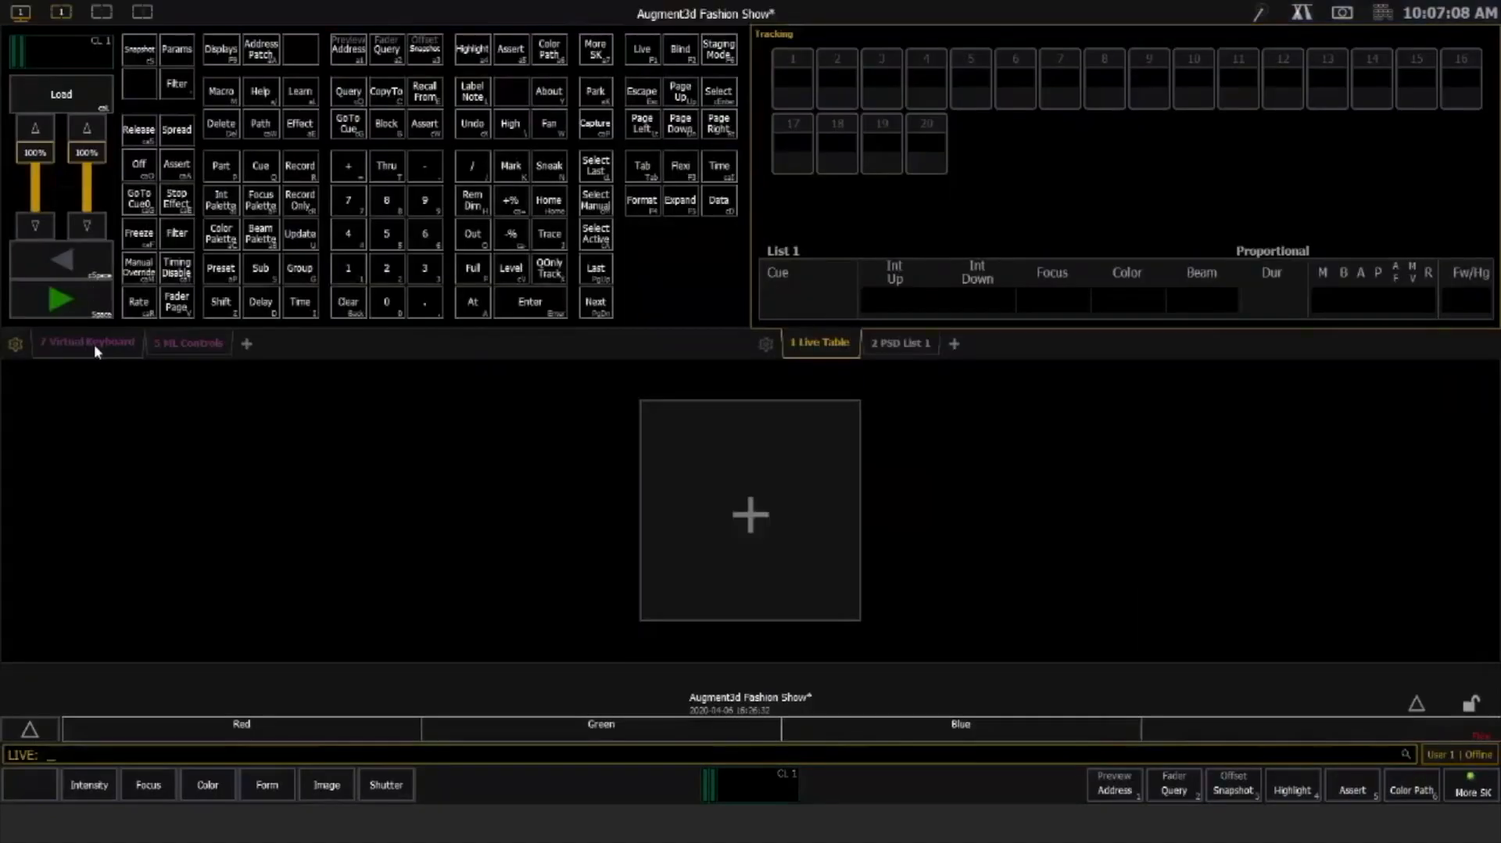
{"action": "left_click", "coordinate": [93, 351]}
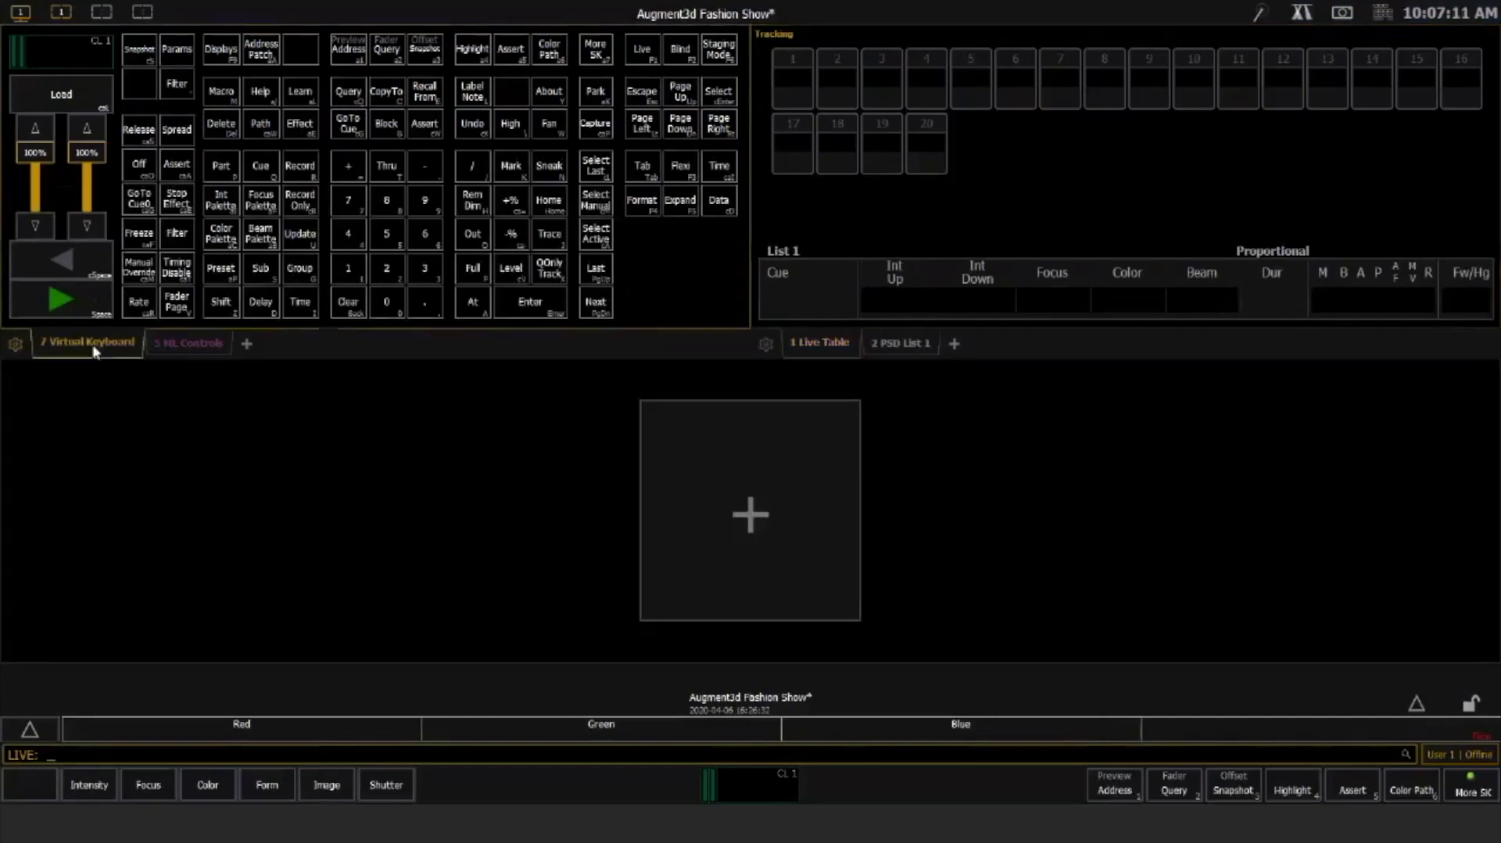
{"action": "key", "text": "Escape"}
Move ML Controls into the wide lower frame and open the Augment3d display in the emptied first frame
{"action": "left_click", "coordinate": [81, 346]}
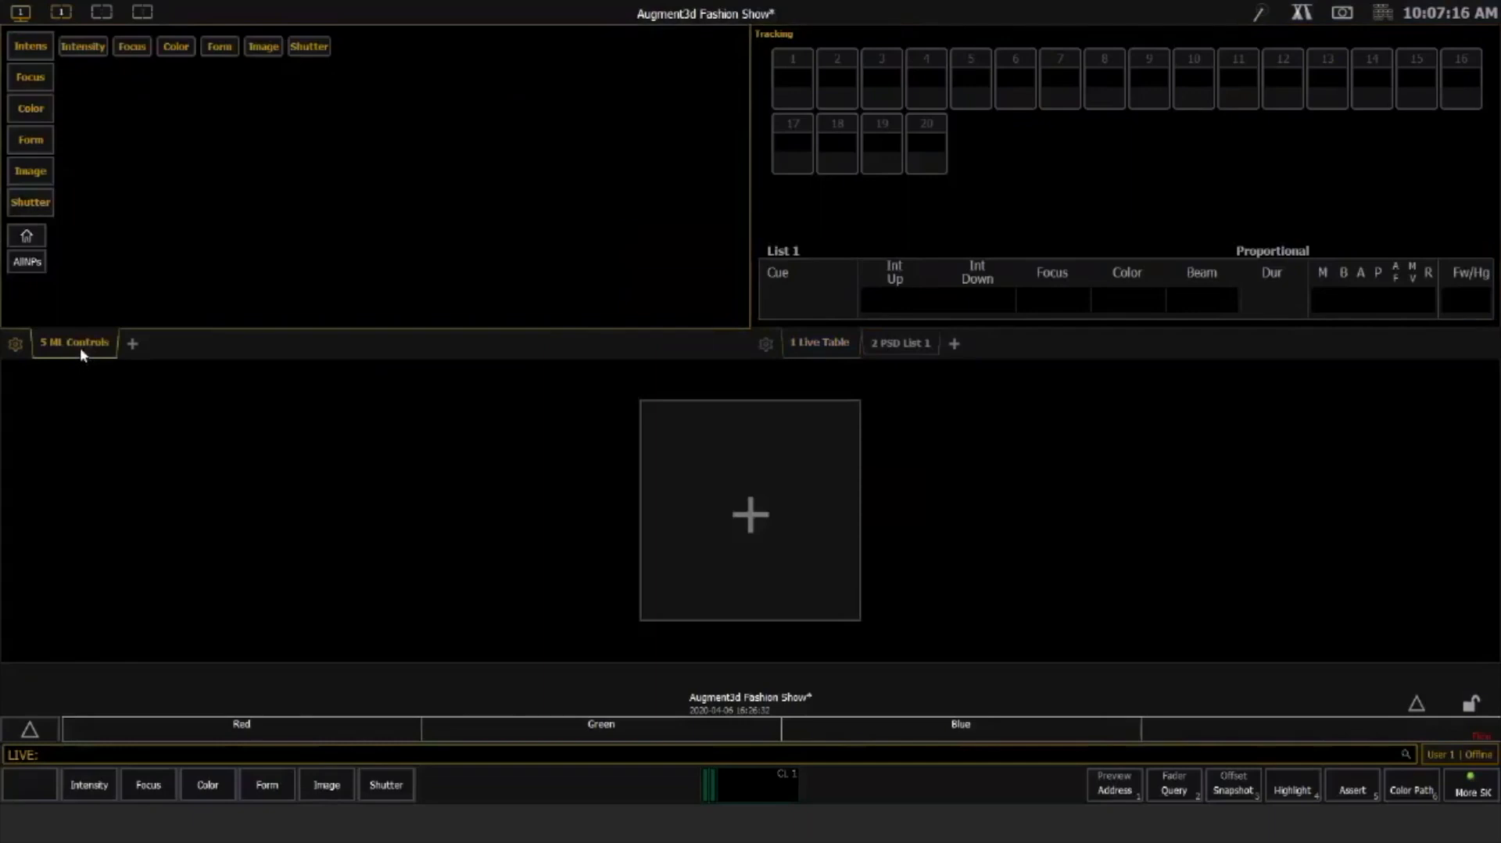
{"action": "key", "text": "Tab+Right"}
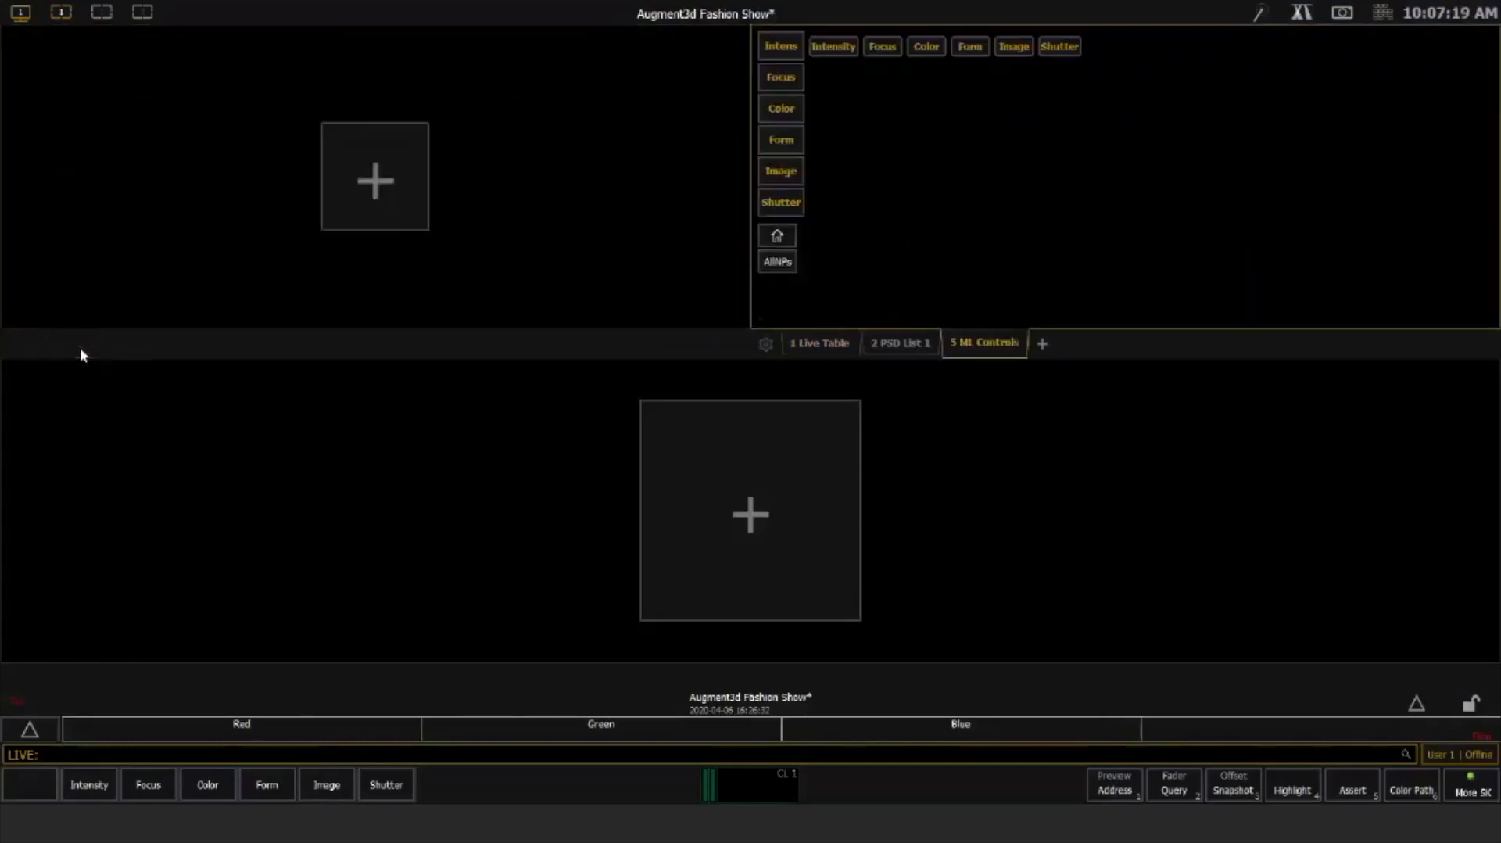
{"action": "key", "text": "Tab+Down"}
{"action": "left_click", "coordinate": [349, 198]}
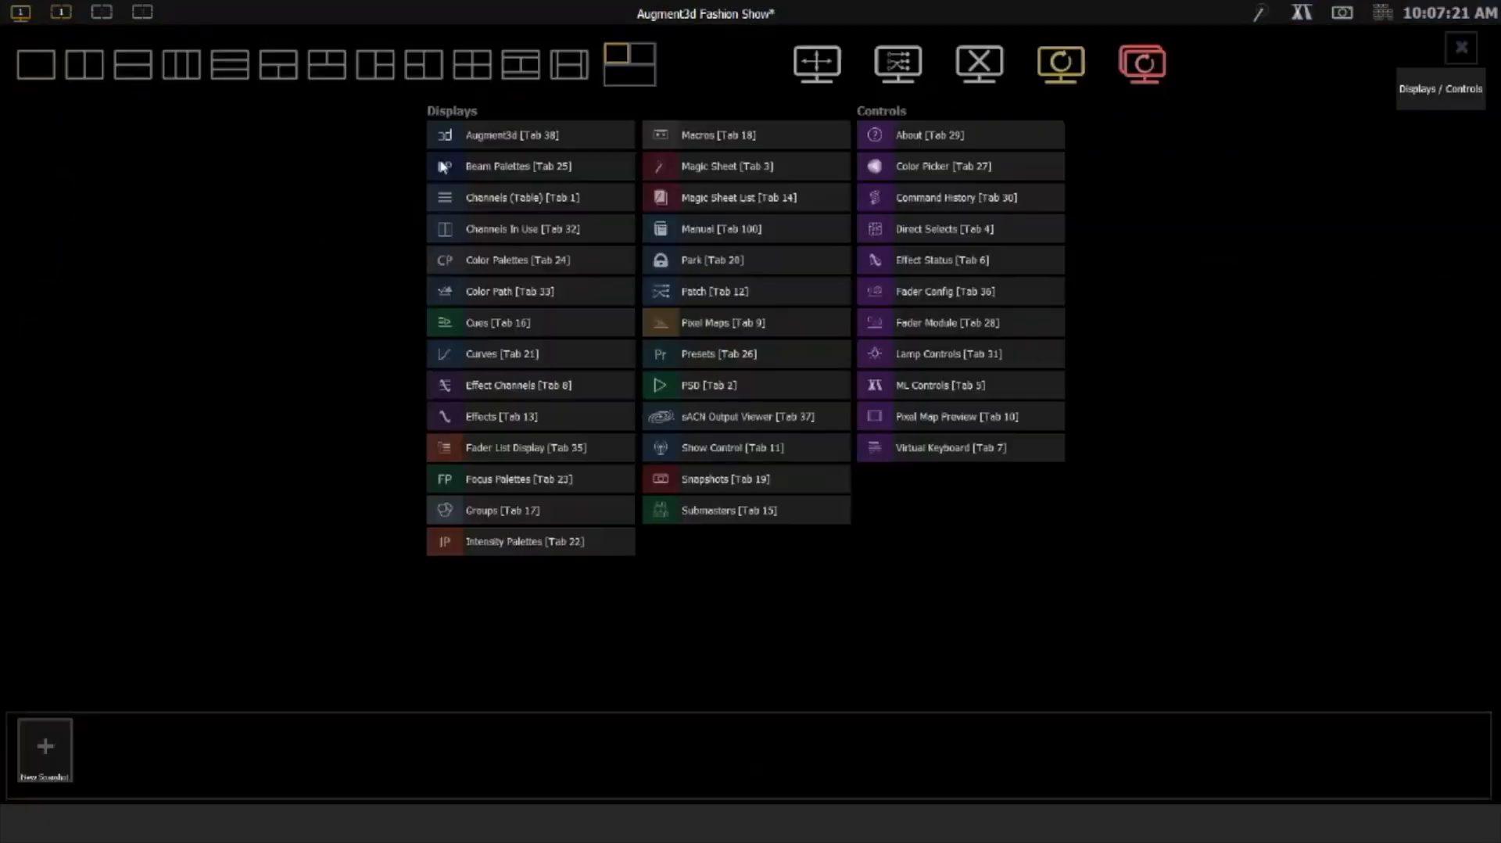
{"action": "left_click", "coordinate": [526, 141]}
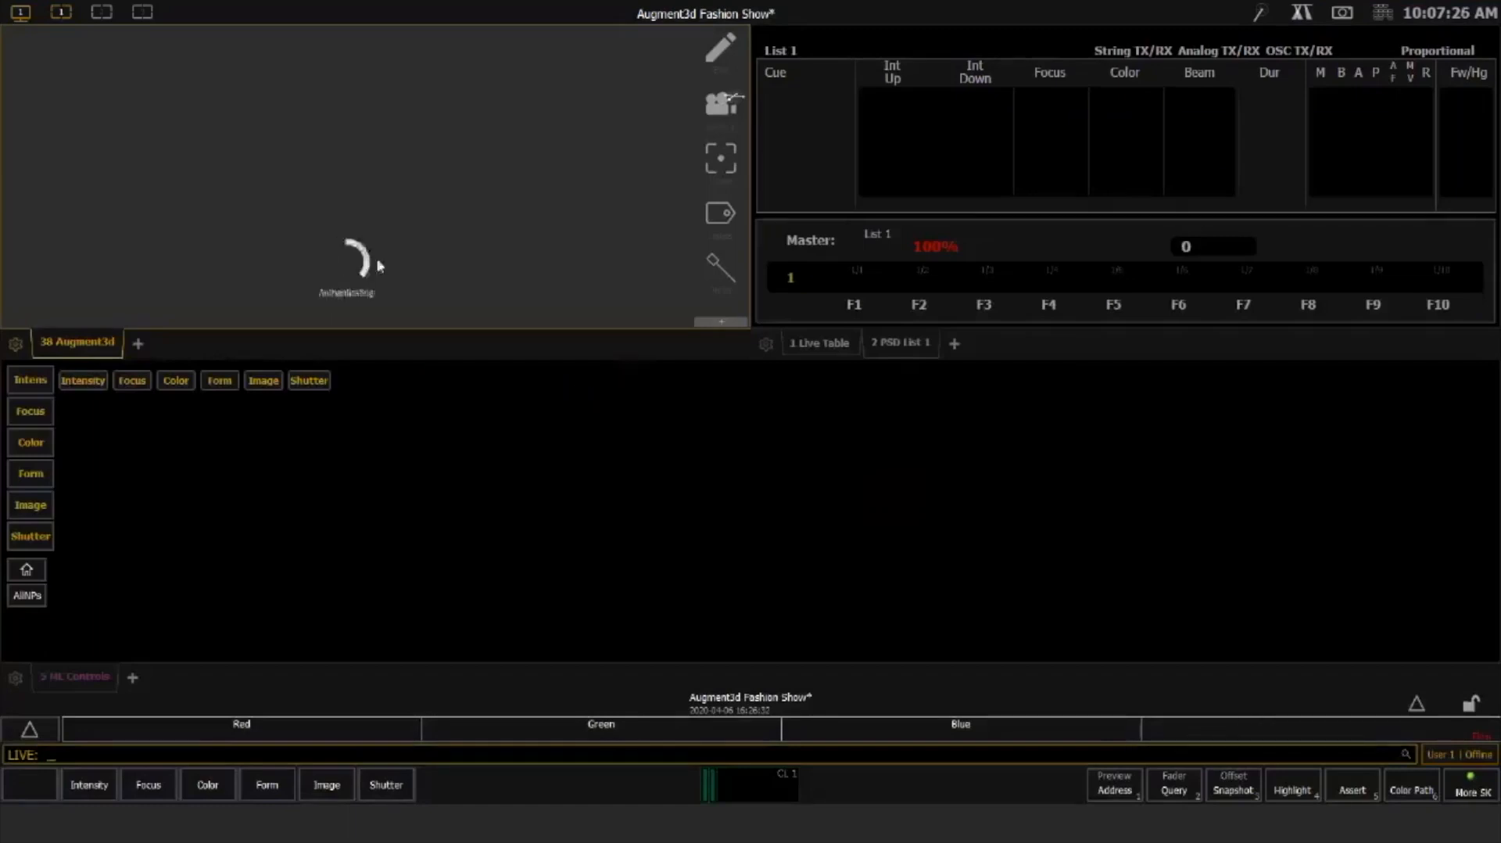
Resize the workspace frames so the upper row with Augment3d and PSD is taller than the ML Controls frame
{"action": "left_click", "coordinate": [19, 13]}
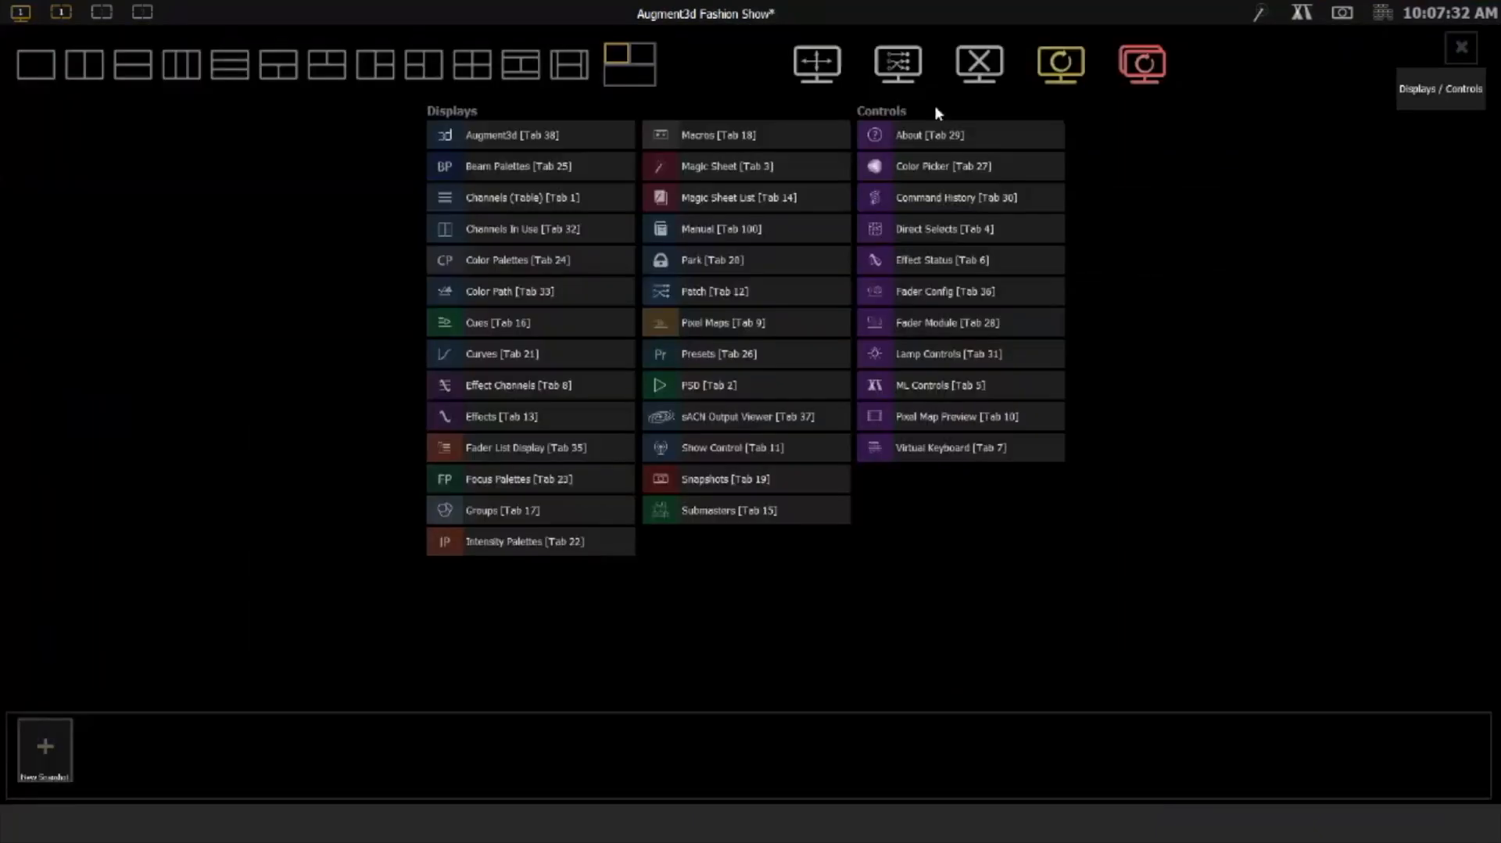
{"action": "left_click", "coordinate": [1102, 286]}
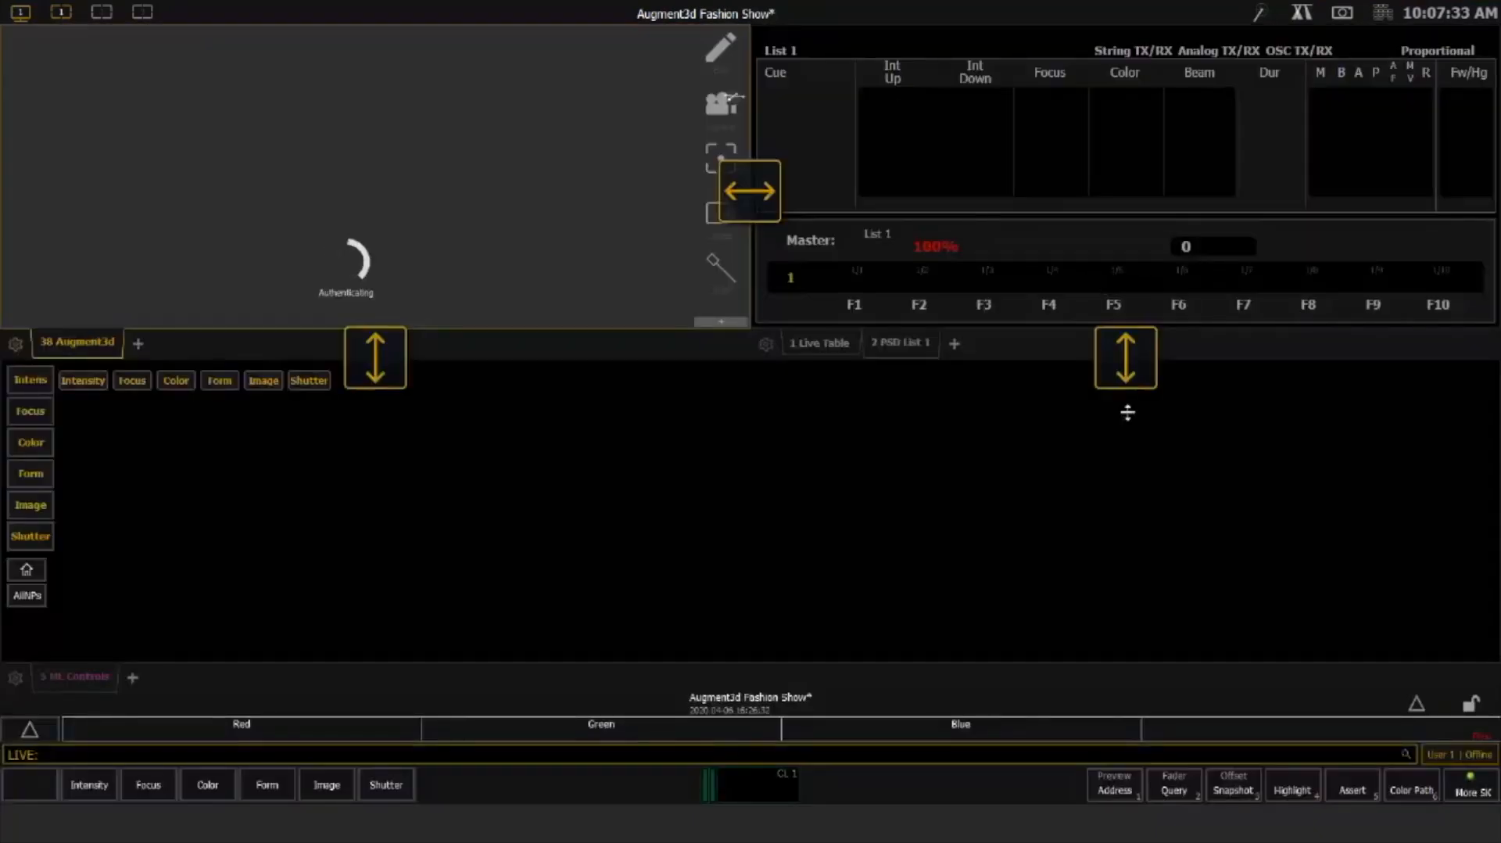
{"action": "left_click_drag", "start_coordinate": [1127, 412], "coordinate": [1127, 449]}
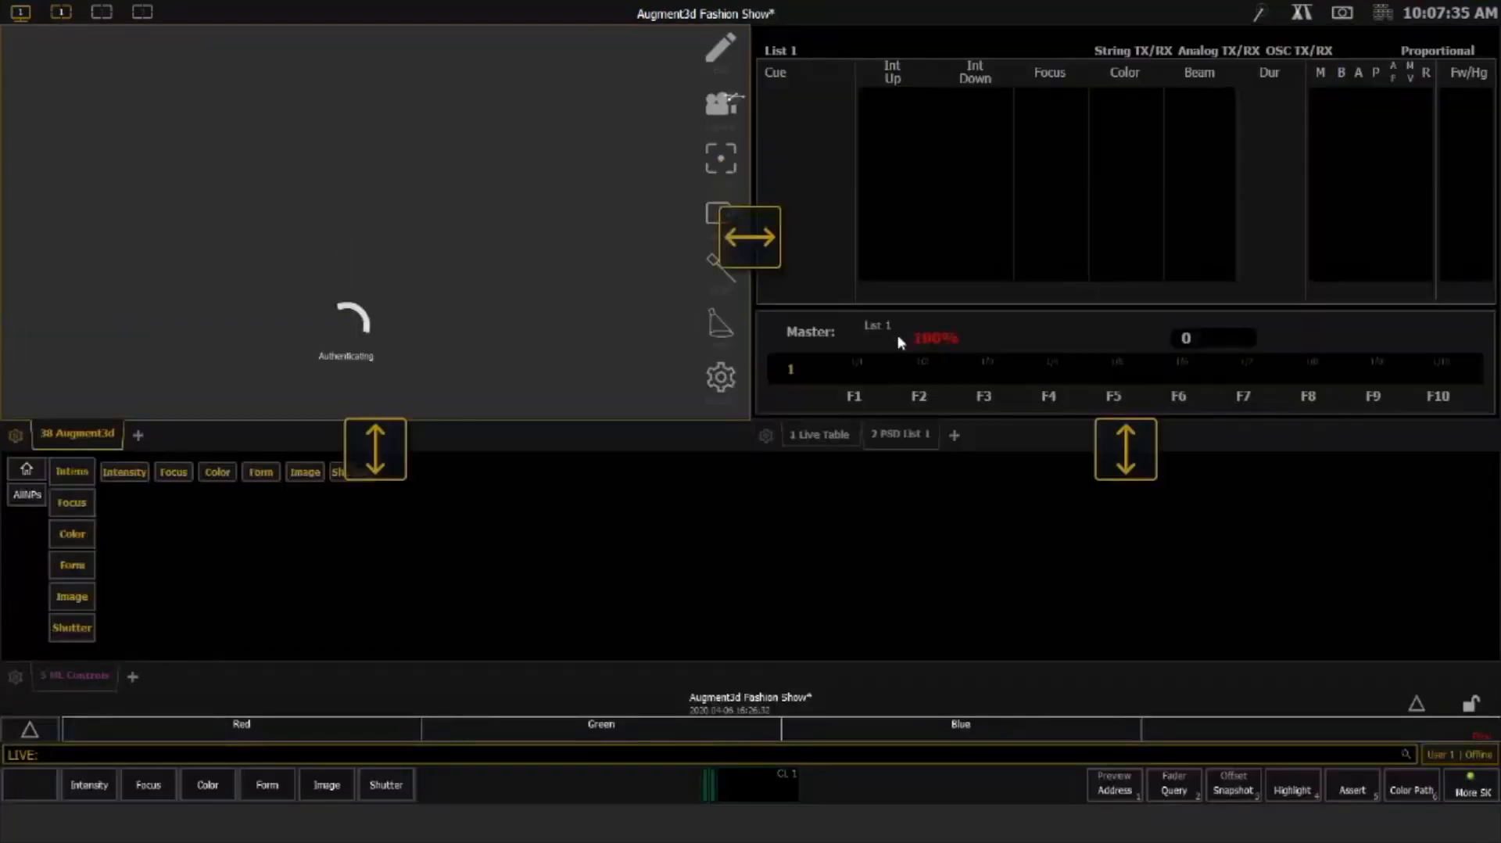
Hide the fader ribbon in the PSD List 1 display
{"action": "right_click", "coordinate": [948, 299]}
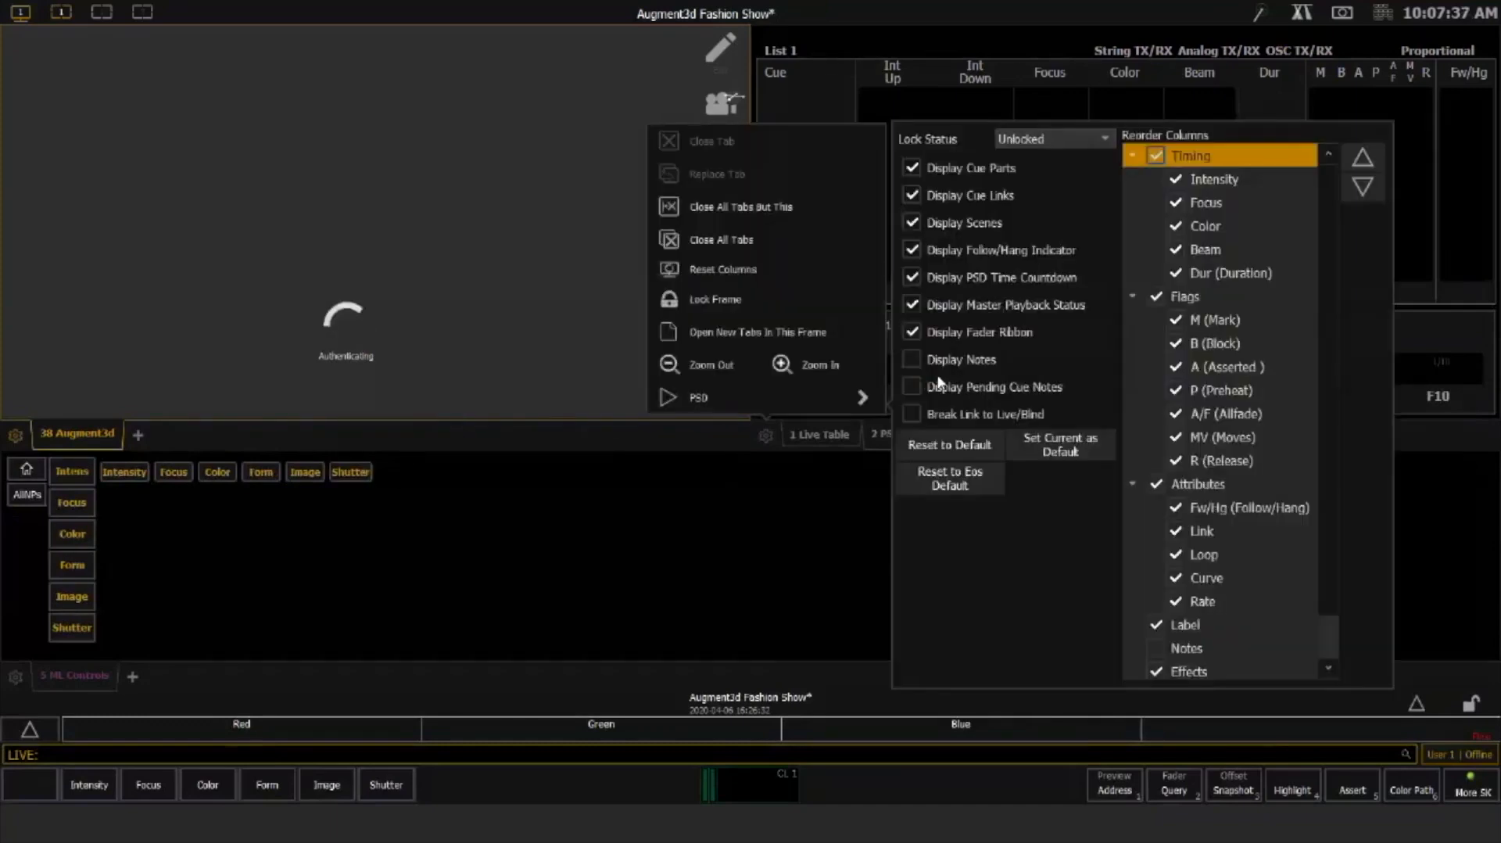
{"action": "left_click", "coordinate": [779, 343]}
{"action": "left_click", "coordinate": [789, 437]}
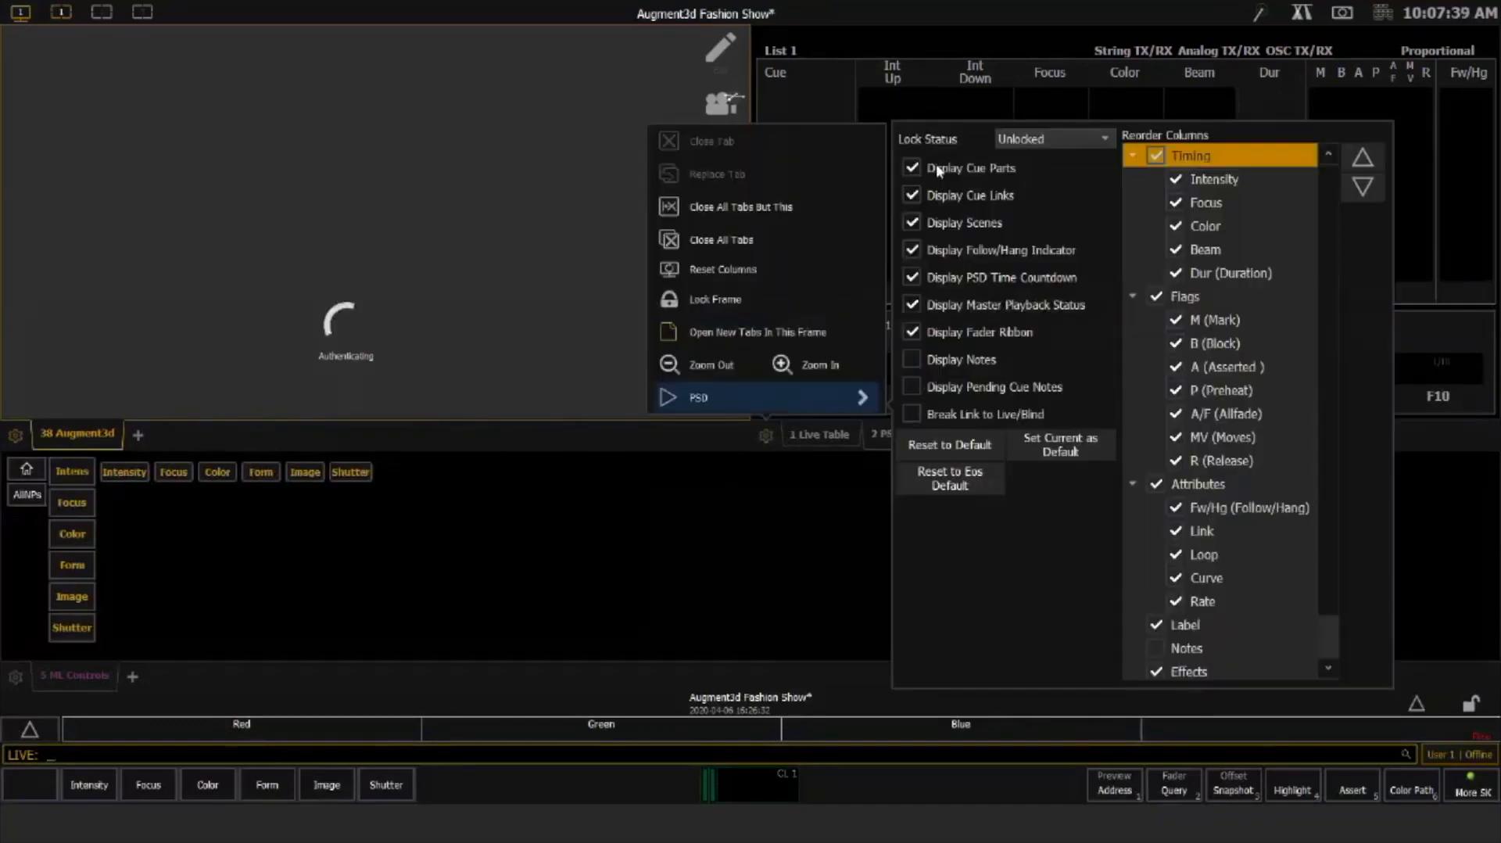
{"action": "left_click", "coordinate": [961, 332]}
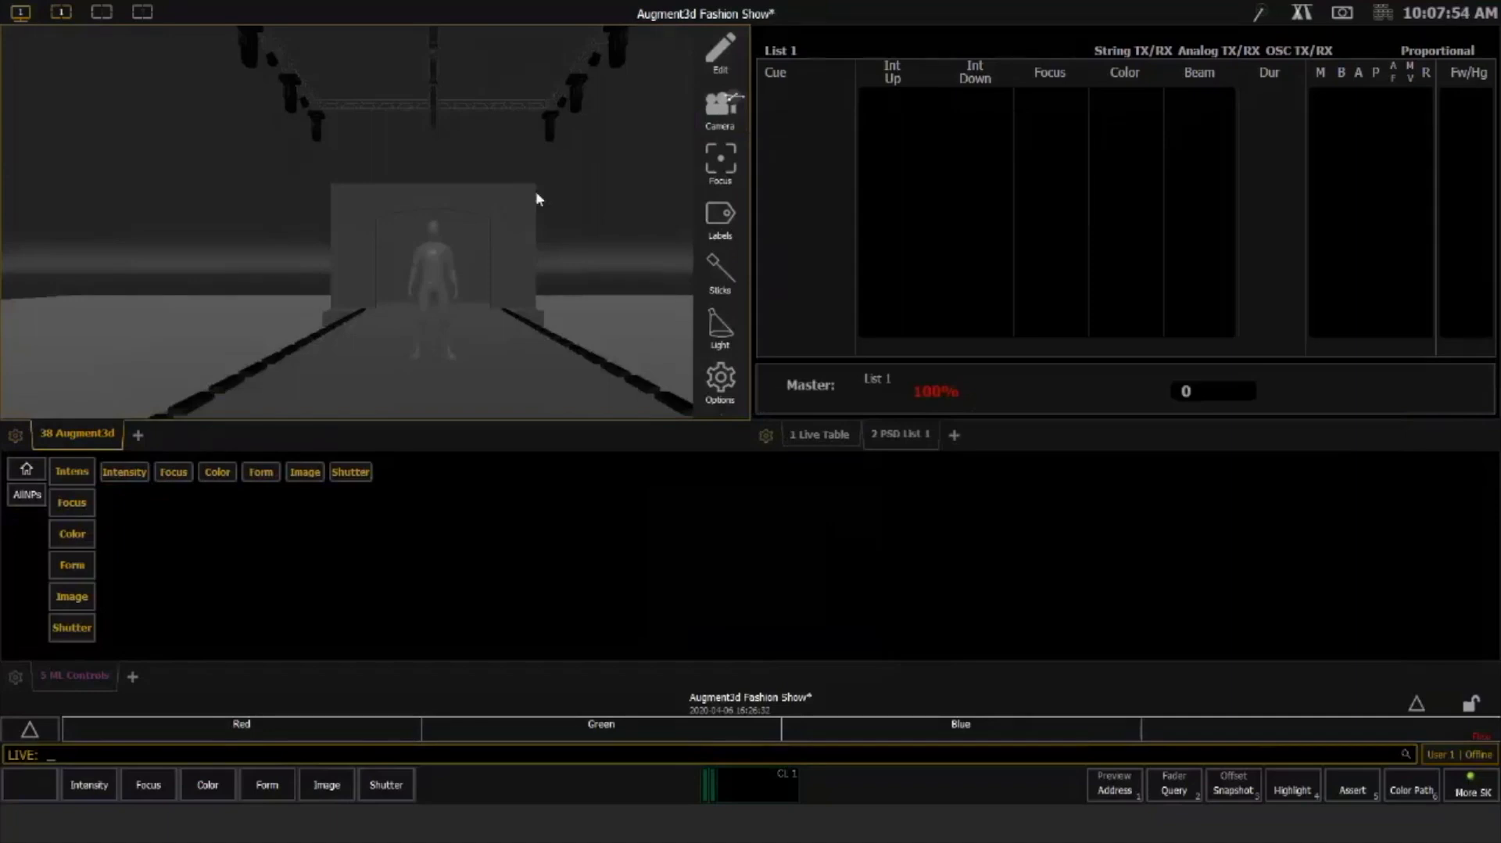
Look over the runway and rig from the side in Augment3d and review the camera bookmark and view options
{"action": "mouse_move", "coordinate": [399, 334]}
{"action": "left_mouse_down"}
{"action": "mouse_move", "coordinate": [610, 334]}
{"action": "mouse_move", "coordinate": [446, 294]}
{"action": "mouse_move", "coordinate": [443, 255]}
{"action": "mouse_move", "coordinate": [392, 305]}
{"action": "mouse_move", "coordinate": [329, 304]}
{"action": "left_mouse_up"}
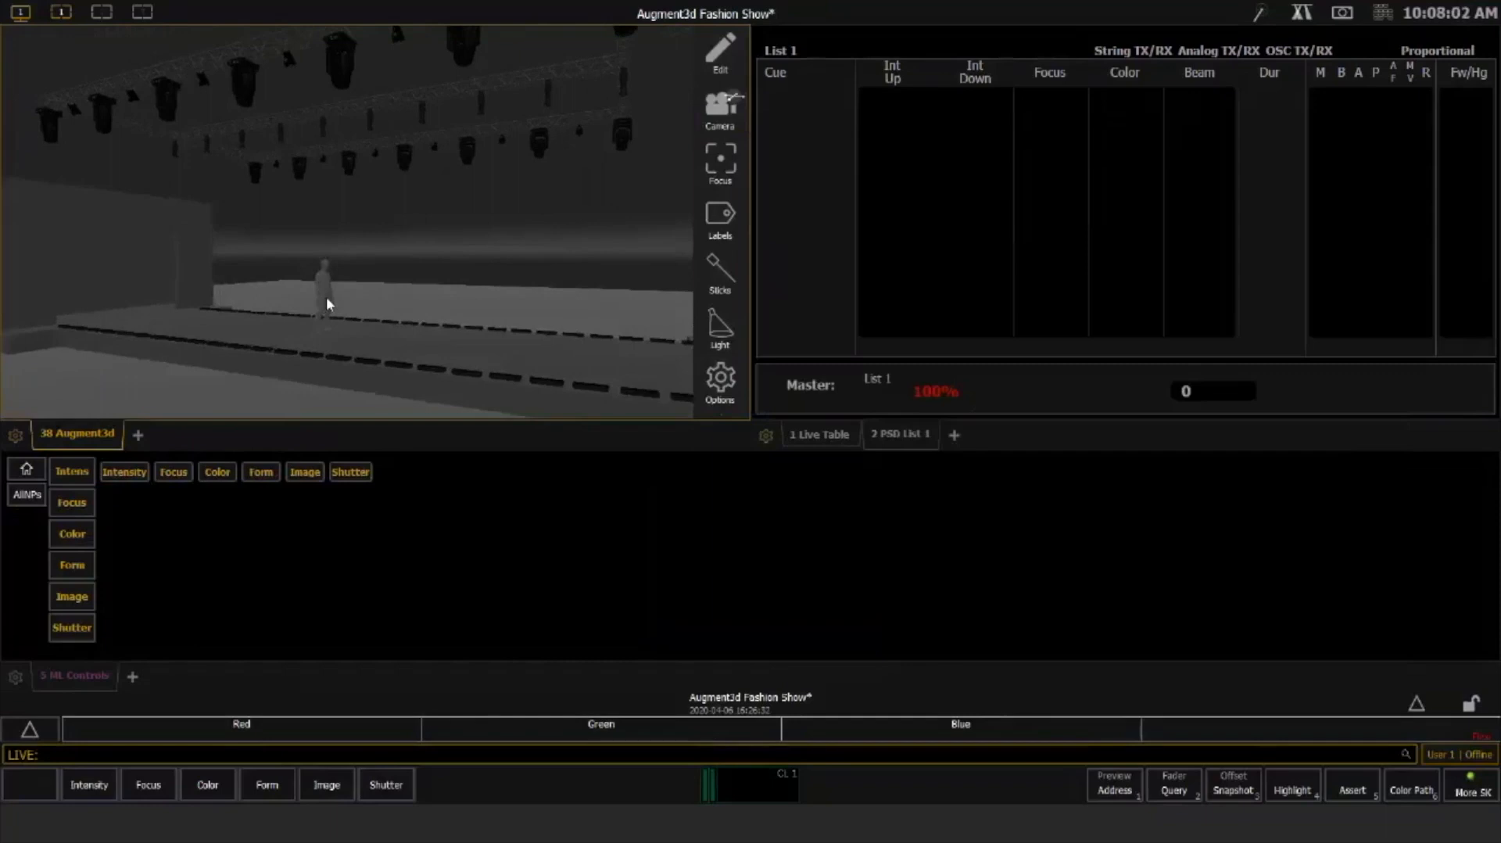
{"action": "left_click", "coordinate": [713, 109]}
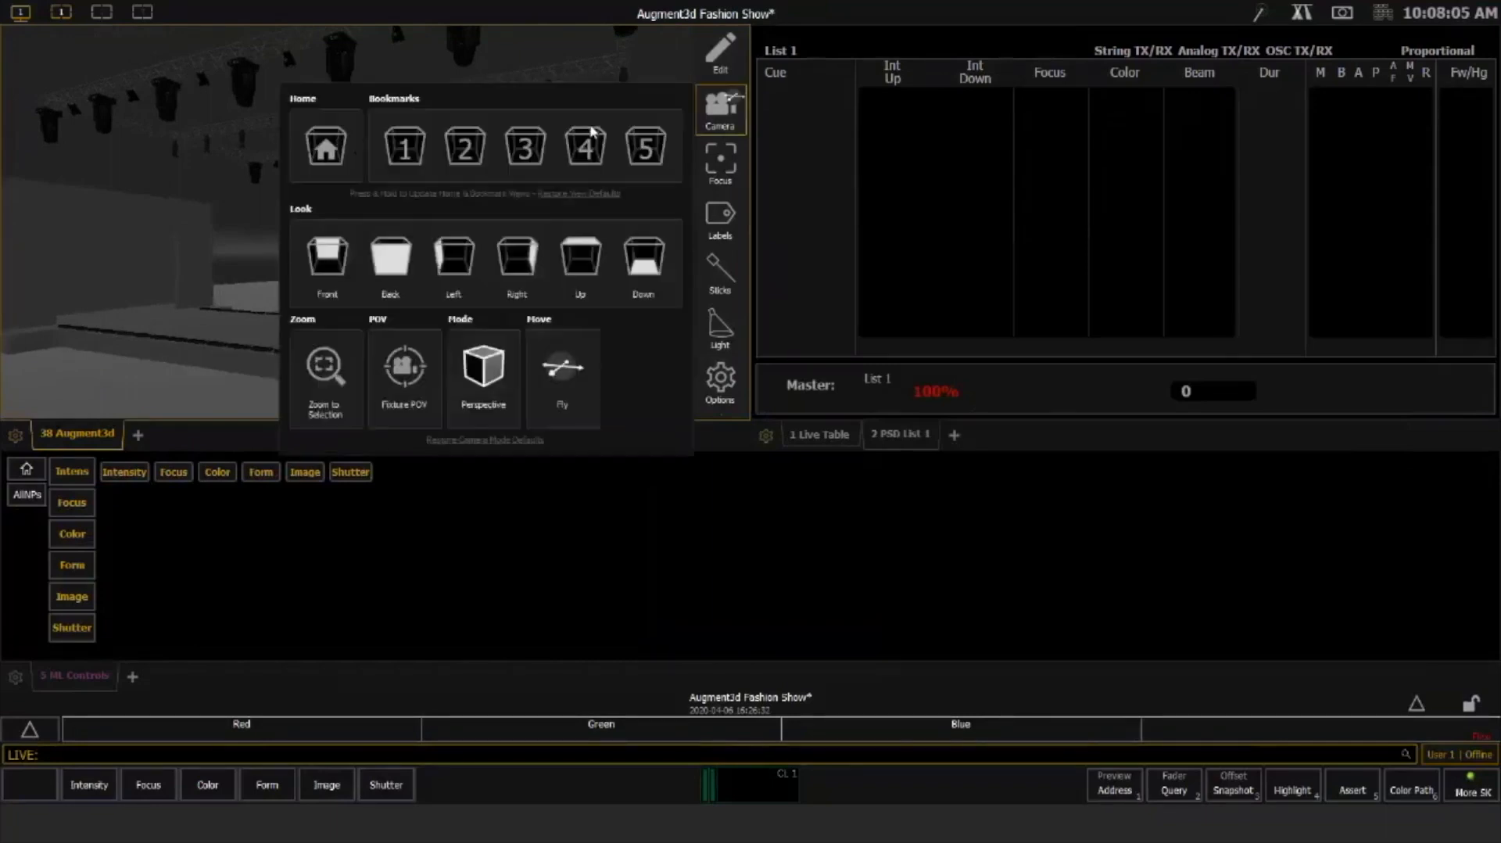
{"action": "left_click", "coordinate": [591, 131]}
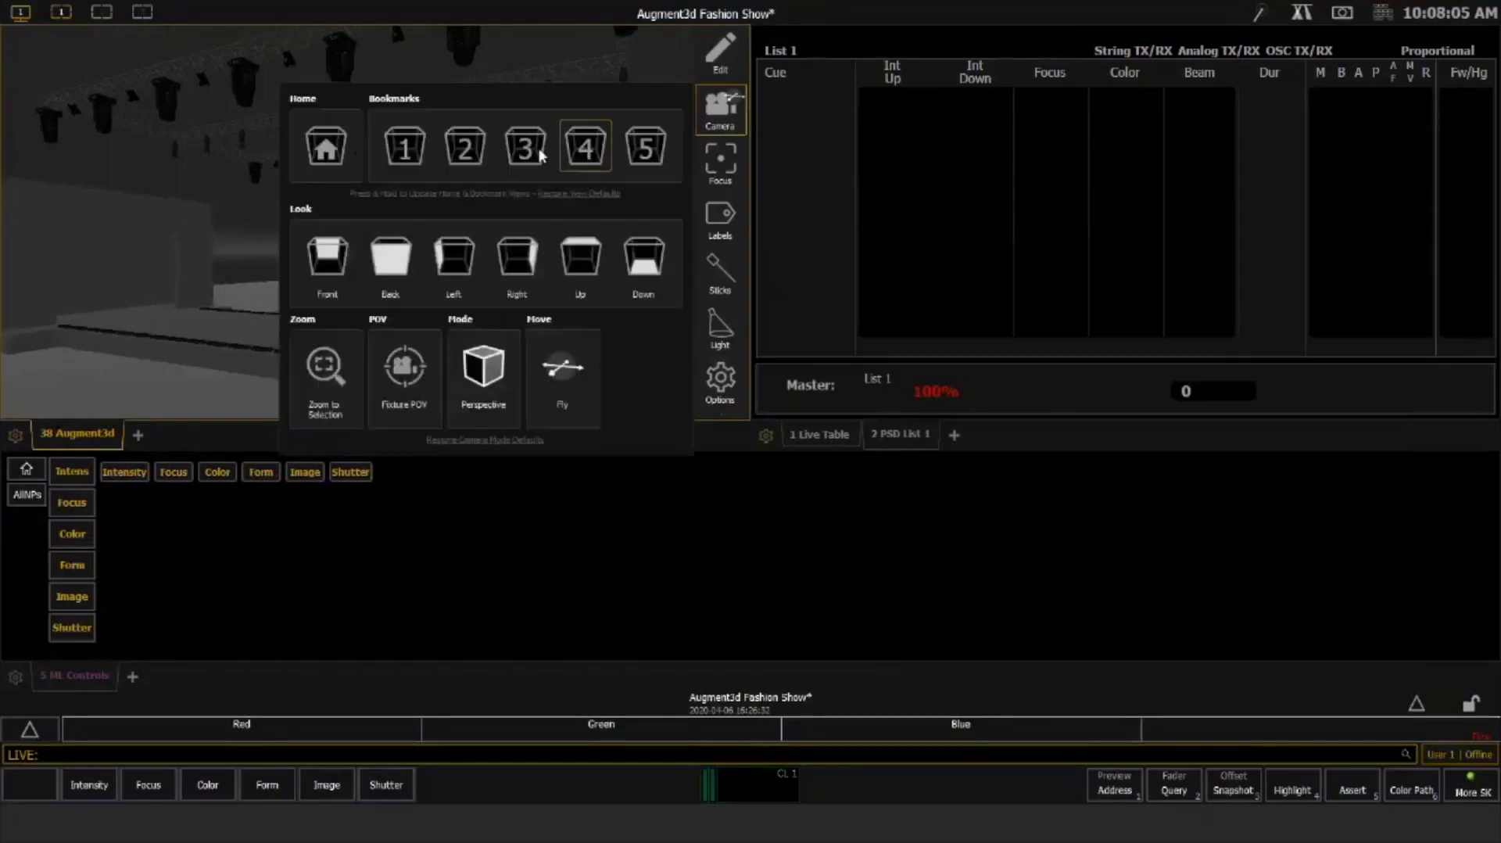
{"action": "left_click", "coordinate": [171, 349]}
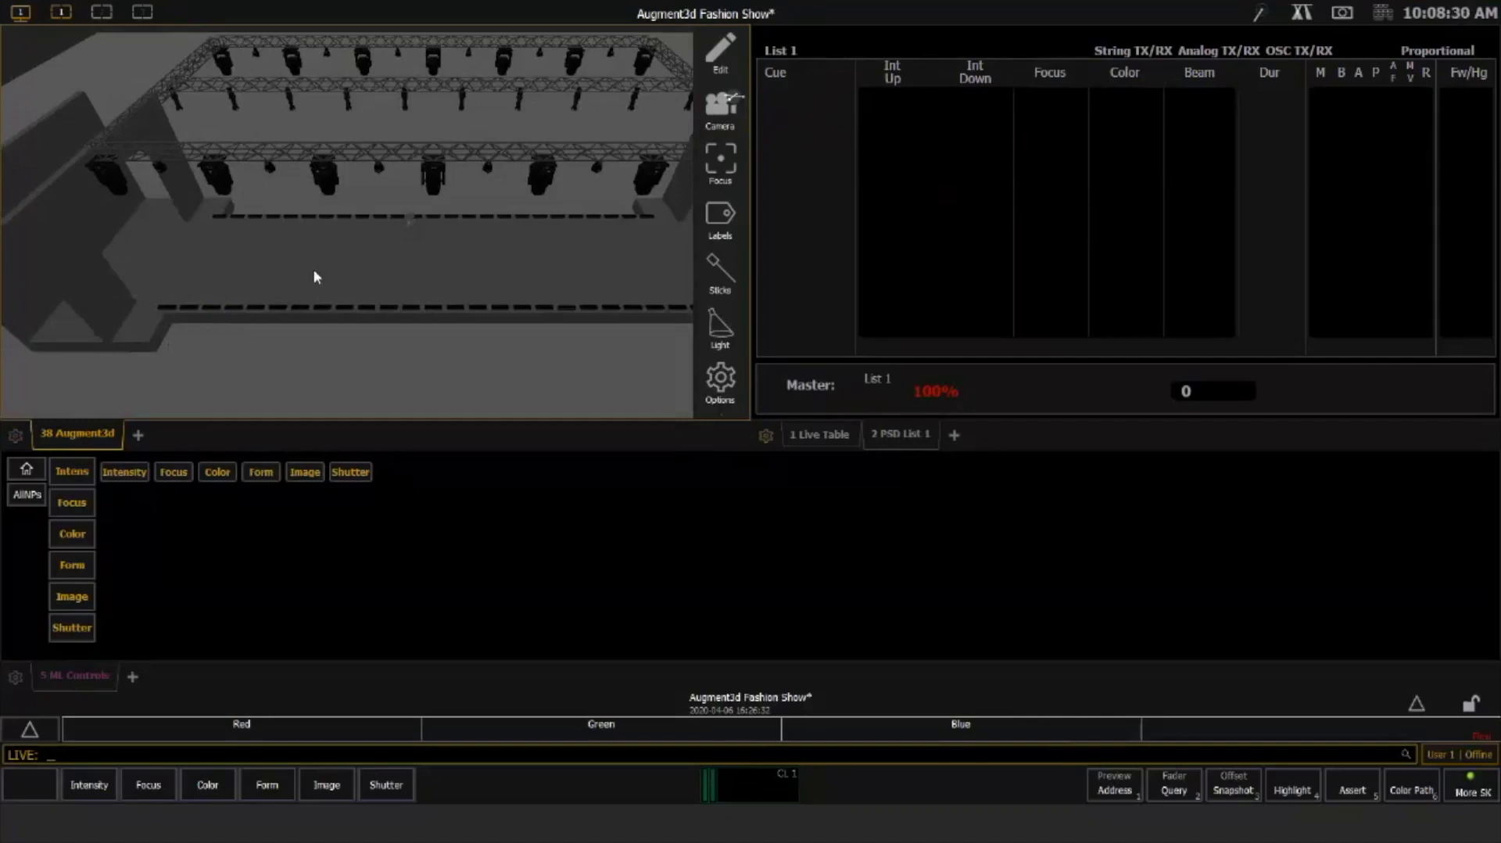
Bring channels 21 and 28 to full and aim them at the near and far sides of the runway's backdrop end
{"action": "type", "text": "21+28f"}
{"action": "key", "text": "Return"}
{"action": "left_click_drag", "start_coordinate": [410, 283], "coordinate": [360, 276]}
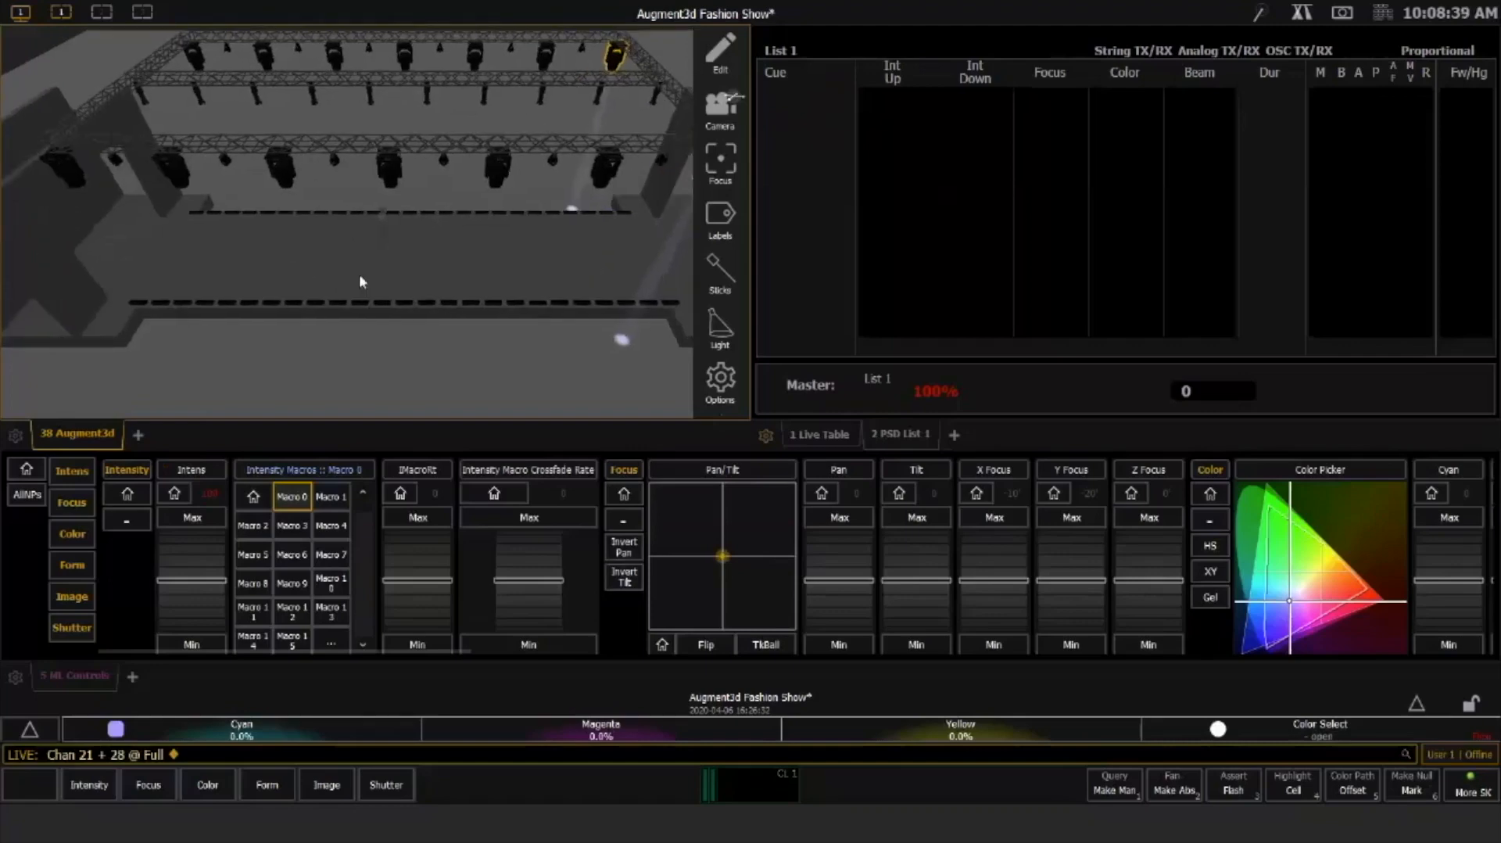
{"action": "left_click_drag", "start_coordinate": [397, 279], "coordinate": [364, 280]}
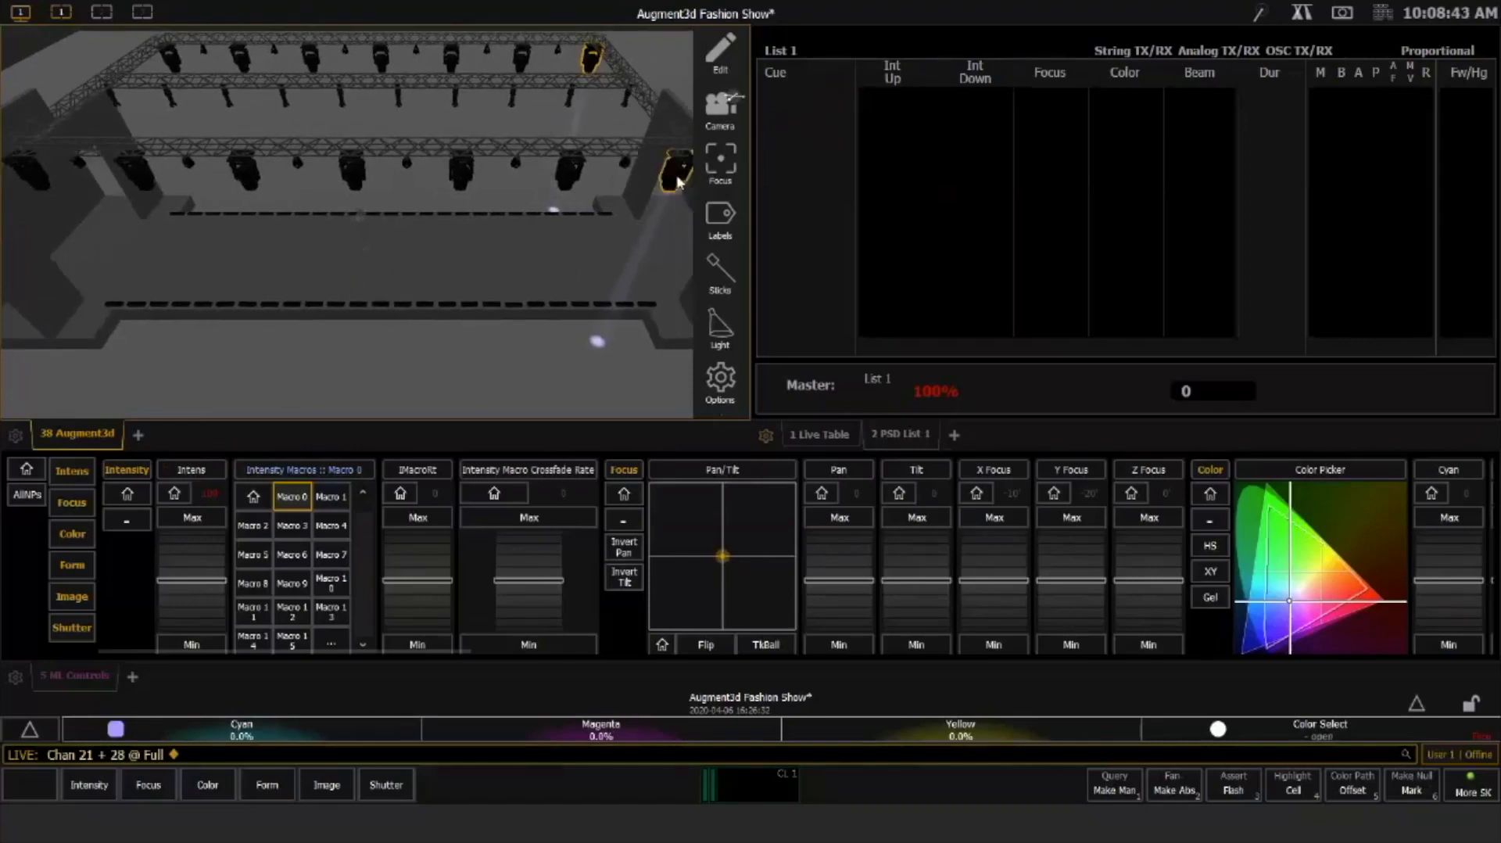
{"action": "left_click", "coordinate": [86, 304]}
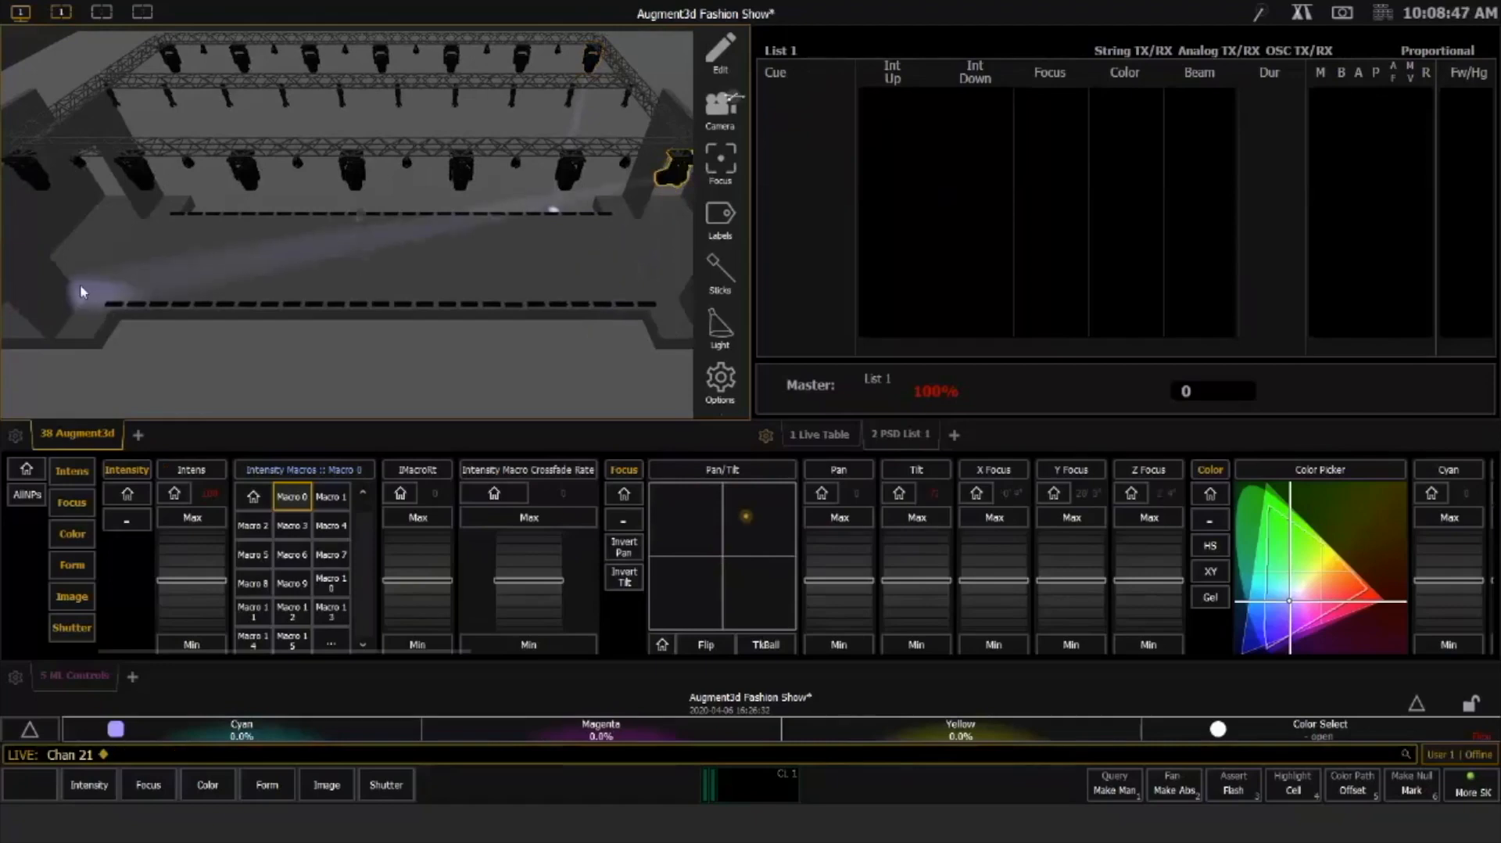
{"action": "left_click", "coordinate": [71, 292]}
{"action": "left_click", "coordinate": [593, 61]}
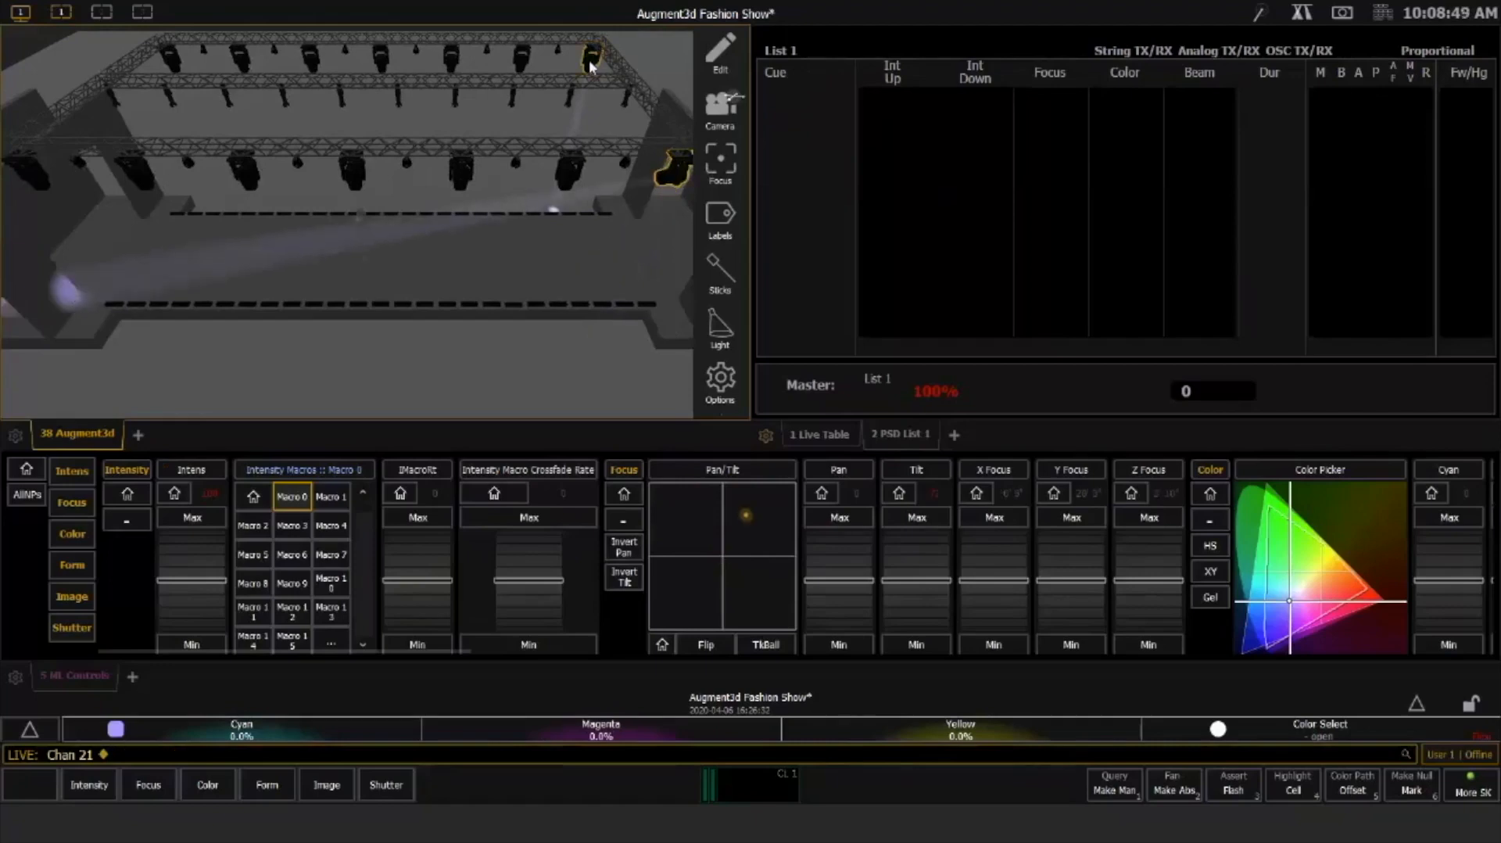
{"action": "left_click", "coordinate": [142, 213]}
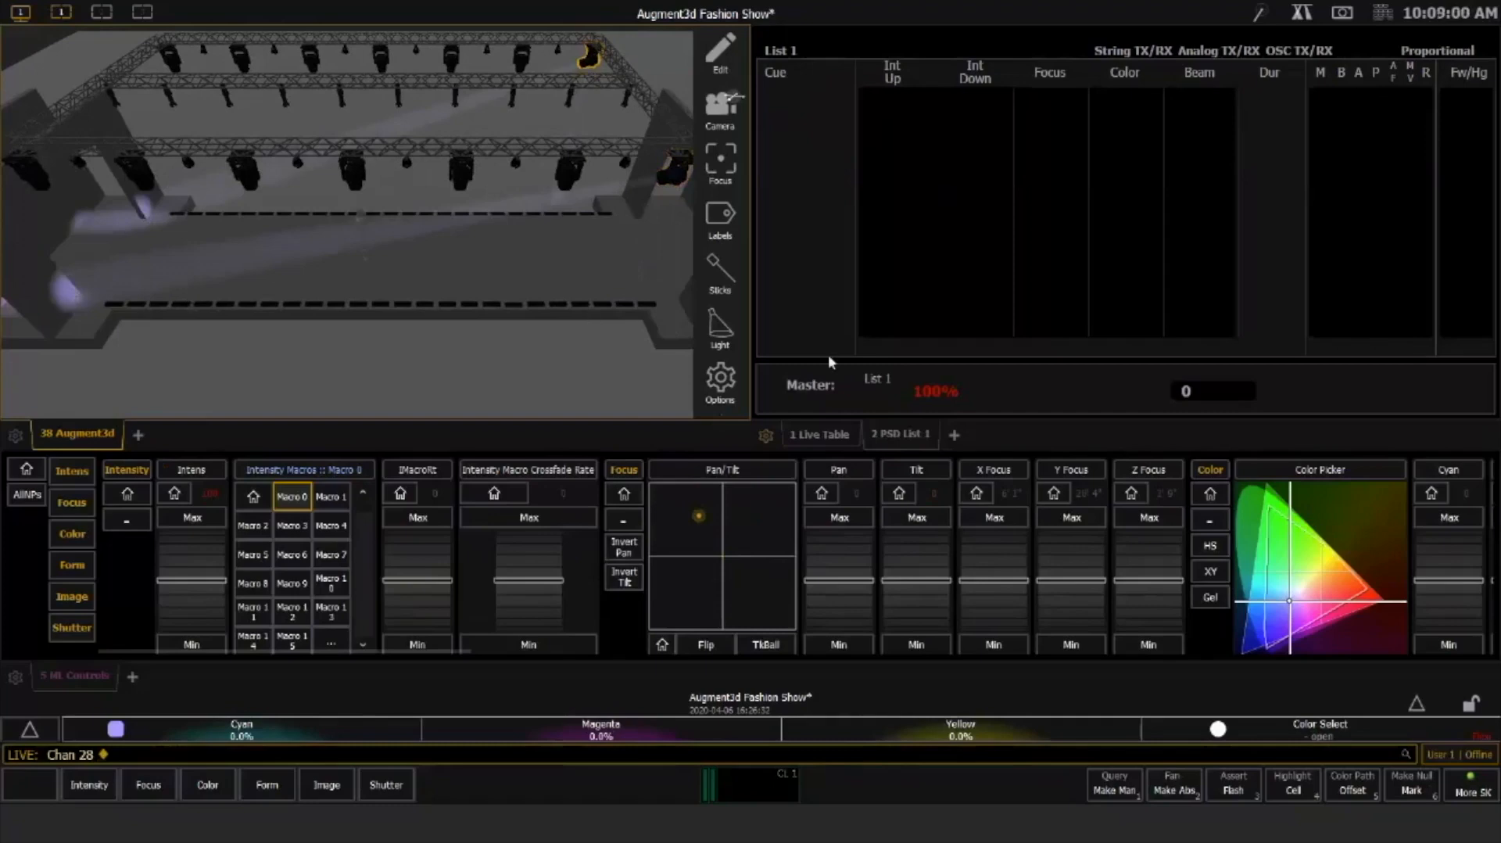
Select channels 21 and 28 in the live table and record their position as Focus Palette 101
{"action": "key", "text": "F1"}
{"action": "key", "text": "alt+l"}
{"action": "key", "text": "alt+l"}
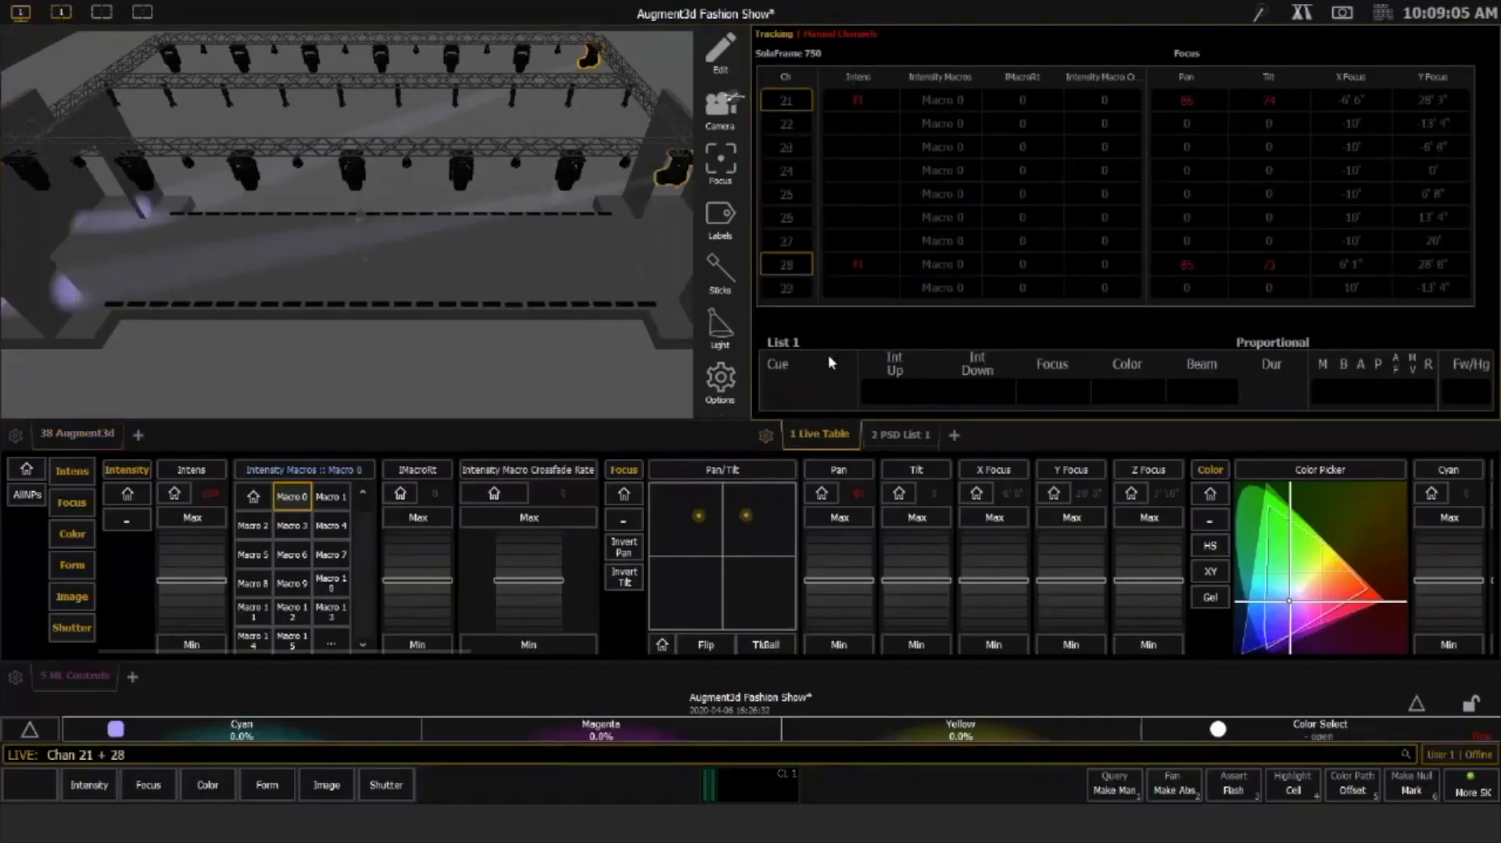
{"action": "key", "text": "r"}
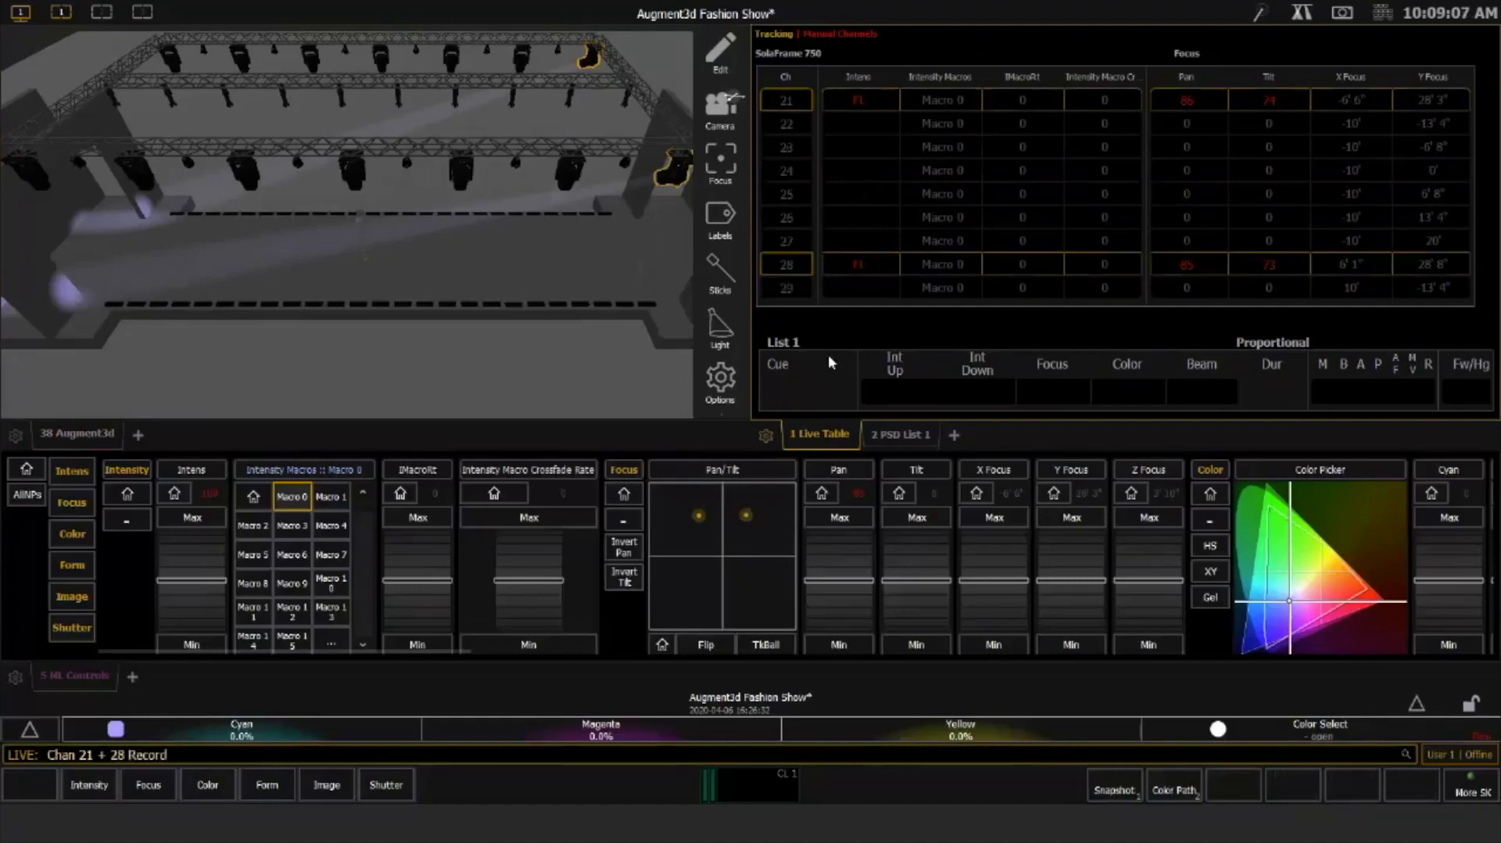
{"action": "key", "text": "alt+f"}
{"action": "key", "text": "1"}
{"action": "key", "text": "0"}
{"action": "key", "text": "1"}
{"action": "key", "text": "Return"}
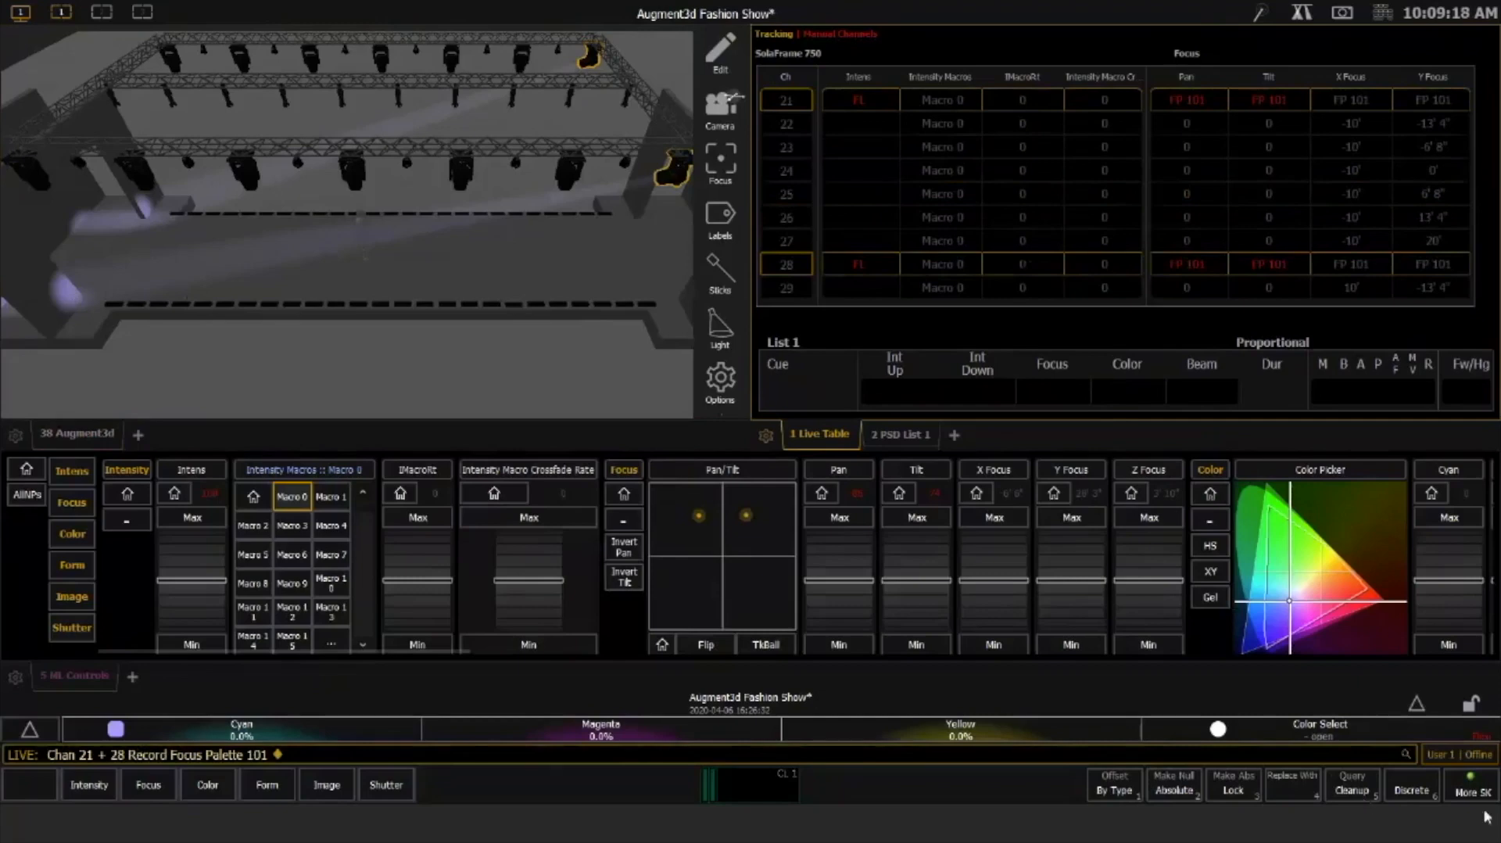
Filter Intensity Macros, IMacroRt and Intensity Macro Crossfade Rate out of the live table's displayed parameters
{"action": "left_click", "coordinate": [1421, 703]}
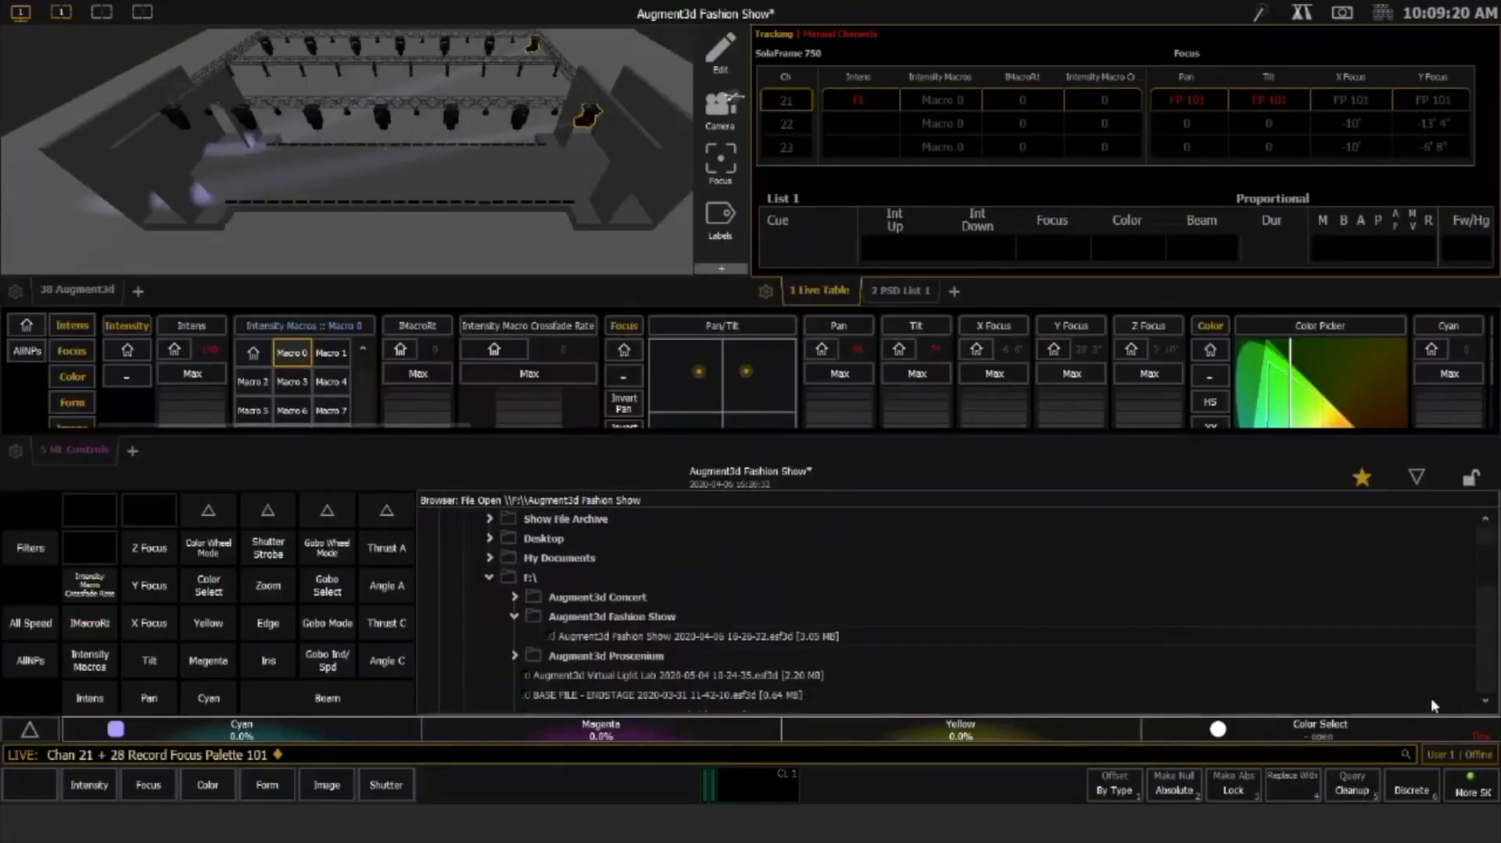
{"action": "key", "text": "grave"}
{"action": "left_click", "coordinate": [90, 661]}
{"action": "left_click", "coordinate": [92, 588]}
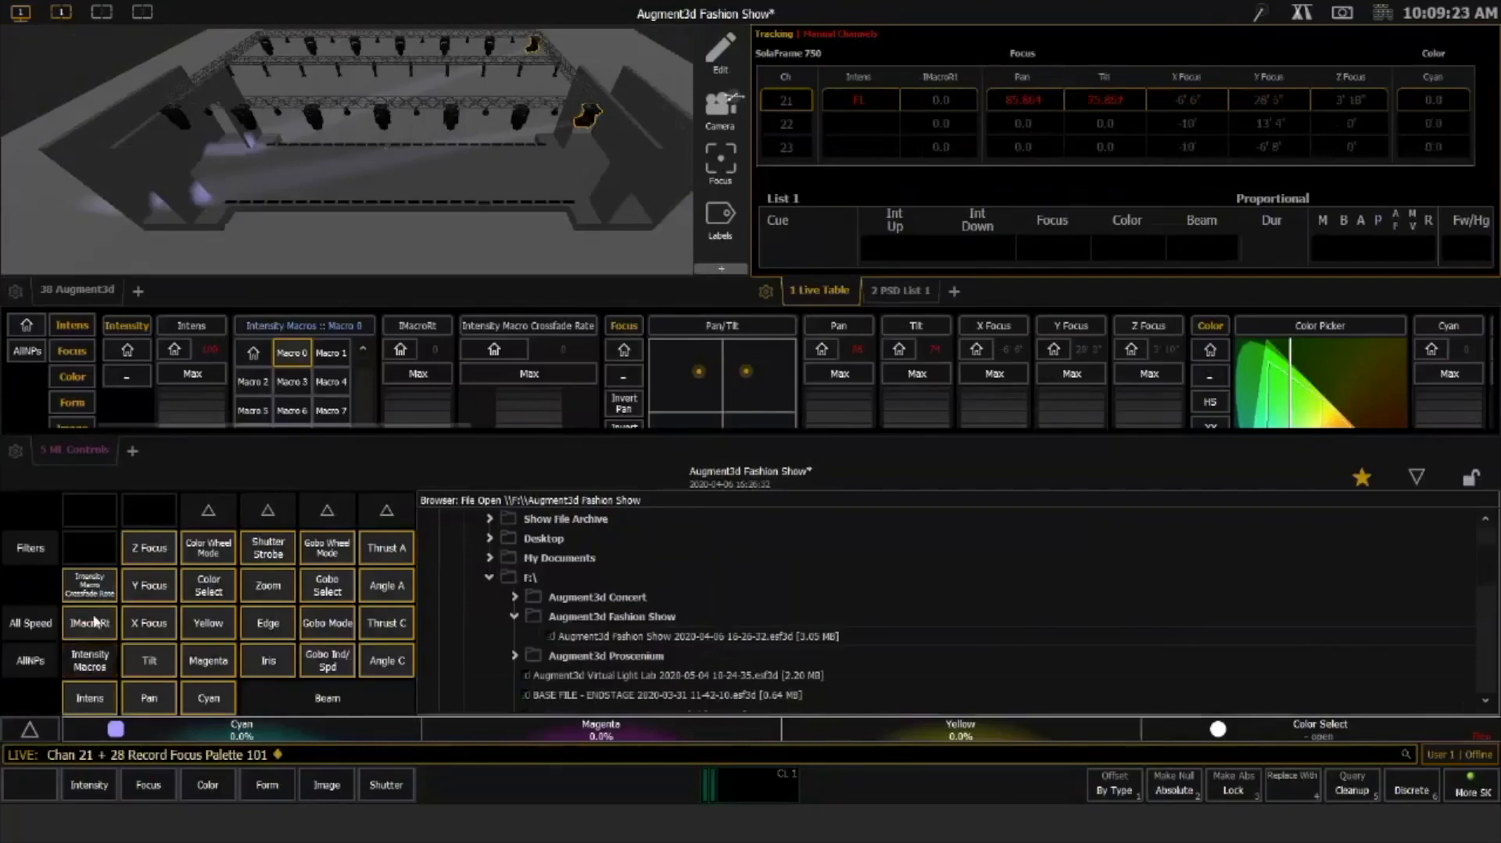
{"action": "left_click", "coordinate": [91, 623]}
{"action": "key", "text": "grave"}
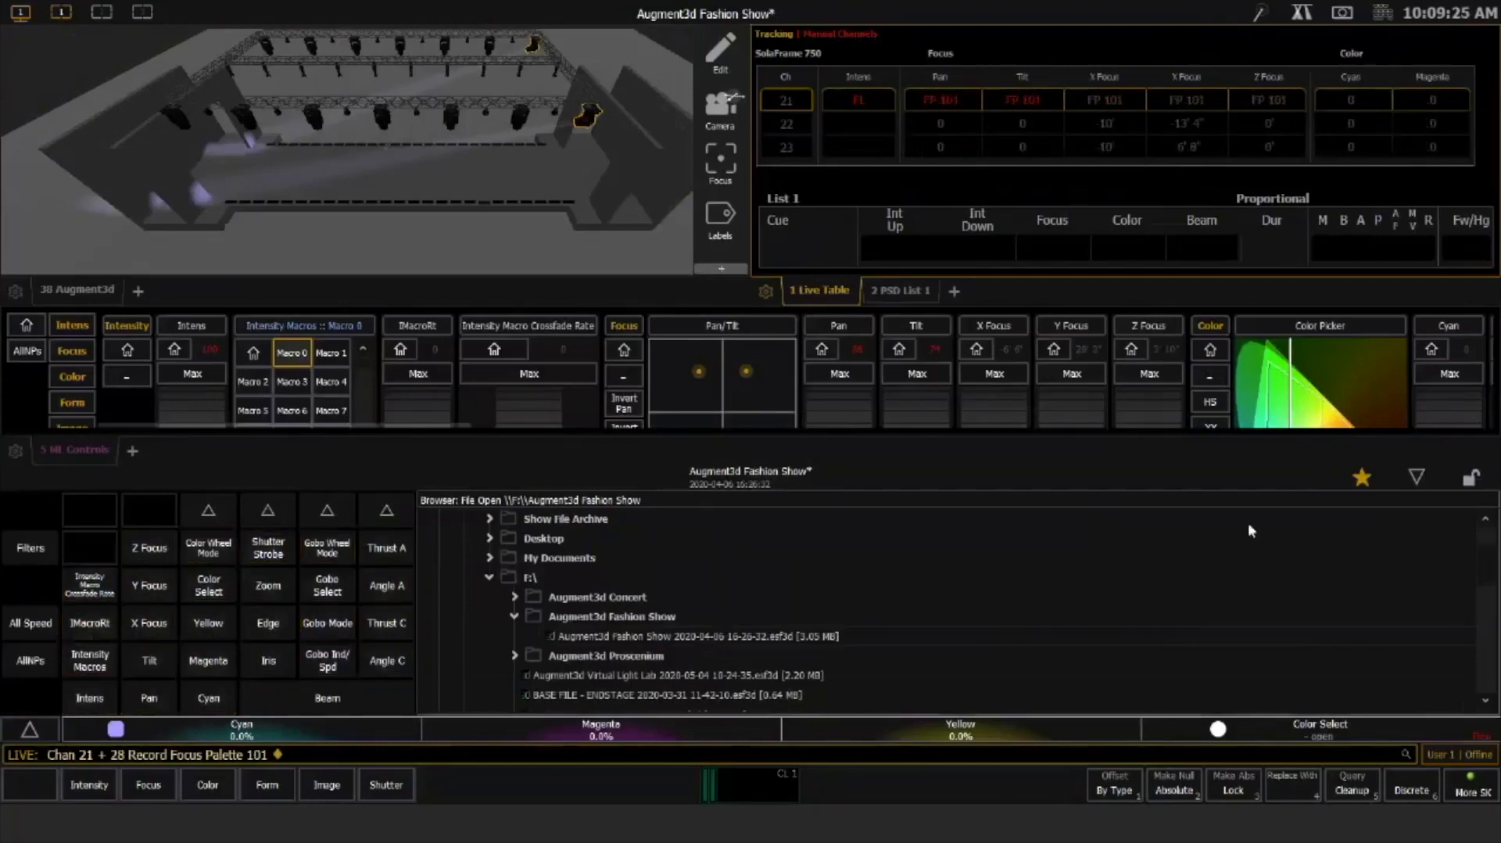
{"action": "left_click", "coordinate": [1416, 483]}
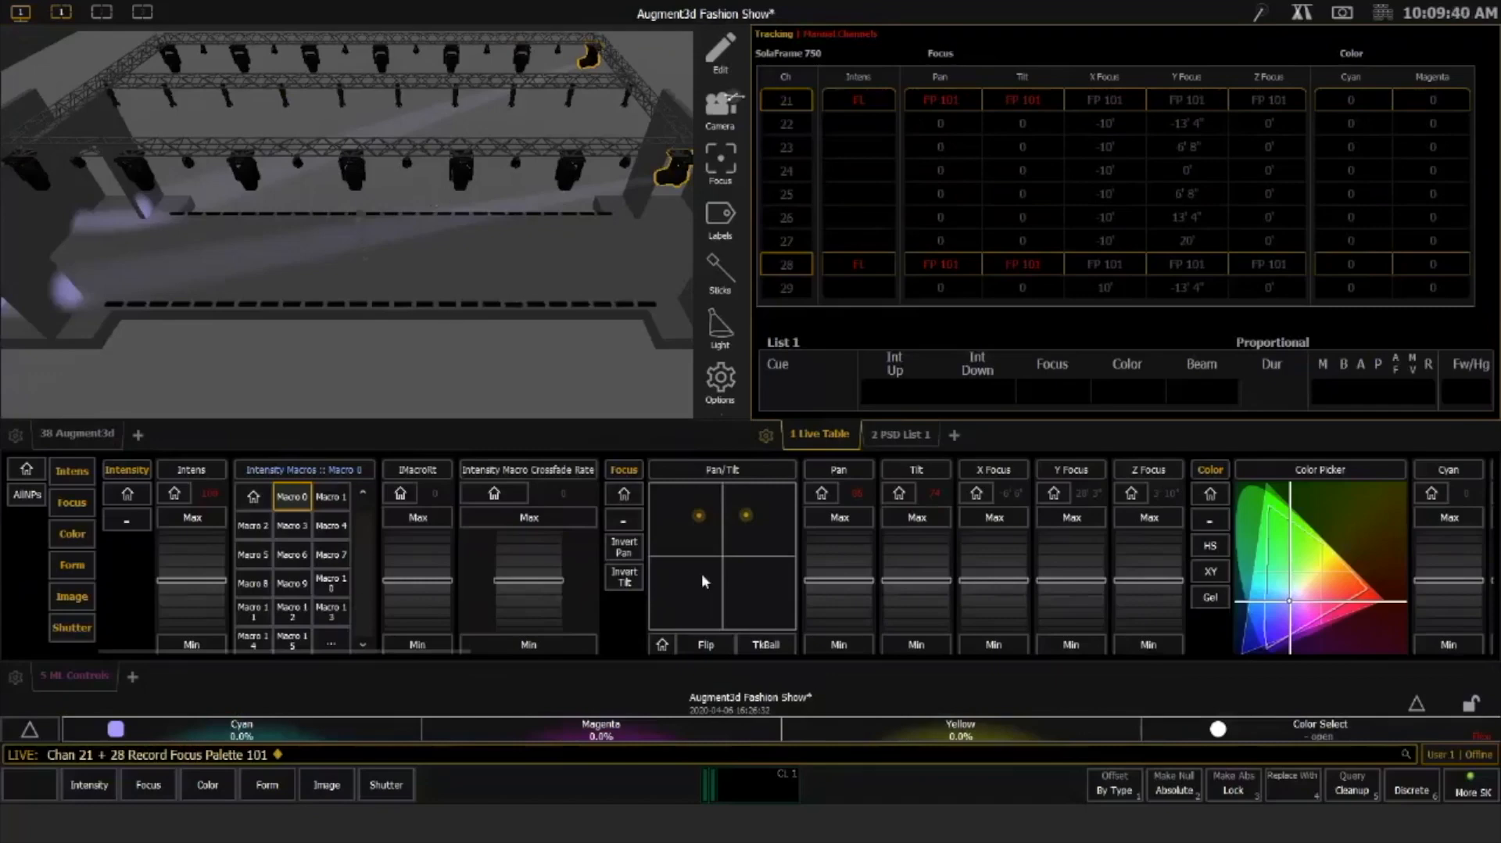
Bring up the focus parameters in ML Controls and swing channels 21 and 28 back and forth along the runway with Tilt
{"action": "left_click", "coordinate": [70, 504]}
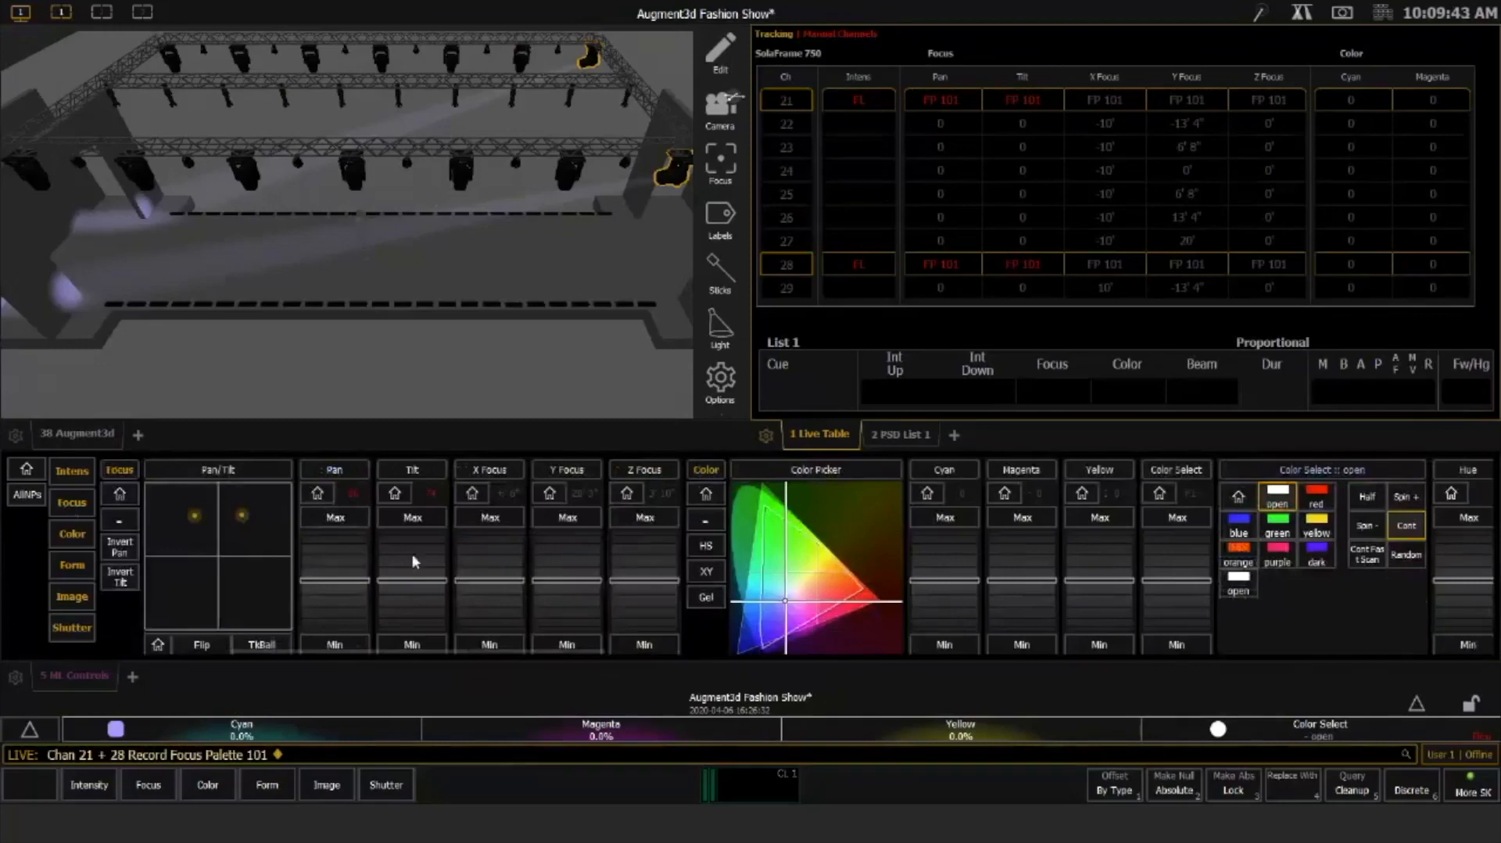
{"action": "scroll", "coordinate": [416, 563], "scroll_direction": "up", "scroll_amount": 4}
{"action": "scroll", "coordinate": [415, 562], "scroll_direction": "down", "scroll_amount": 4}
{"action": "scroll", "coordinate": [416, 573], "scroll_direction": "down", "scroll_amount": 5}
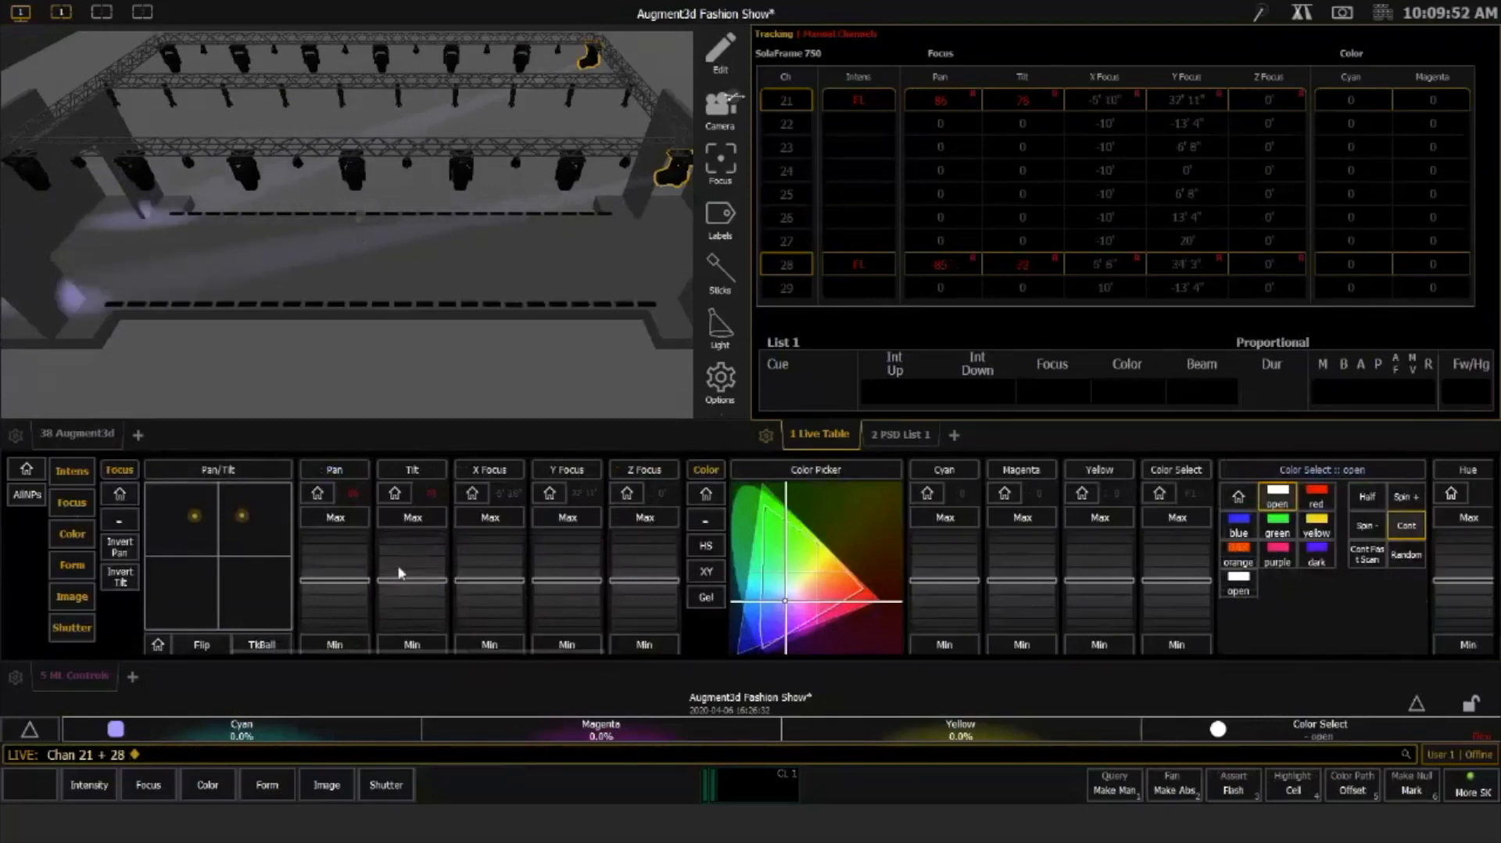
{"action": "scroll", "coordinate": [414, 564], "scroll_direction": "down", "scroll_amount": 2}
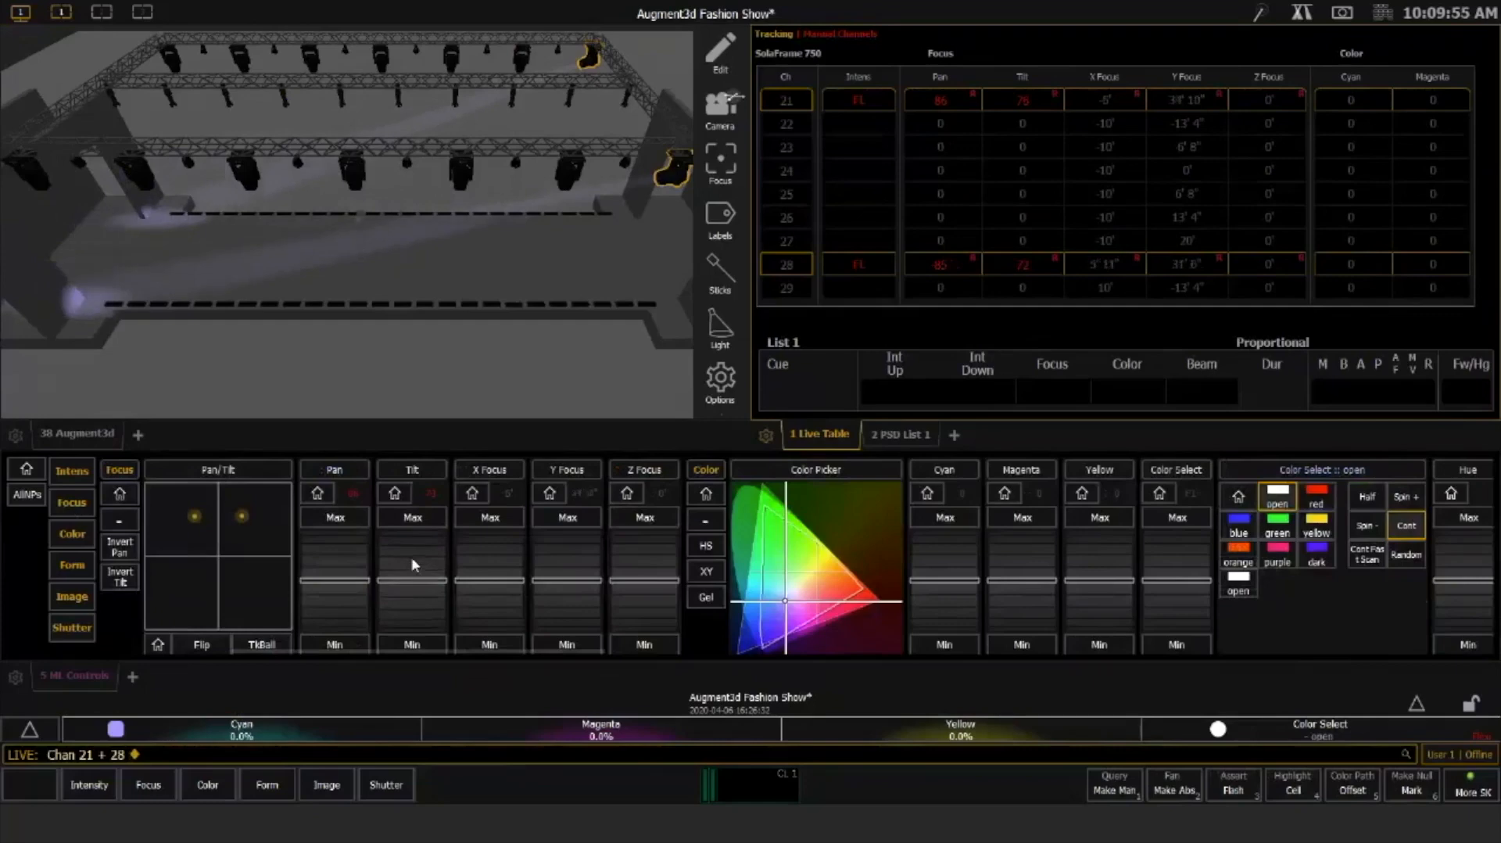
{"action": "scroll", "coordinate": [421, 562], "scroll_direction": "up", "scroll_amount": 3}
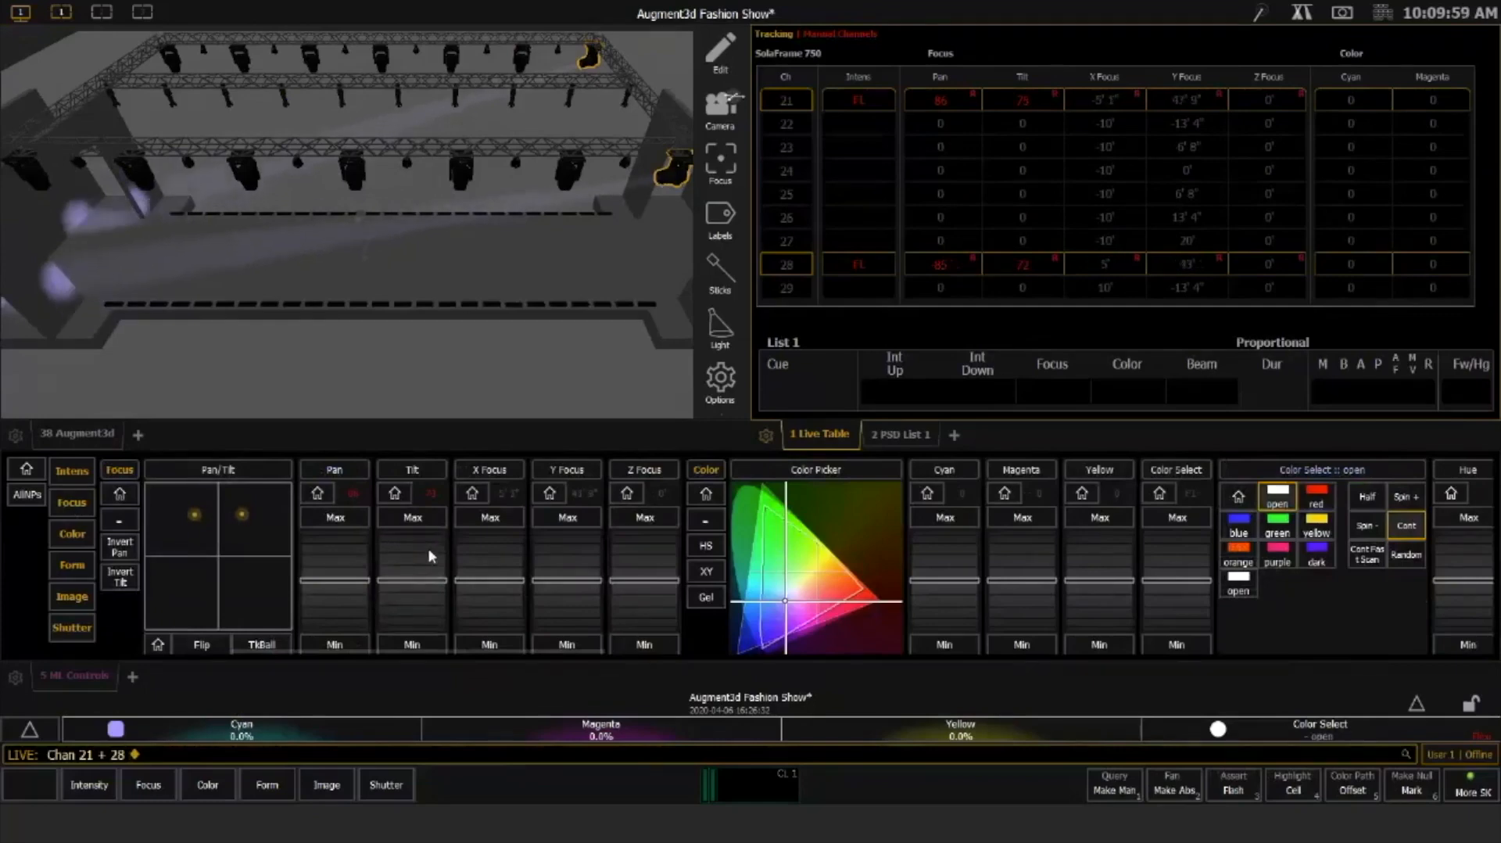
{"action": "scroll", "coordinate": [430, 555], "scroll_direction": "down", "scroll_amount": 2}
{"action": "scroll", "coordinate": [426, 556], "scroll_direction": "down", "scroll_amount": 3}
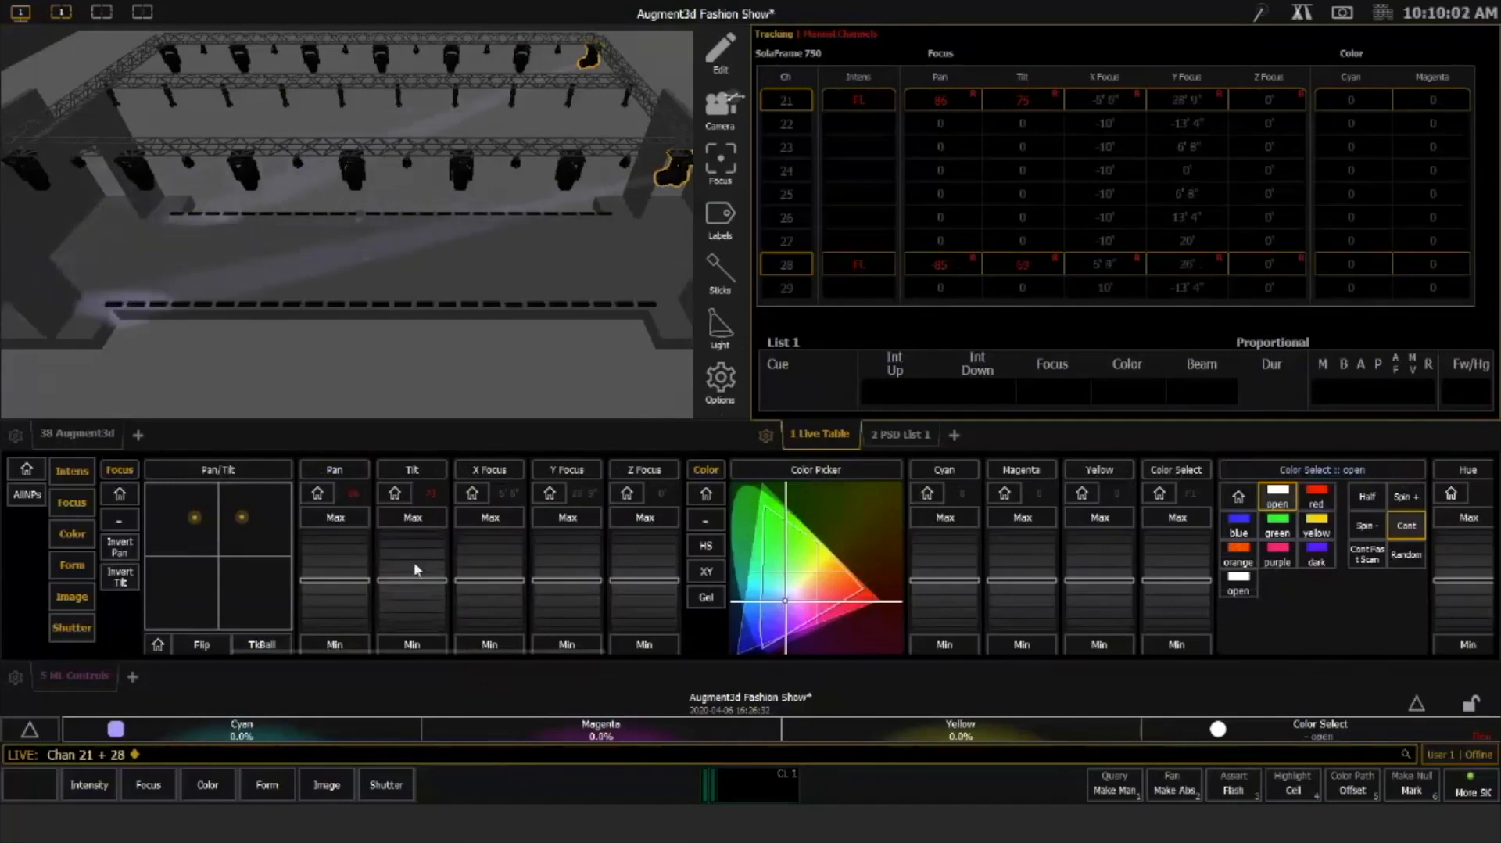
{"action": "scroll", "coordinate": [414, 561], "scroll_direction": "down", "scroll_amount": 4}
{"action": "scroll", "coordinate": [414, 561], "scroll_direction": "down", "scroll_amount": 3}
{"action": "scroll", "coordinate": [415, 562], "scroll_direction": "down", "scroll_amount": 3}
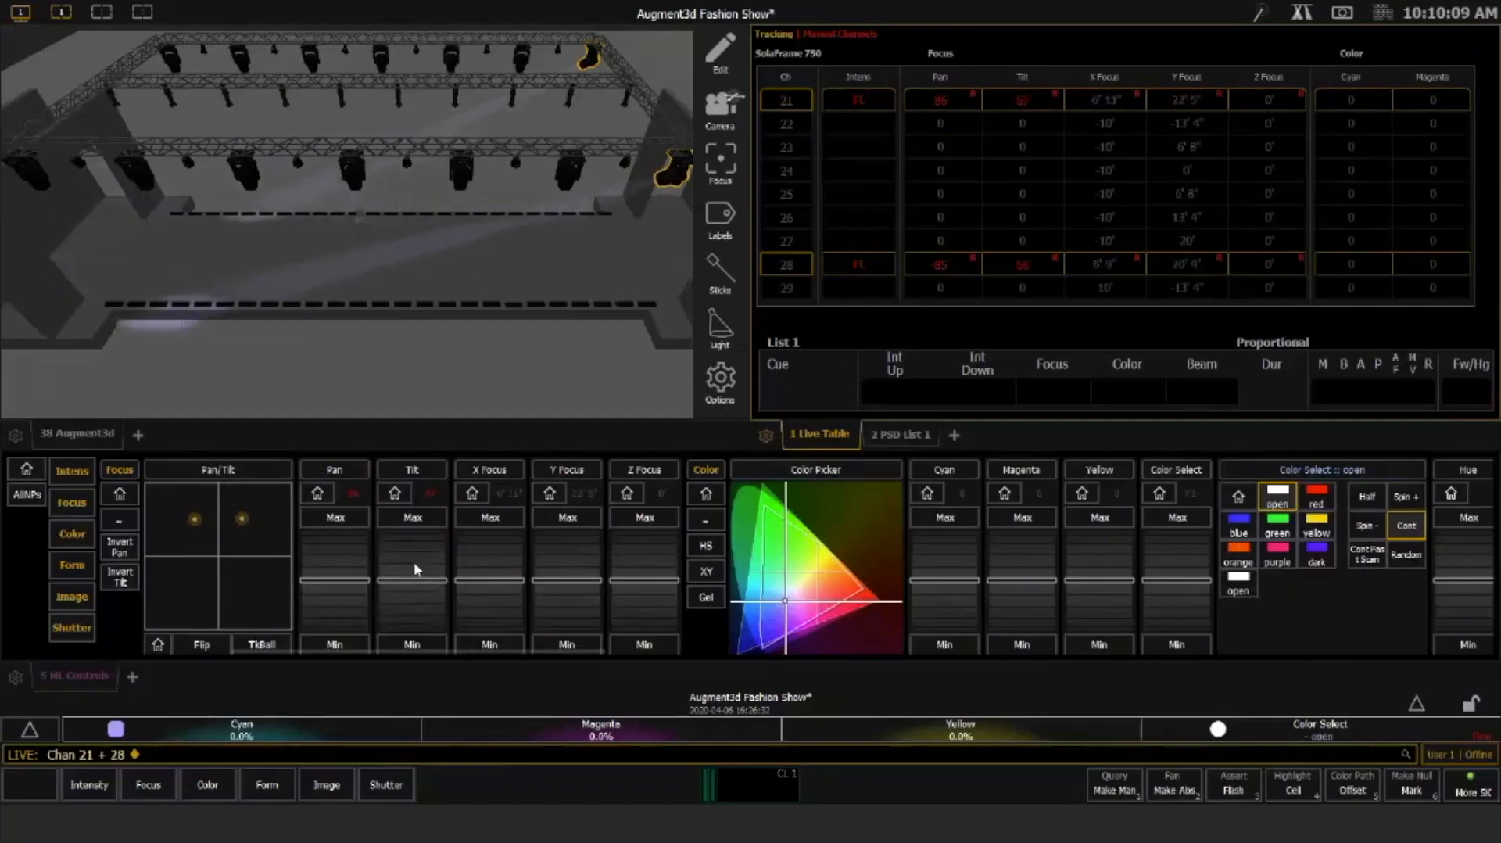
{"action": "scroll", "coordinate": [414, 562], "scroll_direction": "up", "scroll_amount": 1}
{"action": "scroll", "coordinate": [414, 561], "scroll_direction": "up", "scroll_amount": 4}
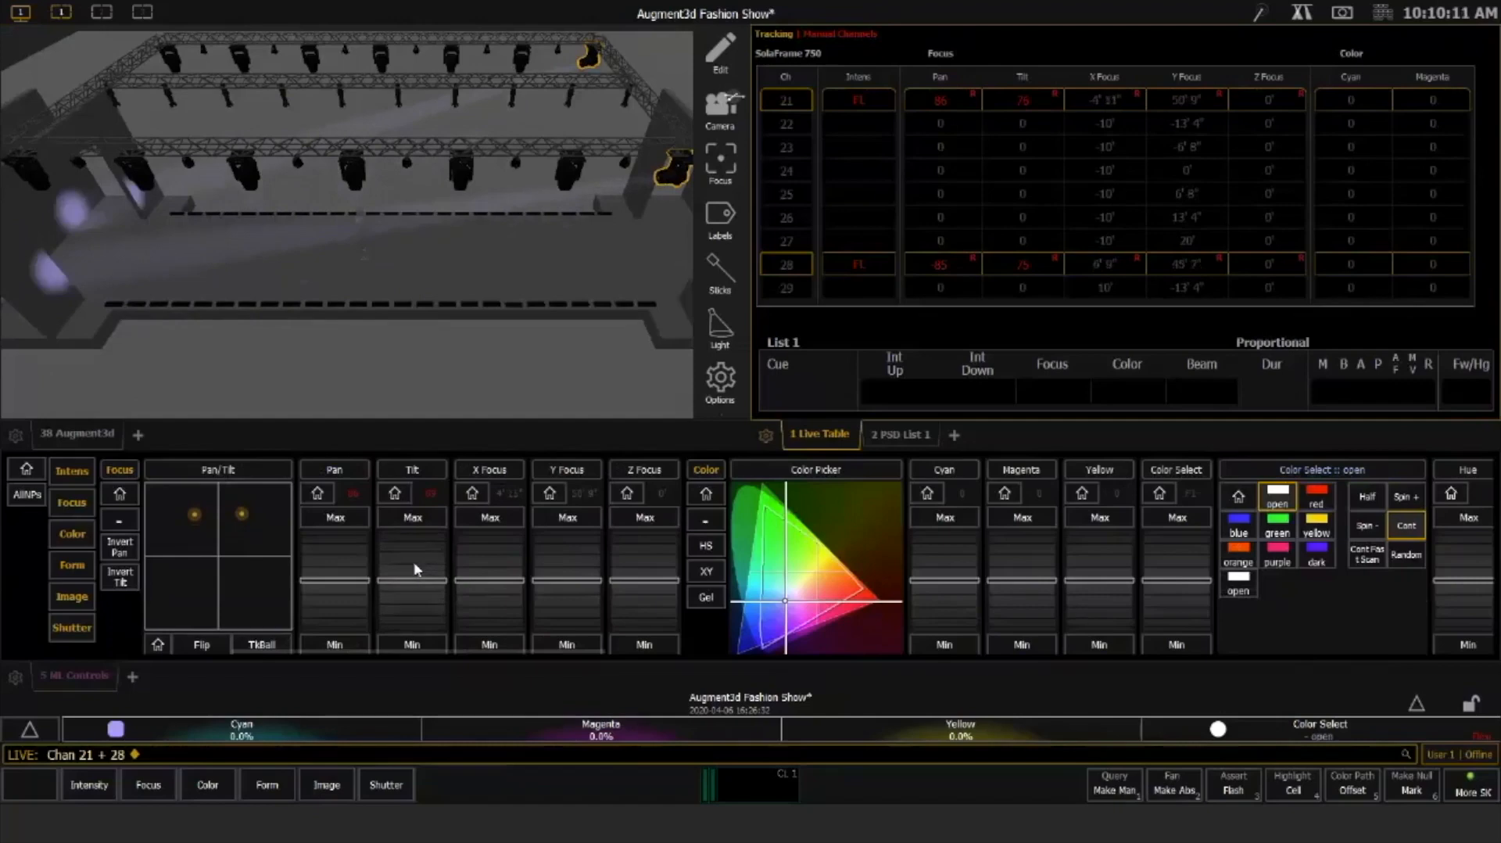
{"action": "scroll", "coordinate": [414, 558], "scroll_direction": "up", "scroll_amount": 2}
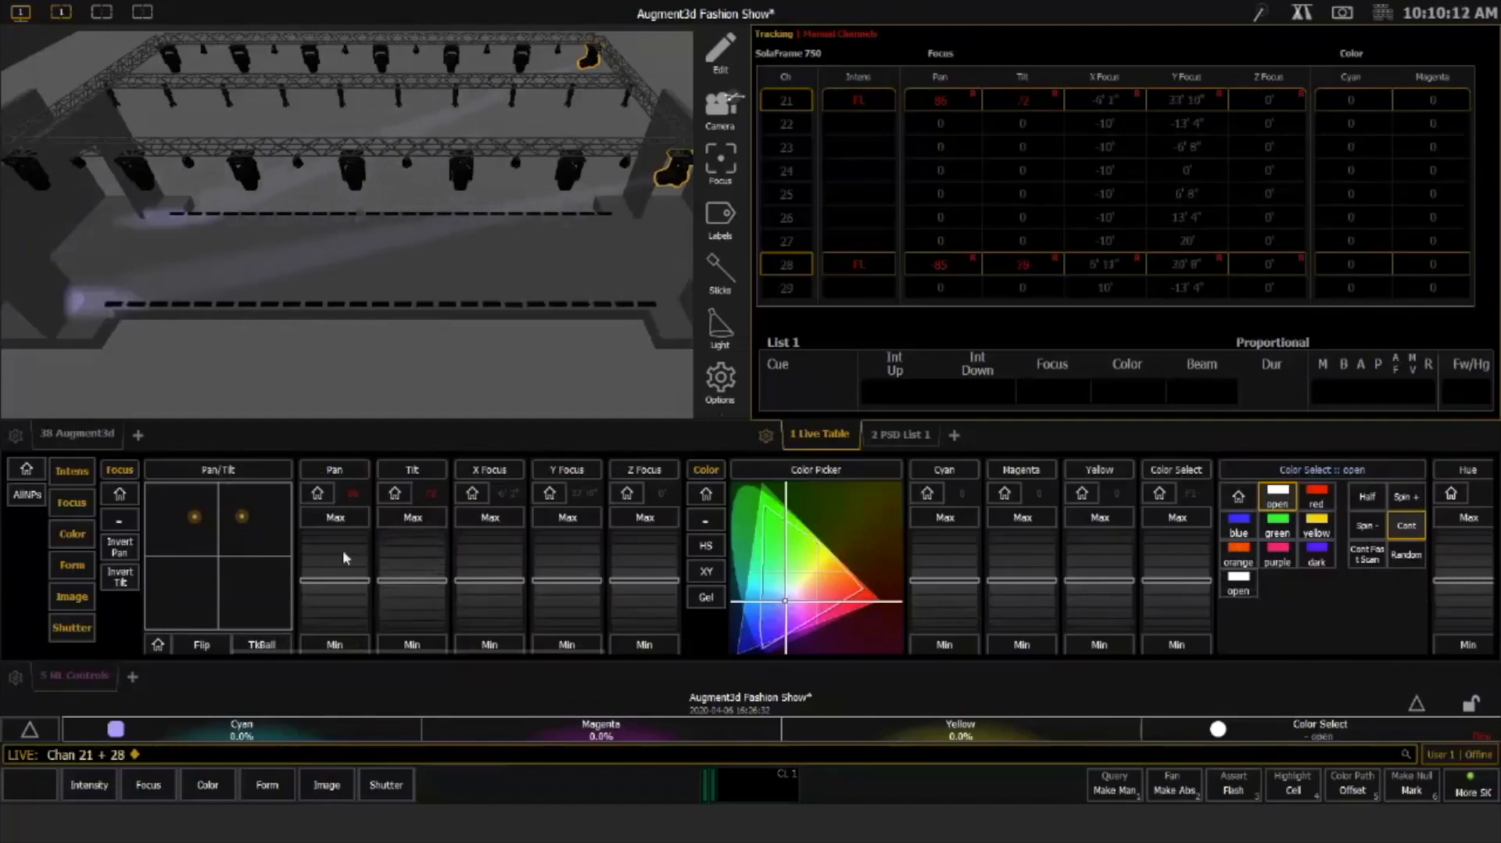
Swing channels 21 and 28 sideways with Pan to compare how their beams move
{"action": "scroll", "coordinate": [343, 554], "scroll_direction": "up", "scroll_amount": 2}
{"action": "scroll", "coordinate": [342, 551], "scroll_direction": "down", "scroll_amount": 6}
{"action": "scroll", "coordinate": [345, 551], "scroll_direction": "up", "scroll_amount": 6}
{"action": "scroll", "coordinate": [345, 551], "scroll_direction": "up", "scroll_amount": 2}
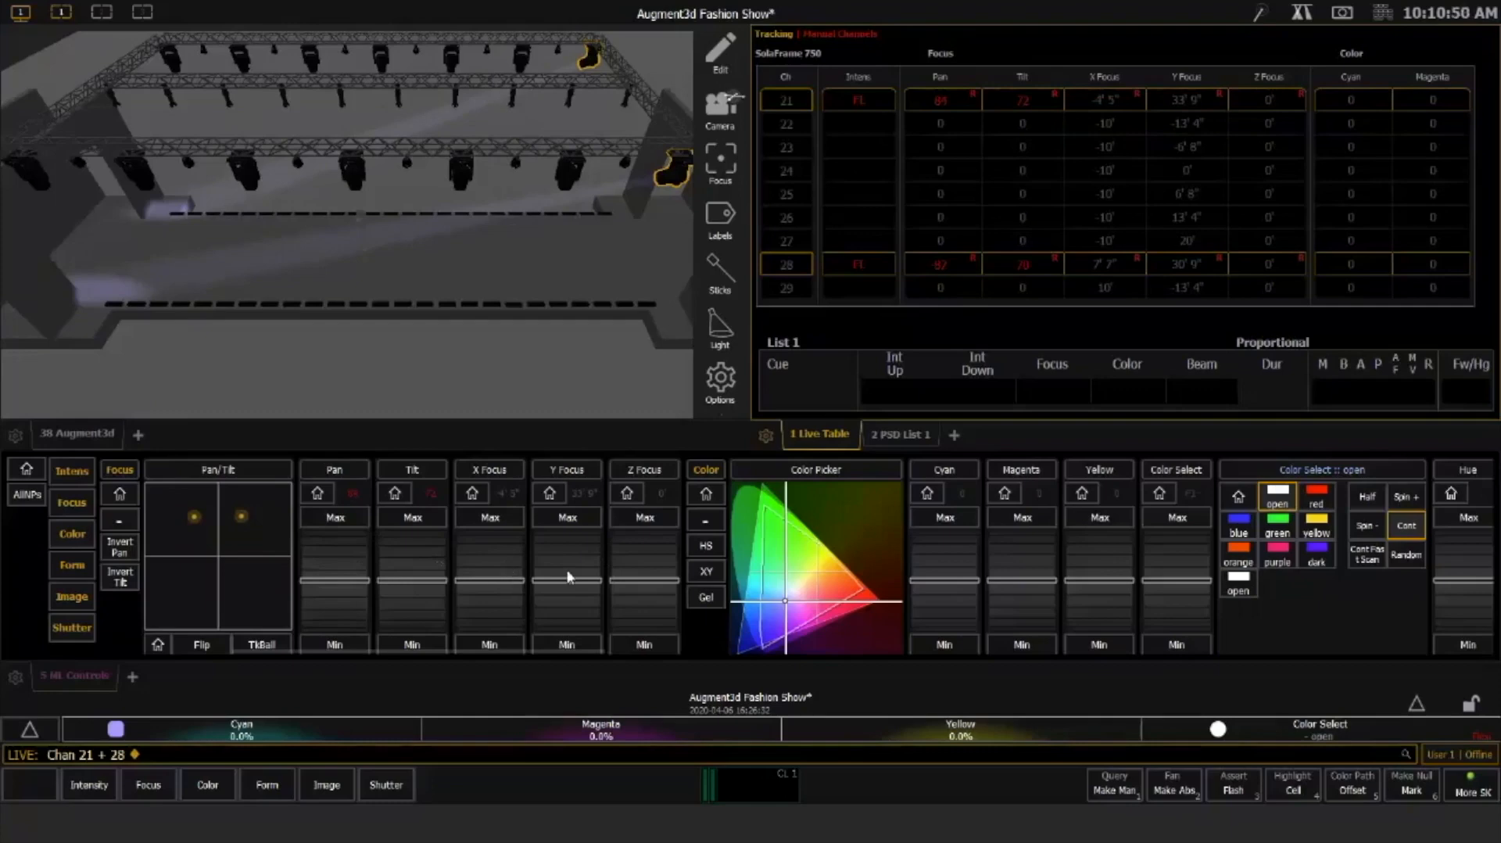
Shift the Y Focus of channels 21 and 28 slightly, and sweep both beams across the runway with X Focus
{"action": "left_click_drag", "start_coordinate": [569, 577], "coordinate": [561, 583]}
{"action": "scroll", "coordinate": [504, 568], "scroll_direction": "up", "scroll_amount": 10}
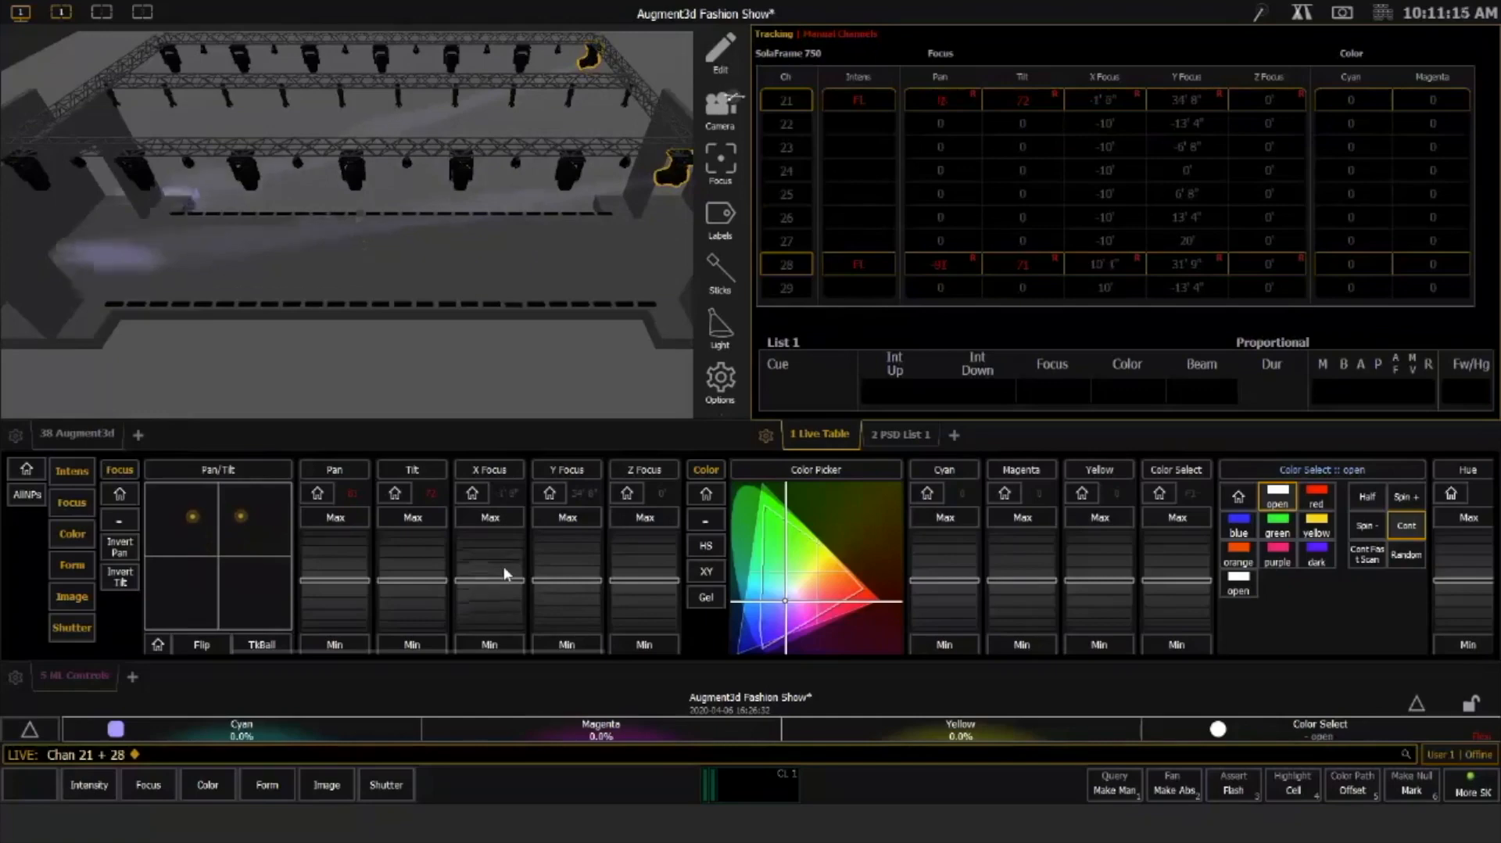
{"action": "scroll", "coordinate": [504, 566], "scroll_direction": "up", "scroll_amount": 10}
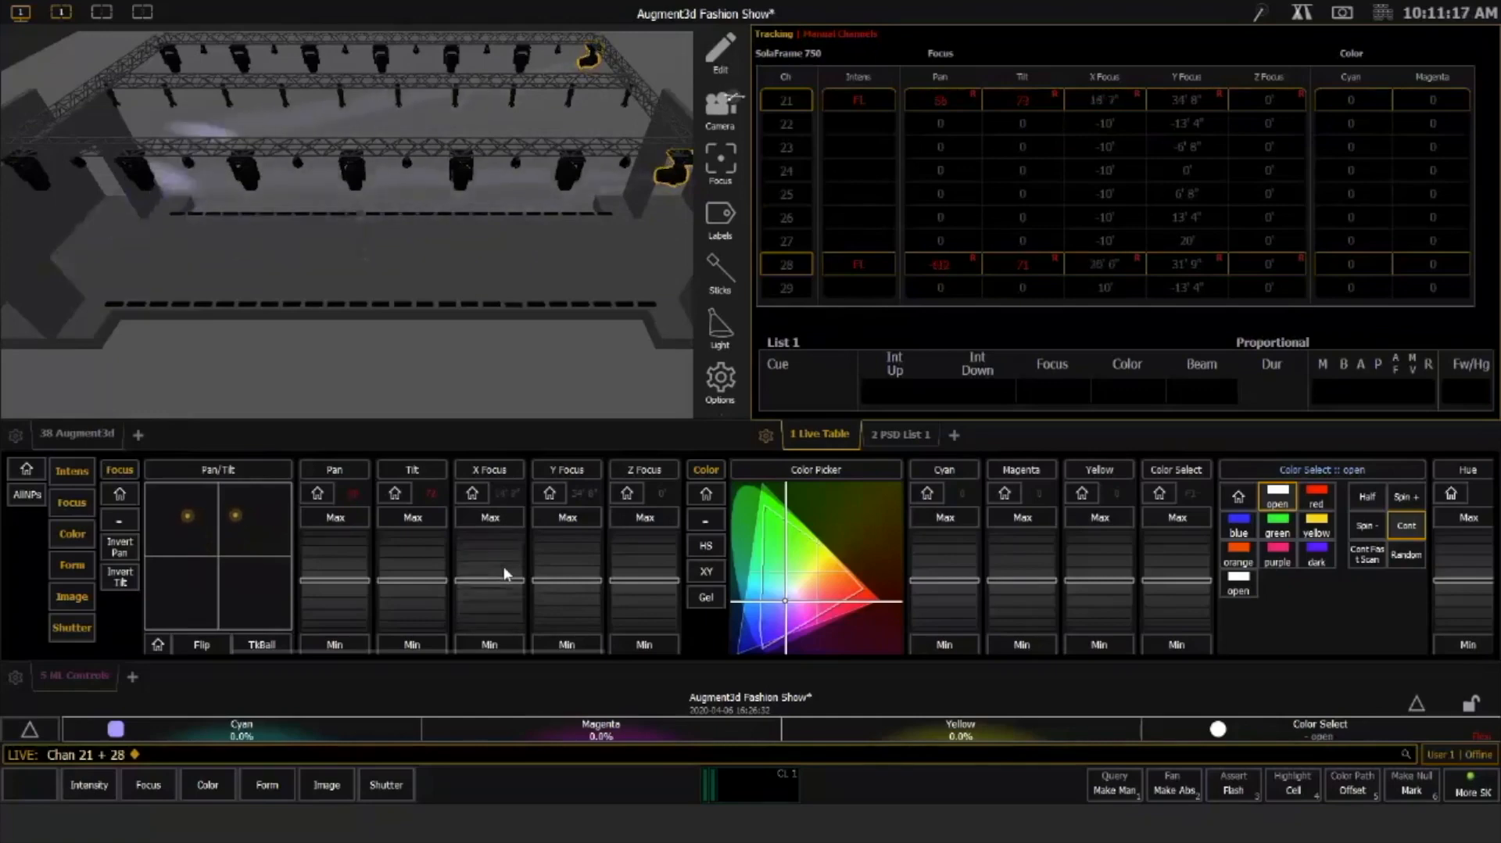
{"action": "scroll", "coordinate": [503, 566], "scroll_direction": "up", "scroll_amount": 6}
{"action": "scroll", "coordinate": [502, 569], "scroll_direction": "down", "scroll_amount": 7}
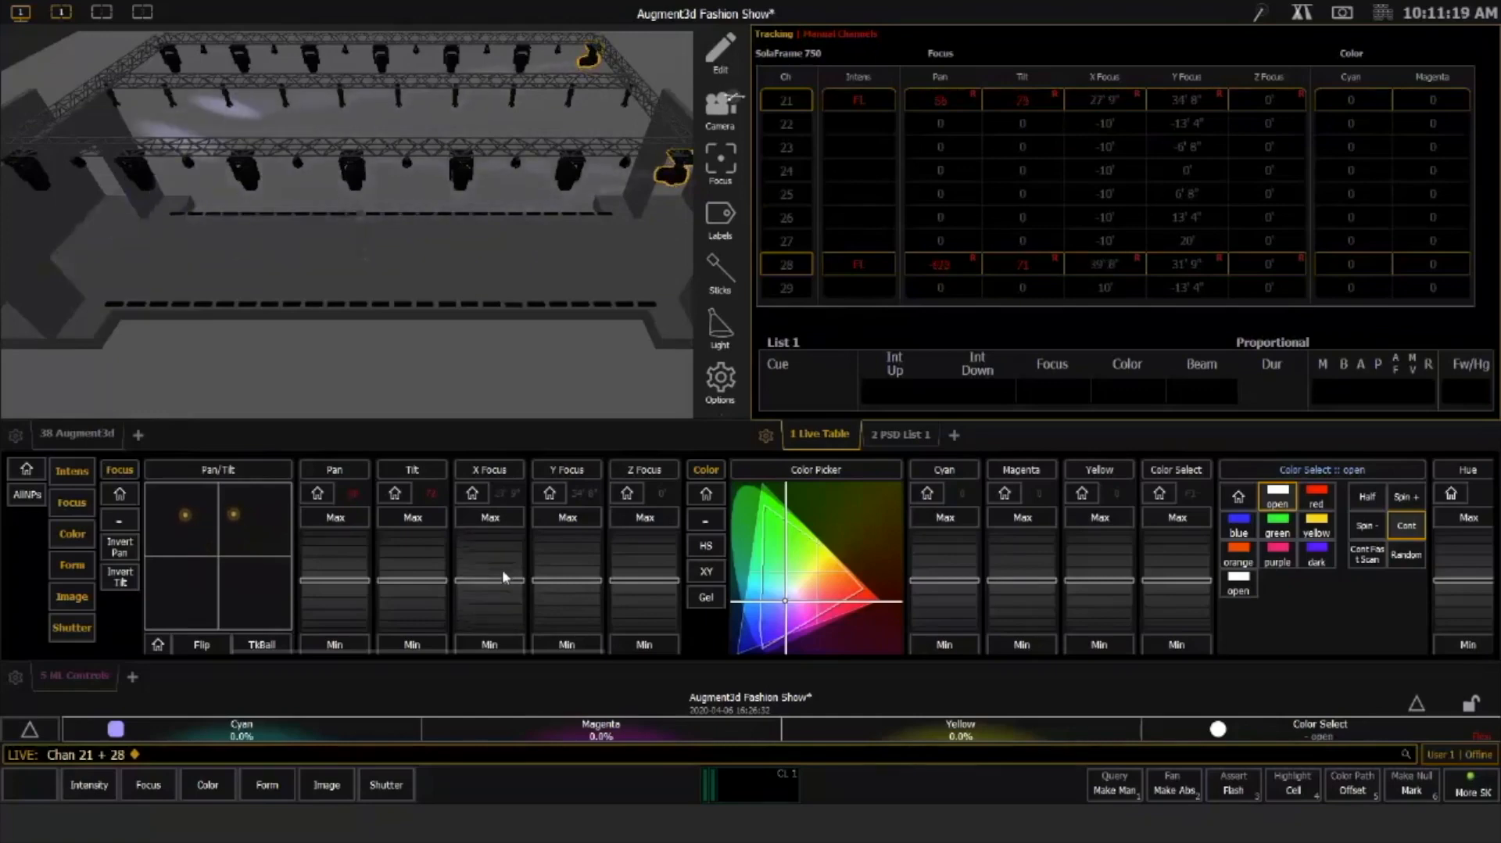
{"action": "scroll", "coordinate": [501, 569], "scroll_direction": "down", "scroll_amount": 15}
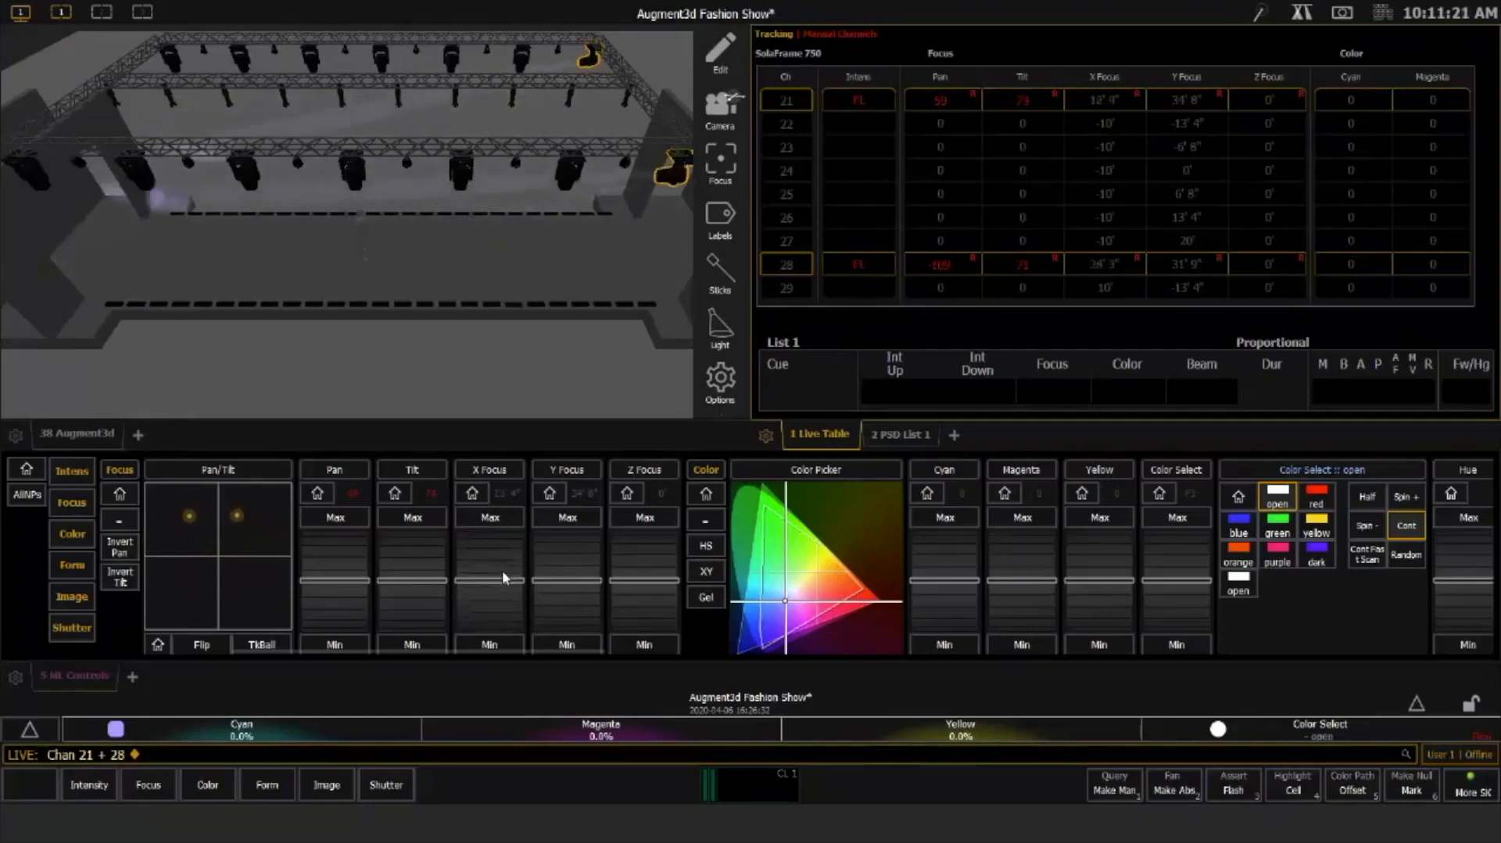
{"action": "scroll", "coordinate": [502, 571], "scroll_direction": "down", "scroll_amount": 17}
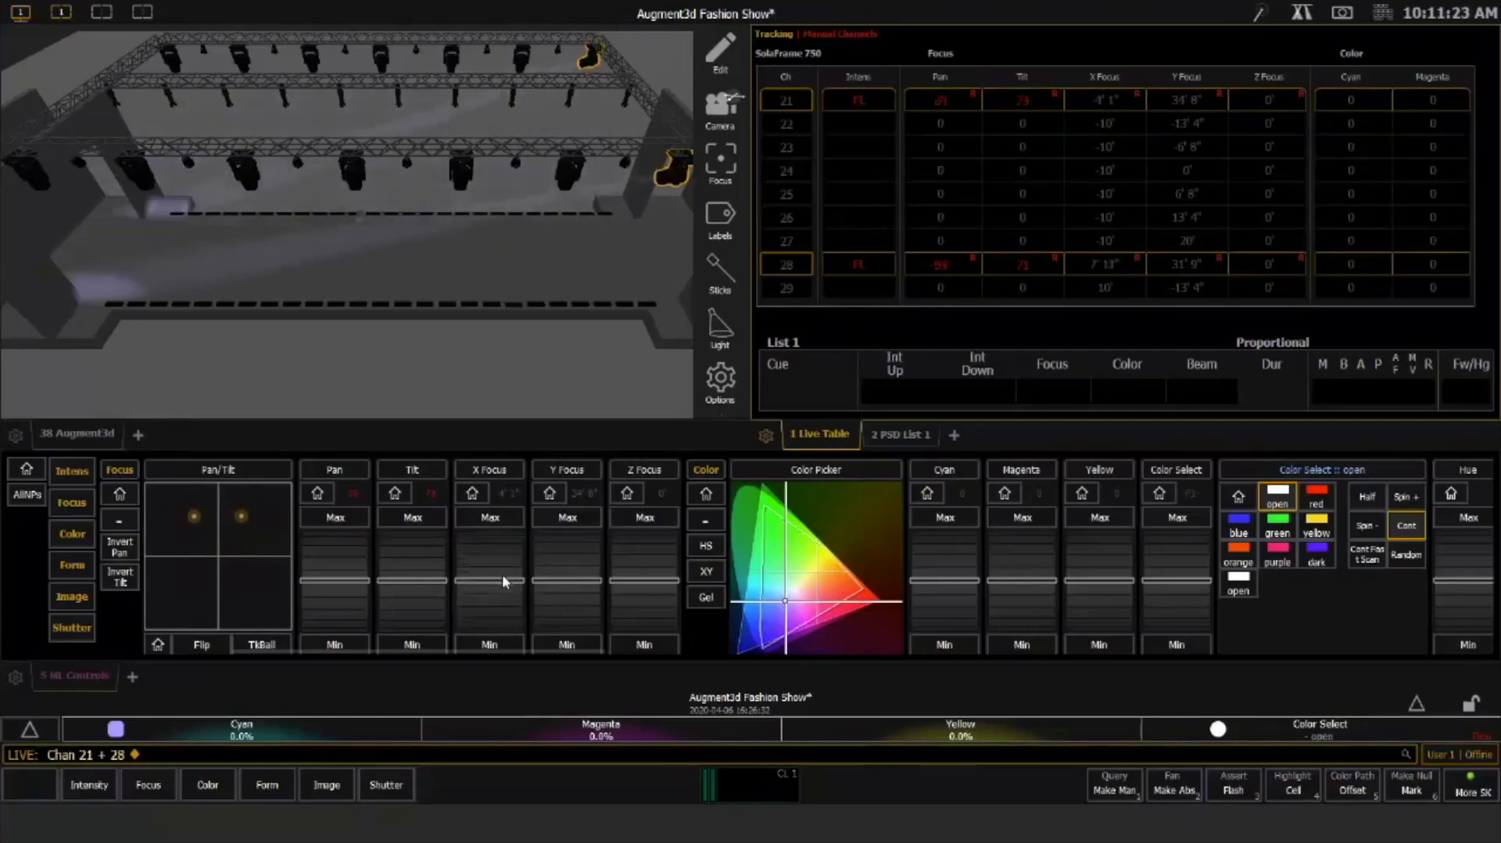
{"action": "scroll", "coordinate": [502, 574], "scroll_direction": "up", "scroll_amount": 5}
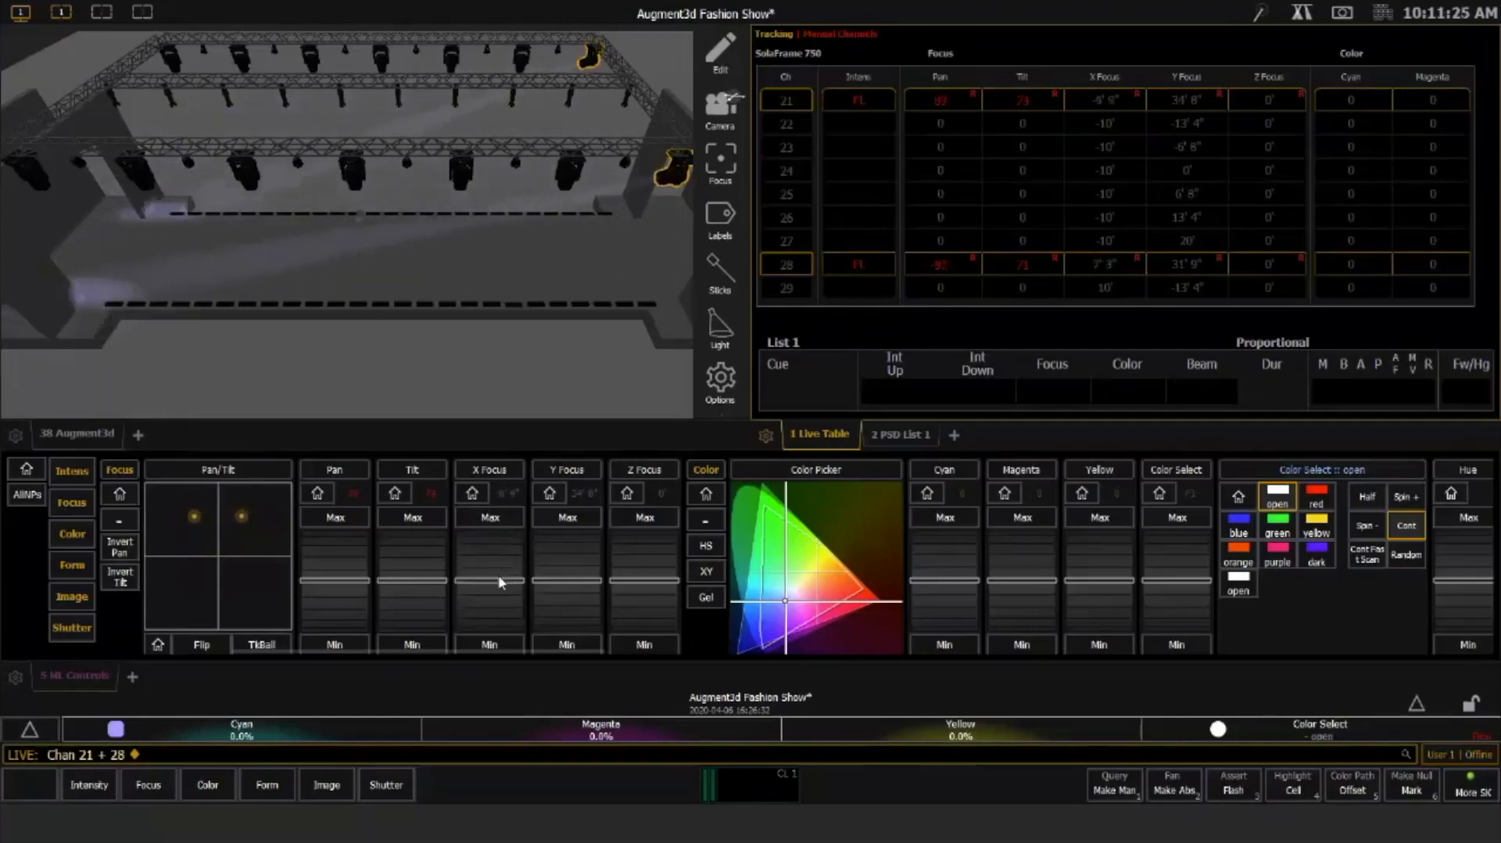
Focus channels 21 and 28 on the middle of the runway and raise their Z Focus to about 6' 7"
{"action": "left_click", "coordinate": [364, 257]}
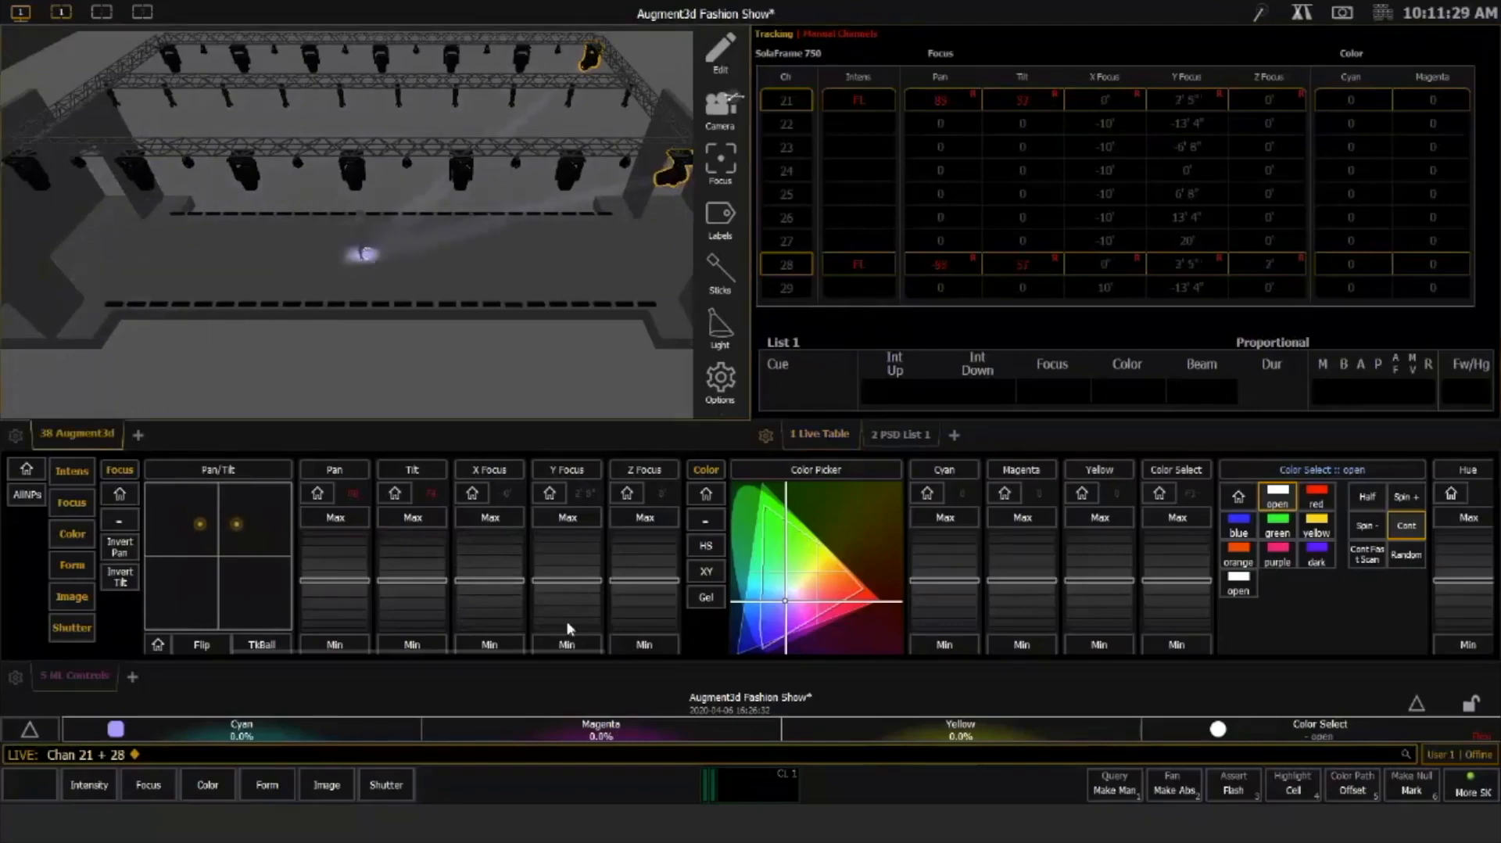
{"action": "scroll", "coordinate": [650, 577], "scroll_direction": "up", "scroll_amount": 3}
{"action": "scroll", "coordinate": [649, 579], "scroll_direction": "up", "scroll_amount": 8}
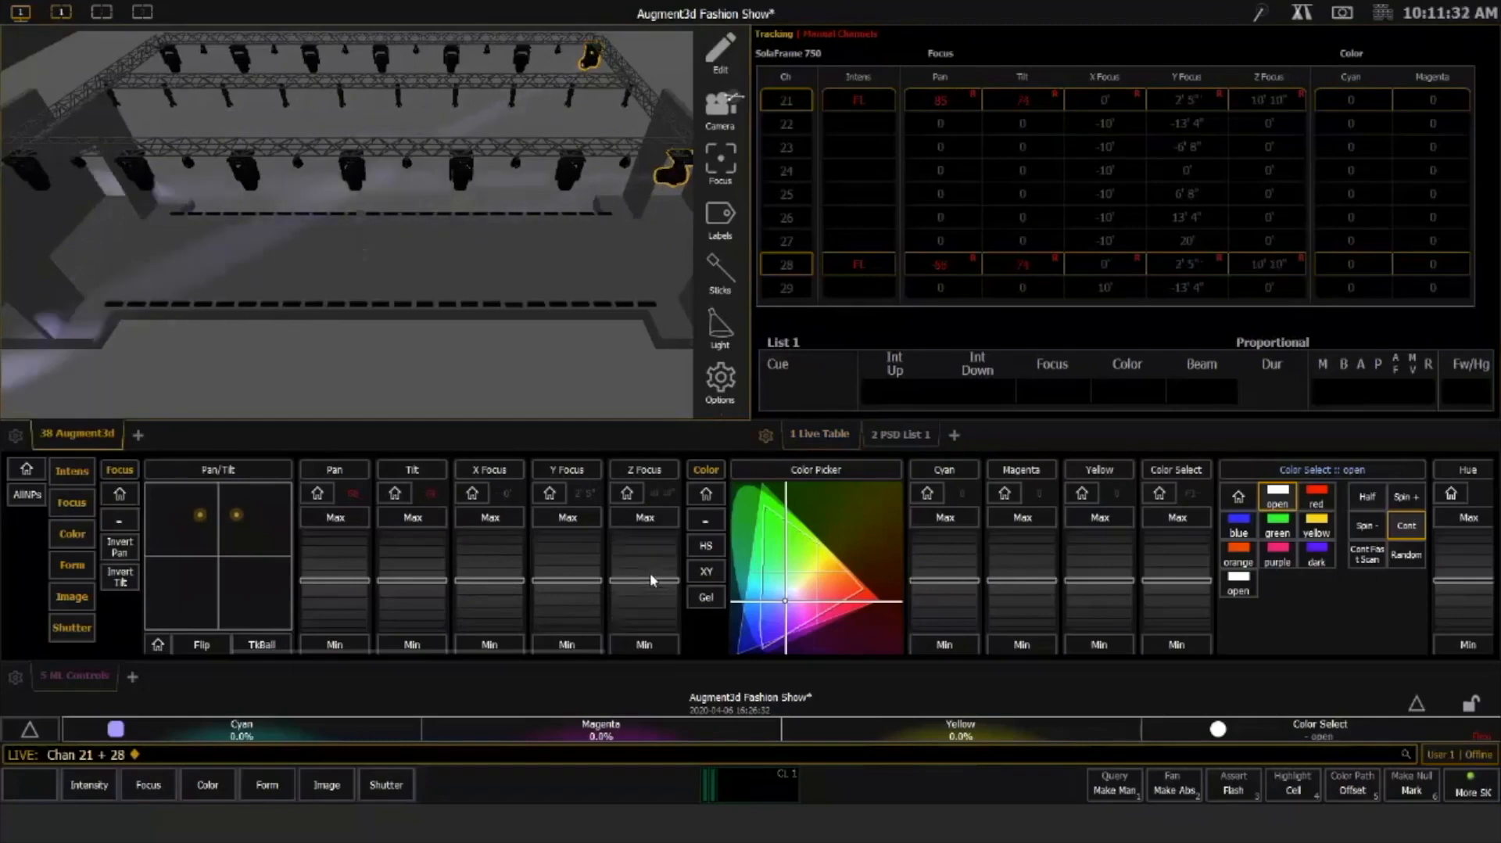
{"action": "scroll", "coordinate": [649, 579], "scroll_direction": "up", "scroll_amount": 6}
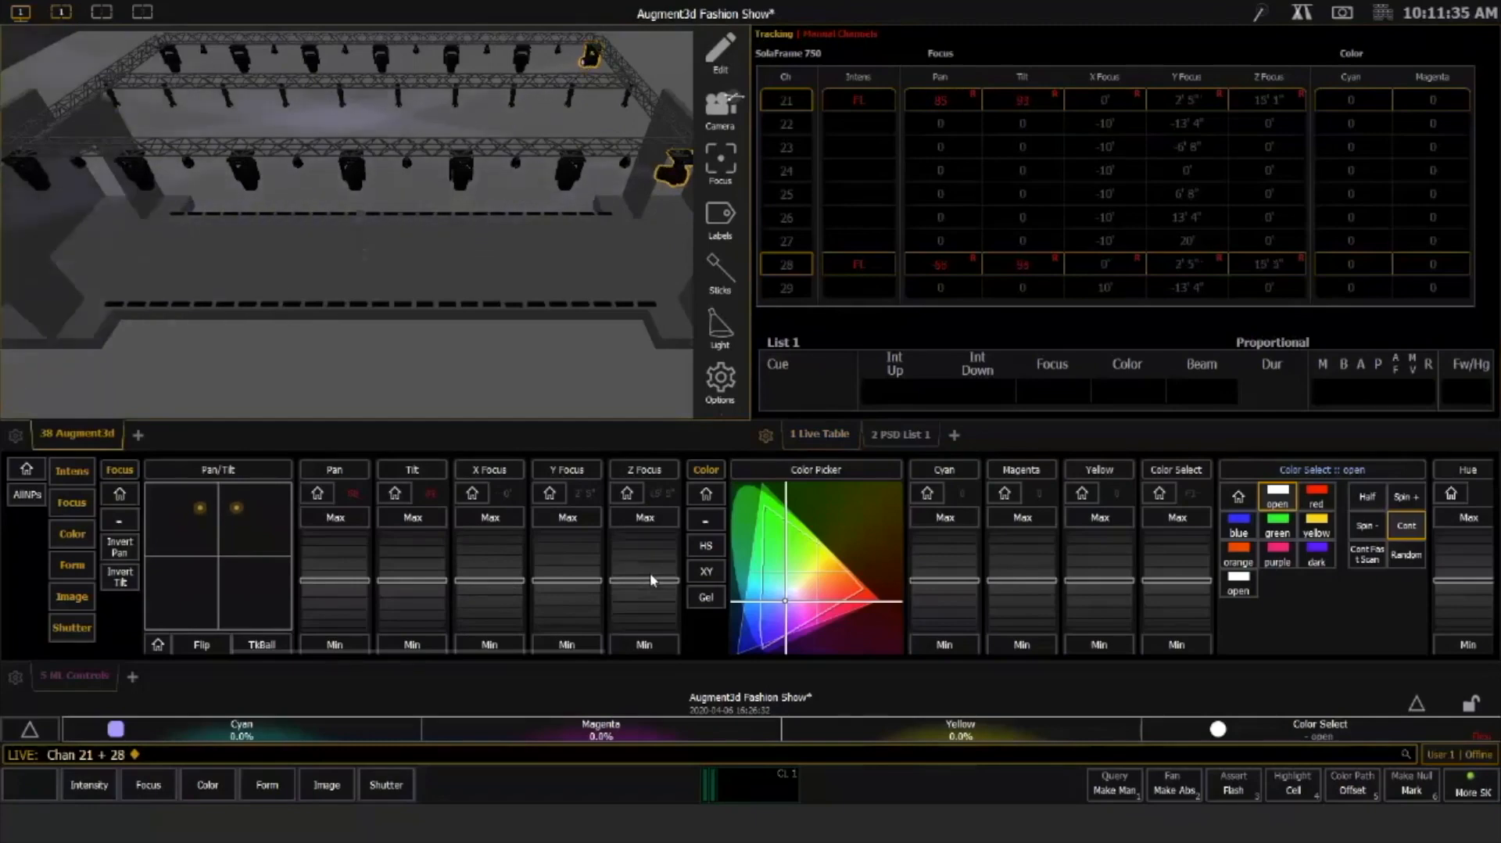
{"action": "scroll", "coordinate": [650, 577], "scroll_direction": "down", "scroll_amount": 8}
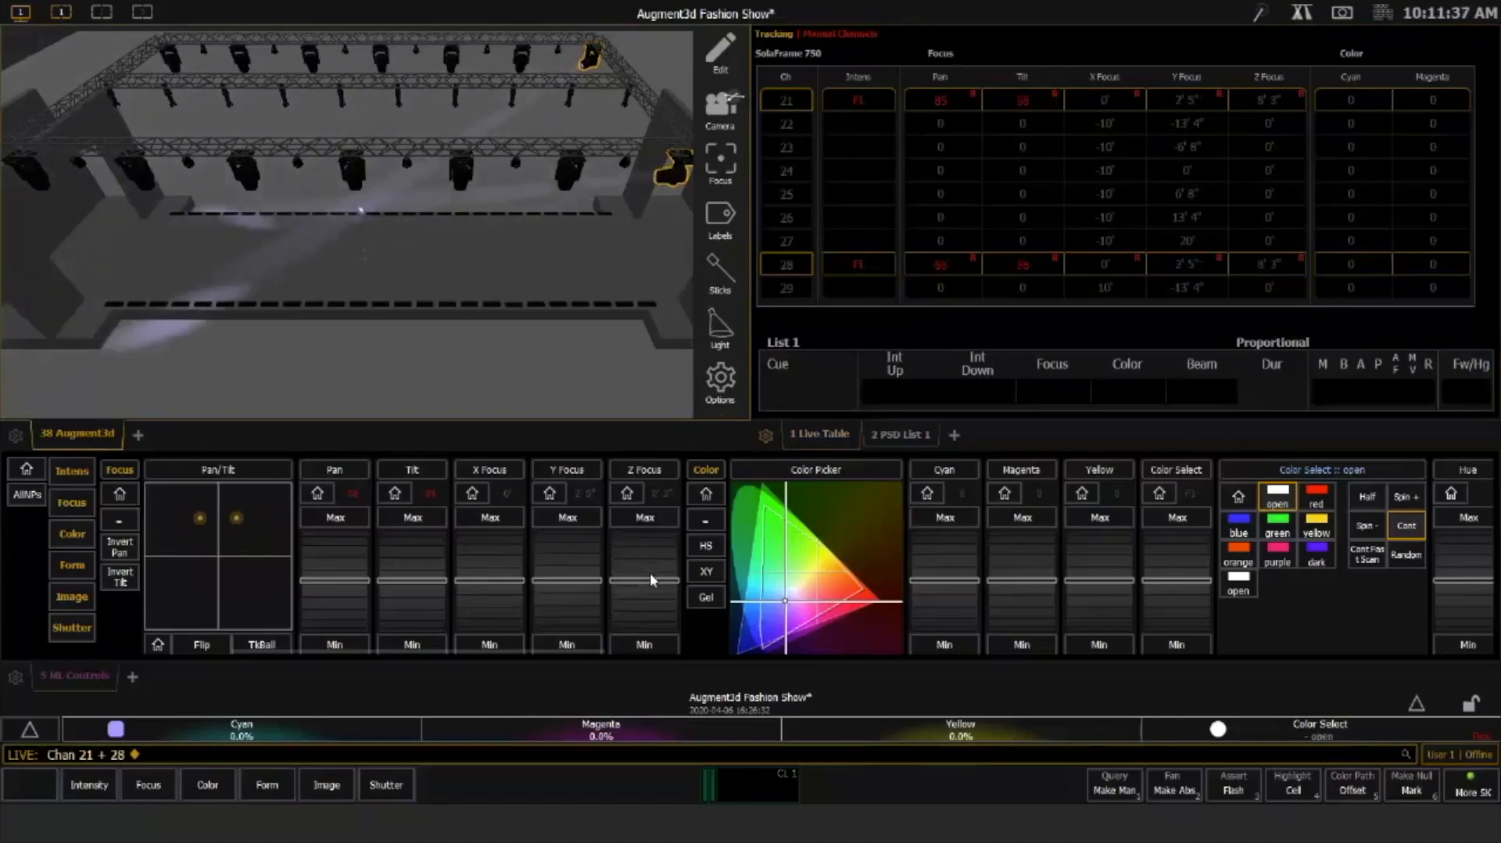
{"action": "scroll", "coordinate": [649, 580], "scroll_direction": "up", "scroll_amount": 4}
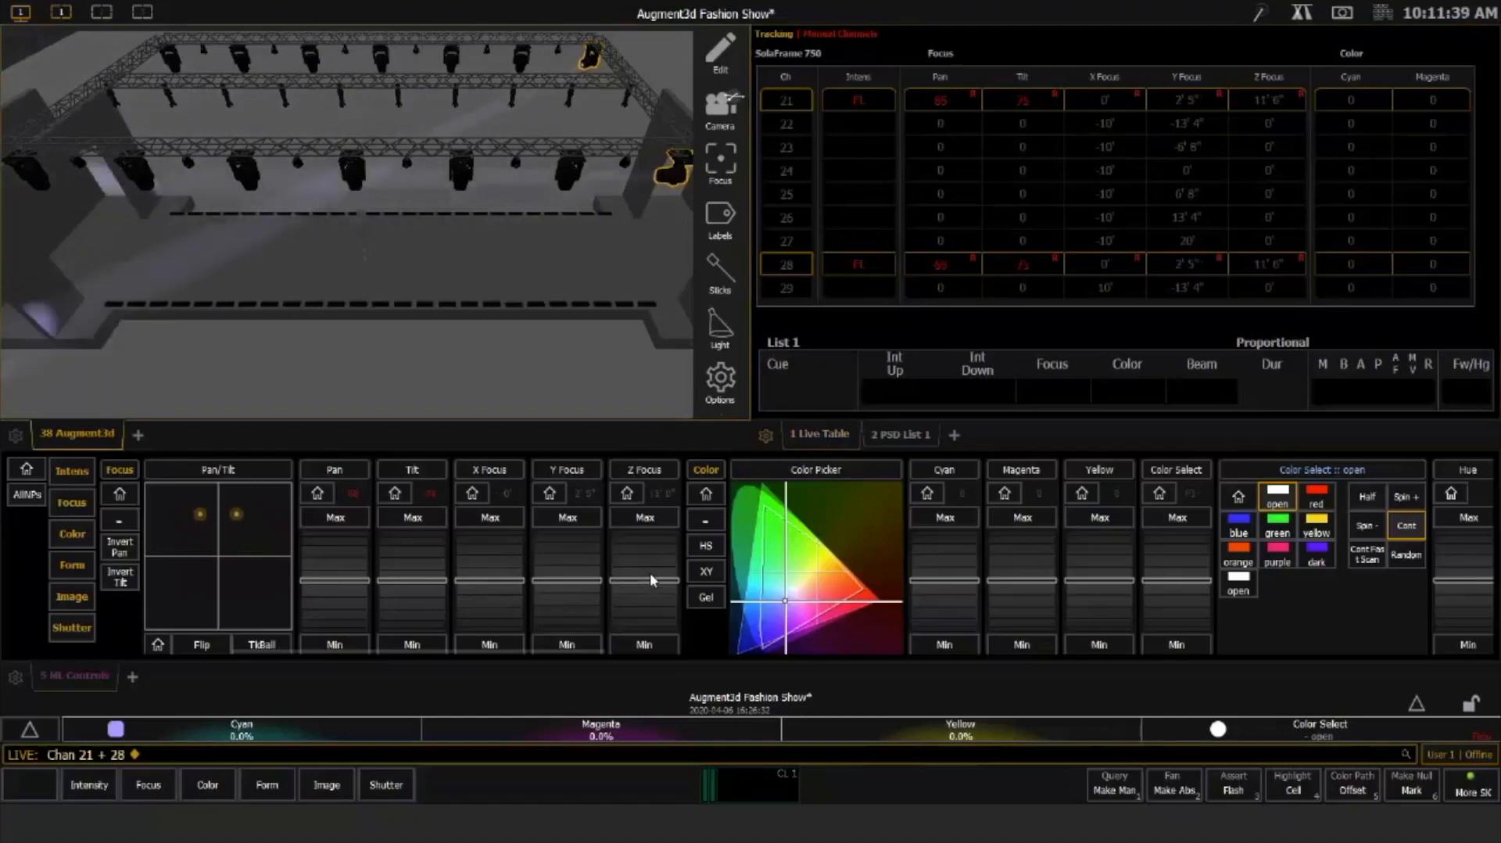
{"action": "scroll", "coordinate": [650, 579], "scroll_direction": "up", "scroll_amount": 4}
{"action": "scroll", "coordinate": [650, 579], "scroll_direction": "down", "scroll_amount": 2}
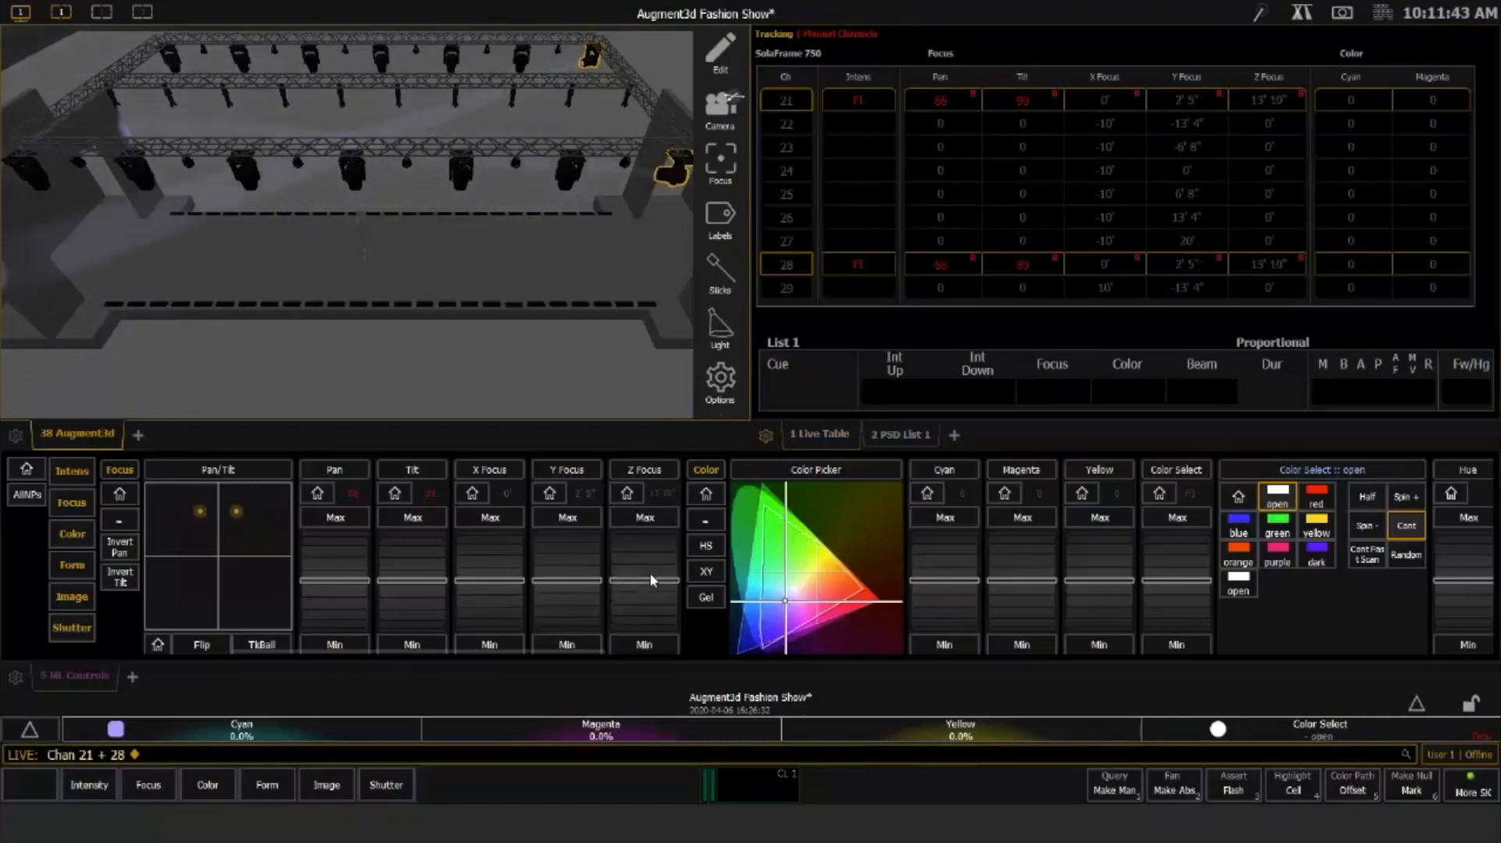
{"action": "scroll", "coordinate": [650, 579], "scroll_direction": "down", "scroll_amount": 8}
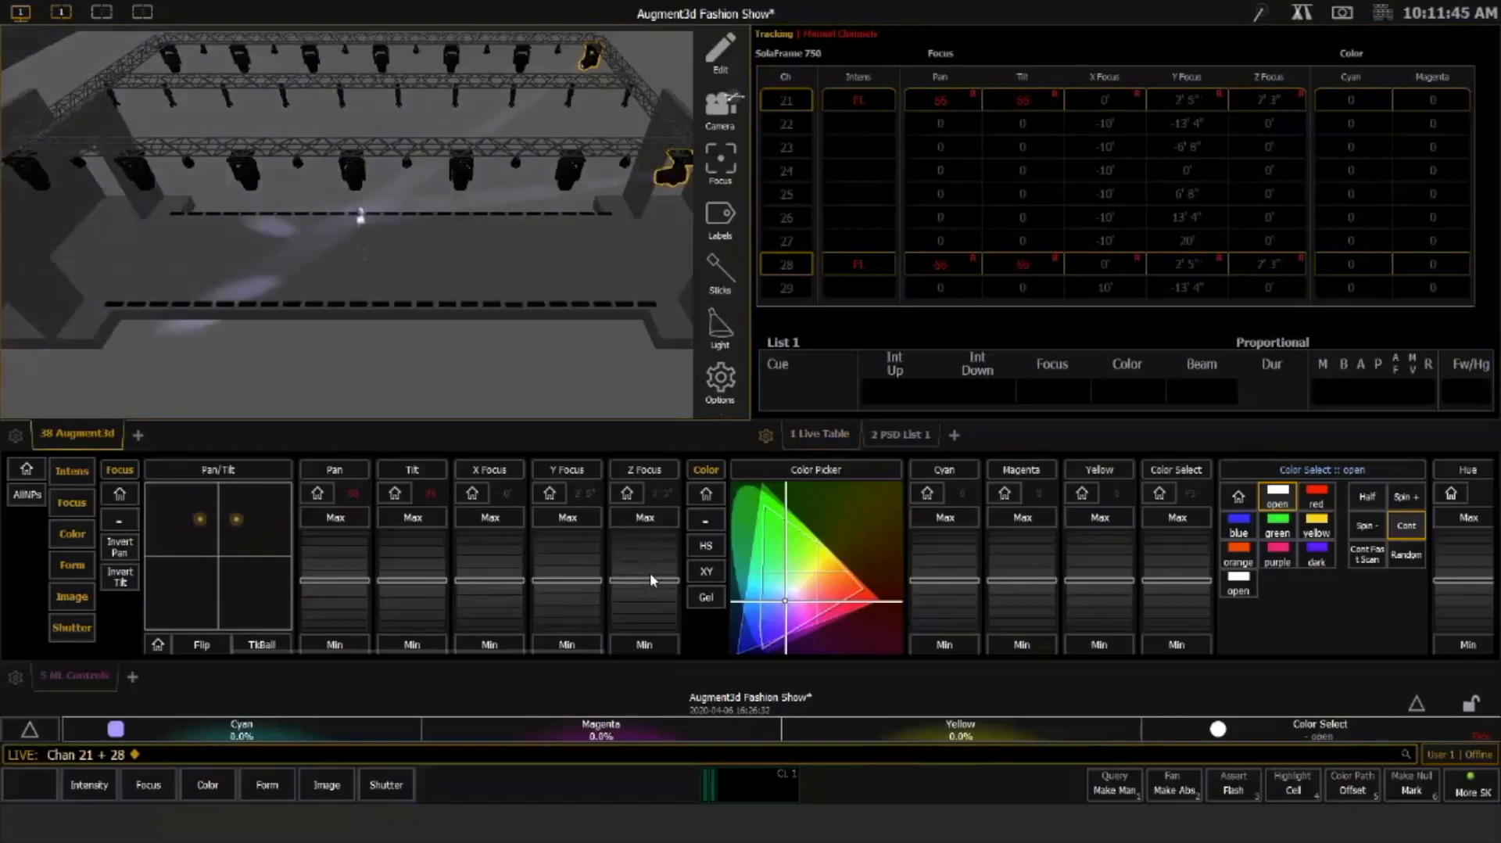
{"action": "scroll", "coordinate": [650, 573], "scroll_direction": "up", "scroll_amount": 1}
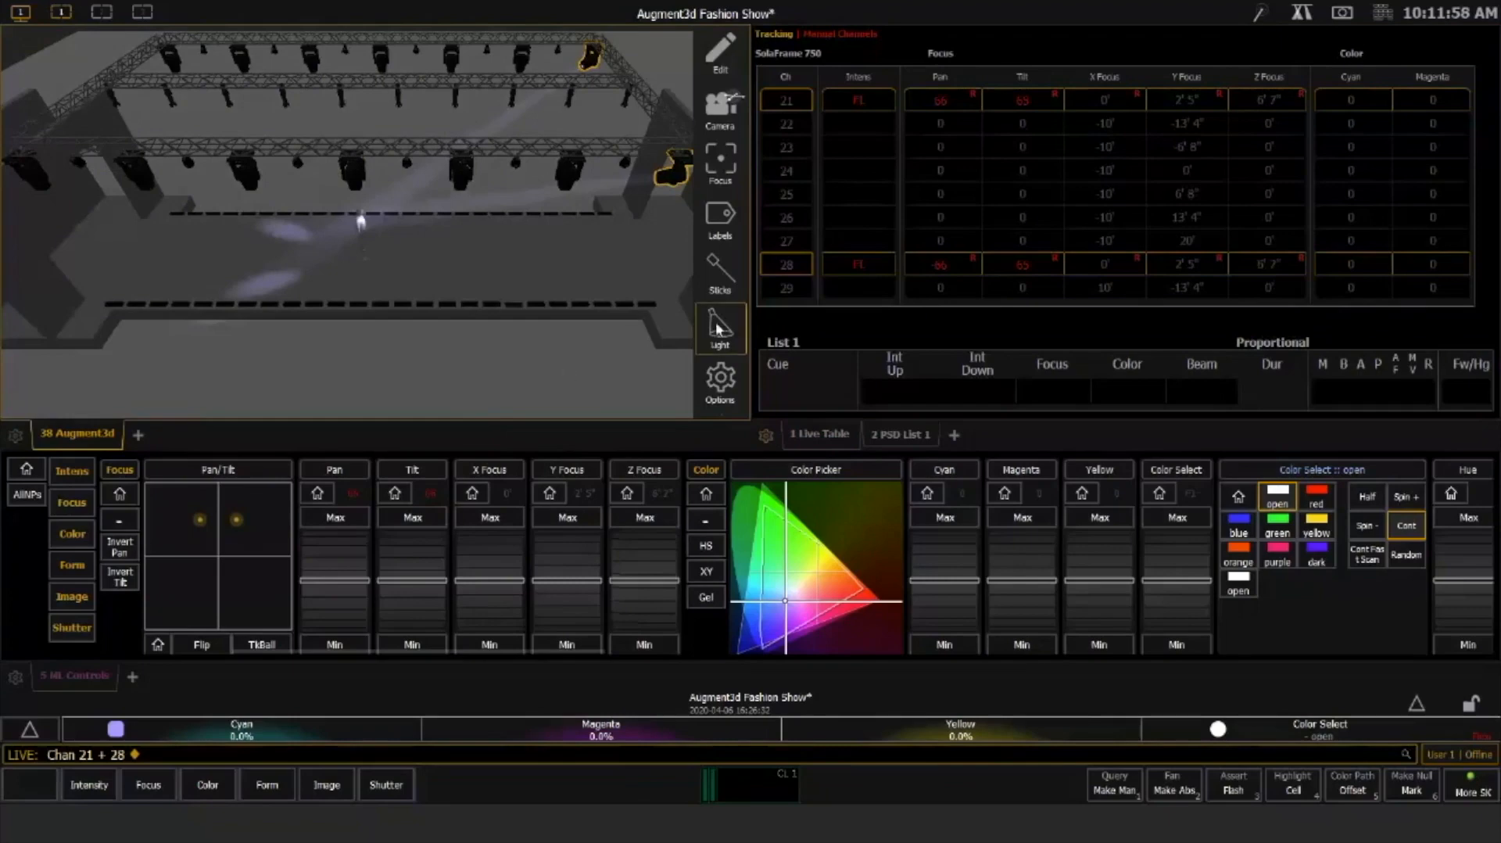
Set the Augment3d lighting quality to Realistic
{"action": "left_click", "coordinate": [720, 379]}
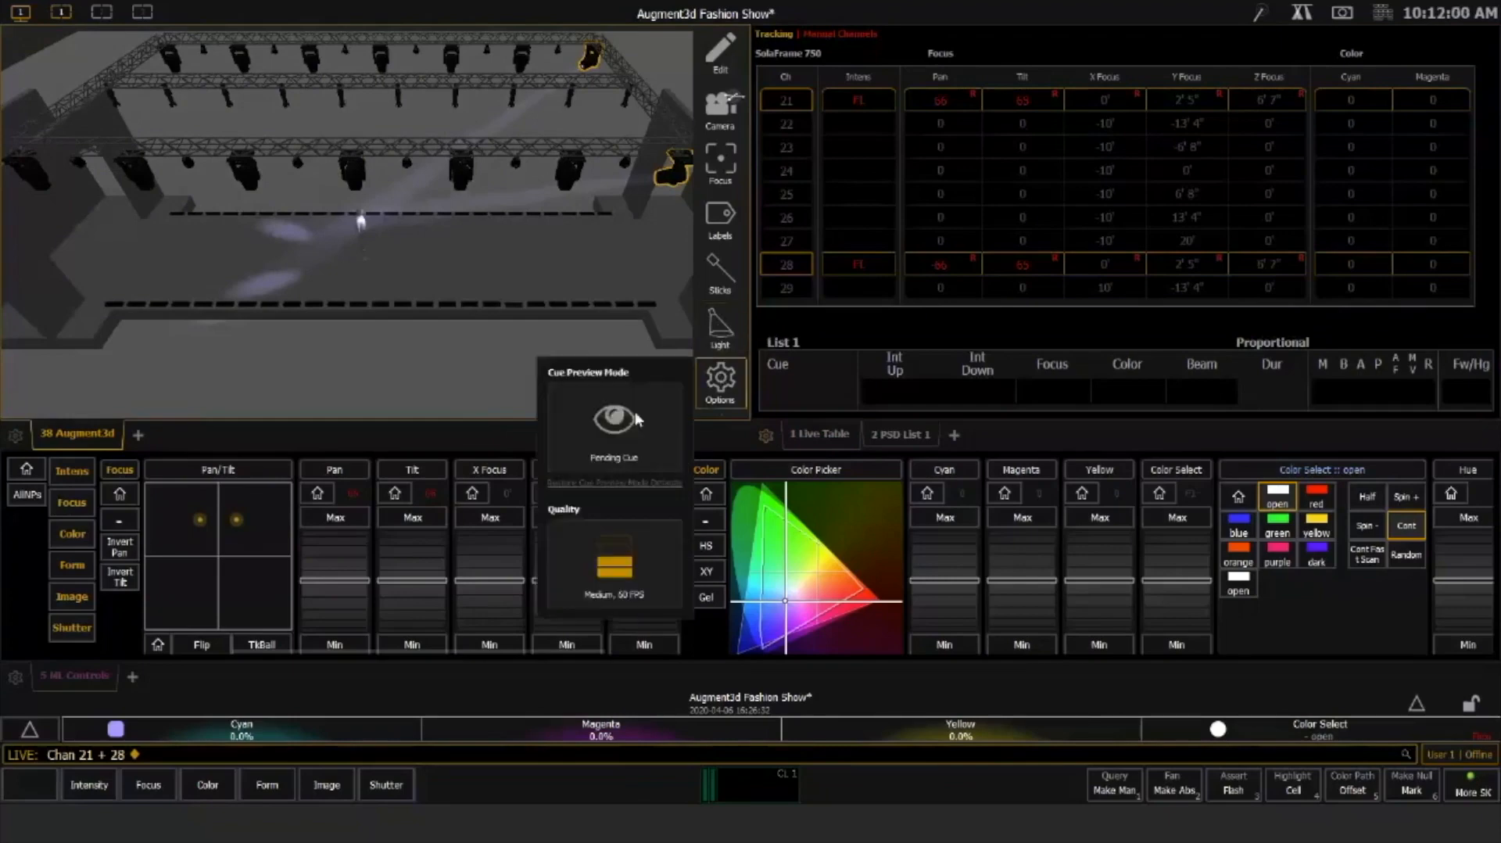
{"action": "left_click", "coordinate": [614, 556]}
{"action": "left_click", "coordinate": [520, 538]}
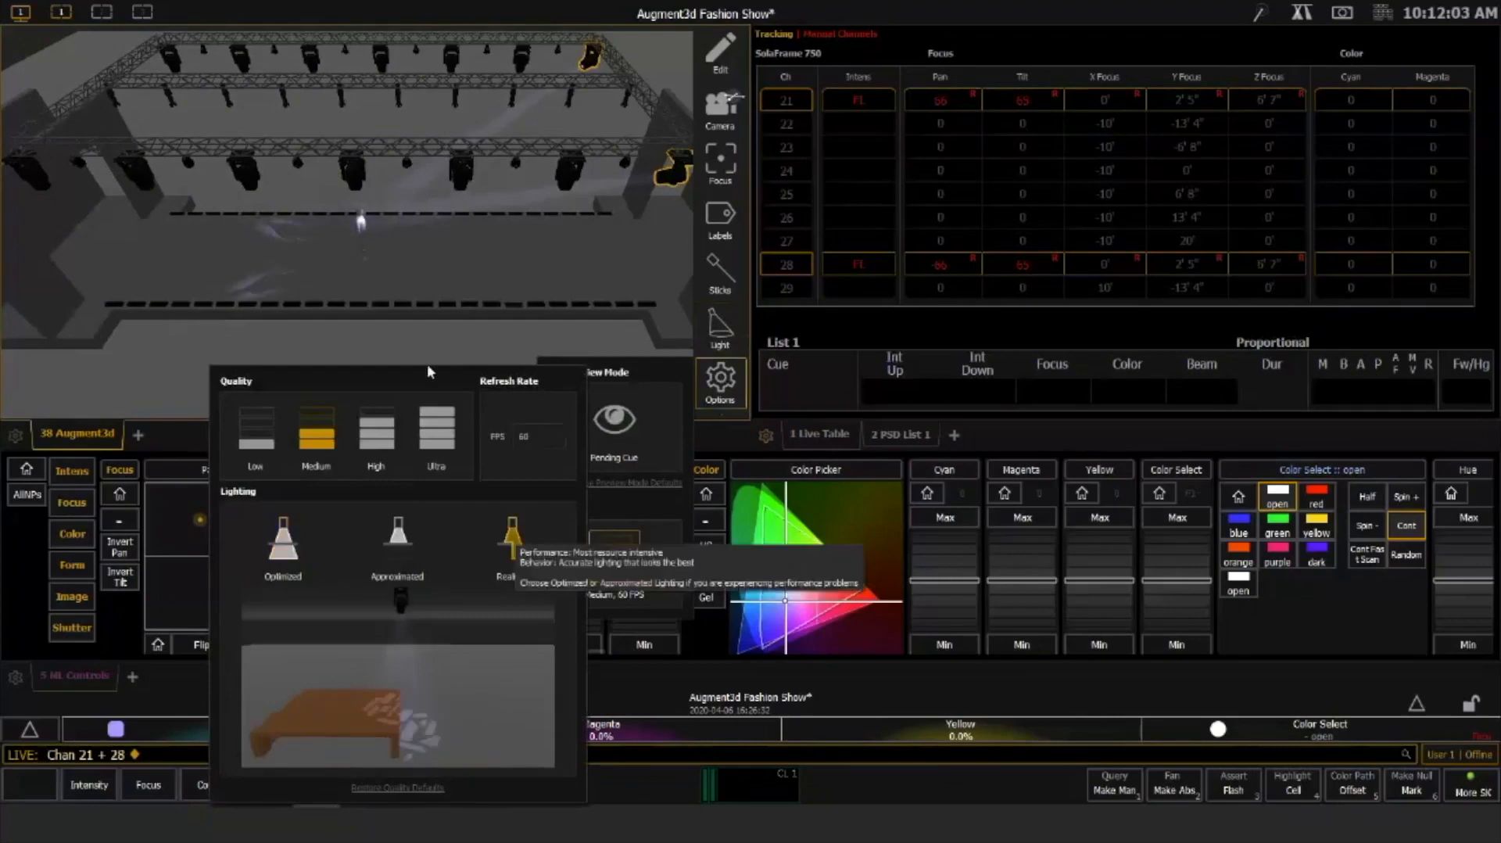
{"action": "left_click", "coordinate": [480, 281]}
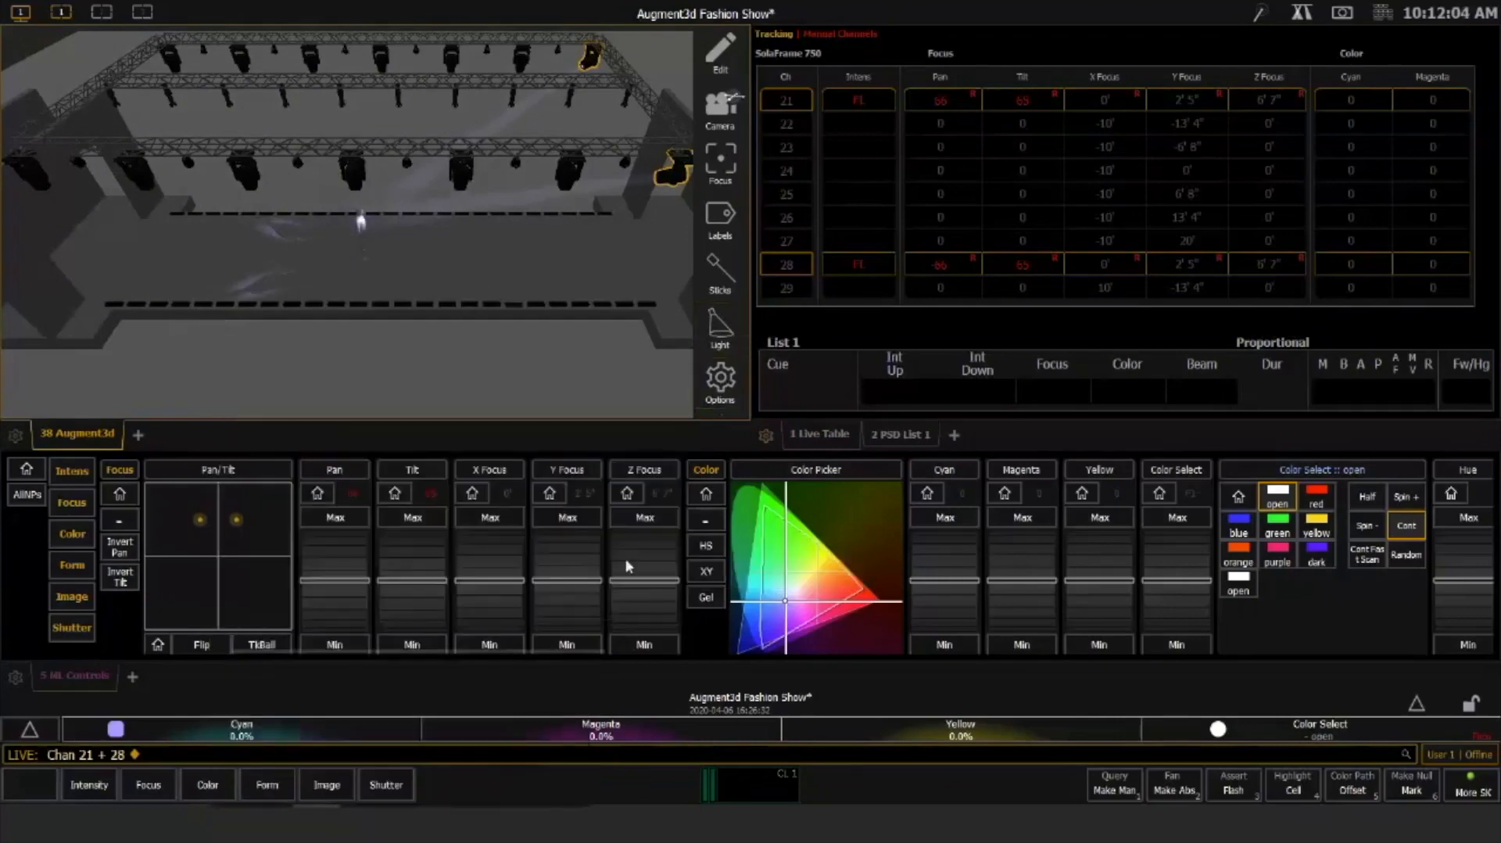
Set the Z Focus of channels 21 and 28 to 6.5
{"action": "scroll", "coordinate": [650, 558], "scroll_direction": "up", "scroll_amount": 3}
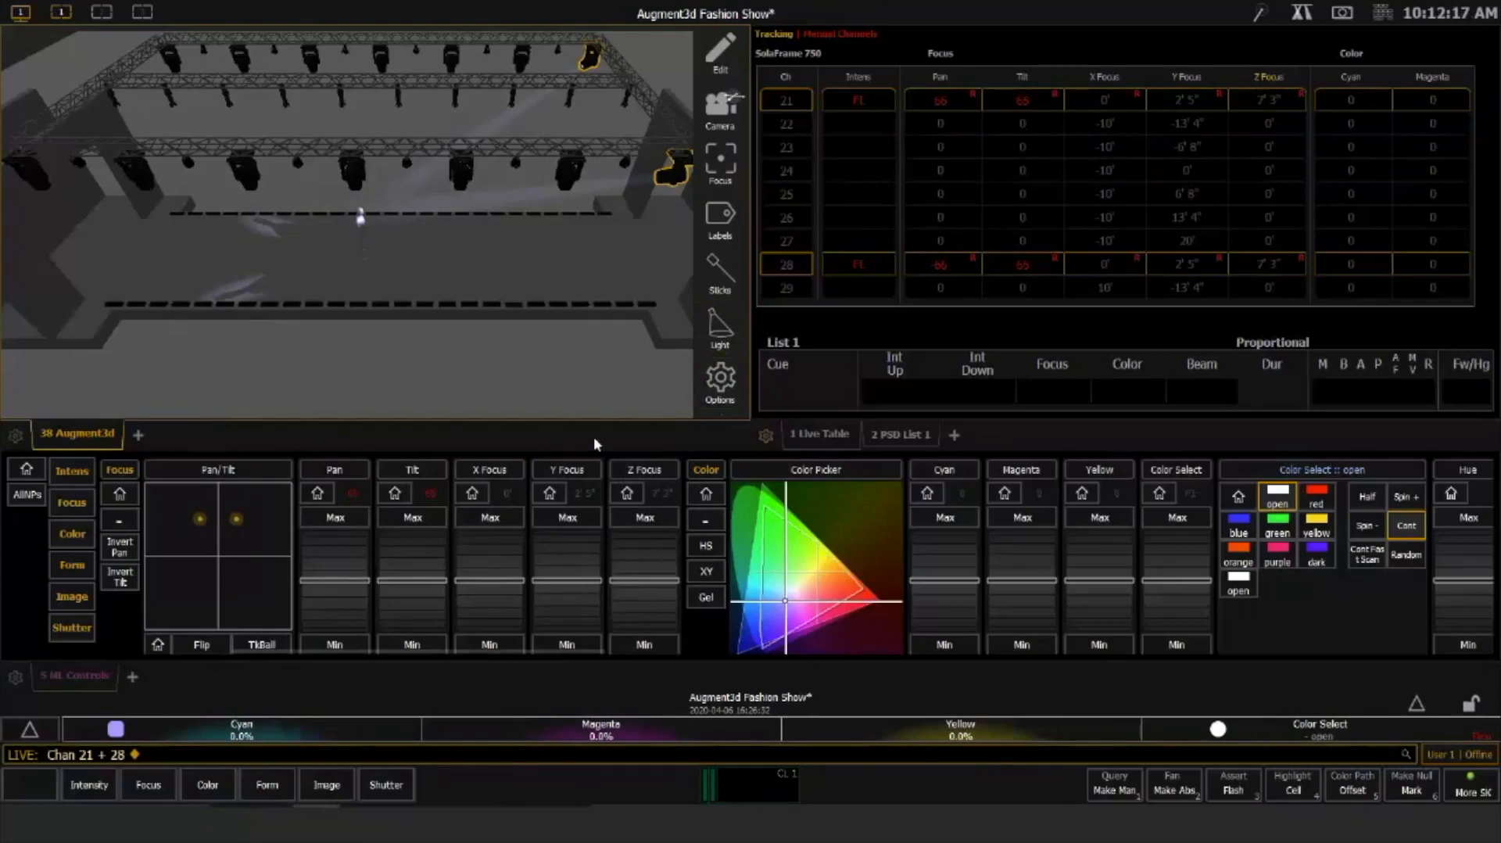
{"action": "type", "text": "Z Focus 6.5"}
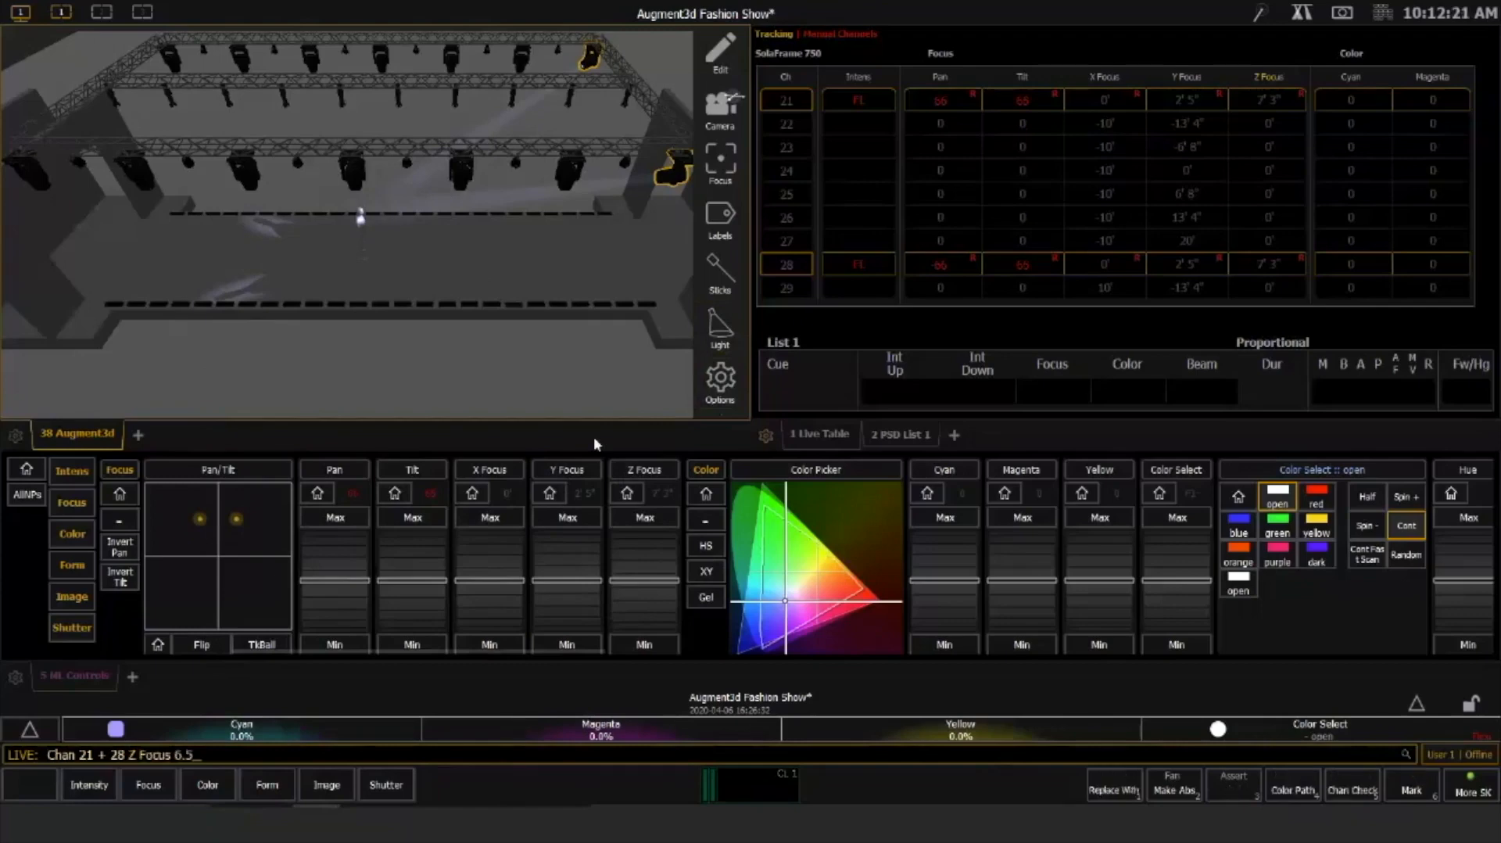
{"action": "key", "text": "Return"}
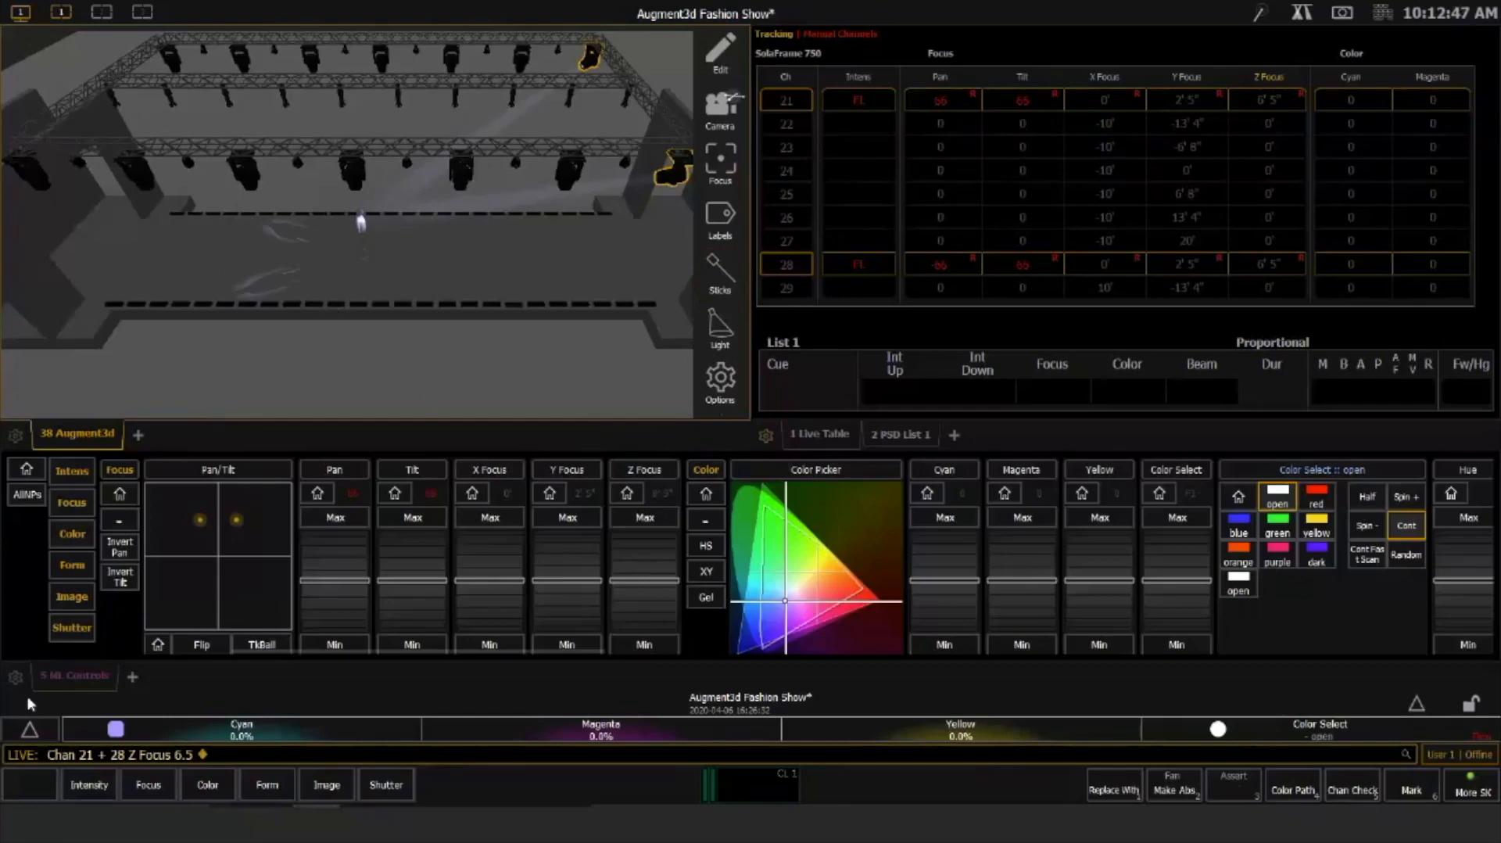
Enable XYZ Format for channels 21 and 28 from the XYZ focus page of the moving light controls
{"action": "left_click", "coordinate": [29, 731]}
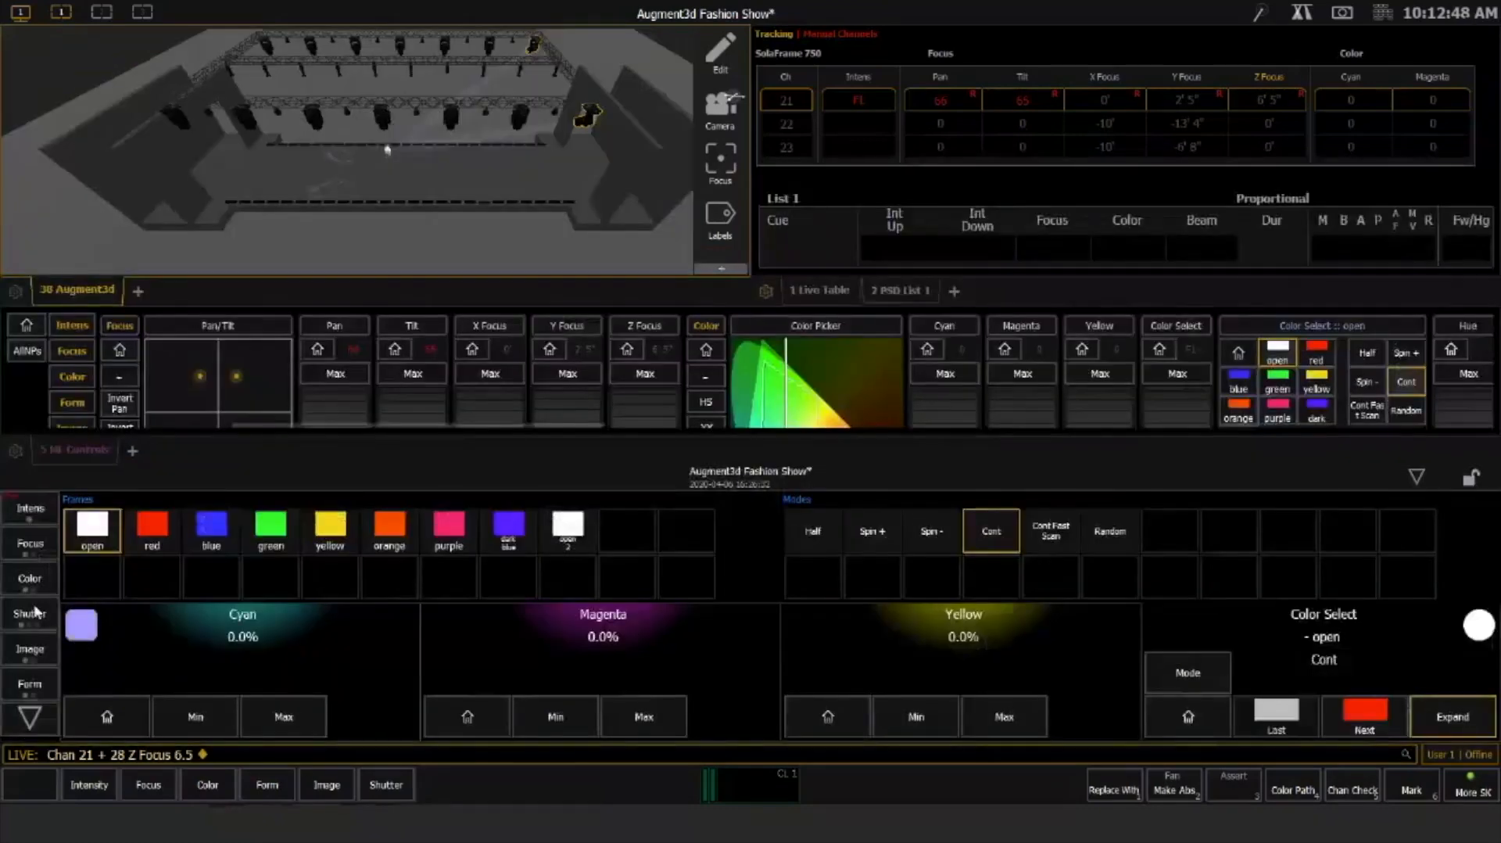
{"action": "left_click", "coordinate": [33, 545]}
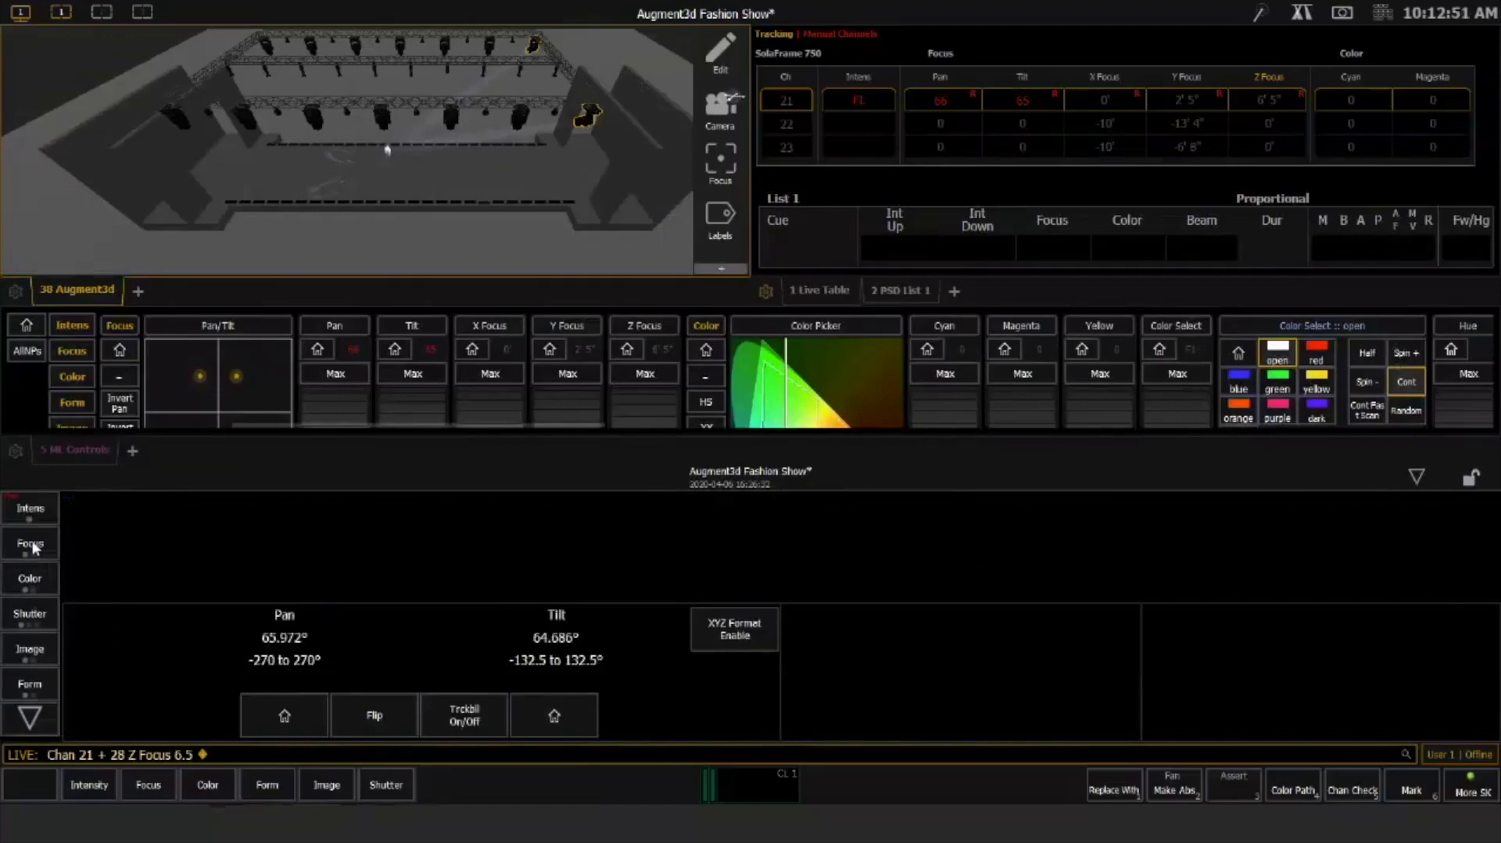
{"action": "left_click", "coordinate": [33, 545]}
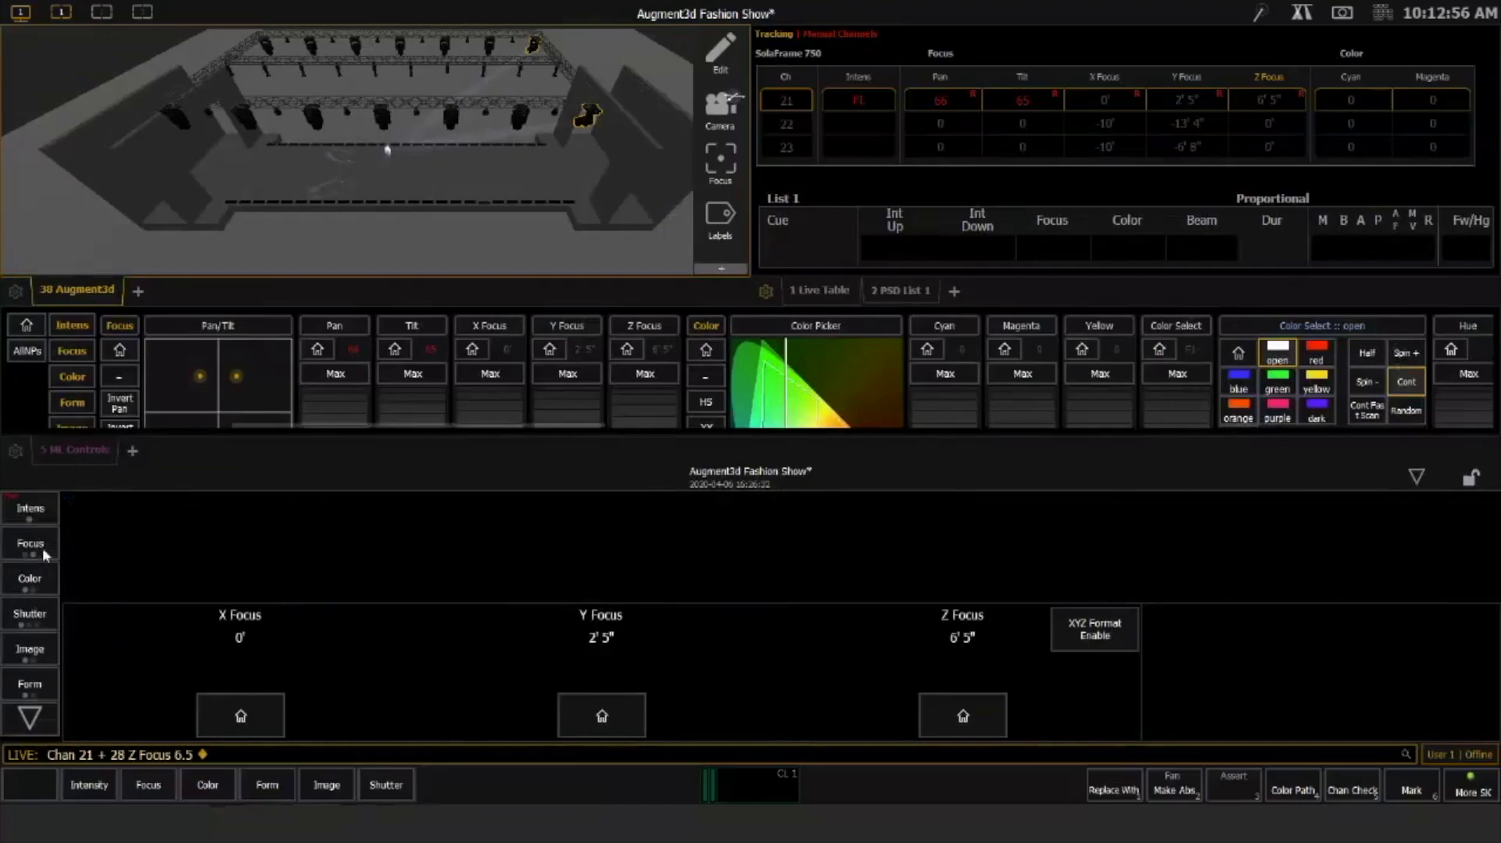
{"action": "left_click", "coordinate": [1105, 635]}
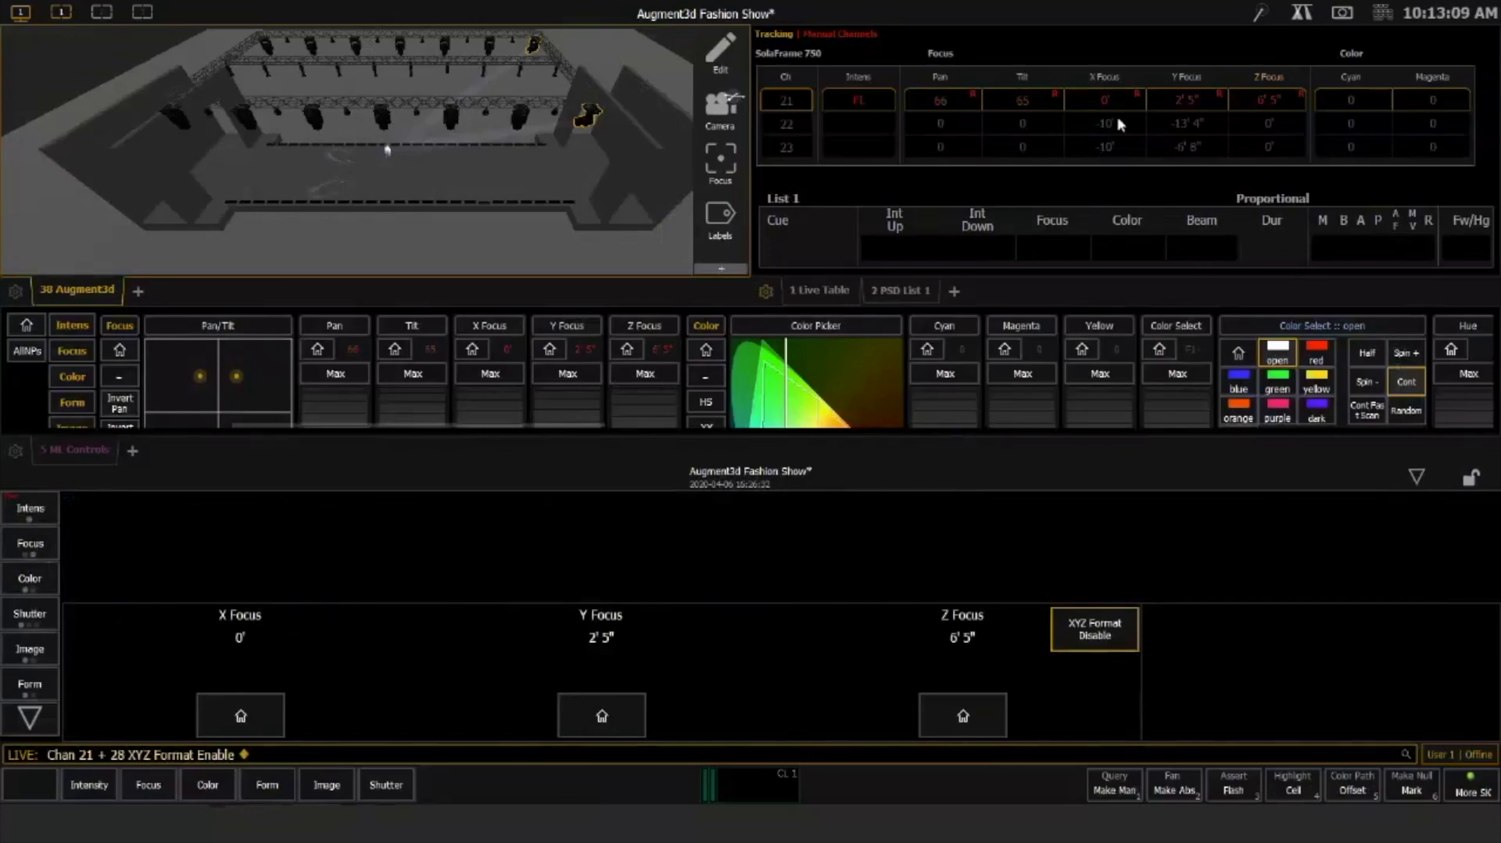
Suppress the target status bar in the live table
{"action": "left_click", "coordinate": [766, 291]}
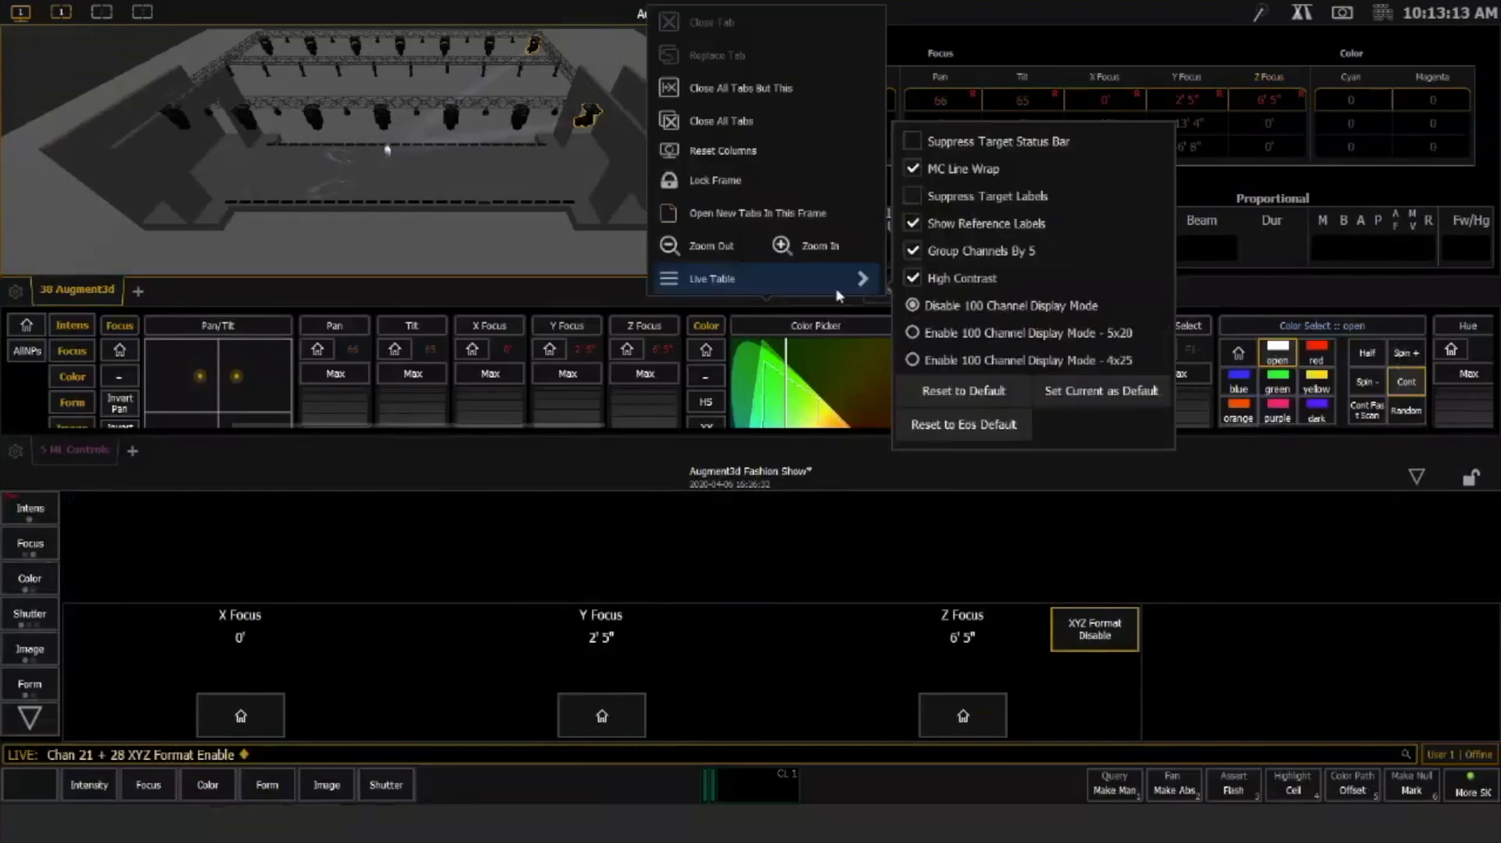
{"action": "left_click", "coordinate": [950, 143]}
{"action": "left_click", "coordinate": [1346, 271]}
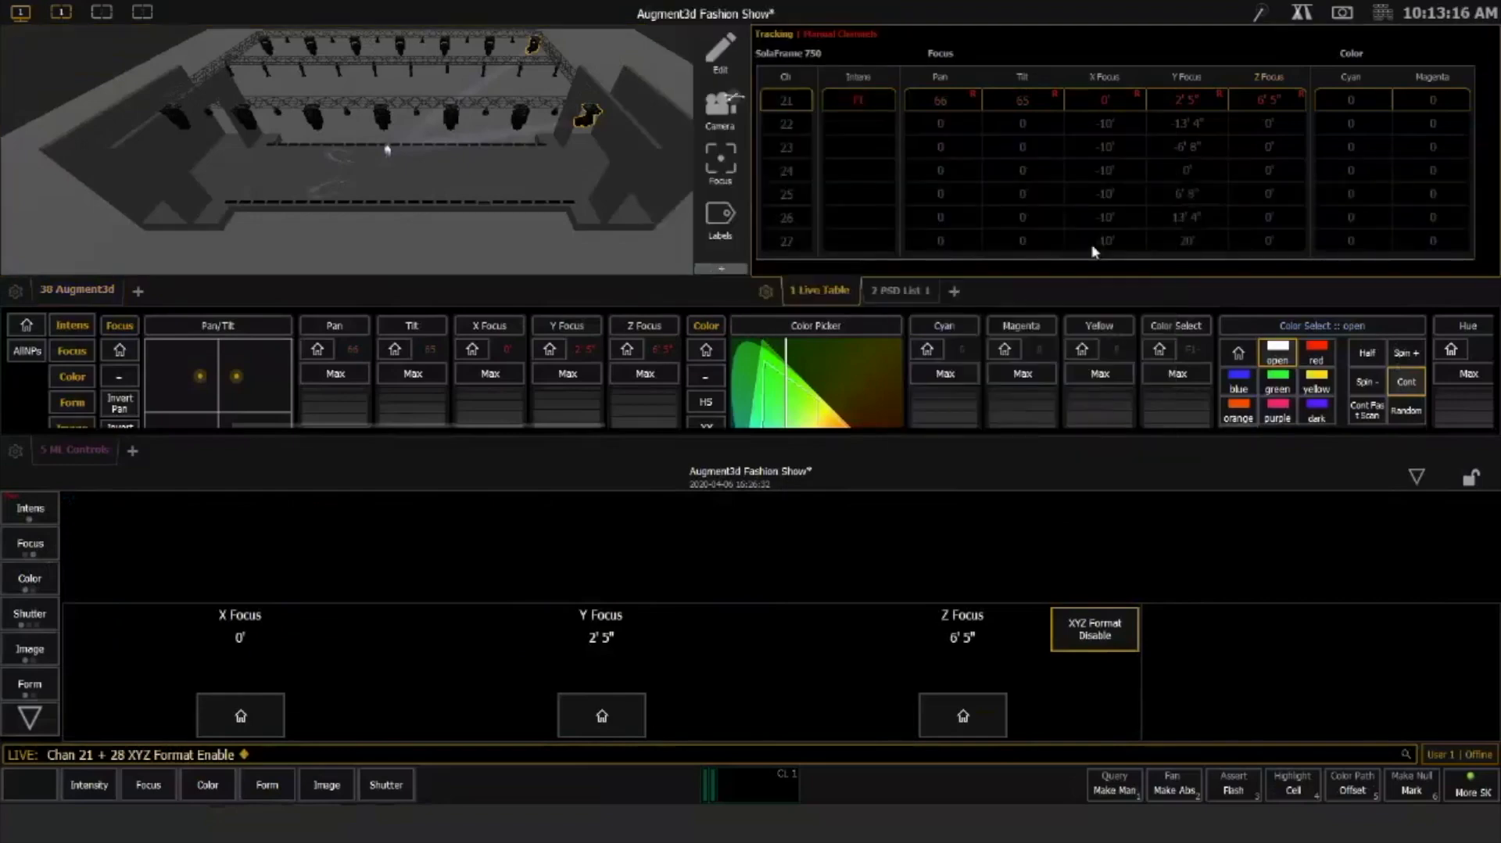
Disable and re-enable XYZ Format for channels 21 and 28 to compare their focus parameters, and collapse the moving light controls
{"action": "left_click", "coordinate": [1082, 627]}
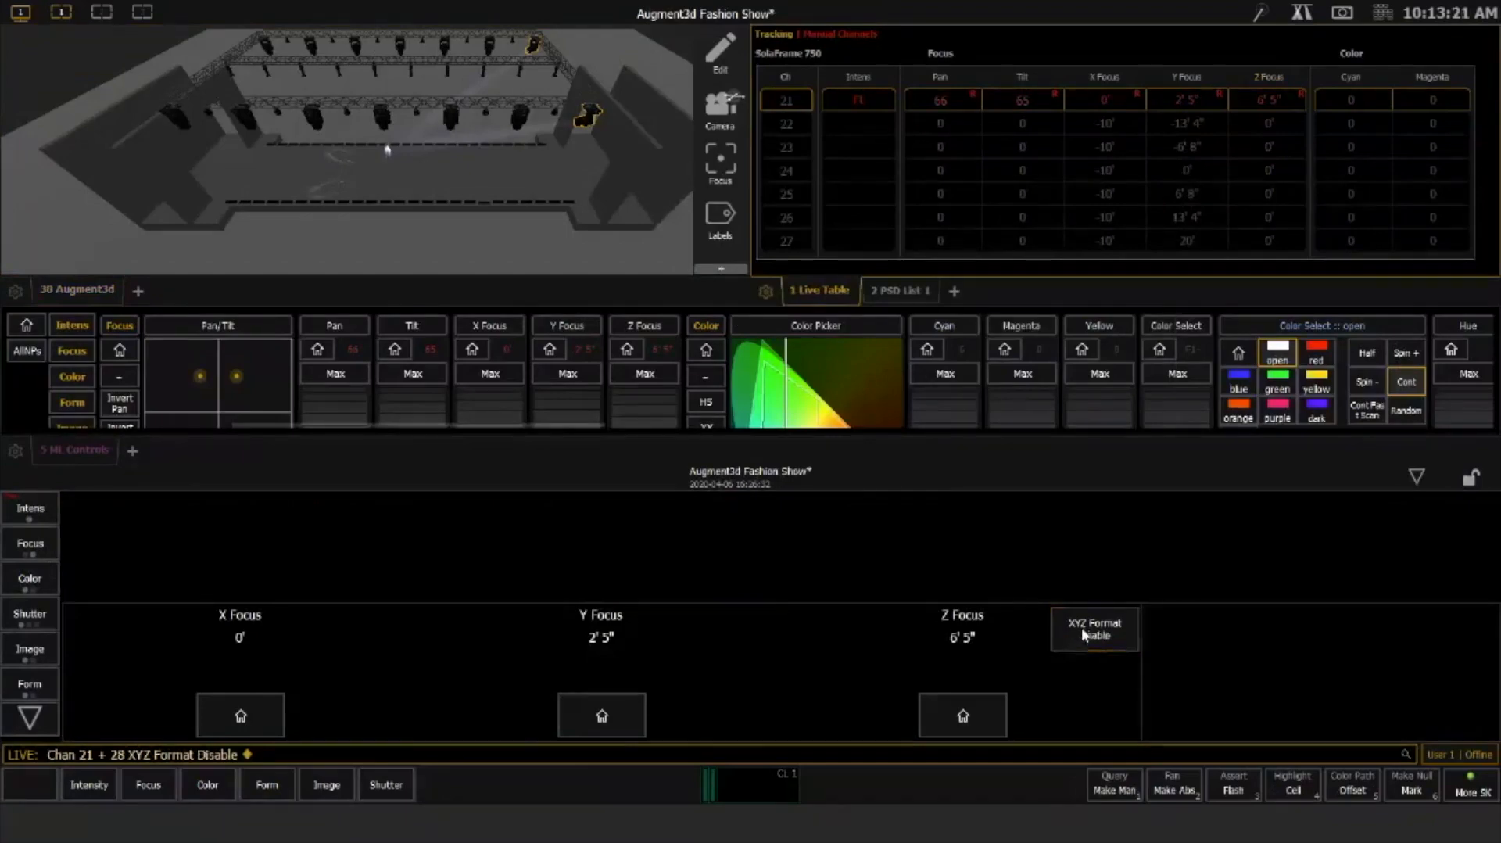
{"action": "left_click", "coordinate": [1082, 627]}
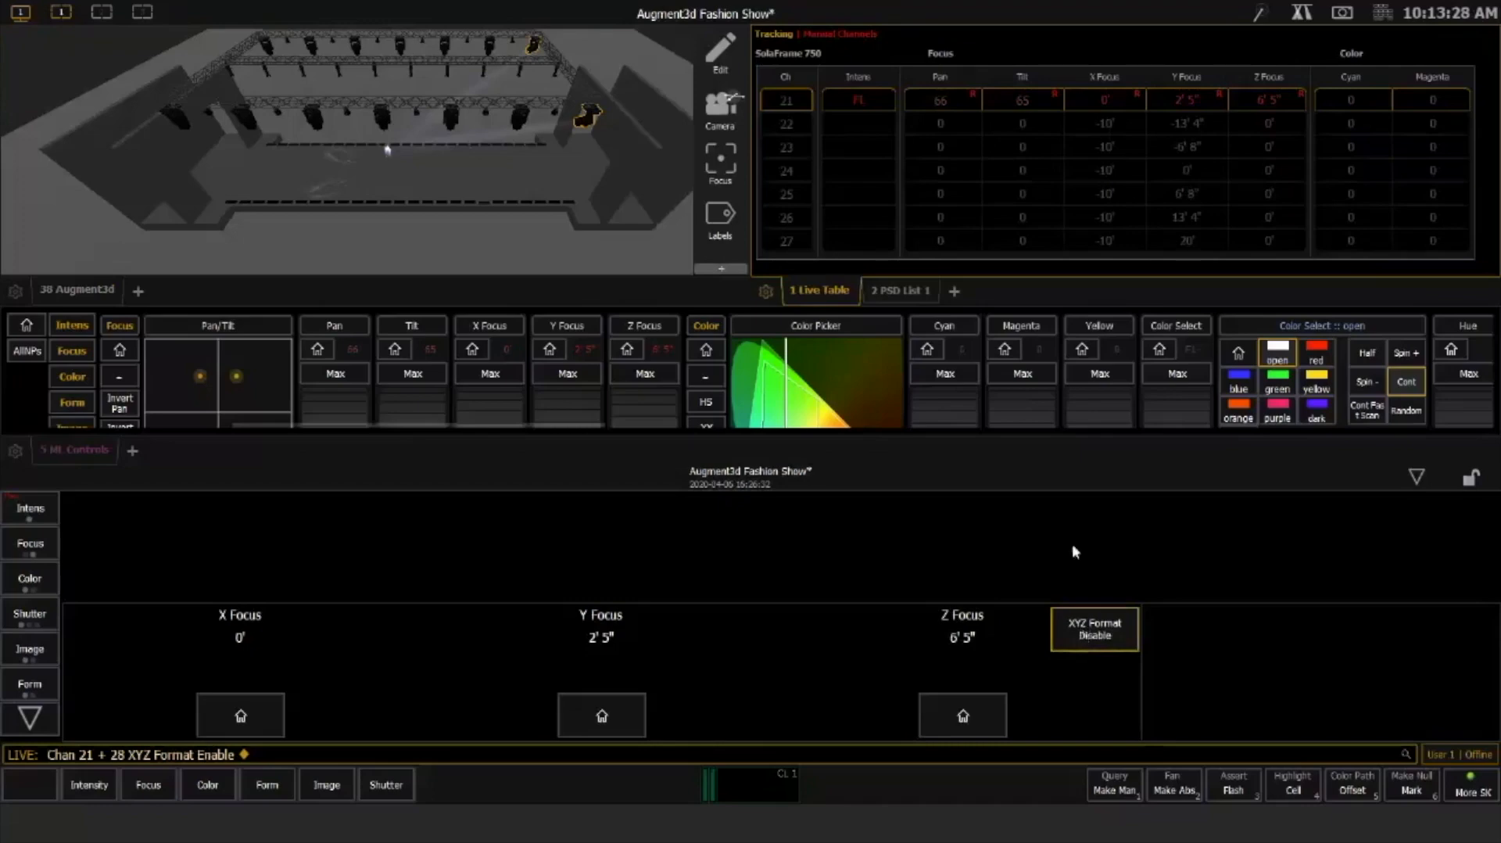
{"action": "left_click", "coordinate": [30, 729]}
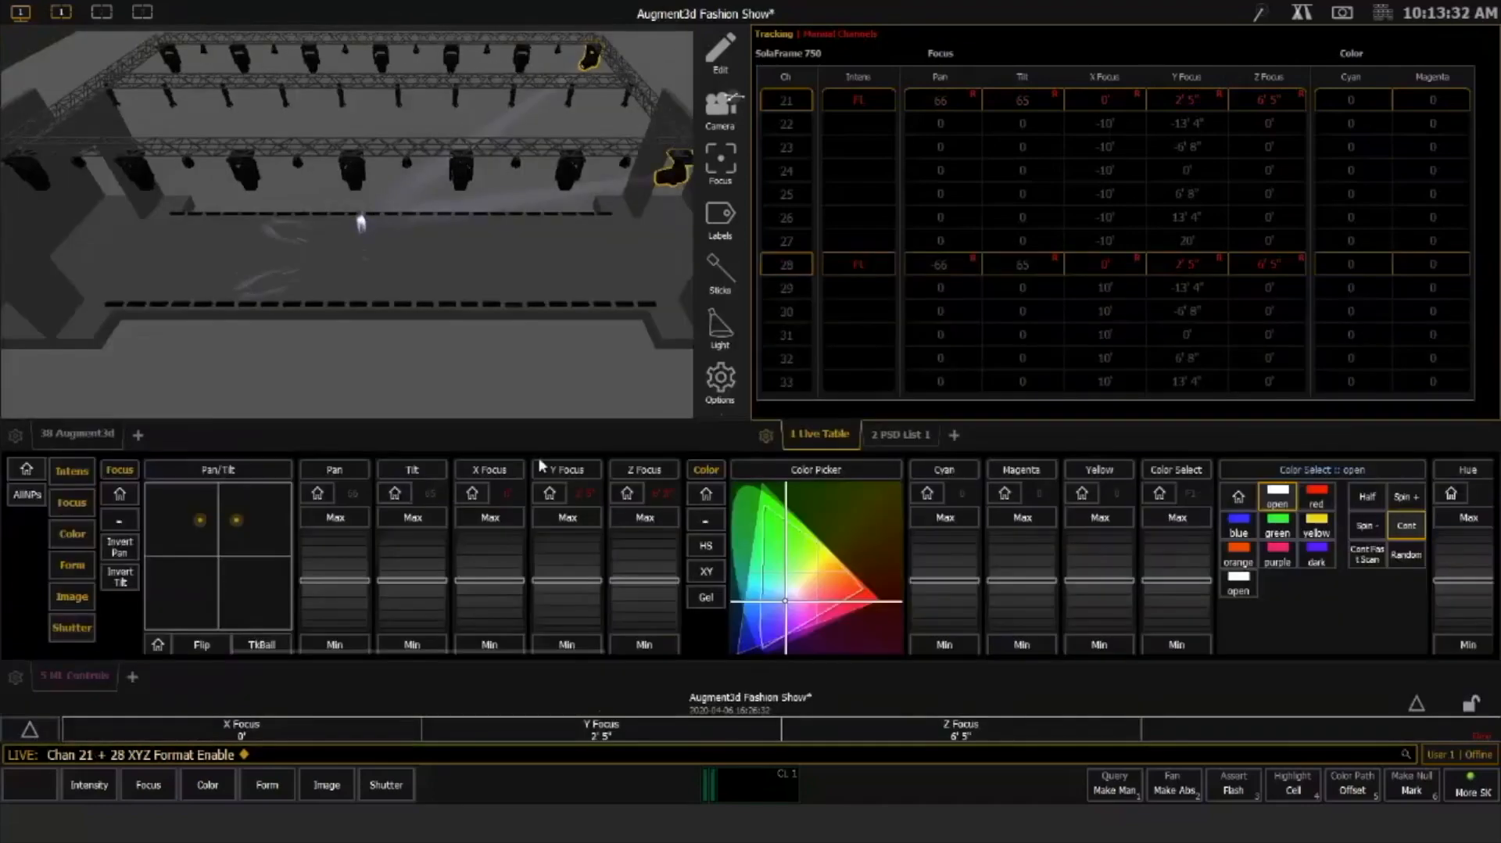
Record the focus of channels 21 and 28 as Focus Palette 102
{"action": "key", "text": "BackSpace"}
{"action": "key", "text": "BackSpace"}
{"action": "key", "text": "BackSpace"}
{"action": "key", "text": "r"}
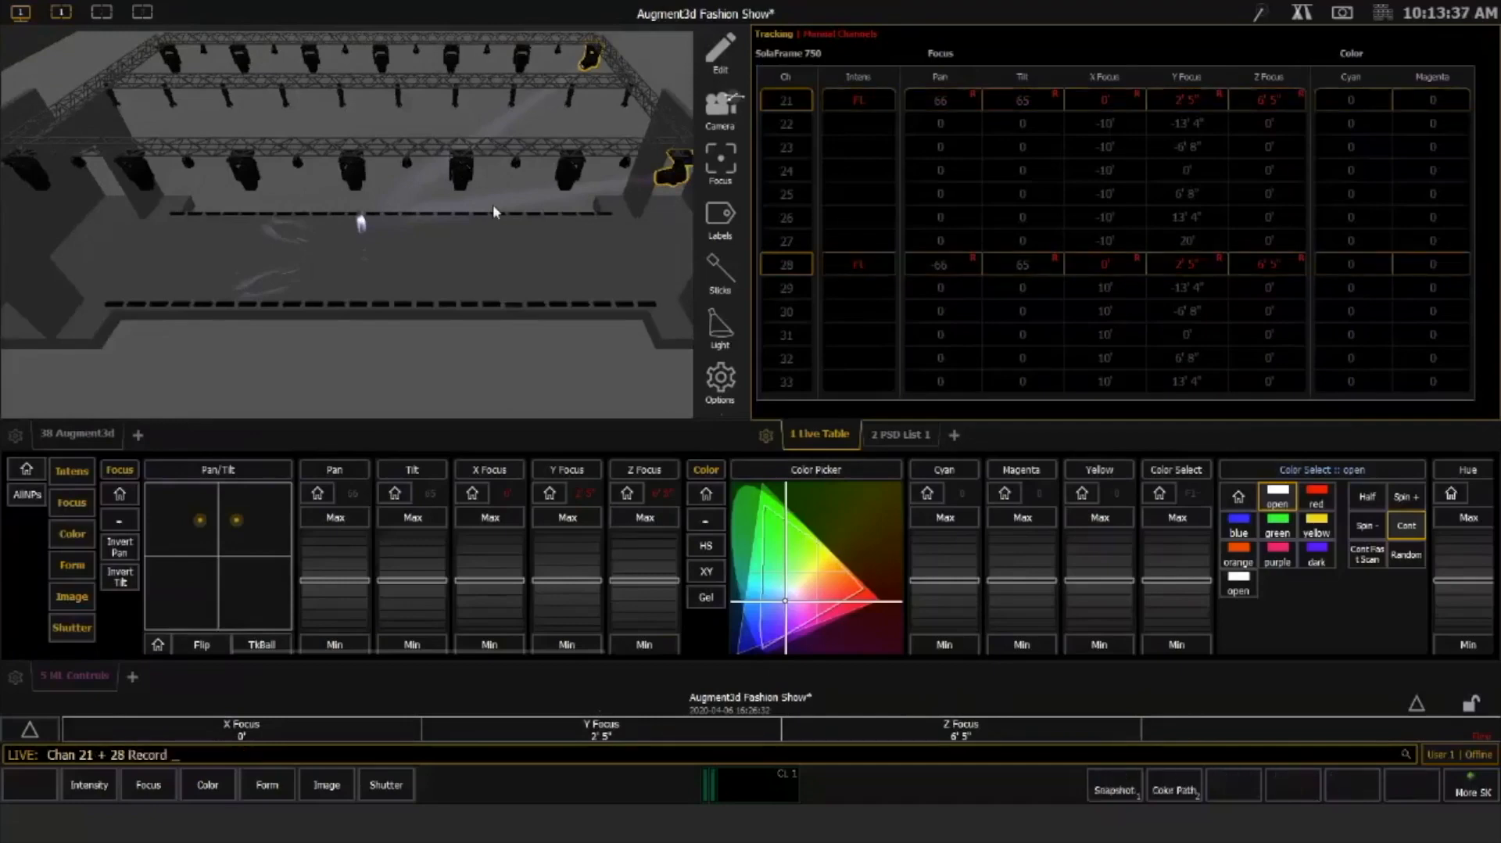
{"action": "type", "text": "f102"}
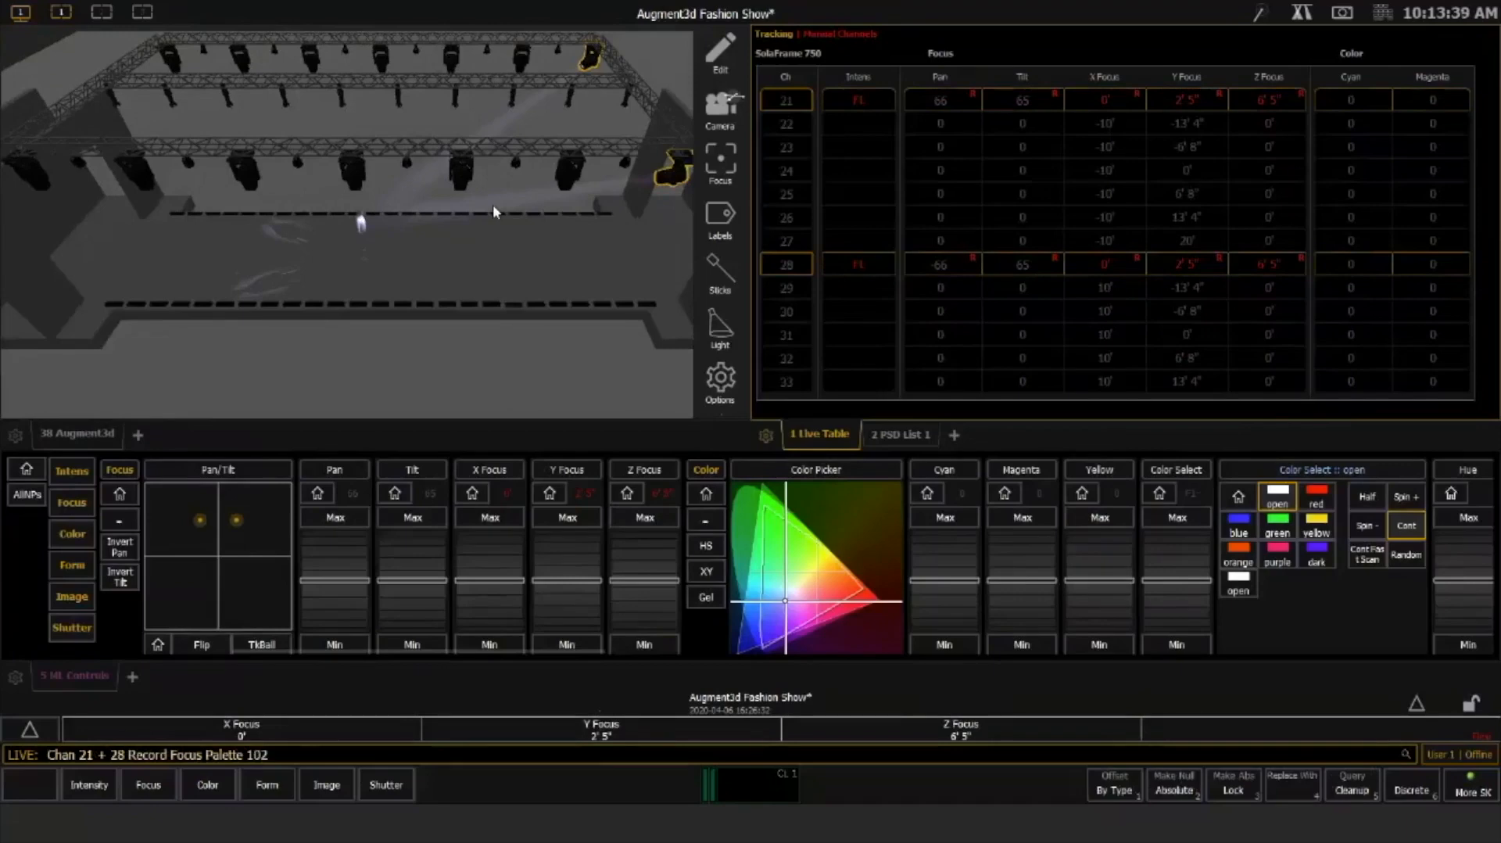
{"action": "key", "text": "Return"}
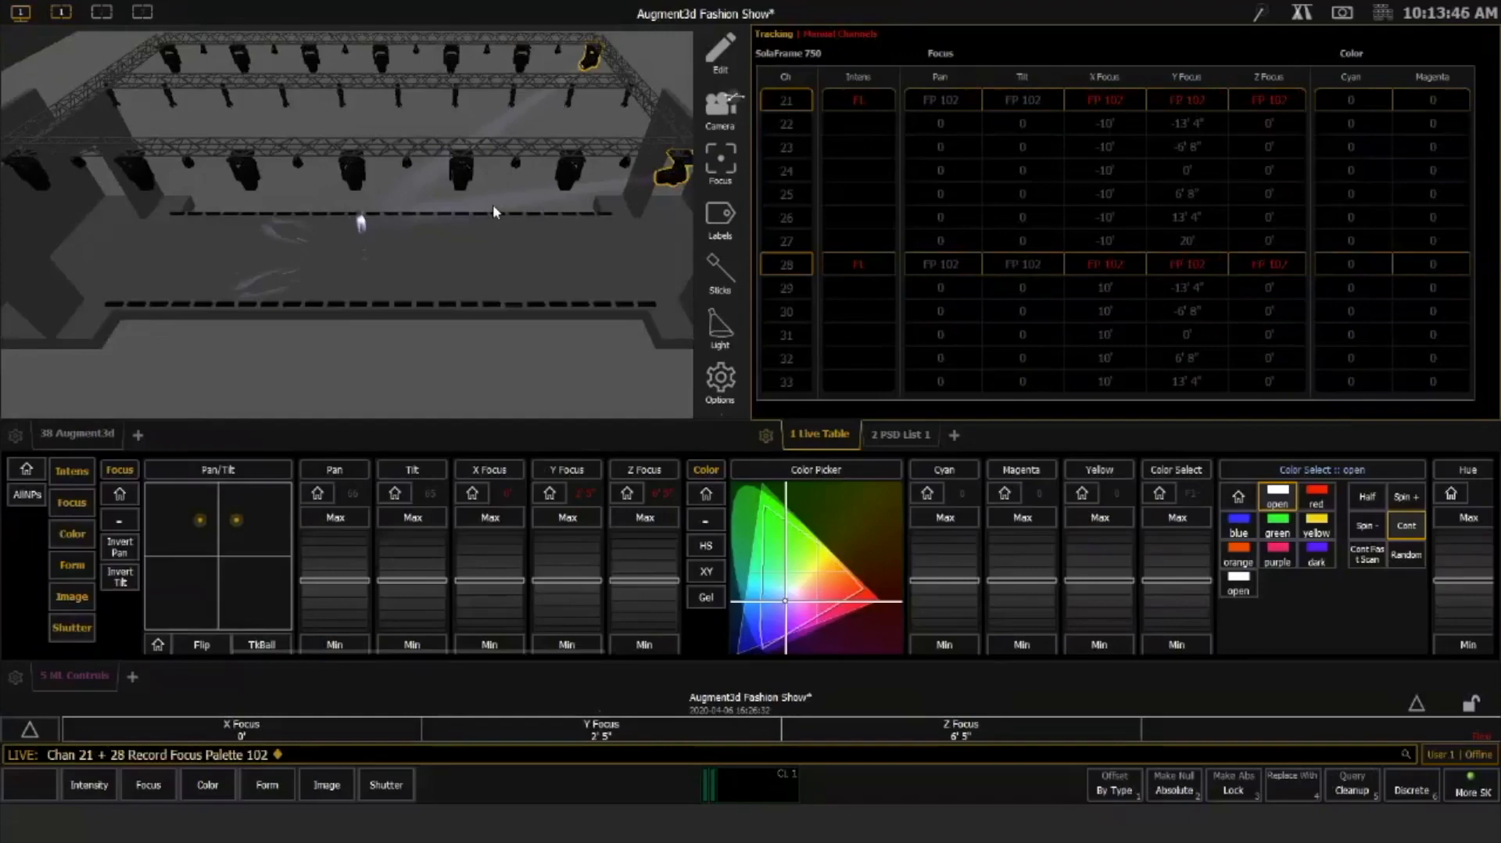
Compare the stored parameters of Focus Palettes 102 and 101 in Blind, and return to Live
{"action": "key", "text": "F2"}
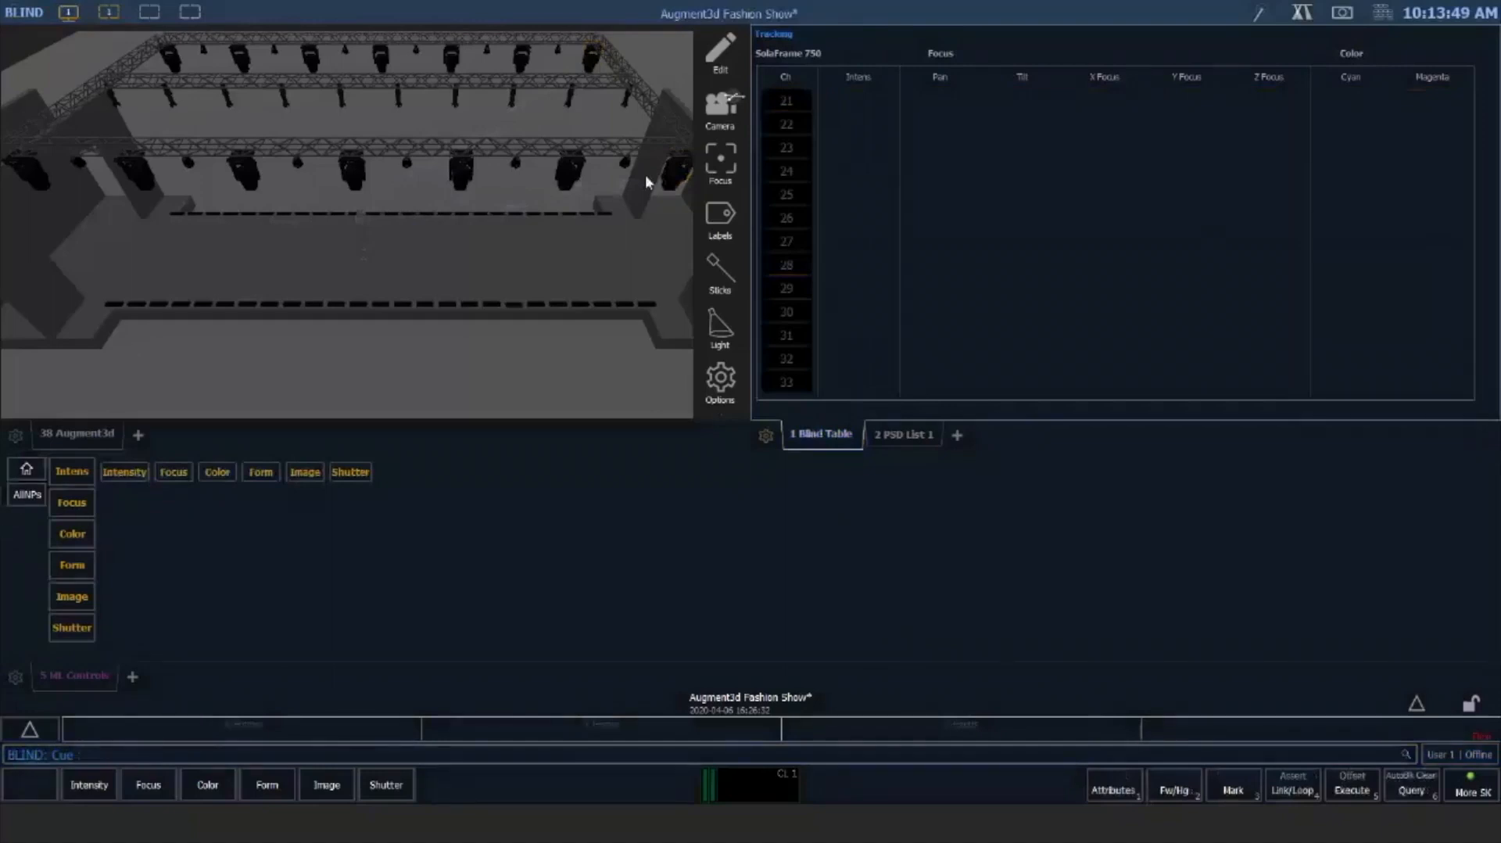
{"action": "key", "text": "f"}
{"action": "key", "text": "1"}
{"action": "key", "text": "0"}
{"action": "key", "text": "1"}
{"action": "key", "text": "Return"}
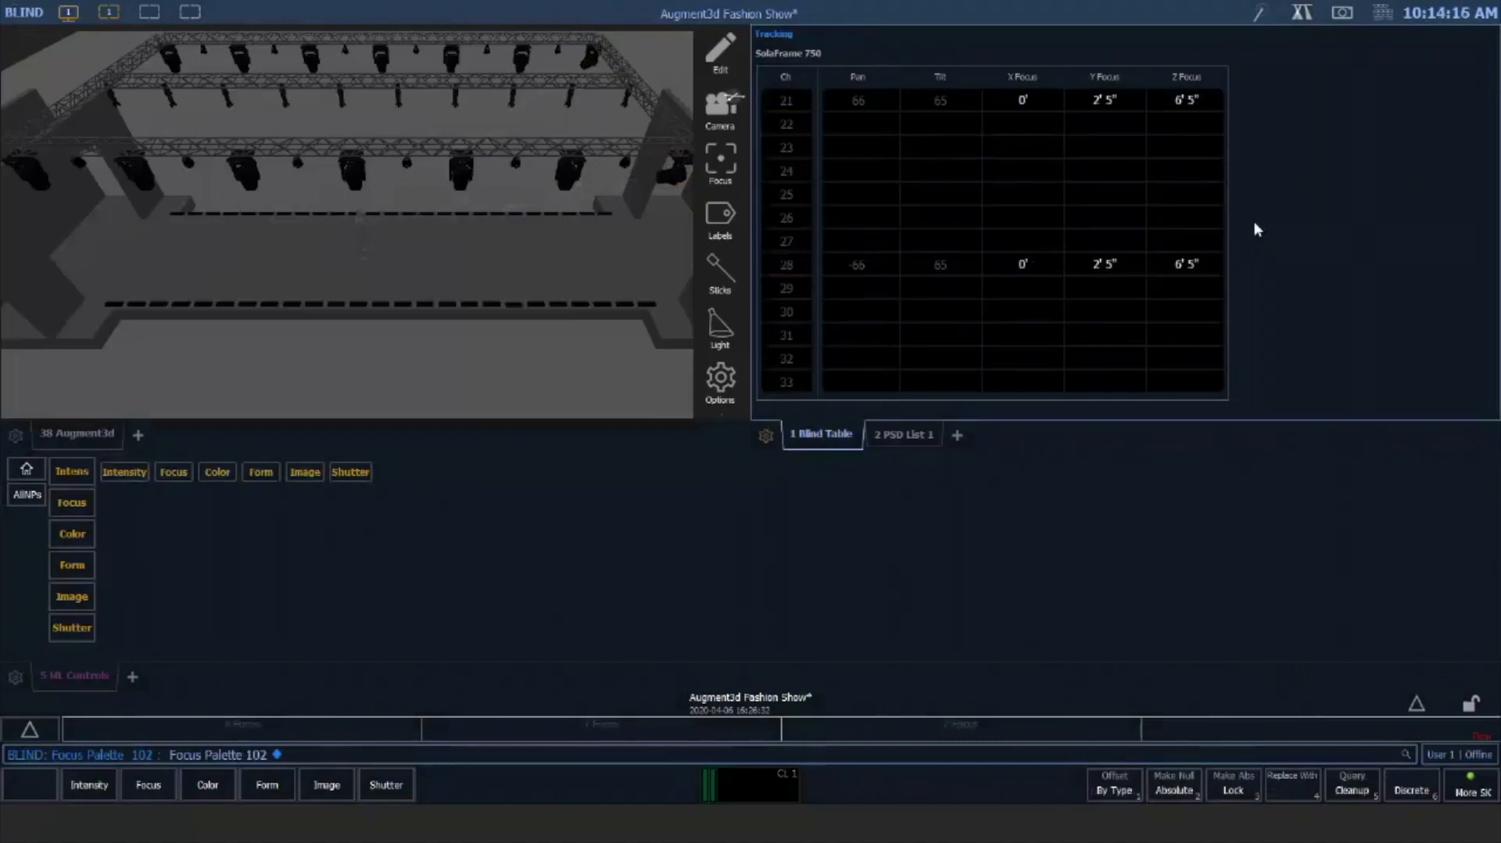
{"action": "key", "text": "Page_Down"}
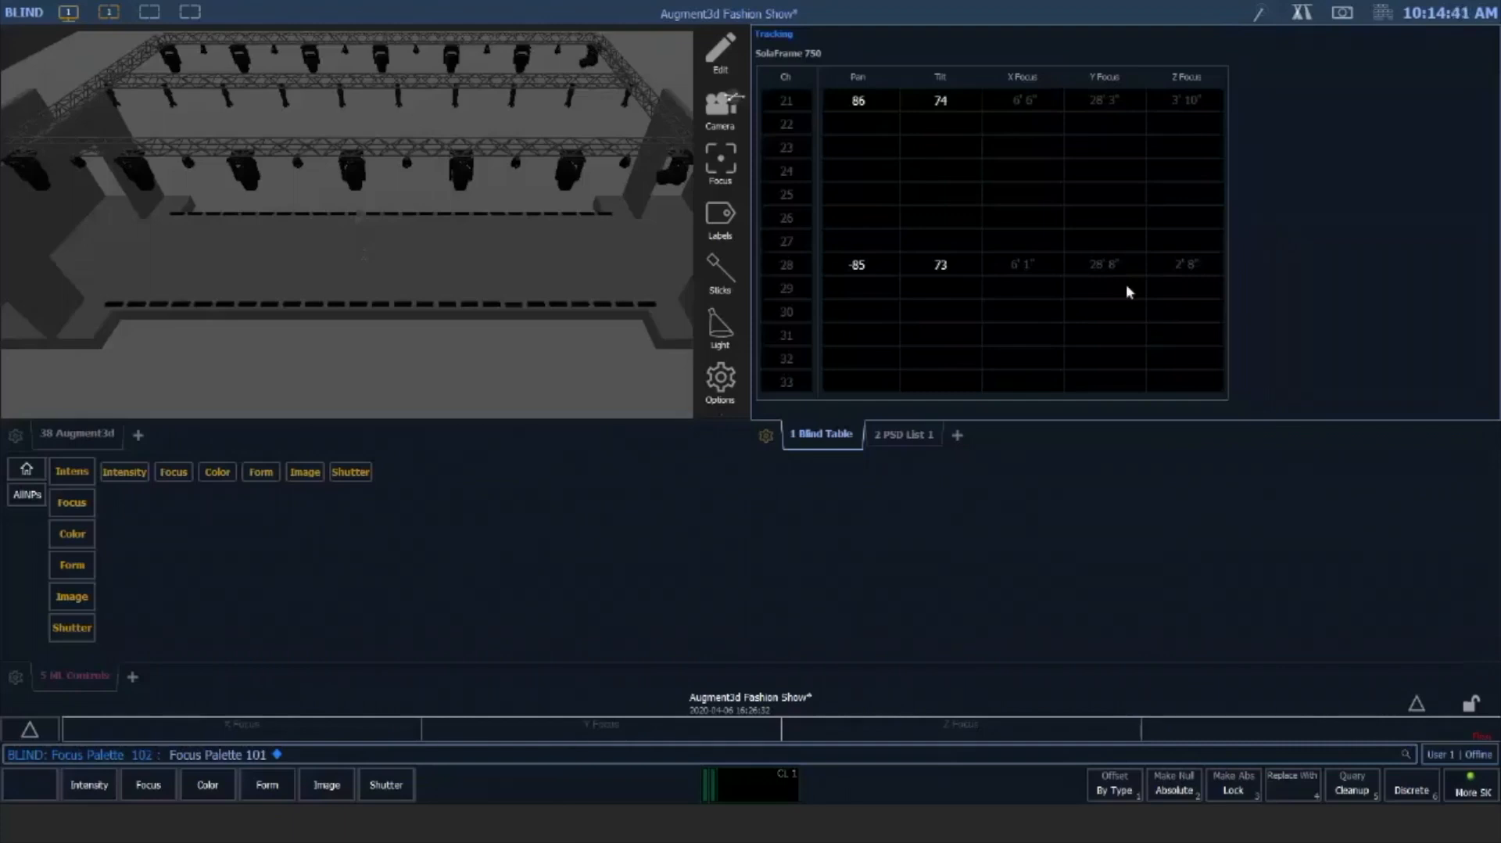
{"action": "key", "text": "F1"}
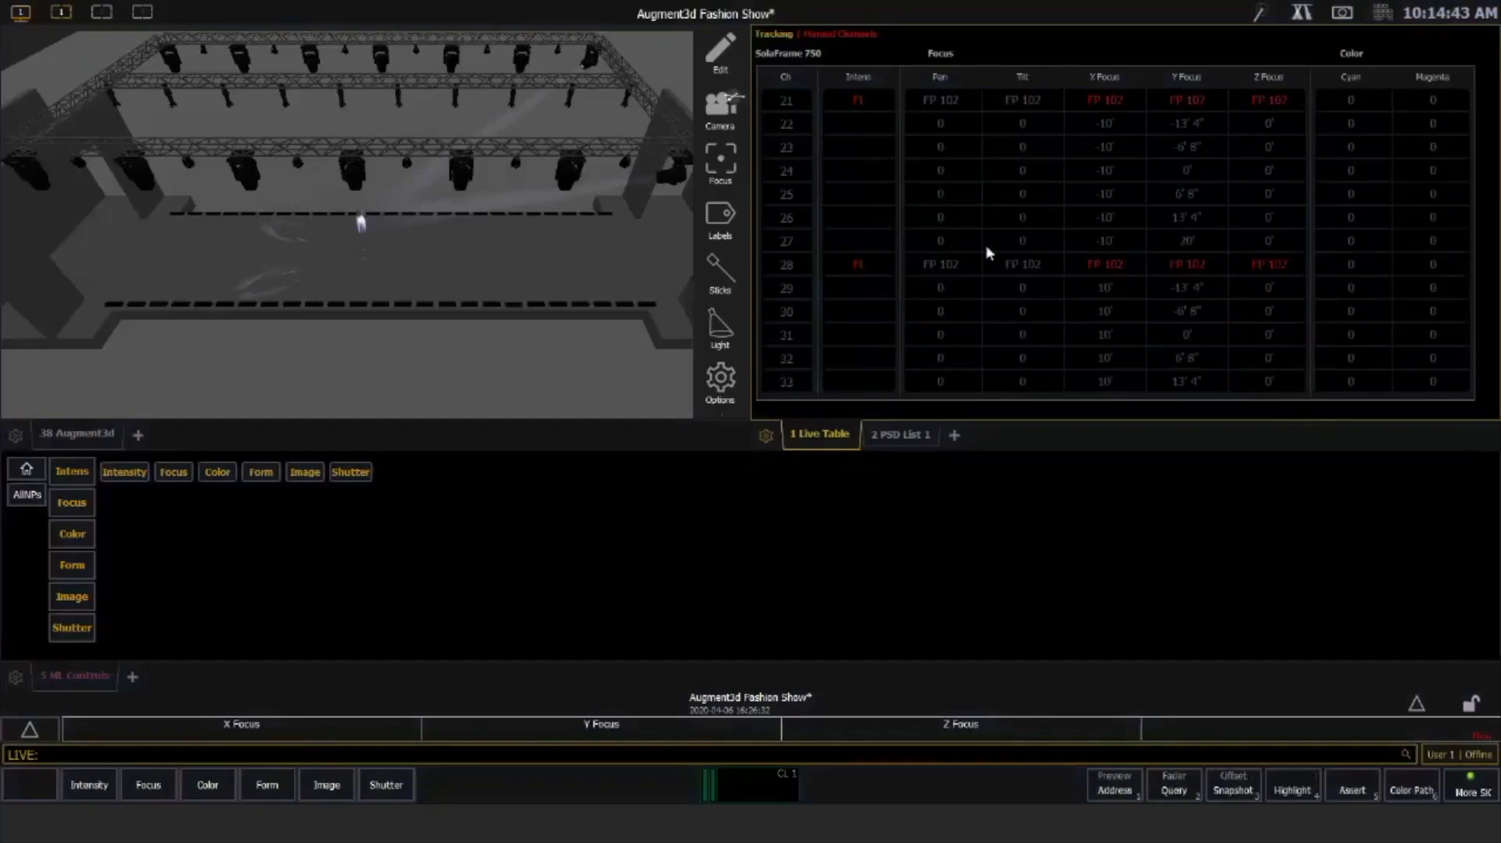
Raise the patched Augment3d Z position of channels 21 and 28 by 12 feet
{"action": "key", "text": "j"}
{"action": "key", "text": "j"}
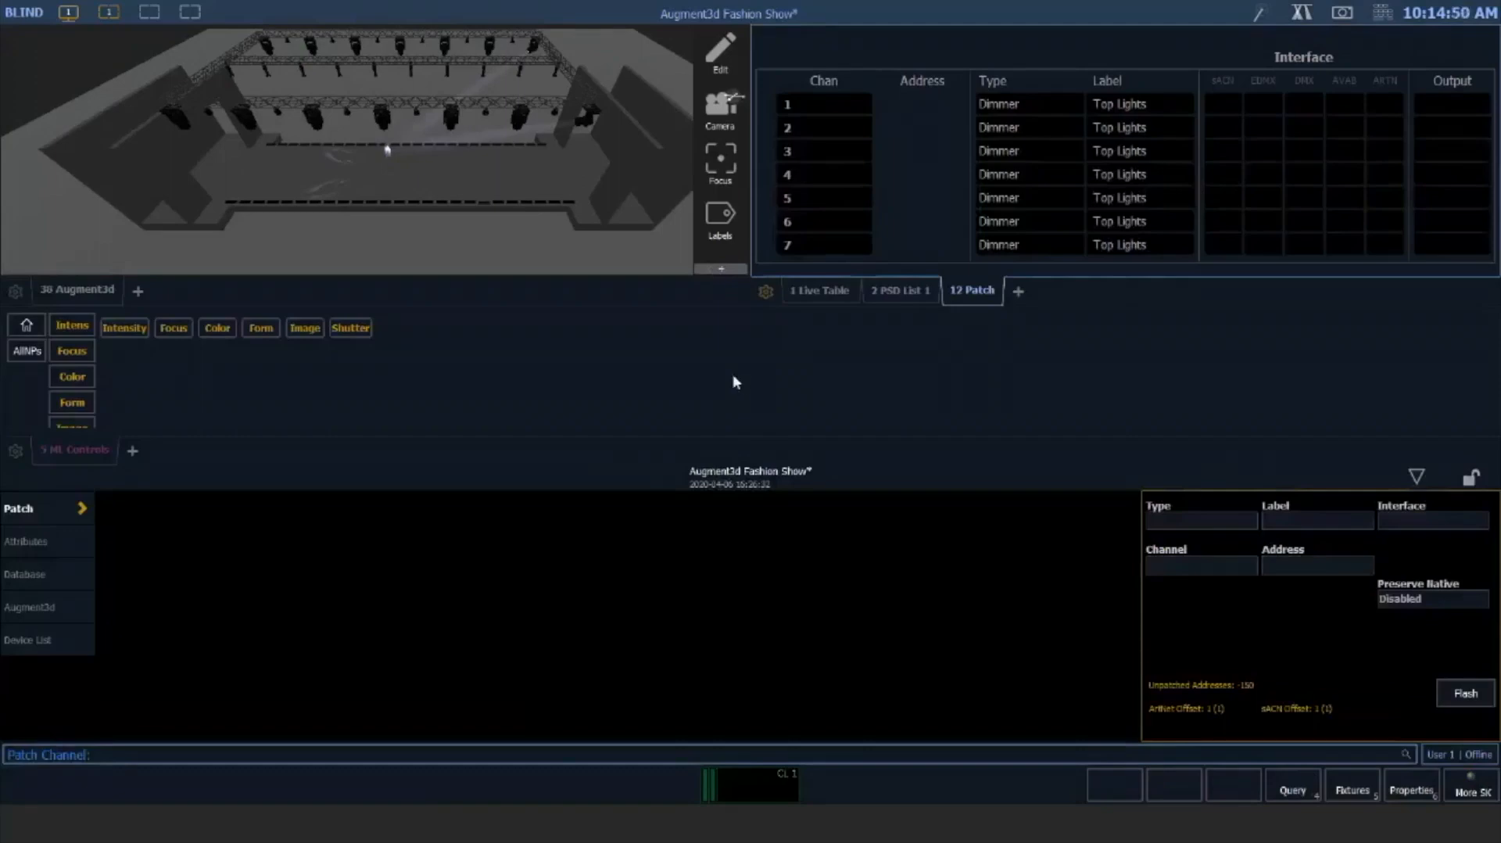
{"action": "type", "text": "21+28"}
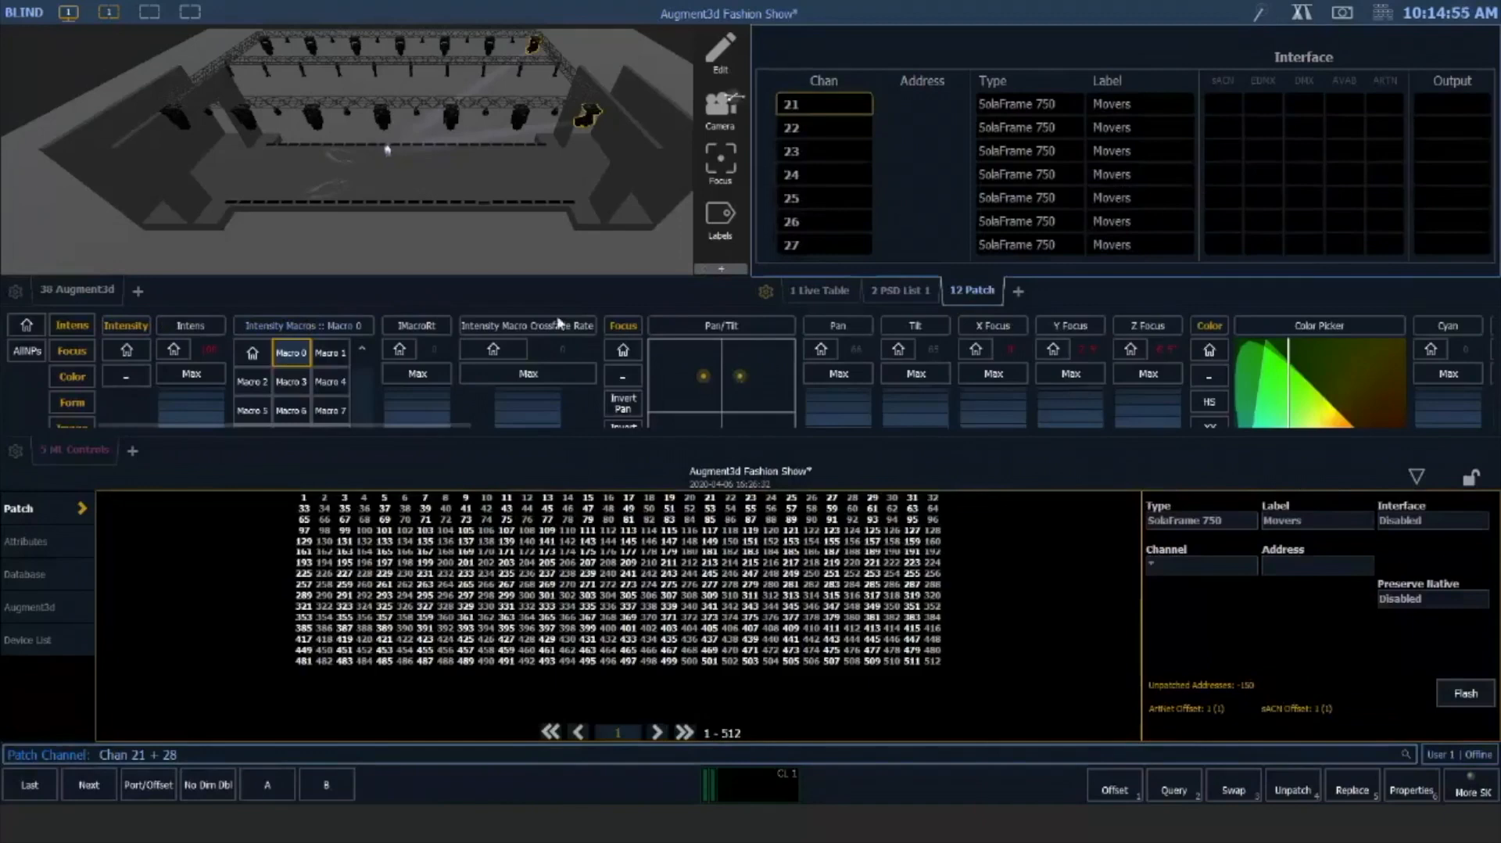
{"action": "left_click", "coordinate": [51, 611]}
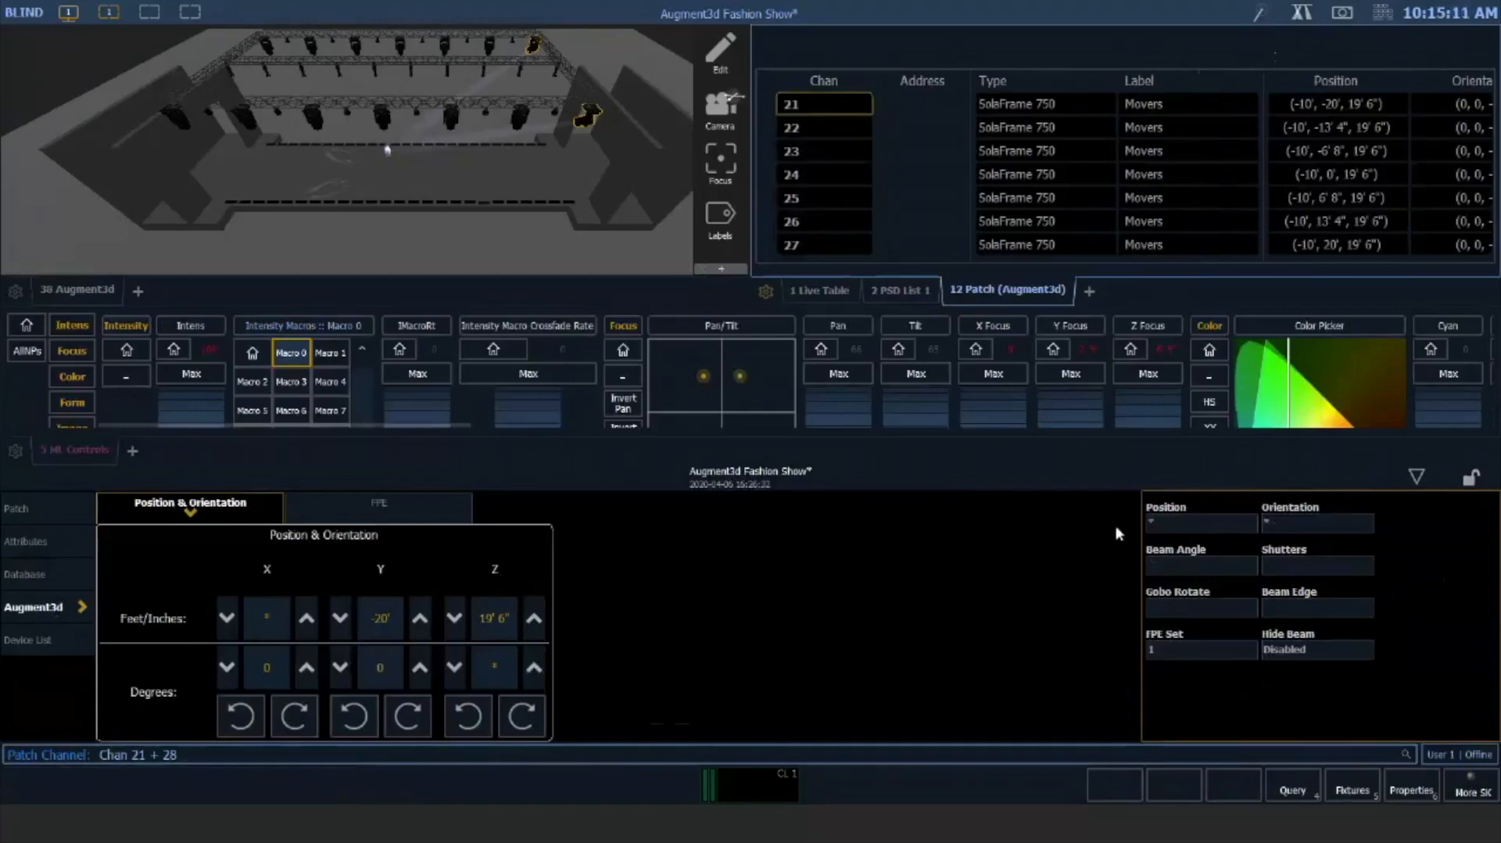
{"action": "left_click", "coordinate": [1187, 535]}
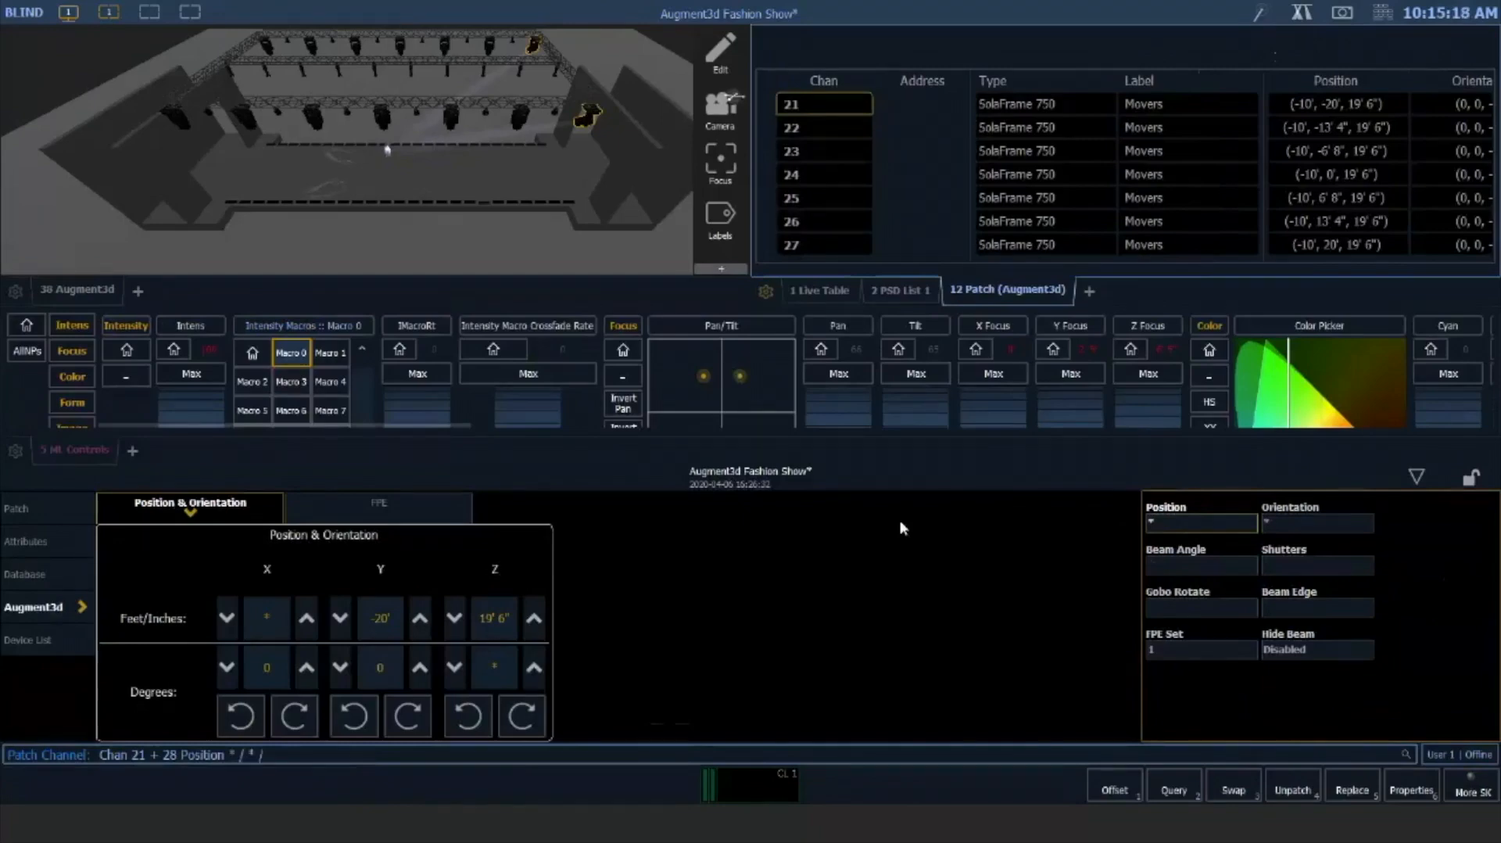
{"action": "type", "text": "+ 12"}
{"action": "key", "text": "Return"}
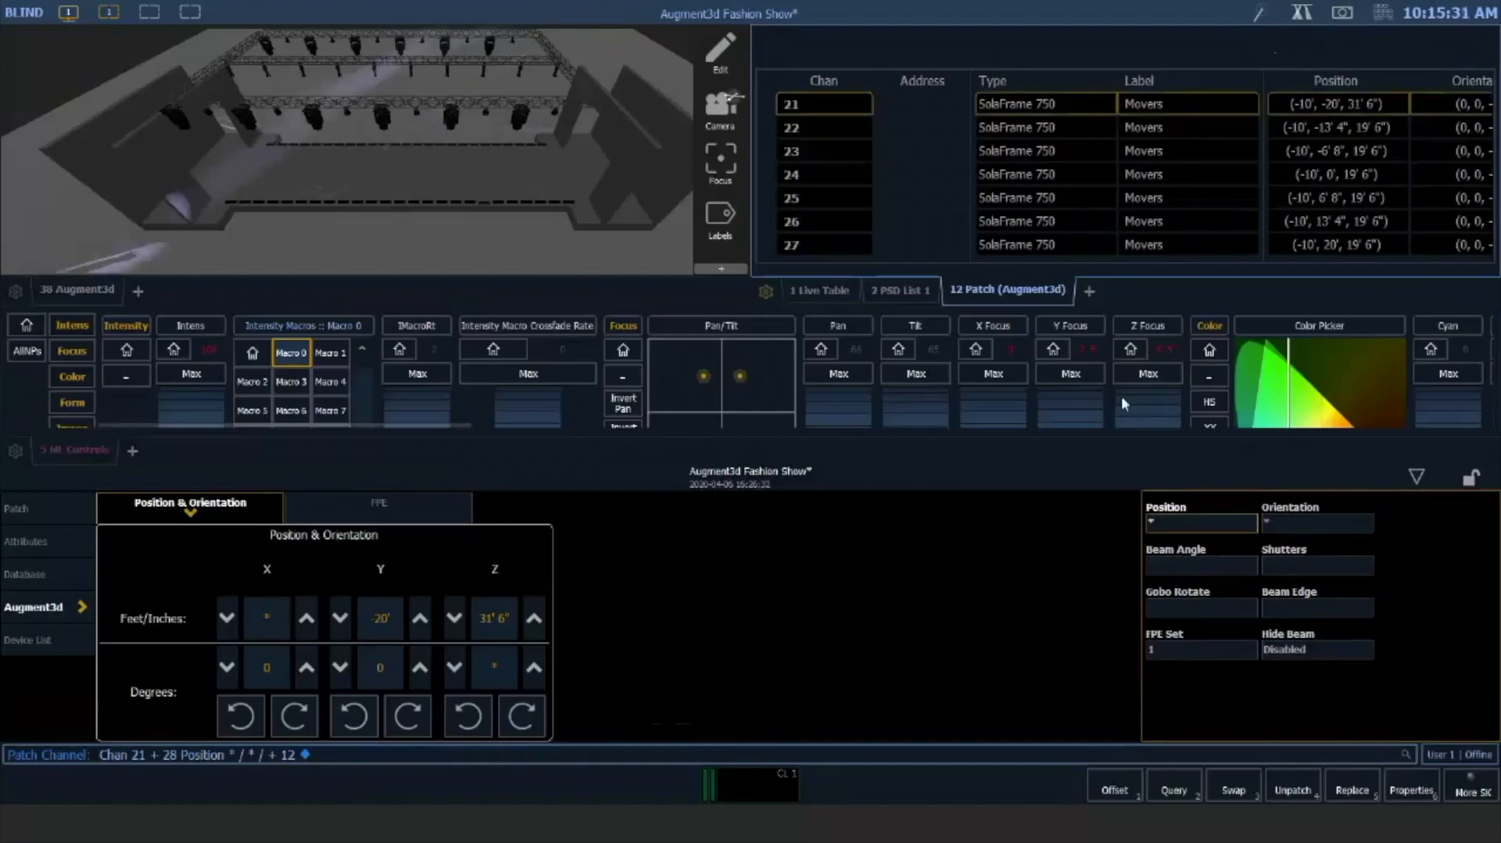
Return to Live and examine the absolute focus values behind the Focus Palette 102 references
{"action": "key", "text": "F1"}
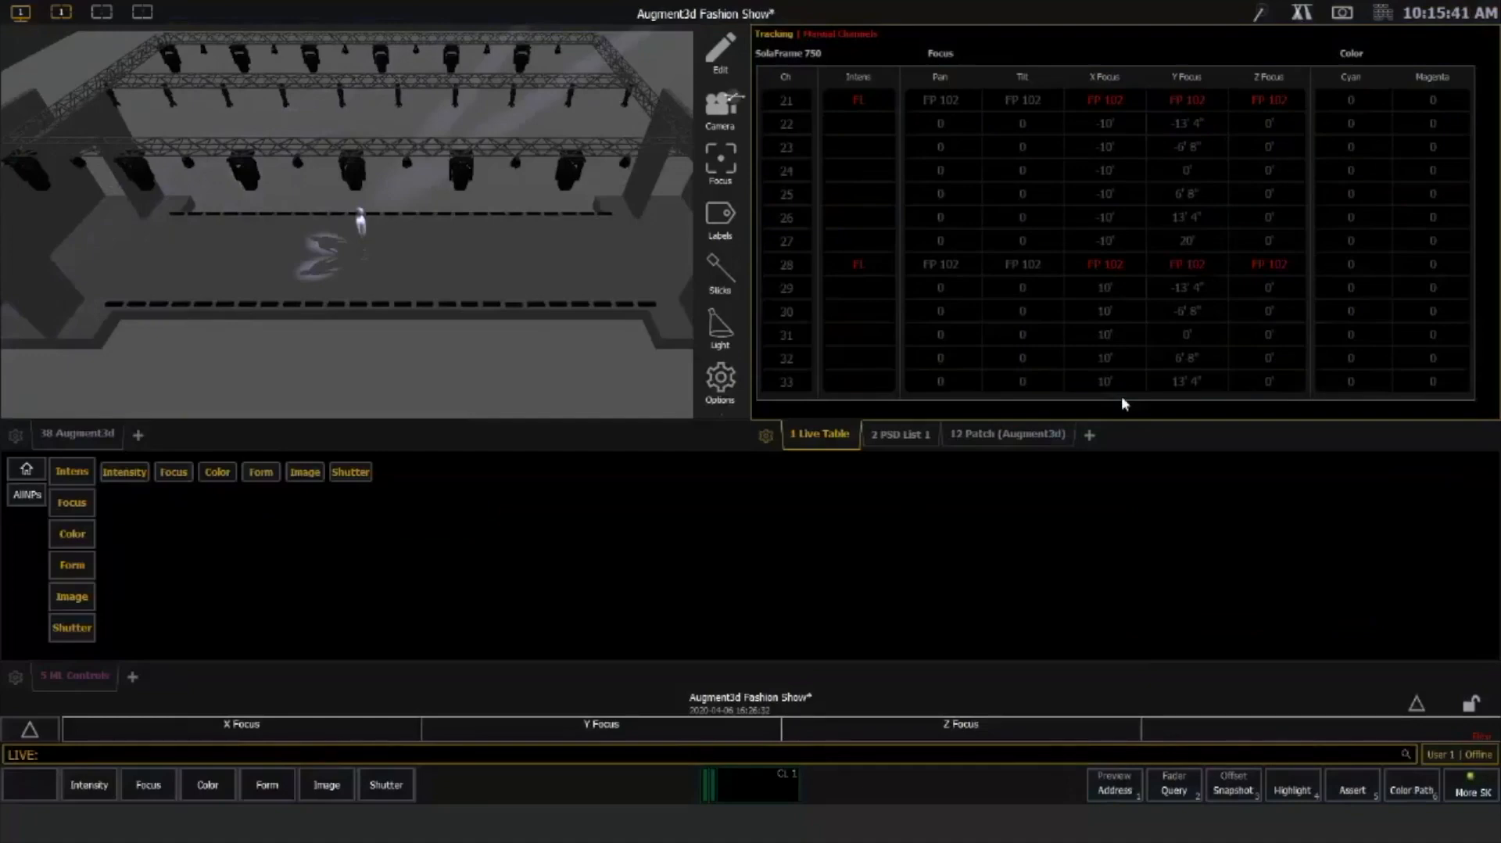
{"action": "key", "text": "grave"}
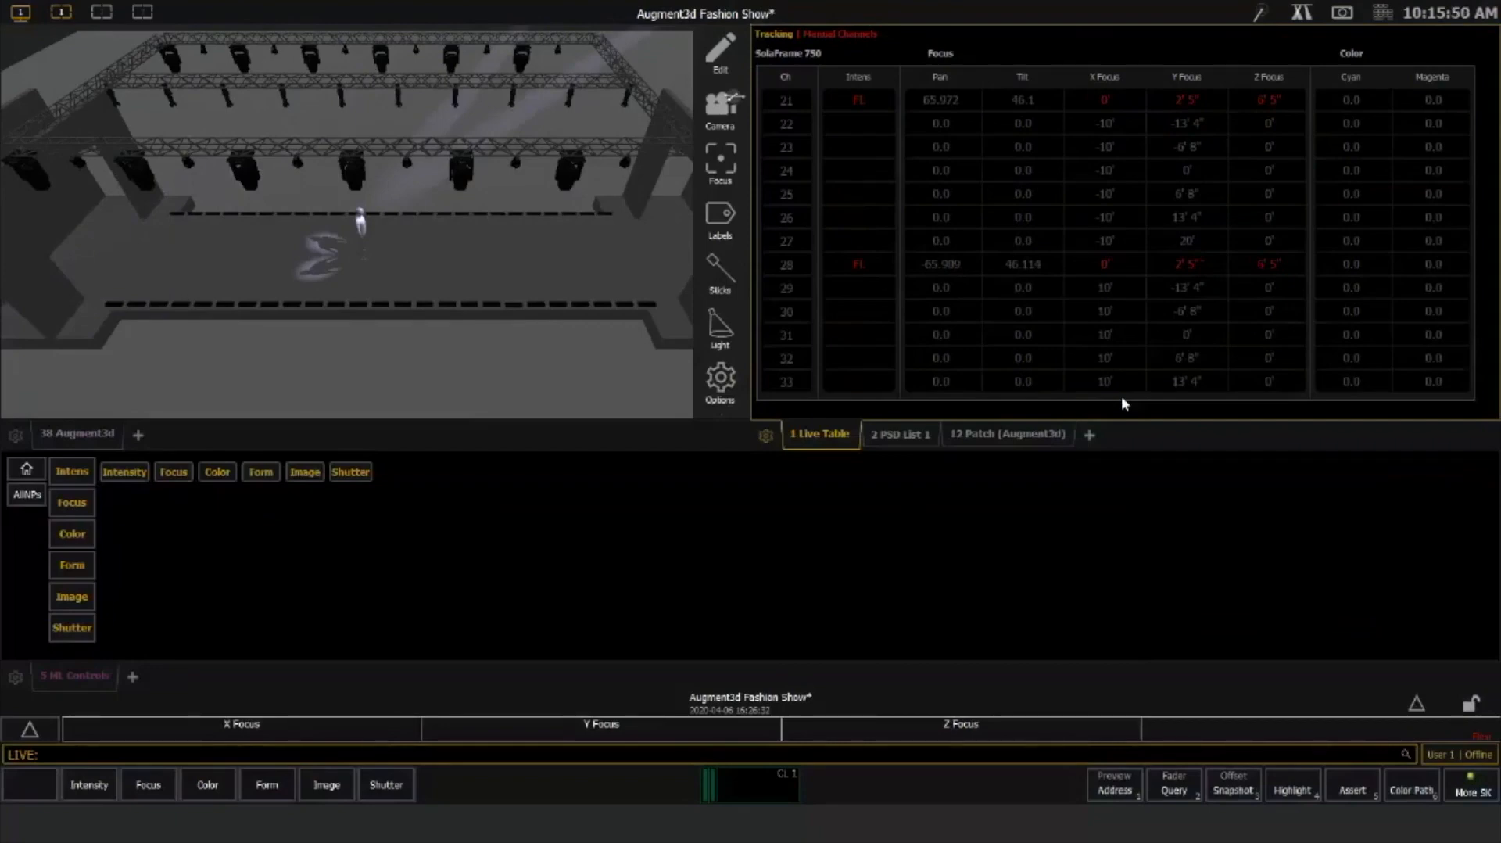
{"action": "key", "text": "grave"}
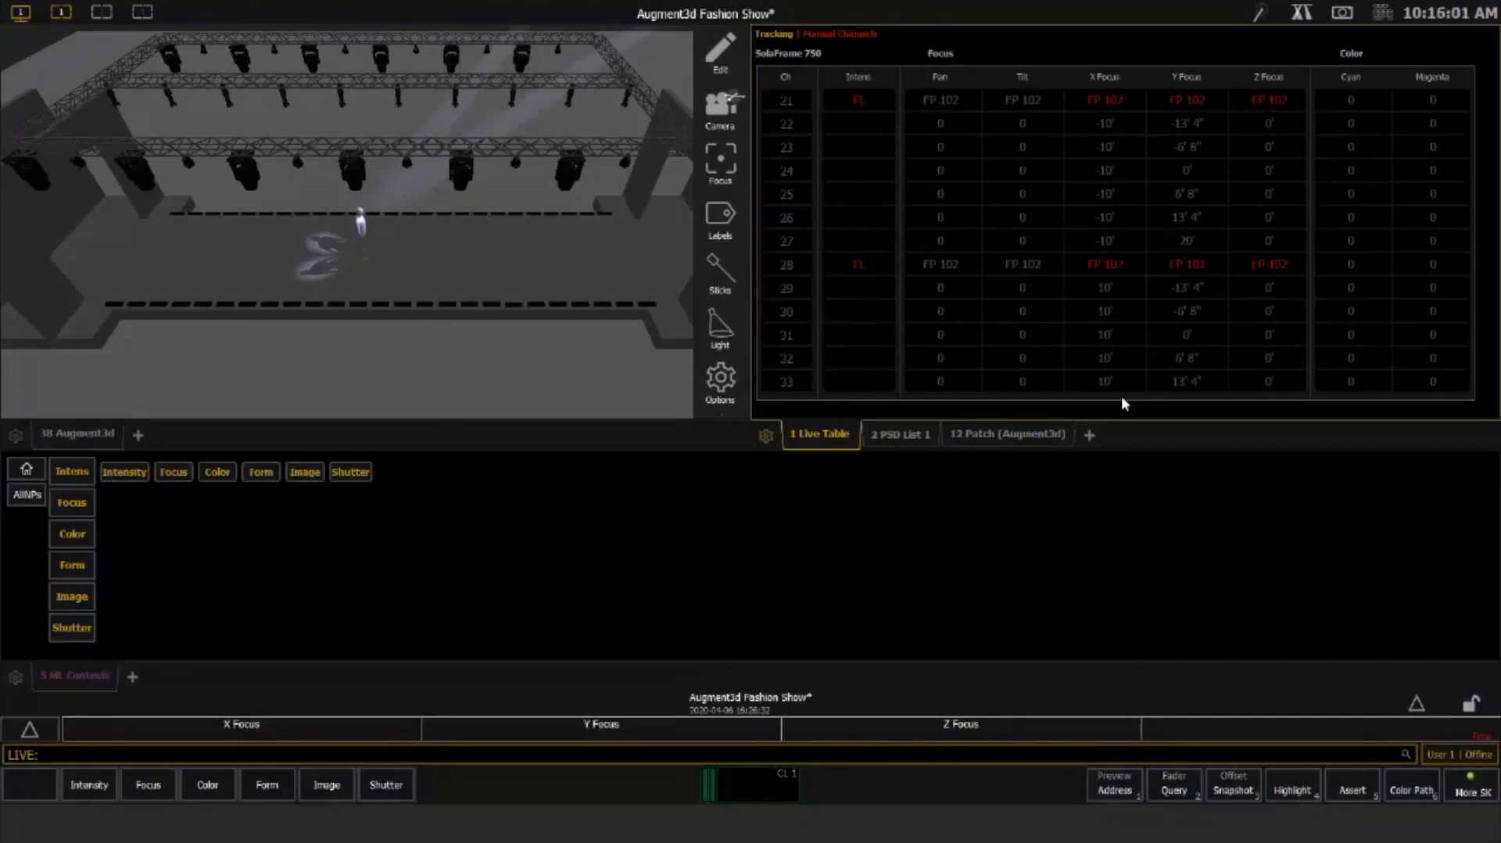
Apply Focus Palette 101 to channels 21 and 28
{"action": "key", "text": "semicolon"}
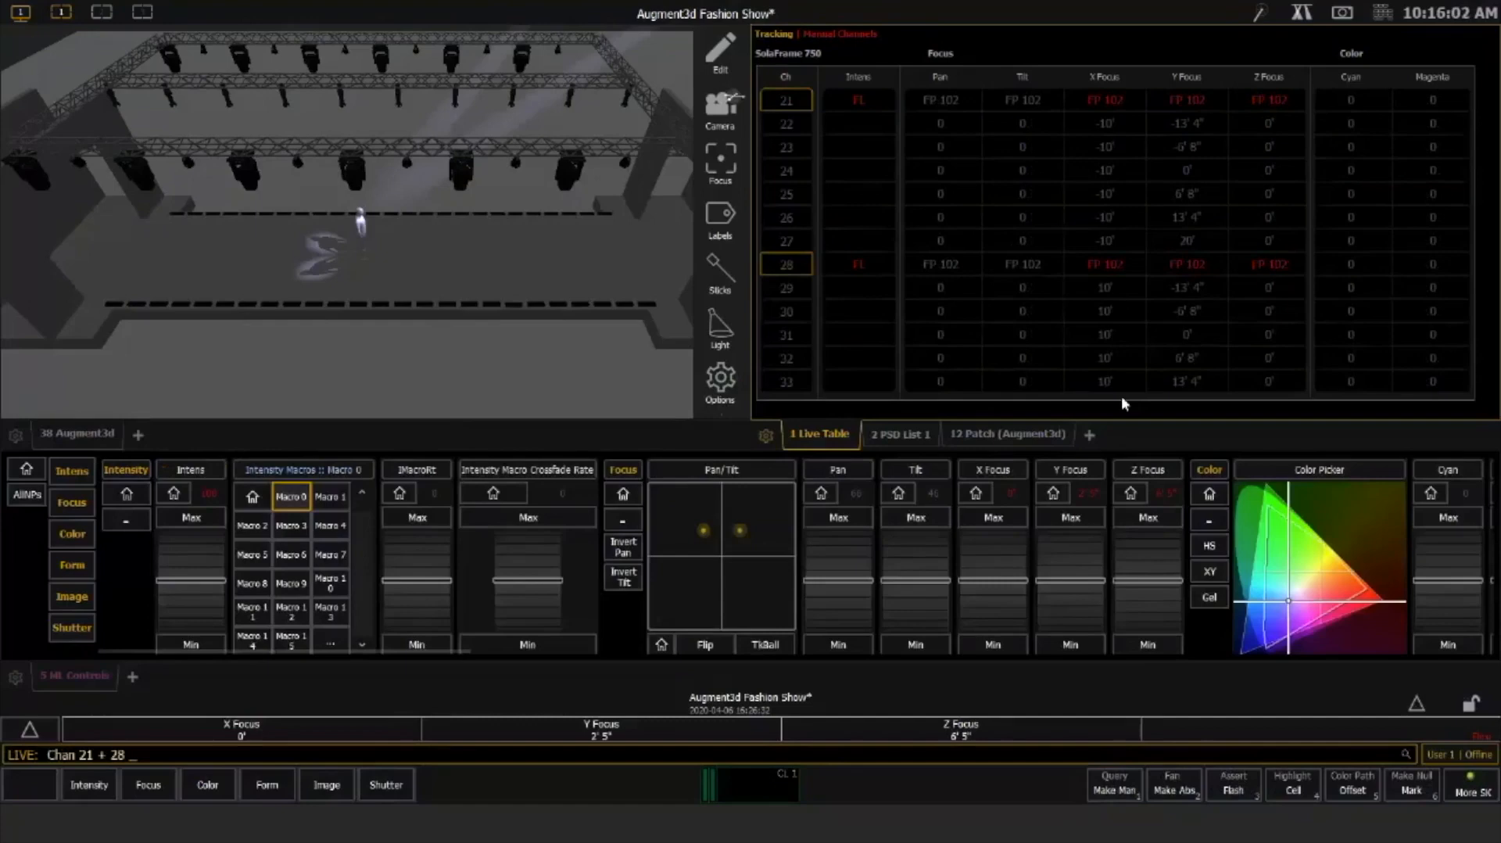
{"action": "key", "text": "alt+f"}
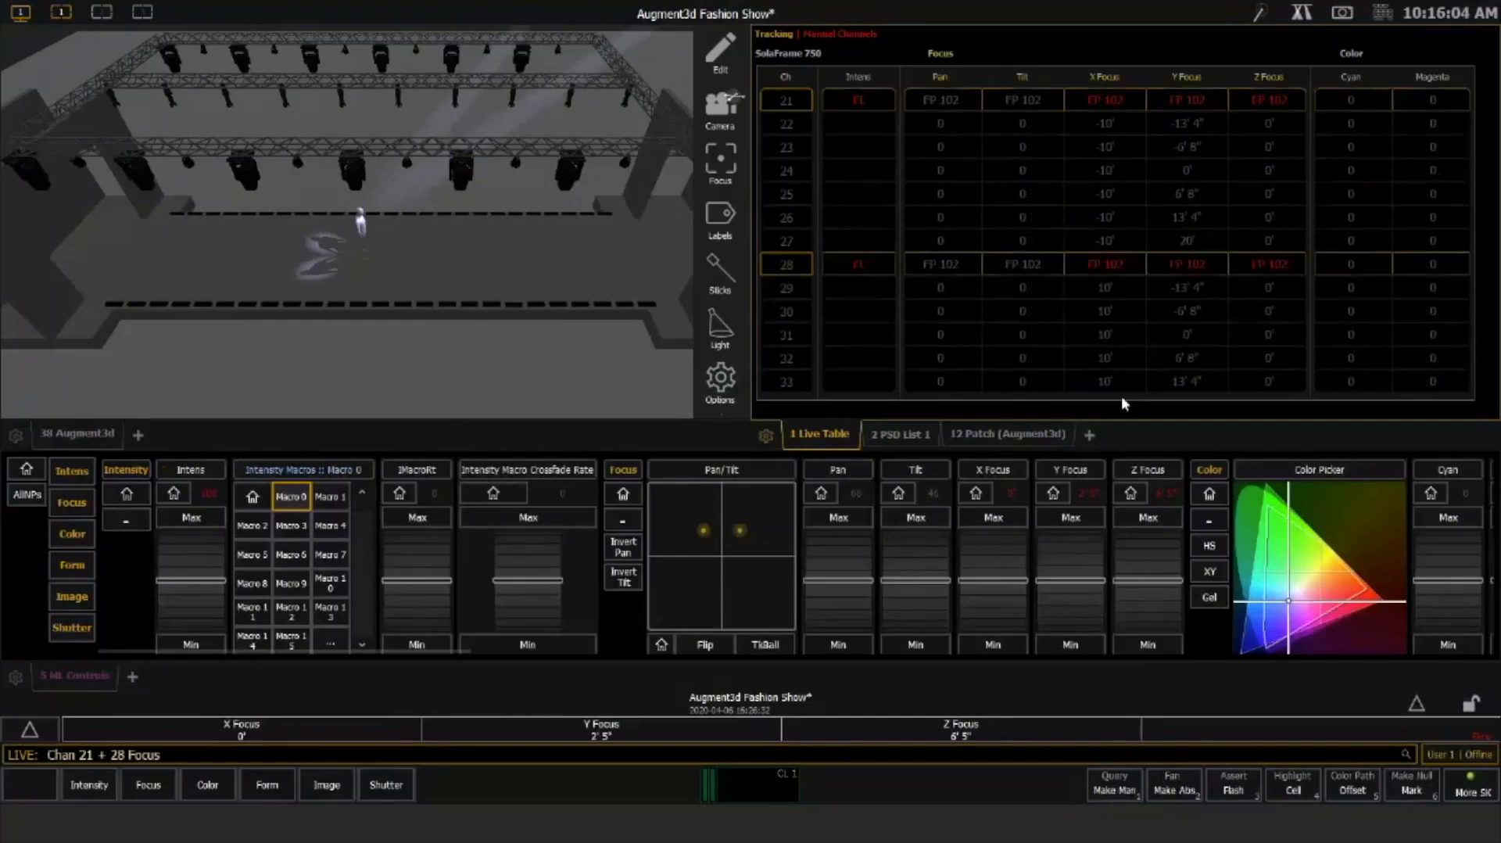
{"action": "type", "text": "101"}
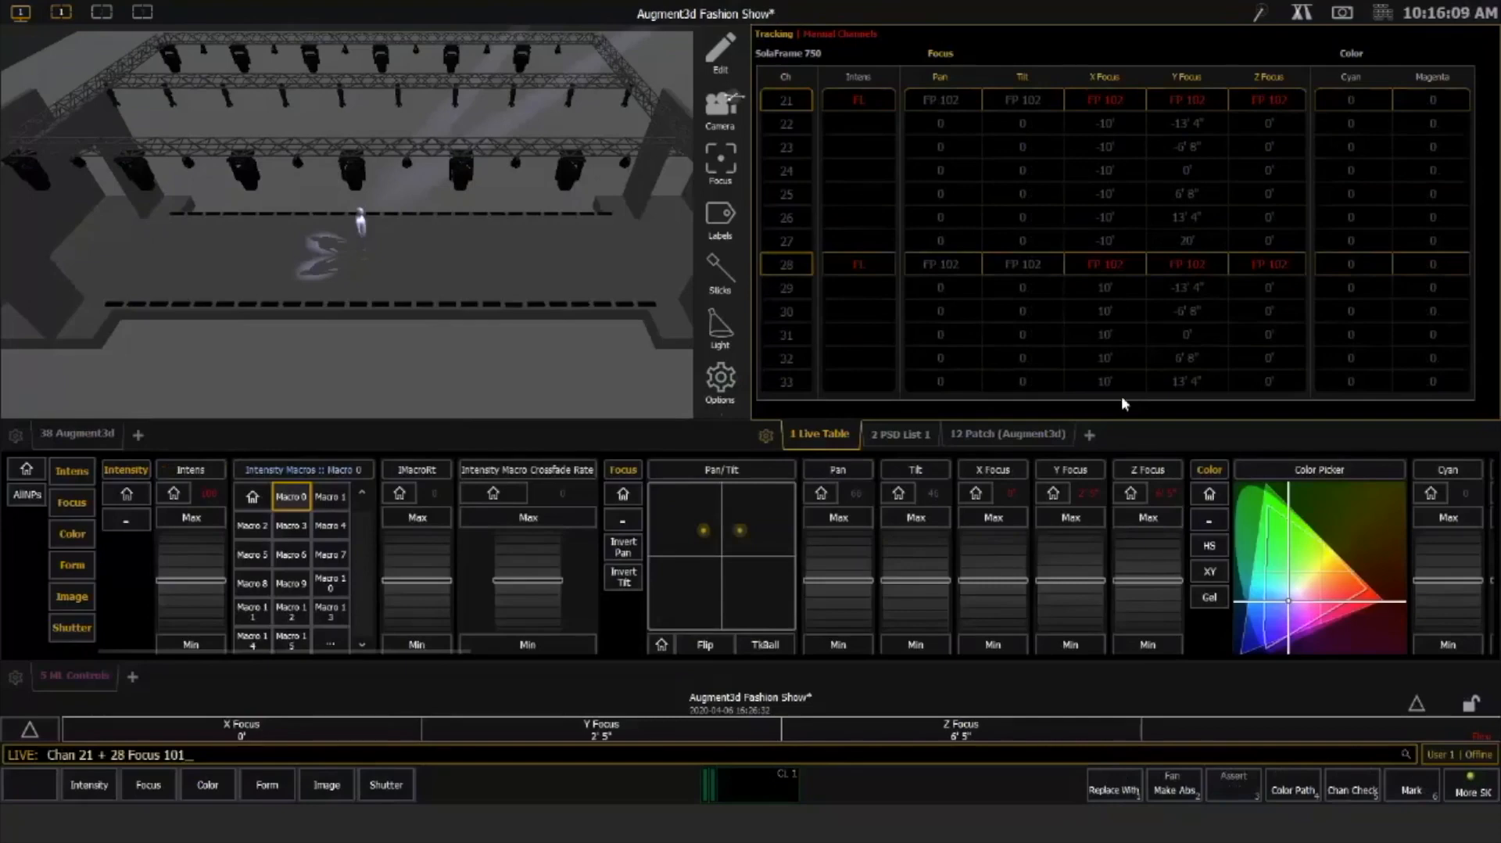
{"action": "key", "text": "Return"}
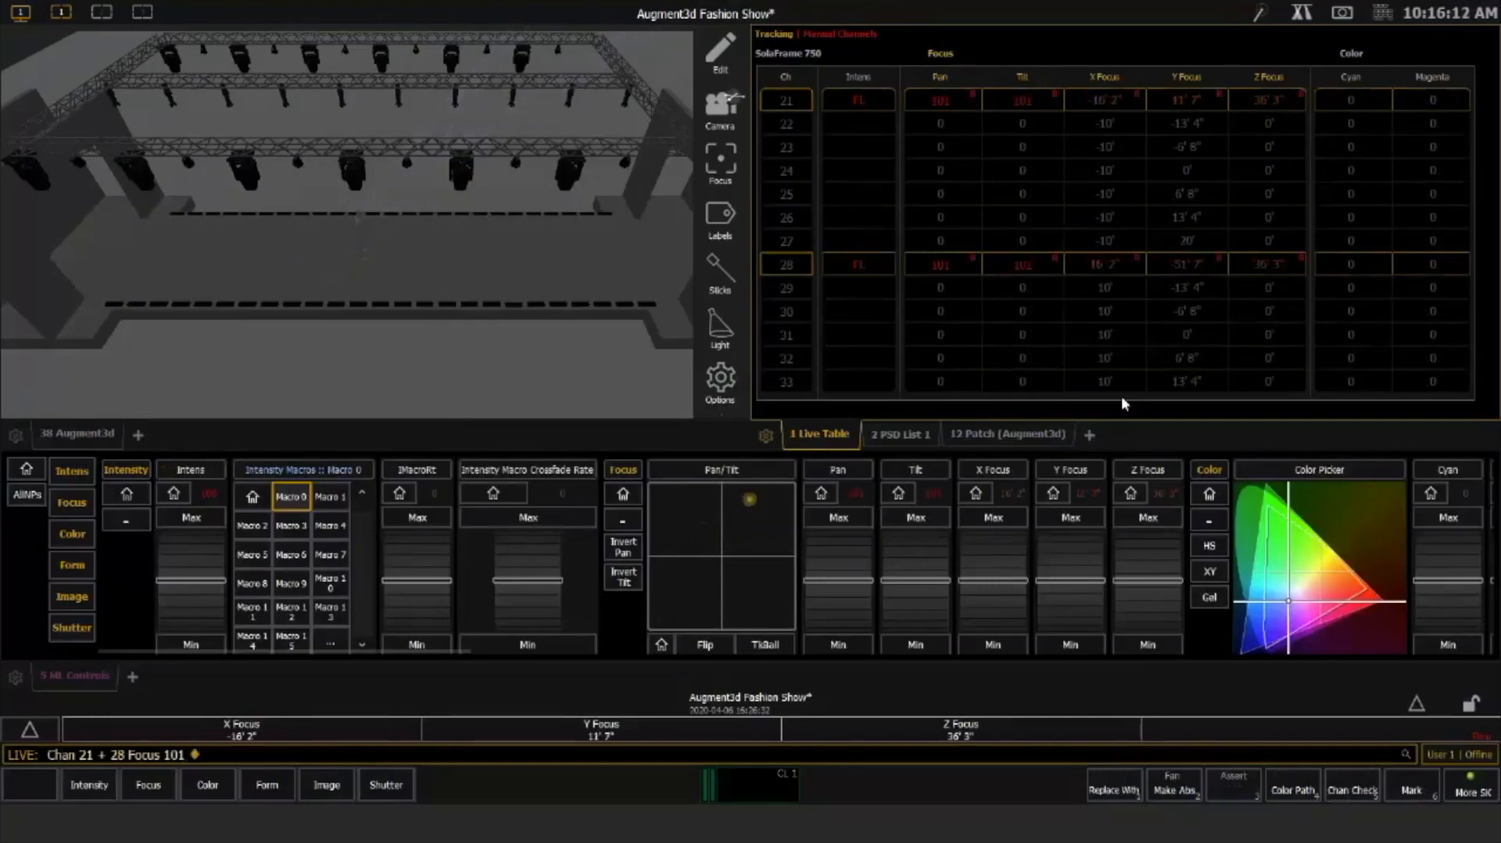
{"action": "key", "text": "alt+f"}
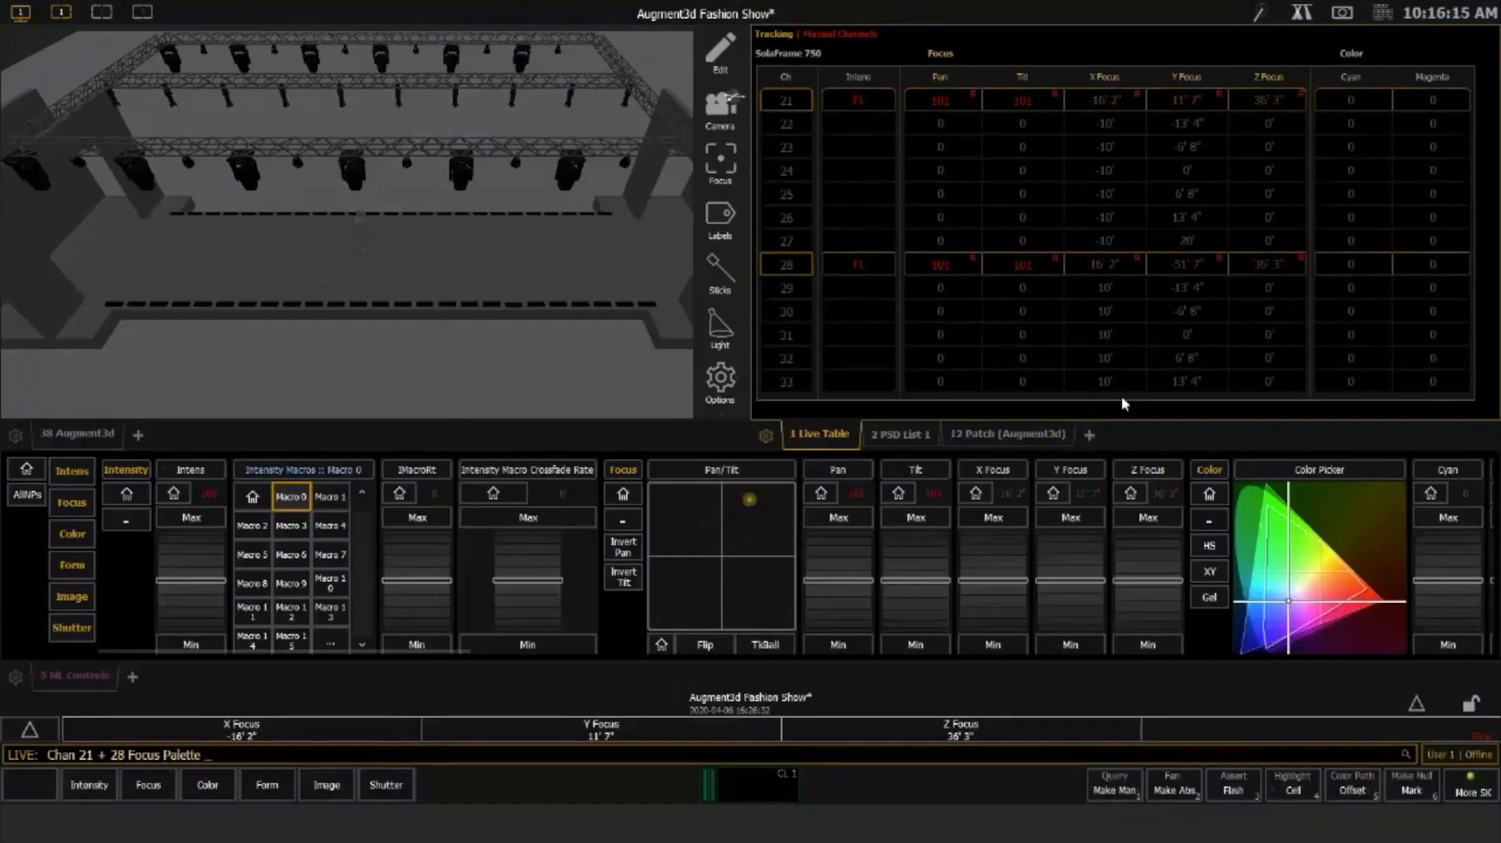
{"action": "type", "text": "101"}
{"action": "key", "text": "Return"}
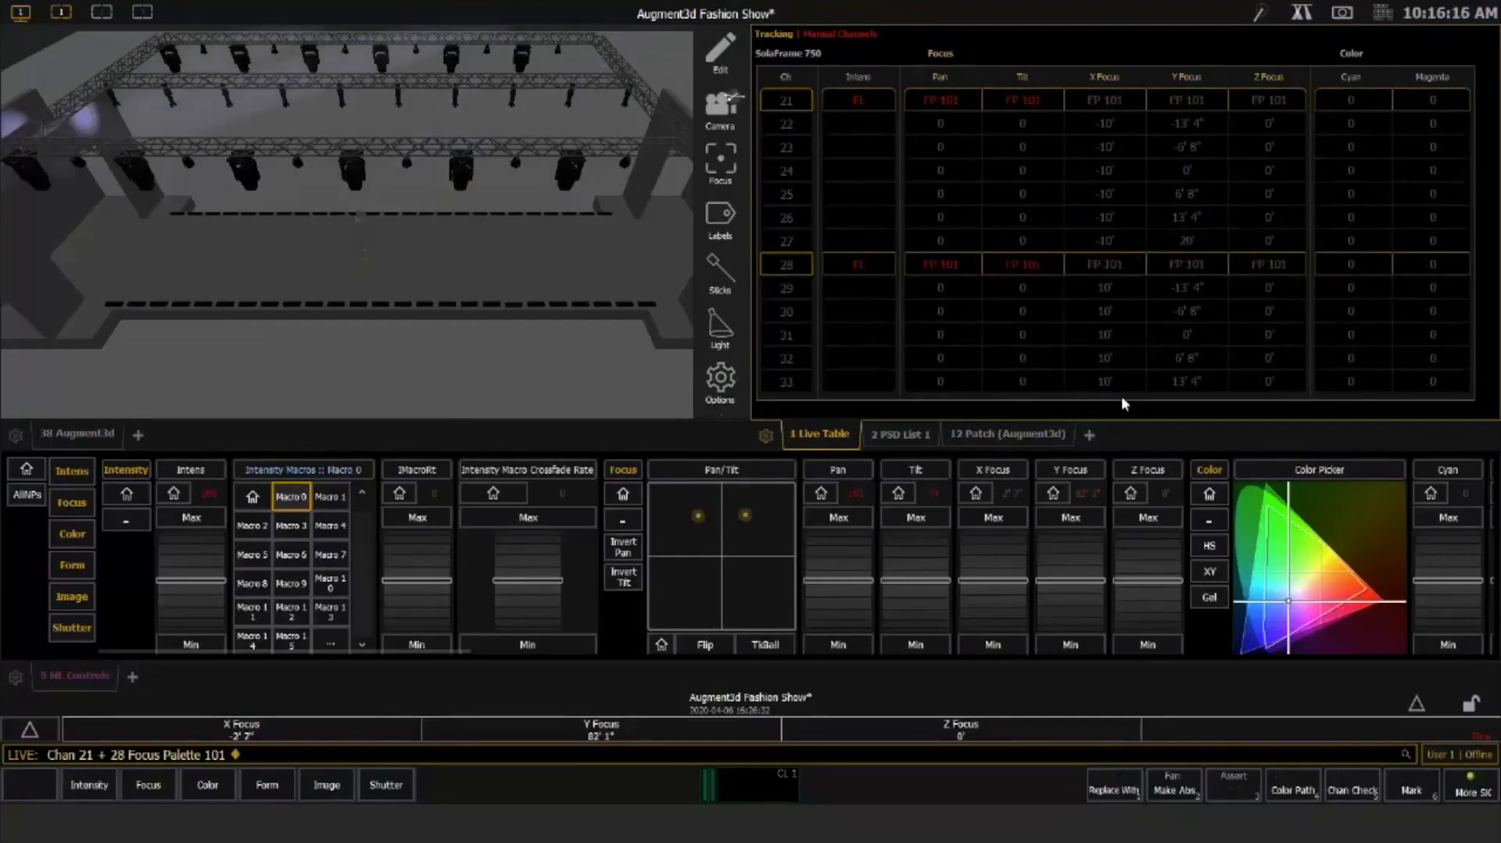
{"action": "left_click_drag", "start_coordinate": [488, 298], "coordinate": [370, 297]}
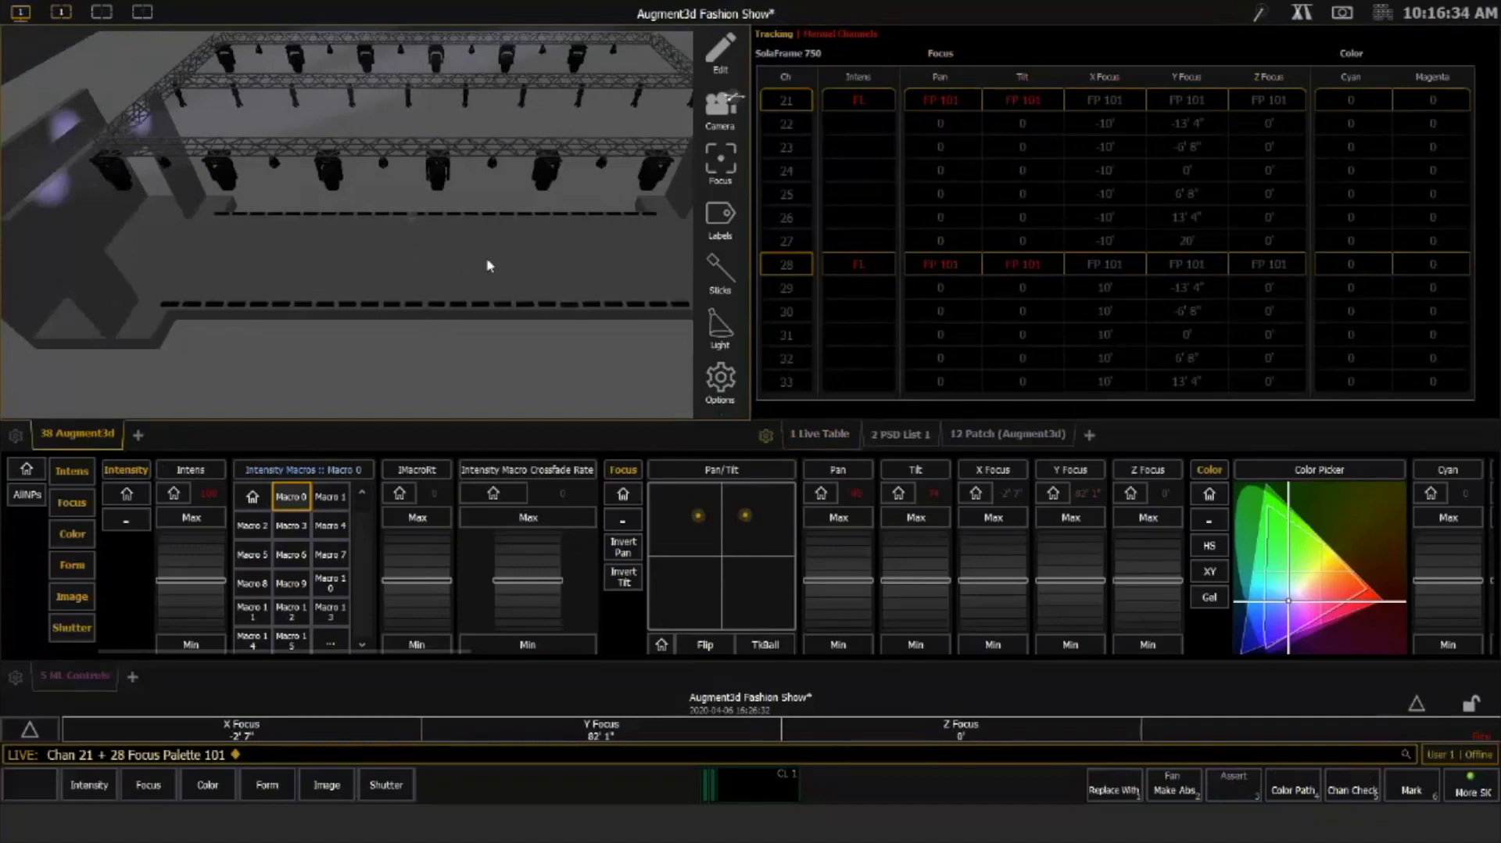
{"action": "left_click_drag", "start_coordinate": [485, 269], "coordinate": [473, 268]}
{"action": "type", "text": "1"}
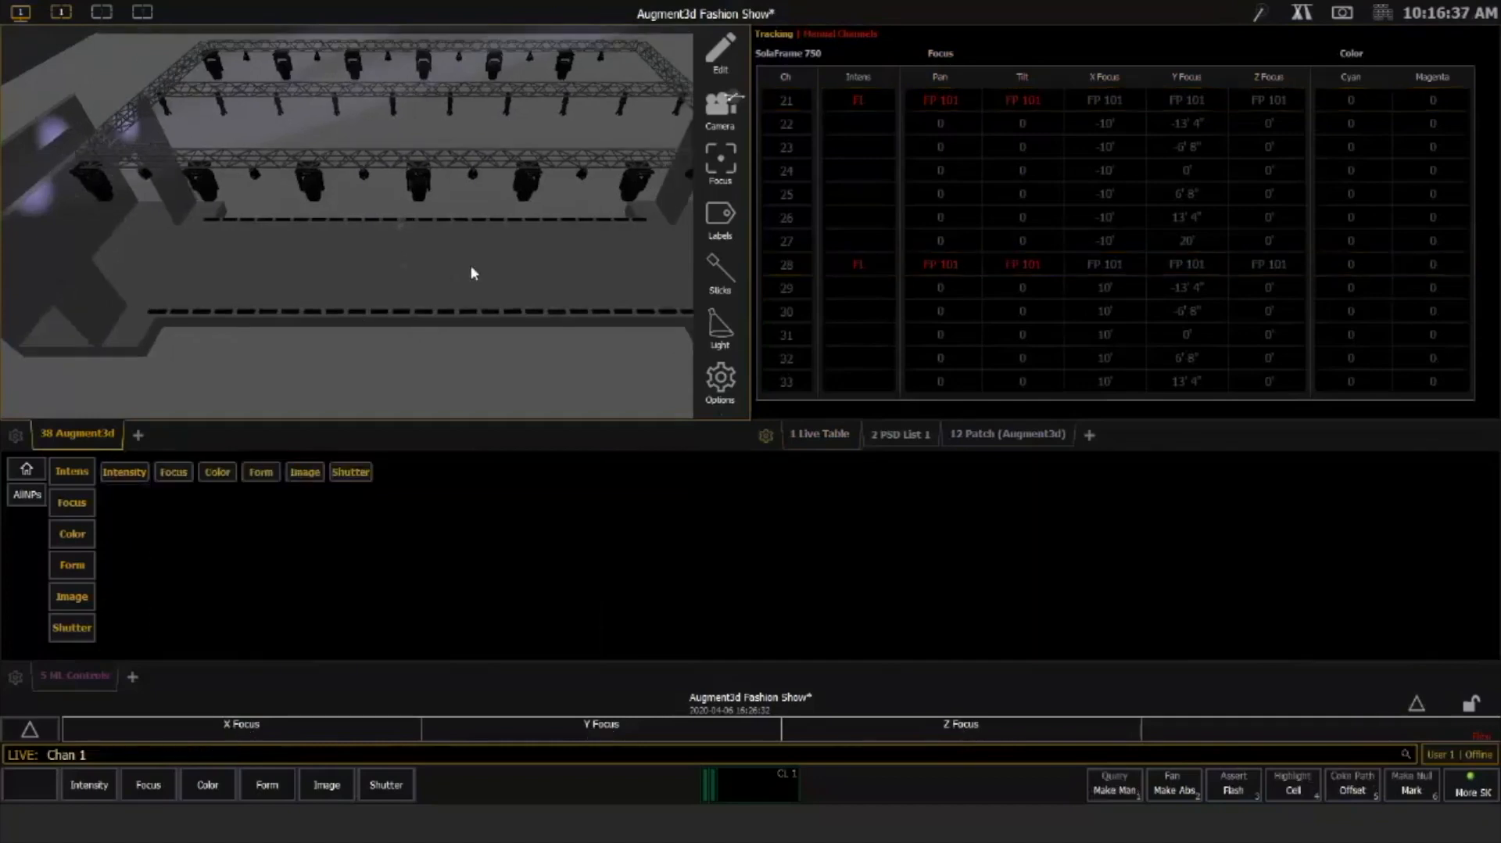
{"action": "type", "text": "02"}
{"action": "key", "text": "Return"}
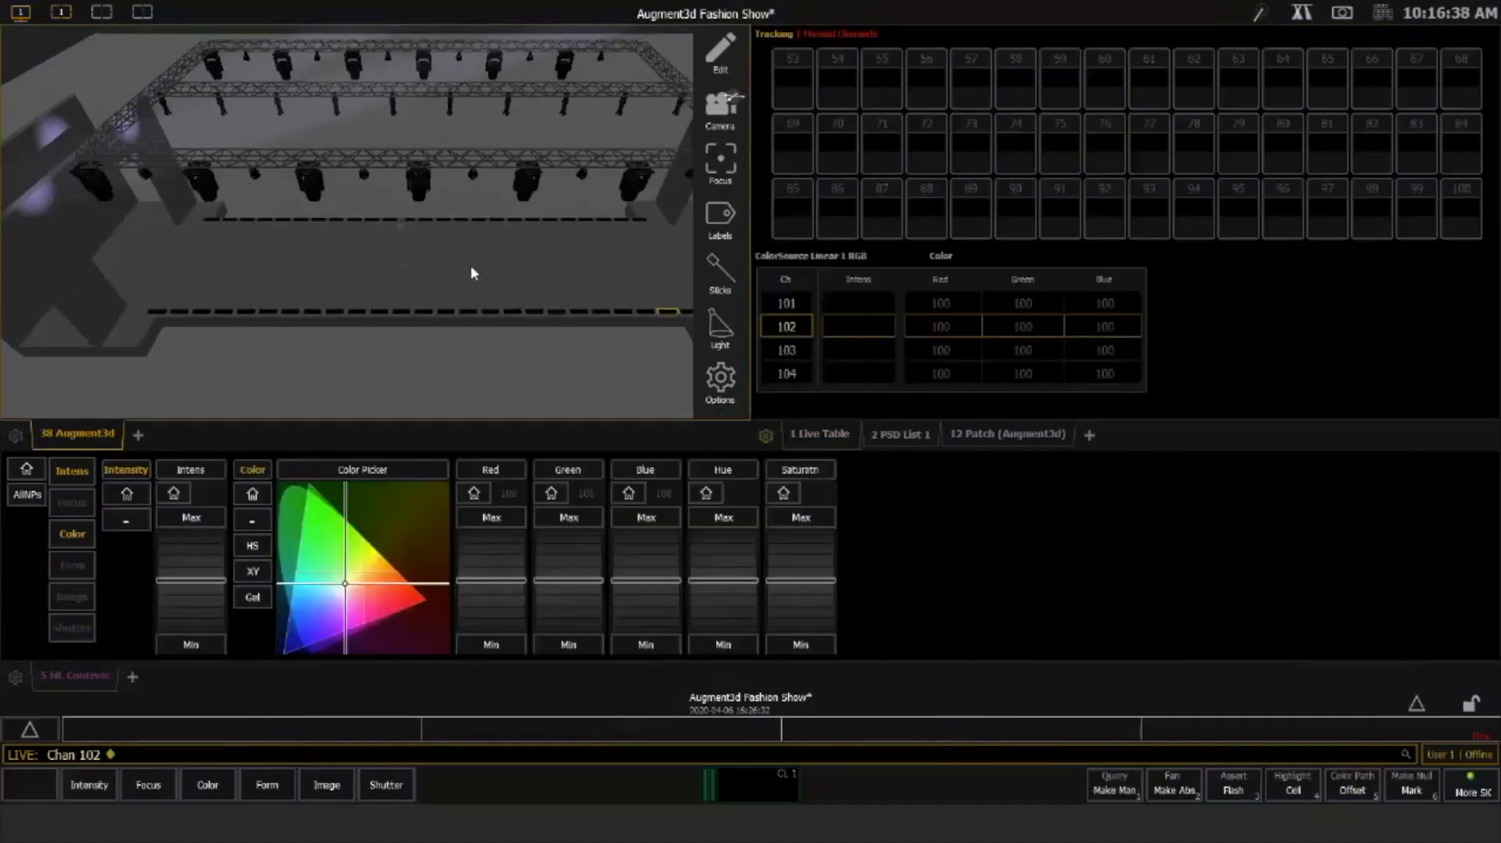
{"action": "key", "text": "alt+l"}
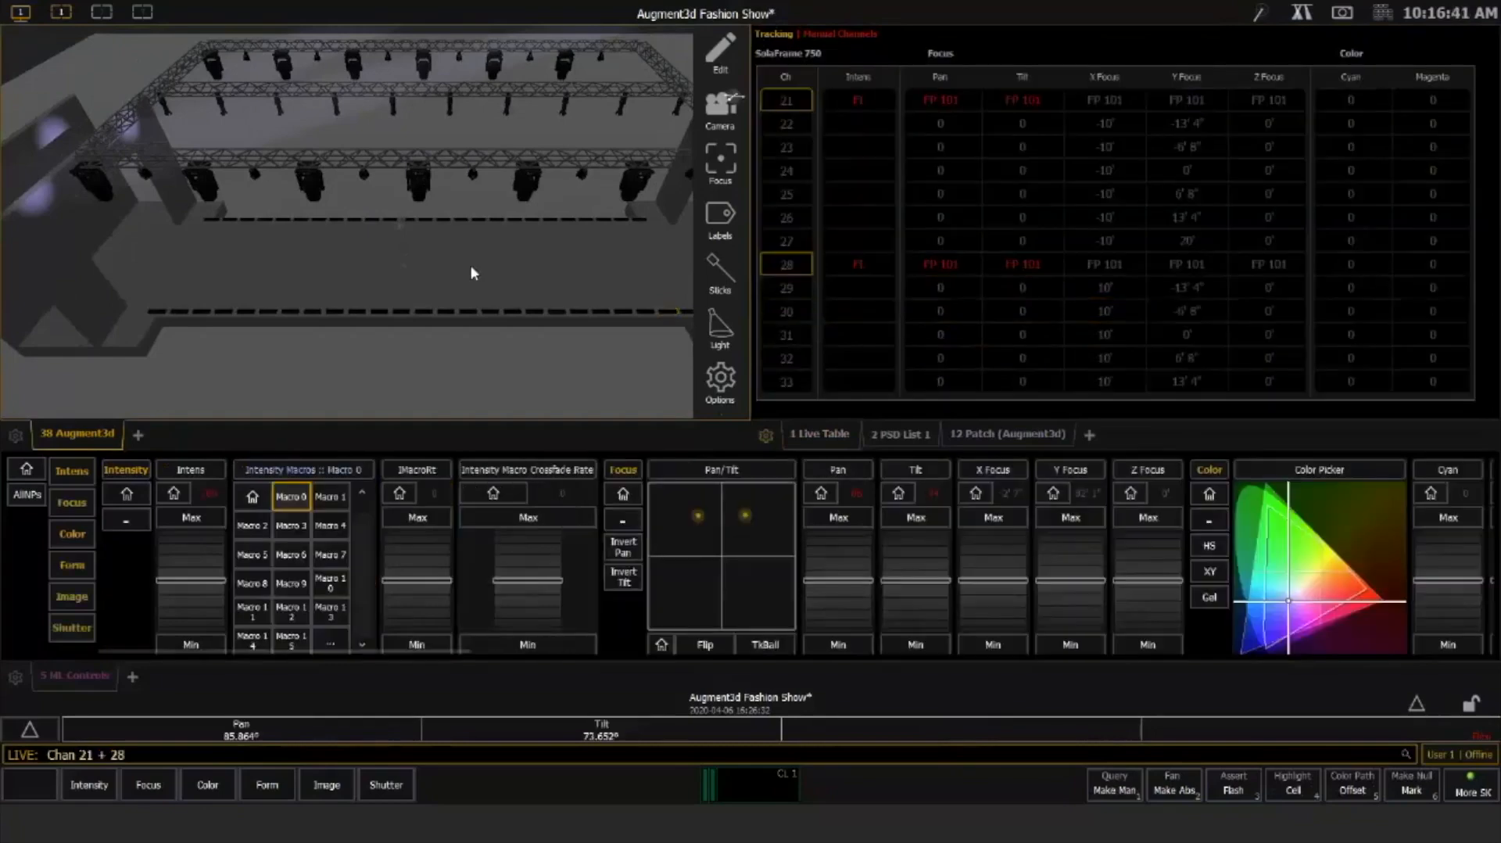
{"action": "key", "text": "Page_Up"}
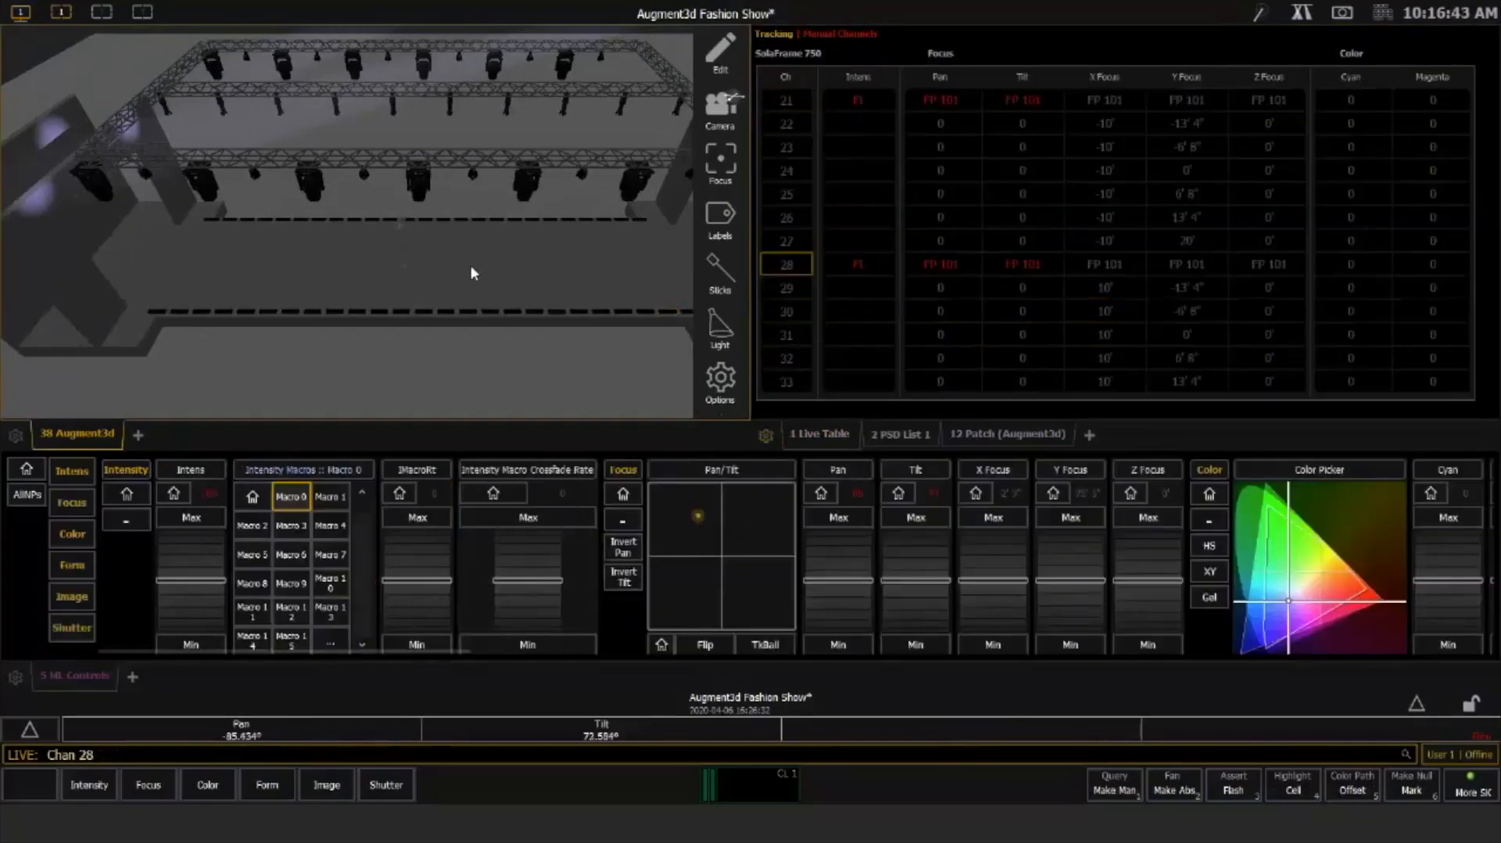
{"action": "type", "text": "+ 2110"}
{"action": "key", "text": "Return"}
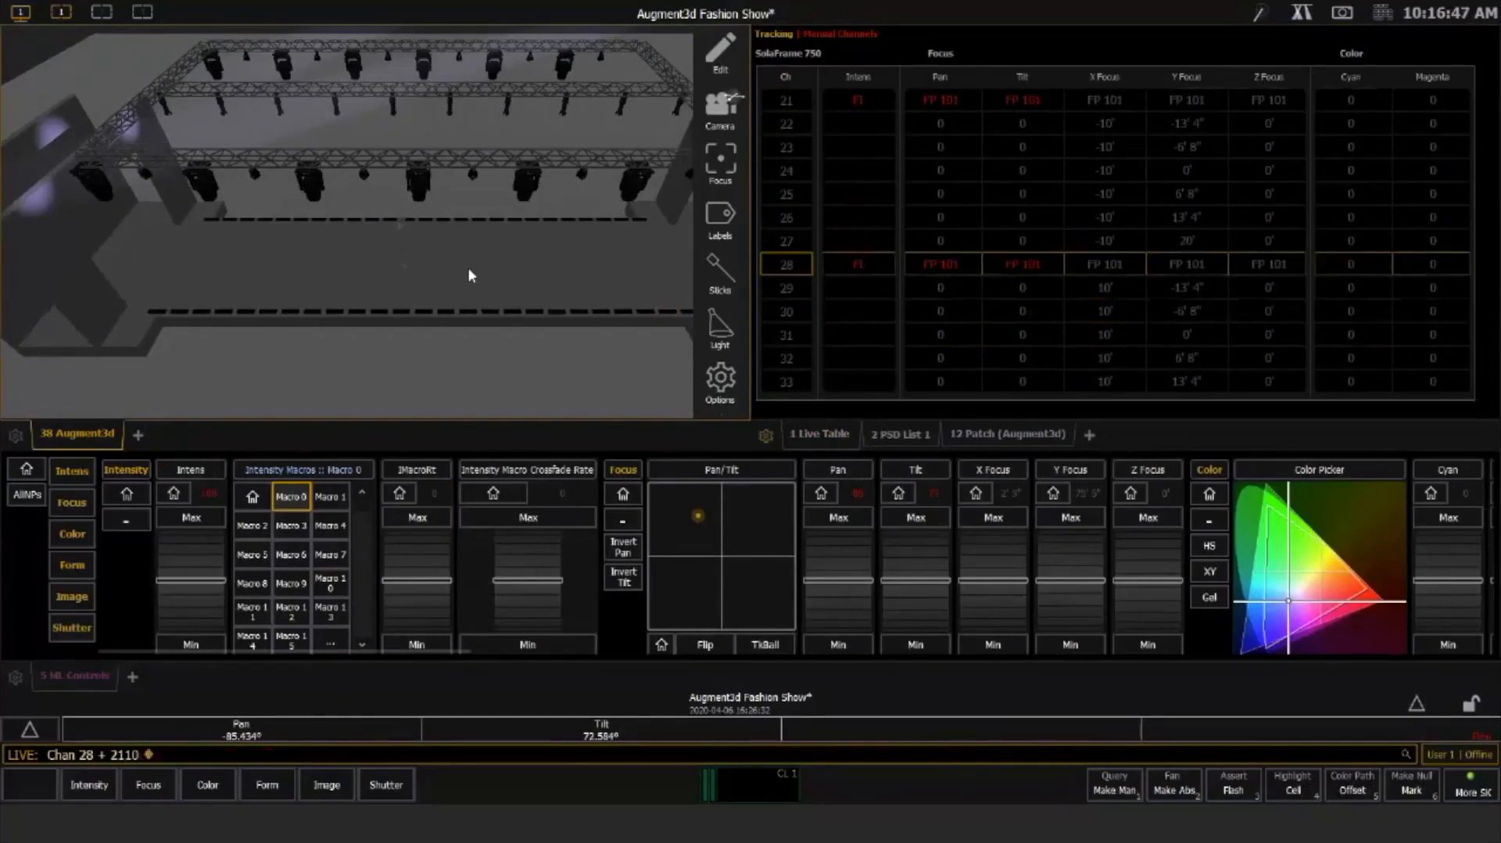
Apply Focus Palette 102 to channels 21 and 28
{"action": "type", "text": "21"}
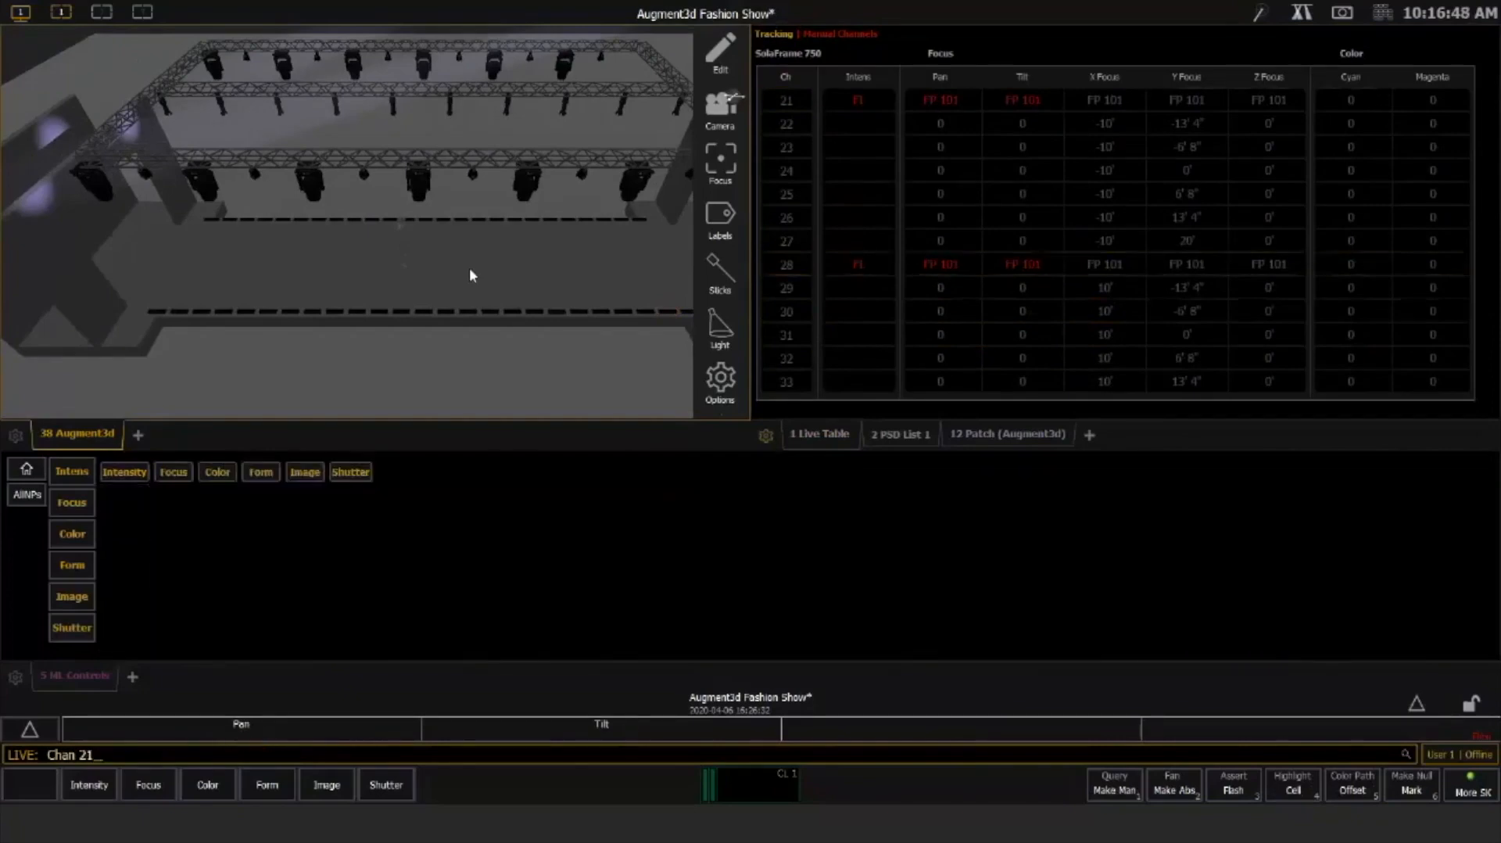
{"action": "type", "text": "+28"}
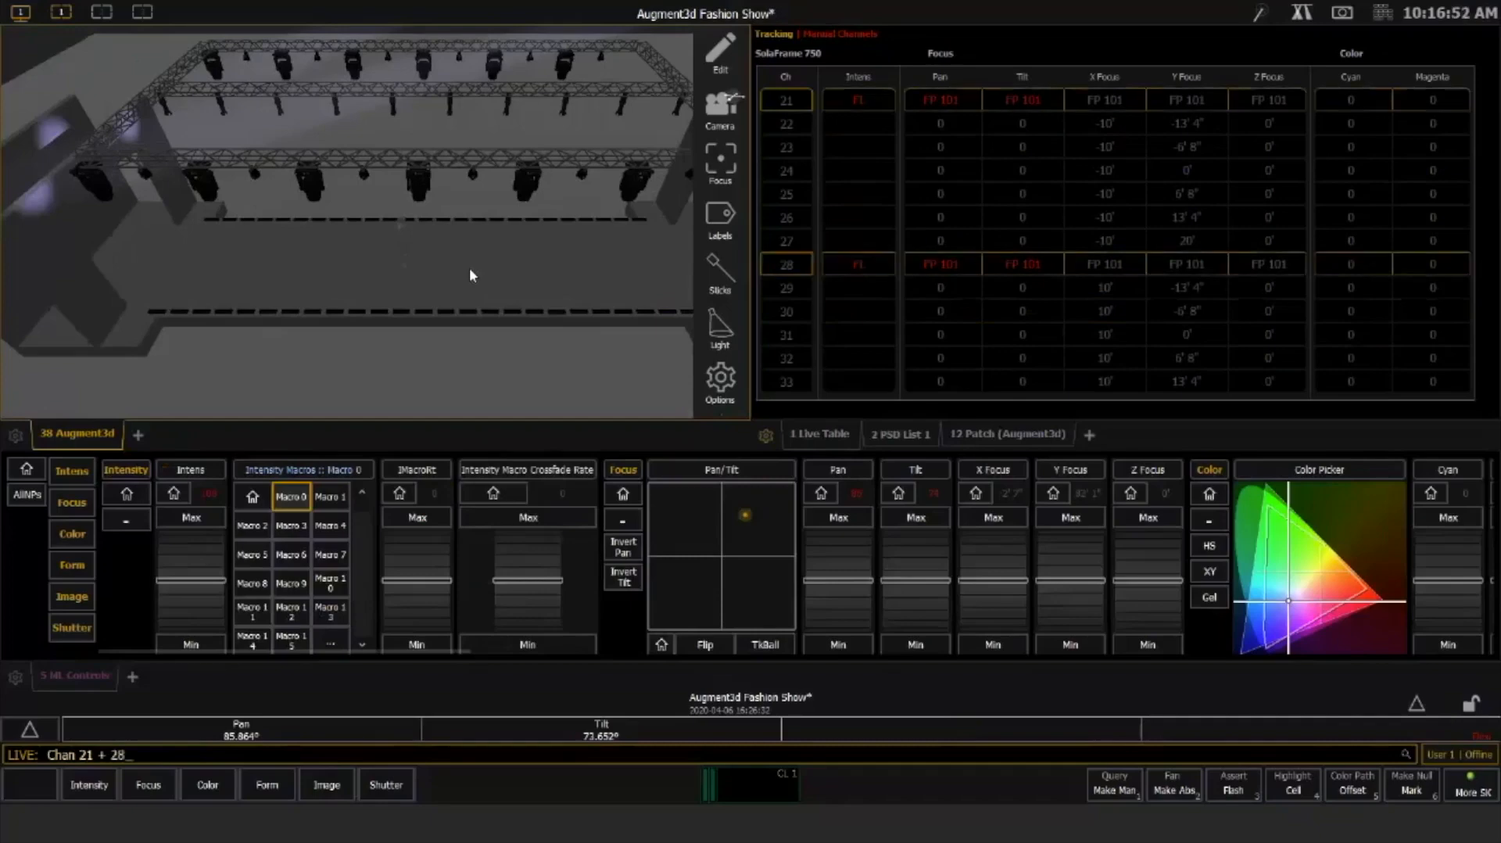
{"action": "type", "text": "f102"}
{"action": "key", "text": "Return"}
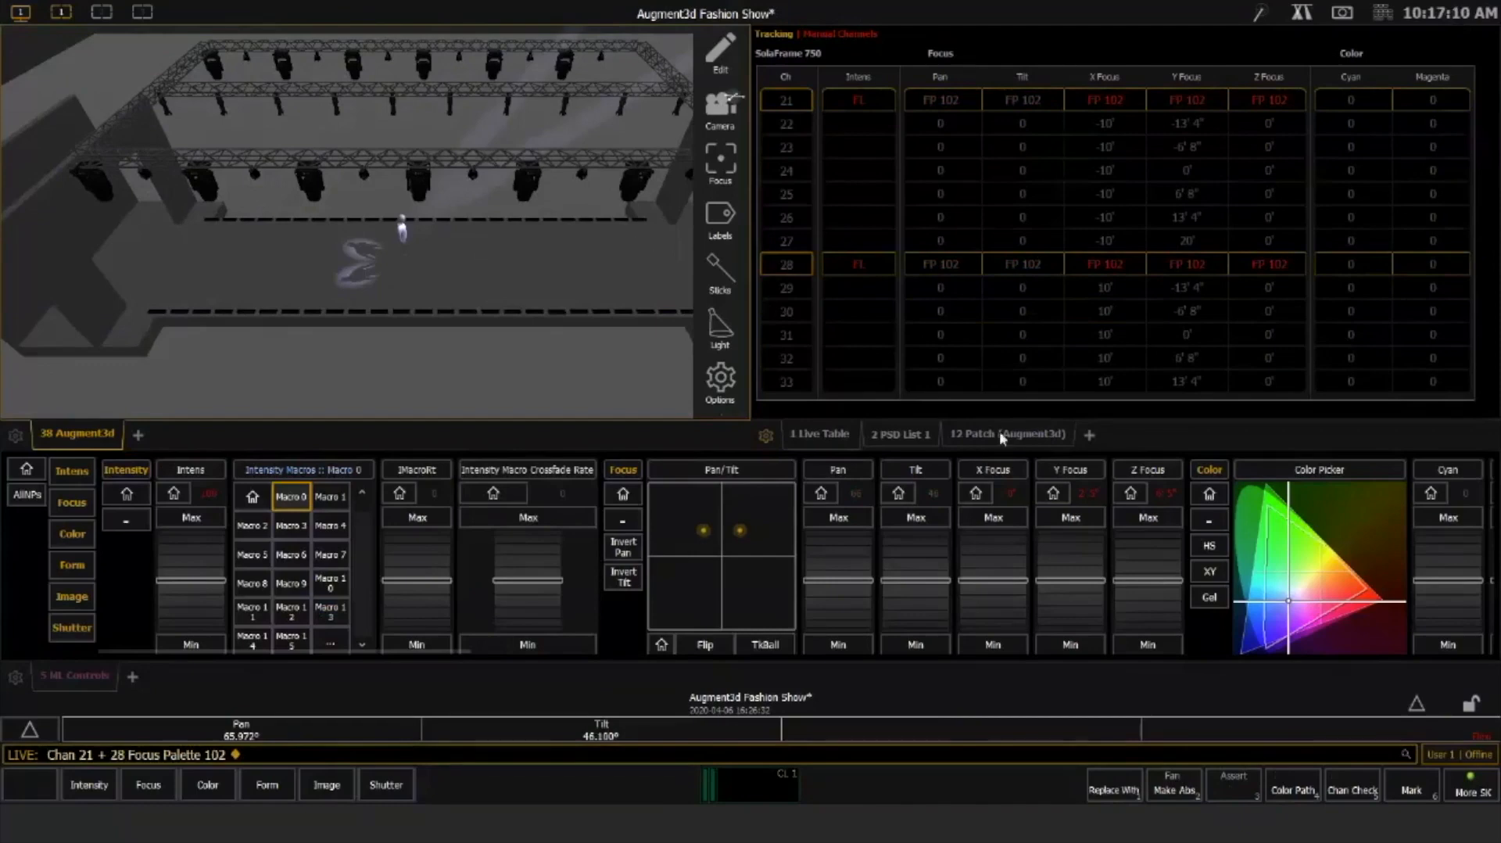
Open Focus Palettes 1 through 102 in Blind and display them in spreadsheet format
{"action": "key", "text": "F2"}
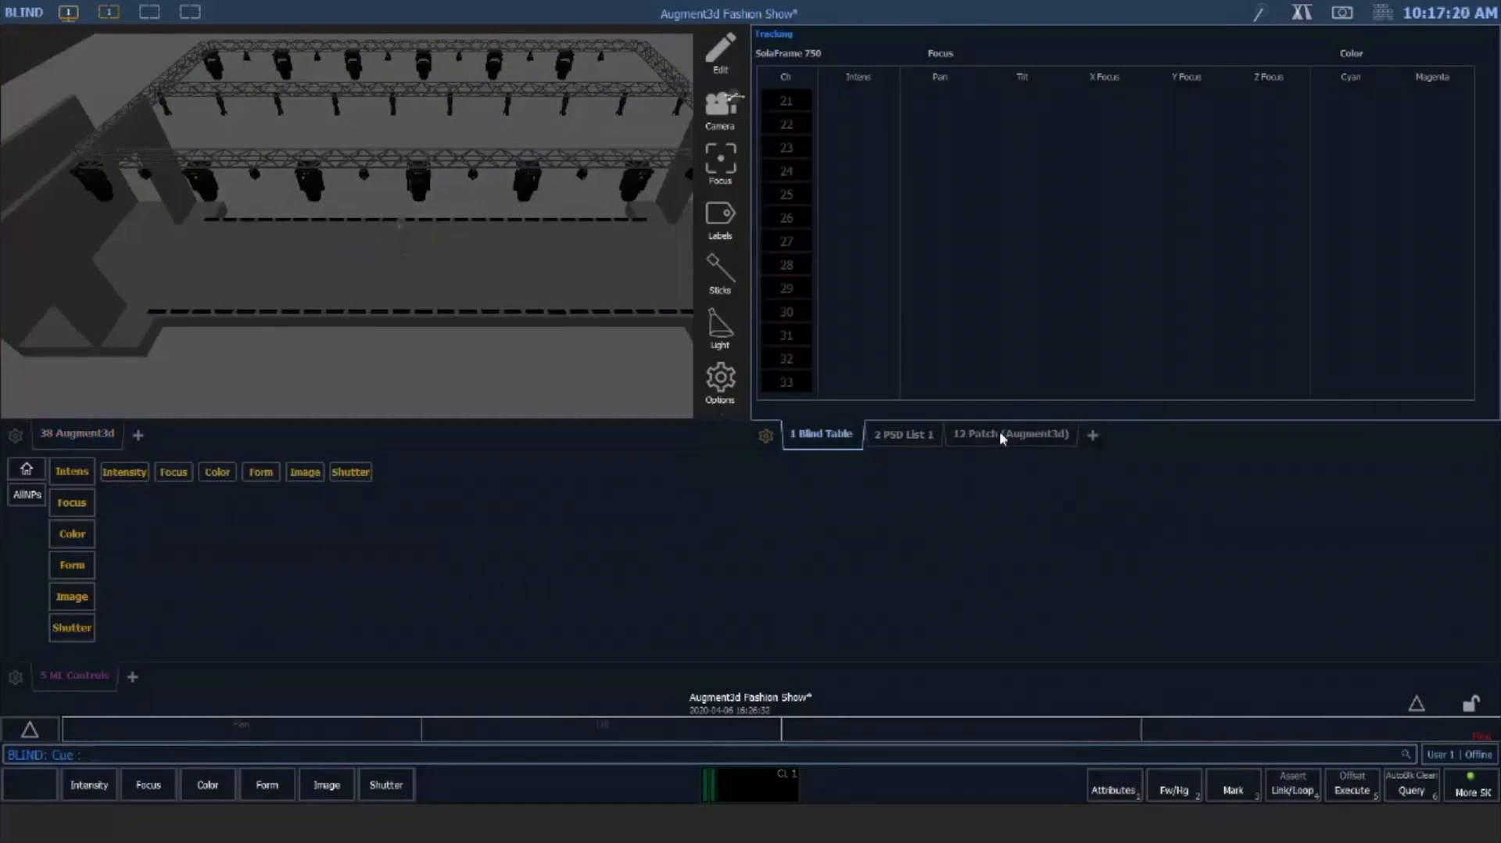
{"action": "key", "text": "j"}
{"action": "key", "text": "Return"}
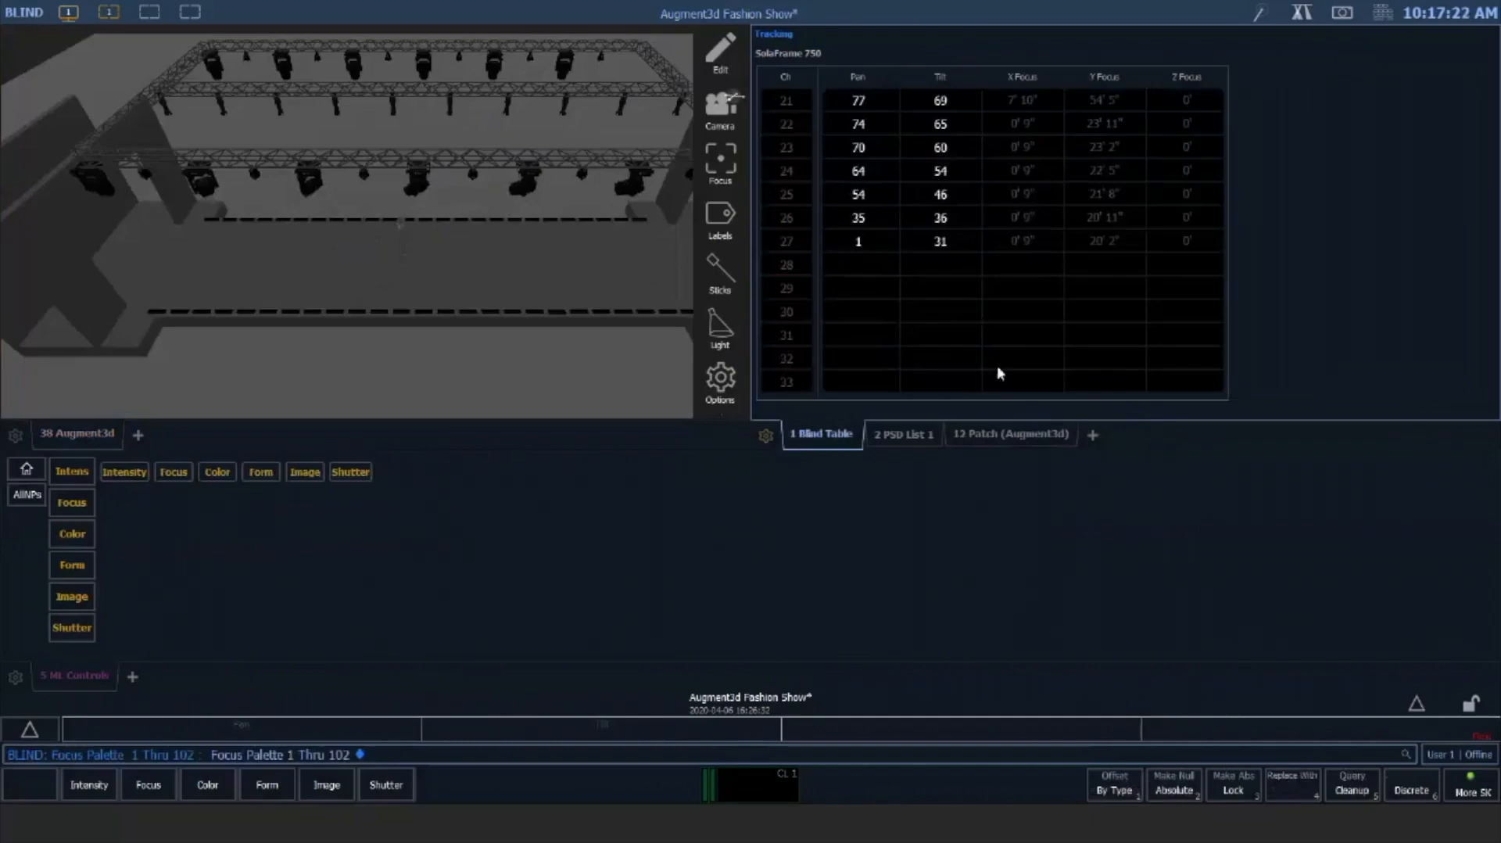
{"action": "key", "text": "F4"}
{"action": "key", "text": "F4"}
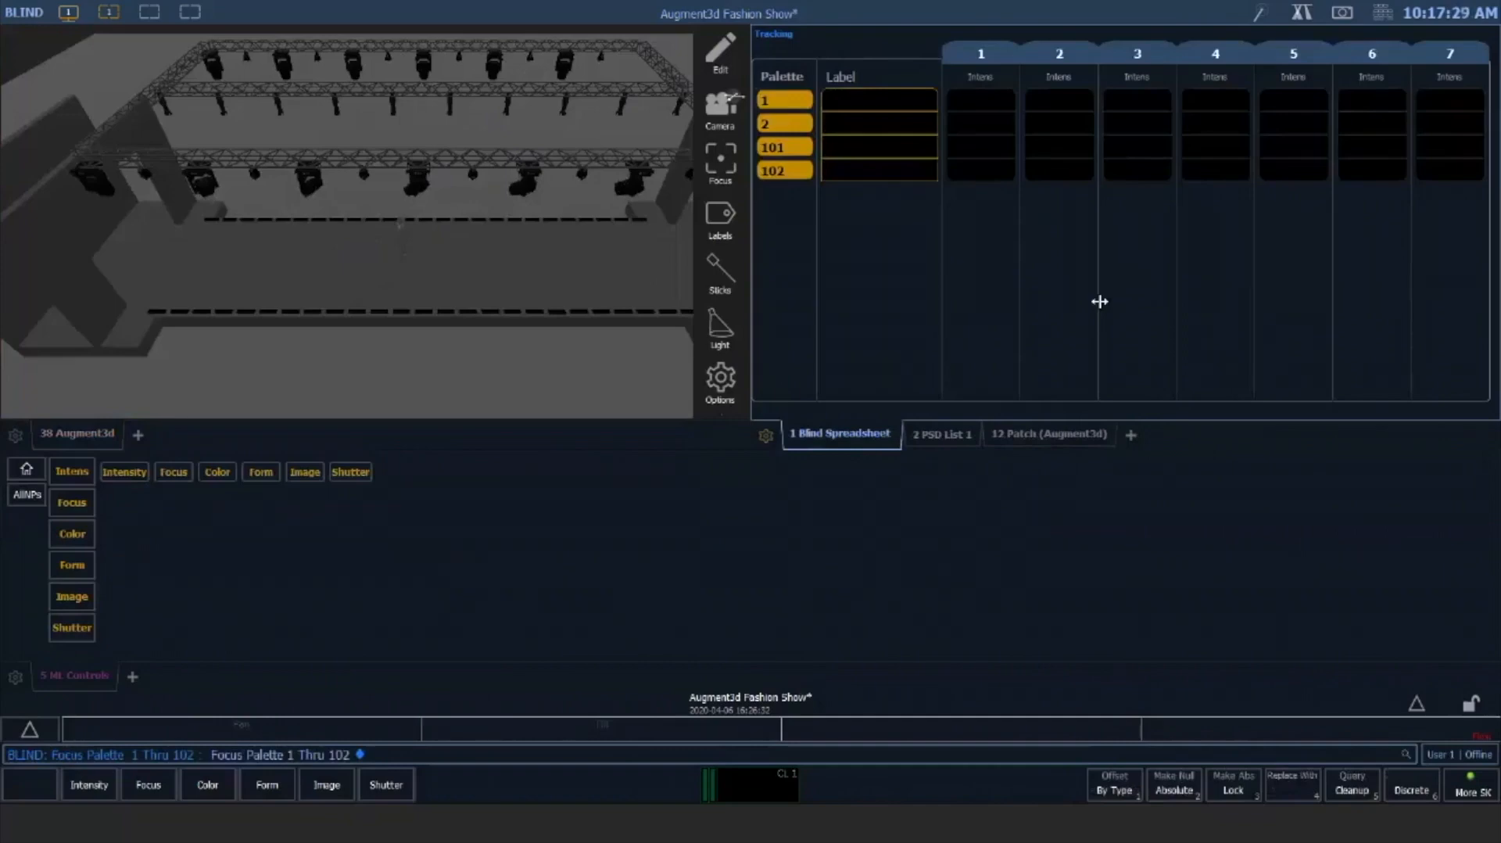
Limit the Blind spreadsheet to channels 21 and 28, and narrow the Label, Tilt and Y Focus columns
{"action": "type", "text": "21 + 28"}
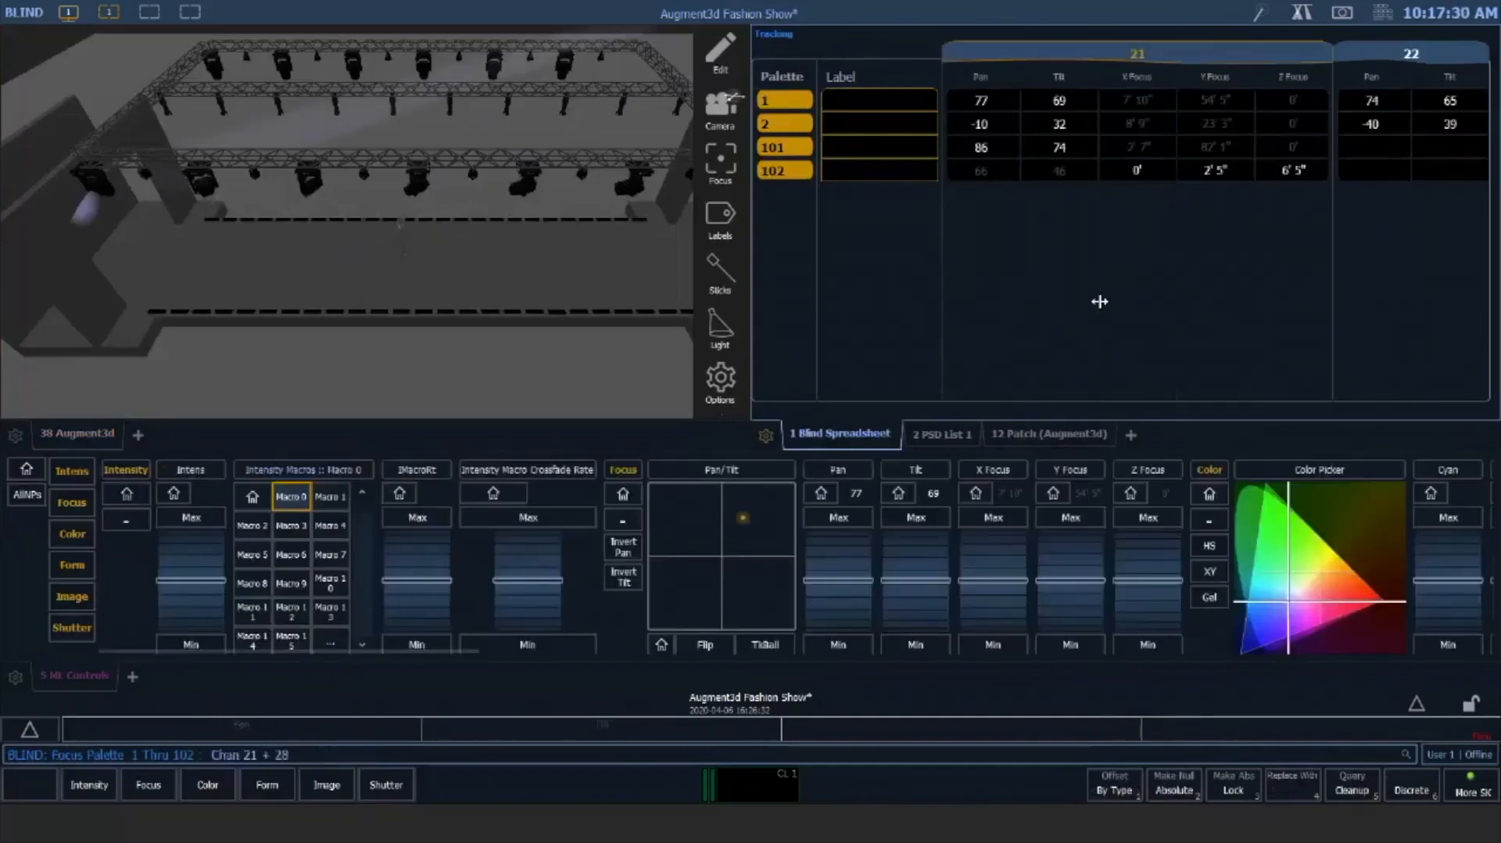
{"action": "key", "text": "Return"}
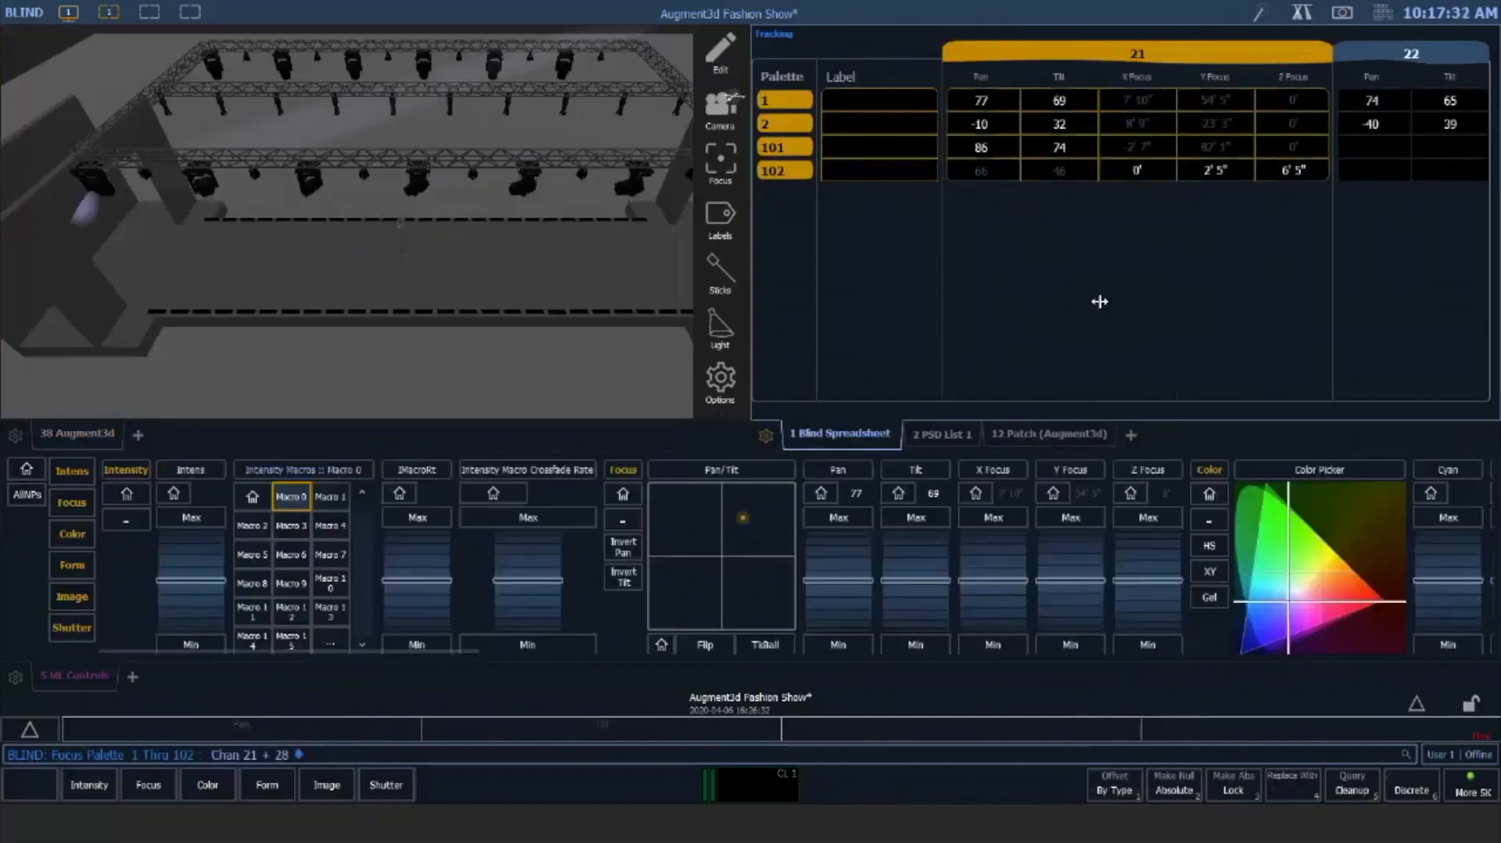
{"action": "key", "text": "alt+d"}
{"action": "key", "text": "F5"}
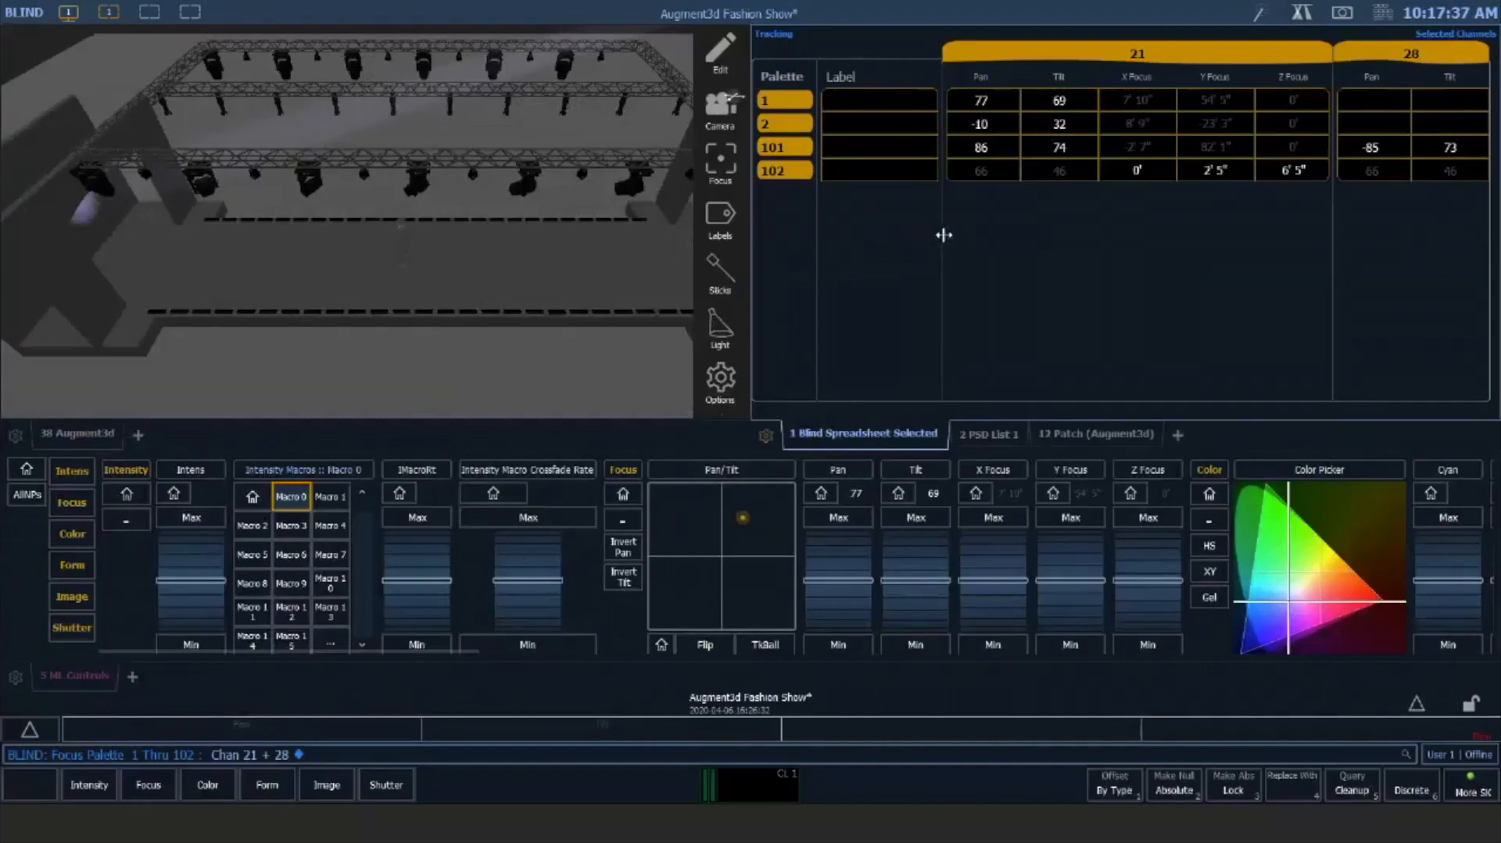
{"action": "left_click_drag", "start_coordinate": [942, 236], "coordinate": [847, 236]}
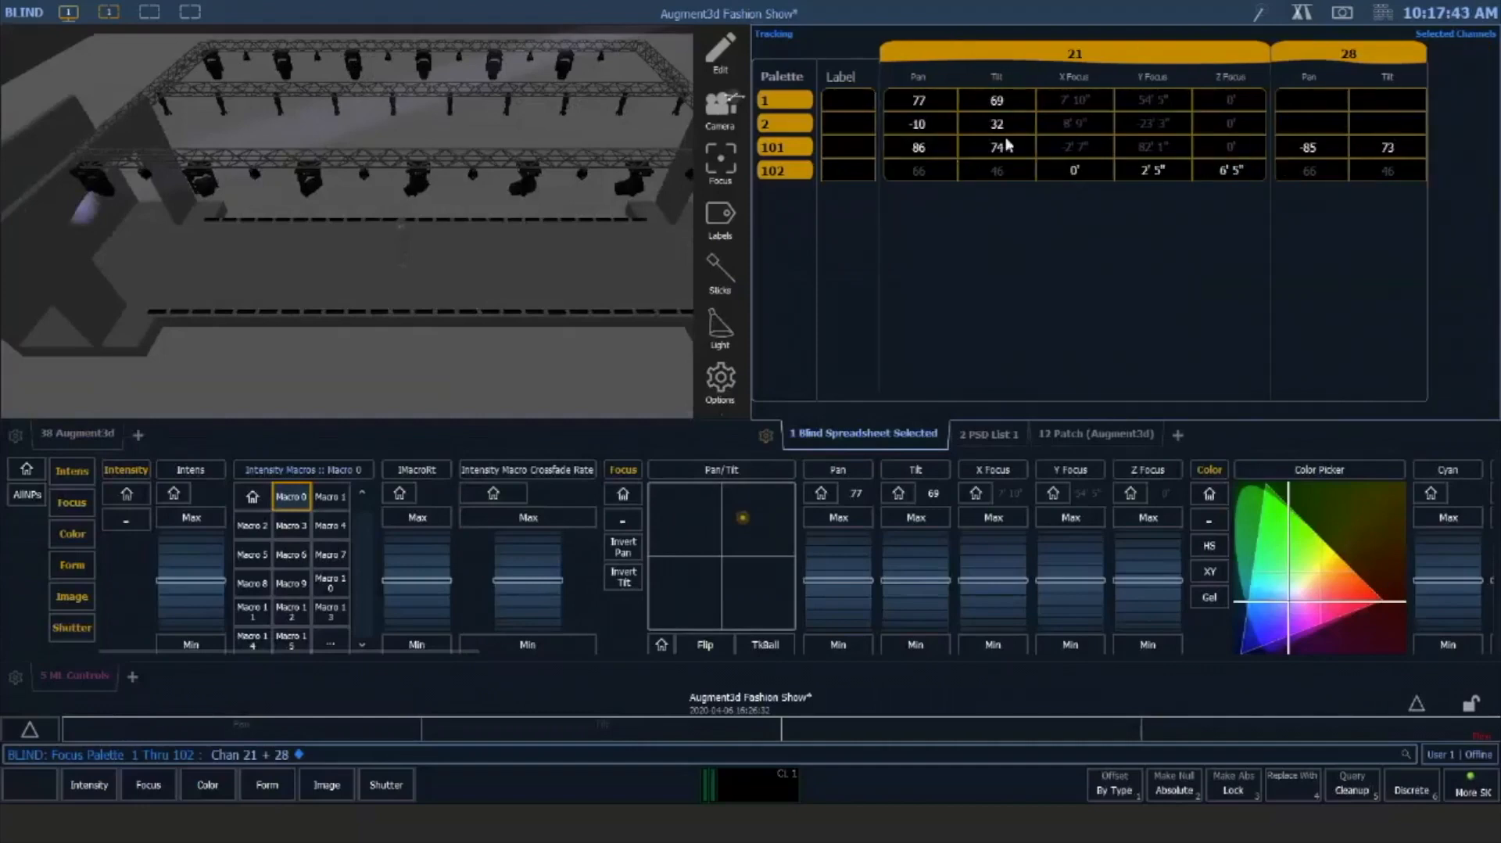
{"action": "left_click_drag", "start_coordinate": [1034, 120], "coordinate": [1004, 120]}
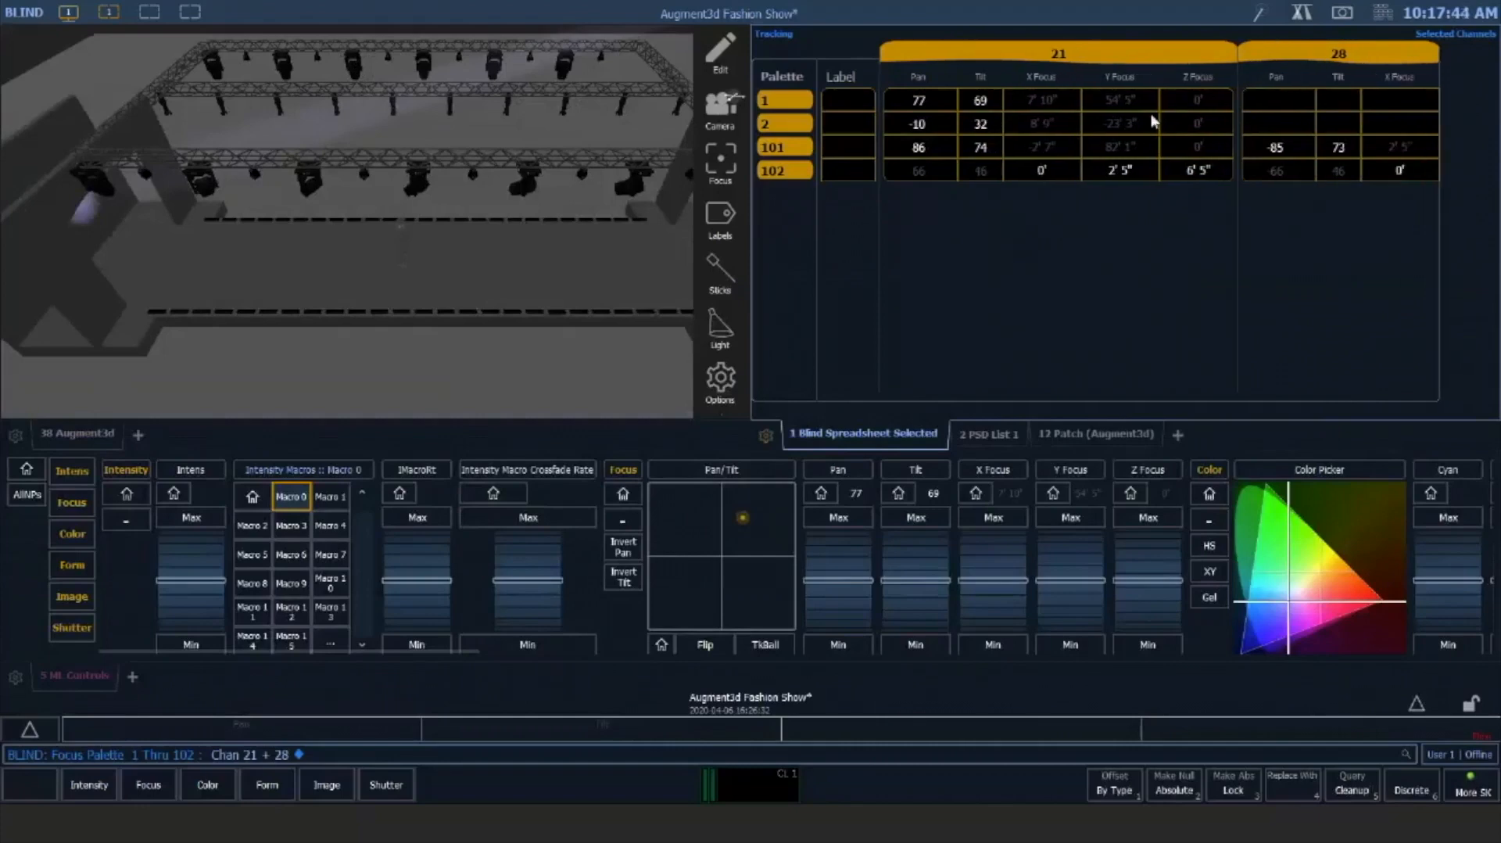
{"action": "left_click_drag", "start_coordinate": [1159, 124], "coordinate": [1135, 125]}
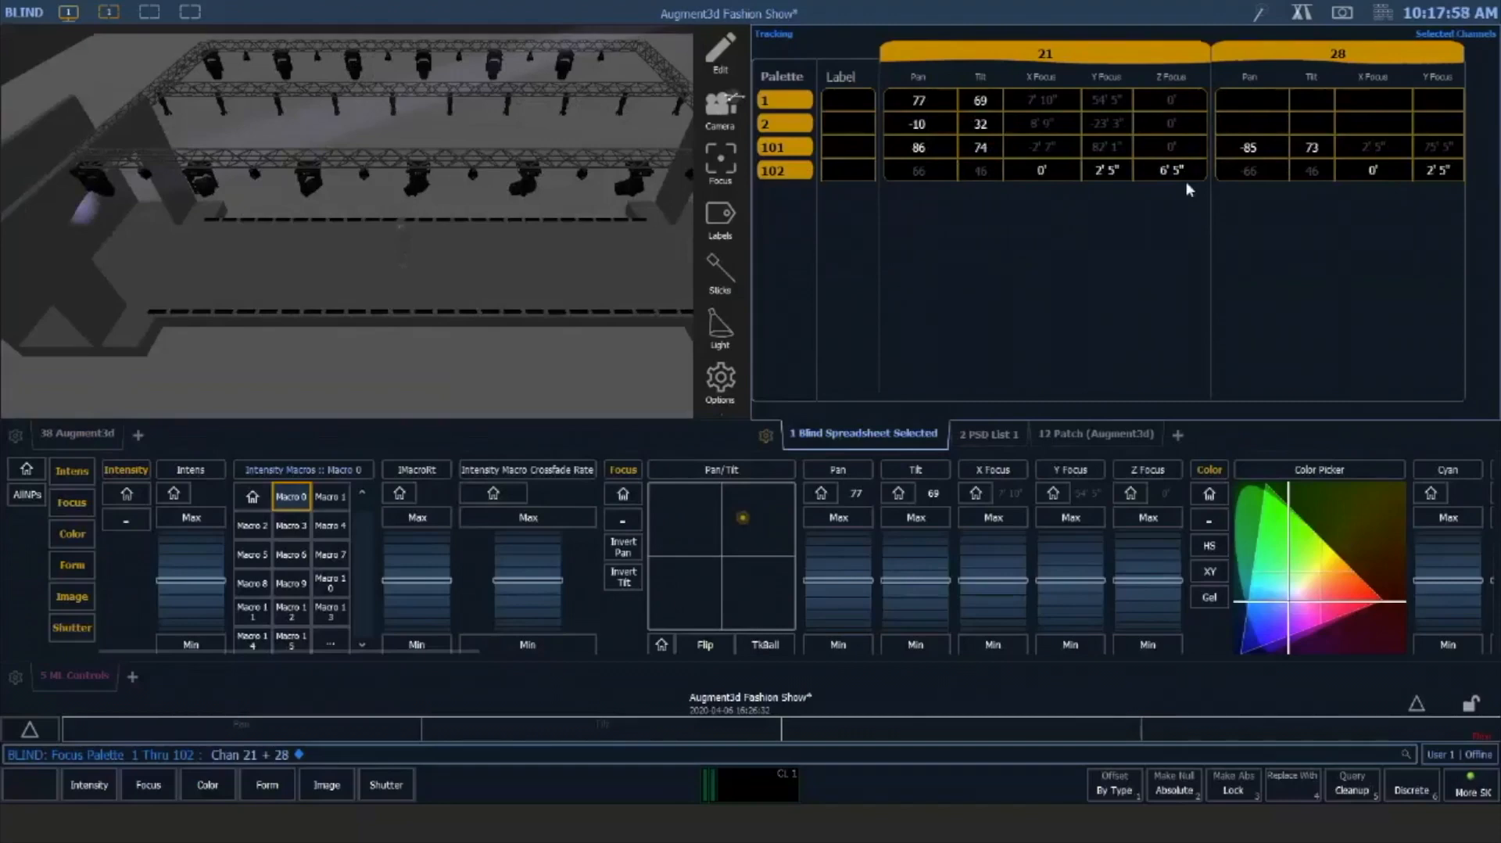
Enable XYZ Format for channels 21 and 28 in Focus Palette 101
{"action": "type", "text": "101"}
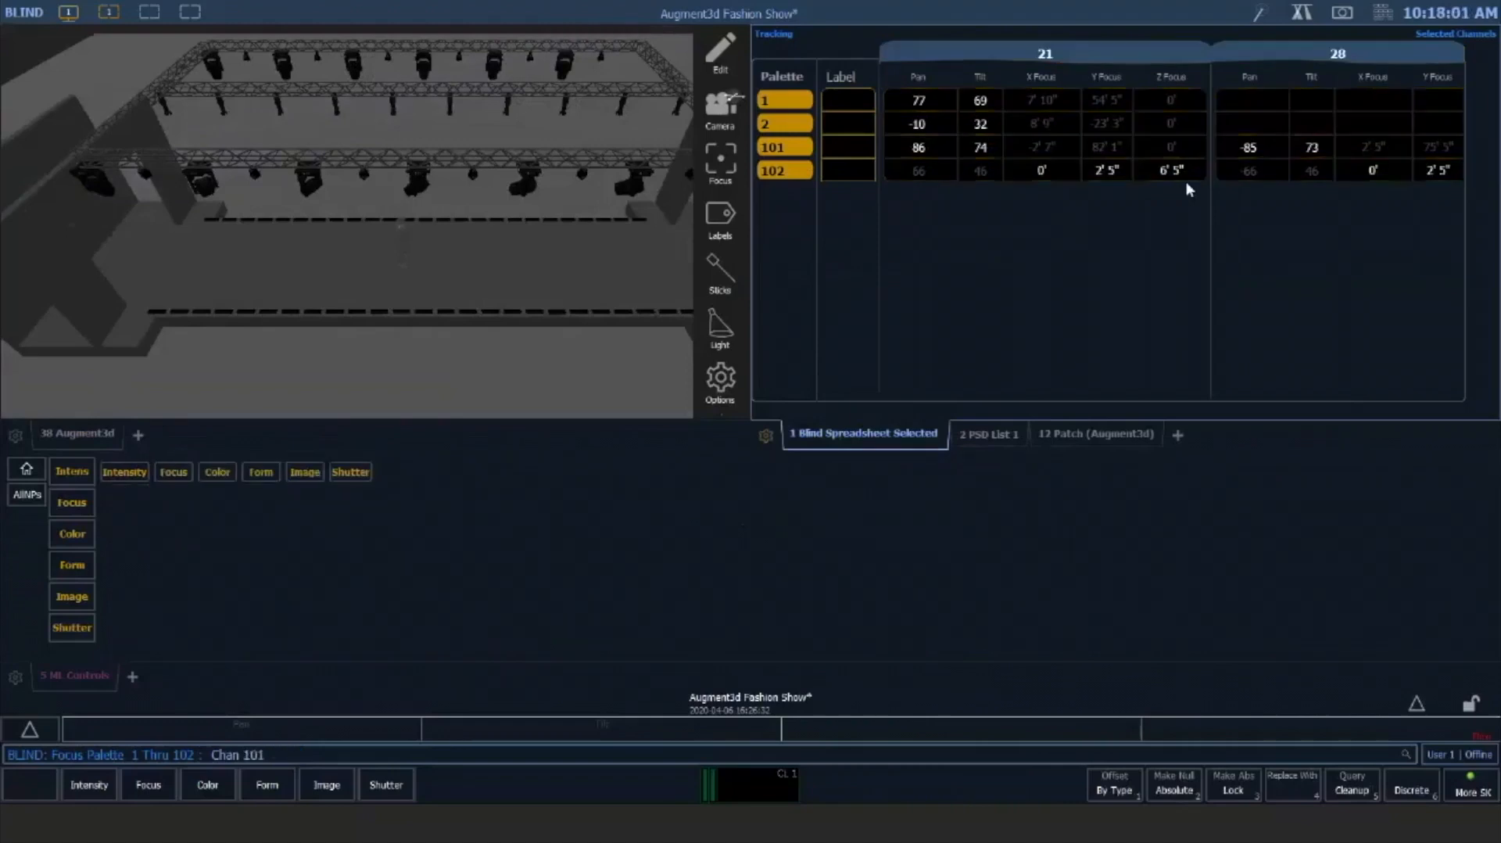
{"action": "type", "text": "k101"}
{"action": "key", "text": "Return"}
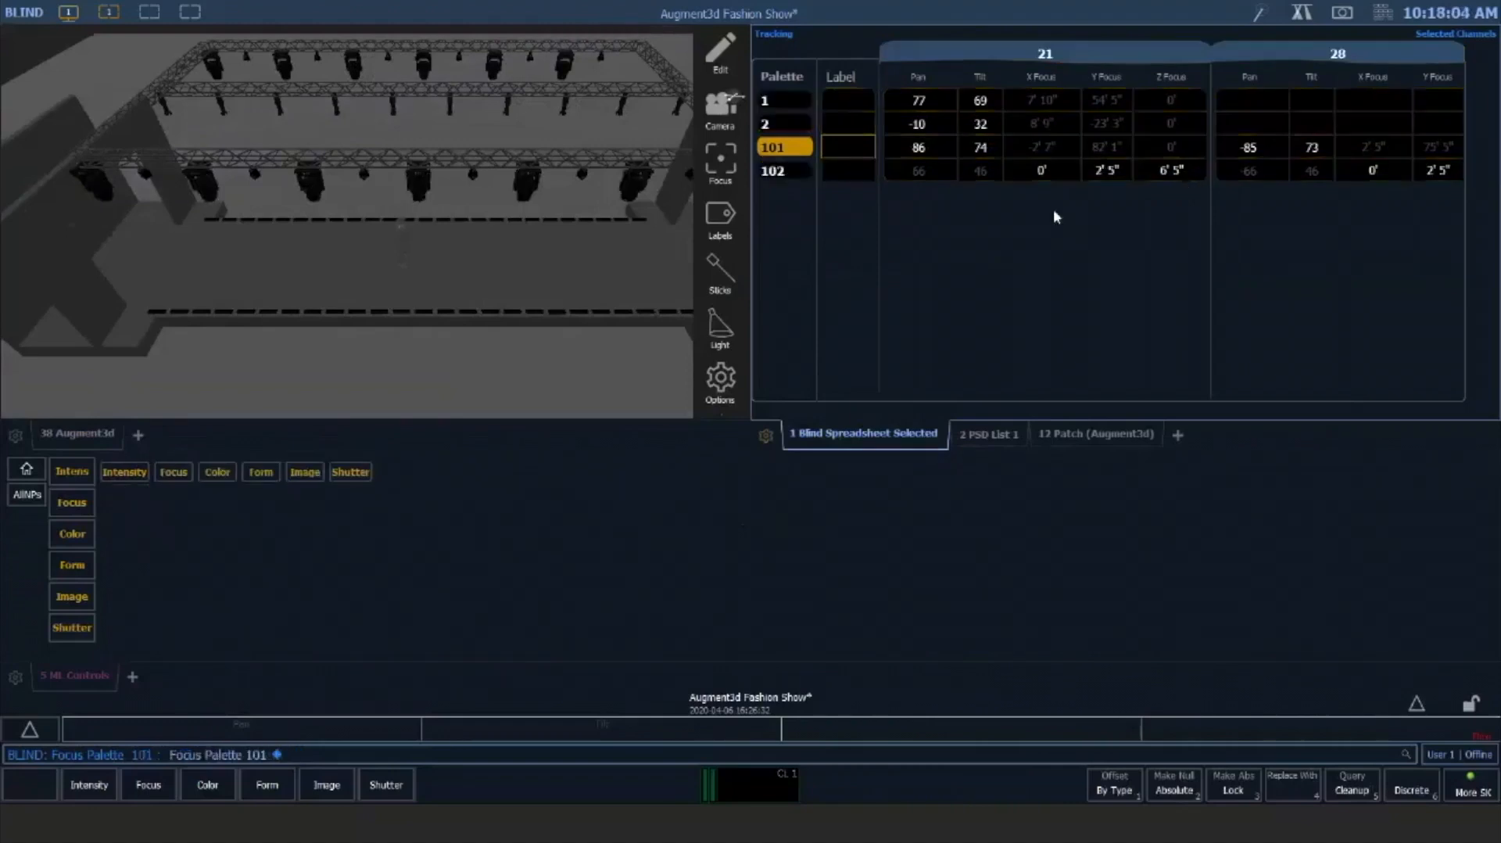
{"action": "left_click", "coordinate": [36, 735]}
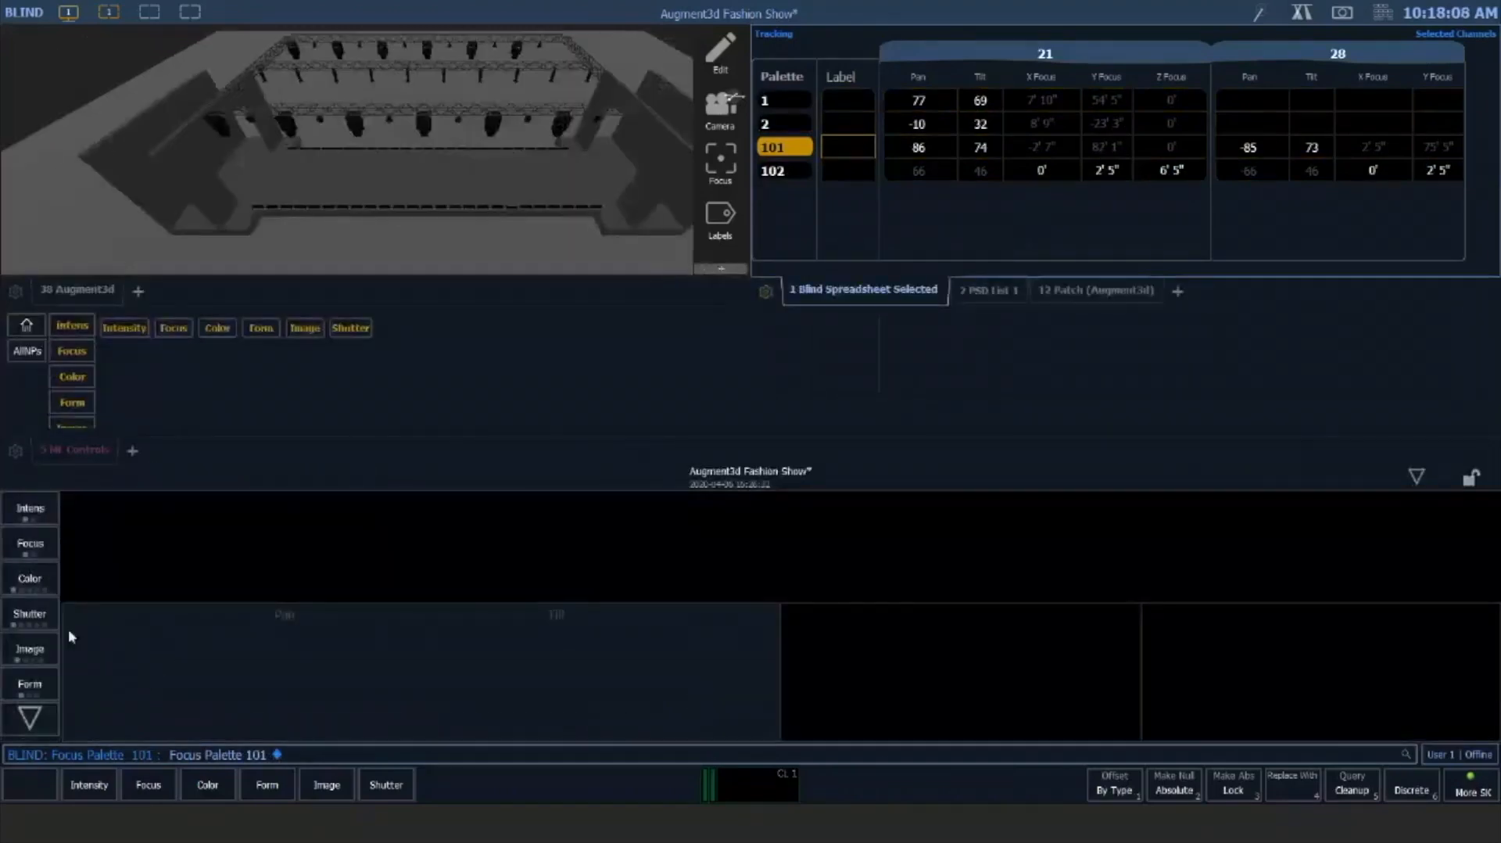
{"action": "left_click", "coordinate": [26, 544]}
{"action": "type", "text": "21+"}
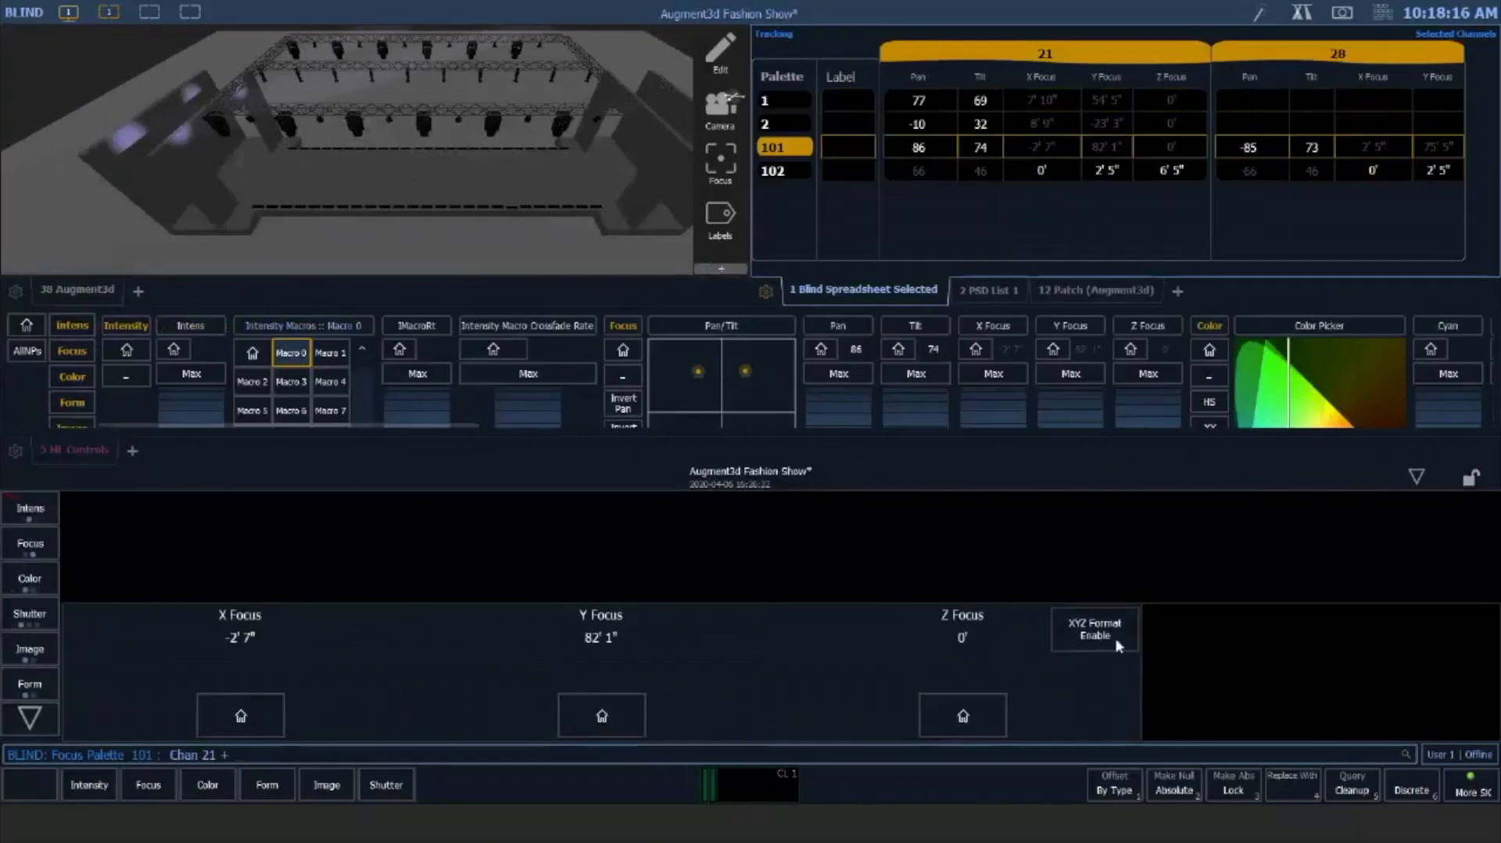
{"action": "left_click", "coordinate": [1117, 642]}
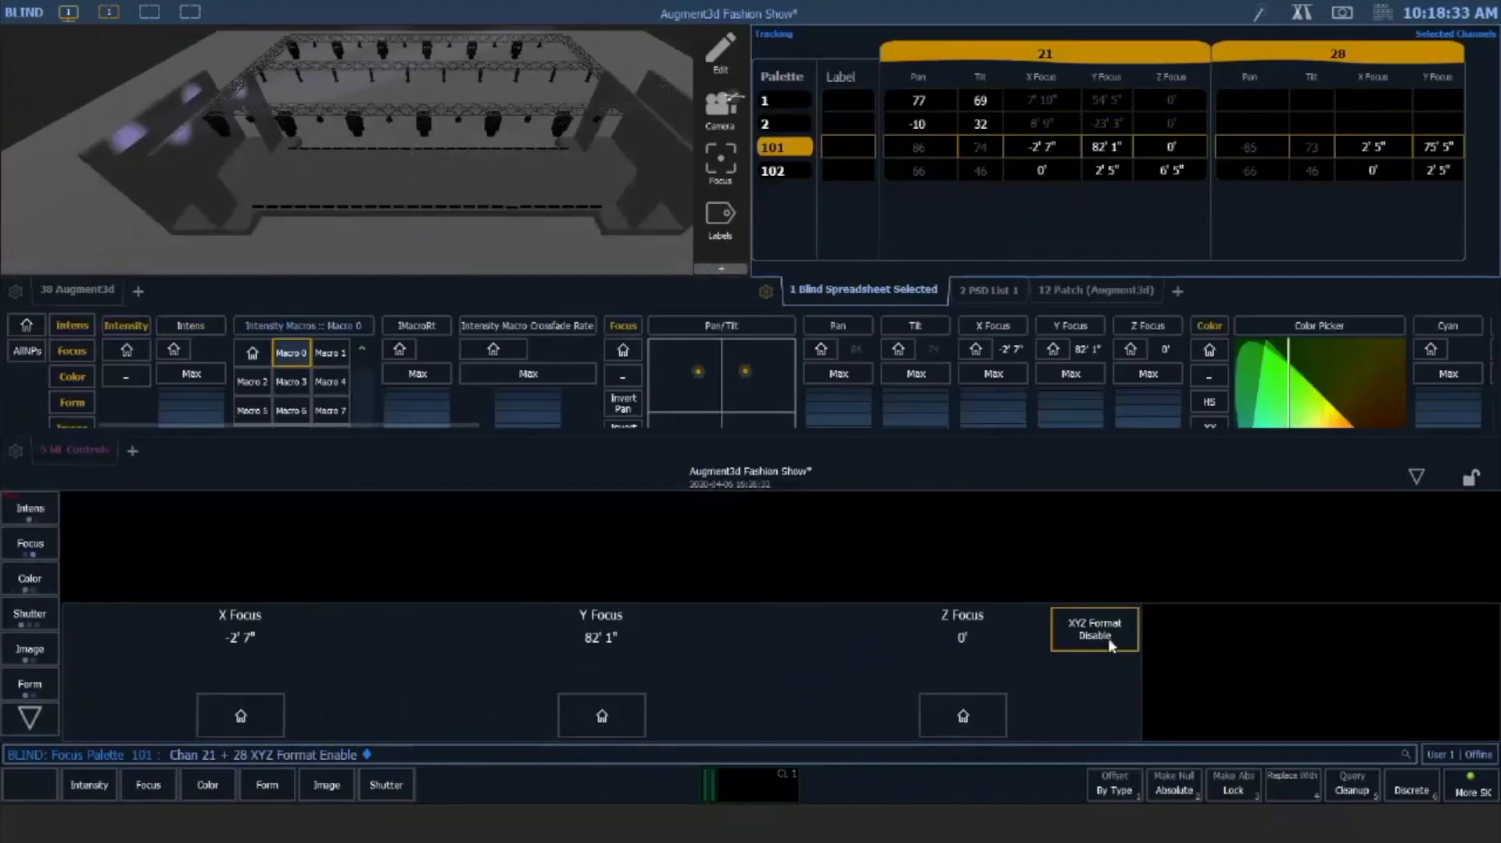
Return to Live, collapse the encoder display and release all manual channel values with Sneak
{"action": "key", "text": "F1"}
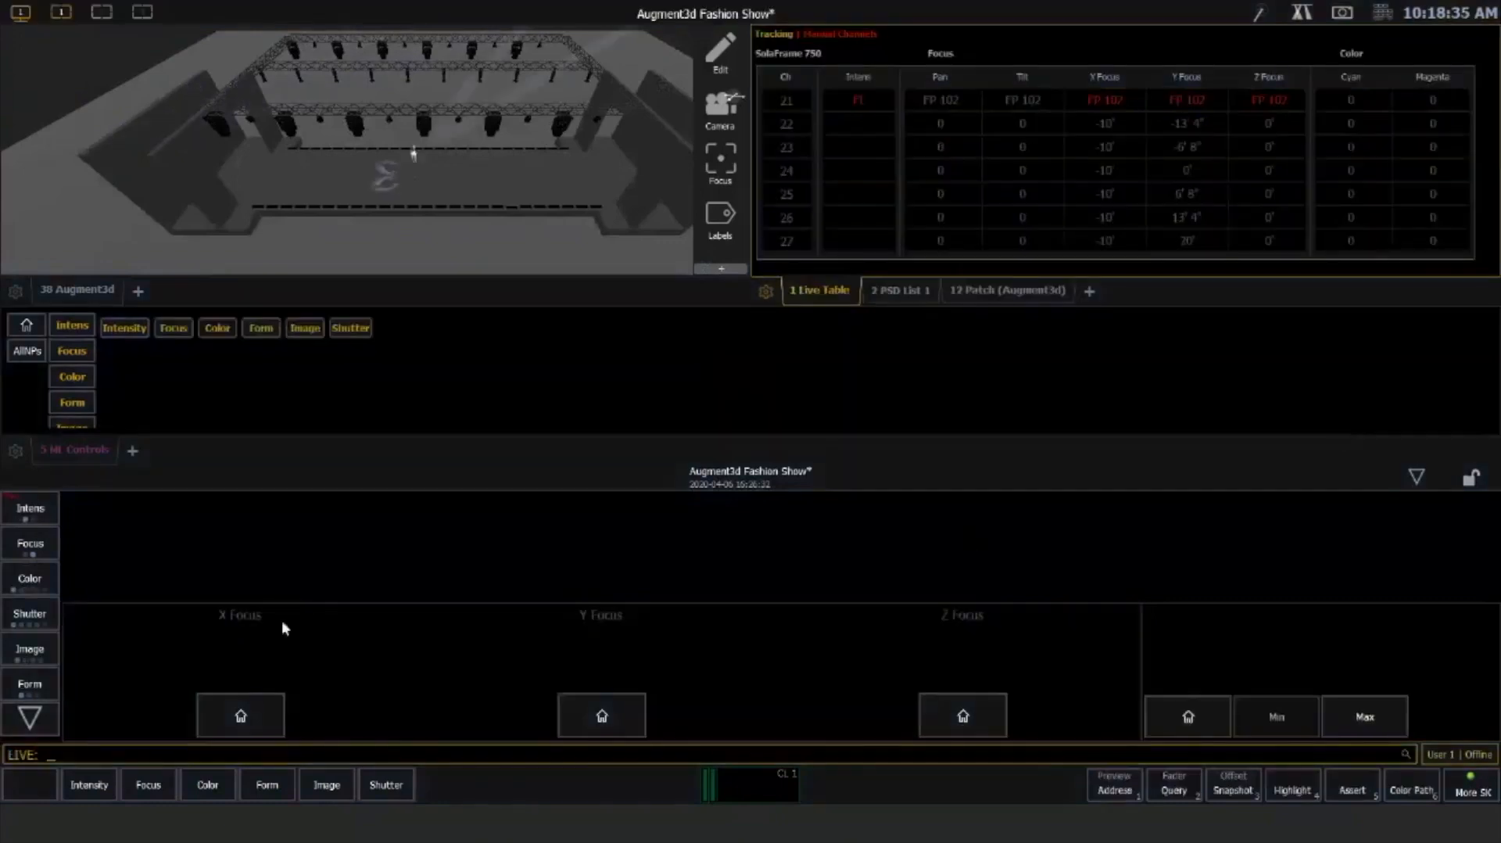
{"action": "left_click", "coordinate": [30, 718]}
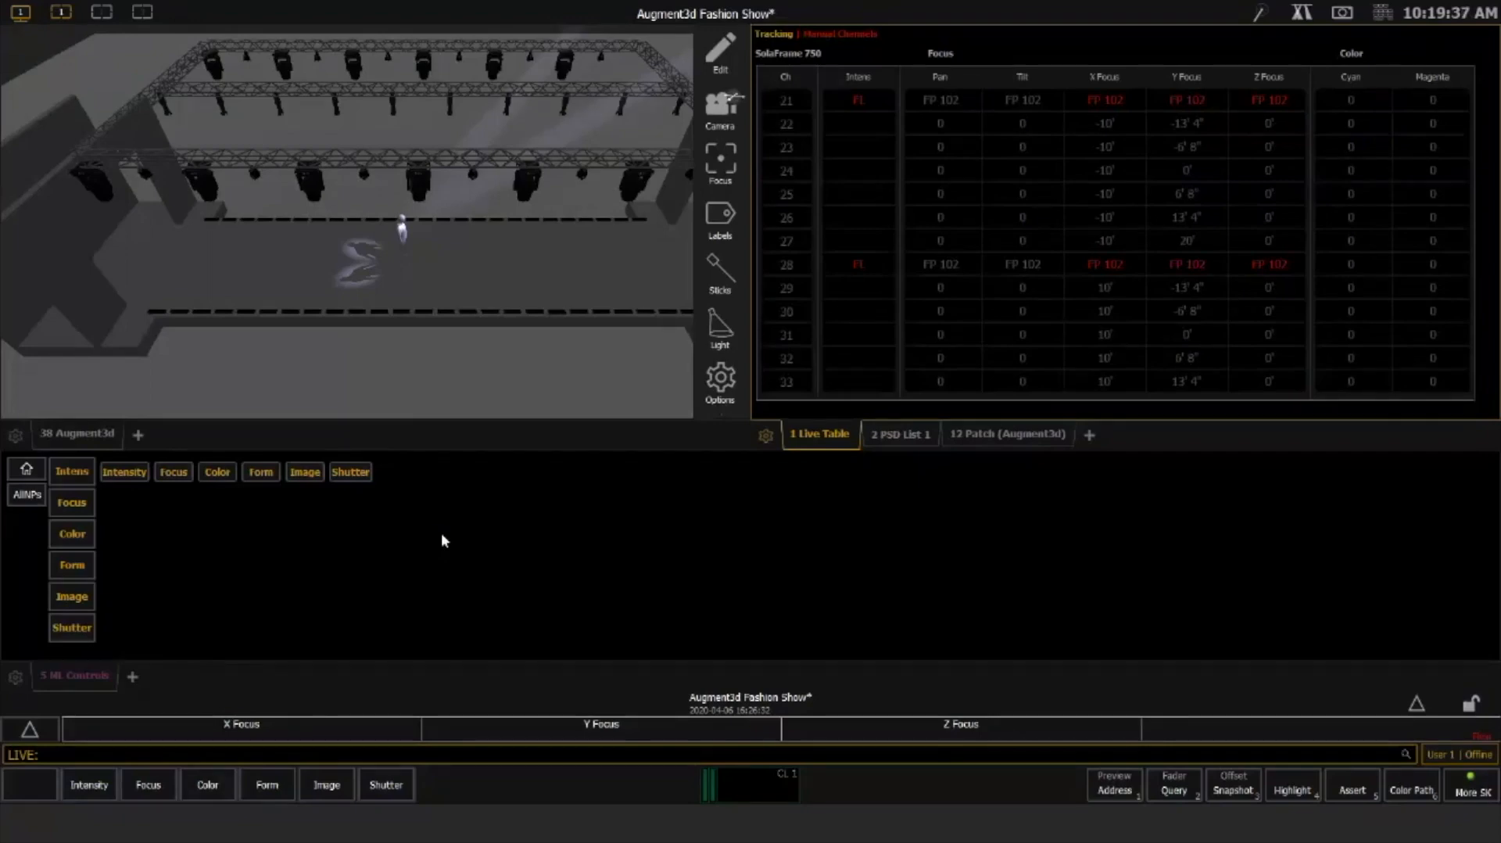
{"action": "key", "text": "ctrl+n"}
{"action": "key", "text": "Return"}
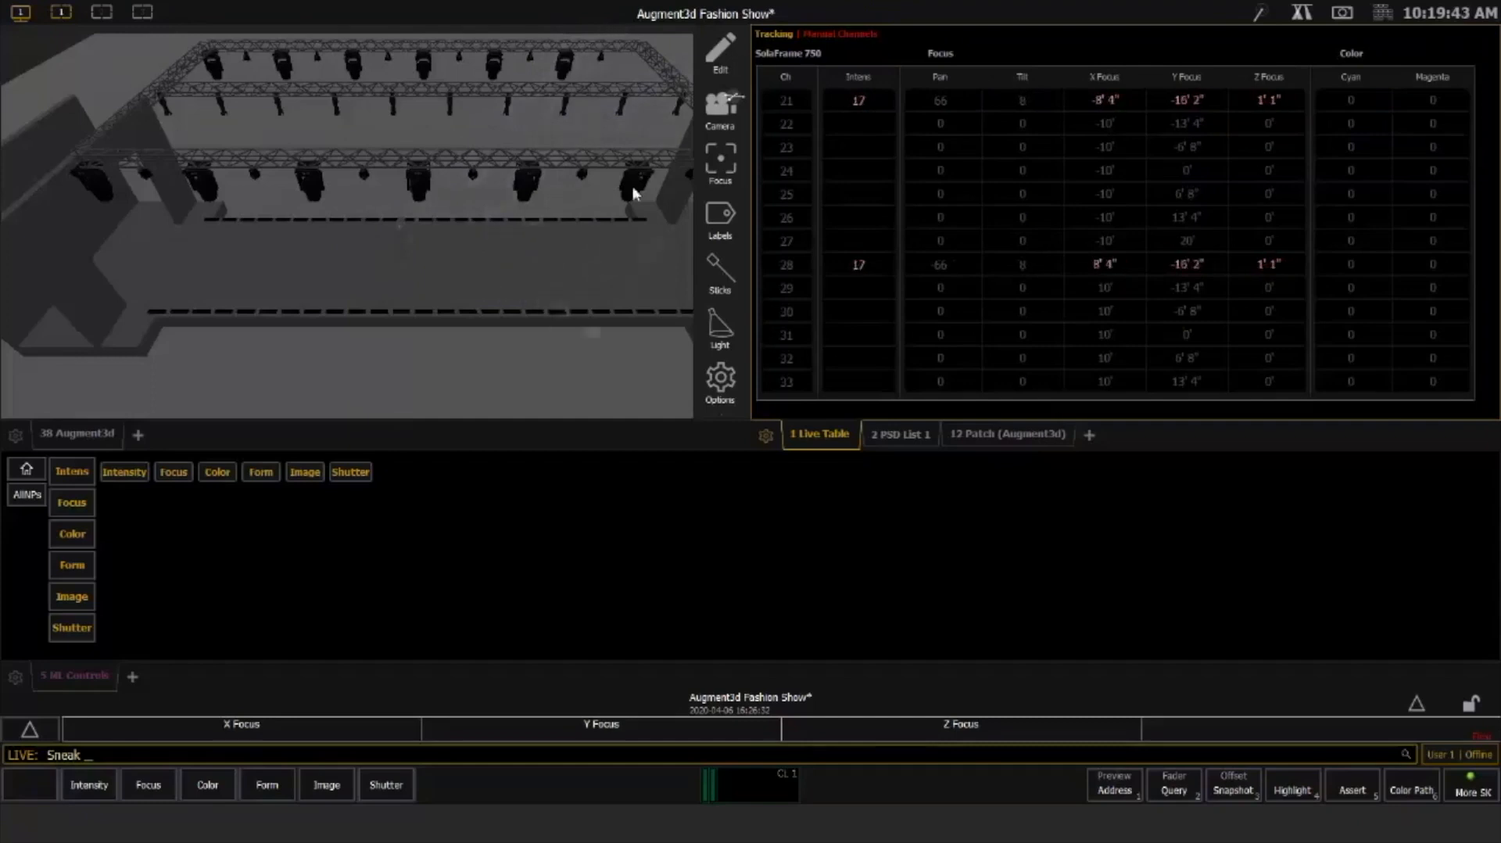
Set the Augment3d camera to its Home view and pull back to show more of the runway
{"action": "left_click", "coordinate": [720, 107]}
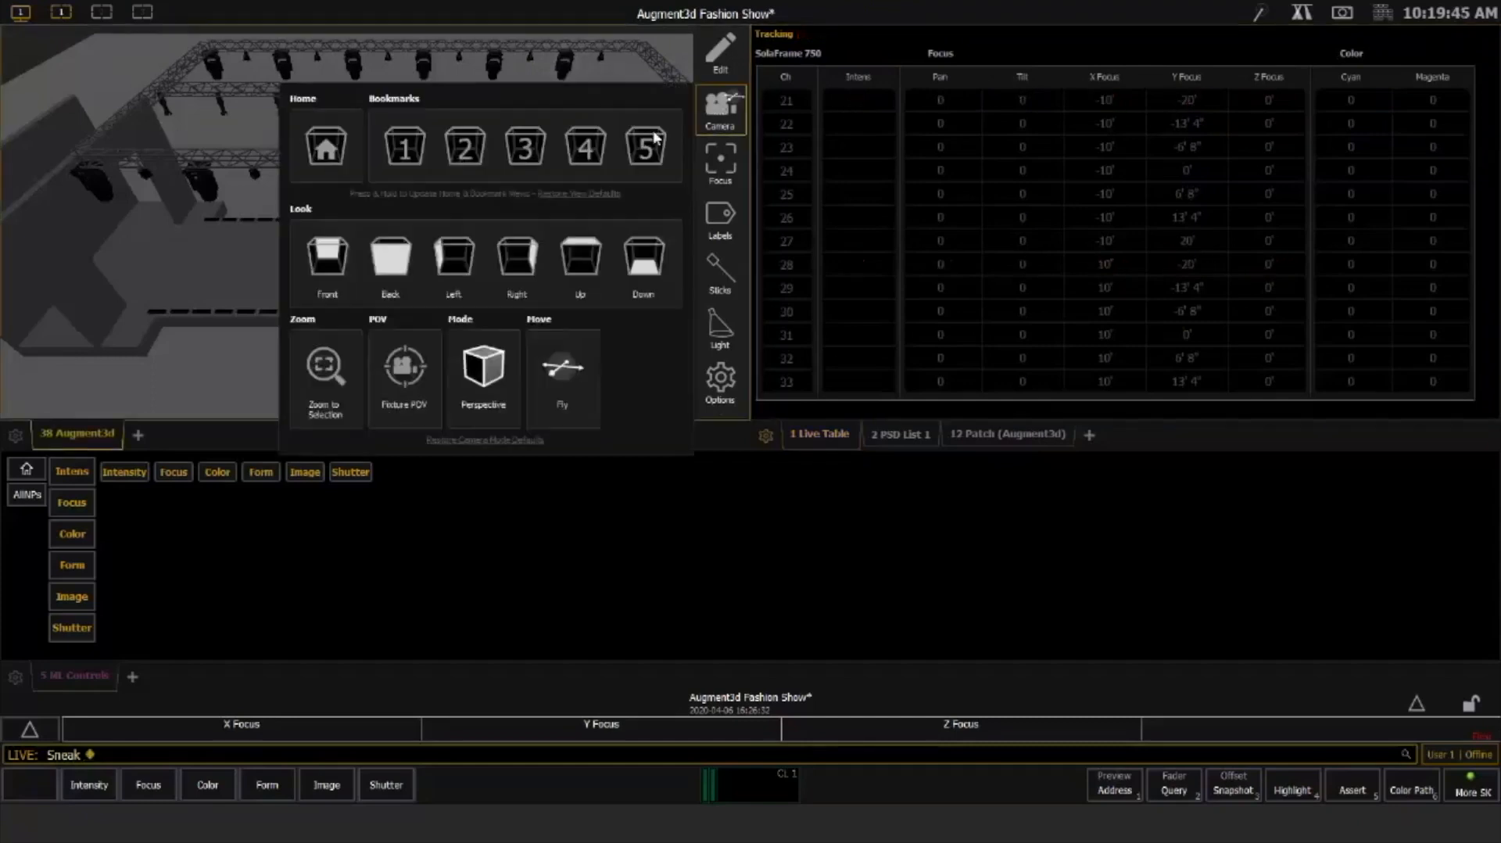
{"action": "left_click", "coordinate": [320, 151]}
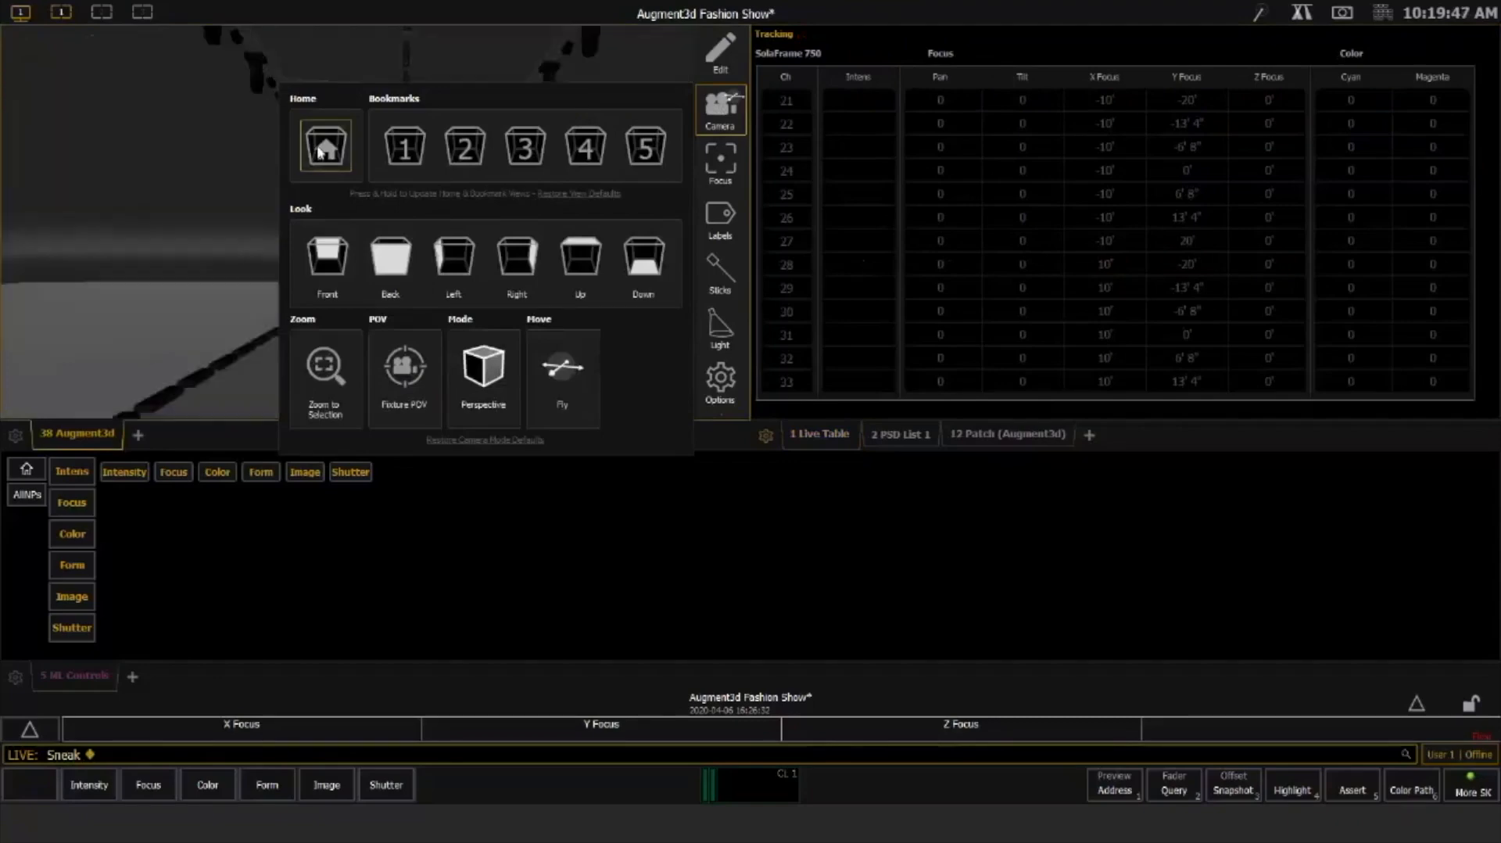
{"action": "left_click", "coordinate": [158, 224]}
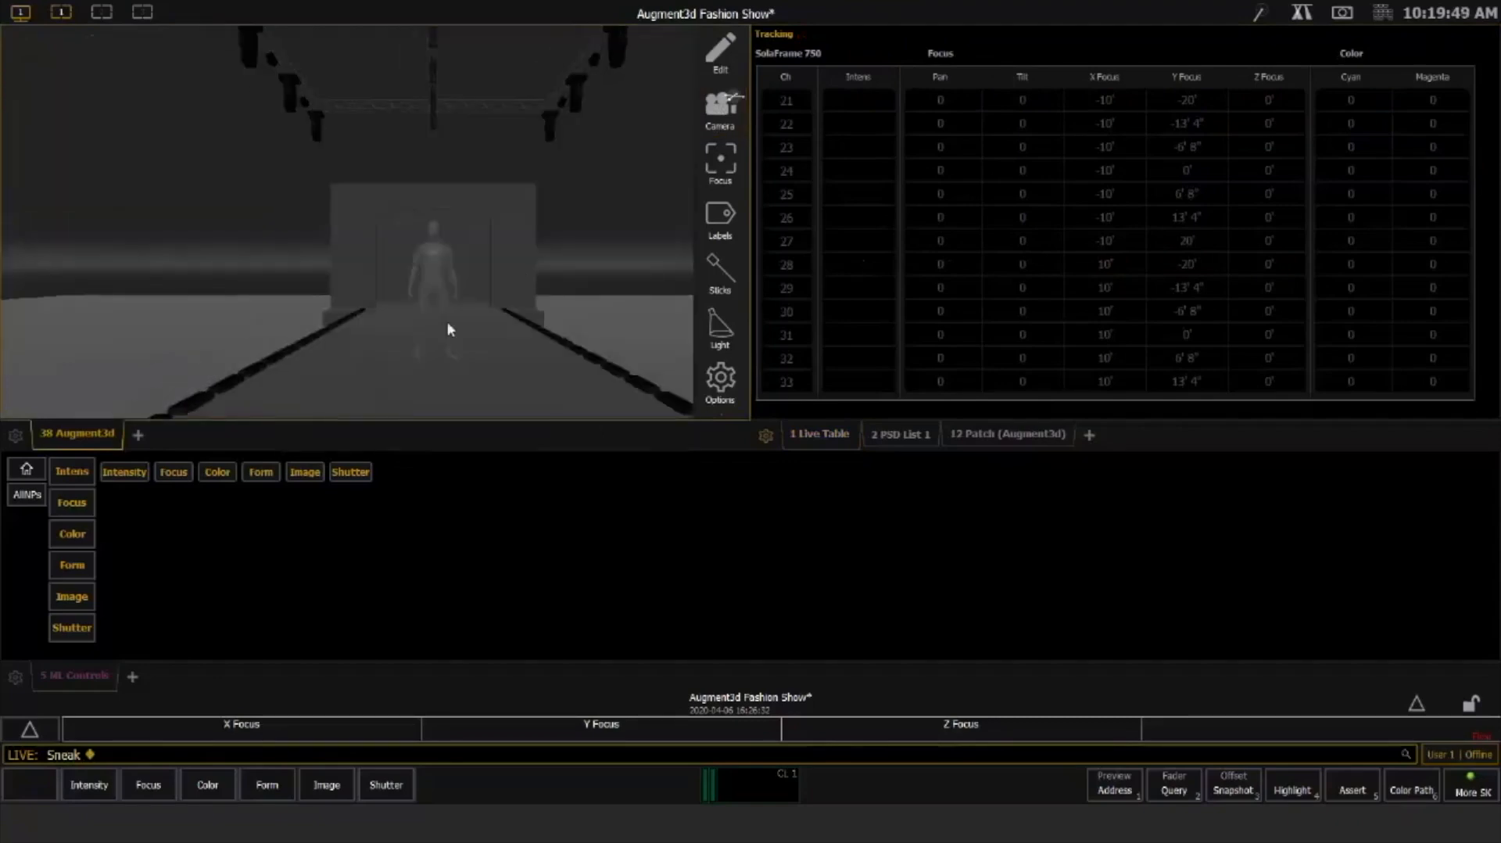
{"action": "scroll", "coordinate": [447, 322], "scroll_direction": "down", "scroll_amount": 4}
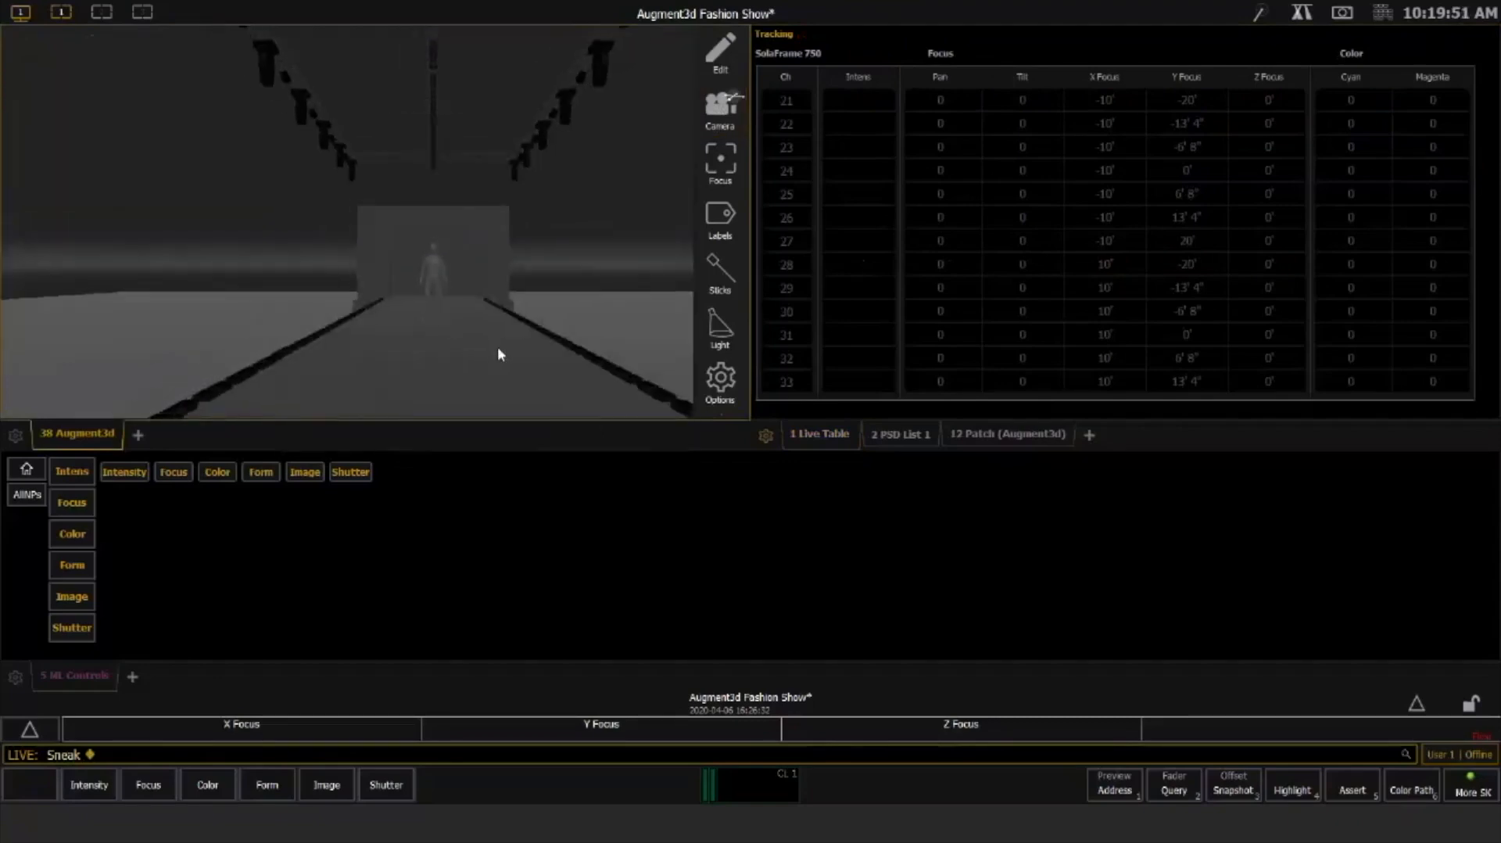
{"action": "mouse_move", "coordinate": [486, 312]}
{"action": "left_mouse_down"}
{"action": "mouse_move", "coordinate": [469, 319]}
{"action": "mouse_move", "coordinate": [496, 308]}
{"action": "left_mouse_up"}
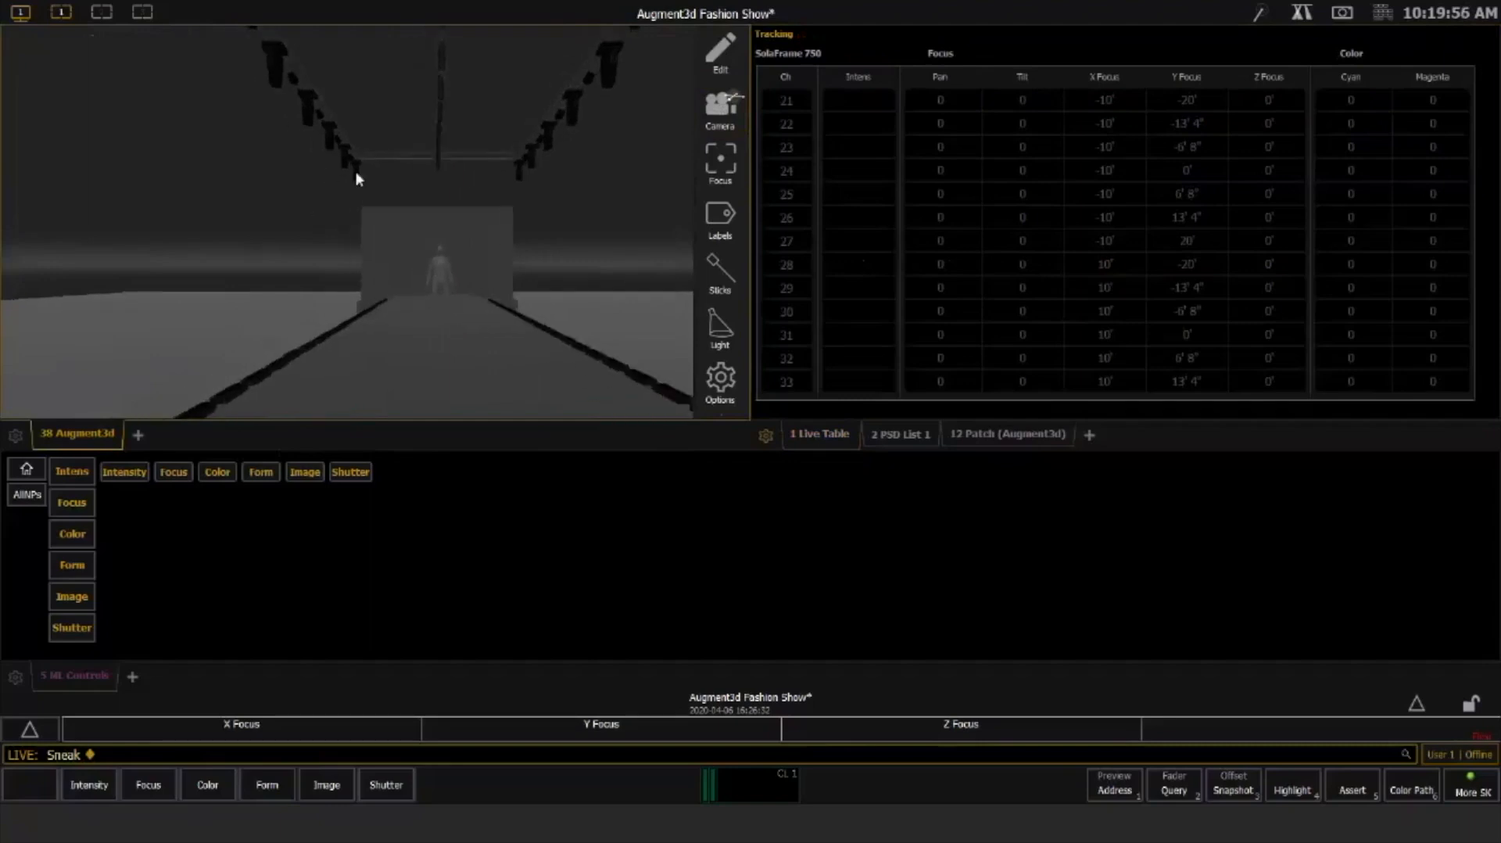
Select the three upstage lights on each truss, channels 25 thru 27 and 34 thru 32, and set them to full
{"action": "left_click_drag", "start_coordinate": [351, 172], "coordinate": [336, 148]}
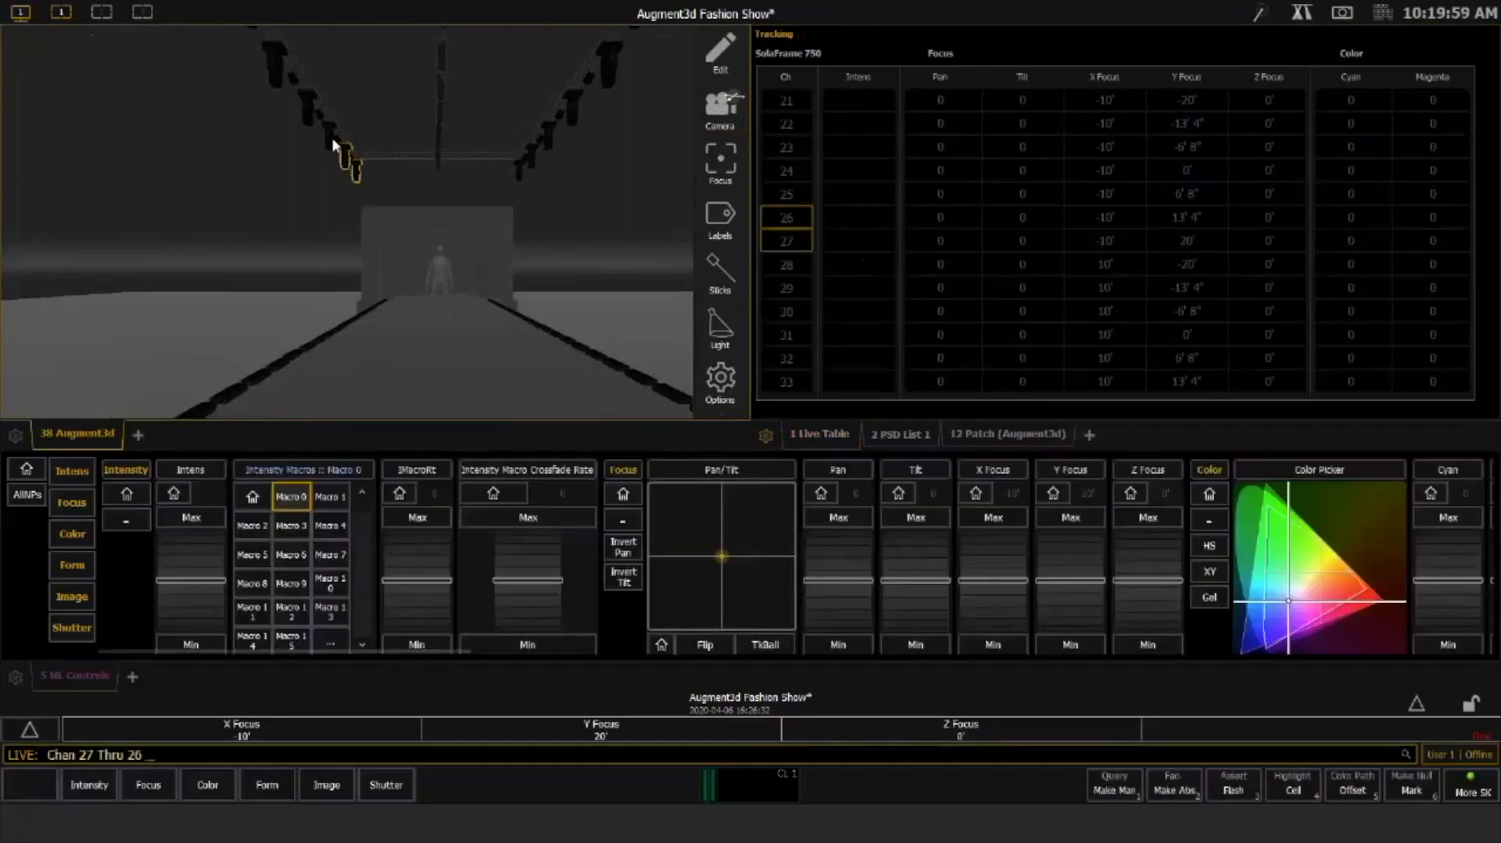
{"action": "left_click", "coordinate": [332, 139]}
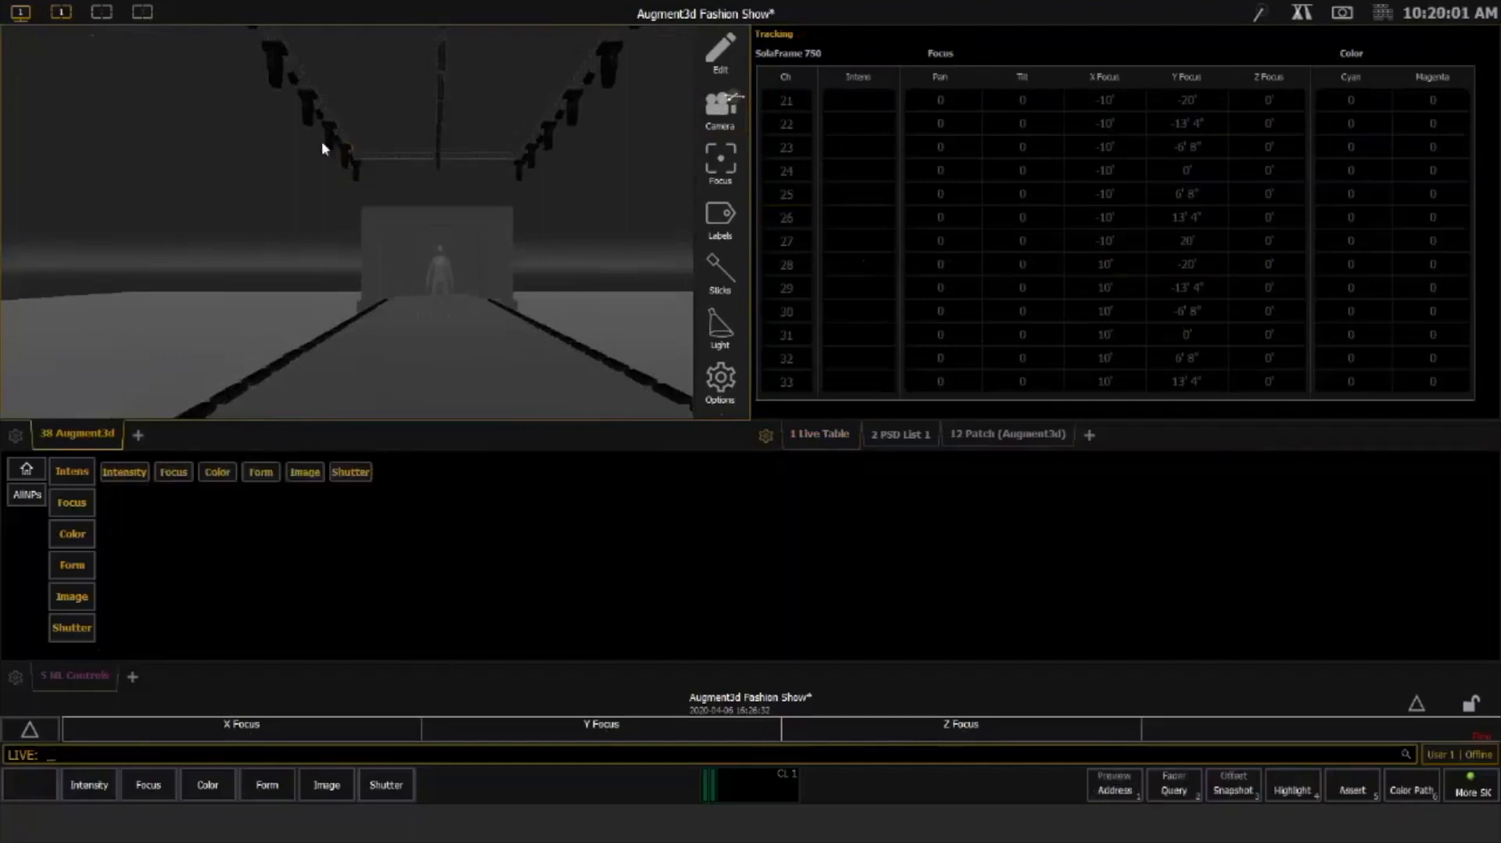
{"action": "left_click", "coordinate": [332, 152]}
{"action": "left_click", "coordinate": [354, 170], "text": "shift"}
{"action": "left_click", "coordinate": [516, 176], "text": "ctrl"}
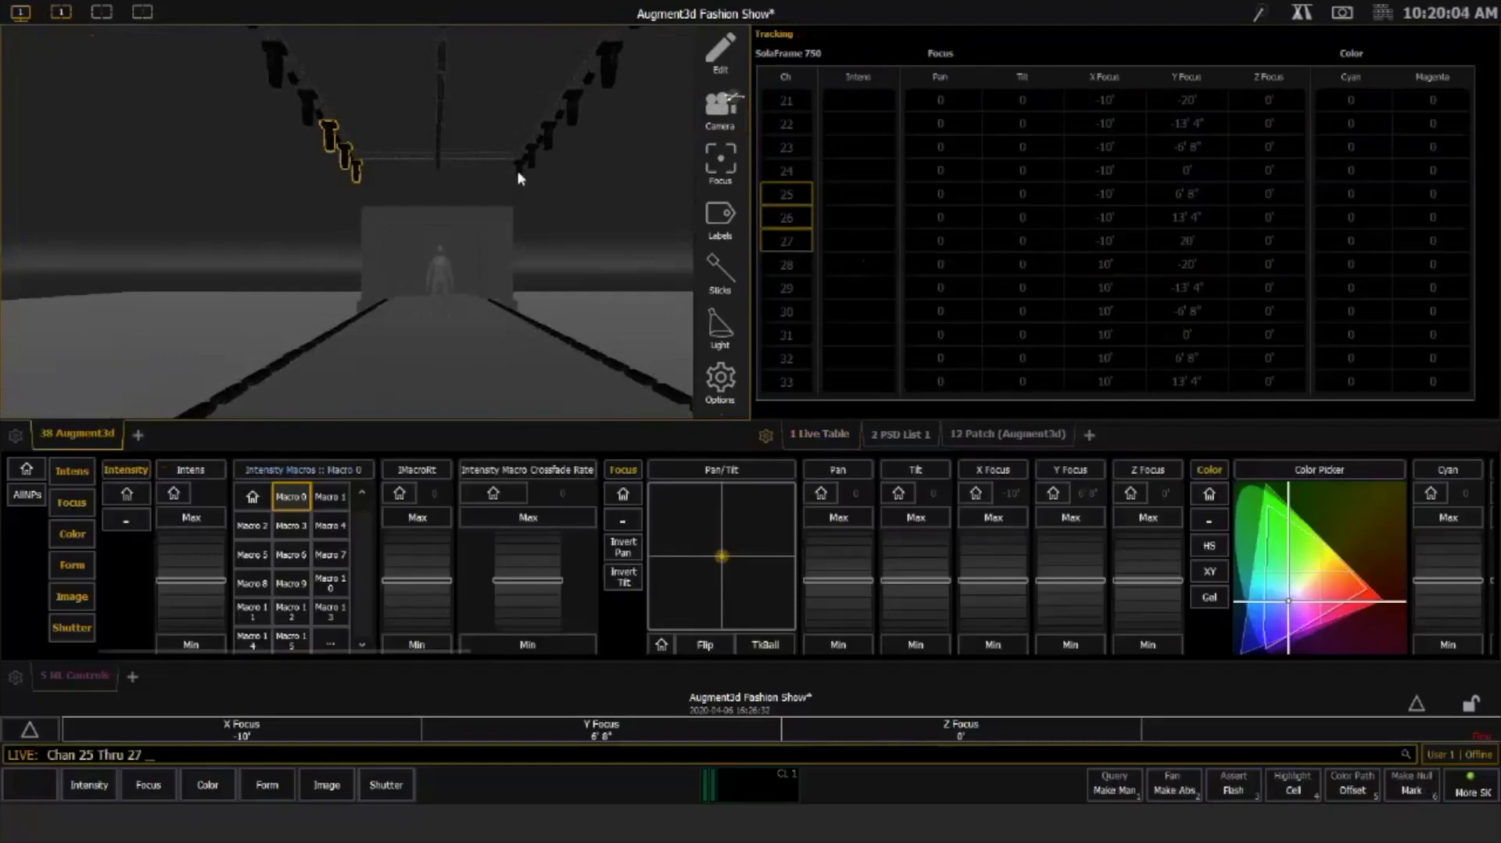
{"action": "left_click", "coordinate": [551, 138], "text": "ctrl"}
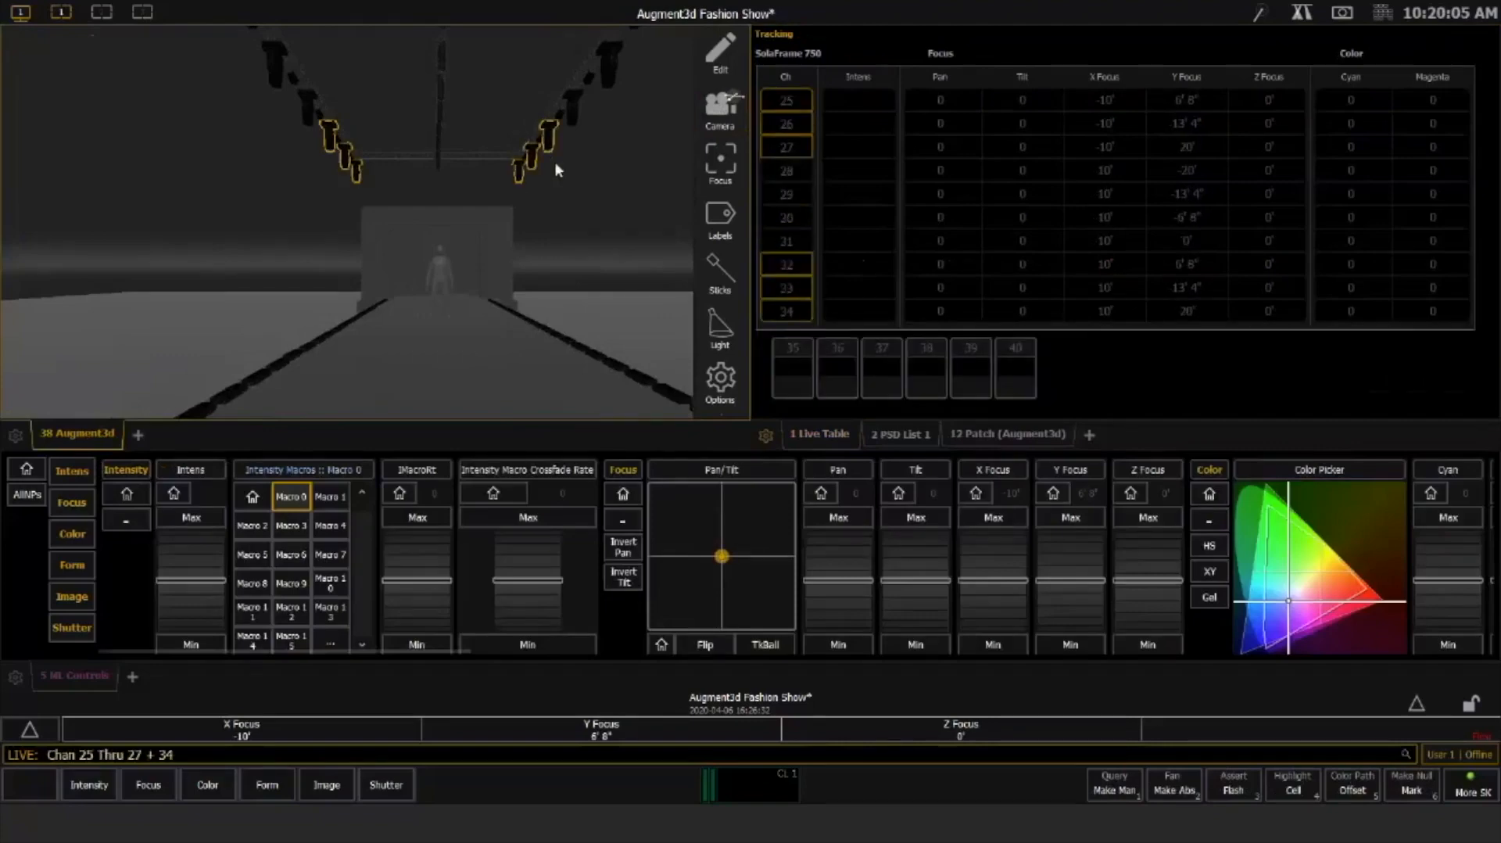
{"action": "key", "text": "f"}
{"action": "key", "text": "f"}
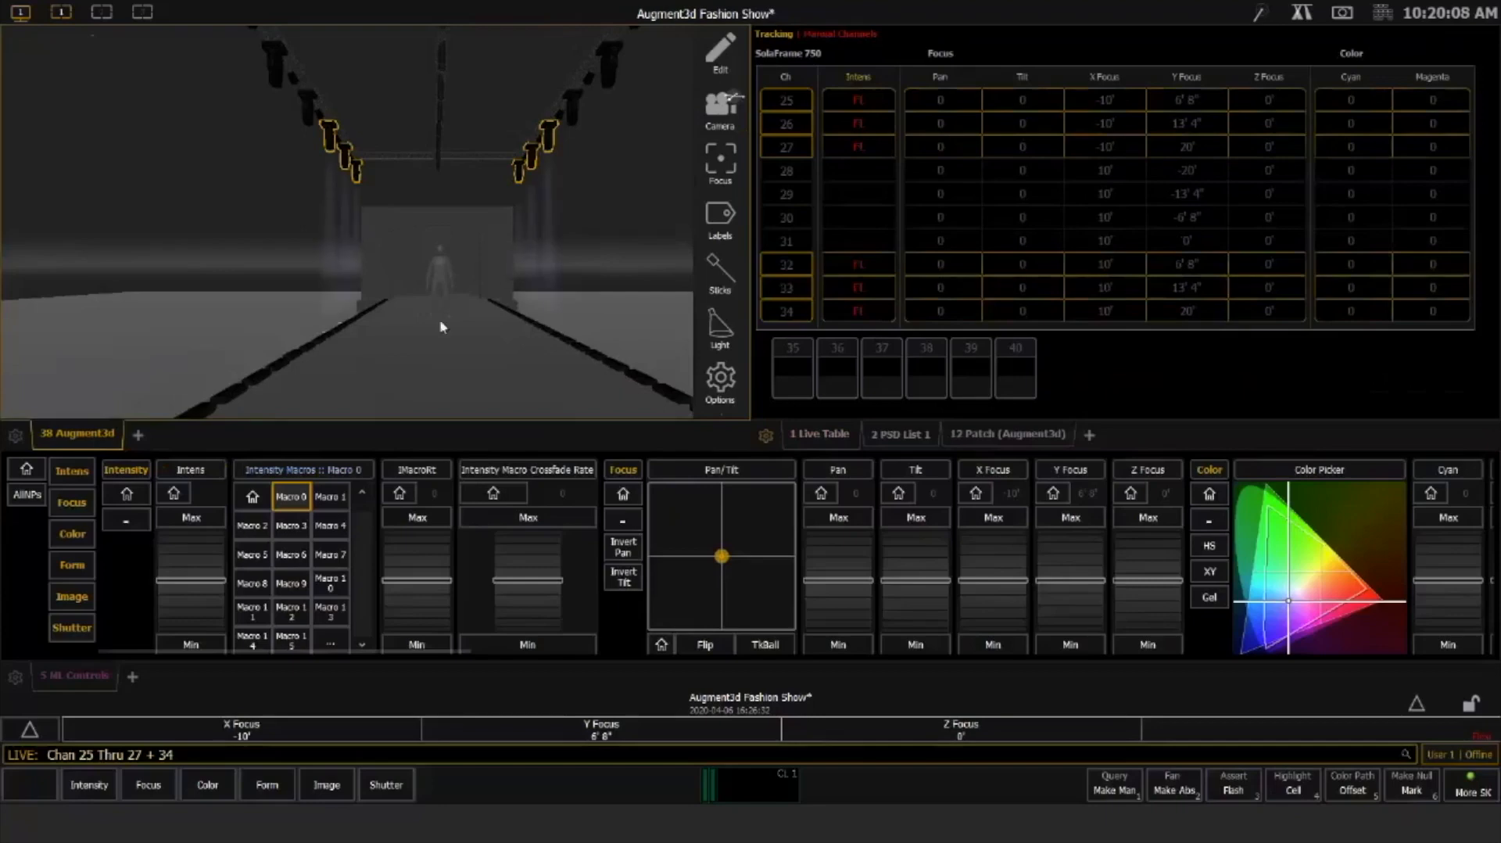
Try aiming the six selected lights at one spot on the runway before the figure, and return them to Home
{"action": "scroll", "coordinate": [459, 336], "scroll_direction": "up", "scroll_amount": 2}
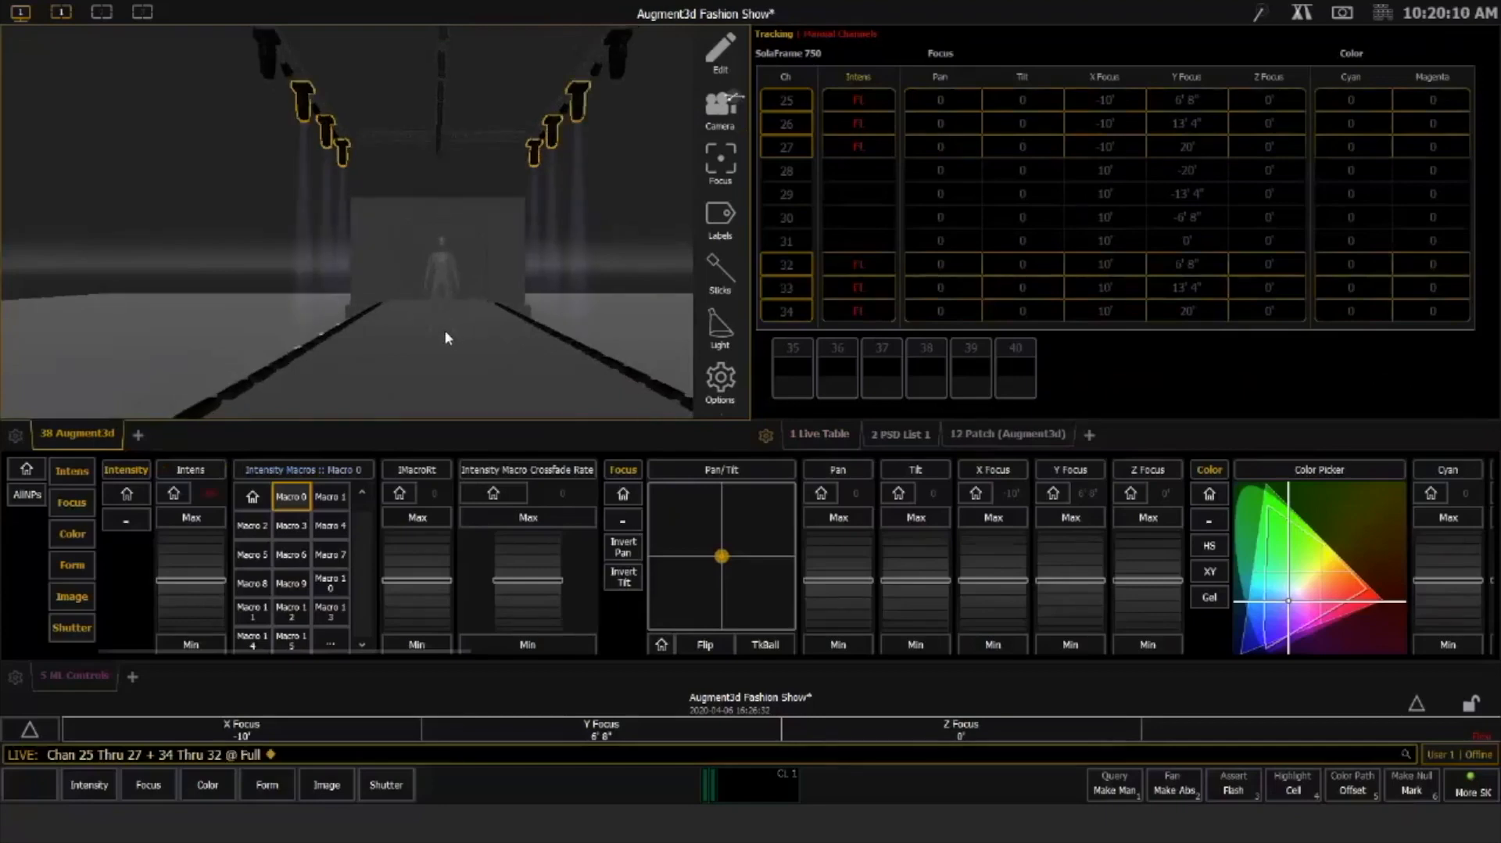
{"action": "left_click", "coordinate": [445, 333]}
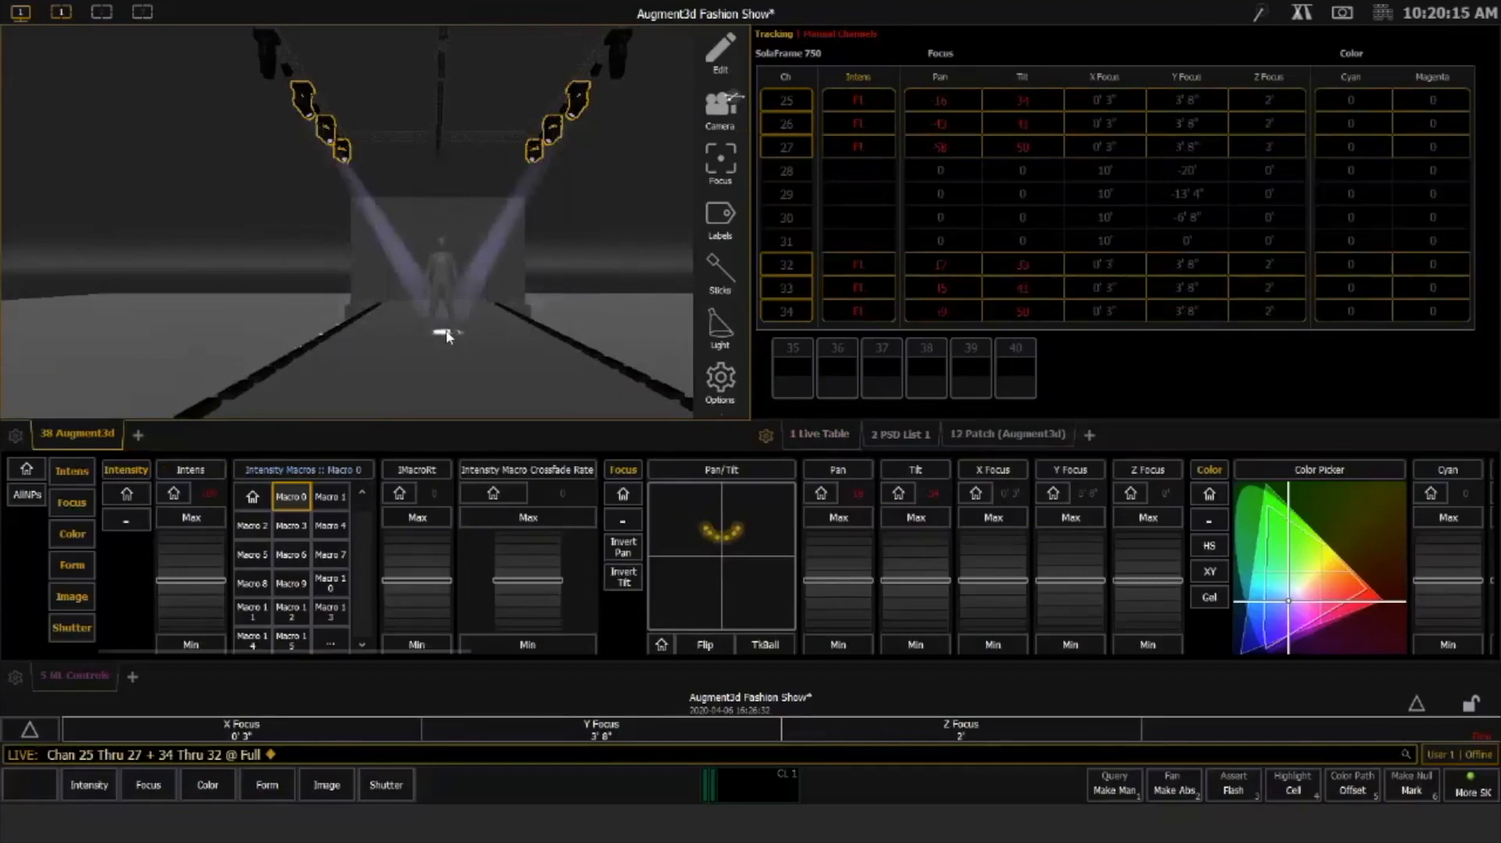
{"action": "key", "text": "Home"}
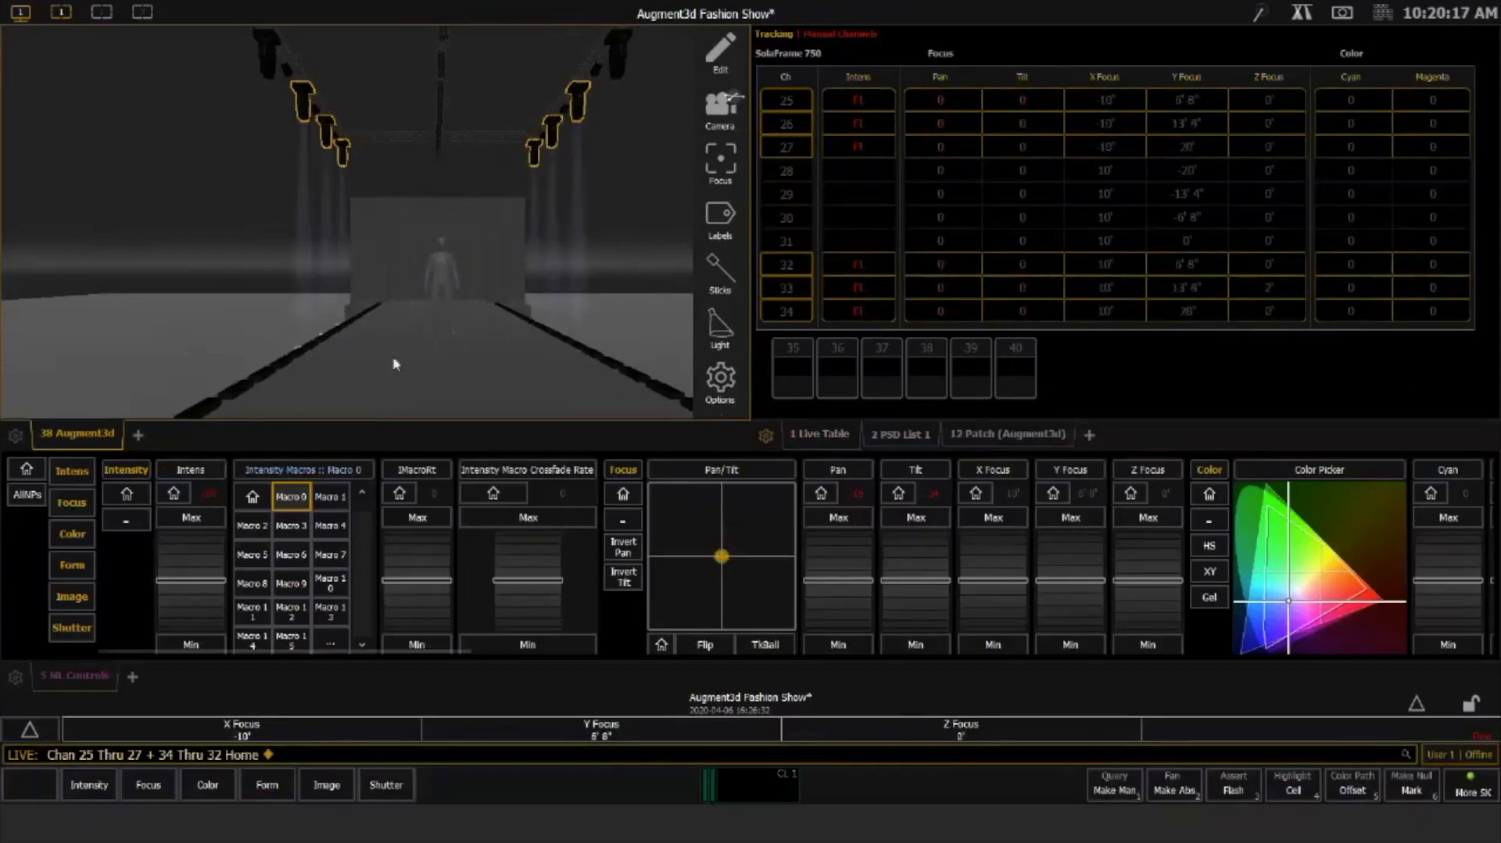
Raise the tilt of channels 25 thru 27 and 32 thru 34 to about 96 so the beams point above the runway
{"action": "left_click_drag", "start_coordinate": [946, 555], "coordinate": [925, 565]}
{"action": "scroll", "coordinate": [928, 566], "scroll_direction": "up", "scroll_amount": 8}
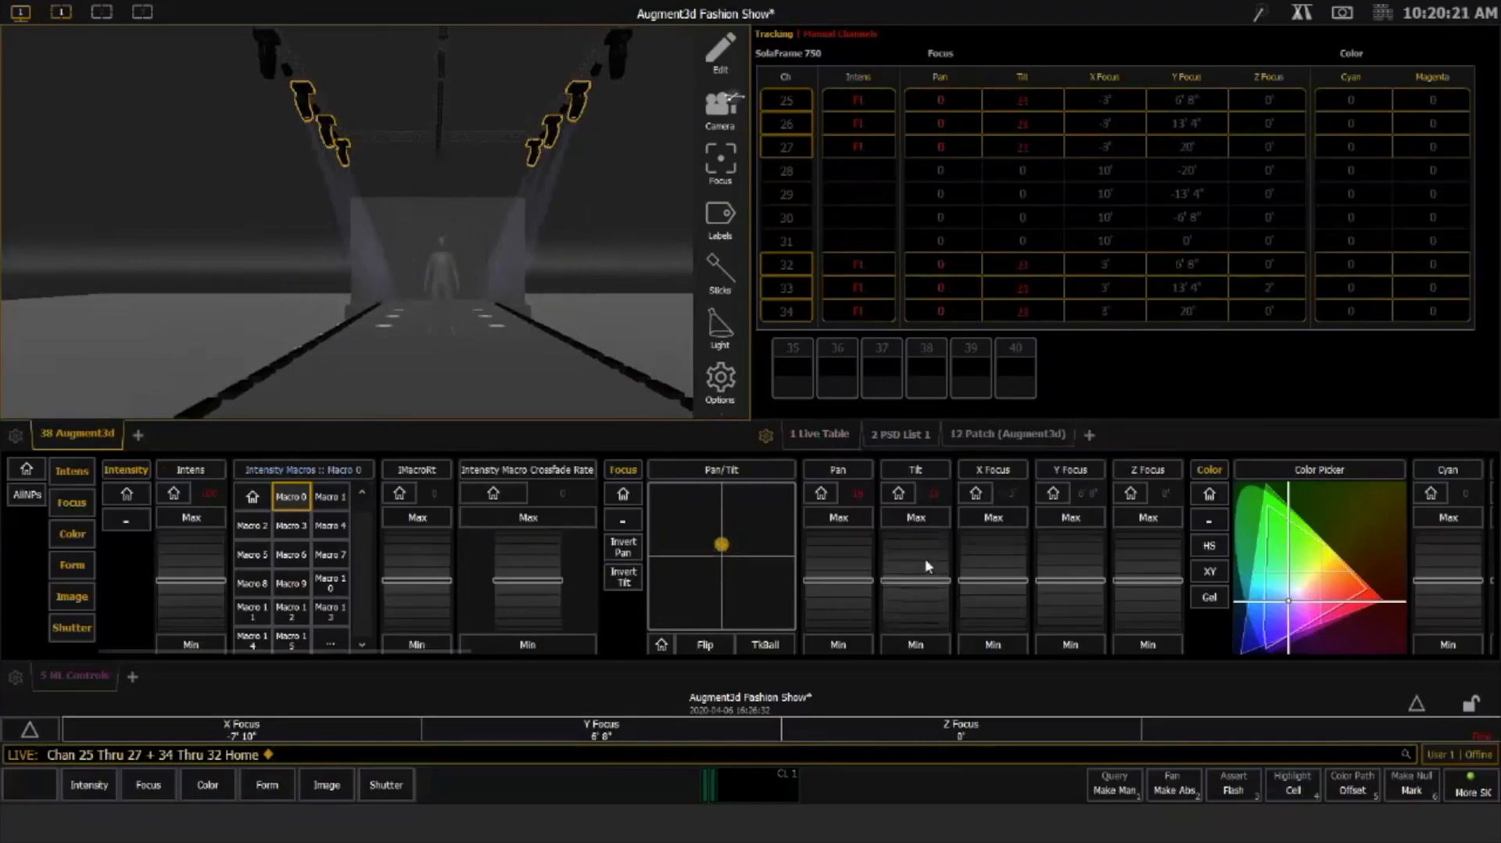
{"action": "scroll", "coordinate": [928, 566], "scroll_direction": "up", "scroll_amount": 15}
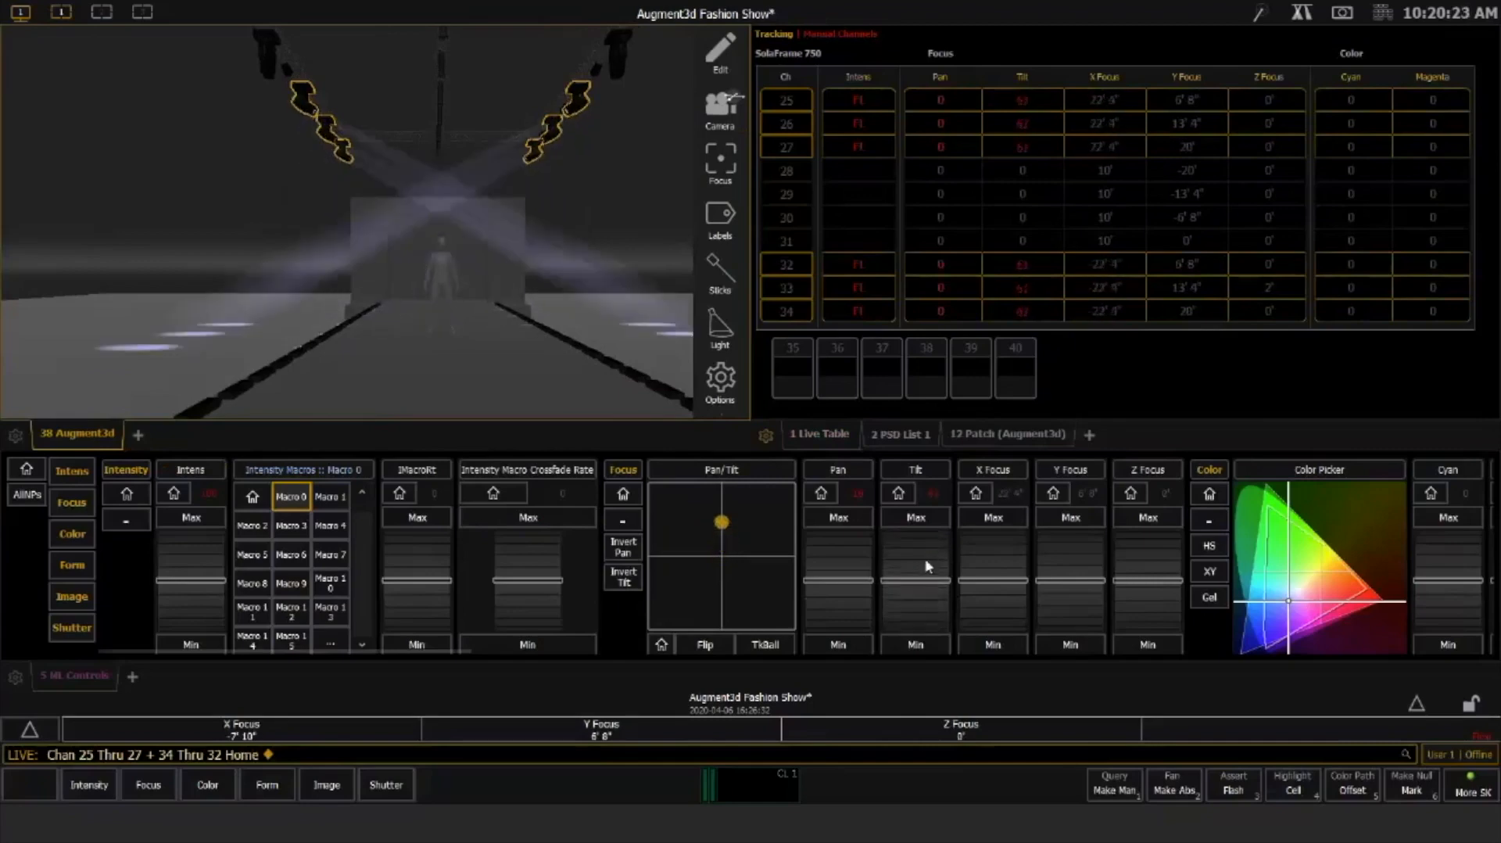
{"action": "scroll", "coordinate": [928, 566], "scroll_direction": "up", "scroll_amount": 6}
{"action": "scroll", "coordinate": [928, 566], "scroll_direction": "up", "scroll_amount": 7}
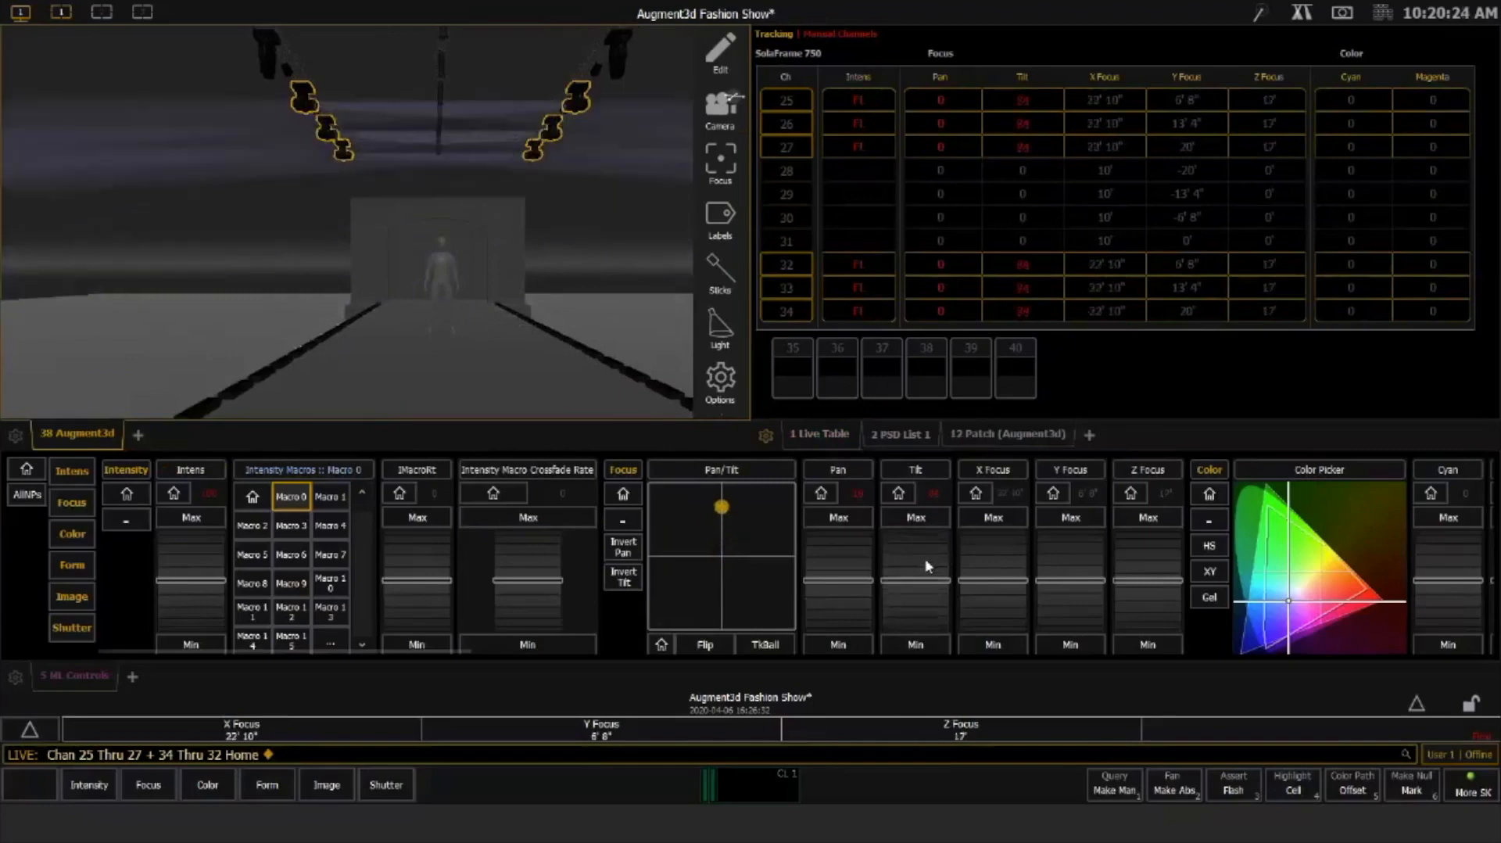
{"action": "scroll", "coordinate": [928, 566], "scroll_direction": "up", "scroll_amount": 3}
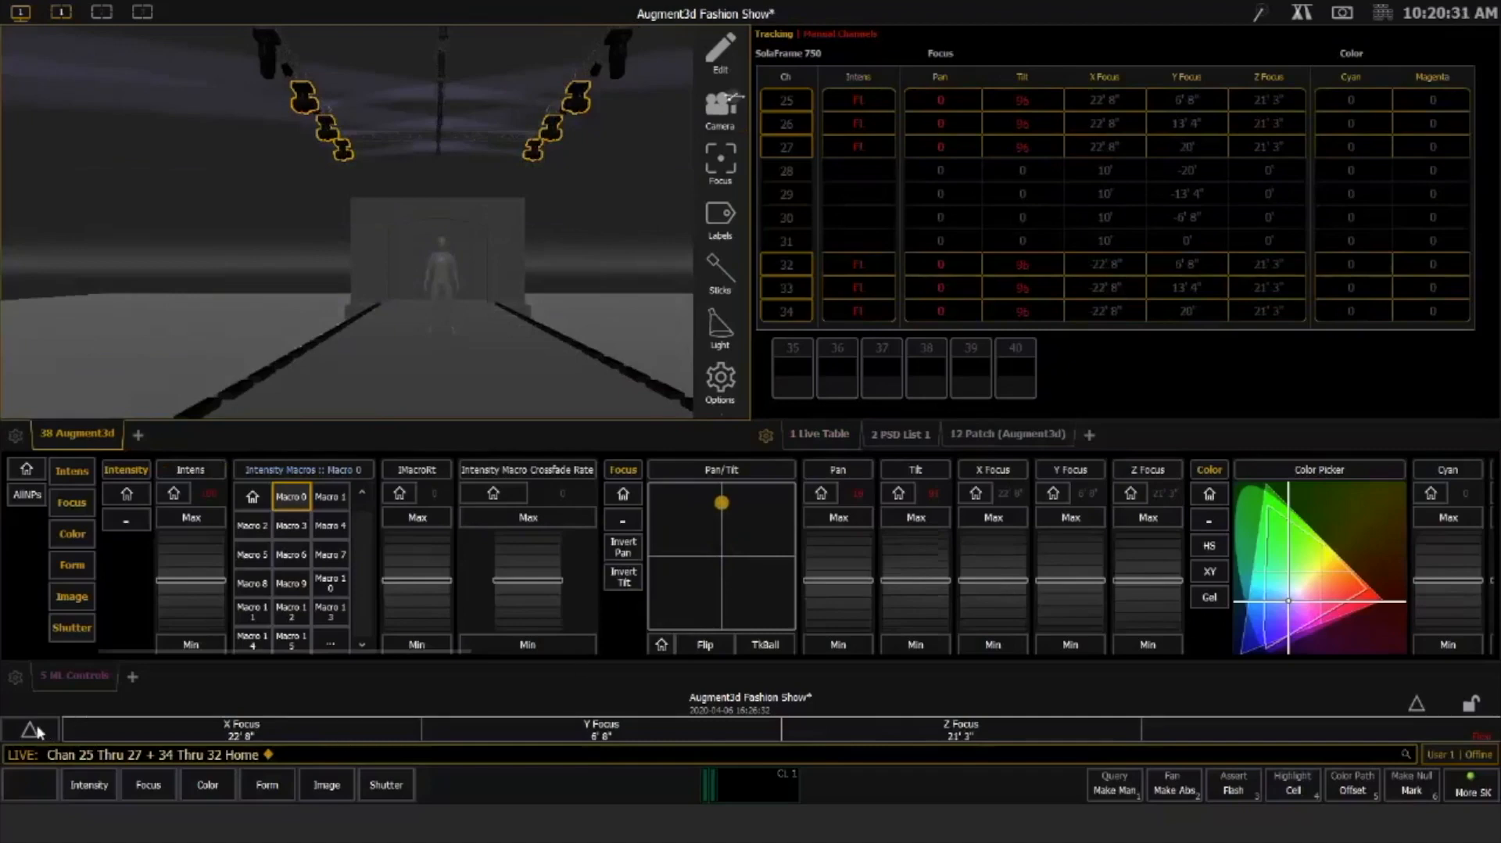
Fan the pan of channels 25 thru 27 and 34 thru 32 with Center, spreading each side to about 20, 12 and 4
{"action": "left_click", "coordinate": [33, 730]}
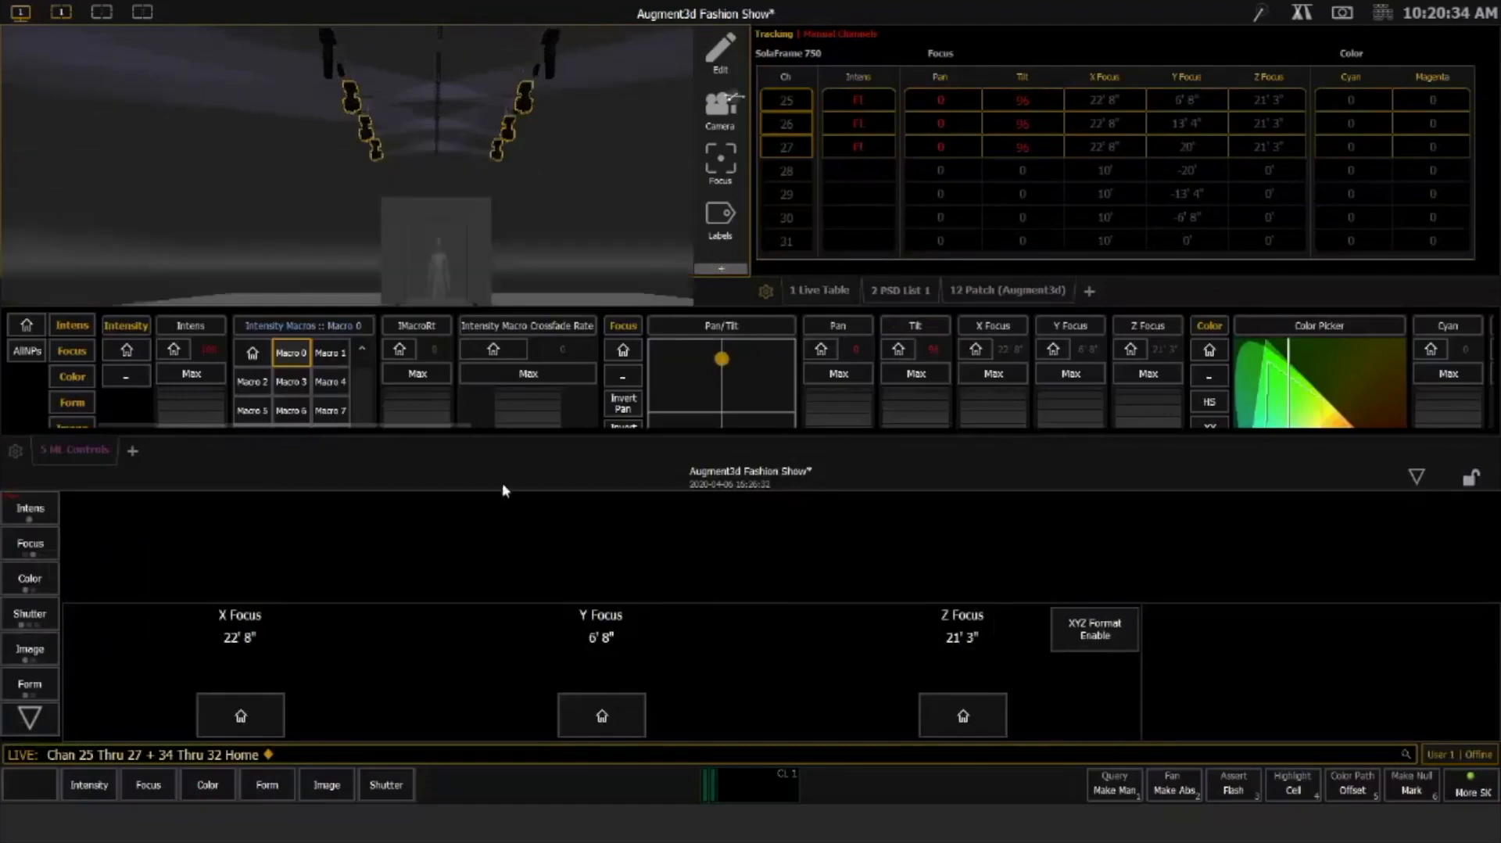
{"action": "left_click", "coordinate": [502, 484]}
{"action": "key", "text": "p"}
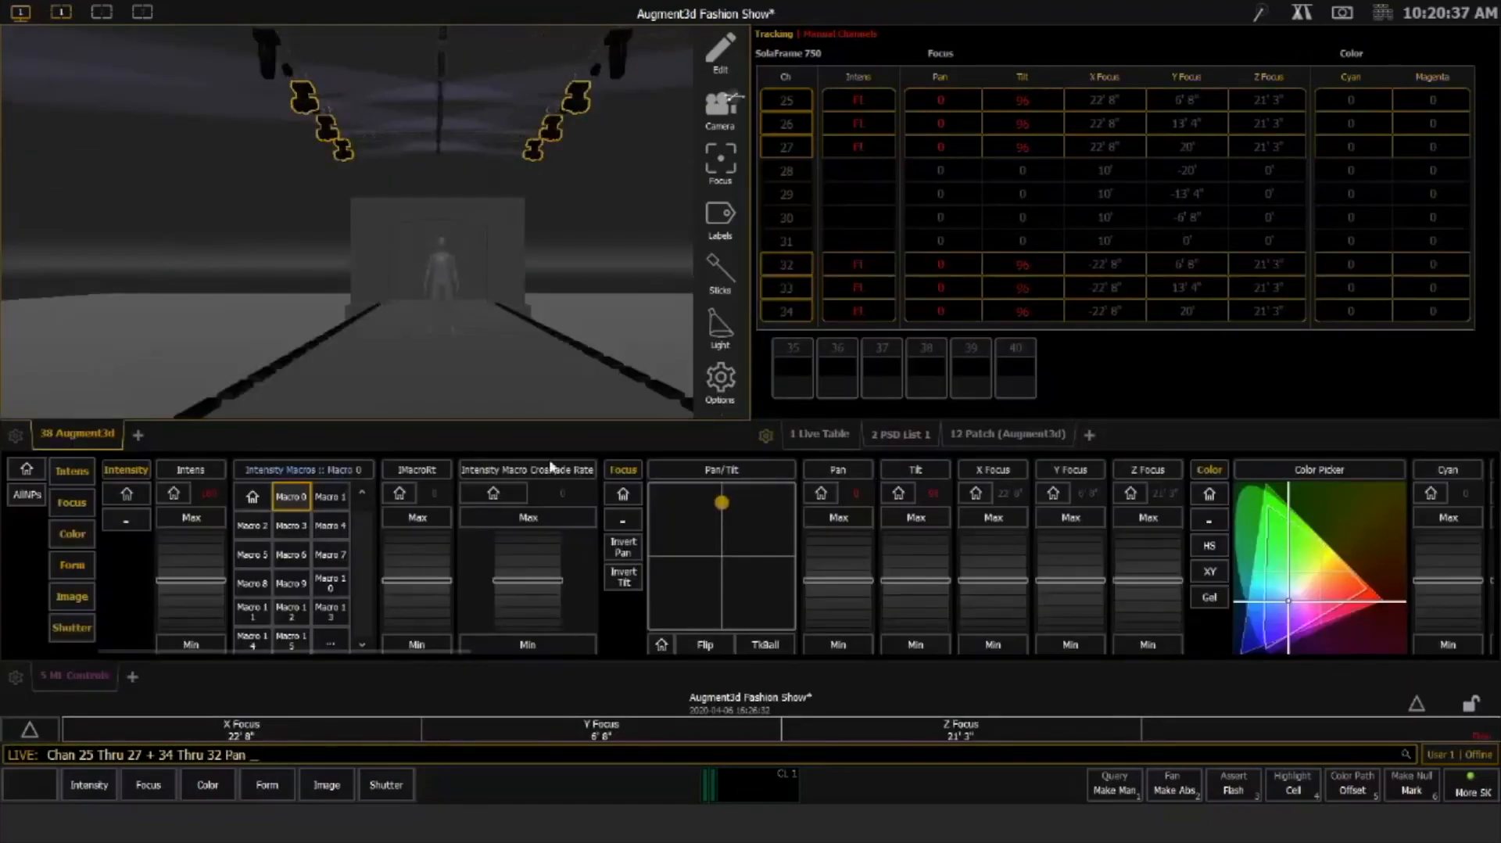
{"action": "left_click", "coordinate": [1173, 786]}
{"action": "left_click", "coordinate": [1116, 789]}
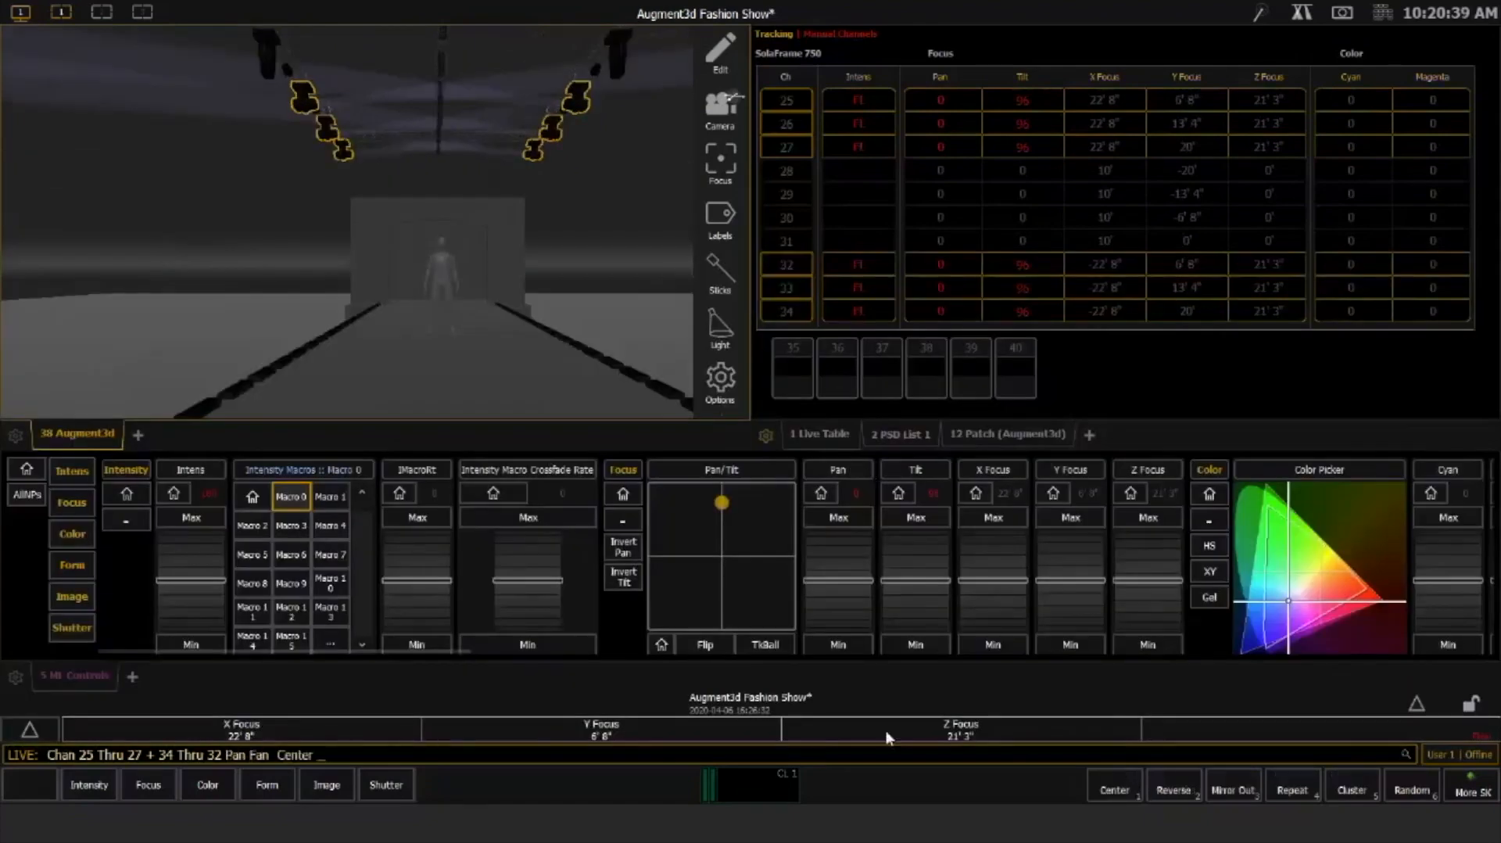
{"action": "key", "text": "Return"}
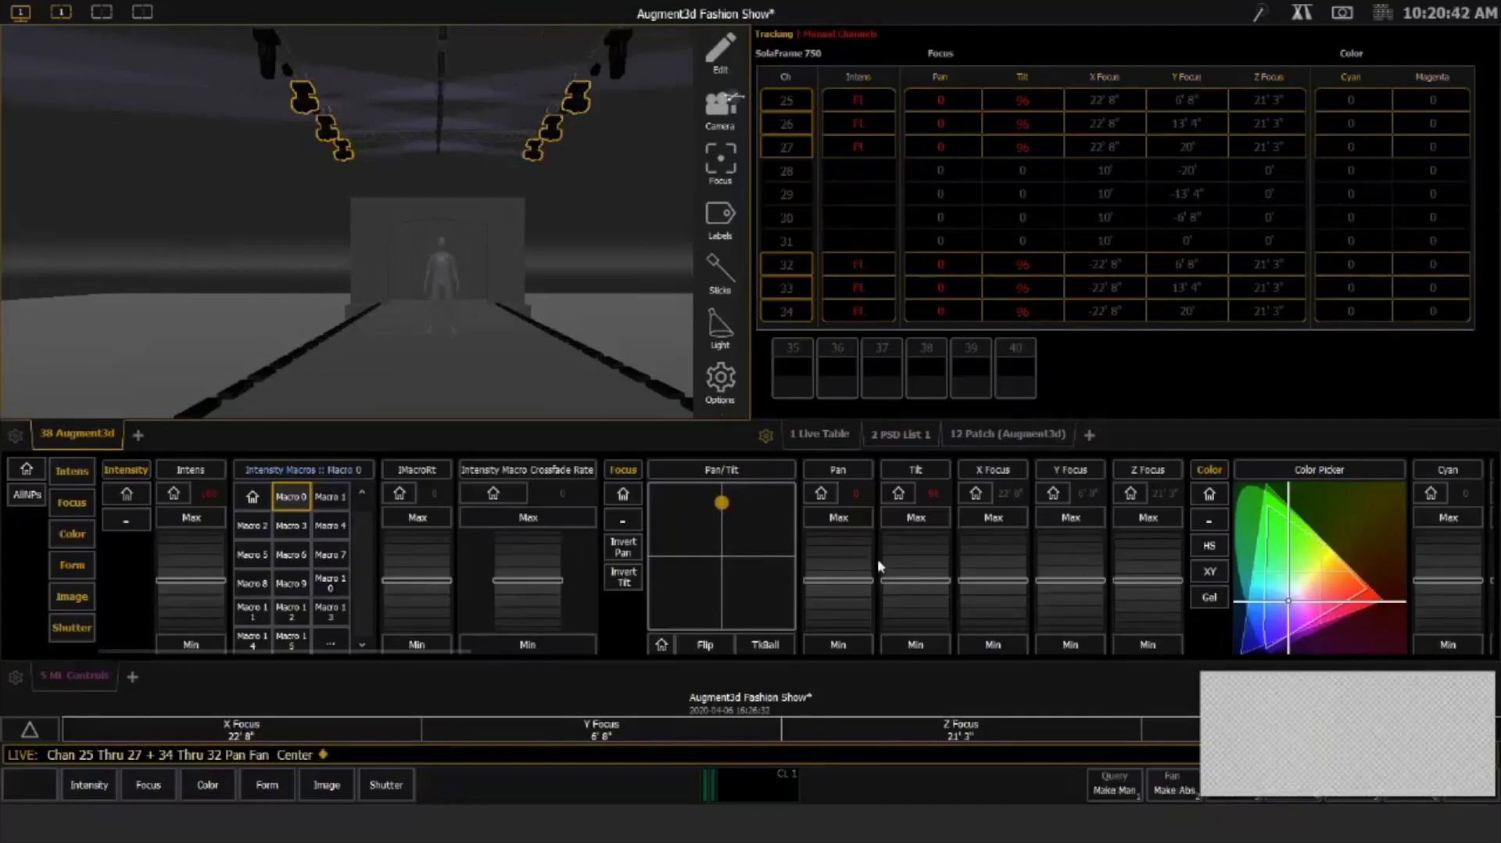
{"action": "scroll", "coordinate": [851, 566], "scroll_direction": "up", "scroll_amount": 5}
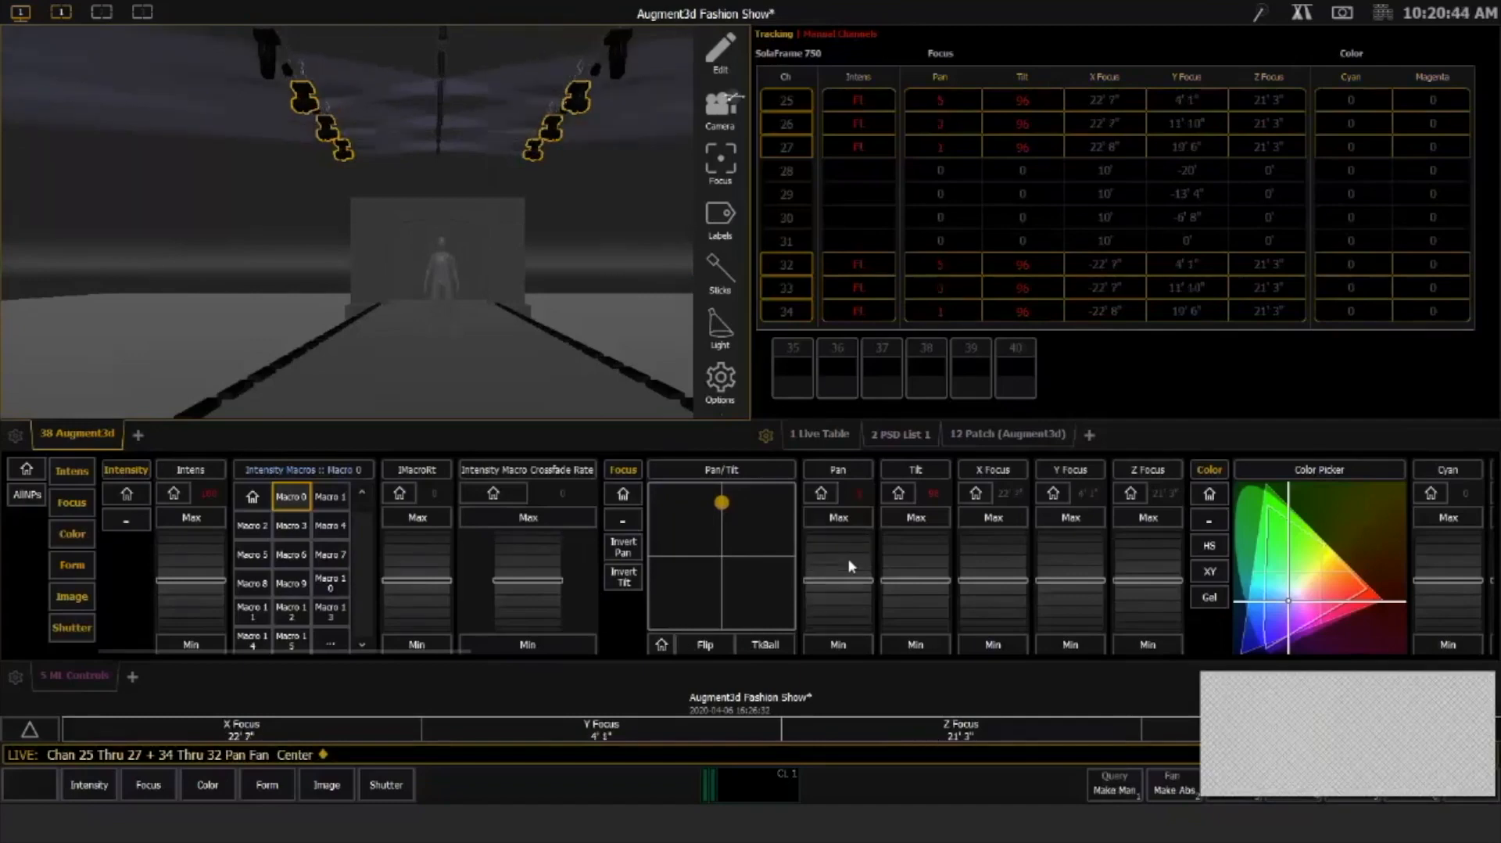
{"action": "scroll", "coordinate": [852, 566], "scroll_direction": "up", "scroll_amount": 5}
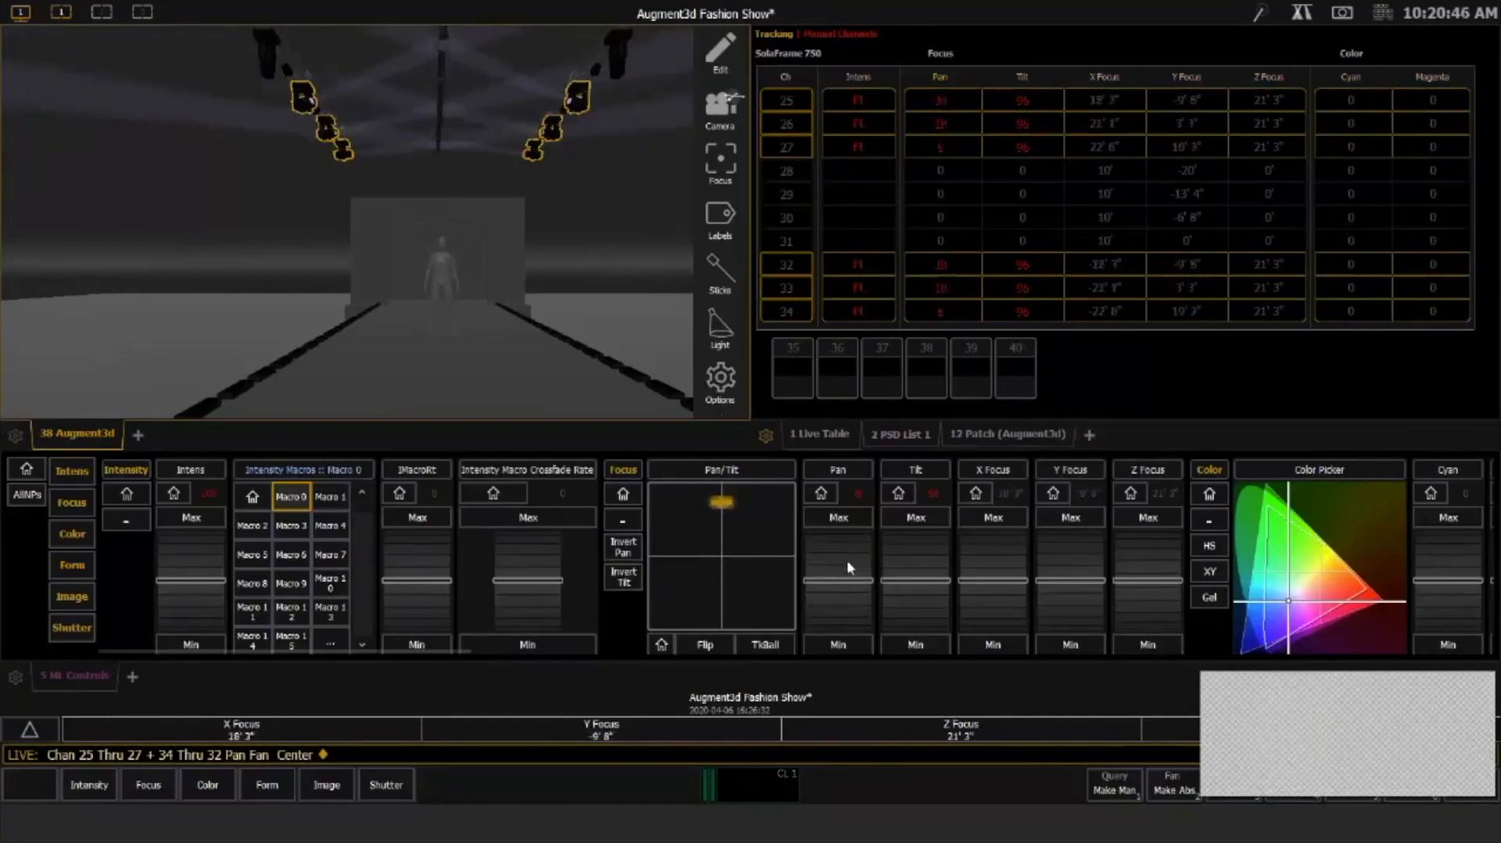
{"action": "scroll", "coordinate": [847, 560], "scroll_direction": "up", "scroll_amount": 5}
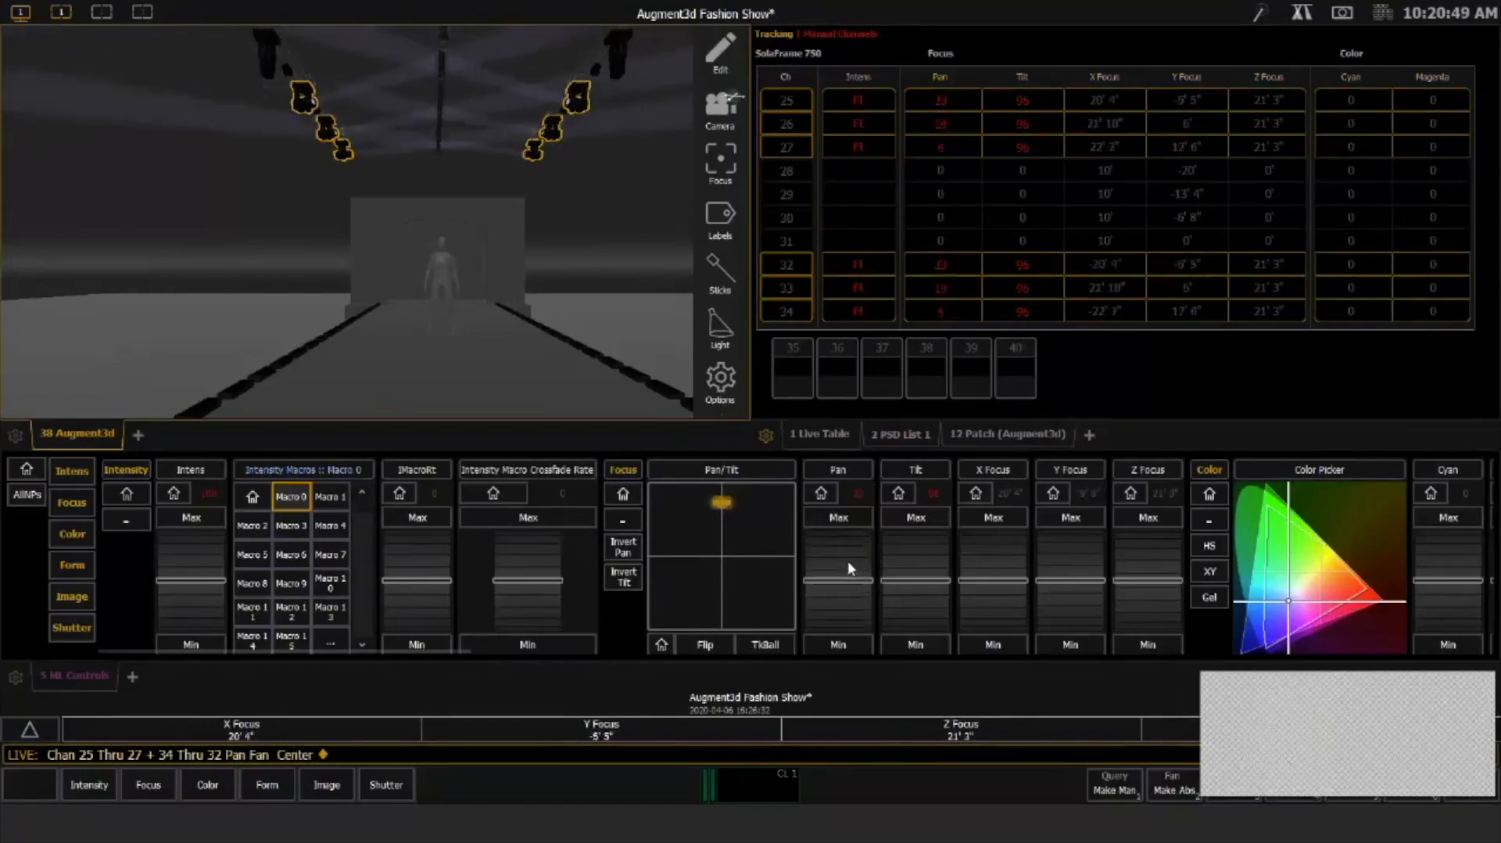
Fine-tune the tilt of the six fanned lights to about 94
{"action": "scroll", "coordinate": [847, 560], "scroll_direction": "up", "scroll_amount": 2}
{"action": "scroll", "coordinate": [922, 602], "scroll_direction": "up", "scroll_amount": 1}
{"action": "scroll", "coordinate": [1016, 613], "scroll_direction": "up", "scroll_amount": 2}
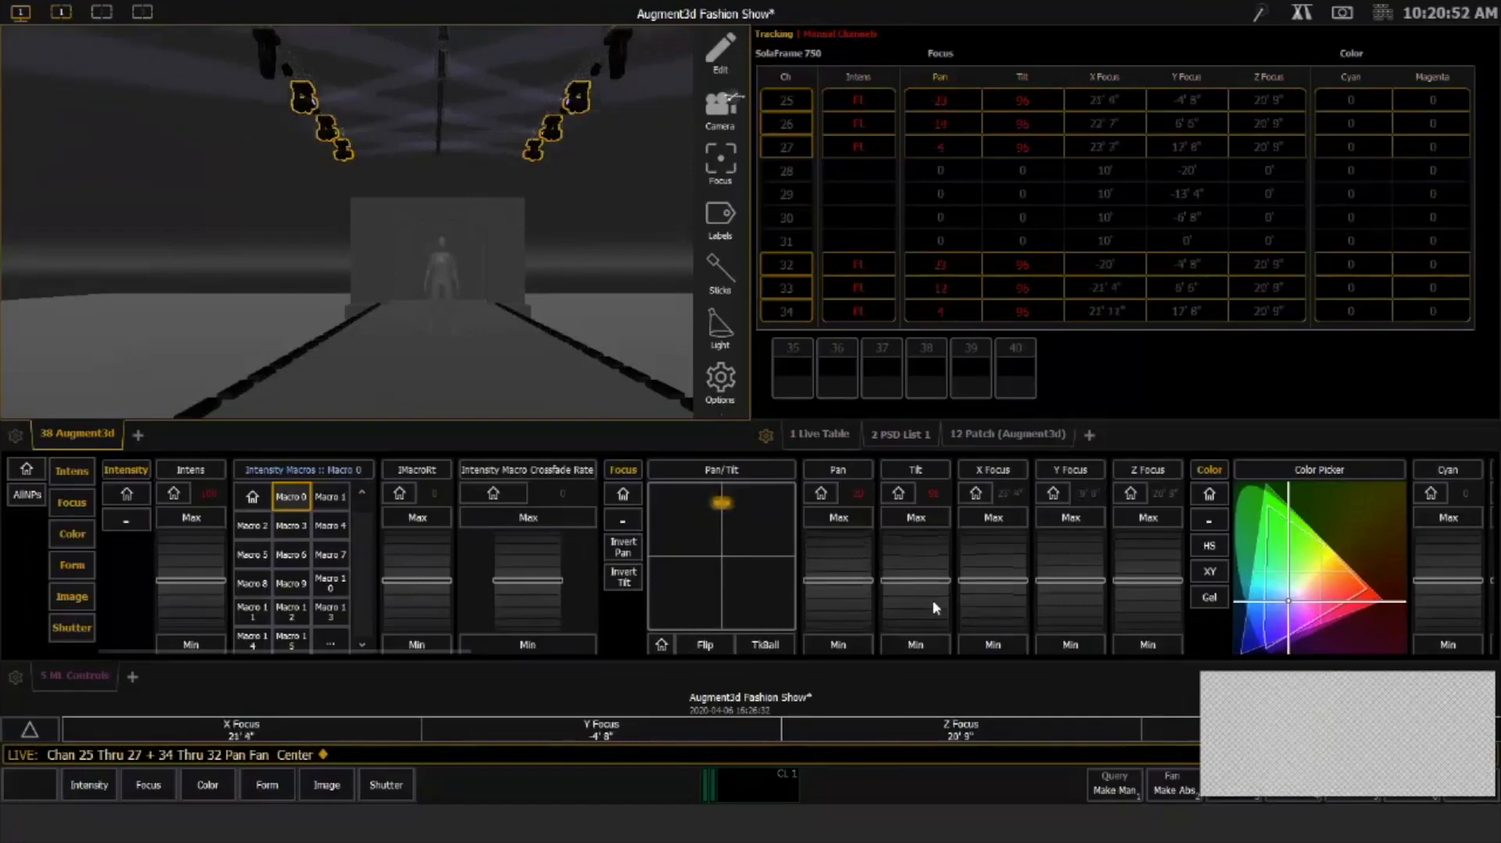
{"action": "scroll", "coordinate": [920, 611], "scroll_direction": "down", "scroll_amount": 2}
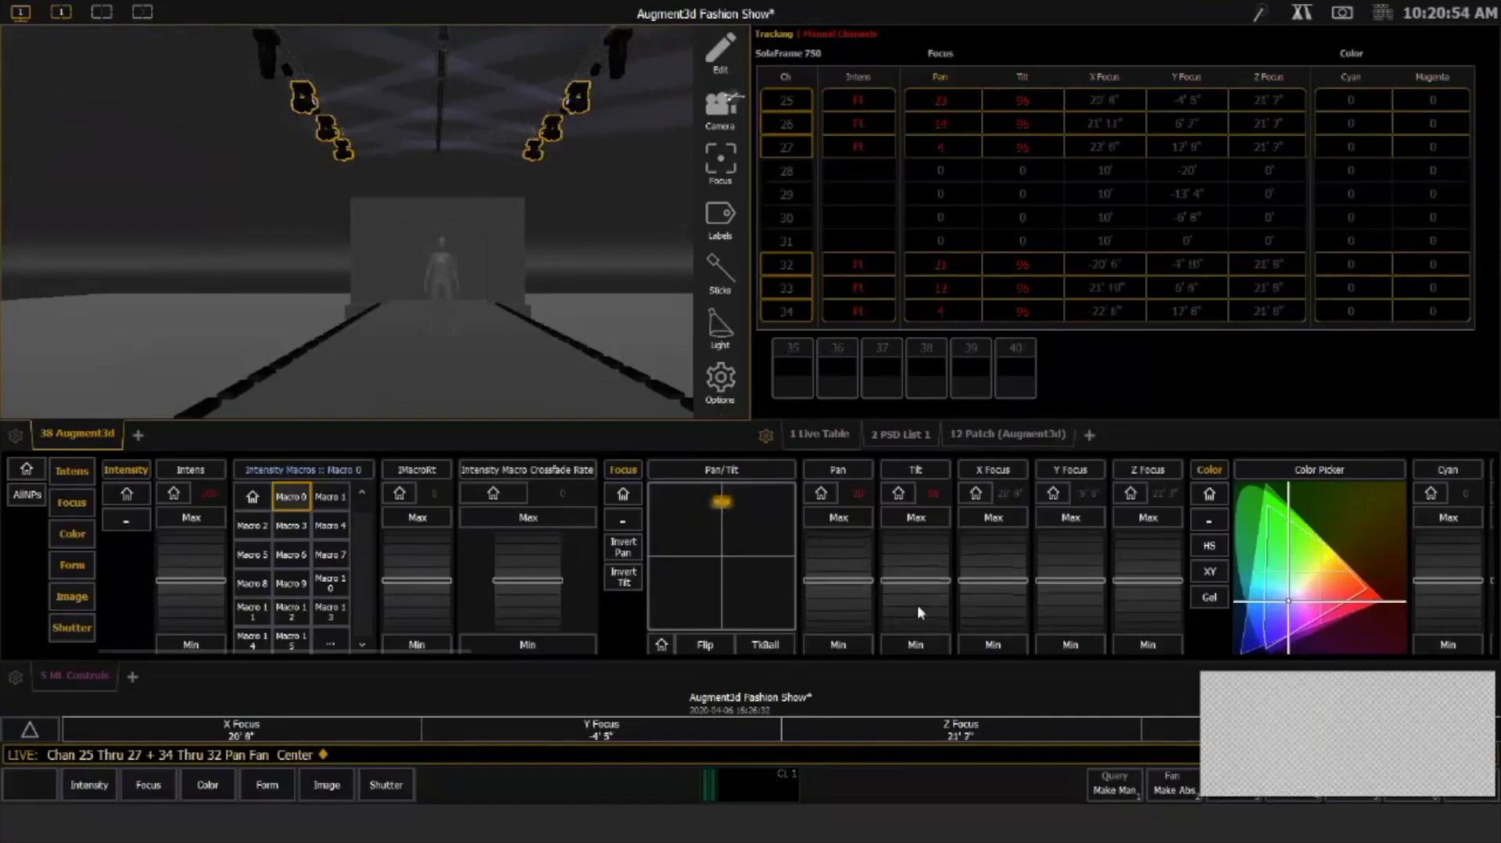
{"action": "scroll", "coordinate": [917, 603], "scroll_direction": "up", "scroll_amount": 2}
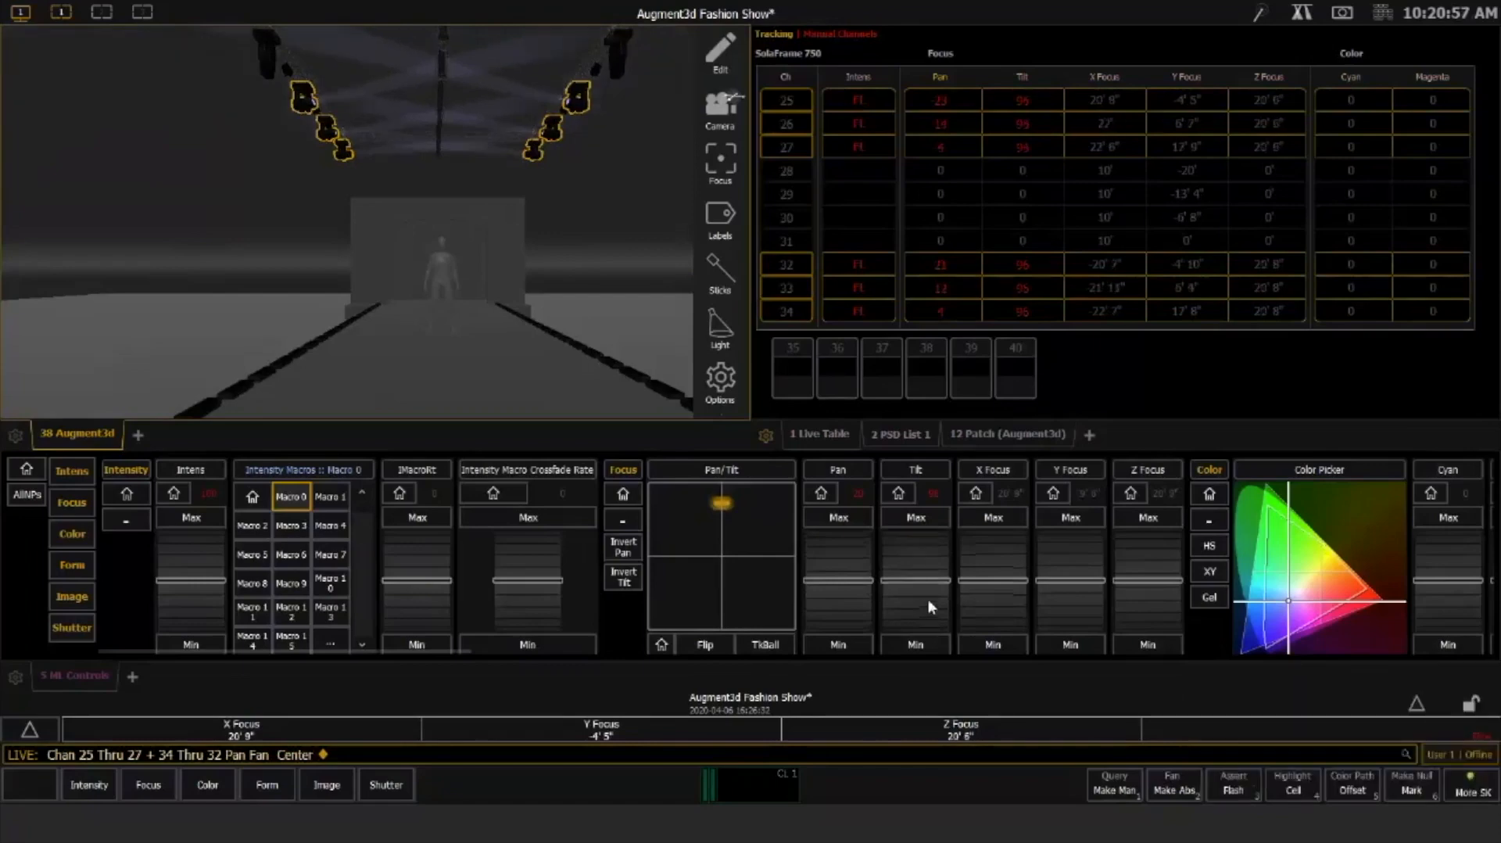
Set channels 24 and 31 to full and aim both at the runway by the model figure's feet
{"action": "left_click", "coordinate": [266, 66]}
{"action": "left_click", "coordinate": [621, 81], "text": "ctrl"}
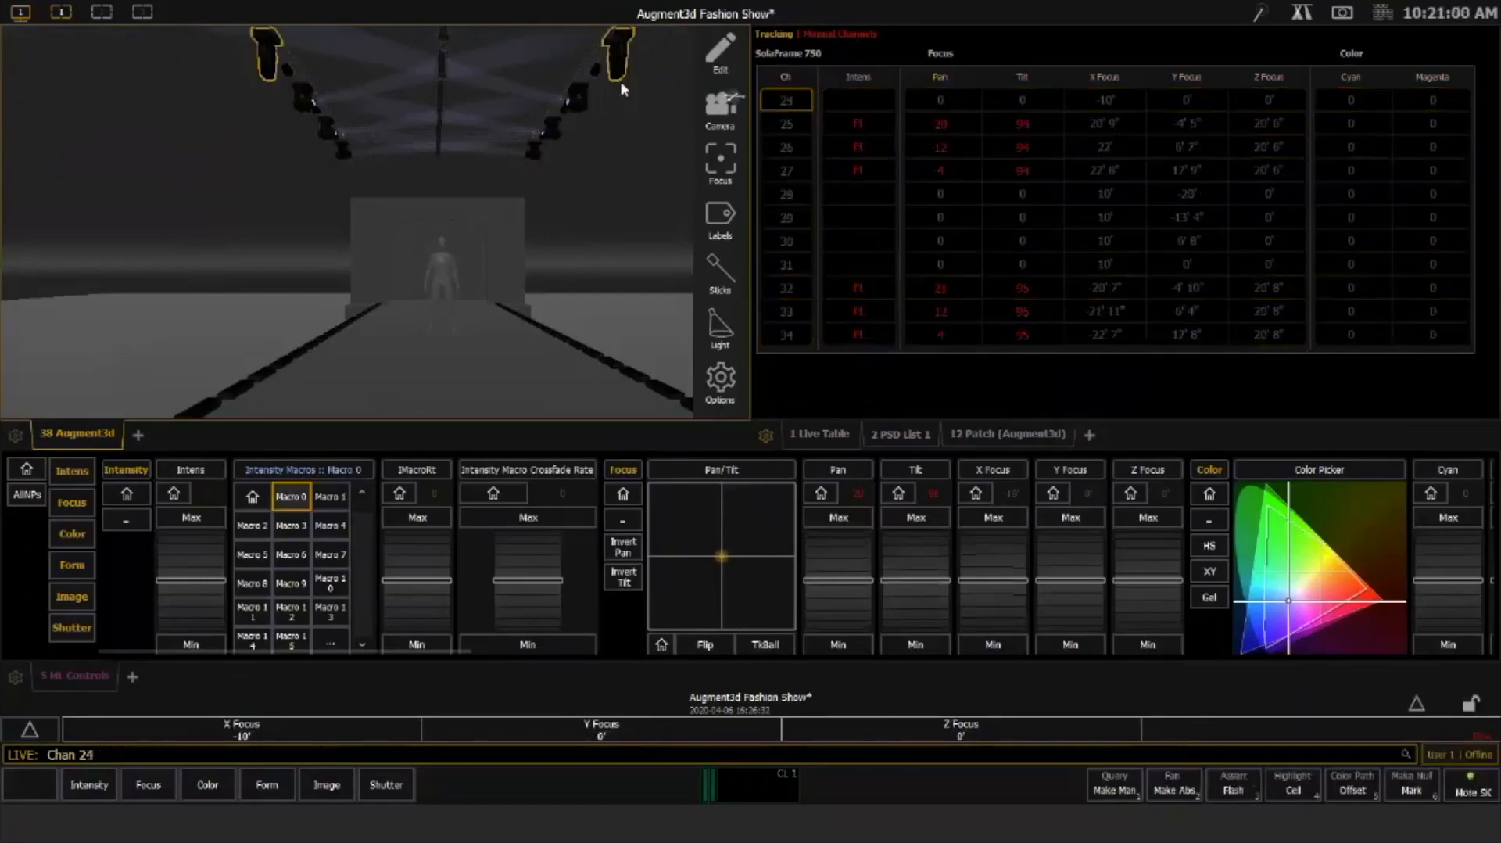
{"action": "key", "text": "f"}
{"action": "key", "text": "Return"}
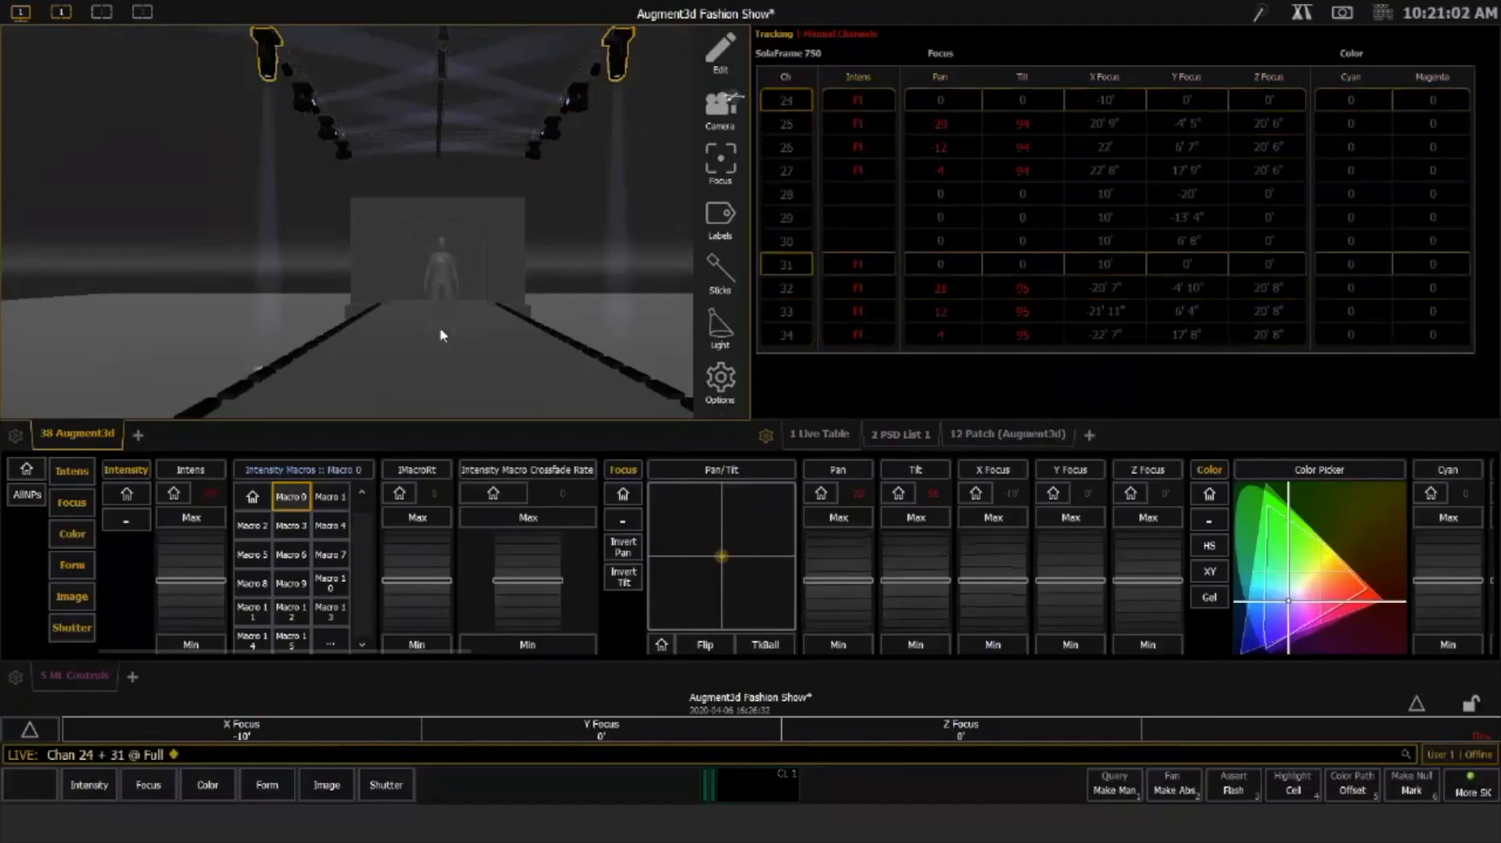
{"action": "left_click", "coordinate": [441, 328]}
{"action": "left_click", "coordinate": [441, 336]}
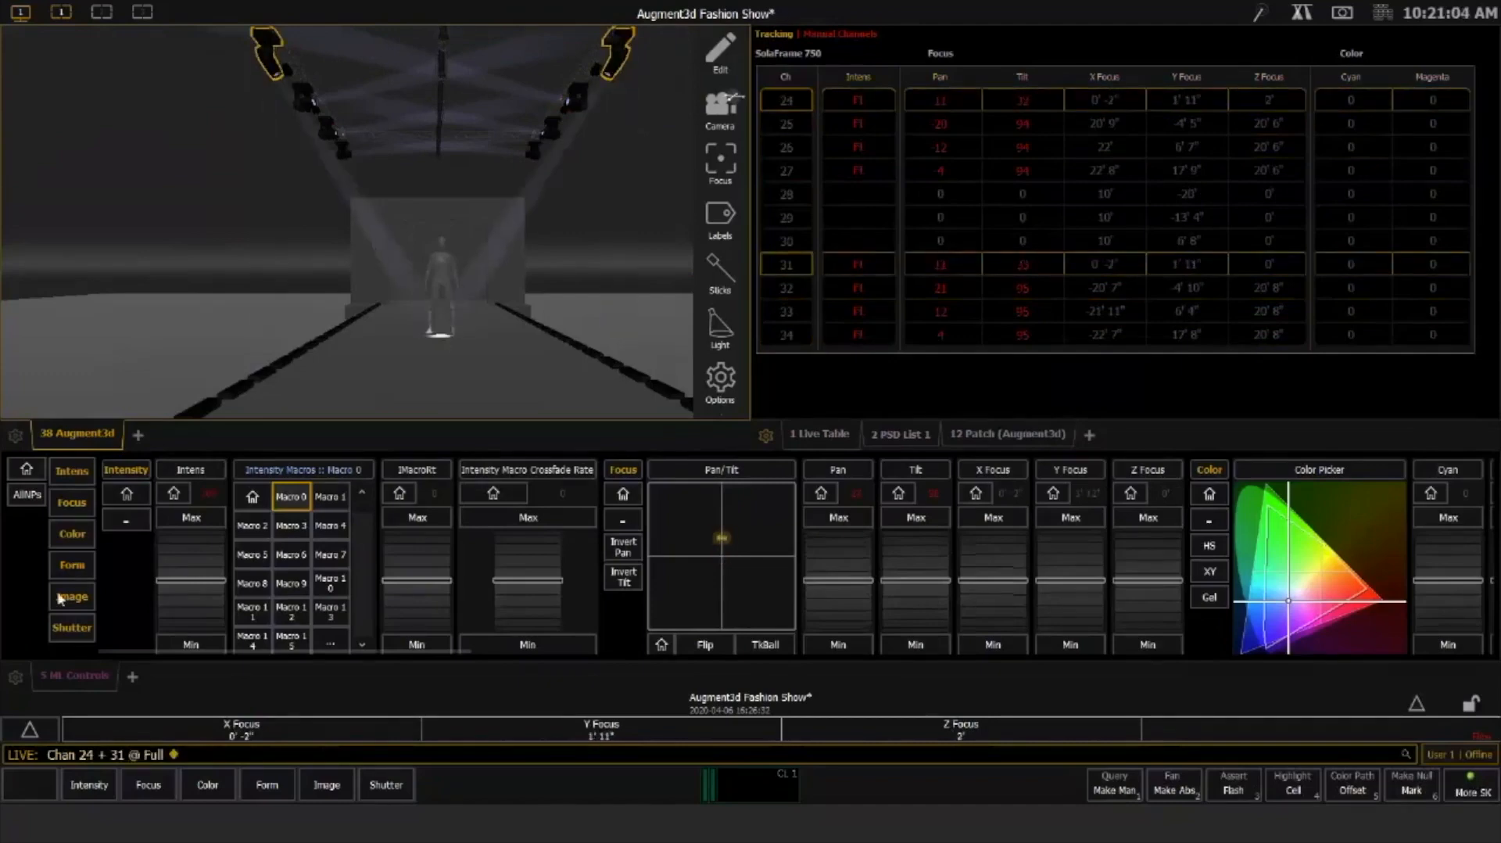
Widen the zoom of channels 24 and 31 using their Form controls
{"action": "left_click", "coordinate": [69, 594]}
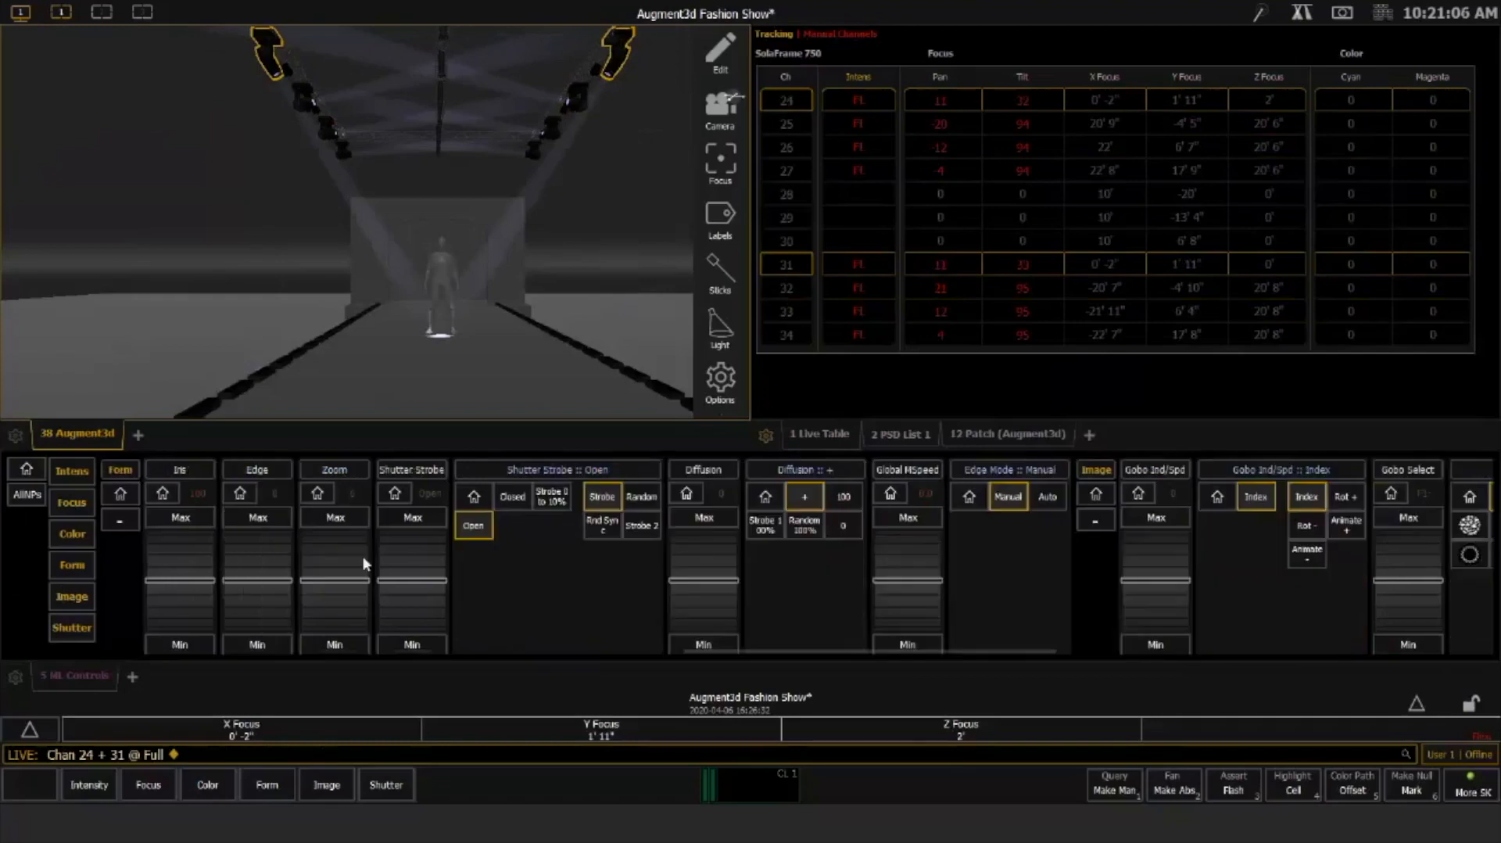
{"action": "scroll", "coordinate": [333, 560], "scroll_direction": "up", "scroll_amount": 2}
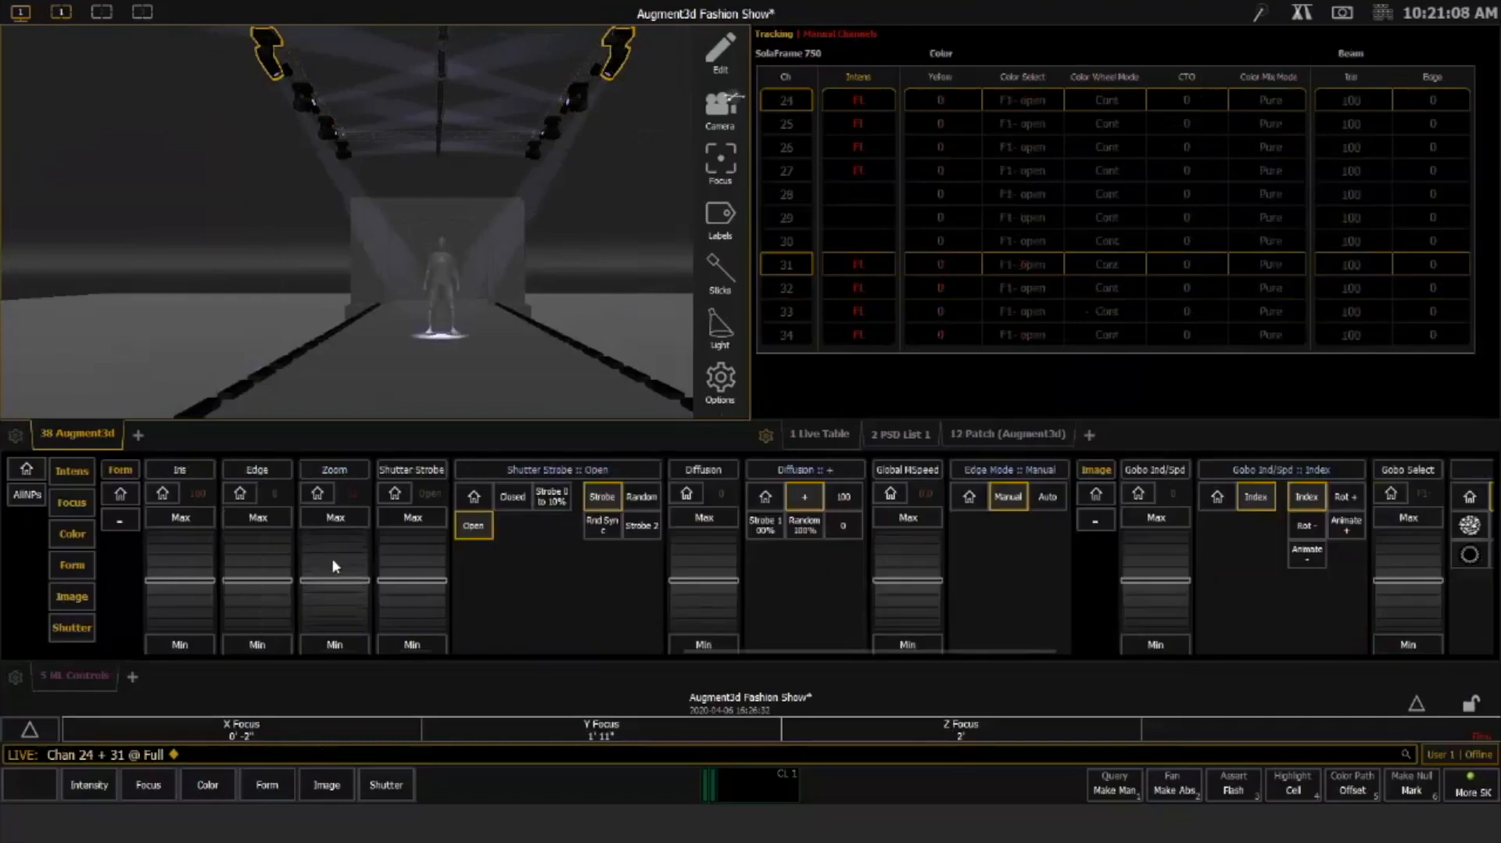
{"action": "scroll", "coordinate": [334, 564], "scroll_direction": "up", "scroll_amount": 2}
{"action": "scroll", "coordinate": [335, 566], "scroll_direction": "up", "scroll_amount": 2}
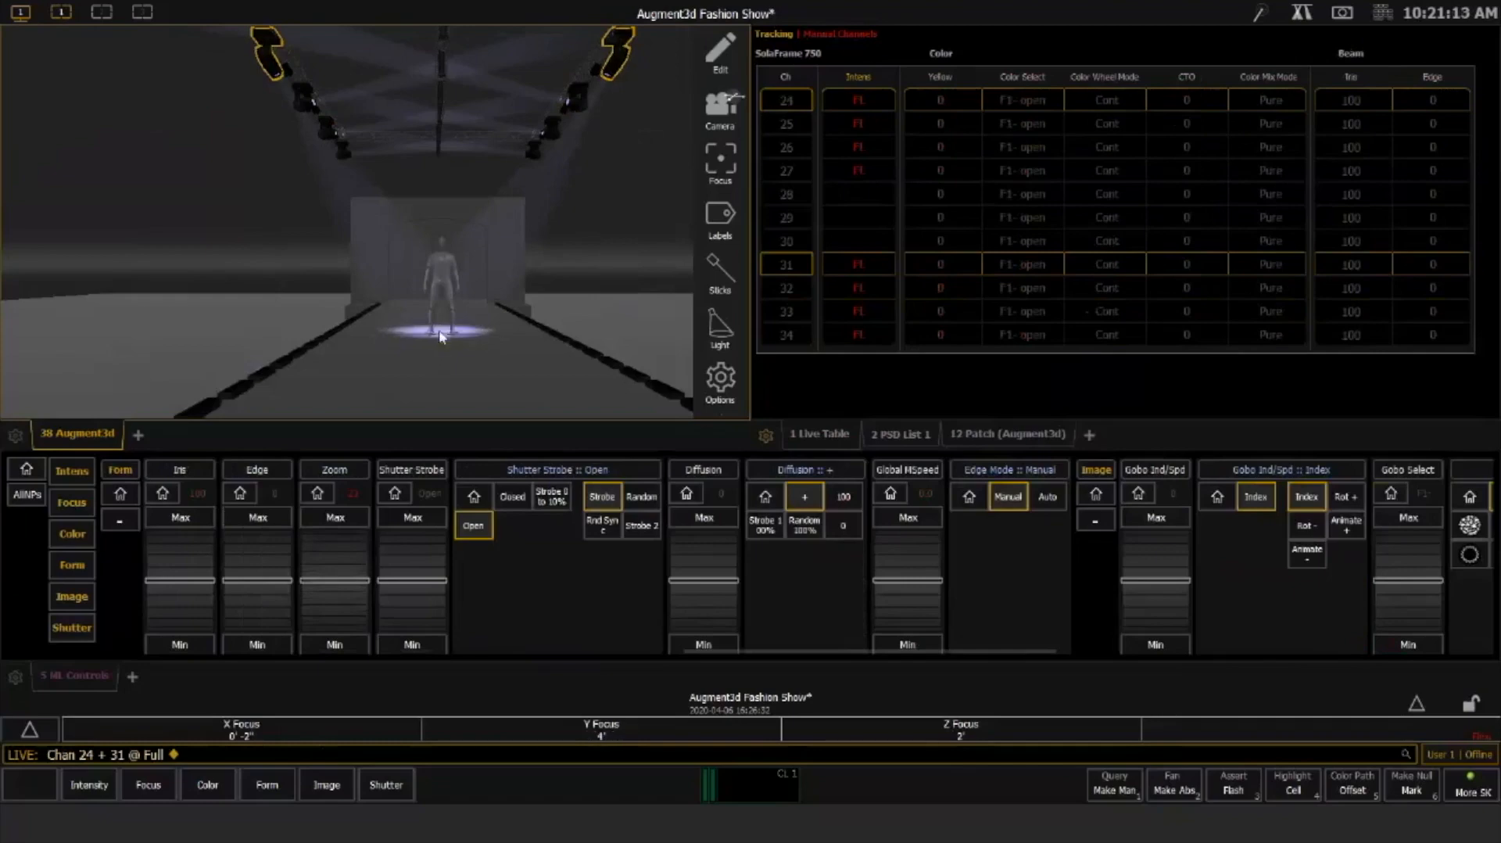
Refocus channels 24 and 31 onto the figure's upper body at about X 0', Y 2' 3" and Z 6' 11"
{"action": "left_click_drag", "start_coordinate": [439, 332], "coordinate": [441, 331]}
{"action": "scroll", "coordinate": [440, 331], "scroll_direction": "up", "scroll_amount": 3}
{"action": "scroll", "coordinate": [442, 335], "scroll_direction": "up", "scroll_amount": 2}
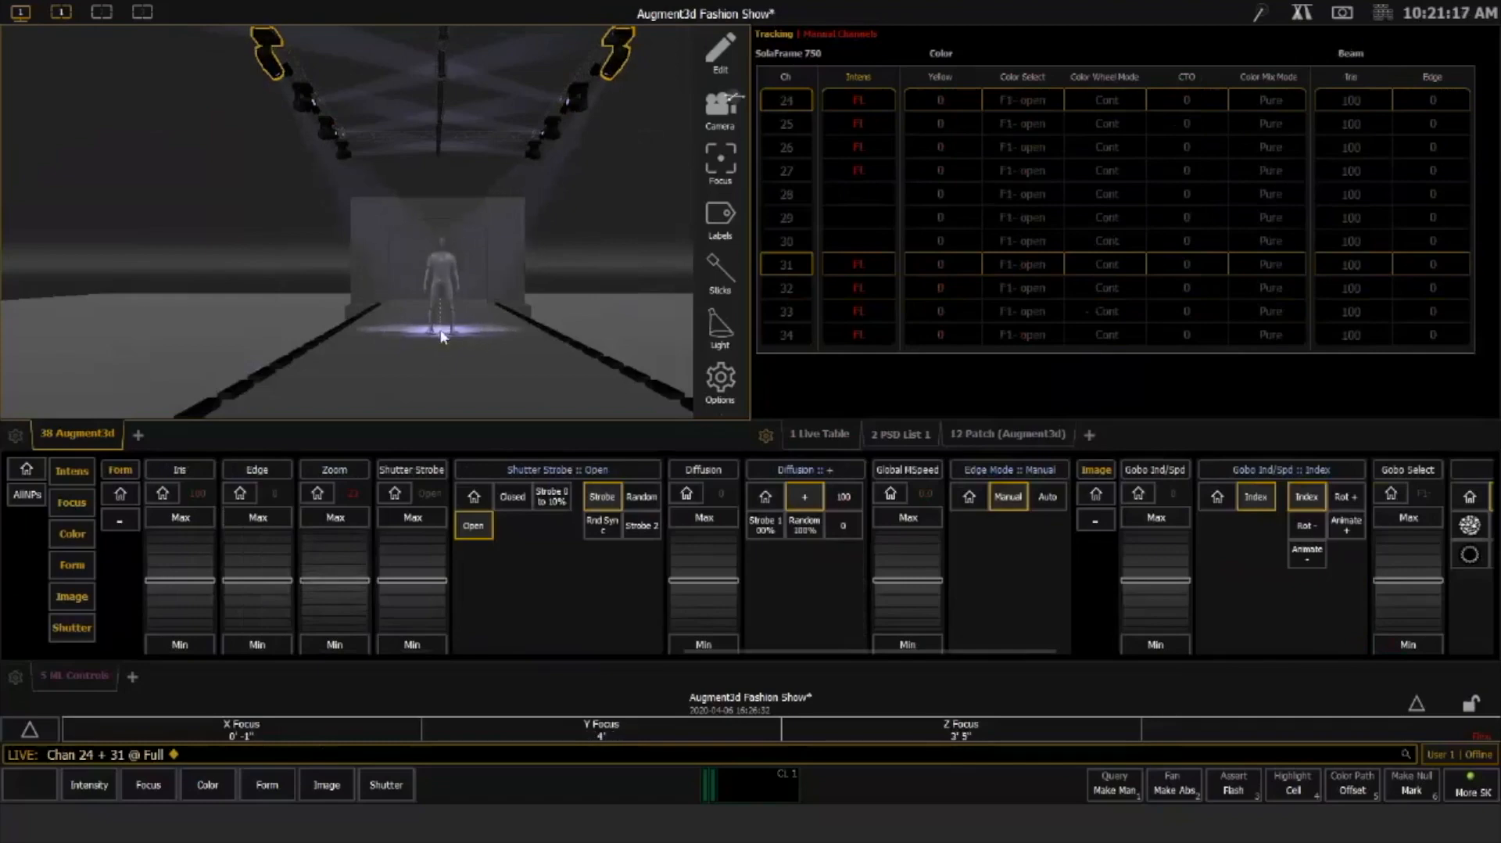
{"action": "scroll", "coordinate": [441, 336], "scroll_direction": "up", "scroll_amount": 6}
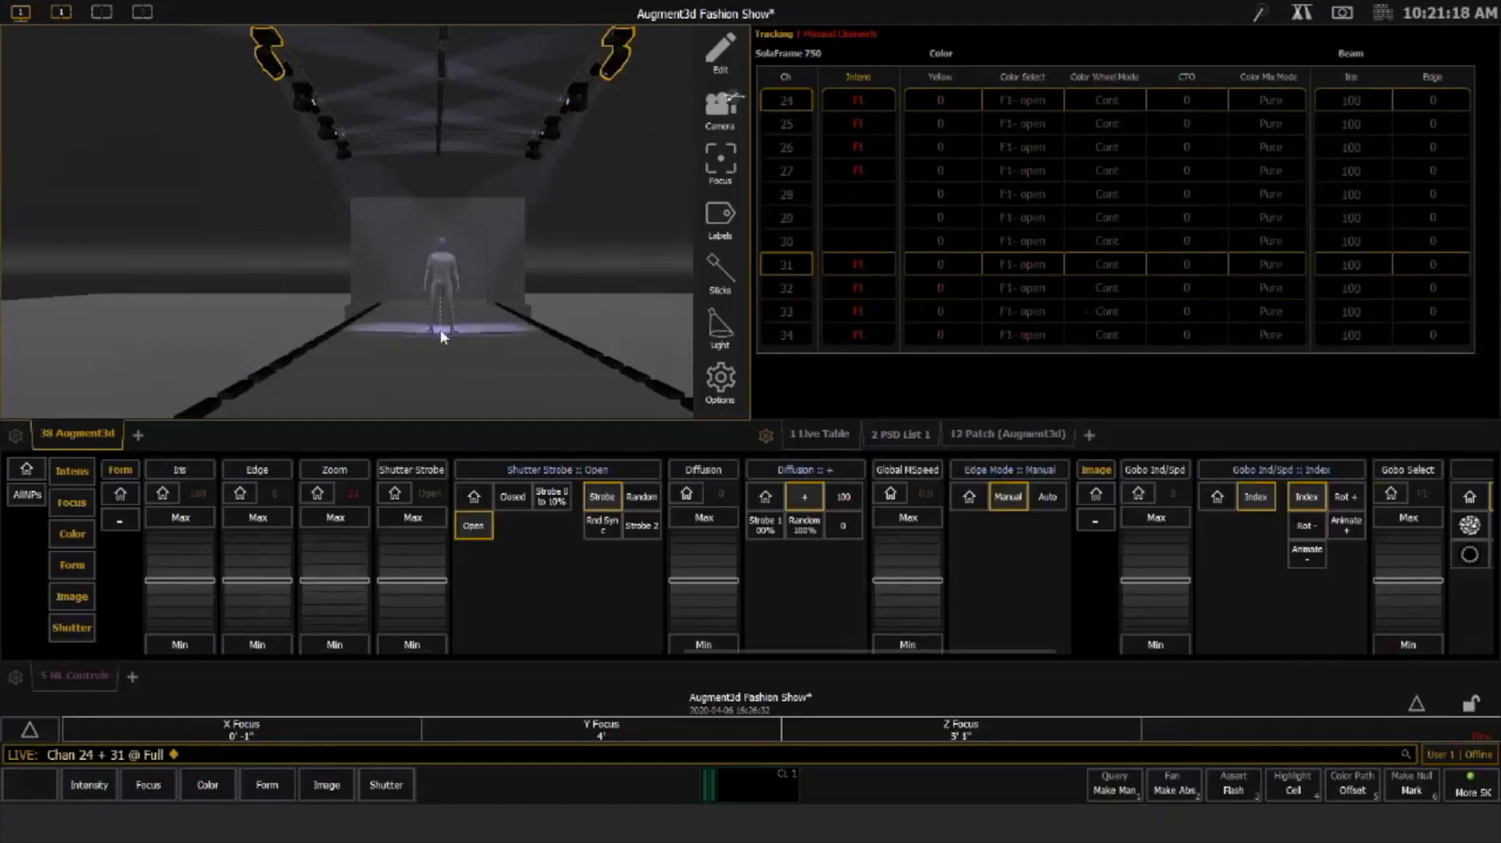
{"action": "scroll", "coordinate": [440, 331], "scroll_direction": "up", "scroll_amount": 4}
{"action": "left_click_drag", "start_coordinate": [440, 331], "coordinate": [438, 335]}
{"action": "scroll", "coordinate": [439, 333], "scroll_direction": "up", "scroll_amount": 1}
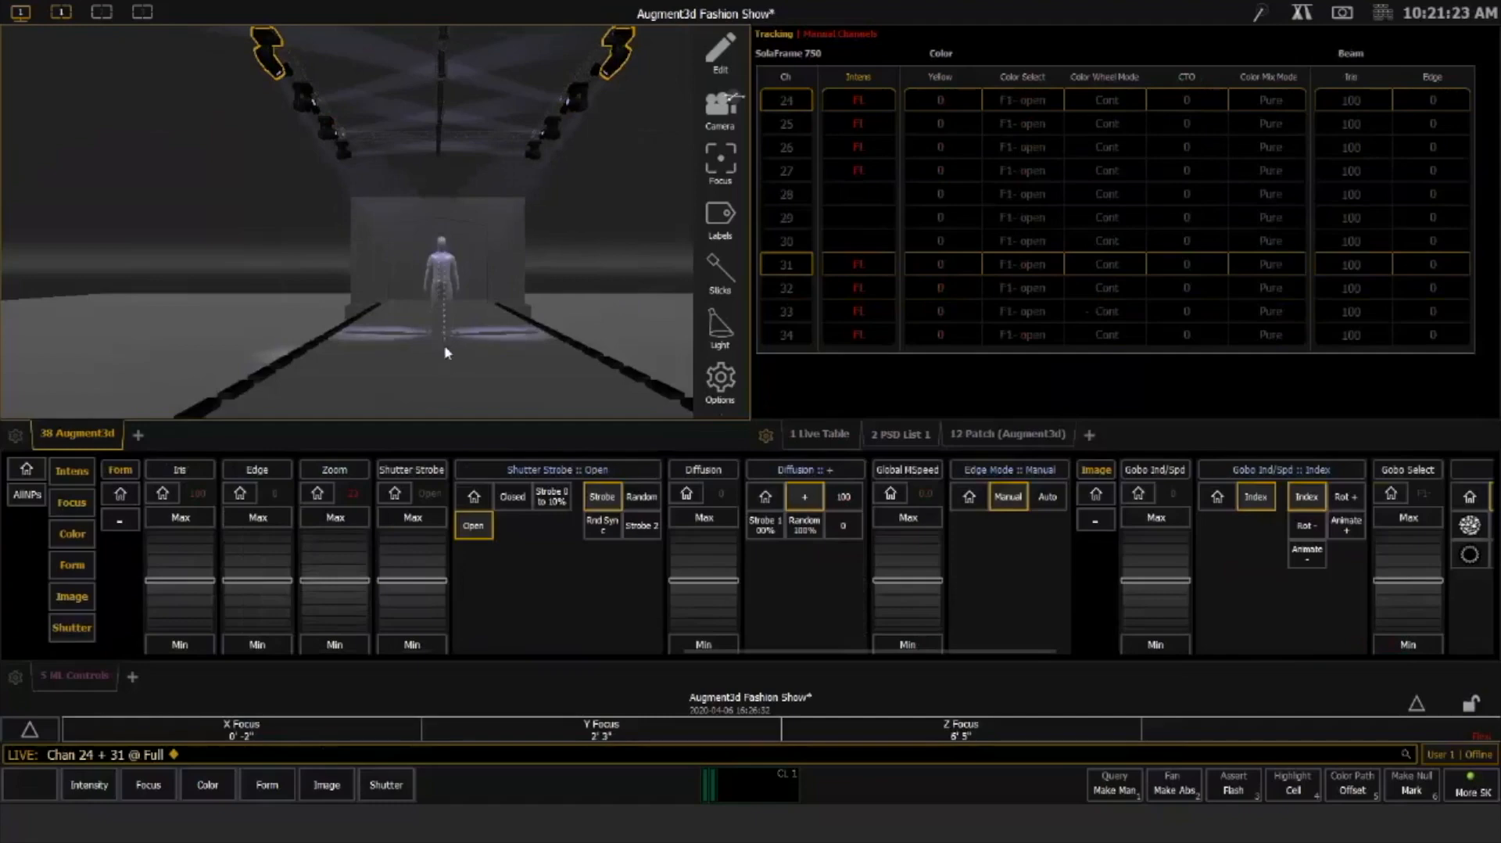
{"action": "left_click", "coordinate": [444, 347]}
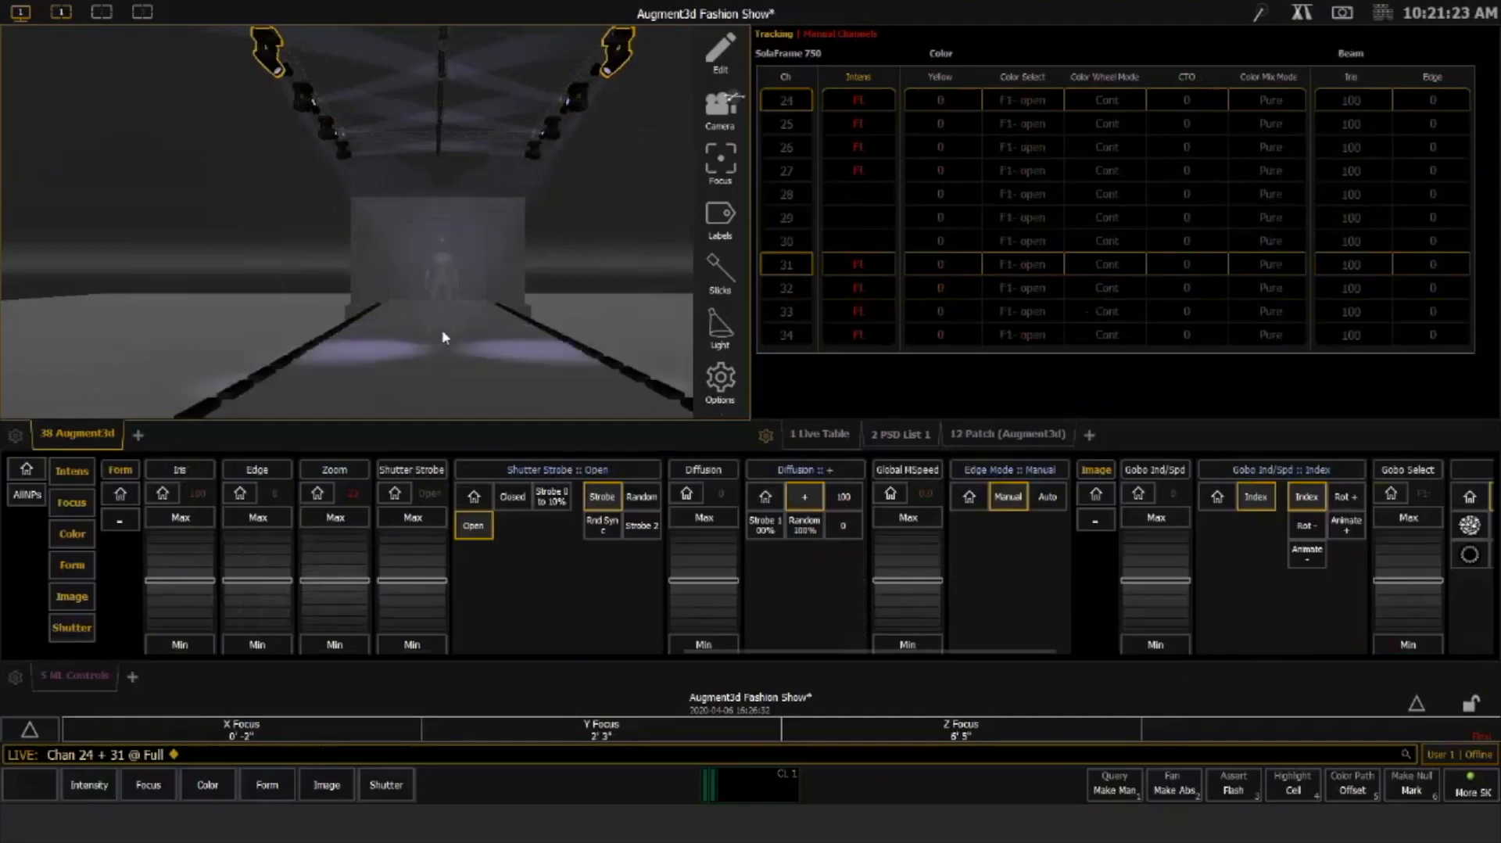
{"action": "left_click", "coordinate": [441, 334]}
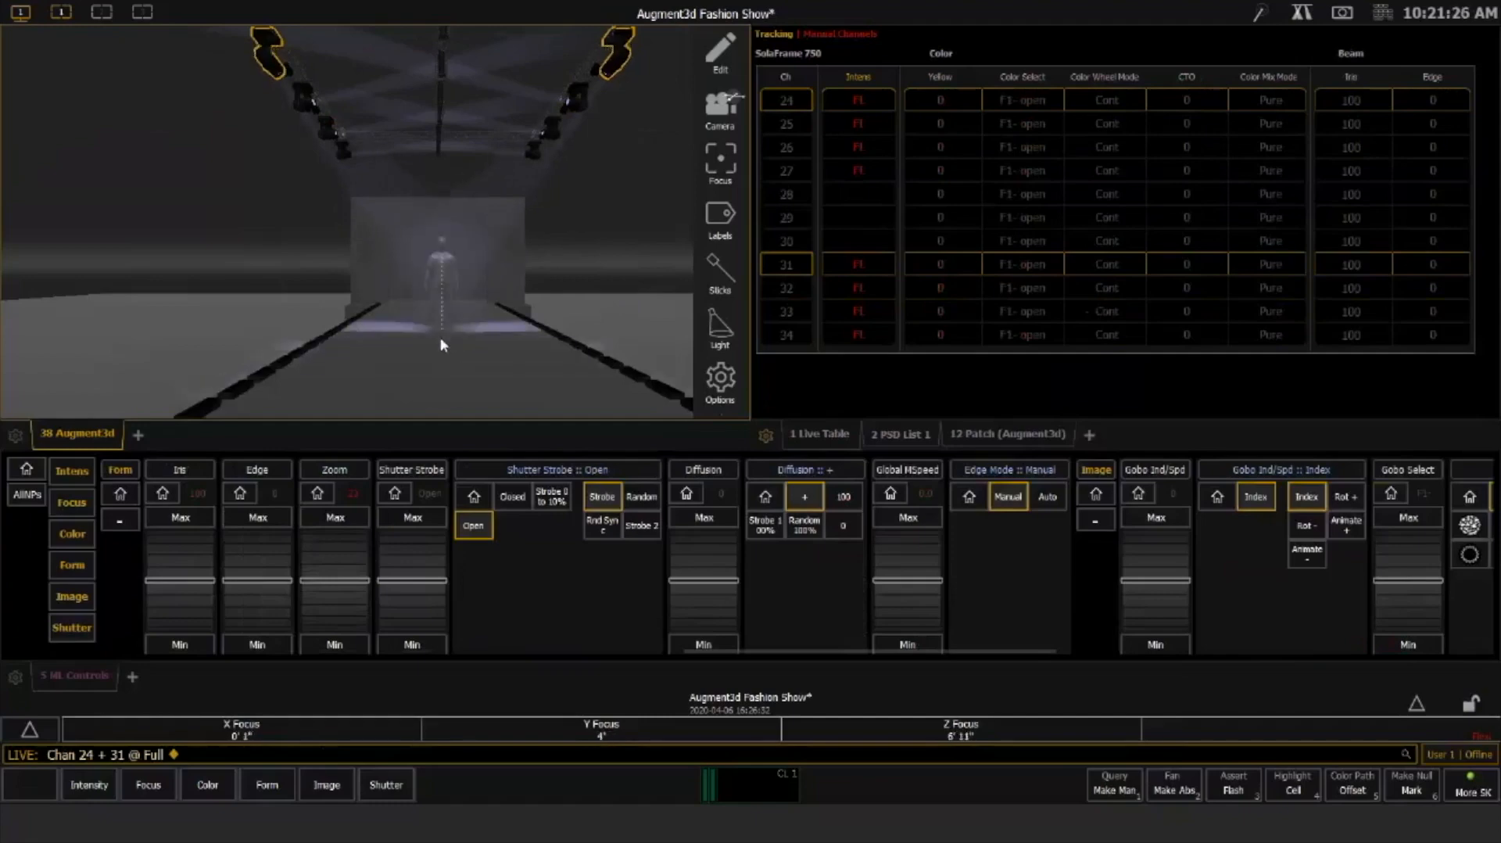
{"action": "left_click", "coordinate": [441, 333]}
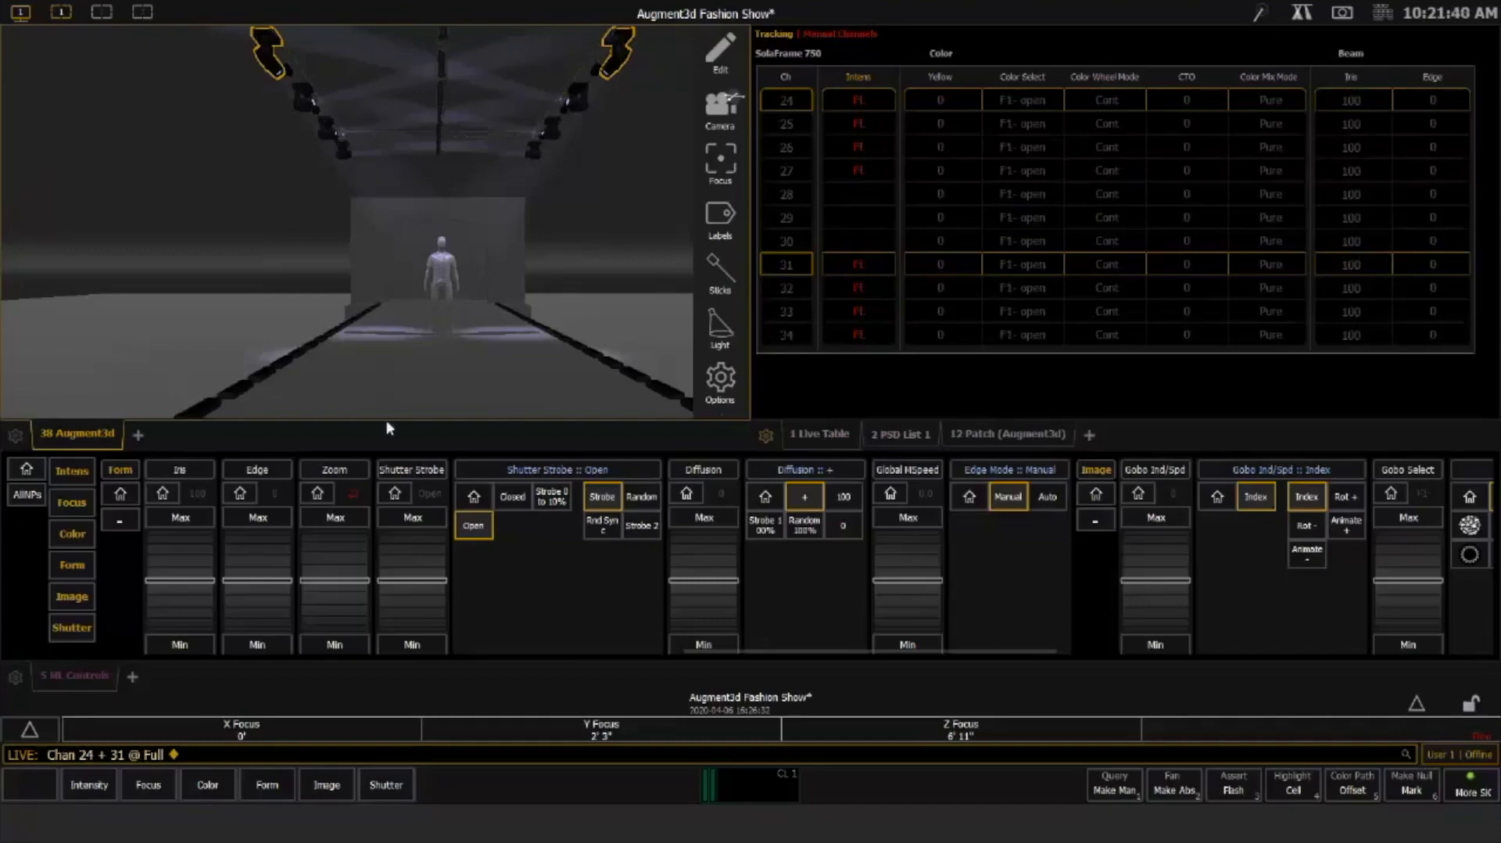
Enable XYZ Format for channels 24 and 31 and display the live channel table
{"action": "left_click", "coordinate": [31, 732]}
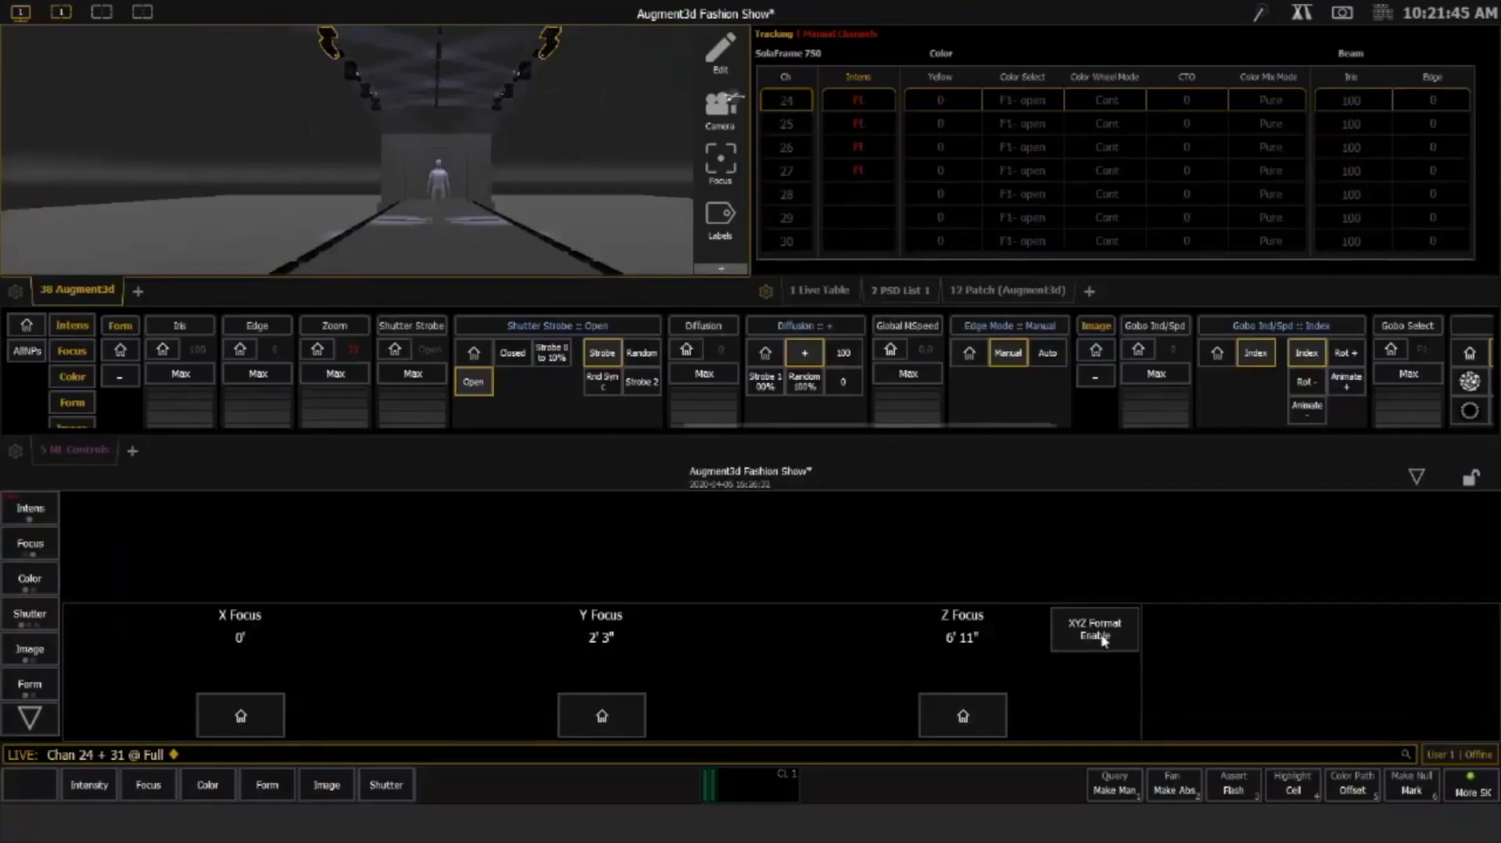
{"action": "left_click", "coordinate": [1098, 635]}
{"action": "left_click", "coordinate": [835, 292]}
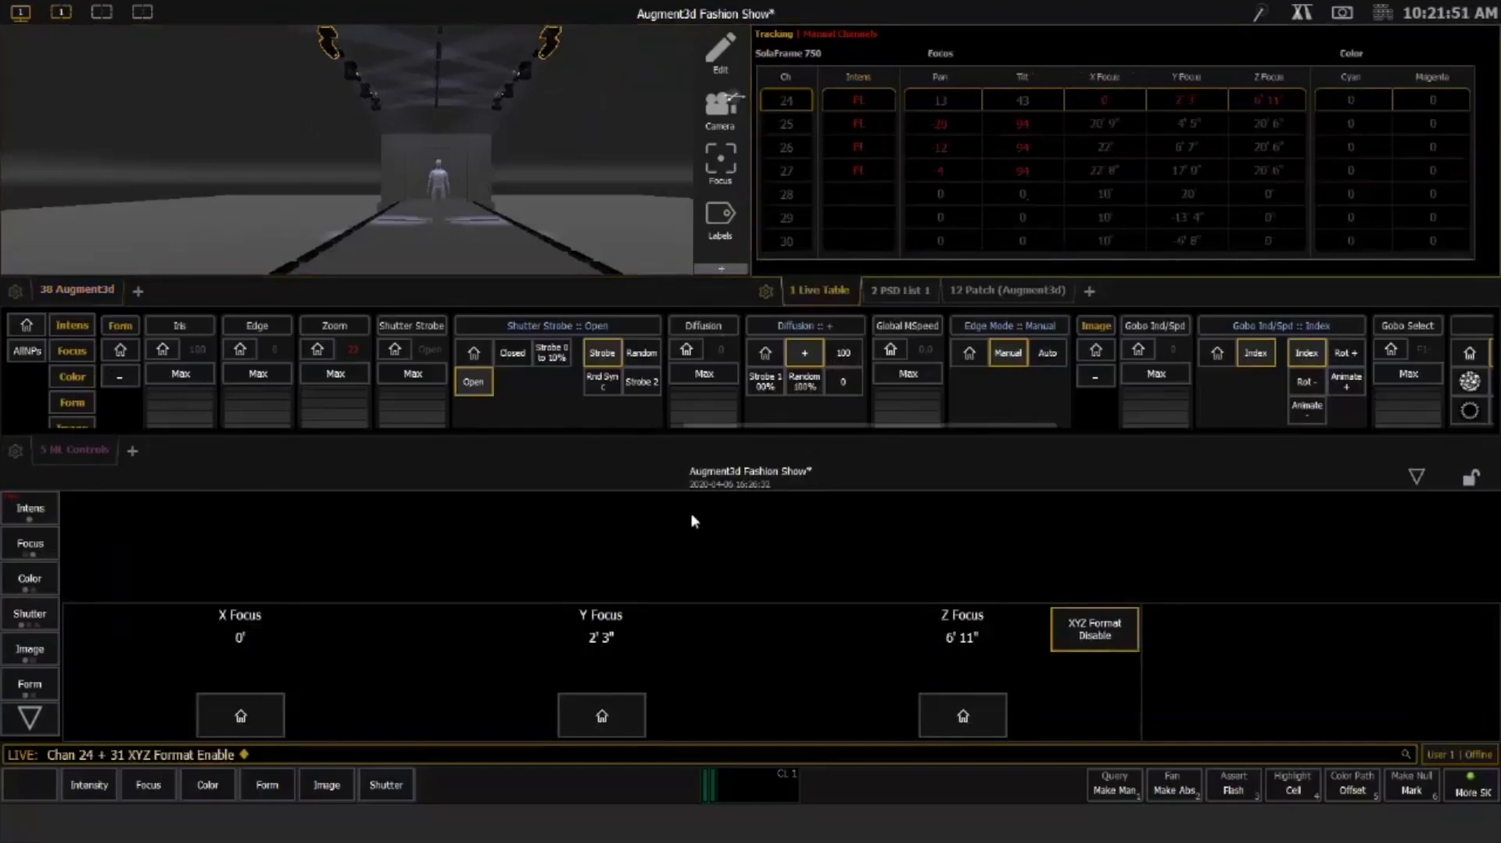
{"action": "left_click", "coordinate": [29, 716]}
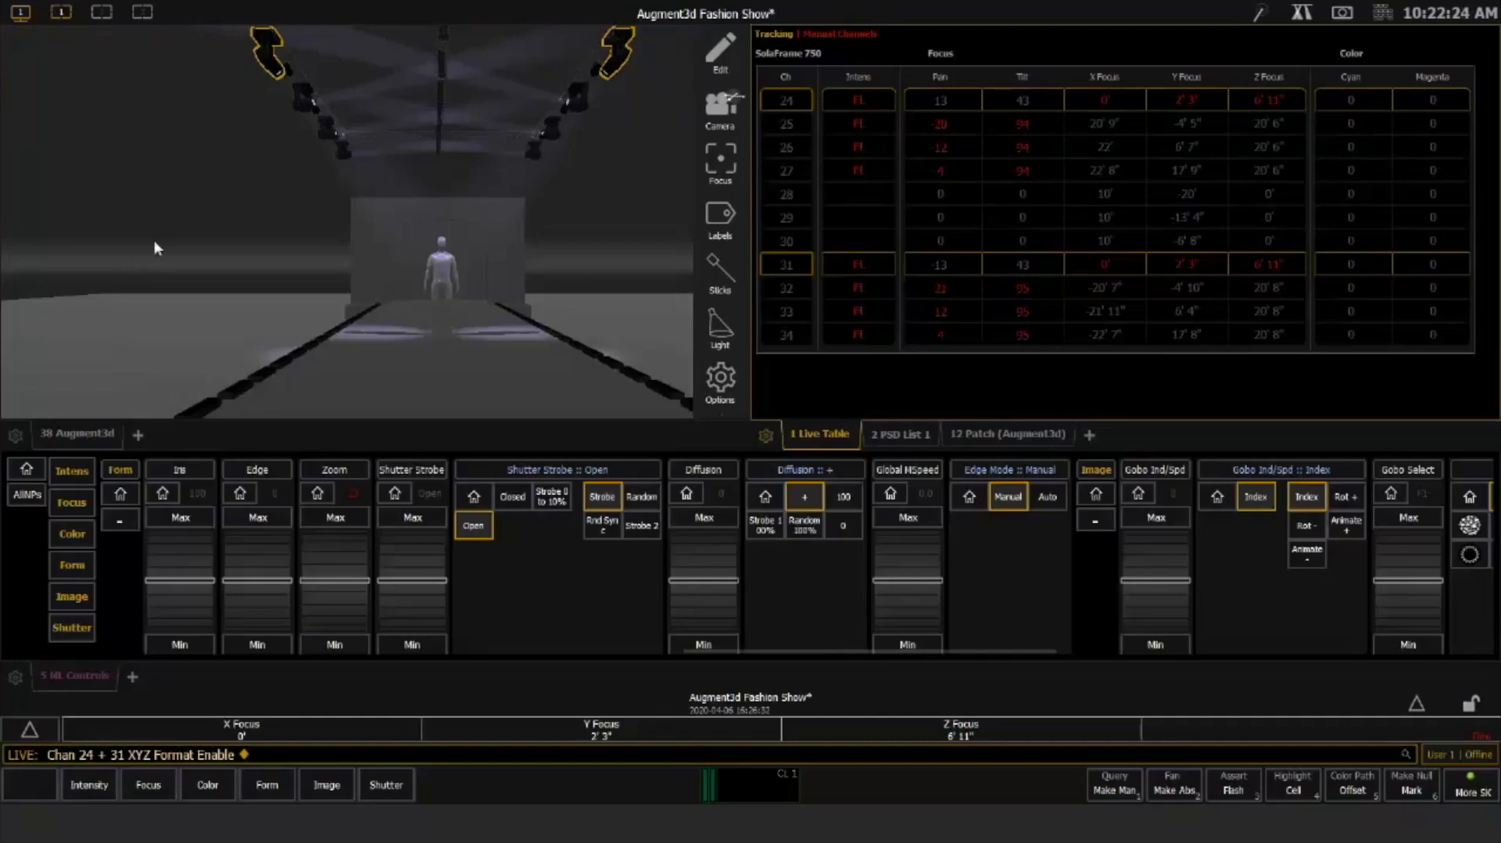
Select all active channels and record their focus data as Focus Palette 103
{"action": "key", "text": "alt+a"}
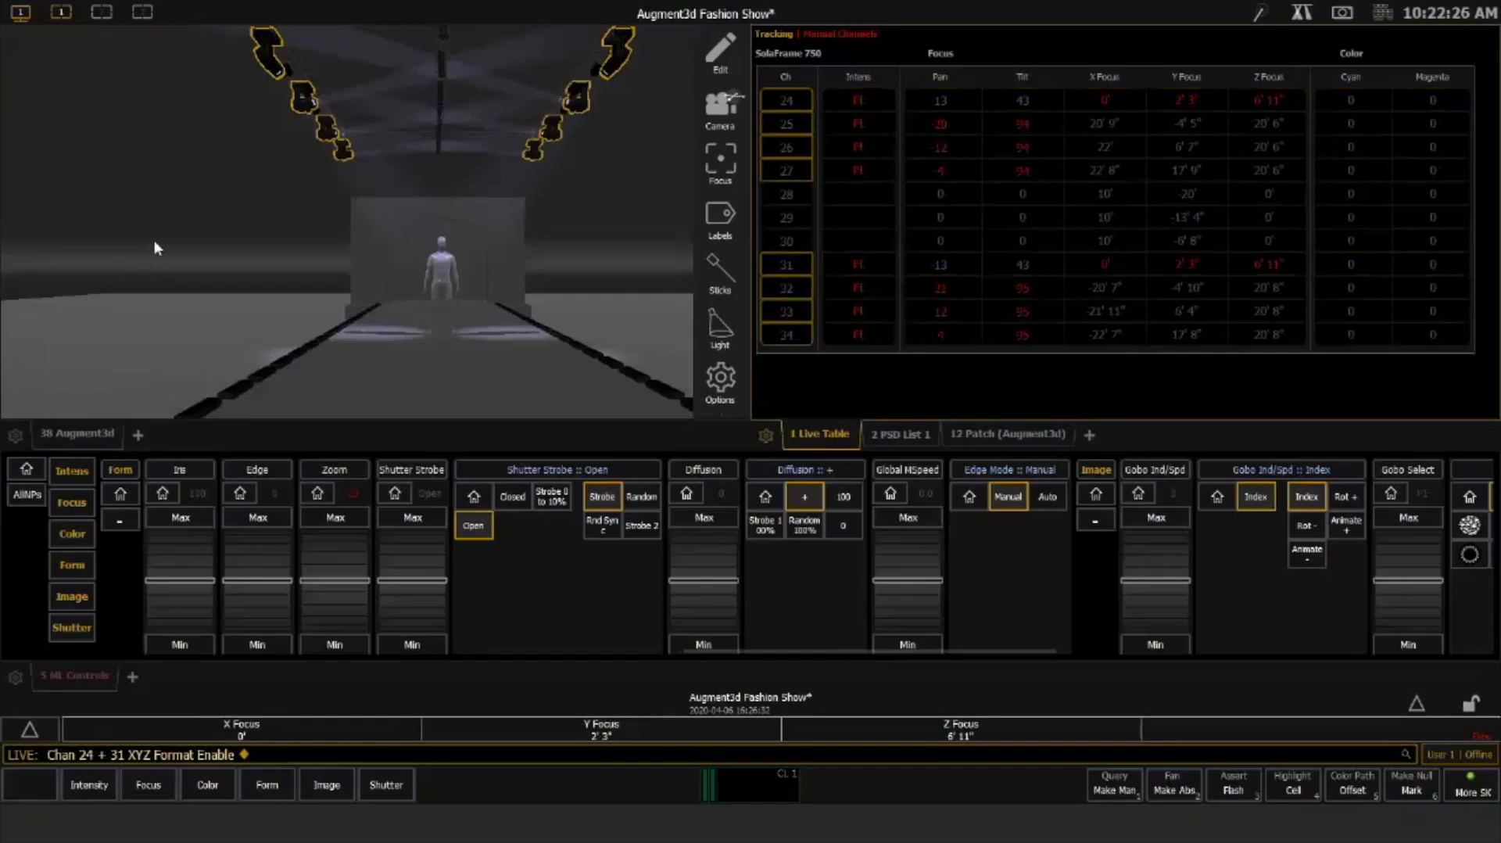
{"action": "key", "text": "alt+a"}
{"action": "key", "text": "r"}
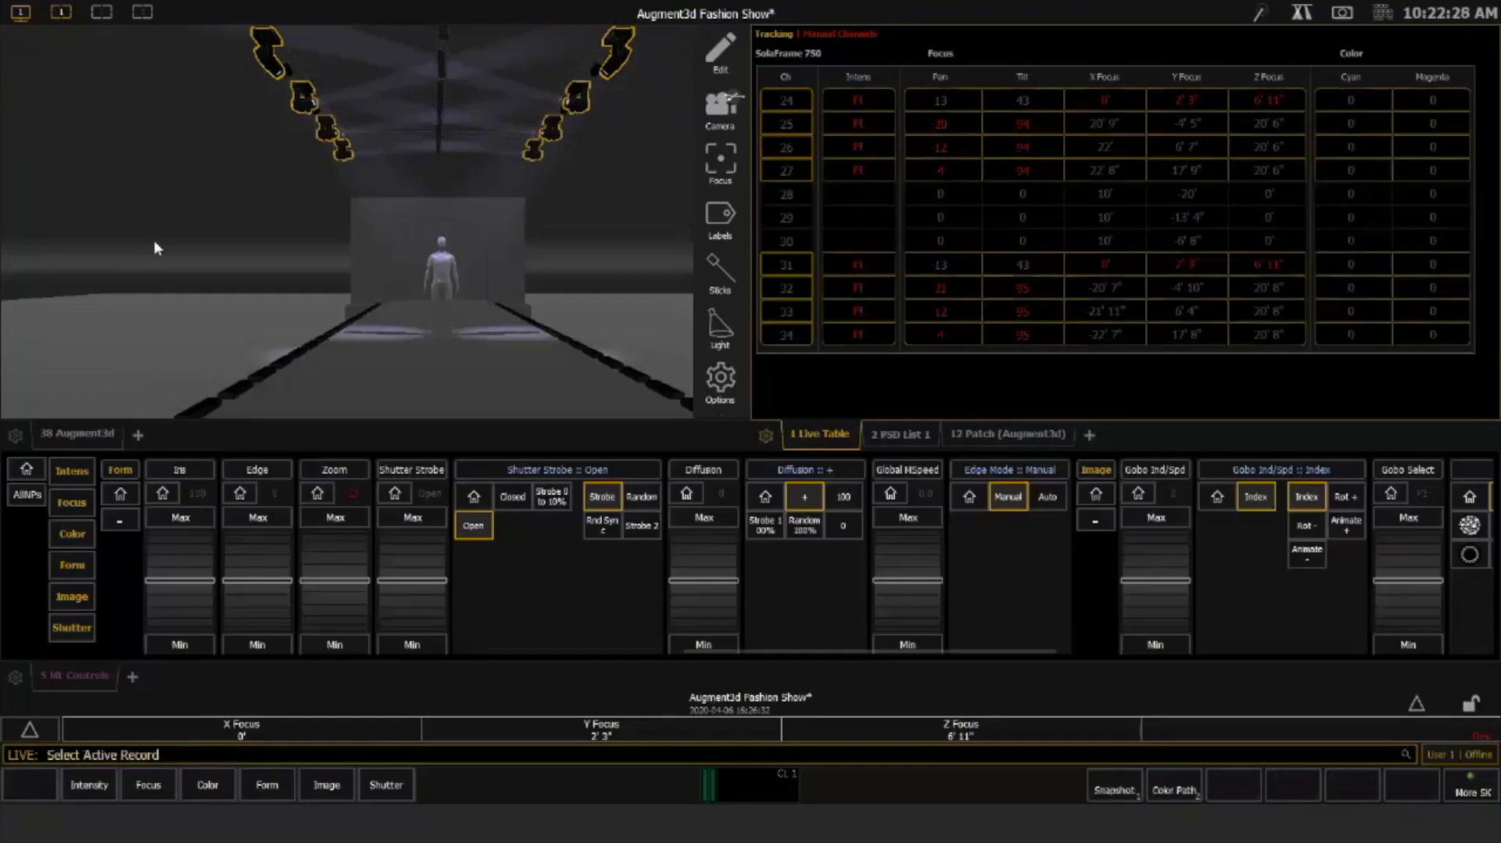
{"action": "type", "text": "f103"}
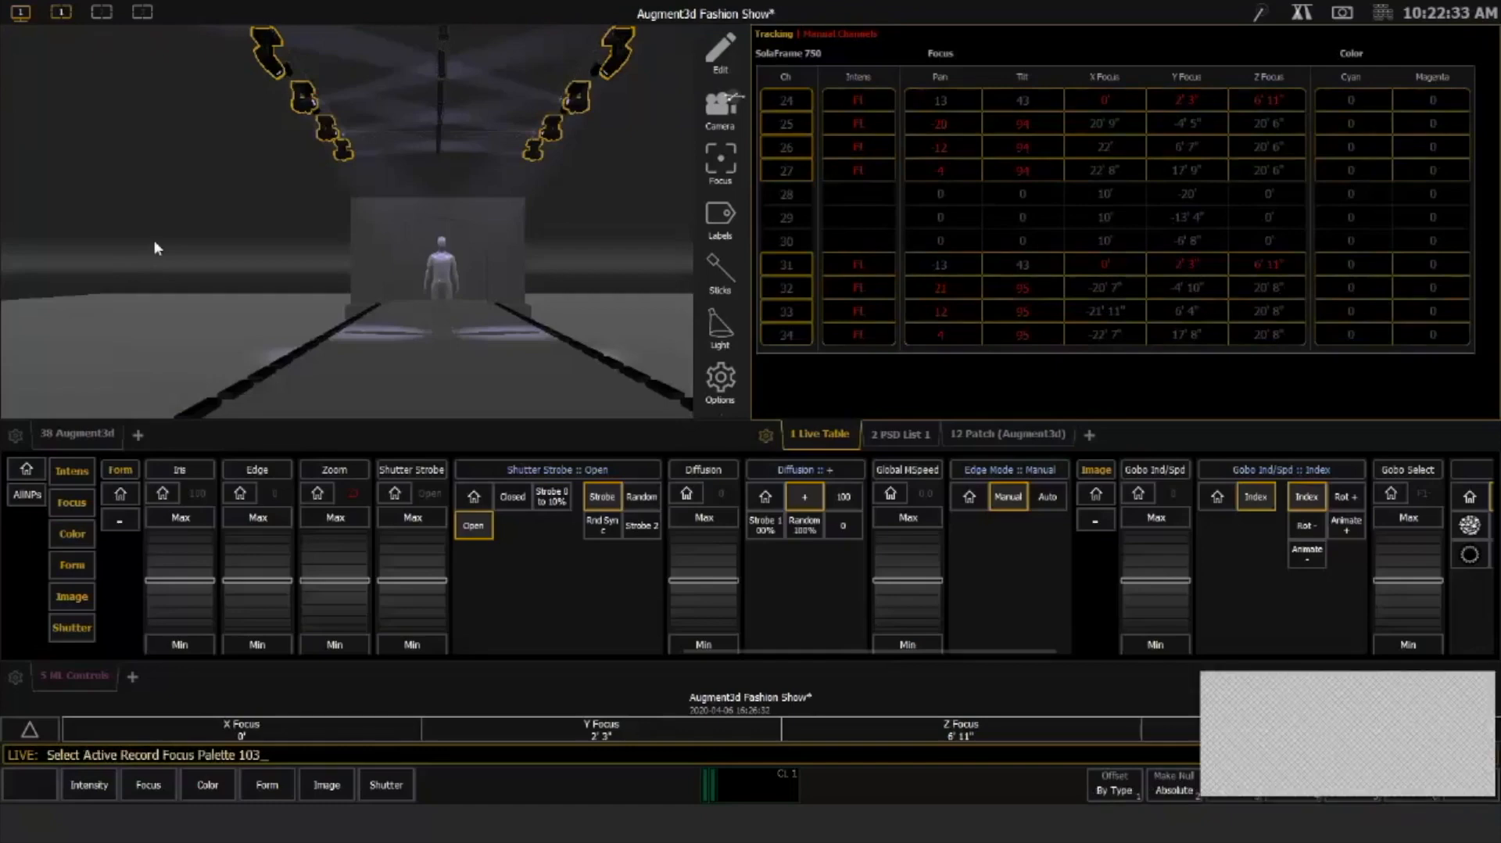
{"action": "key", "text": "Return"}
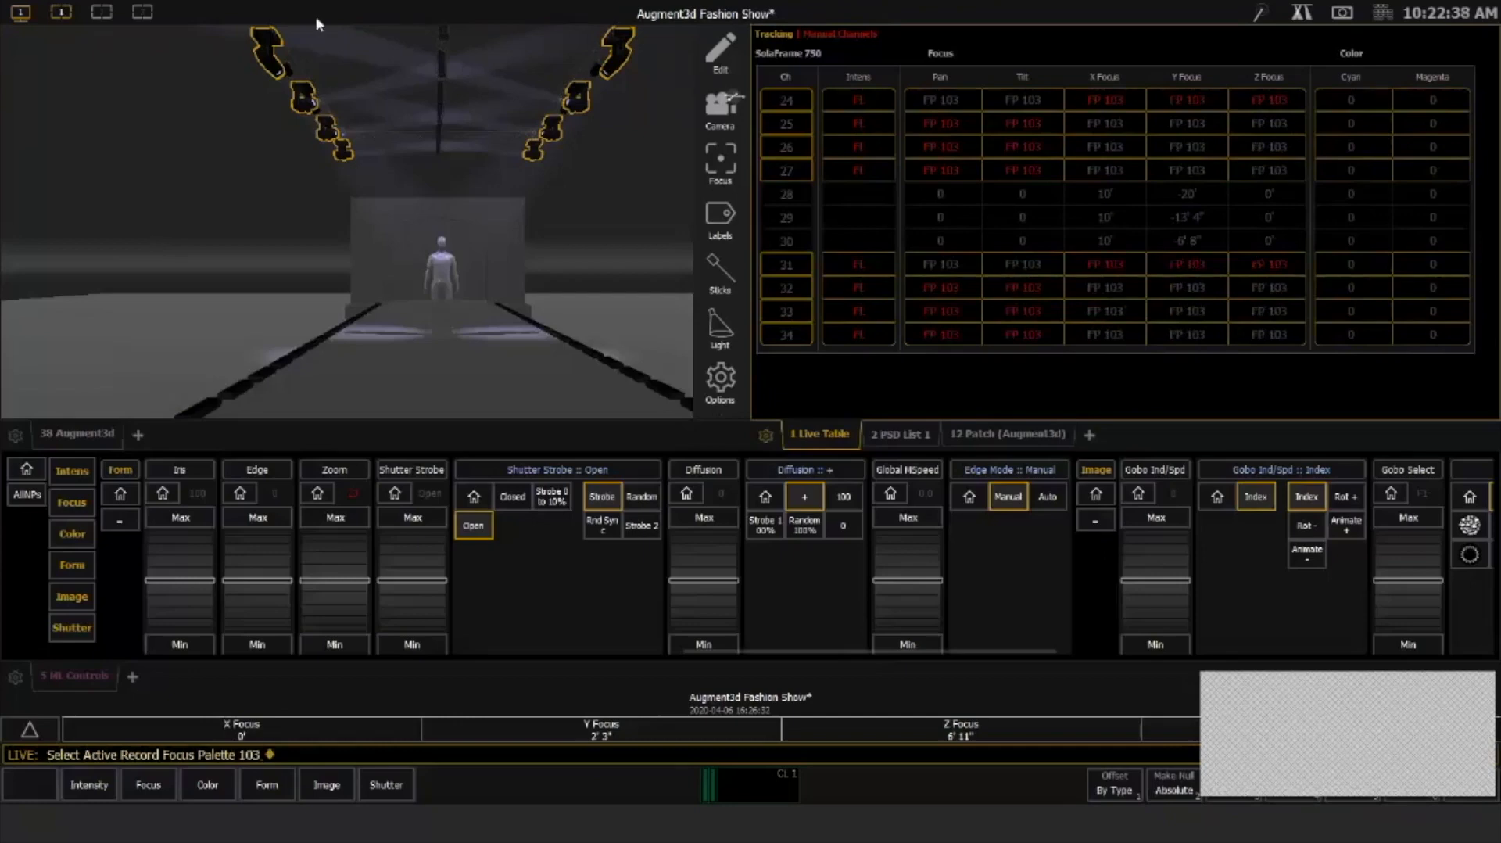
Open Focus Palette 103 in Blind and display only its active channels in the table format
{"action": "key", "text": "F2"}
{"action": "type", "text": "f"}
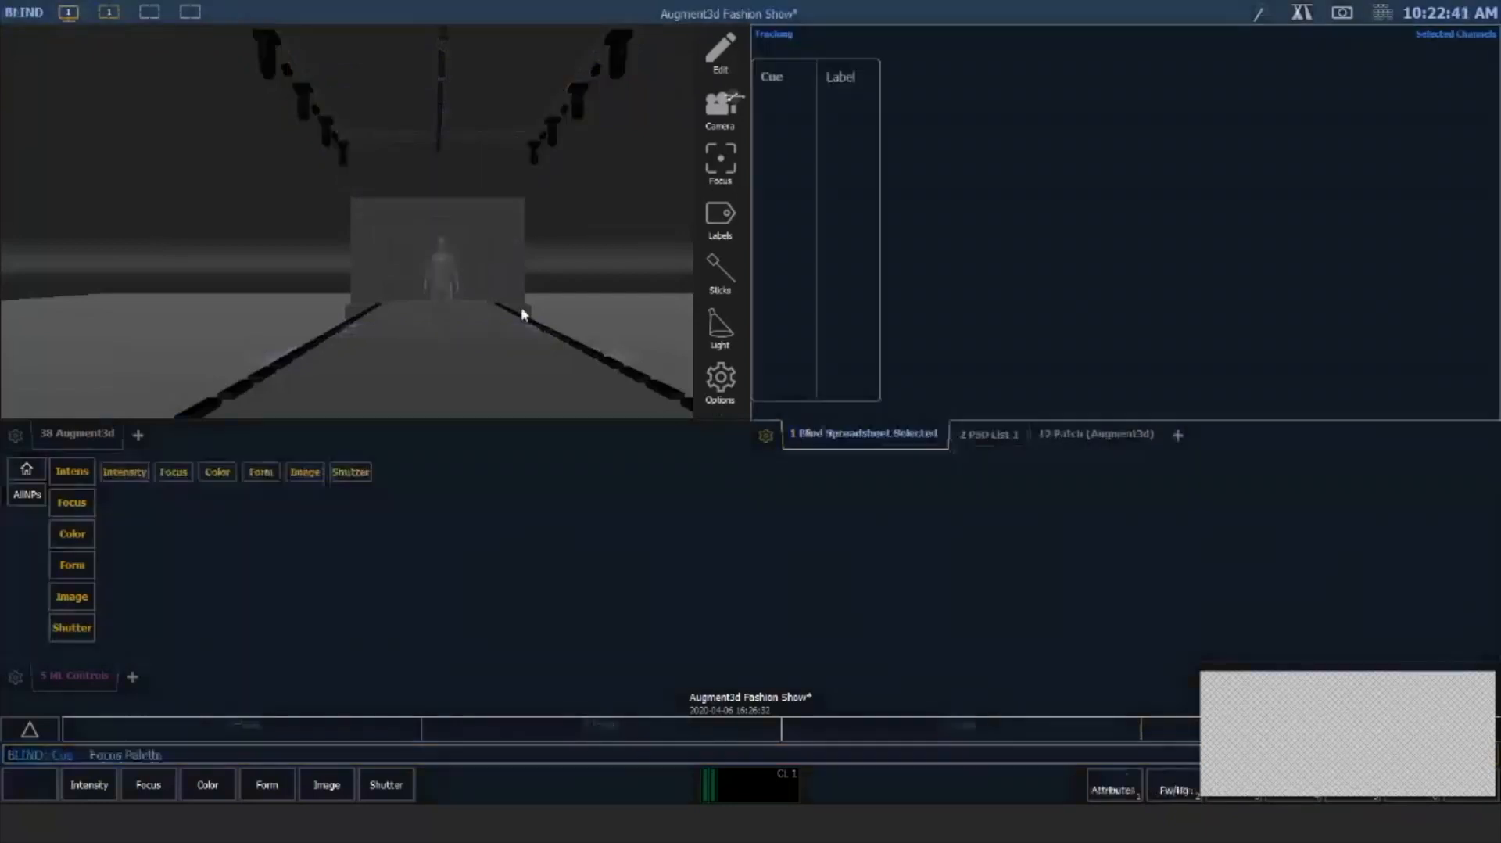
{"action": "type", "text": "103"}
{"action": "key", "text": "Return"}
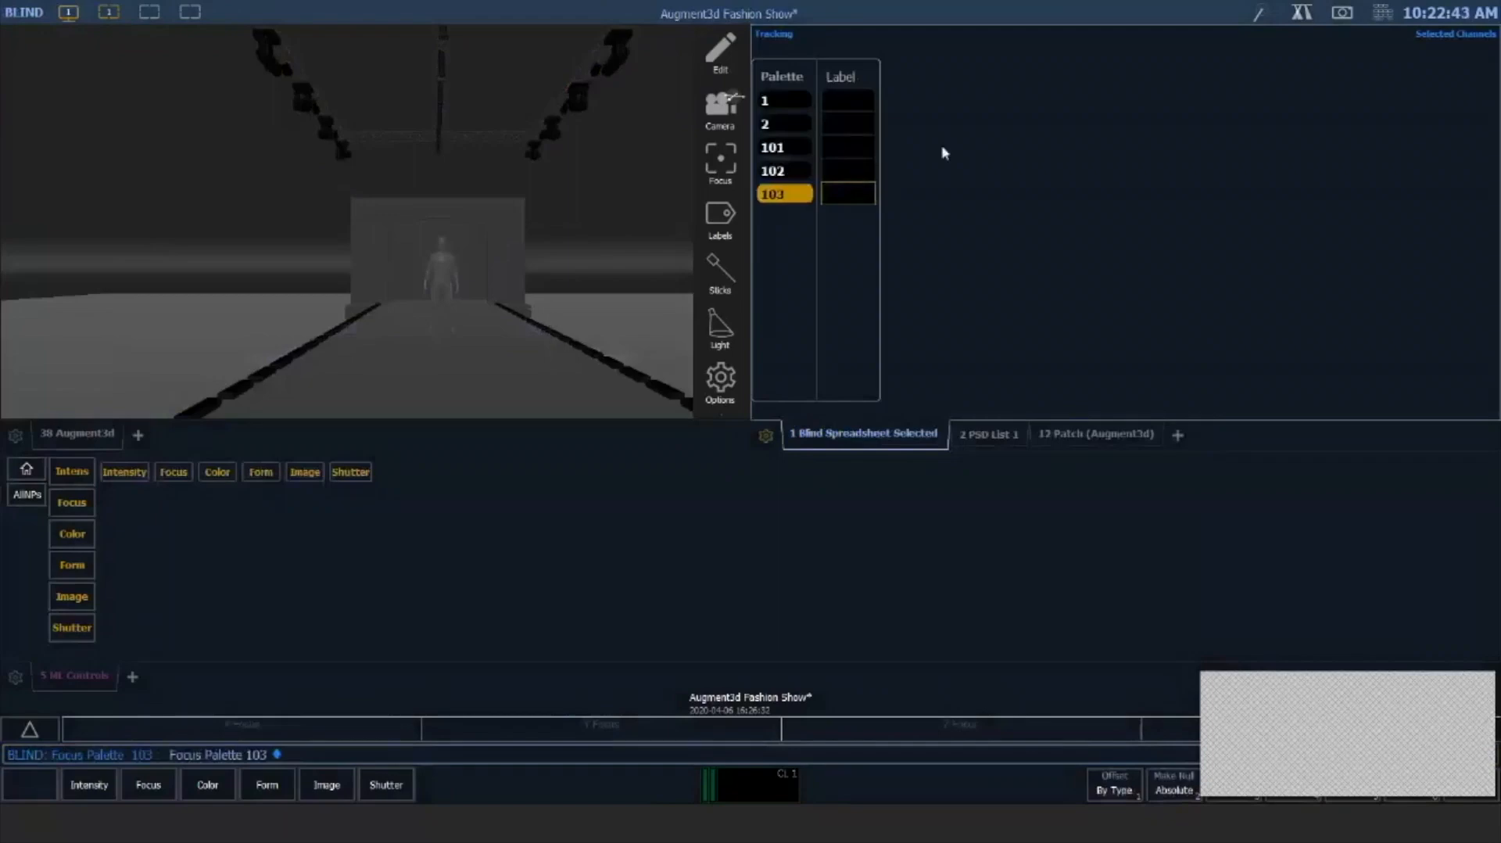
{"action": "key", "text": "F4"}
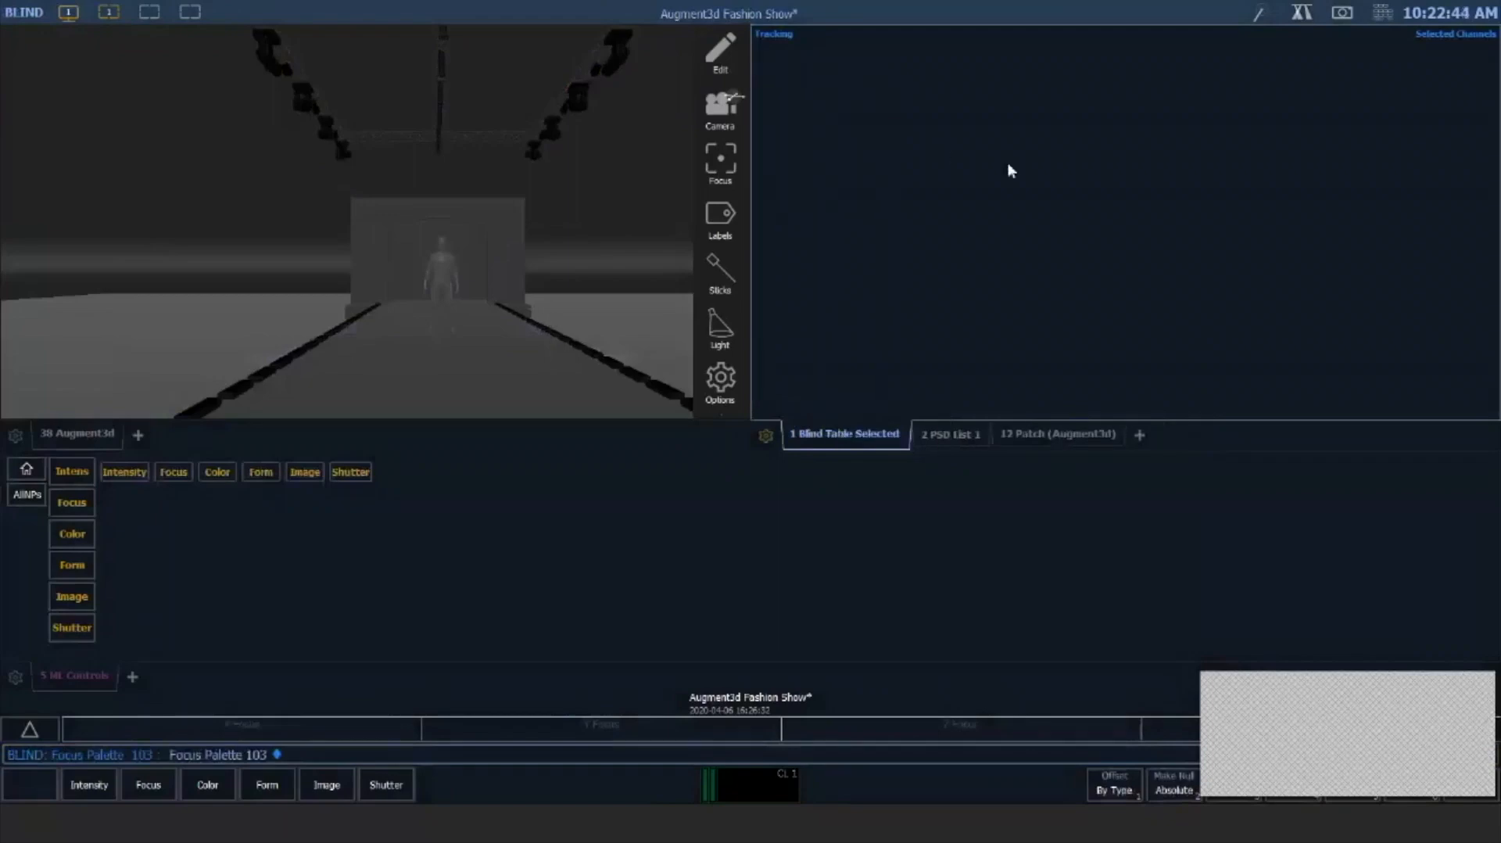
{"action": "key", "text": "F10"}
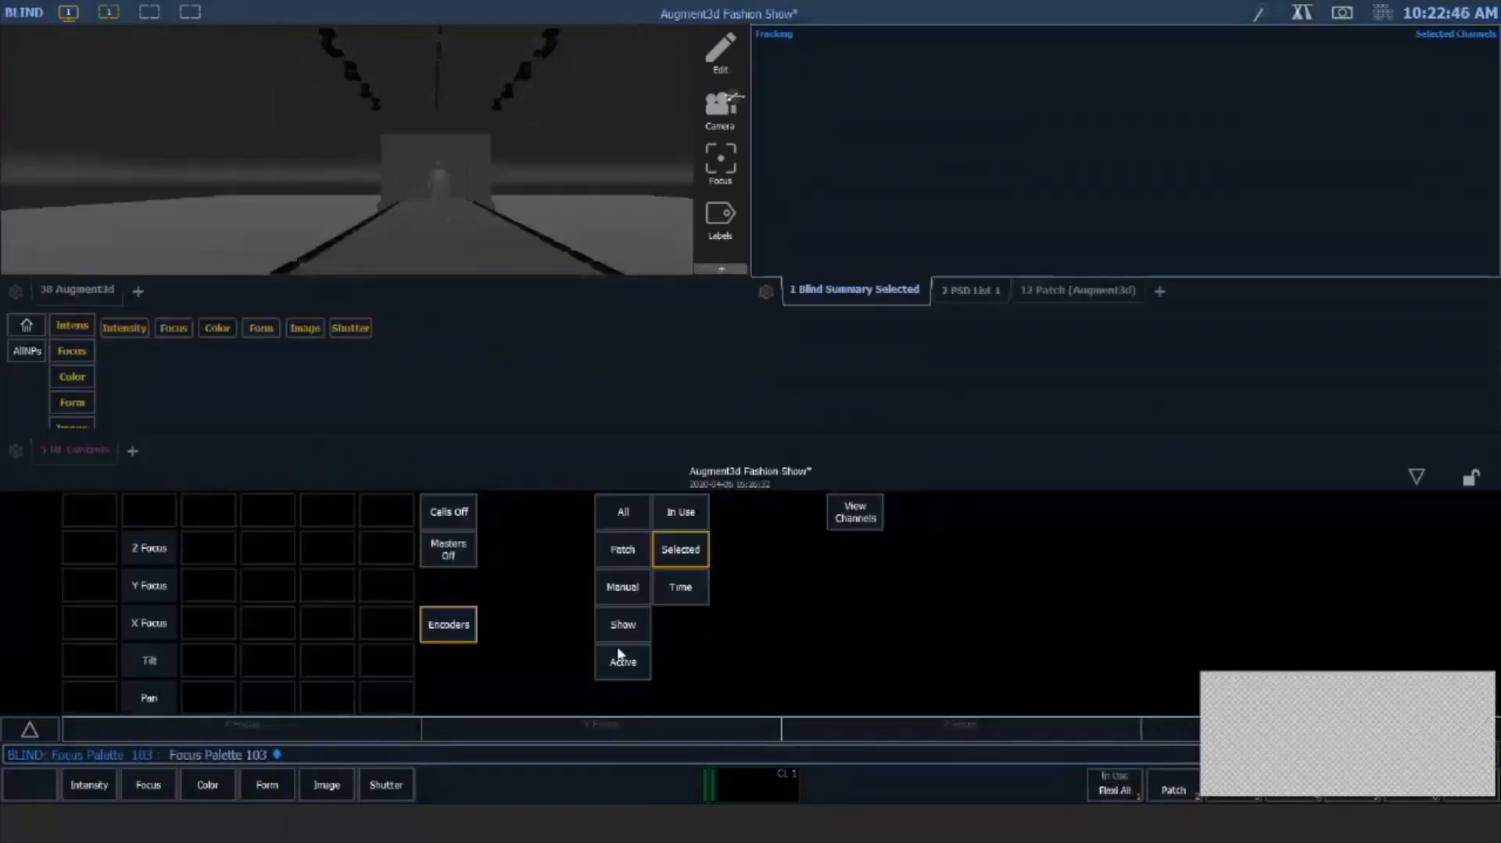
{"action": "left_click", "coordinate": [621, 660]}
{"action": "key", "text": "F3"}
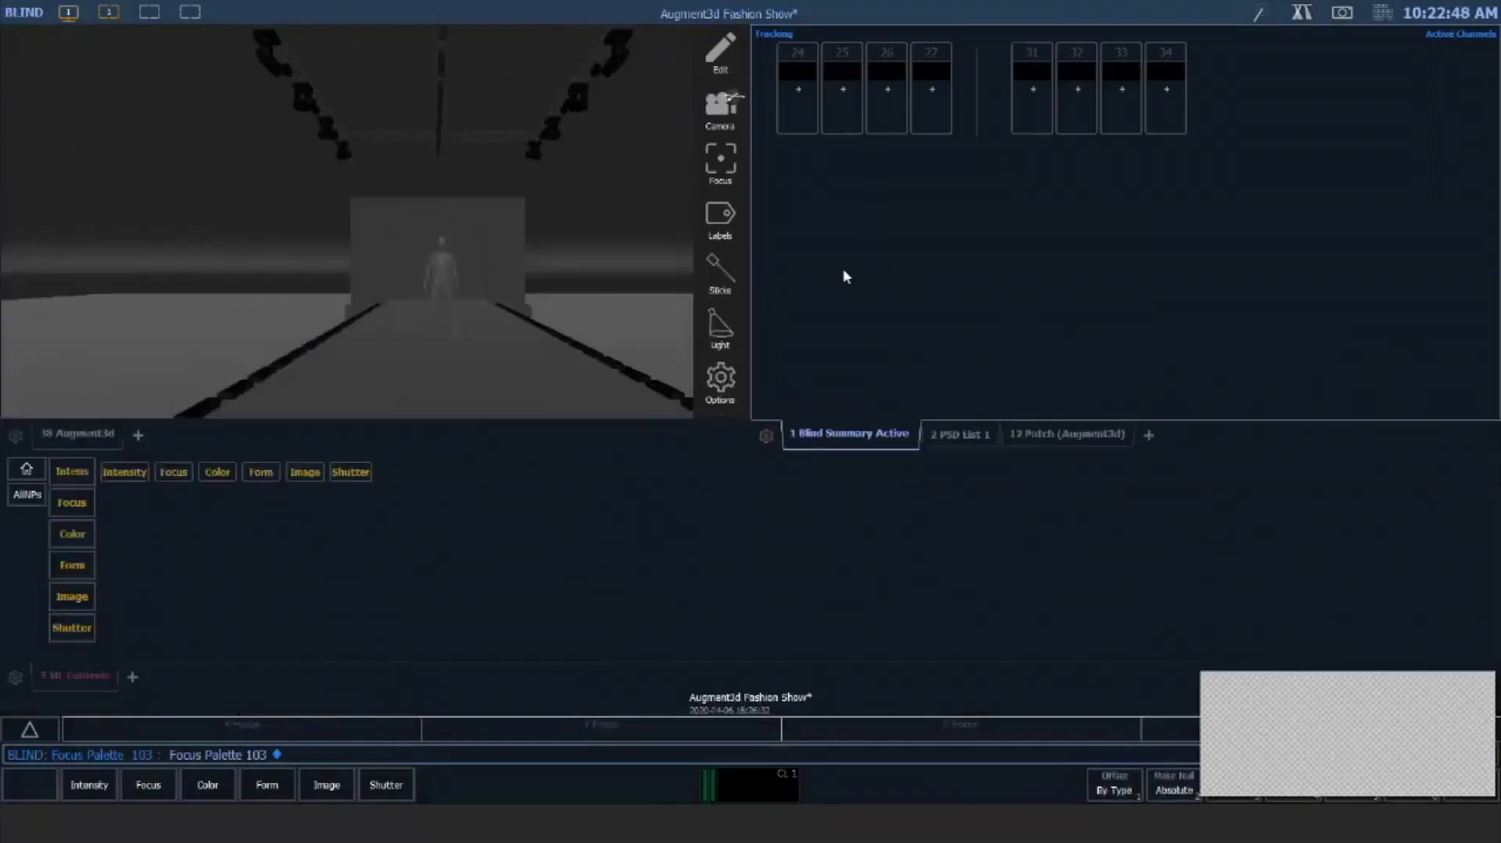
{"action": "key", "text": "F4"}
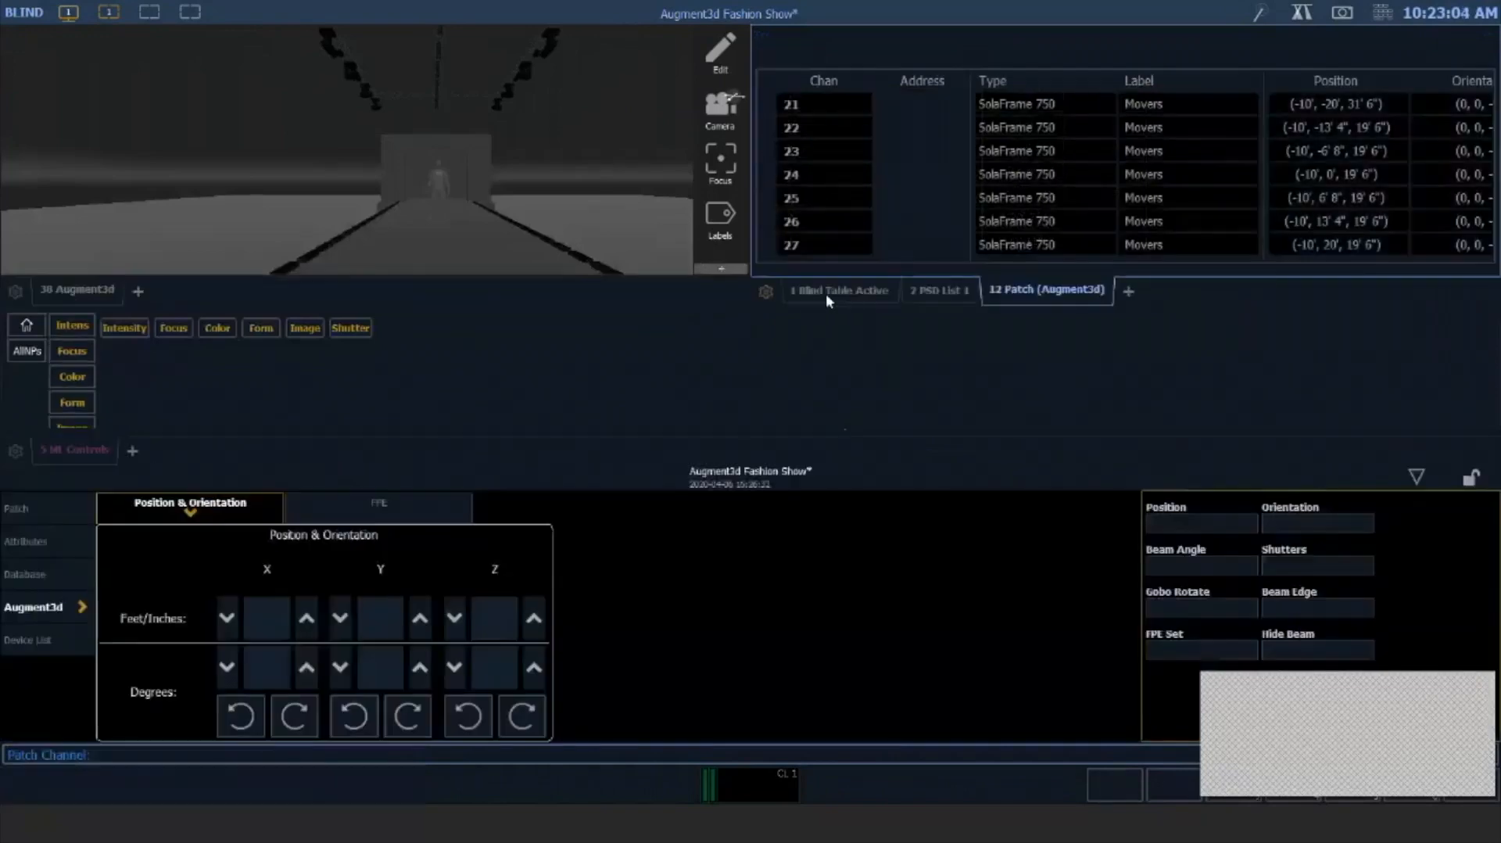
Select channels 24 through 27 in the model and offset their patched X position by -5'
{"action": "left_click", "coordinate": [374, 105]}
{"action": "left_click_drag", "start_coordinate": [372, 99], "coordinate": [328, 39]}
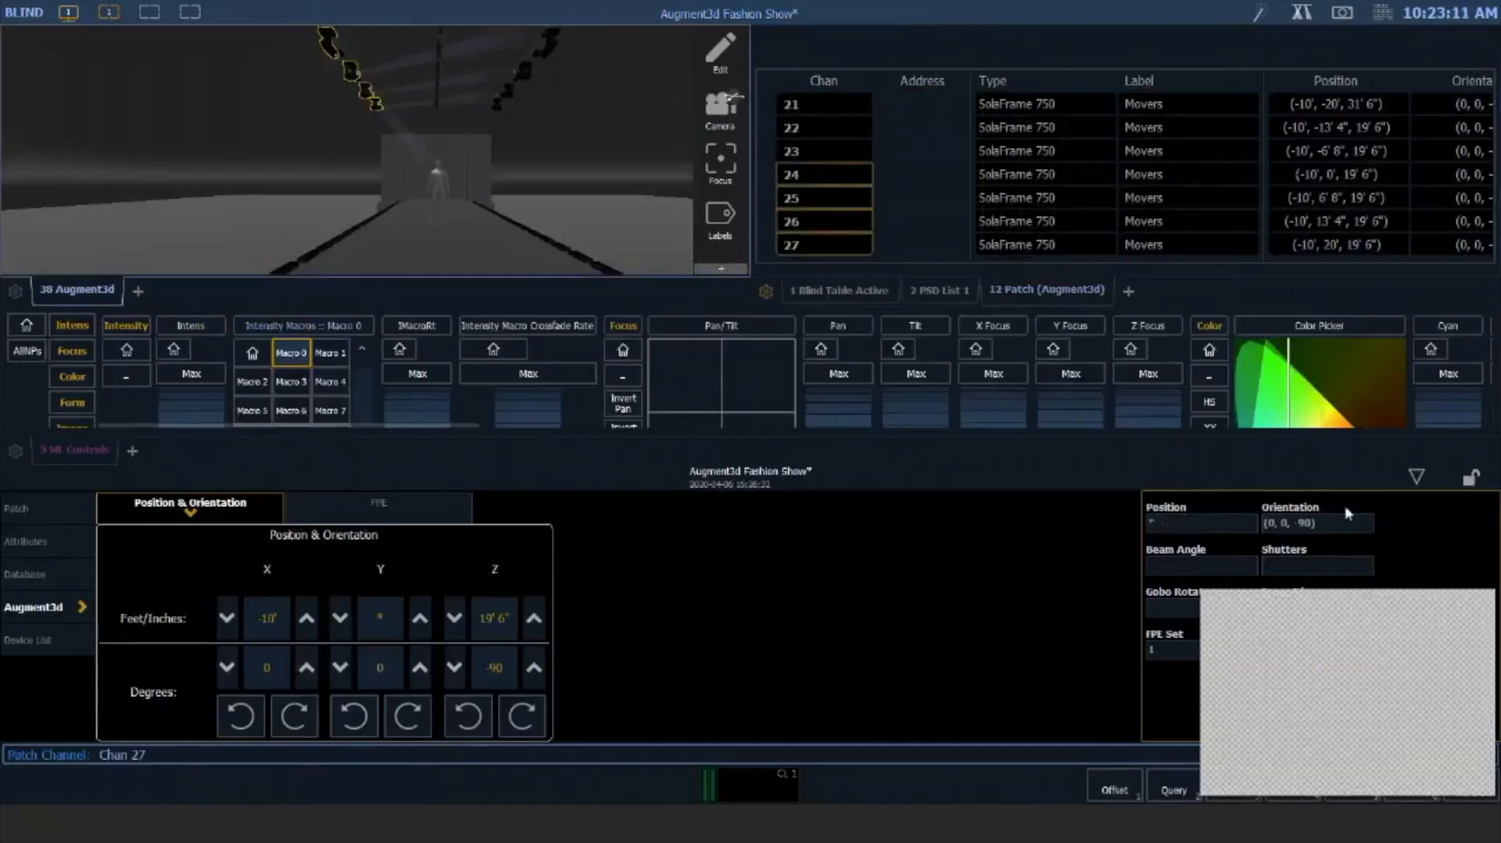
{"action": "left_click", "coordinate": [1186, 519]}
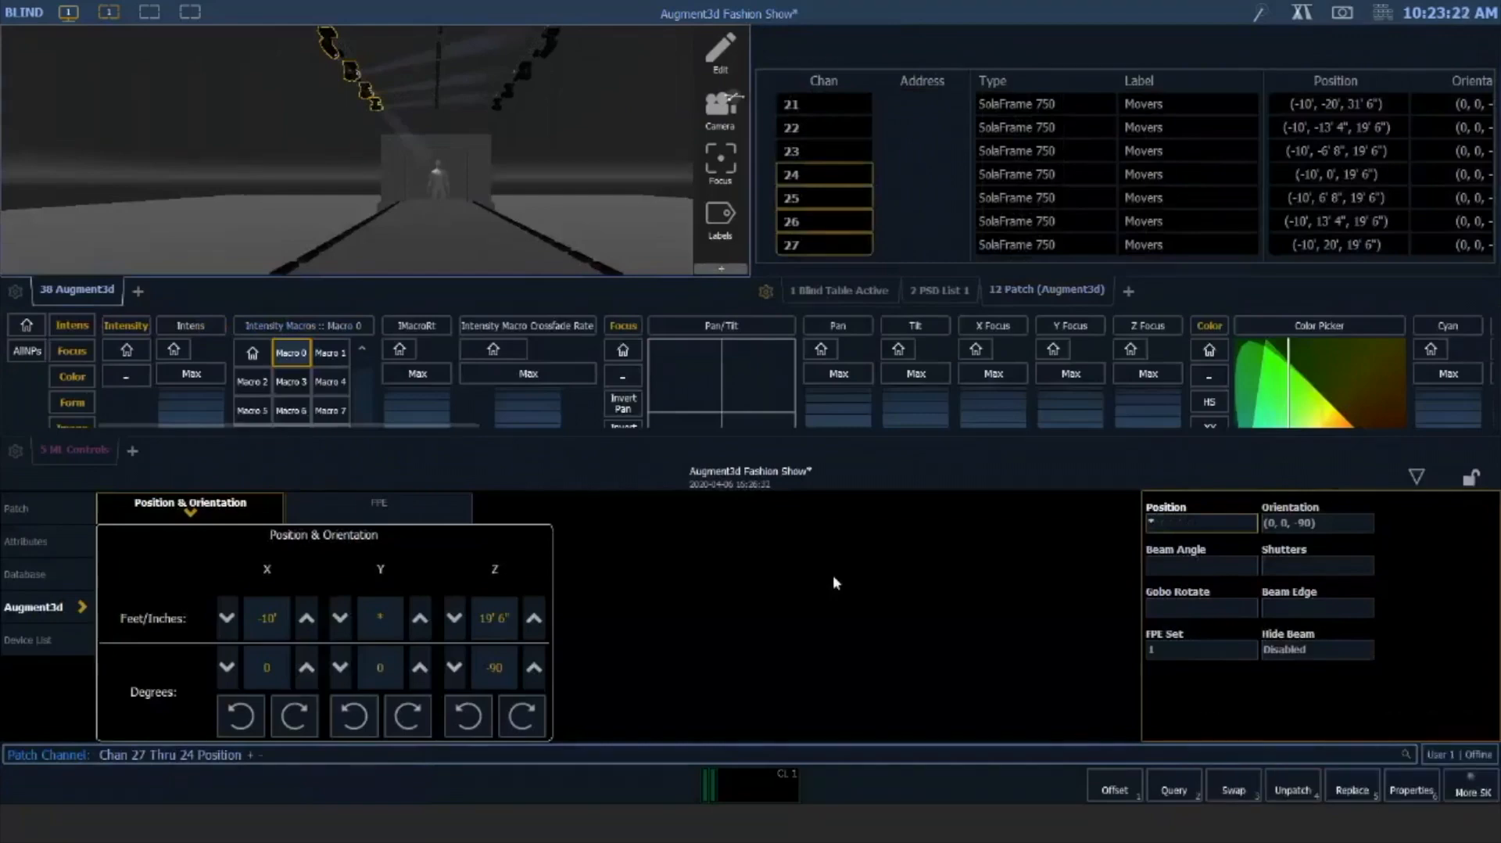
{"action": "type", "text": "5 / * / *"}
{"action": "key", "text": "Return"}
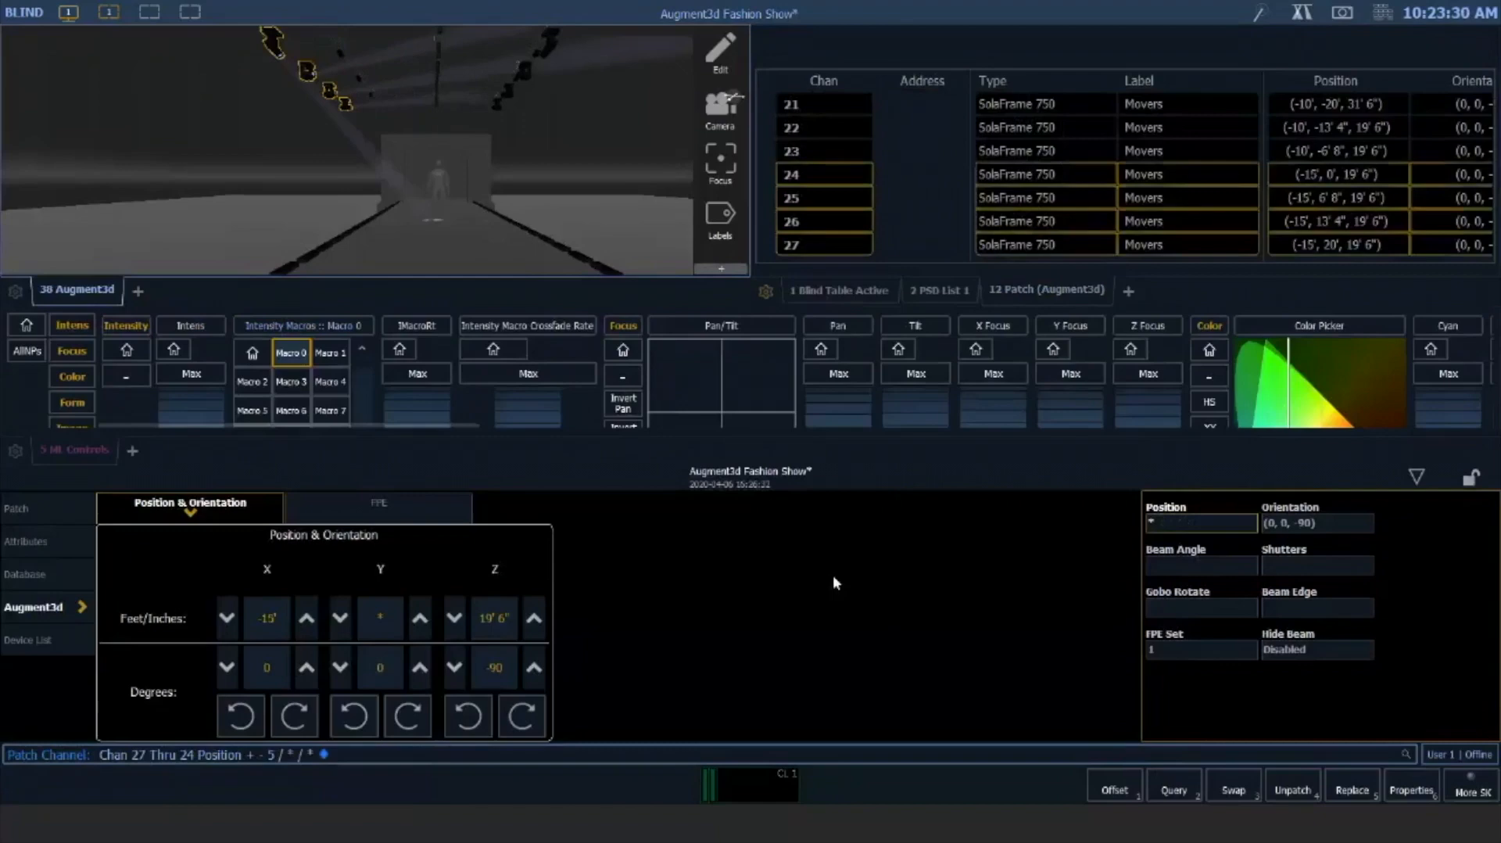
Select channels 31 through 34 in the model and offset their patched X position by +5'
{"action": "left_click", "coordinate": [497, 103]}
{"action": "left_click", "coordinate": [513, 88]}
{"action": "left_click", "coordinate": [527, 70]}
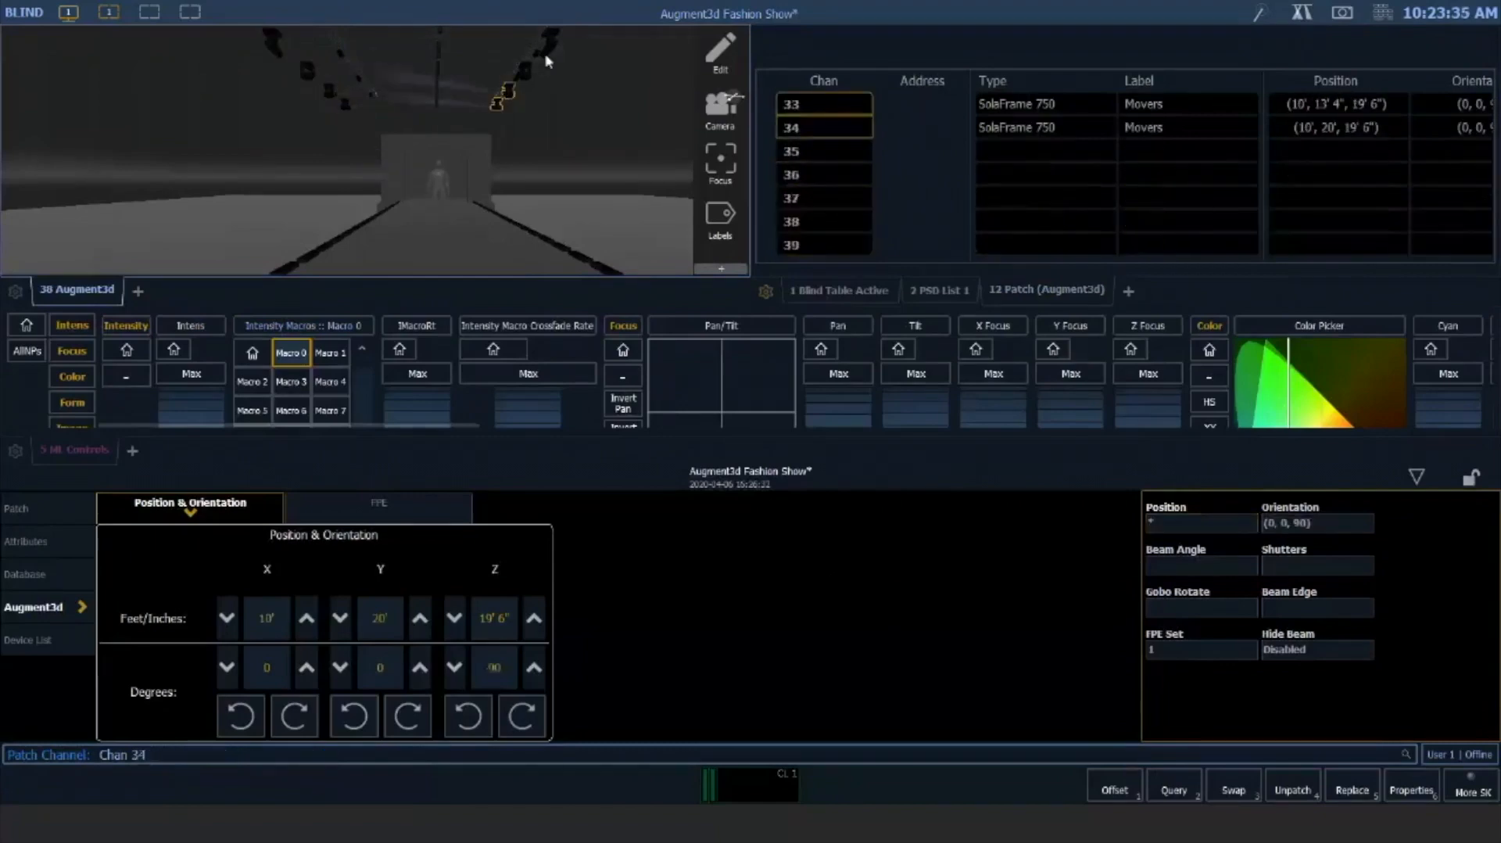
{"action": "left_click", "coordinate": [547, 50]}
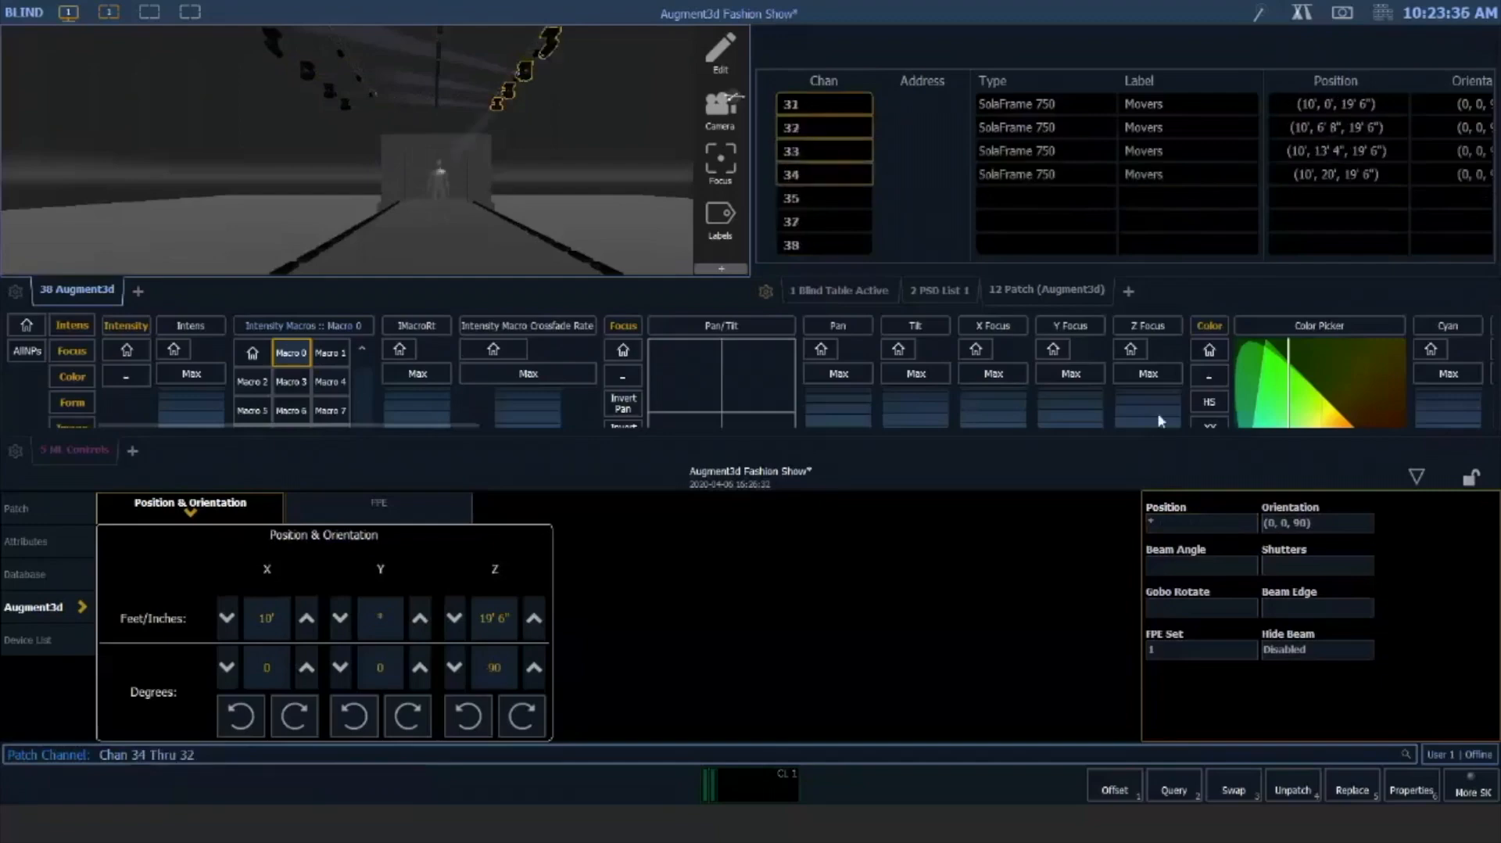
{"action": "left_click", "coordinate": [1170, 523]}
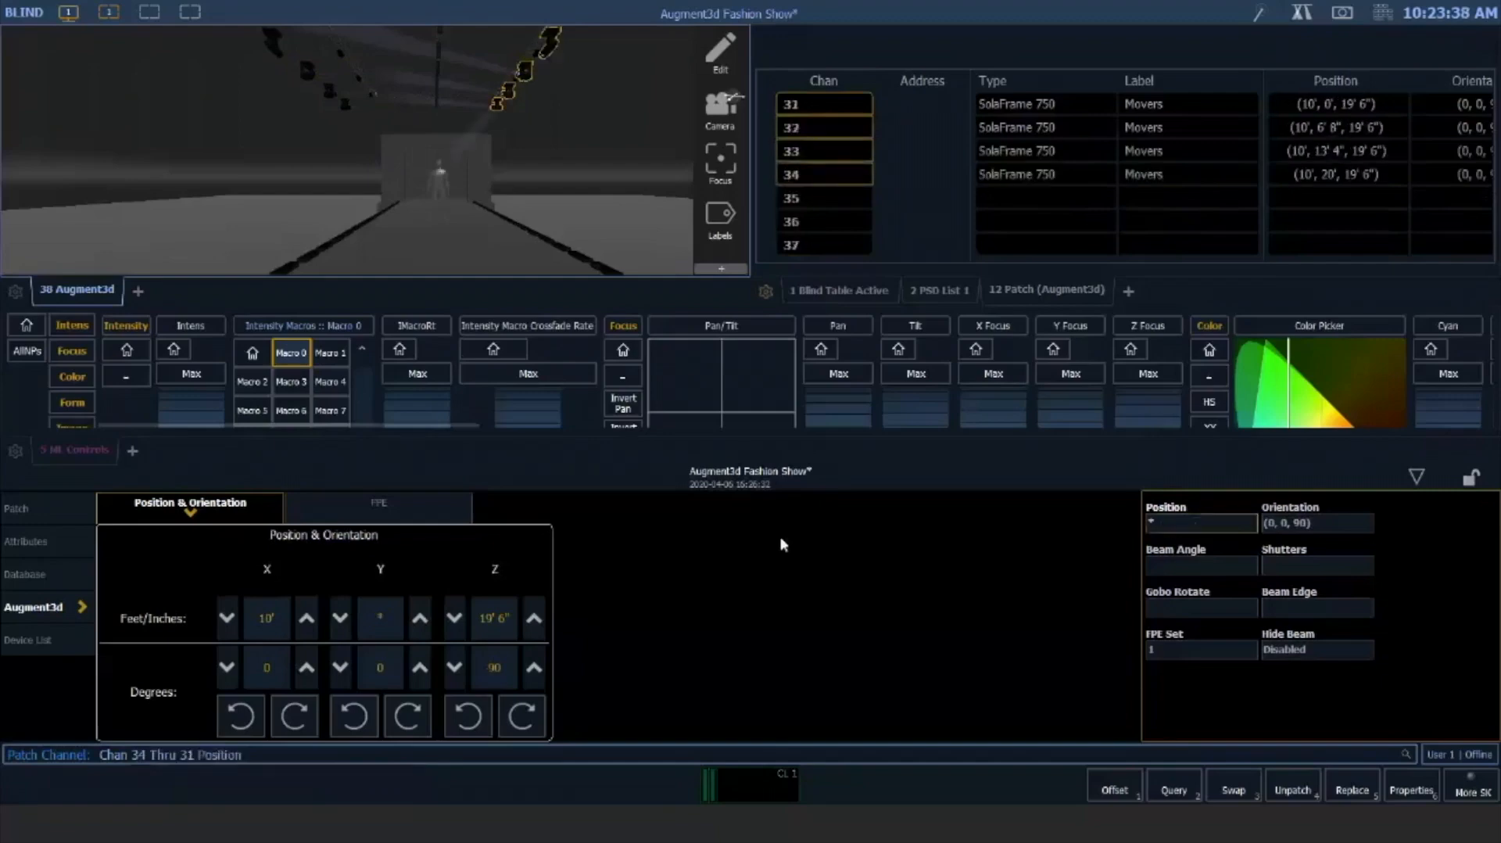
{"action": "type", "text": "+ 5 / * / *"}
{"action": "key", "text": "Return"}
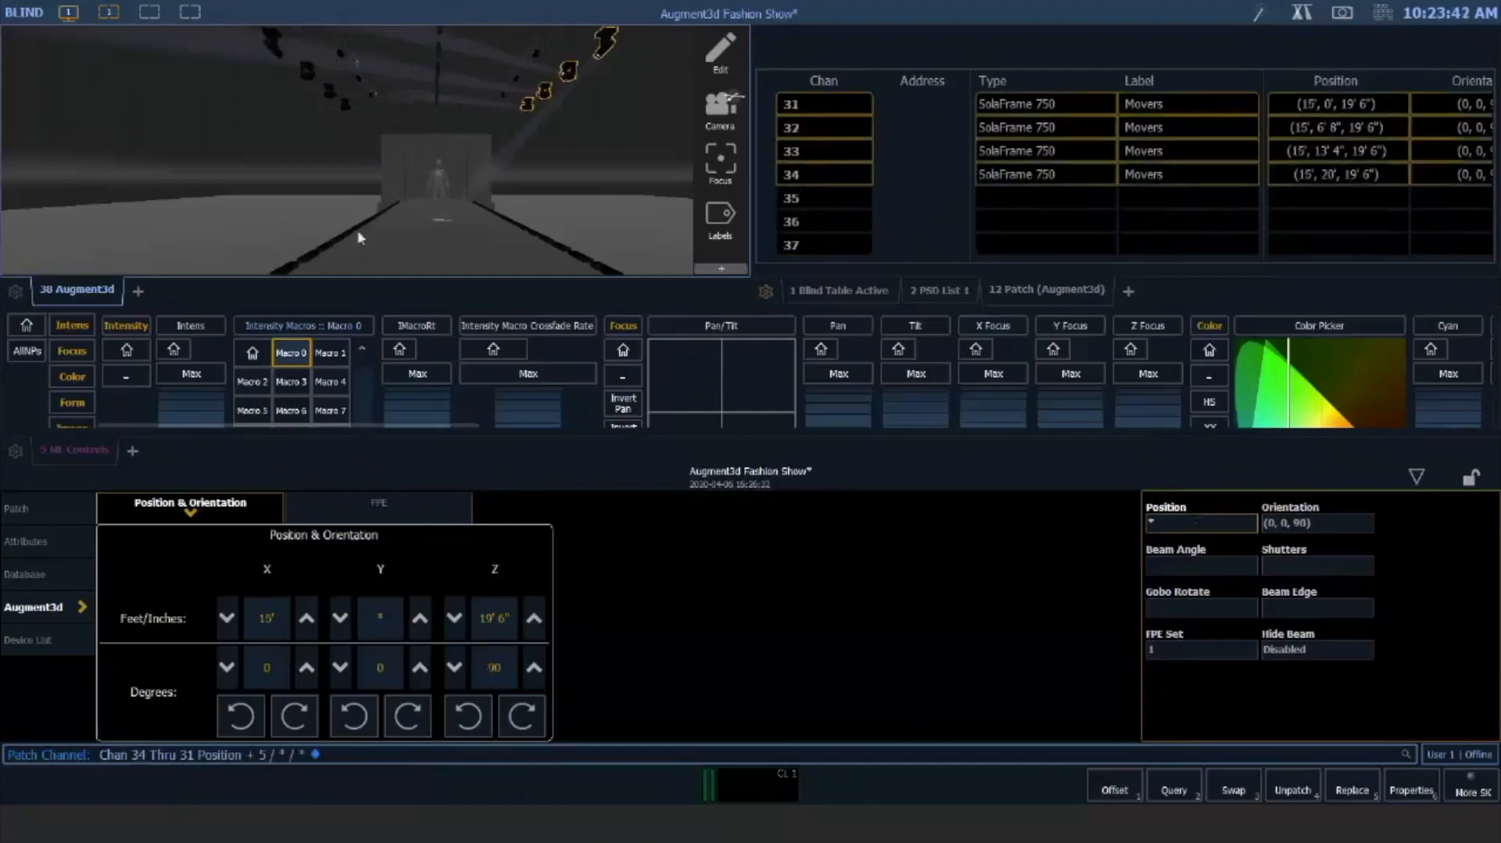
Add channels 24 through 27 to the selection and lower all eight lights by 2' in Z
{"action": "left_click", "coordinate": [345, 106], "text": "ctrl"}
{"action": "left_click", "coordinate": [330, 92], "text": "ctrl"}
{"action": "left_click", "coordinate": [308, 74], "text": "ctrl"}
{"action": "left_click", "coordinate": [271, 49], "text": "ctrl"}
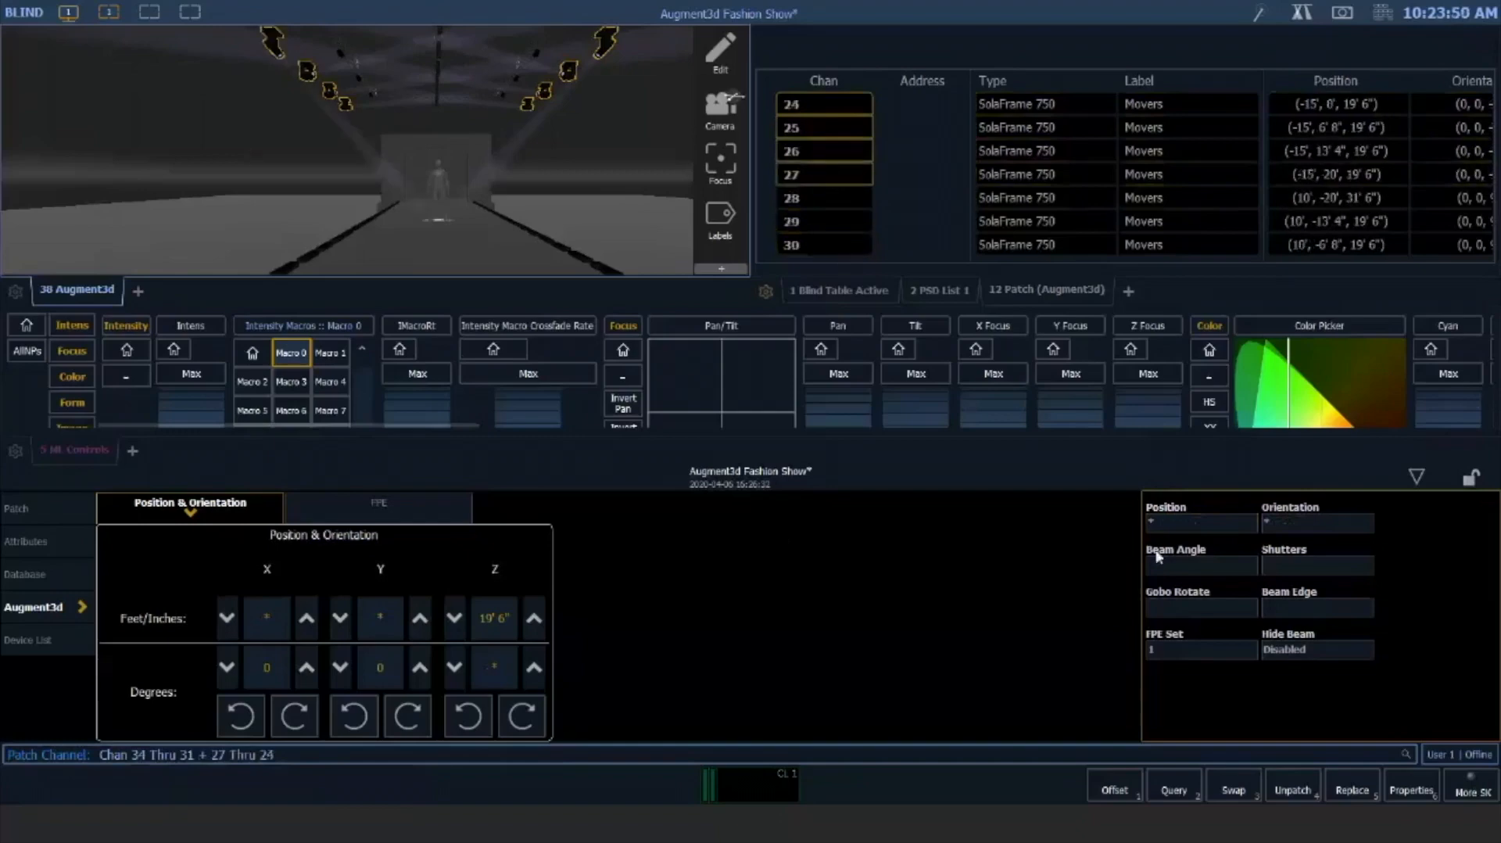
{"action": "left_click", "coordinate": [1176, 524]}
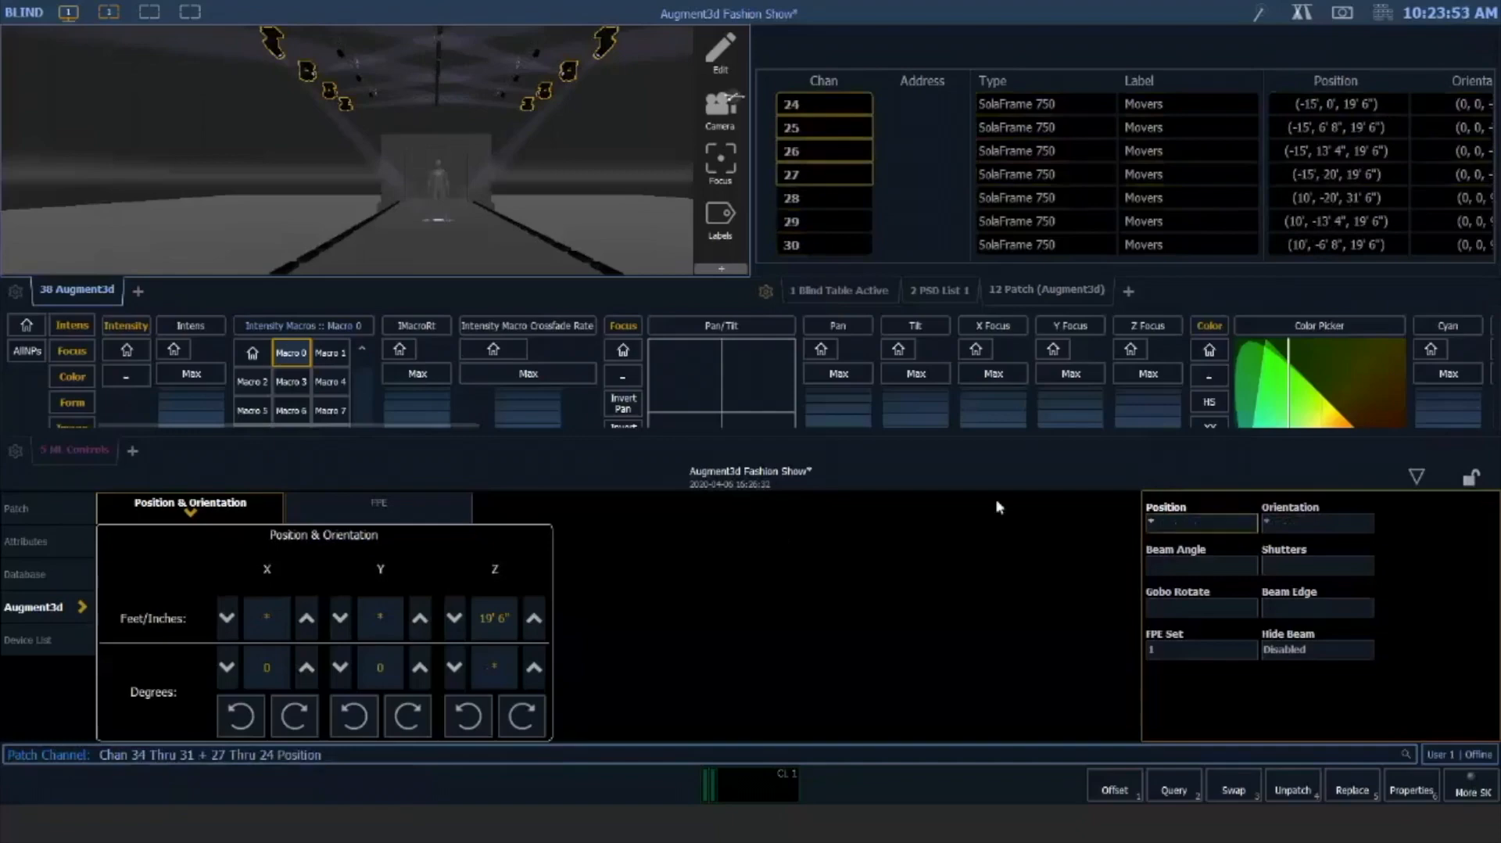
{"action": "type", "text": "+ - 2"}
{"action": "key", "text": "BackSpace"}
{"action": "key", "text": "BackSpace"}
{"action": "key", "text": "BackSpace"}
{"action": "type", "text": "* / * / + - 2"}
{"action": "key", "text": "Return"}
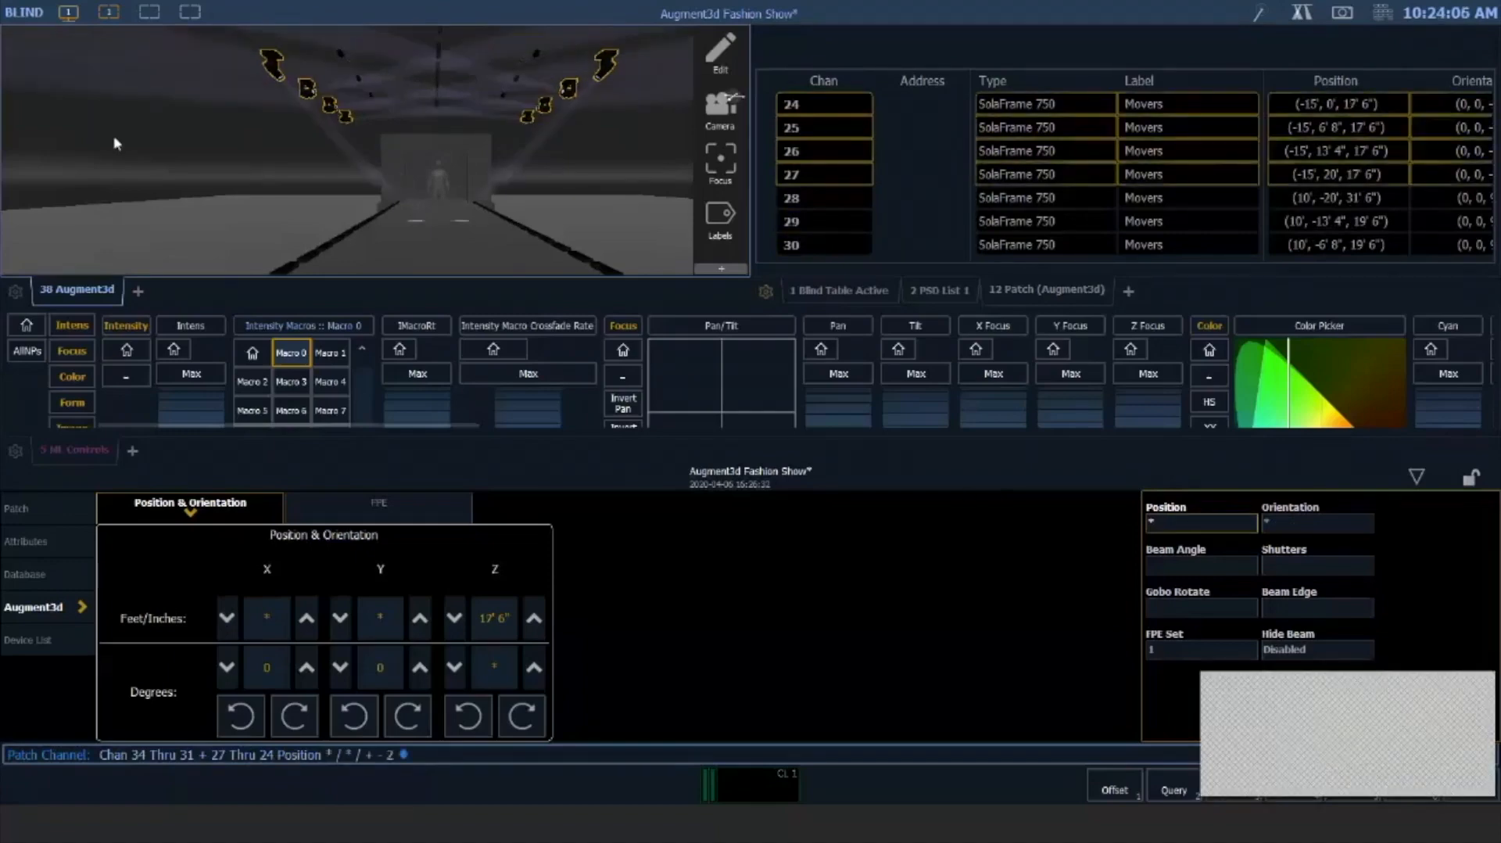
Return to Live with the channel table shown and examine how the moved lights' focus responds in the model
{"action": "key", "text": "Tab"}
{"action": "key", "text": "1"}
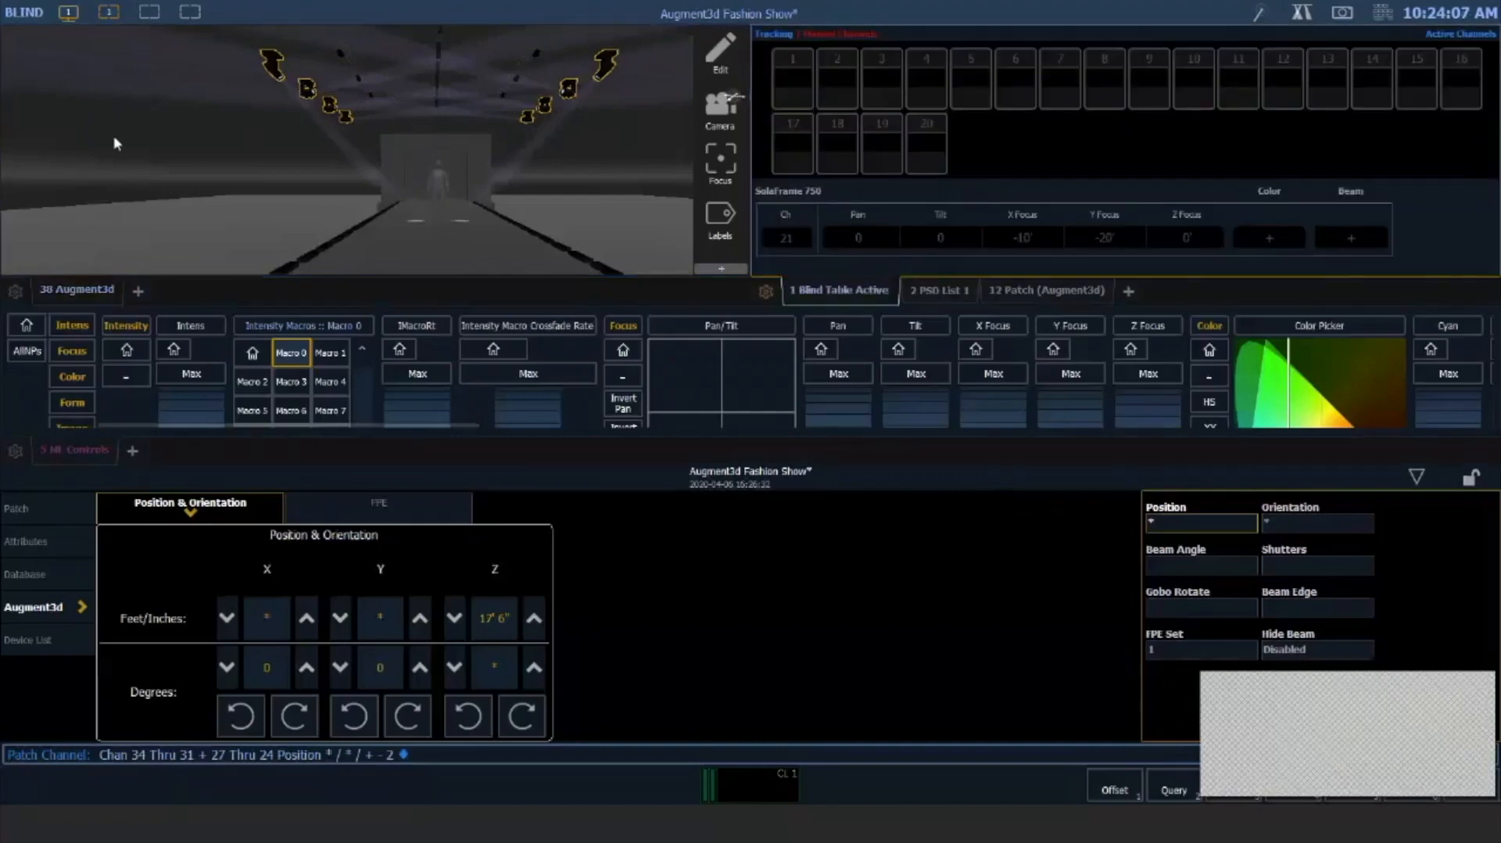
{"action": "key", "text": "F1"}
{"action": "left_click_drag", "start_coordinate": [569, 290], "coordinate": [506, 283]}
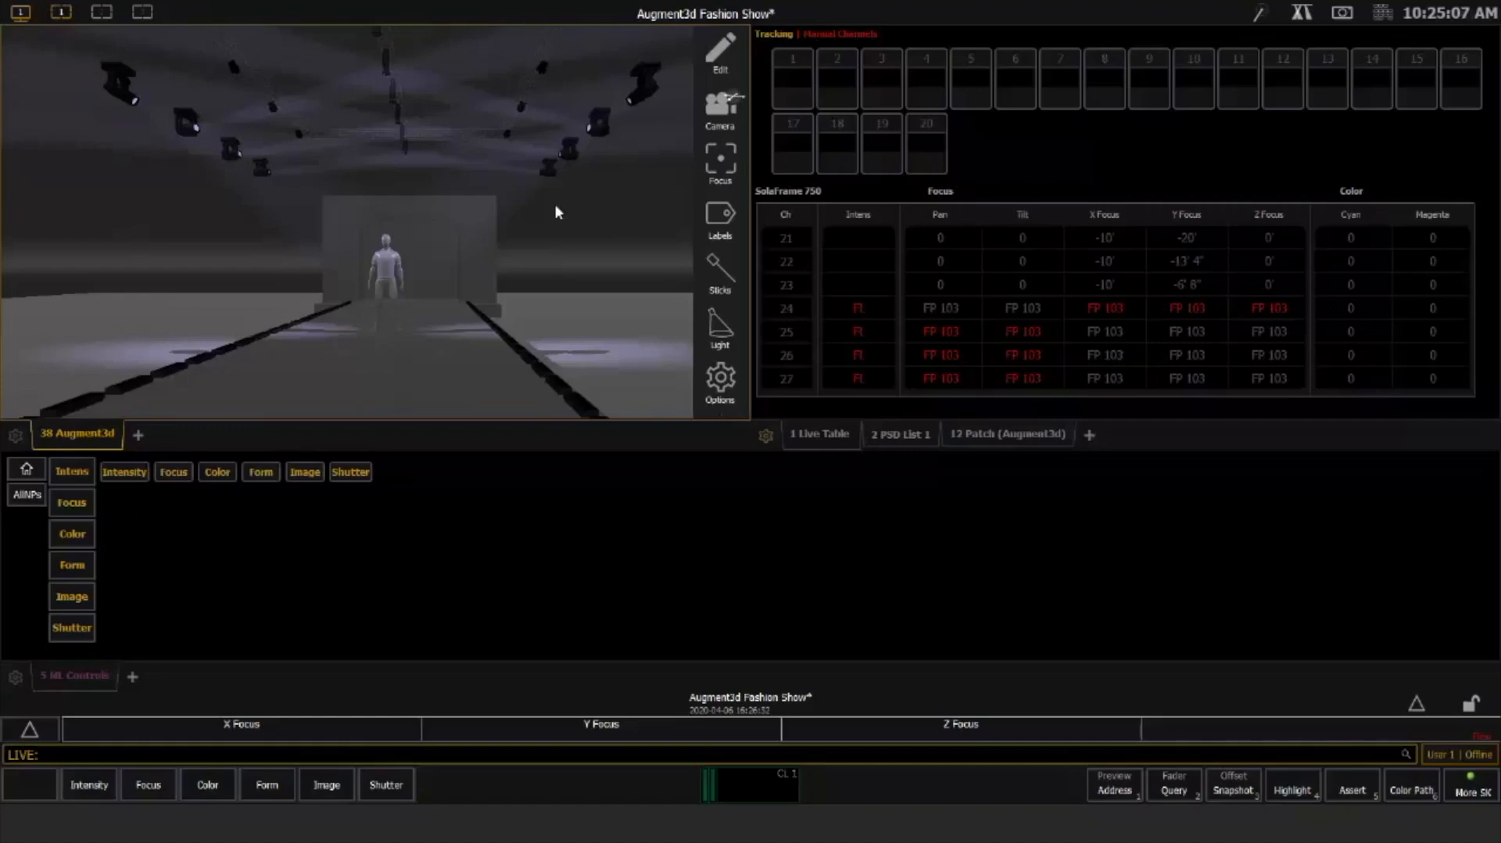
Undo the three patch position changes together from the Command History
{"action": "key", "text": "ctrl+z"}
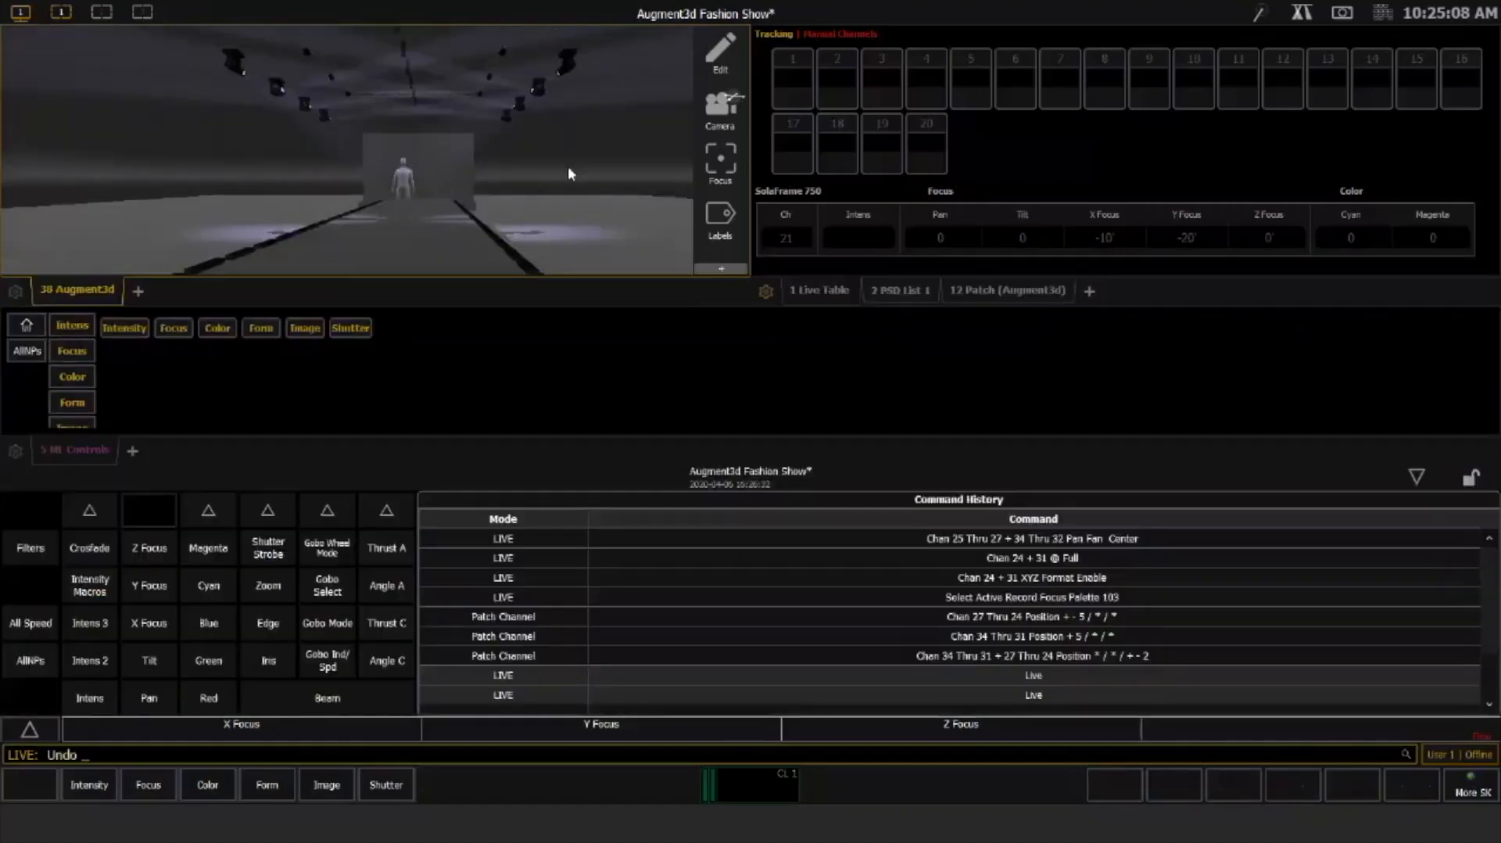
{"action": "key", "text": "Up"}
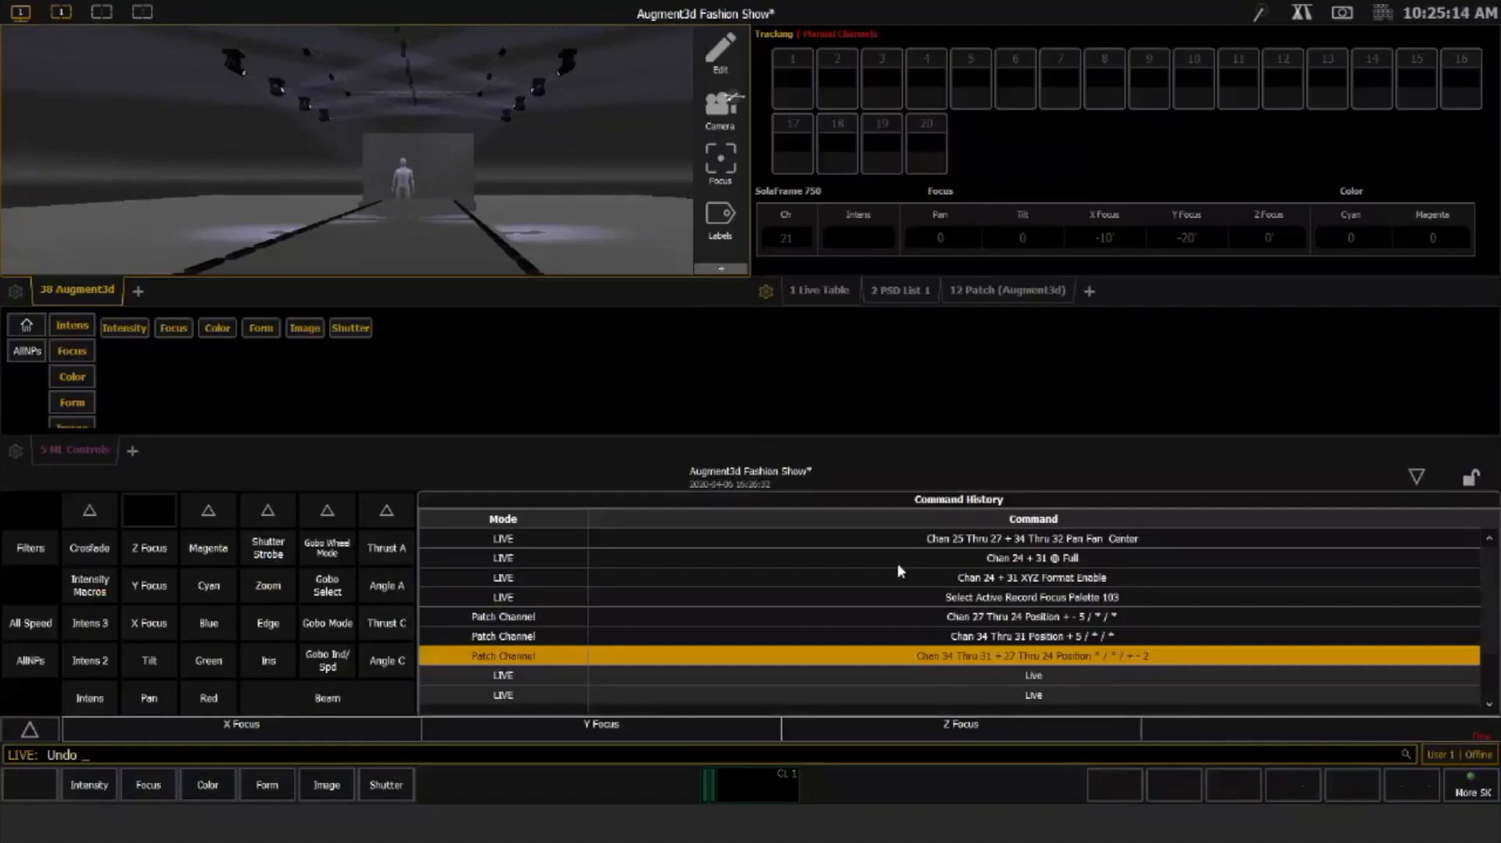
{"action": "key", "text": "shift+Up"}
{"action": "key", "text": "shift+Up"}
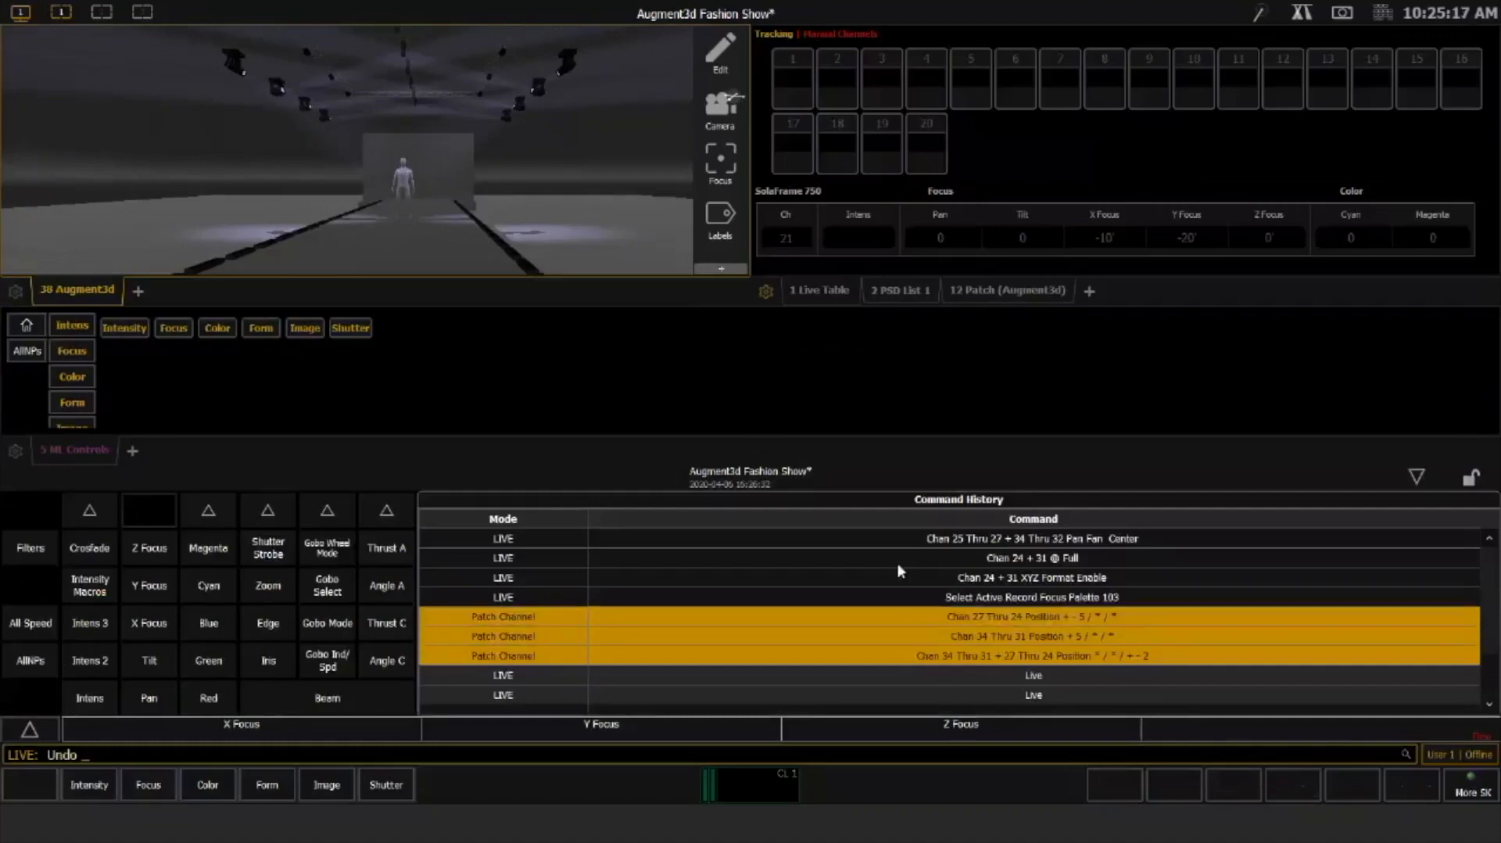
{"action": "key", "text": "Return"}
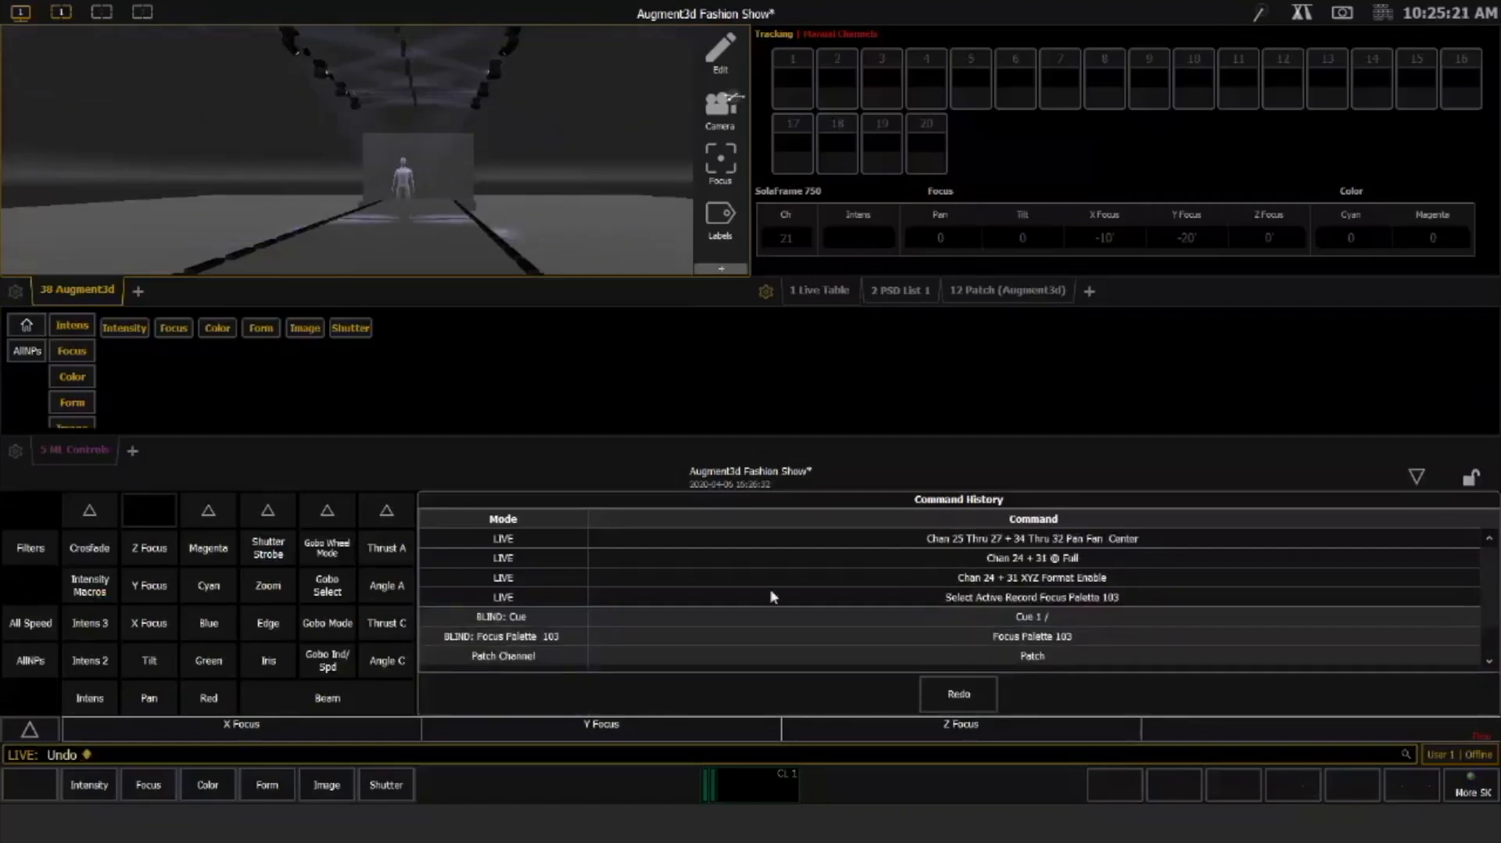
{"action": "left_click", "coordinate": [1417, 476]}
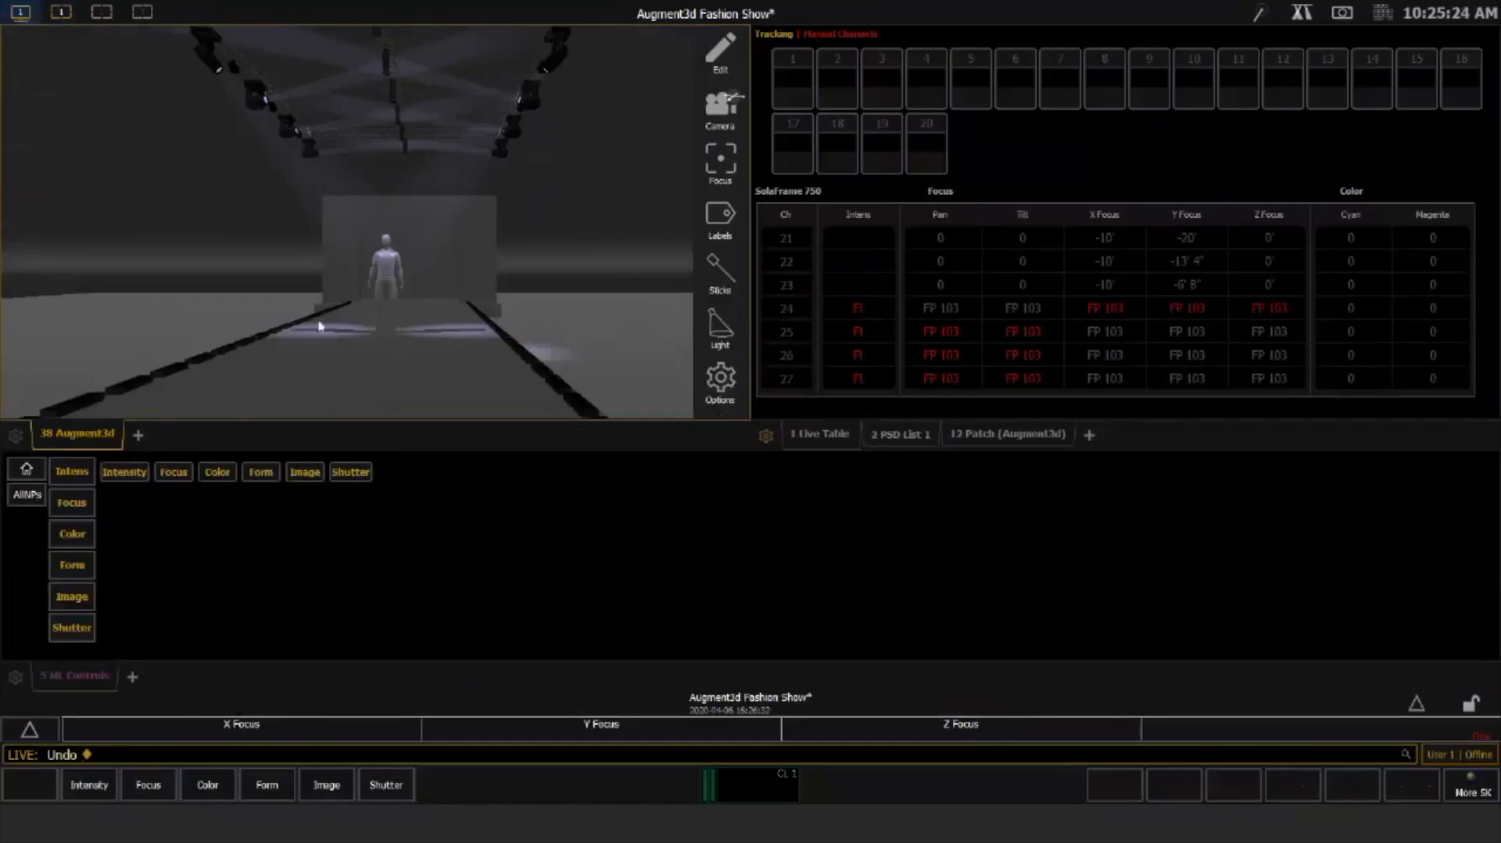
Arrange the workspace as two side-by-side frames and examine the runway and figure from the side in the model
{"action": "left_click", "coordinate": [21, 15]}
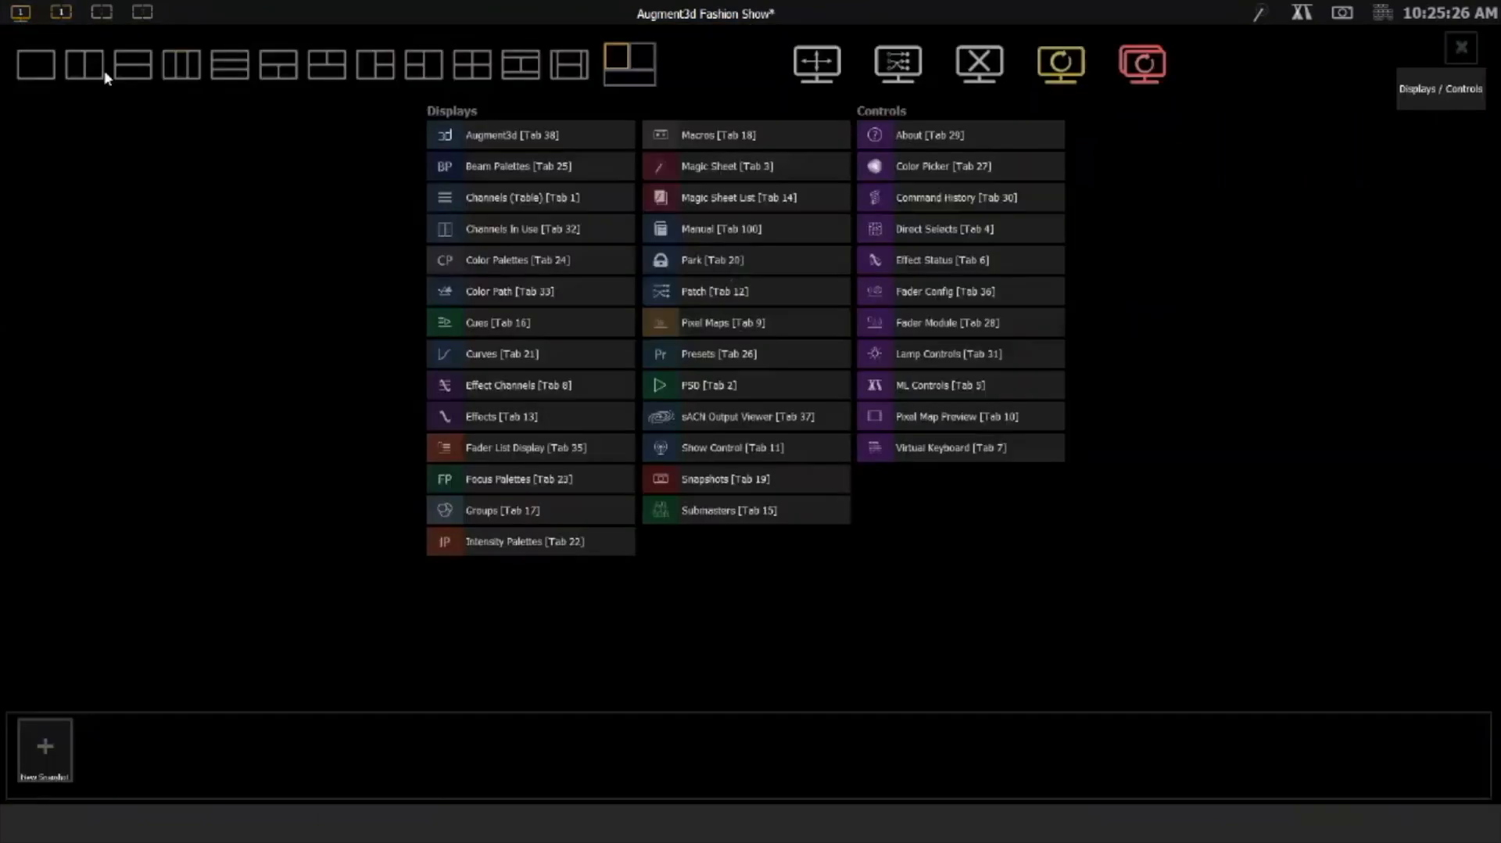
{"action": "left_click", "coordinate": [86, 66]}
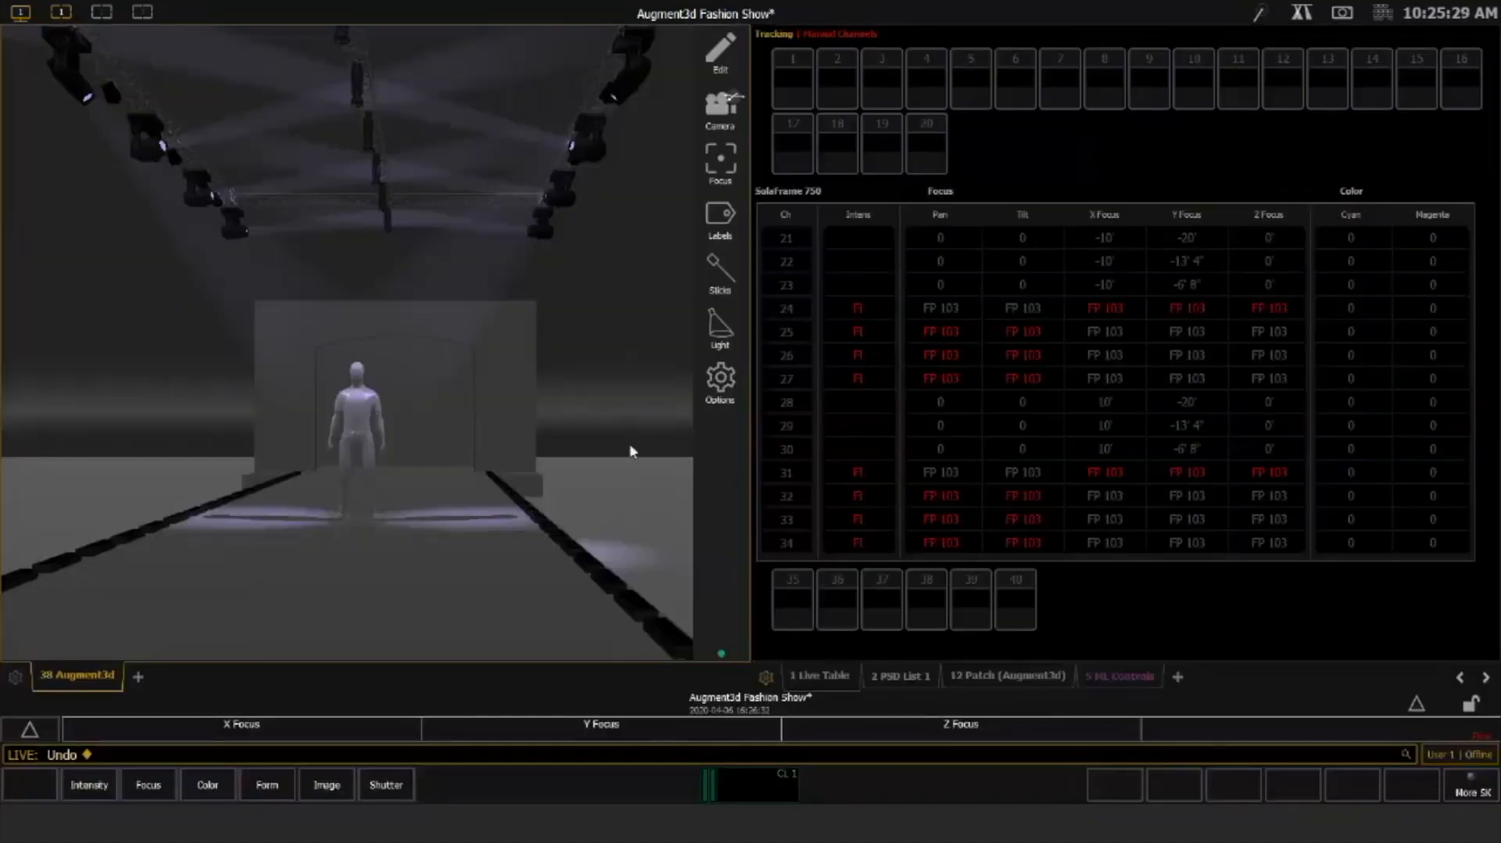
{"action": "left_click_drag", "start_coordinate": [344, 509], "coordinate": [503, 462]}
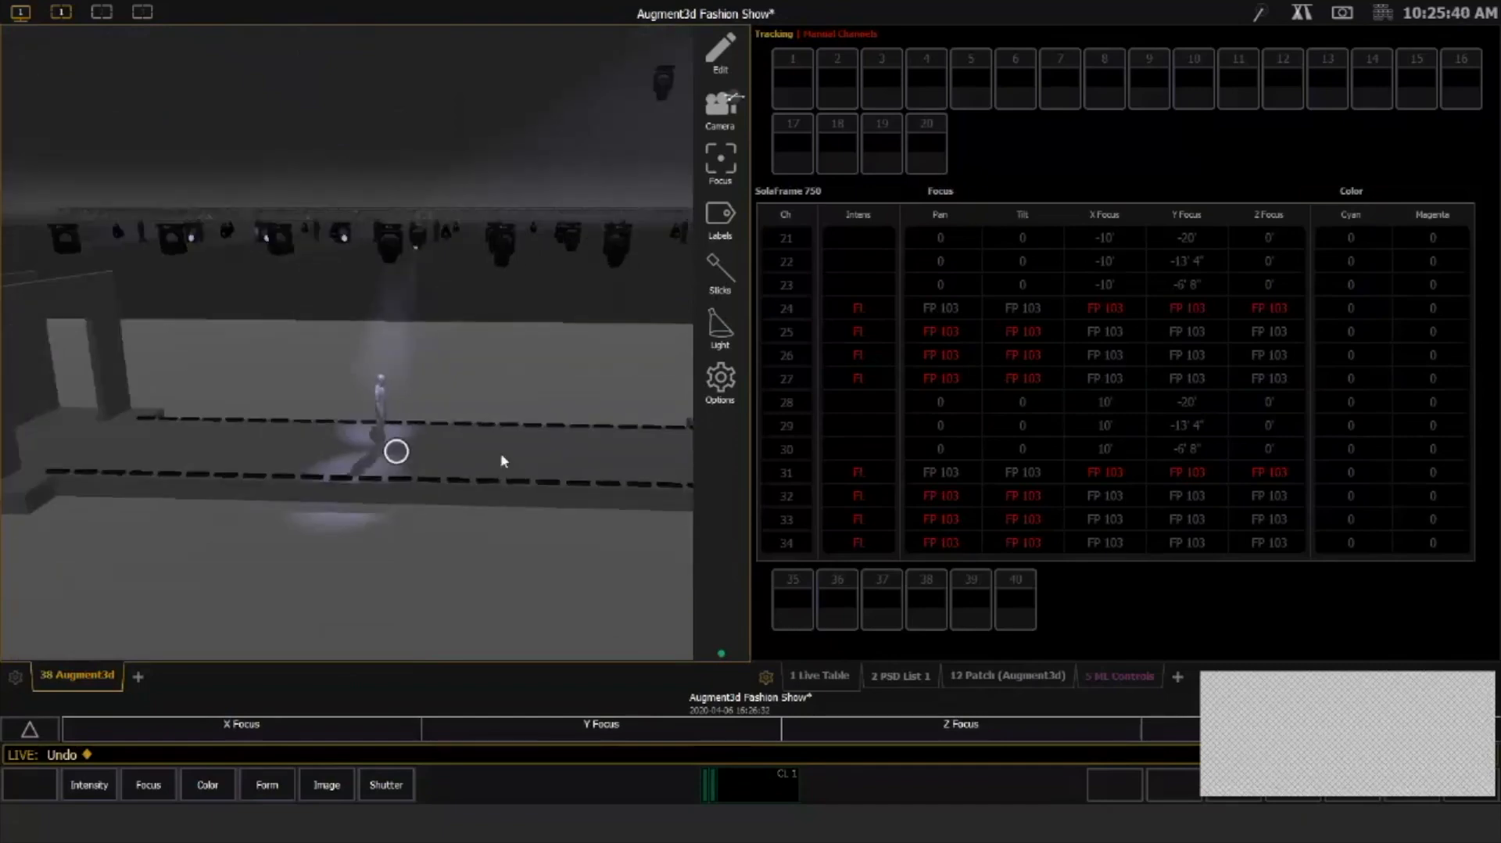
Arrange the workspace as two frames above one full-width frame, and bring up the moving light controls
{"action": "left_click", "coordinate": [19, 12]}
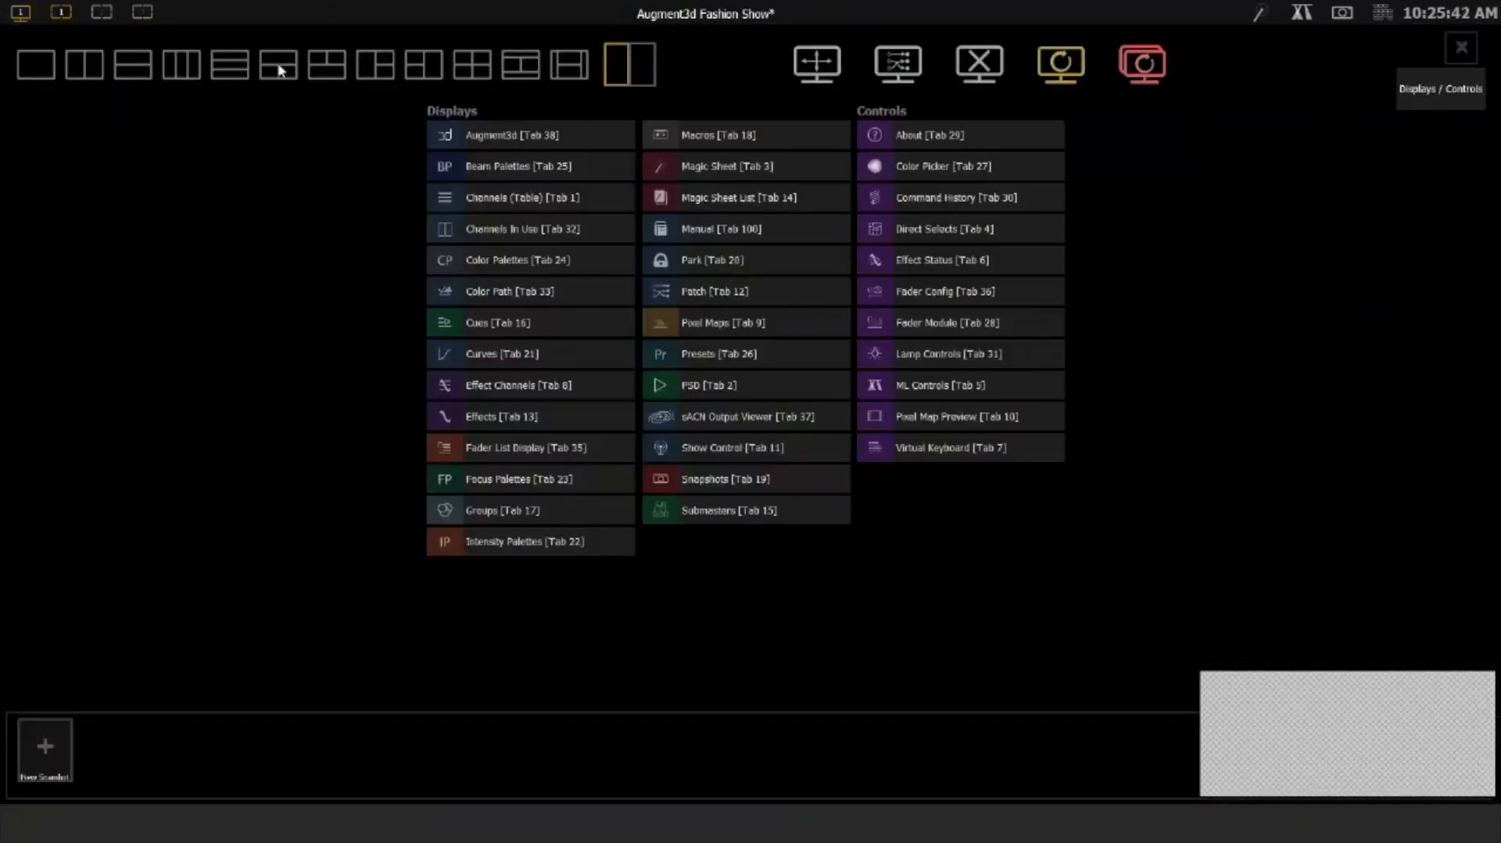
{"action": "left_click", "coordinate": [323, 68]}
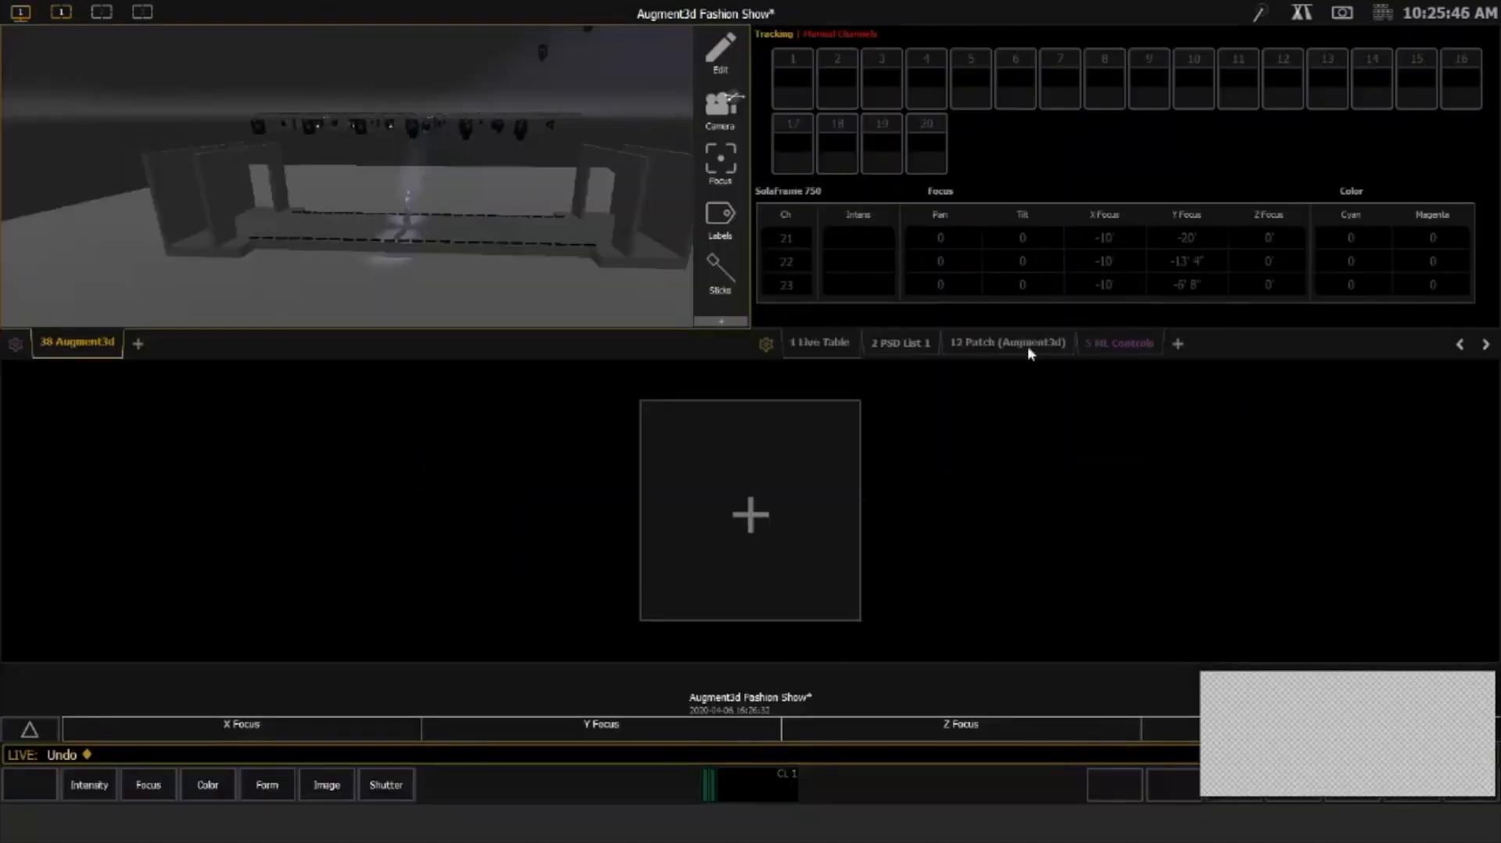
{"action": "left_click", "coordinate": [1106, 350]}
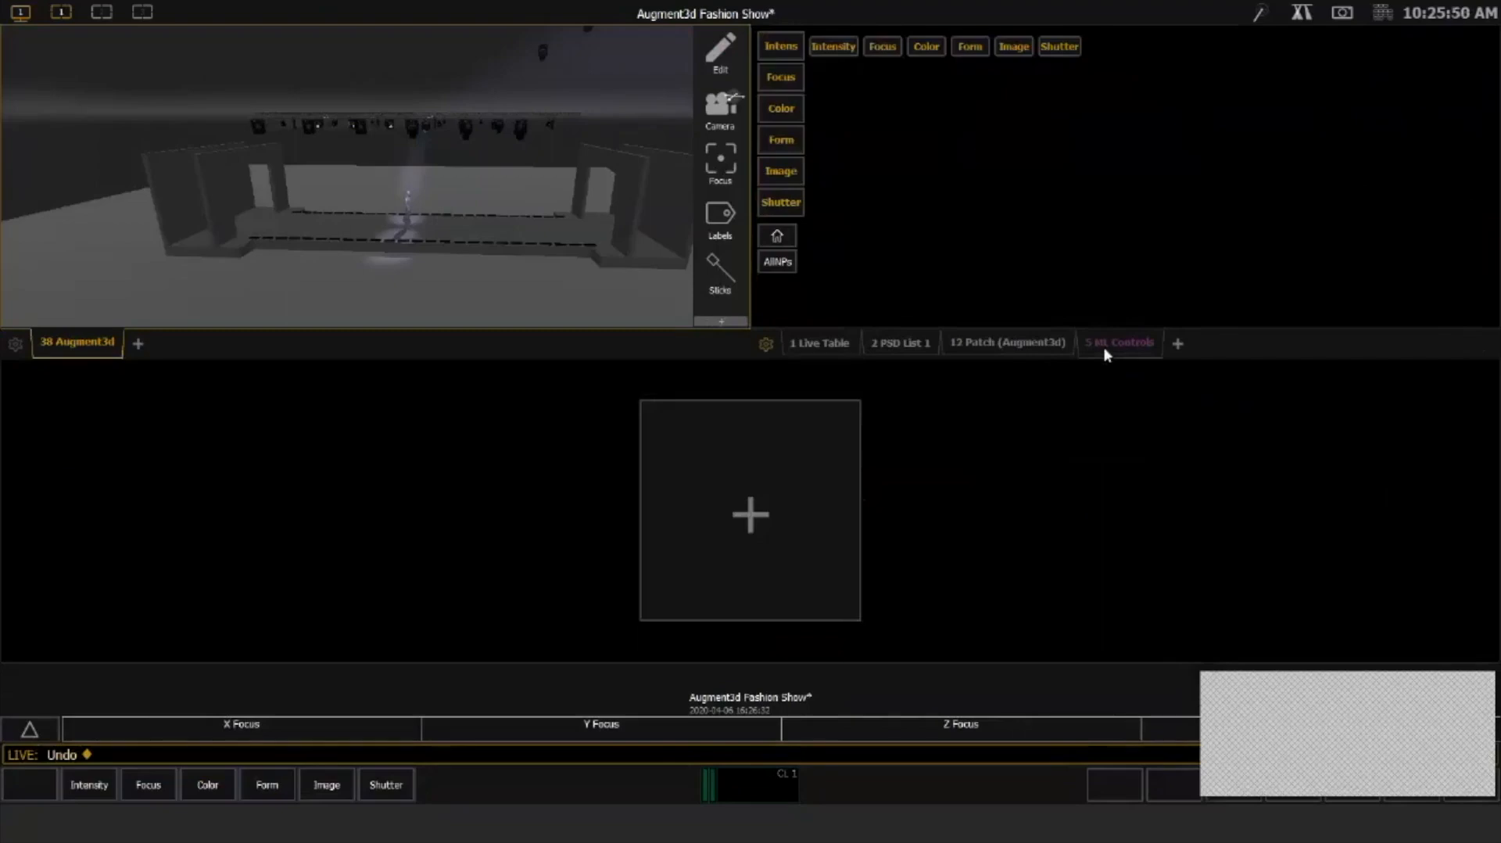
{"action": "key", "text": "Tab+Right"}
{"action": "key", "text": "Tab+Down"}
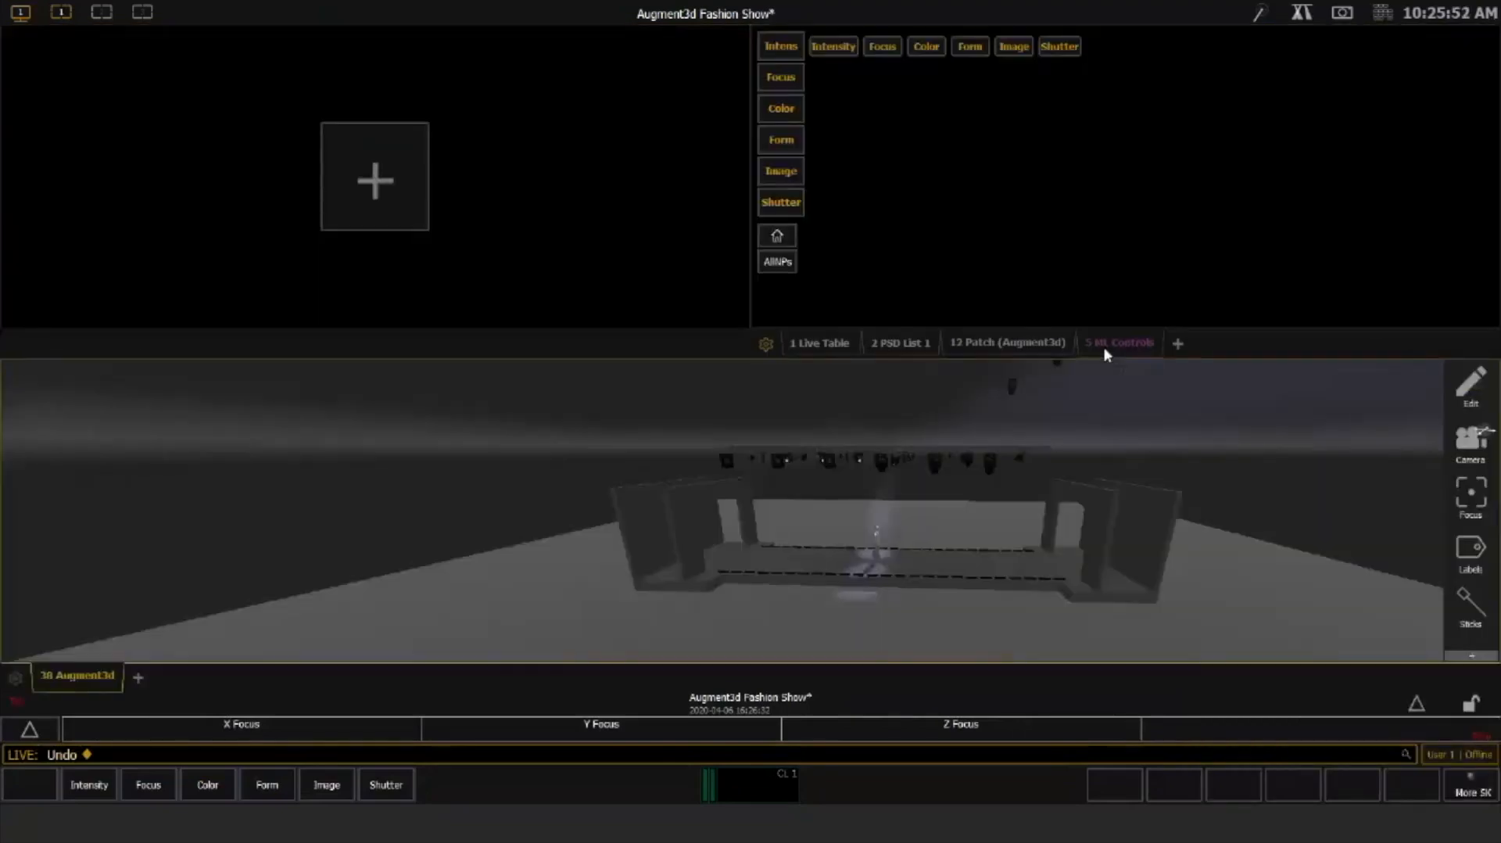
{"action": "key", "text": "Escape"}
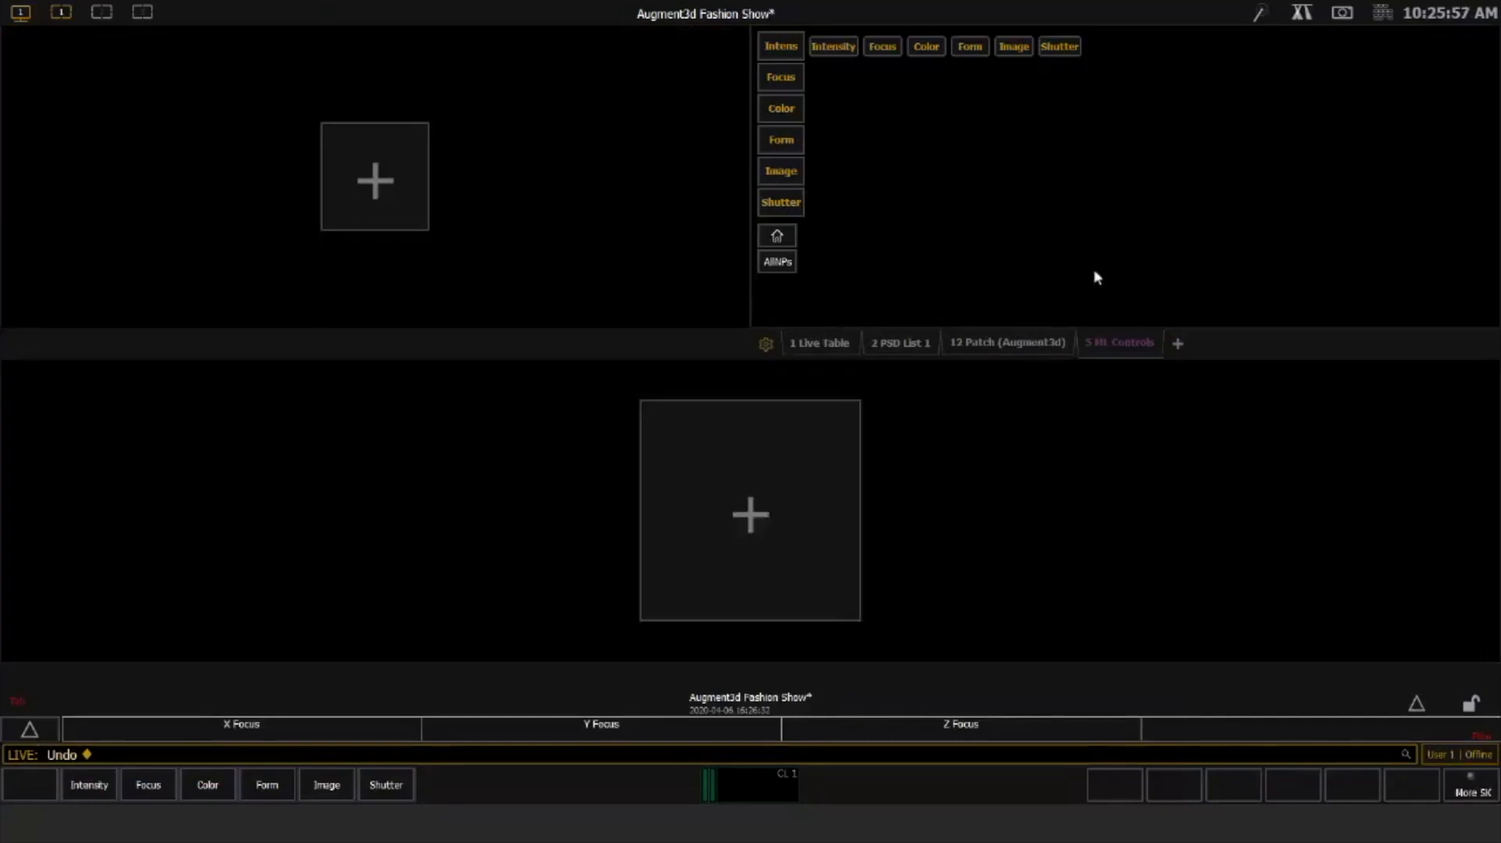
{"action": "key", "text": "Tab+Left"}
{"action": "key", "text": "Tab+Up"}
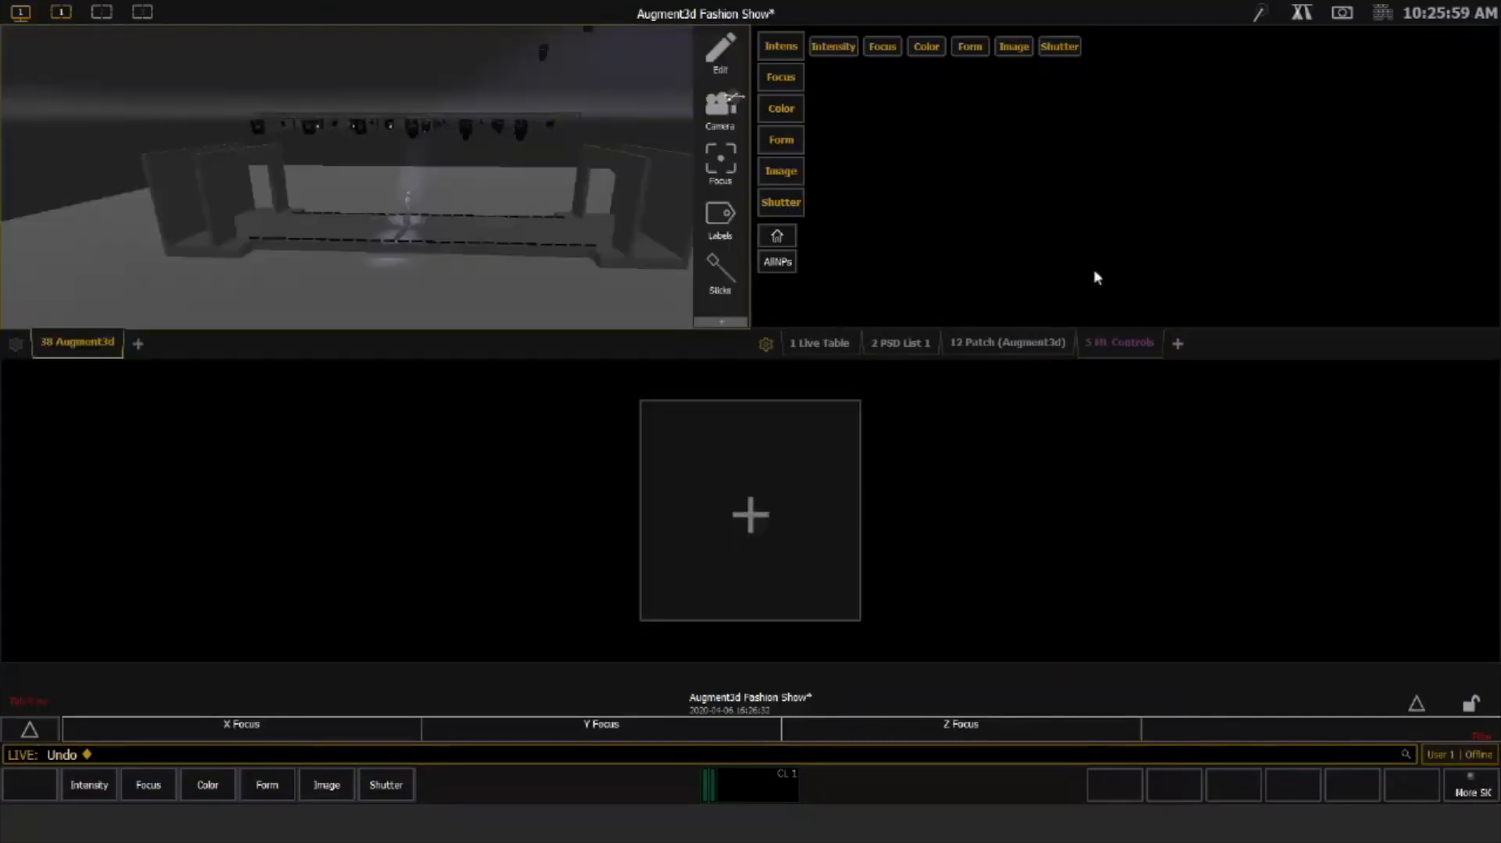
Move the moving light controls into the full-width frame and show the live channel table beside the model
{"action": "left_click", "coordinate": [1110, 349]}
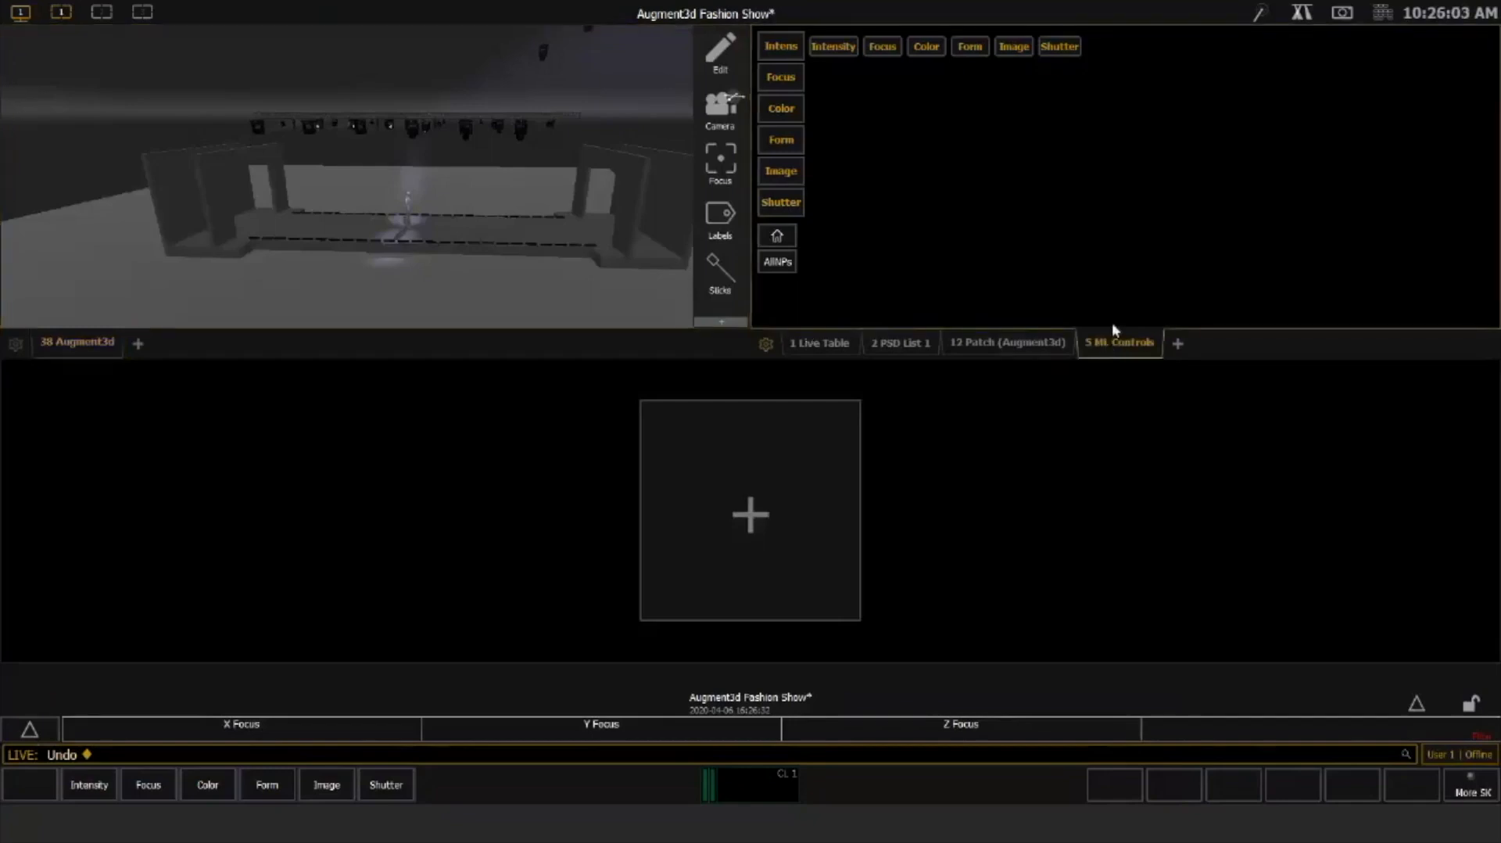
{"action": "key", "text": "Tab+Down"}
{"action": "key", "text": "F1"}
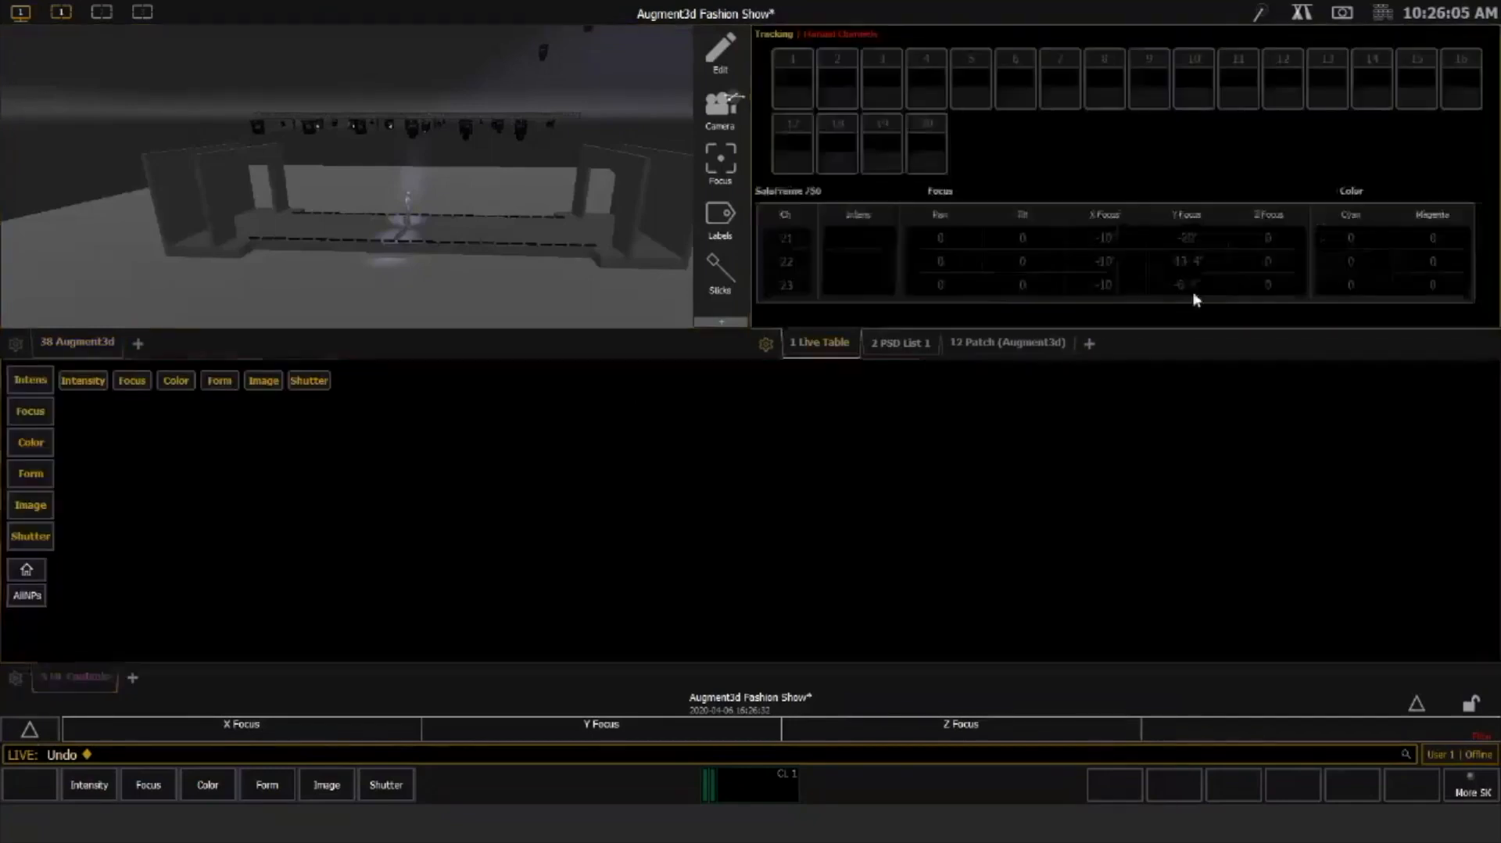
Select channels 24 and 31 on the truss in the model and bring up their focus parameters in the moving light controls
{"action": "left_click_drag", "start_coordinate": [439, 205], "coordinate": [278, 221]}
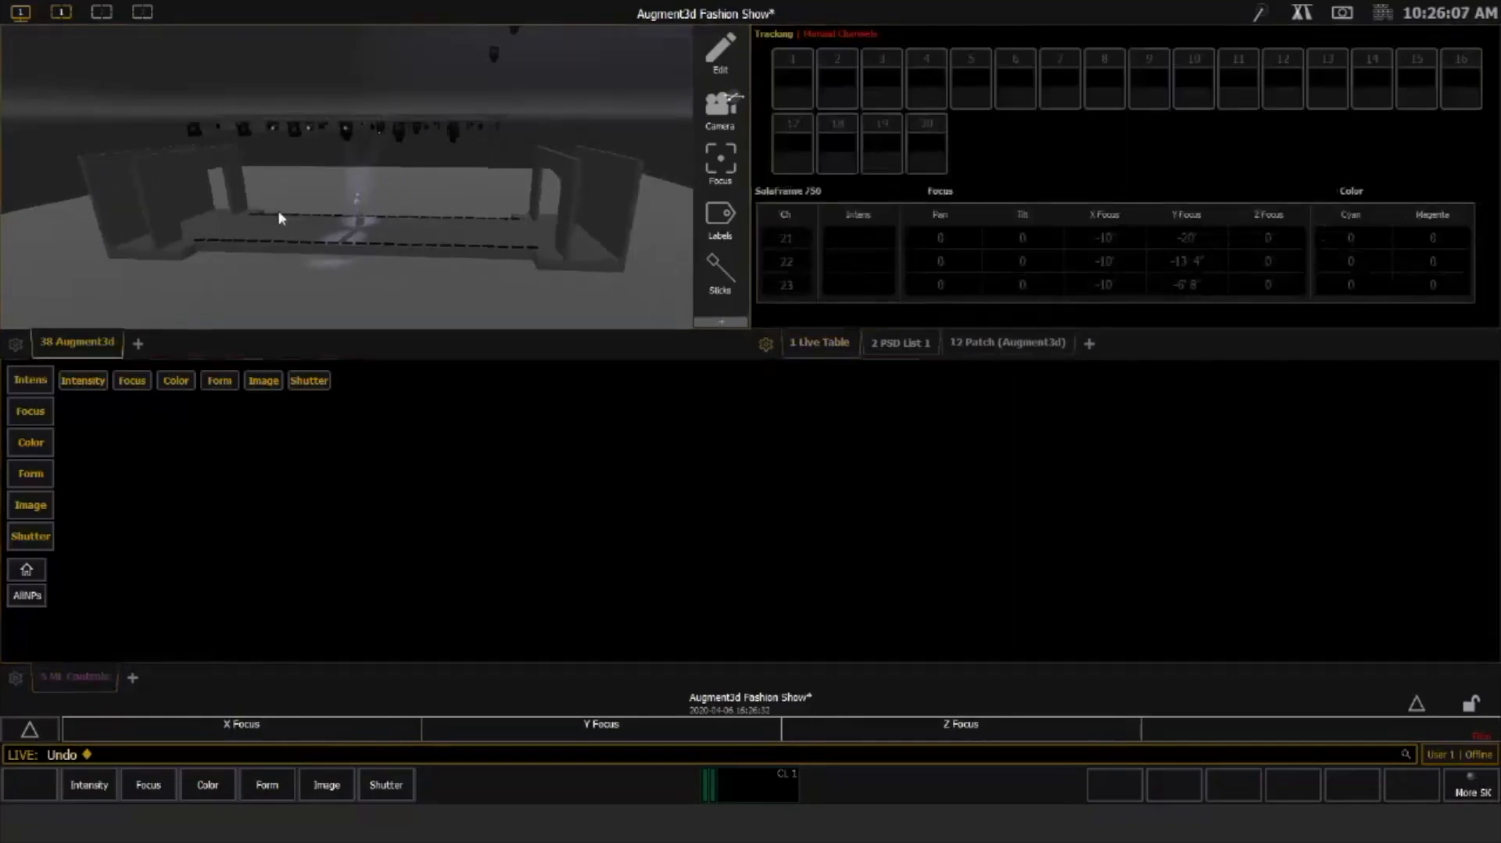
{"action": "left_click_drag", "start_coordinate": [367, 178], "coordinate": [550, 288]}
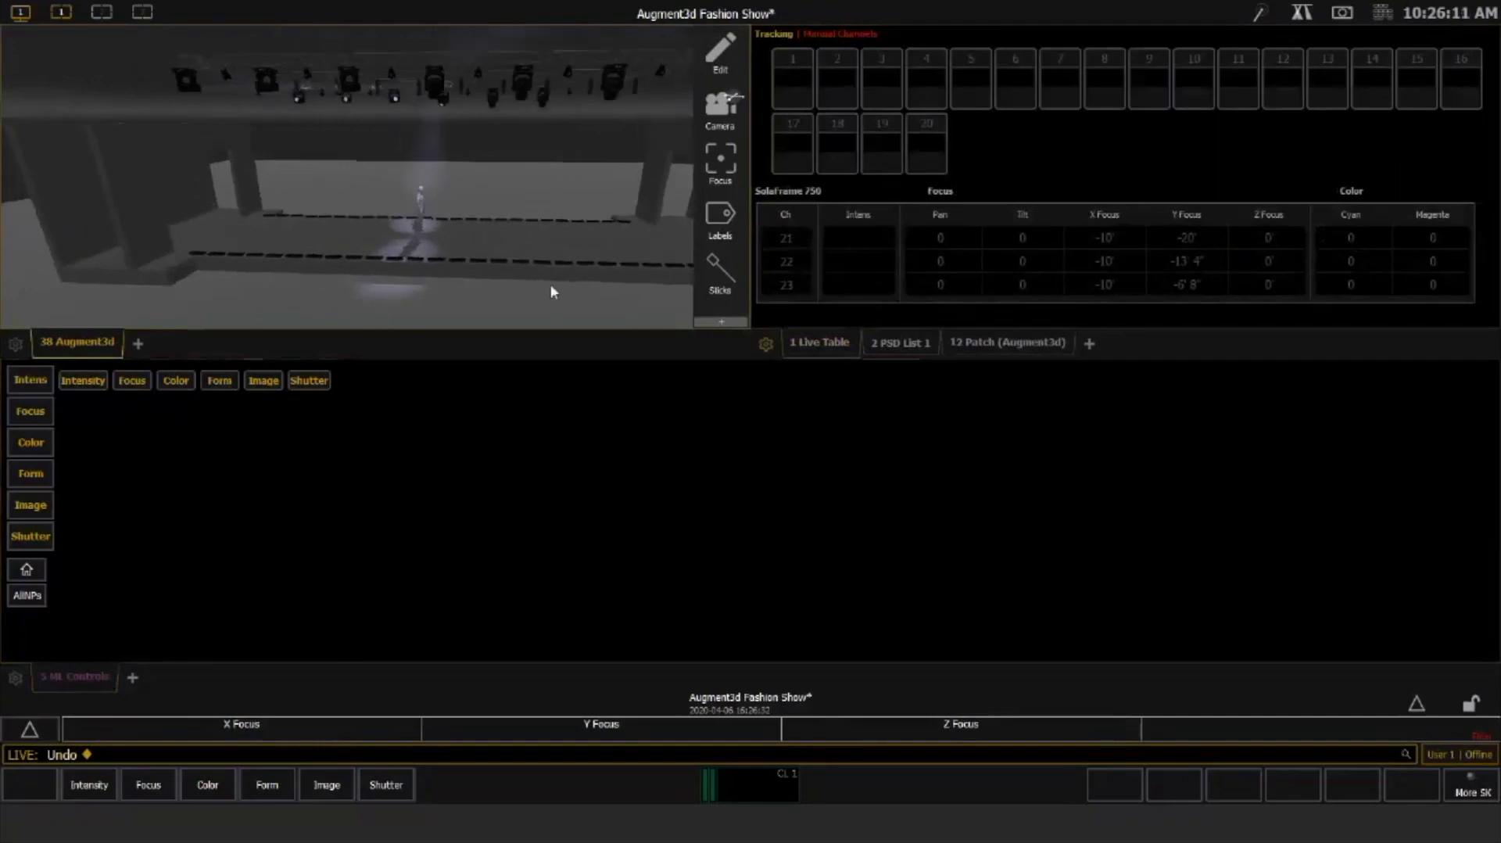
{"action": "left_click", "coordinate": [444, 103]}
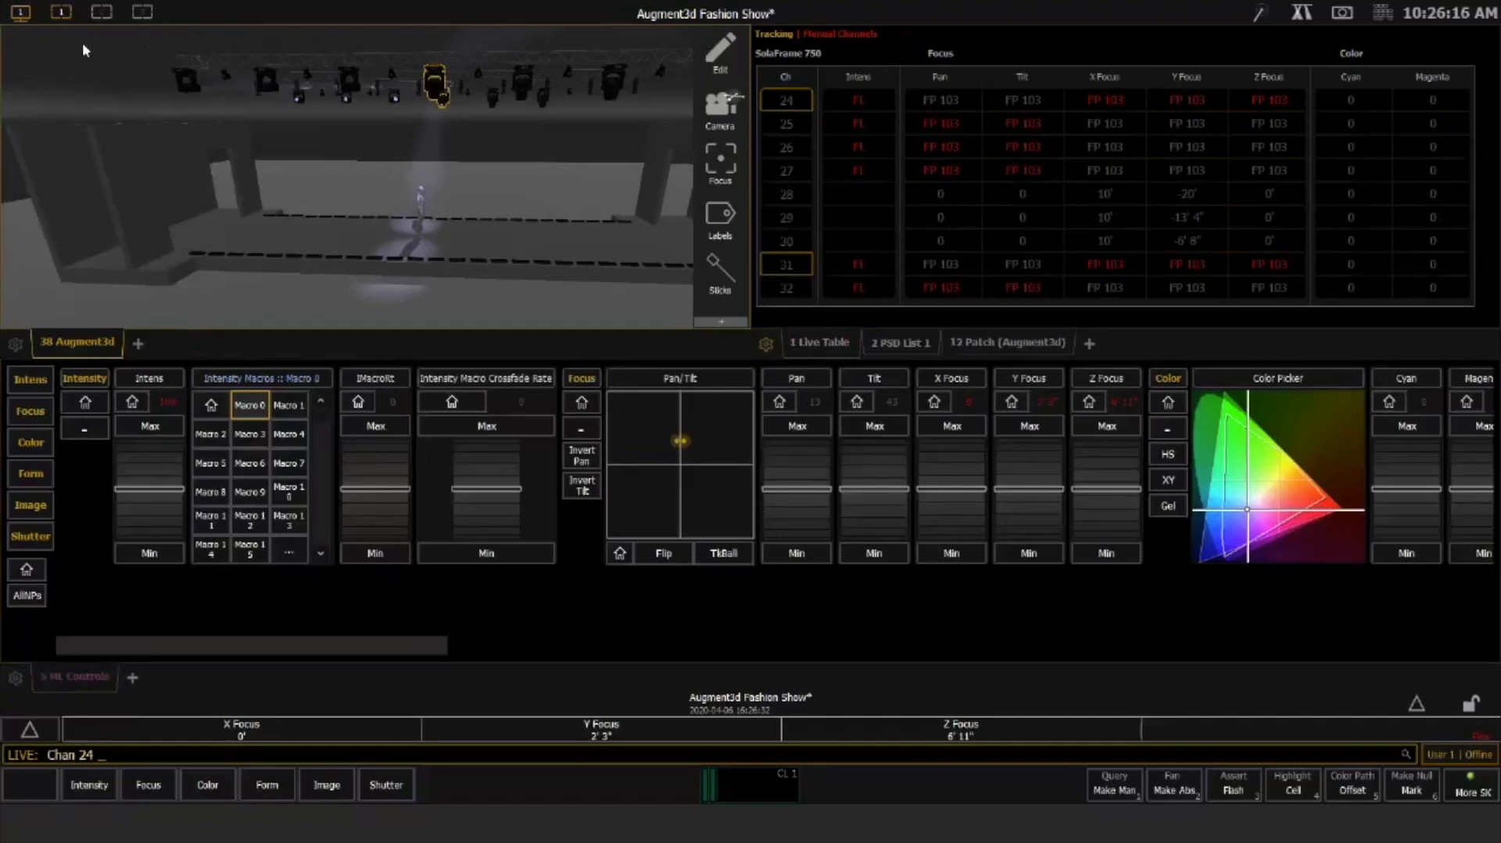
{"action": "key", "text": "ctrl+Tab"}
{"action": "key", "text": "Escape"}
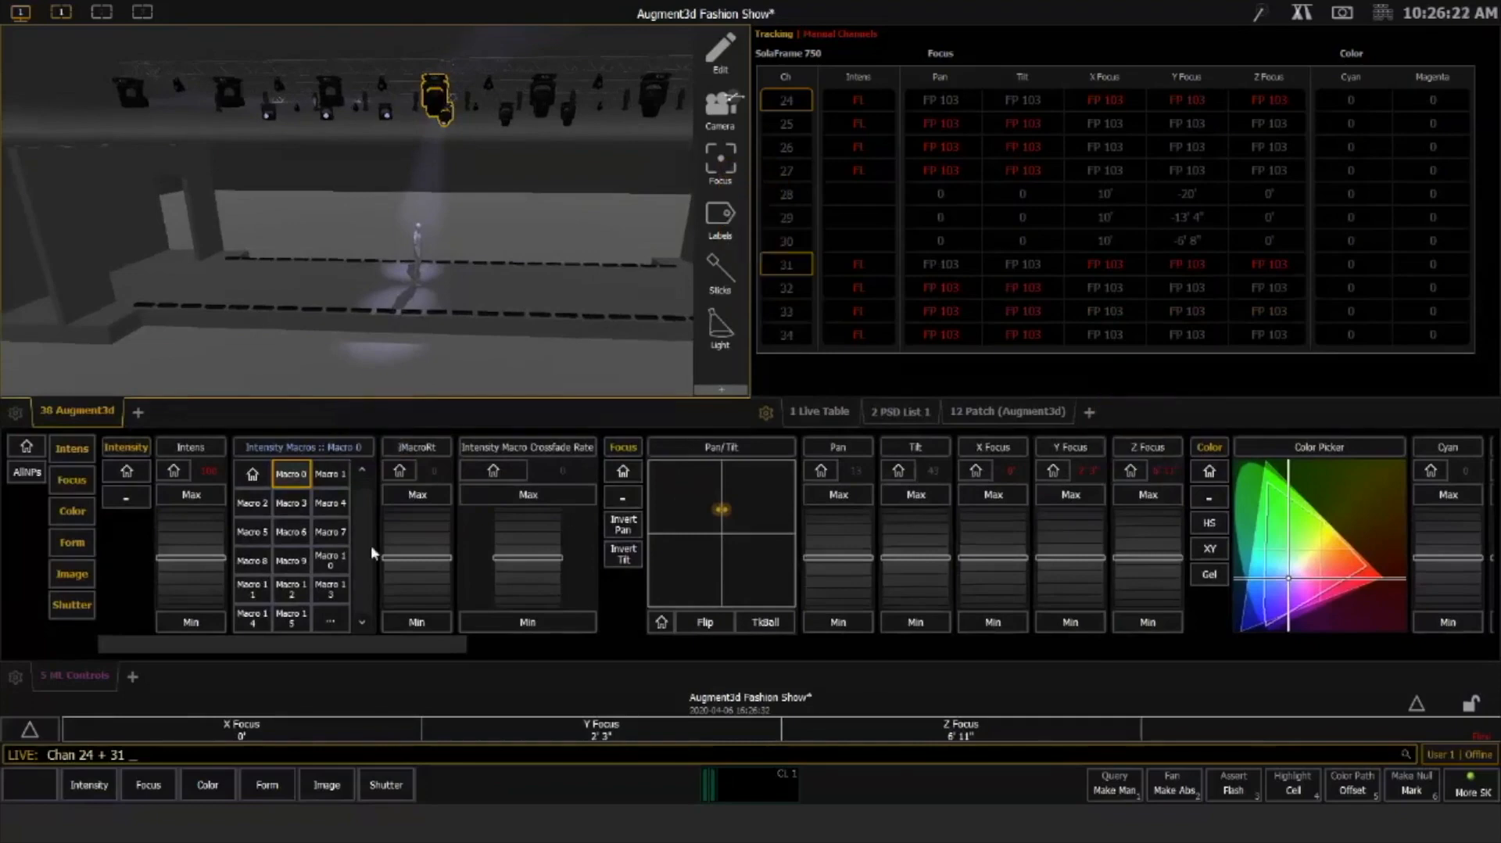
{"action": "left_click", "coordinate": [74, 491]}
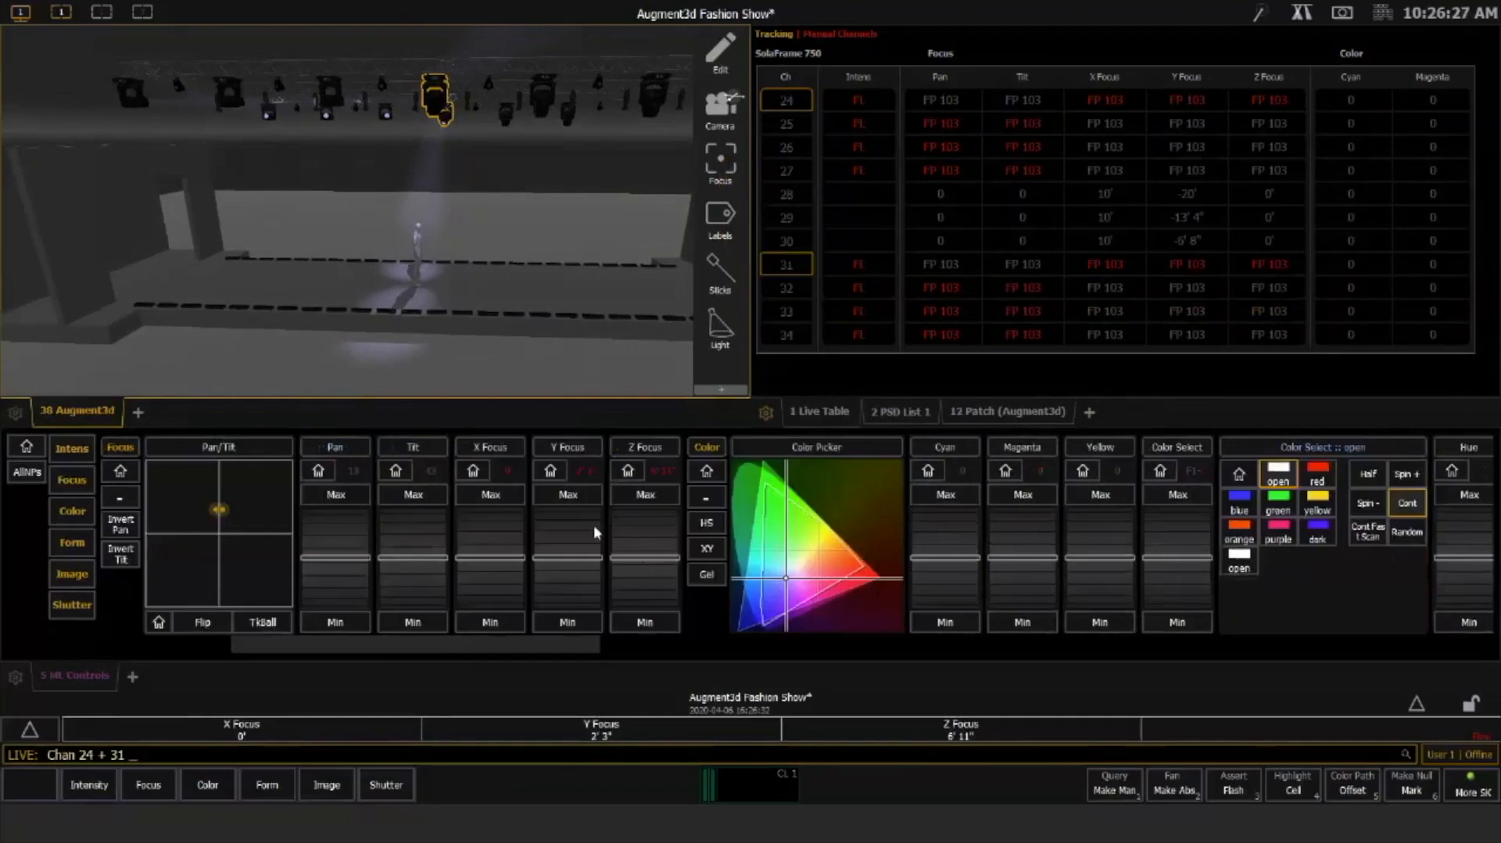
Shift the X Focus of channels 24 and 31, refocus both on the figure, and move their X Focus to about 1' 5"
{"action": "left_click_drag", "start_coordinate": [475, 533], "coordinate": [486, 530]}
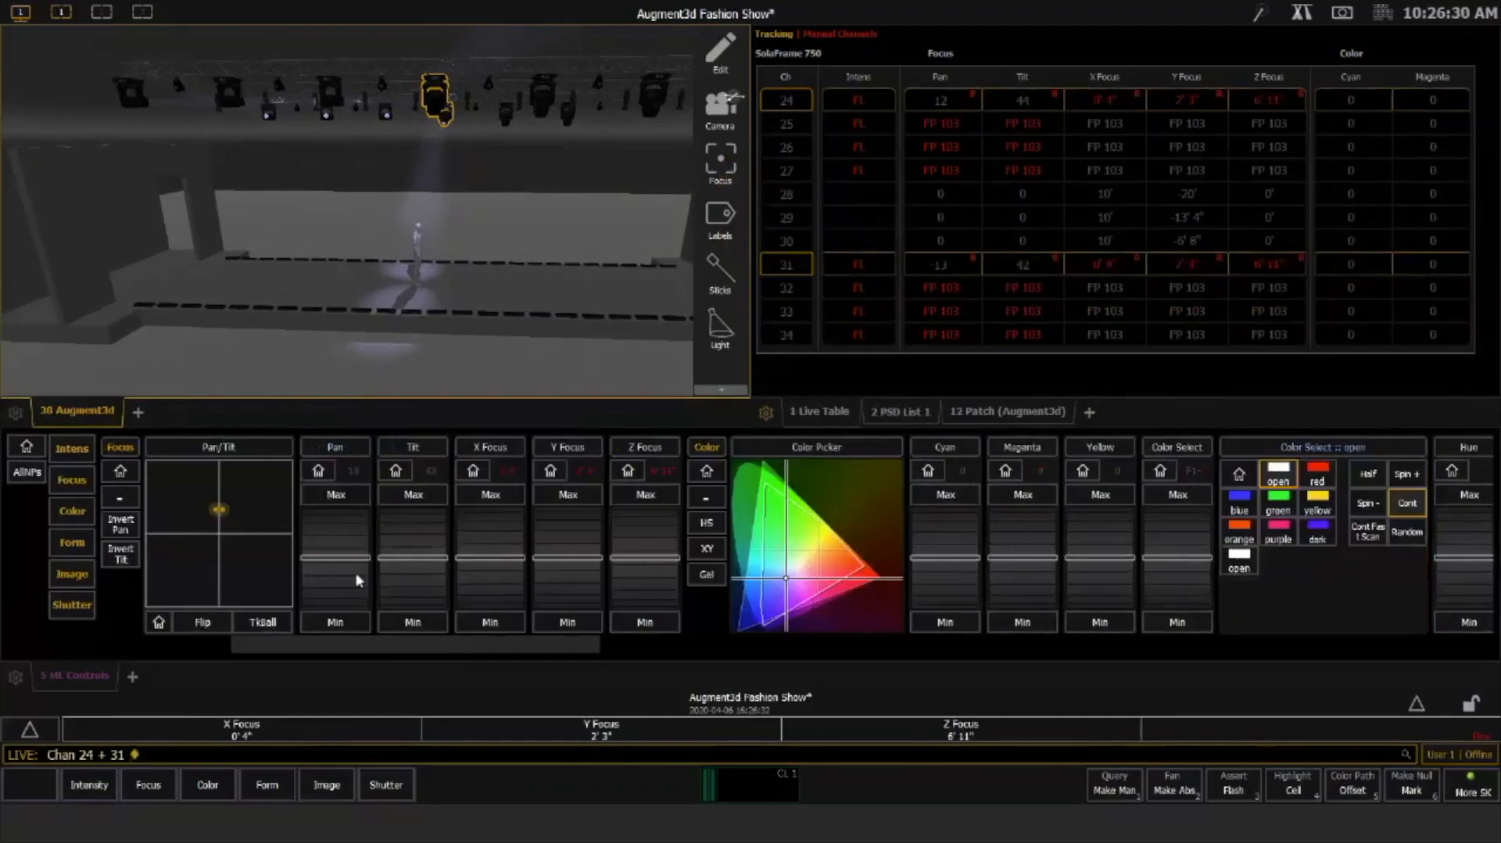
{"action": "left_click_drag", "start_coordinate": [462, 518], "coordinate": [490, 575]}
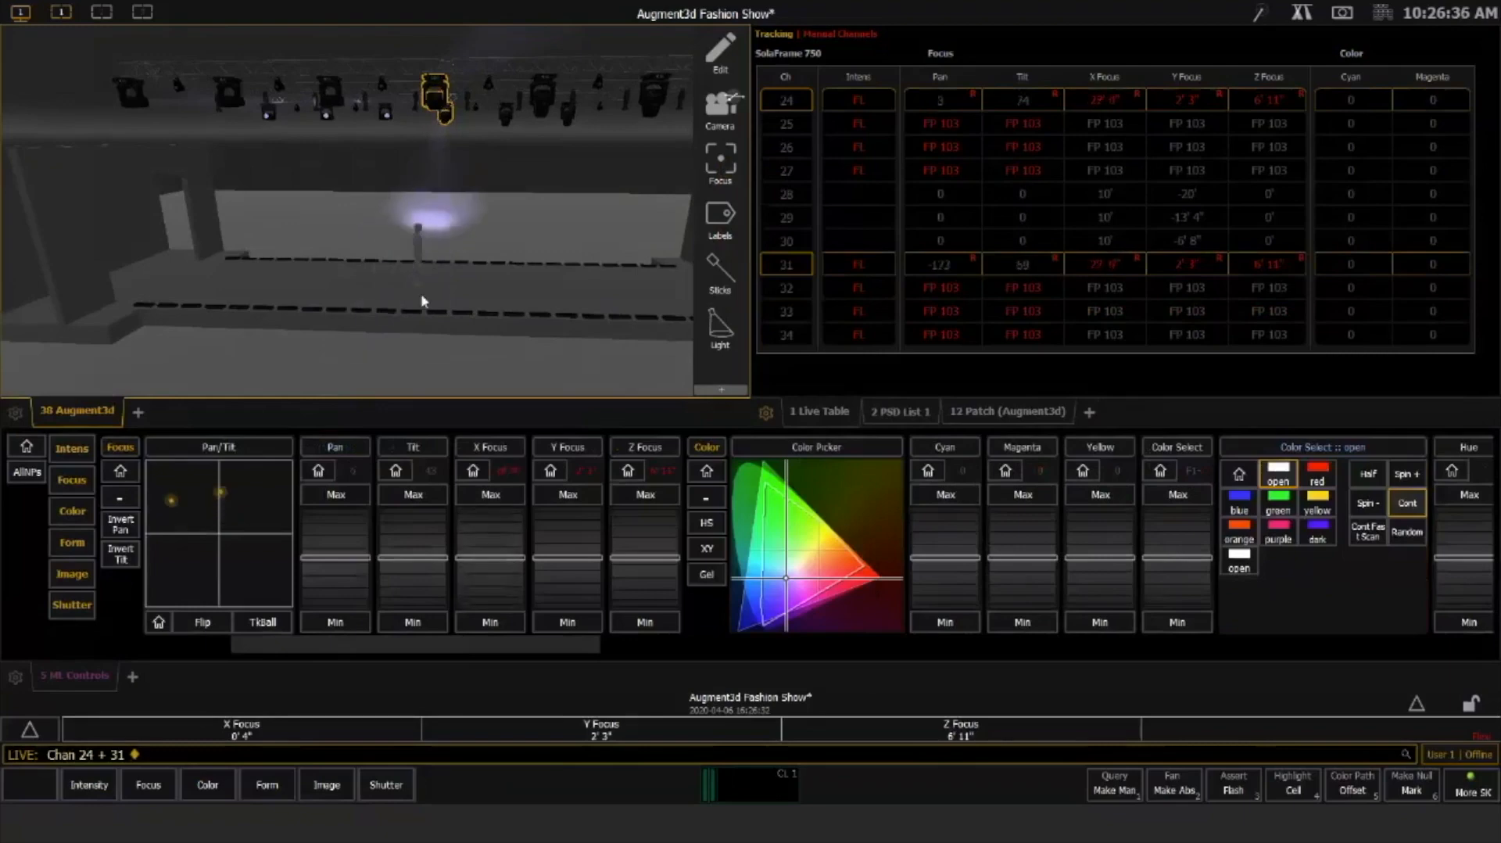
{"action": "left_click", "coordinate": [423, 290]}
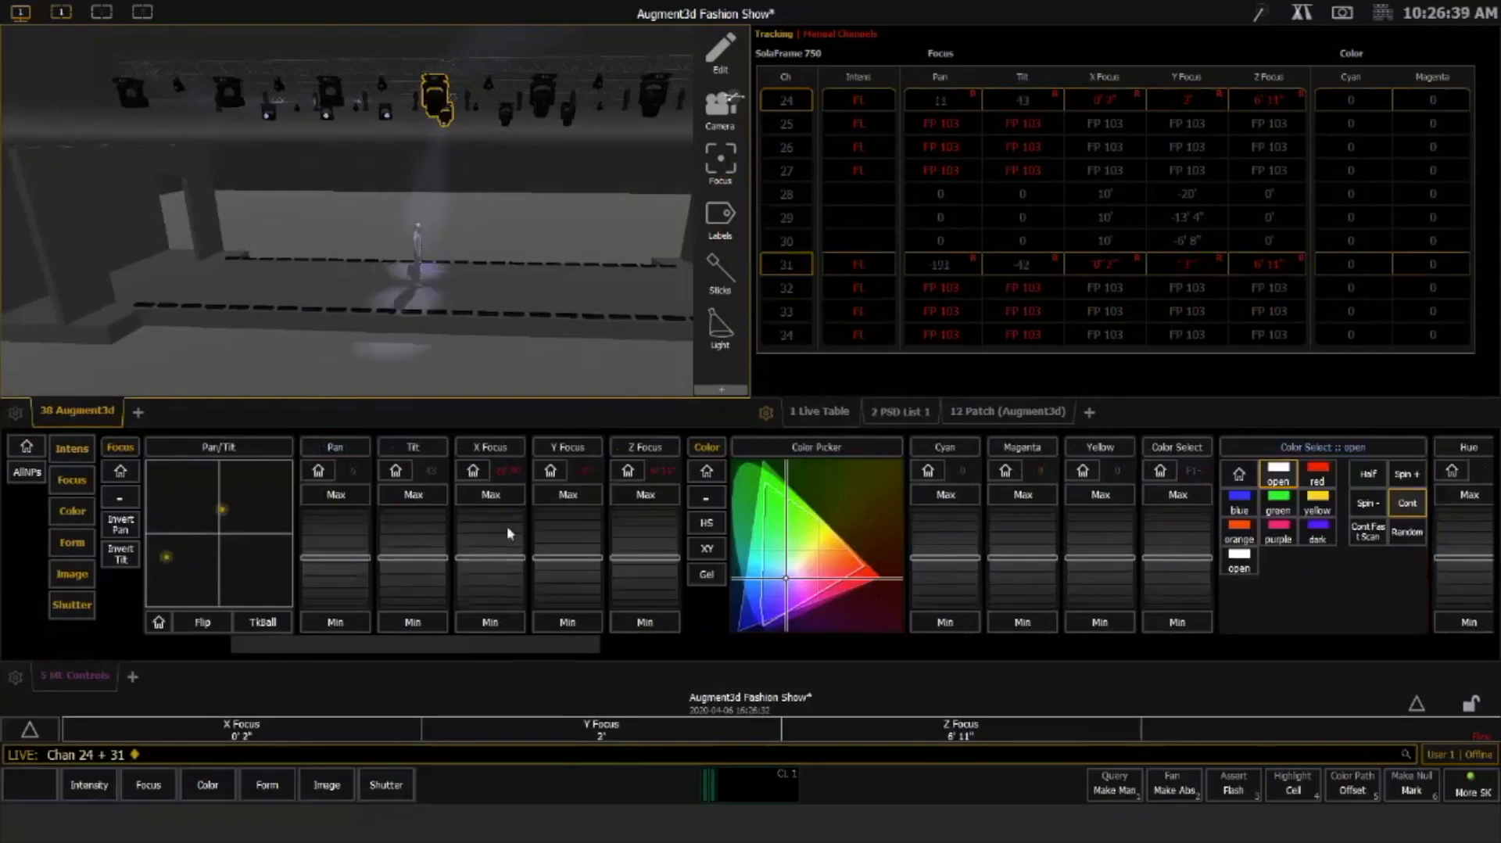
{"action": "mouse_move", "coordinate": [485, 537]}
{"action": "left_mouse_down"}
{"action": "mouse_move", "coordinate": [491, 596]}
{"action": "mouse_move", "coordinate": [495, 543]}
{"action": "left_mouse_up"}
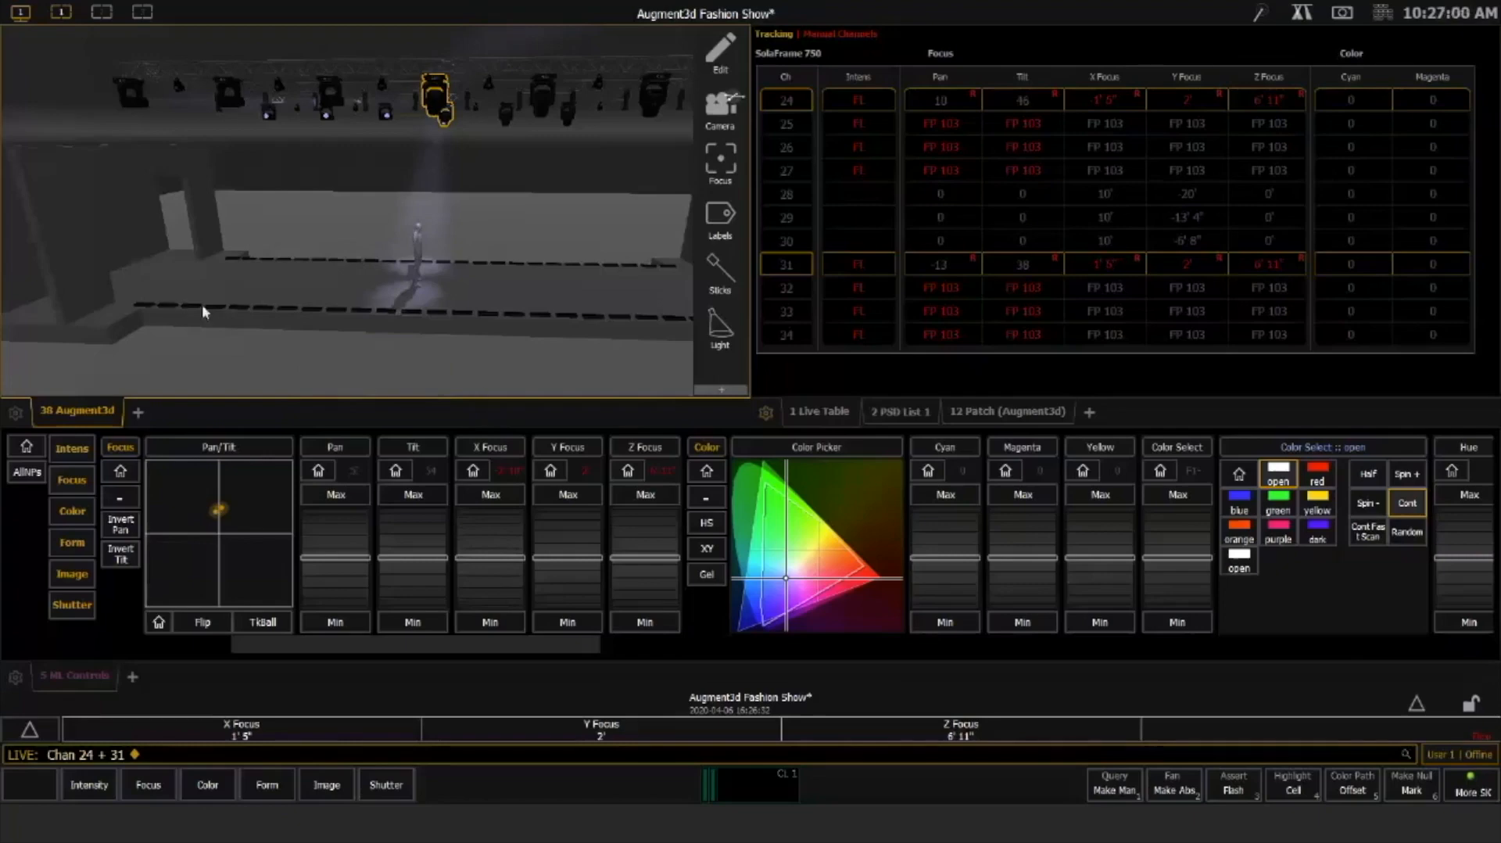
Aim channels 24 and 31 towards the end of the runway in the model, and send both lights home
{"action": "left_click_drag", "start_coordinate": [195, 284], "coordinate": [263, 284]}
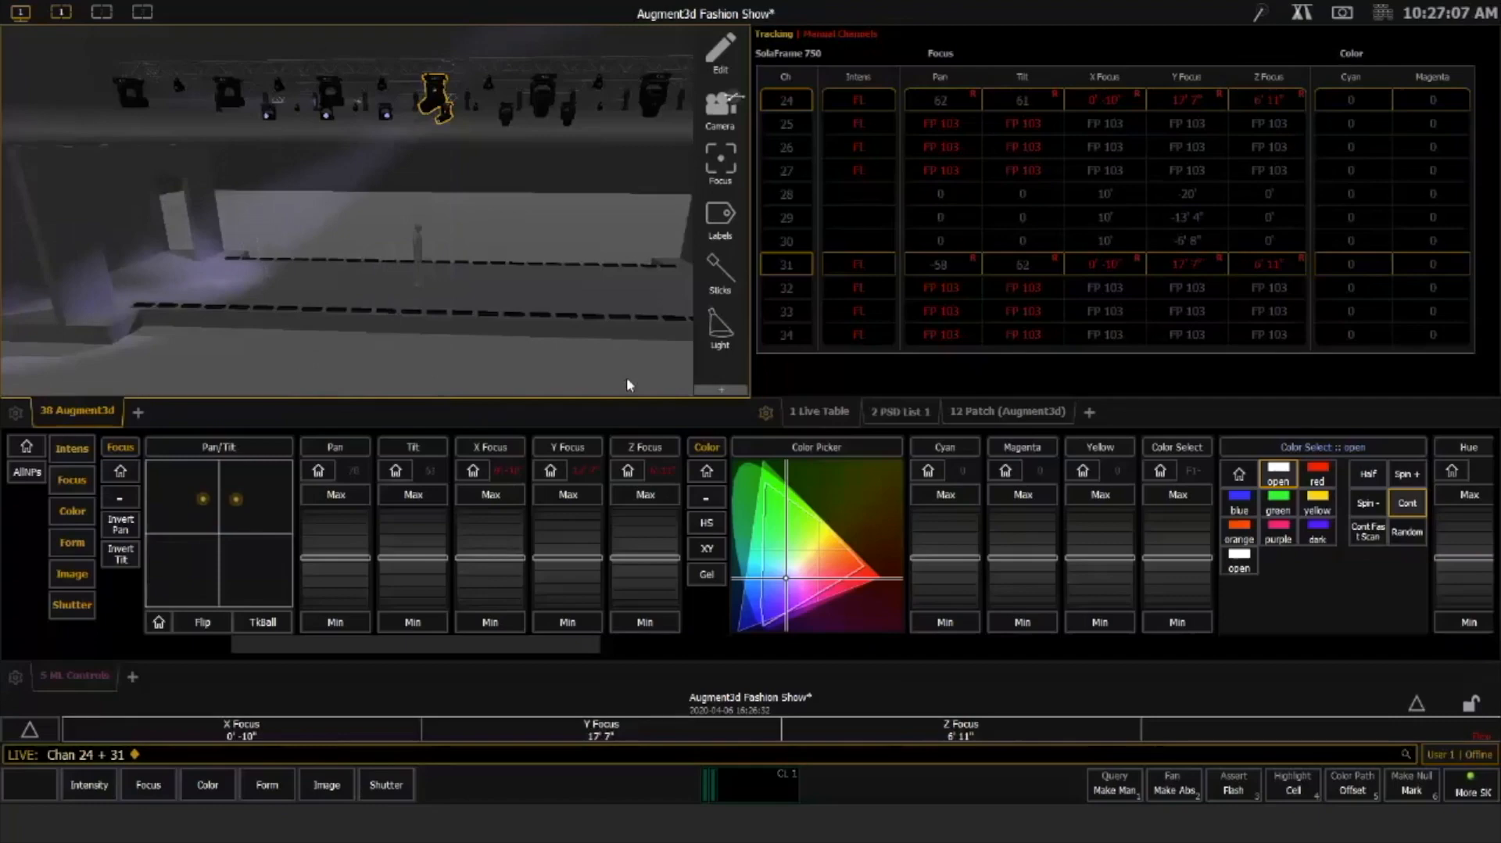
{"action": "key", "text": "Home"}
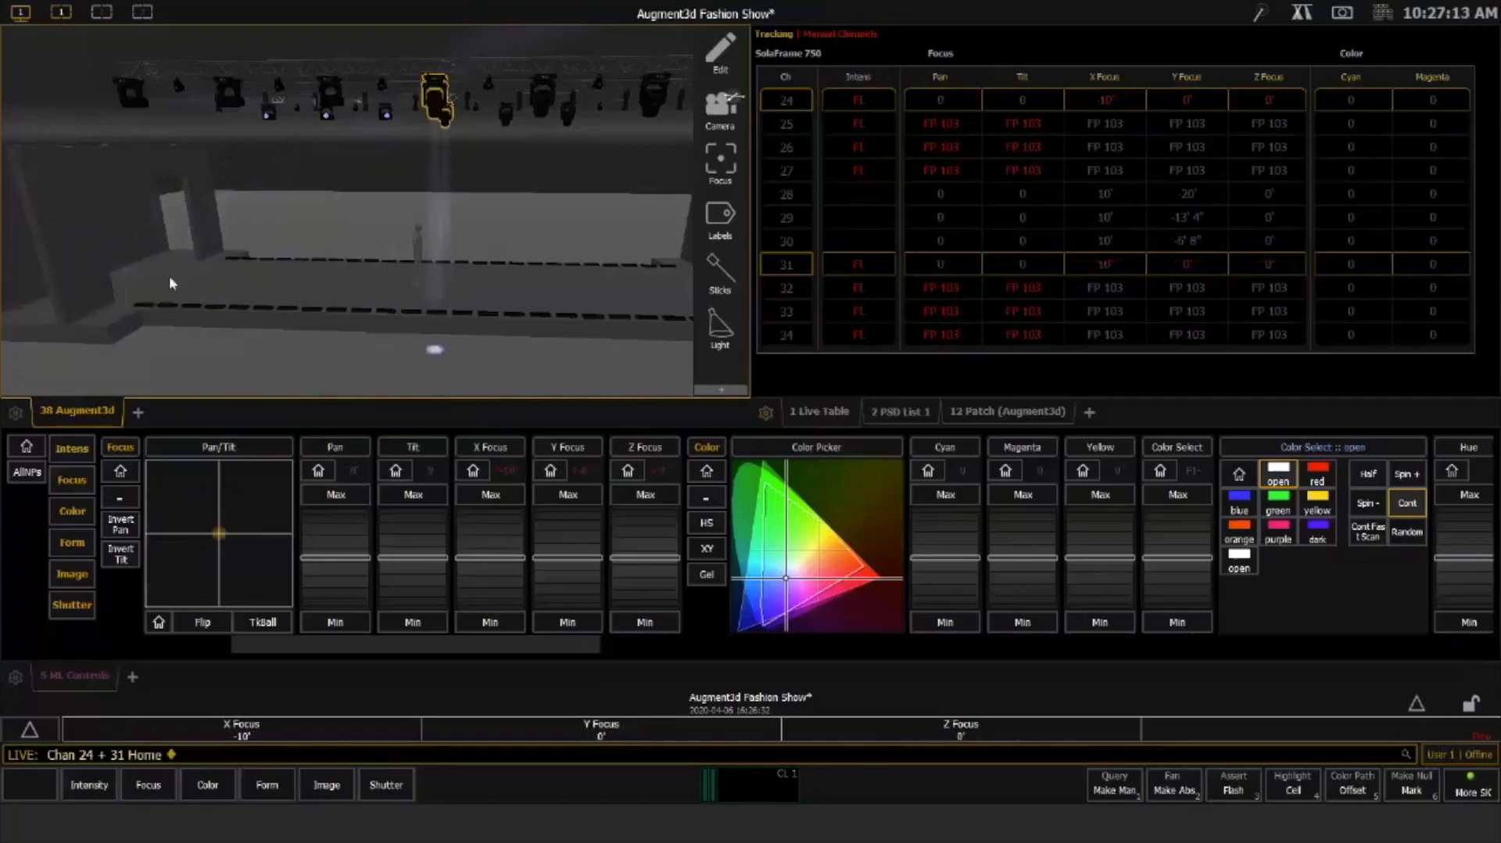
Set the focus height offset to 0 and aim channels 24 and 31 at the runway's end, about X 0', Y 27' 2", Z 2'
{"action": "left_click_drag", "start_coordinate": [169, 275], "coordinate": [208, 286]}
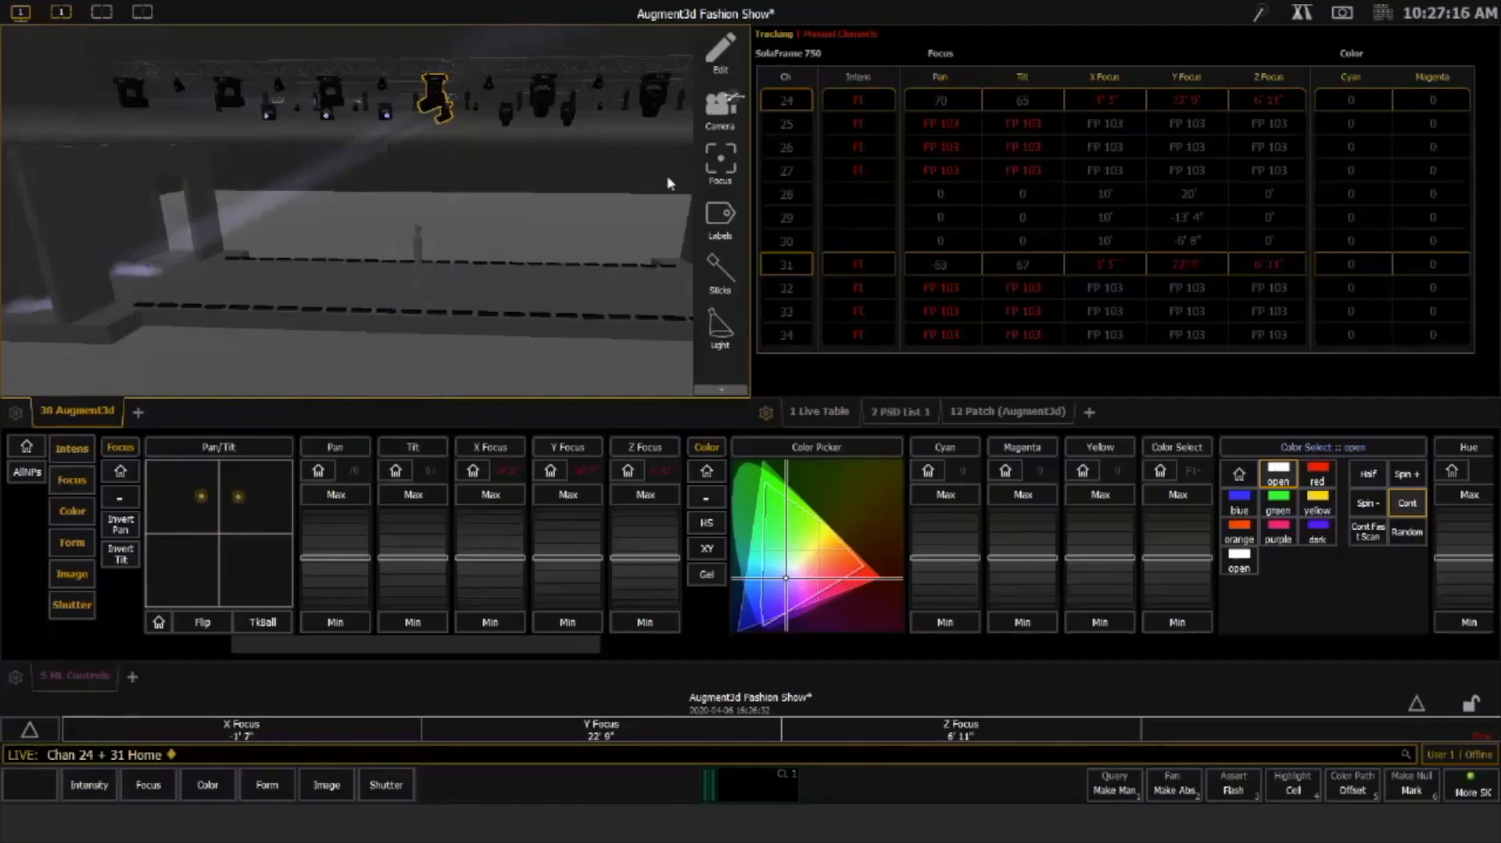
{"action": "left_click", "coordinate": [720, 160]}
{"action": "left_click_drag", "start_coordinate": [666, 182], "coordinate": [599, 185]}
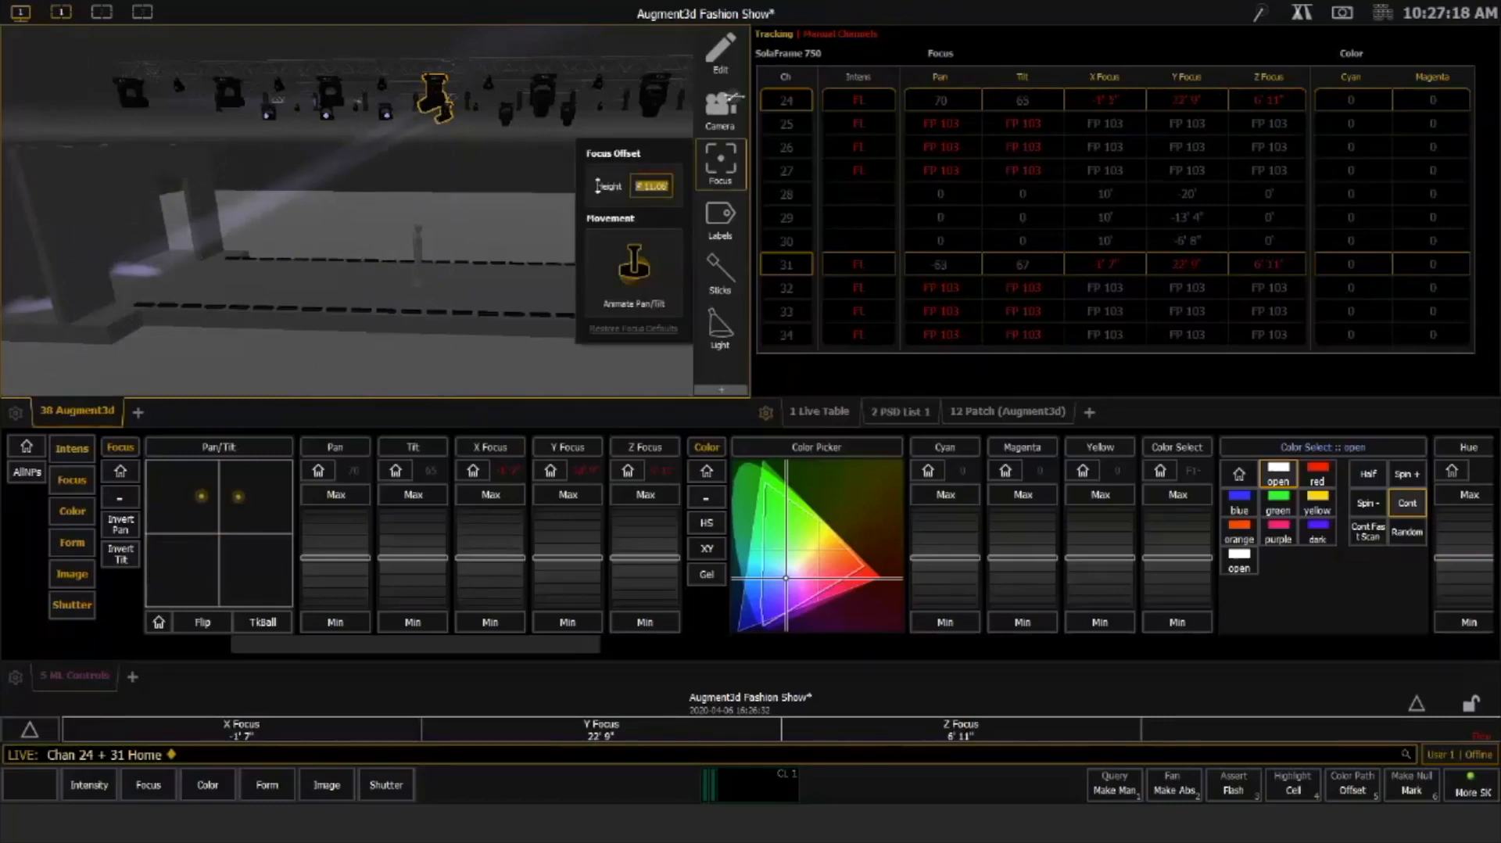
{"action": "type", "text": "0"}
{"action": "key", "text": "Return"}
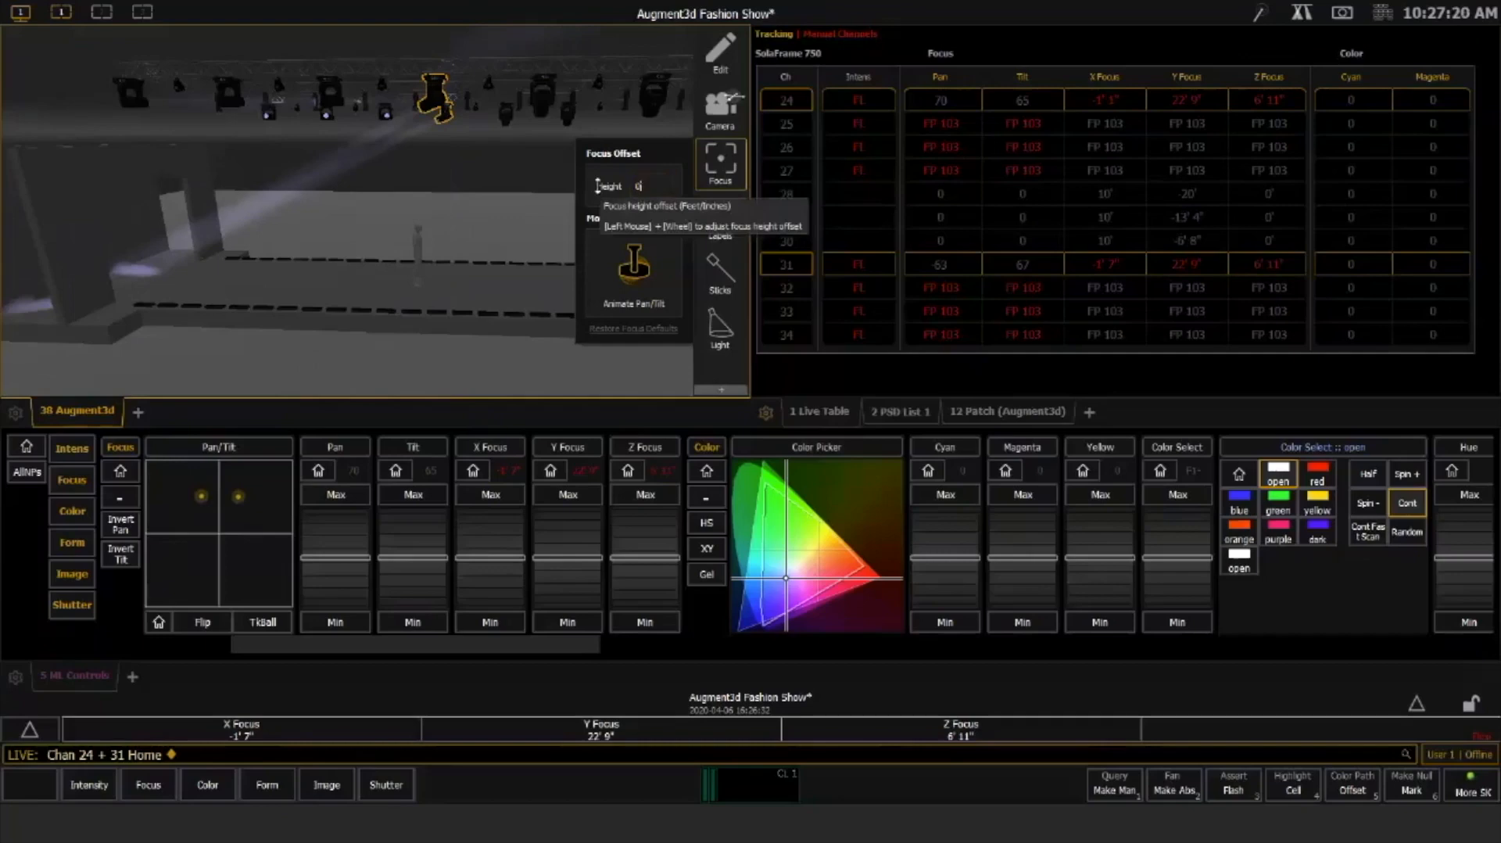
{"action": "left_click", "coordinate": [475, 268]}
{"action": "left_click_drag", "start_coordinate": [153, 279], "coordinate": [178, 280]}
{"action": "left_click_drag", "start_coordinate": [303, 333], "coordinate": [423, 320]}
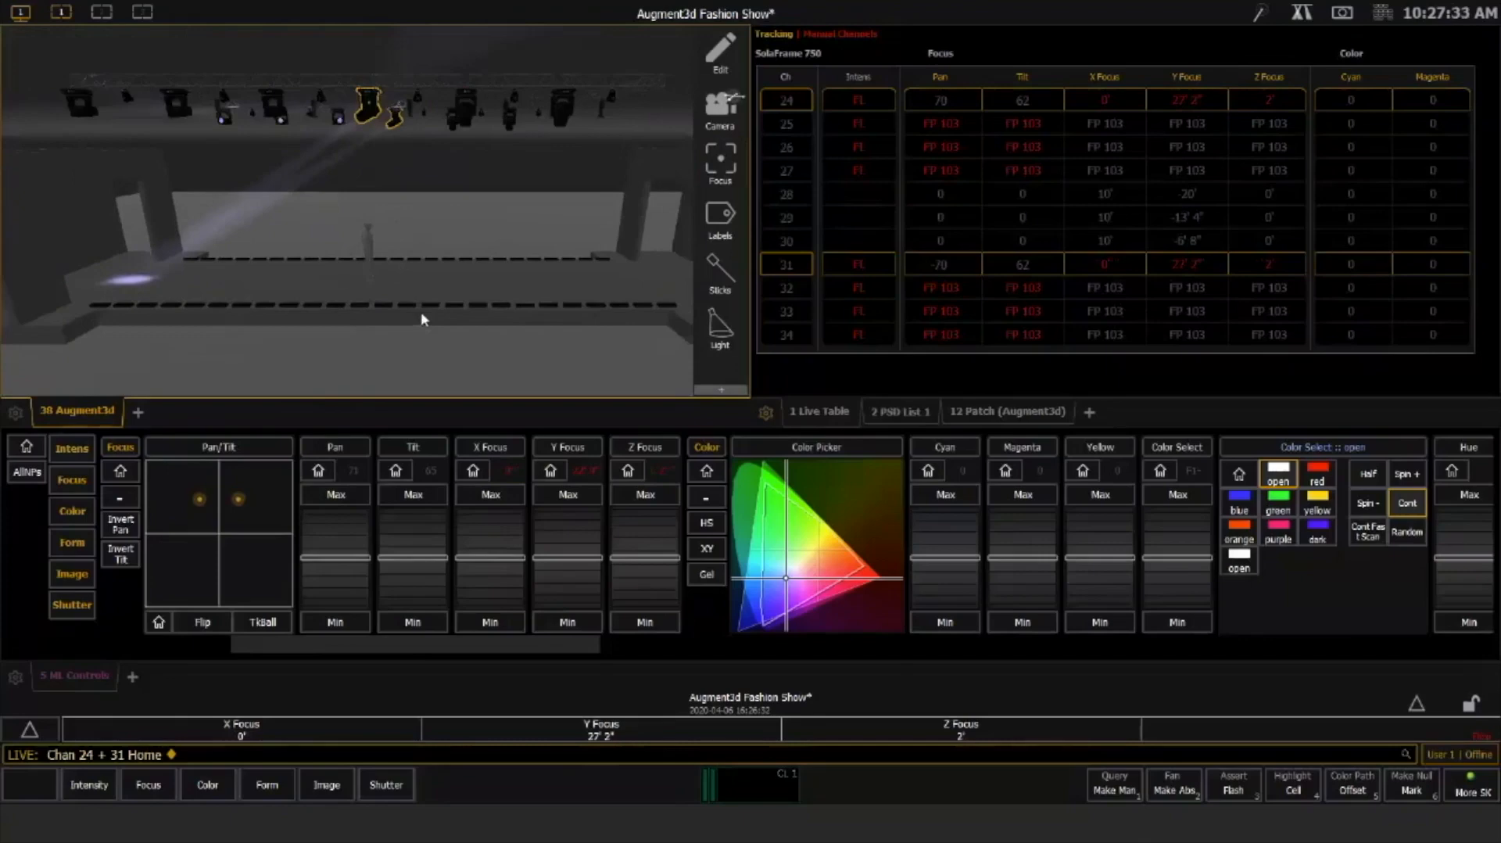
Record the look as Cue 1
{"action": "key", "text": "r"}
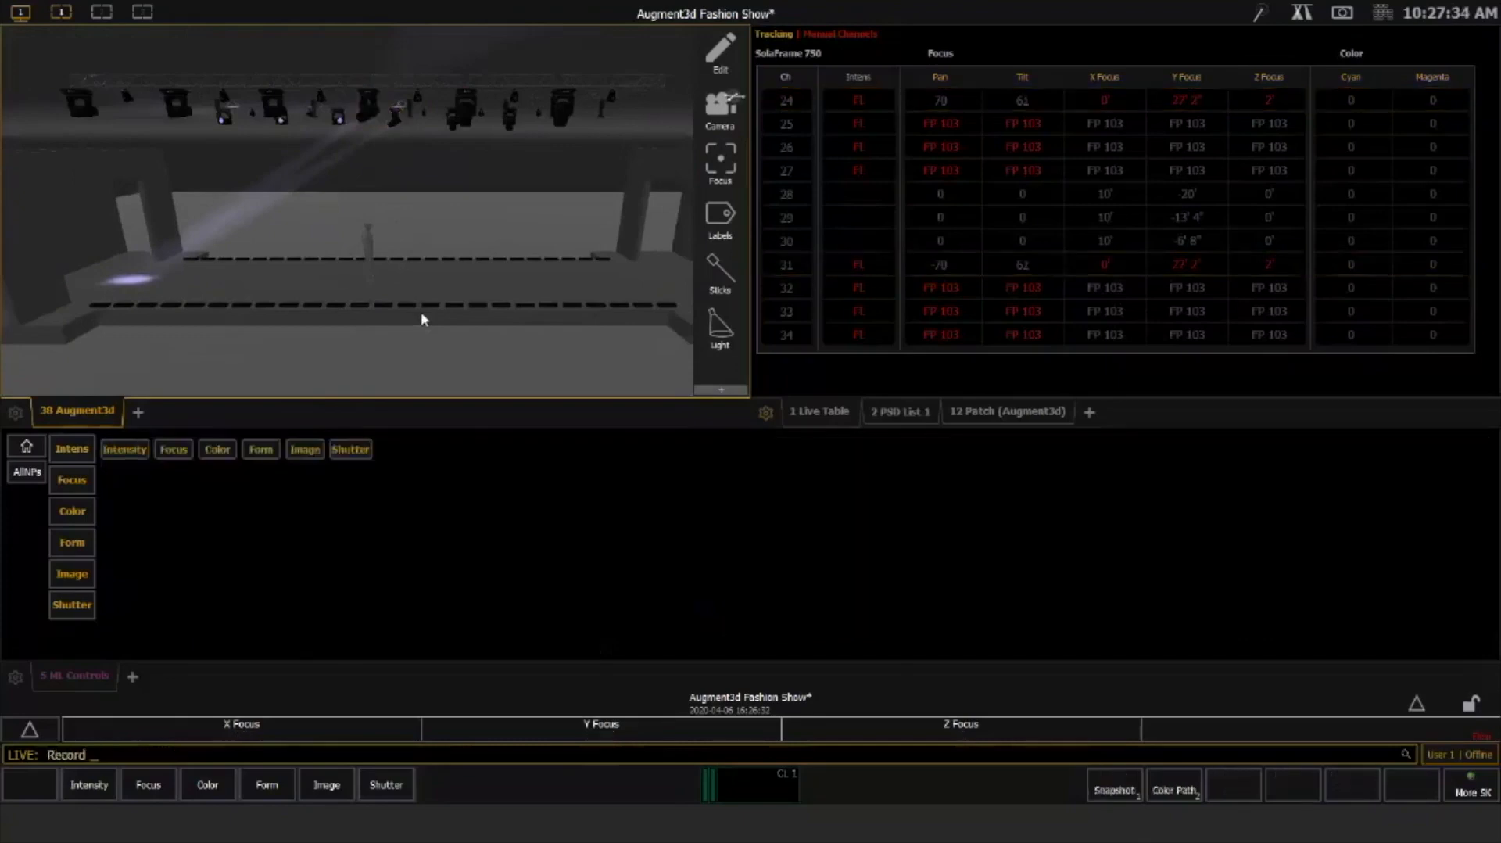
{"action": "key", "text": "q"}
{"action": "key", "text": "1"}
{"action": "key", "text": "Return"}
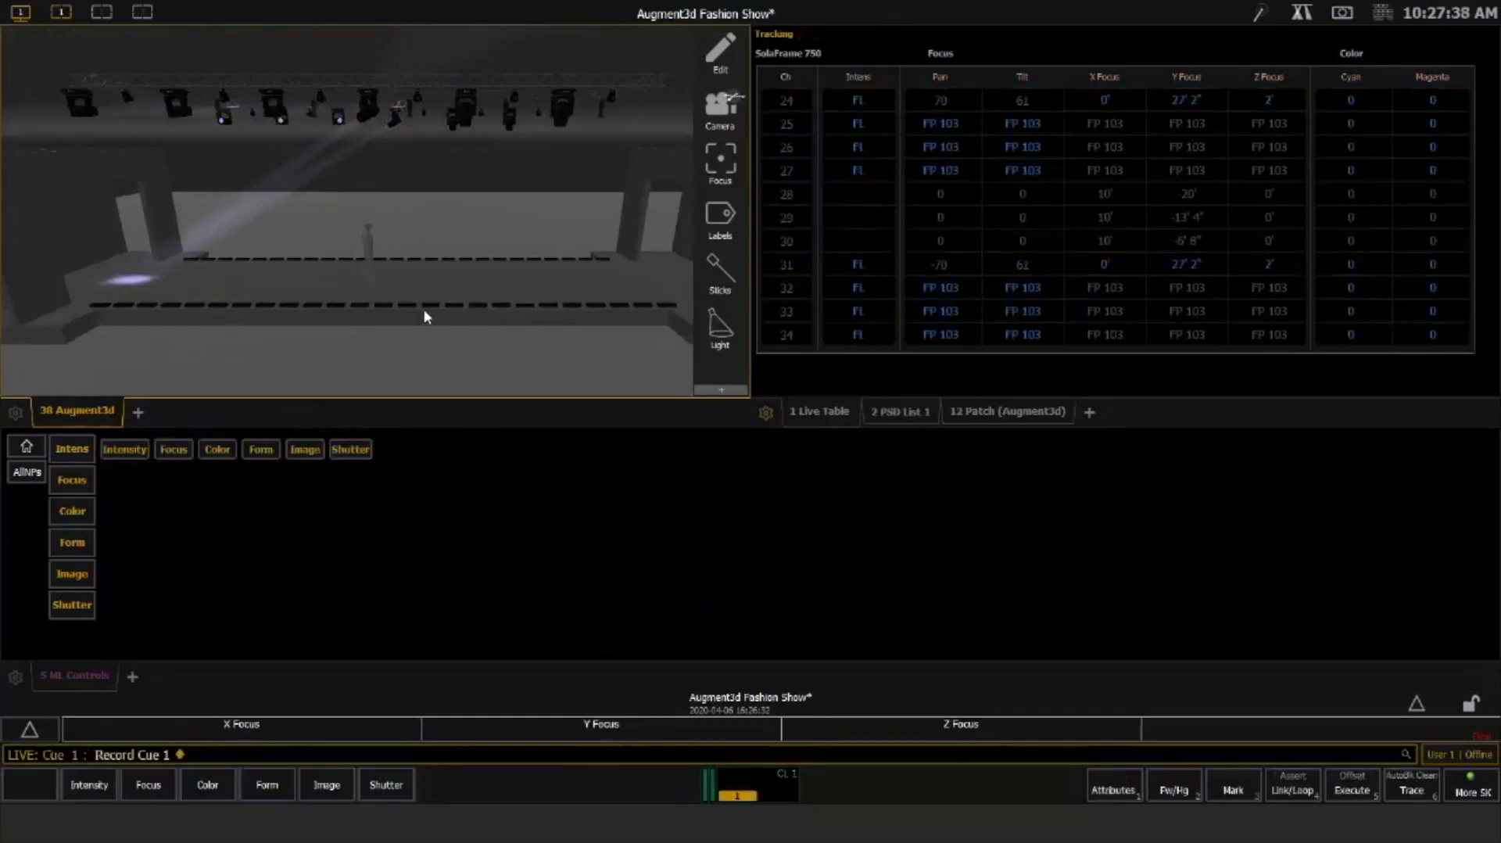
Reselect channels 24 and 31 and move their Y Focus to about -28' 8" at the opposite end of the runway
{"action": "key", "text": "F8"}
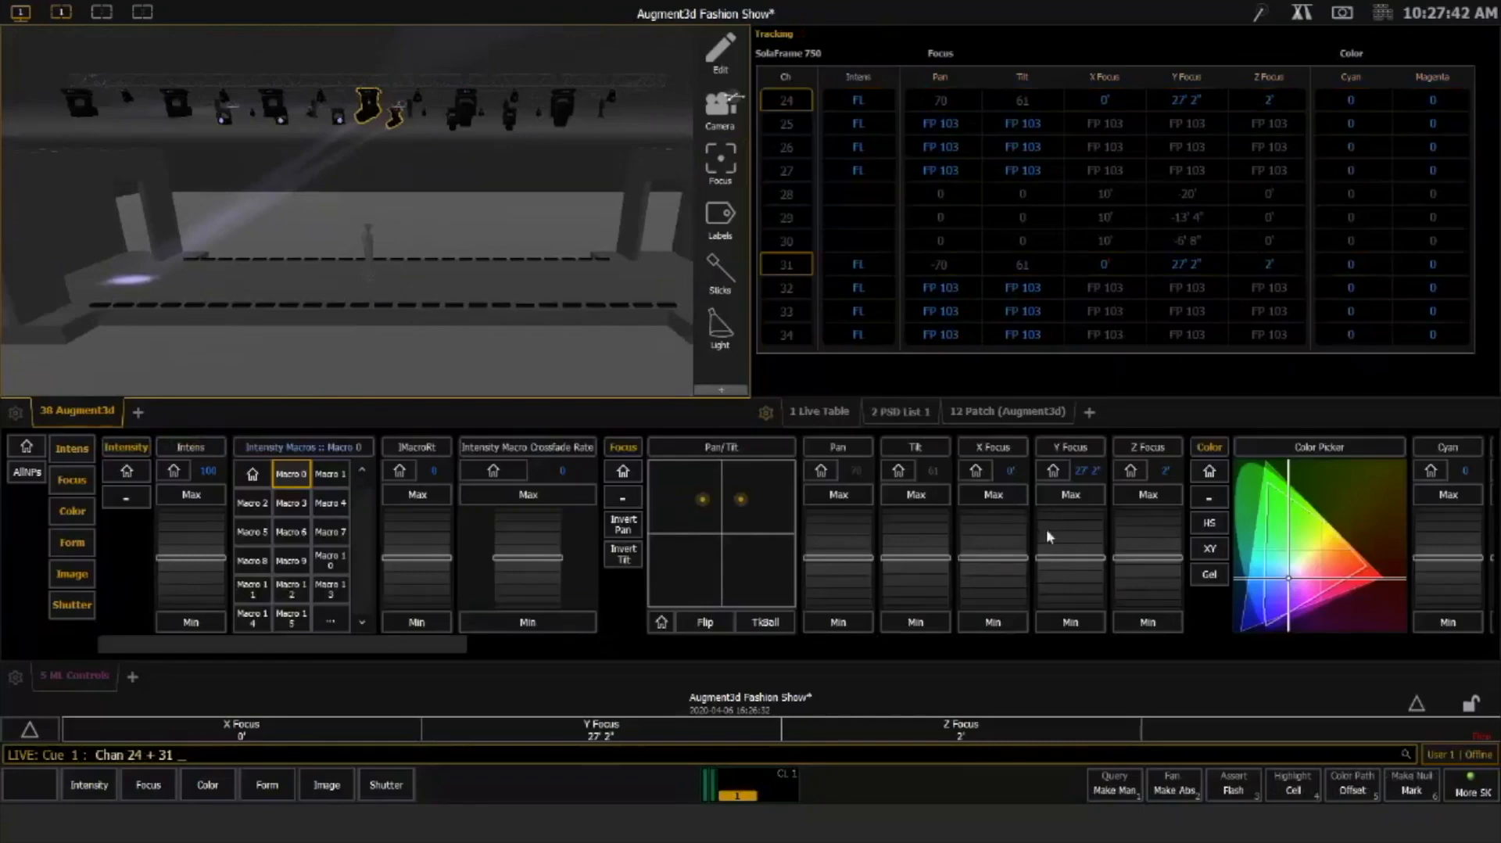
{"action": "left_click_drag", "start_coordinate": [1072, 583], "coordinate": [1074, 591]}
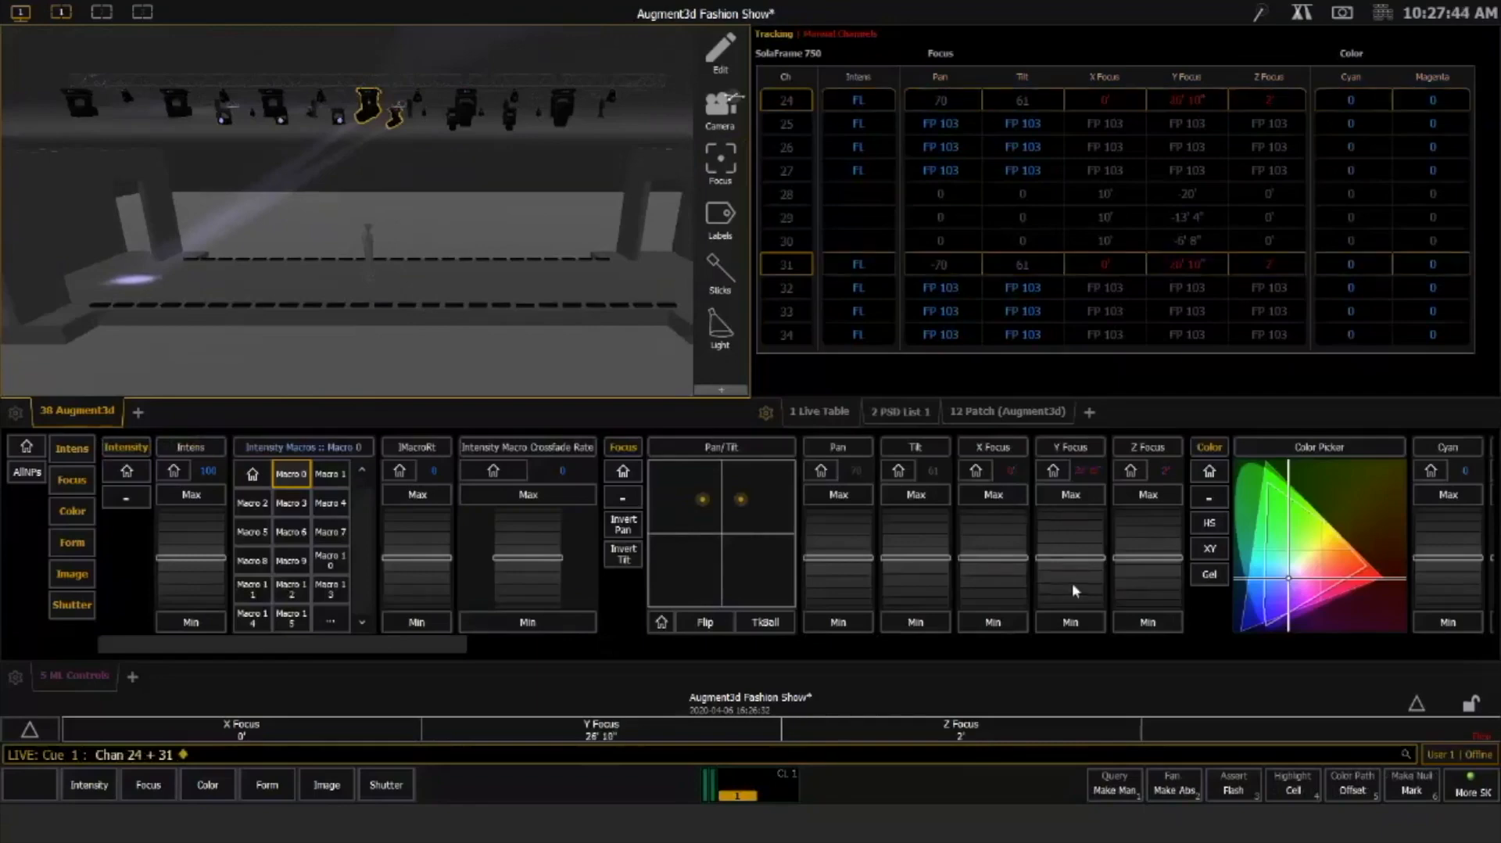
{"action": "scroll", "coordinate": [1072, 588], "scroll_direction": "down", "scroll_amount": 15}
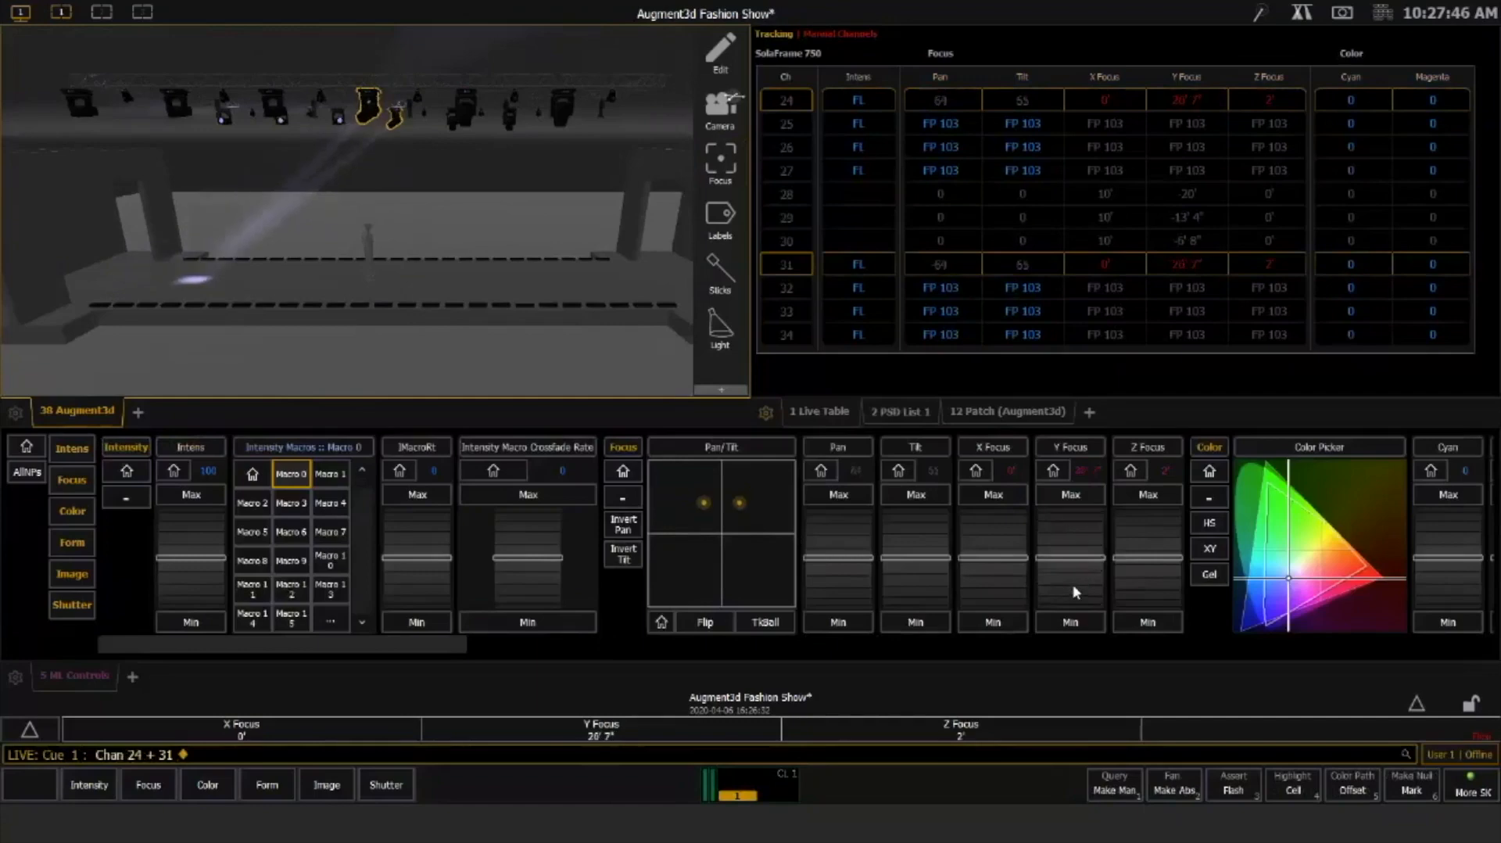
{"action": "scroll", "coordinate": [1074, 592], "scroll_direction": "down", "scroll_amount": 8}
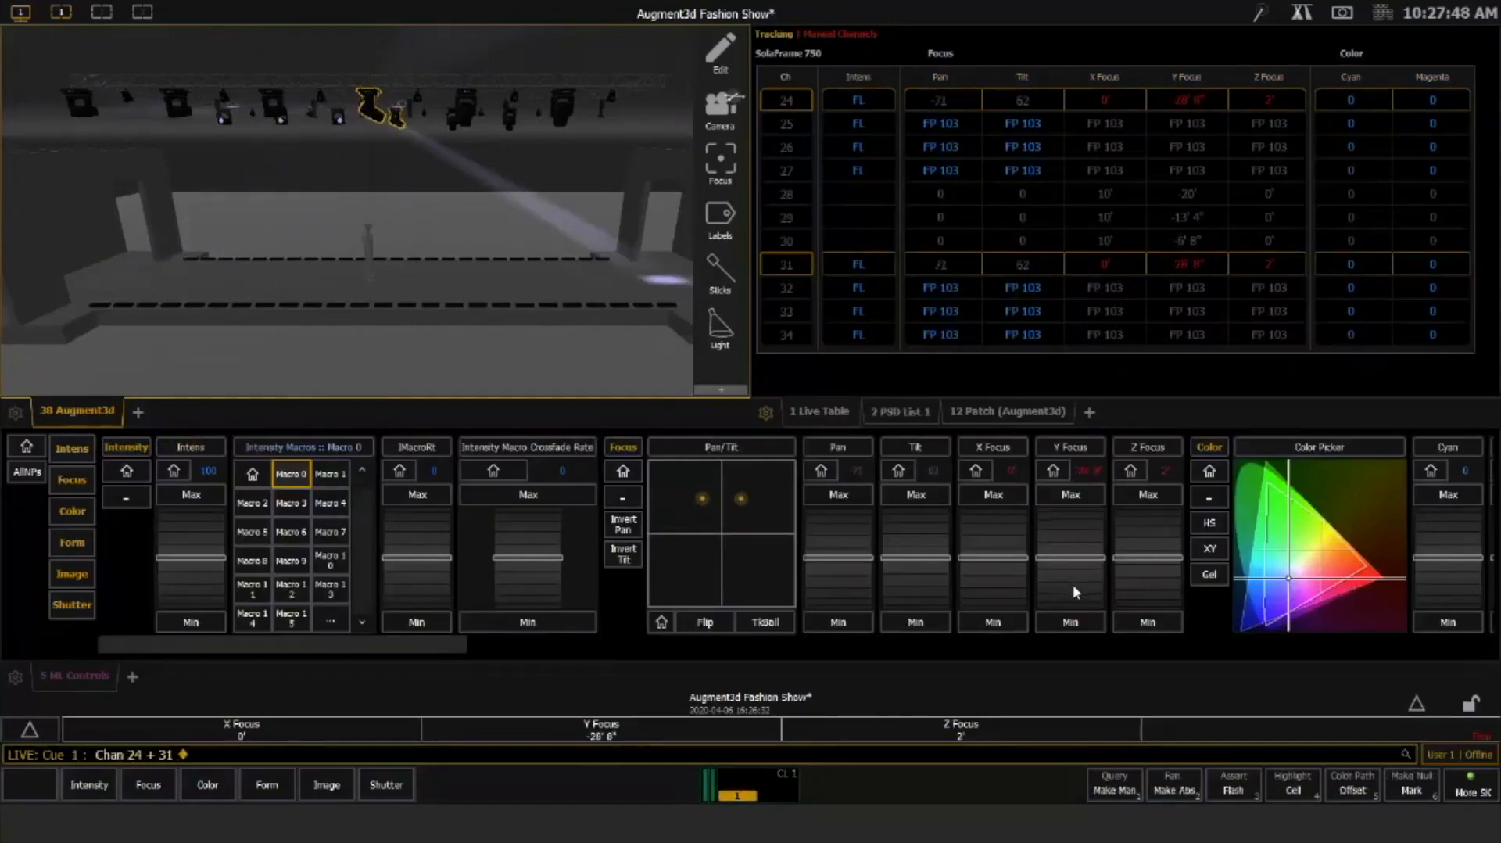
Record the opposite-end look as Cue 2
{"action": "key", "text": "r"}
{"action": "key", "text": "q"}
{"action": "key", "text": "2"}
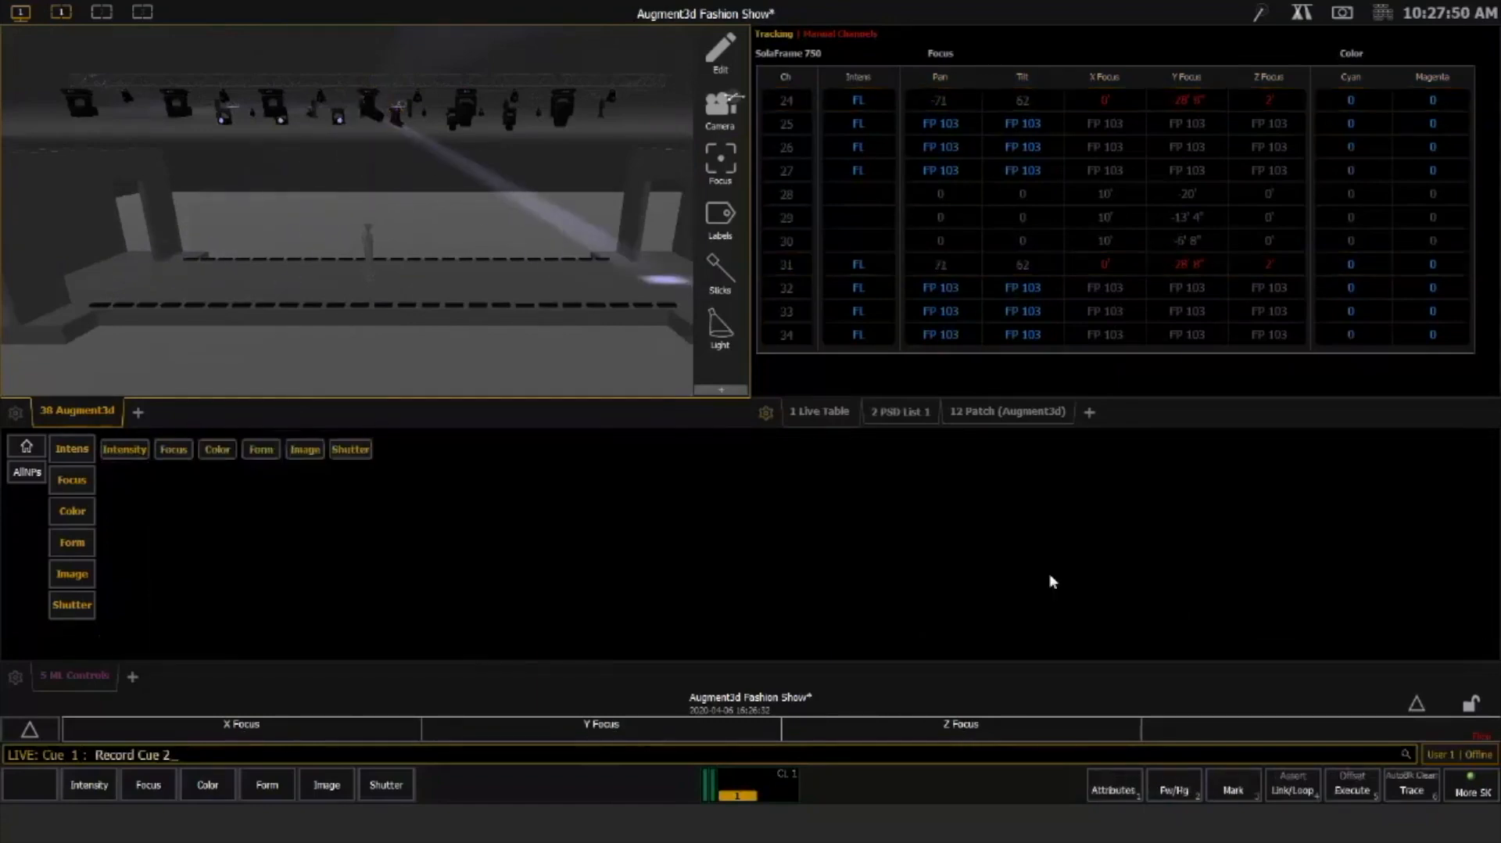
{"action": "key", "text": "Return"}
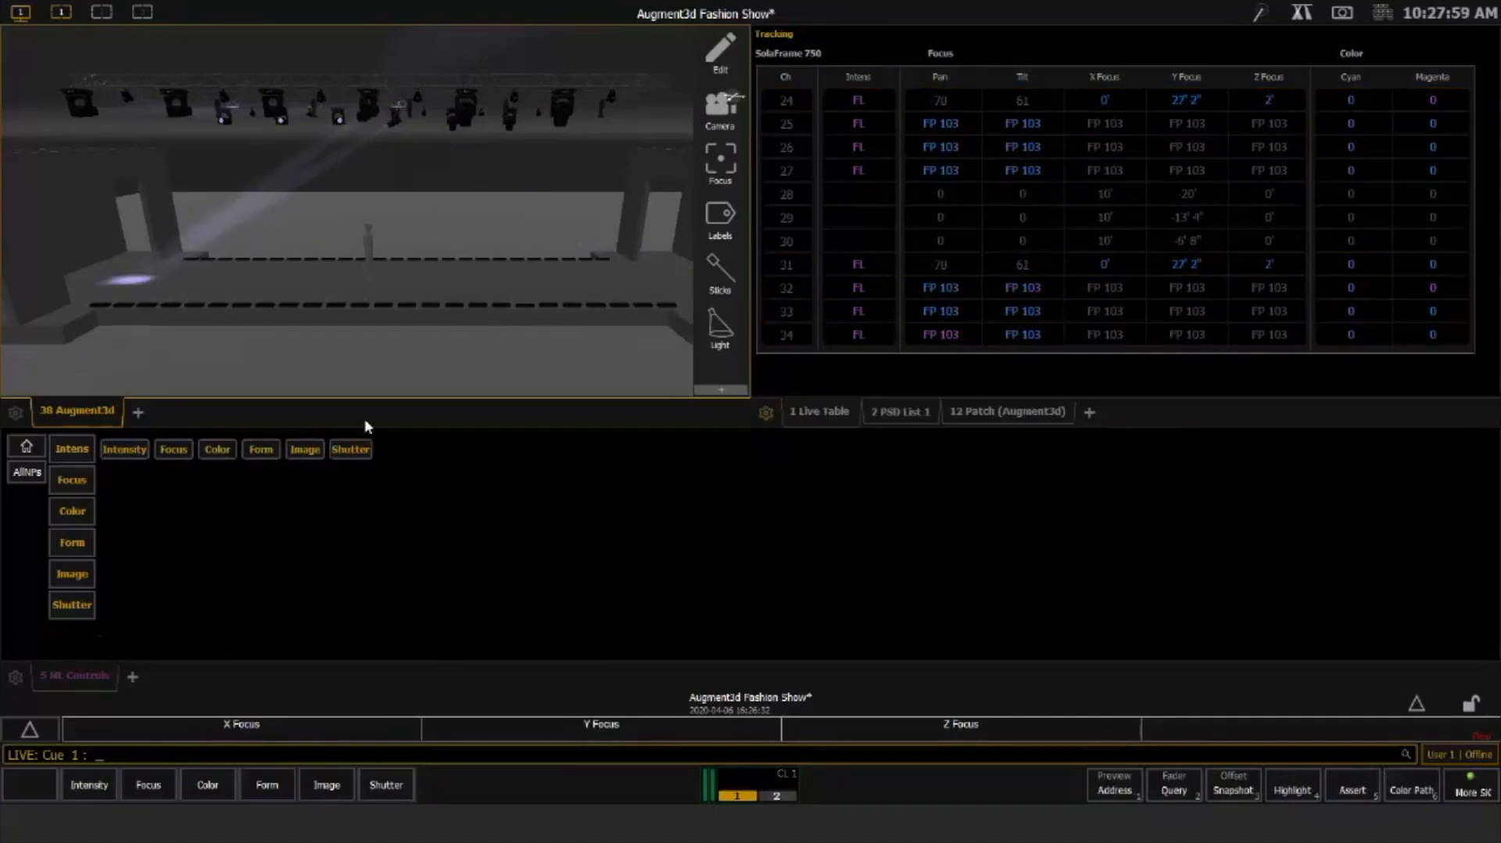
Run Cue 2 to examine how the beams travel along the runway, and step back to Cue 1
{"action": "key", "text": "F12"}
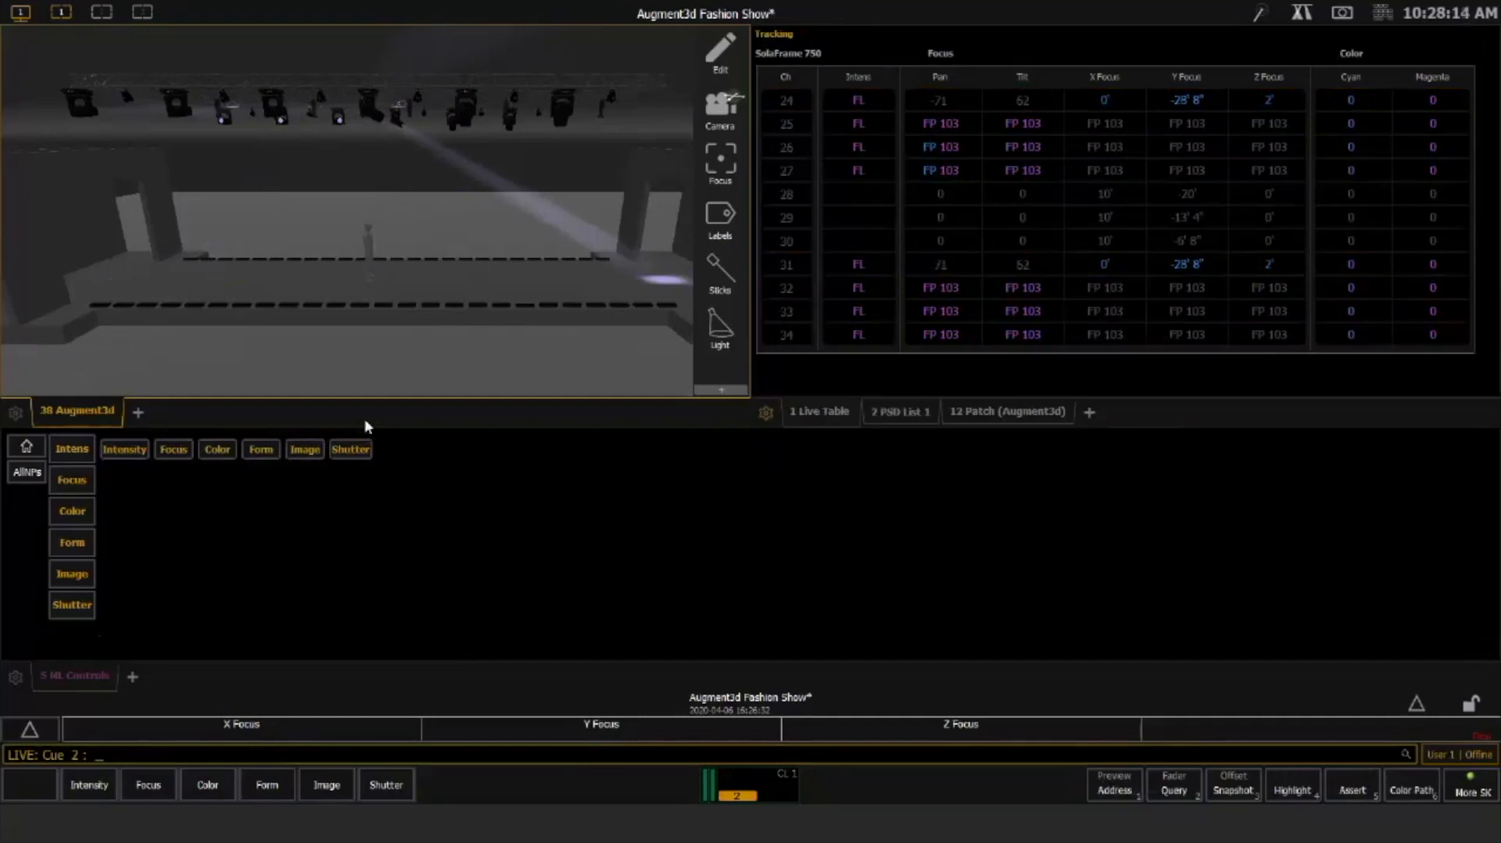
{"action": "key", "text": "F11"}
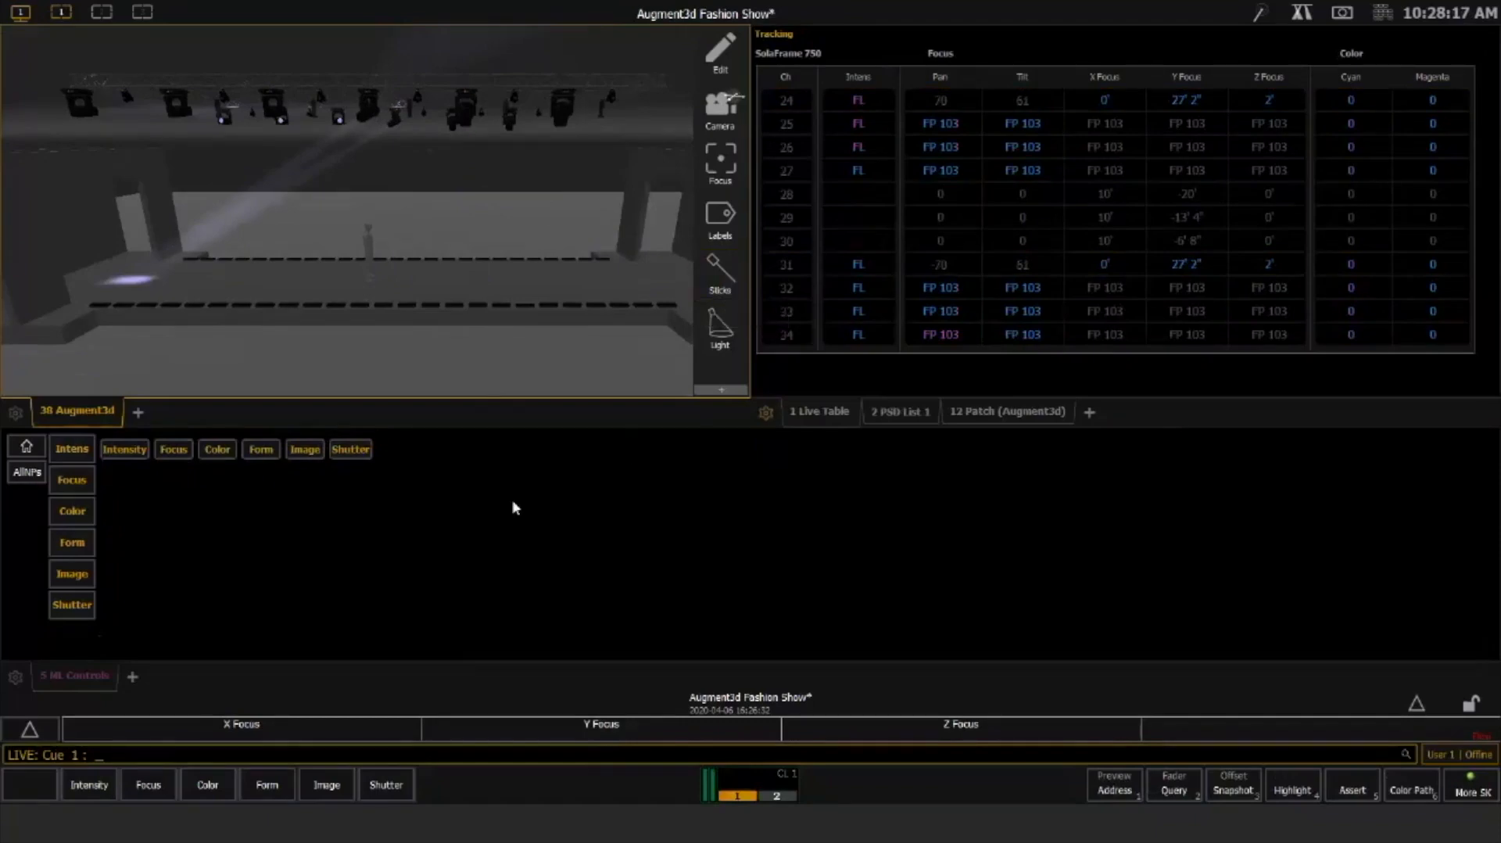
Disable the XYZ format for channels 24 and 31 in Cue 1 and update the cue with their pan/tilt values
{"action": "left_click", "coordinate": [369, 114]}
{"action": "left_click", "coordinate": [394, 121], "text": "ctrl"}
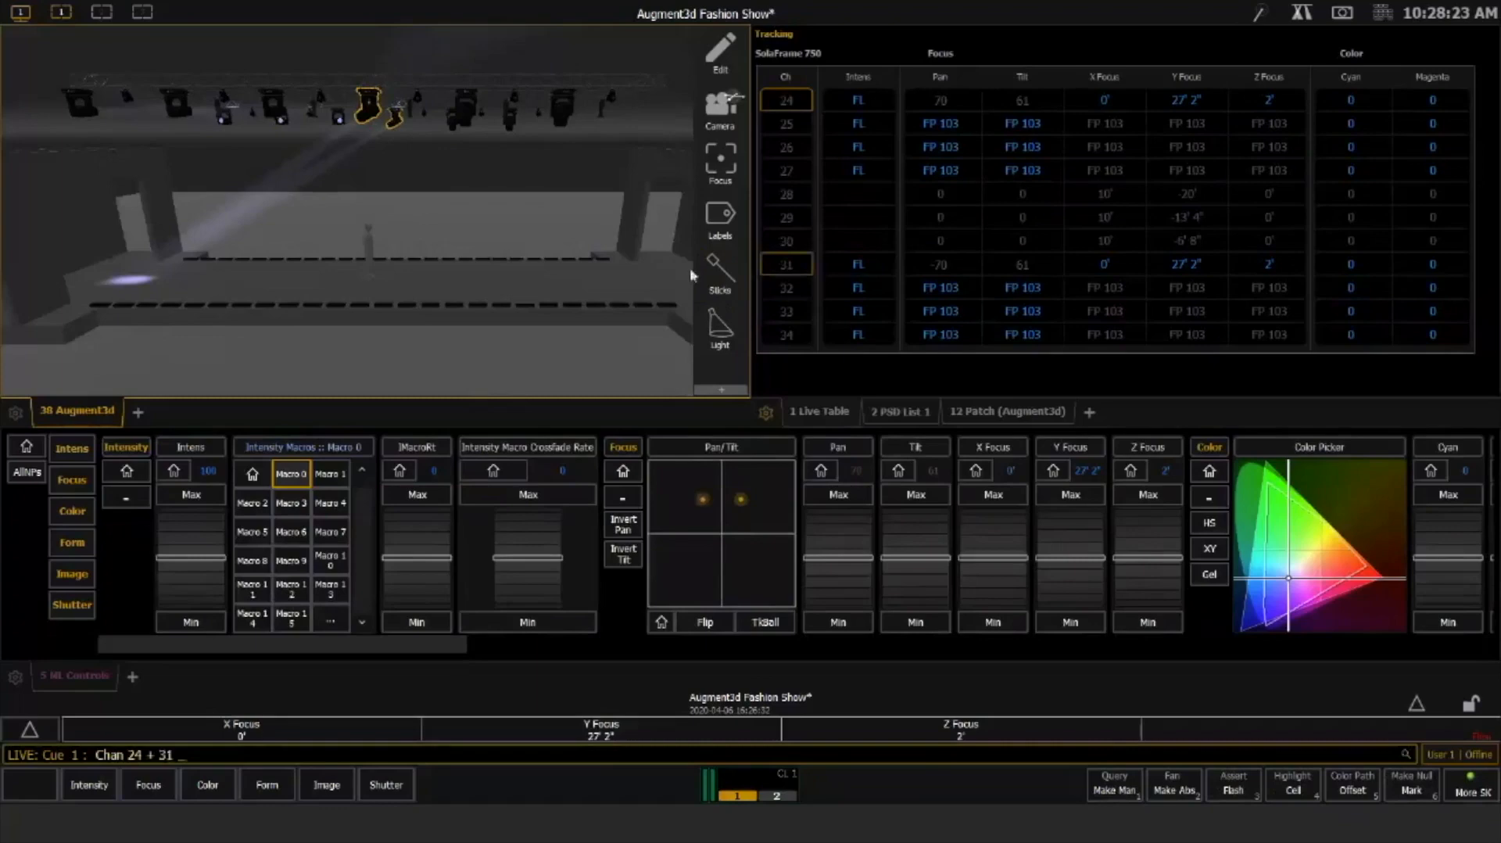
{"action": "left_click", "coordinate": [29, 731]}
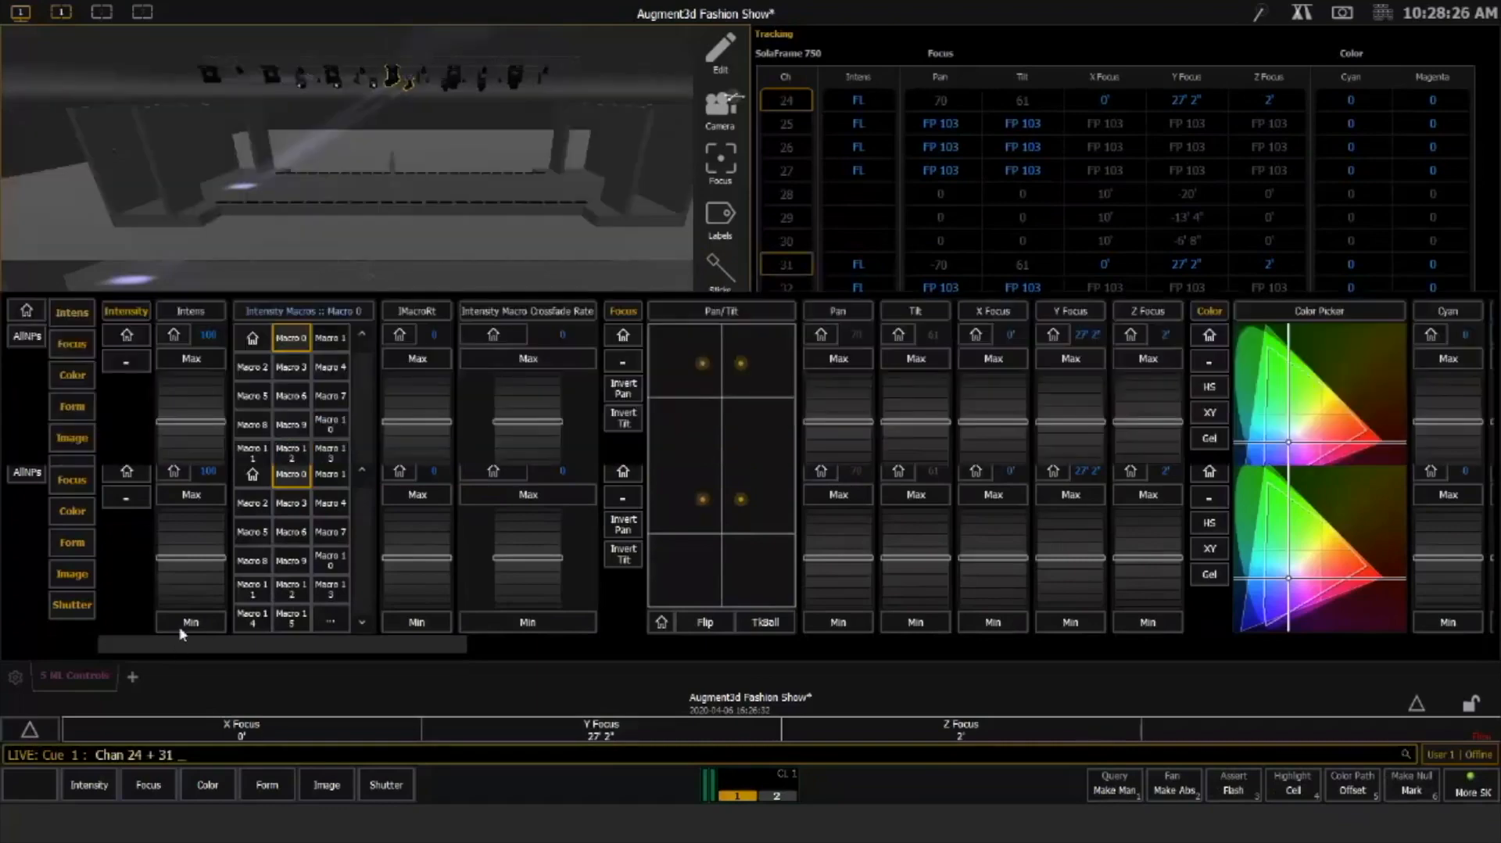
{"action": "left_click", "coordinate": [1104, 628]}
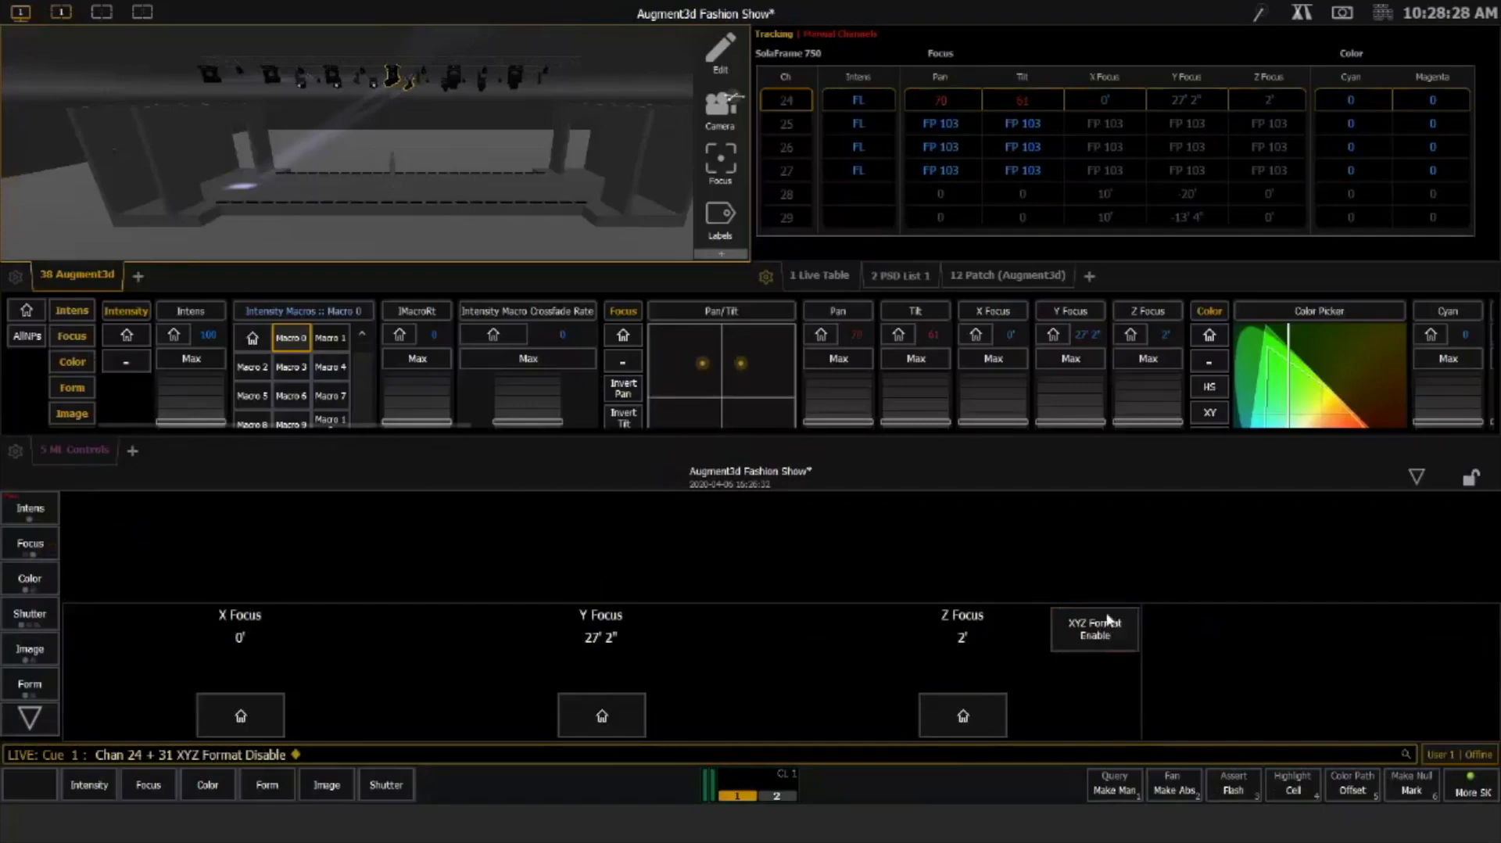
{"action": "key", "text": "ctrl+u"}
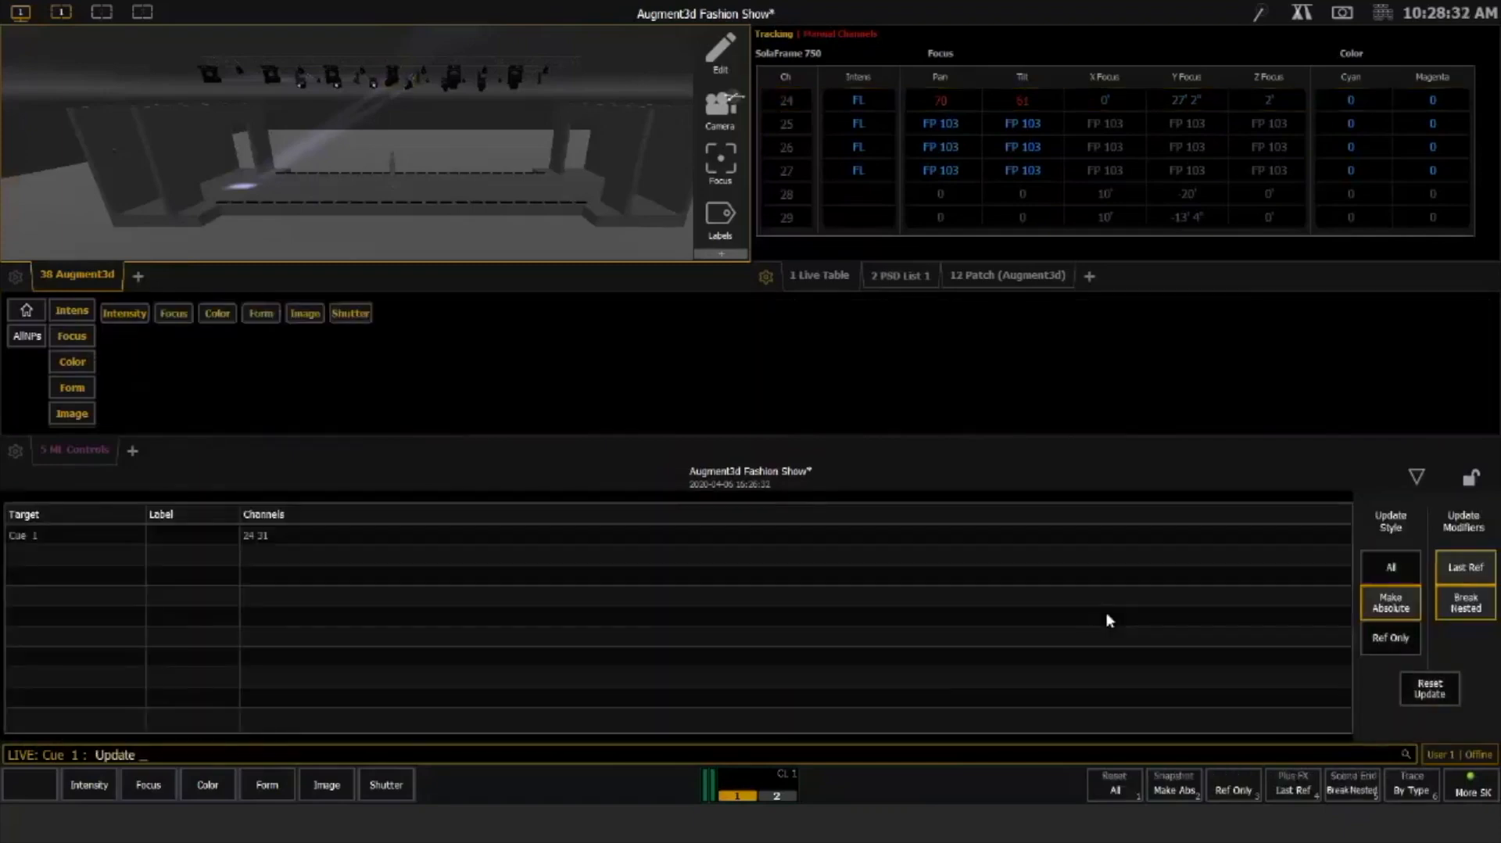
{"action": "key", "text": "Return"}
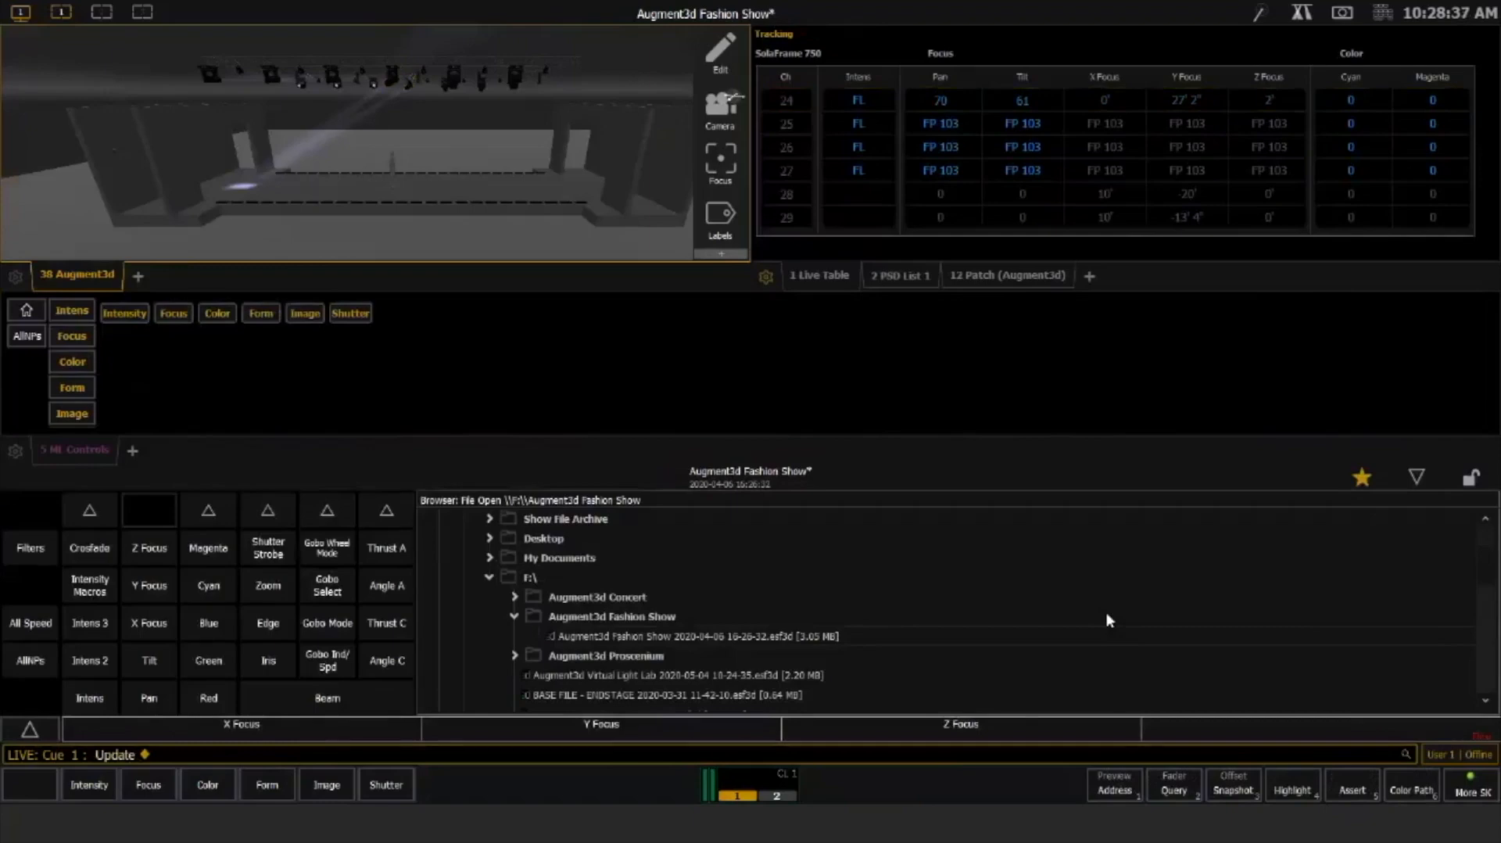
Run Cue 2, disable the XYZ format for channels 24 and 31 there as well, and update the cue
{"action": "key", "text": "ctrl+space"}
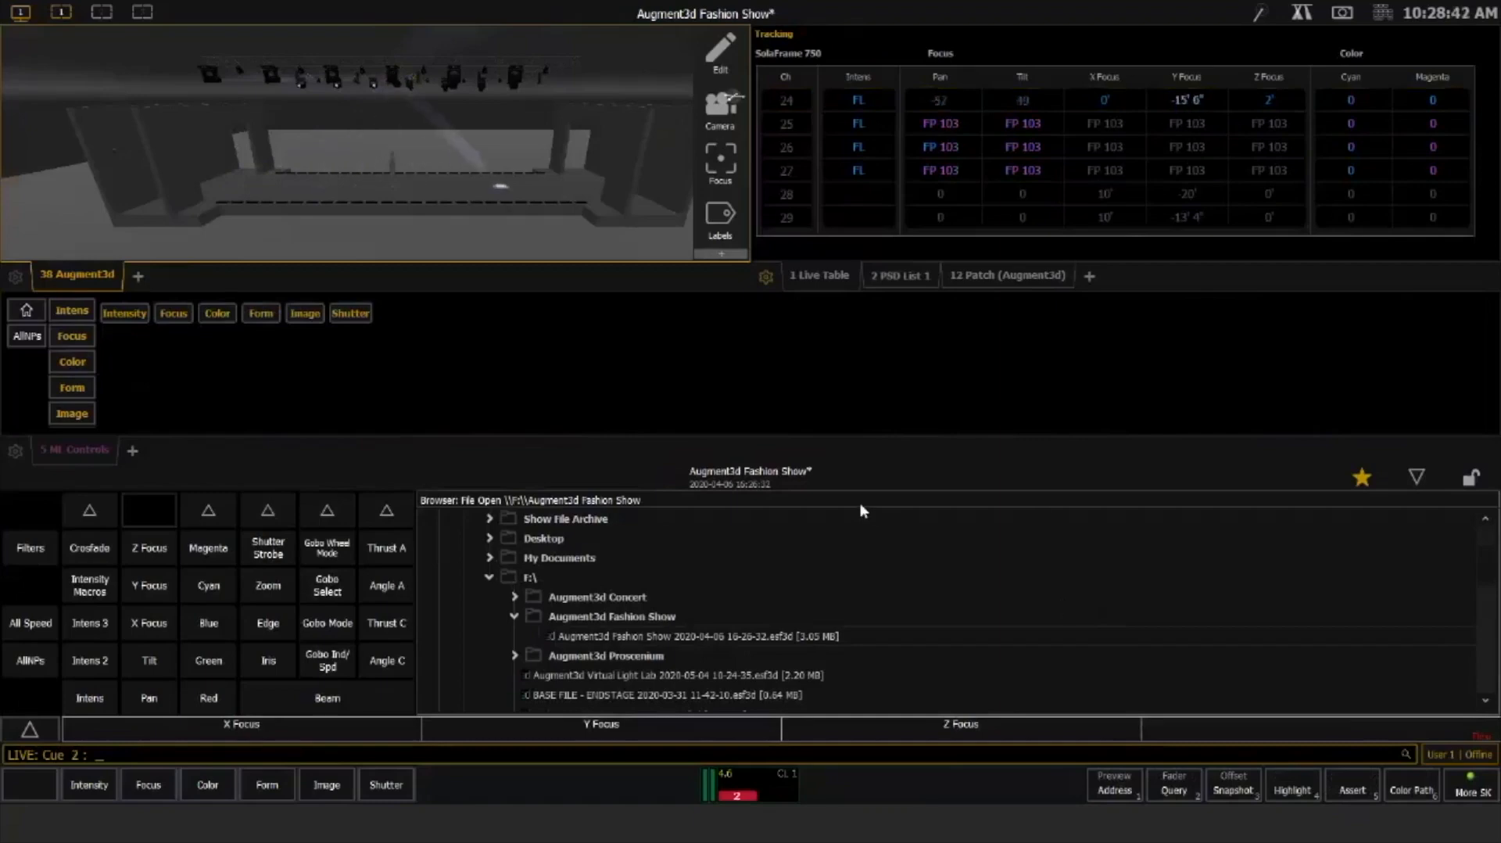
{"action": "key", "text": "alt+l"}
{"action": "left_click", "coordinate": [44, 733]}
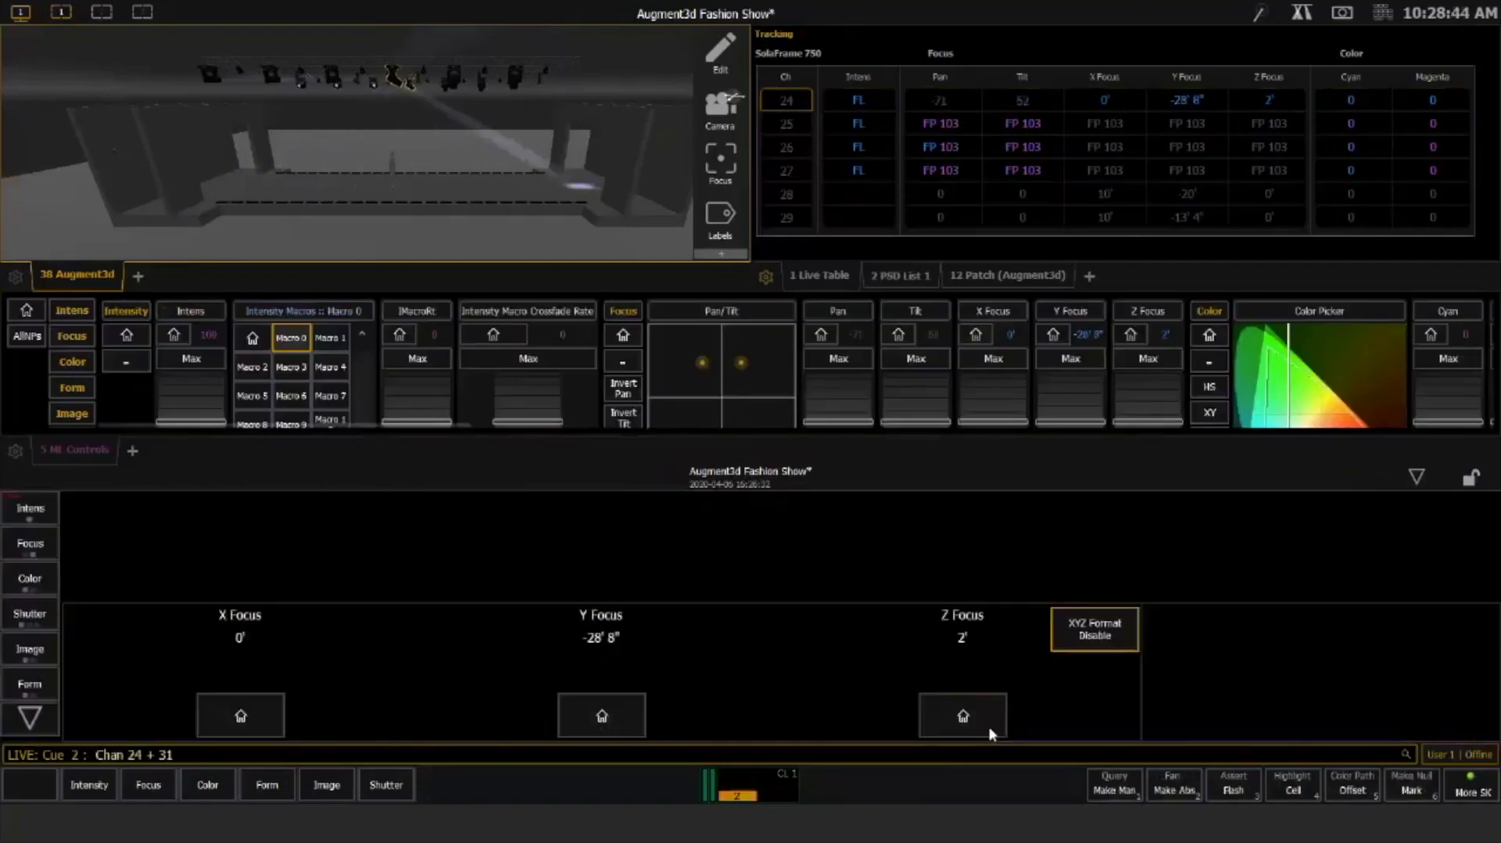
{"action": "left_click", "coordinate": [1093, 634]}
{"action": "key", "text": "u"}
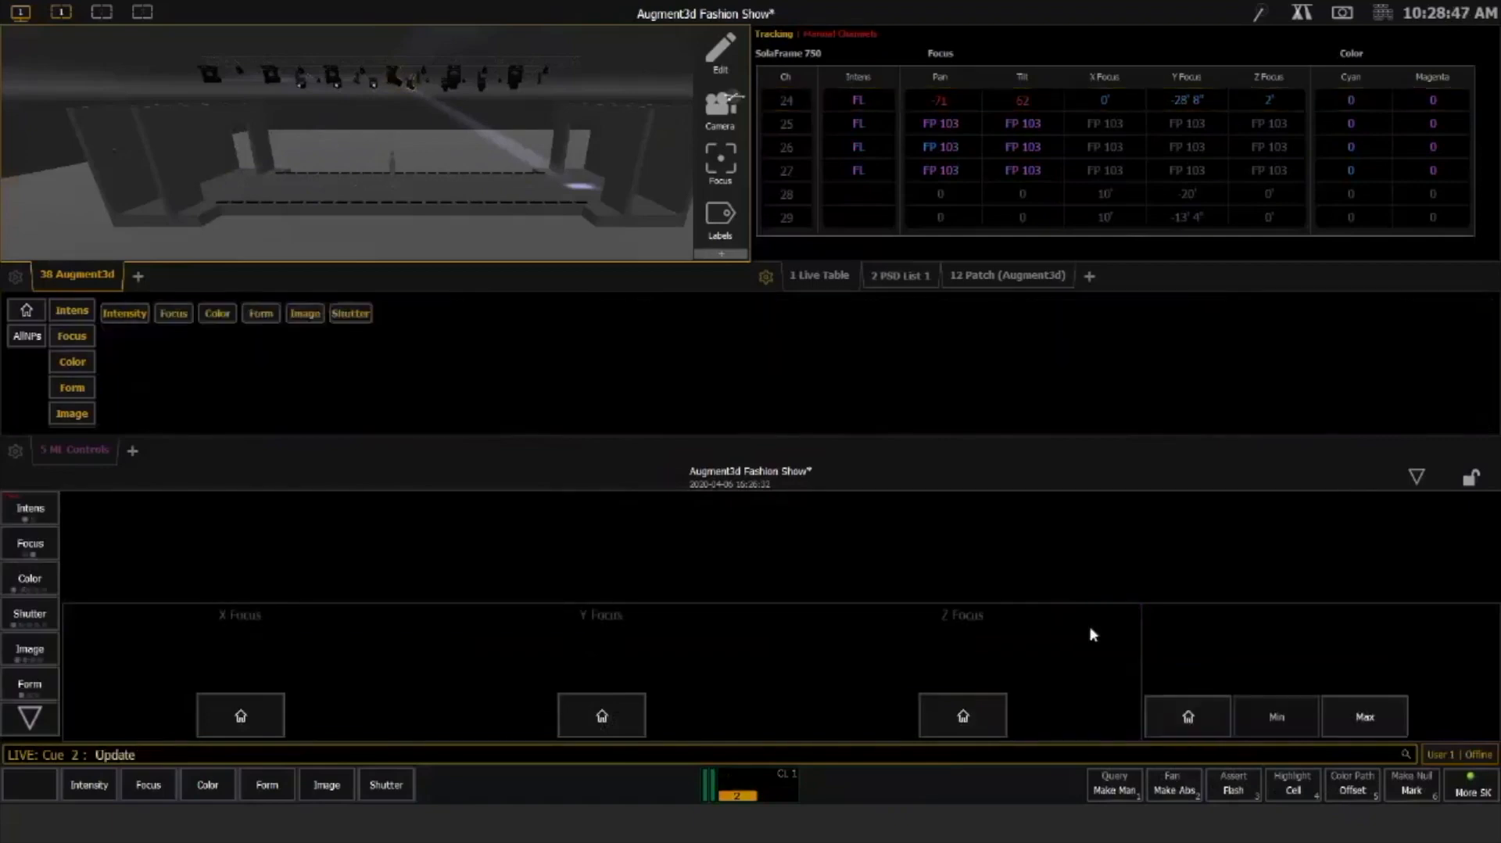
{"action": "key", "text": "Return"}
Step back to Cue 1 and run Cue 2 to examine the beam path between two pan/tilt cues
{"action": "key", "text": "ctrl+space"}
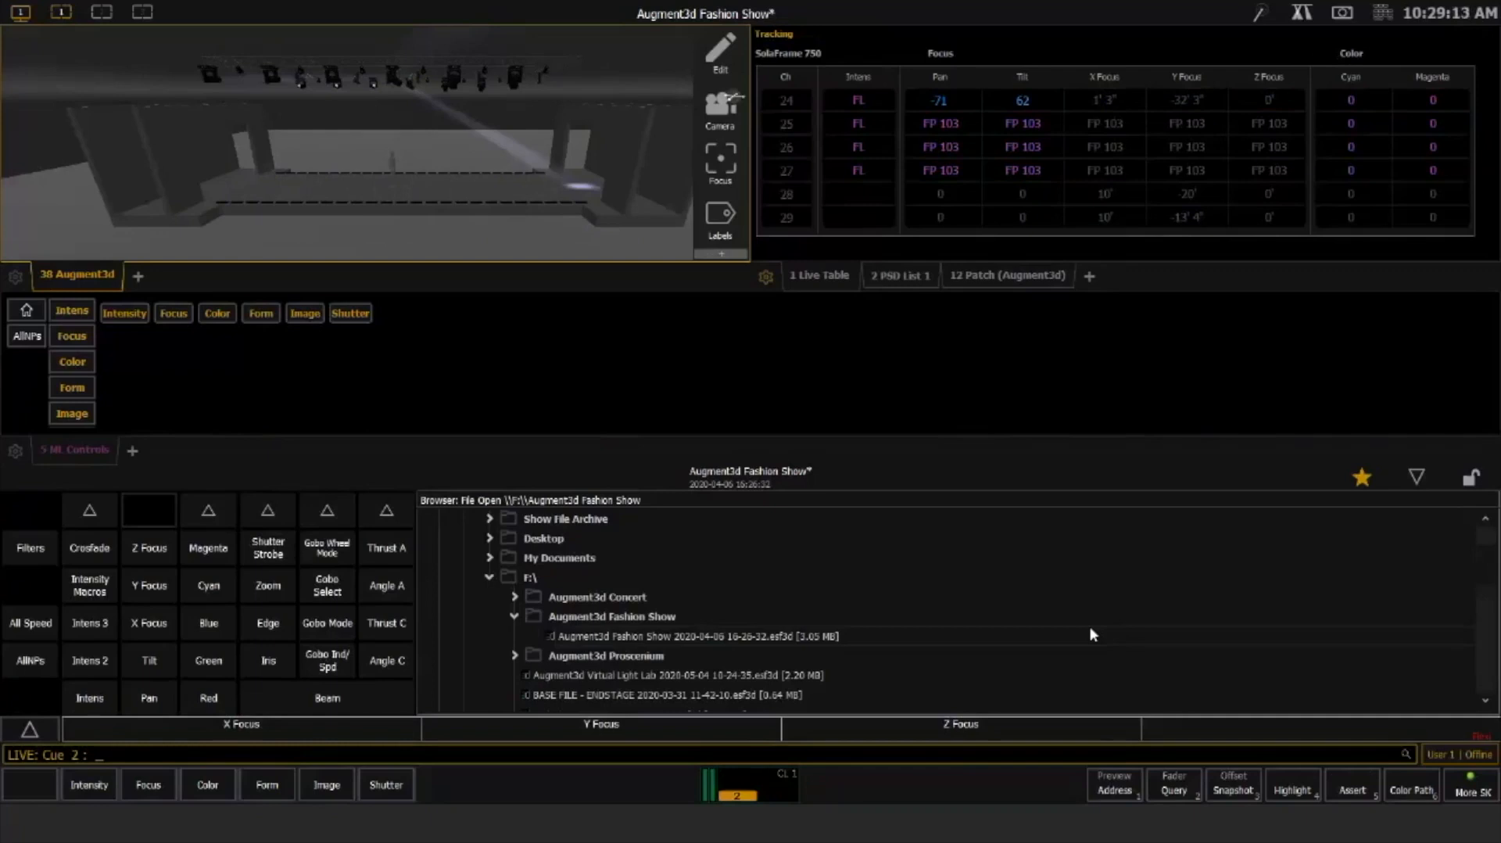
{"action": "key", "text": "F11"}
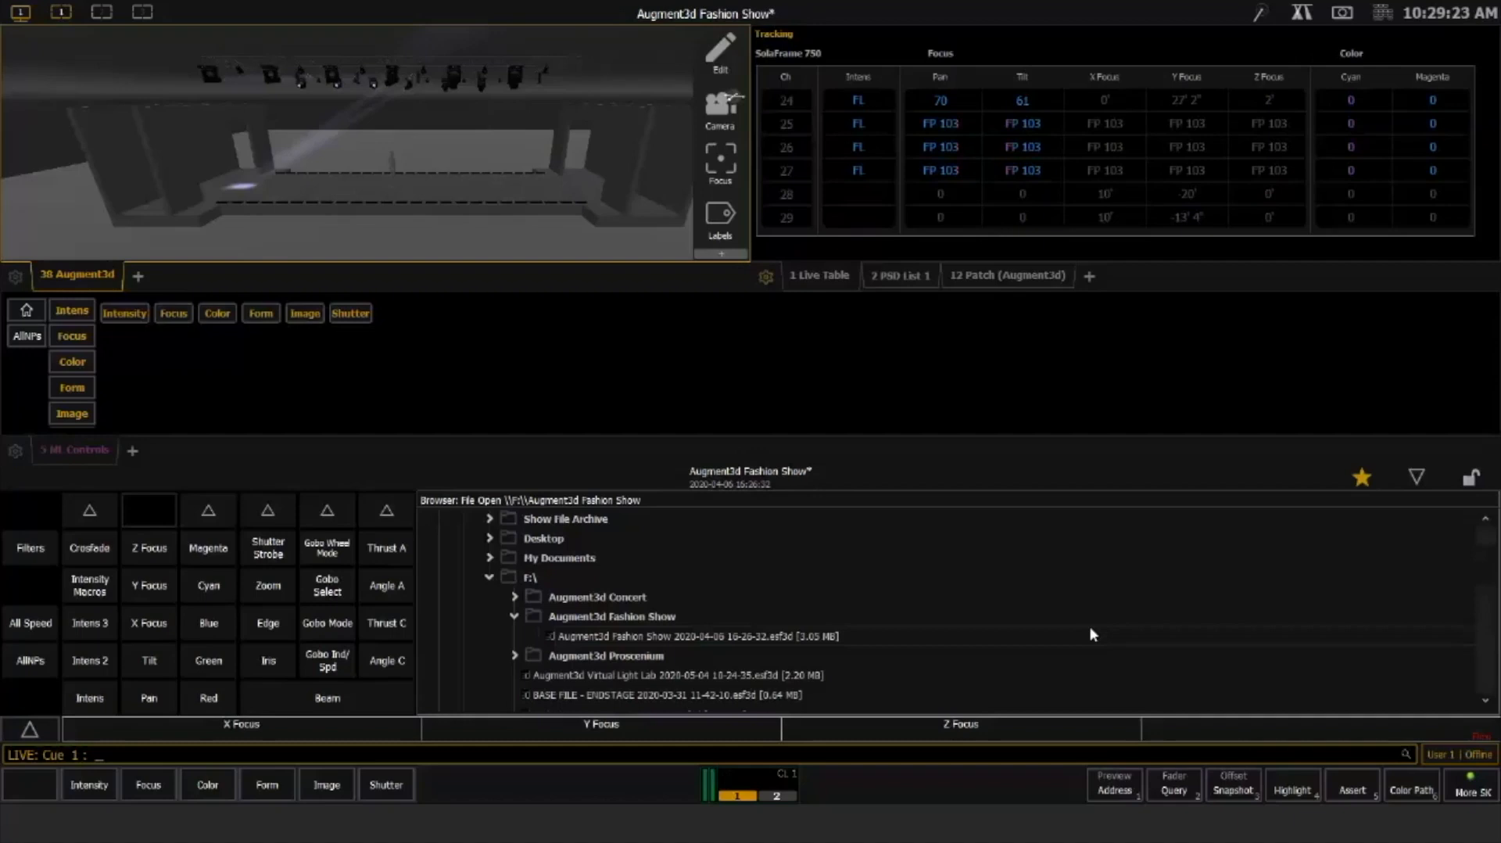
{"action": "key", "text": "ctrl+space"}
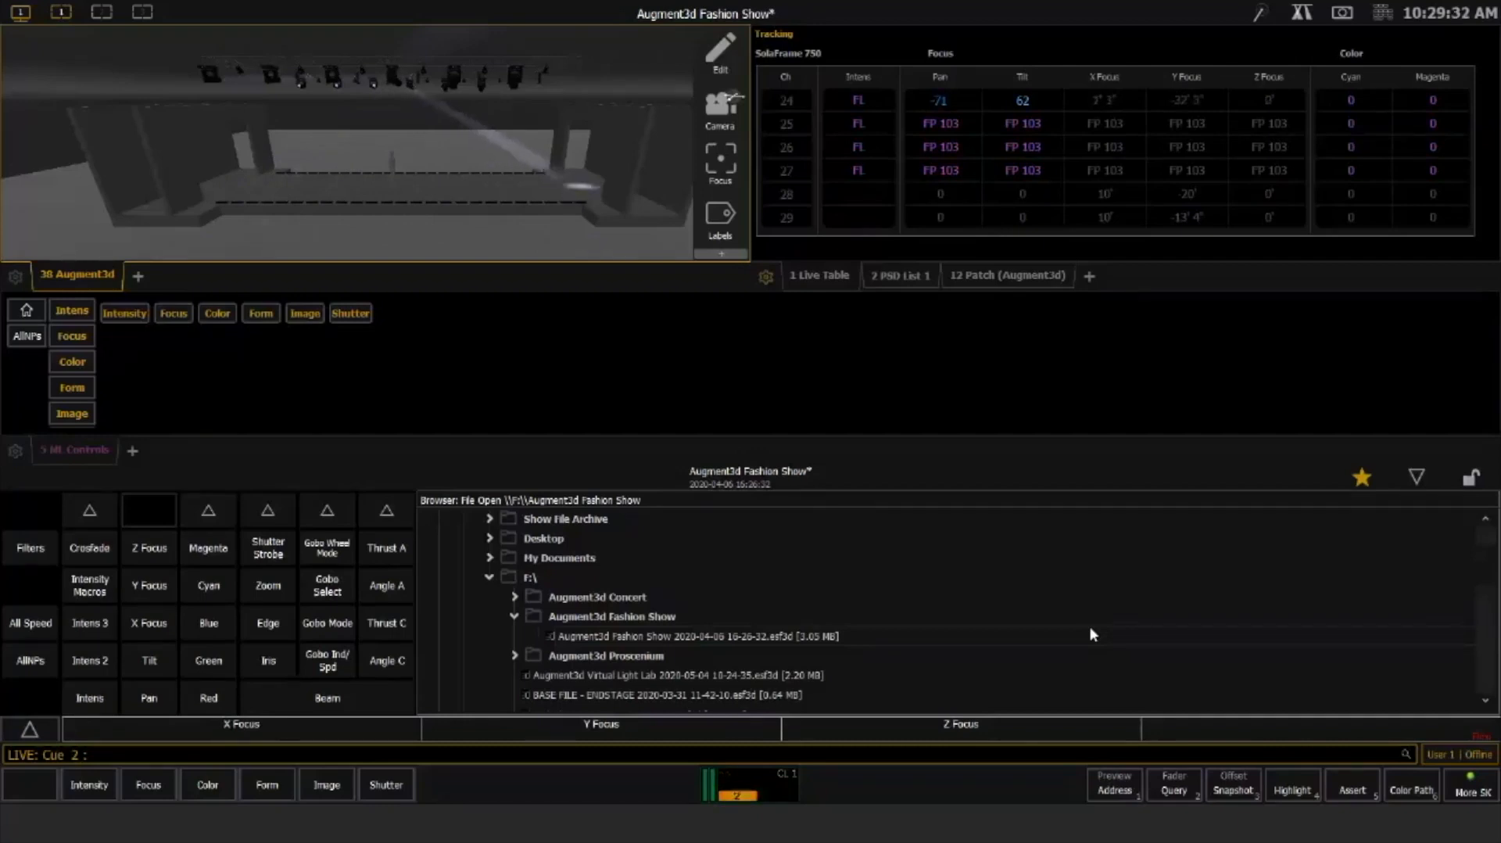
Enable the XYZ format for channels 24 and 31 in Cue 2 and update the cue
{"action": "type", "text": "24+31"}
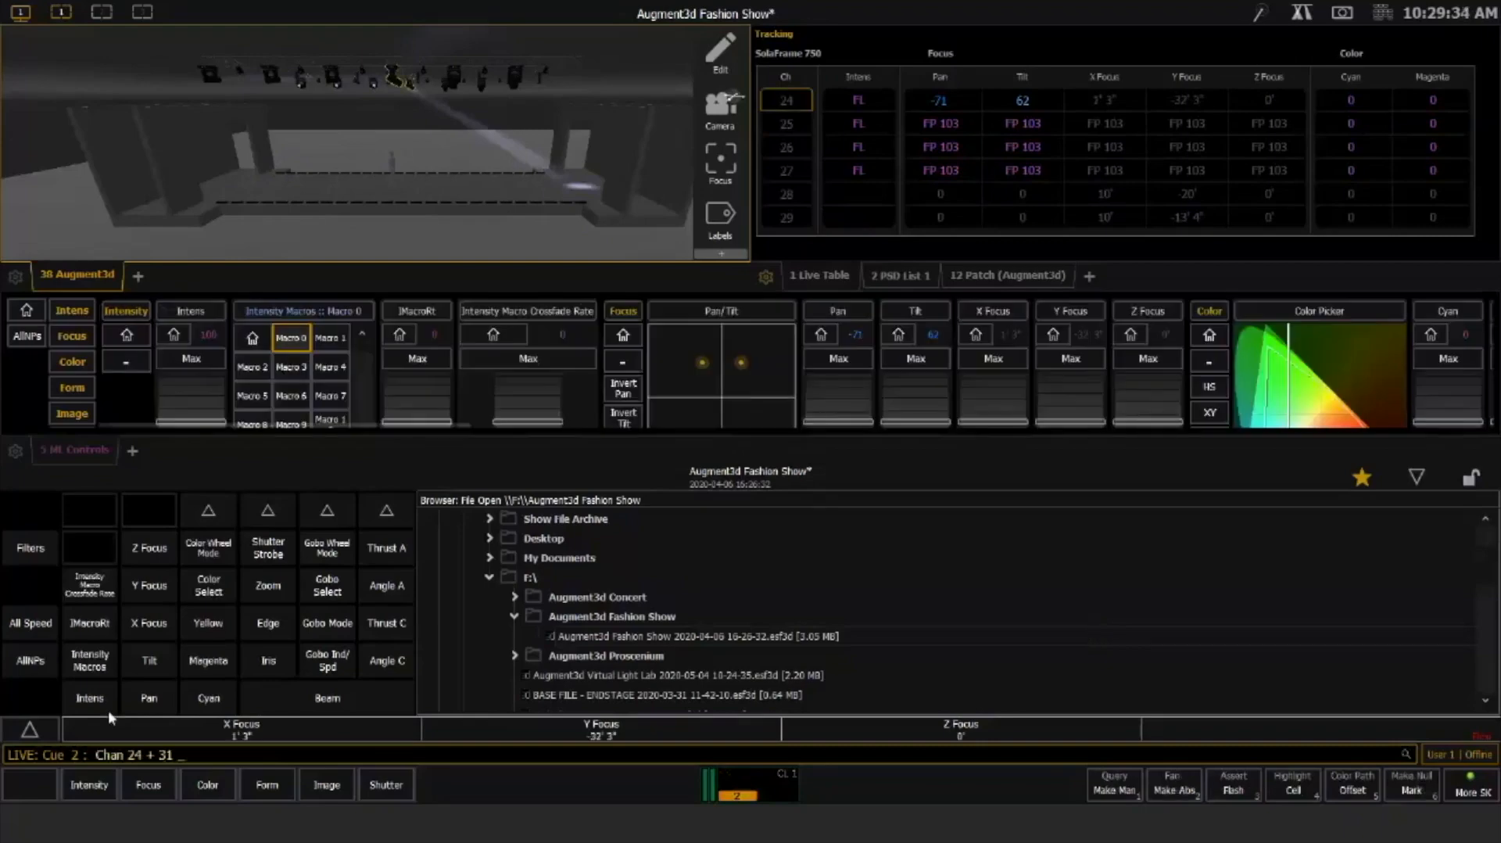
{"action": "left_click", "coordinate": [108, 711]}
{"action": "left_click", "coordinate": [1078, 635]}
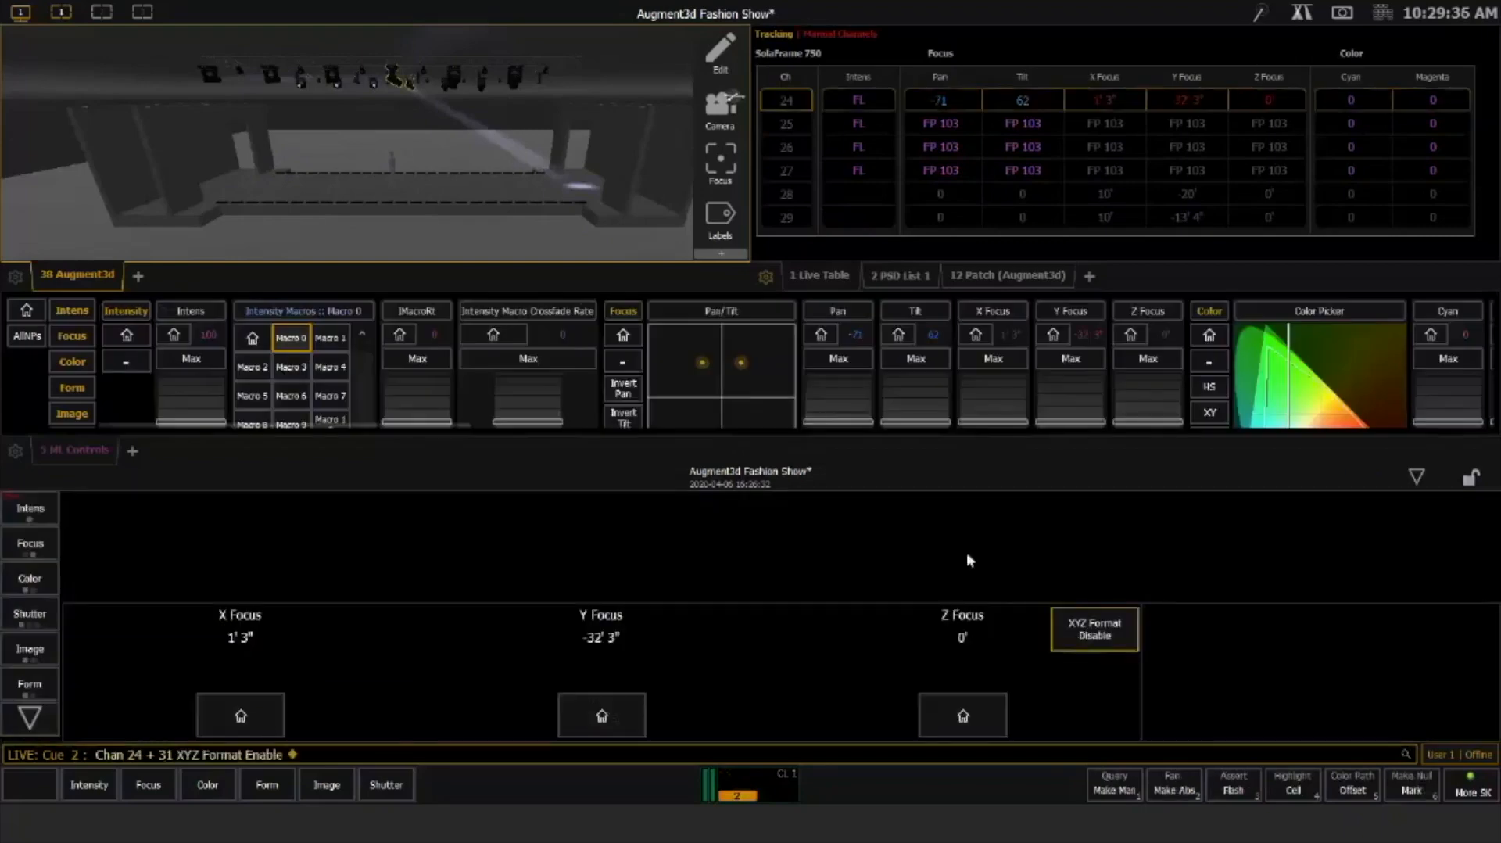
{"action": "key", "text": "u"}
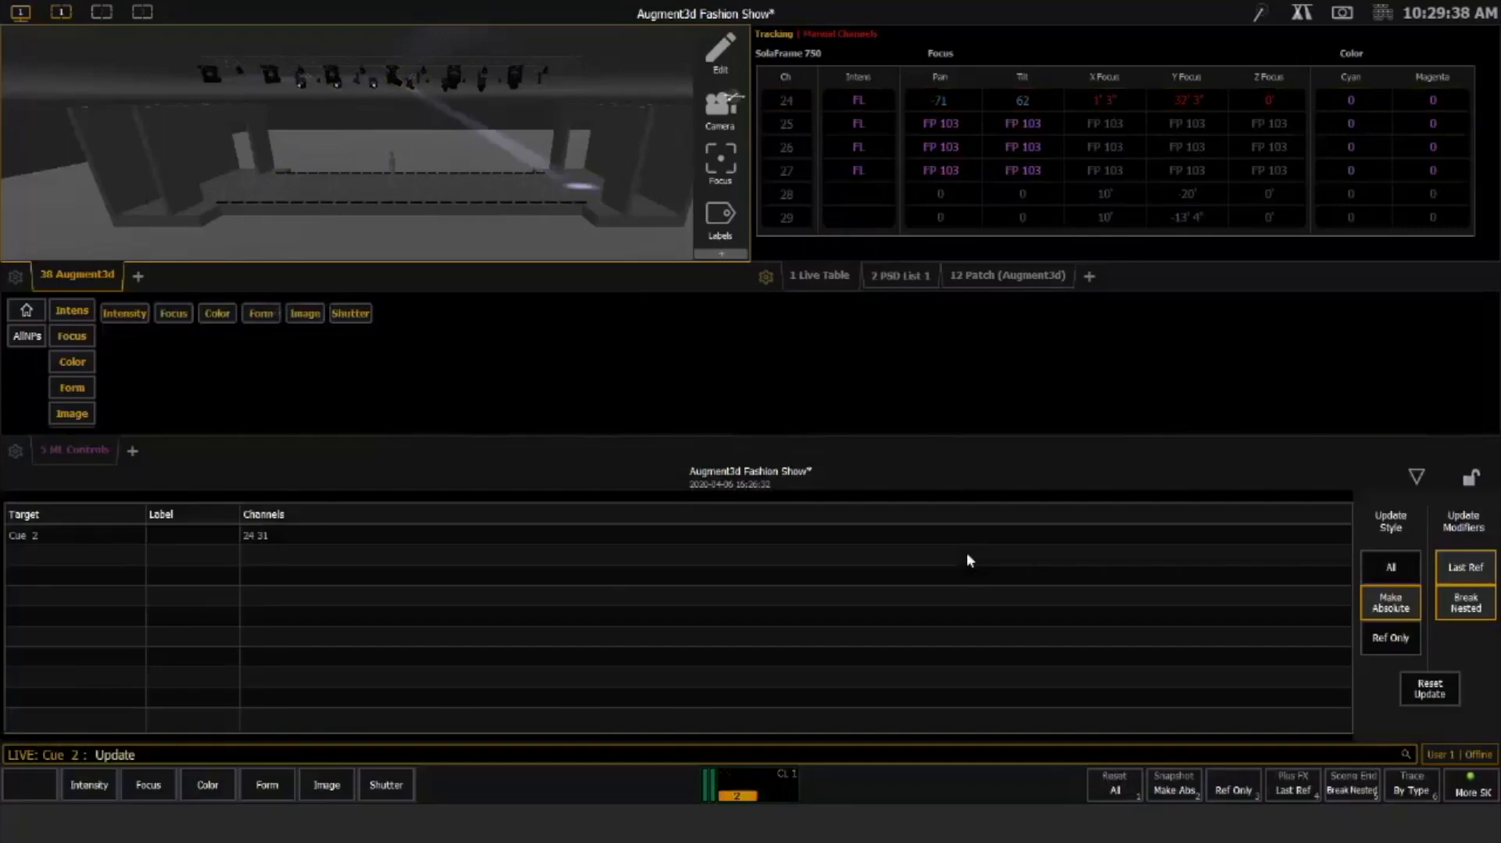
{"action": "key", "text": "Return"}
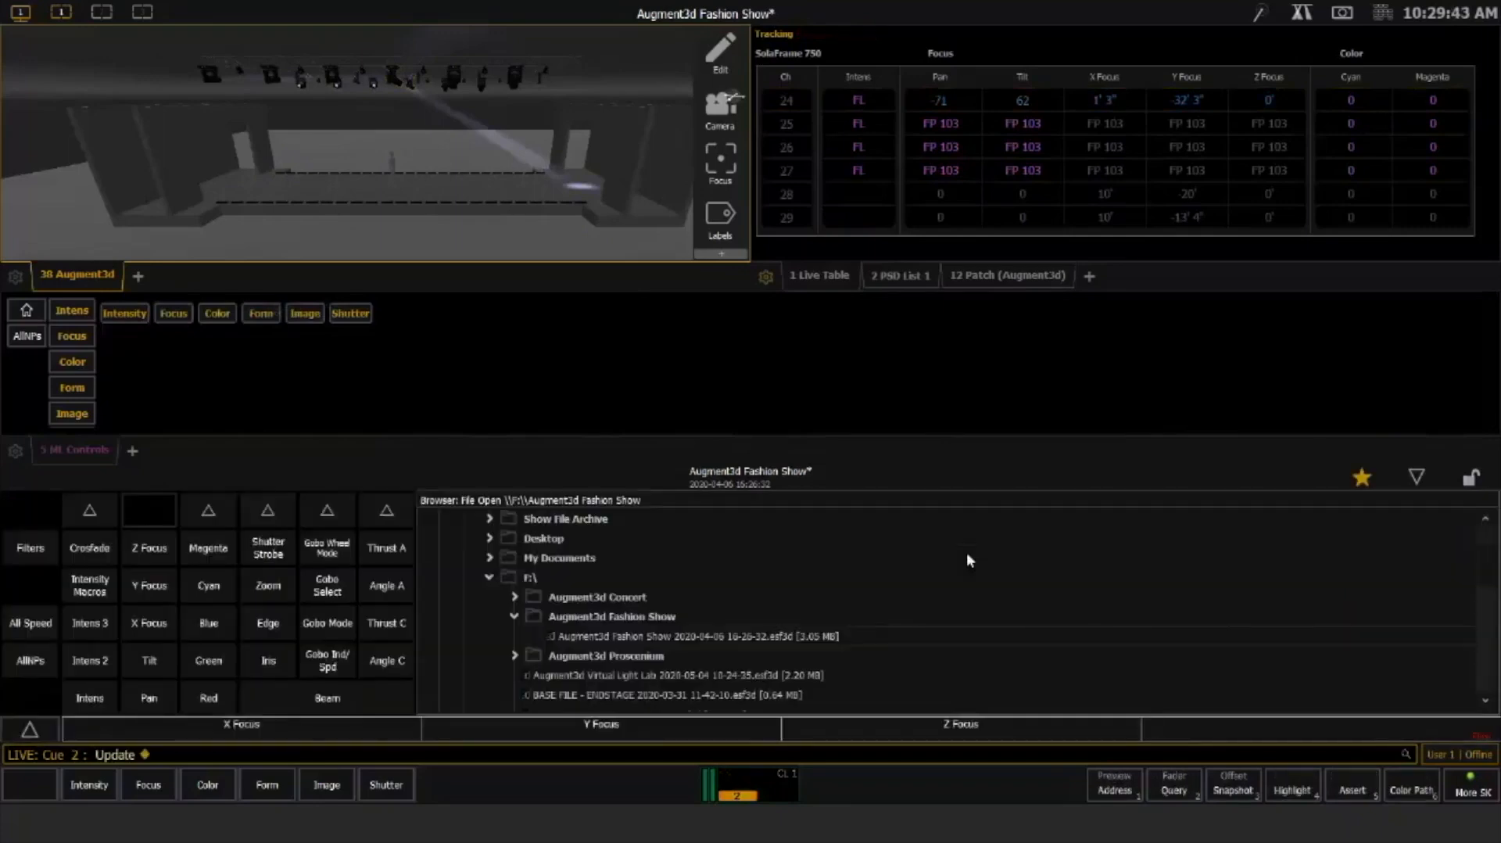
Return to Cue 1 and run Cue 2 to examine the transition from pan/tilt to XYZ focus, with the lower control area collapsed
{"action": "key", "text": "F11"}
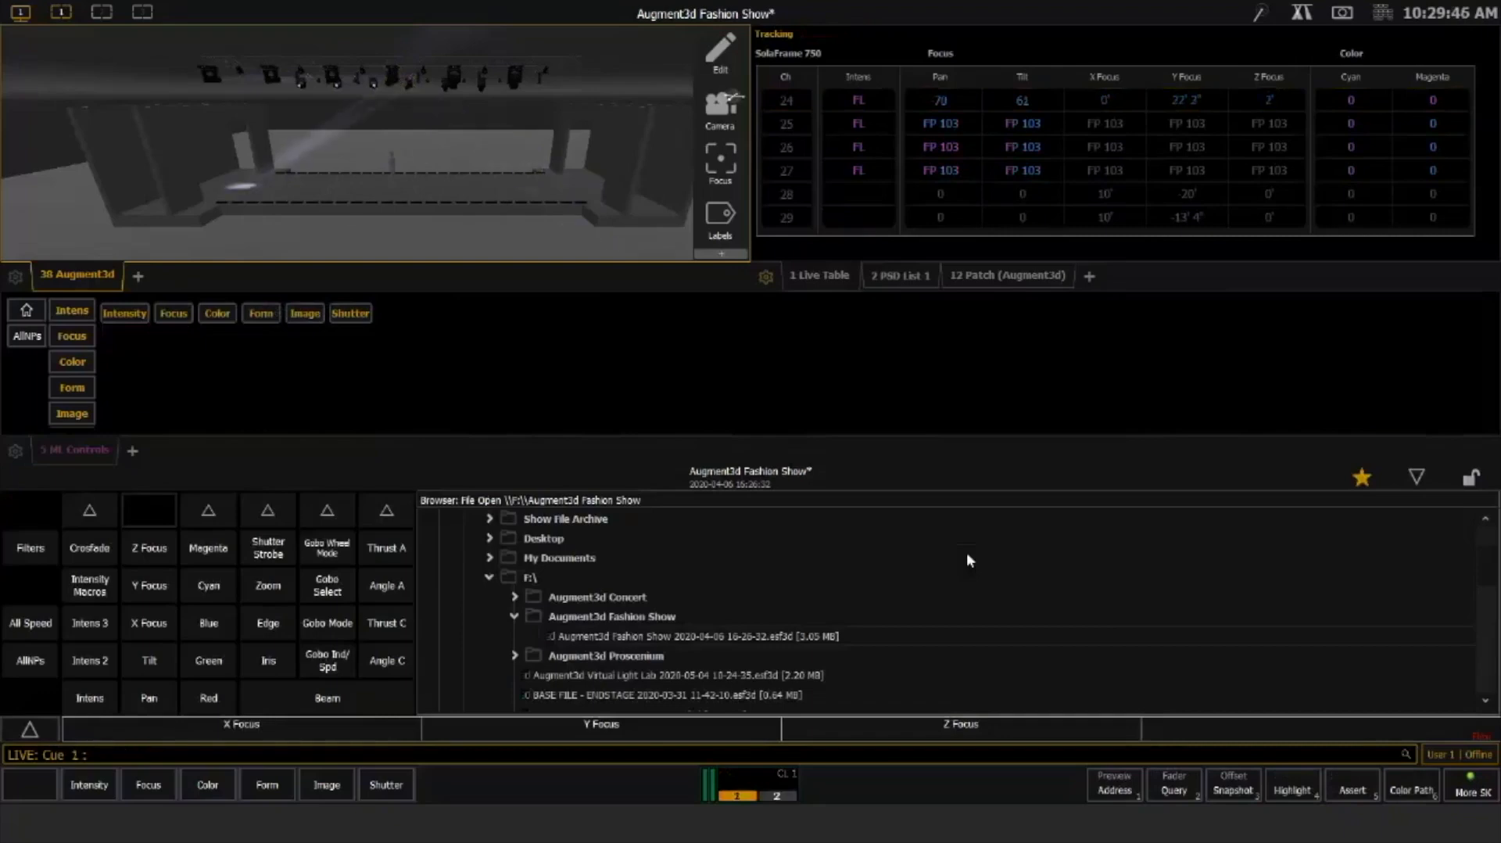
{"action": "key", "text": "space"}
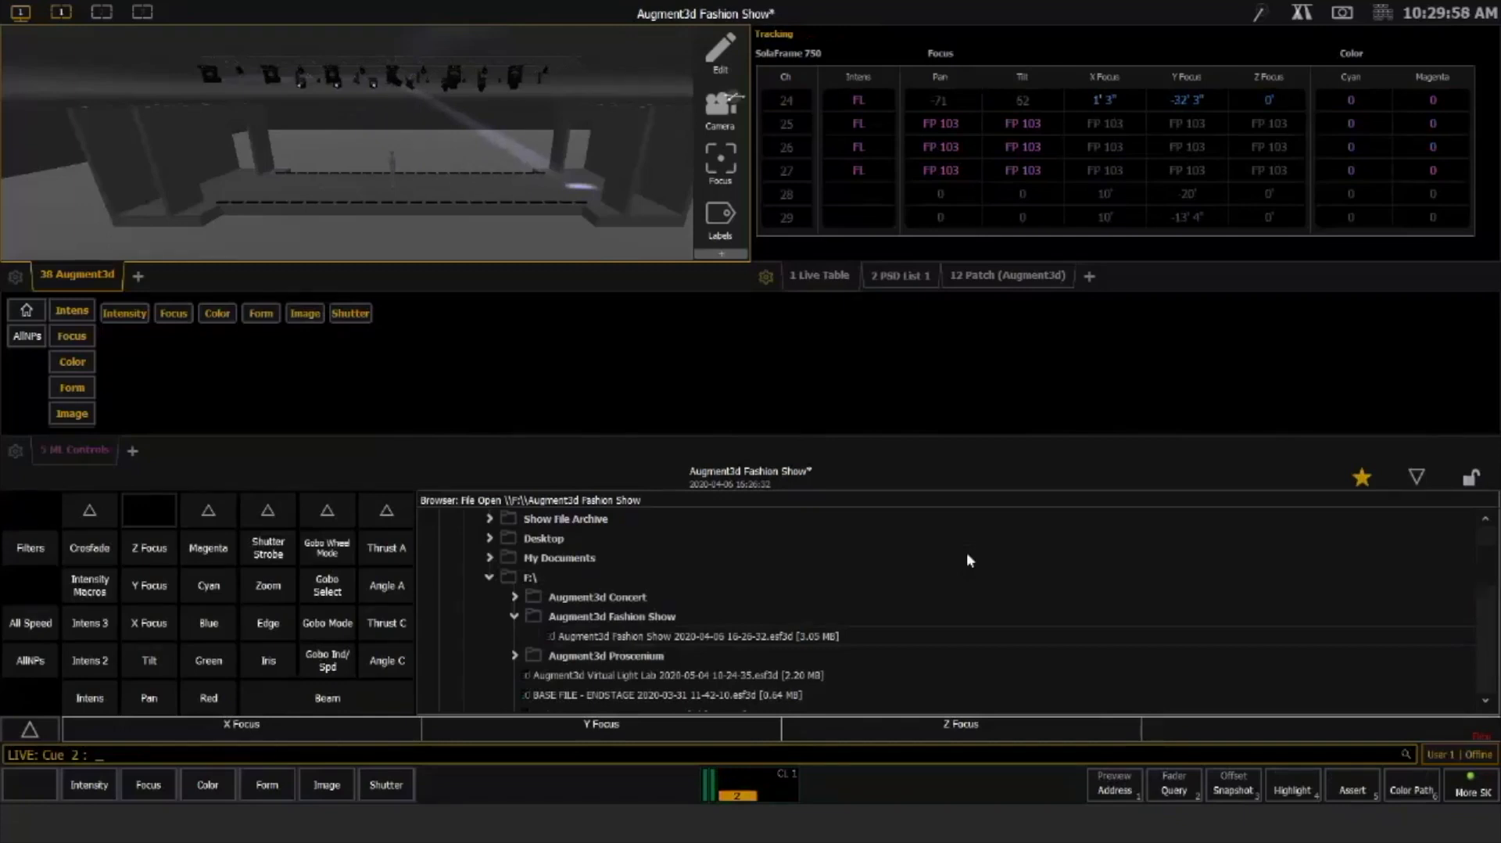
{"action": "left_click", "coordinate": [1416, 474]}
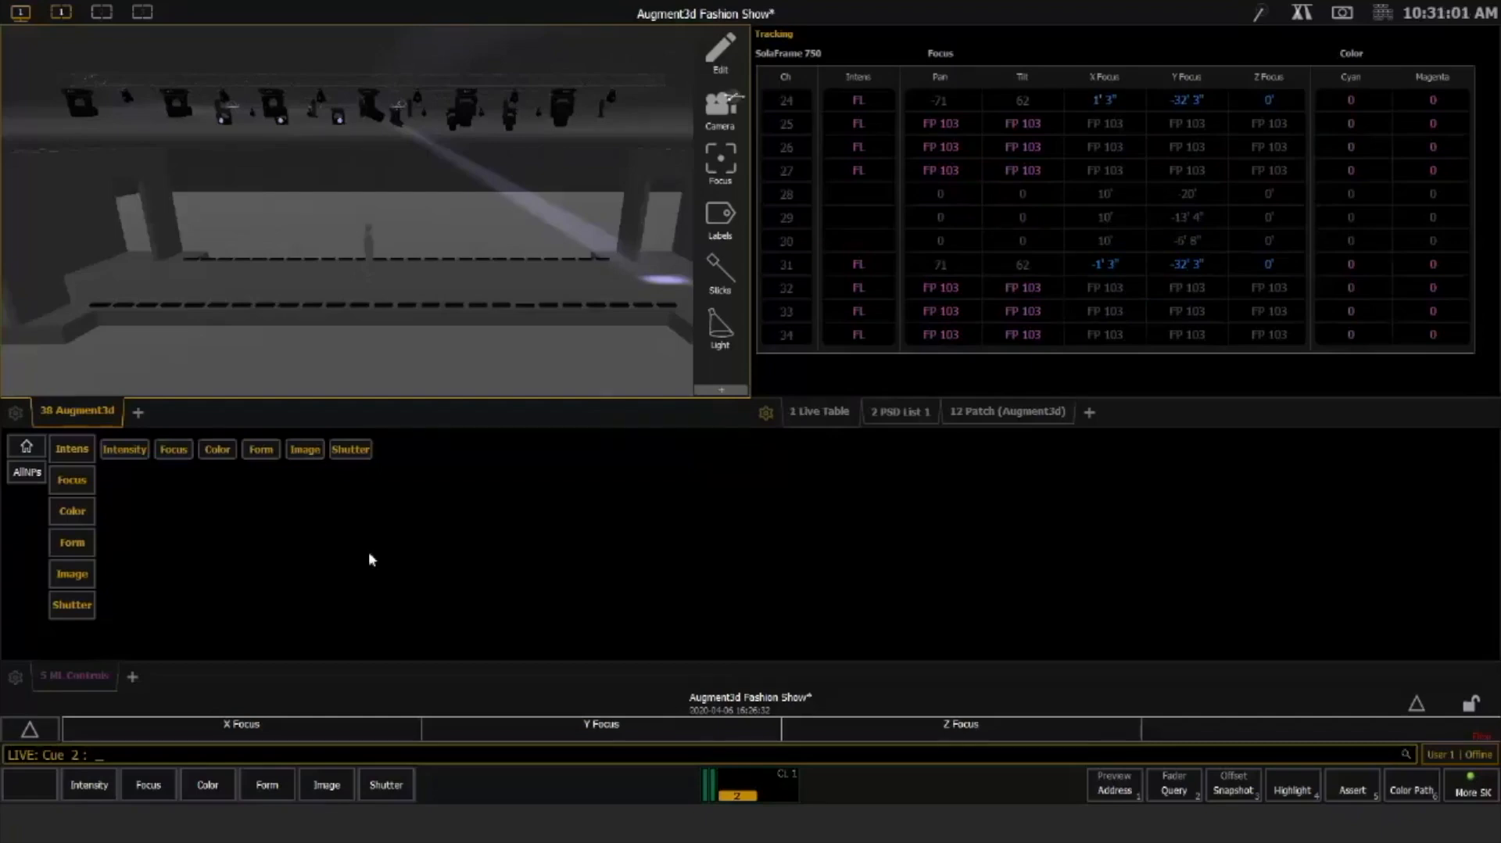
Set the patched Z position of channels 21 and 28 to 19' 6" and return to the live display
{"action": "key", "text": "alt+1"}
{"action": "key", "text": "alt+1"}
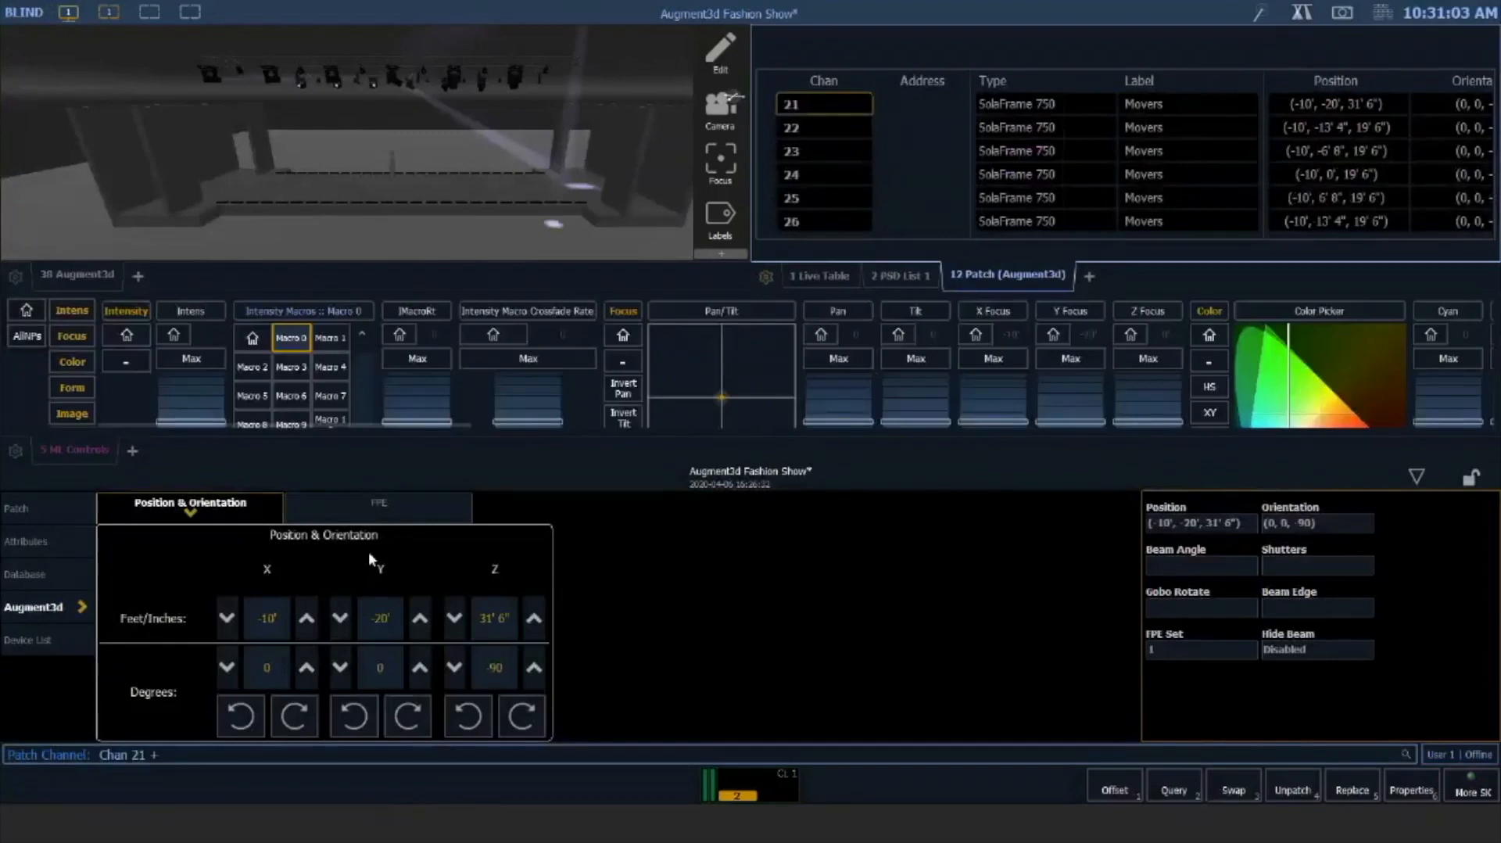
{"action": "type", "text": "28"}
{"action": "key", "text": "Return"}
{"action": "left_click", "coordinate": [501, 619]}
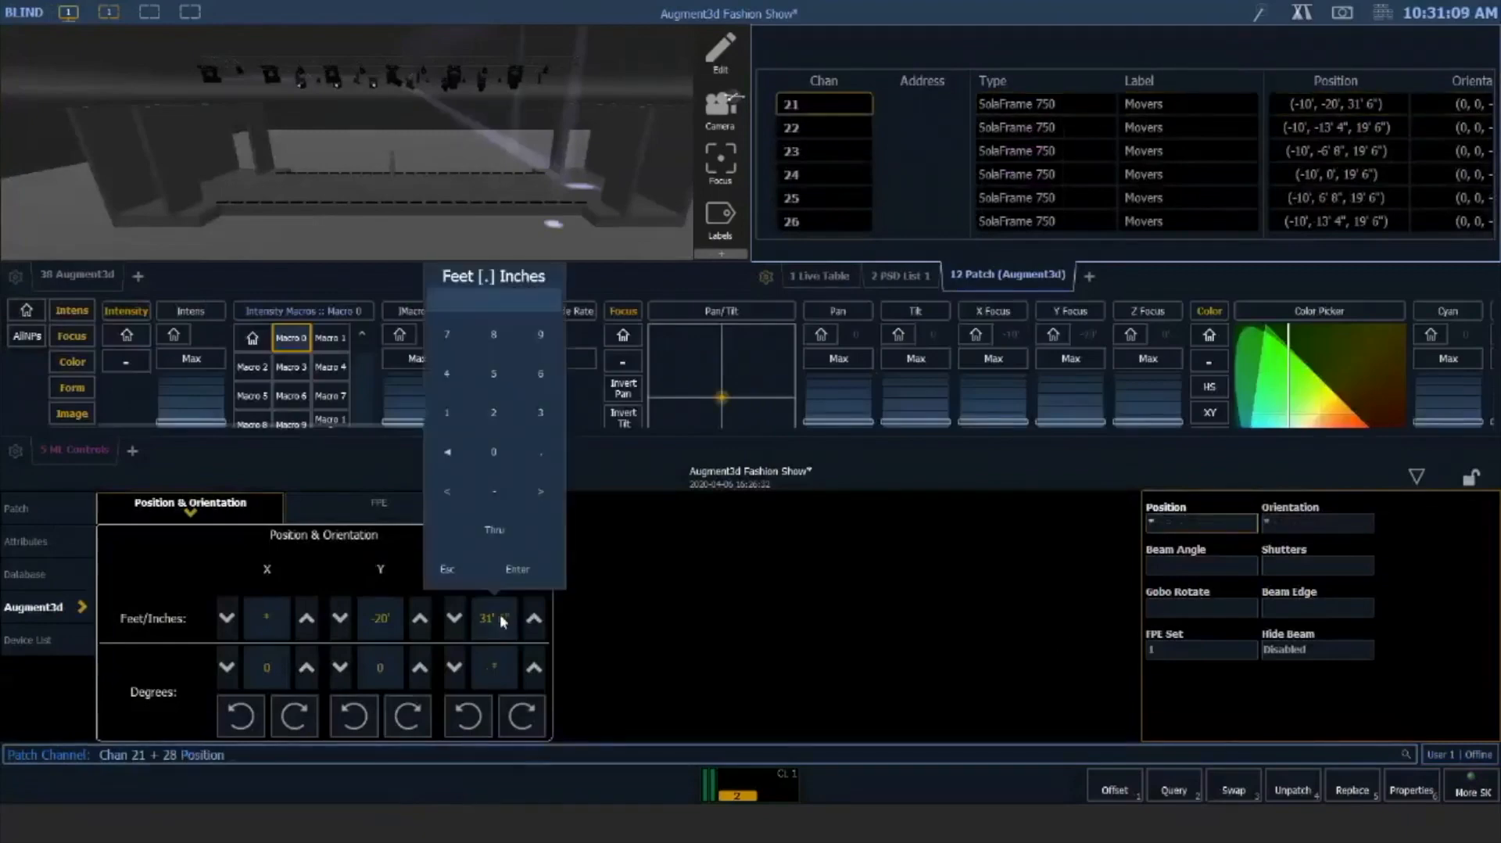
{"action": "type", "text": "19"}
{"action": "key", "text": "Return"}
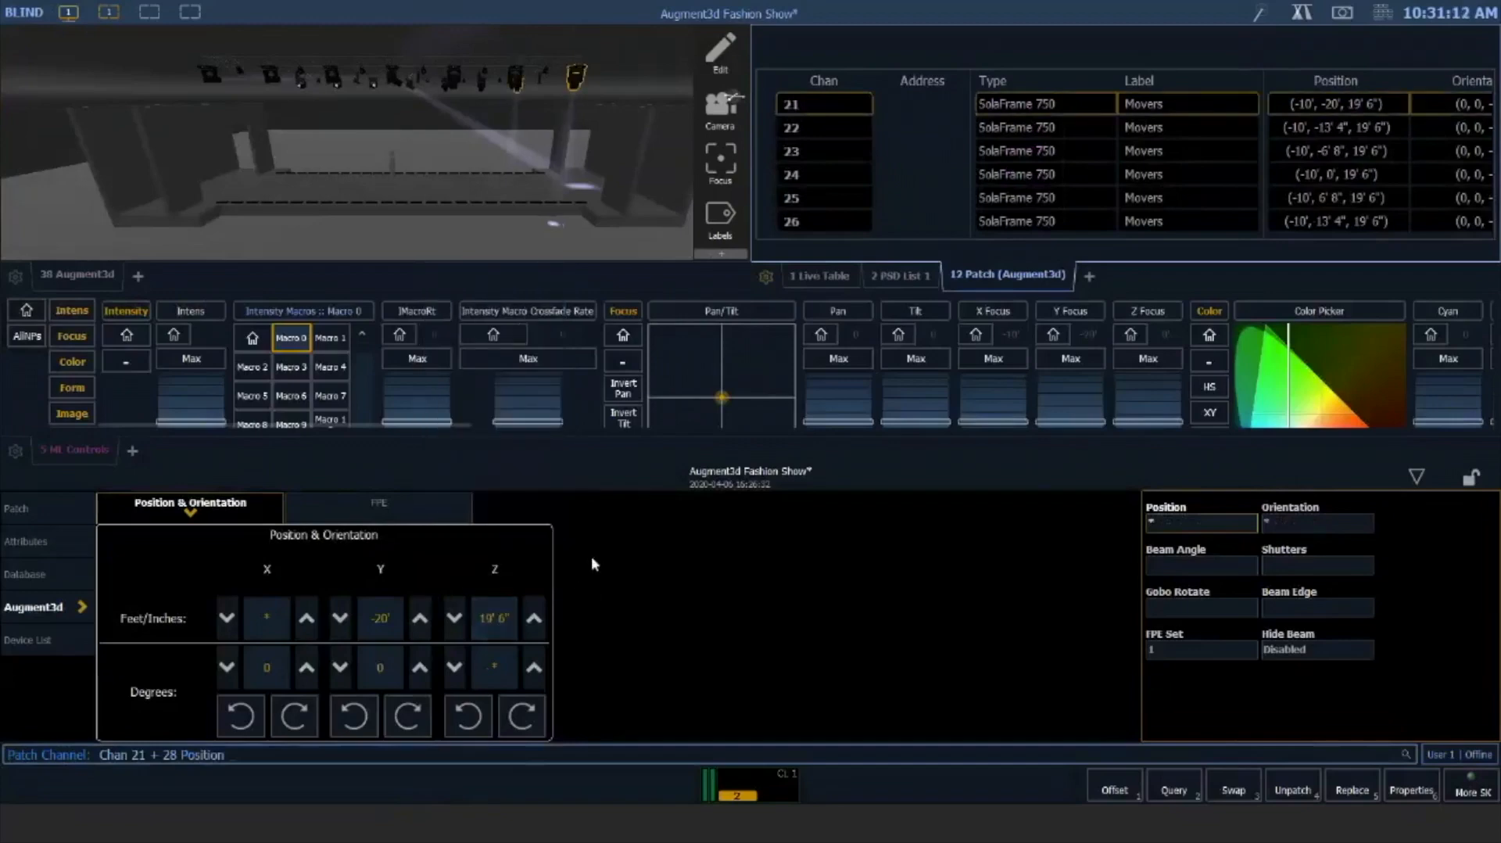
{"action": "key", "text": "F1"}
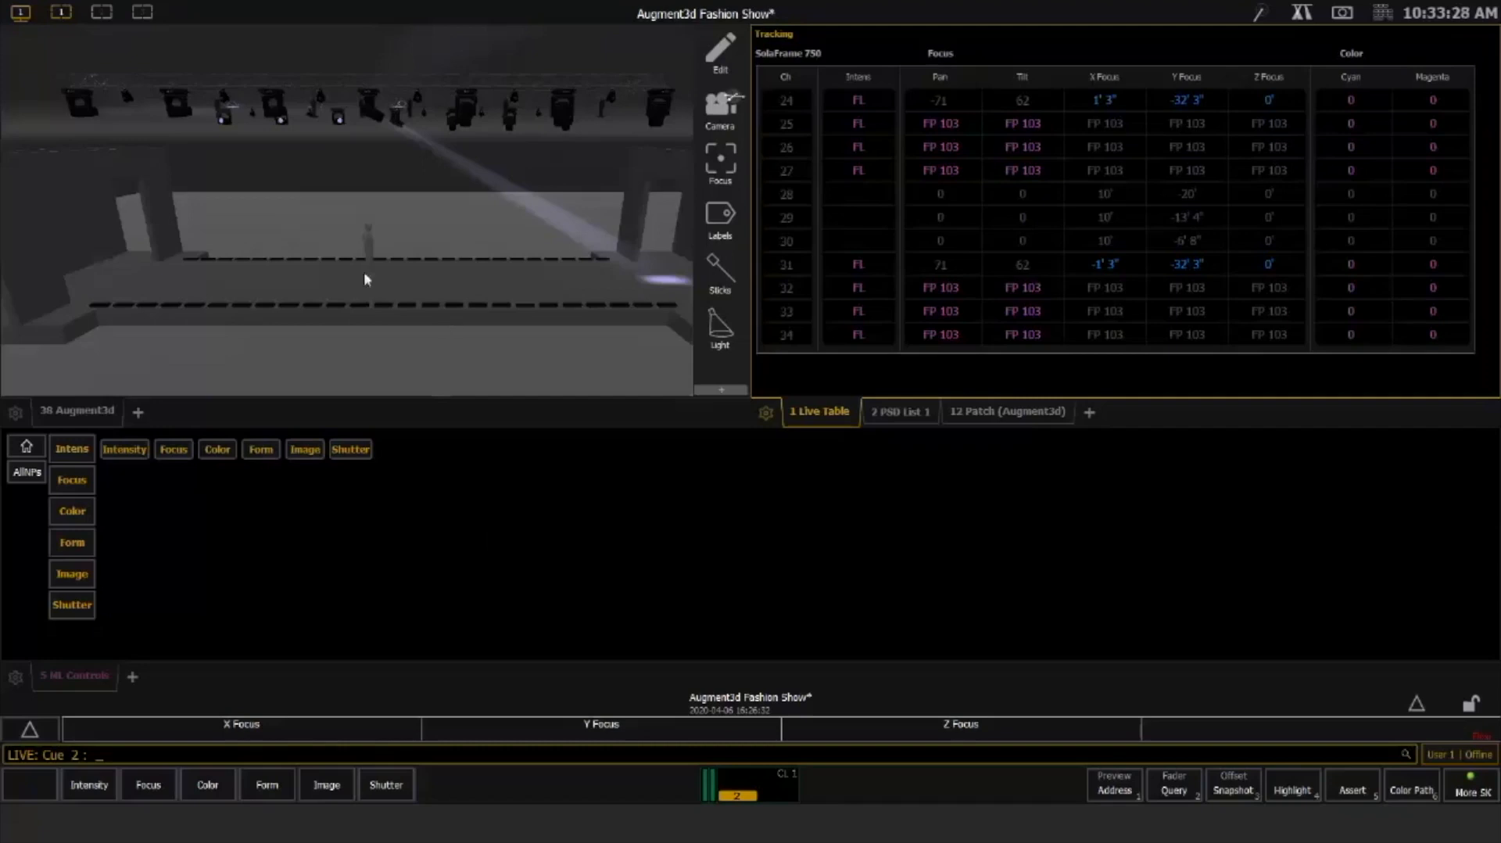
Select channel 24 in the 3D model and aim its beam at the figure in the middle of the runway
{"action": "left_click", "coordinate": [376, 121]}
{"action": "left_click", "coordinate": [375, 115]}
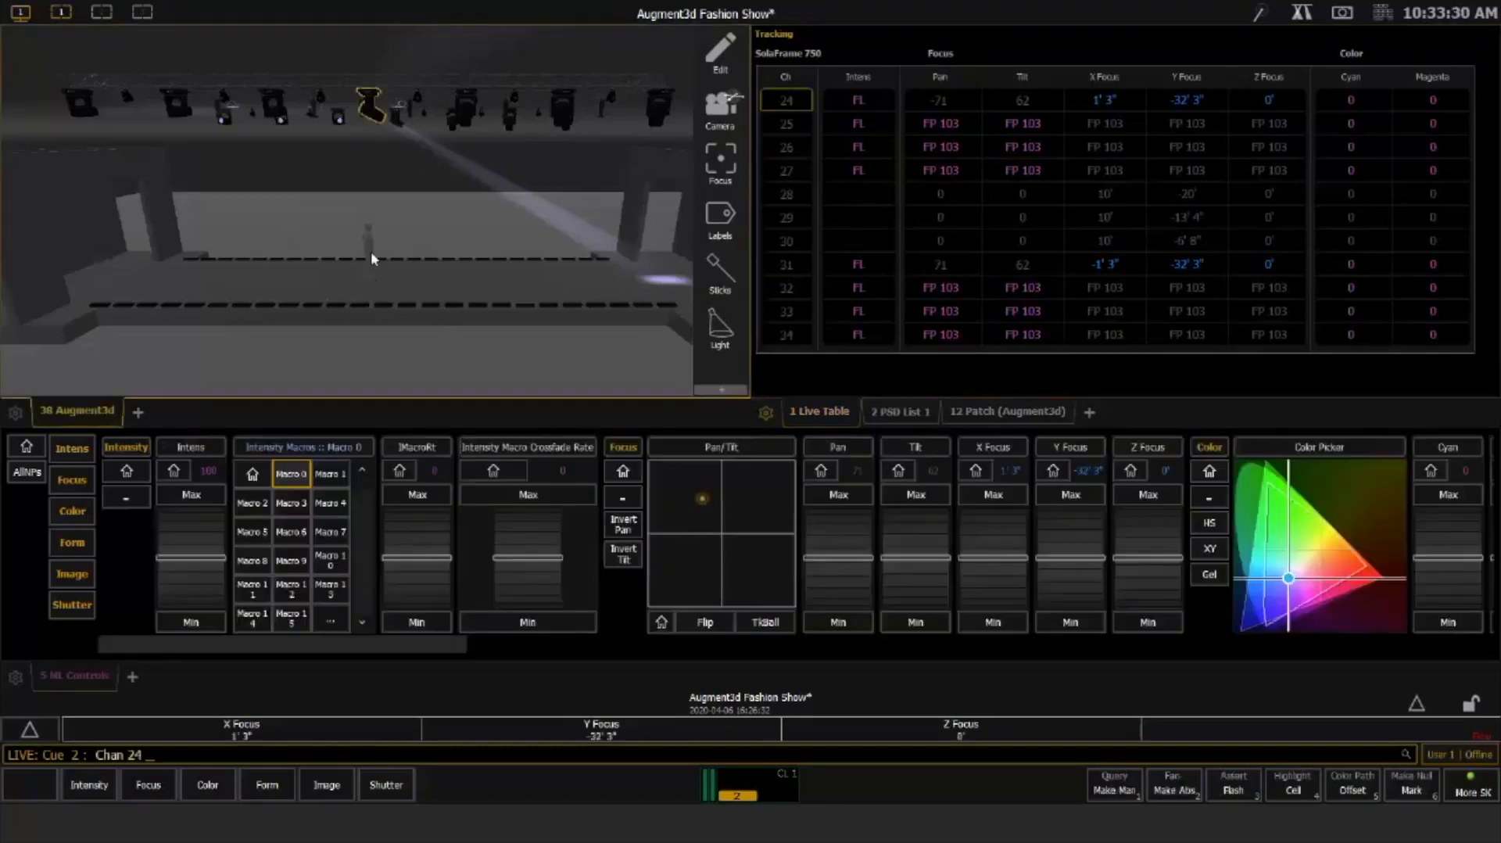
{"action": "left_click", "coordinate": [372, 274]}
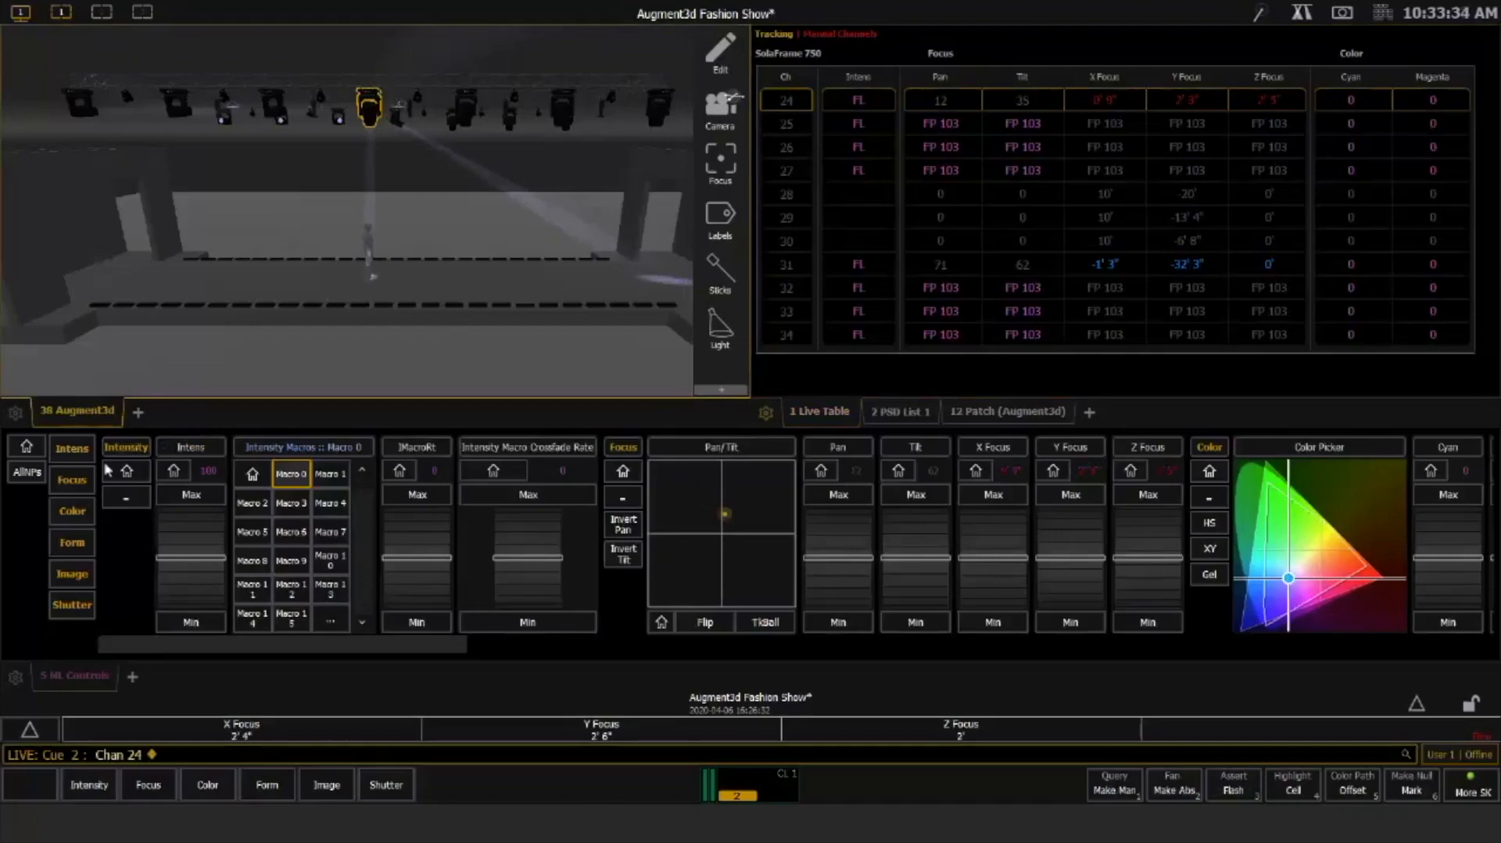
Widen channel 24's zoom and refocus it on the figure at about X 0' 7", Y 2' 5", Z 5' 10"
{"action": "left_click", "coordinate": [72, 542]}
{"action": "left_click_drag", "start_coordinate": [341, 541], "coordinate": [376, 550]}
{"action": "scroll", "coordinate": [368, 546], "scroll_direction": "up", "scroll_amount": 3}
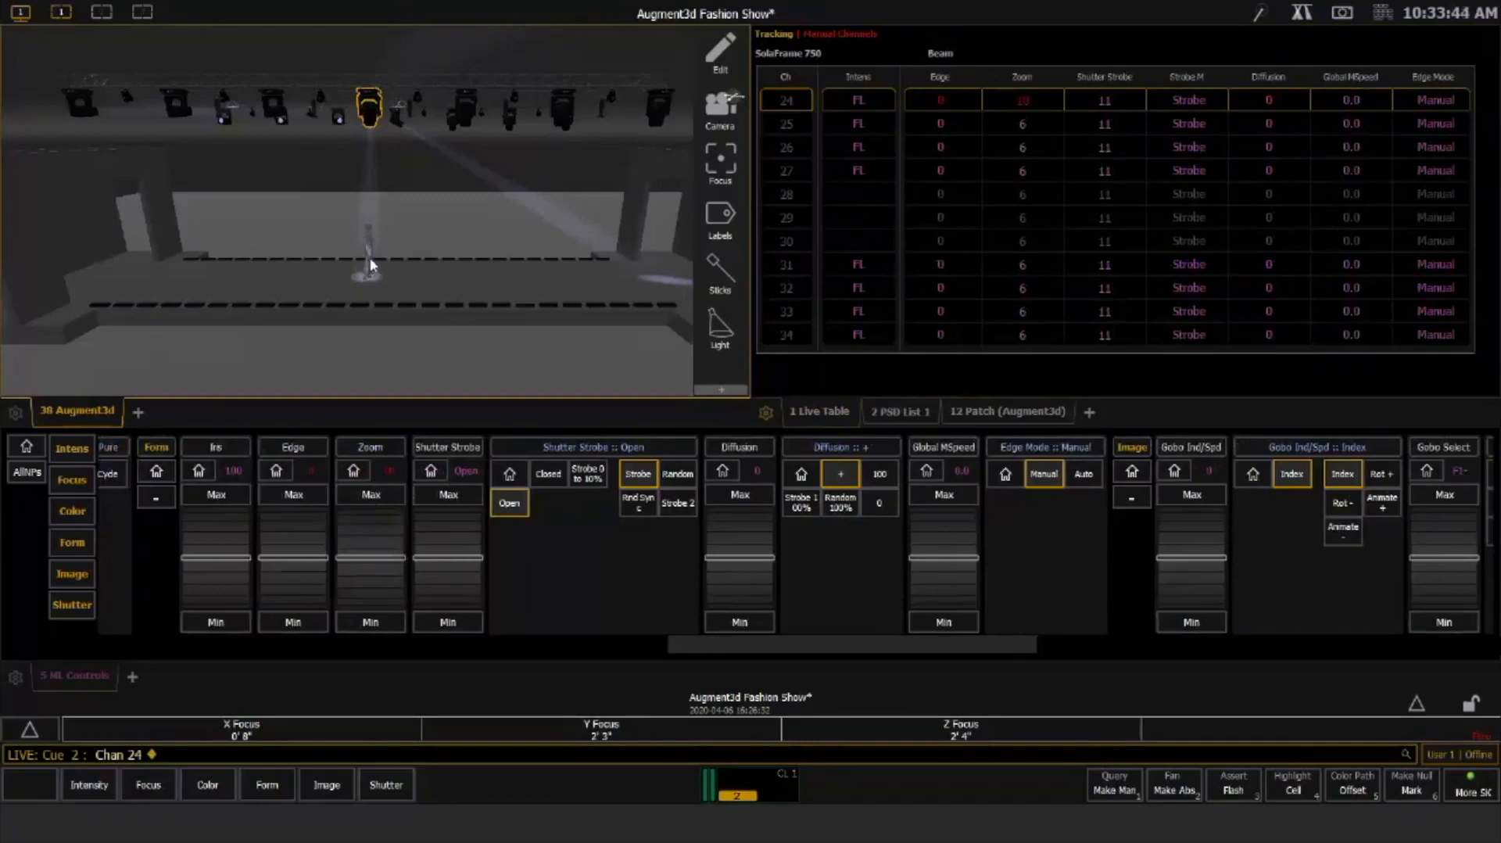
{"action": "left_click", "coordinate": [368, 271]}
{"action": "left_click", "coordinate": [369, 279]}
Copy channel 24's X, Y and Z Focus to channels 21 thru 28, and set channel 24 to full
{"action": "left_click", "coordinate": [85, 508]}
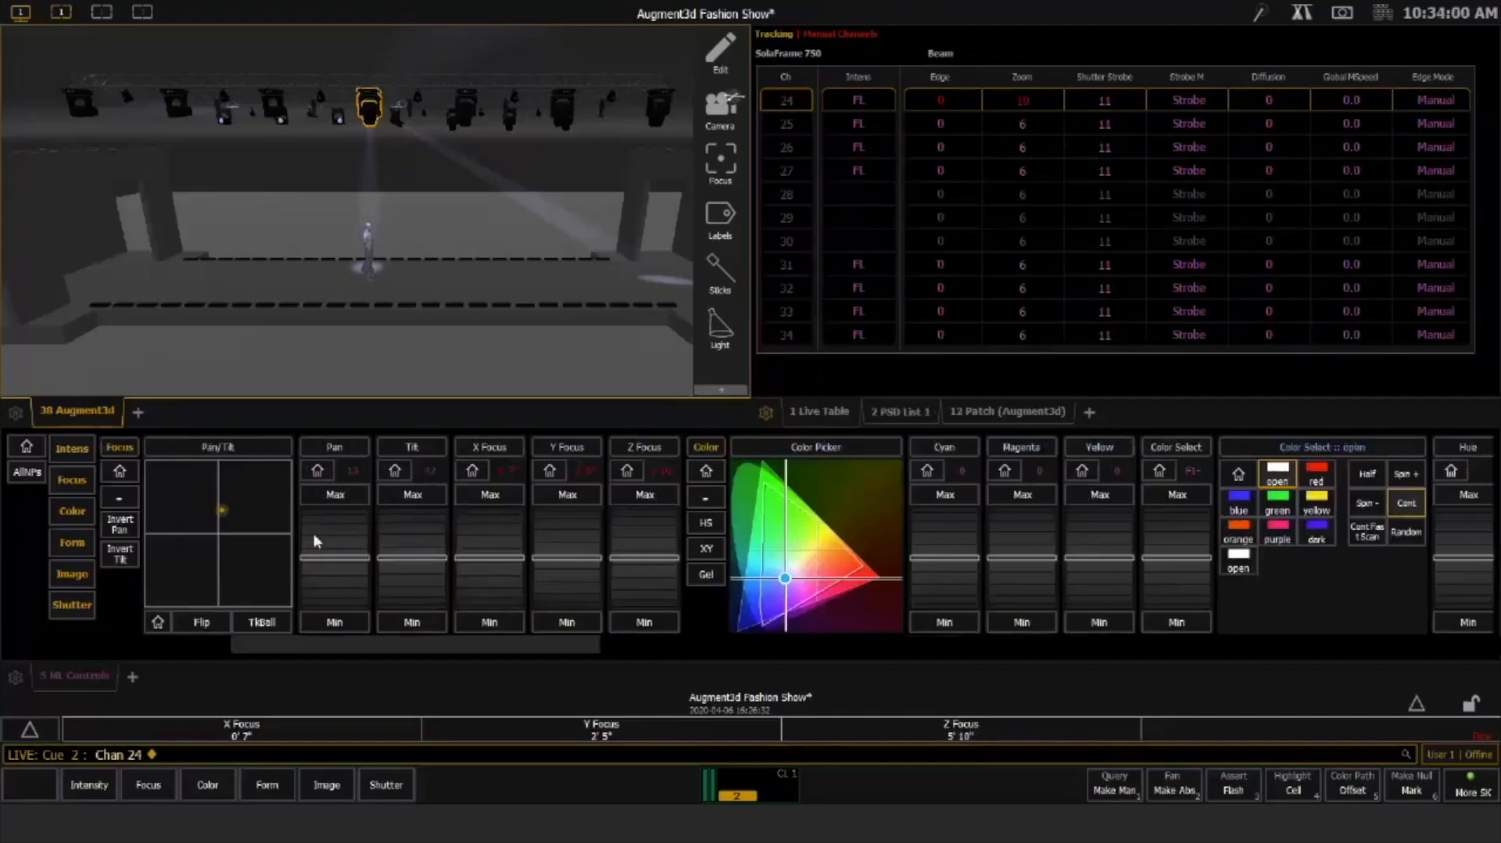
{"action": "type", "text": "24"}
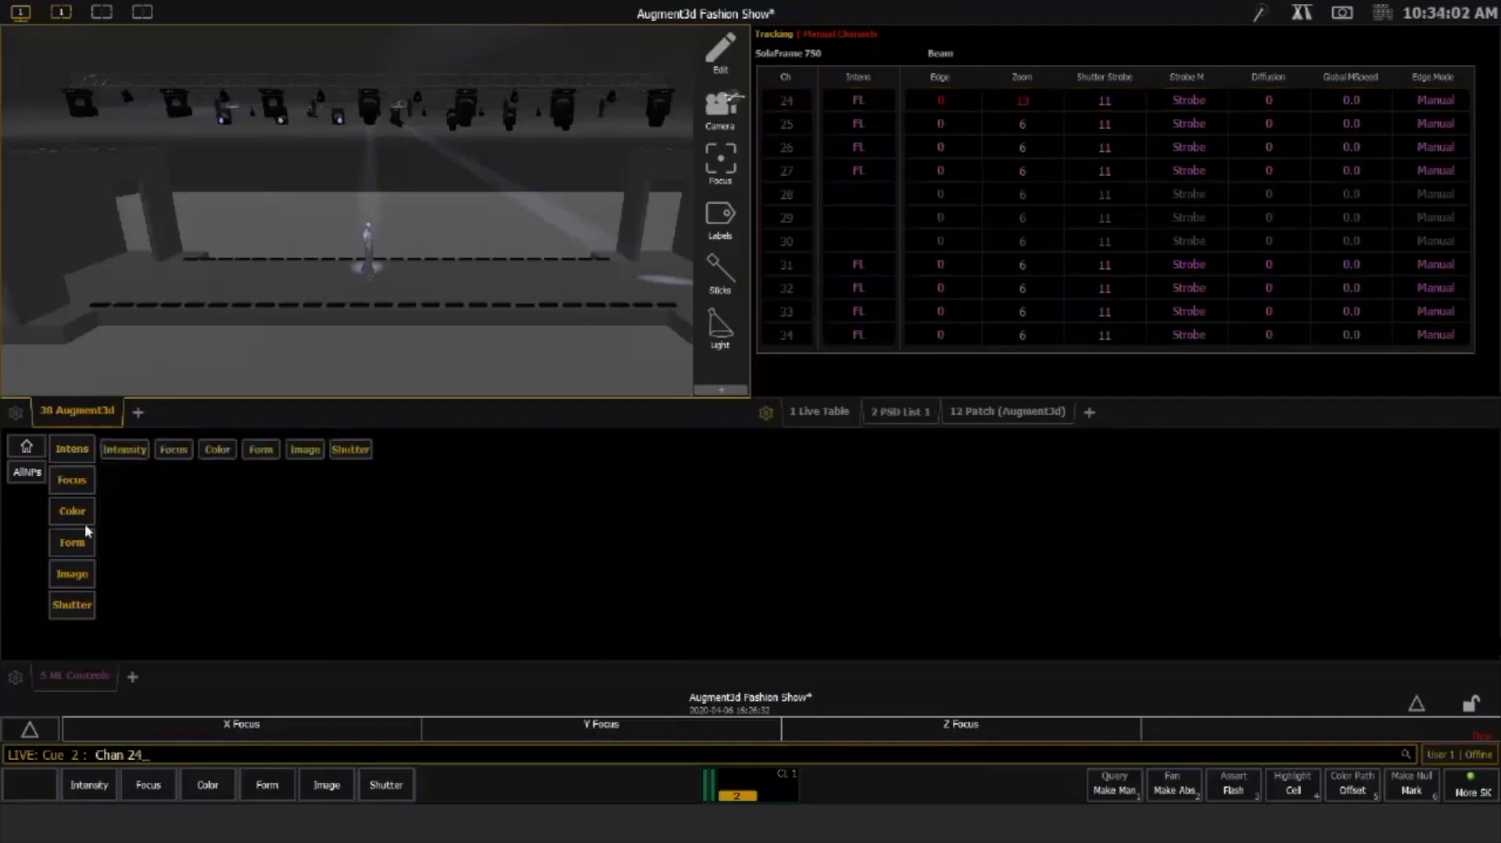
{"action": "key", "text": "Return"}
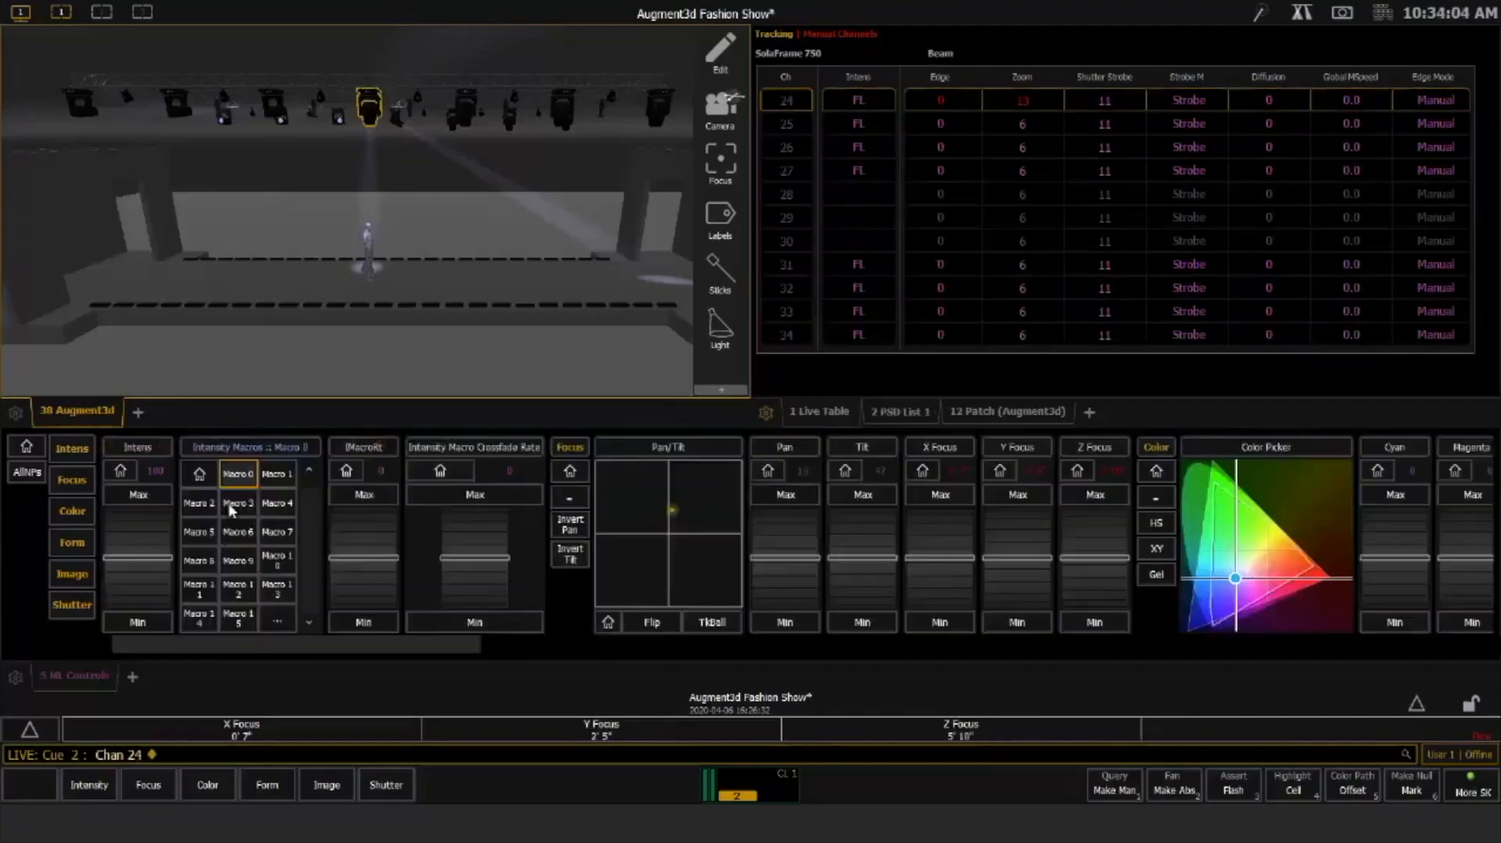
{"action": "left_click", "coordinate": [1092, 448]}
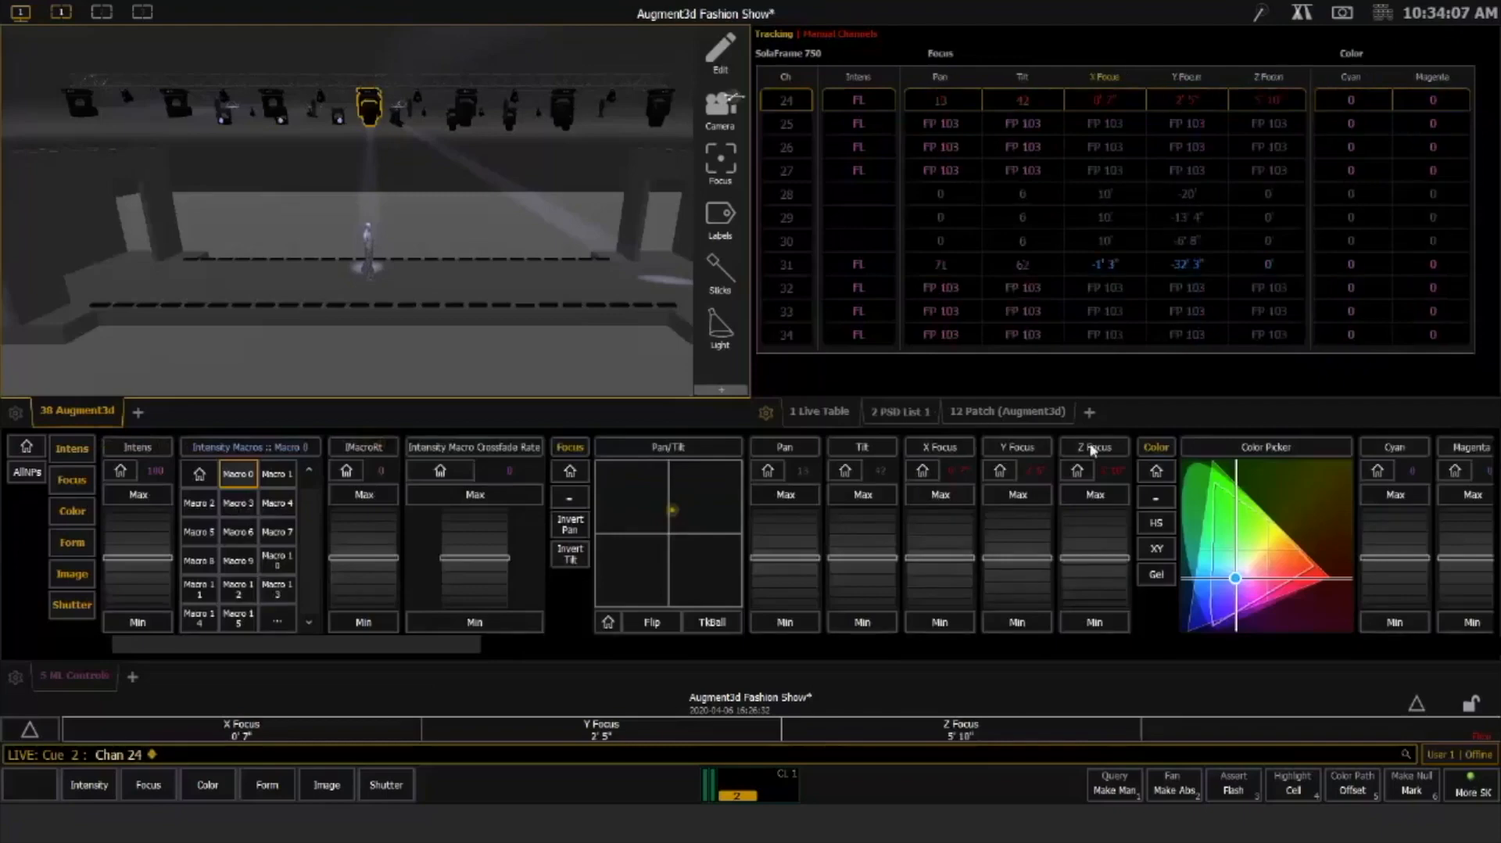
{"action": "key", "text": "q"}
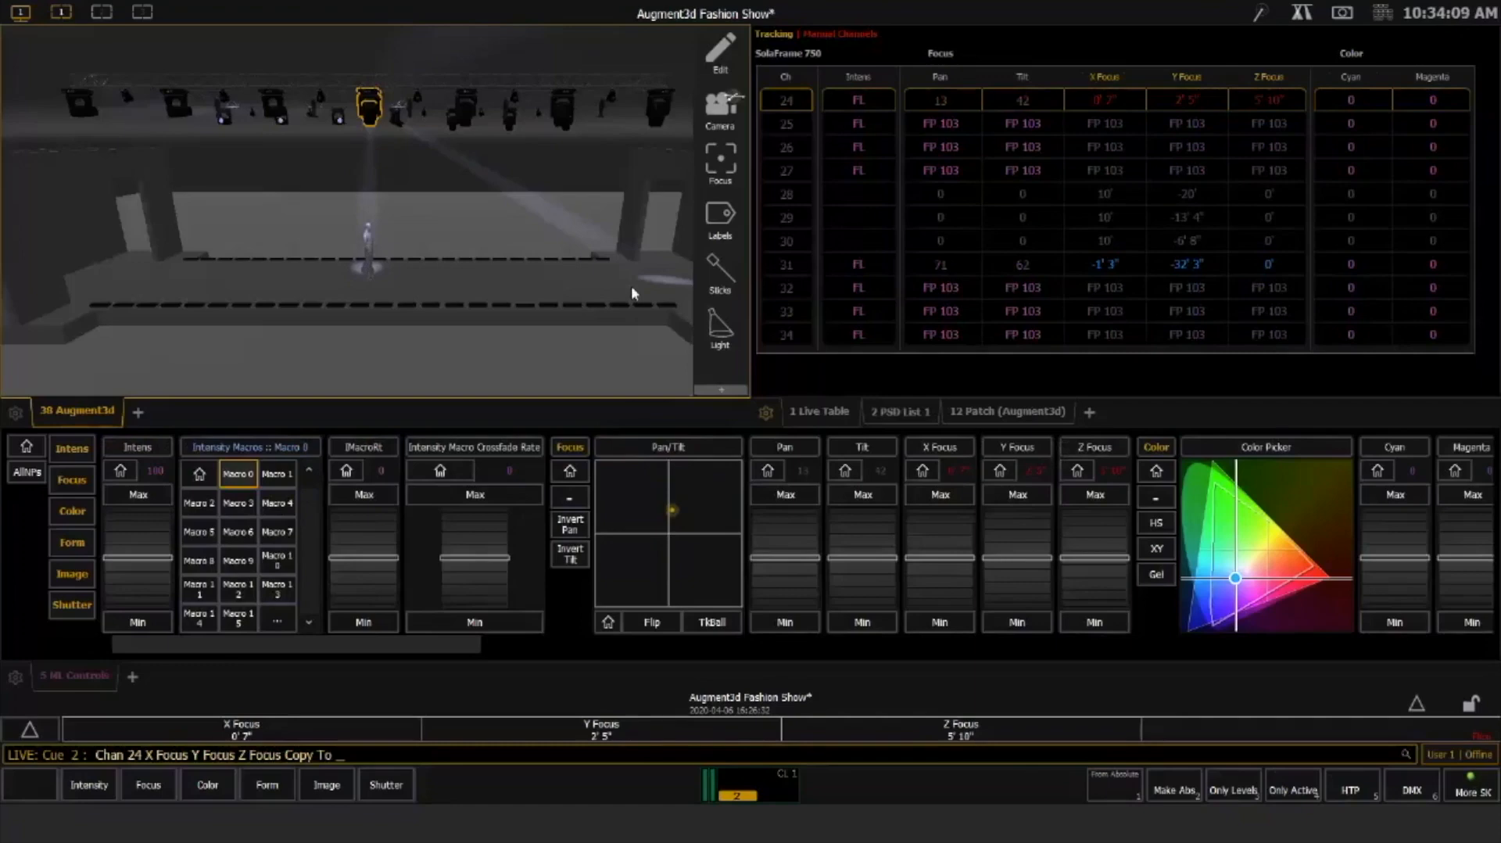
{"action": "type", "text": "21t28"}
{"action": "key", "text": "Return"}
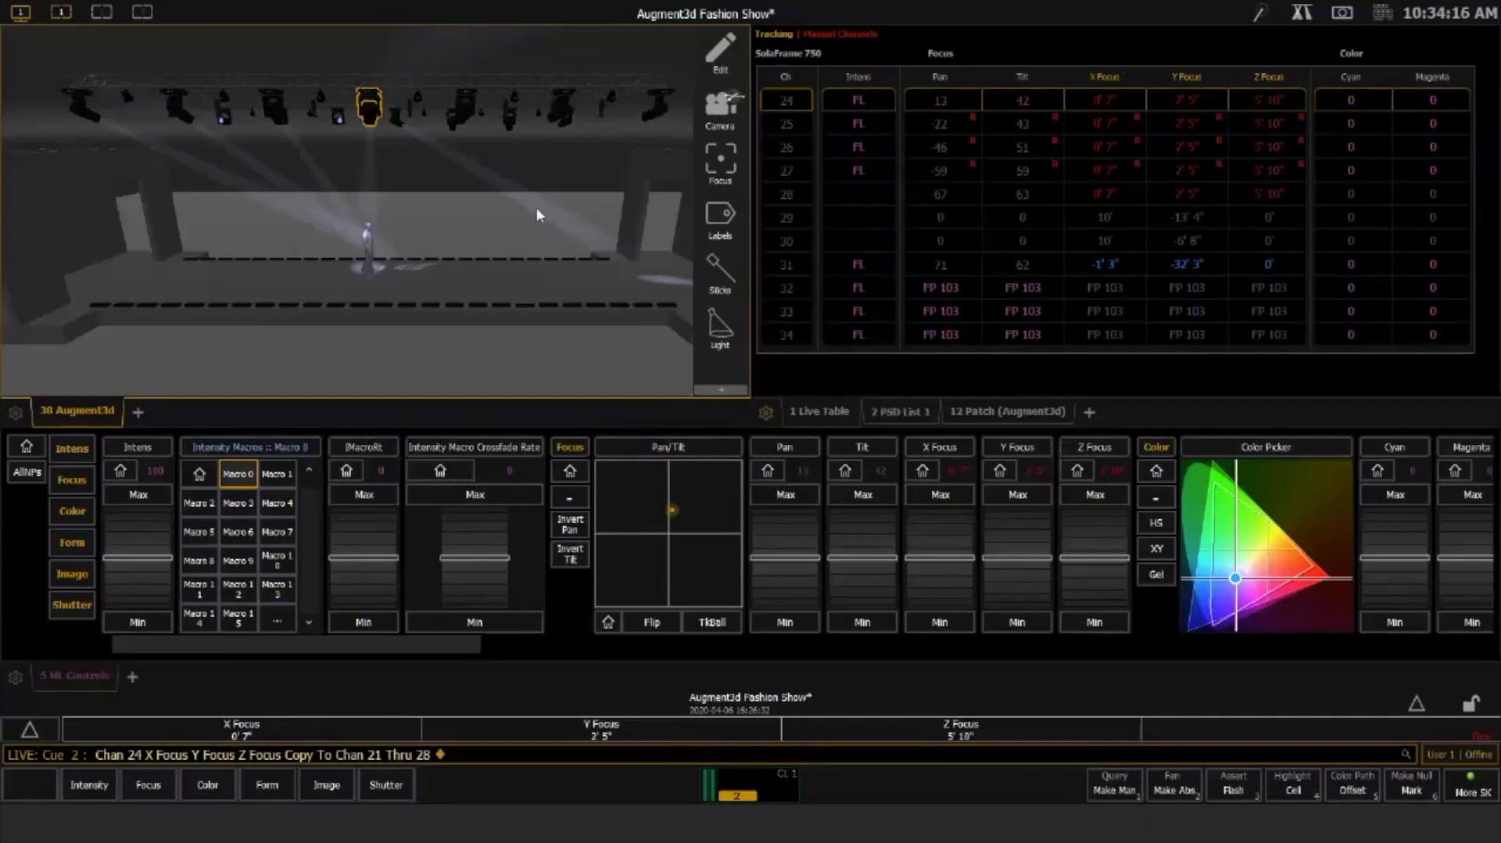
{"action": "type", "text": "24af"}
{"action": "key", "text": "Return"}
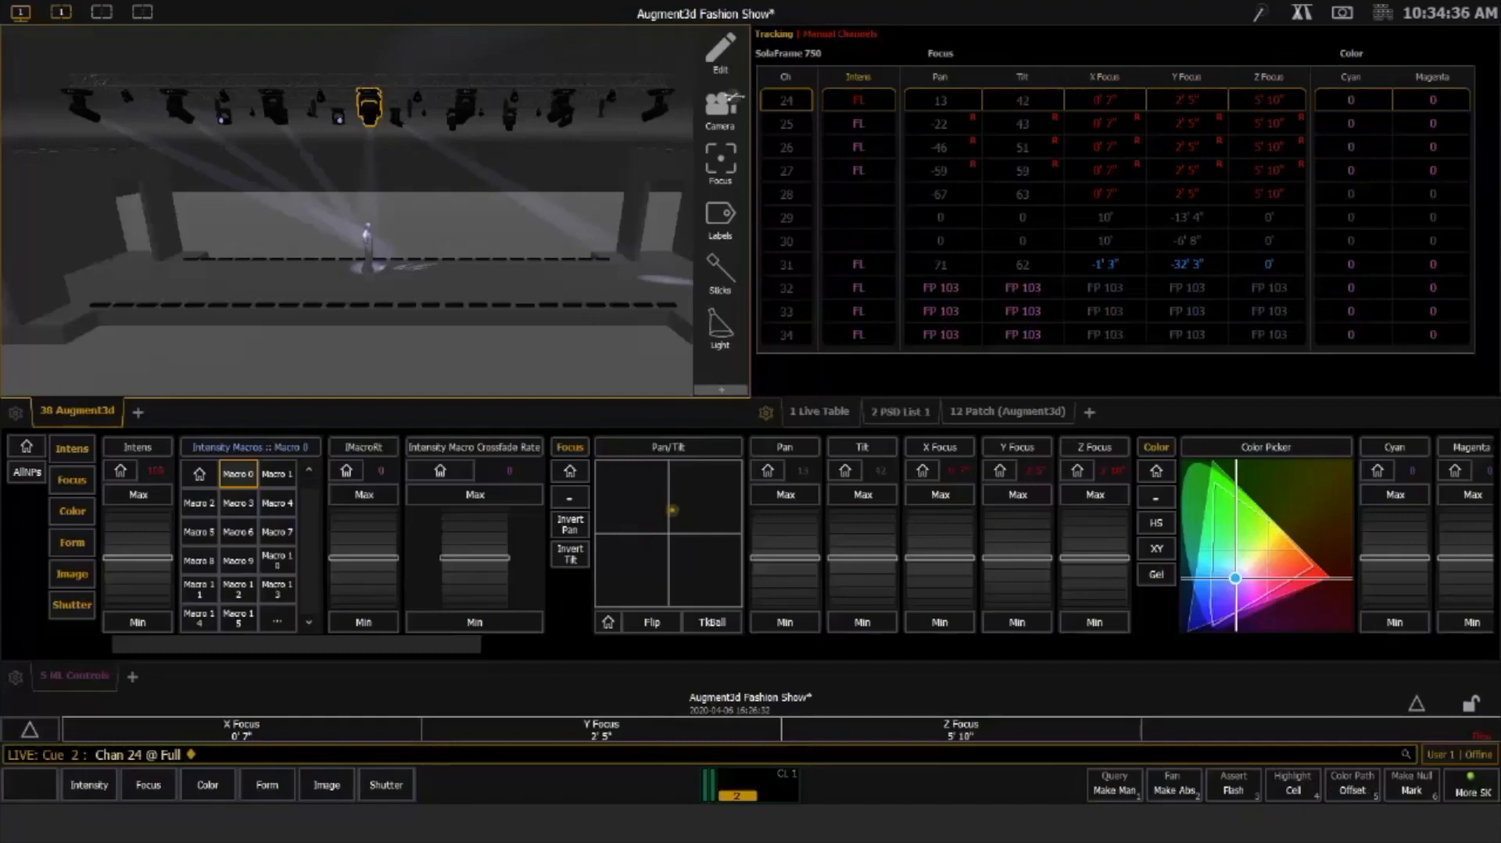
Change the workspace to a single-frame layout and open the Focus Palettes display
{"action": "left_click", "coordinate": [28, 21]}
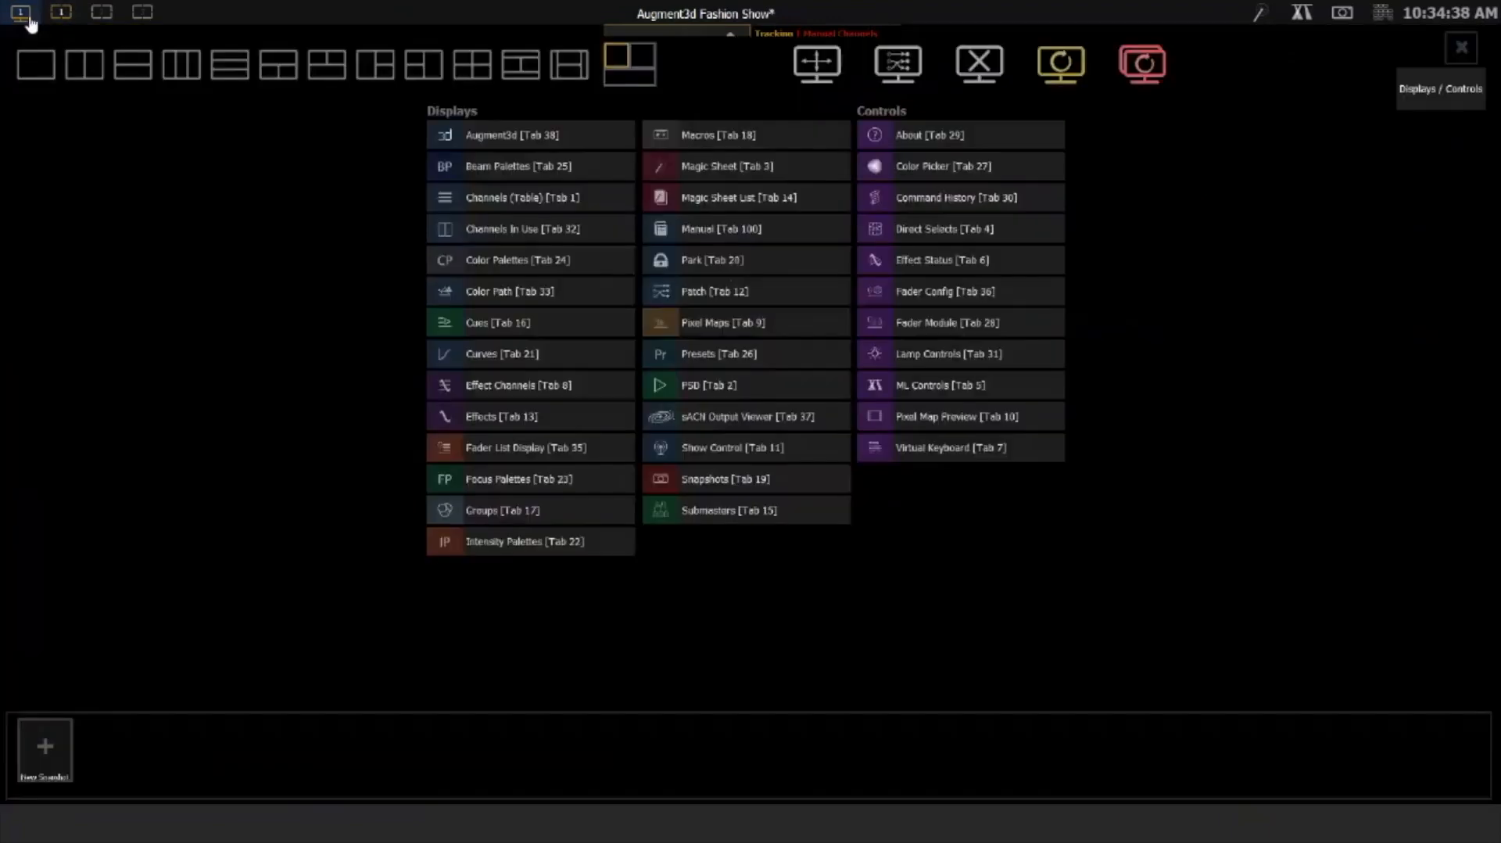
{"action": "left_click", "coordinate": [38, 61]}
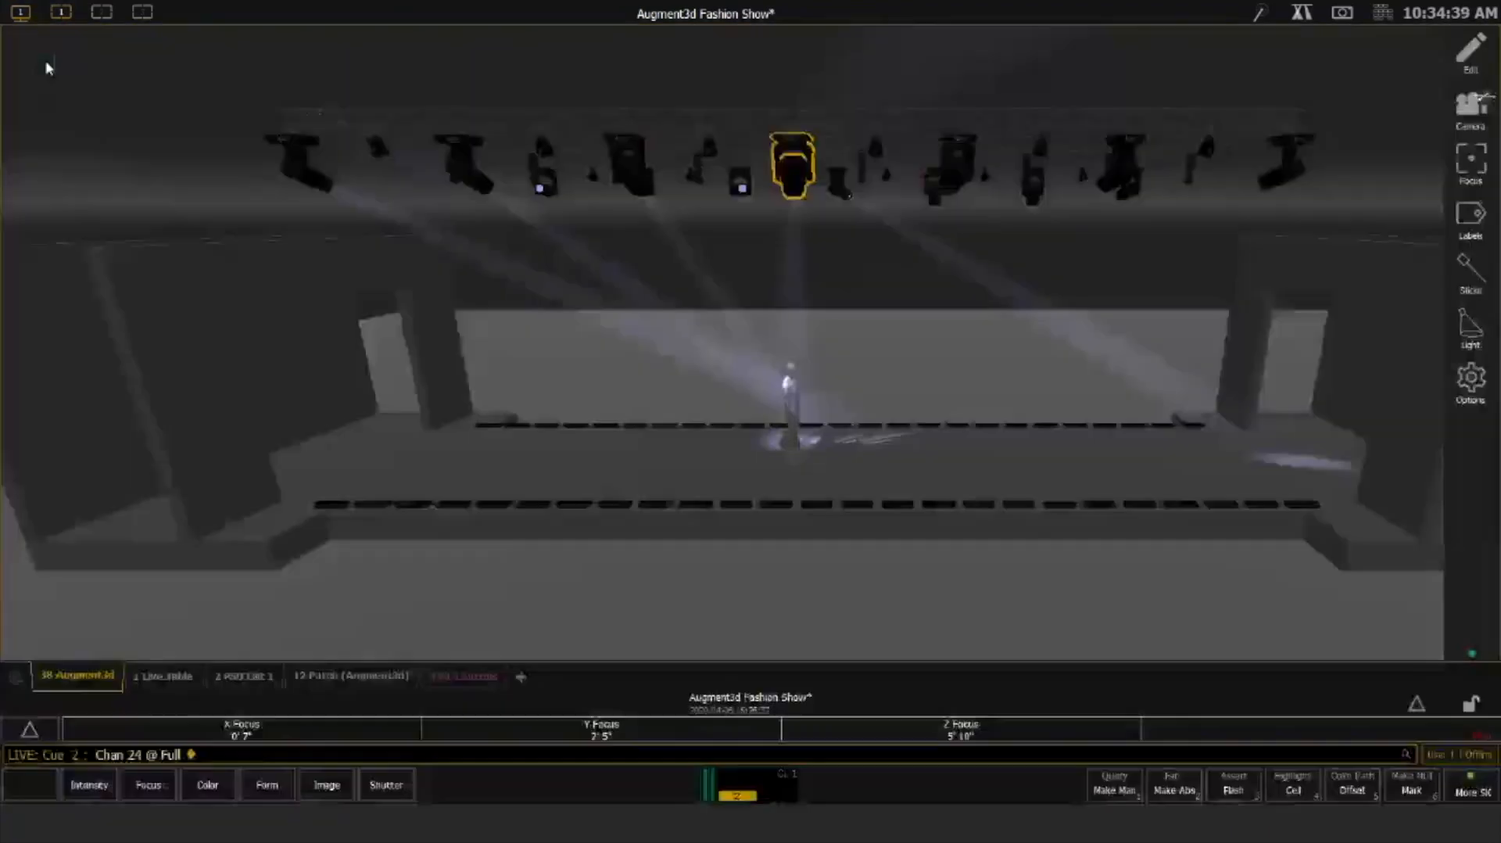
{"action": "left_click", "coordinate": [526, 676]}
{"action": "left_click", "coordinate": [560, 442]}
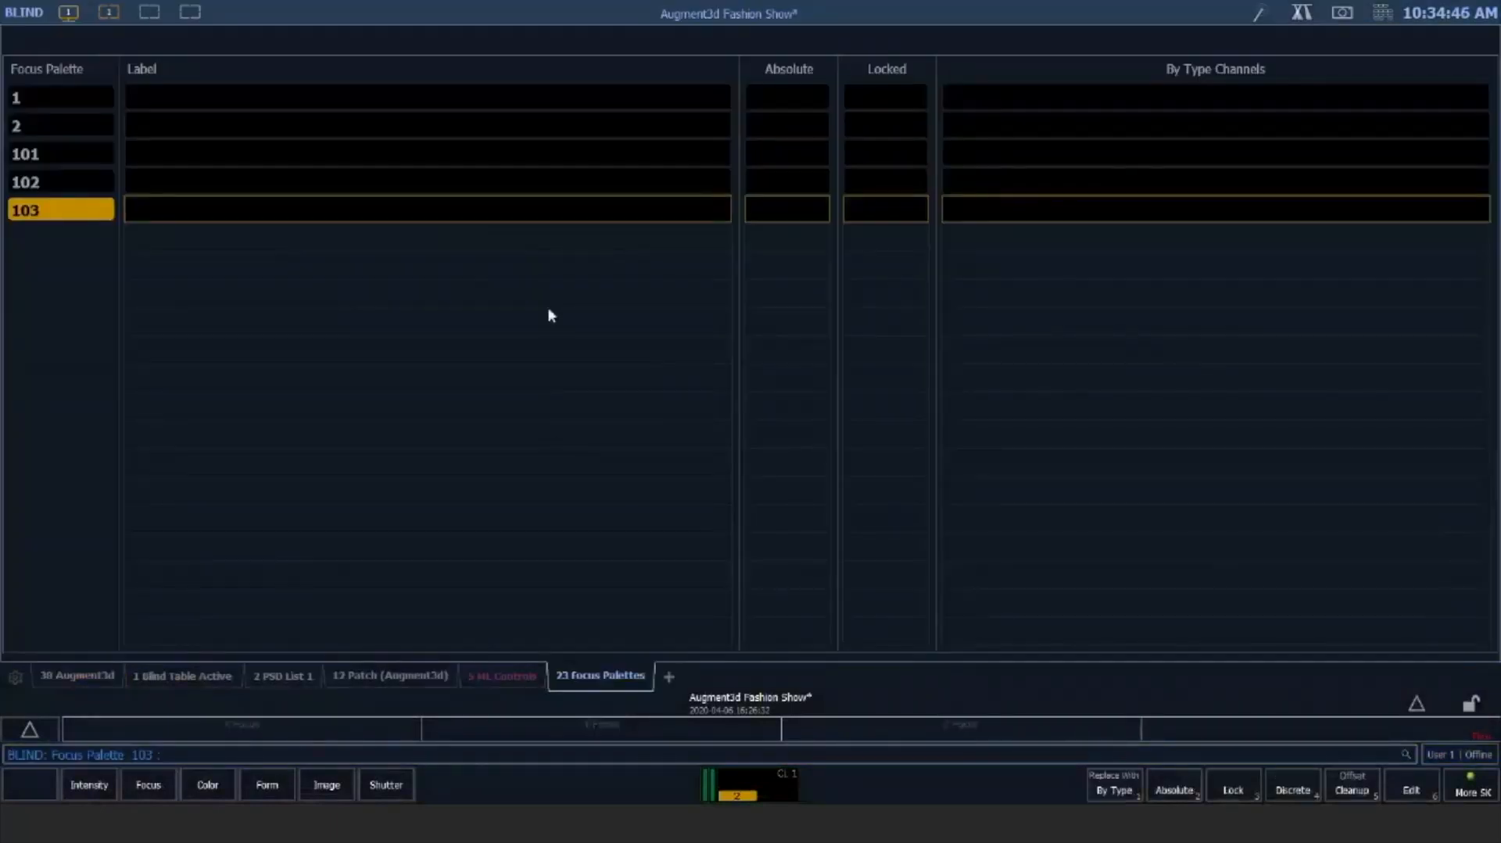
Convert focus palettes 101 thru 102 to By Type and clean up their redundant discrete data
{"action": "type", "text": "f101t102"}
{"action": "key", "text": "Return"}
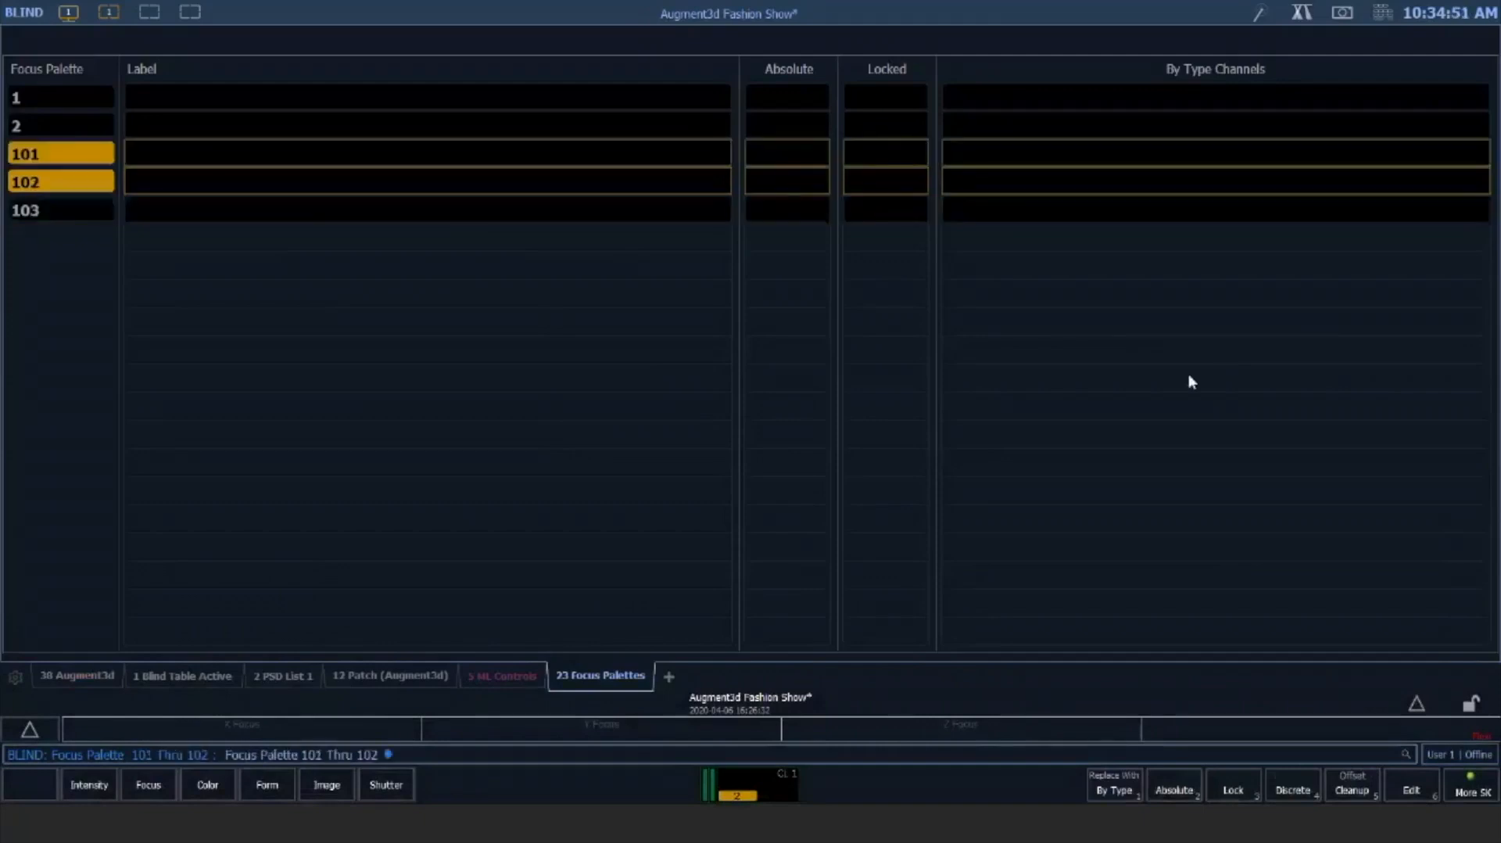
{"action": "left_click", "coordinate": [1116, 792]}
{"action": "left_click", "coordinate": [1345, 799]}
{"action": "key", "text": "Return"}
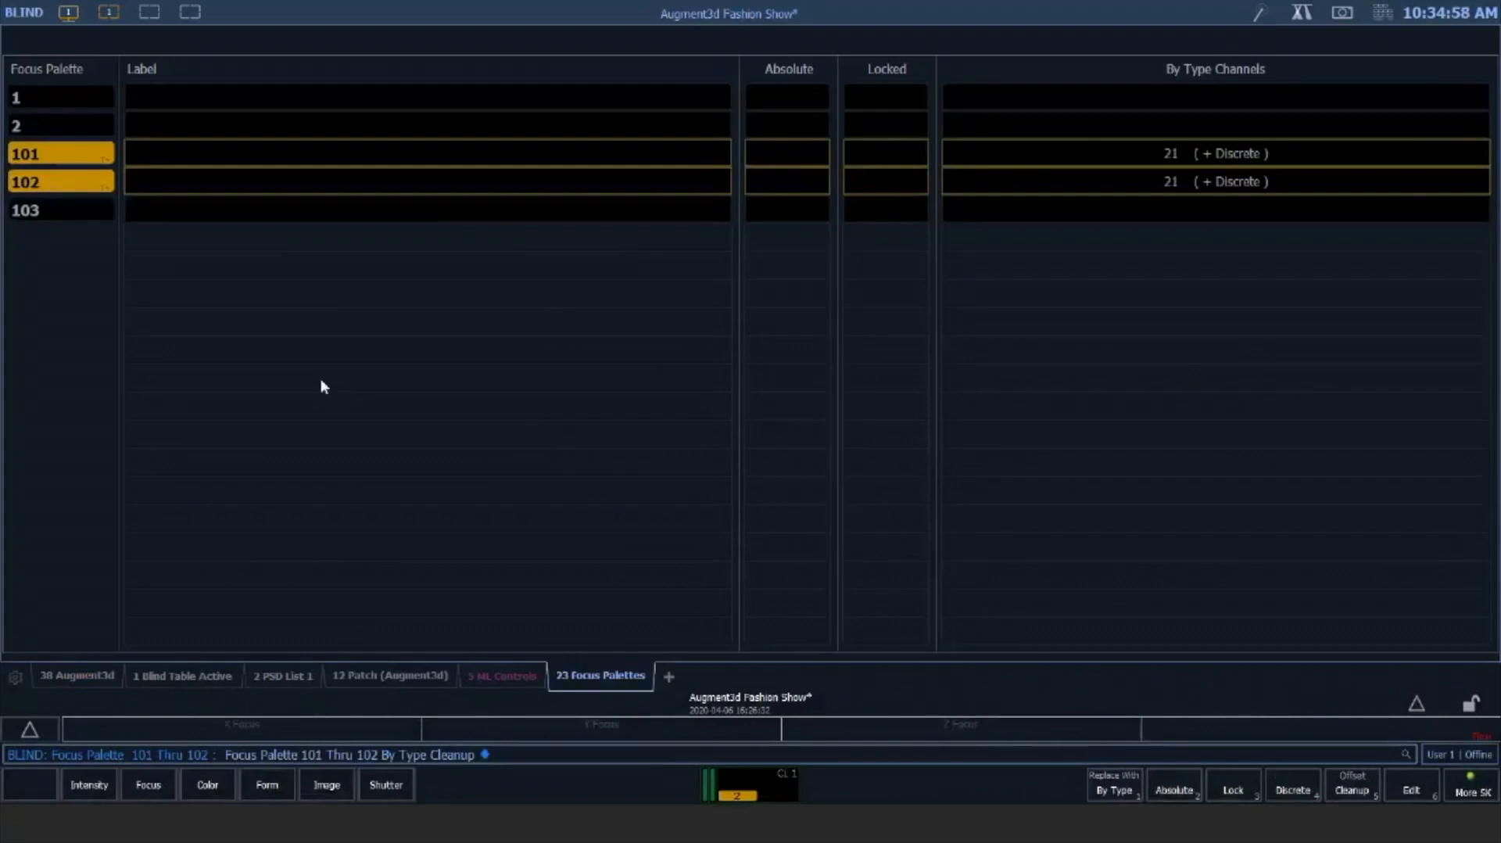
Open focus palette 101 in the blind table and clear channel 28's discrete XYZ focus values
{"action": "key", "text": "F2"}
{"action": "key", "text": "alt+f"}
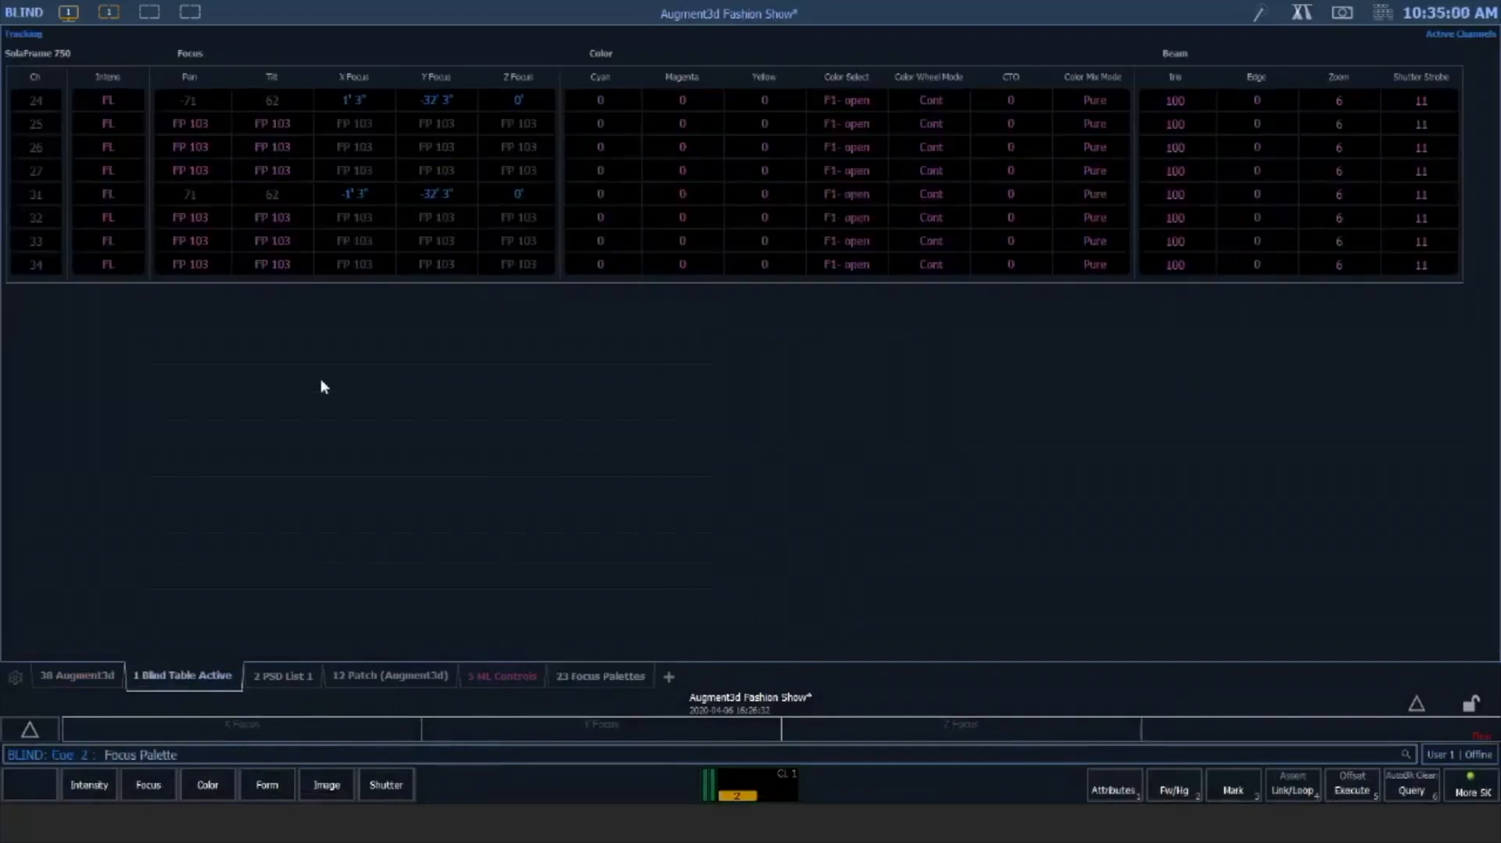
{"action": "type", "text": "101"}
{"action": "key", "text": "Return"}
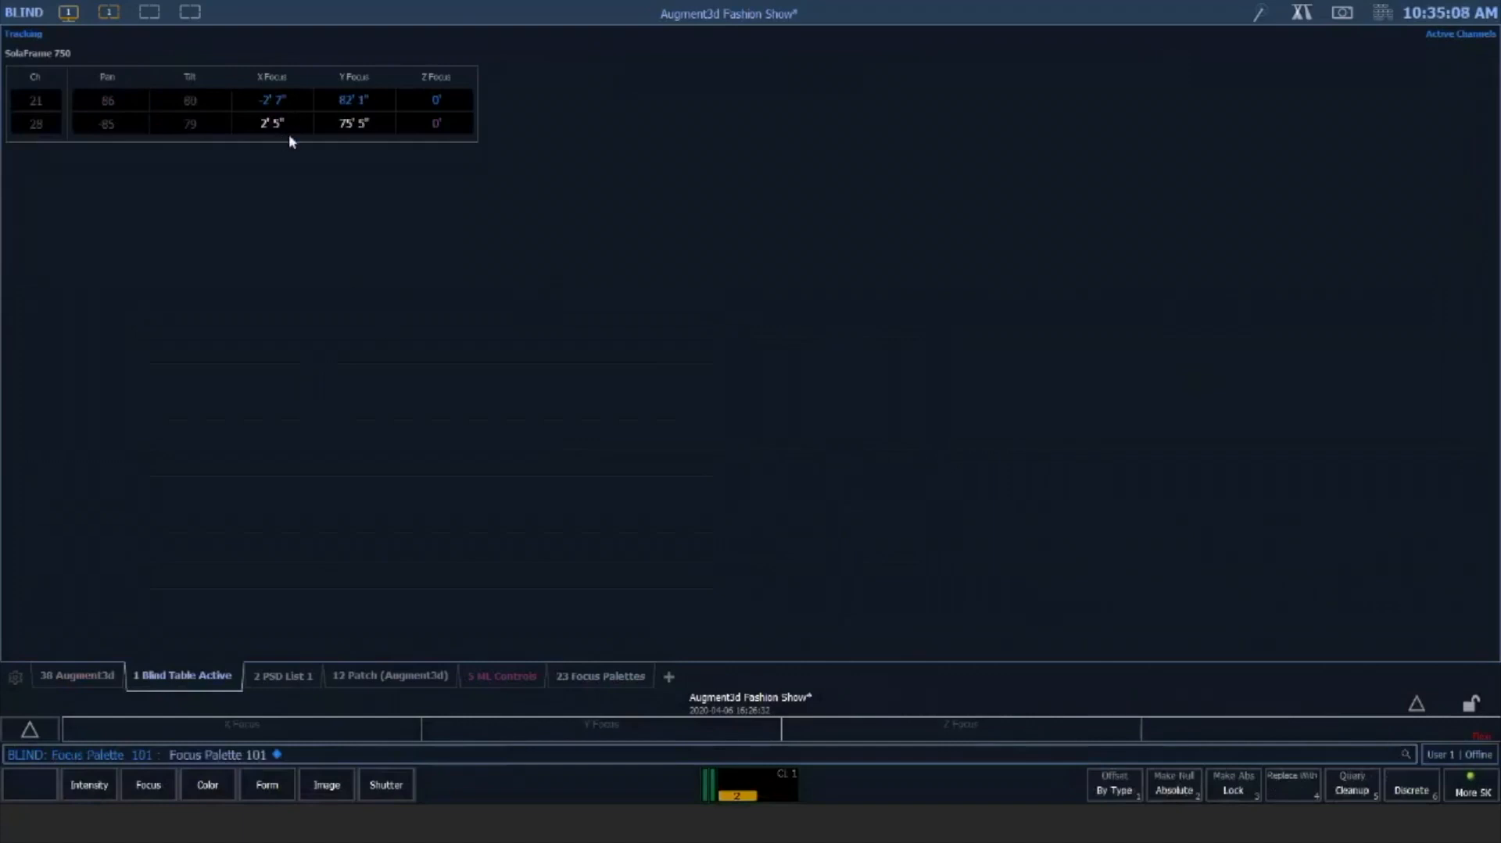
{"action": "type", "text": "28"}
{"action": "key", "text": "shift+2"}
{"action": "key", "text": "Return"}
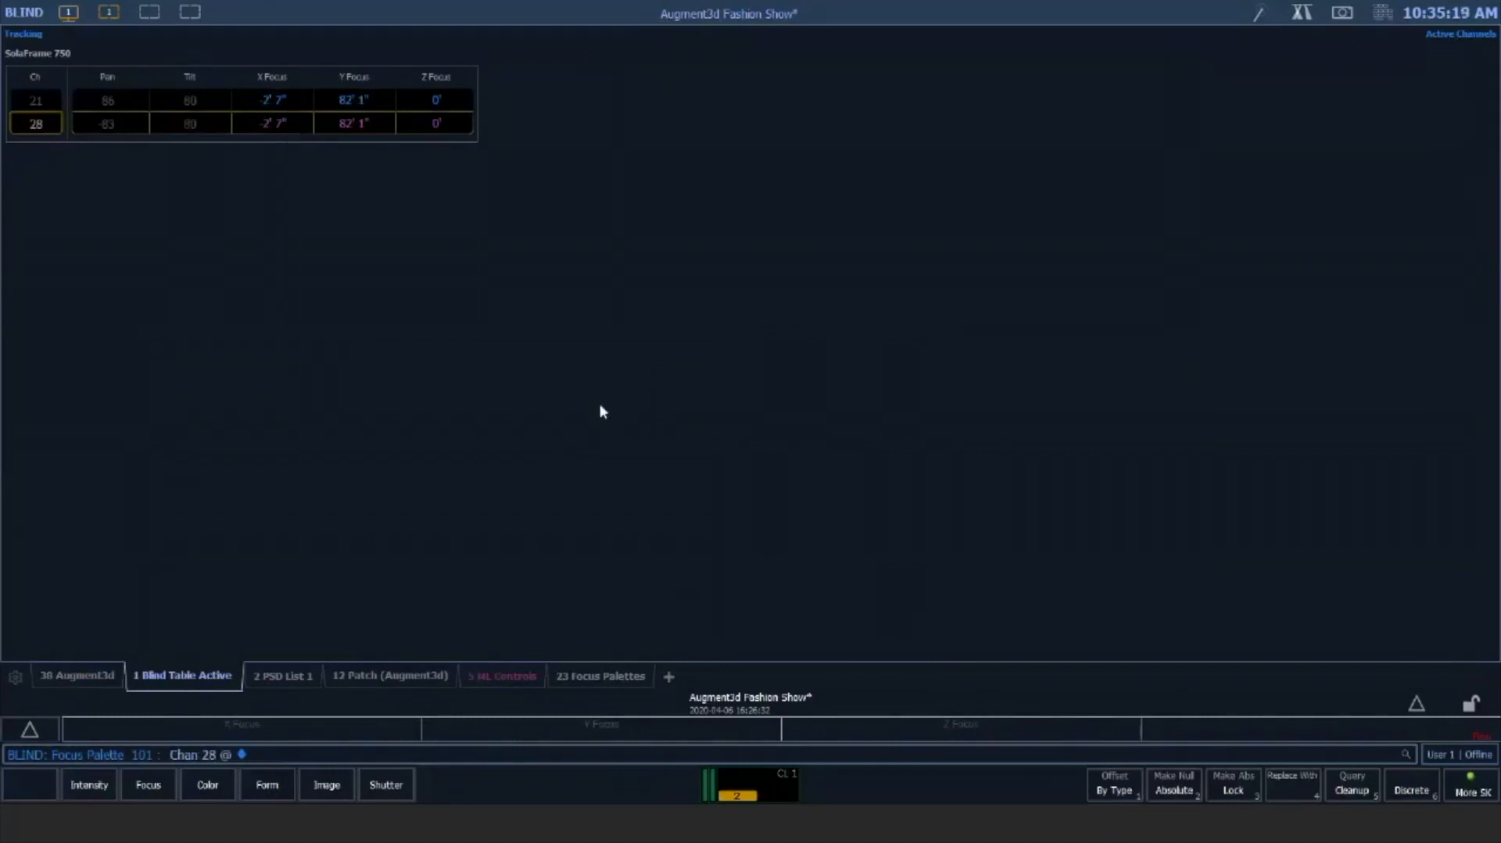
{"action": "key", "text": "Up"}
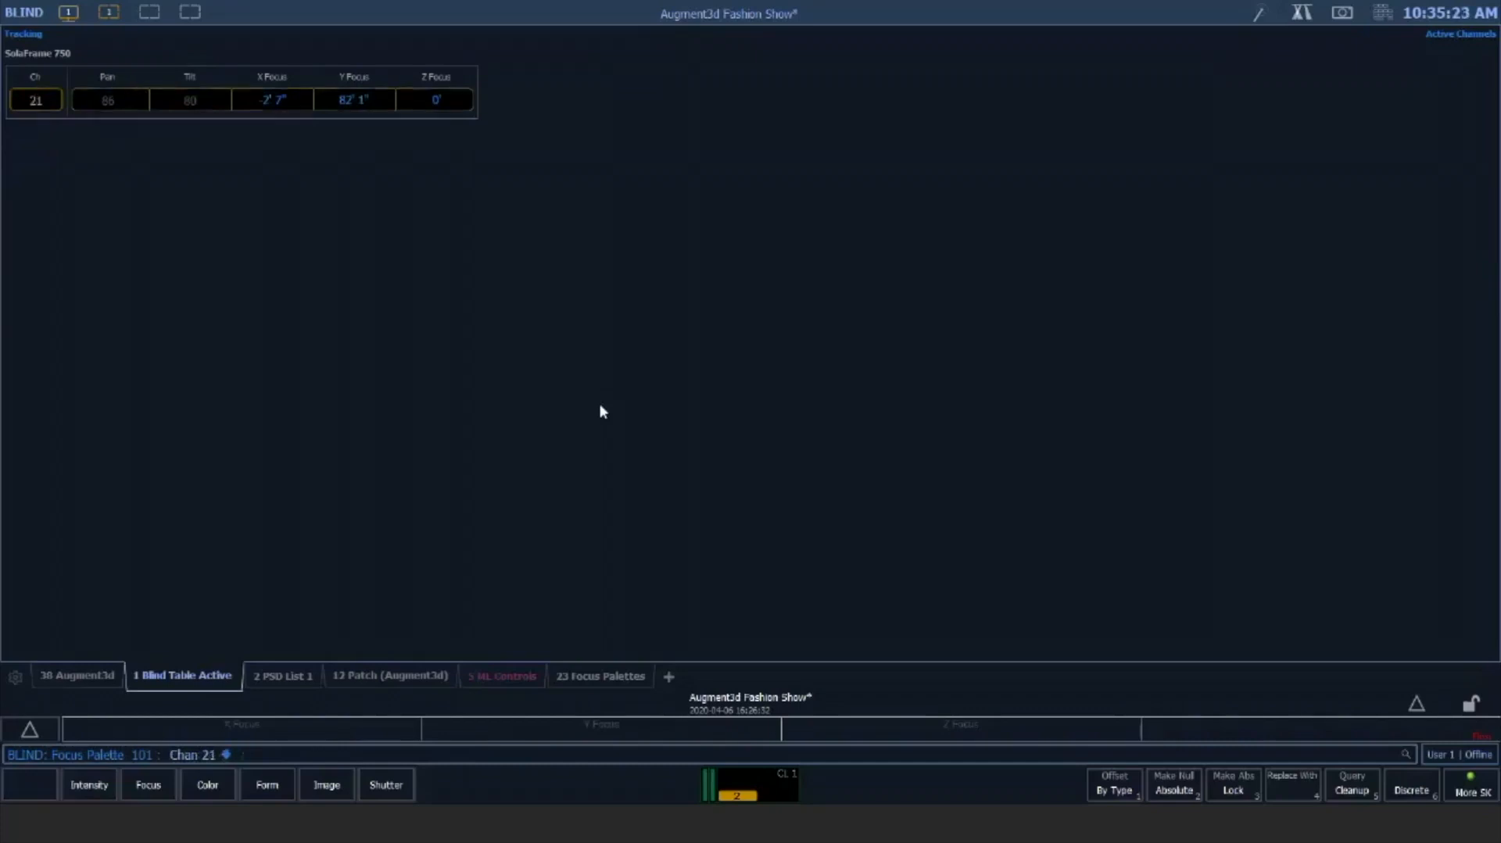
Inspect focus palette 103's stored pan, tilt and XYZ focus data in blind, and return to live
{"action": "type", "text": "f103"}
{"action": "key", "text": "Return"}
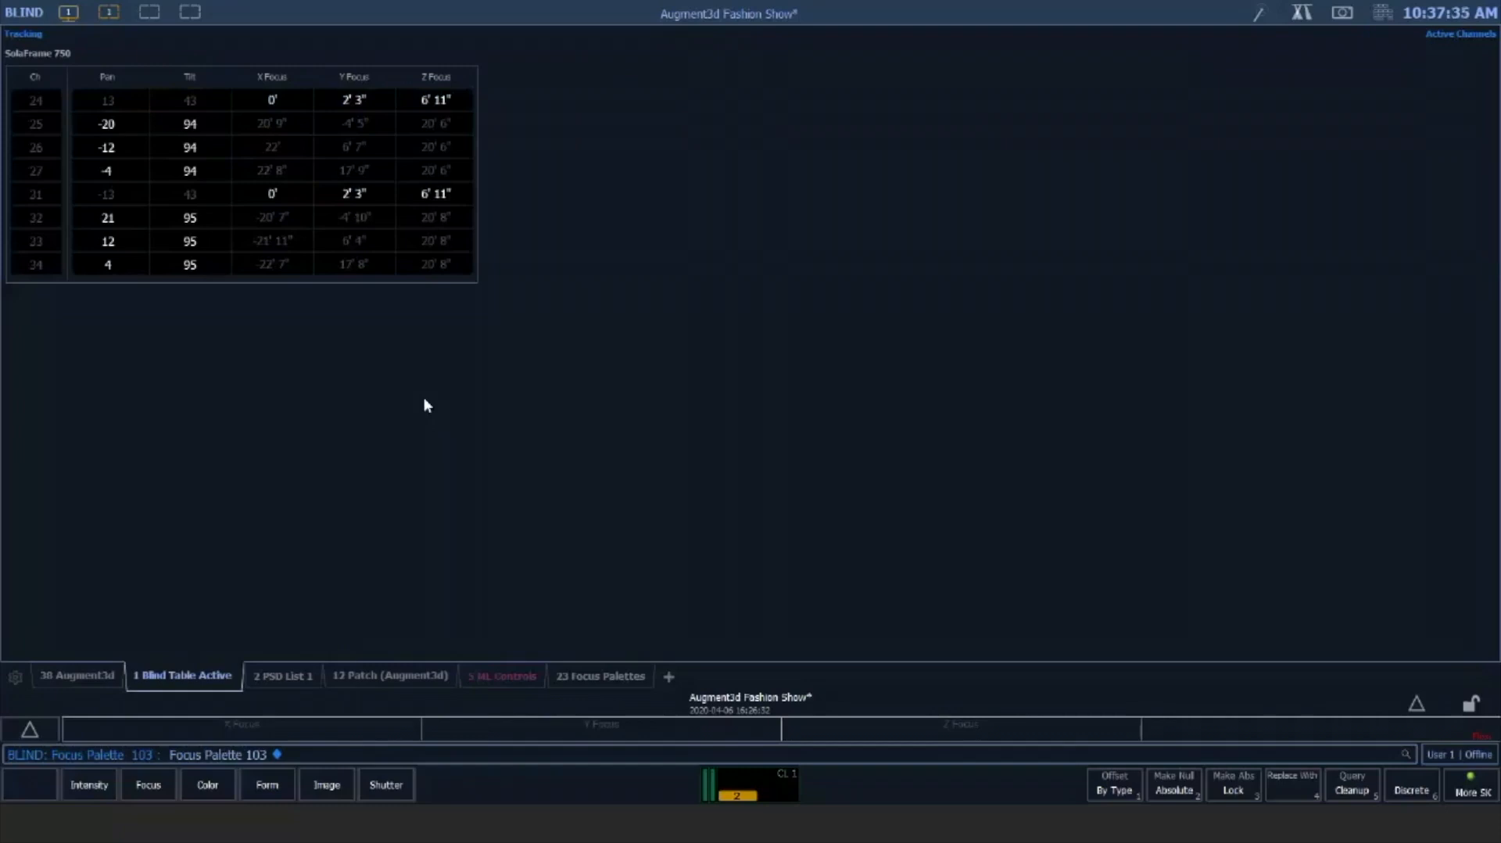
{"action": "key", "text": "l"}
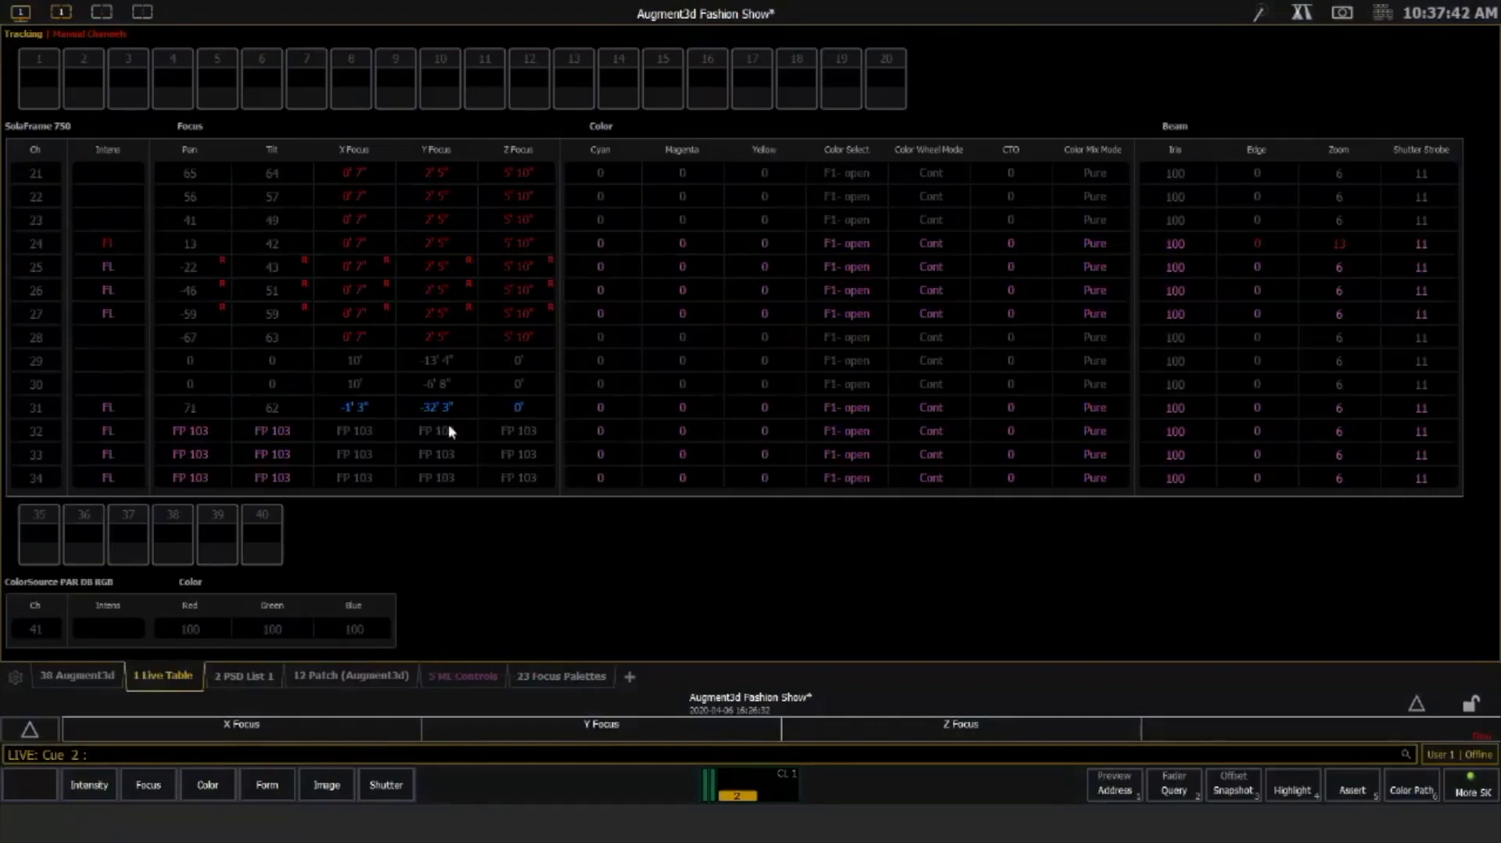
Change the workspace to a layout with two frames above one, and move the Live Table and PSD List 1 to the second frame
{"action": "left_click", "coordinate": [23, 10]}
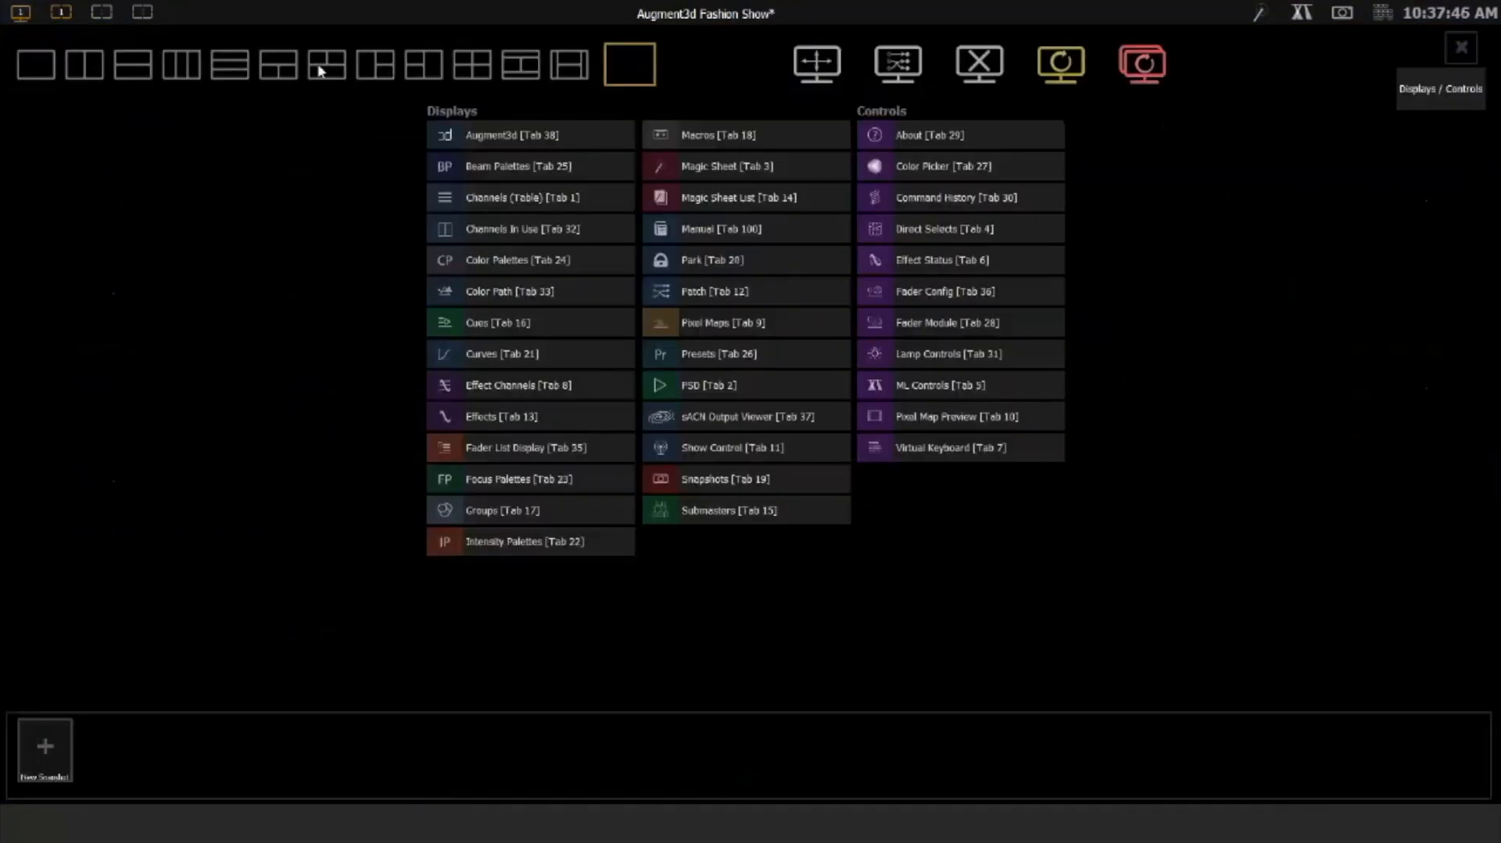
{"action": "left_click", "coordinate": [319, 70]}
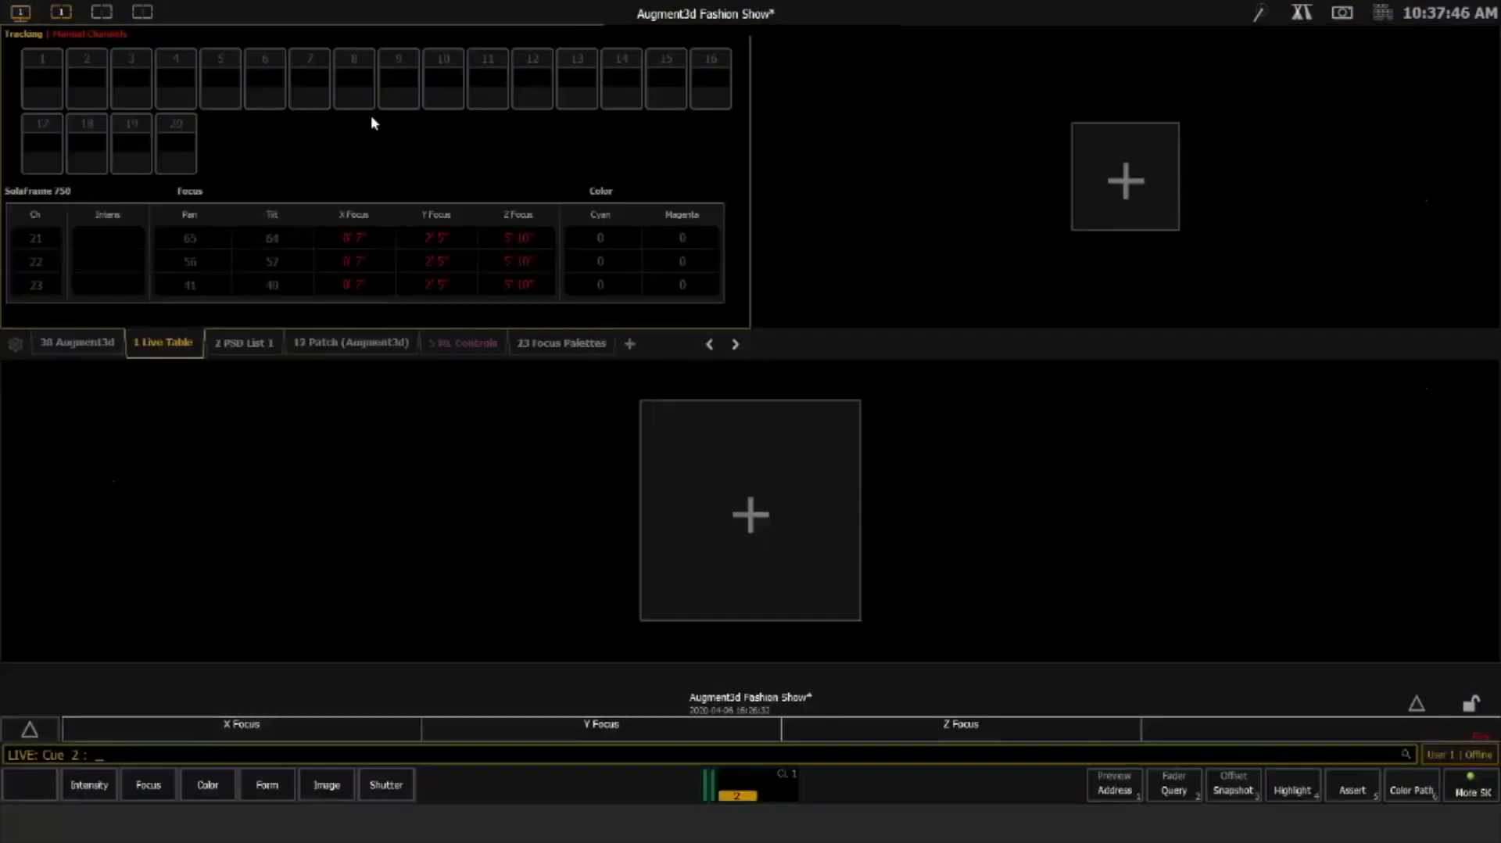
{"action": "left_click", "coordinate": [99, 345]}
{"action": "left_click", "coordinate": [178, 342]}
{"action": "double_click", "coordinate": [178, 342]}
{"action": "left_click", "coordinate": [169, 344]}
{"action": "double_click", "coordinate": [169, 344]}
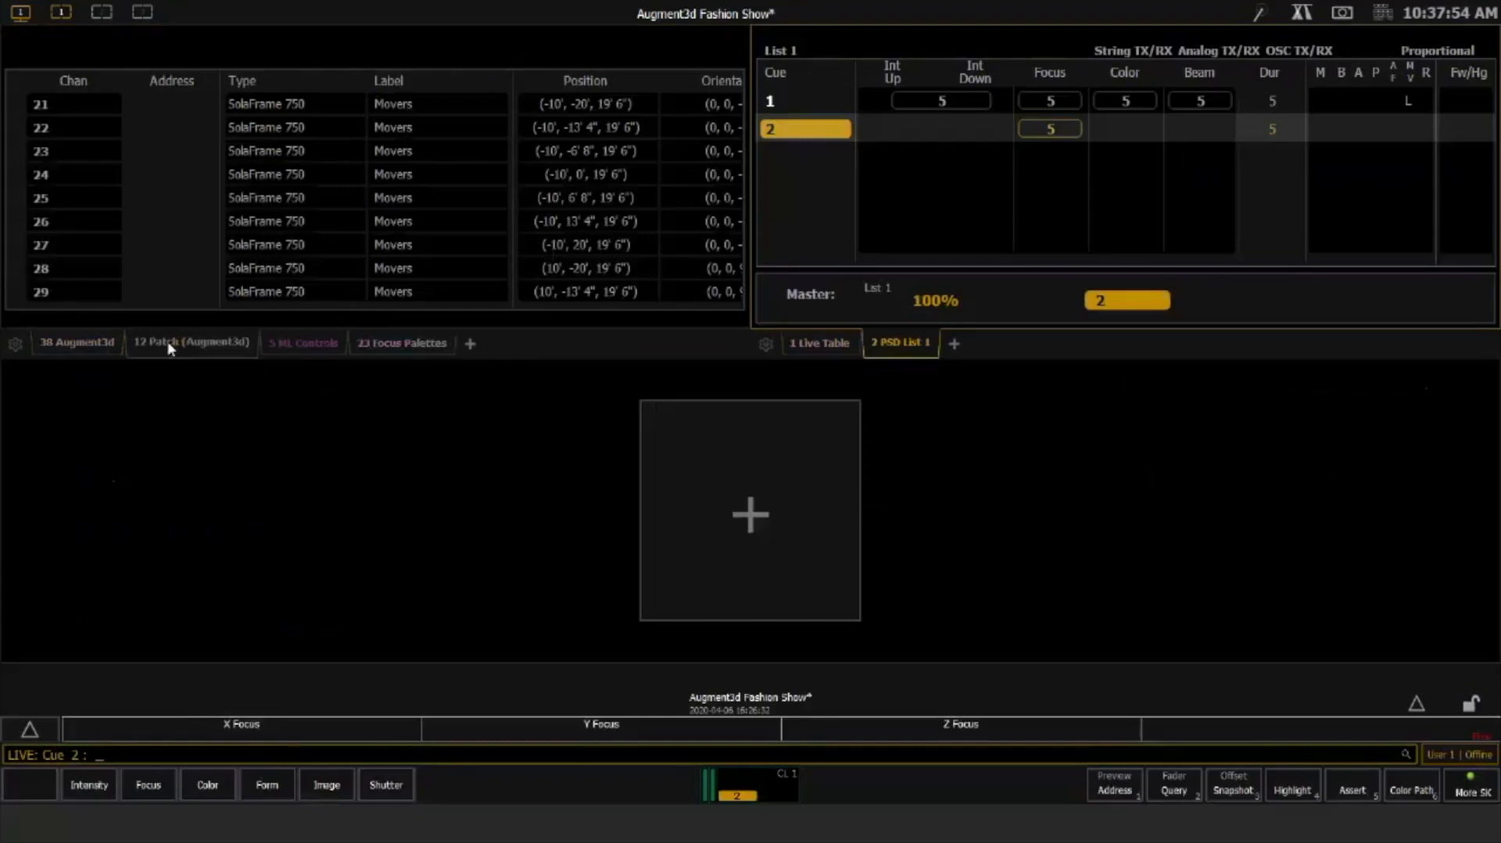
Close the Patch, ML Controls and Focus Palettes displays in the first frame, keeping Augment3d
{"action": "left_click", "coordinate": [169, 344]}
{"action": "key", "text": "Escape"}
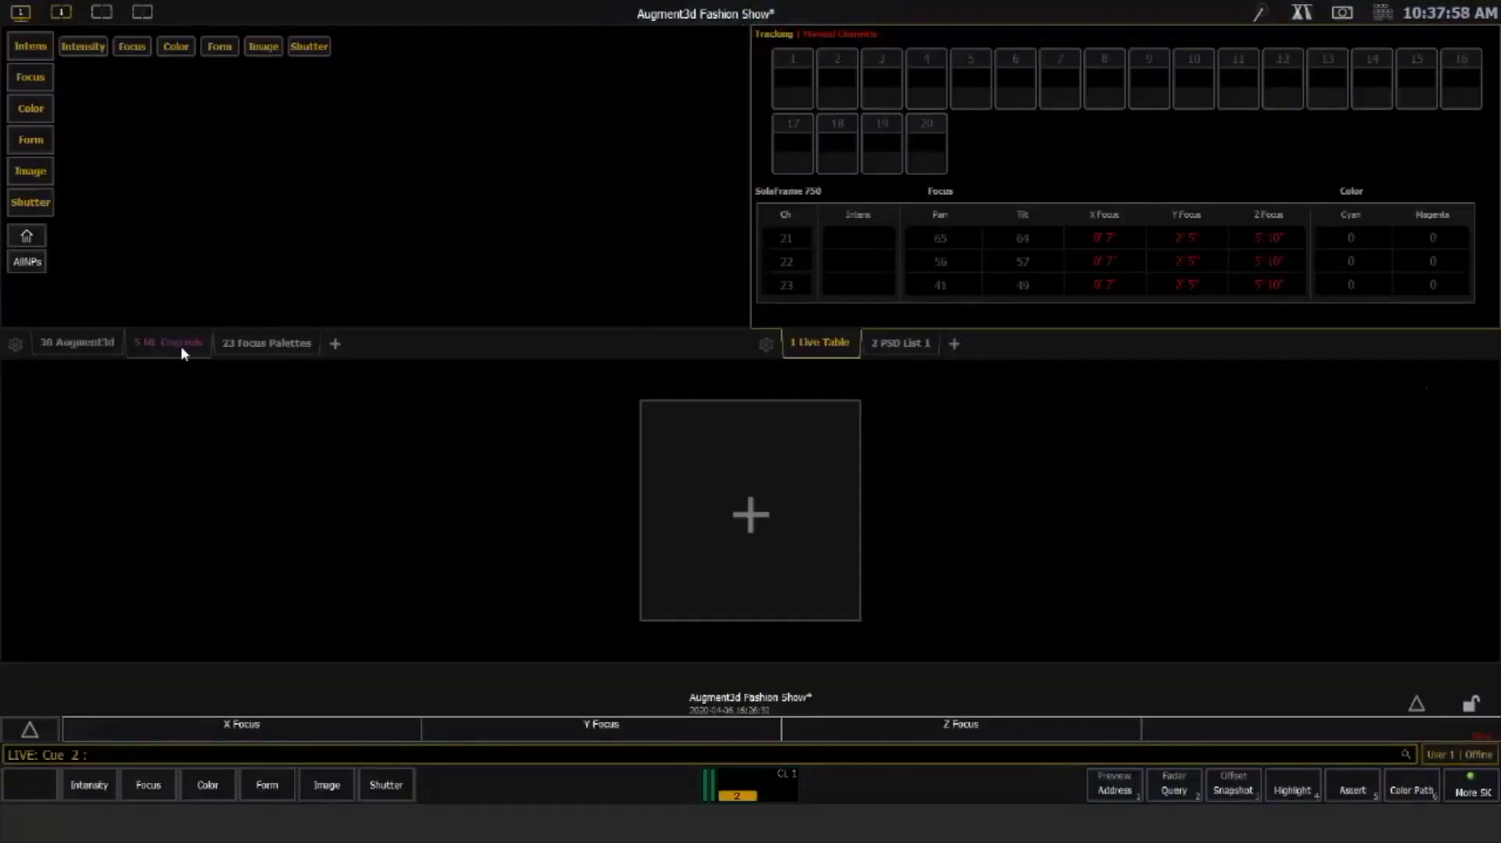
{"action": "left_click", "coordinate": [180, 345]}
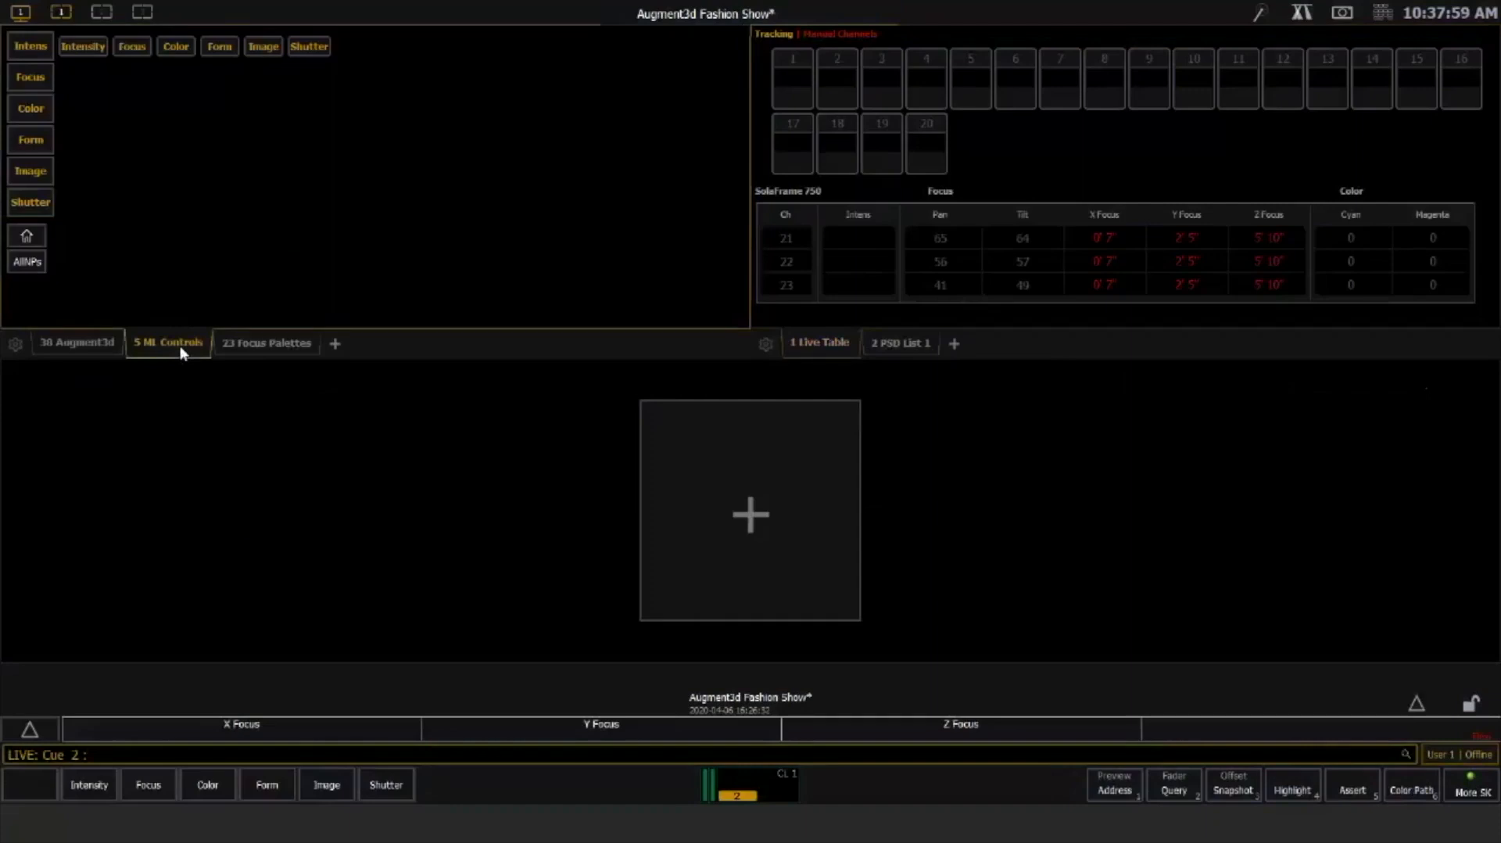
{"action": "key", "text": "Escape"}
{"action": "left_click", "coordinate": [180, 345]}
{"action": "key", "text": "Escape"}
Make the two upper frames taller and add ML Controls to the empty third frame
{"action": "left_click", "coordinate": [68, 15]}
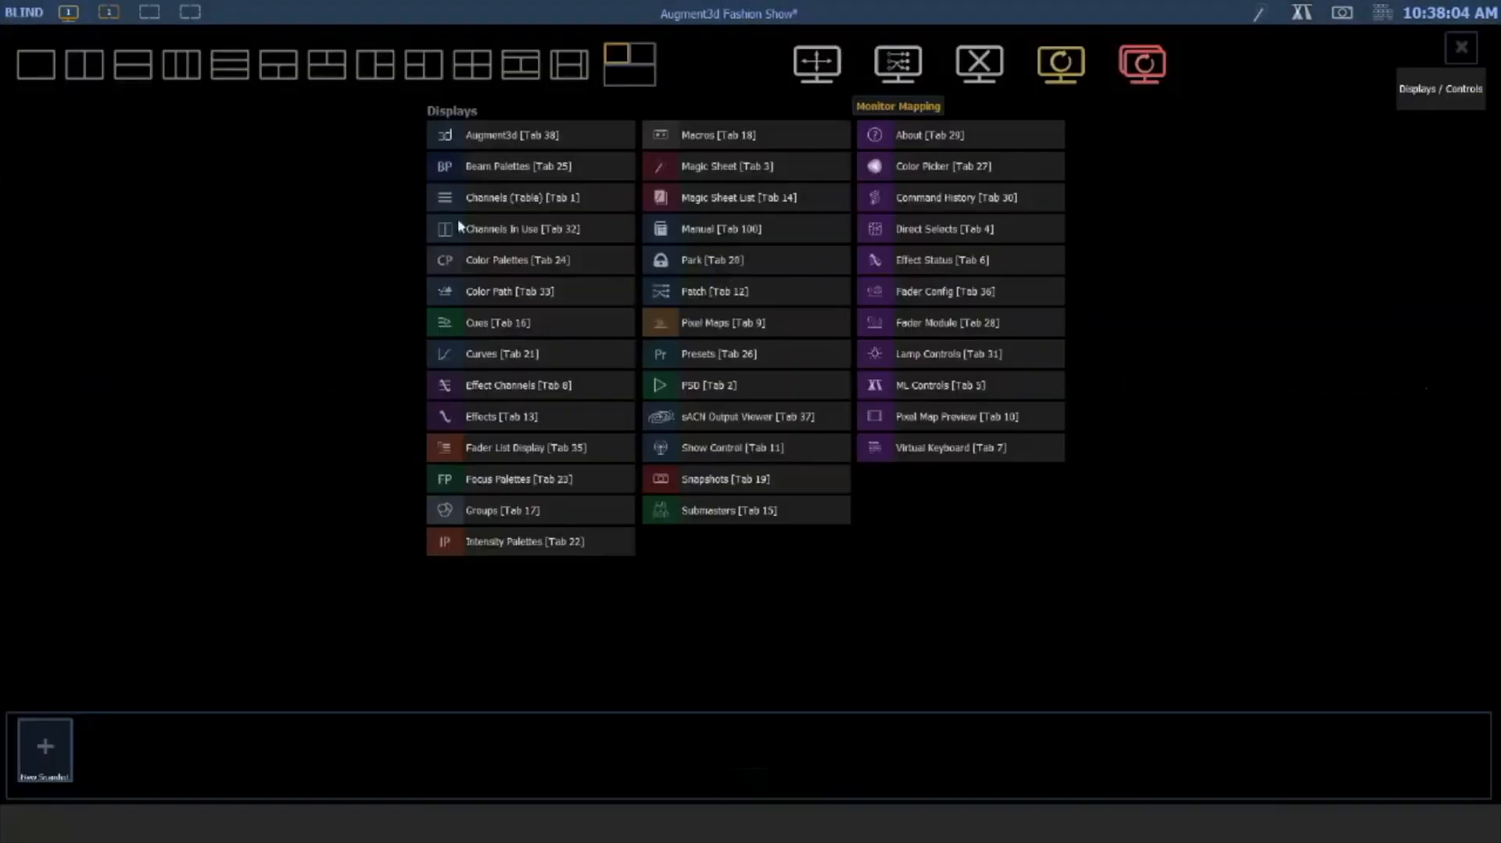
{"action": "left_click", "coordinate": [818, 63]}
{"action": "left_click_drag", "start_coordinate": [377, 459], "coordinate": [410, 482]}
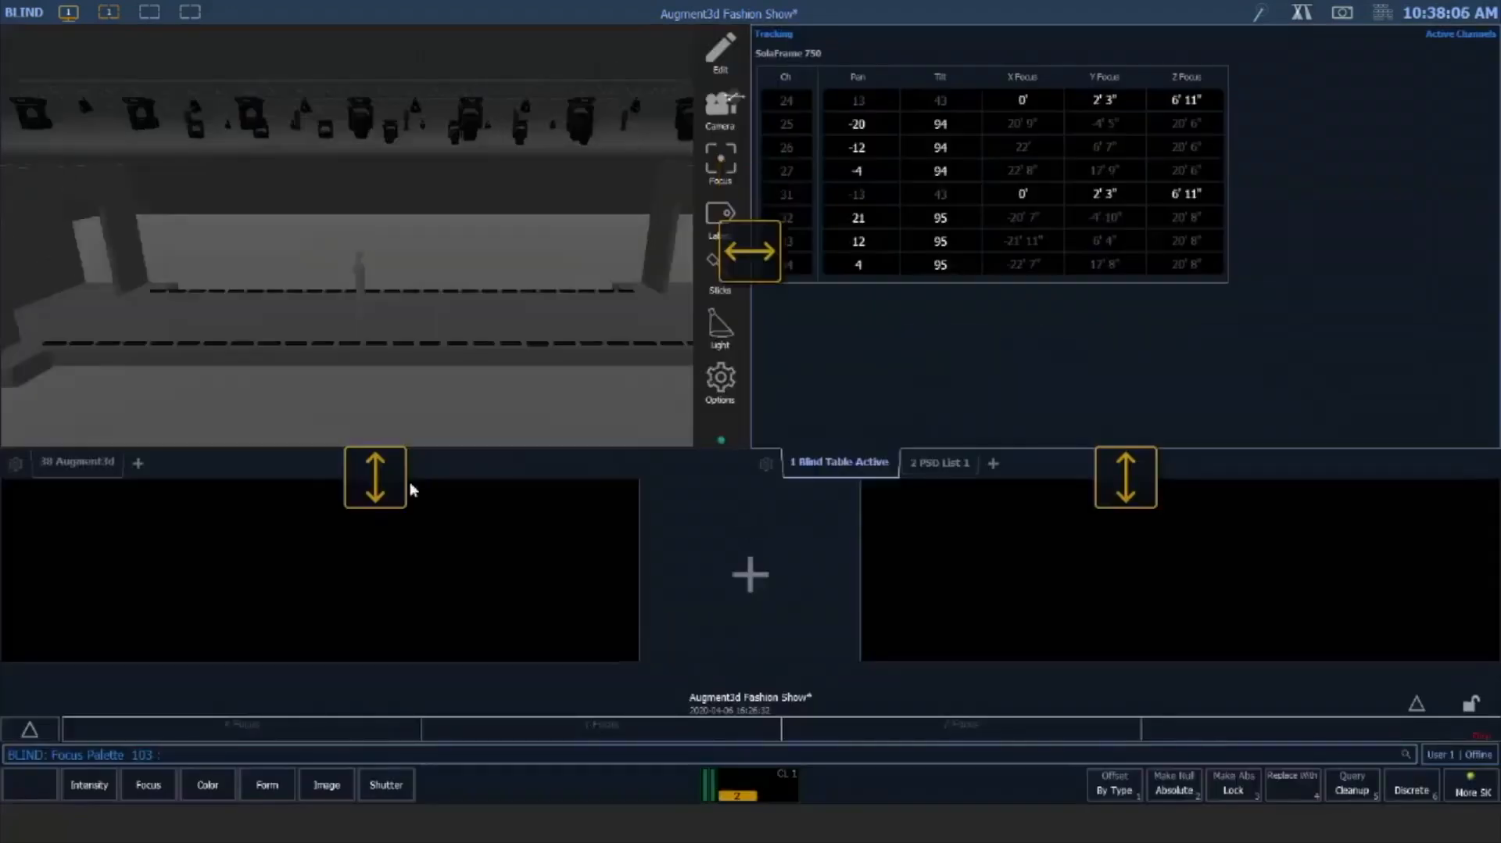
{"action": "left_click", "coordinate": [747, 578]}
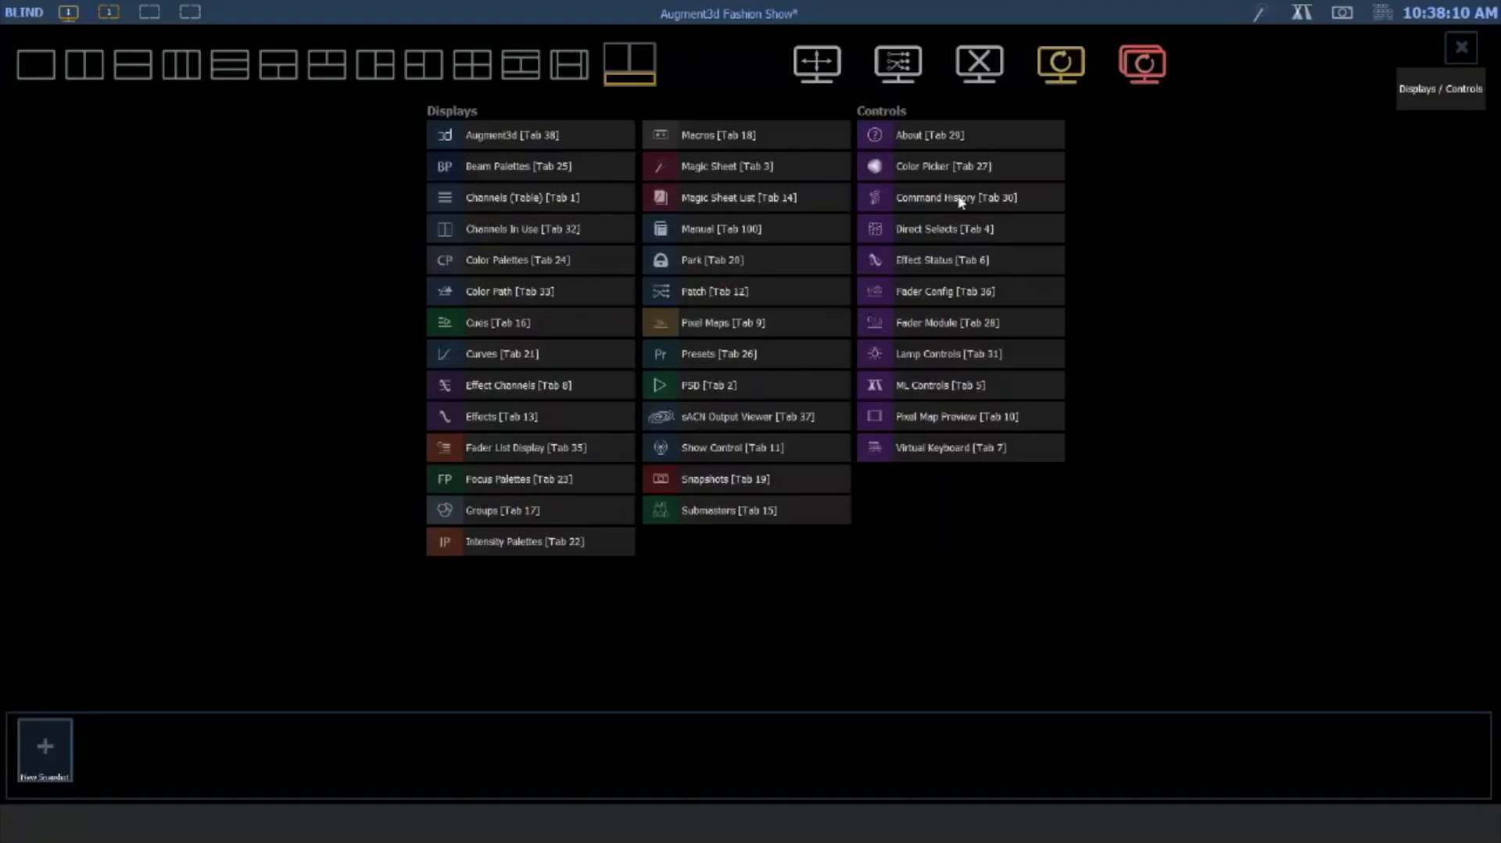
{"action": "left_click", "coordinate": [921, 383]}
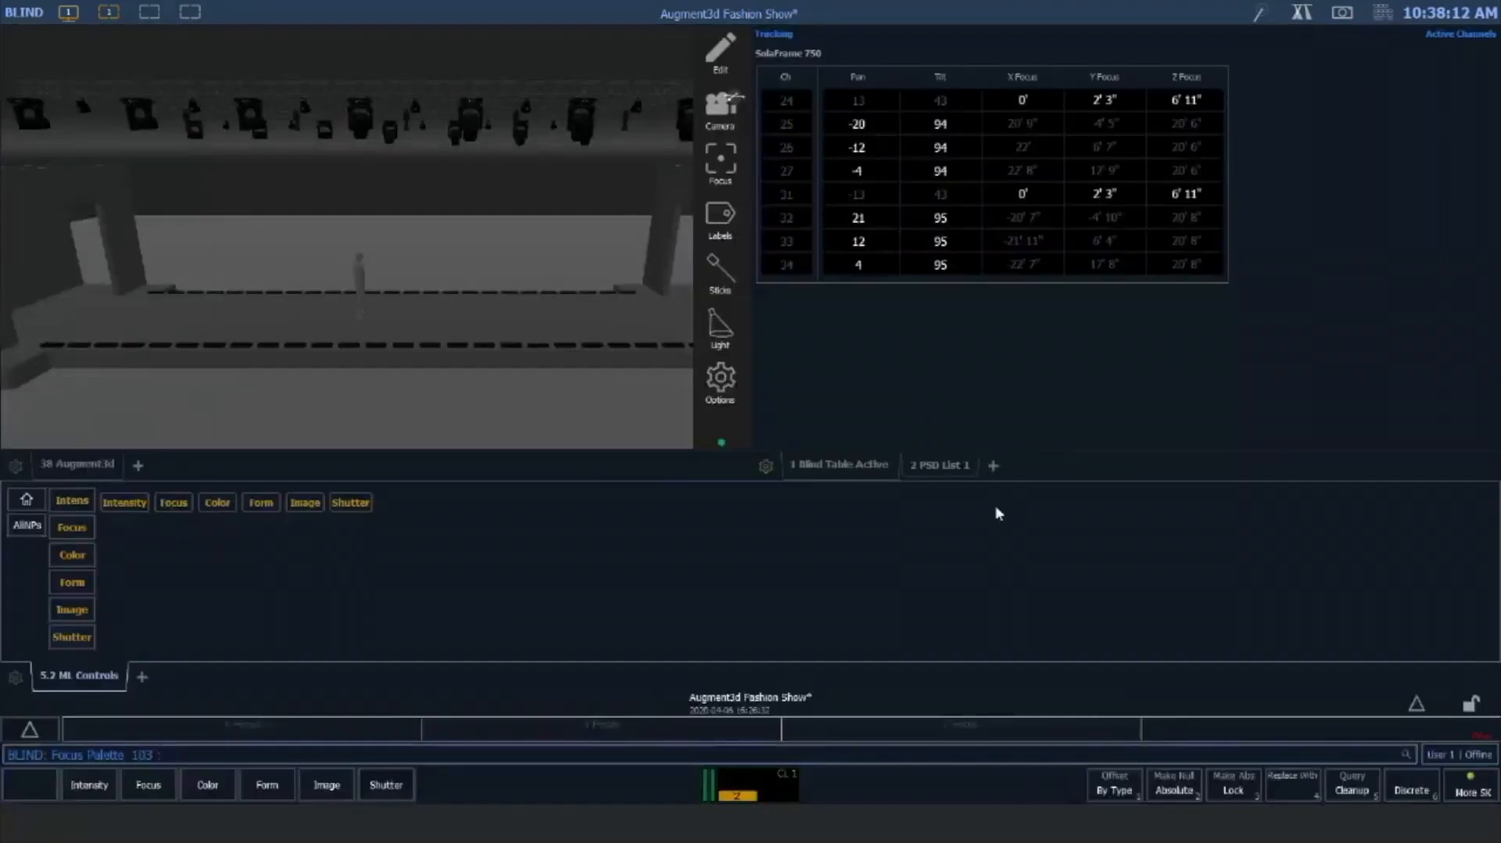
Return to live and record the visible workspaces as Snapshot 1
{"action": "key", "text": "r"}
{"action": "key", "text": "F1"}
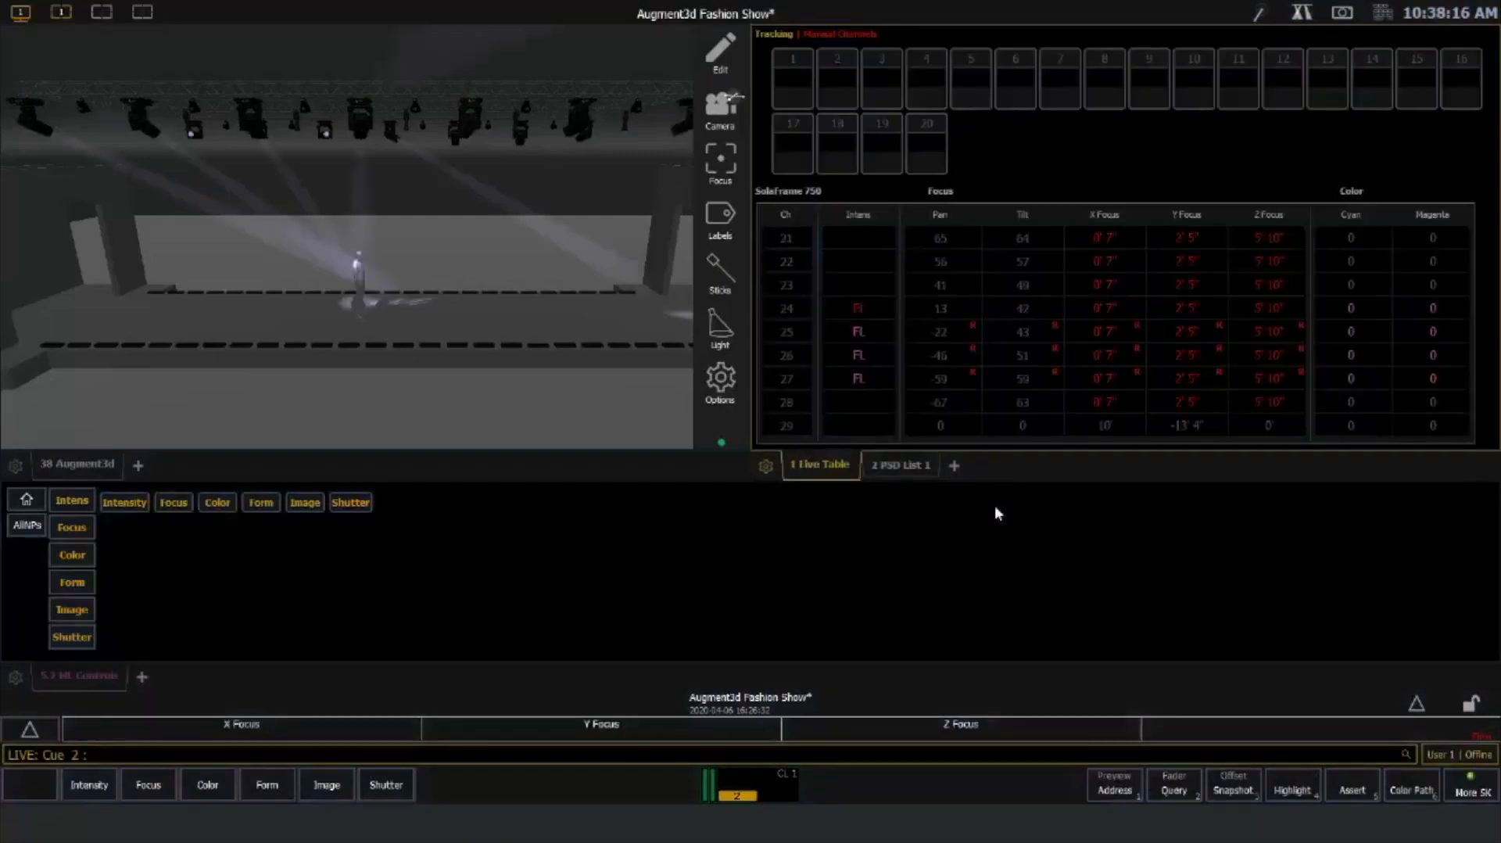
{"action": "left_click", "coordinate": [1114, 789]}
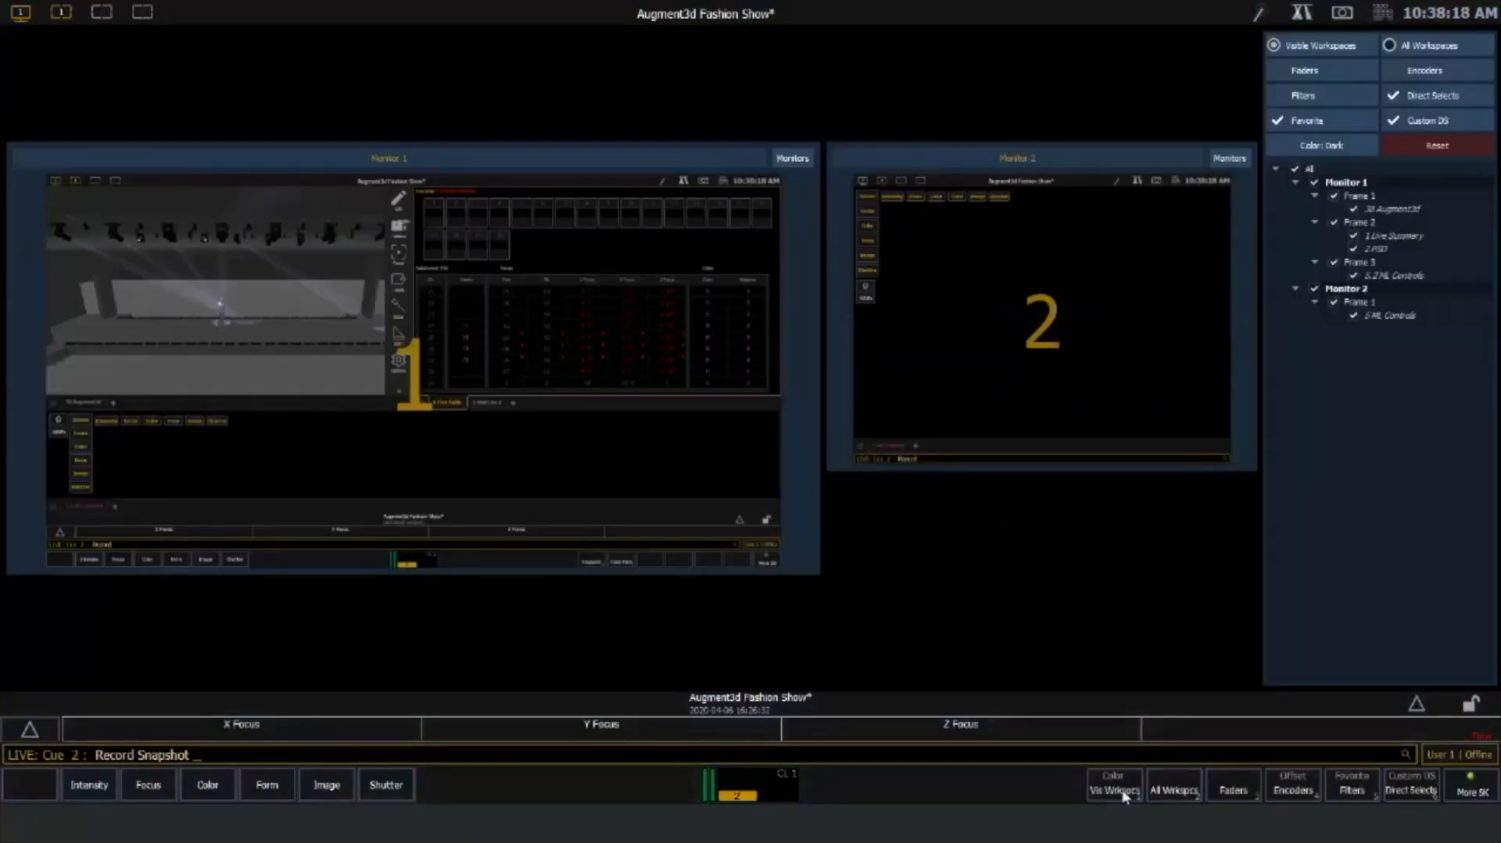
{"action": "left_click", "coordinate": [1118, 790]}
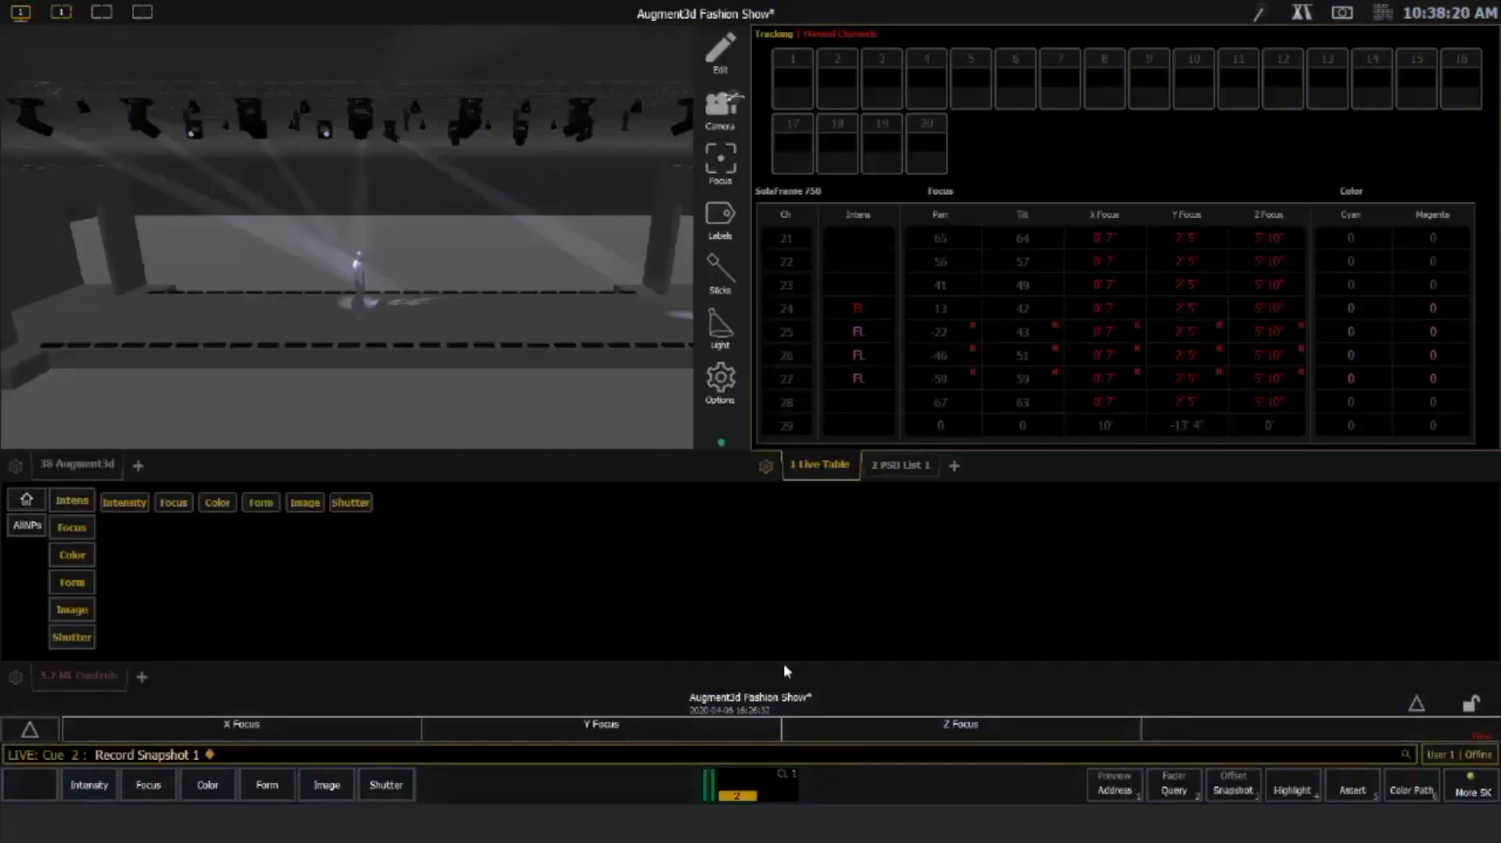
Sneak all manual channel data back, and go to Cue Out
{"action": "left_click", "coordinate": [39, 131]}
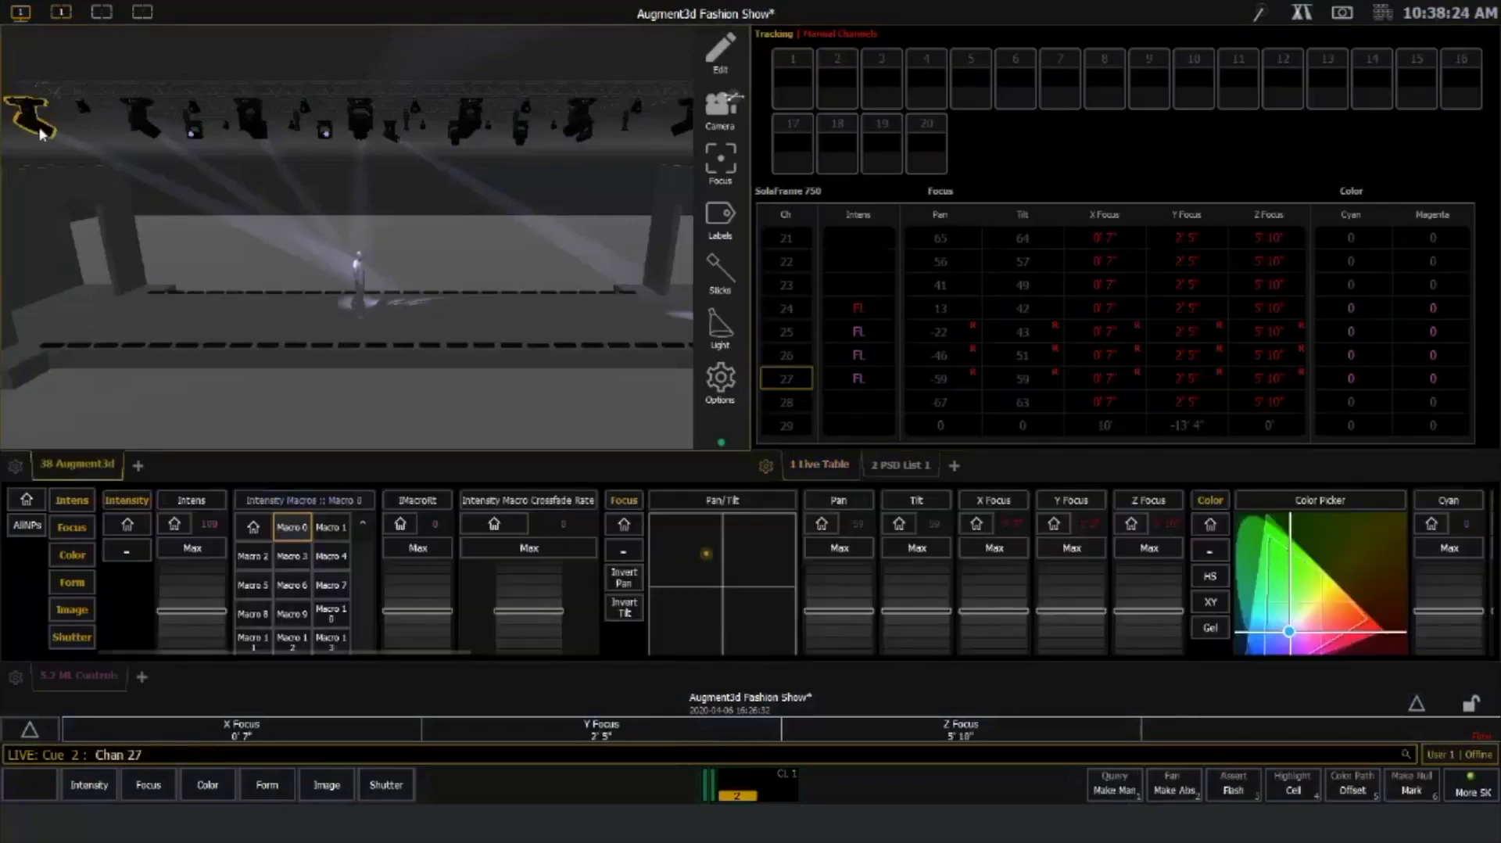
{"action": "left_click", "coordinate": [39, 131]}
{"action": "key", "text": "n"}
{"action": "key", "text": "Return"}
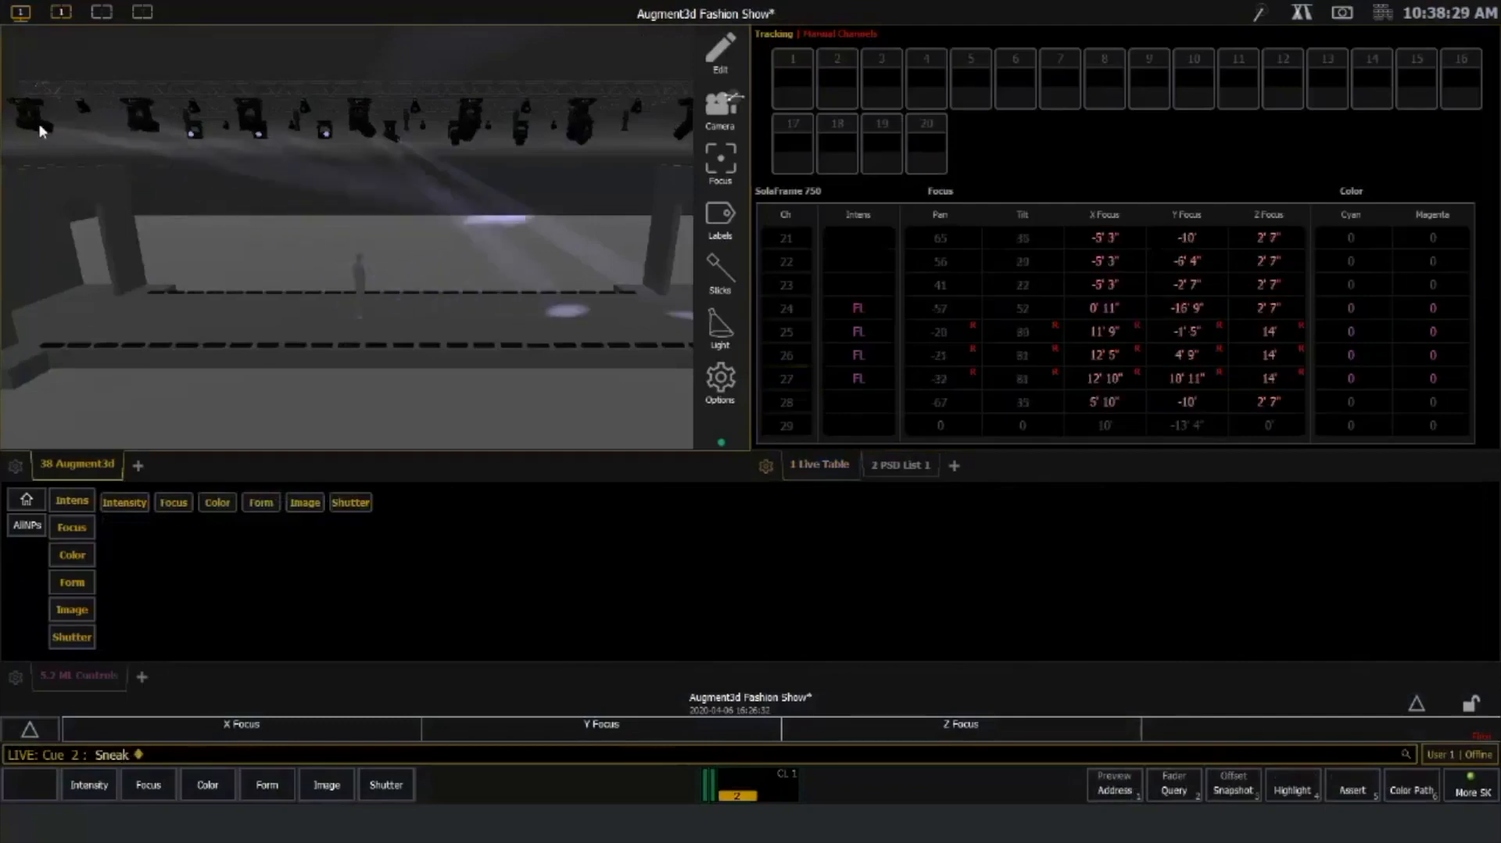
{"action": "key", "text": "o"}
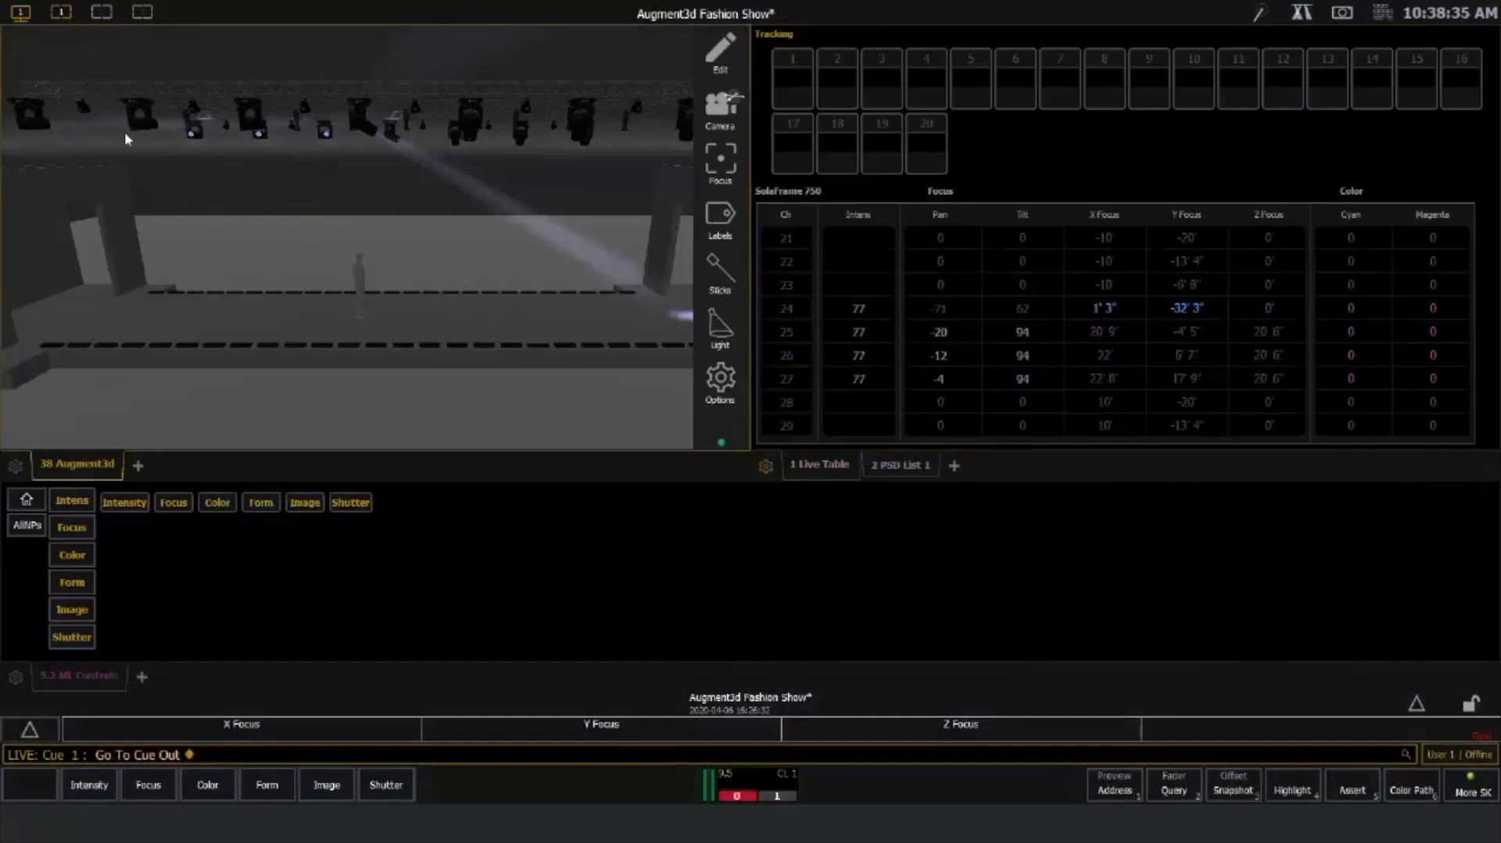
Select channels 27 and 26 in the 3D model and focus them at full at about X 2' 11", Y 27' 7", Z 5' 10"
{"action": "left_click", "coordinate": [40, 131]}
{"action": "left_click", "coordinate": [134, 125], "text": "shift"}
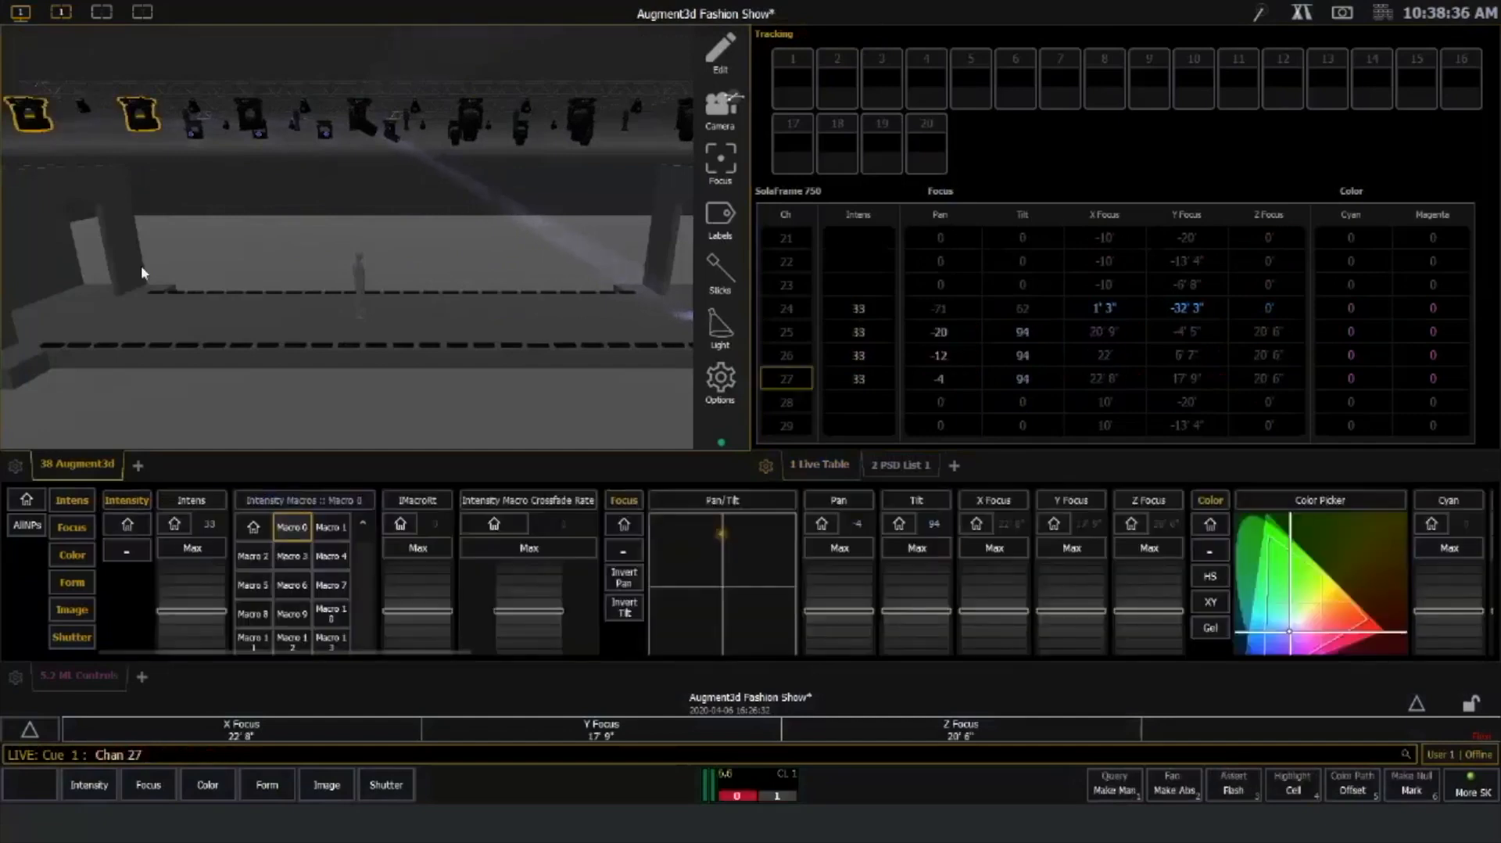
{"action": "left_click", "coordinate": [107, 305]}
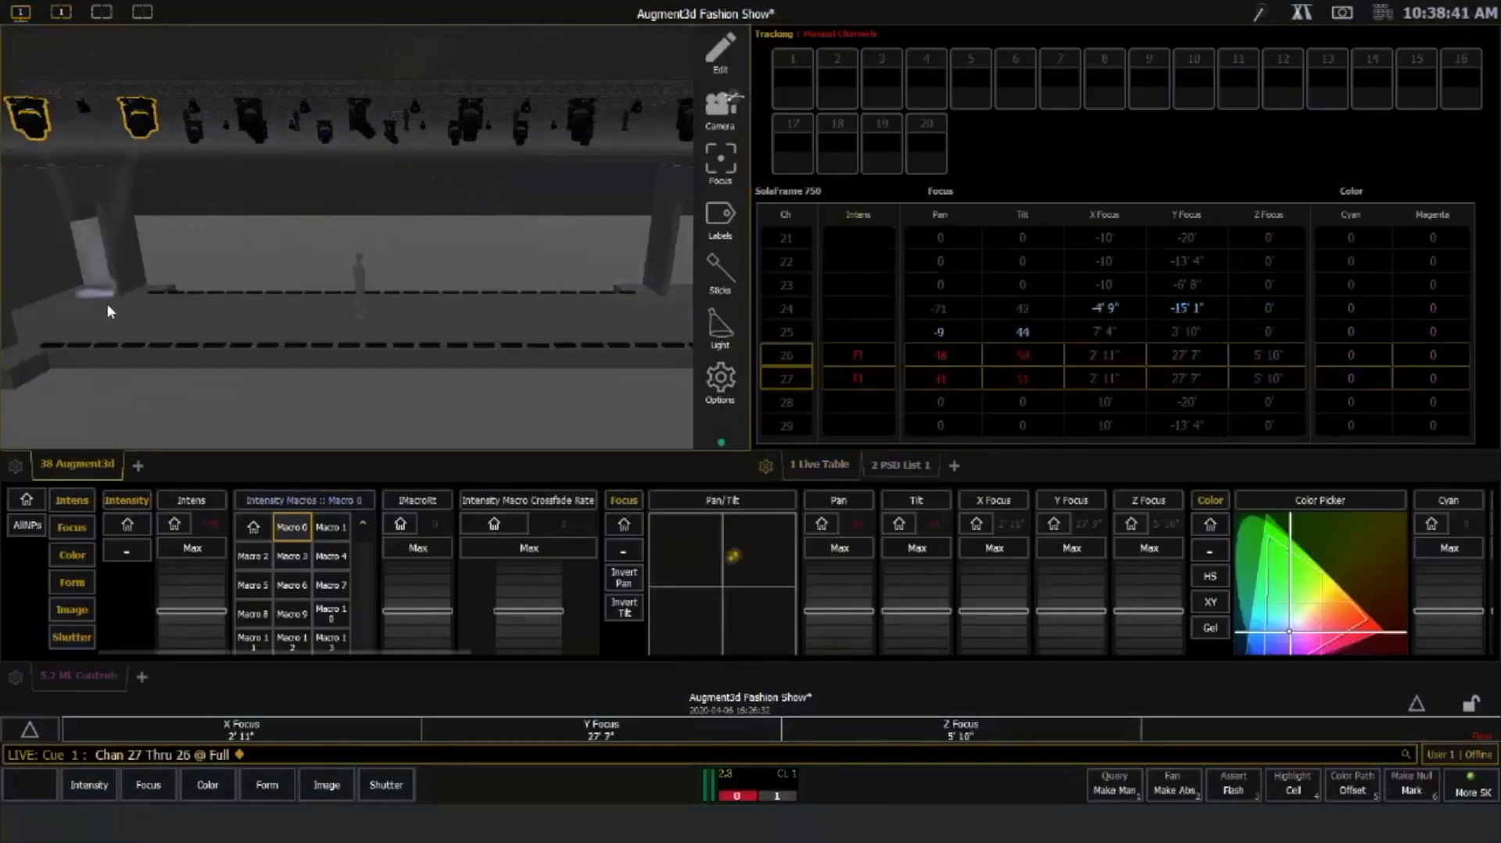
Go to Cue 1
{"action": "key", "text": "ctrl+g"}
{"action": "type", "text": "1"}
{"action": "key", "text": "Return"}
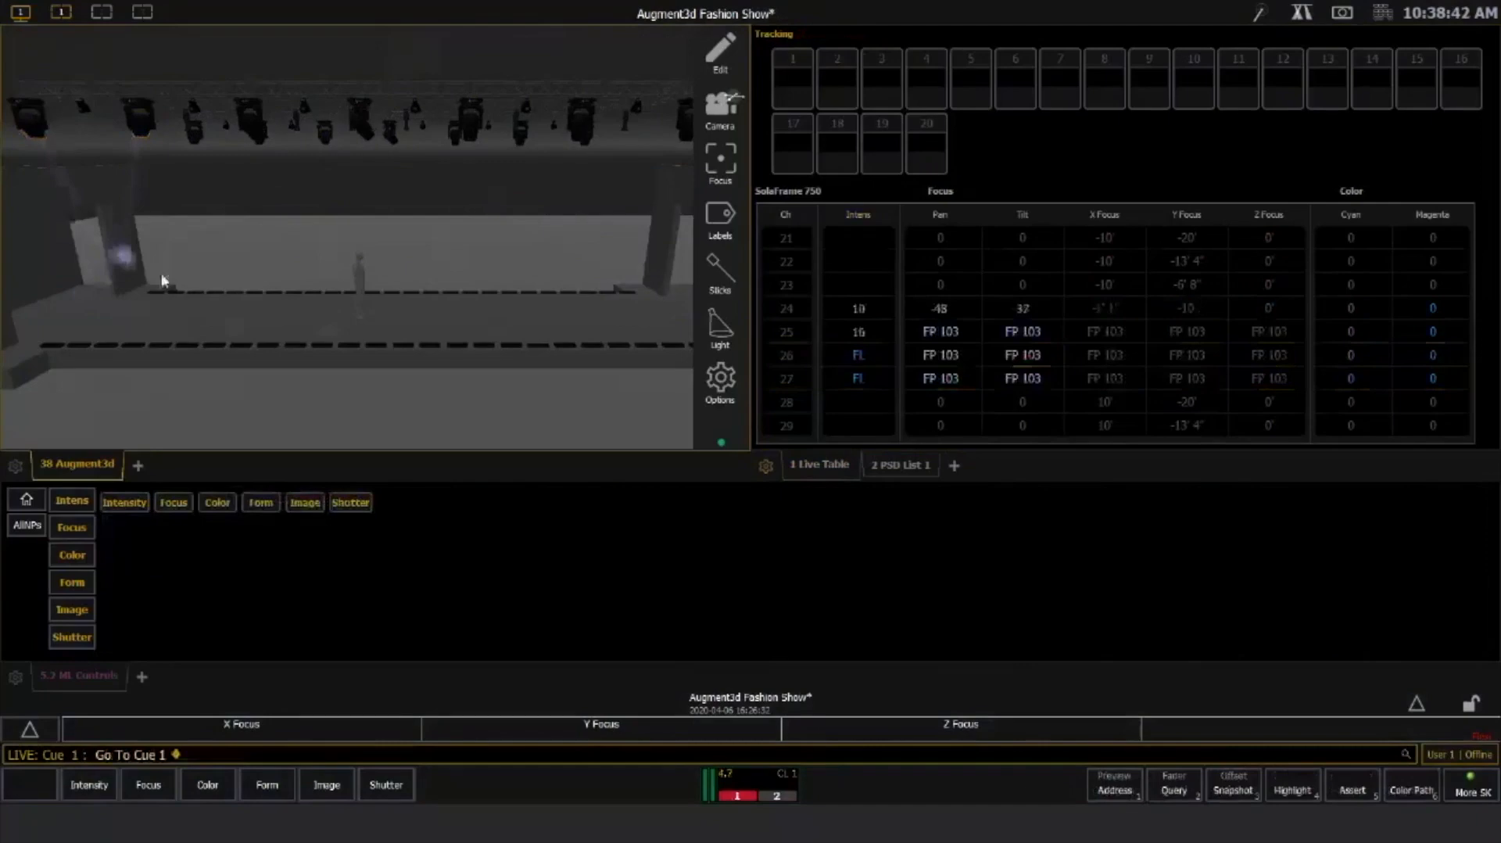
{"action": "left_click", "coordinate": [103, 259]}
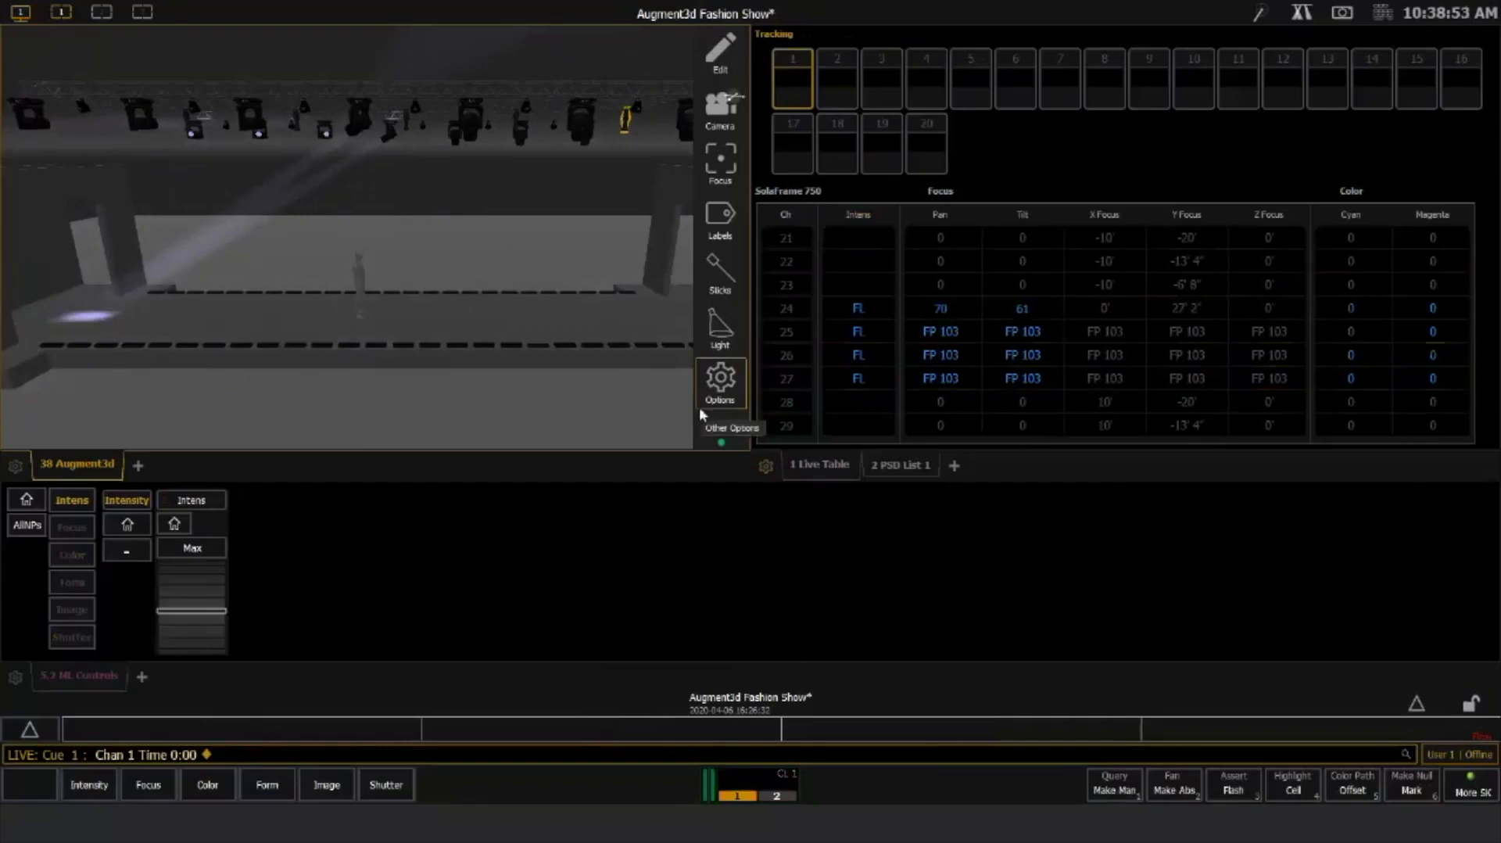
Open the Curves display
{"action": "key", "text": "F1"}
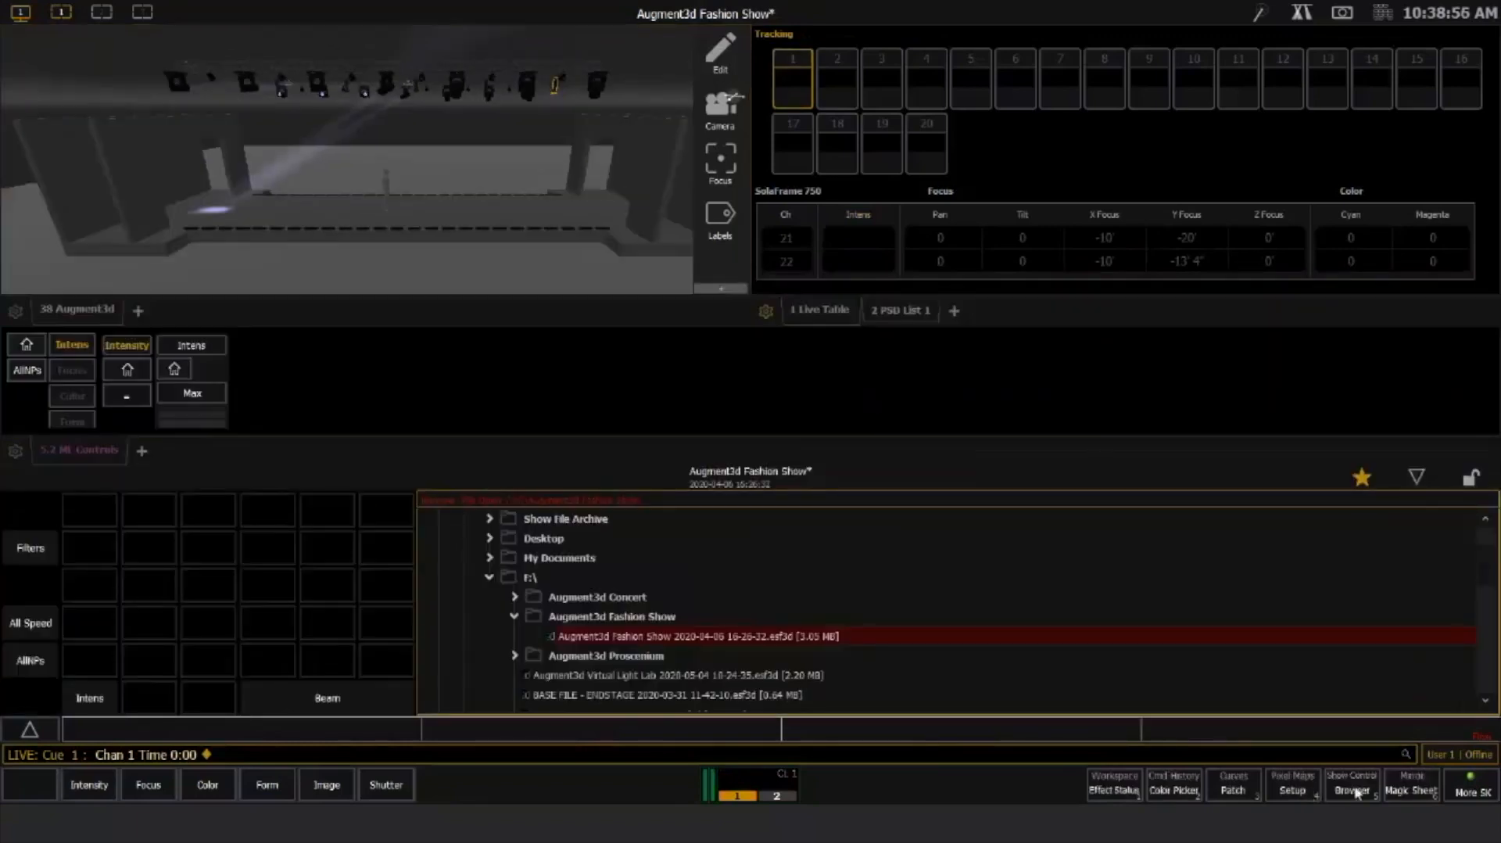
{"action": "left_click", "coordinate": [1467, 791]}
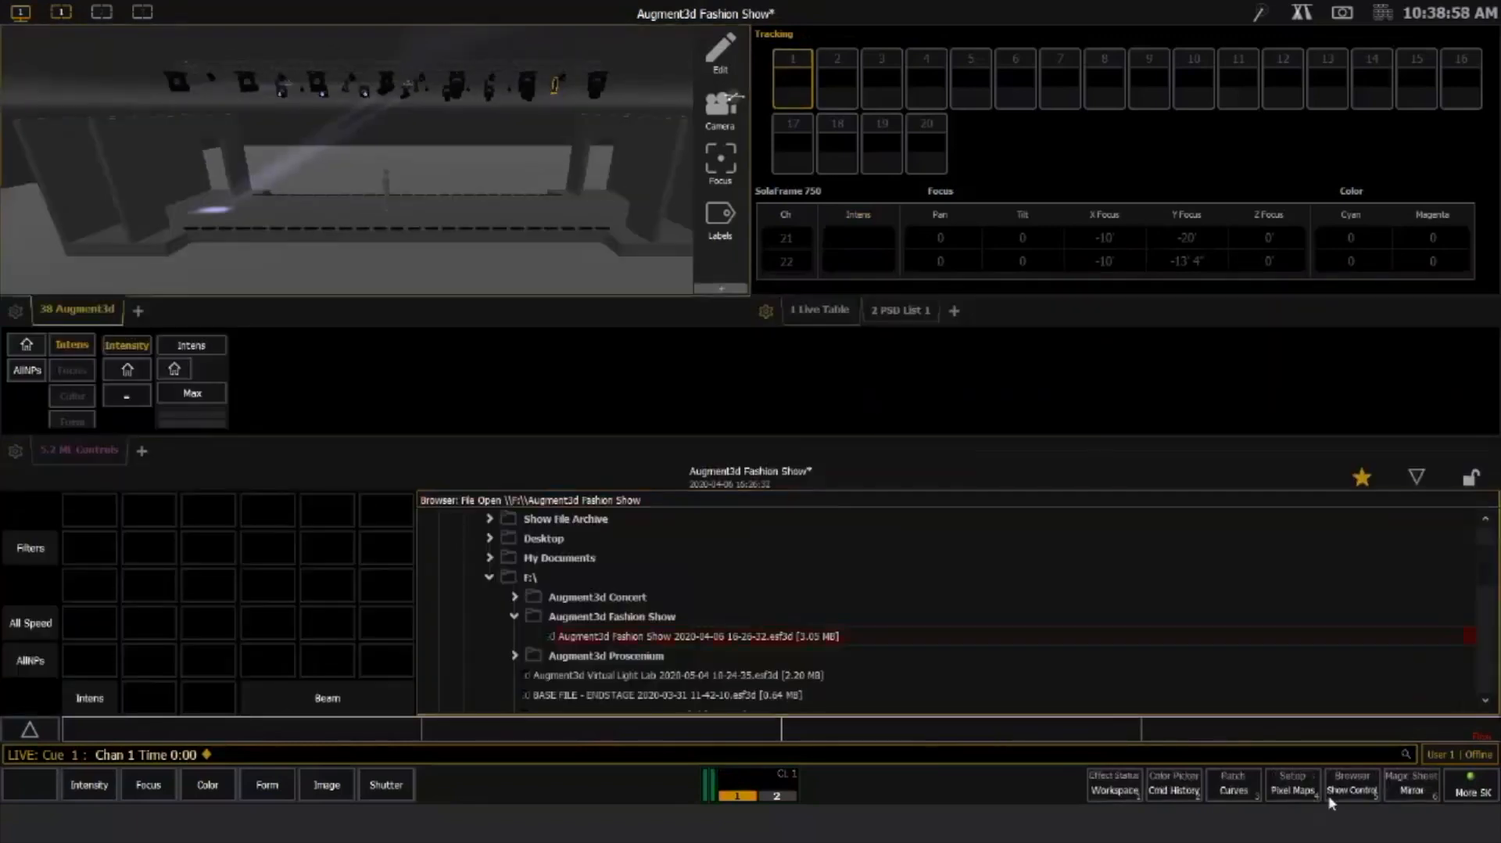
{"action": "left_click", "coordinate": [1233, 790]}
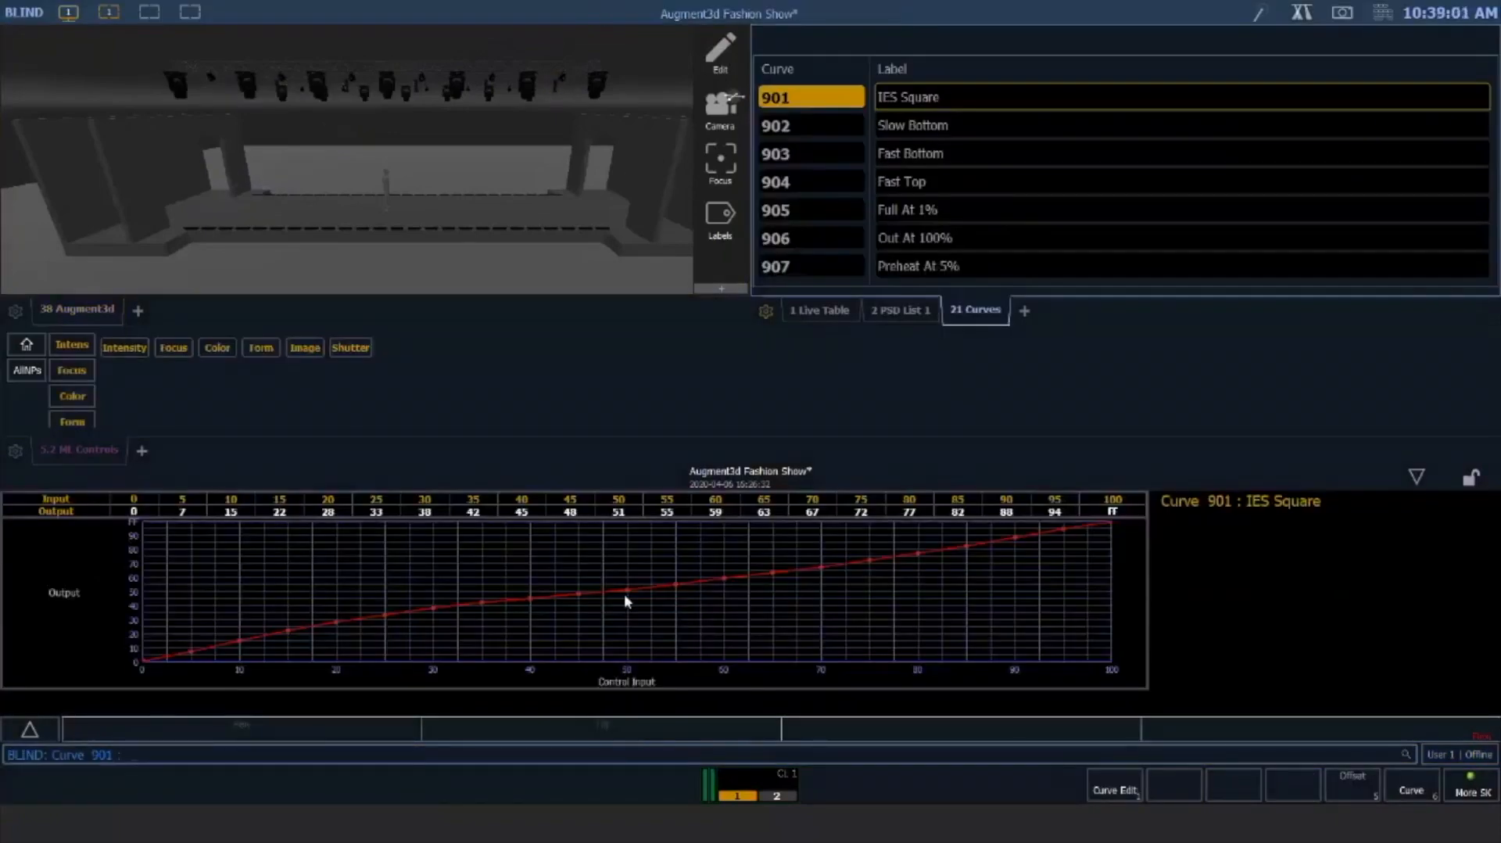
Step through the curves from 901 IES Square to 908 Preheat At 10% and back to 904 Fast Top, comparing their graphs, then return to live
{"action": "key", "text": "Page_Down"}
{"action": "key", "text": "Page_Down"}
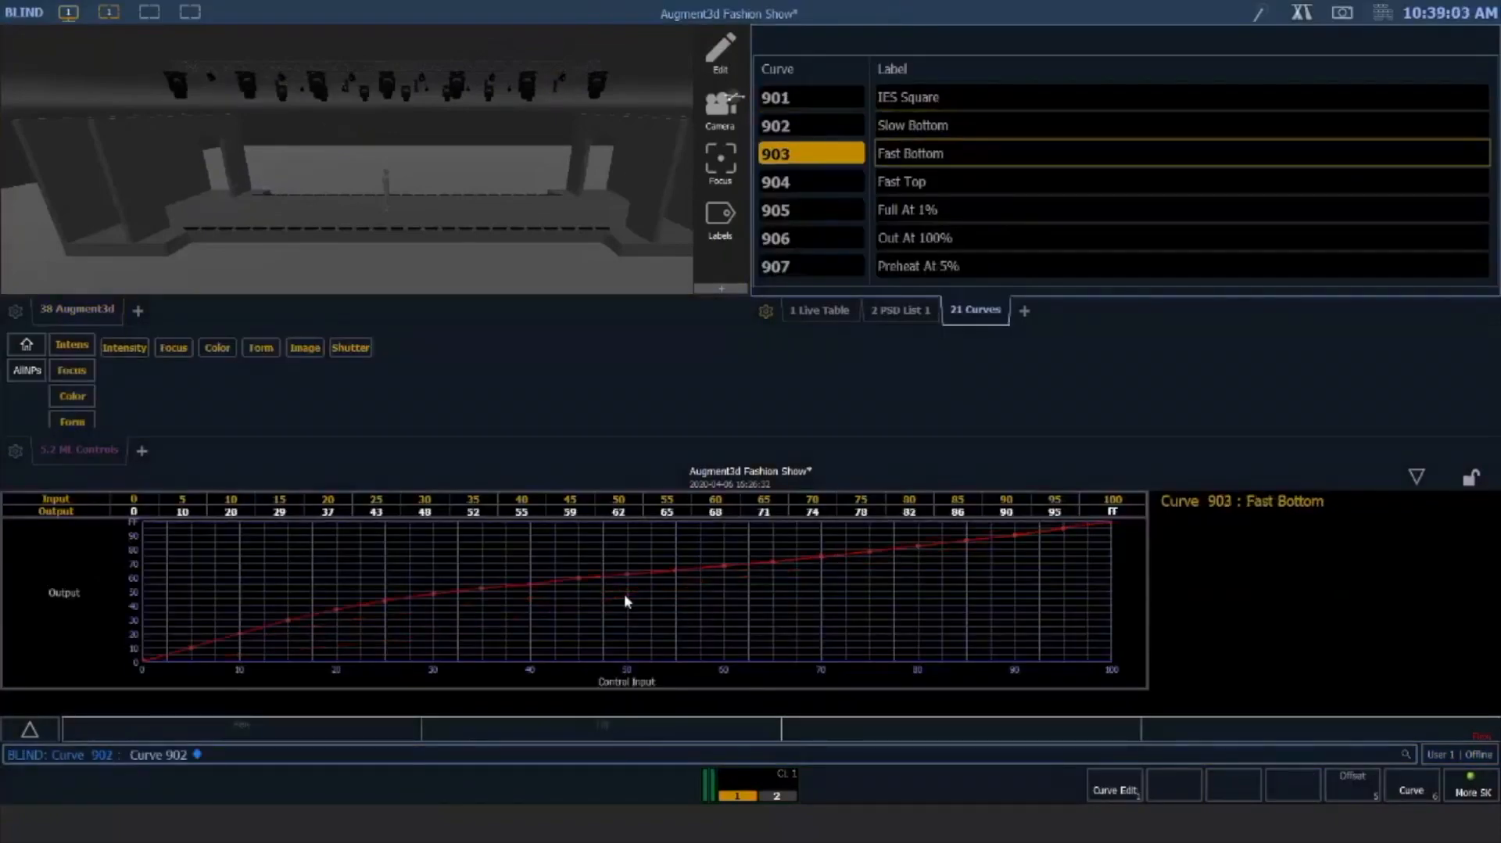
{"action": "key", "text": "Page_Down"}
{"action": "key", "text": "Page_Down"}
{"action": "key", "text": "Page_Down"}
{"action": "key", "text": "Page_Down"}
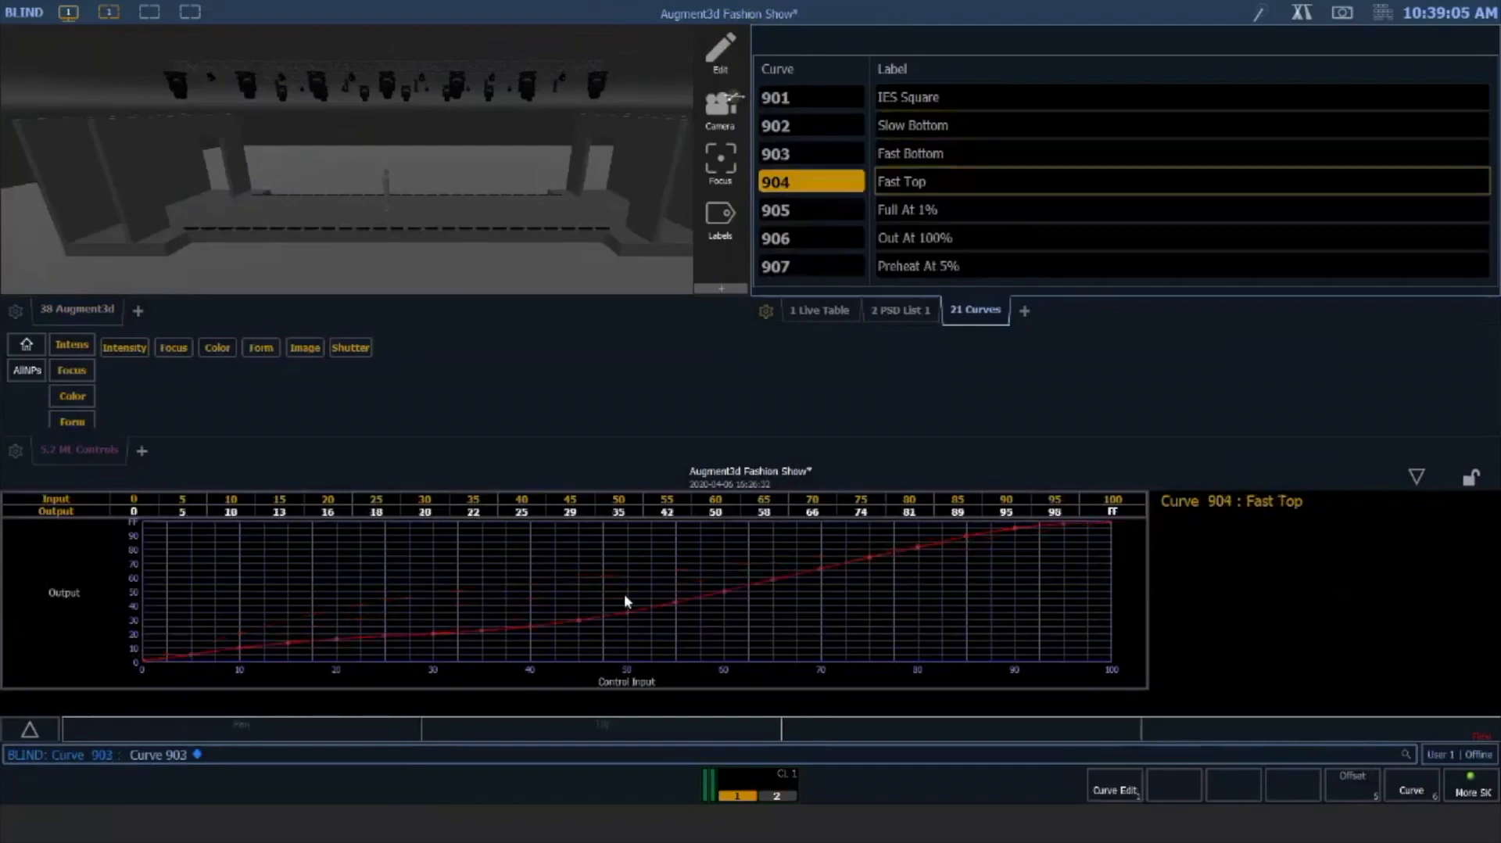
{"action": "key", "text": "Page_Down"}
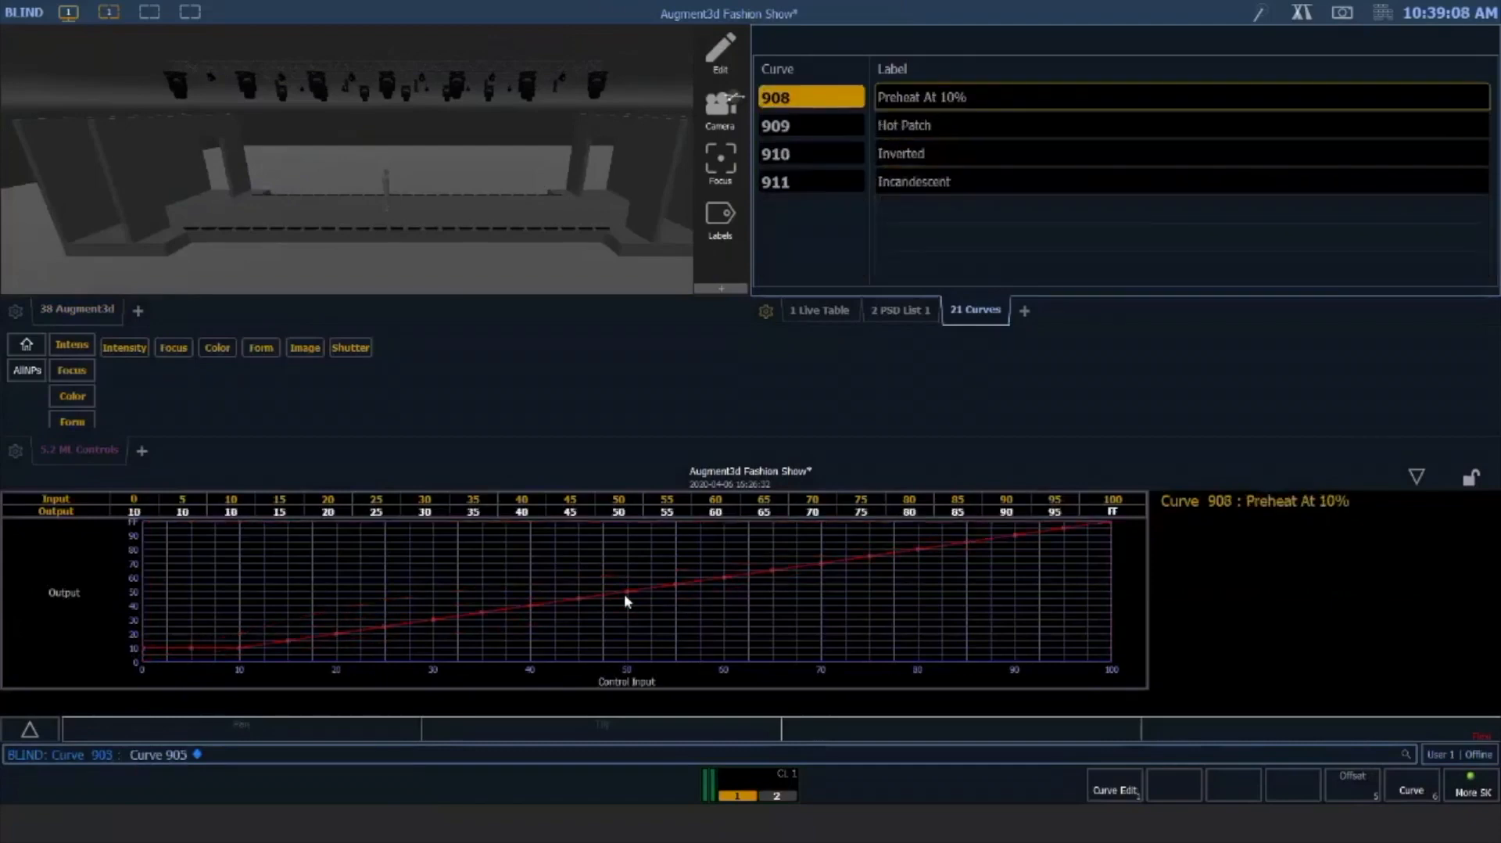
{"action": "key", "text": "Page_Up"}
{"action": "key", "text": "Page_Up"}
{"action": "key", "text": "Page_Up"}
{"action": "key", "text": "Page_Up"}
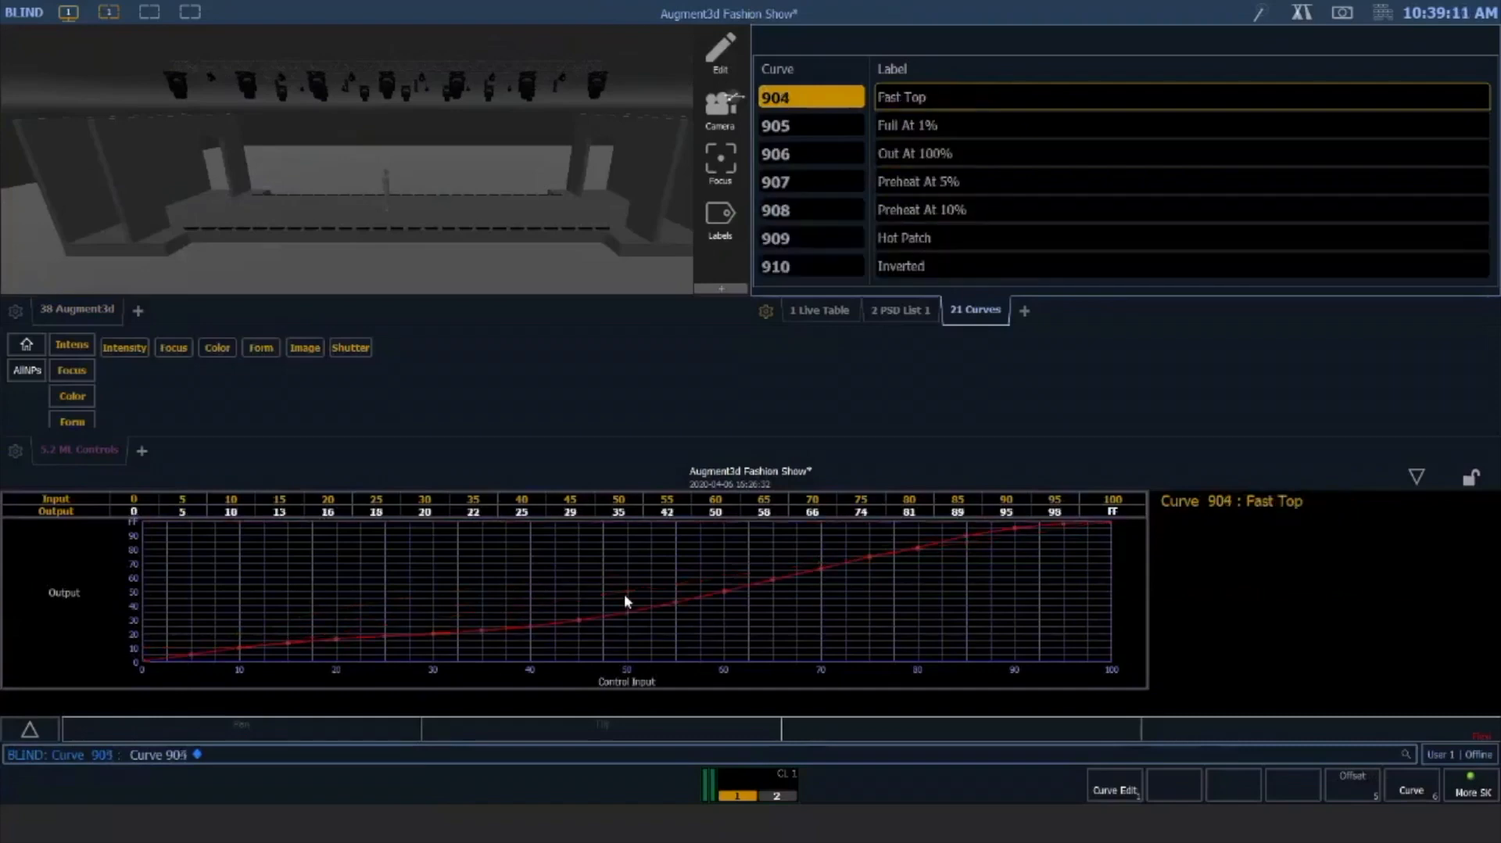
{"action": "key", "text": "F1"}
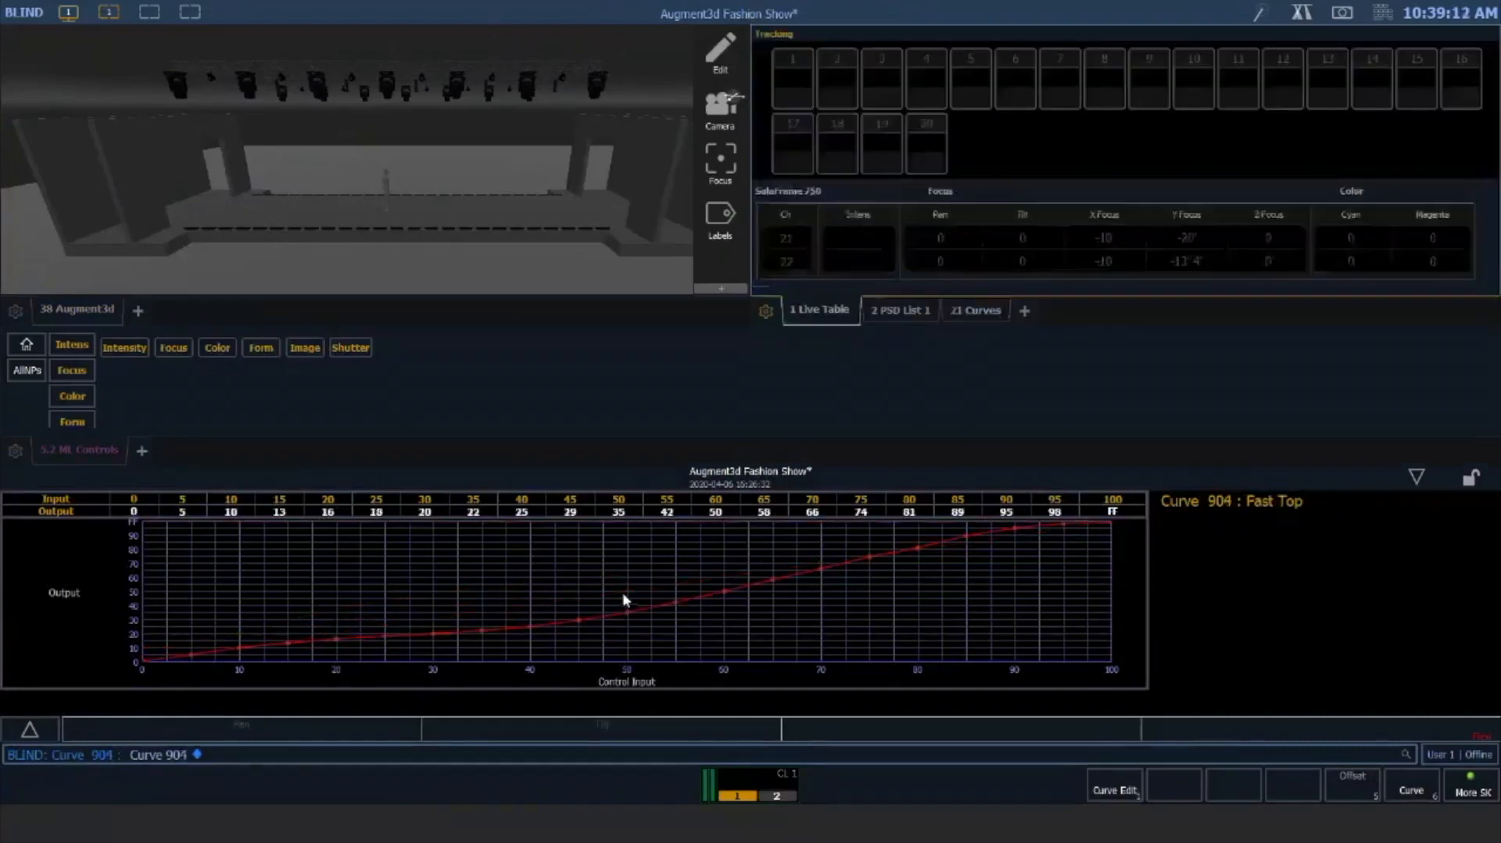
Compare Cue 2 in blind with Cue 1 in live, selecting channels 24 and 31 in each to examine their focus data
{"action": "left_click", "coordinate": [1416, 479]}
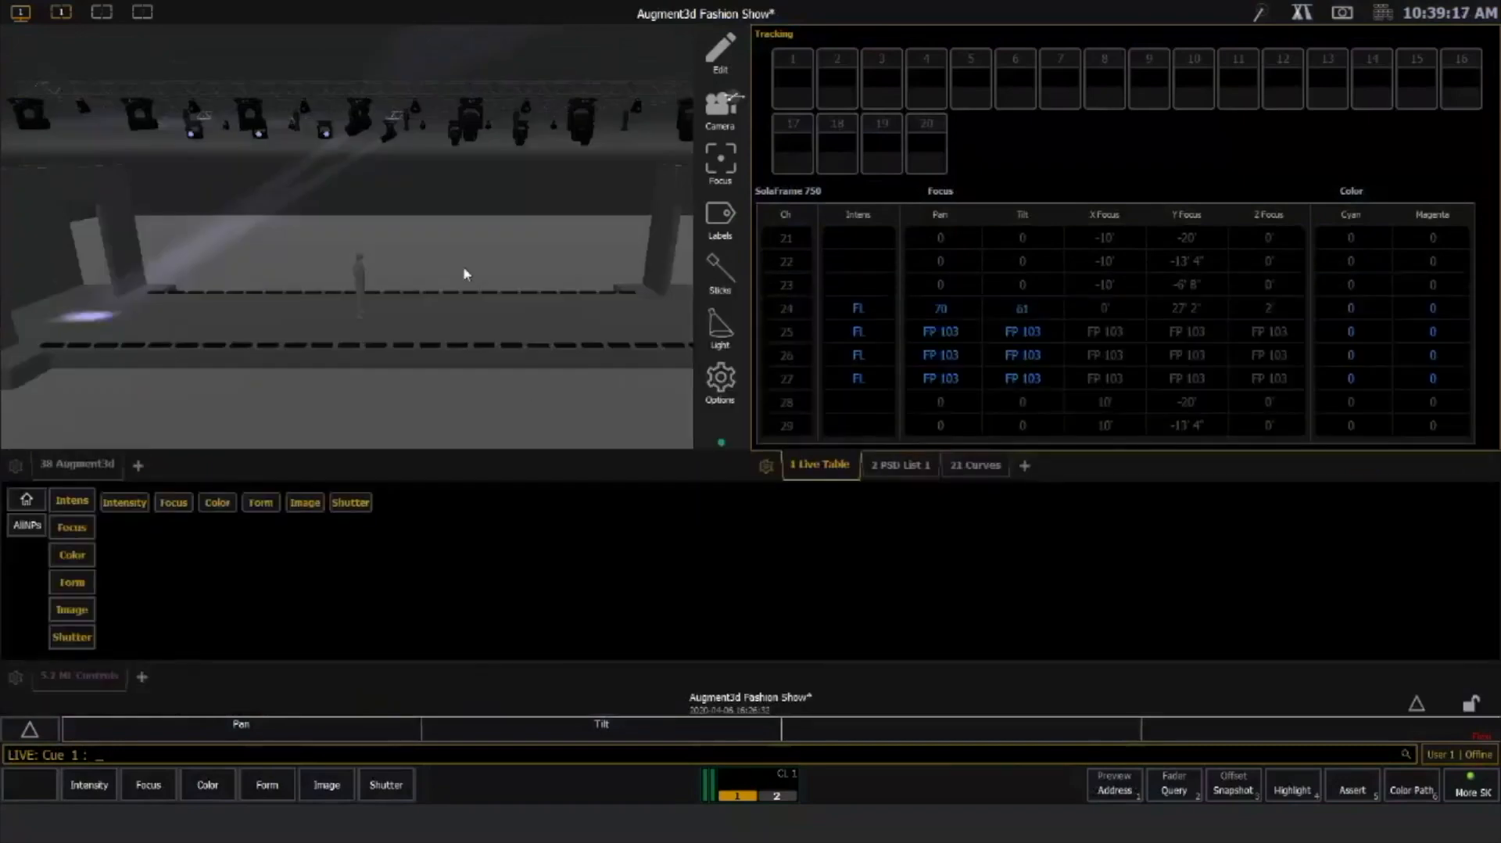
{"action": "key", "text": "q"}
{"action": "key", "text": "2"}
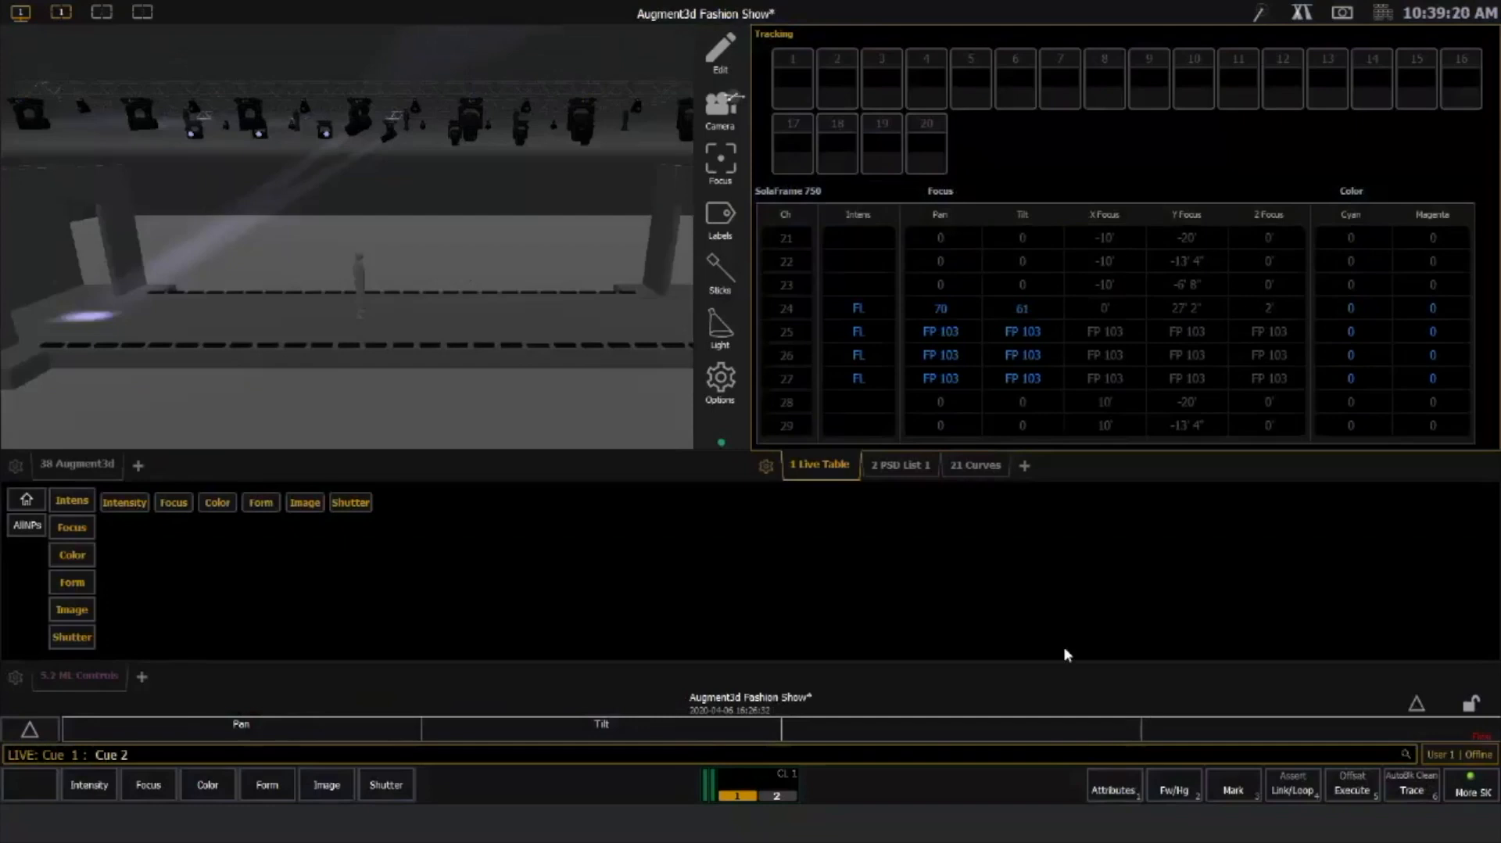
{"action": "key", "text": "F2"}
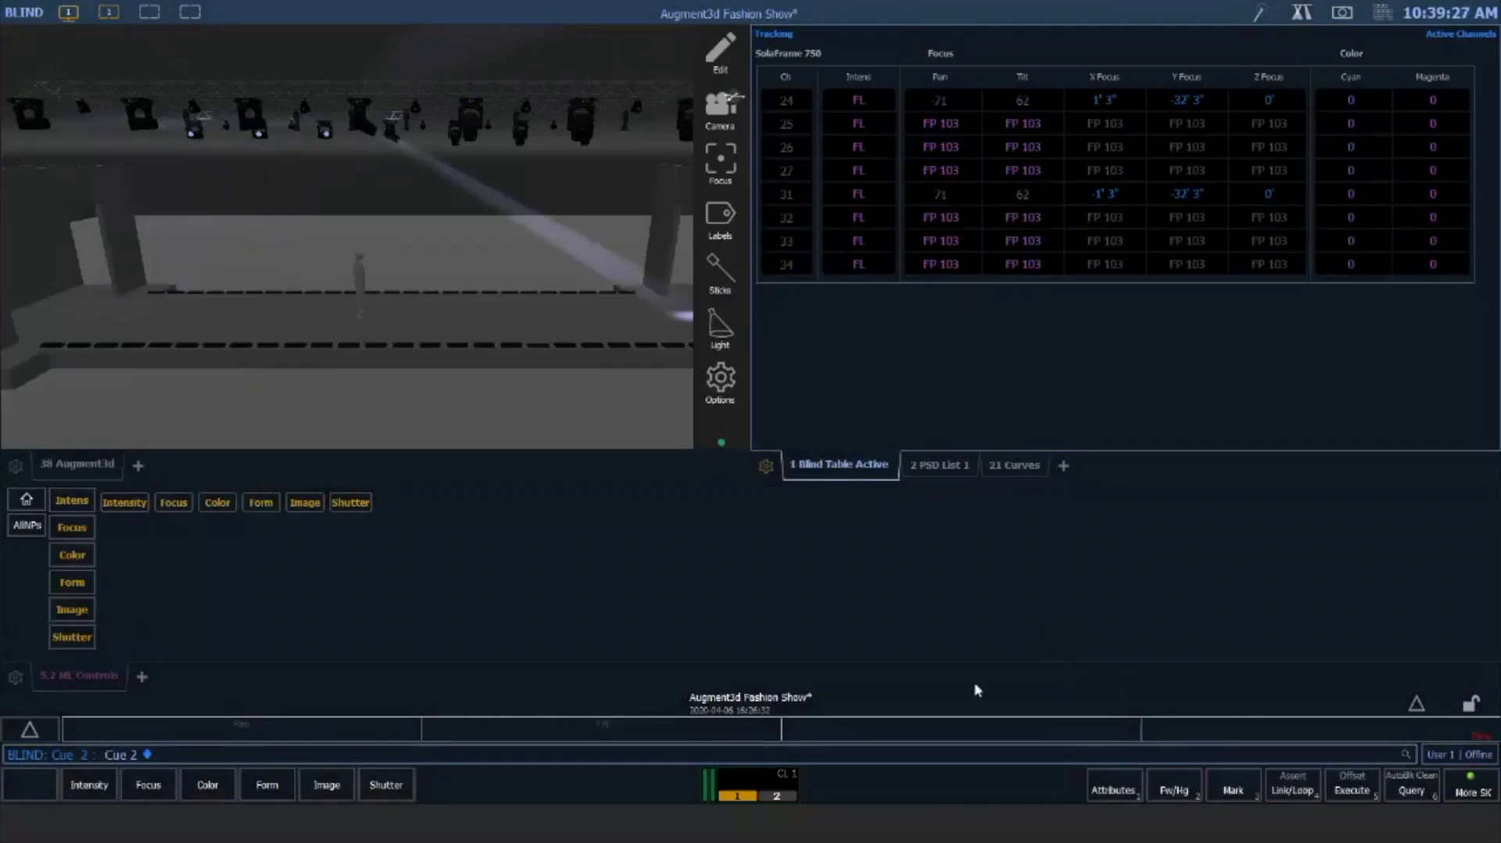
{"action": "key", "text": "F1"}
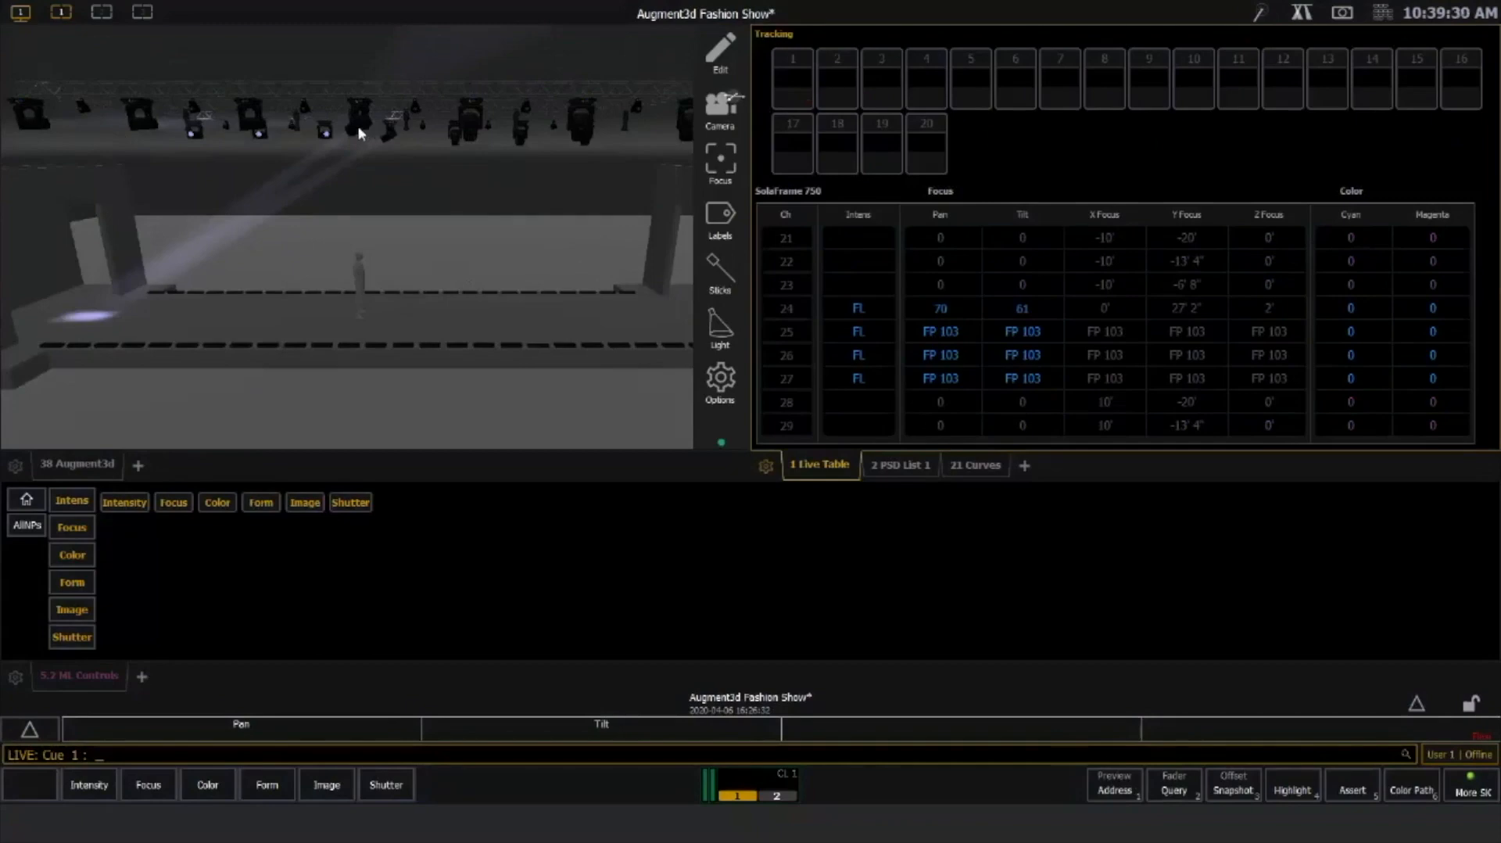
{"action": "key", "text": "F2"}
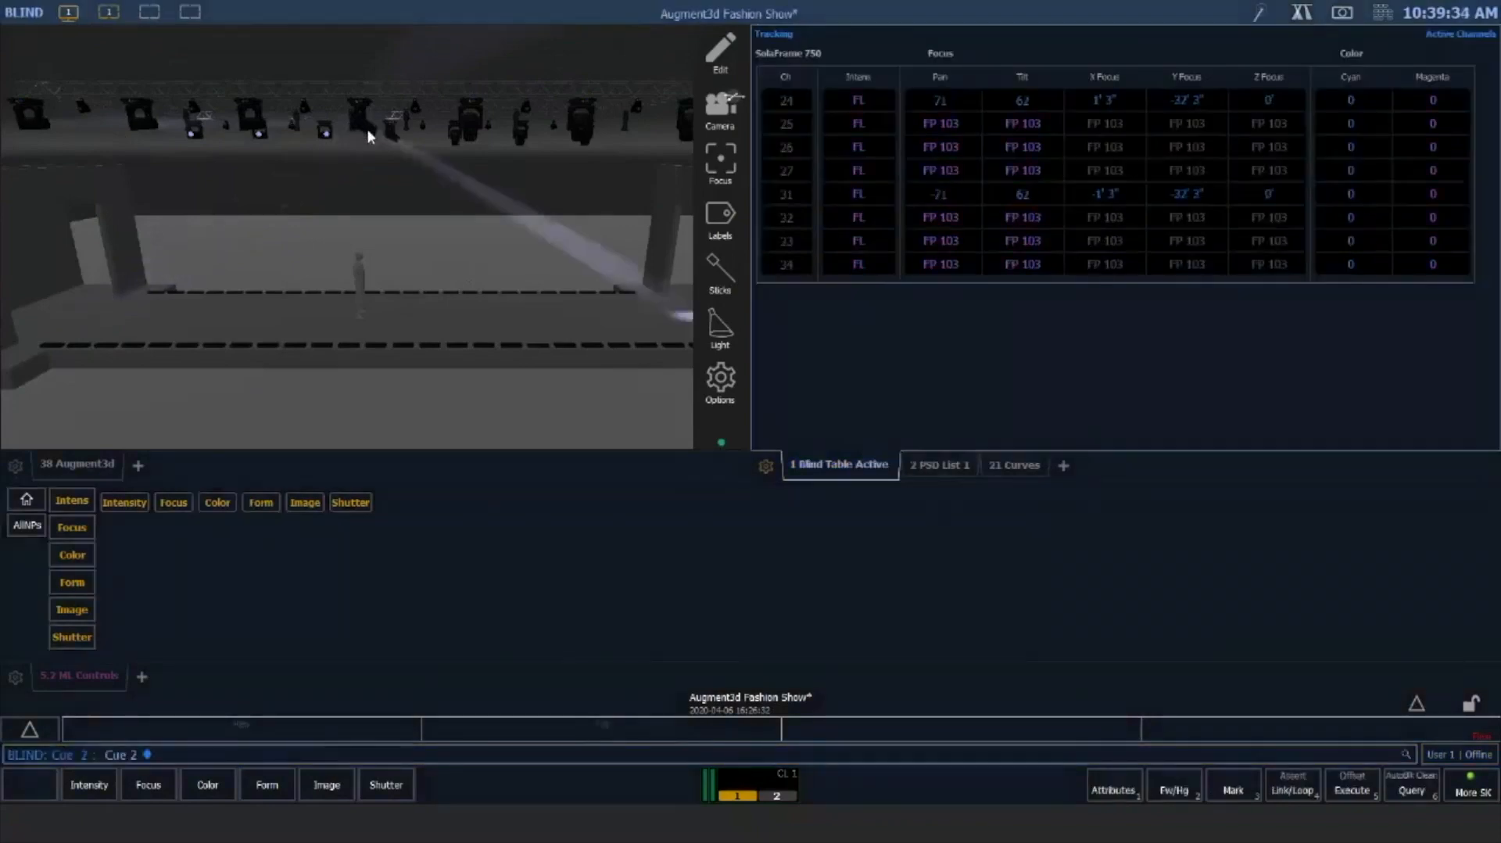
{"action": "left_click", "coordinate": [368, 129]}
{"action": "left_click", "coordinate": [394, 139]}
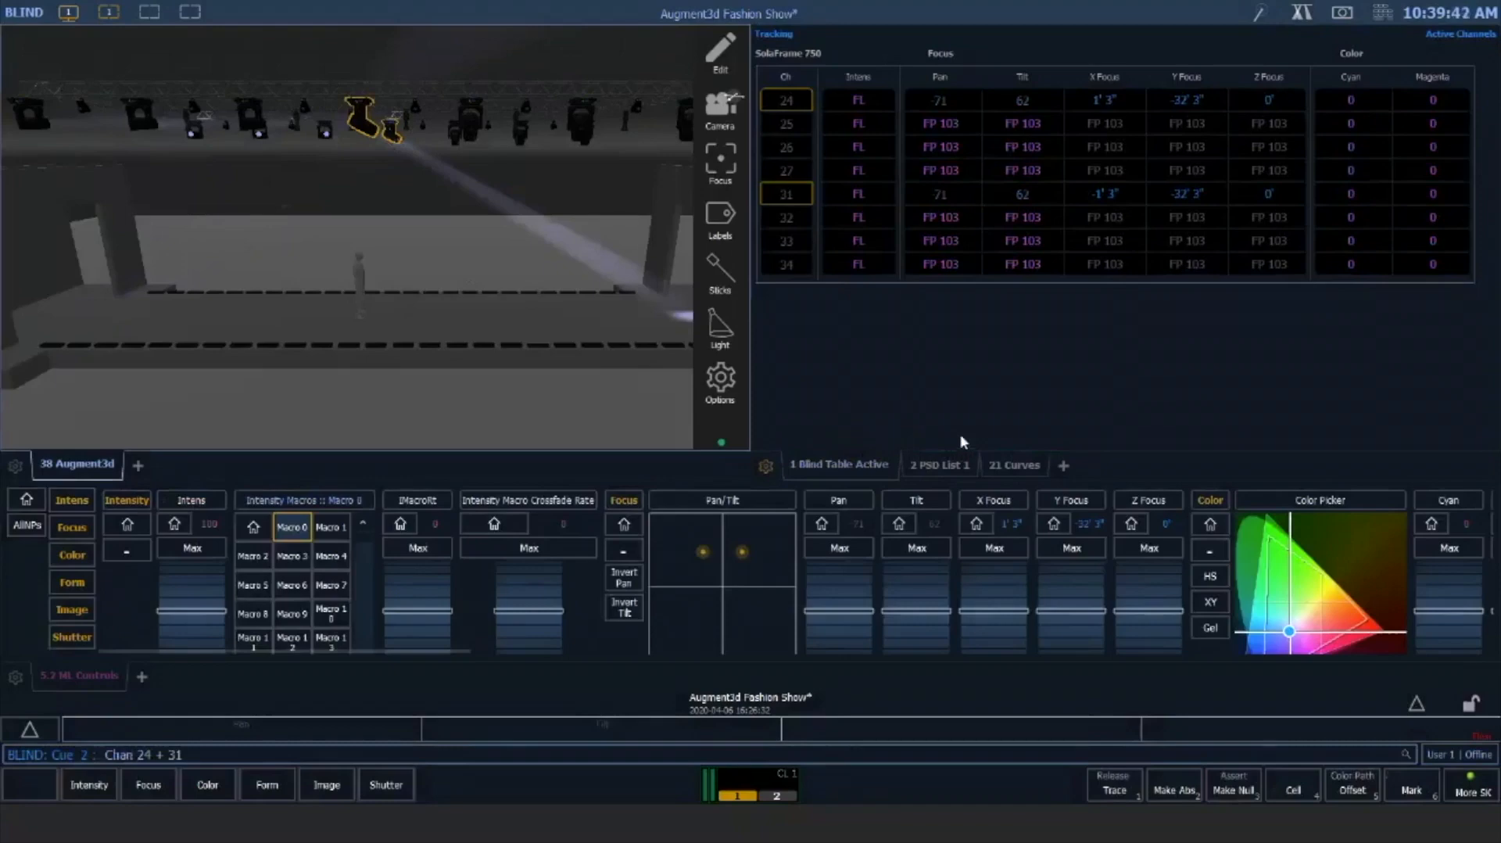
{"action": "key", "text": "F1"}
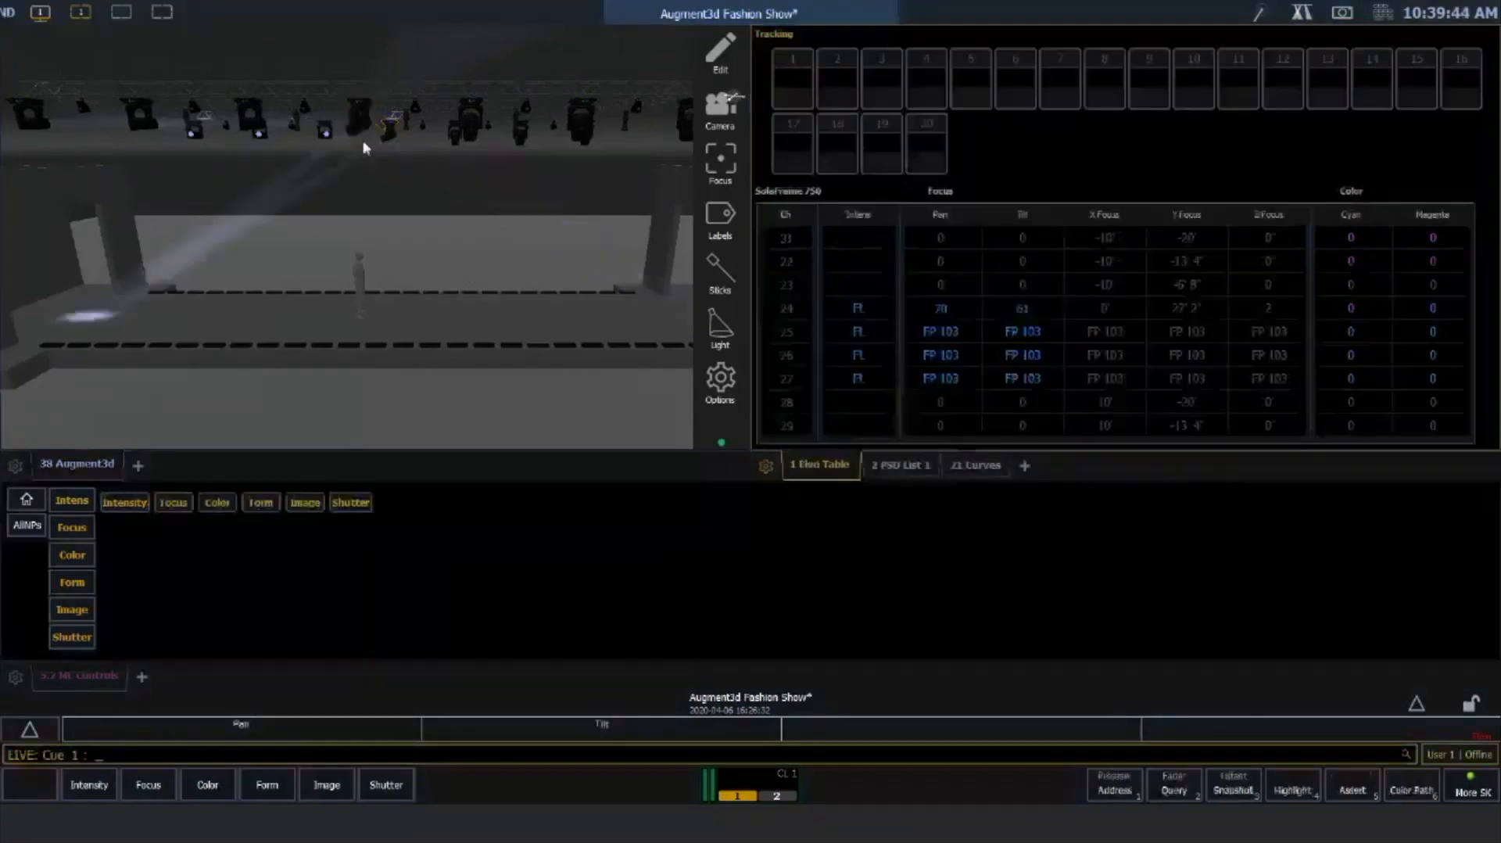
{"action": "left_click", "coordinate": [387, 135]}
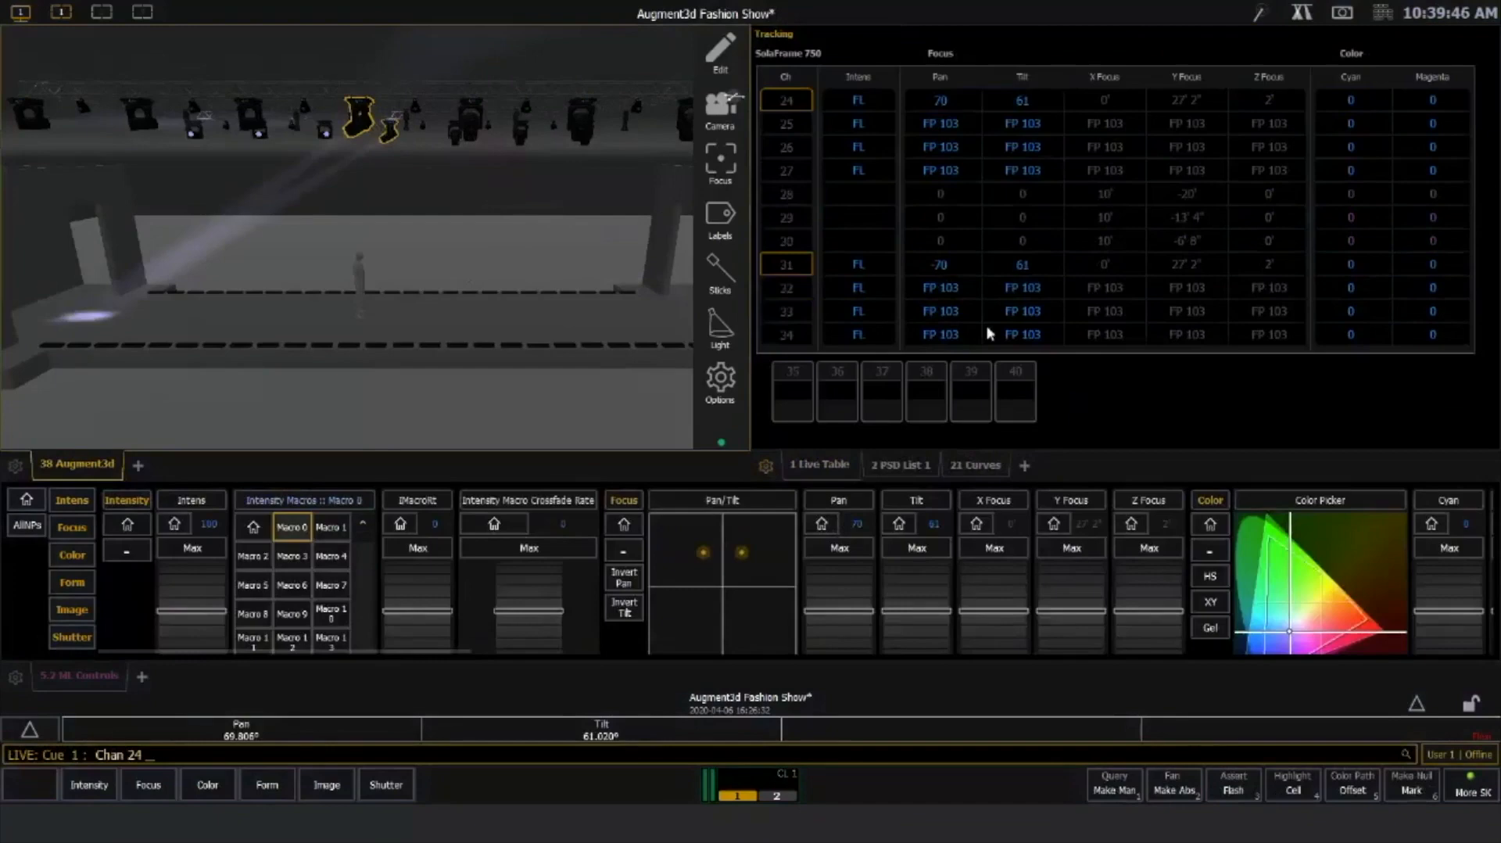
{"action": "type", "text": "+31"}
Assign Curve 904 to Cue 2, check it in the playback list and return to the live table
{"action": "key", "text": "q"}
{"action": "key", "text": "2"}
{"action": "left_click", "coordinate": [1124, 788]}
{"action": "left_click", "coordinate": [1290, 790]}
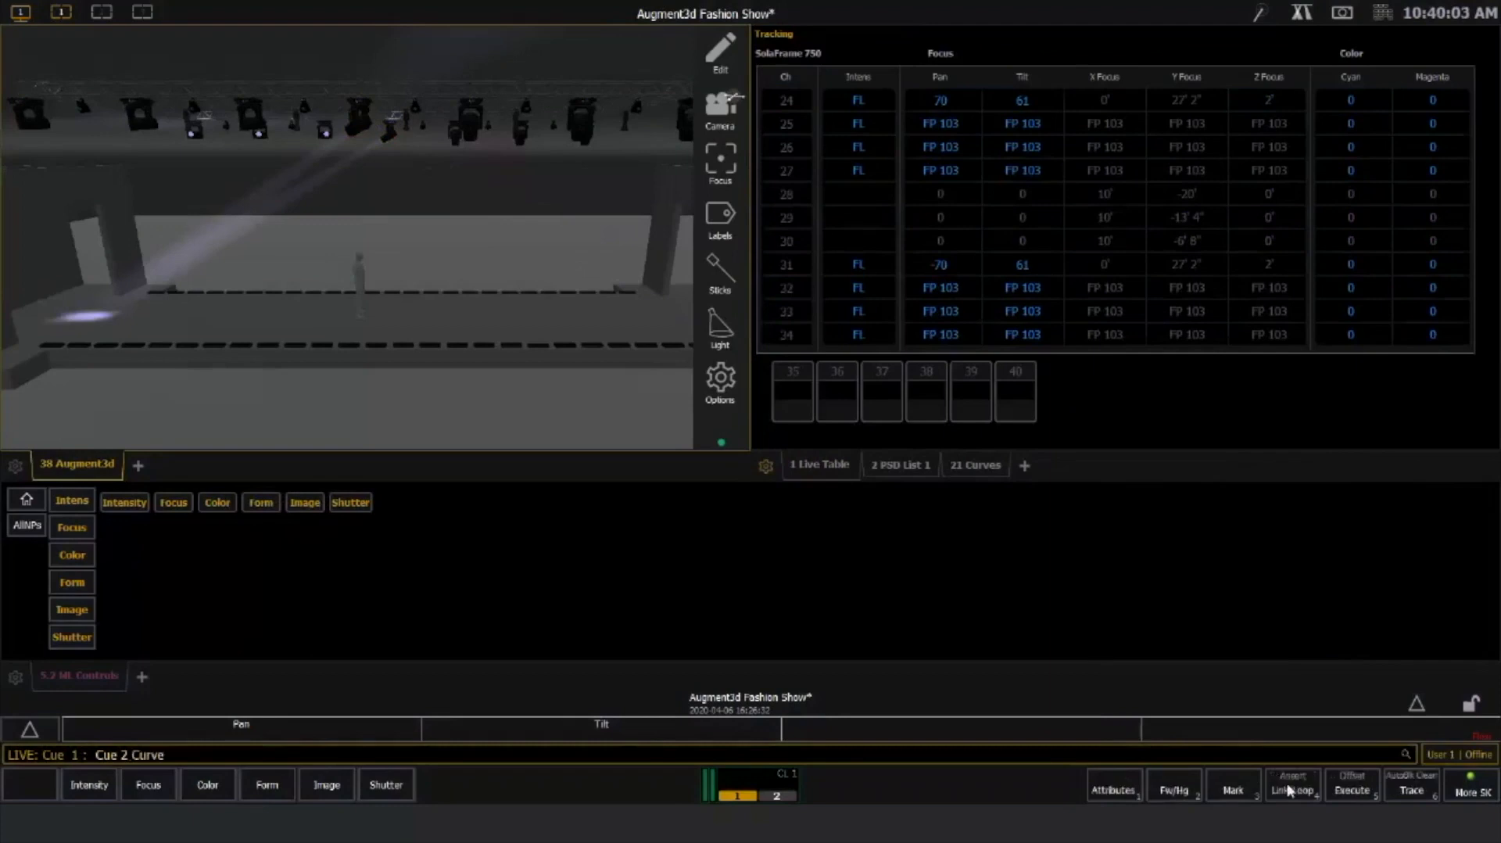
{"action": "type", "text": "904"}
{"action": "key", "text": "Return"}
{"action": "left_click", "coordinate": [898, 469]}
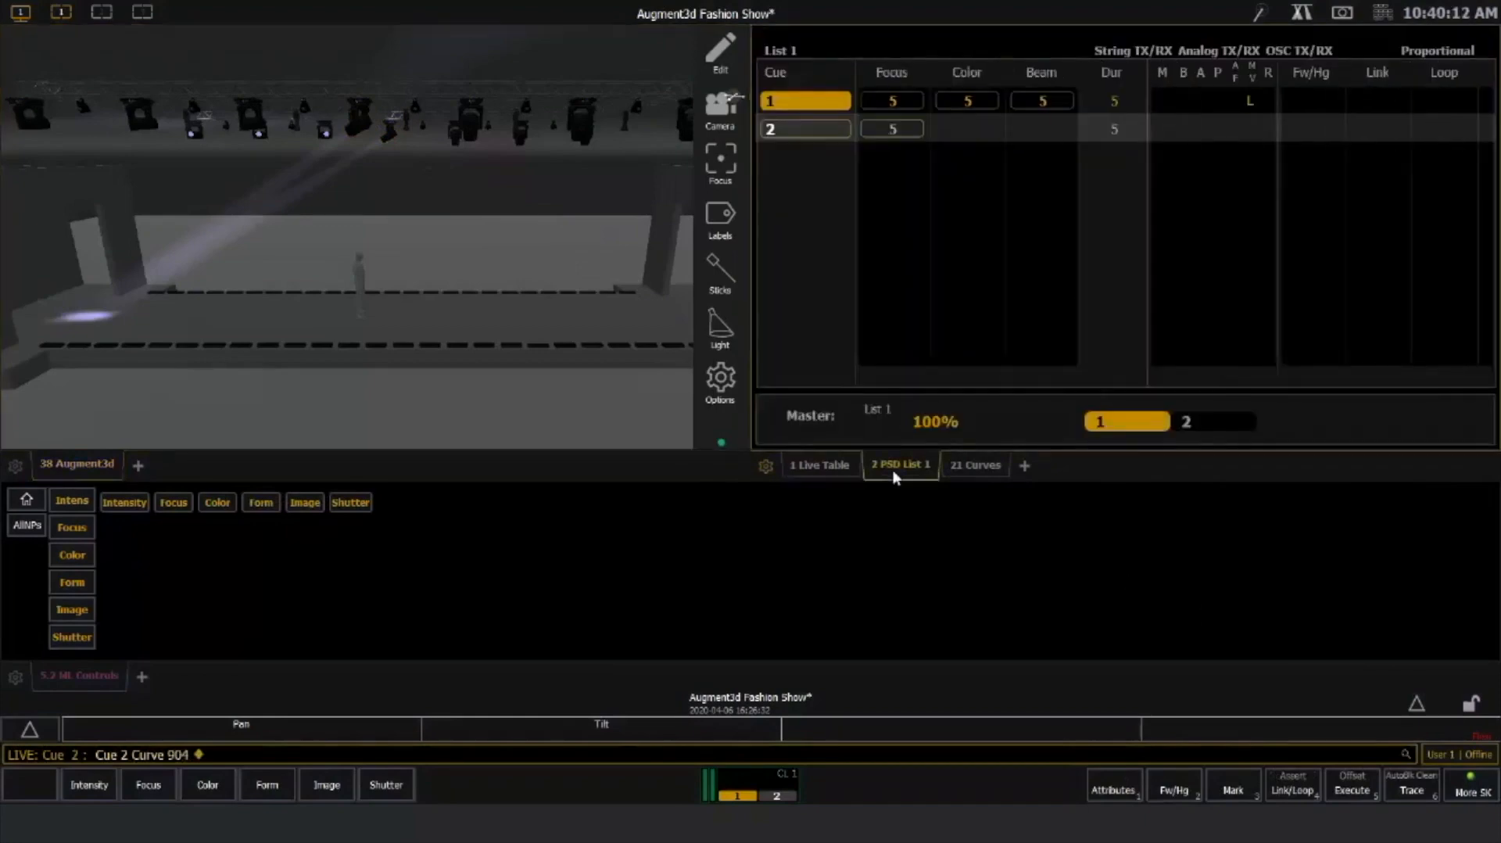
{"action": "key", "text": "F1"}
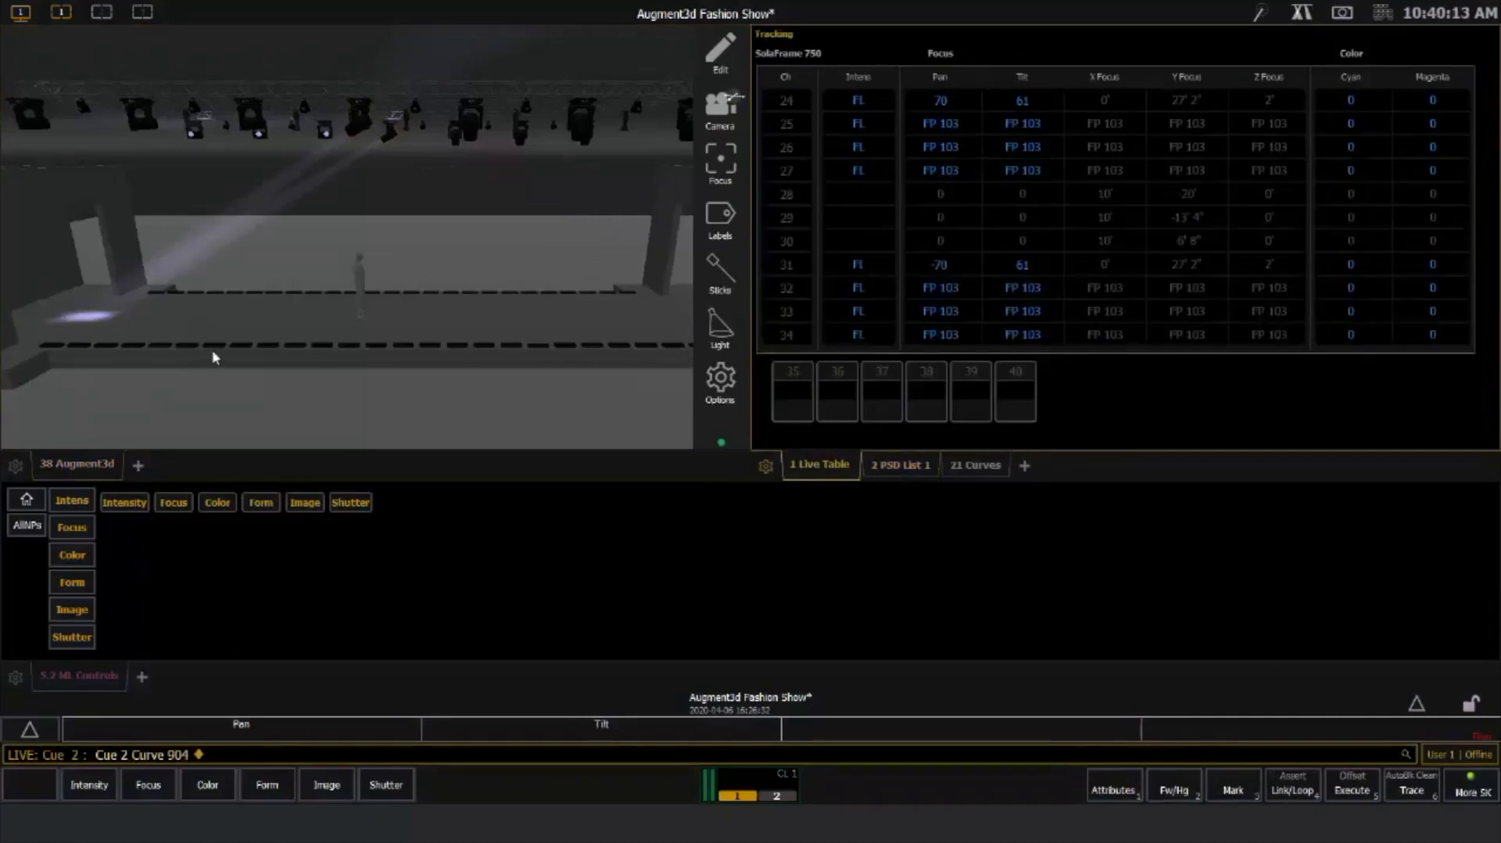
Go to Cue 0, play Cues 1 and 2, step back to Cue 1 and replay Cue 2 to examine the focus transition
{"action": "key", "text": "g"}
{"action": "key", "text": "0"}
{"action": "key", "text": "Return"}
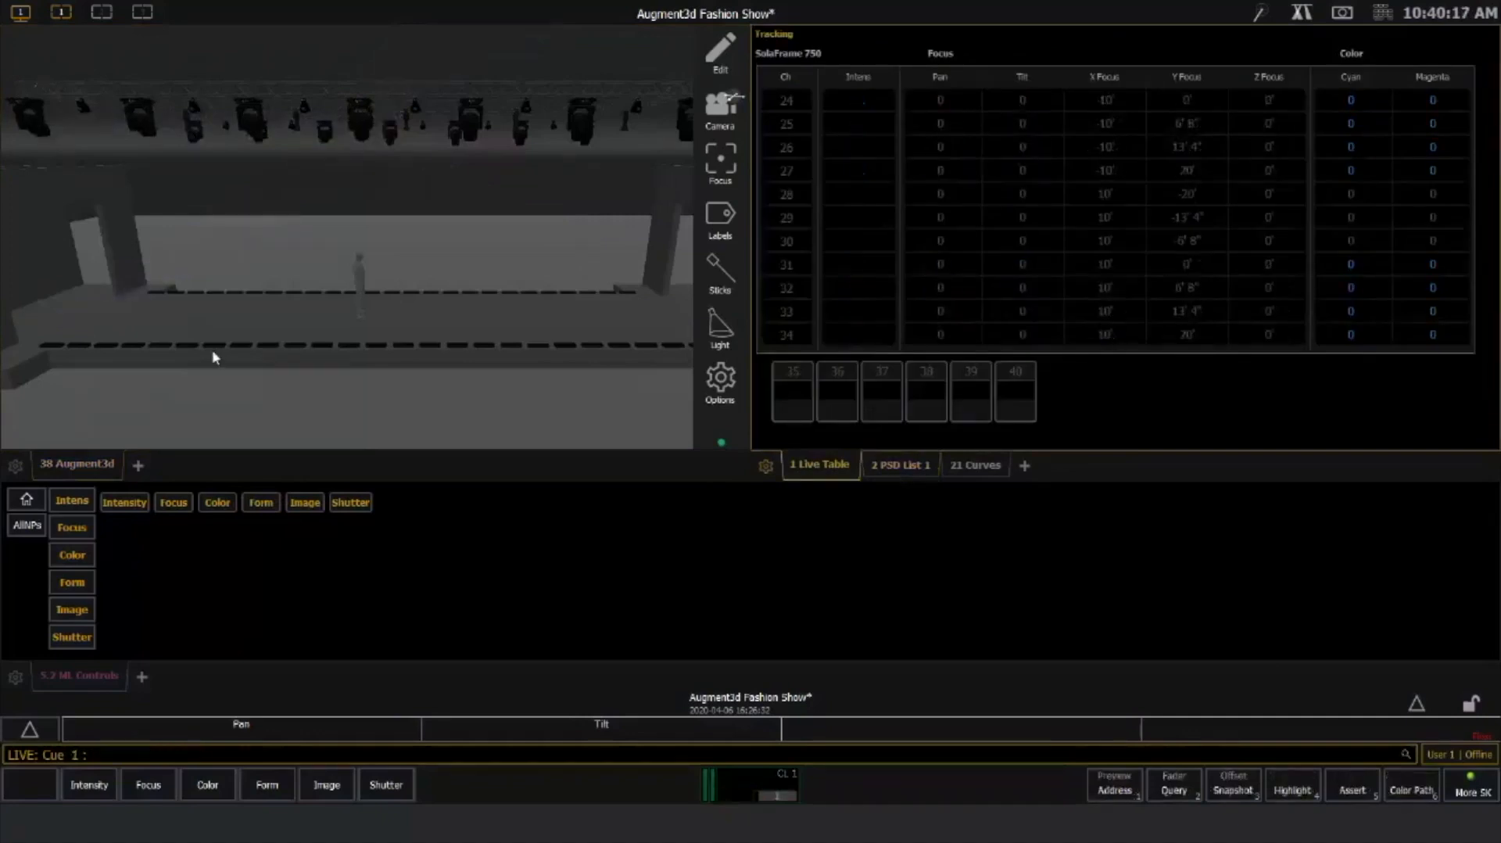
{"action": "key", "text": "ctrl+space"}
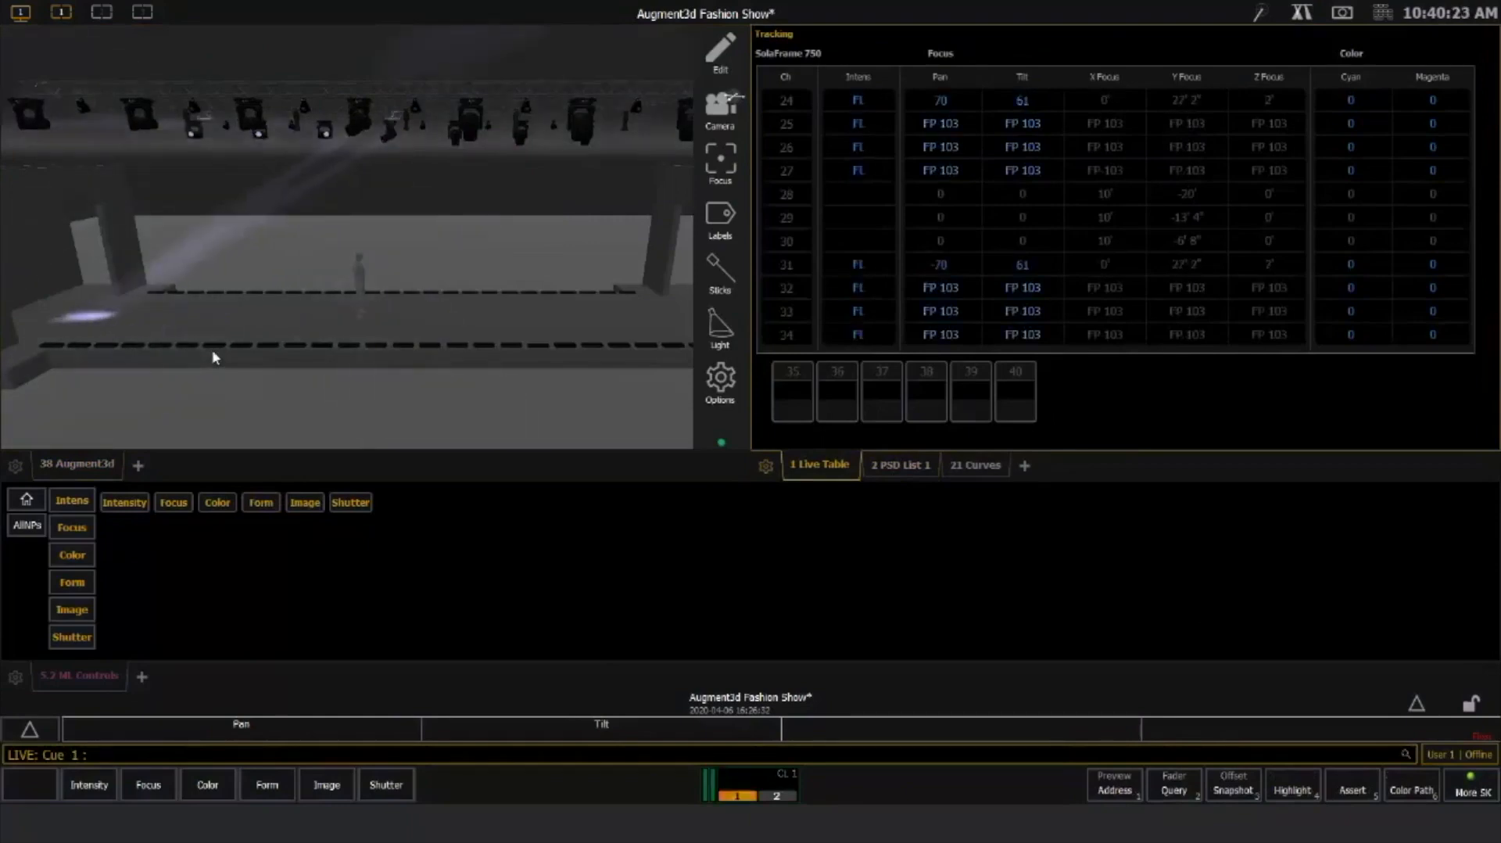
{"action": "key", "text": "ctrl+space"}
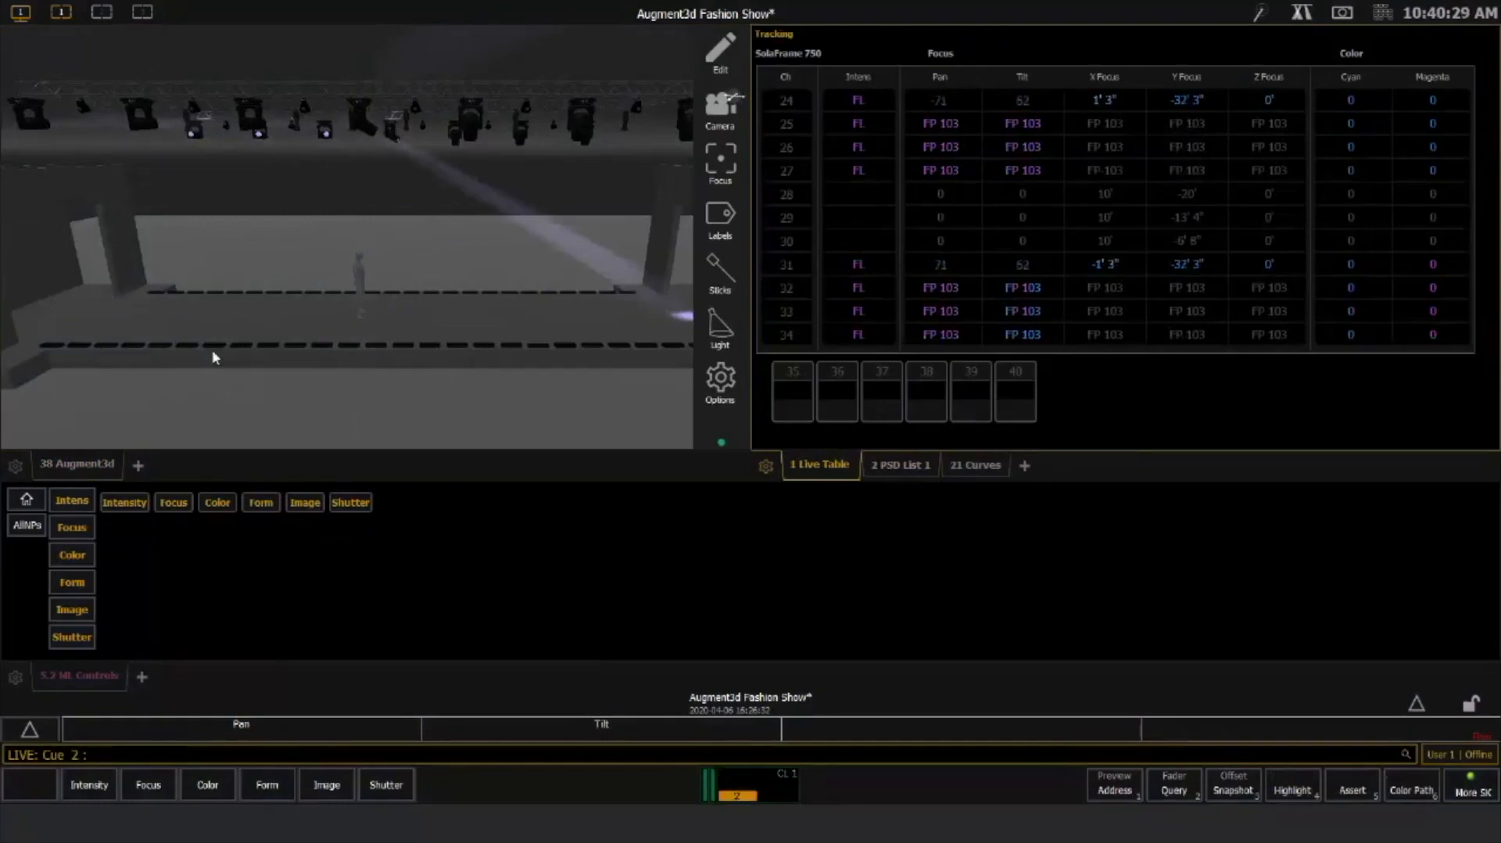
{"action": "key", "text": "ctrl+alt+space"}
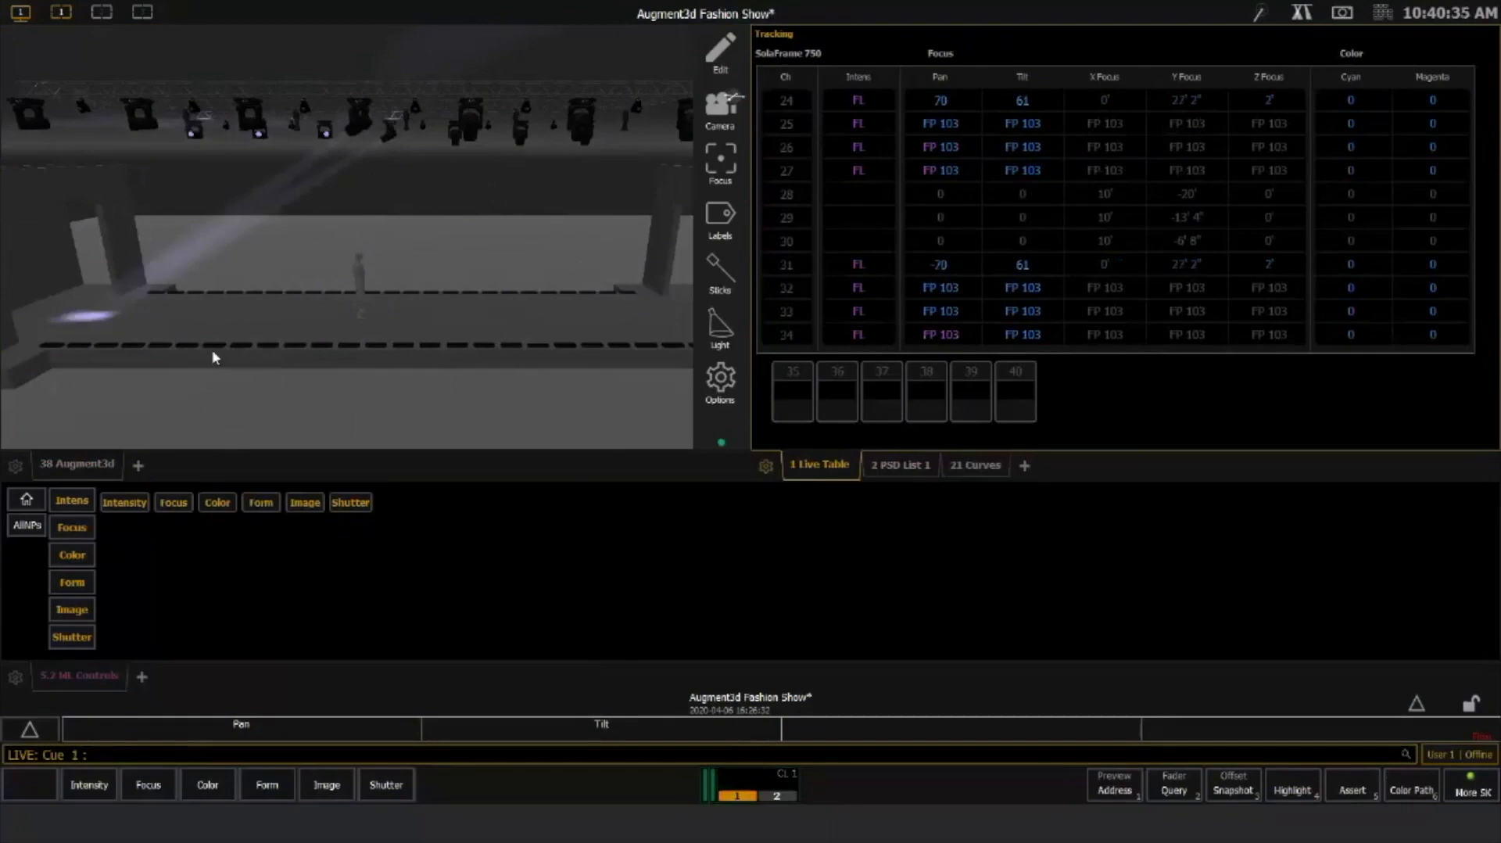
{"action": "key", "text": "ctrl+space"}
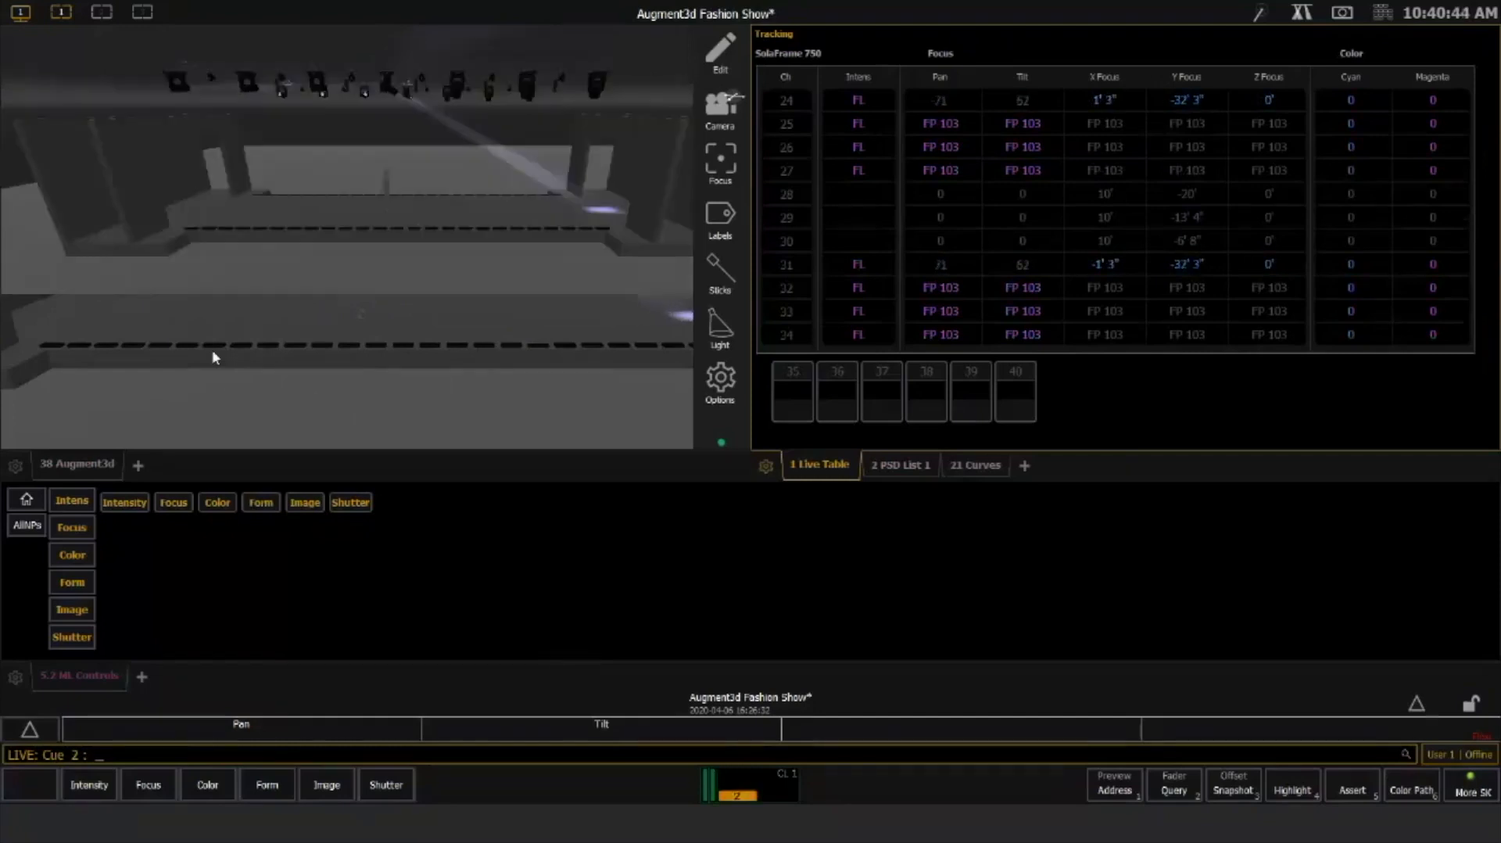
Open the curve list and copy curve 904 (Fast Top) to curve 915
{"action": "left_click", "coordinate": [1458, 794]}
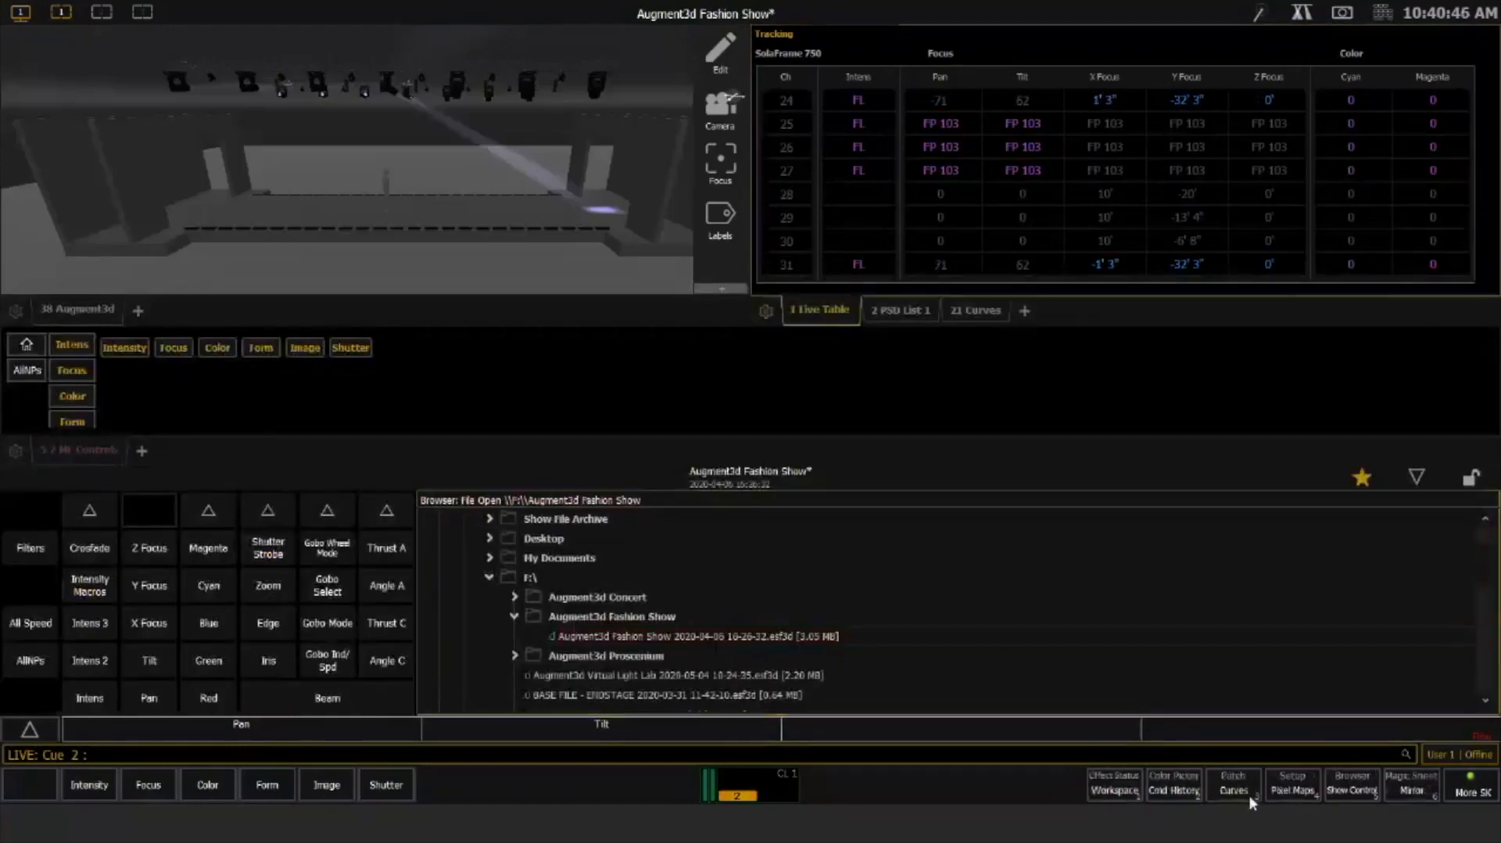
{"action": "left_click", "coordinate": [1250, 795]}
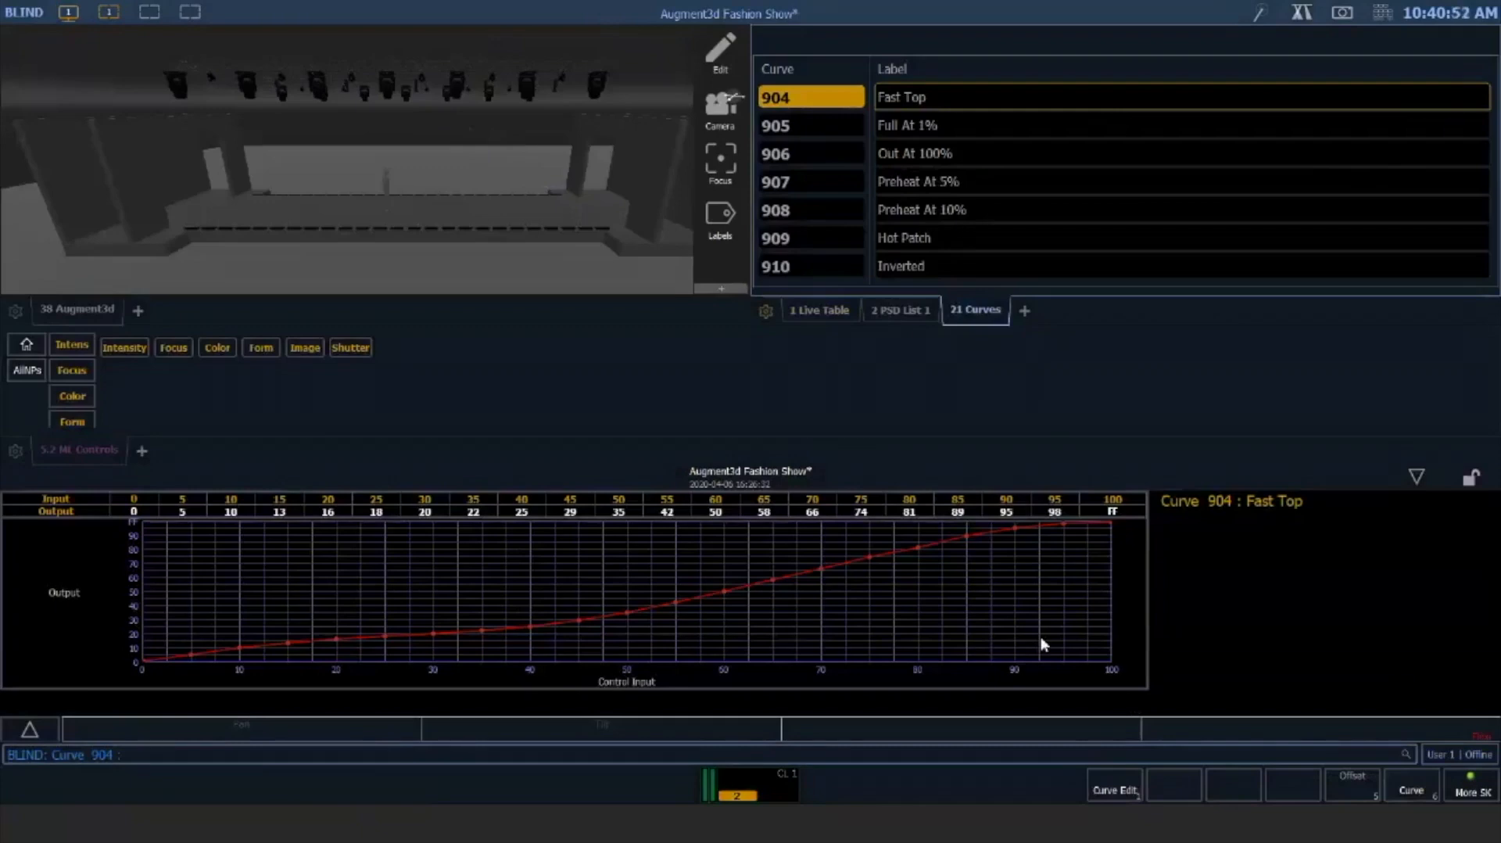
{"action": "key", "text": "ctrl+q"}
{"action": "type", "text": "915"}
{"action": "key", "text": "Return"}
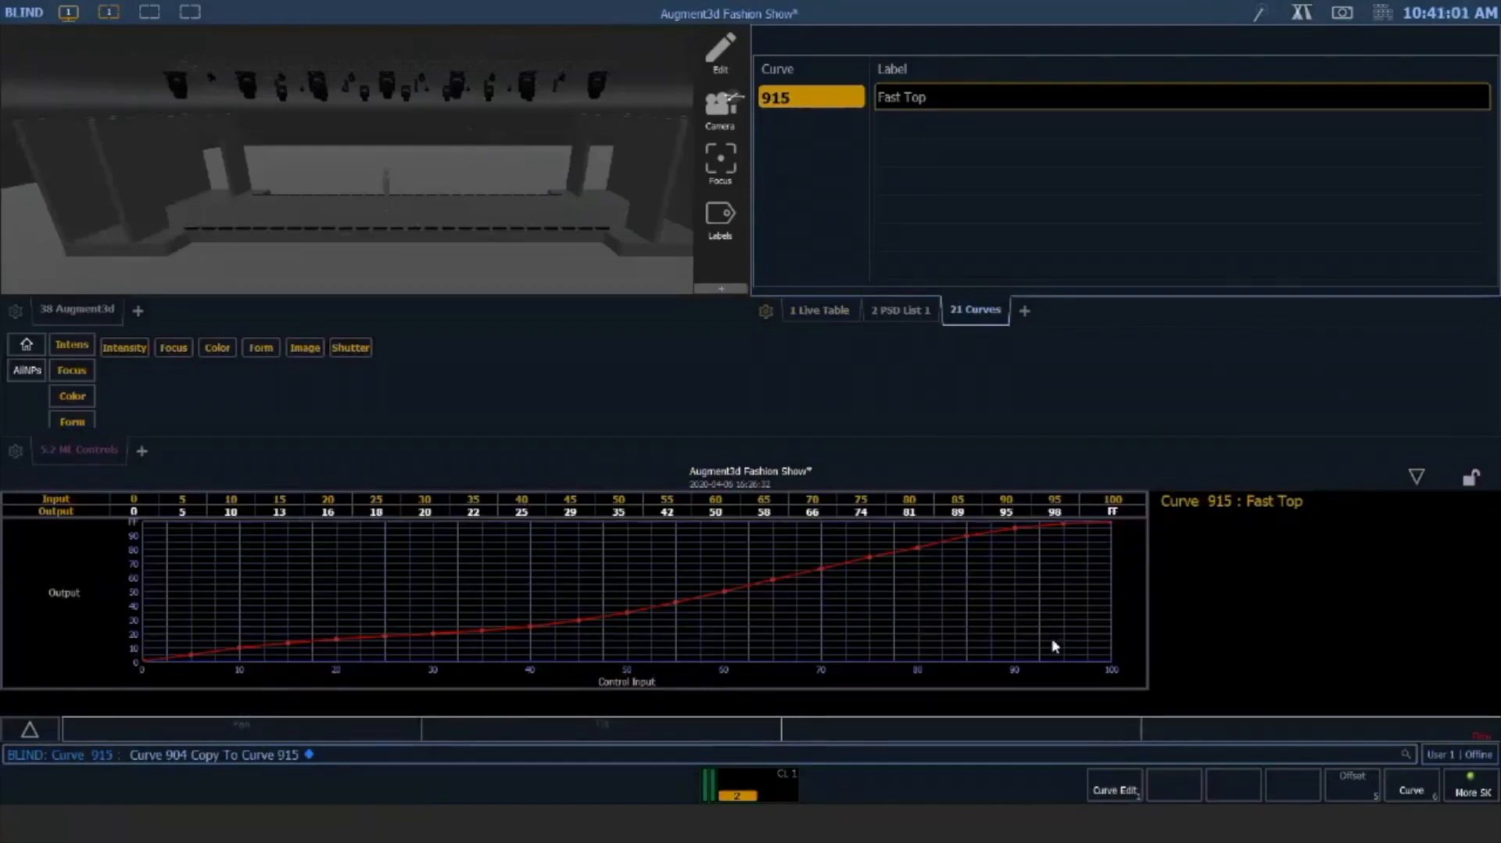
{"action": "type", "text": "0"}
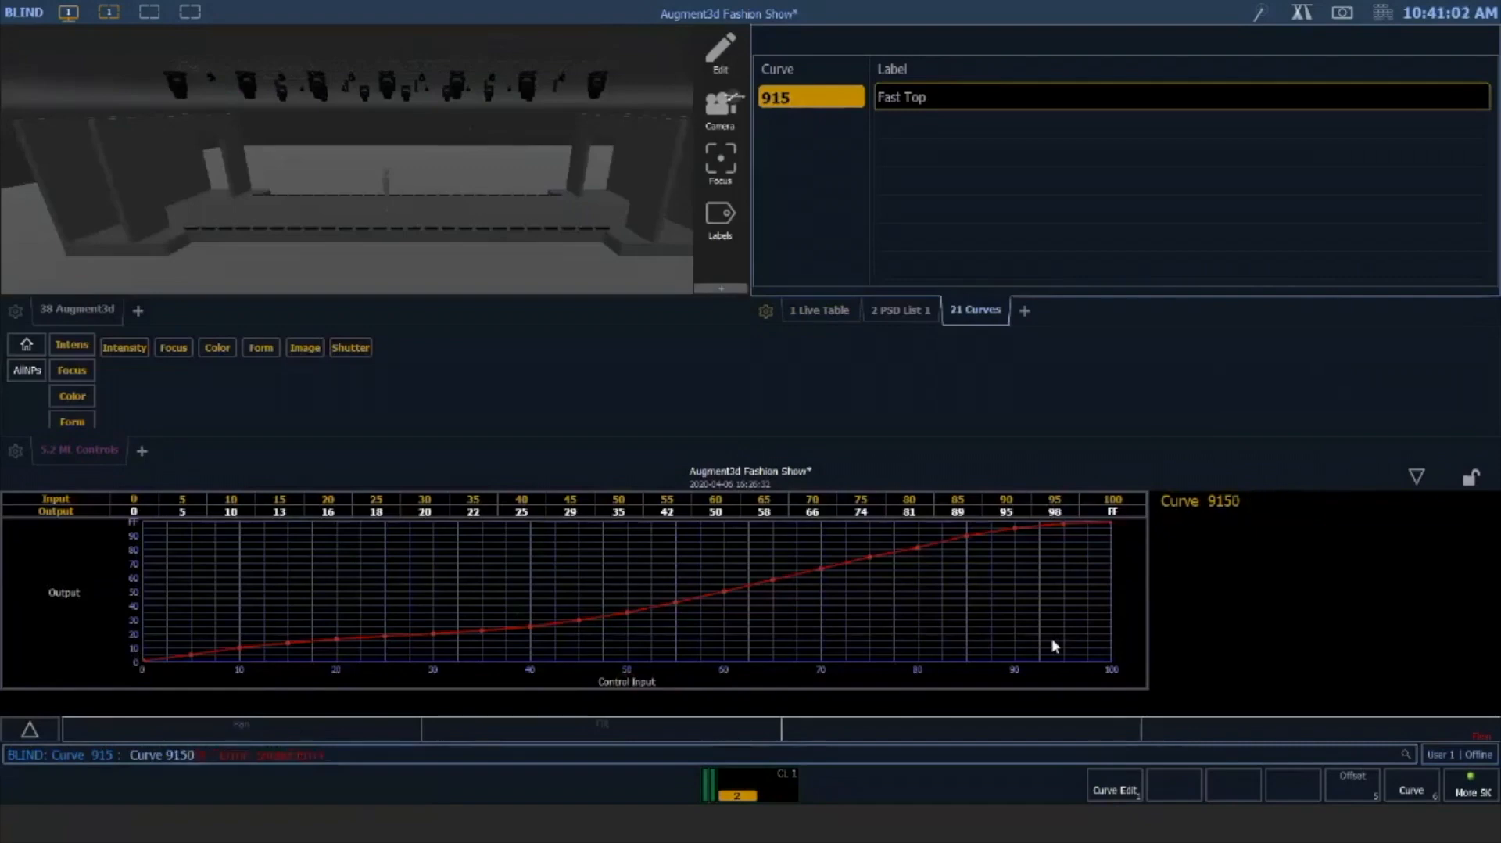
{"action": "key", "text": "BackSpace"}
{"action": "key", "text": "BackSpace"}
{"action": "key", "text": "BackSpace"}
{"action": "key", "text": "BackSpace"}
{"action": "type", "text": "0"}
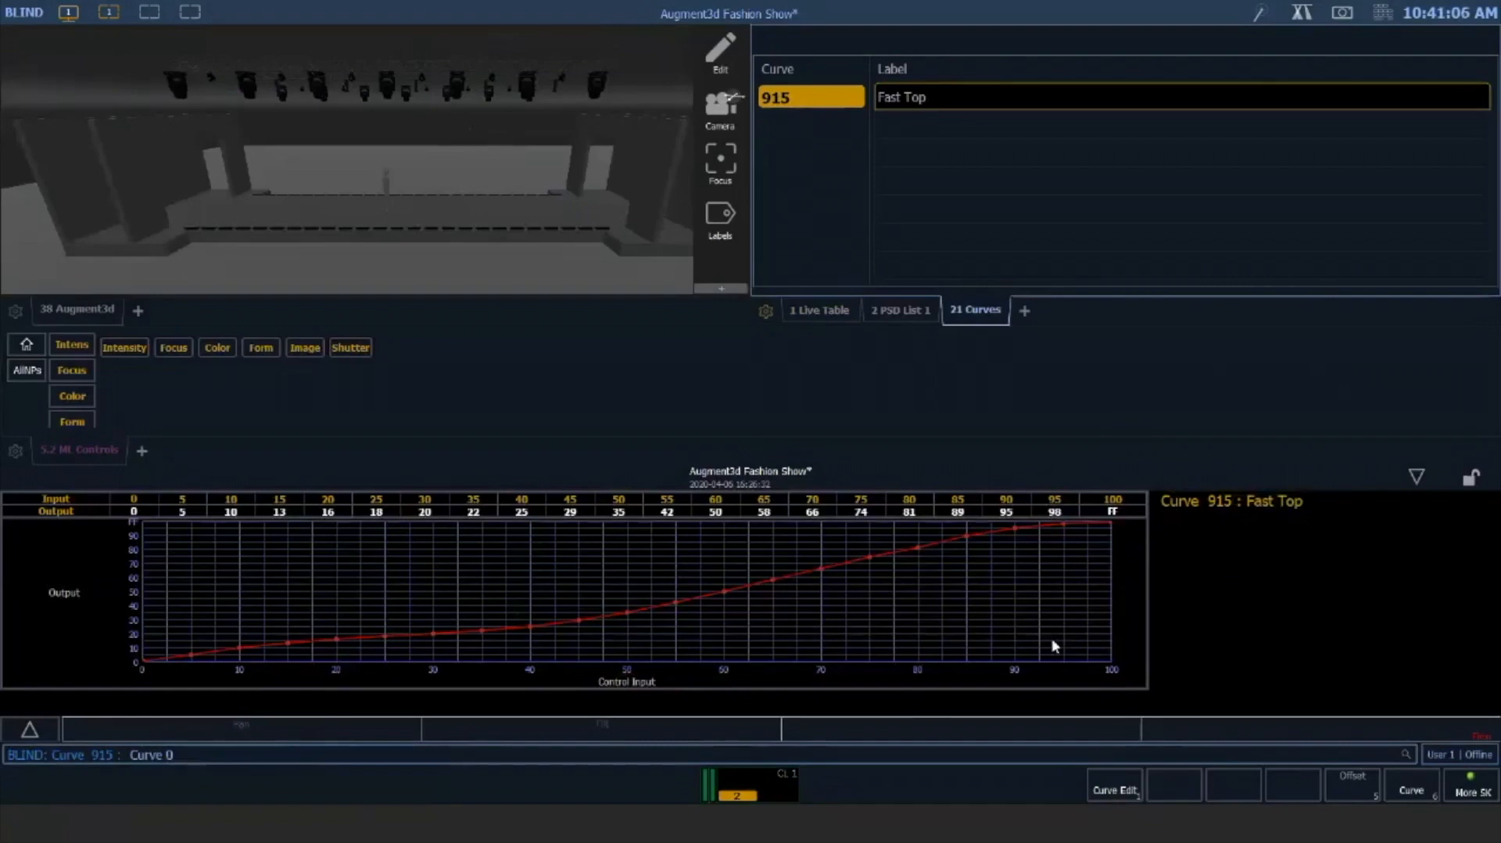
{"action": "key", "text": "BackSpace"}
{"action": "key", "text": "BackSpace"}
{"action": "key", "text": "Return"}
Put curve 915 into curve editing and select its points at inputs 0 and 5
{"action": "left_click", "coordinate": [1095, 791]}
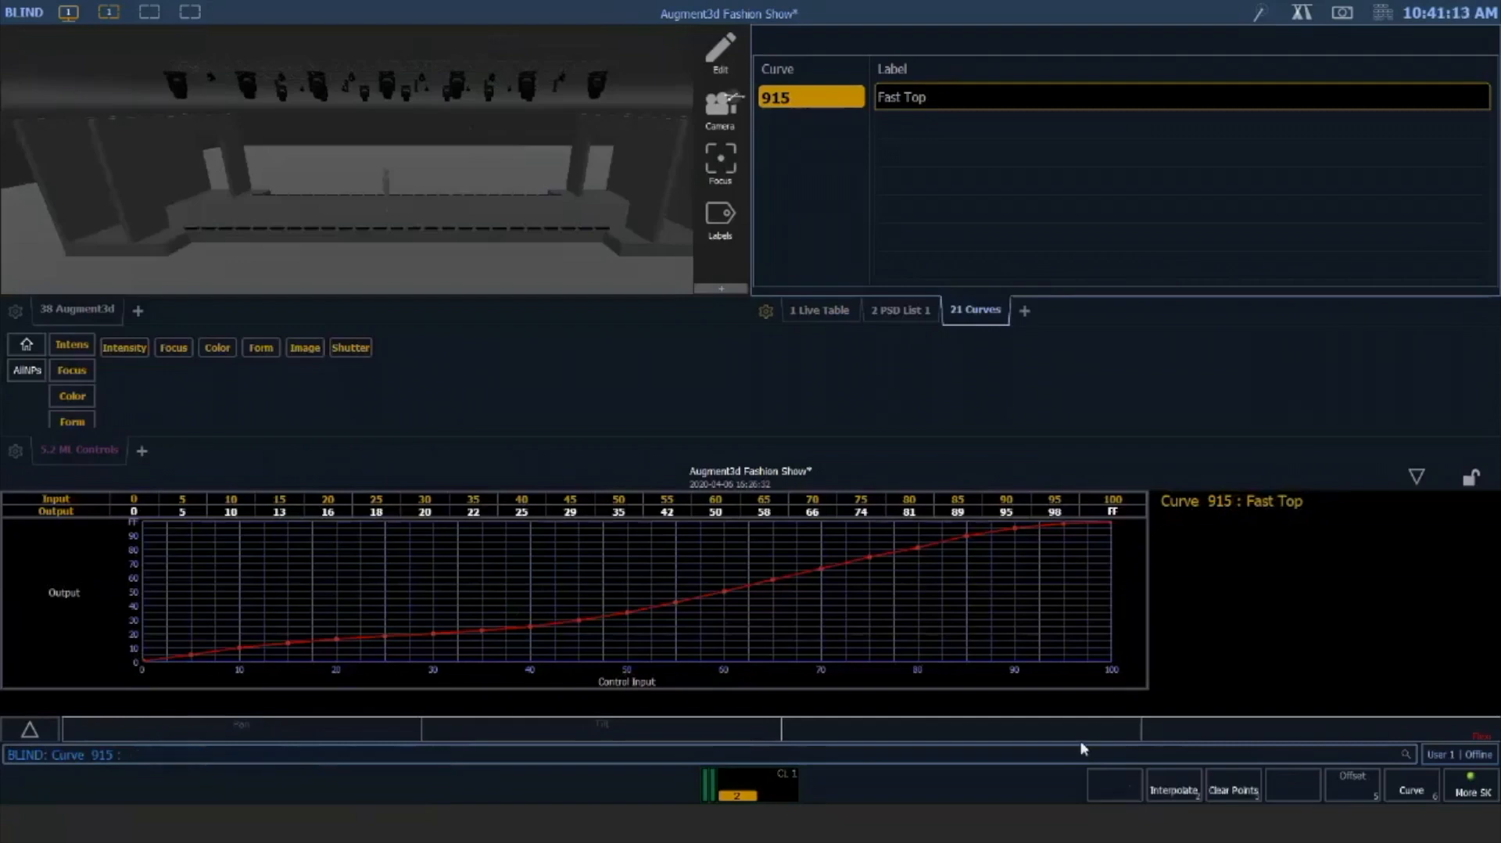
{"action": "type", "text": "0"}
{"action": "key", "text": "Return"}
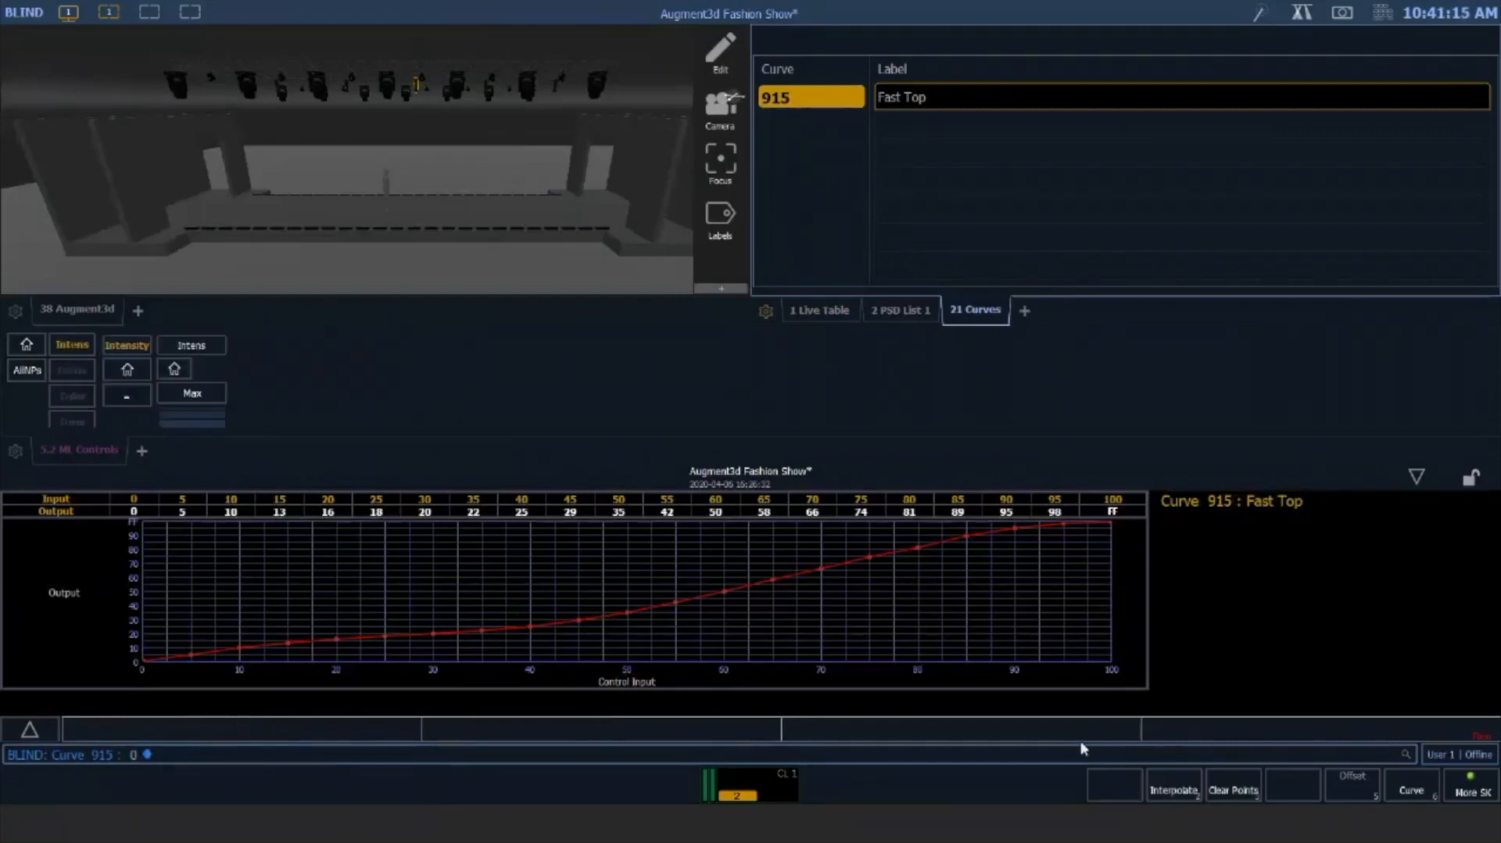
{"action": "key", "text": "Right"}
{"action": "key", "text": "Left"}
{"action": "key", "text": "Left"}
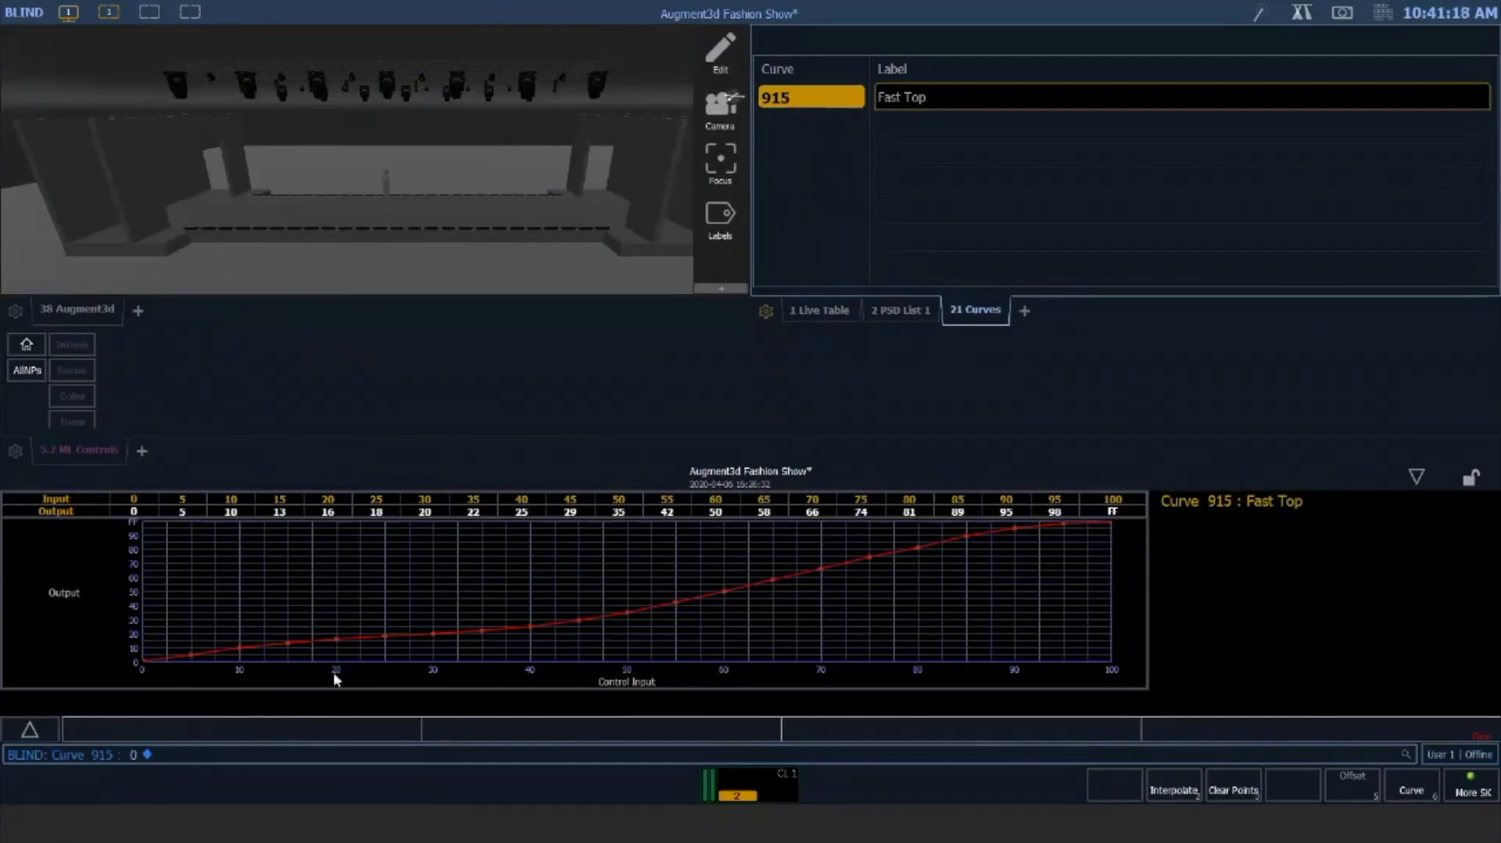
{"action": "key", "text": "at"}
{"action": "type", "text": "5"}
{"action": "key", "text": "Return"}
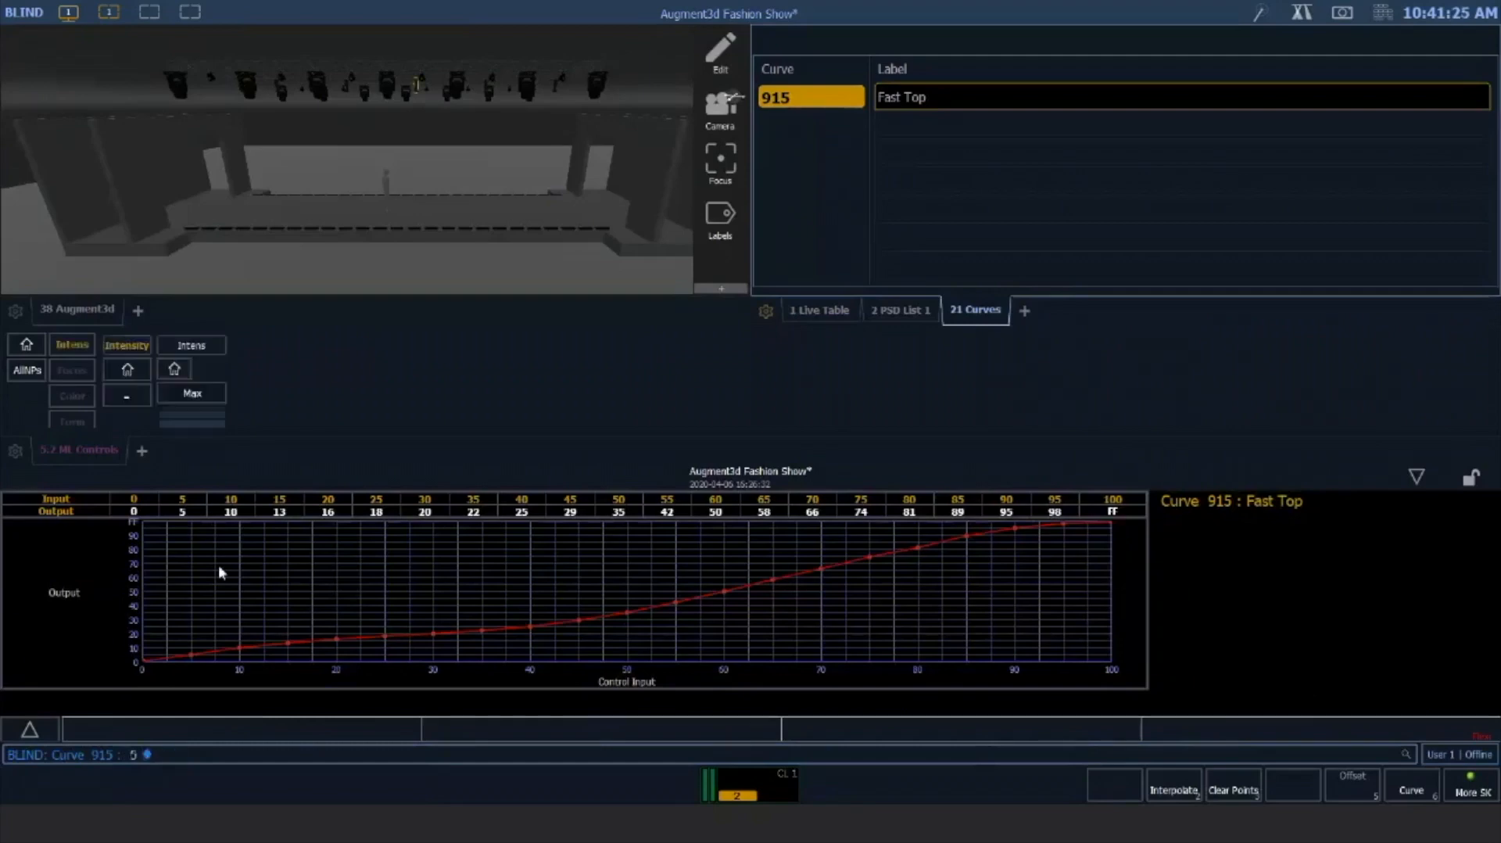
Add a point at input 1 to curve 915 and try to adjust the points at inputs 5 and 10
{"action": "type", "text": "1@+01"}
{"action": "key", "text": "Return"}
{"action": "type", "text": "1@-01"}
{"action": "key", "text": "Return"}
{"action": "type", "text": "5"}
{"action": "key", "text": "Return"}
{"action": "type", "text": "@0"}
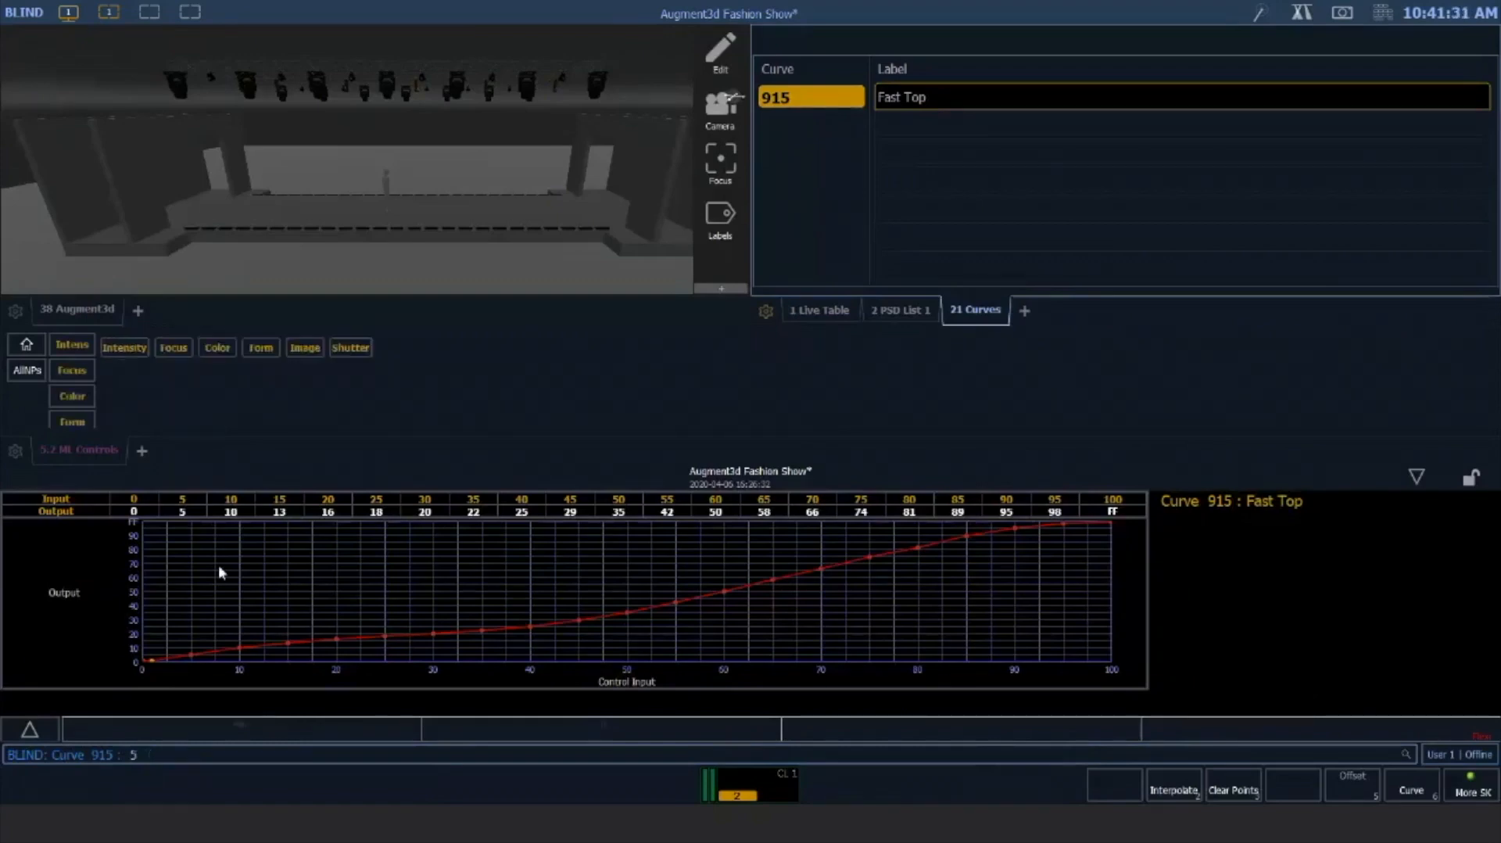
{"action": "key", "text": "Page_Down"}
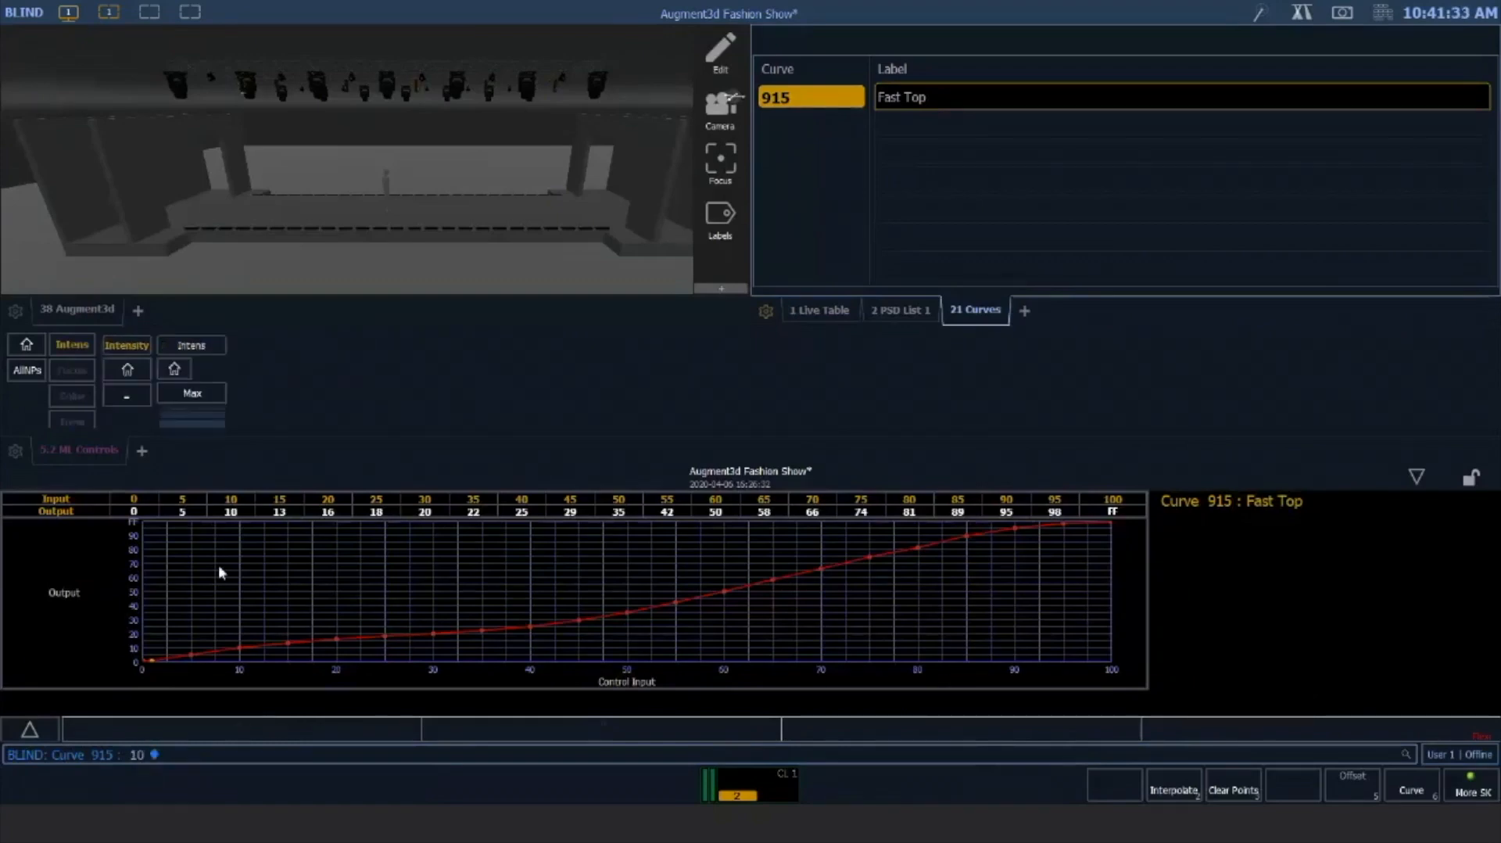
Set curve 915's output to 05 at inputs 1, 15, 20 and 25 through 50
{"action": "type", "text": "1 @ 05"}
{"action": "key", "text": "Return"}
{"action": "type", "text": "15@05"}
{"action": "key", "text": "Return"}
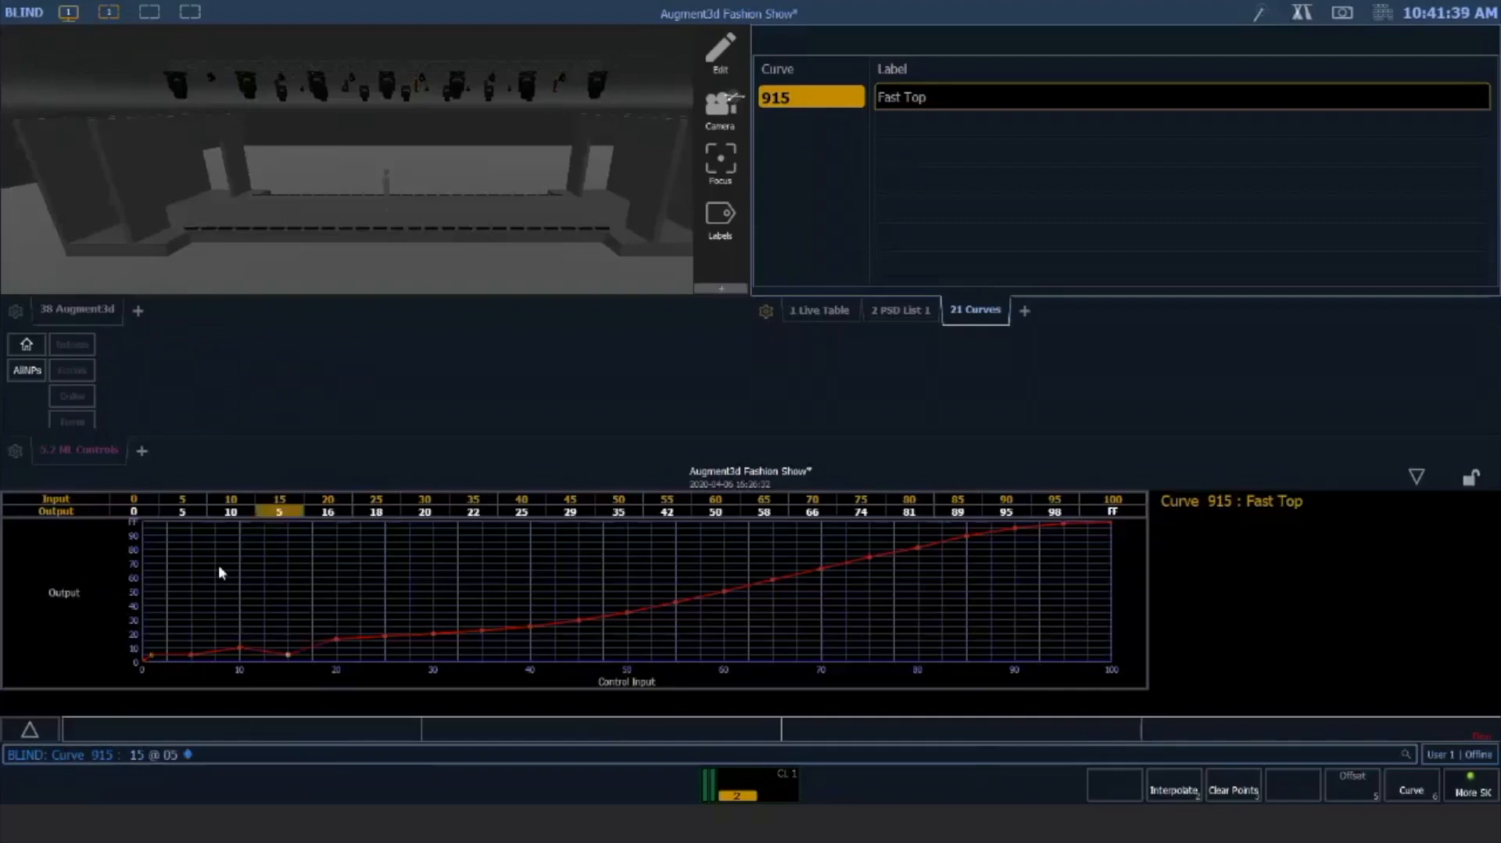
{"action": "type", "text": "20@05"}
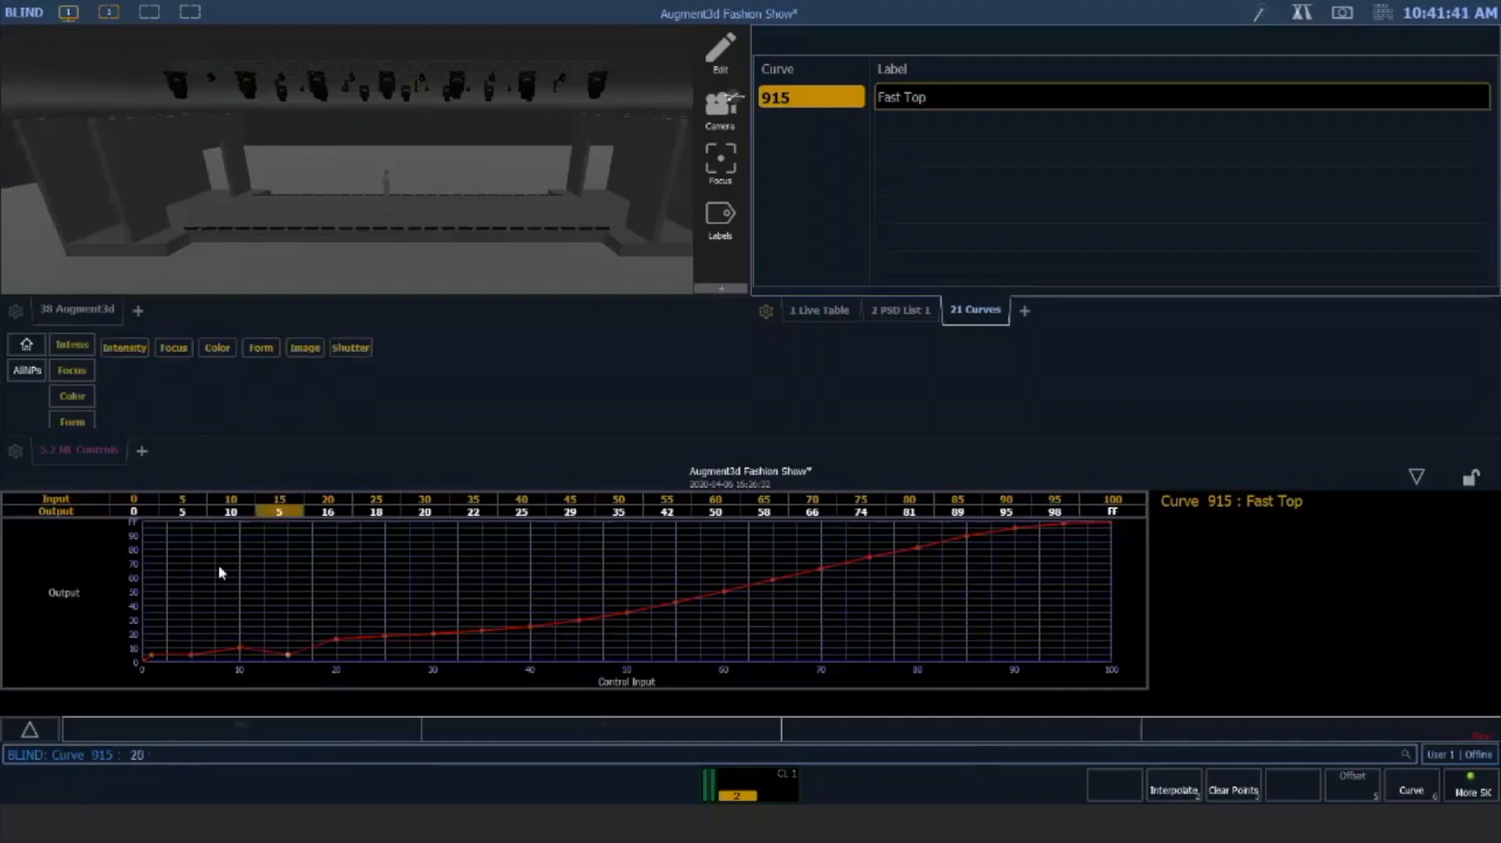
{"action": "key", "text": "Return"}
{"action": "type", "text": "25t50@05"}
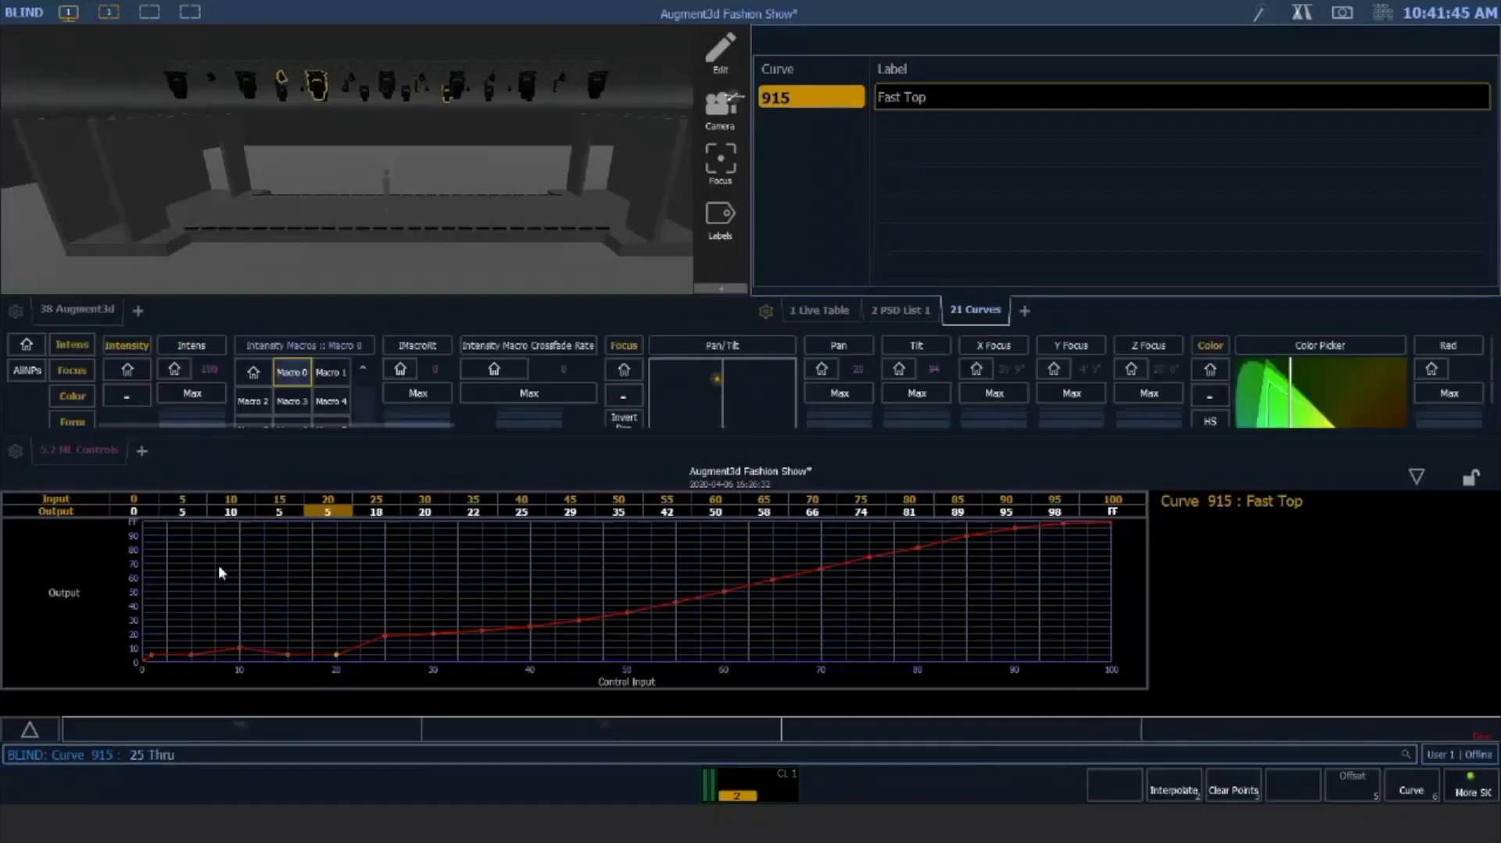
{"action": "key", "text": "Return"}
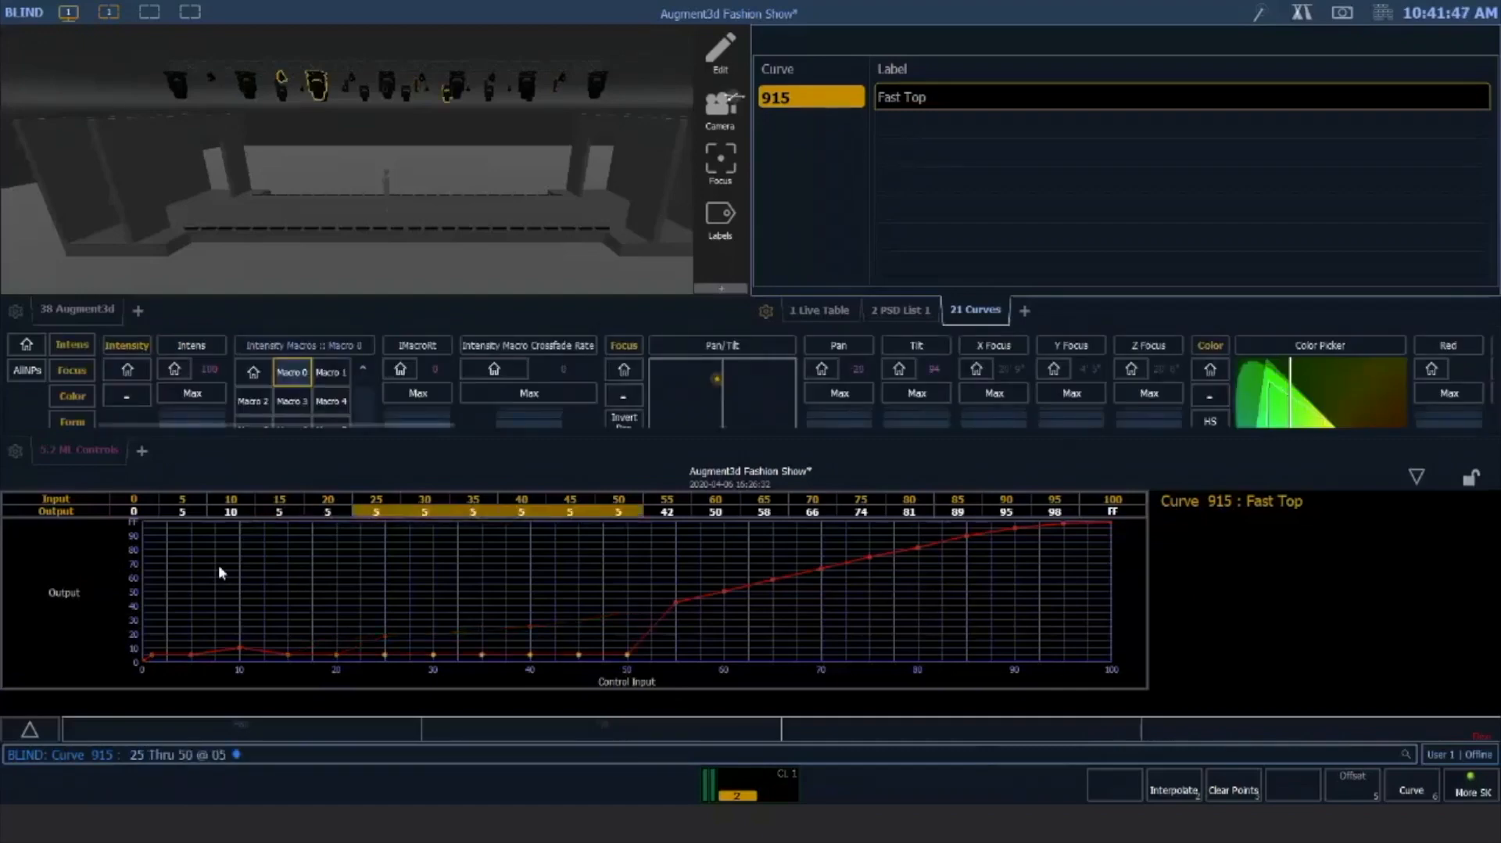
Return to live and assign curve 915 to cue 2
{"action": "key", "text": "F1"}
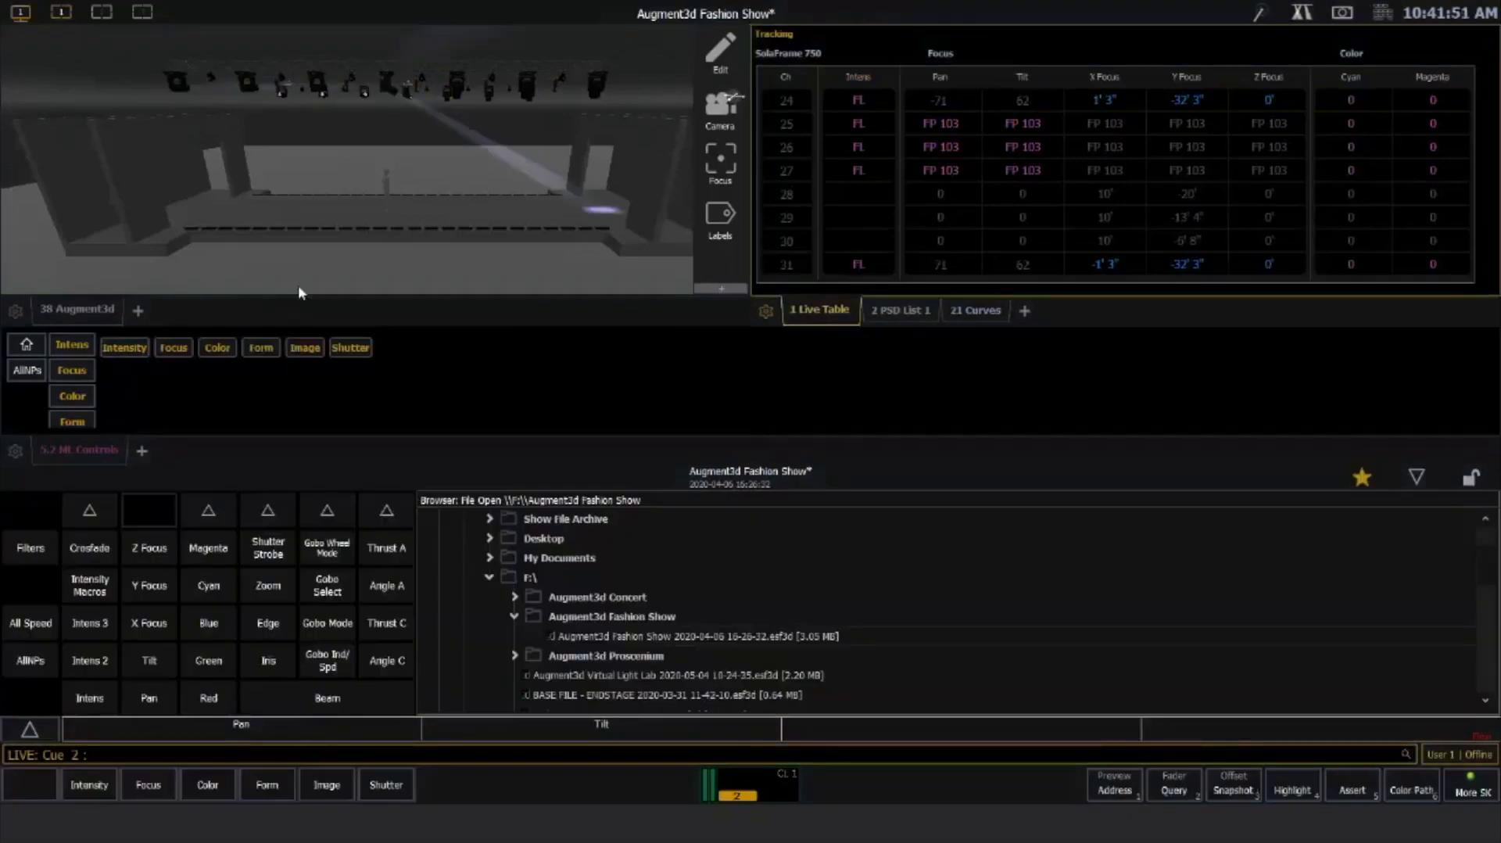
{"action": "left_click", "coordinate": [1461, 792]}
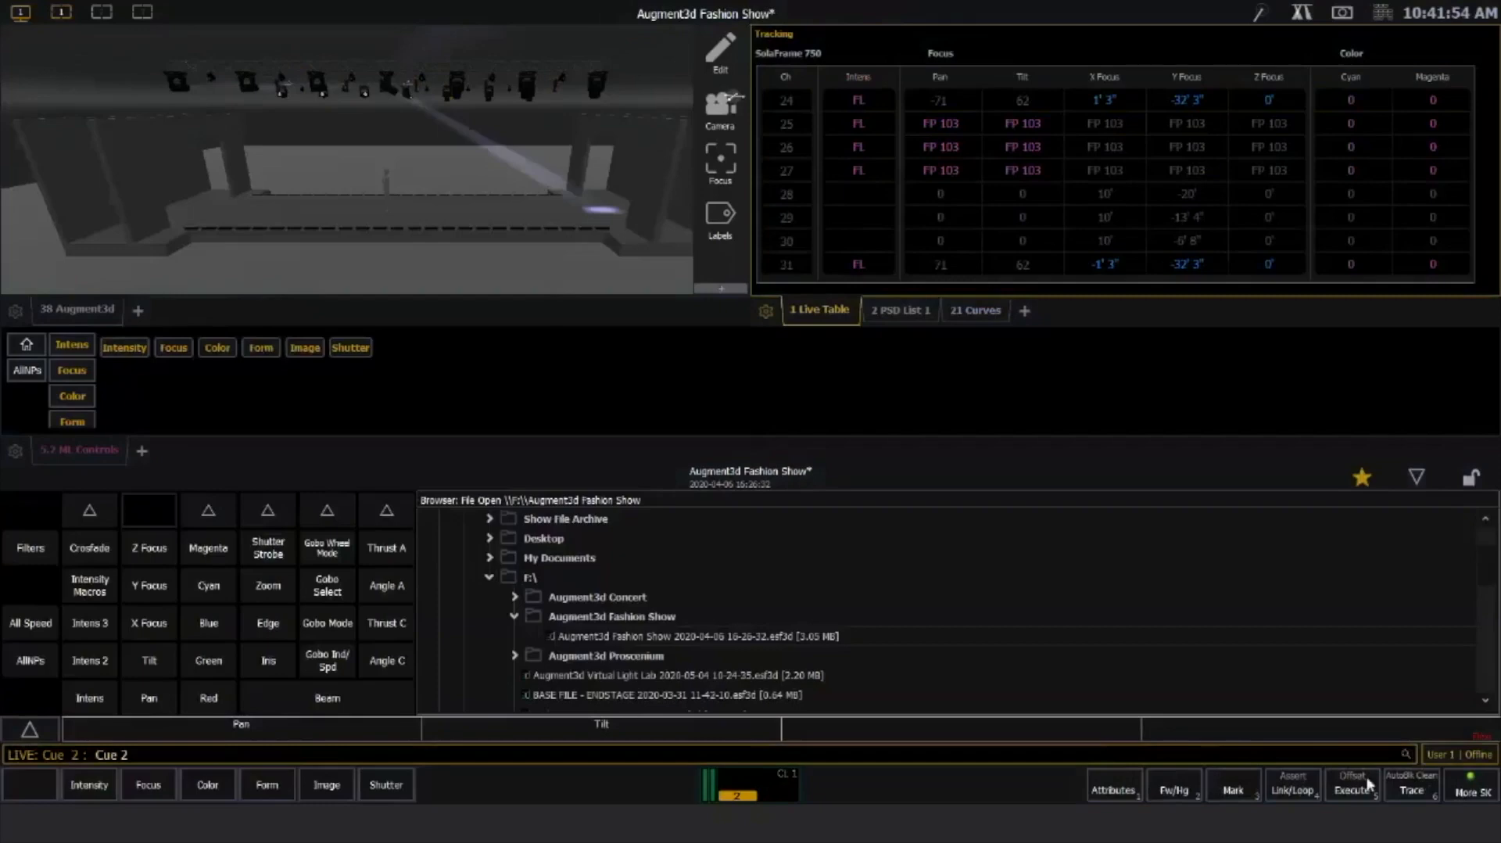
{"action": "left_click", "coordinate": [1289, 790]}
{"action": "type", "text": "915"}
{"action": "key", "text": "Return"}
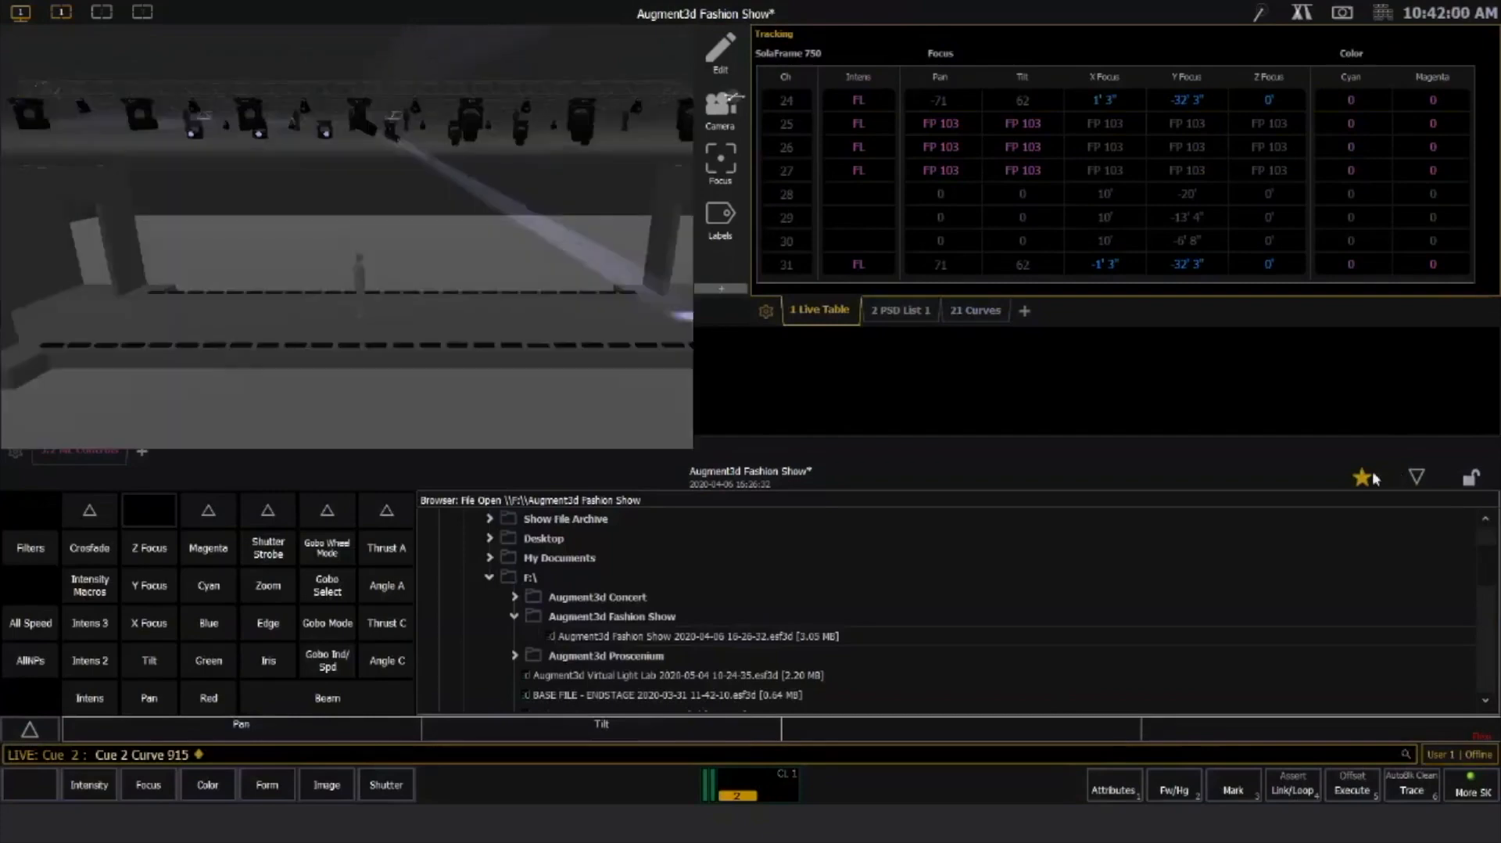
Enlarge the 3D view, go back to cue 1 and run cue 2 to watch the curved transition
{"action": "left_click", "coordinate": [1414, 477]}
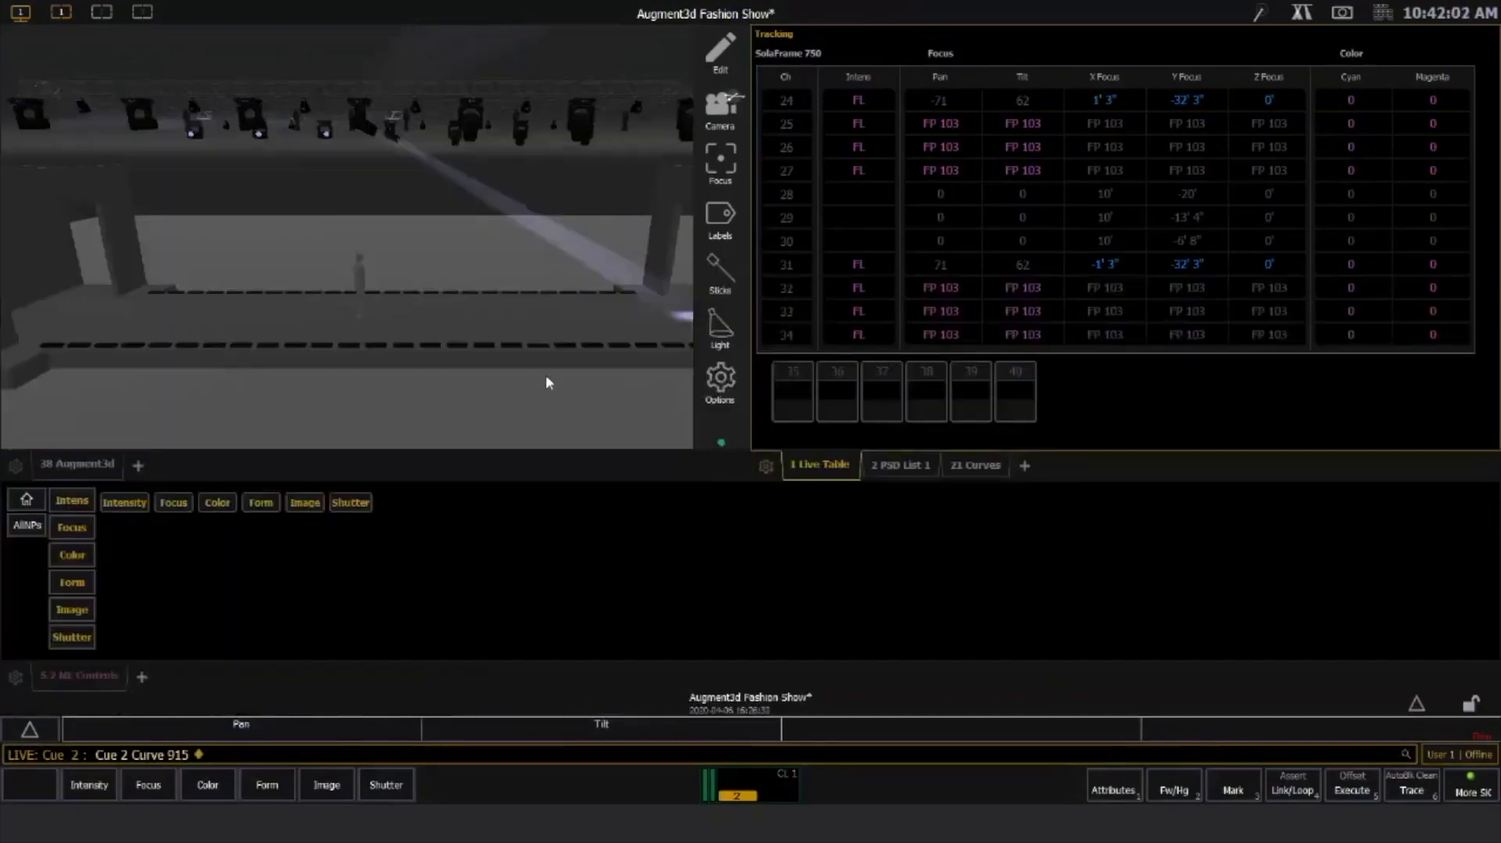
{"action": "key", "text": "BackSpace"}
{"action": "key", "text": "ctrl+alt+space"}
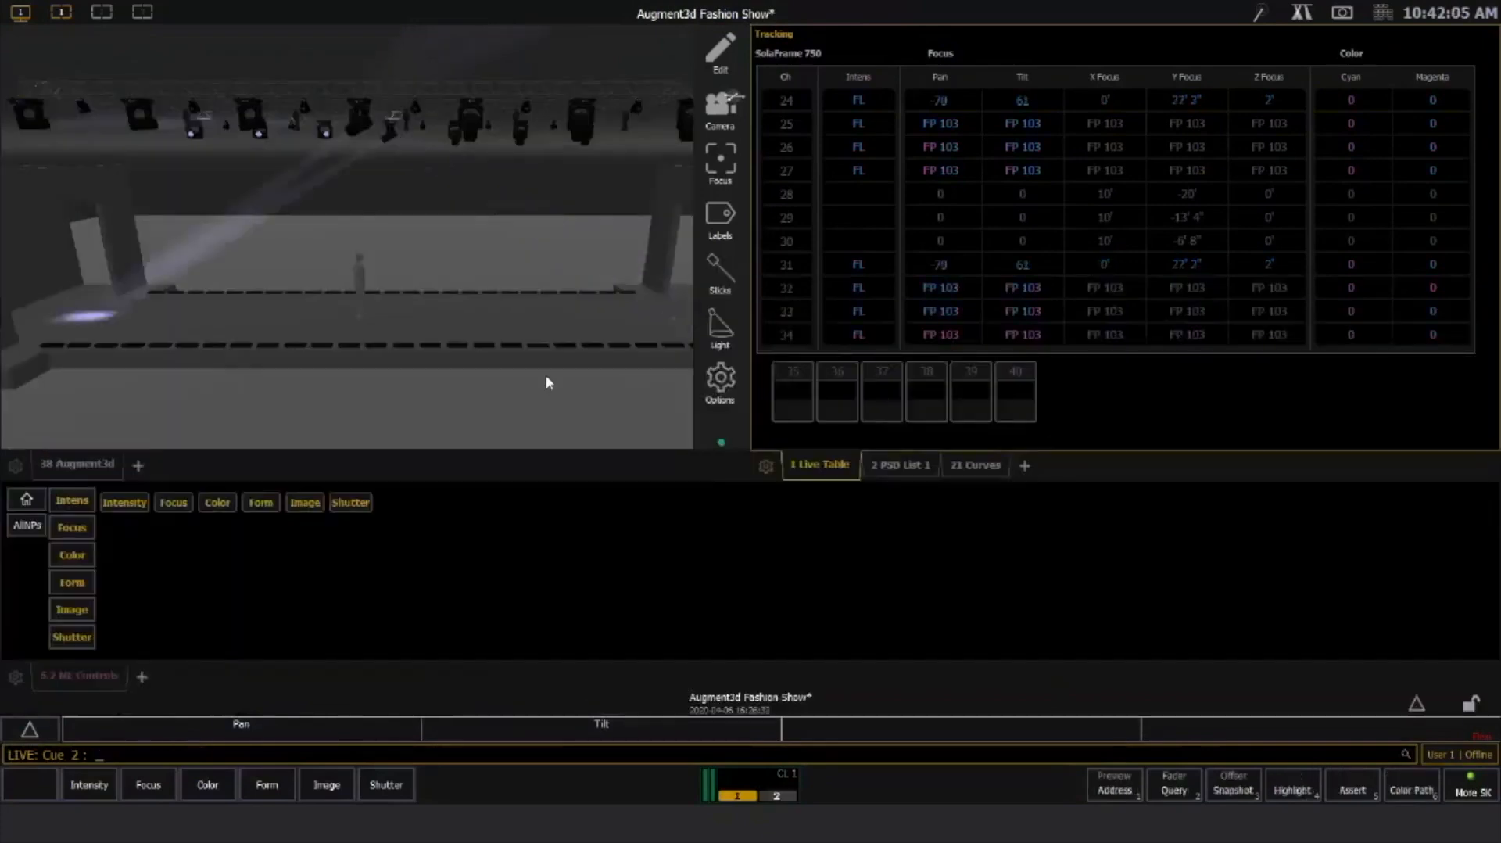
{"action": "key", "text": "ctrl+space"}
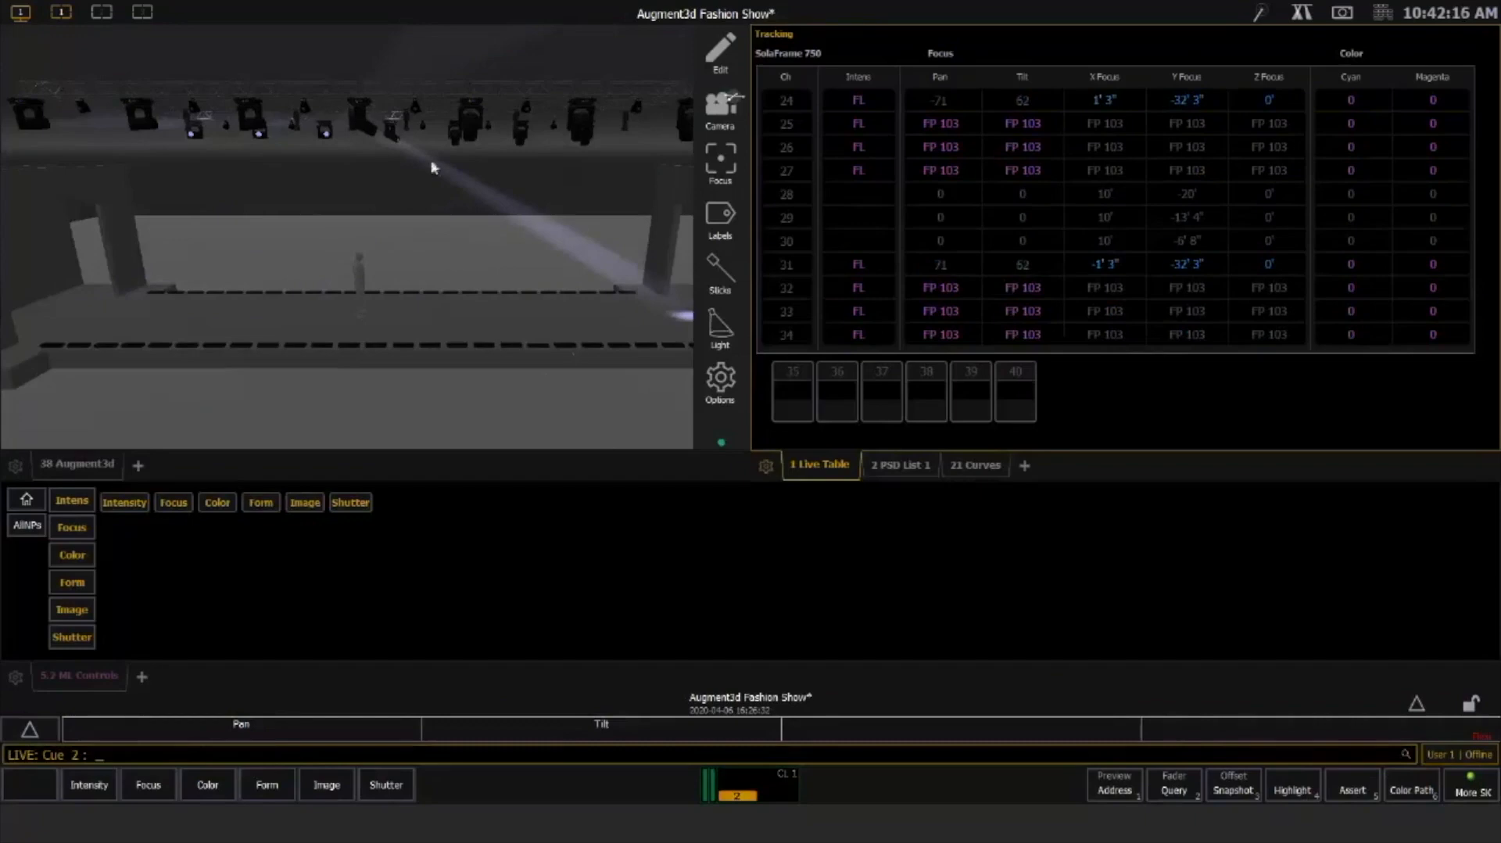
Select channels 24 and 31 and cycle through their flipped pan/tilt orientations with XYZ format enabled
{"action": "left_click", "coordinate": [393, 136]}
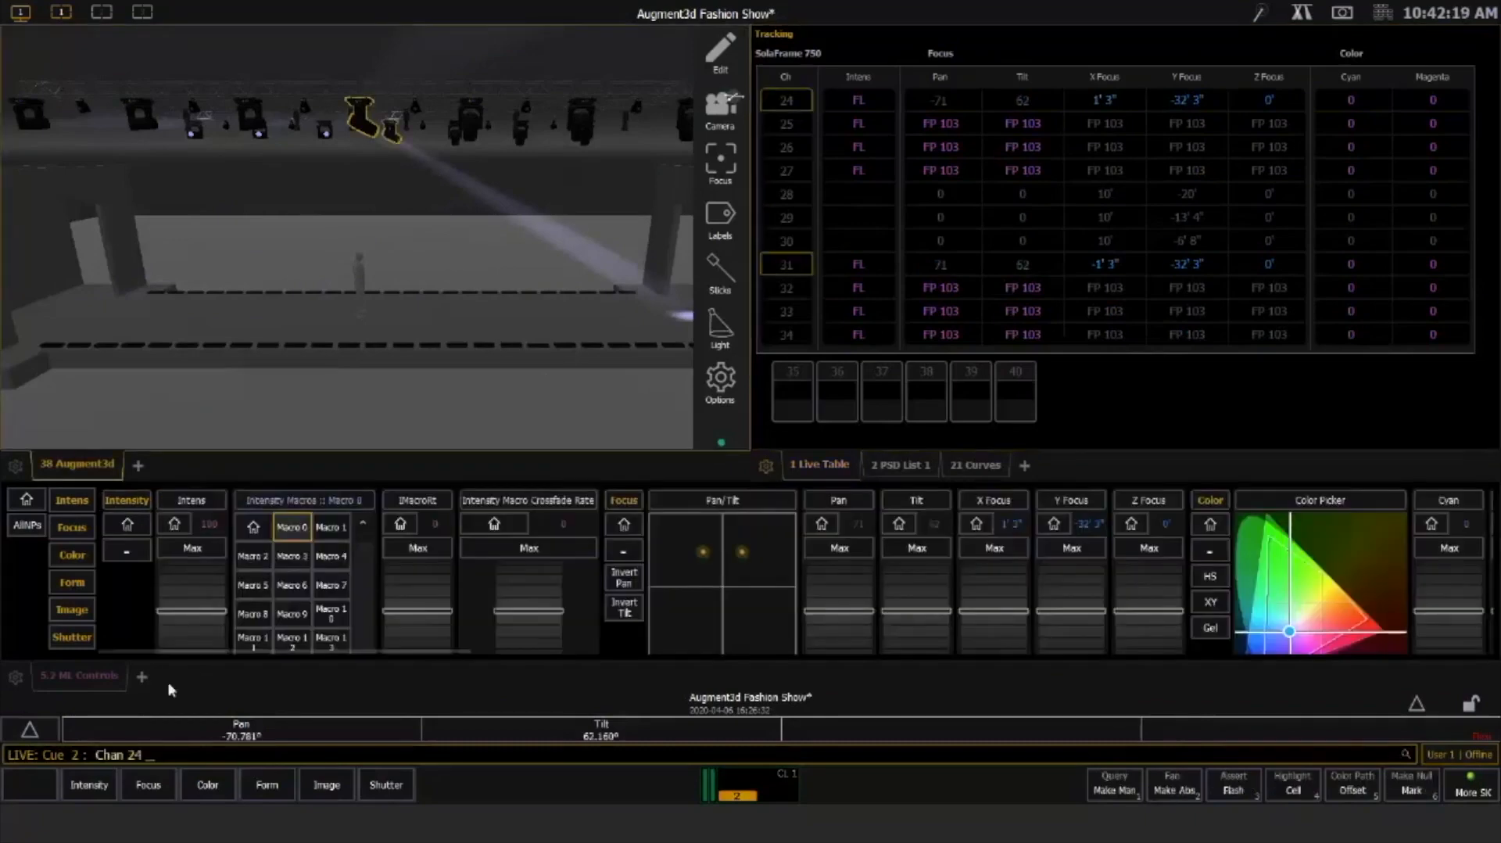
{"action": "left_click", "coordinate": [28, 733]}
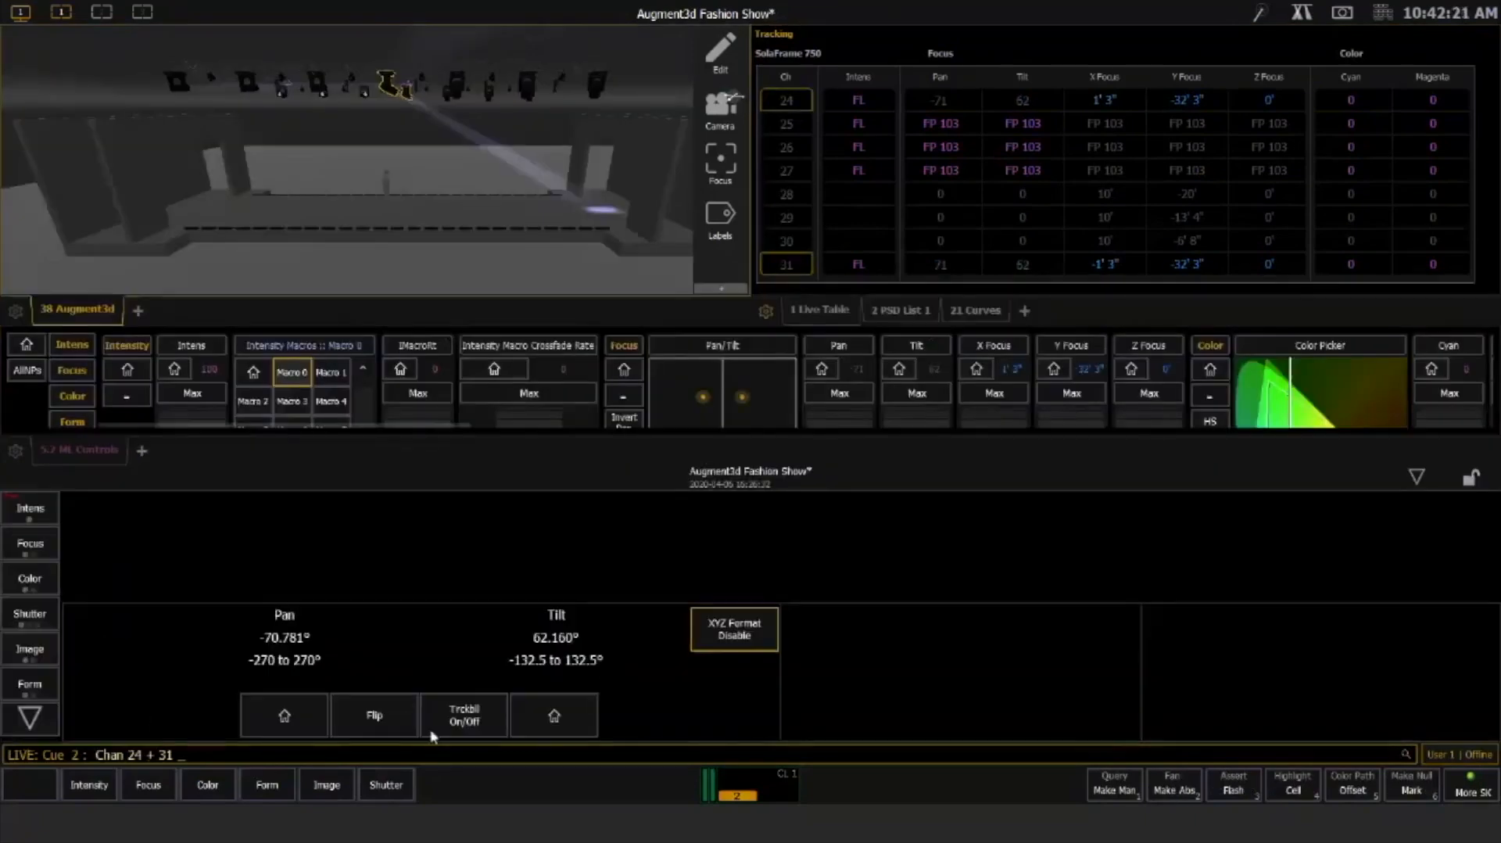
{"action": "left_click", "coordinate": [382, 724]}
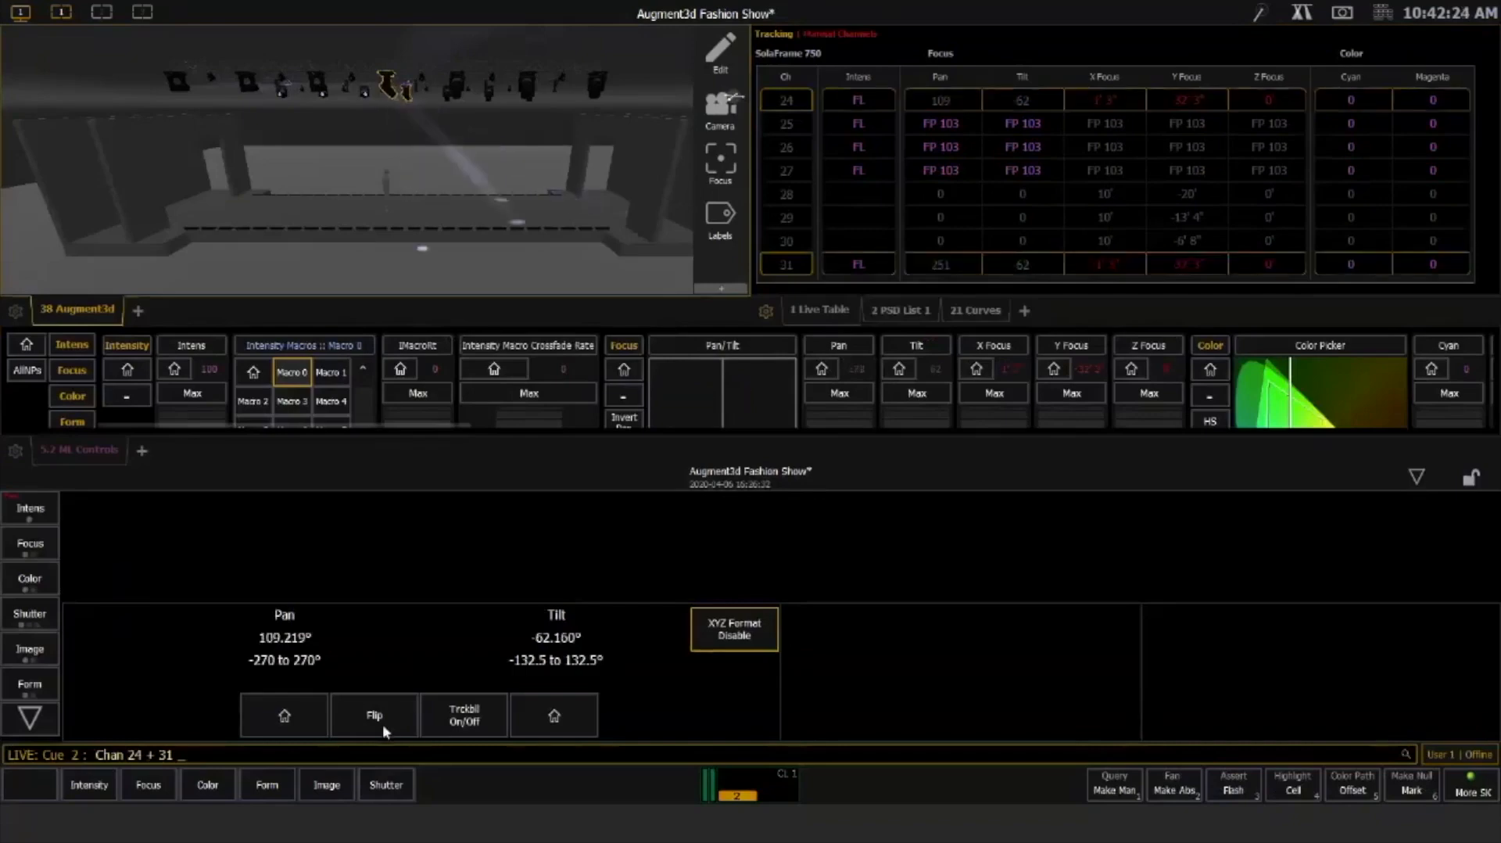
{"action": "left_click", "coordinate": [382, 724]}
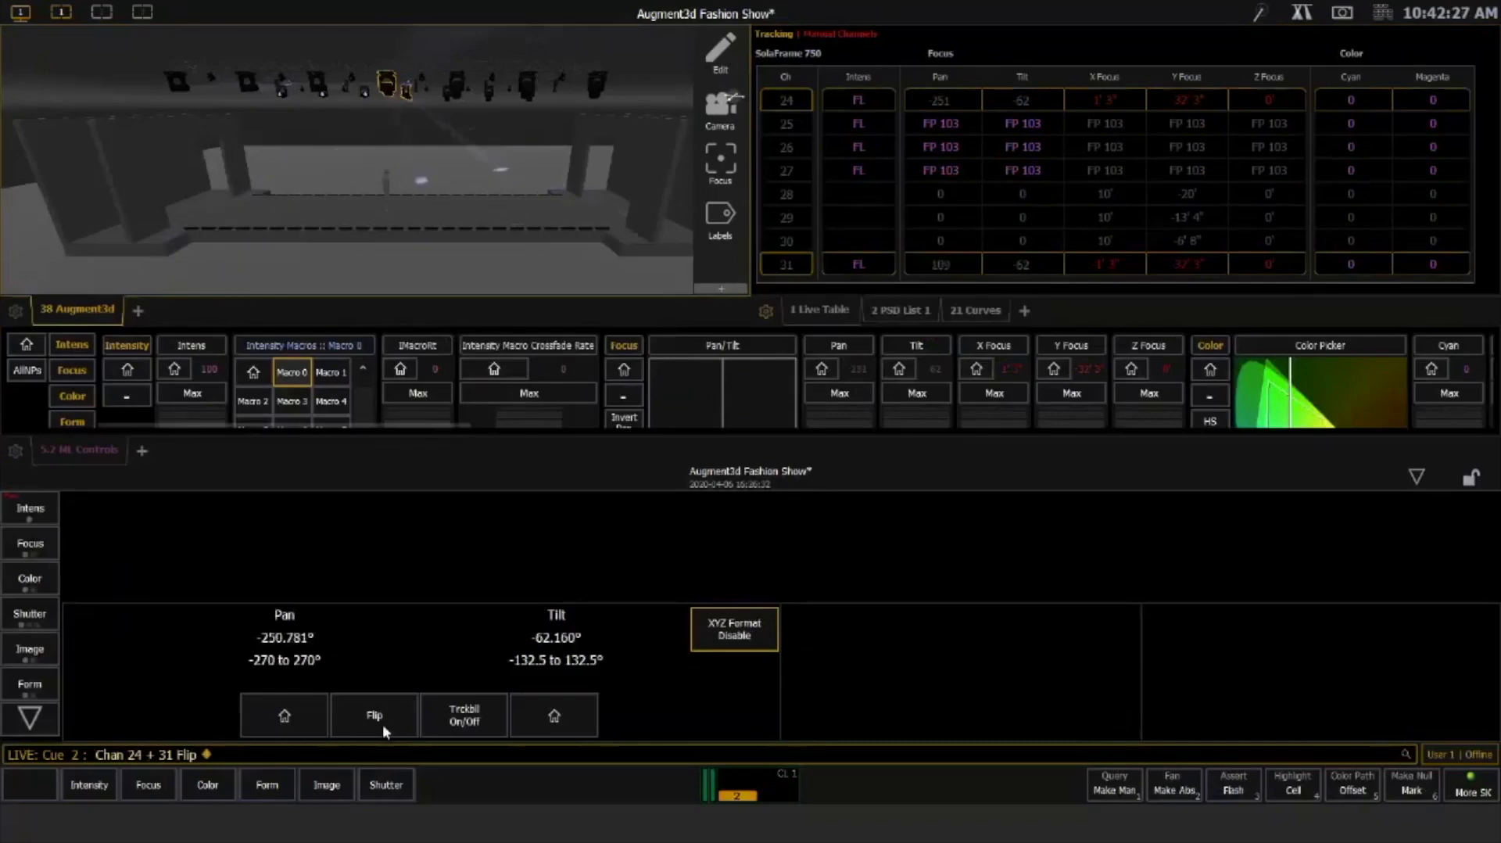
{"action": "left_click", "coordinate": [383, 724]}
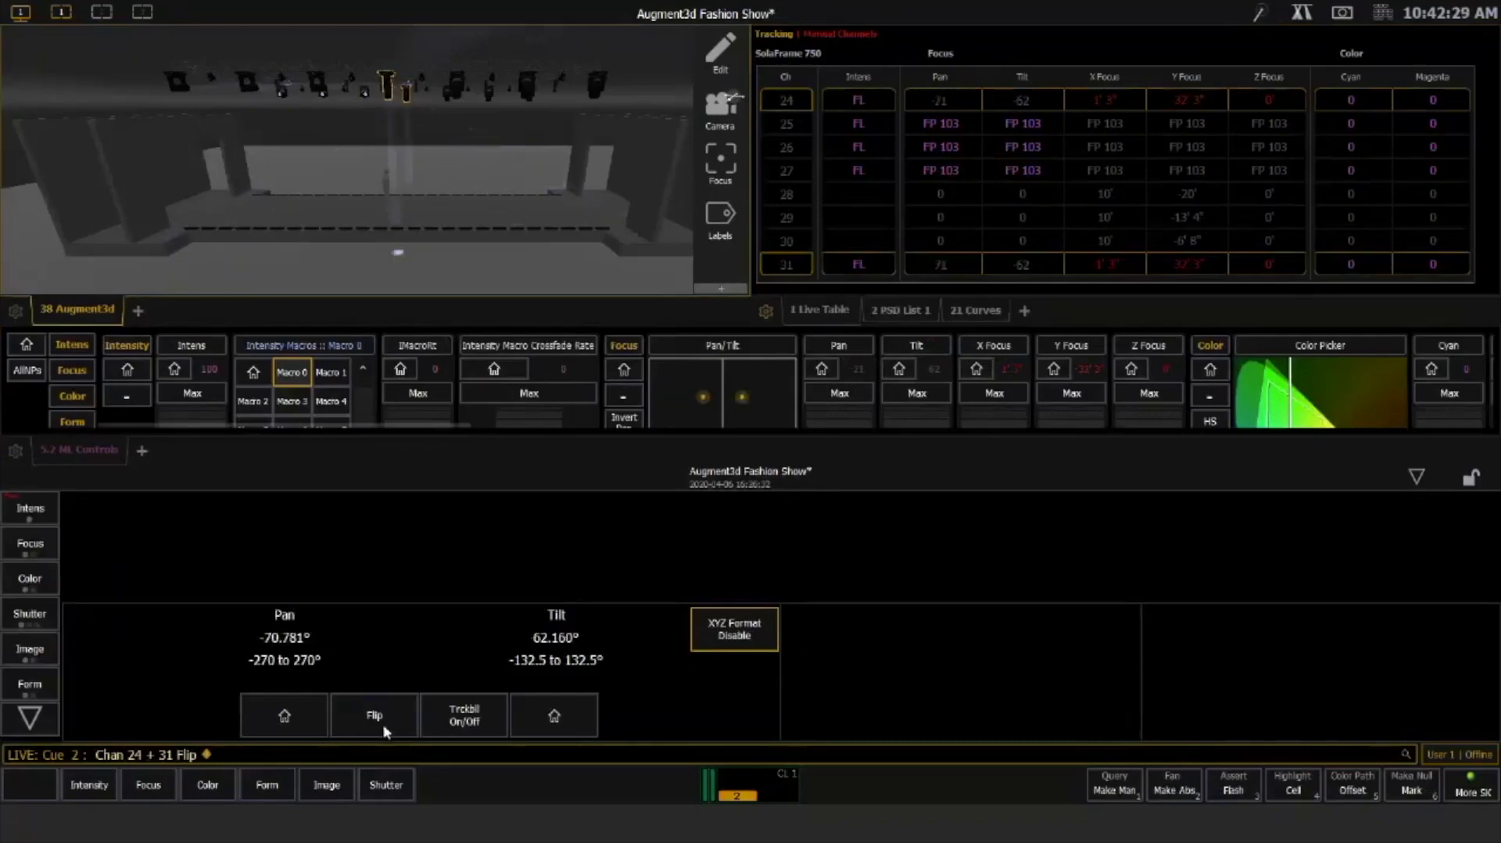
{"action": "left_click", "coordinate": [383, 724]}
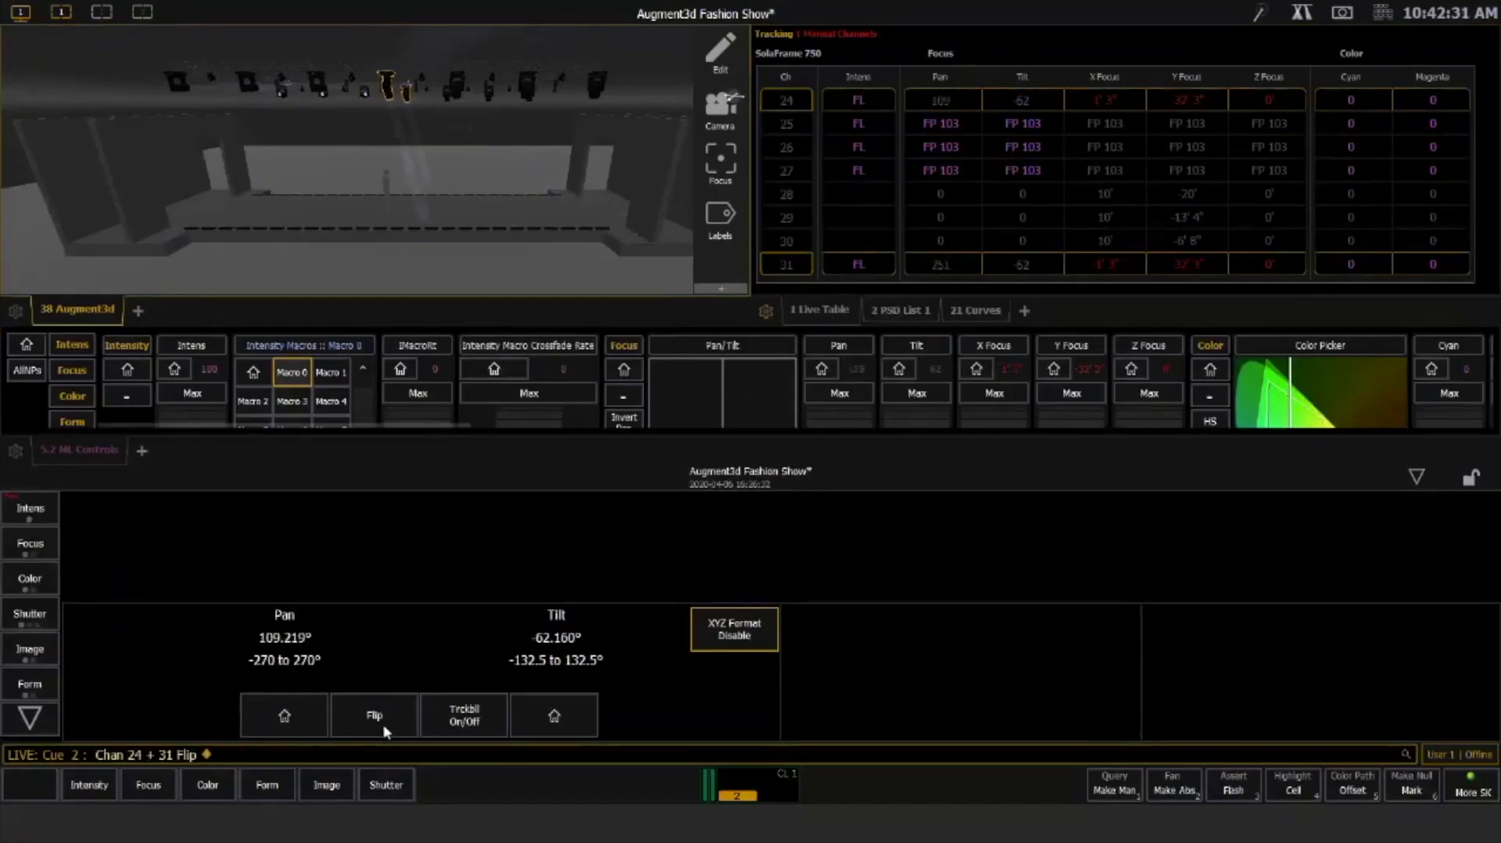
{"action": "left_click", "coordinate": [383, 725]}
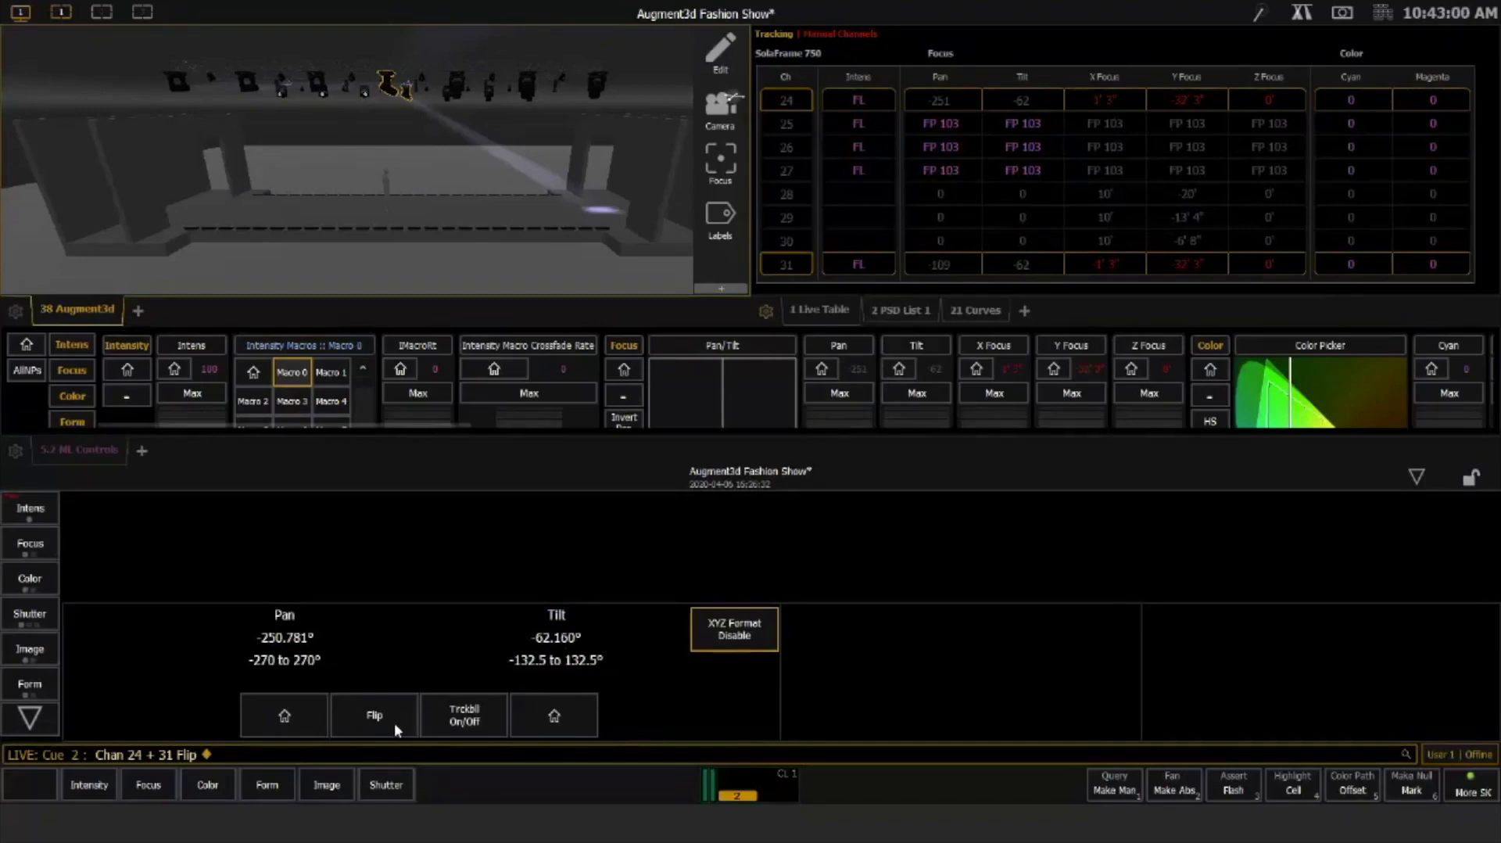
{"action": "left_click", "coordinate": [395, 727]}
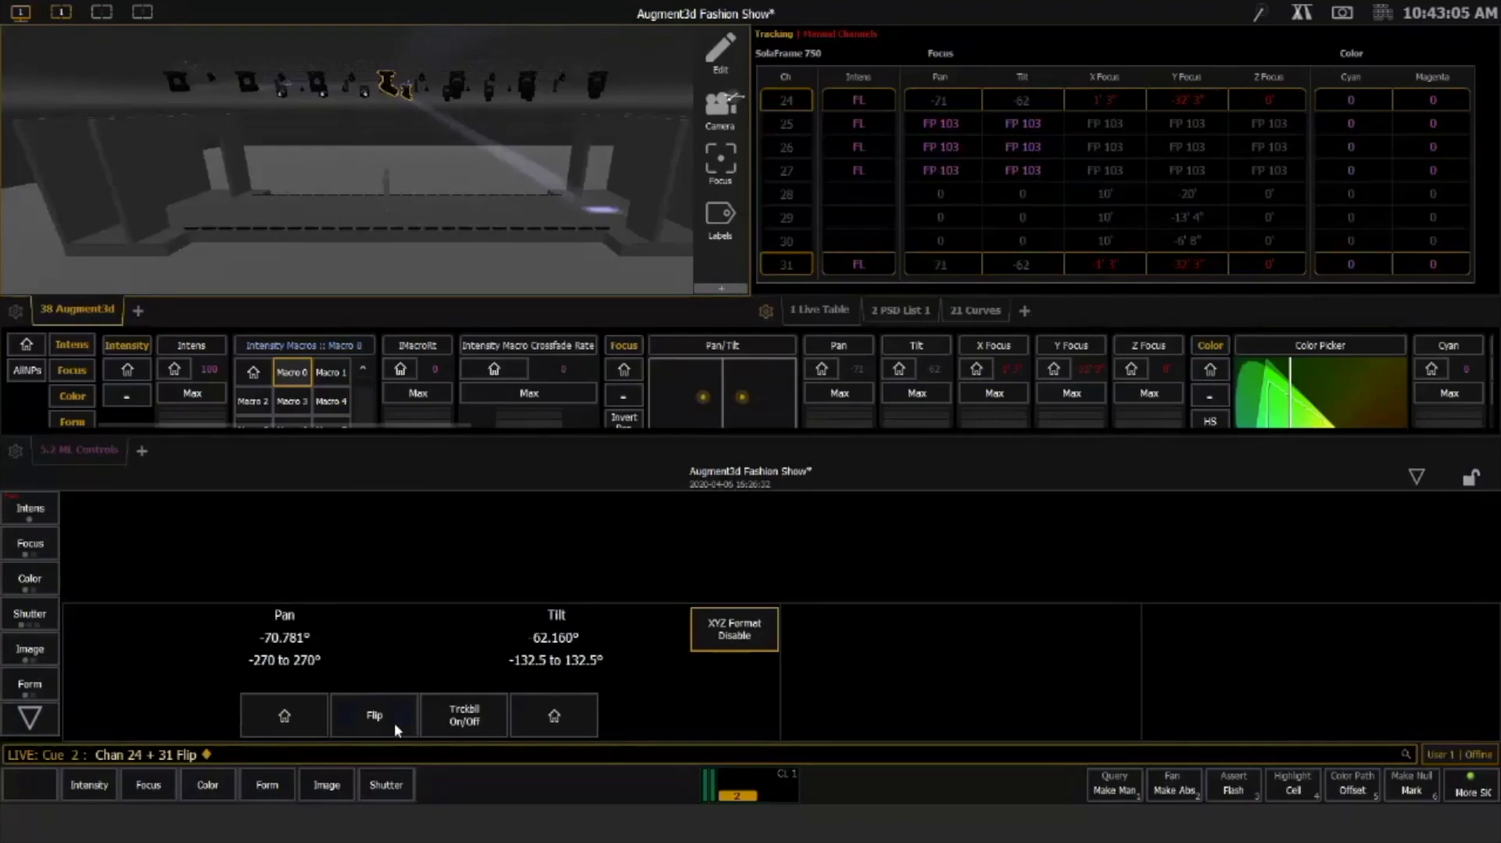
{"action": "left_click", "coordinate": [394, 723]}
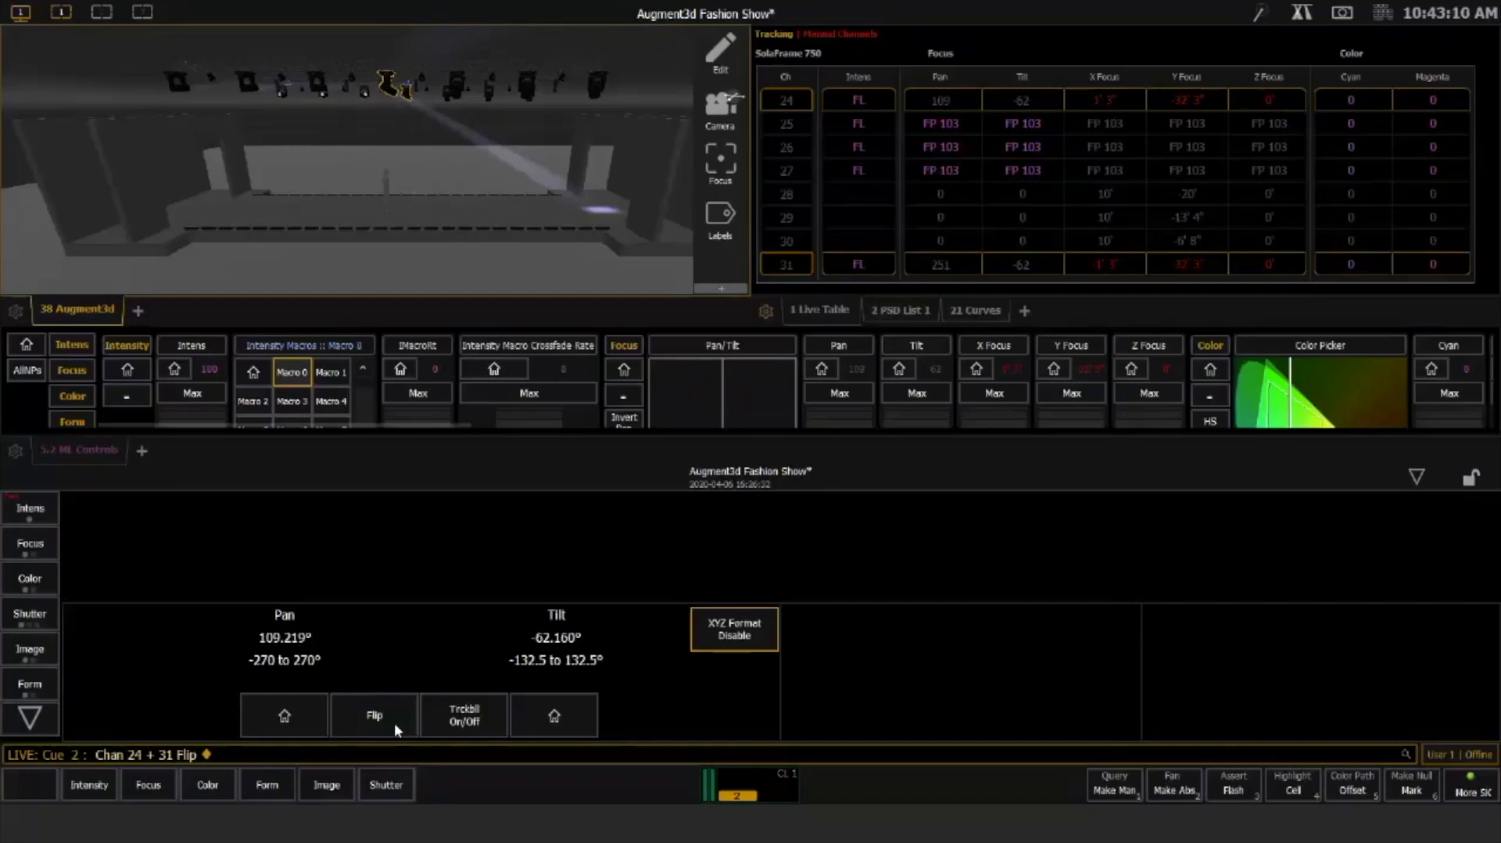
{"action": "left_click", "coordinate": [394, 723]}
{"action": "left_click", "coordinate": [382, 716]}
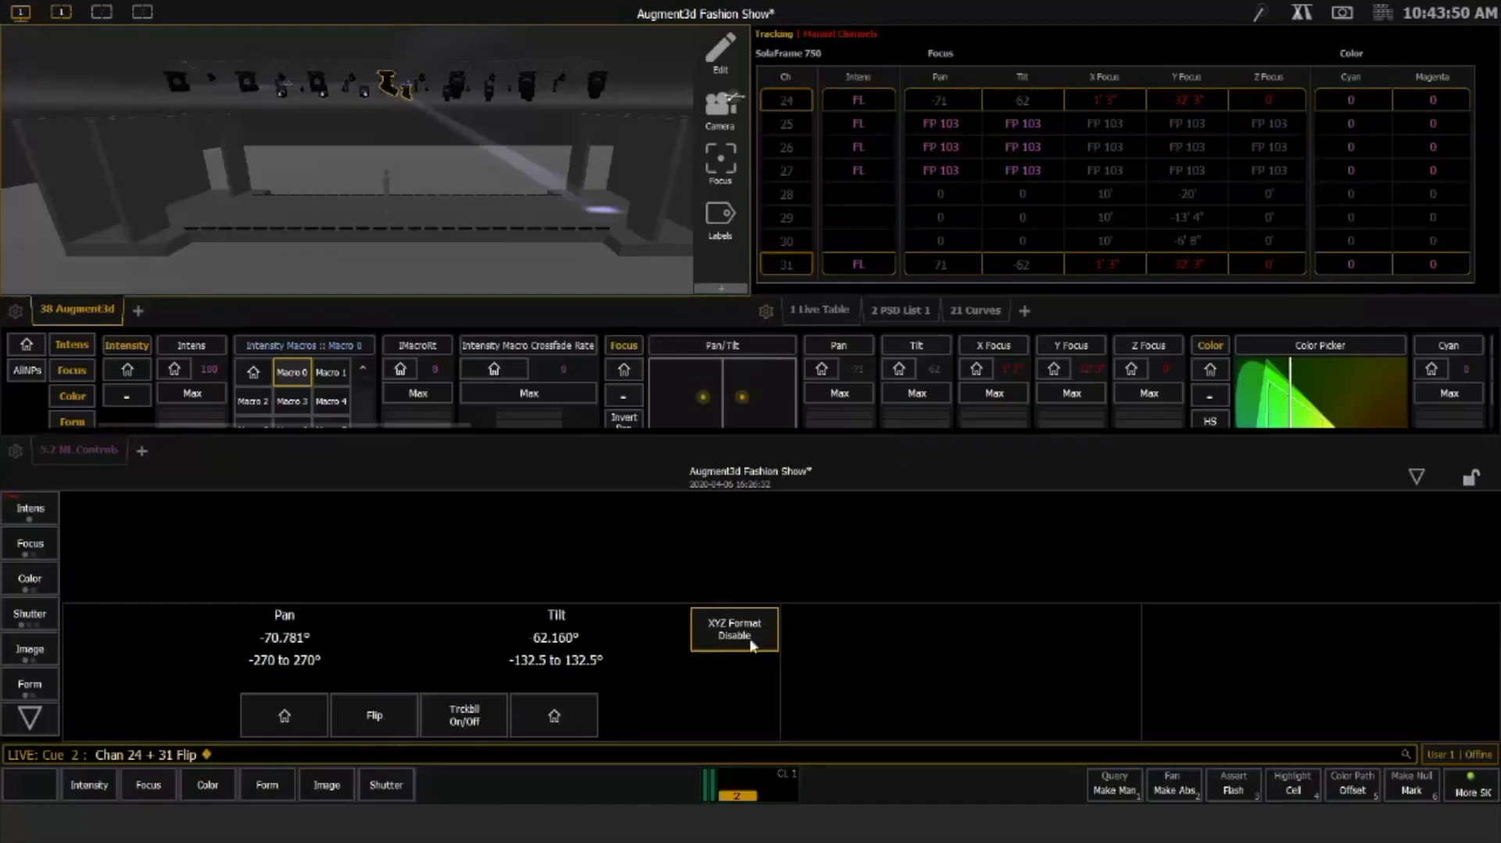
Disable XYZ format for channels 24 and 31, flip them twice, and clear the channel selection
{"action": "left_click", "coordinate": [750, 643]}
{"action": "left_click", "coordinate": [400, 716]}
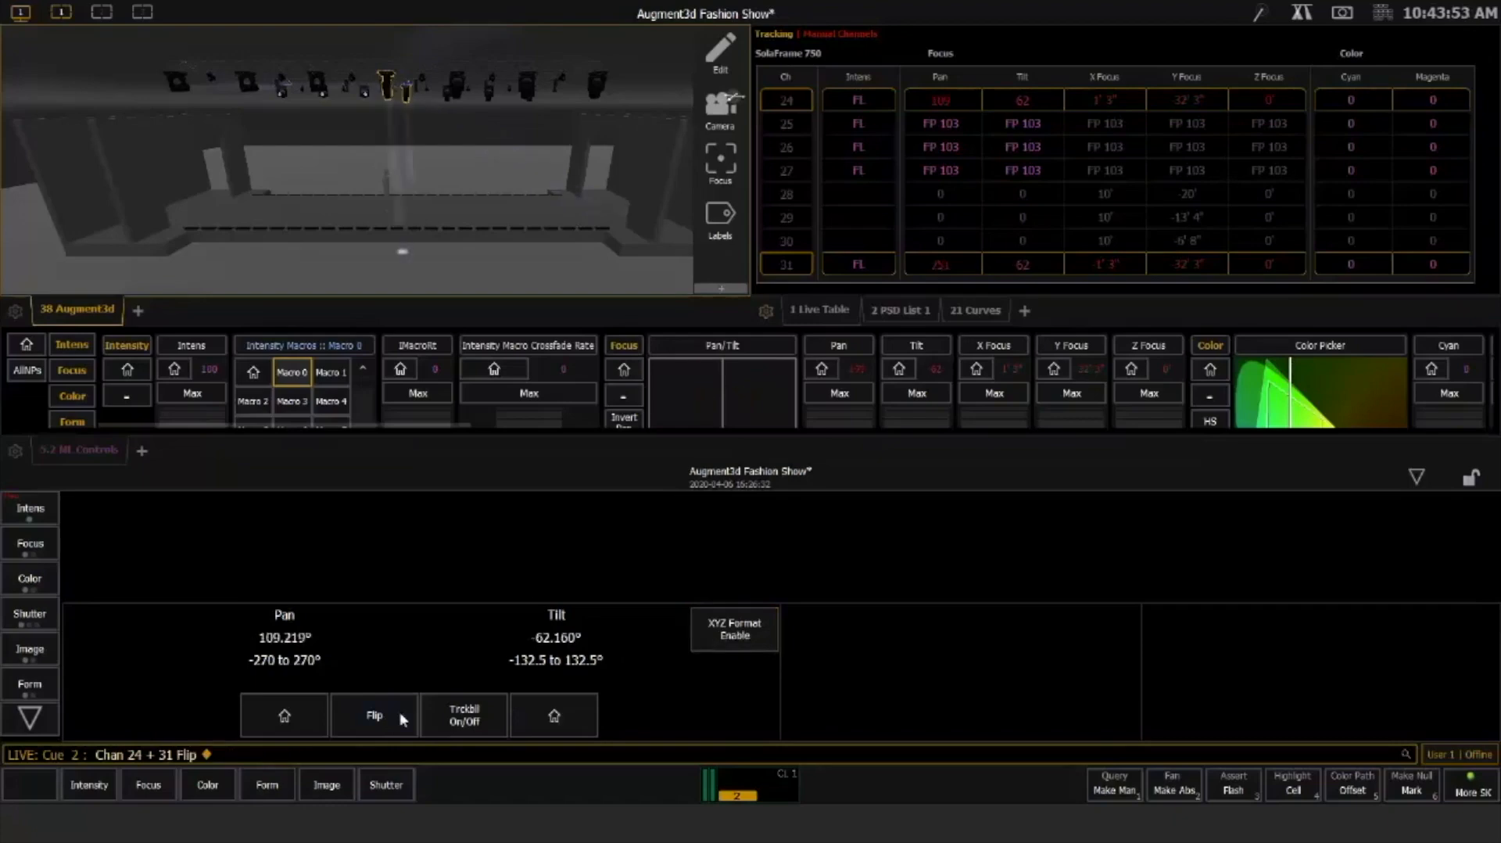
{"action": "left_click", "coordinate": [400, 717]}
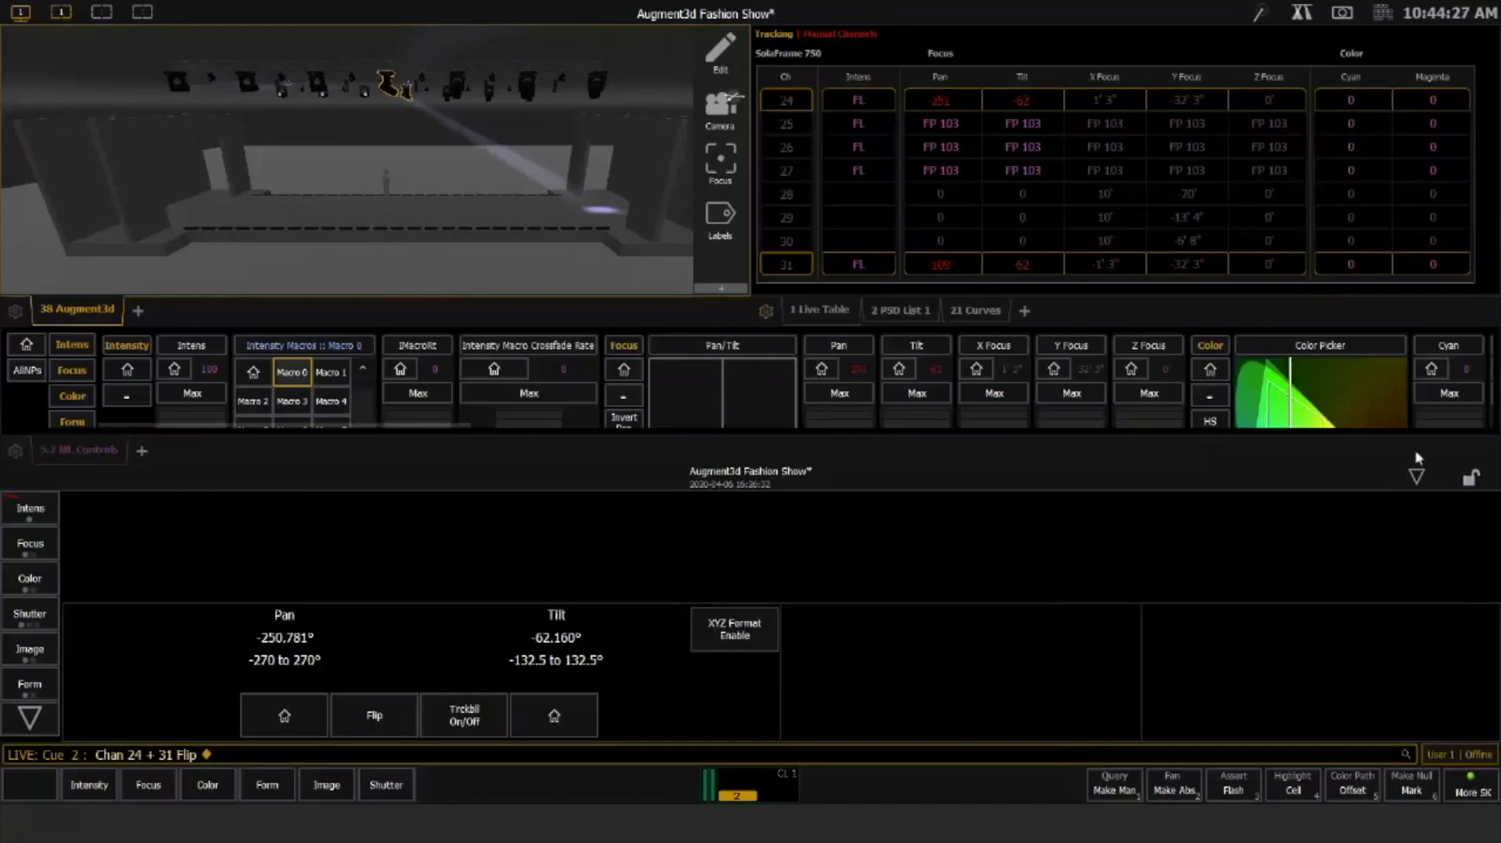
{"action": "left_click", "coordinate": [1417, 479]}
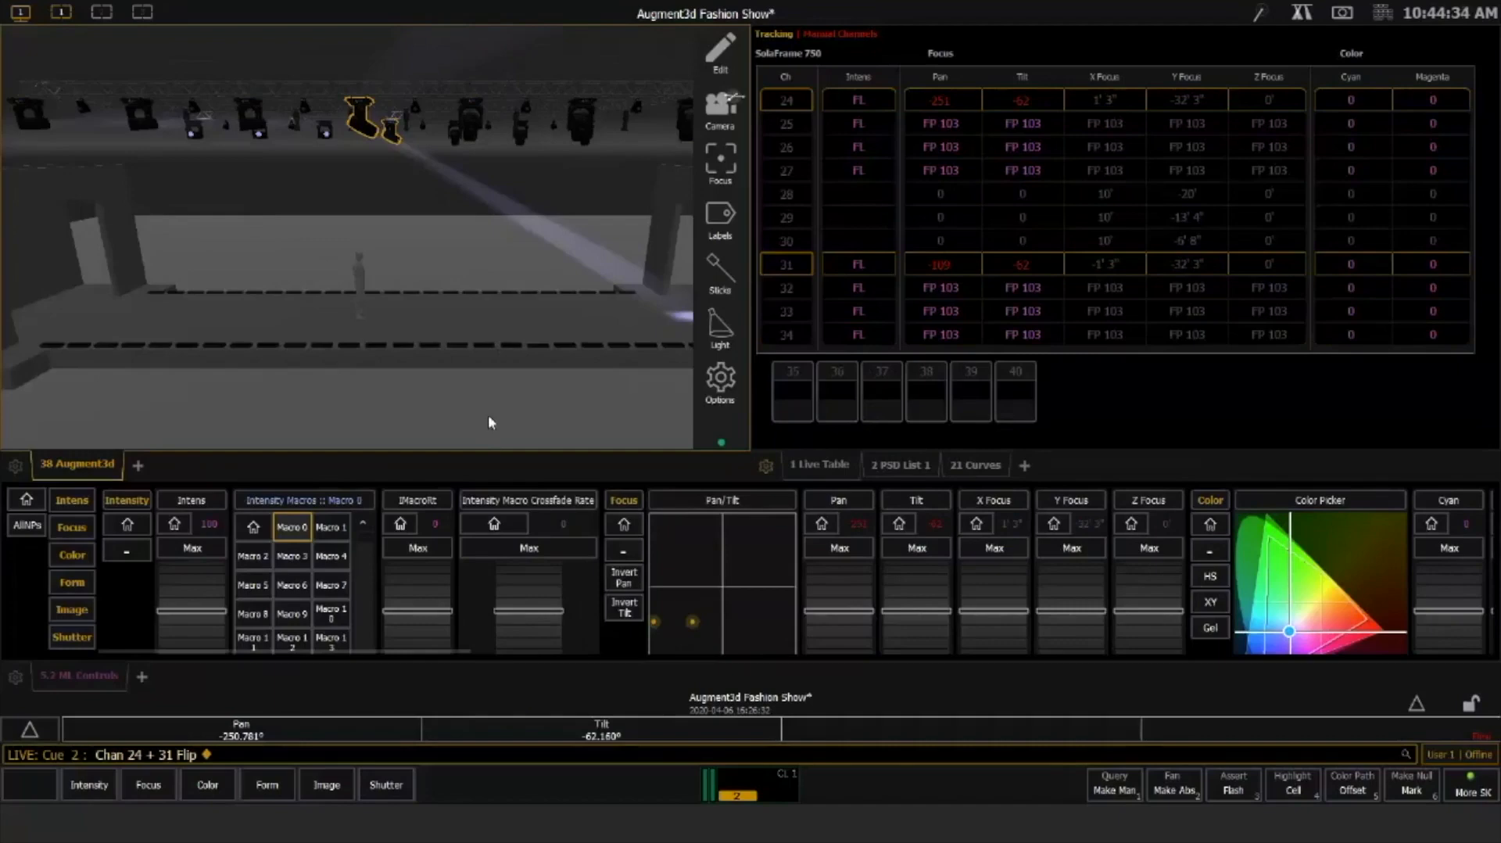
{"action": "key", "text": "BackSpace"}
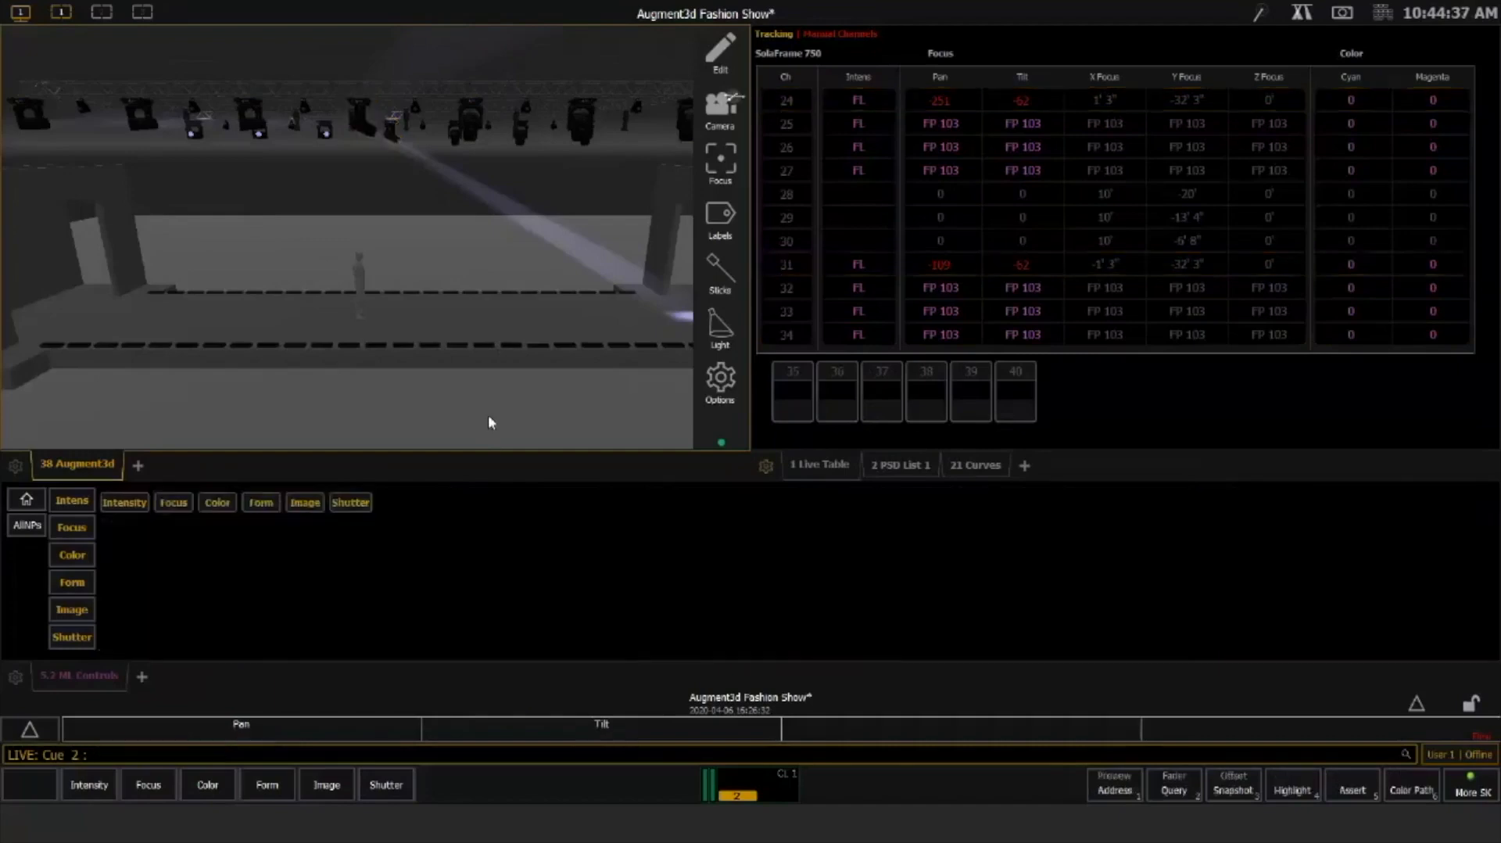
Sneak the manual pan/tilt values of channels 24 and 31 back to cue 2 and run Go To Cue Out
{"action": "key", "text": "n"}
{"action": "key", "text": "Return"}
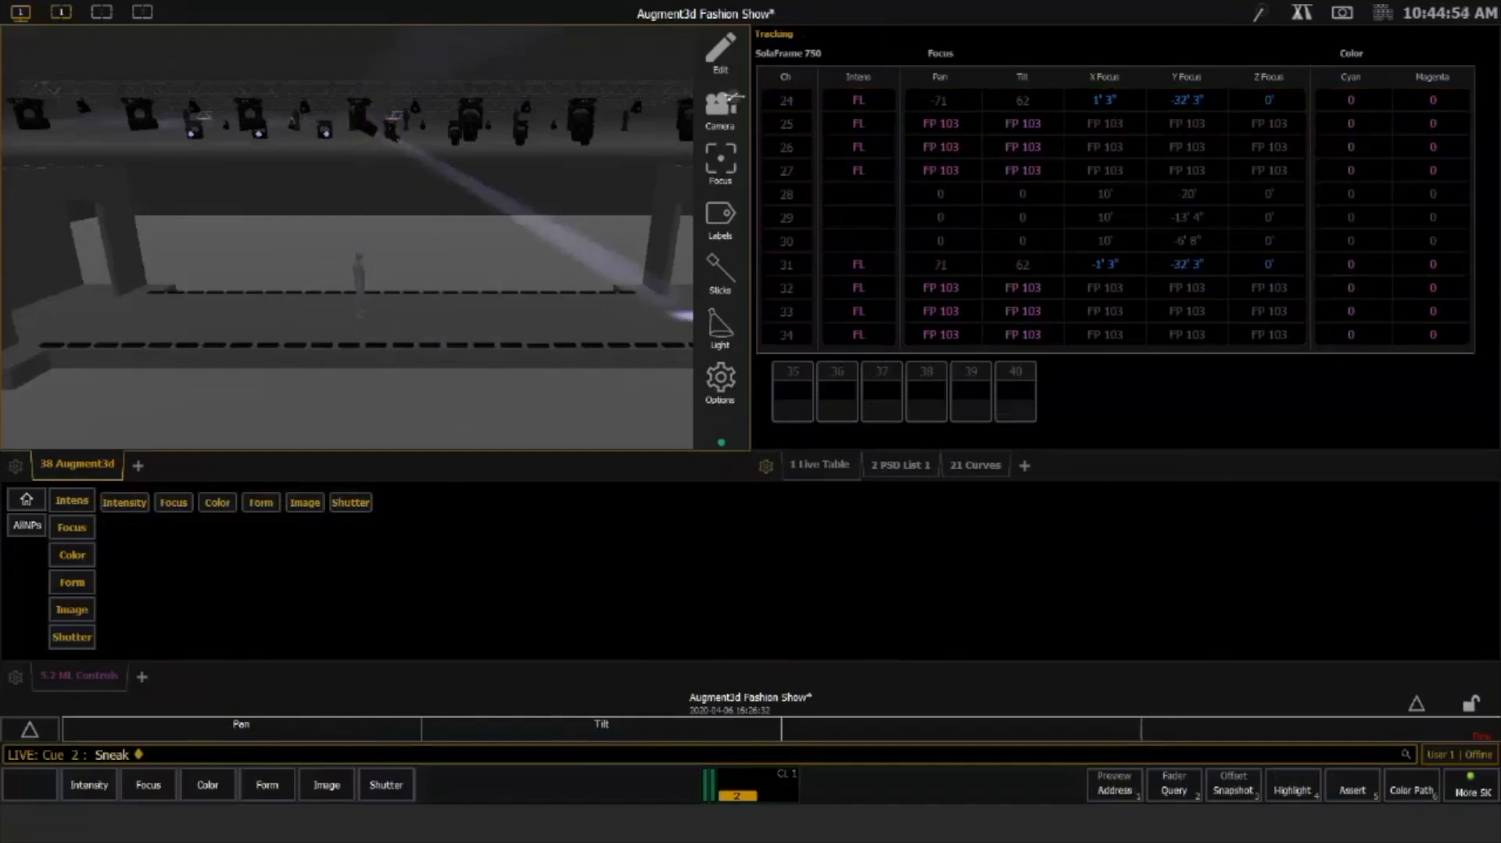
{"action": "left_click", "coordinate": [1385, 15]}
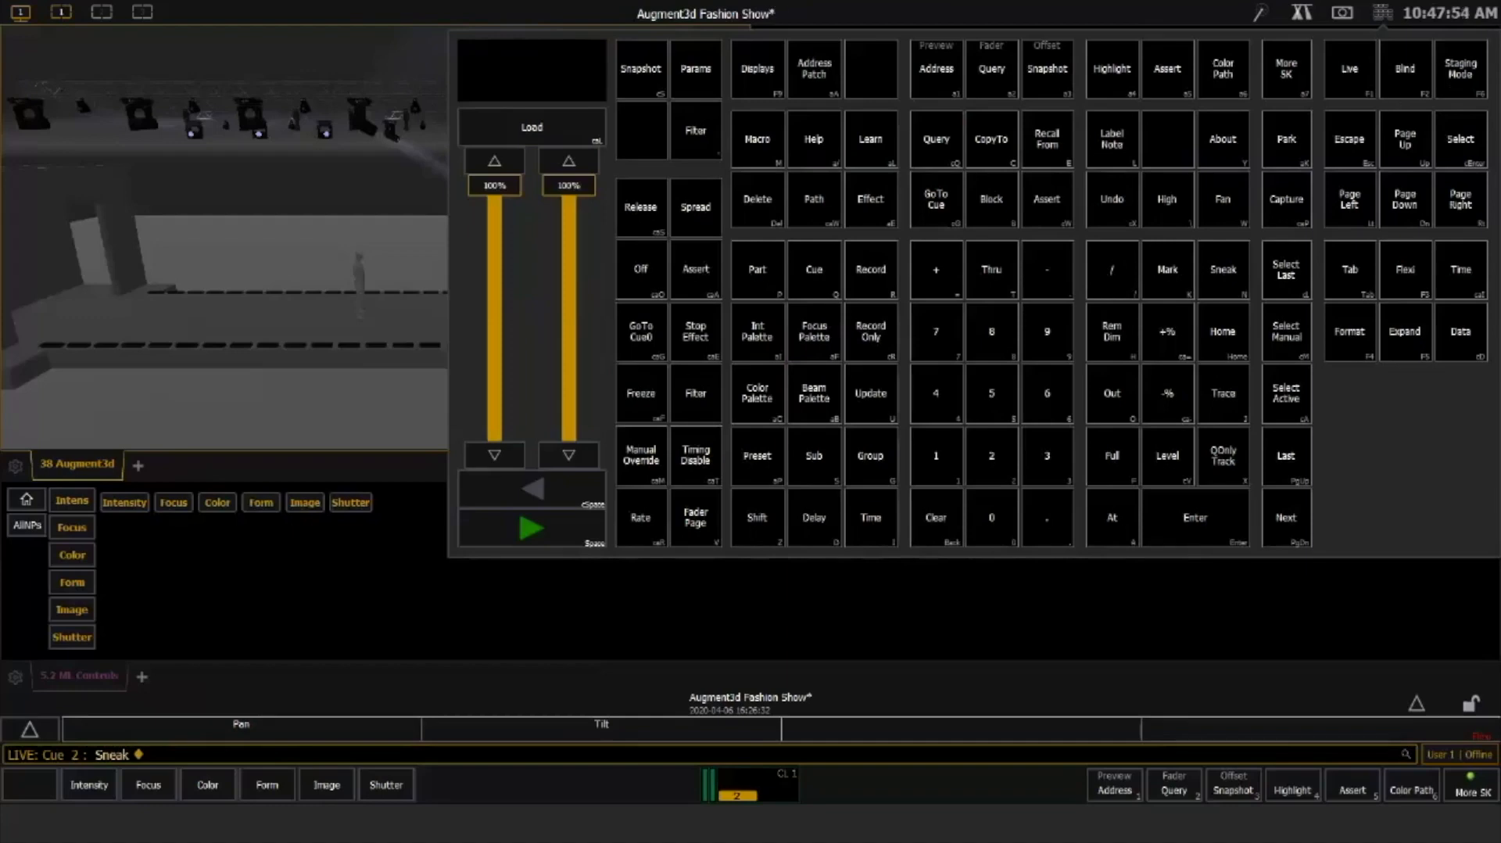
{"action": "key", "text": "alt+n"}
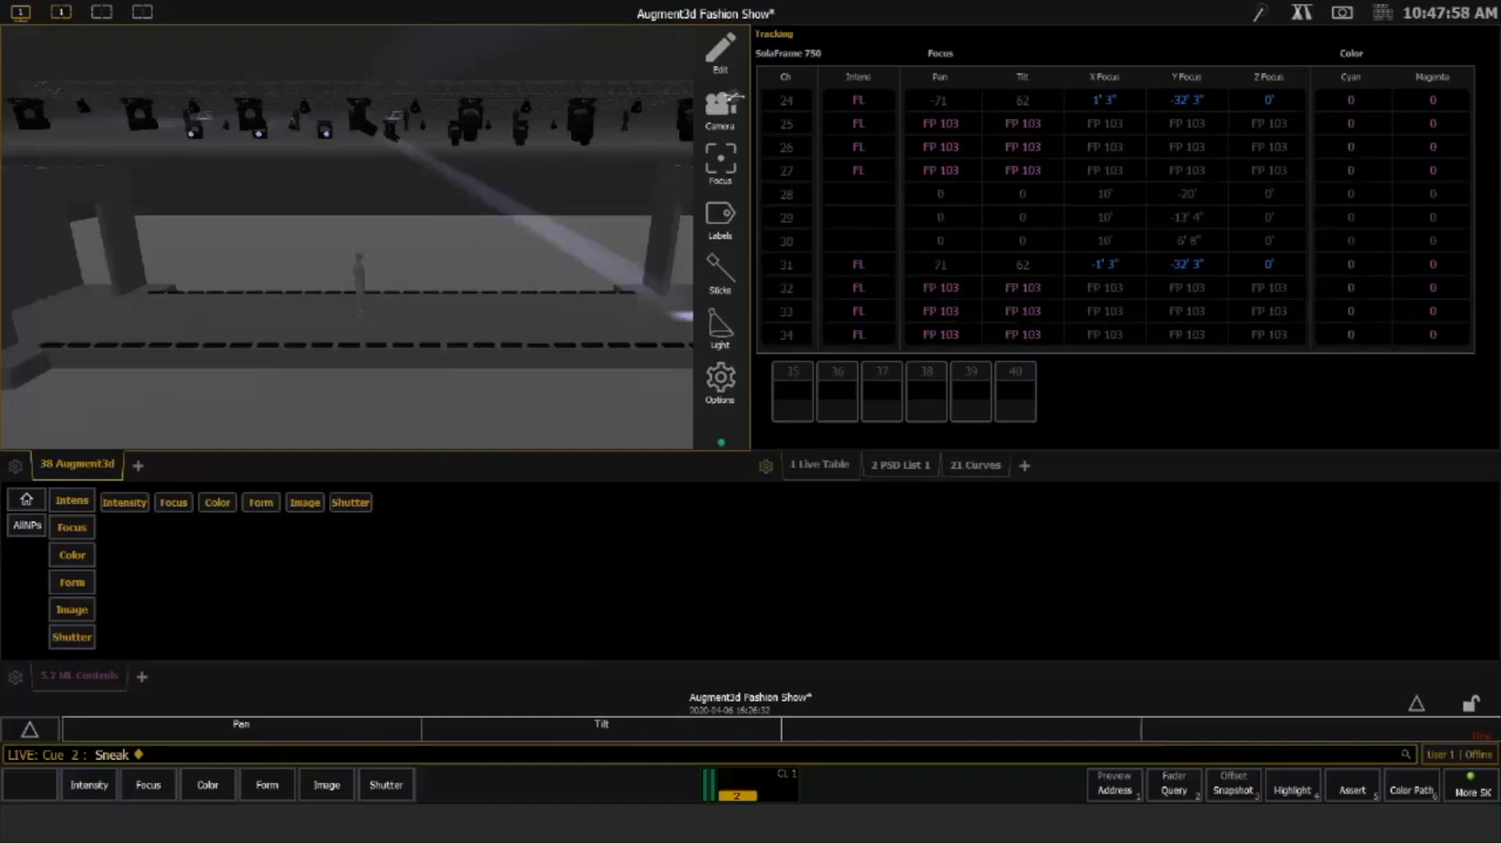
{"action": "key", "text": "ctrl+shift+q"}
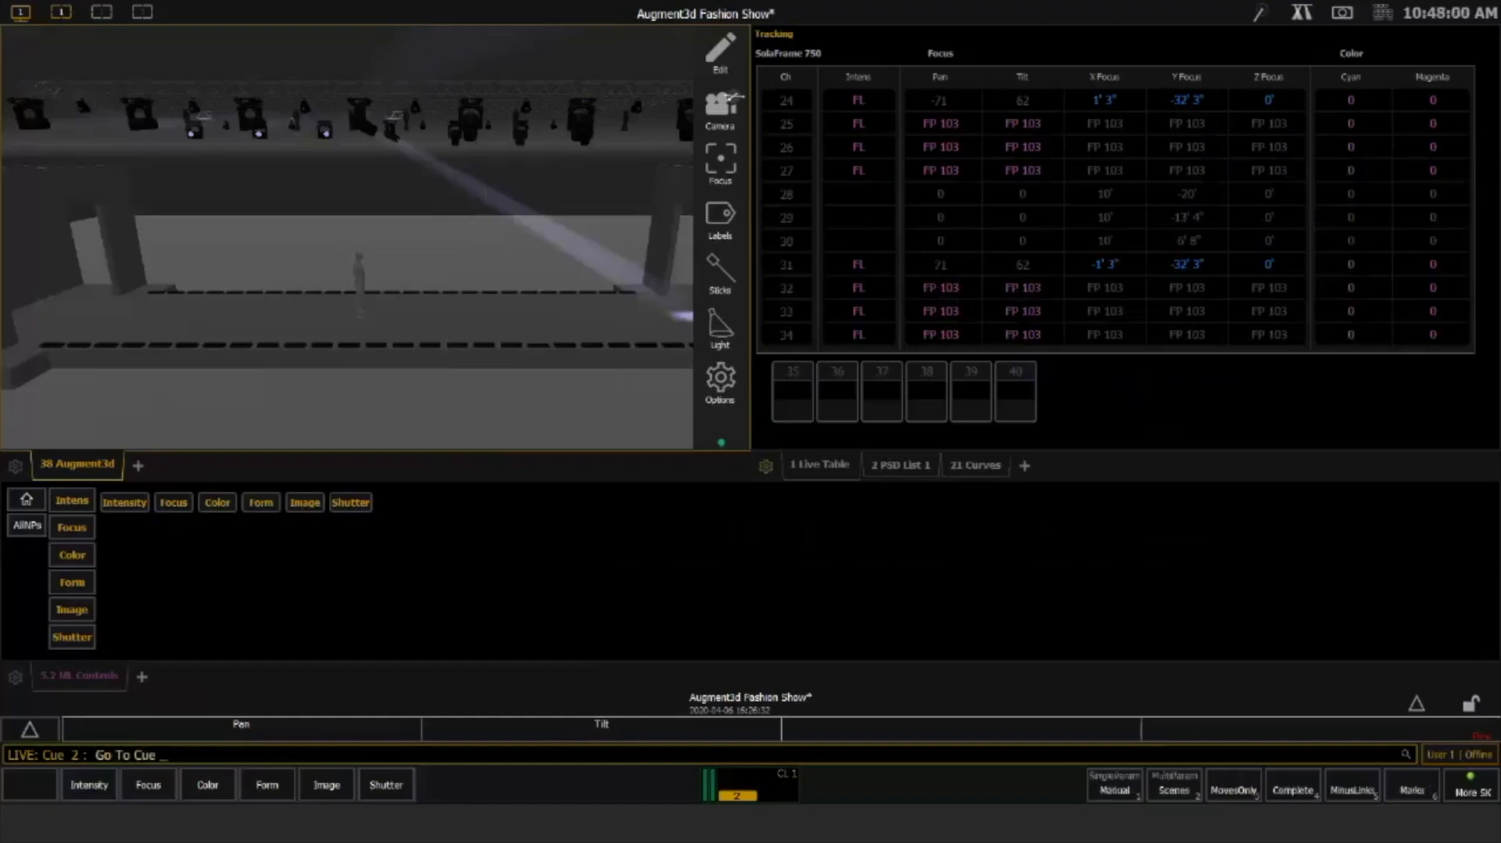
{"action": "key", "text": "o"}
{"action": "key", "text": "Return"}
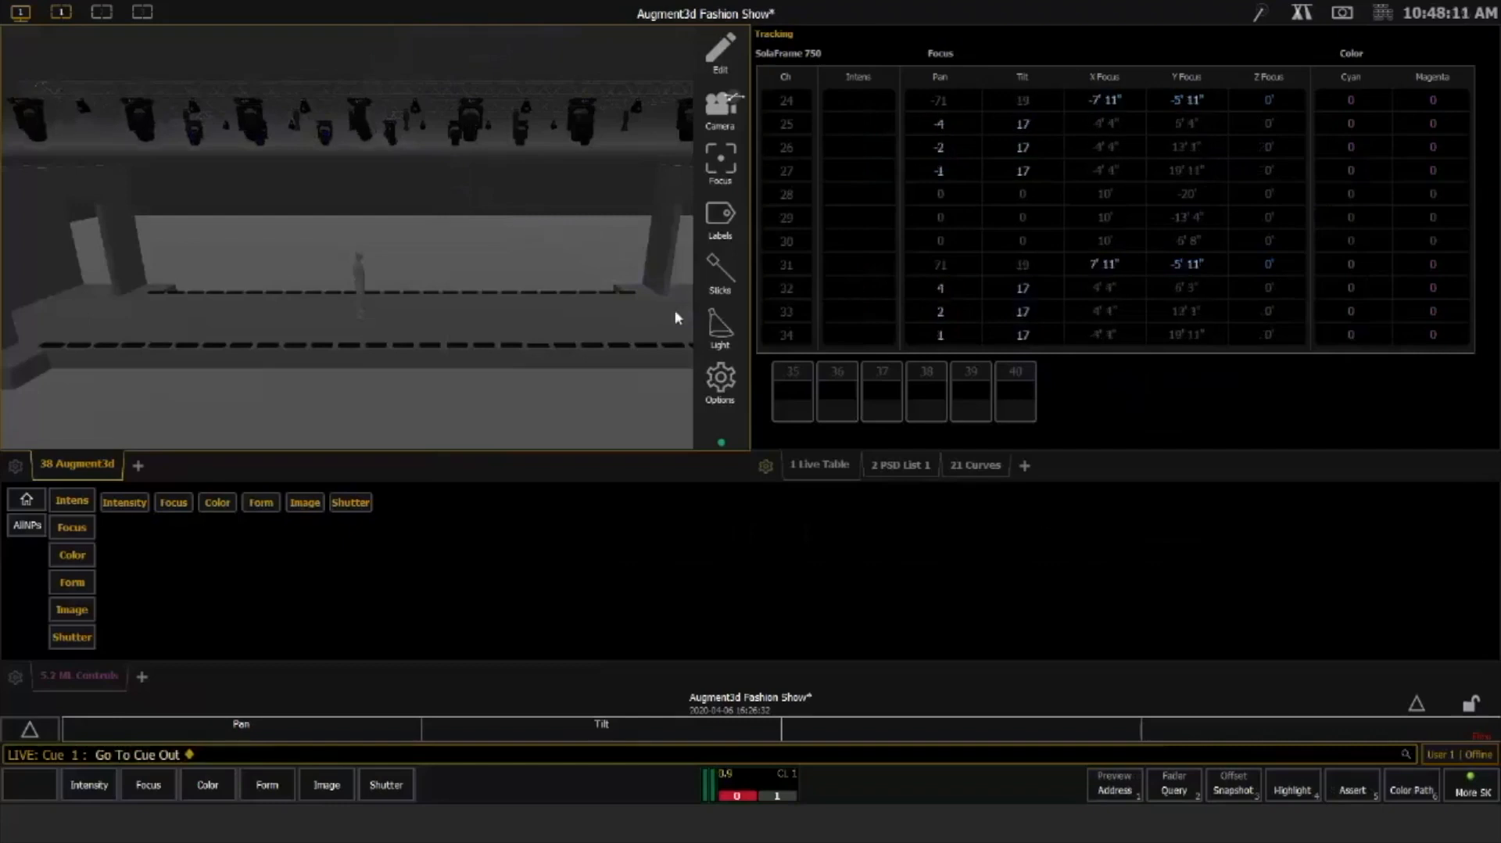
Query the ColorSource PAR DB RGB fixtures, channels 41 thru 52, and set them to full
{"action": "scroll", "coordinate": [676, 318], "scroll_direction": "down", "scroll_amount": 5}
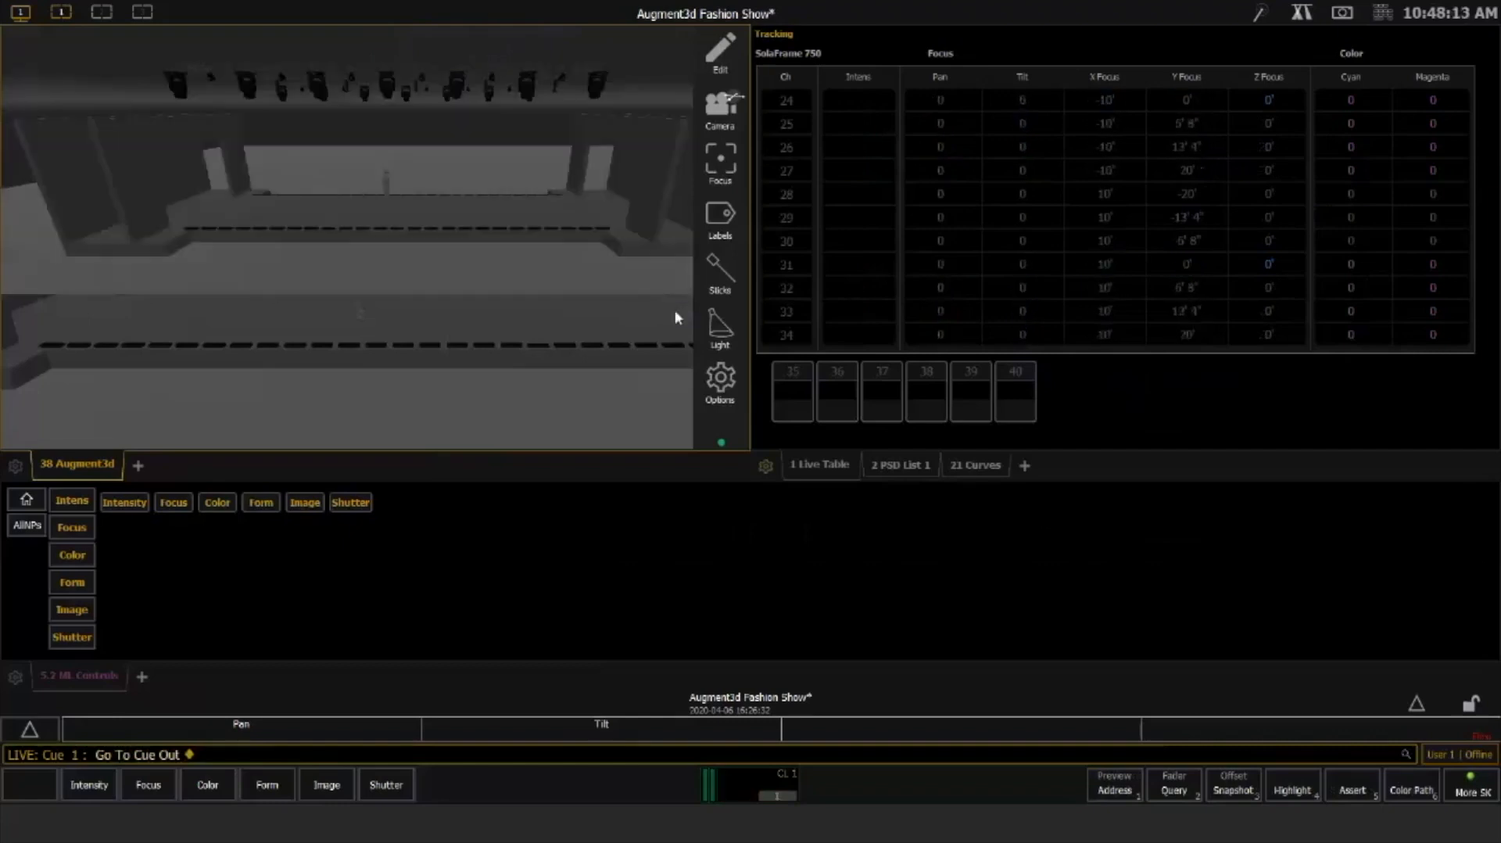
{"action": "key", "text": "alt+2"}
{"action": "left_click", "coordinate": [444, 589]}
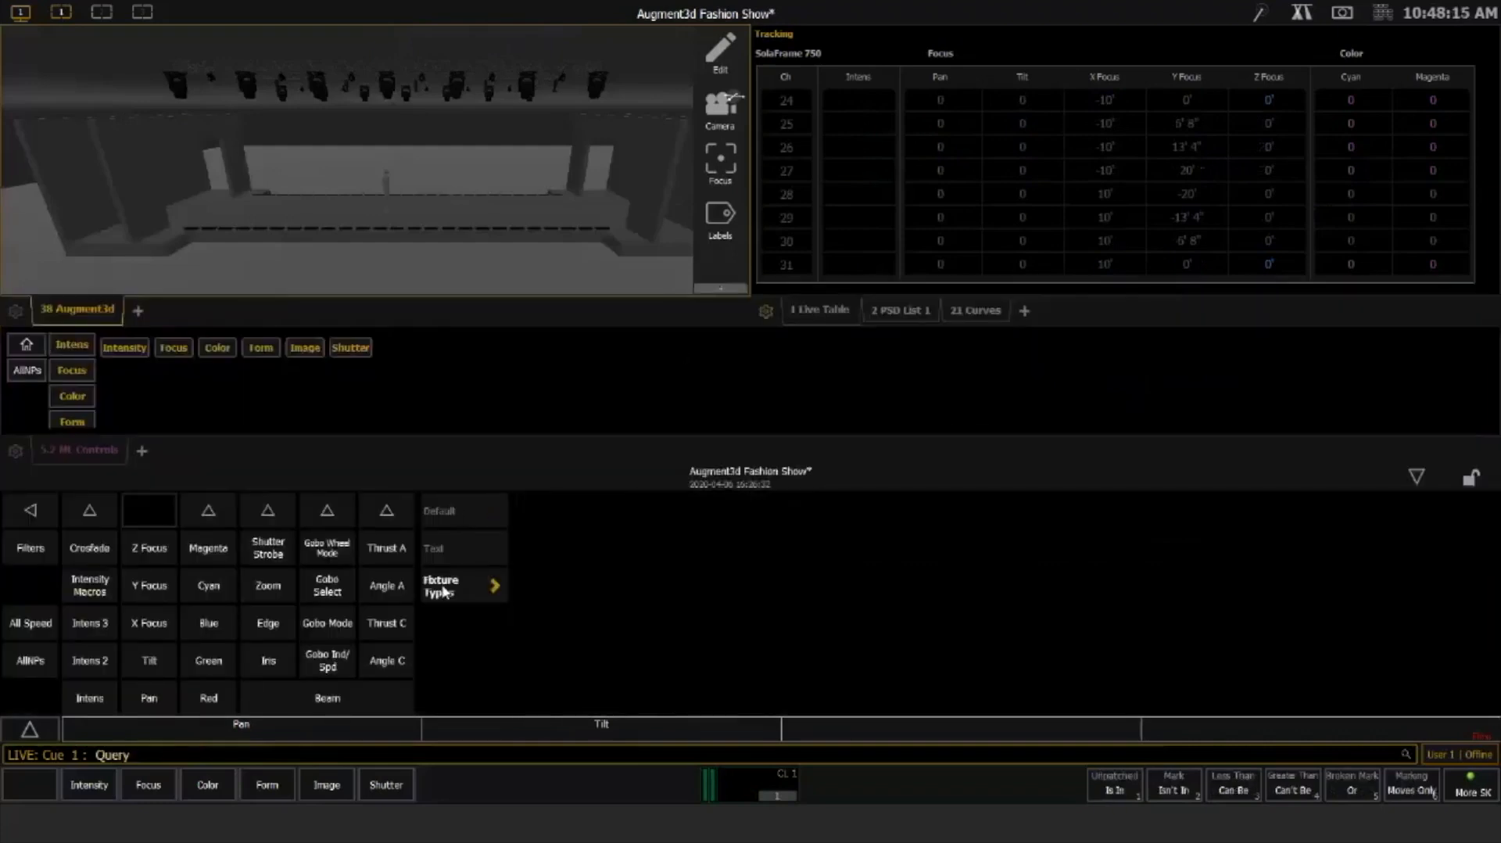
{"action": "left_click", "coordinate": [676, 514]}
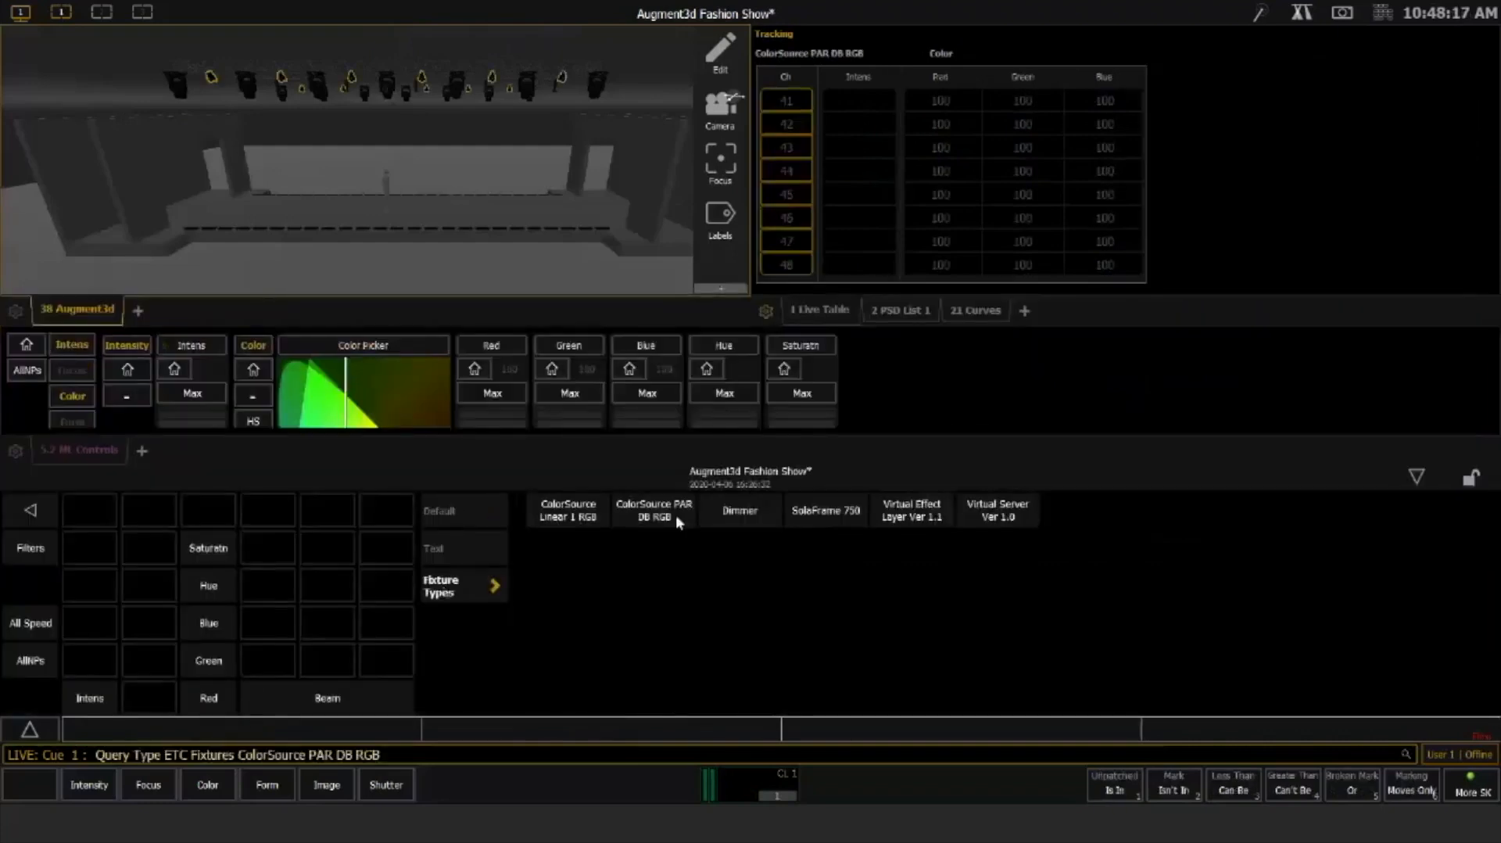
{"action": "key", "text": "Return"}
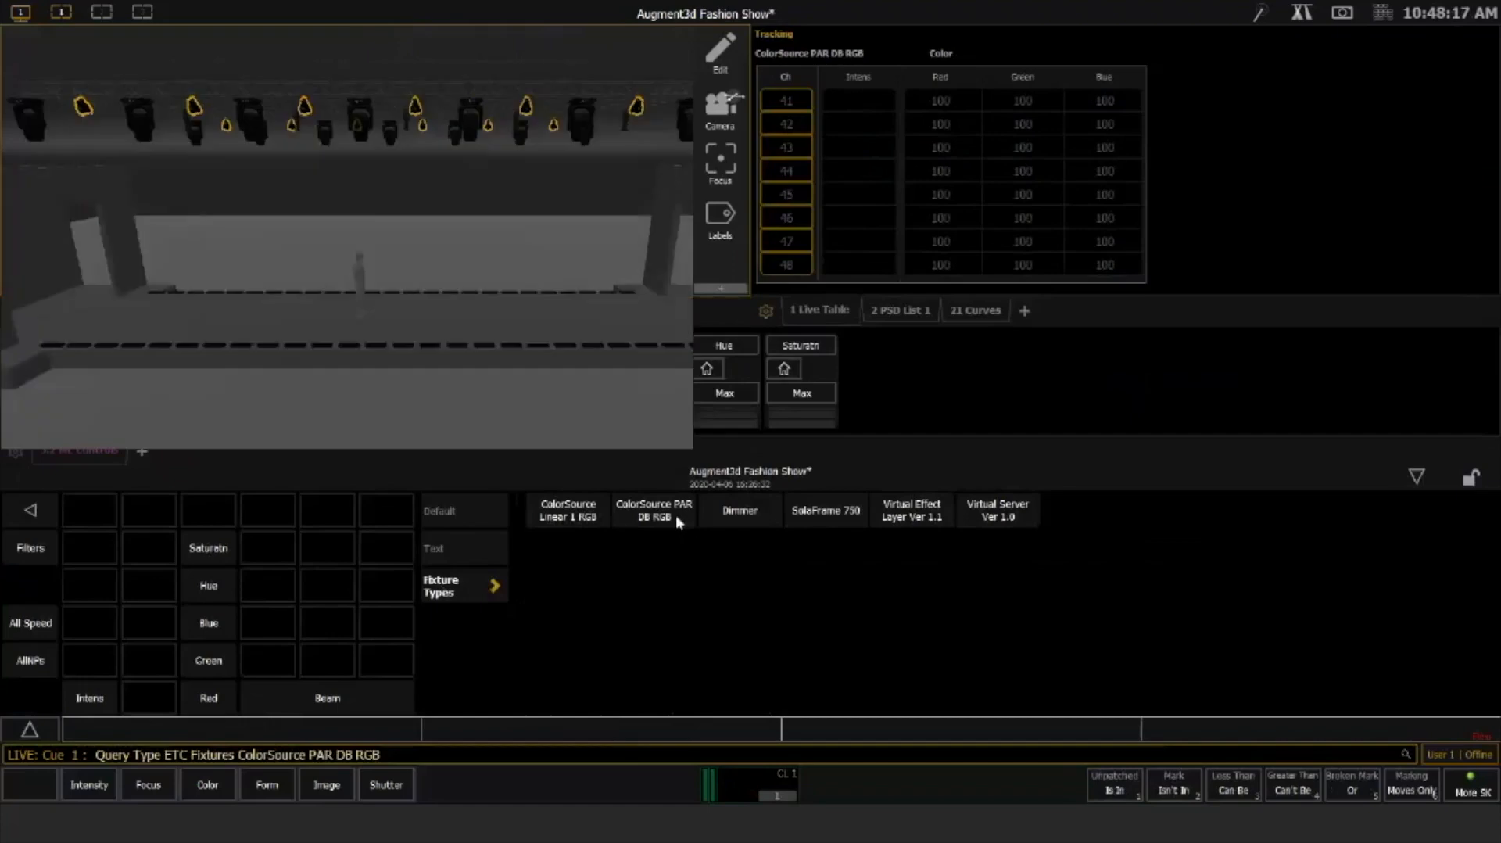
{"action": "key", "text": "f"}
{"action": "key", "text": "Return"}
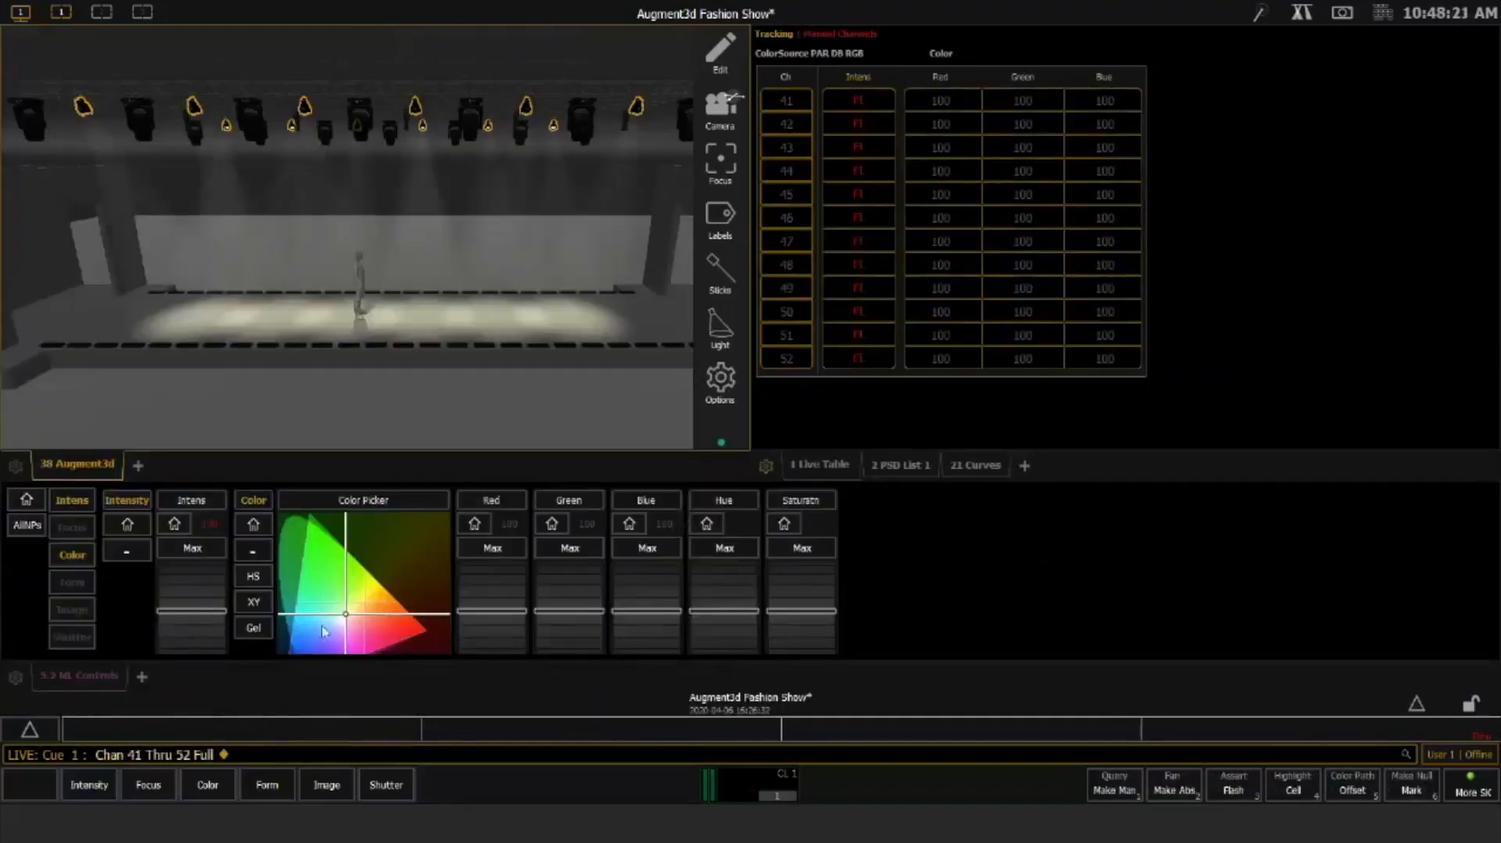
Color channels 41 thru 52 deep blue, with red 11, green 6 and blue 100
{"action": "left_click", "coordinate": [314, 652]}
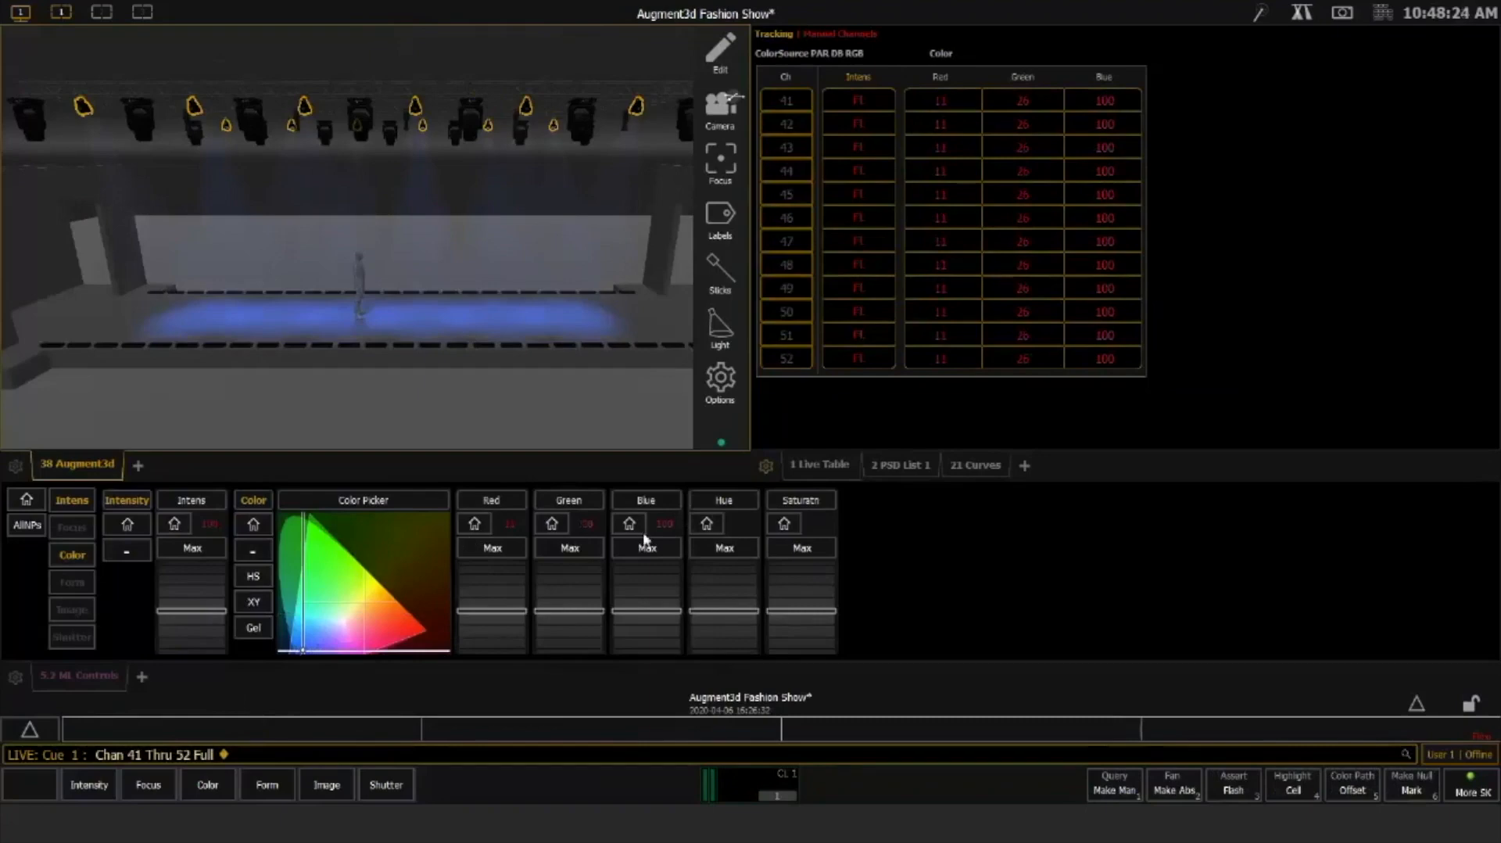
{"action": "mouse_move", "coordinate": [567, 594]}
{"action": "left_mouse_down"}
{"action": "mouse_move", "coordinate": [567, 635]}
{"action": "mouse_move", "coordinate": [568, 622]}
{"action": "left_mouse_up"}
{"action": "left_click_drag", "start_coordinate": [403, 248], "coordinate": [543, 263]}
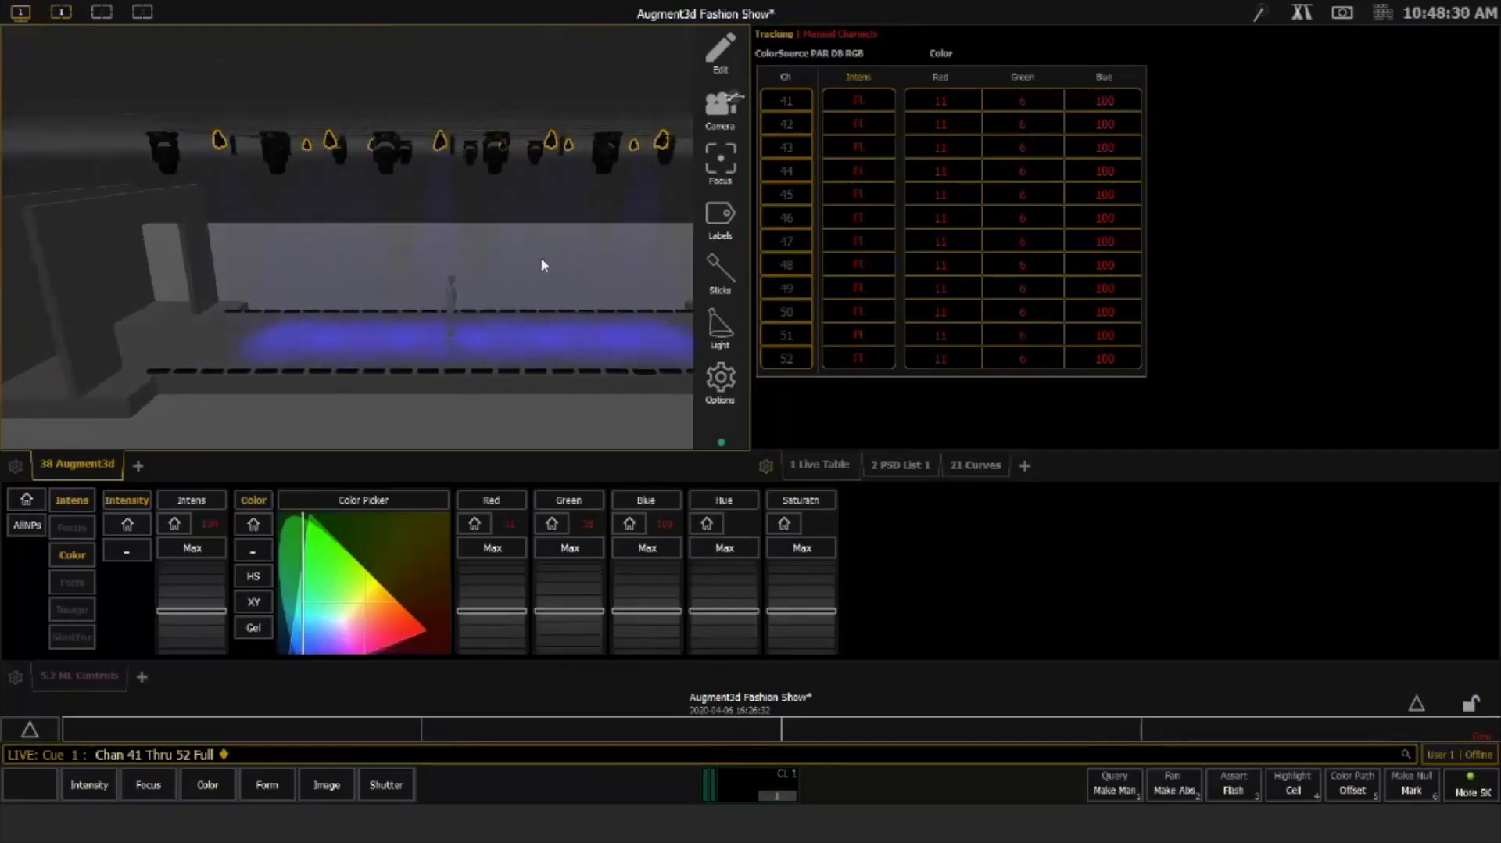
Set channel 6, the light above the standing figure, to full and record the look as cue 201
{"action": "left_click", "coordinate": [454, 146]}
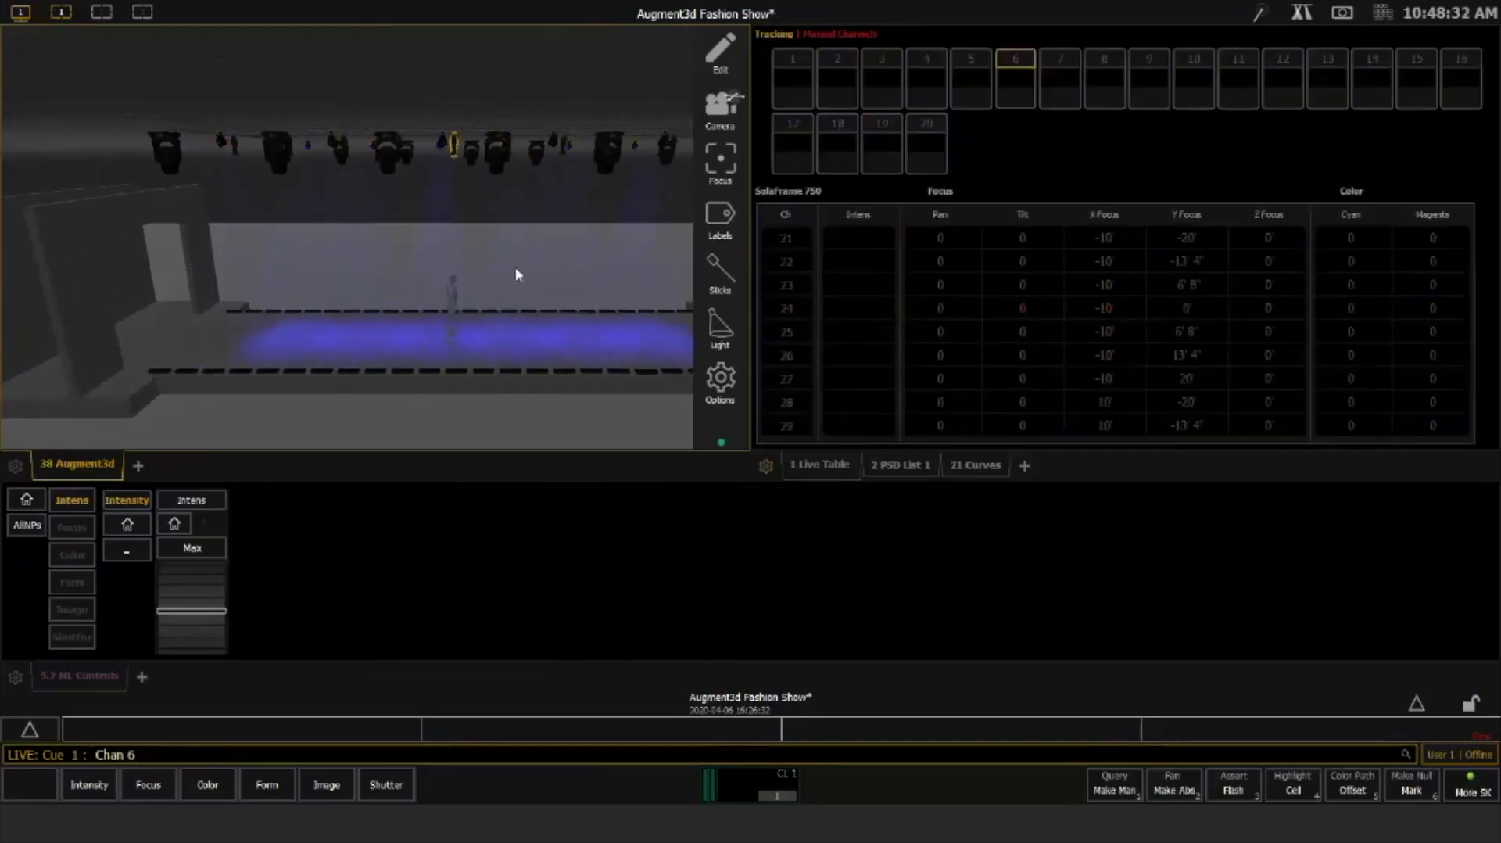
{"action": "key", "text": "f"}
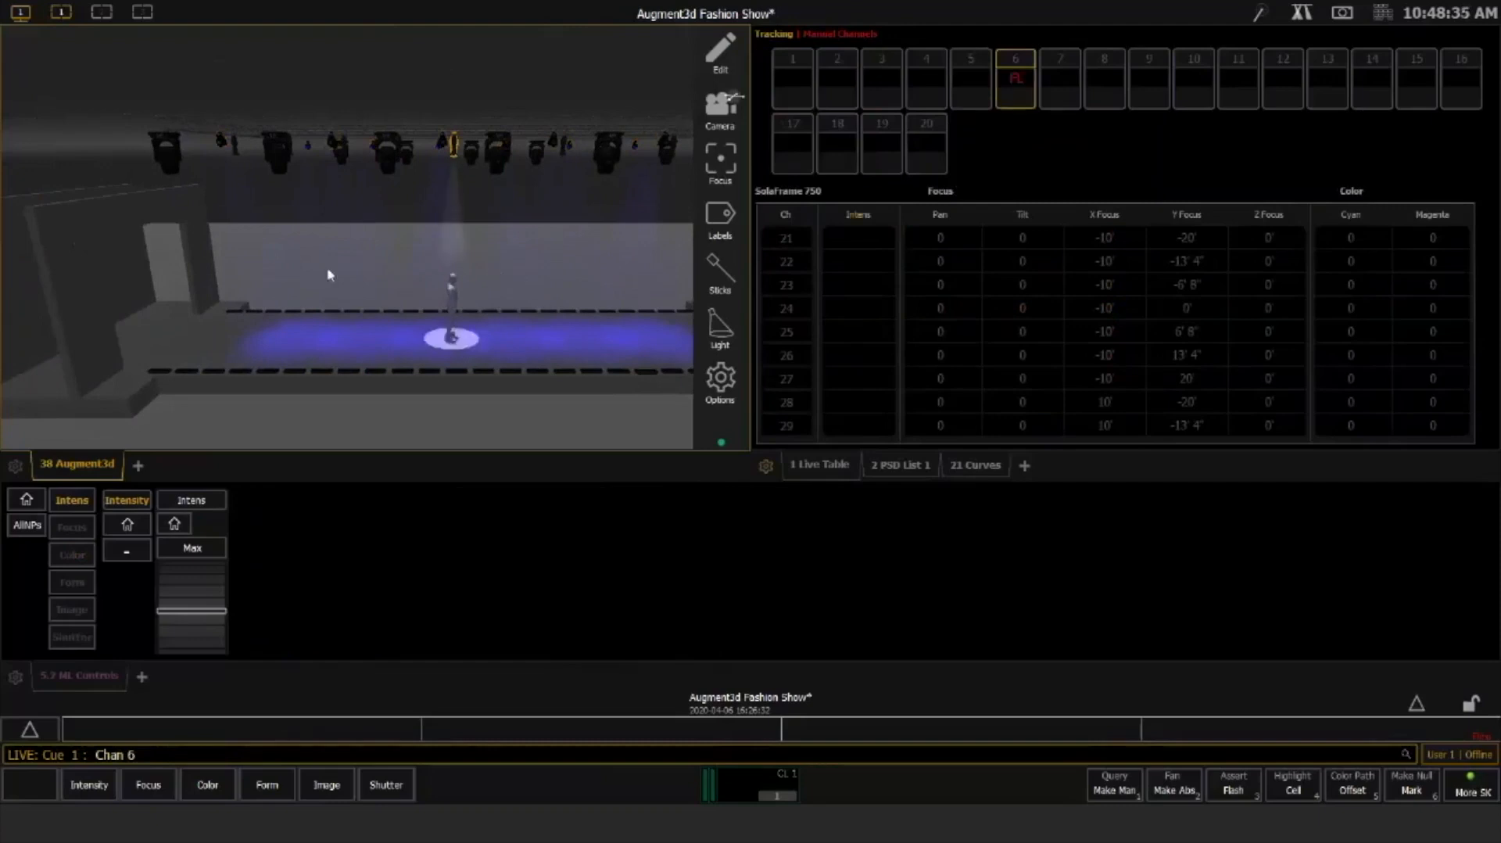
{"action": "left_click_drag", "start_coordinate": [378, 302], "coordinate": [259, 295]}
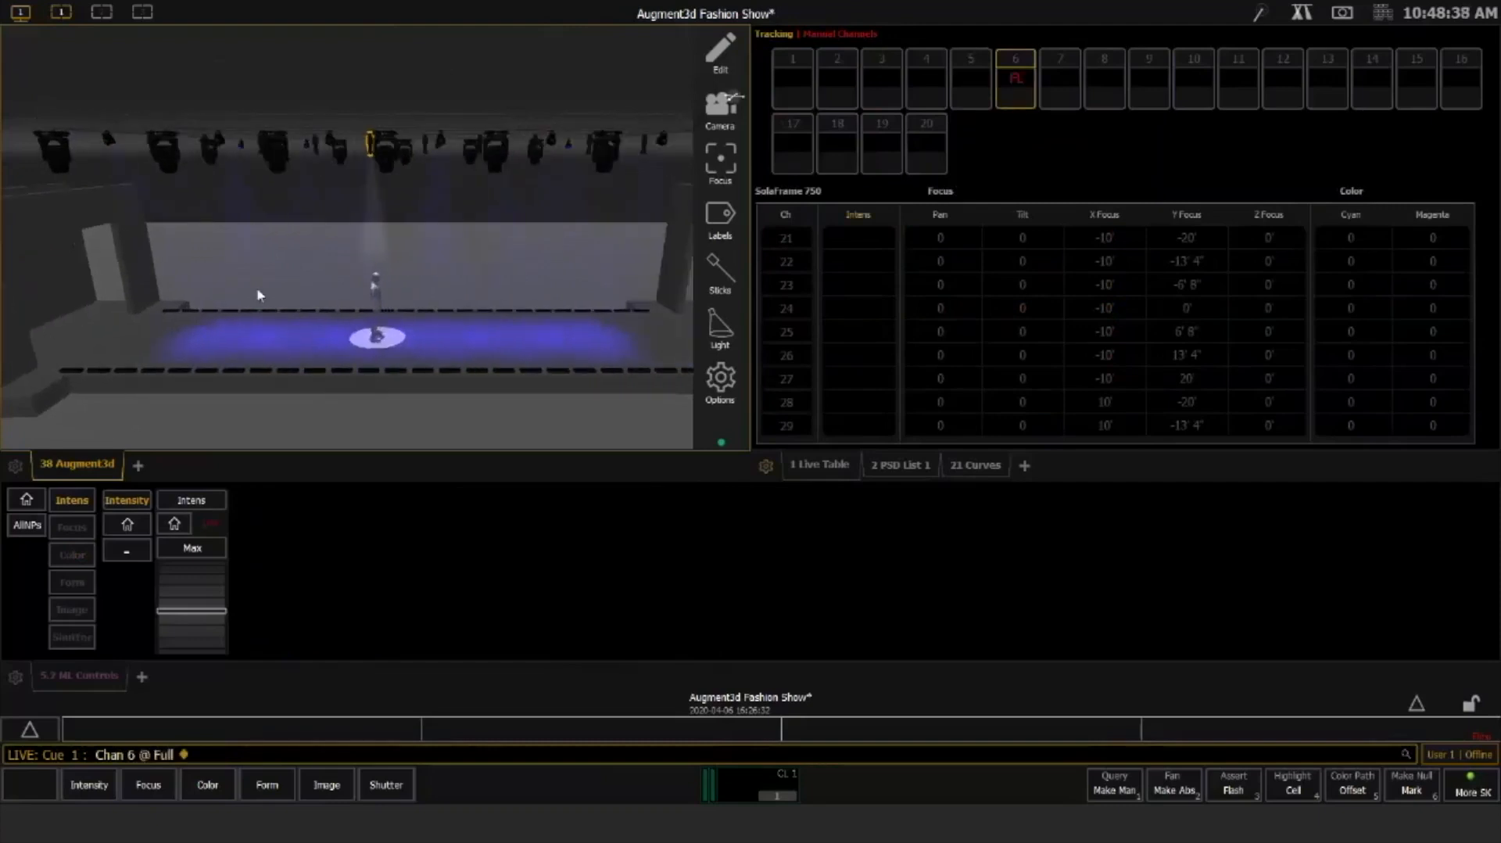
{"action": "key", "text": "r"}
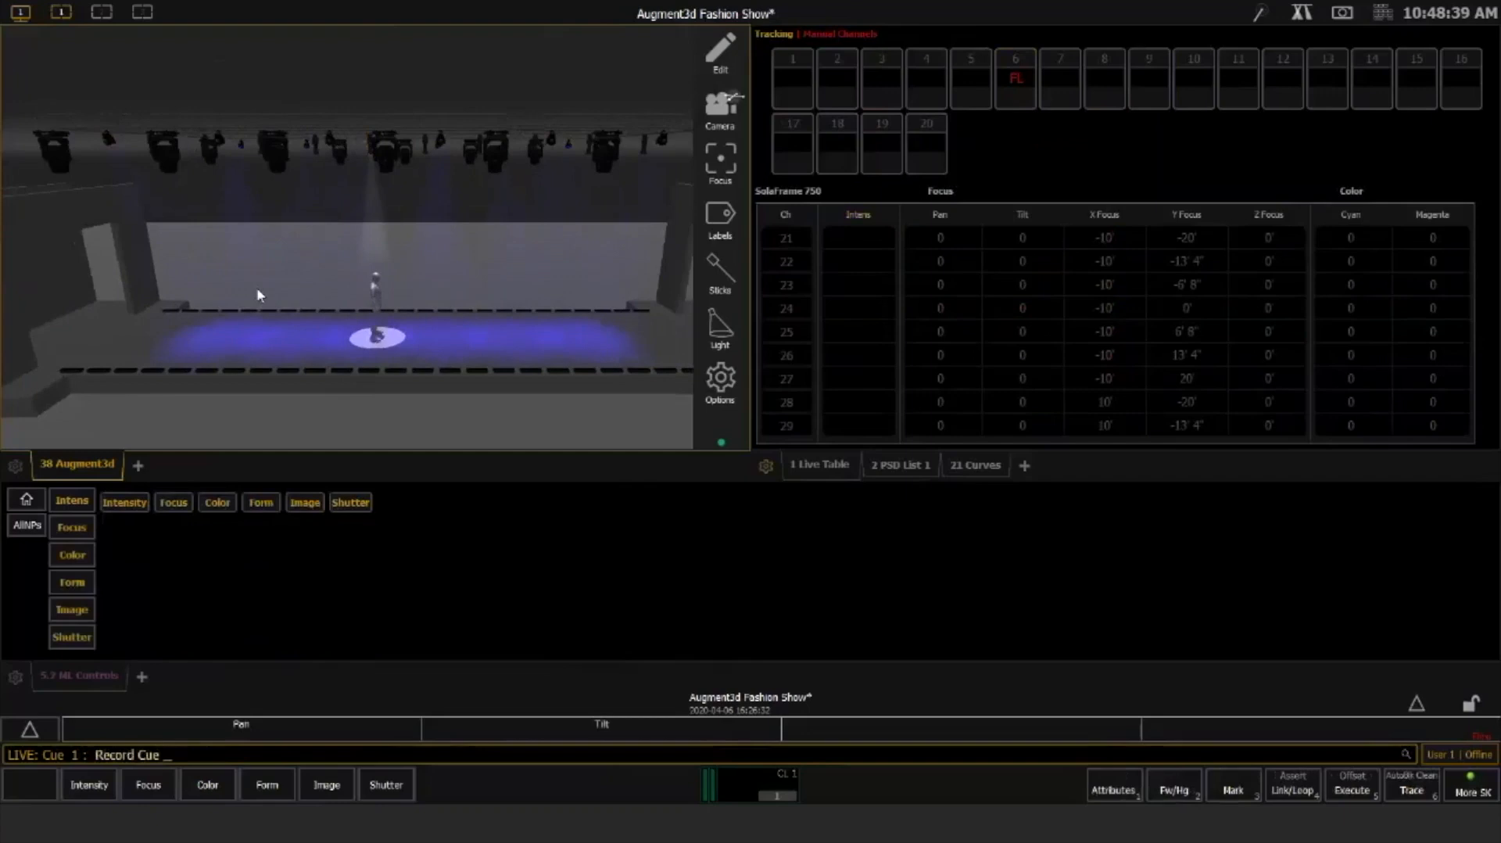
{"action": "type", "text": "201"}
{"action": "key", "text": "Return"}
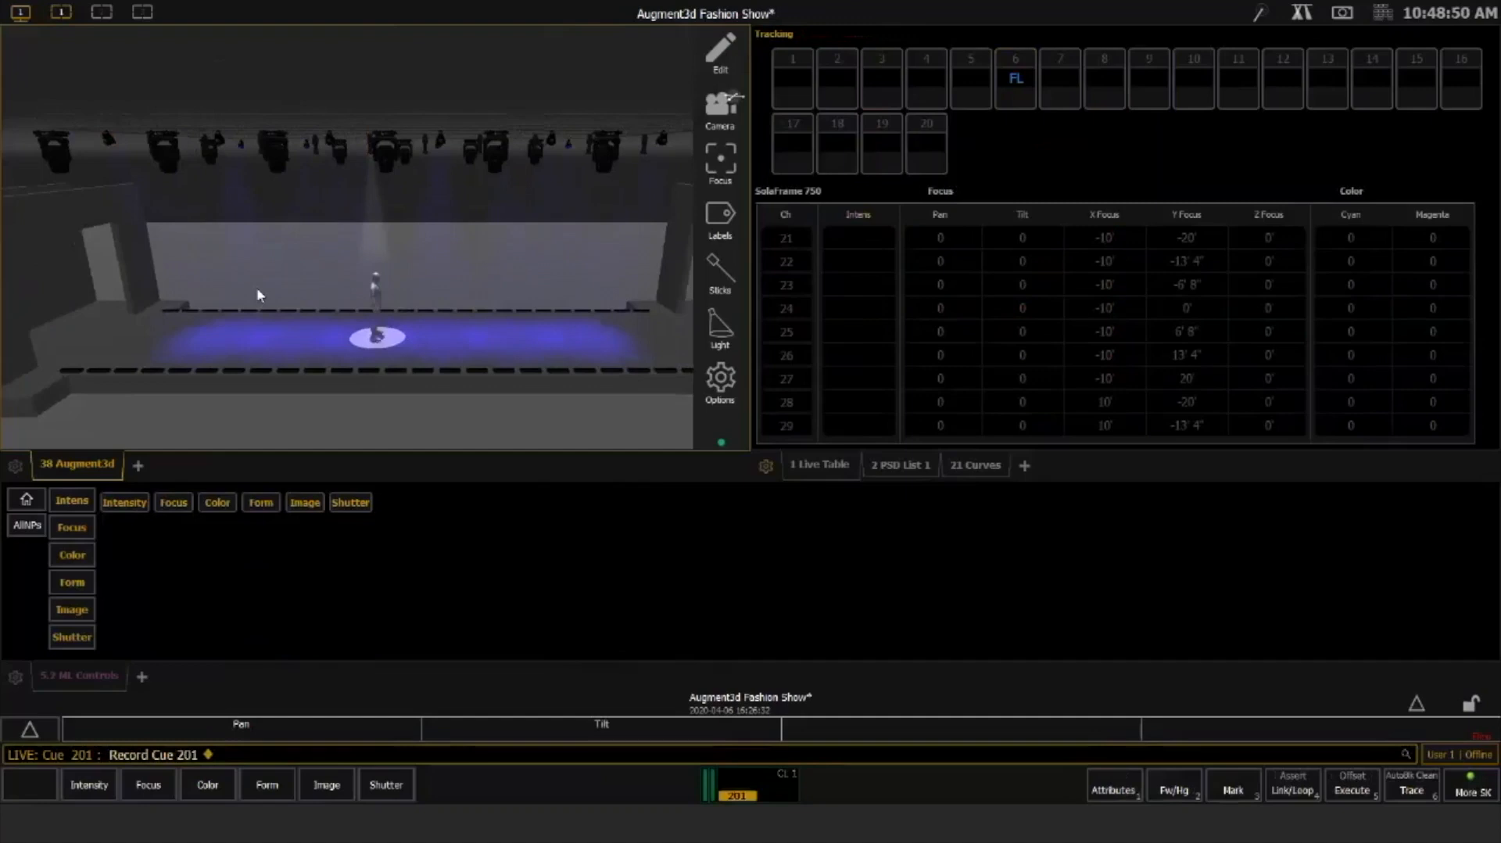
Take channel 6 out and set channels 41 thru 52 to 50 percent
{"action": "type", "text": "6o"}
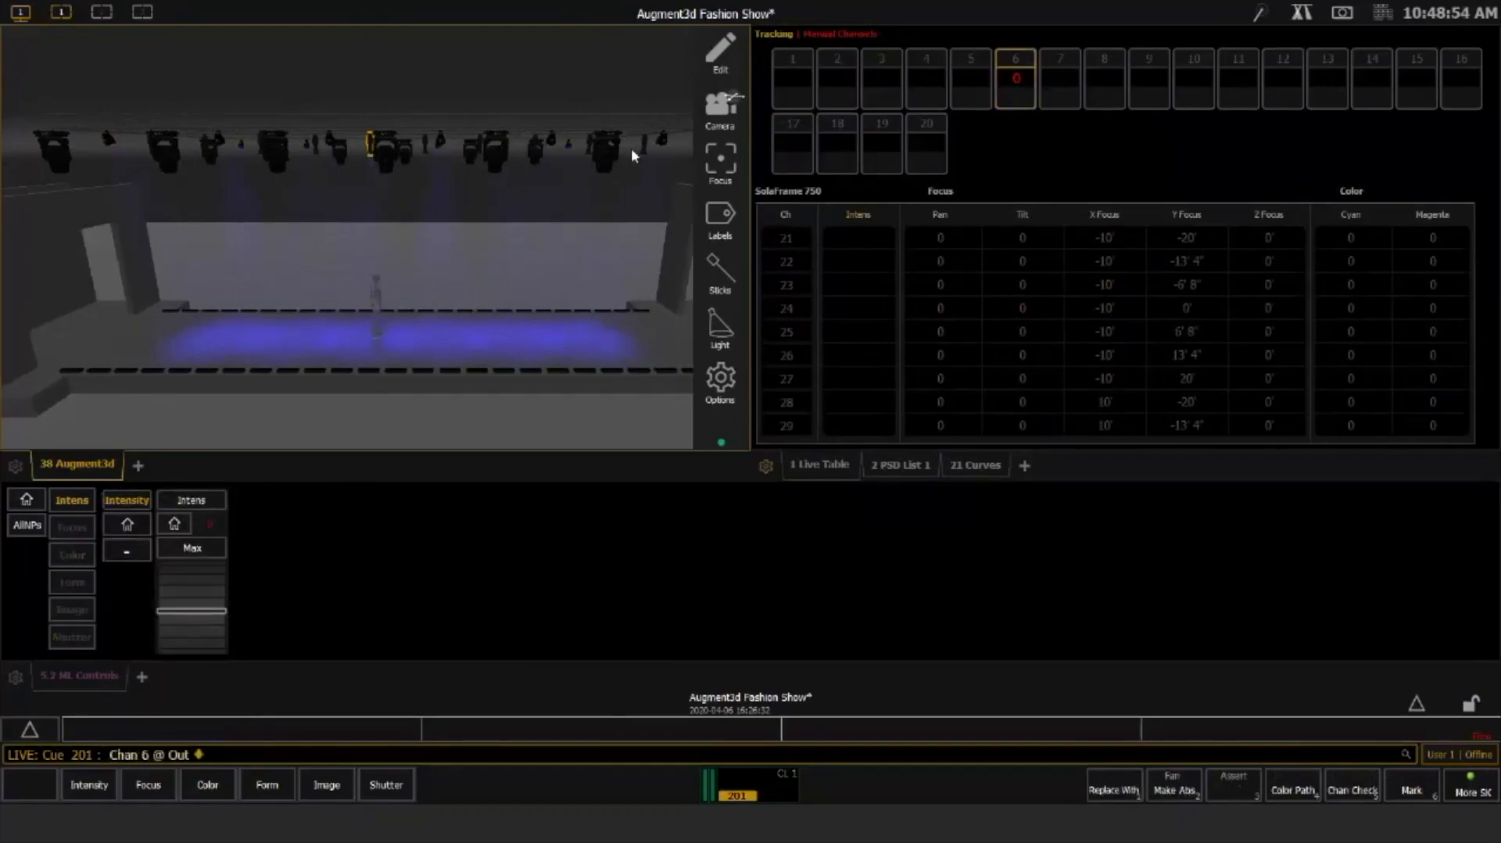
{"action": "type", "text": "41t52"}
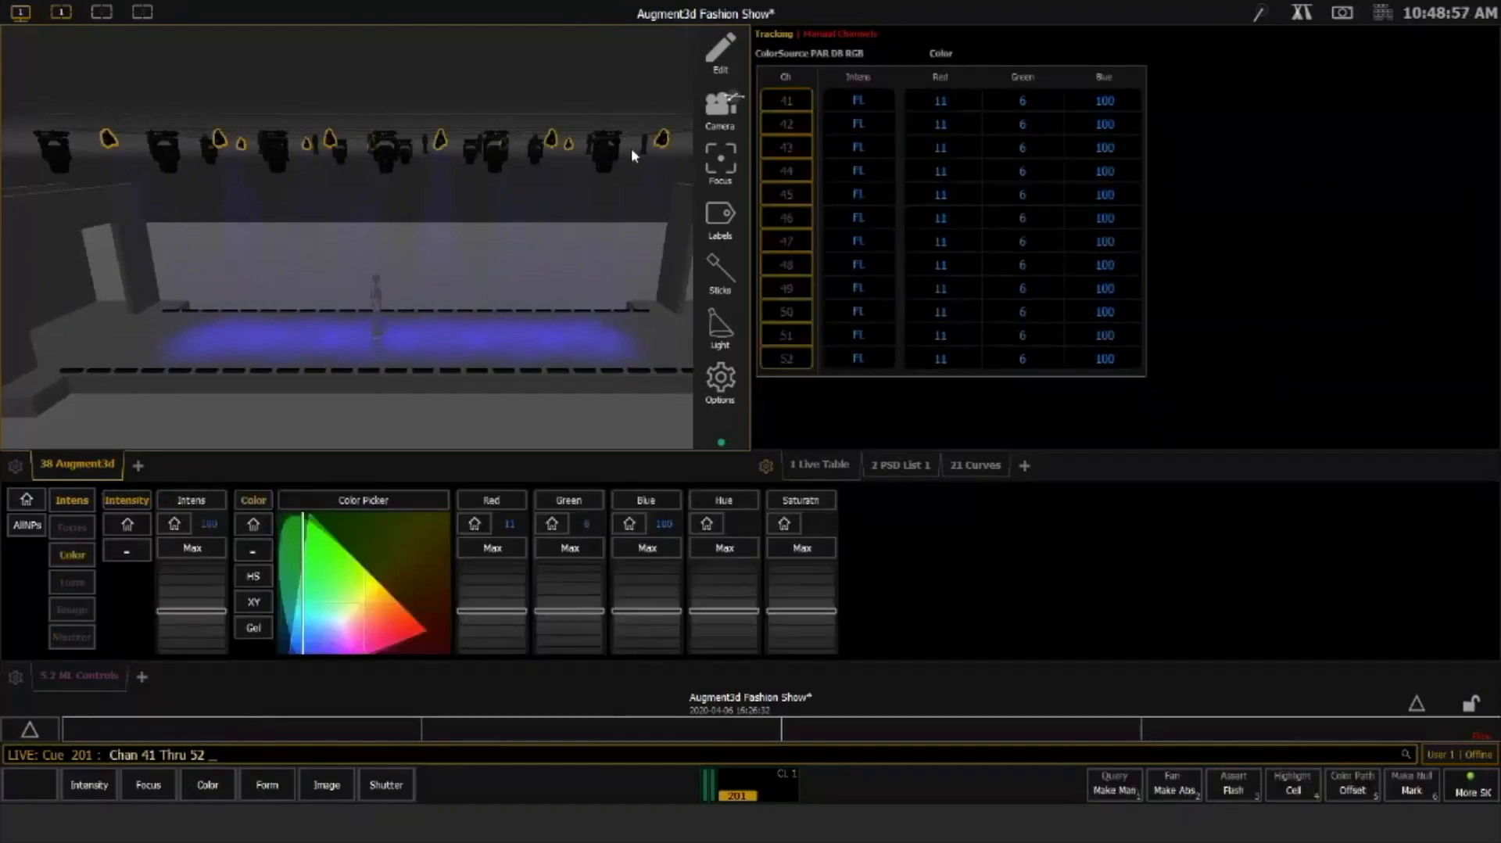
{"action": "type", "text": "a50"}
{"action": "key", "text": "Return"}
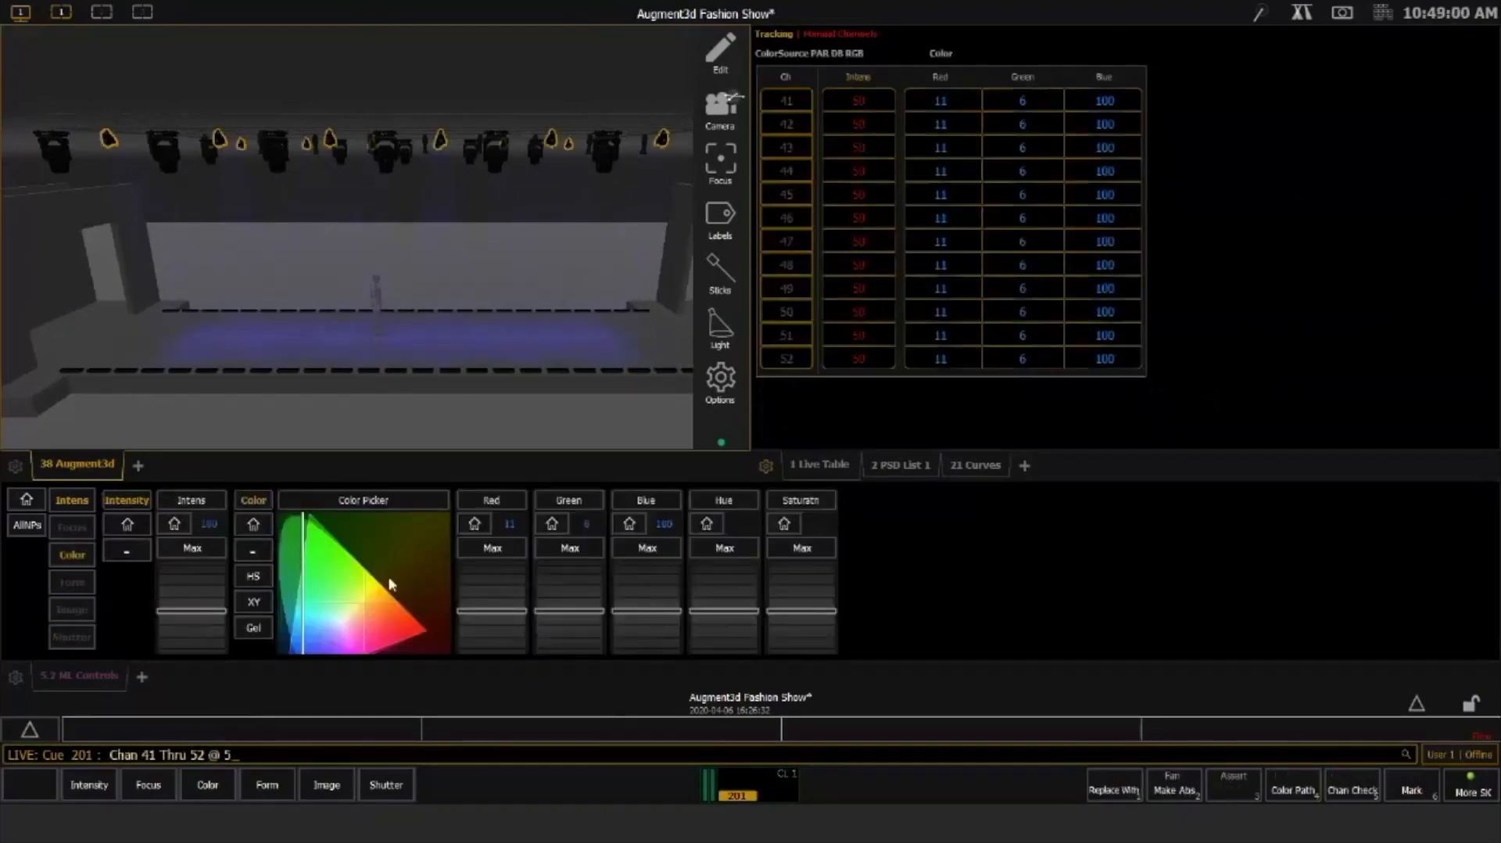
Color channels 41 thru 52 yellow, with red 100, green 88 and blue 5, and record the look as cue 202
{"action": "left_click", "coordinate": [377, 586]}
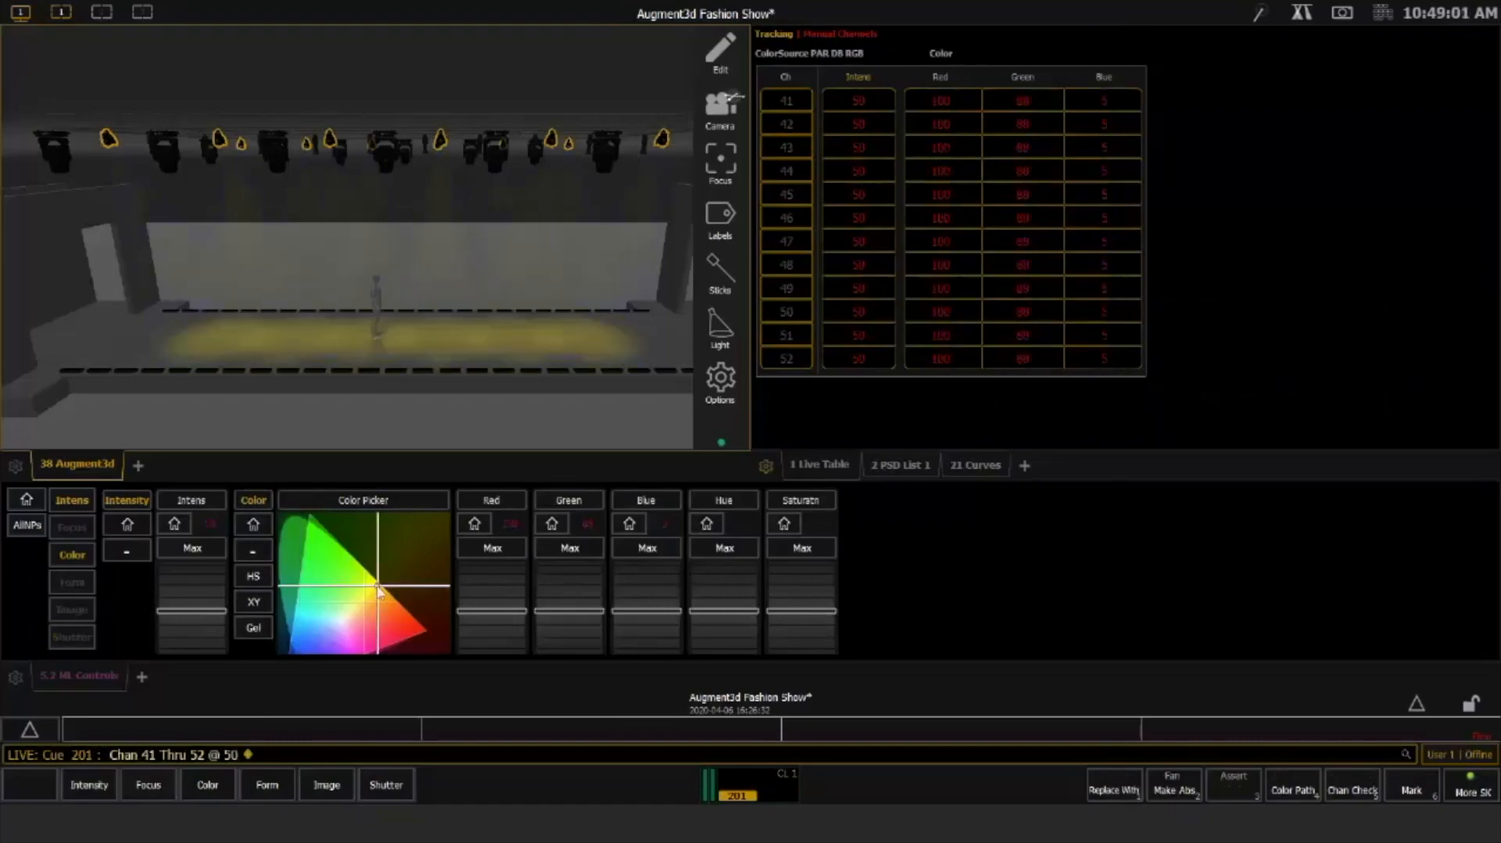
{"action": "type", "text": "r"}
{"action": "type", "text": "q202"}
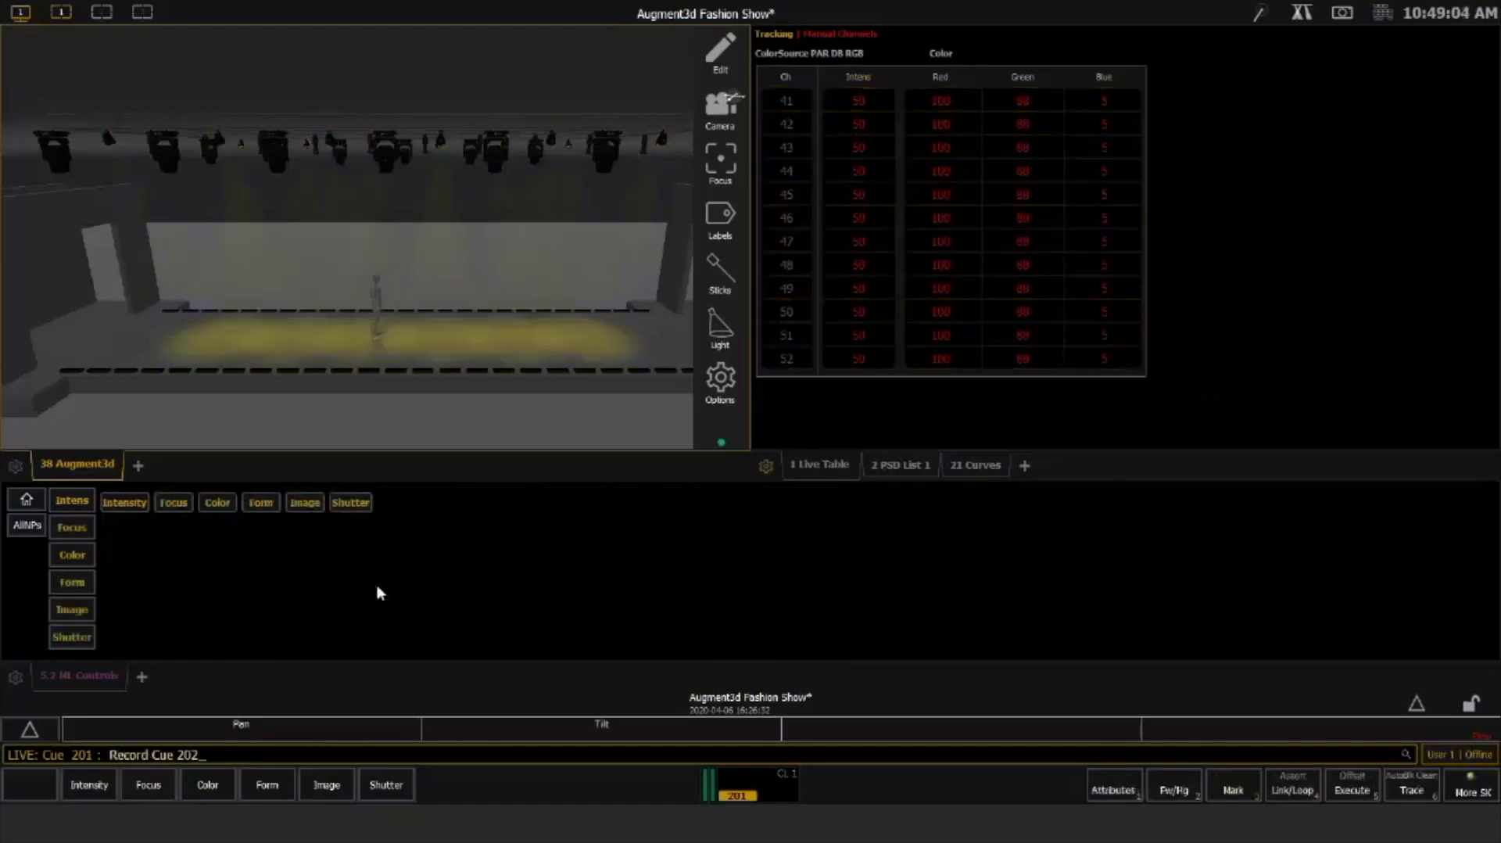
{"action": "key", "text": "Return"}
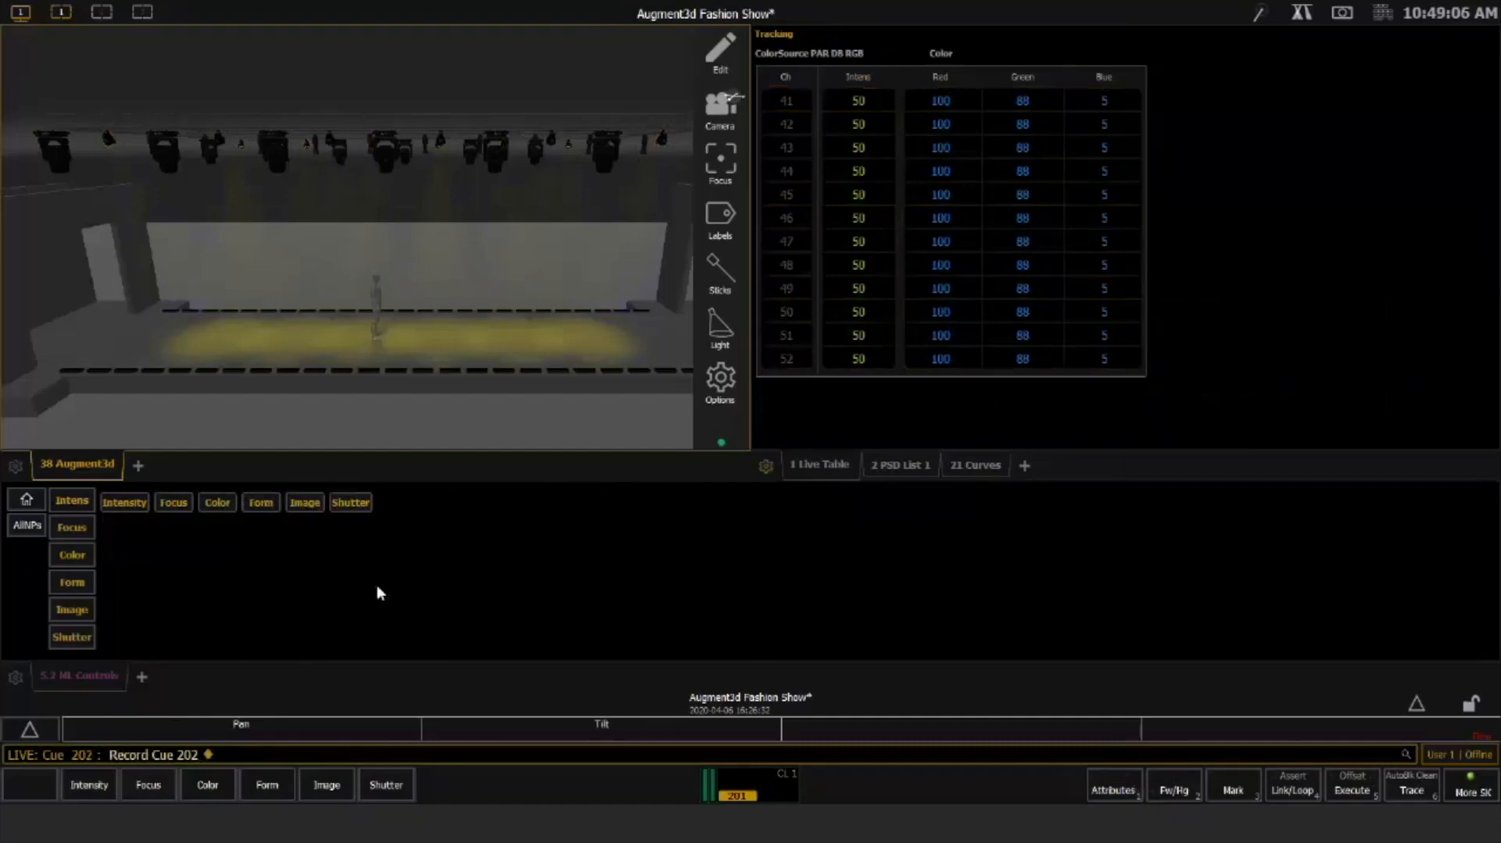
Select moving lights 25, 32, 30 and 23 in the 3D view and set them to full
{"action": "mouse_move", "coordinate": [523, 255]}
{"action": "left_mouse_down"}
{"action": "mouse_move", "coordinate": [554, 293]}
{"action": "mouse_move", "coordinate": [532, 260]}
{"action": "left_mouse_up"}
{"action": "left_click", "coordinate": [306, 180]}
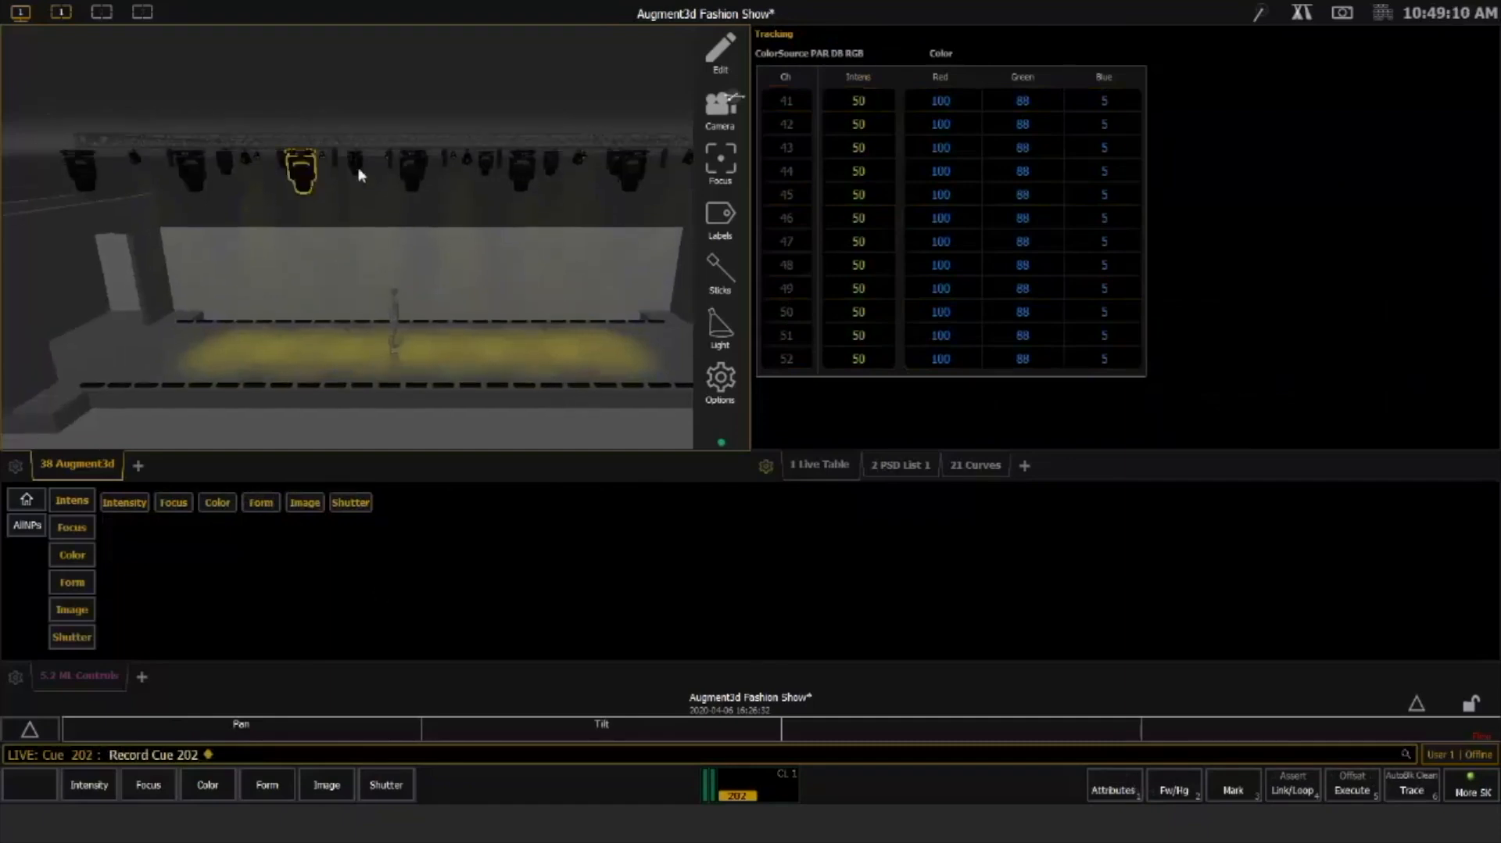
{"action": "left_click", "coordinate": [355, 164]}
{"action": "left_click", "coordinate": [485, 164]}
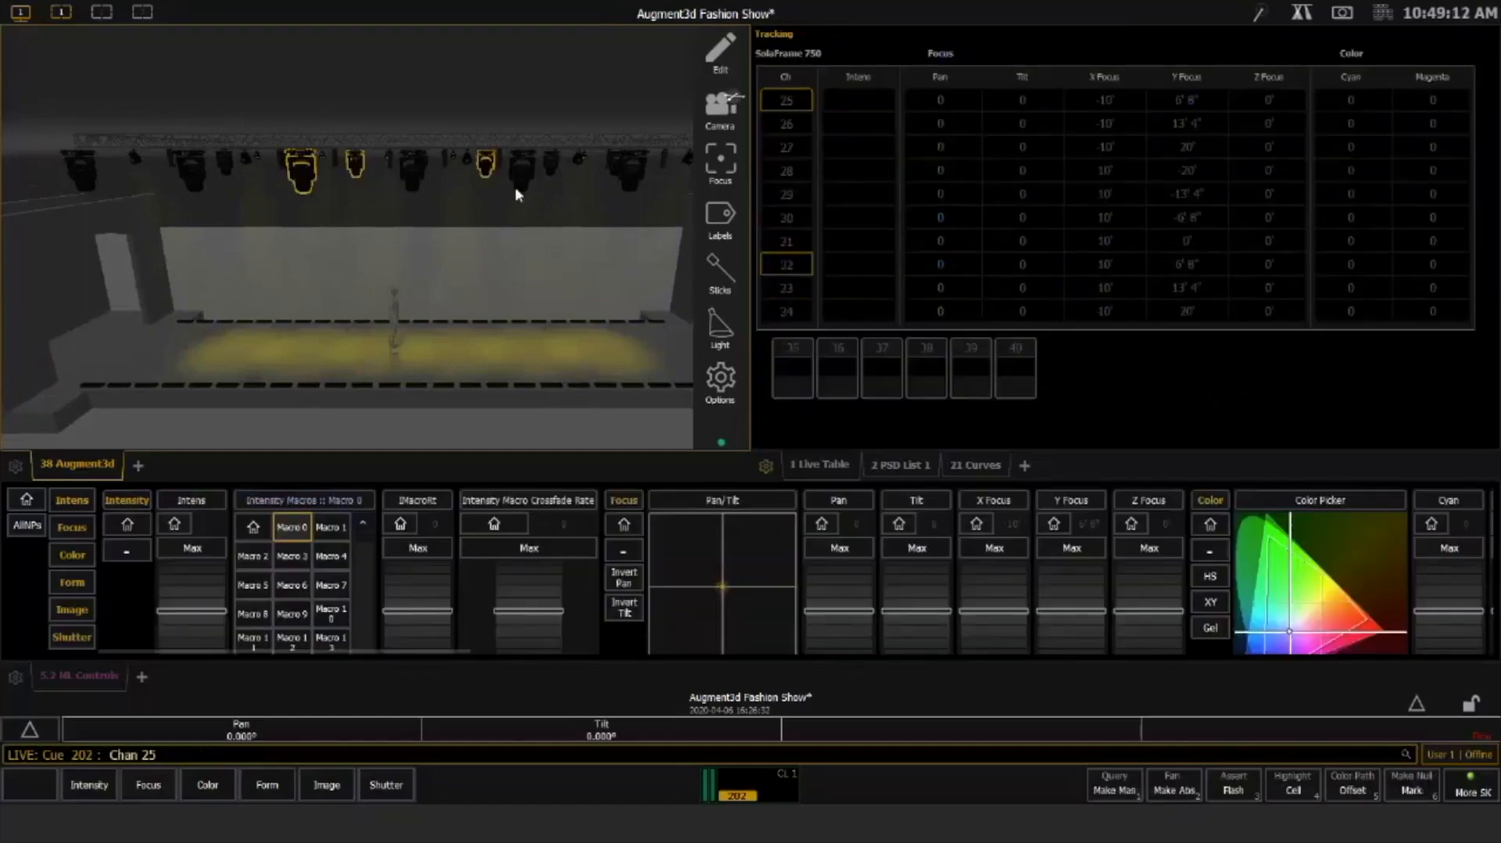
{"action": "left_click", "coordinate": [518, 191]}
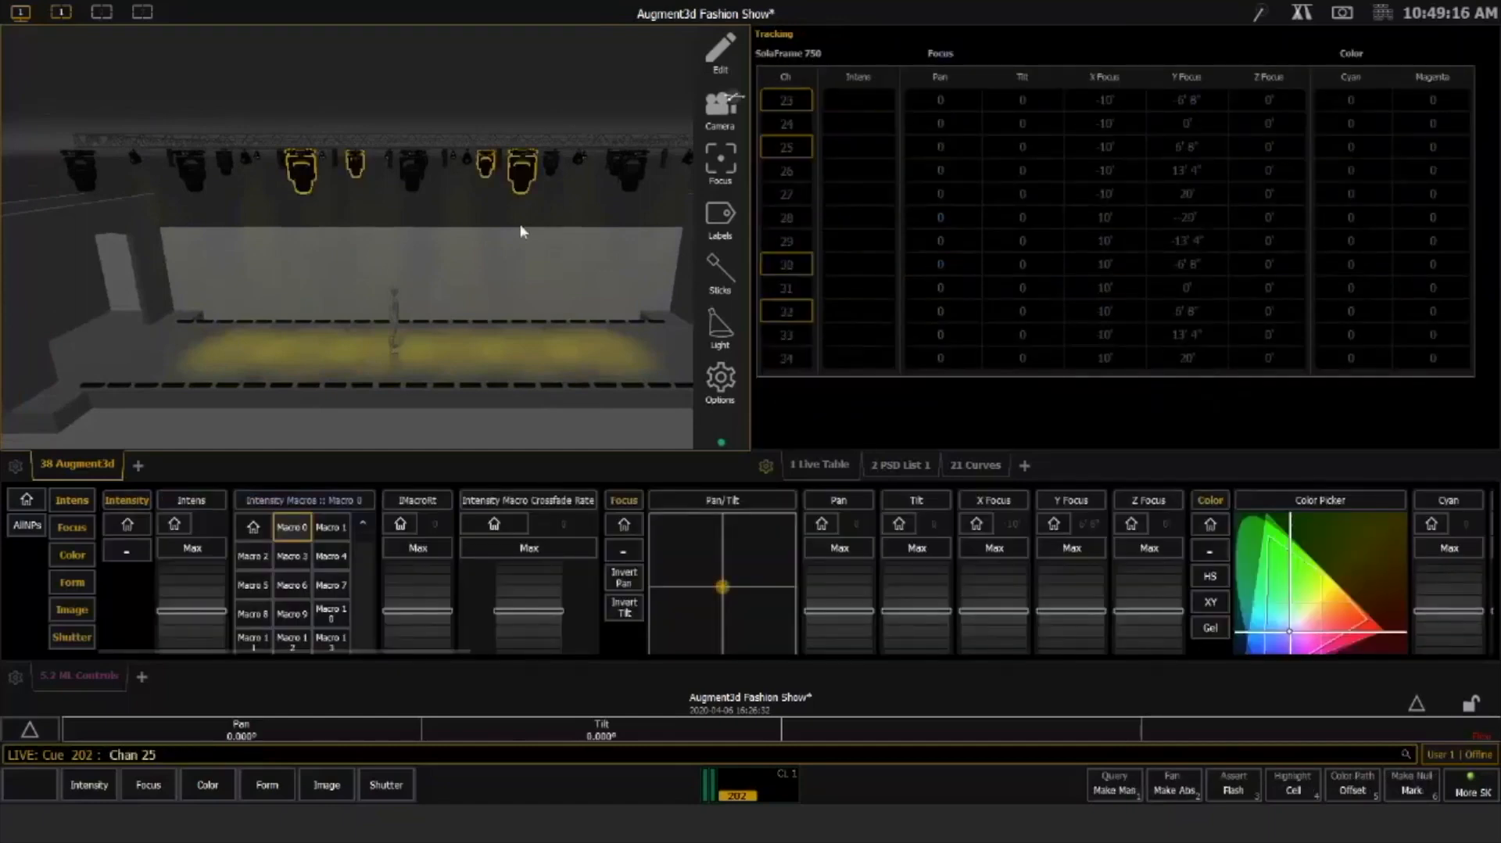
{"action": "key", "text": "f"}
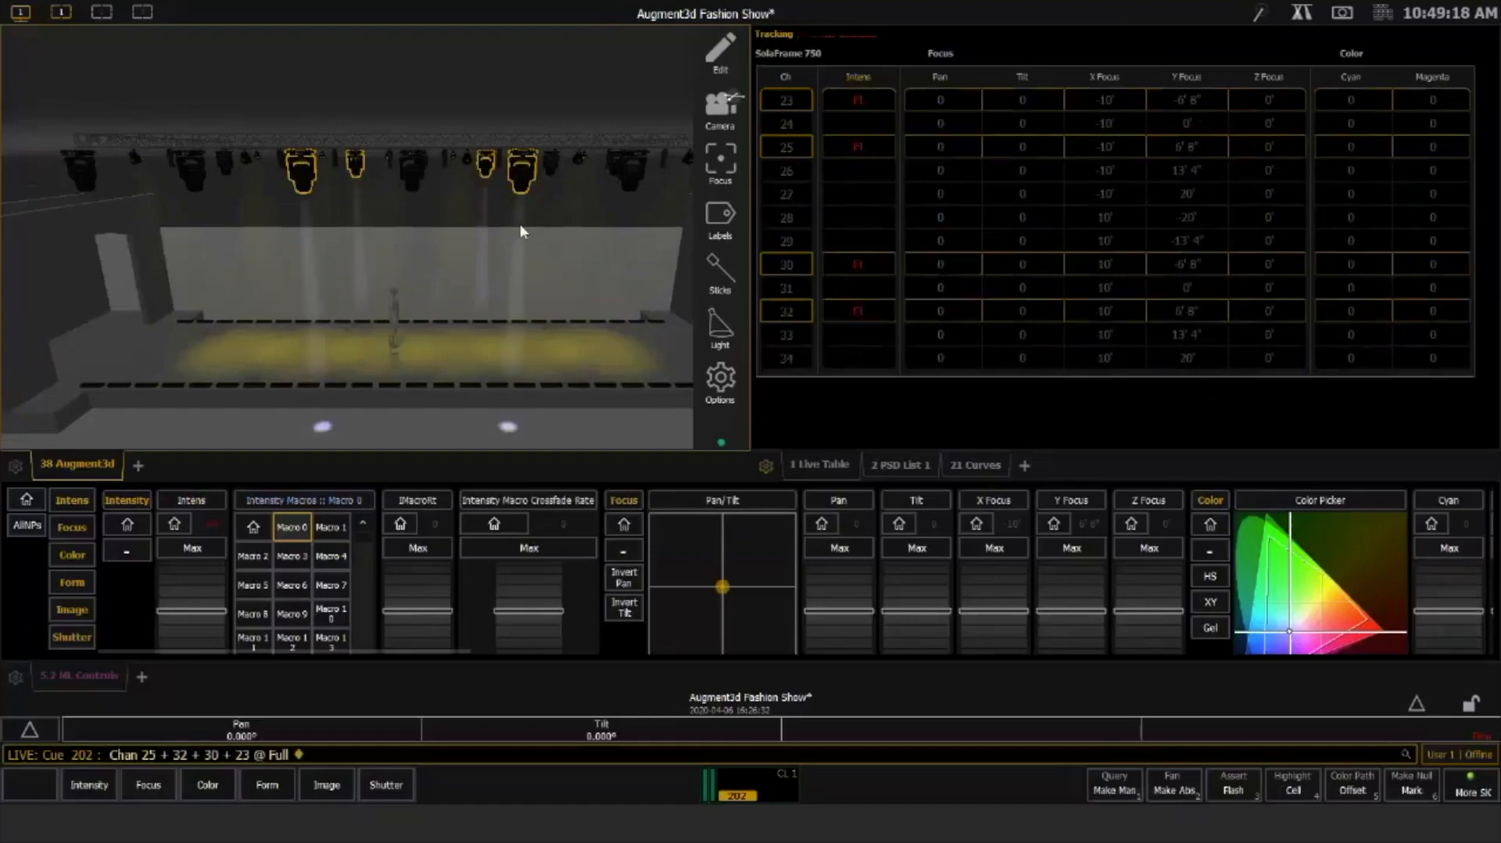
Focus channels 25, 32, 30 and 23 on the standing figure and widen their zoom to 23
{"action": "left_click", "coordinate": [392, 345]}
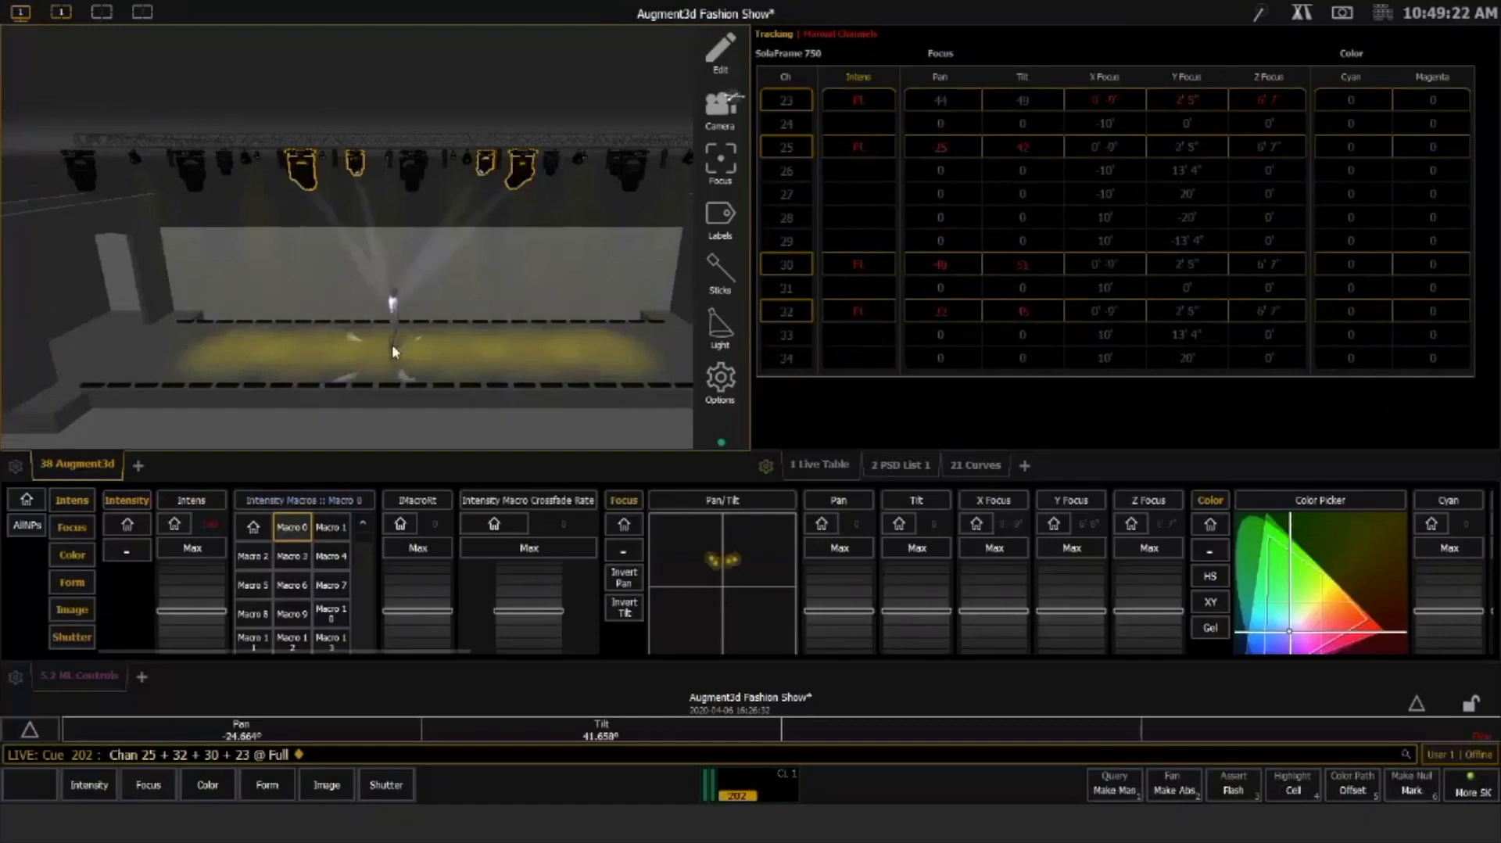
{"action": "left_click", "coordinate": [392, 345]}
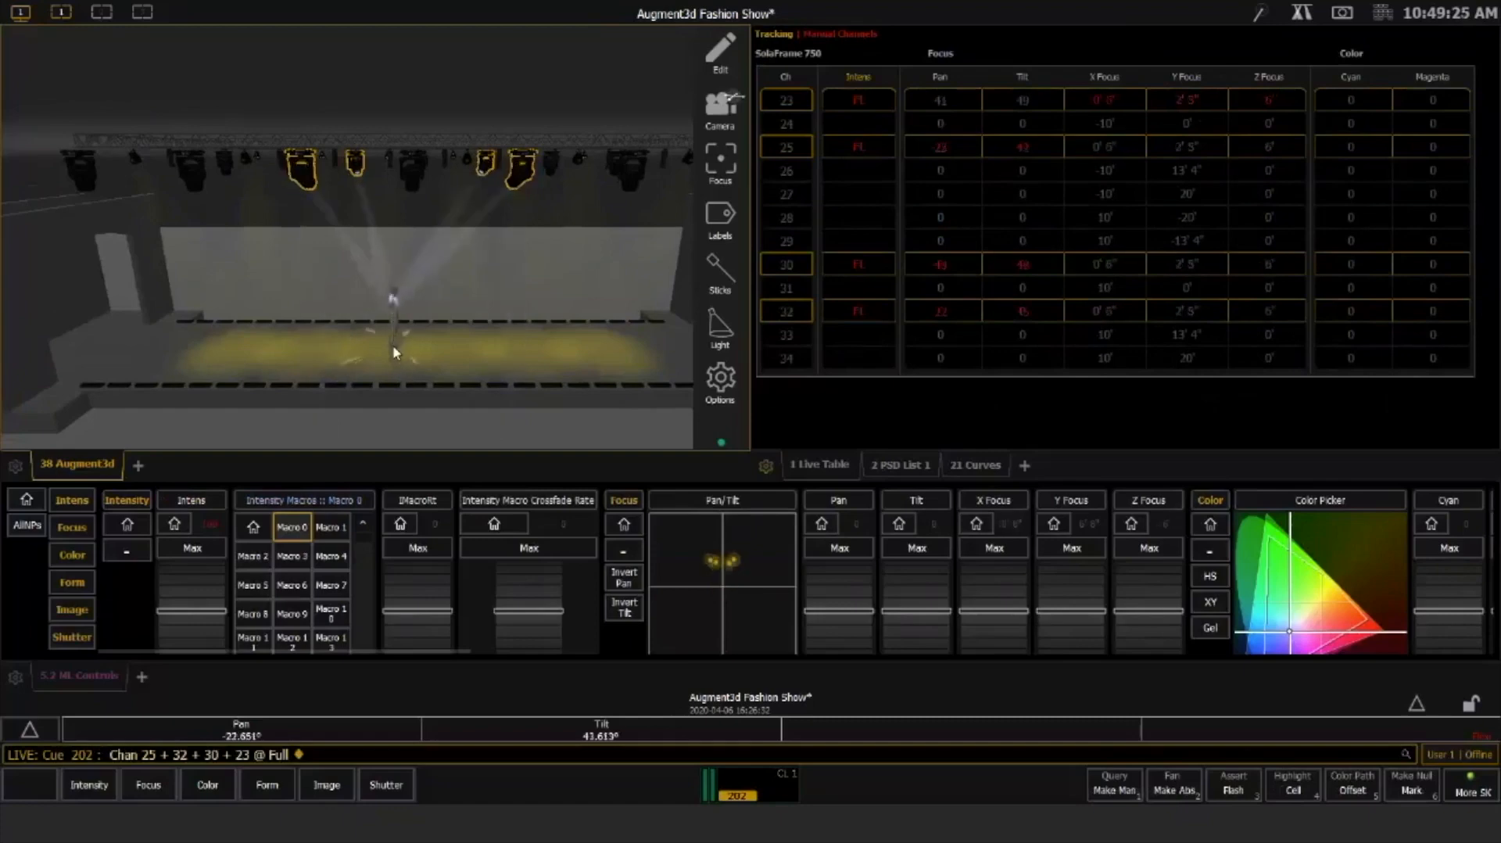
{"action": "left_click", "coordinate": [392, 347]}
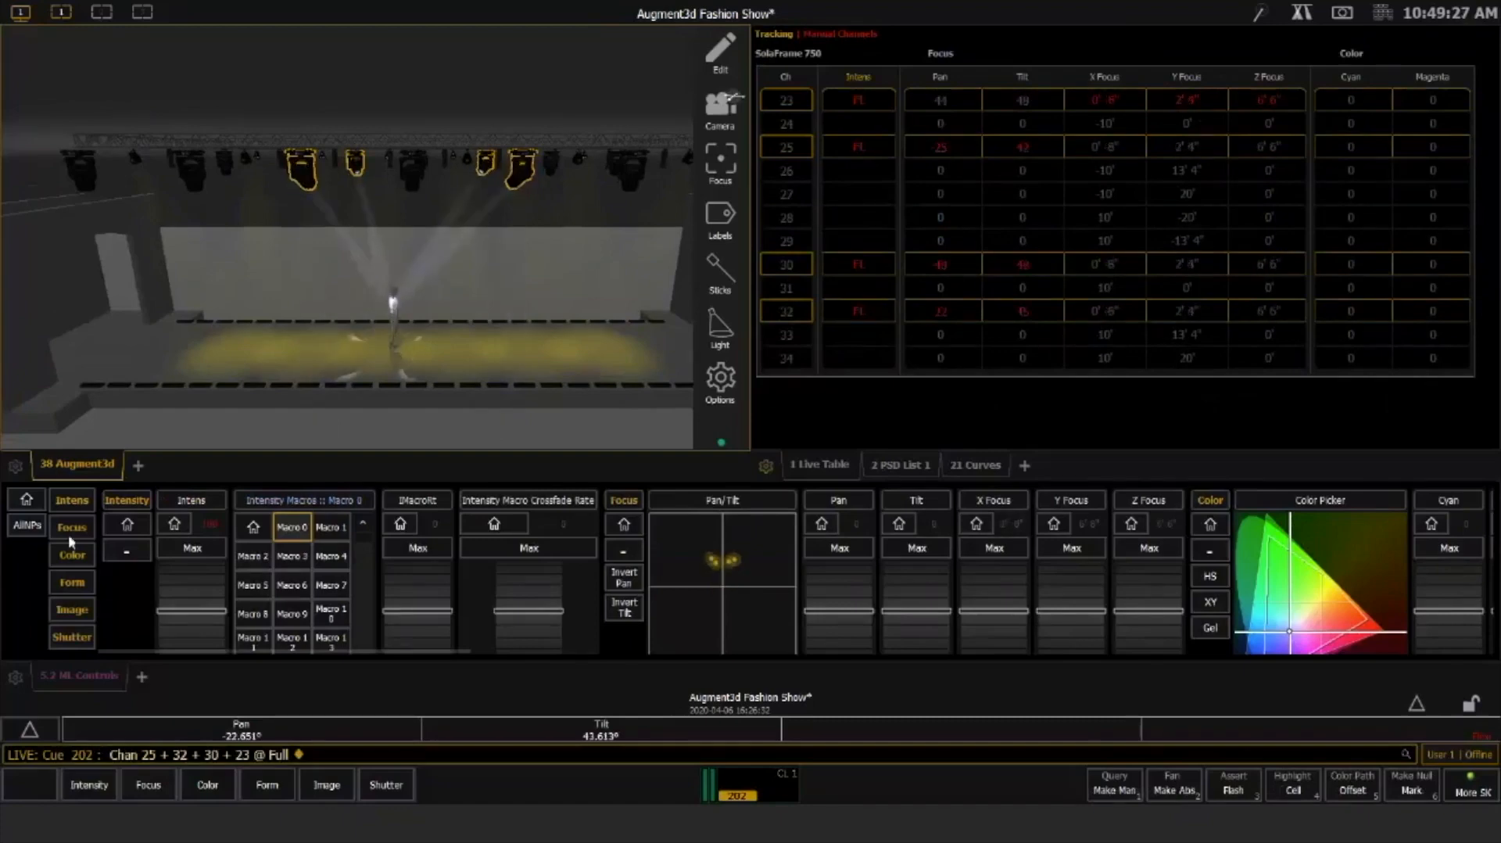
{"action": "left_click", "coordinate": [77, 583]}
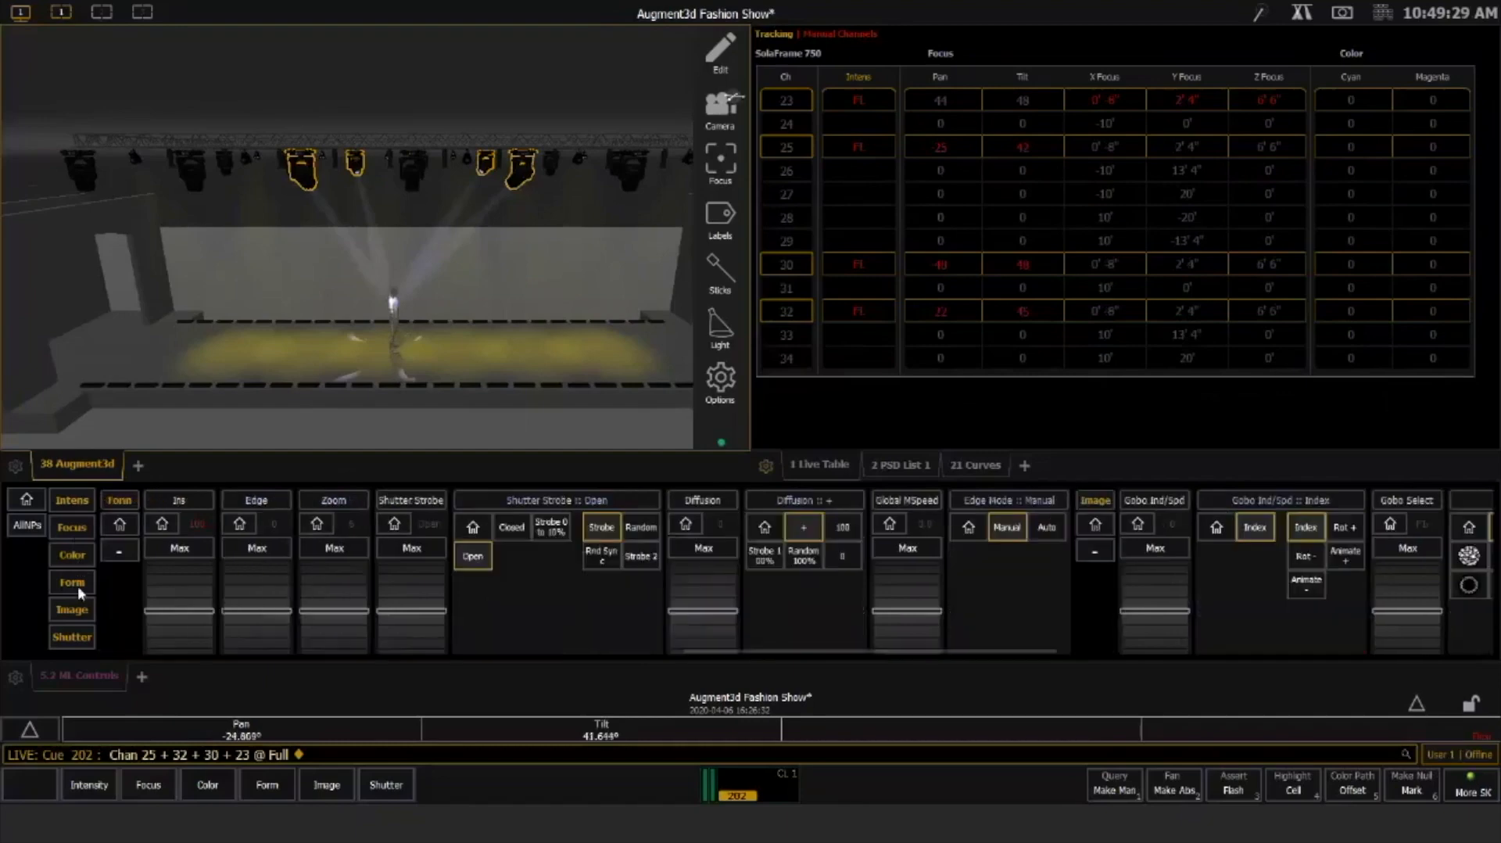
{"action": "scroll", "coordinate": [340, 587], "scroll_direction": "up", "scroll_amount": 3}
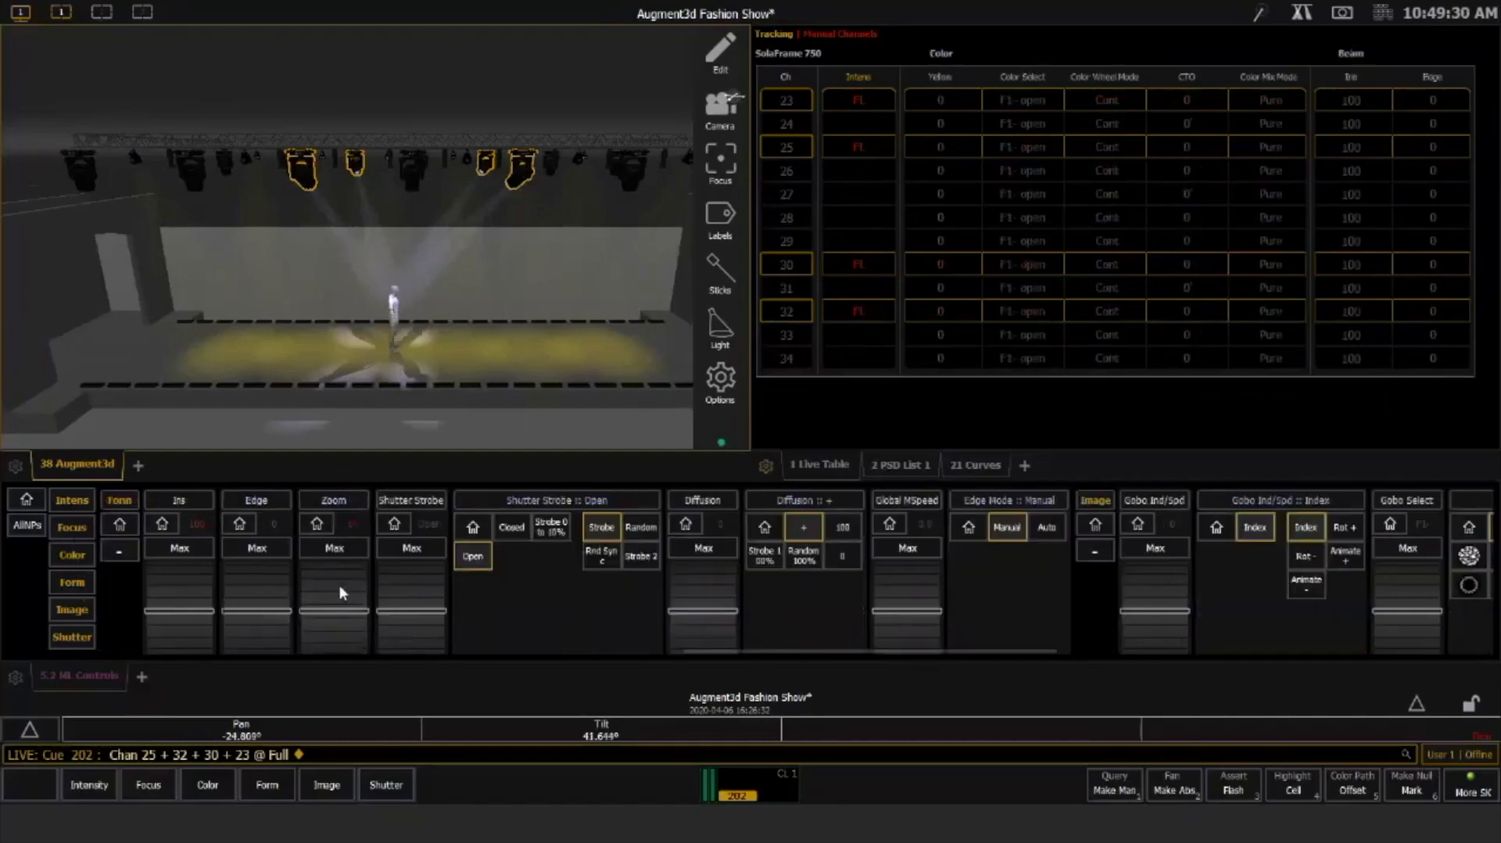
Apply the quadrangles gobo to channels 25, 32, 30 and 23 and raise their edge value to sharpen the pattern
{"action": "left_click", "coordinate": [70, 613]}
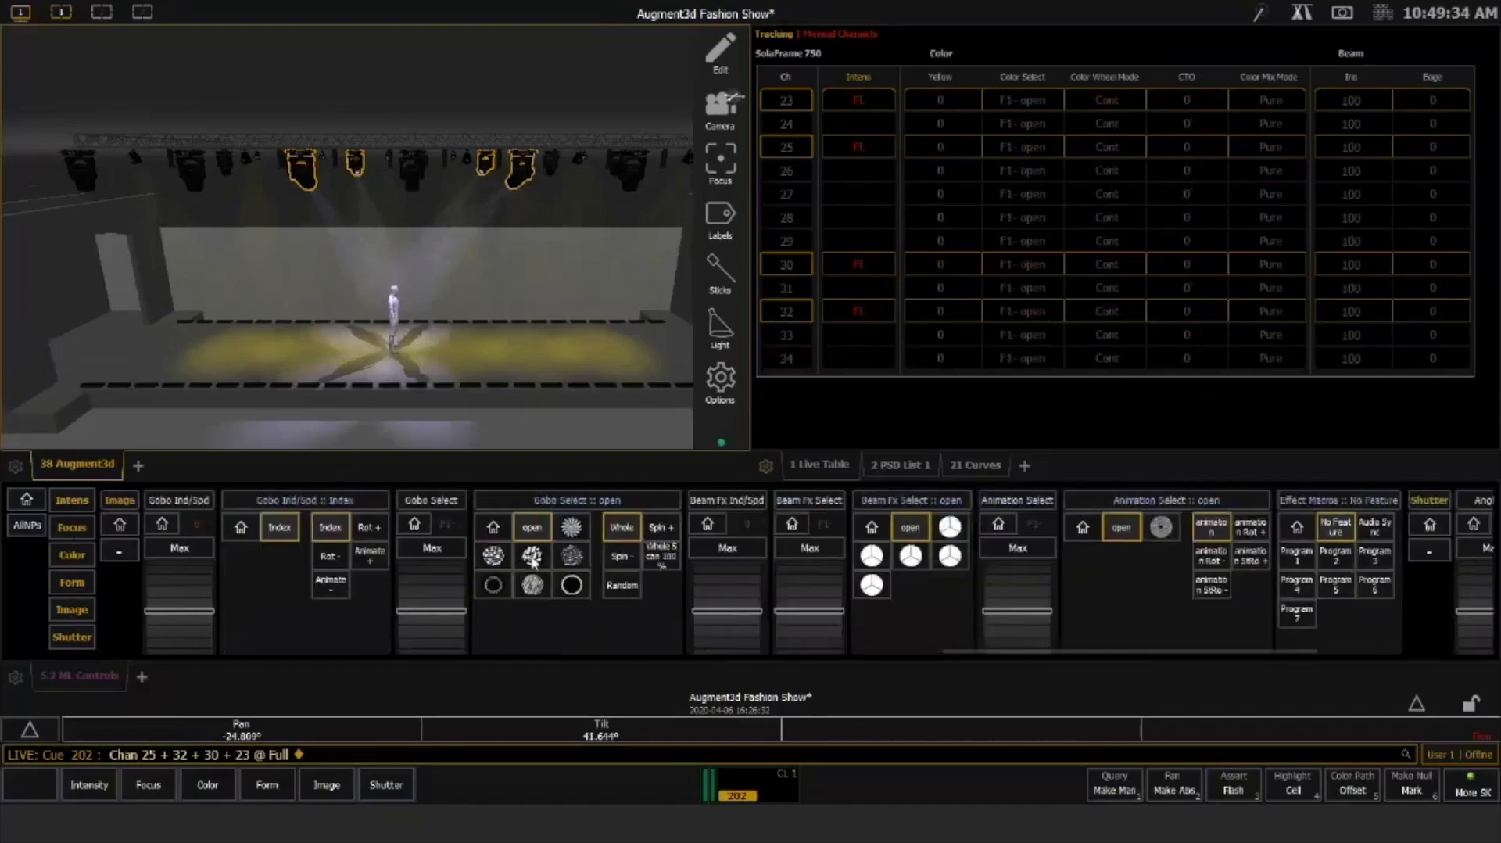
{"action": "left_click", "coordinate": [532, 556]}
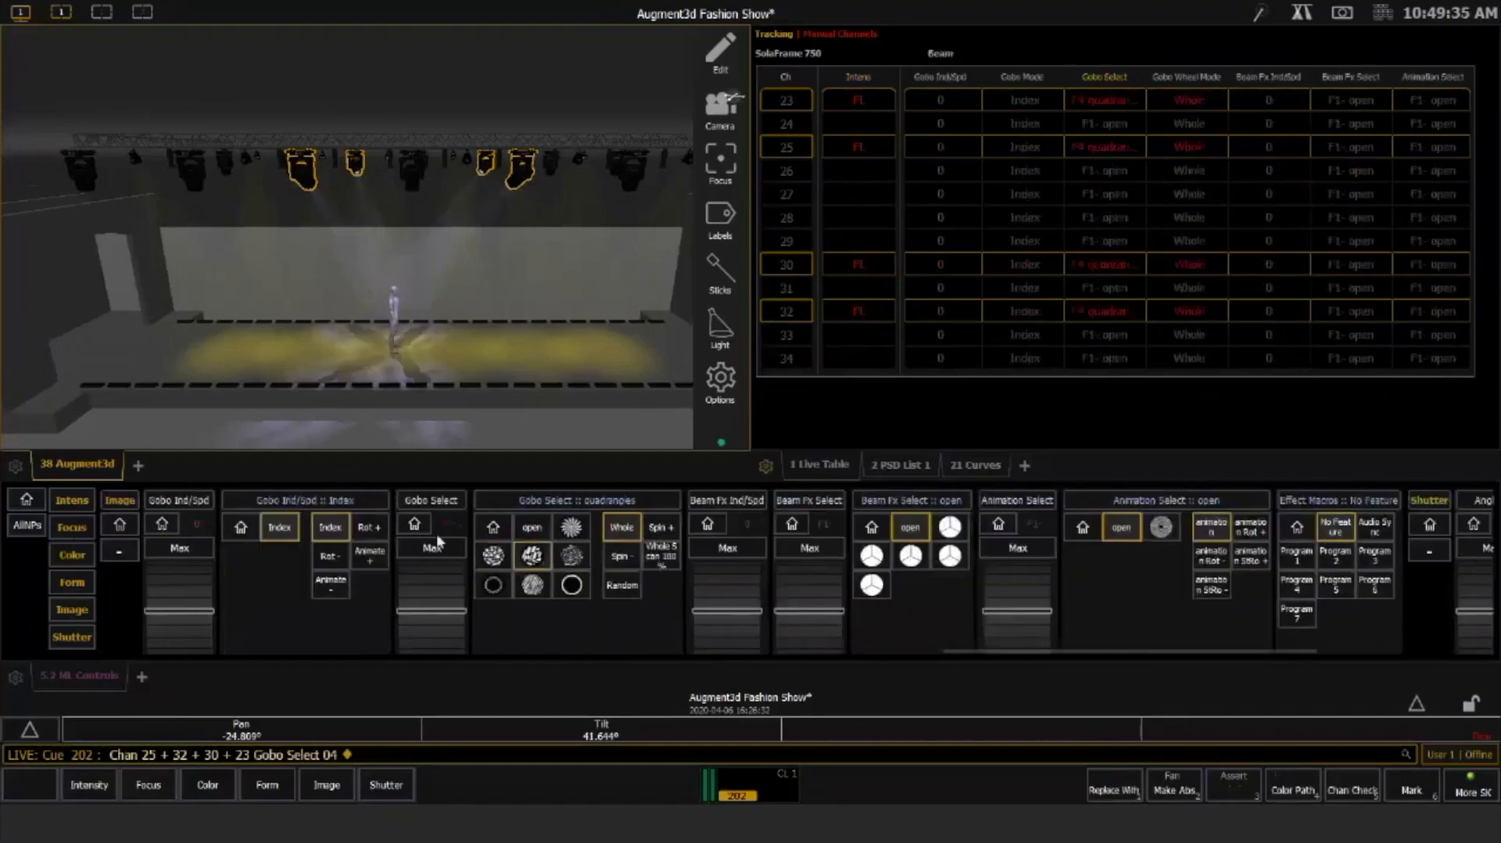
{"action": "left_click", "coordinate": [73, 583]}
{"action": "left_click_drag", "start_coordinate": [252, 566], "coordinate": [258, 582]}
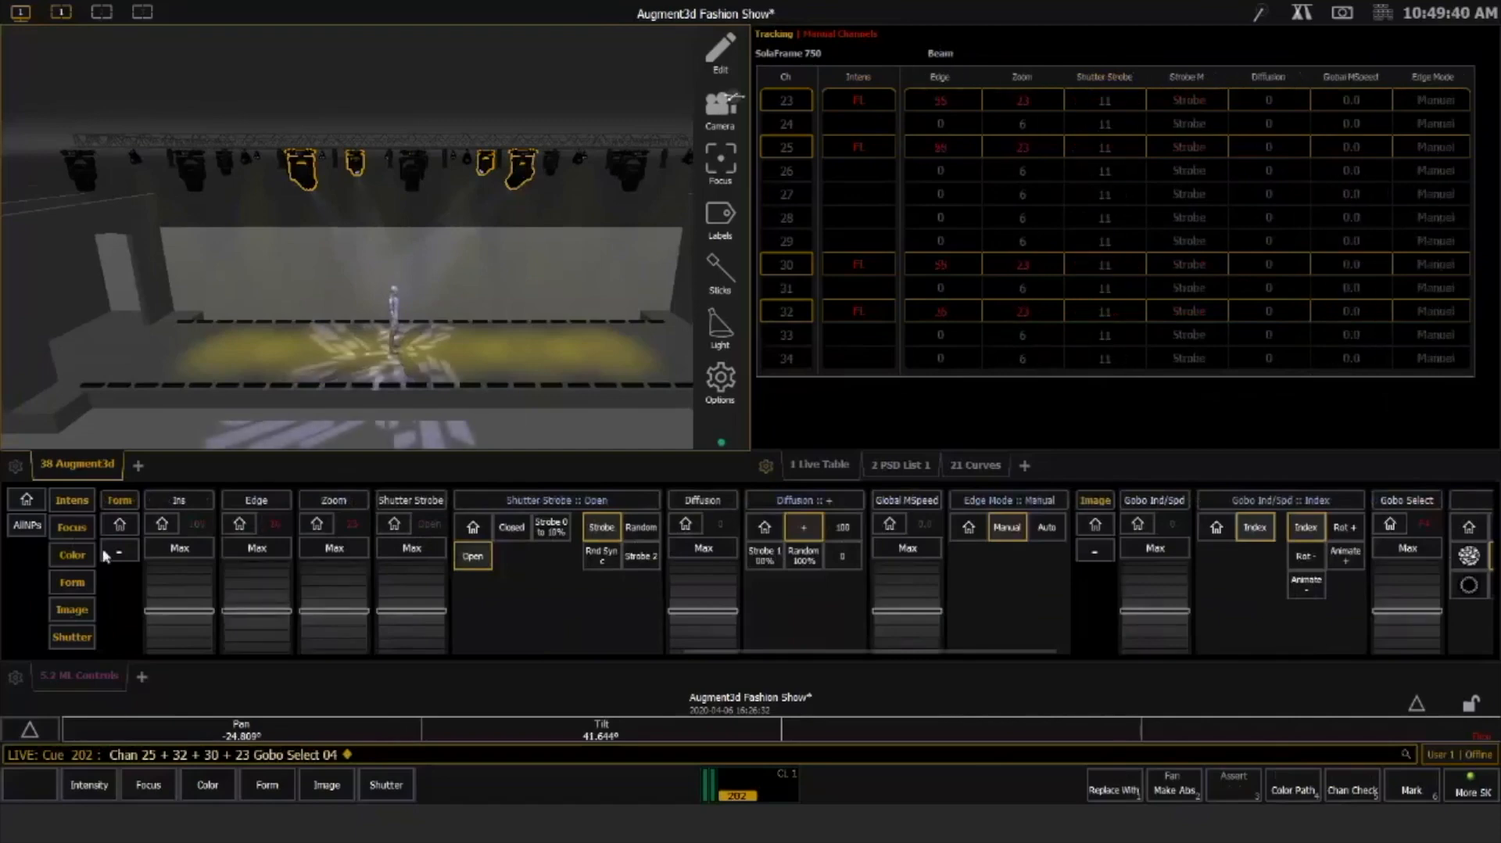
Color moving lights 25, 32, 30 and 23 with color wheel green and record the look as cue 203
{"action": "left_click", "coordinate": [82, 555]}
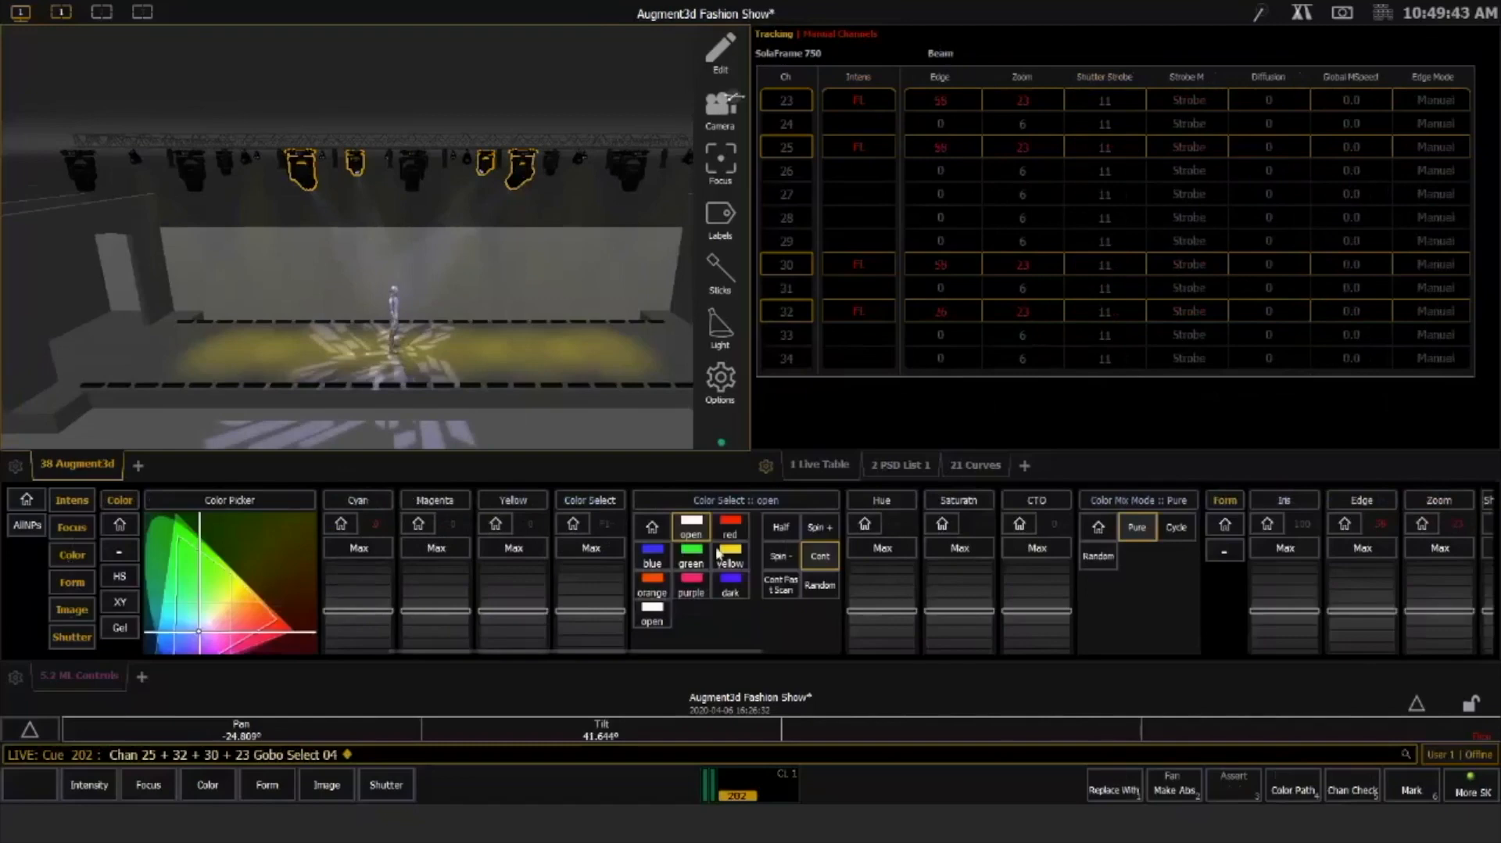
{"action": "left_click", "coordinate": [692, 554]}
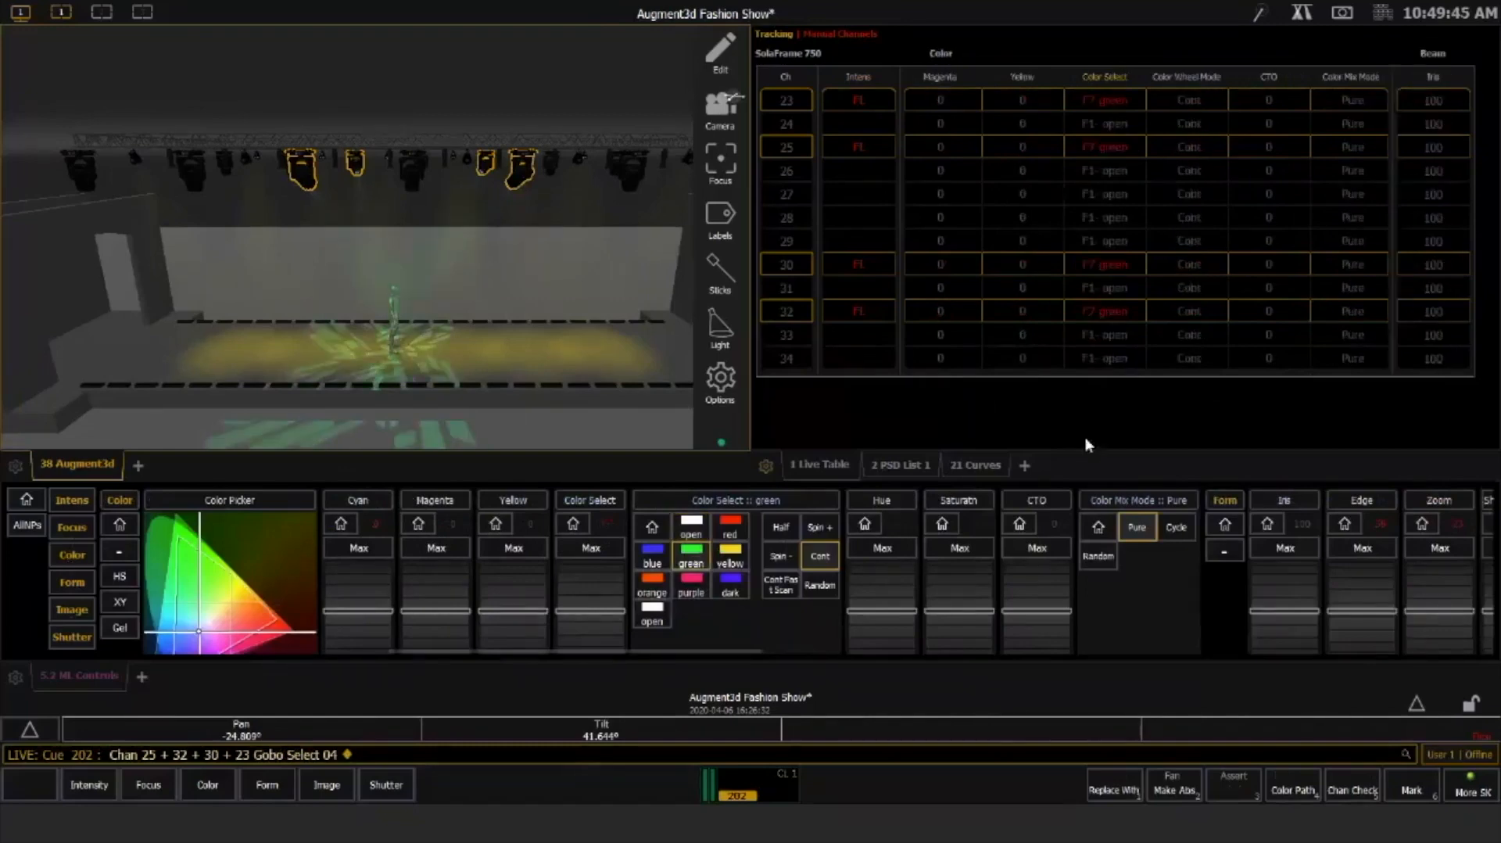
{"action": "type", "text": "rq203"}
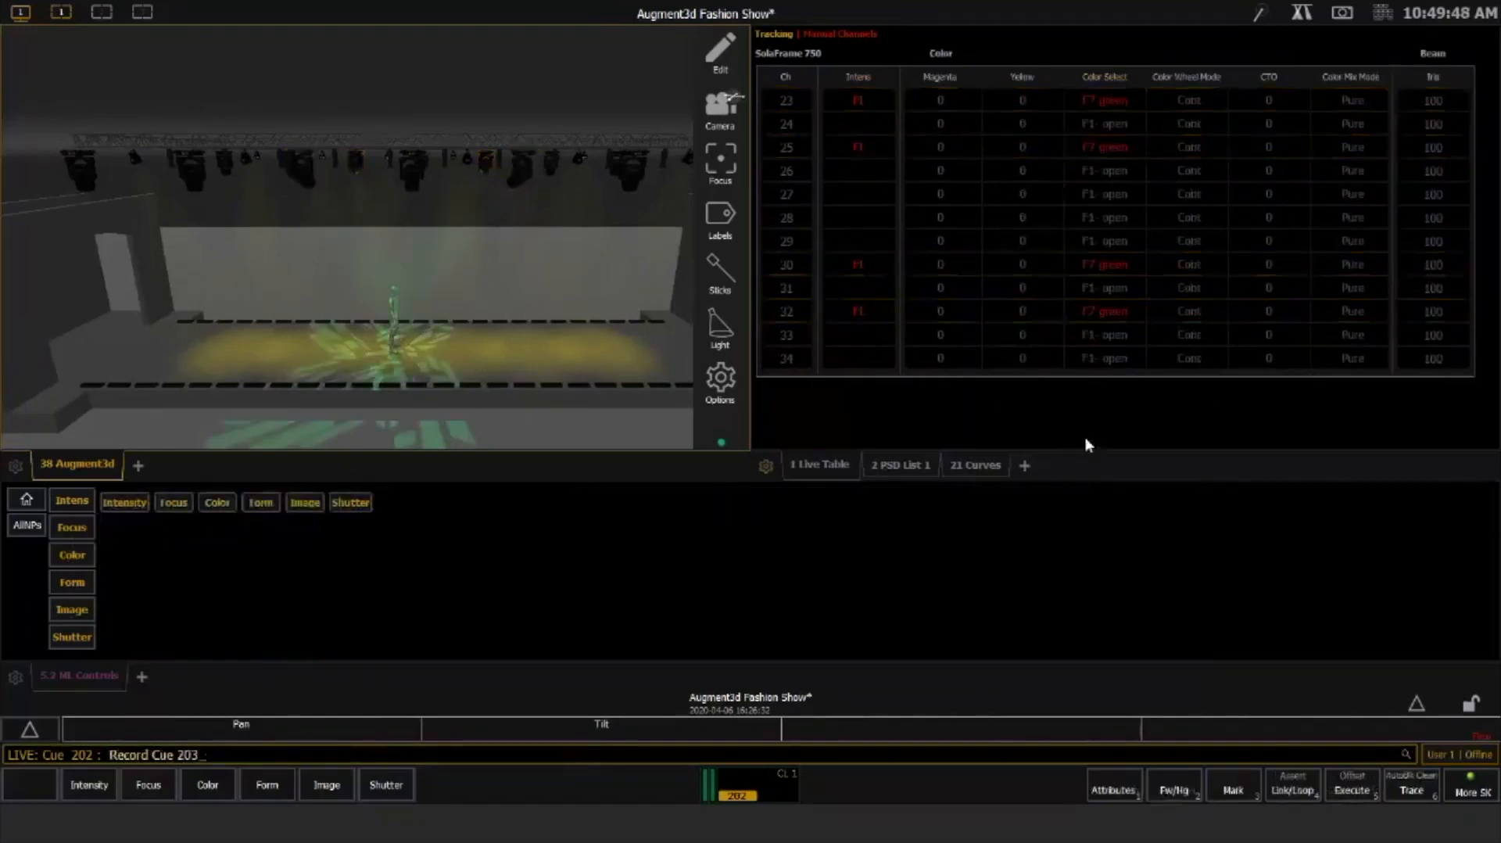
{"action": "key", "text": "Return"}
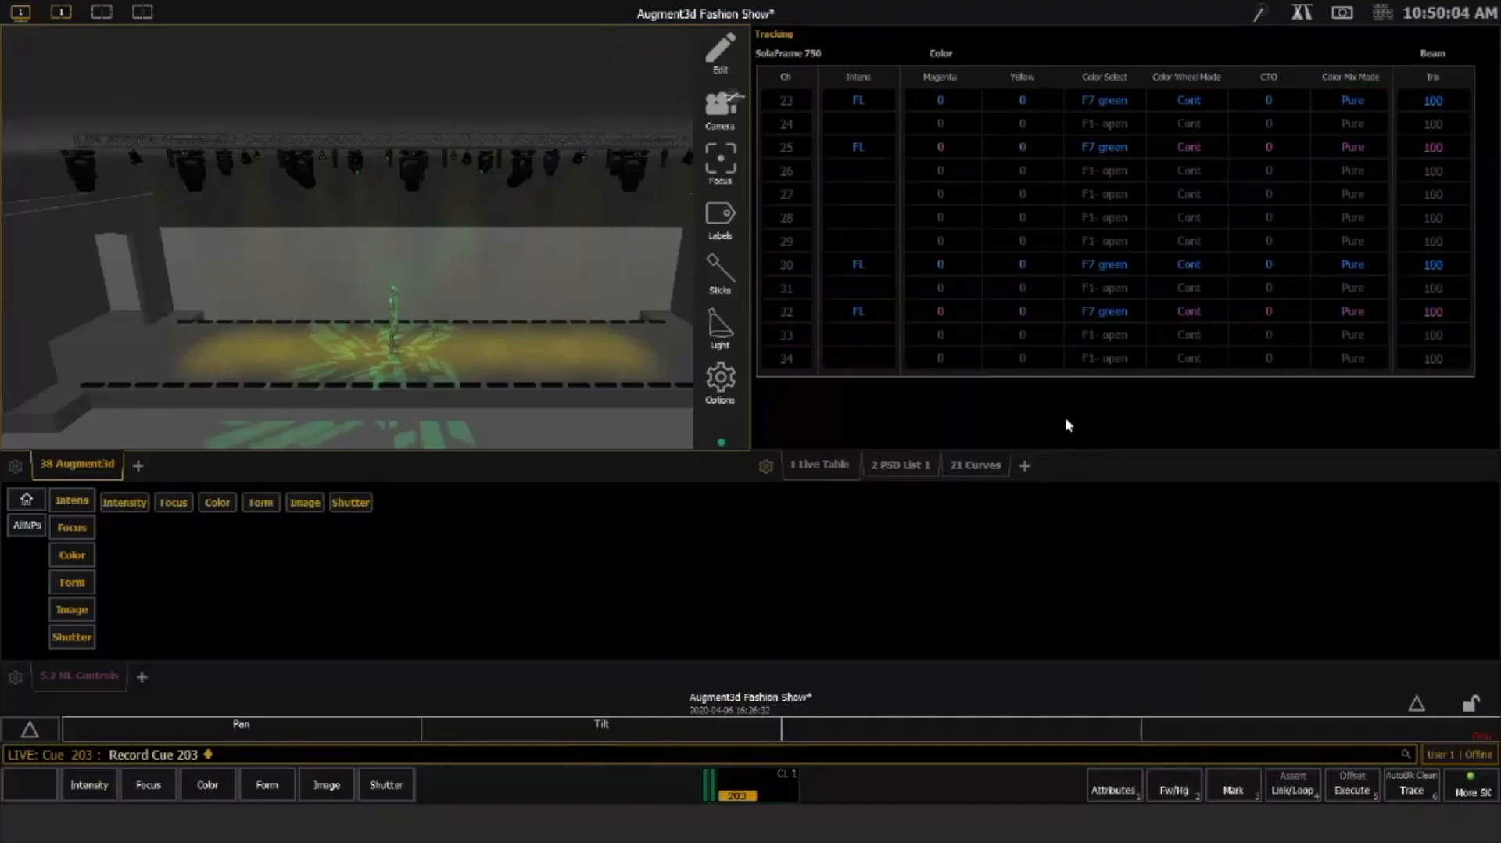
Run the playback back to cue 201
{"action": "key", "text": "ctrl+g"}
{"action": "type", "text": "201"}
{"action": "key", "text": "Return"}
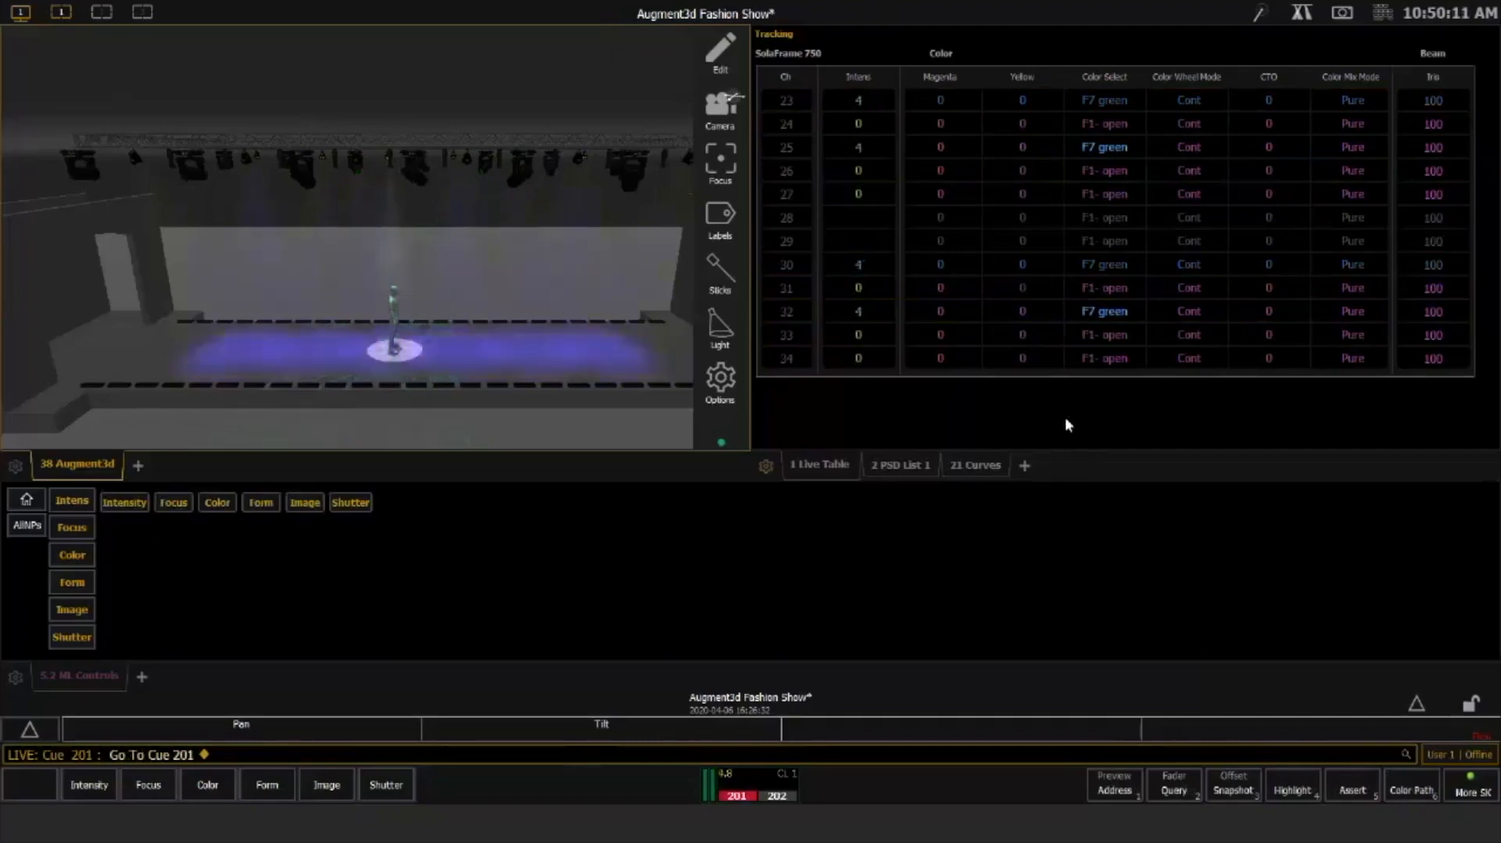
Switch to Blind and step through cues 201 to 203 in the 3D view, returning to cue 201
{"action": "key", "text": "F2"}
{"action": "key", "text": "Page_Down"}
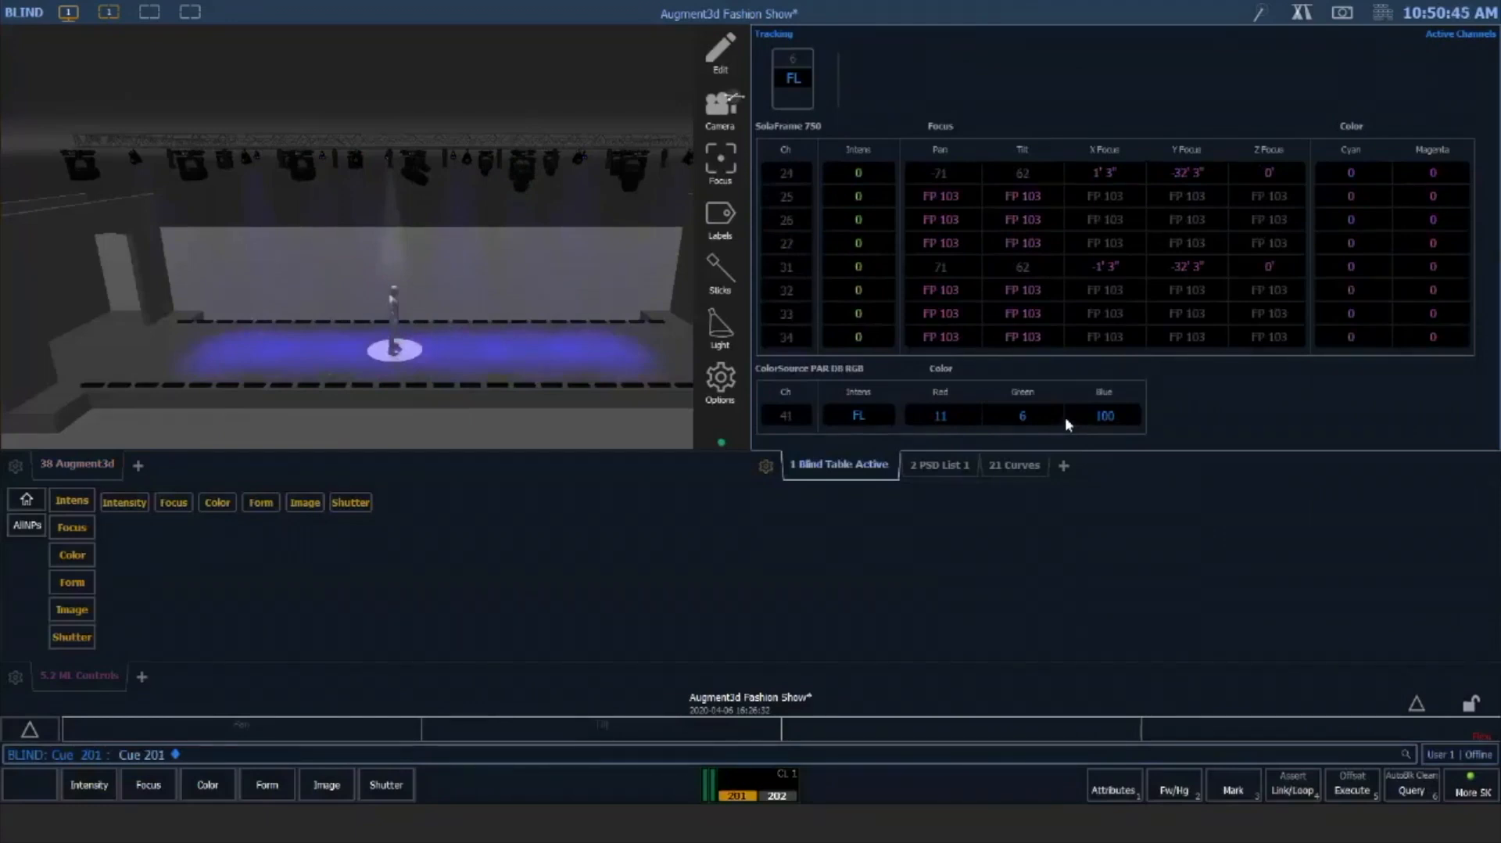
{"action": "key", "text": "Page_Down"}
{"action": "key", "text": "Page_Down"}
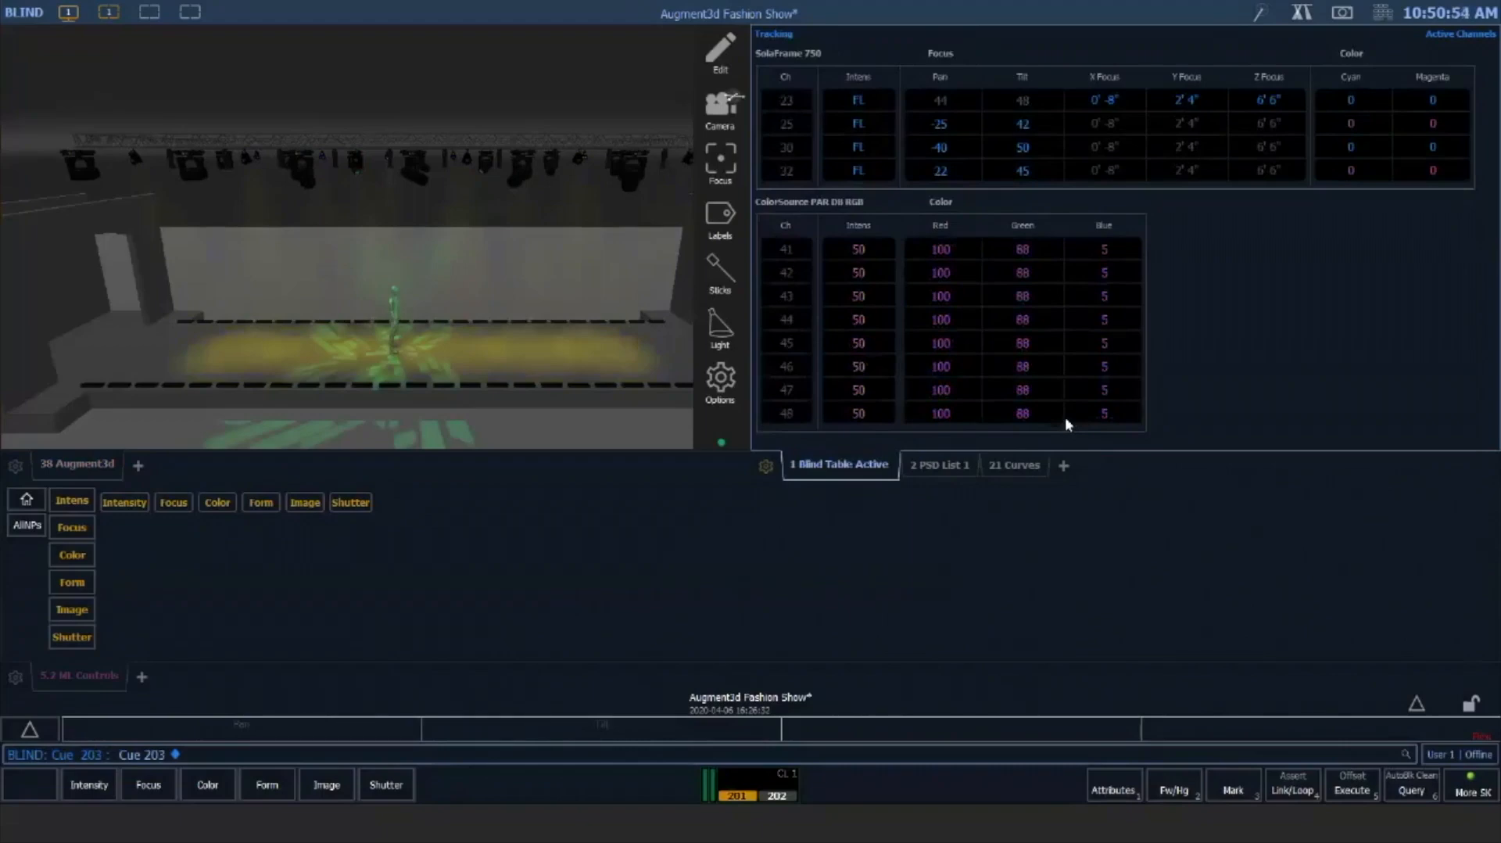
{"action": "key", "text": "Page_Up"}
{"action": "key", "text": "Page_Up"}
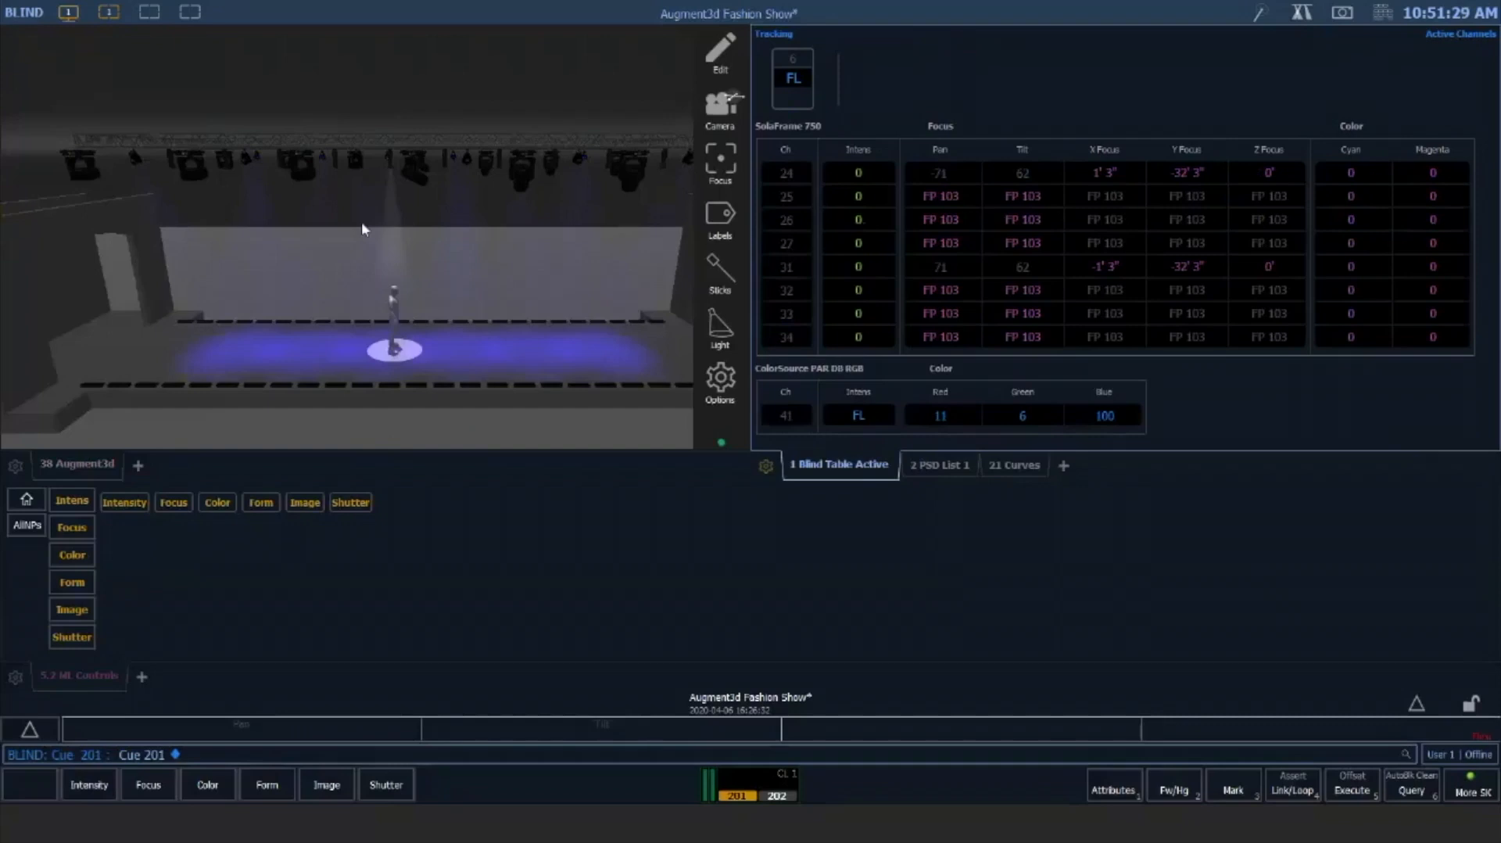
In blind cue 201, focus moving light 24 on the area at the stage's left end and set it to full
{"action": "left_click", "coordinate": [414, 170]}
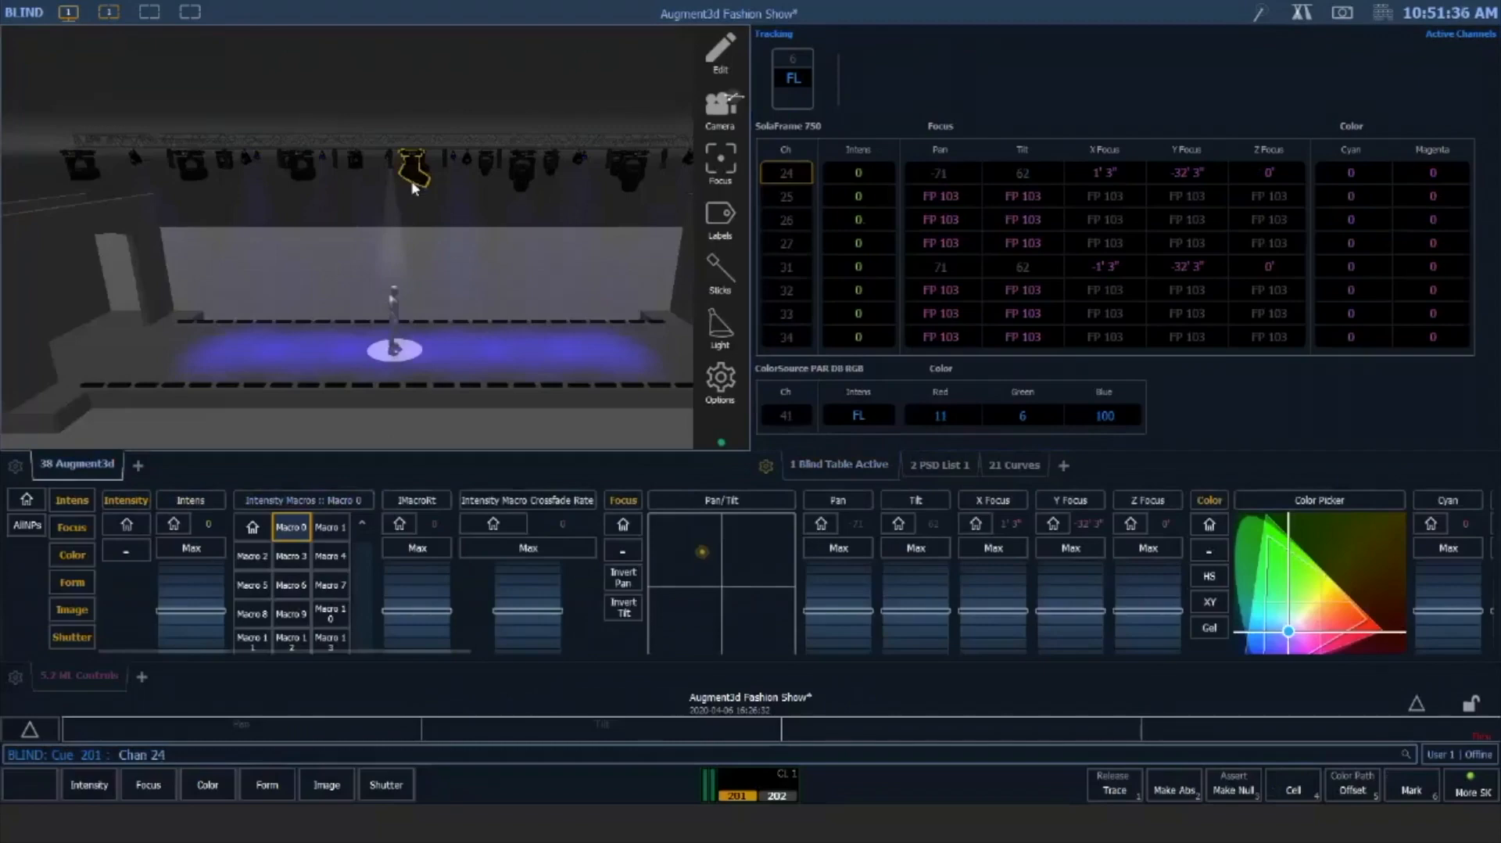
{"action": "left_click", "coordinate": [124, 345]}
{"action": "key", "text": "a"}
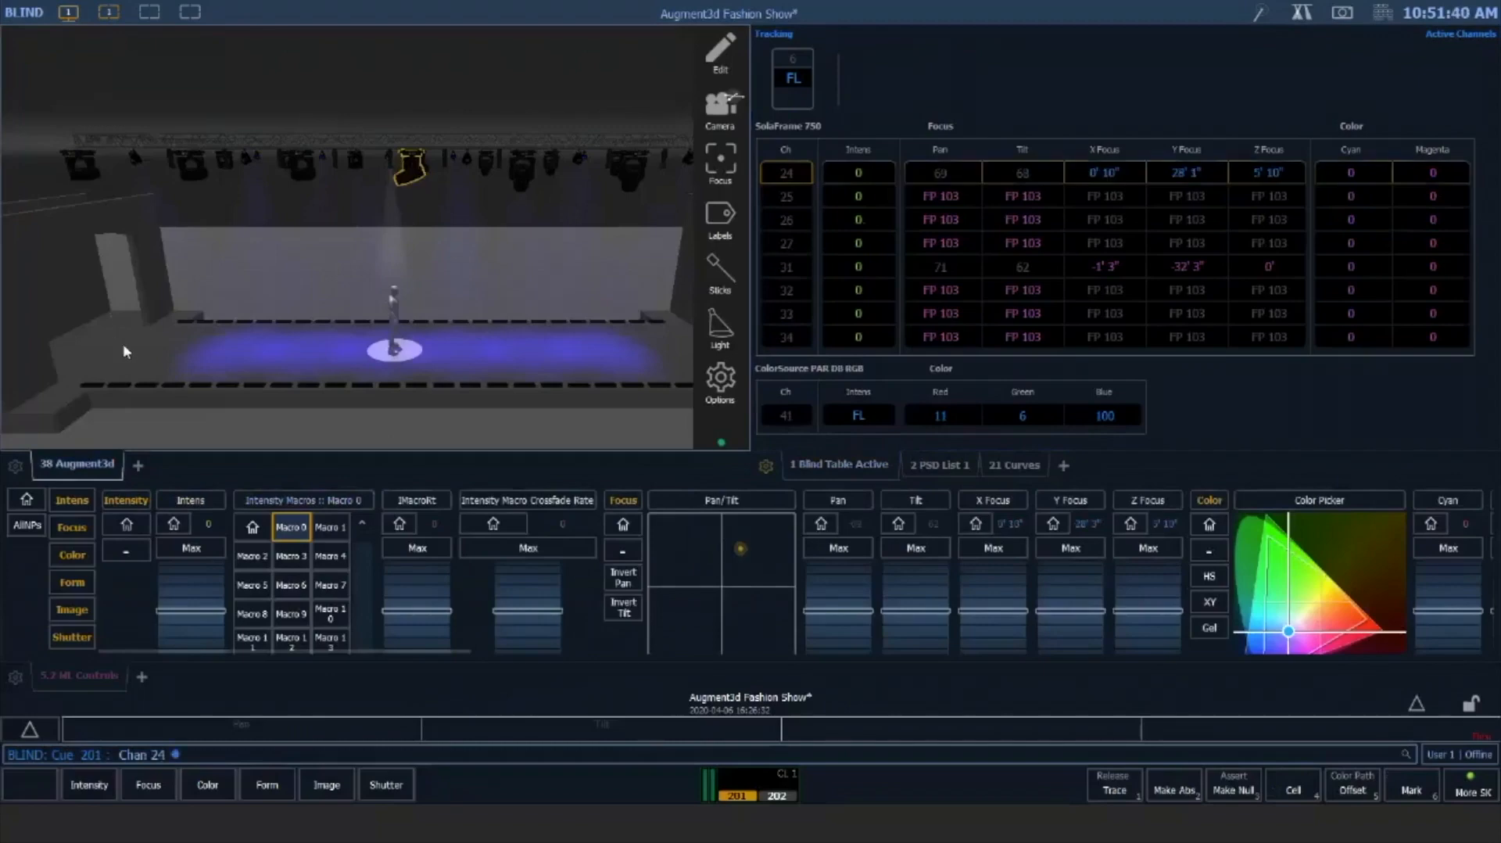
{"action": "key", "text": "f"}
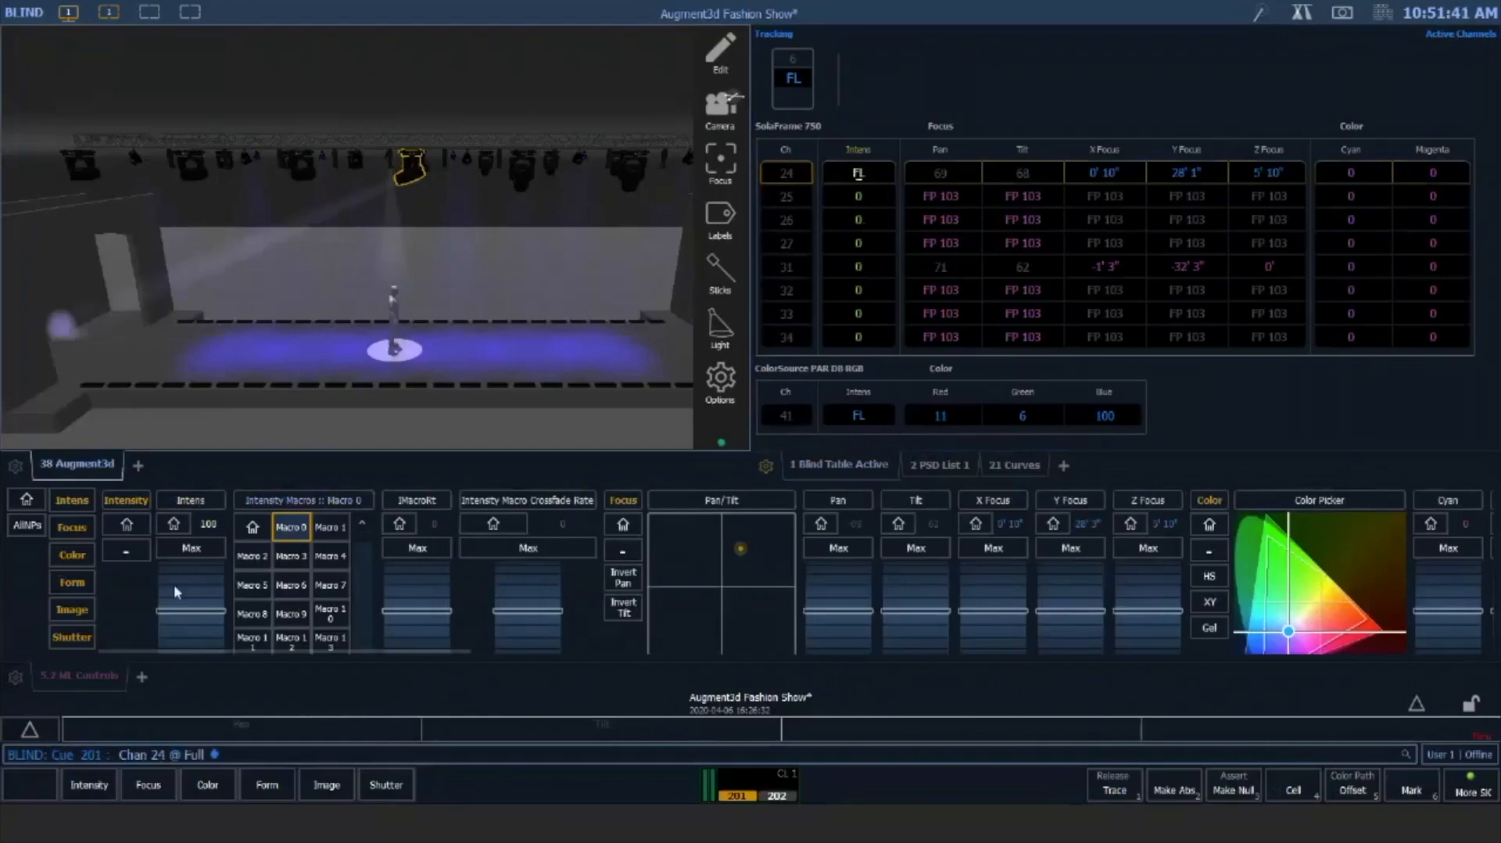
Widen channel 24's zoom to 17, adjust its focus at the stage's left end, and set its cyan to full
{"action": "left_click", "coordinate": [72, 582]}
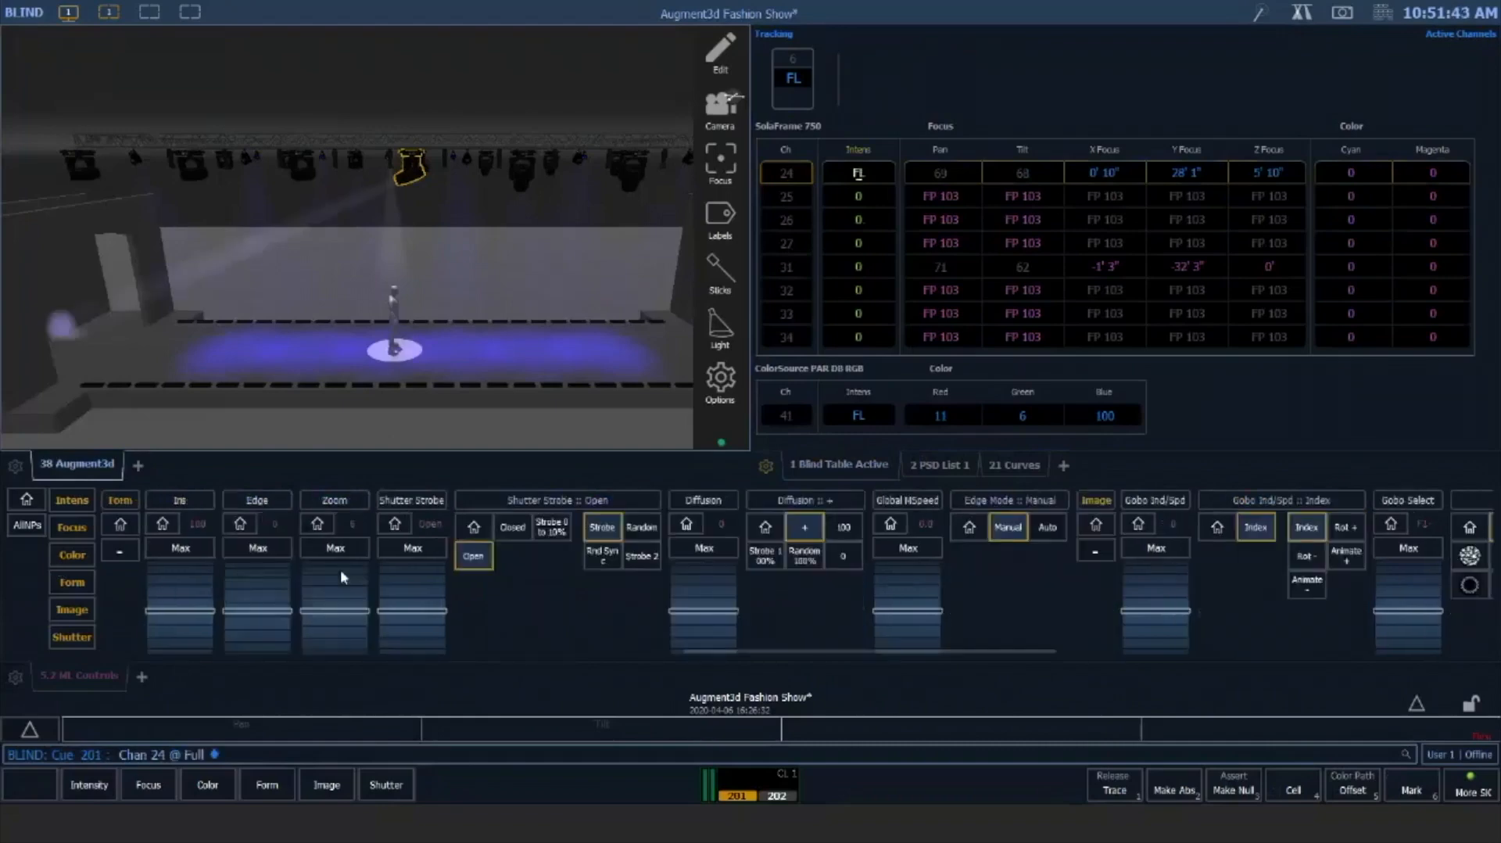
{"action": "left_click_drag", "start_coordinate": [341, 576], "coordinate": [337, 599]}
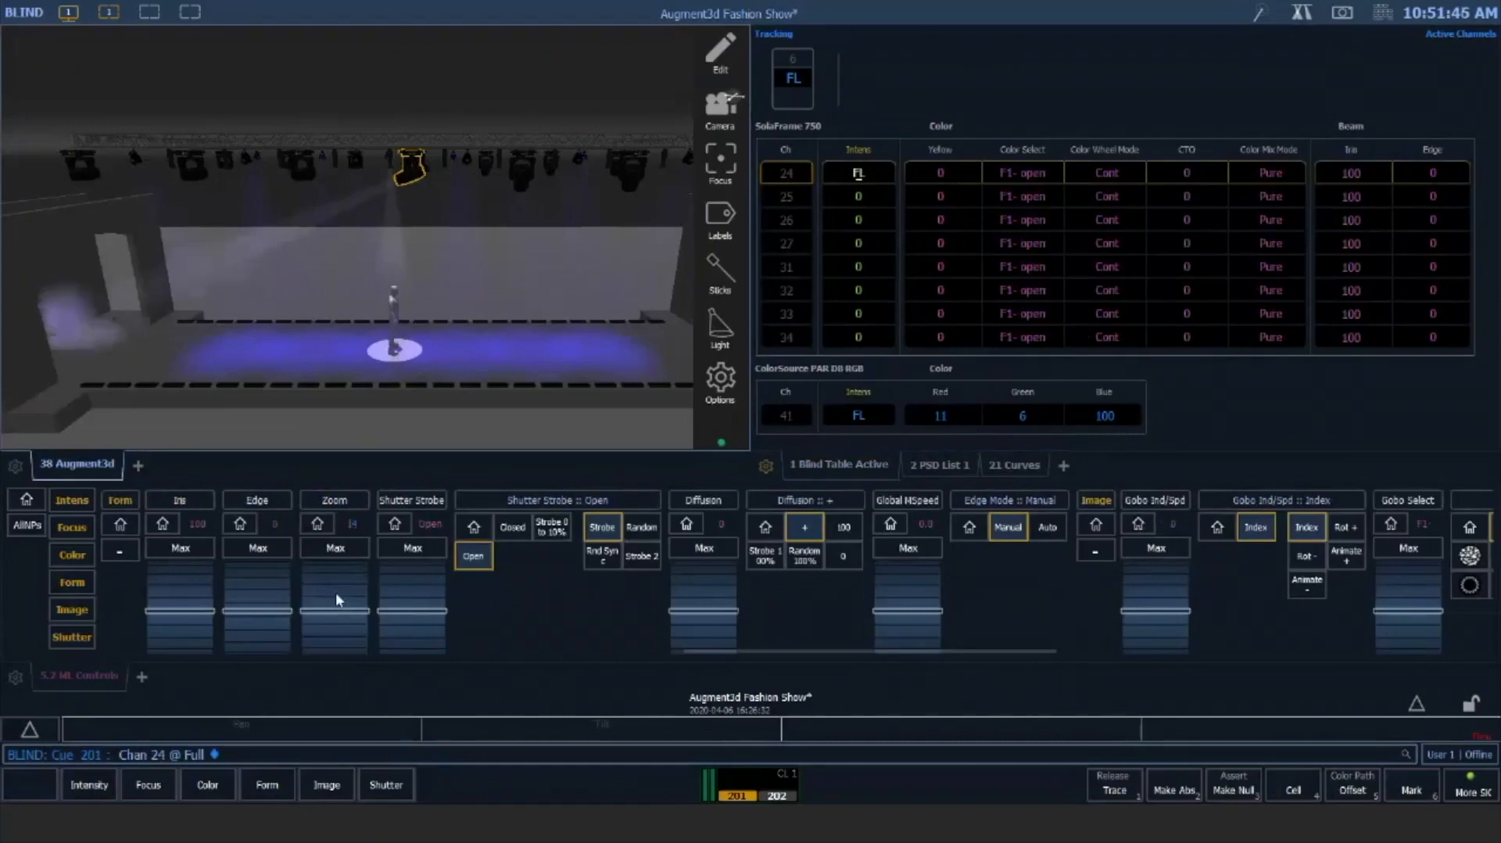
{"action": "left_click_drag", "start_coordinate": [335, 592], "coordinate": [125, 357]}
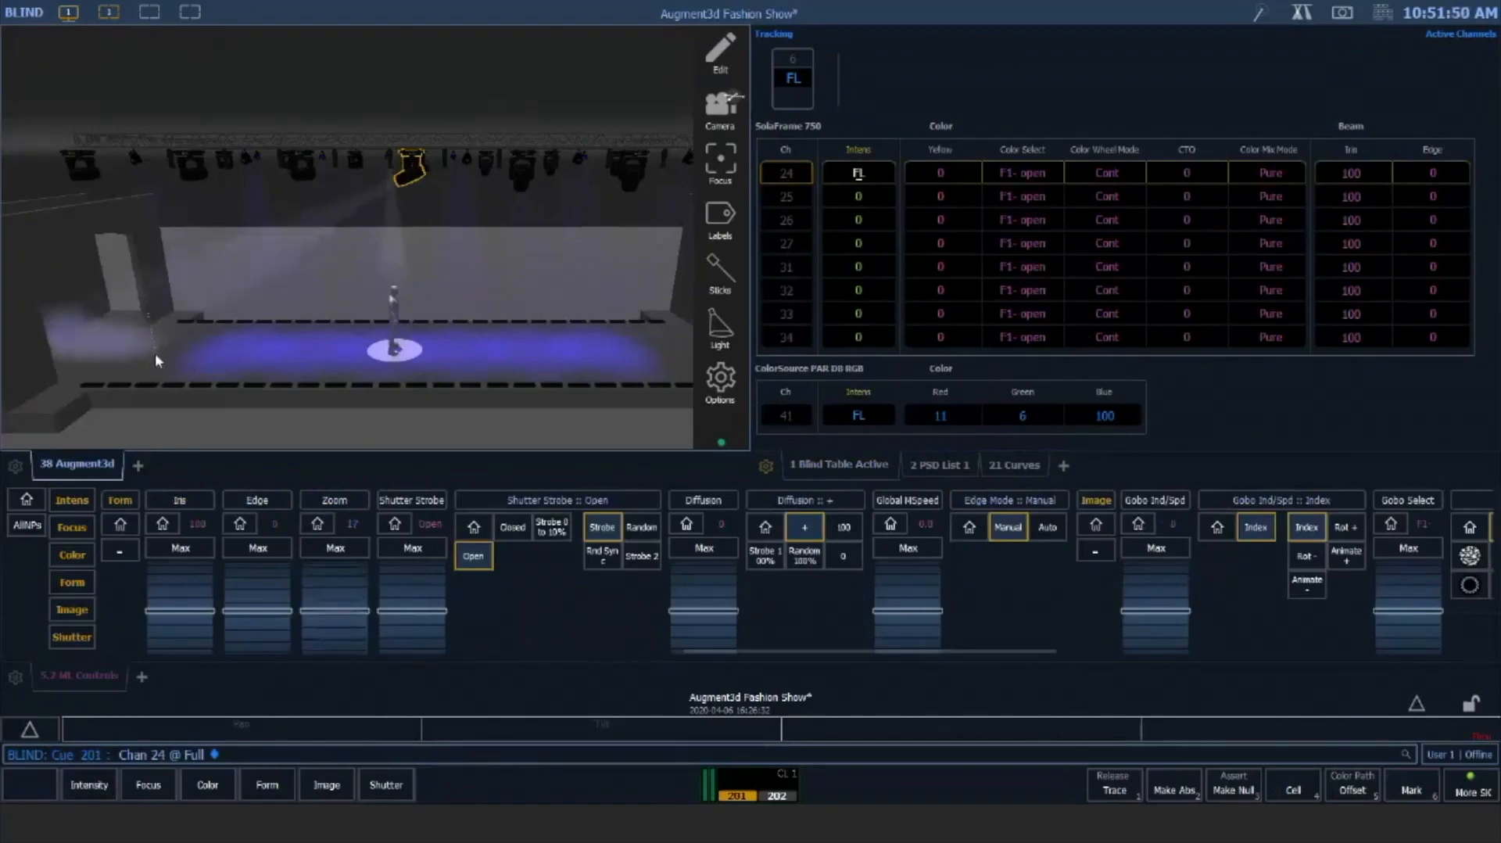
{"action": "left_click", "coordinate": [72, 555]}
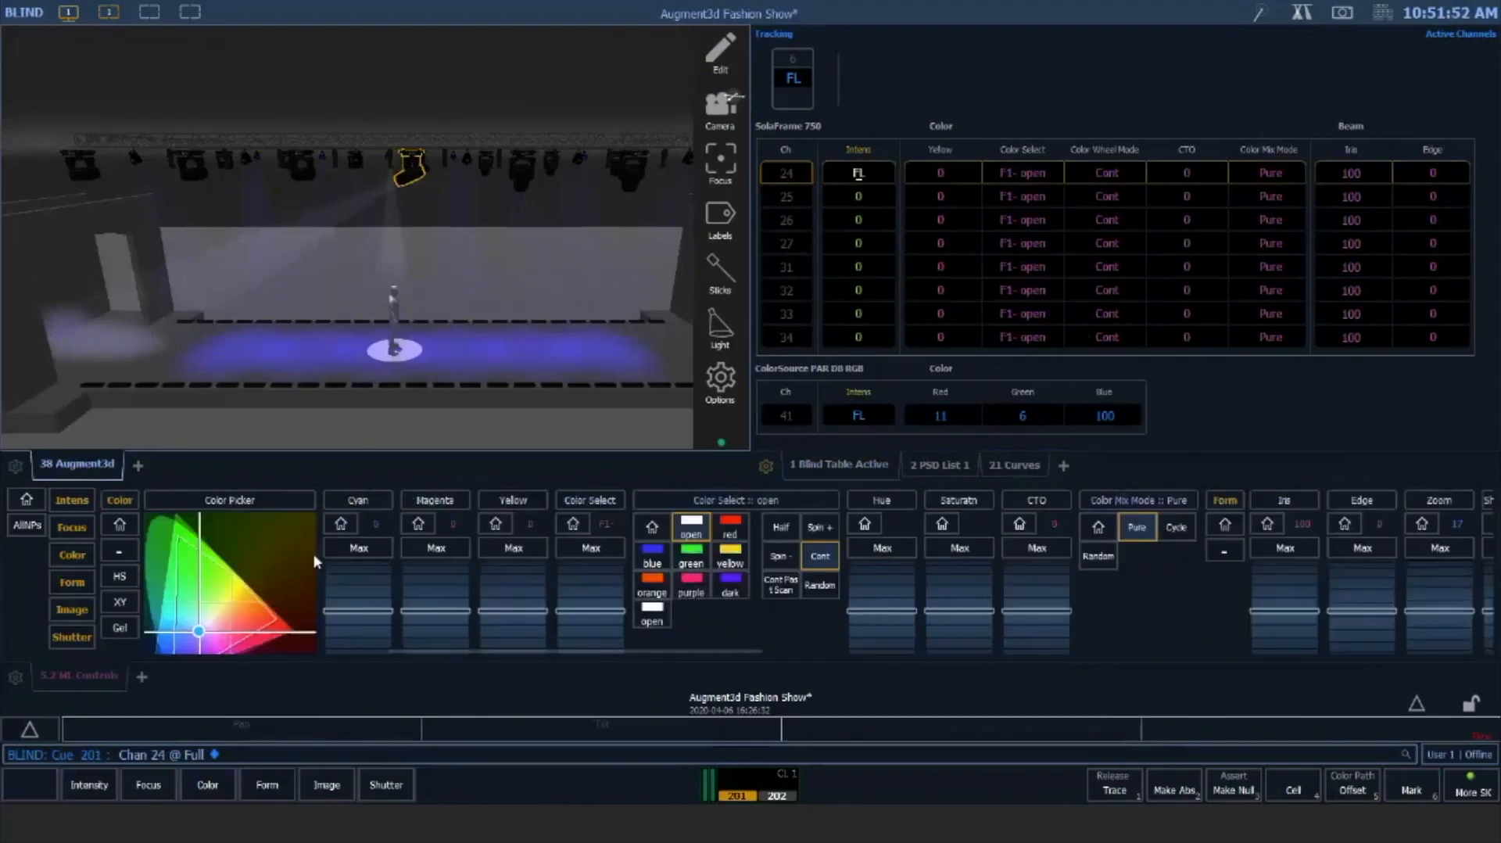
{"action": "left_click", "coordinate": [358, 548]}
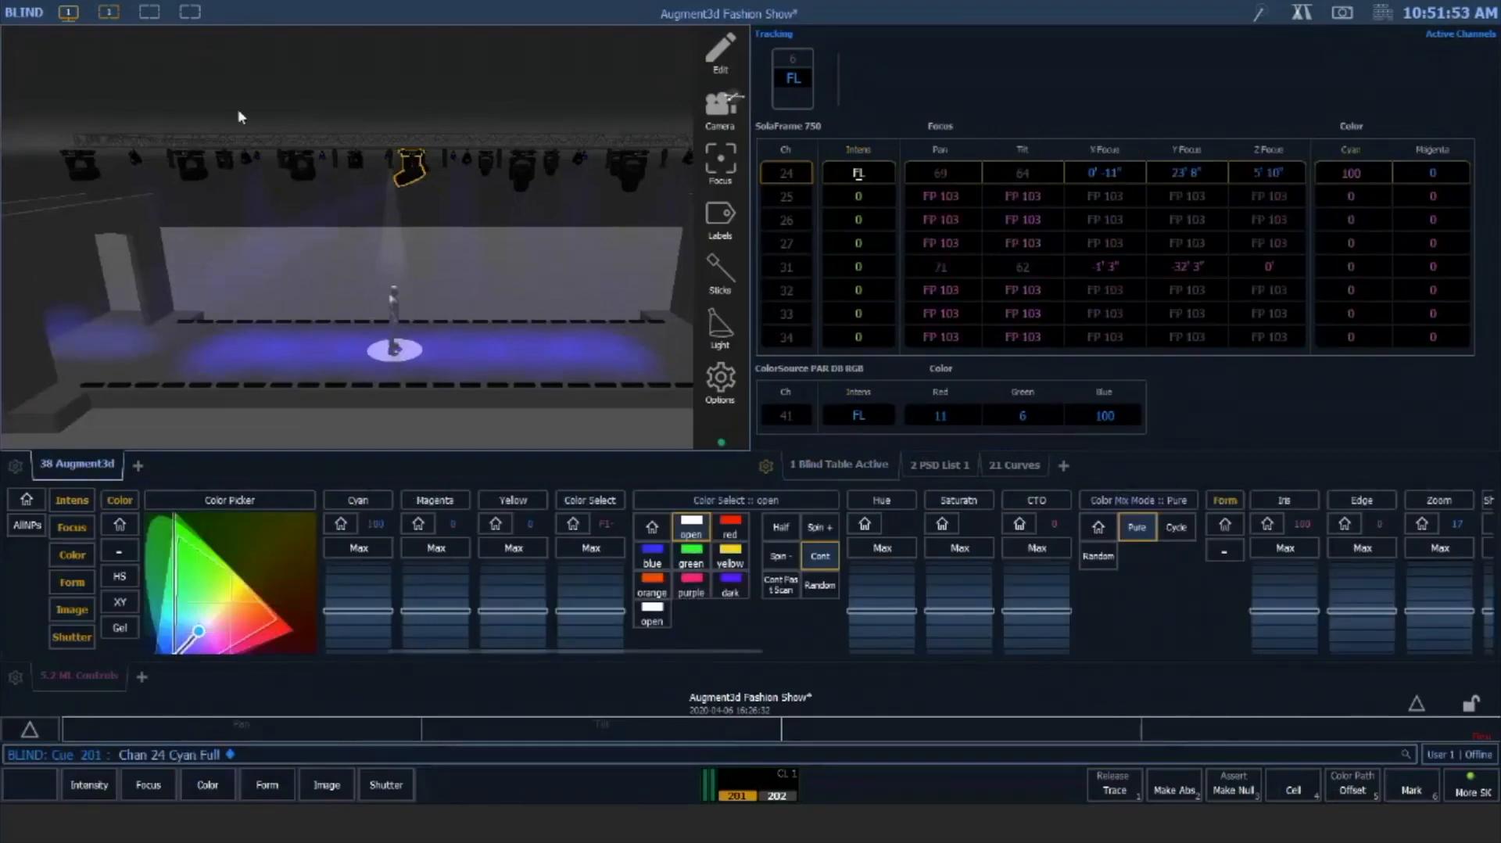
Clear the channel selection and step through blind cues 203 and 202 to check channel 24's tracking, returning to cue 201
{"action": "key", "text": "Page_Down"}
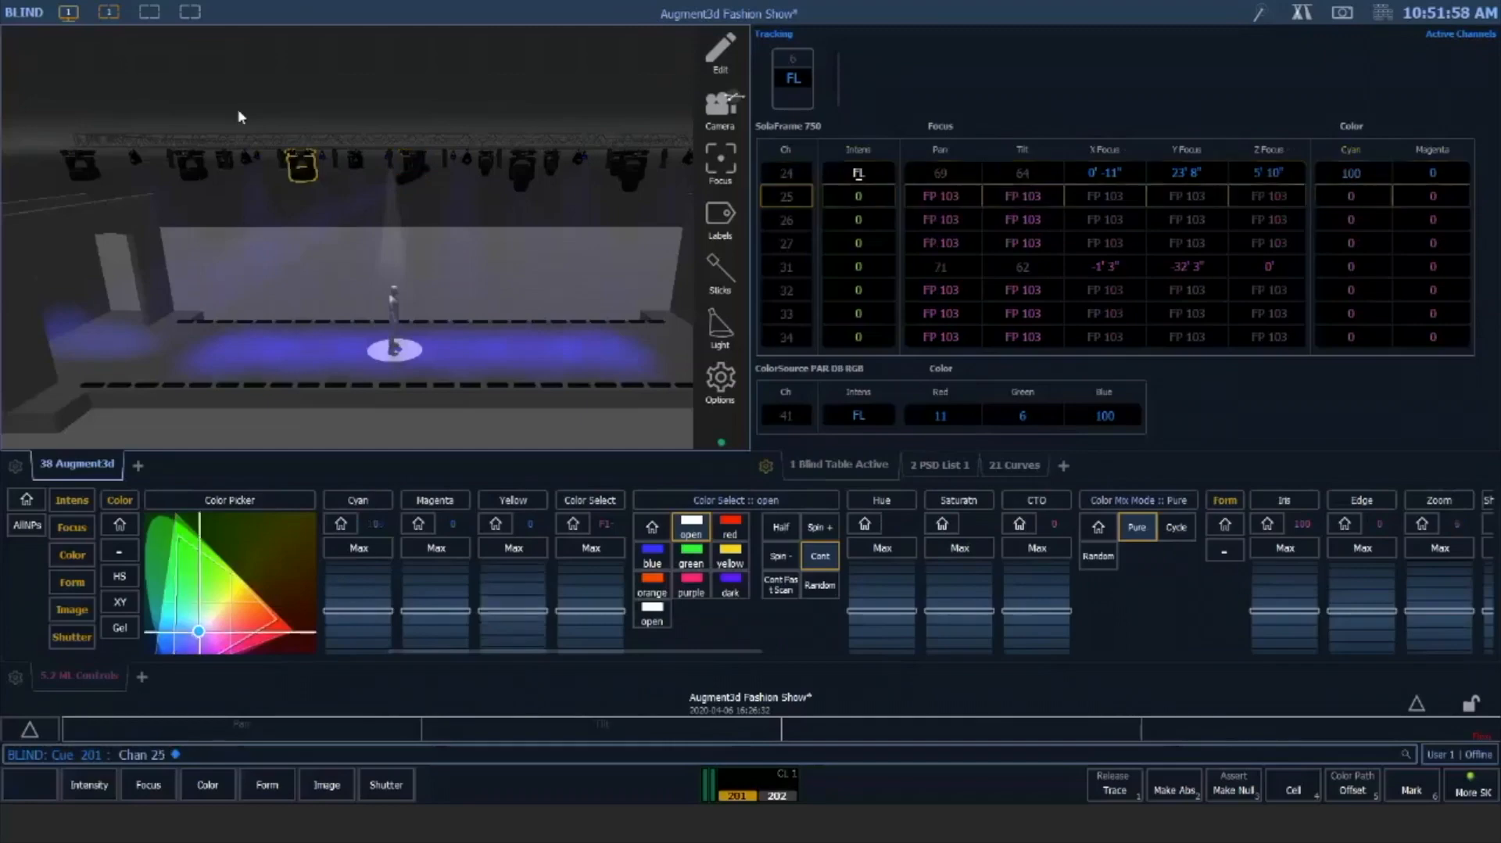
{"action": "key", "text": "BackSpace"}
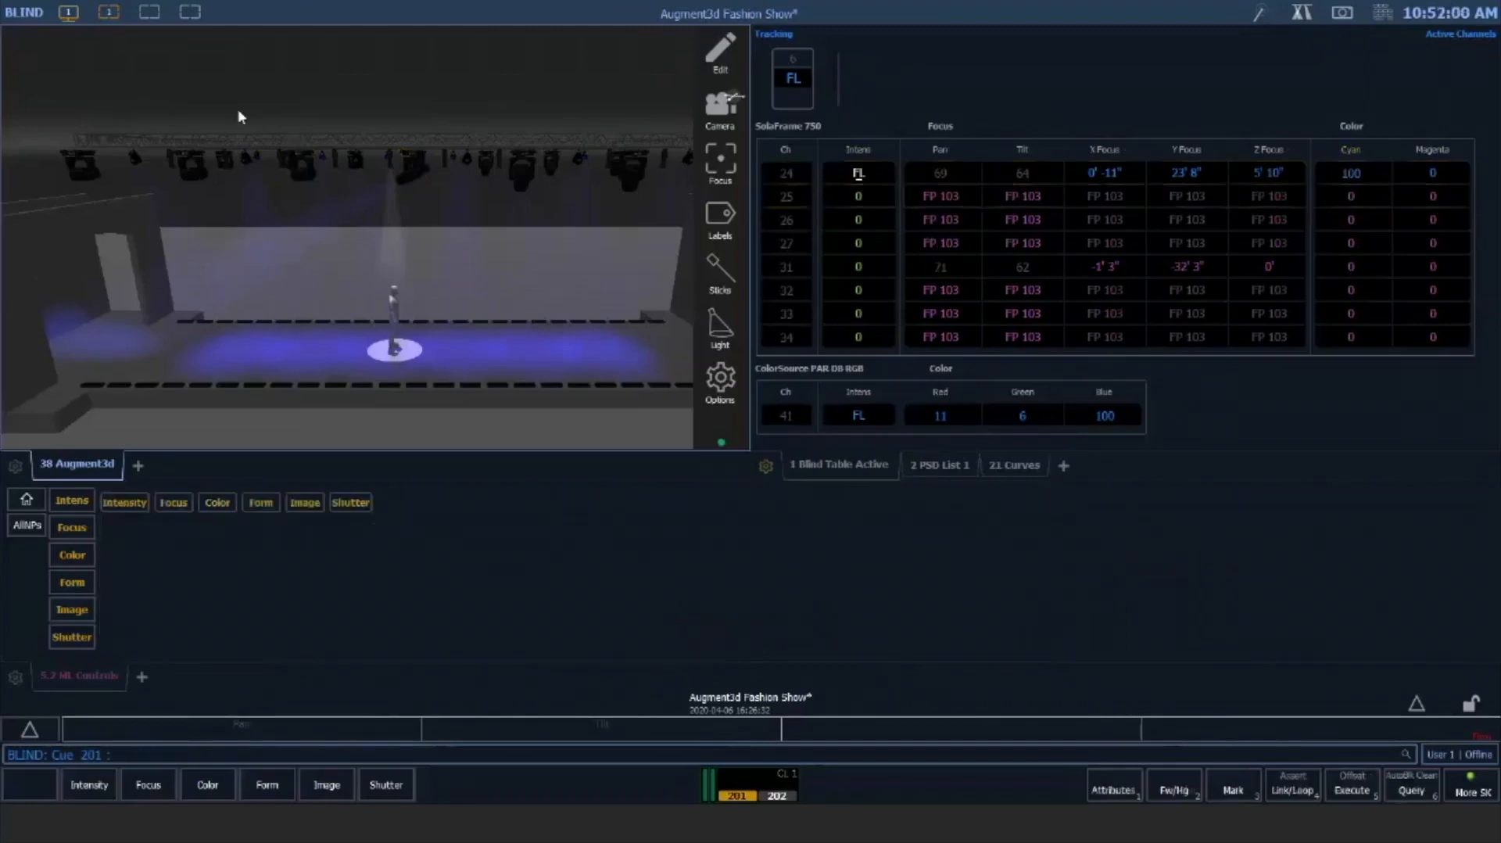
{"action": "key", "text": "Page_Down"}
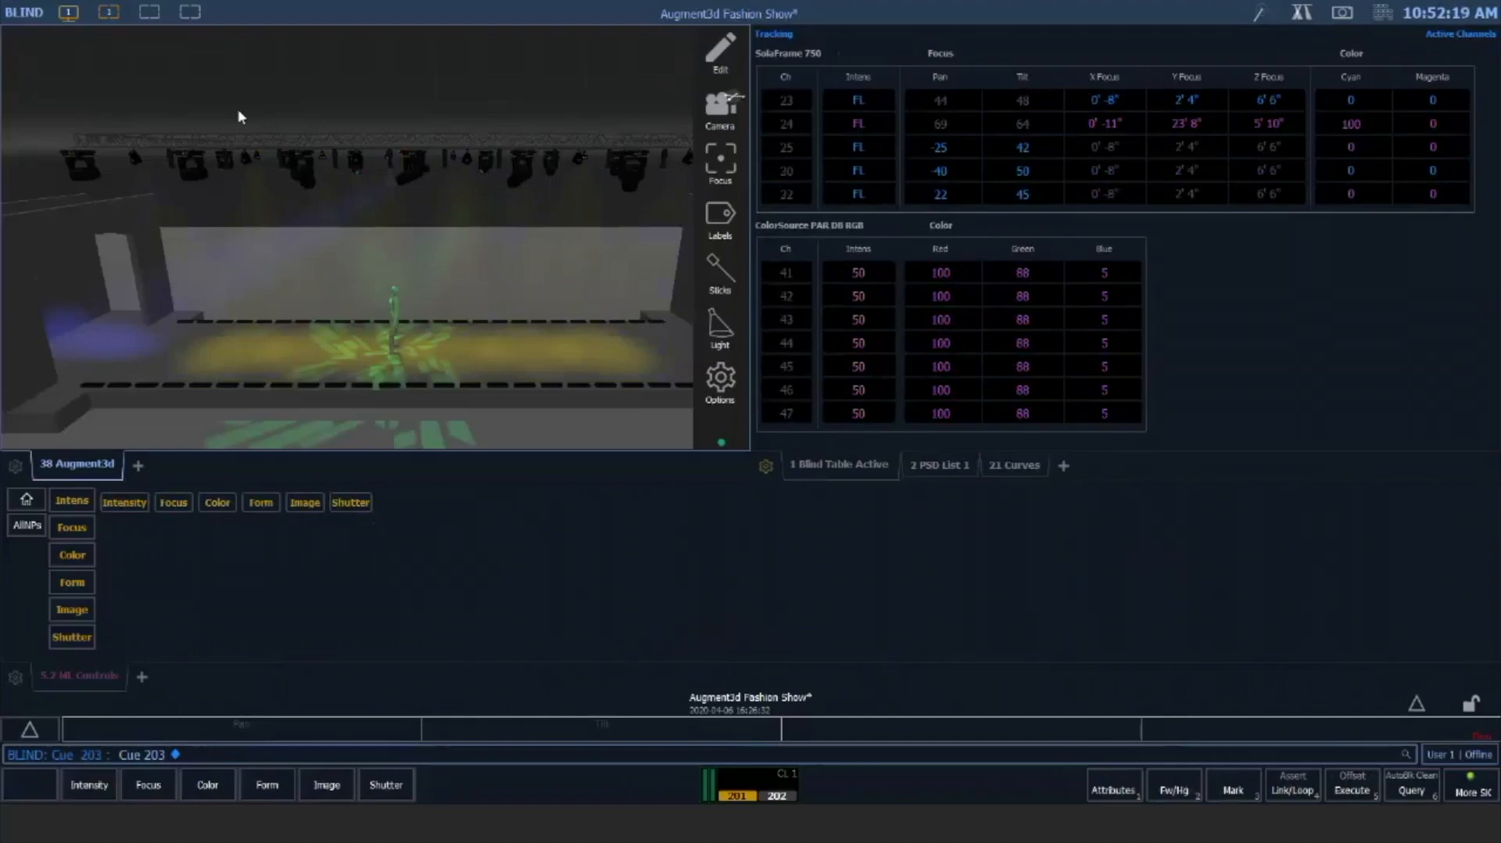
{"action": "key", "text": "Page_Up"}
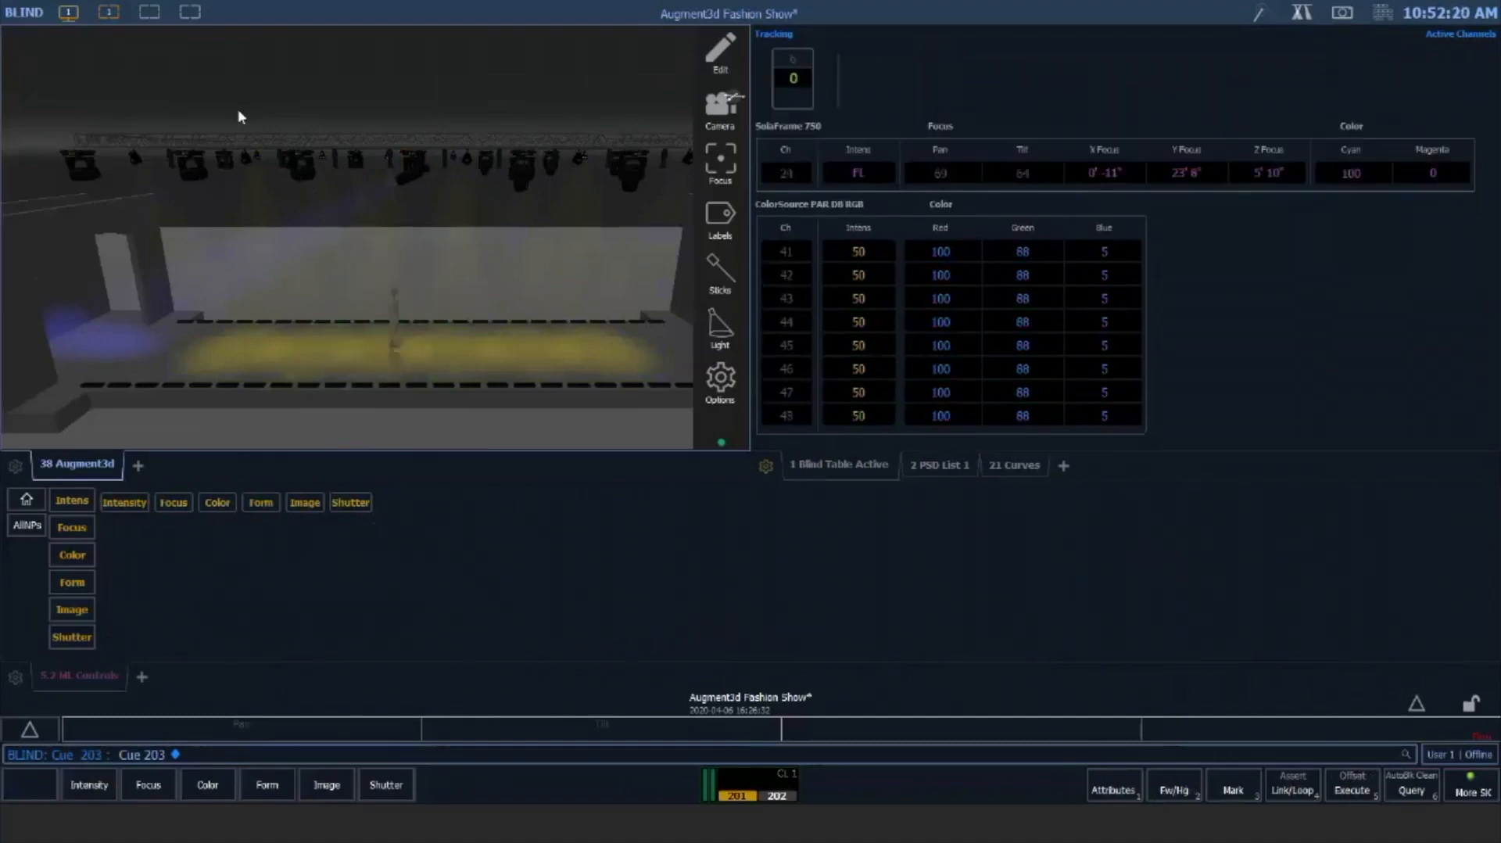
{"action": "key", "text": "Page_Up"}
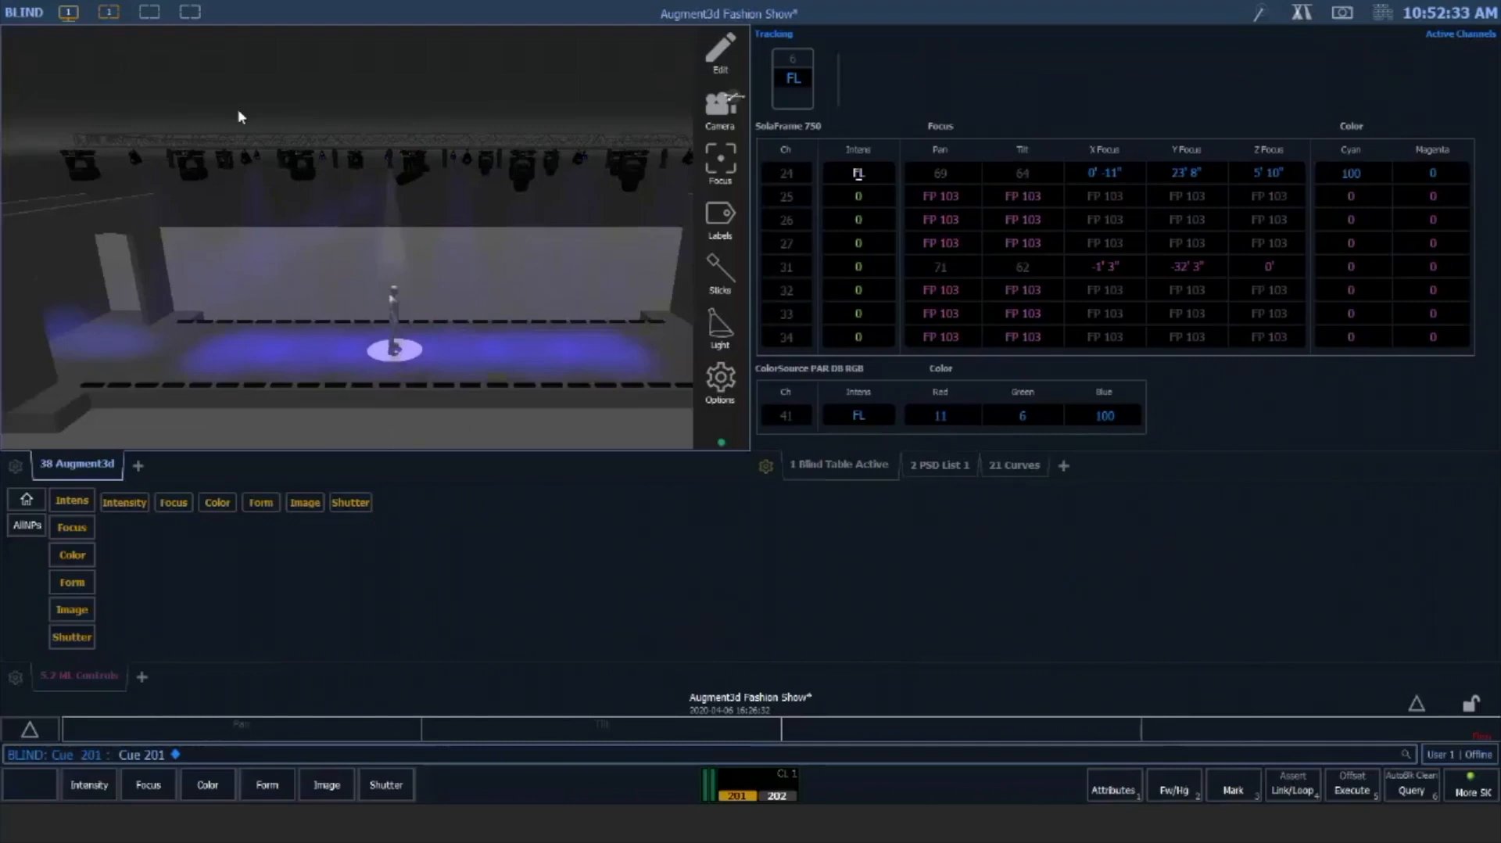
Enable Staging Mode in blind cue 201 and home the color of channel 24
{"action": "key", "text": "F6"}
{"action": "type", "text": "25"}
{"action": "key", "text": "BackSpace"}
{"action": "type", "text": "4"}
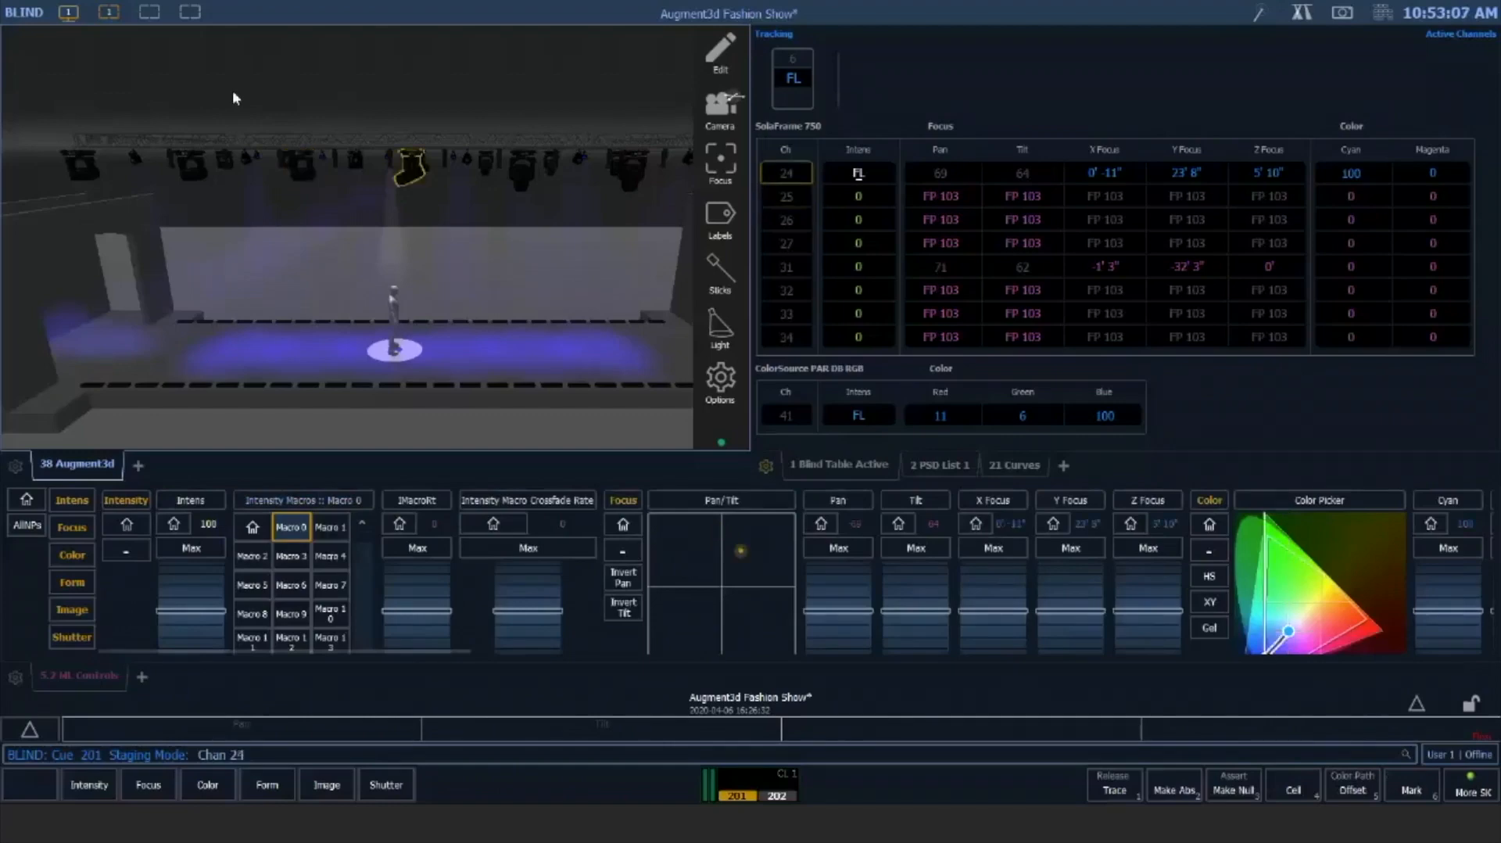
{"action": "left_click", "coordinate": [59, 554]}
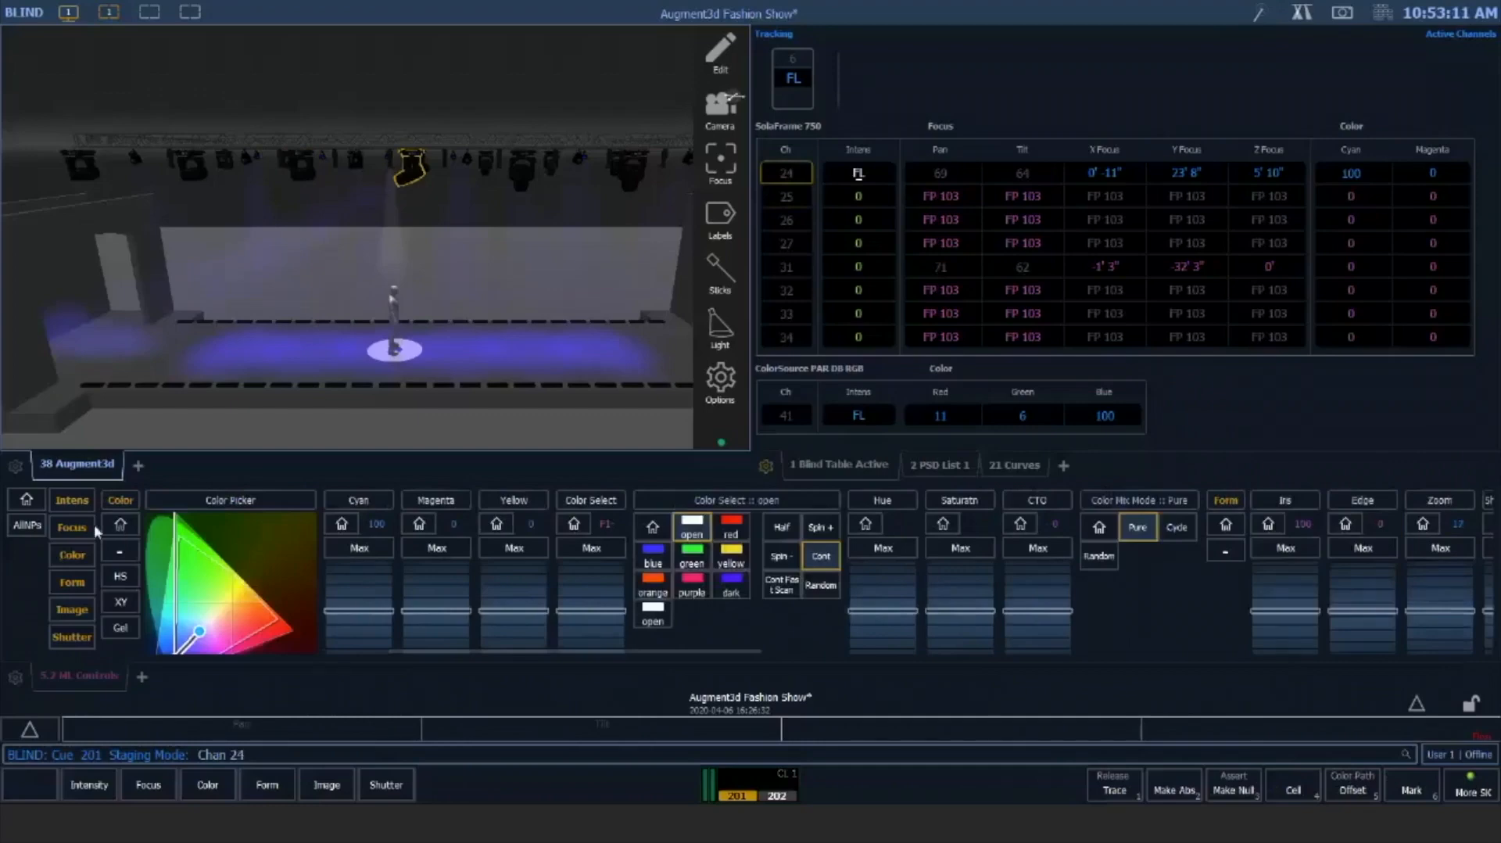
{"action": "left_click", "coordinate": [111, 525]}
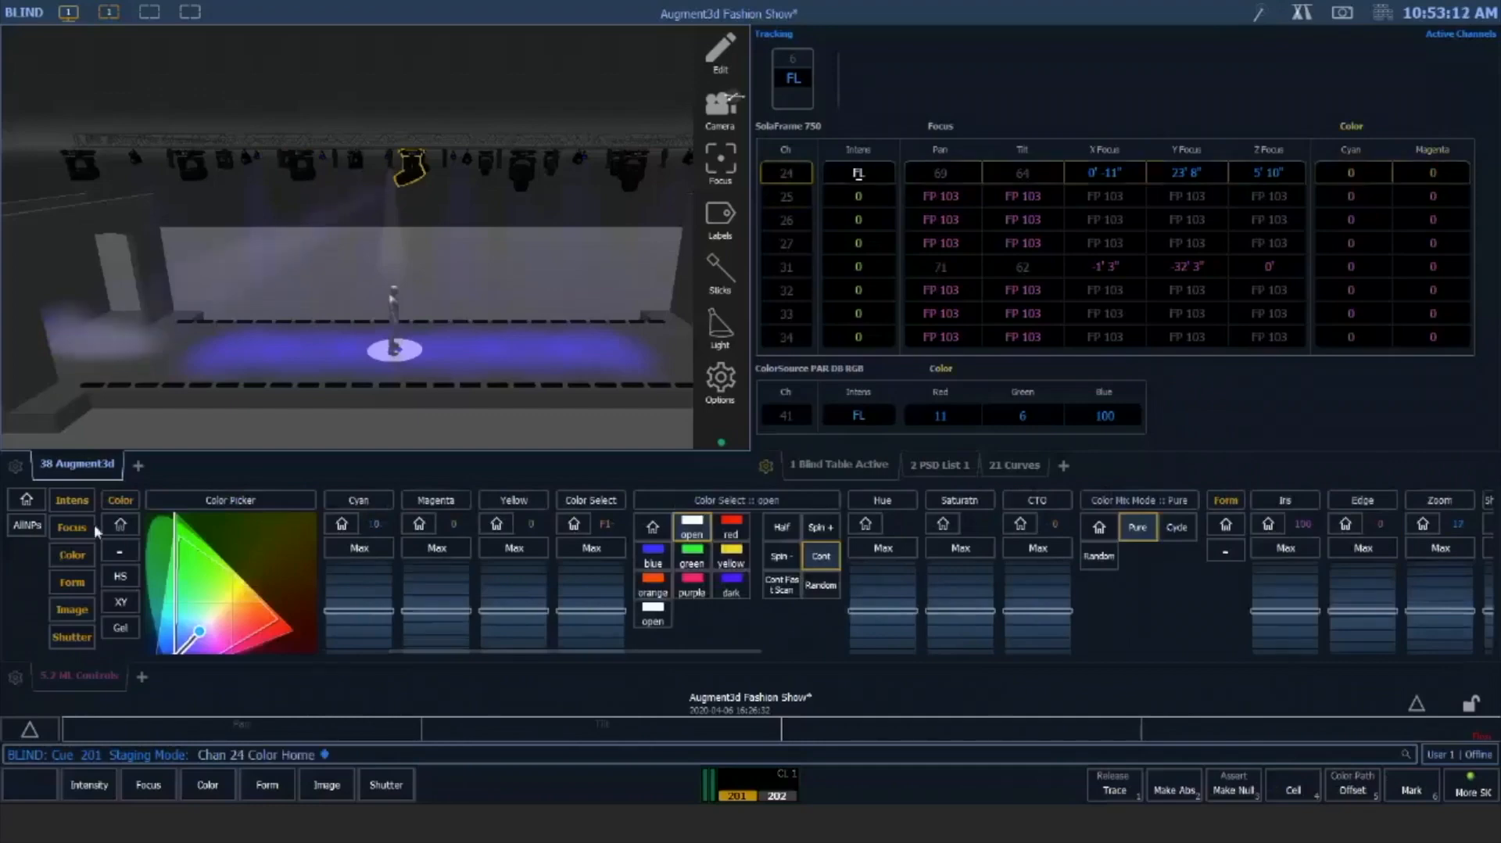
Apply the block fan gobo to channel 24 and raise its edge value to sharpen the pattern
{"action": "left_click", "coordinate": [72, 608]}
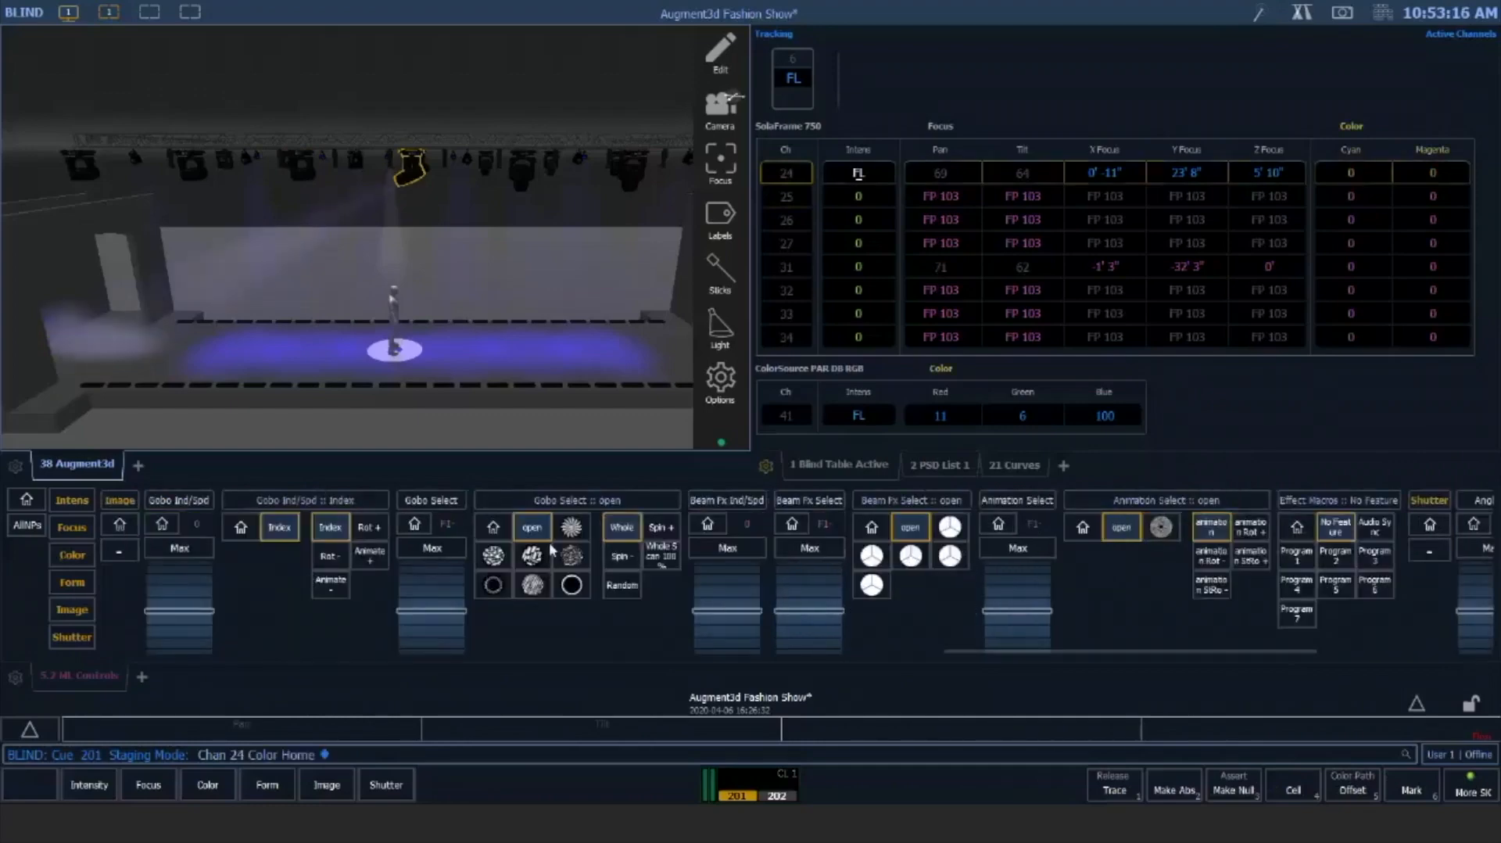
{"action": "left_click", "coordinate": [571, 532]}
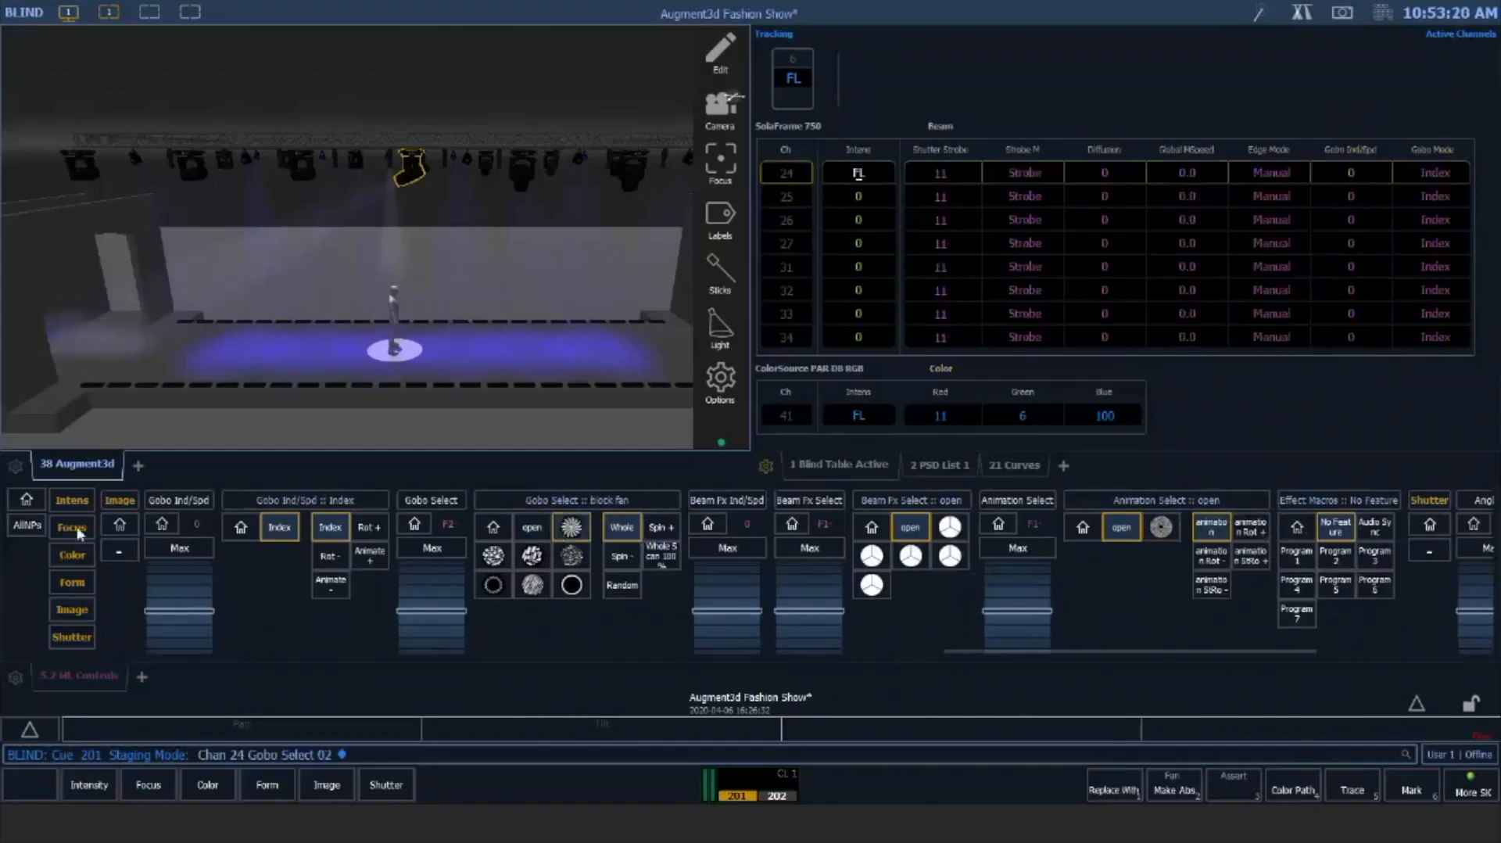
{"action": "left_click_drag", "start_coordinate": [141, 574], "coordinate": [259, 591]}
{"action": "scroll", "coordinate": [259, 591], "scroll_direction": "up", "scroll_amount": 5}
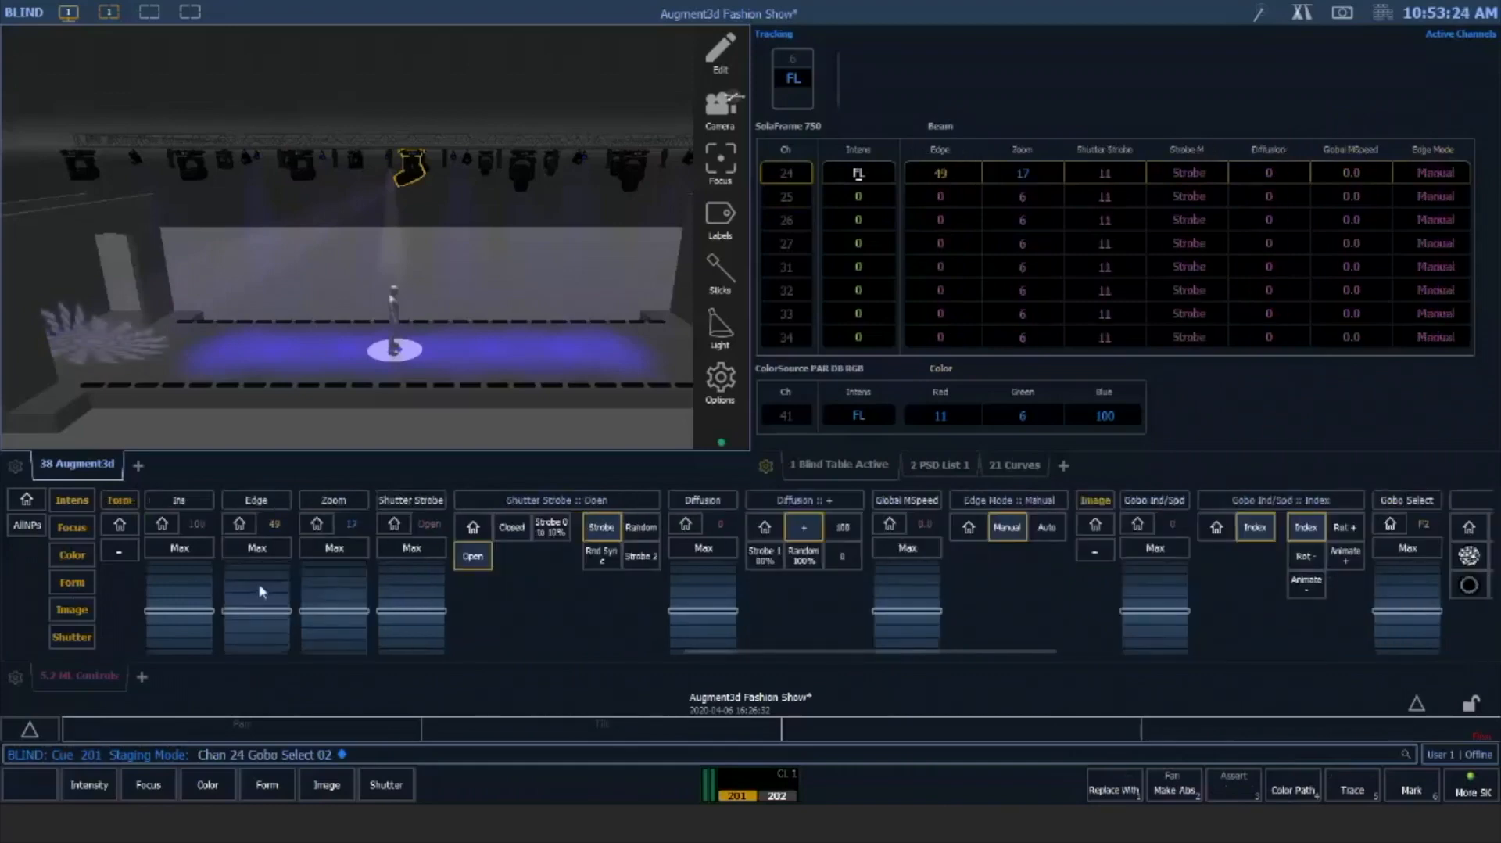
{"action": "scroll", "coordinate": [261, 591], "scroll_direction": "up", "scroll_amount": 5}
{"action": "scroll", "coordinate": [261, 584], "scroll_direction": "up", "scroll_amount": 1}
Set channel 24's gobo mode to Rot + at speed 17, and clear Staging Mode to discard the staged changes
{"action": "left_click", "coordinate": [72, 612]}
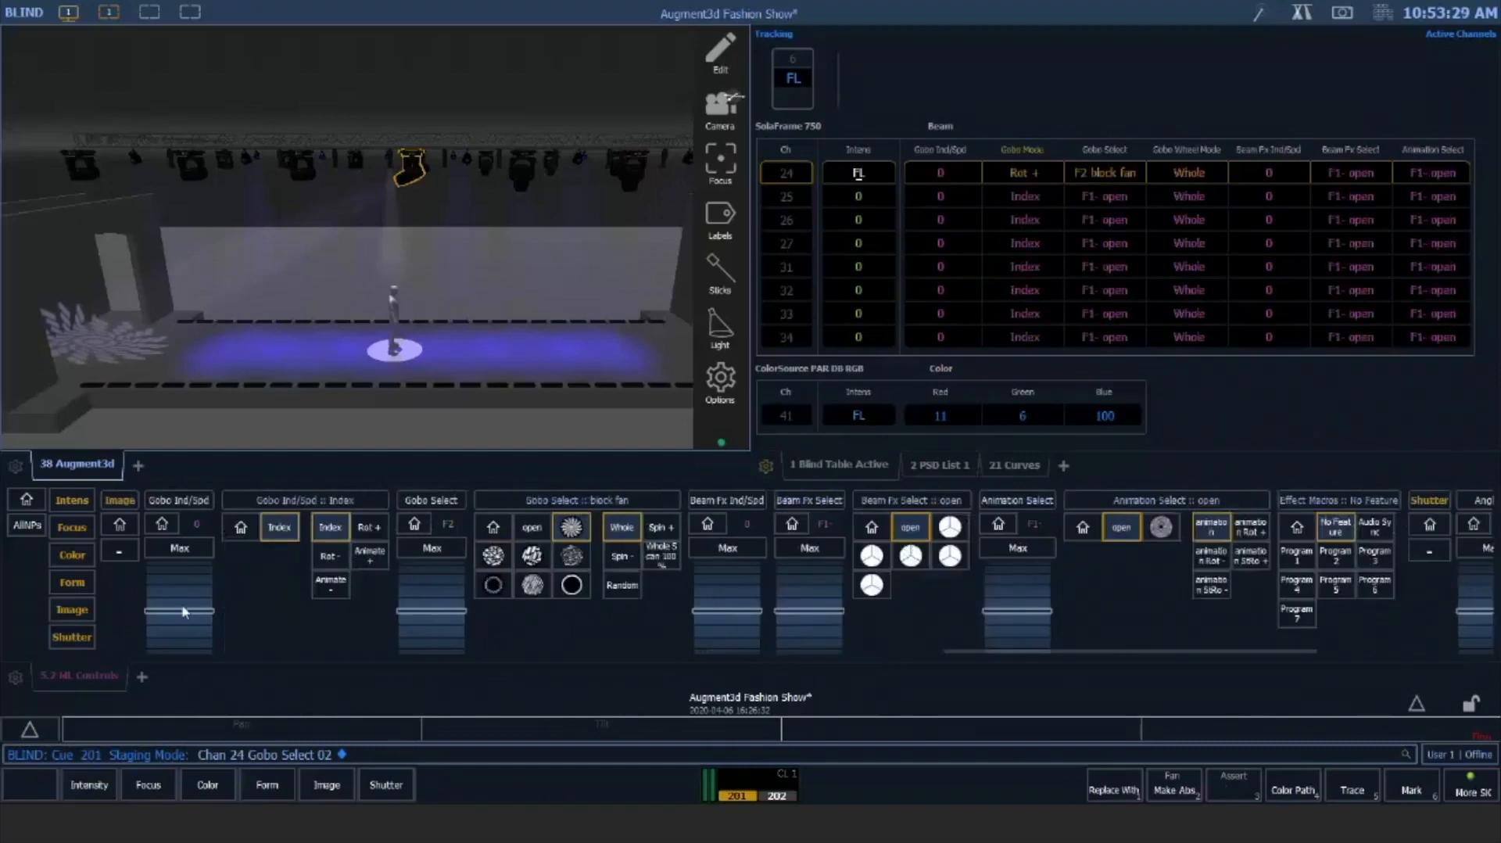
{"action": "mouse_move", "coordinate": [185, 611]}
{"action": "left_mouse_down"}
{"action": "mouse_move", "coordinate": [179, 597]}
{"action": "mouse_move", "coordinate": [182, 640]}
{"action": "left_mouse_up"}
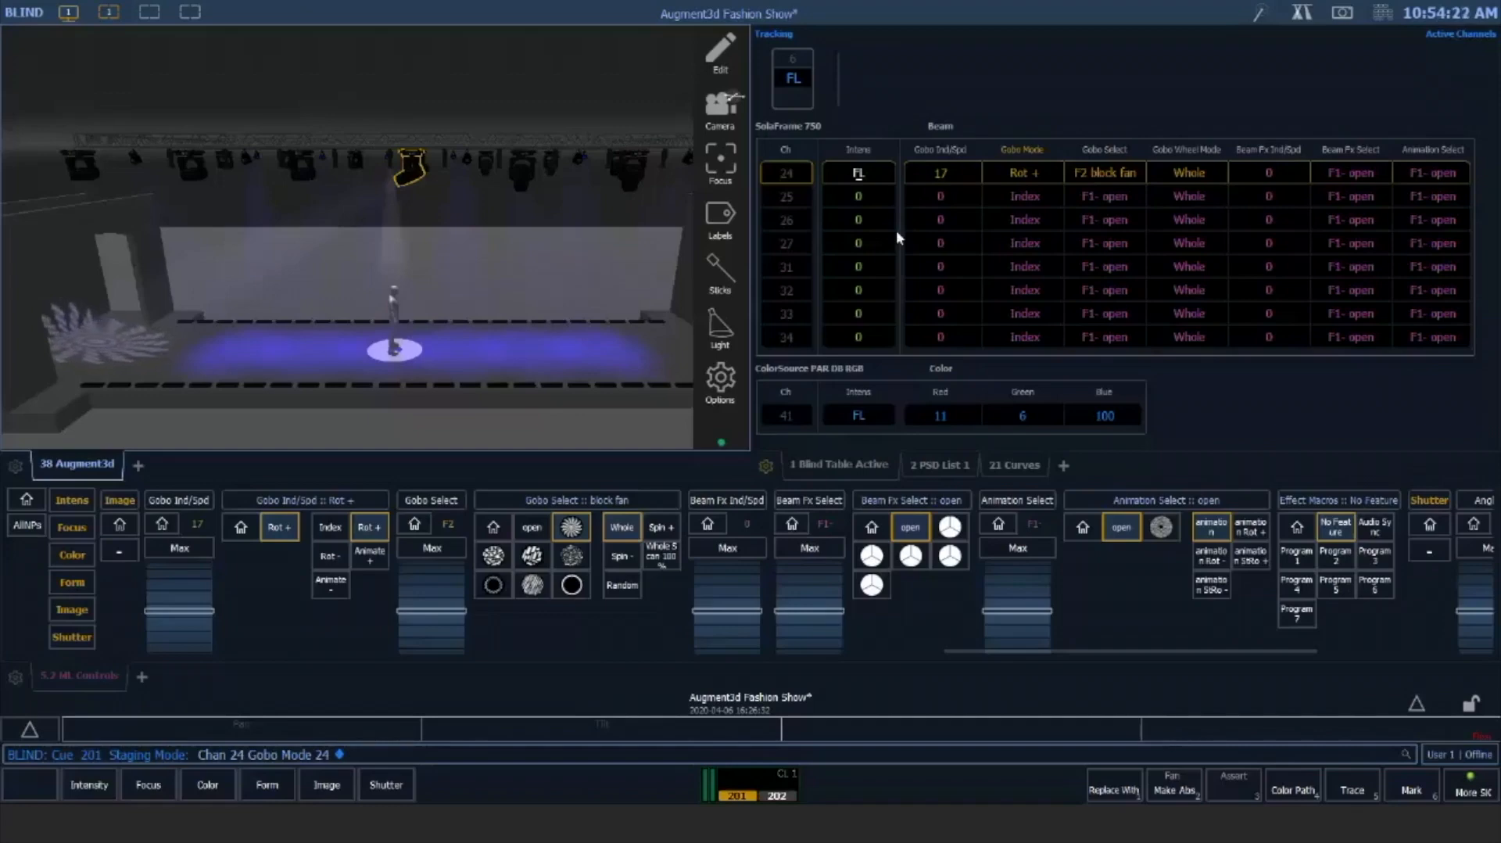
{"action": "key", "text": "BackSpace"}
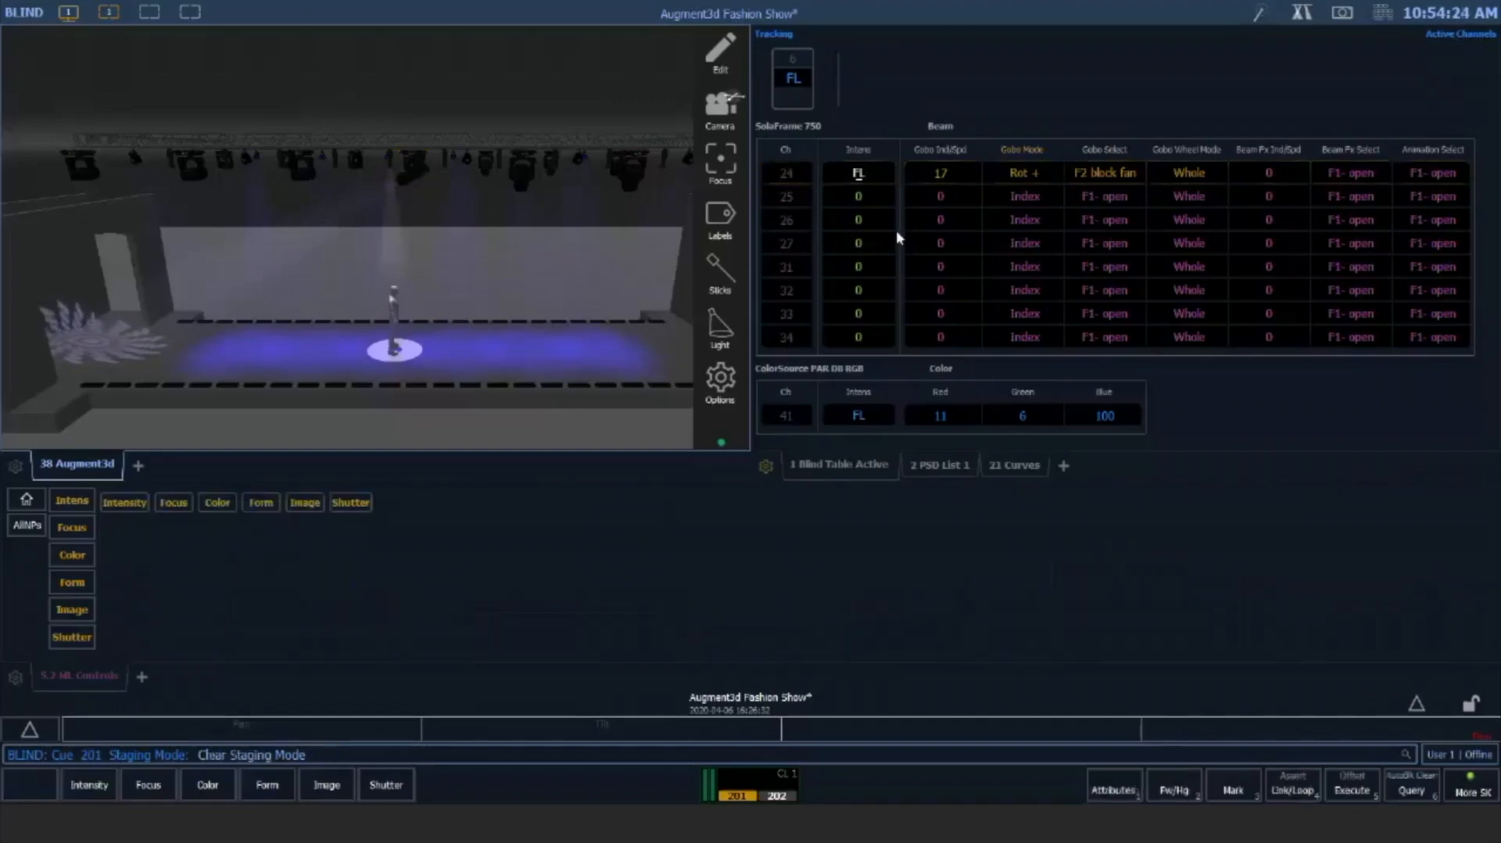
{"action": "key", "text": "Return"}
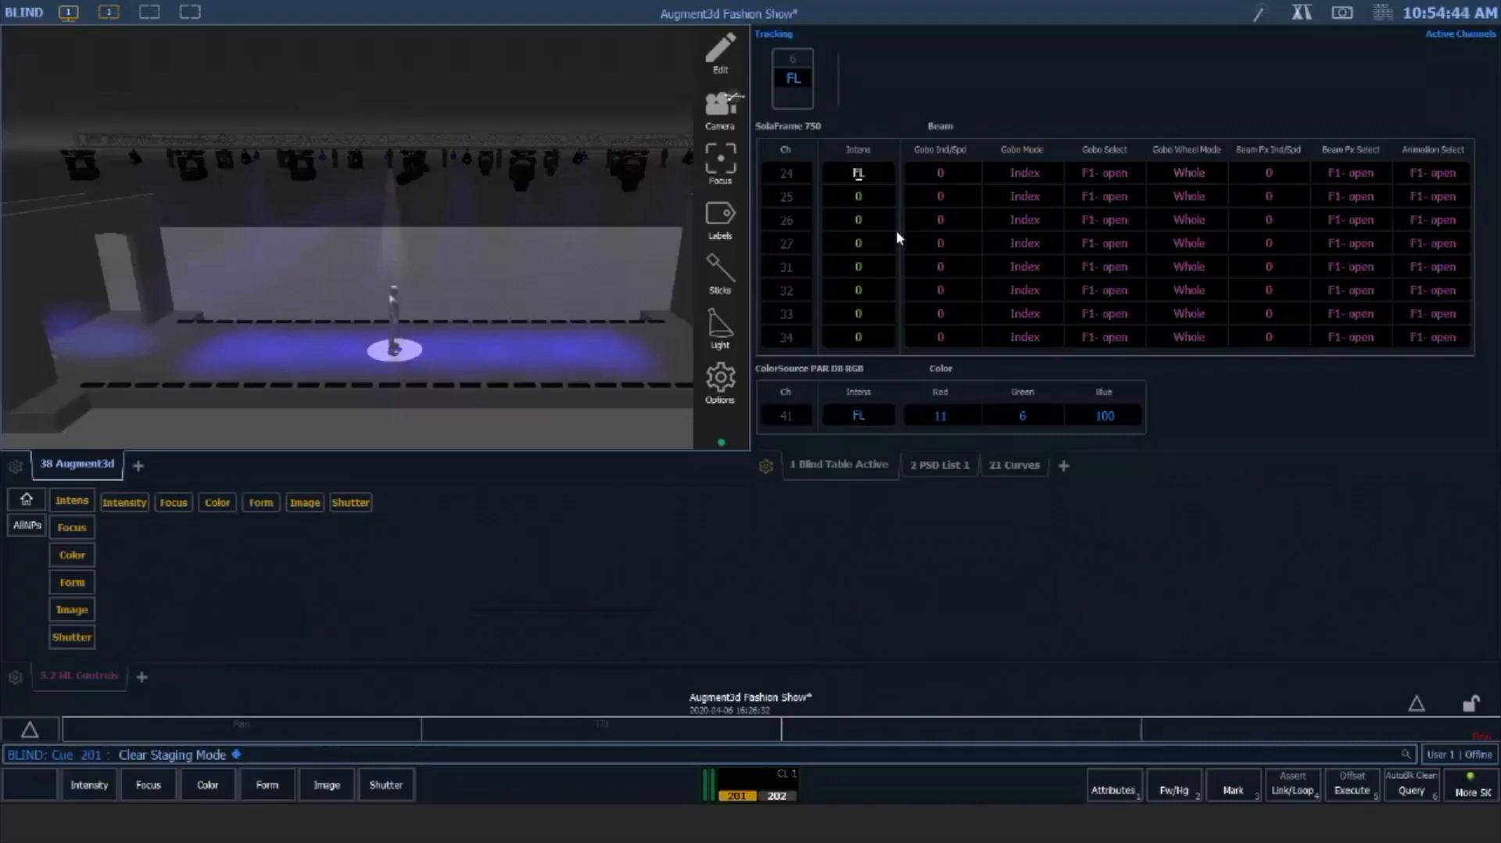
Enable Staging Mode again and refocus channel 24 at the stage's left end
{"action": "key", "text": "shift+F2"}
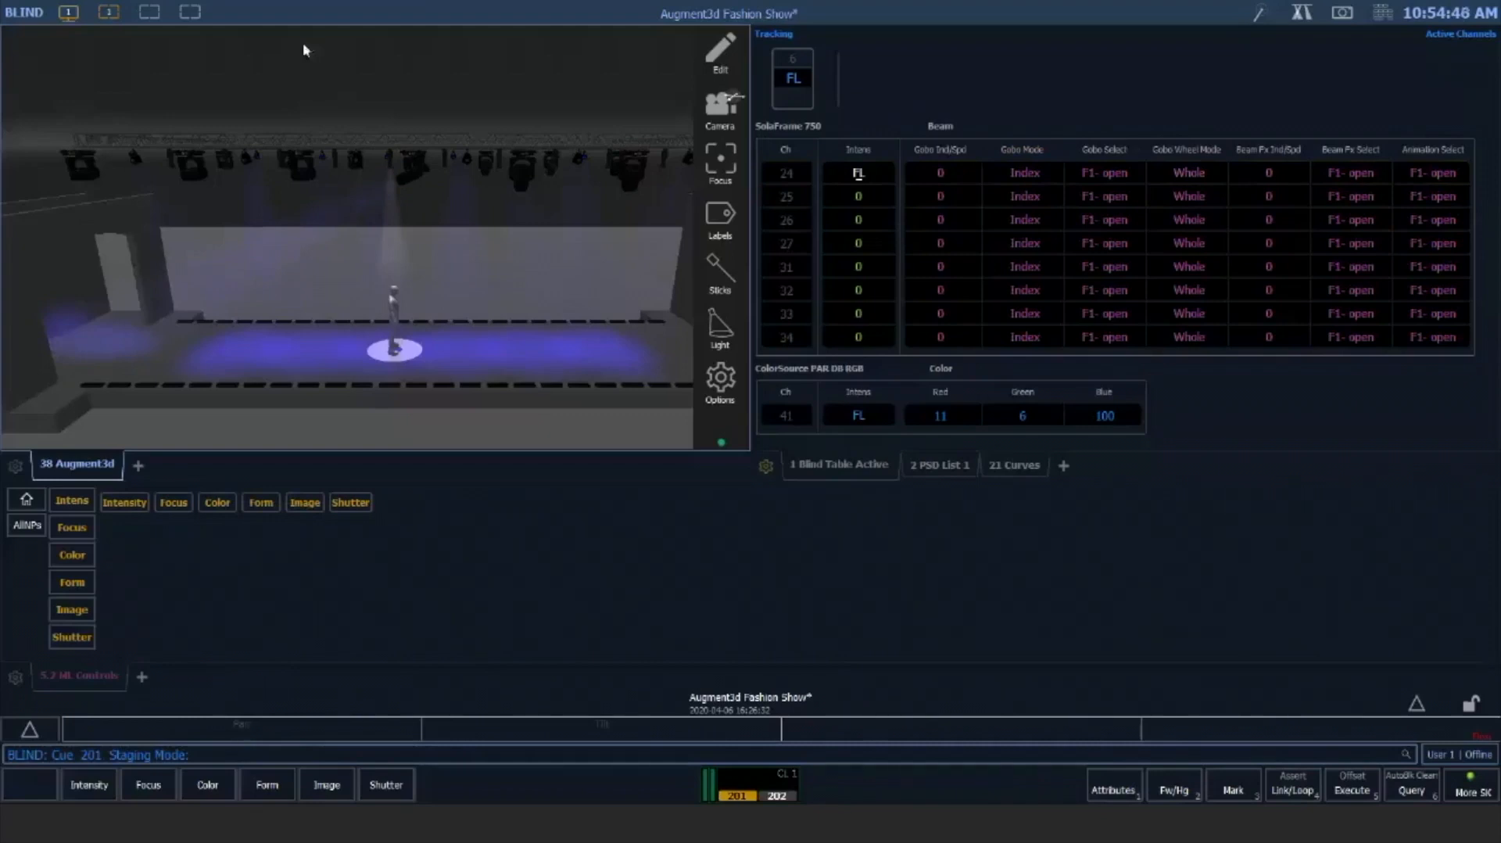
{"action": "left_click", "coordinate": [408, 179]}
{"action": "left_click_drag", "start_coordinate": [114, 349], "coordinate": [47, 548]}
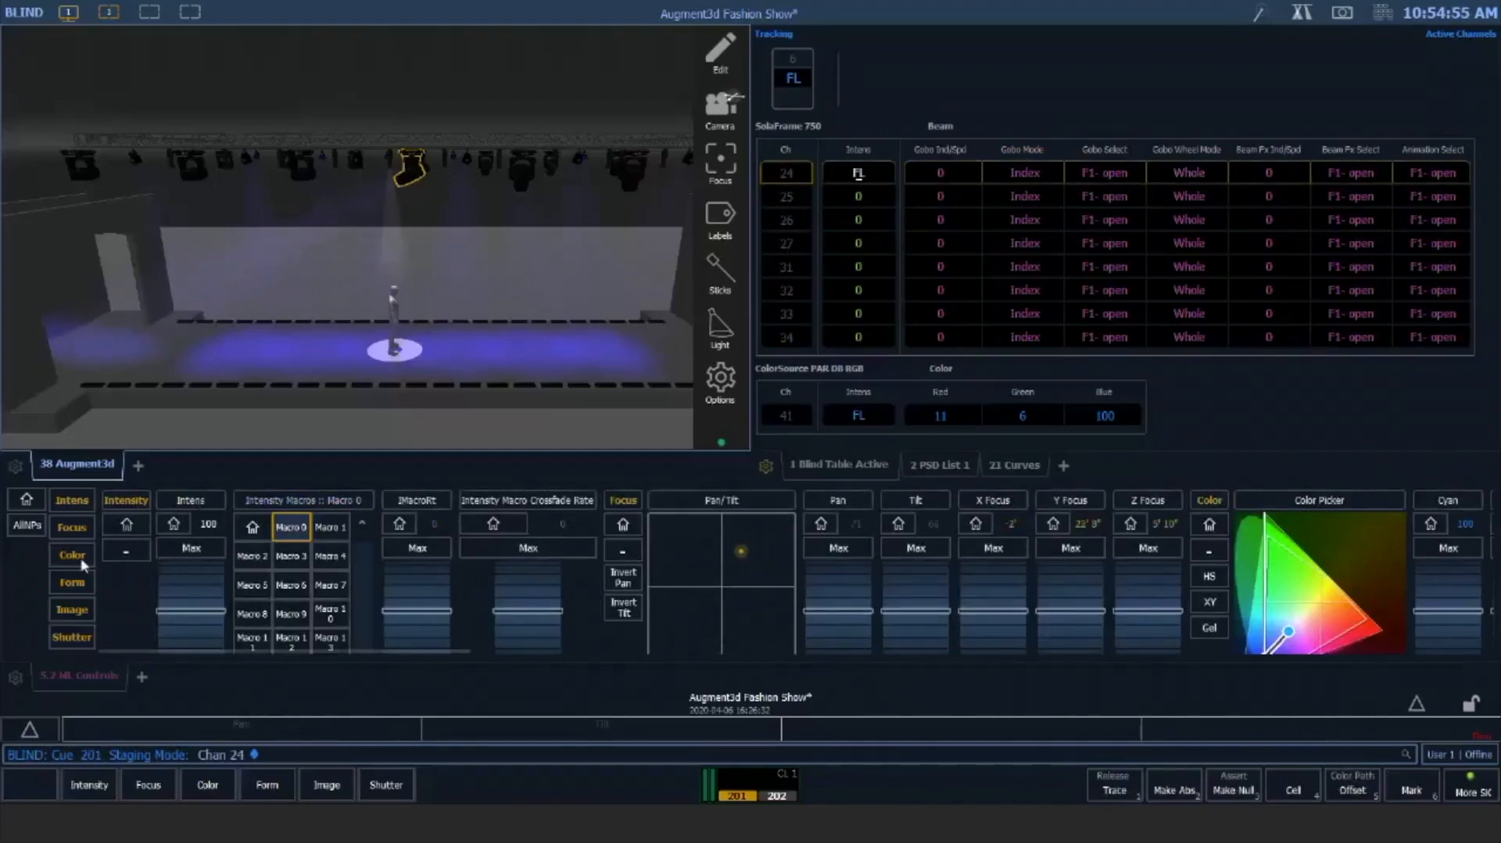
Home channel 24's color and apply the block fan gobo as staged changes in cue 201
{"action": "left_click", "coordinate": [73, 555]}
{"action": "left_click", "coordinate": [120, 524]}
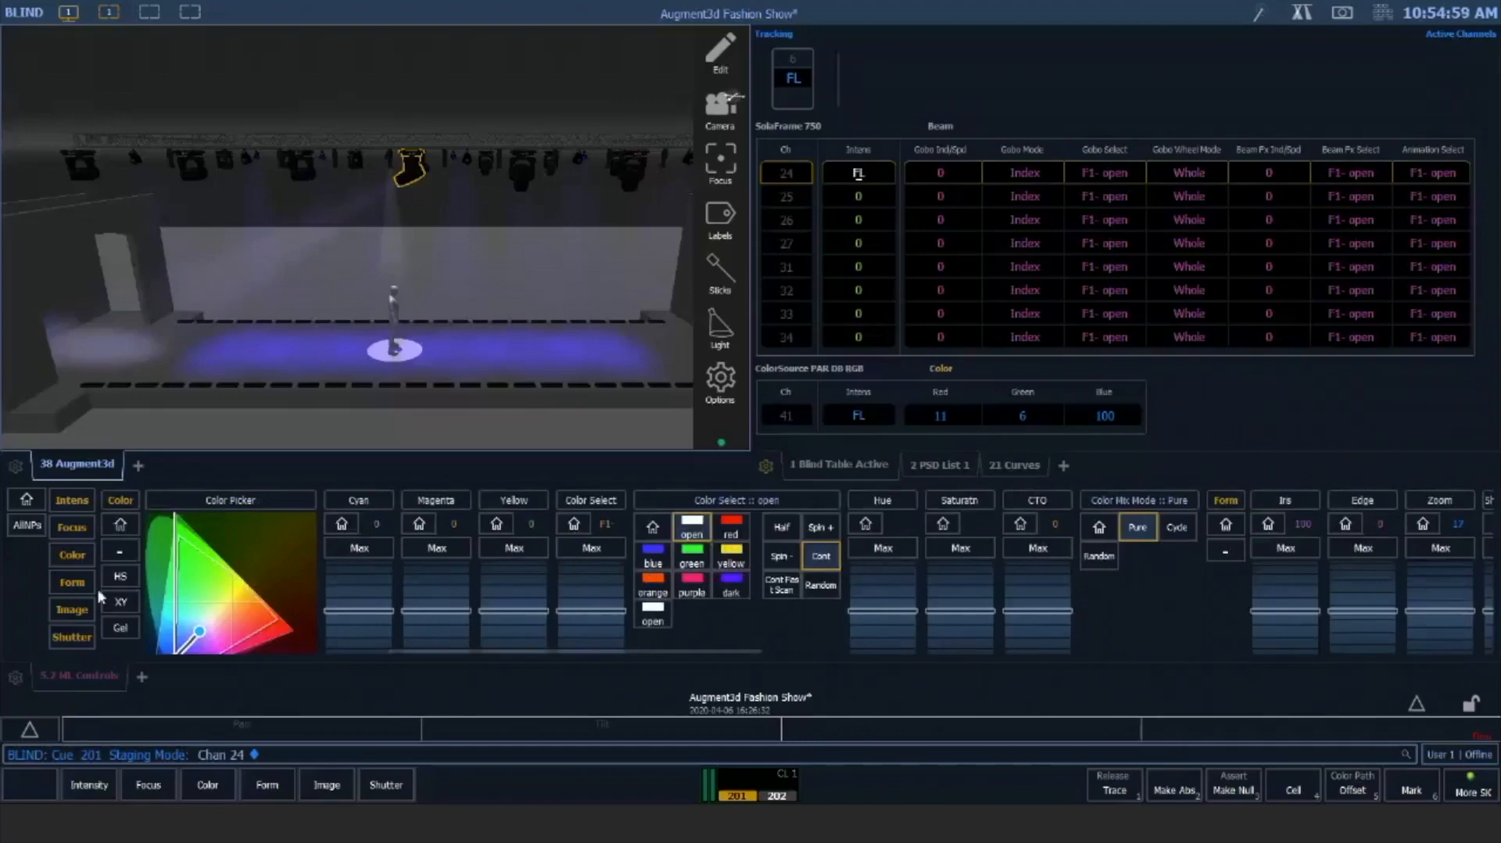
{"action": "left_click", "coordinate": [84, 609]}
{"action": "left_click", "coordinate": [576, 530]}
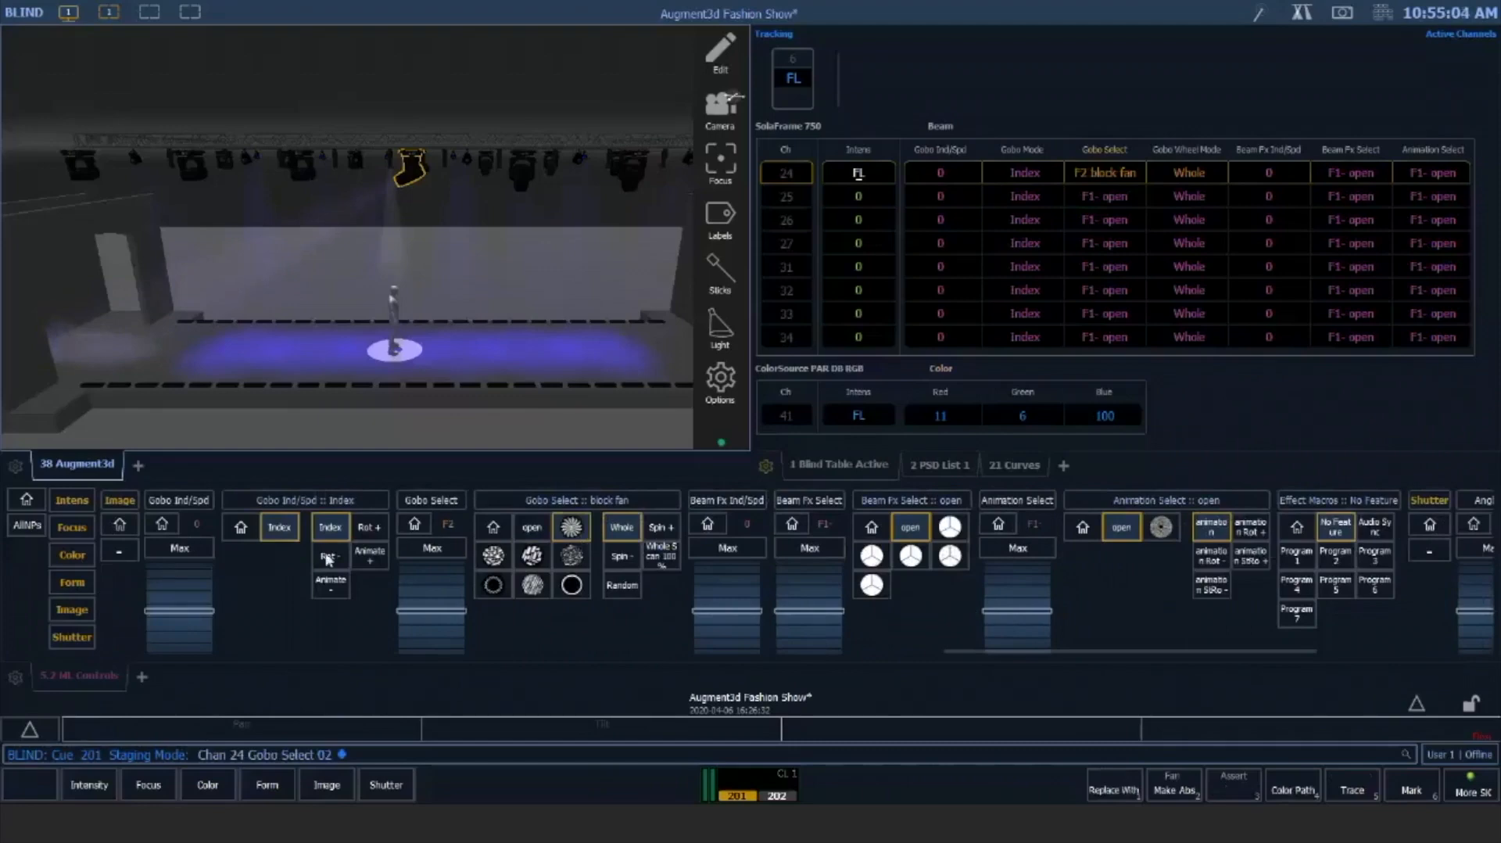
Set channel 24's gobo mode to Rot + at a speed of about 24, and raise its edge to 36
{"action": "left_click_drag", "start_coordinate": [186, 575], "coordinate": [186, 625]}
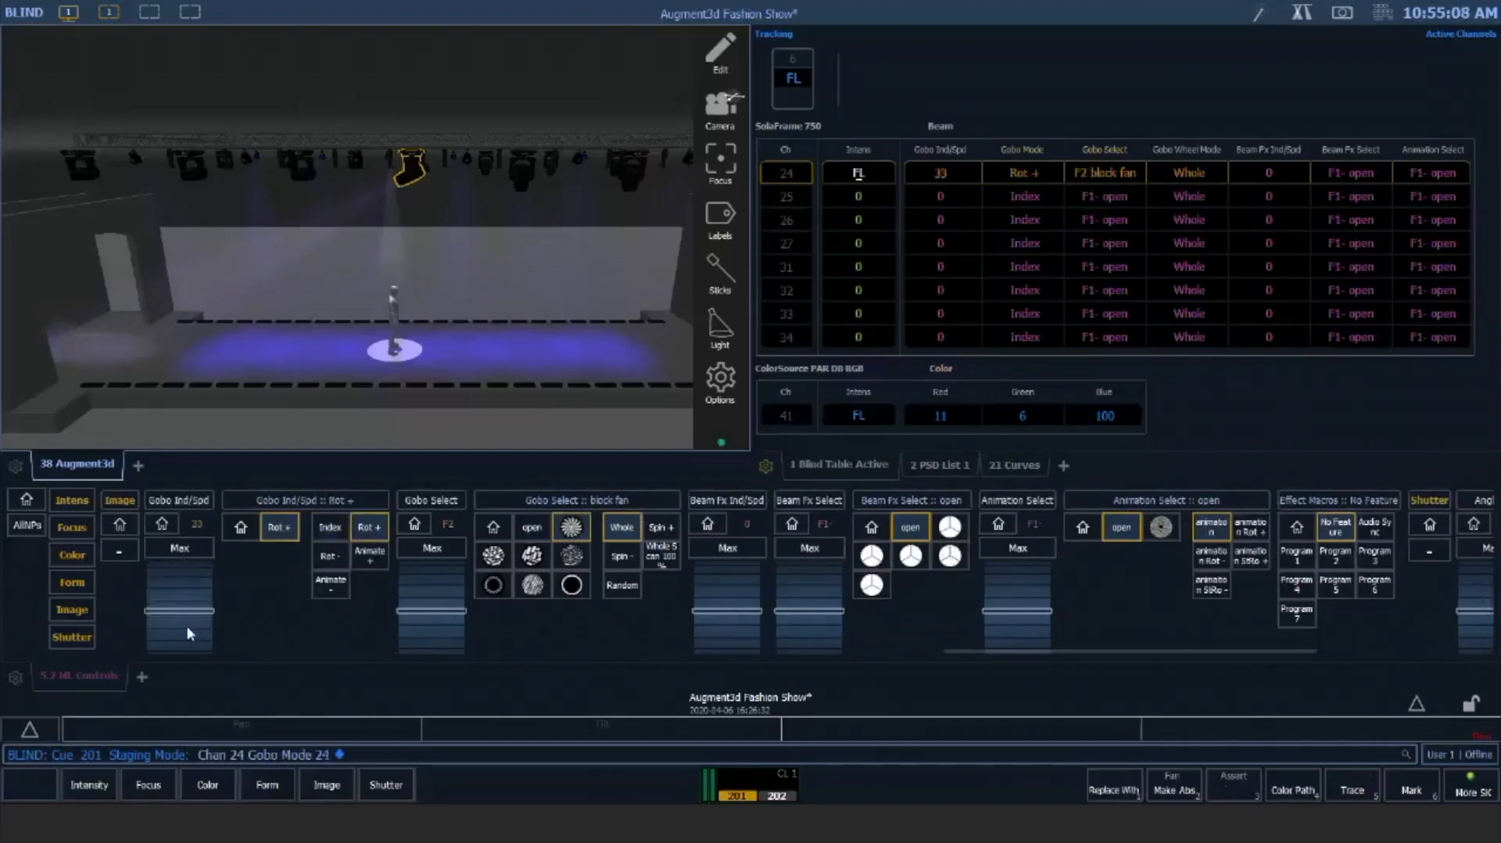
{"action": "left_click", "coordinate": [76, 589]}
{"action": "left_click", "coordinate": [255, 589]}
{"action": "scroll", "coordinate": [256, 593], "scroll_direction": "up", "scroll_amount": 5}
{"action": "scroll", "coordinate": [257, 593], "scroll_direction": "up", "scroll_amount": 3}
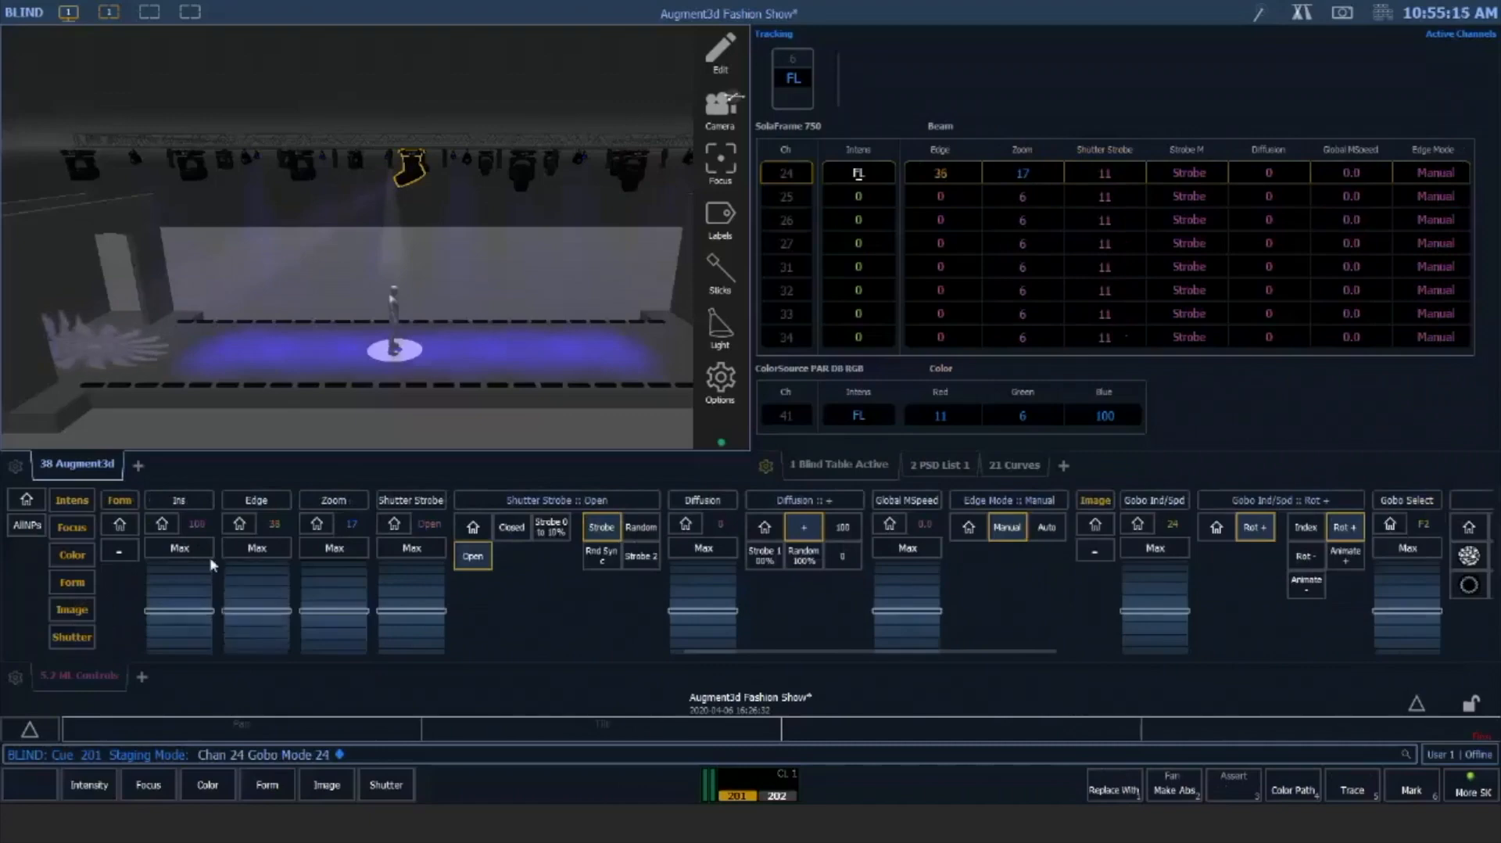
Shape channel 24's beam with its shutters by setting Thrust A to 61 and Angle A to 12
{"action": "left_click", "coordinate": [62, 641]}
{"action": "scroll", "coordinate": [1038, 588], "scroll_direction": "up", "scroll_amount": 1}
{"action": "scroll", "coordinate": [1068, 598], "scroll_direction": "up", "scroll_amount": 20}
{"action": "scroll", "coordinate": [1067, 598], "scroll_direction": "up", "scroll_amount": 4}
{"action": "scroll", "coordinate": [1068, 598], "scroll_direction": "up", "scroll_amount": 20}
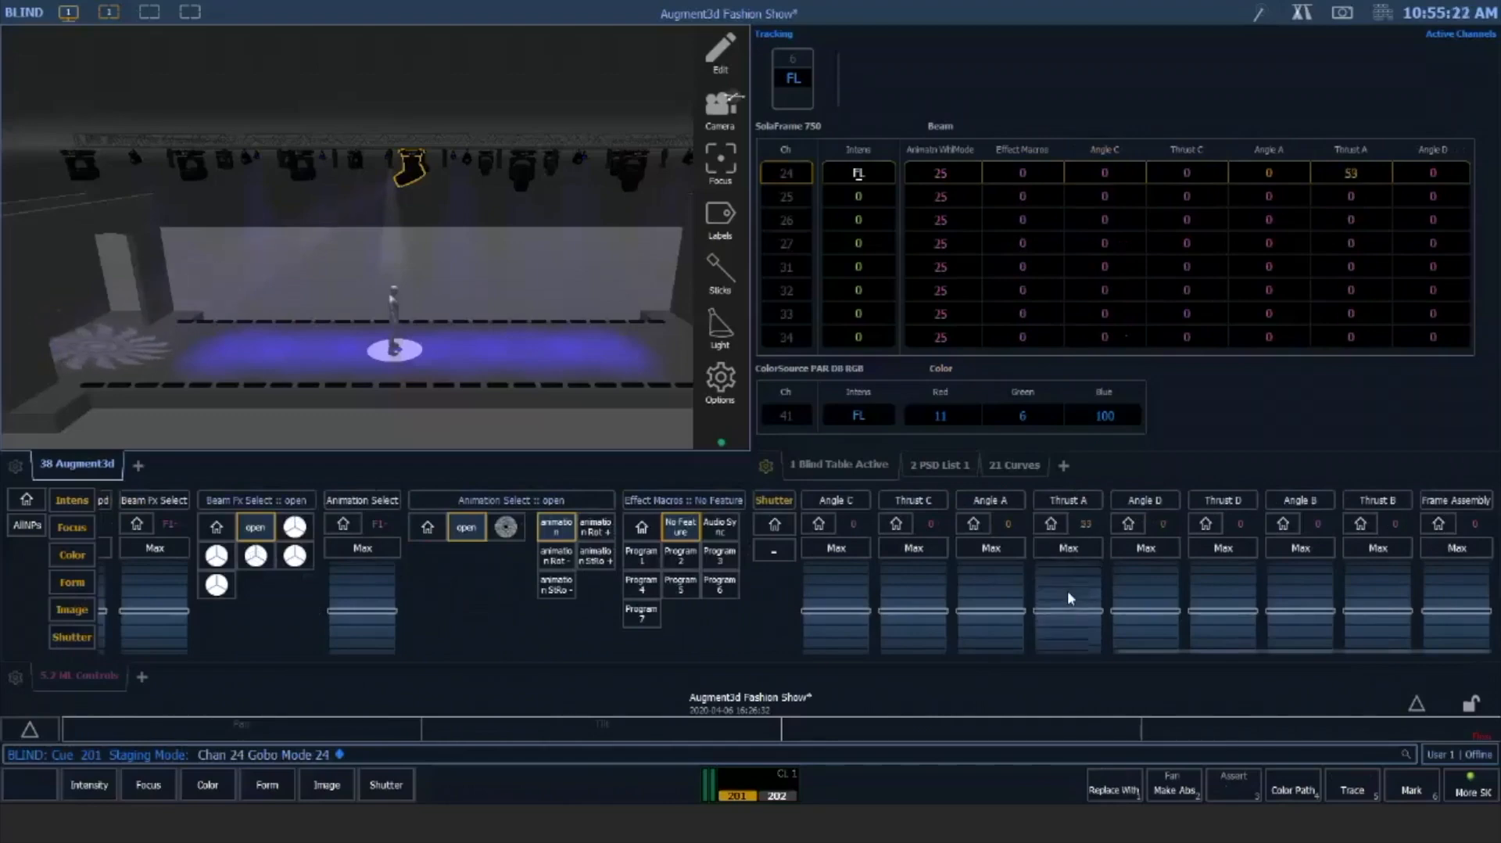
{"action": "scroll", "coordinate": [1069, 598], "scroll_direction": "up", "scroll_amount": 8}
{"action": "scroll", "coordinate": [990, 592], "scroll_direction": "up", "scroll_amount": 12}
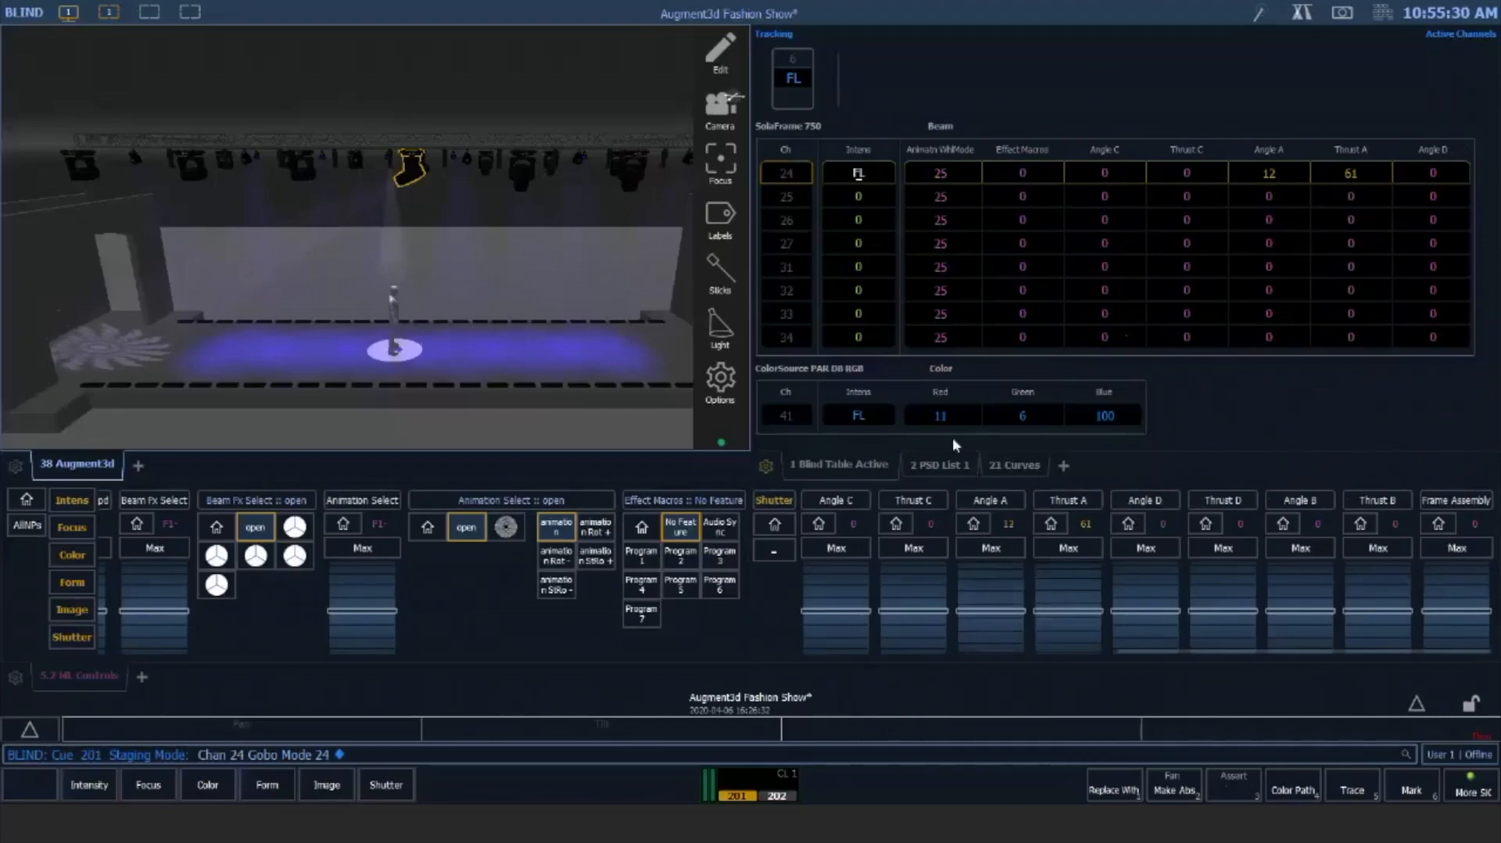
Stage channel 31 alone at full, focused on the end of the stage opposite channel 24's gobo, with zoom 12
{"action": "left_click_drag", "start_coordinate": [537, 312], "coordinate": [384, 171]}
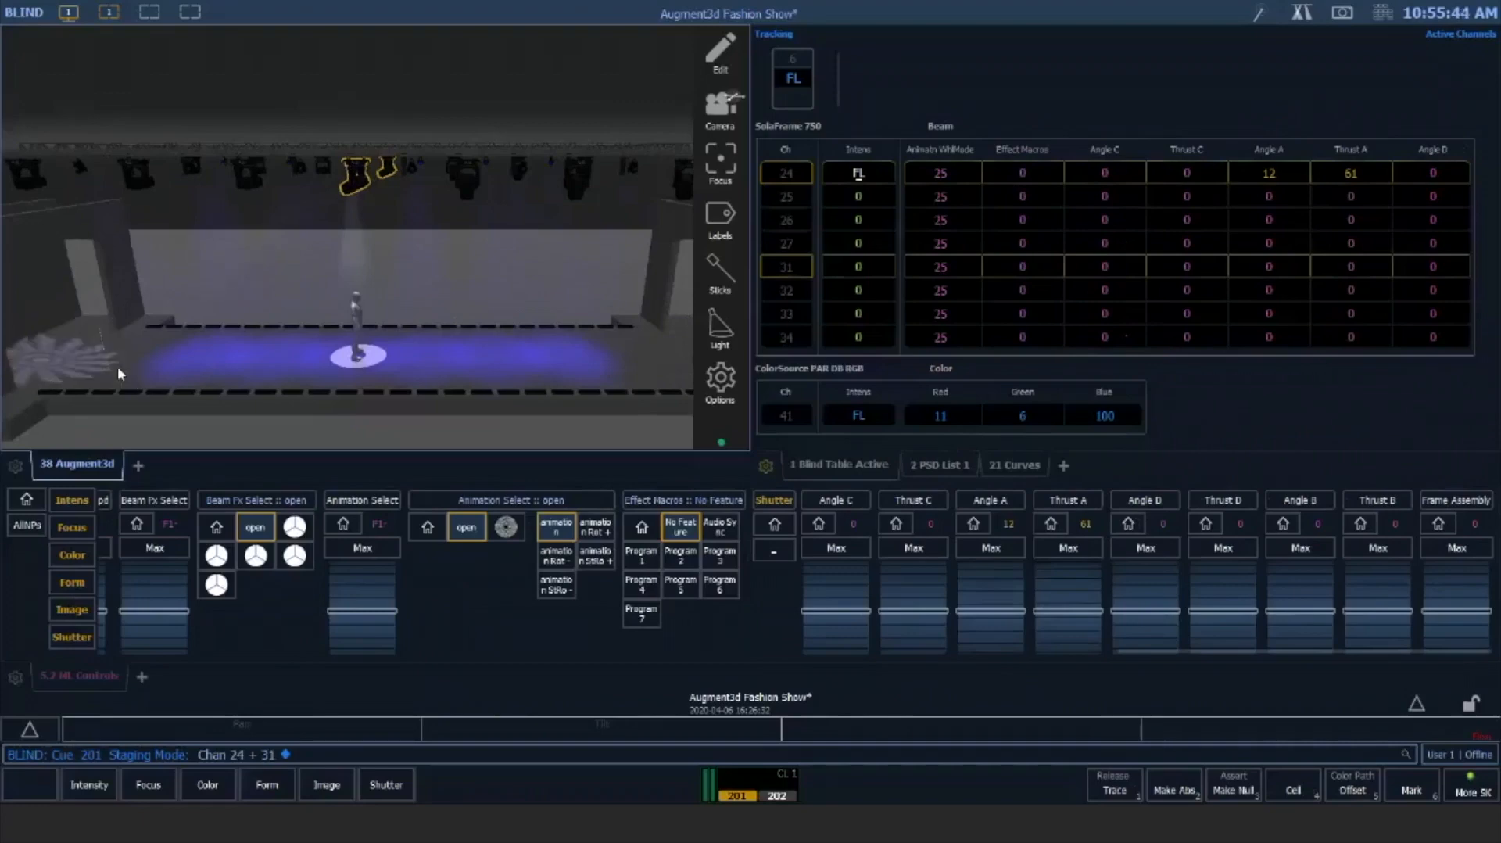
{"action": "left_click", "coordinate": [350, 176]}
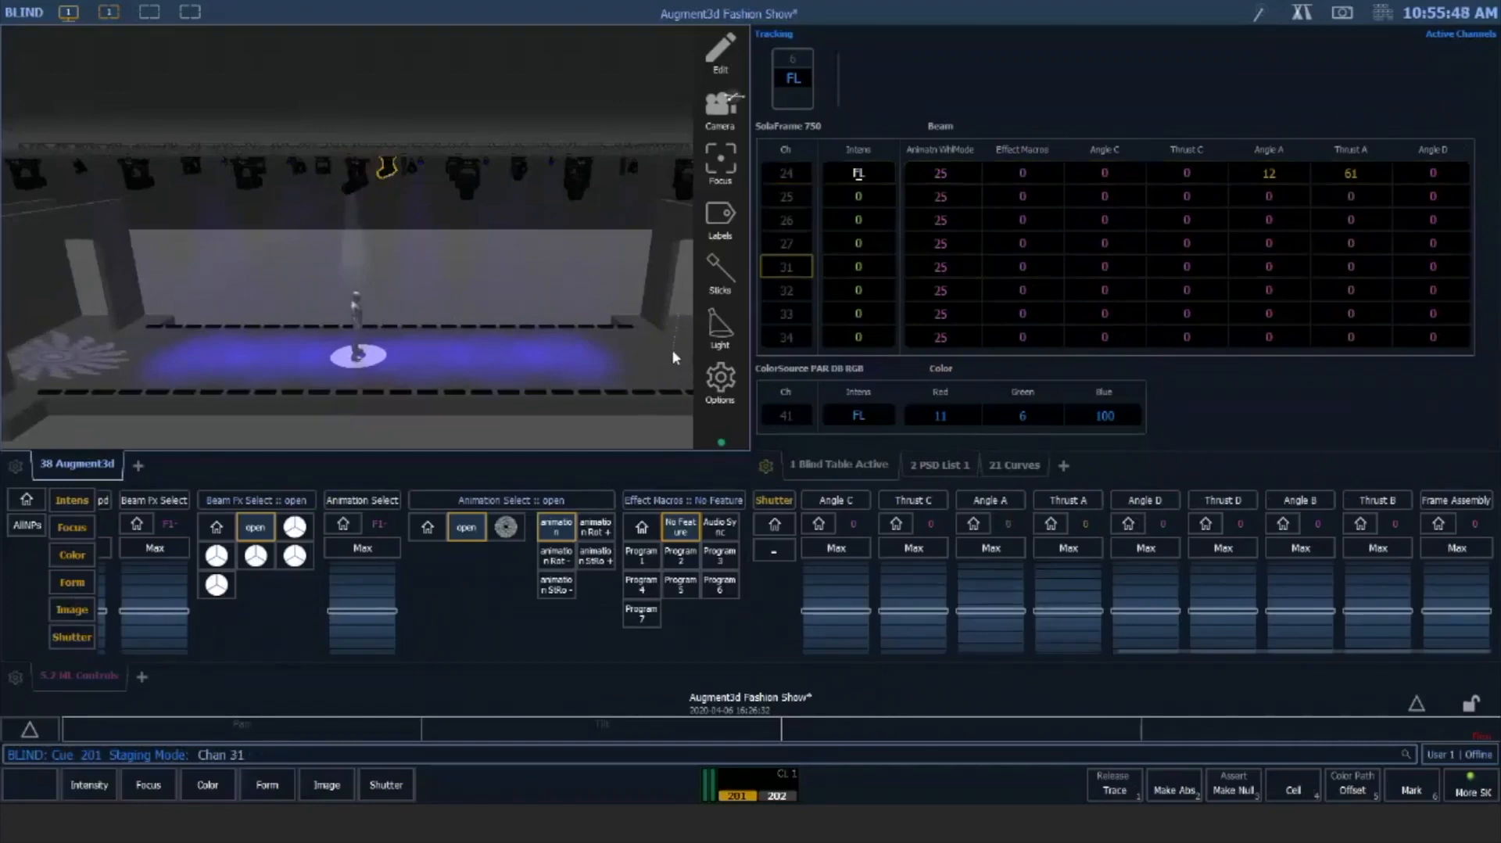
{"action": "key", "text": "f"}
{"action": "key", "text": "f"}
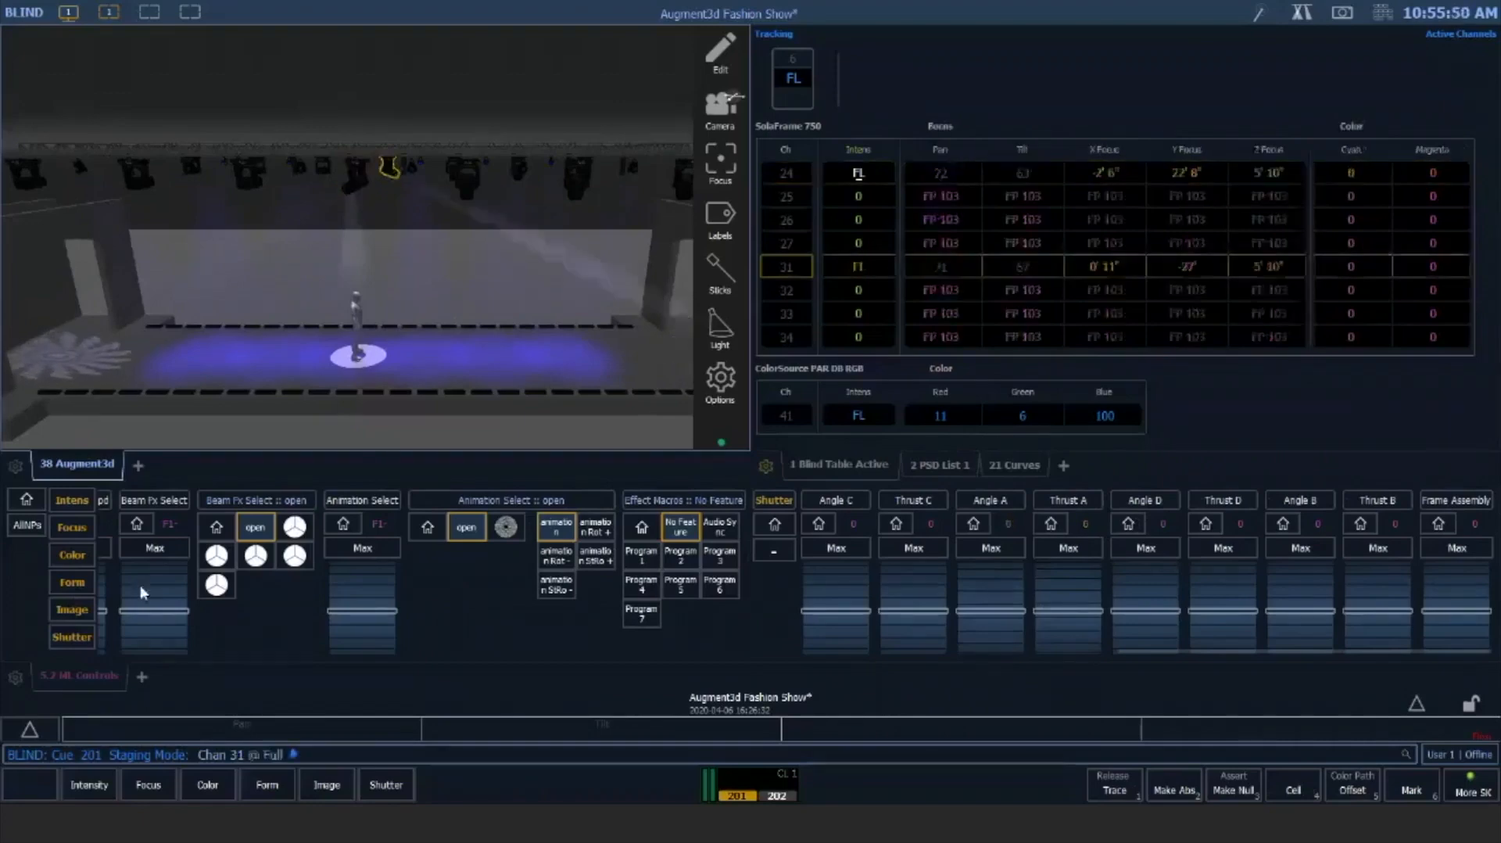
{"action": "left_click", "coordinate": [77, 584]}
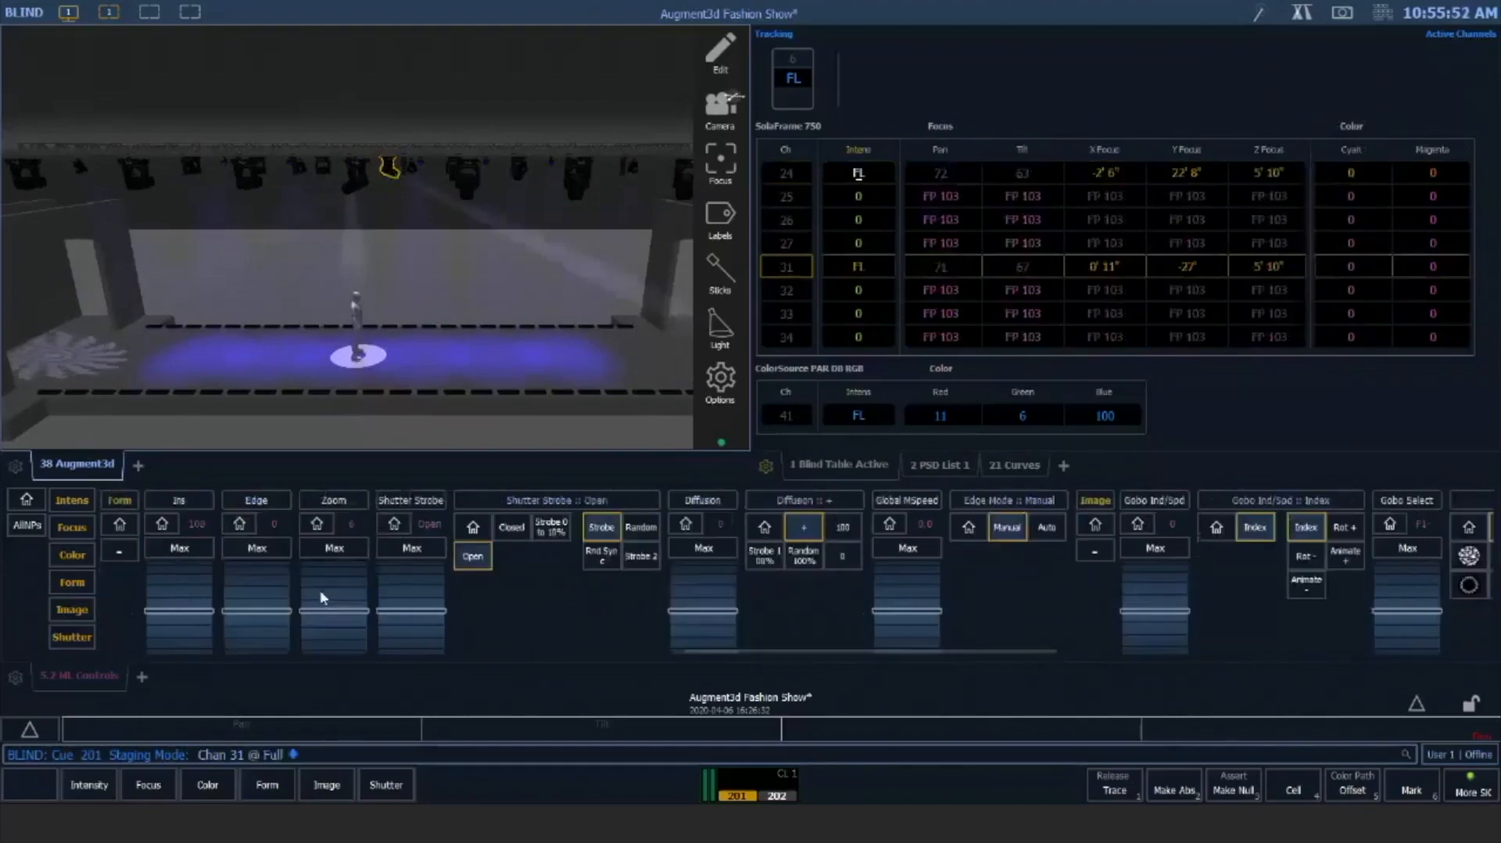
{"action": "scroll", "coordinate": [340, 594], "scroll_direction": "up", "scroll_amount": 2}
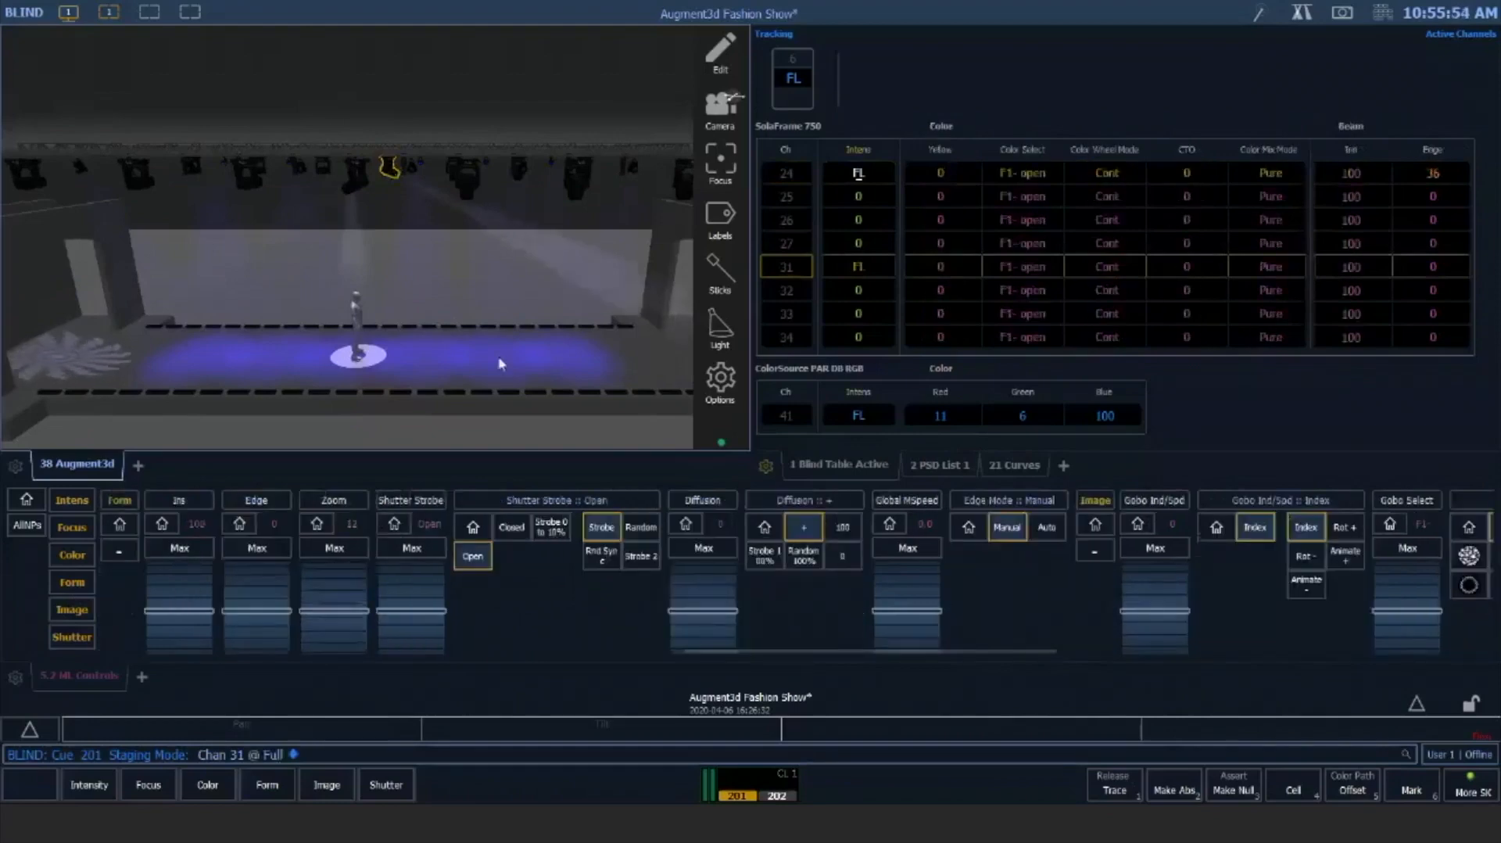
{"action": "left_click_drag", "start_coordinate": [501, 364], "coordinate": [610, 348]}
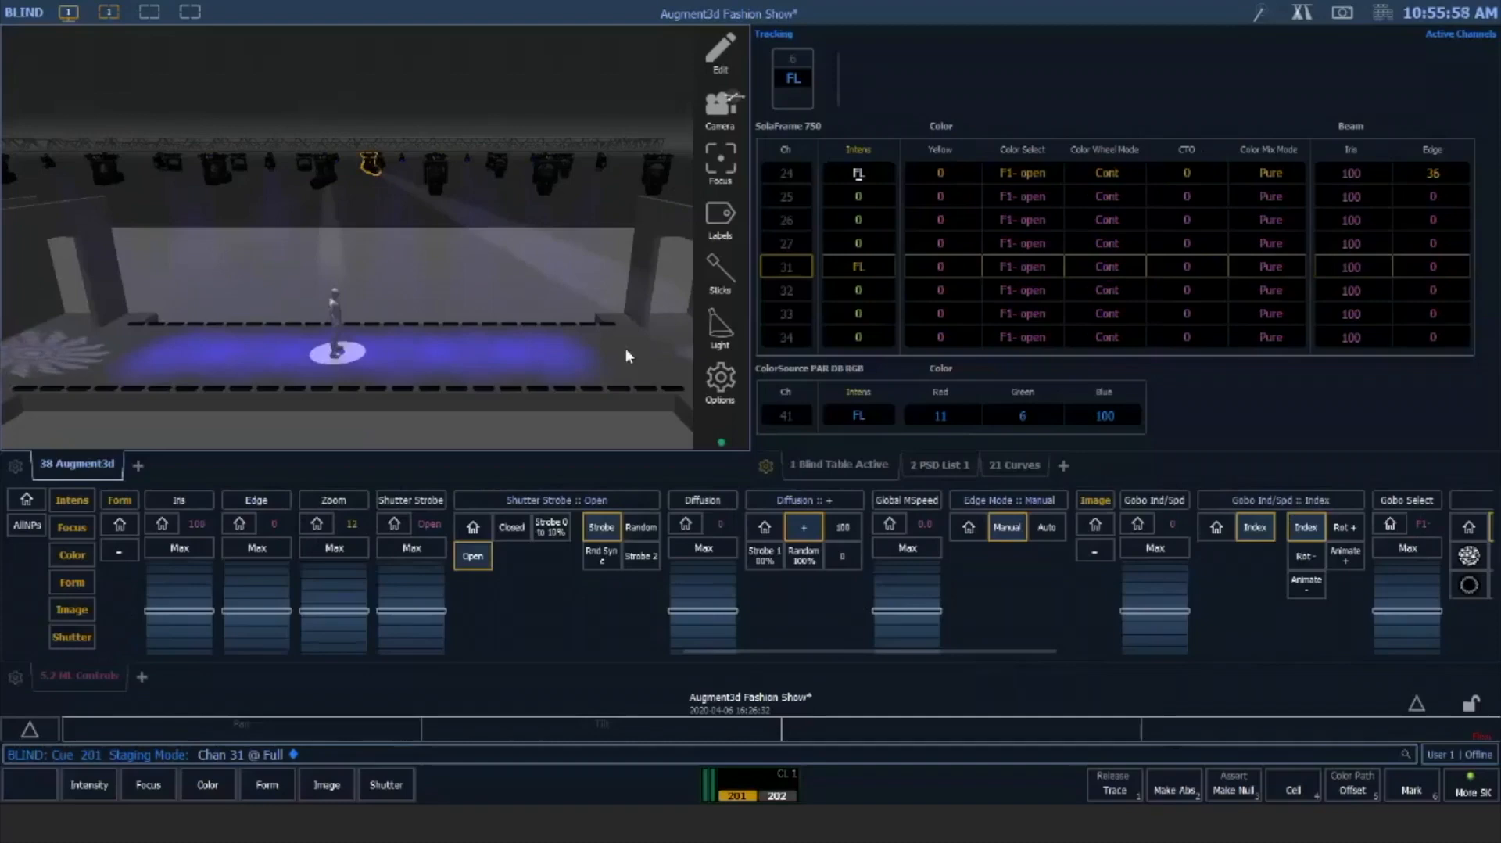
{"action": "left_click_drag", "start_coordinate": [626, 349], "coordinate": [586, 343]}
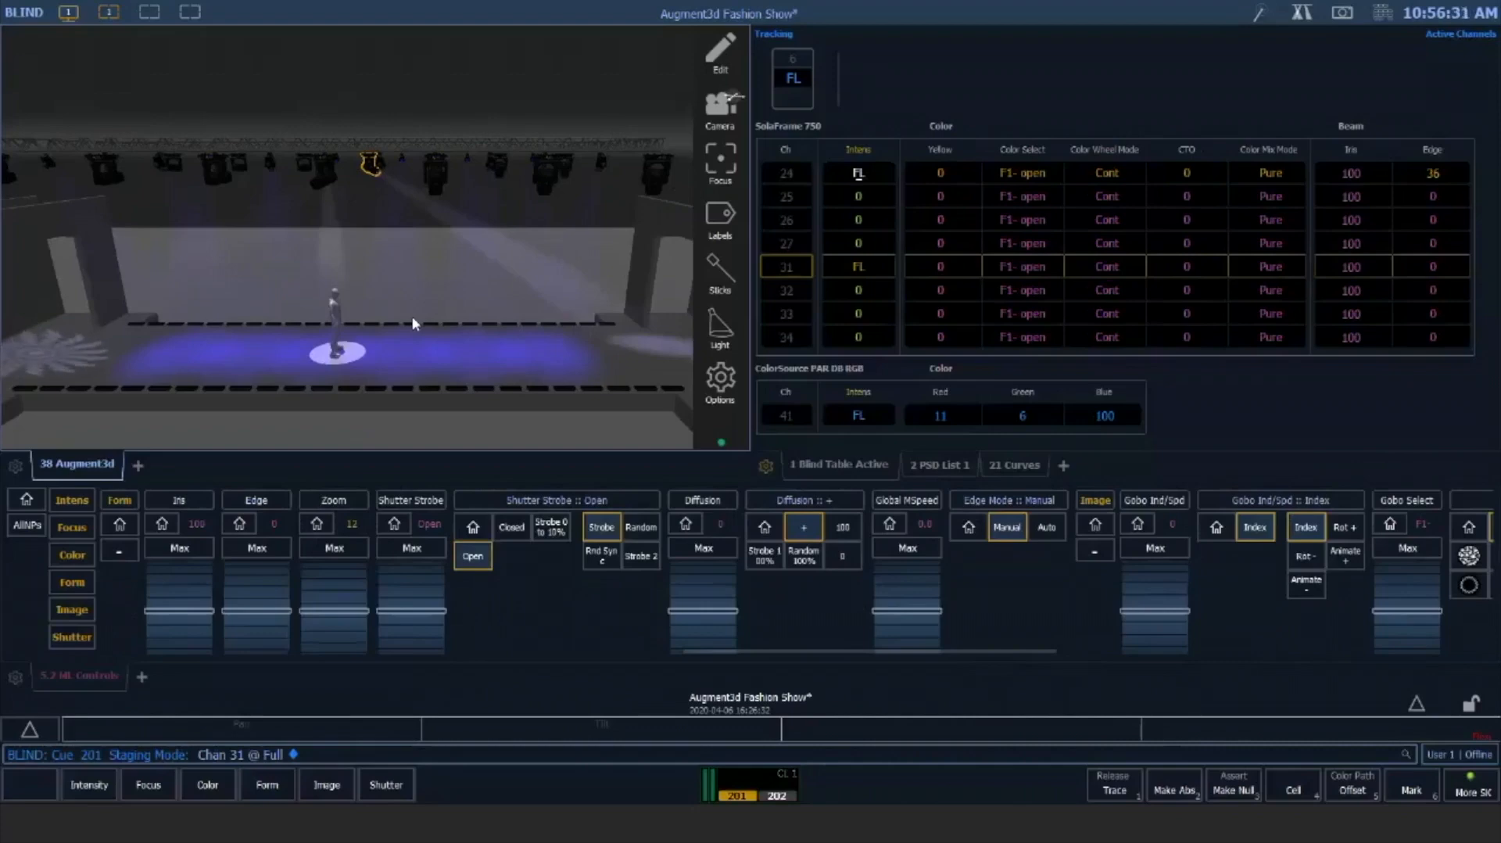
Sneak channel 31 to discard its staged changes, and clear the command line
{"action": "key", "text": "BackSpace"}
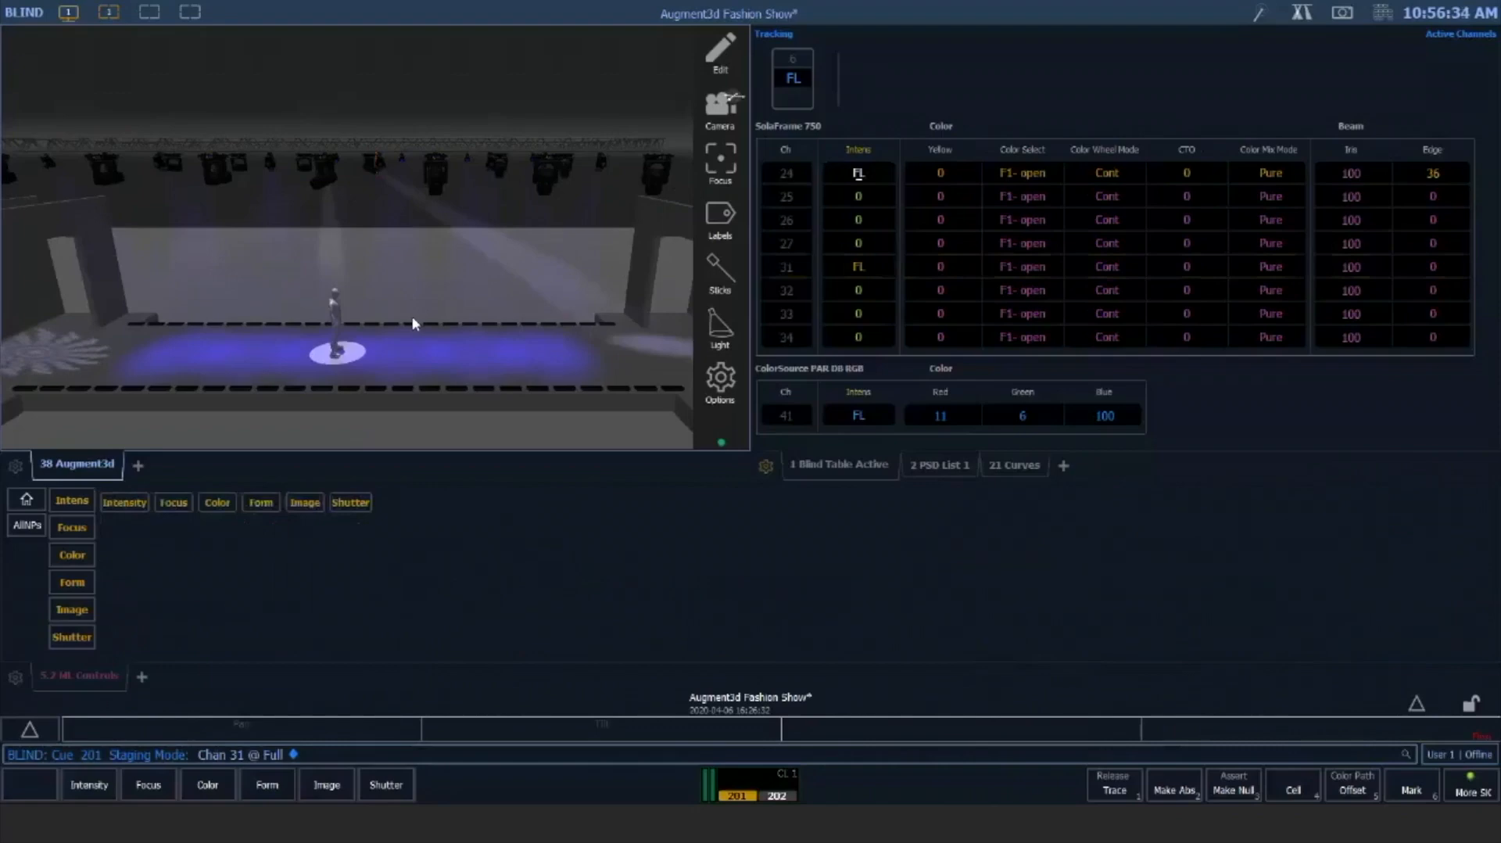
{"action": "key", "text": "n"}
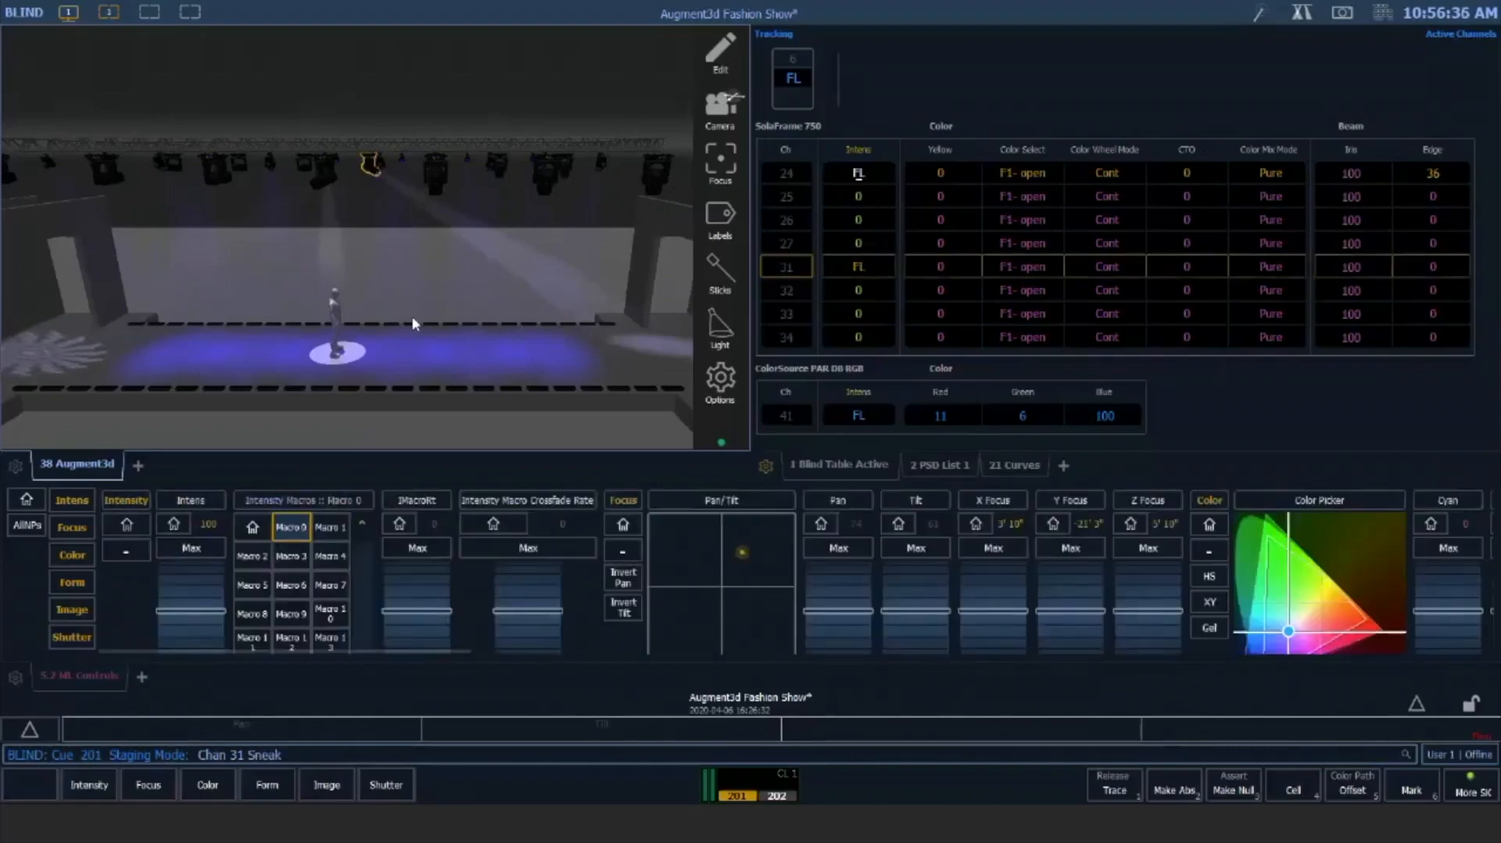
{"action": "key", "text": "Return"}
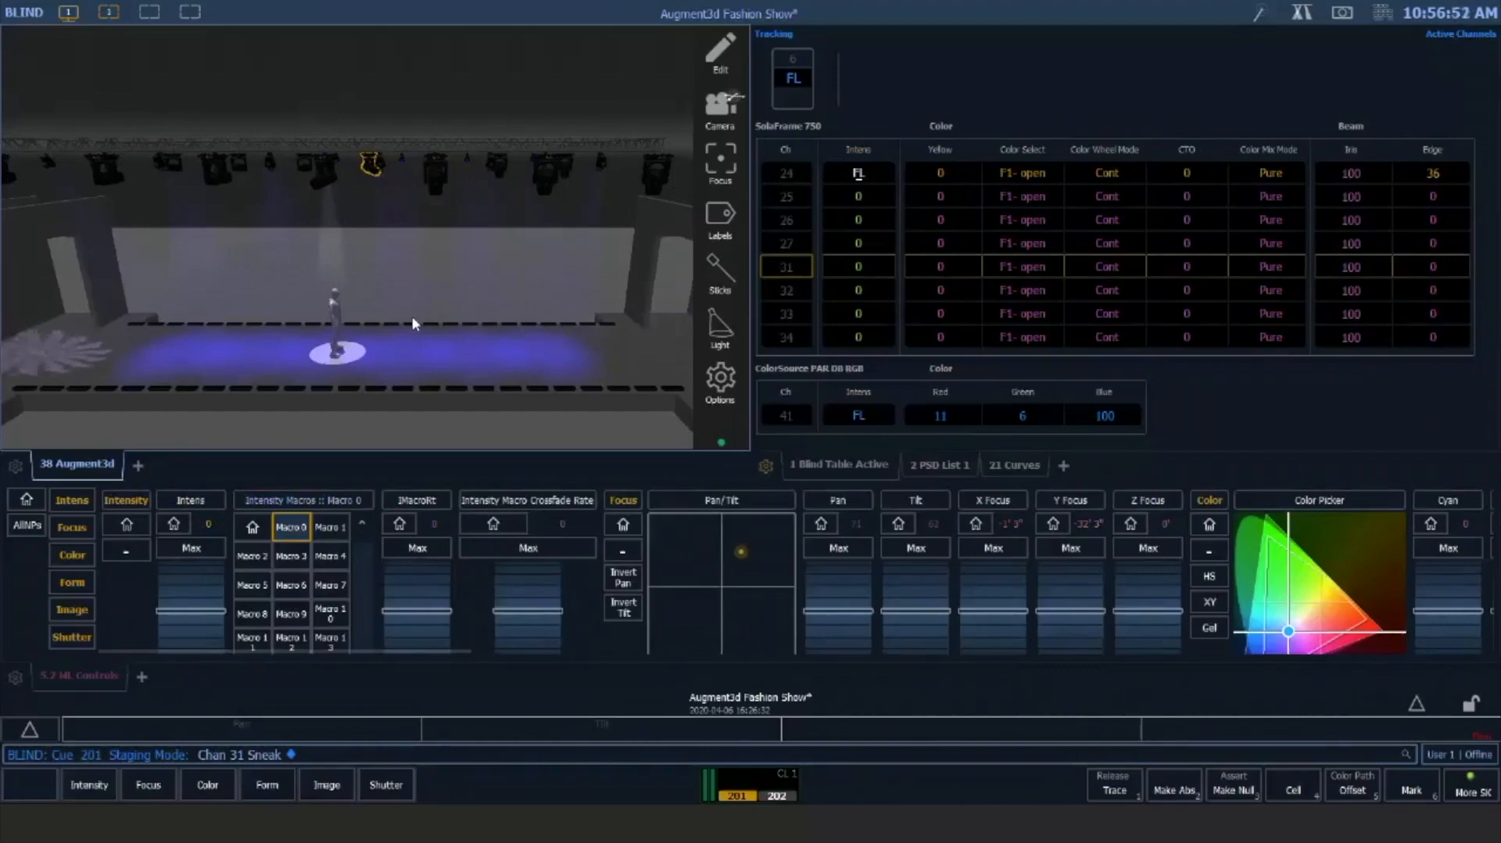
{"action": "key", "text": "BackSpace"}
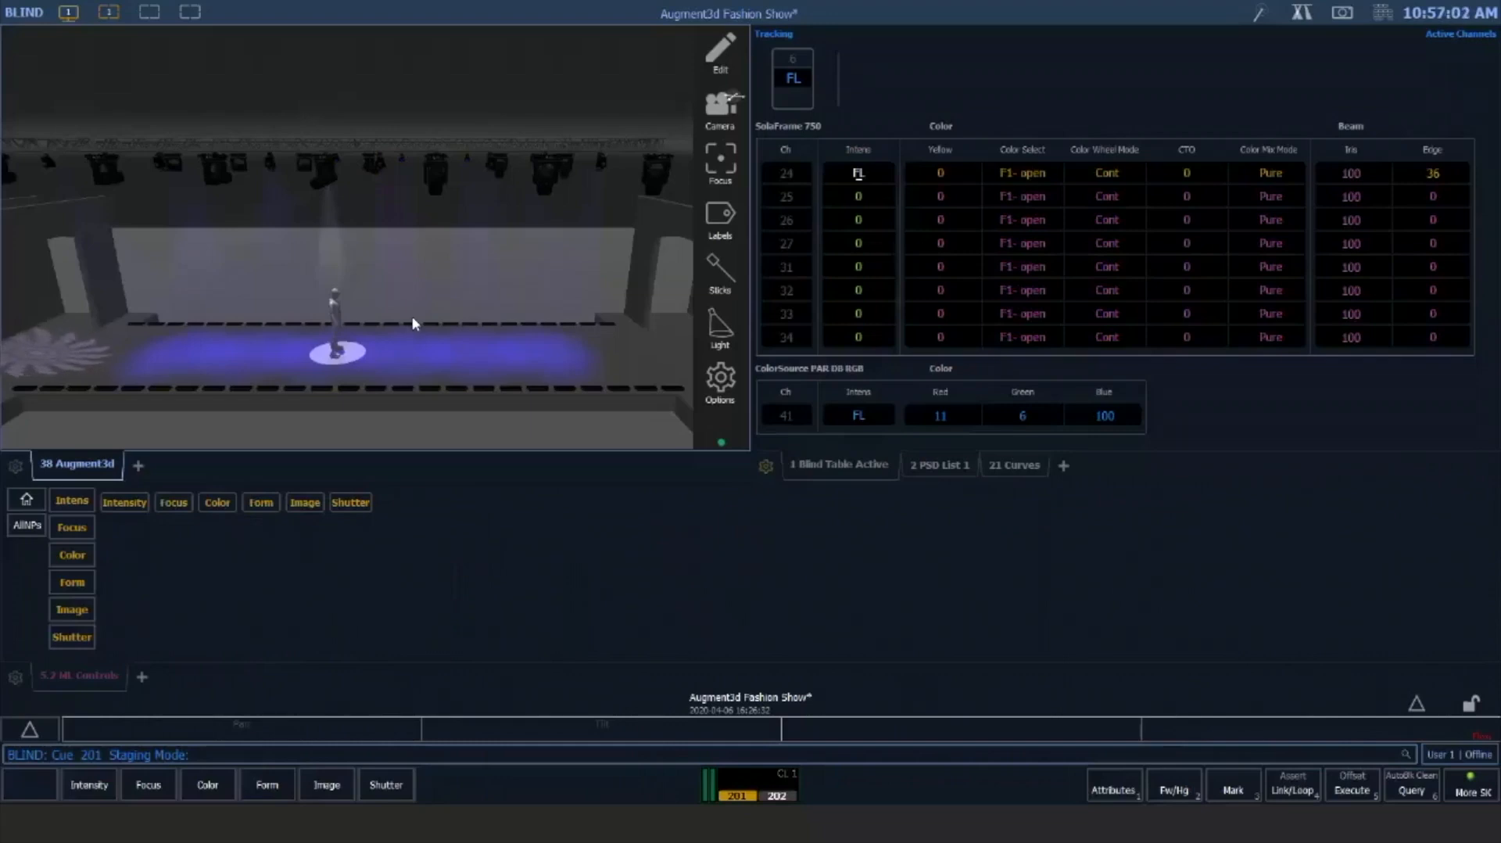
Copy the staged changes to cue 201 as CueOnly
{"action": "key", "text": "c"}
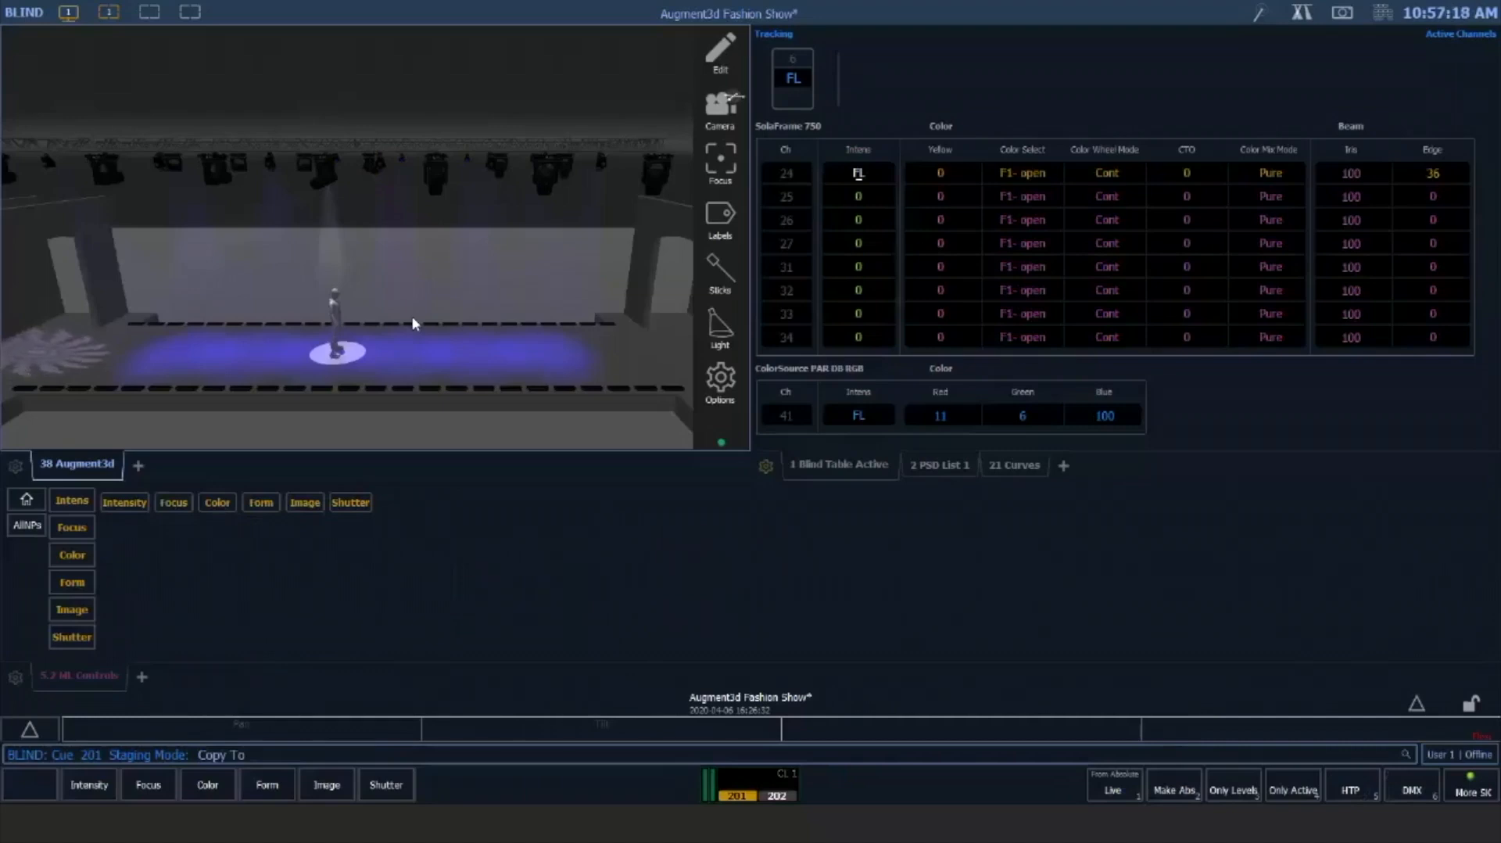
{"action": "key", "text": "o"}
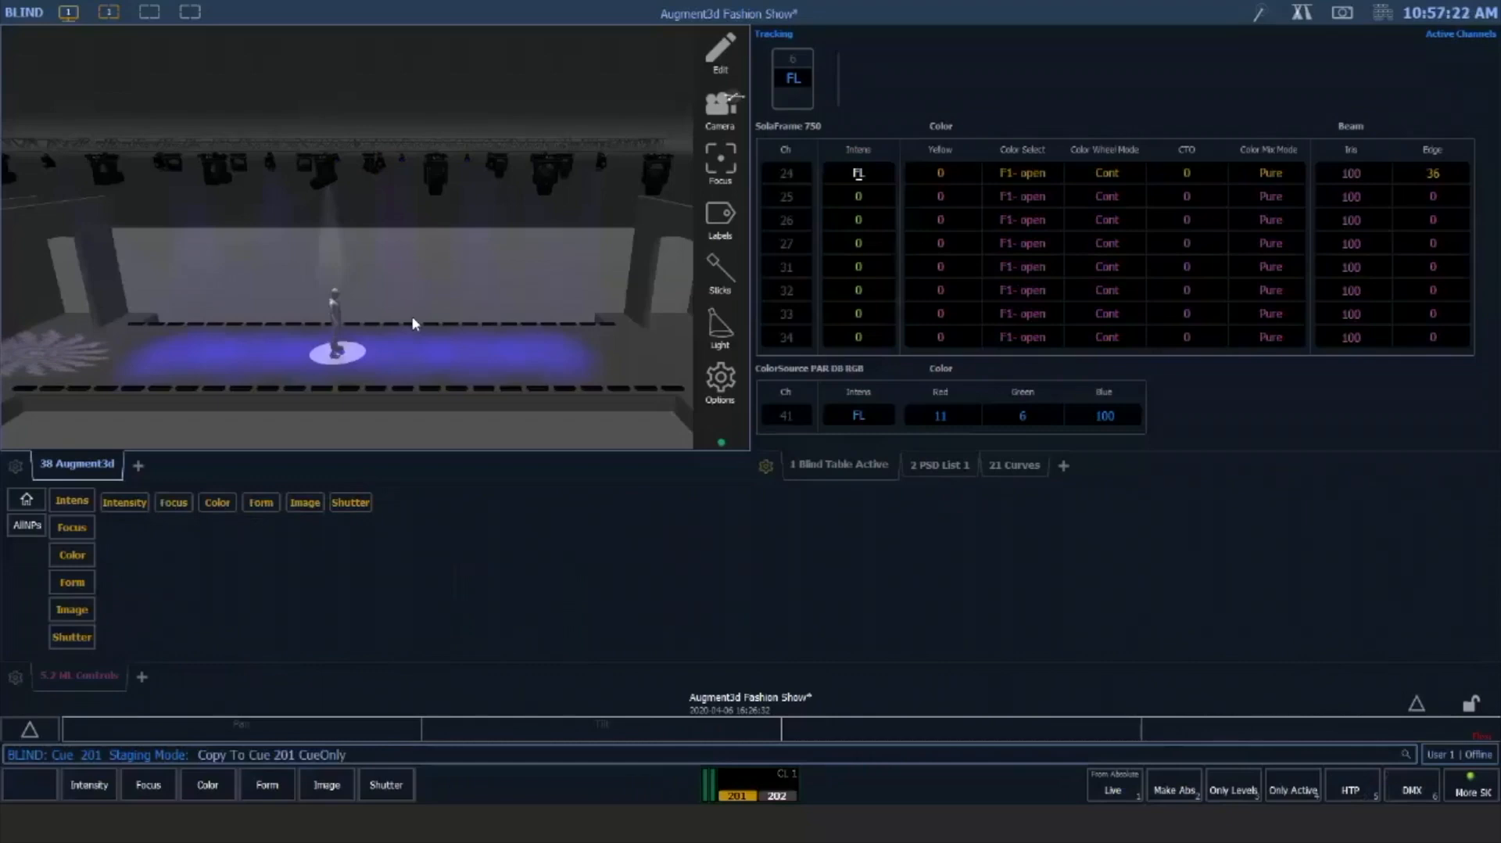
{"action": "key", "text": "Return"}
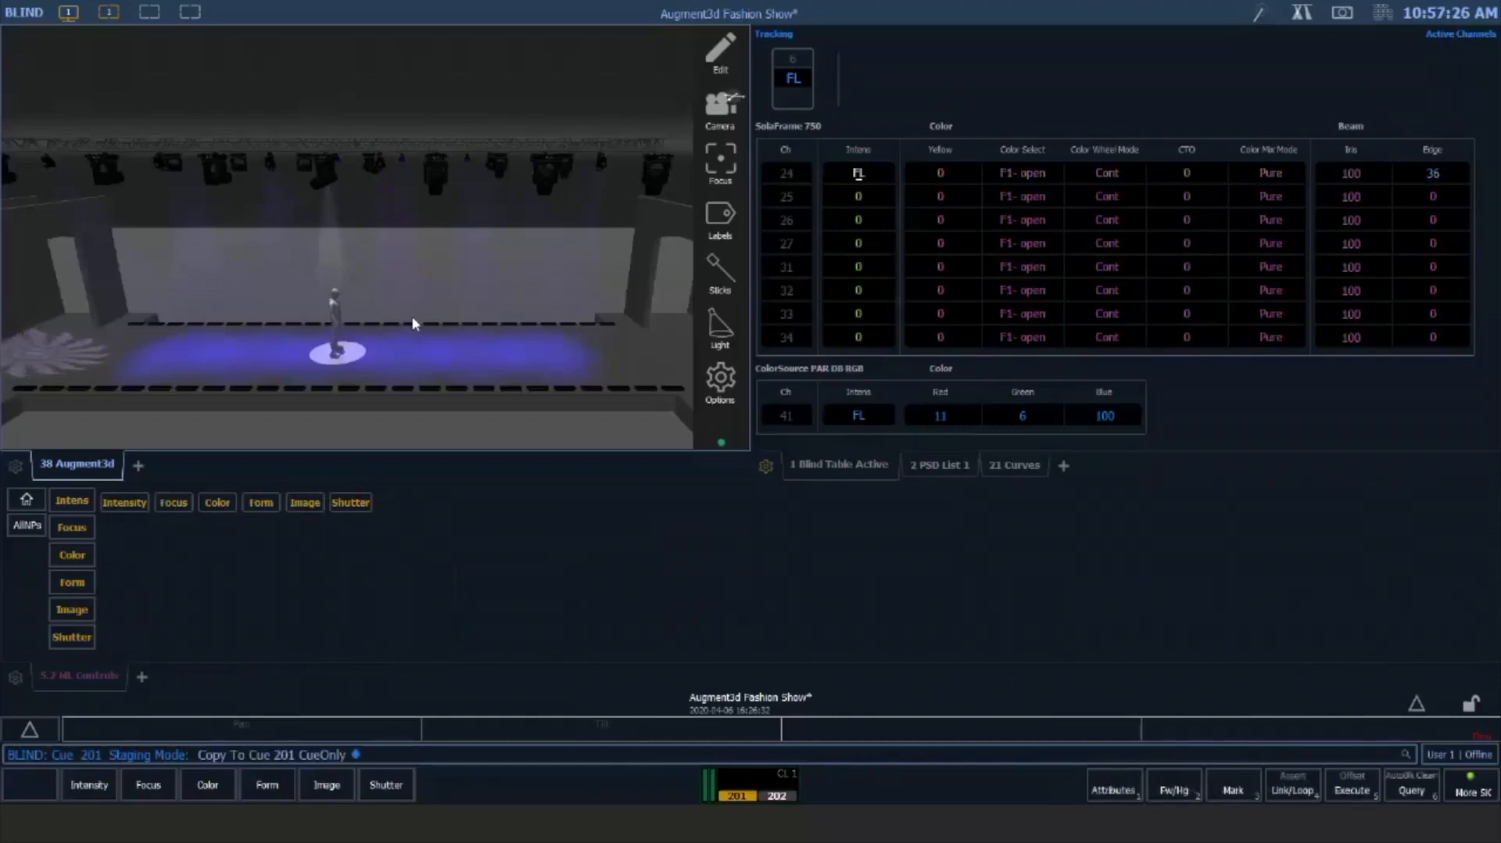
Check cue 202 in Blind, and return to cue 201 to clear Staging Mode
{"action": "key", "text": "Page_Down"}
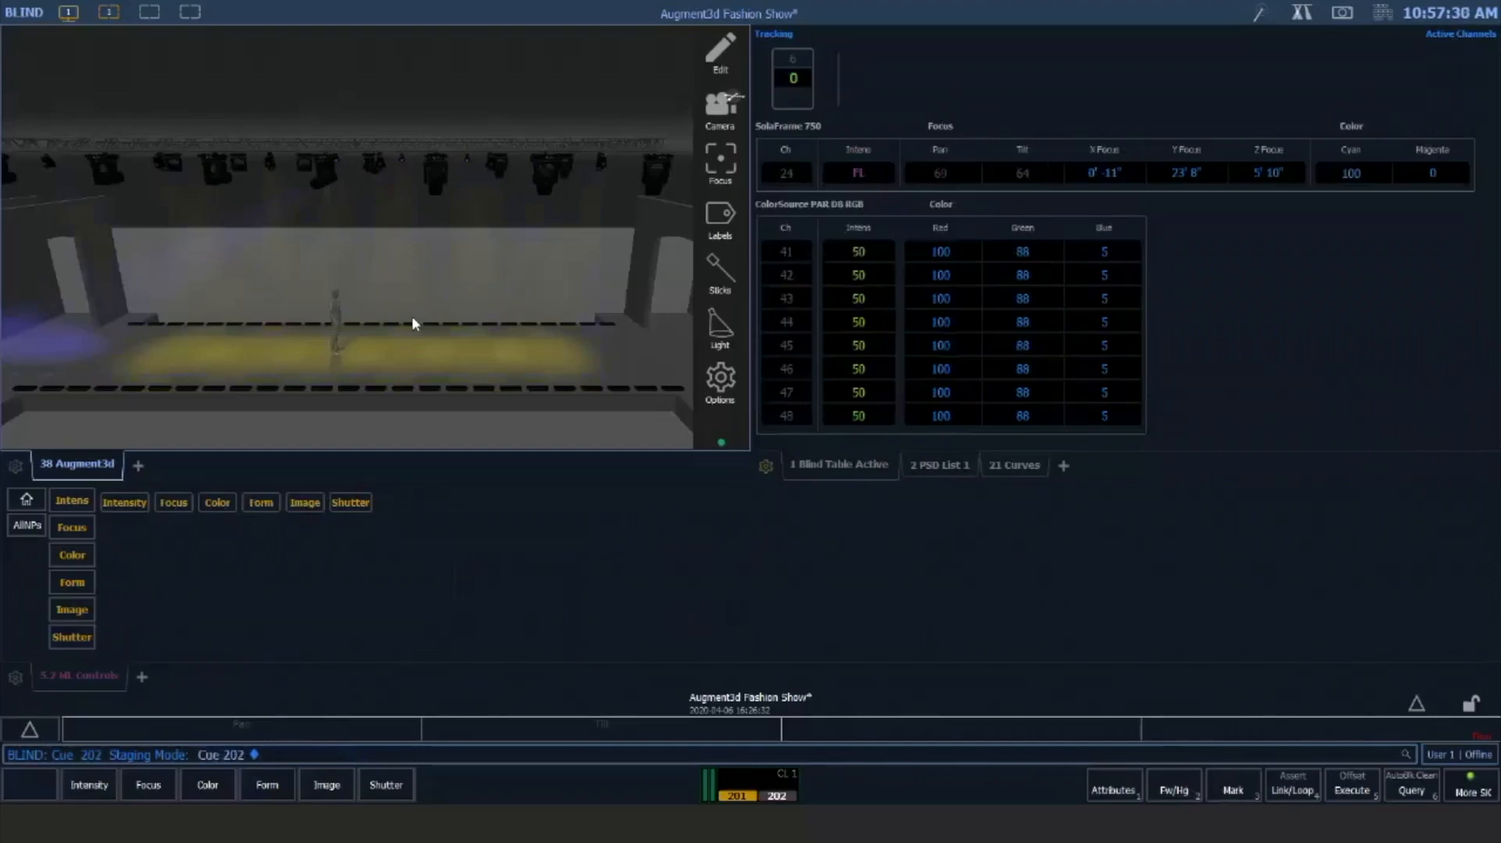
{"action": "key", "text": "Page_Up"}
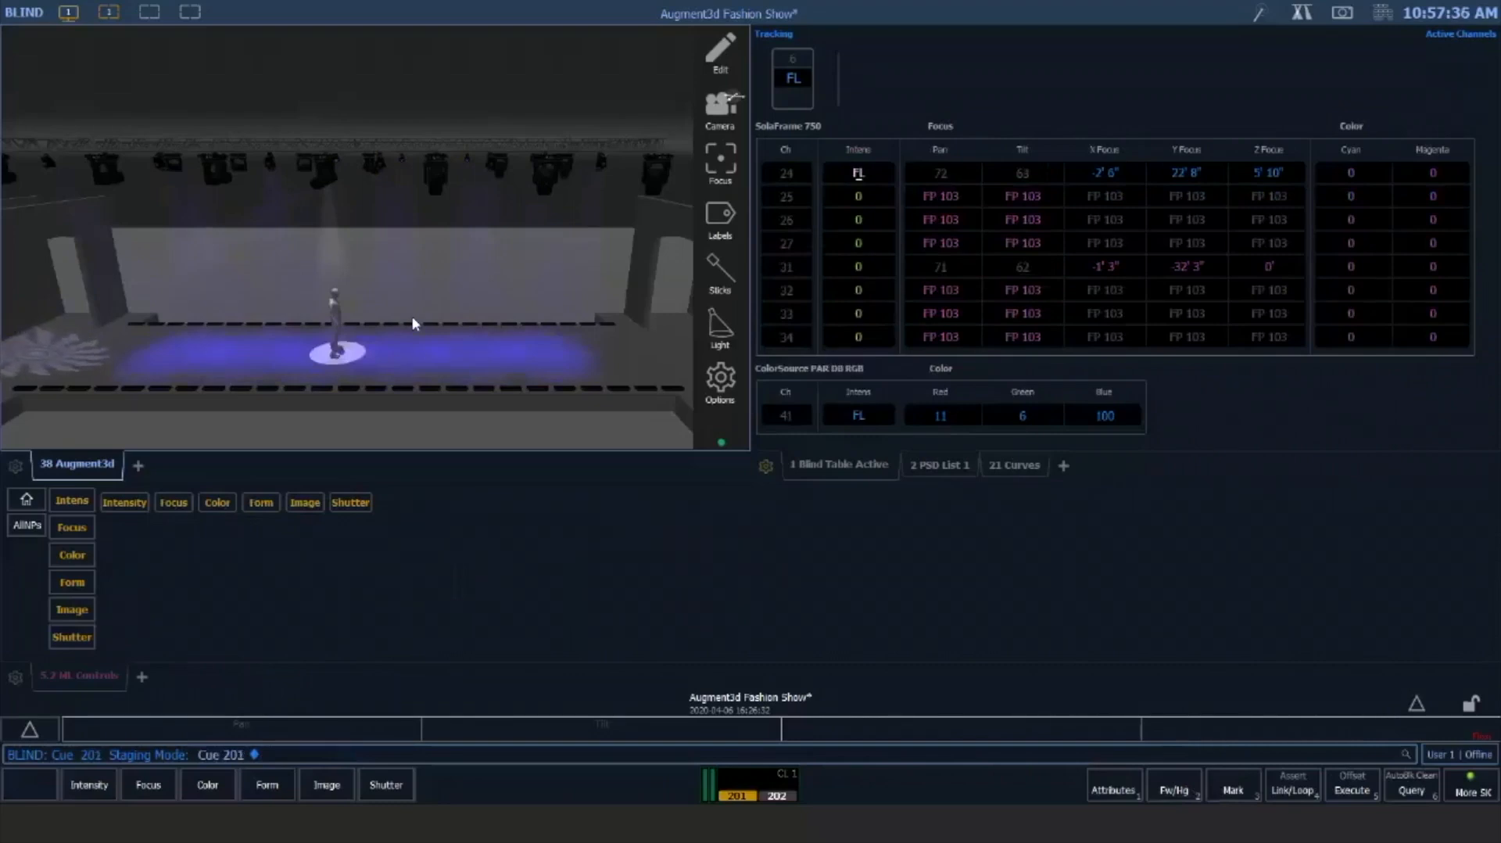
{"action": "key", "text": "F1"}
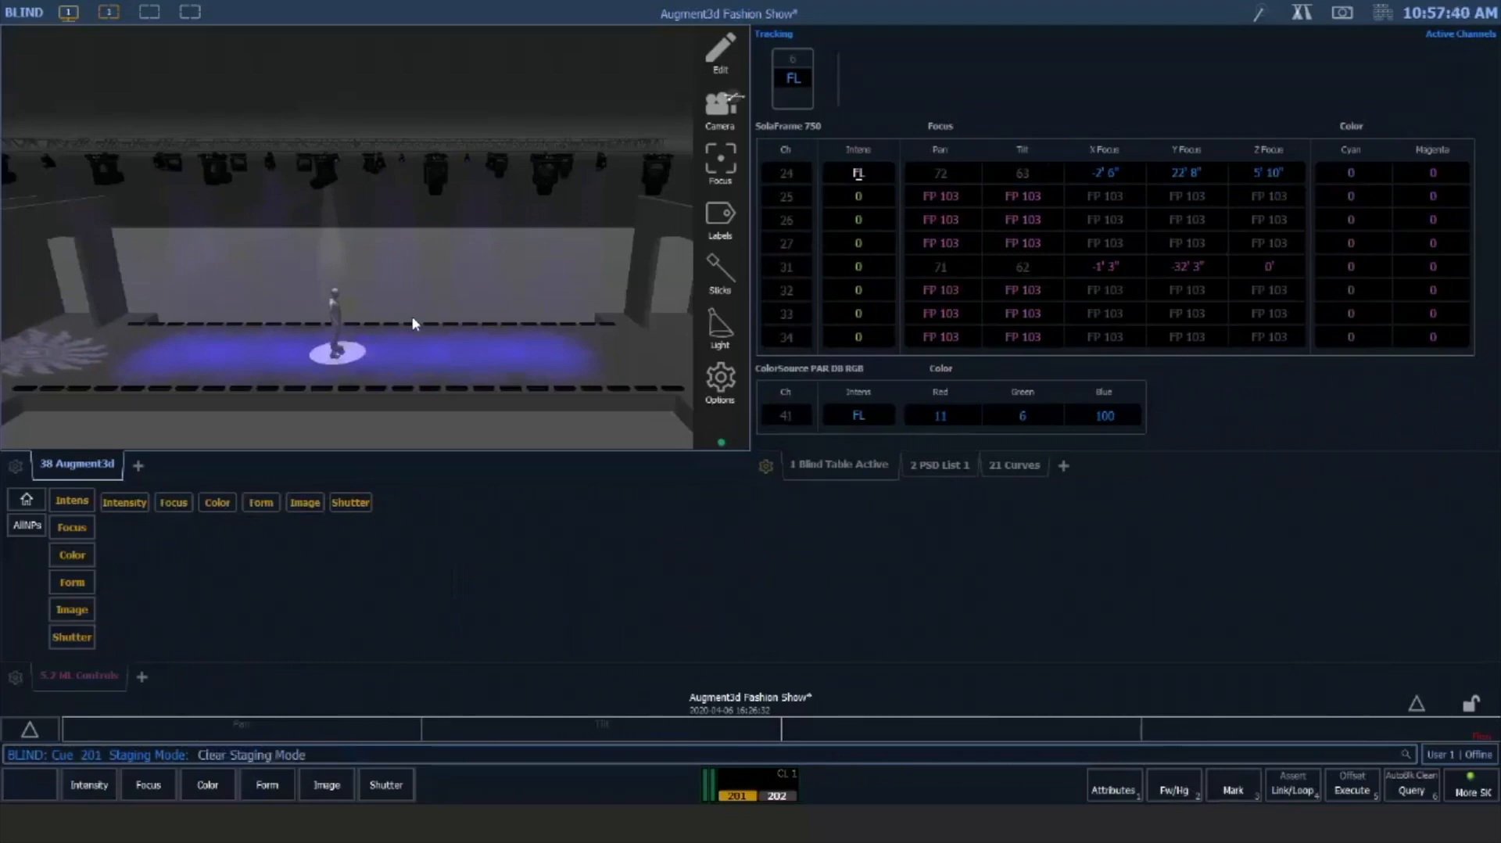
{"action": "key", "text": "Return"}
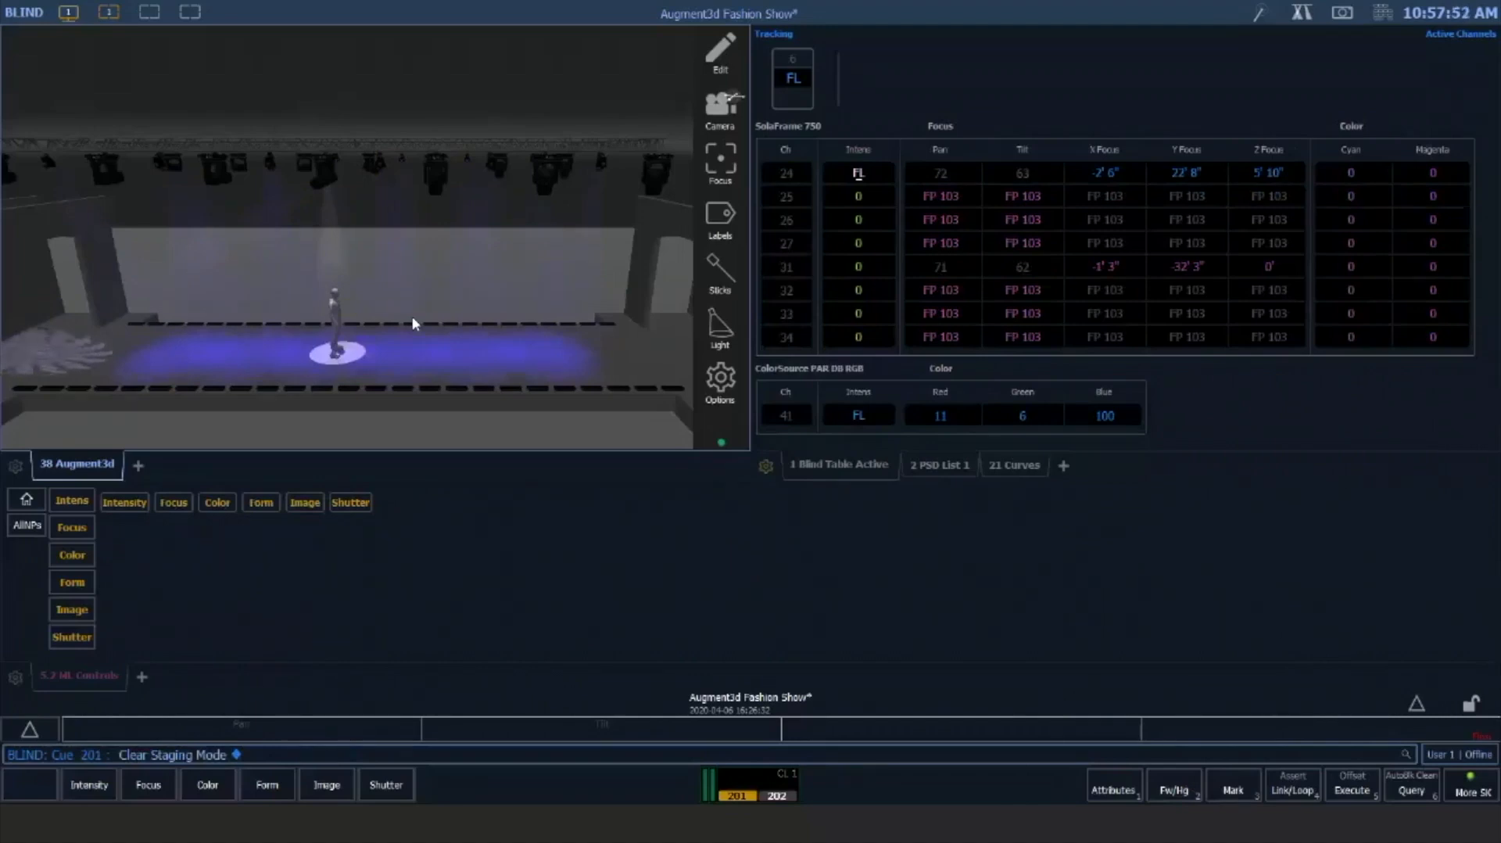
Switch from Blind to Live and go to cue 201
{"action": "key", "text": "F1"}
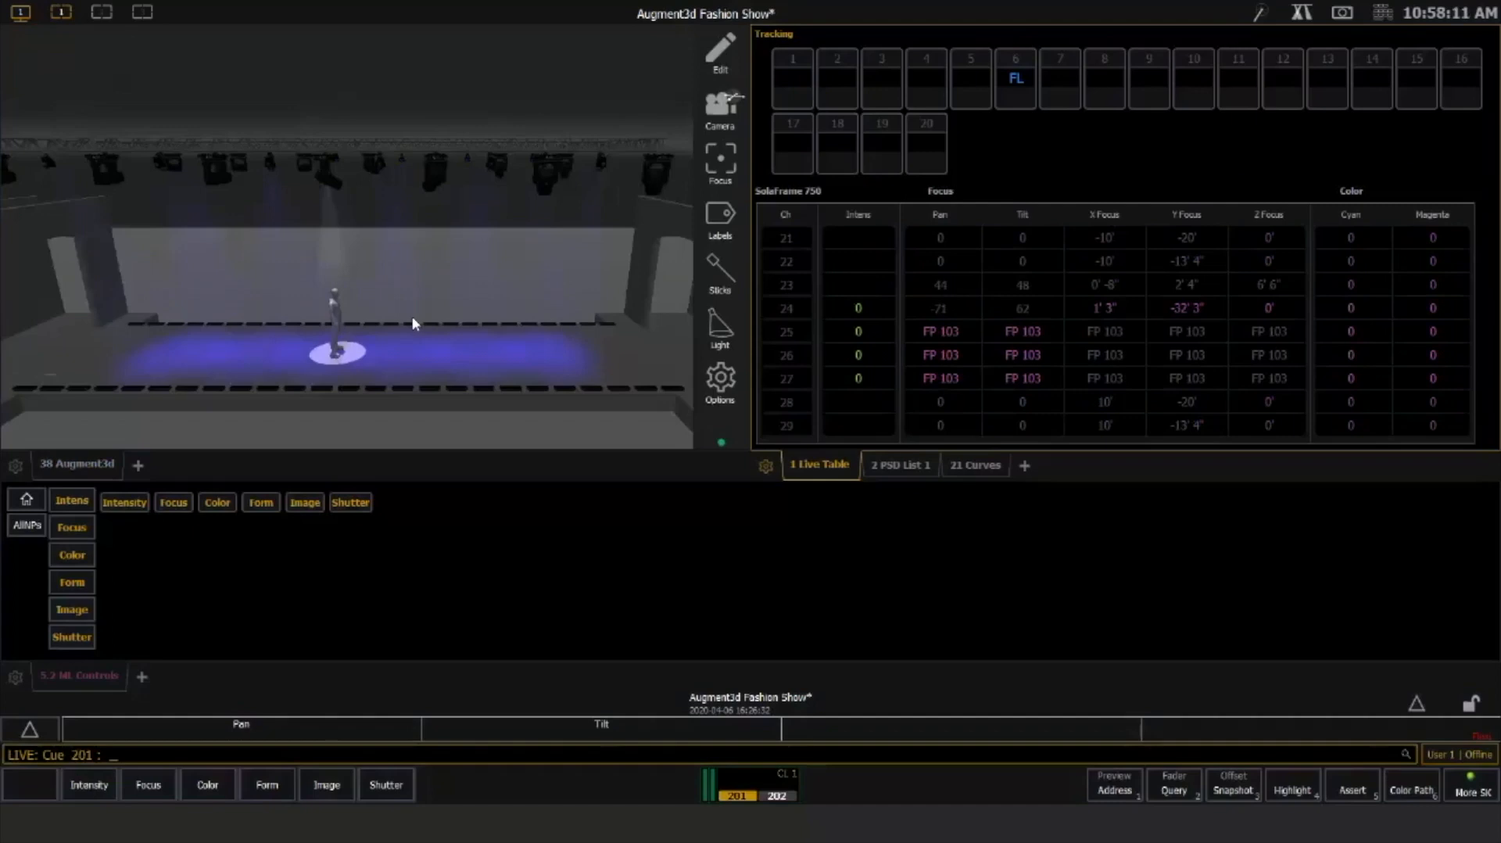
{"action": "key", "text": "ctrl+g"}
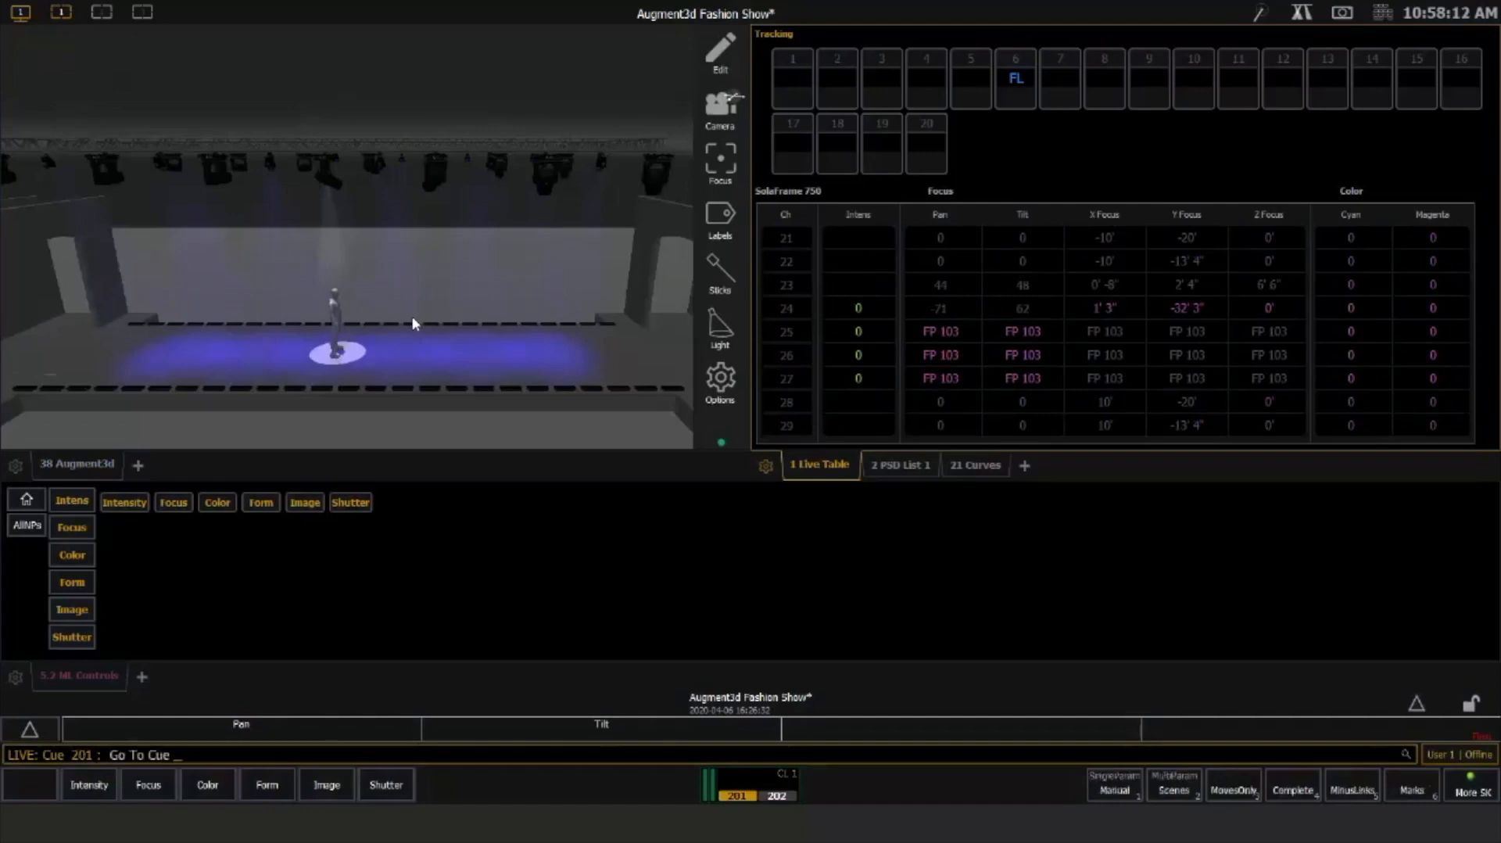
{"action": "type", "text": "201"}
{"action": "key", "text": "Return"}
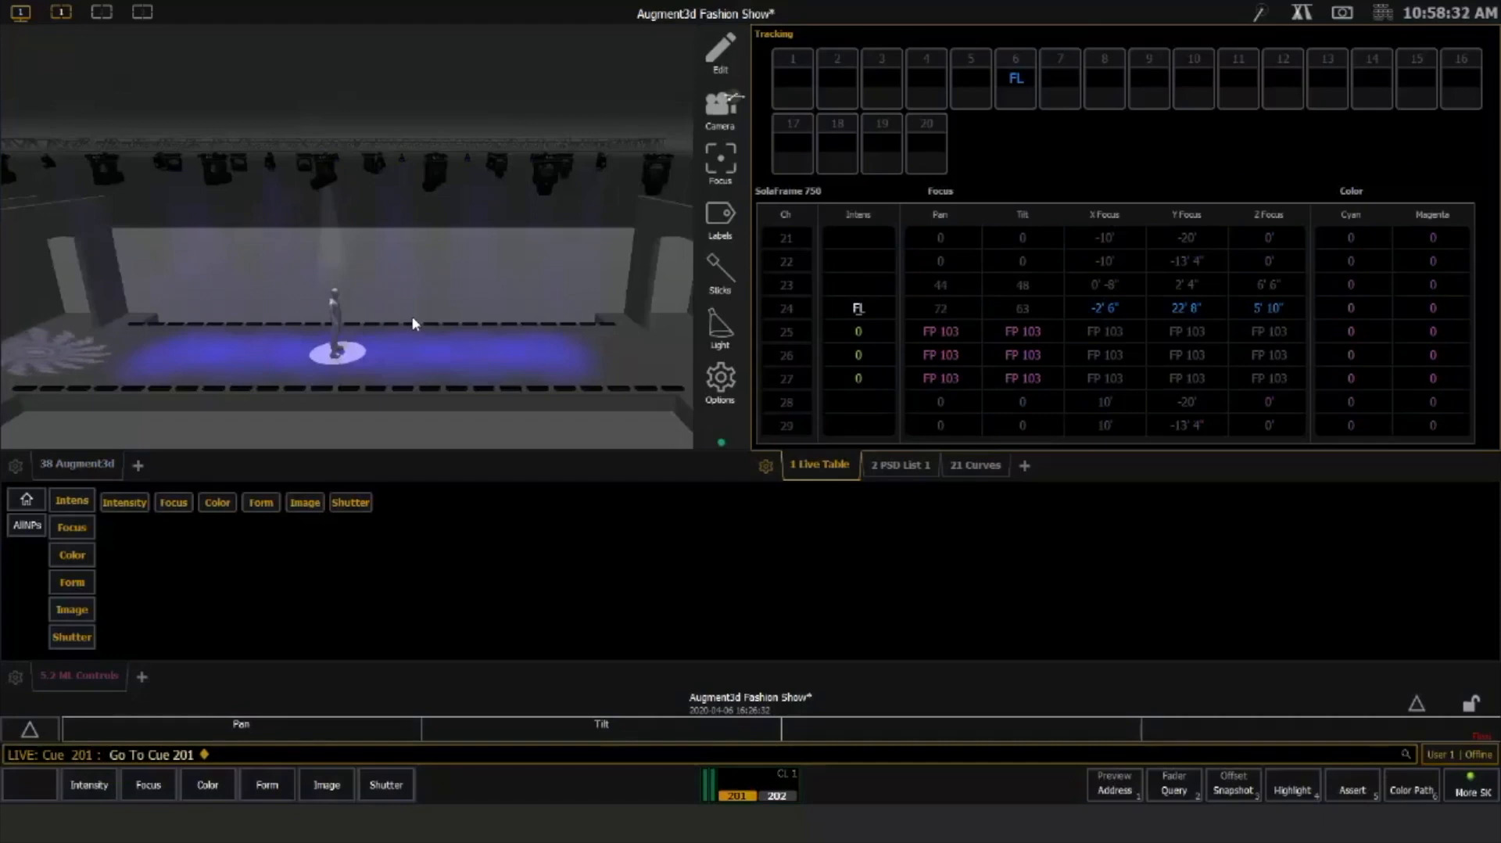
Enable Staging Mode in Live and stage channels 41 thru 52 at 50 in saturated red
{"action": "key", "text": "F6"}
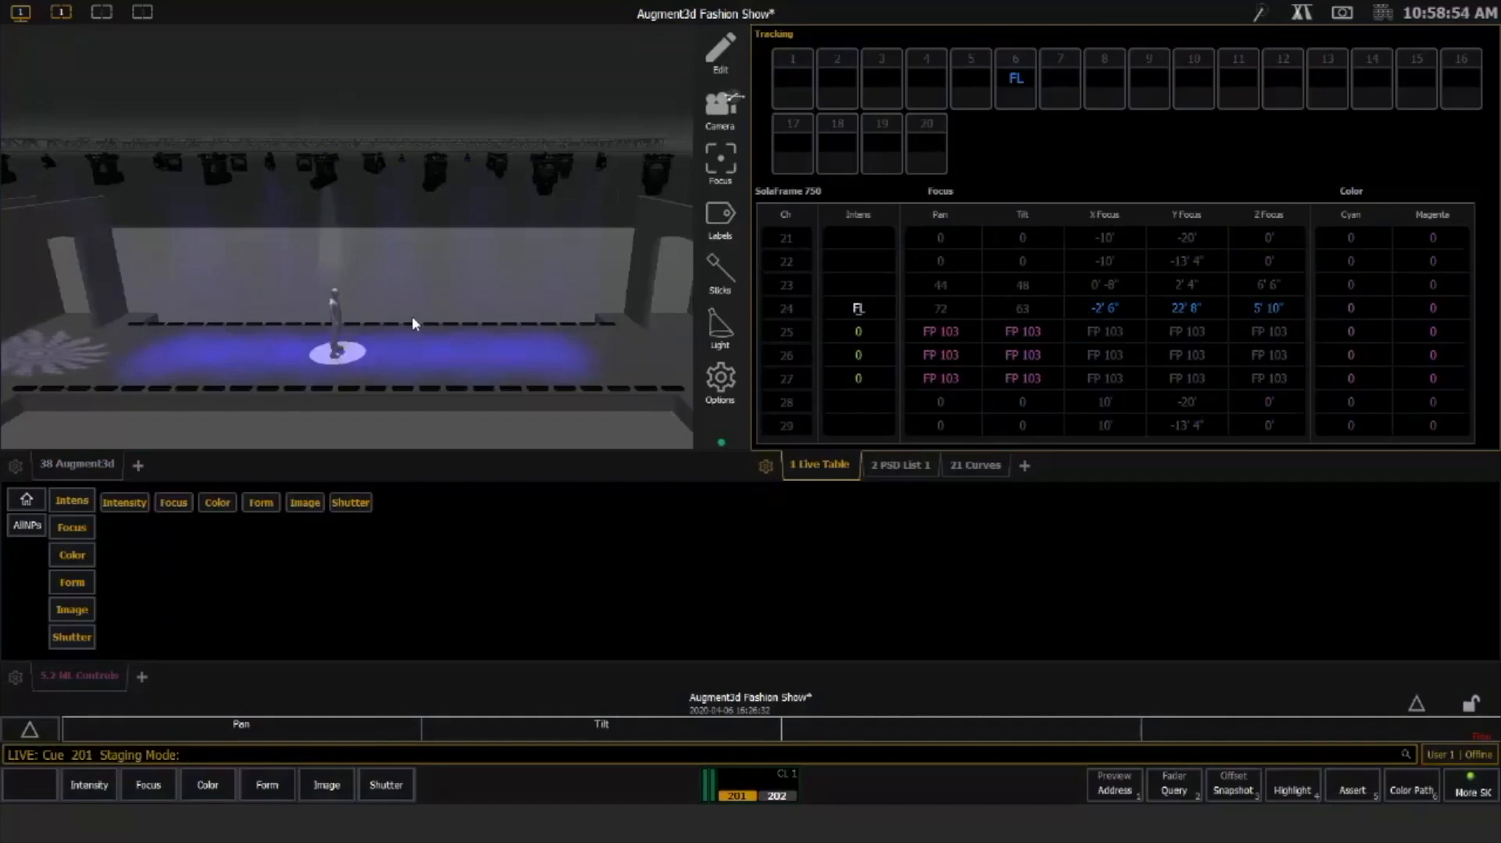
{"action": "type", "text": "41t52"}
{"action": "key", "text": "Return"}
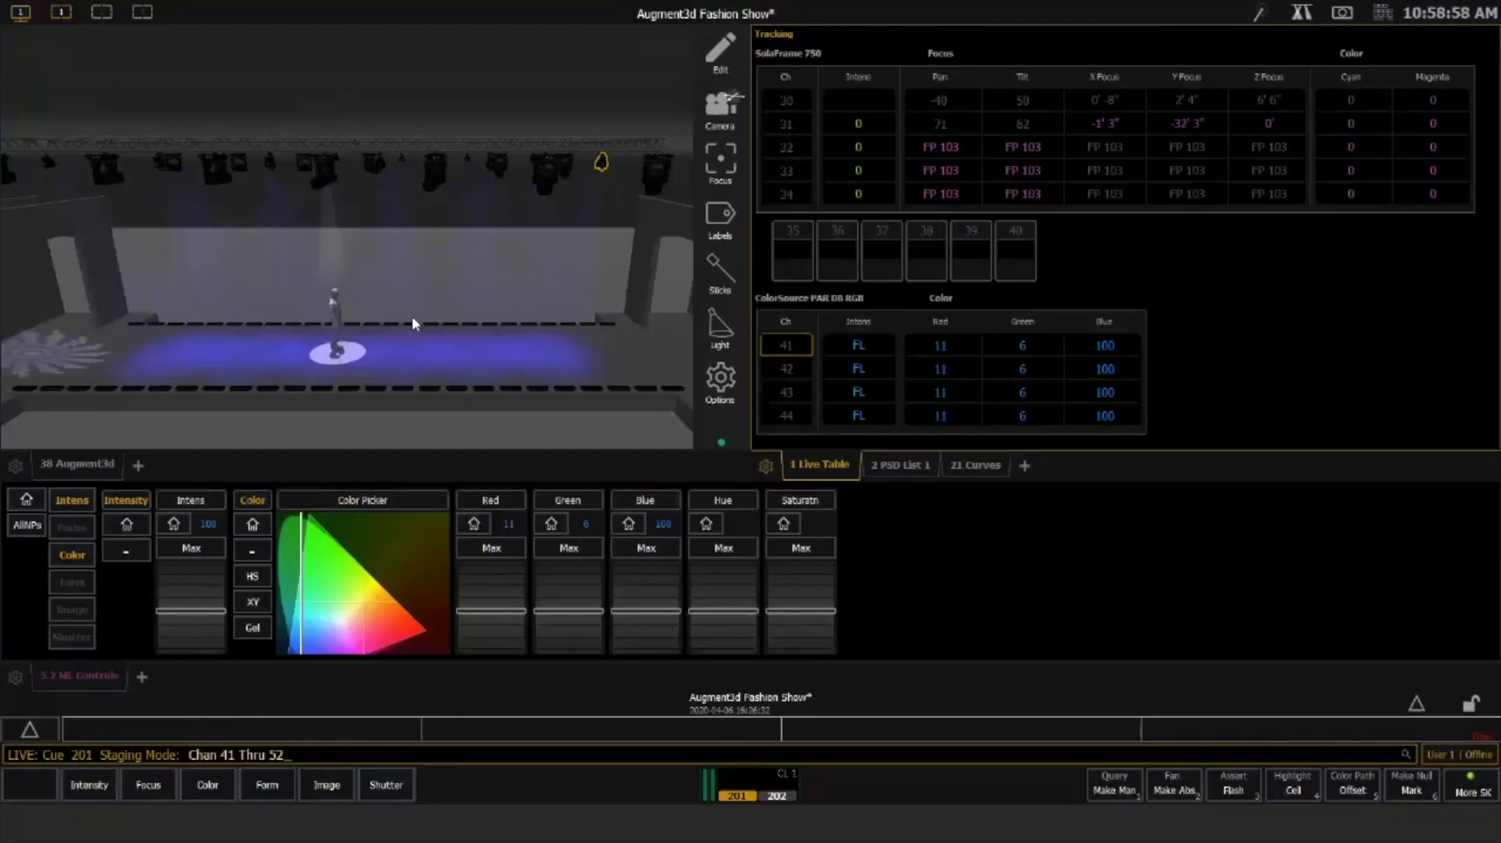
{"action": "type", "text": "a50"}
{"action": "key", "text": "Return"}
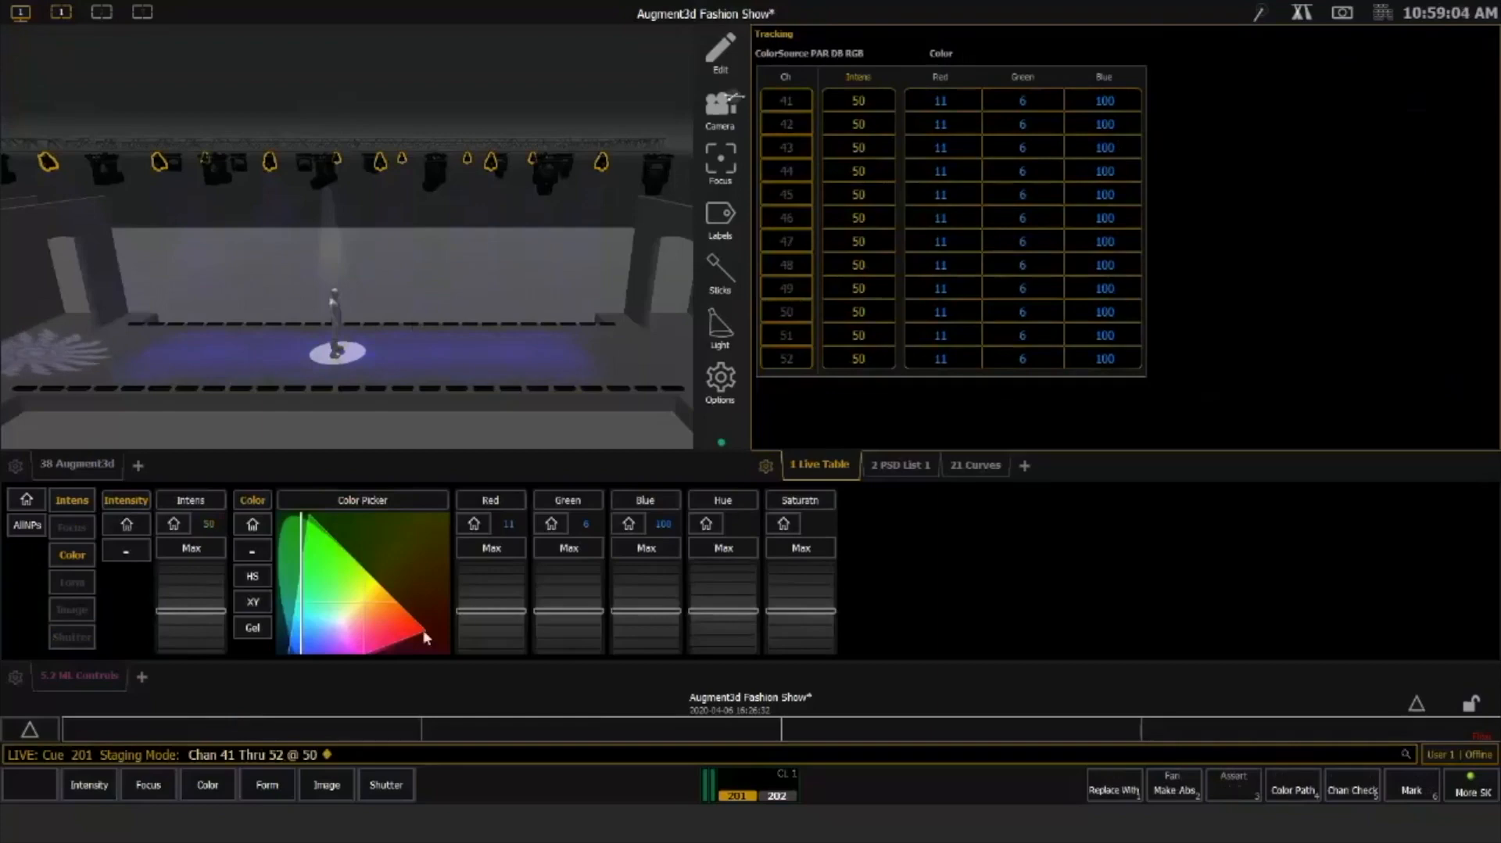
{"action": "left_click", "coordinate": [407, 638]}
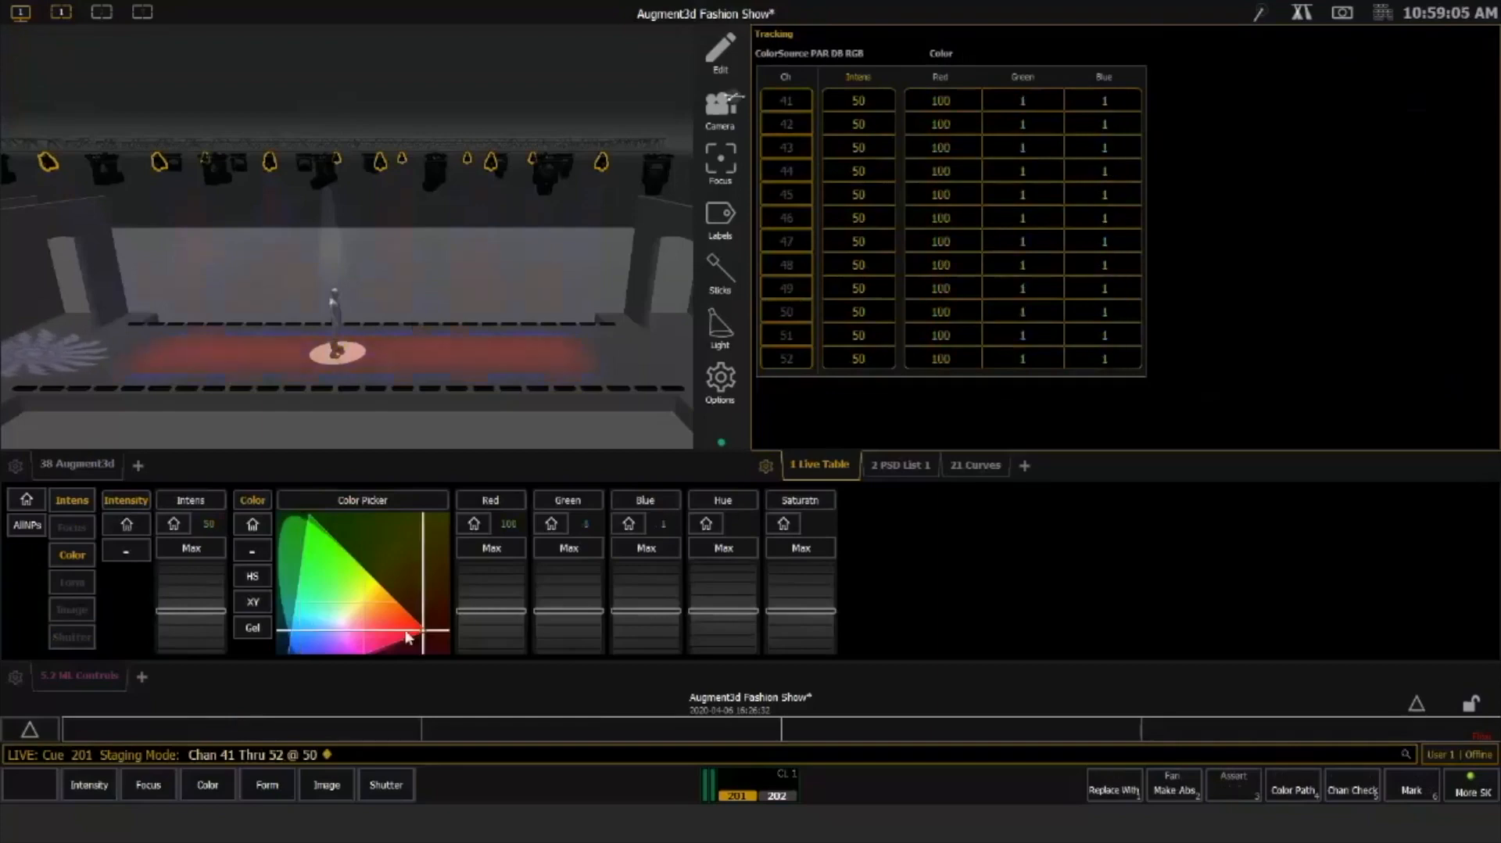
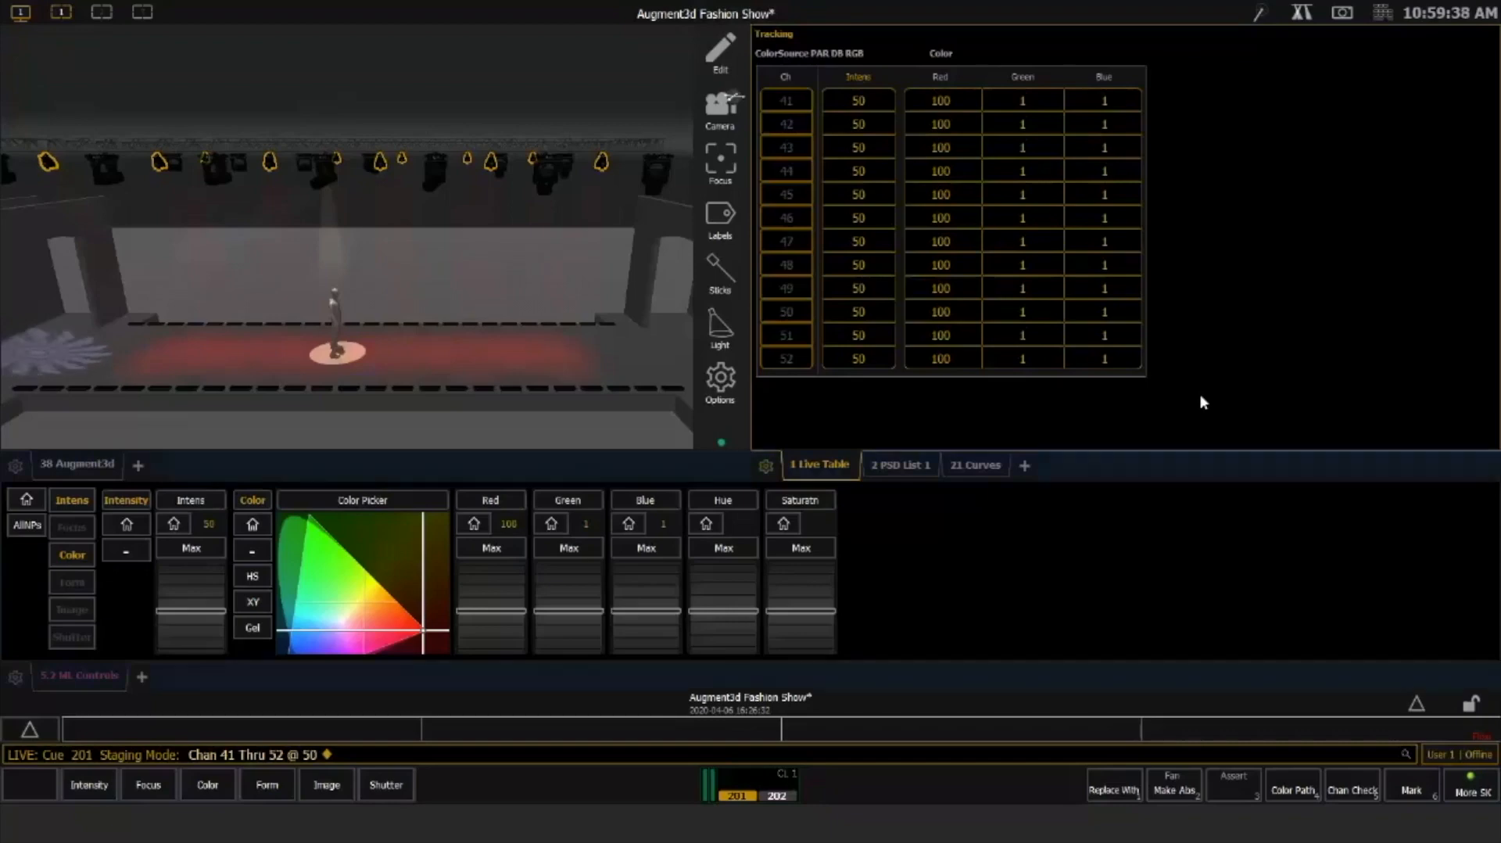
Check cue 202 in Blind, and return to cue 201 in Live to clear Staging Mode
{"action": "key", "text": "F2"}
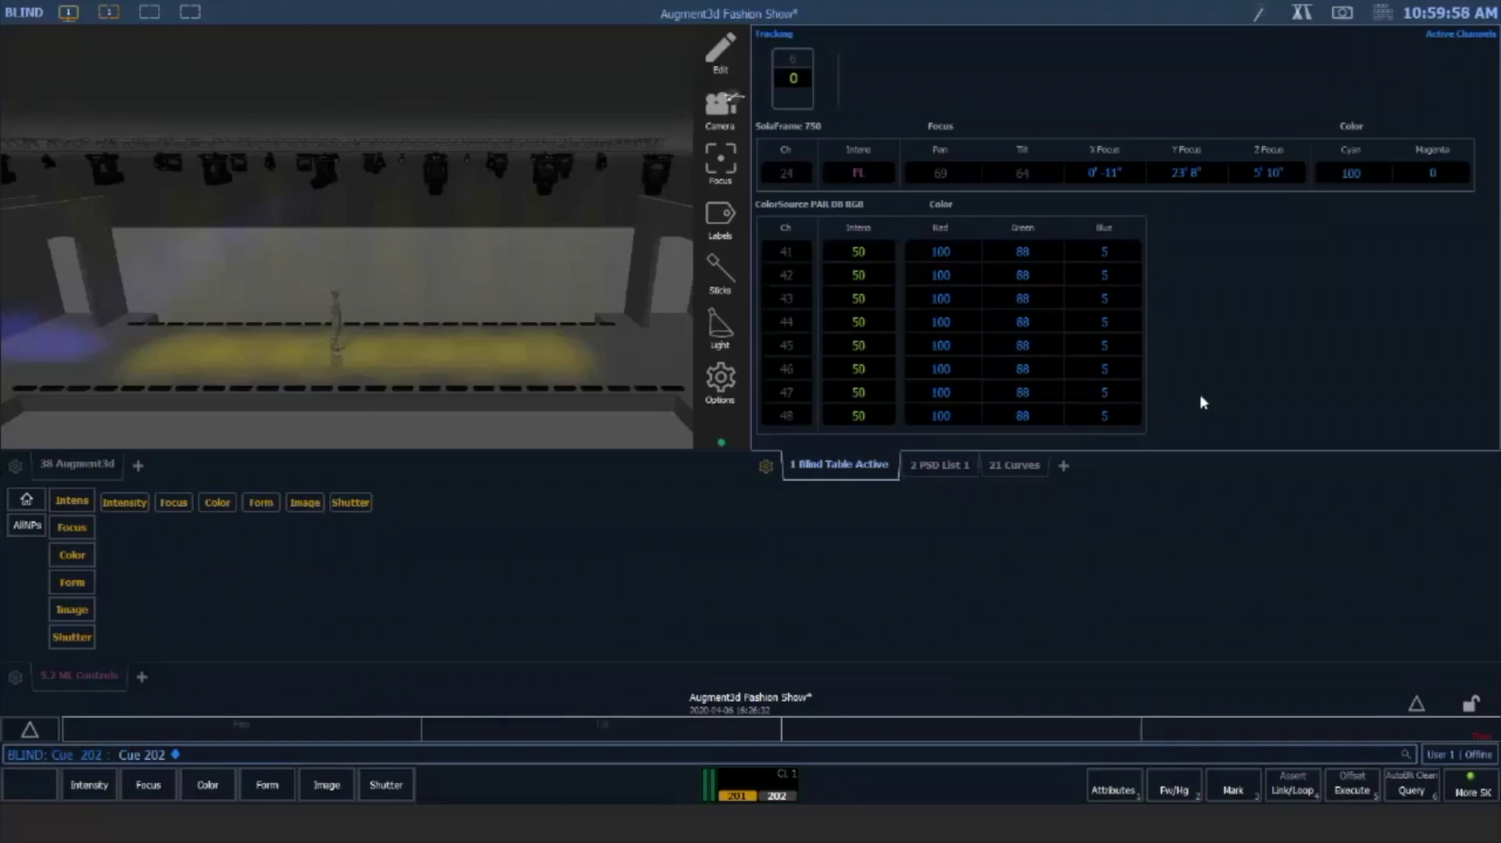
{"action": "key", "text": "F1"}
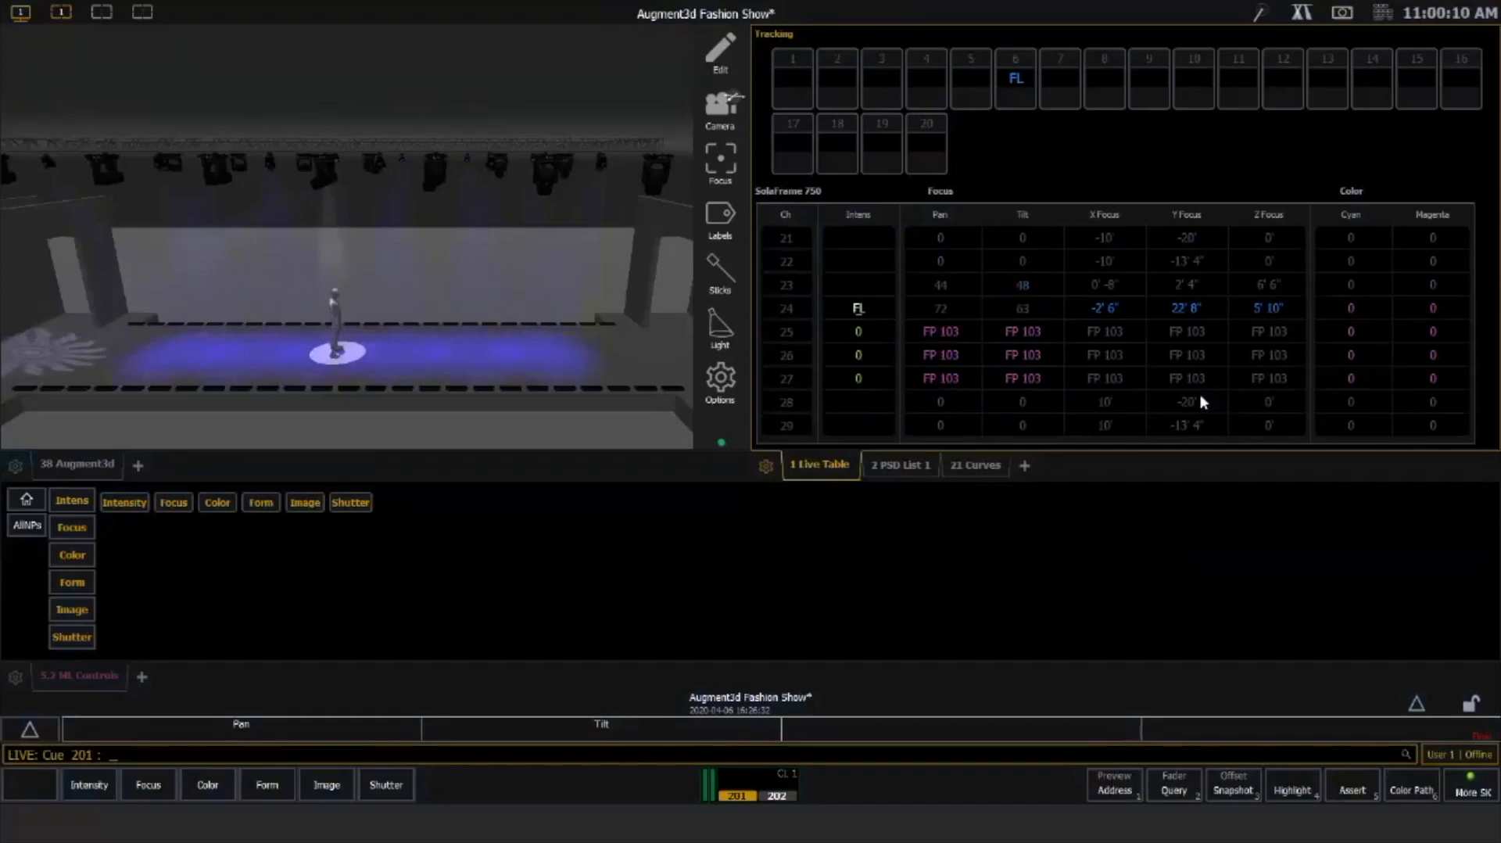
{"action": "key", "text": "F3"}
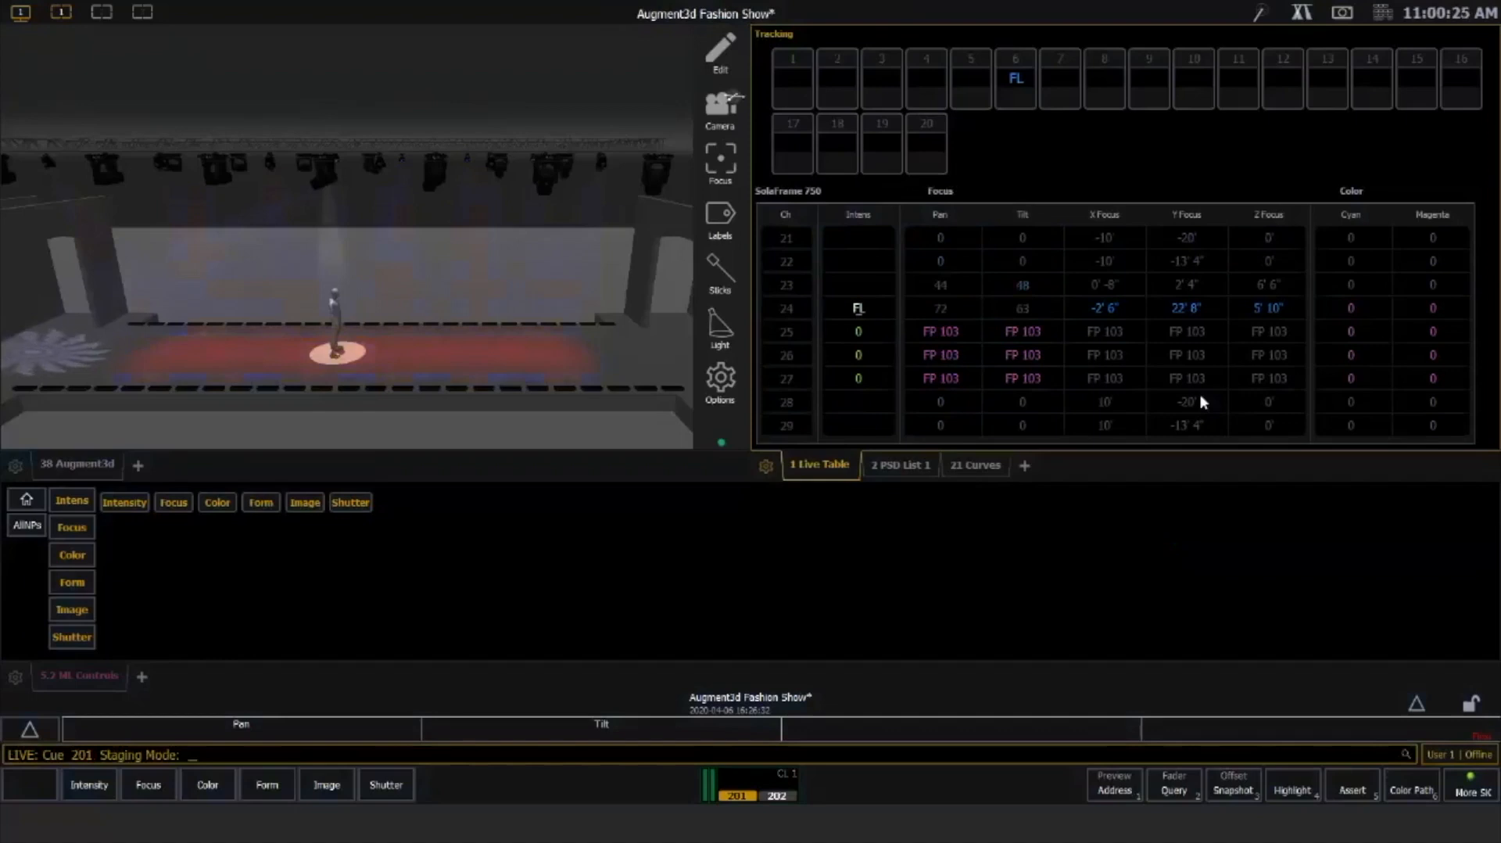
{"action": "key", "text": "BackSpace"}
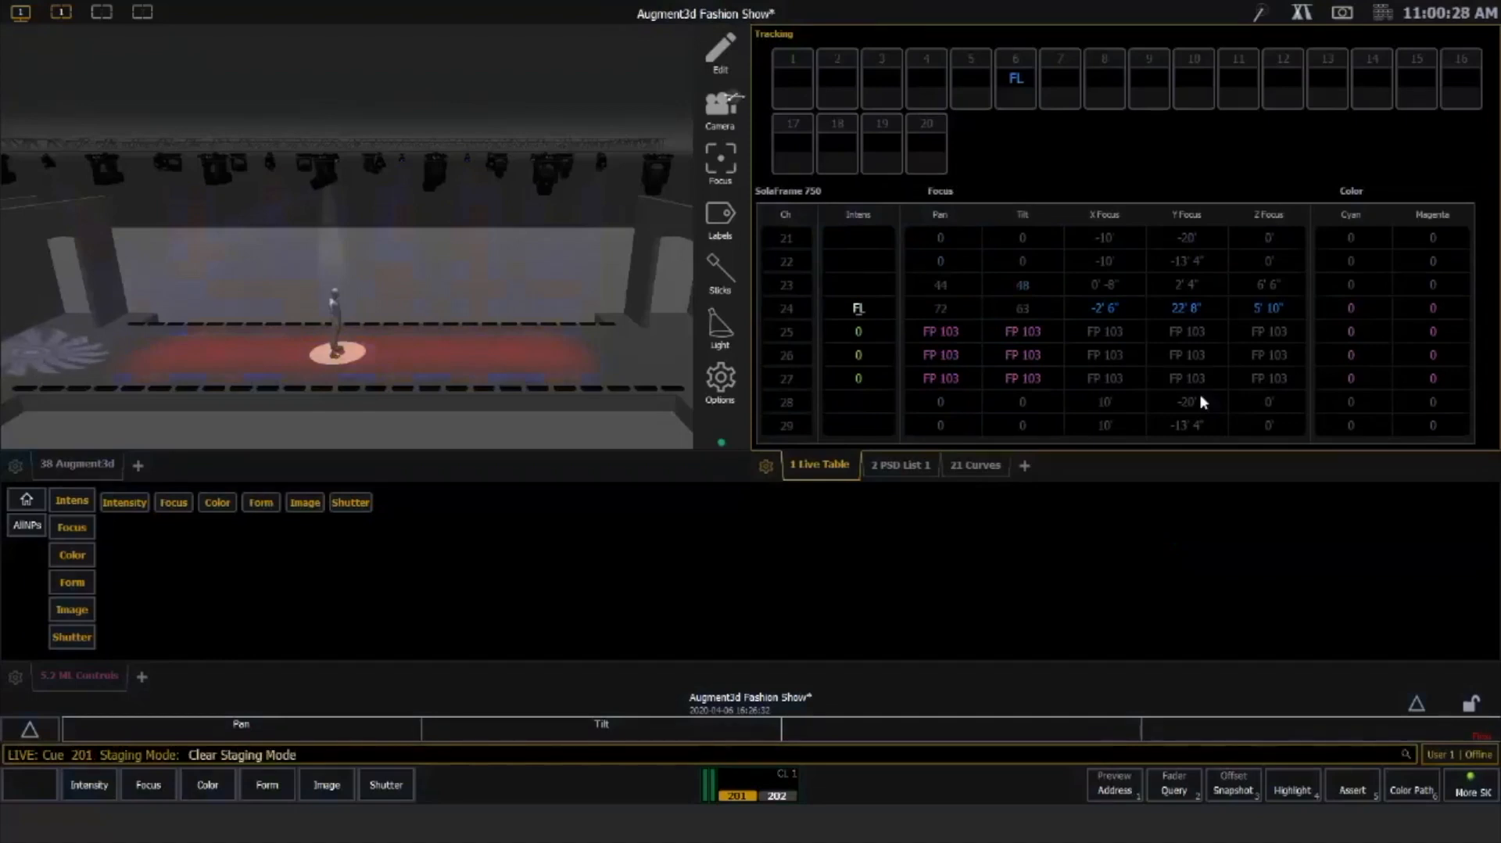
{"action": "key", "text": "Return"}
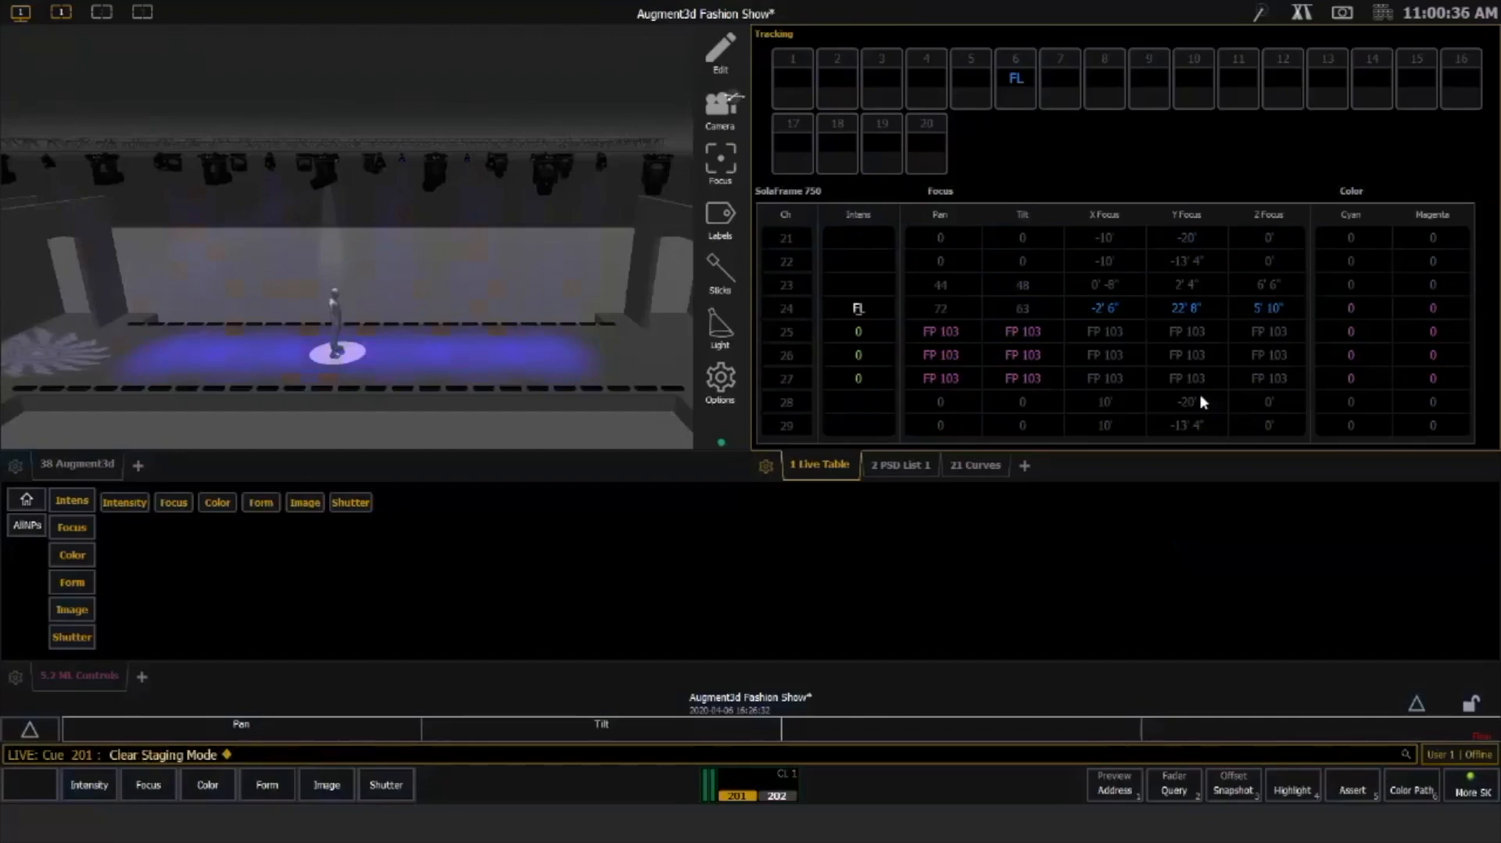
Advance to cue 202 in Live, enable Staging Mode, and spread channels 1 thru 10 at intensities from 10 thru Full
{"action": "key", "text": "space"}
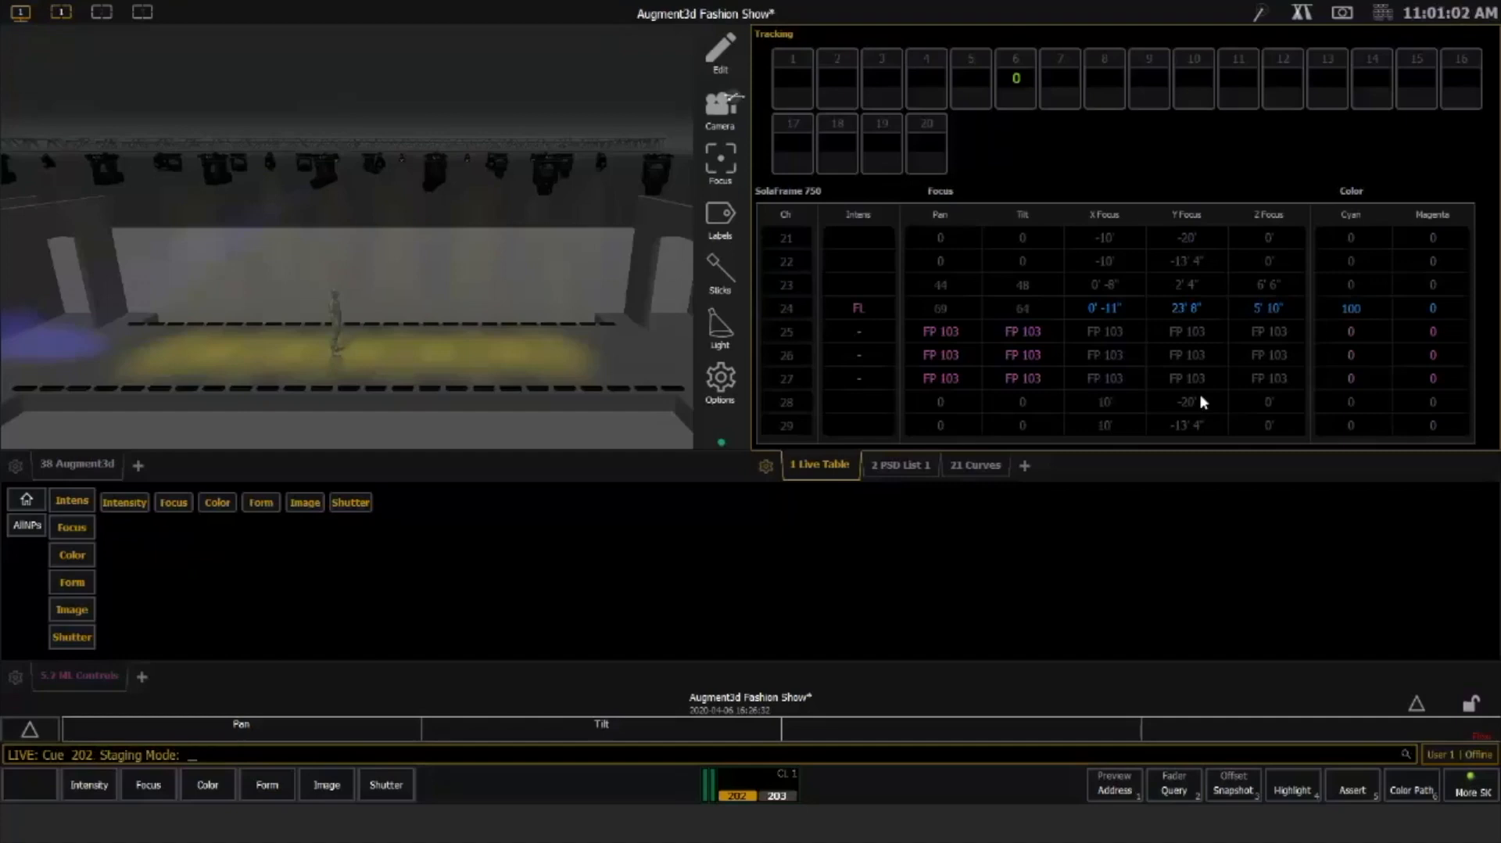
{"action": "key", "text": "1"}
{"action": "key", "text": "t"}
{"action": "key", "text": "1"}
{"action": "key", "text": "0"}
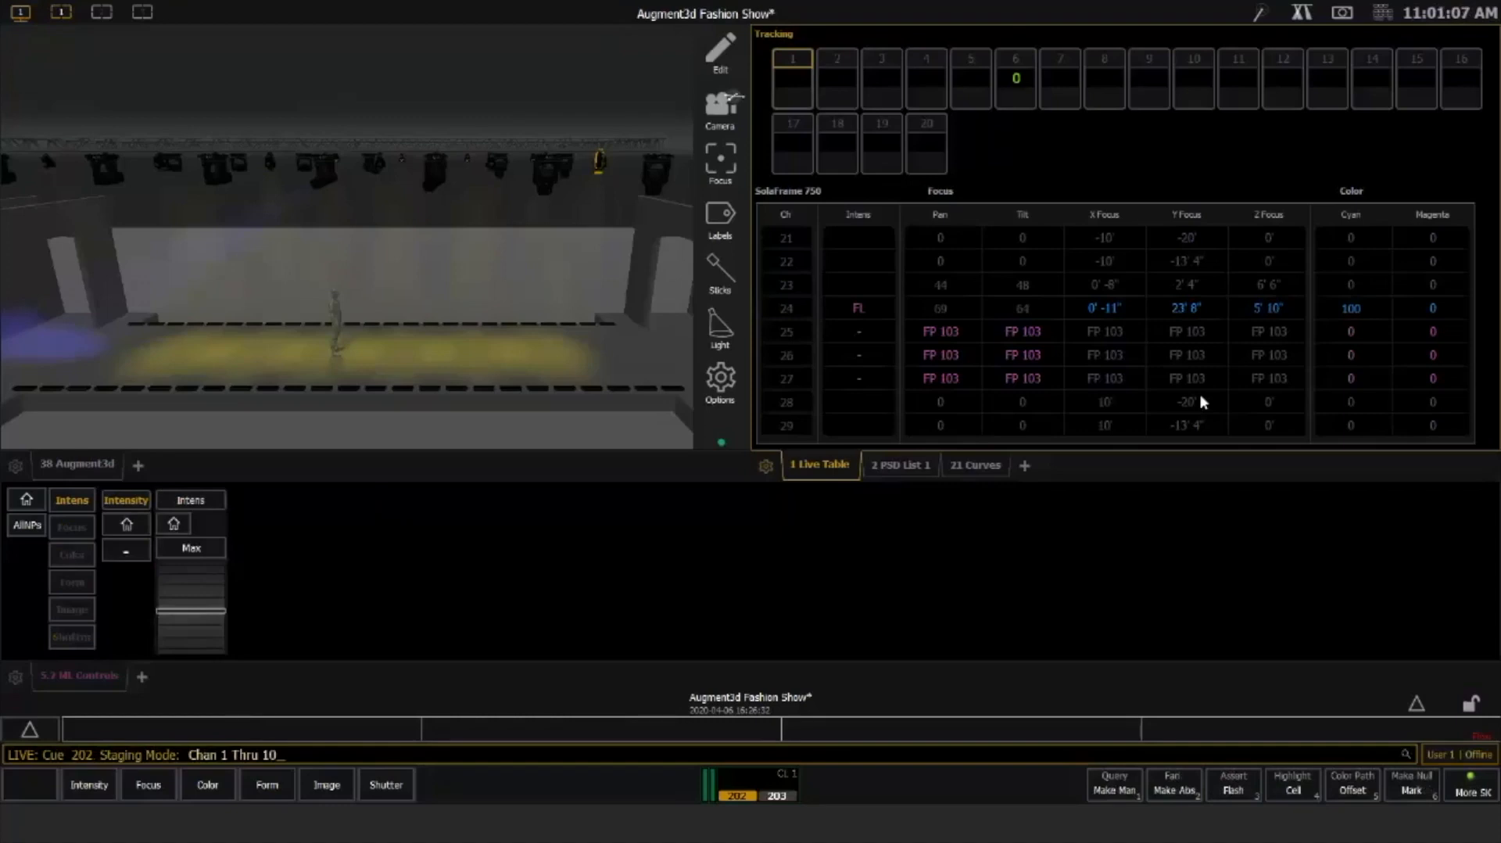
{"action": "key", "text": "Return"}
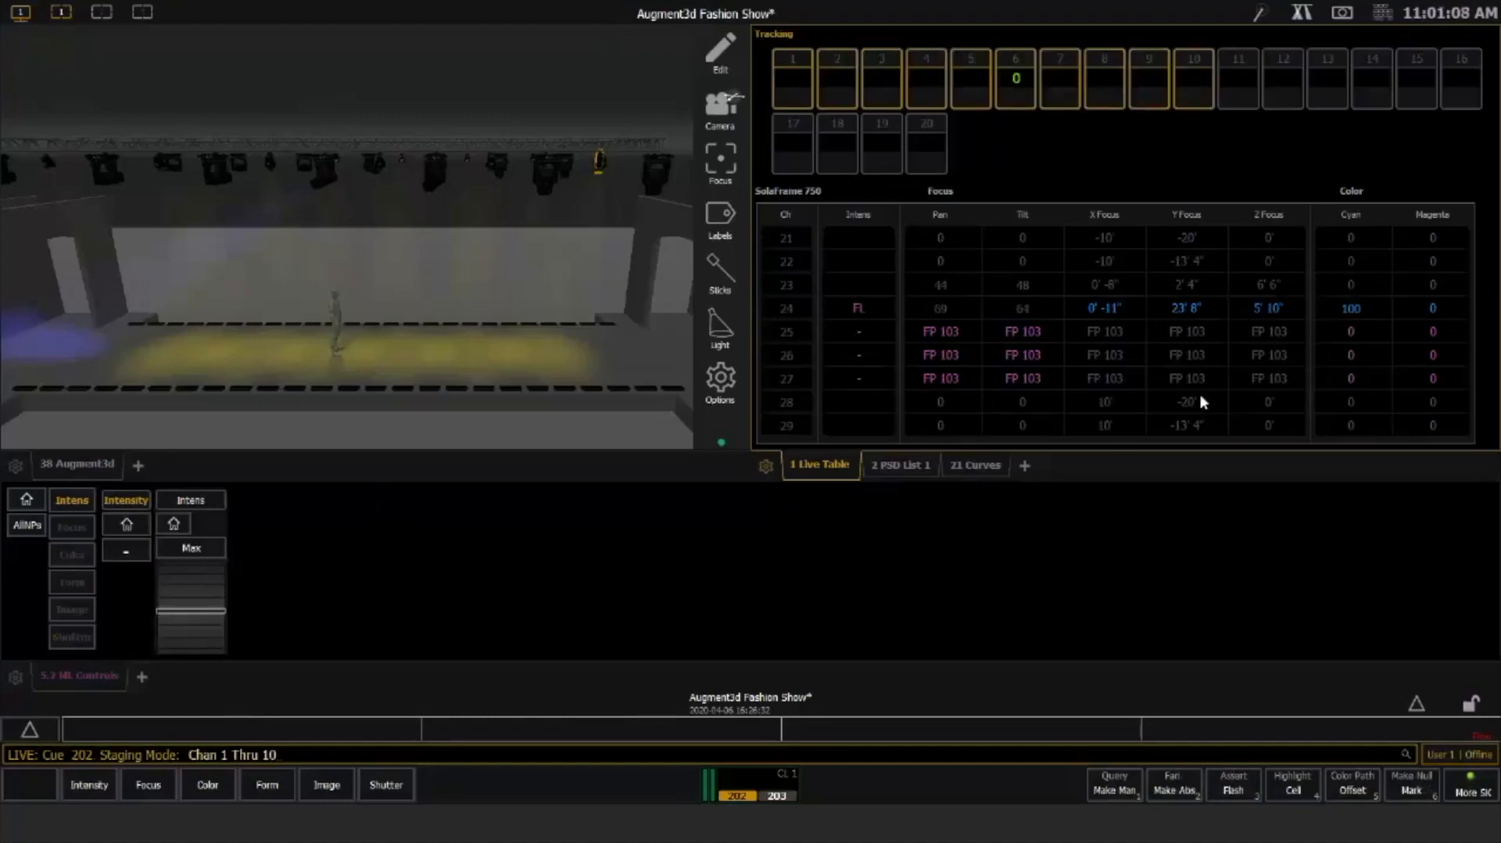
{"action": "type", "text": "@ 10 Thru Full"}
{"action": "key", "text": "Return"}
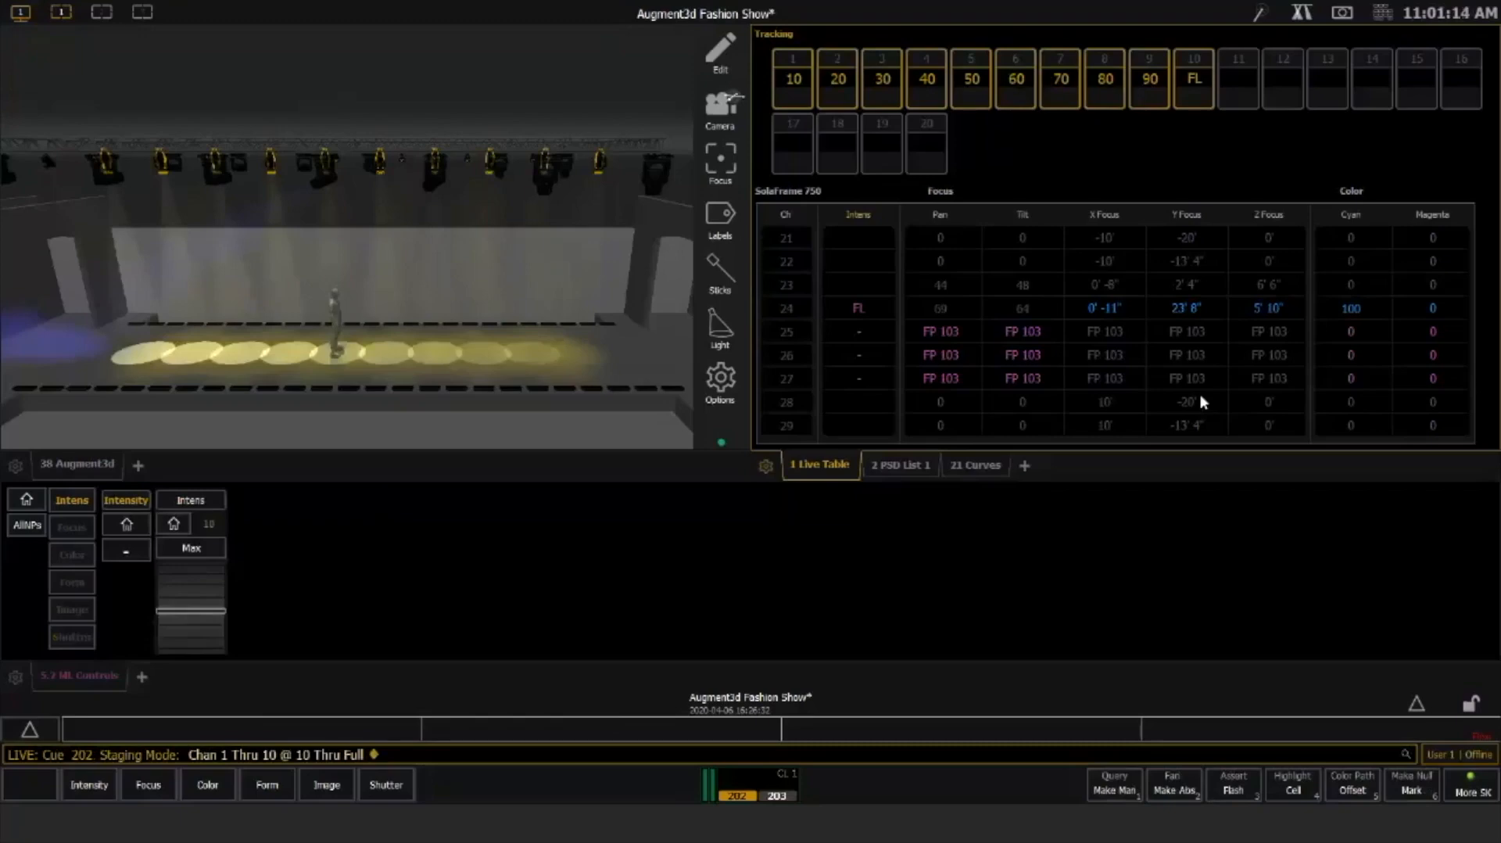
Stage channels 1 and 10 at Out, and channels 9 thru 2 at 10 thru Full
{"action": "type", "text": "1+10"}
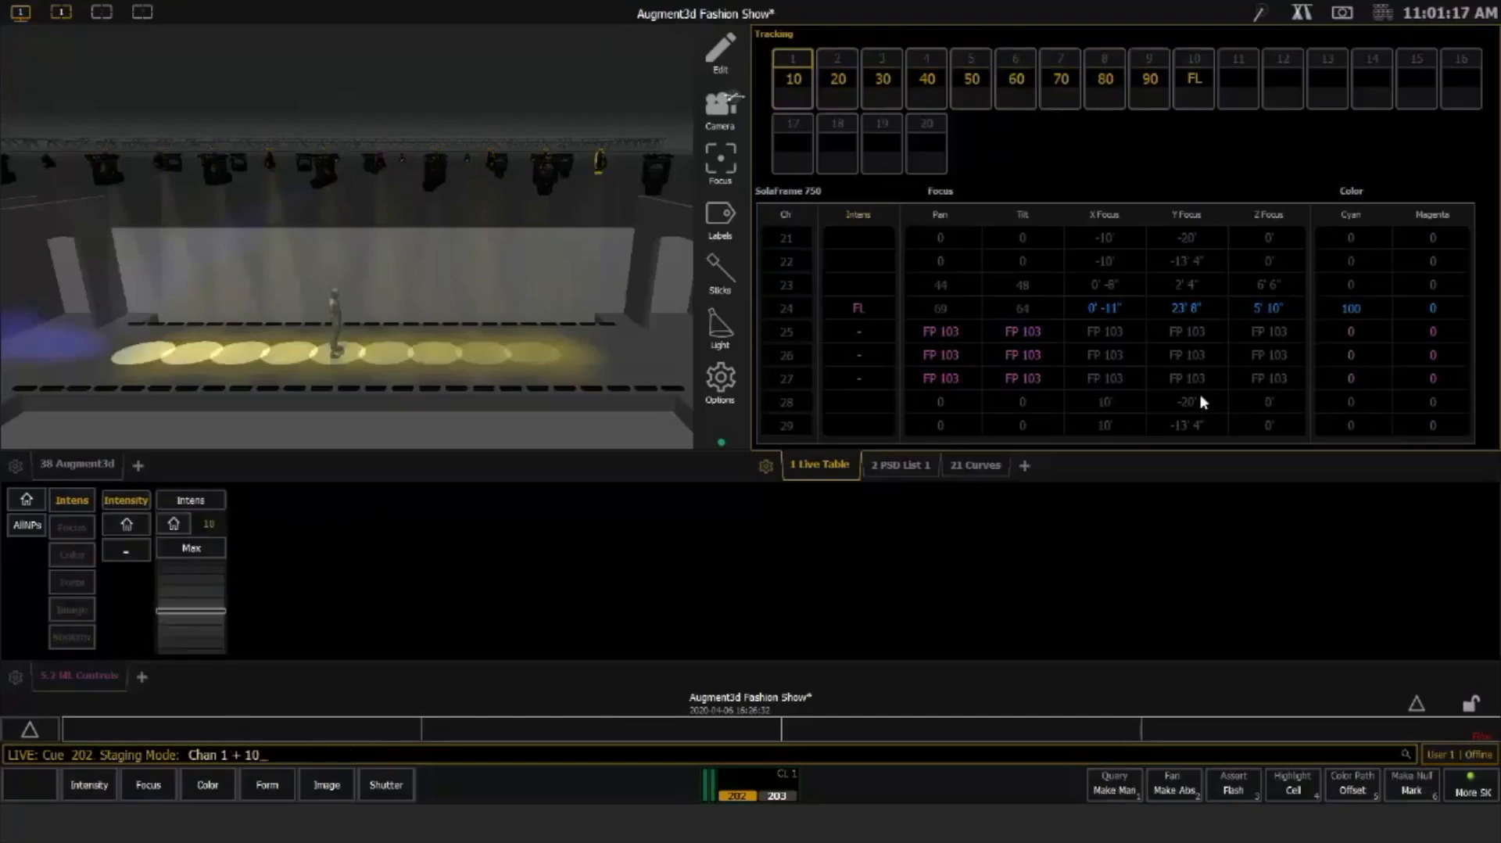
{"action": "type", "text": "o"}
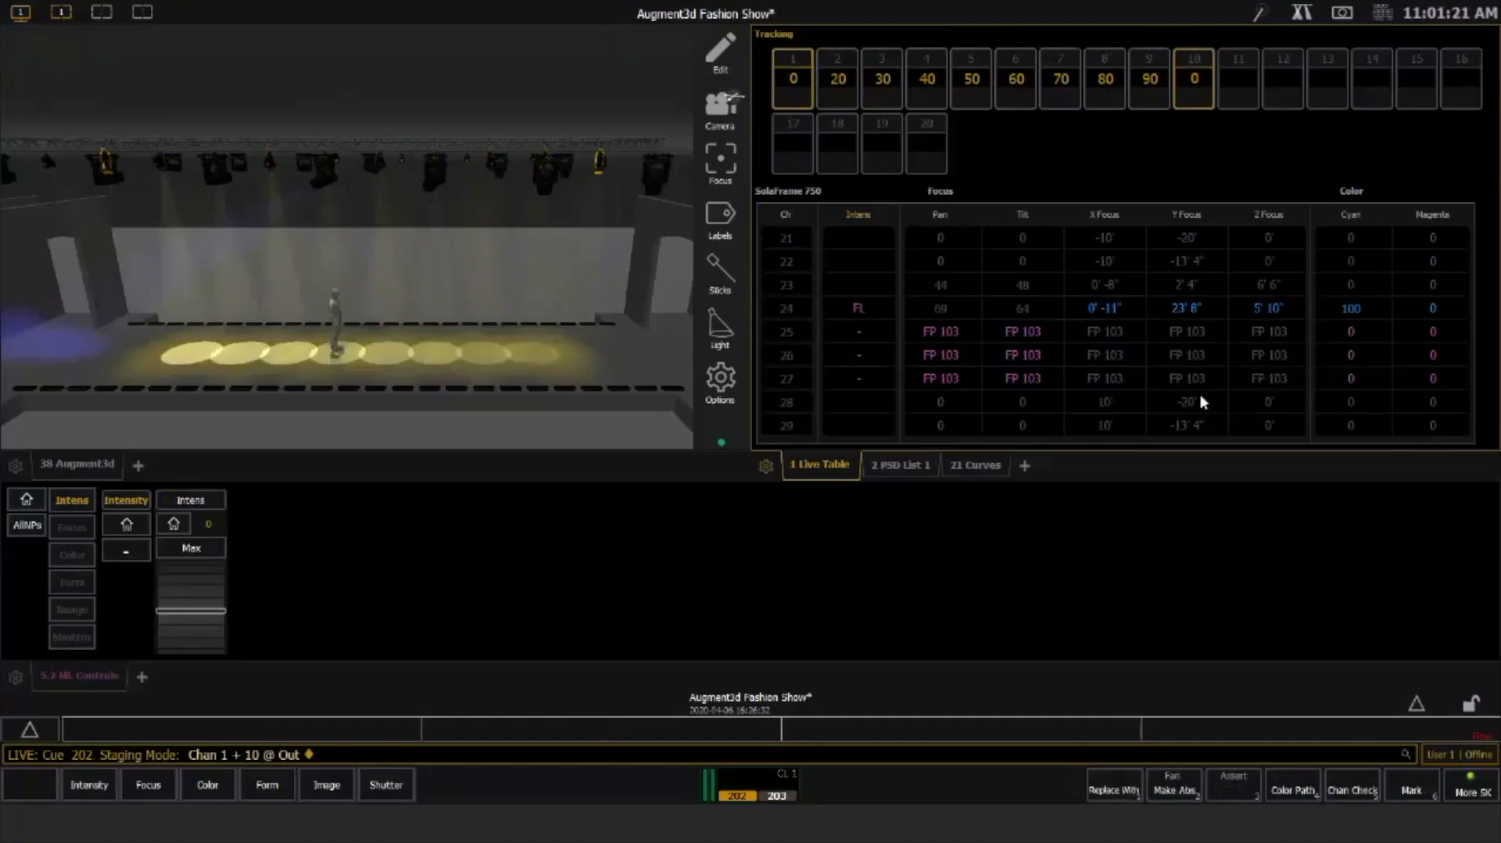
{"action": "type", "text": "9"}
{"action": "type", "text": "t2a"}
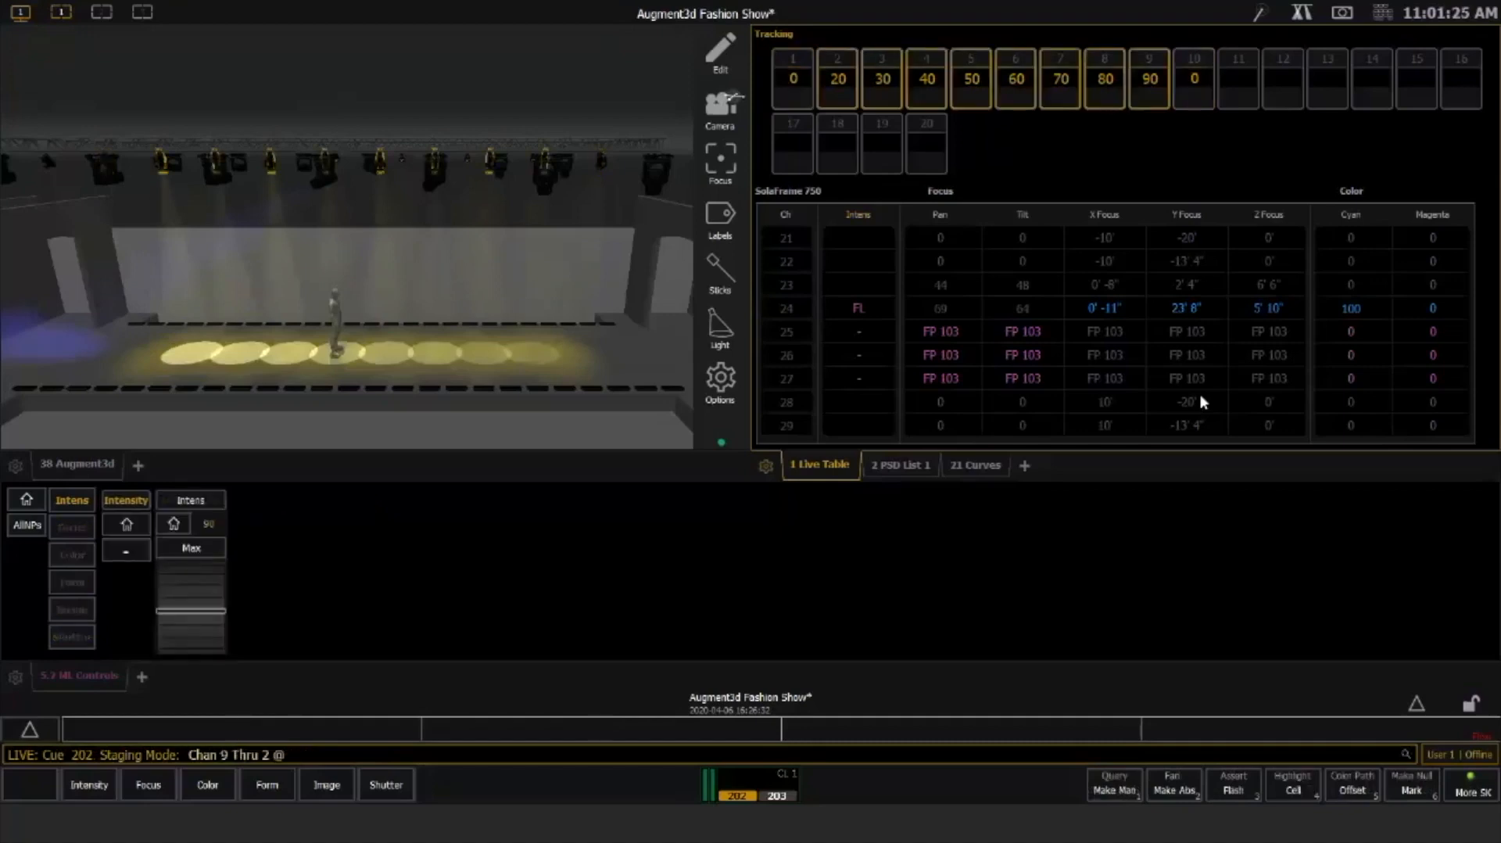
{"action": "type", "text": "10tf"}
{"action": "key", "text": "Return"}
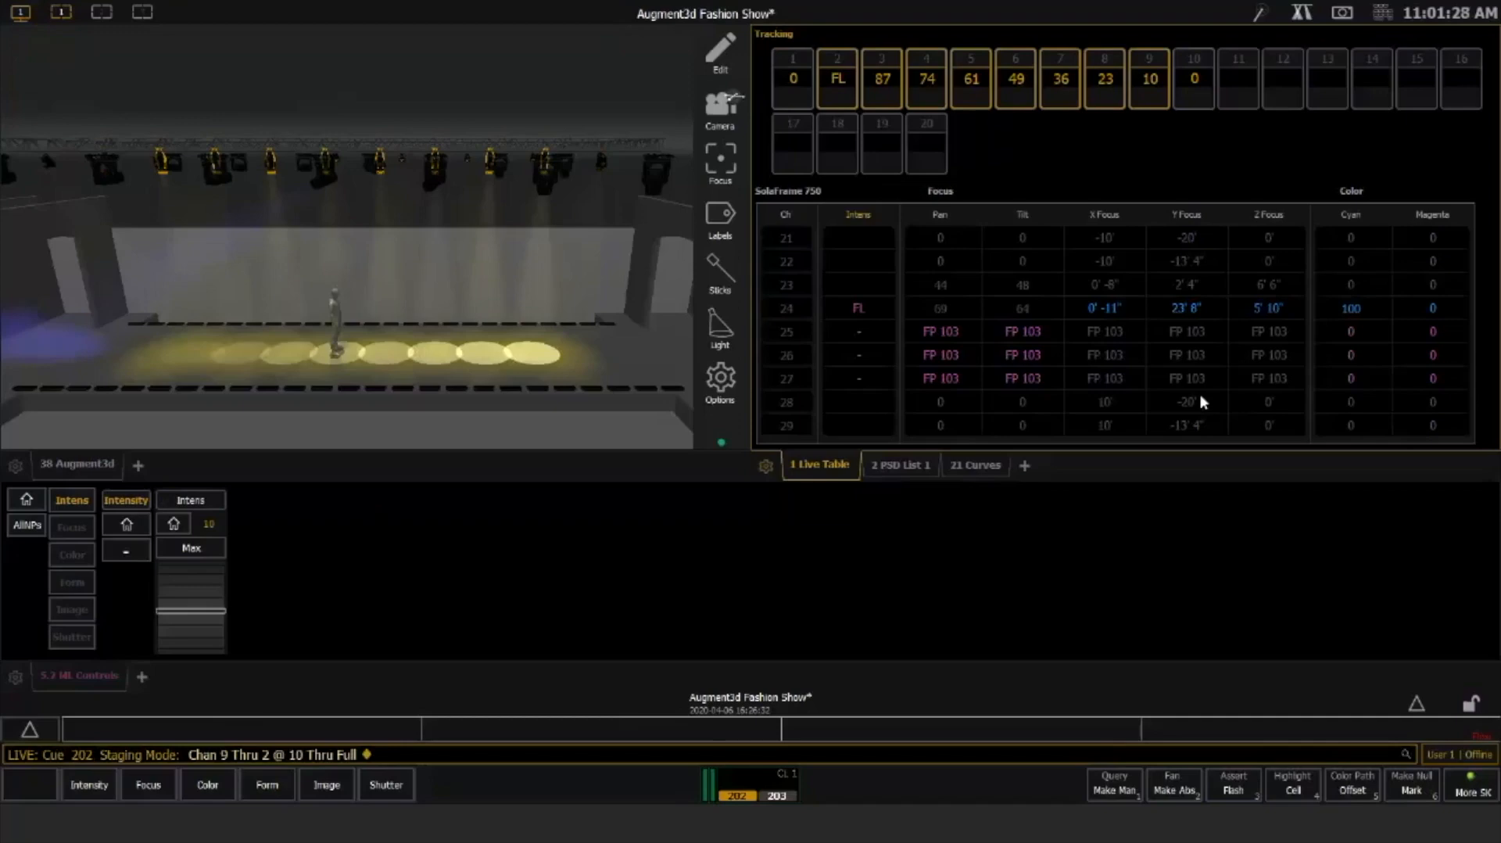
Stage channels 41 thru 52 in gel color 3/200
{"action": "type", "text": "41"}
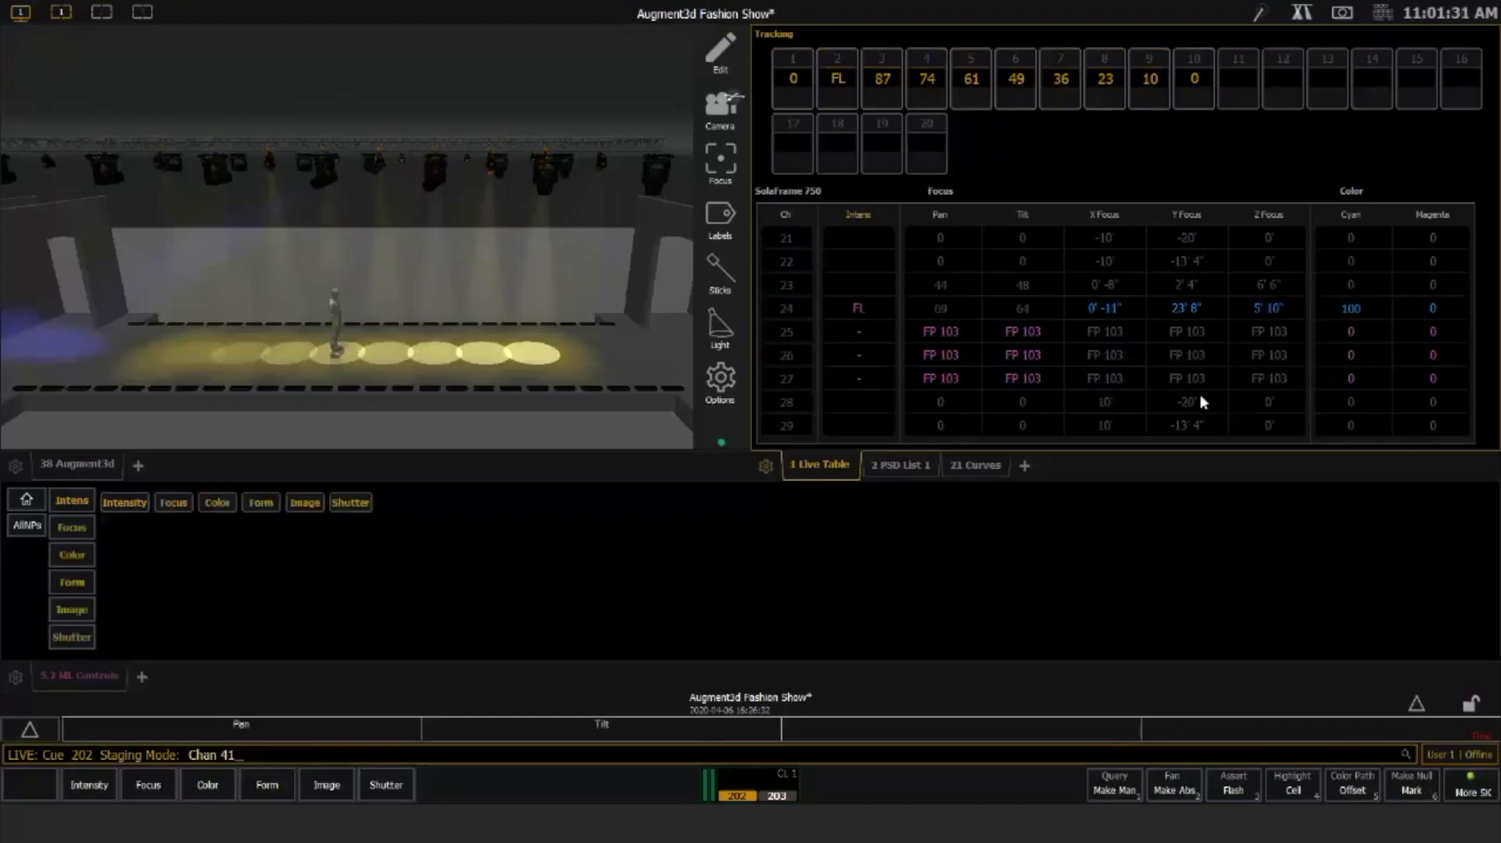
{"action": "type", "text": "t"}
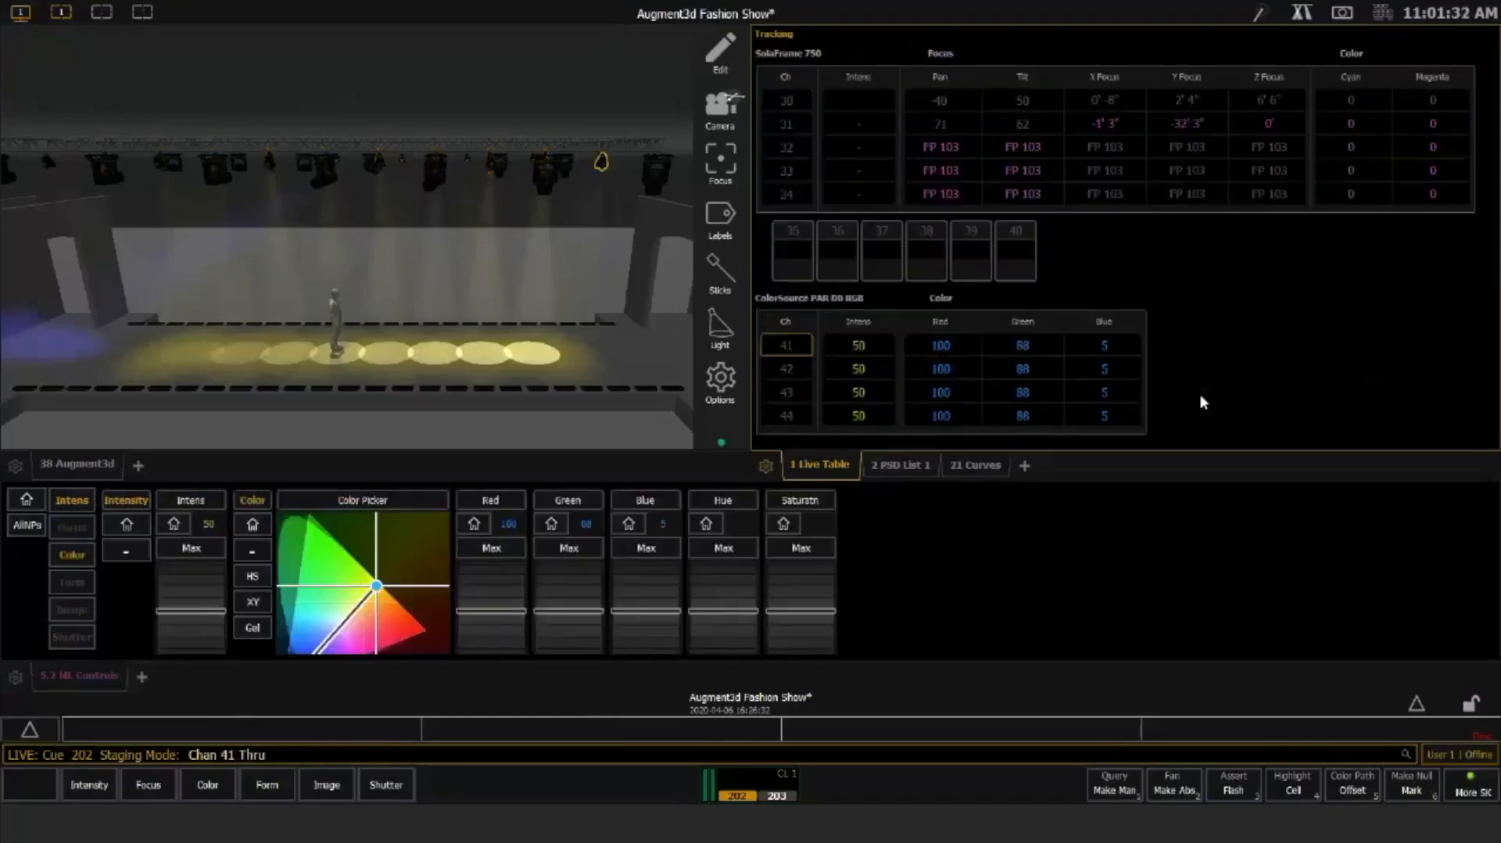
{"action": "type", "text": "52a3/200"}
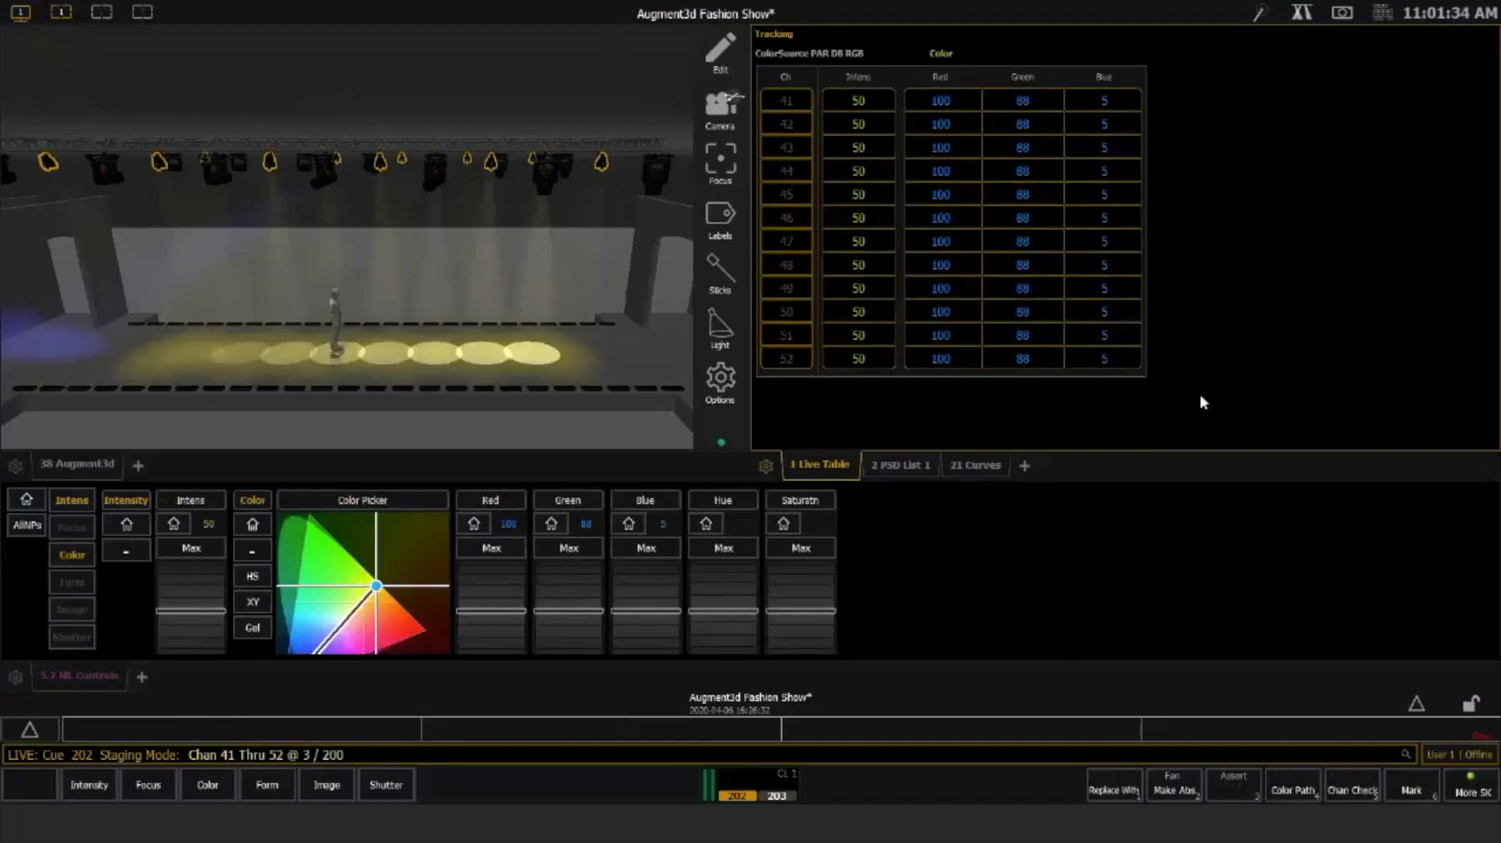
{"action": "key", "text": "Return"}
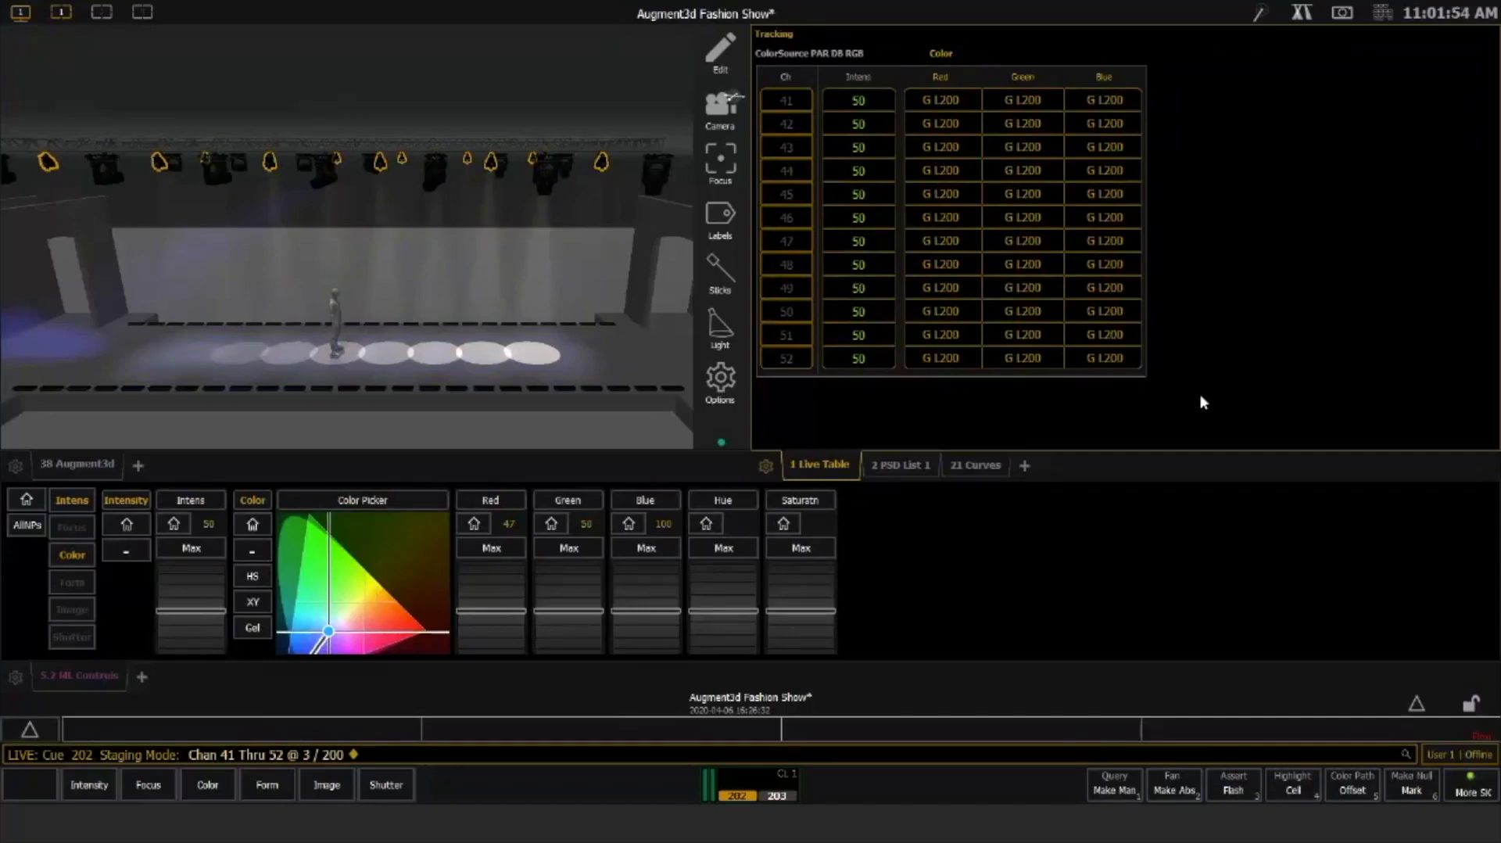
Copy the staged changes for channels 41 thru 52 to Live
{"action": "key", "text": "ctrl+l"}
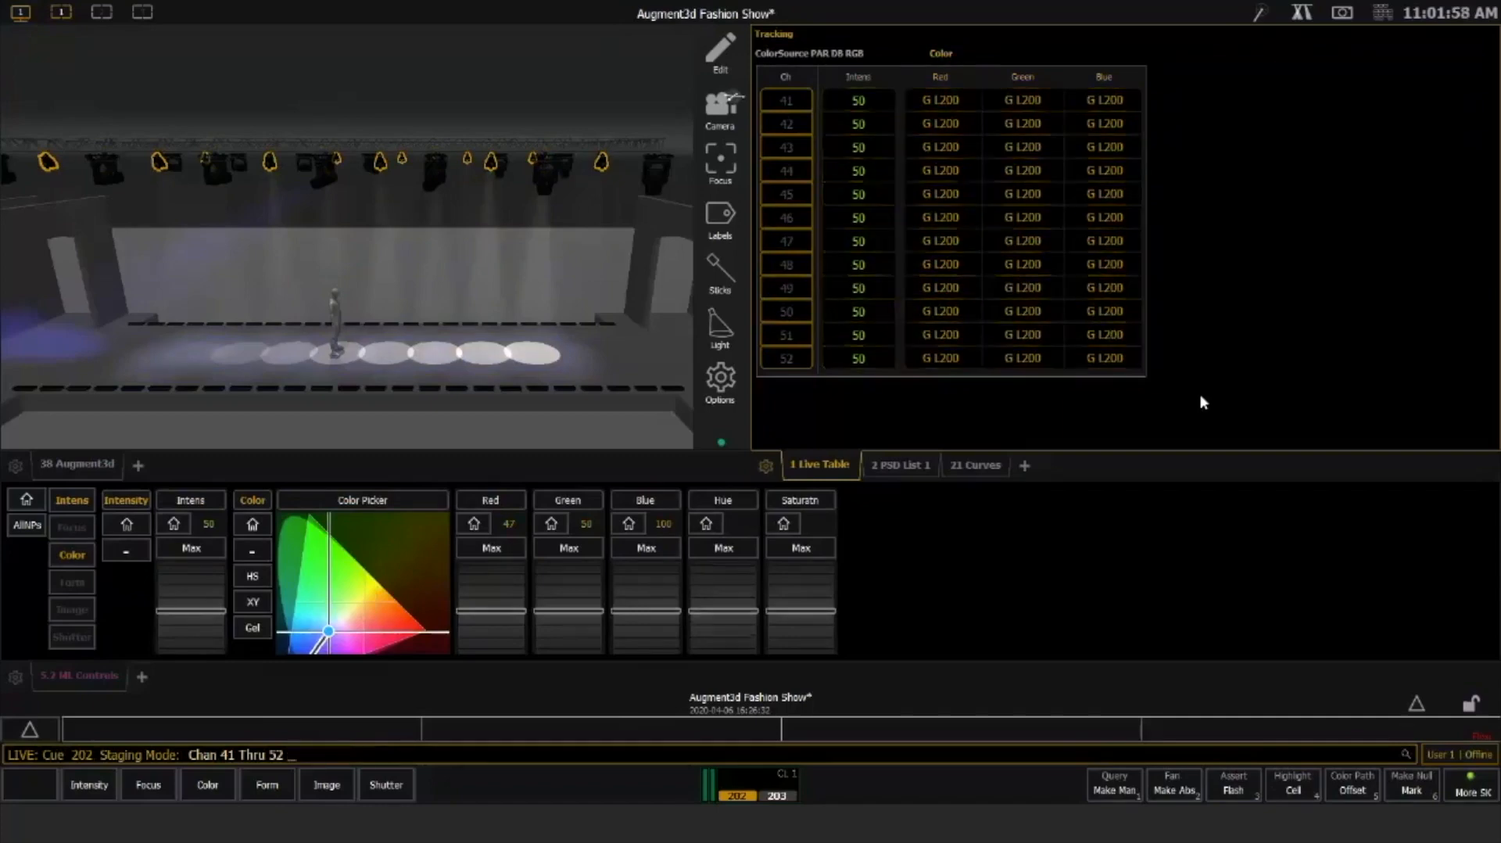
{"action": "key", "text": "ctrl+c"}
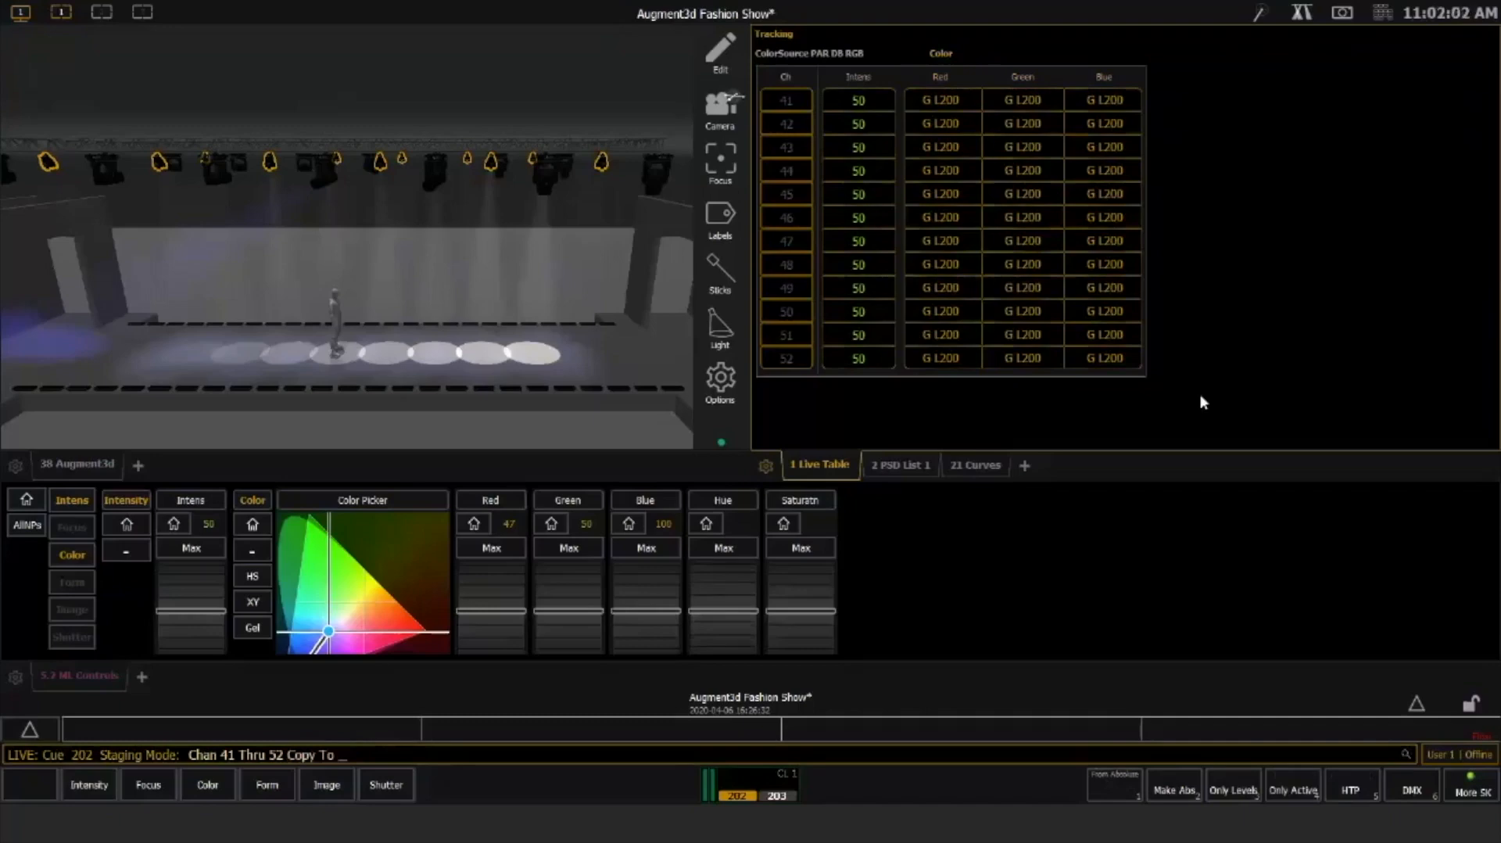
{"action": "key", "text": "Return"}
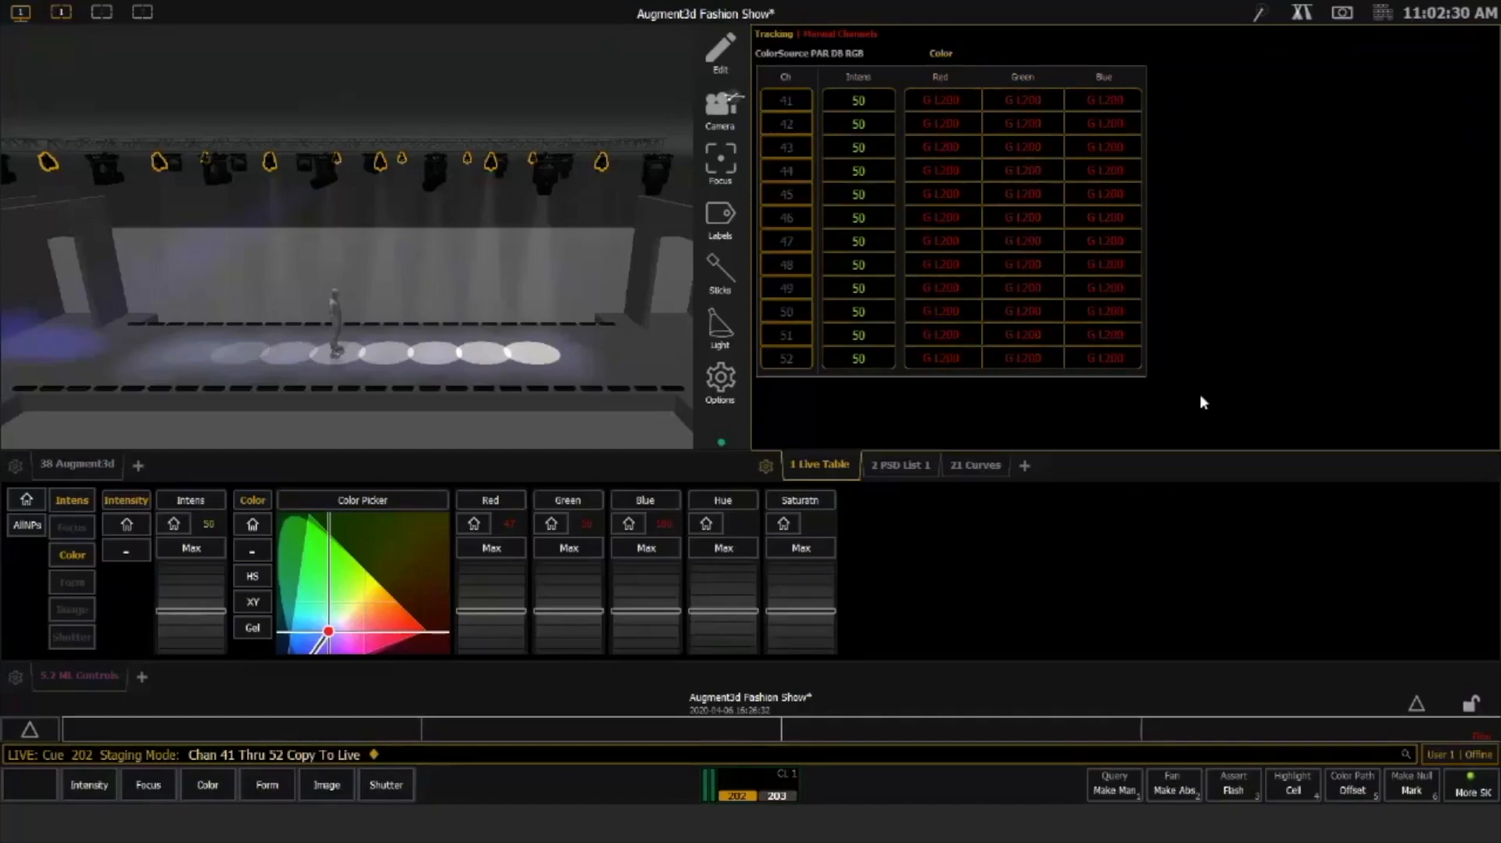
Bring channel 1 into view, and copy all remaining staged changes to Live with a sneak time of 5 seconds
{"action": "type", "text": "1"}
{"action": "key", "text": "Return"}
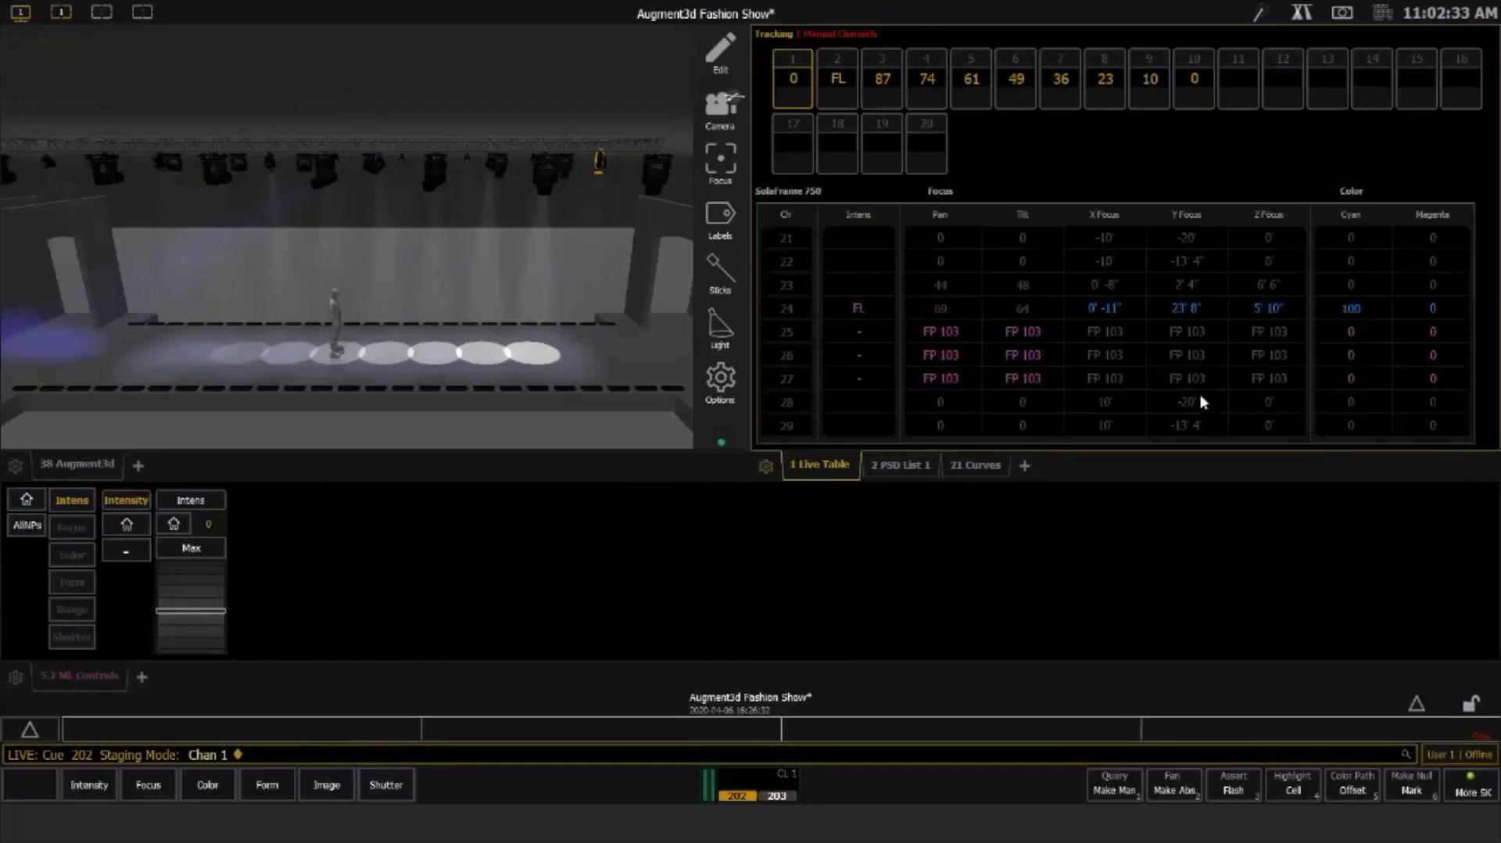
{"action": "key", "text": "BackSpace"}
{"action": "key", "text": "BackSpace"}
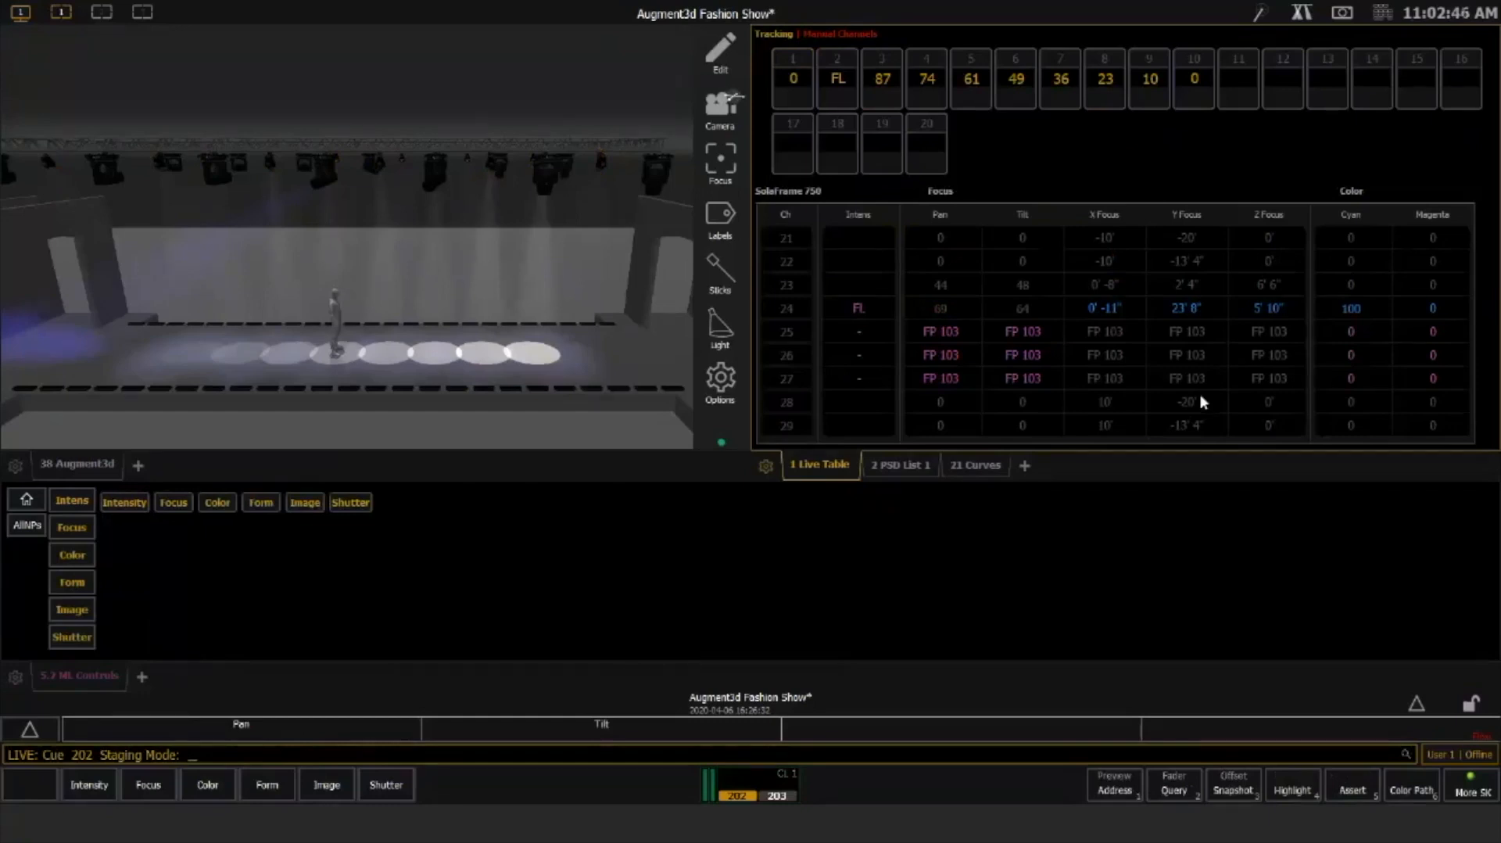
{"action": "key", "text": "ctrl+q"}
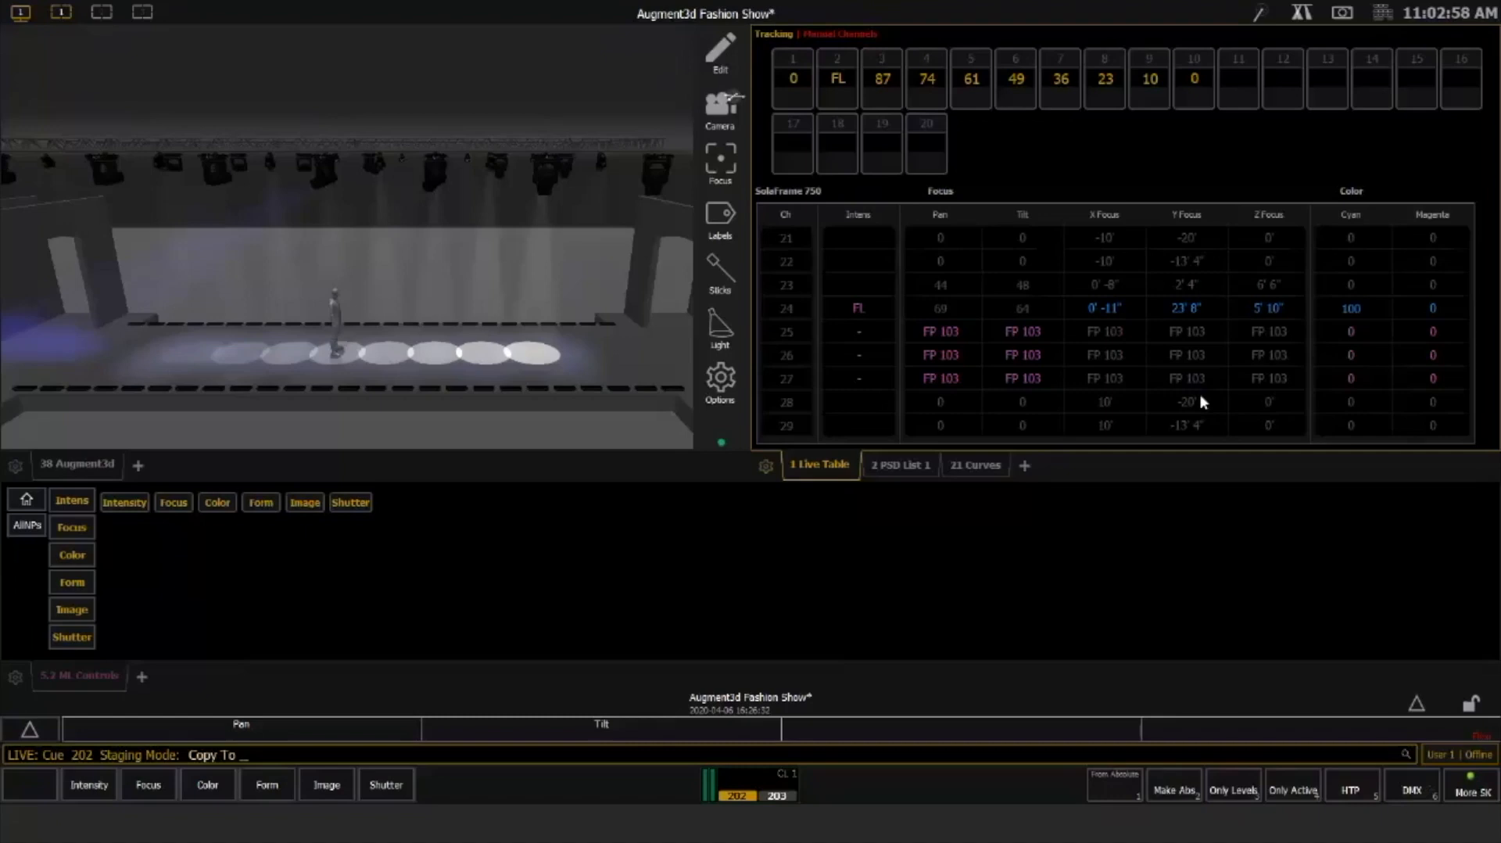
{"action": "key", "text": "F1"}
{"action": "type", "text": "i5"}
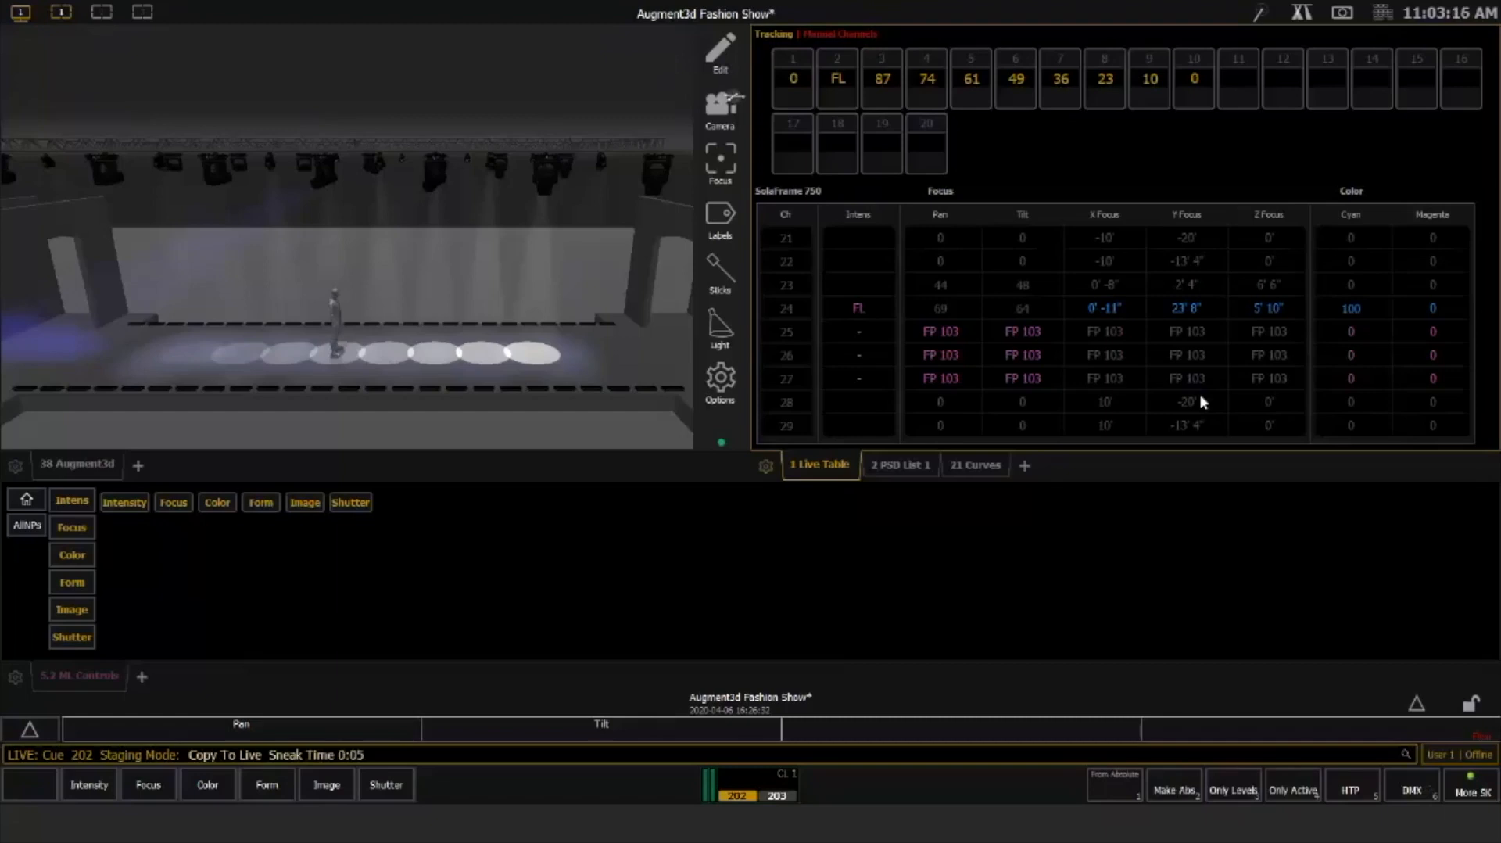
{"action": "key", "text": "Return"}
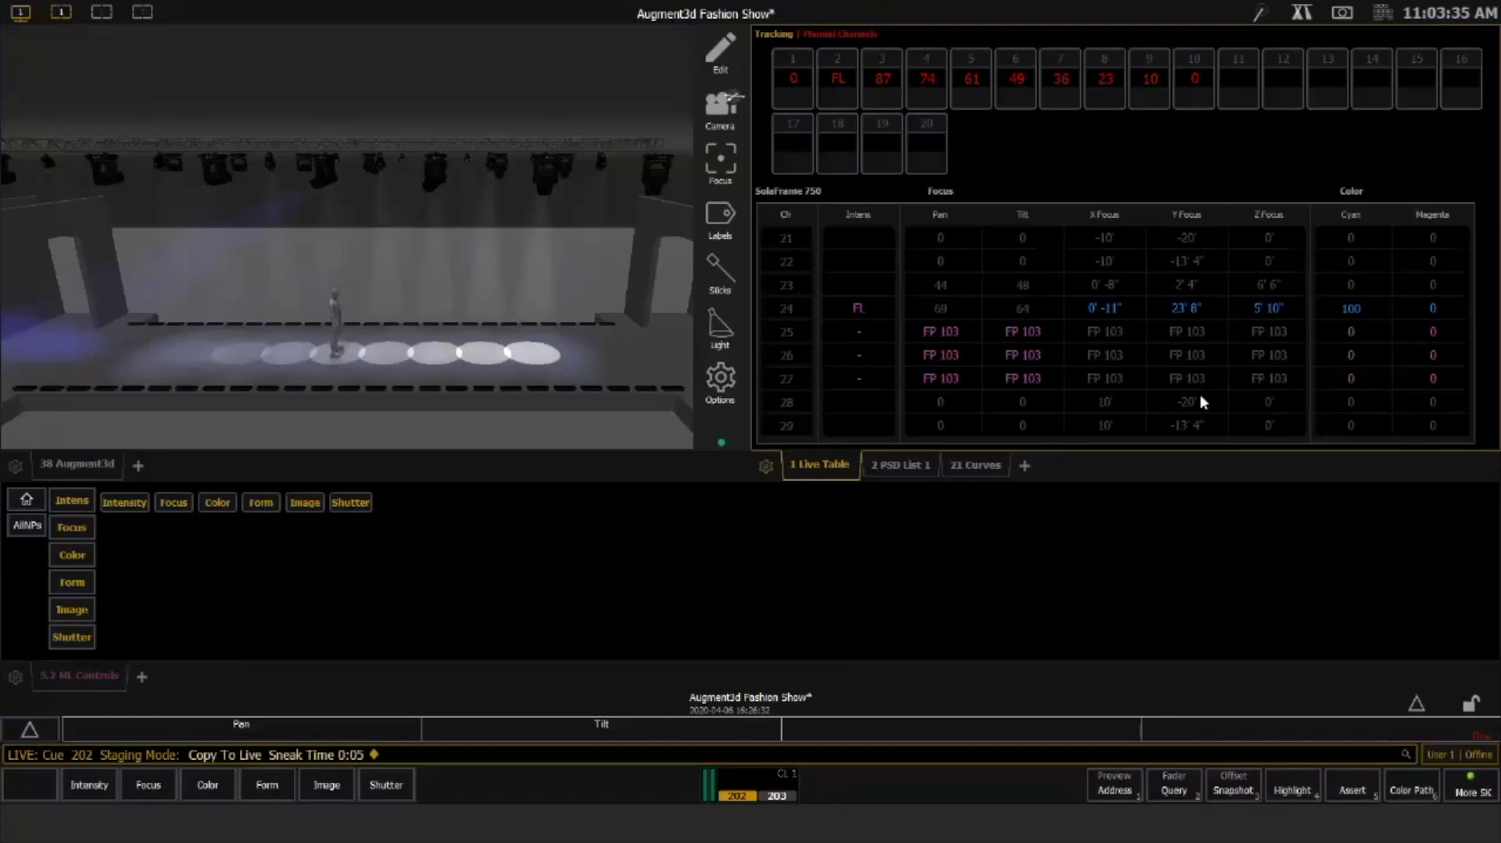
Exit Staging Mode and update cue 202 with the manual changes
{"action": "key", "text": "BackSpace"}
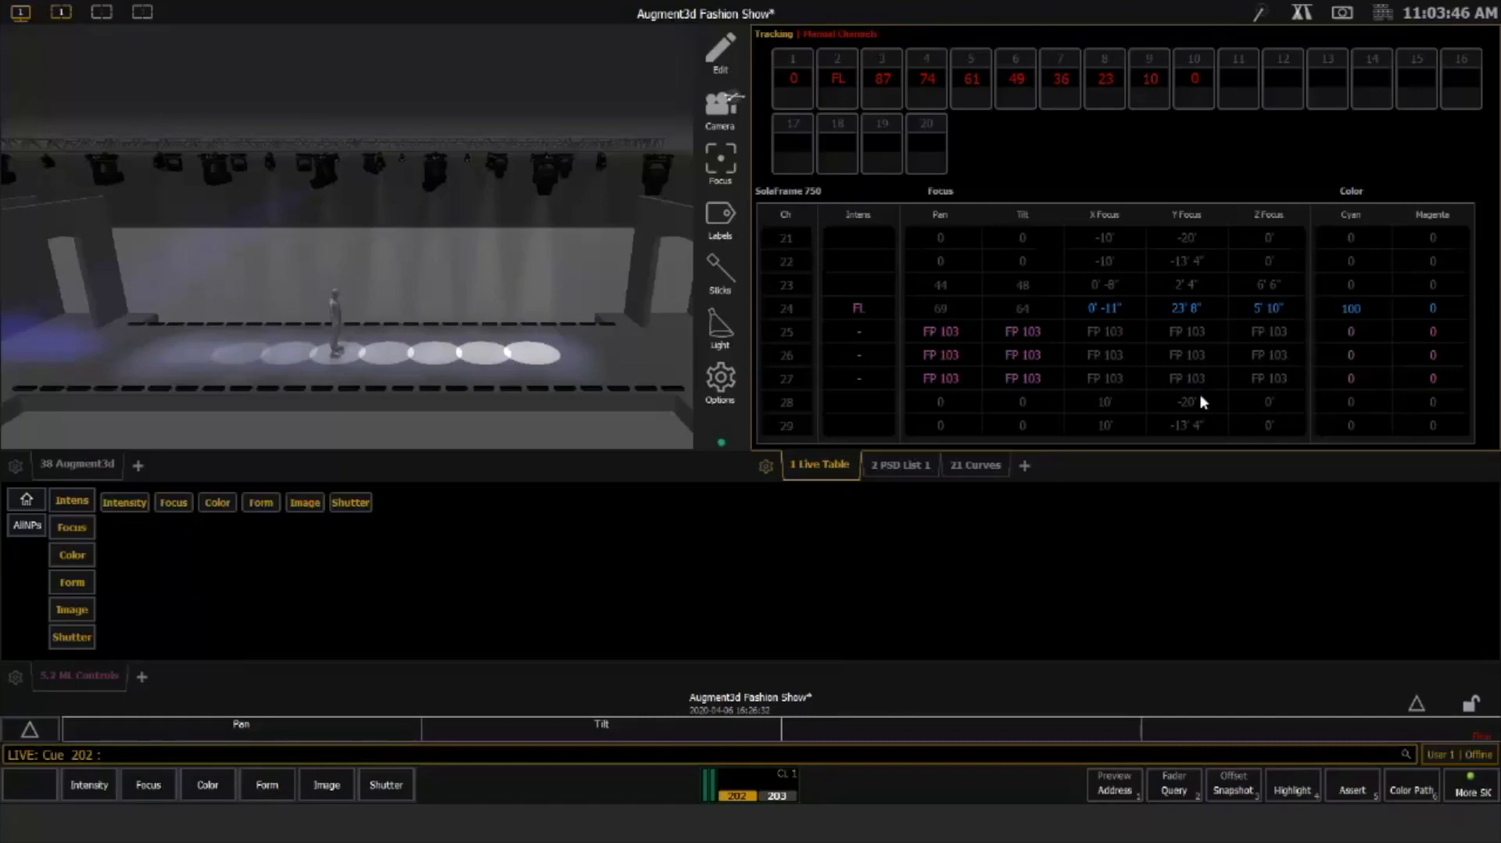
{"action": "key", "text": "question"}
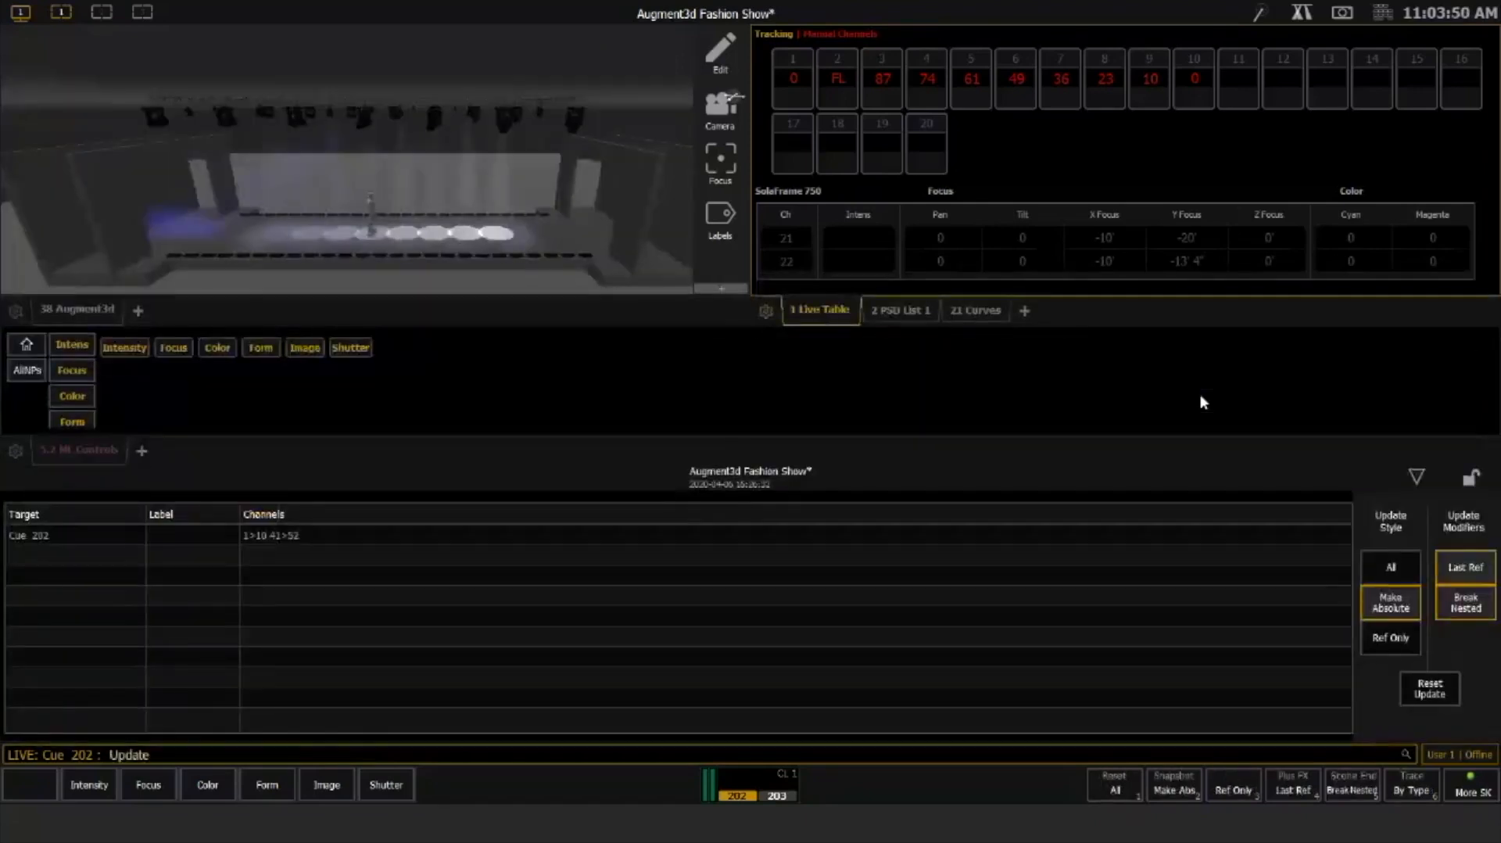
{"action": "key", "text": "Return"}
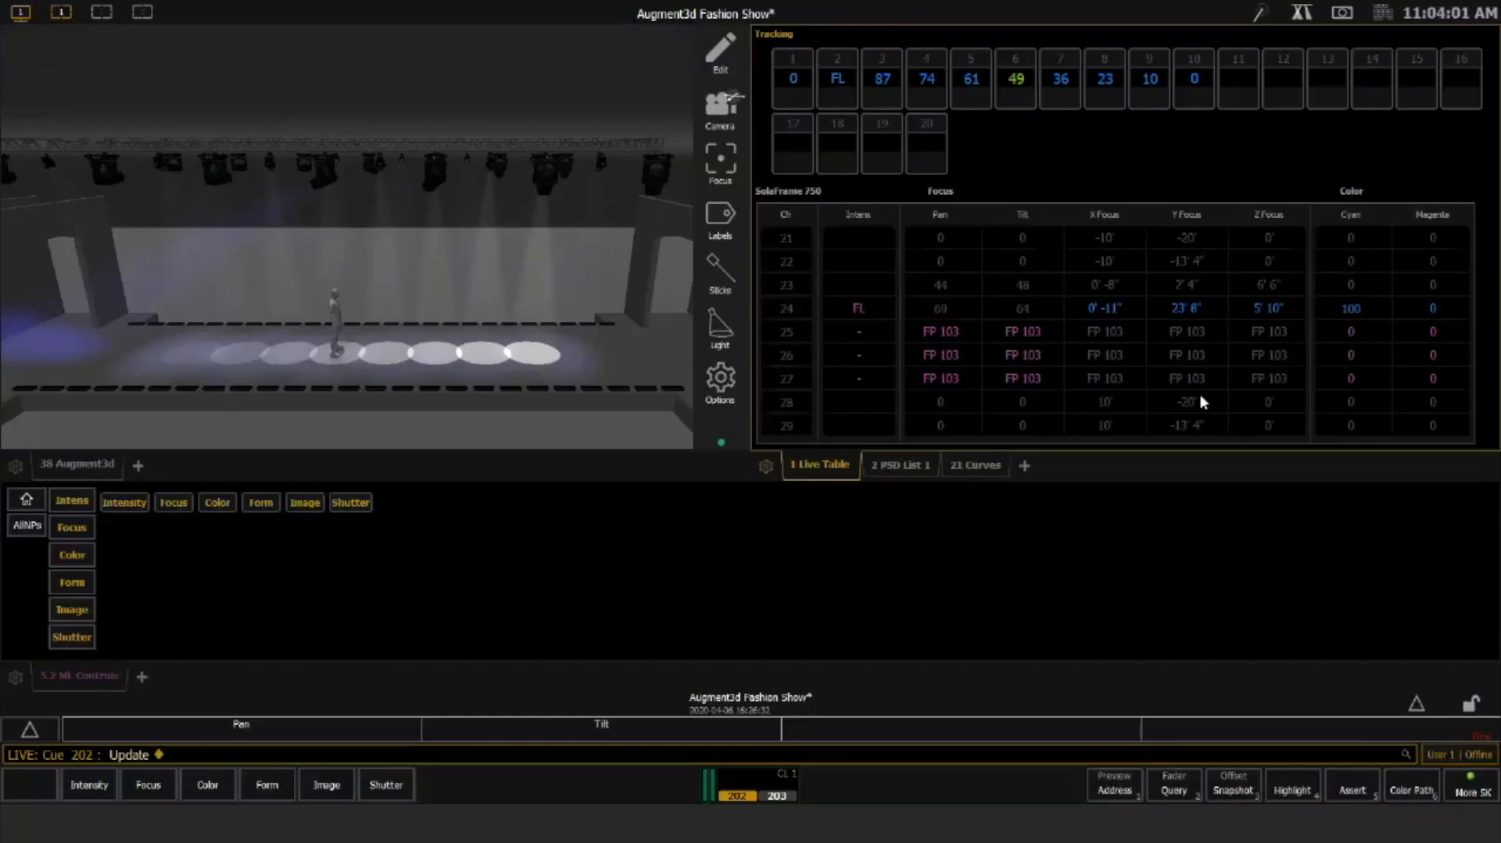
Enable Staging Mode and select all ColorSource Linear 1 RGB fixtures with a fixture type query
{"action": "key", "text": "F1"}
{"action": "key", "text": "alt+q"}
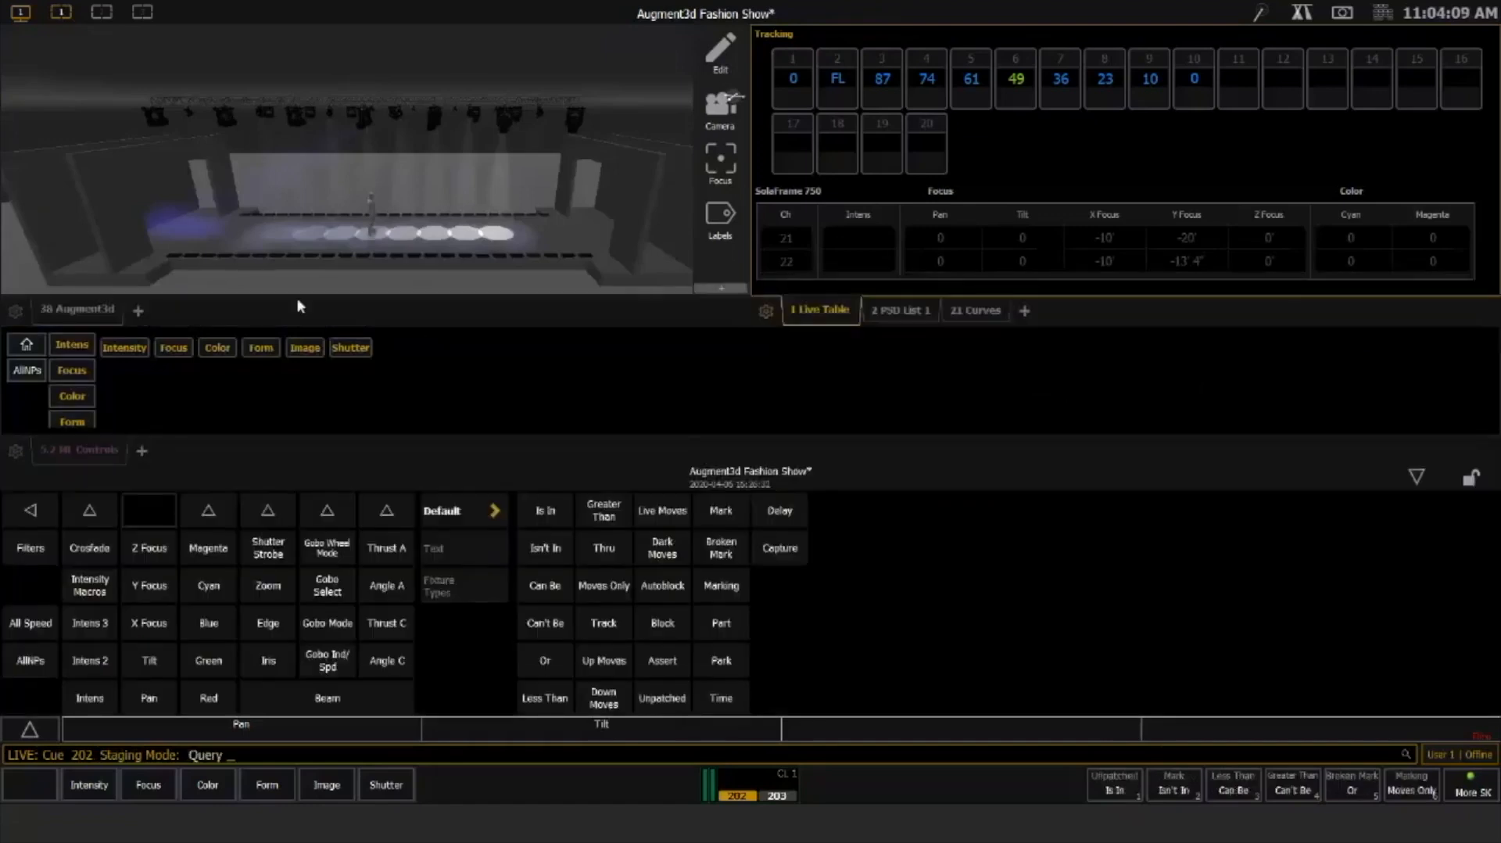
{"action": "left_click", "coordinate": [492, 588]}
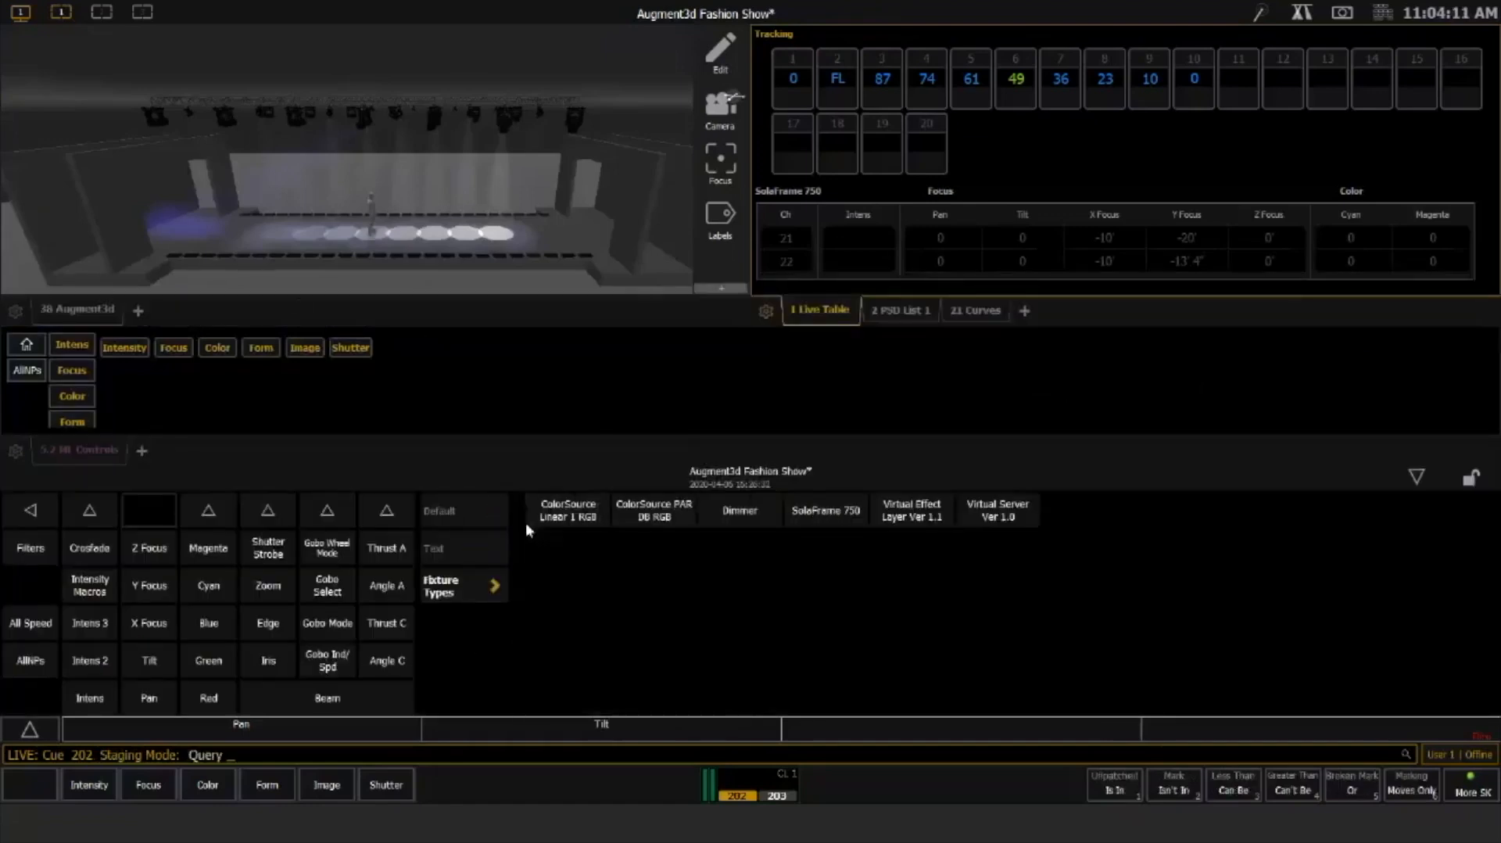
{"action": "left_click", "coordinate": [569, 512]}
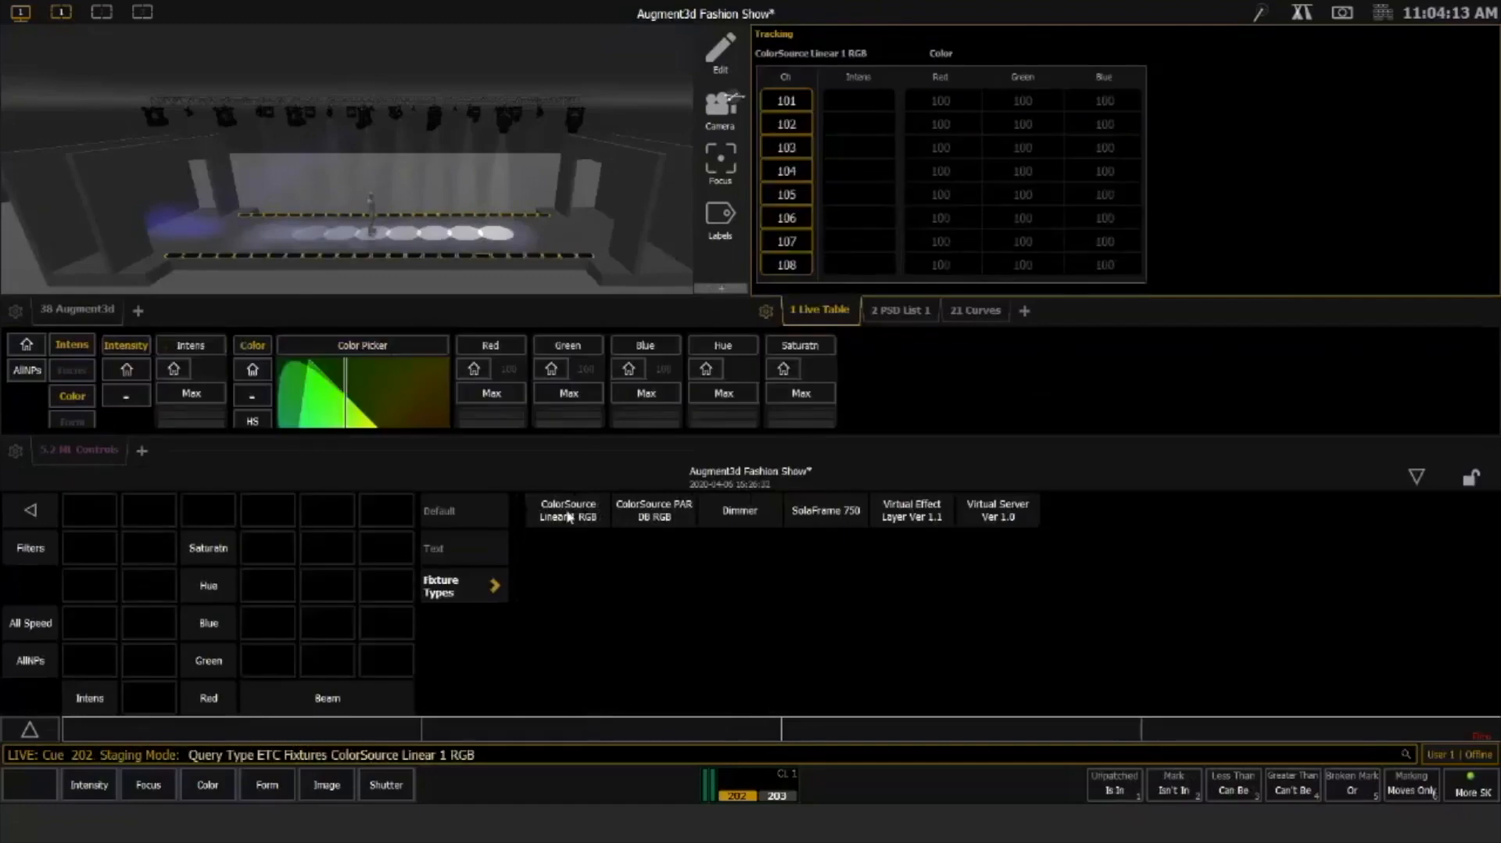
{"action": "left_click", "coordinate": [569, 516]}
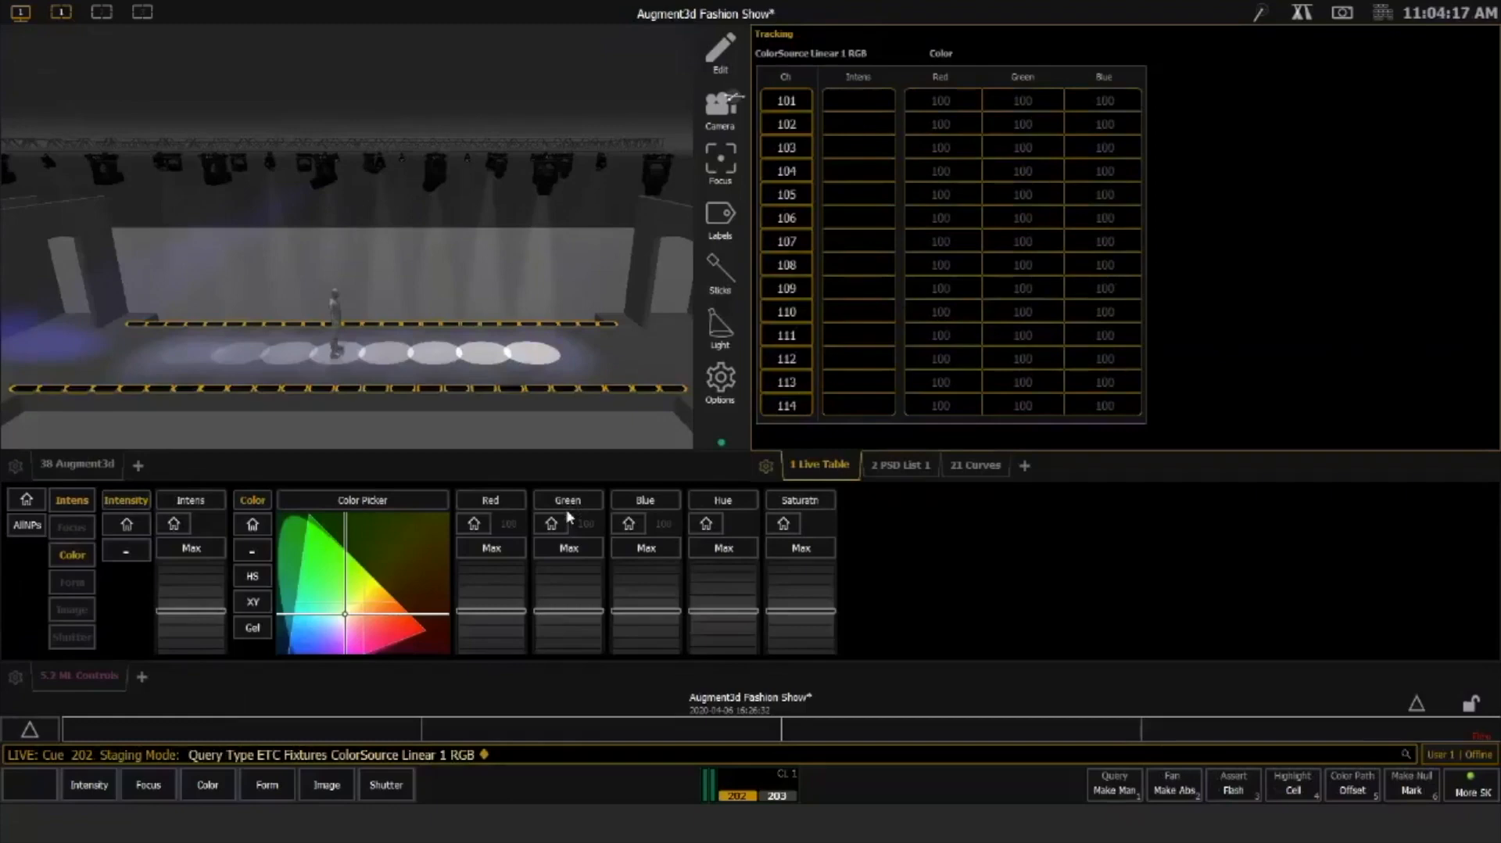
Stage channels 101 thru 150 at Full in yellow, about red 83, green 100, blue 6, and clear the selection
{"action": "type", "text": "101 thru 150 @ full"}
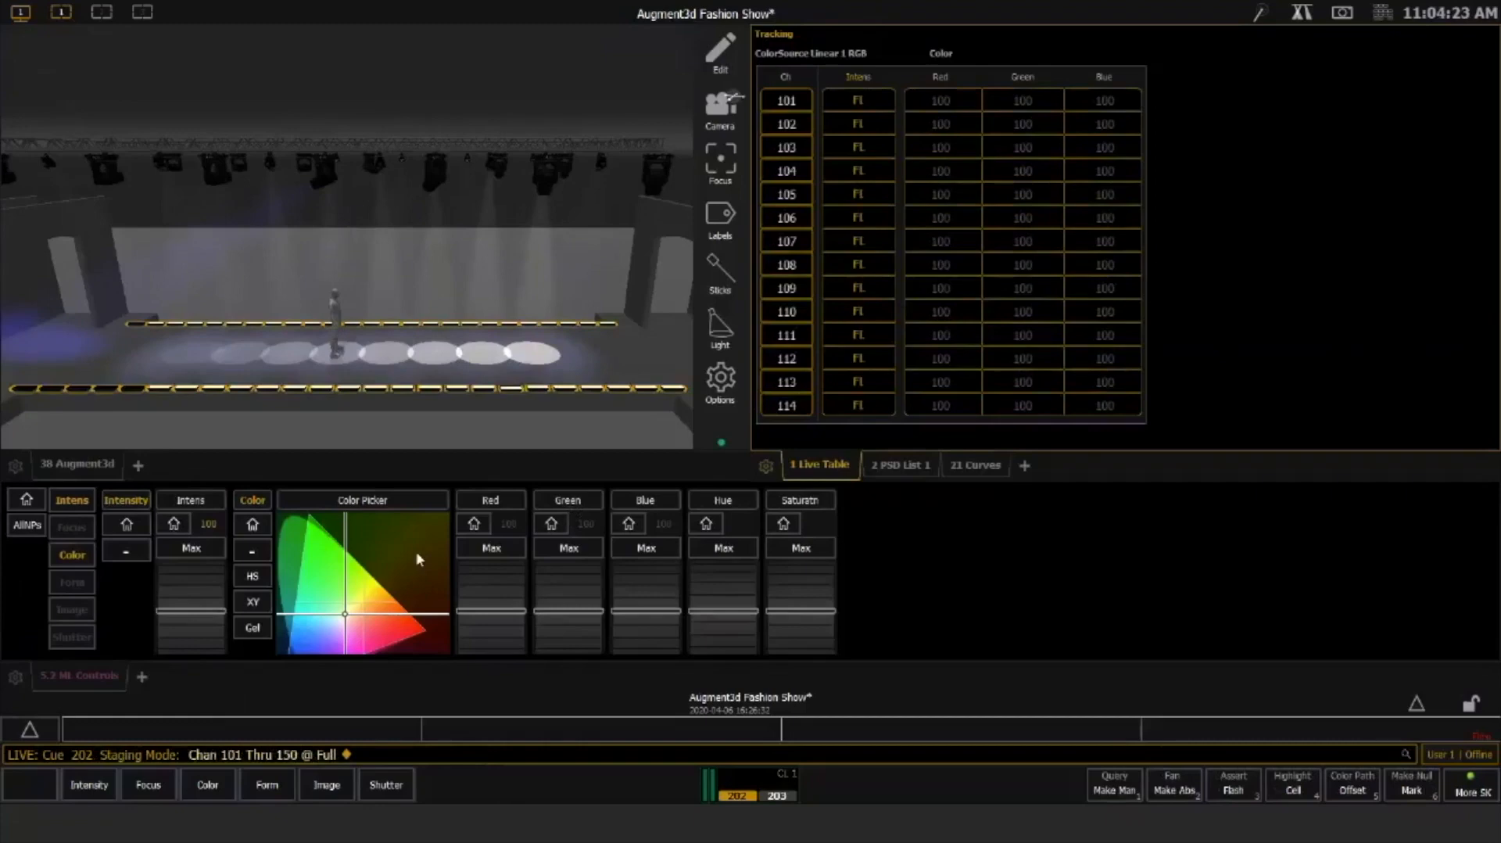
{"action": "left_click", "coordinate": [367, 580]}
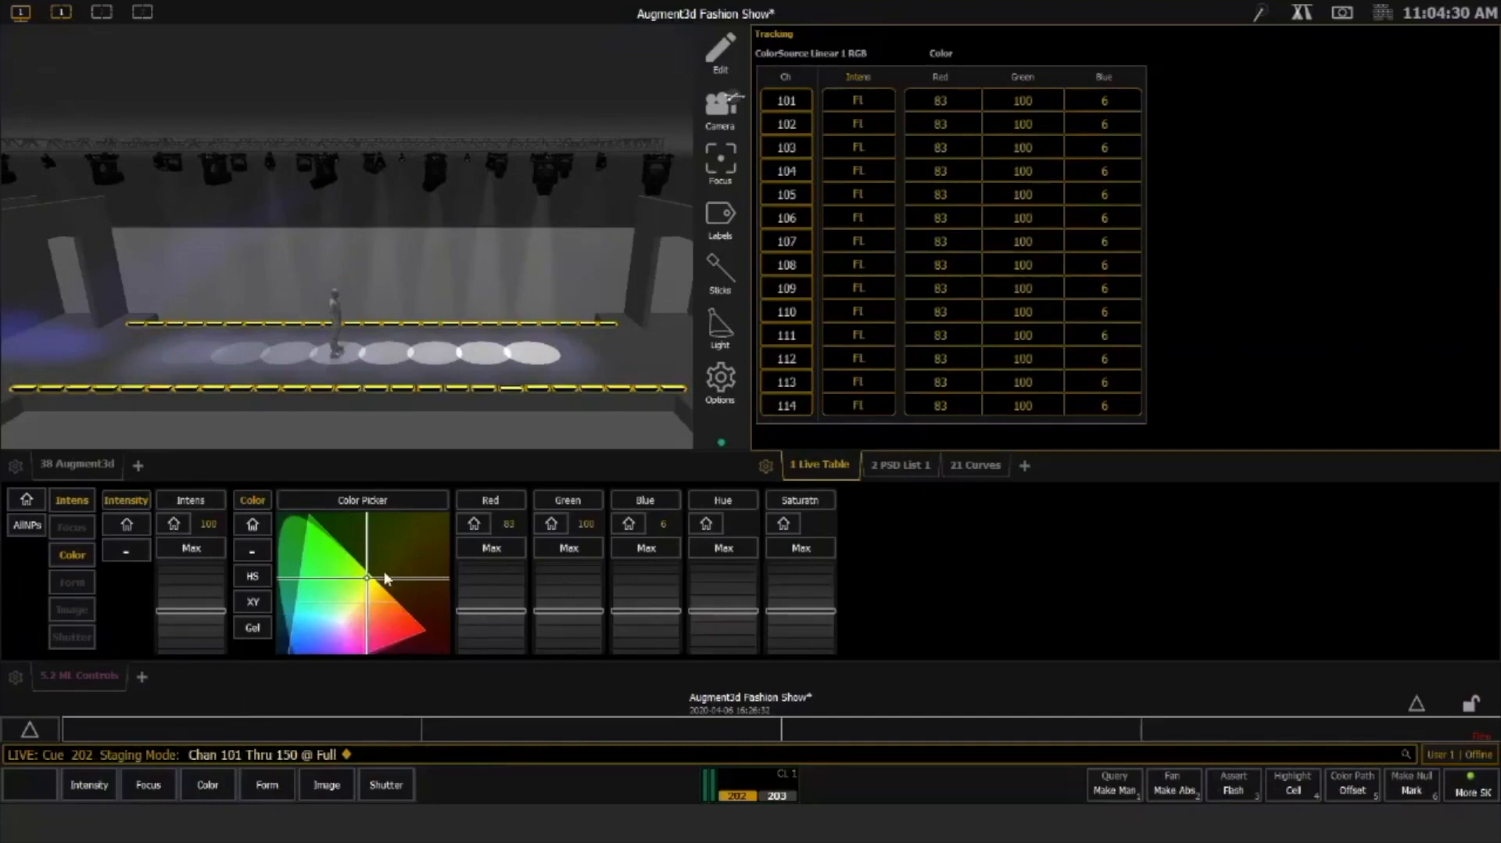
{"action": "key", "text": "BackSpace"}
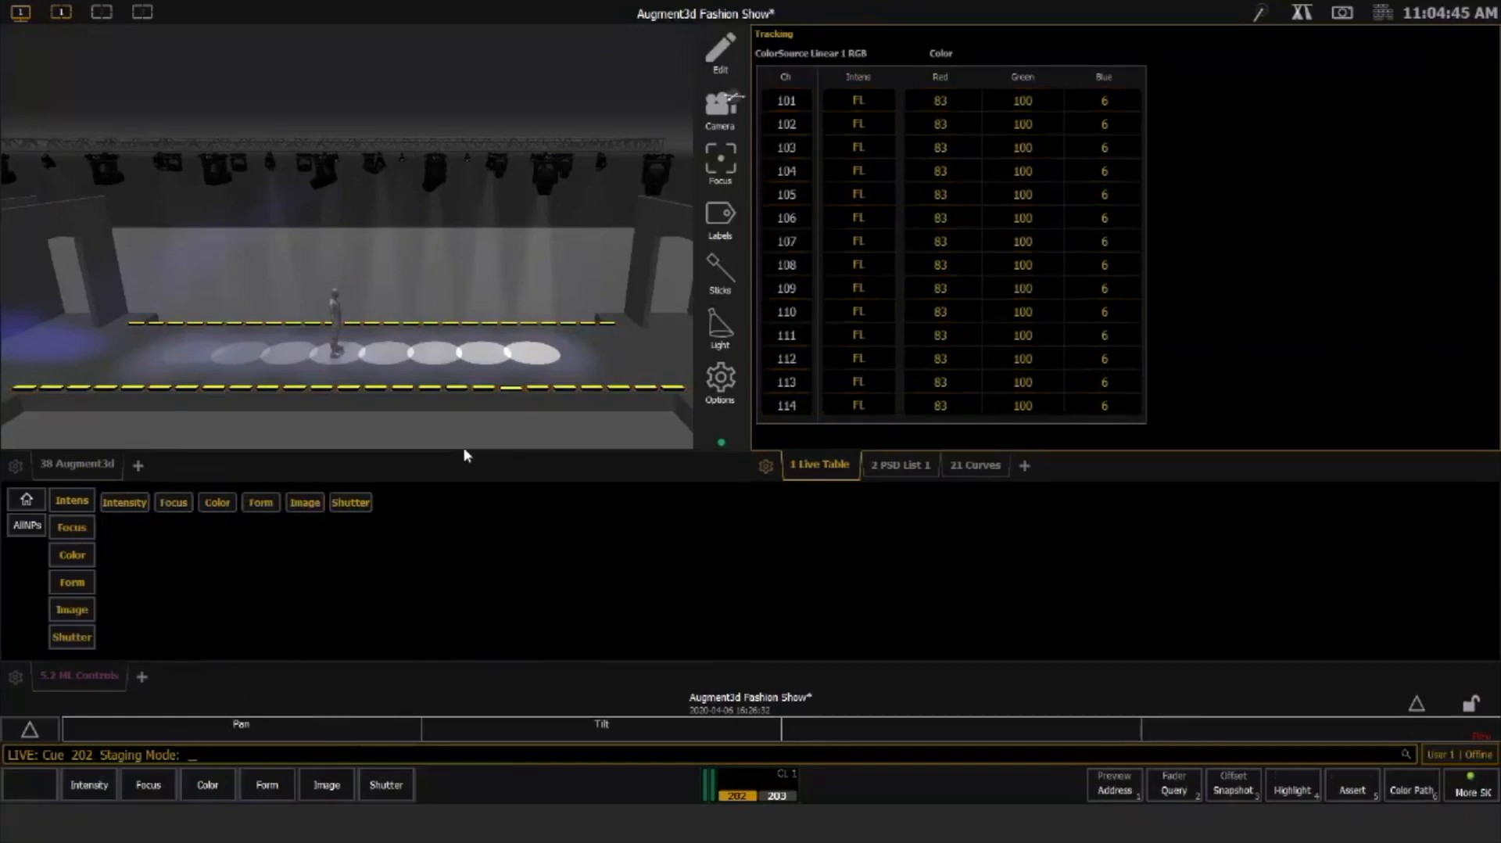
Compare cues 202 and 203 in Blind with Staging Mode off, and re-enable it while stepping back through the cues
{"action": "key", "text": "F4"}
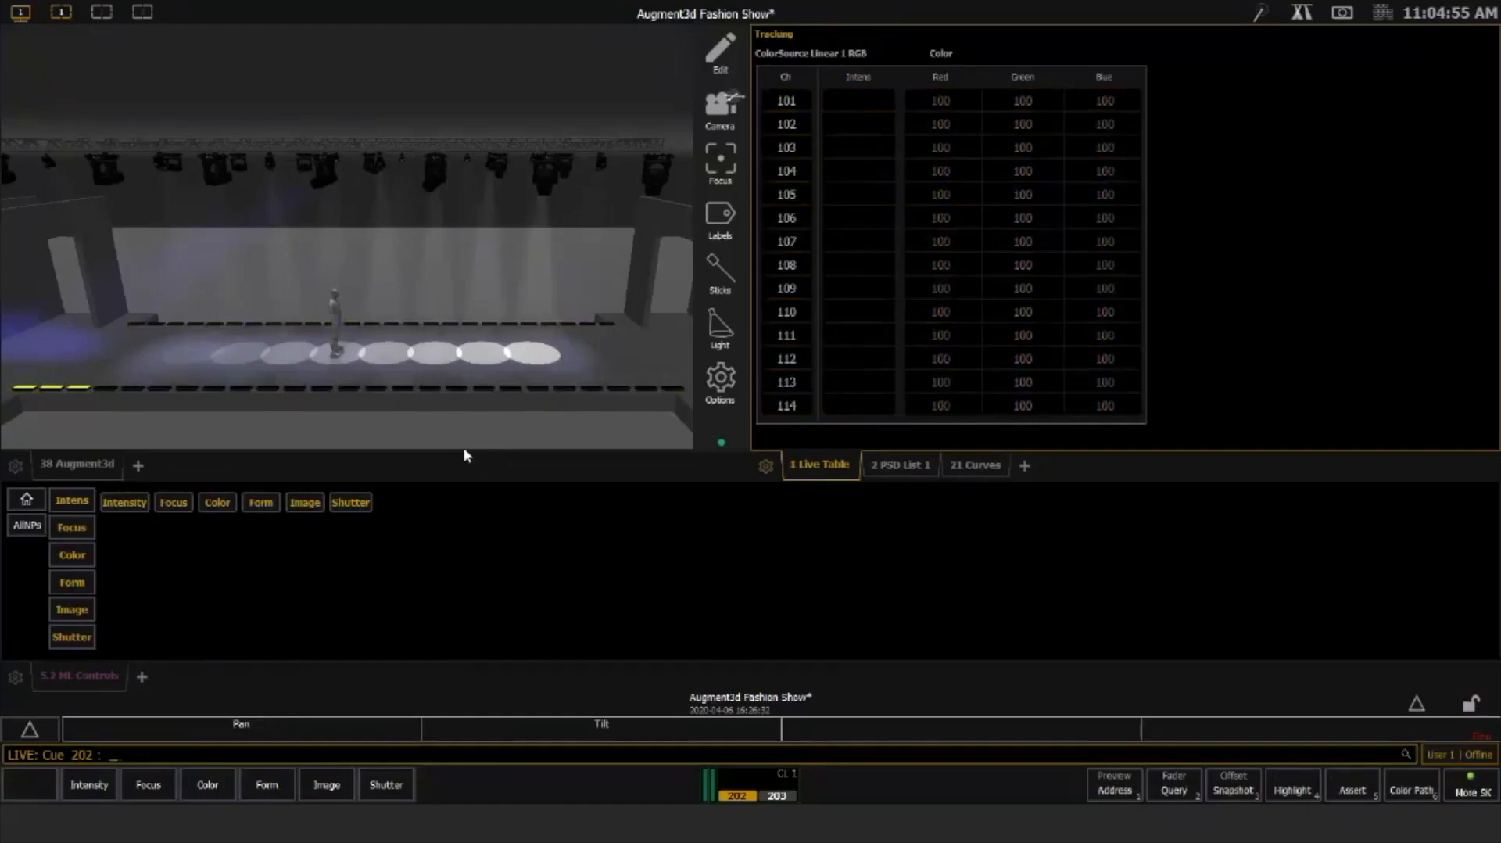
{"action": "key", "text": "b"}
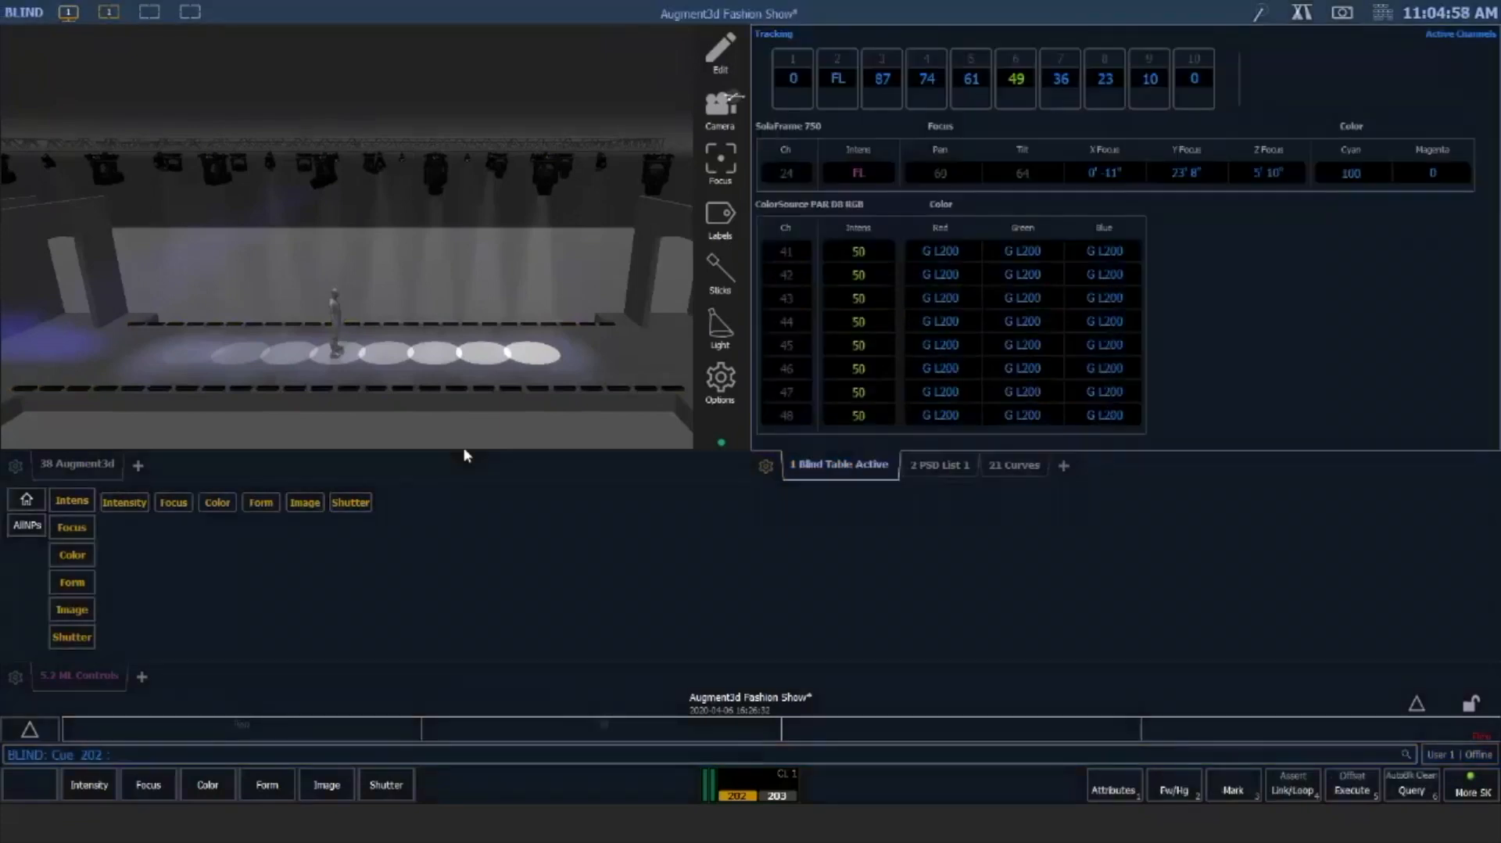
{"action": "key", "text": "Page_Down"}
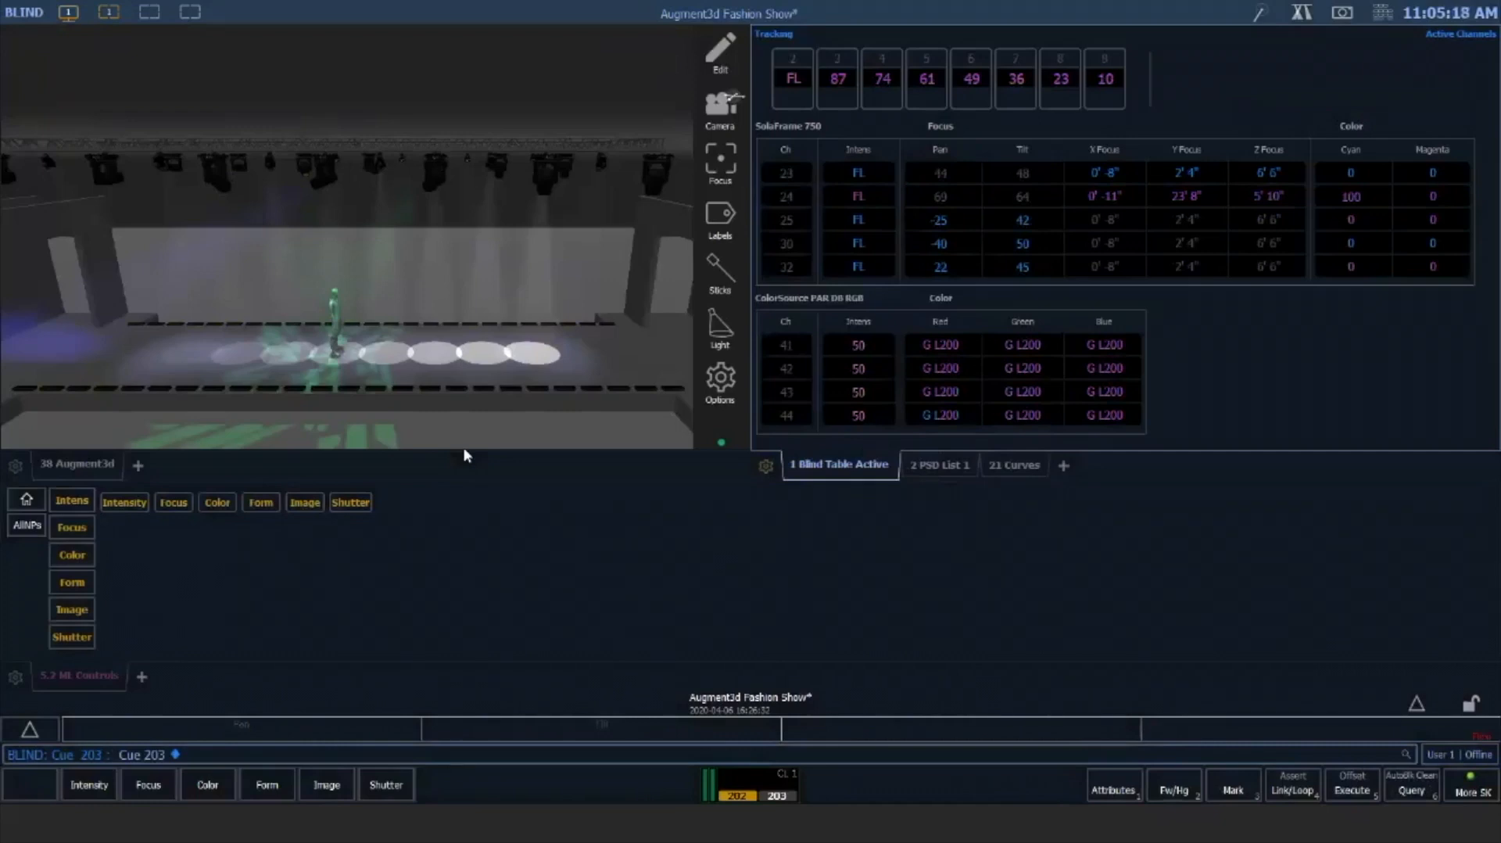
{"action": "key", "text": "F2"}
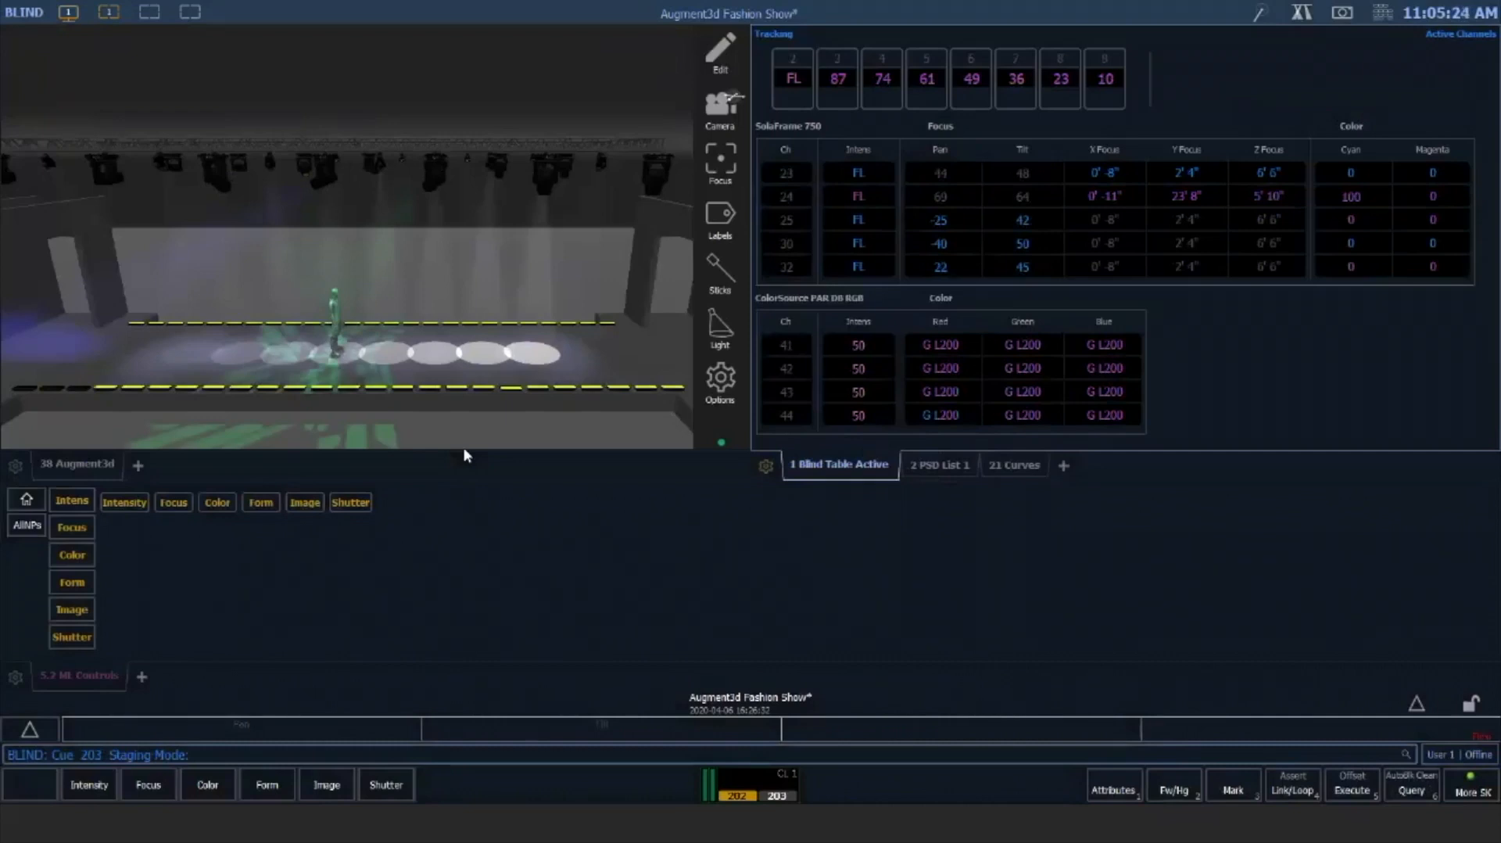
{"action": "key", "text": "Page_Up"}
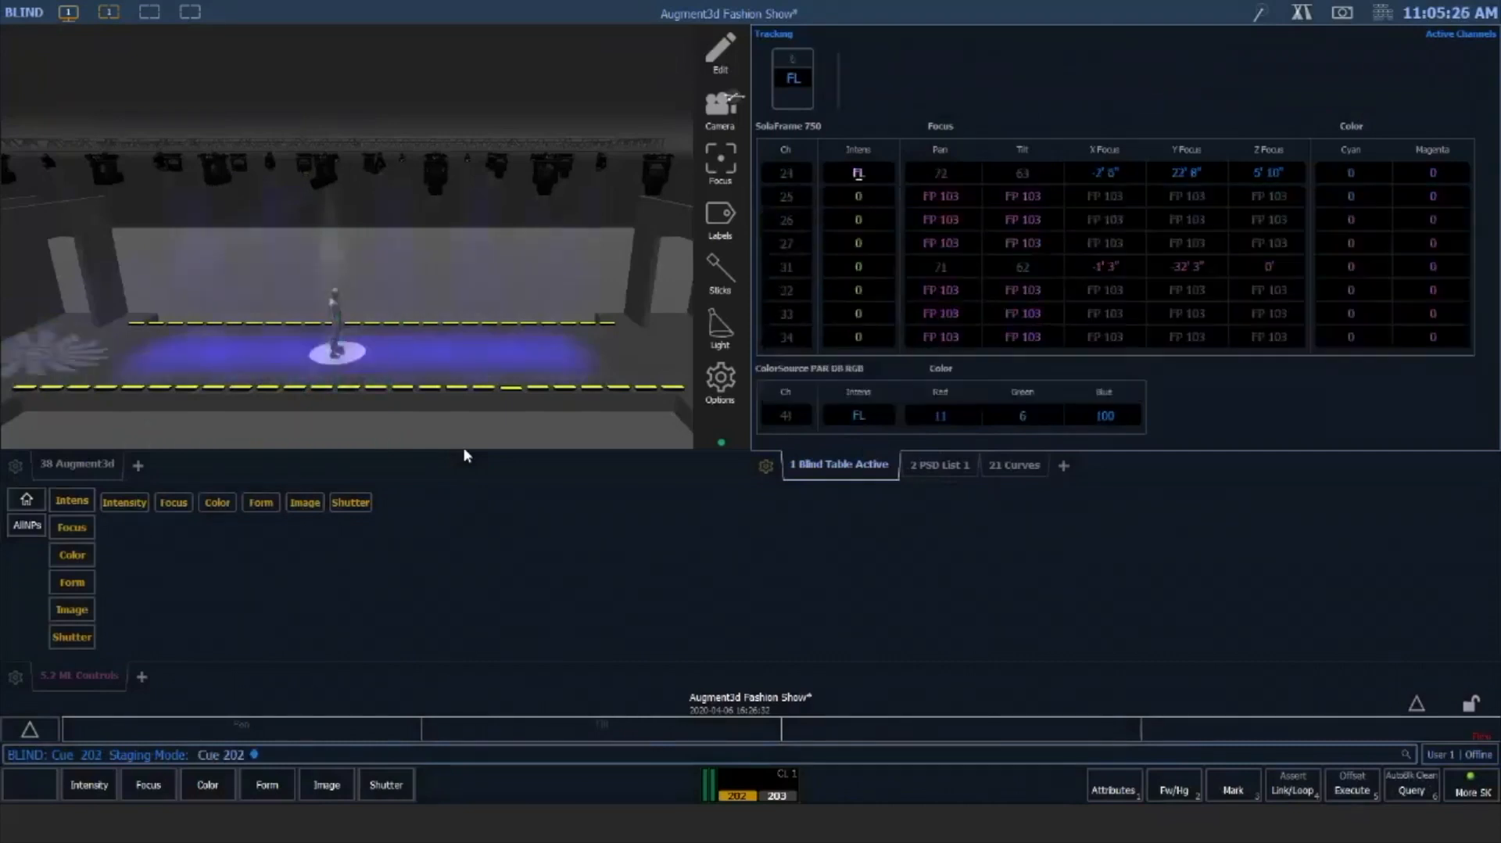
Copy the staged changes to cue 201 in Blind and return to Live with Staging Mode off
{"action": "key", "text": "Page_Up"}
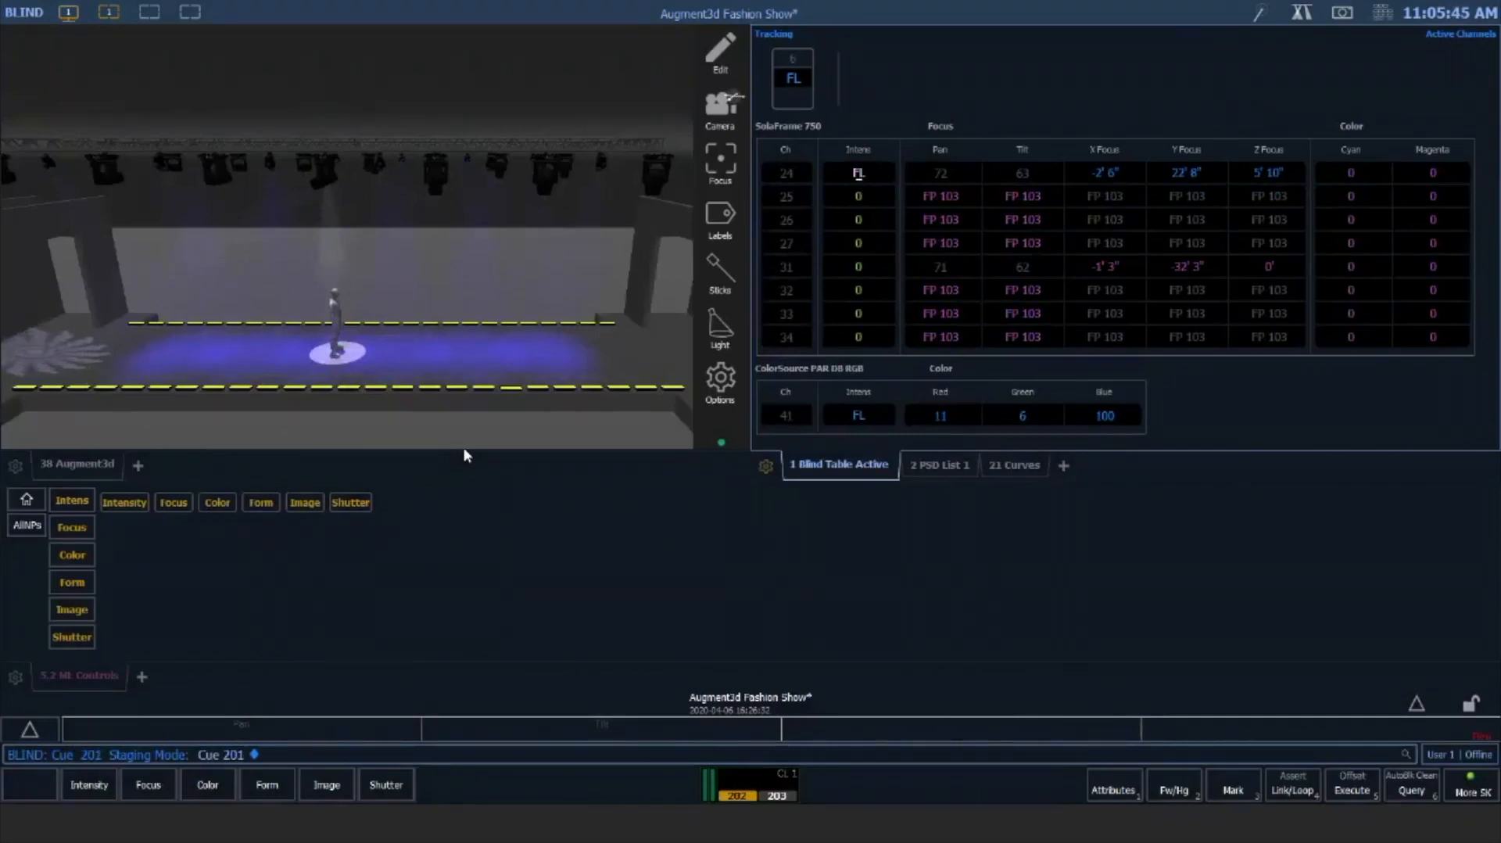
{"action": "key", "text": "c"}
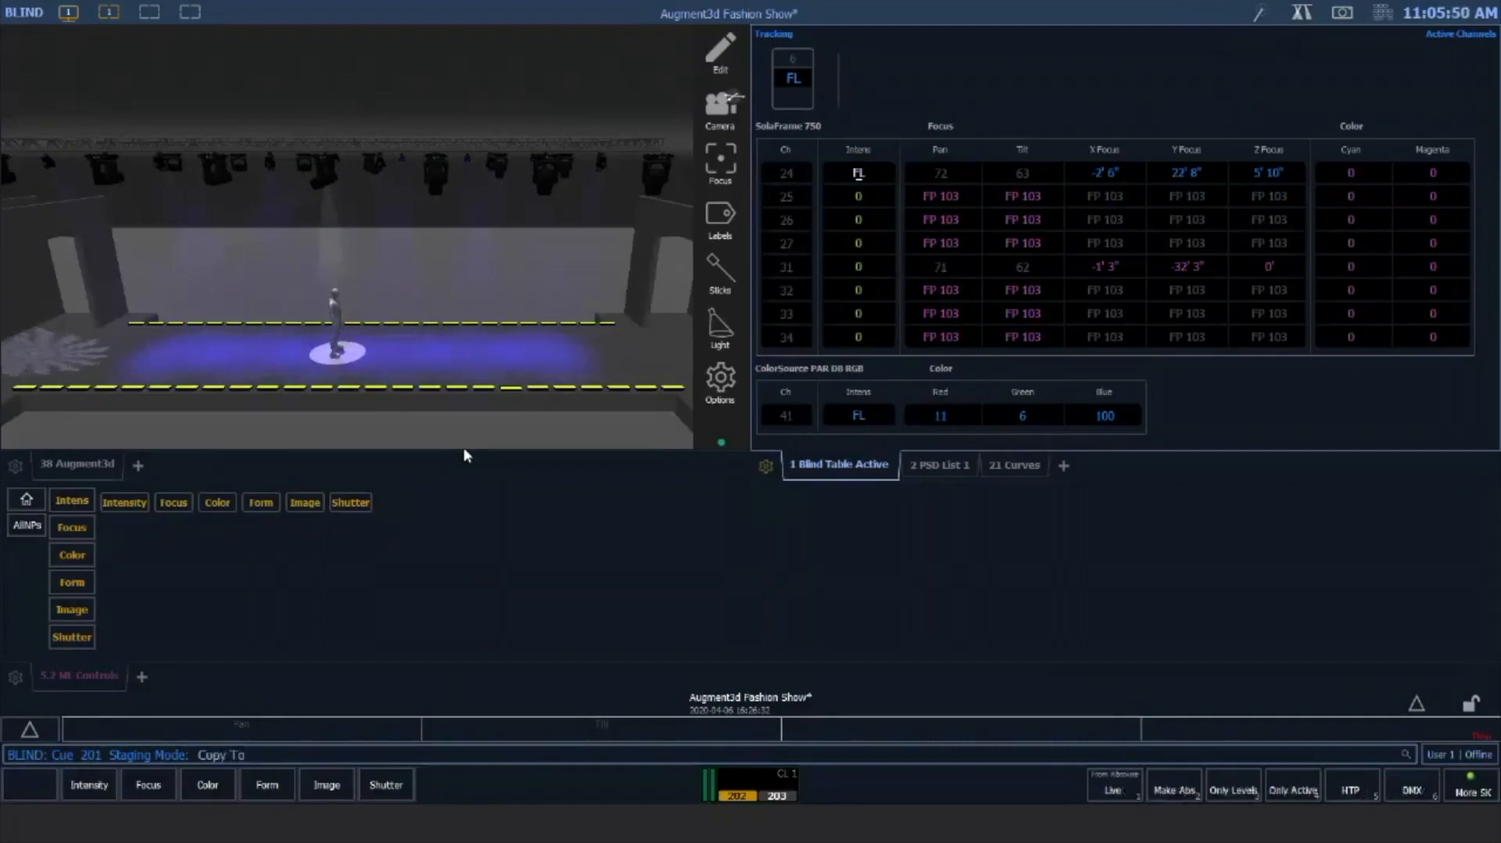
{"action": "key", "text": "Return"}
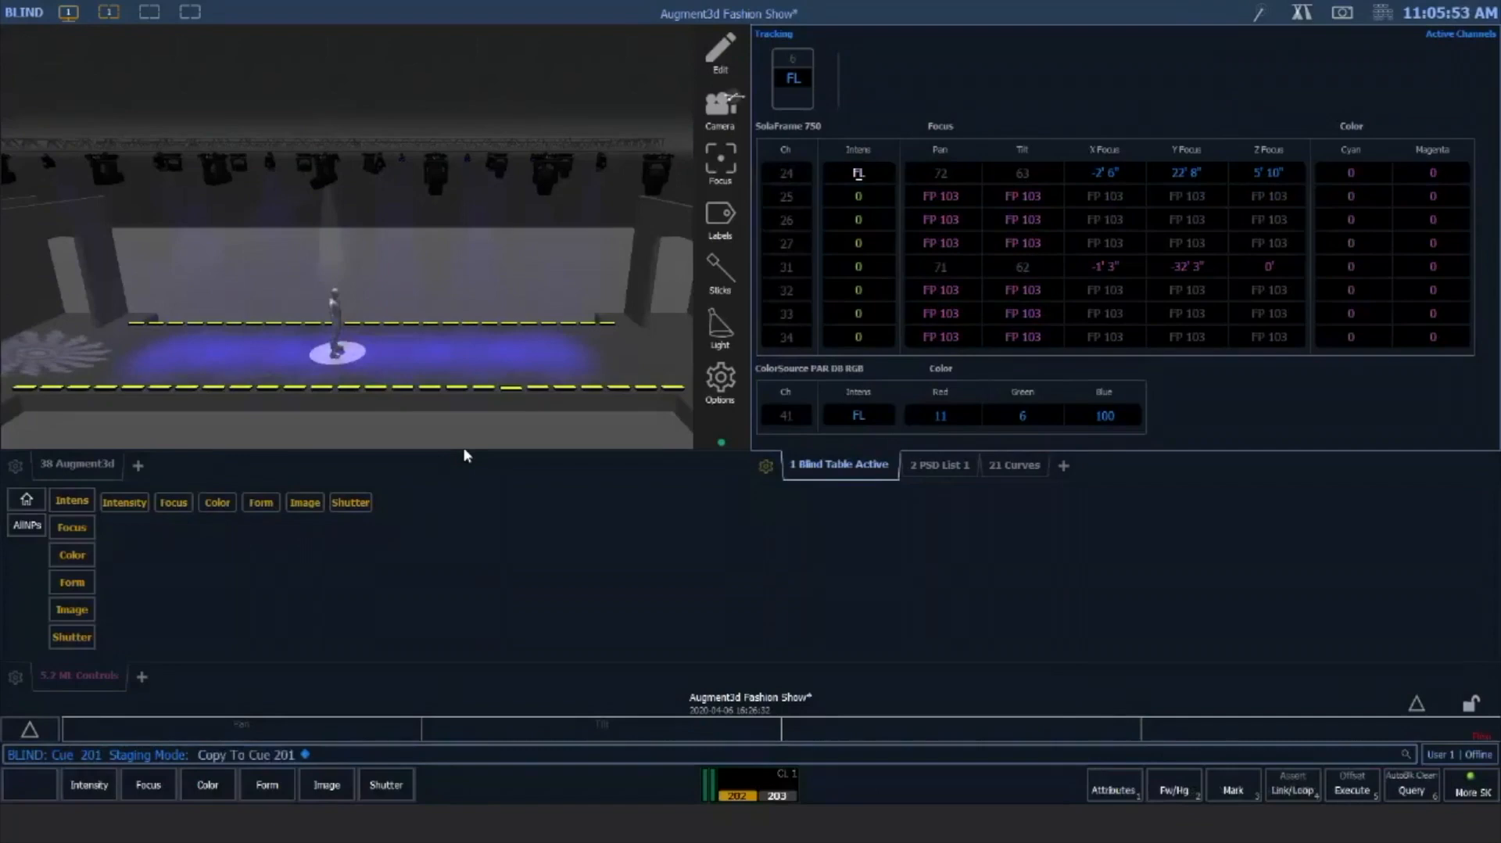
{"action": "key", "text": "F3"}
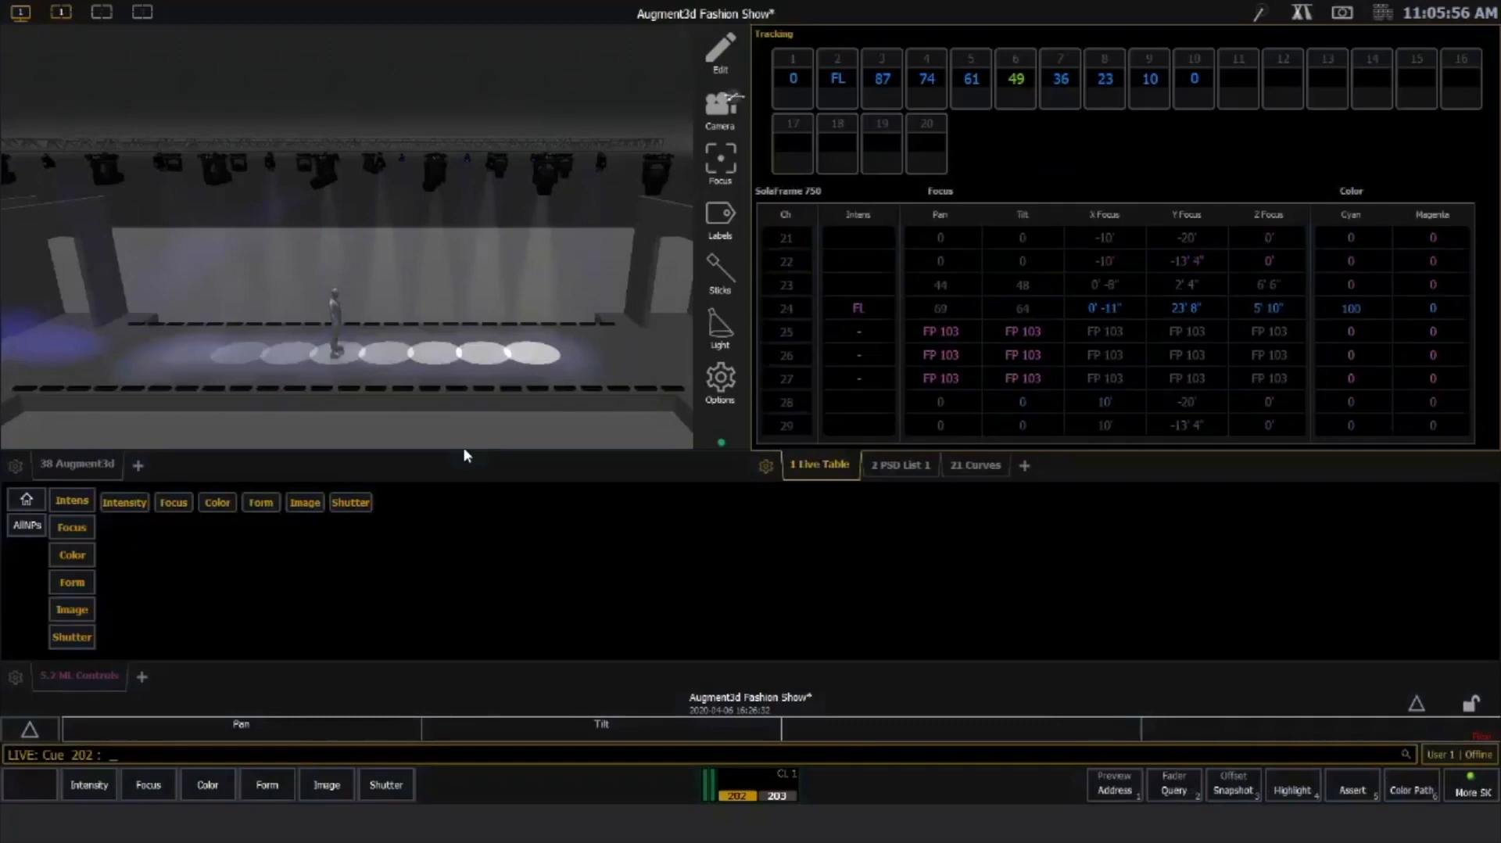
Run Go To Cue 202 in Live, bring channel 101 into view, and clear the command line
{"action": "key", "text": "ctrl+shift+q"}
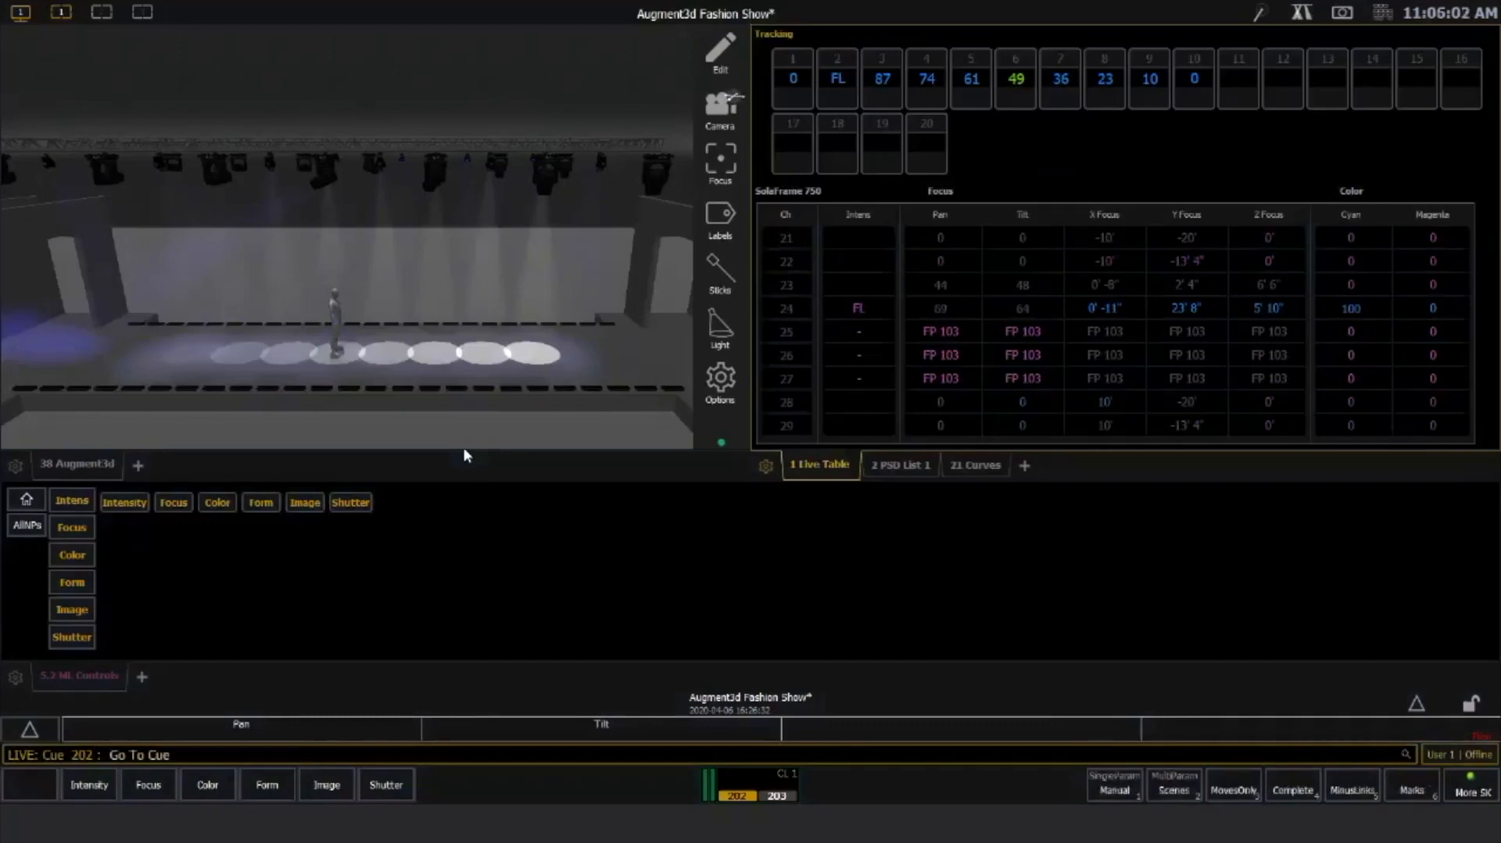
{"action": "type", "text": "202"}
{"action": "key", "text": "Return"}
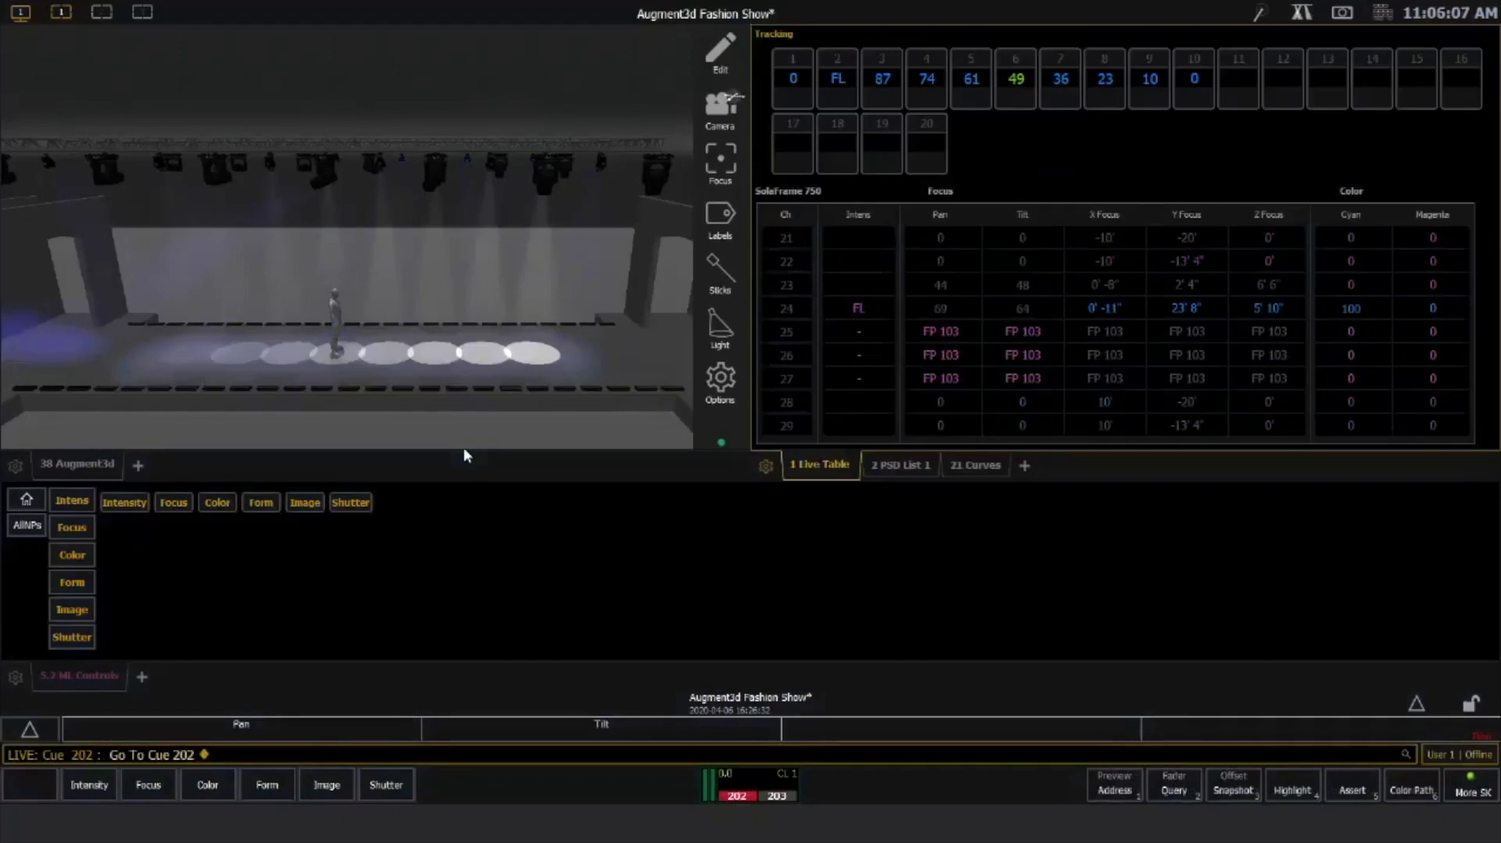
{"action": "type", "text": "101"}
{"action": "key", "text": "shift+BackSpace"}
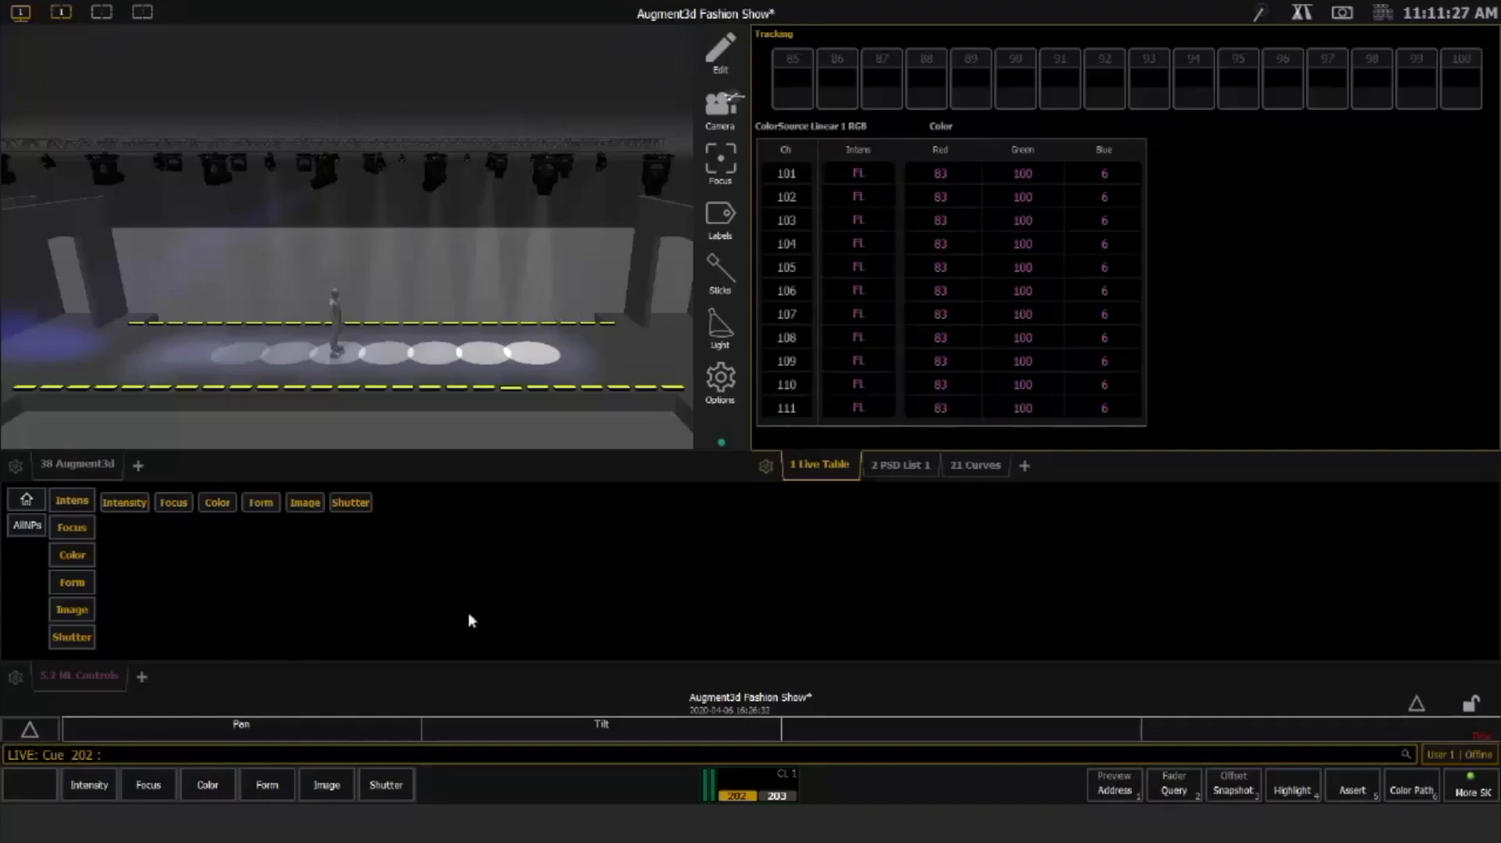
Enable Staging Mode and stage channels 41 thru 52 at Full in green, about red 5, green 100, blue 4
{"action": "key", "text": "F1"}
{"action": "type", "text": "41"}
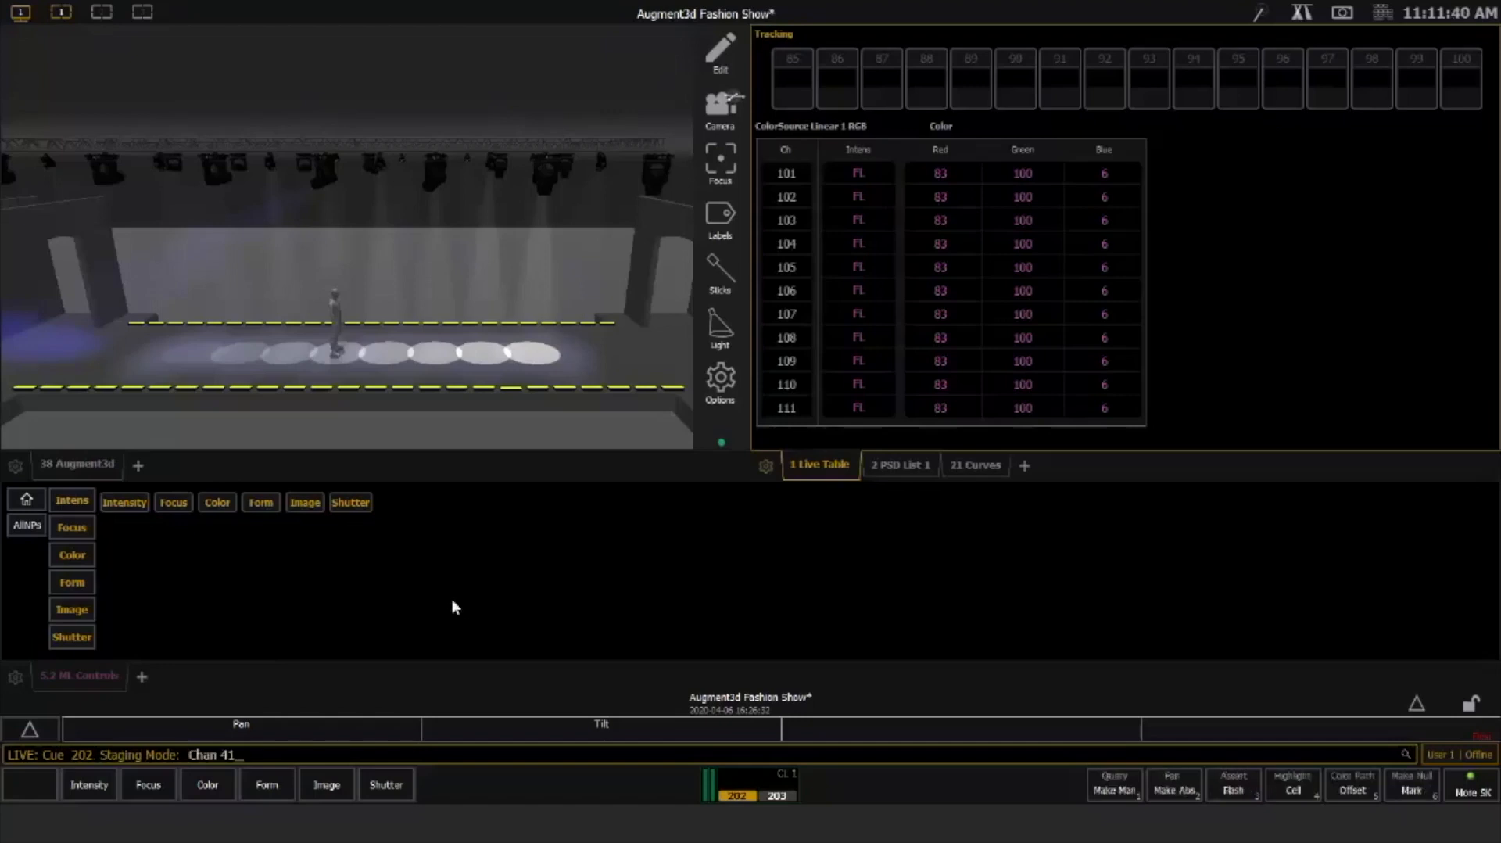
{"action": "type", "text": "t"}
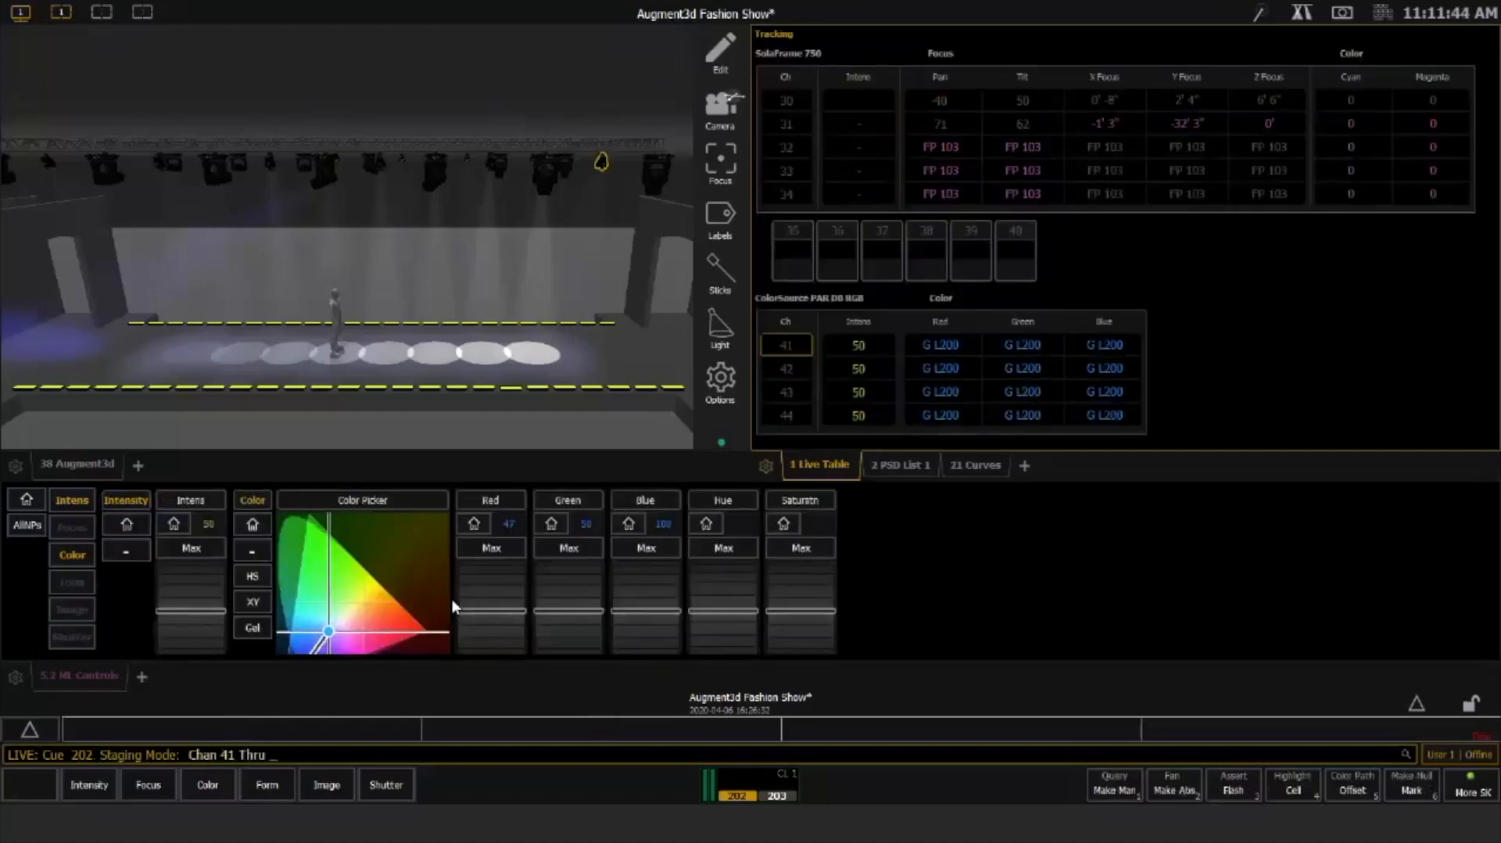
{"action": "type", "text": "52f"}
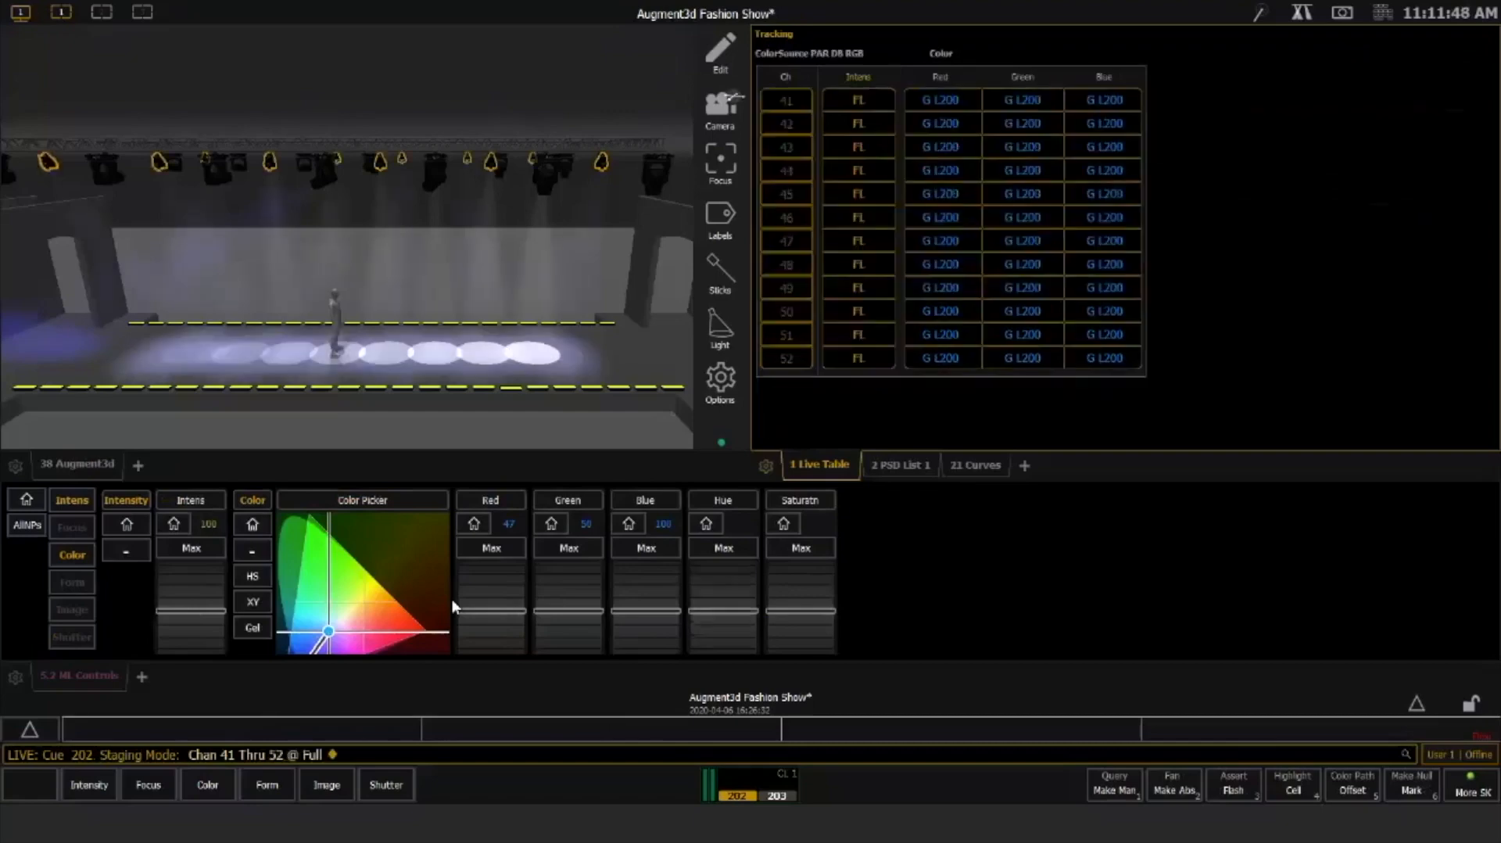
{"action": "left_click", "coordinate": [316, 529]}
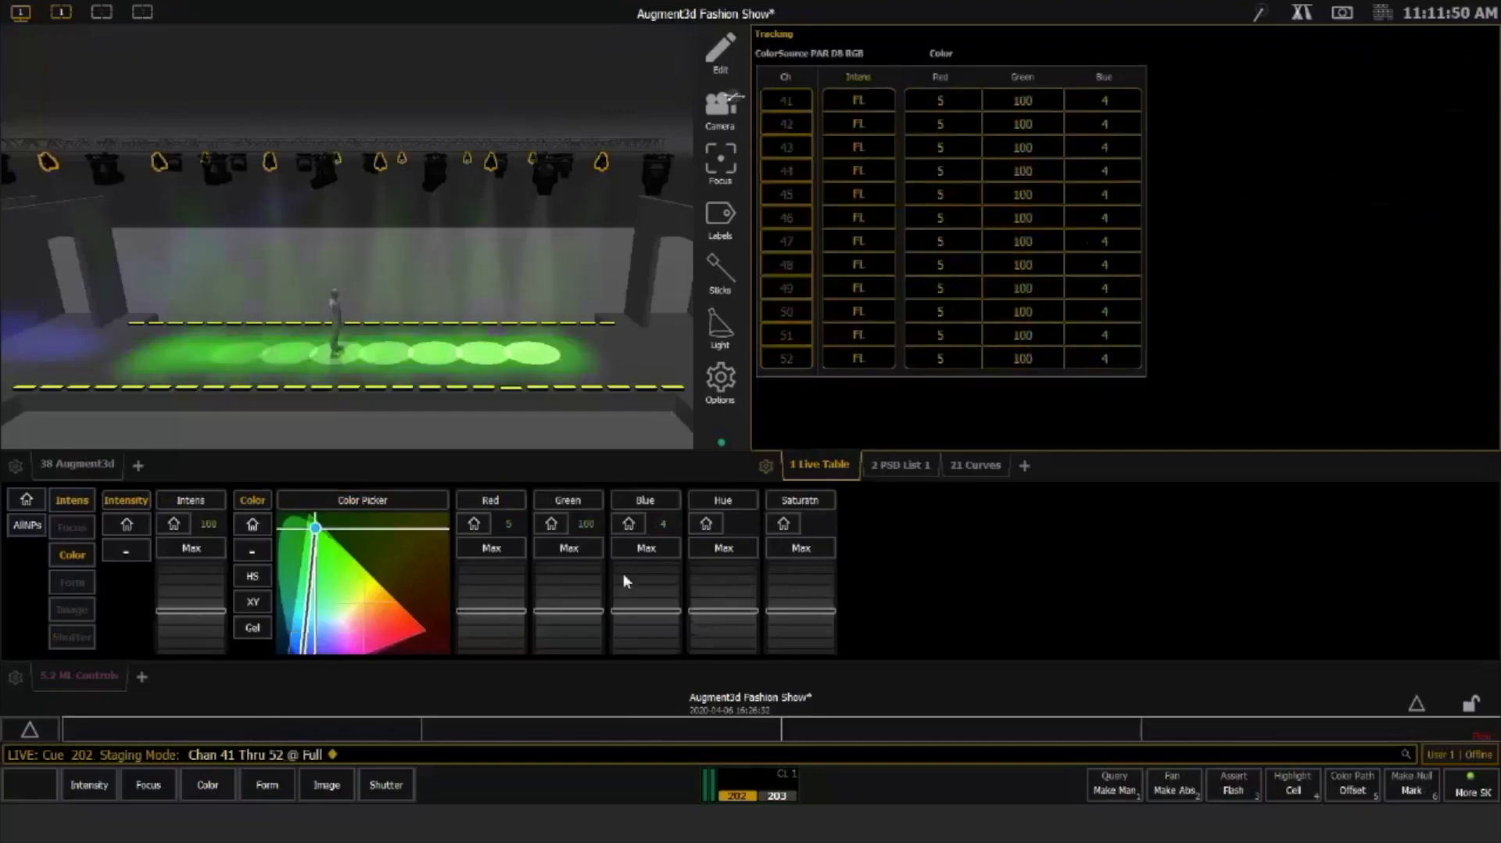
Copy the staged look of channels 41 thru 52 to submaster 1 and clear the selection
{"action": "key", "text": "ctrl+q"}
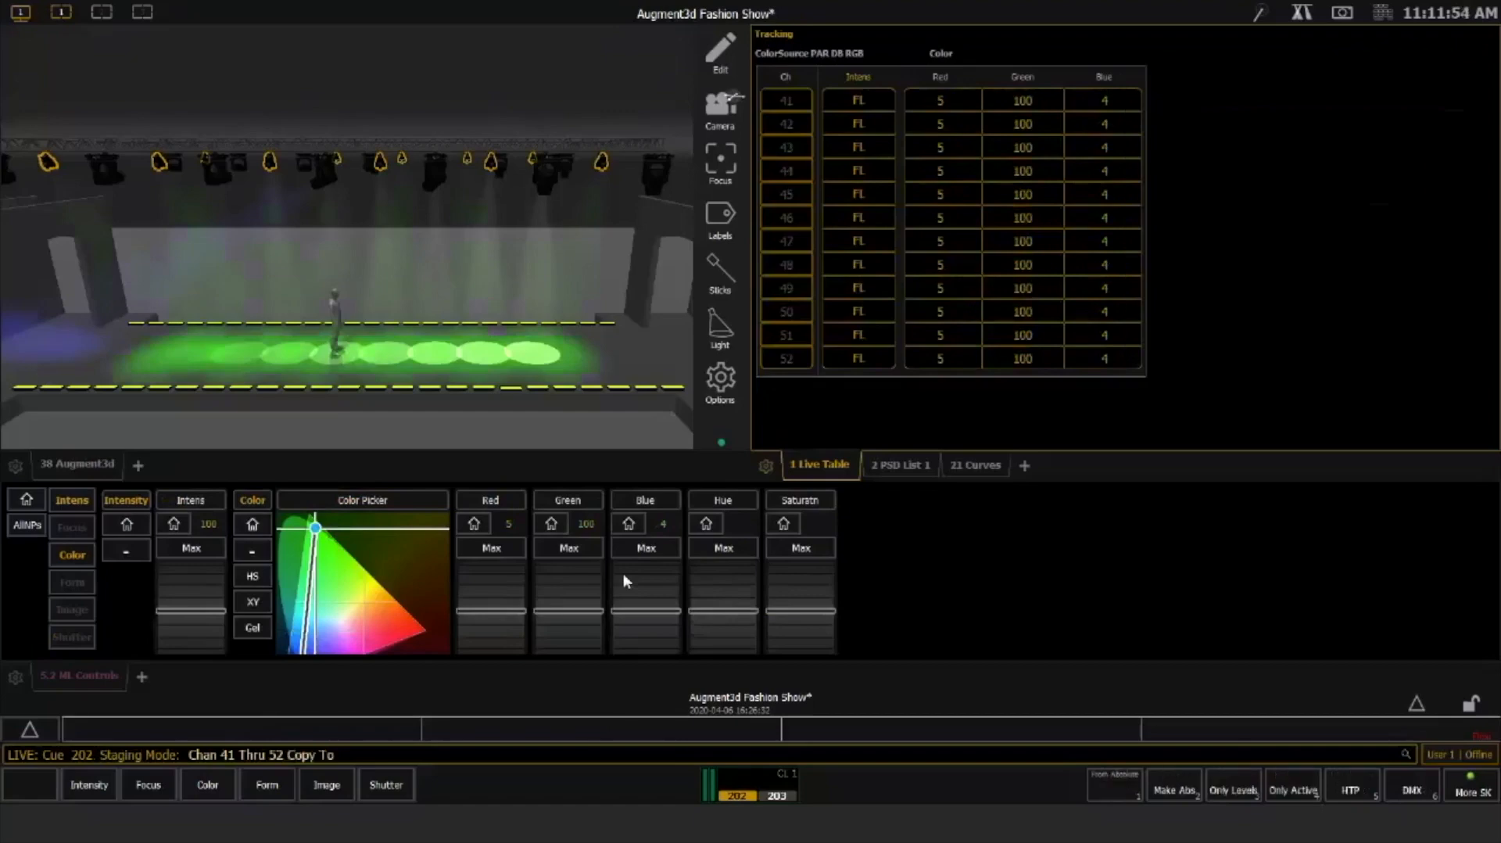
{"action": "key", "text": "u"}
{"action": "key", "text": "1"}
{"action": "key", "text": "Return"}
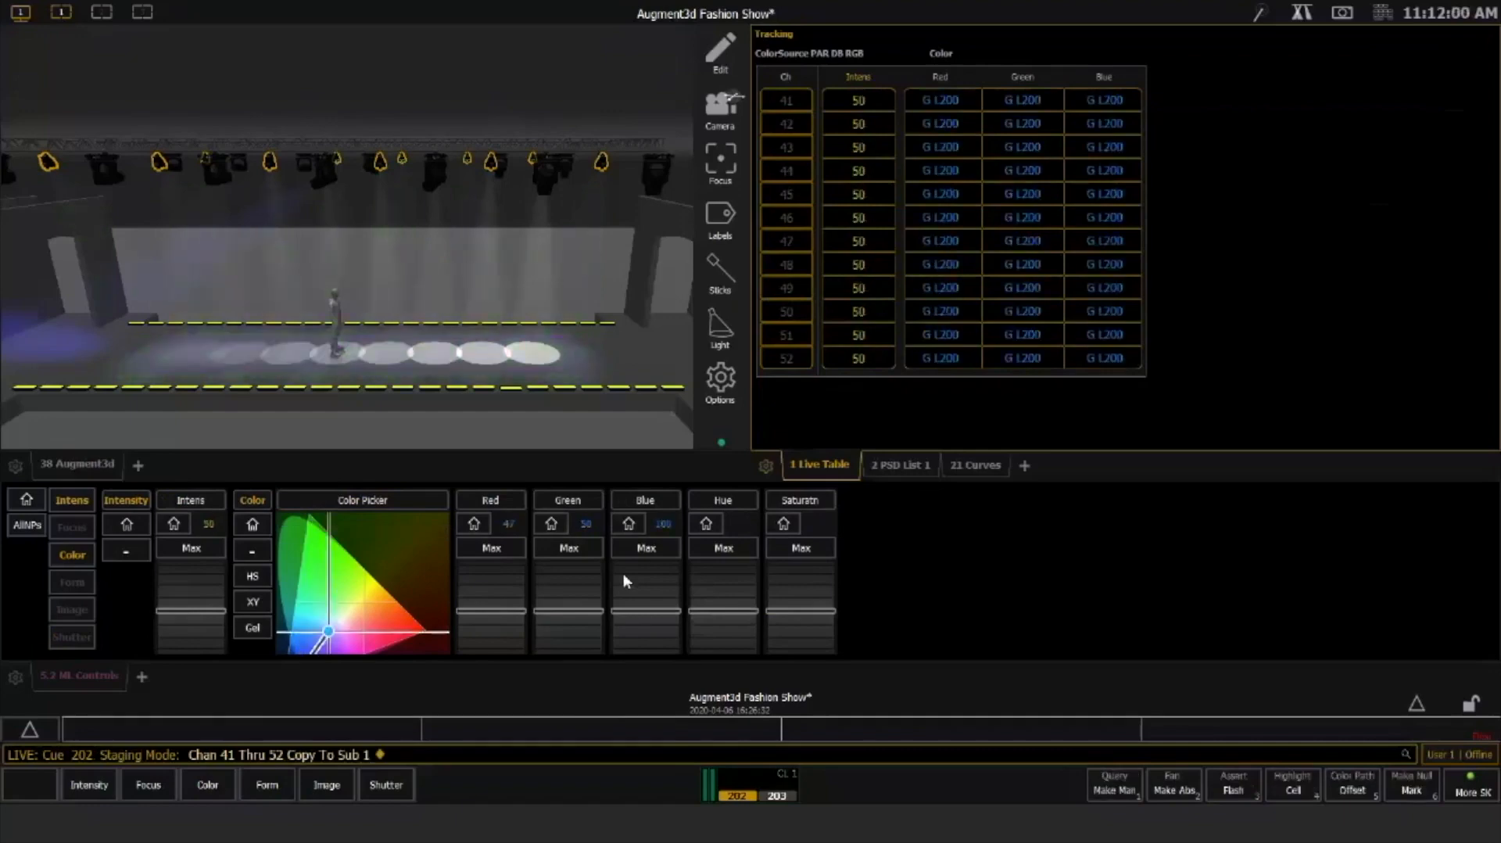
{"action": "key", "text": "BackSpace"}
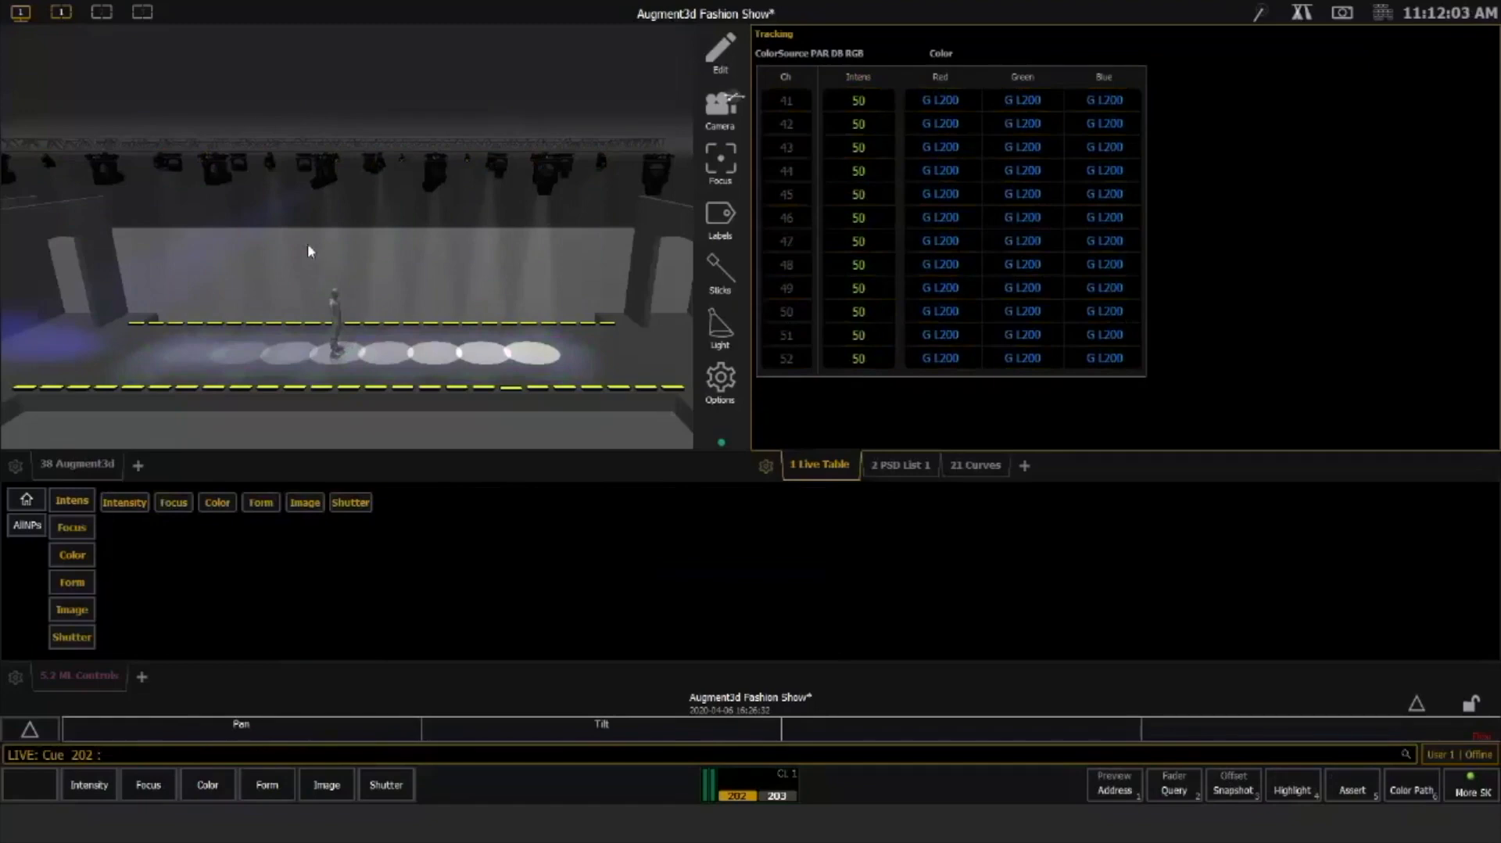
Examine submaster 1 in Blind, including its stored channel levels in the table, and return to Live
{"action": "key", "text": "s"}
{"action": "key", "text": "s"}
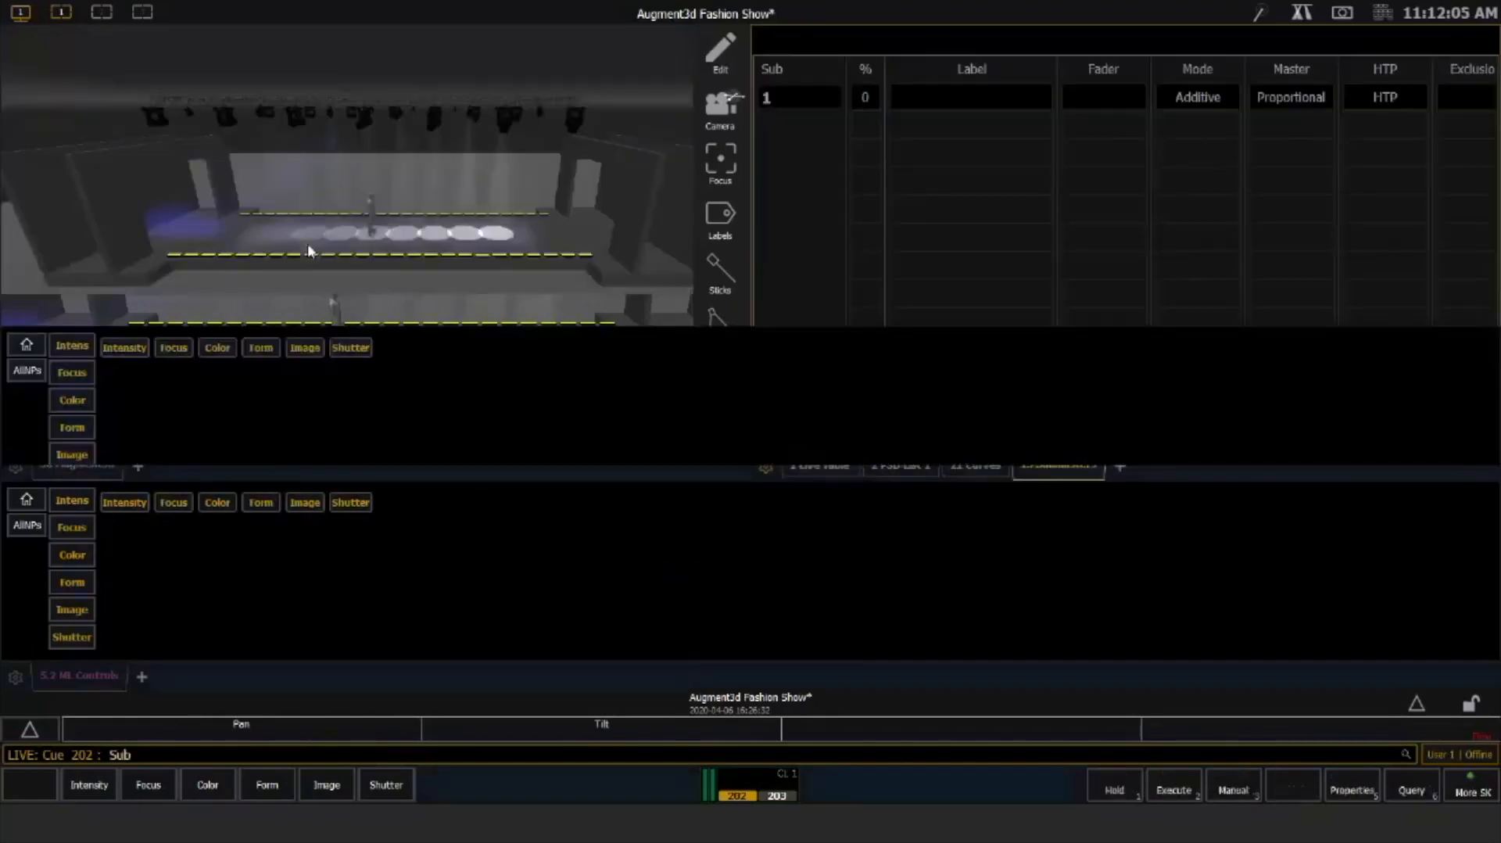
{"action": "type", "text": "1"}
{"action": "key", "text": "Return"}
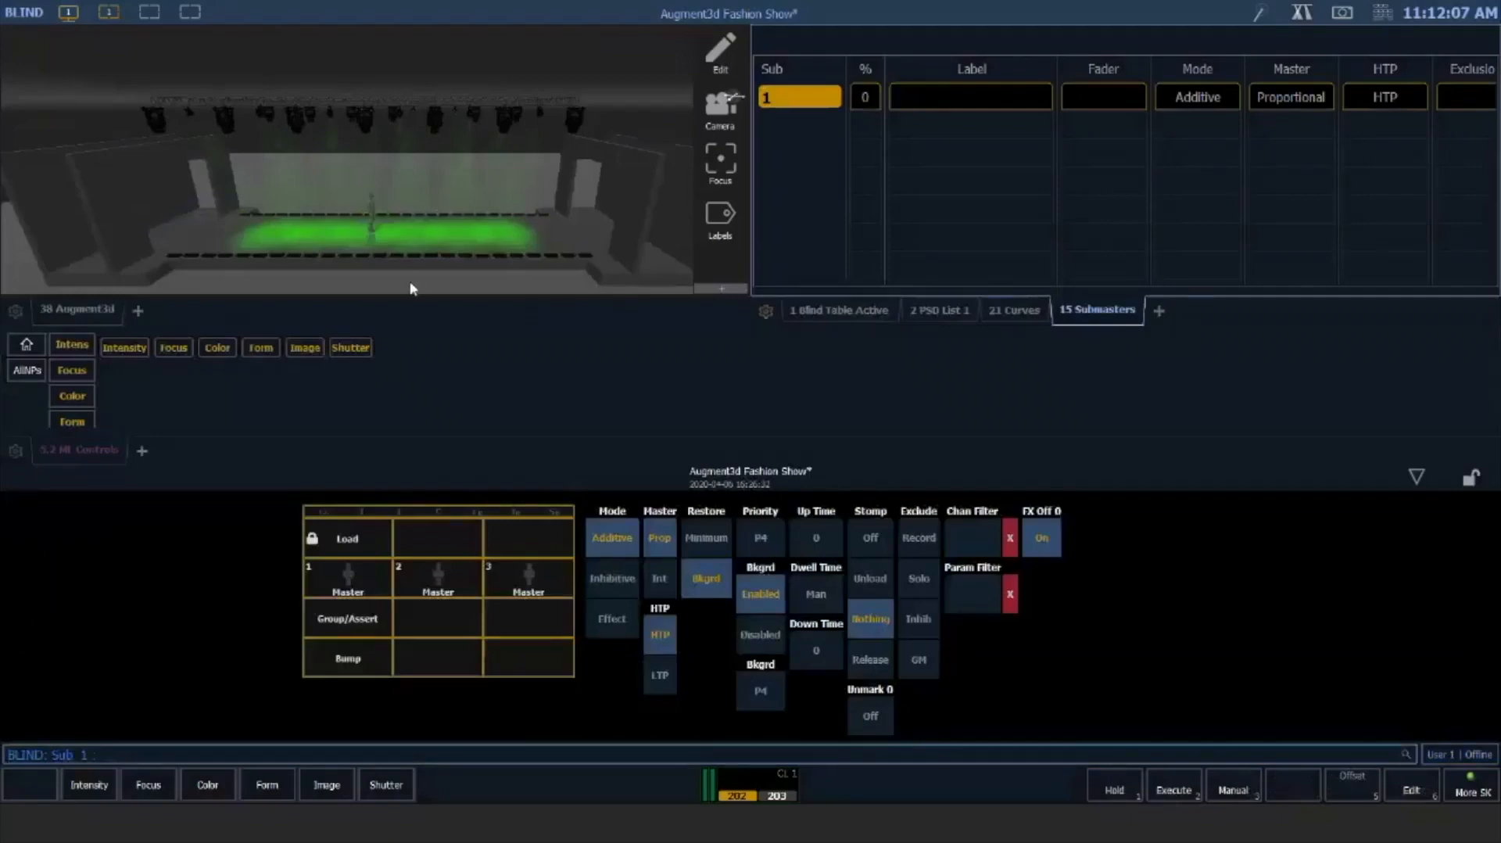
{"action": "key", "text": "F2"}
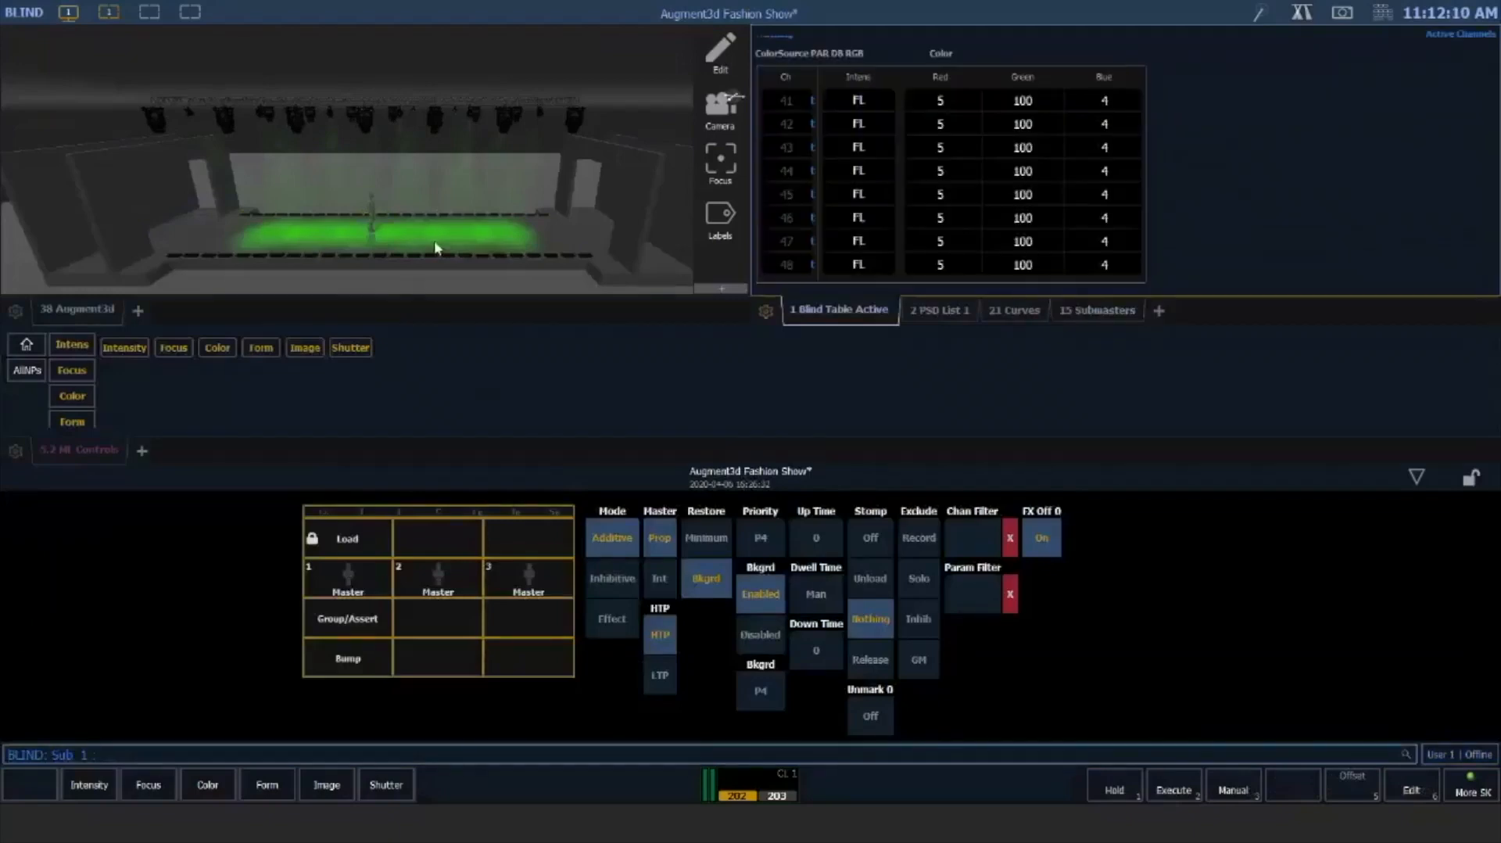
{"action": "key", "text": "F1"}
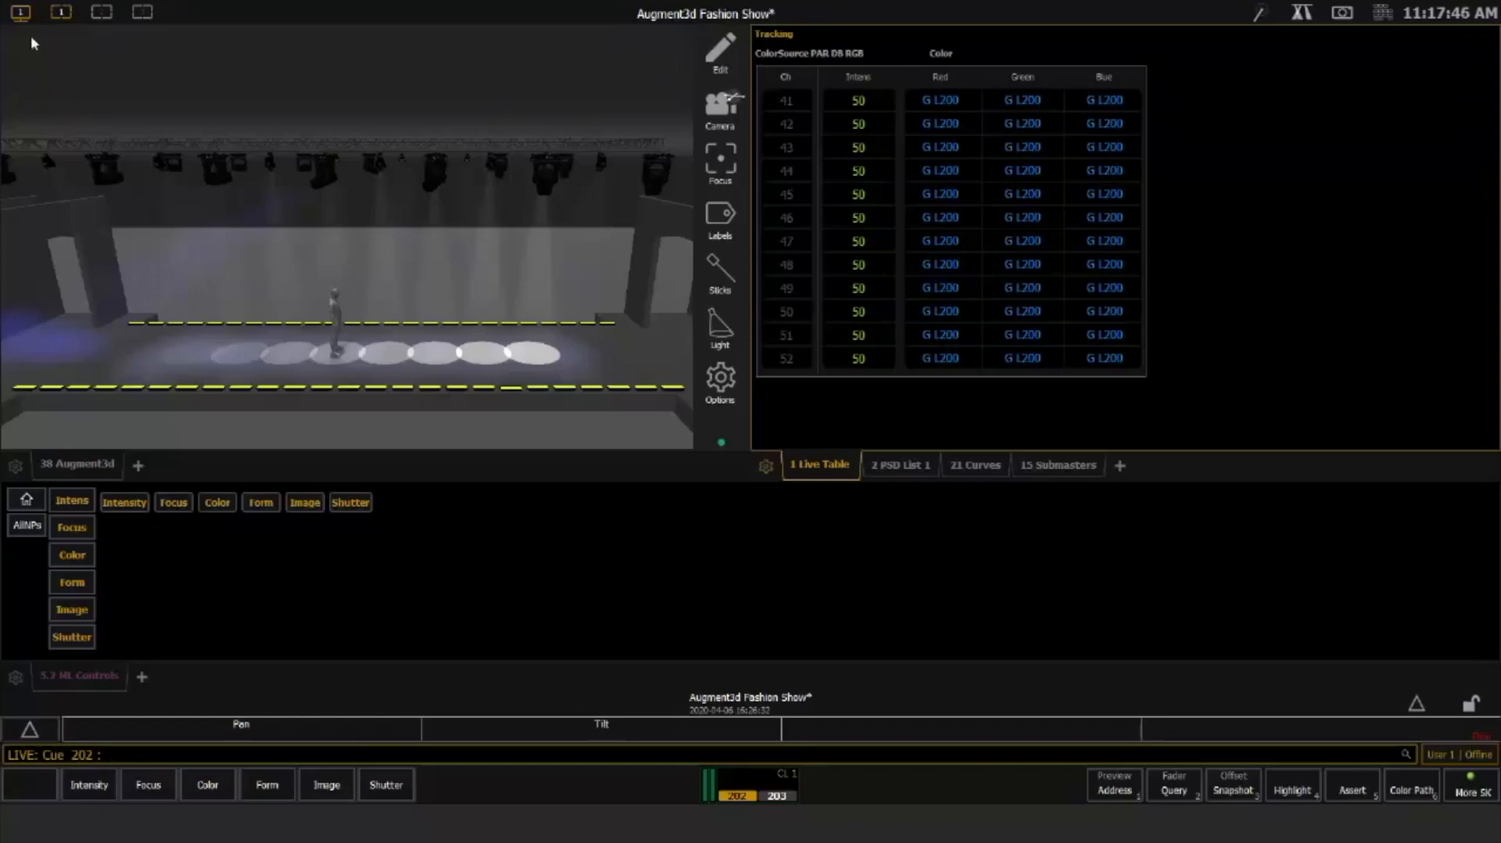
Change the screen layout to a single full workspace and show the Augment3d view in it
{"action": "left_click", "coordinate": [21, 13]}
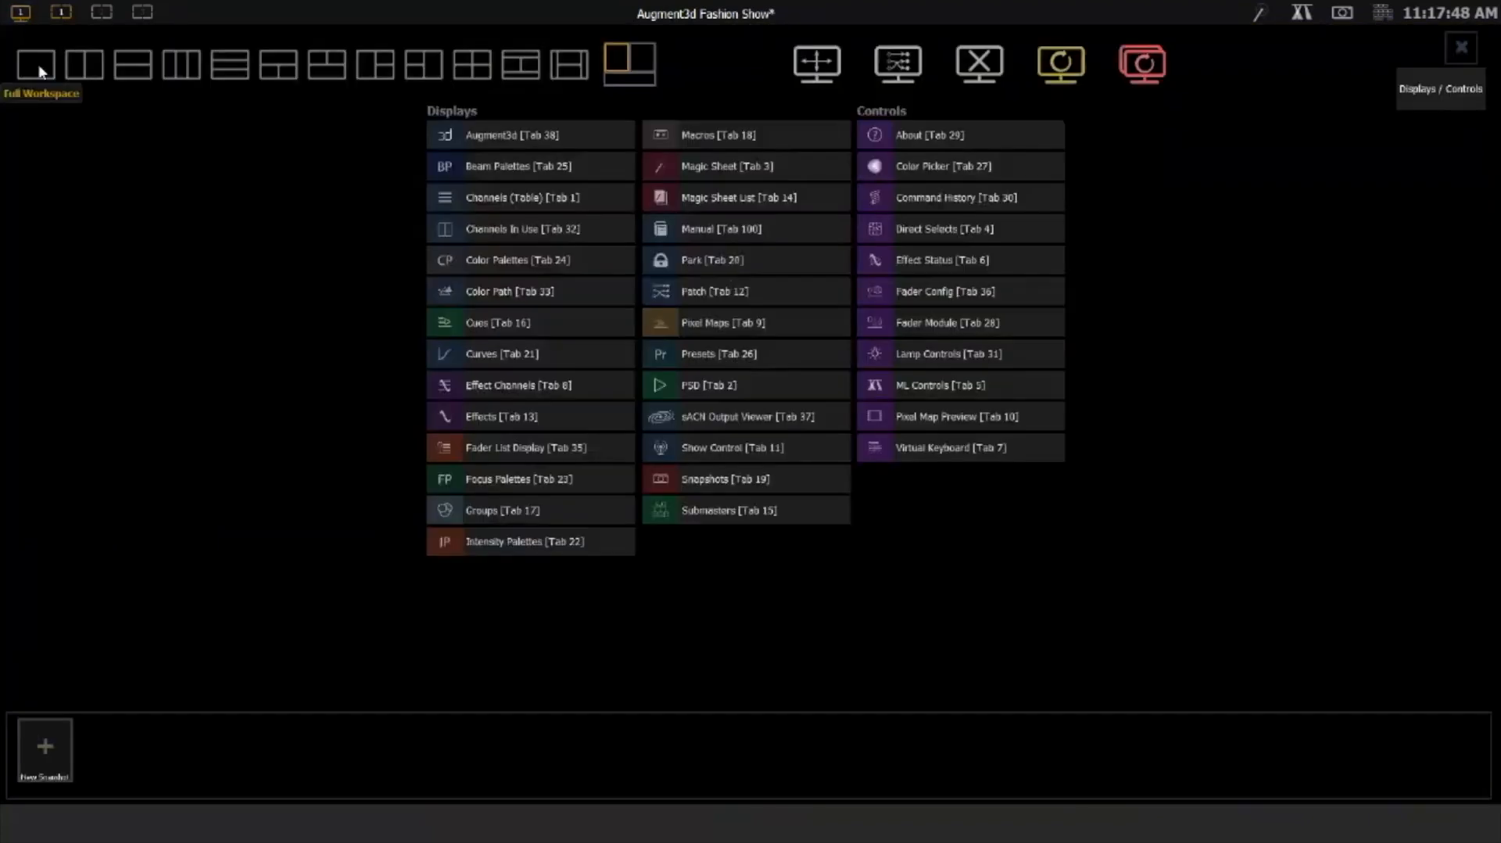
{"action": "left_click", "coordinate": [41, 72]}
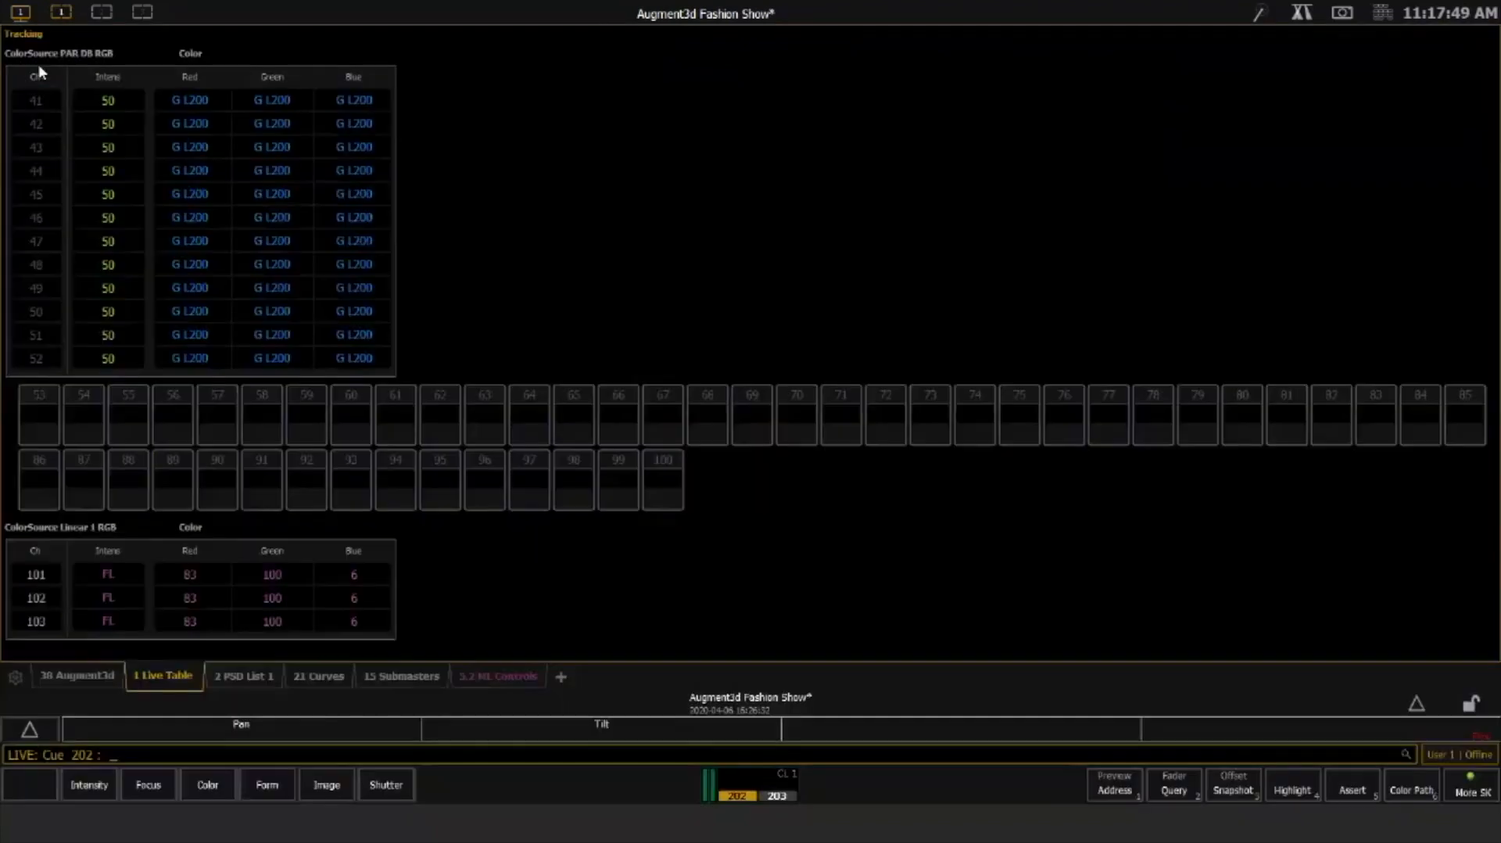
{"action": "left_click", "coordinate": [86, 677]}
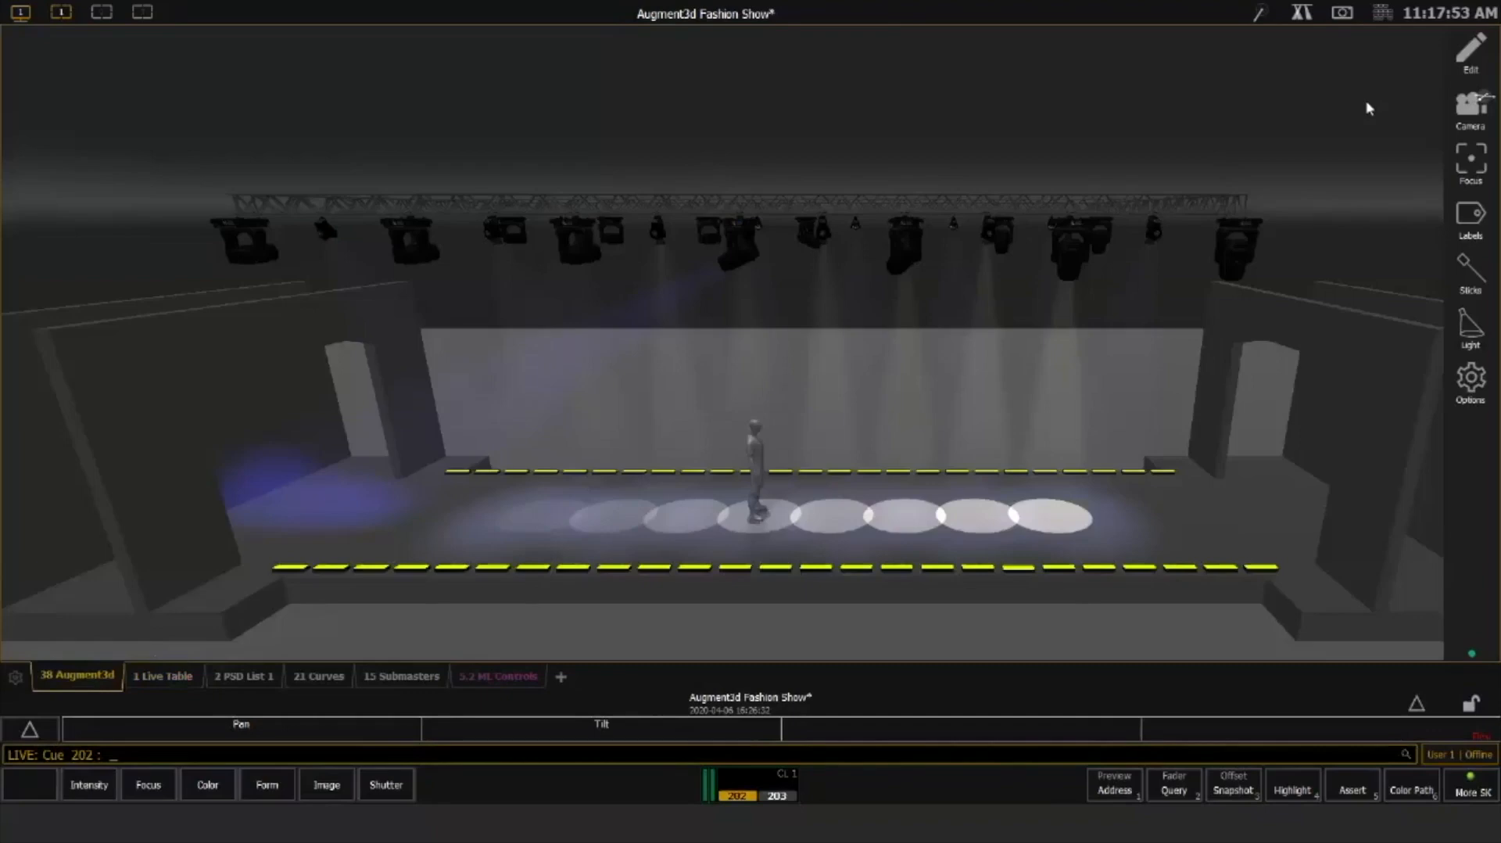
Run Go To Cue Out and put the Augment3d view into edit mode
{"action": "key", "text": "ctrl+g"}
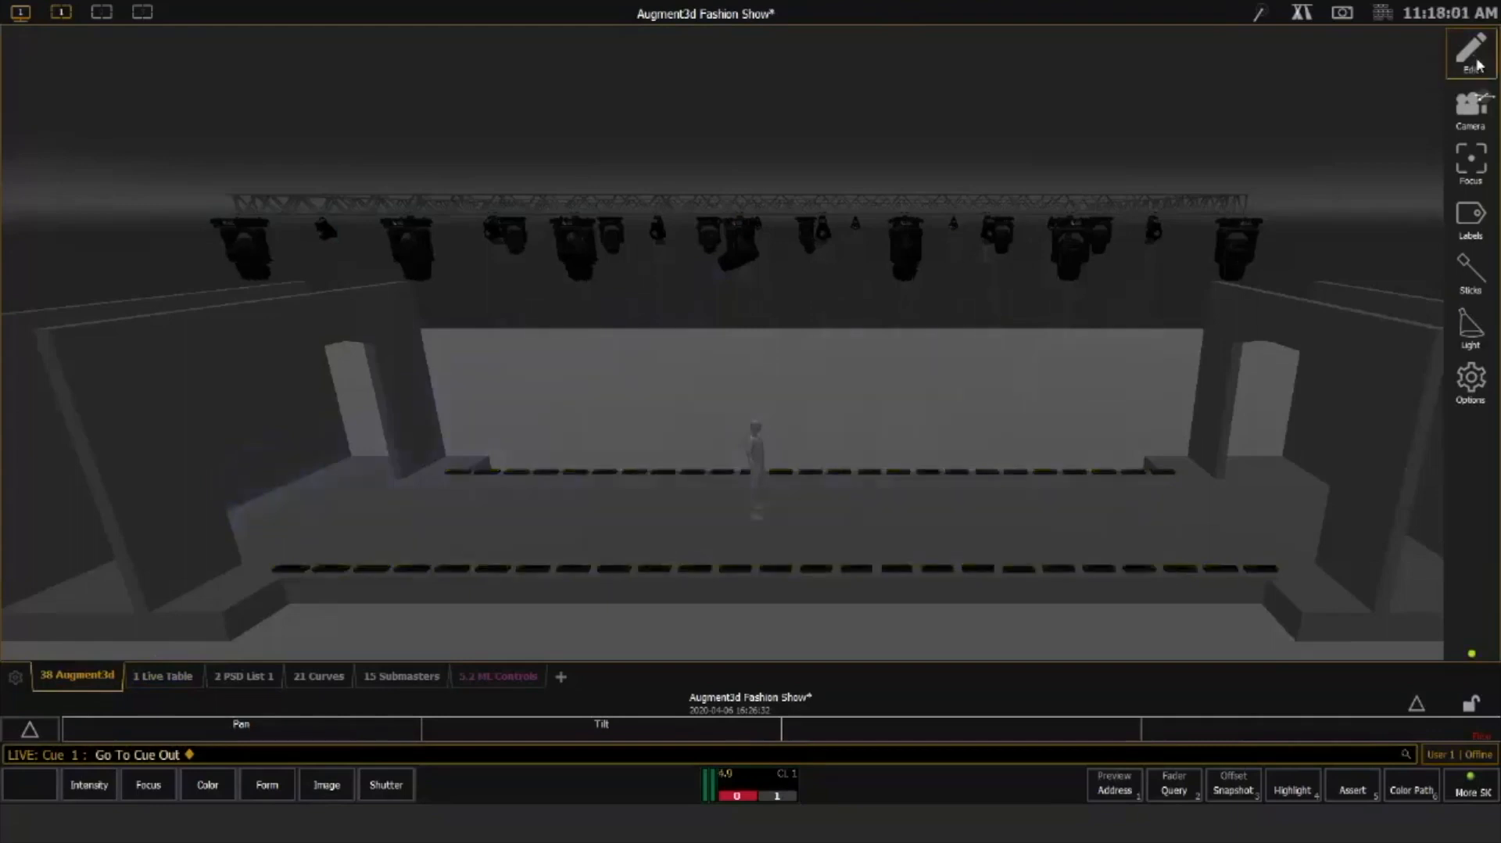
{"action": "left_click", "coordinate": [1471, 52]}
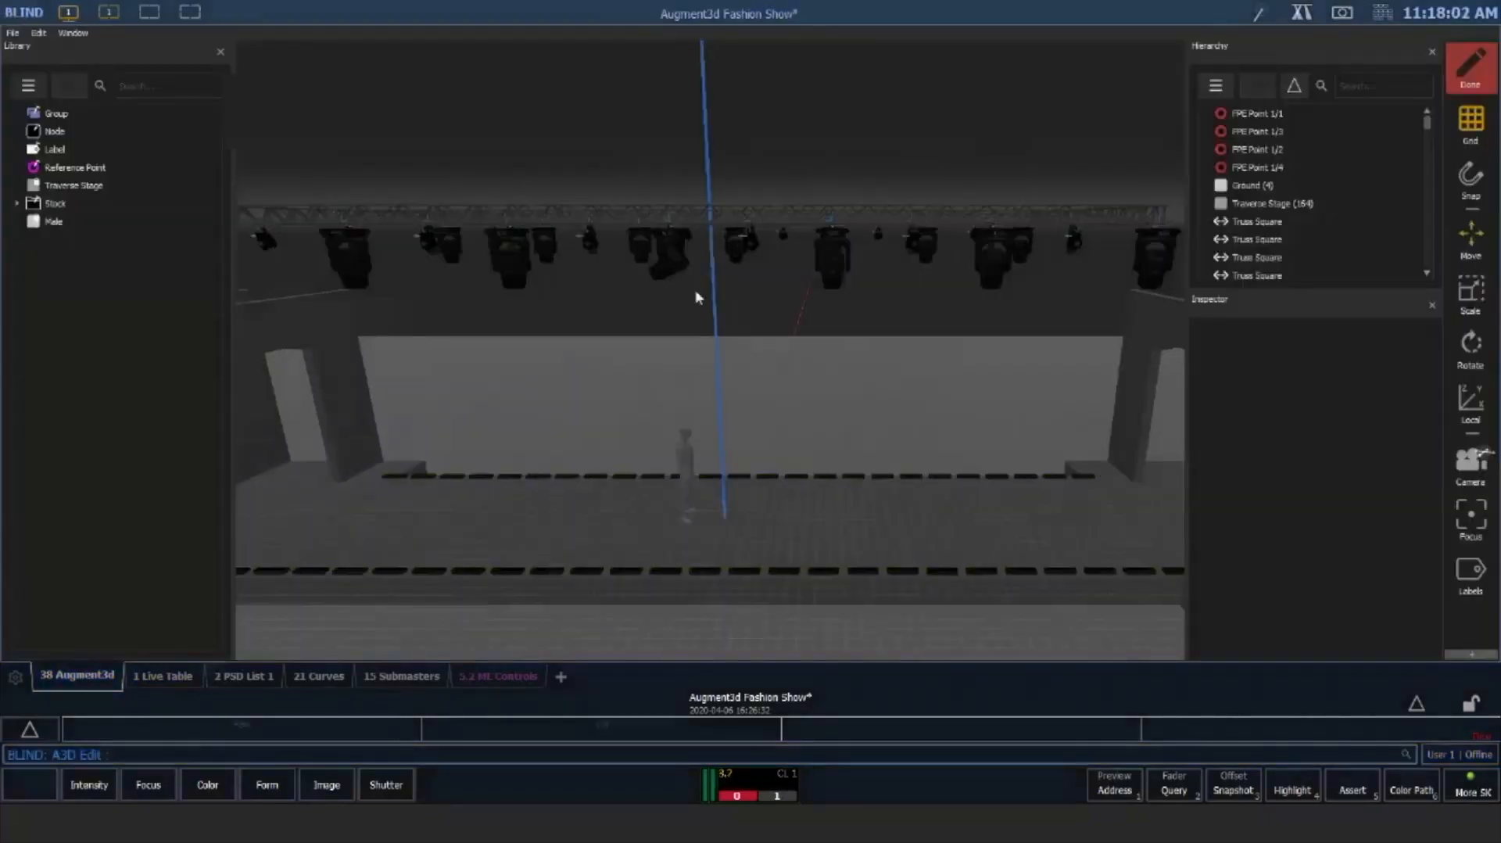
{"action": "left_click_drag", "start_coordinate": [823, 488], "coordinate": [777, 466]}
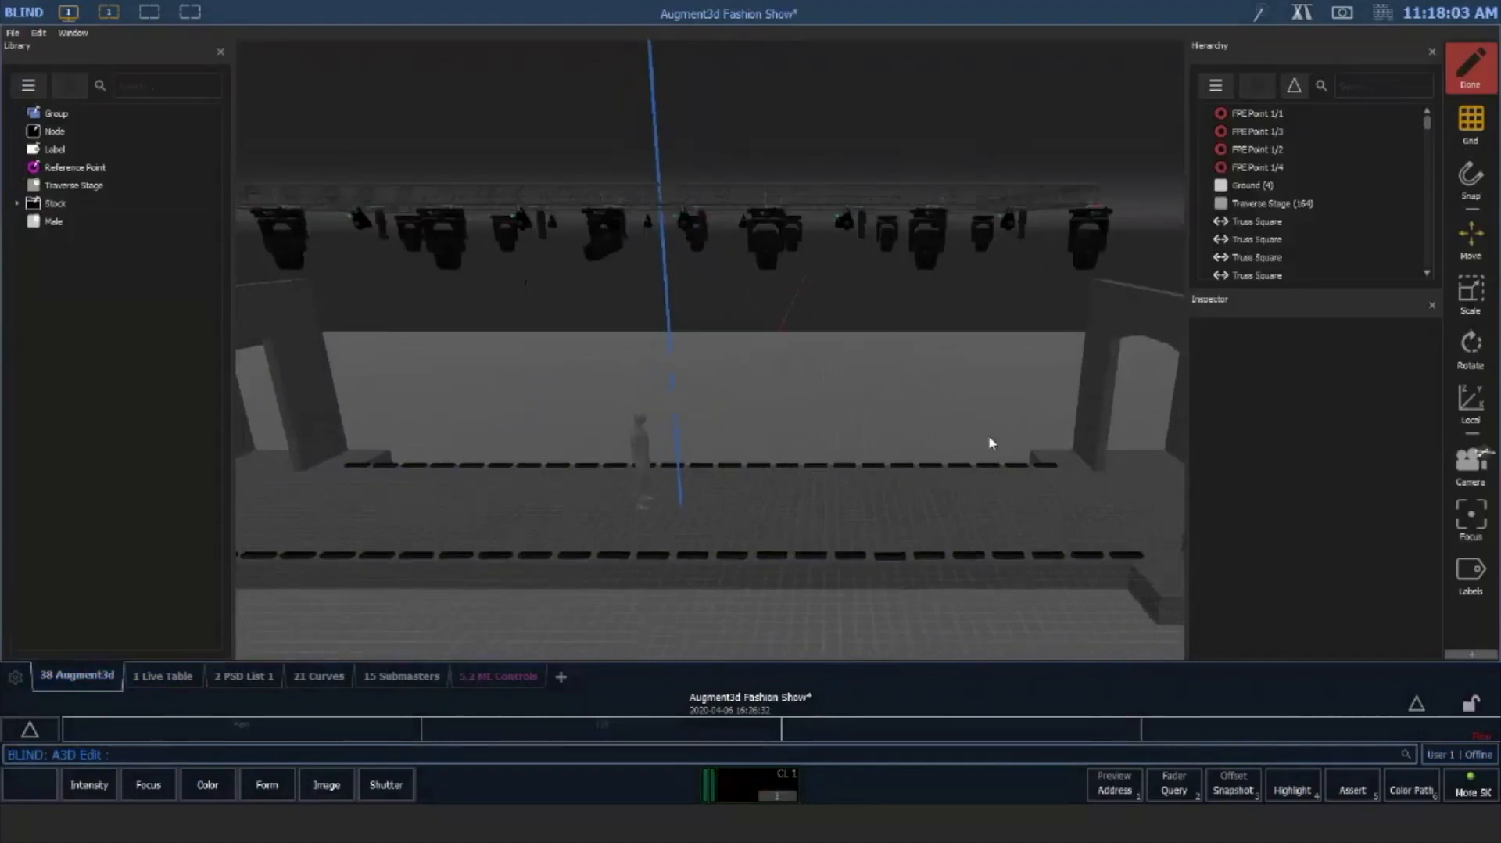
Turn the grid off and snapping on in the editor preferences, with a snap distance of 6 inches
{"action": "left_click", "coordinate": [38, 34]}
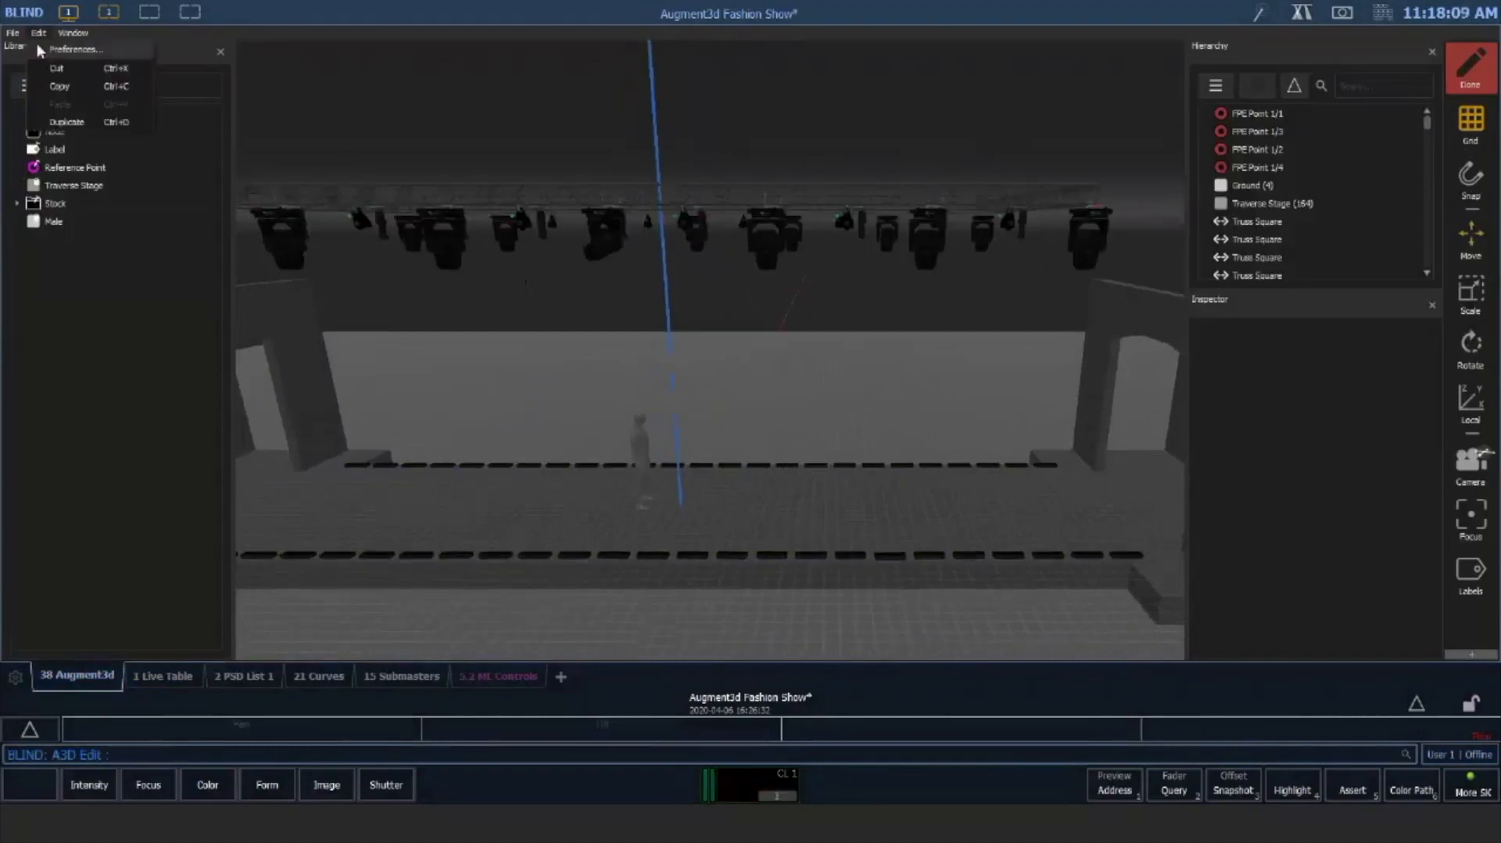
{"action": "left_click", "coordinate": [41, 49]}
{"action": "left_click", "coordinate": [32, 495]}
{"action": "left_click", "coordinate": [52, 568]}
{"action": "left_click_drag", "start_coordinate": [132, 601], "coordinate": [64, 590]}
{"action": "type", "text": "6\""}
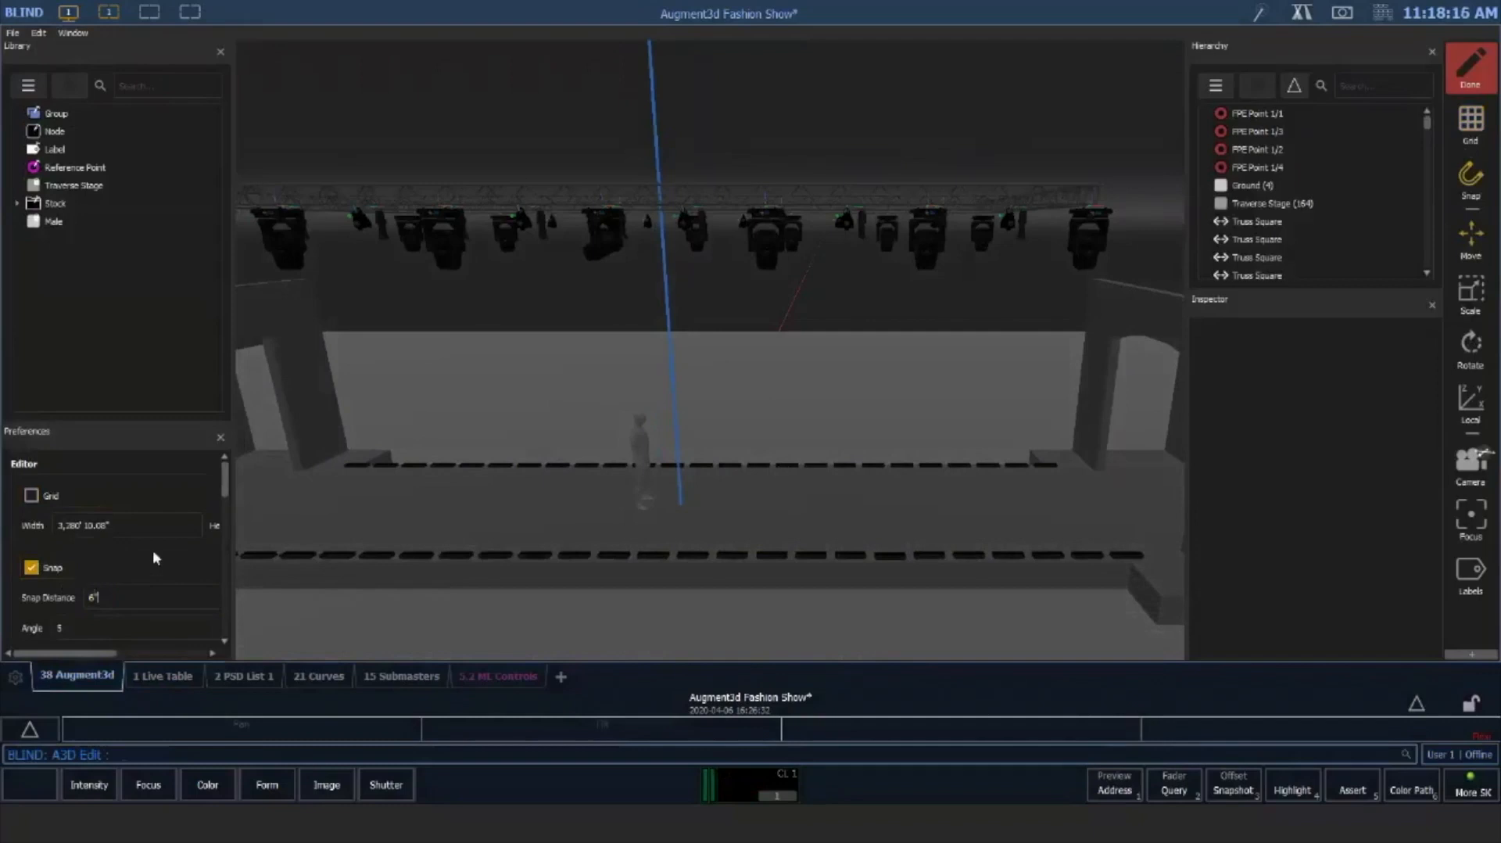
{"action": "left_click", "coordinate": [222, 438]}
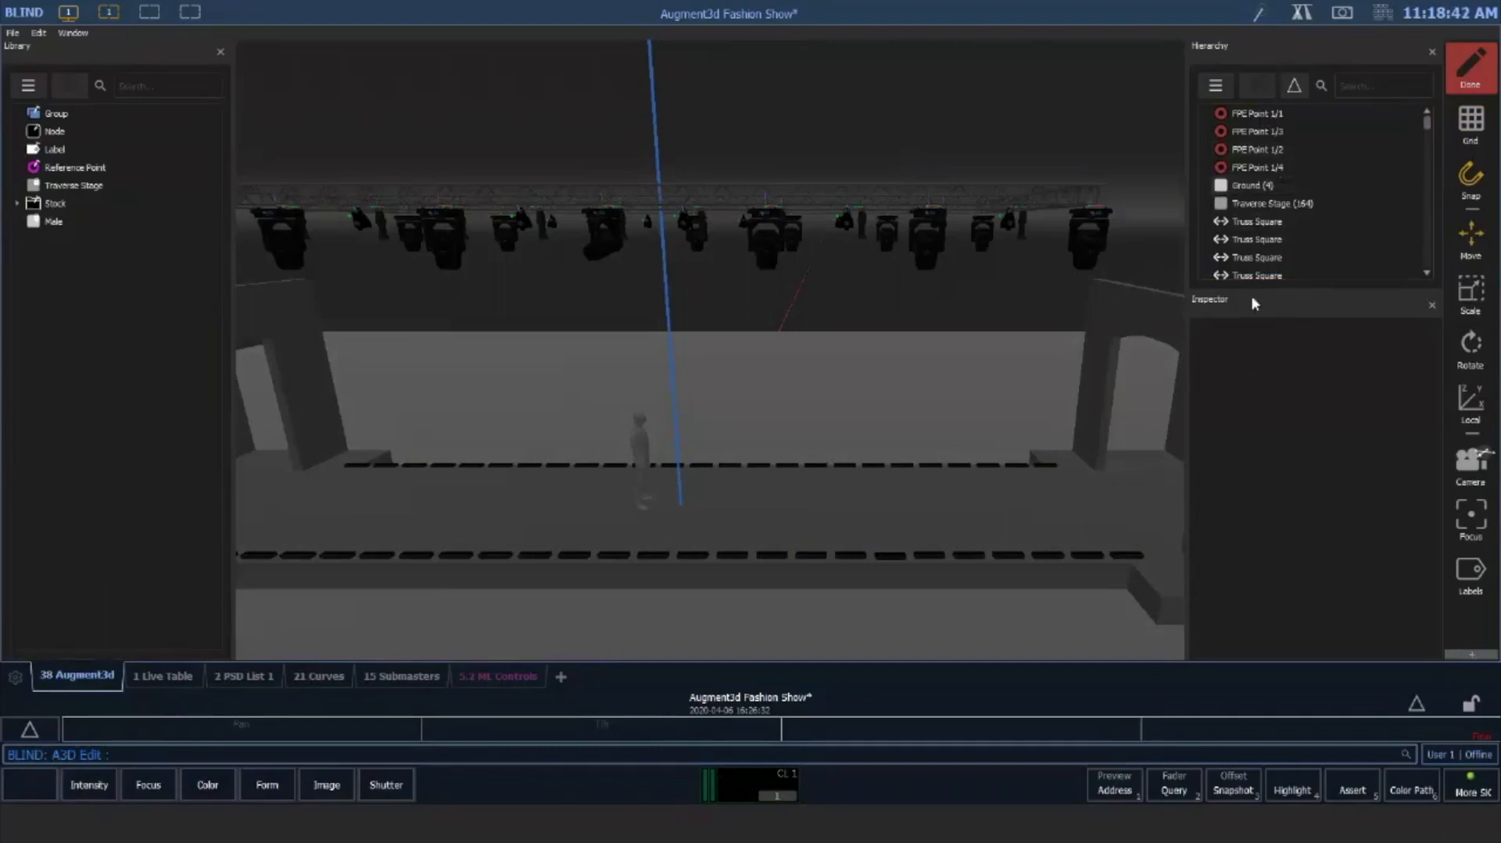
Rename the truss square at X position 0' as "Truss - Centerline"
{"action": "left_click_drag", "start_coordinate": [757, 404], "coordinate": [646, 242]}
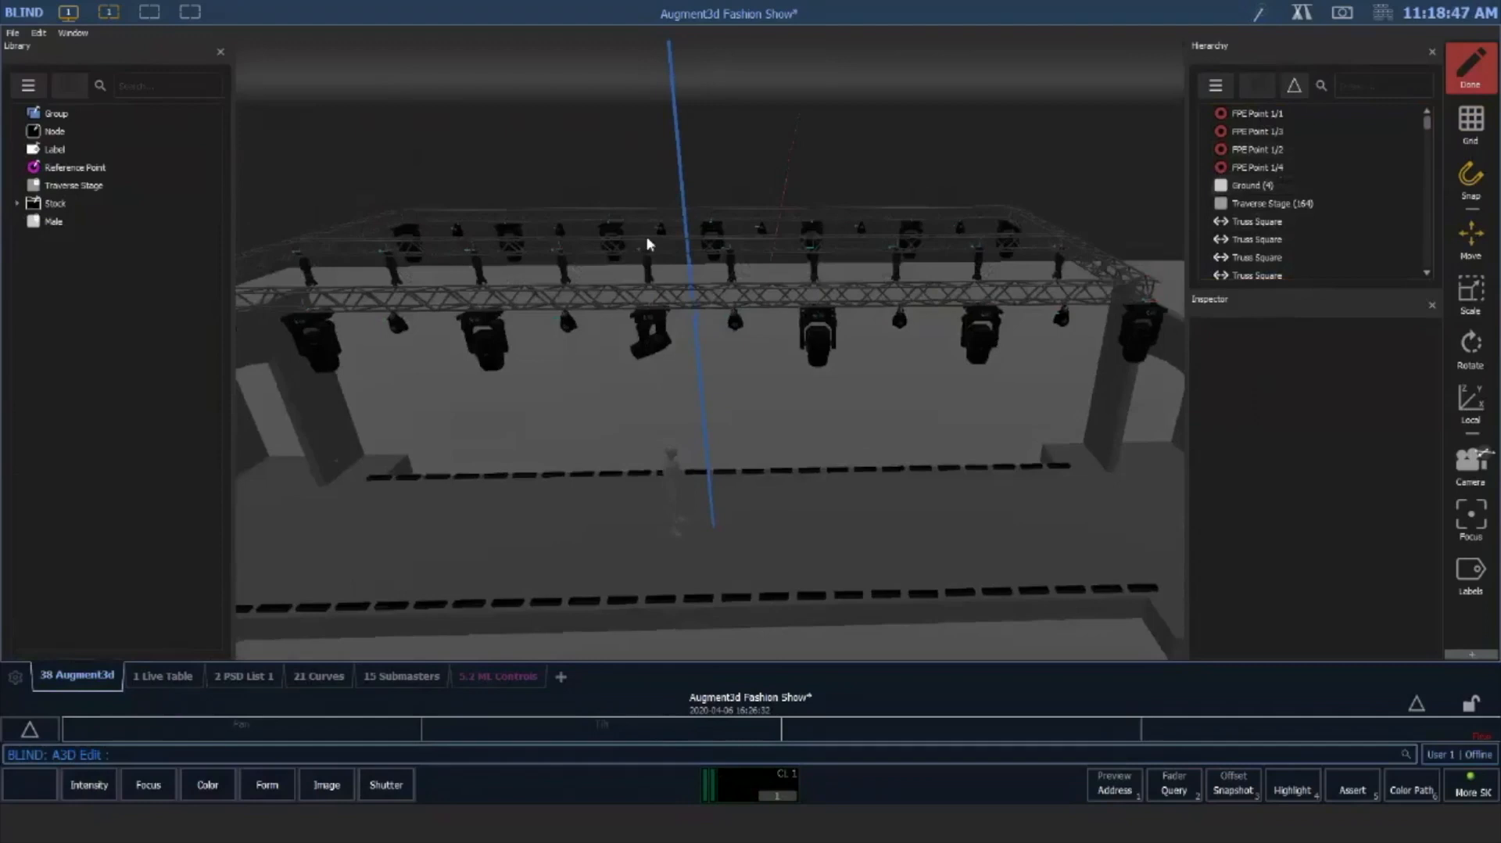
{"action": "left_click", "coordinate": [580, 247]}
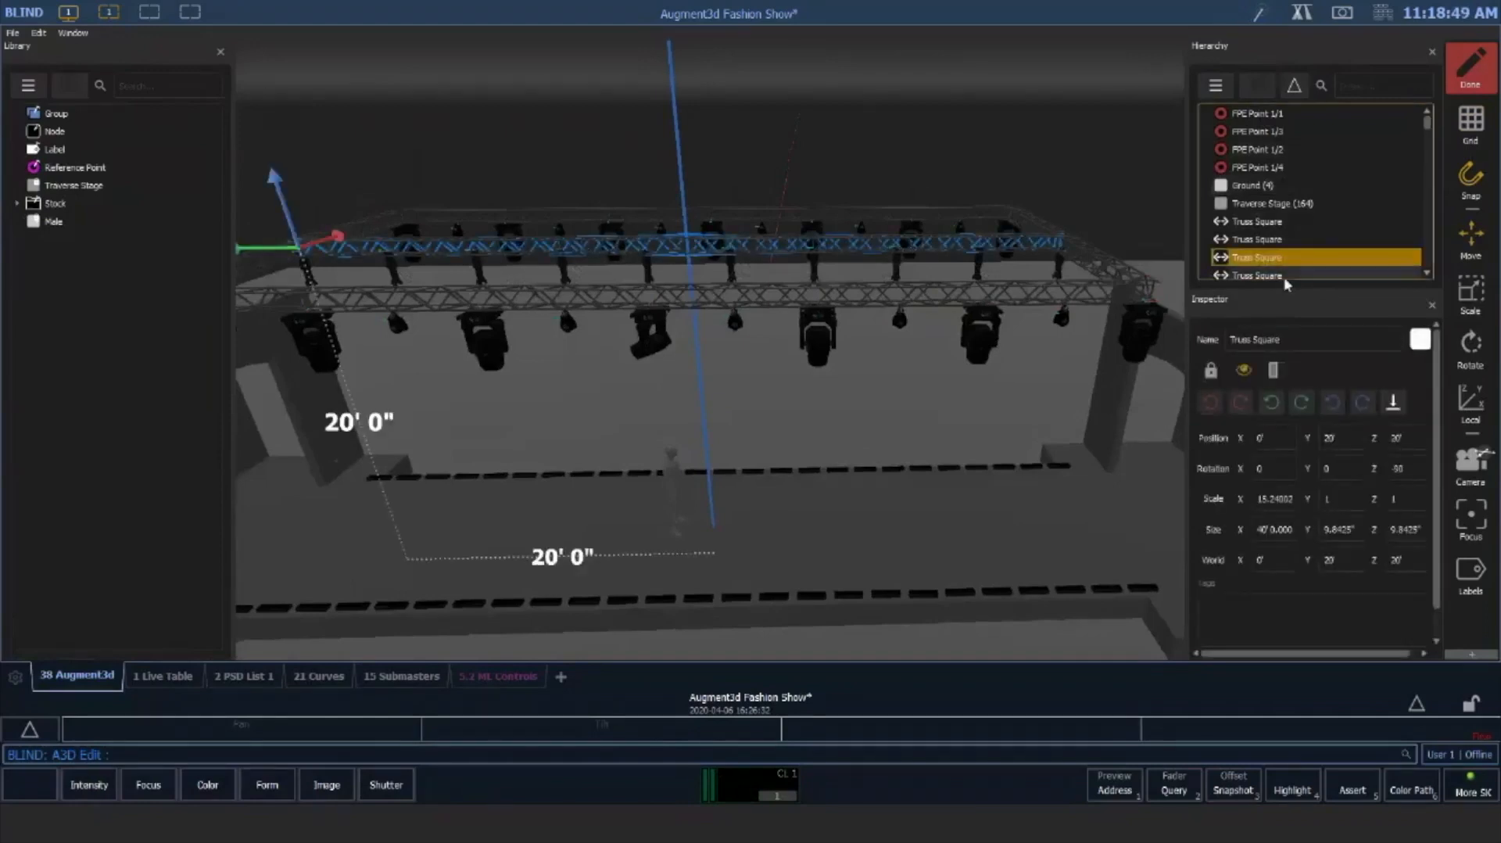
{"action": "left_click", "coordinate": [1326, 263]}
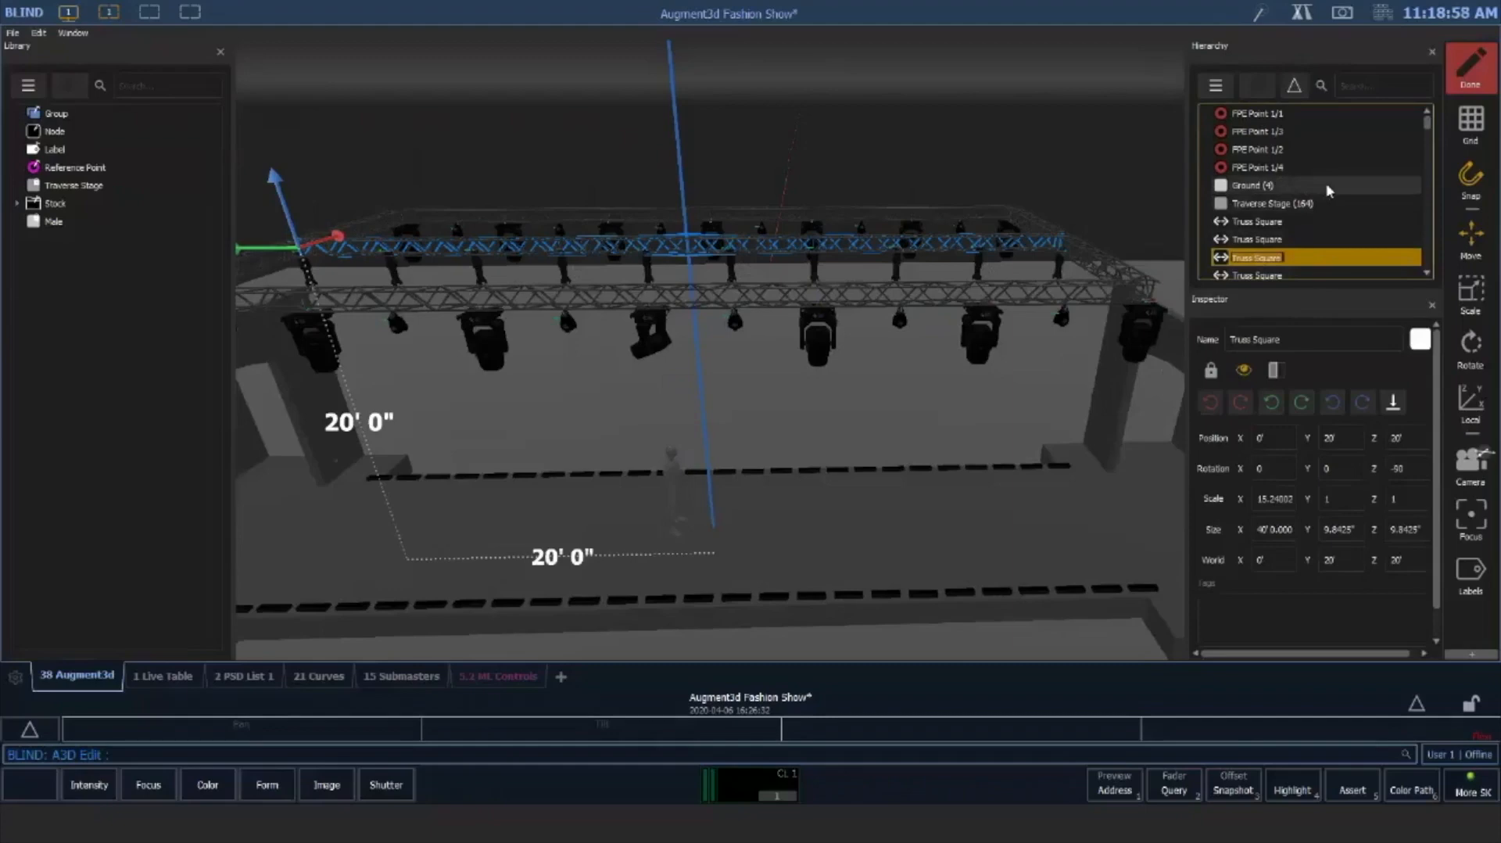
{"action": "scroll", "coordinate": [1329, 190], "scroll_direction": "down", "scroll_amount": 2}
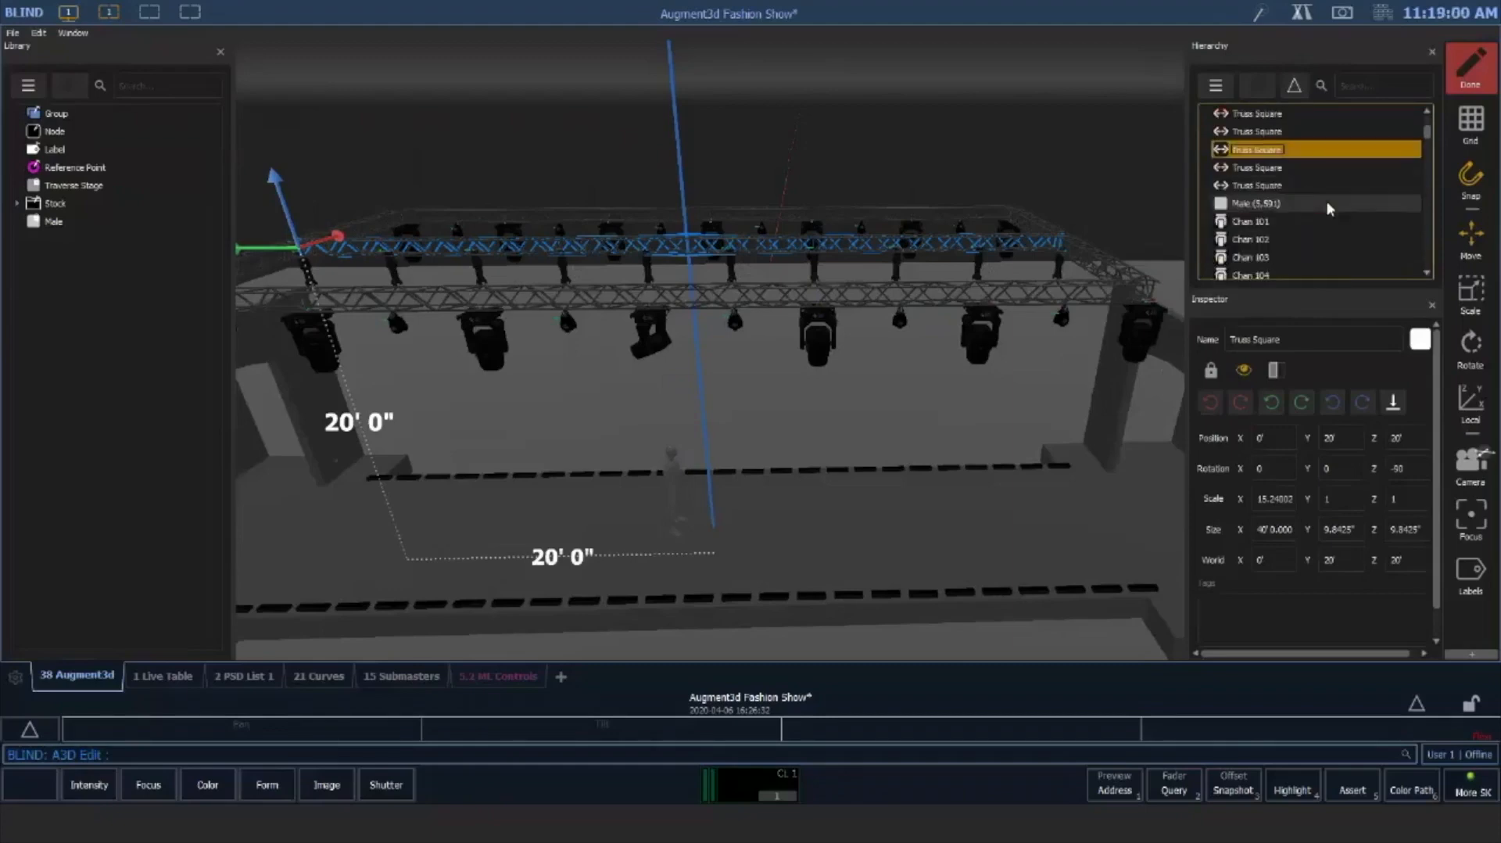
{"action": "scroll", "coordinate": [1329, 205], "scroll_direction": "up", "scroll_amount": 1}
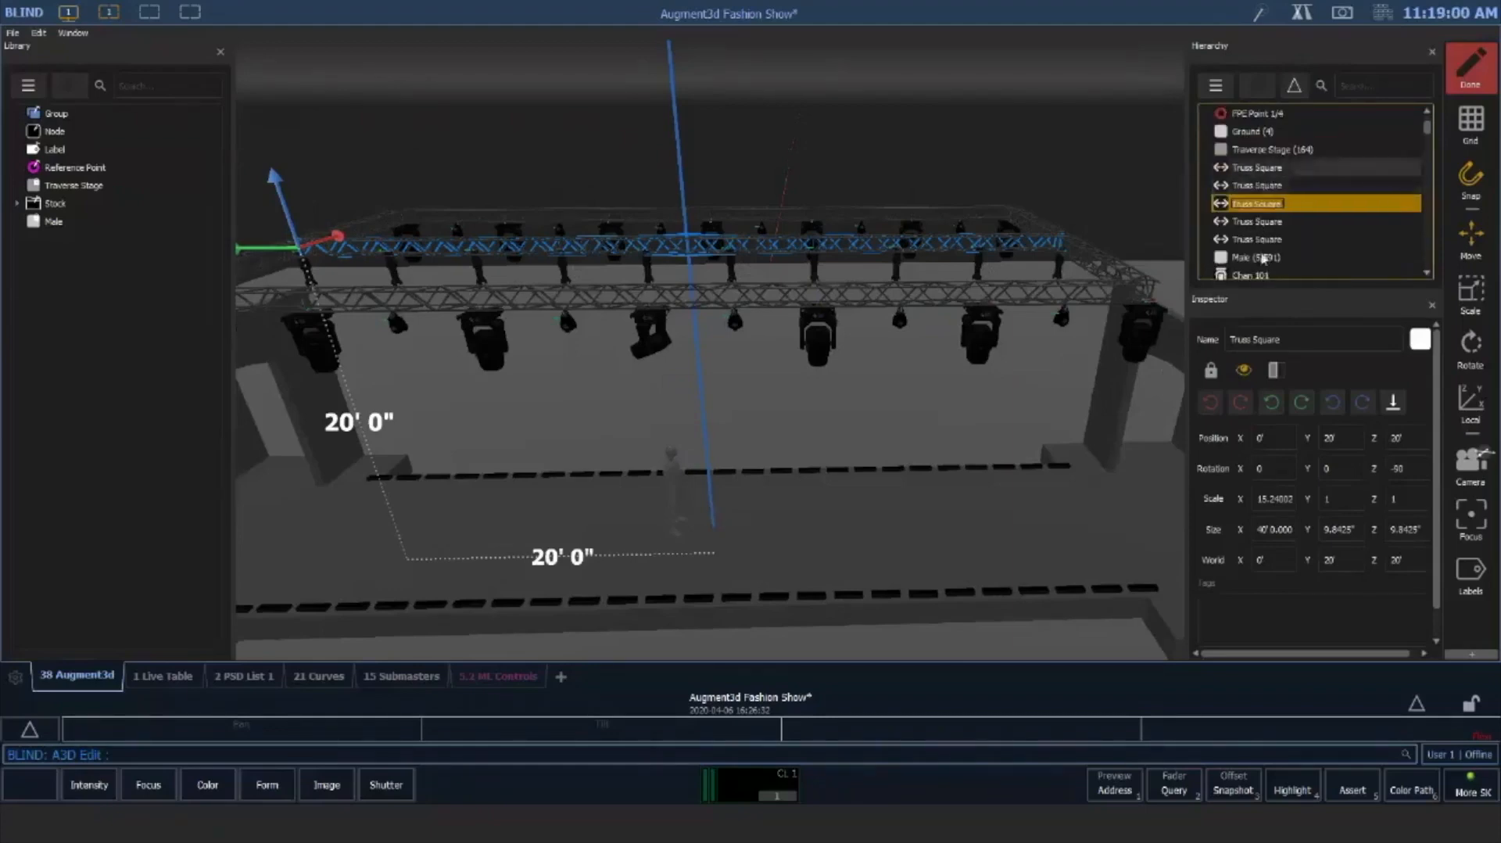
{"action": "left_click", "coordinate": [1279, 210]}
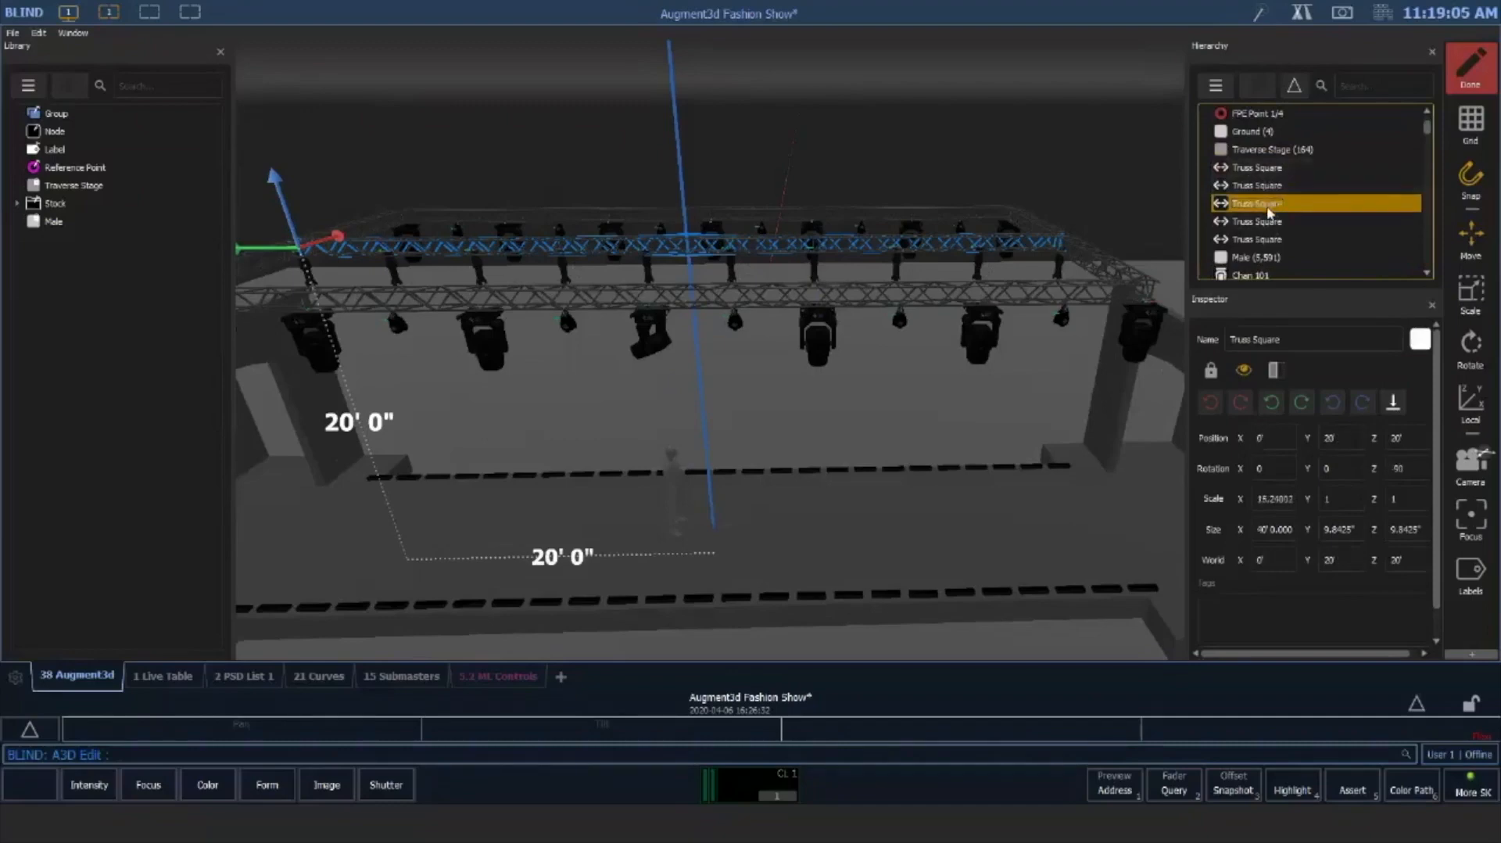
{"action": "left_click", "coordinate": [1268, 205]}
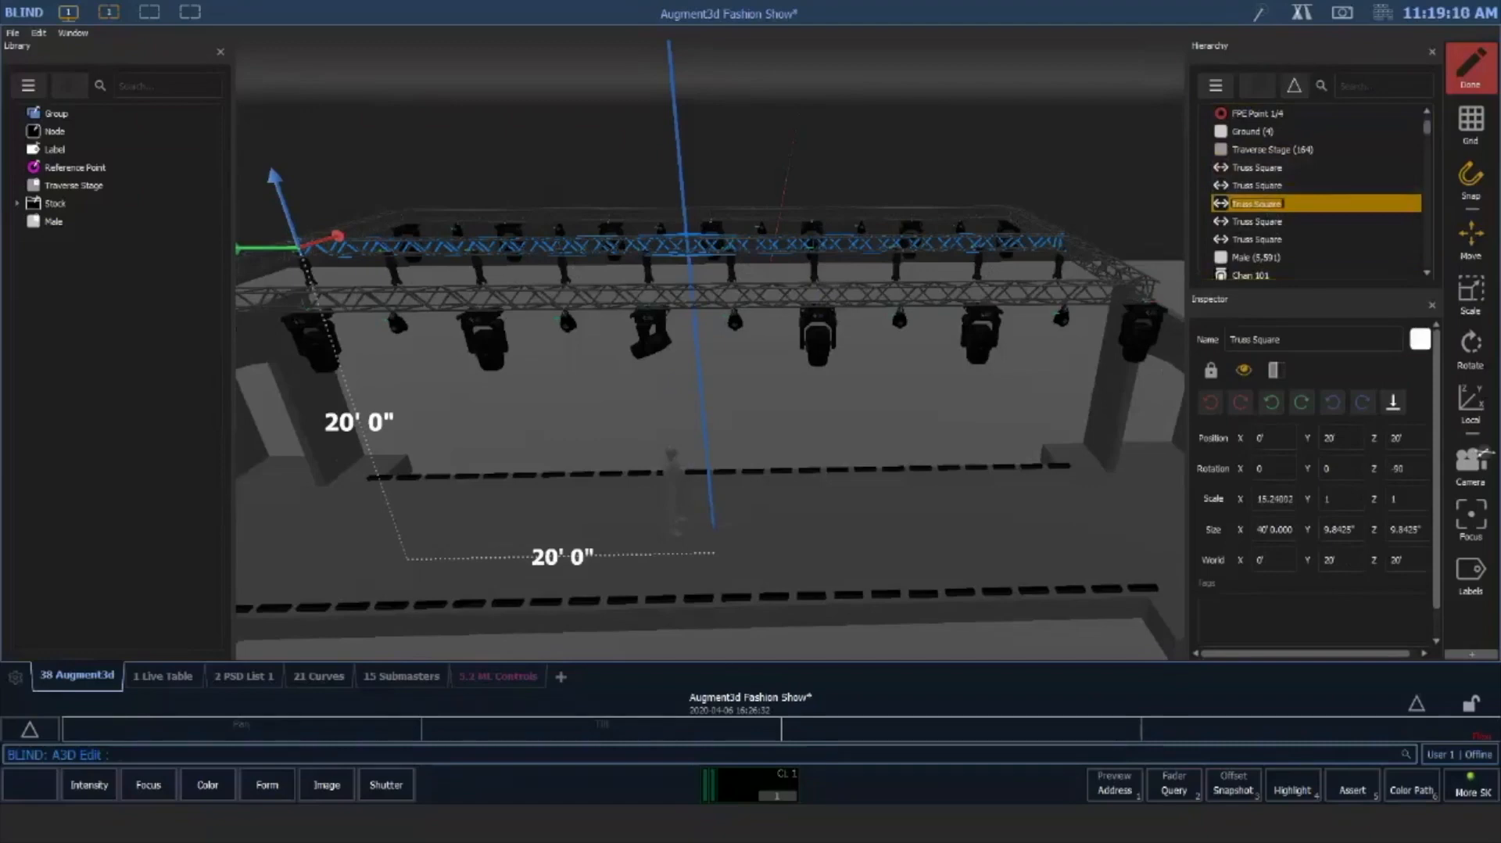
{"action": "type", "text": "Truss - Centerline"}
{"action": "key", "text": "Return"}
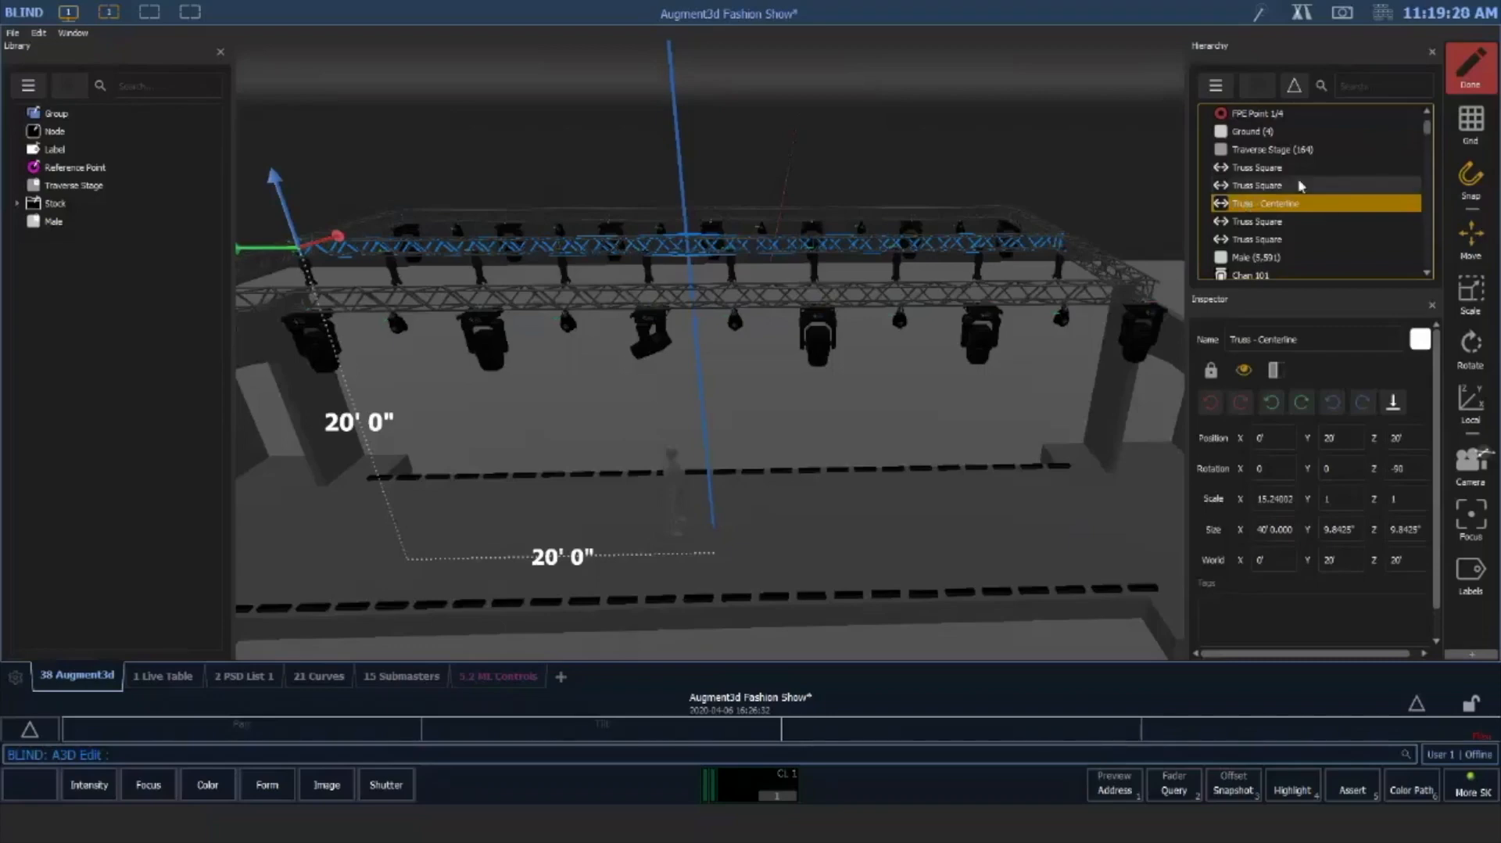
Move the Ground (4) object up in the hierarchy list to sit between FPE Point 1/3 and FPE Point 1/2
{"action": "scroll", "coordinate": [1329, 219], "scroll_direction": "down", "scroll_amount": 3}
{"action": "scroll", "coordinate": [1251, 117], "scroll_direction": "up", "scroll_amount": 6}
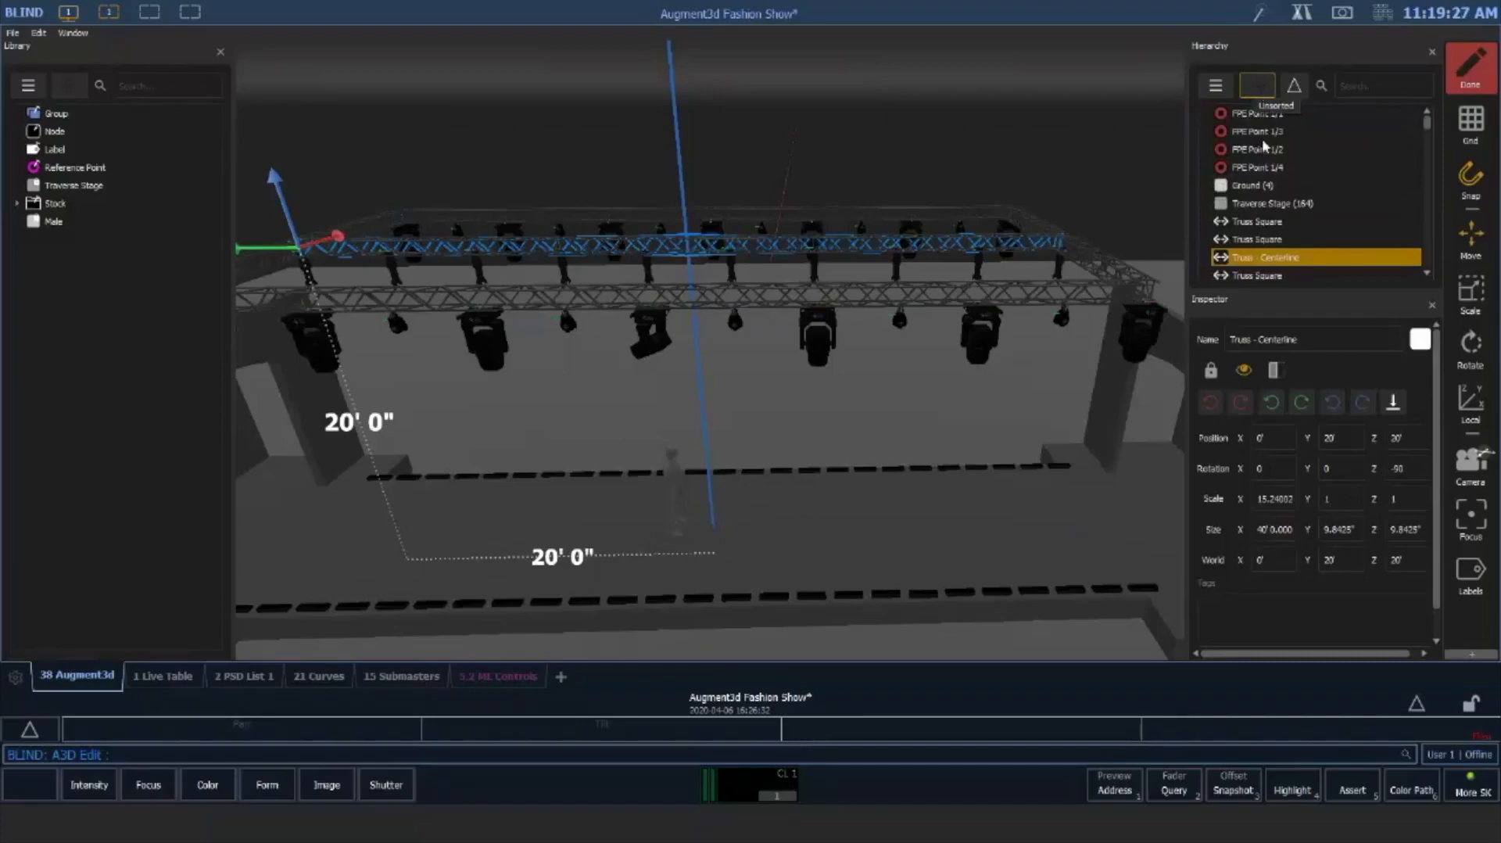
{"action": "left_click_drag", "start_coordinate": [1276, 191], "coordinate": [1243, 143]}
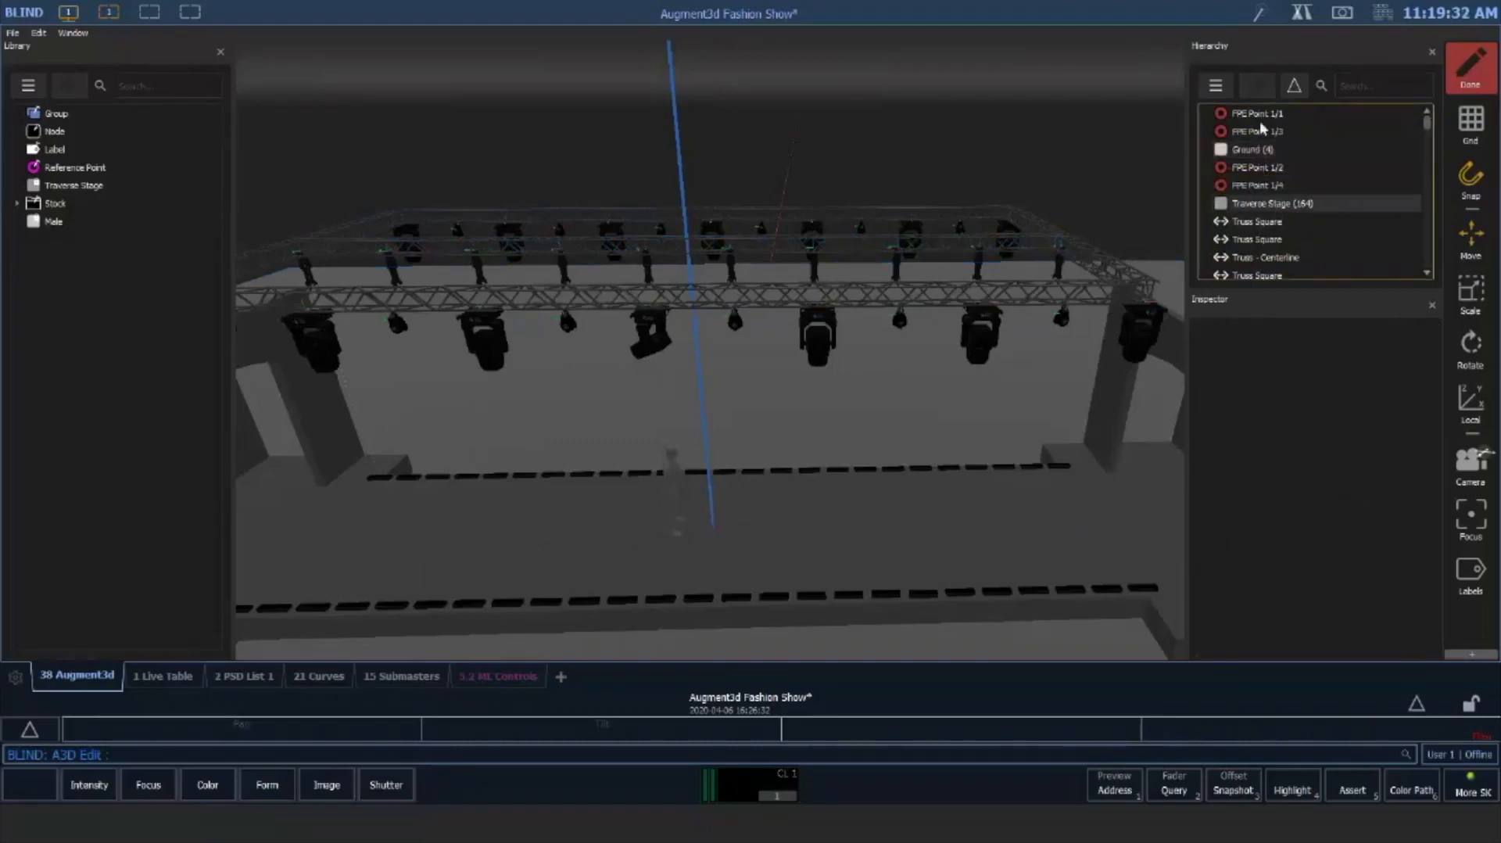
Sort the hierarchy by name in ascending and descending order, and return it to the unsorted order
{"action": "left_click", "coordinate": [1256, 86]}
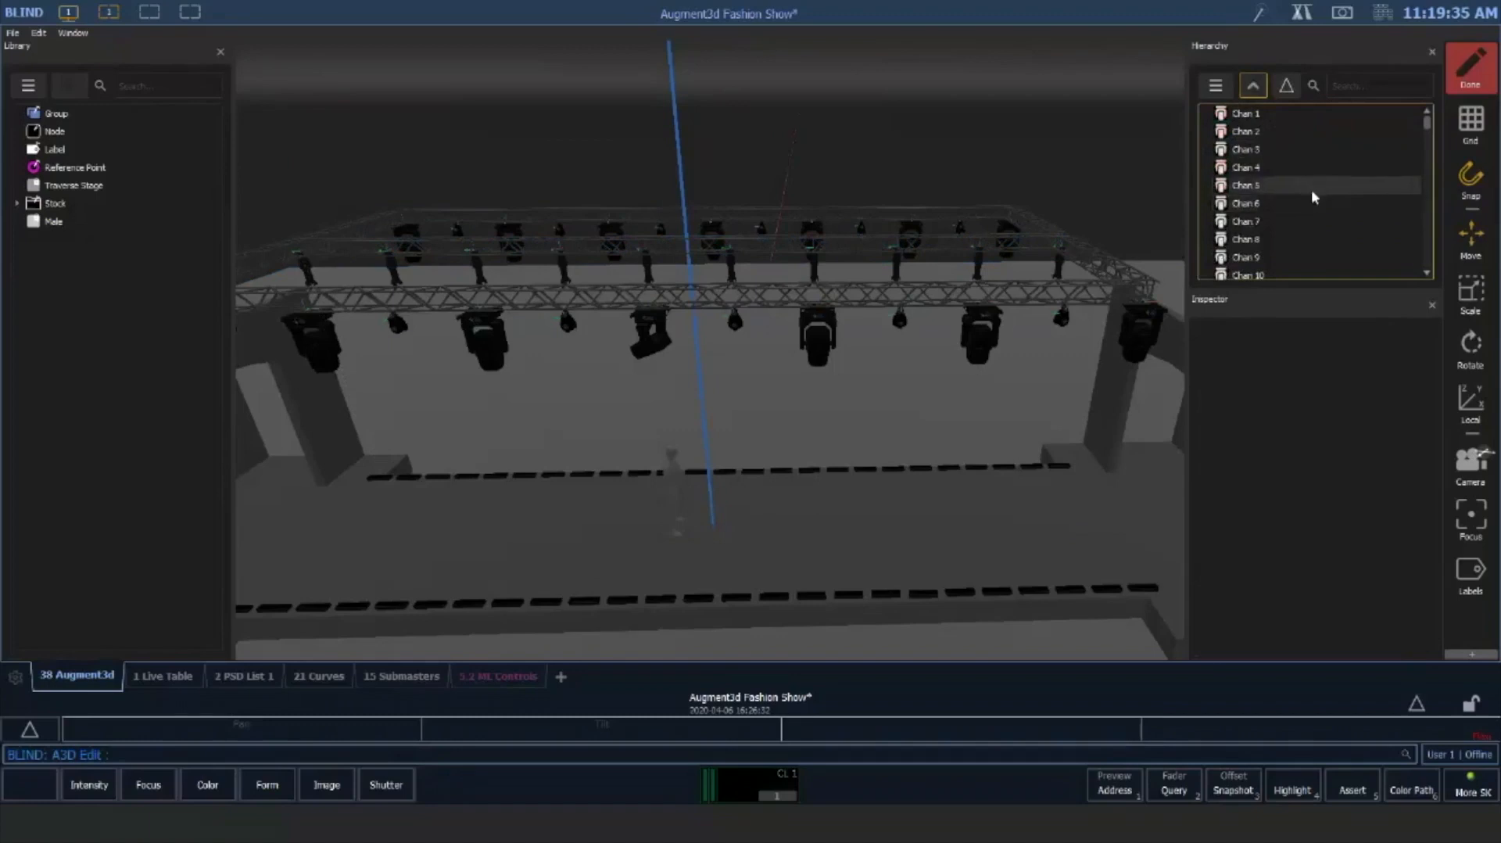
{"action": "scroll", "coordinate": [1313, 197], "scroll_direction": "down", "scroll_amount": 15}
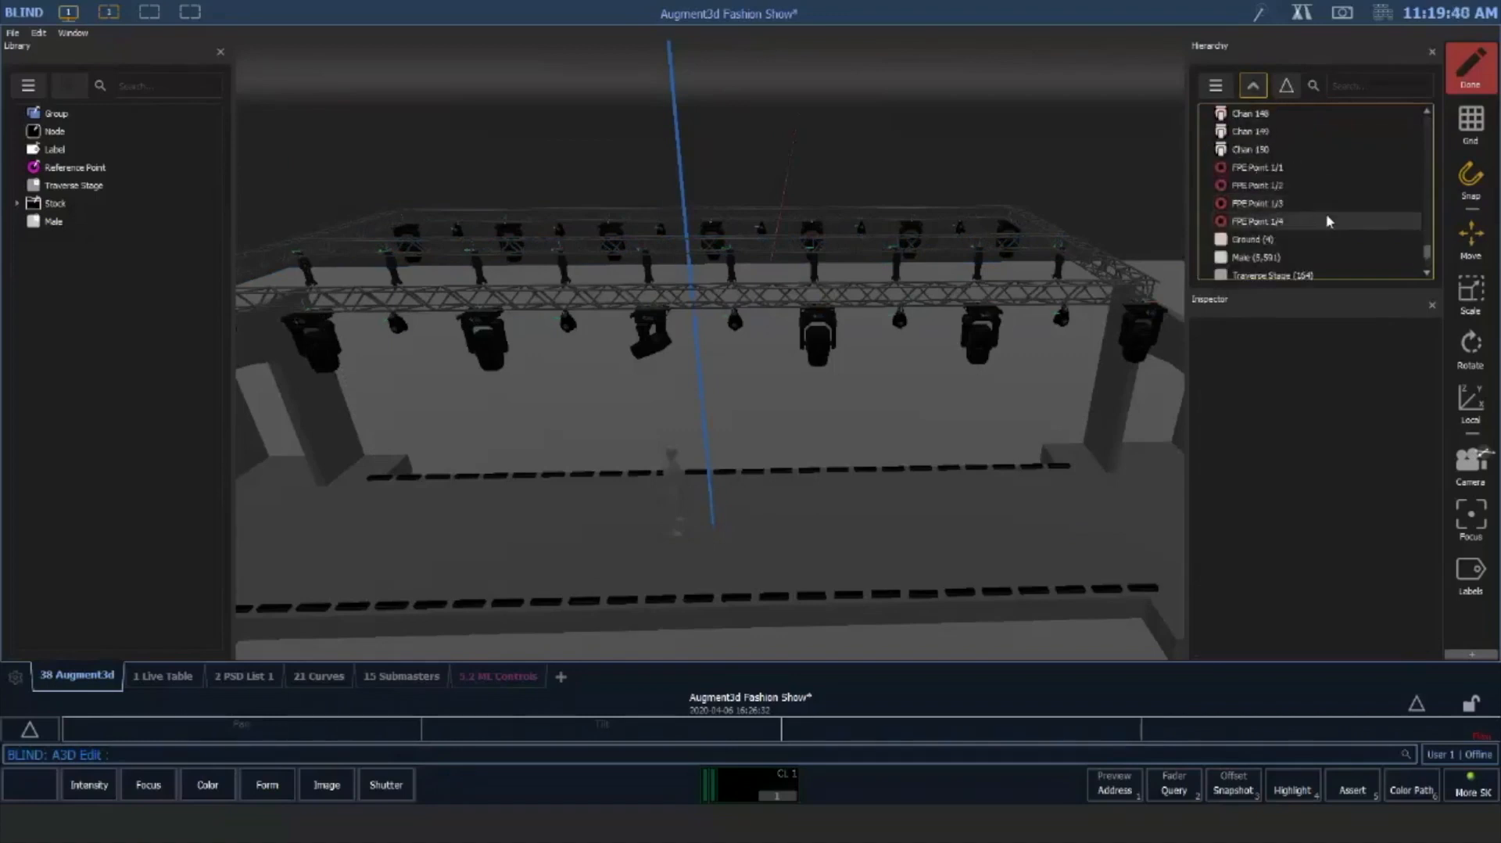
{"action": "left_click", "coordinate": [1255, 87]}
{"action": "scroll", "coordinate": [1306, 174], "scroll_direction": "up", "scroll_amount": 15}
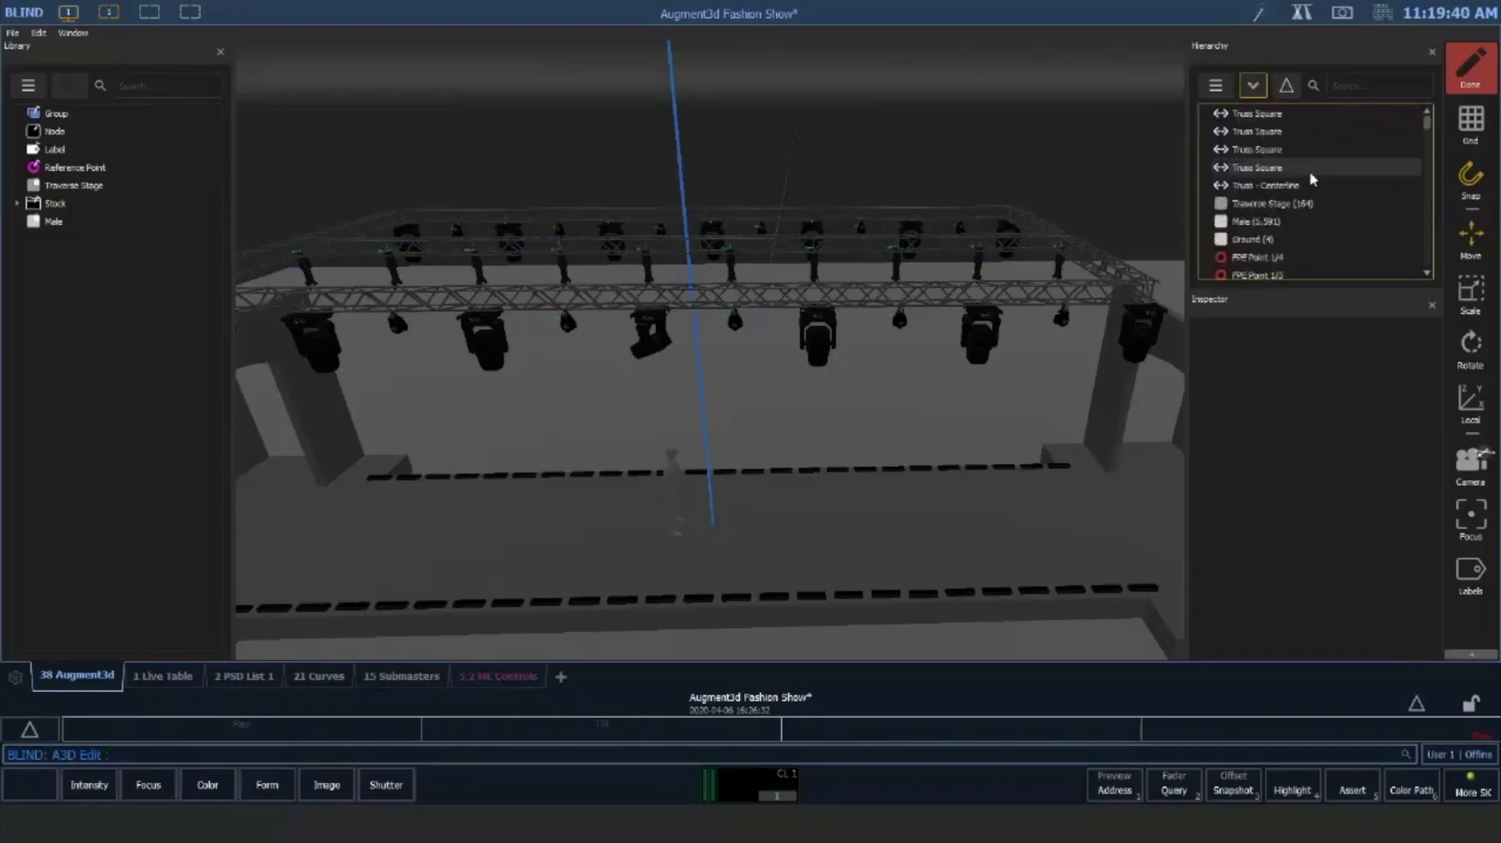
{"action": "scroll", "coordinate": [1324, 169], "scroll_direction": "down", "scroll_amount": 2}
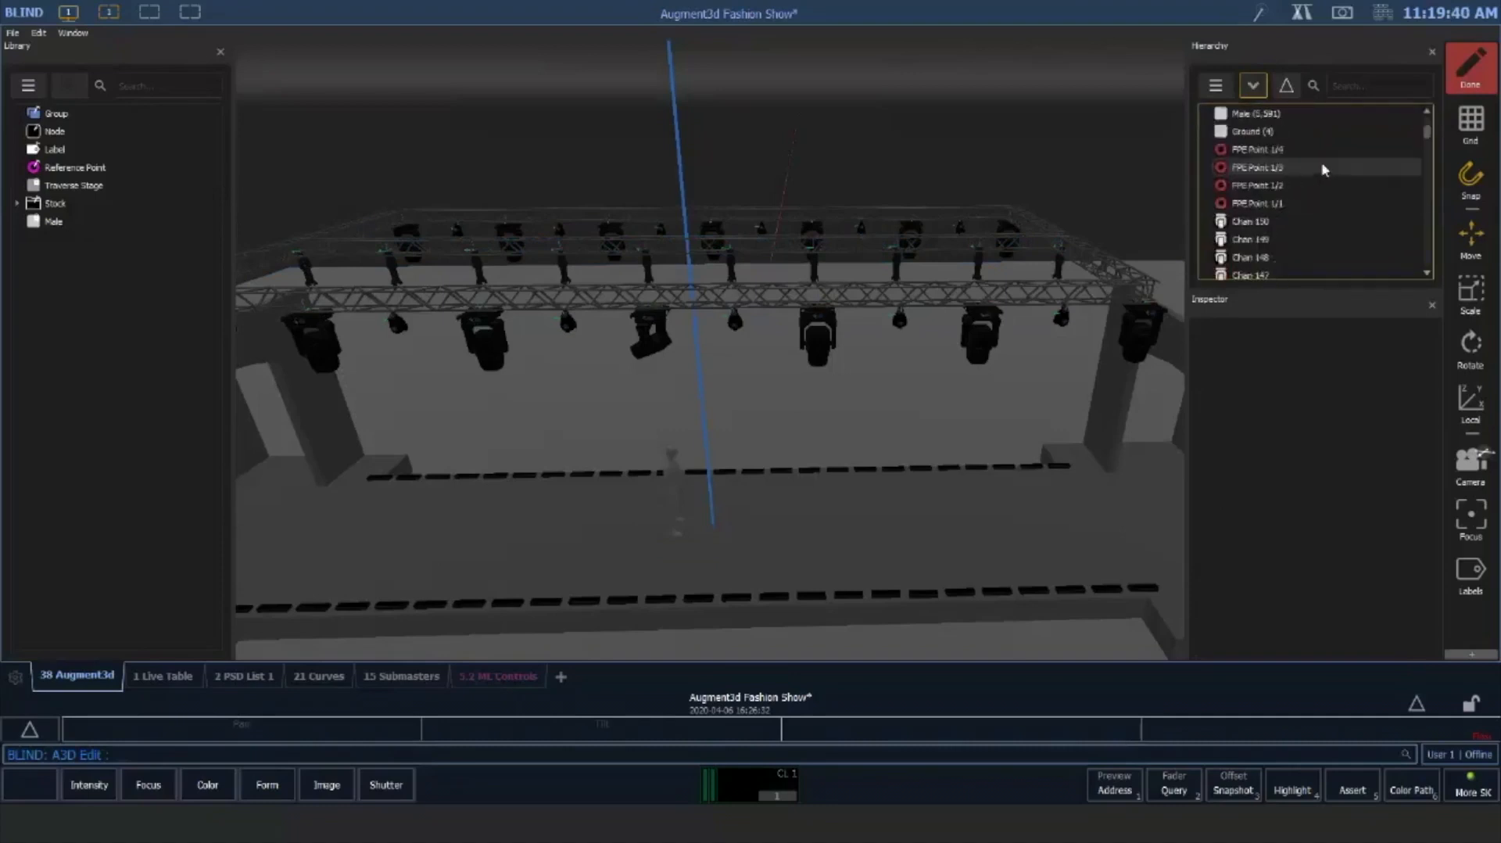
{"action": "scroll", "coordinate": [1323, 169], "scroll_direction": "up", "scroll_amount": 2}
{"action": "left_click", "coordinate": [1255, 89]}
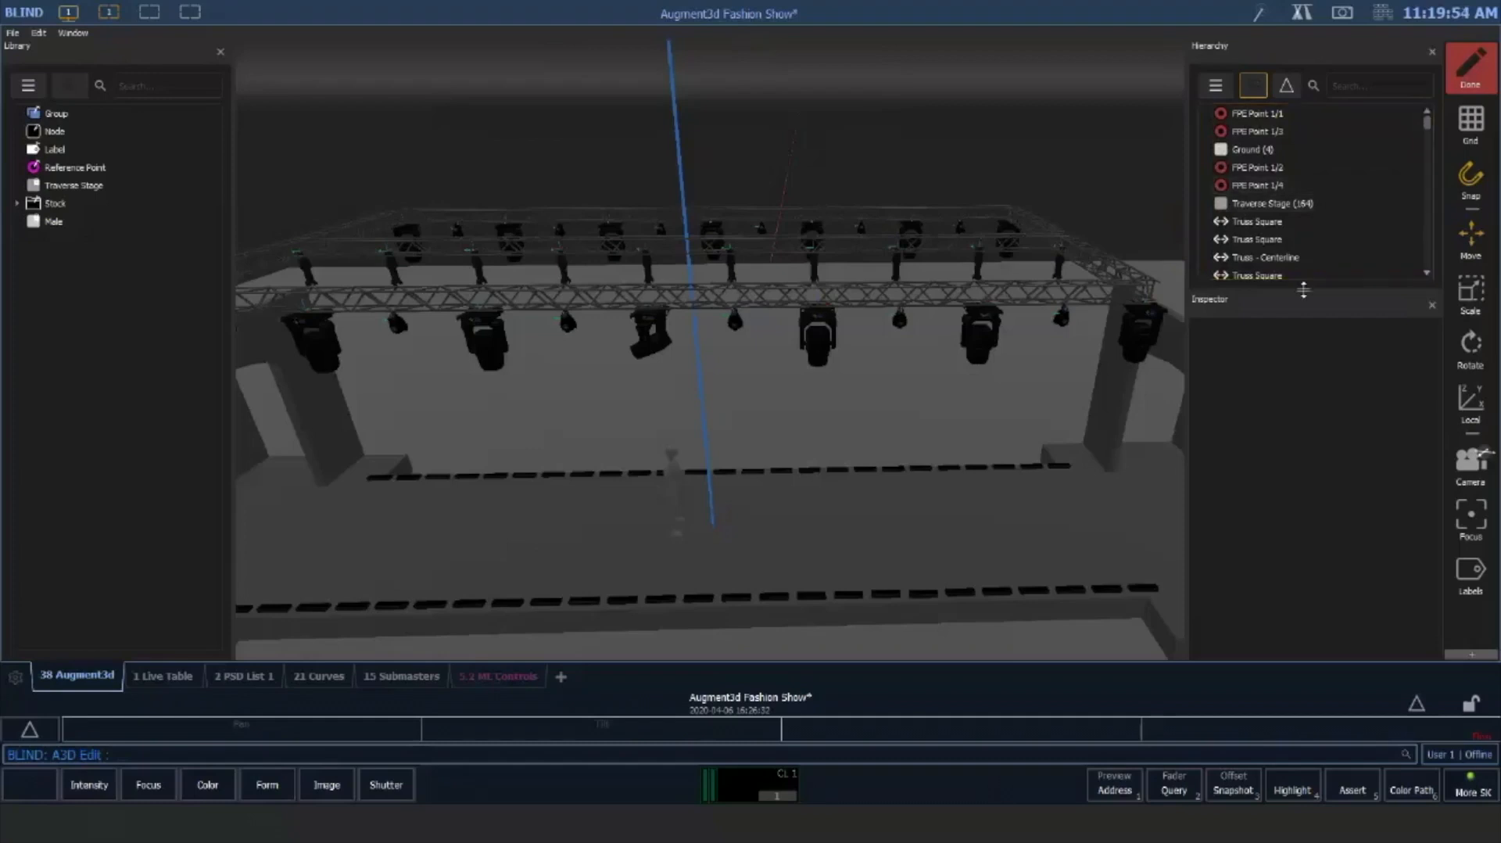
Enlarge the hierarchy list and inspect the positions of the centerline truss, Chan 9 and Chan 1 through Chan 5
{"action": "left_click_drag", "start_coordinate": [1307, 289], "coordinate": [1307, 322]}
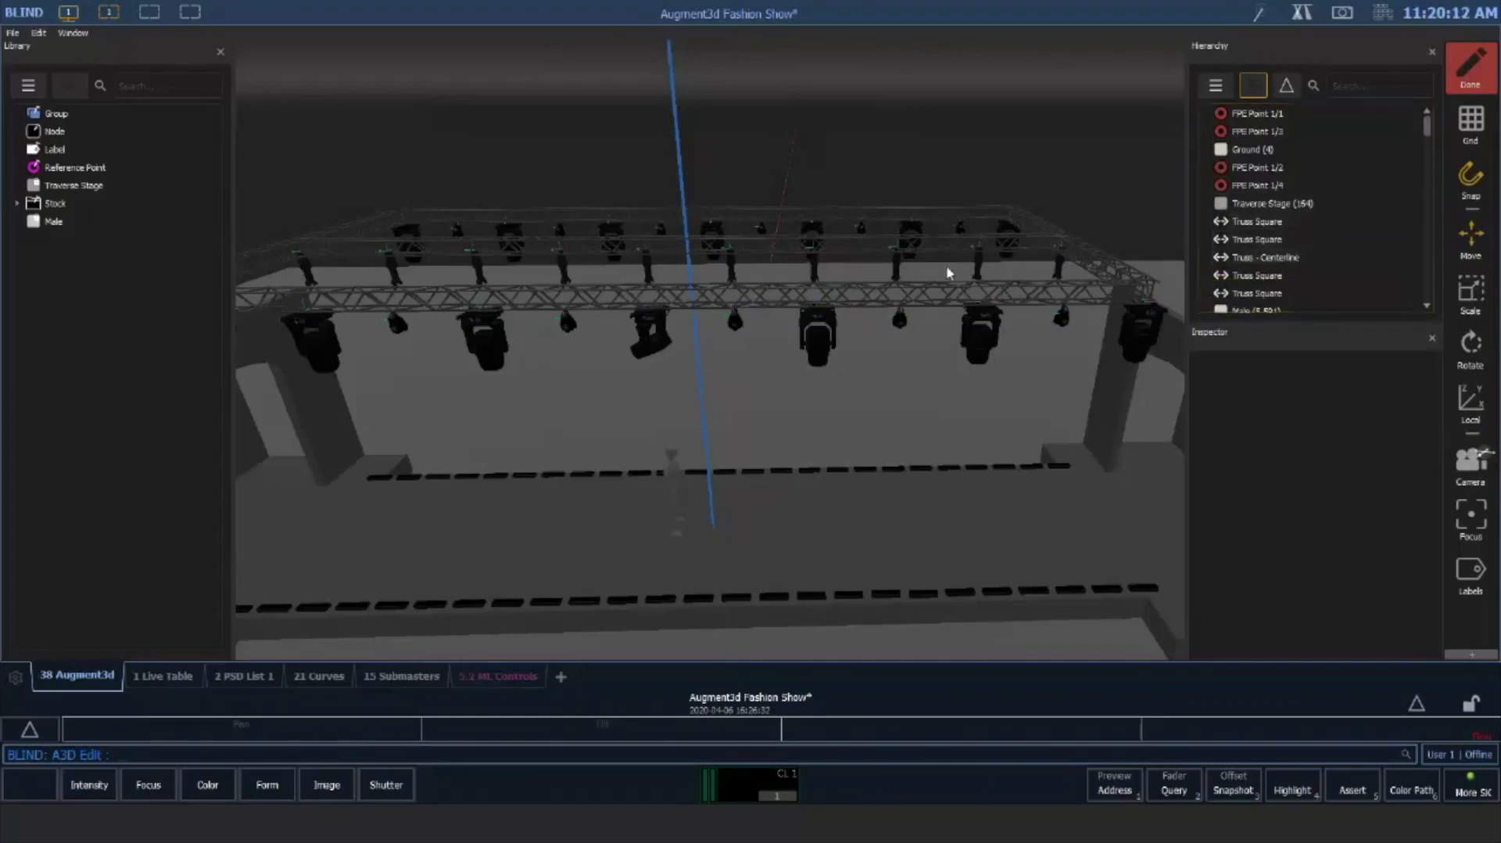
{"action": "left_click", "coordinate": [864, 256]}
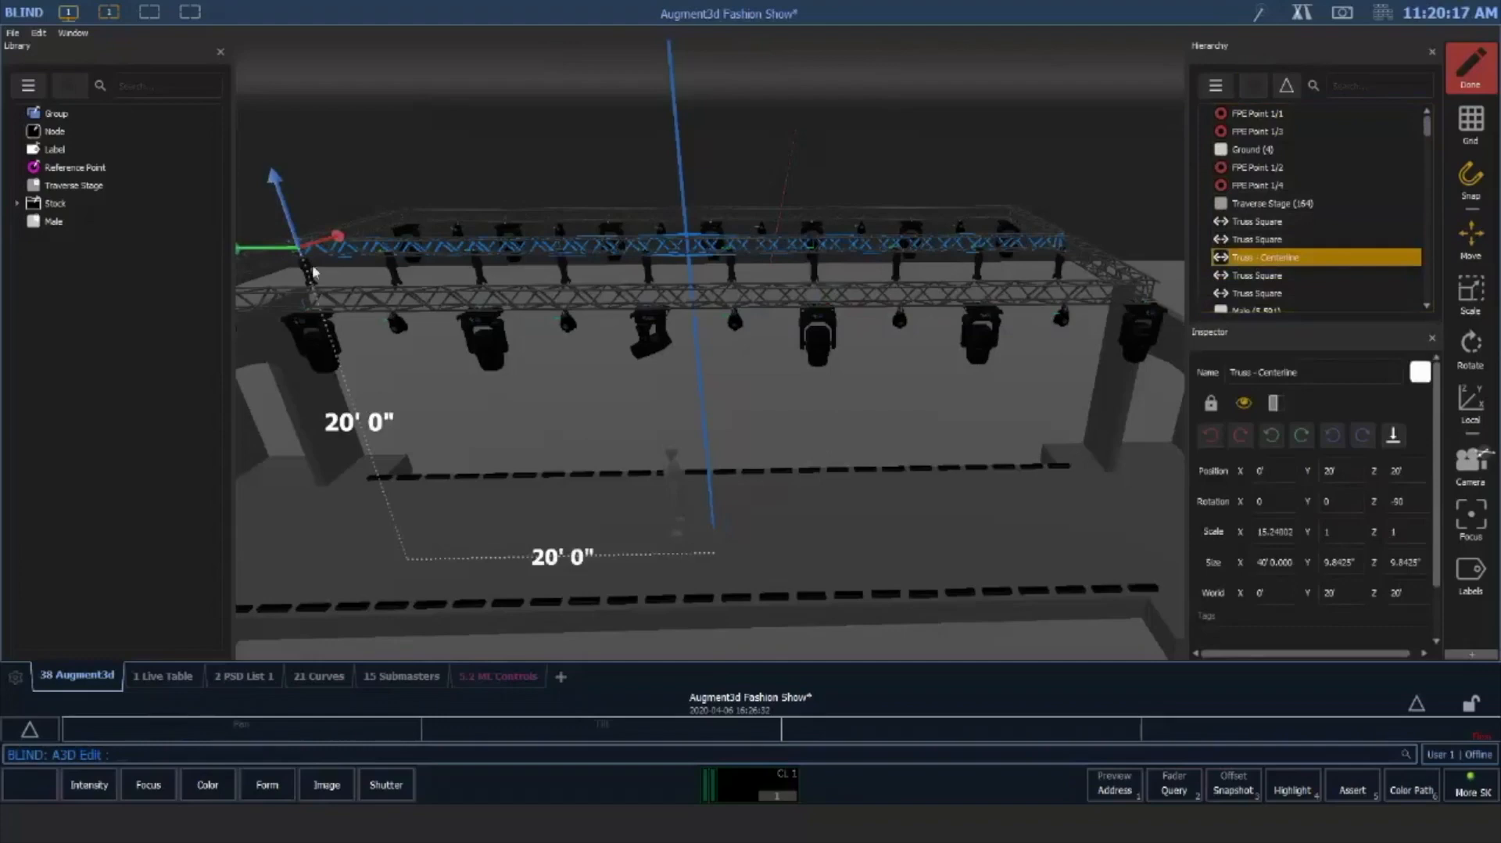
{"action": "left_click", "coordinate": [400, 278]}
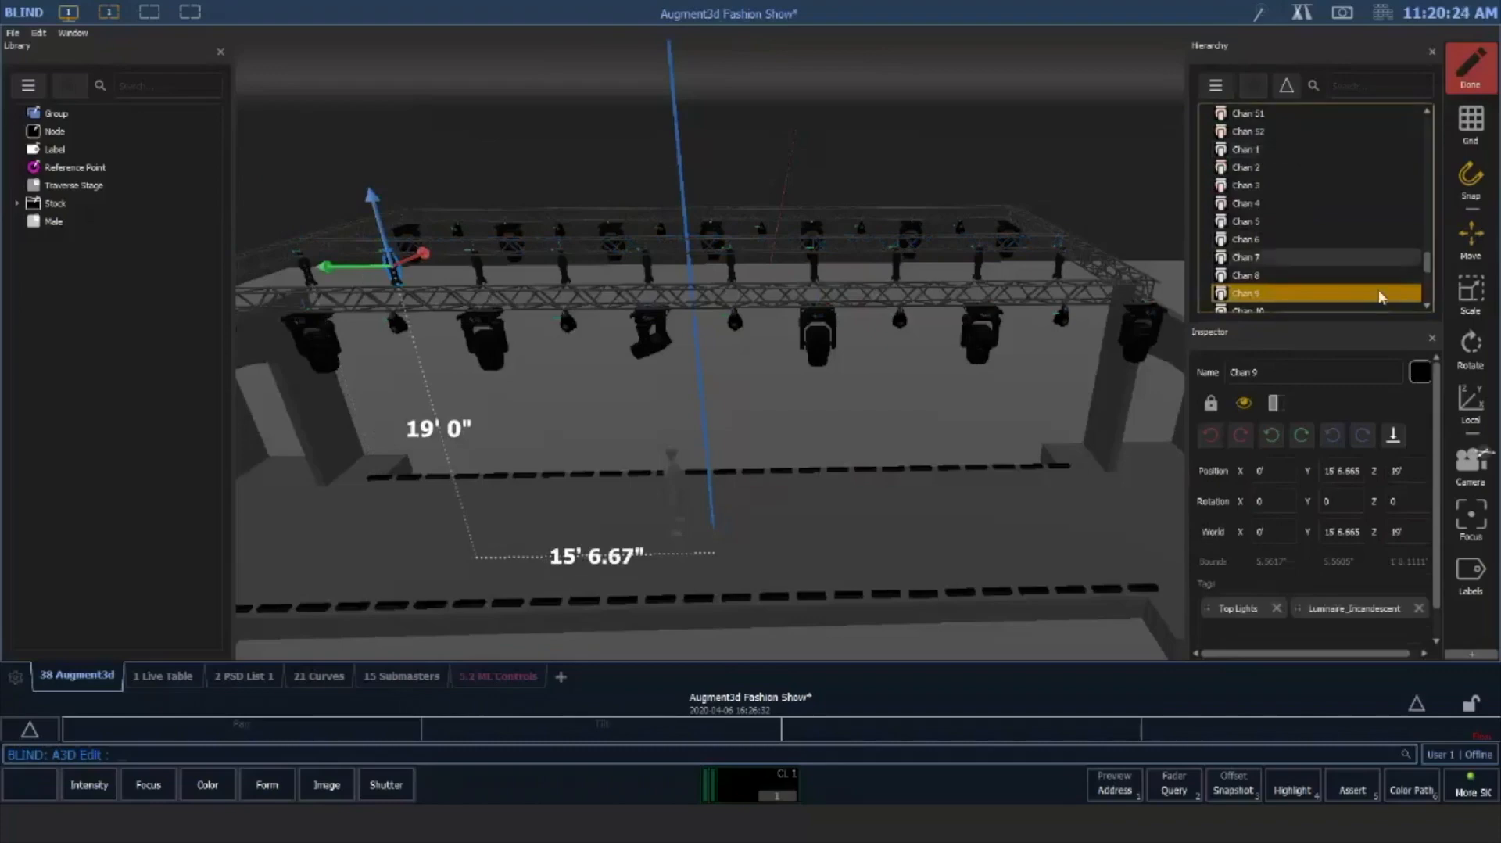
{"action": "left_click", "coordinate": [1275, 151]}
{"action": "left_click", "coordinate": [1270, 169]}
{"action": "left_click", "coordinate": [1267, 186]}
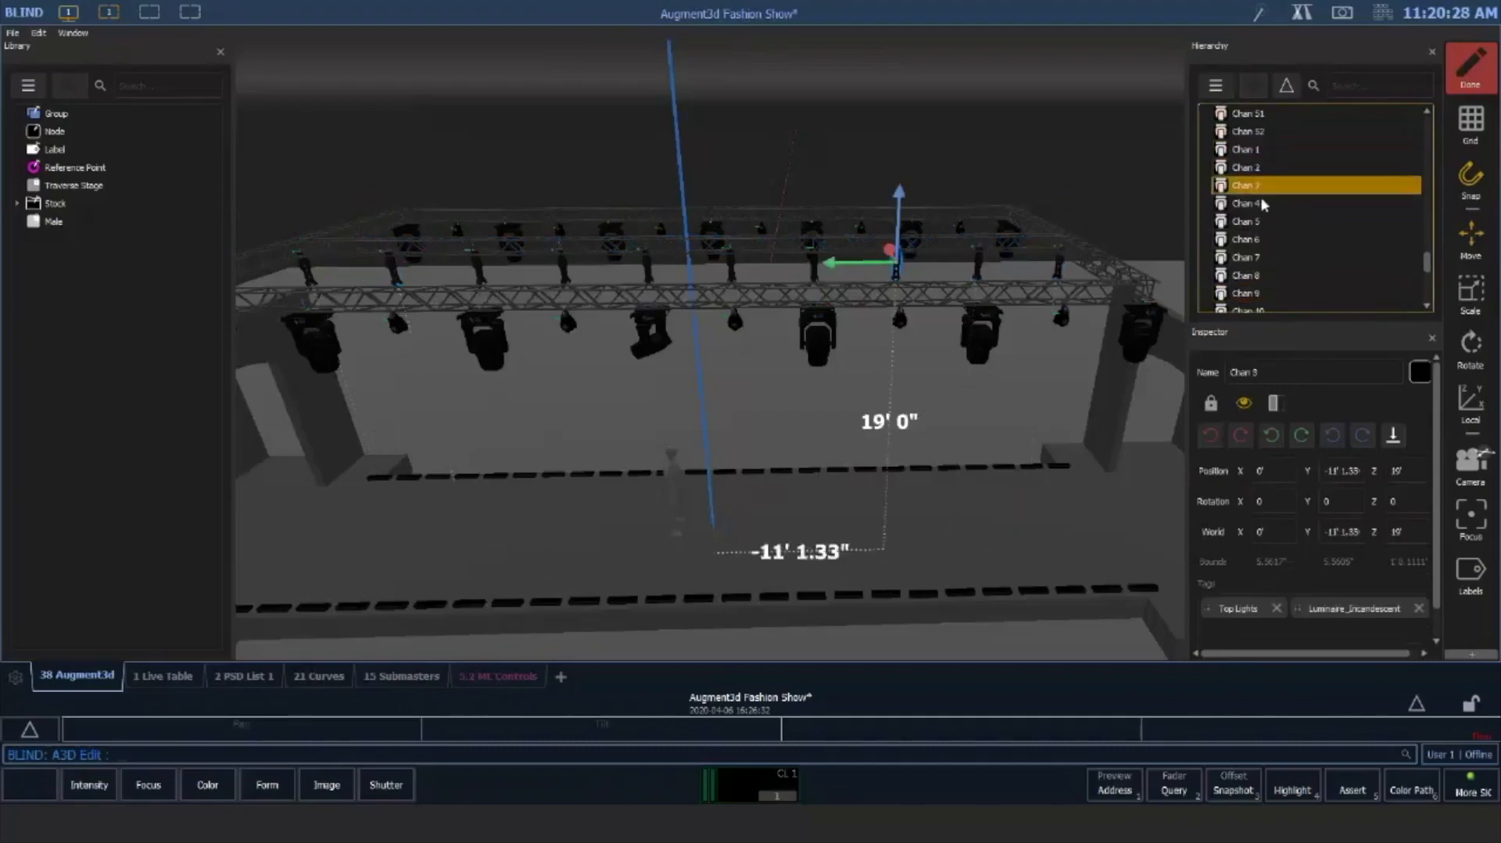
{"action": "left_click", "coordinate": [1264, 204]}
{"action": "left_click", "coordinate": [1260, 222]}
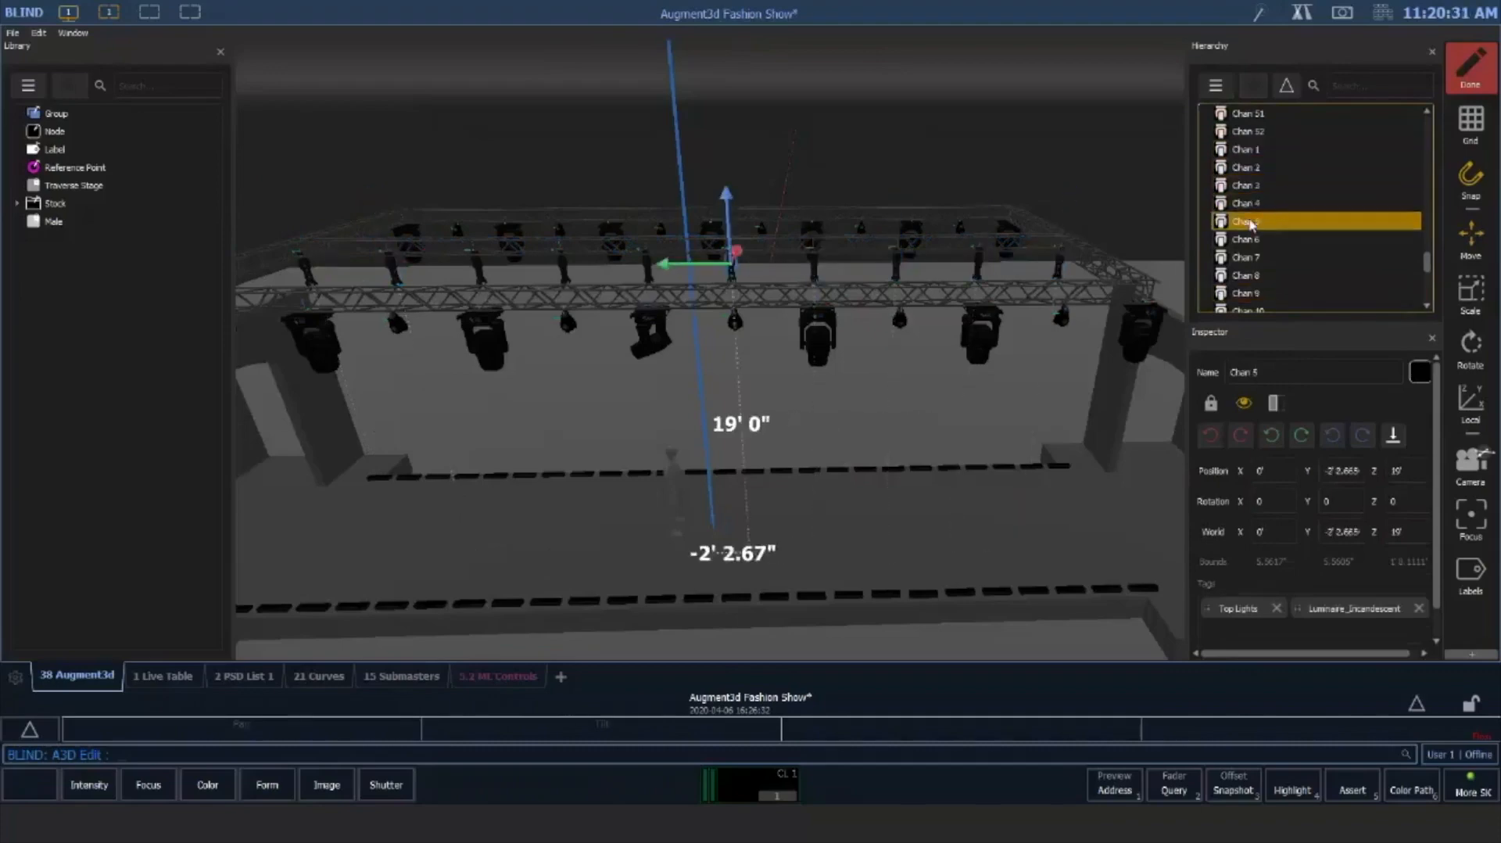
Select Chan 1 through Chan 10 in the hierarchy and make them children of Truss - Centerline
{"action": "left_click", "coordinate": [1252, 150]}
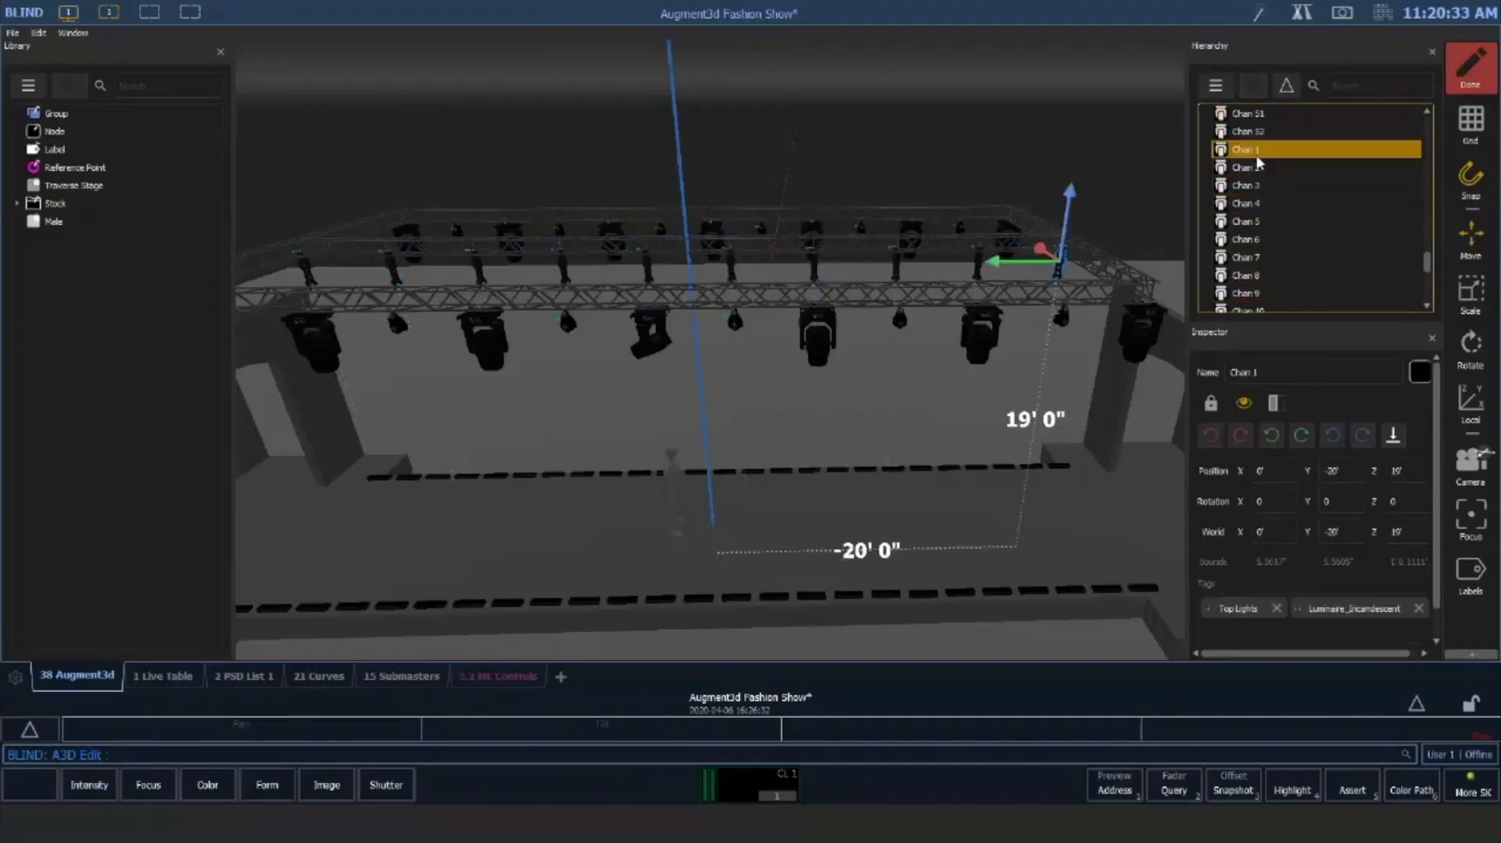
{"action": "left_click", "coordinate": [1256, 205], "text": "ctrl"}
{"action": "left_click", "coordinate": [1259, 239], "text": "ctrl"}
{"action": "left_click", "coordinate": [1263, 257], "text": "ctrl"}
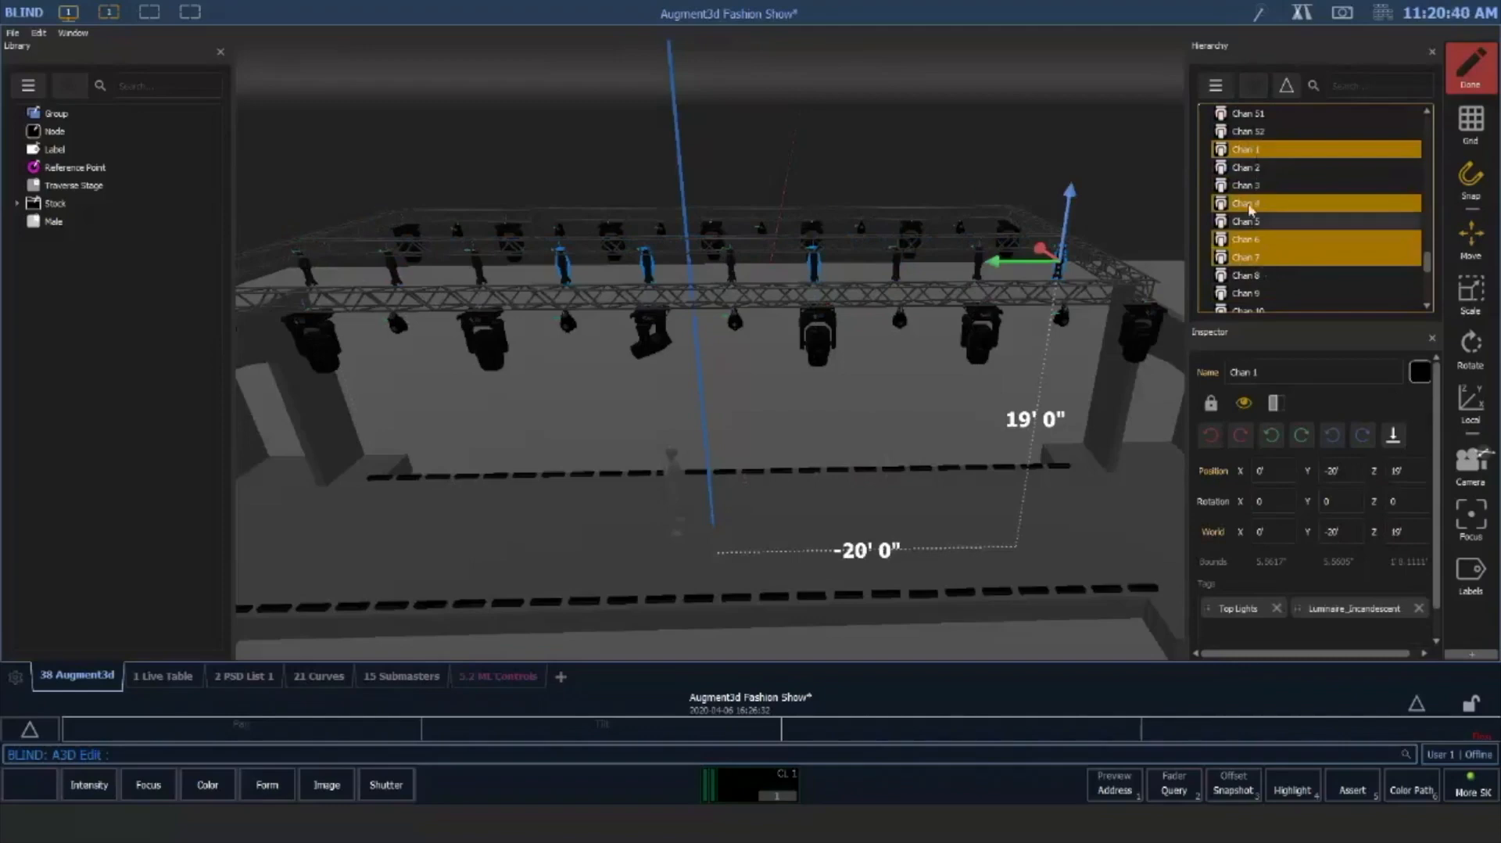
{"action": "left_click", "coordinate": [1254, 170], "text": "ctrl"}
{"action": "left_click", "coordinate": [1253, 187], "text": "ctrl"}
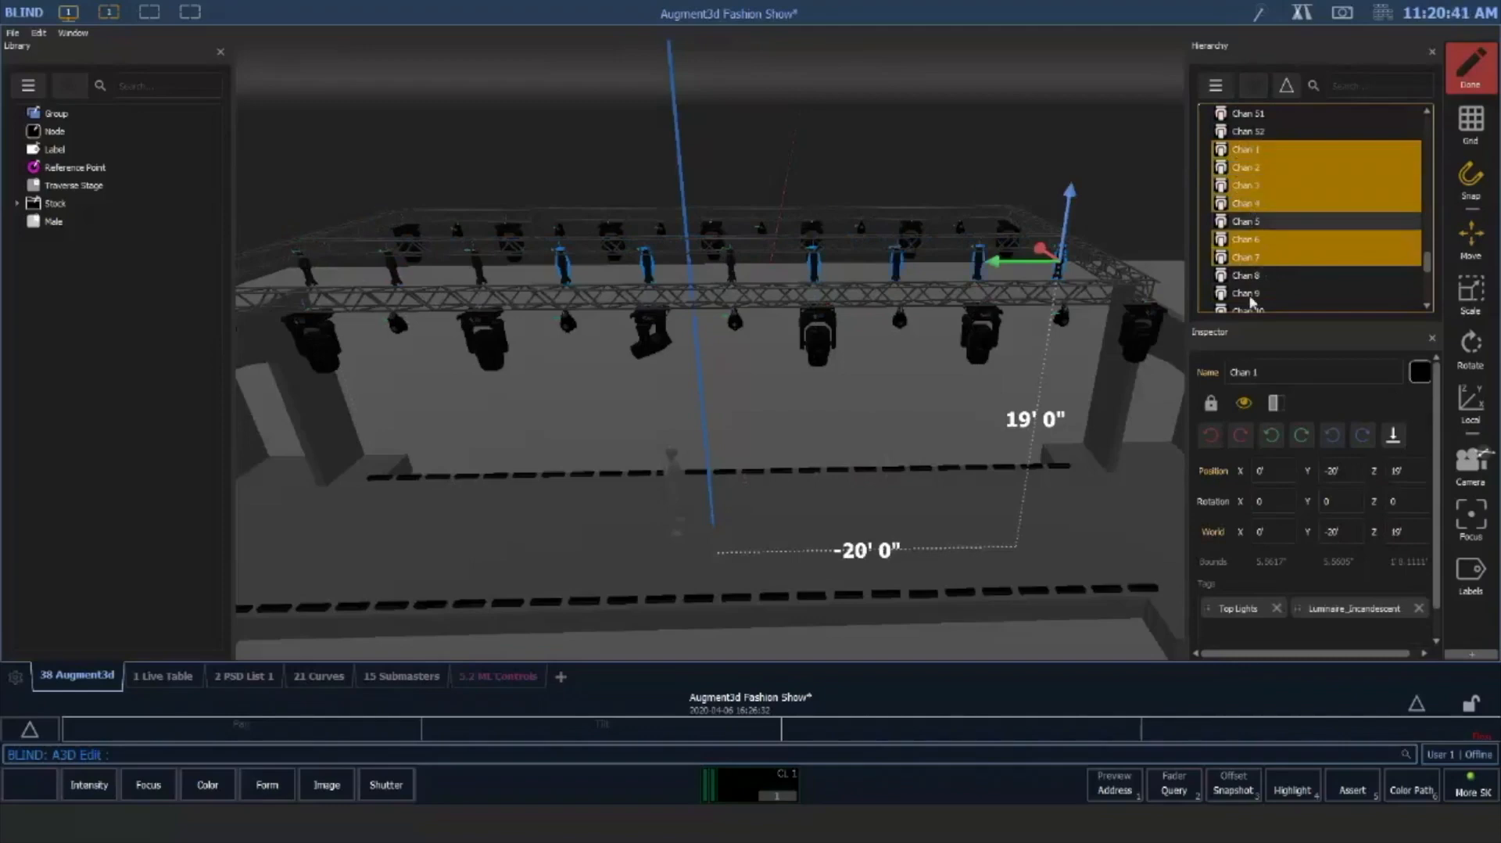
{"action": "left_click", "coordinate": [1260, 311], "text": "shift"}
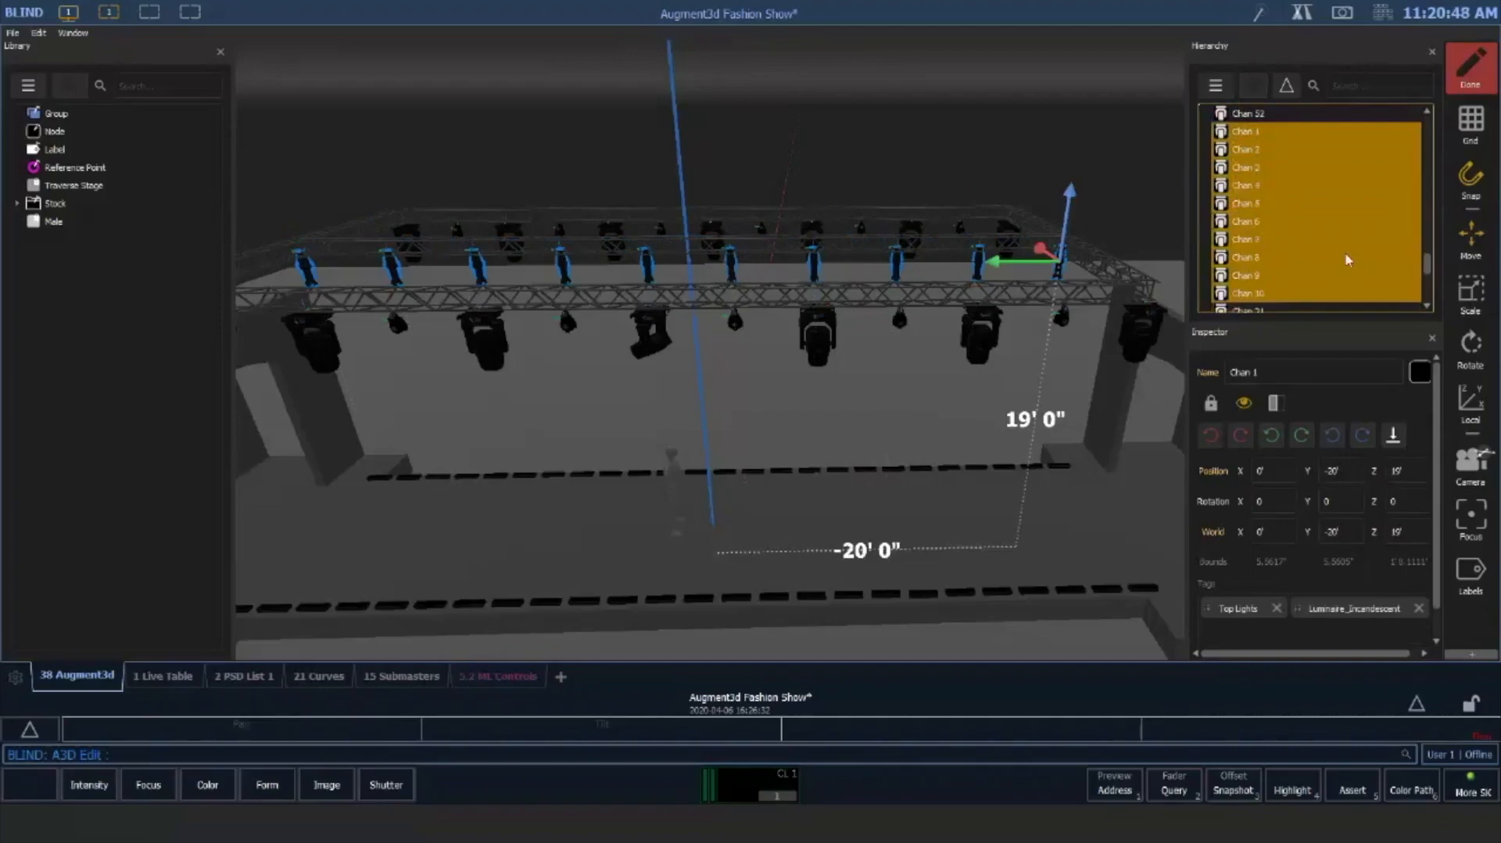
{"action": "left_click_drag", "start_coordinate": [1346, 260], "coordinate": [1253, 140]}
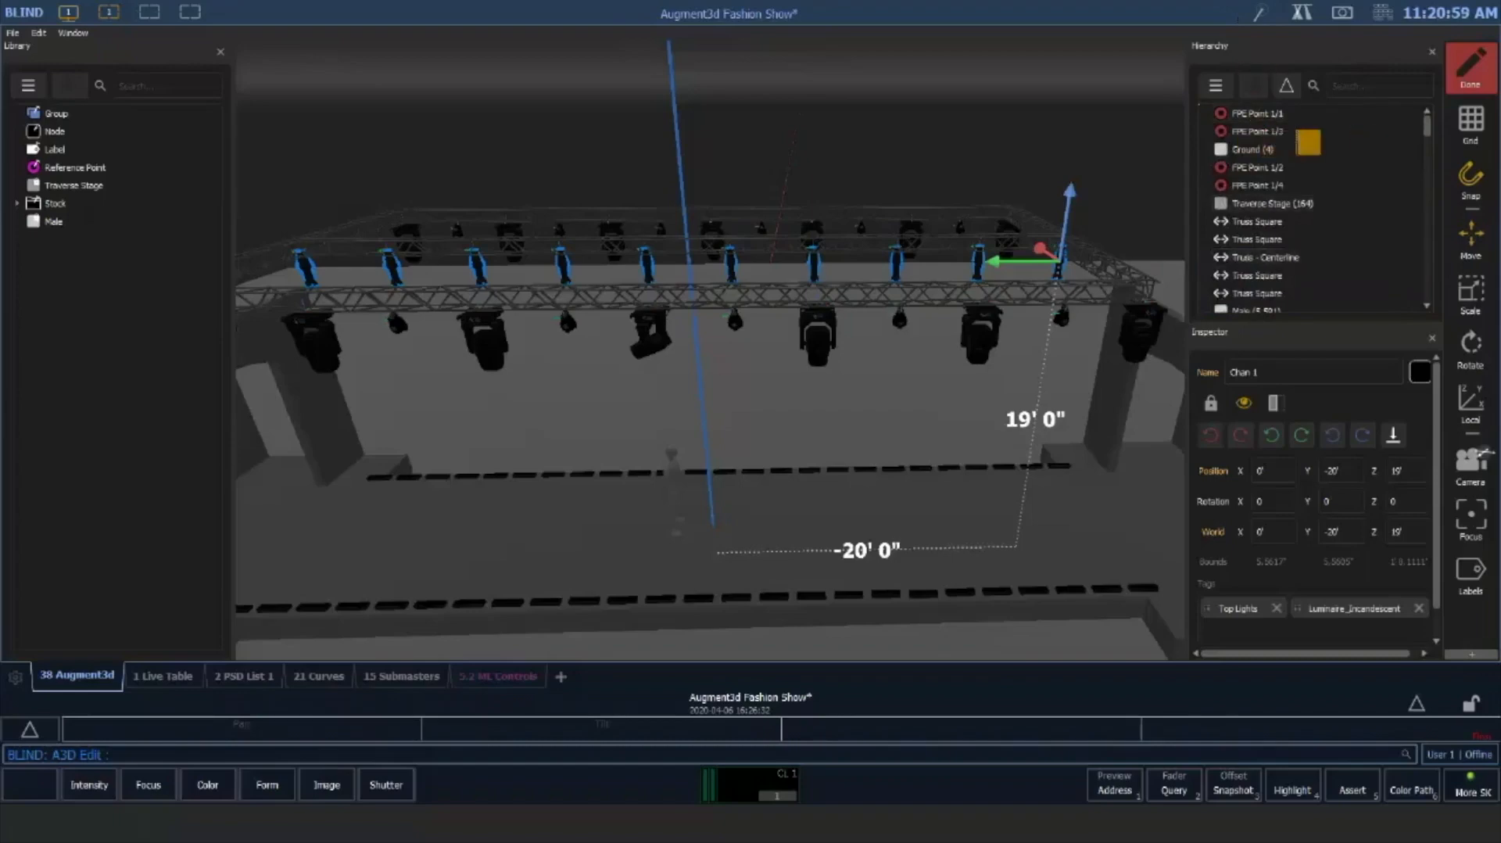
{"action": "left_click_drag", "start_coordinate": [1377, 257], "coordinate": [1377, 256]}
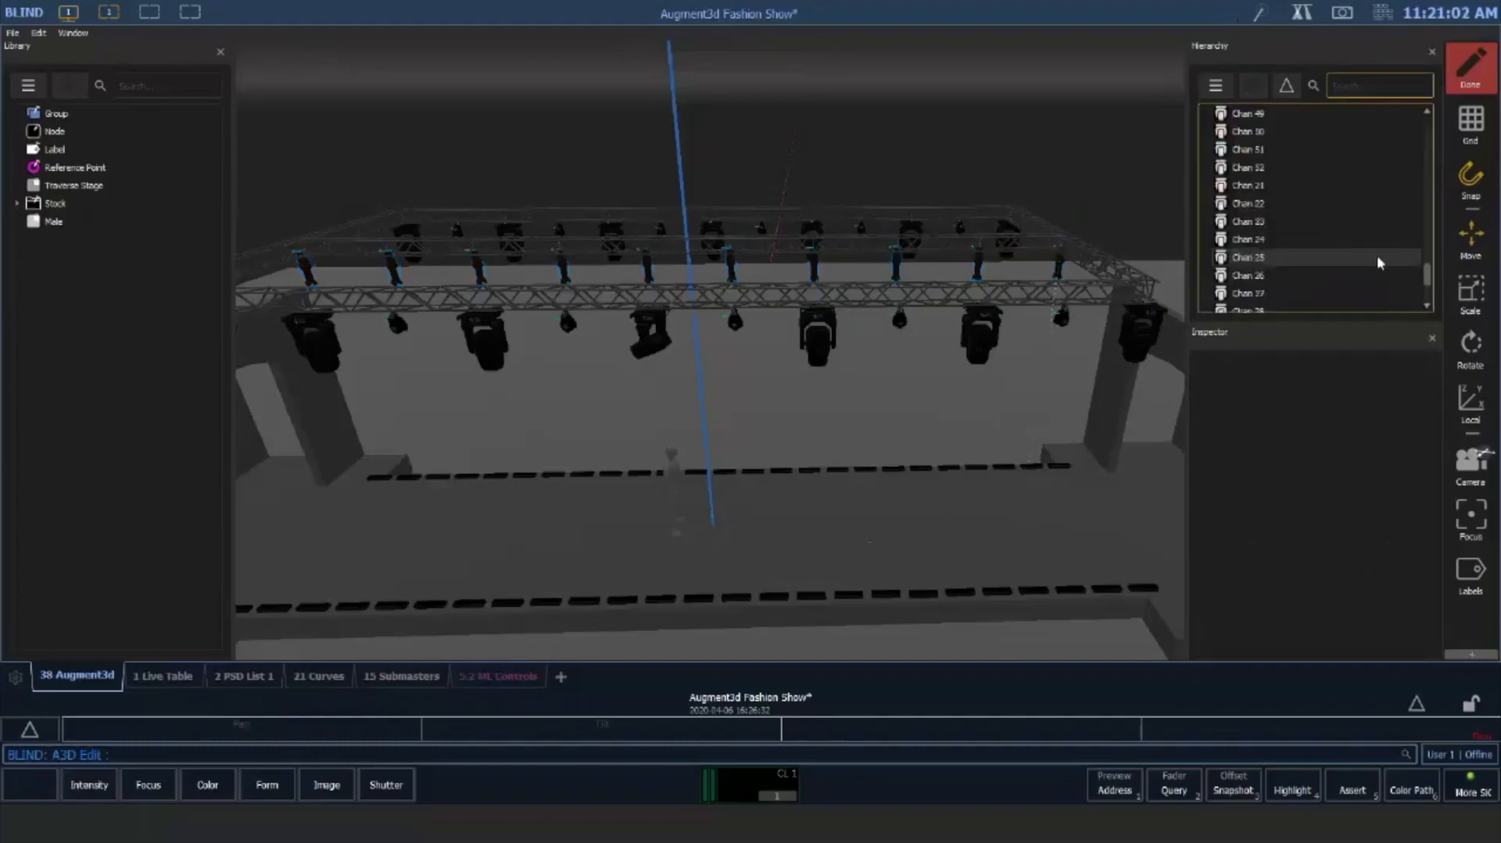
Expand Truss - Centerline in the hierarchy to review its child channels, and collapse it again
{"action": "scroll", "coordinate": [1345, 241], "scroll_direction": "up", "scroll_amount": 20}
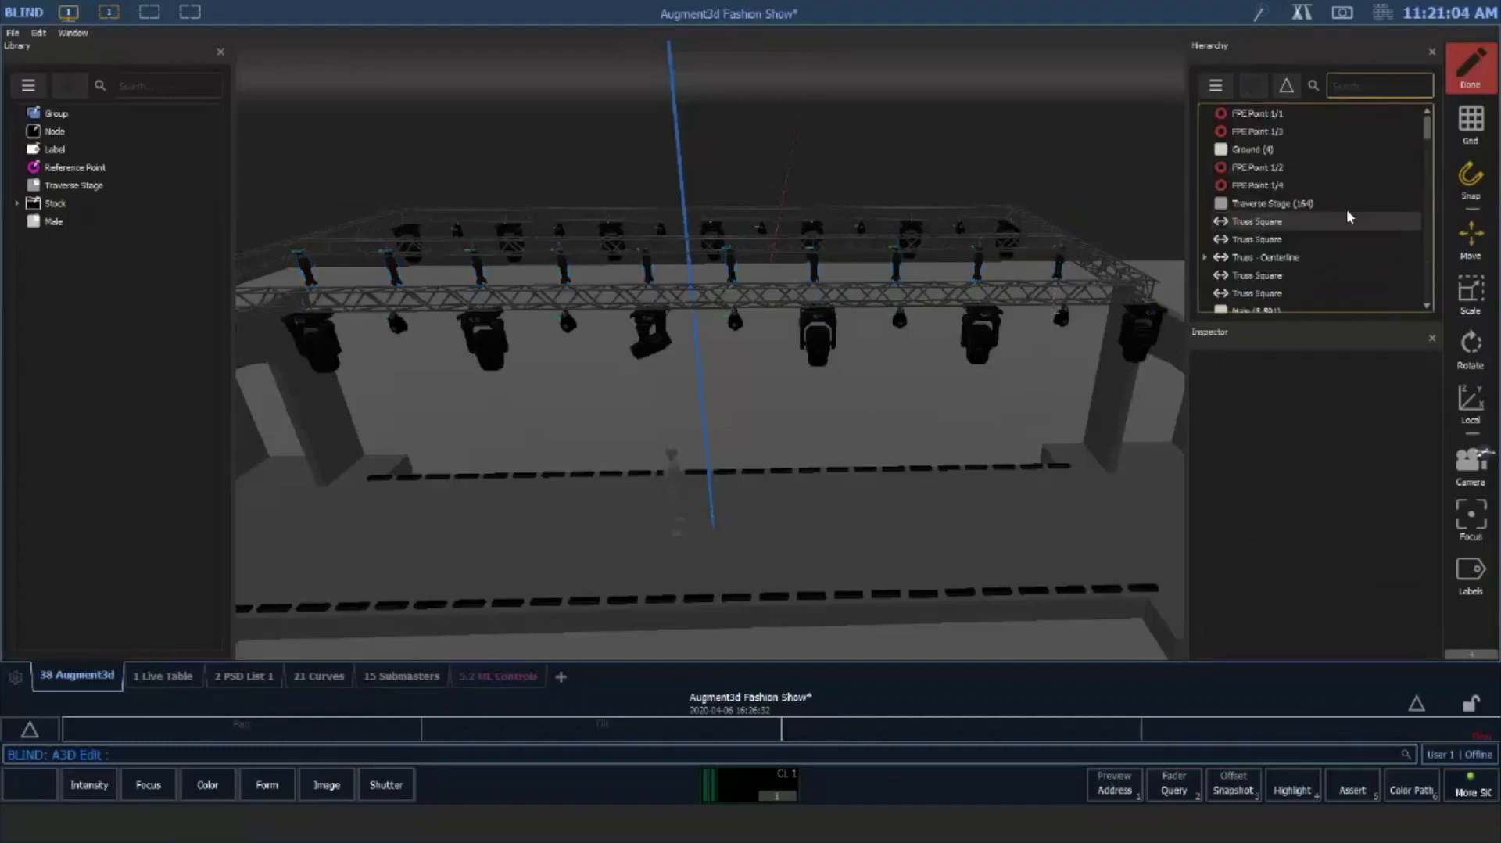
{"action": "scroll", "coordinate": [1266, 217], "scroll_direction": "down", "scroll_amount": 1}
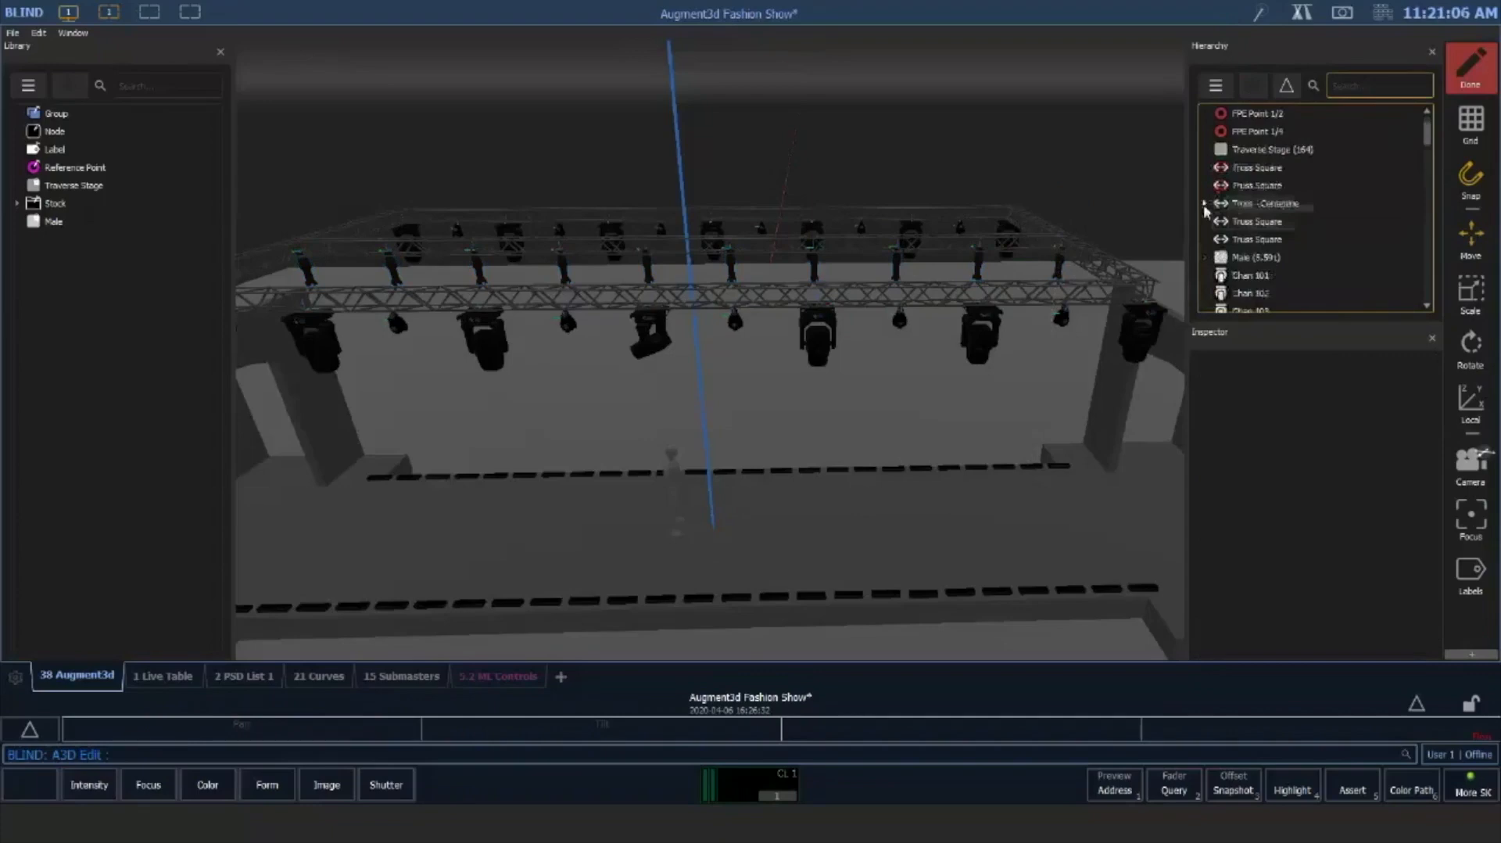
{"action": "left_click", "coordinate": [1205, 204]}
{"action": "scroll", "coordinate": [1346, 235], "scroll_direction": "down", "scroll_amount": 1}
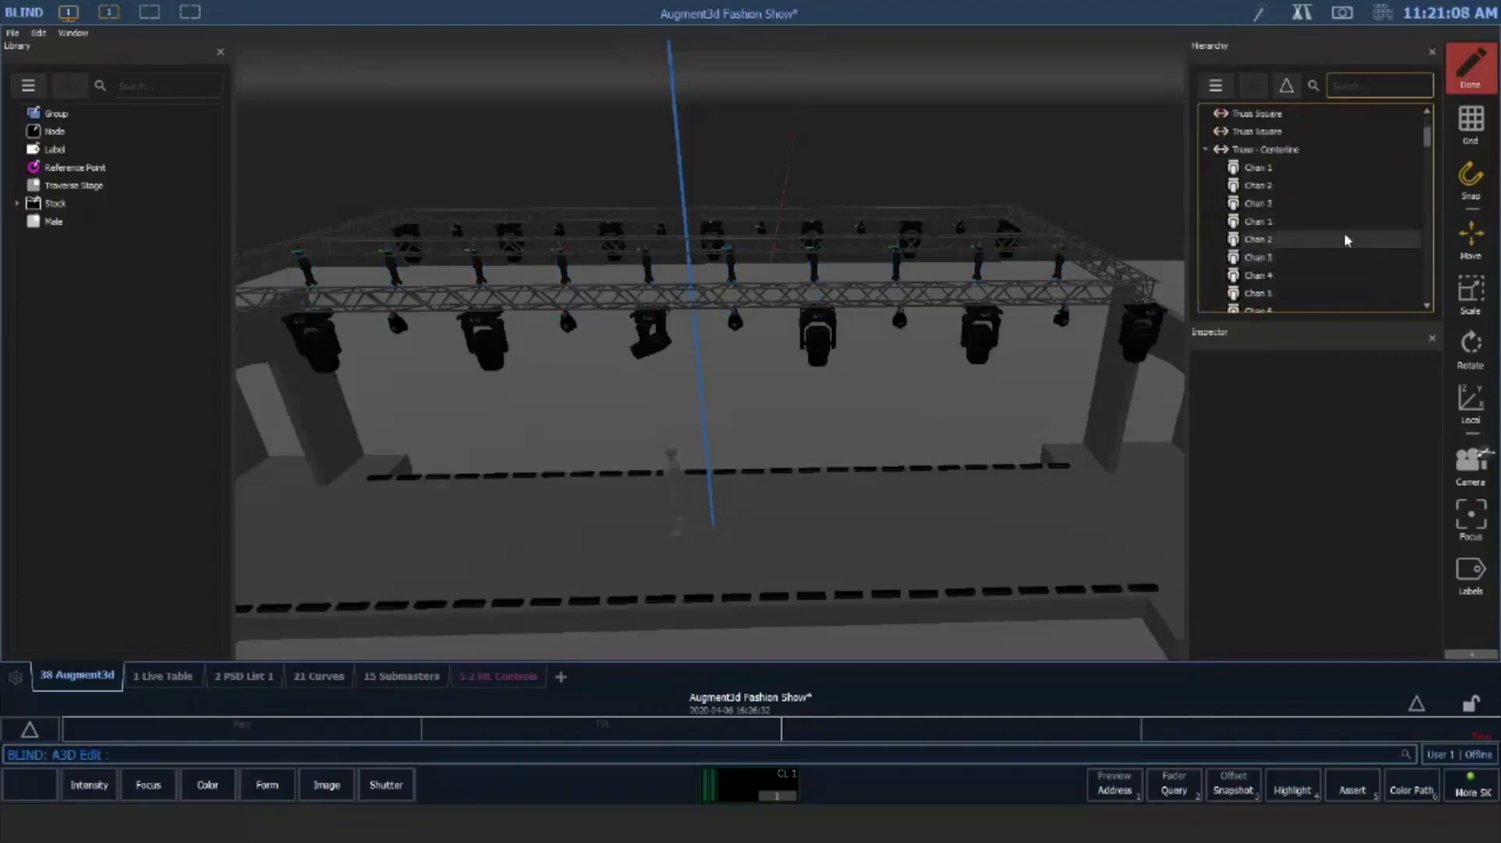
{"action": "scroll", "coordinate": [1346, 235], "scroll_direction": "down", "scroll_amount": 1}
{"action": "scroll", "coordinate": [1345, 235], "scroll_direction": "up", "scroll_amount": 2}
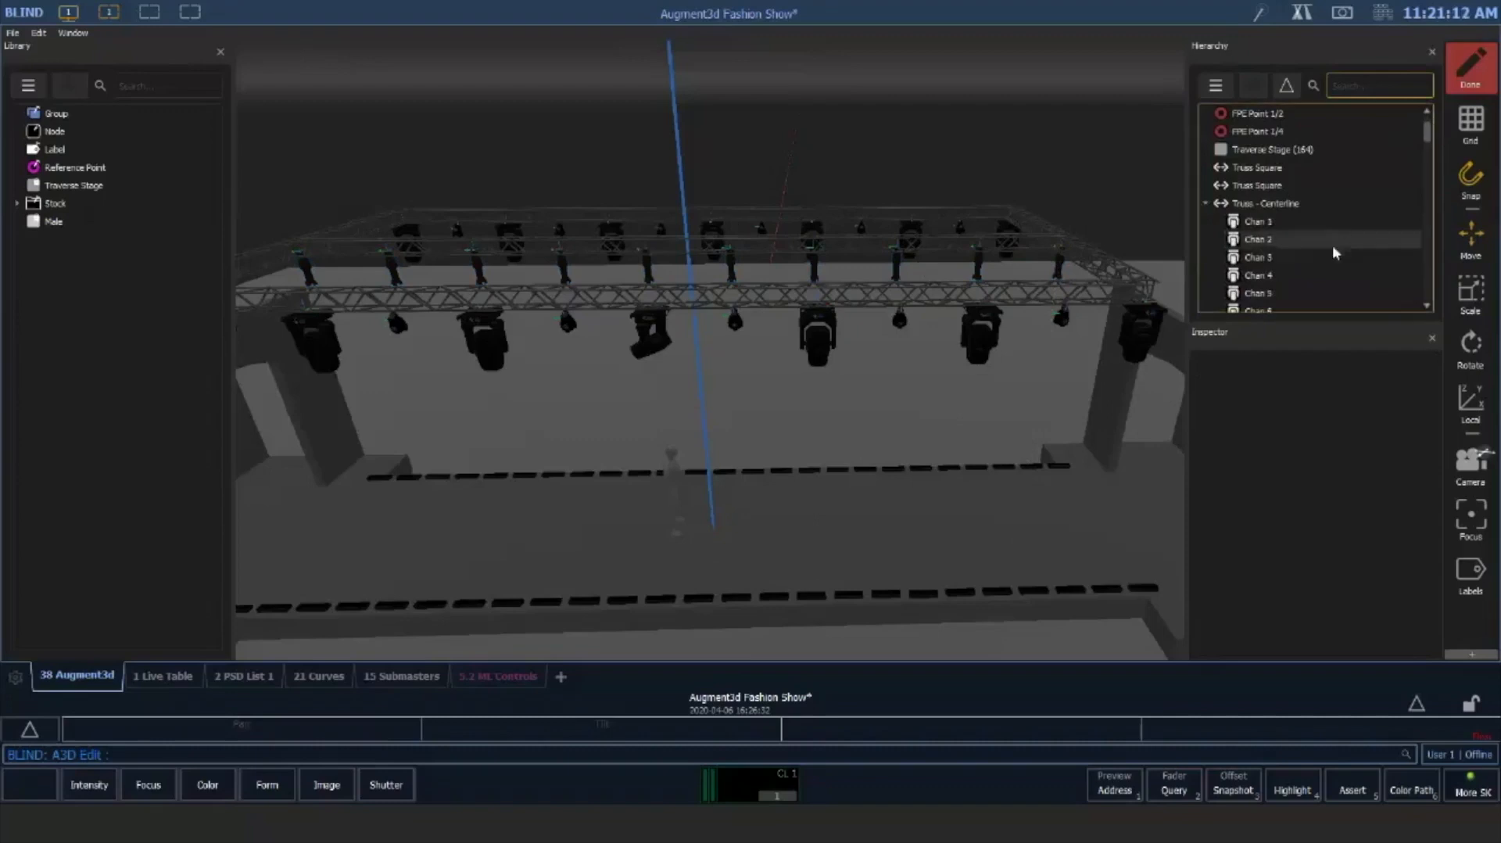
{"action": "scroll", "coordinate": [1335, 252], "scroll_direction": "down", "scroll_amount": 1}
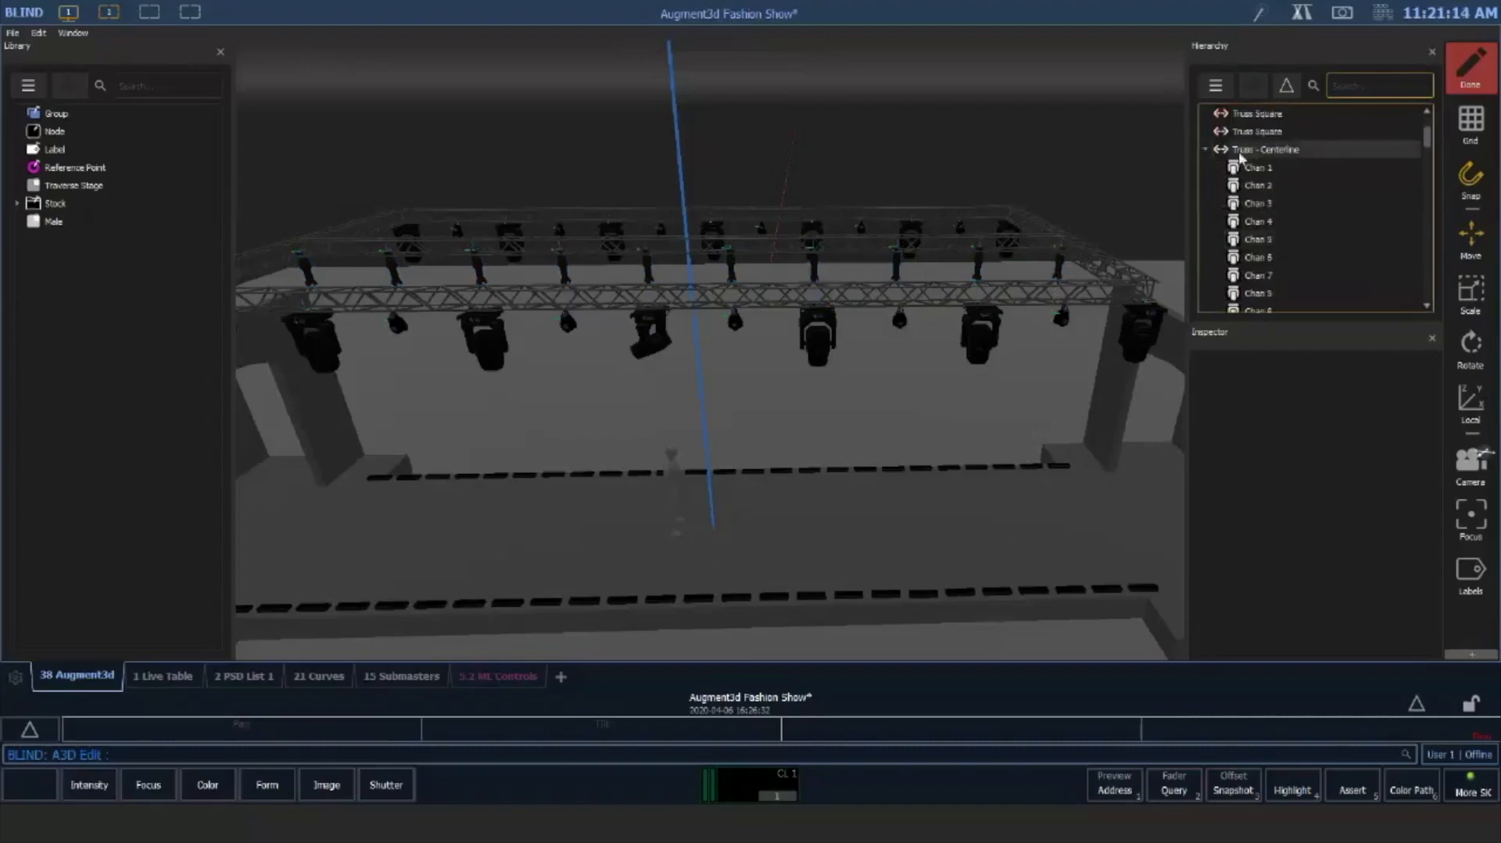
{"action": "left_click", "coordinate": [1206, 150]}
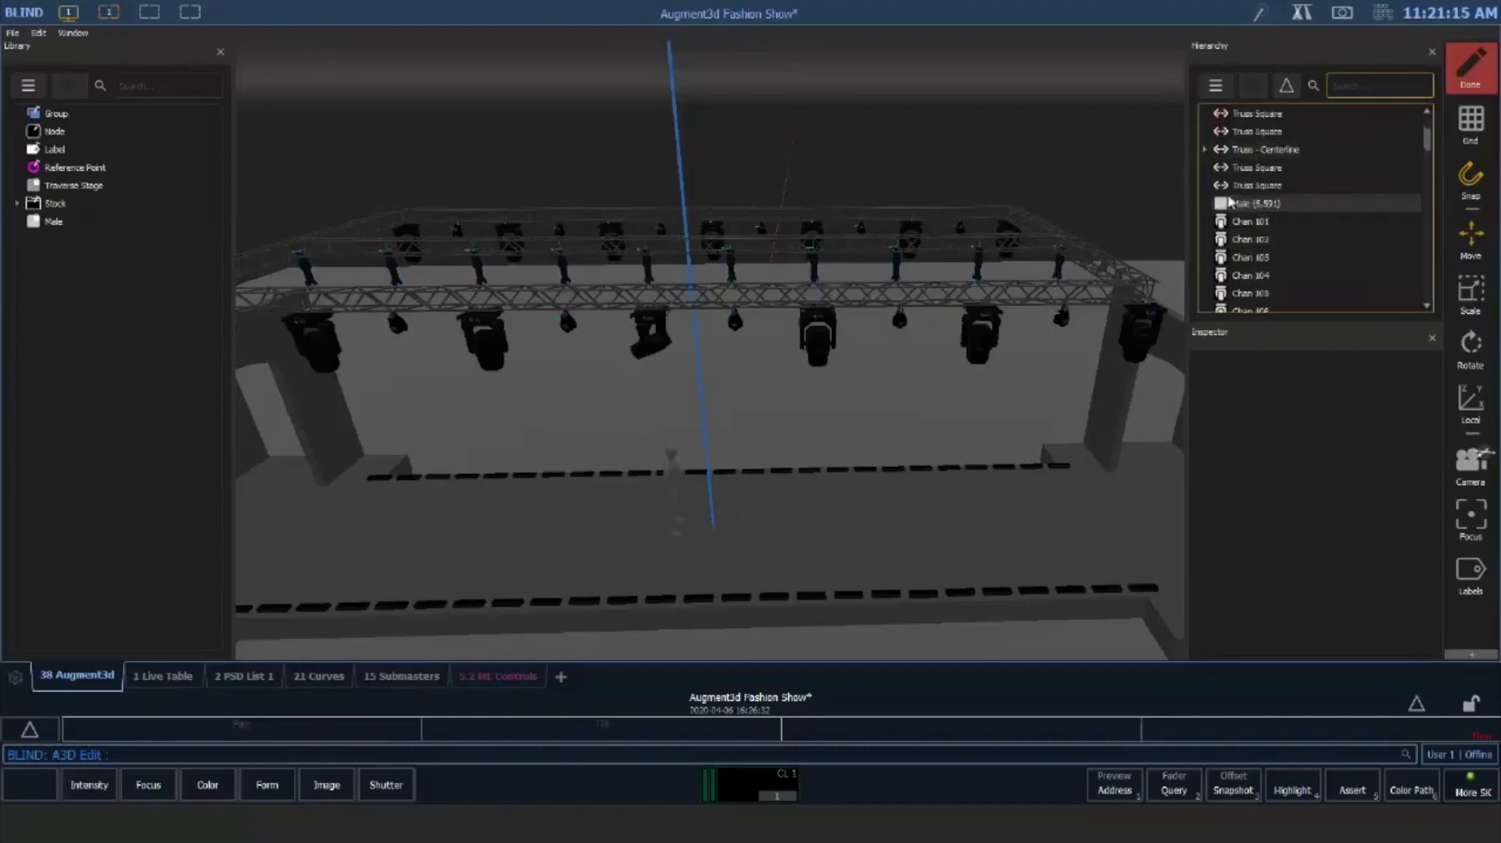
Raise Truss - Centerline together with its child channels to a height of 24'
{"action": "left_click", "coordinate": [1251, 150]}
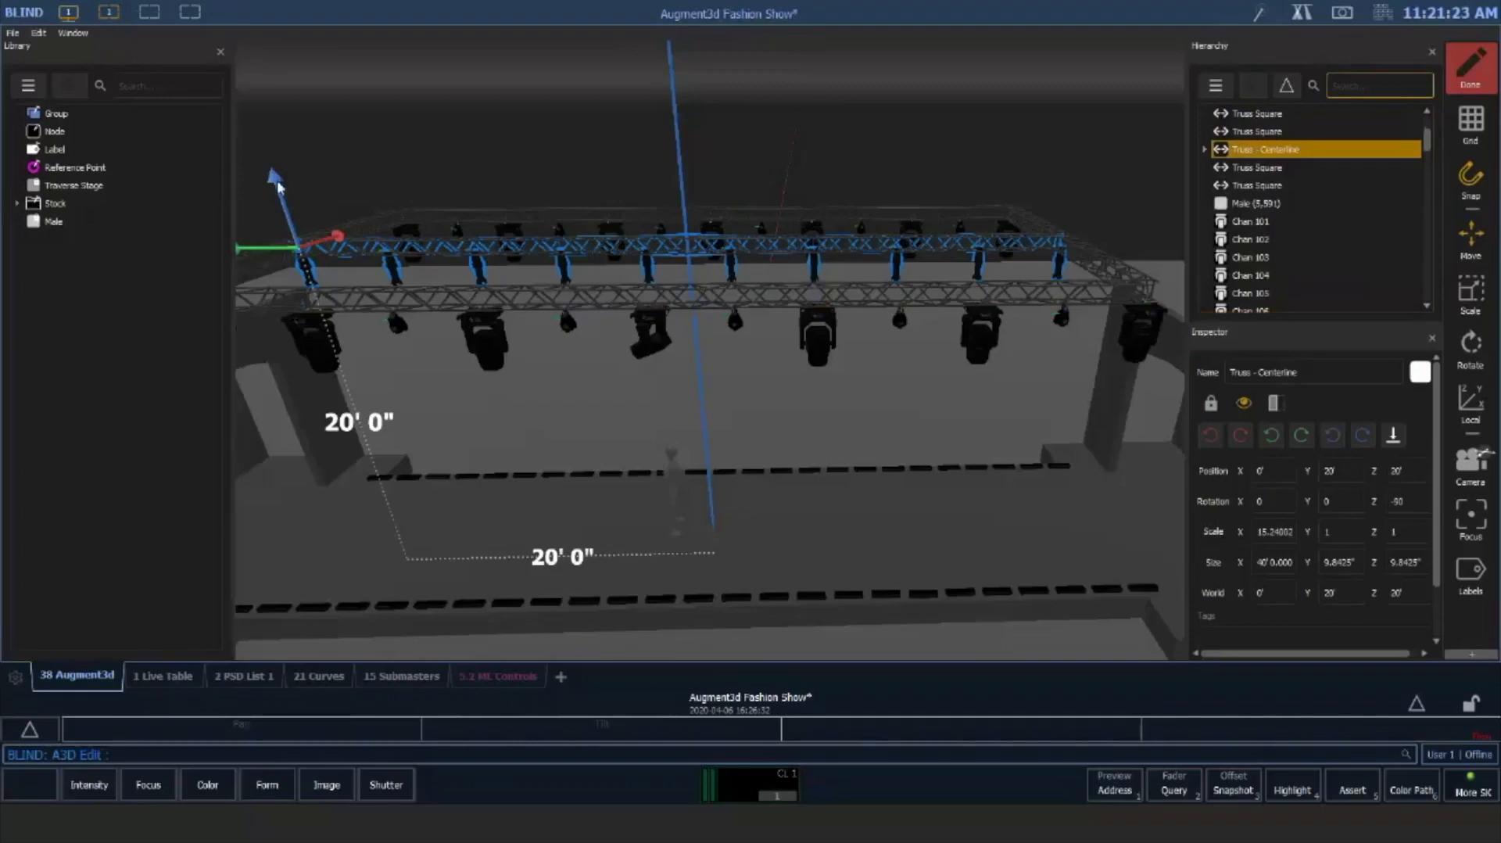
{"action": "left_click_drag", "start_coordinate": [278, 186], "coordinate": [292, 119]}
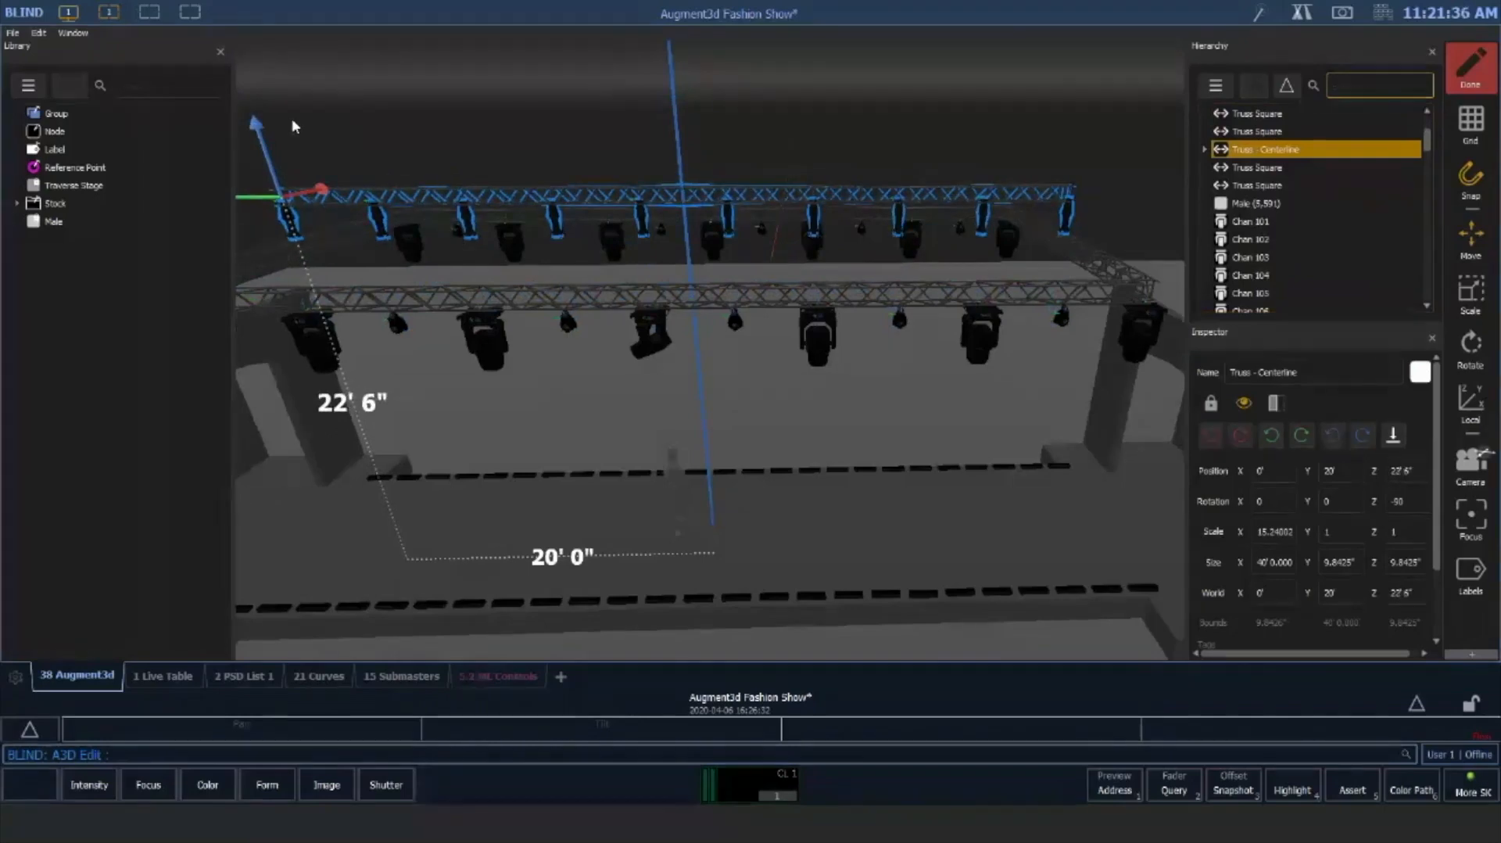
{"action": "left_click_drag", "start_coordinate": [293, 118], "coordinate": [312, 91]}
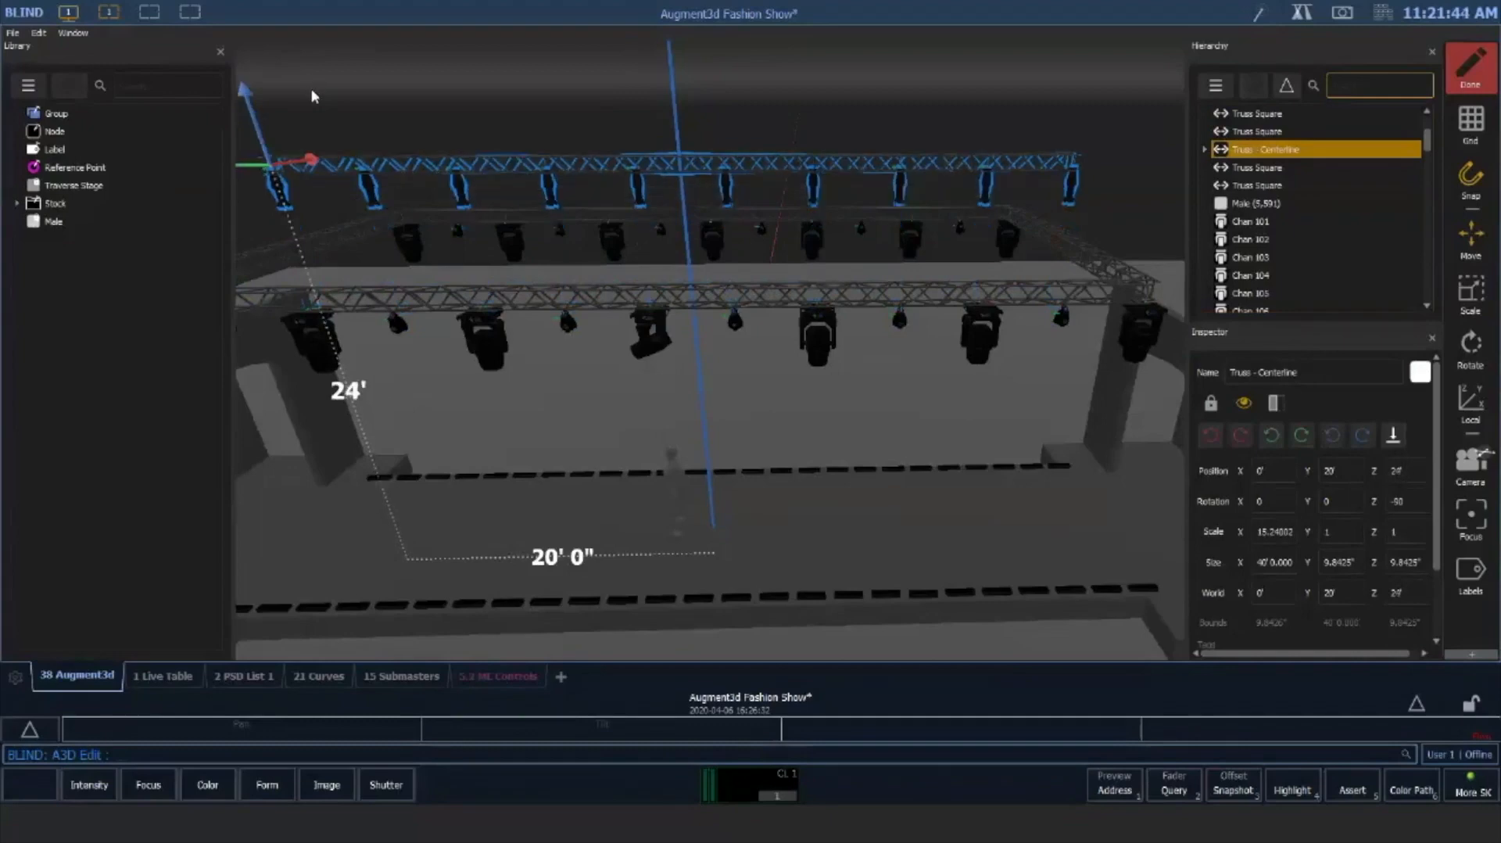
Lower Chan 5 on its own beneath the centerline truss to a world height of 18' 6"
{"action": "left_click", "coordinate": [727, 200]}
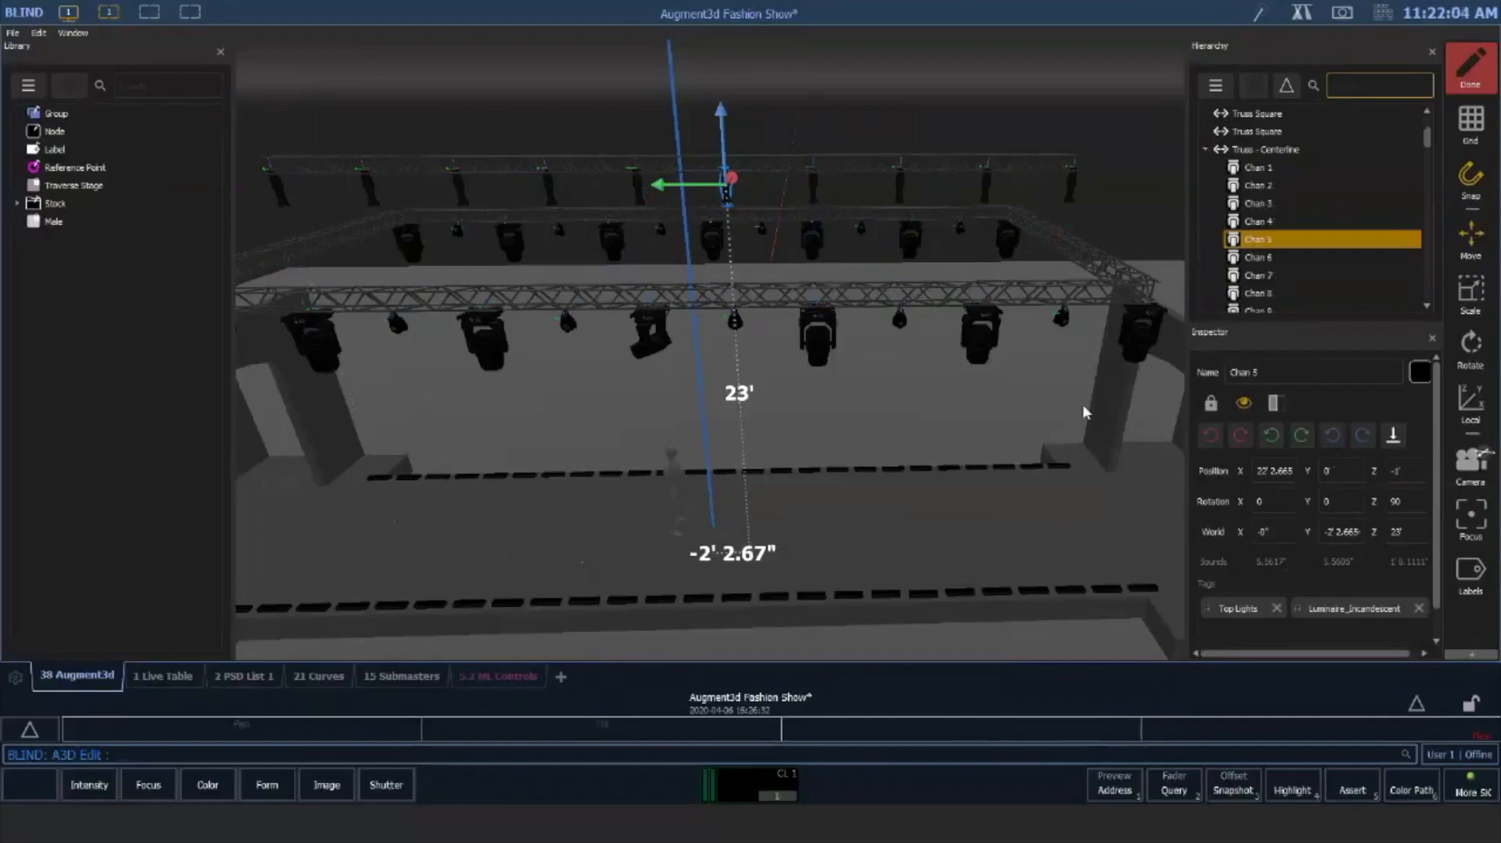
{"action": "left_click", "coordinate": [1267, 535]}
{"action": "left_click", "coordinate": [1407, 537]}
{"action": "left_click_drag", "start_coordinate": [720, 112], "coordinate": [724, 207]}
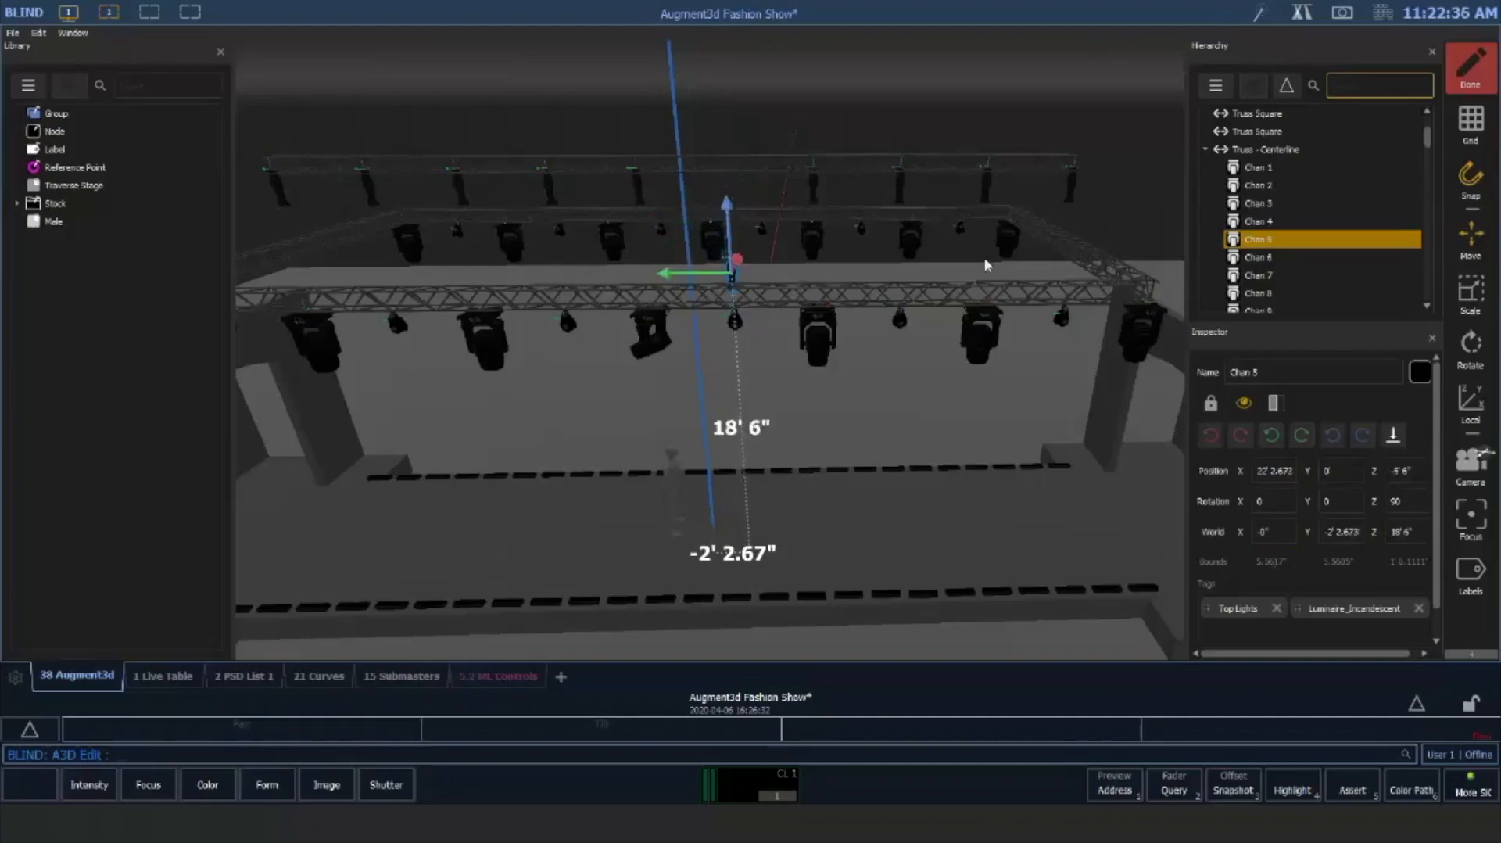
Raise Truss - Centerline further with all its child channels, keeping Chan 5 hanging lower than the others
{"action": "left_click", "coordinate": [498, 162]}
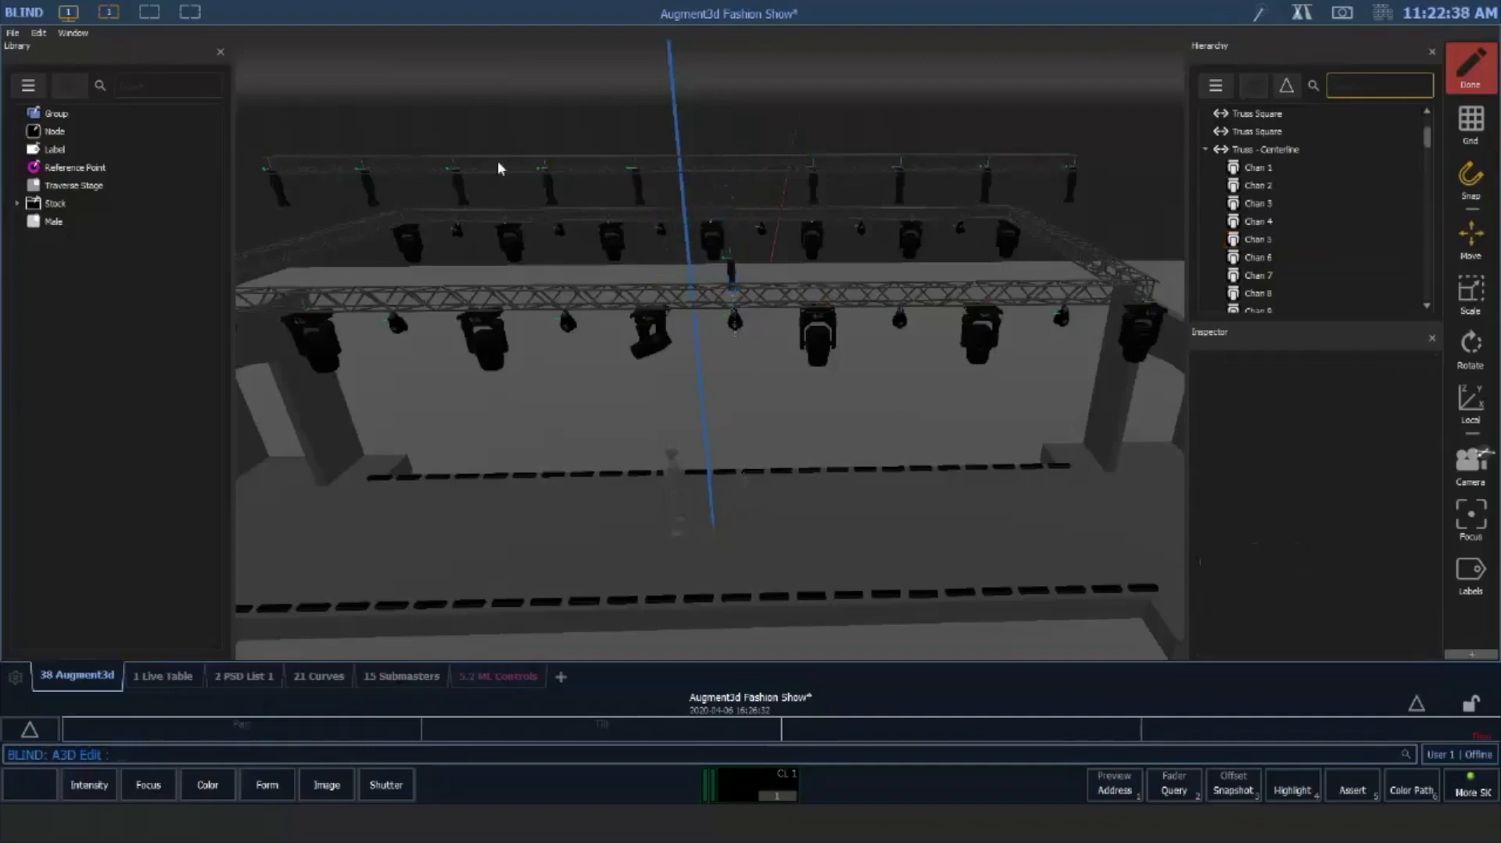
{"action": "left_click", "coordinate": [497, 169]}
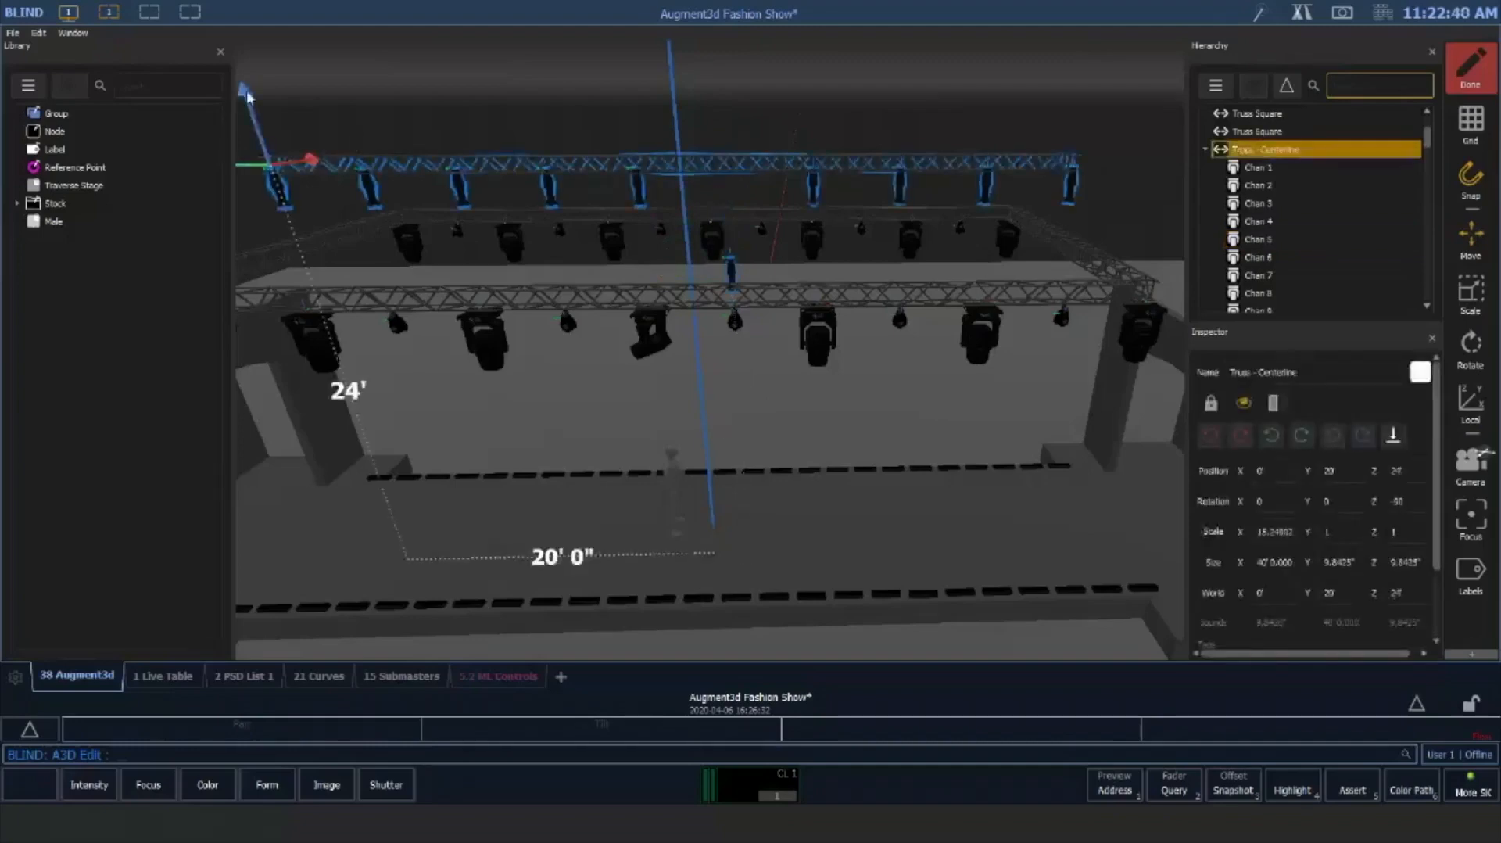
{"action": "left_click_drag", "start_coordinate": [245, 101], "coordinate": [534, 141]}
Raise Chan 5 to 25' in line with its neighbouring fixtures, and lower Truss - Centerline to 20', clearing the selection
{"action": "left_click", "coordinate": [730, 237]}
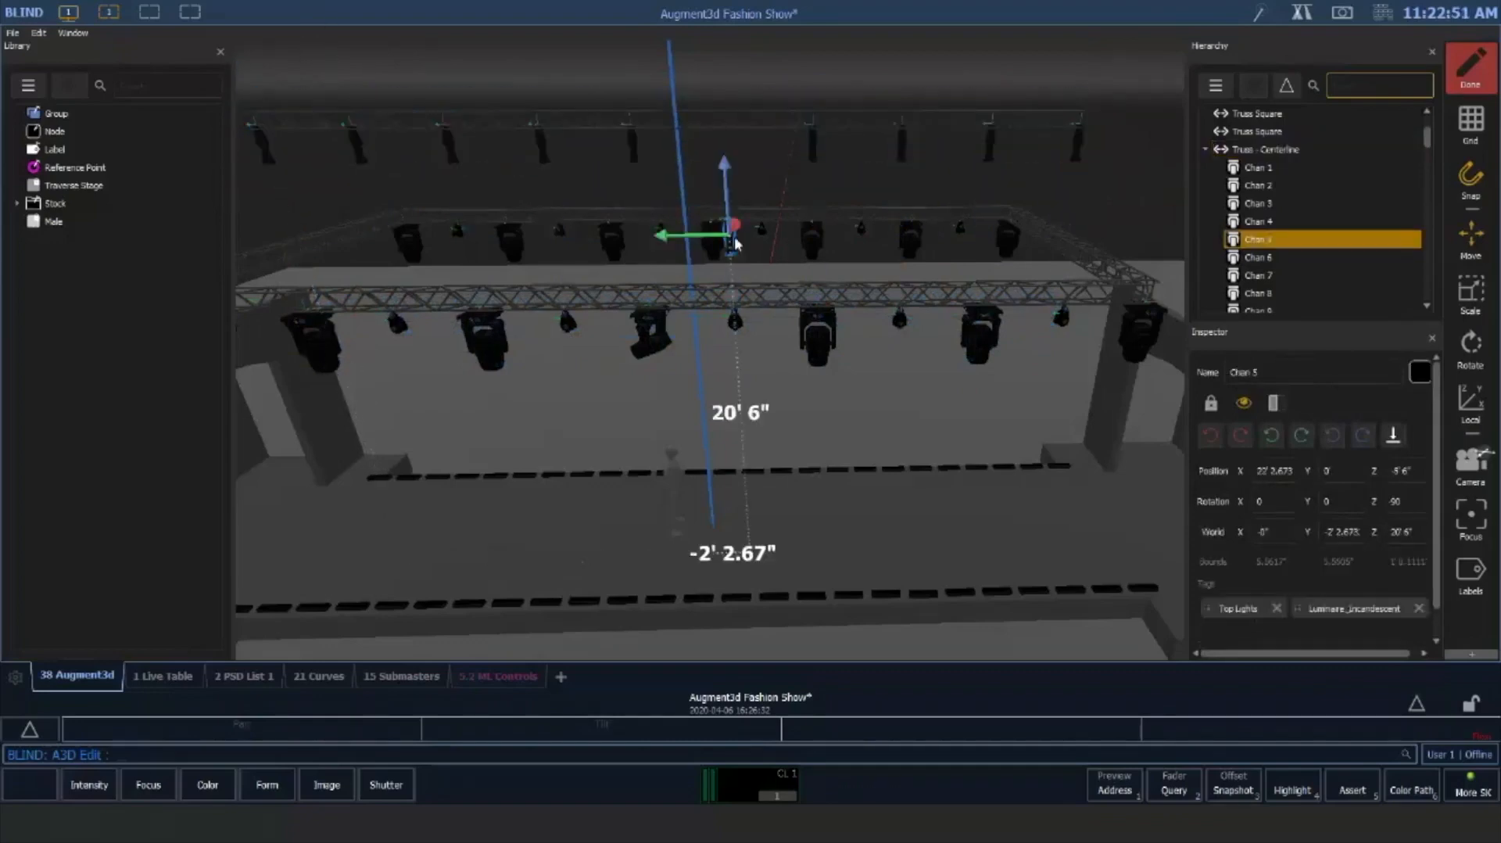
{"action": "left_click_drag", "start_coordinate": [721, 163], "coordinate": [728, 72]}
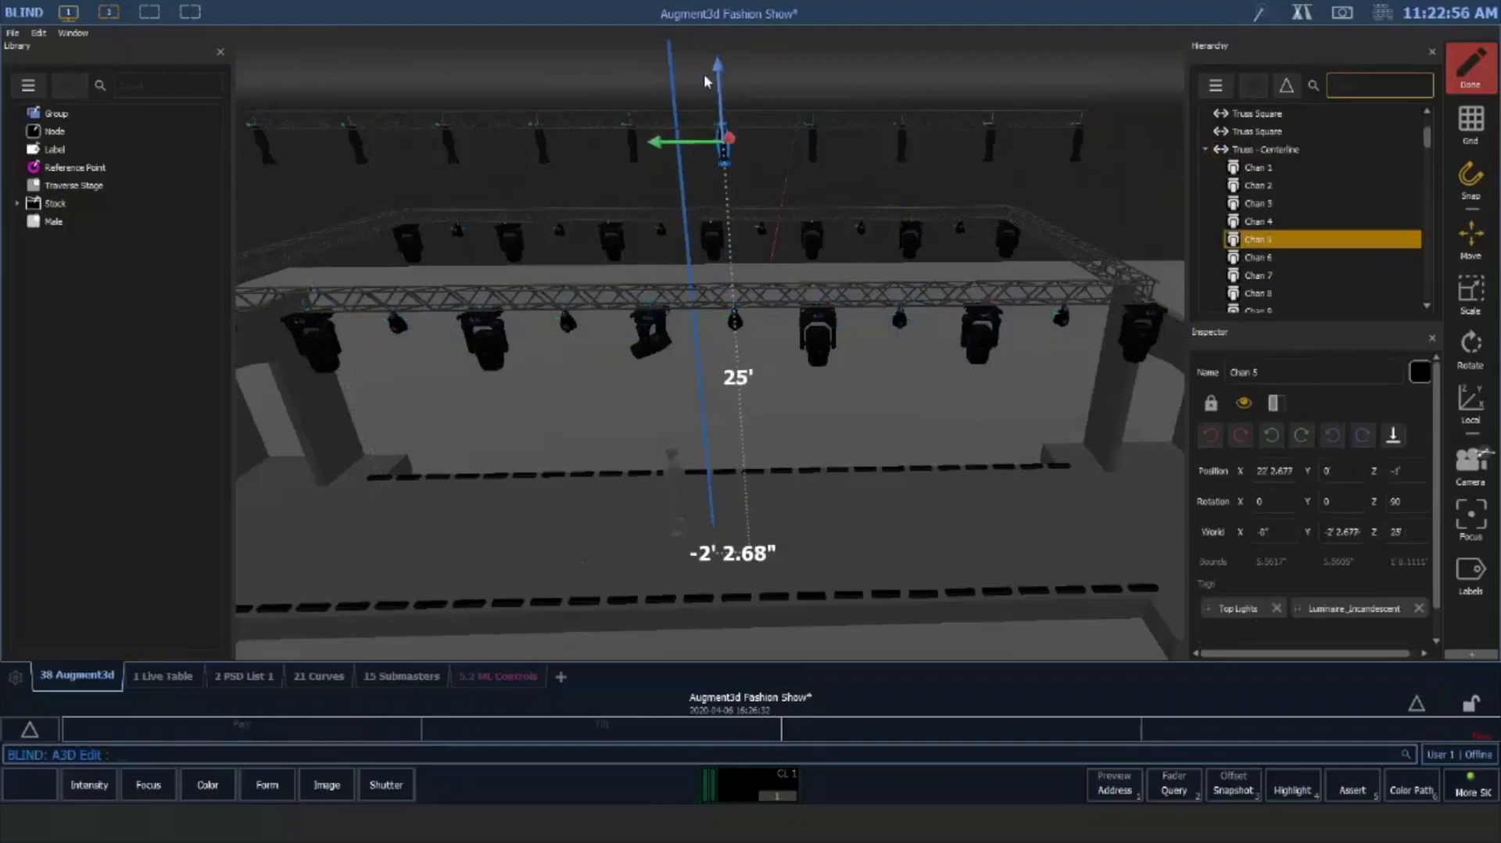
{"action": "left_click", "coordinate": [489, 116]}
{"action": "left_click_drag", "start_coordinate": [244, 93], "coordinate": [263, 229]}
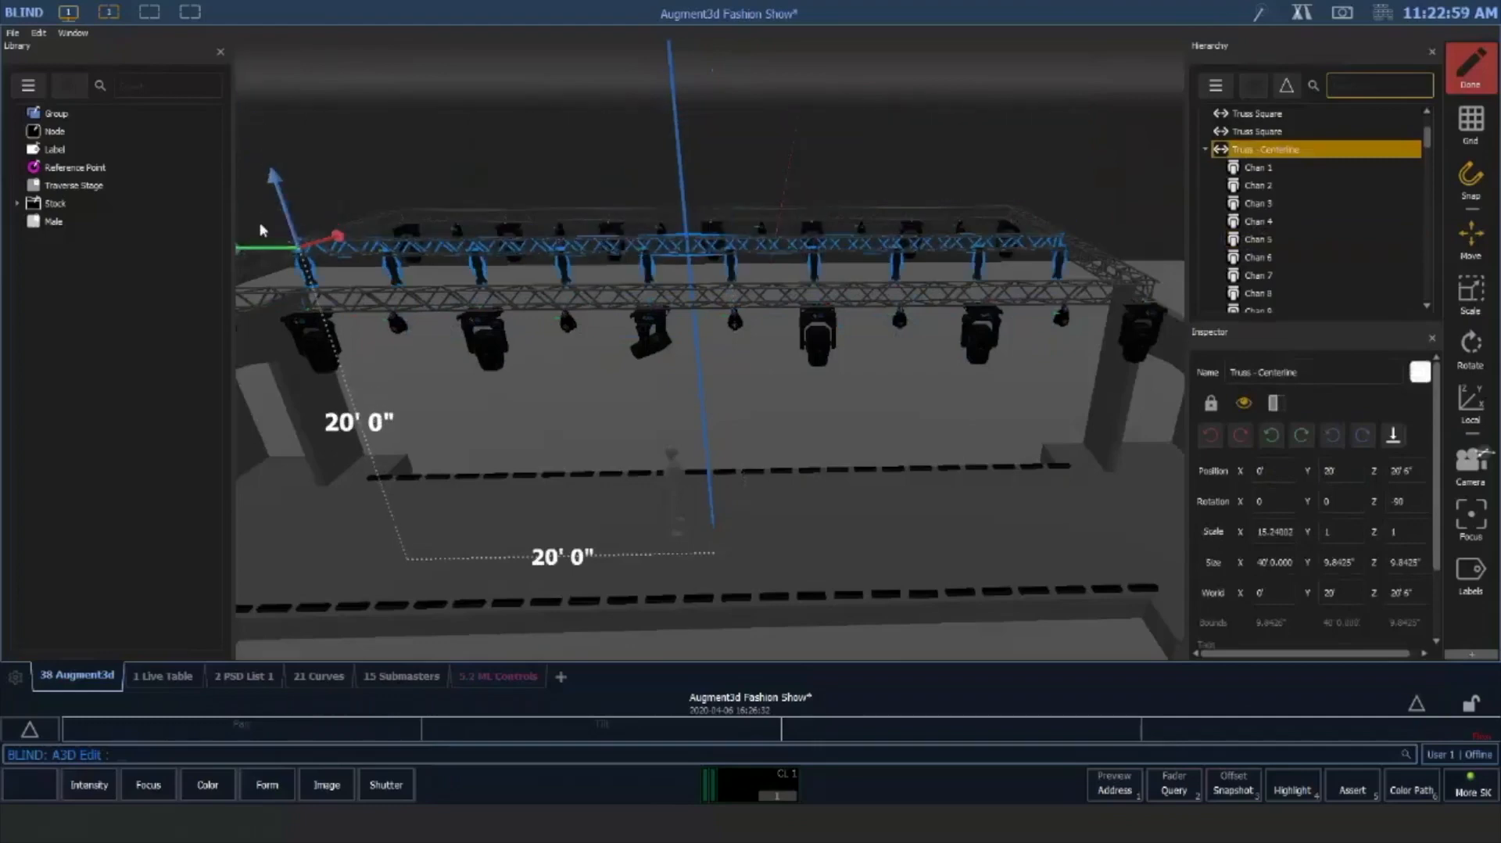
{"action": "left_click", "coordinate": [379, 125]}
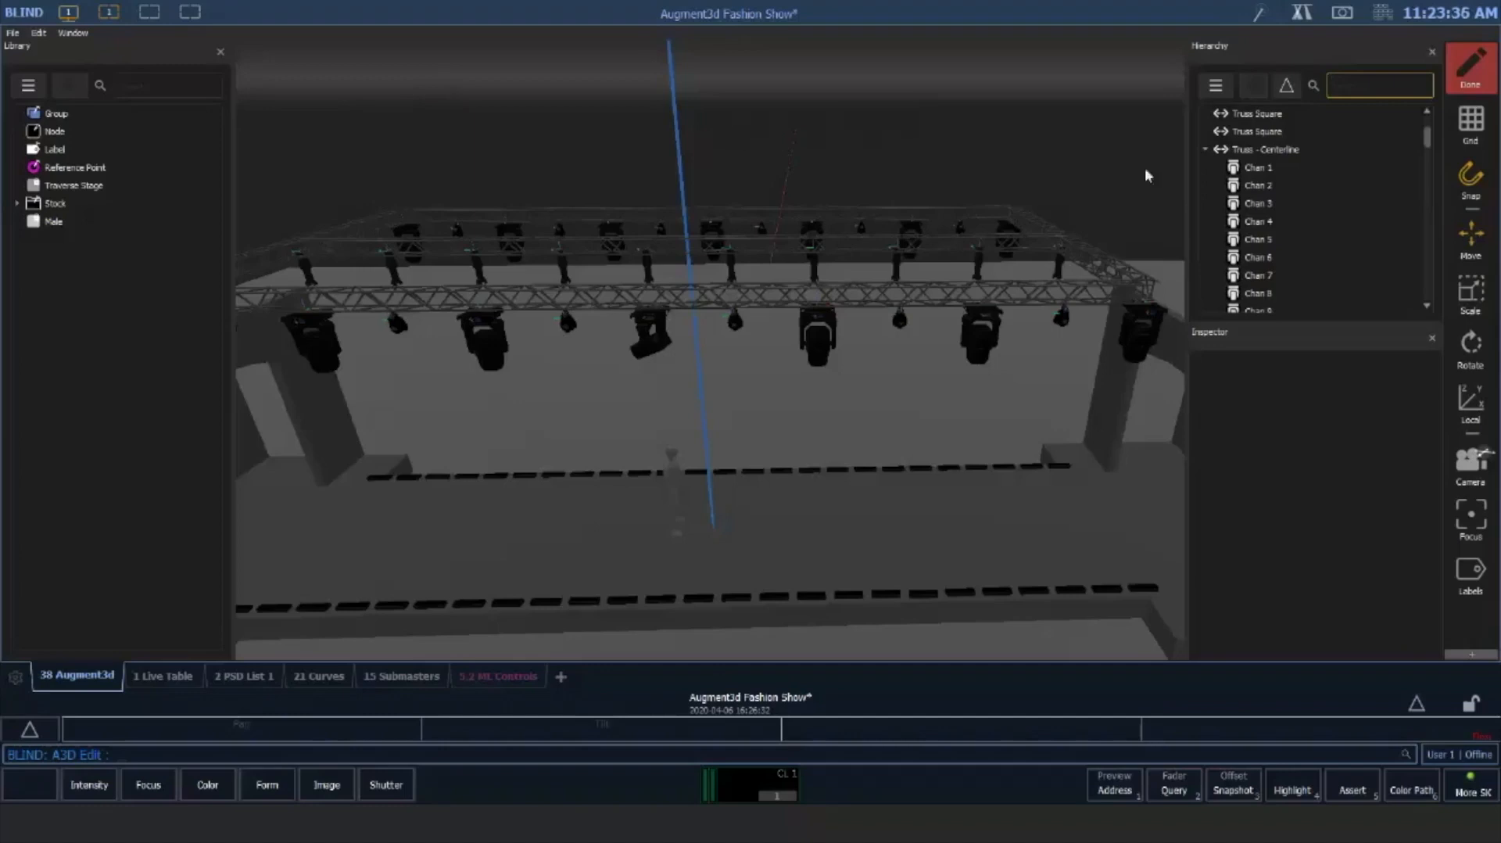
Add a new group to the model hierarchy and rename it SL Movers
{"action": "left_click_drag", "start_coordinate": [1430, 132], "coordinate": [1417, 111]}
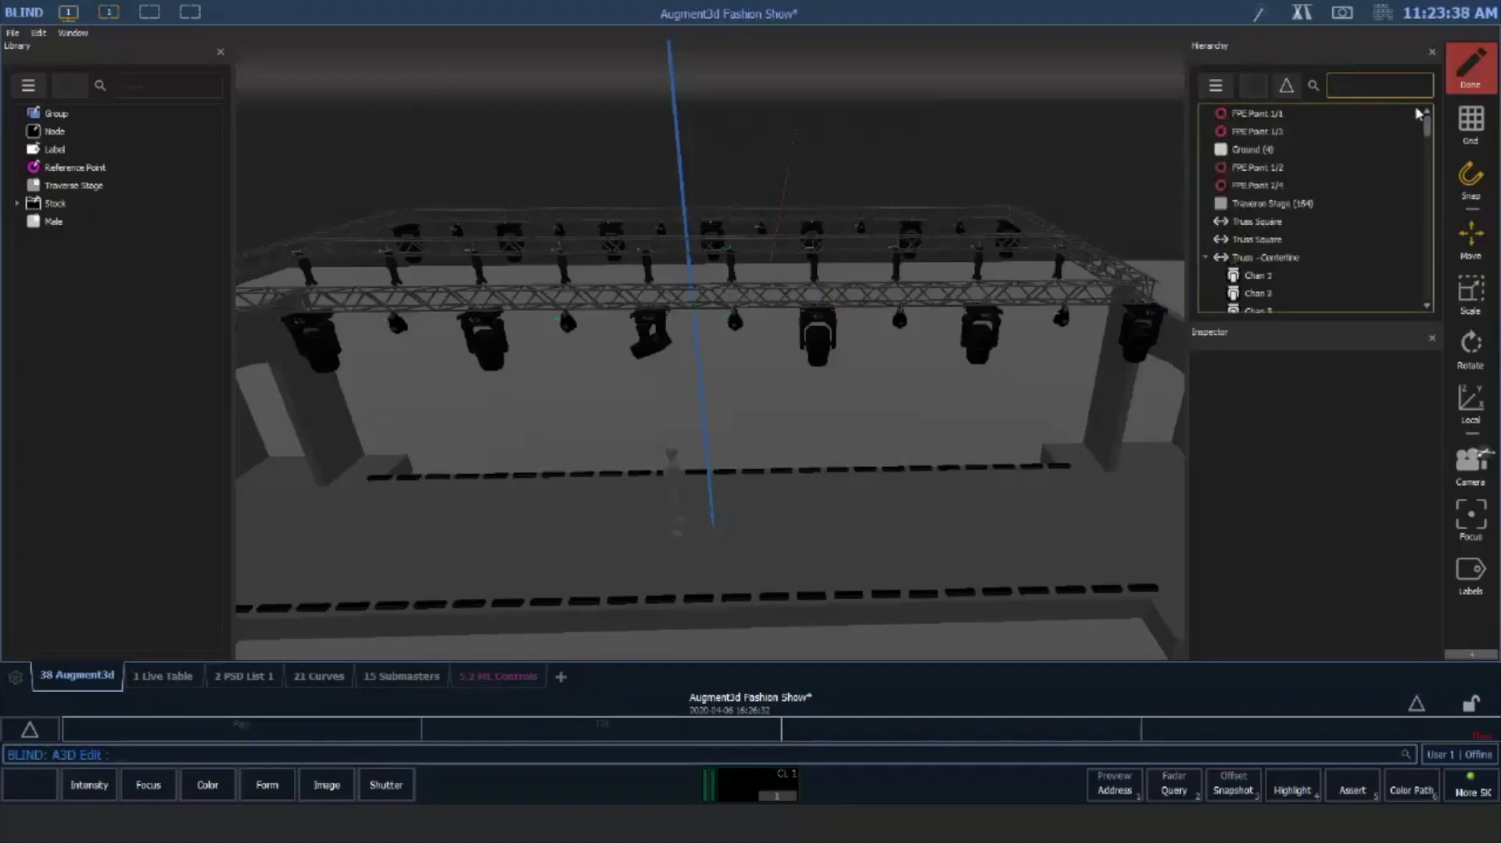
{"action": "left_click", "coordinate": [1207, 90]}
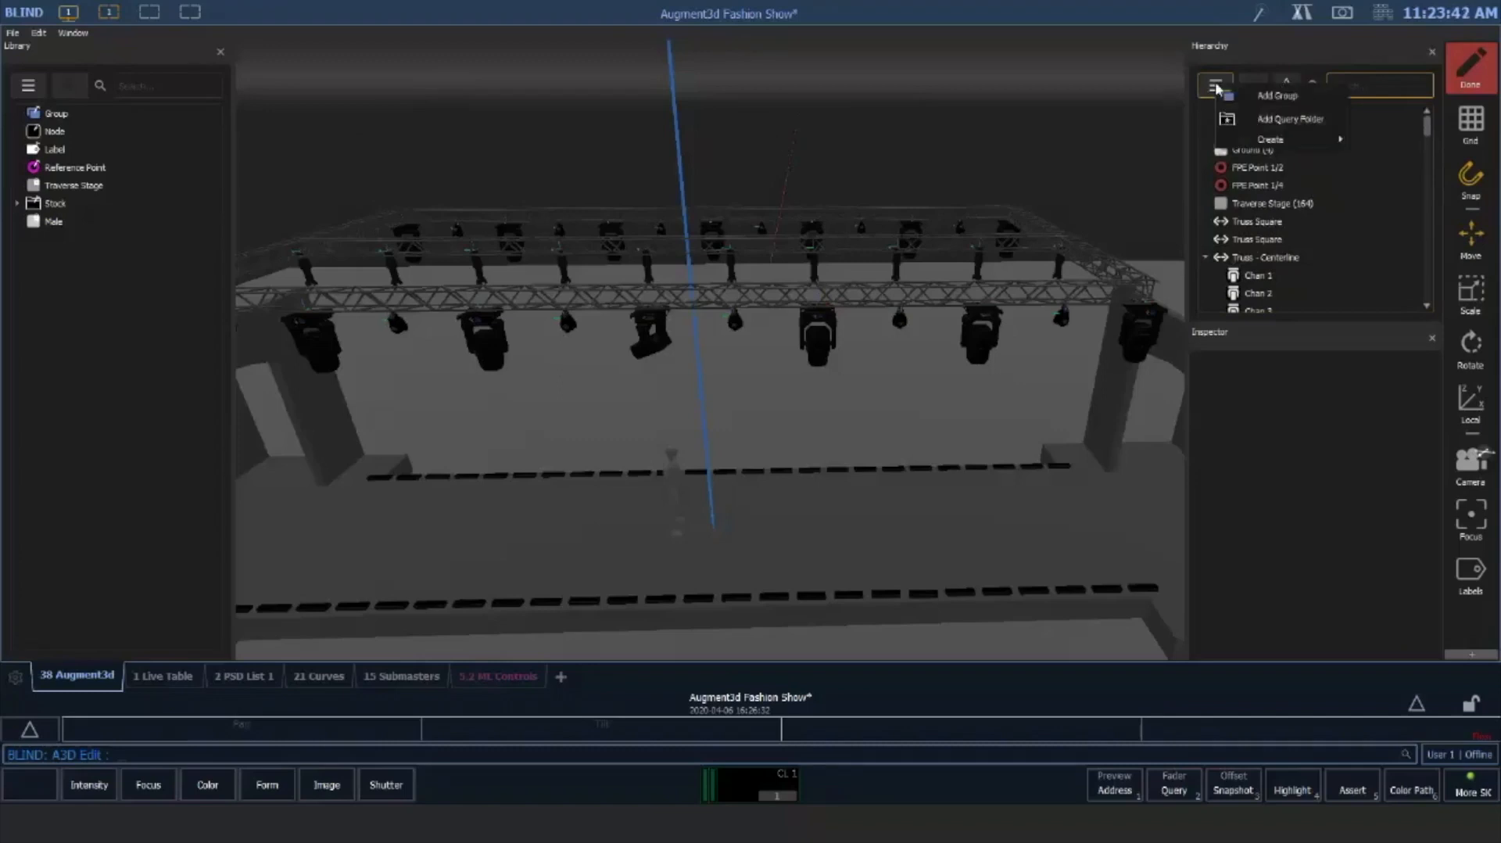
{"action": "left_click", "coordinate": [1301, 95]}
{"action": "scroll", "coordinate": [1415, 311], "scroll_direction": "down", "scroll_amount": 10}
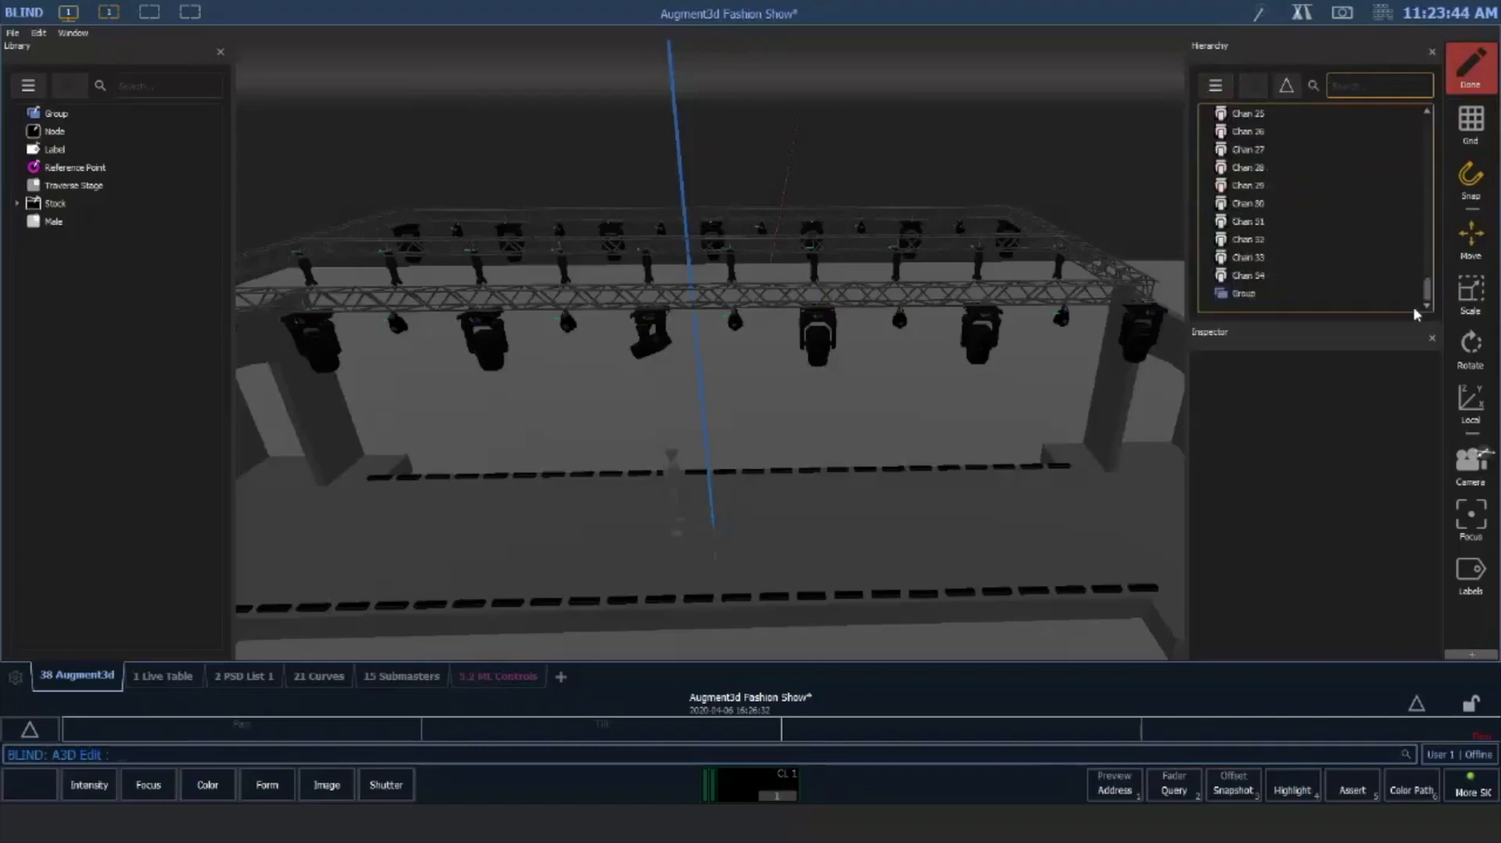
{"action": "left_click", "coordinate": [1256, 296]}
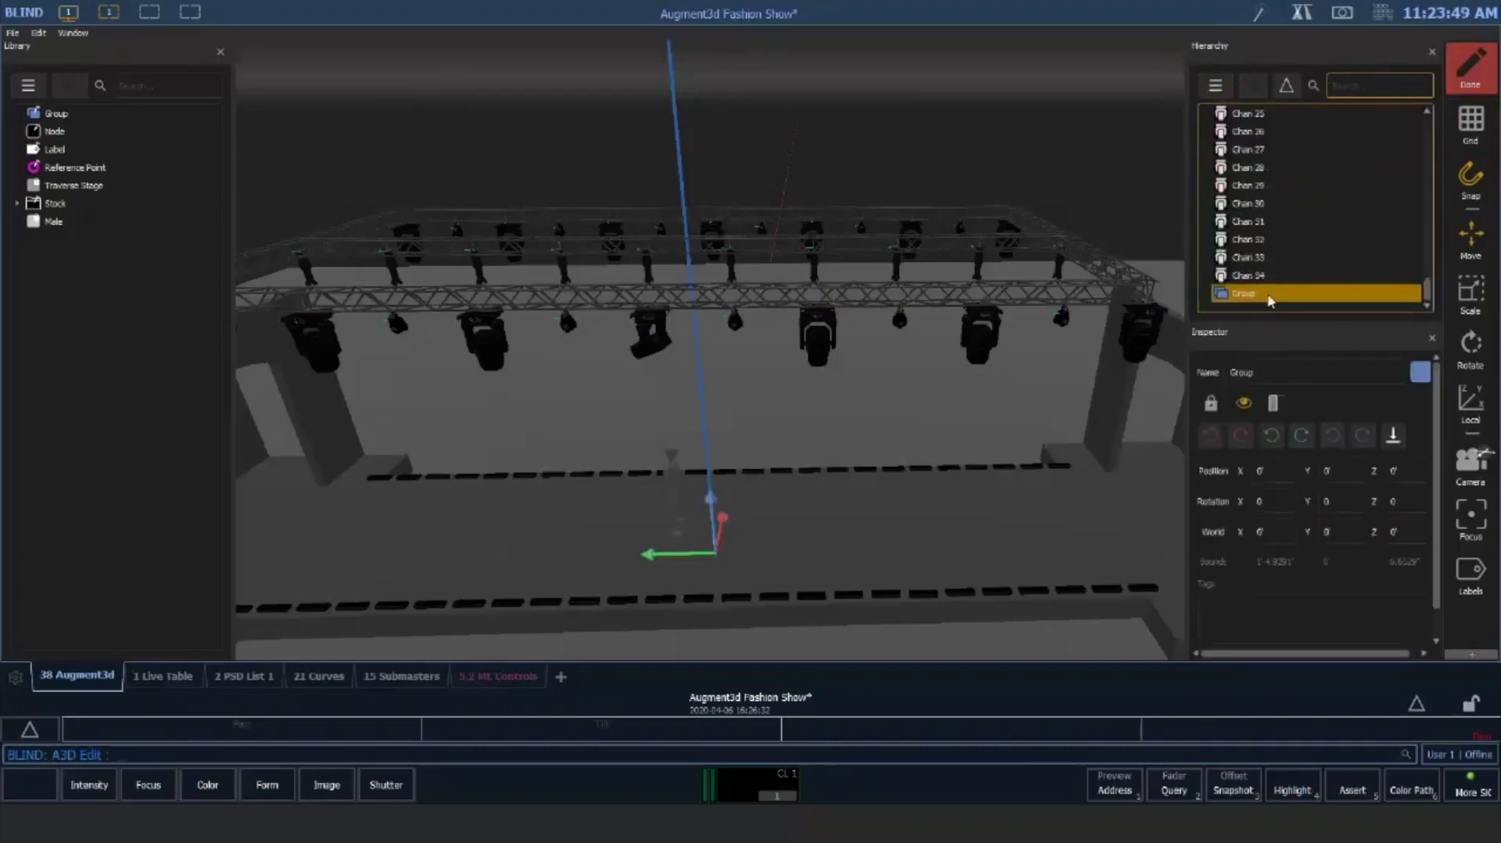
{"action": "double_click", "coordinate": [1270, 300]}
{"action": "type", "text": "SL Movers"}
{"action": "key", "text": "Return"}
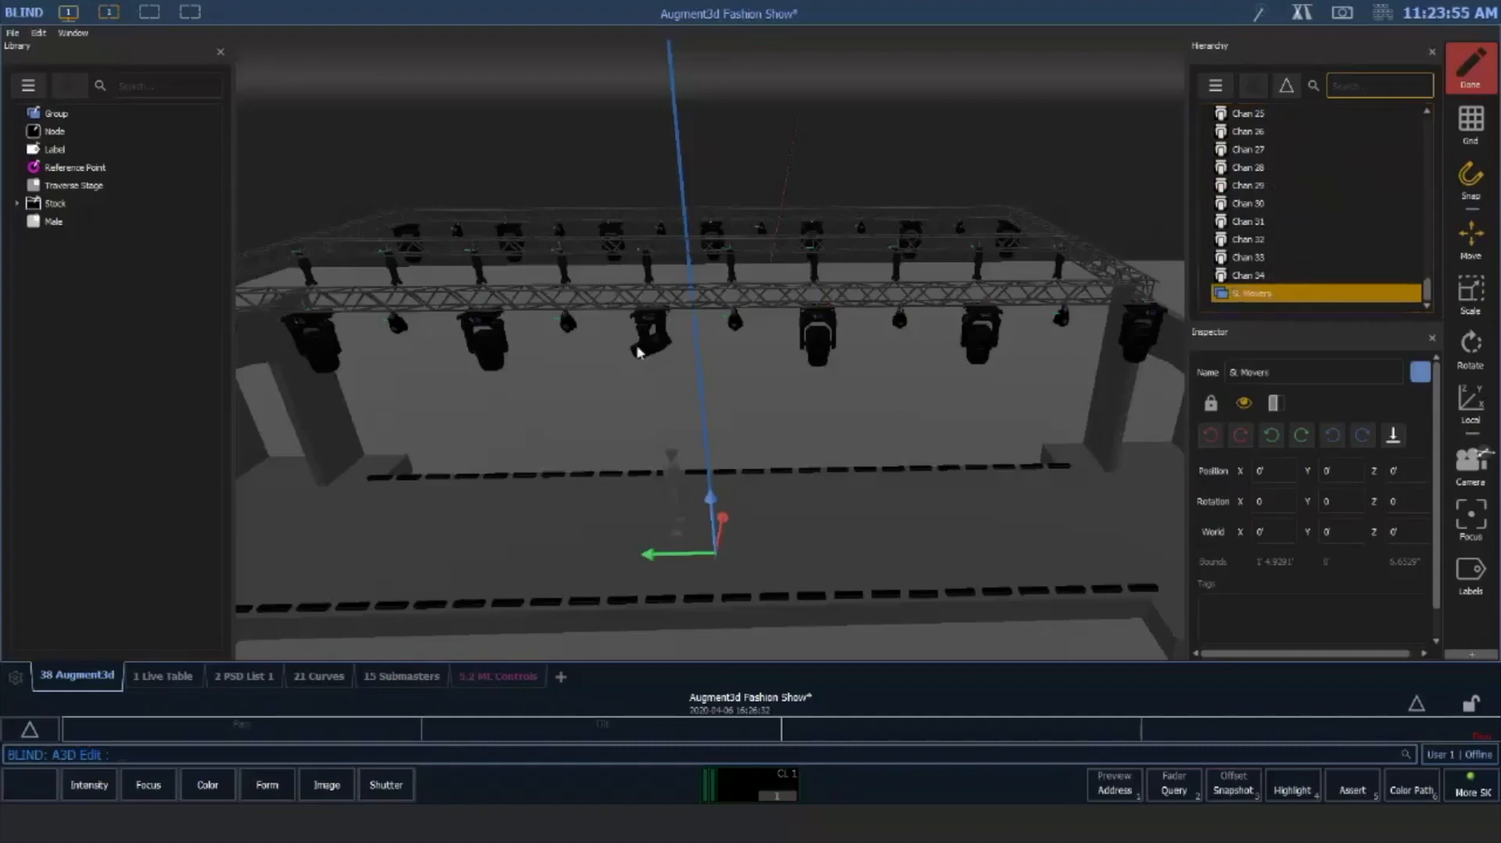
Select the seven movers on the far truss, Chan 28 through Chan 34, and place them inside the SL Movers group
{"action": "left_click_drag", "start_coordinate": [642, 374], "coordinate": [651, 422]}
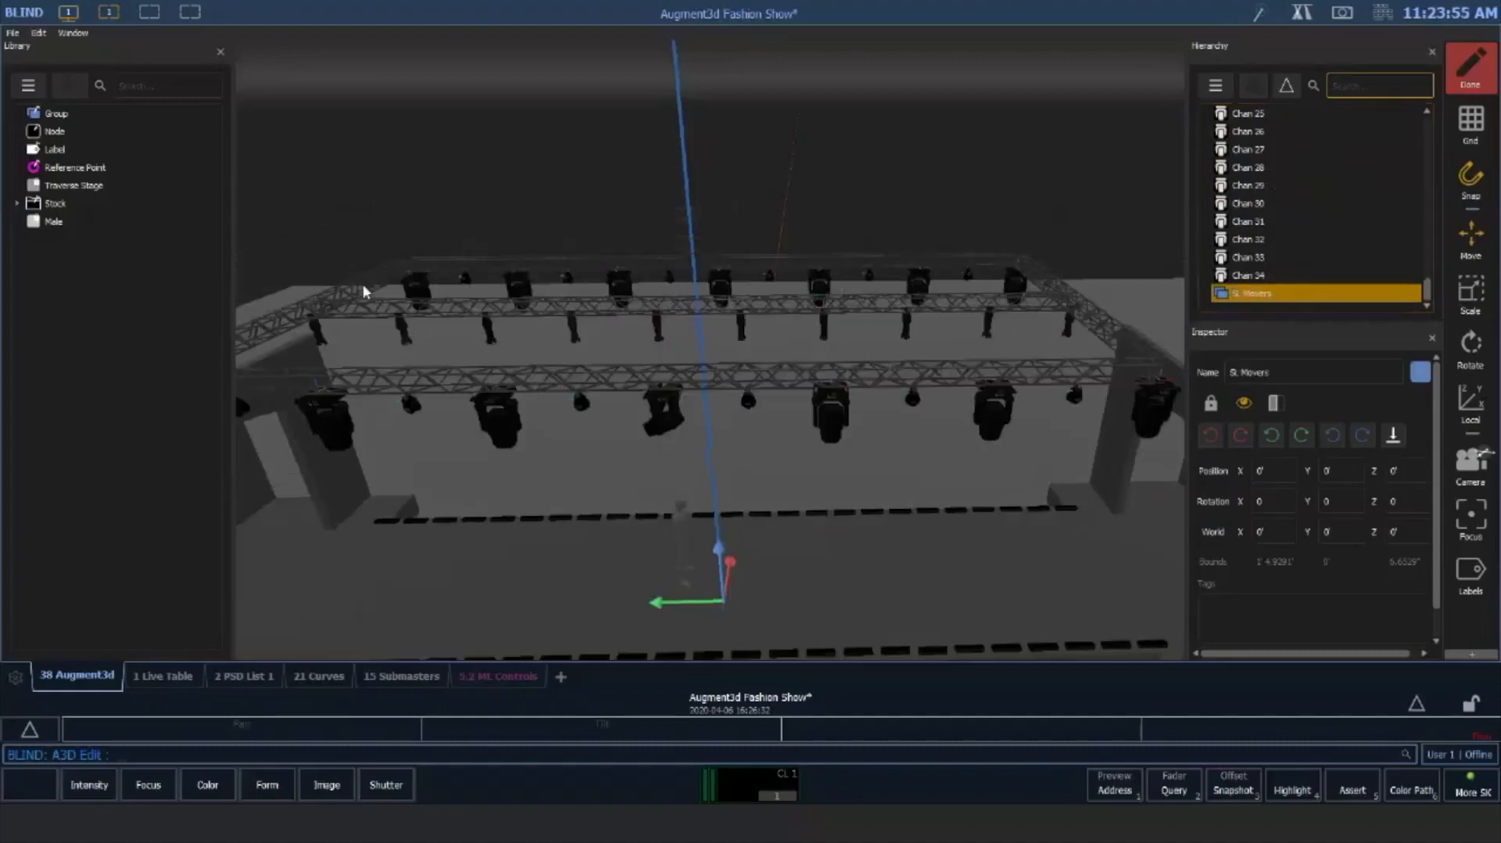
{"action": "left_click", "coordinate": [416, 297]}
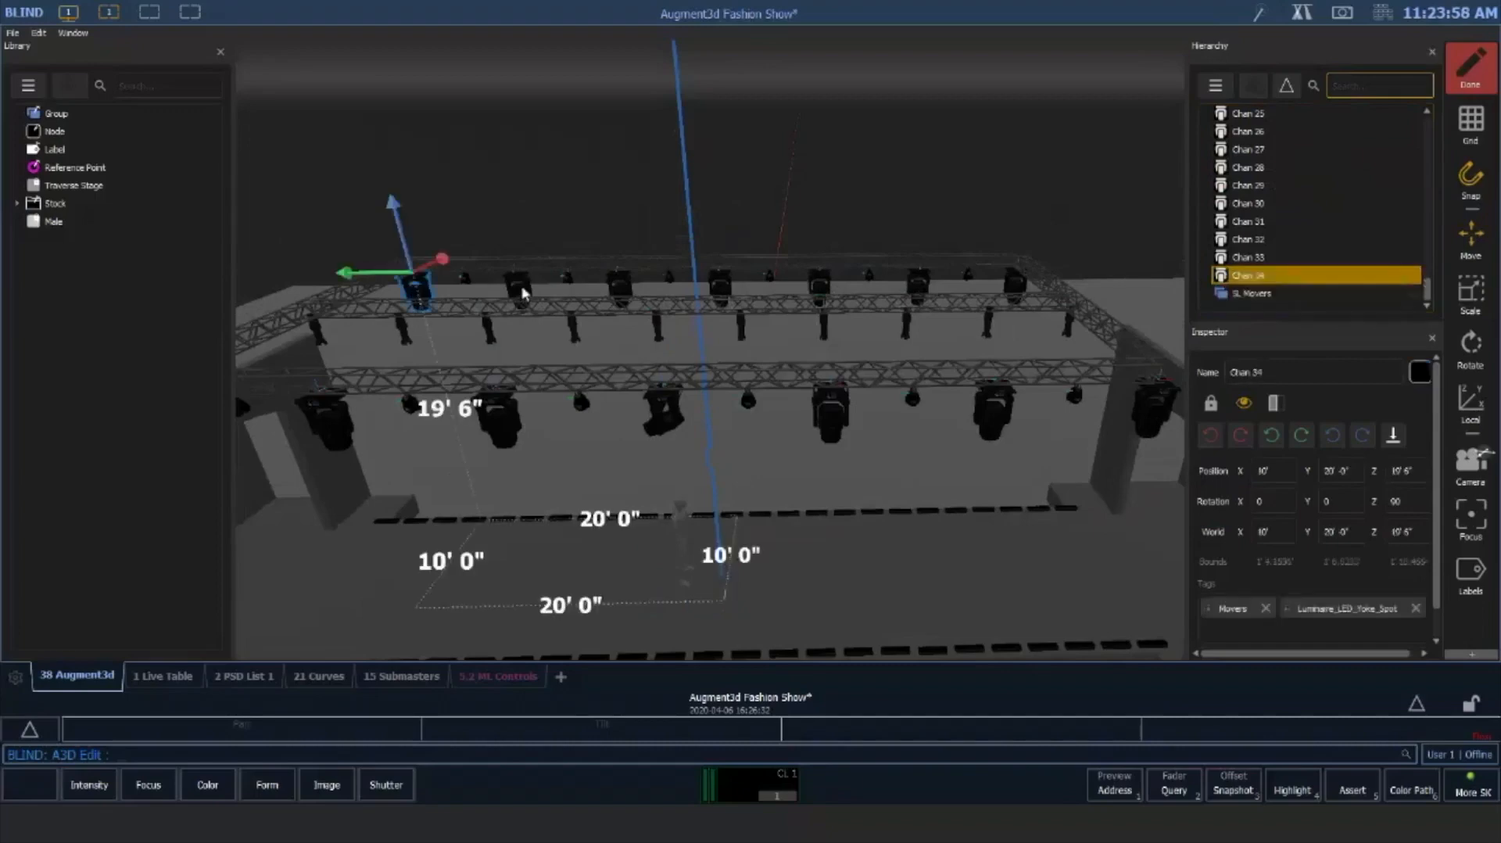
{"action": "left_click", "coordinate": [518, 289], "text": "shift"}
{"action": "left_click", "coordinate": [620, 288], "text": "shift"}
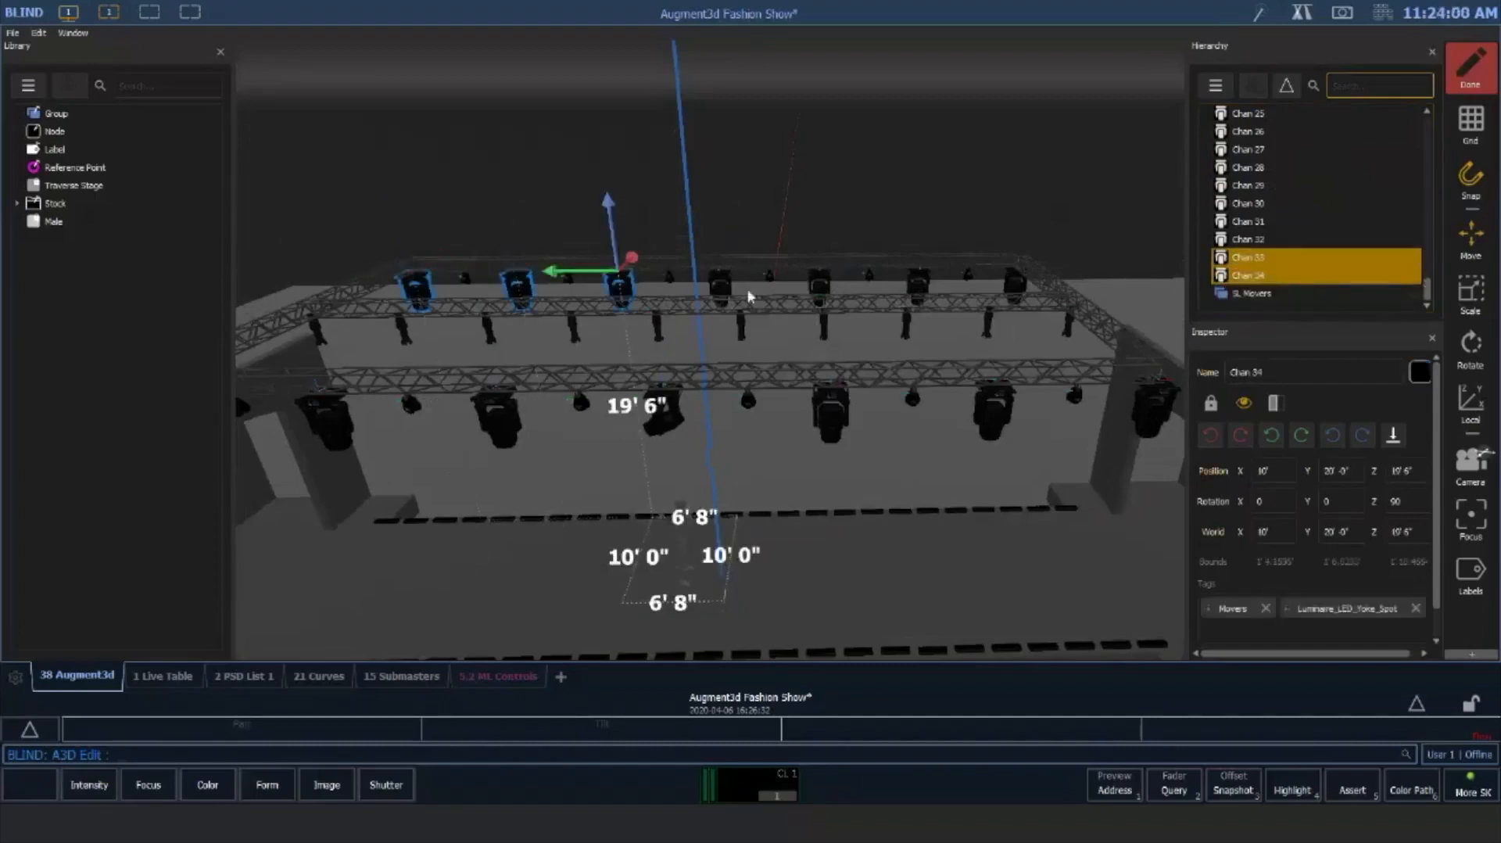
{"action": "left_click", "coordinate": [744, 293], "text": "shift"}
{"action": "left_click", "coordinate": [821, 285], "text": "shift"}
{"action": "left_click", "coordinate": [922, 285], "text": "shift"}
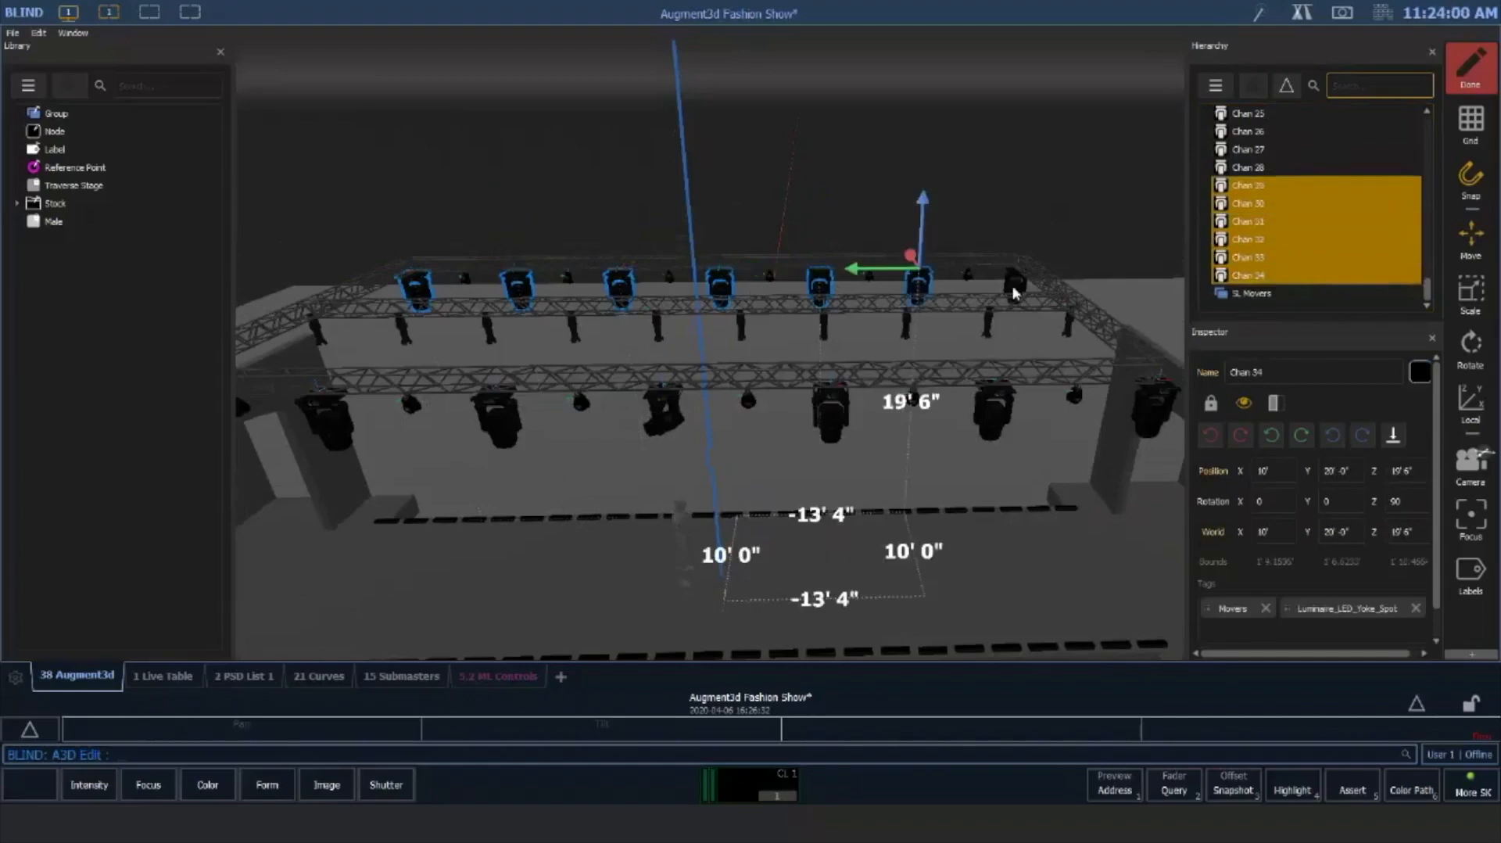
{"action": "left_click", "coordinate": [1014, 290], "text": "shift"}
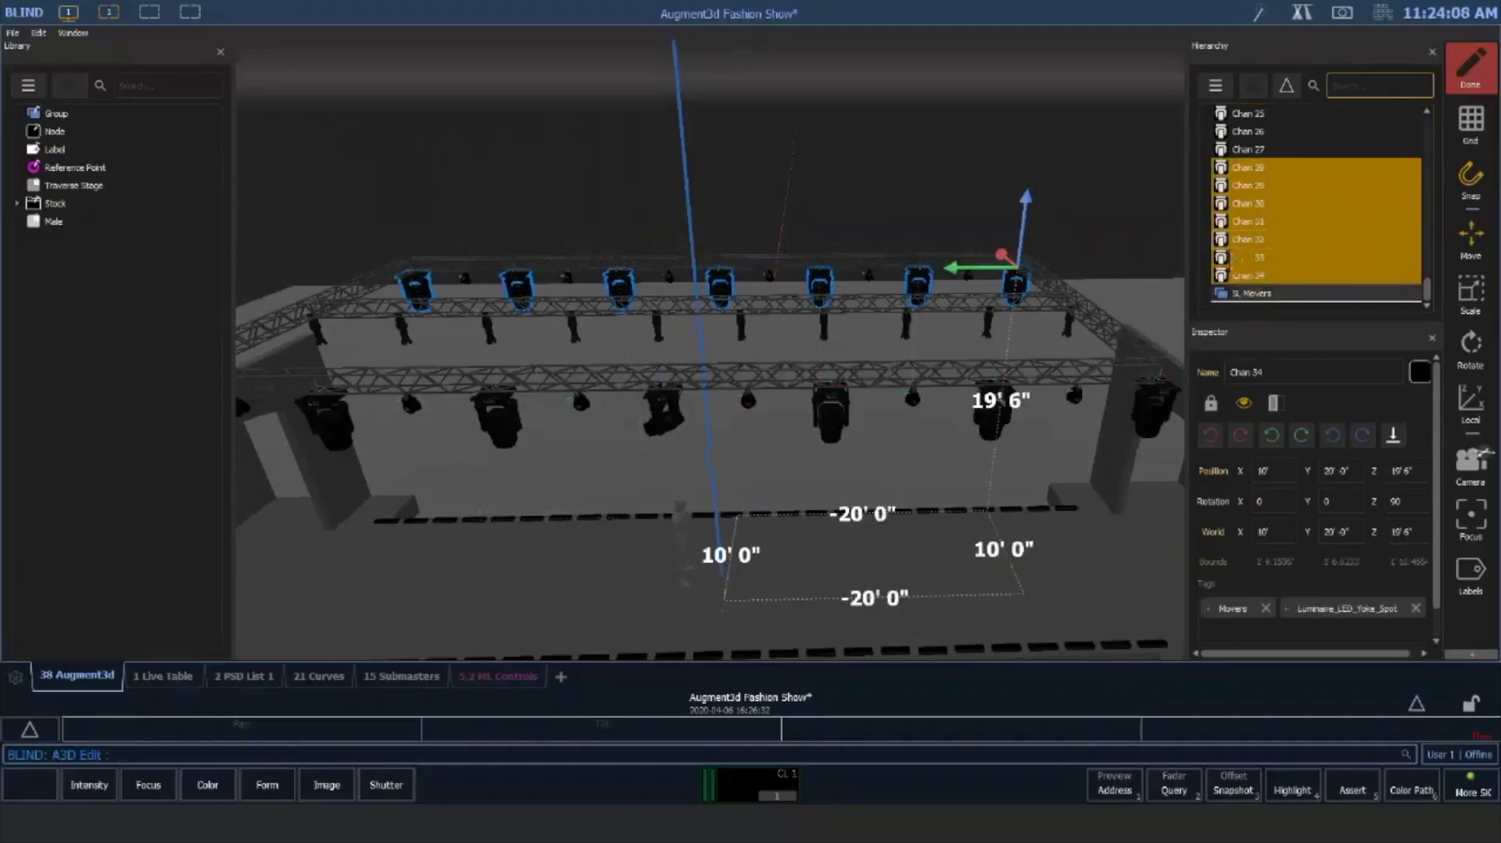
{"action": "left_click", "coordinate": [1327, 299]}
{"action": "left_click", "coordinate": [1273, 294]}
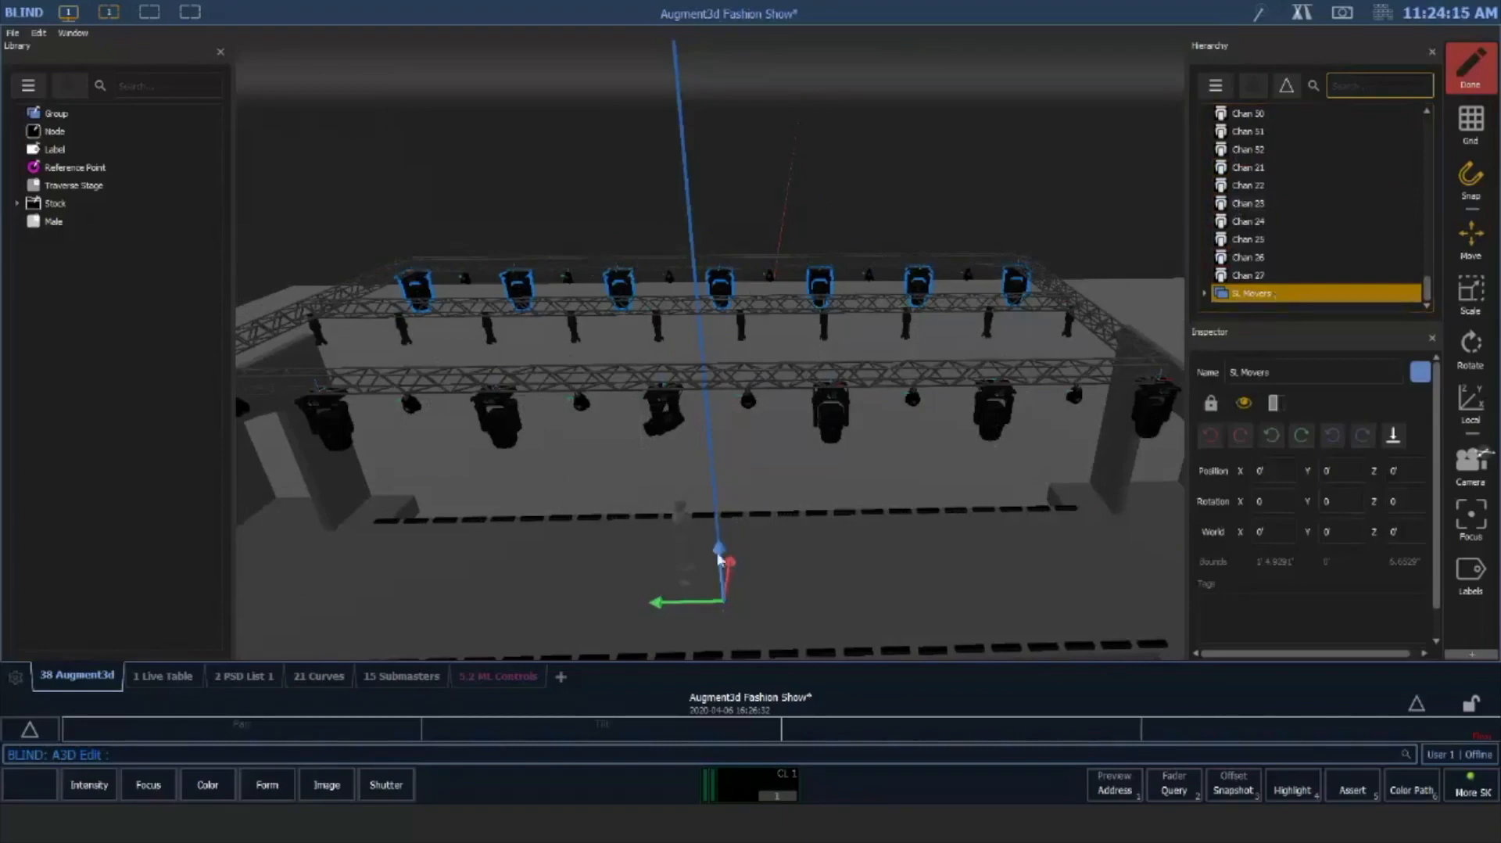
{"action": "mouse_move", "coordinate": [719, 551]}
{"action": "left_mouse_down"}
{"action": "mouse_move", "coordinate": [724, 433]}
{"action": "mouse_move", "coordinate": [724, 617]}
{"action": "mouse_move", "coordinate": [725, 548]}
{"action": "left_mouse_up"}
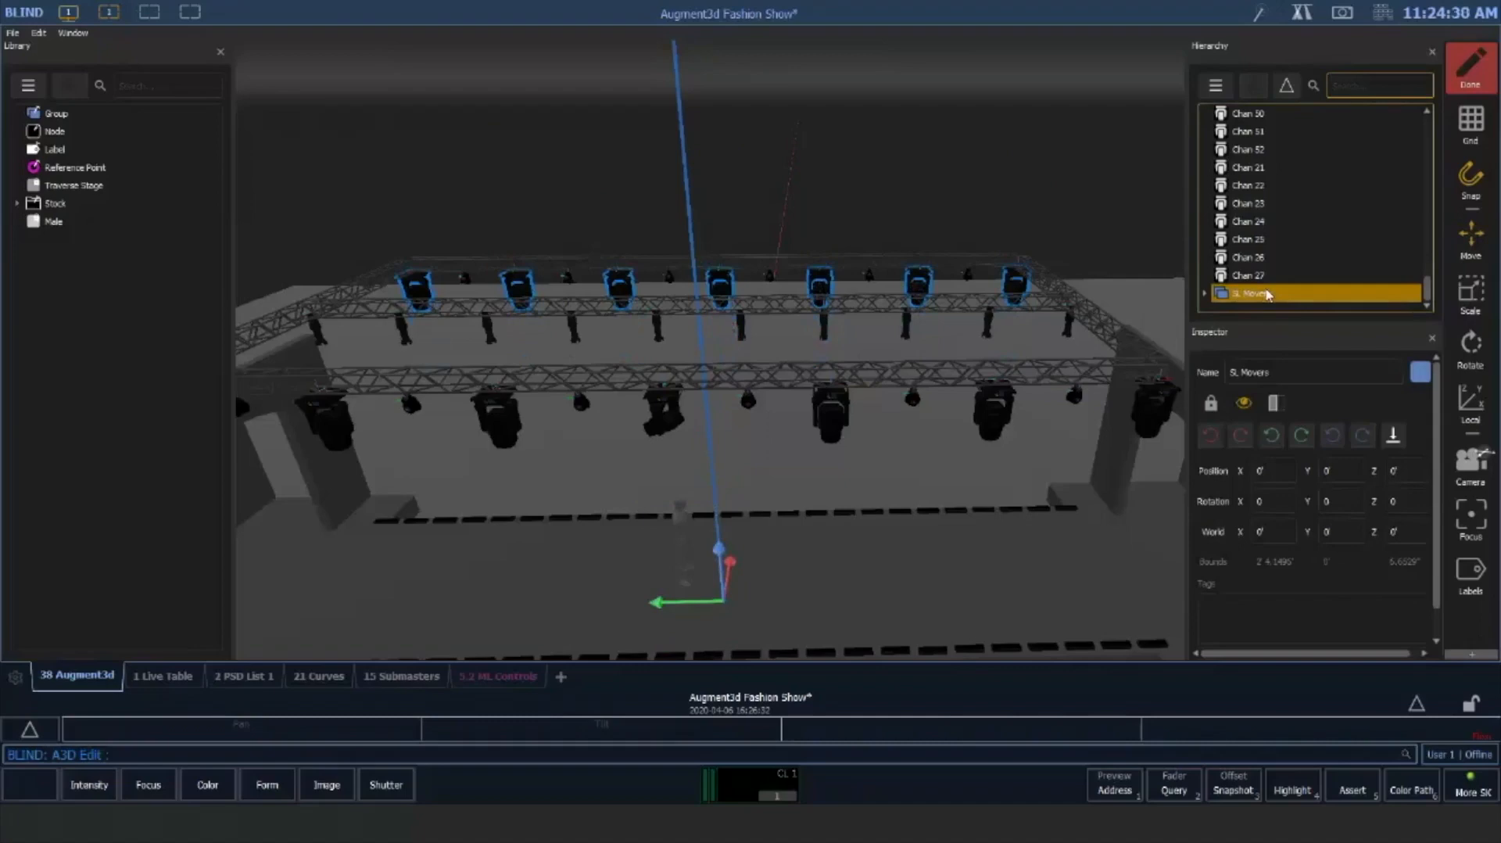
Parent the SL Movers group to the Truss Square that carries these fixtures along the far side
{"action": "left_click", "coordinate": [831, 265]}
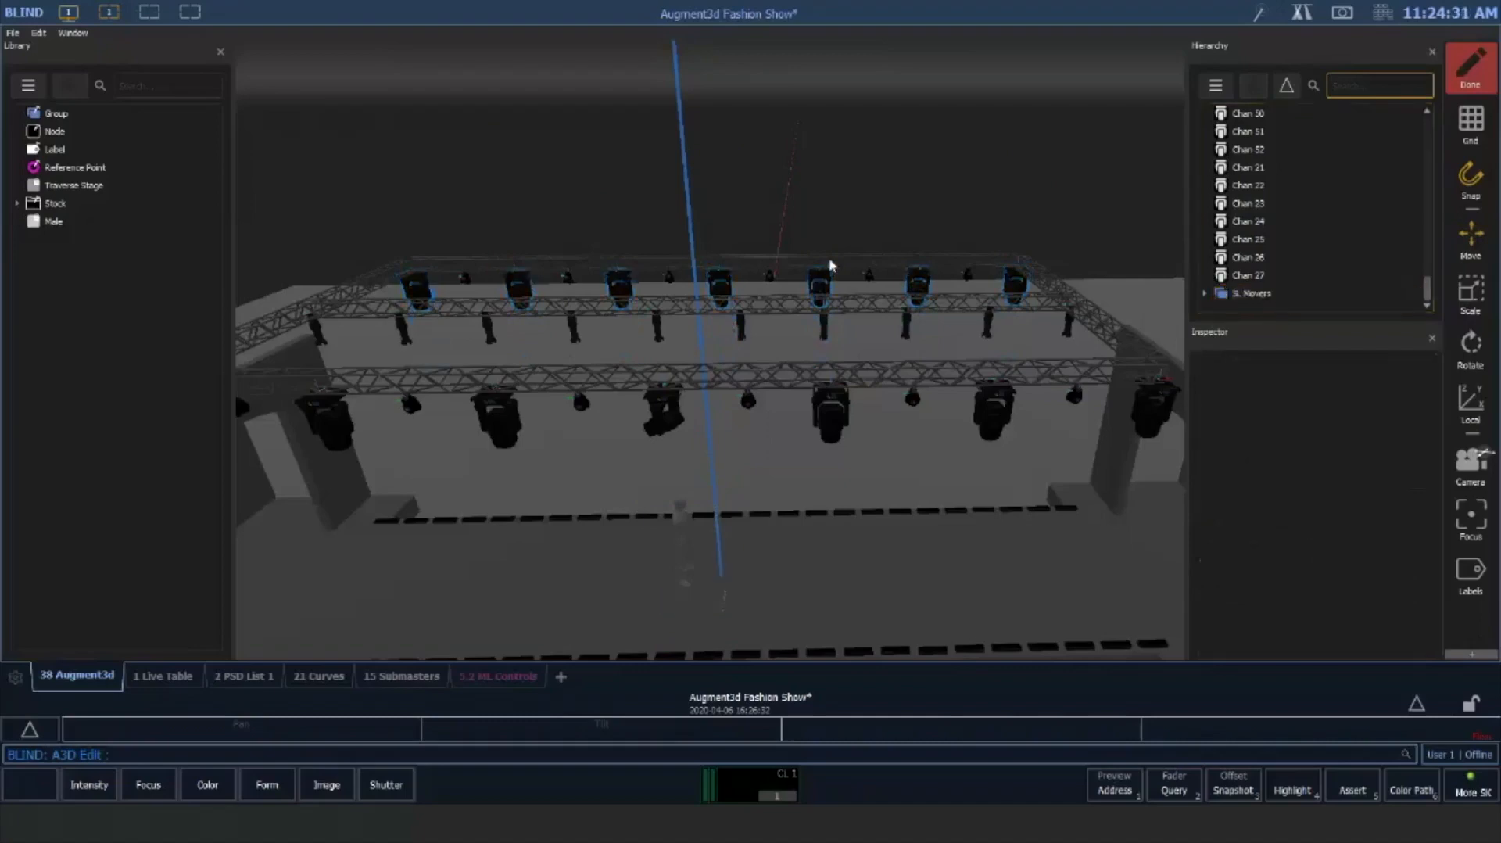
{"action": "left_click", "coordinate": [852, 270]}
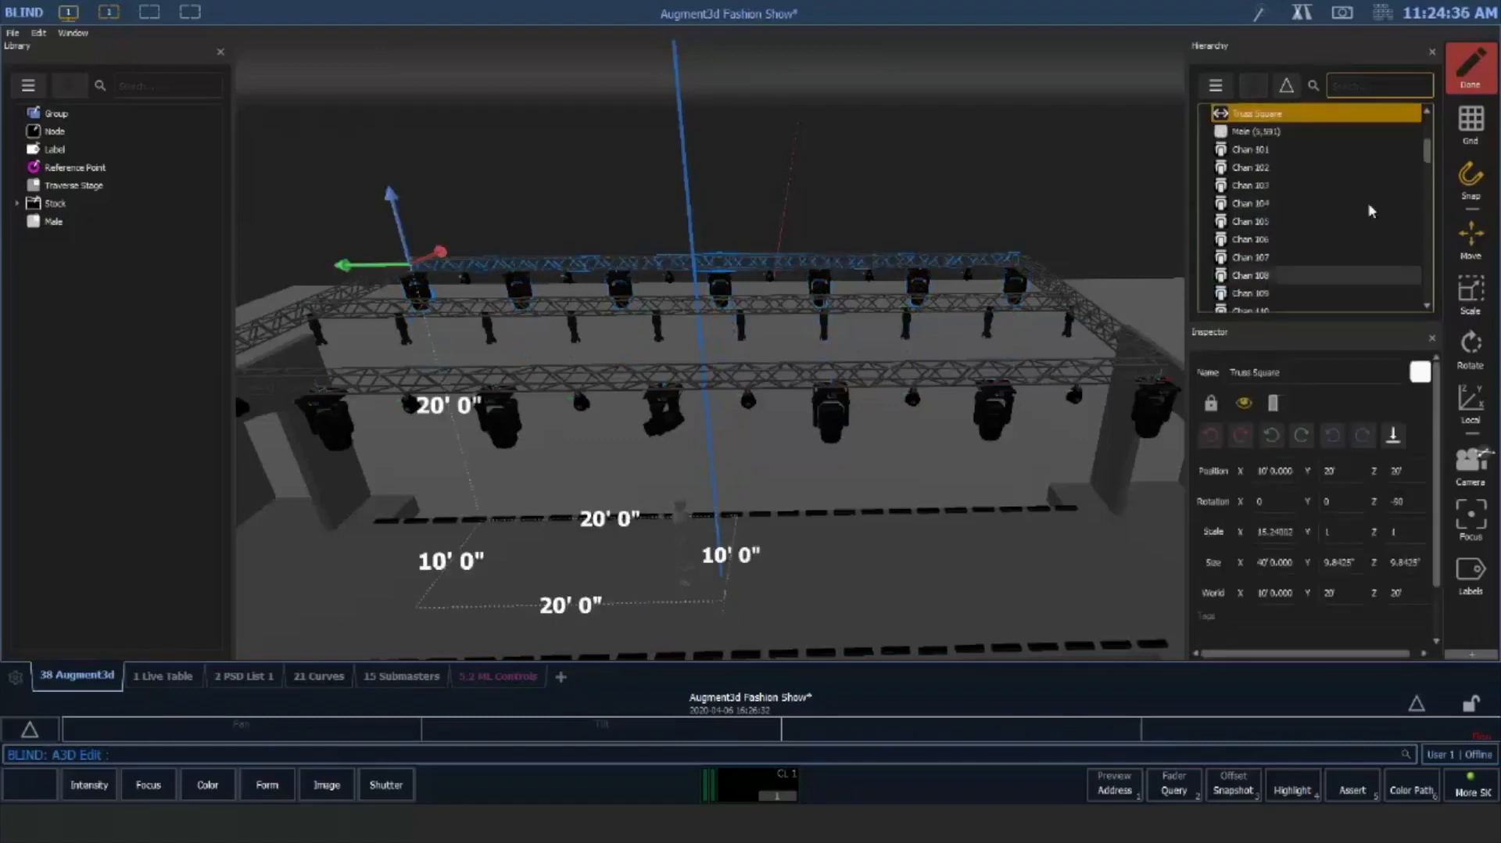
{"action": "scroll", "coordinate": [1365, 204], "scroll_direction": "down", "scroll_amount": 4}
{"action": "scroll", "coordinate": [1404, 180], "scroll_direction": "up", "scroll_amount": 3}
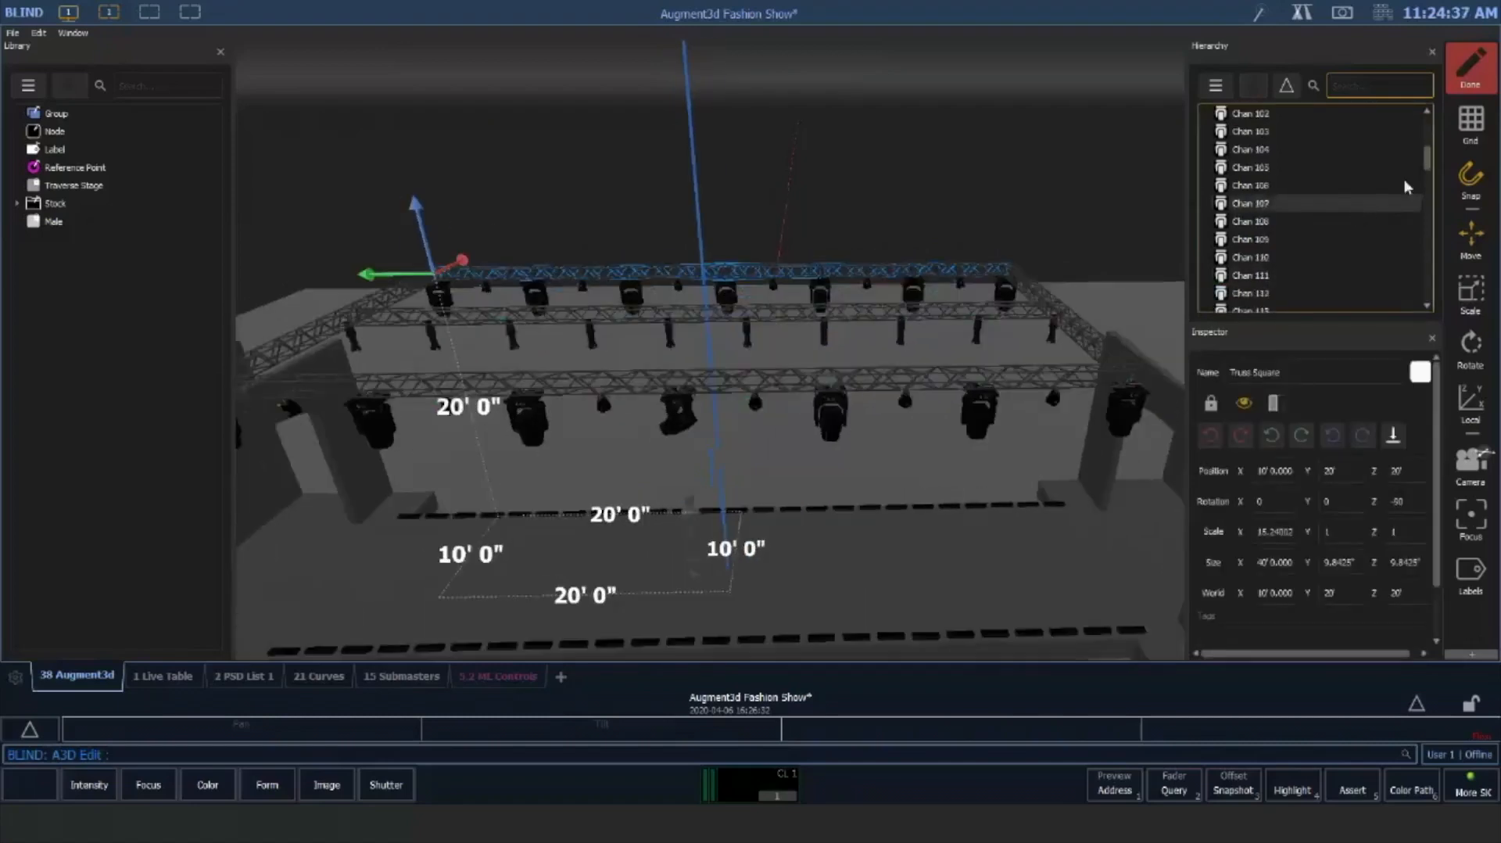
{"action": "left_click_drag", "start_coordinate": [1424, 154], "coordinate": [1426, 291]}
{"action": "left_click", "coordinate": [1251, 293]}
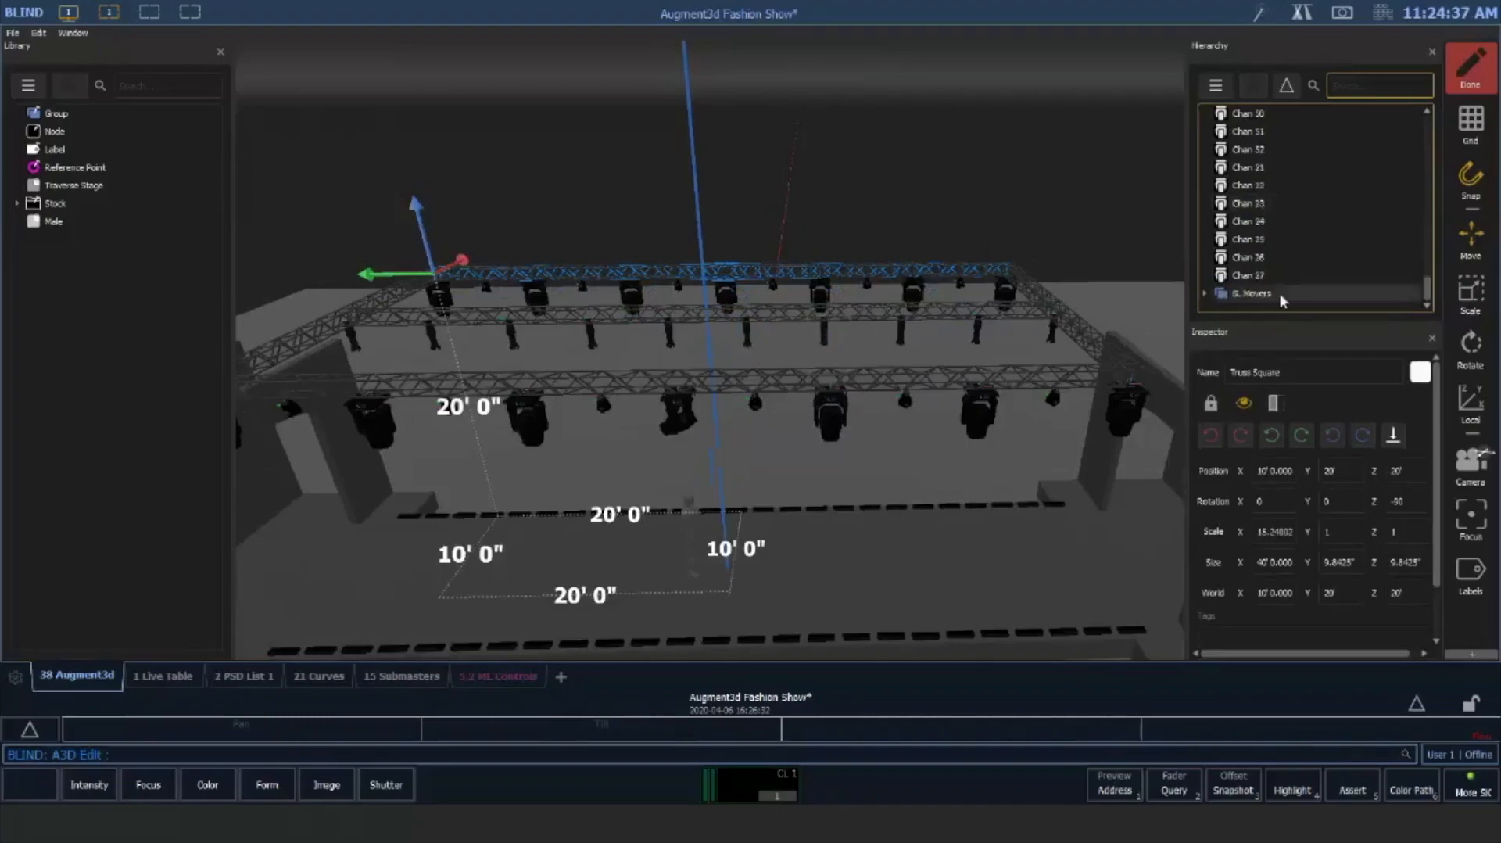
{"action": "left_click_drag", "start_coordinate": [1231, 244], "coordinate": [1279, 273]}
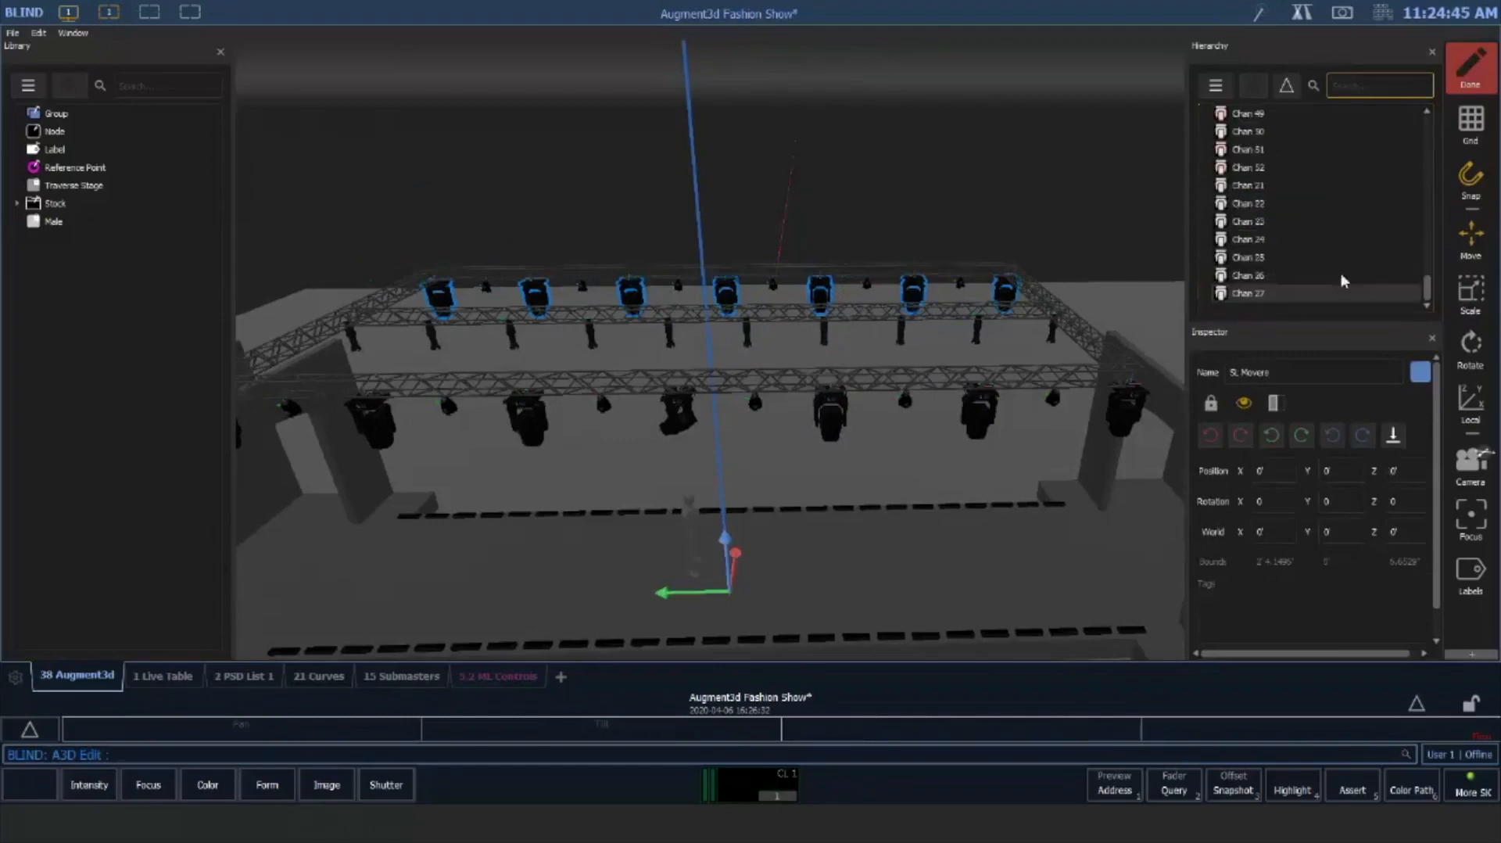
Select the far Truss Square and expand it and its SL Movers group to examine the nested channels
{"action": "left_click", "coordinate": [808, 273]}
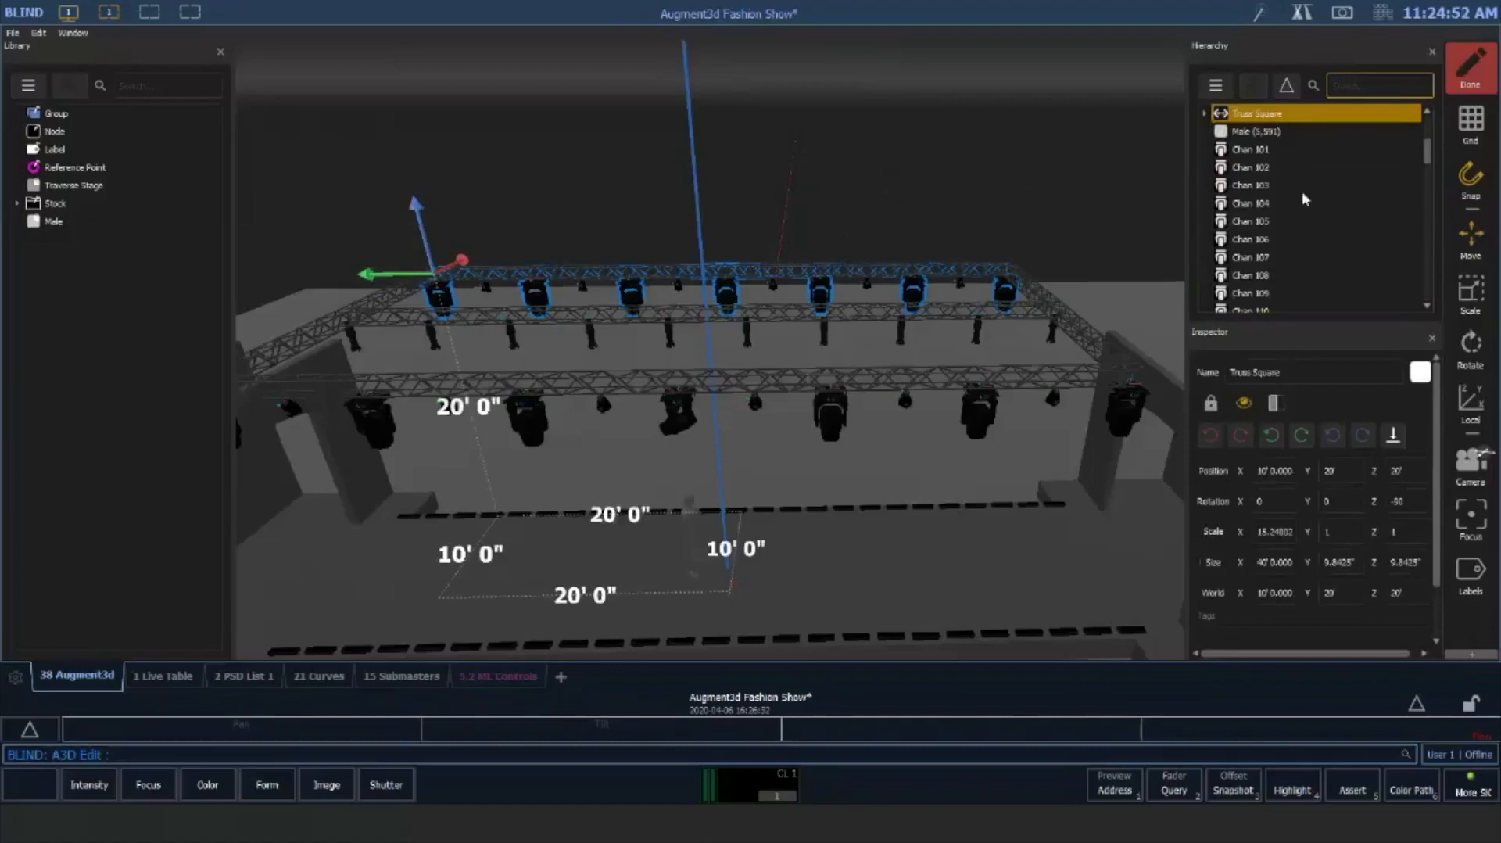
{"action": "scroll", "coordinate": [1304, 199], "scroll_direction": "up", "scroll_amount": 1}
{"action": "left_click", "coordinate": [1203, 168]}
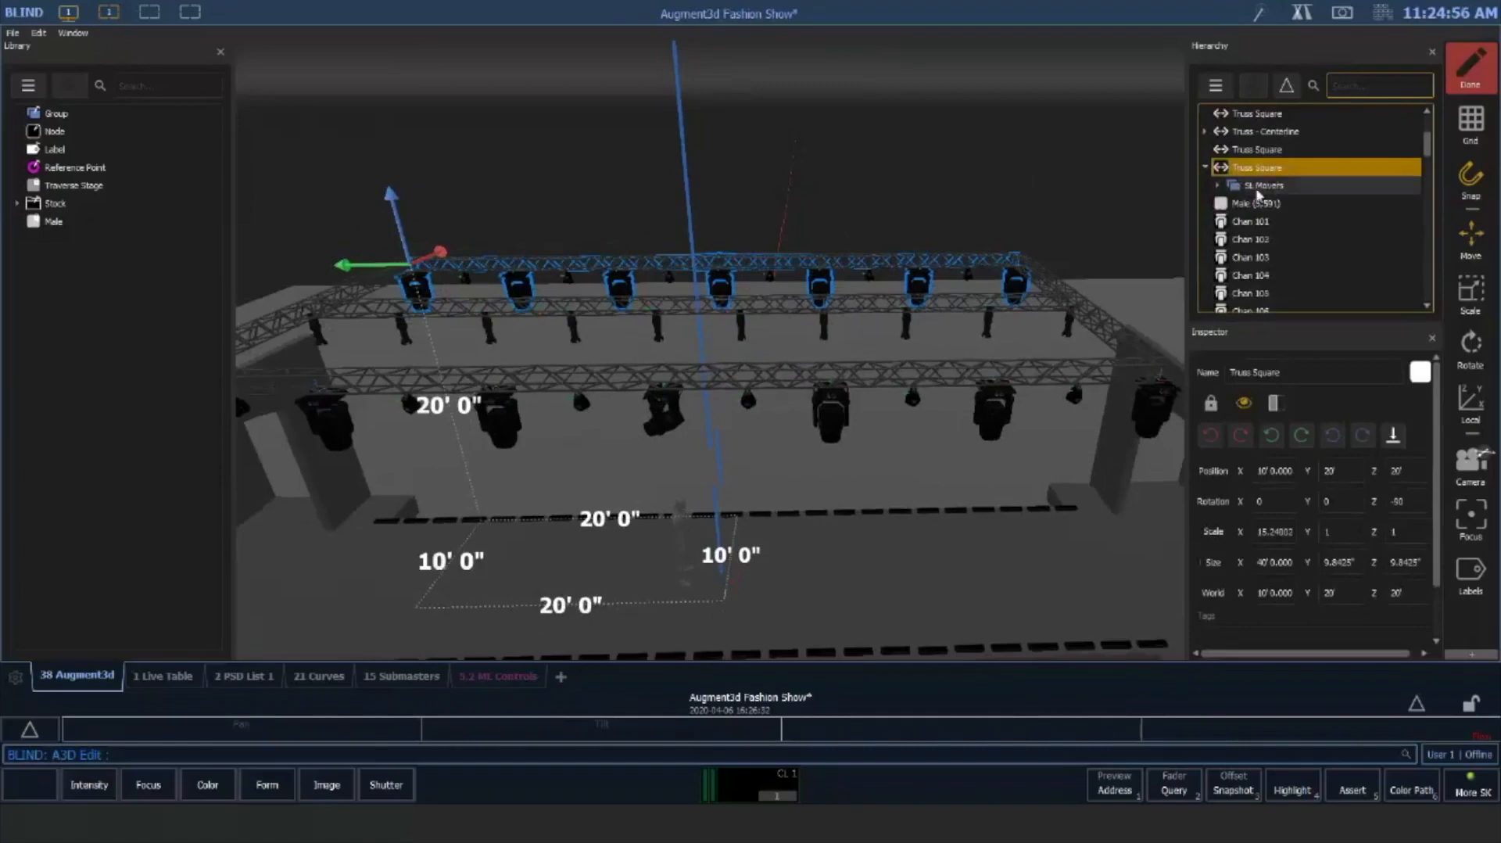
{"action": "left_click", "coordinate": [1217, 186]}
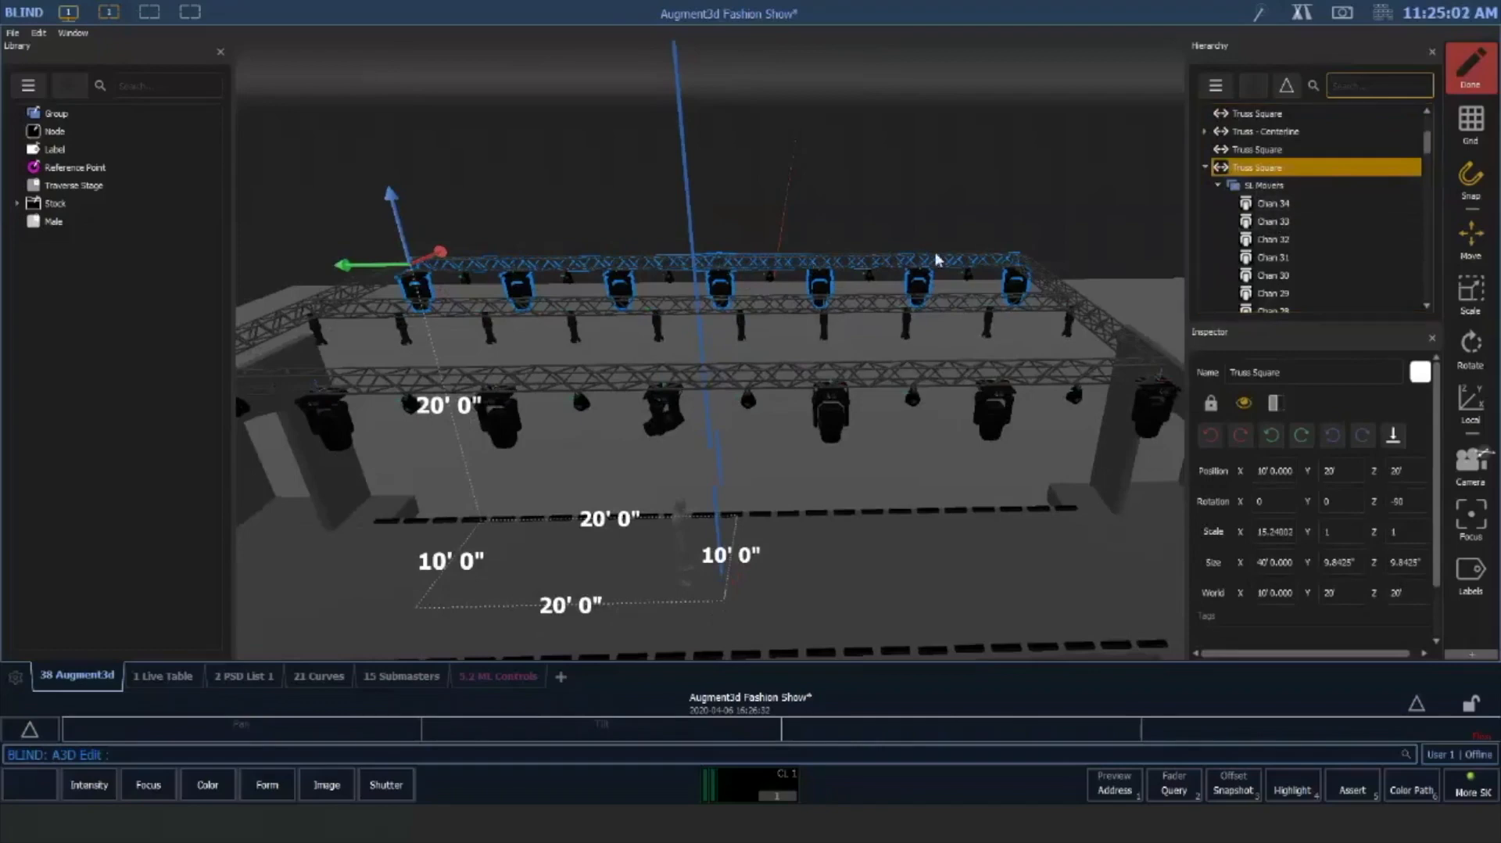
{"action": "left_click_drag", "start_coordinate": [941, 296], "coordinate": [941, 222]}
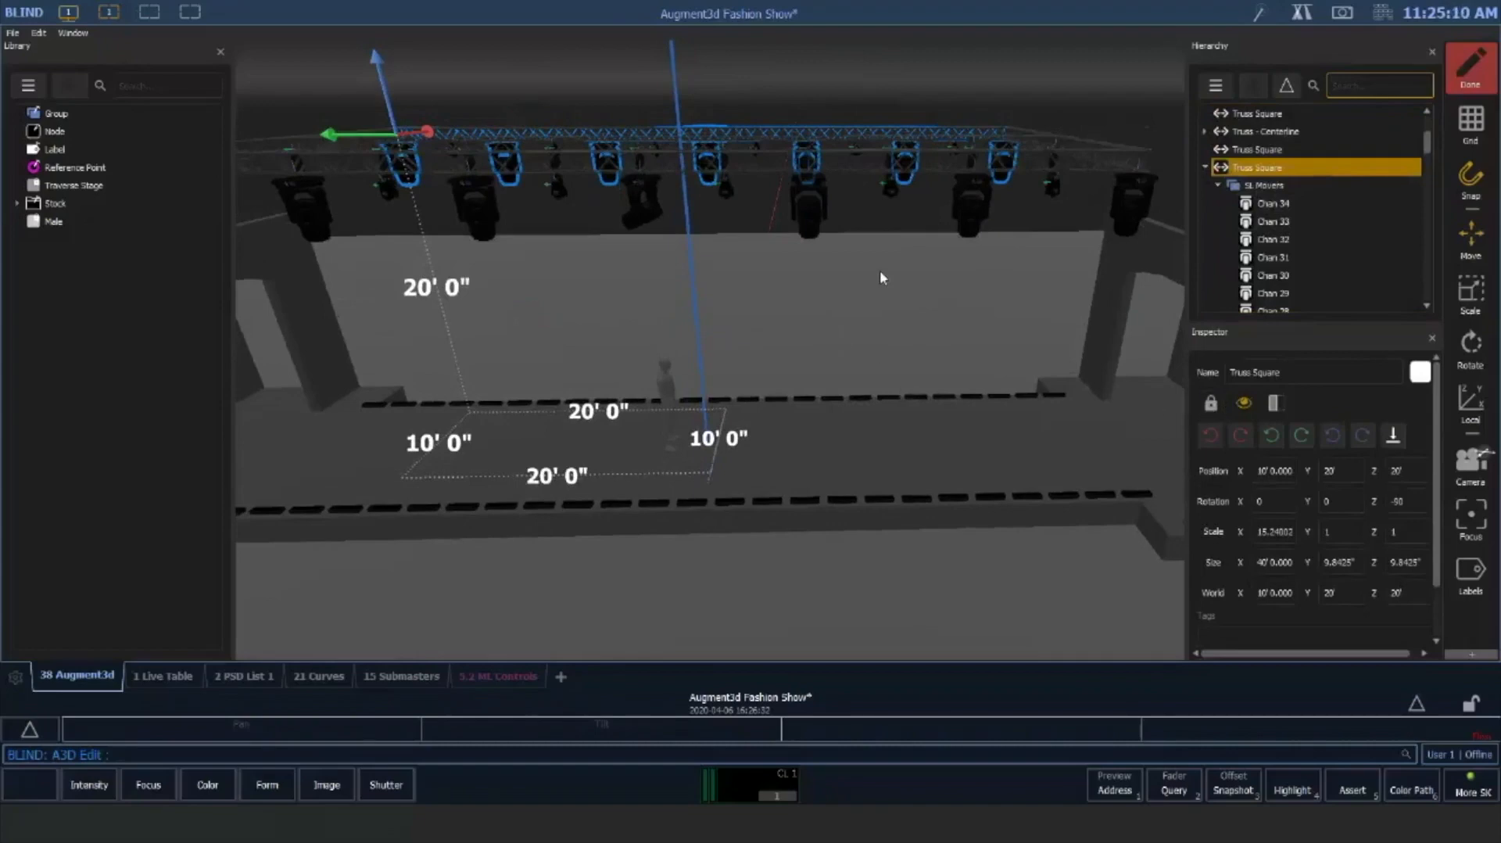
Lock the Ground object against editing and clear the selection
{"action": "left_click", "coordinate": [882, 279]}
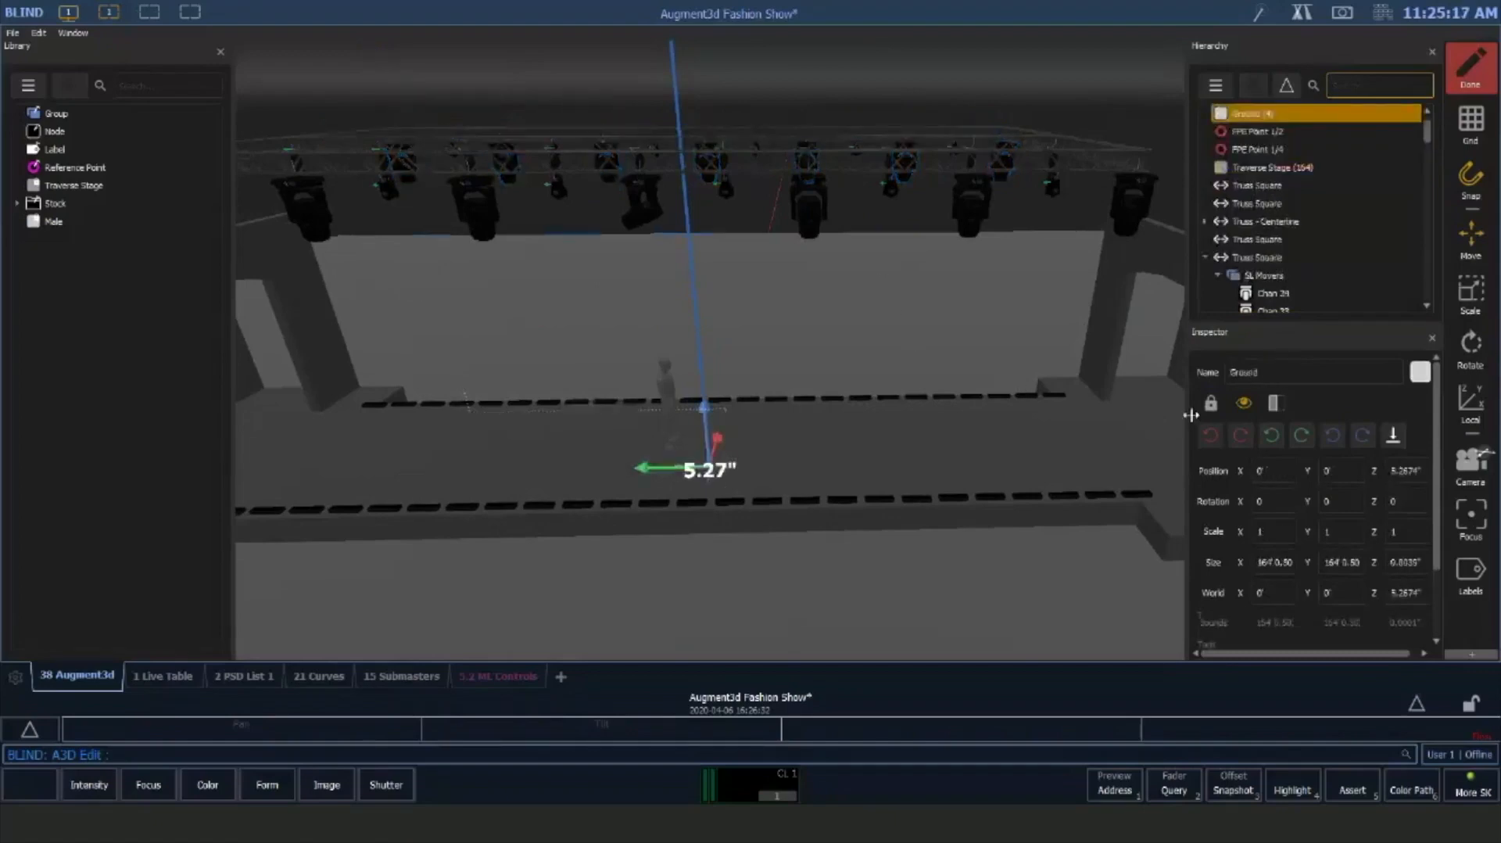
{"action": "left_click", "coordinate": [1212, 403]}
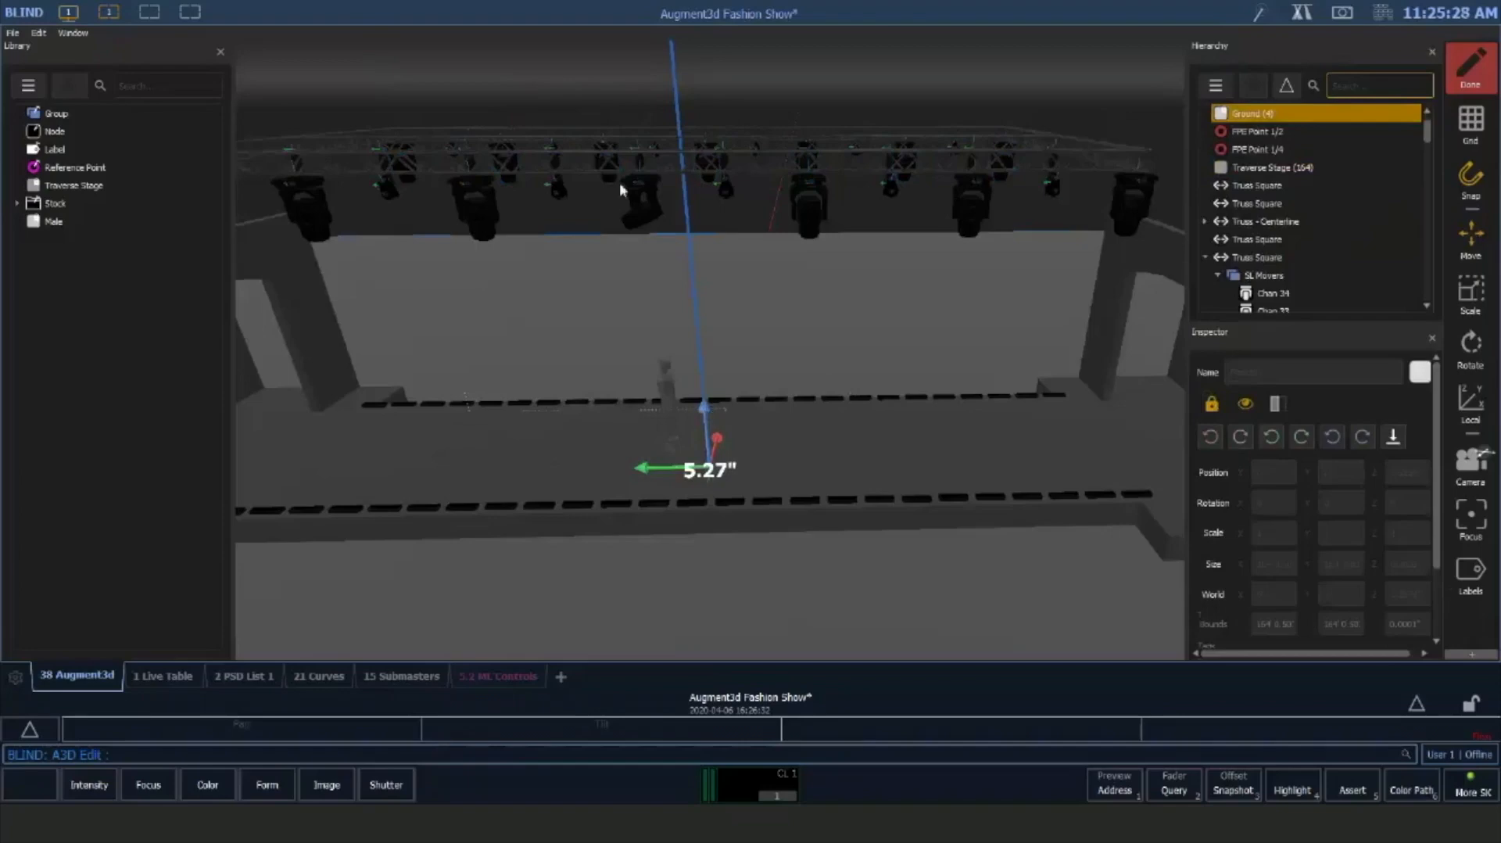
{"action": "left_click", "coordinate": [985, 84]}
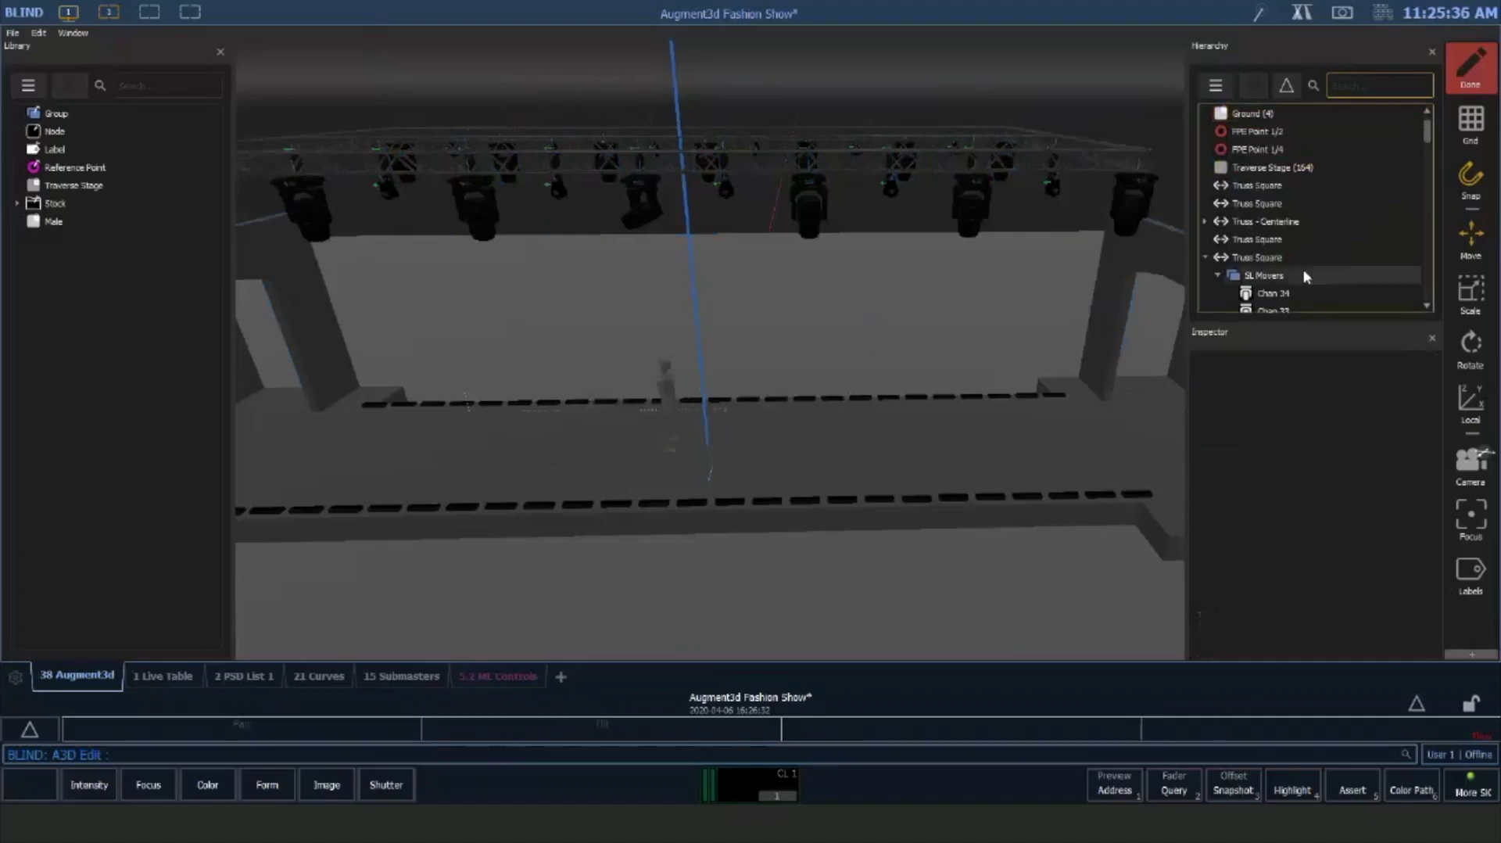
Collapse the far Truss Square in the hierarchy and check the locked Ground object's properties, clearing the selection
{"action": "left_click", "coordinate": [1204, 257]}
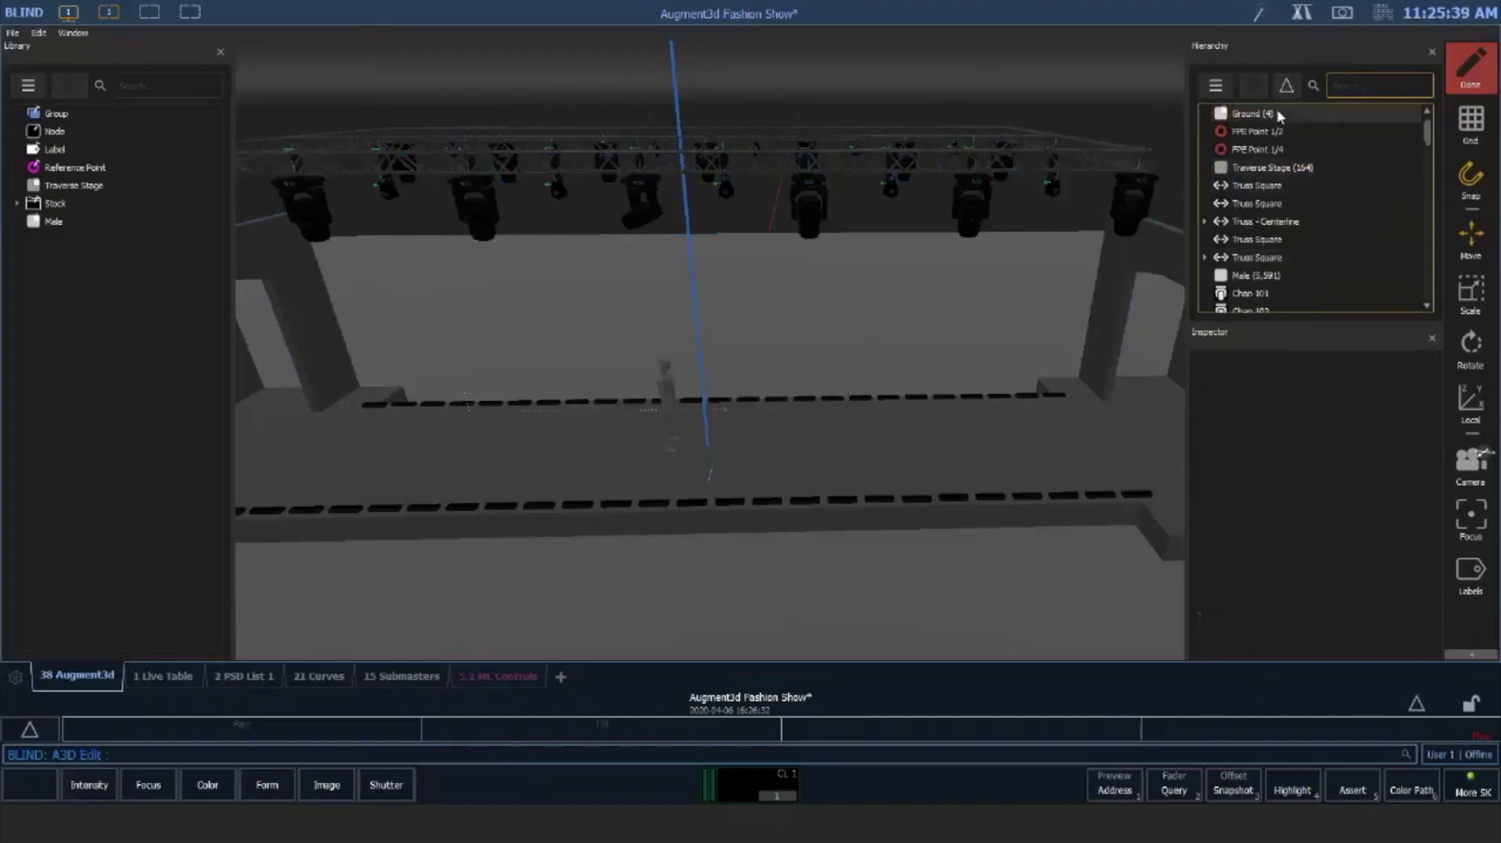
{"action": "left_click", "coordinate": [1251, 114]}
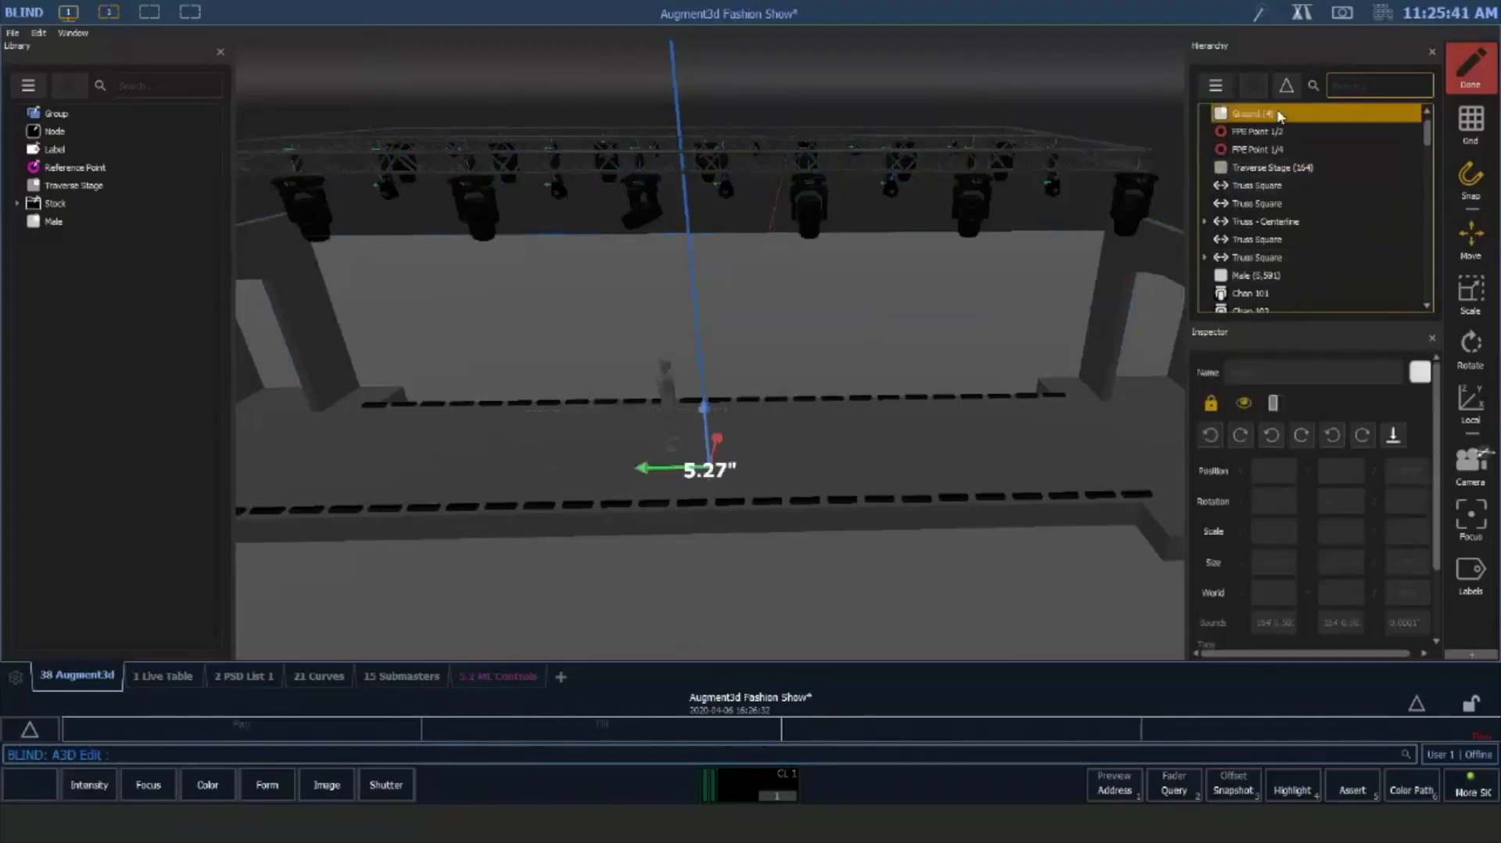
{"action": "left_click", "coordinate": [908, 80]}
Lock the Traverse Stage object and check whether it can still be selected in the model
{"action": "left_click", "coordinate": [969, 446]}
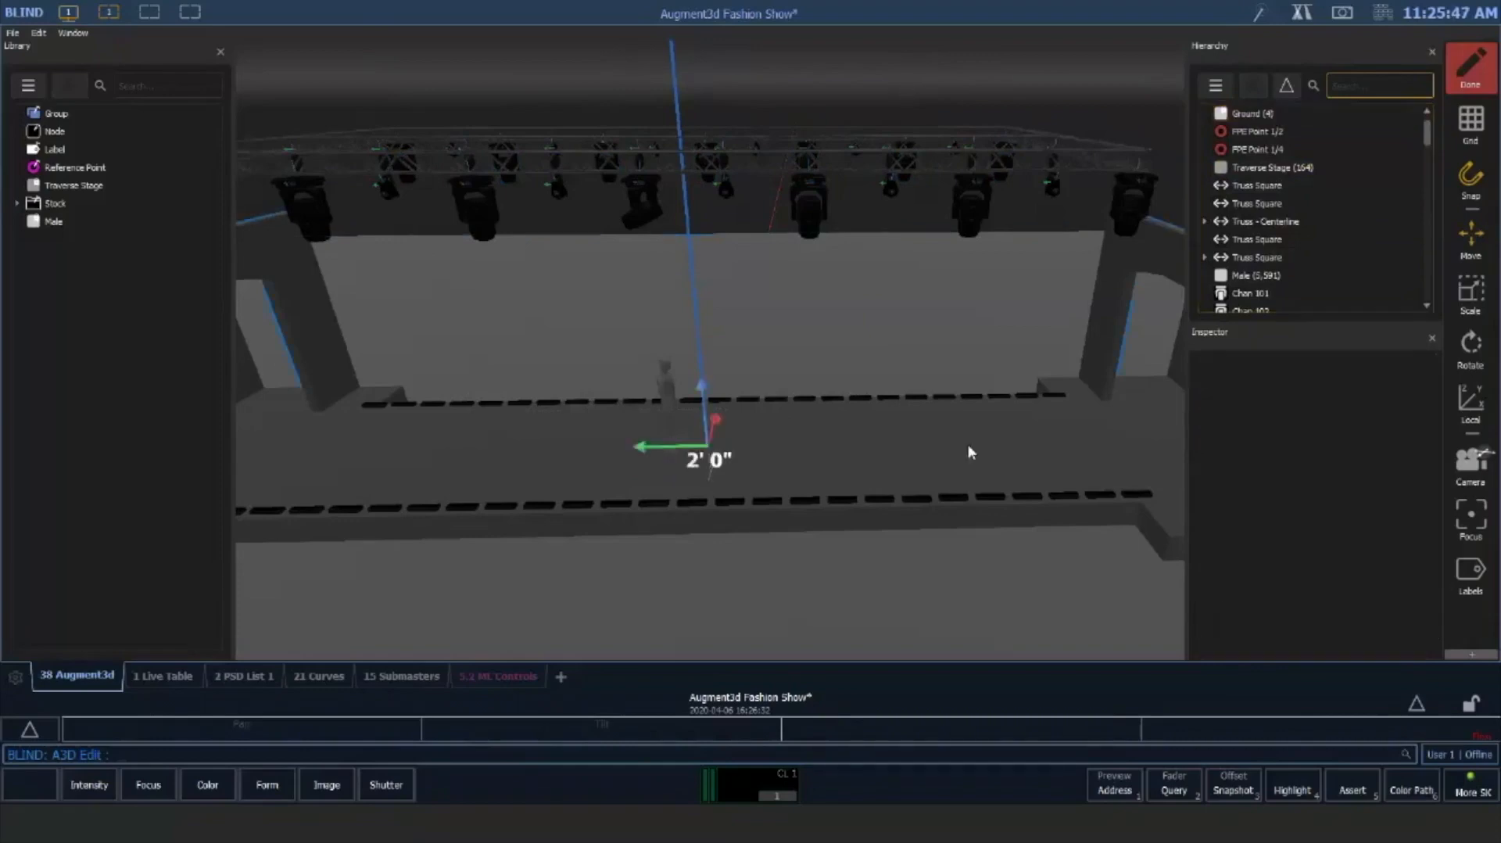
{"action": "left_click", "coordinate": [1211, 403]}
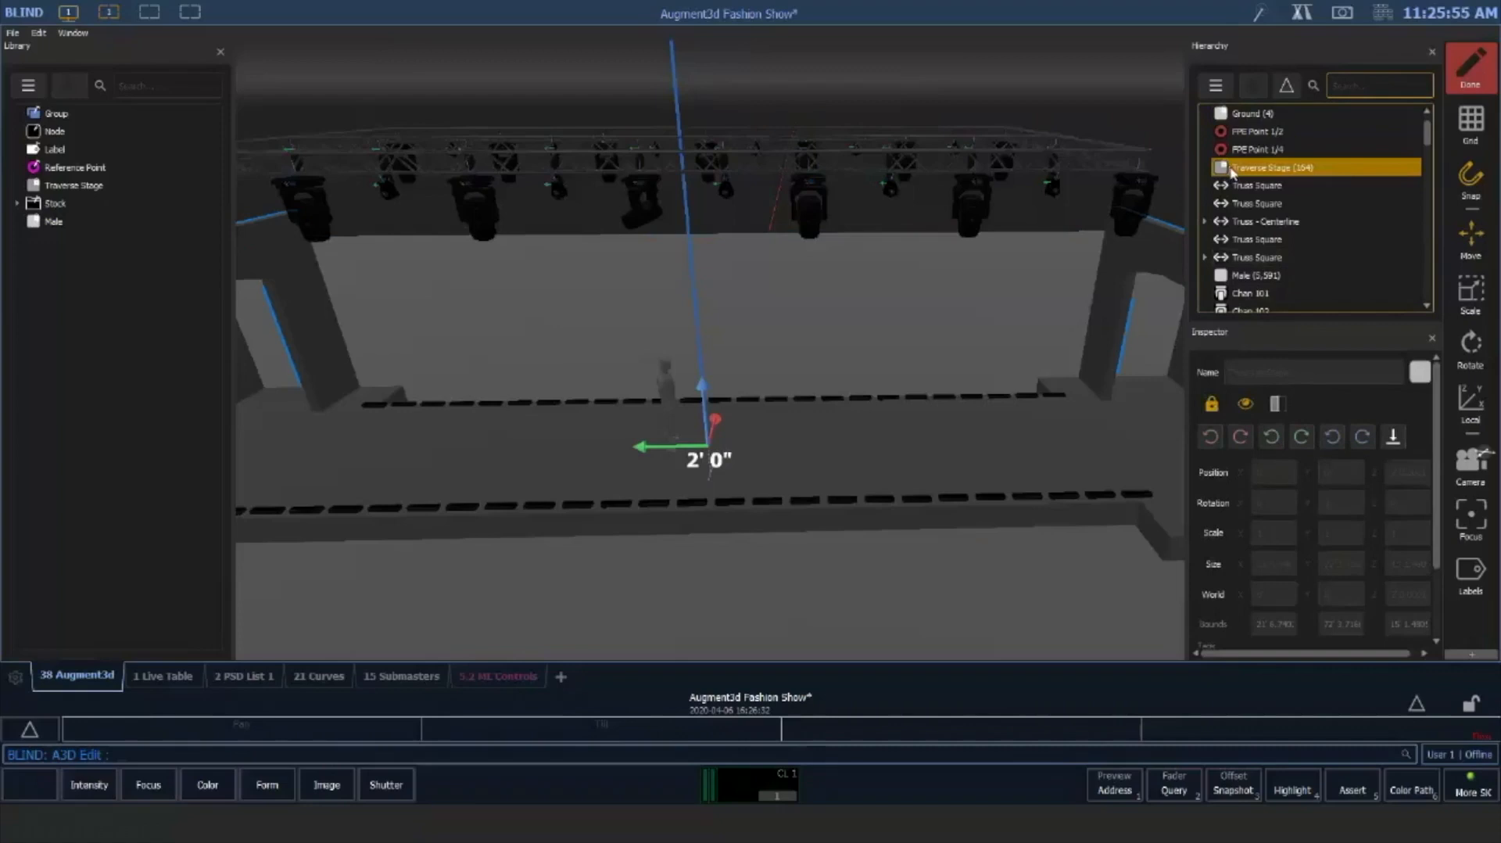
{"action": "left_click", "coordinate": [850, 239]}
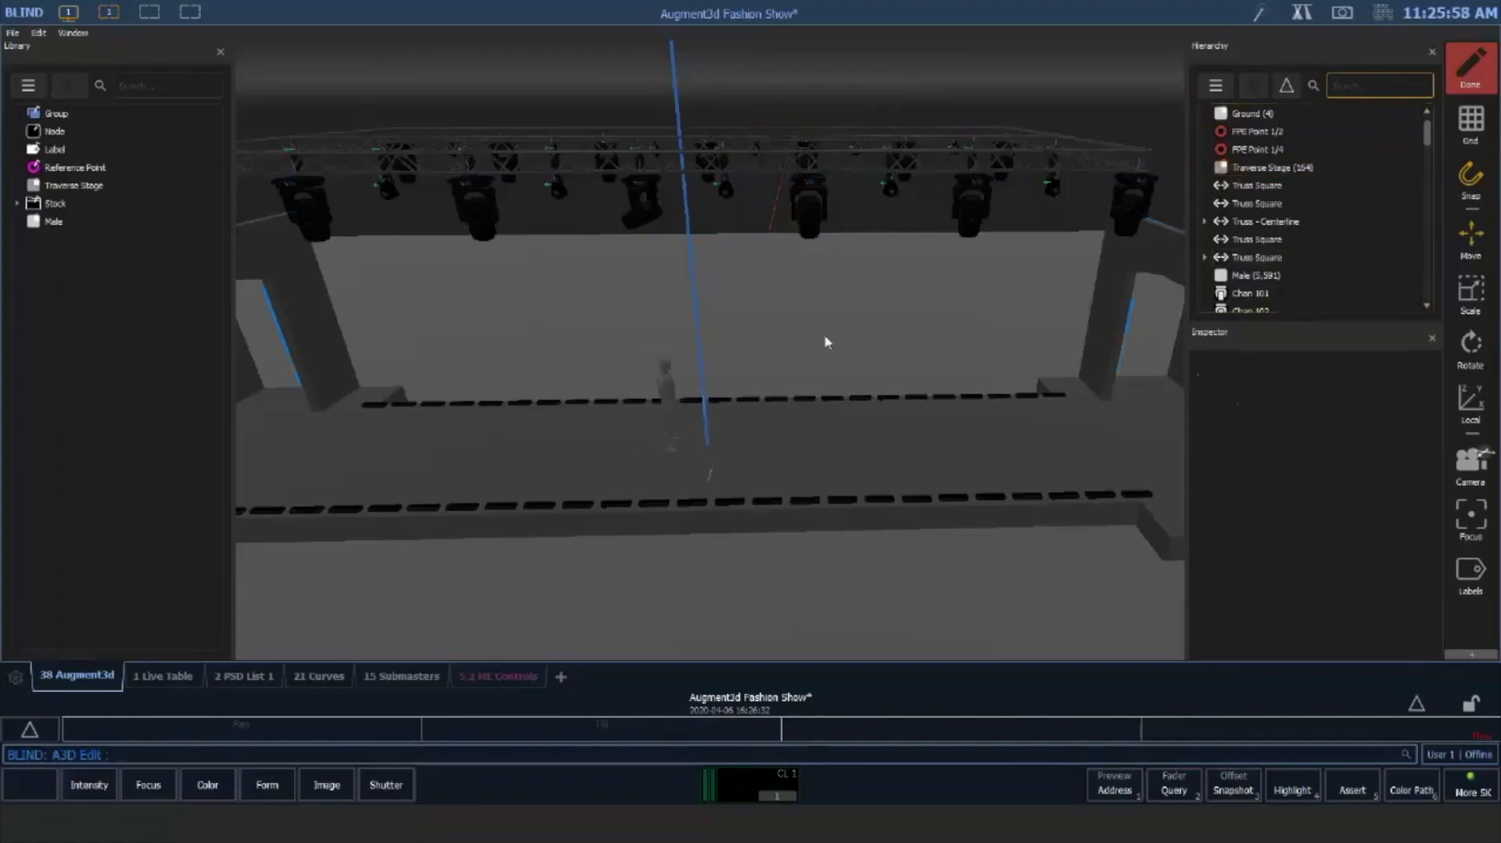
Test object selection in the model with the Male figure, the locked background and the near truss
{"action": "left_click", "coordinate": [667, 384]}
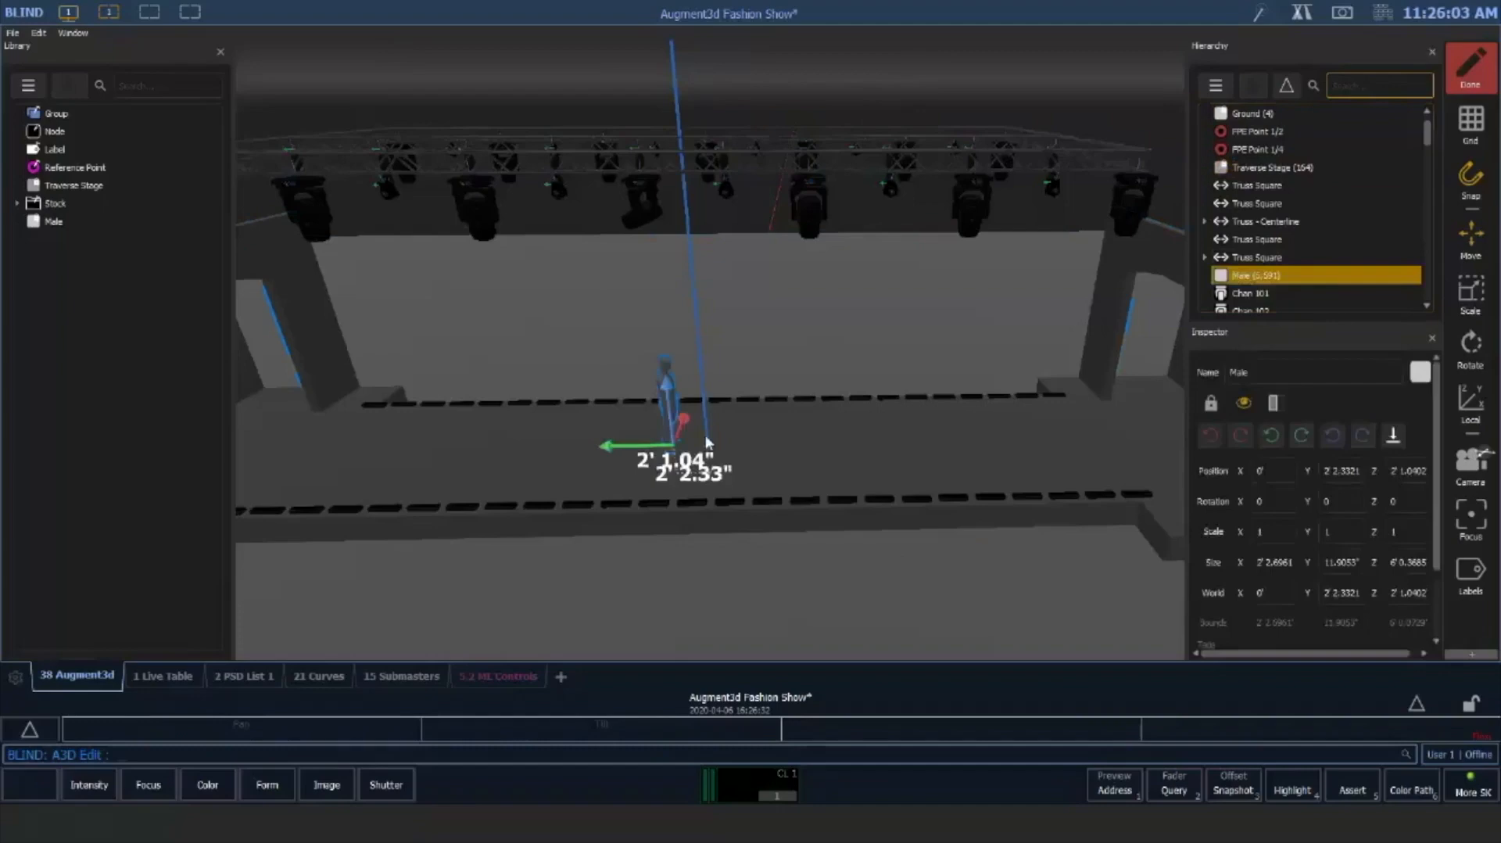
{"action": "left_click", "coordinate": [825, 342]}
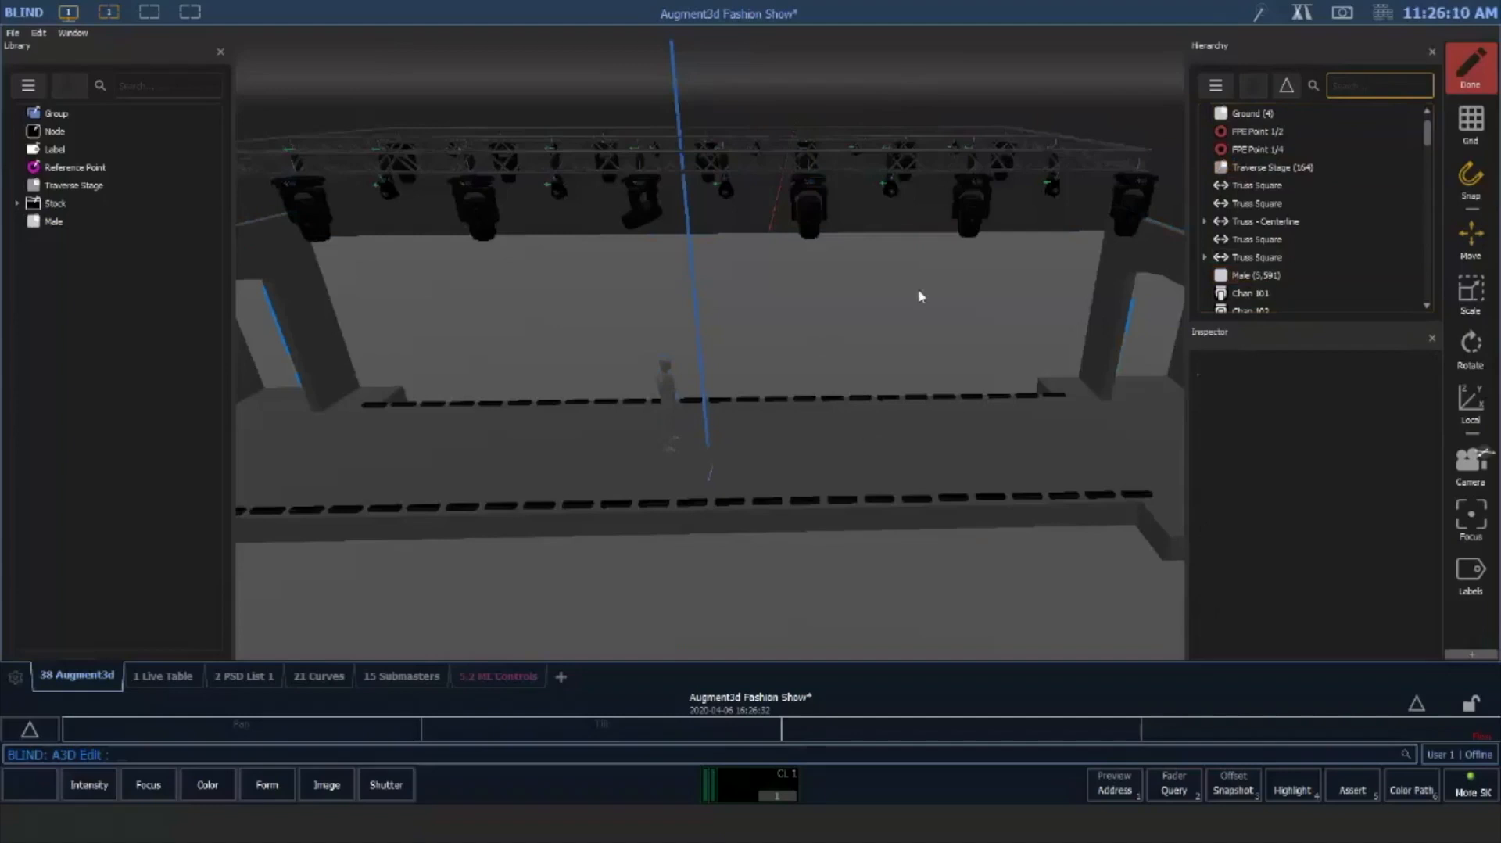
{"action": "left_click", "coordinate": [848, 170]}
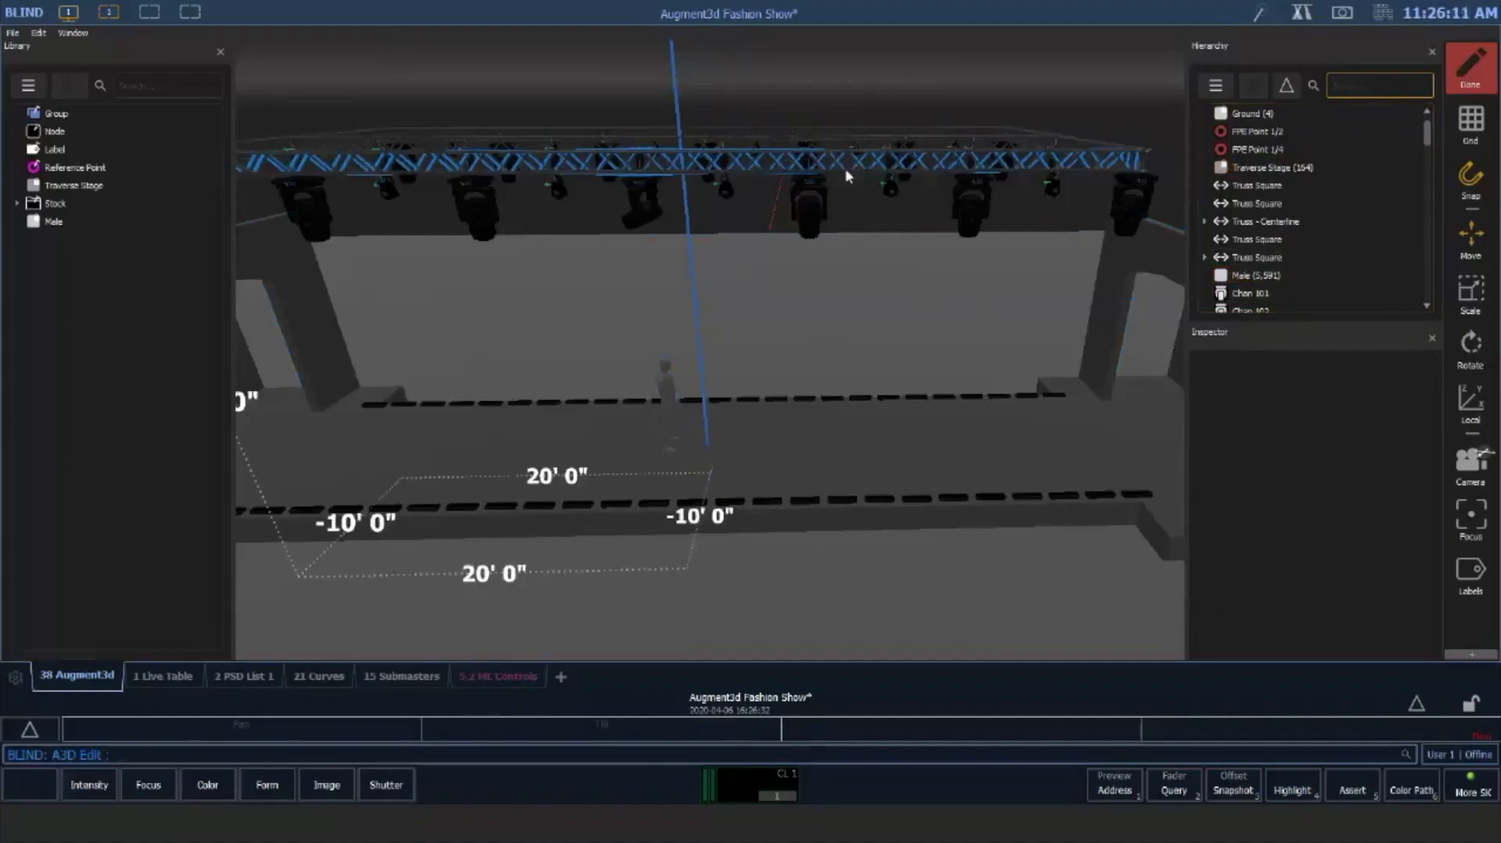
Hide the Male figure from the model and clear the selection
{"action": "left_click", "coordinate": [668, 399]}
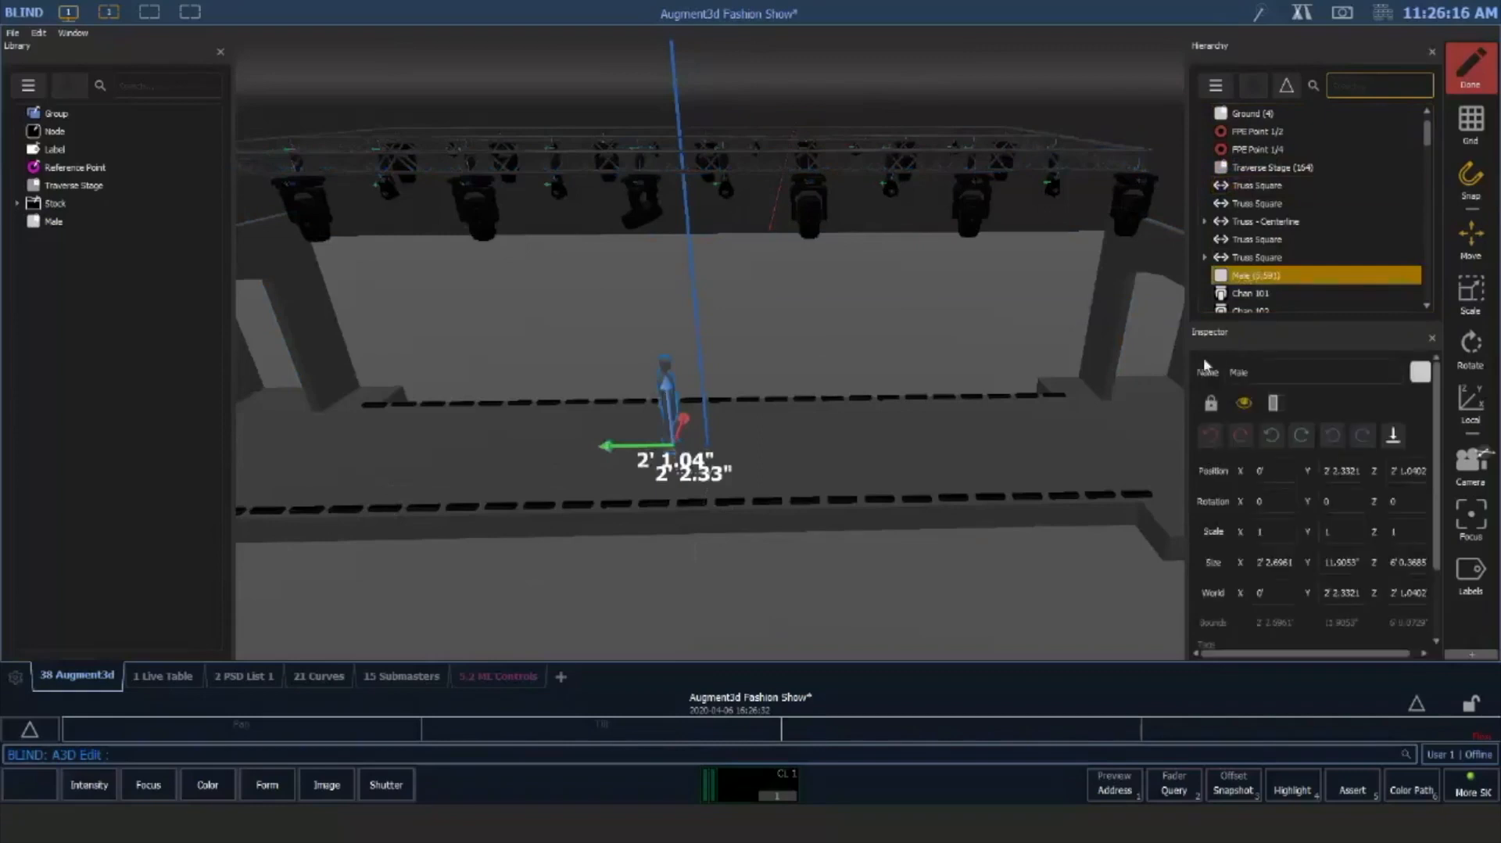
{"action": "left_click", "coordinate": [1245, 405]}
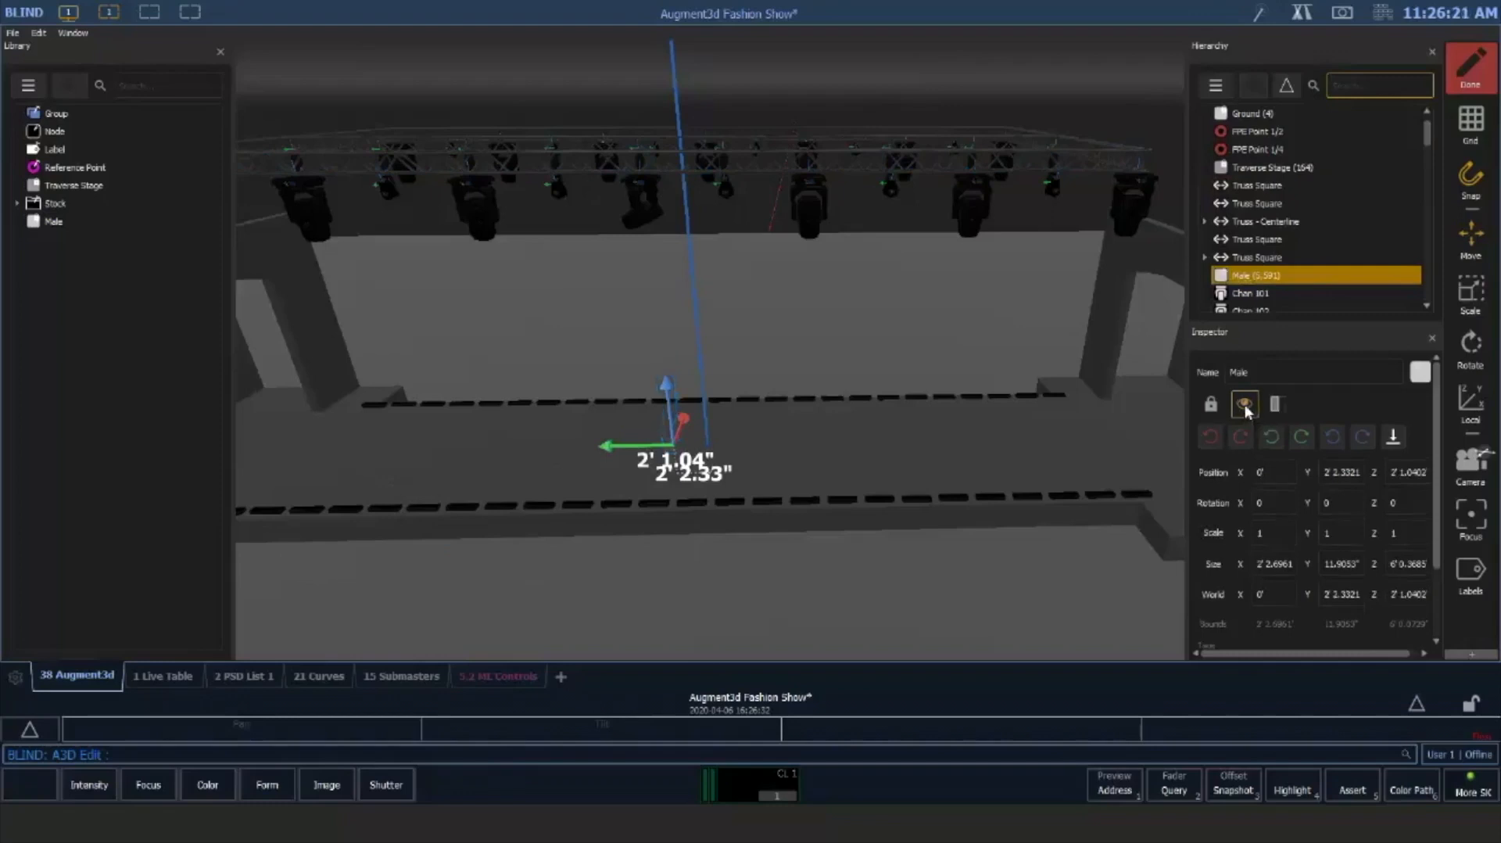
{"action": "left_click", "coordinate": [860, 320]}
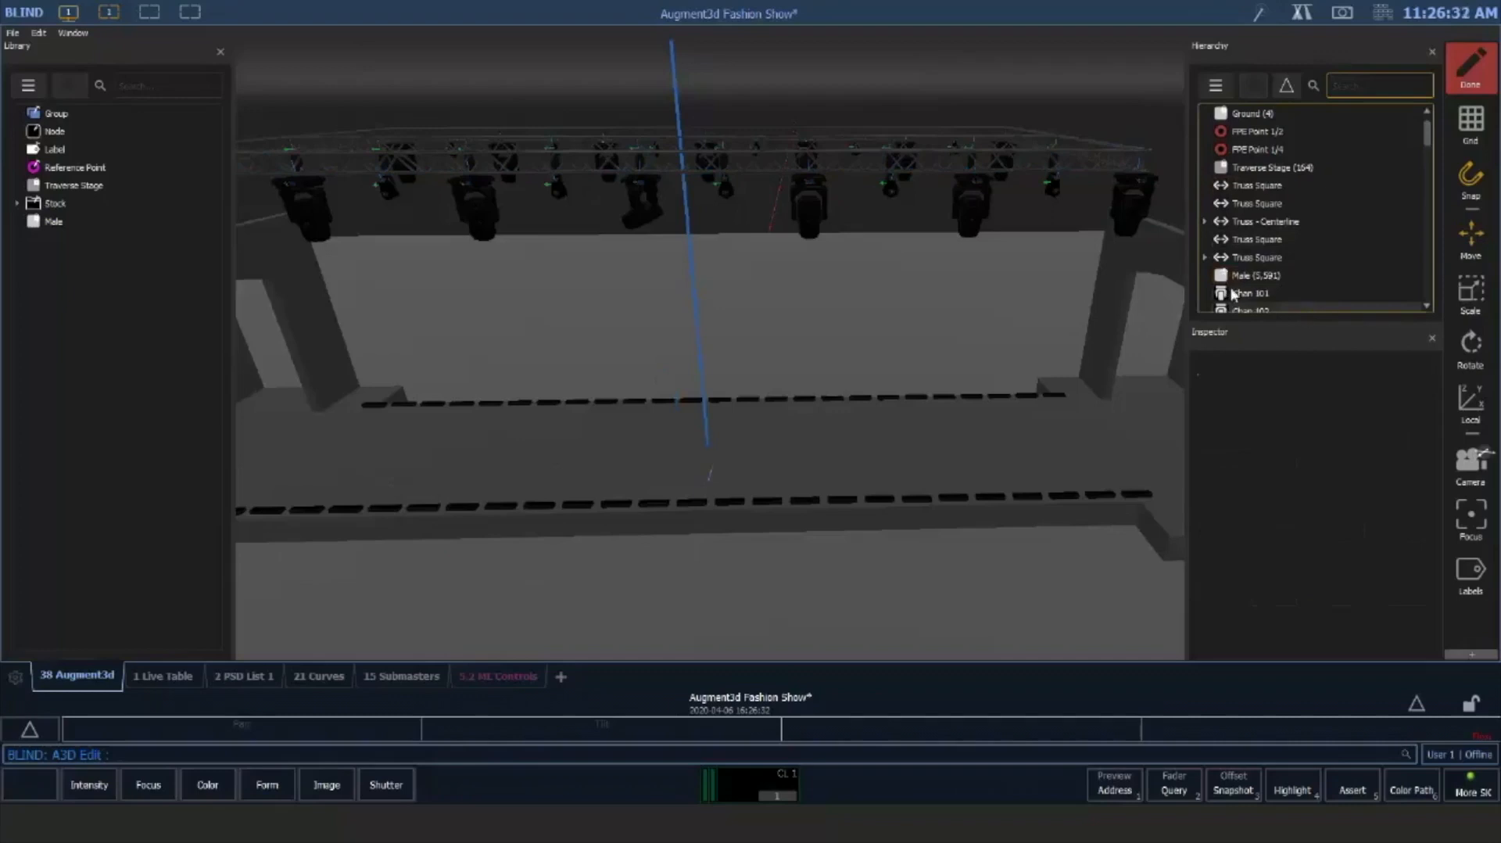
Make the hidden Male figure visible again in the model and clear the selection
{"action": "left_click", "coordinate": [1278, 278]}
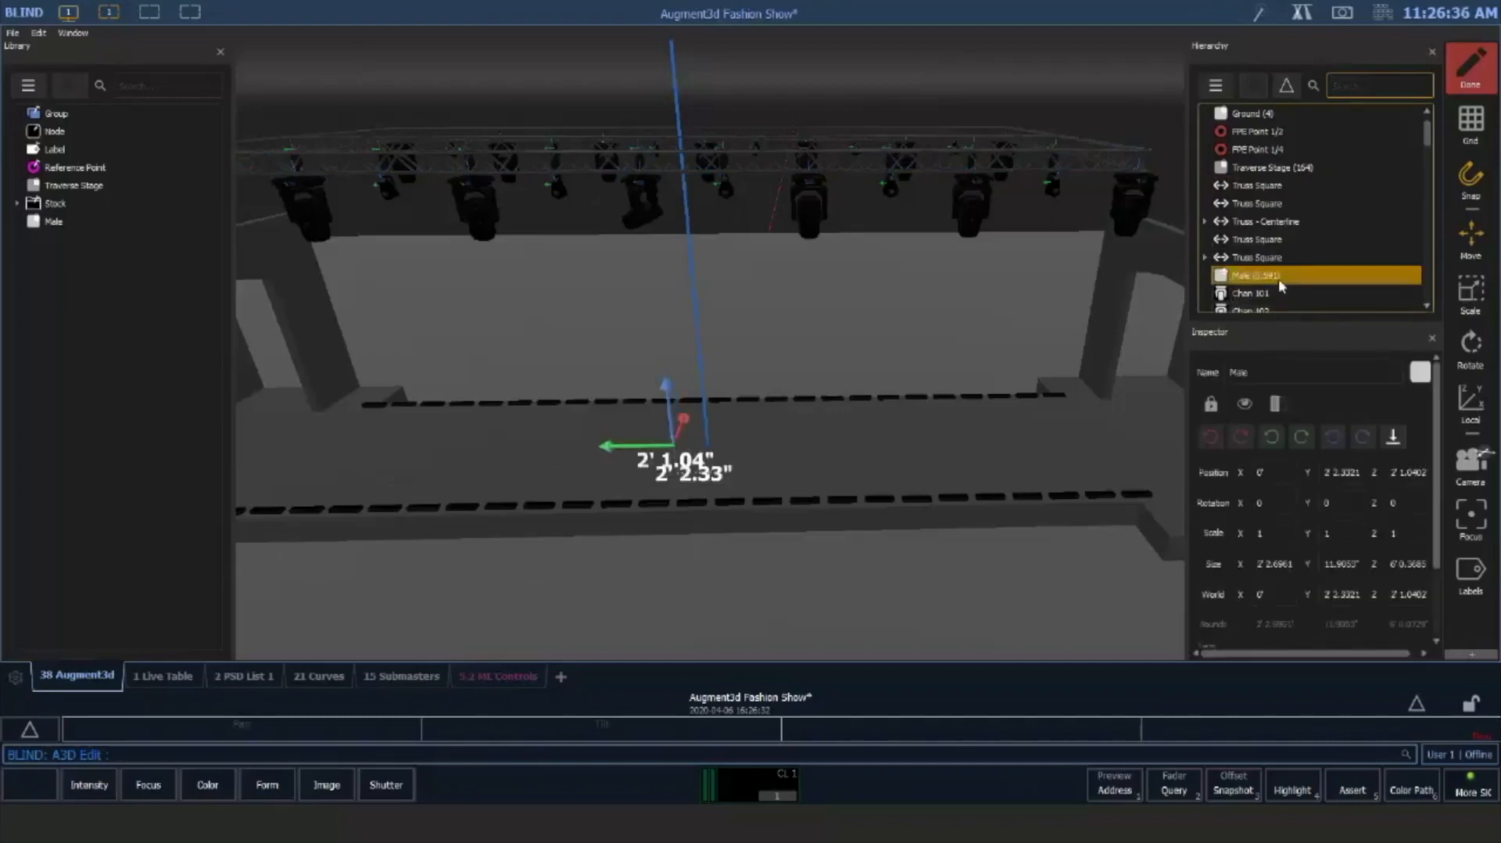
{"action": "left_click", "coordinate": [1256, 406]}
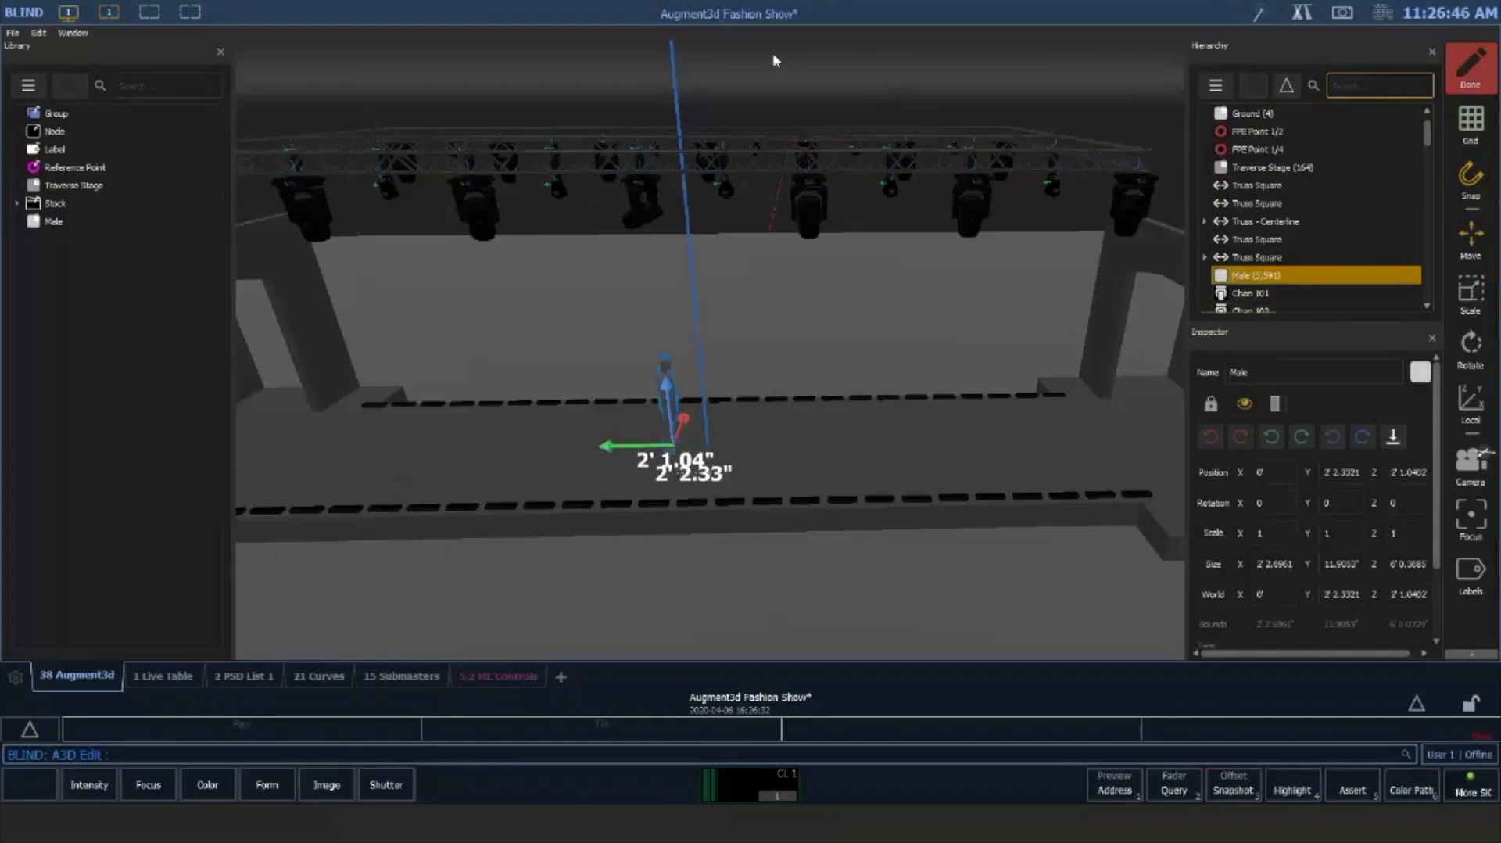
{"action": "left_click", "coordinate": [477, 435]}
Search the library for "curtain" and place Curtain - Gray on the runway at about Y 28' 6"
{"action": "left_click_drag", "start_coordinate": [477, 434], "coordinate": [635, 543]}
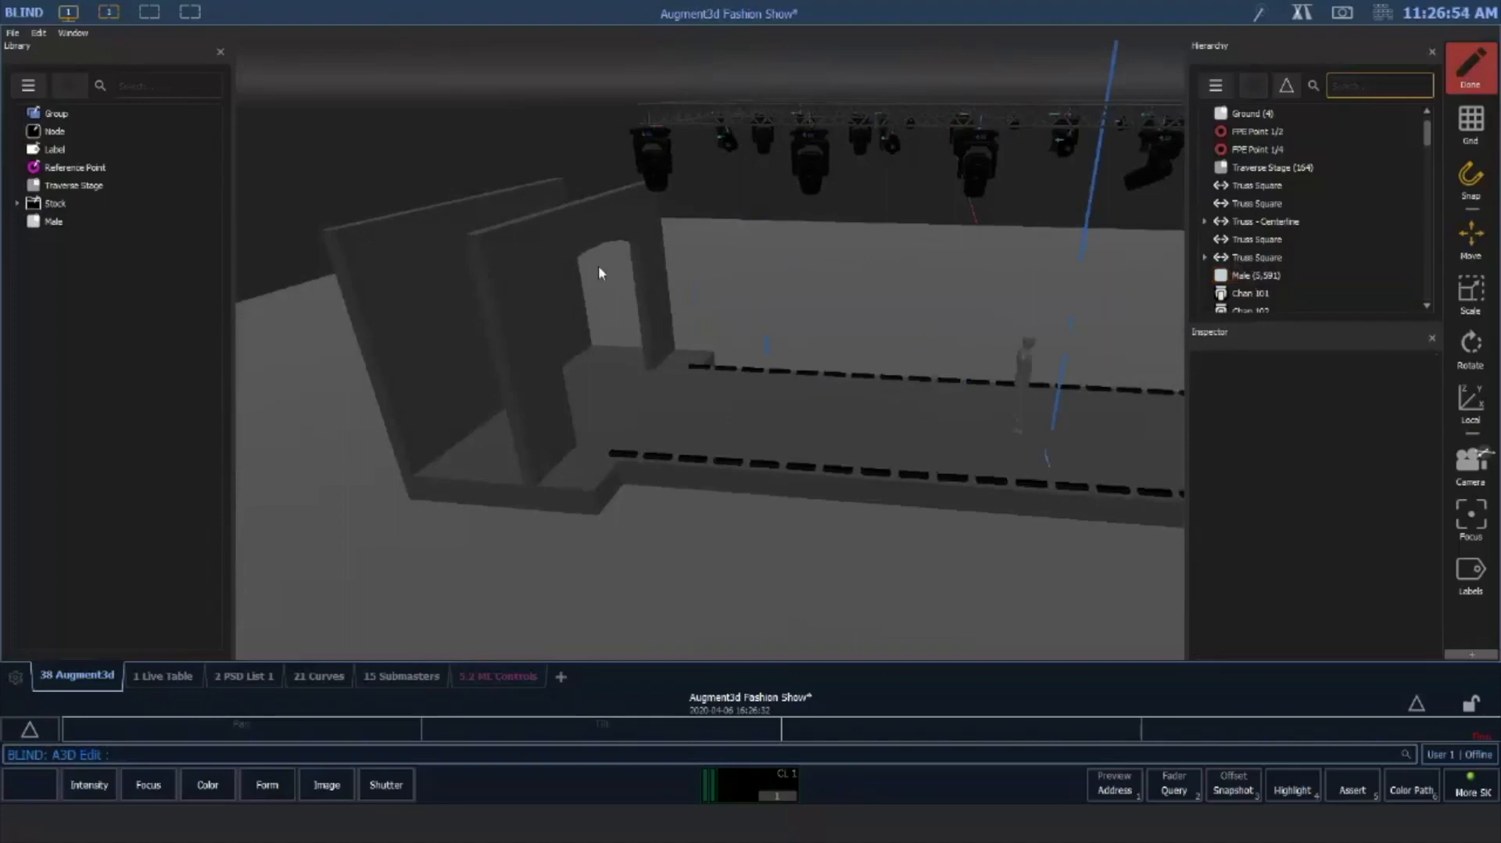
{"action": "left_click", "coordinate": [152, 86]}
{"action": "left_click", "coordinate": [141, 171]}
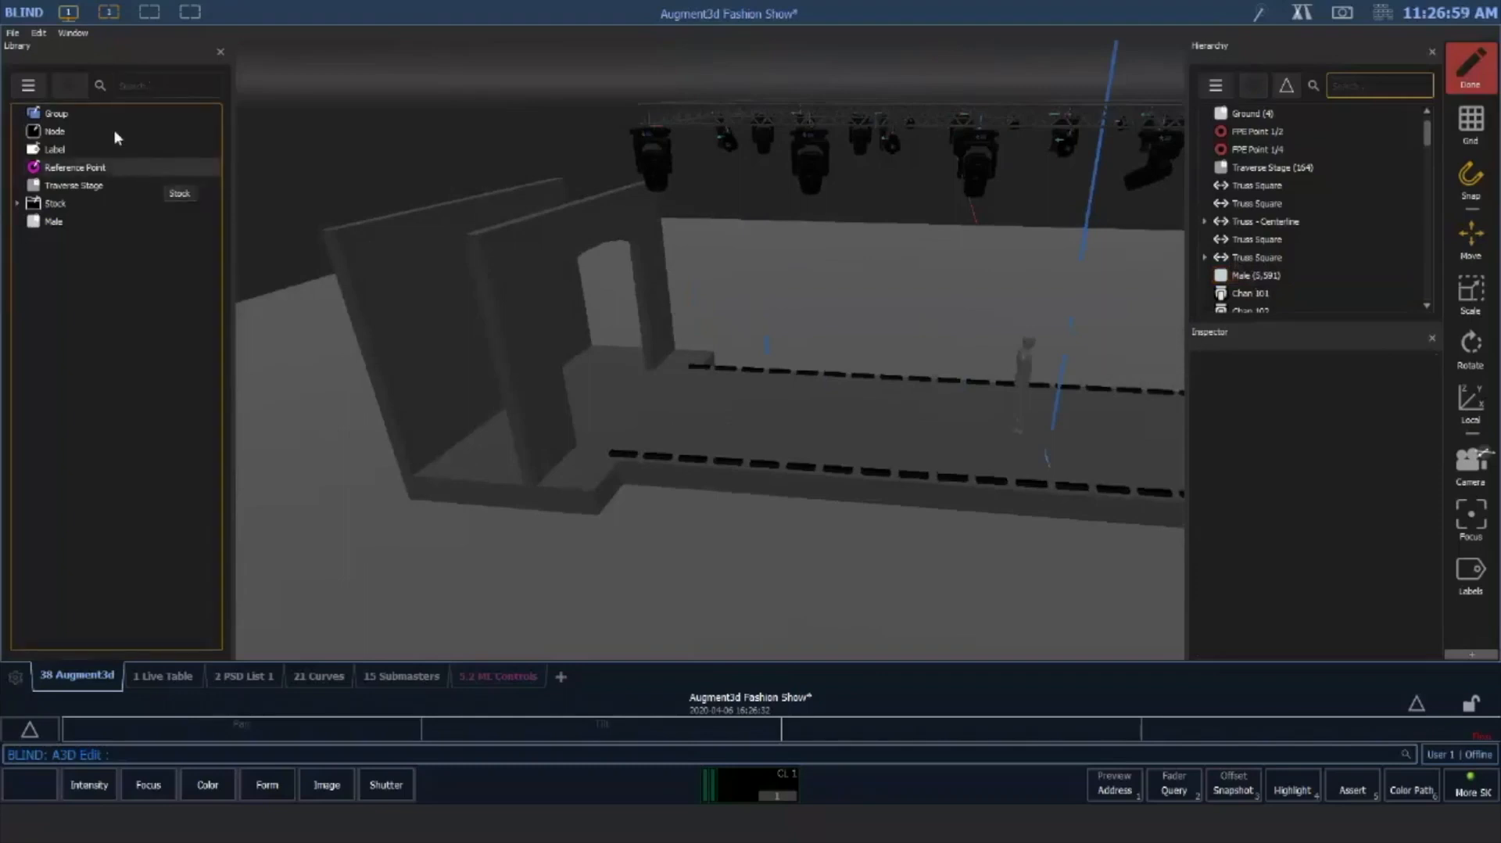
{"action": "left_click", "coordinate": [153, 86]}
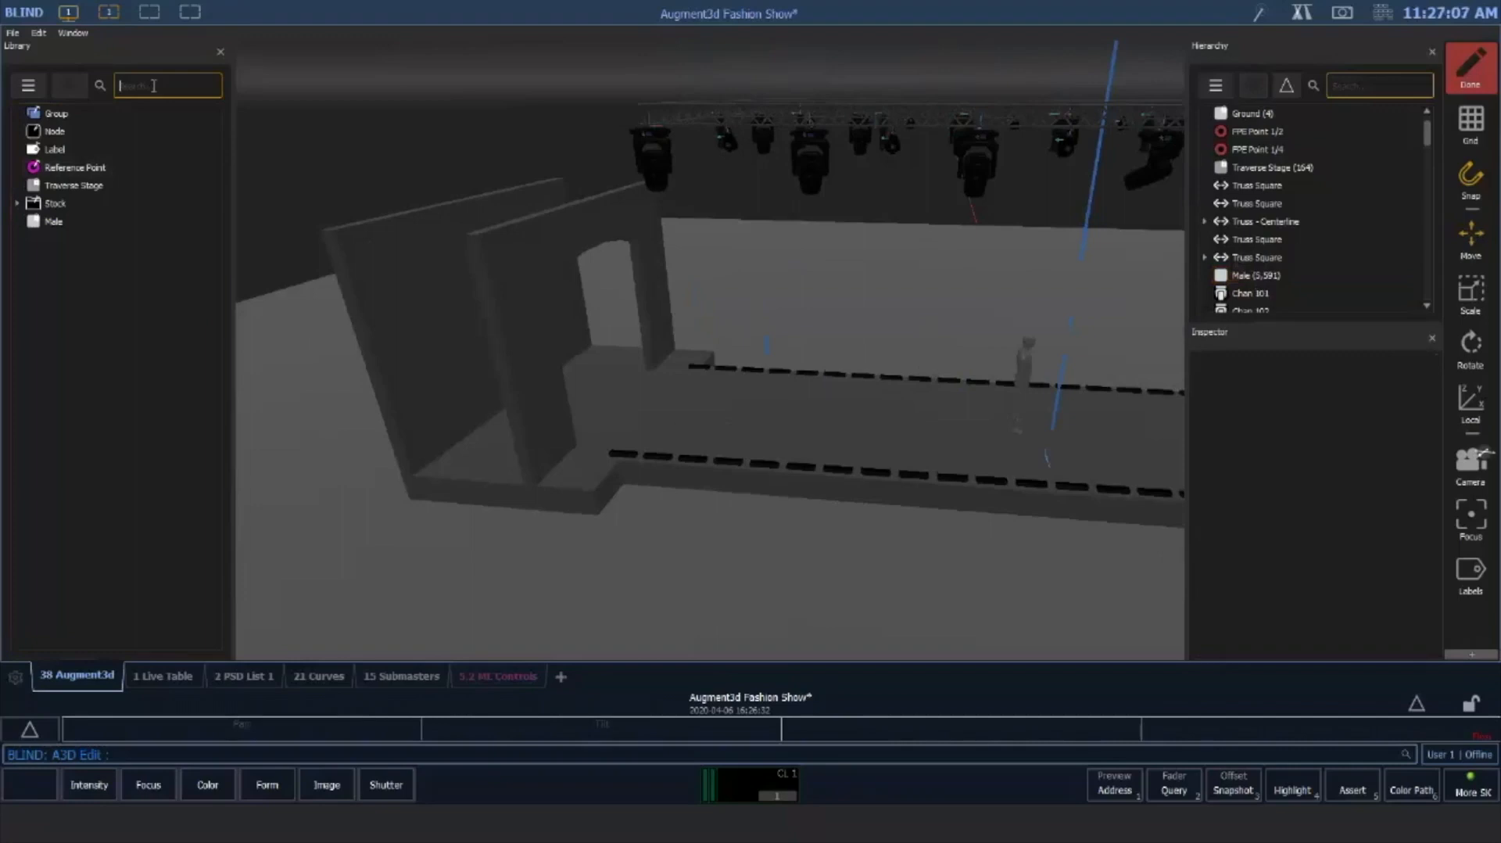
{"action": "type", "text": "cu"}
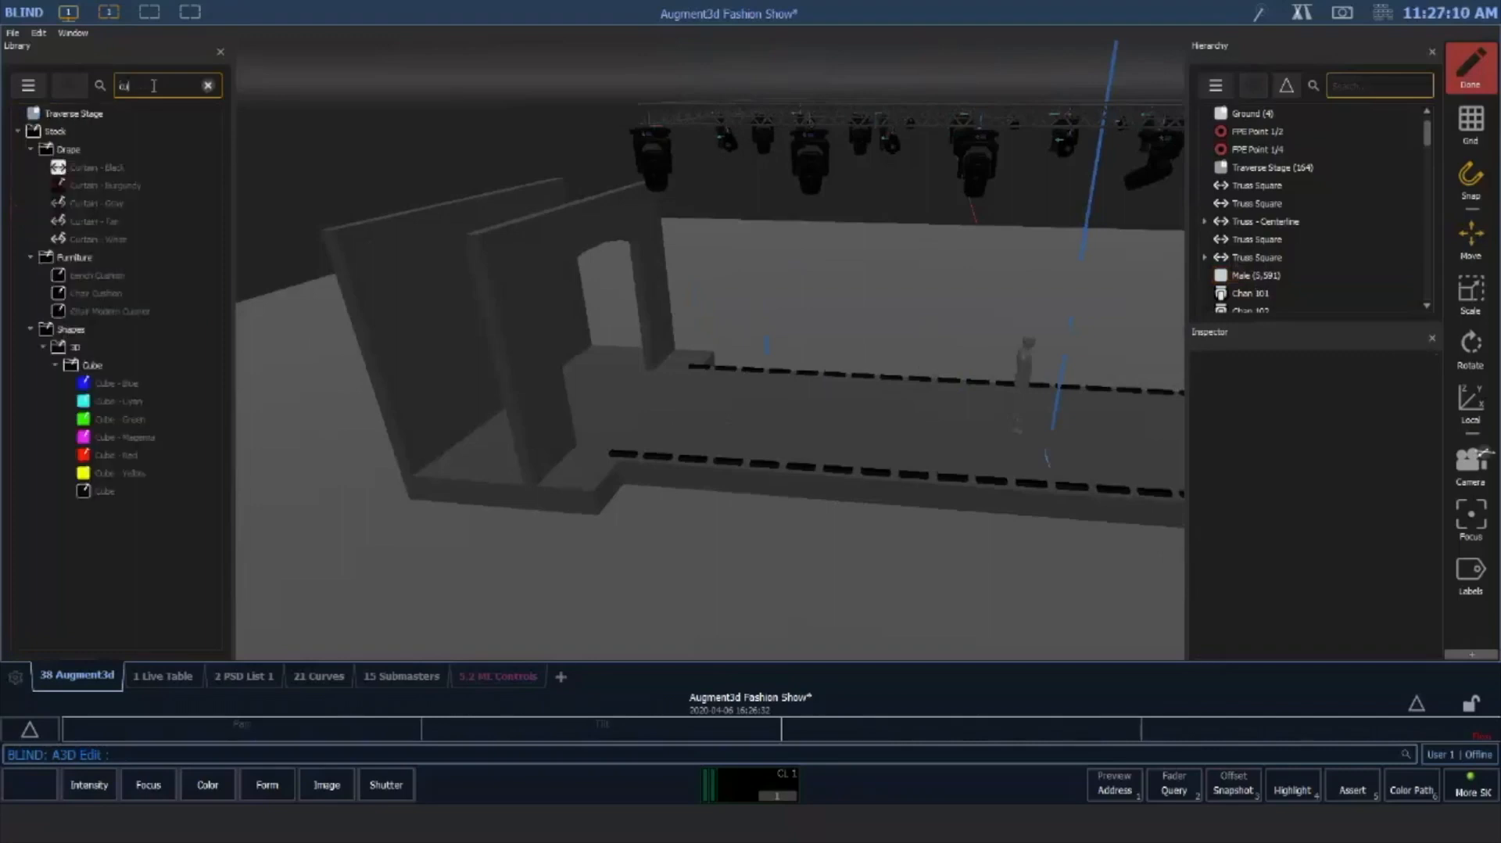
{"action": "type", "text": "rtain"}
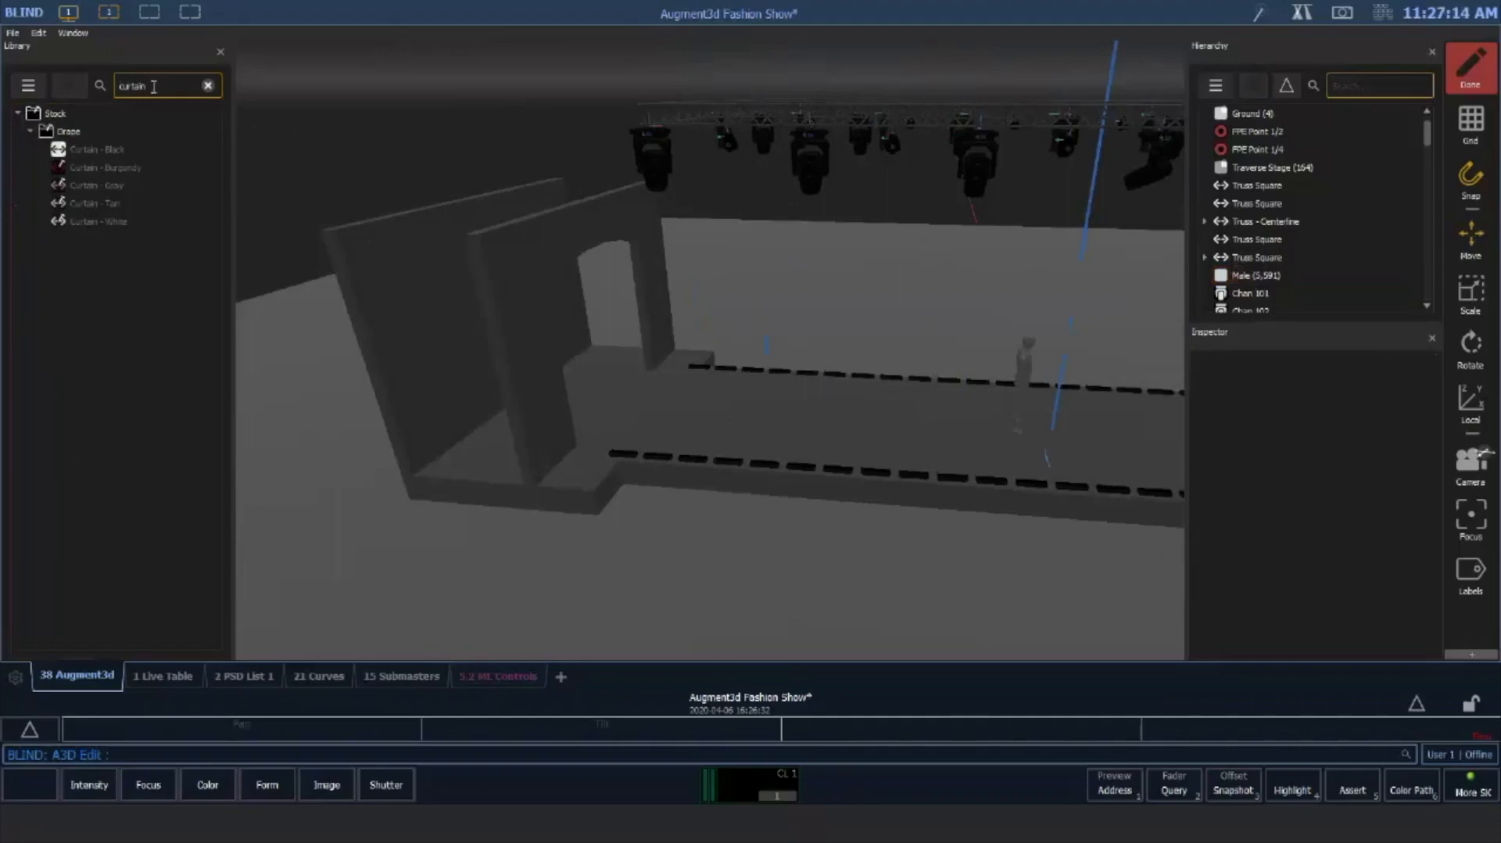
{"action": "left_click", "coordinate": [177, 148]}
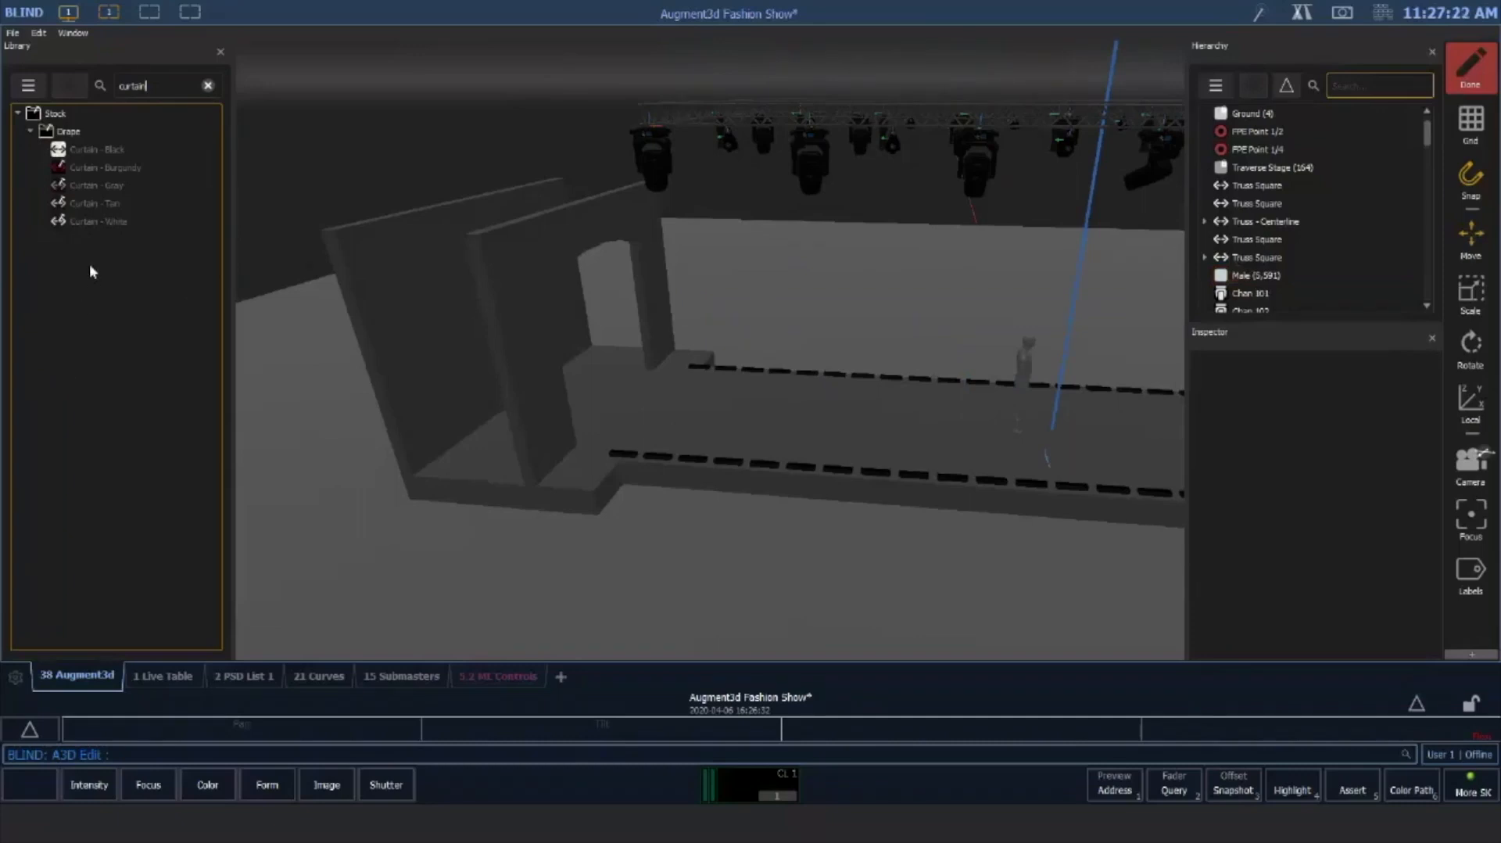
{"action": "left_click_drag", "start_coordinate": [86, 186], "coordinate": [591, 401]}
Scale the gray curtain to about 20' 10.5" wide and 13' 6" tall
{"action": "scroll", "coordinate": [477, 463], "scroll_direction": "up", "scroll_amount": 2}
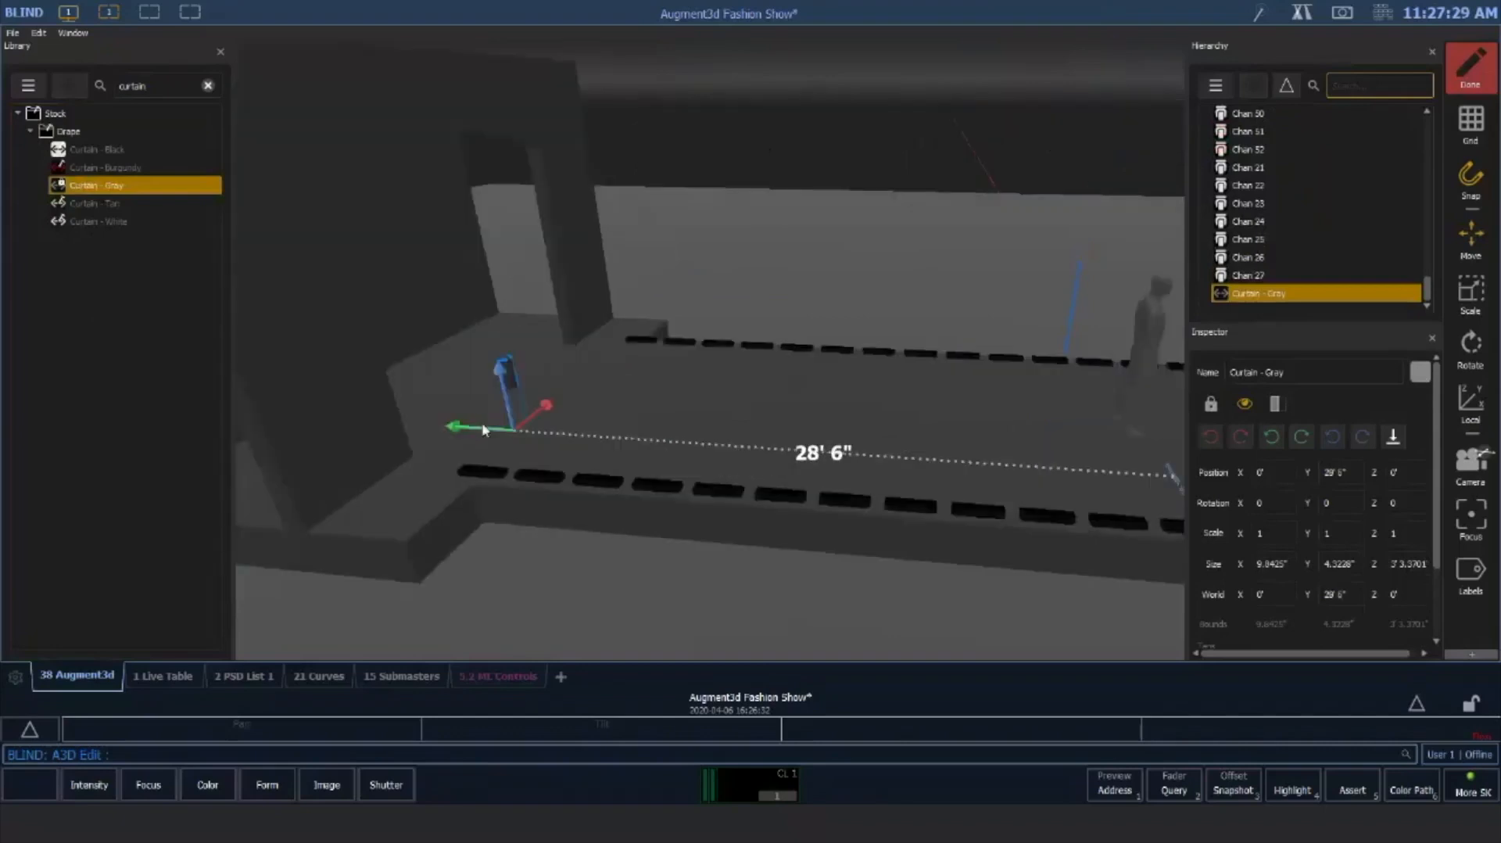
{"action": "scroll", "coordinate": [483, 473], "scroll_direction": "up", "scroll_amount": 2}
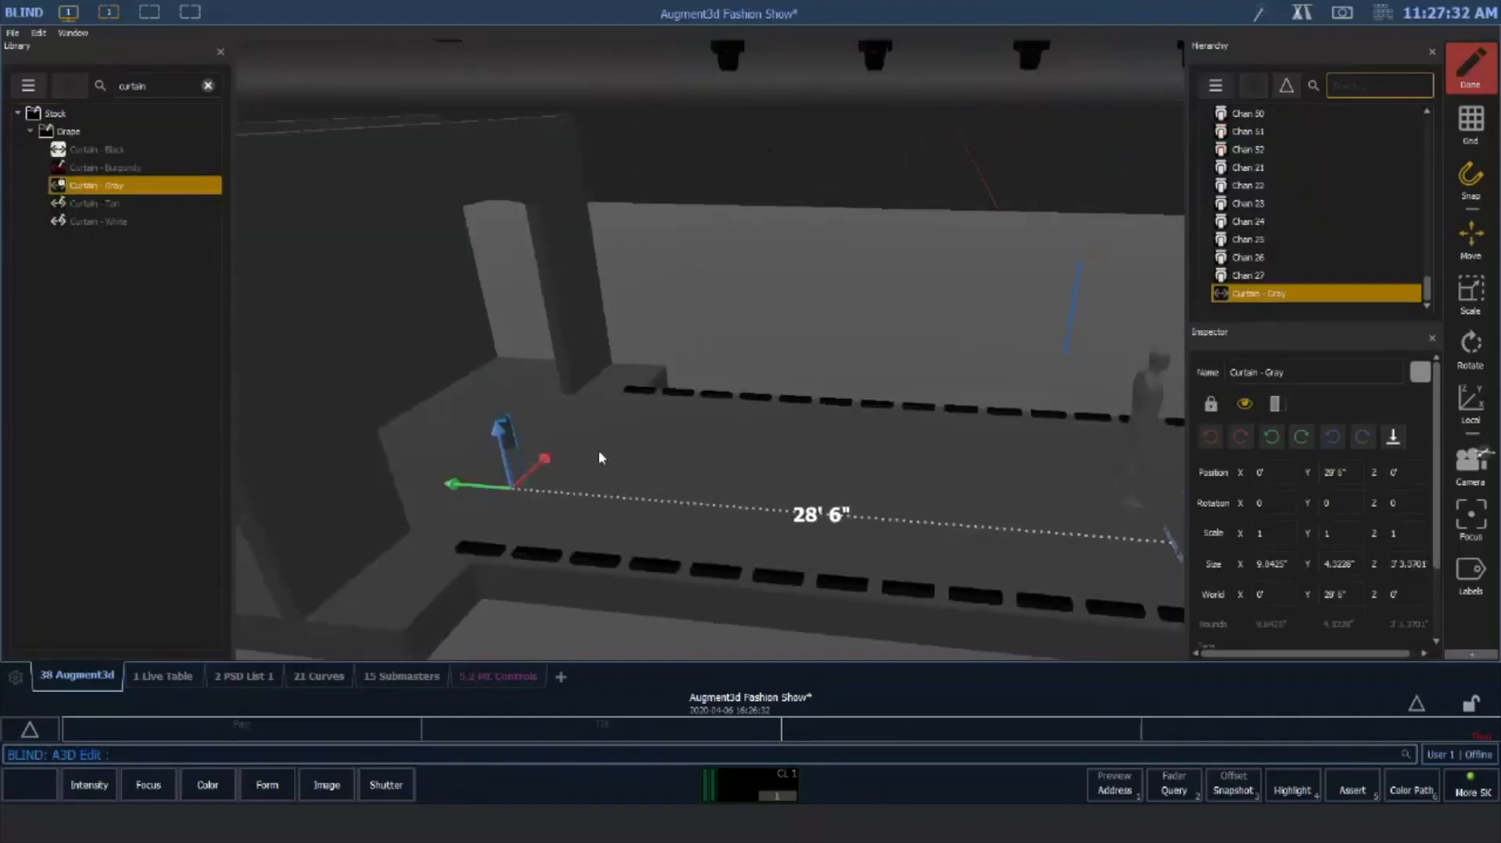
{"action": "left_click", "coordinate": [1470, 291]}
{"action": "left_click_drag", "start_coordinate": [548, 459], "coordinate": [638, 367]}
{"action": "left_click_drag", "start_coordinate": [497, 426], "coordinate": [432, 190]}
{"action": "left_click_drag", "start_coordinate": [430, 208], "coordinate": [432, 208]}
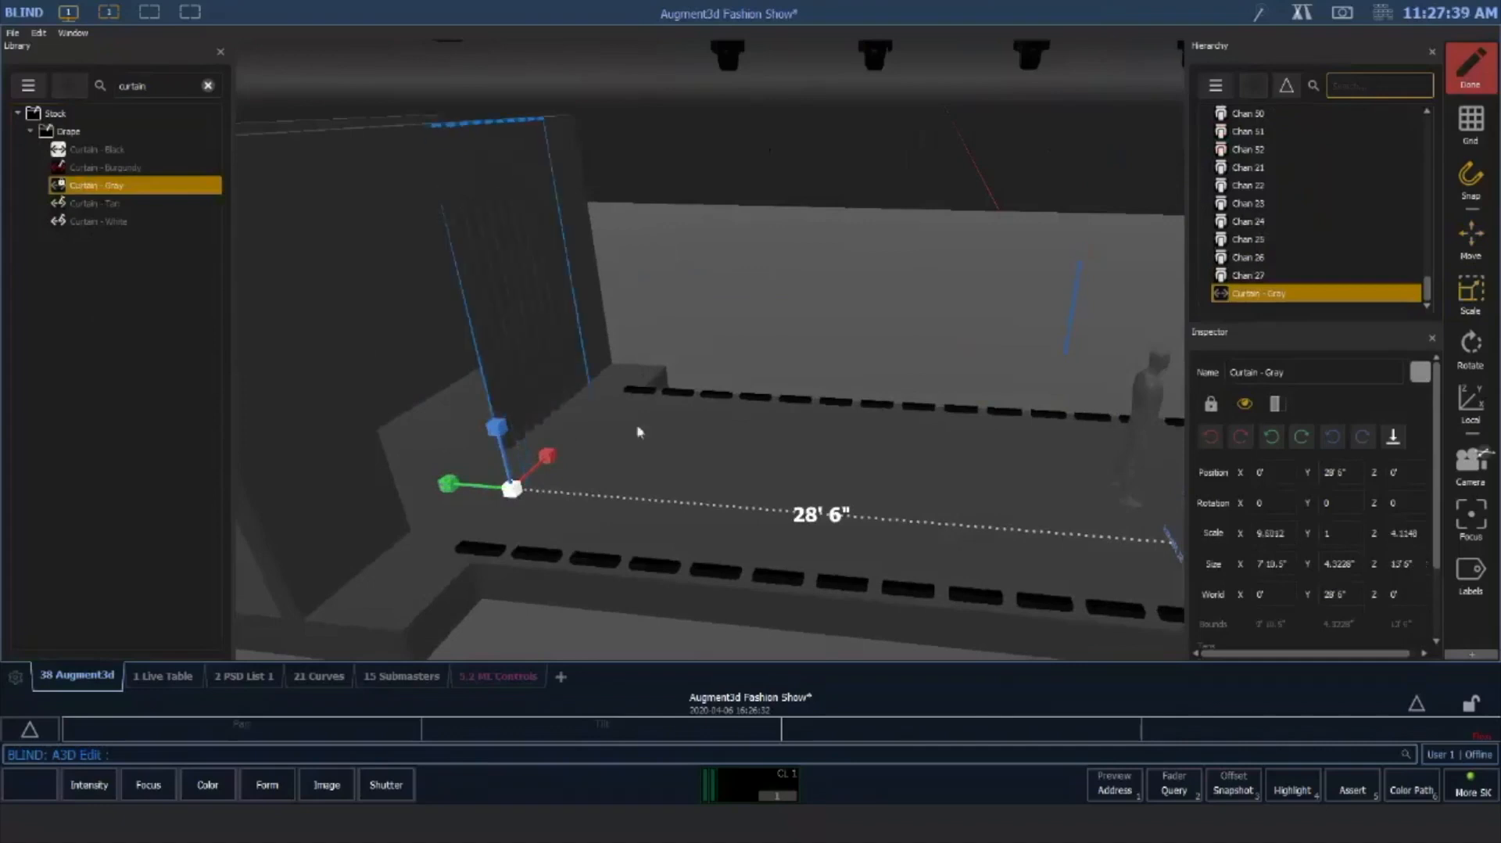
{"action": "left_click_drag", "start_coordinate": [547, 457], "coordinate": [701, 393]}
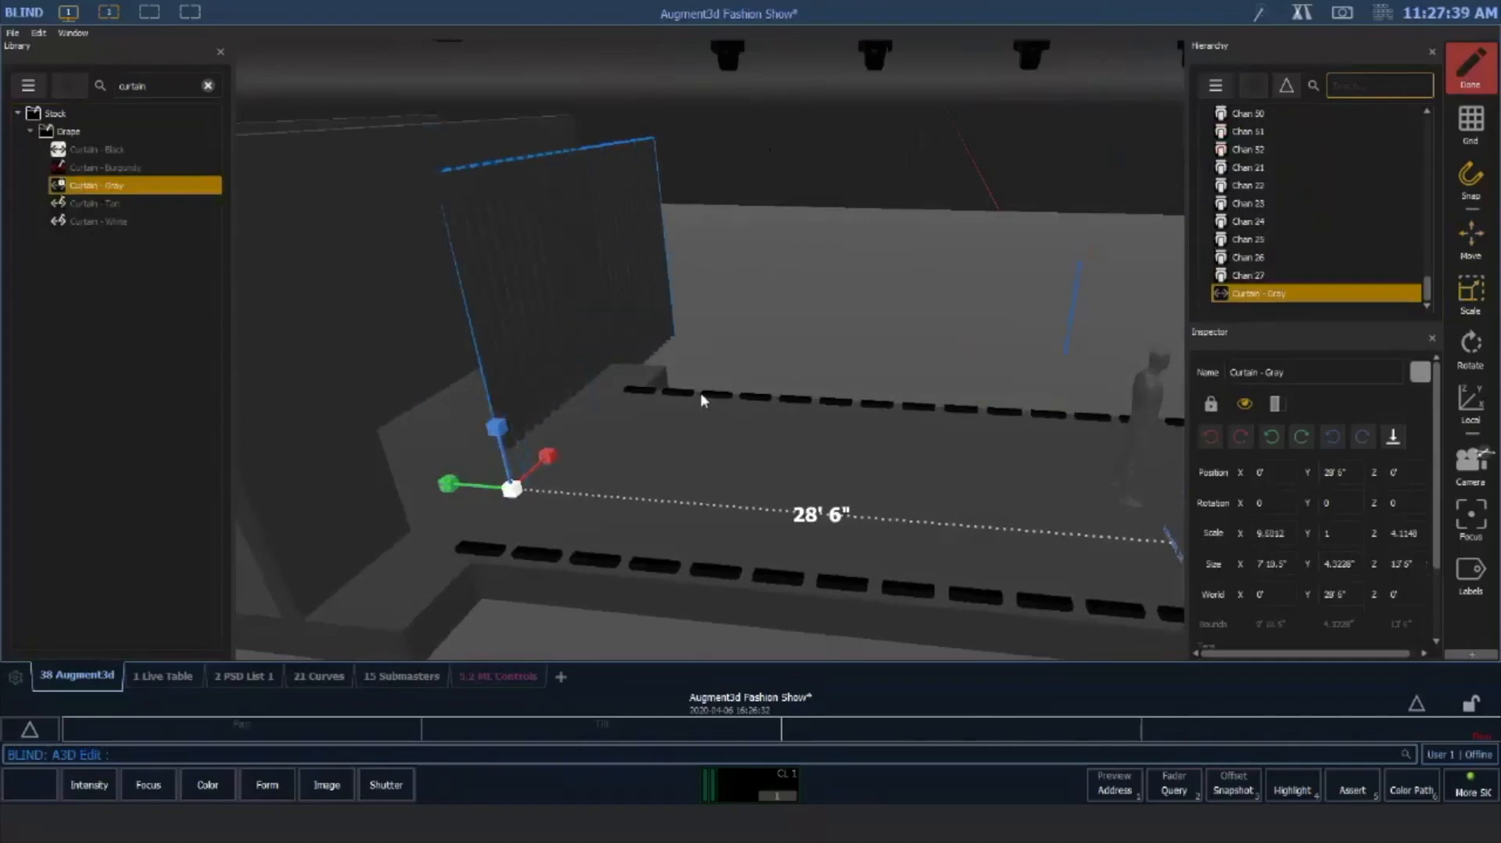
Move the gray curtain to X -10' 6" and Y 29' 6" at the end of the runway
{"action": "left_click", "coordinate": [1470, 247]}
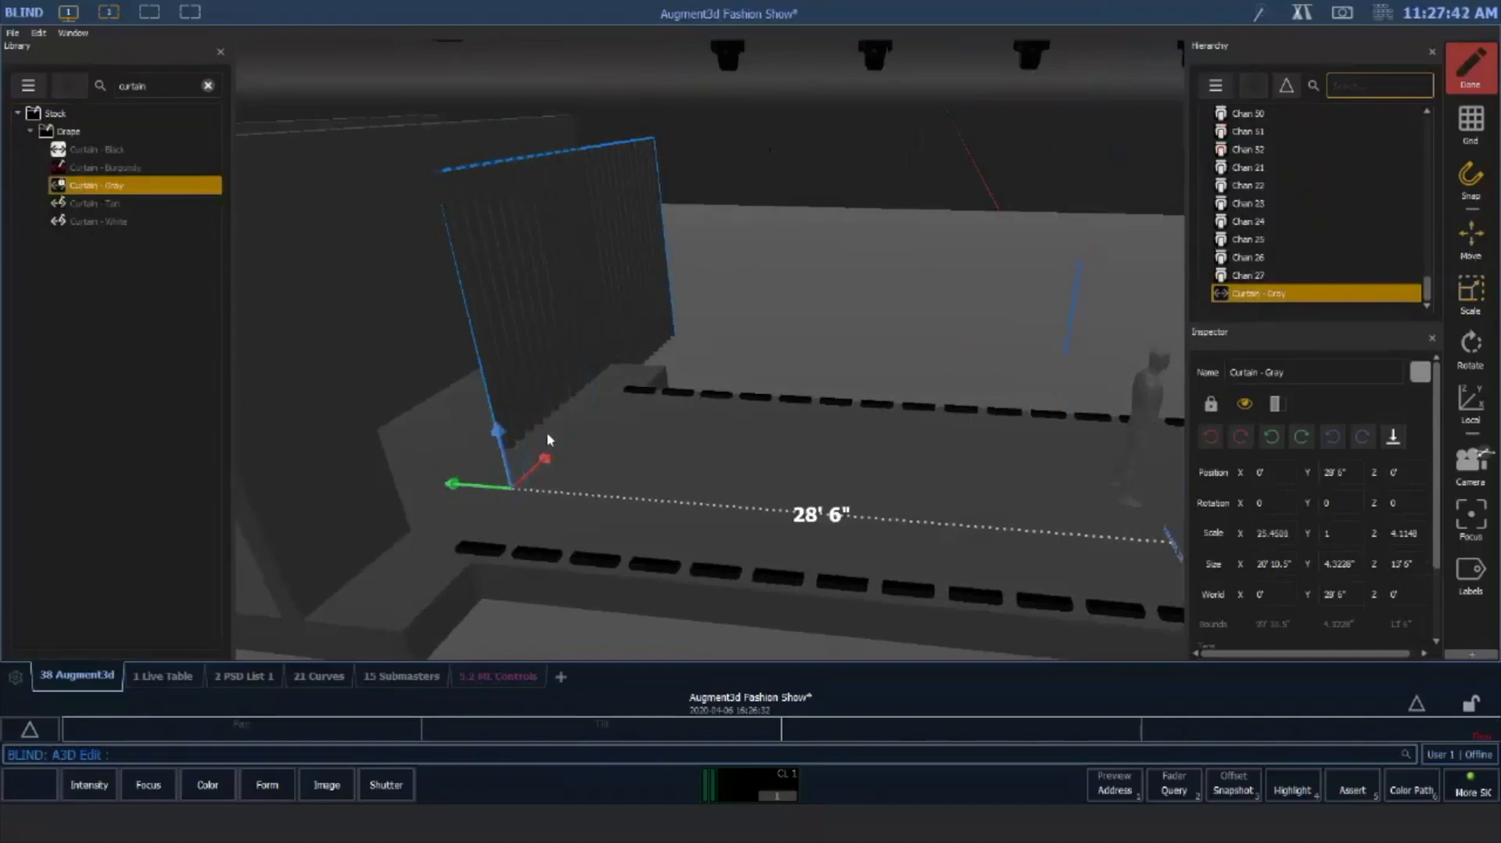
{"action": "left_click_drag", "start_coordinate": [508, 488], "coordinate": [328, 584]}
{"action": "left_click_drag", "start_coordinate": [422, 540], "coordinate": [499, 505]}
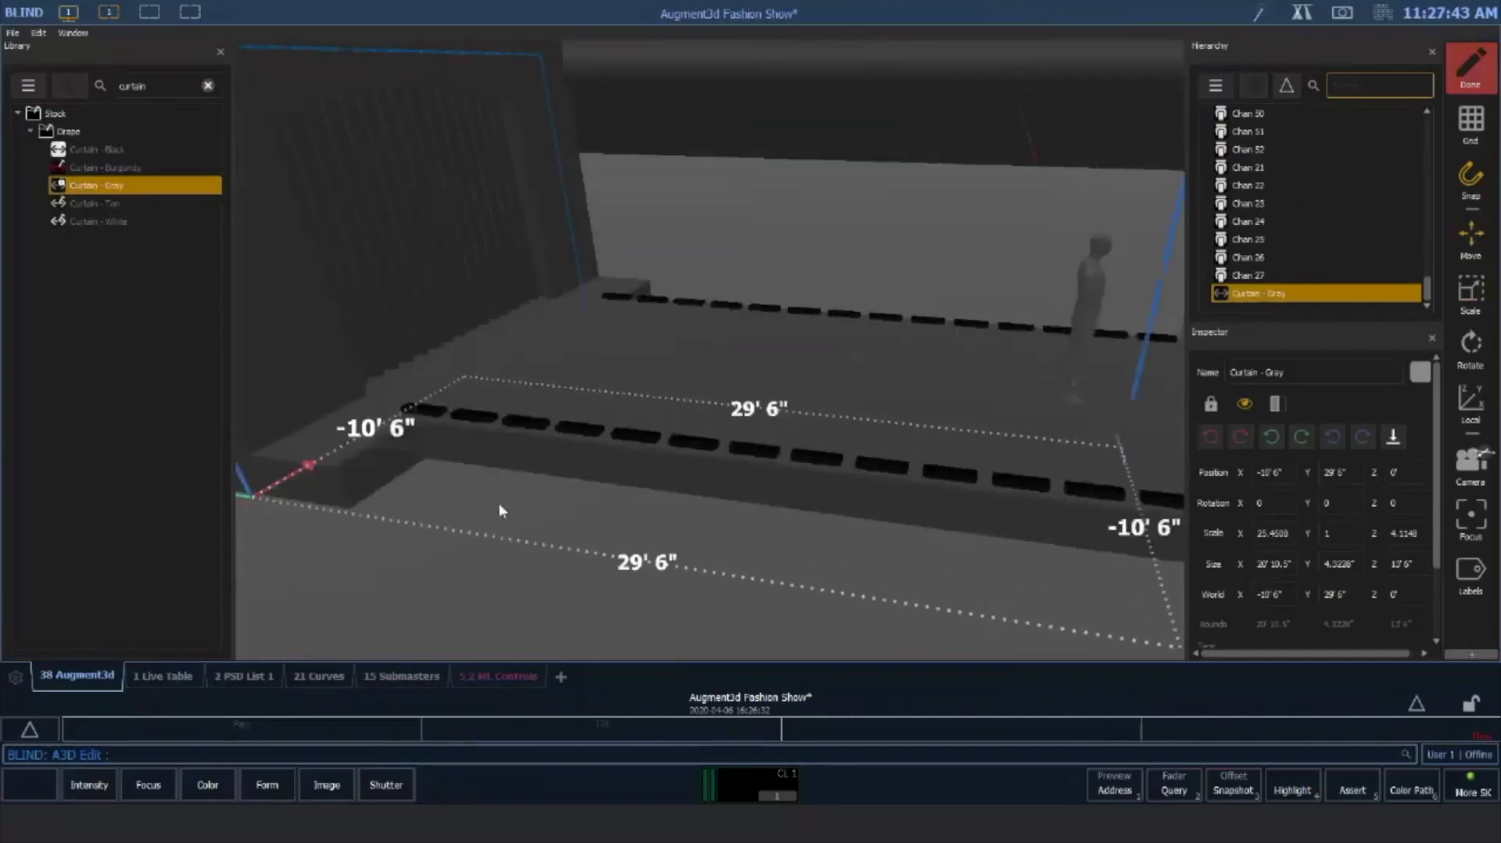
Search the library for "chair" and add the Chair Desk object at the origin of the stage
{"action": "left_click", "coordinate": [207, 85]}
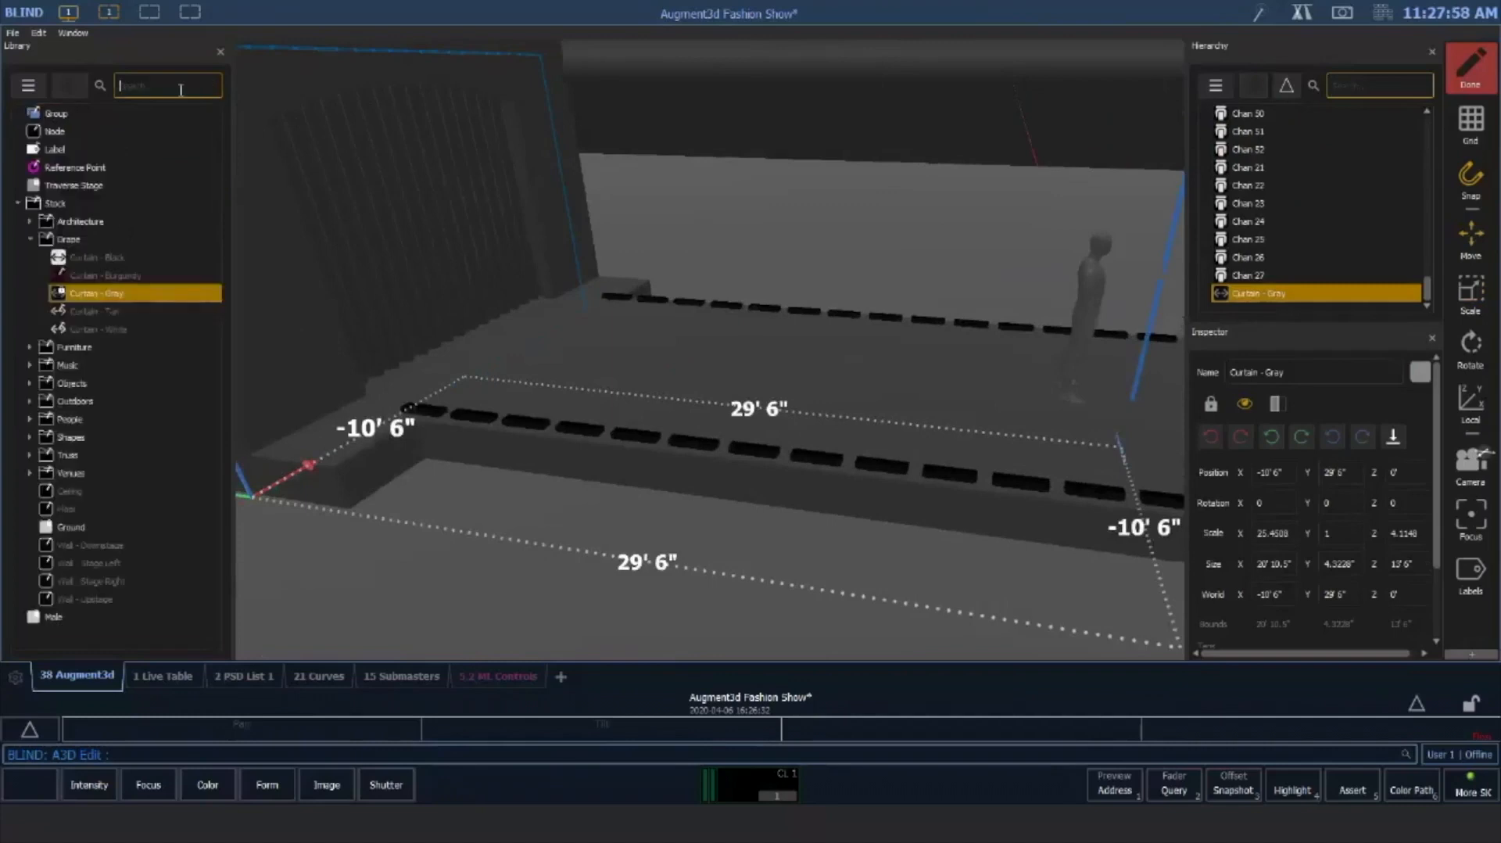
{"action": "type", "text": "chair"}
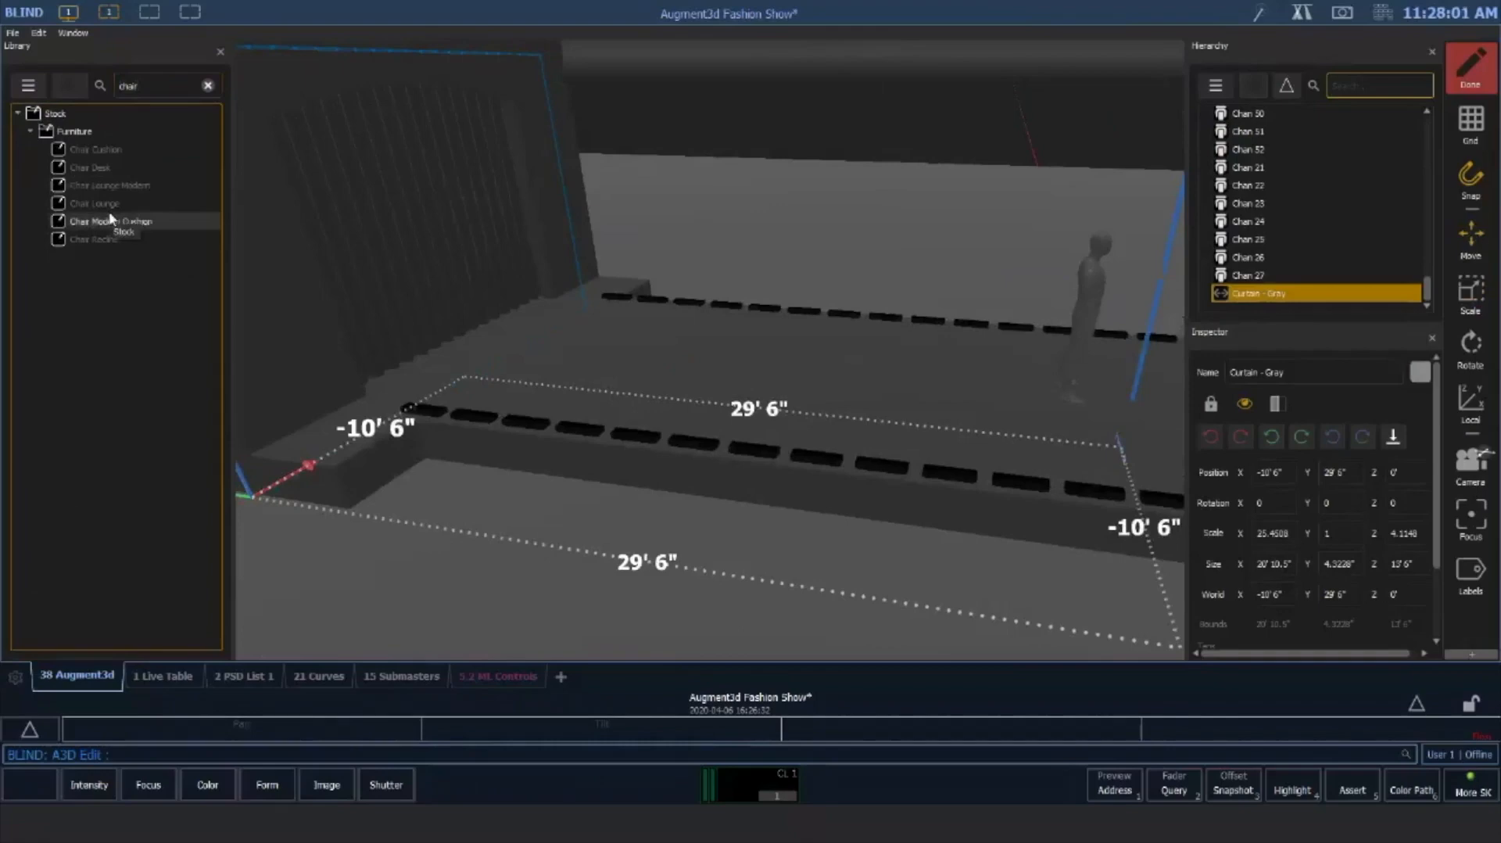
{"action": "left_click_drag", "start_coordinate": [84, 167], "coordinate": [1064, 426]}
{"action": "left_click_drag", "start_coordinate": [966, 582], "coordinate": [759, 542]}
{"action": "left_click_drag", "start_coordinate": [997, 509], "coordinate": [1030, 507]}
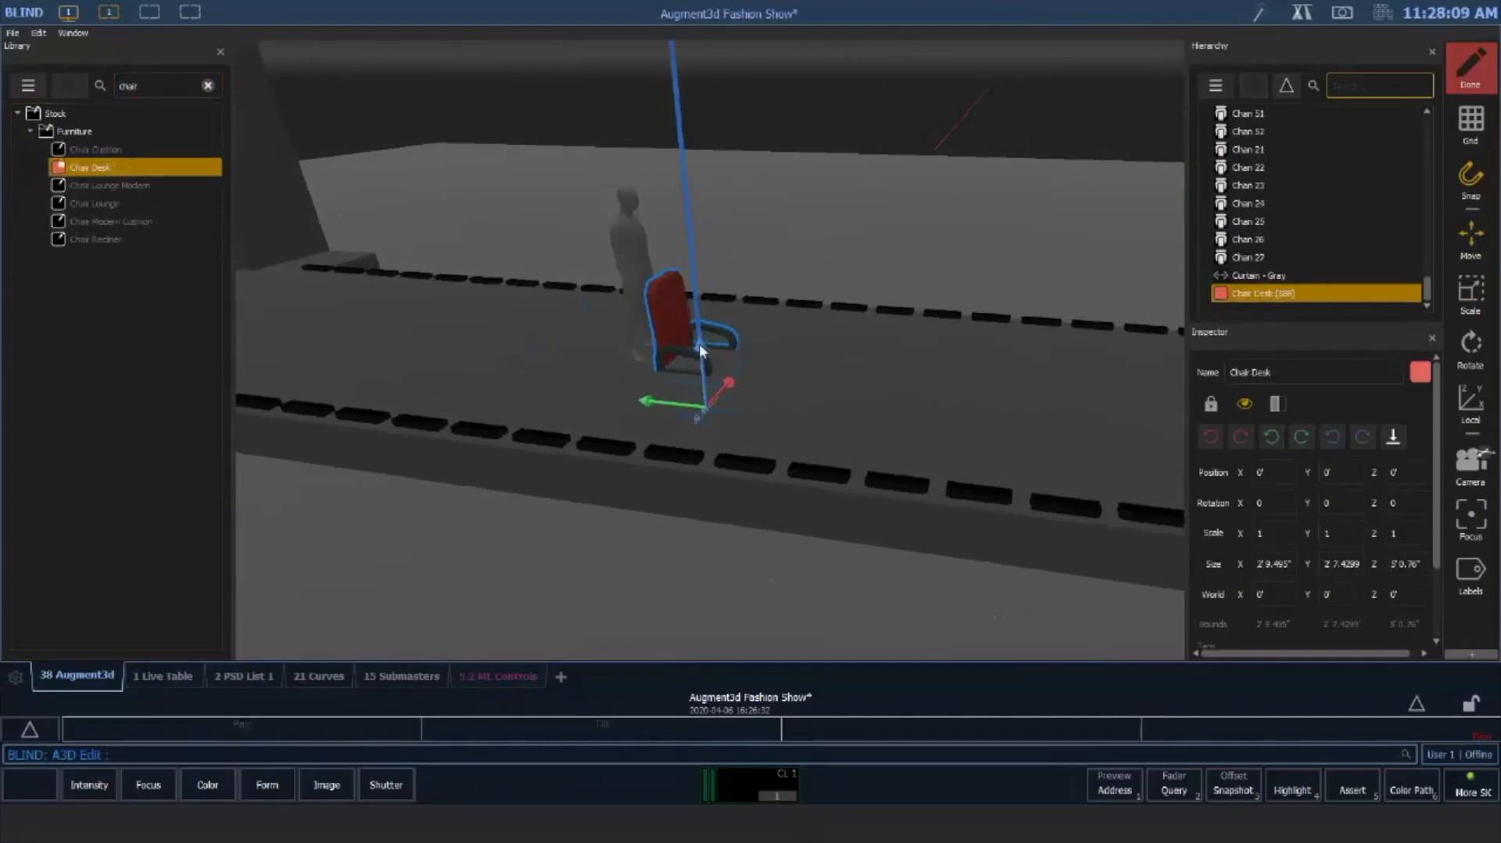
Raise the desk chair to Z 5' and shift it along the runway to Y -4' 6"
{"action": "left_click_drag", "start_coordinate": [699, 344], "coordinate": [717, 210]}
{"action": "left_click_drag", "start_coordinate": [762, 546], "coordinate": [797, 565]}
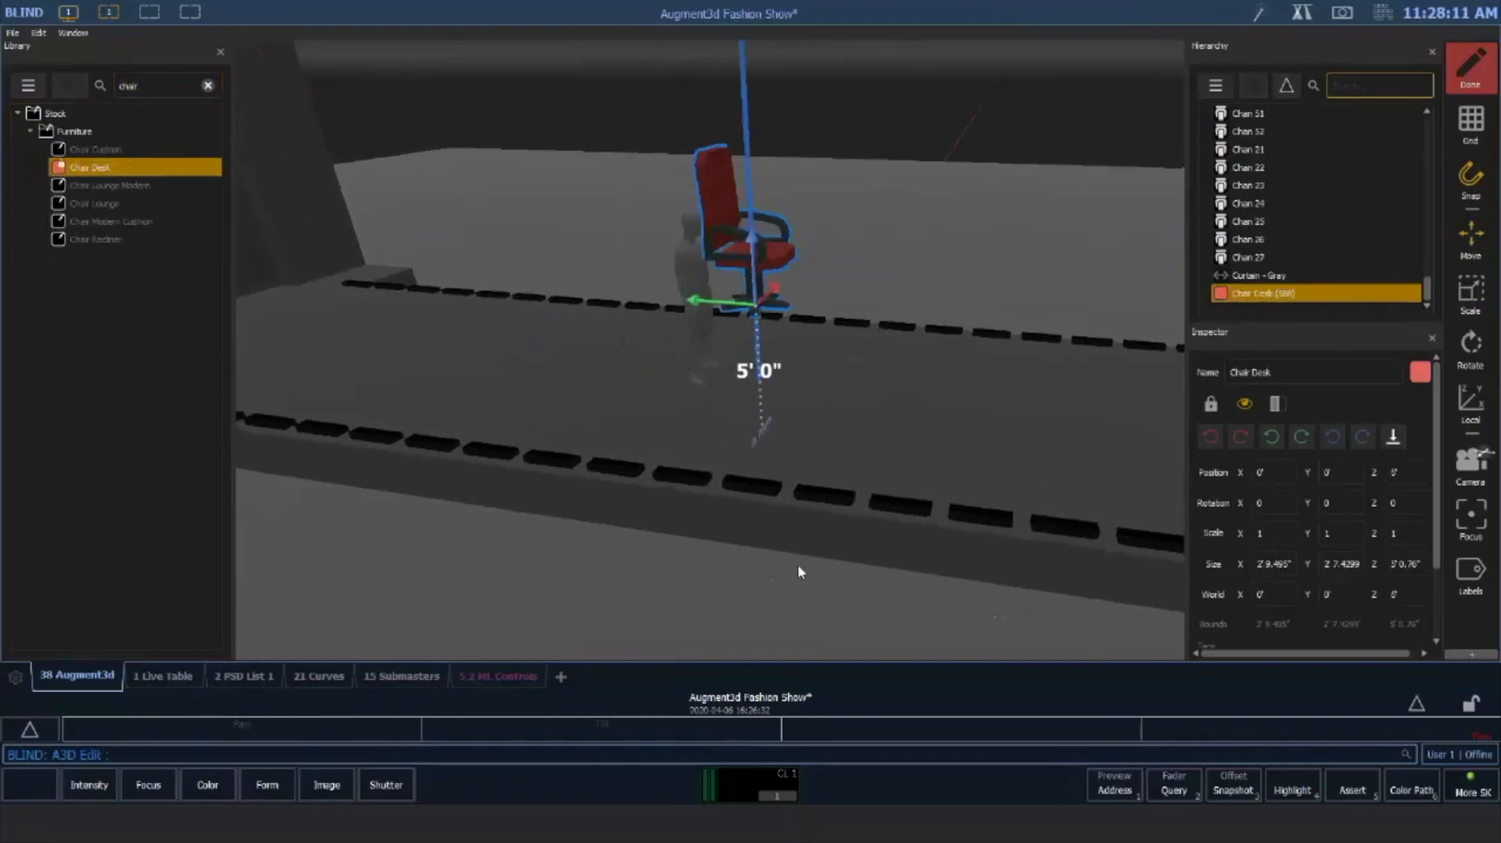
{"action": "left_click_drag", "start_coordinate": [749, 315], "coordinate": [974, 513]}
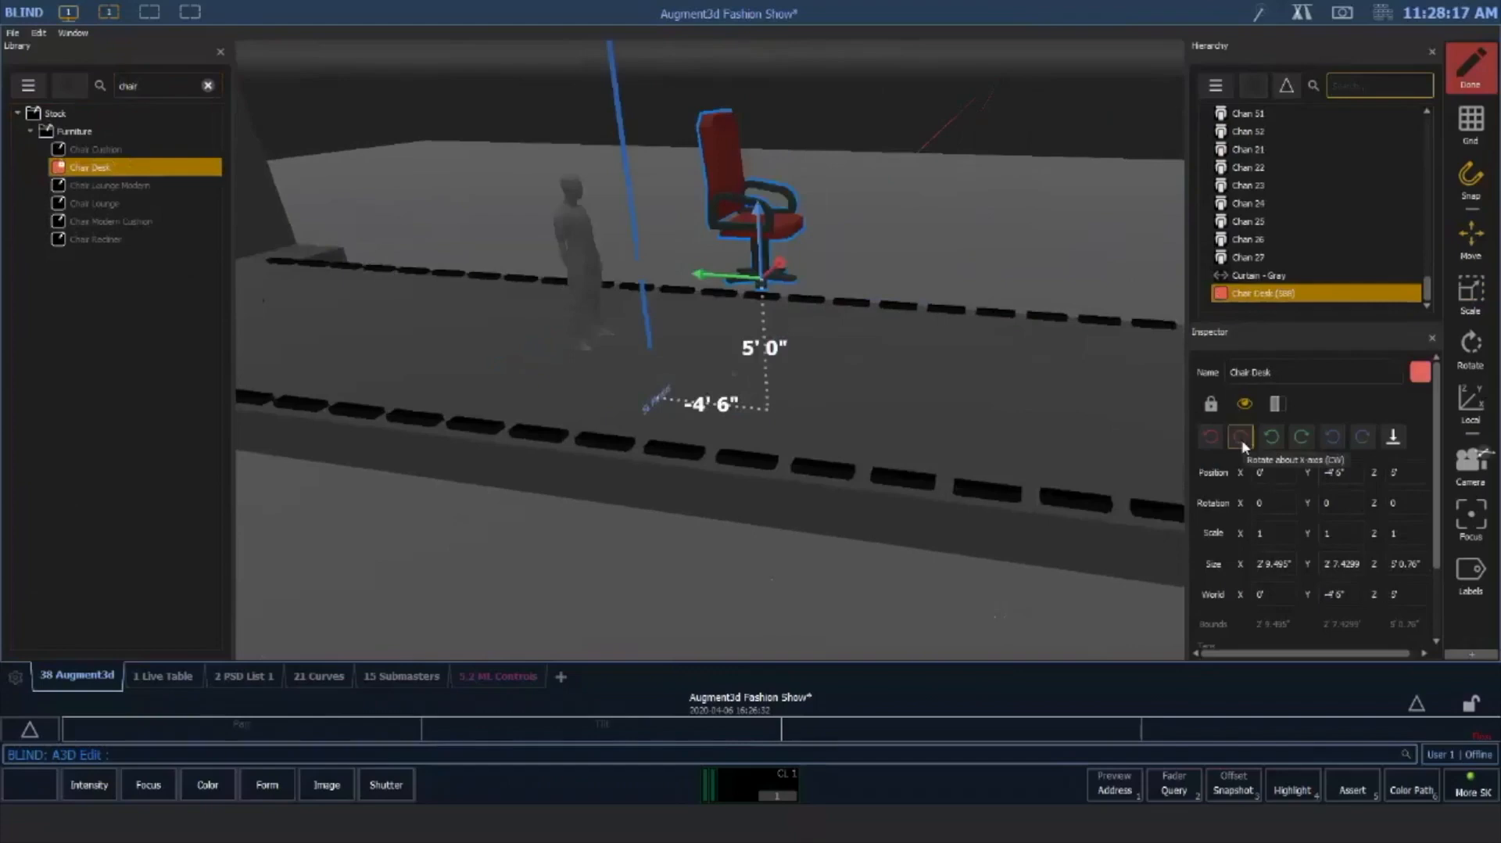
Try the clockwise quarter-turn rotations about X, Y and Z on the desk chair, returning it to its original orientation
{"action": "left_click", "coordinate": [1242, 439]}
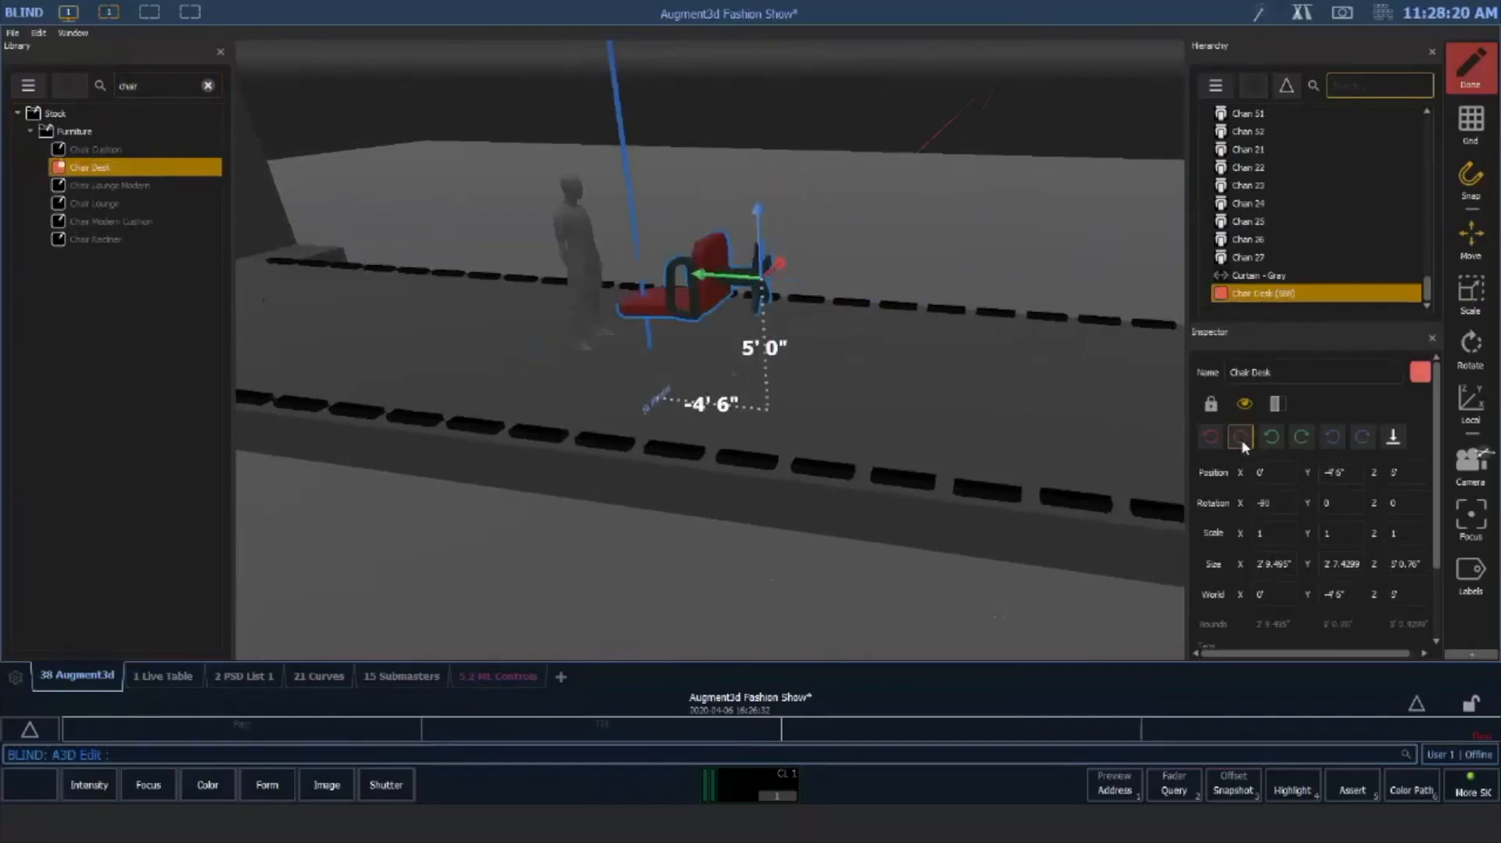
{"action": "left_click", "coordinate": [1241, 439]}
{"action": "left_click", "coordinate": [1242, 440]}
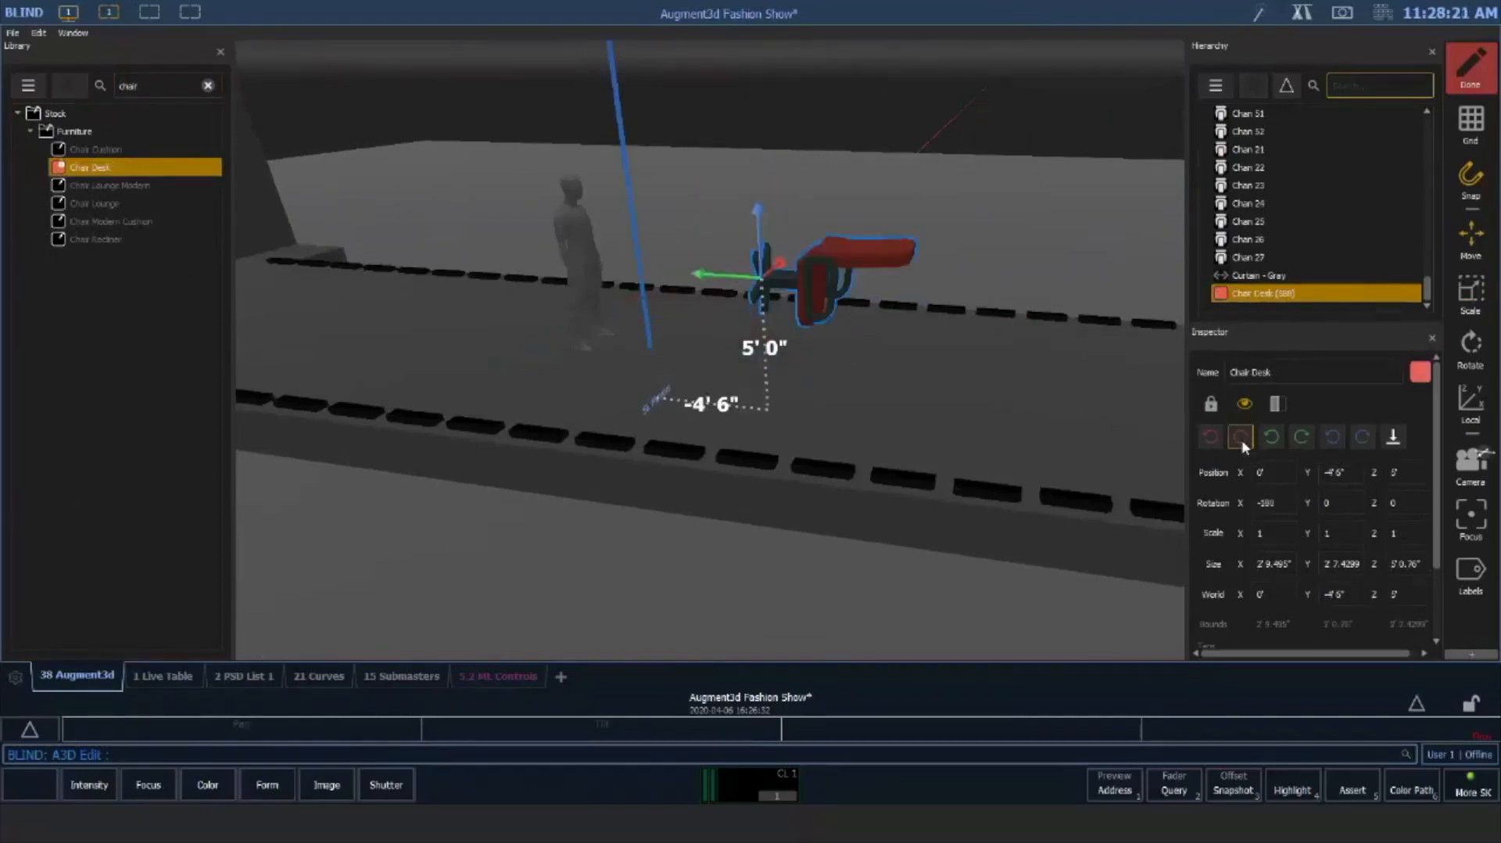
{"action": "left_click", "coordinate": [1241, 439]}
{"action": "left_click", "coordinate": [1304, 442]}
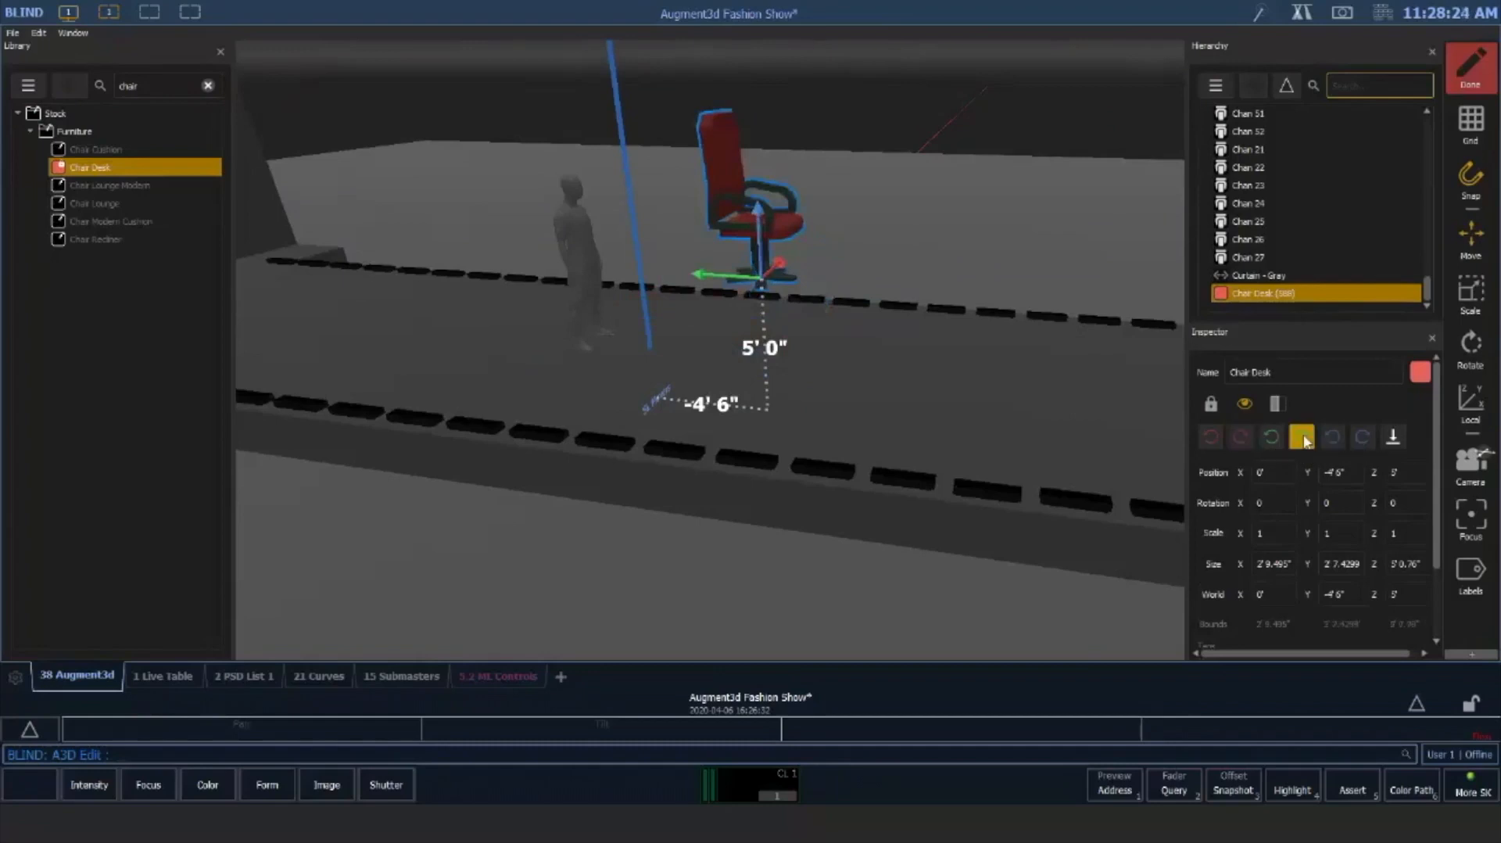
{"action": "left_click", "coordinate": [1304, 443]}
{"action": "left_click", "coordinate": [1304, 443]}
{"action": "left_click", "coordinate": [1304, 442]}
{"action": "left_click", "coordinate": [1366, 439]}
{"action": "left_click", "coordinate": [1366, 439]}
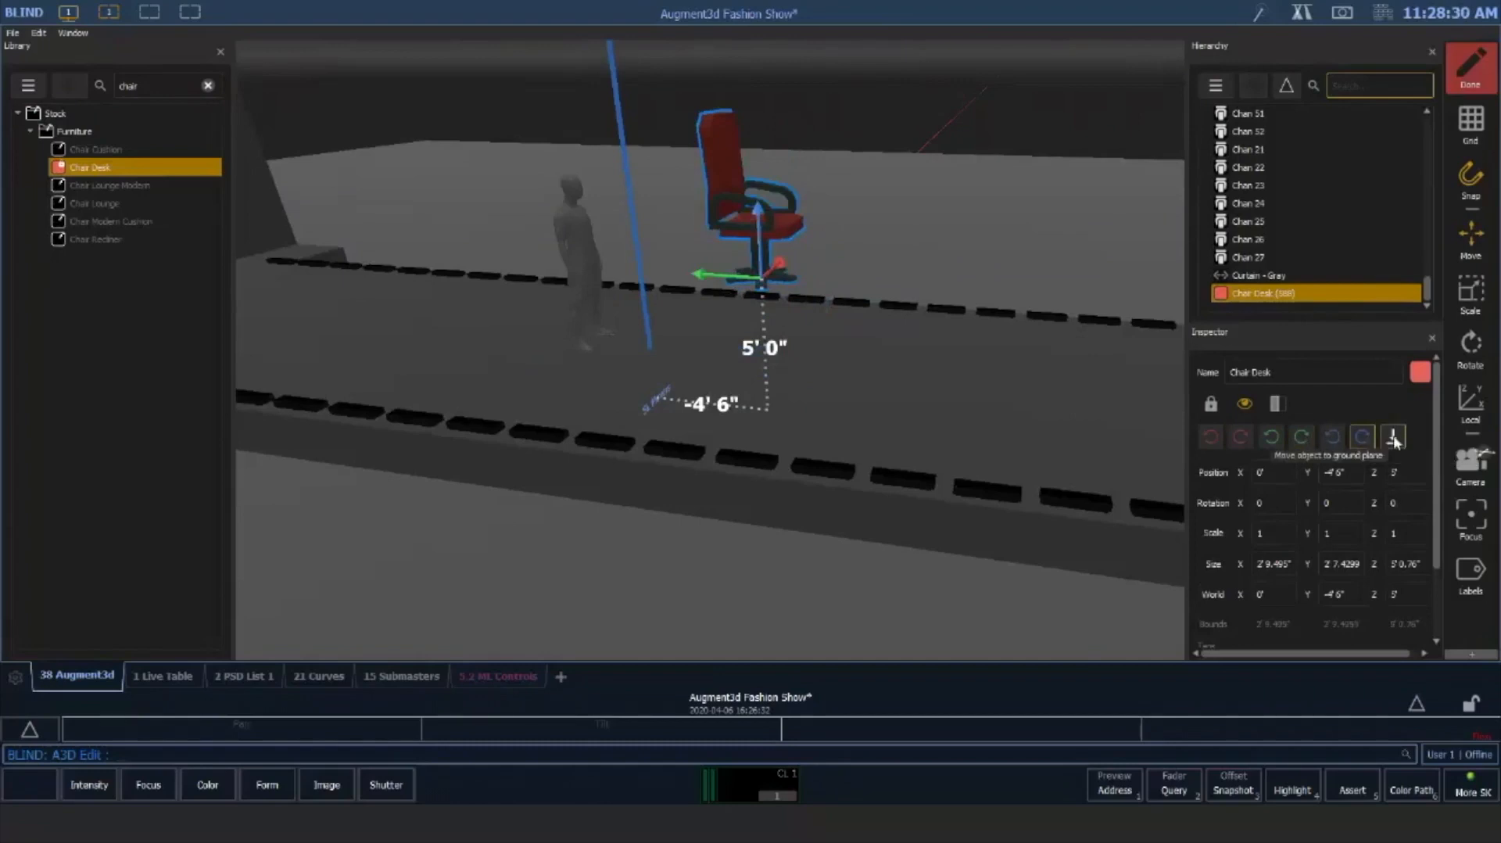
Drop the desk chair to the ground plane, raise it to Z 2' and clear the selection
{"action": "left_click", "coordinate": [1394, 437]}
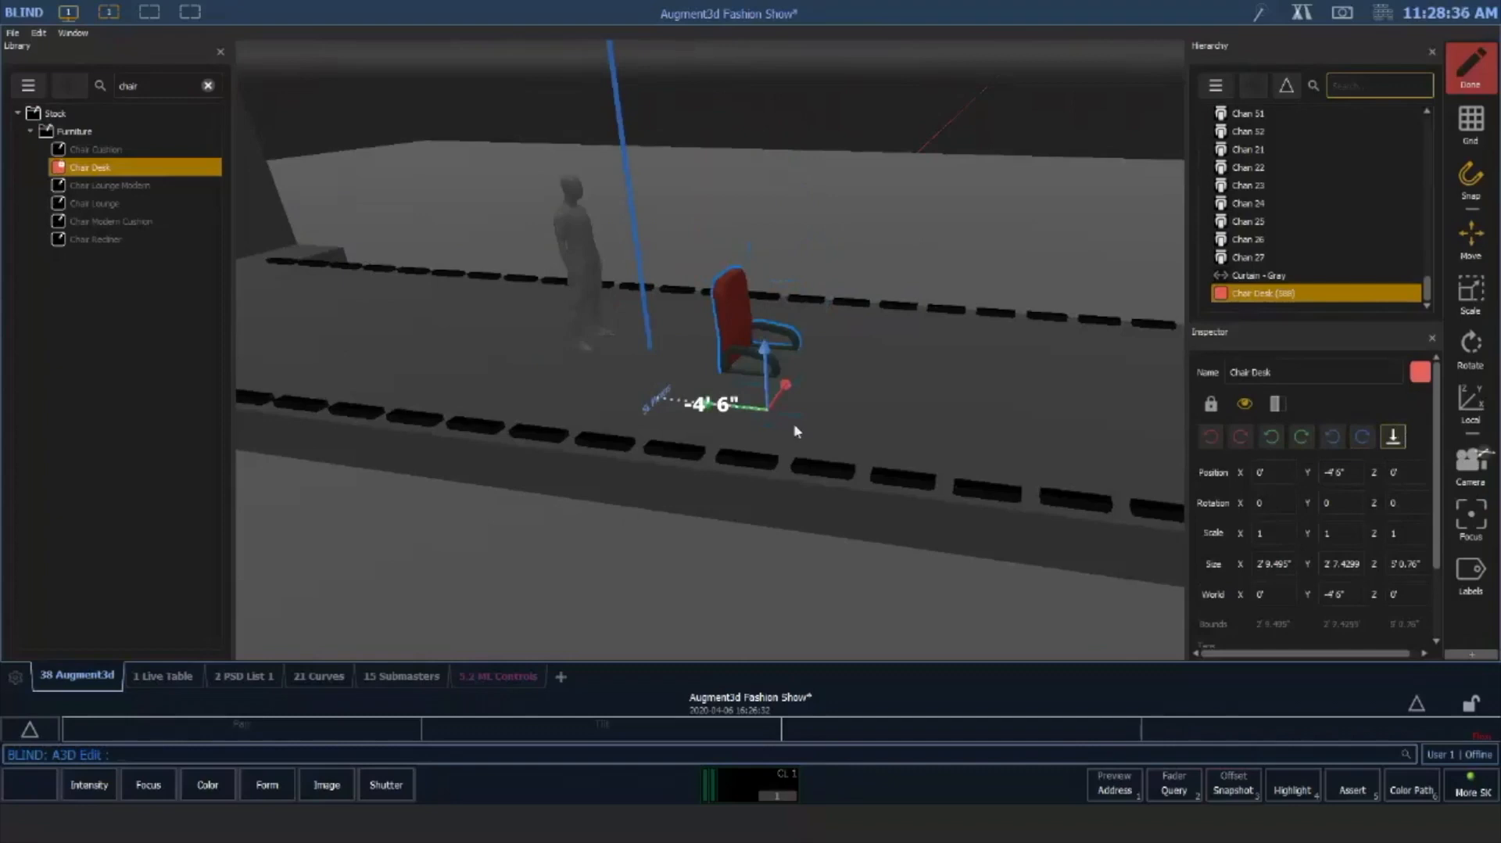
{"action": "left_click_drag", "start_coordinate": [764, 361], "coordinate": [773, 295]}
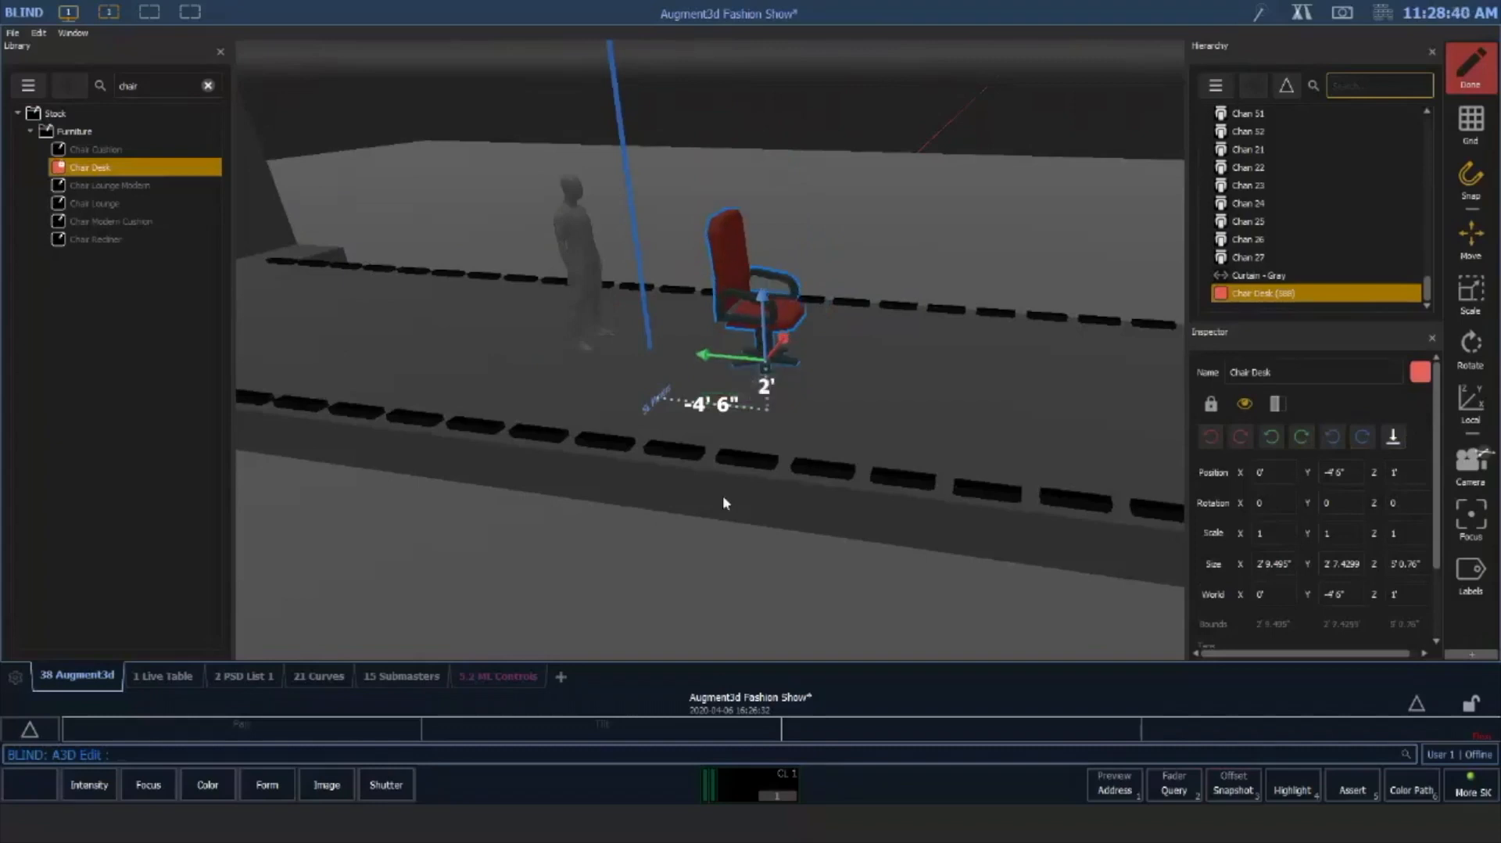
{"action": "left_click", "coordinate": [608, 544]}
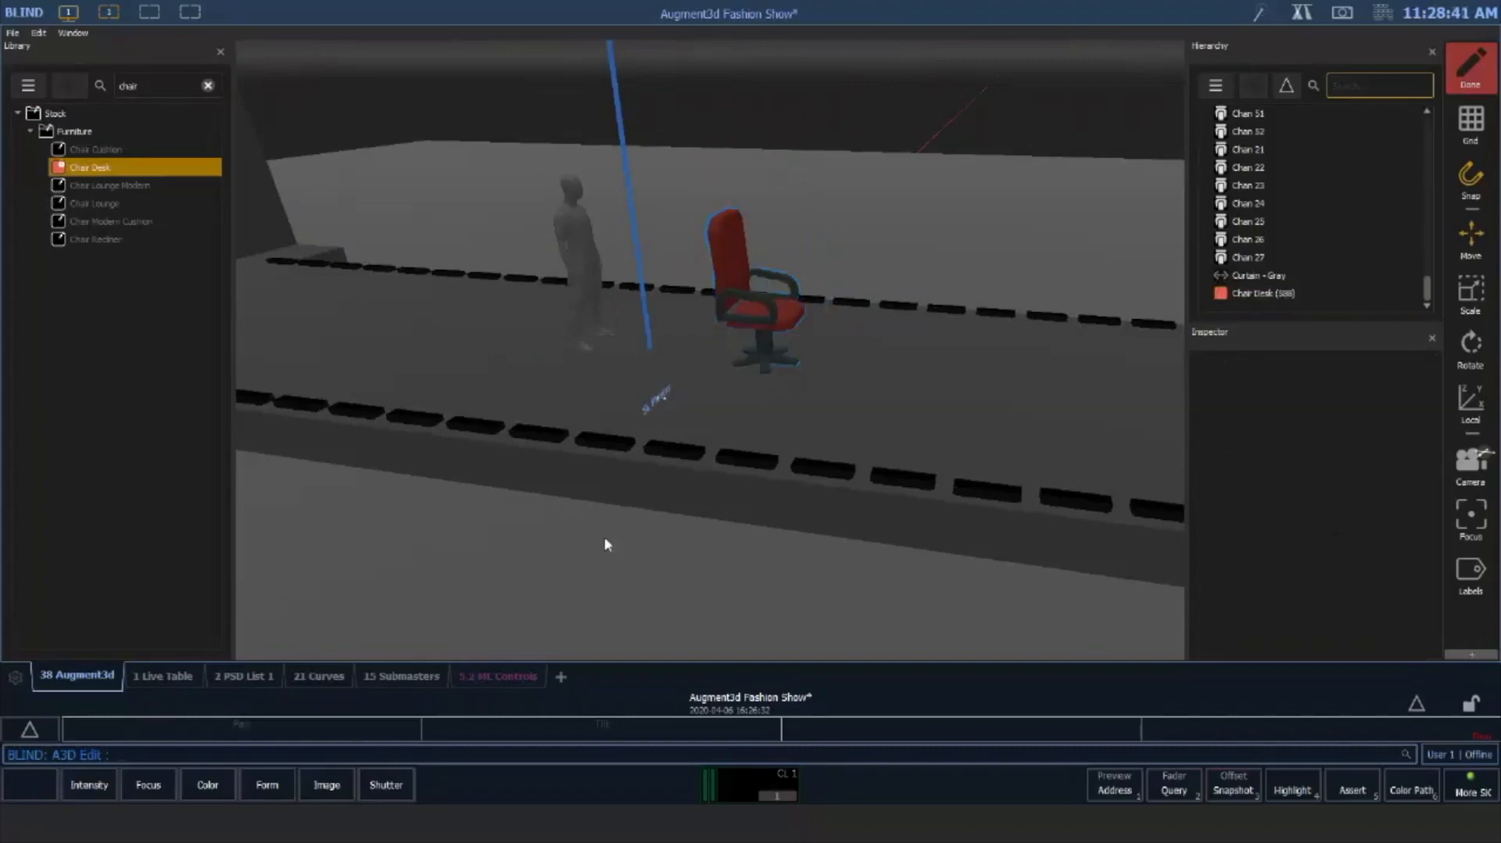
Change the desk chair's object colour to green (#00ff00)
{"action": "left_click", "coordinate": [771, 320]}
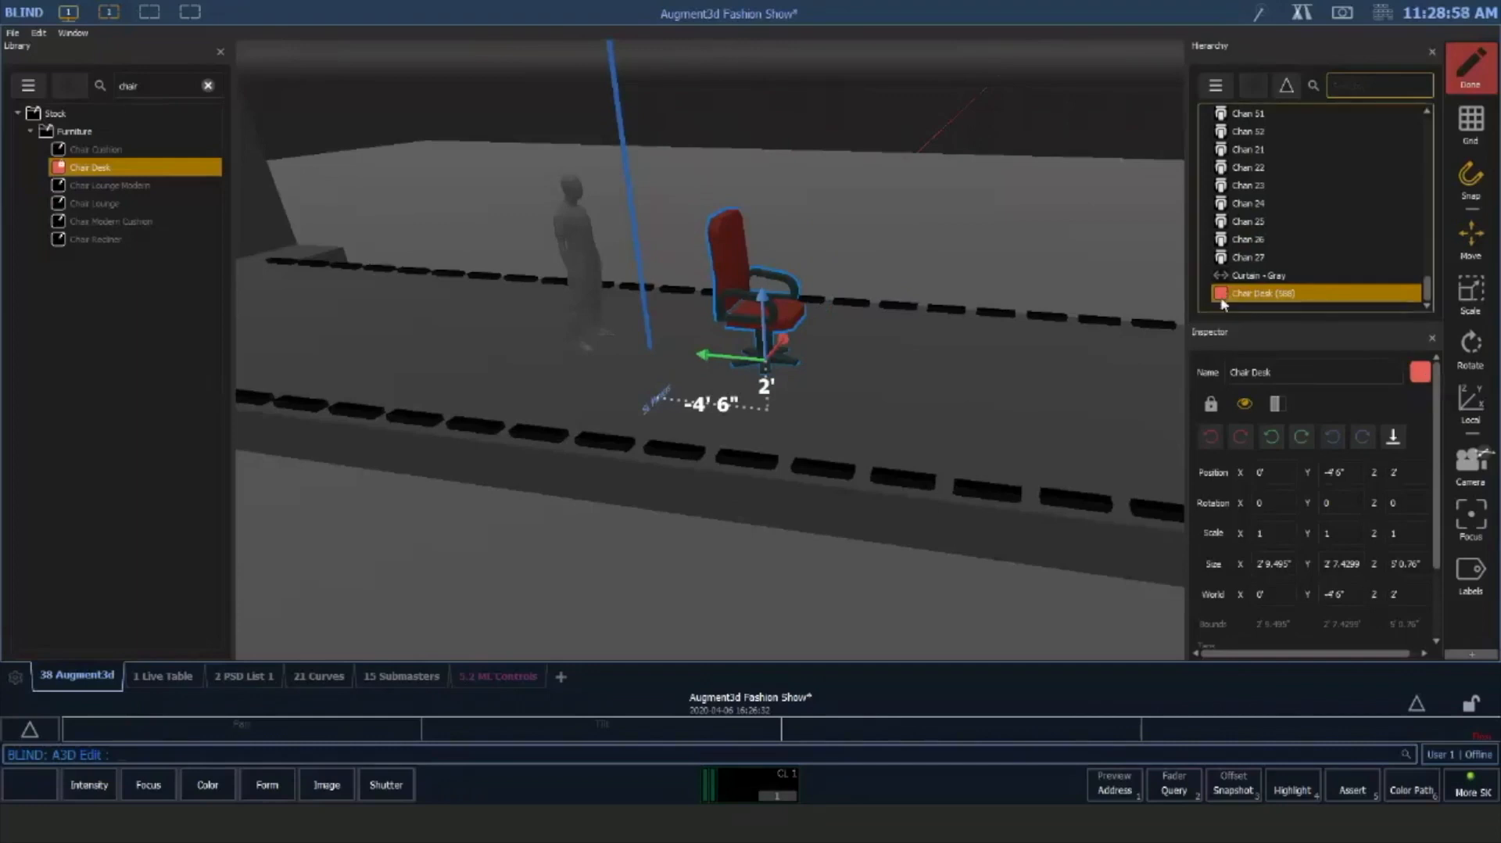
{"action": "left_click", "coordinate": [1420, 374]}
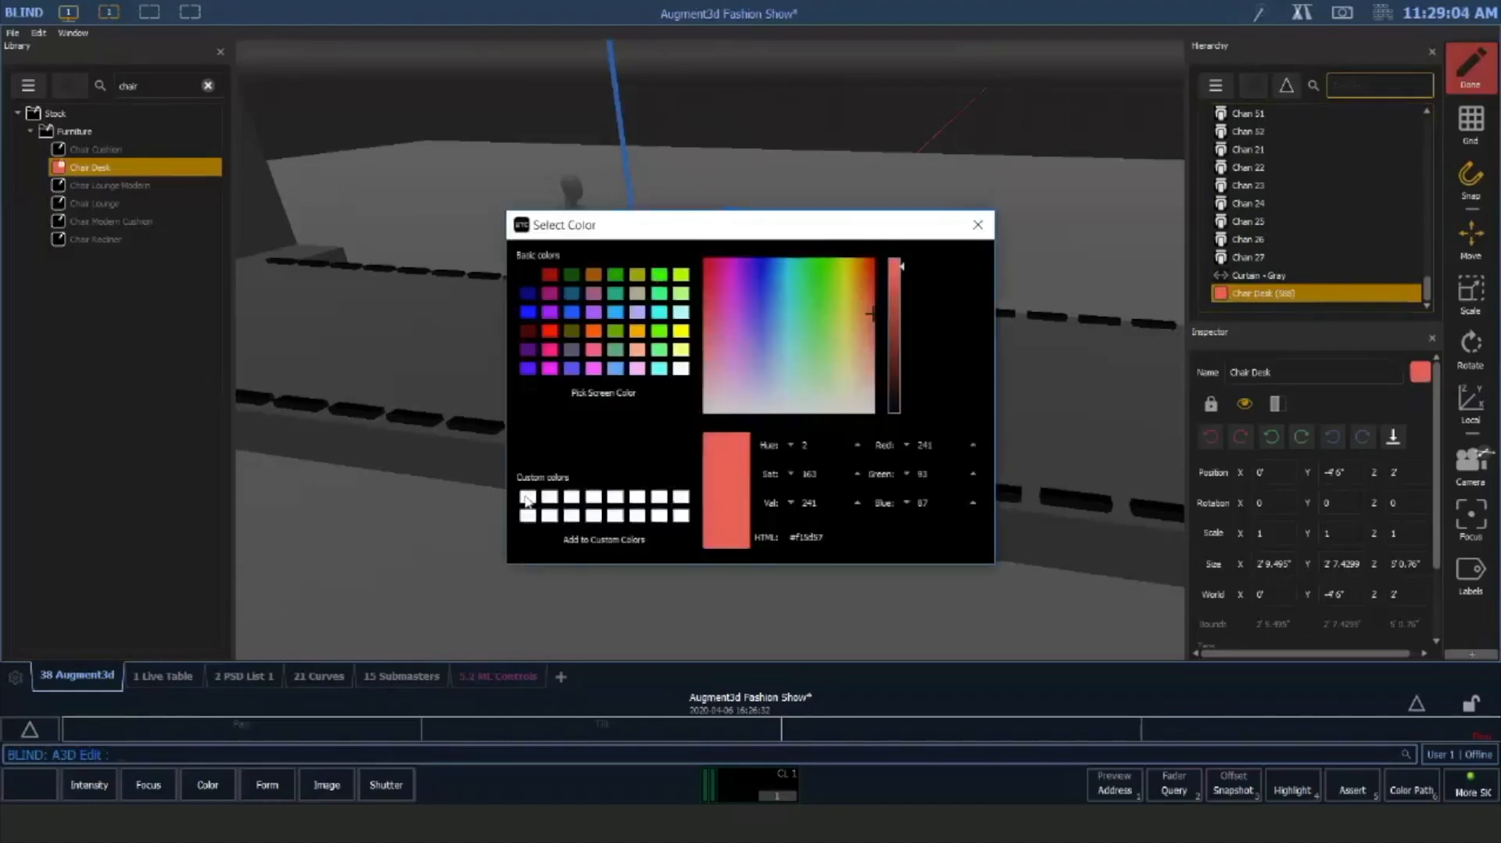
{"action": "left_click", "coordinate": [660, 277]}
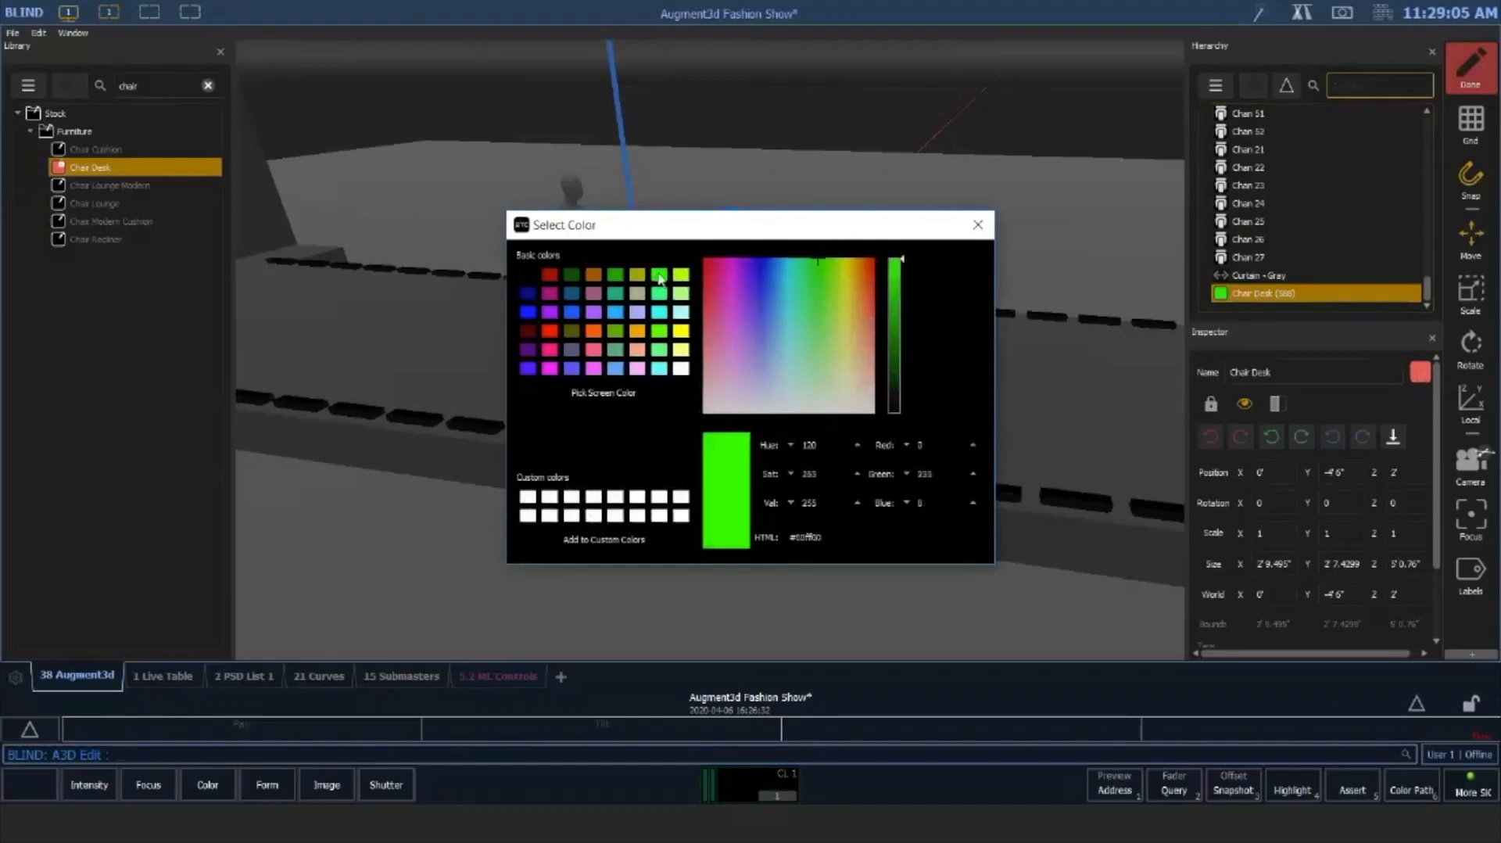
{"action": "left_click", "coordinate": [975, 228]}
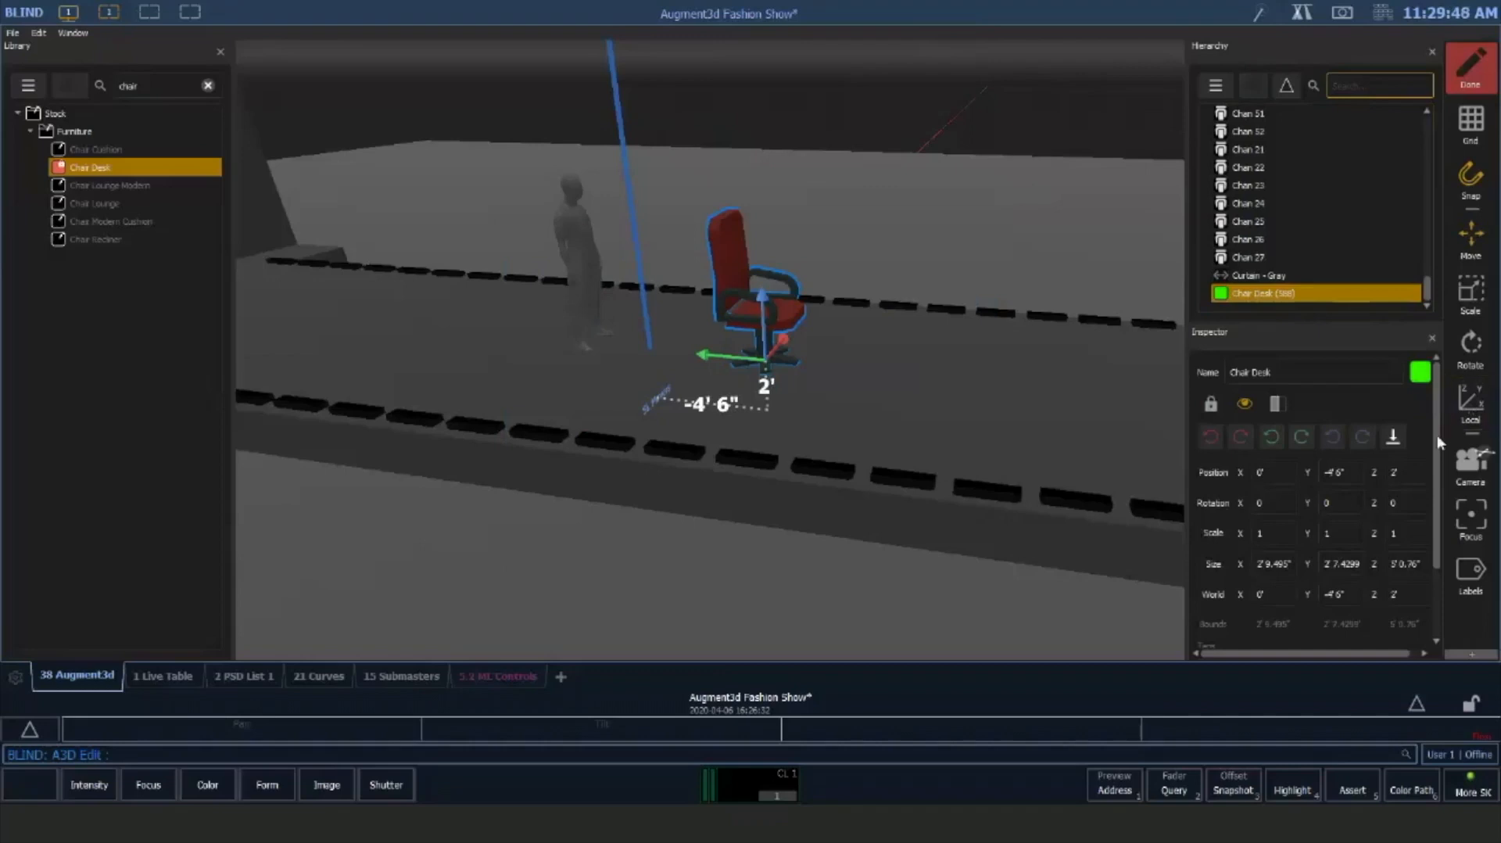
Examine the tags of the desk chair and of Chan 25, clearing the selection
{"action": "left_click_drag", "start_coordinate": [1437, 435], "coordinate": [1435, 509]}
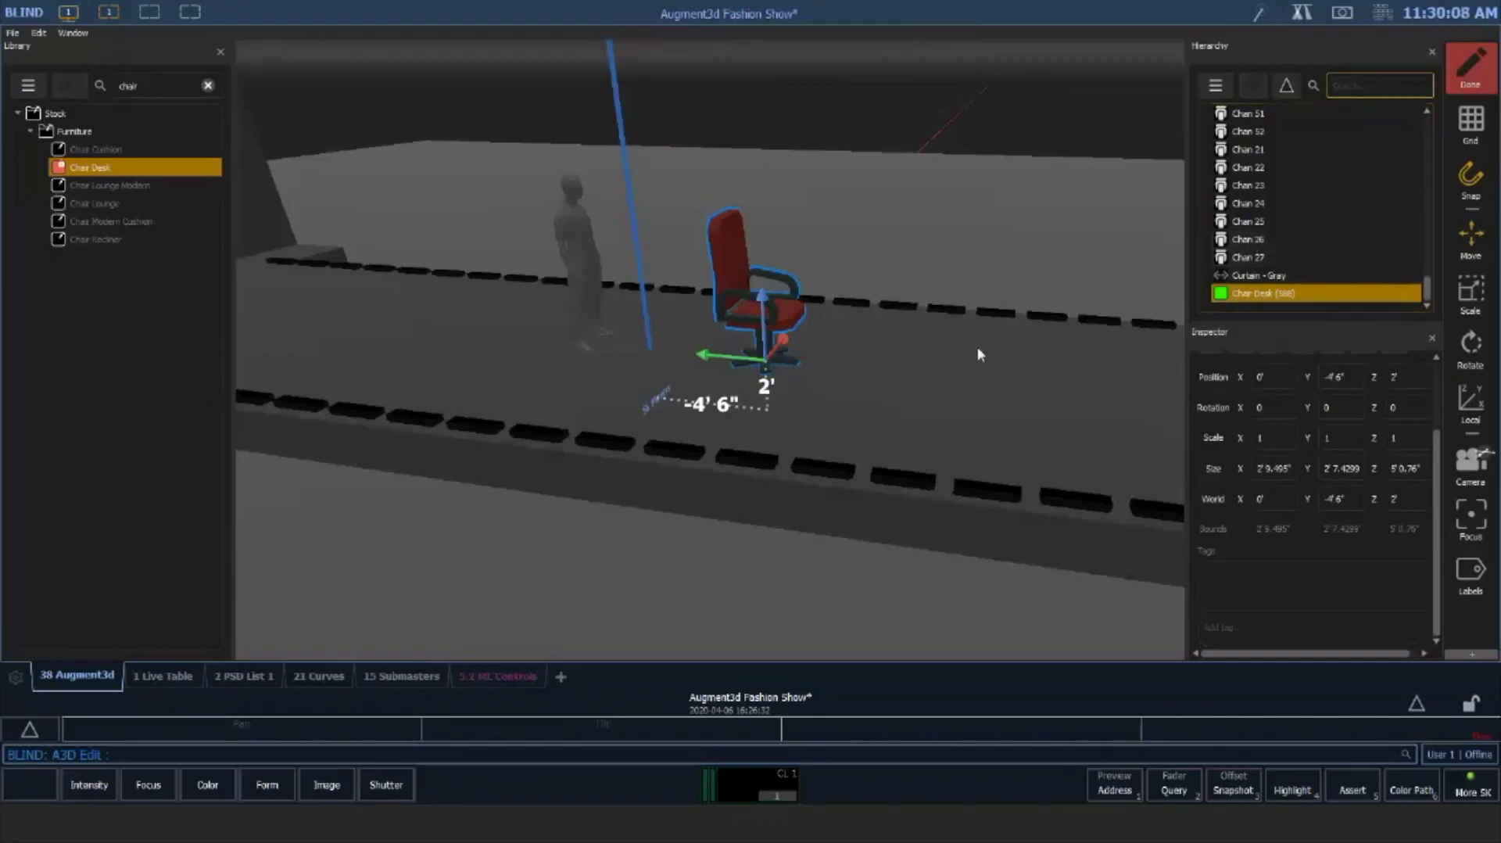
{"action": "left_click", "coordinate": [1333, 407]}
{"action": "key", "text": "Return"}
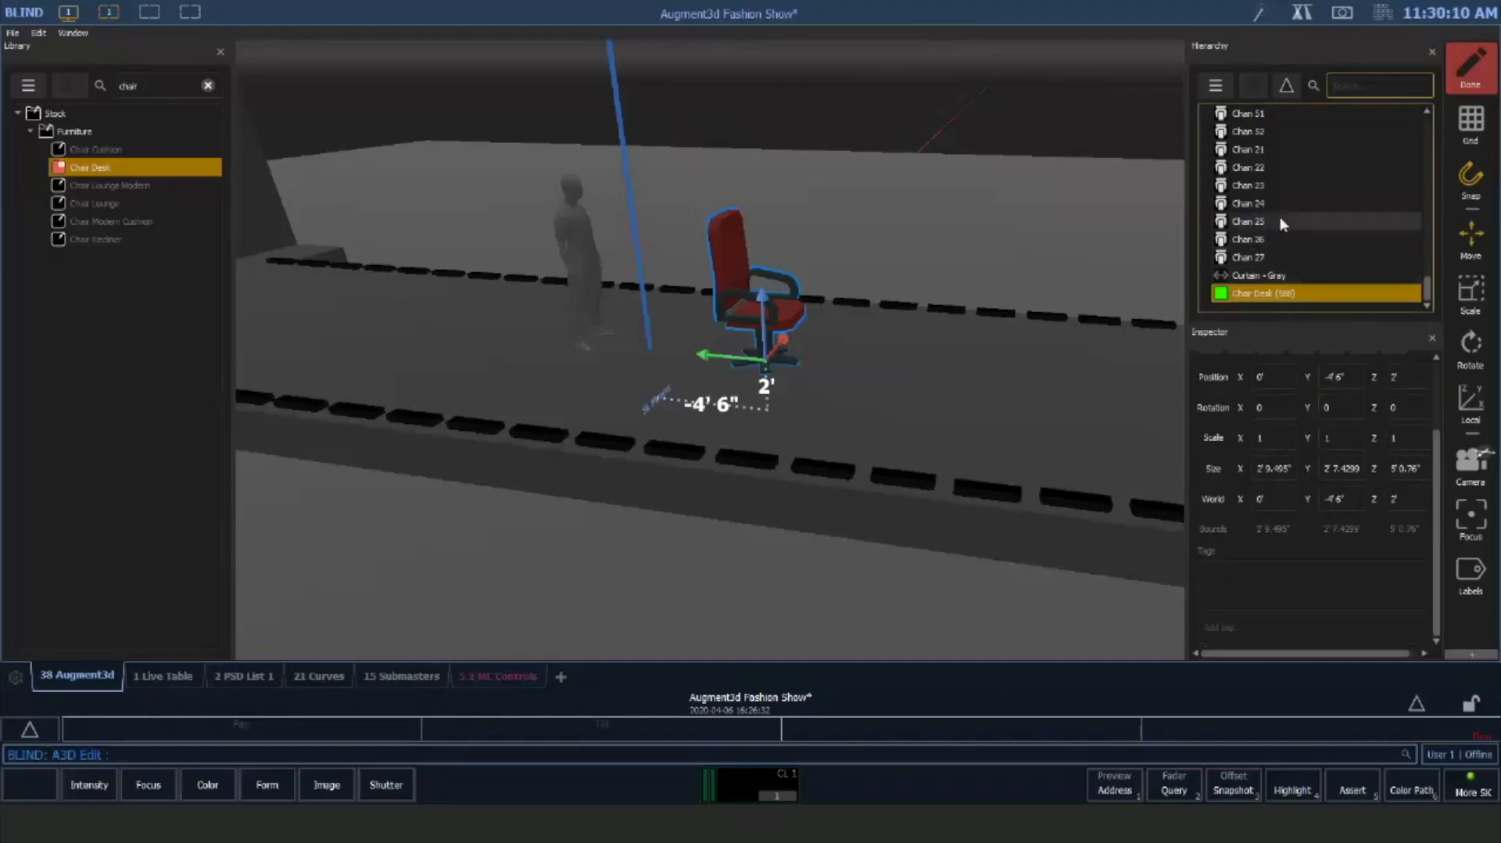
{"action": "left_click", "coordinate": [1280, 222]}
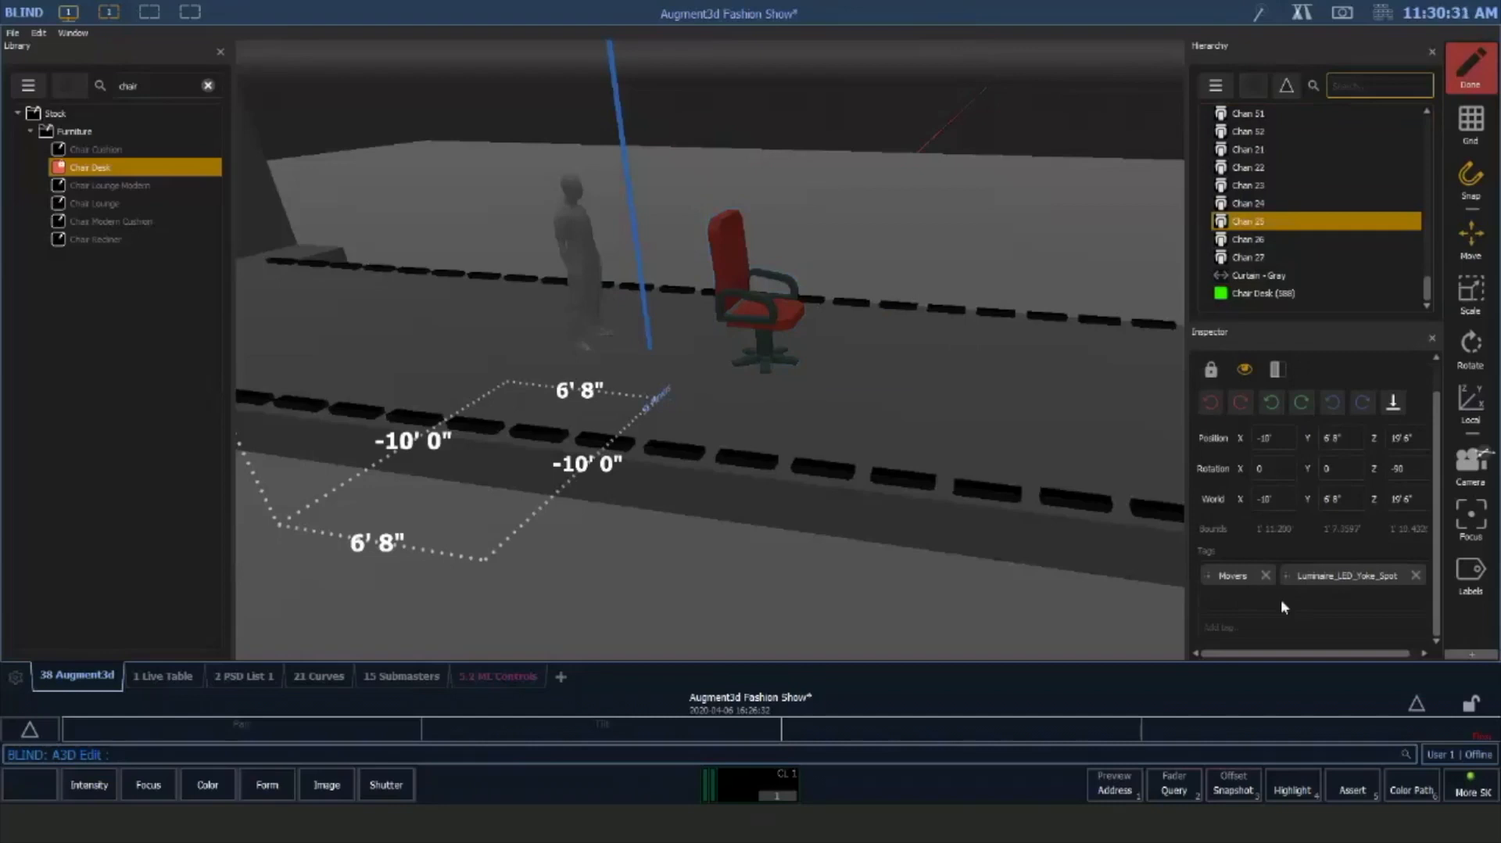
{"action": "left_click_drag", "start_coordinate": [721, 493], "coordinate": [845, 514]}
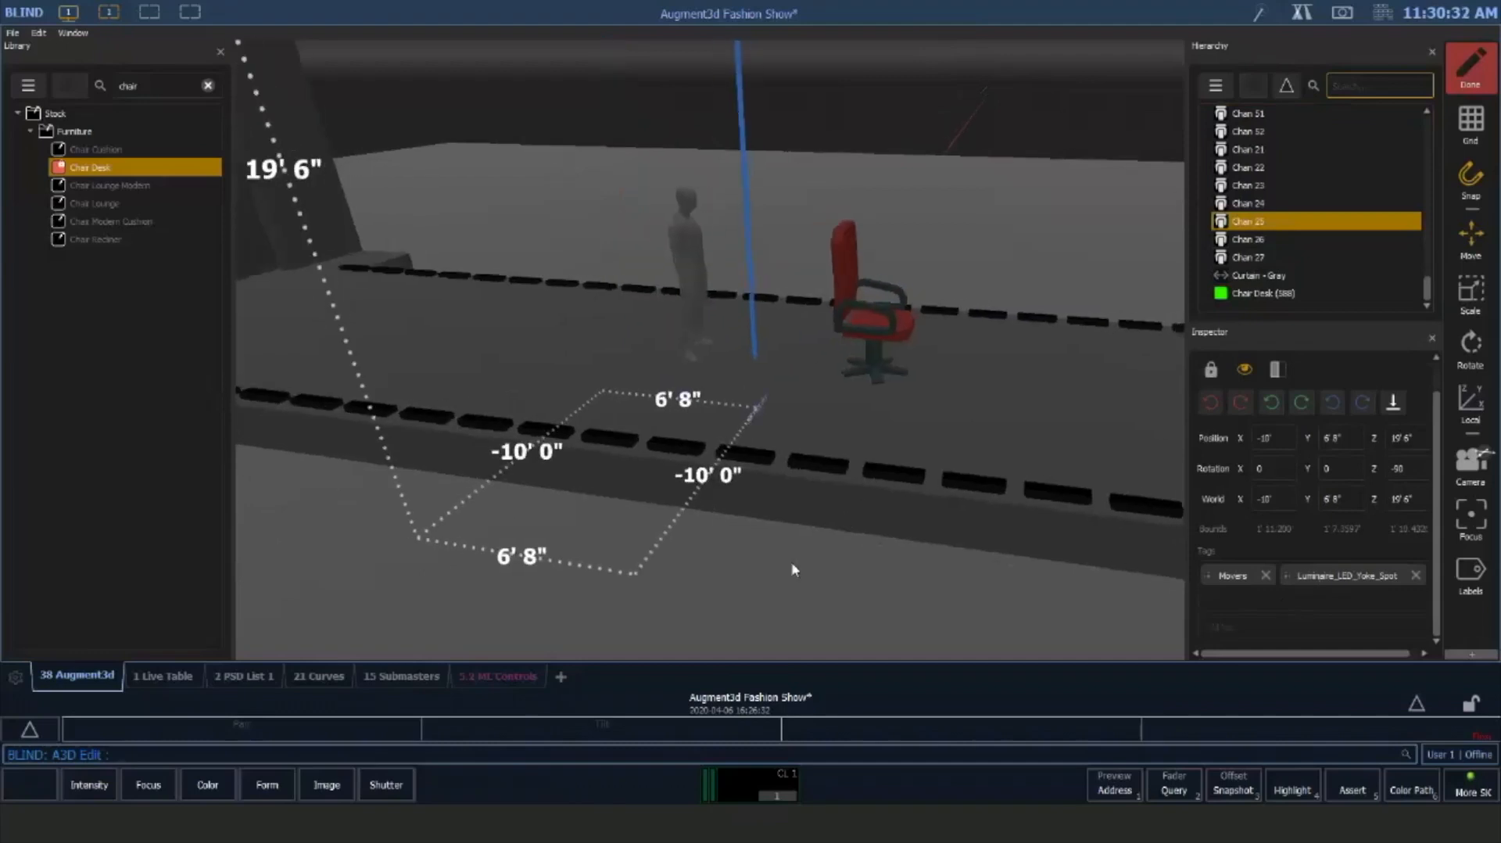
{"action": "left_click", "coordinate": [647, 555]}
Select several runway lights together with moving lights on the overhead truss and bring up their tag settings
{"action": "left_click_drag", "start_coordinate": [647, 556], "coordinate": [784, 452]}
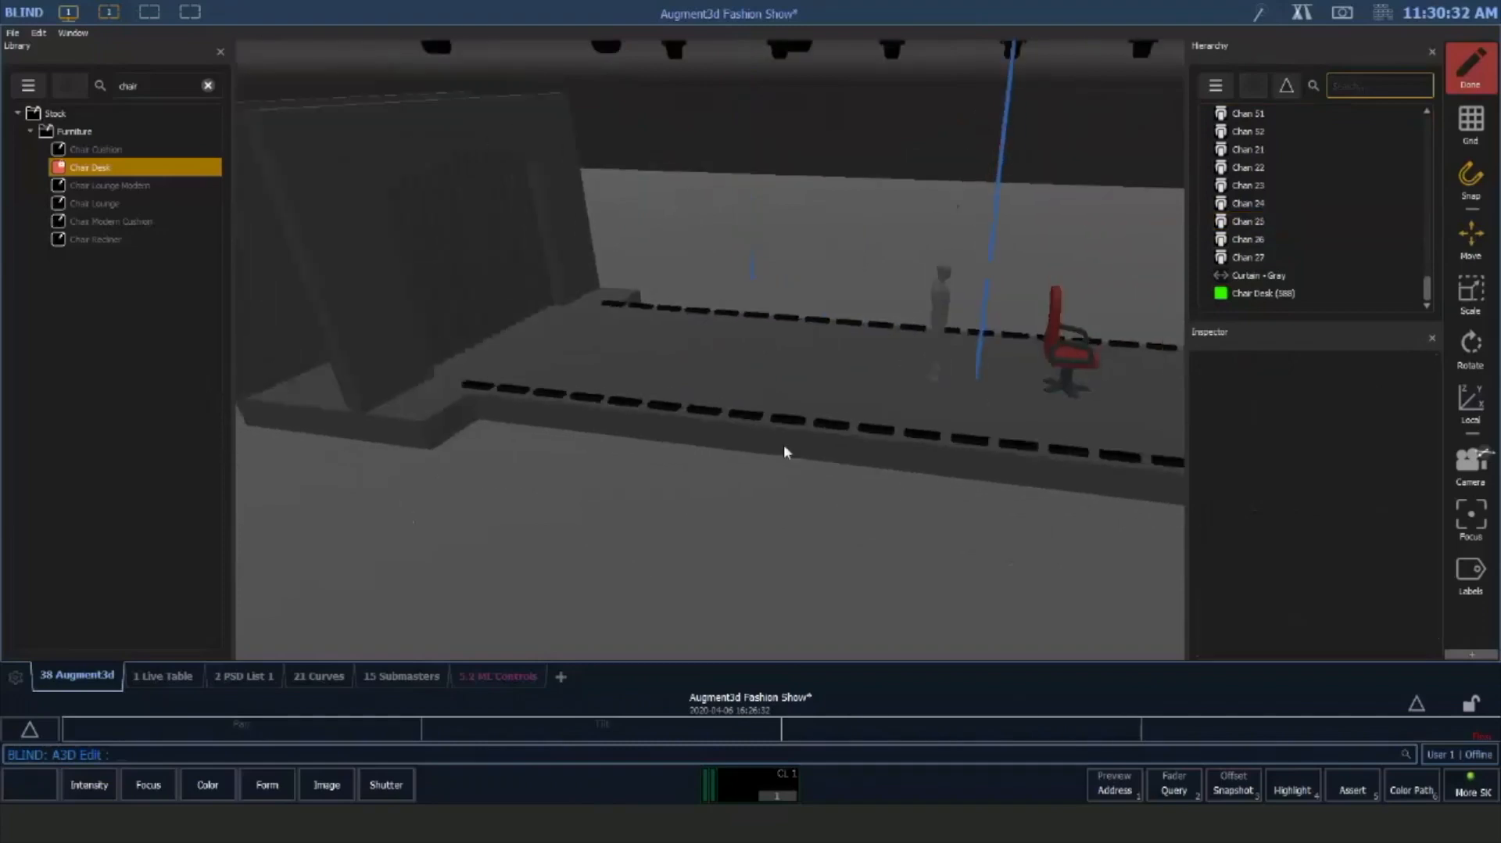
{"action": "left_click", "coordinate": [475, 389]}
{"action": "left_click_drag", "start_coordinate": [514, 403], "coordinate": [666, 316]}
{"action": "left_click_drag", "start_coordinate": [531, 172], "coordinate": [420, 173]}
{"action": "left_click", "coordinate": [420, 174]}
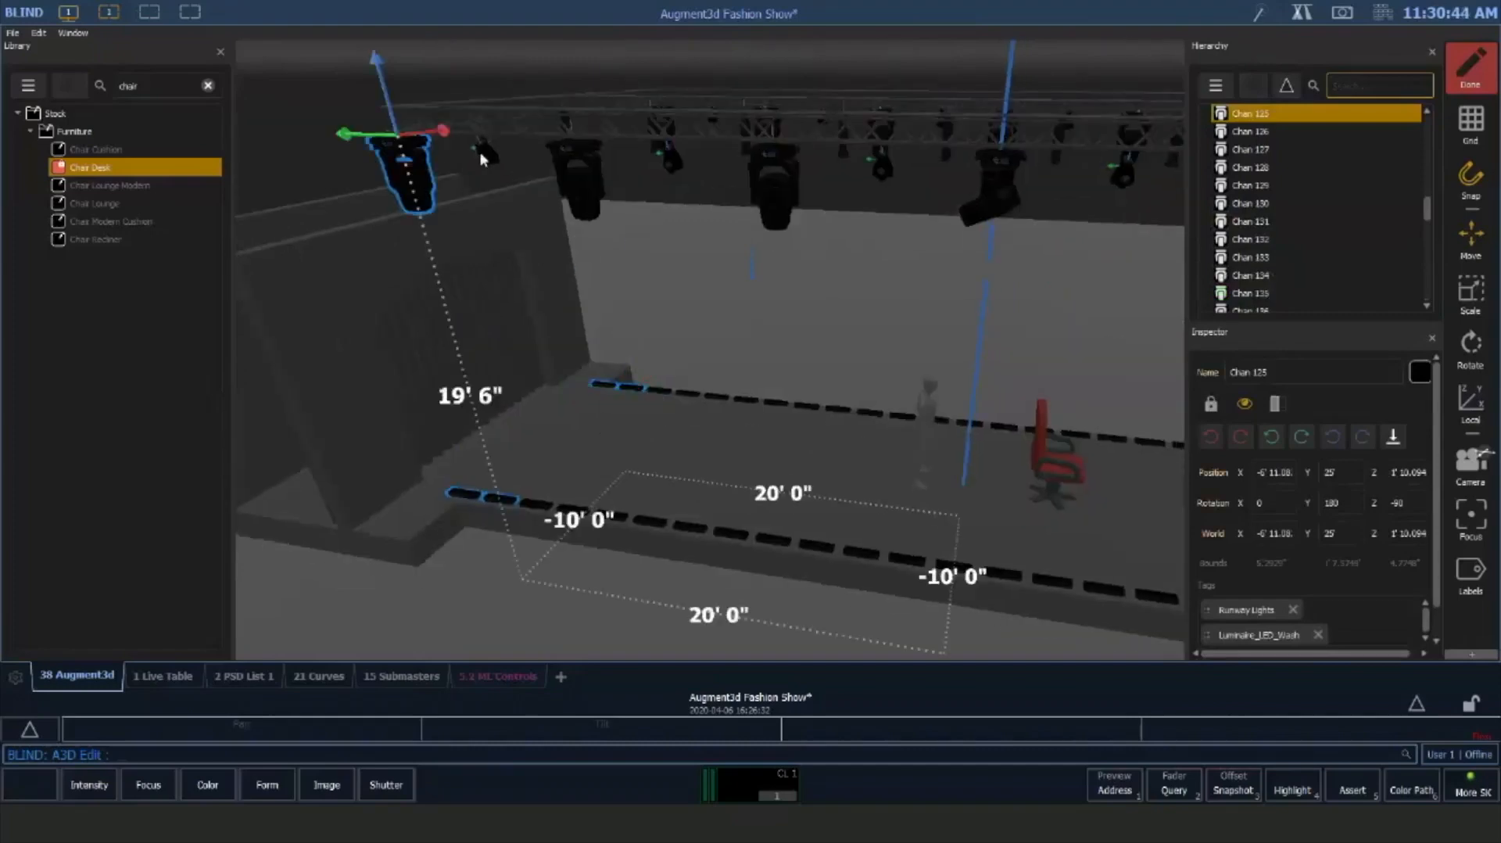
{"action": "left_click", "coordinate": [566, 119], "text": "shift"}
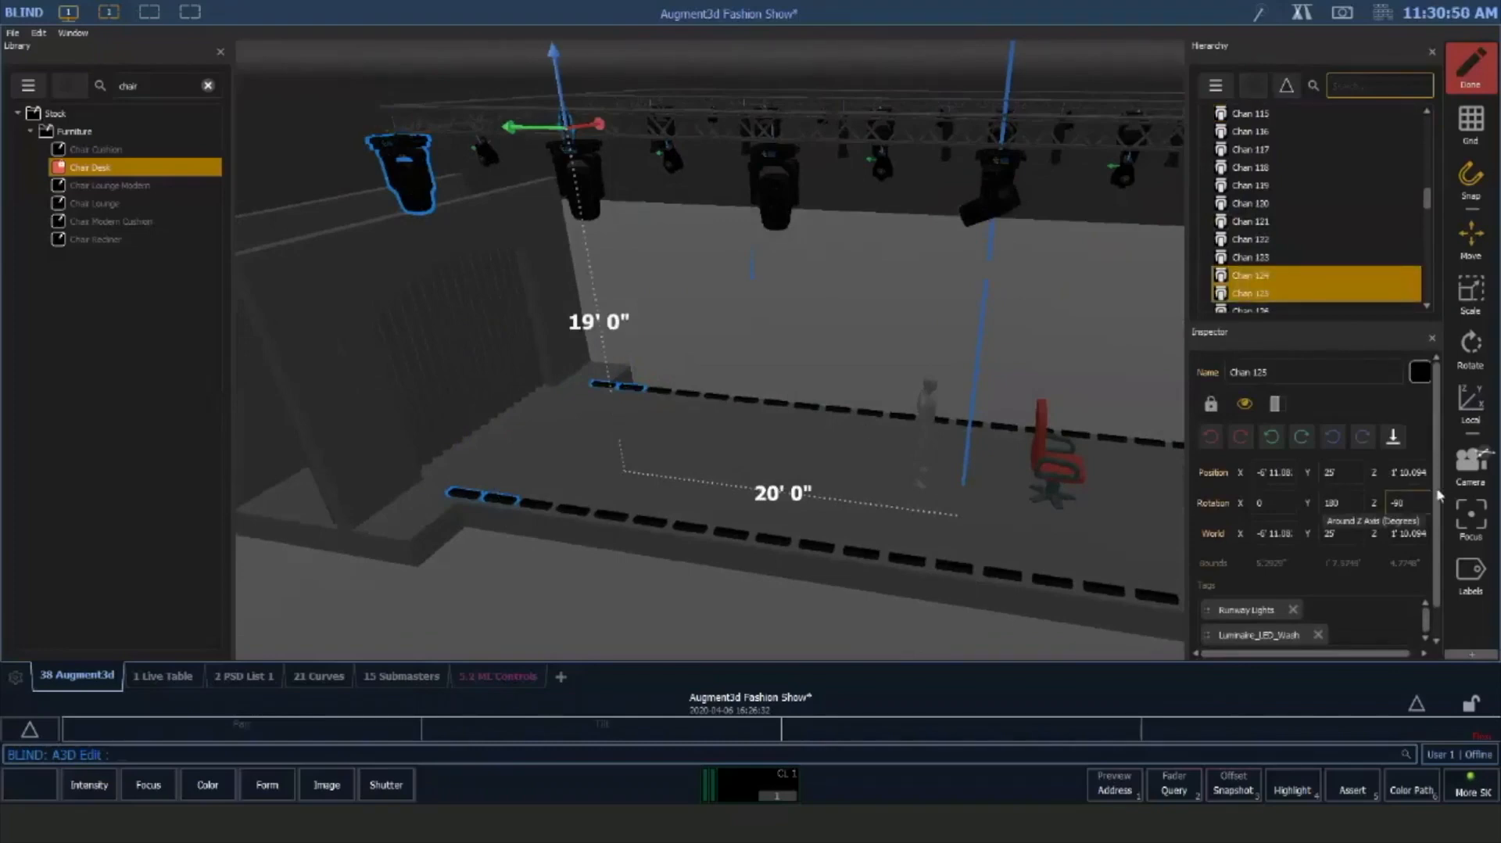
{"action": "scroll", "coordinate": [1329, 594], "scroll_direction": "down", "scroll_amount": 1}
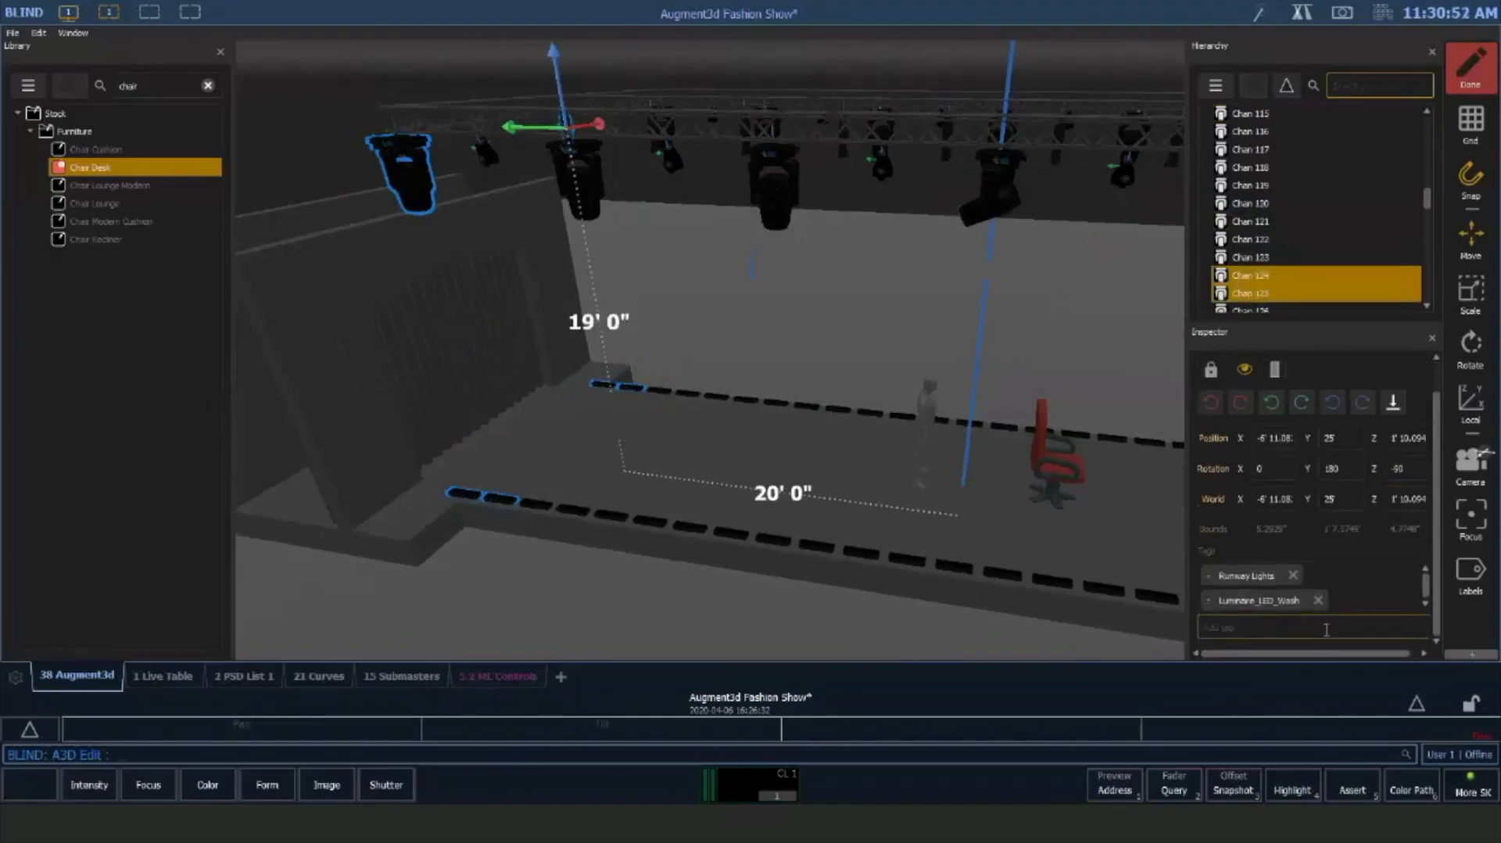
Add the tag "End Units" to the selected fixtures and clear the selection
{"action": "type", "text": "End Units"}
{"action": "key", "text": "Return"}
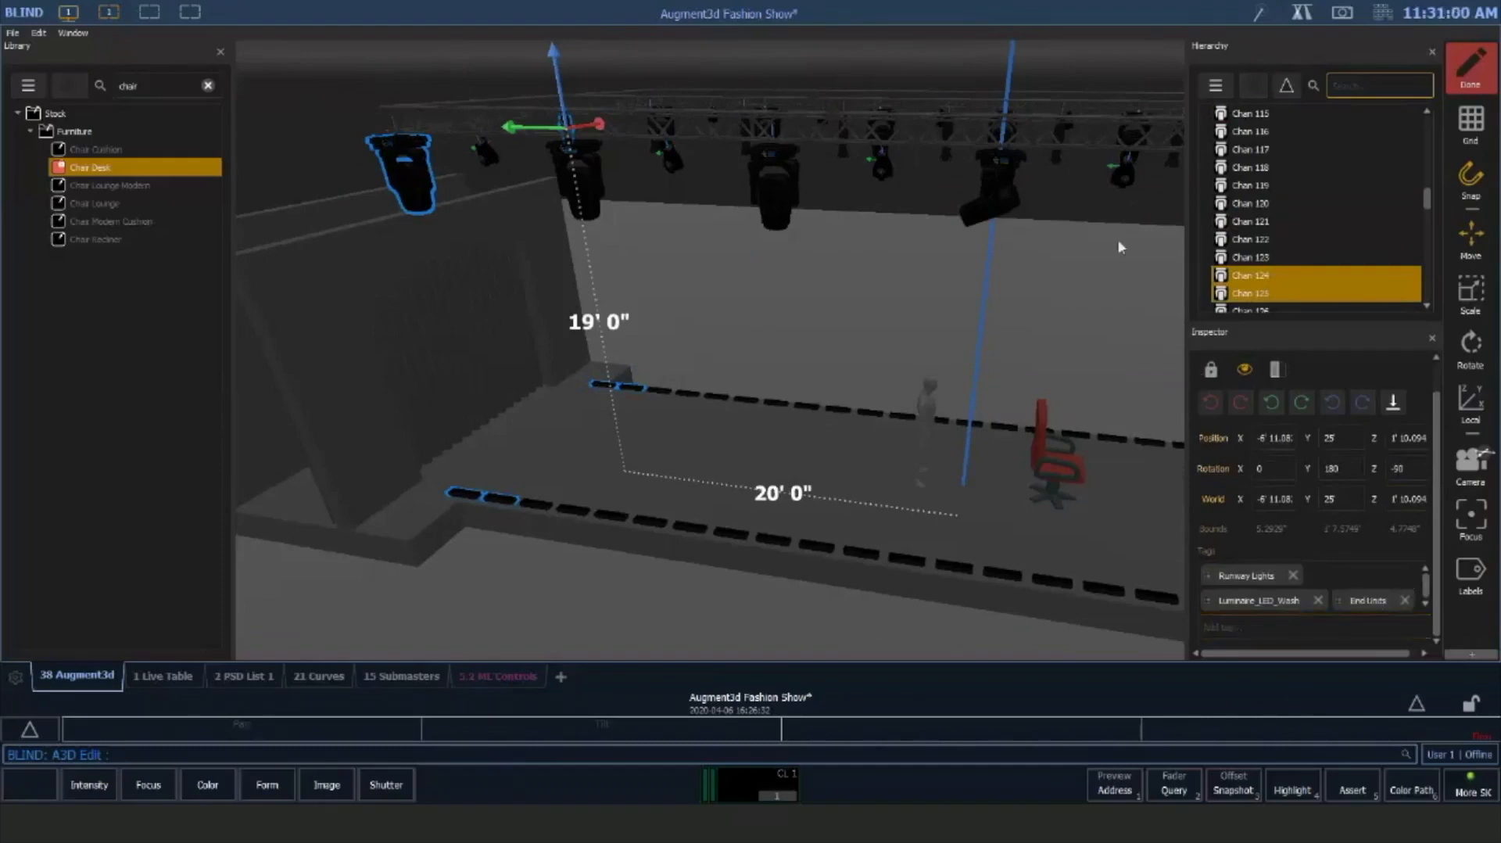
{"action": "left_click", "coordinate": [693, 625]}
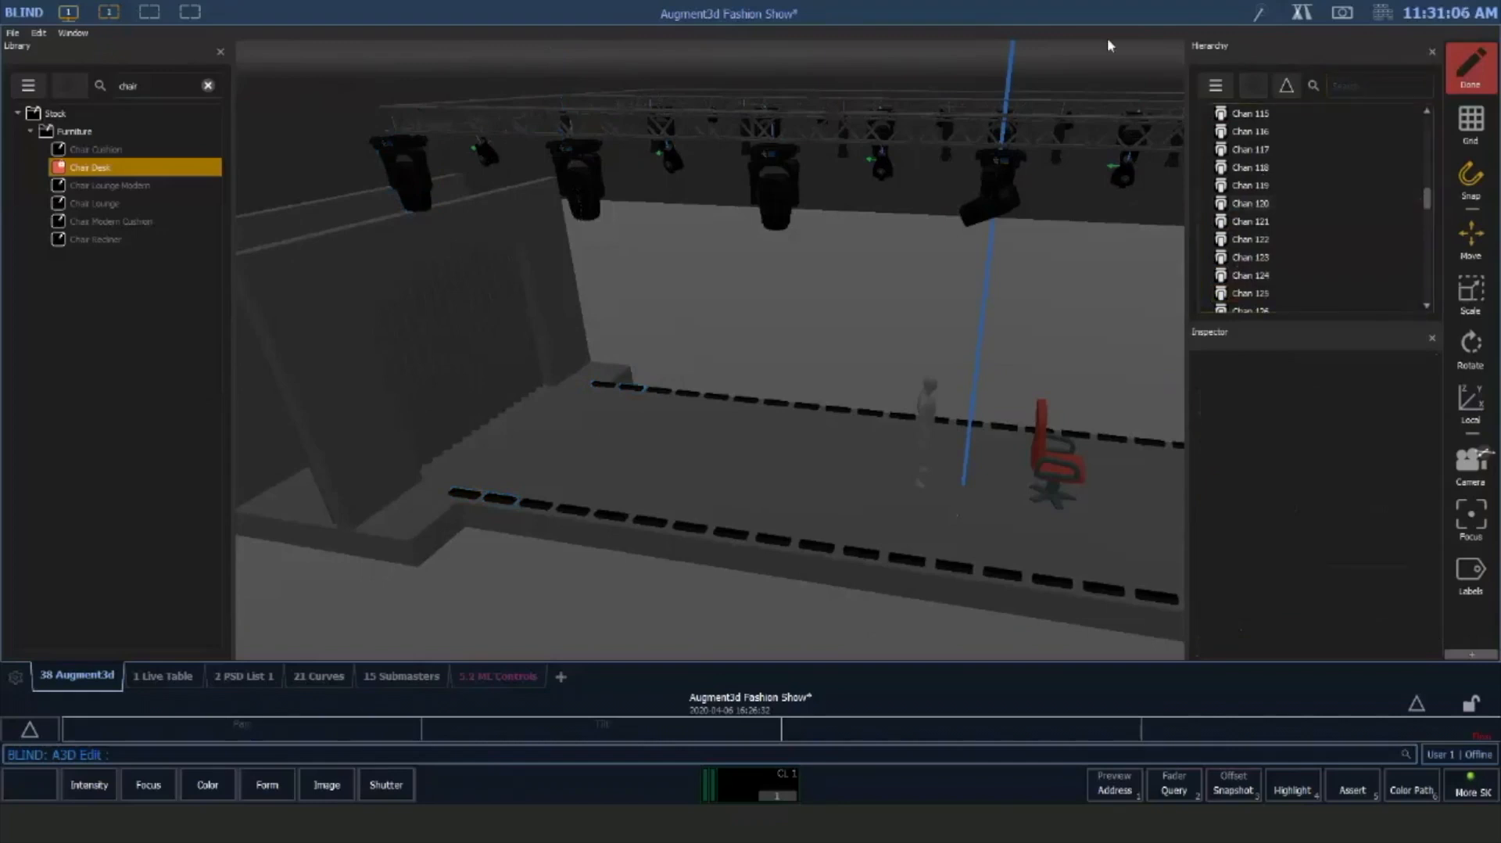
Search the hierarchy for "10" and then for "truss"
{"action": "type", "text": "1"}
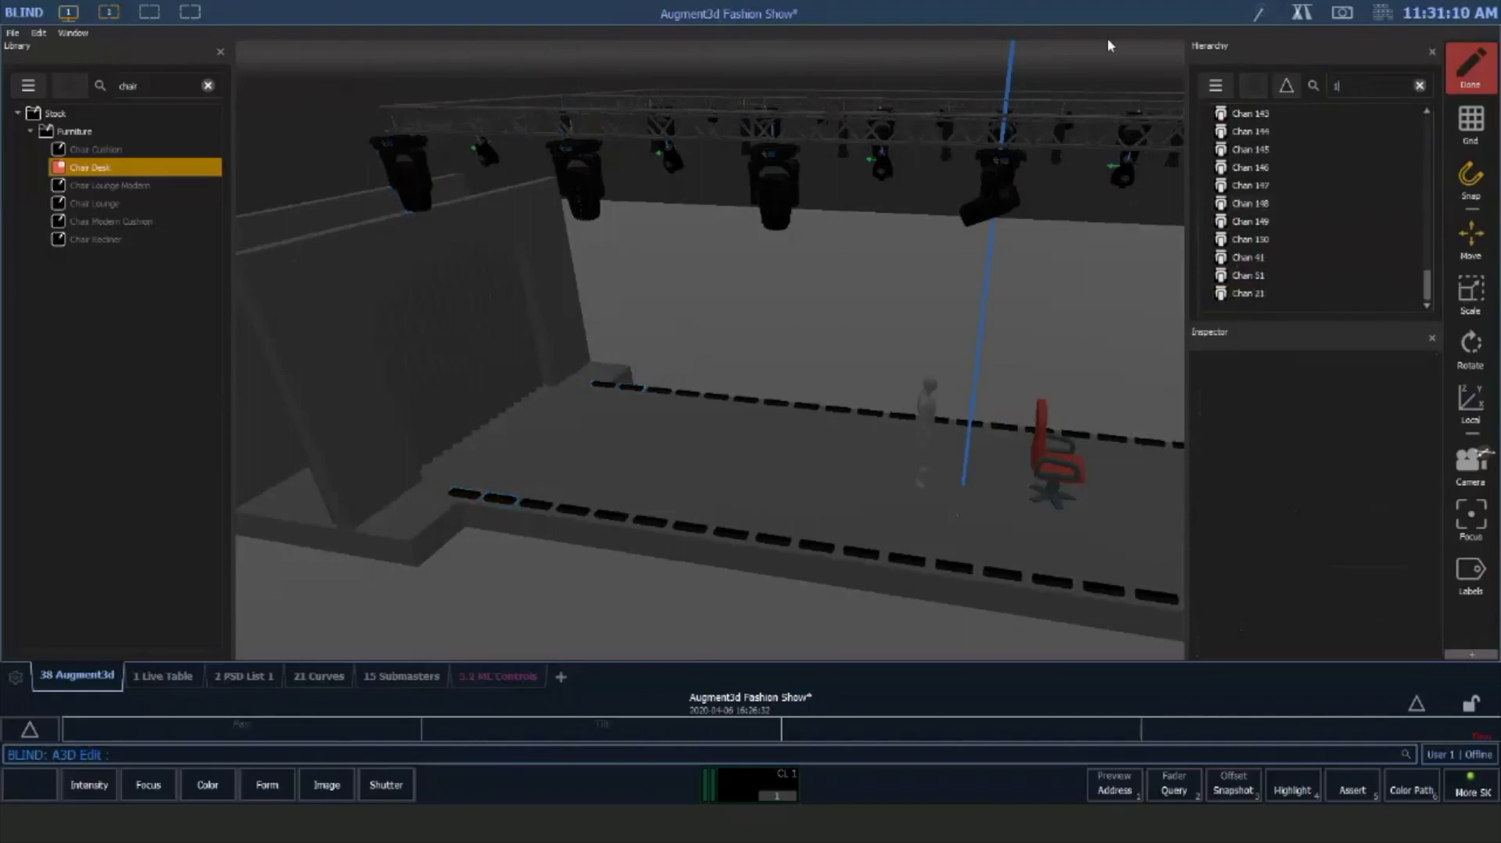
{"action": "type", "text": "0"}
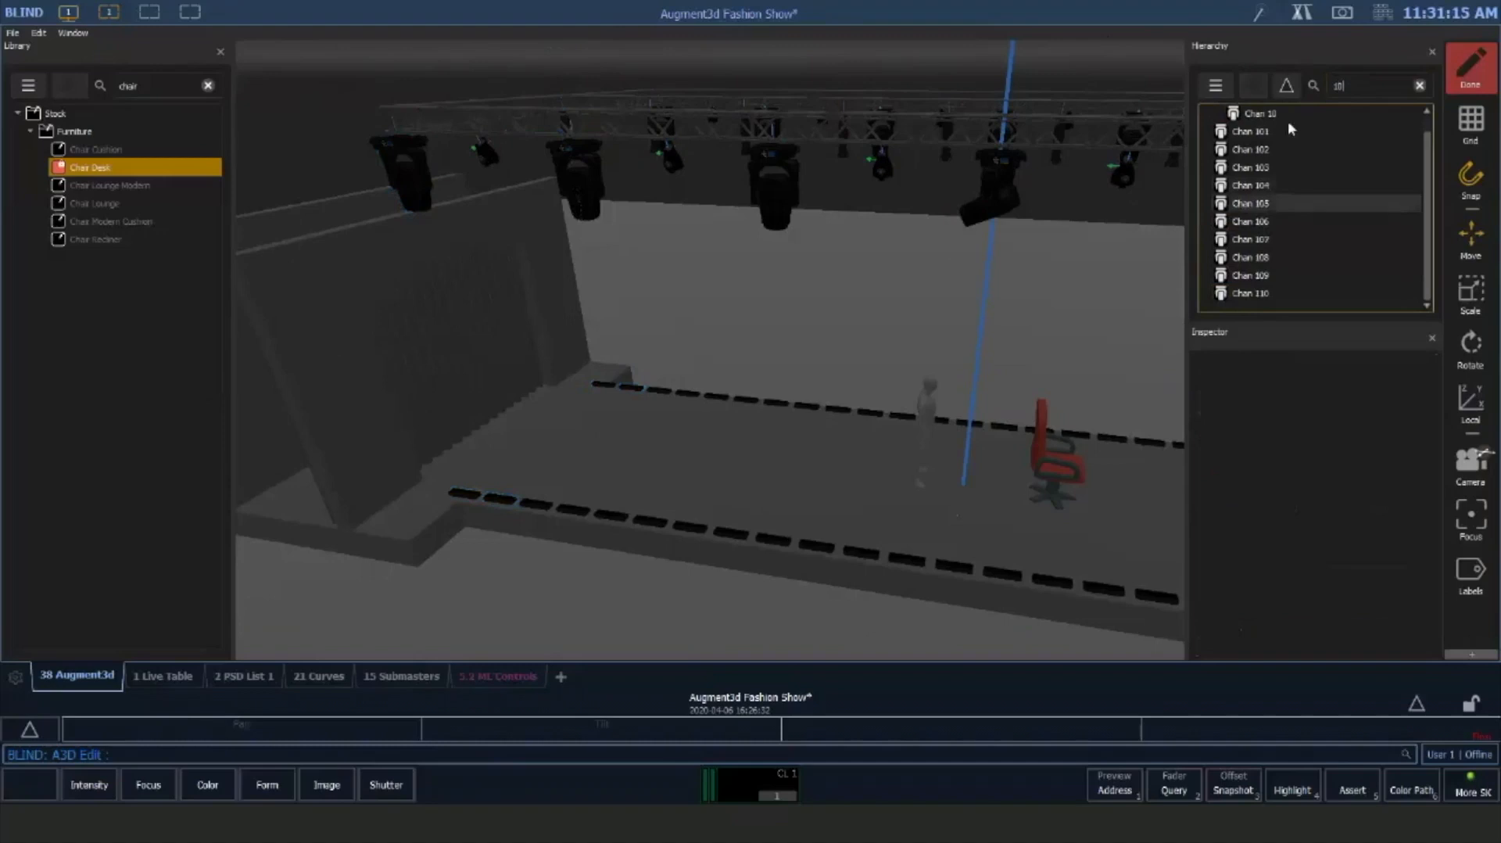
{"action": "scroll", "coordinate": [1290, 125], "scroll_direction": "up", "scroll_amount": 1}
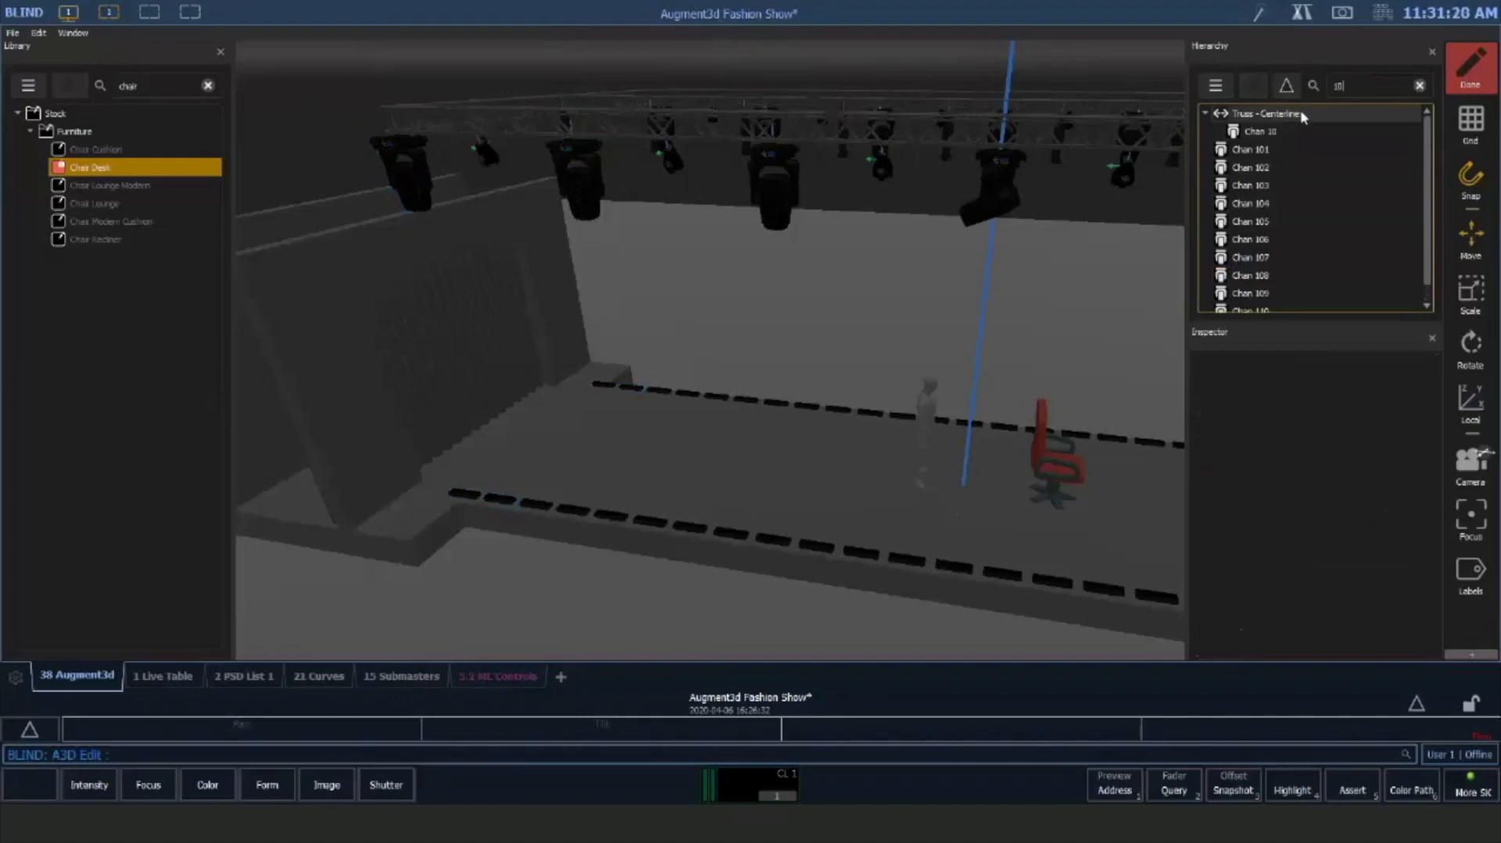
{"action": "left_click", "coordinate": [1357, 86]}
{"action": "key", "text": "BackSpace"}
{"action": "key", "text": "BackSpace"}
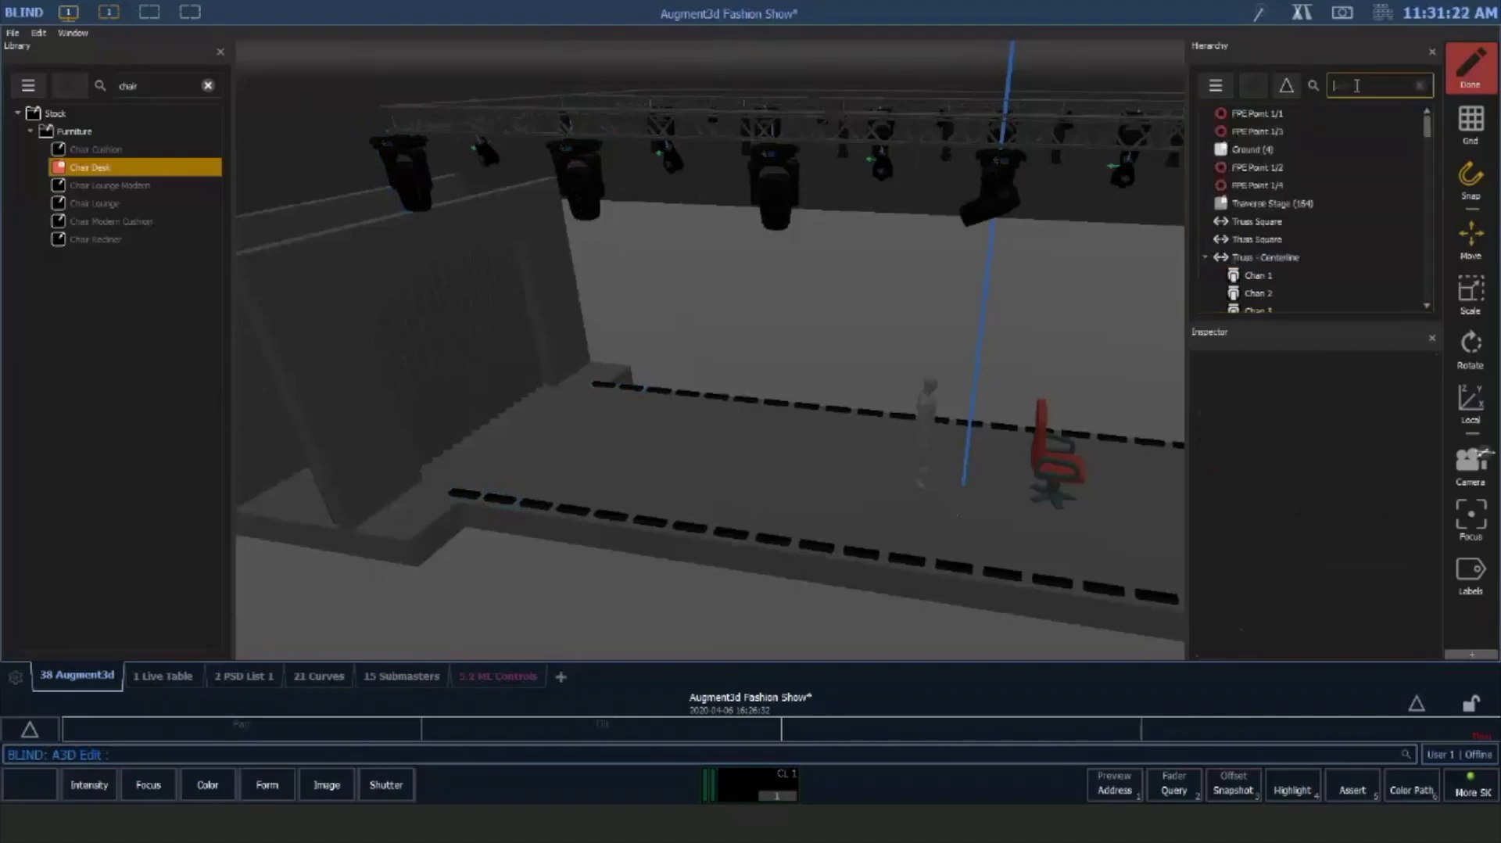
{"action": "type", "text": "truss"}
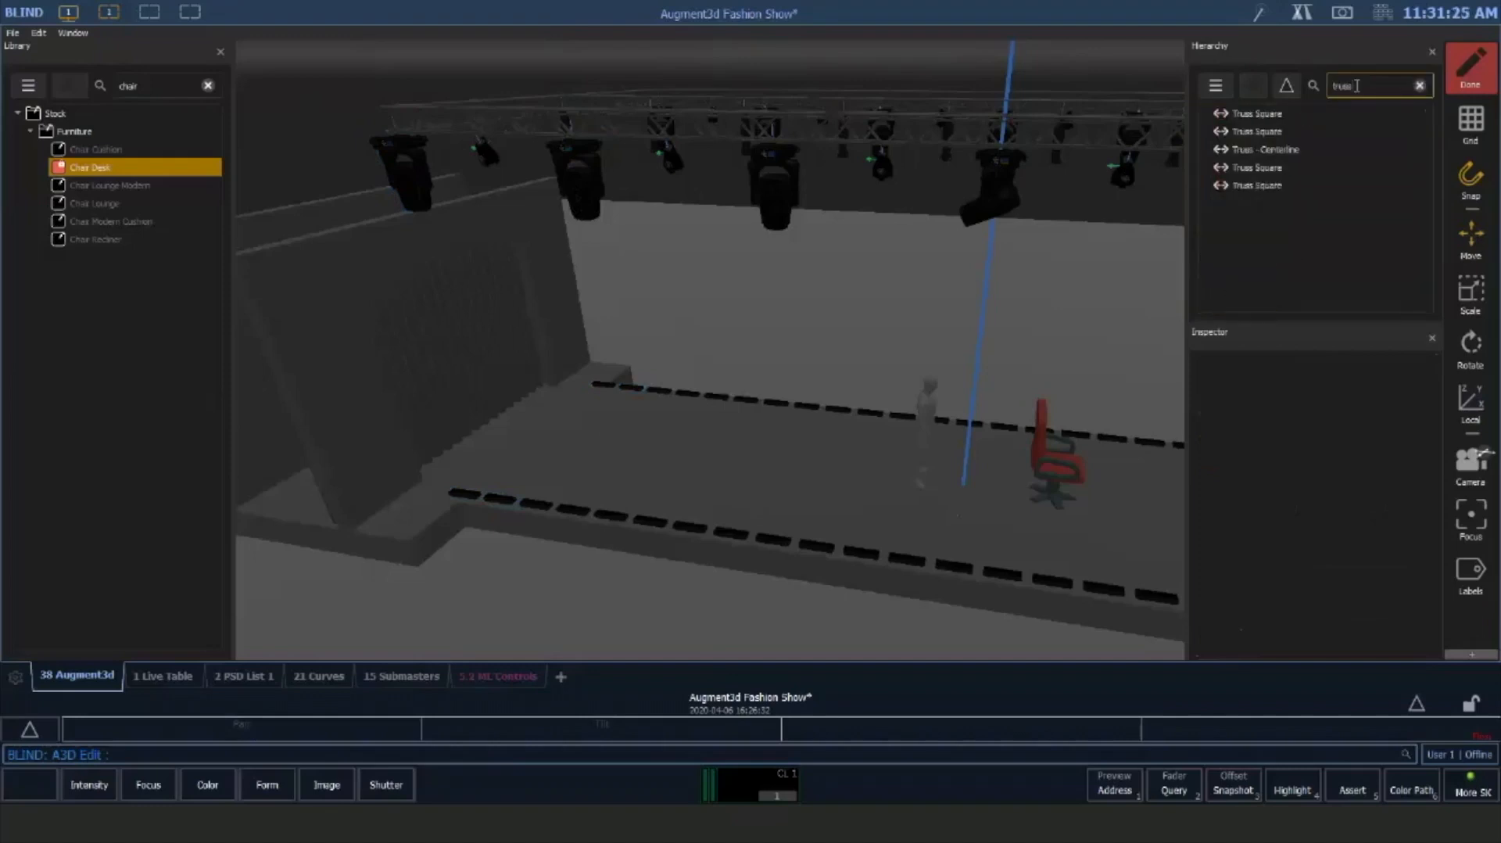
Search the hierarchy by tag for "end"
{"action": "key", "text": "BackSpace"}
{"action": "key", "text": "BackSpace"}
{"action": "key", "text": "BackSpace"}
{"action": "key", "text": "BackSpace"}
{"action": "key", "text": "BackSpace"}
{"action": "type", "text": "en"}
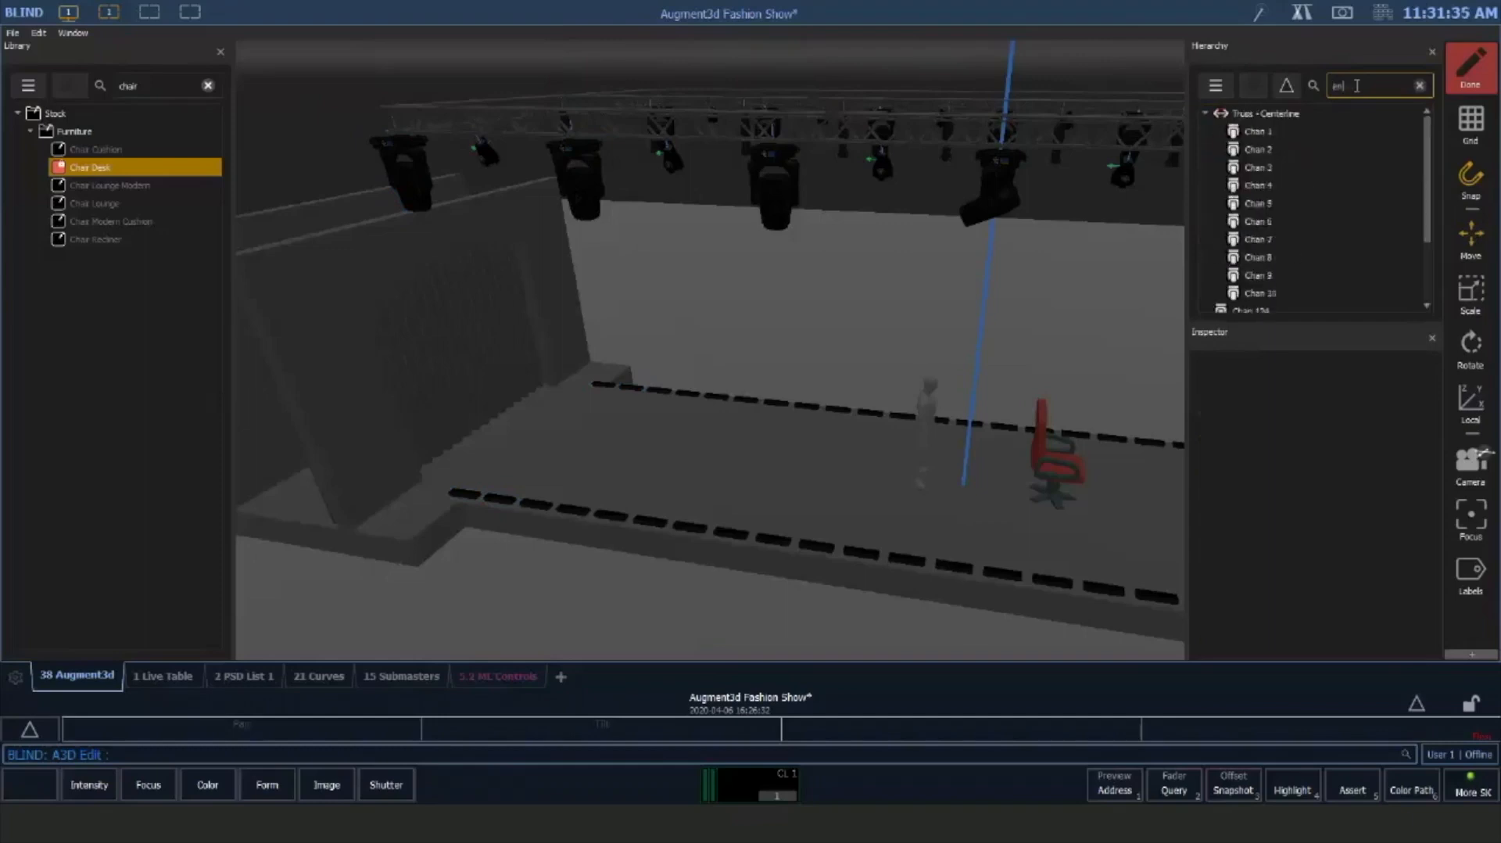
{"action": "type", "text": "t u"}
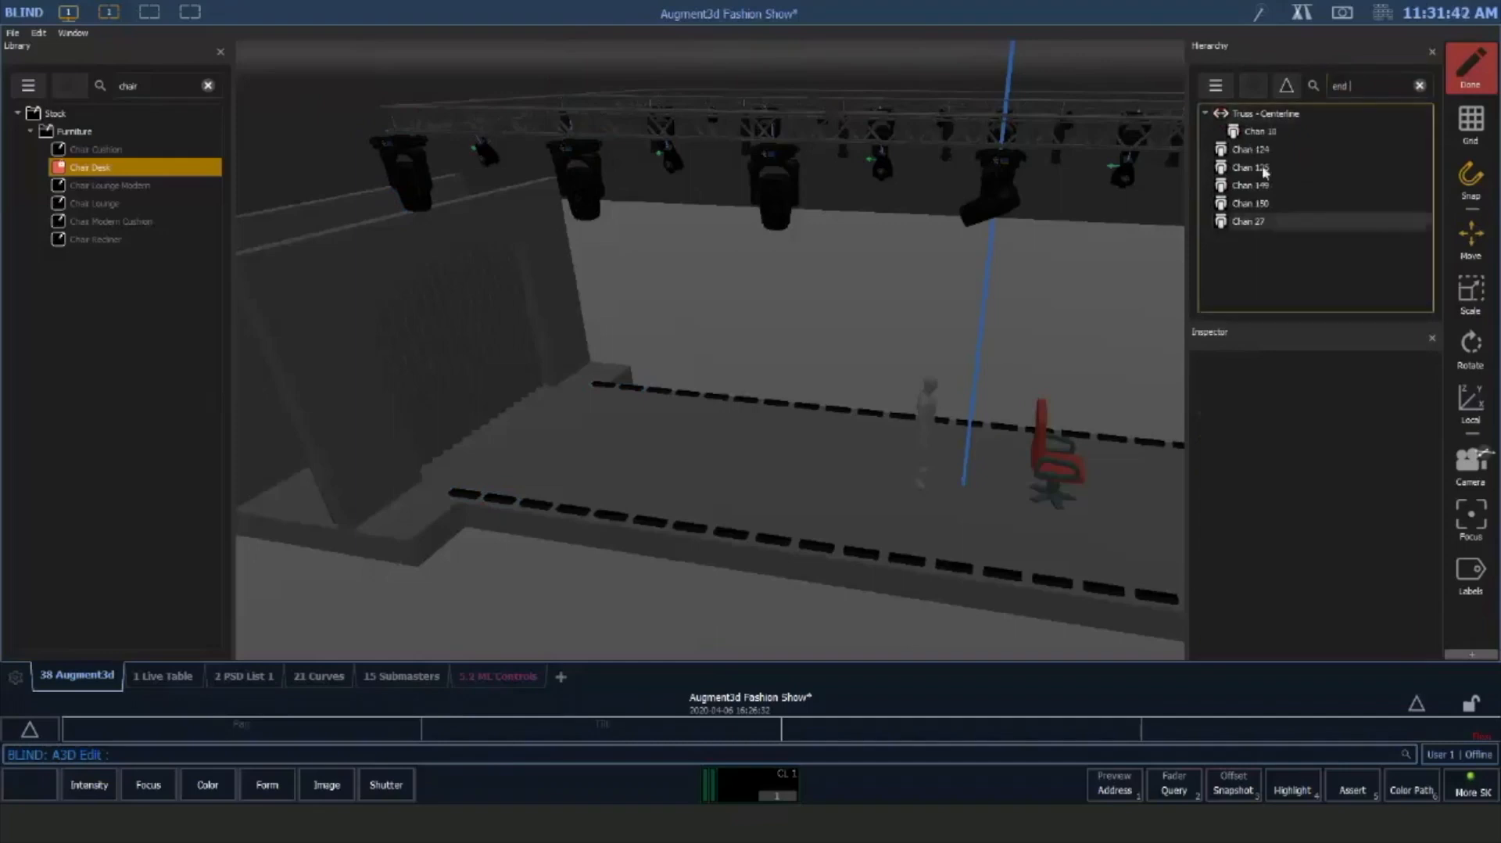
Search the hierarchy for "fpe" and clear the search
{"action": "left_click_drag", "start_coordinate": [1352, 85], "coordinate": [1307, 93]}
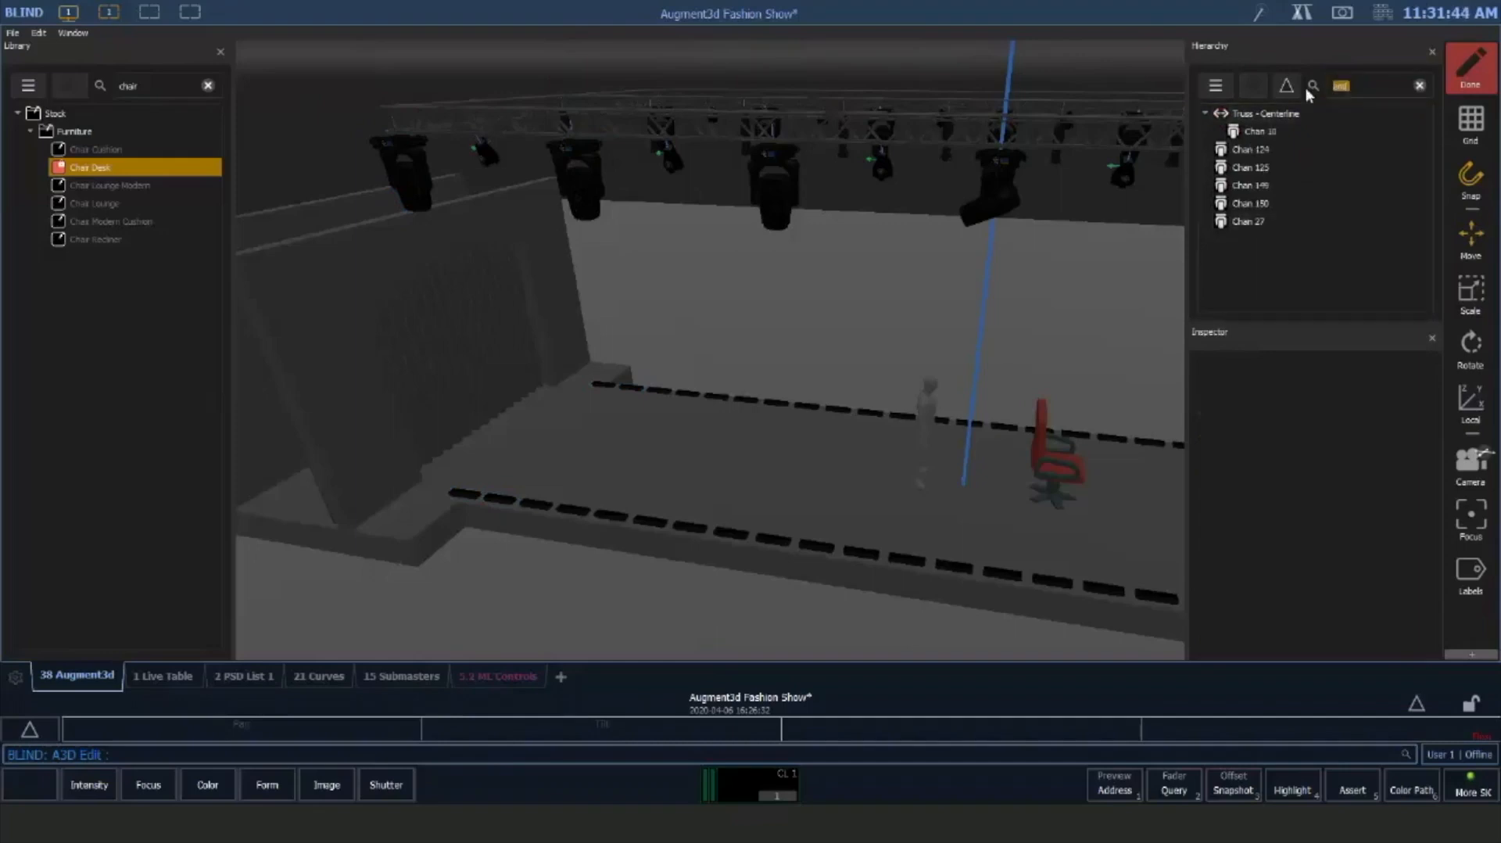
{"action": "type", "text": "fpe"}
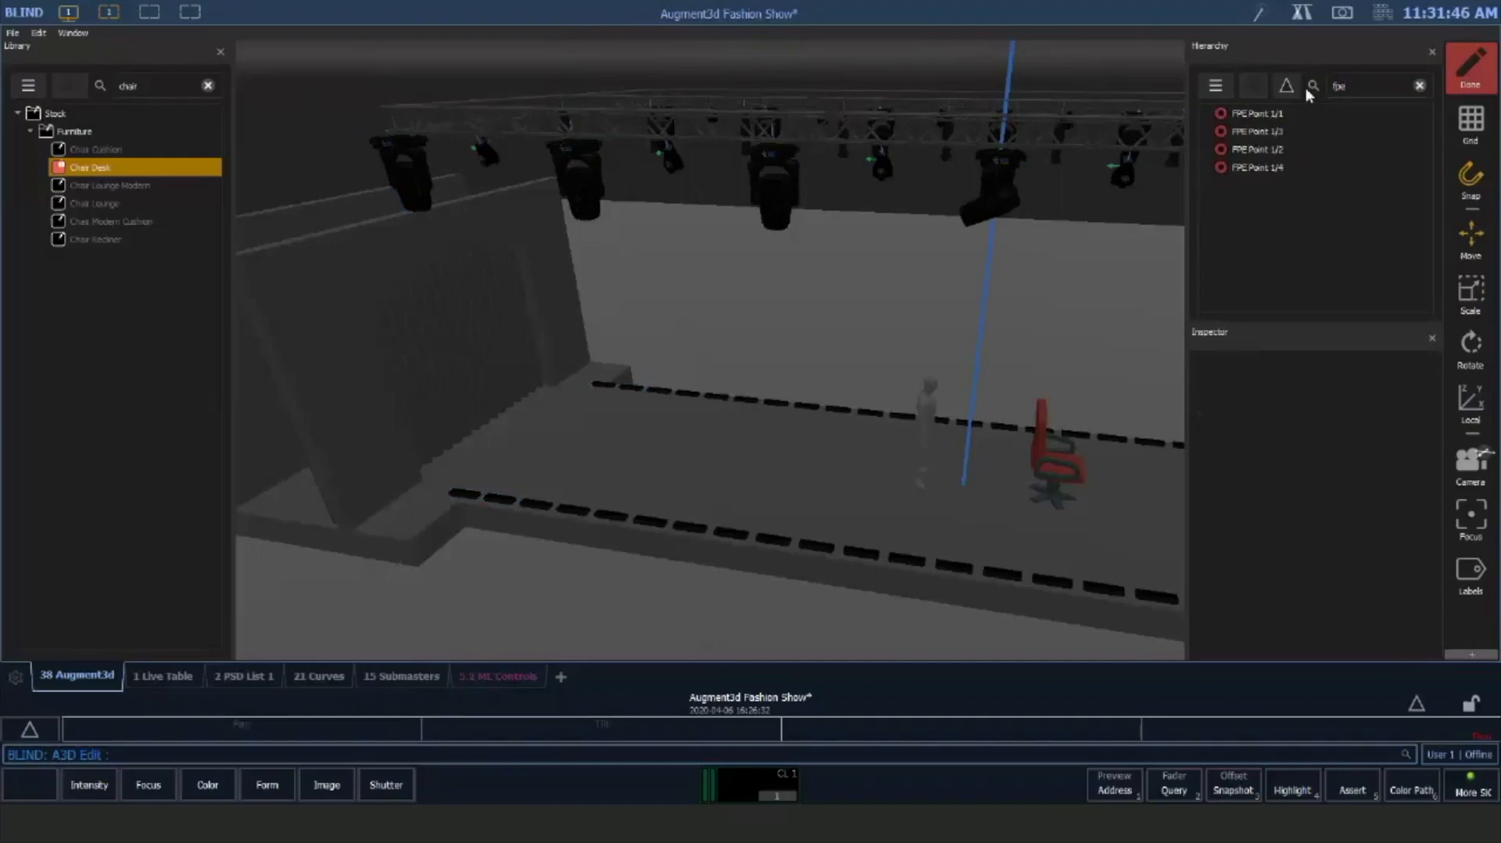
{"action": "left_click", "coordinate": [1419, 87]}
{"action": "left_click", "coordinate": [1020, 159]}
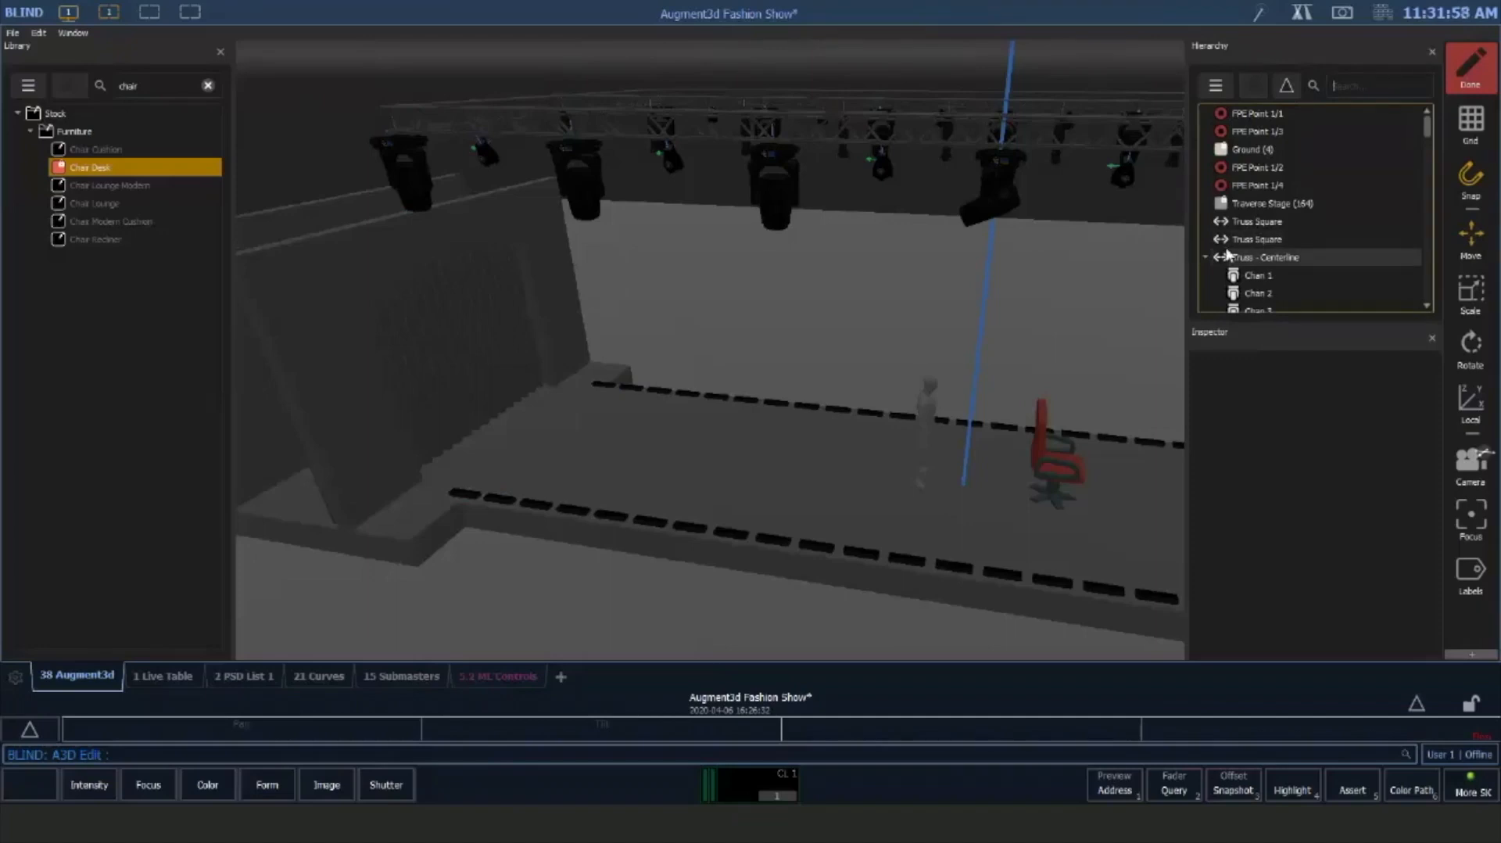
Find channel 124 by searching the hierarchy for "end" and remove its End Units tag
{"action": "left_click", "coordinate": [1363, 82]}
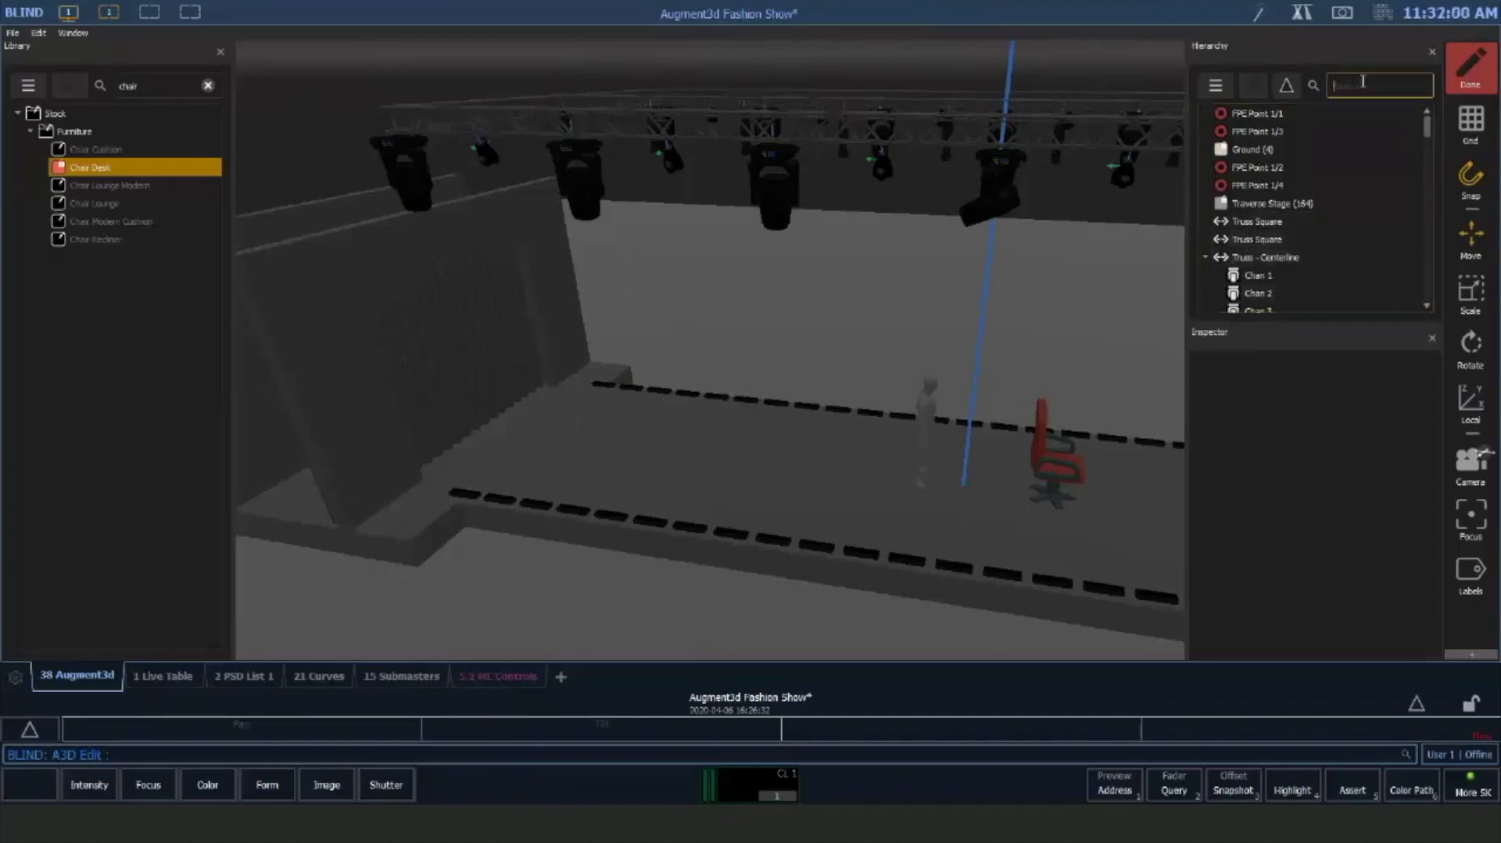
{"action": "type", "text": "end"}
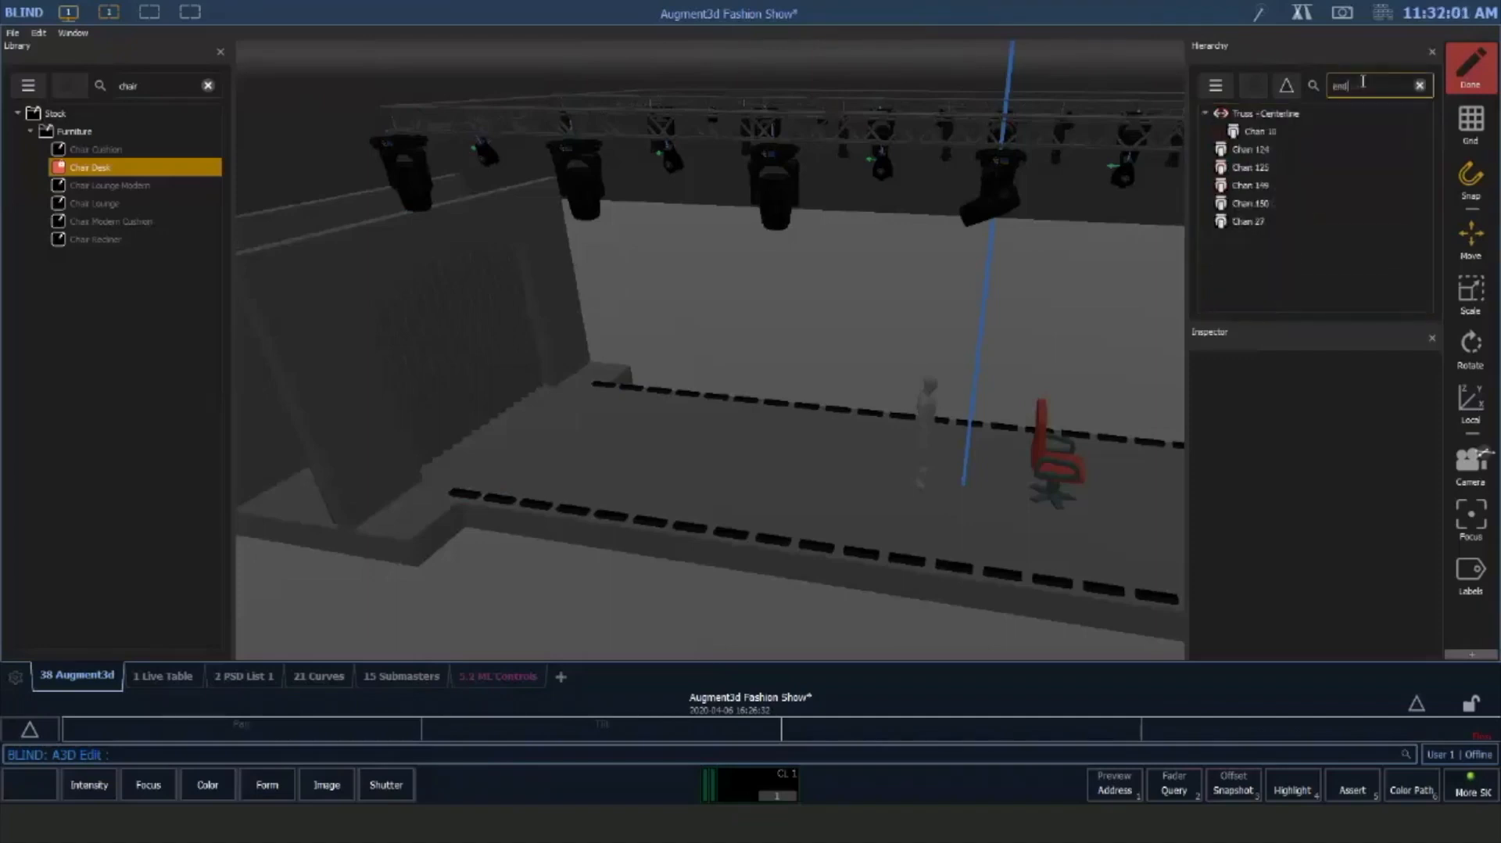
{"action": "left_click", "coordinate": [1261, 157]}
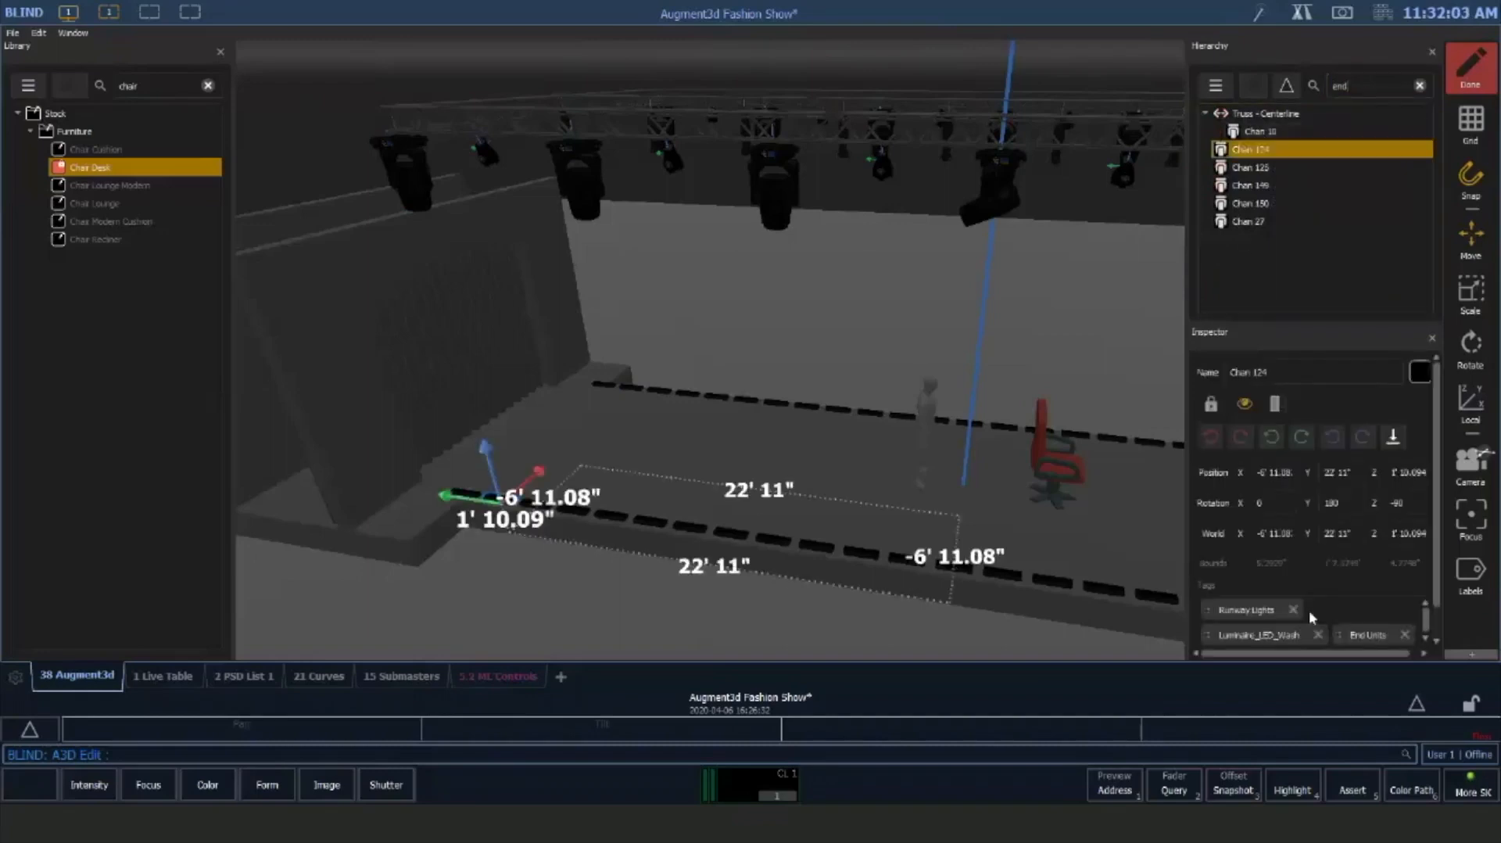
{"action": "left_click", "coordinate": [1404, 635]}
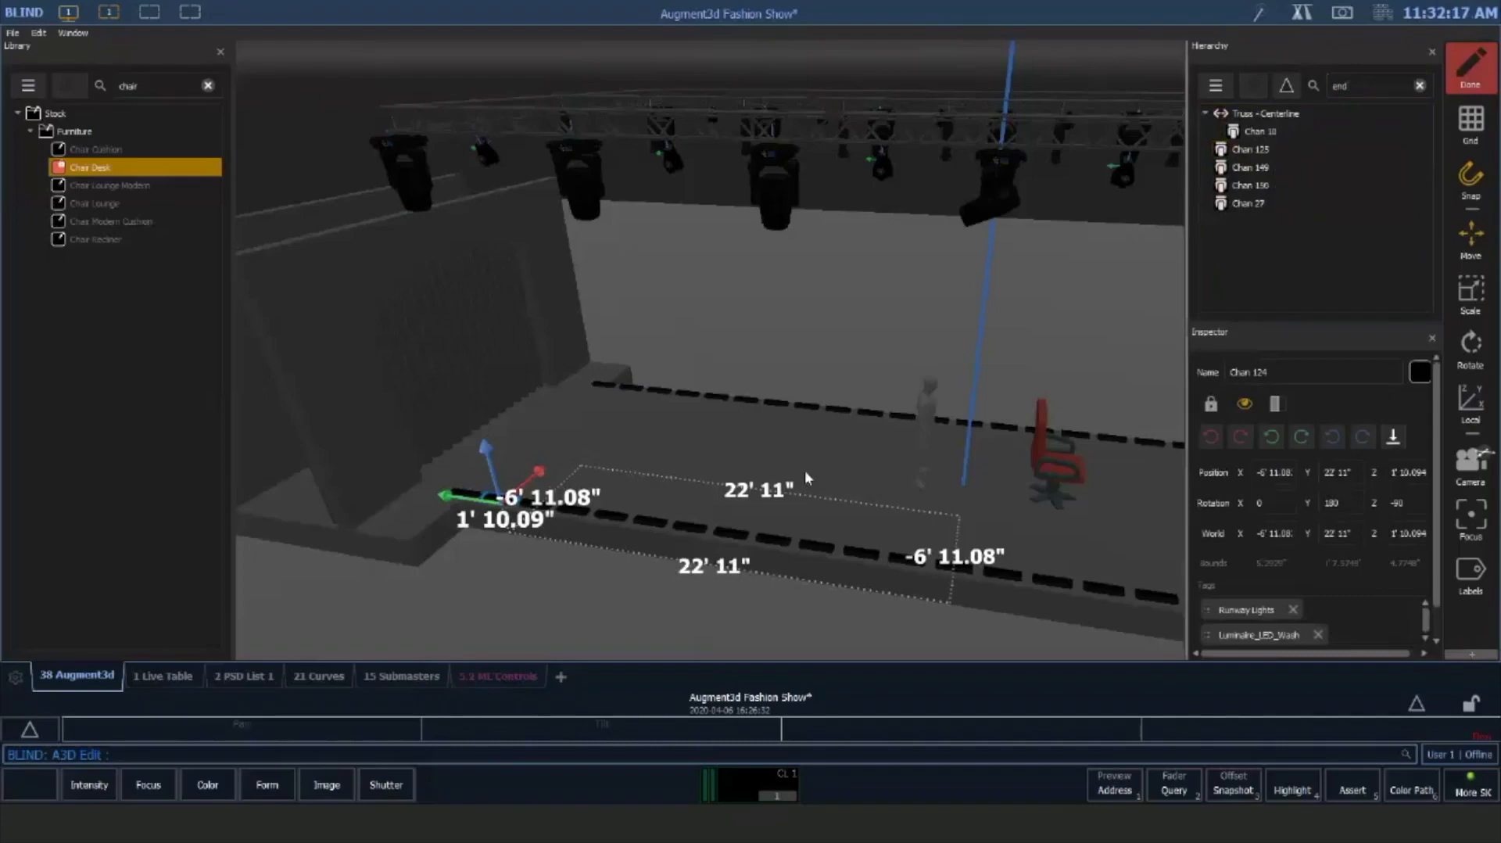
Clear the "end" search so the hierarchy lists all model objects
{"action": "left_click_drag", "start_coordinate": [866, 475], "coordinate": [788, 471]}
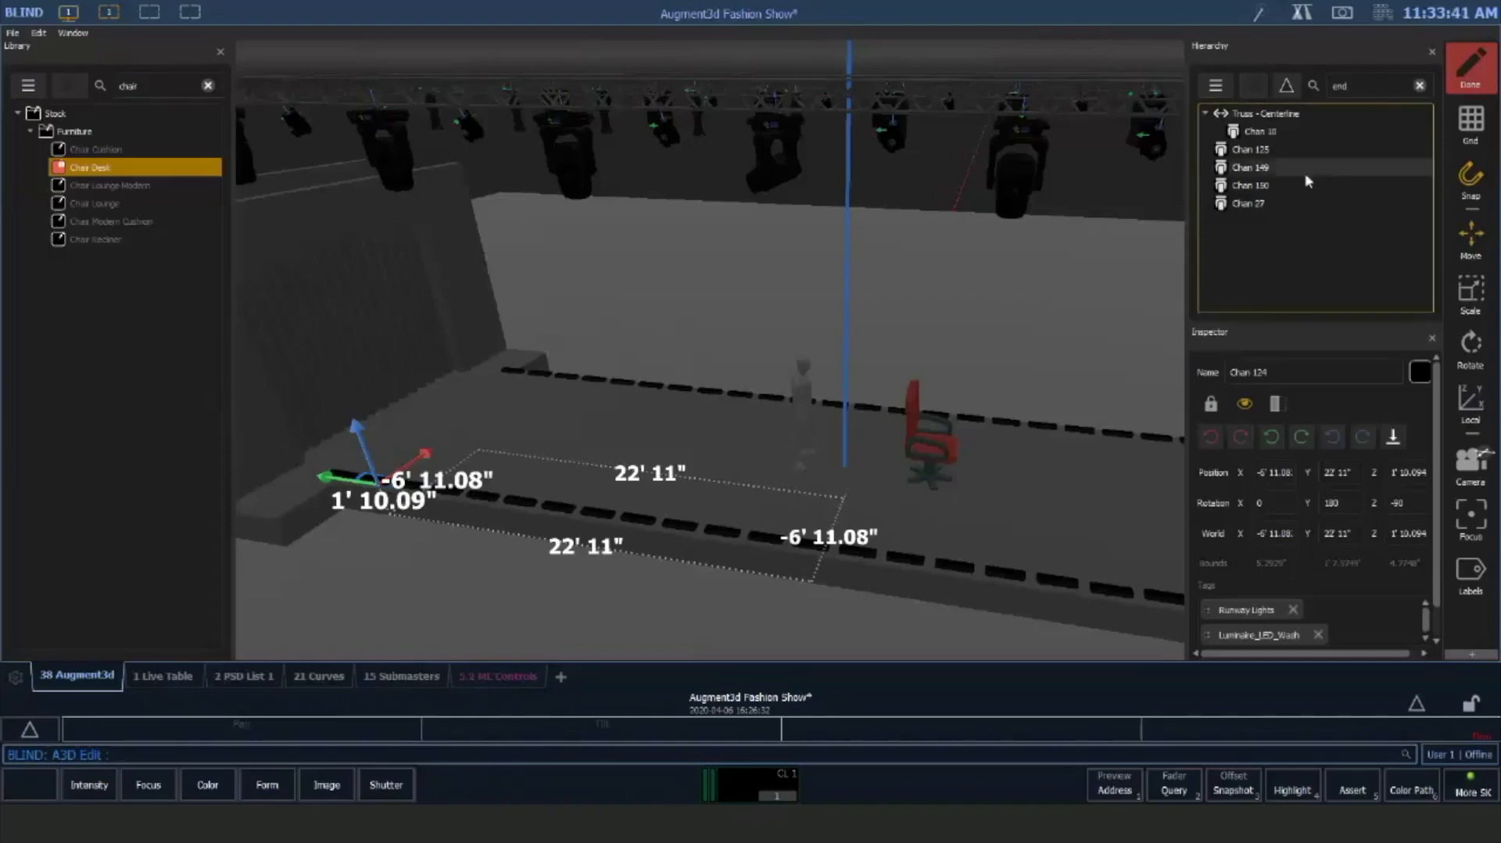
{"action": "scroll", "coordinate": [1307, 178], "scroll_direction": "up", "scroll_amount": 5}
{"action": "scroll", "coordinate": [1306, 179], "scroll_direction": "down", "scroll_amount": 6}
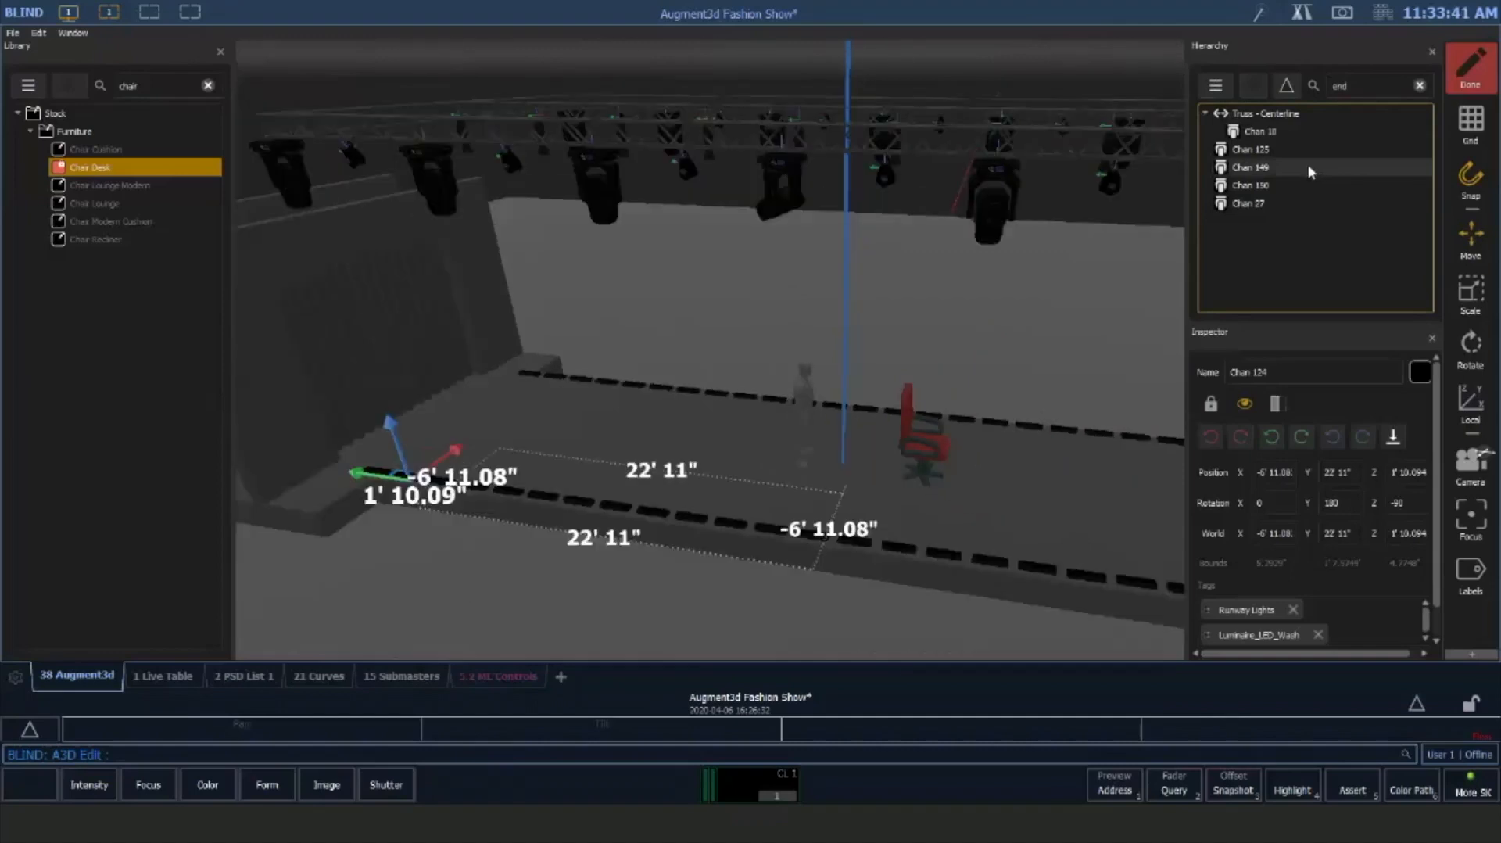
{"action": "left_click", "coordinate": [1420, 84]}
{"action": "scroll", "coordinate": [1293, 214], "scroll_direction": "down", "scroll_amount": 3}
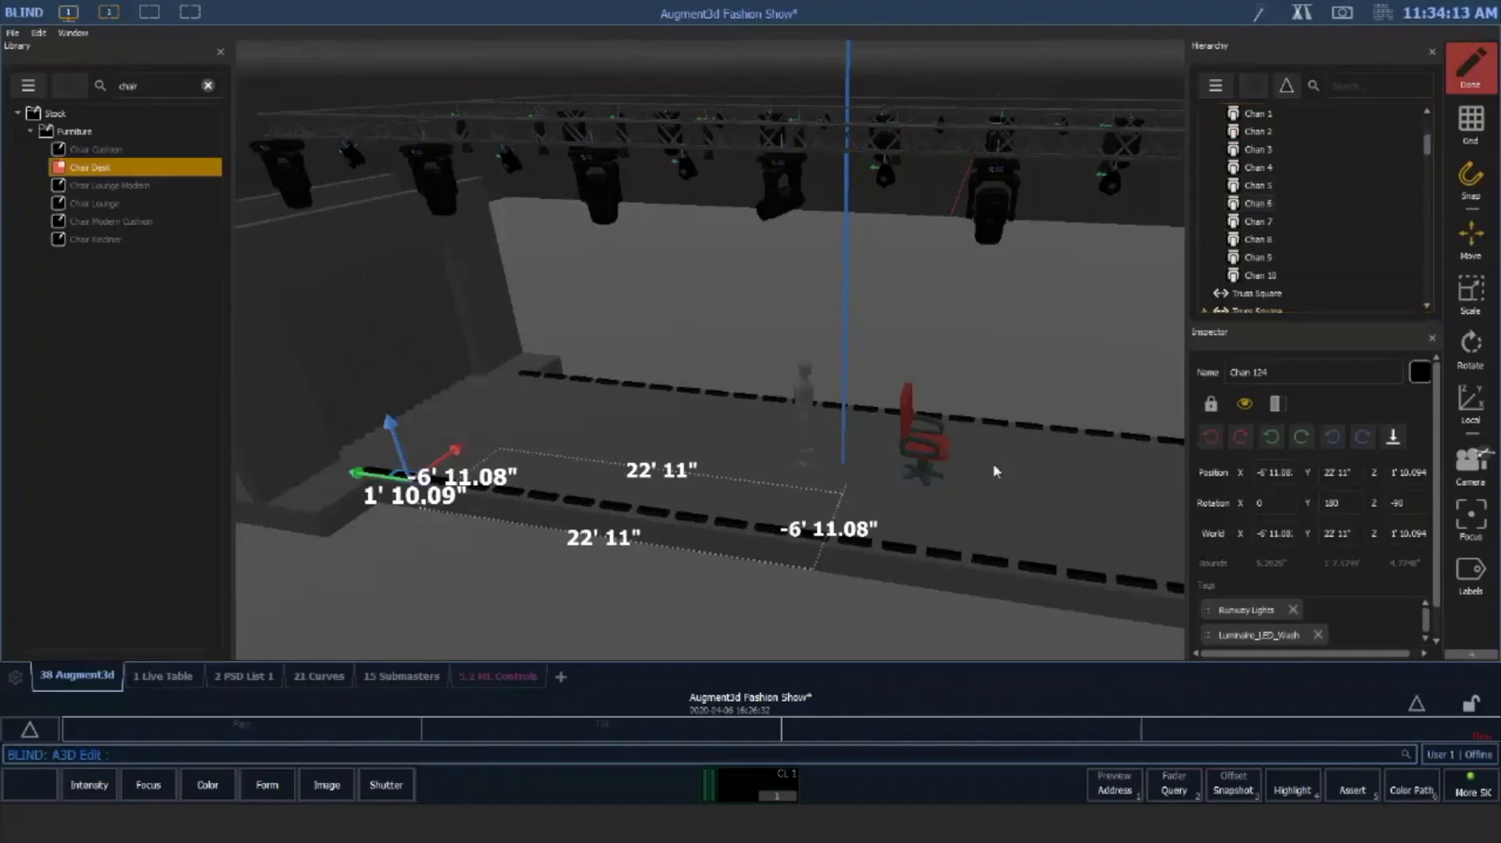
Expand the Truss Square that has child objects and select its SL Movers group in the hierarchy
{"action": "left_click_drag", "start_coordinate": [1017, 506], "coordinate": [829, 453]}
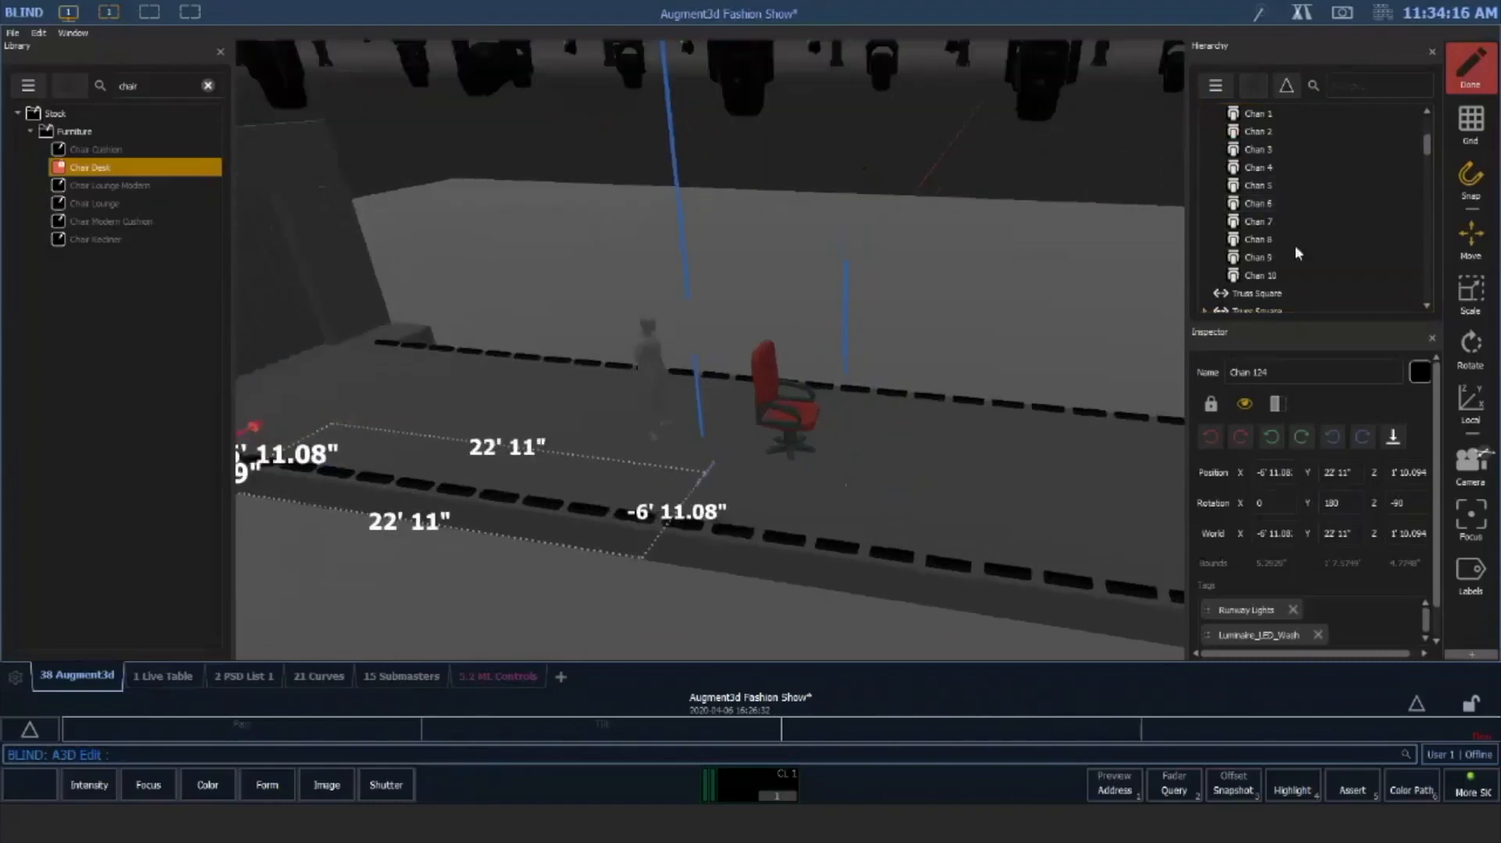
{"action": "key", "text": "f"}
{"action": "scroll", "coordinate": [1337, 219], "scroll_direction": "up", "scroll_amount": 2}
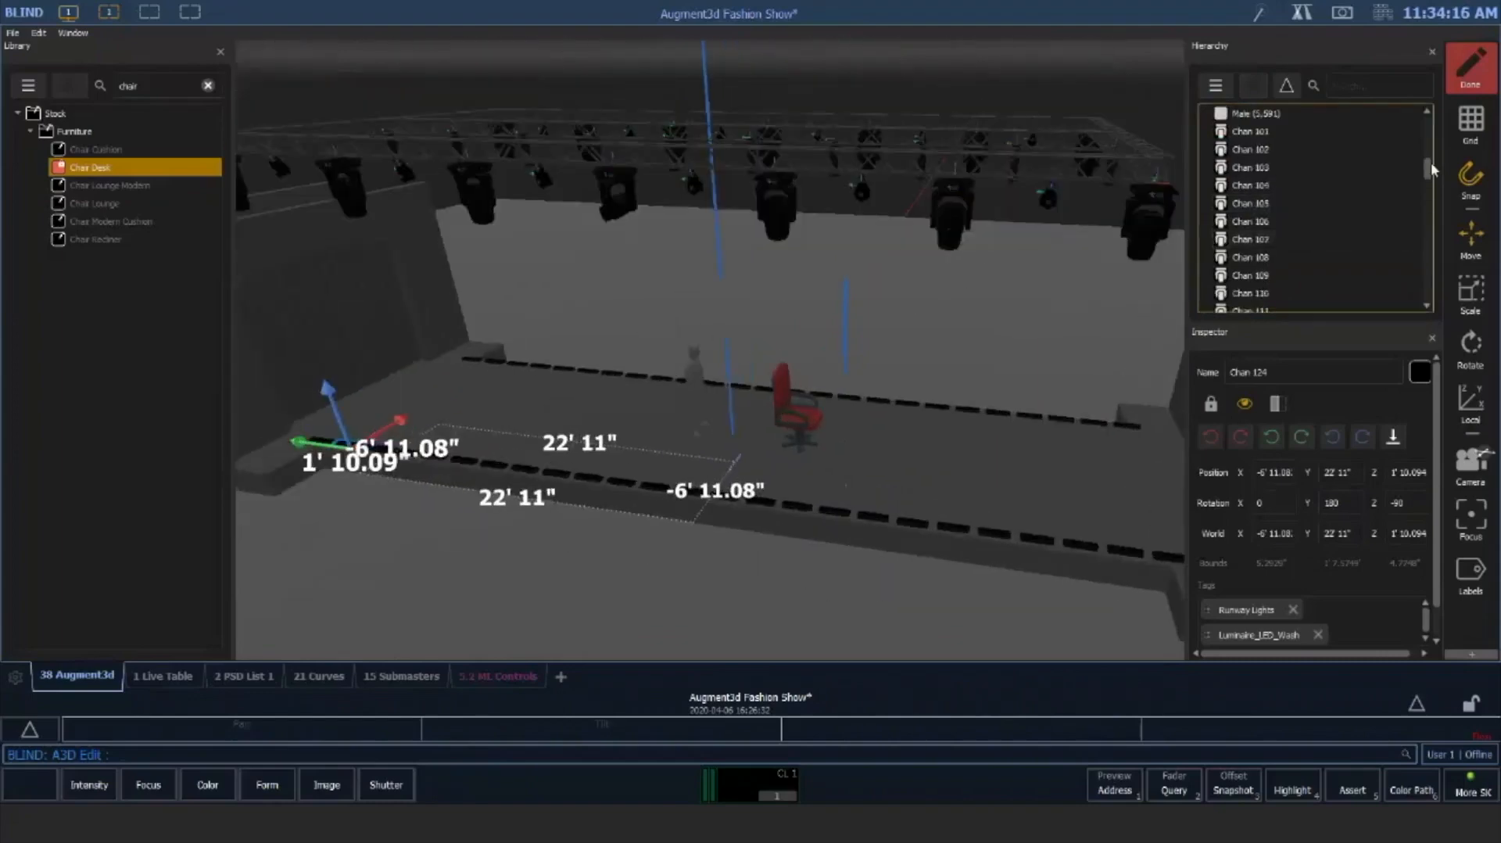
{"action": "left_click_drag", "start_coordinate": [1429, 165], "coordinate": [1426, 109]}
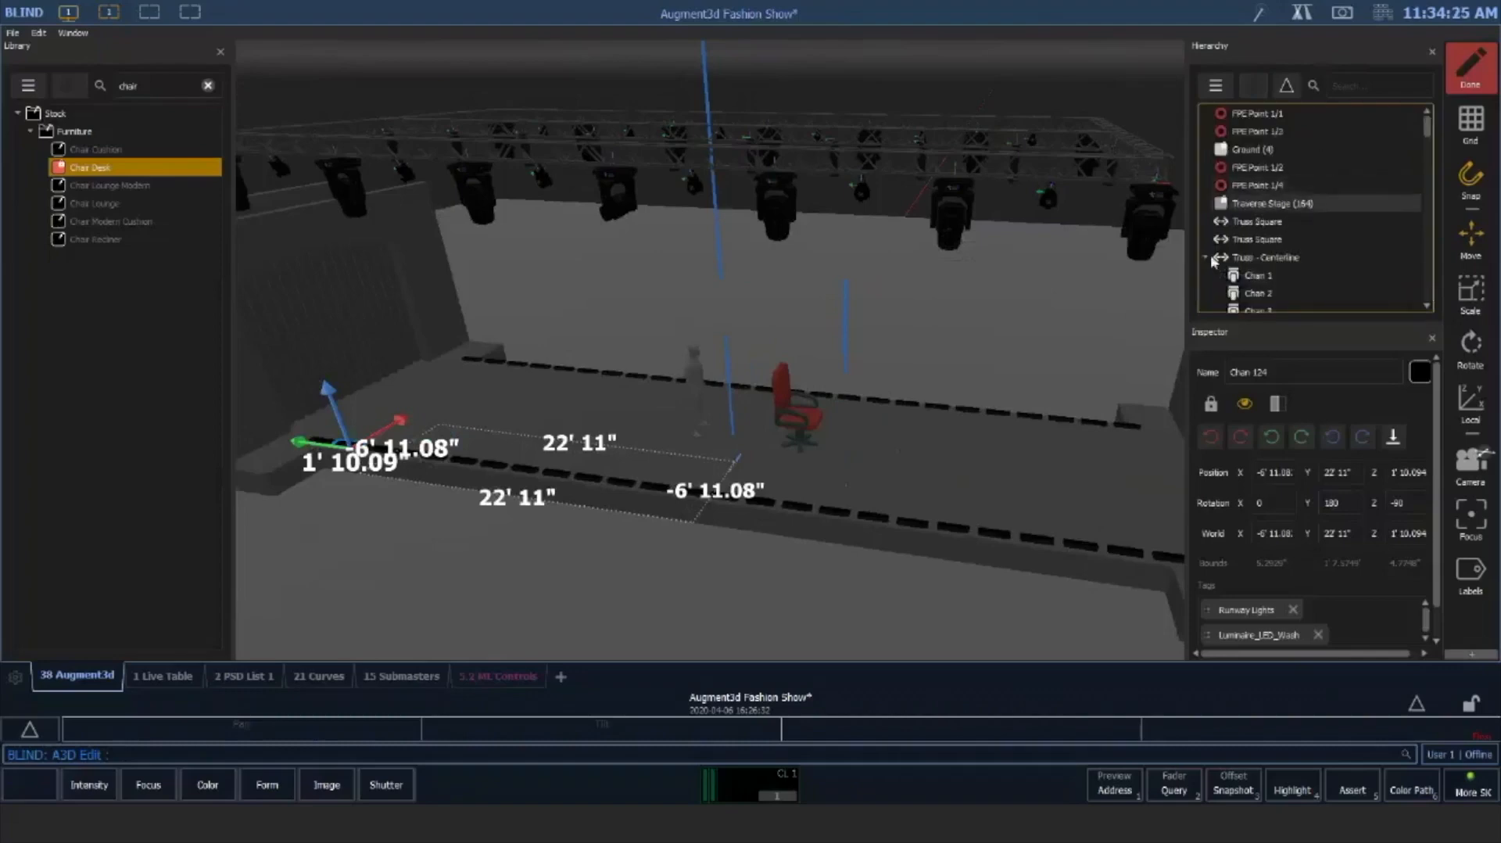
{"action": "scroll", "coordinate": [1339, 203], "scroll_direction": "down", "scroll_amount": 5}
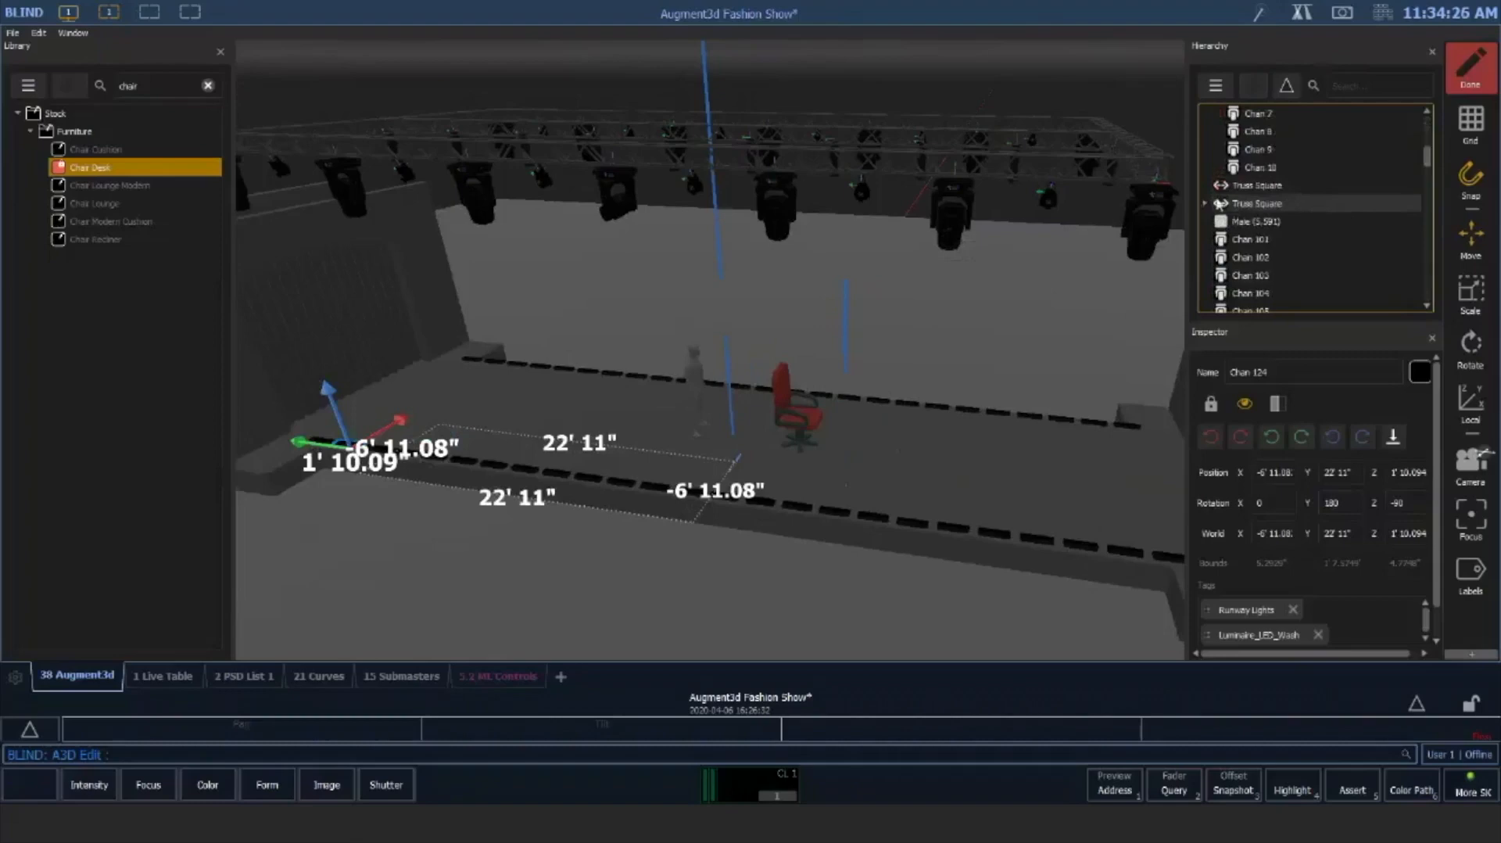
{"action": "left_click", "coordinate": [1205, 203]}
{"action": "left_click", "coordinate": [1259, 223]}
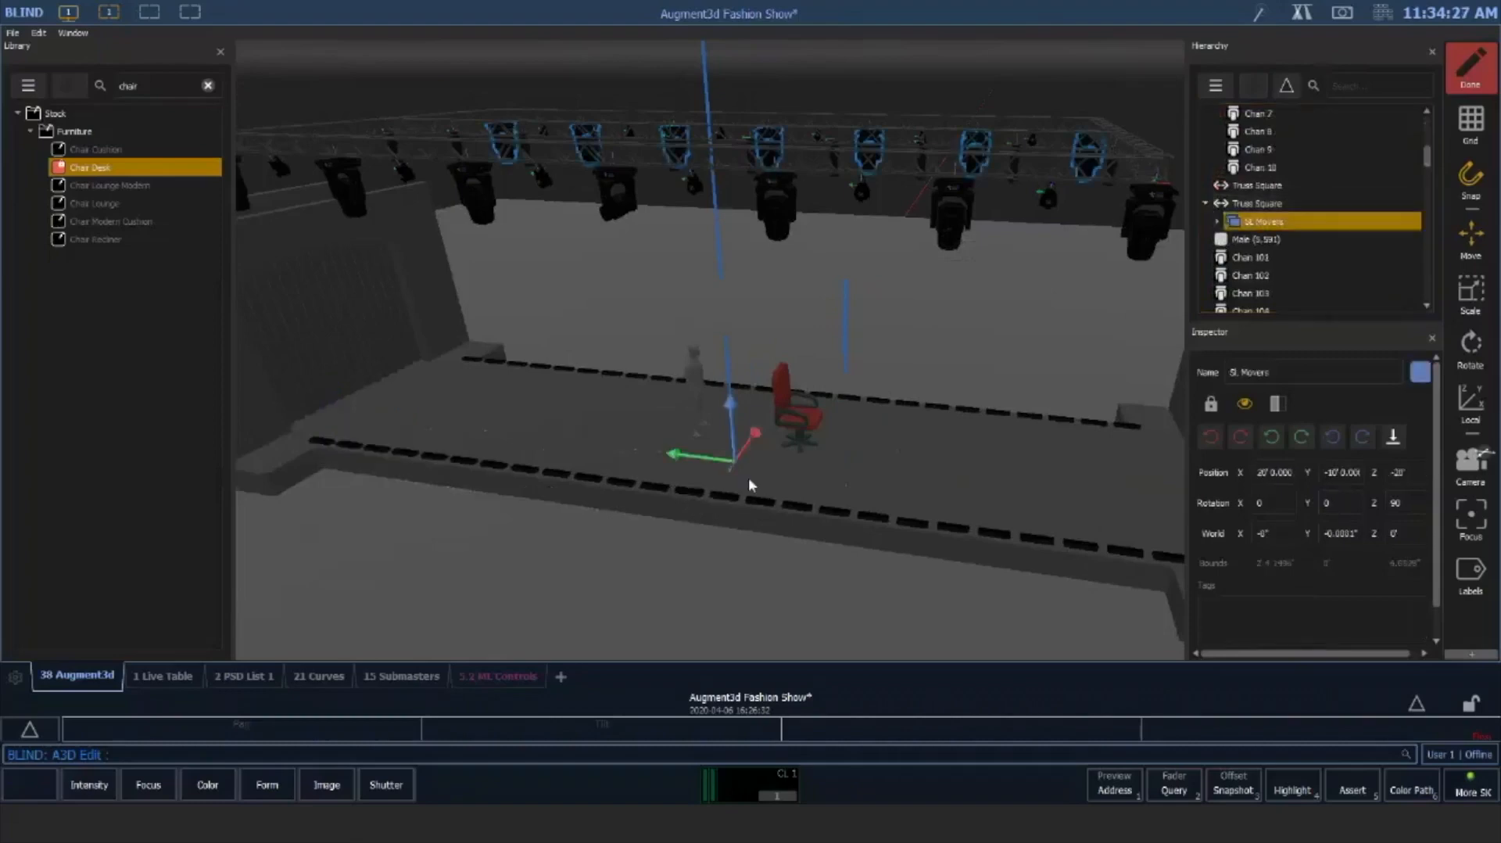
Deselect the SL Movers group and examine its label on the stage floor up close and from farther away
{"action": "left_click", "coordinate": [700, 450]}
{"action": "left_click_drag", "start_coordinate": [701, 450], "coordinate": [523, 429]}
{"action": "scroll", "coordinate": [748, 433], "scroll_direction": "up", "scroll_amount": 8}
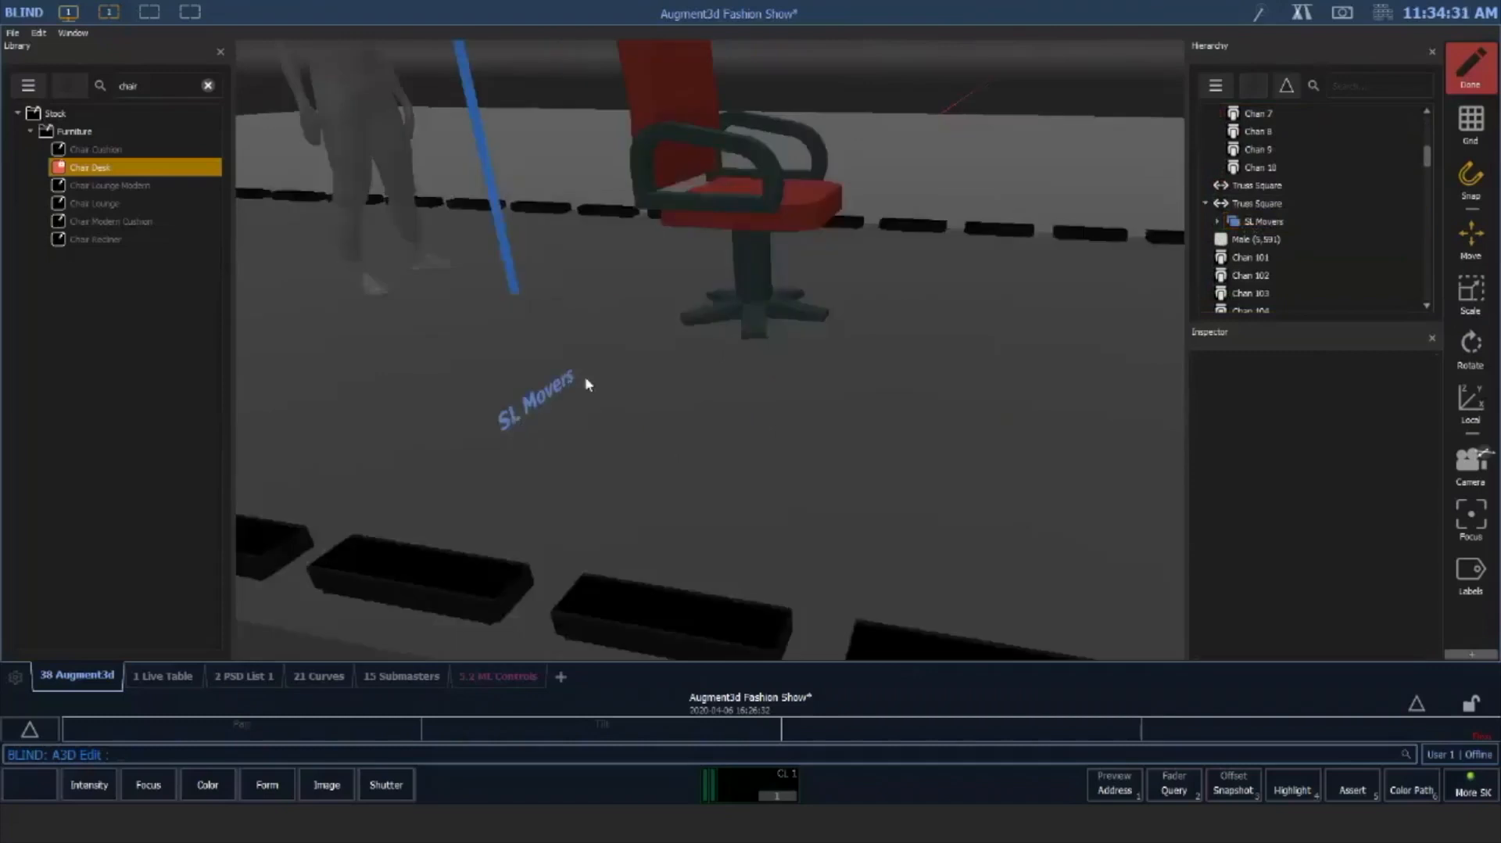
{"action": "left_click_drag", "start_coordinate": [449, 348], "coordinate": [688, 360]}
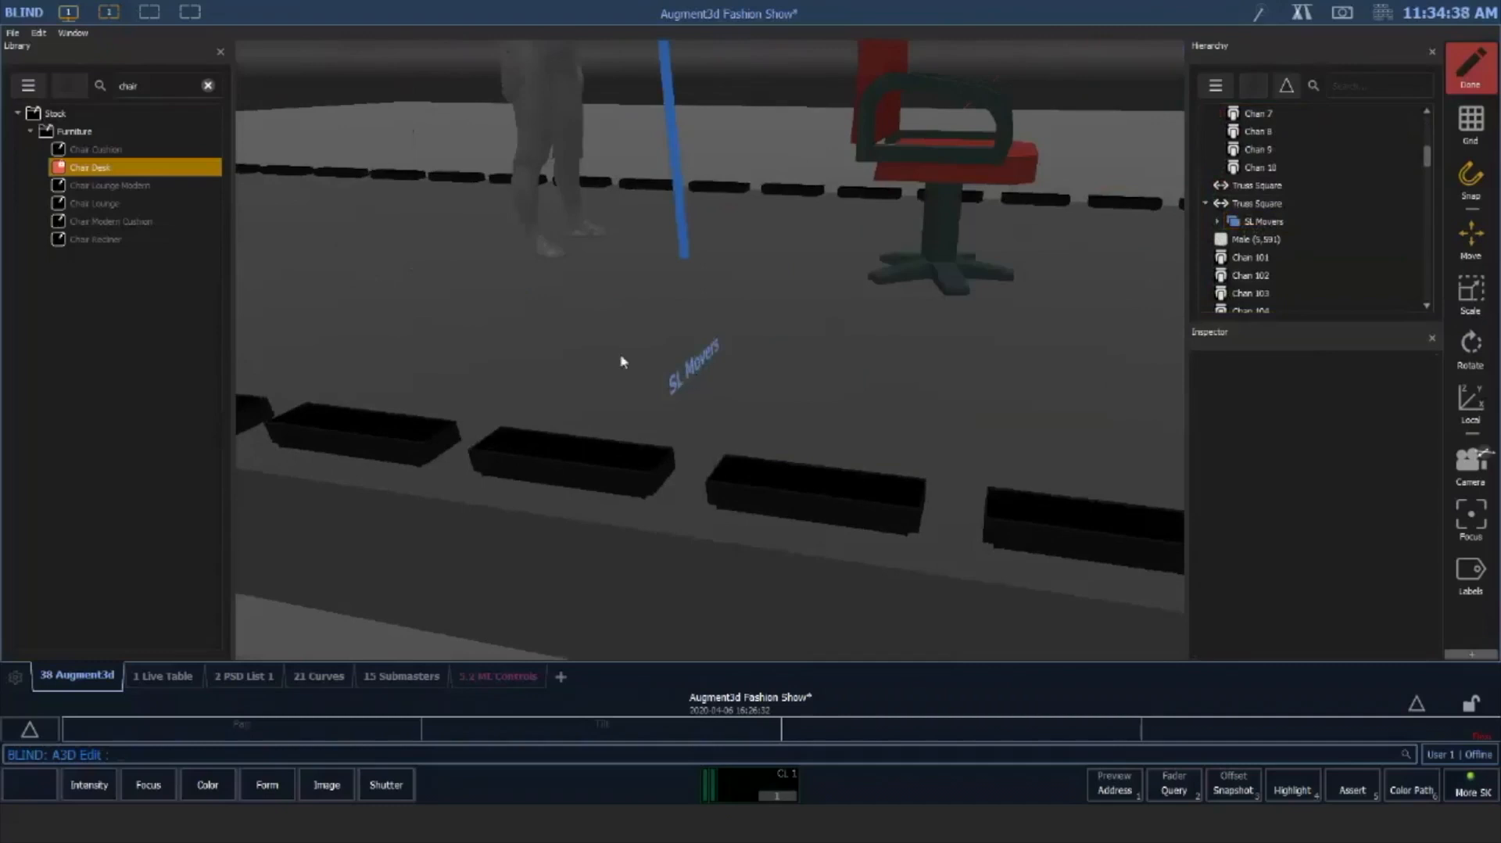
{"action": "scroll", "coordinate": [612, 356], "scroll_direction": "down", "scroll_amount": 5}
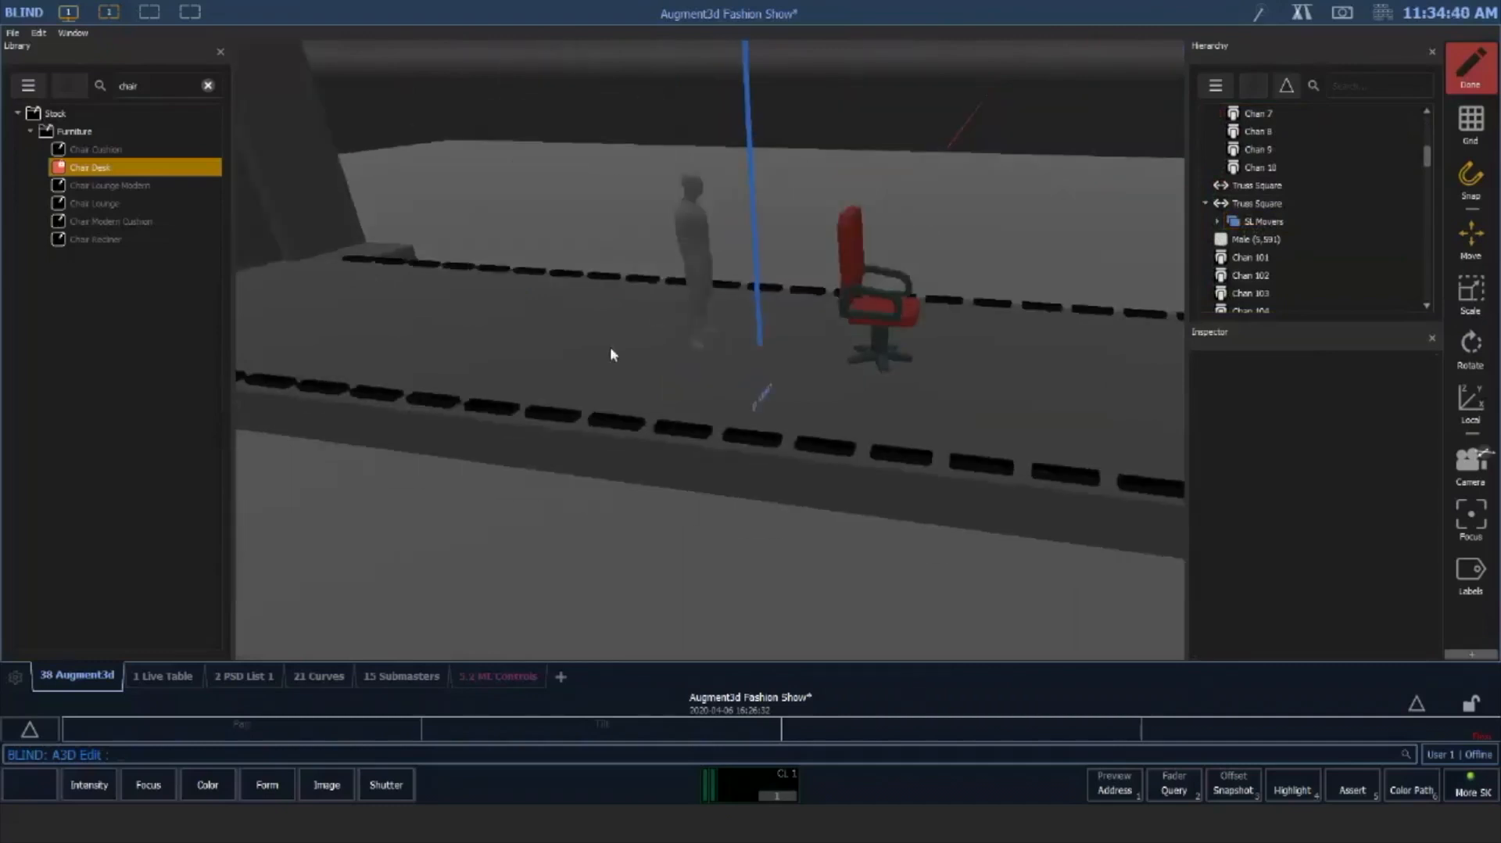
{"action": "scroll", "coordinate": [666, 319], "scroll_direction": "down", "scroll_amount": 5}
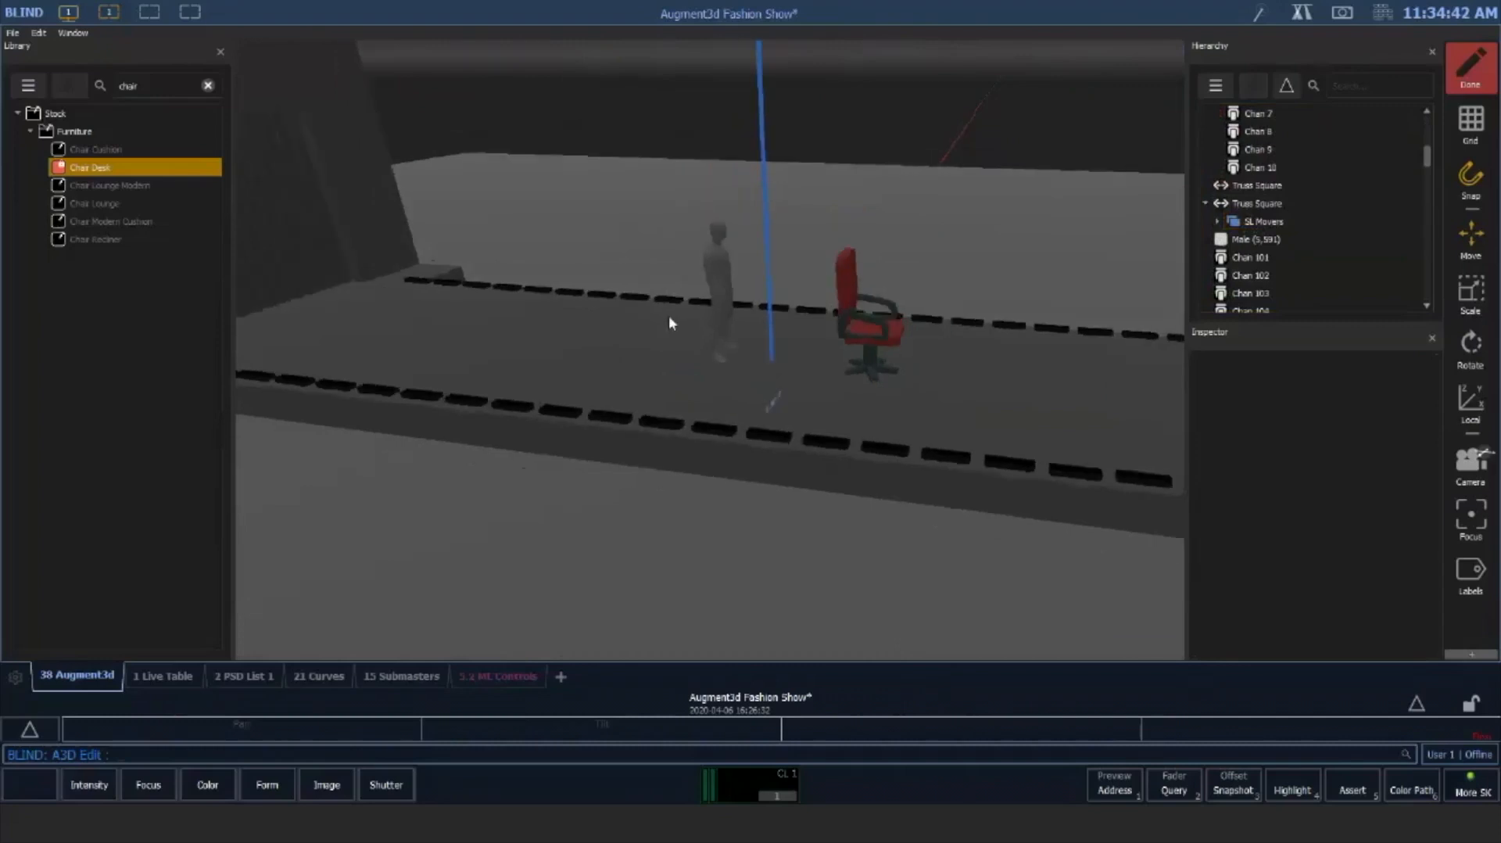
{"action": "scroll", "coordinate": [816, 336], "scroll_direction": "down", "scroll_amount": 2}
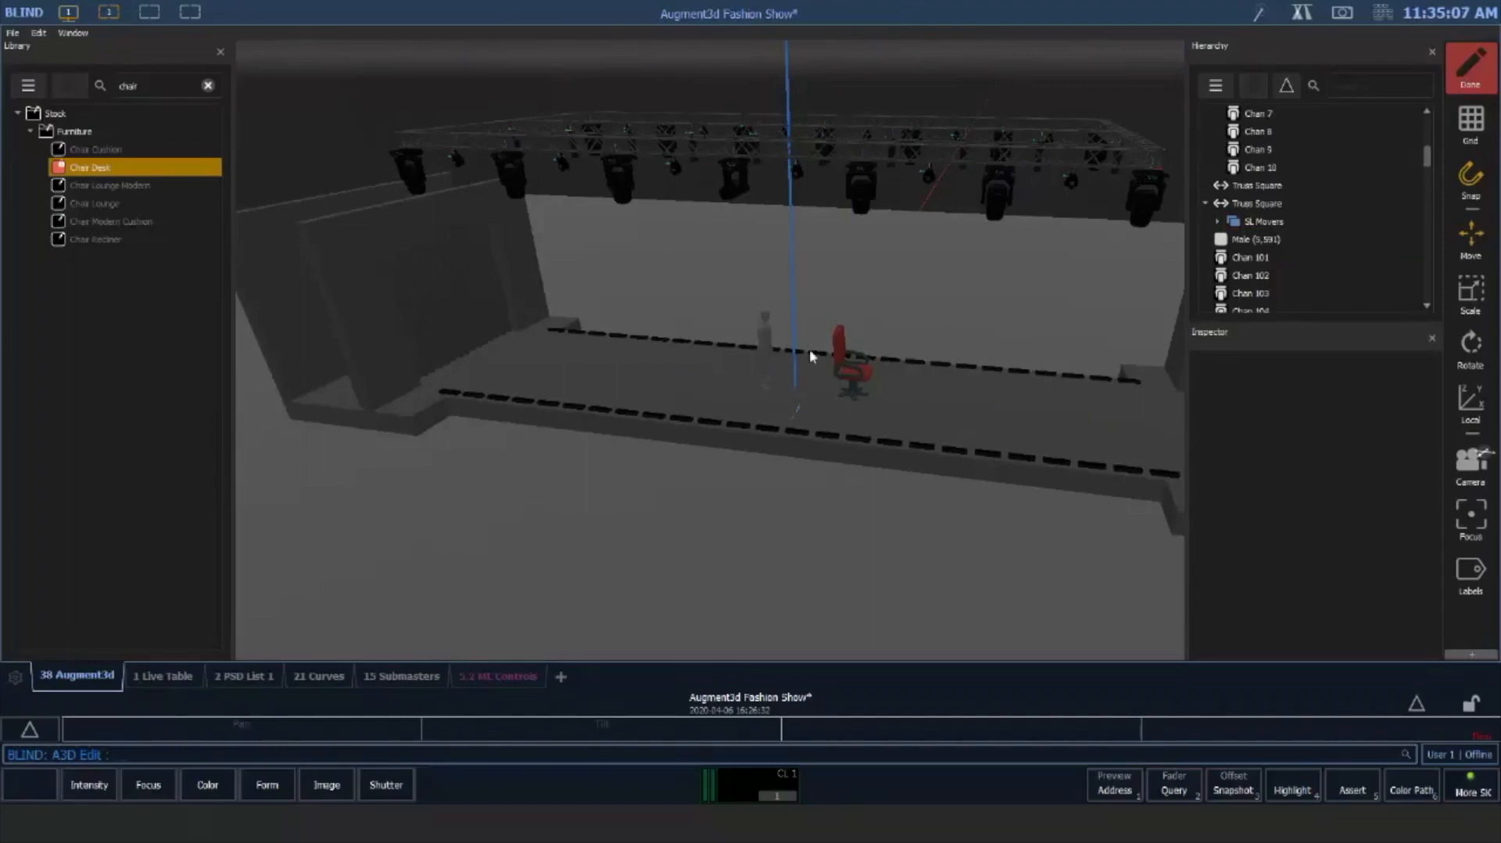
{"action": "left_click_drag", "start_coordinate": [843, 461], "coordinate": [664, 469]}
{"action": "scroll", "coordinate": [658, 418], "scroll_direction": "up", "scroll_amount": 2}
{"action": "left_click_drag", "start_coordinate": [658, 418], "coordinate": [828, 478]}
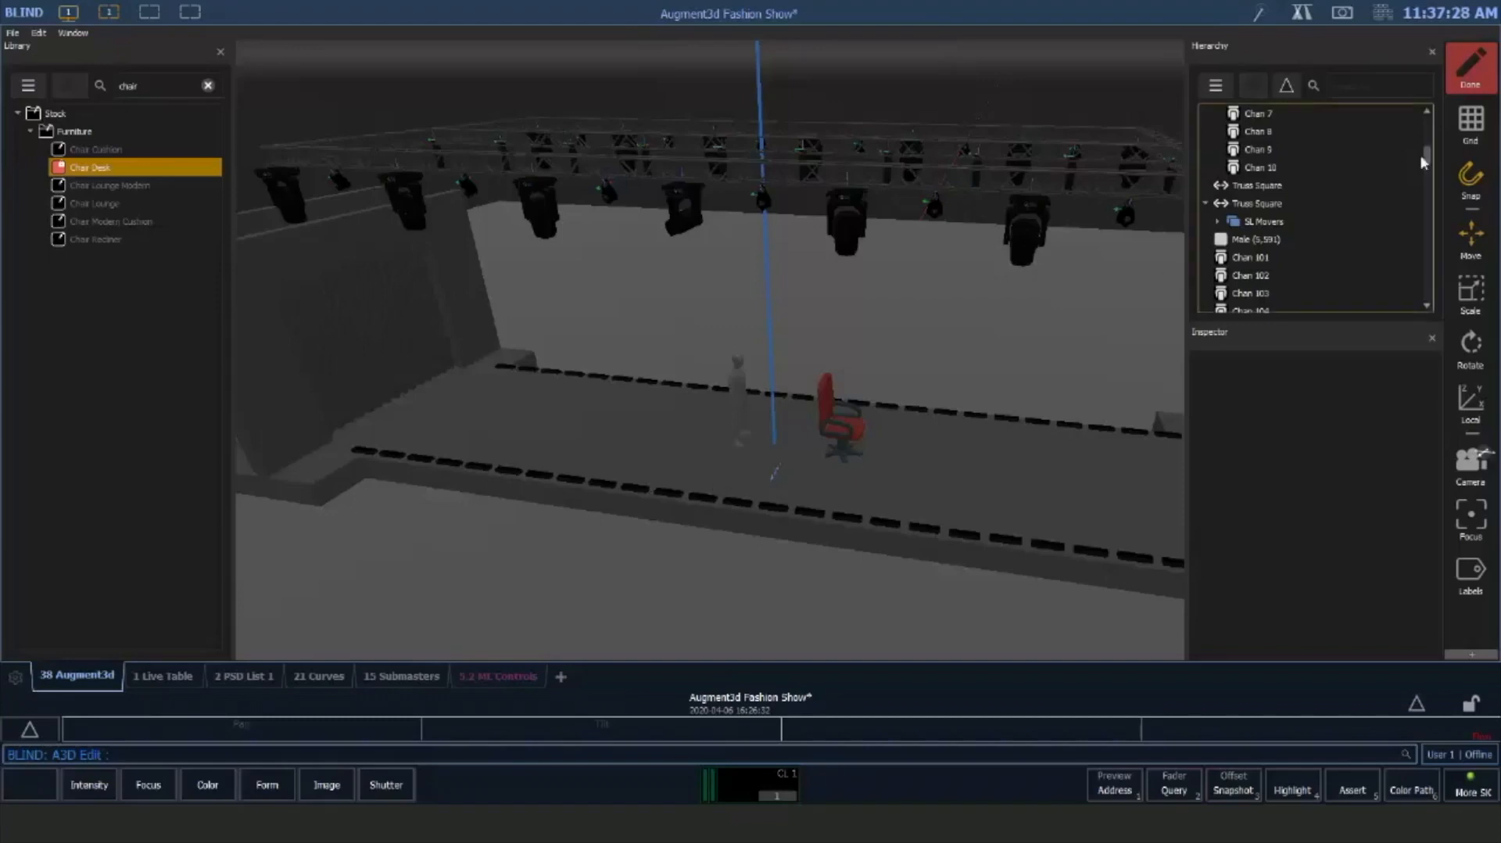
Finish editing by applying the Augment3d model changes and view the stage in Live
{"action": "left_click", "coordinate": [1484, 86]}
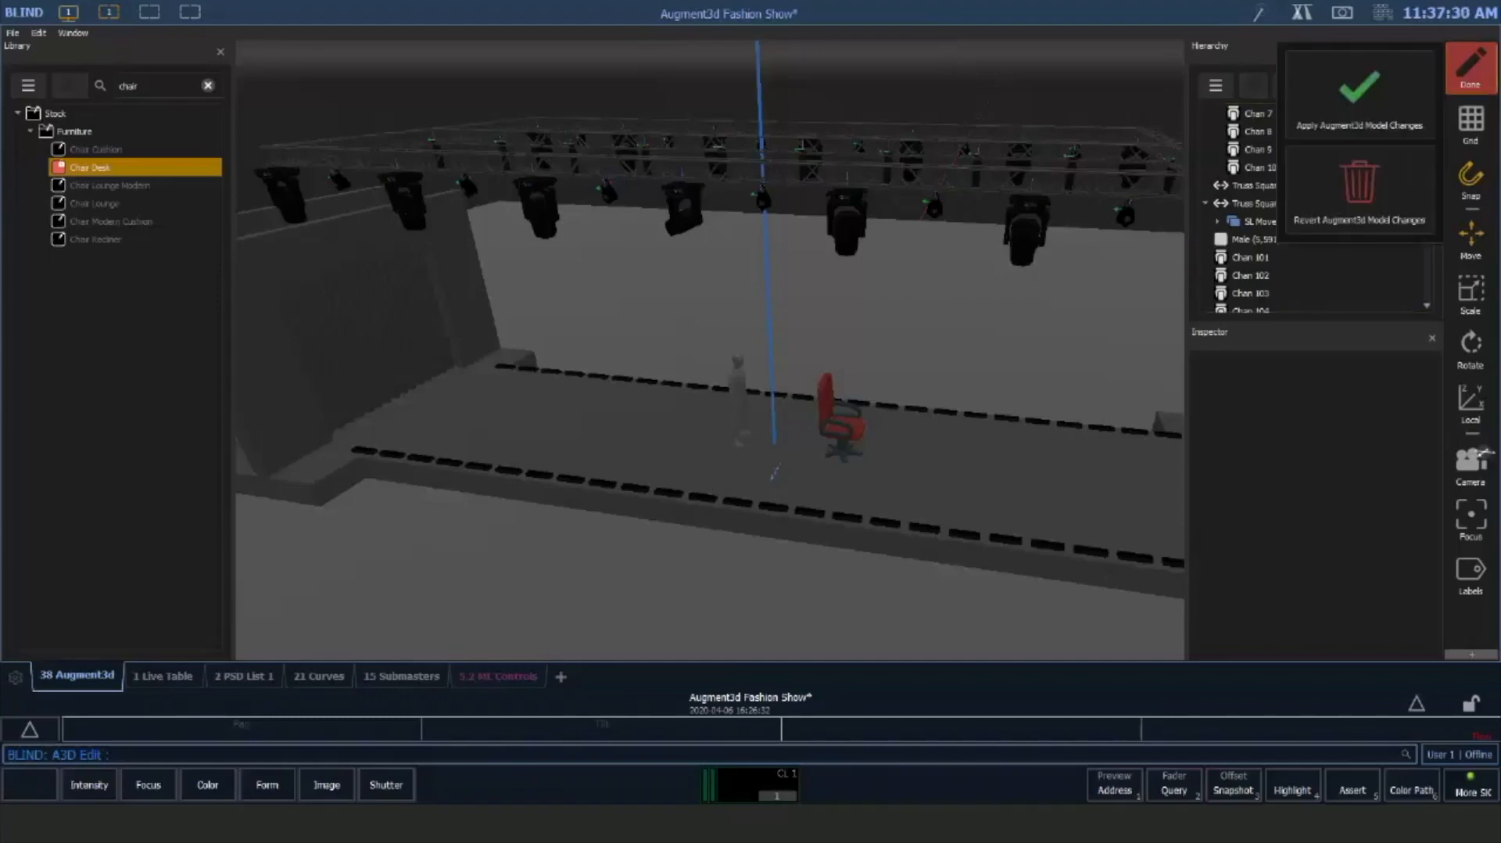
{"action": "left_click", "coordinate": [1358, 93]}
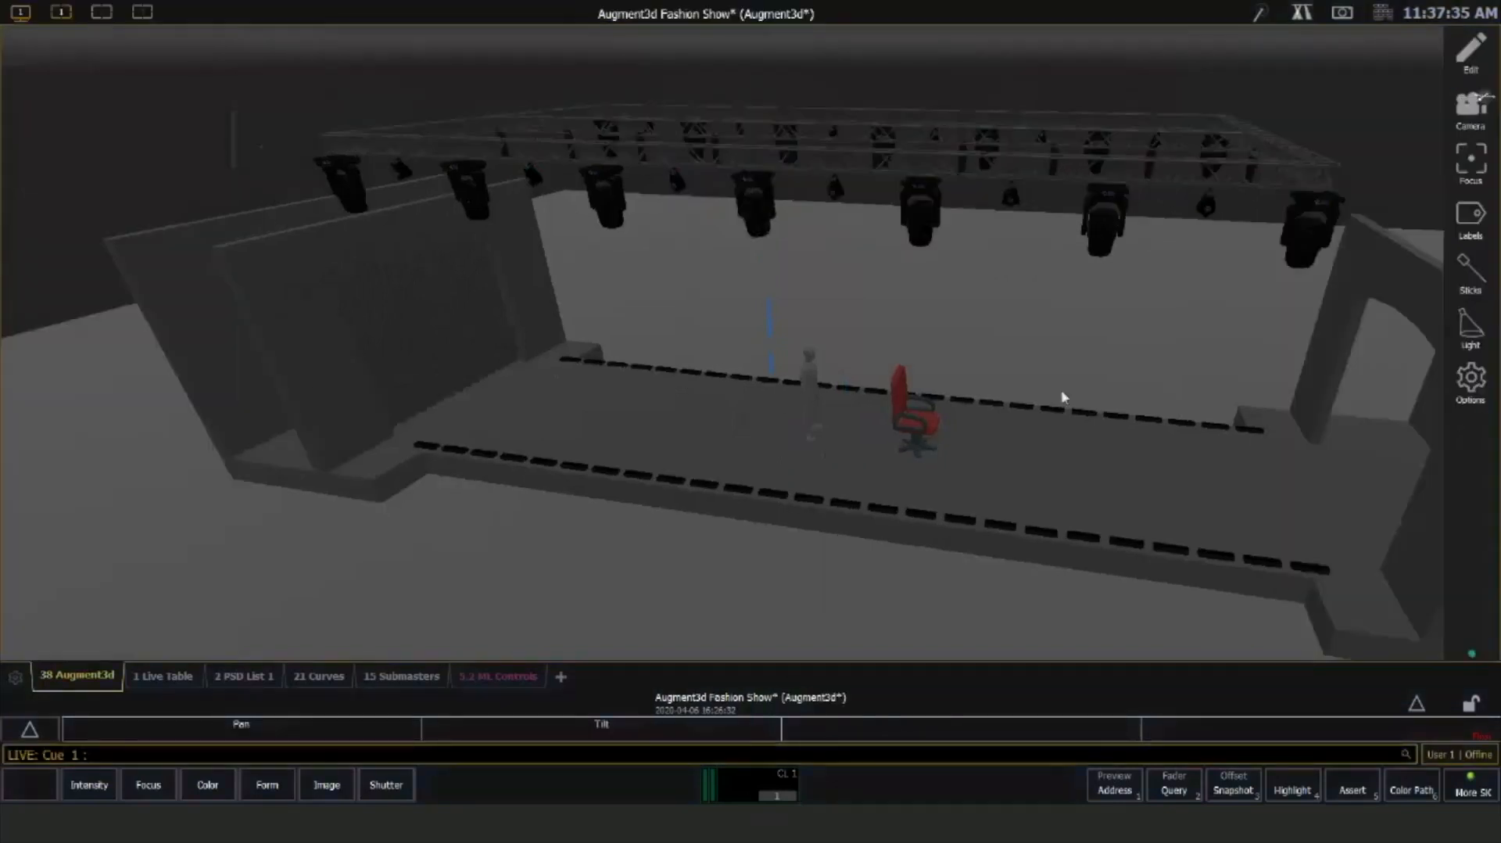
{"action": "left_click_drag", "start_coordinate": [1062, 397], "coordinate": [850, 402]}
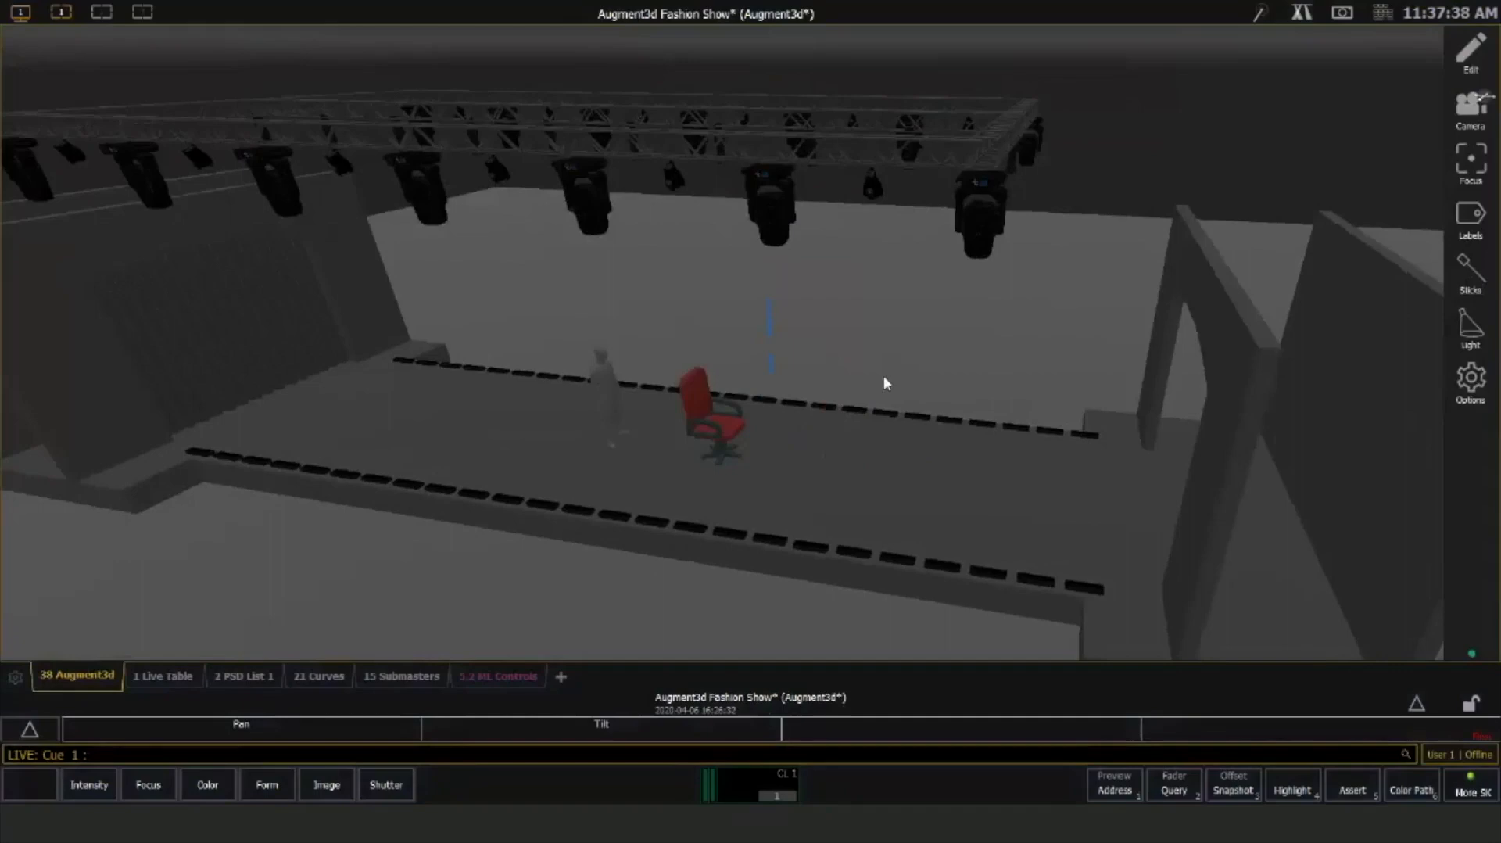
{"action": "left_click_drag", "start_coordinate": [992, 414], "coordinate": [1092, 413]}
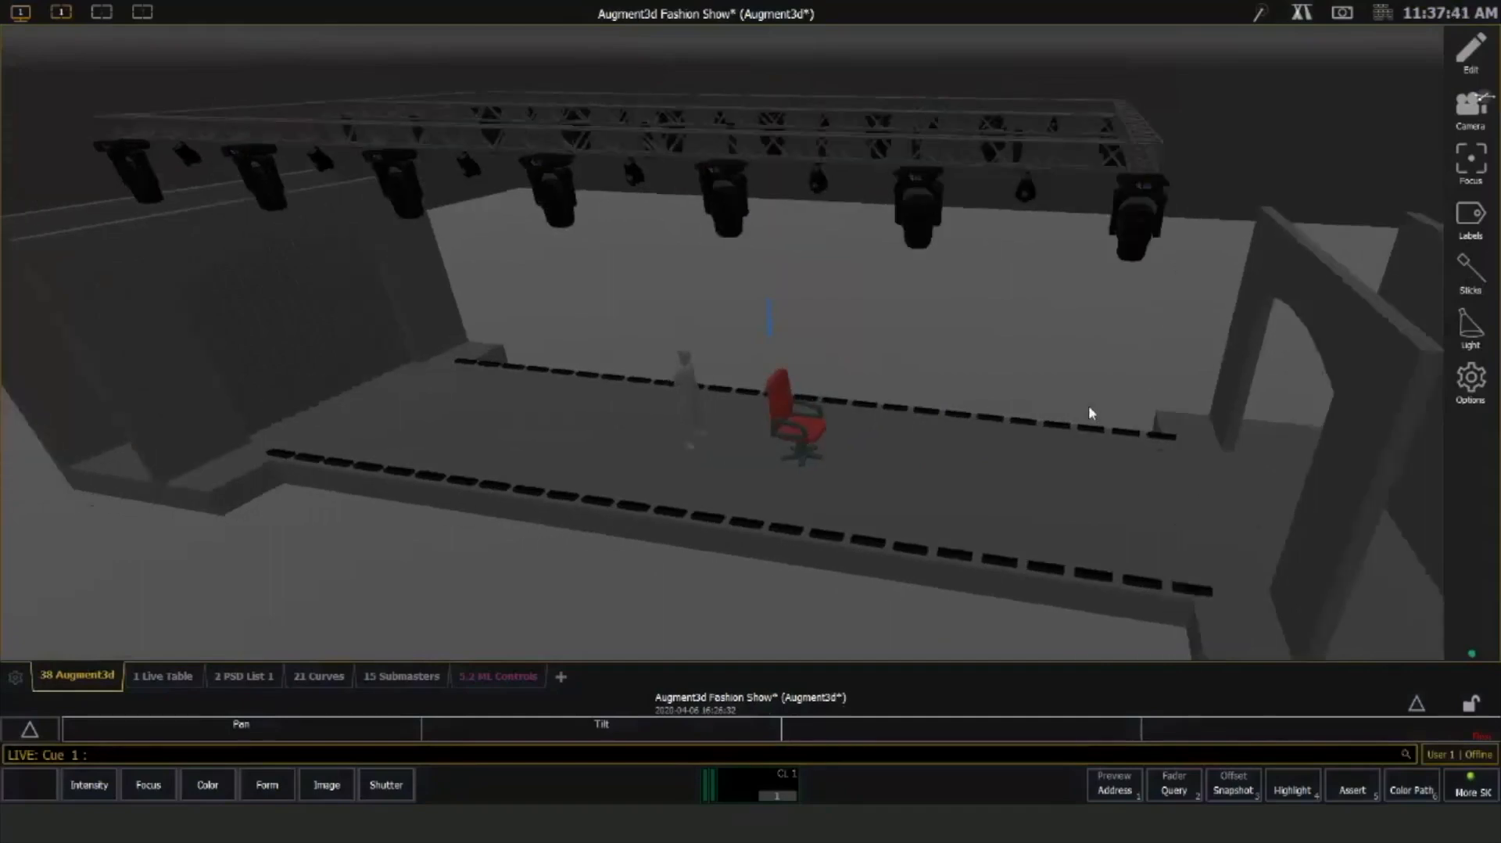
Open the Augment3d patch with the channels' position and orientation data
{"action": "key", "text": "ctrl+p"}
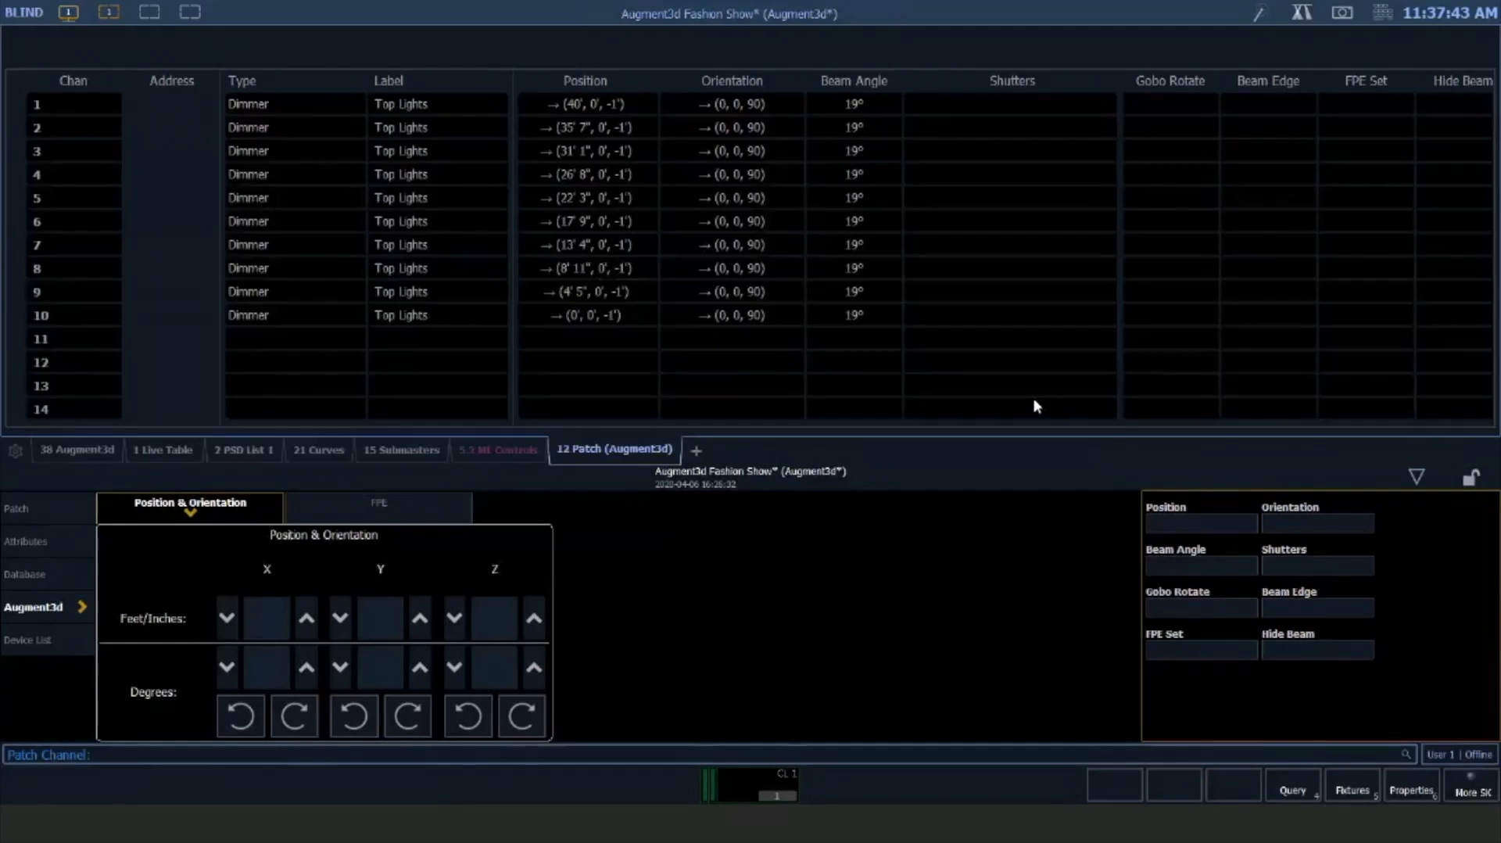
Patch channel 501 as the ETC Fixtures type Scenic Element, finding it by searching the fixture library for "scenic"
{"action": "type", "text": "501"}
{"action": "key", "text": "Return"}
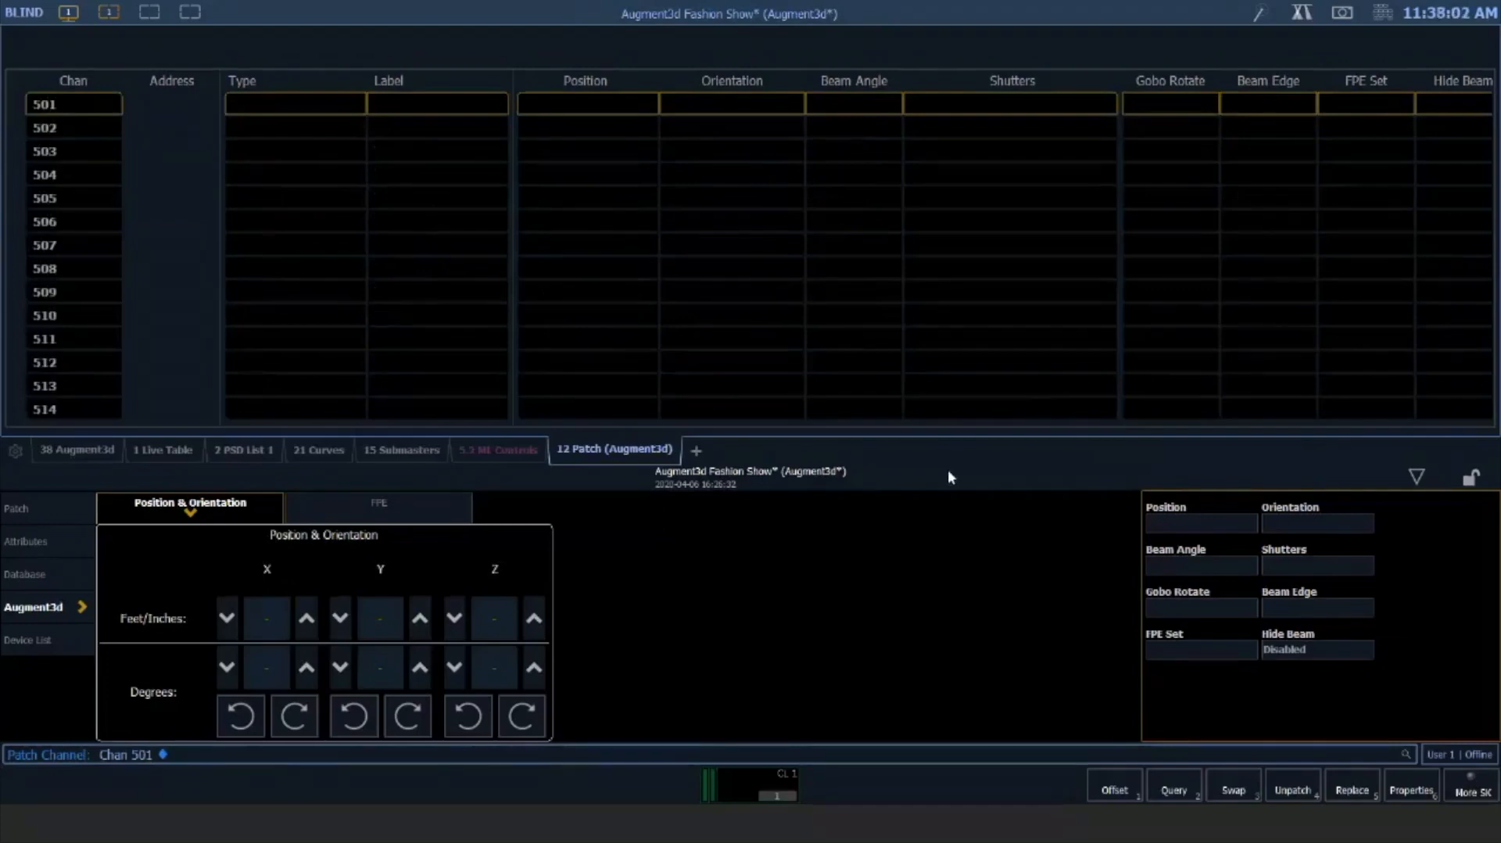
{"action": "left_click", "coordinate": [24, 518]}
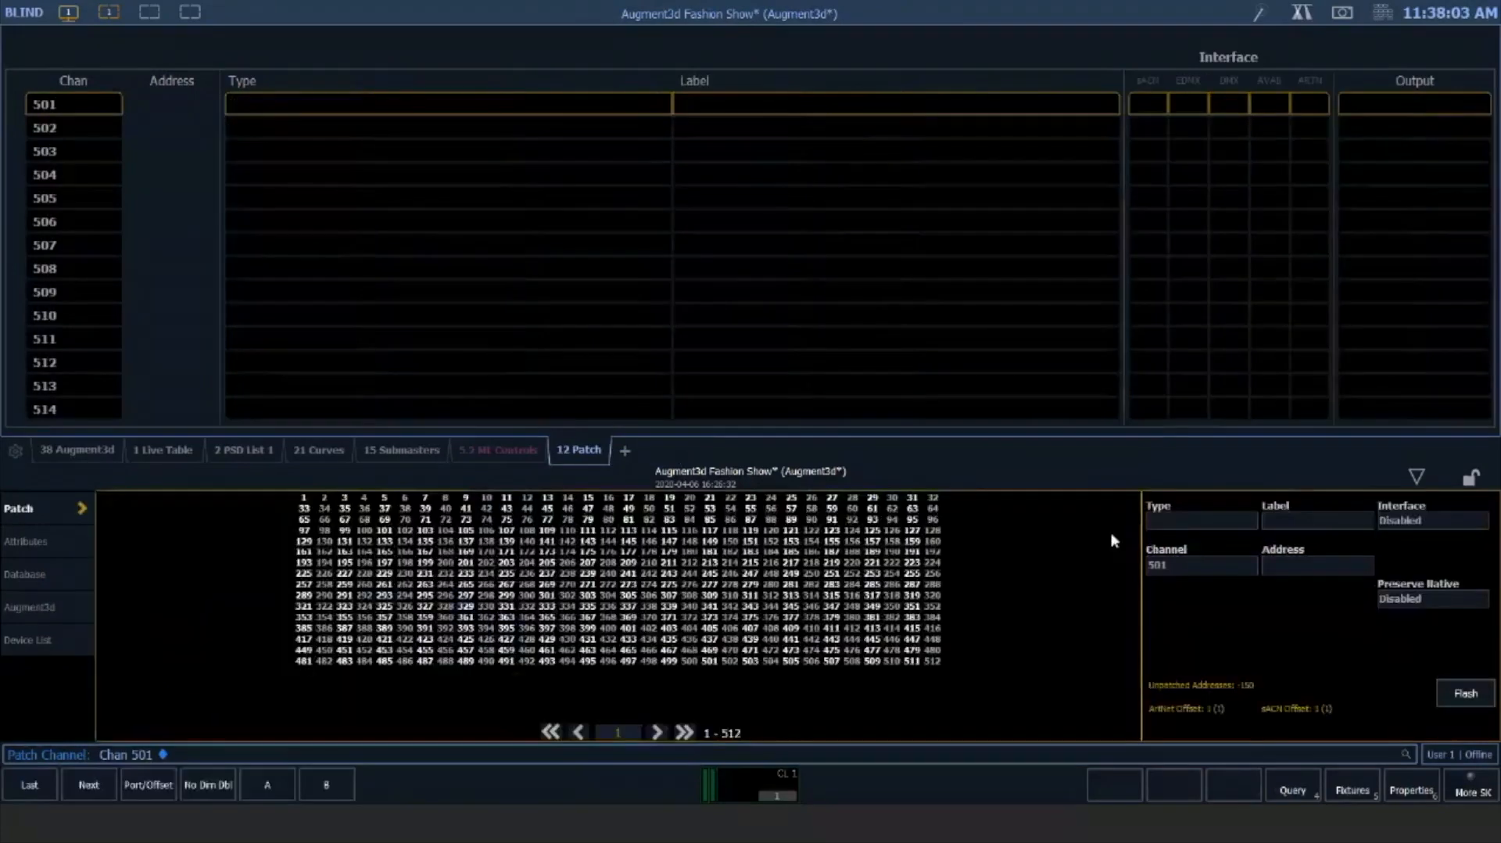
{"action": "left_click", "coordinate": [1180, 524]}
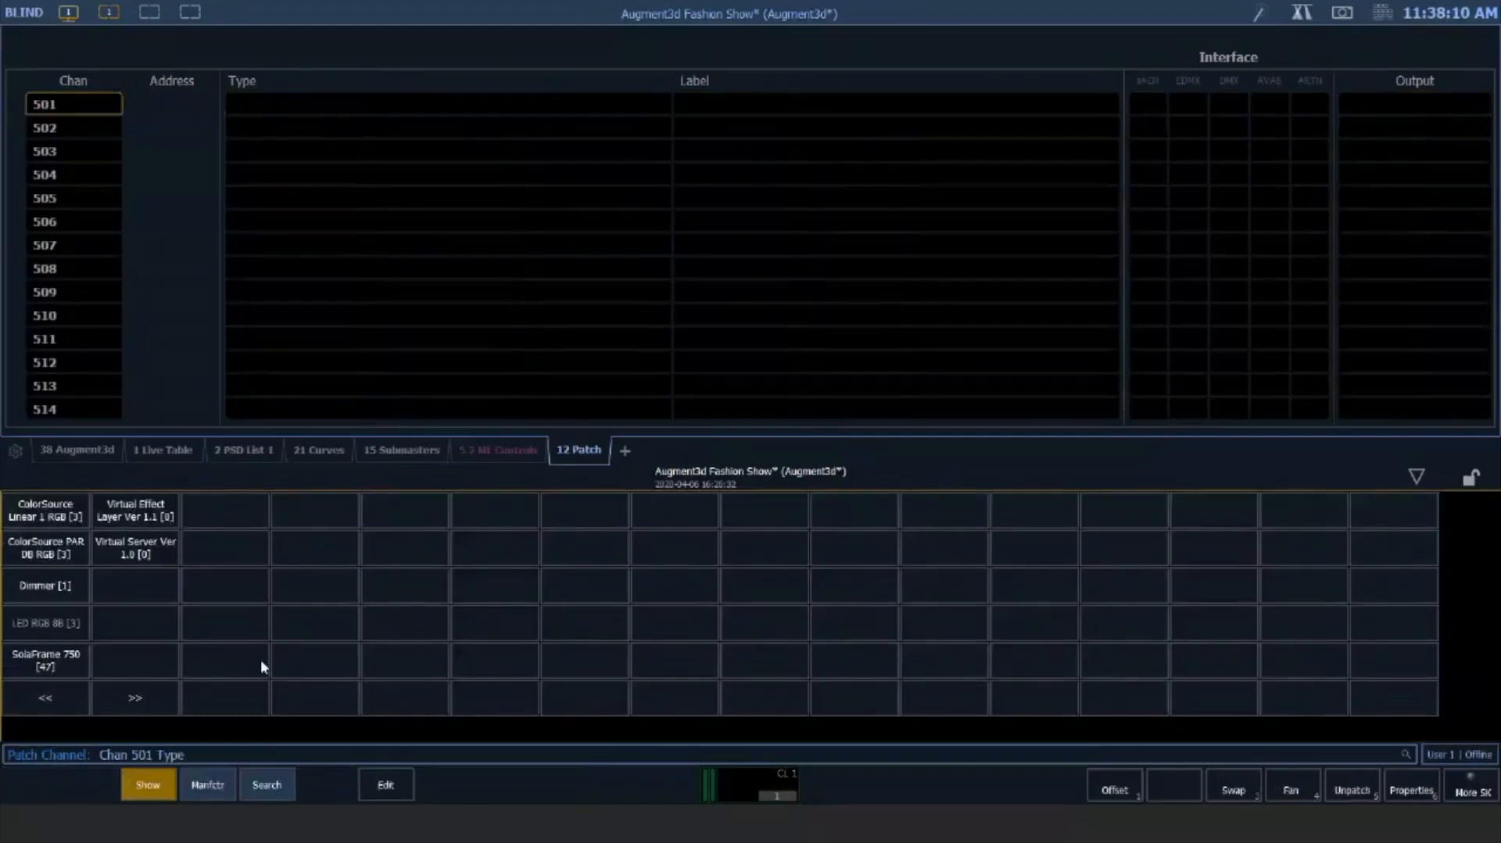
{"action": "left_click", "coordinate": [266, 785]}
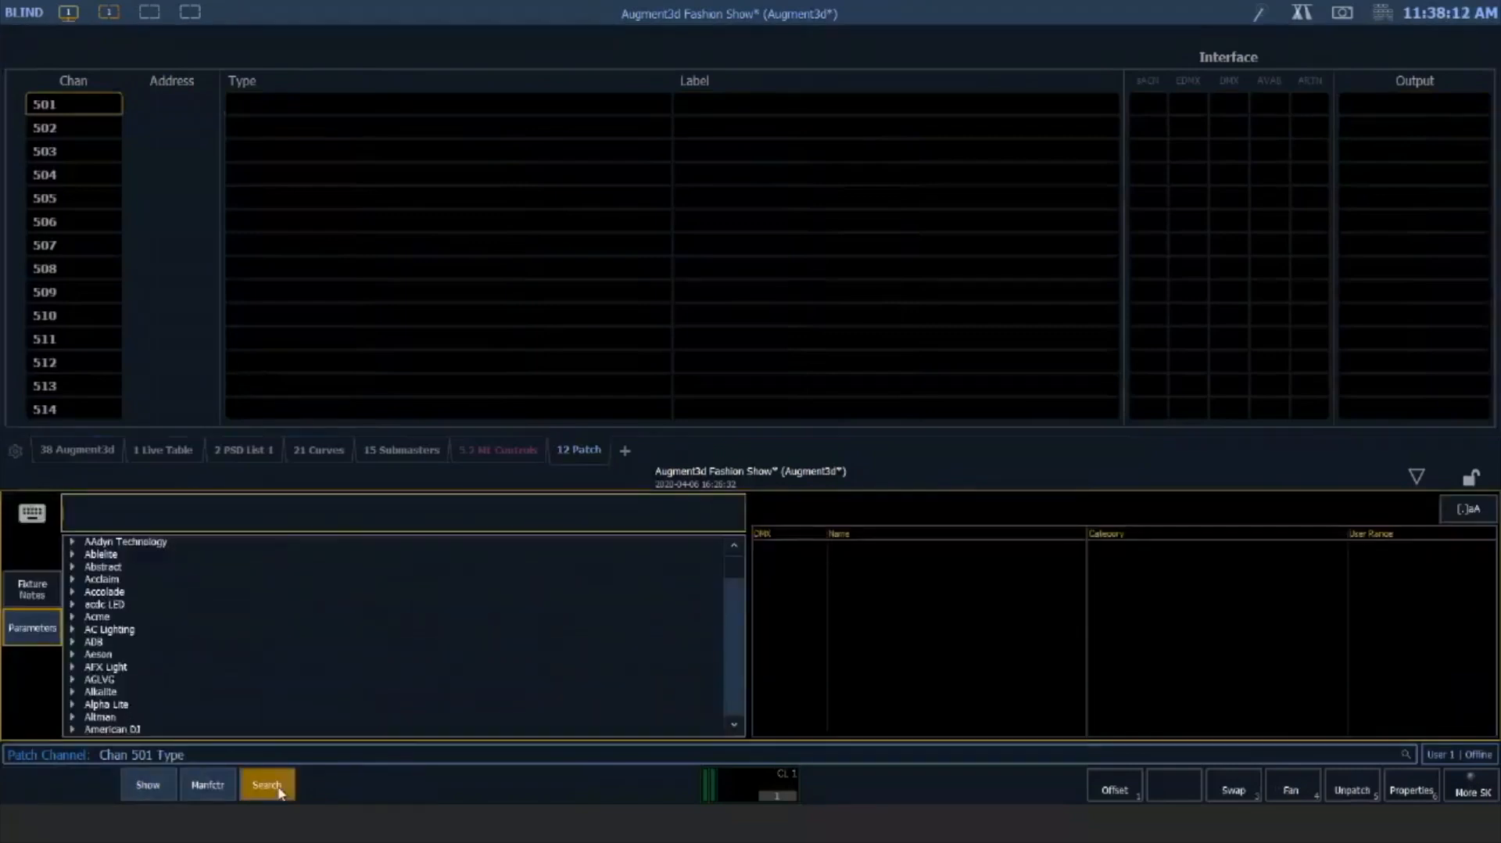
{"action": "type", "text": "scenic"}
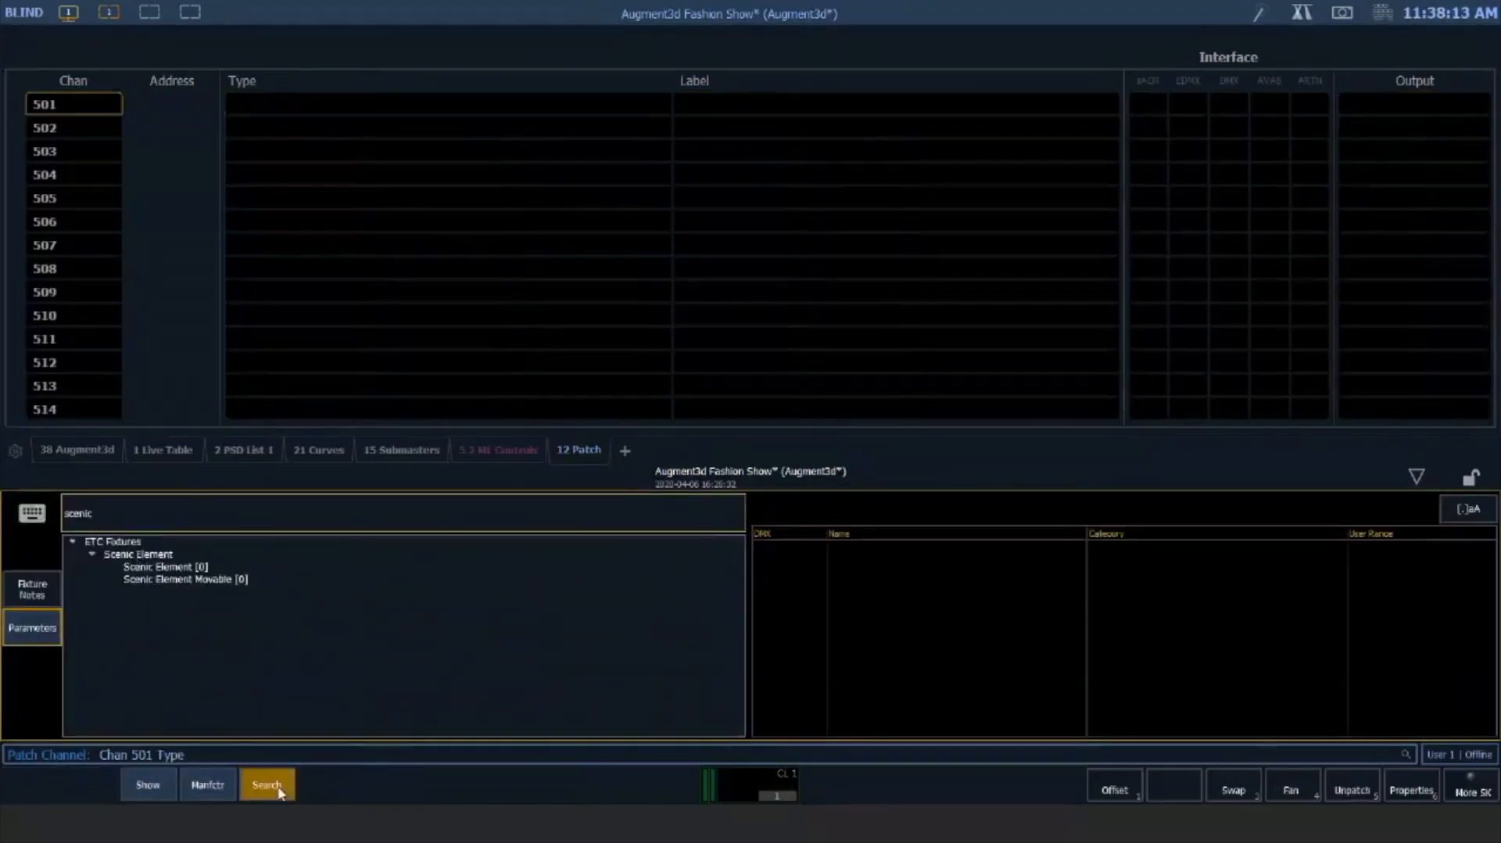
{"action": "key", "text": "Return"}
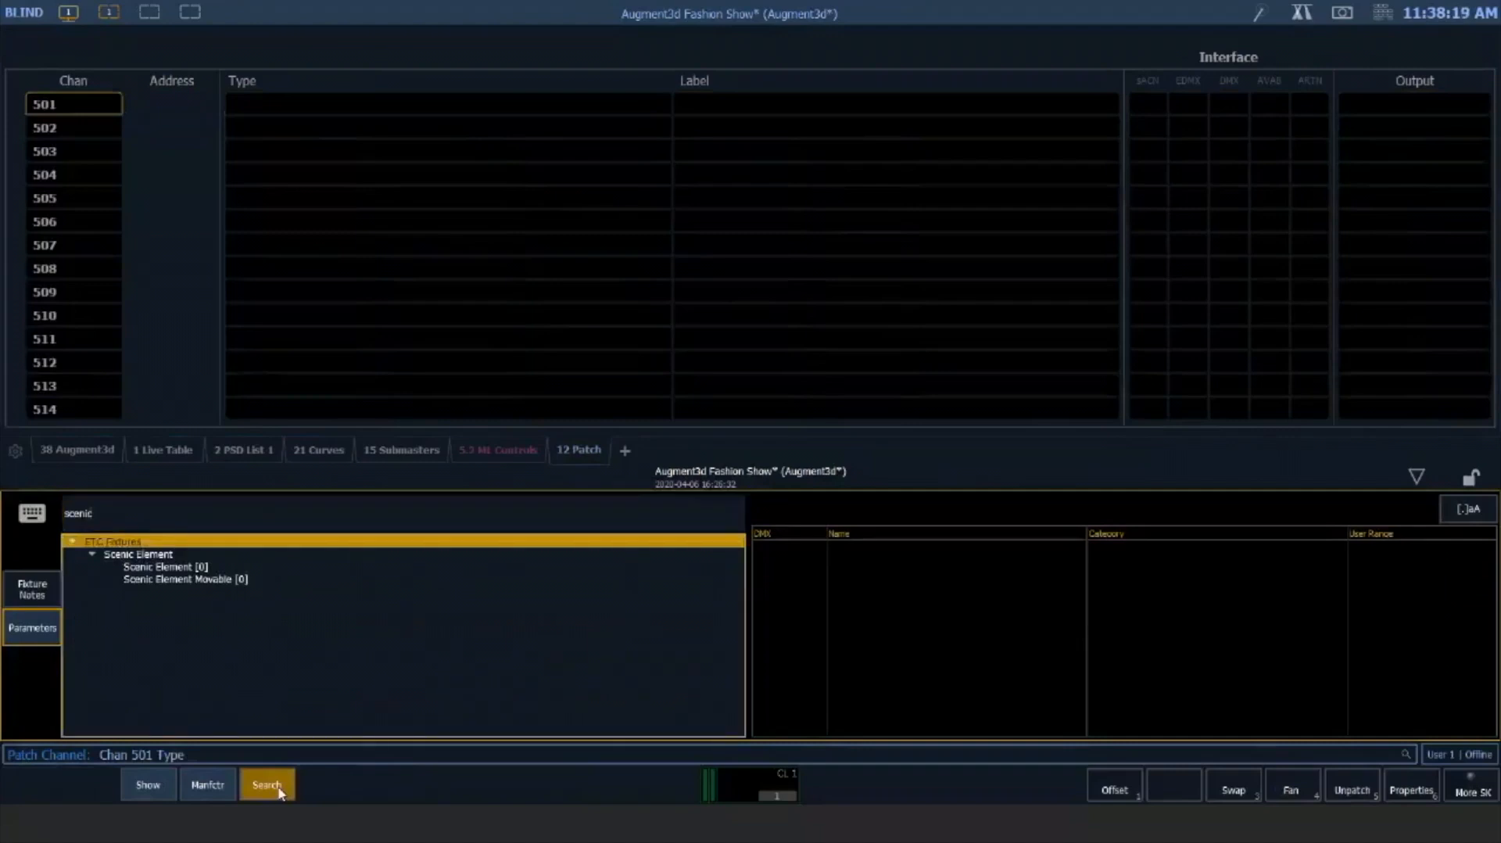
{"action": "key", "text": "Down"}
{"action": "key", "text": "Down"}
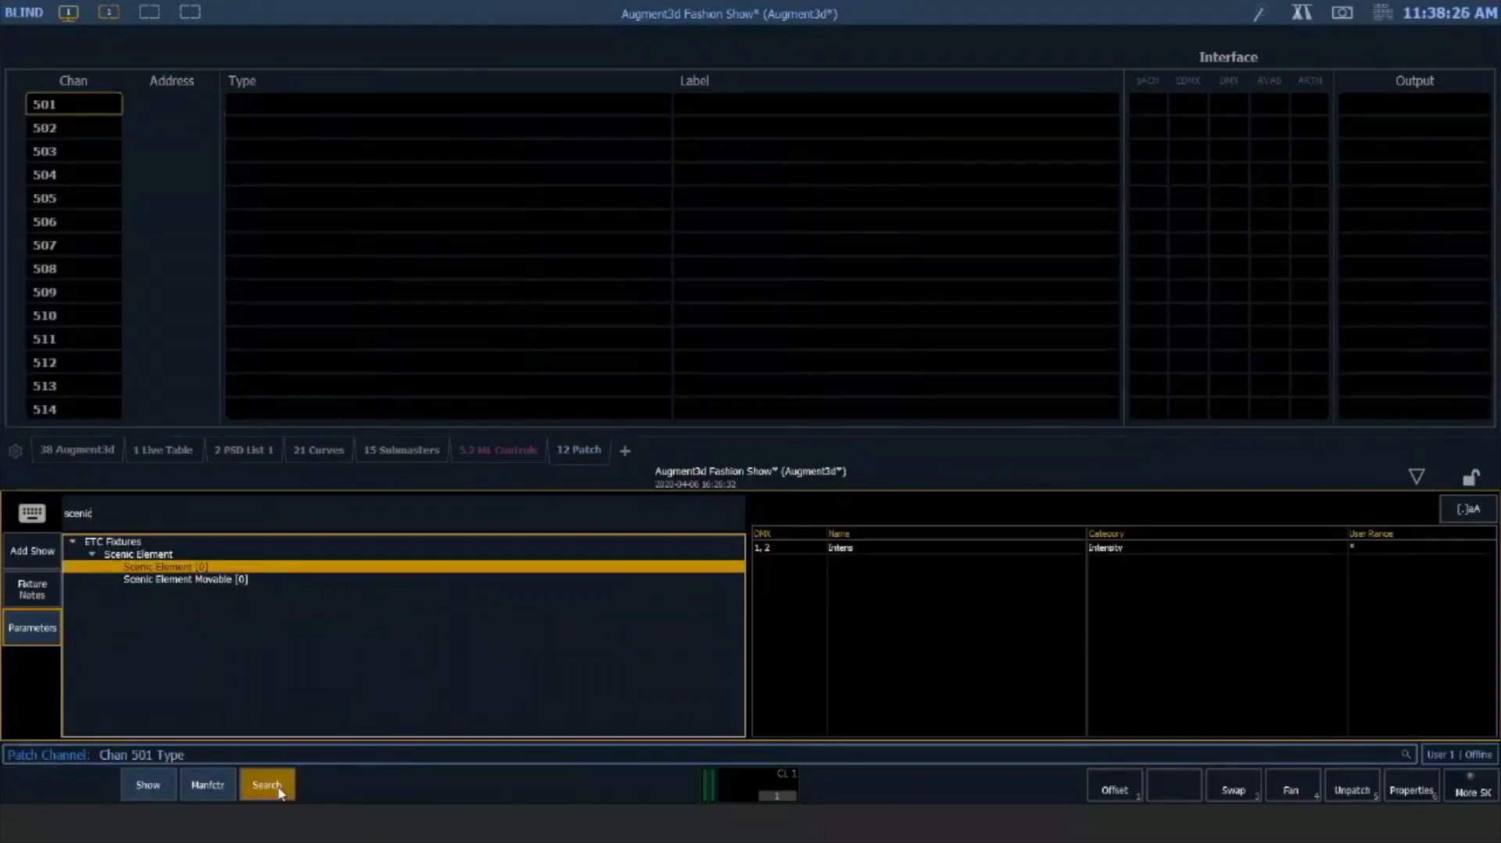
{"action": "key", "text": "Return"}
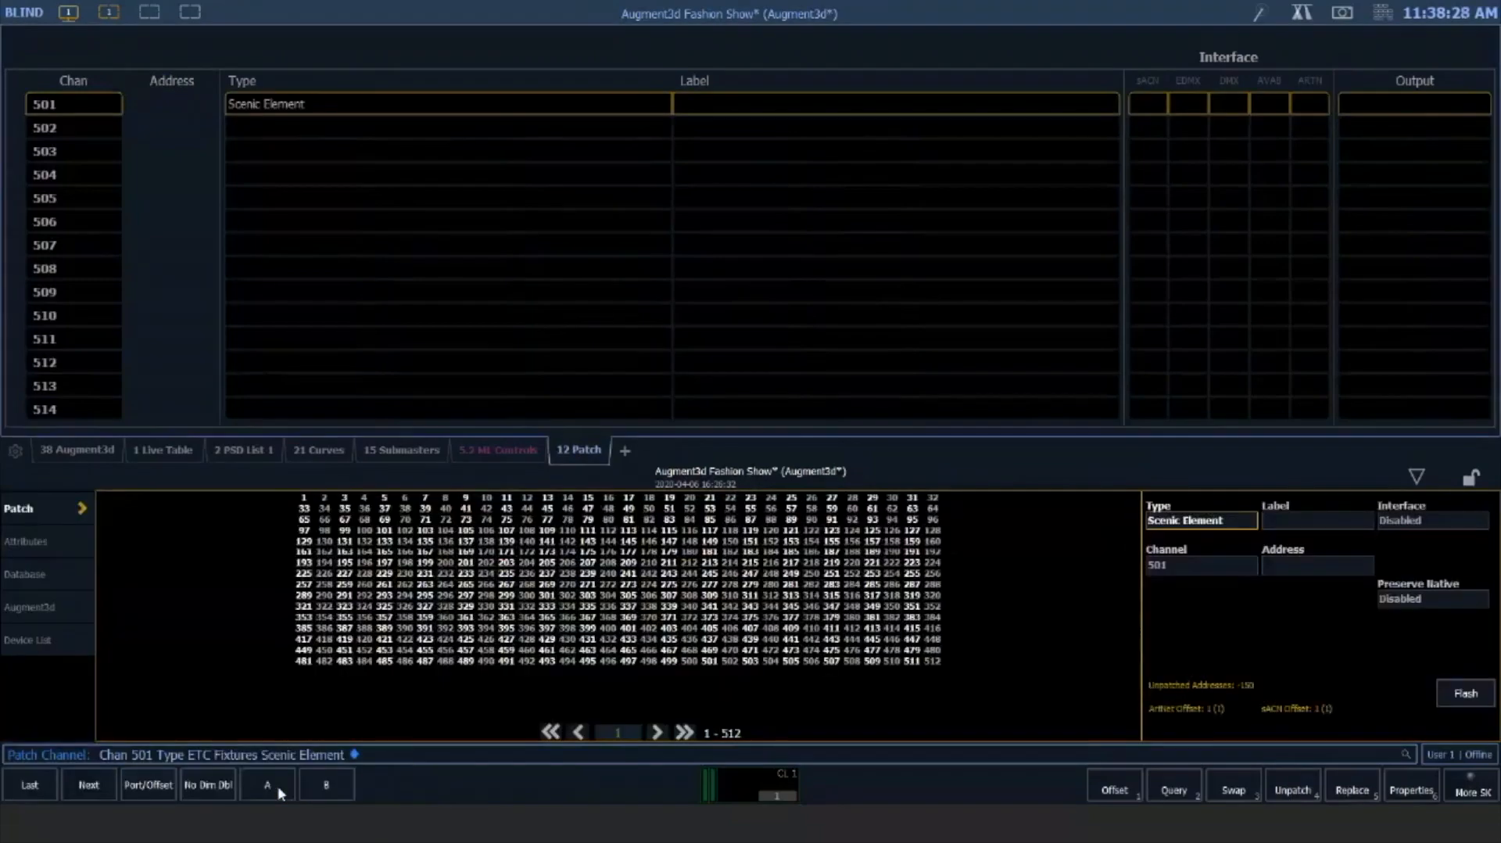
Patch channels 502 through 503 as the ETC Fixtures type Scenic Element Movable
{"action": "type", "text": "502"}
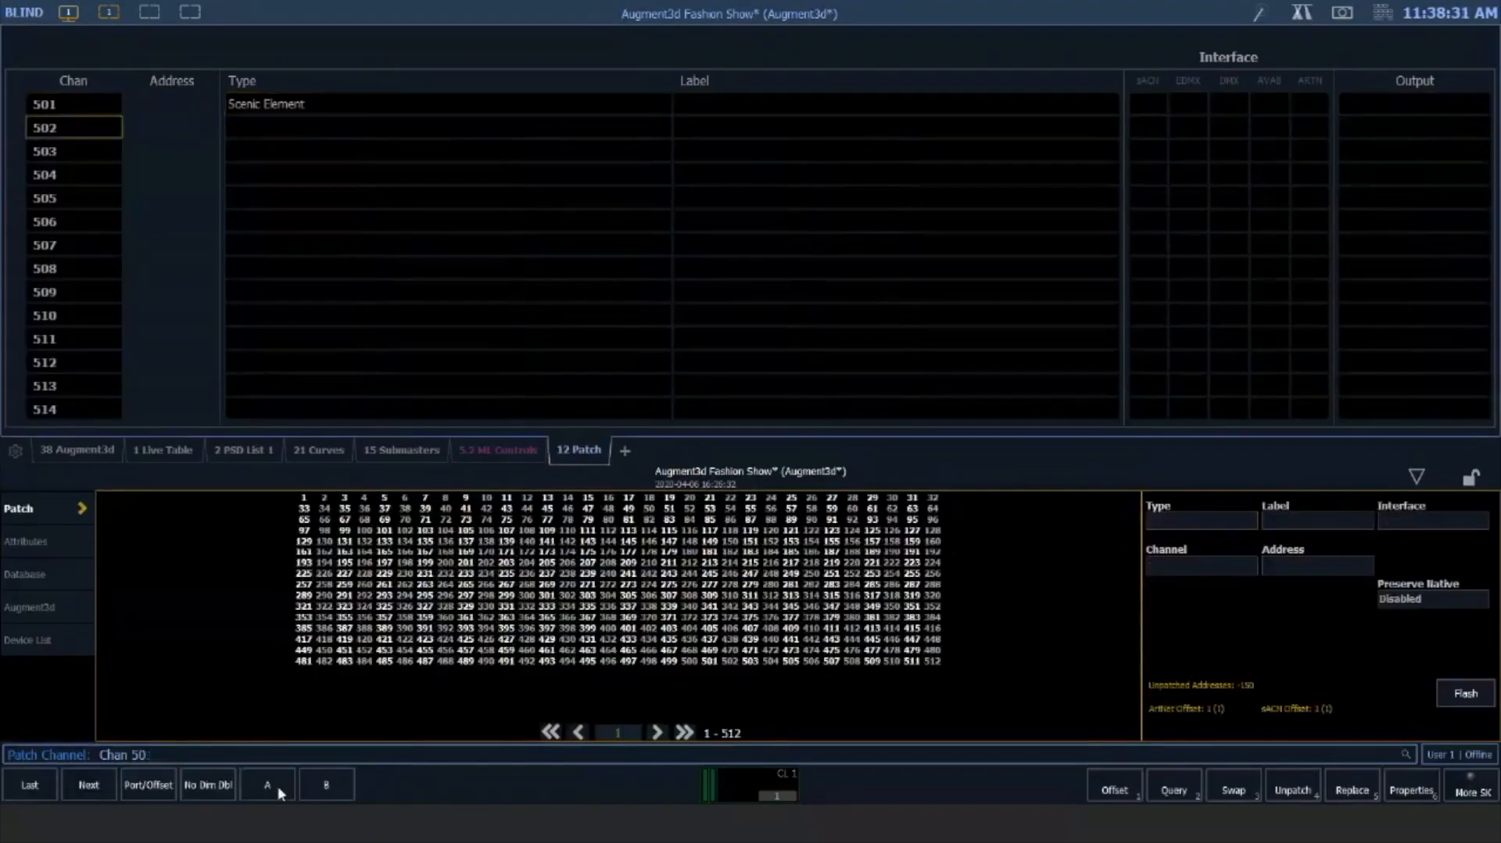
{"action": "type", "text": "t503"}
{"action": "left_click", "coordinate": [1169, 521]}
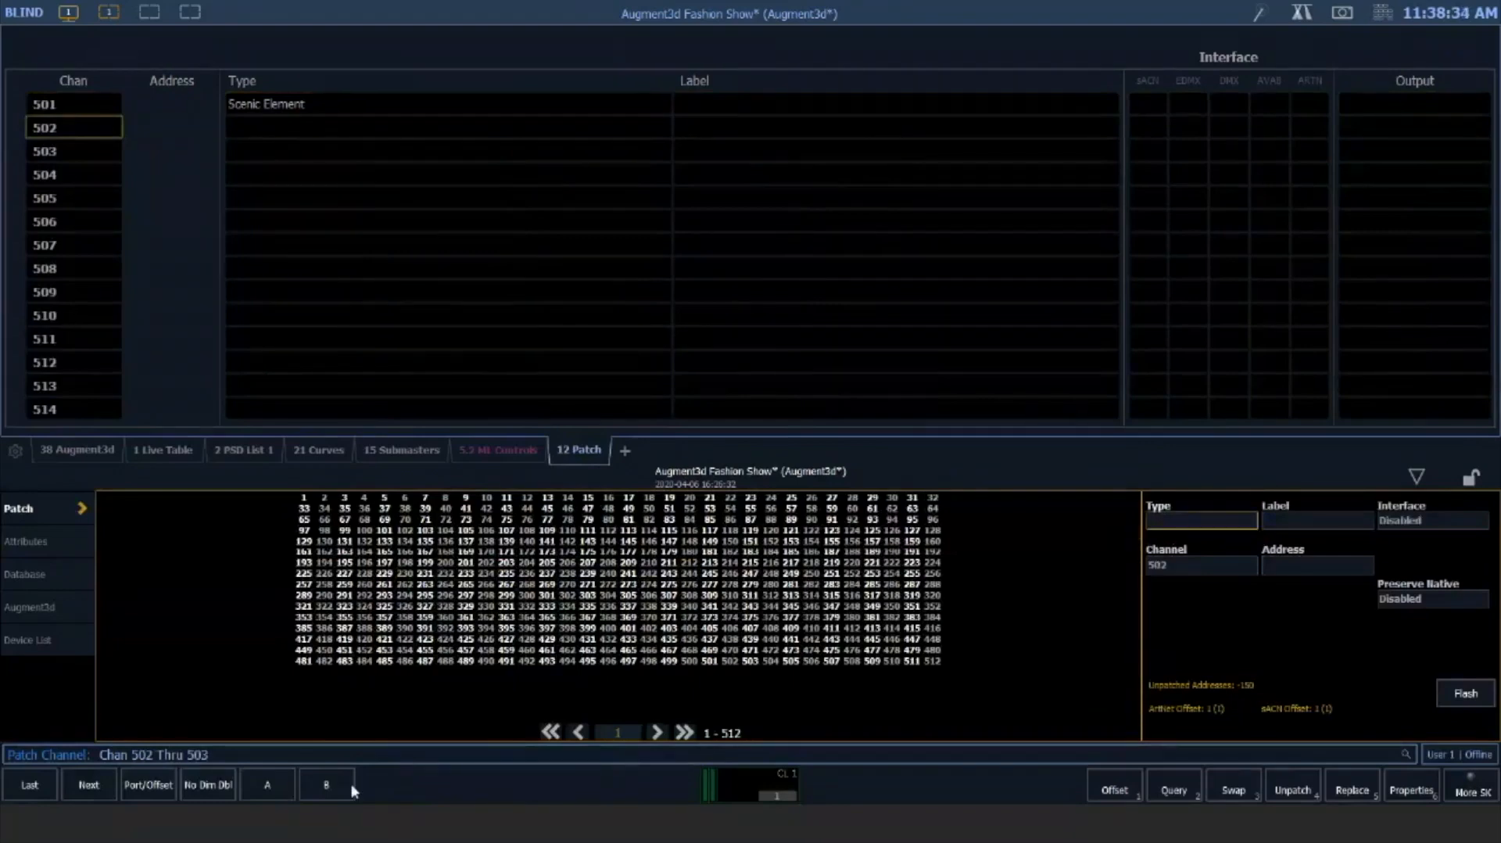
{"action": "type", "text": "scenic"}
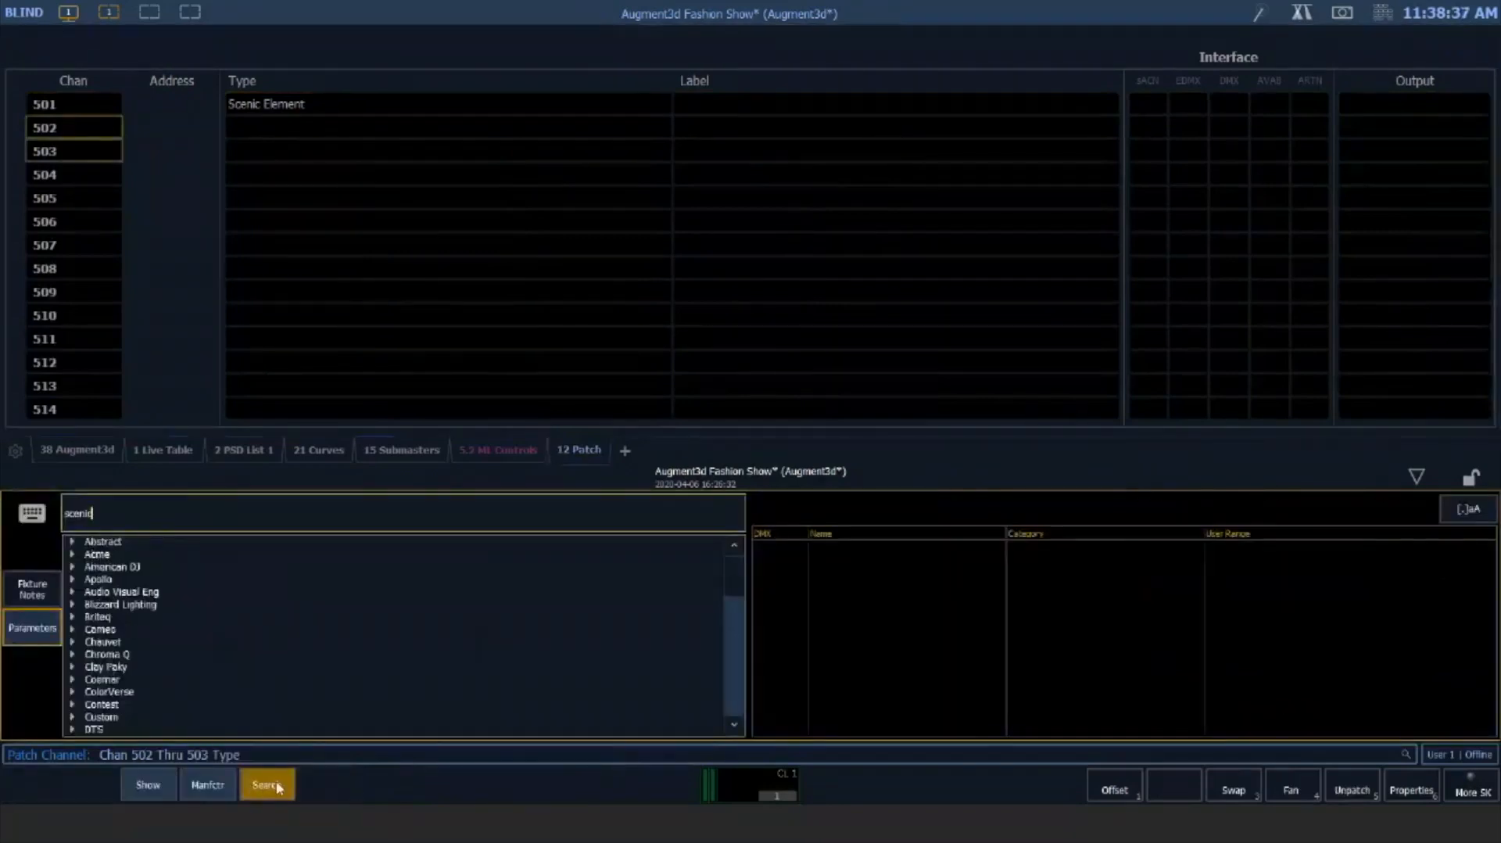
{"action": "key", "text": "Down"}
{"action": "key", "text": "Down"}
{"action": "key", "text": "Down"}
{"action": "key", "text": "Return"}
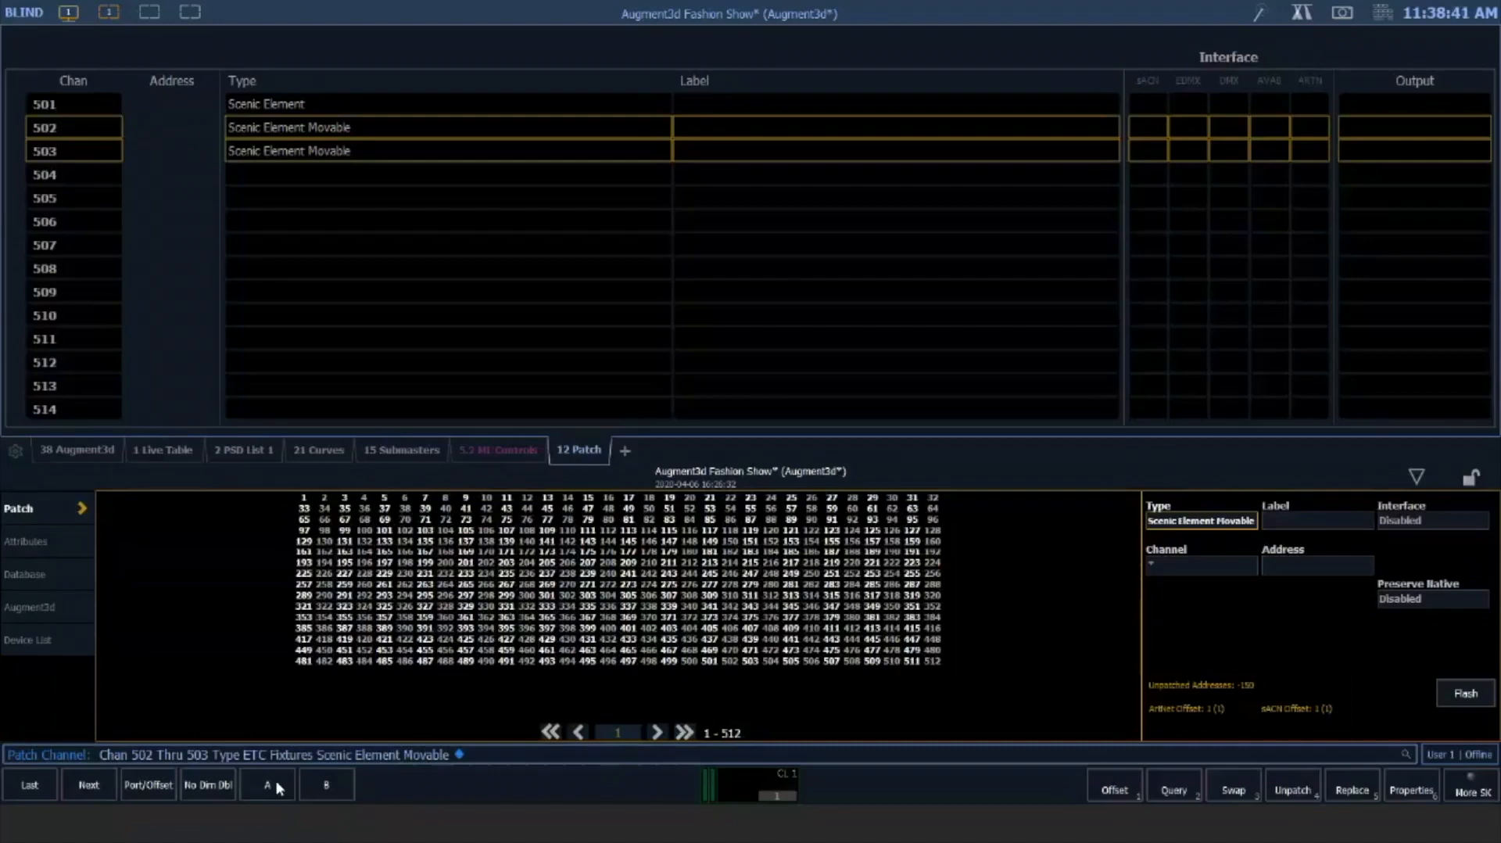
Return to Live and open the Augment3d model for editing
{"action": "key", "text": "F1"}
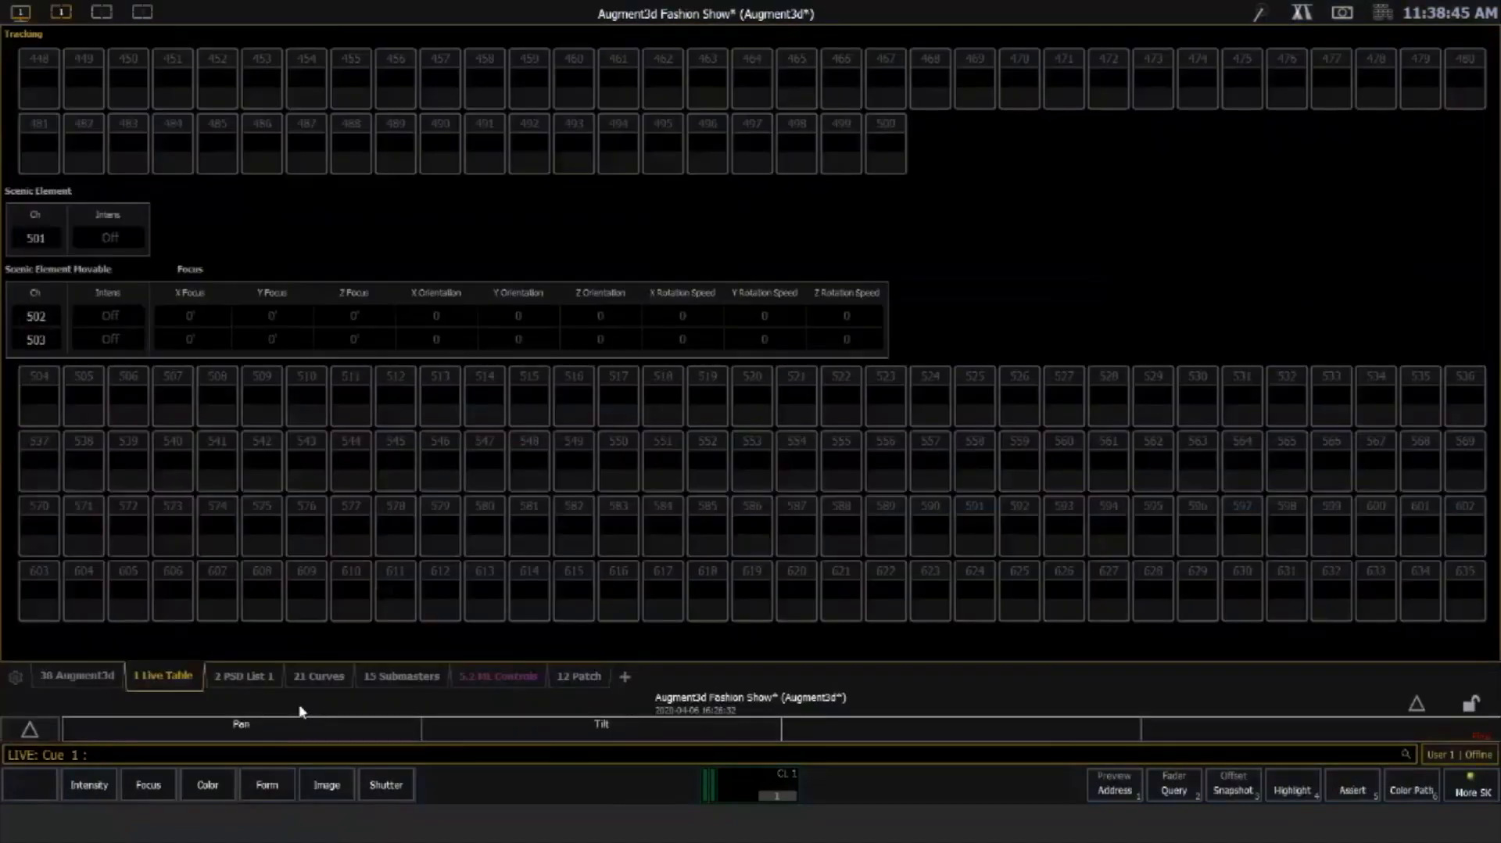
{"action": "left_click", "coordinate": [87, 680]}
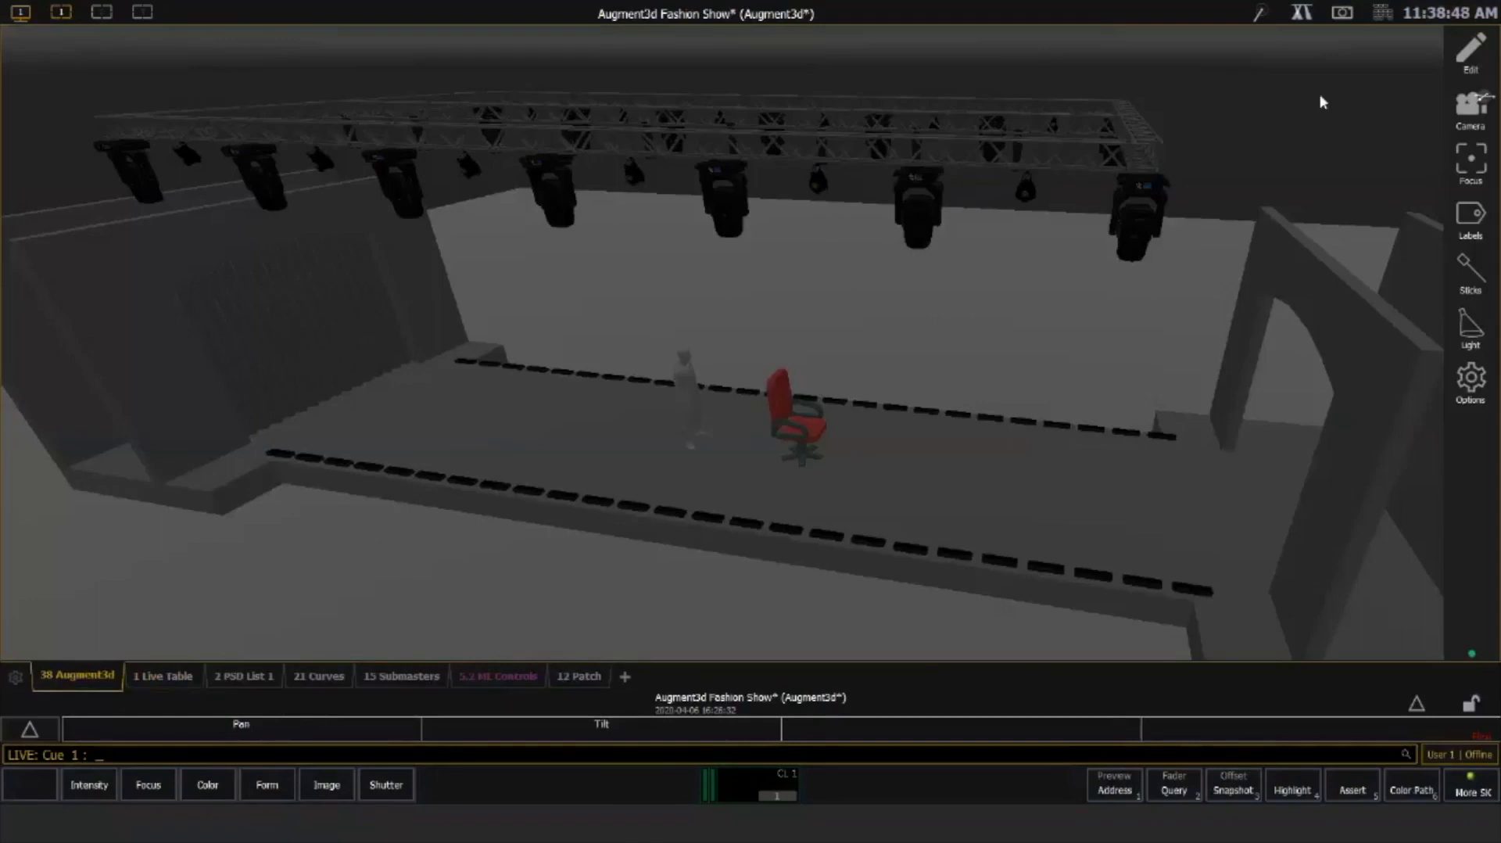
{"action": "left_click", "coordinate": [1478, 63]}
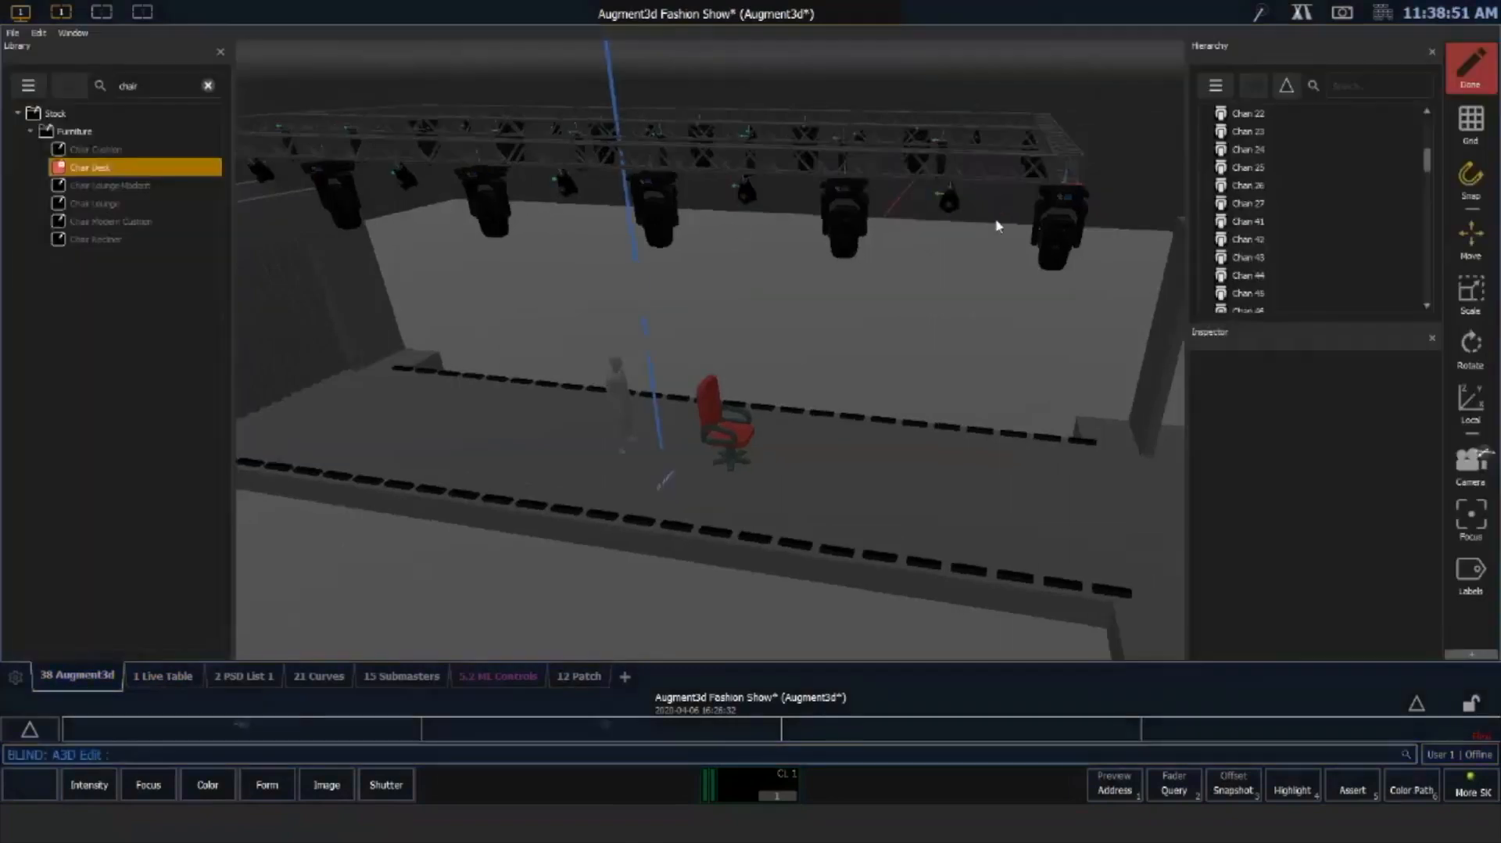
Select scenic element channels 501, 502 and 503 one after another in the hierarchy to inspect their properties
{"action": "left_click_drag", "start_coordinate": [824, 345], "coordinate": [947, 325]}
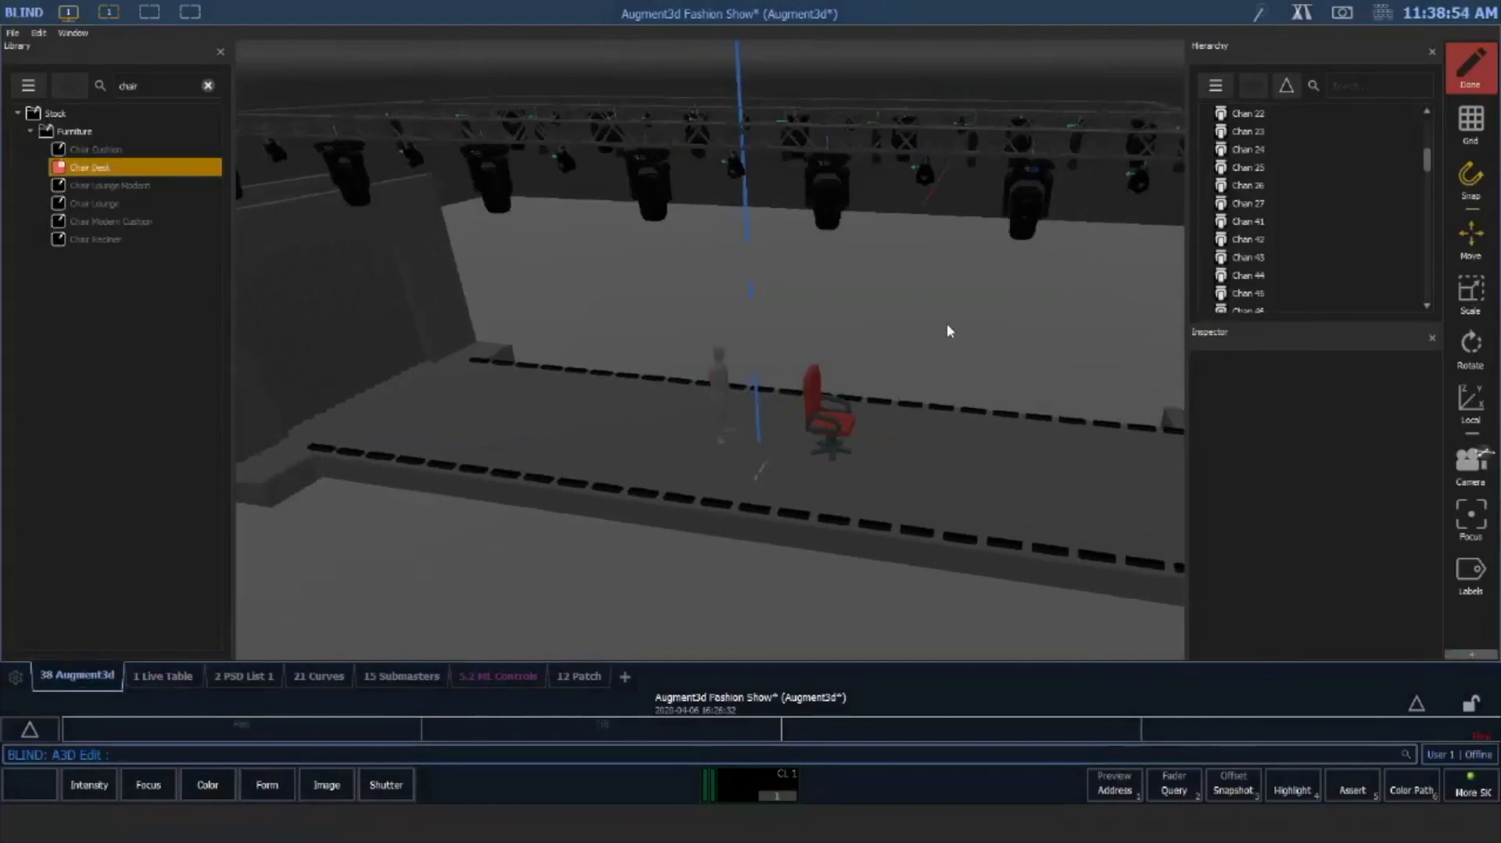
{"action": "left_click_drag", "start_coordinate": [1428, 153], "coordinate": [1438, 310]}
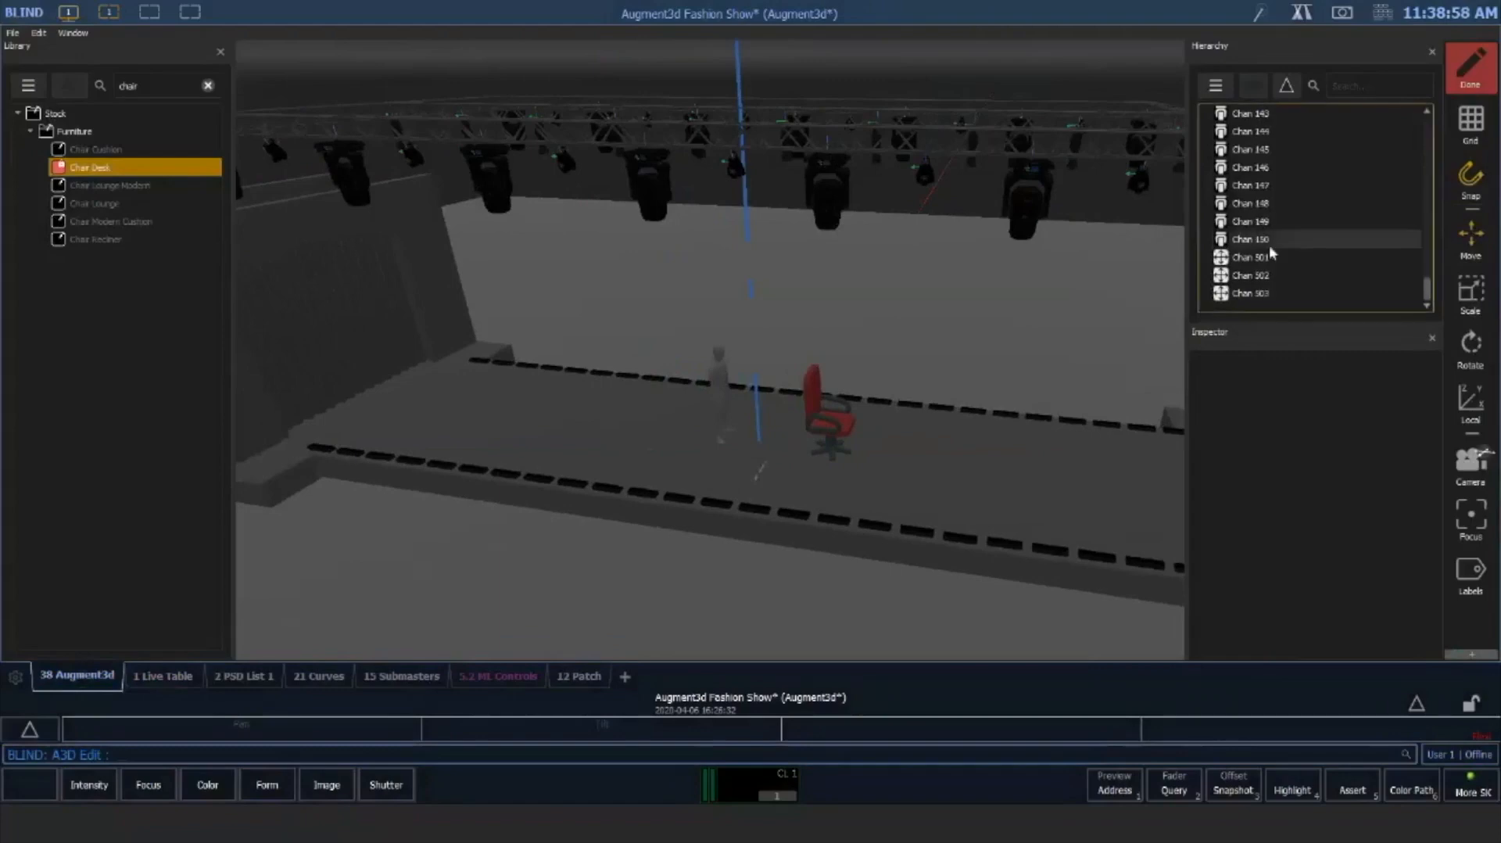
{"action": "left_click", "coordinate": [1286, 257]}
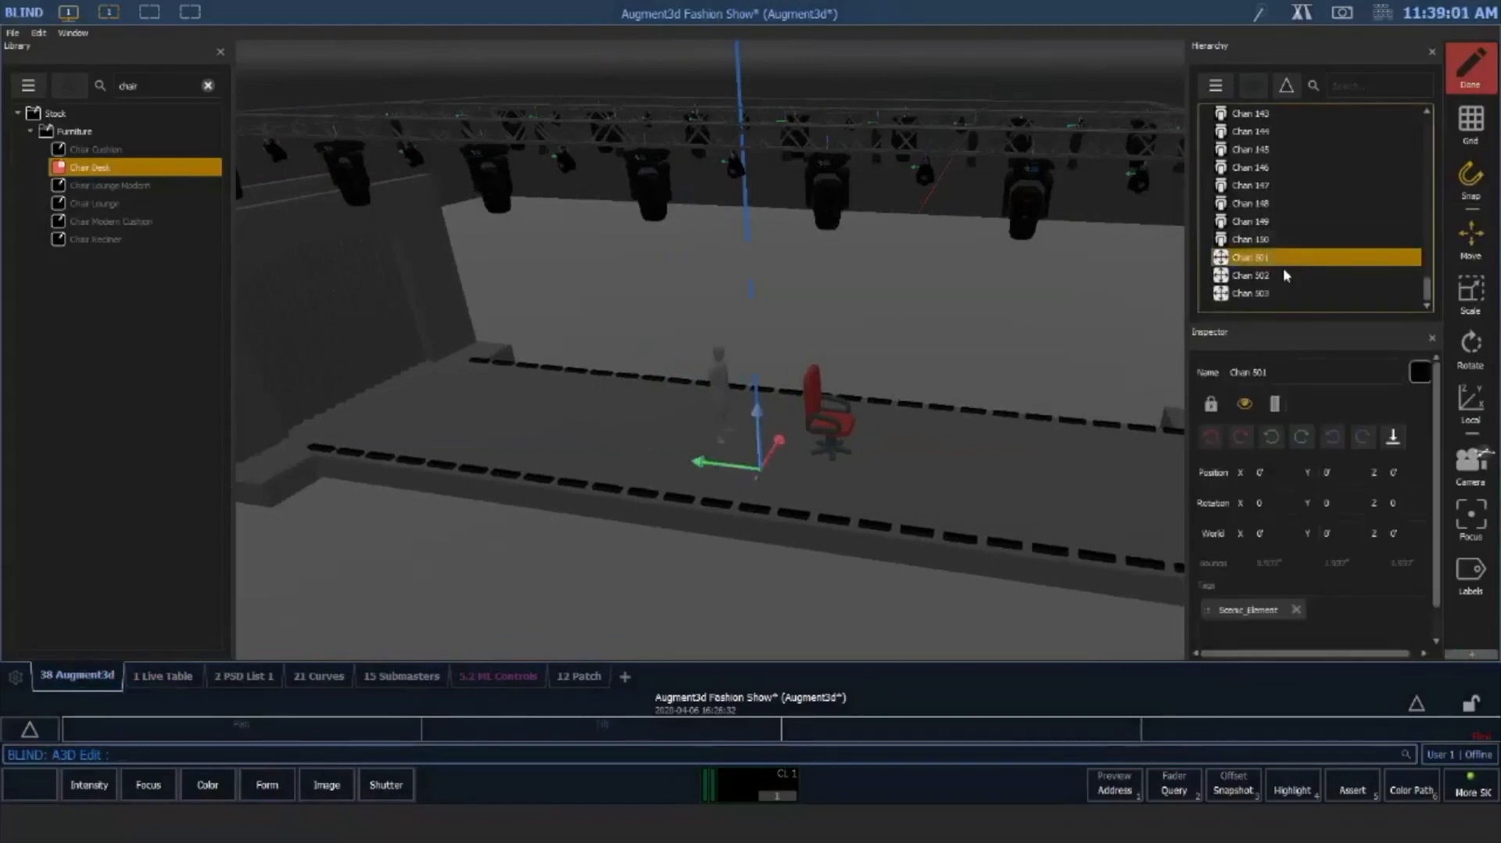
{"action": "left_click", "coordinate": [1281, 275]}
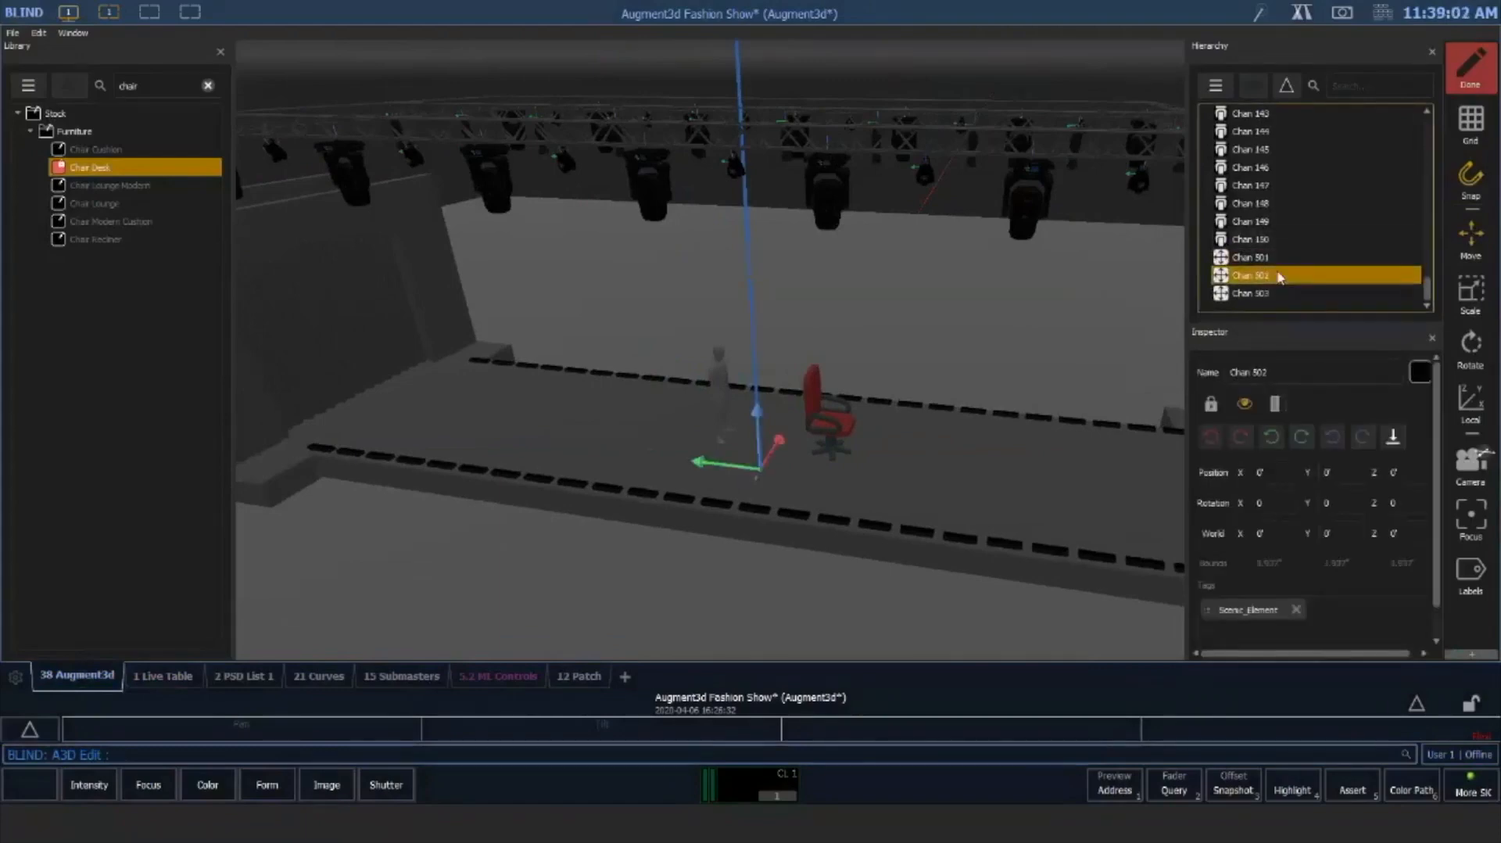
{"action": "key", "text": "Down"}
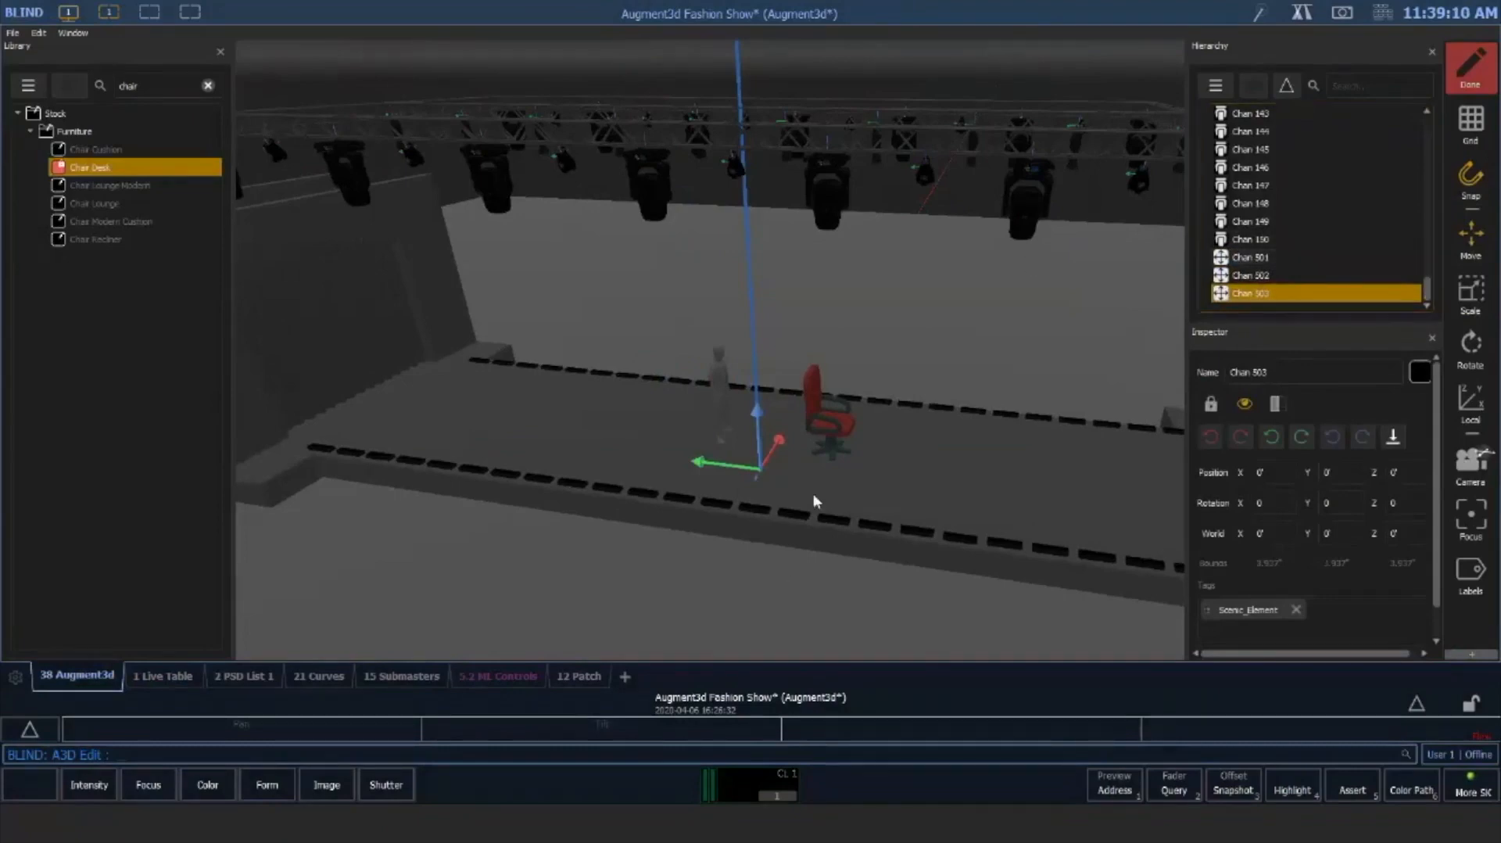
Rename the channel 501 scenic element to Main Drape in the hierarchy
{"action": "scroll", "coordinate": [814, 494], "scroll_direction": "up", "scroll_amount": 2}
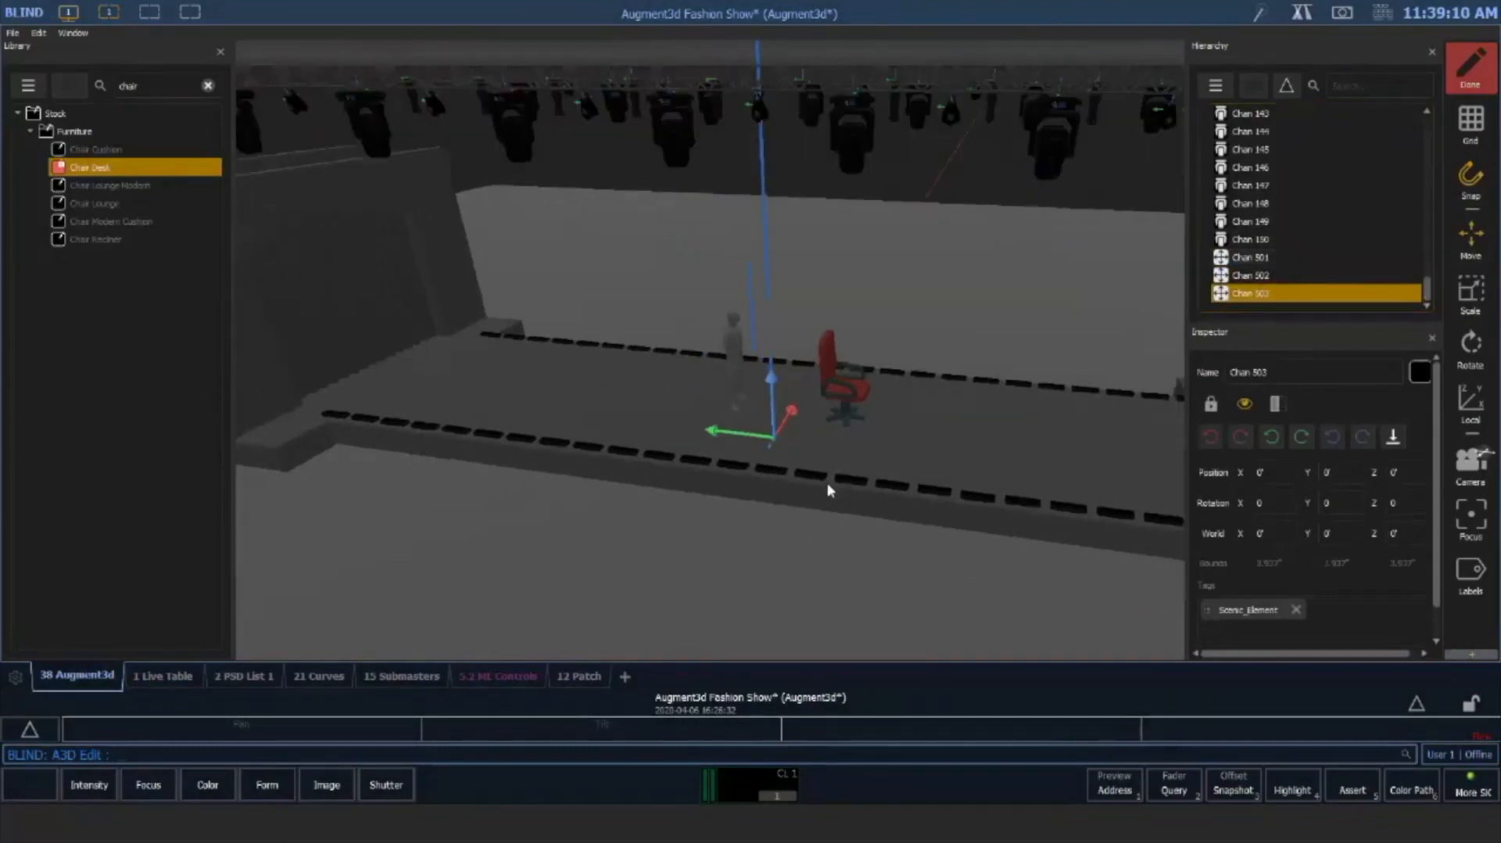
{"action": "left_click", "coordinate": [1268, 256]}
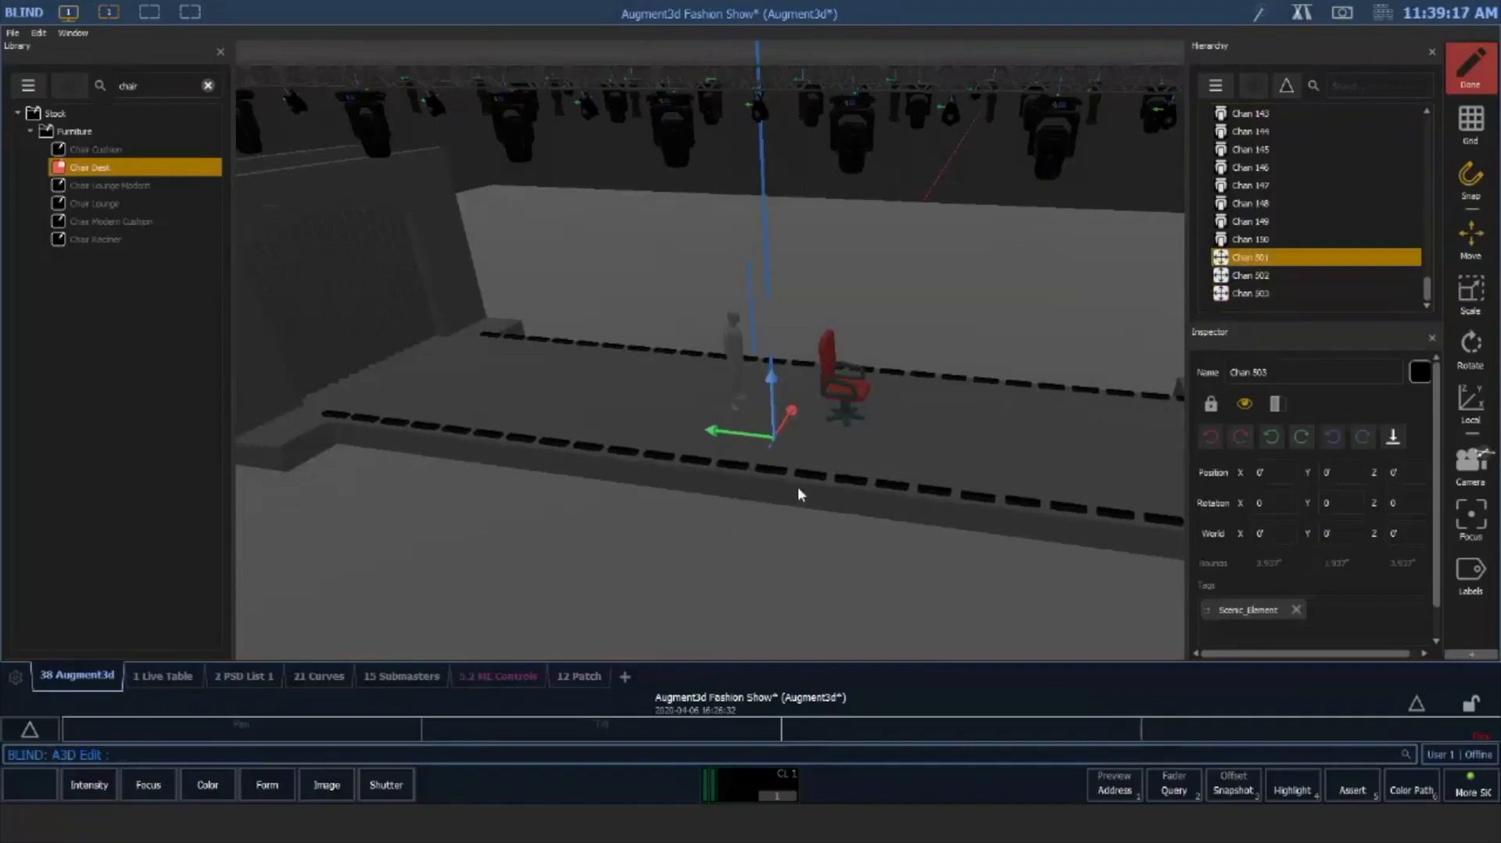
{"action": "left_click", "coordinate": [1266, 266]}
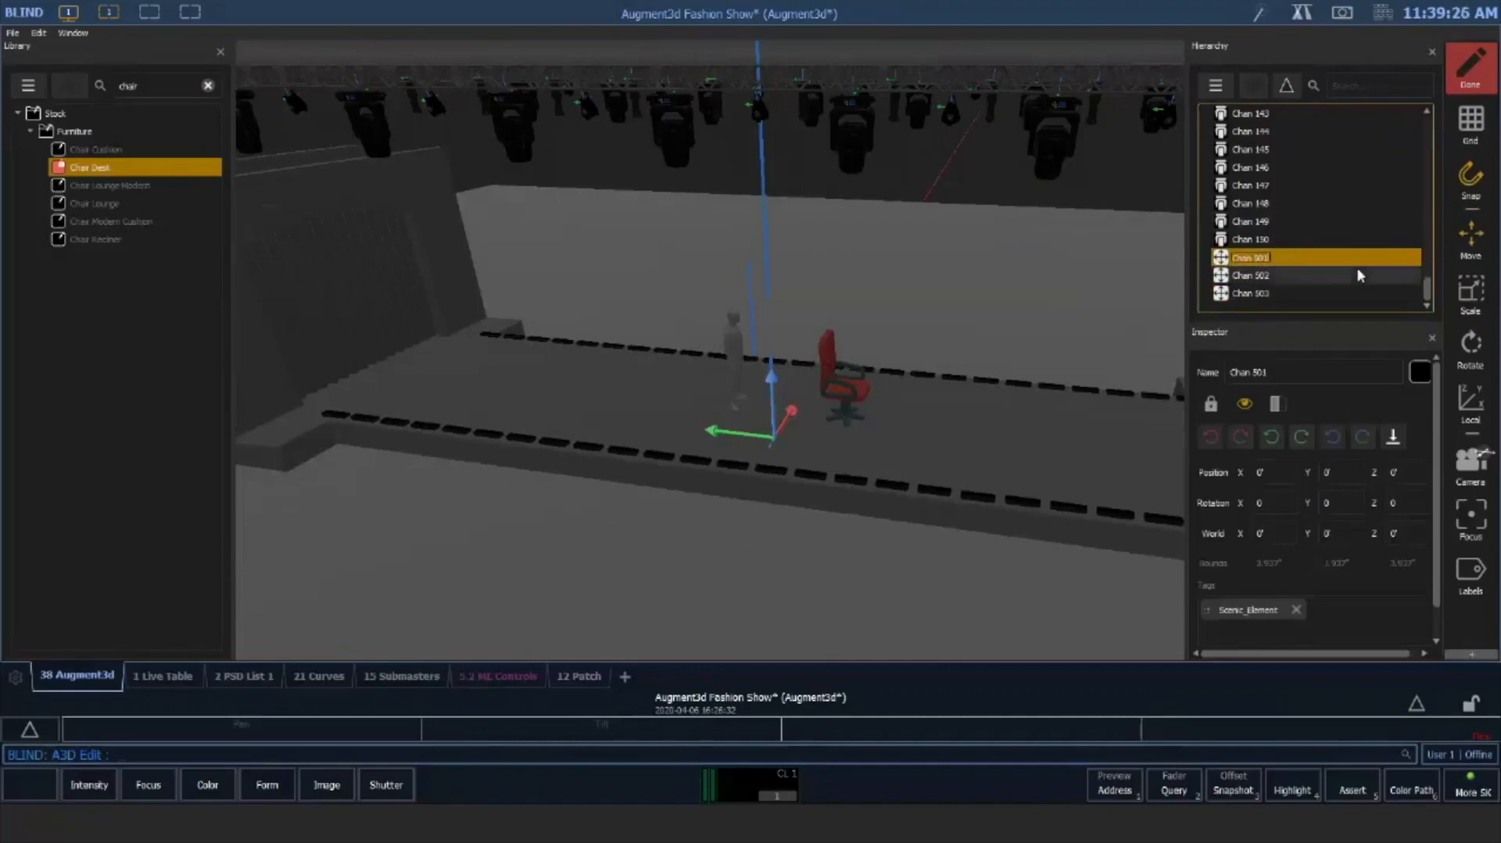
{"action": "type", "text": "Main Channel"}
{"action": "key", "text": "Return"}
Make the Curtain - Gray object a child of the Main Drape scenic element in the hierarchy
{"action": "left_click_drag", "start_coordinate": [1429, 291], "coordinate": [1440, 134]}
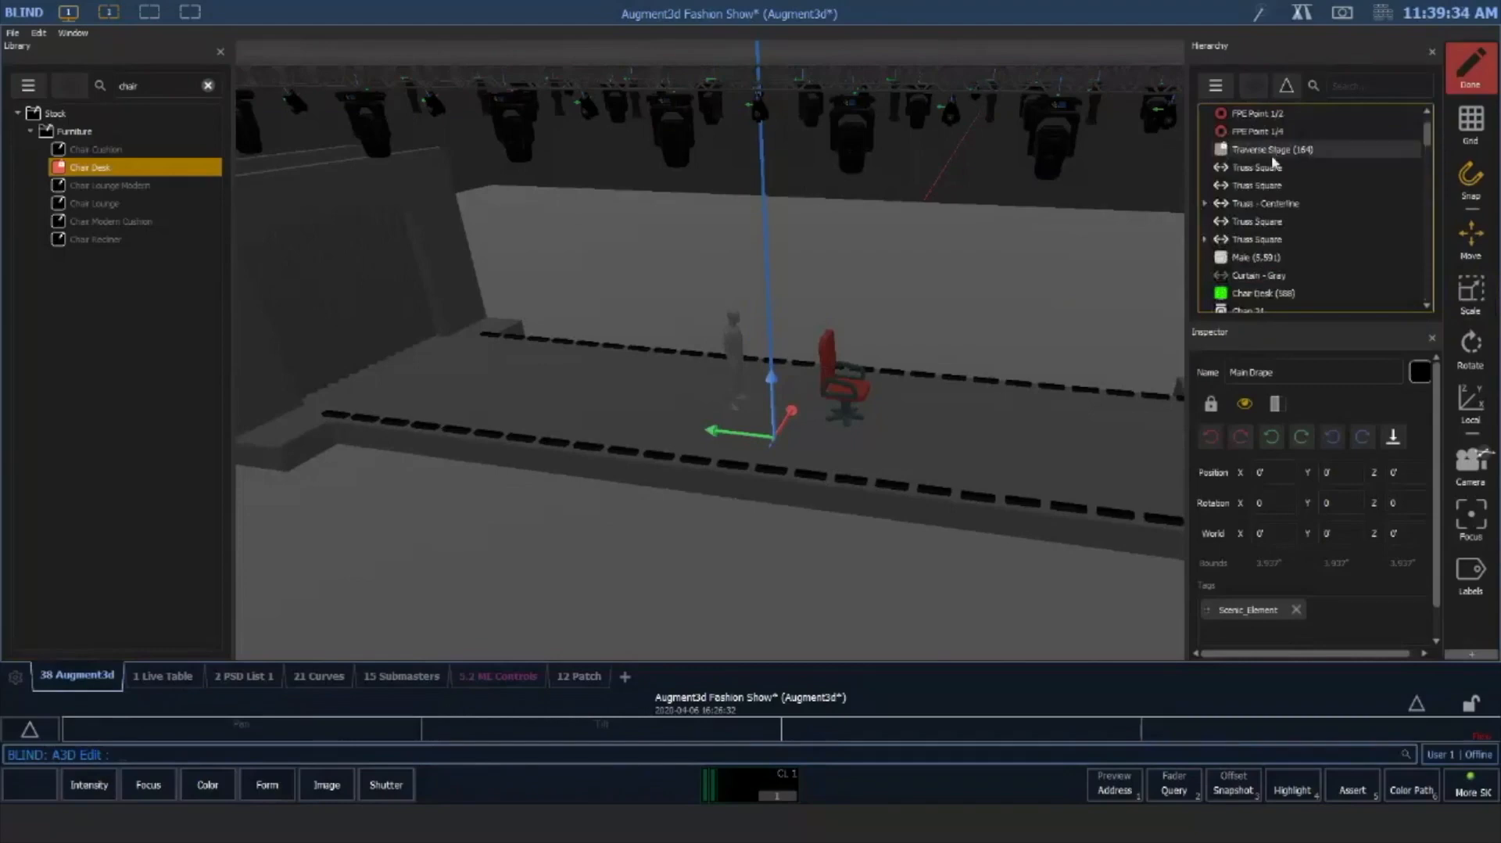
{"action": "left_click", "coordinate": [1279, 276]}
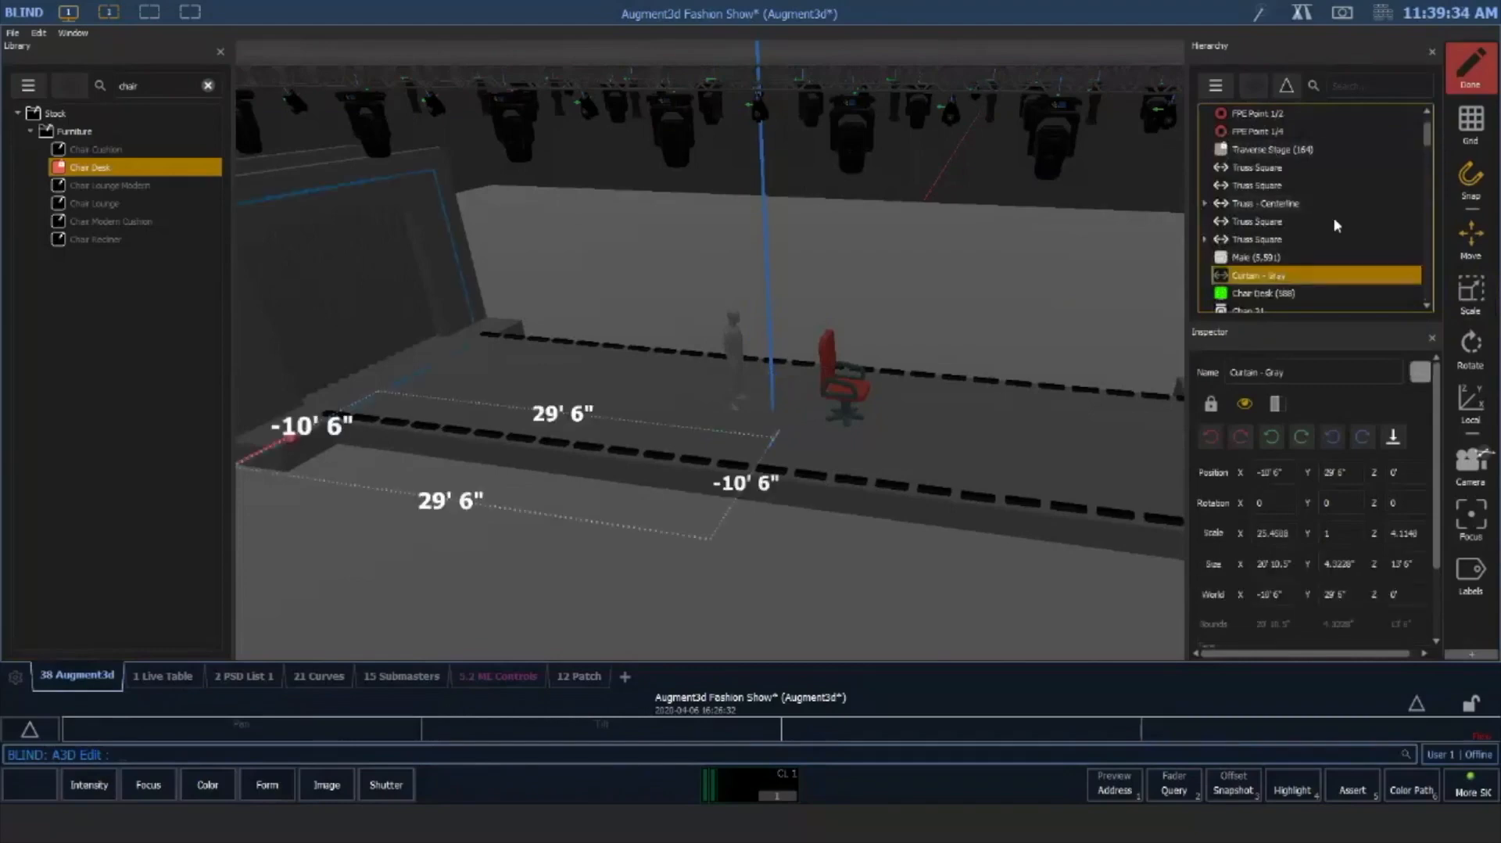
{"action": "scroll", "coordinate": [1329, 219], "scroll_direction": "down", "scroll_amount": 1}
{"action": "scroll", "coordinate": [1327, 213], "scroll_direction": "down", "scroll_amount": 3}
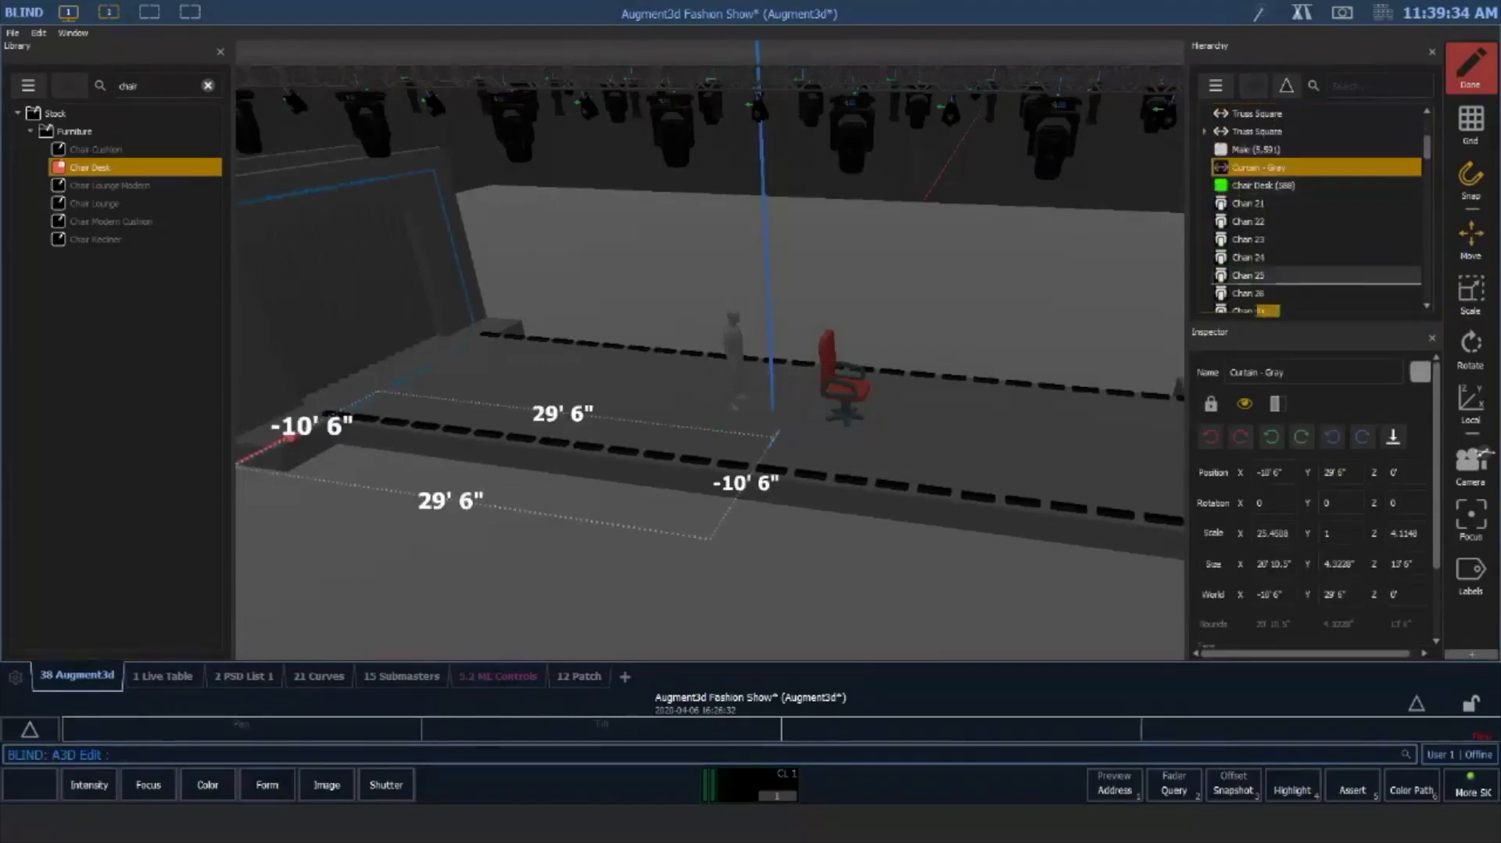
{"action": "scroll", "coordinate": [1263, 309], "scroll_direction": "down", "scroll_amount": 10}
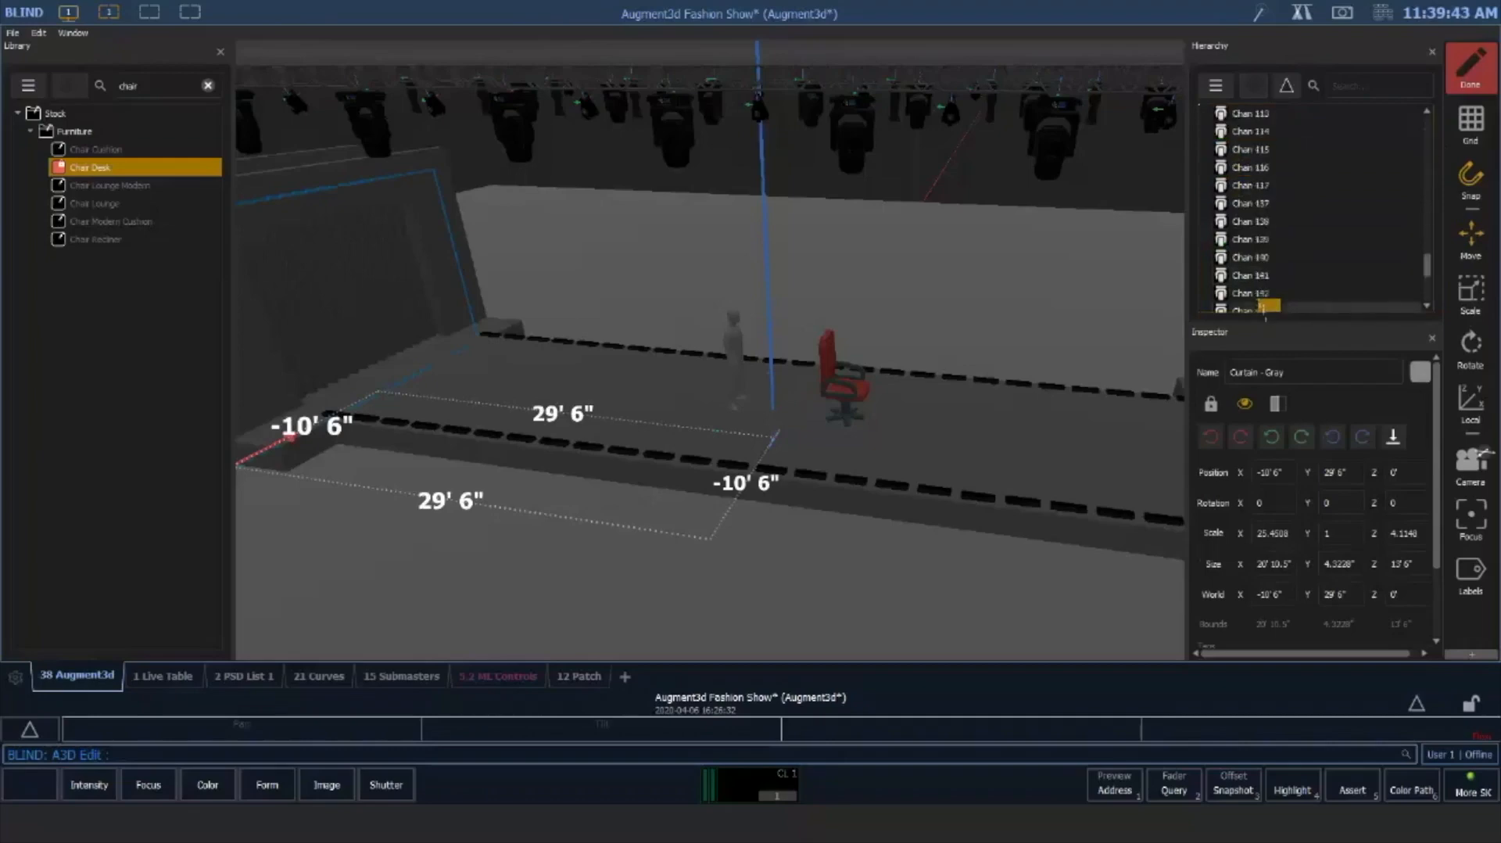
{"action": "left_click_drag", "start_coordinate": [1264, 313], "coordinate": [1272, 260]}
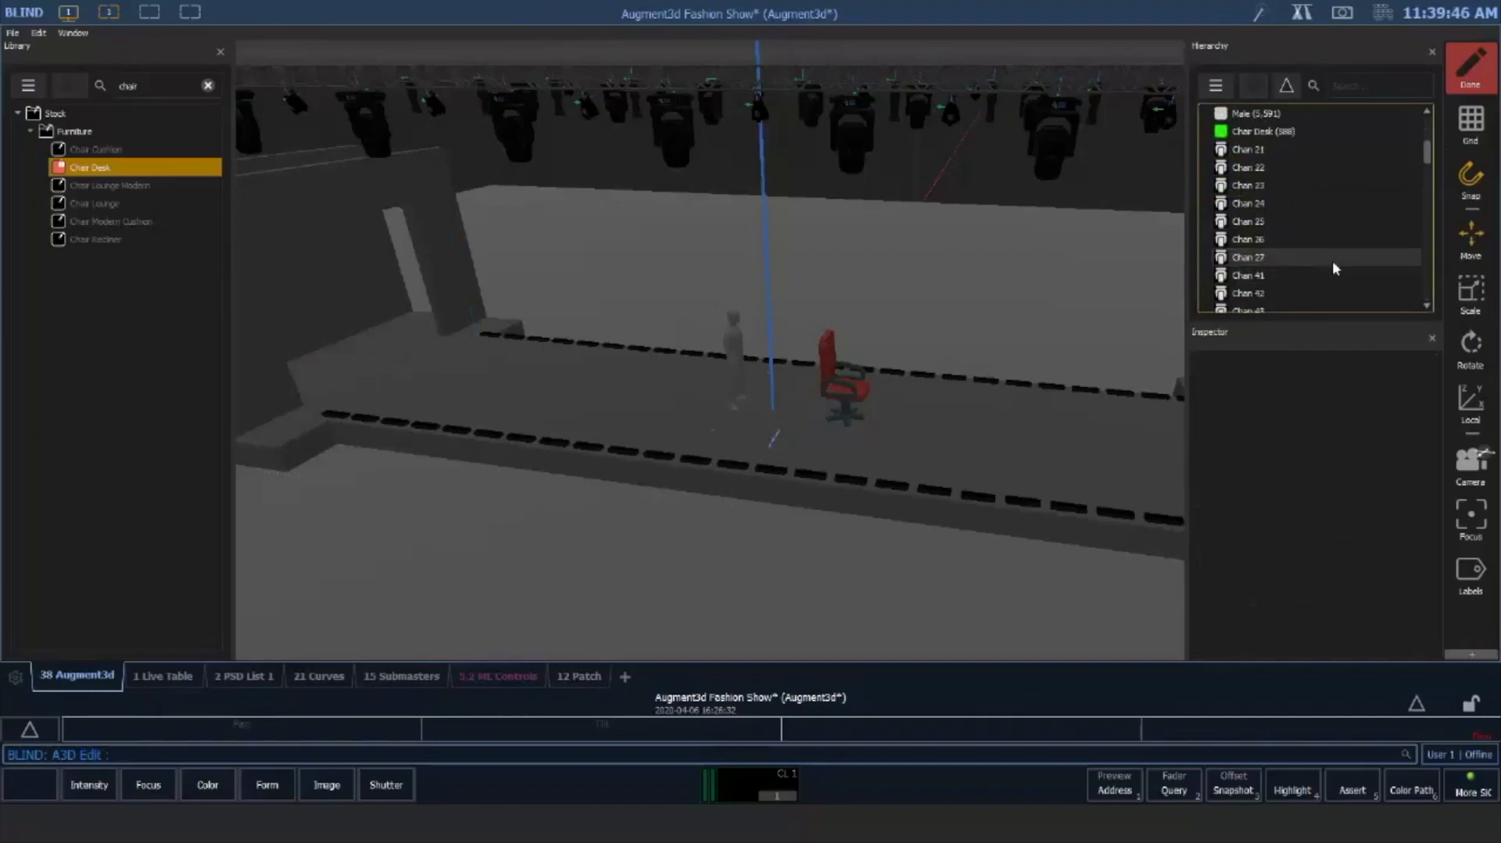
Locate the Main Drape scenic element in the hierarchy, select it and expand its child objects
{"action": "scroll", "coordinate": [1325, 235], "scroll_direction": "down", "scroll_amount": 10}
{"action": "scroll", "coordinate": [1251, 270], "scroll_direction": "down", "scroll_amount": 1}
{"action": "left_click", "coordinate": [1208, 258]}
{"action": "left_click", "coordinate": [1205, 258]}
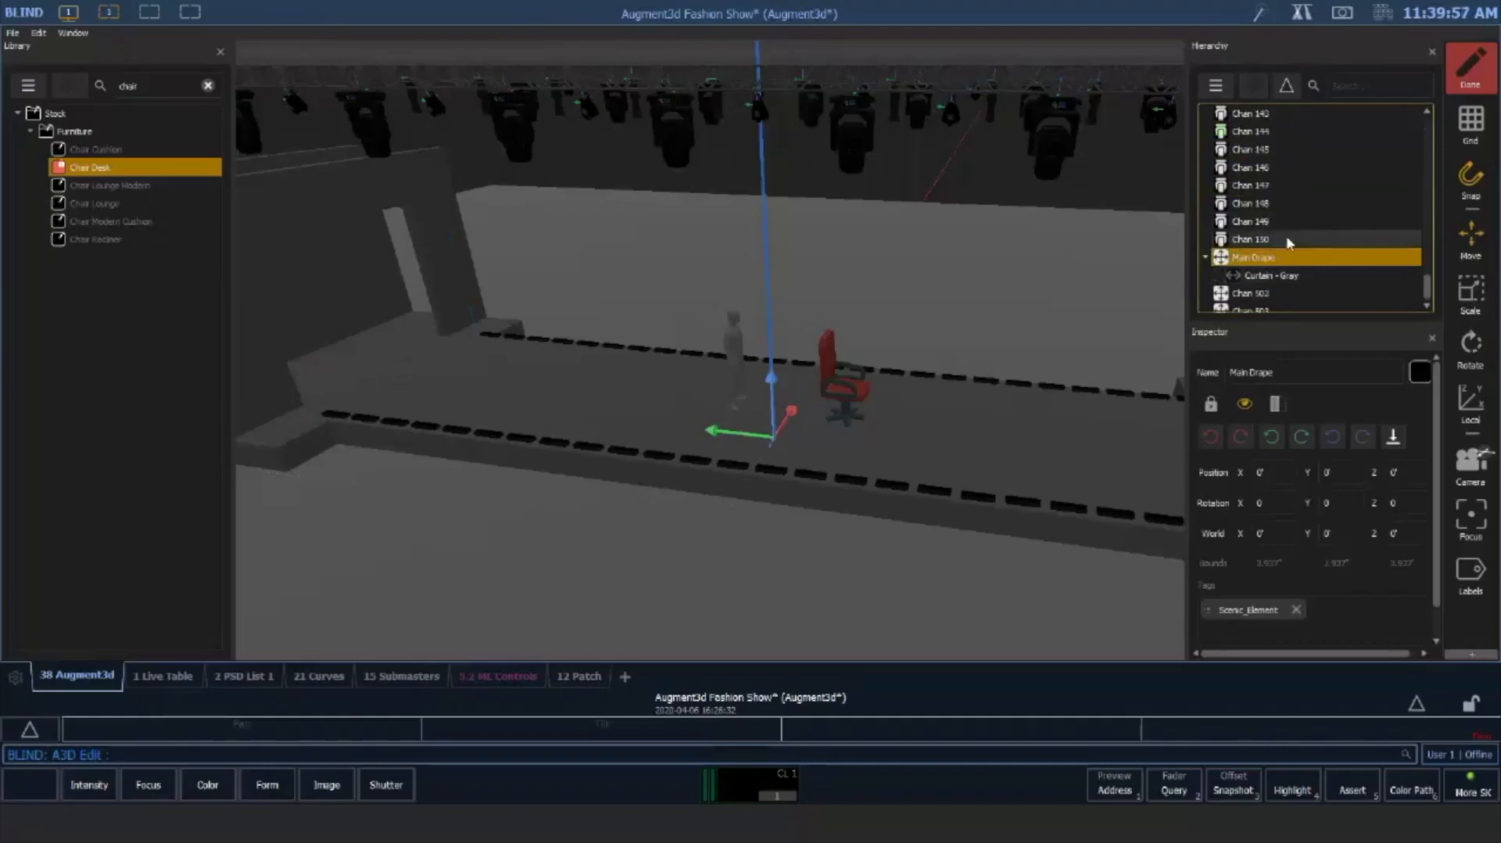
Set the X and Y position of the Curtain - Gray object under Main Drape to 0
{"action": "left_click_drag", "start_coordinate": [620, 442], "coordinate": [730, 439]}
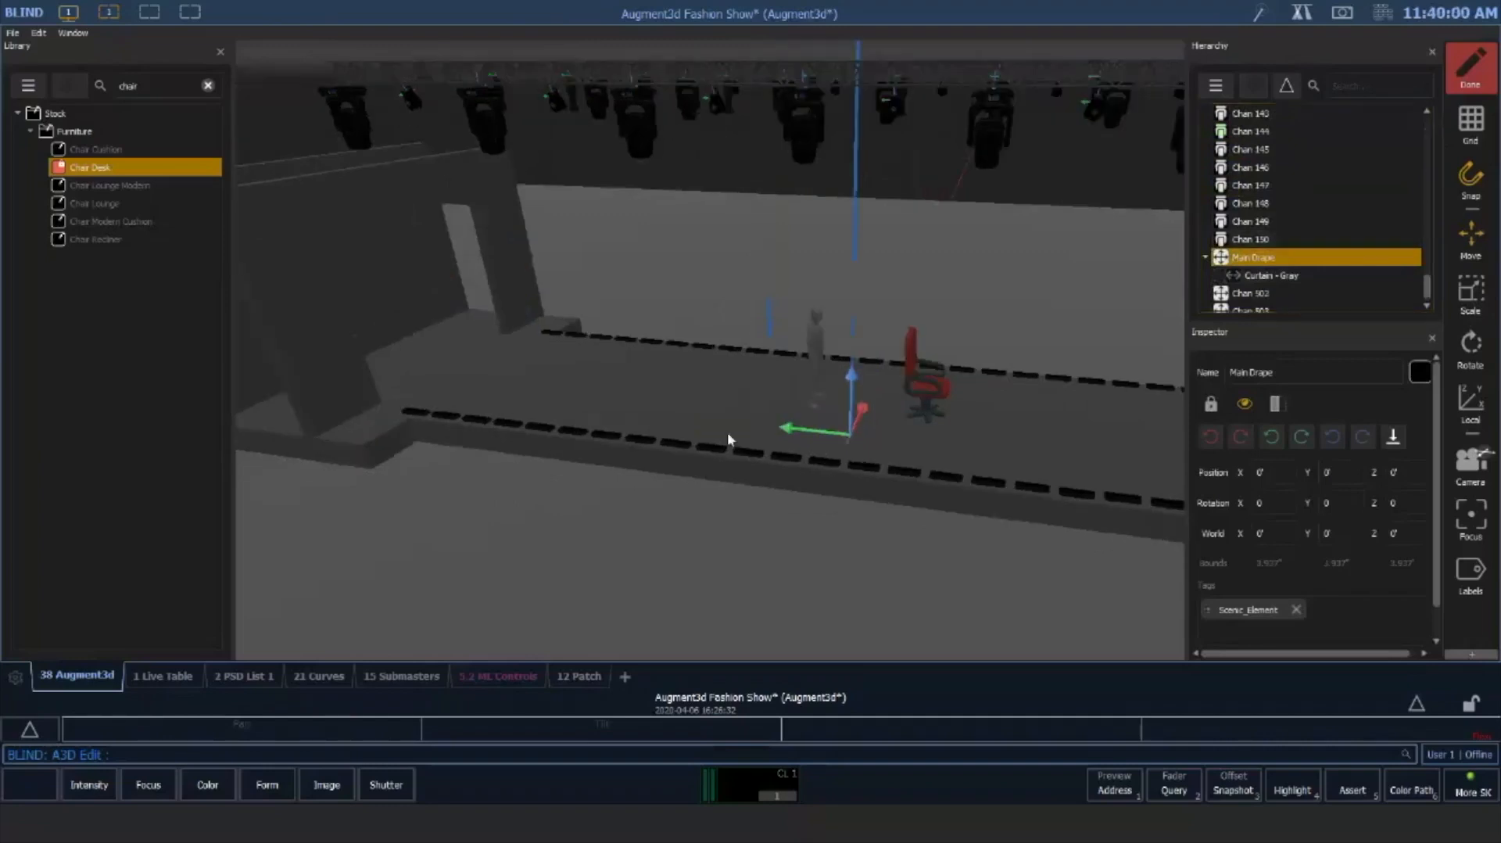
{"action": "scroll", "coordinate": [682, 430], "scroll_direction": "down", "scroll_amount": 5}
{"action": "scroll", "coordinate": [993, 440], "scroll_direction": "up", "scroll_amount": 5}
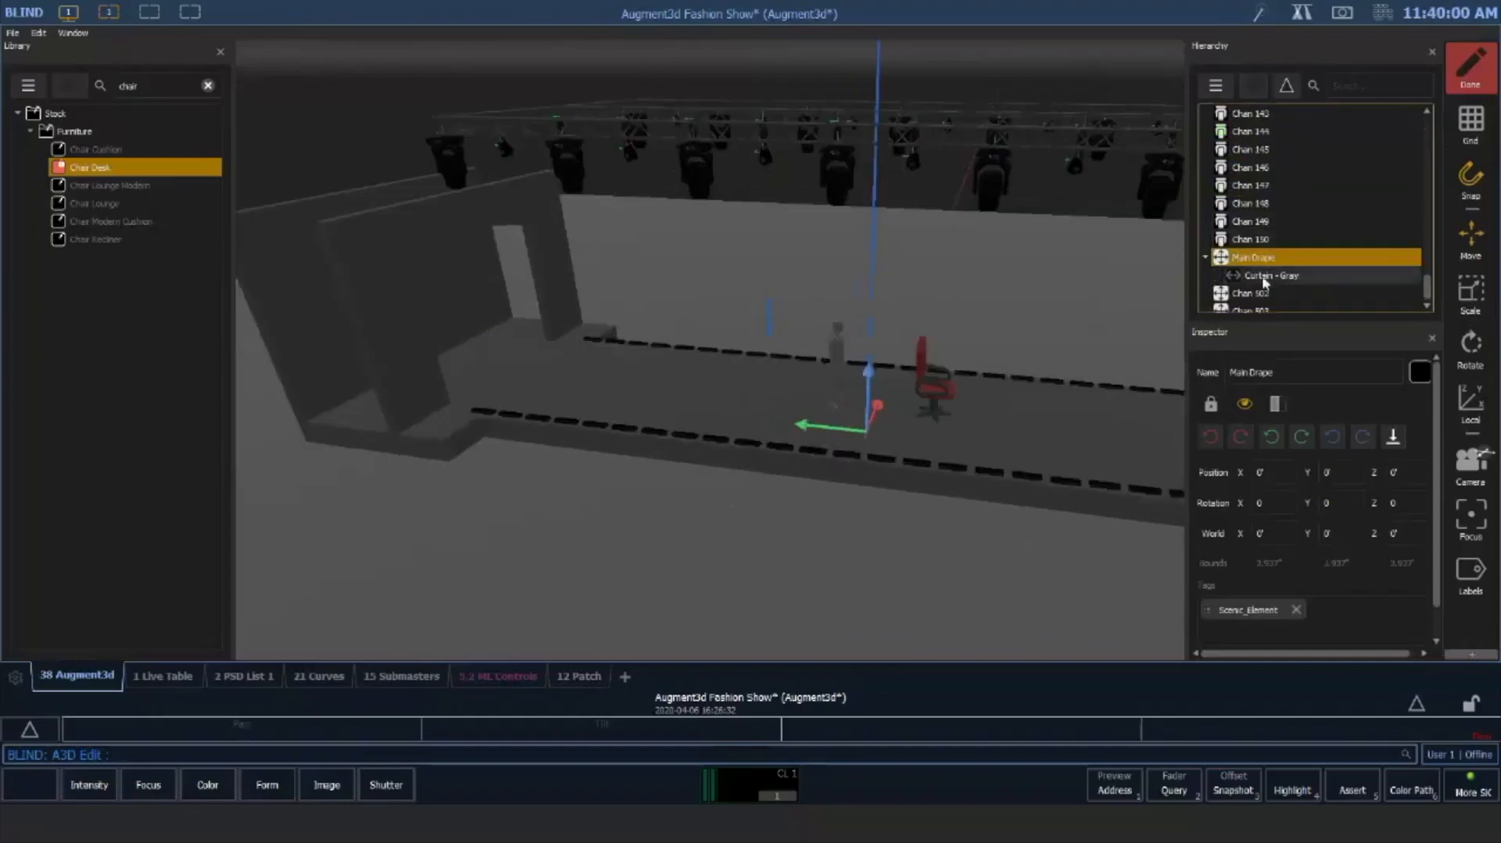
{"action": "left_click", "coordinate": [1265, 278]}
{"action": "mouse_move", "coordinate": [374, 403]}
{"action": "left_mouse_down"}
{"action": "mouse_move", "coordinate": [352, 301]}
{"action": "mouse_move", "coordinate": [376, 398]}
{"action": "left_mouse_up"}
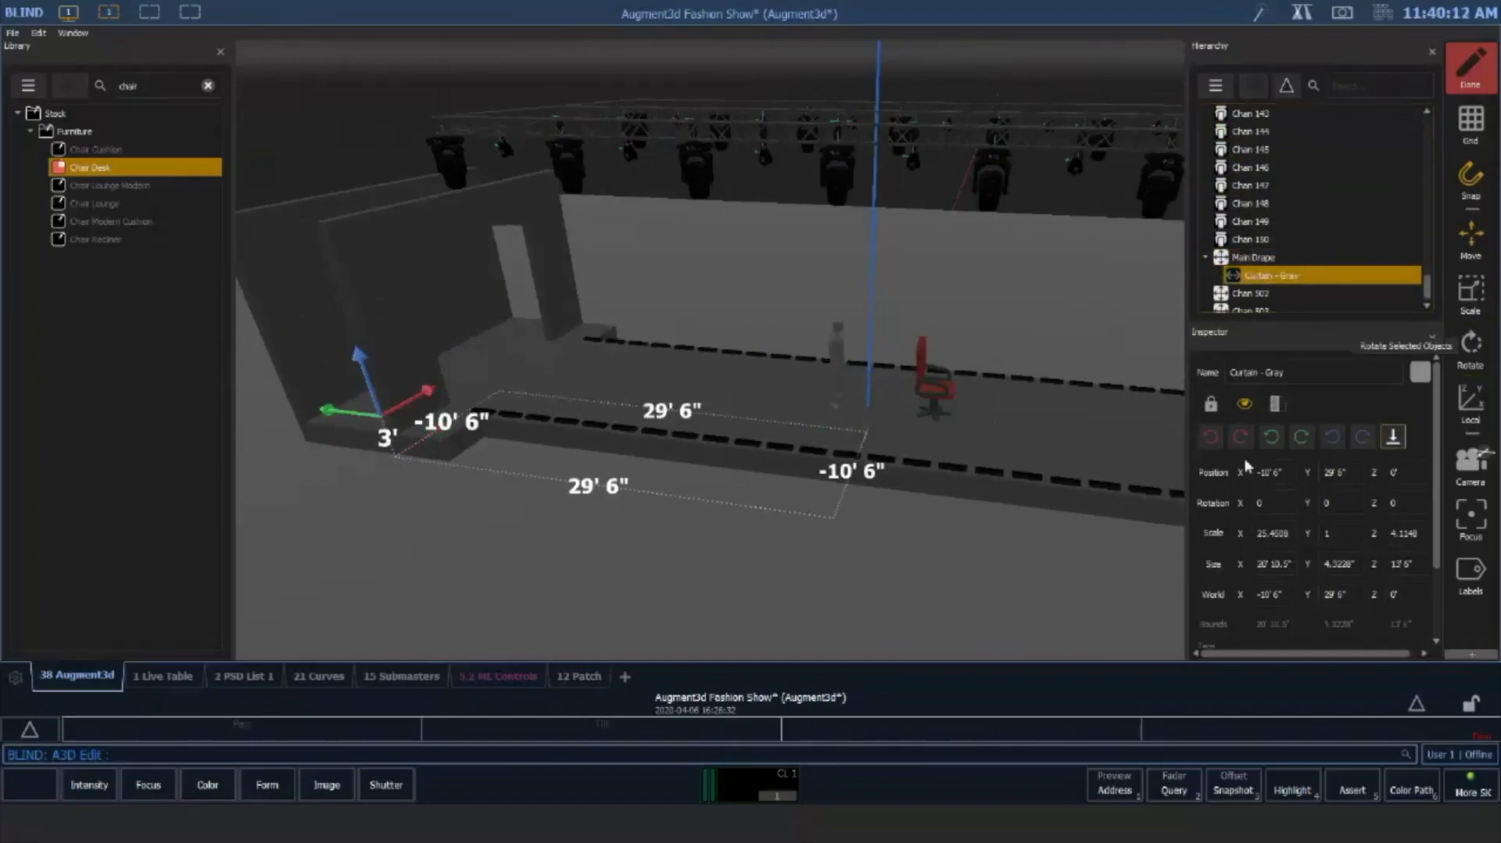
{"action": "left_click", "coordinate": [1286, 473]}
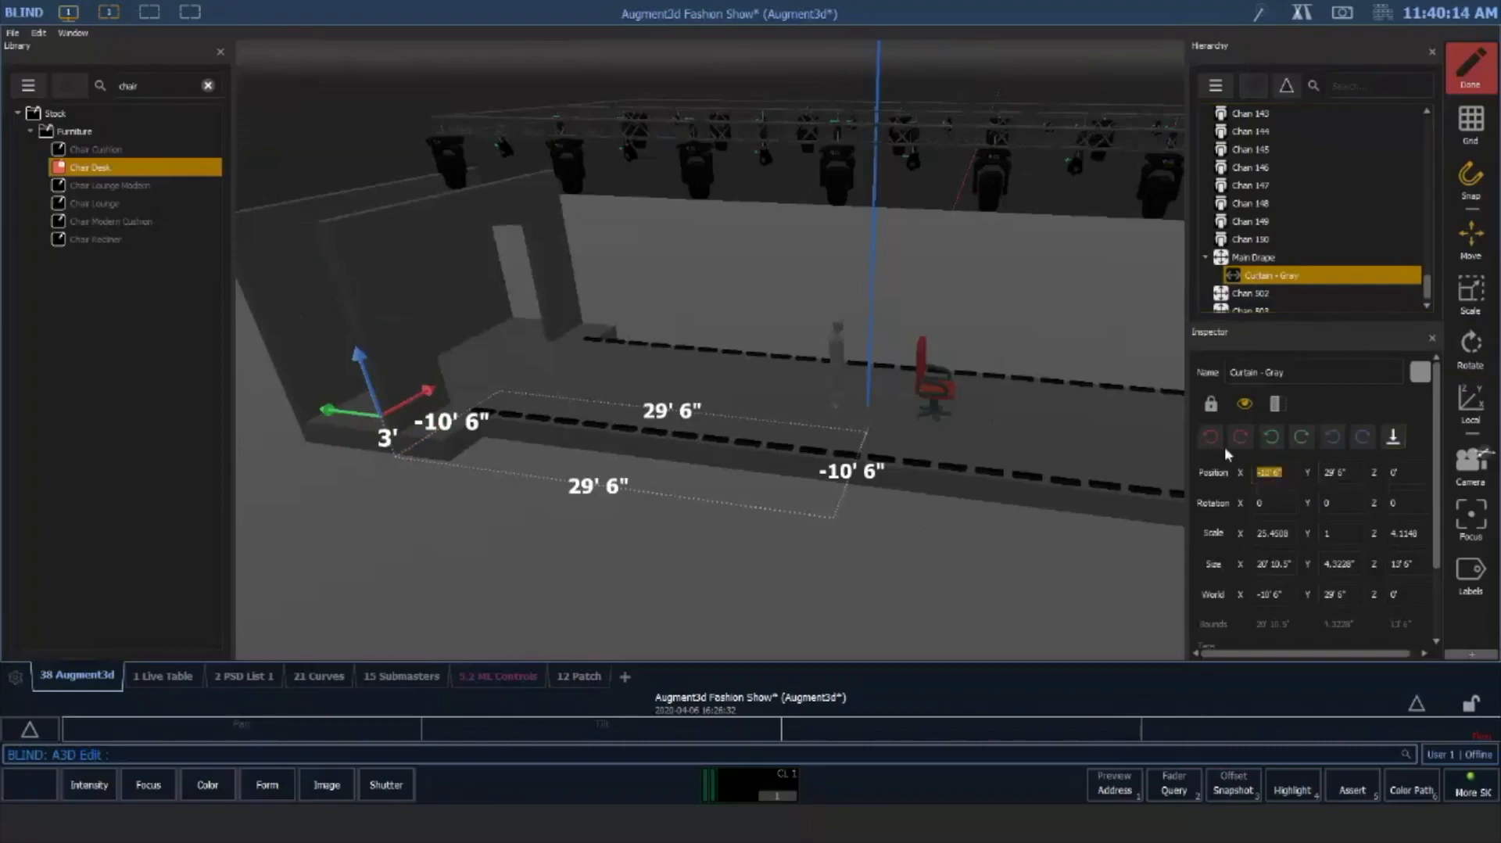
{"action": "type", "text": "0"}
{"action": "key", "text": "Tab"}
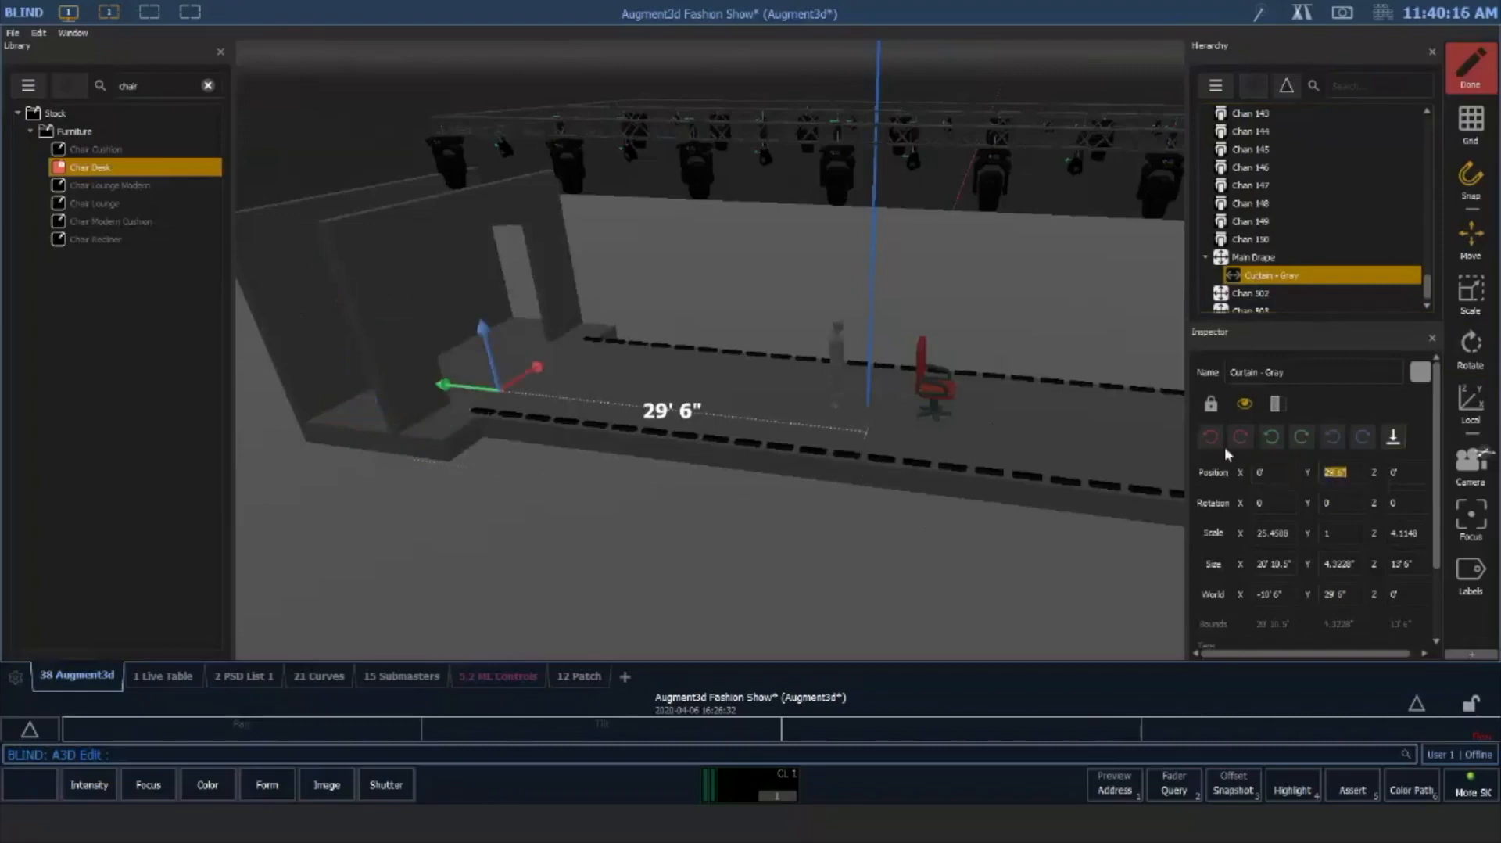
{"action": "type", "text": "0"}
{"action": "left_click", "coordinate": [1418, 473]}
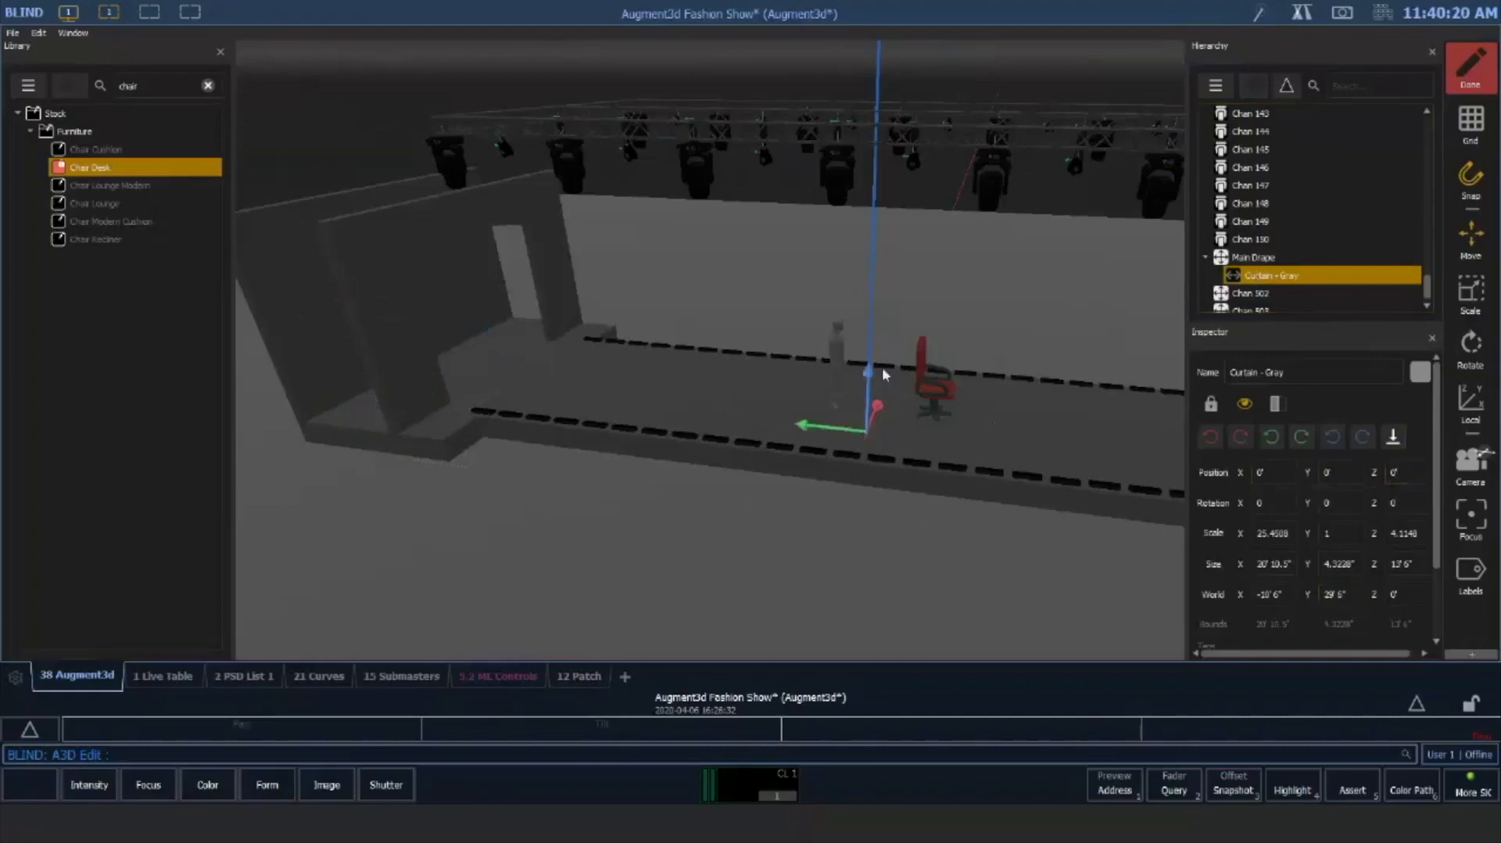
Examine where the Main Drape element and its Curtain - Gray child sit in the model, selecting each in turn
{"action": "left_click_drag", "start_coordinate": [868, 372], "coordinate": [701, 422]}
{"action": "scroll", "coordinate": [469, 343], "scroll_direction": "up", "scroll_amount": 3}
{"action": "scroll", "coordinate": [464, 426], "scroll_direction": "down", "scroll_amount": 1}
{"action": "scroll", "coordinate": [471, 408], "scroll_direction": "up", "scroll_amount": 2}
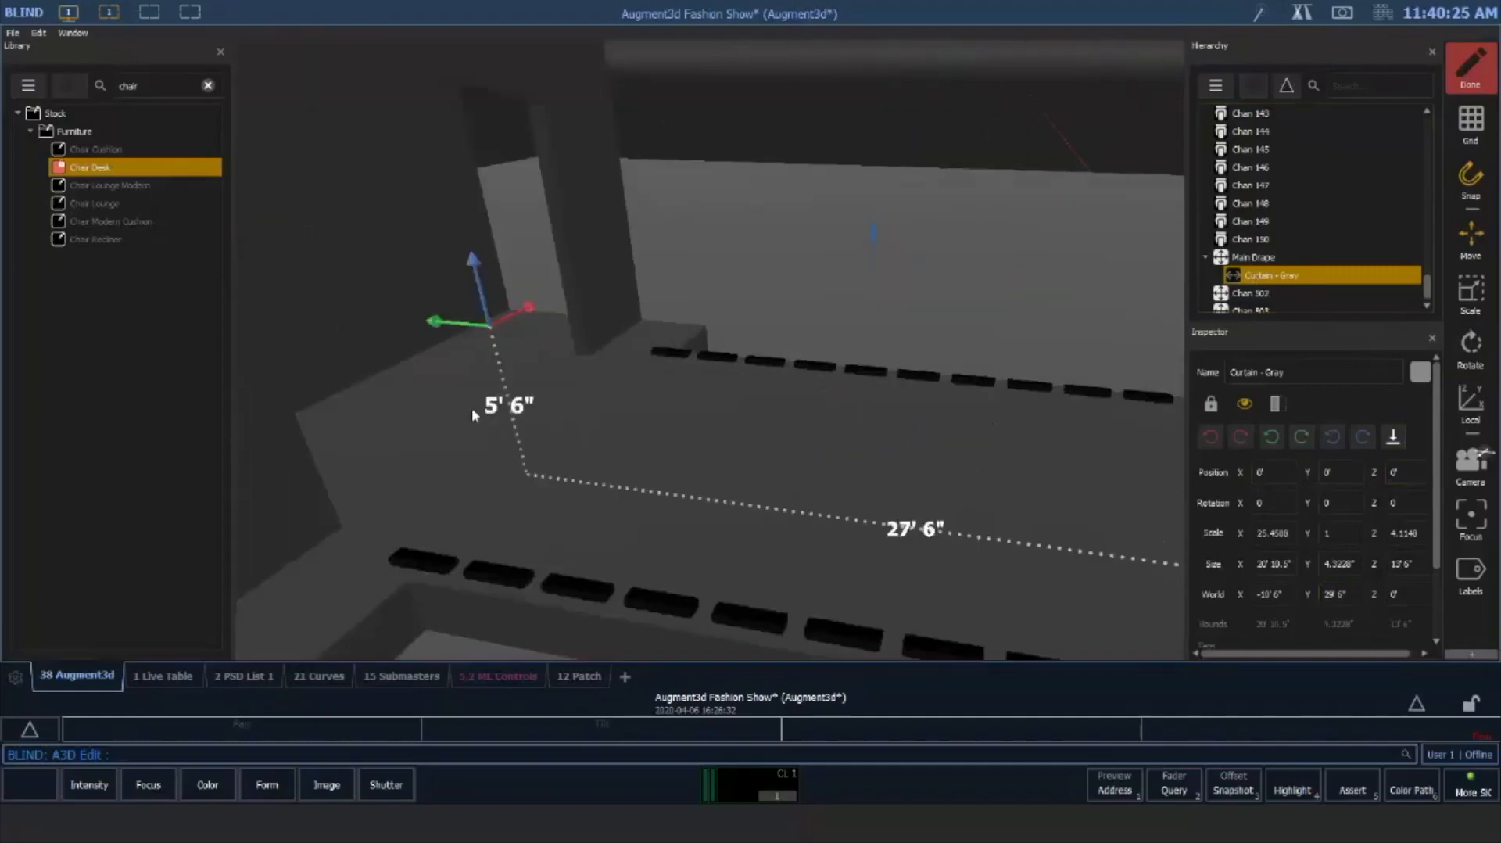
{"action": "scroll", "coordinate": [471, 408], "scroll_direction": "down", "scroll_amount": 1}
{"action": "left_click", "coordinate": [1252, 259]}
{"action": "left_click", "coordinate": [1300, 278]}
{"action": "left_click", "coordinate": [1310, 261]}
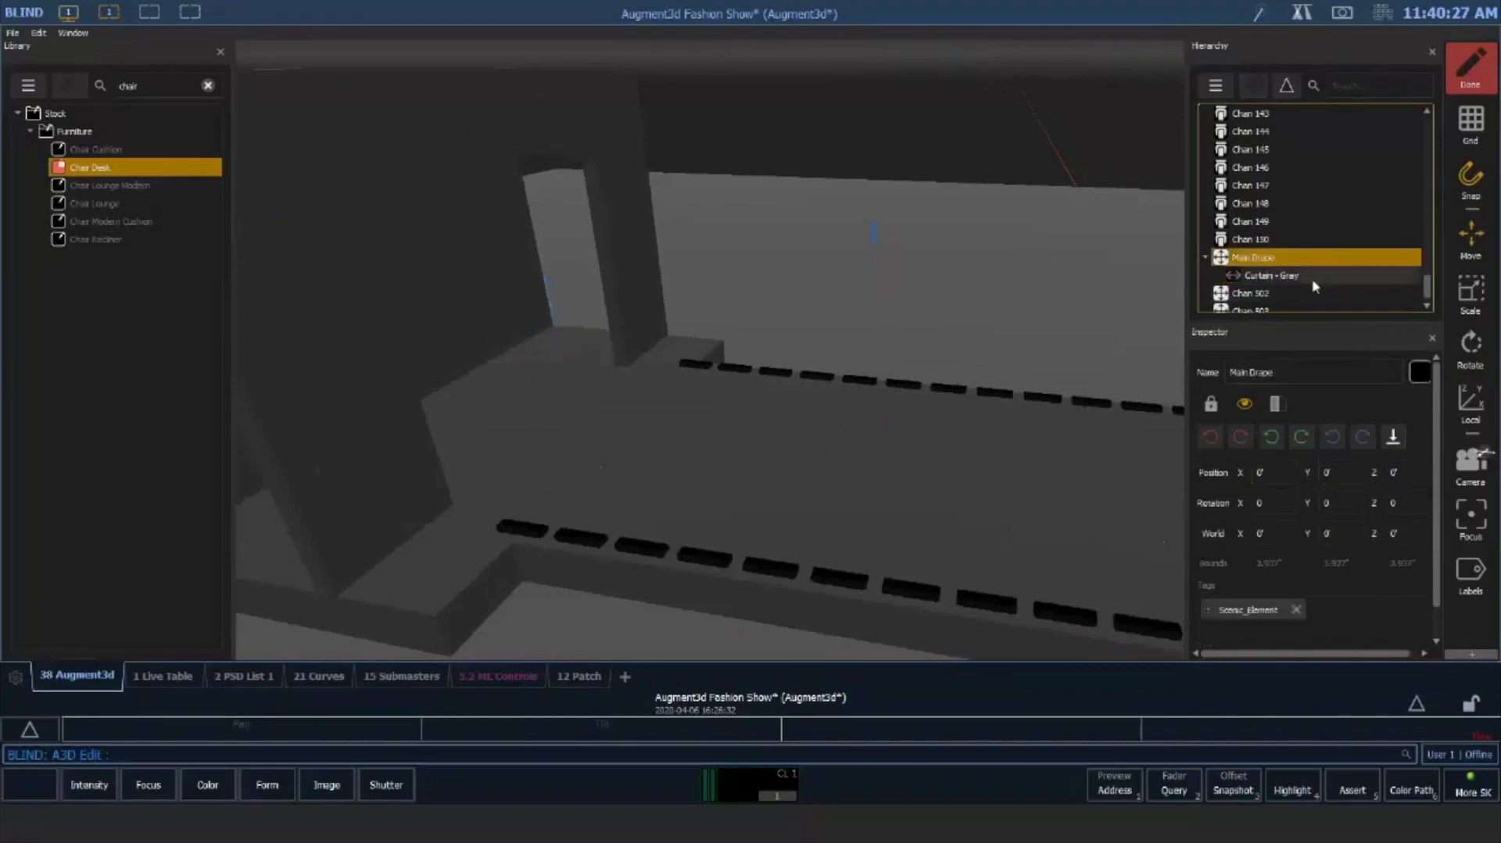
{"action": "left_click", "coordinate": [1307, 276]}
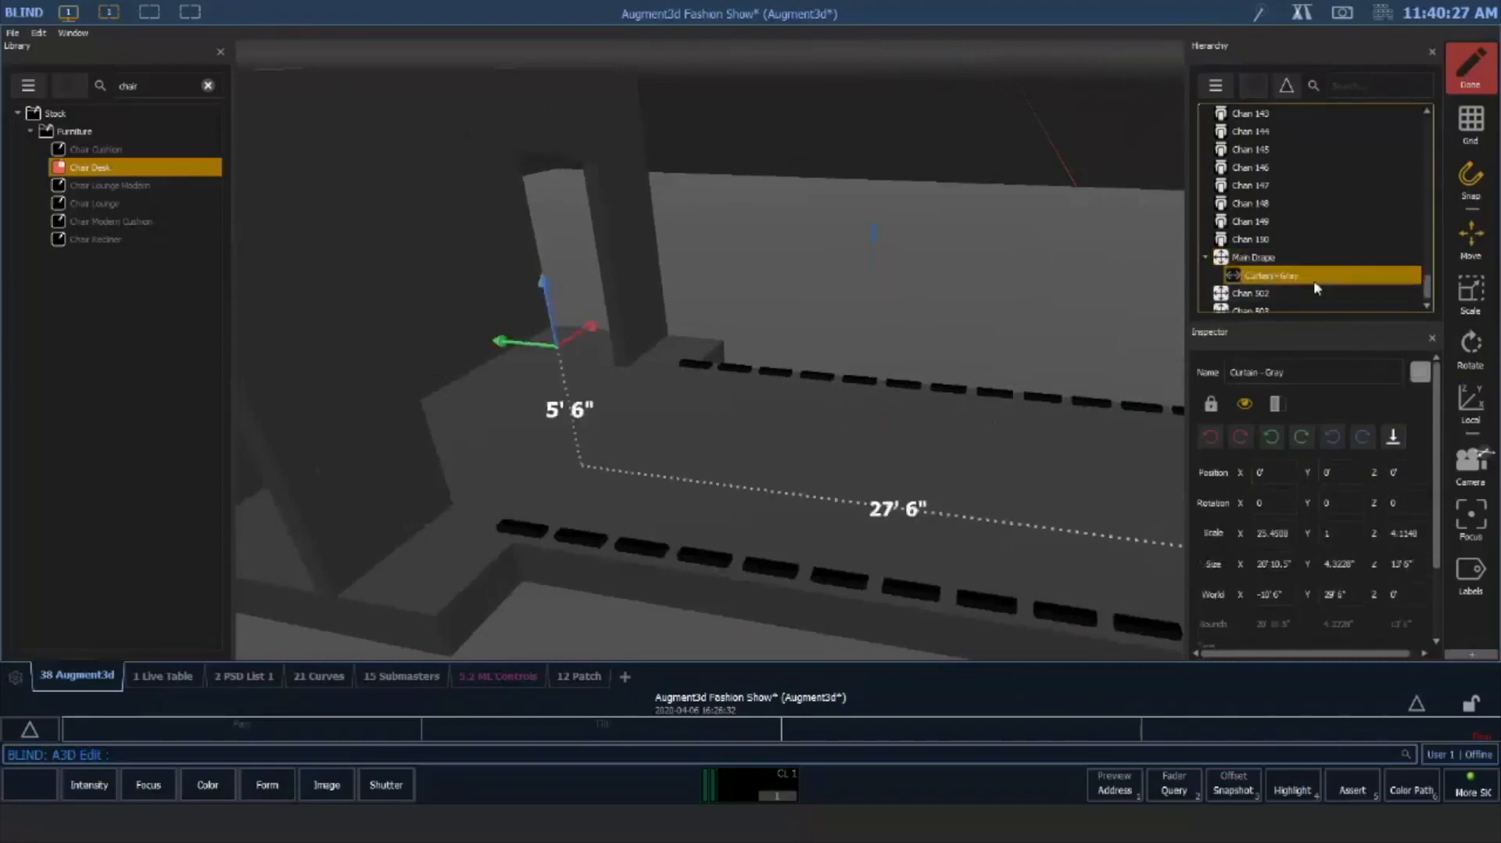
Finish editing the model and bring channel 501 to Full in Live
{"action": "left_click", "coordinate": [1469, 67]}
{"action": "left_click", "coordinate": [1360, 89]}
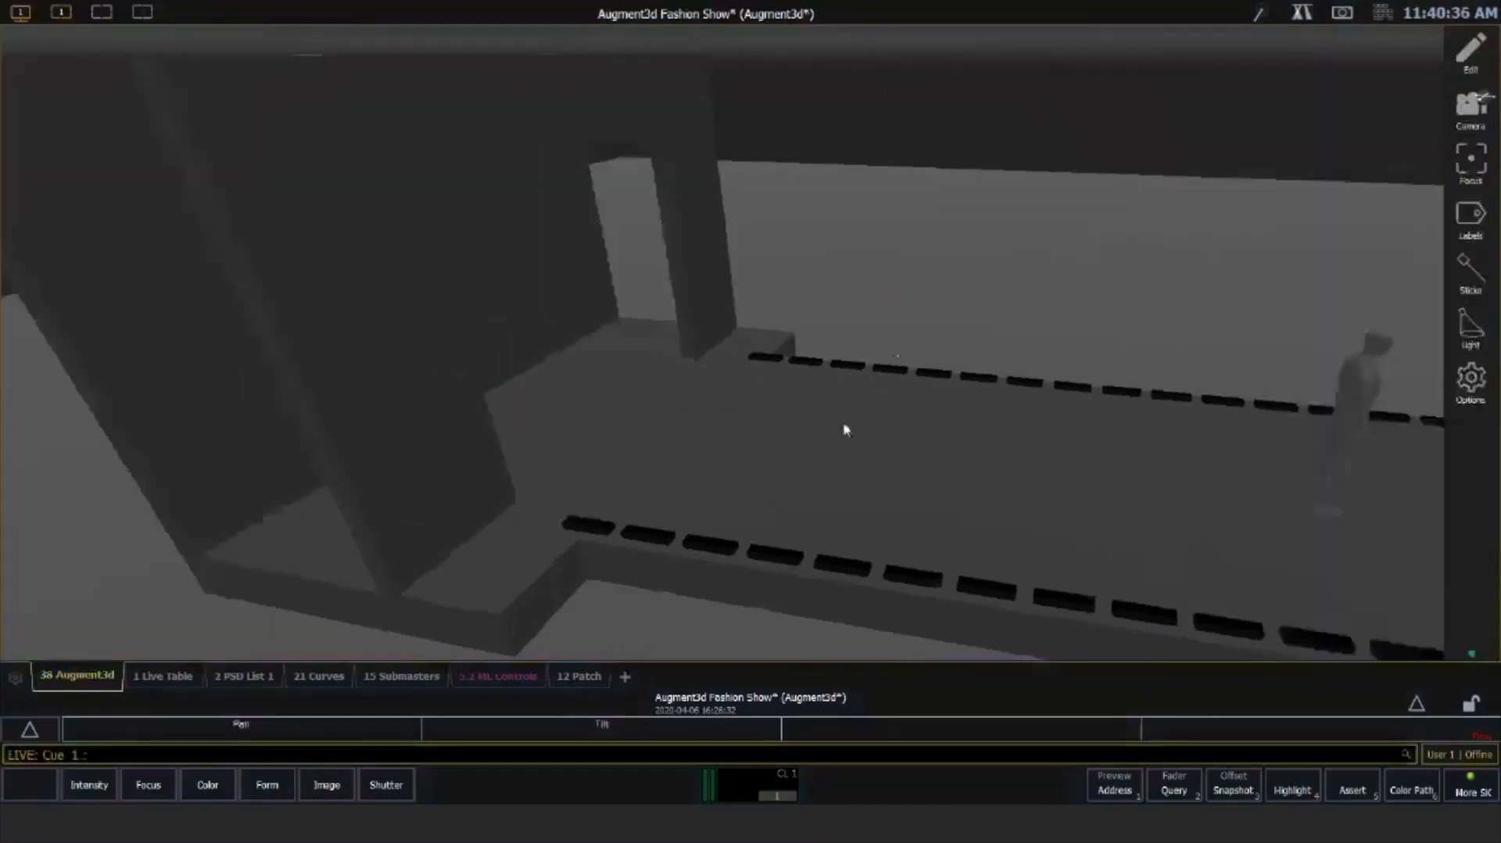
{"action": "type", "text": "5"}
{"action": "type", "text": "01af"}
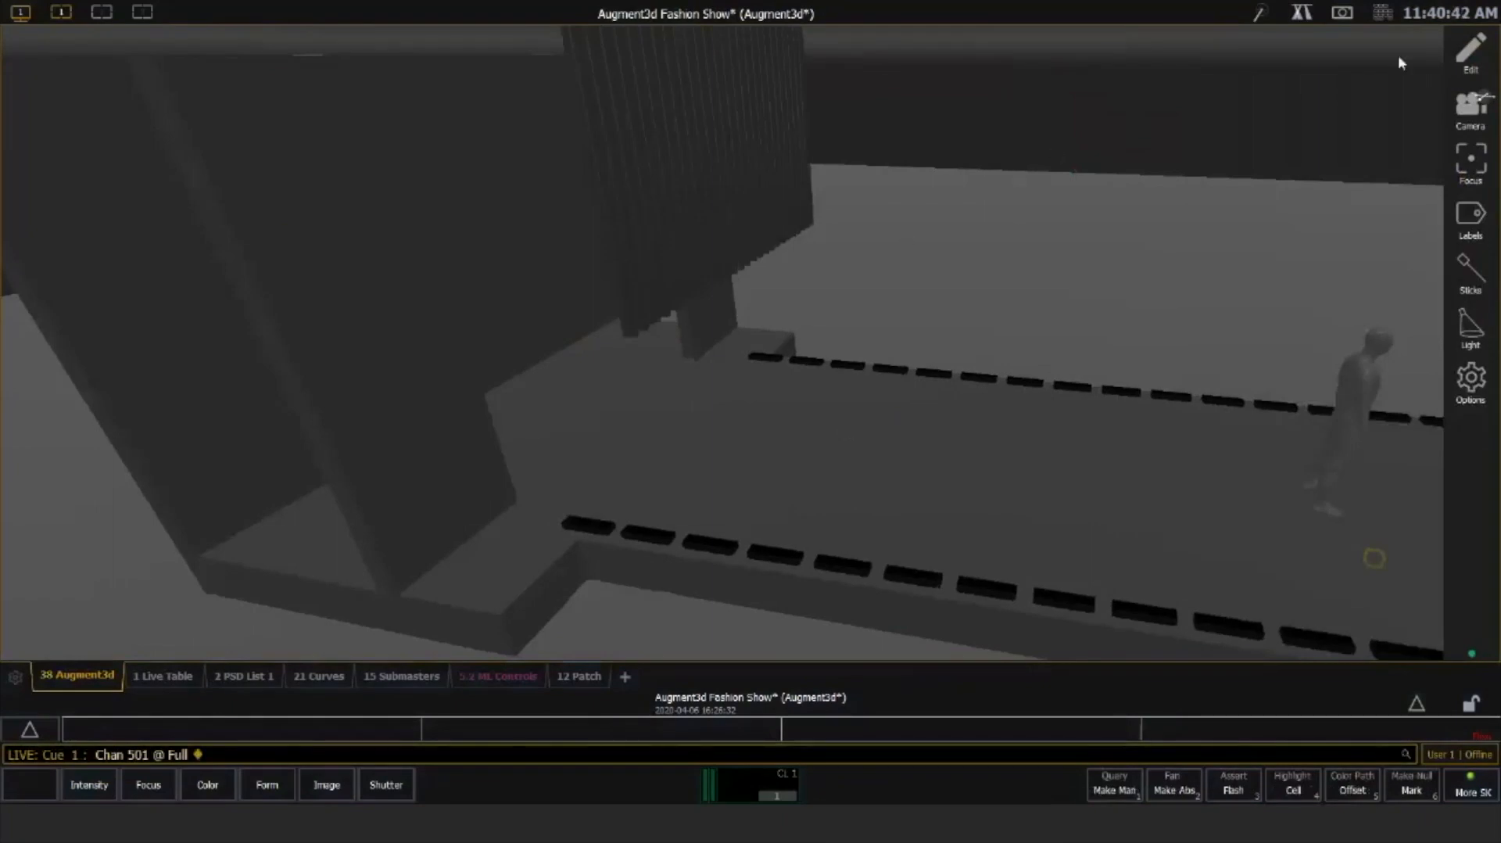
Check channel 501 in the live table and return to the Augment3d view
{"action": "key", "text": "F1"}
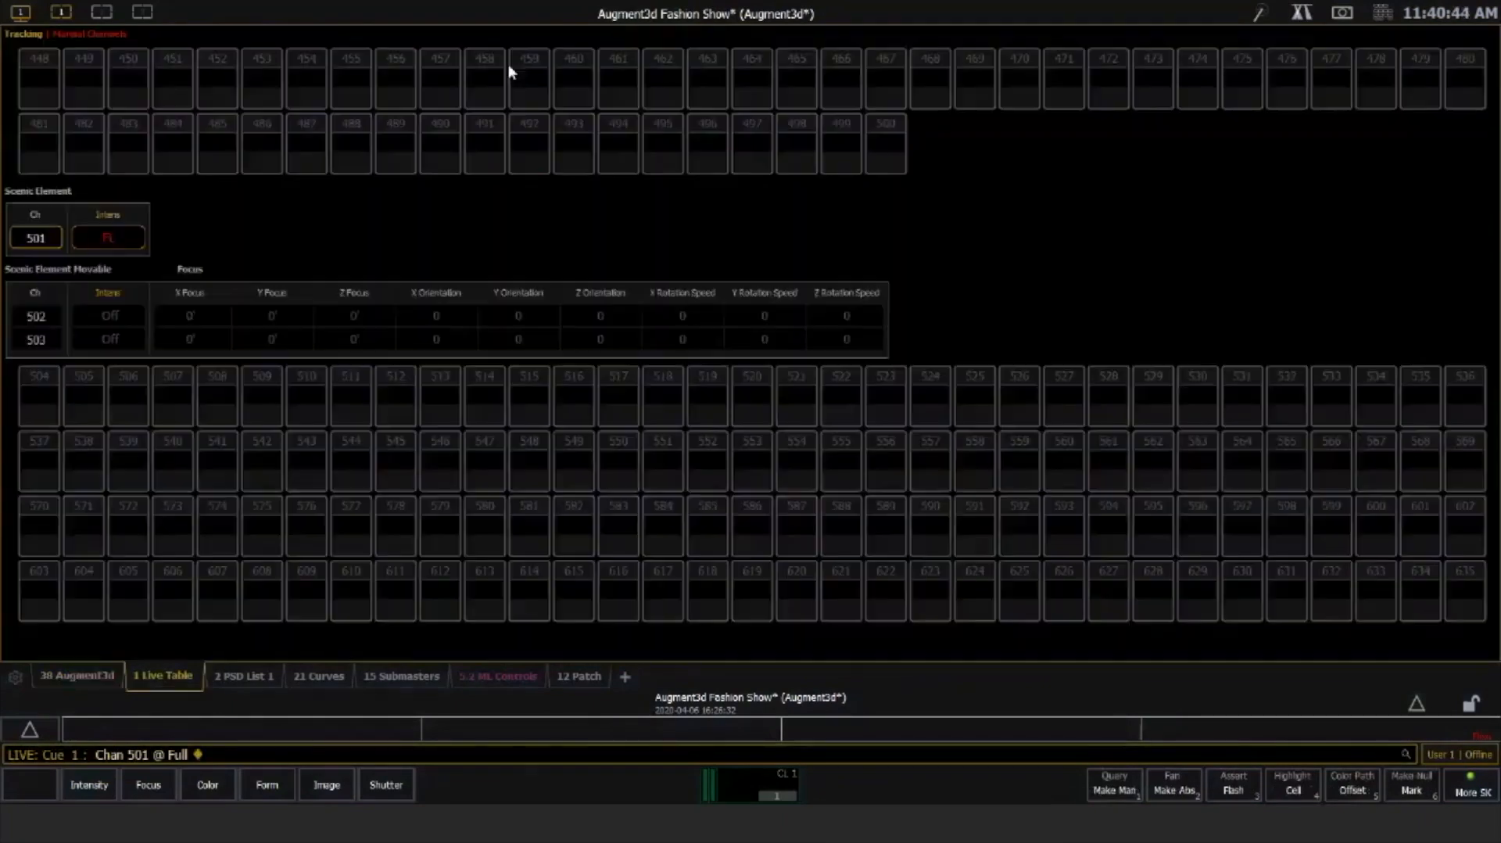
{"action": "key", "text": "ctrl+n"}
{"action": "key", "text": "Return"}
{"action": "left_click", "coordinate": [85, 678]}
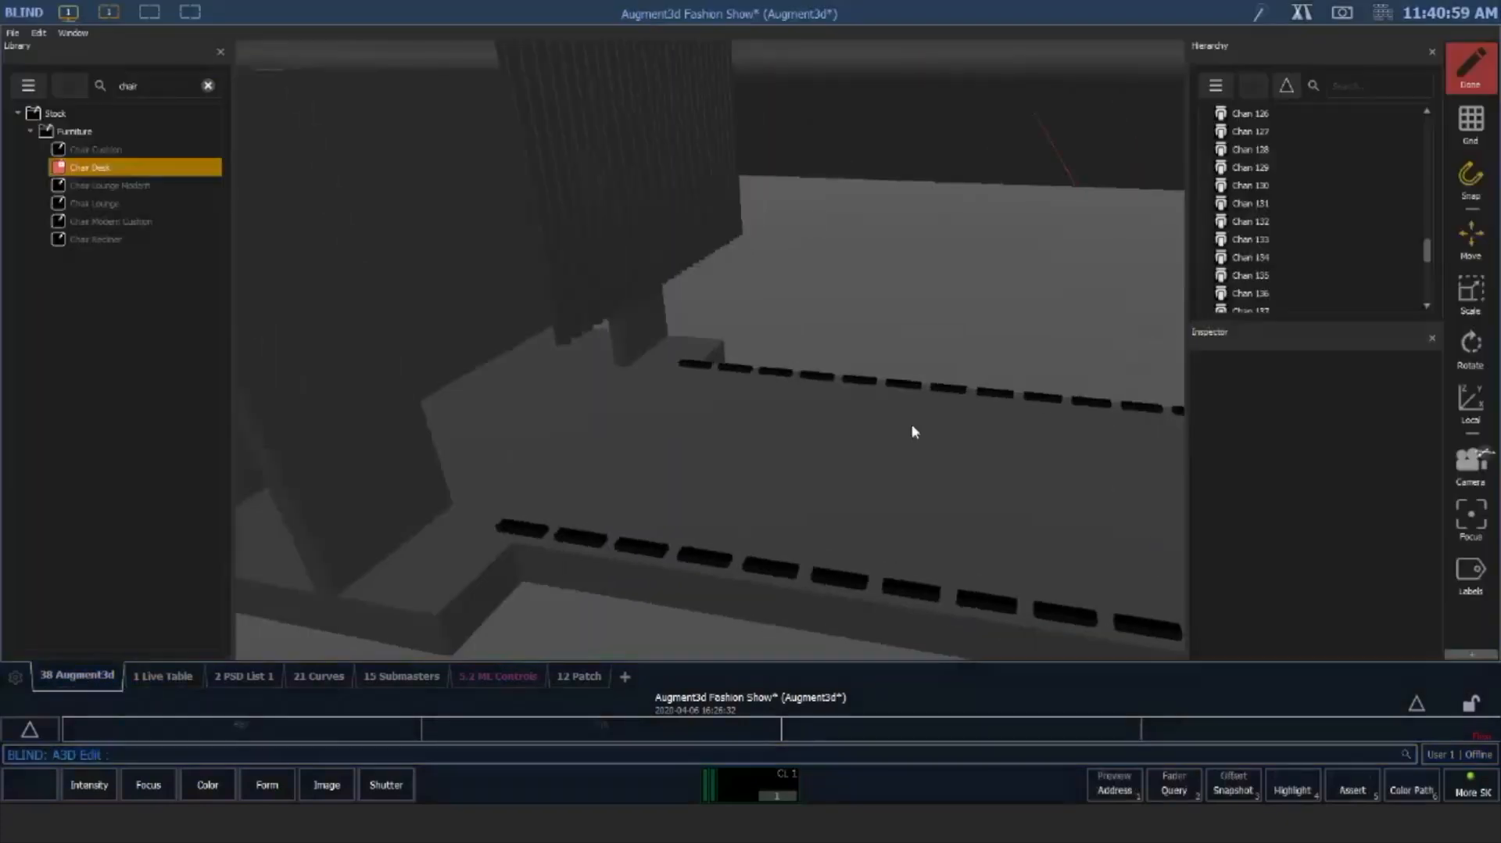
Reopen the model for editing, select the Curtain - Gray object and lower it to a height of about 4' 6"
{"action": "left_click_drag", "start_coordinate": [912, 426], "coordinate": [795, 461]}
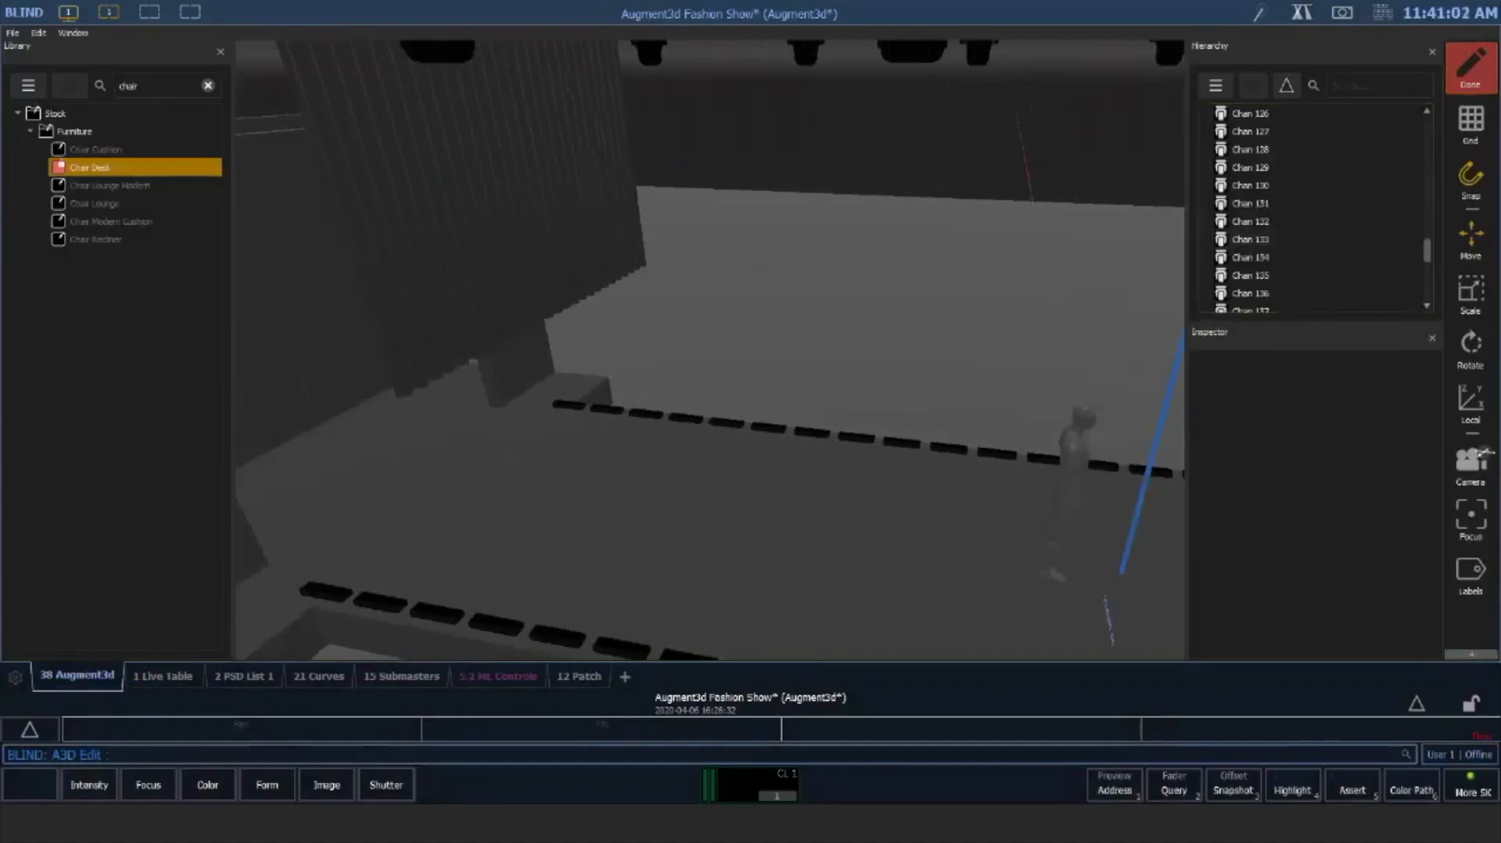
{"action": "left_click", "coordinate": [544, 274]}
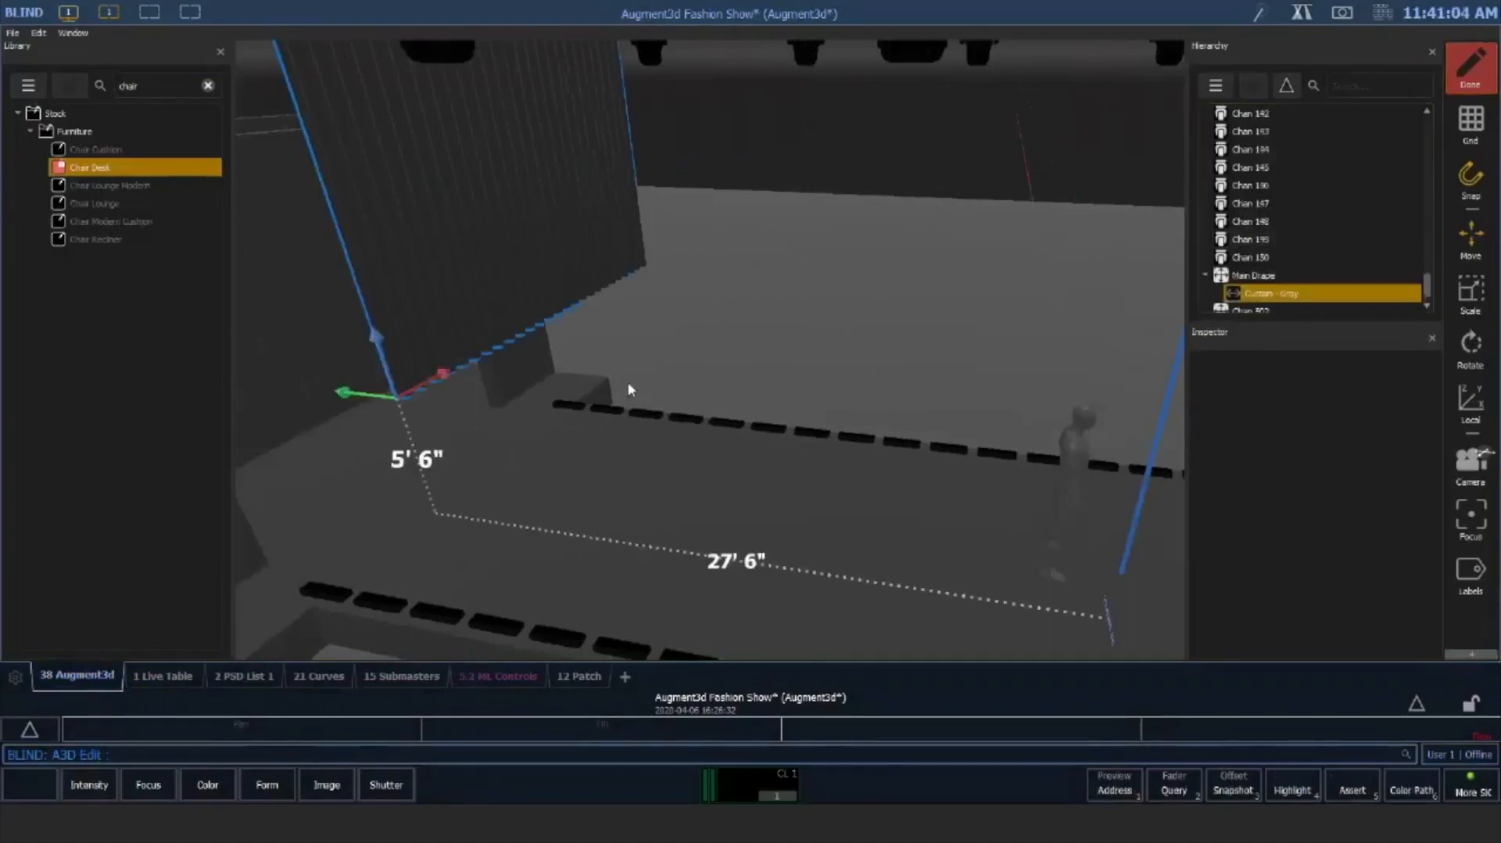
{"action": "left_click_drag", "start_coordinate": [699, 402], "coordinate": [742, 407]}
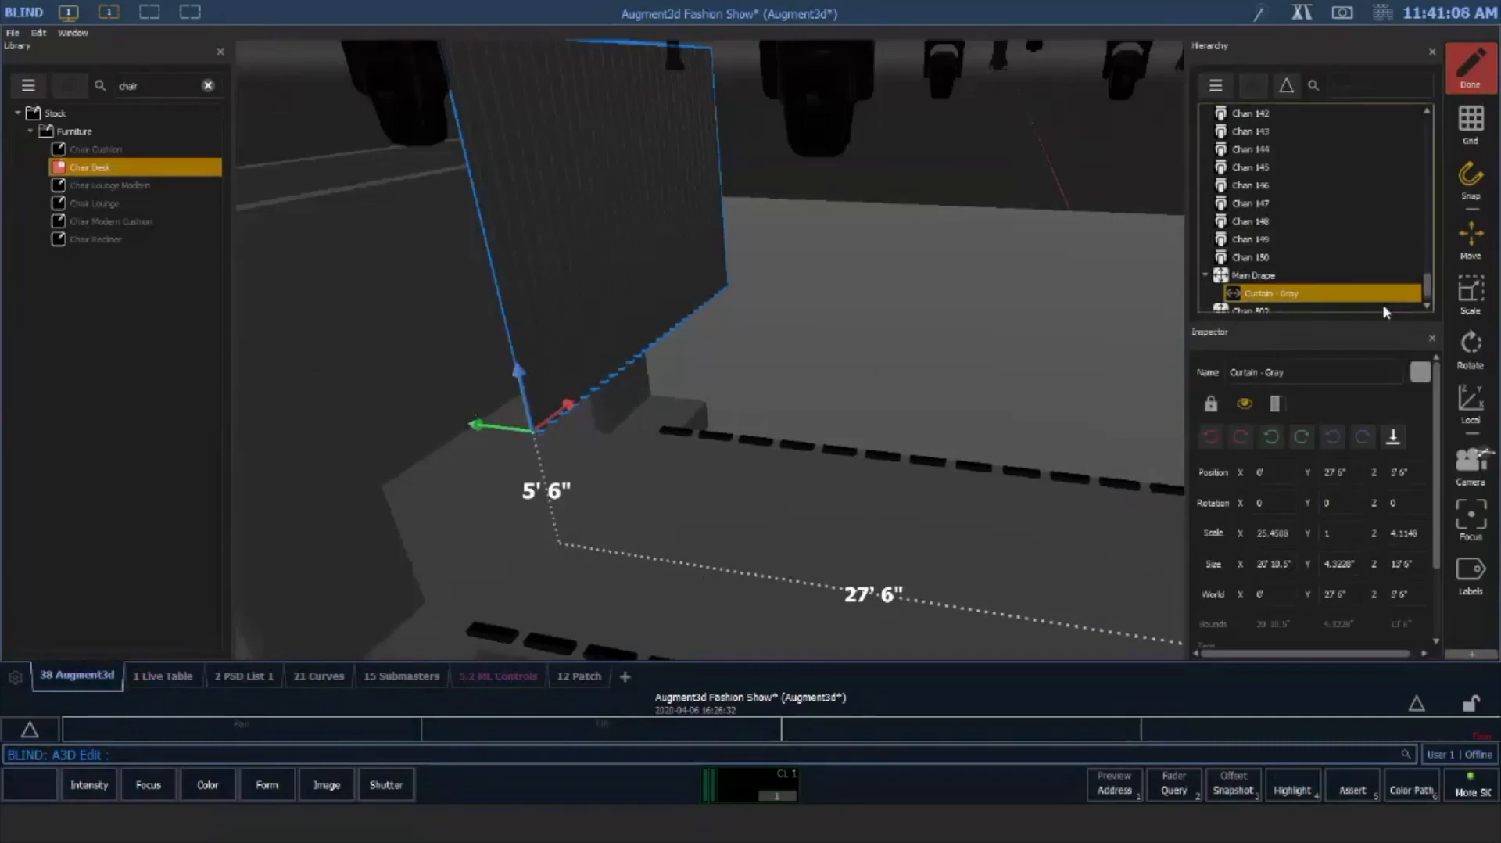
{"action": "scroll", "coordinate": [1384, 312], "scroll_direction": "down", "scroll_amount": 1}
{"action": "scroll", "coordinate": [795, 468], "scroll_direction": "down", "scroll_amount": 3}
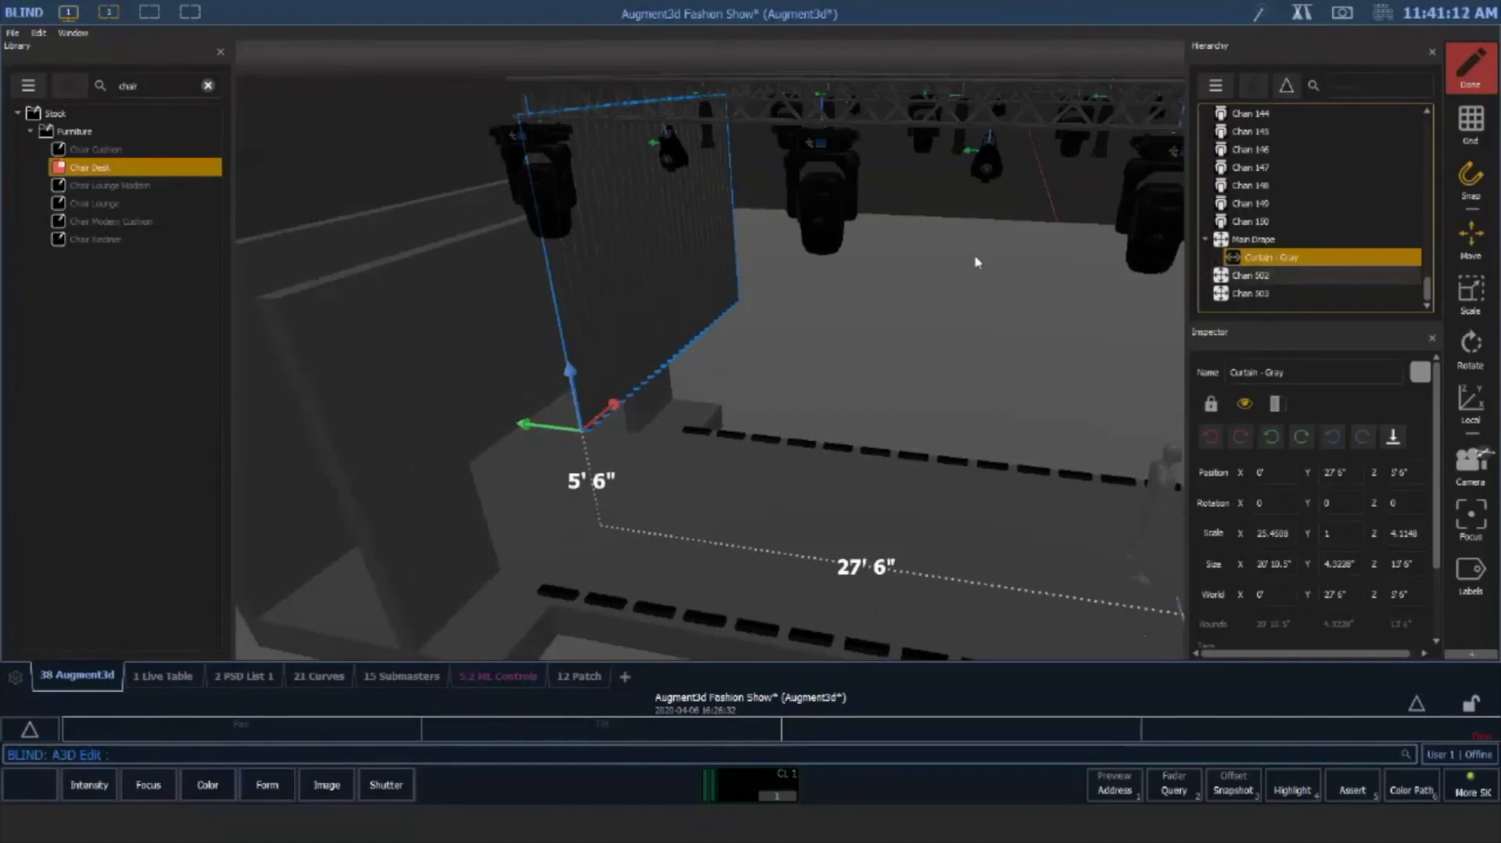
{"action": "mouse_move", "coordinate": [570, 399]}
{"action": "left_mouse_down"}
{"action": "mouse_move", "coordinate": [573, 438]}
{"action": "mouse_move", "coordinate": [574, 414]}
{"action": "left_mouse_up"}
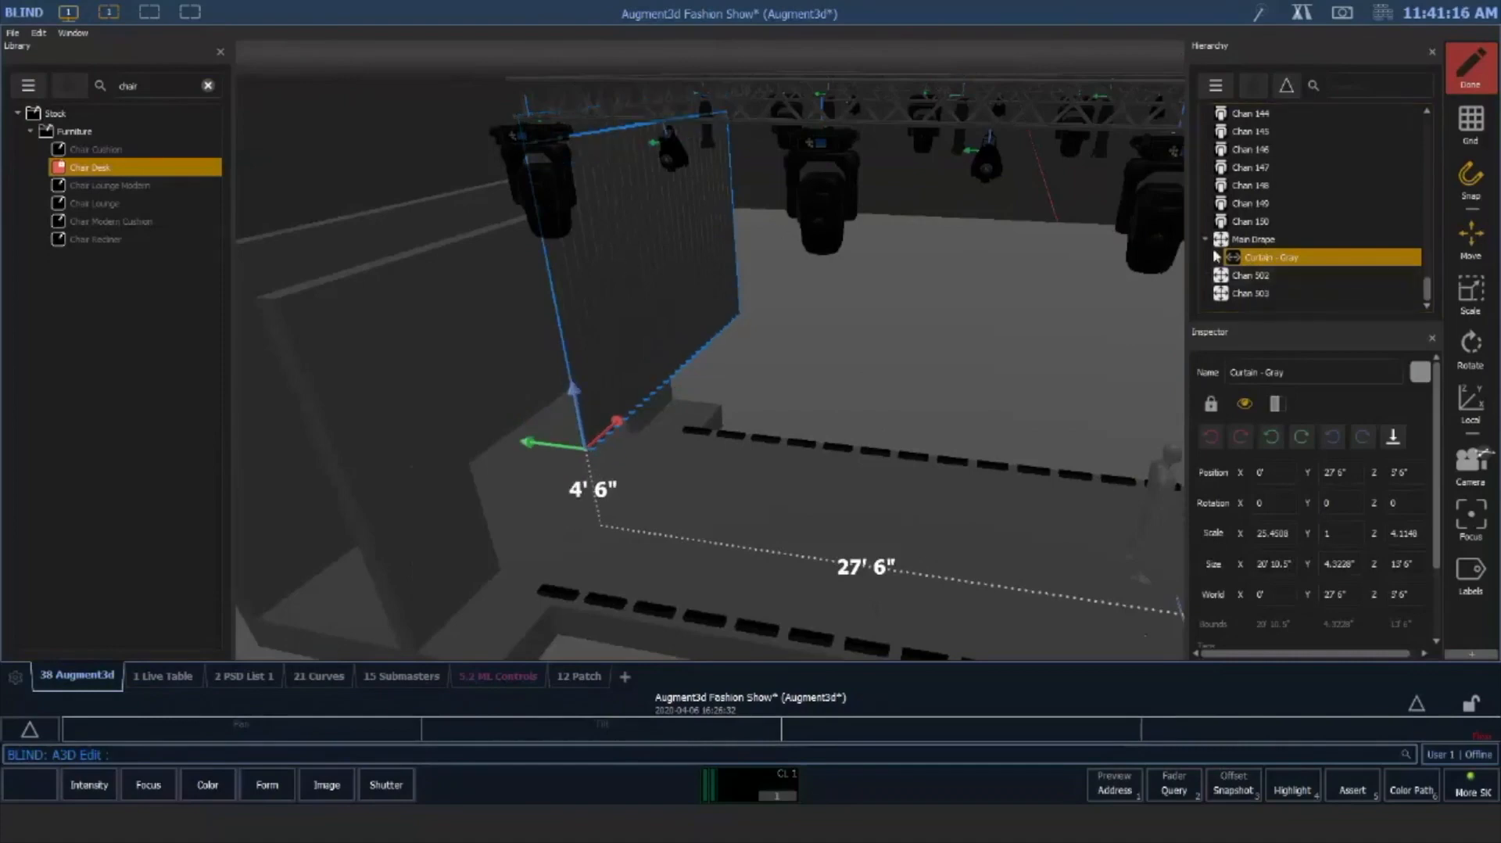
Move the Main Drape element to about X -10' 2.8" and Y 2' 1.4", placing its curtain between the two rear walls
{"action": "left_click", "coordinate": [1282, 240]}
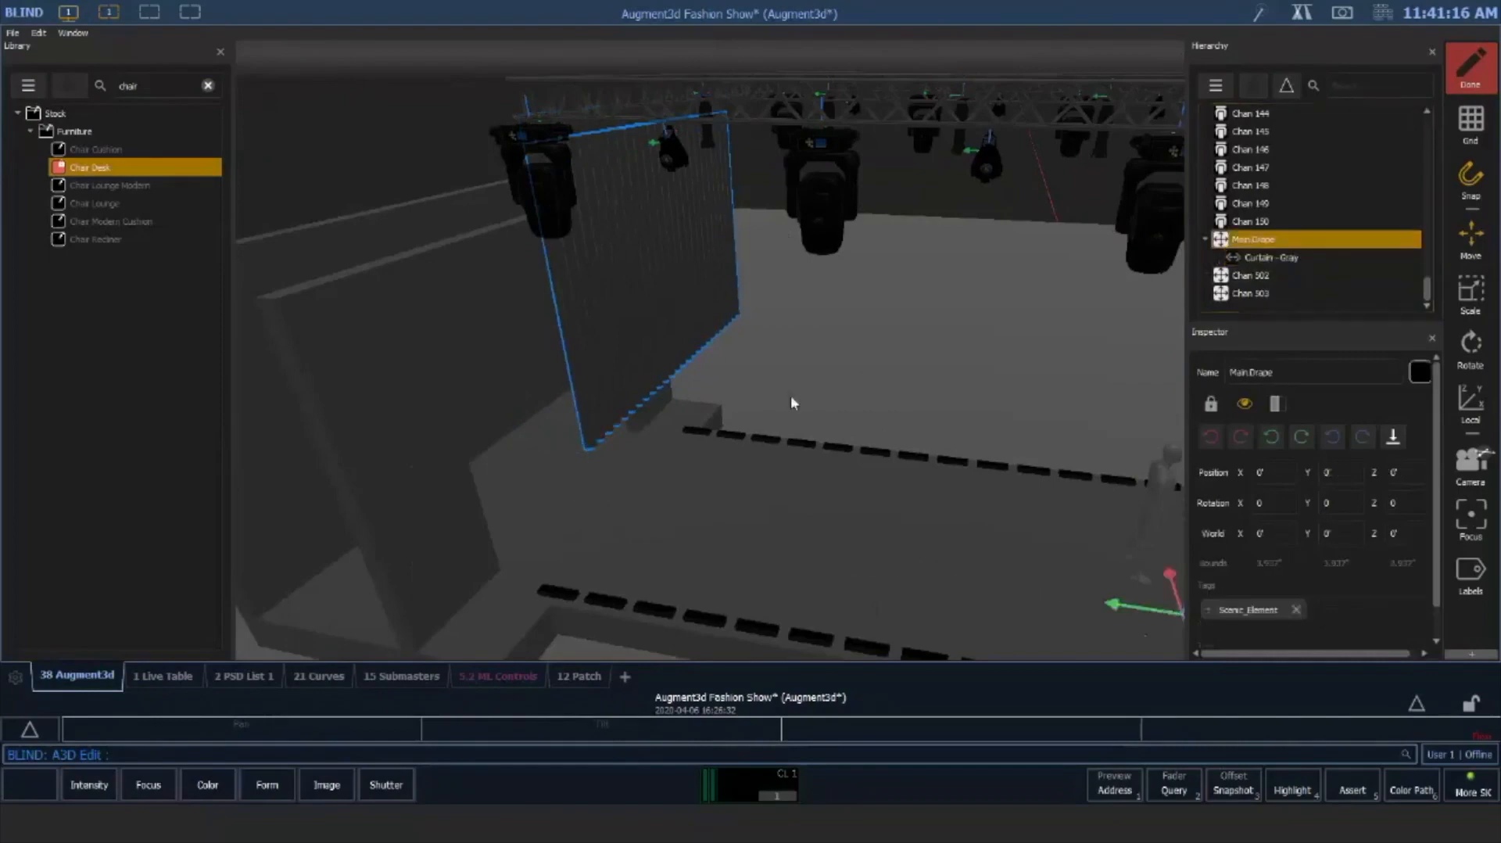
{"action": "left_click_drag", "start_coordinate": [1126, 608], "coordinate": [927, 578]}
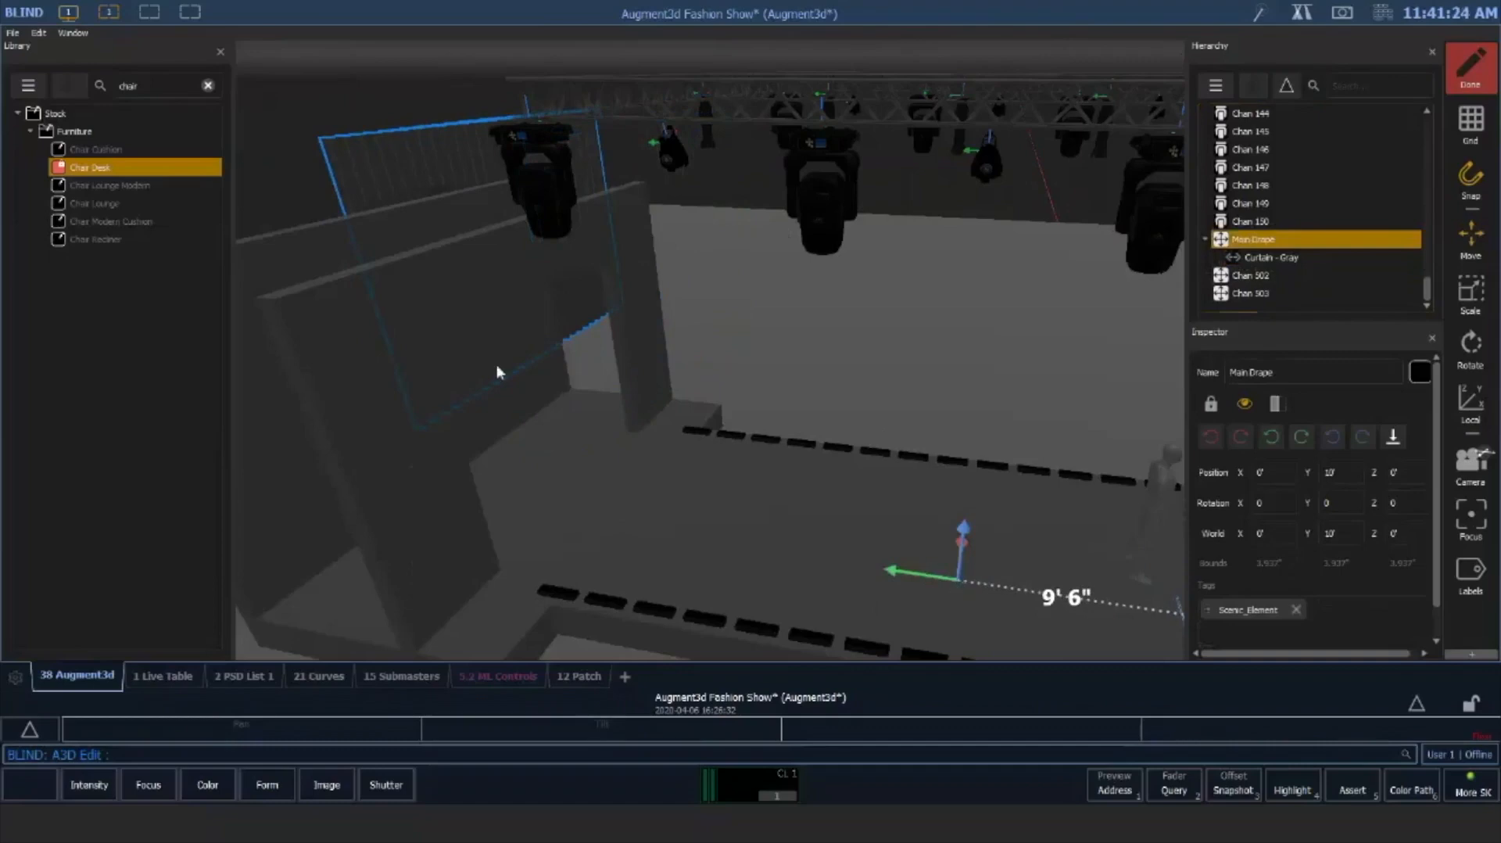
{"action": "left_click_drag", "start_coordinate": [619, 446], "coordinate": [883, 427]}
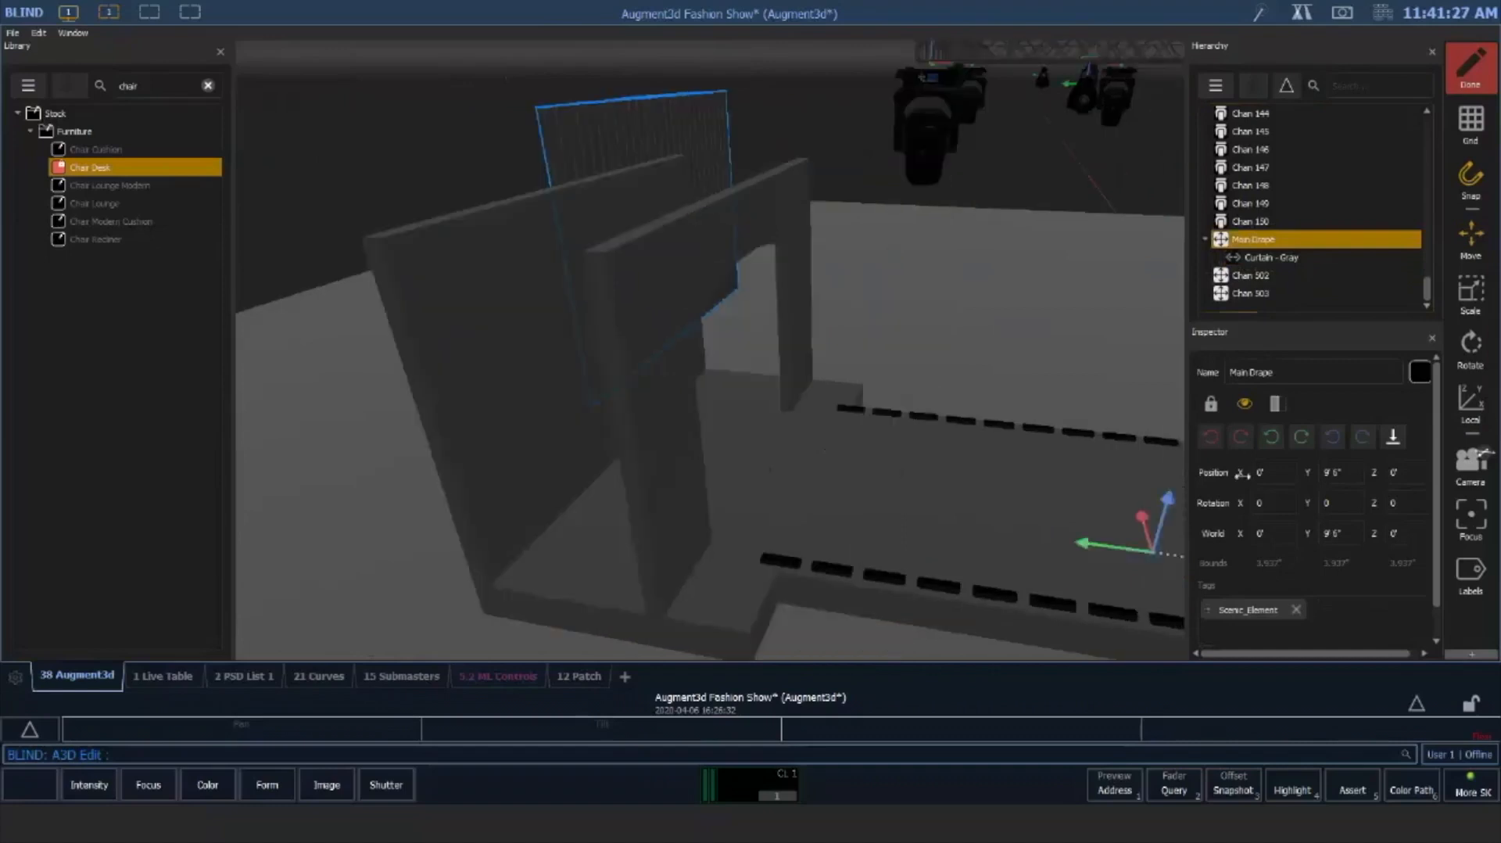
{"action": "left_click_drag", "start_coordinate": [1243, 473], "coordinate": [1261, 472]}
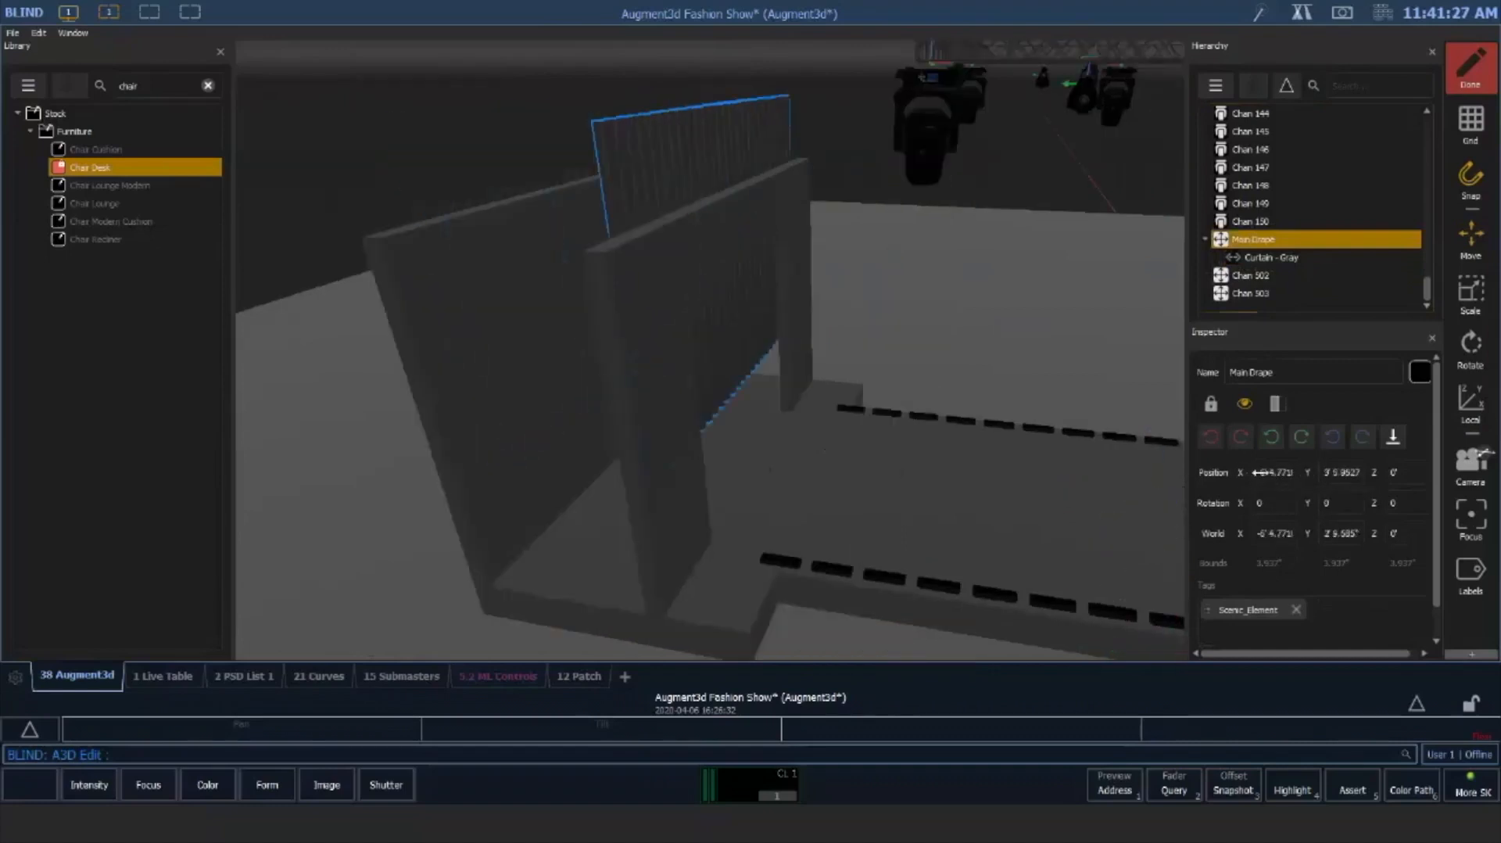
{"action": "left_click_drag", "start_coordinate": [842, 437], "coordinate": [923, 458]}
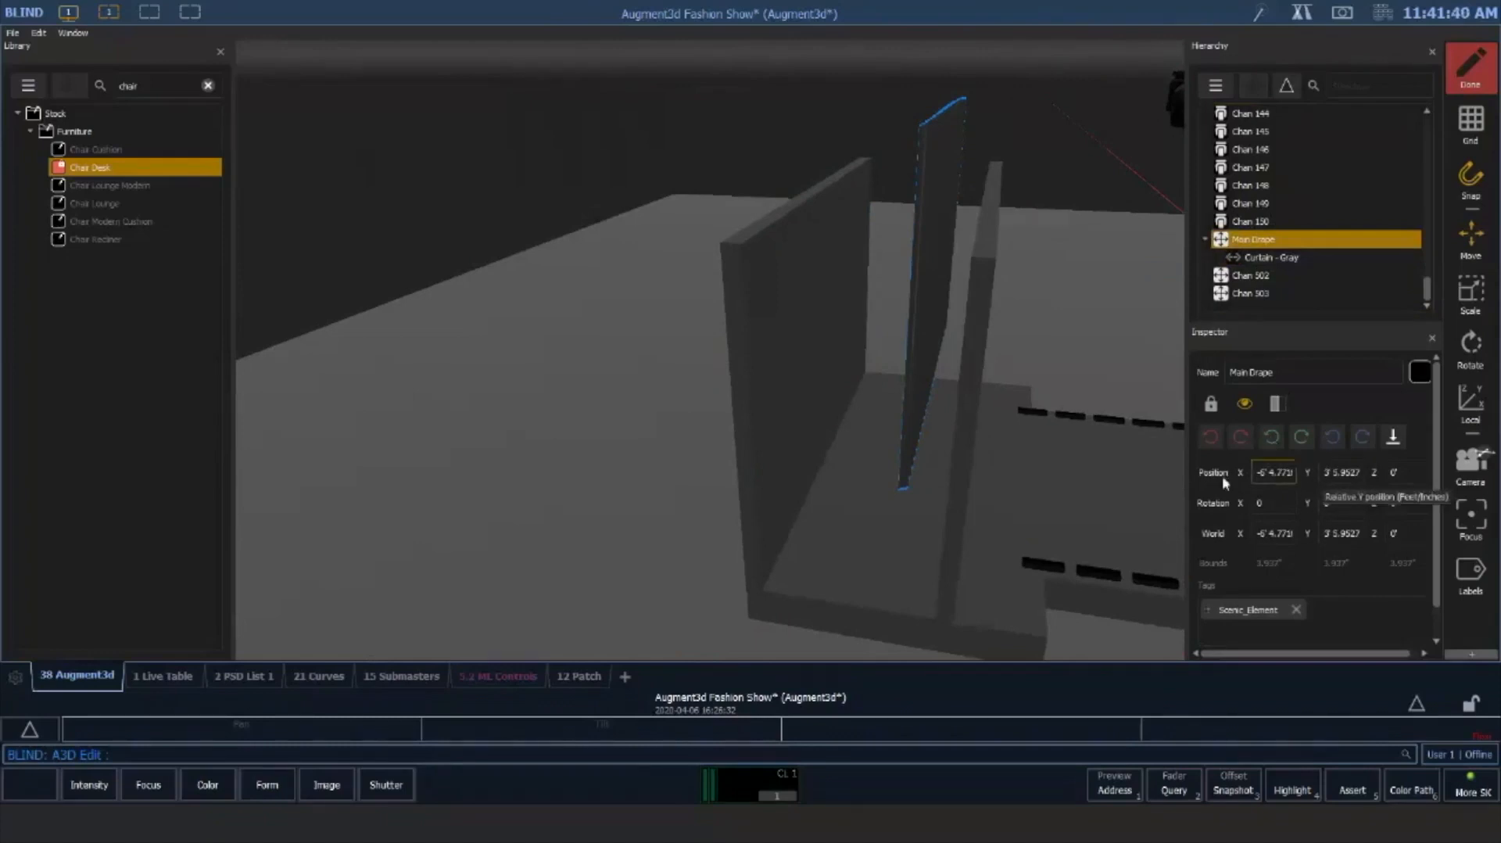
{"action": "left_click_drag", "start_coordinate": [1241, 471], "coordinate": [1344, 461]}
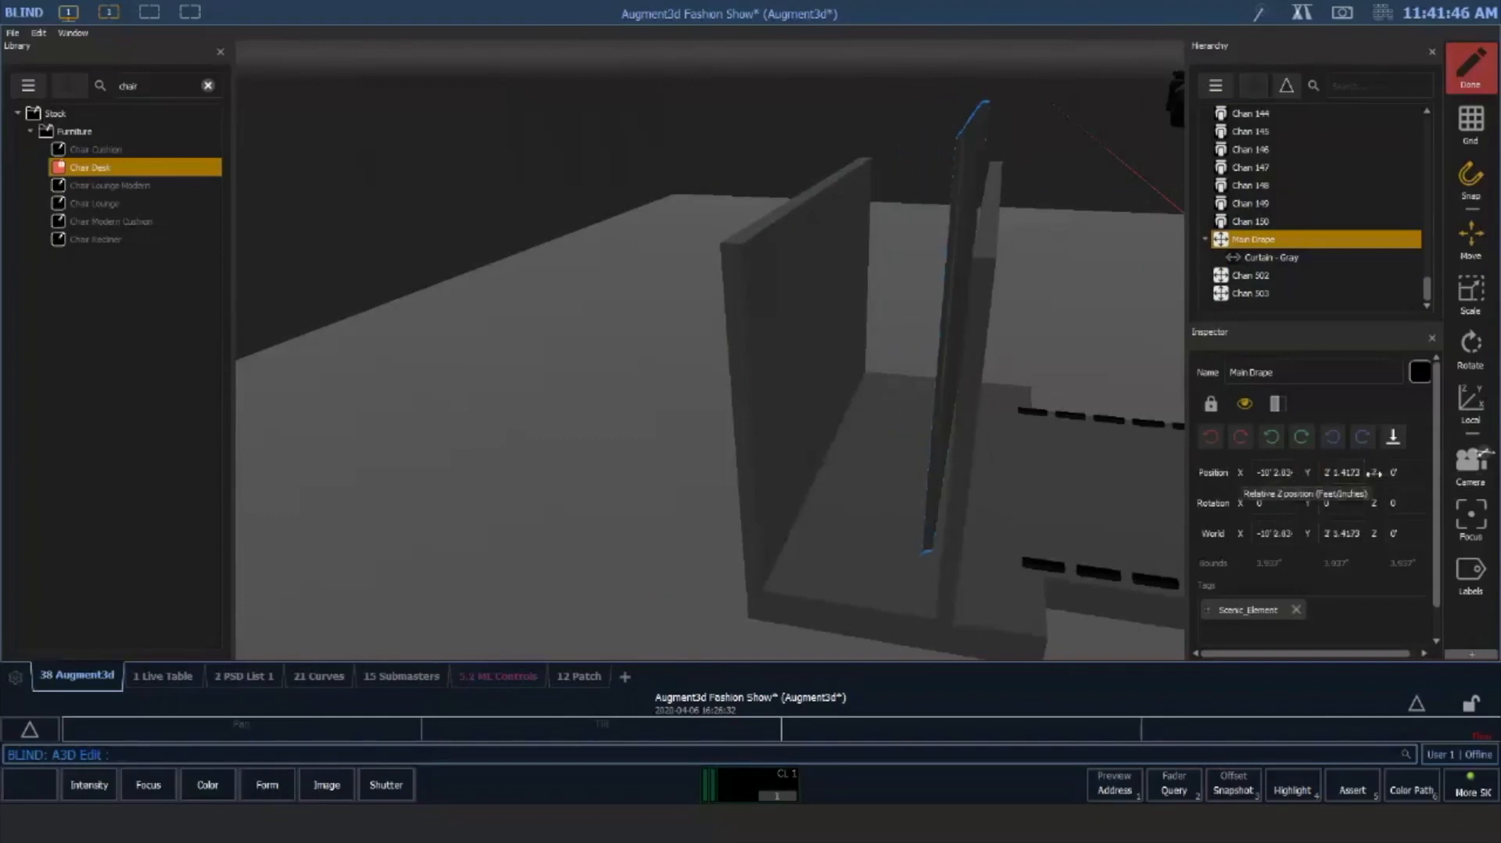
Lower the Main Drape element to a Z position of about -2' 7" and deselect it
{"action": "left_click_drag", "start_coordinate": [1374, 473], "coordinate": [1357, 476]}
{"action": "left_click_drag", "start_coordinate": [981, 475], "coordinate": [616, 468]}
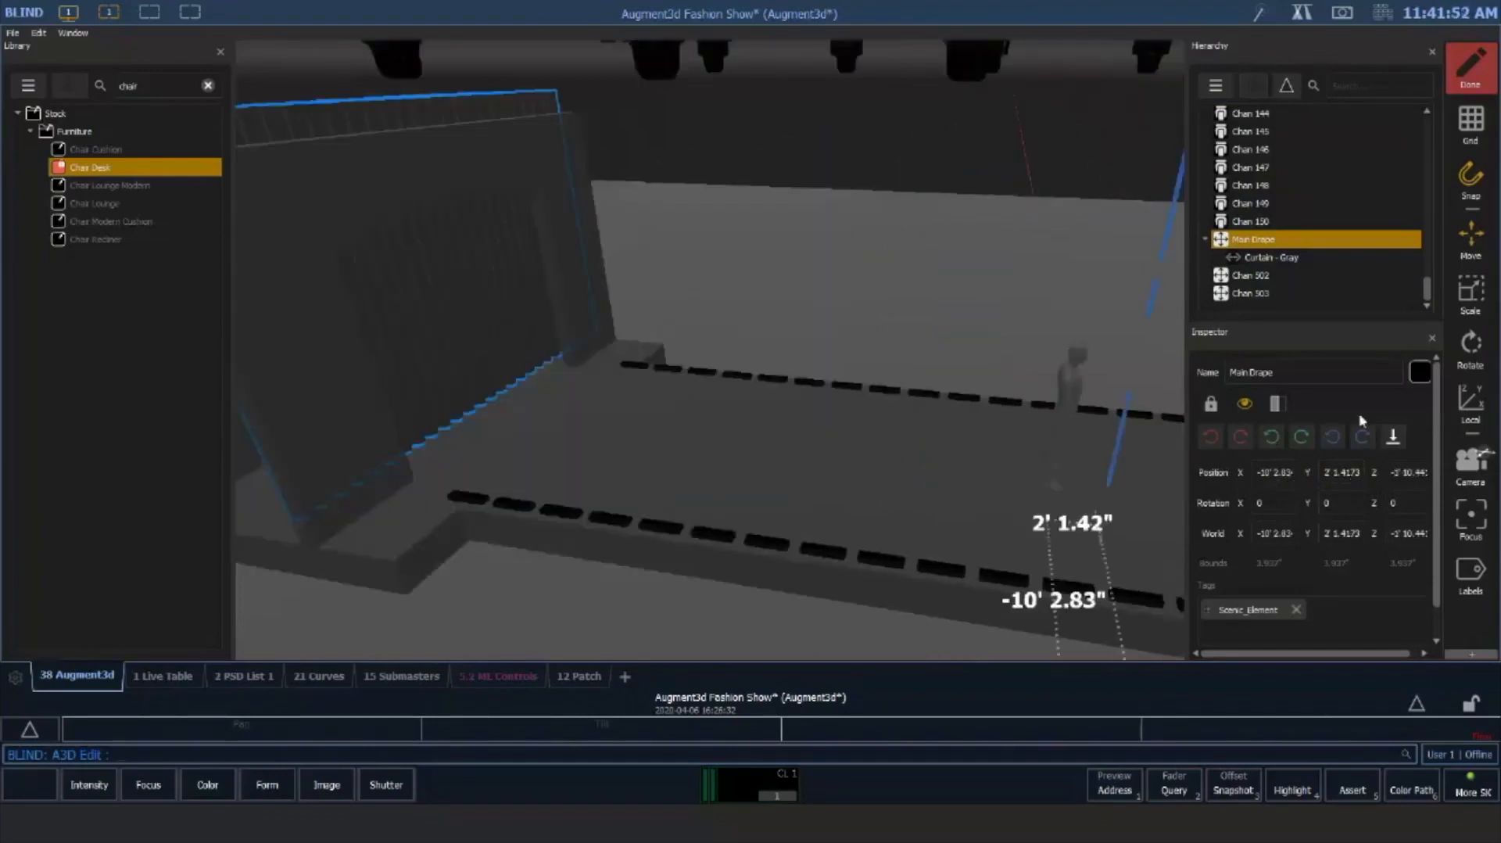
{"action": "left_click", "coordinate": [1394, 439]}
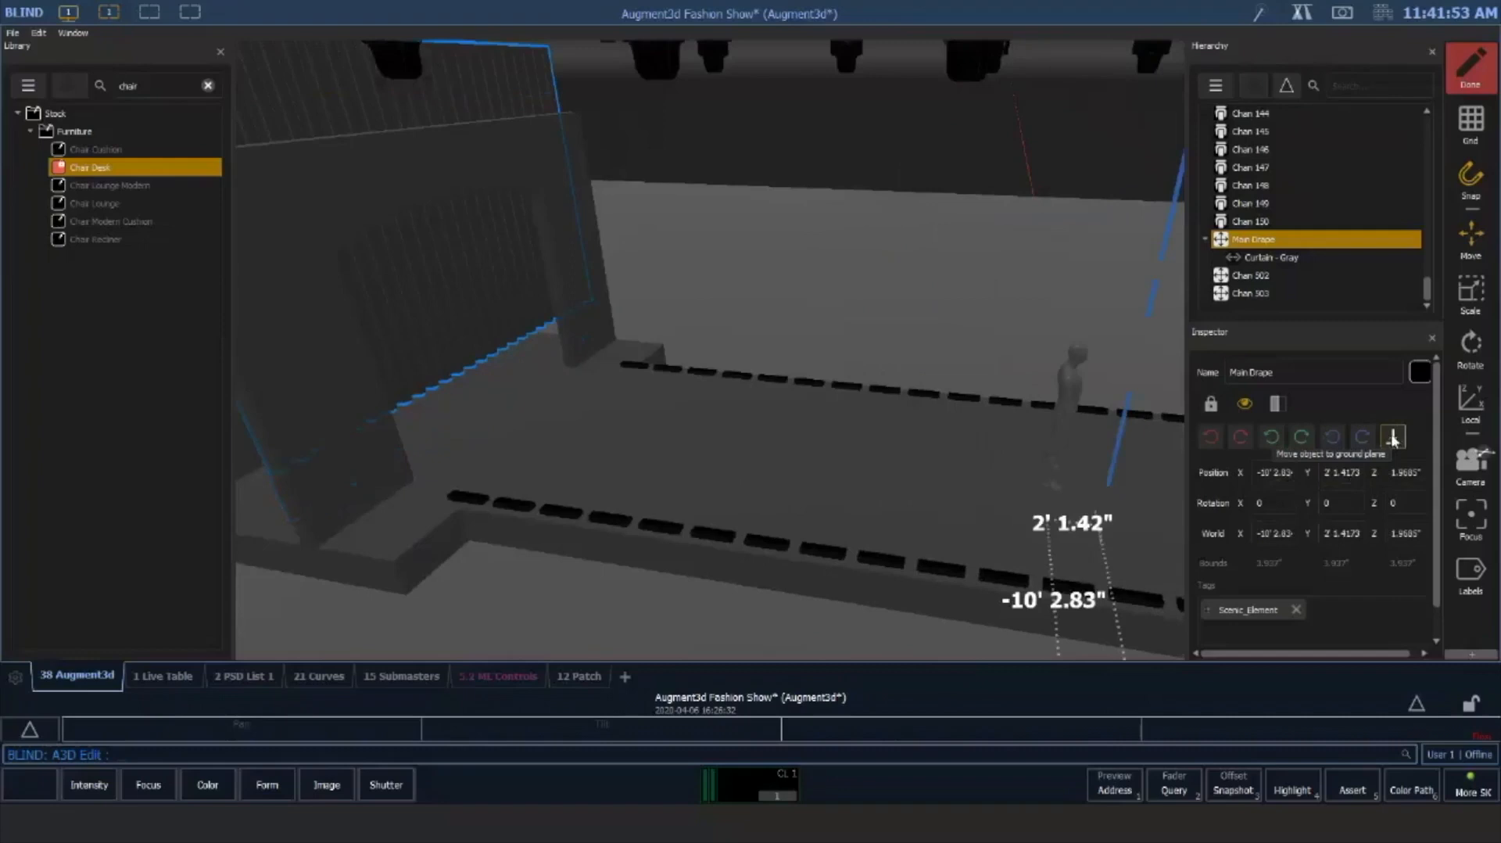
{"action": "left_click_drag", "start_coordinate": [1374, 474], "coordinate": [1350, 474]}
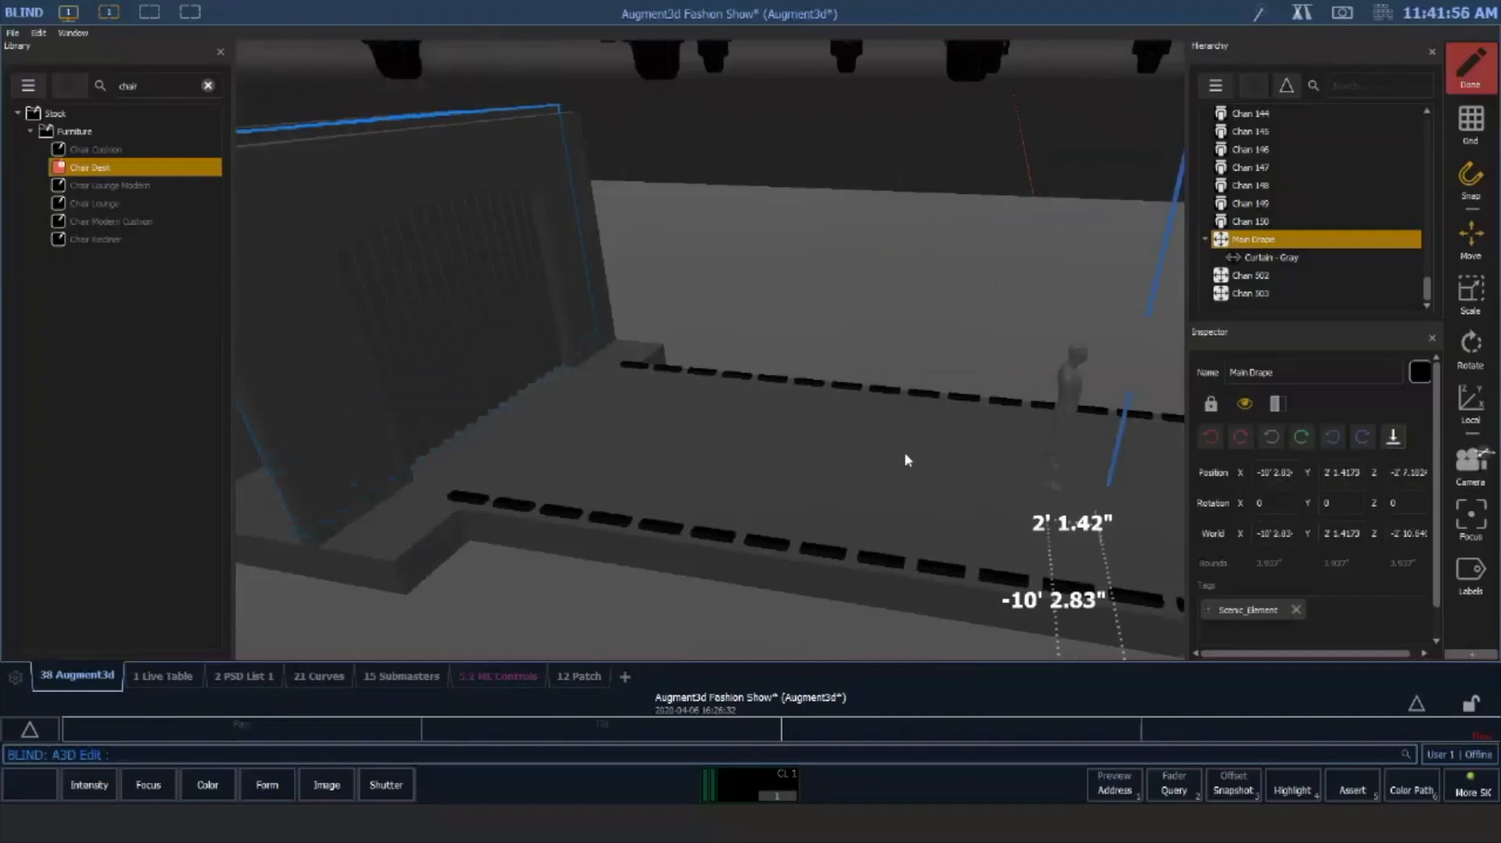
{"action": "left_click_drag", "start_coordinate": [903, 453], "coordinate": [819, 458]}
{"action": "left_click", "coordinate": [679, 322]}
{"action": "left_click_drag", "start_coordinate": [513, 540], "coordinate": [588, 440]}
{"action": "scroll", "coordinate": [808, 442], "scroll_direction": "down", "scroll_amount": 2}
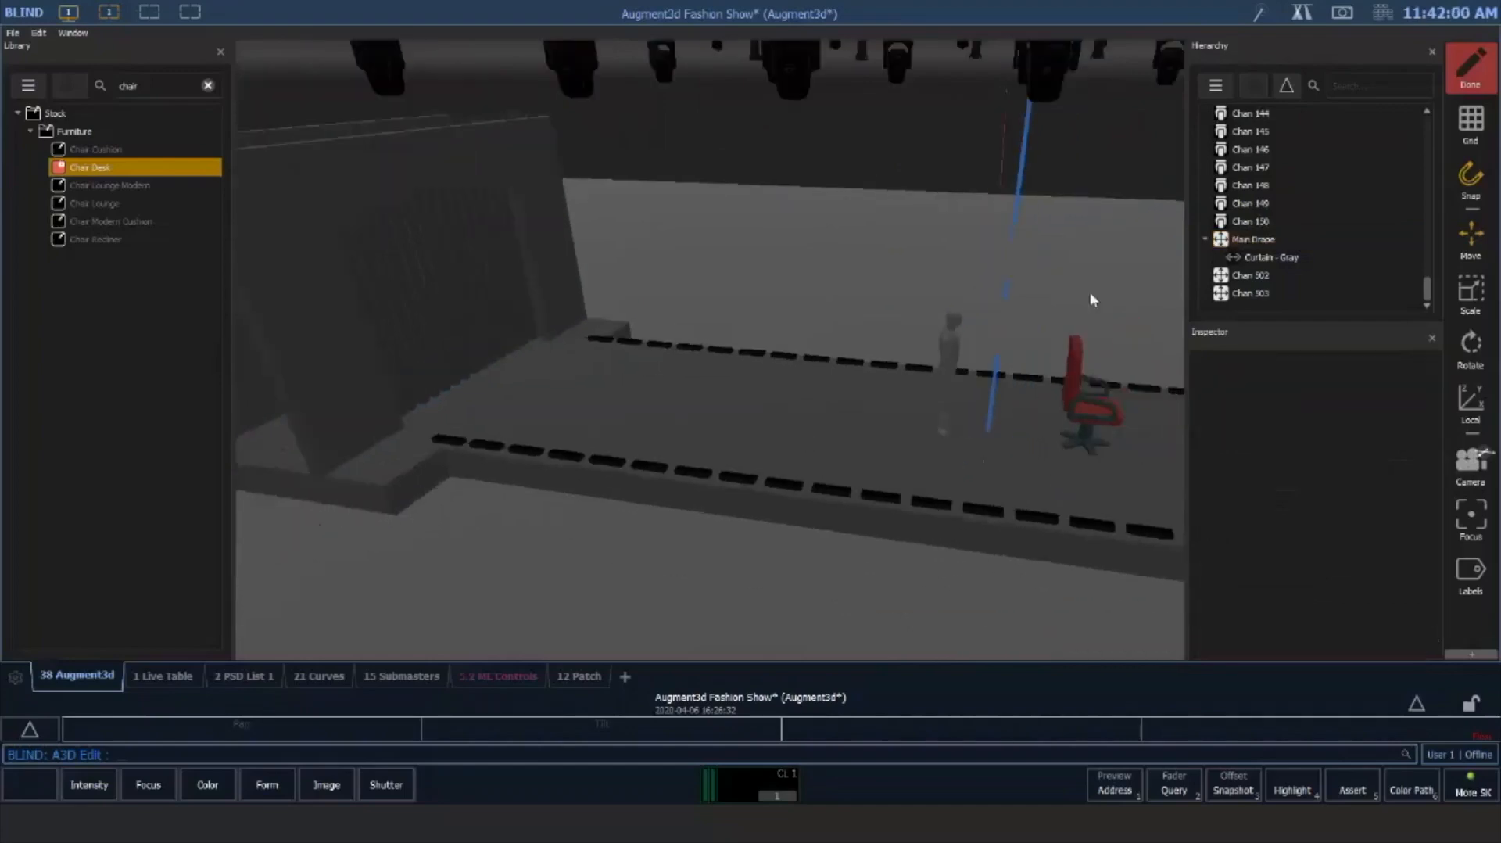
Make the Truss Square at X 10', Y 20', Z 20', with its attached lights, a child of the Chan 502 scenic element
{"action": "scroll", "coordinate": [1162, 254], "scroll_direction": "down", "scroll_amount": 2}
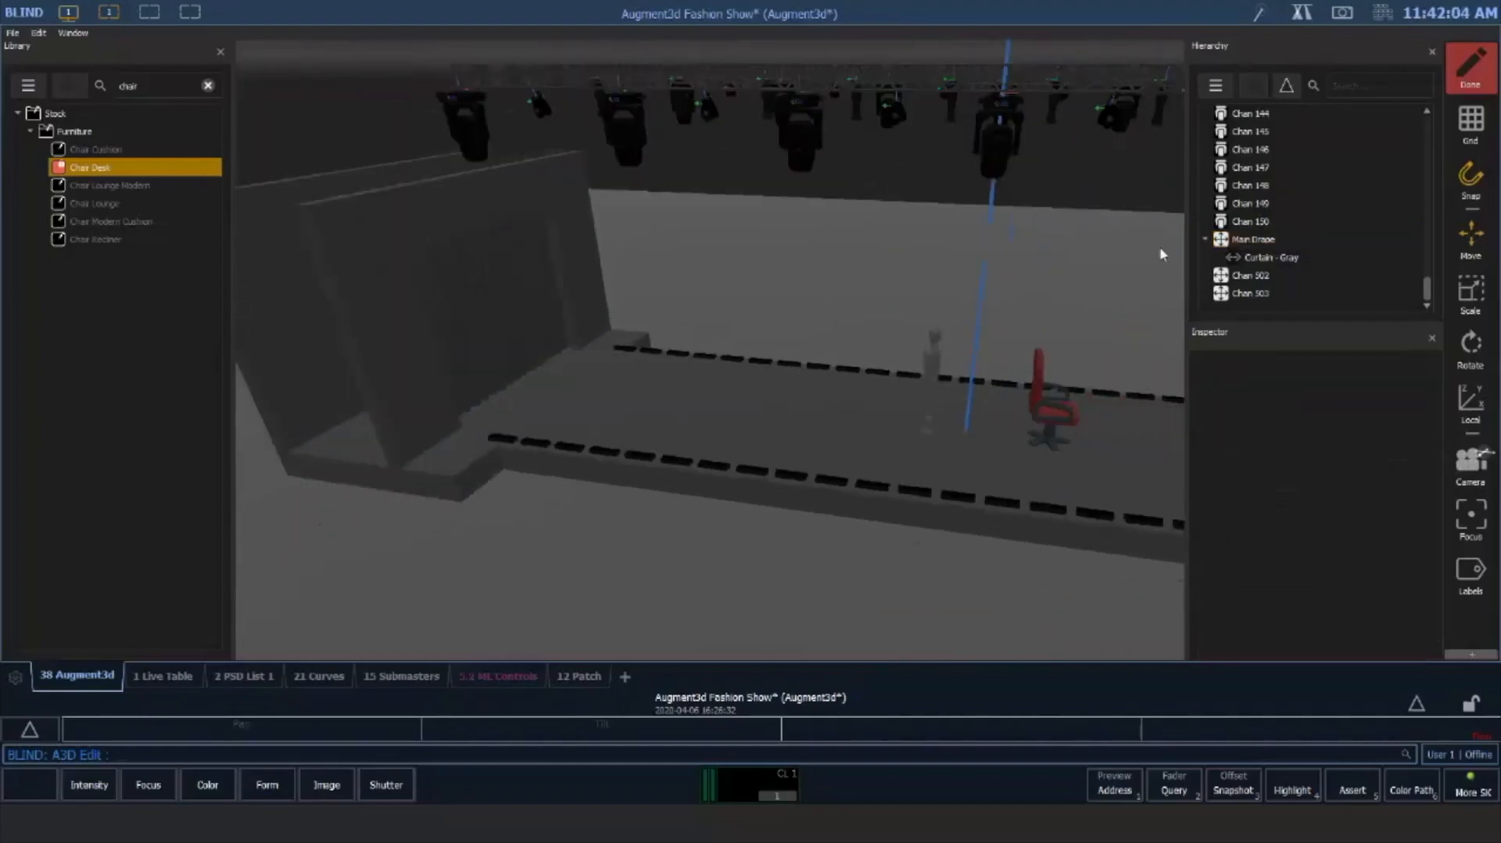
{"action": "left_click_drag", "start_coordinate": [939, 240], "coordinate": [703, 206]}
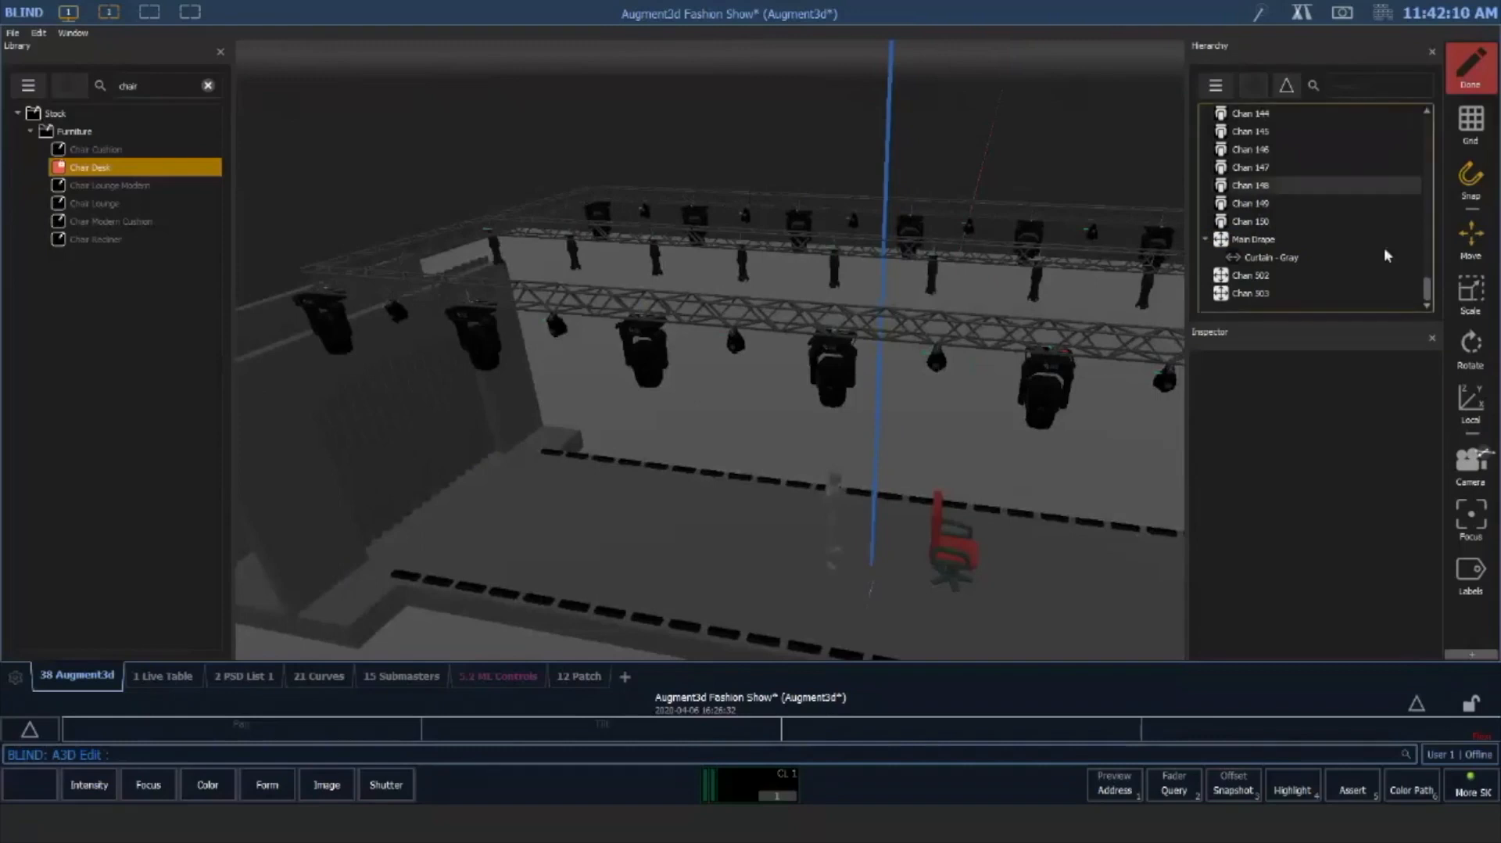
{"action": "left_click_drag", "start_coordinate": [1426, 293], "coordinate": [1428, 125]}
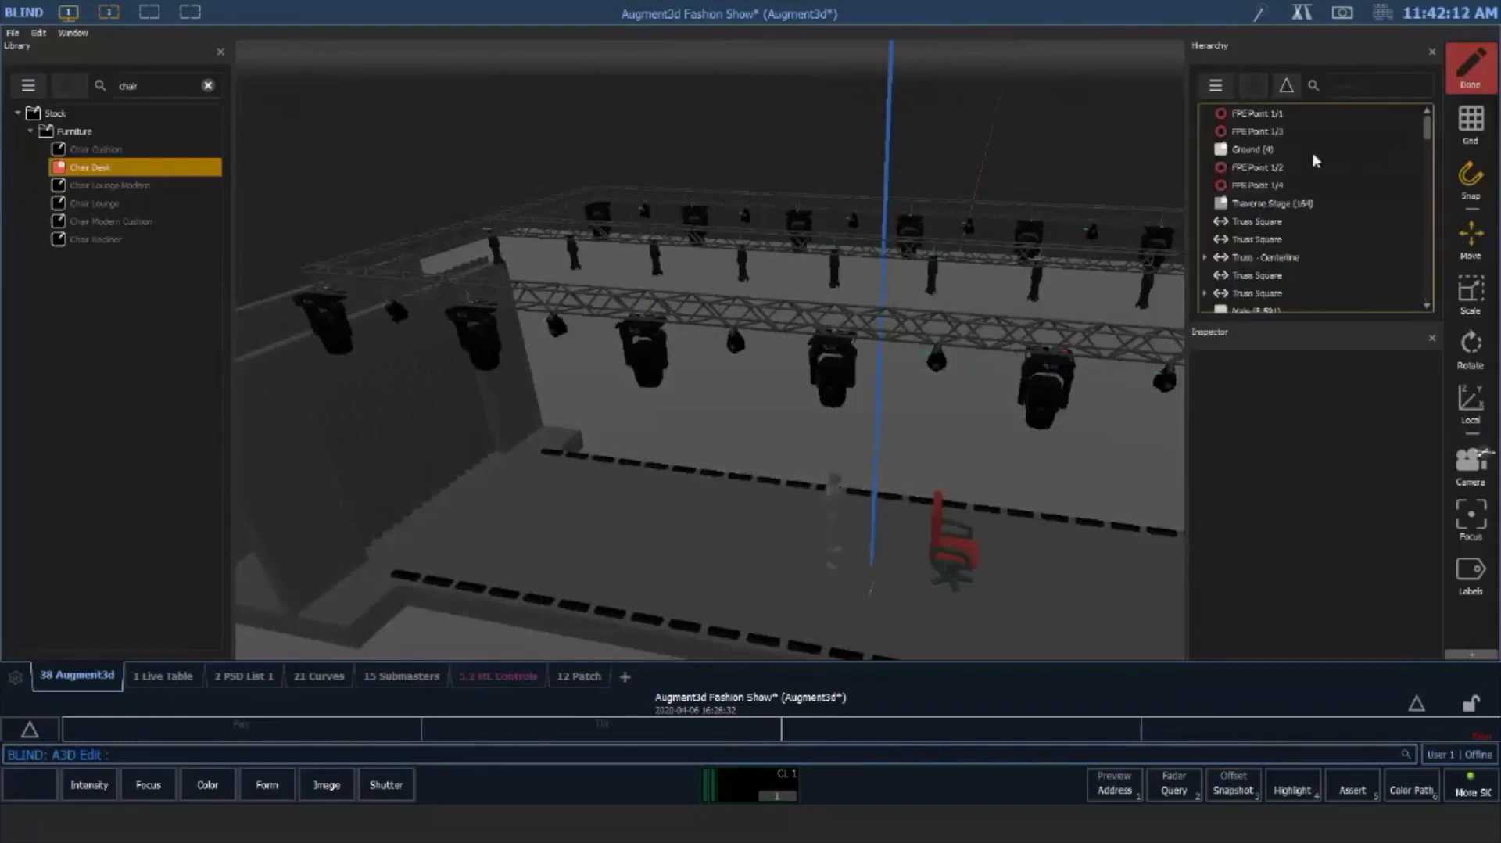
{"action": "left_click", "coordinate": [1290, 293]}
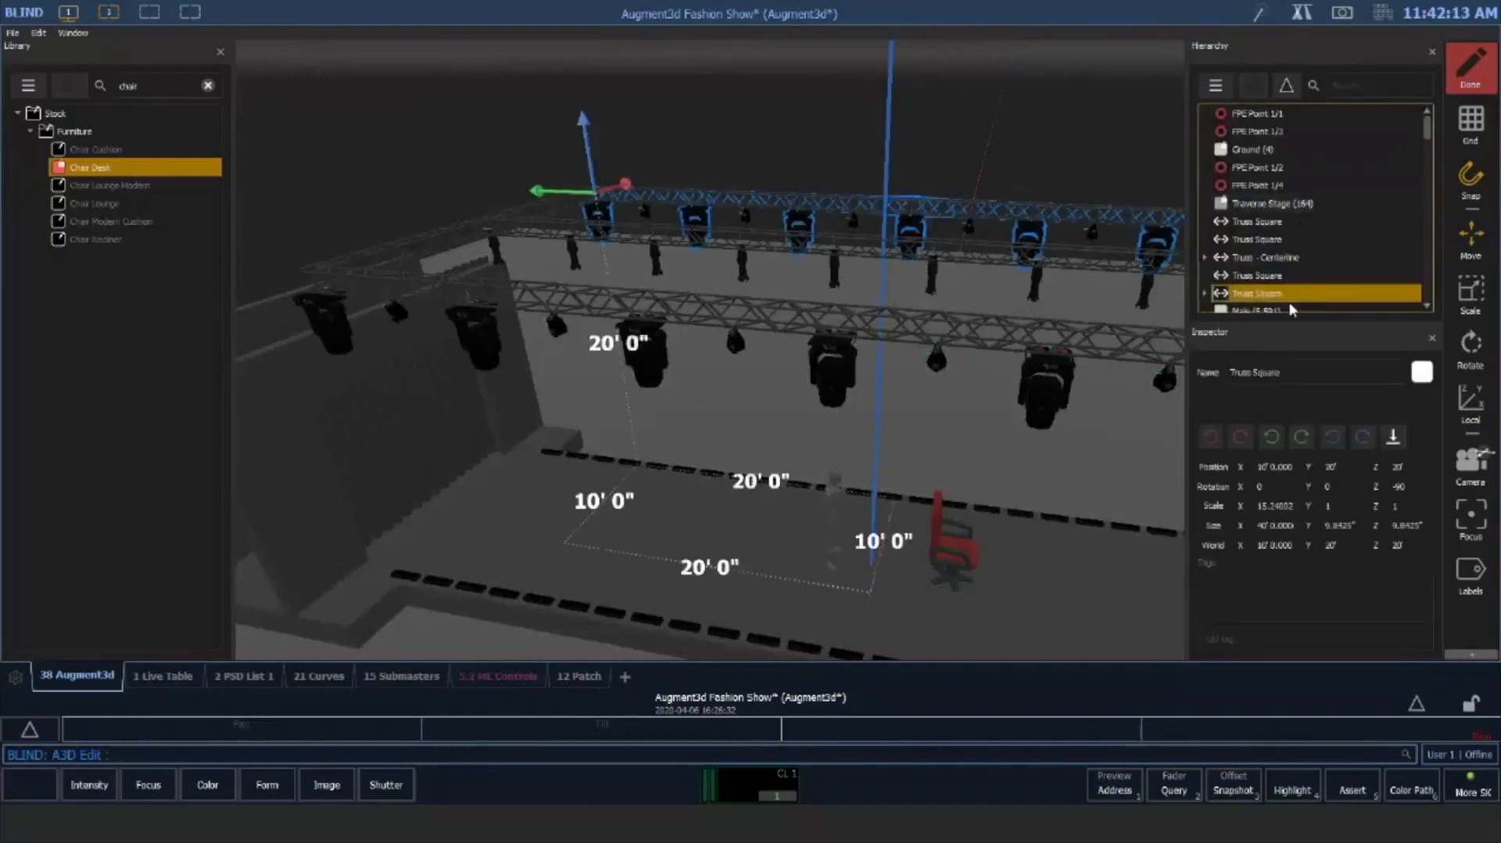
{"action": "scroll", "coordinate": [1390, 170], "scroll_direction": "down", "scroll_amount": 3}
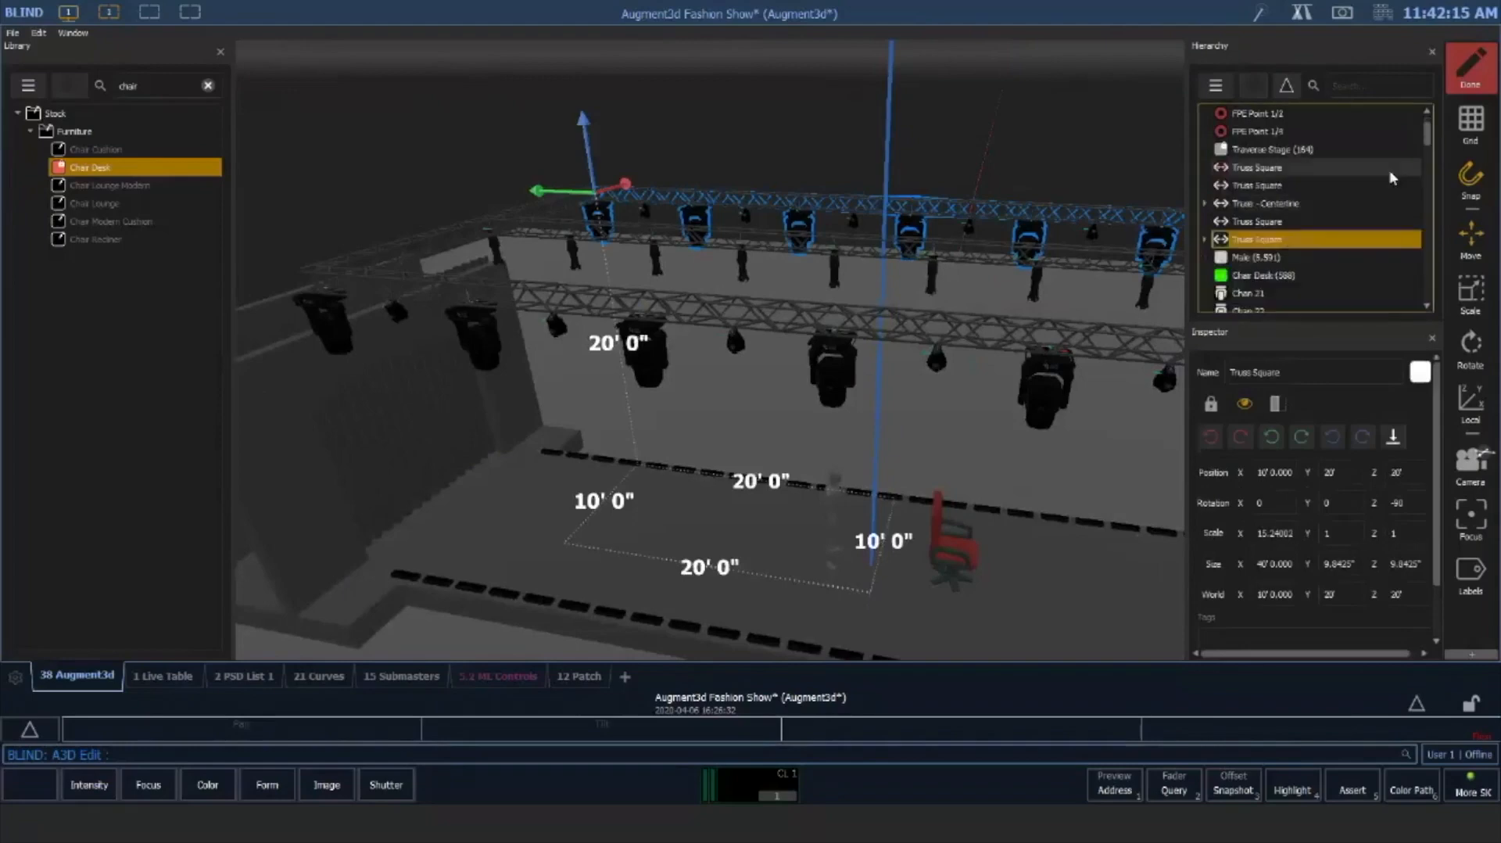
{"action": "left_click_drag", "start_coordinate": [1277, 137], "coordinate": [1307, 275]}
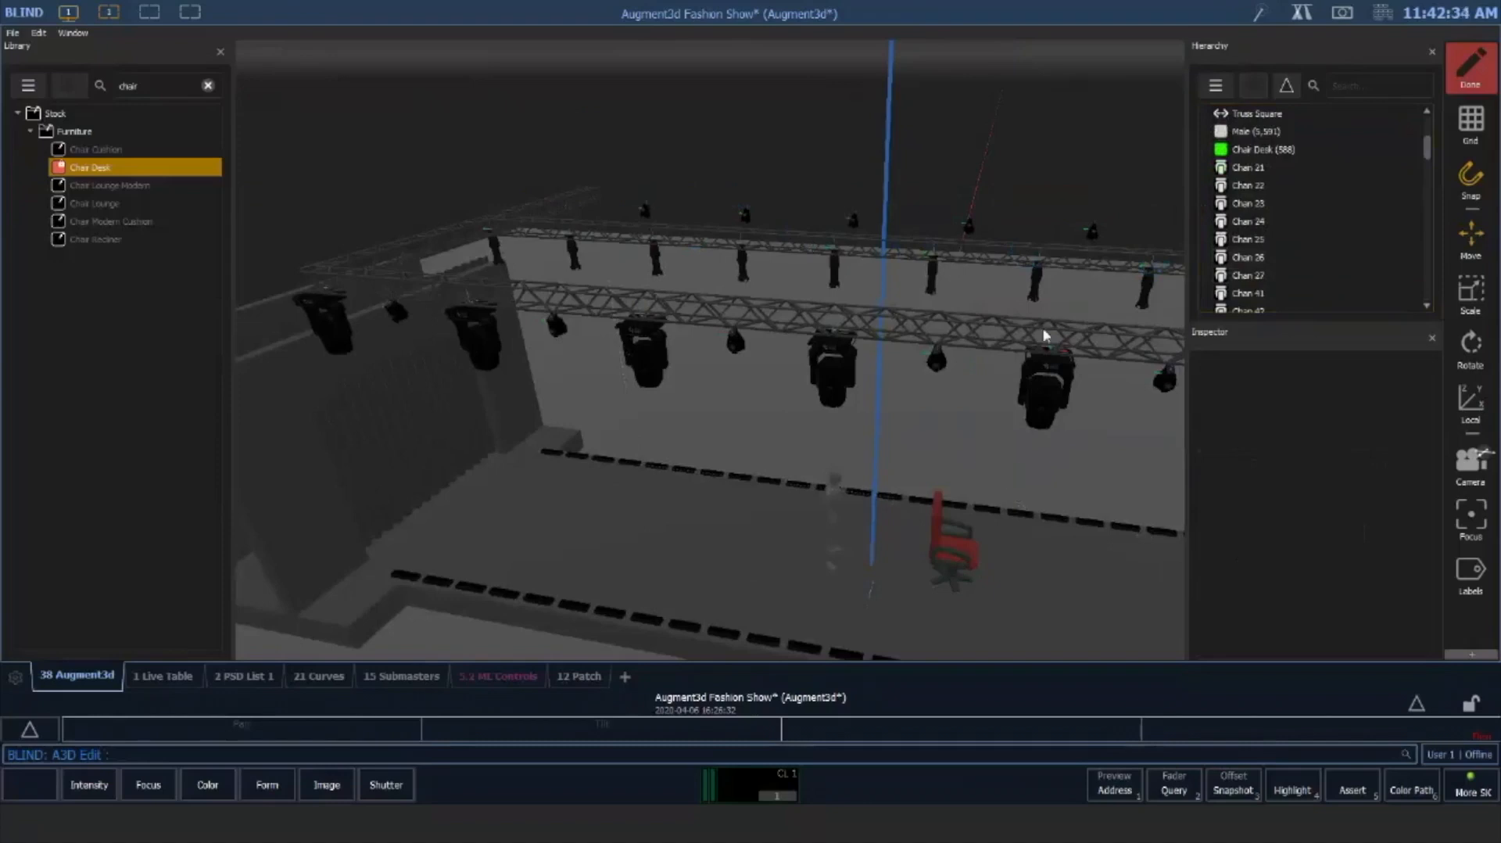
Make the Chair Desk object a child of Chan 503 and expand Chan 502 and Chan 503 in the hierarchy
{"action": "left_click", "coordinate": [959, 556]}
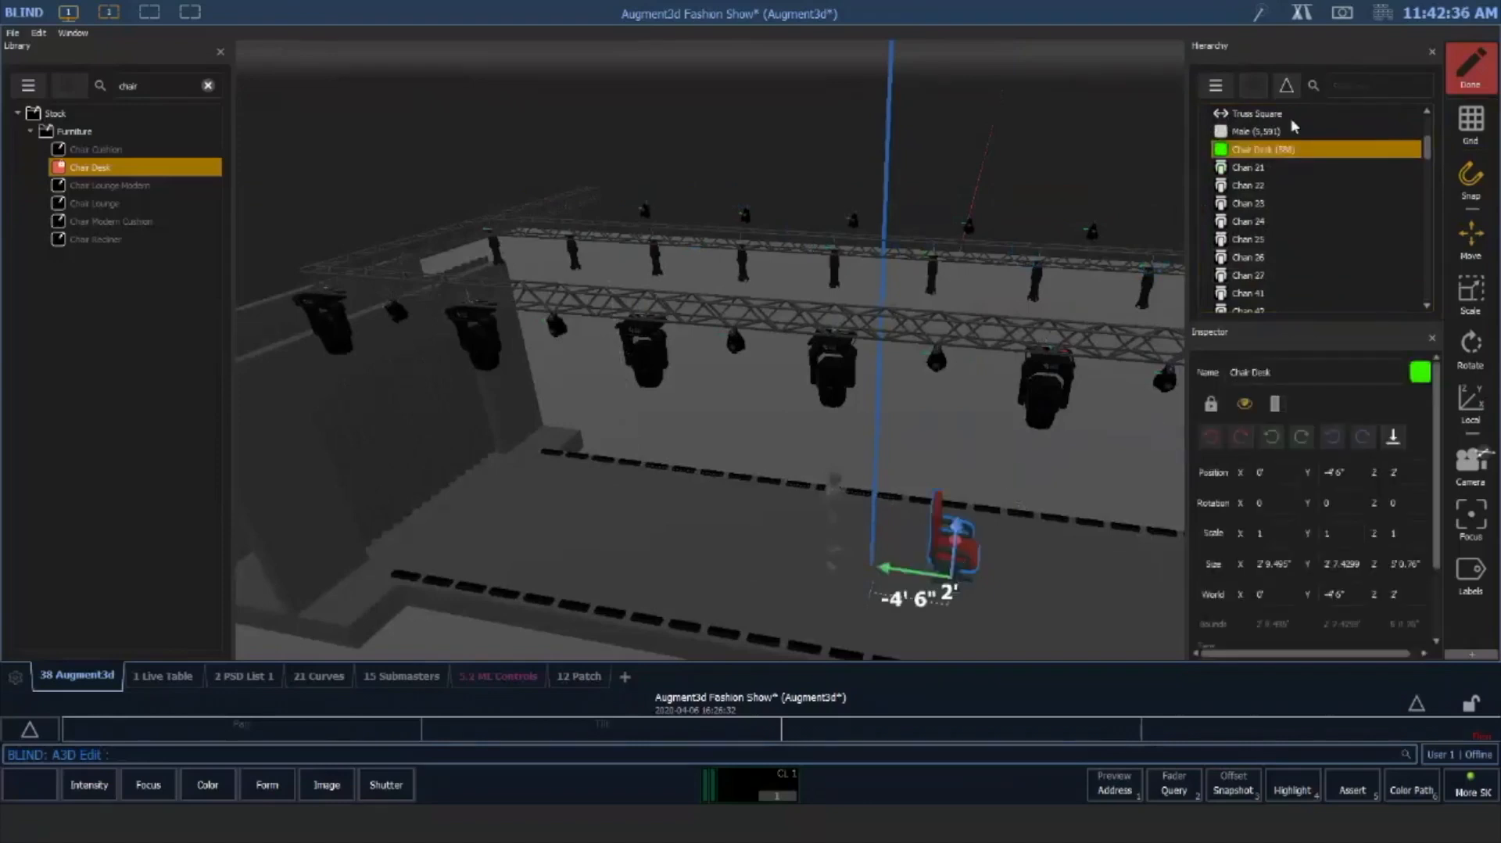
{"action": "left_click_drag", "start_coordinate": [1302, 153], "coordinate": [1322, 294]}
{"action": "scroll", "coordinate": [1298, 218], "scroll_direction": "down", "scroll_amount": 5}
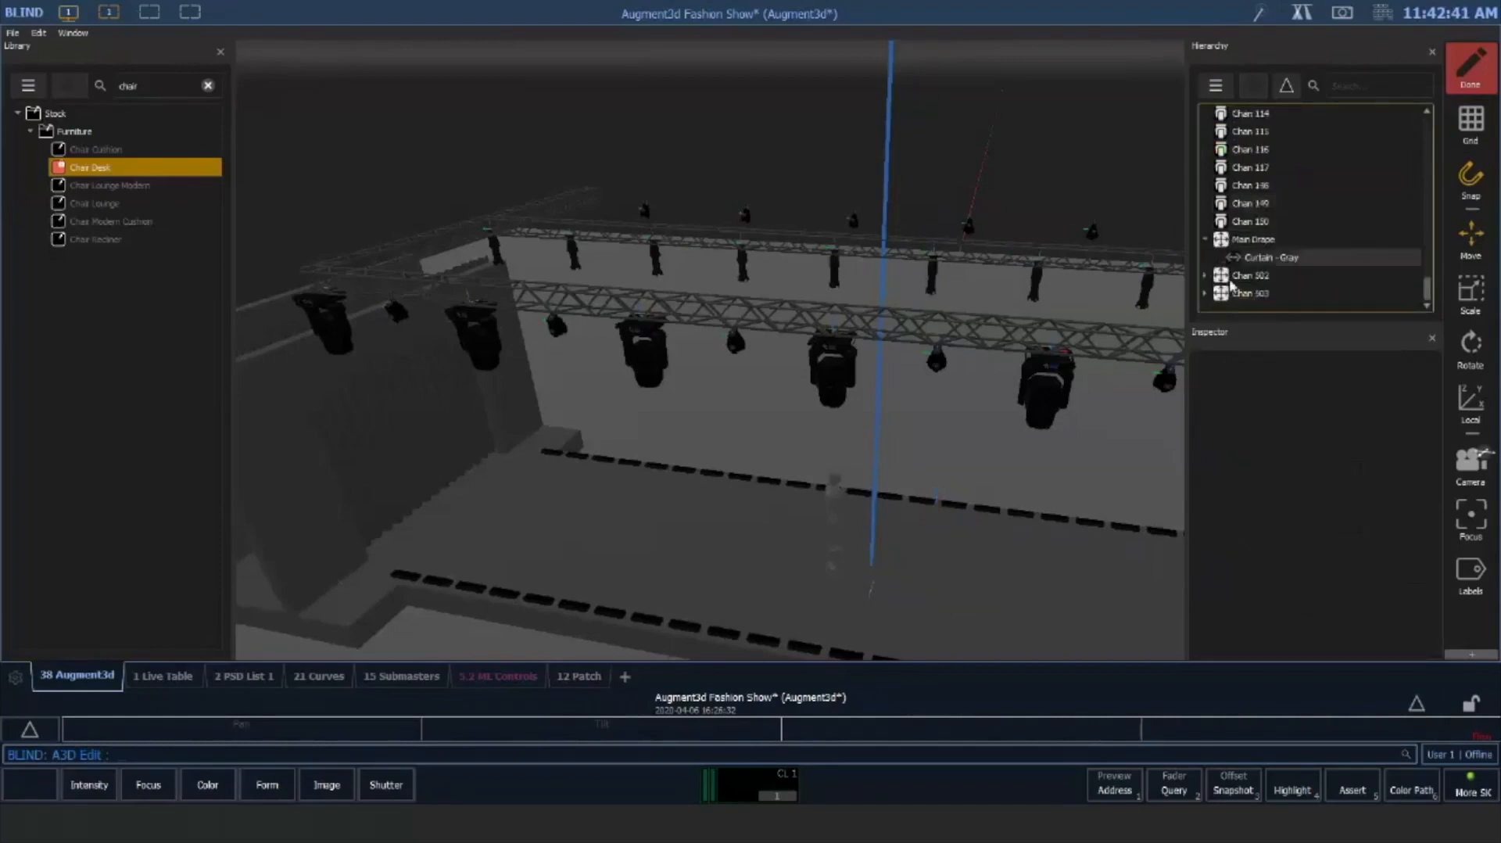
{"action": "scroll", "coordinate": [1328, 258], "scroll_direction": "down", "scroll_amount": 1}
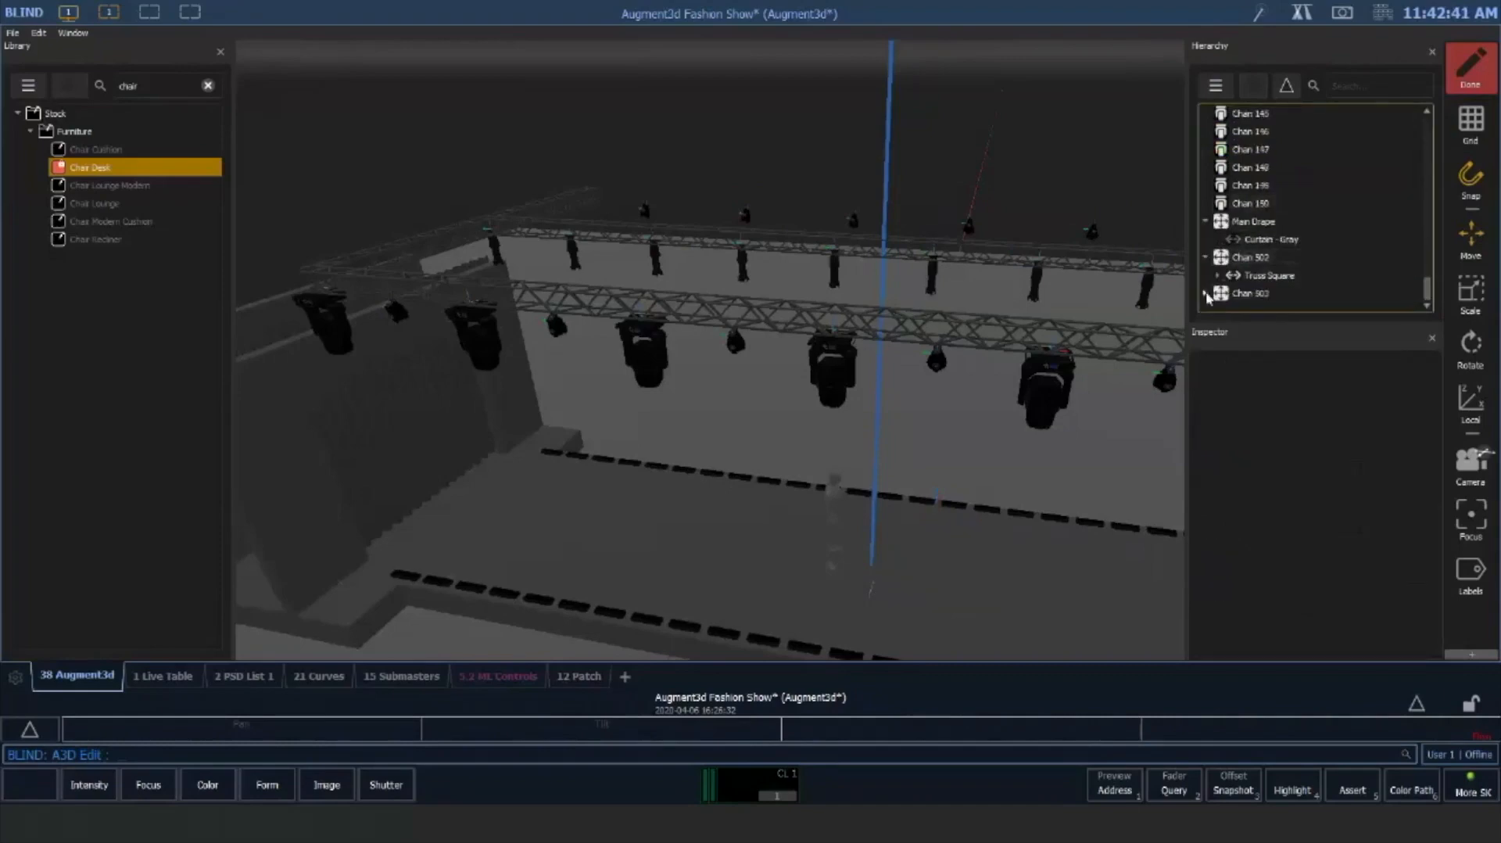
{"action": "scroll", "coordinate": [1318, 295], "scroll_direction": "down", "scroll_amount": 1}
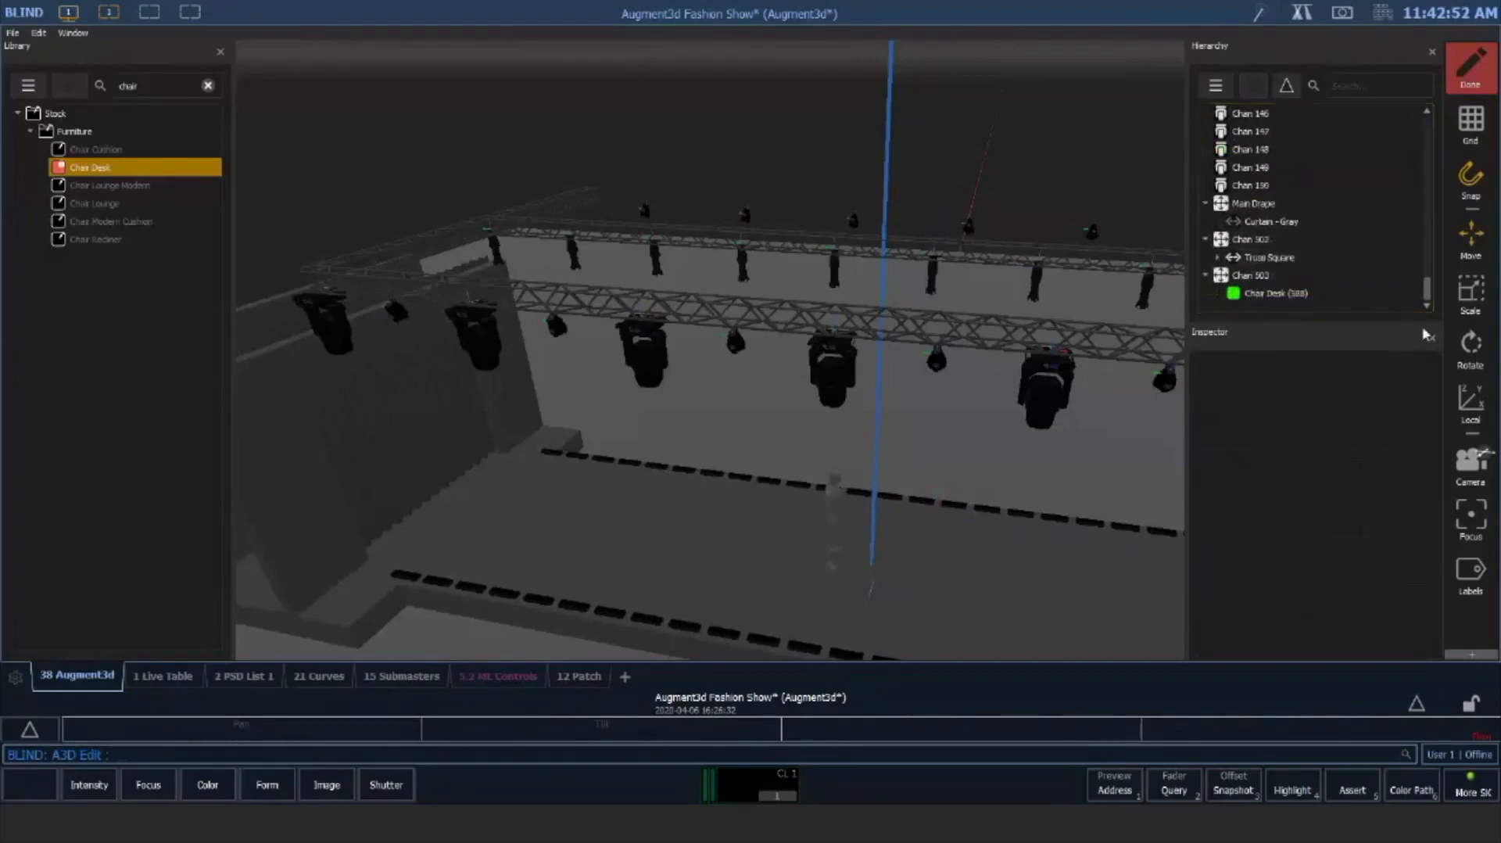
Finish editing the Augment3d model and return the console to Live mode
{"action": "left_click", "coordinate": [1470, 74]}
{"action": "left_click", "coordinate": [1368, 92]}
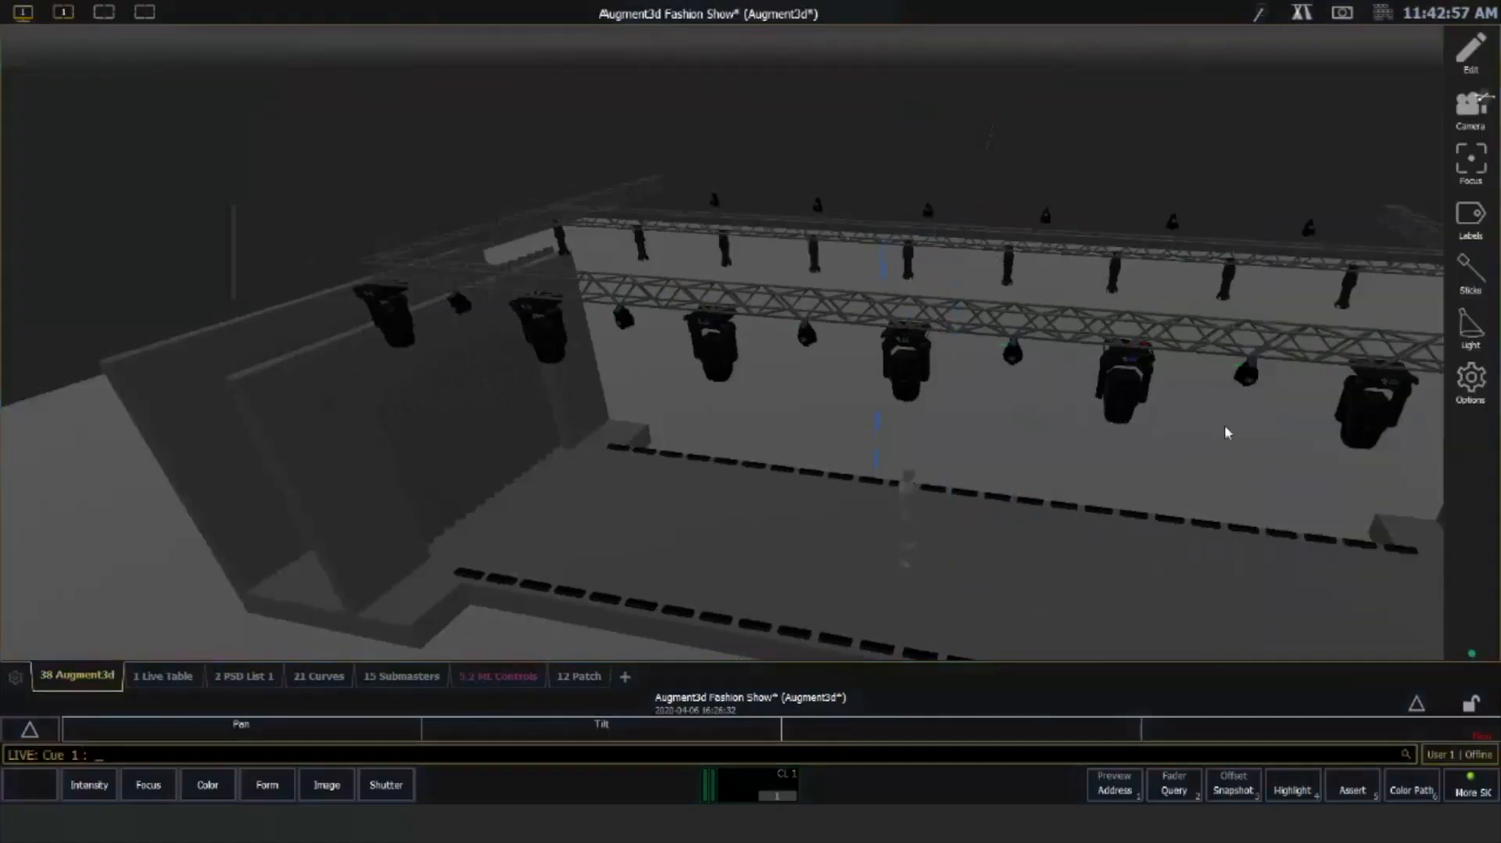
{"action": "left_click_drag", "start_coordinate": [1224, 425], "coordinate": [1131, 453]}
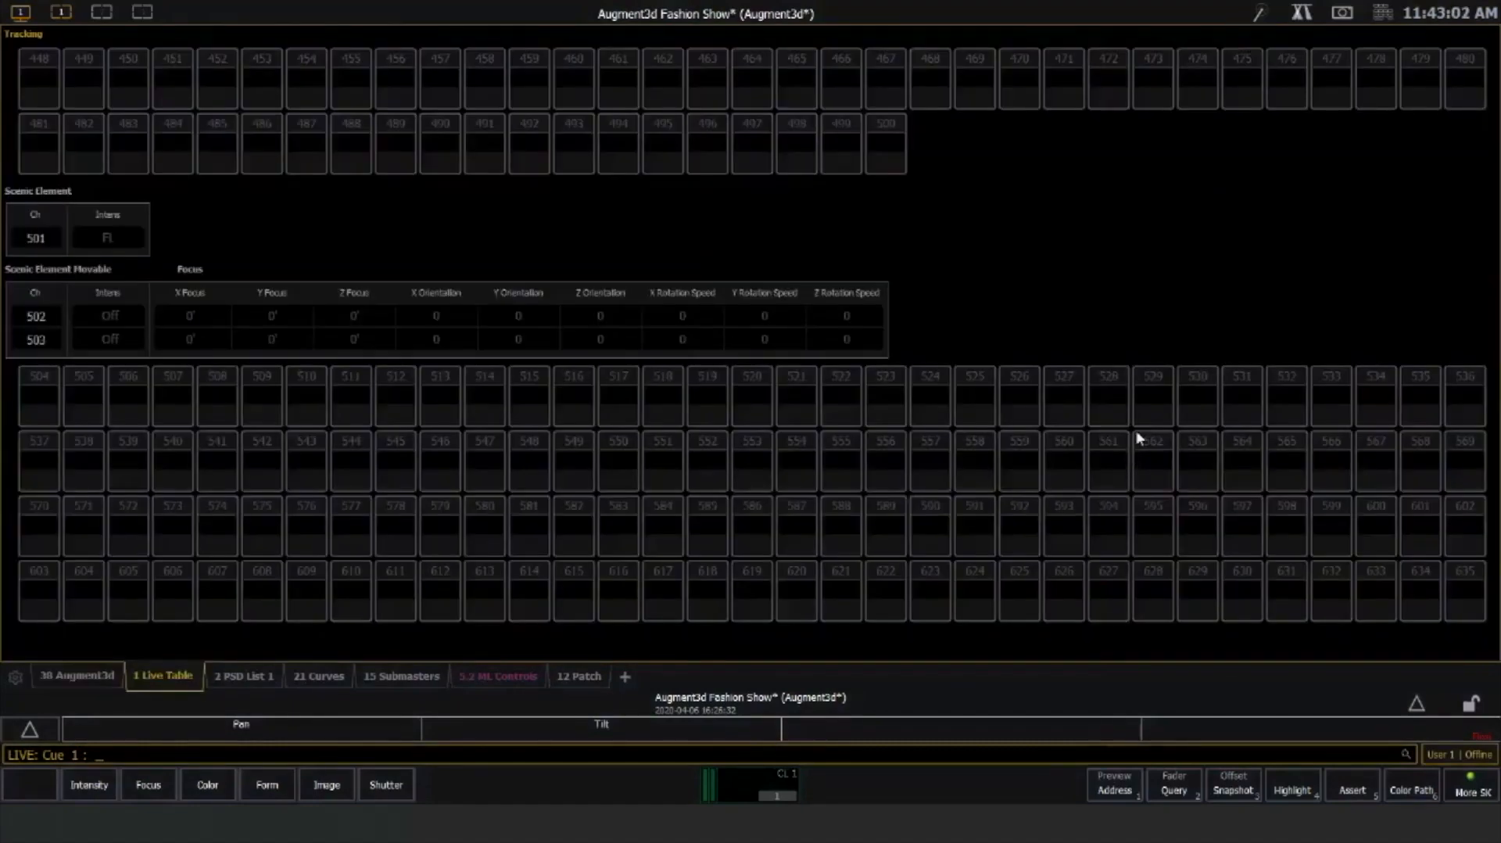
Set channels 502 and 503 to full, Sneak them, and bring the Augment3d model back into view
{"action": "type", "text": "5"}
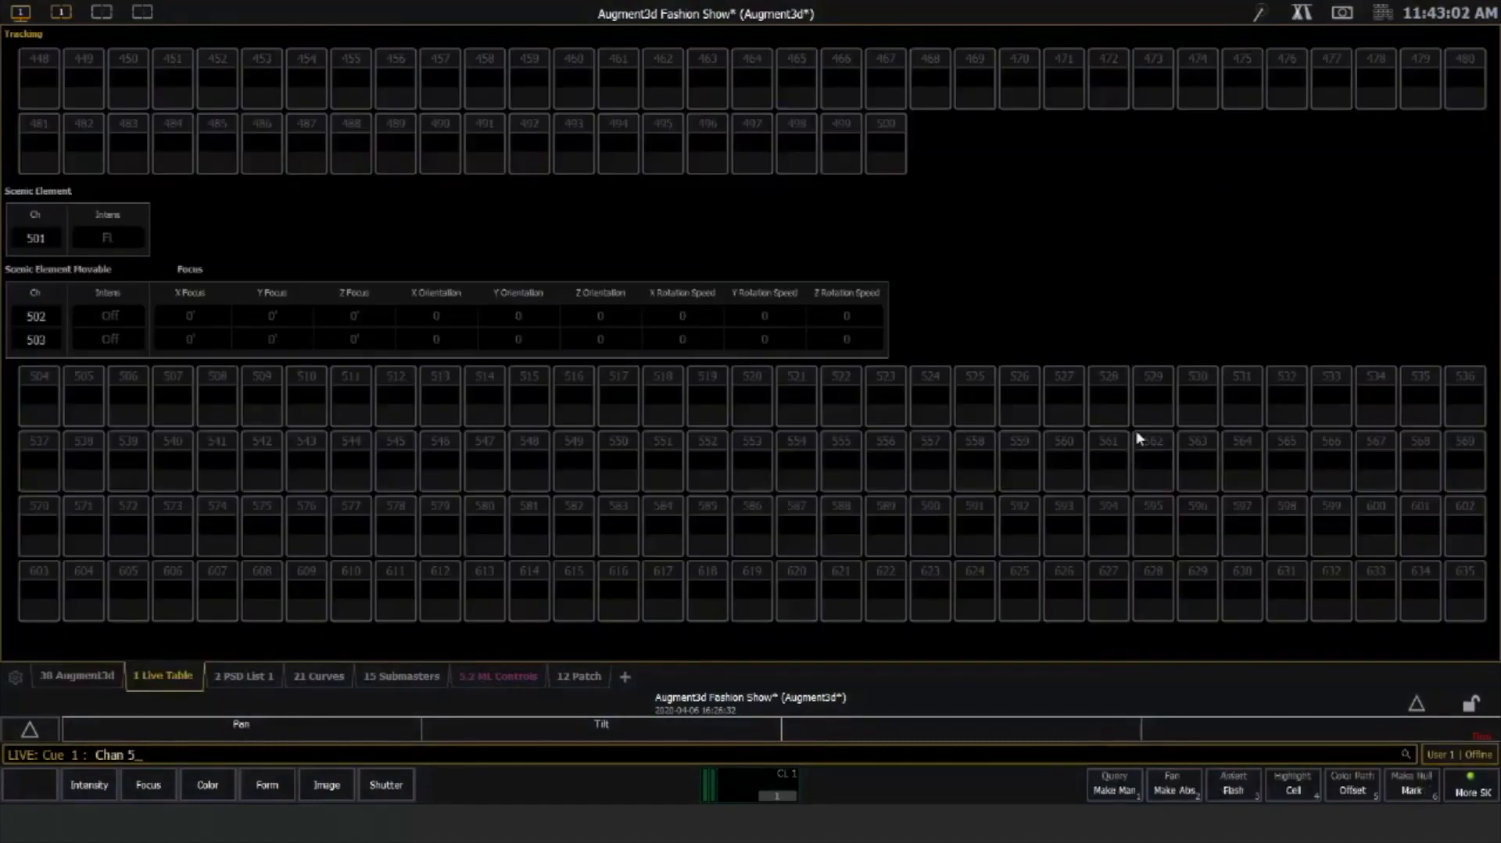
{"action": "type", "text": "02+"}
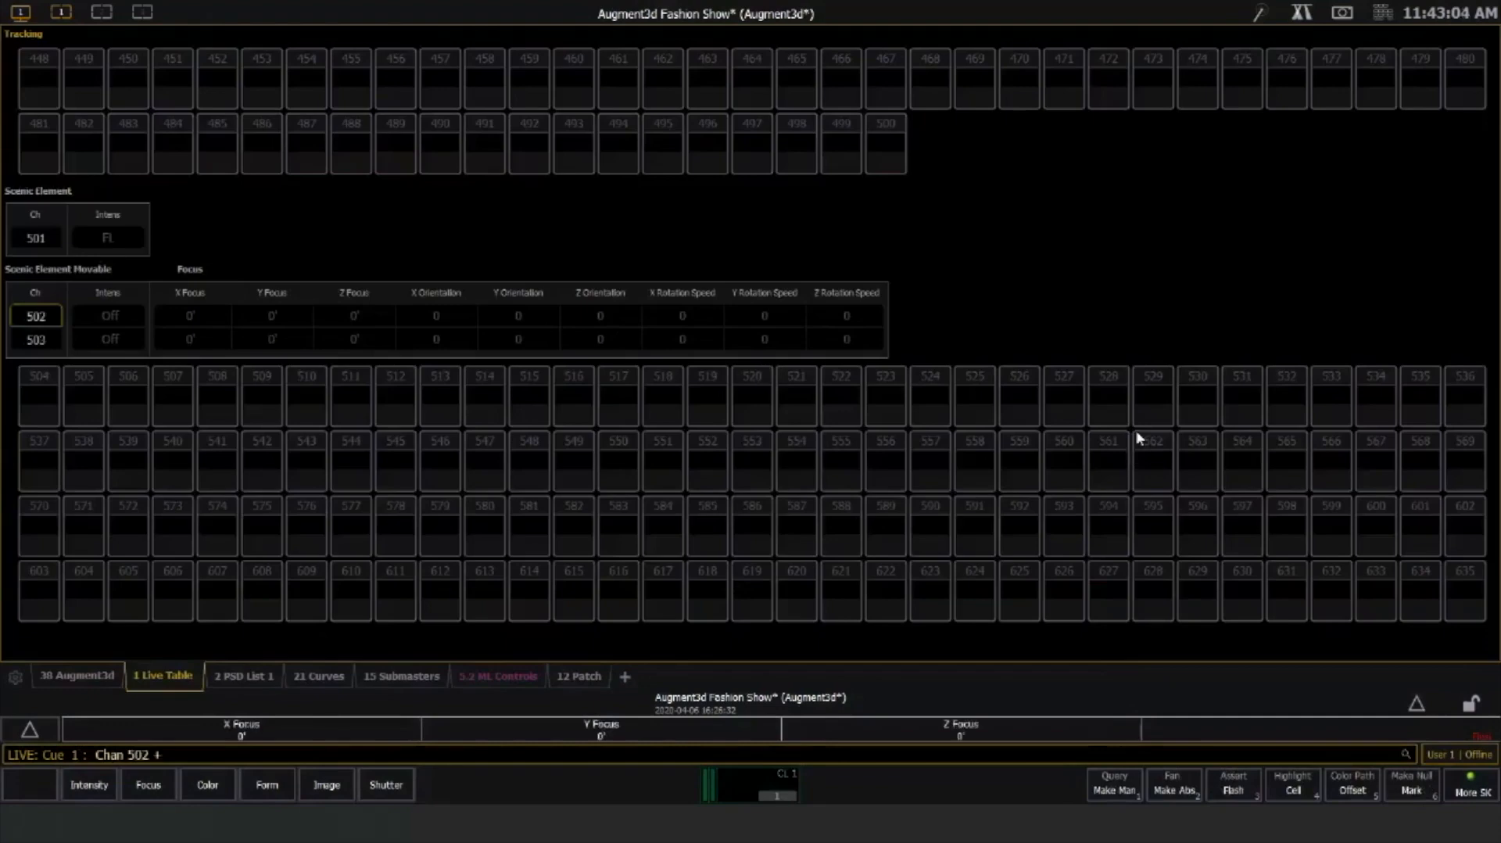
{"action": "type", "text": "503f"}
{"action": "key", "text": "Return"}
{"action": "key", "text": "n"}
{"action": "key", "text": "Return"}
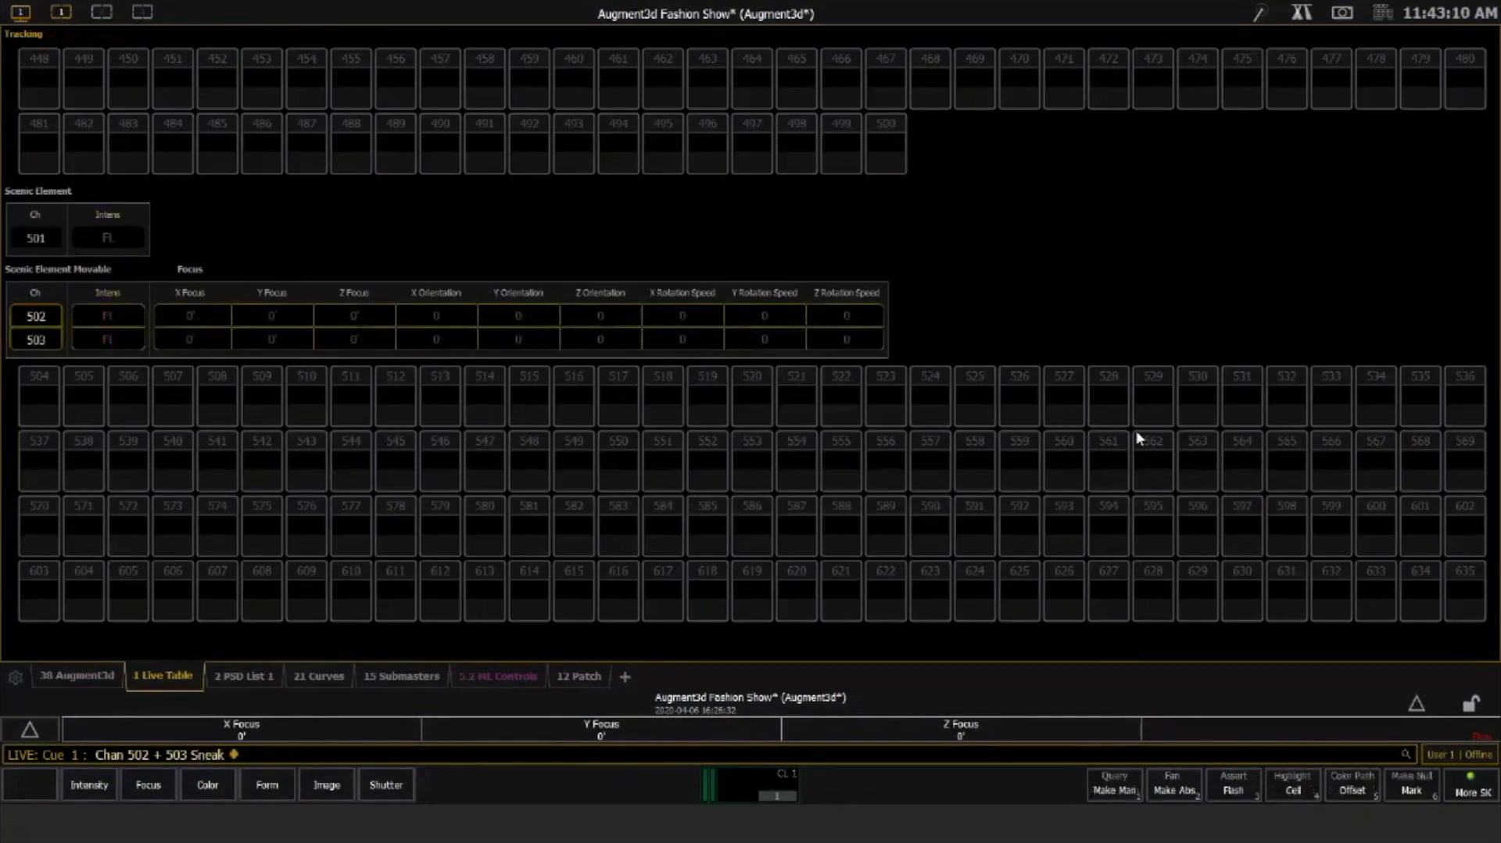
{"action": "left_click", "coordinate": [87, 675]}
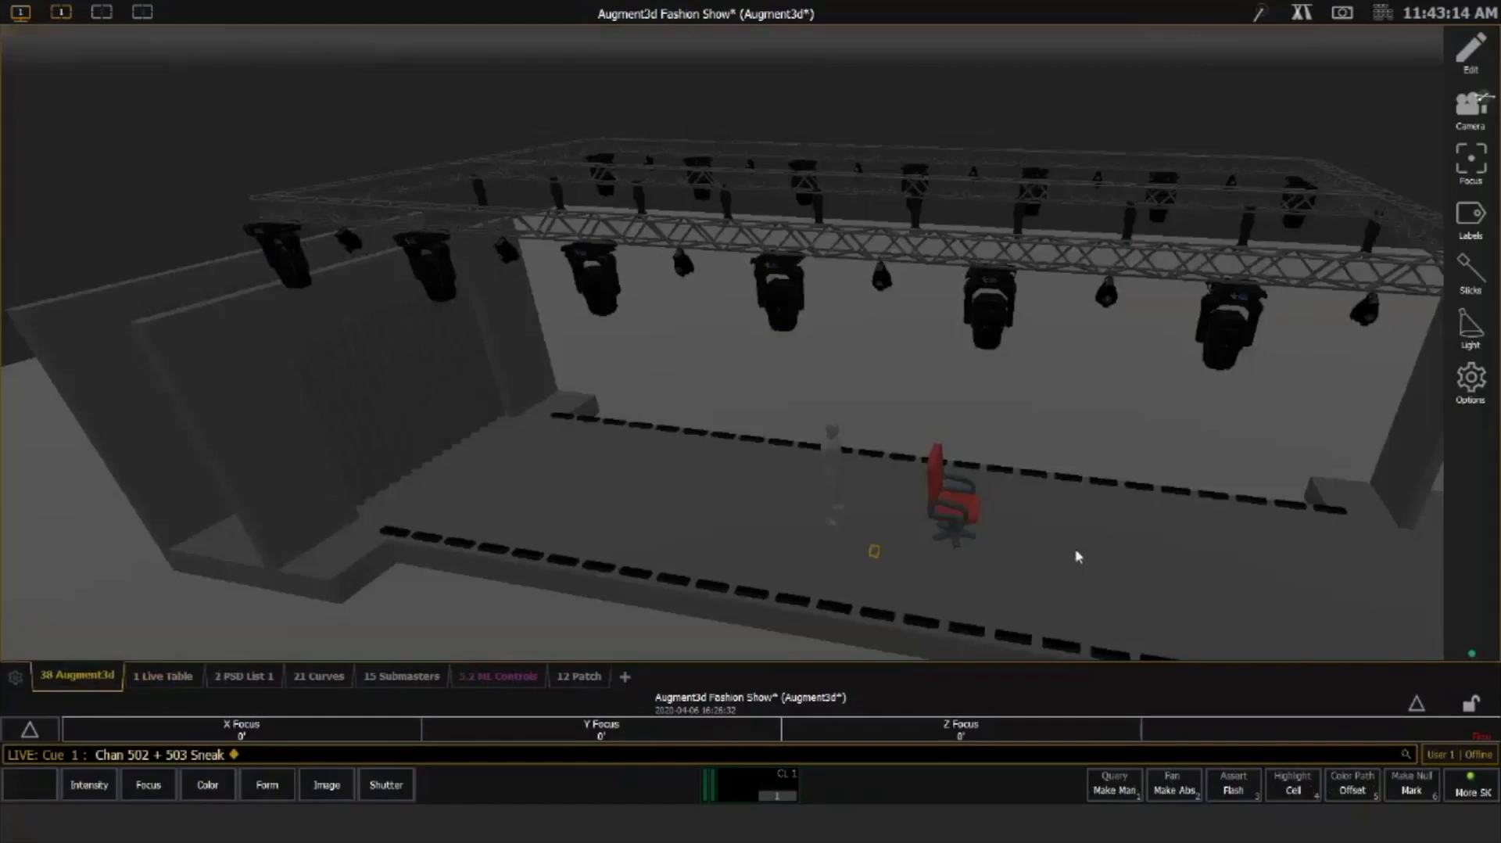
{"action": "left_click_drag", "start_coordinate": [1076, 556], "coordinate": [795, 434]}
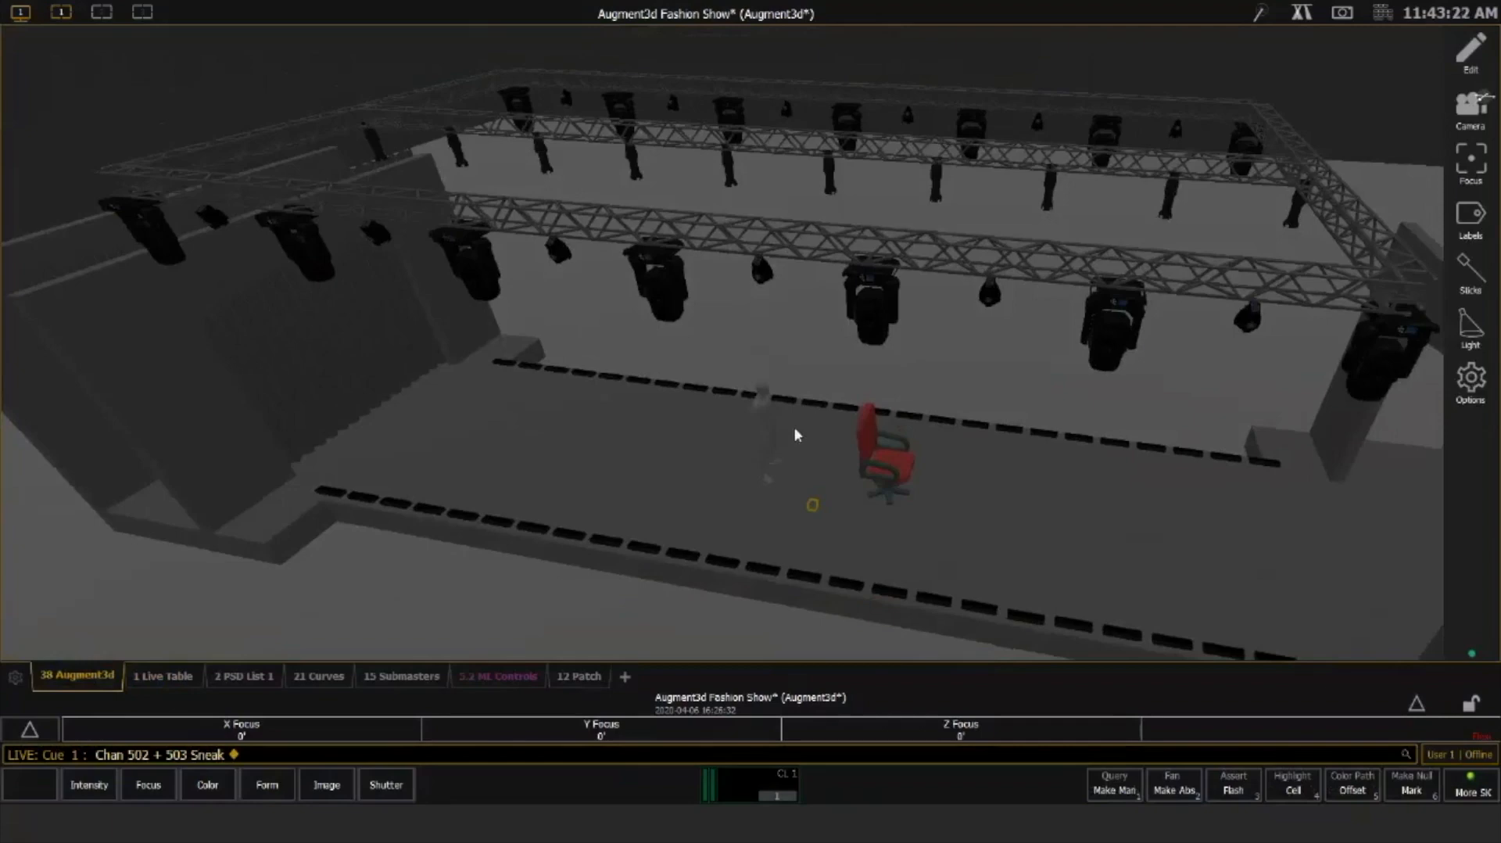
Go to Cue 201 and view the model from camera bookmark 3
{"action": "key", "text": "ctrl+g"}
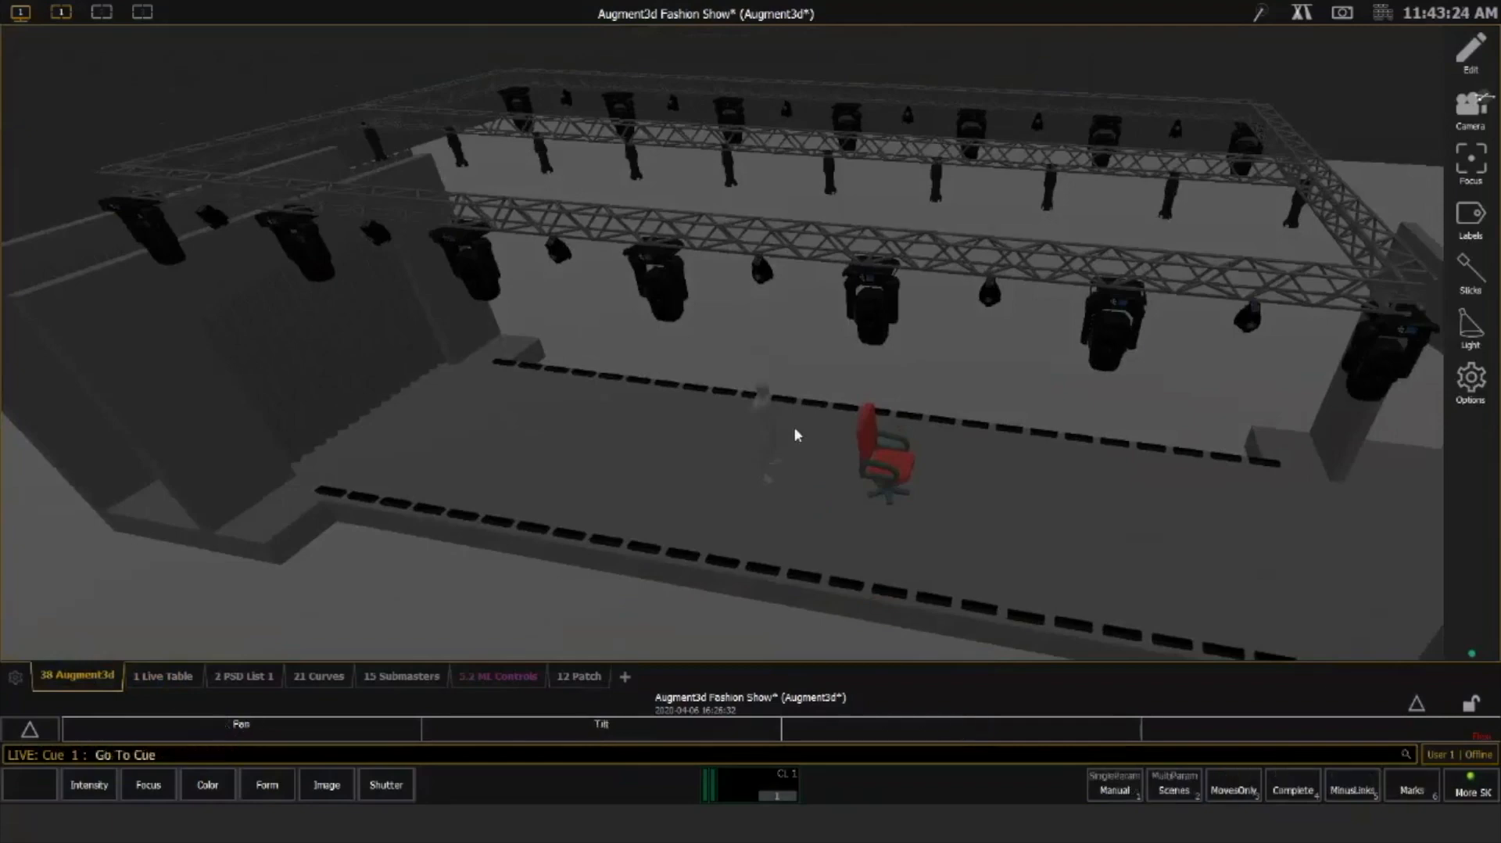
{"action": "type", "text": "201"}
{"action": "key", "text": "Return"}
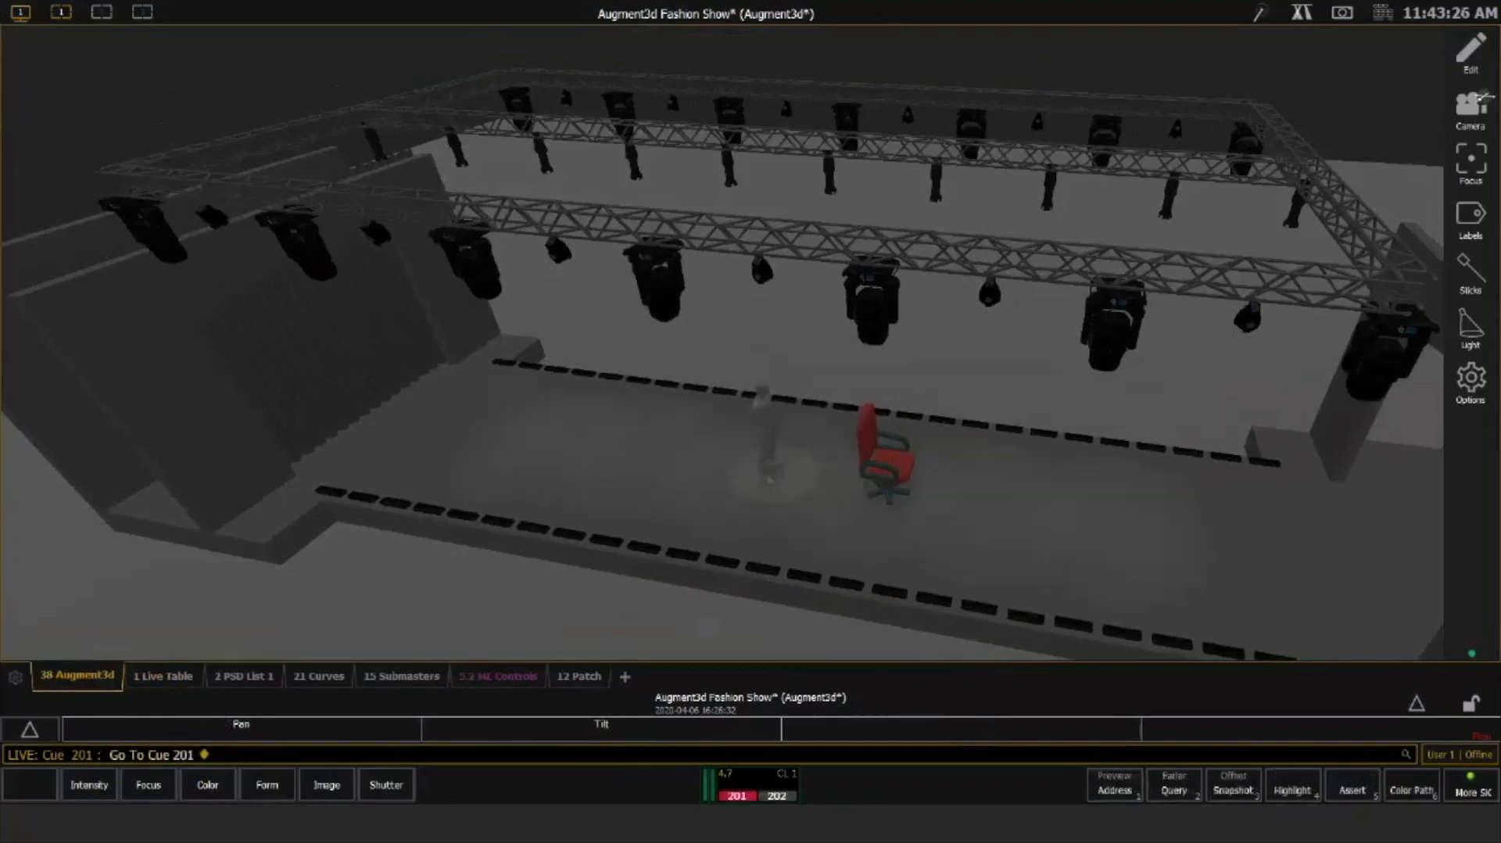
{"action": "left_click", "coordinate": [1470, 107]}
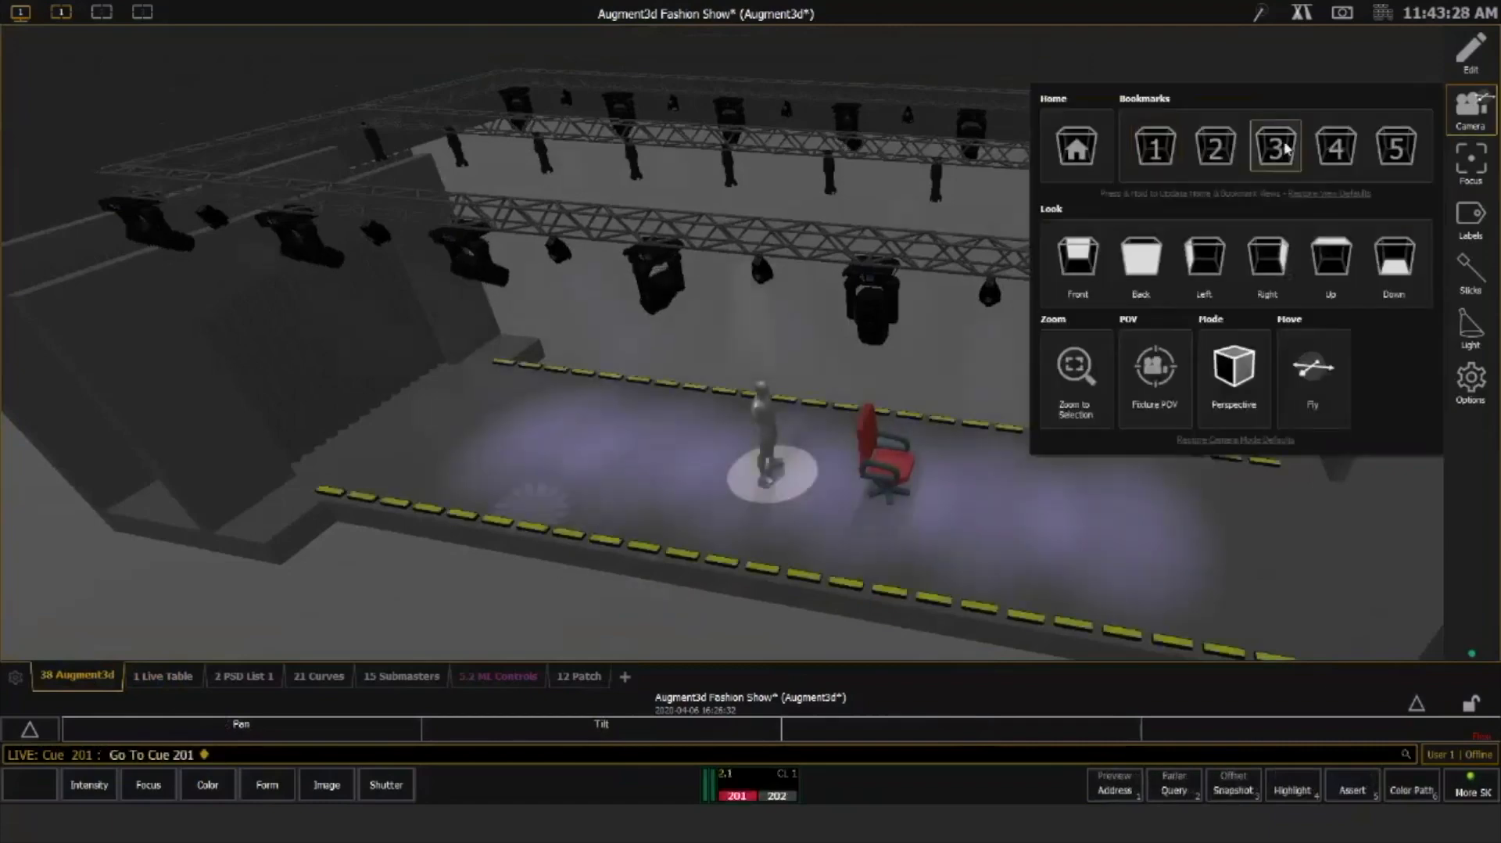
{"action": "left_click", "coordinate": [1282, 147]}
{"action": "left_click", "coordinate": [626, 416]}
{"action": "left_click_drag", "start_coordinate": [1072, 492], "coordinate": [1094, 529]}
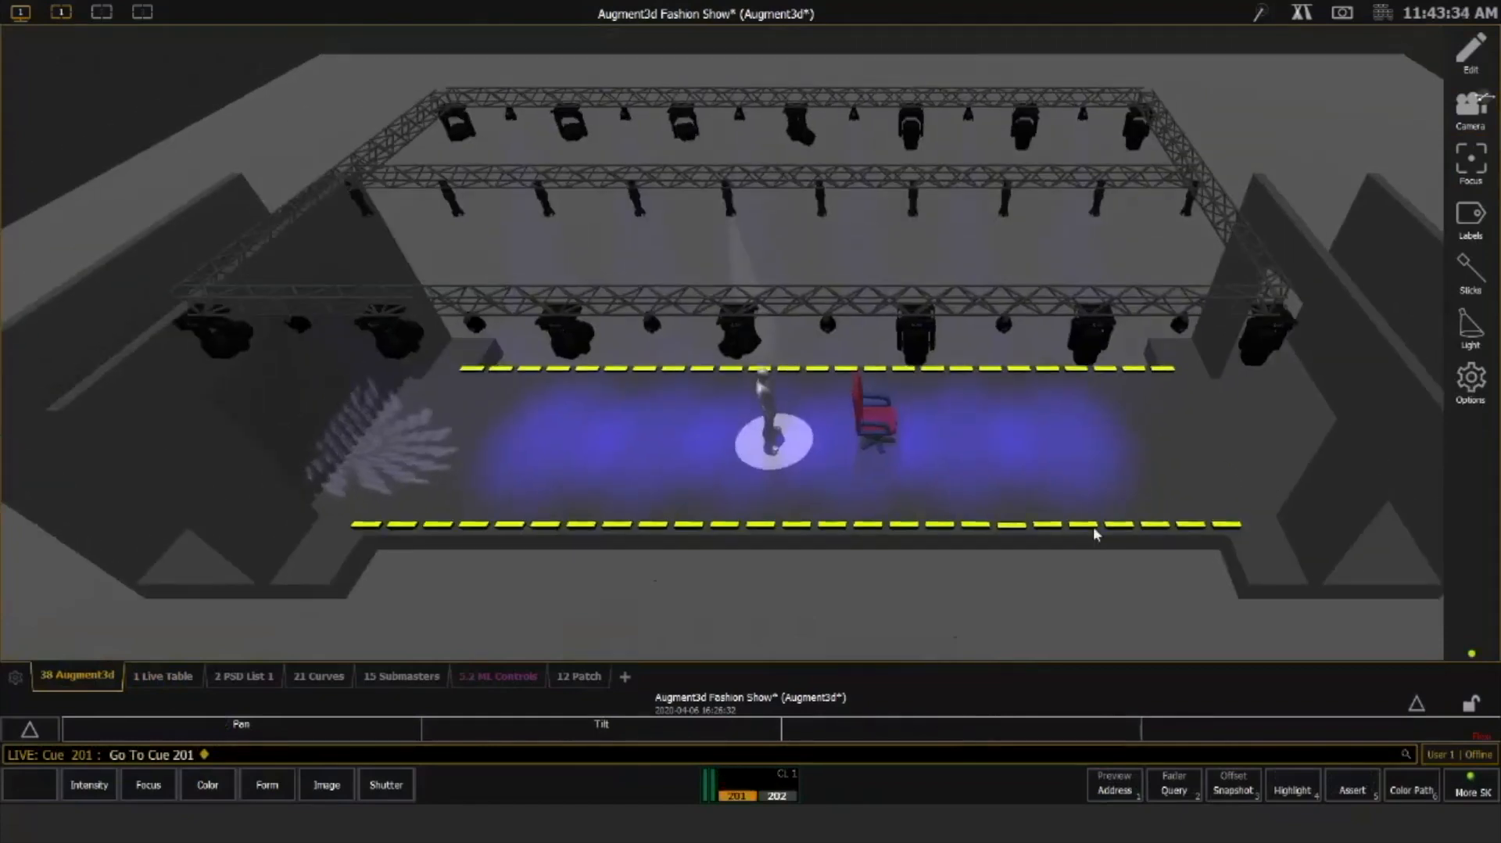
Split the workspace into two side-by-side frames, with the Live Table in the second and Augment3d in the first
{"action": "left_click", "coordinate": [100, 14]}
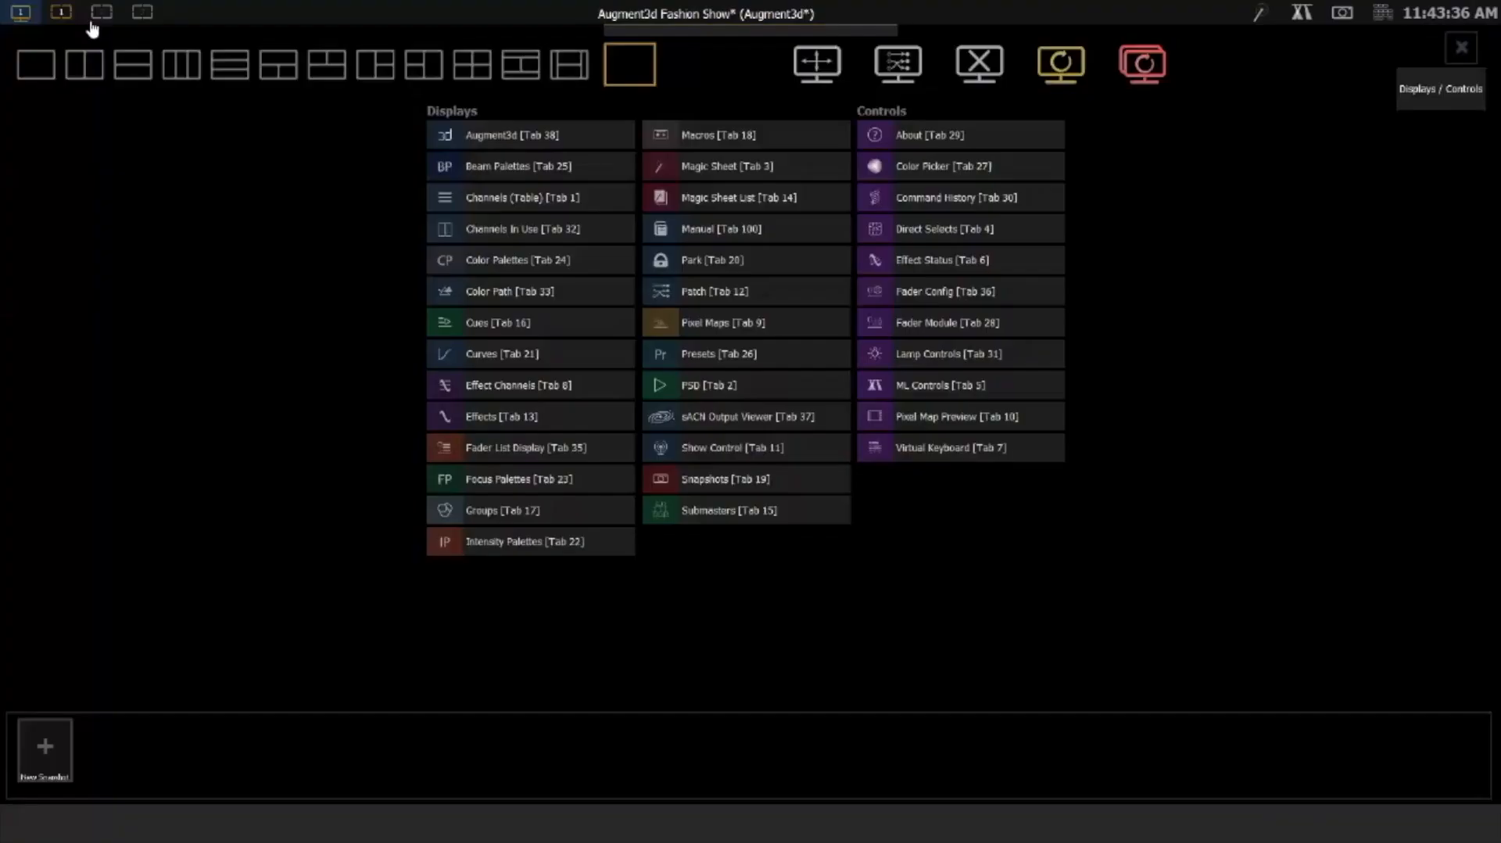
{"action": "left_click", "coordinate": [95, 69]}
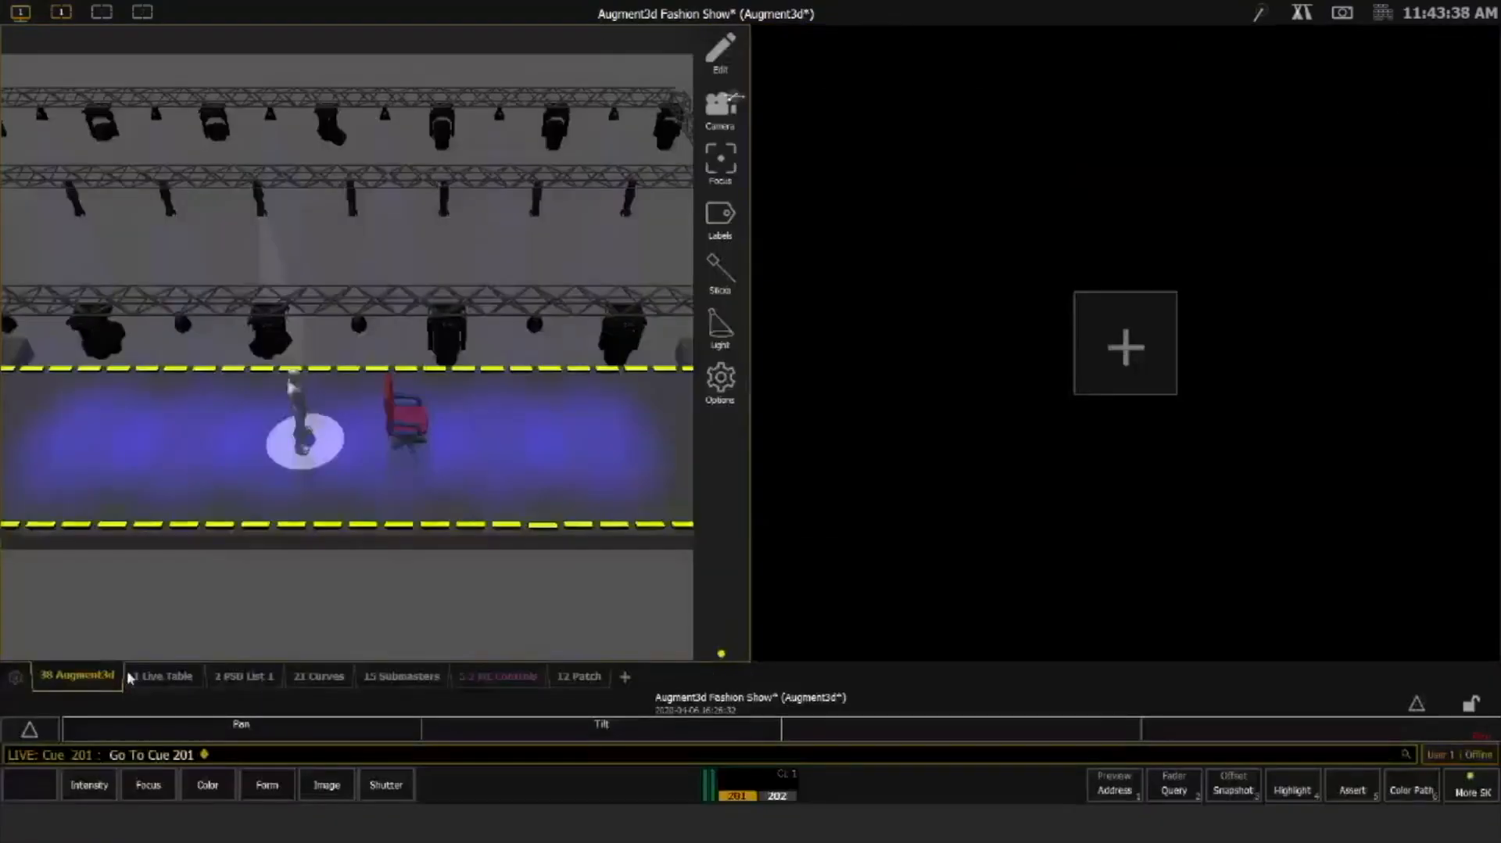
{"action": "left_click", "coordinate": [163, 677]}
{"action": "left_click_drag", "start_coordinate": [163, 677], "coordinate": [1027, 580]}
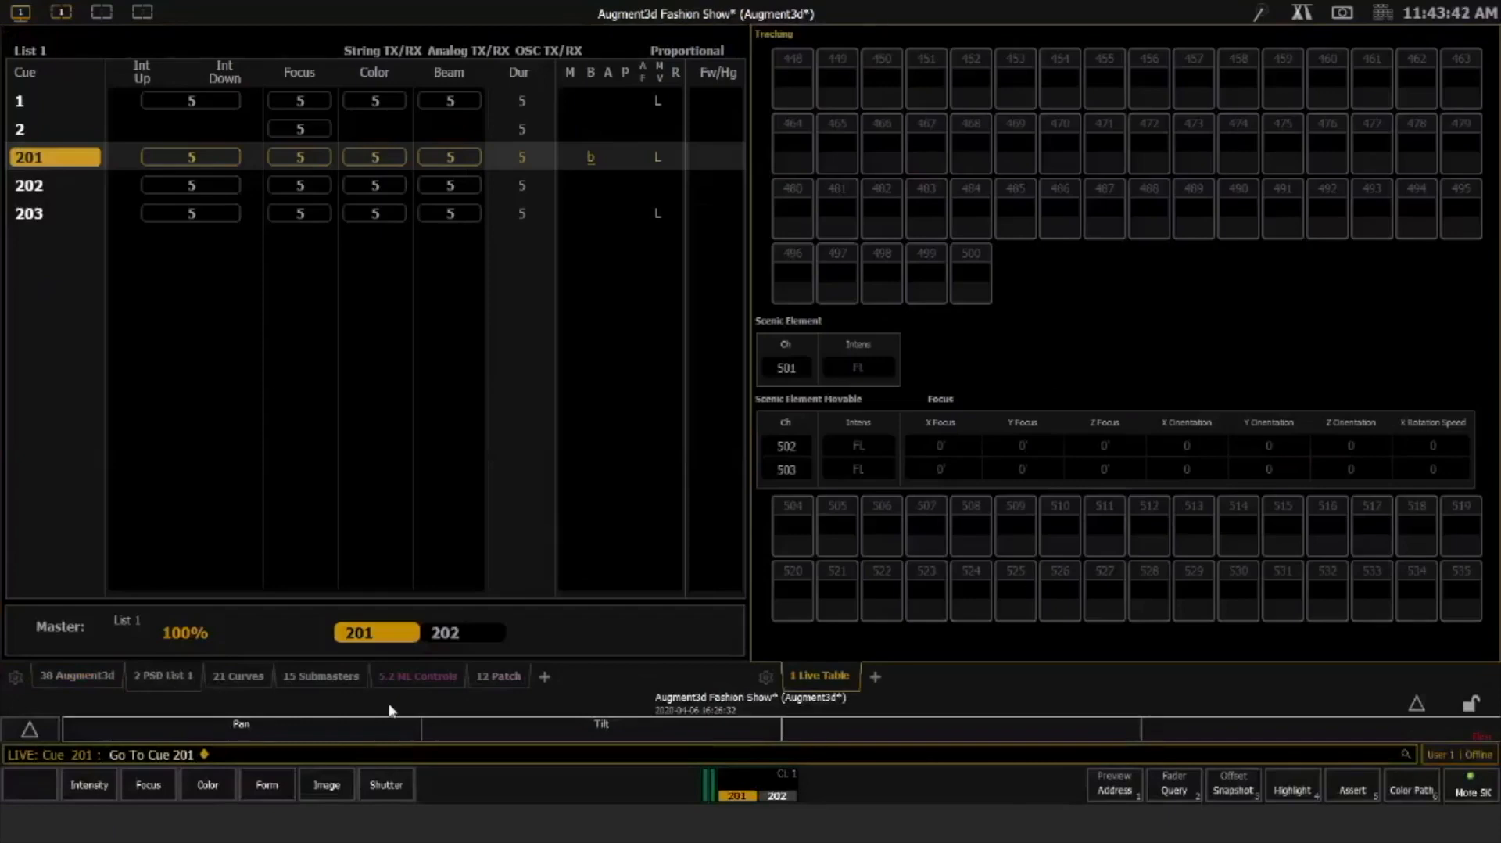
{"action": "left_click", "coordinate": [76, 675]}
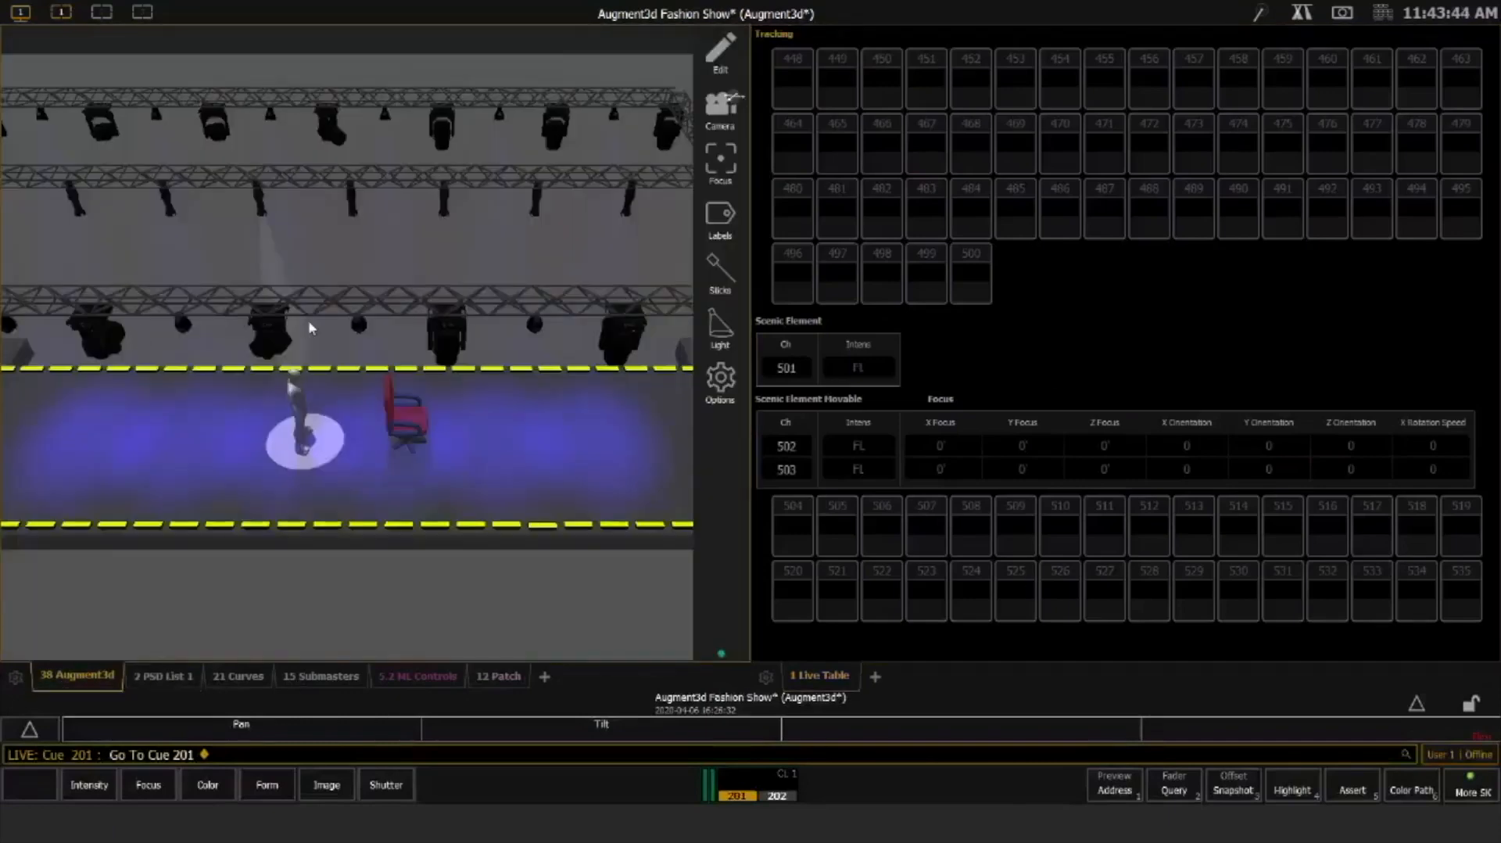
Move the PSD List 1 display into the Live Table's frame, keeping Augment3d and the Live Table in front
{"action": "left_click", "coordinate": [171, 676]}
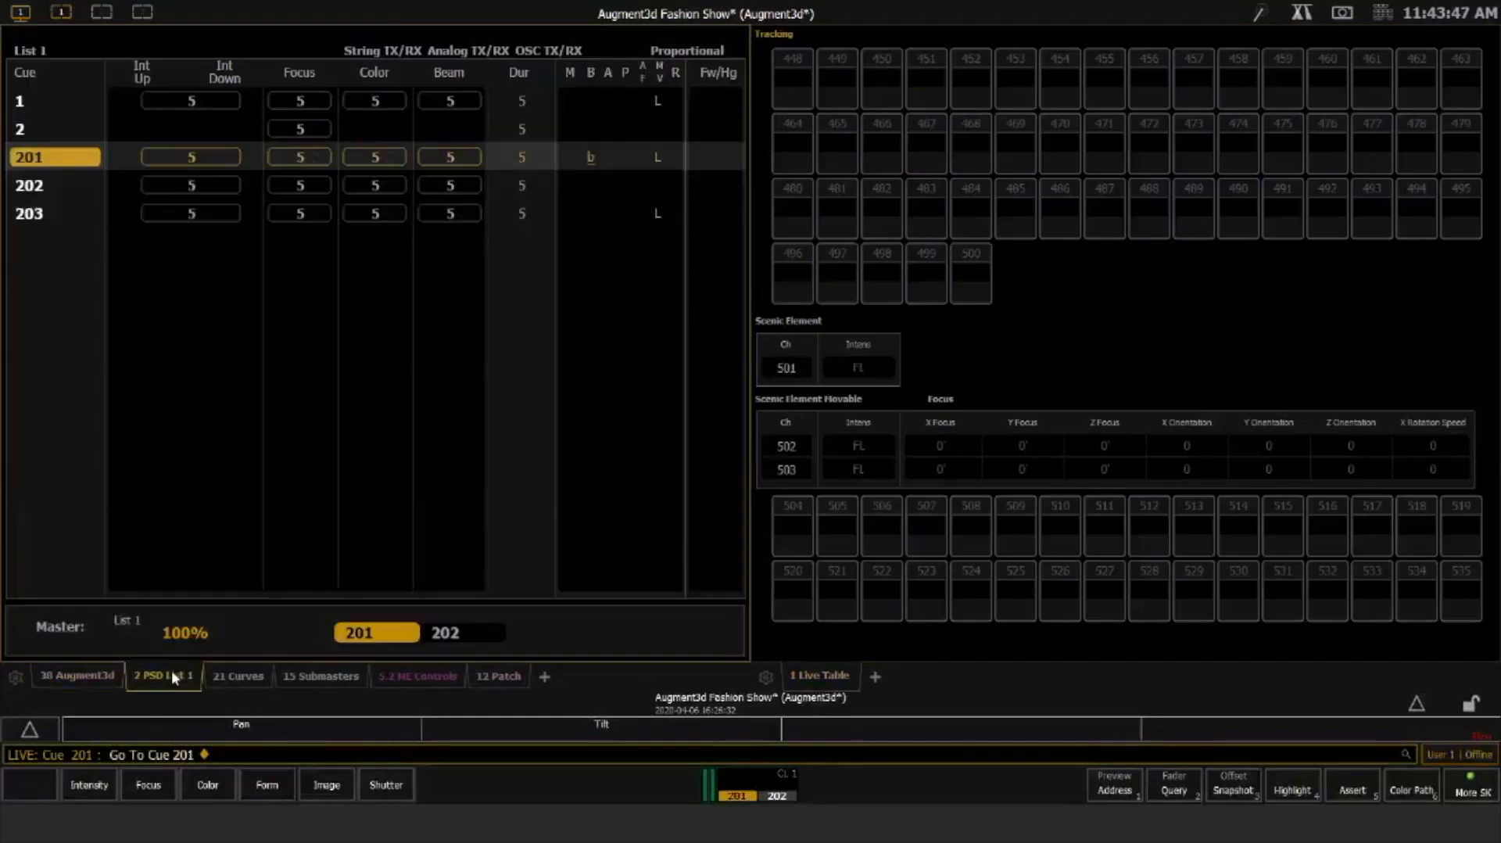
{"action": "double_click", "coordinate": [172, 677]}
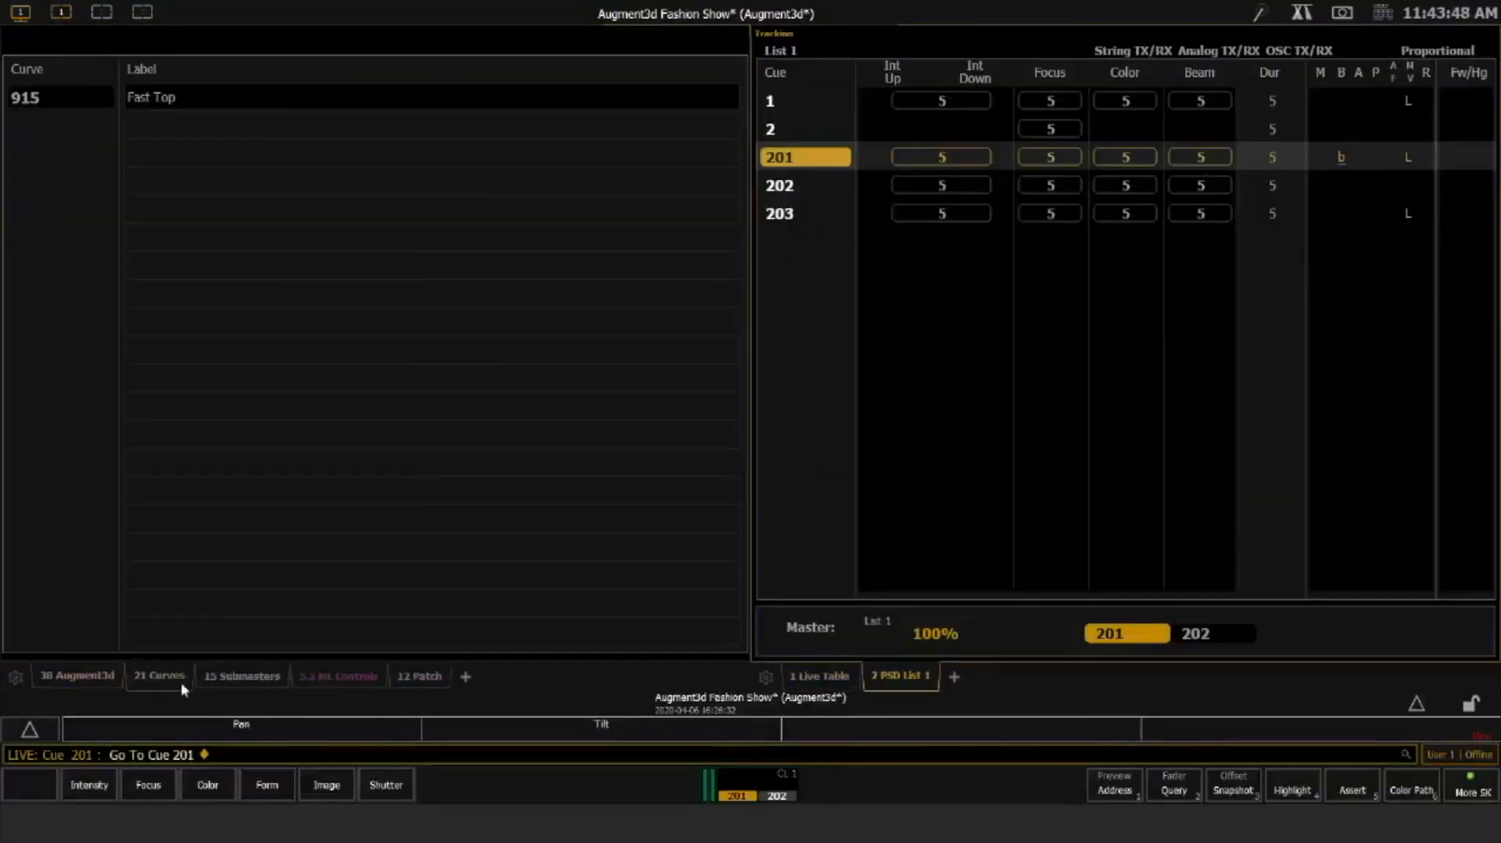
{"action": "left_click", "coordinate": [819, 677]}
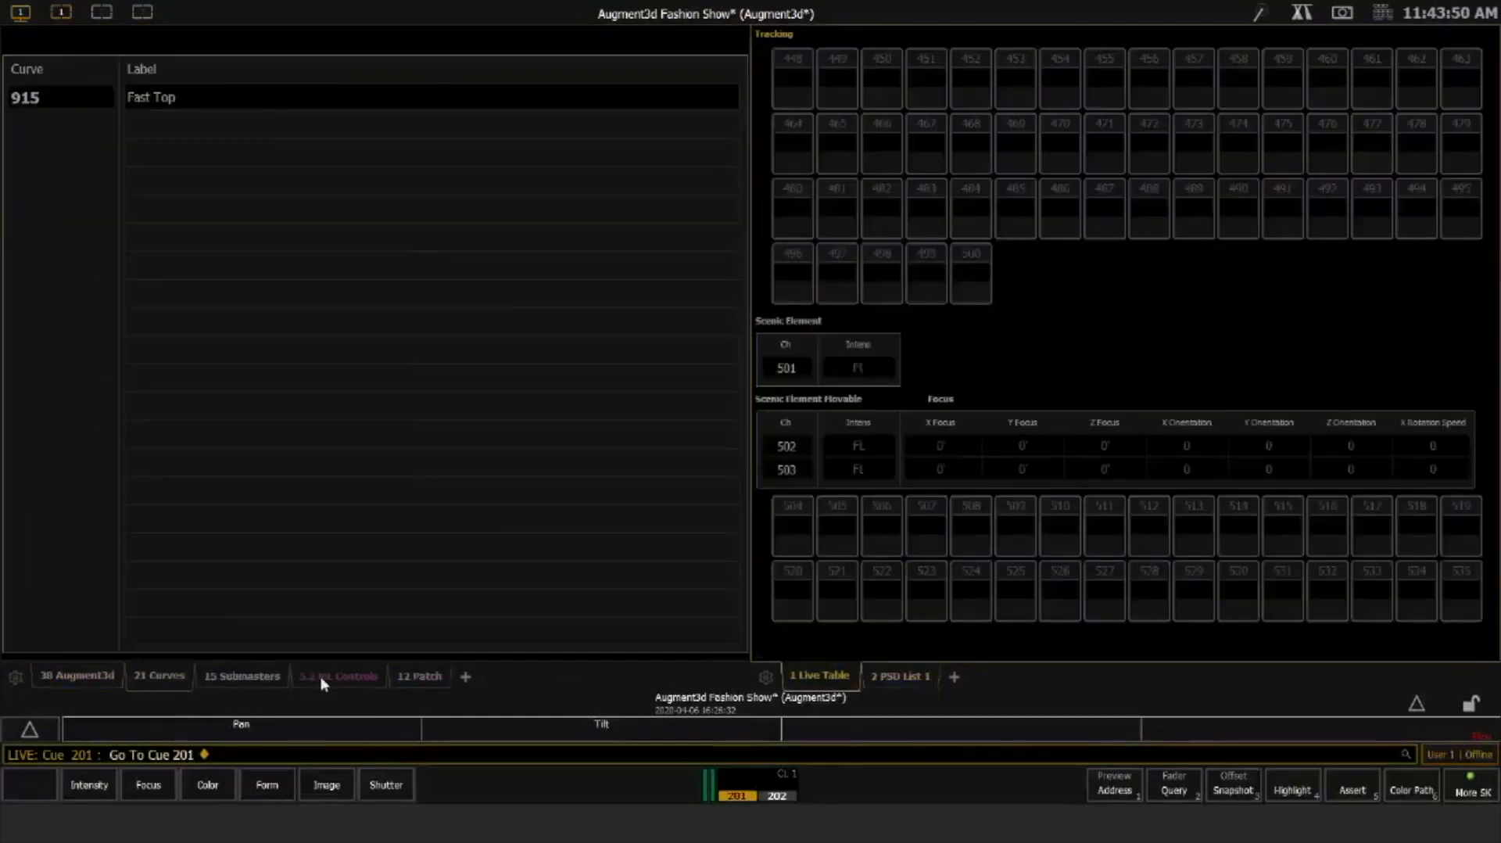
{"action": "left_click", "coordinate": [89, 677]}
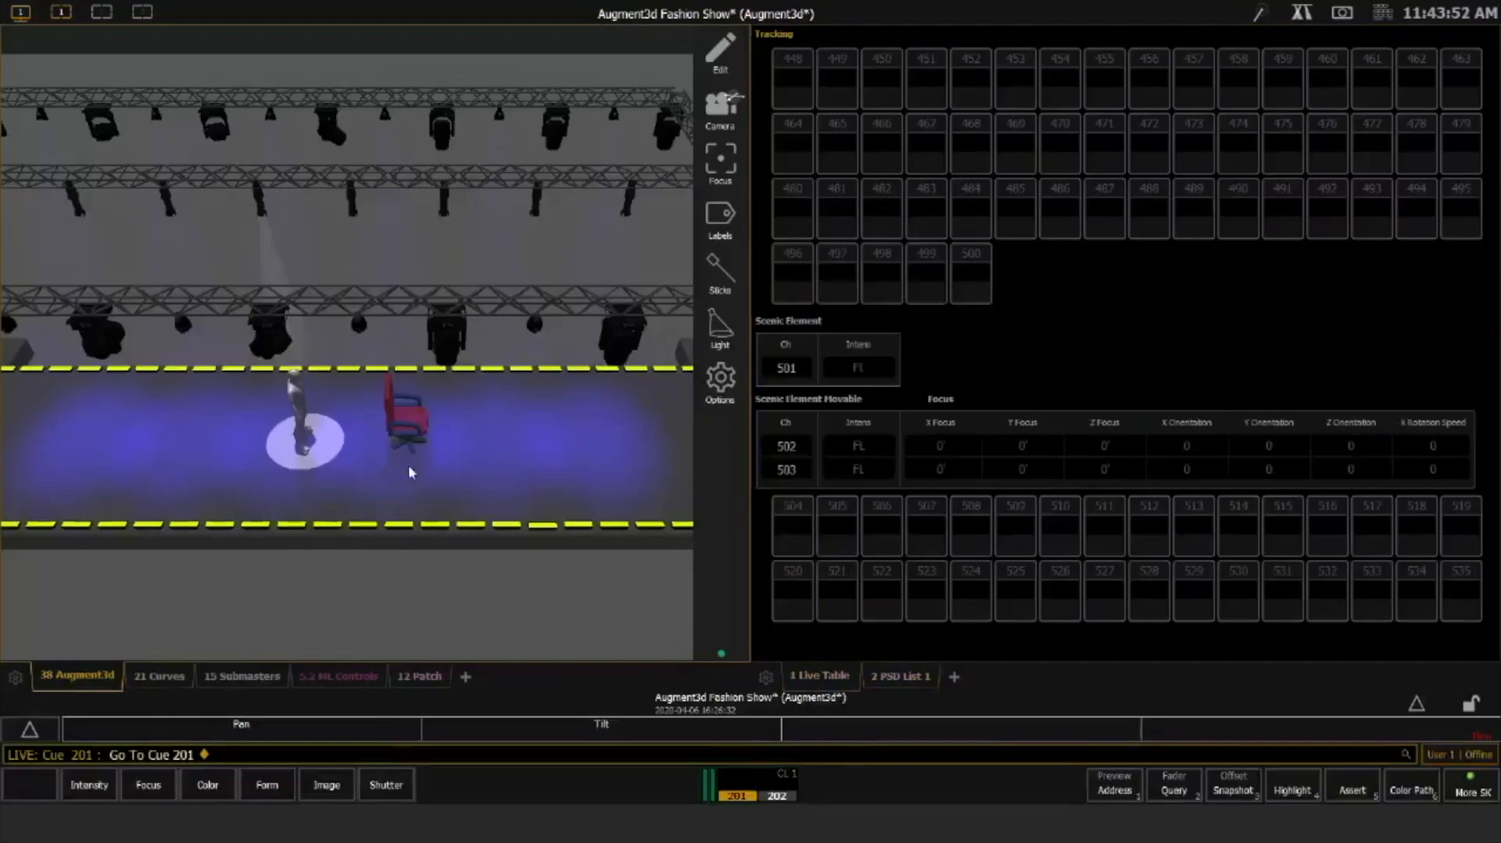
Select channel 501 and flash it off and back on to test the curtain between the rear walls
{"action": "scroll", "coordinate": [426, 476], "scroll_direction": "down", "scroll_amount": 5}
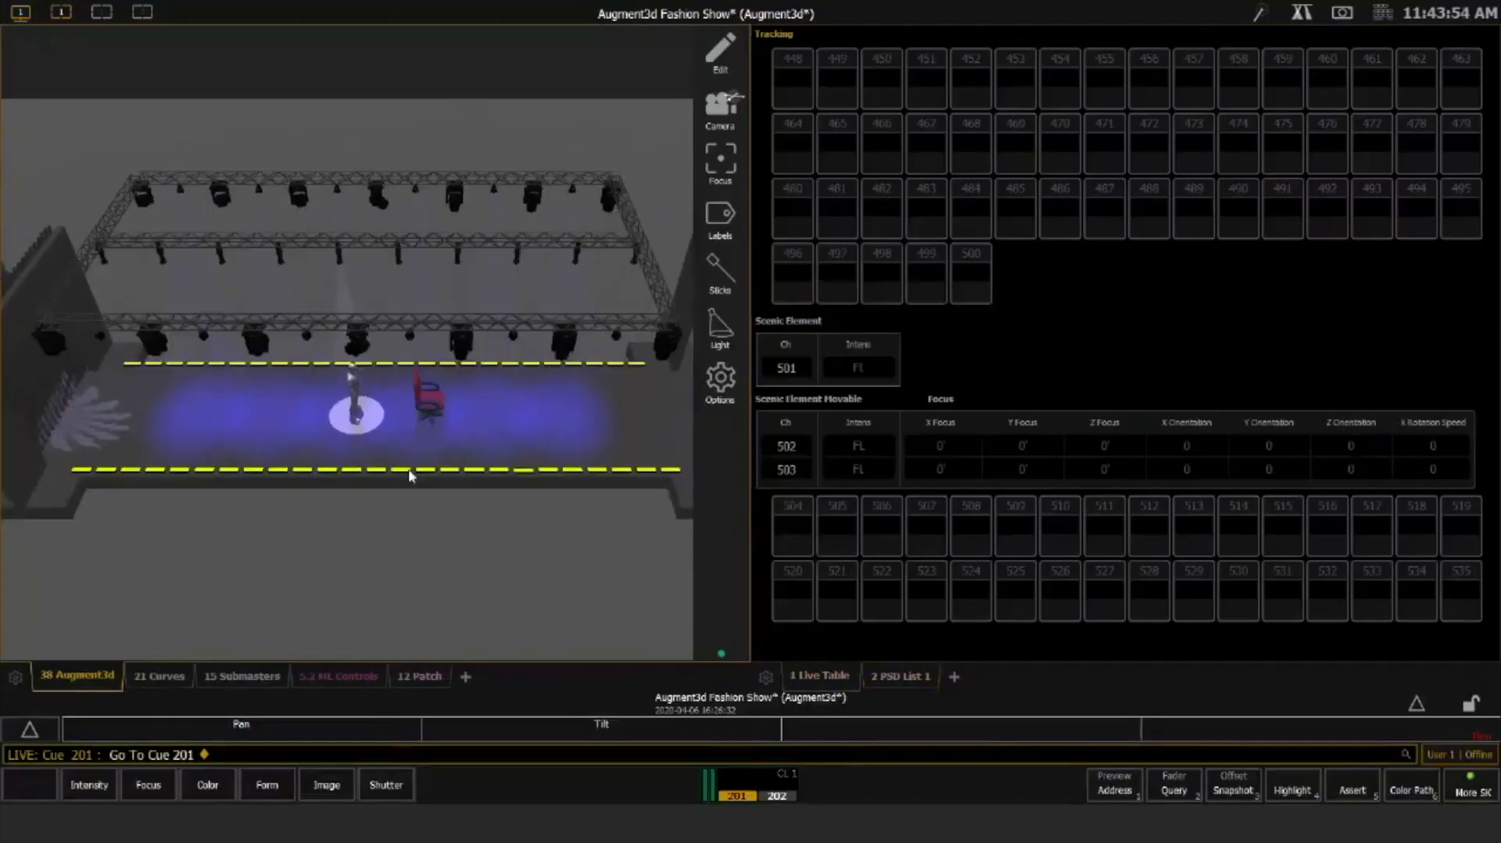
{"action": "left_click_drag", "start_coordinate": [410, 475], "coordinate": [462, 298]}
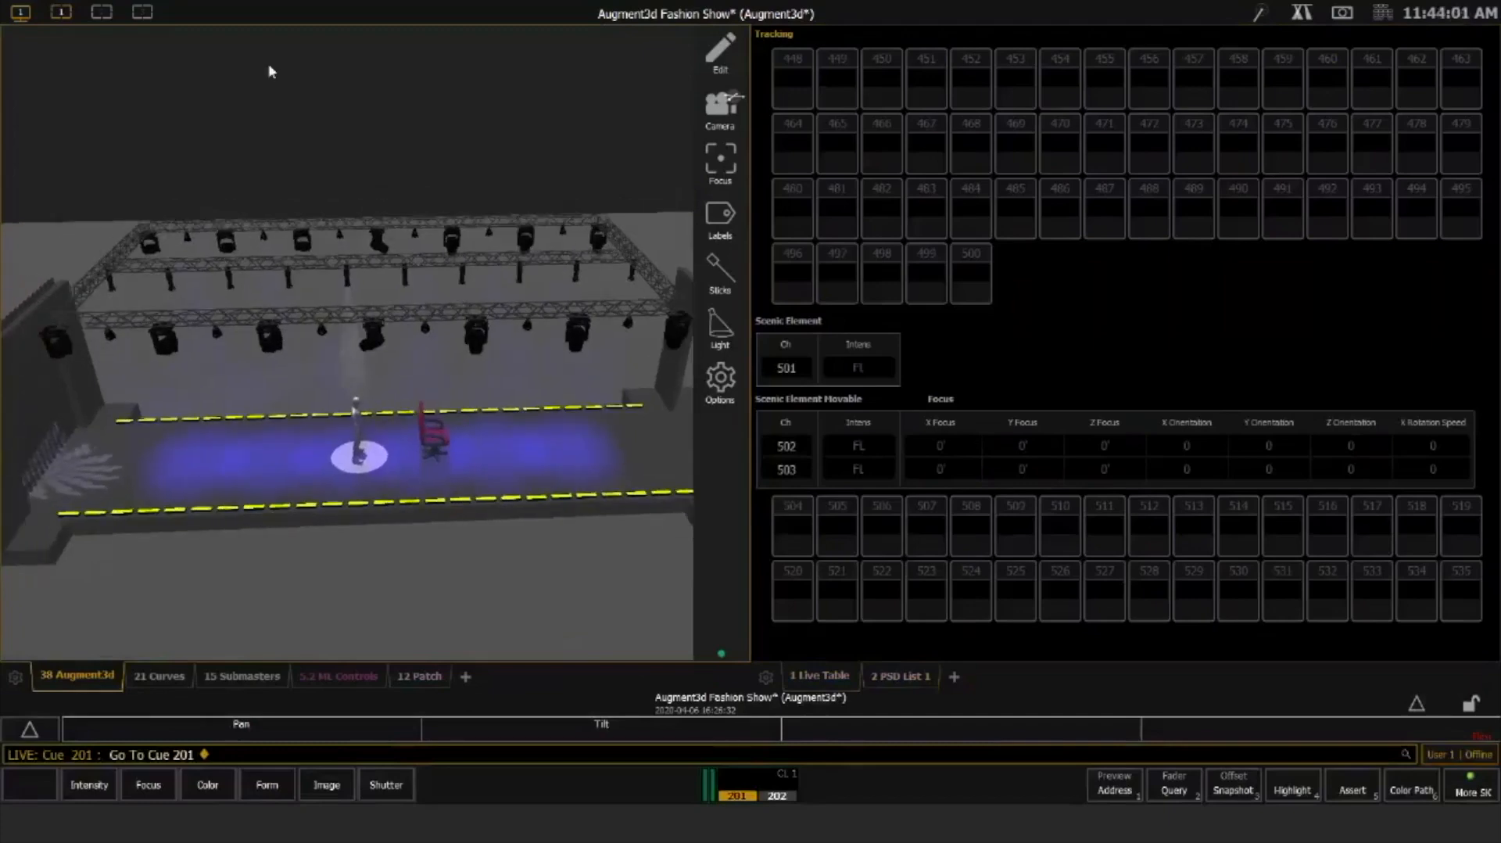
{"action": "type", "text": "501"}
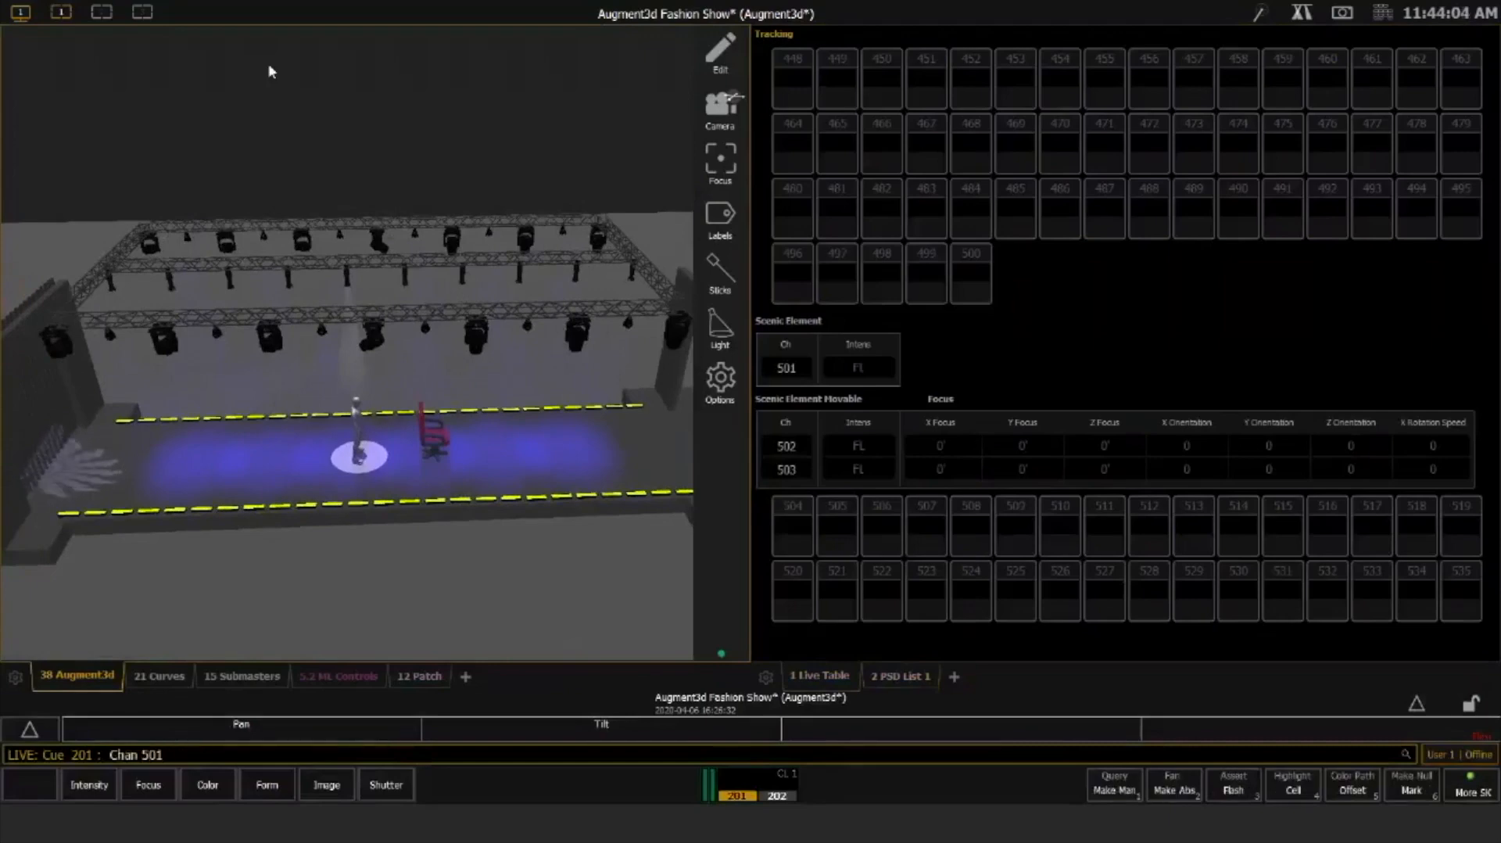
{"action": "key", "text": "ctrl+shift+f"}
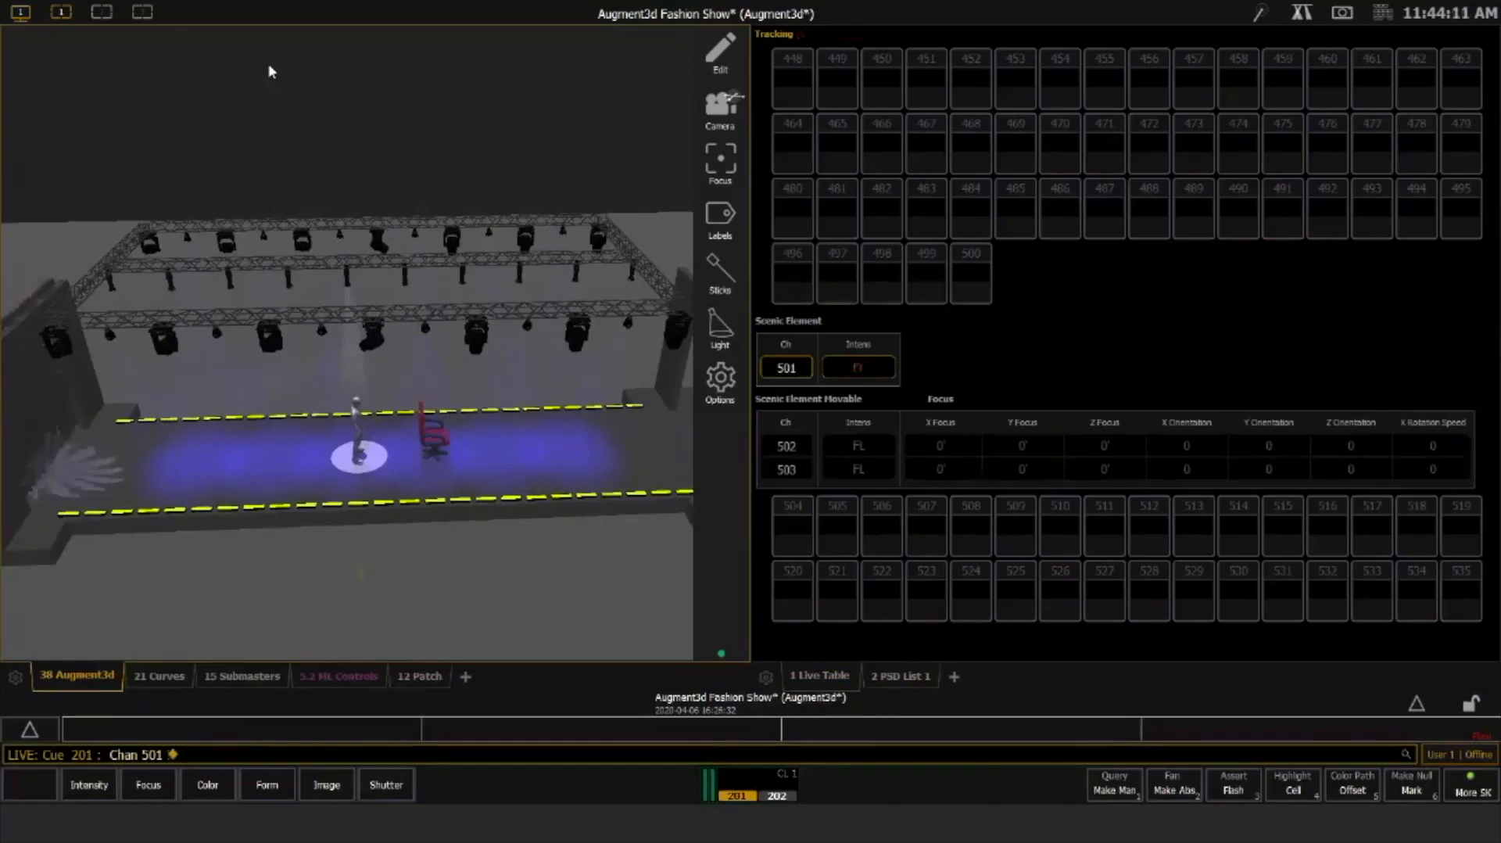
{"action": "left_click_drag", "start_coordinate": [313, 500], "coordinate": [229, 402]}
{"action": "scroll", "coordinate": [228, 401], "scroll_direction": "up", "scroll_amount": 5}
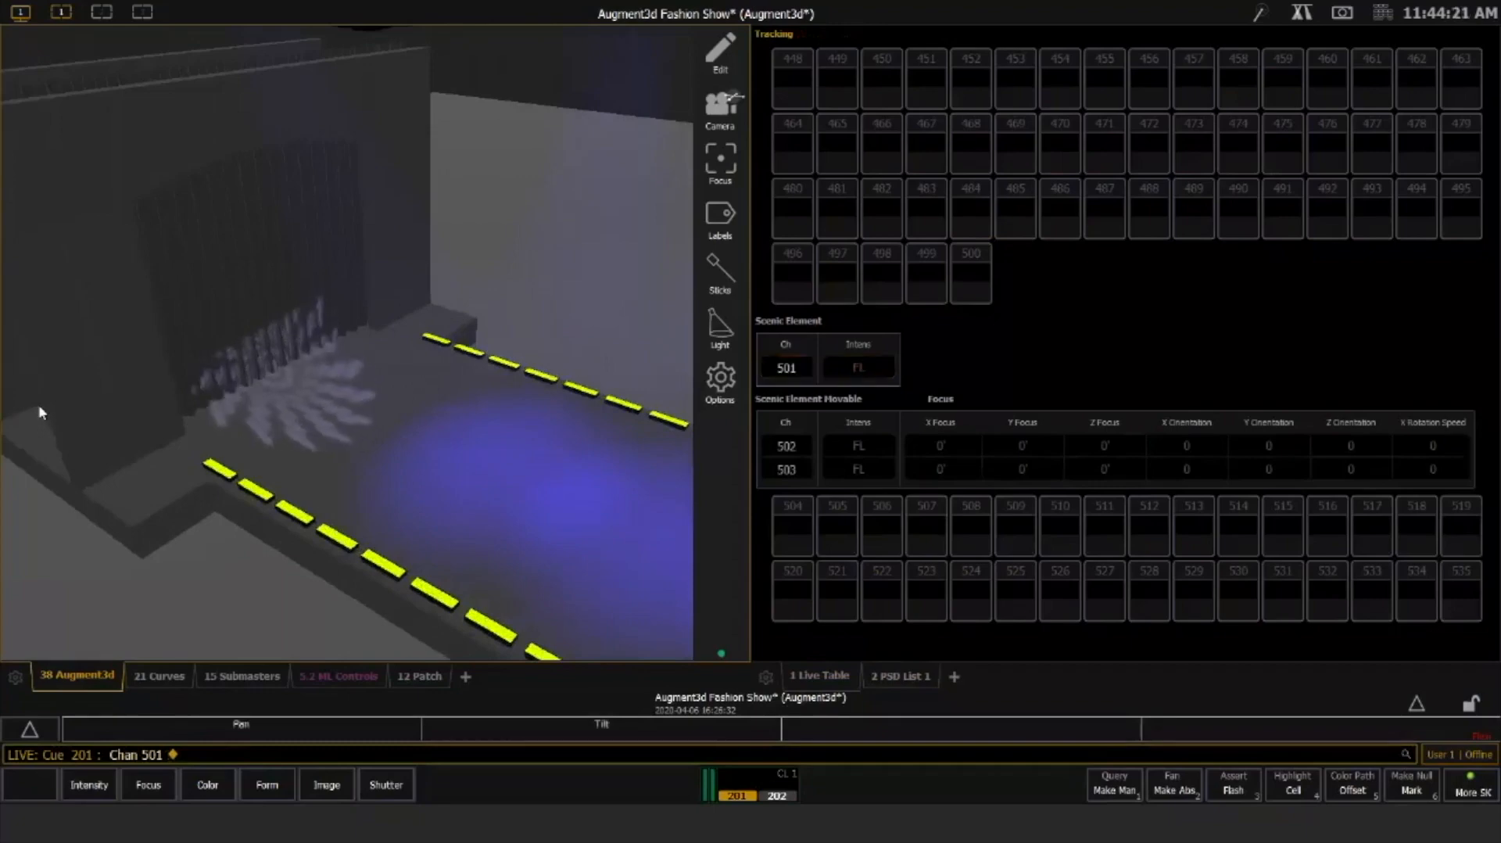
{"action": "key", "text": "F9"}
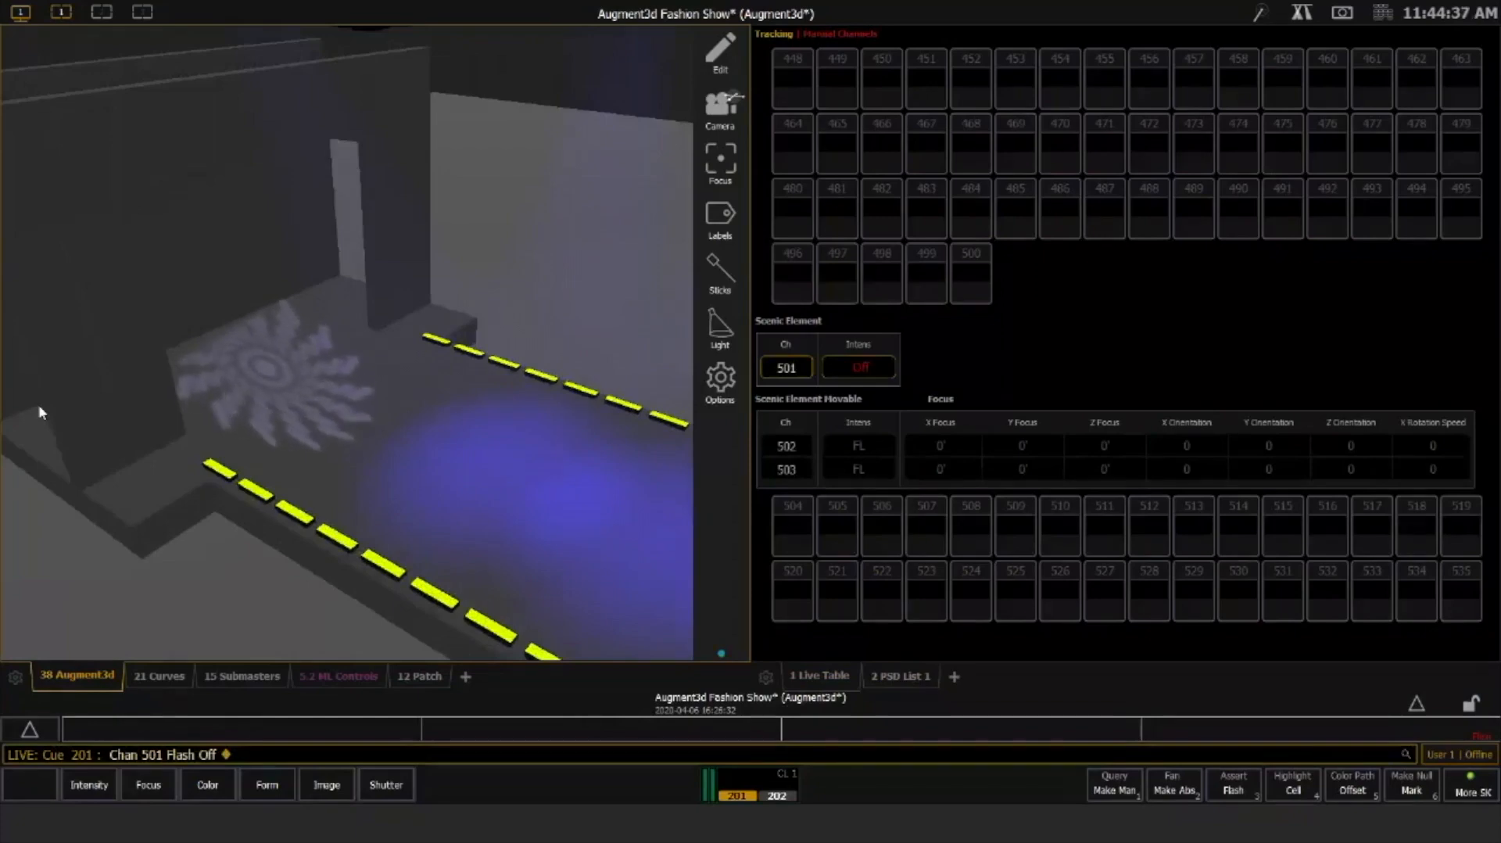
{"action": "key", "text": "F9"}
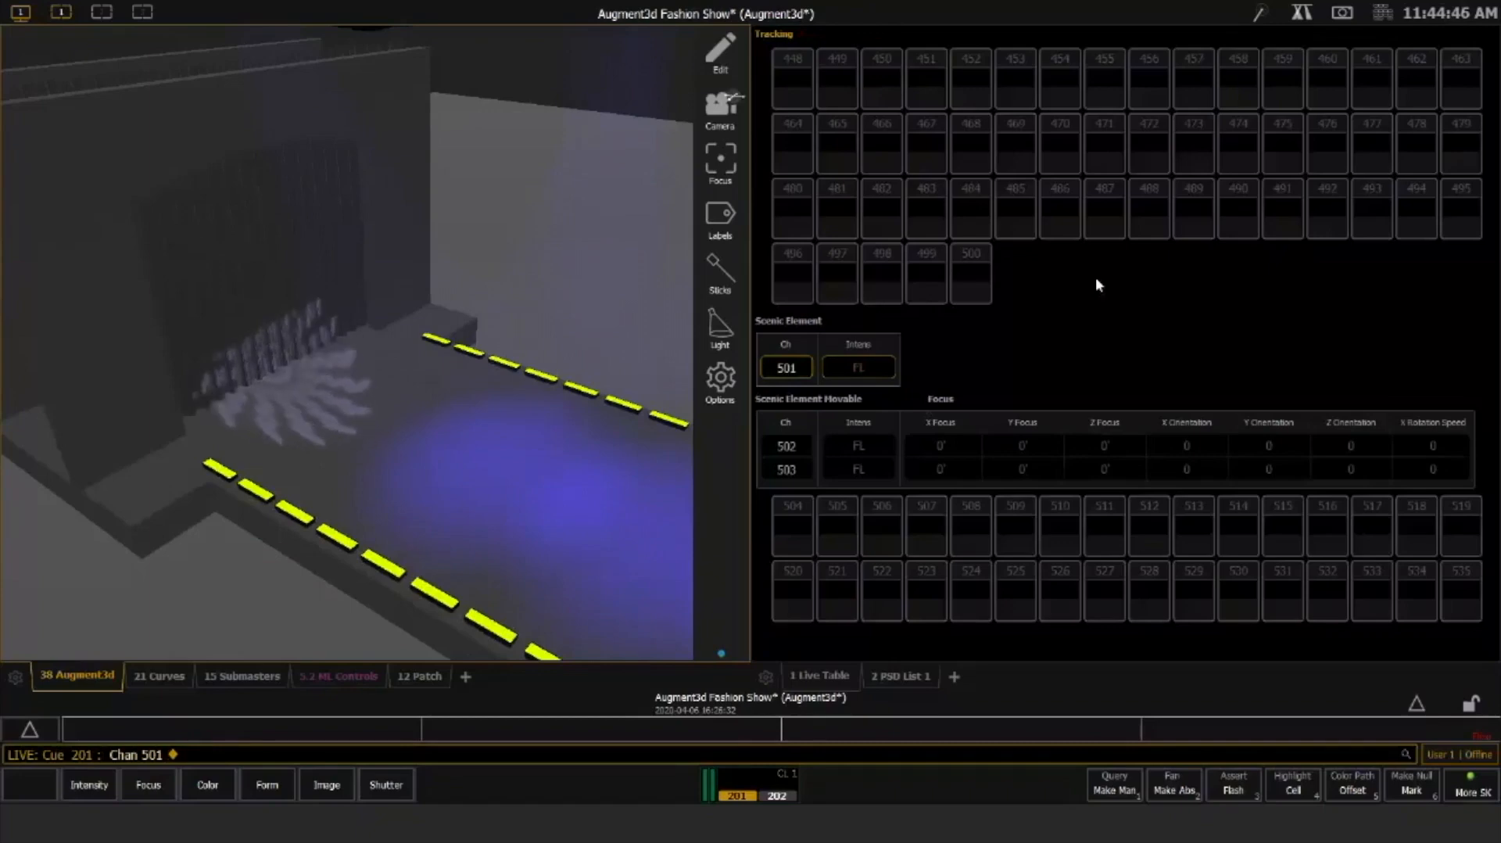
Take channel 501 to Out, then set its intensity to the Visible 100% range in the ML Controls
{"action": "key", "text": "o"}
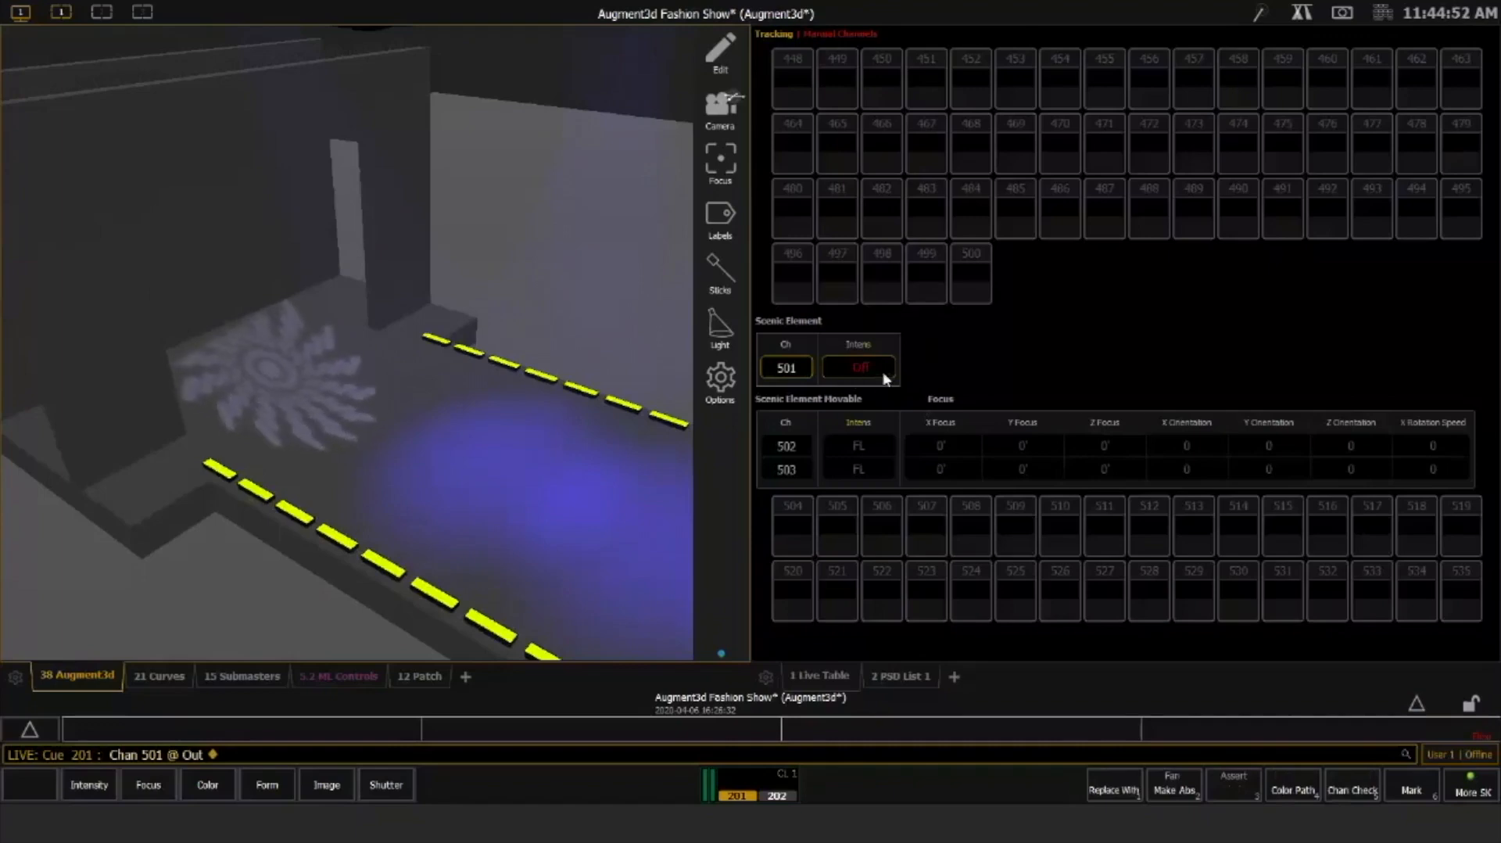
{"action": "left_click", "coordinate": [1318, 18]}
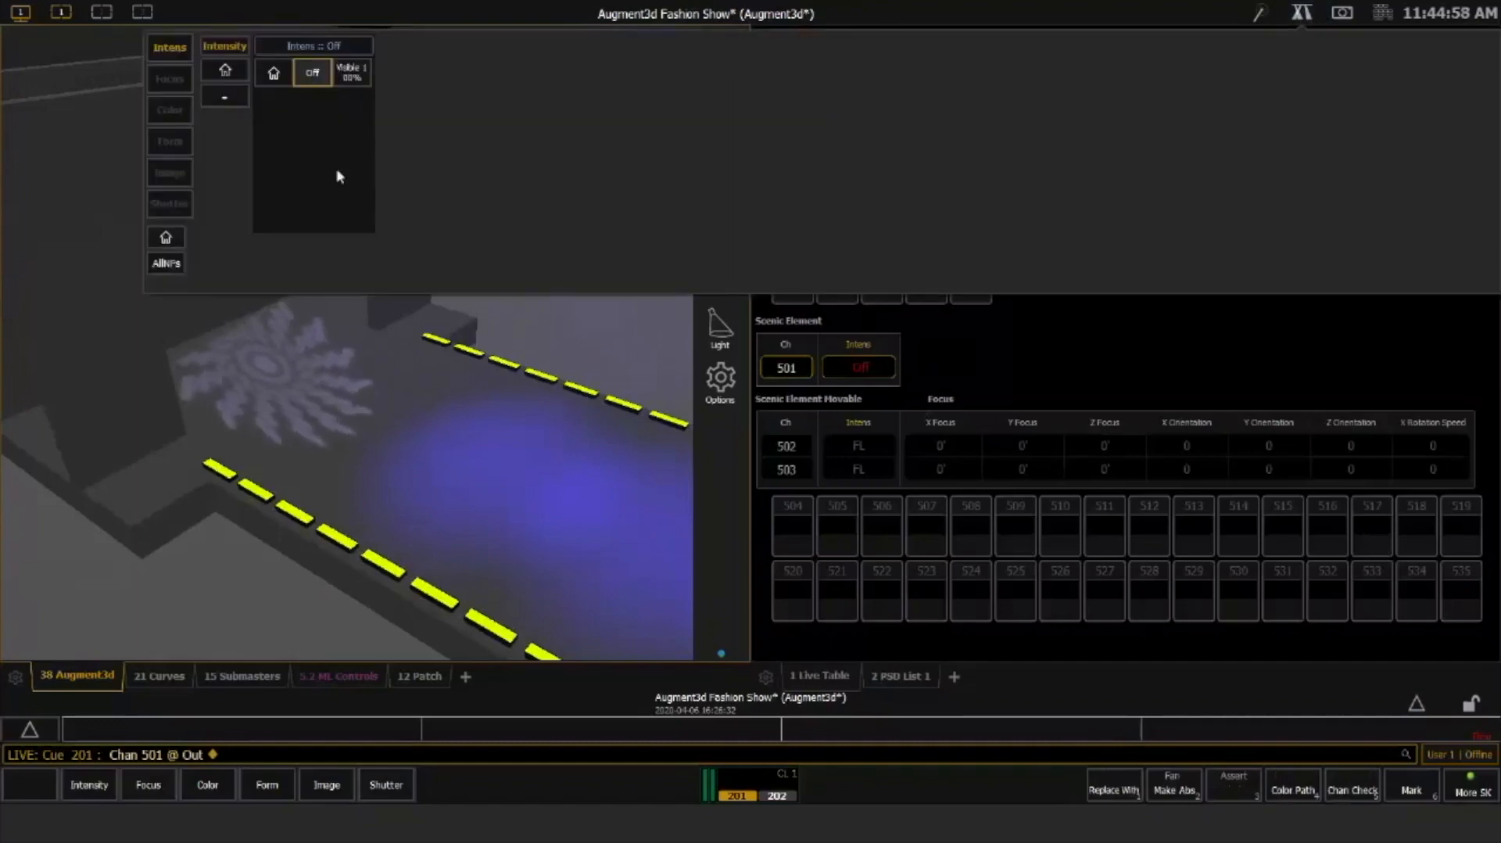
{"action": "left_click", "coordinate": [352, 76]}
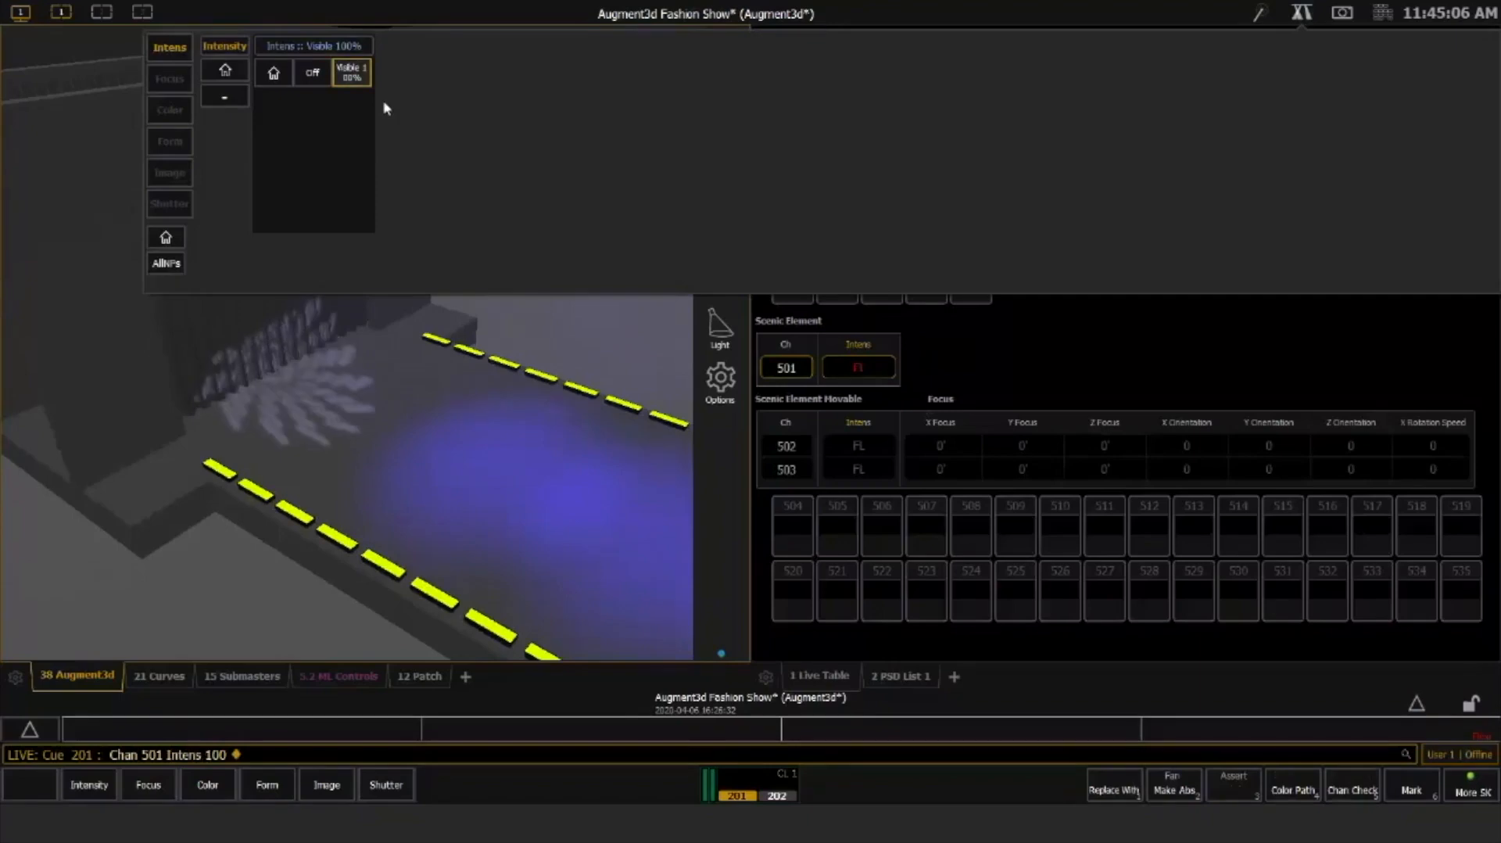
Set channel 501's intensity to 01, then to 00, and close the ML Controls
{"action": "type", "text": "501 @ 01"}
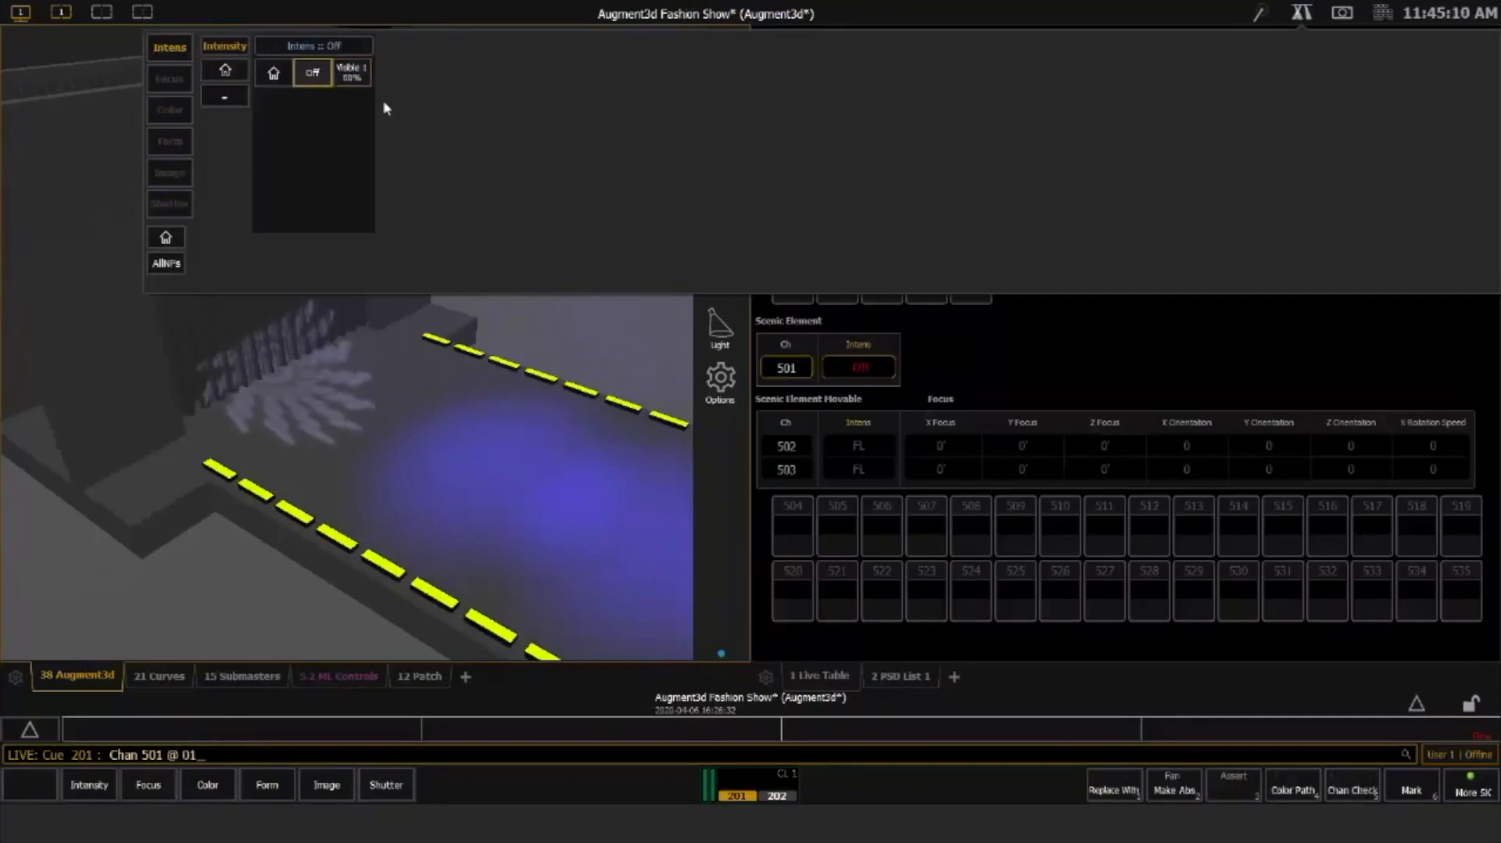
{"action": "key", "text": "Return"}
{"action": "type", "text": "@00"}
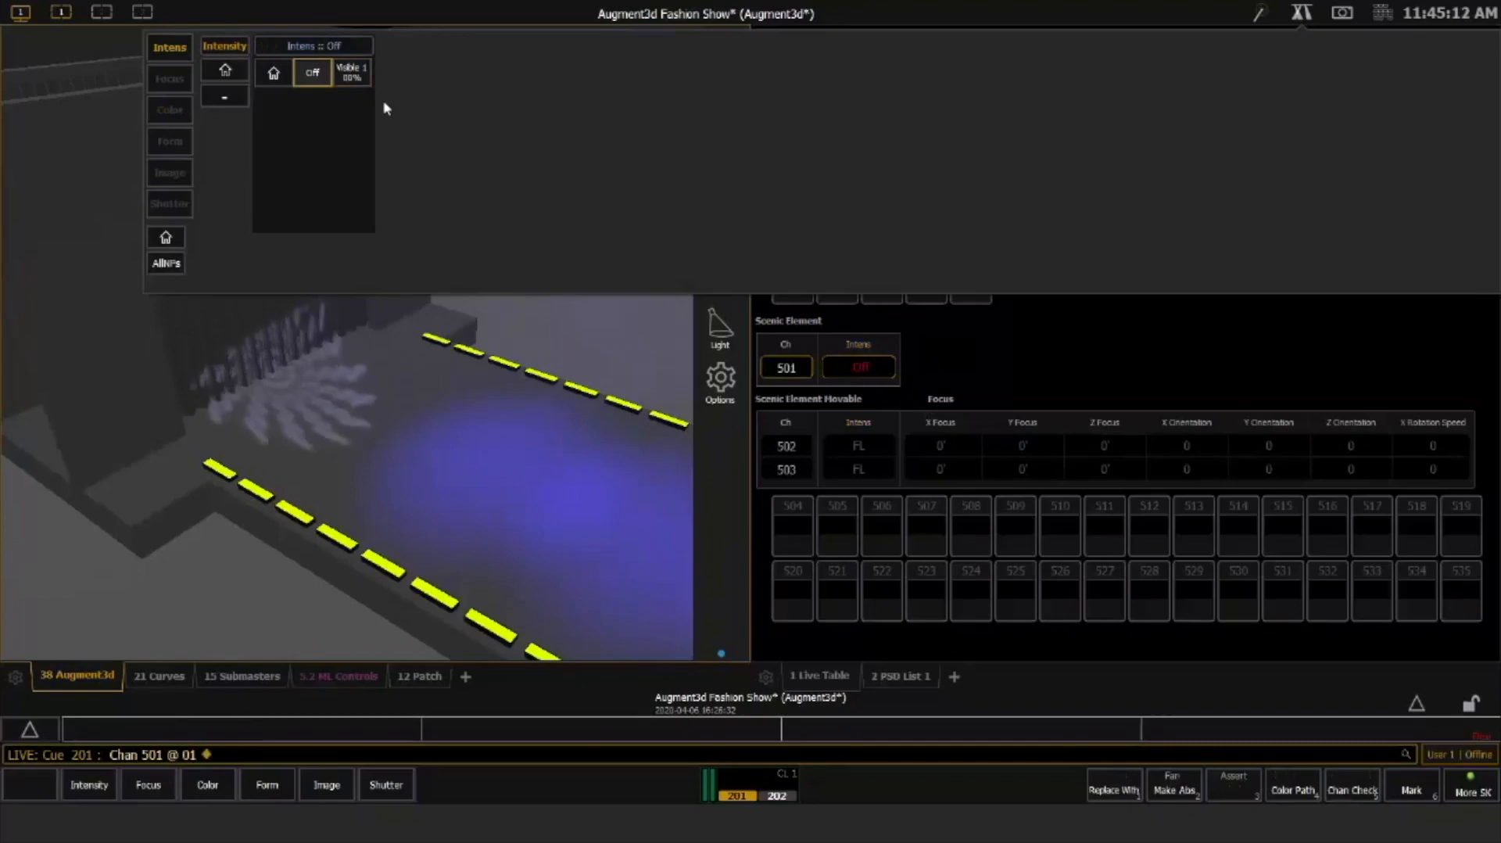
{"action": "key", "text": "Return"}
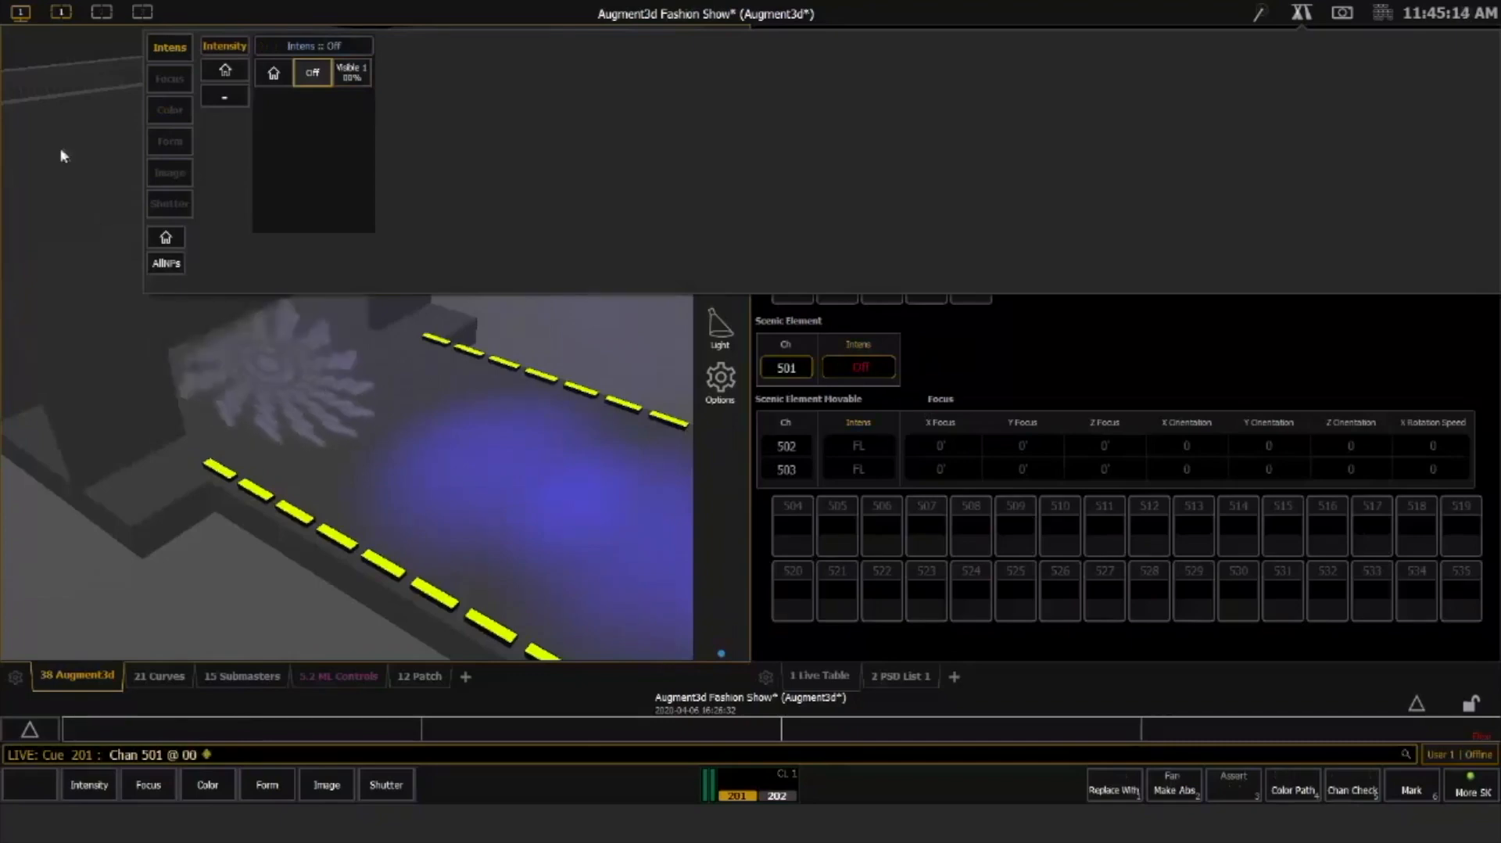
{"action": "left_click", "coordinate": [53, 213]}
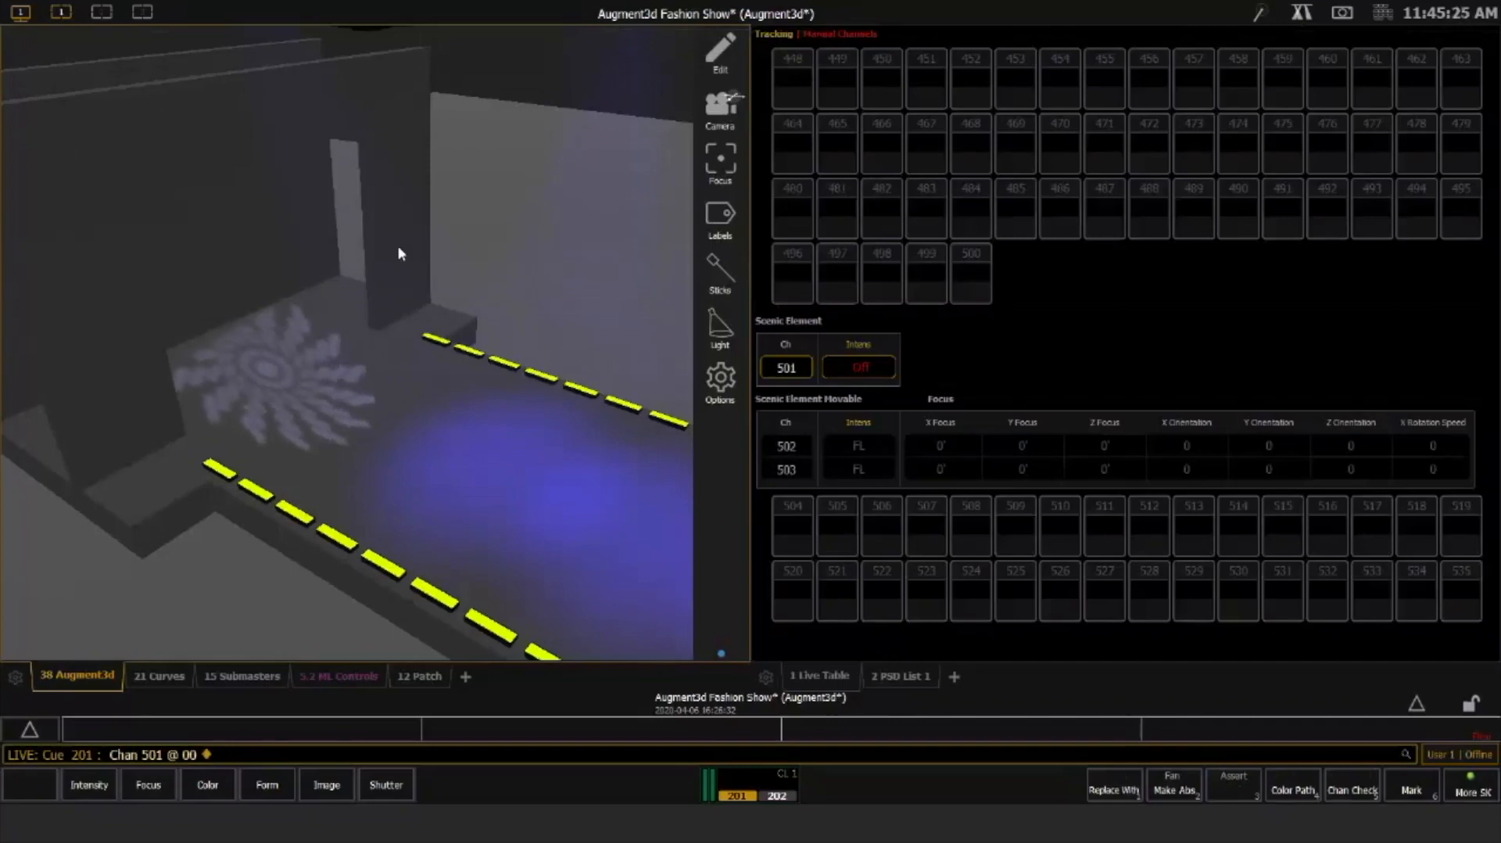
Update Cue 201 as Cue Only with channel 501's curtain turned off
{"action": "key", "text": "u"}
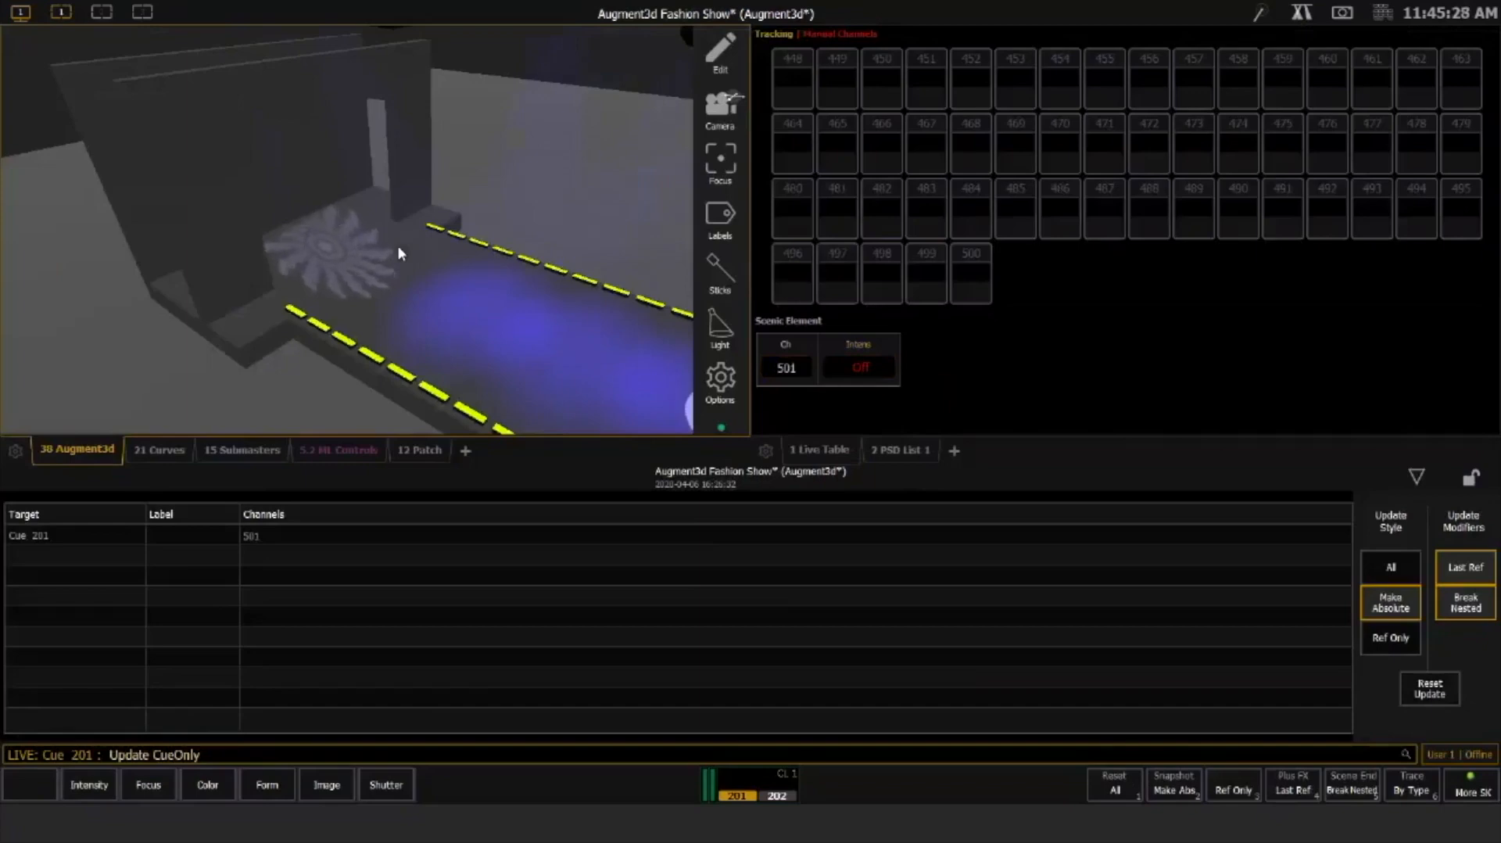
{"action": "key", "text": "Return"}
{"action": "left_click_drag", "start_coordinate": [601, 576], "coordinate": [395, 502]}
{"action": "scroll", "coordinate": [396, 502], "scroll_direction": "down", "scroll_amount": 4}
{"action": "left_click_drag", "start_coordinate": [477, 529], "coordinate": [345, 501]}
{"action": "scroll", "coordinate": [346, 501], "scroll_direction": "down", "scroll_amount": 3}
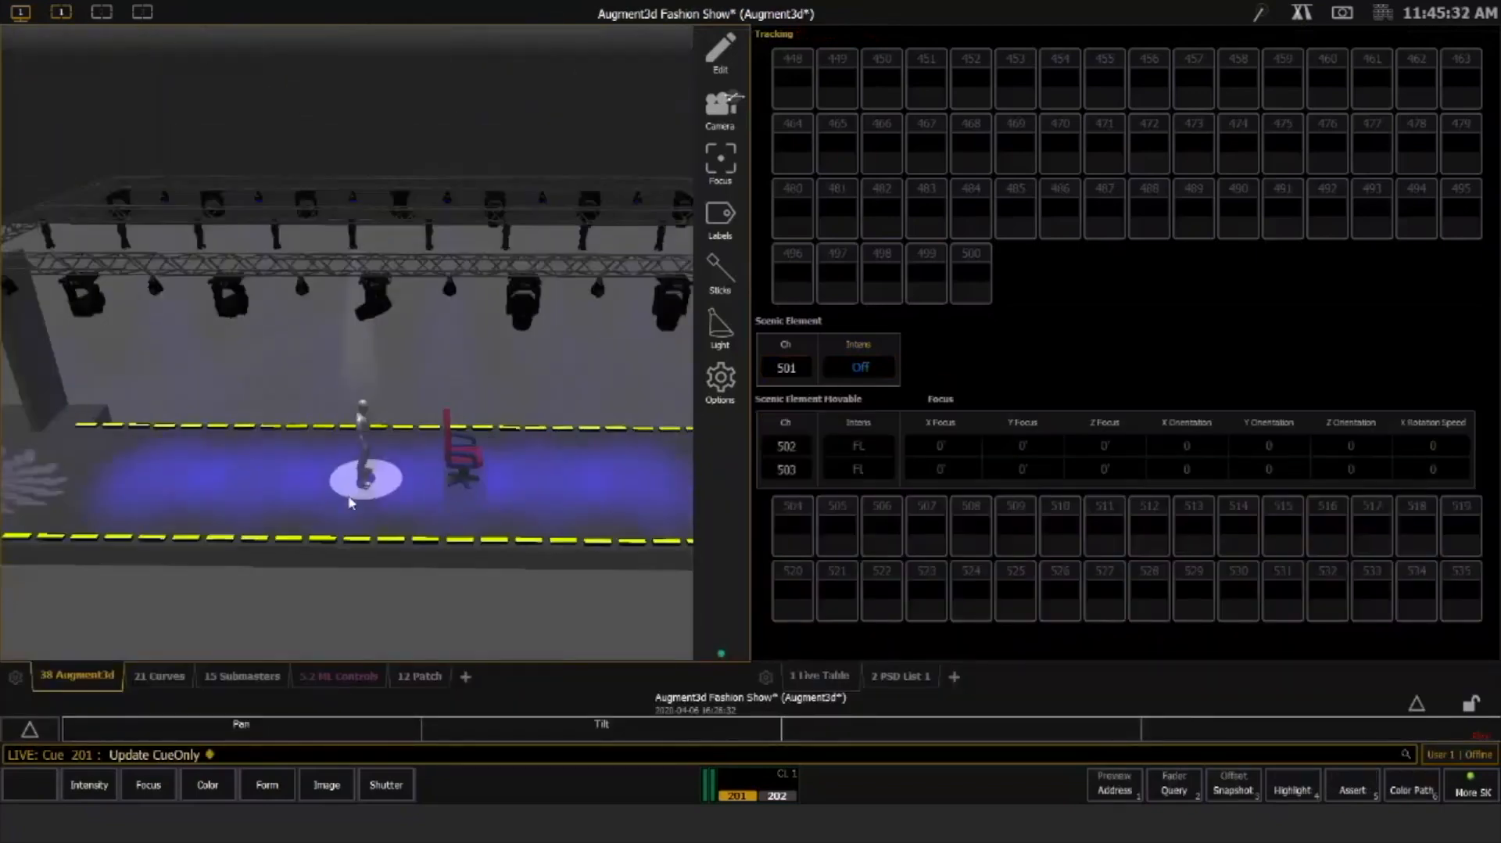
Clear the command line and play Cue 202 to test the curtain's reappearance
{"action": "left_click_drag", "start_coordinate": [494, 498], "coordinate": [504, 470]}
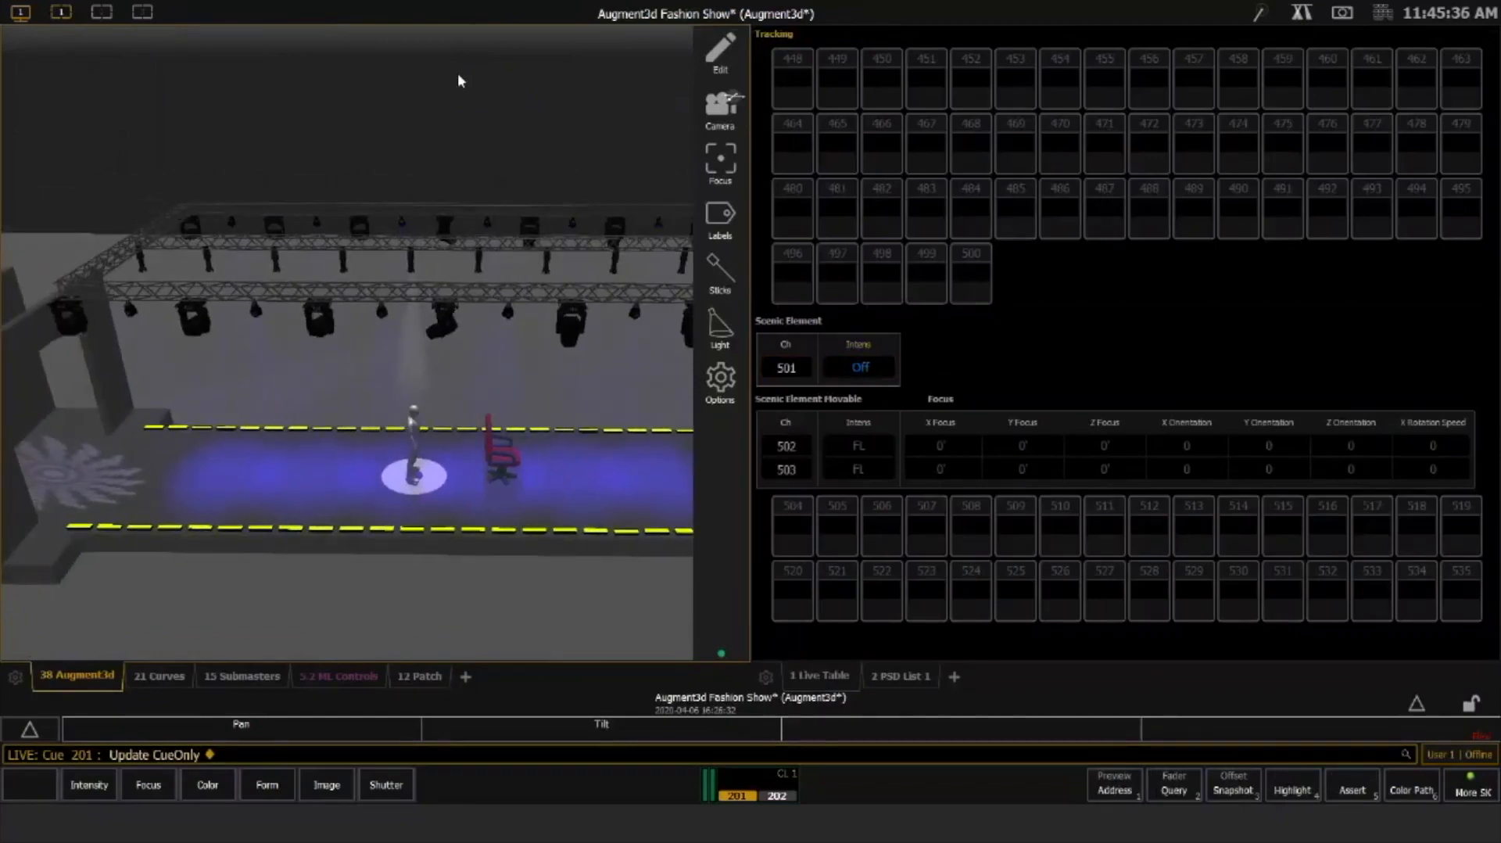
{"action": "key", "text": "BackSpace"}
{"action": "key", "text": "ctrl+space"}
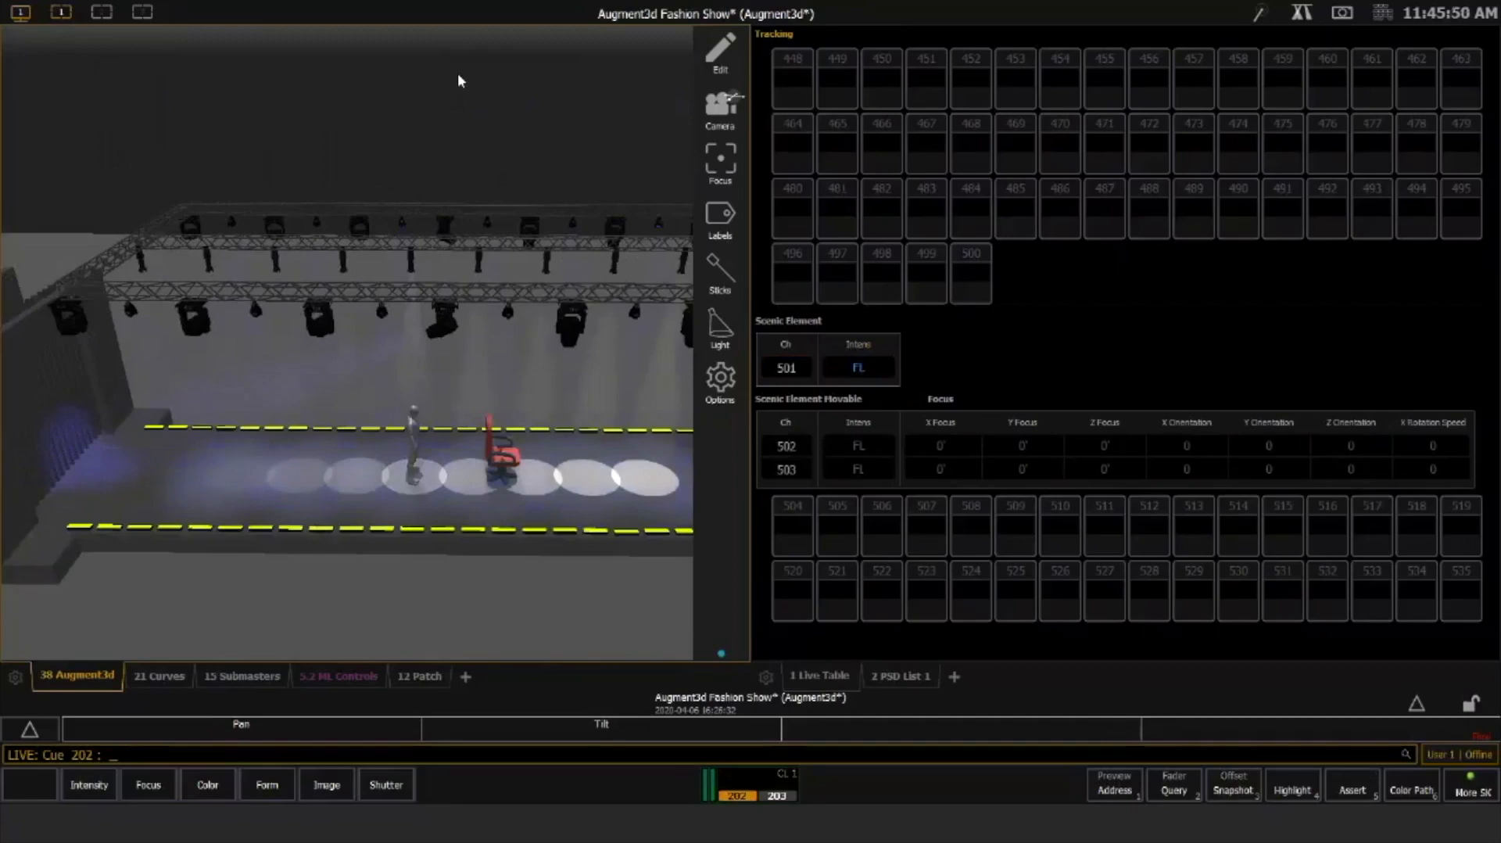
Select channel 502 and recall Snapshot 1 to show its ML Controls beside the Augment3d view
{"action": "key", "text": "5"}
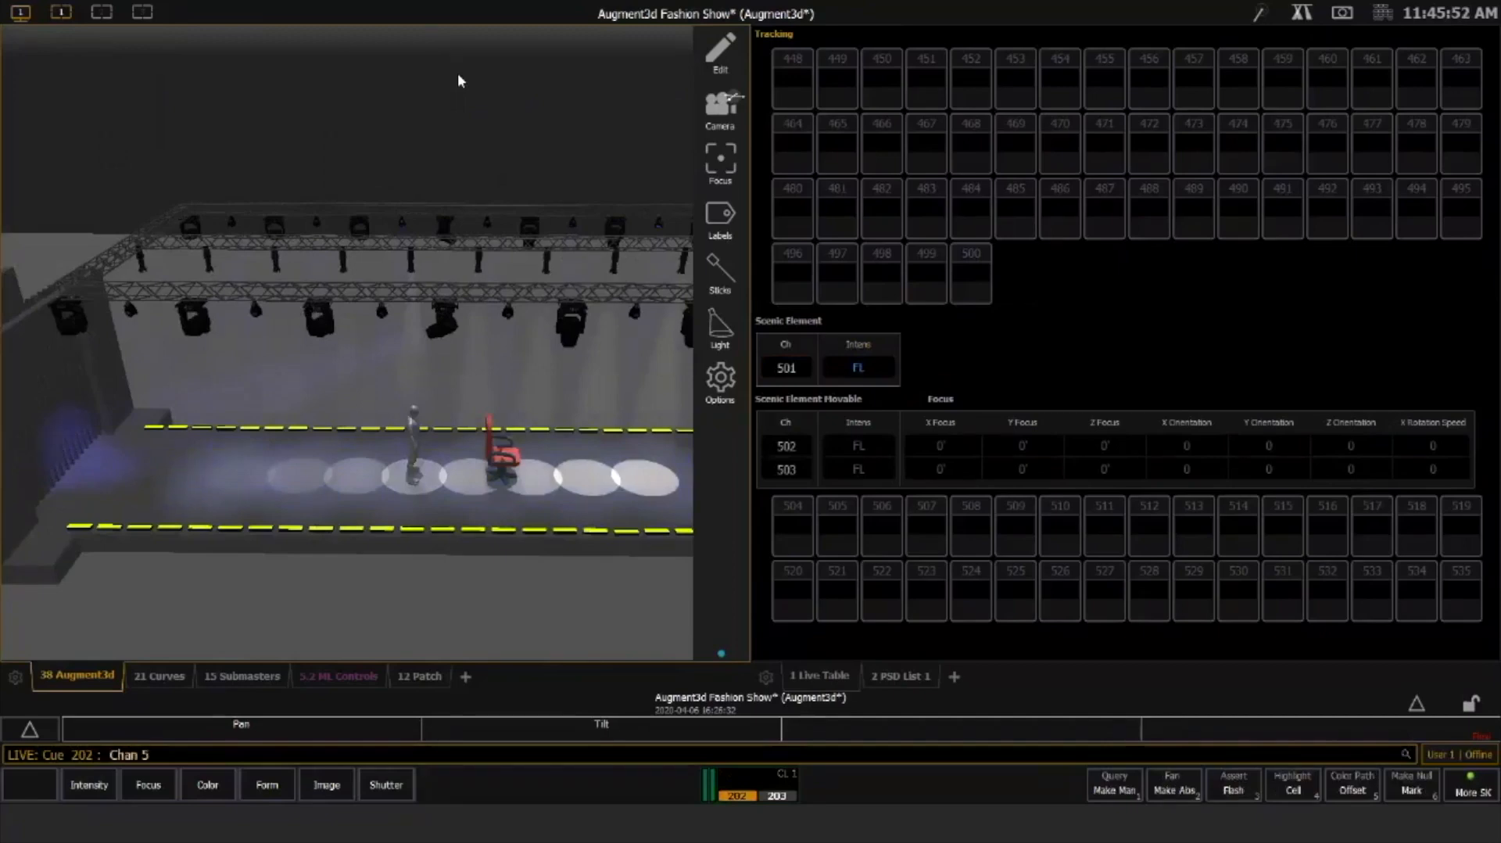
{"action": "type", "text": "02"}
{"action": "key", "text": "F9"}
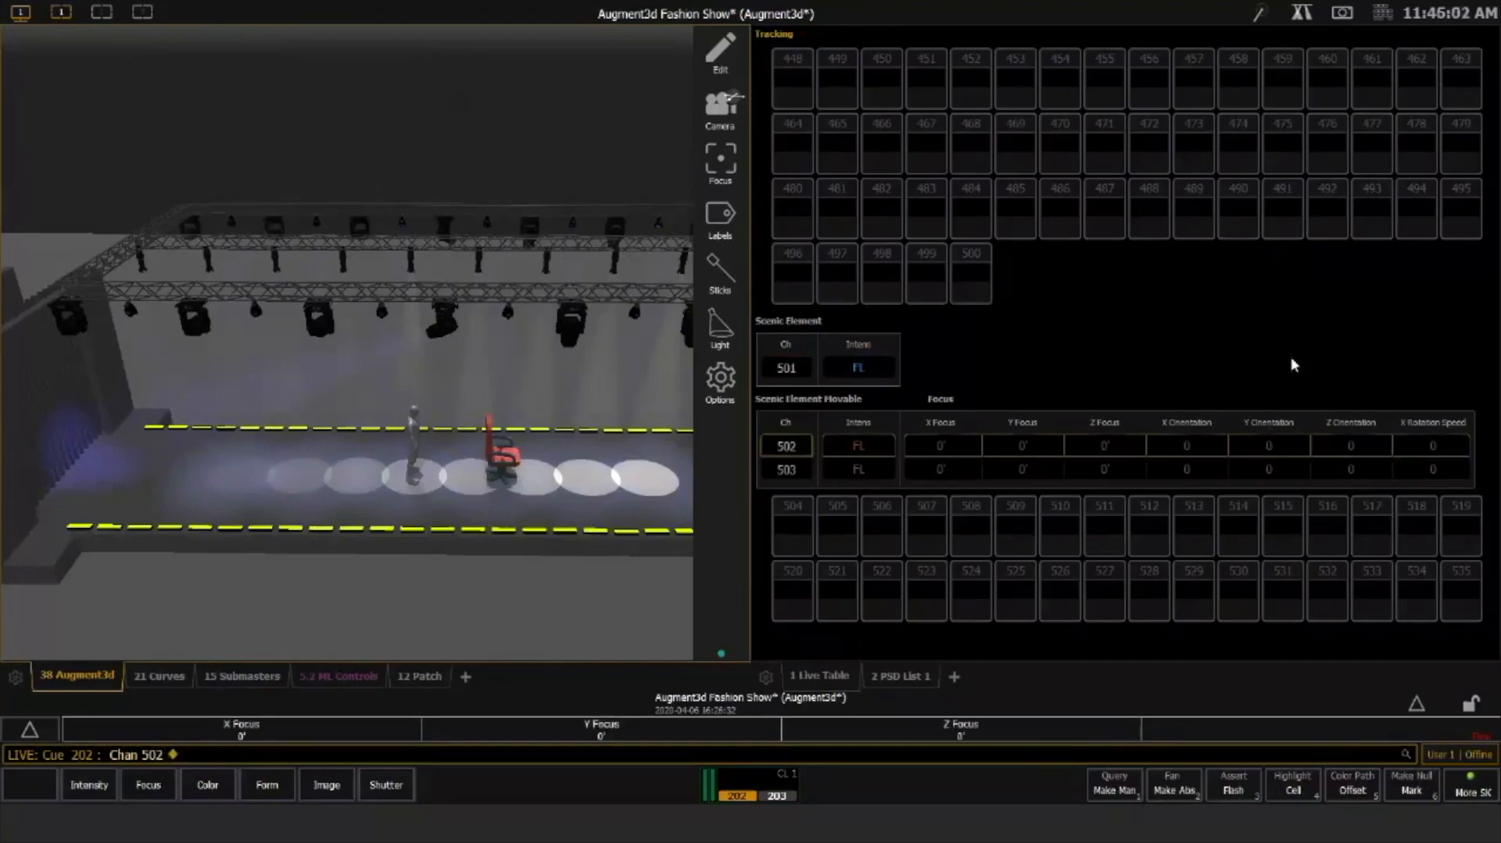
{"action": "key", "text": "F9"}
{"action": "left_click_drag", "start_coordinate": [518, 412], "coordinate": [491, 387]}
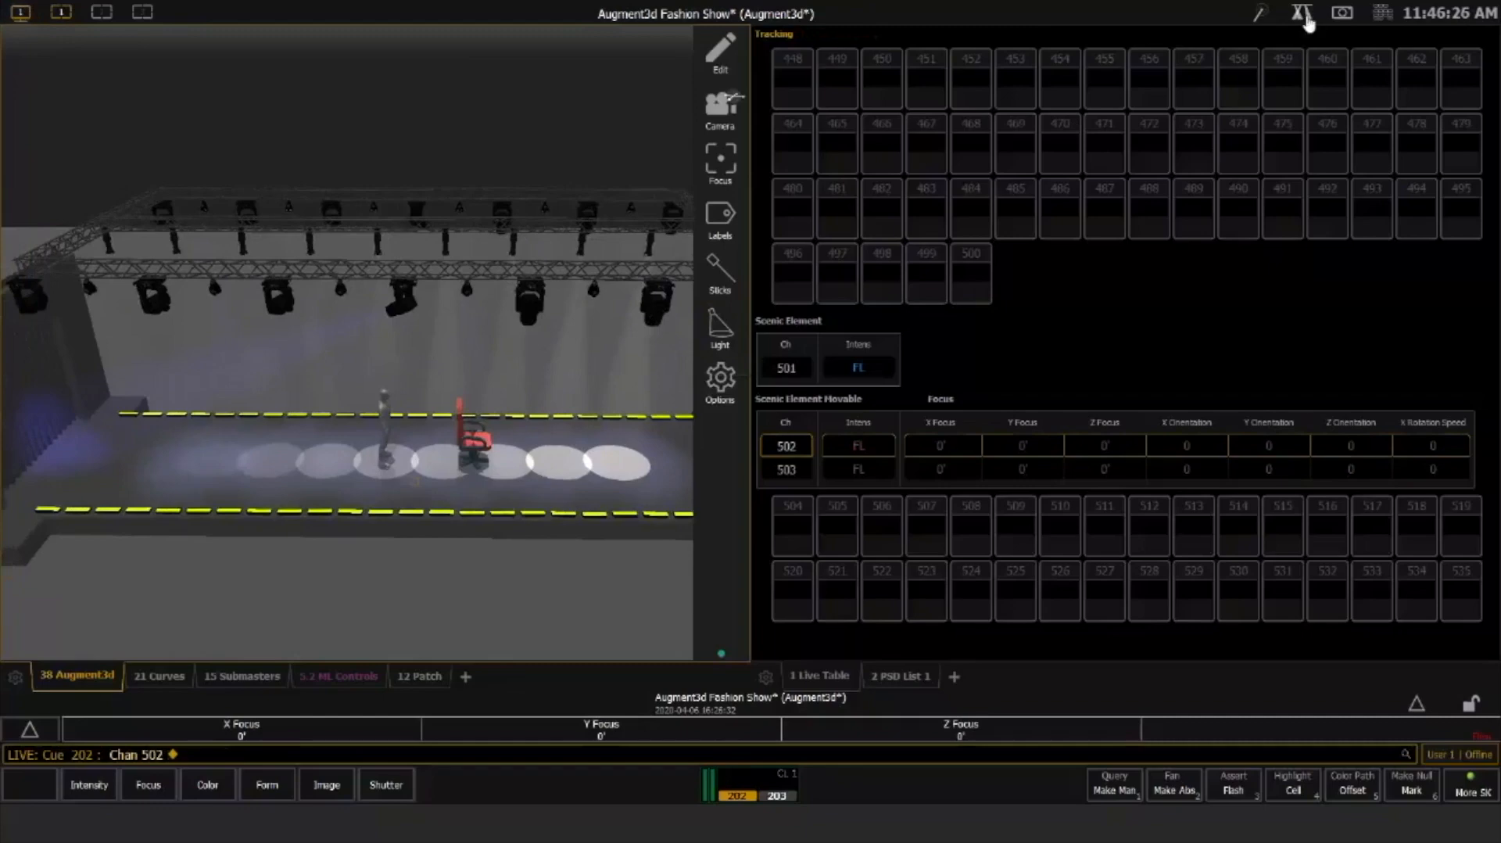
{"action": "left_click", "coordinate": [1343, 12]}
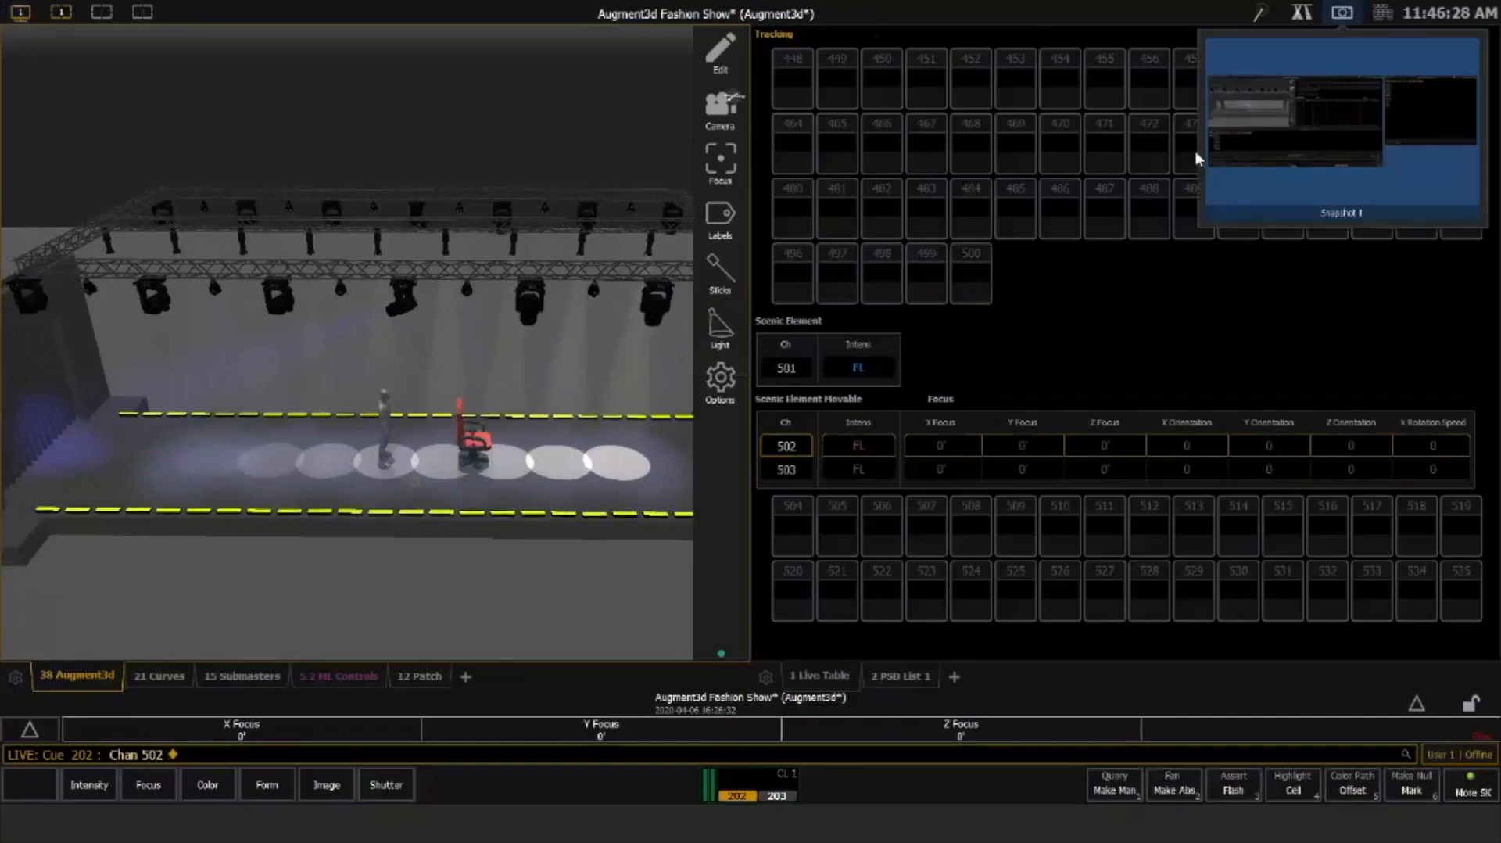
{"action": "left_click", "coordinate": [1233, 140]}
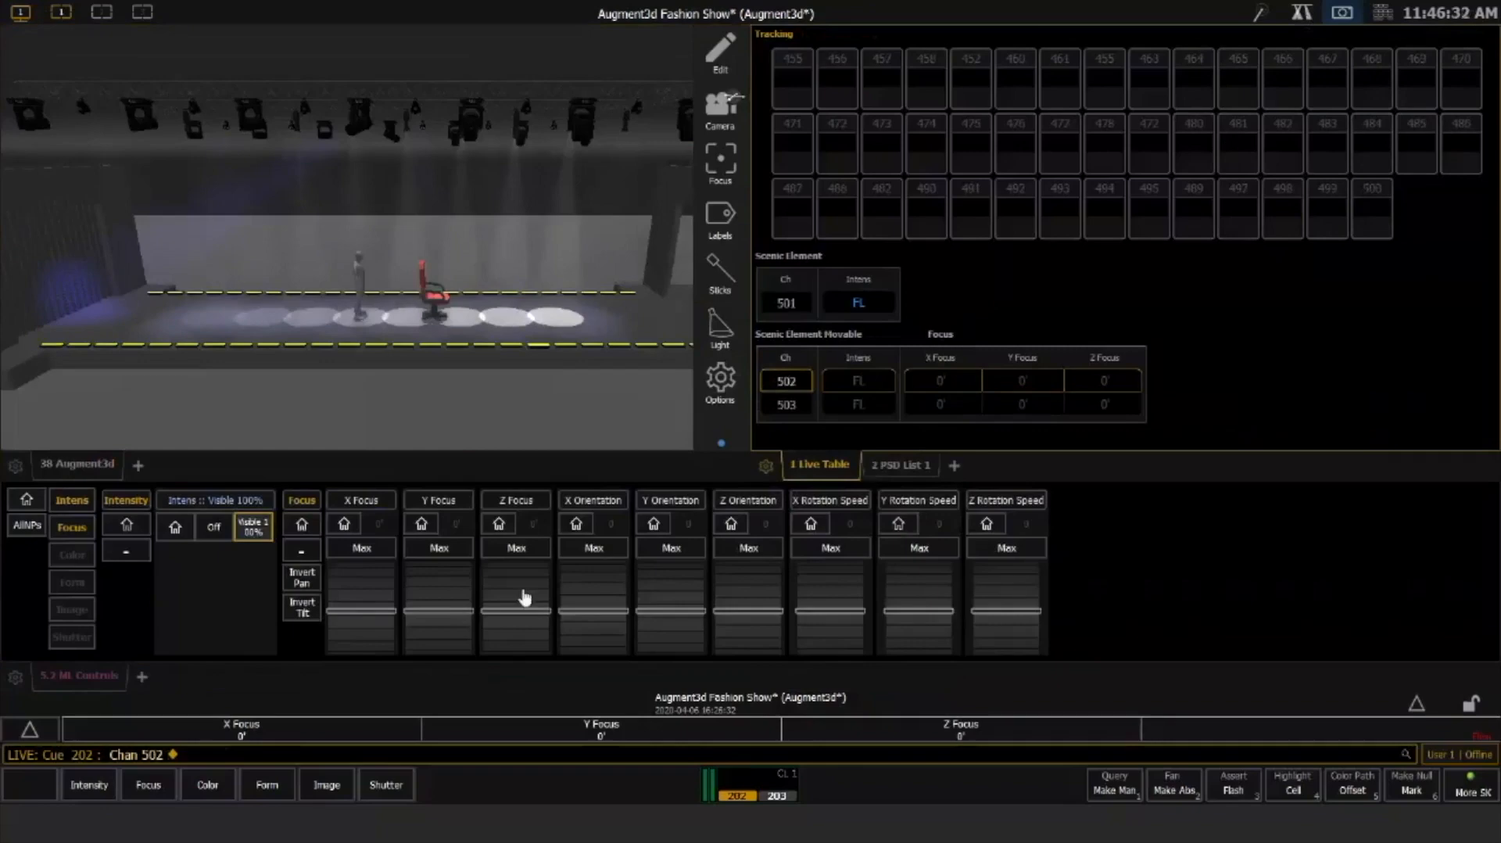
Offset channel 502's truss to X Focus about 4' 9", Y Focus about 2' 2" and a slightly negative Z Focus
{"action": "left_click_drag", "start_coordinate": [422, 320], "coordinate": [404, 548]}
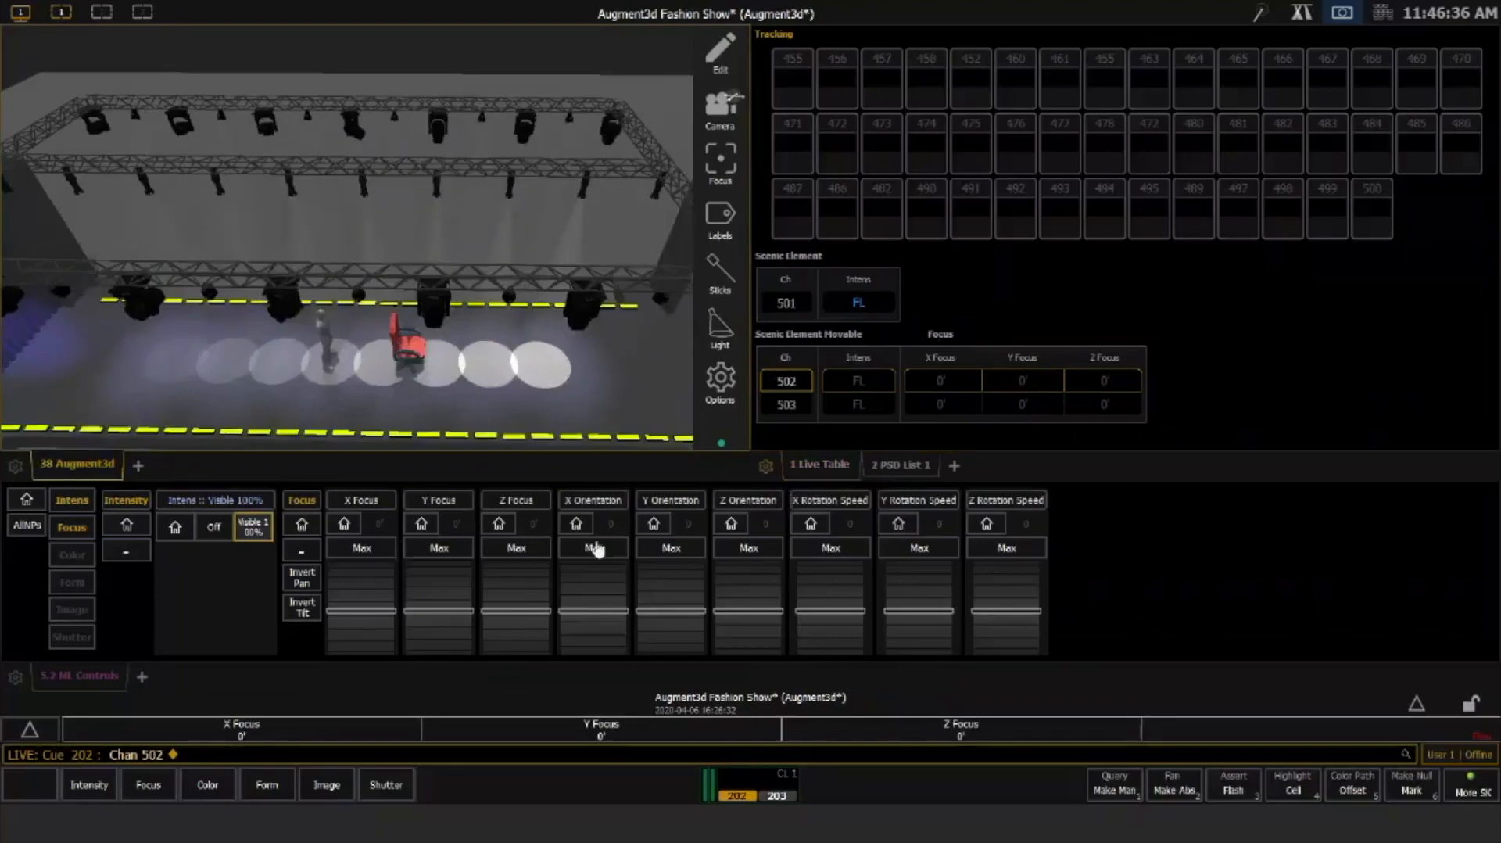
{"action": "left_click_drag", "start_coordinate": [350, 587], "coordinate": [445, 641]}
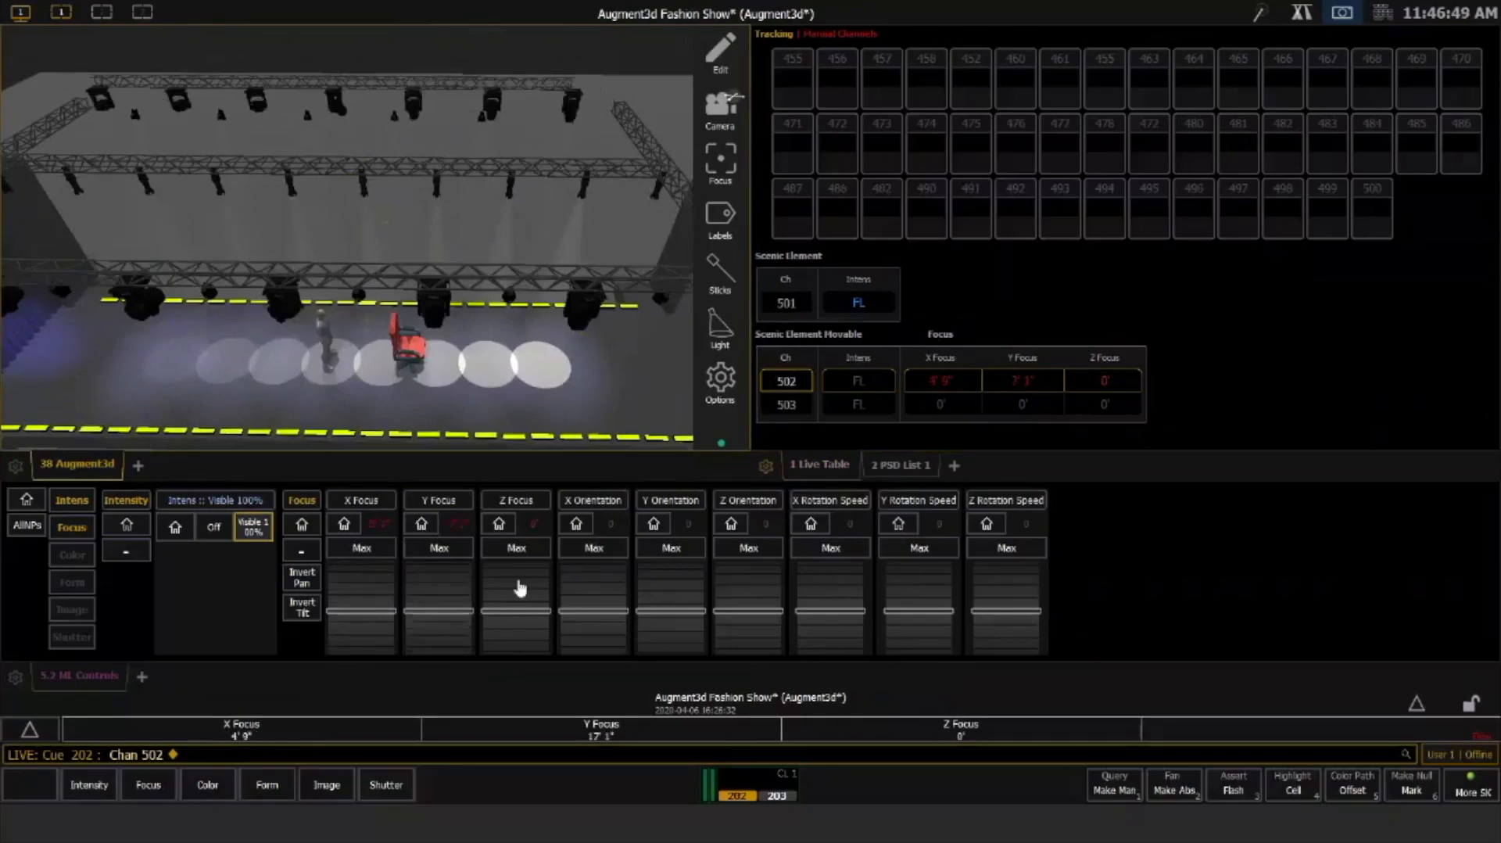
{"action": "left_click_drag", "start_coordinate": [520, 588], "coordinate": [523, 650]}
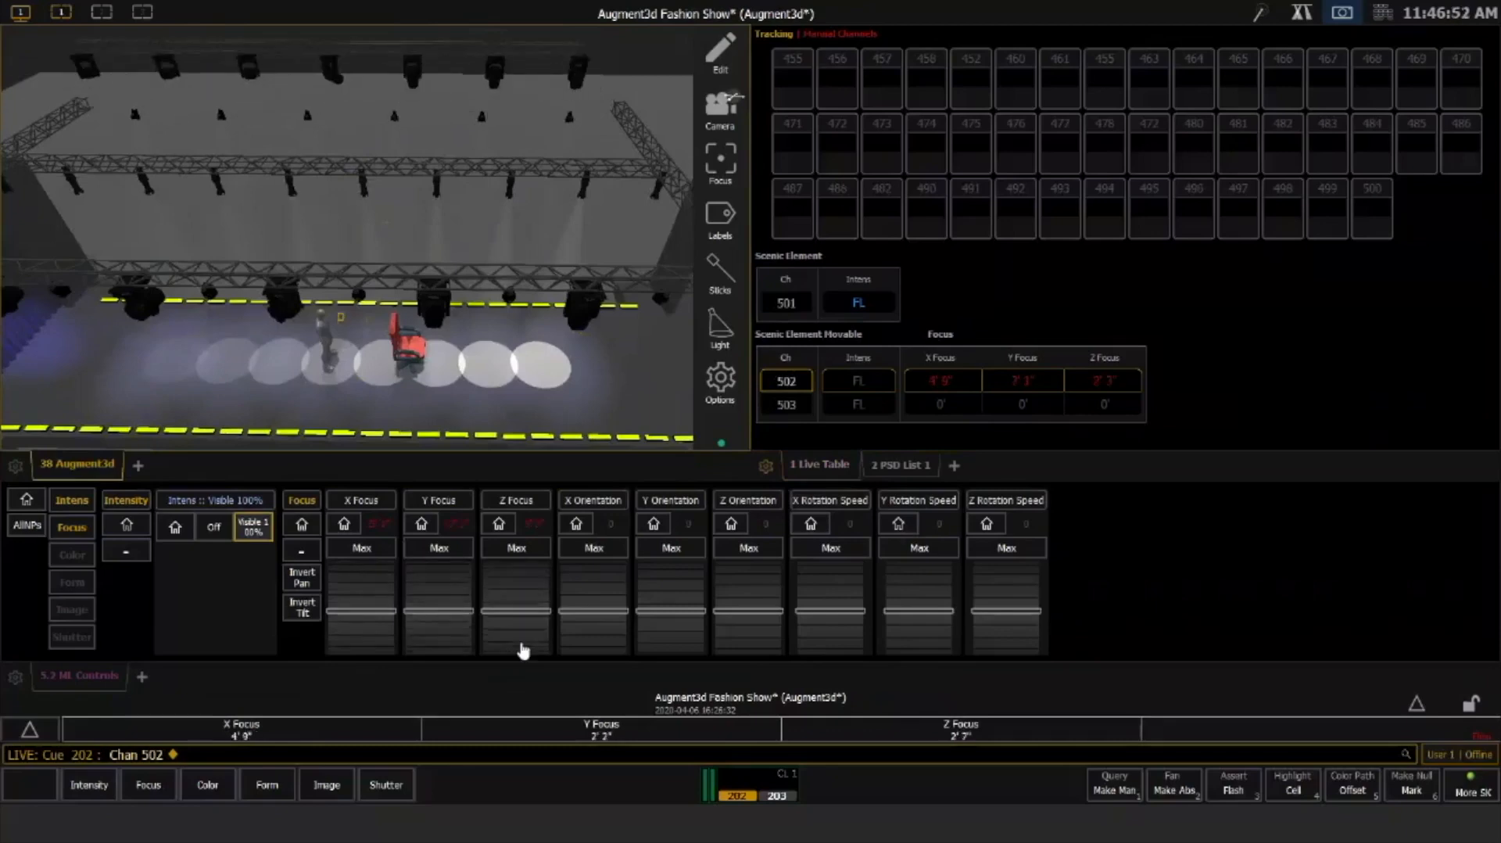
{"action": "left_click_drag", "start_coordinate": [523, 650], "coordinate": [523, 588]}
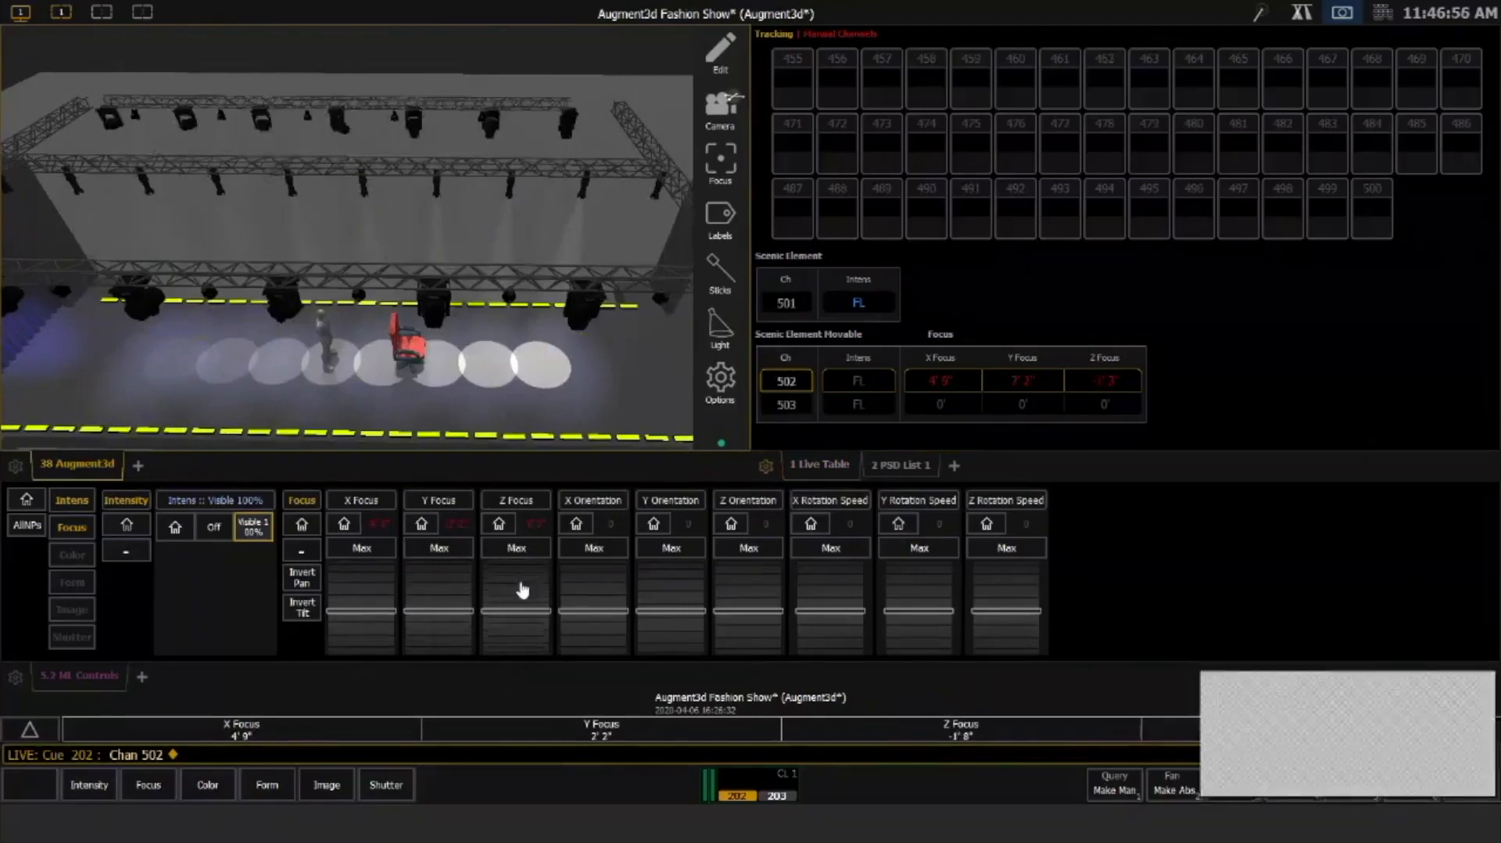
Test X Orientation and X Rotation Speed on channel 502's truss, returning each parameter to Home
{"action": "left_click", "coordinate": [602, 601]}
{"action": "mouse_move", "coordinate": [602, 600]}
{"action": "left_mouse_down"}
{"action": "mouse_move", "coordinate": [597, 641]}
{"action": "mouse_move", "coordinate": [603, 599]}
{"action": "left_mouse_up"}
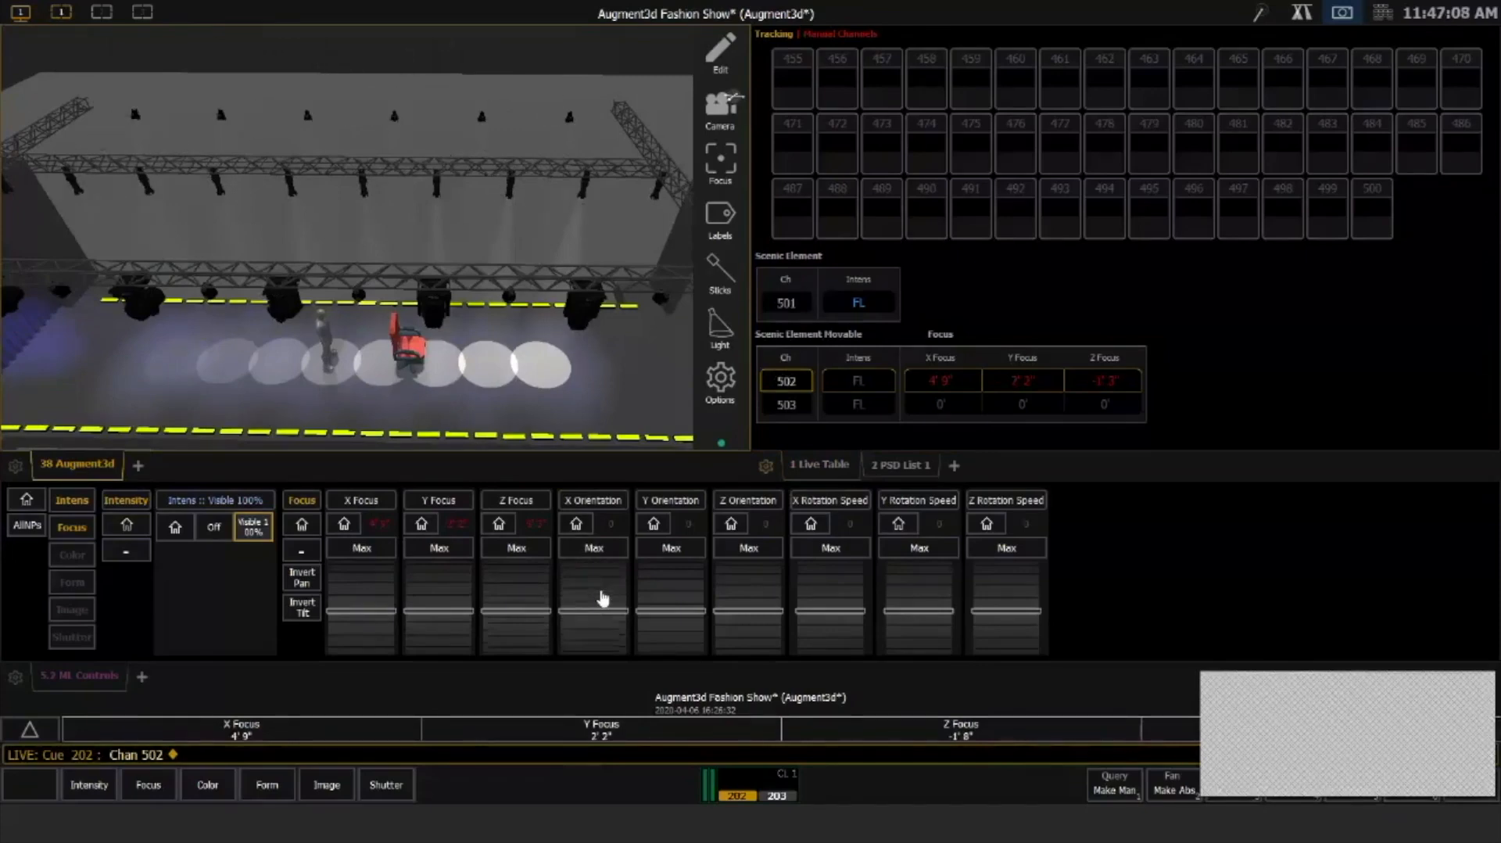
{"action": "scroll", "coordinate": [603, 598], "scroll_direction": "up", "scroll_amount": 2}
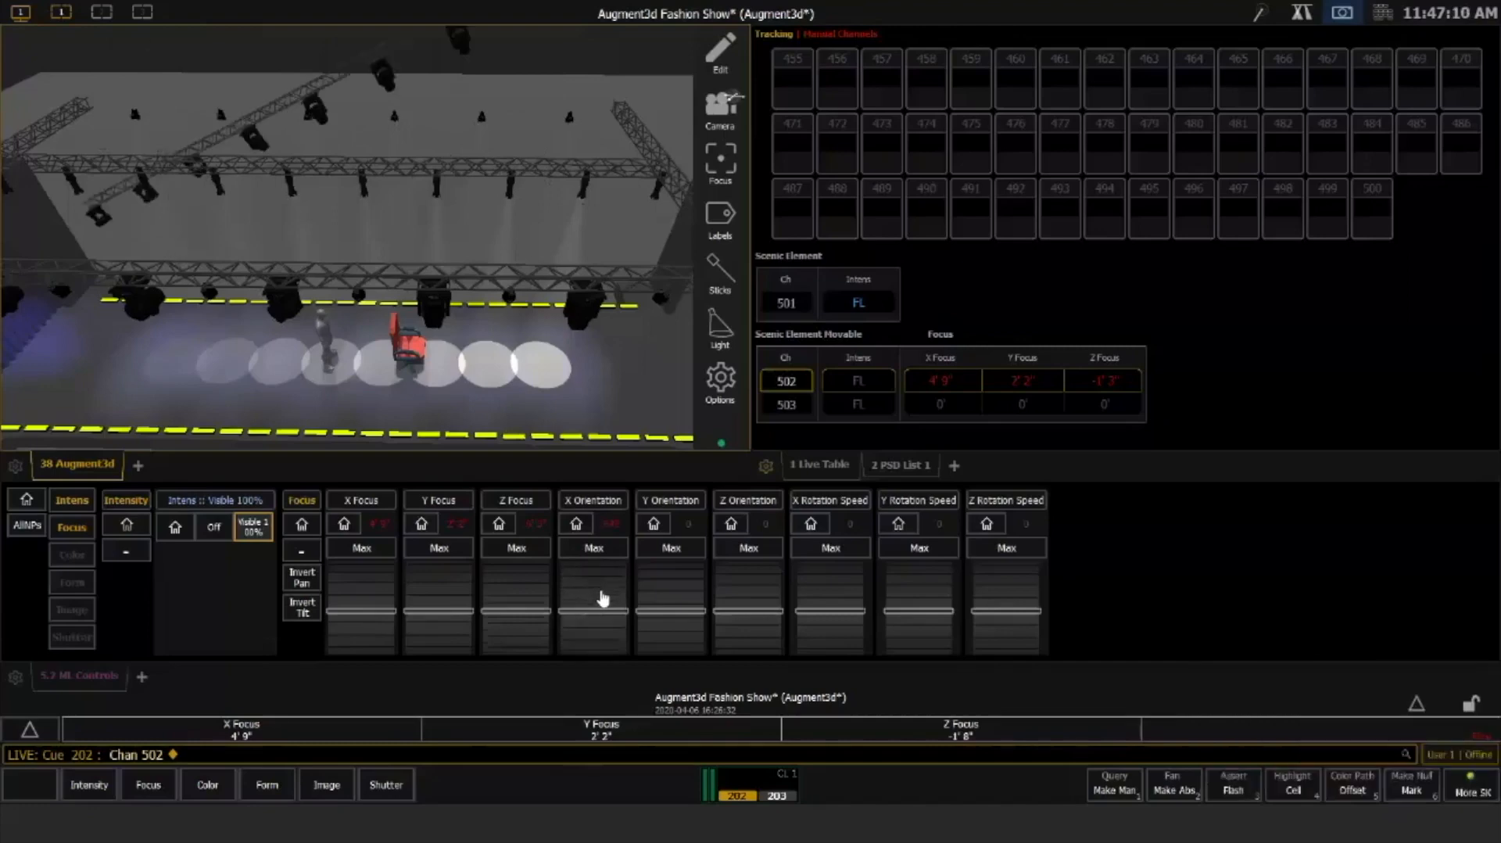
{"action": "left_click_drag", "start_coordinate": [603, 598], "coordinate": [609, 626]}
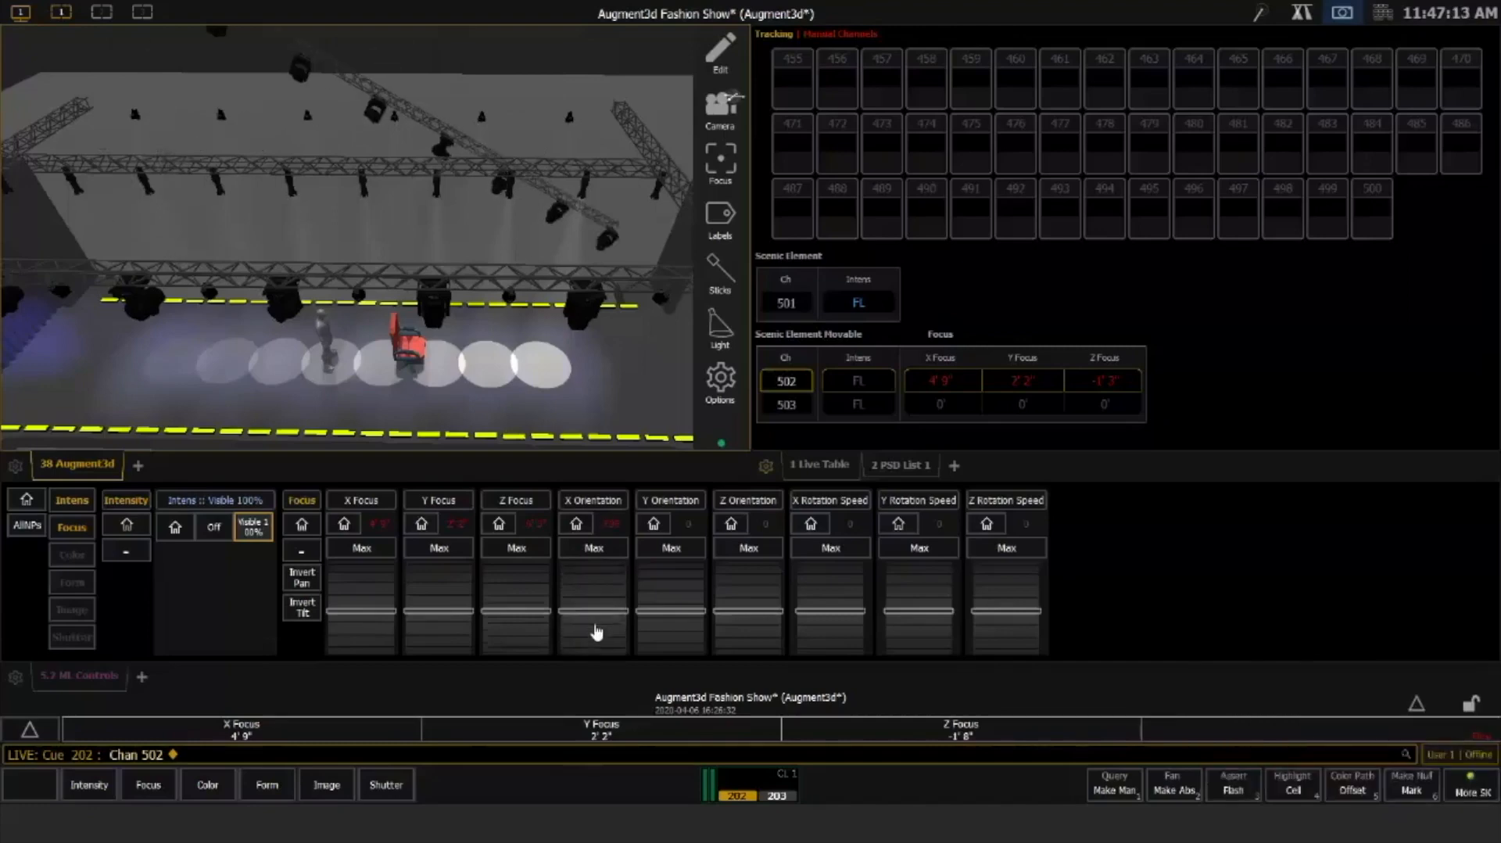
{"action": "mouse_move", "coordinate": [594, 633]}
{"action": "left_mouse_down"}
{"action": "mouse_move", "coordinate": [598, 601]}
{"action": "mouse_move", "coordinate": [598, 642]}
{"action": "mouse_move", "coordinate": [595, 627]}
{"action": "left_mouse_up"}
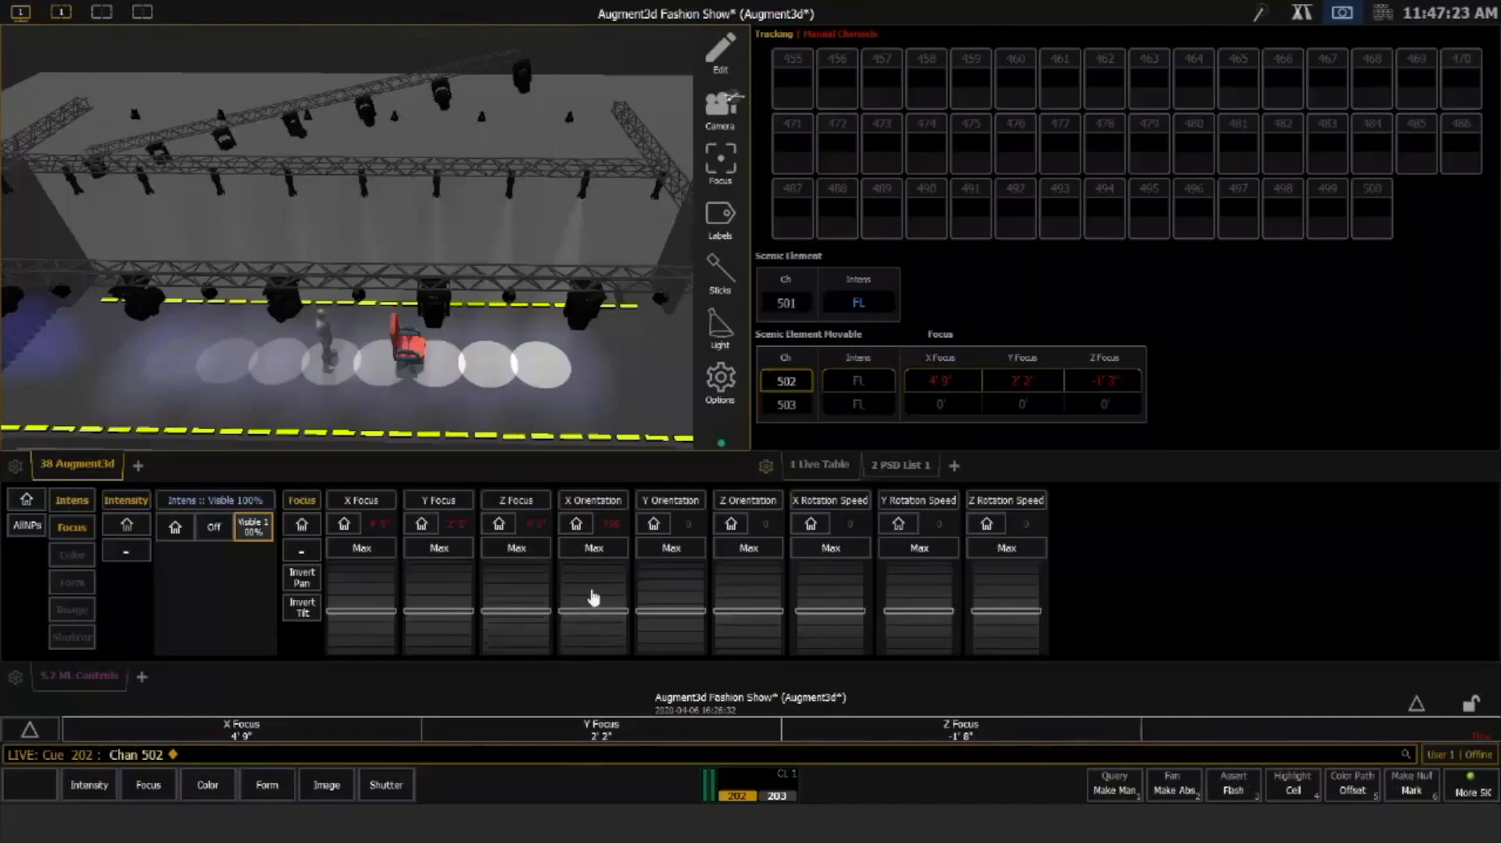
{"action": "left_click_drag", "start_coordinate": [593, 597], "coordinate": [572, 568]}
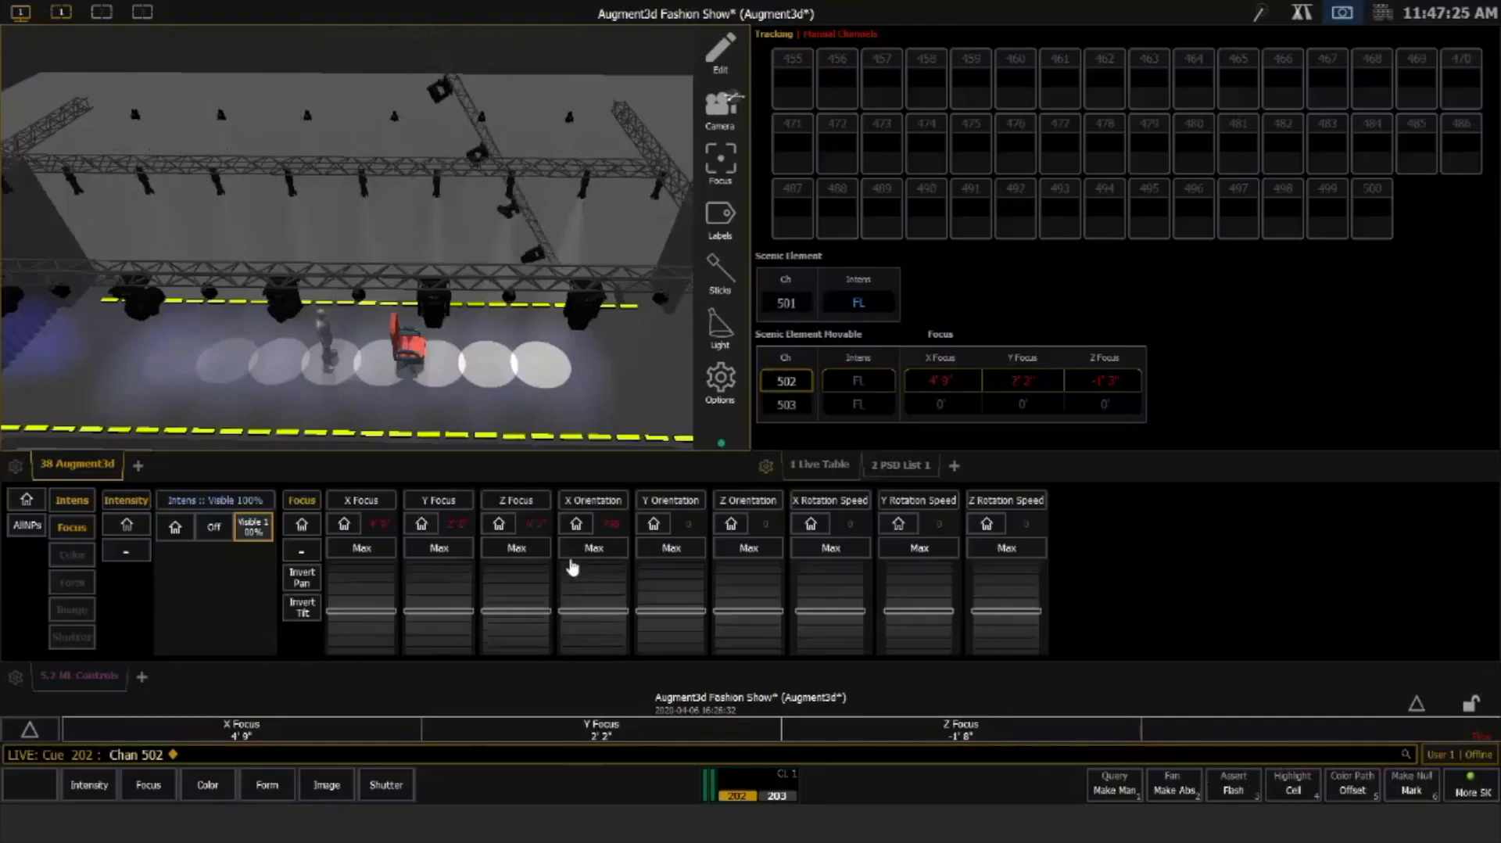
{"action": "left_click", "coordinate": [576, 523]}
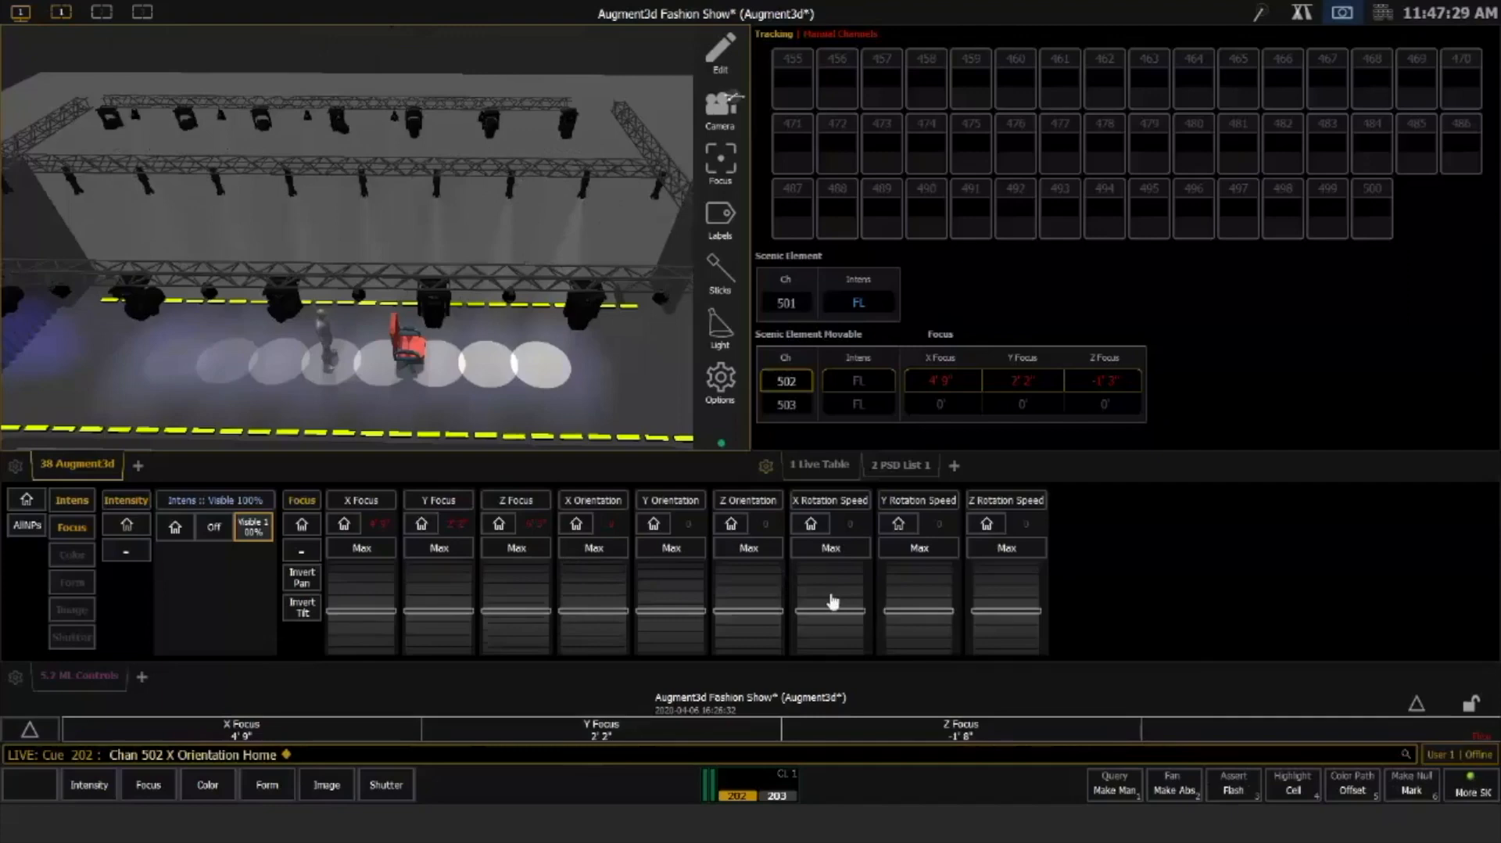
{"action": "scroll", "coordinate": [833, 601], "scroll_direction": "up", "scroll_amount": 1}
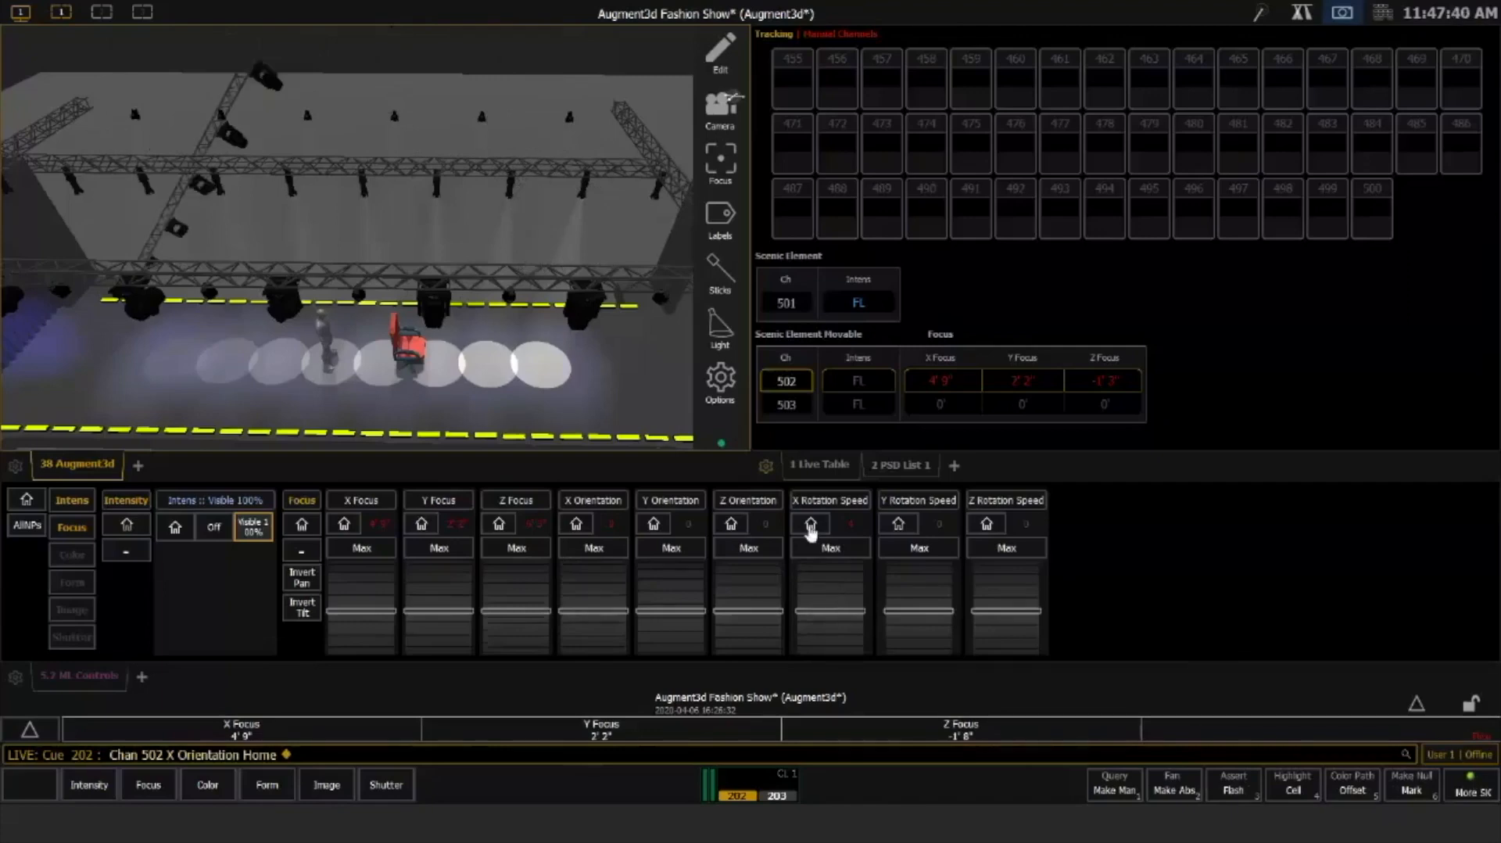
{"action": "left_click", "coordinate": [810, 527]}
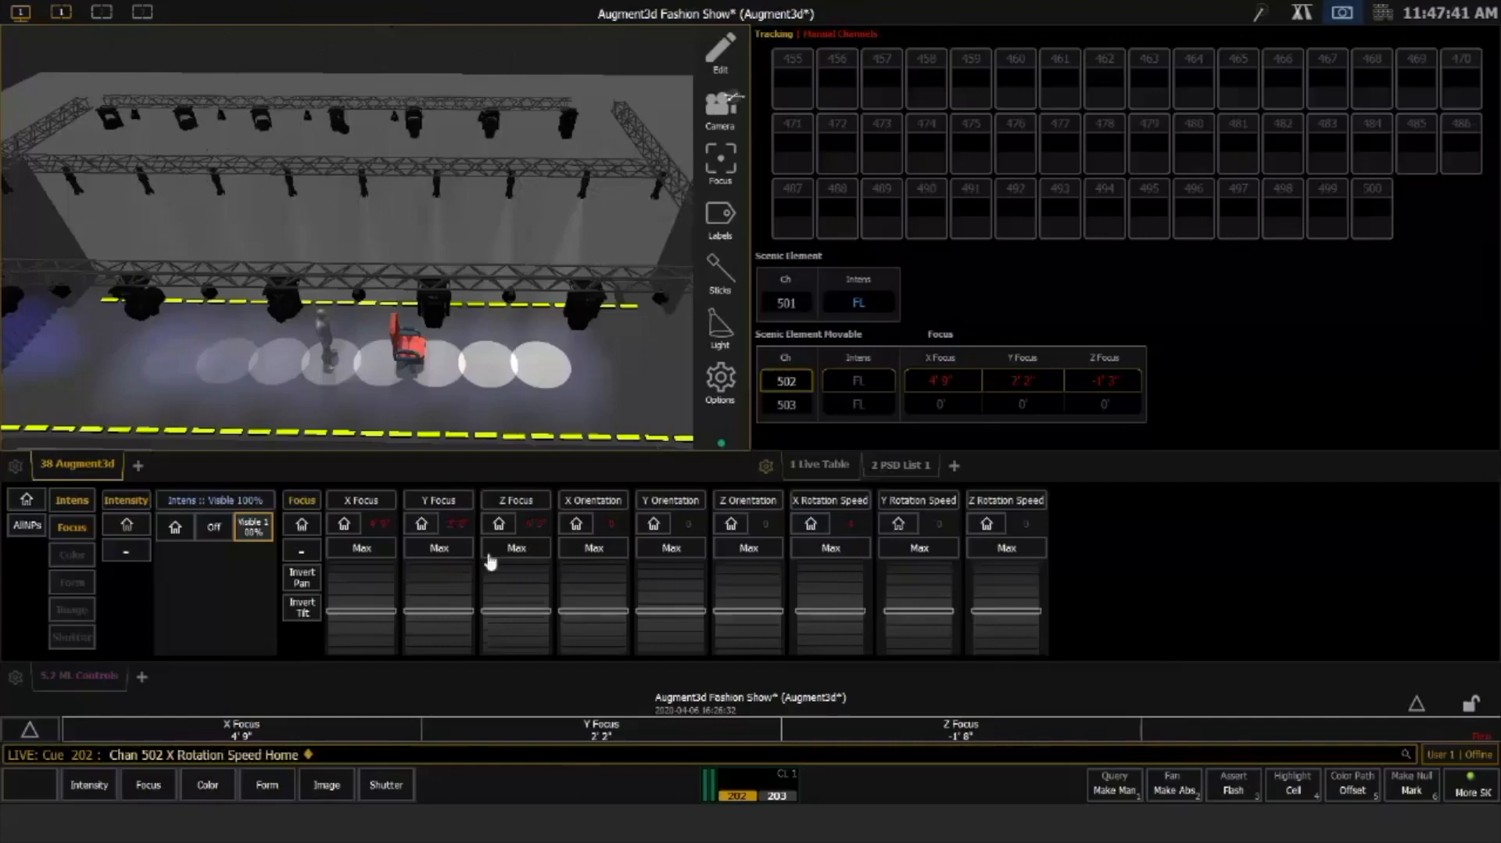
Home channel 502's X Focus, Y Focus and Z Focus
{"action": "left_click", "coordinate": [344, 523]}
{"action": "left_click", "coordinate": [421, 523]}
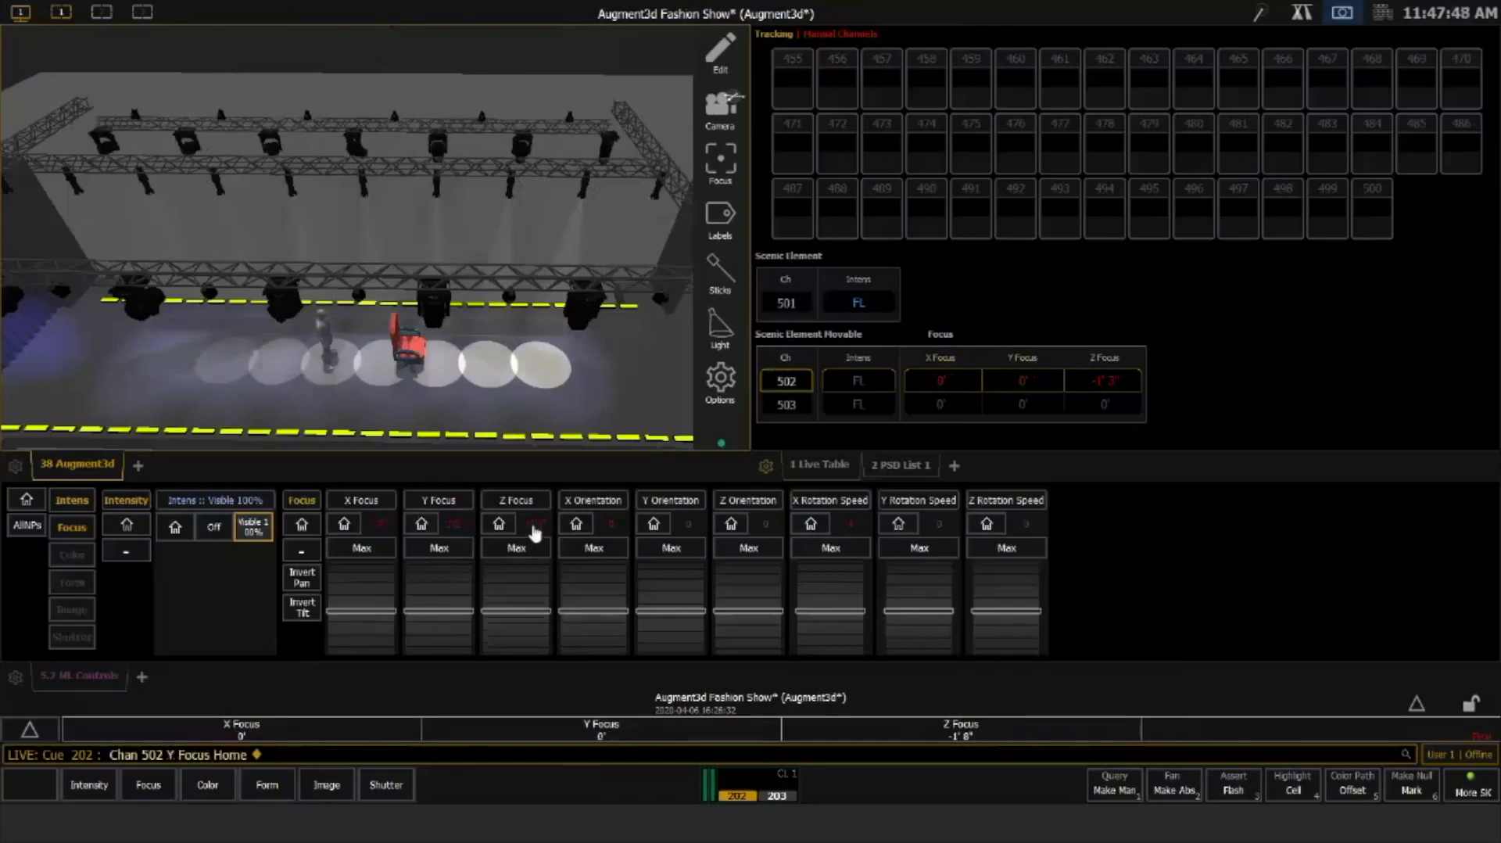
{"action": "left_click", "coordinate": [534, 531]}
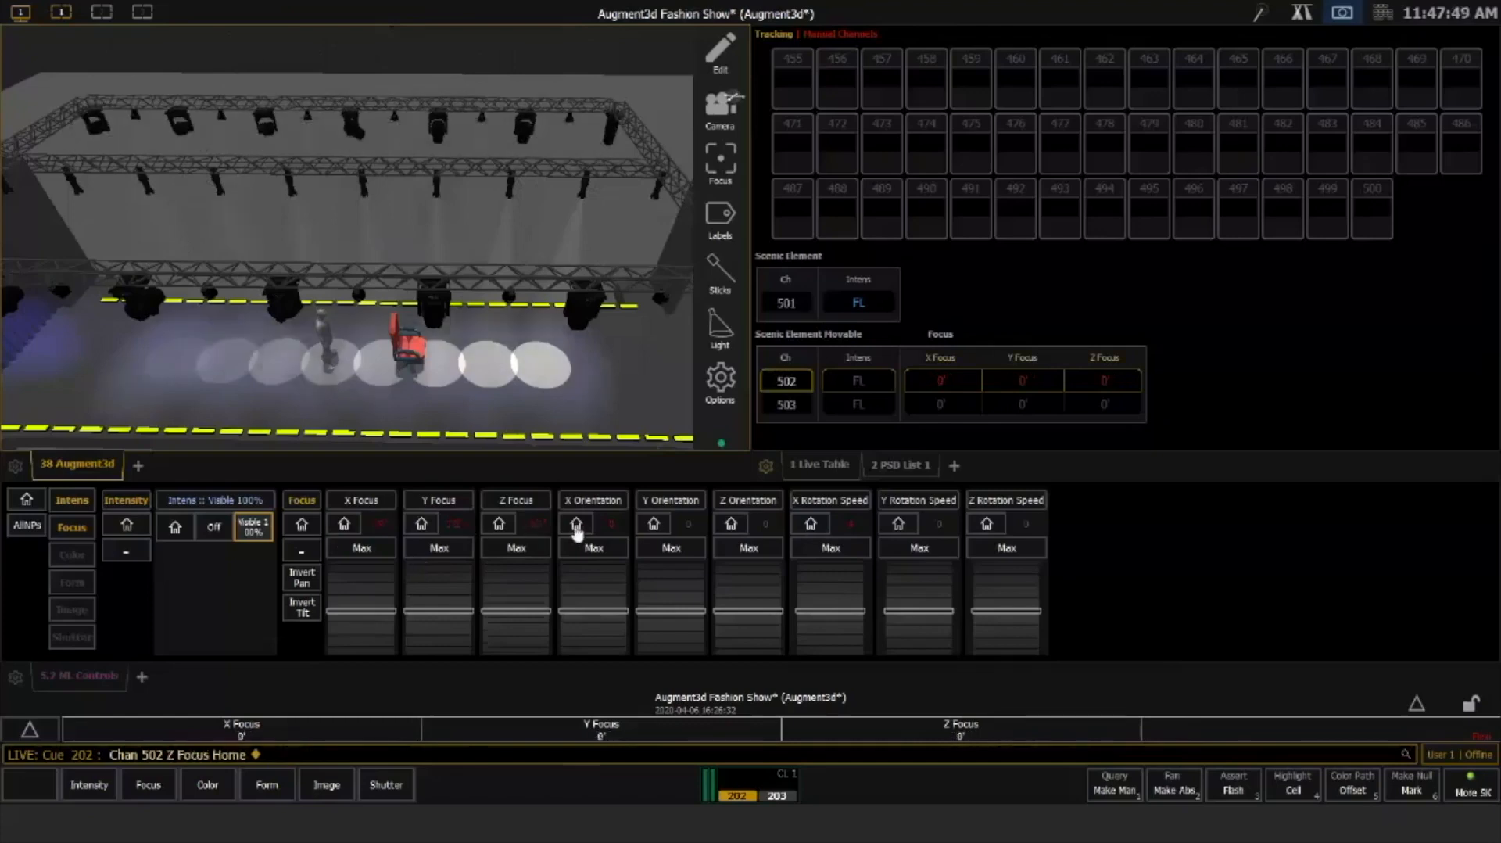
Lower channel 502's truss to a Z Focus of about -11' 2"
{"action": "left_click_drag", "start_coordinate": [519, 632], "coordinate": [517, 646]}
{"action": "left_click", "coordinate": [517, 646]}
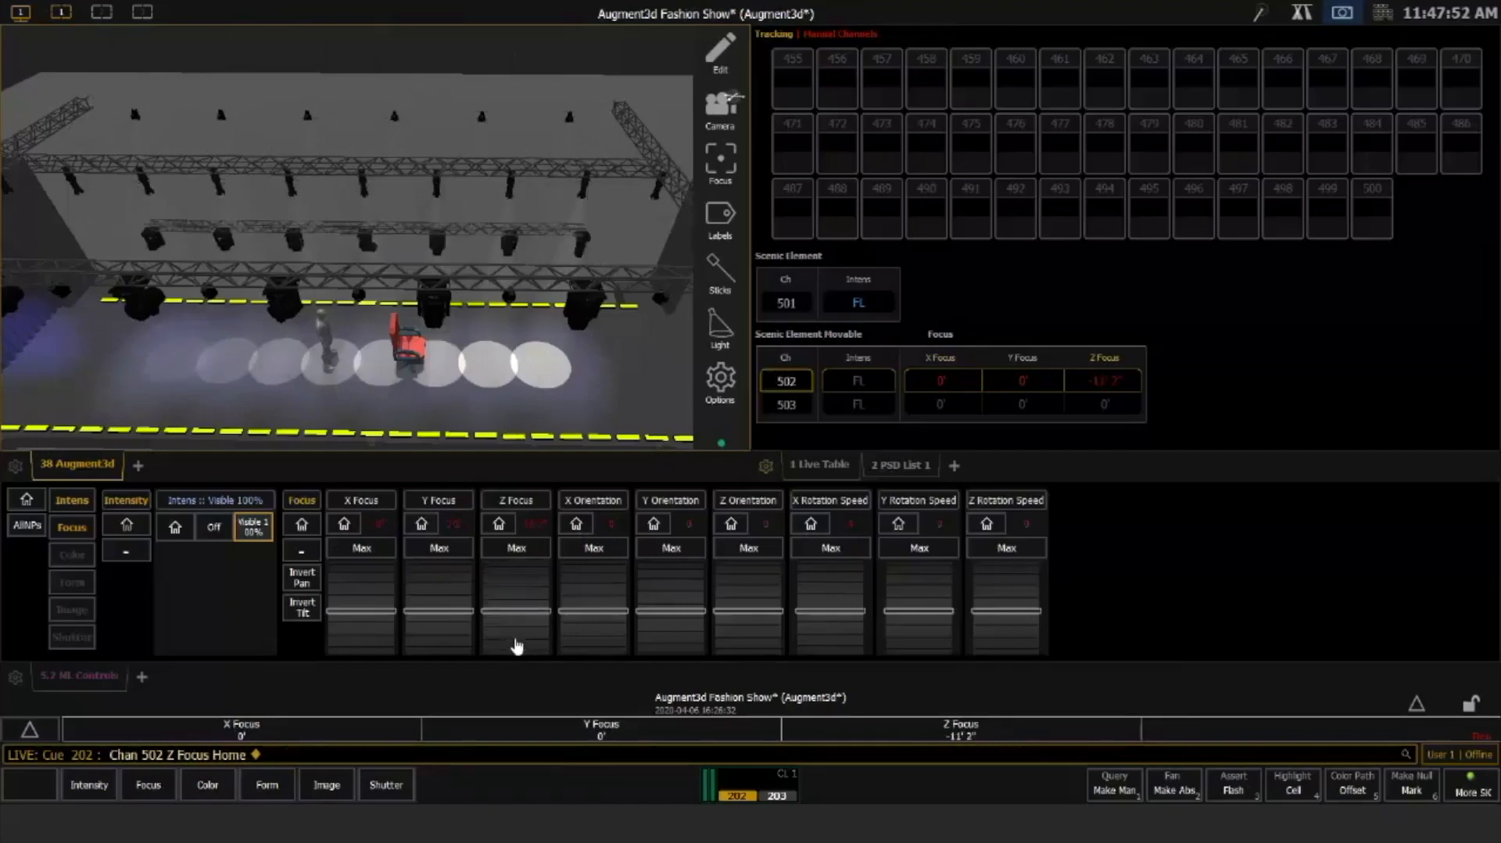
{"action": "left_click_drag", "start_coordinate": [518, 642], "coordinate": [521, 627]}
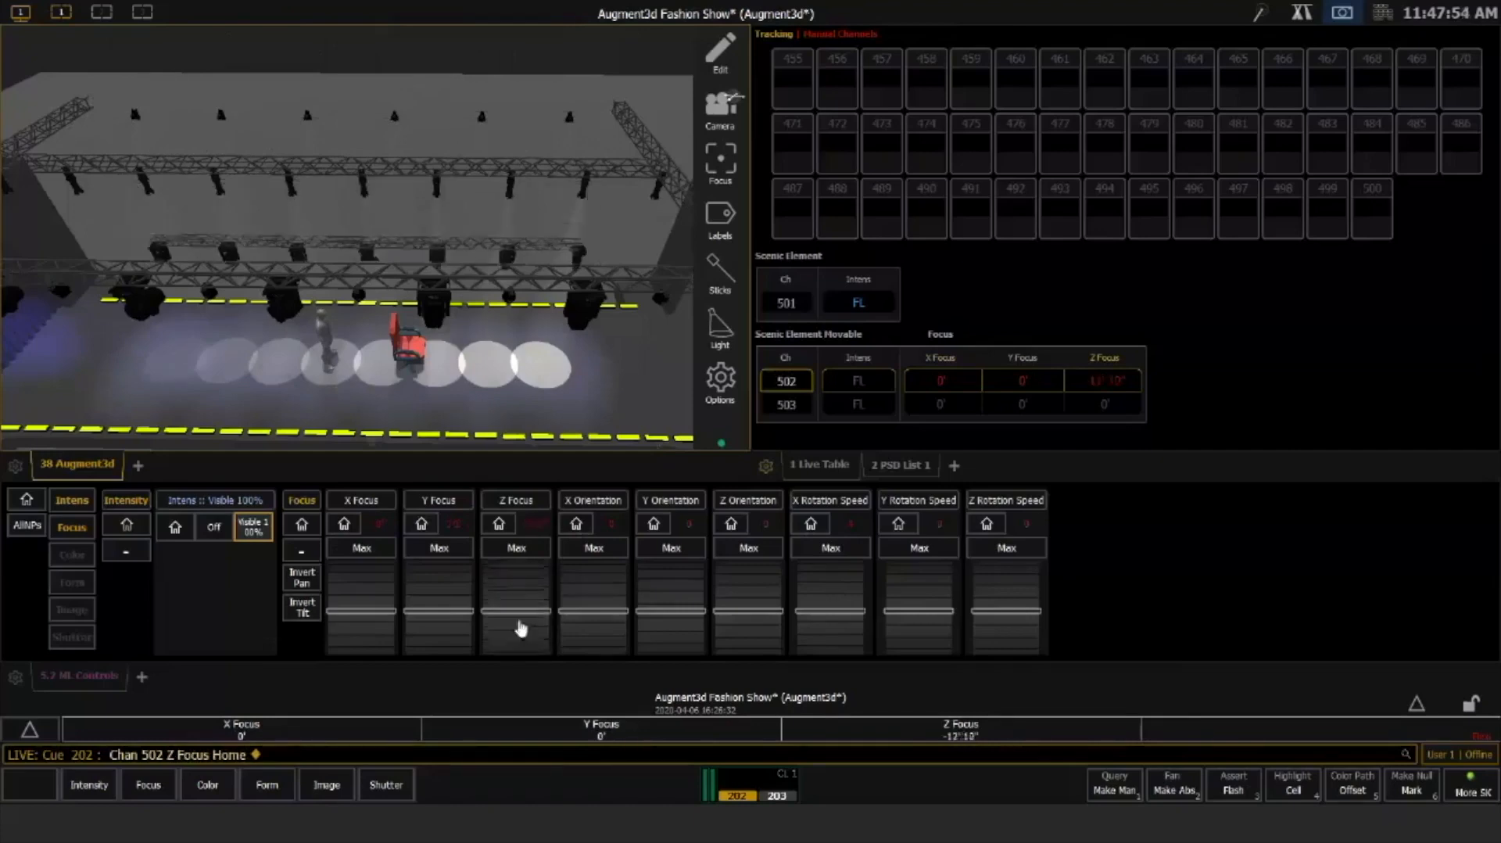
{"action": "scroll", "coordinate": [523, 592], "scroll_direction": "down", "scroll_amount": 3}
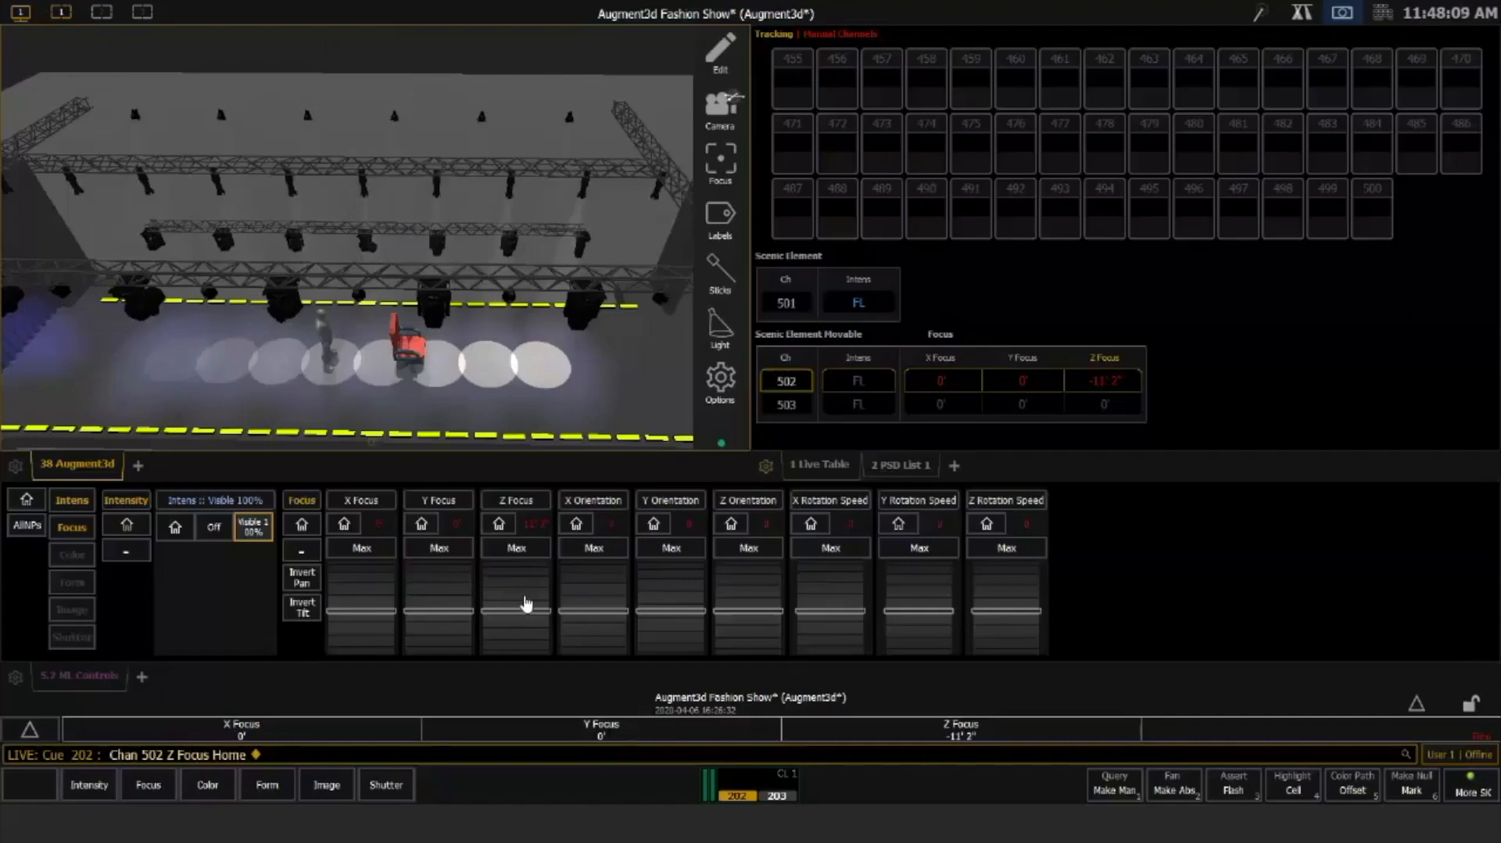
Give channel 502 a discrete time of 15 seconds and update Cue 202 with the truss move
{"action": "left_click_drag", "start_coordinate": [431, 375], "coordinate": [451, 150]}
{"action": "type", "text": "5"}
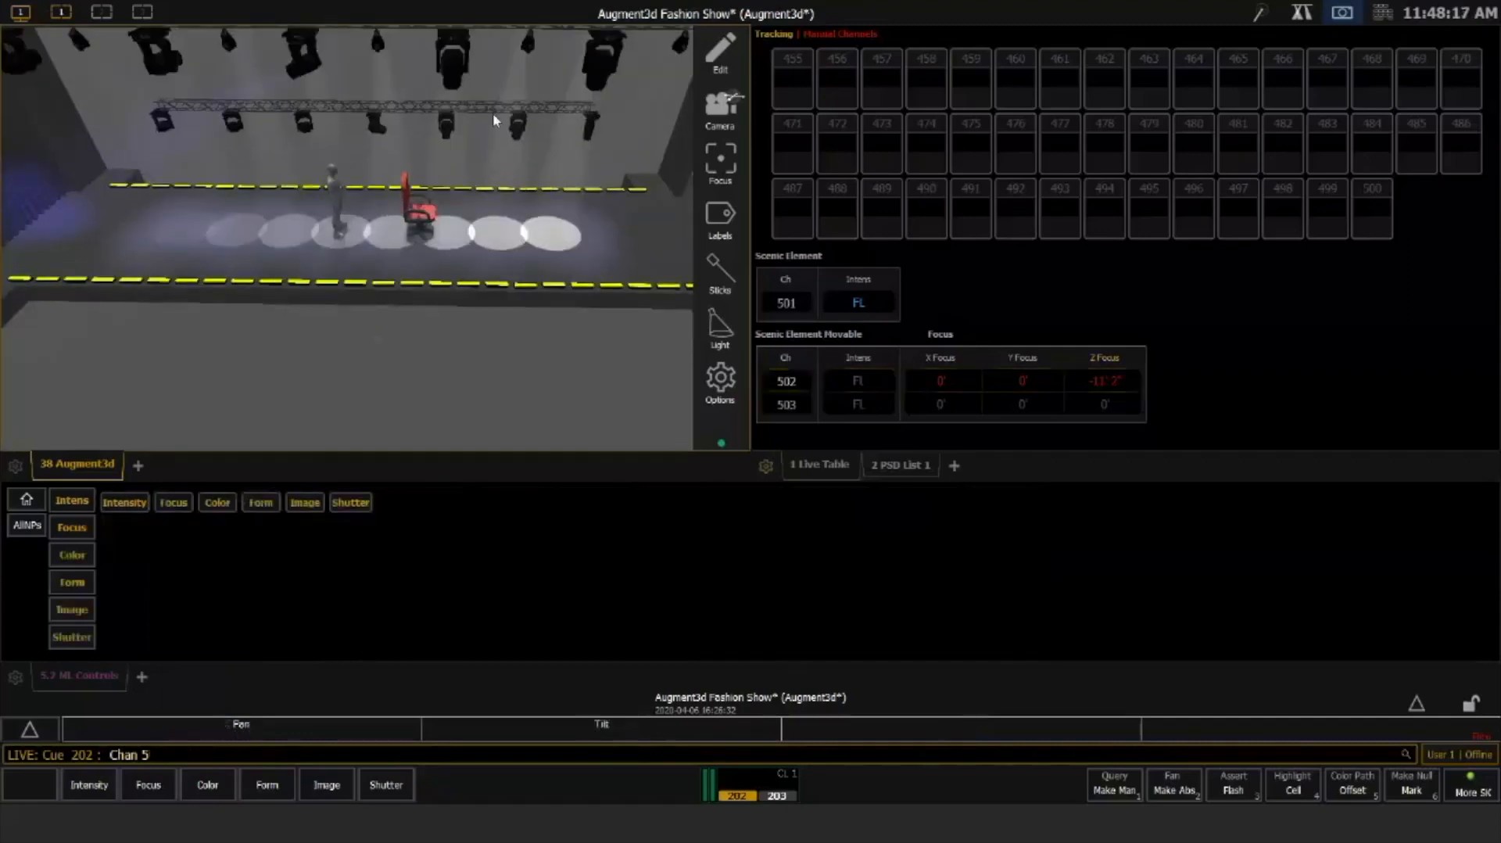
{"action": "type", "text": "02t"}
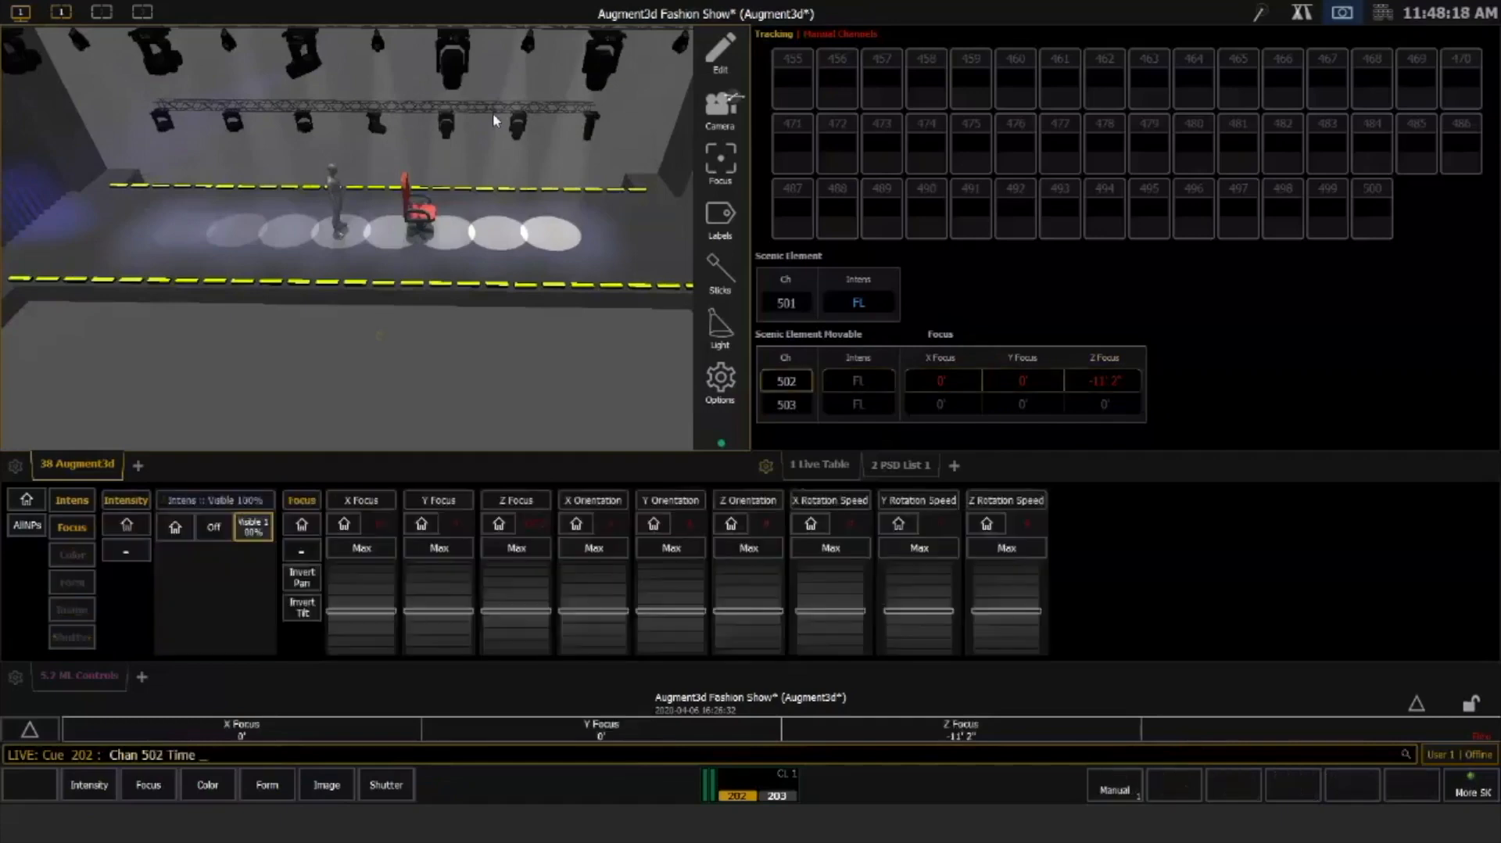
{"action": "type", "text": "15"}
{"action": "key", "text": "Return"}
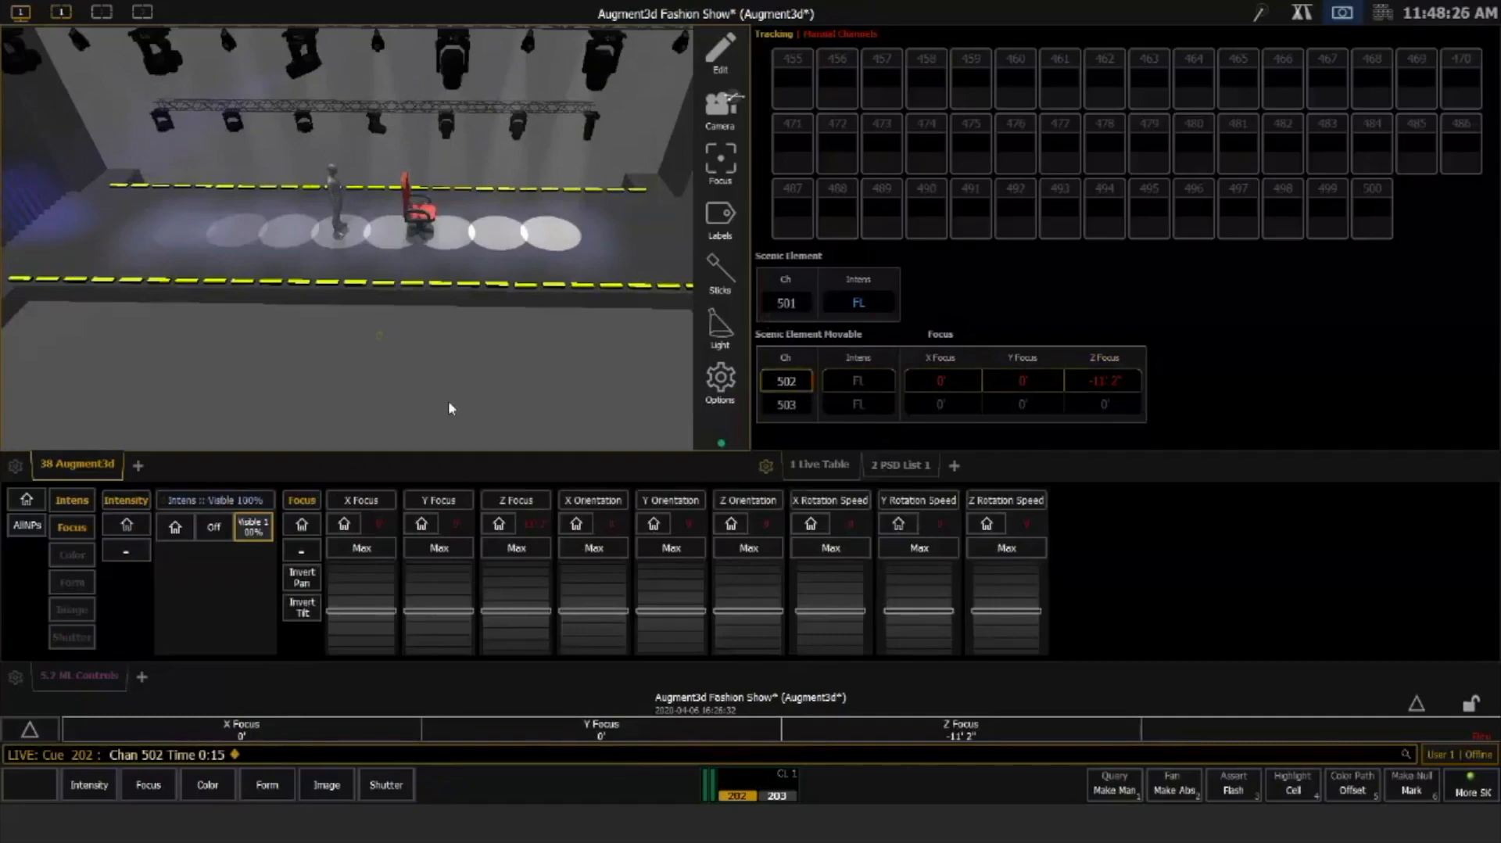
{"action": "key", "text": "u"}
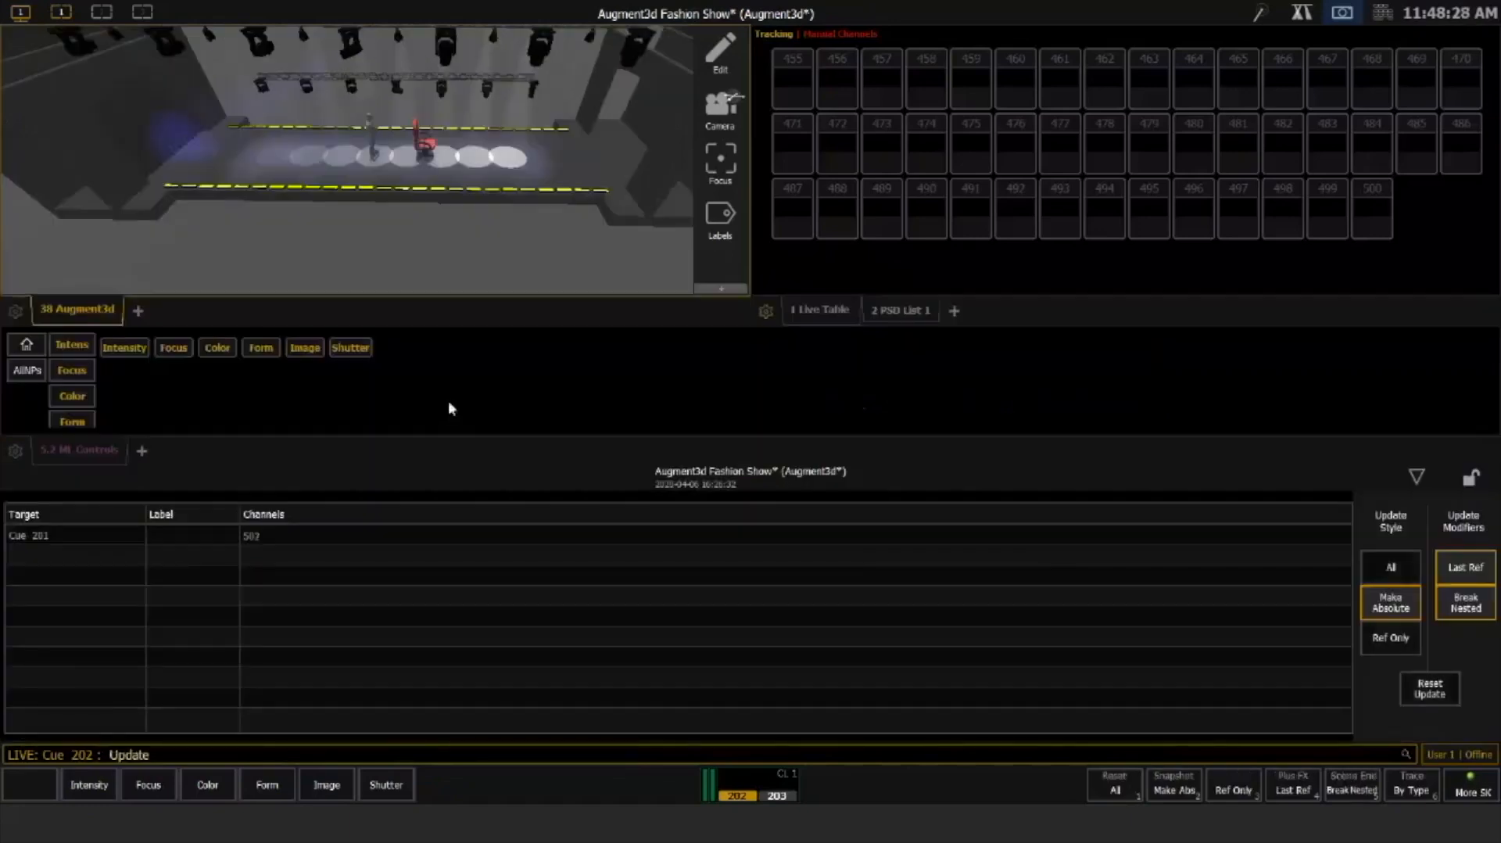
{"action": "key", "text": "Return"}
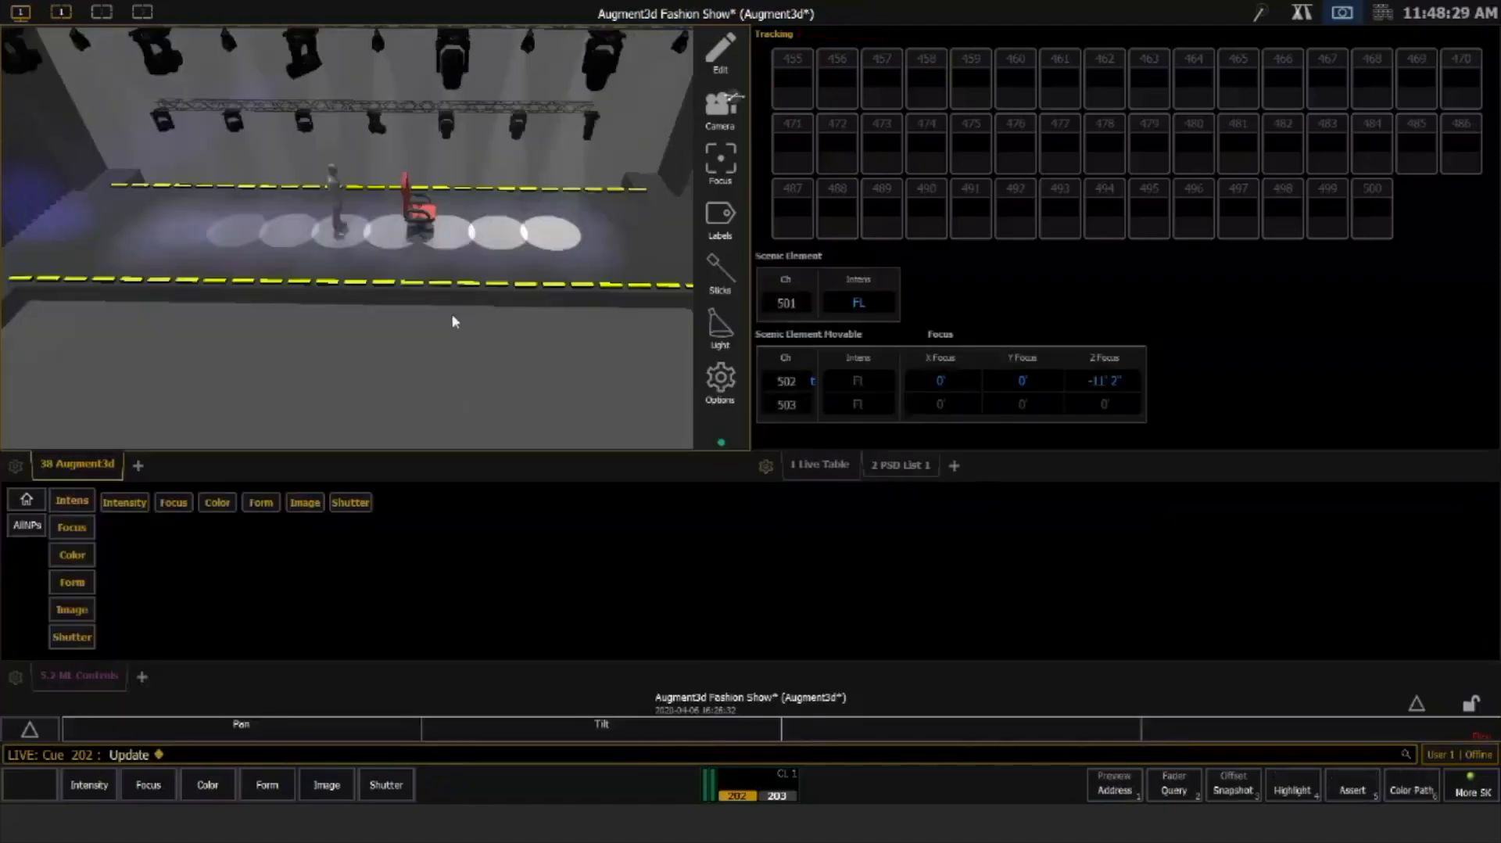
Return to Cue 201 and bring moving-light channels 25, 32, 30 and 23 to Full
{"action": "mouse_move", "coordinate": [453, 315]}
{"action": "left_mouse_down"}
{"action": "mouse_move", "coordinate": [453, 361]}
{"action": "mouse_move", "coordinate": [455, 334]}
{"action": "left_mouse_up"}
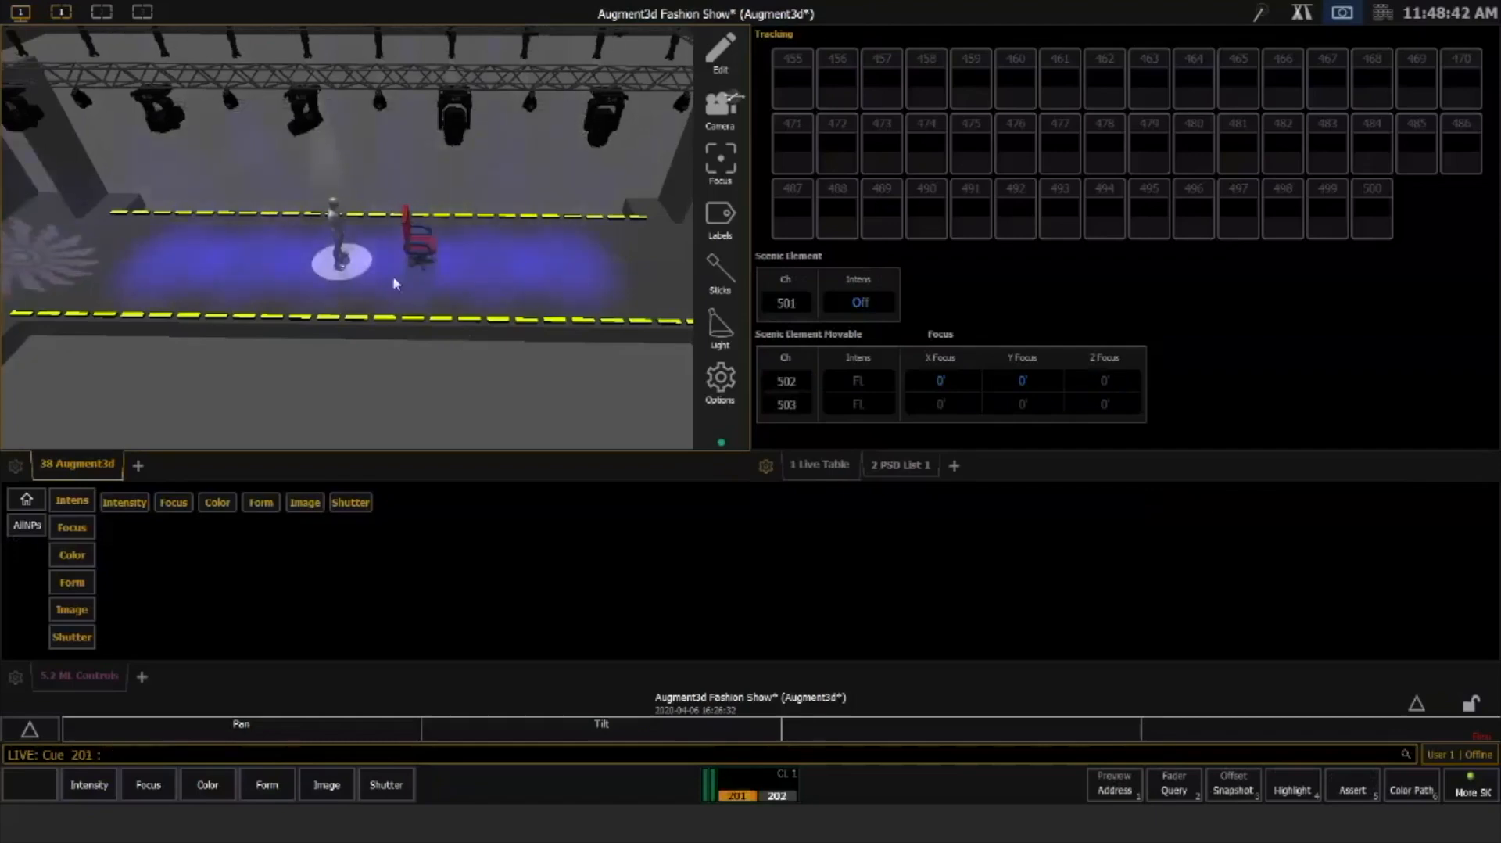
{"action": "left_click_drag", "start_coordinate": [395, 283], "coordinate": [414, 313]}
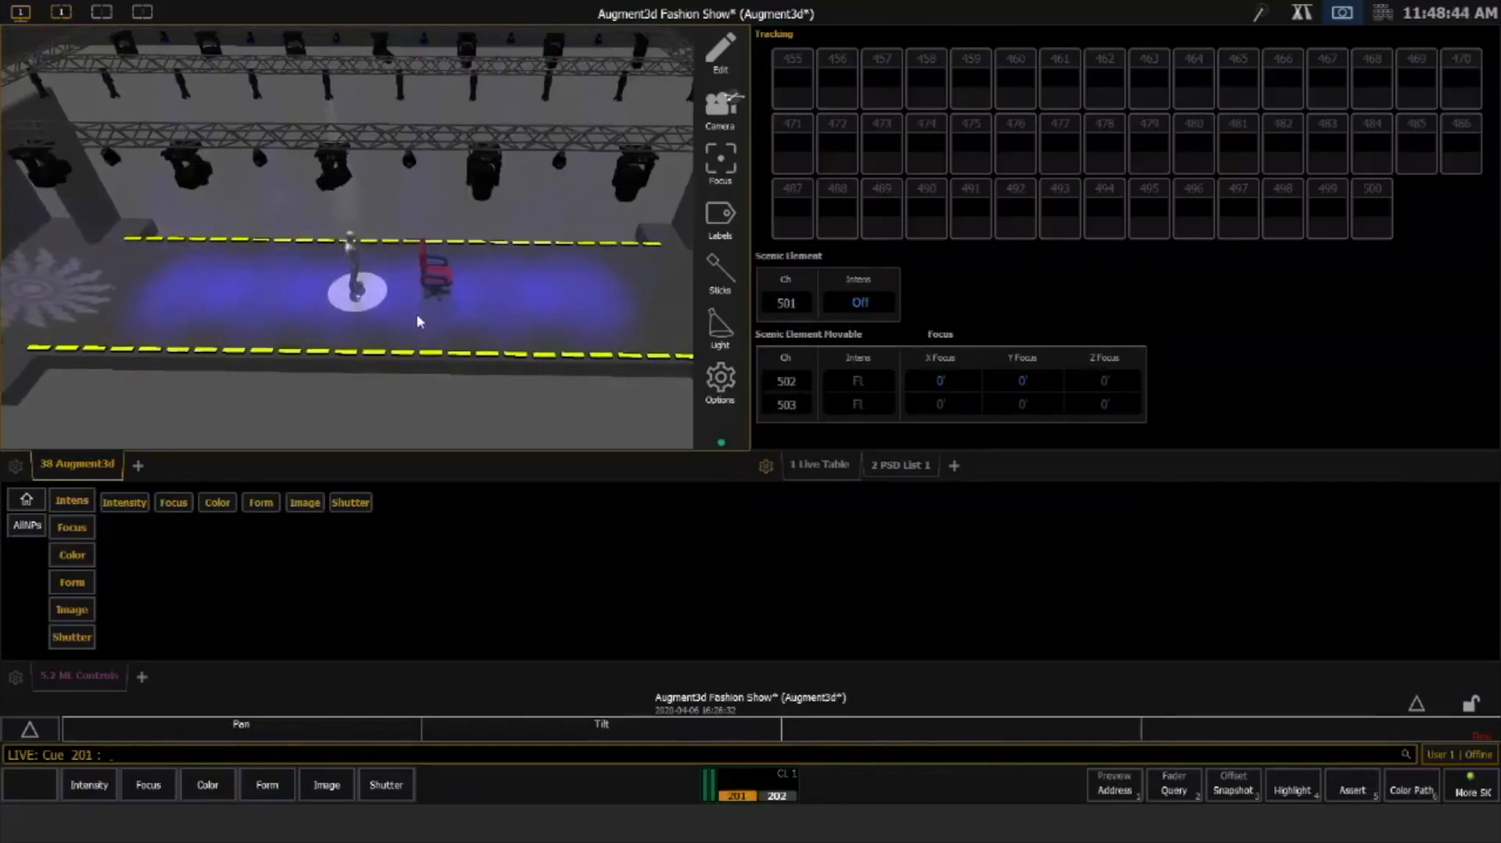
{"action": "left_click_drag", "start_coordinate": [417, 321], "coordinate": [489, 352]}
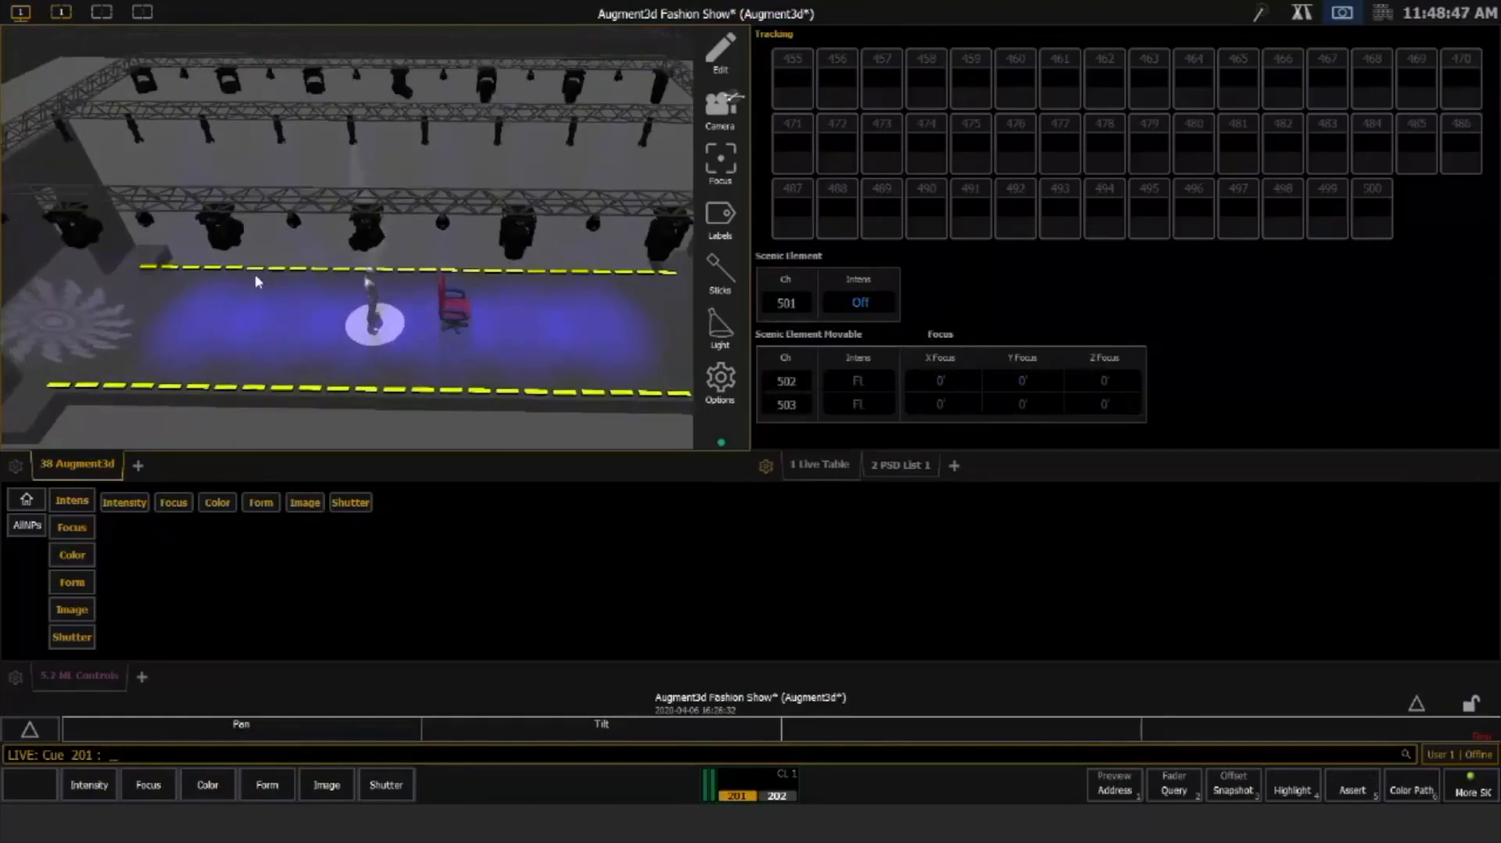
{"action": "left_click", "coordinate": [323, 85]}
{"action": "left_click", "coordinate": [486, 85]}
{"action": "left_click", "coordinate": [523, 238]}
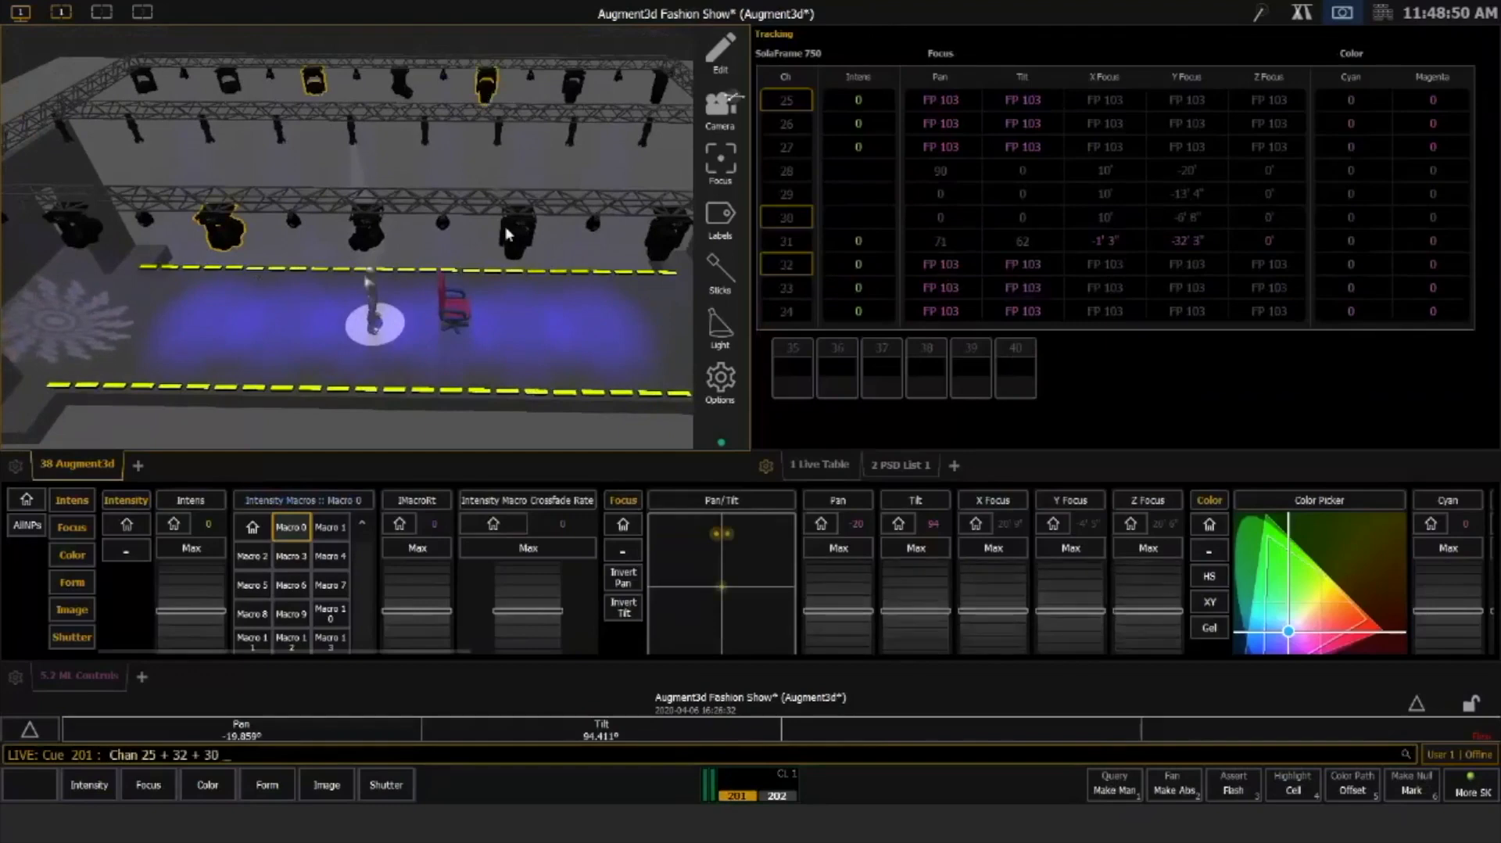
{"action": "left_click", "coordinate": [532, 249]}
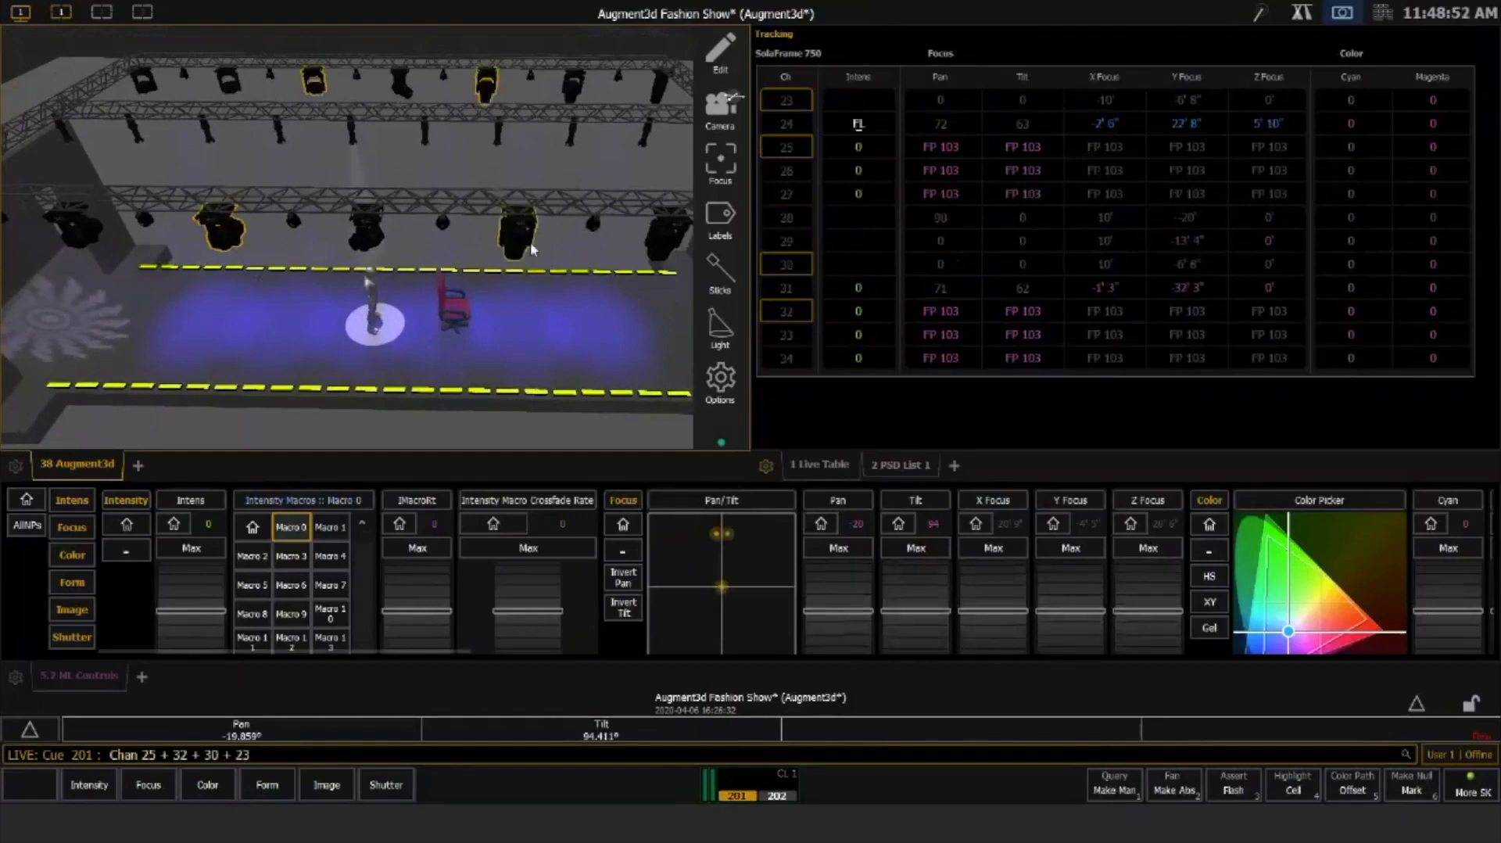
{"action": "key", "text": "a"}
{"action": "key", "text": "f"}
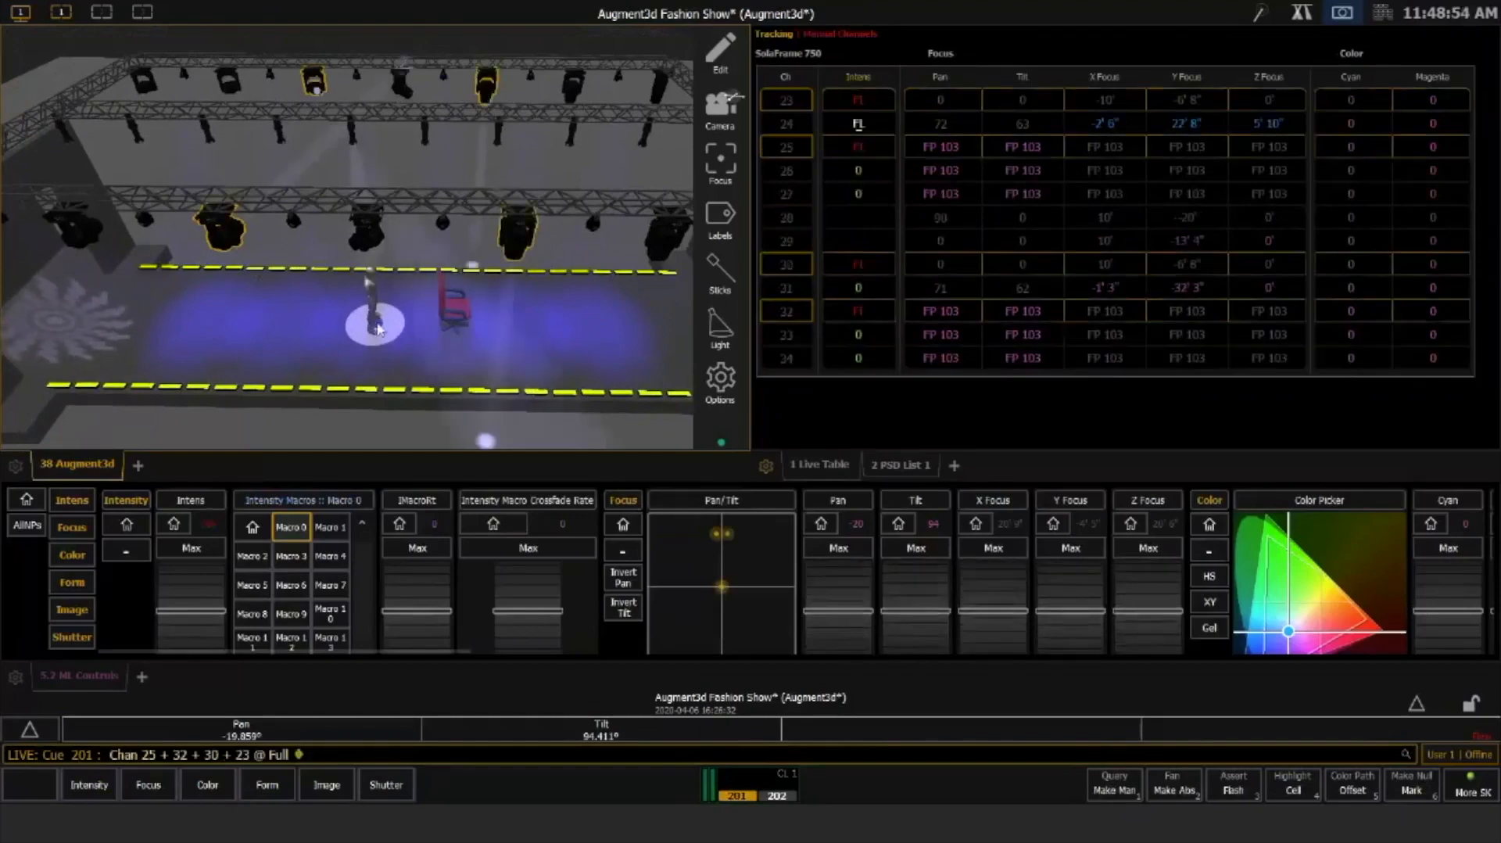
Focus channels 25, 32, 30 and 23 on the mannequin and colour them with gel 5/16
{"action": "left_click", "coordinate": [377, 330]}
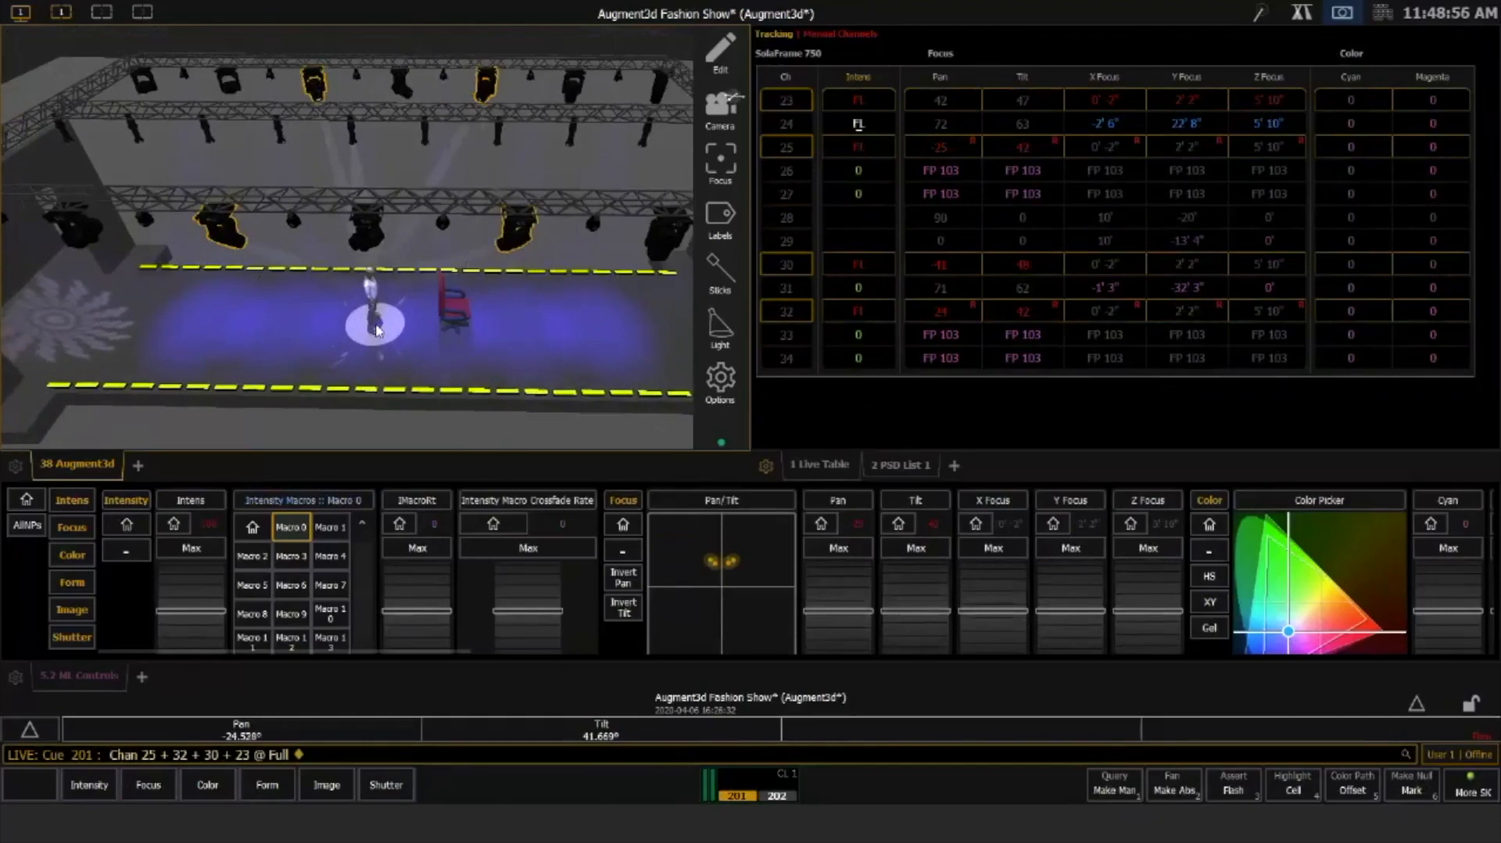
{"action": "left_click", "coordinate": [72, 583]}
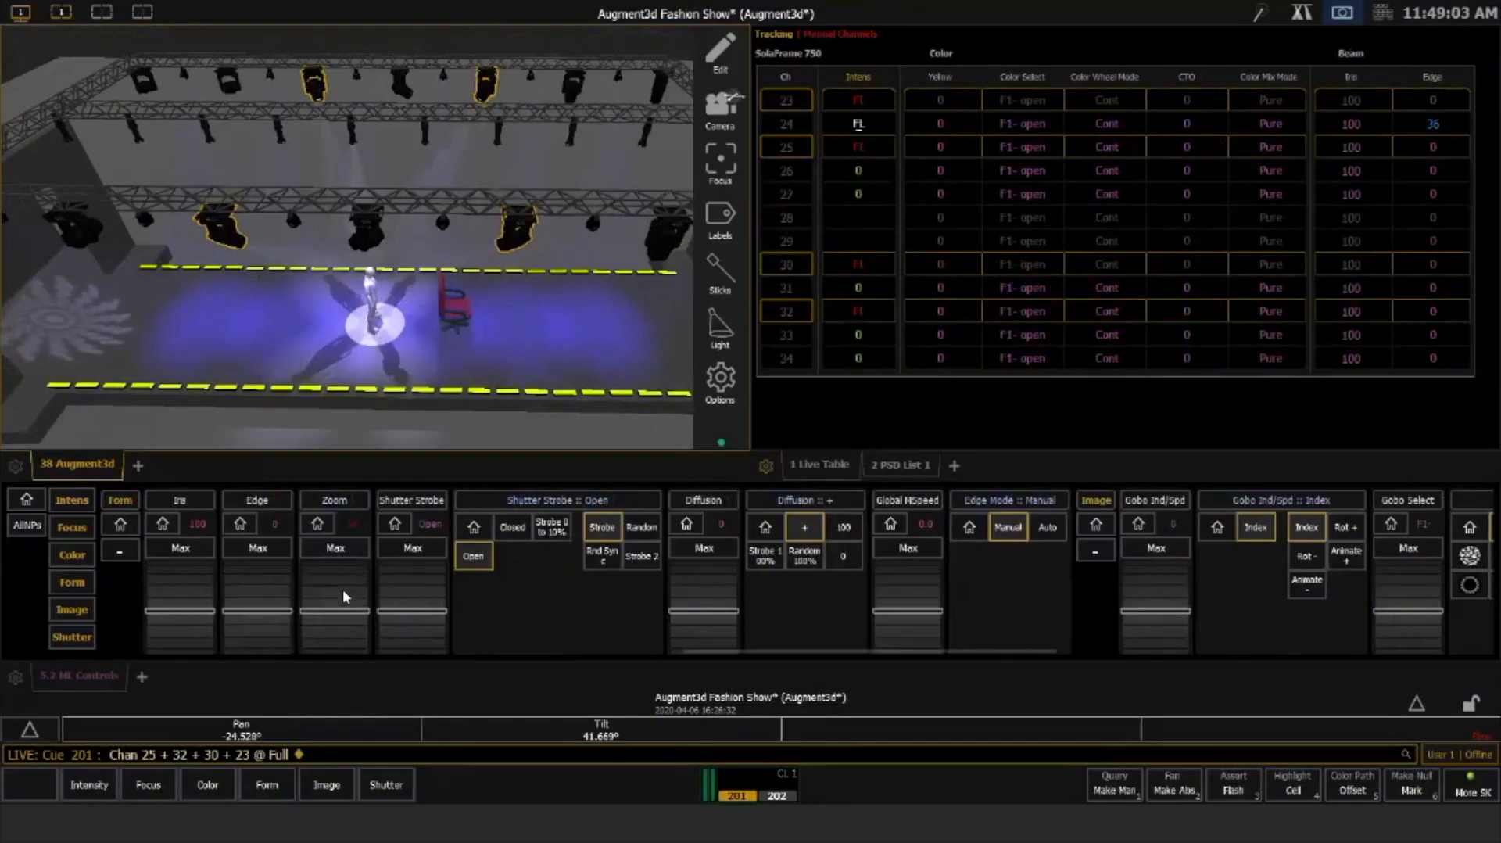
{"action": "key", "text": "Left"}
{"action": "type", "text": "@5/16"}
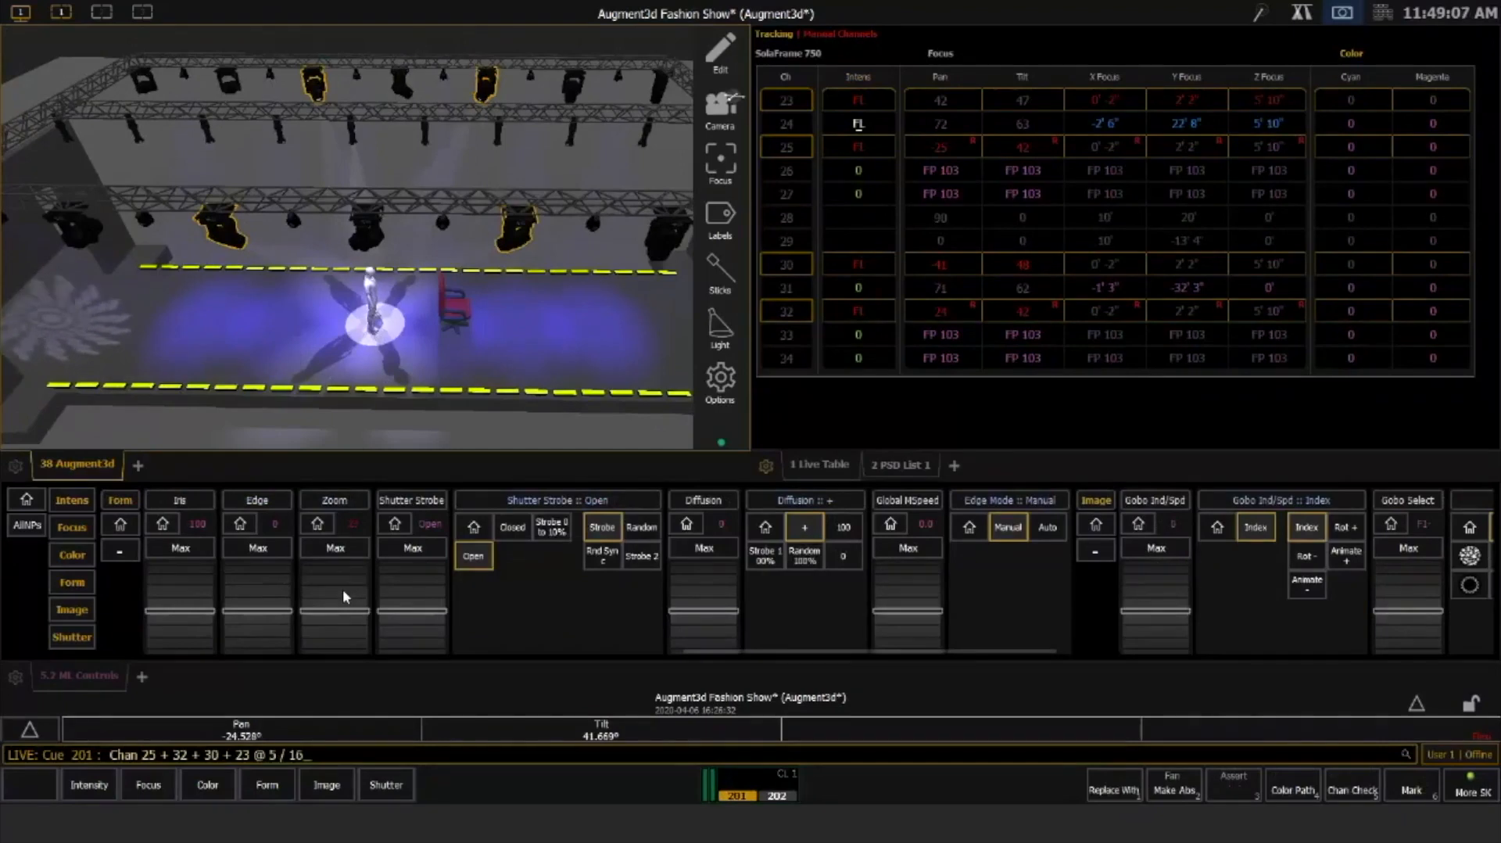
{"action": "key", "text": "Return"}
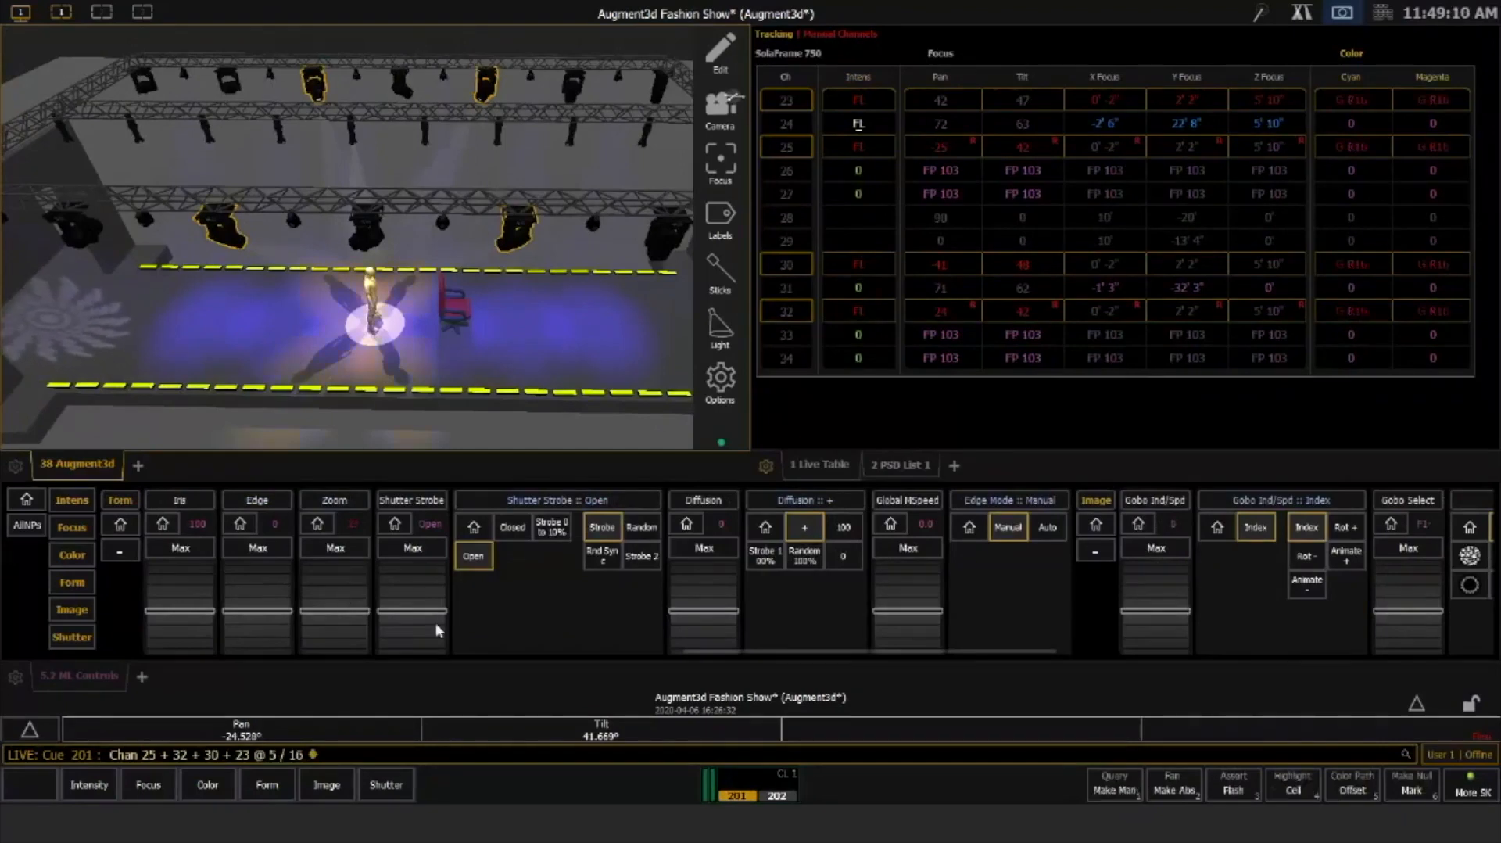
Disable the XYZ format for channels 25, 32, 30 and 23 and enable it again
{"action": "left_click", "coordinate": [29, 731]}
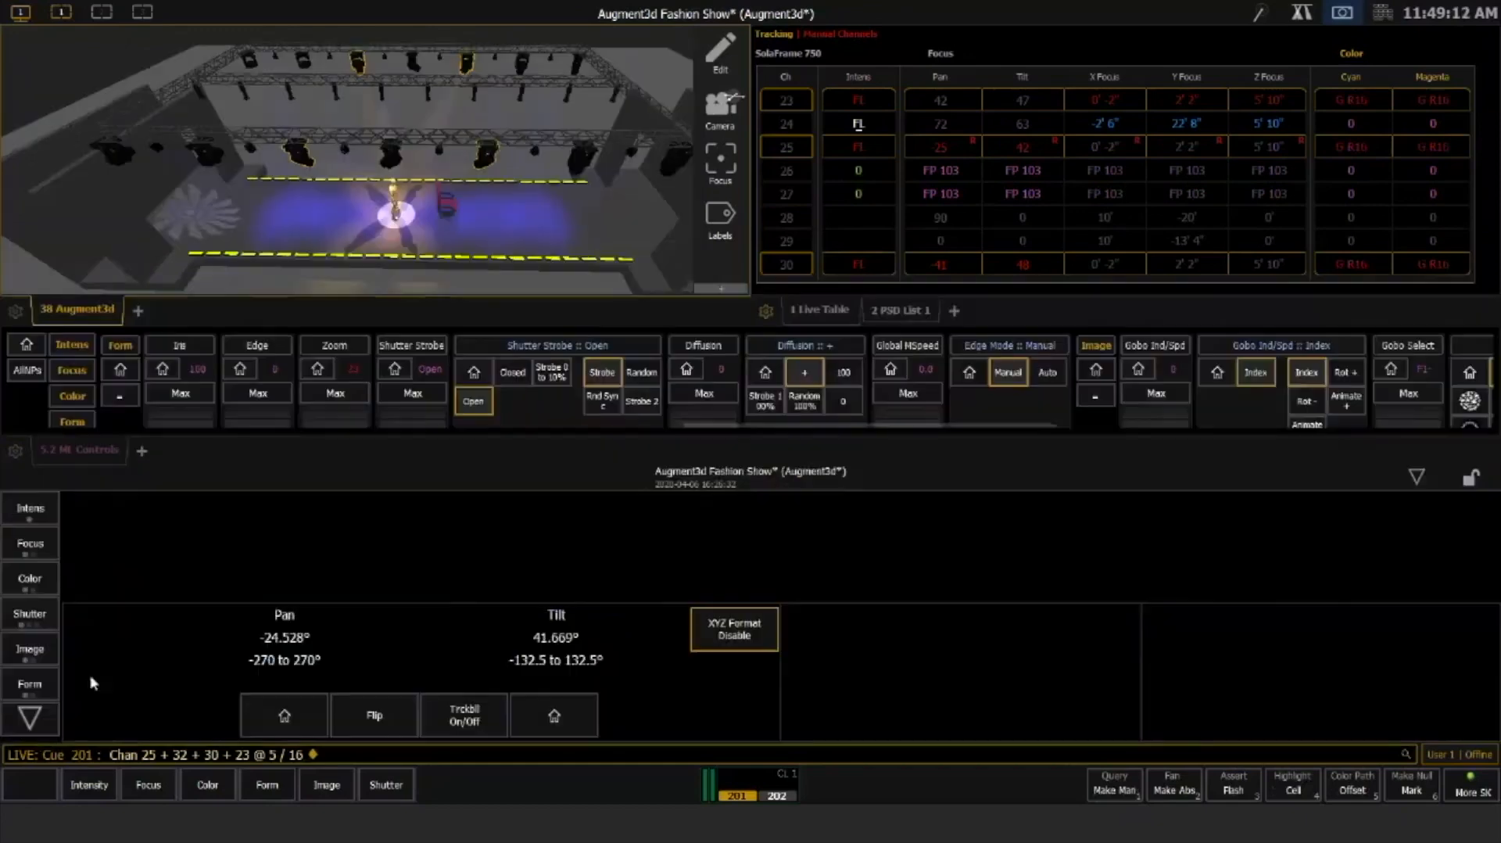
{"action": "left_click", "coordinate": [733, 637]}
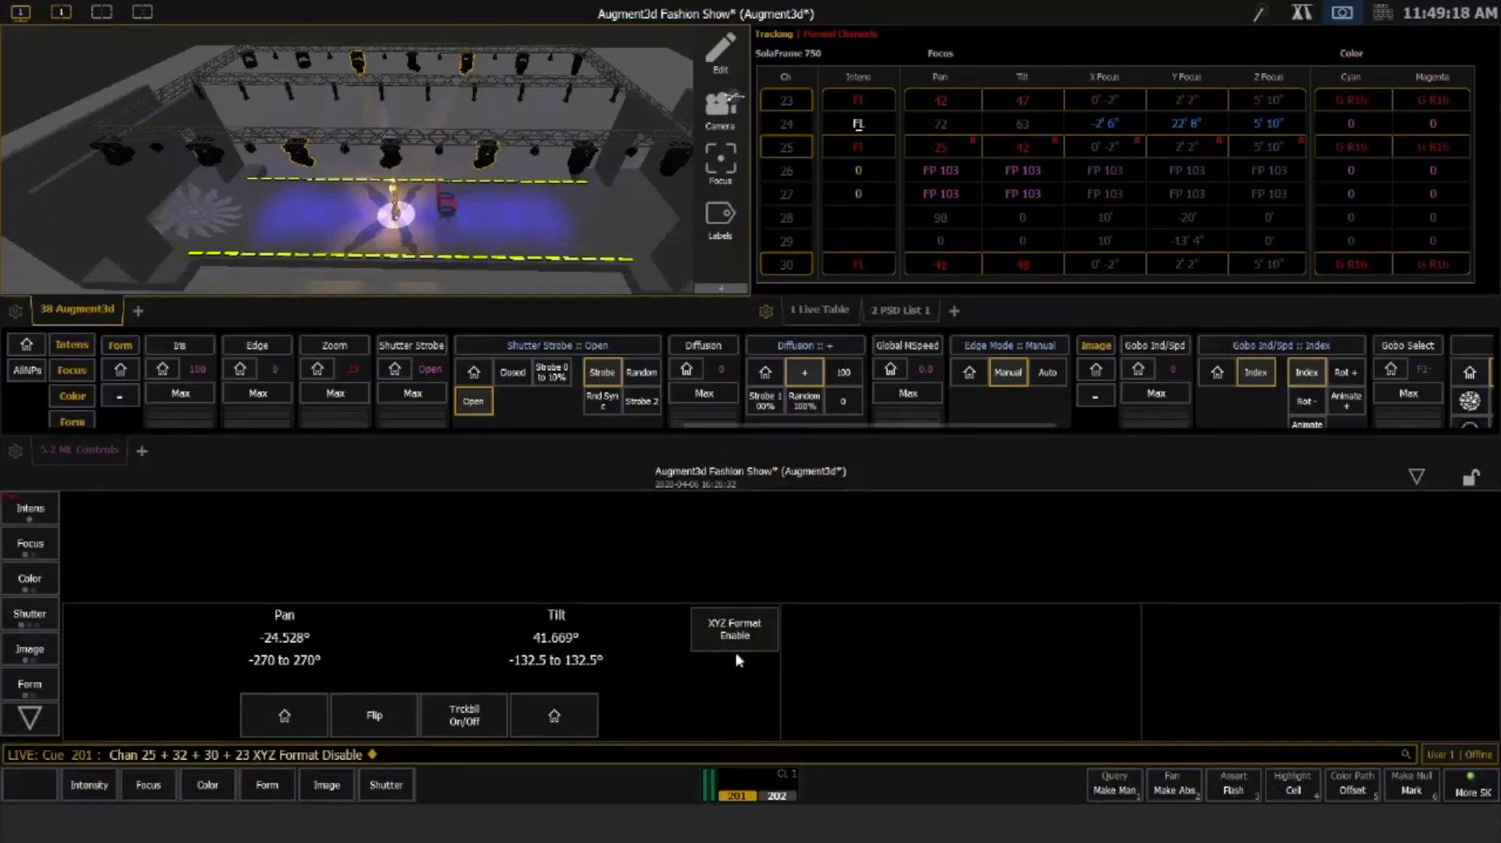
{"action": "left_click", "coordinate": [735, 630]}
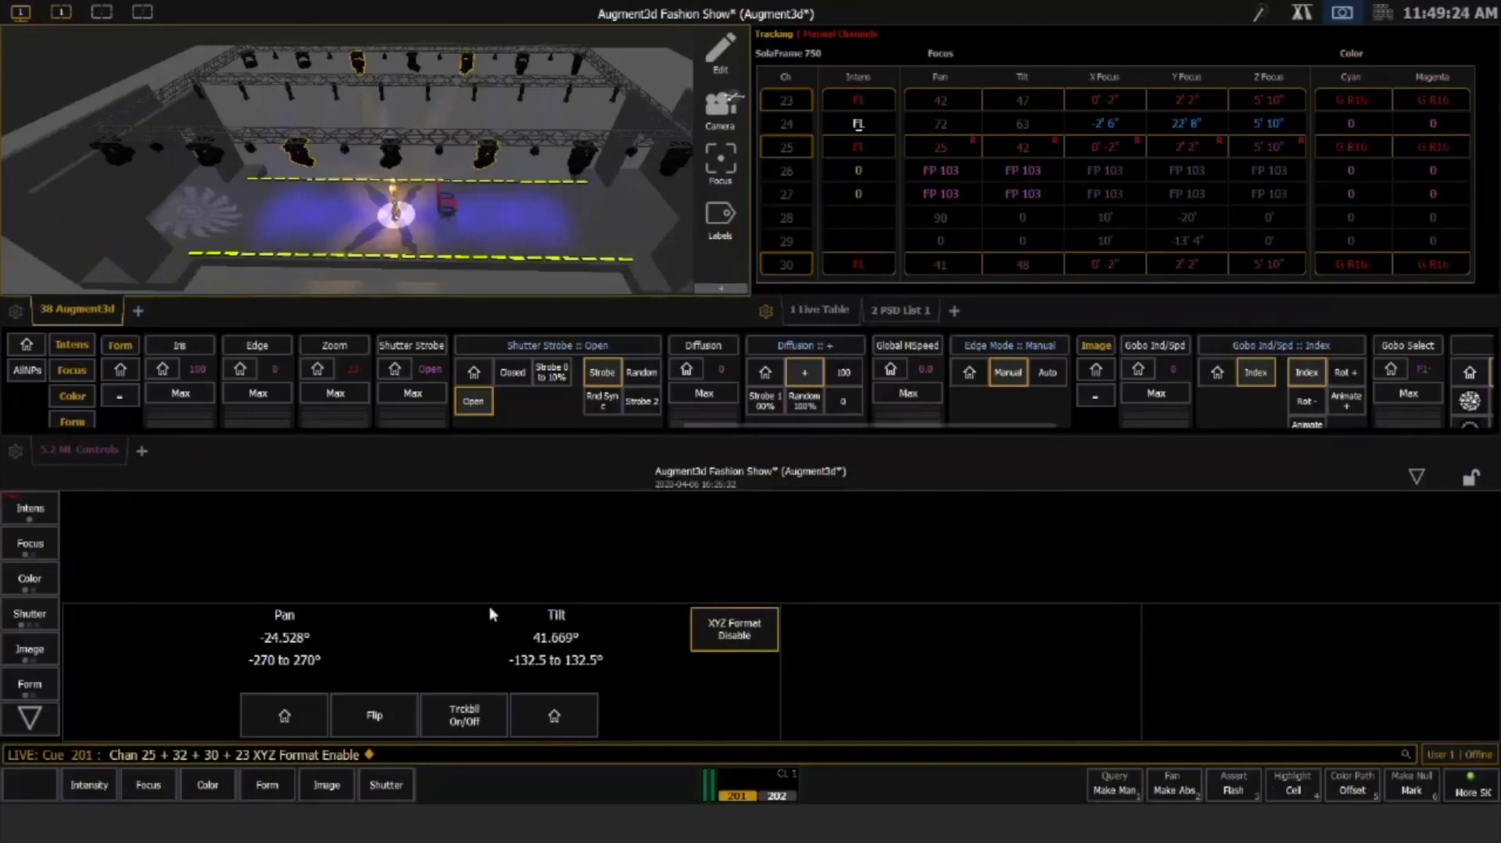
{"action": "left_click", "coordinate": [31, 719]}
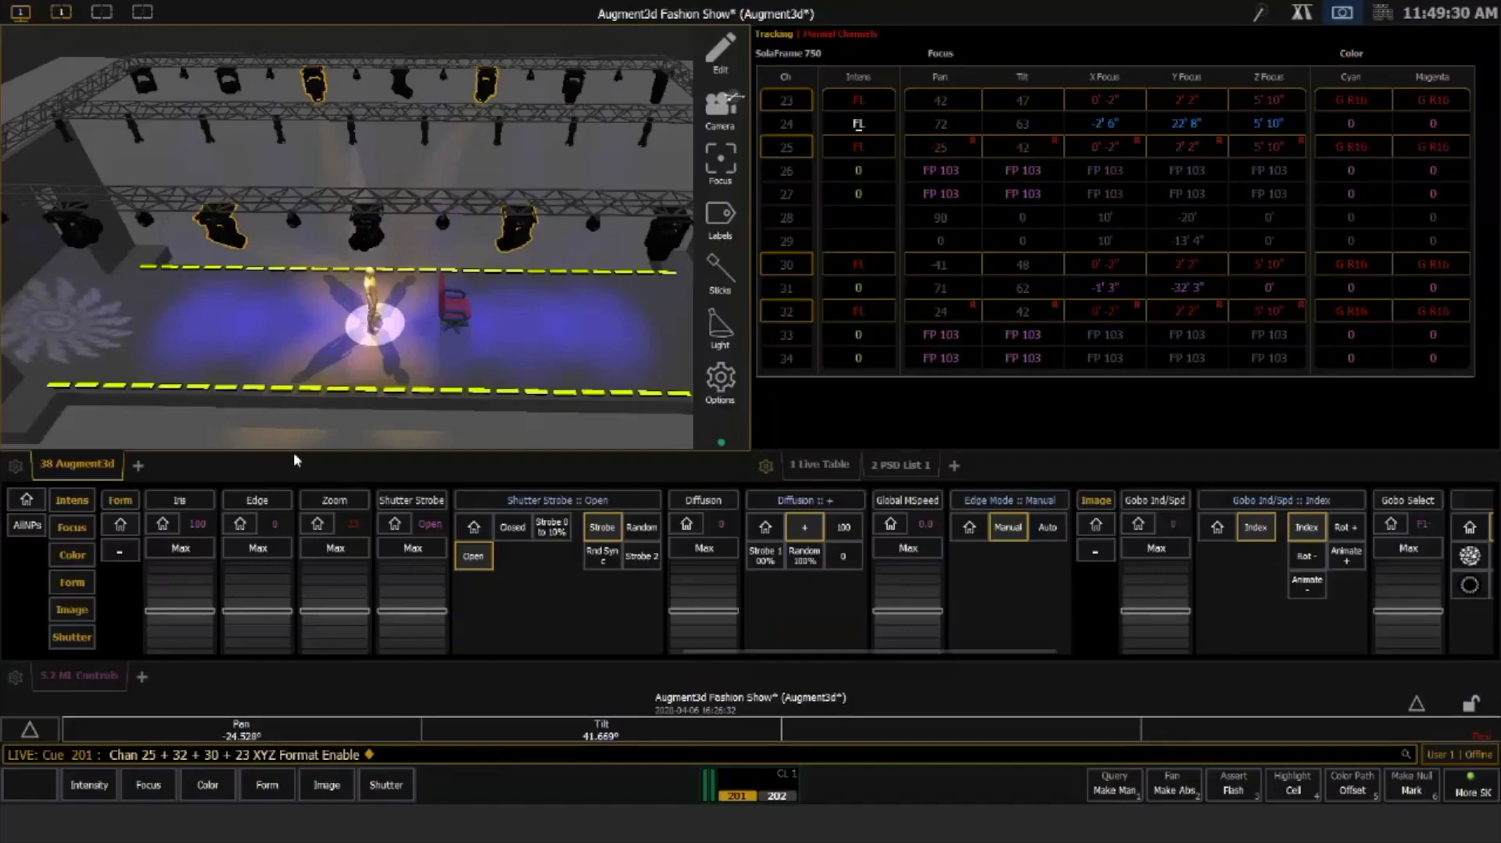
Update Cue 201 with the four moving lights' intensity, focus and colour
{"action": "key", "text": "u"}
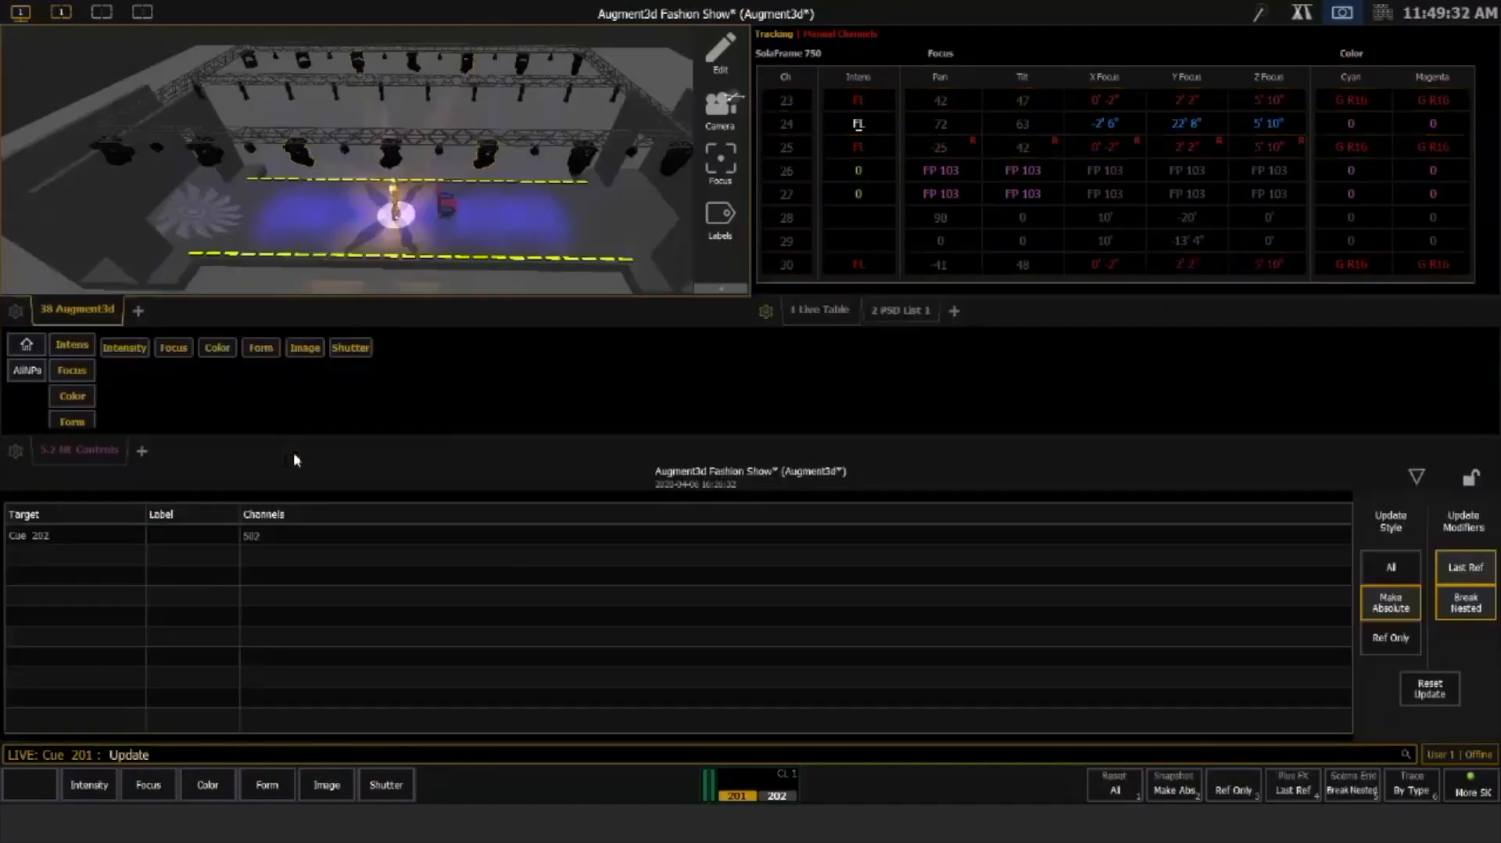
{"action": "key", "text": "Return"}
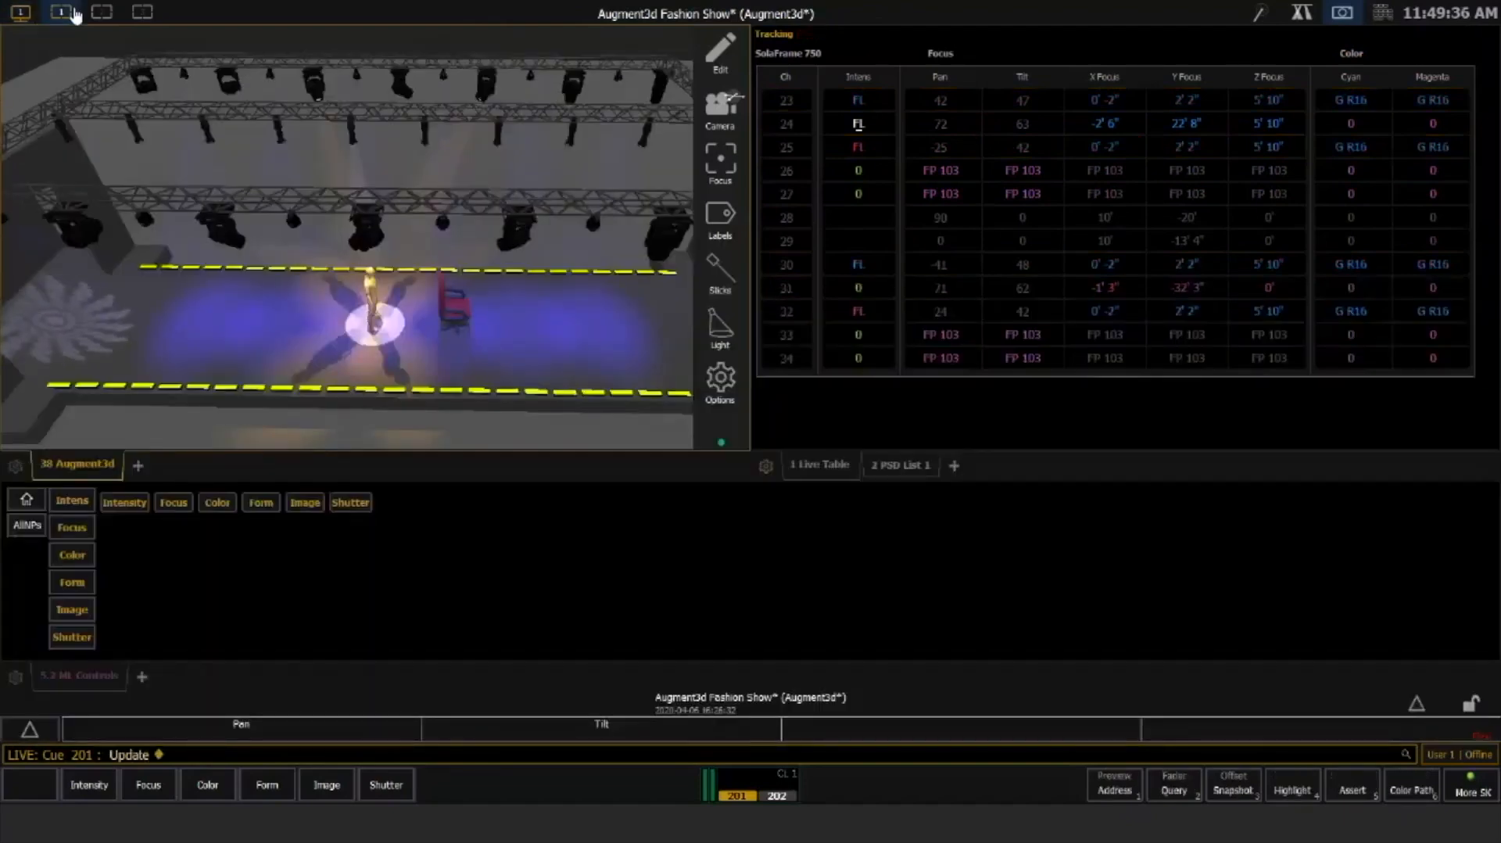
Show the Augment3d view in a full workspace and run Cue 202 to watch the truss and its lights move
{"action": "left_click", "coordinate": [21, 13]}
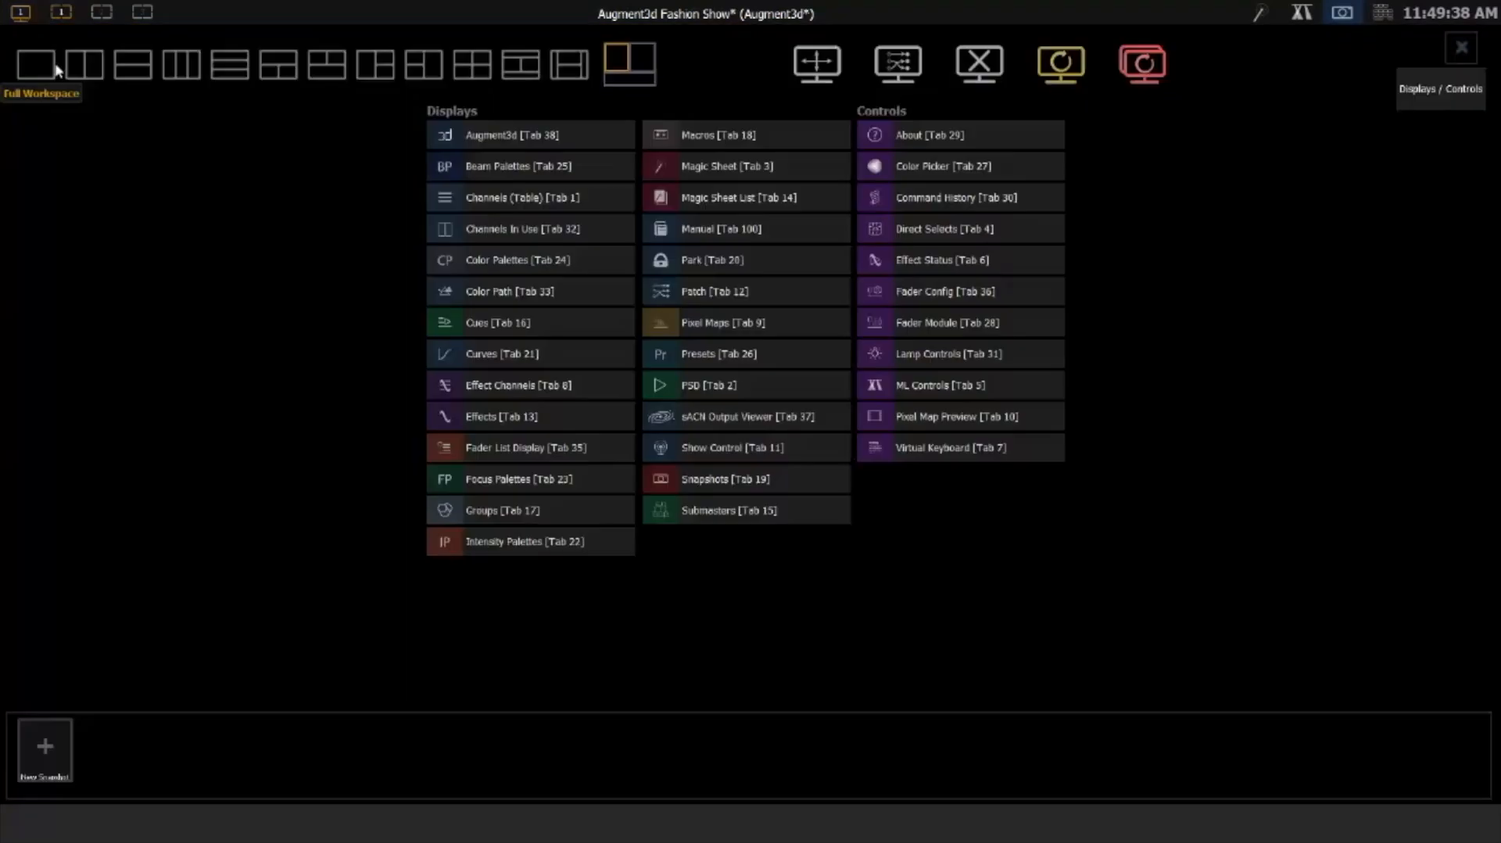
{"action": "left_click", "coordinate": [57, 71]}
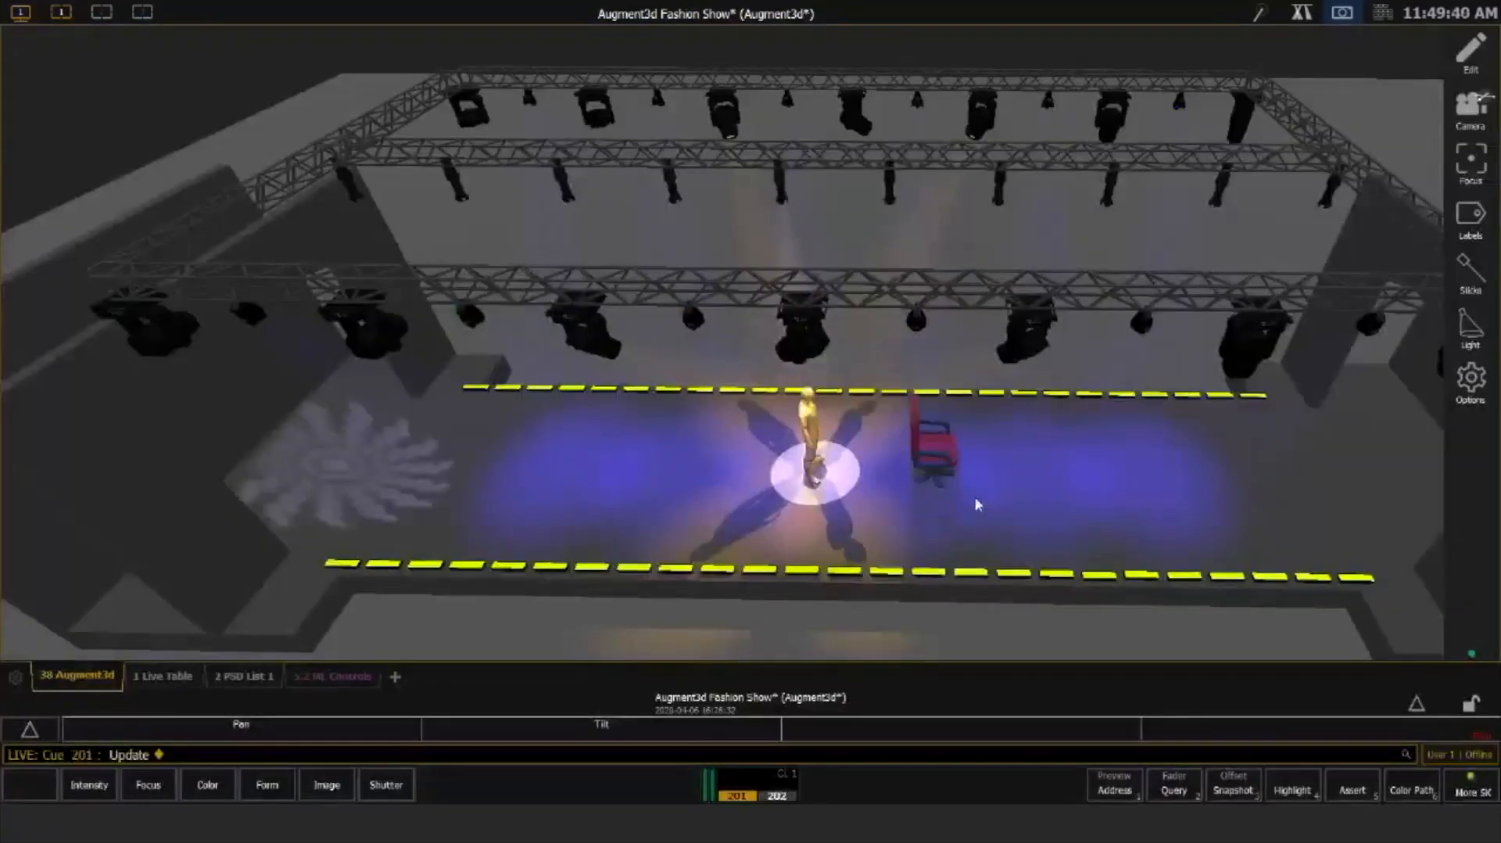
{"action": "left_click_drag", "start_coordinate": [974, 495], "coordinate": [958, 495]}
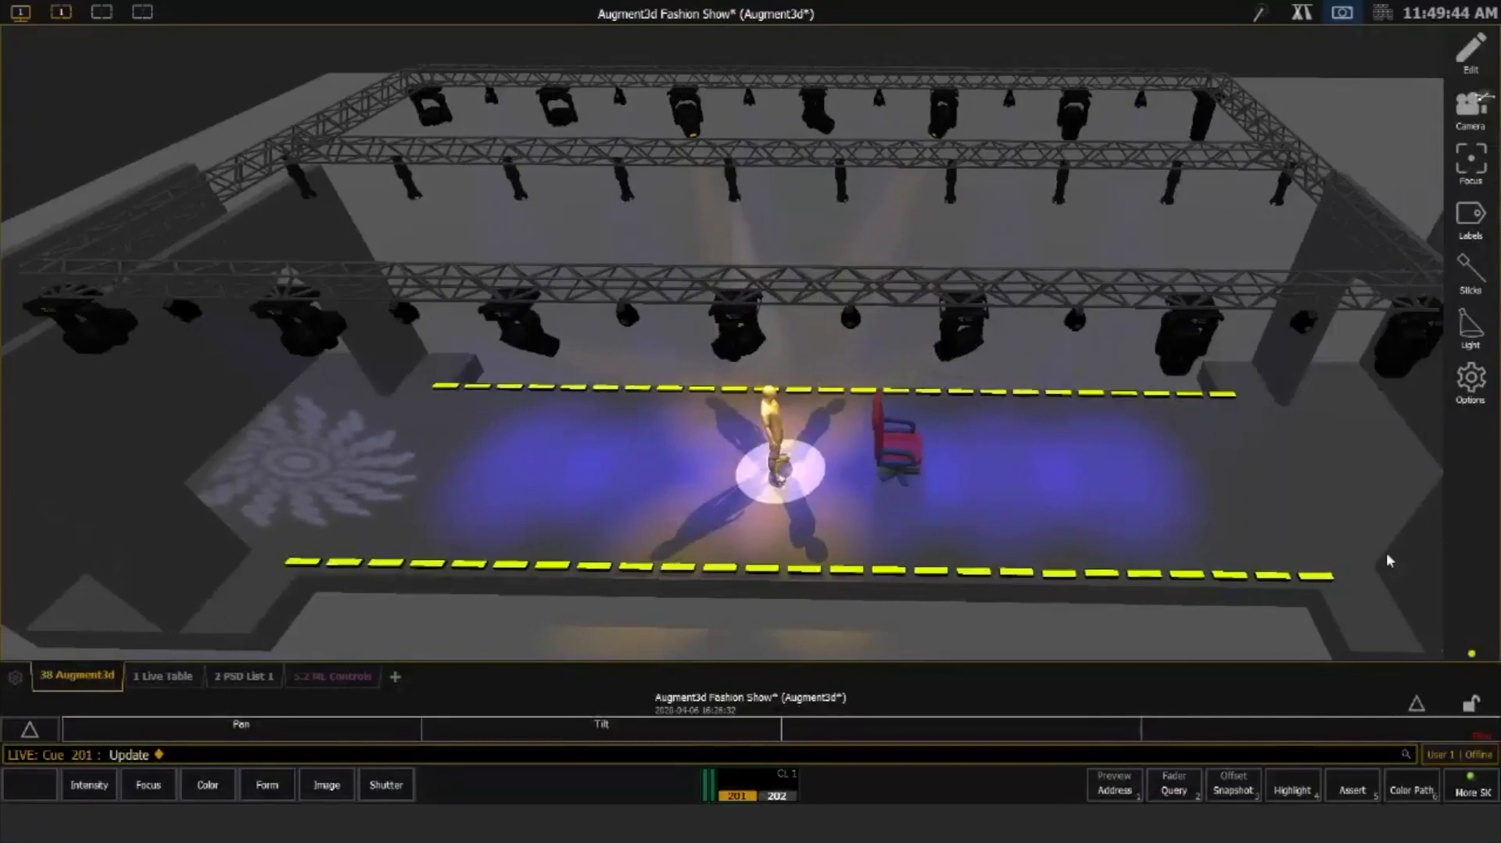
{"action": "key", "text": "space"}
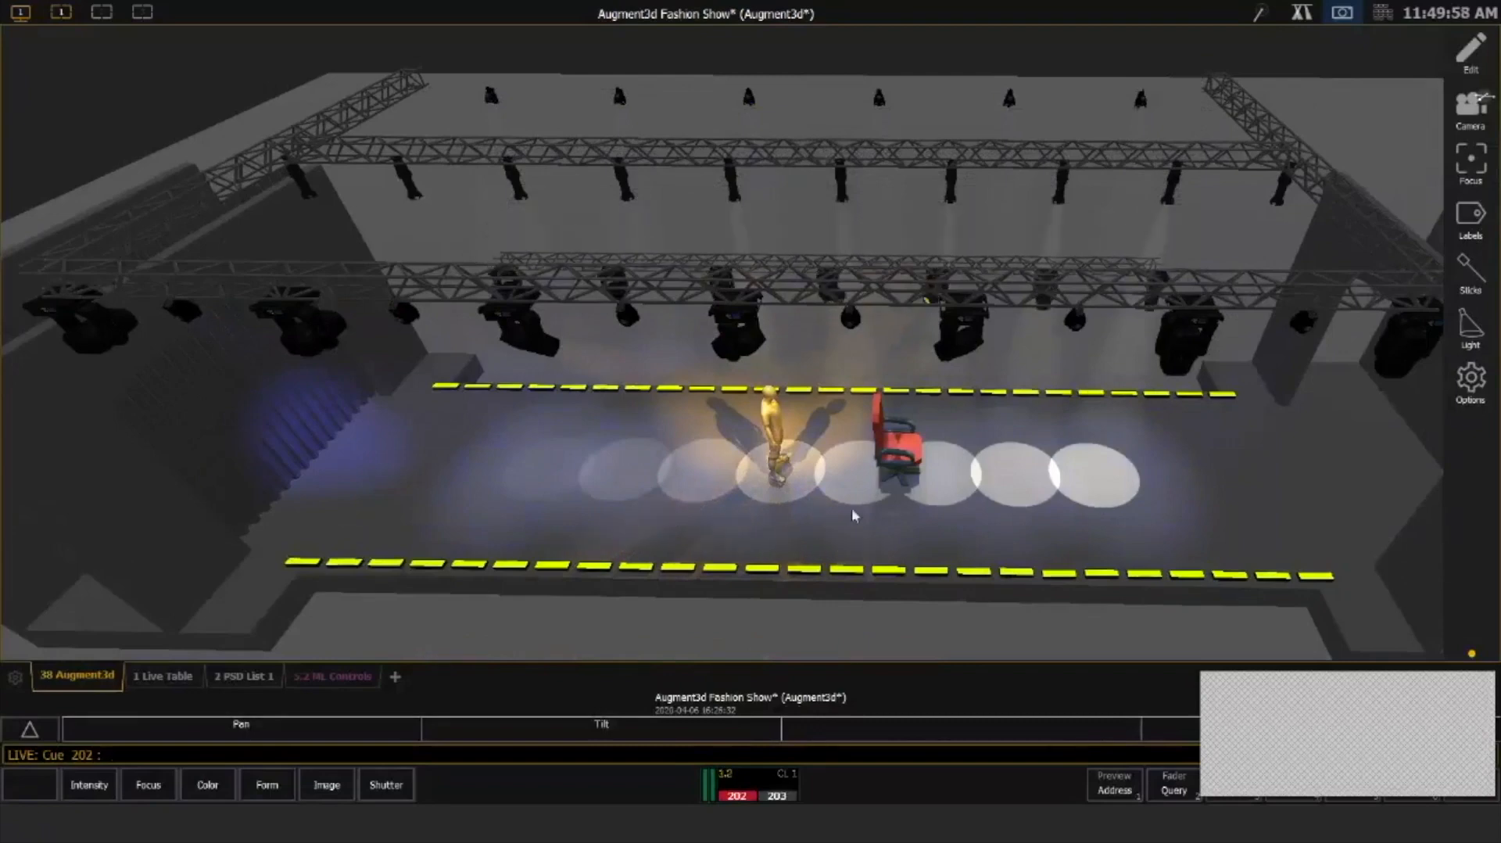
{"action": "left_click_drag", "start_coordinate": [853, 516], "coordinate": [826, 457]}
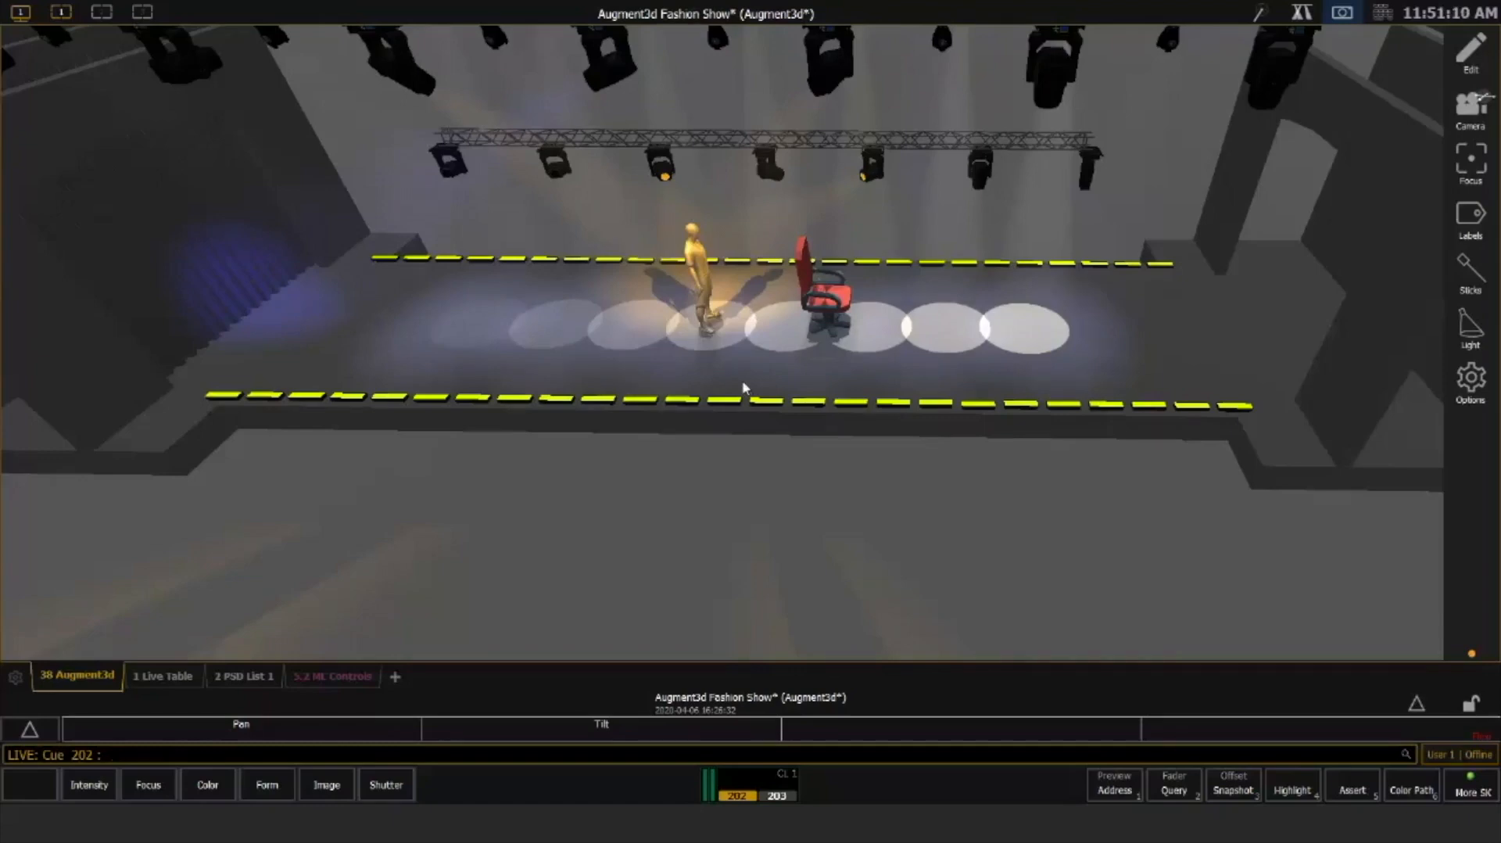
{"action": "left_click_drag", "start_coordinate": [793, 436], "coordinate": [915, 400]}
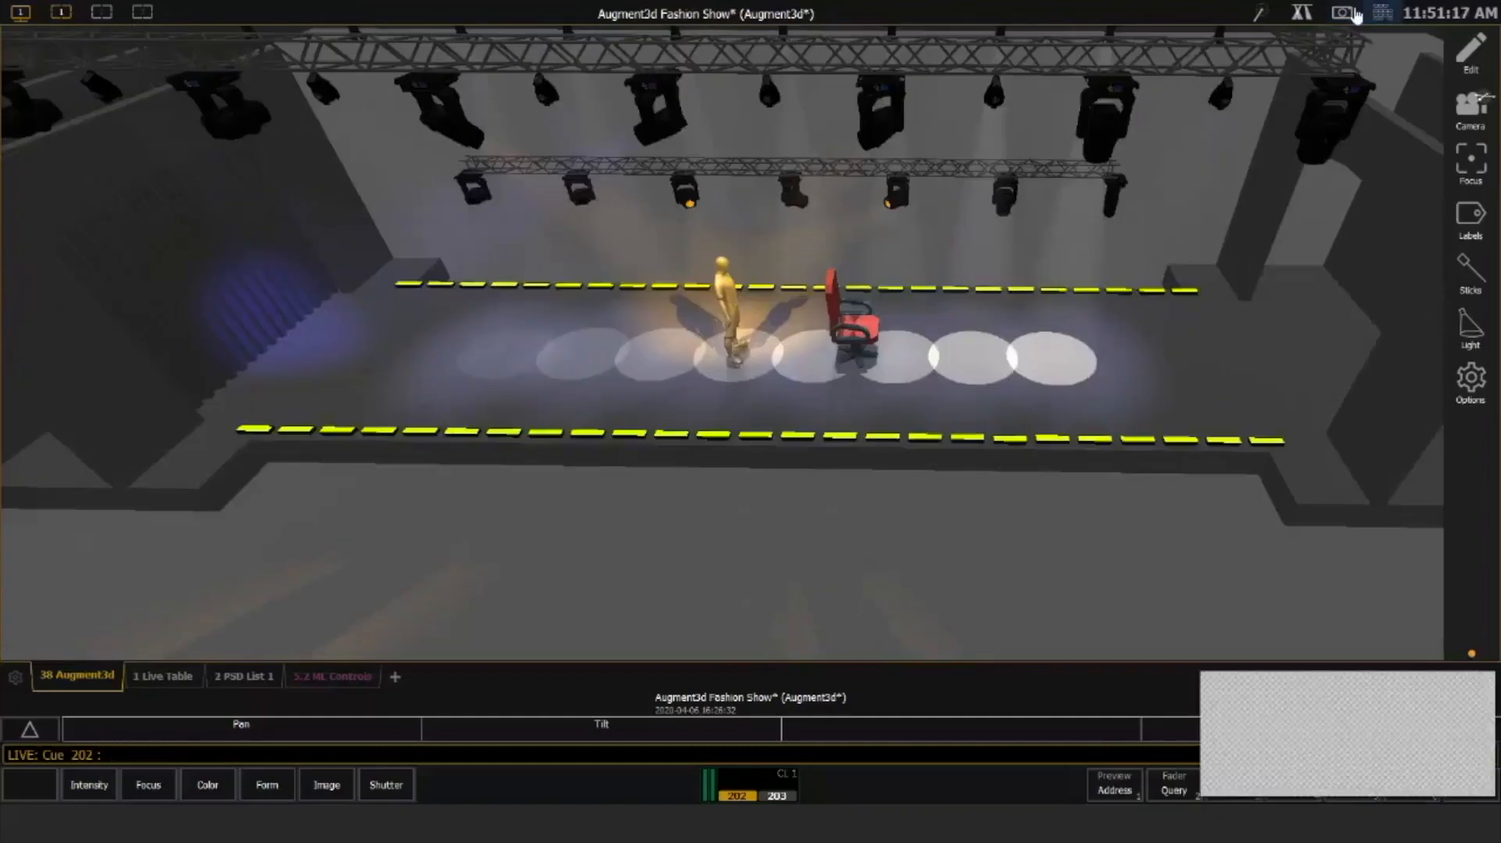
Recall Snapshot 1 to restore the split layout and replay the move from Cue 201 to Cue 202
{"action": "left_click", "coordinate": [1343, 13]}
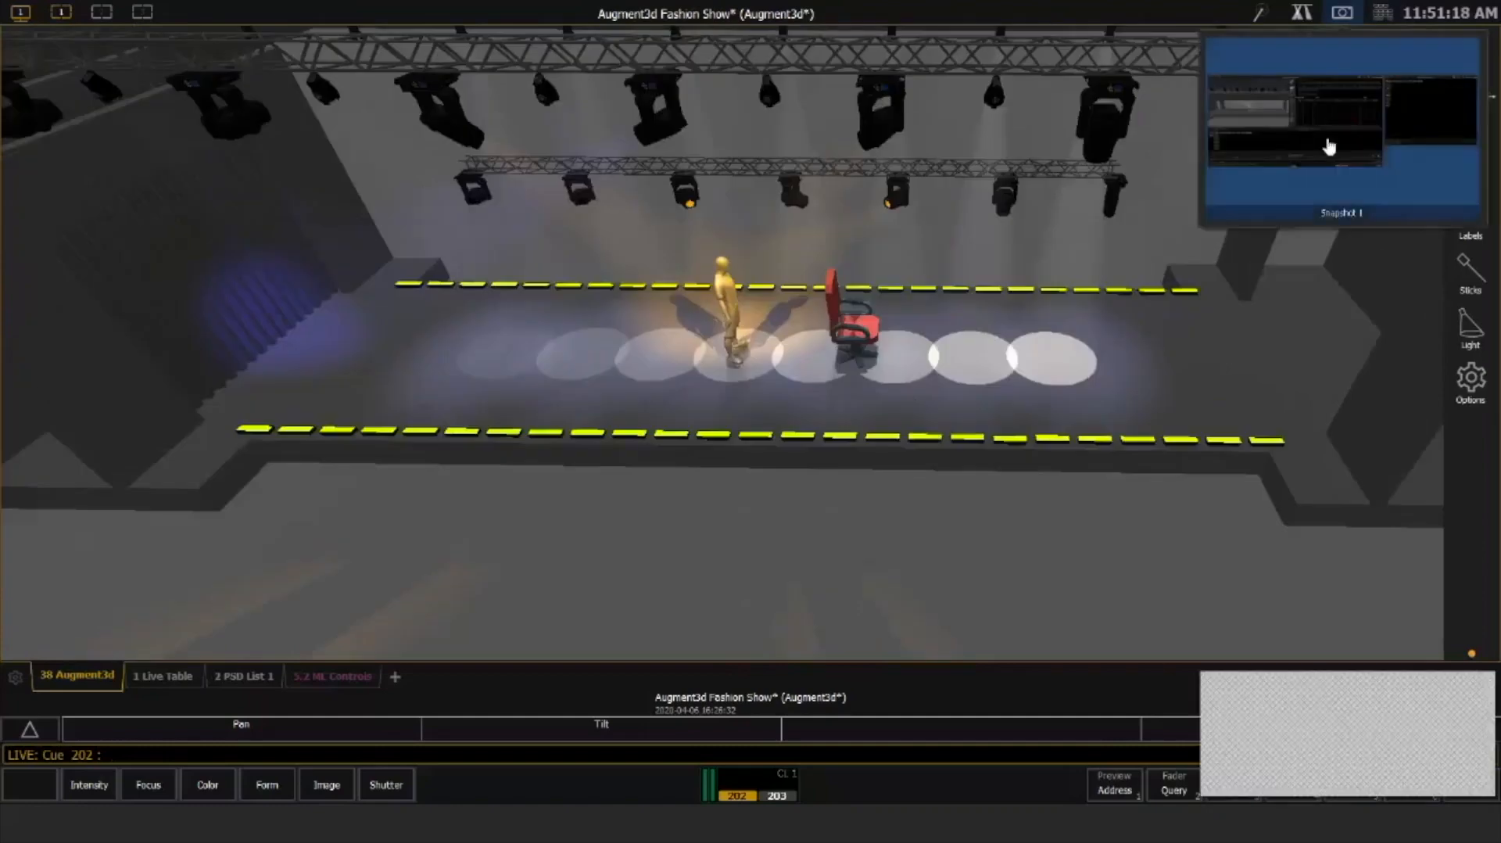
{"action": "left_click", "coordinate": [1297, 134]}
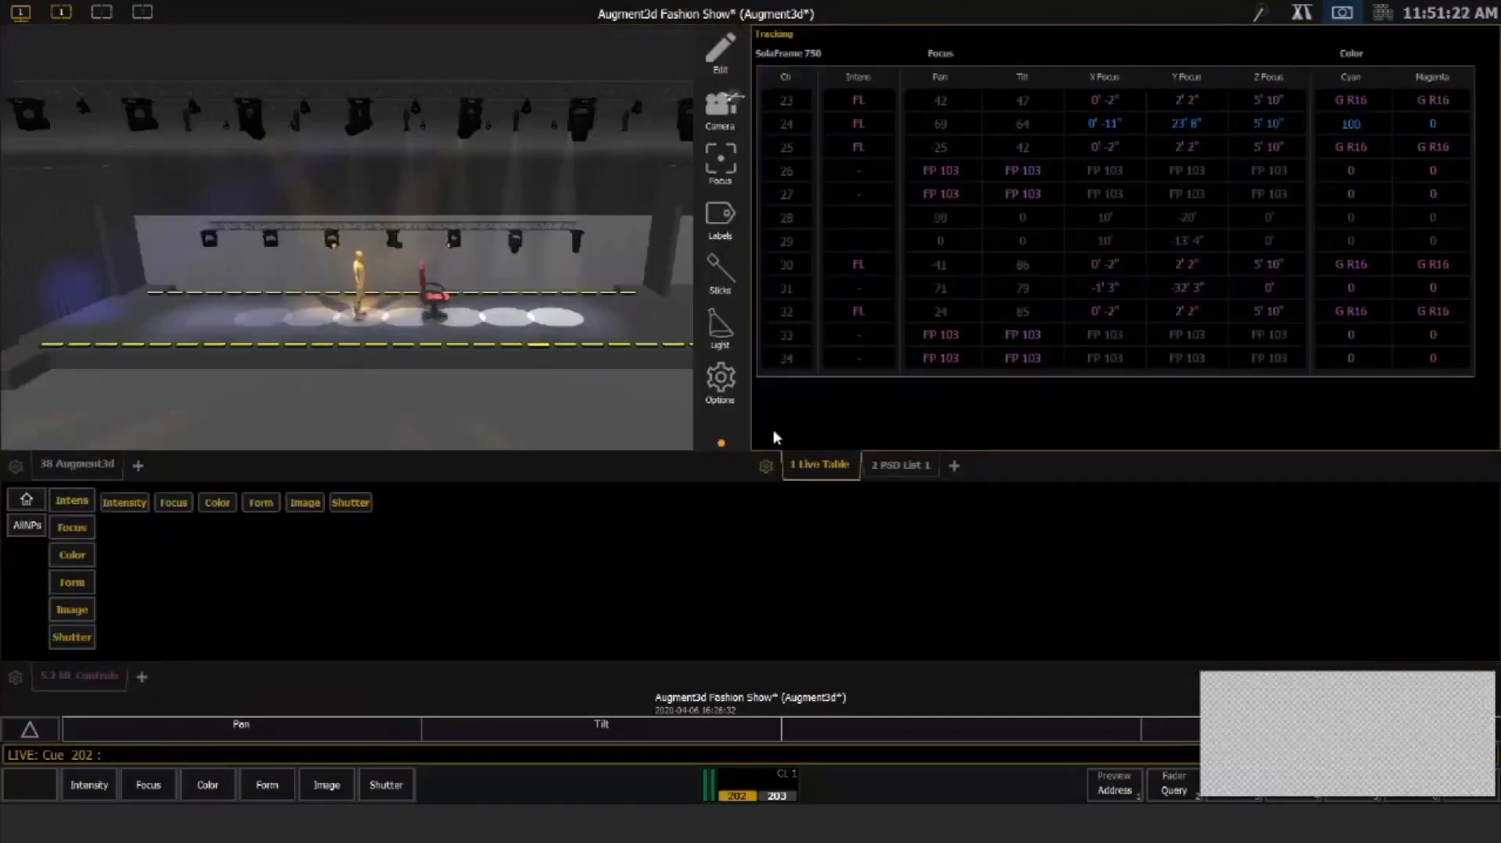
{"action": "left_click", "coordinate": [325, 256]}
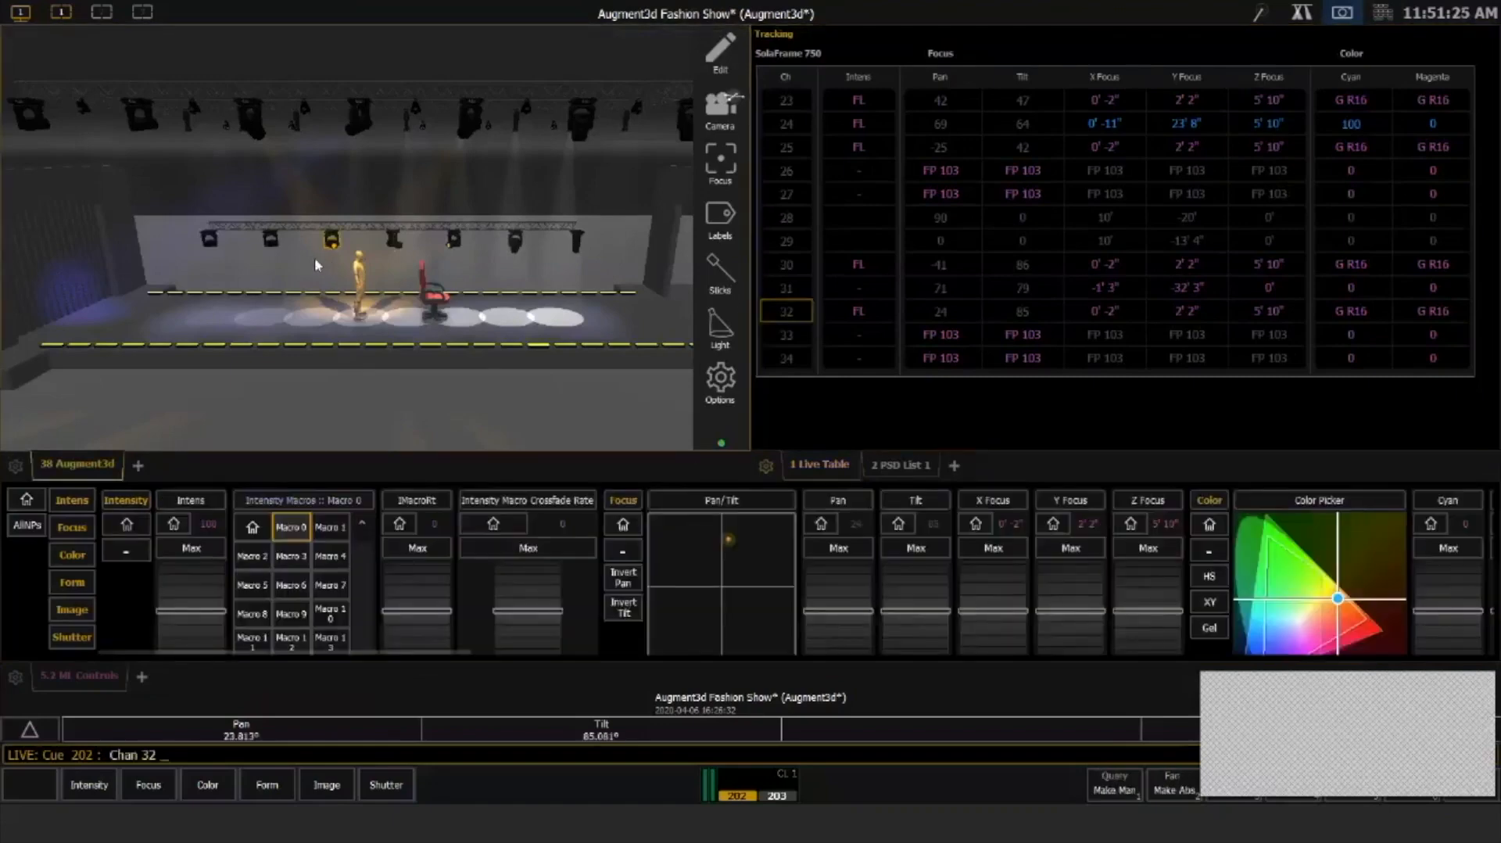
{"action": "left_click", "coordinate": [315, 259]}
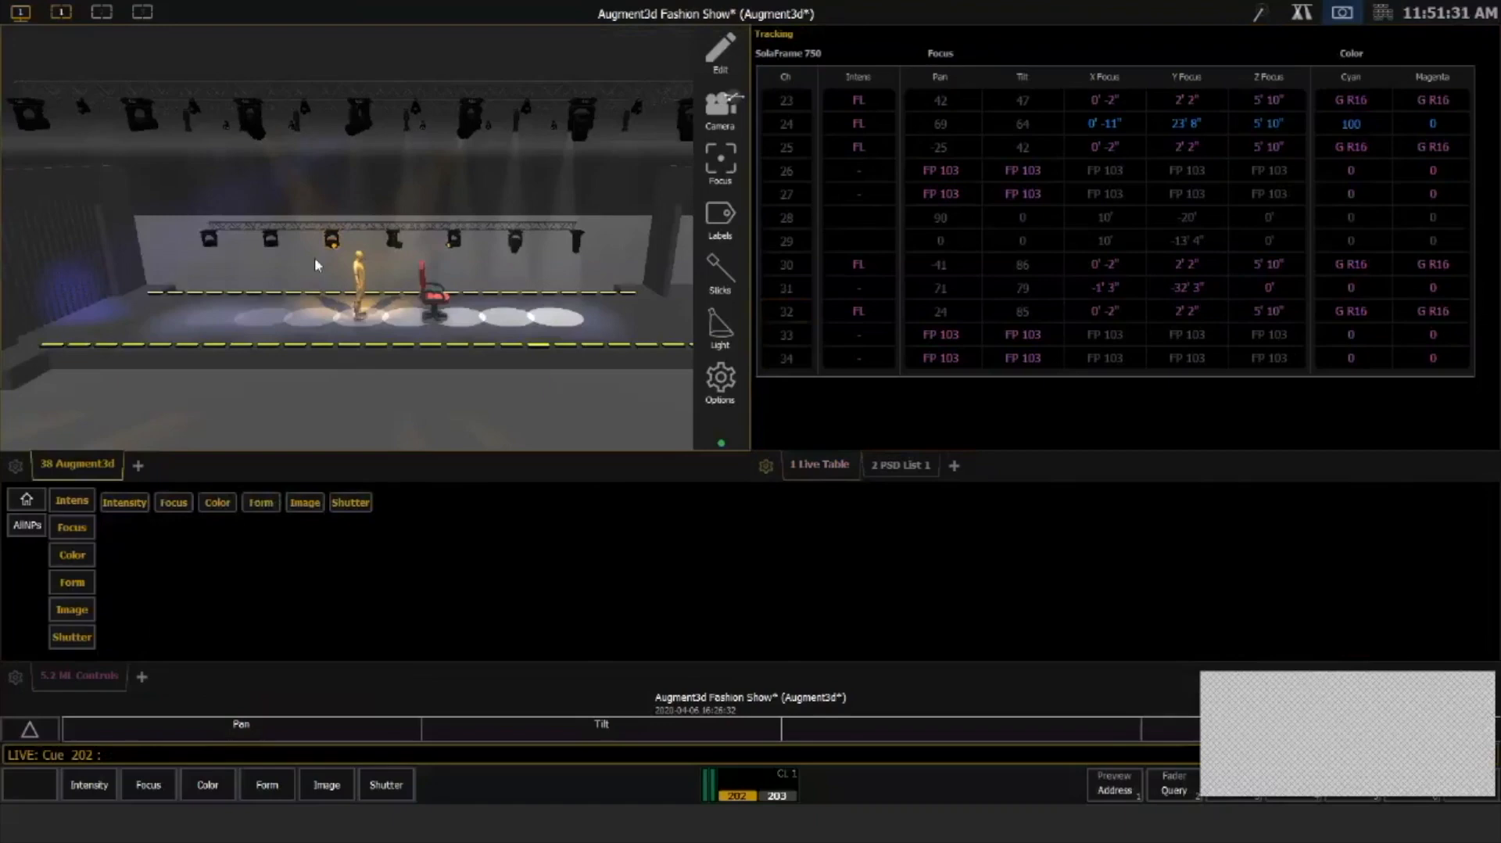
{"action": "key", "text": "ctrl+space"}
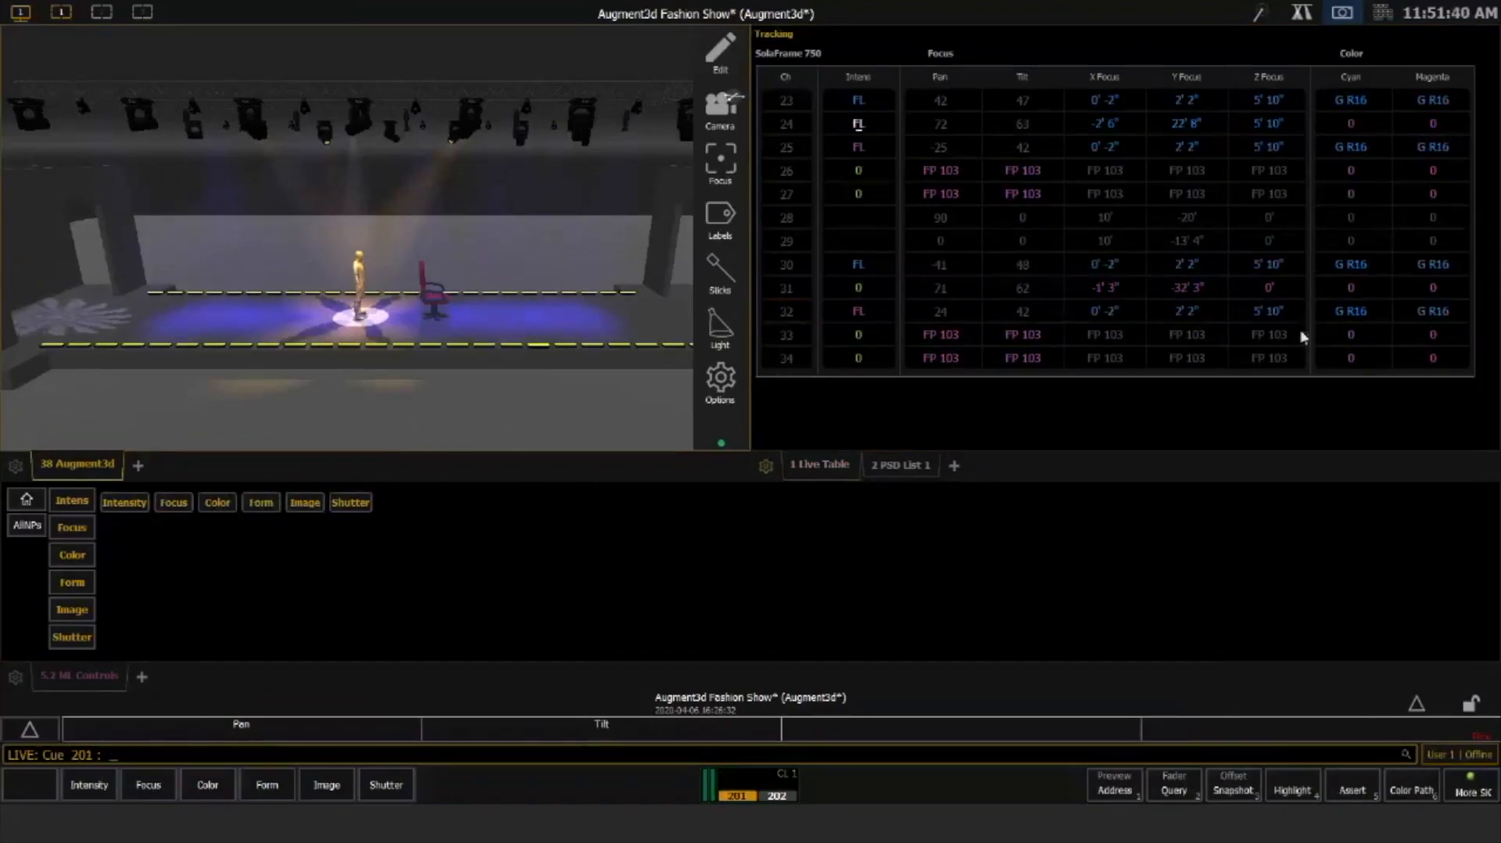
{"action": "key", "text": "F12"}
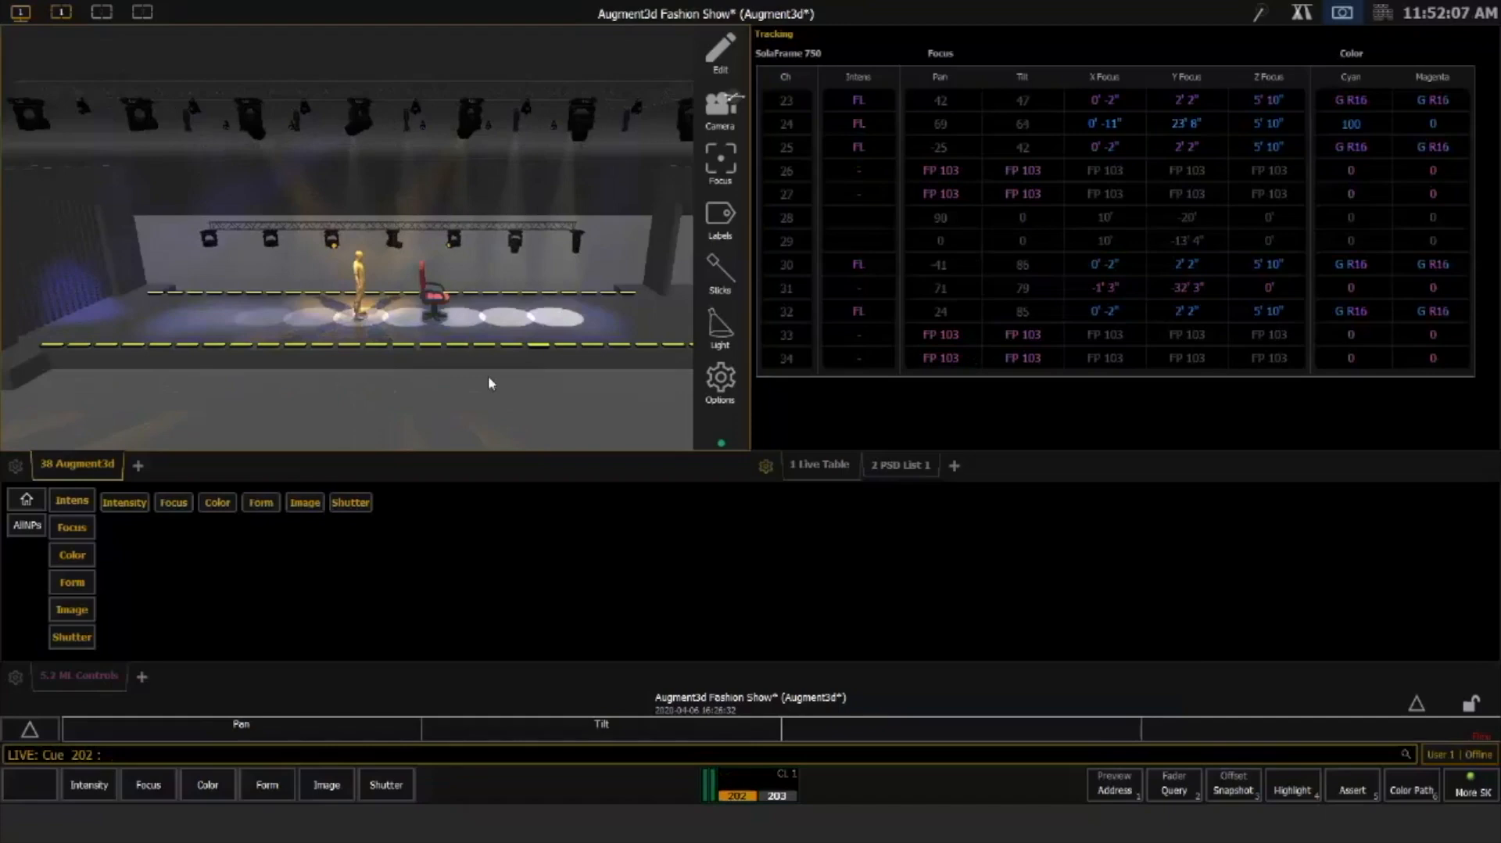
Move channel 503's chair offstage to a Y Focus of about 36' 5" and update Cue 202
{"action": "type", "text": "503 ♦"}
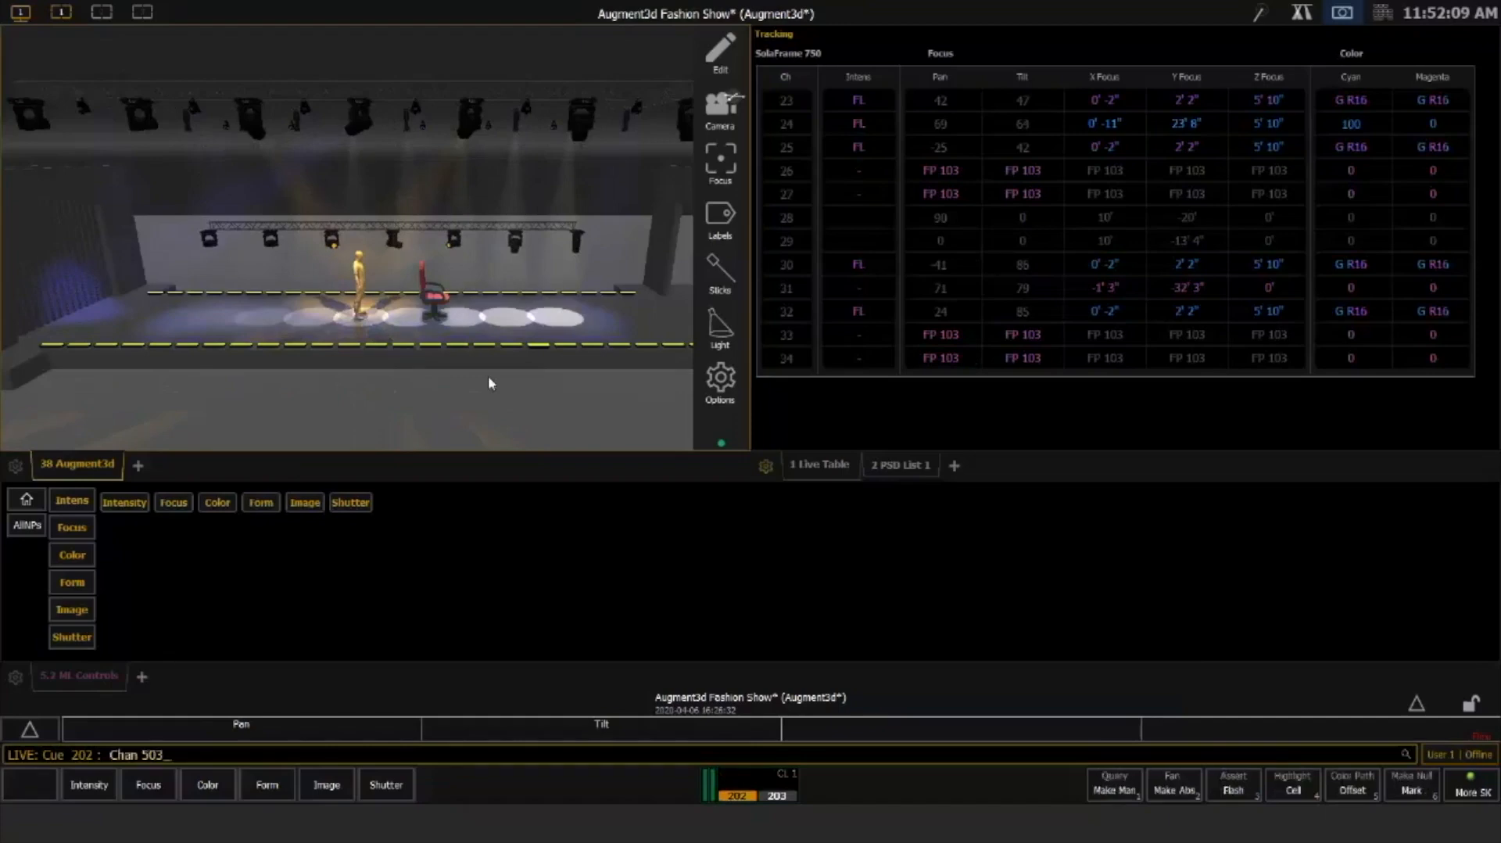
{"action": "key", "text": "F9"}
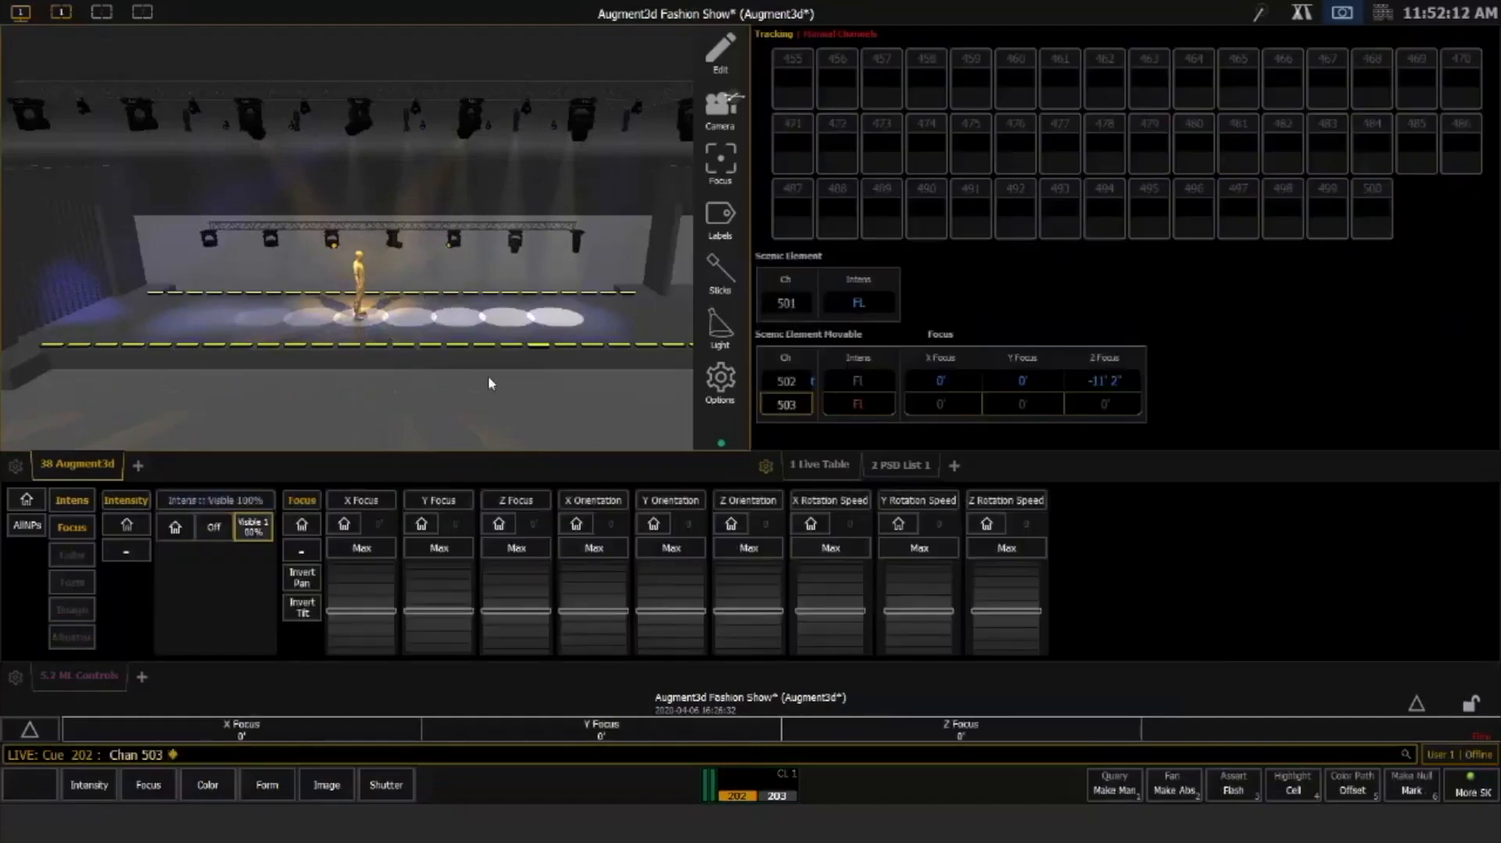
{"action": "key", "text": "F9"}
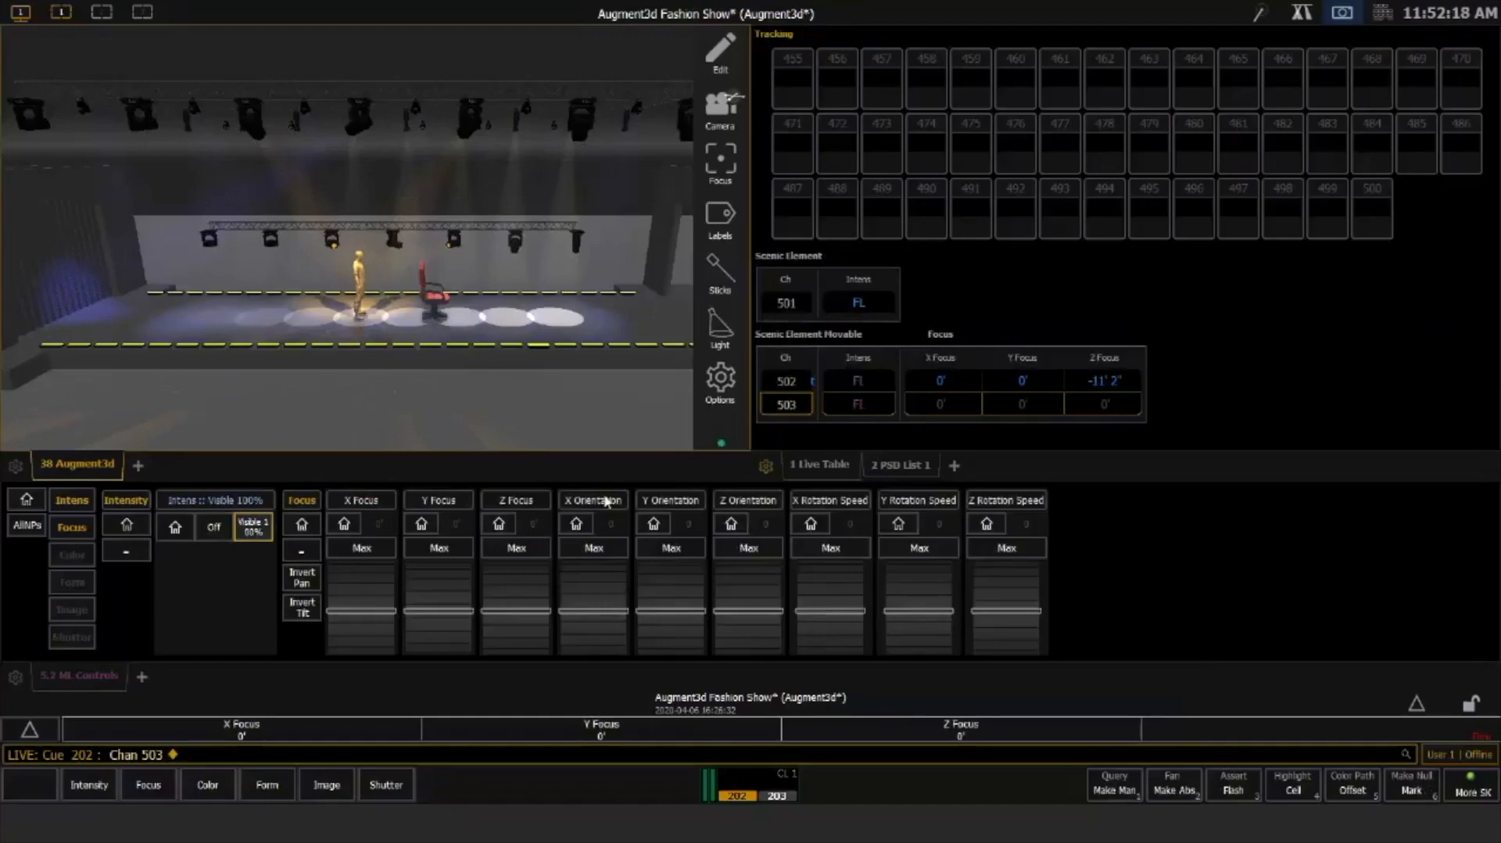
{"action": "left_click_drag", "start_coordinate": [410, 583], "coordinate": [445, 591]}
{"action": "left_click", "coordinate": [444, 591]}
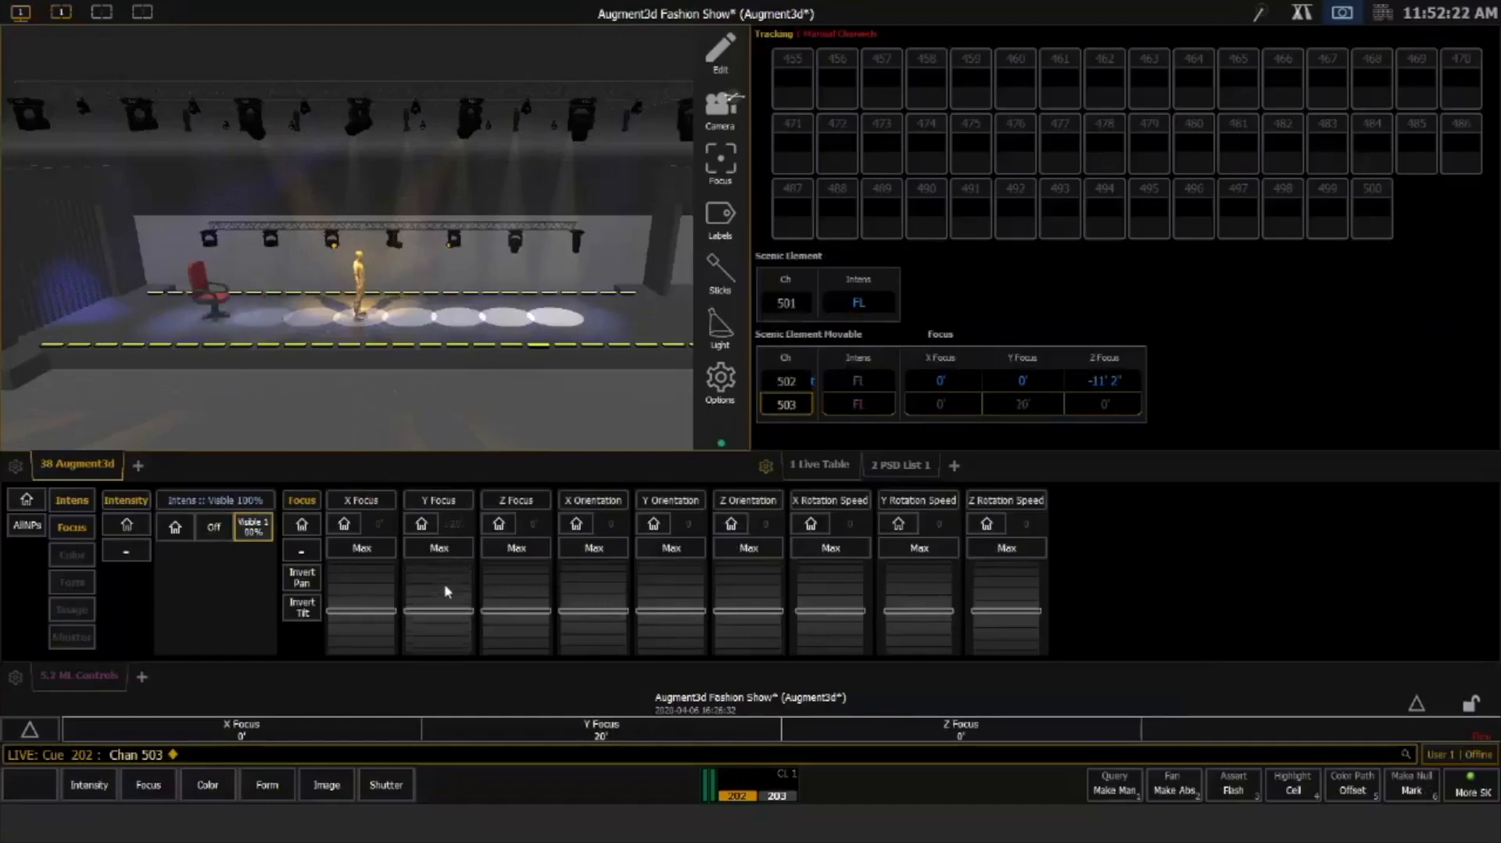
{"action": "scroll", "coordinate": [445, 591], "scroll_direction": "up", "scroll_amount": 5}
{"action": "scroll", "coordinate": [444, 591], "scroll_direction": "up", "scroll_amount": 1}
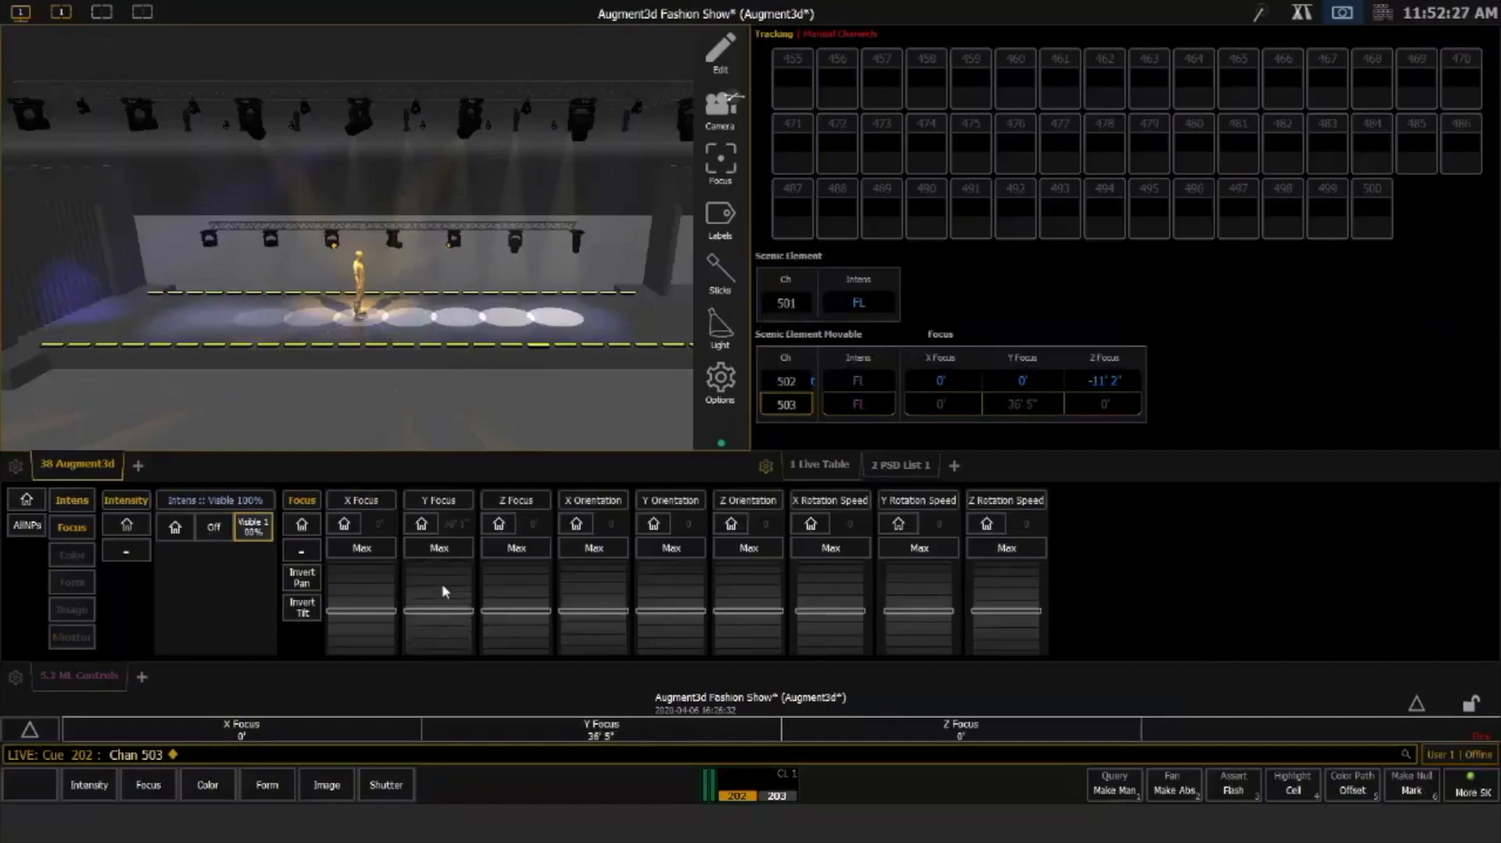
{"action": "key", "text": "ctrl+z"}
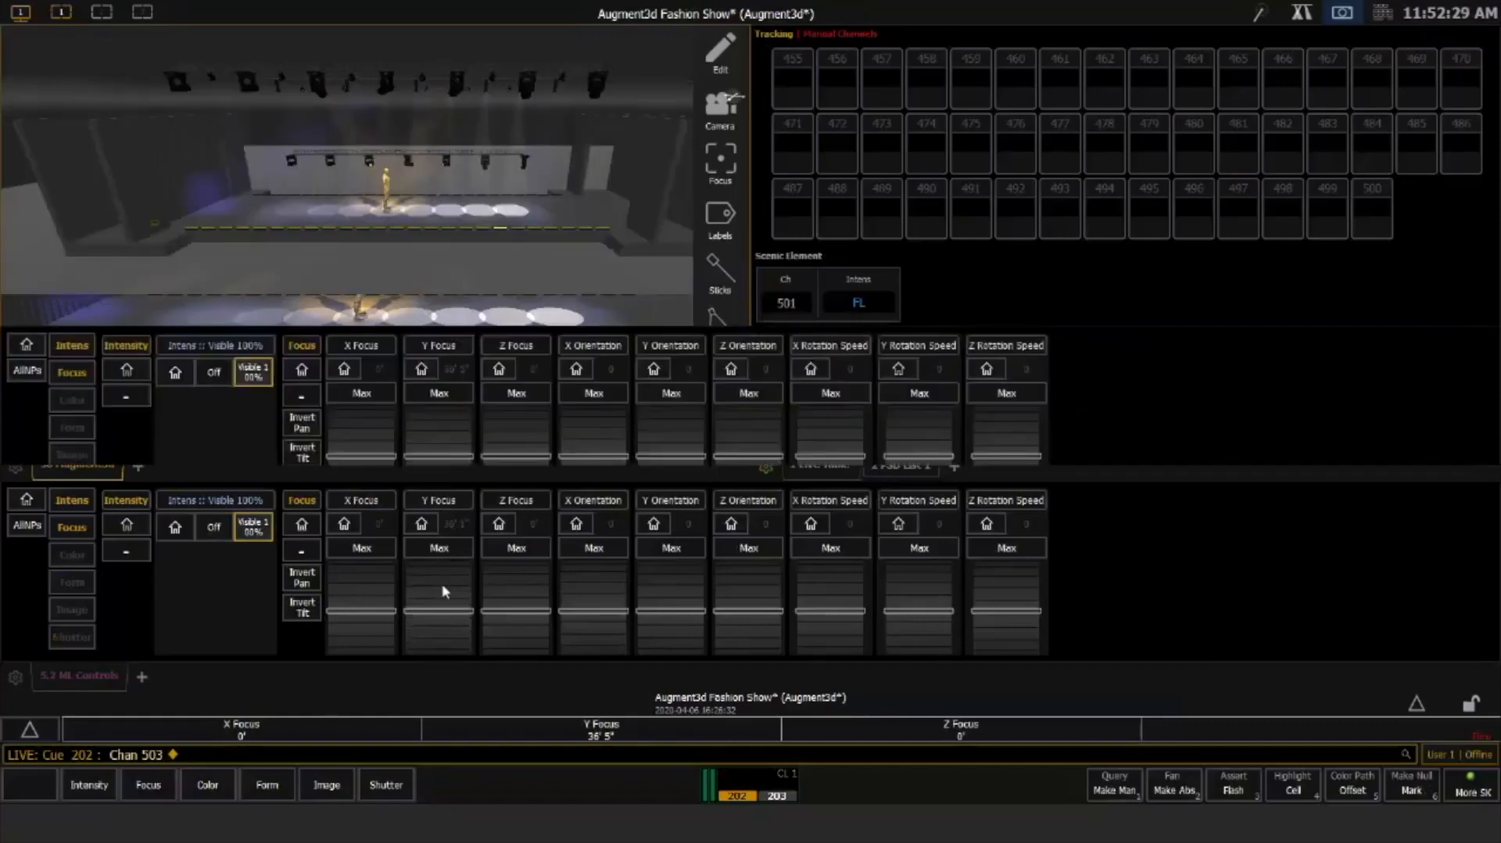
{"action": "key", "text": "u"}
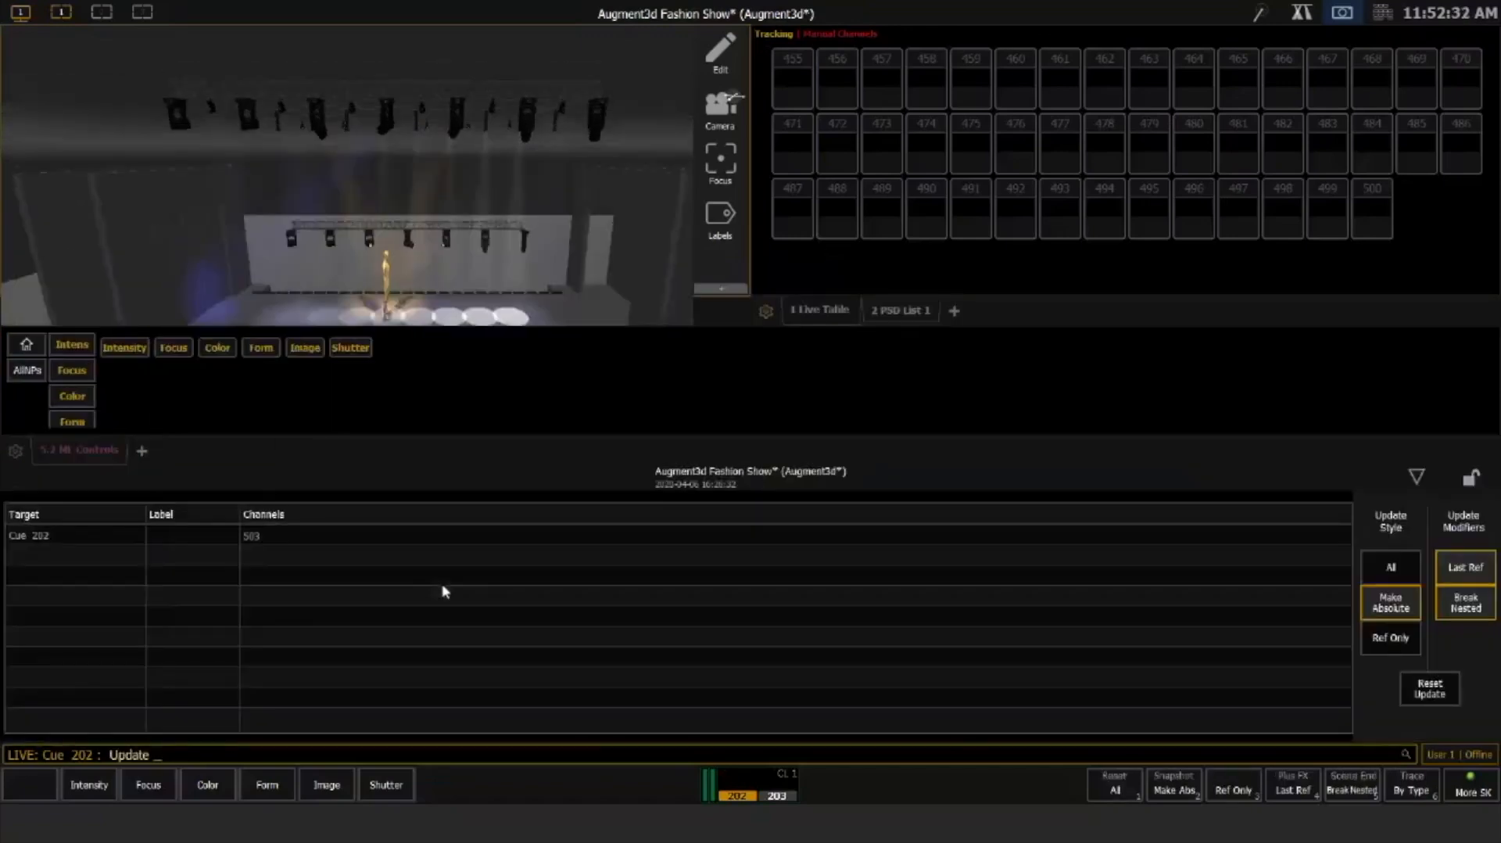
{"action": "key", "text": "Return"}
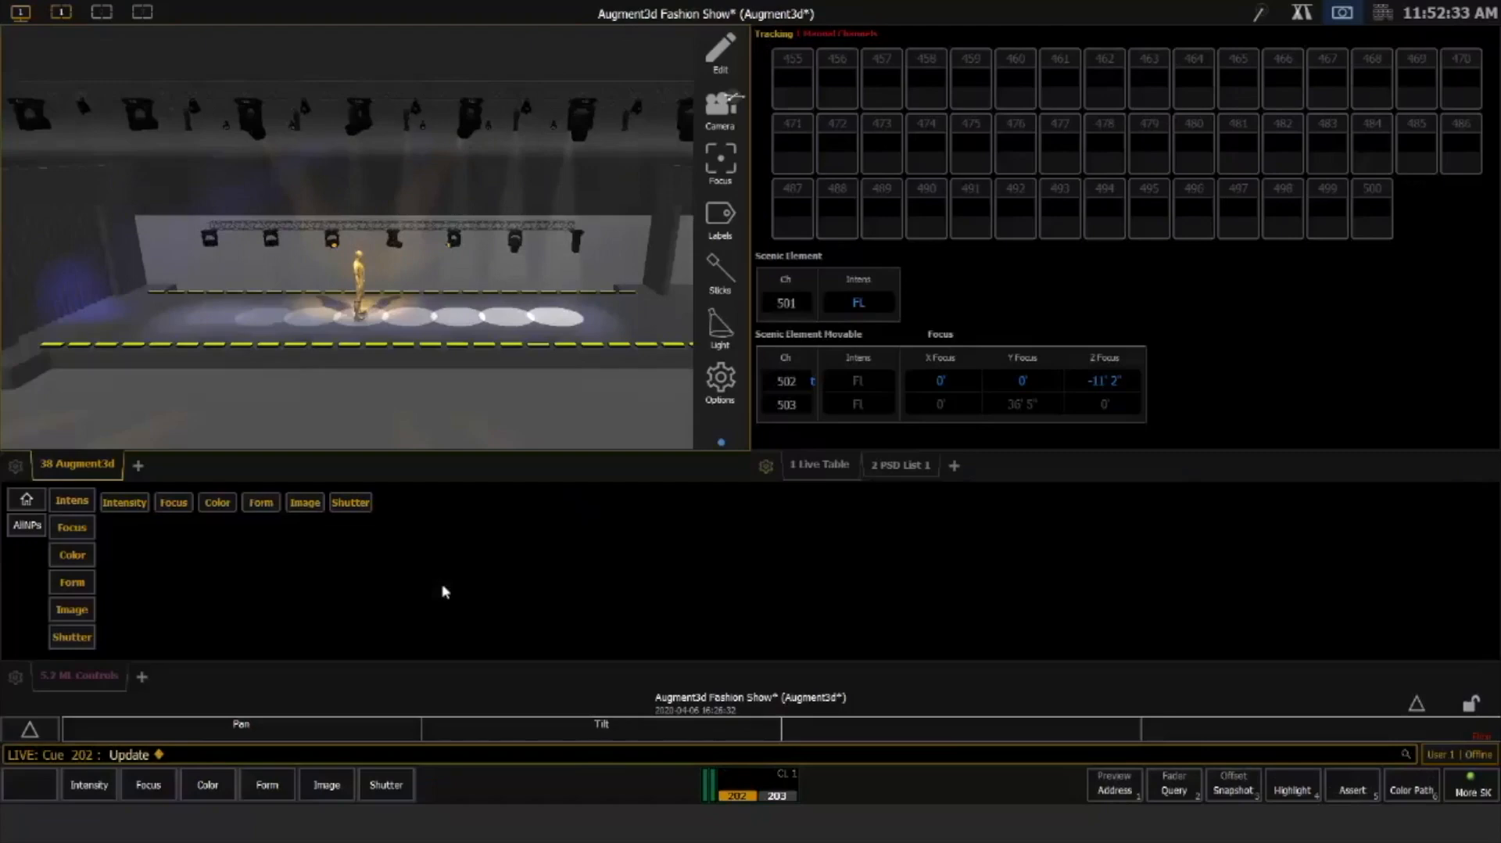
Run Cue 203 and bring channel 503's chair back on stage to a Y Focus of about 8' 5"
{"action": "key", "text": "ctrl+space"}
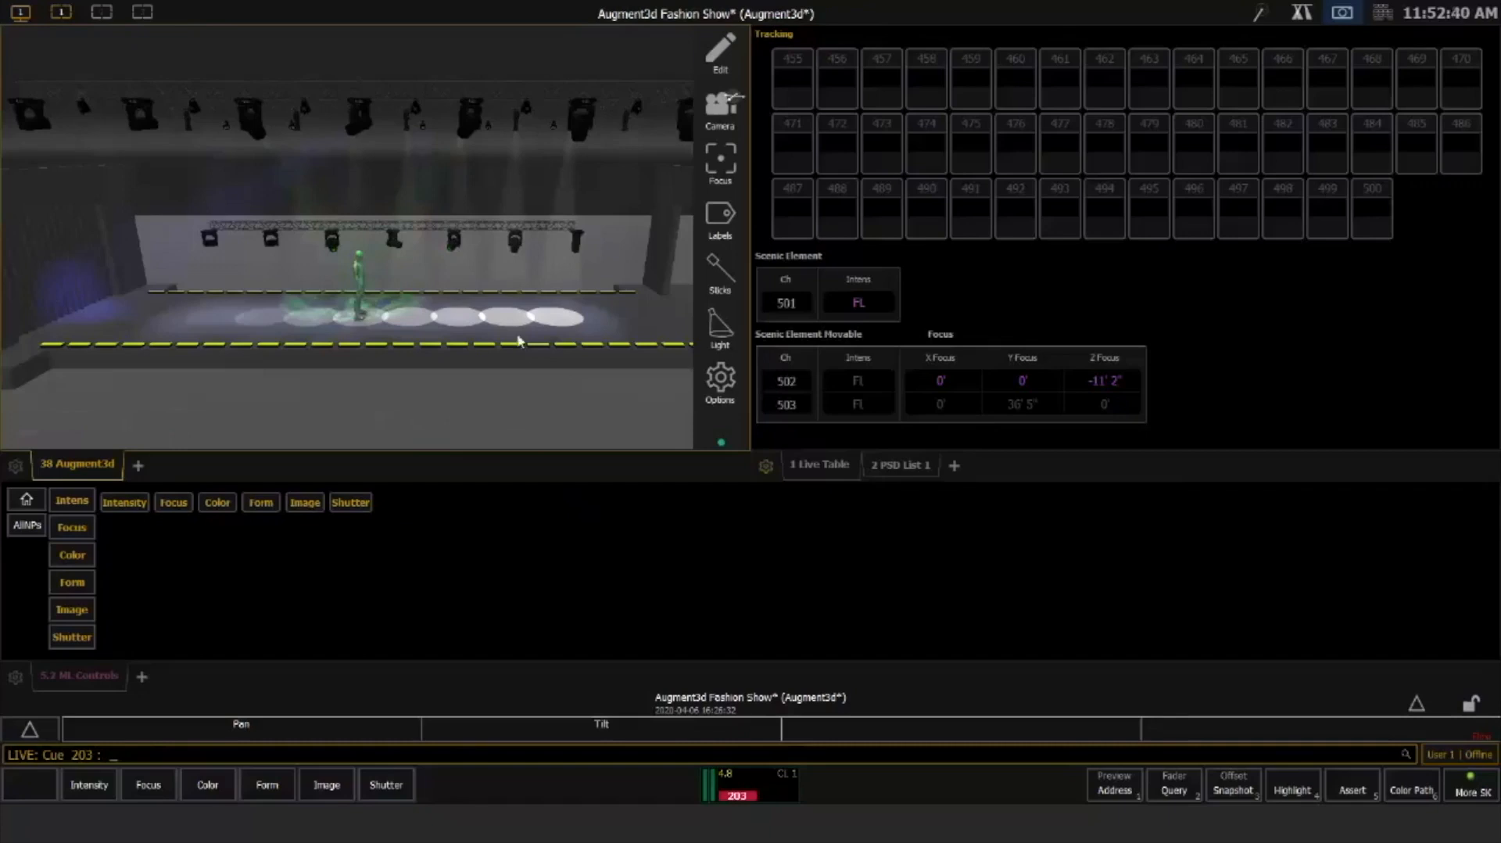
{"action": "type", "text": "50"}
{"action": "type", "text": "3"}
{"action": "key", "text": "Return"}
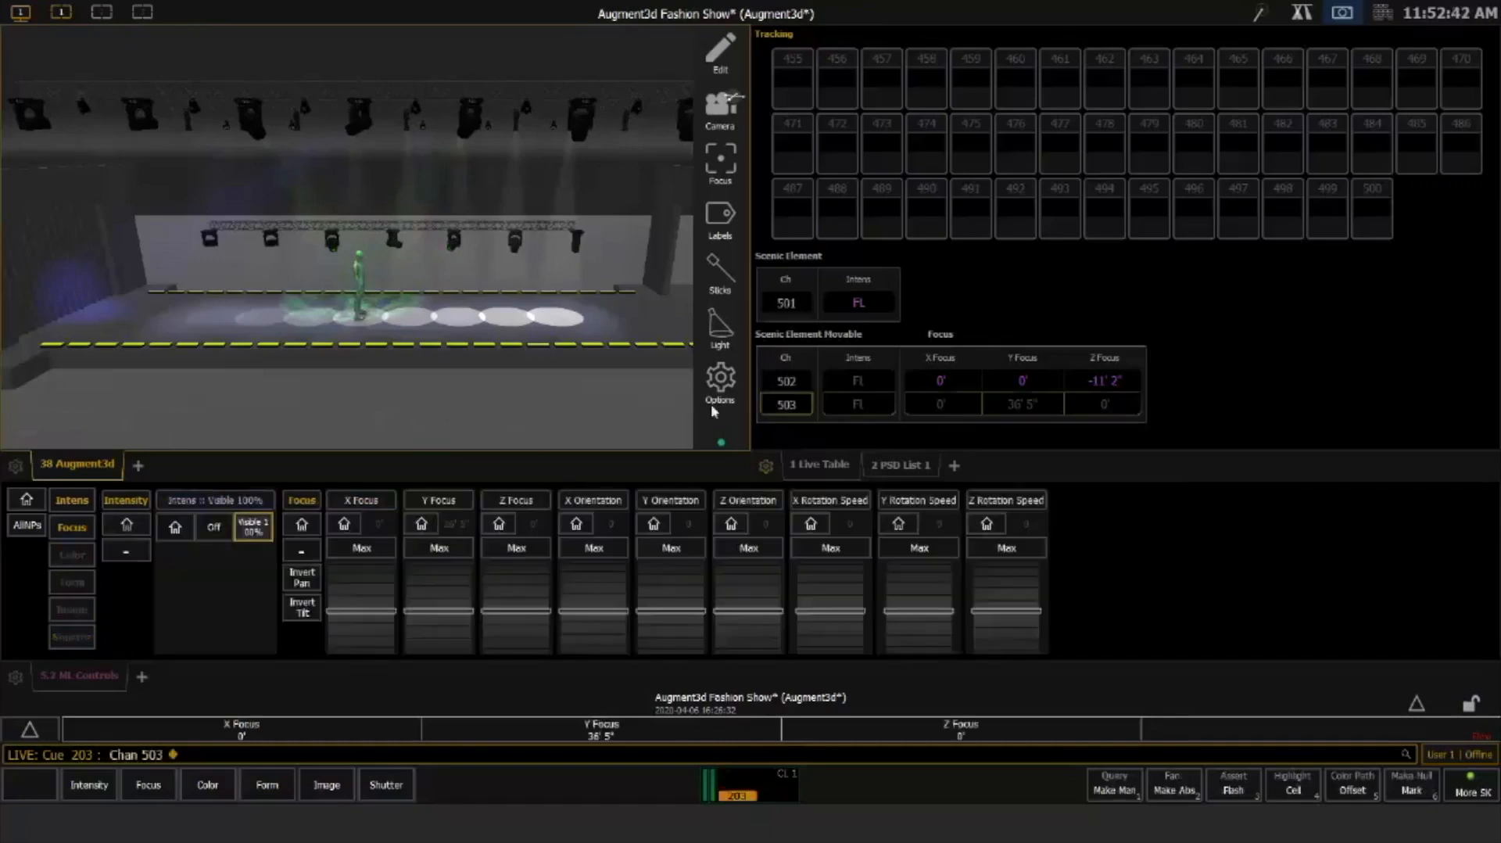
{"action": "mouse_move", "coordinate": [448, 596]}
{"action": "left_mouse_down"}
{"action": "mouse_move", "coordinate": [444, 638]}
{"action": "mouse_move", "coordinate": [445, 591]}
{"action": "mouse_move", "coordinate": [445, 622]}
{"action": "left_mouse_up"}
{"action": "scroll", "coordinate": [445, 622], "scroll_direction": "down", "scroll_amount": 2}
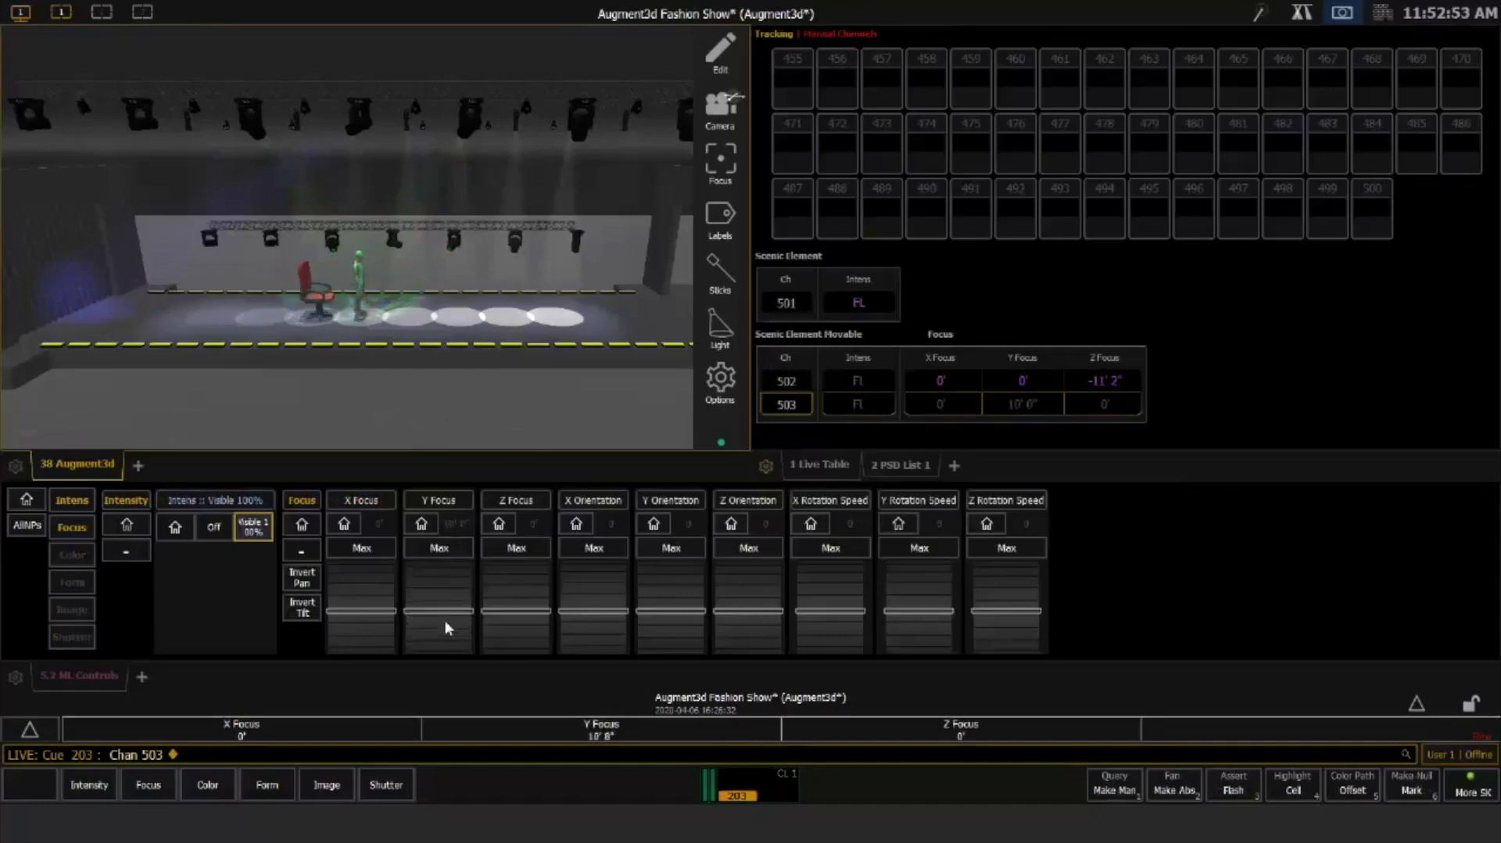
{"action": "scroll", "coordinate": [445, 624], "scroll_direction": "down", "scroll_amount": 2}
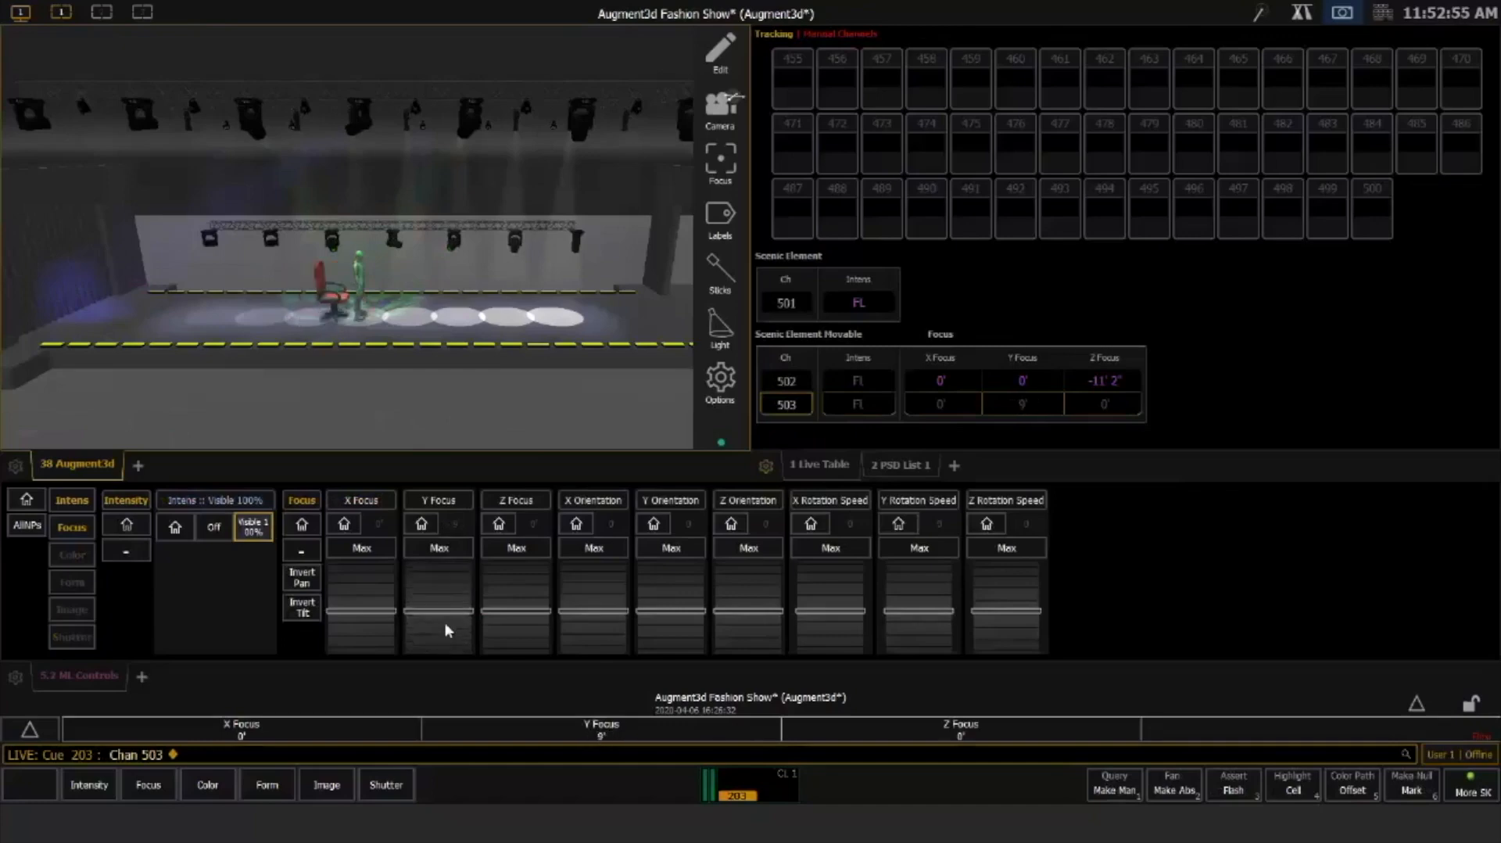
{"action": "scroll", "coordinate": [444, 630], "scroll_direction": "down", "scroll_amount": 1}
{"action": "scroll", "coordinate": [447, 630], "scroll_direction": "down", "scroll_amount": 1}
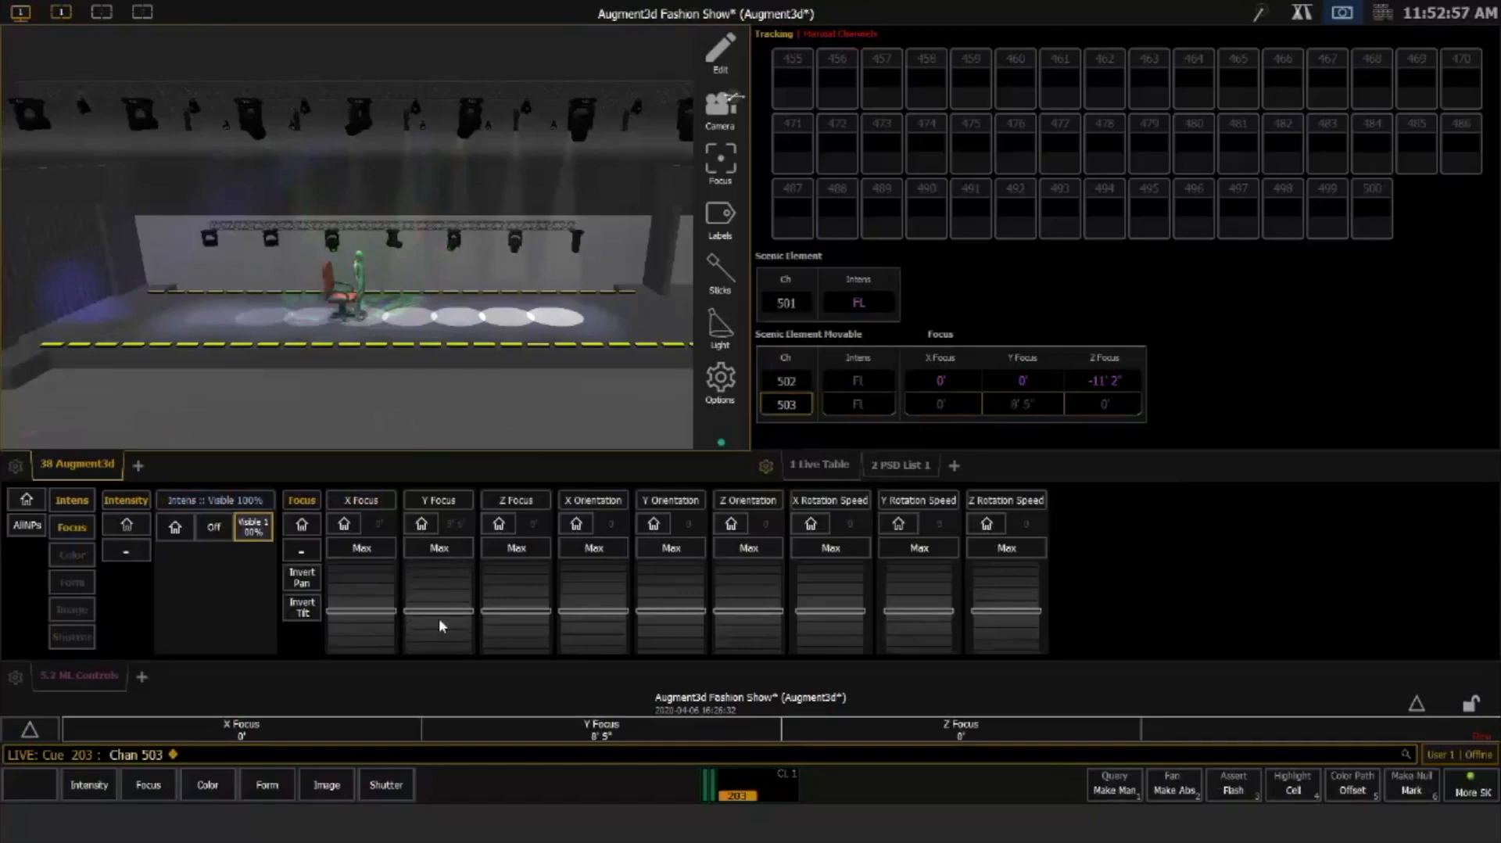
Update Cue 203 with channel 503's new position and go back to Cue 202
{"action": "key", "text": "alt+u"}
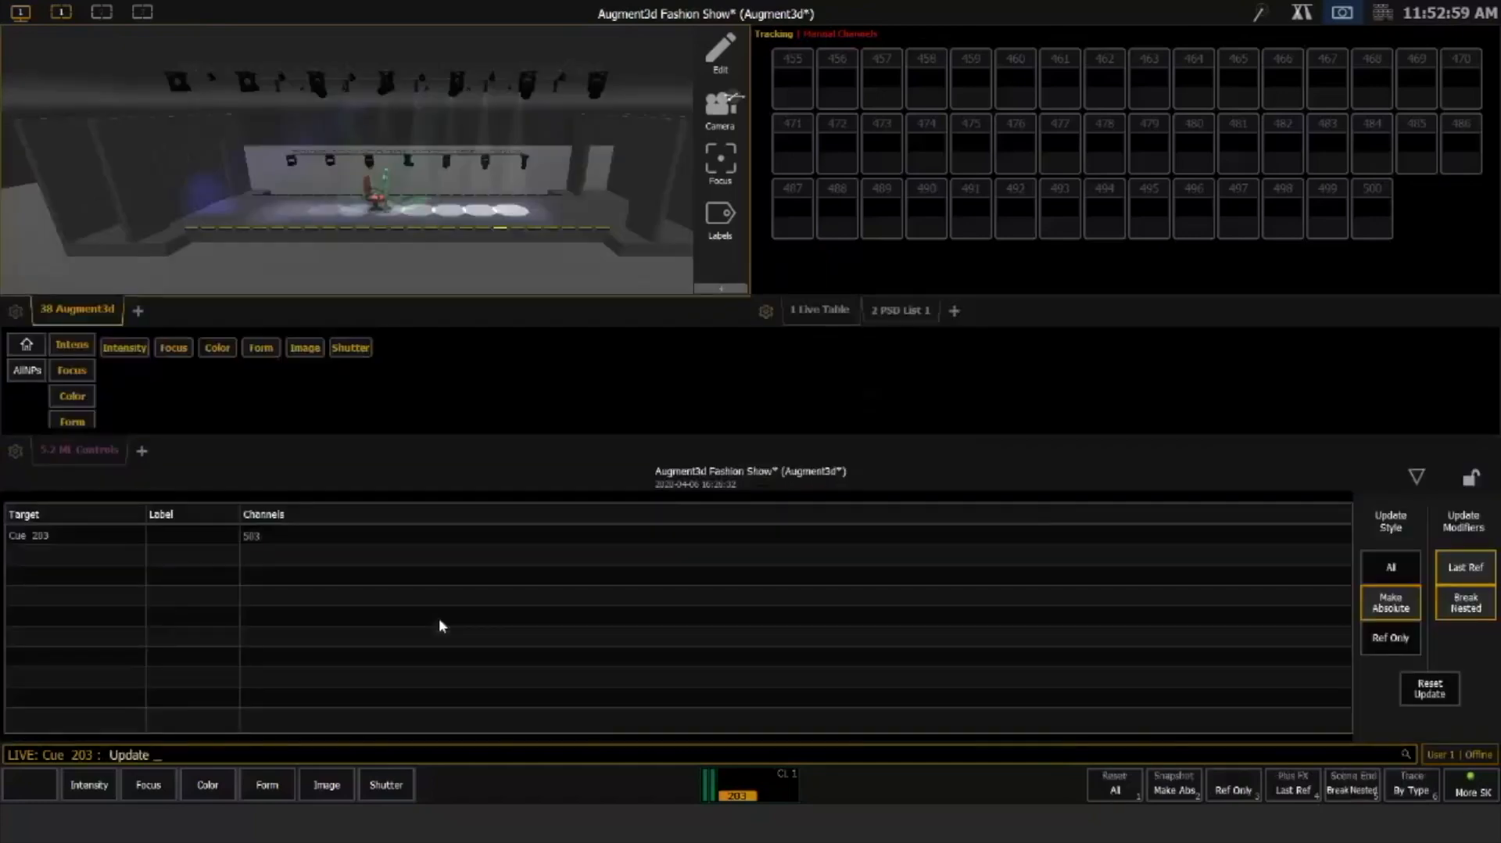
{"action": "key", "text": "Return"}
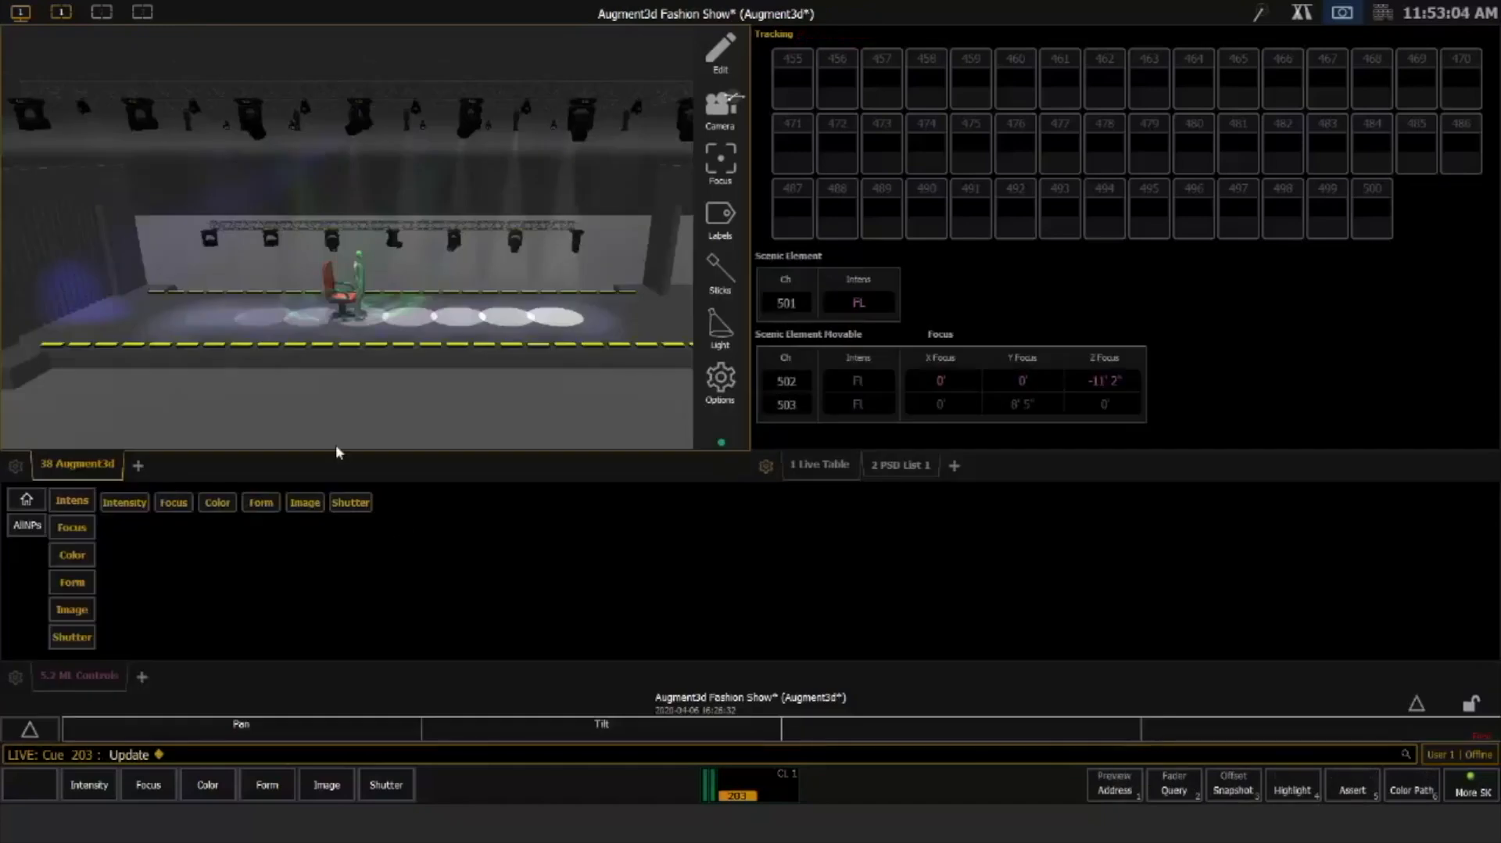
{"action": "key", "text": "BackSpace"}
{"action": "key", "text": "ctrl+alt+space"}
Show the Augment3d view in a full workspace and run Cue 203 to watch the chair move on stage
{"action": "left_click", "coordinate": [61, 12]}
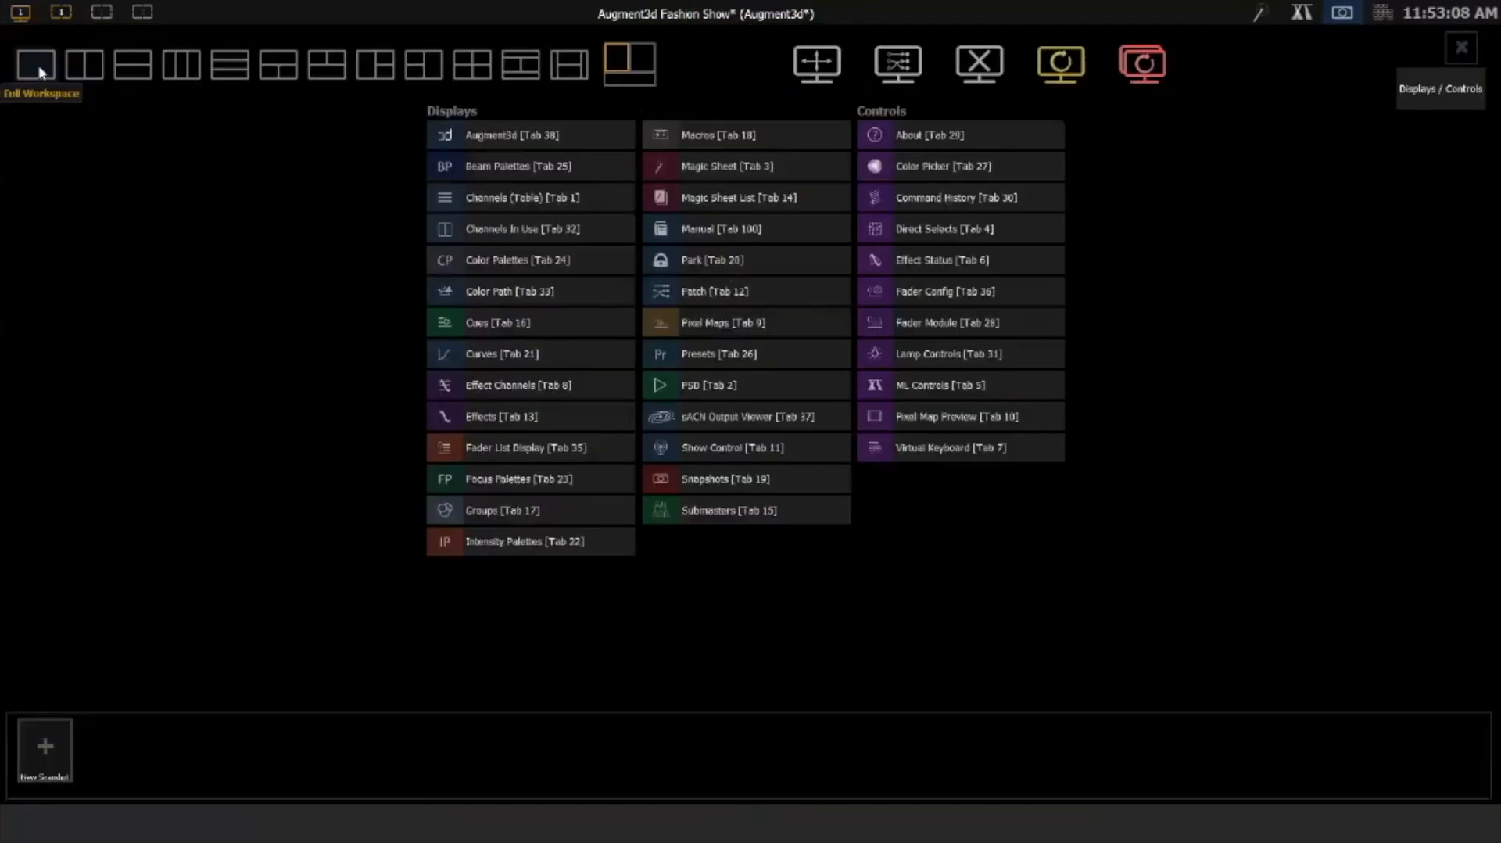
{"action": "left_click", "coordinate": [42, 72]}
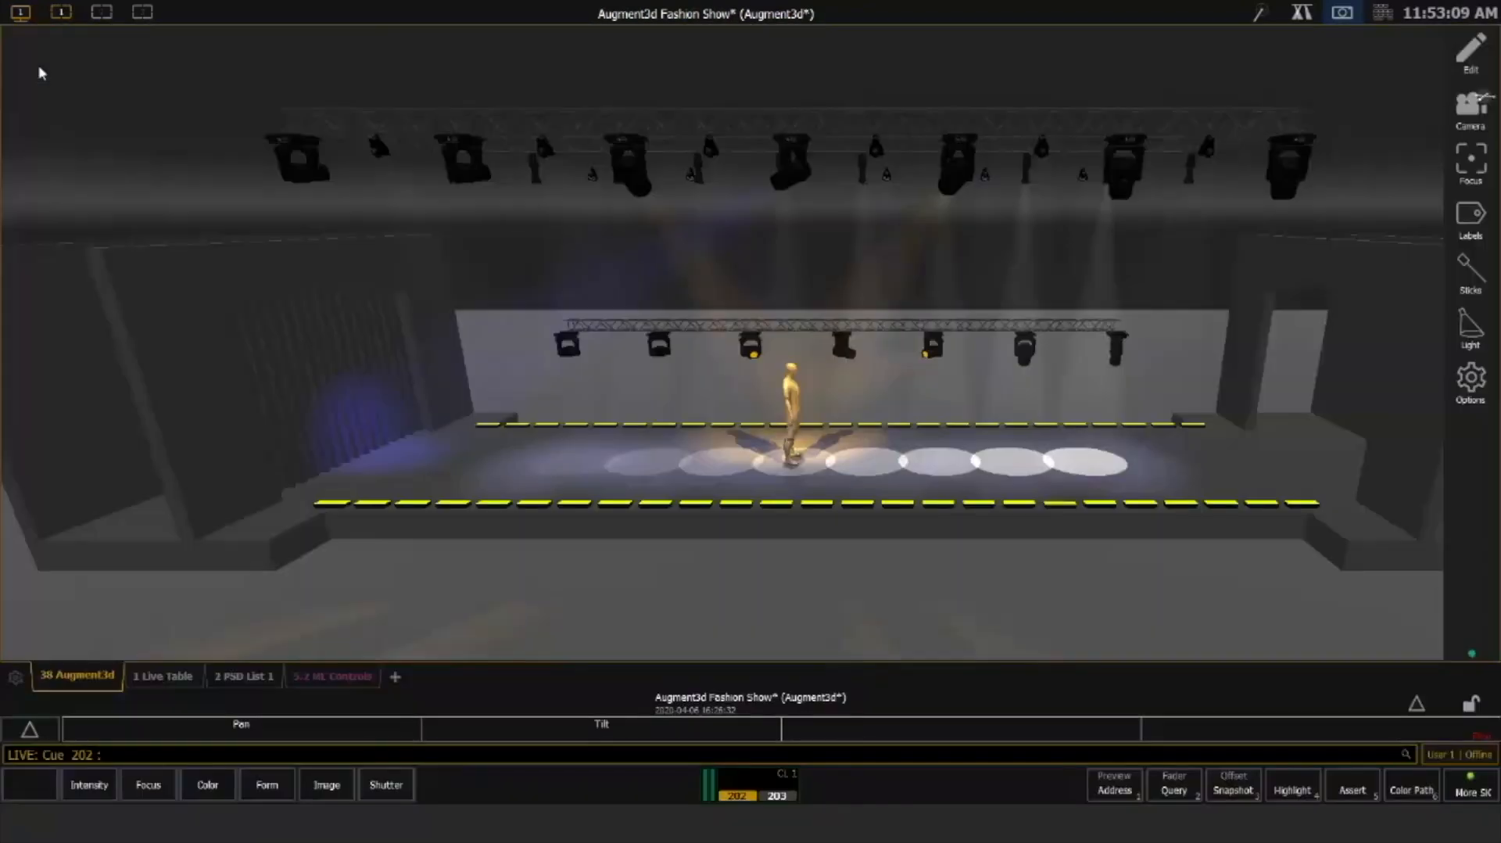
{"action": "key", "text": "ctrl+space"}
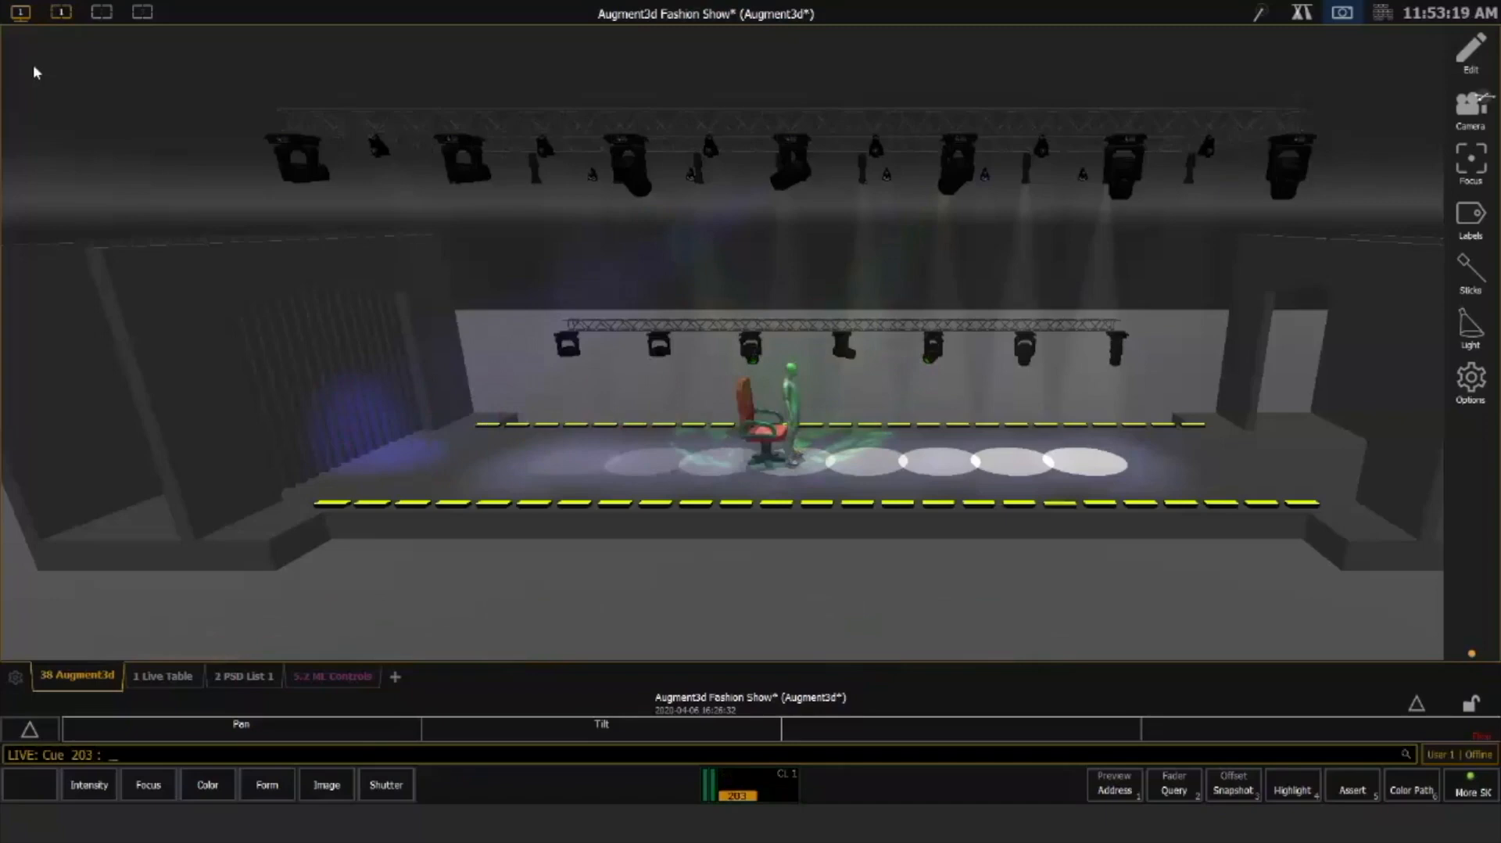
Recall Snapshot 1 to restore the split layout and send channel 503's chair to its home position
{"action": "left_click", "coordinate": [1346, 16]}
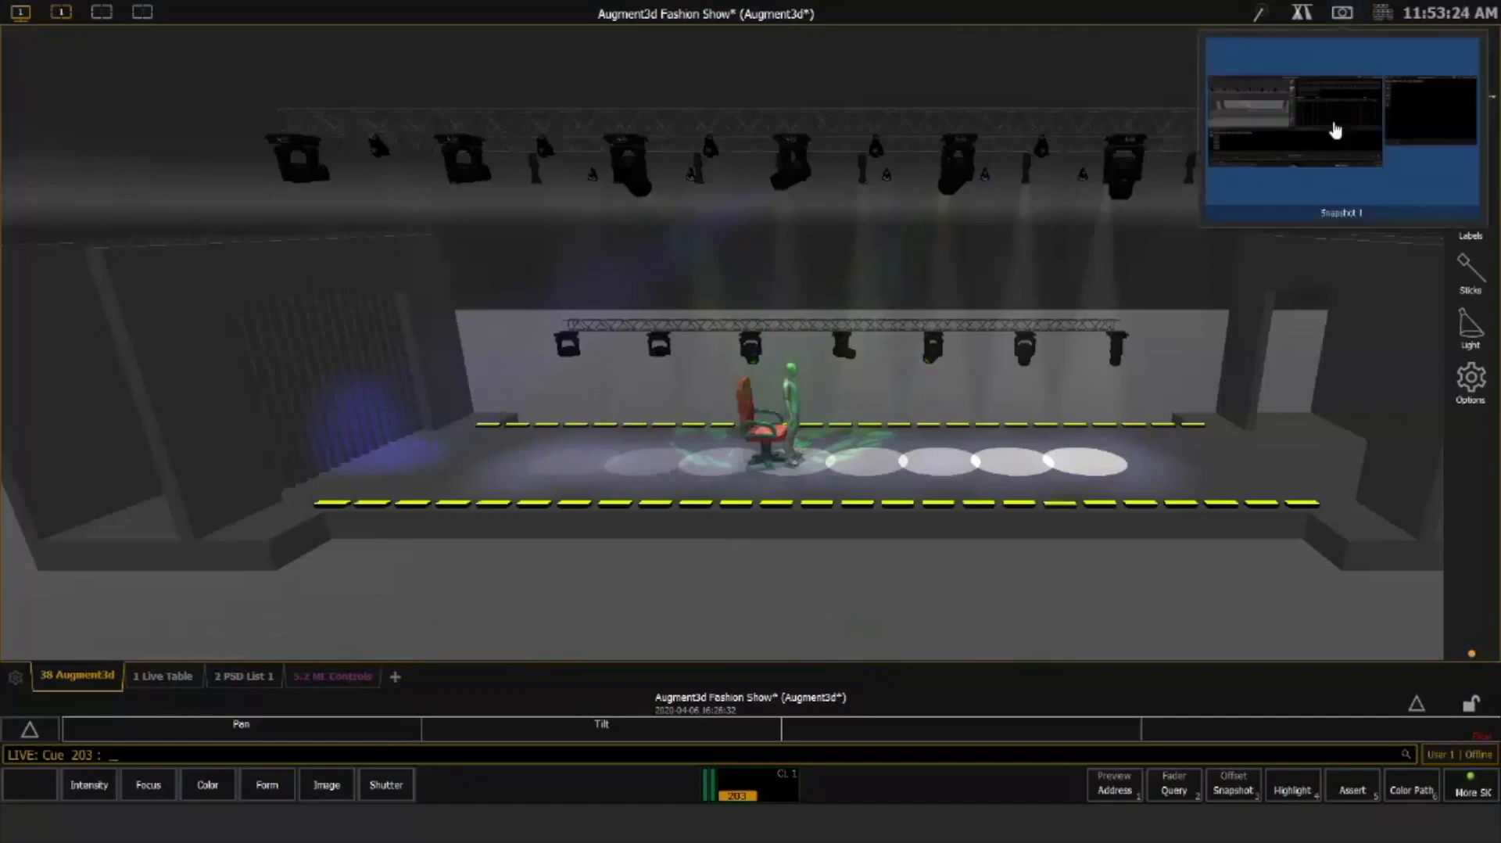
{"action": "left_click", "coordinate": [1336, 130]}
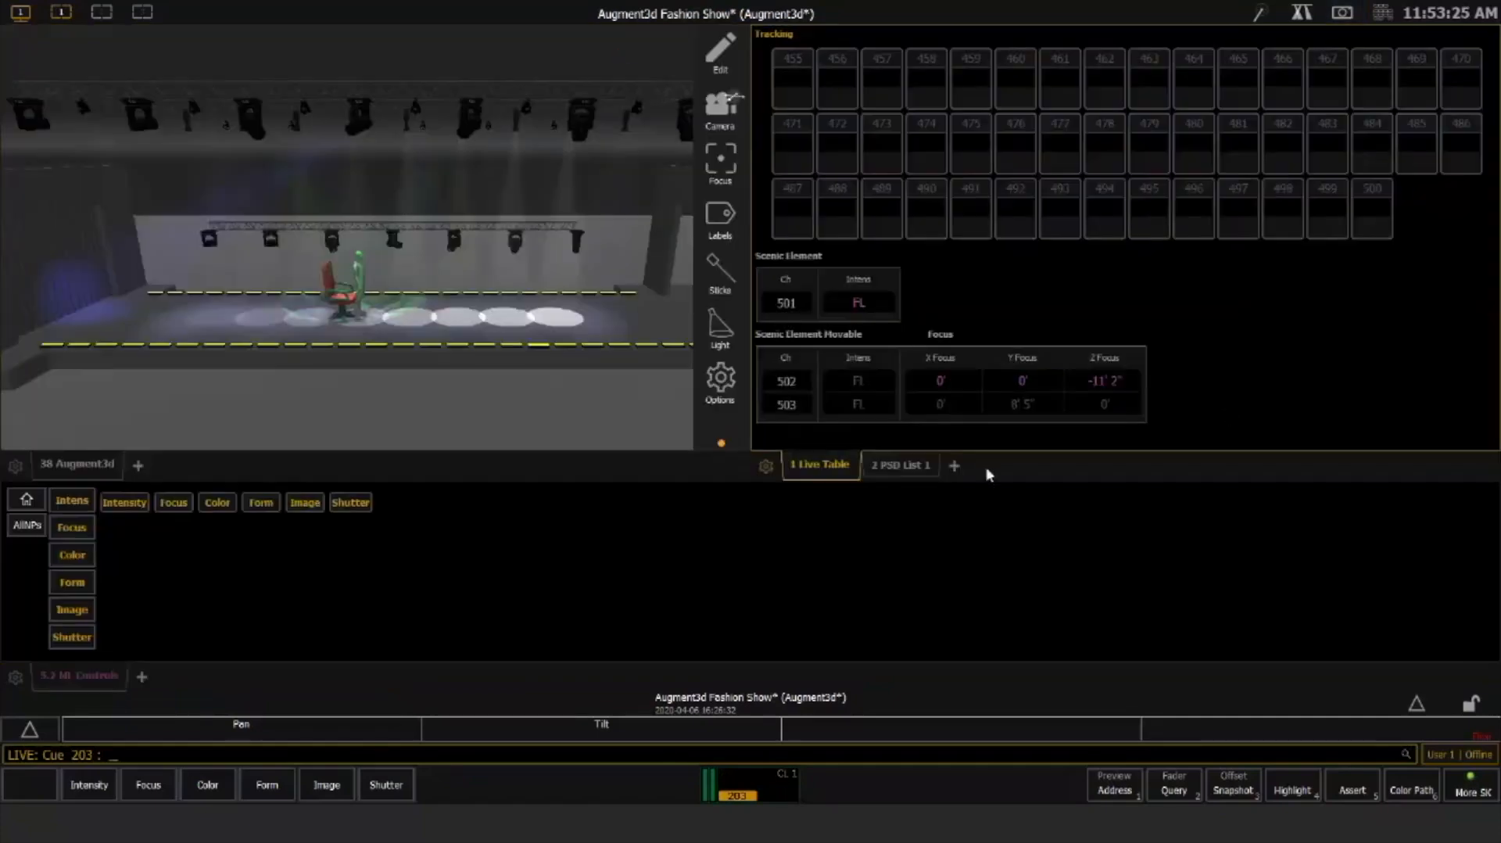
{"action": "scroll", "coordinate": [400, 325], "scroll_direction": "up", "scroll_amount": 5}
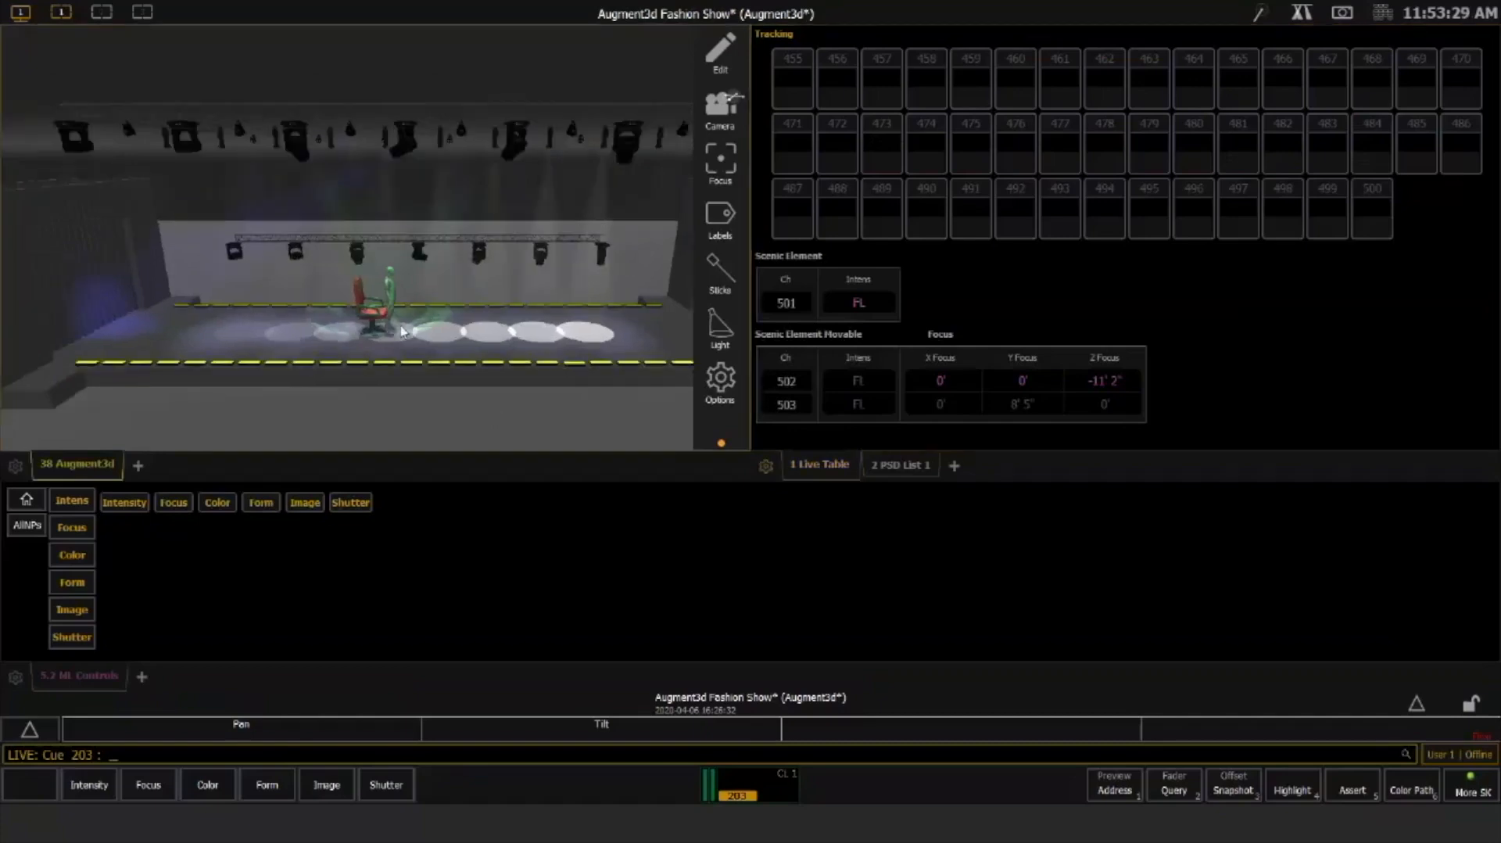
{"action": "left_click_drag", "start_coordinate": [422, 337], "coordinate": [469, 316]}
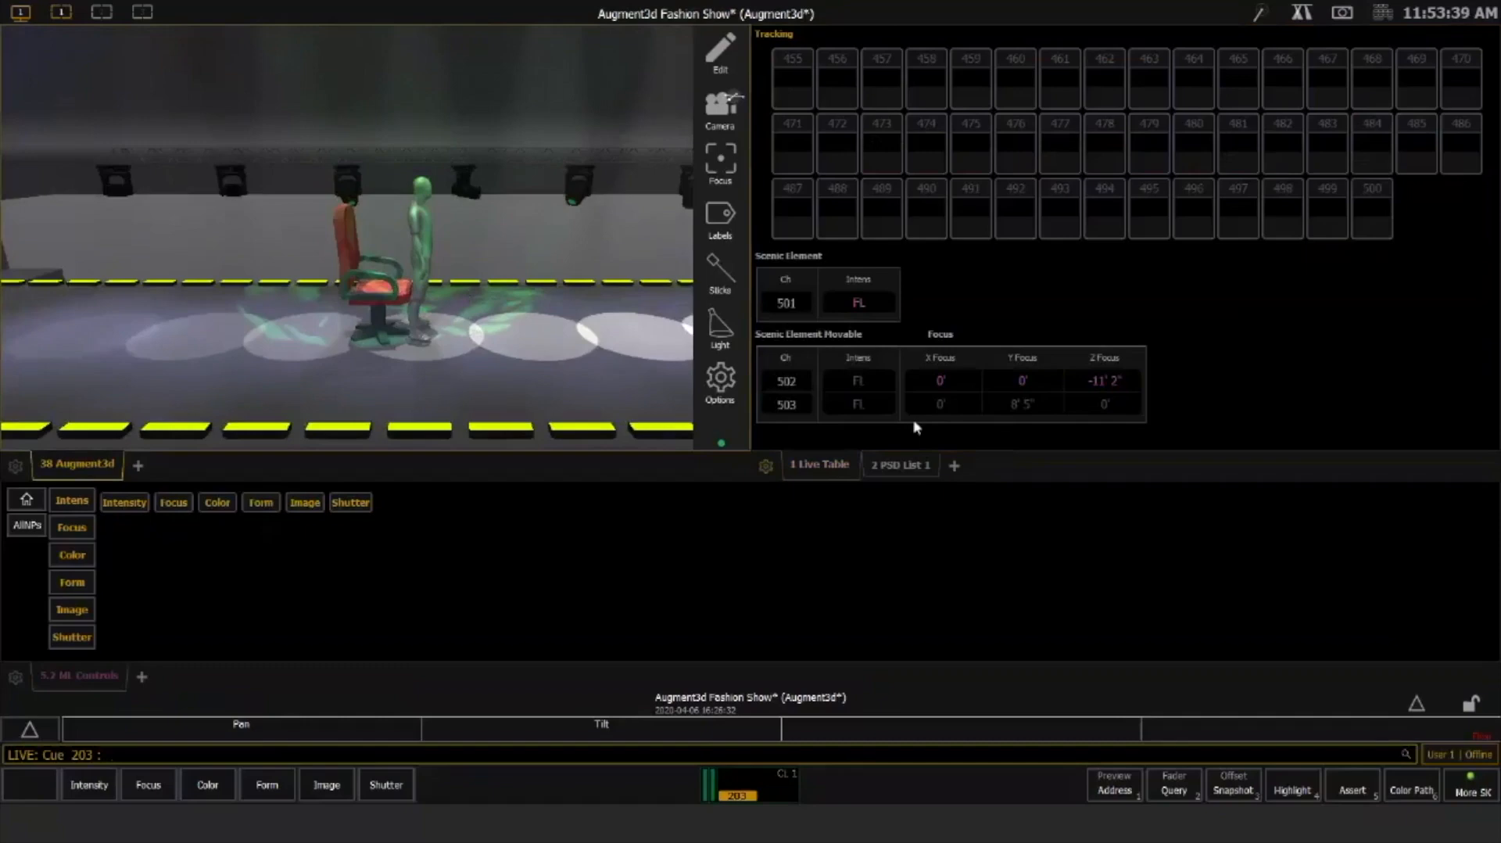
{"action": "type", "text": "503"}
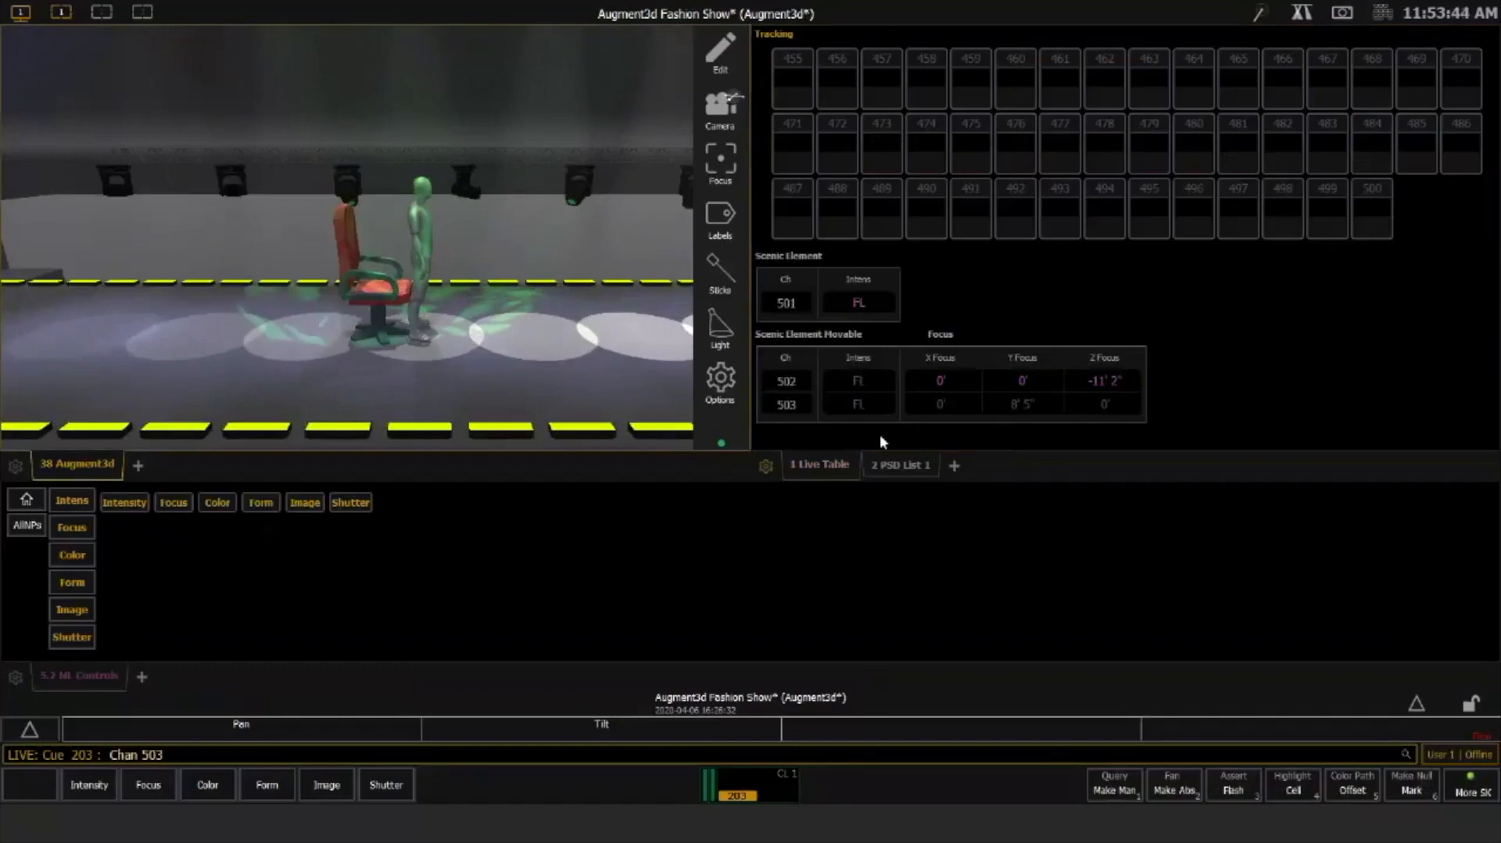
{"action": "key", "text": "h"}
{"action": "key", "text": "Return"}
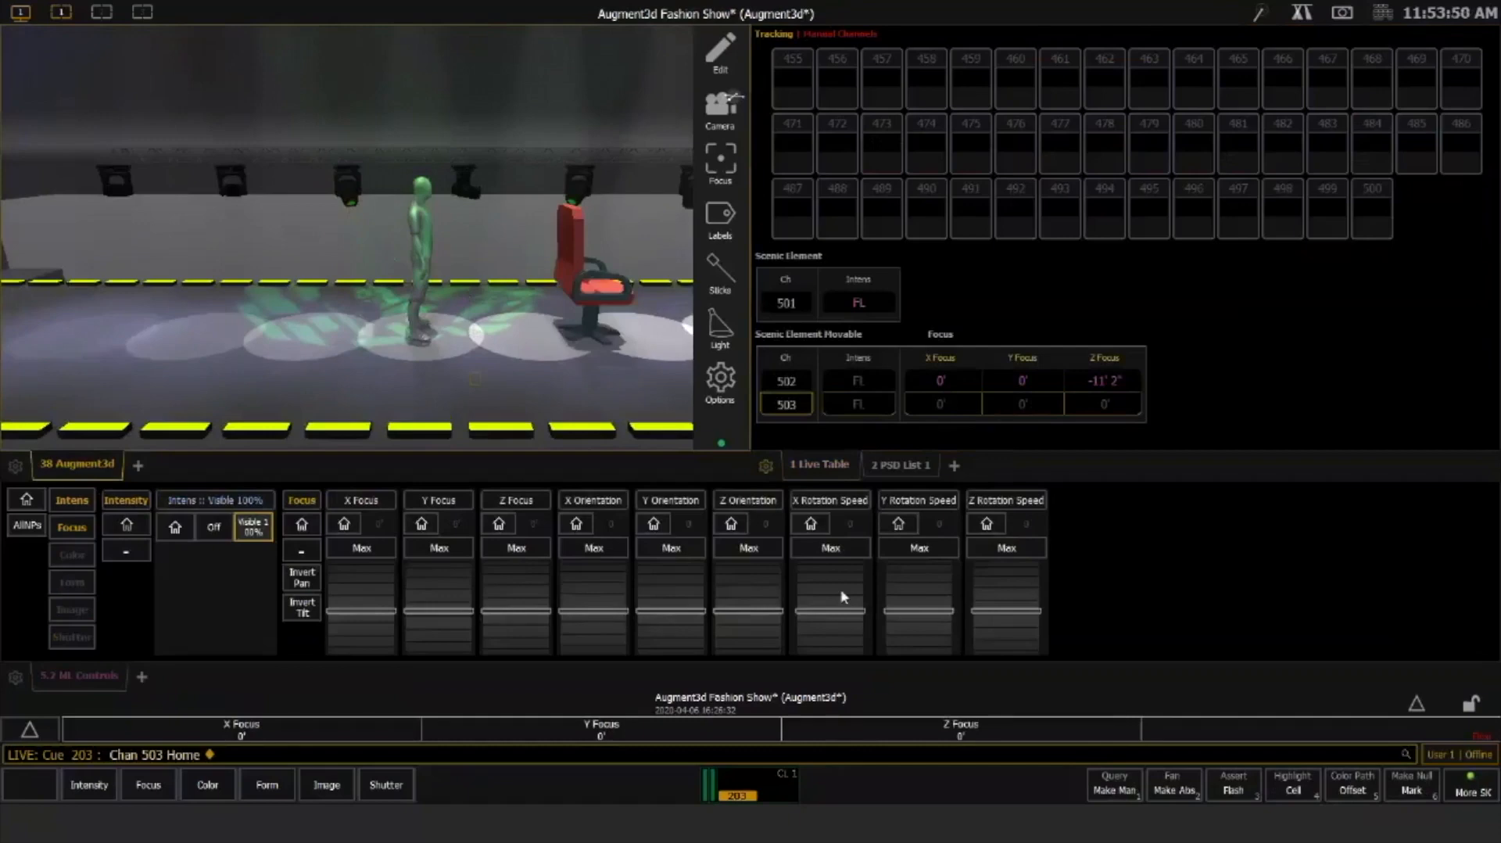
Spin channel 503's chair with its Z Rotation Speed, then return that parameter to home
{"action": "left_click", "coordinate": [1016, 592]}
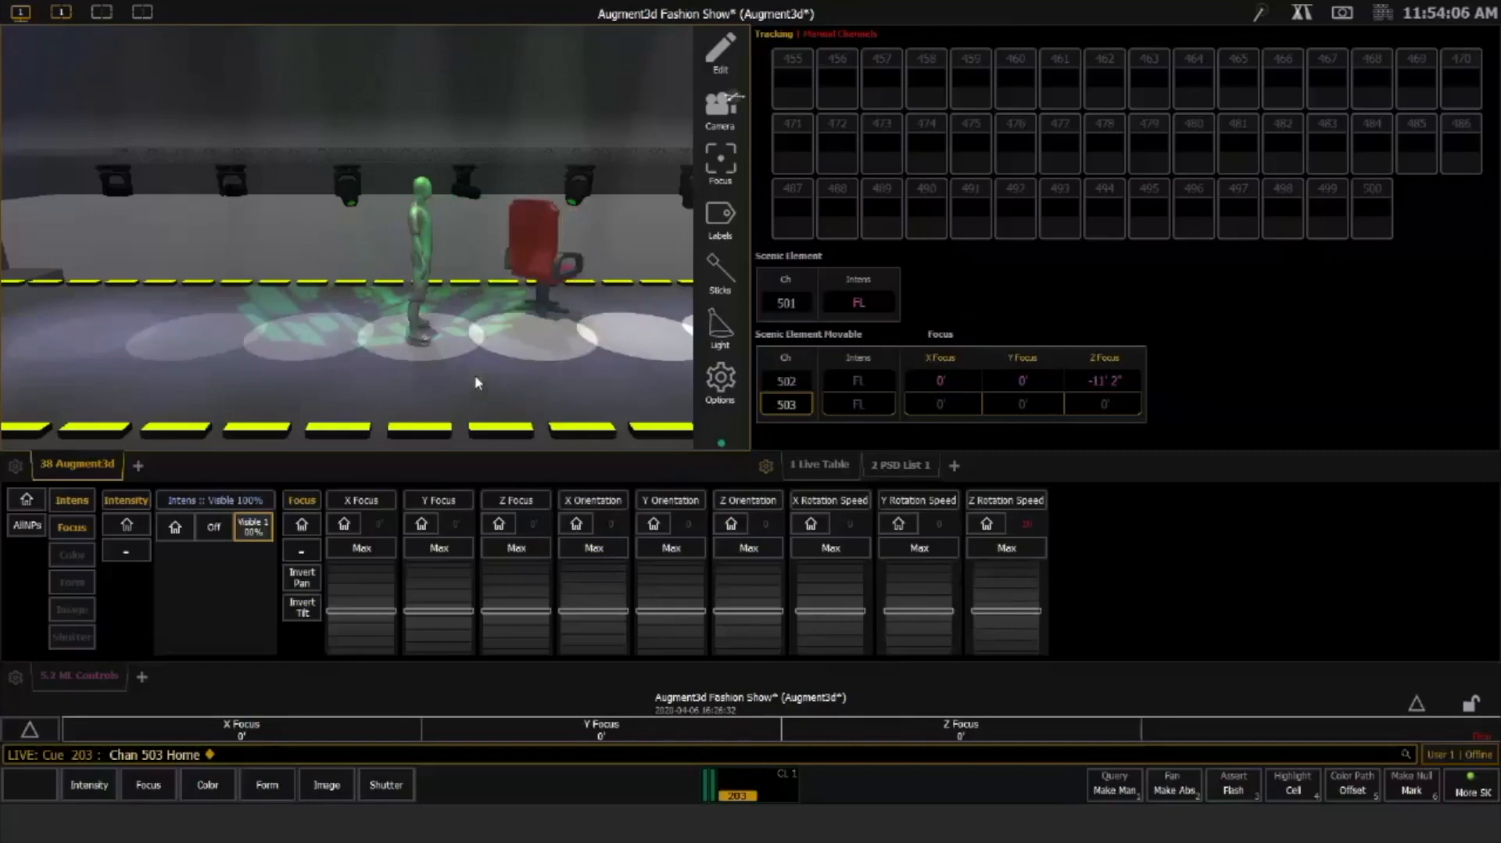
{"action": "left_click", "coordinate": [987, 524]}
{"action": "left_click_drag", "start_coordinate": [486, 378], "coordinate": [29, 44]}
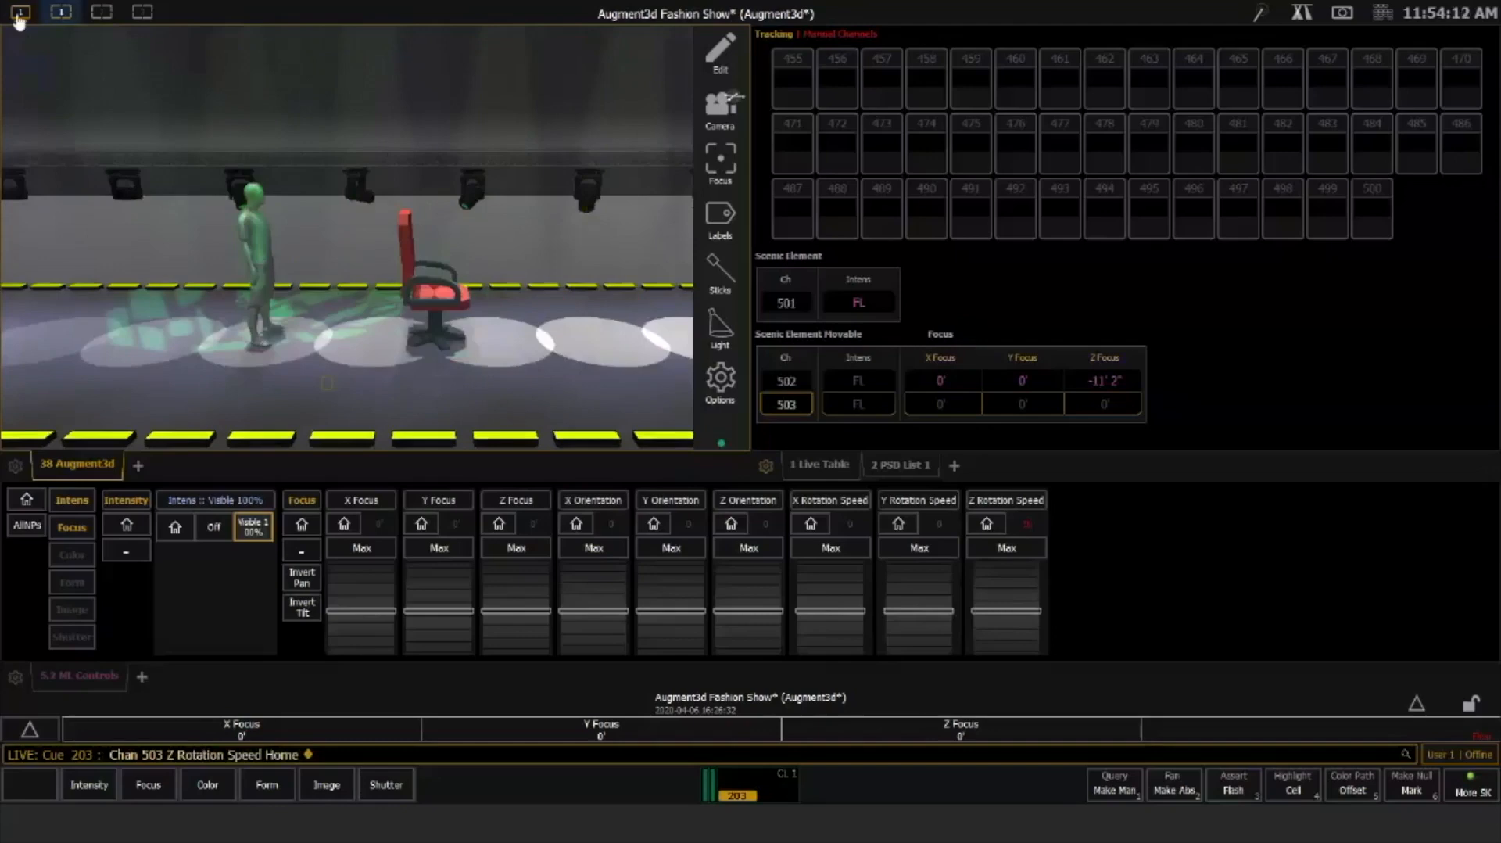
Show the Augment3d view in a full workspace and enter model edit mode
{"action": "left_click", "coordinate": [19, 14]}
{"action": "left_click", "coordinate": [179, 55]}
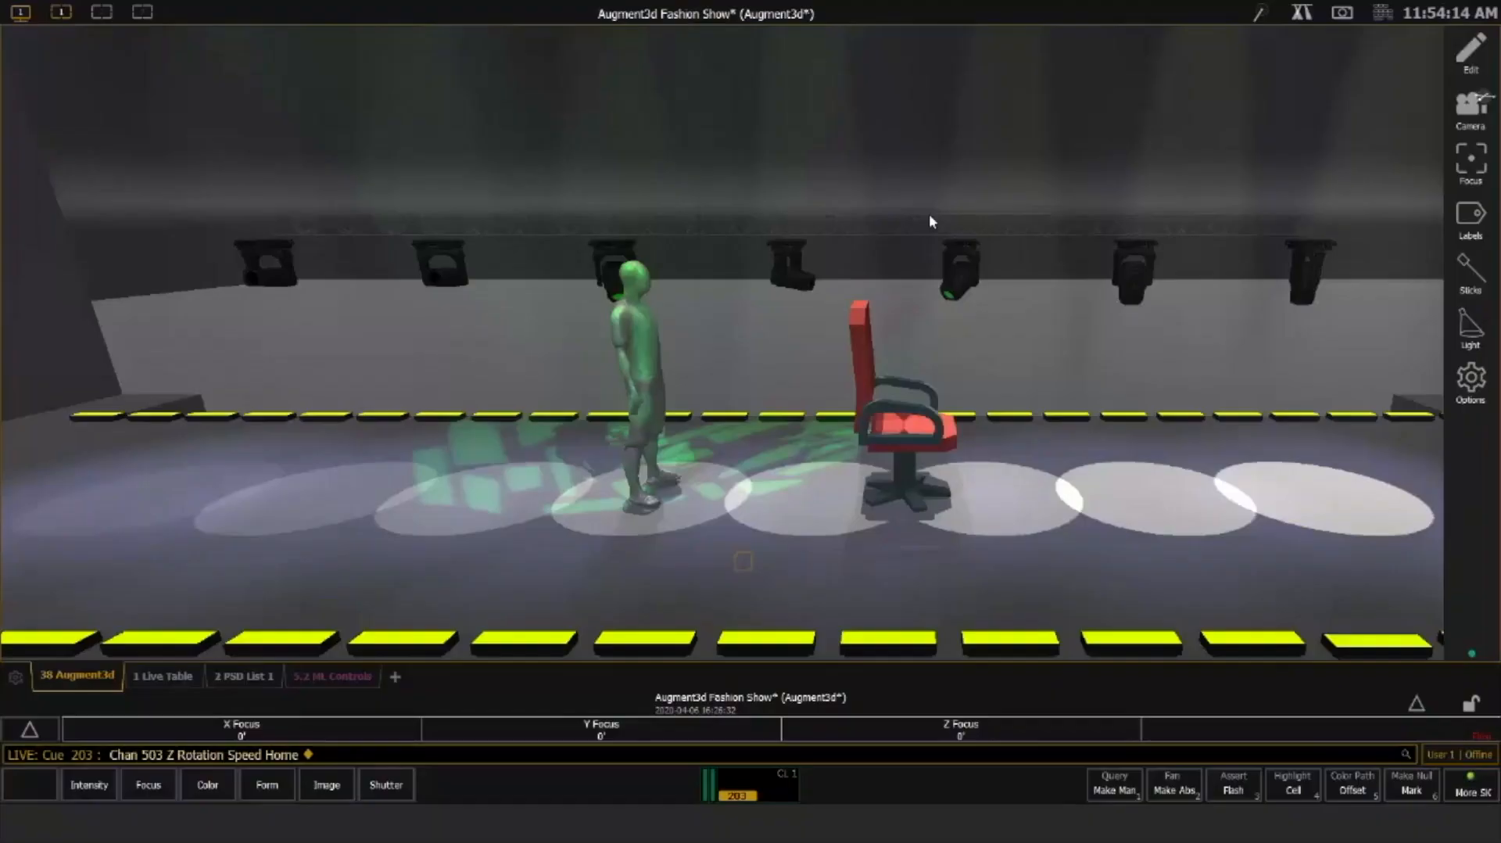
{"action": "left_click", "coordinate": [1467, 56]}
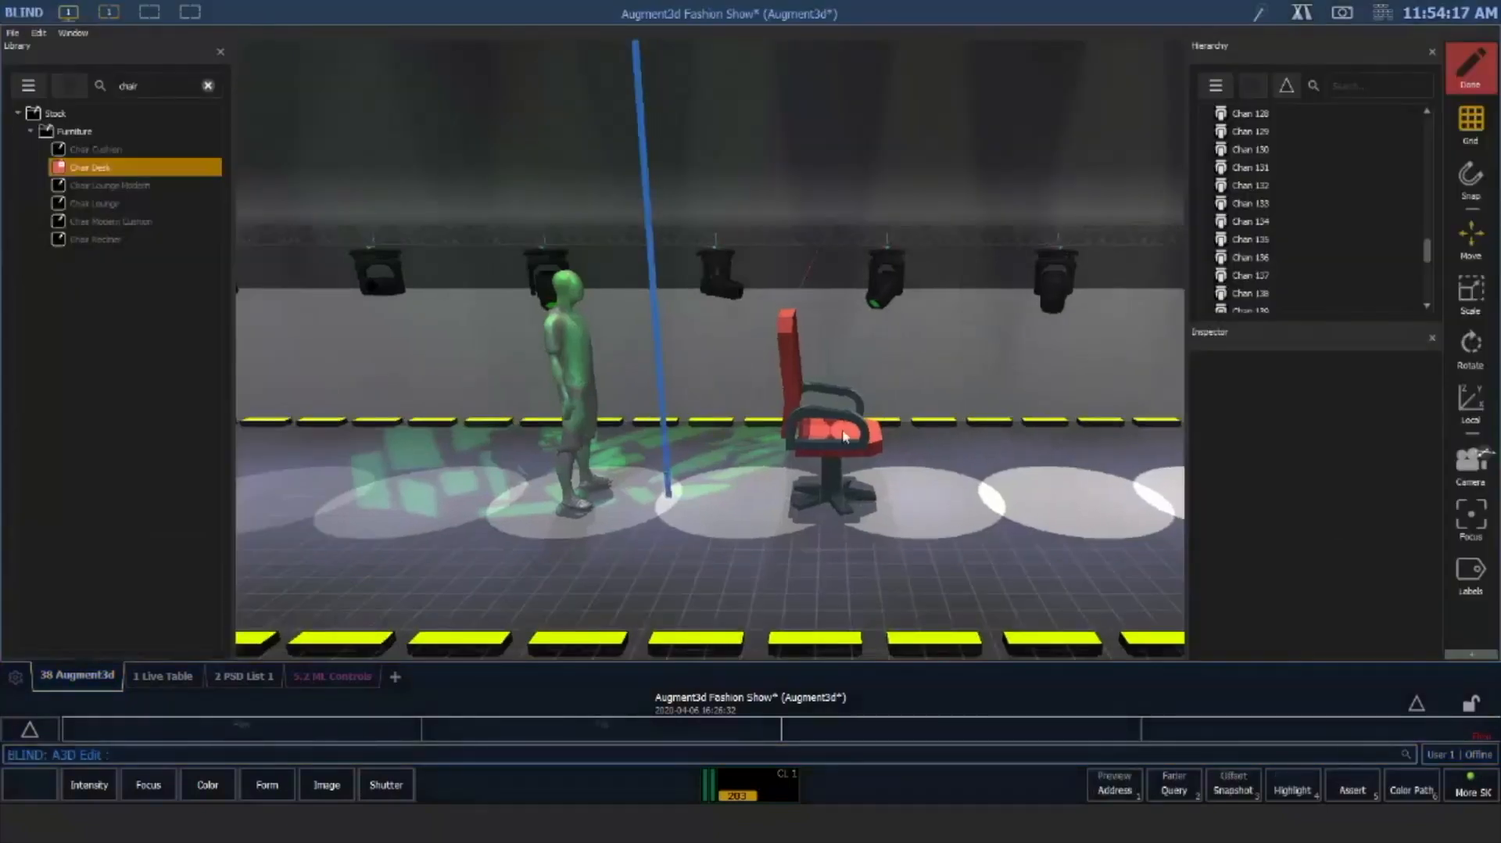
Set the desk chair's position to Y 0 and Z 0 relative to Chan 503 and apply the model changes
{"action": "left_click", "coordinate": [845, 436]}
{"action": "left_click", "coordinate": [1310, 479]}
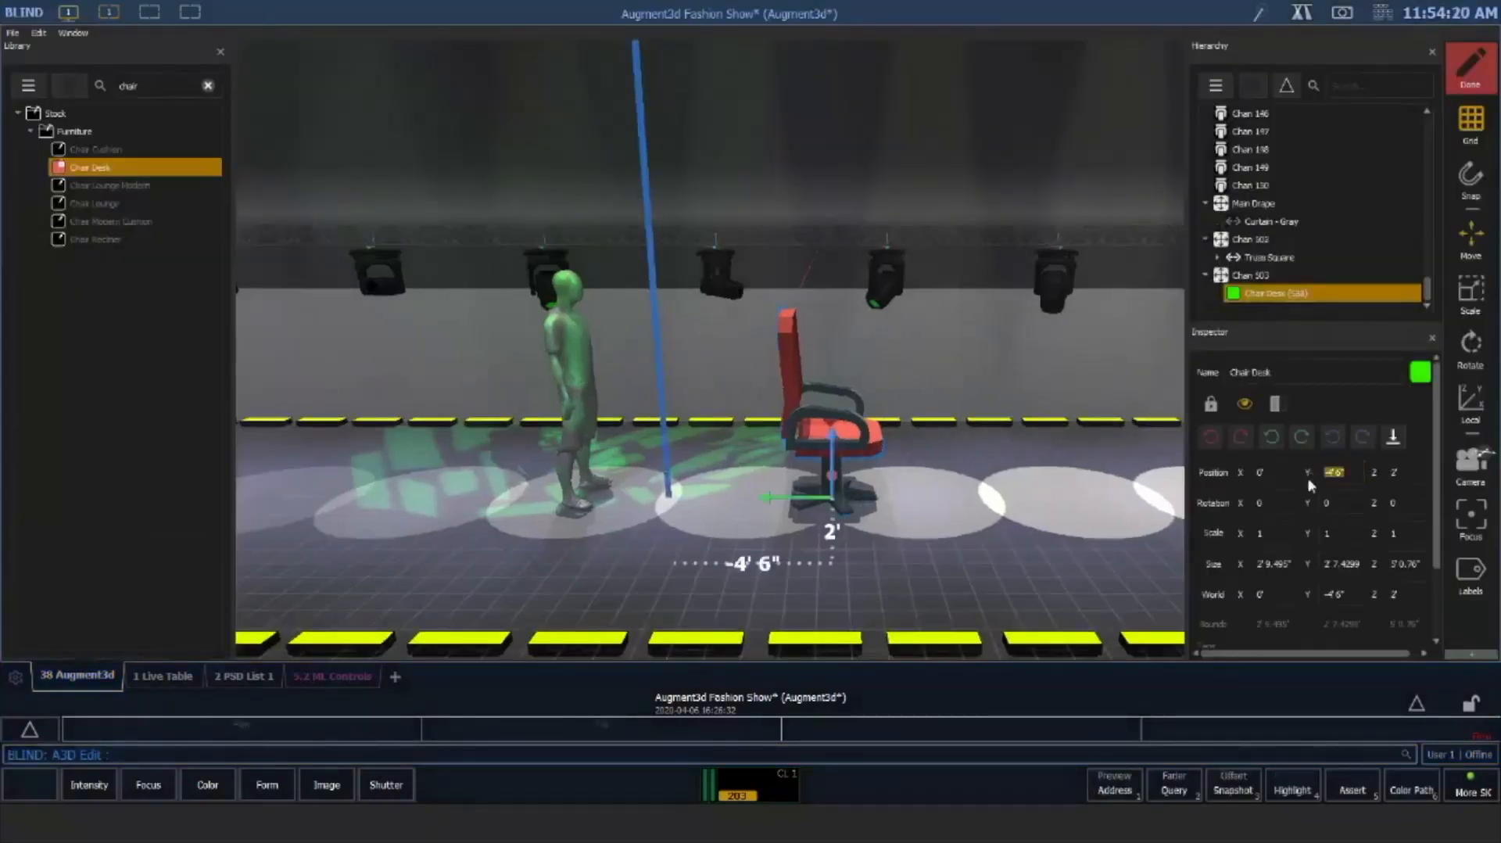
{"action": "type", "text": "0"}
{"action": "left_click", "coordinate": [1382, 471]}
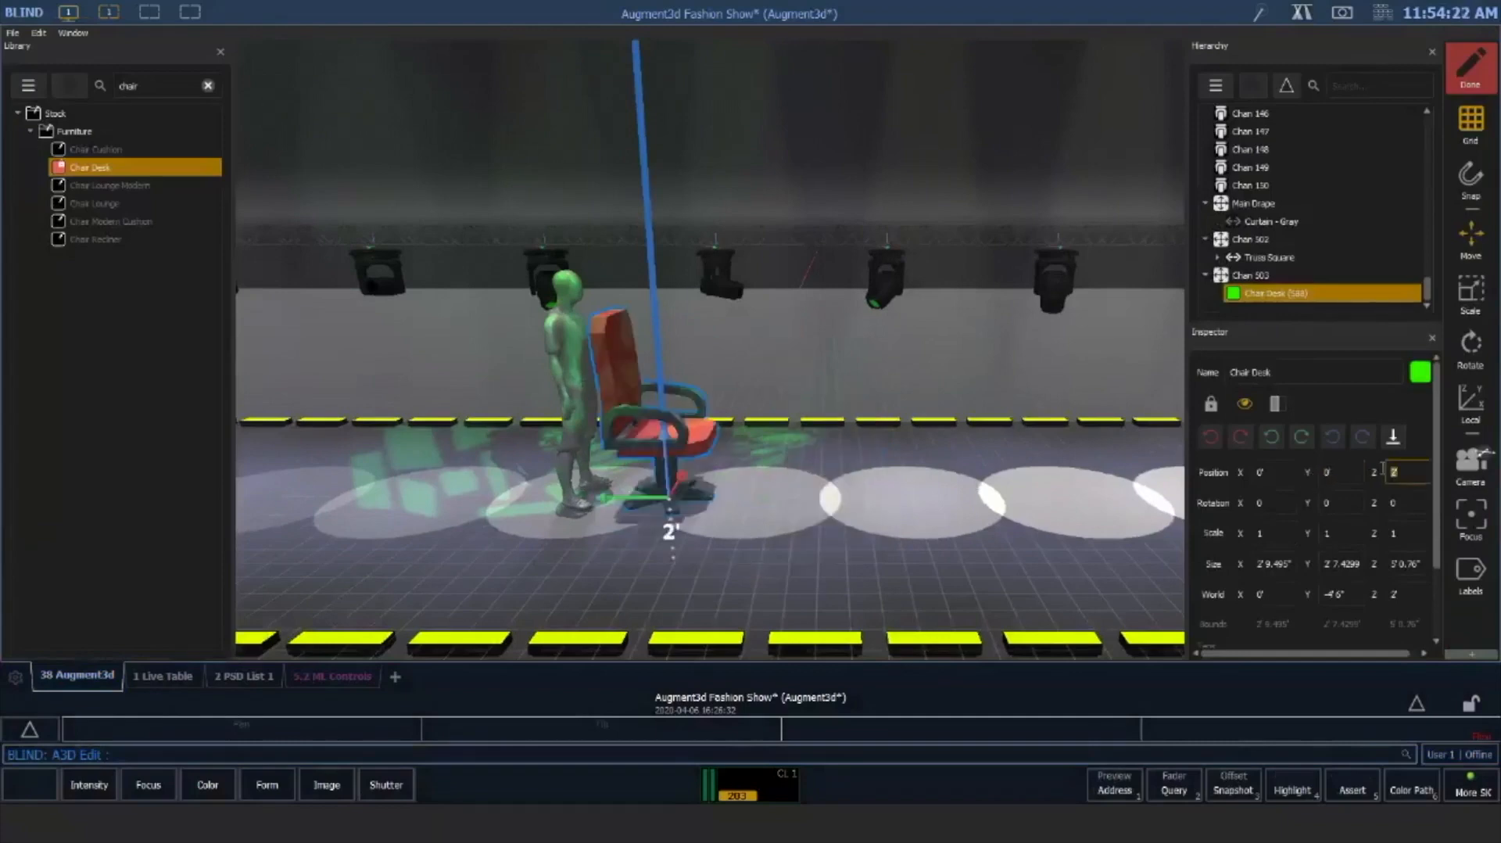
{"action": "type", "text": "0"}
{"action": "key", "text": "Return"}
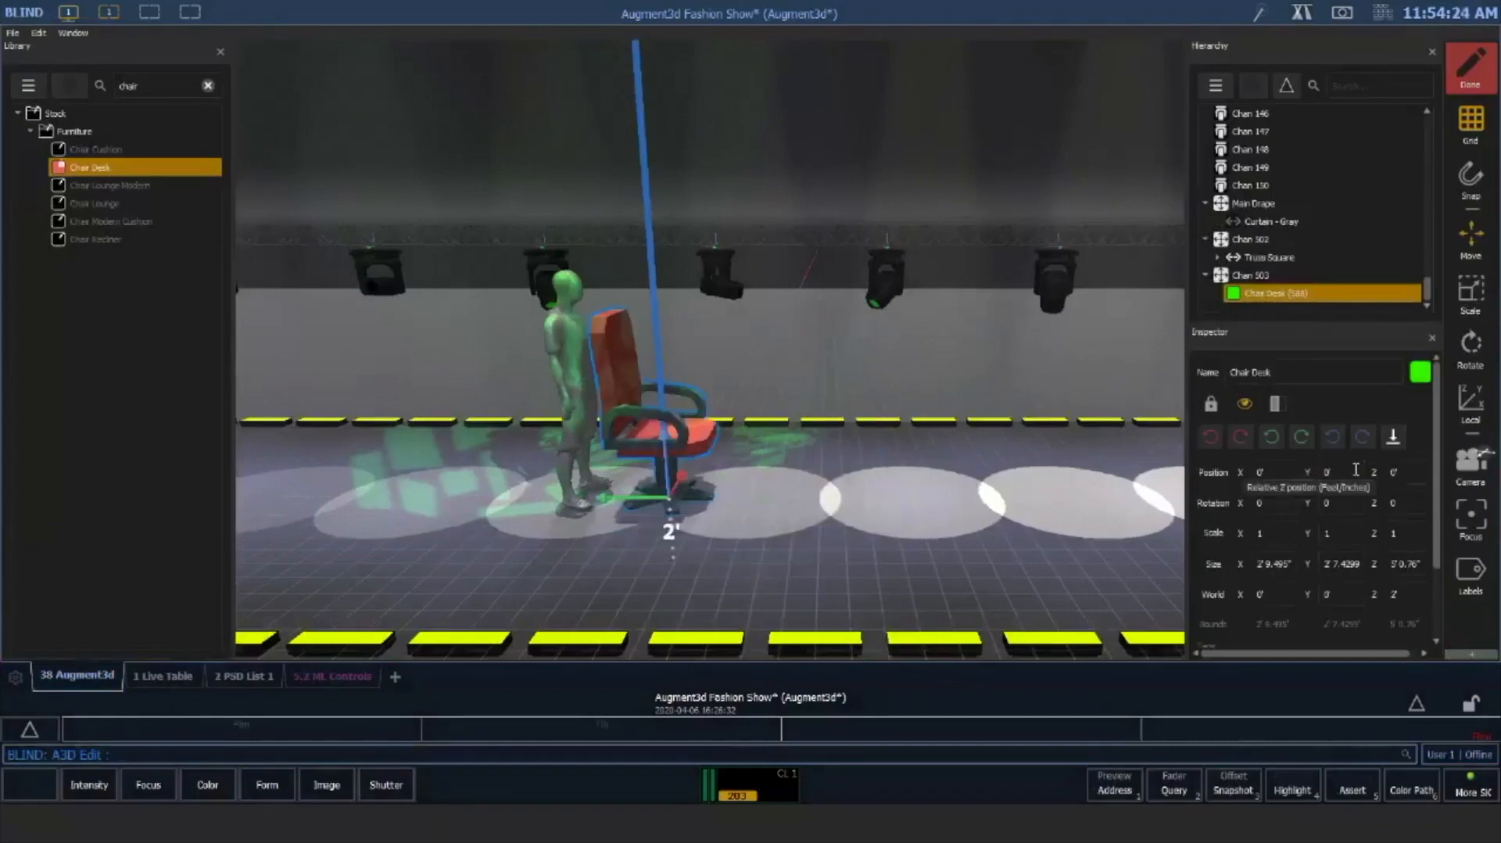
{"action": "left_click", "coordinate": [1362, 436]}
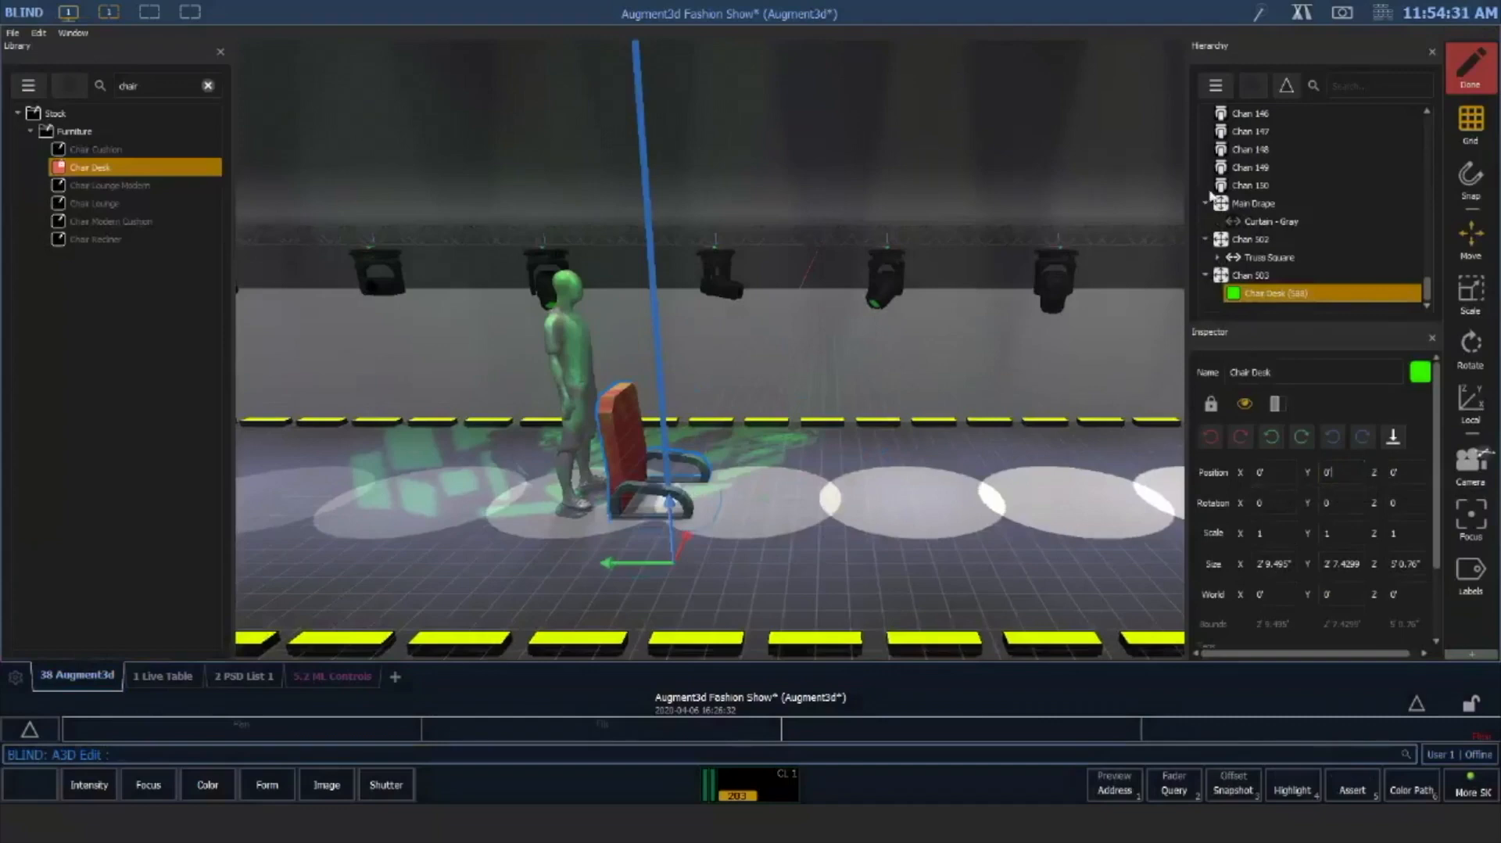
{"action": "left_click", "coordinate": [1470, 72]}
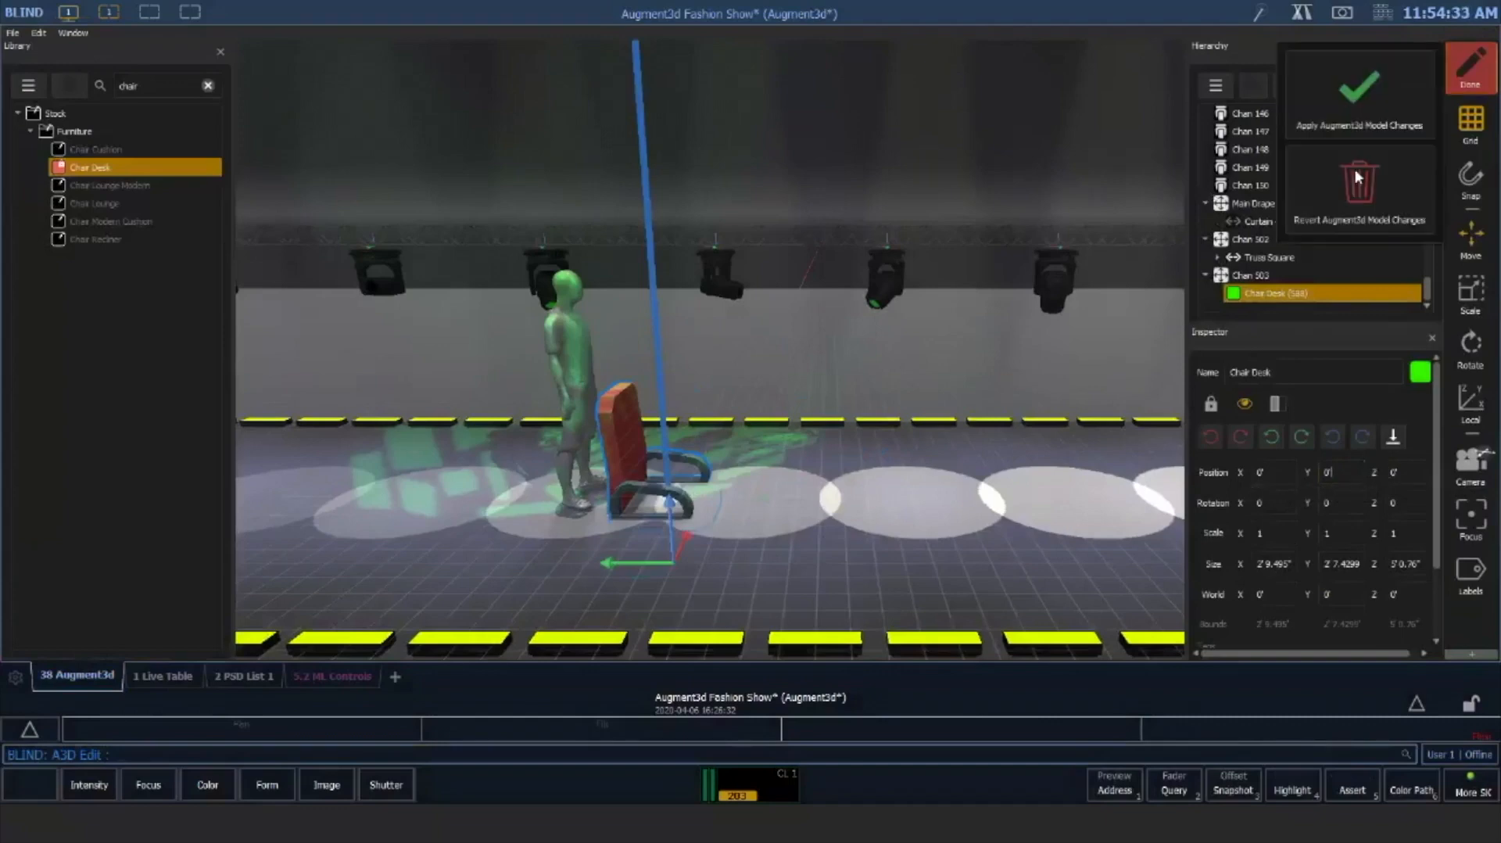
{"action": "left_click", "coordinate": [1368, 98]}
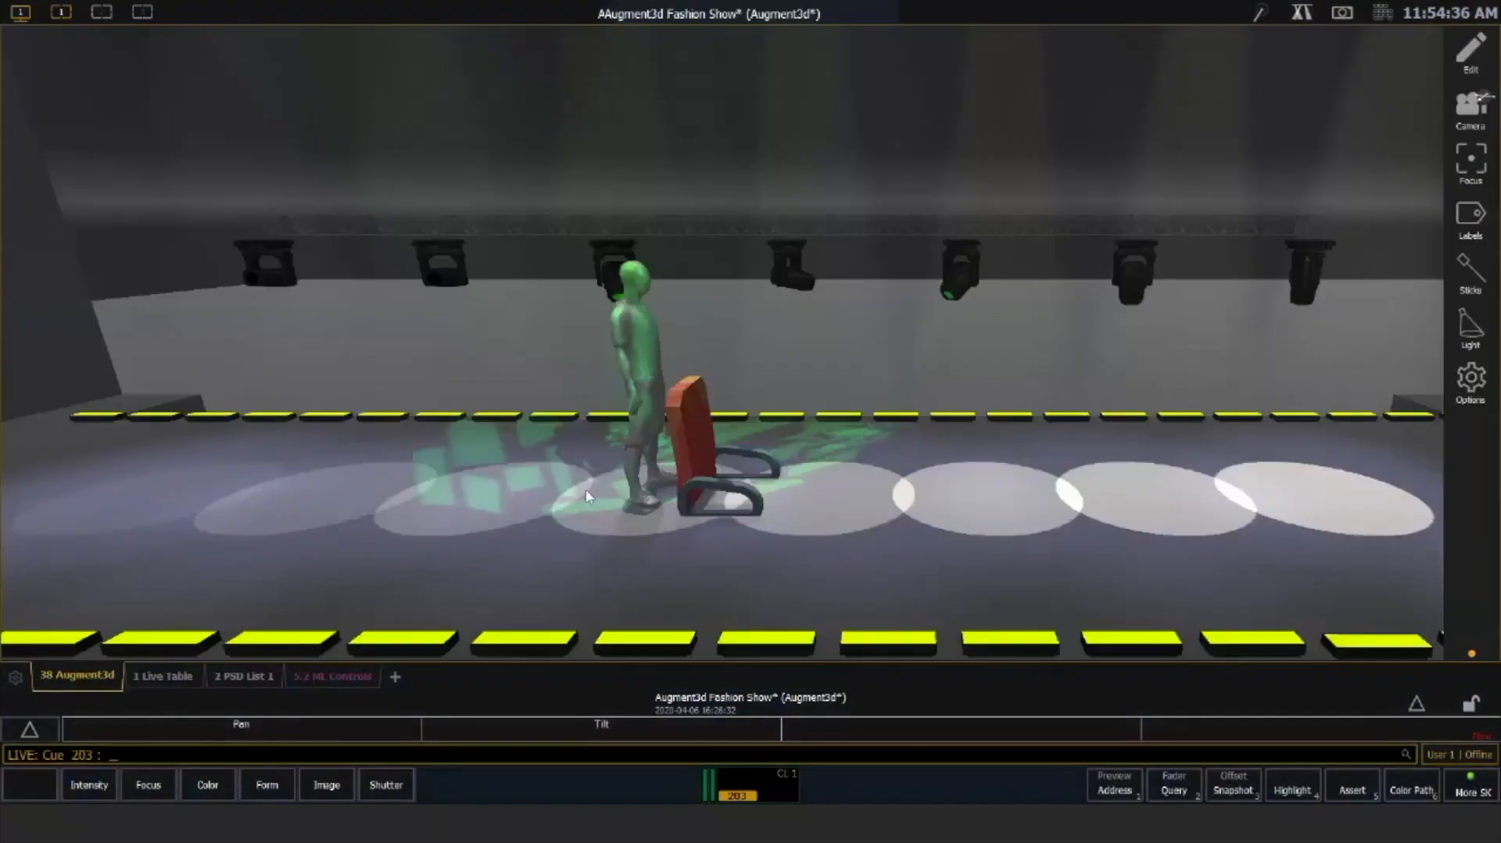
Select channel 503 and move the spinning chair to an X Focus of about 4' 3" and a Y Focus of about -17' 5"
{"action": "left_click_drag", "start_coordinate": [863, 515], "coordinate": [851, 551]}
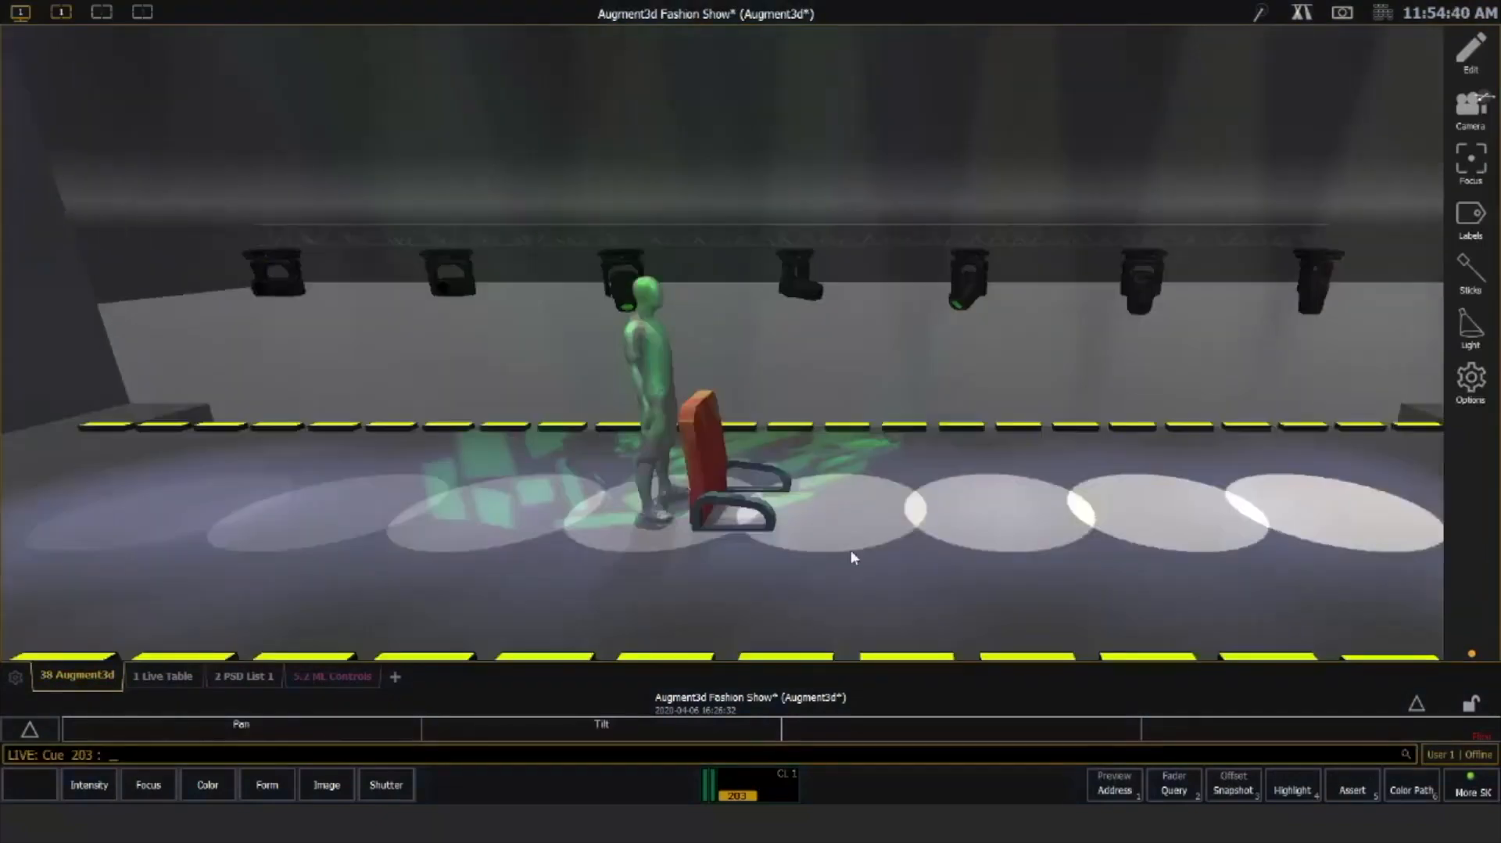
{"action": "type", "text": "503"}
{"action": "key", "text": "Return"}
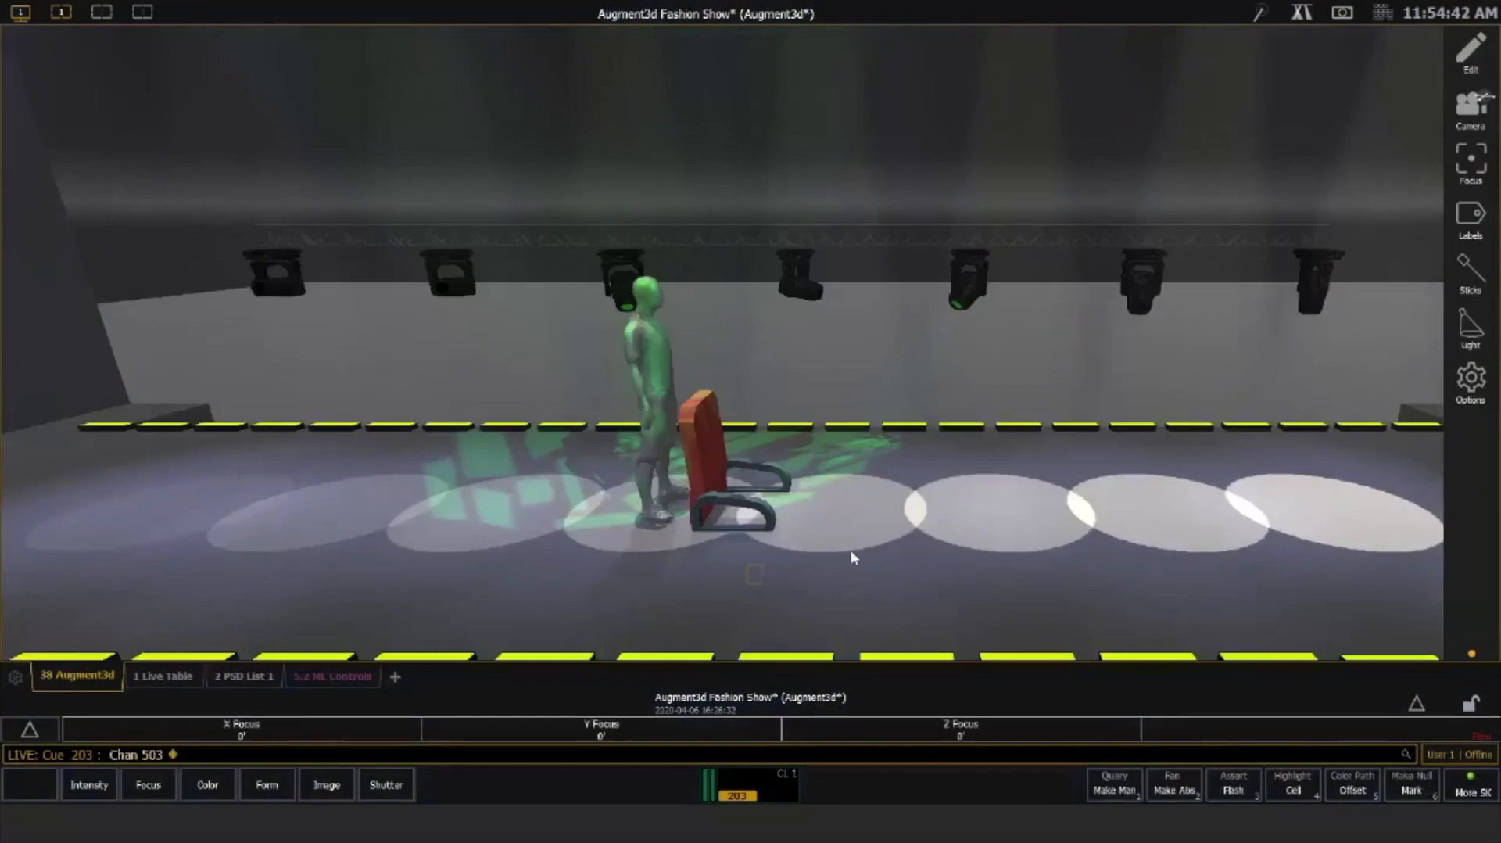
{"action": "left_click_drag", "start_coordinate": [905, 526], "coordinate": [899, 510]}
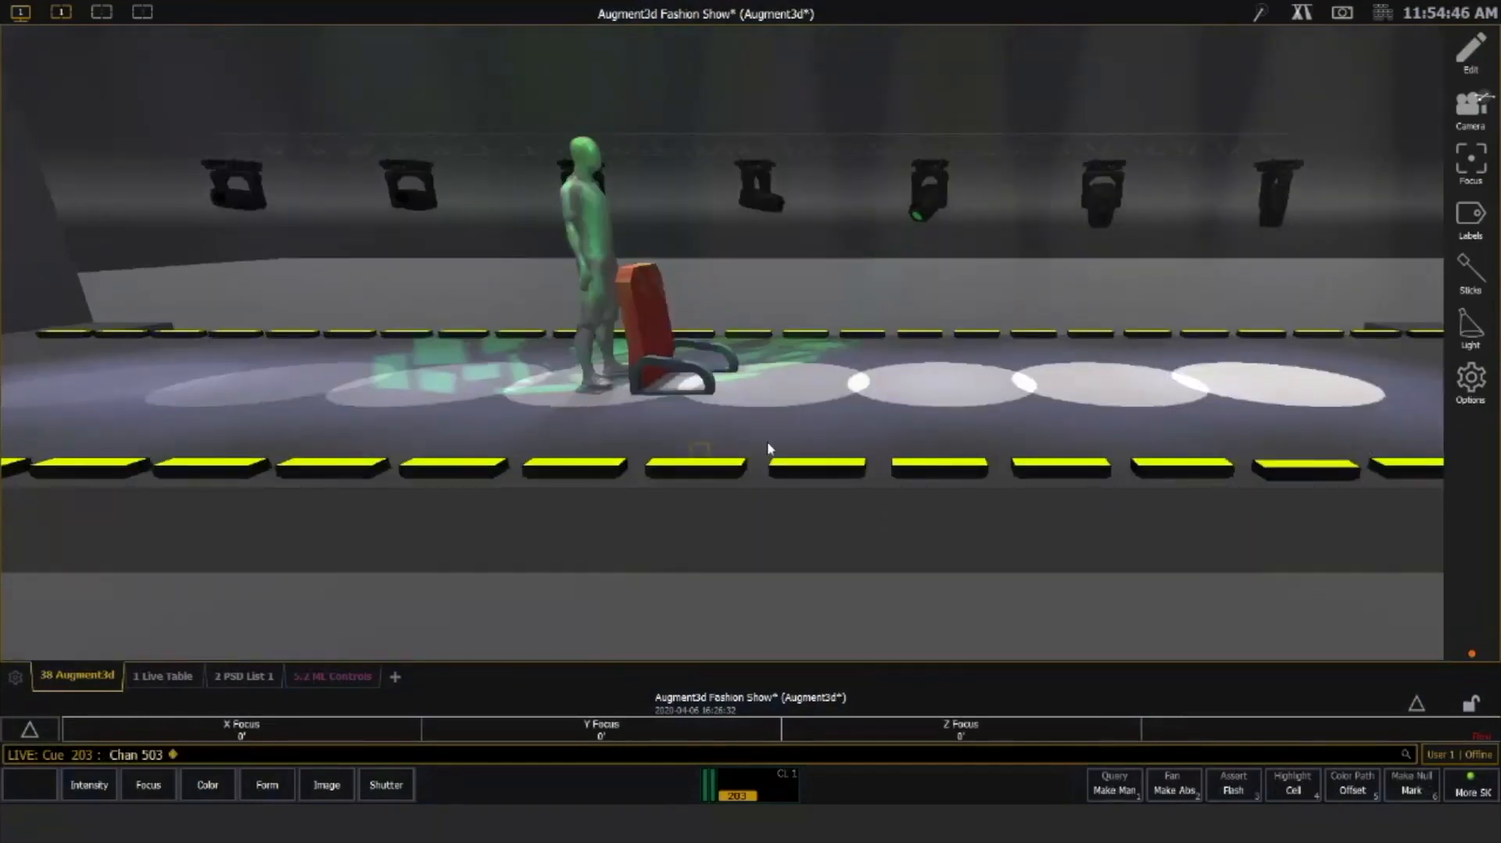
{"action": "left_click_drag", "start_coordinate": [815, 443], "coordinate": [494, 385]}
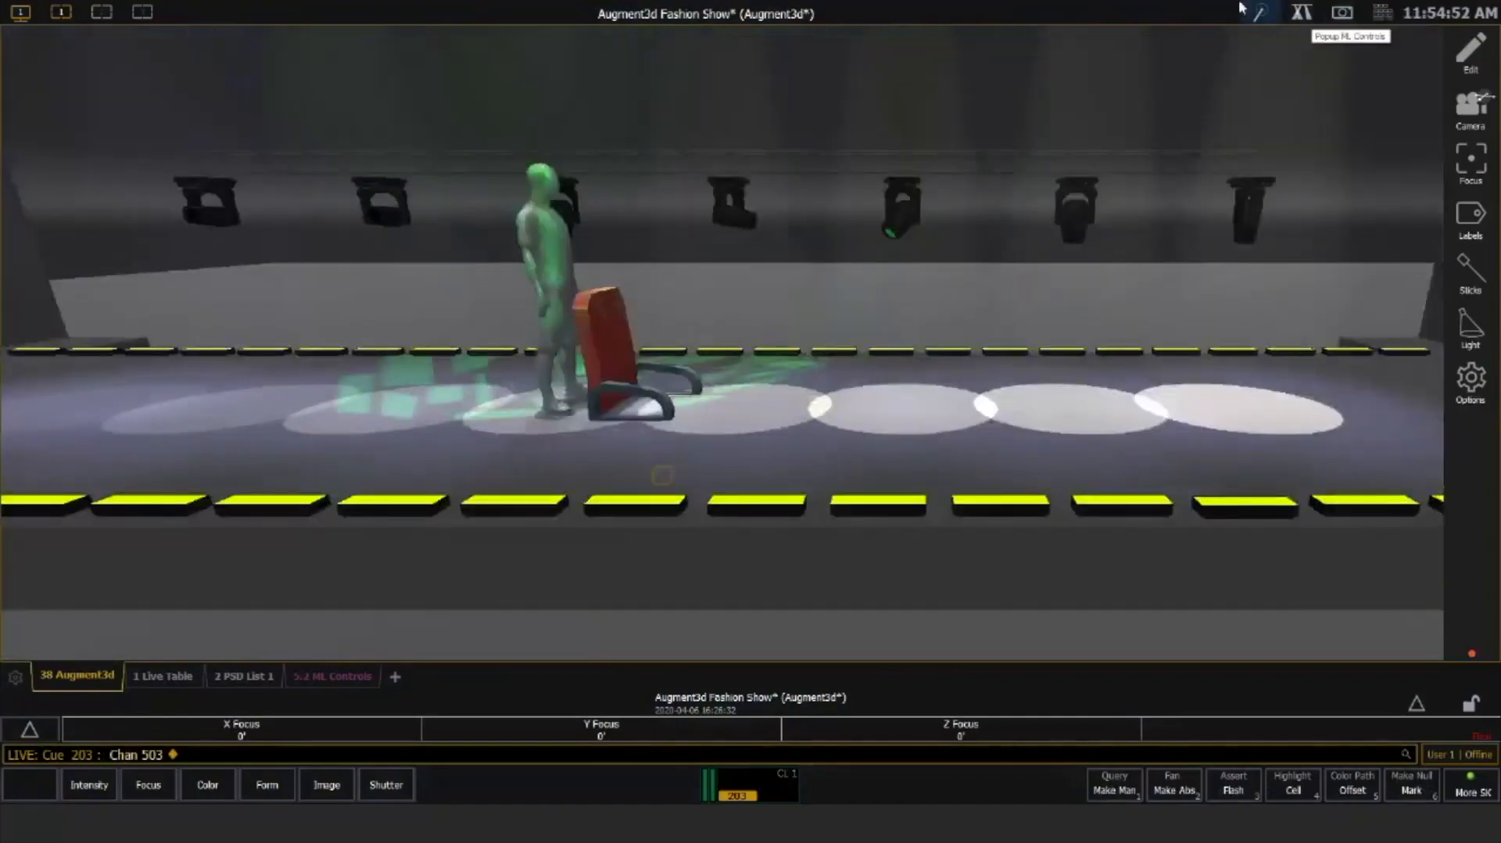
{"action": "left_click", "coordinate": [1302, 19]}
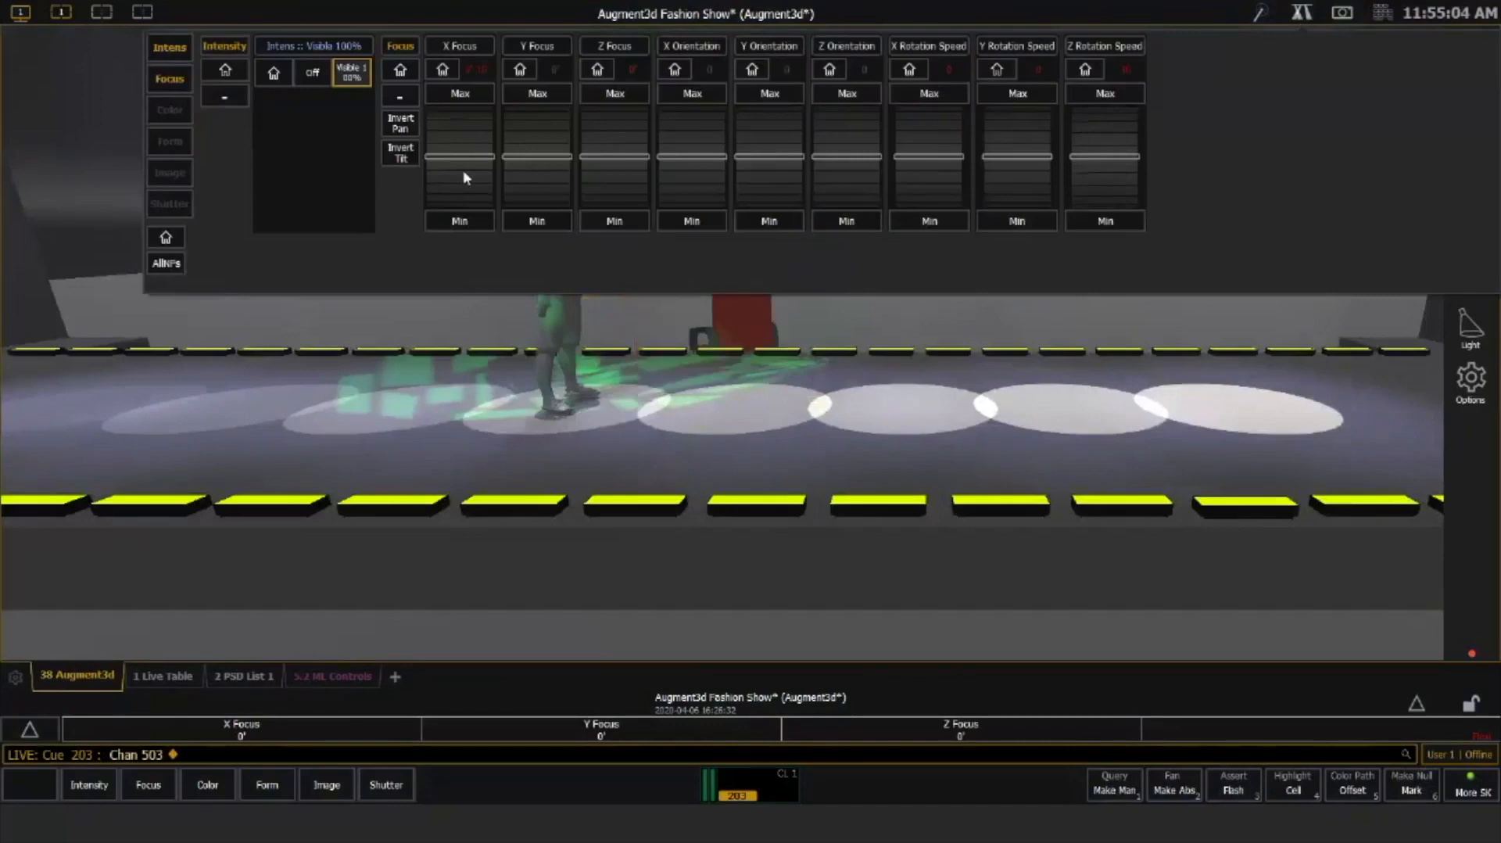
{"action": "left_click_drag", "start_coordinate": [464, 182], "coordinate": [471, 136]}
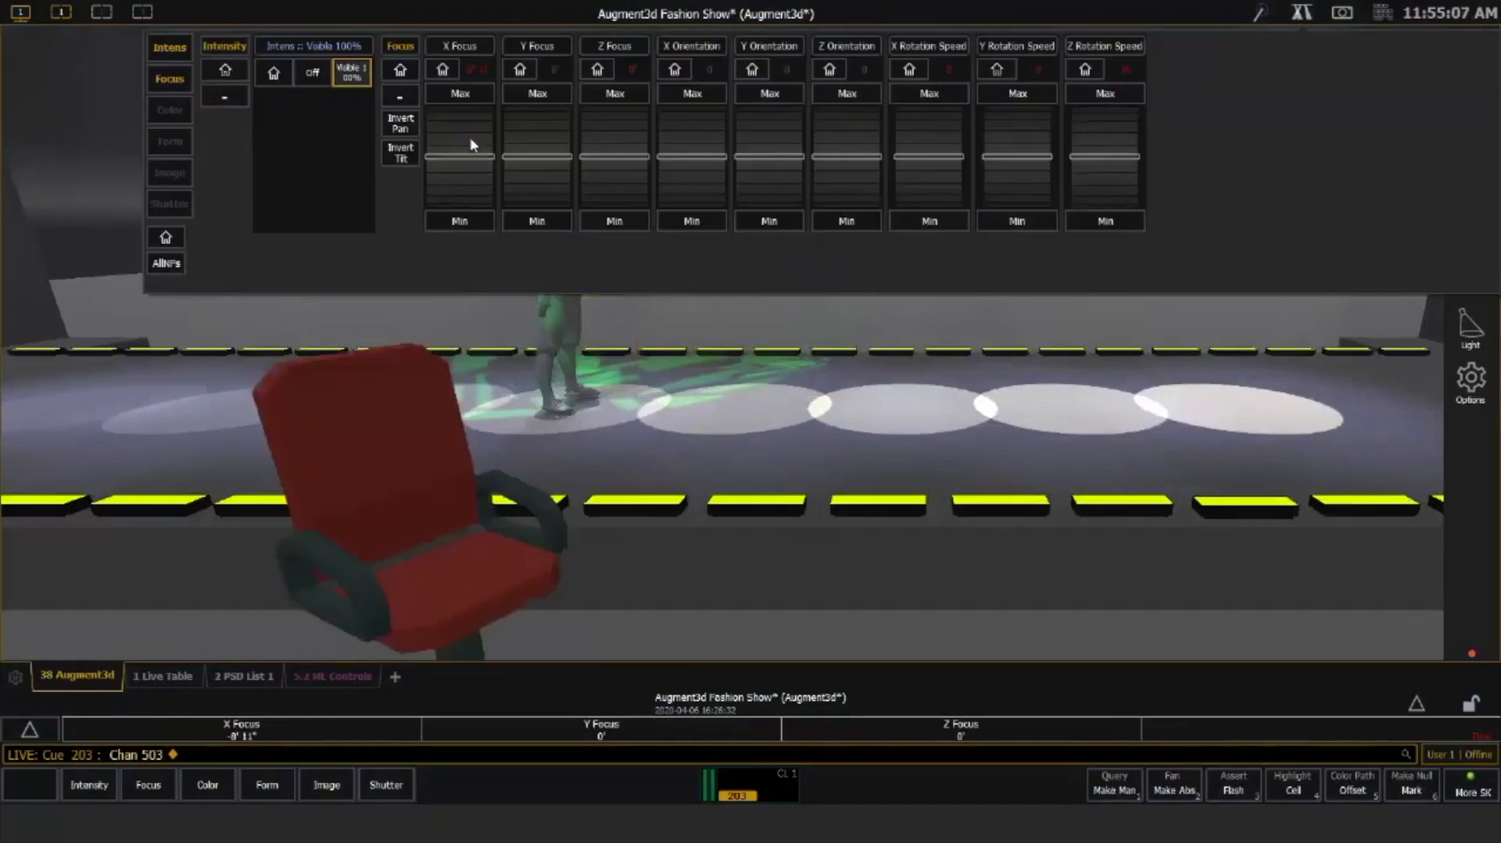
{"action": "left_click", "coordinate": [471, 137]}
{"action": "left_click", "coordinate": [536, 184]}
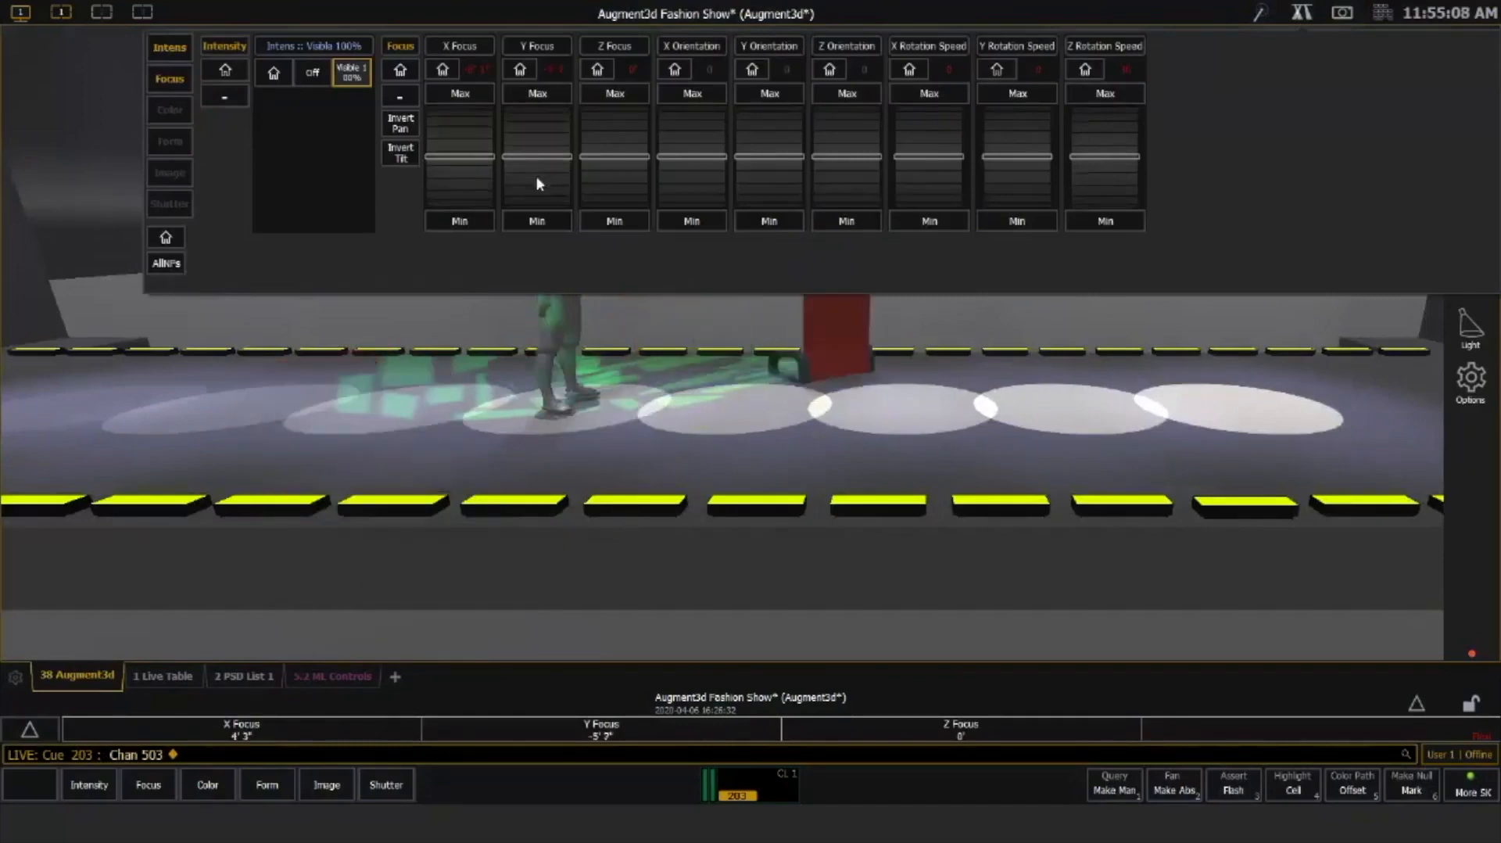
{"action": "left_click", "coordinate": [906, 321]}
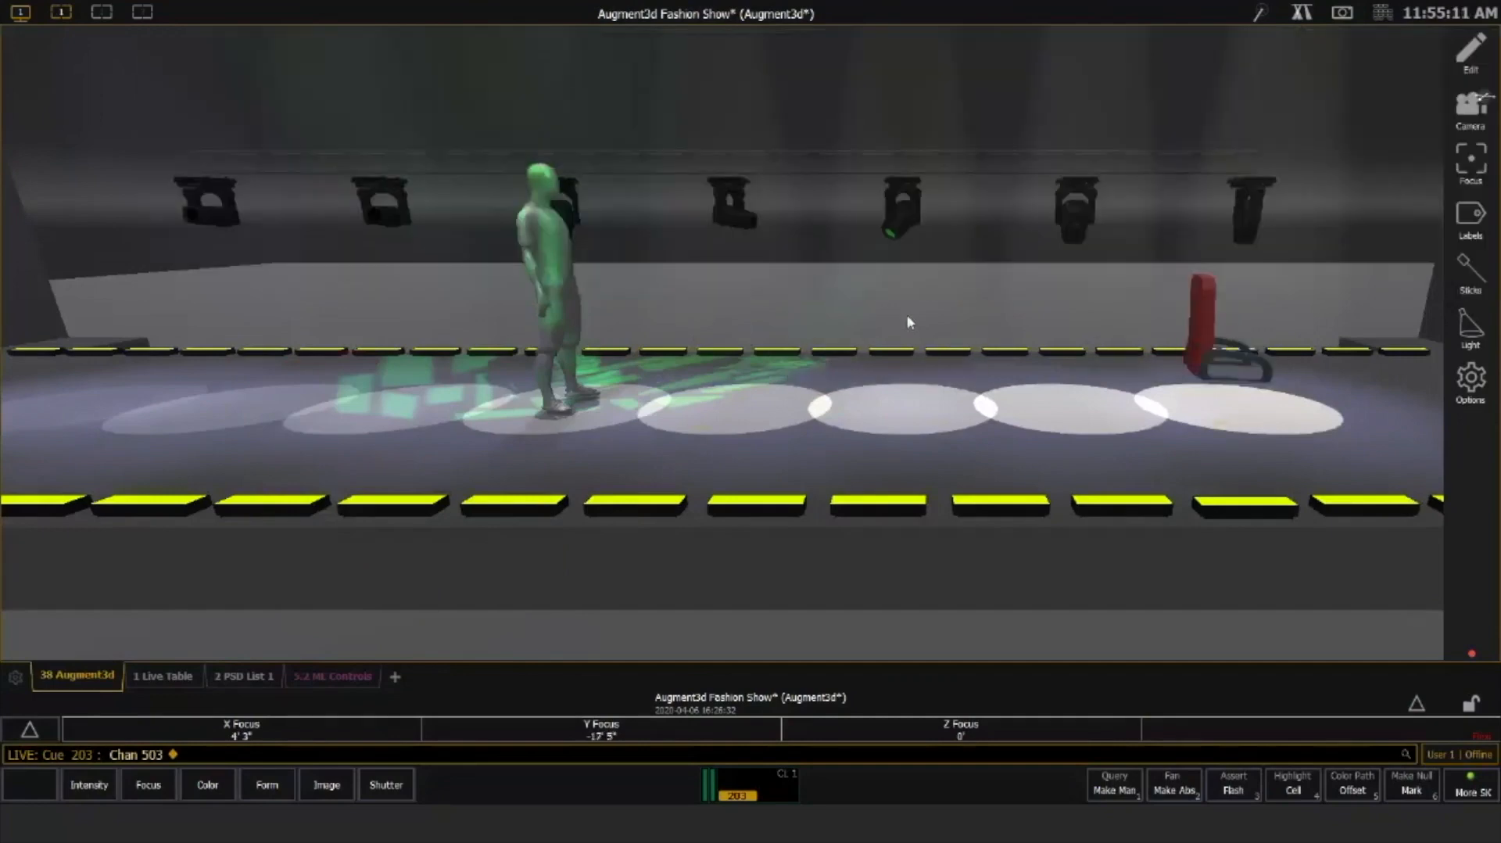
Enter model edit mode to check the moving chair there, then return to live
{"action": "left_click", "coordinate": [1469, 66]}
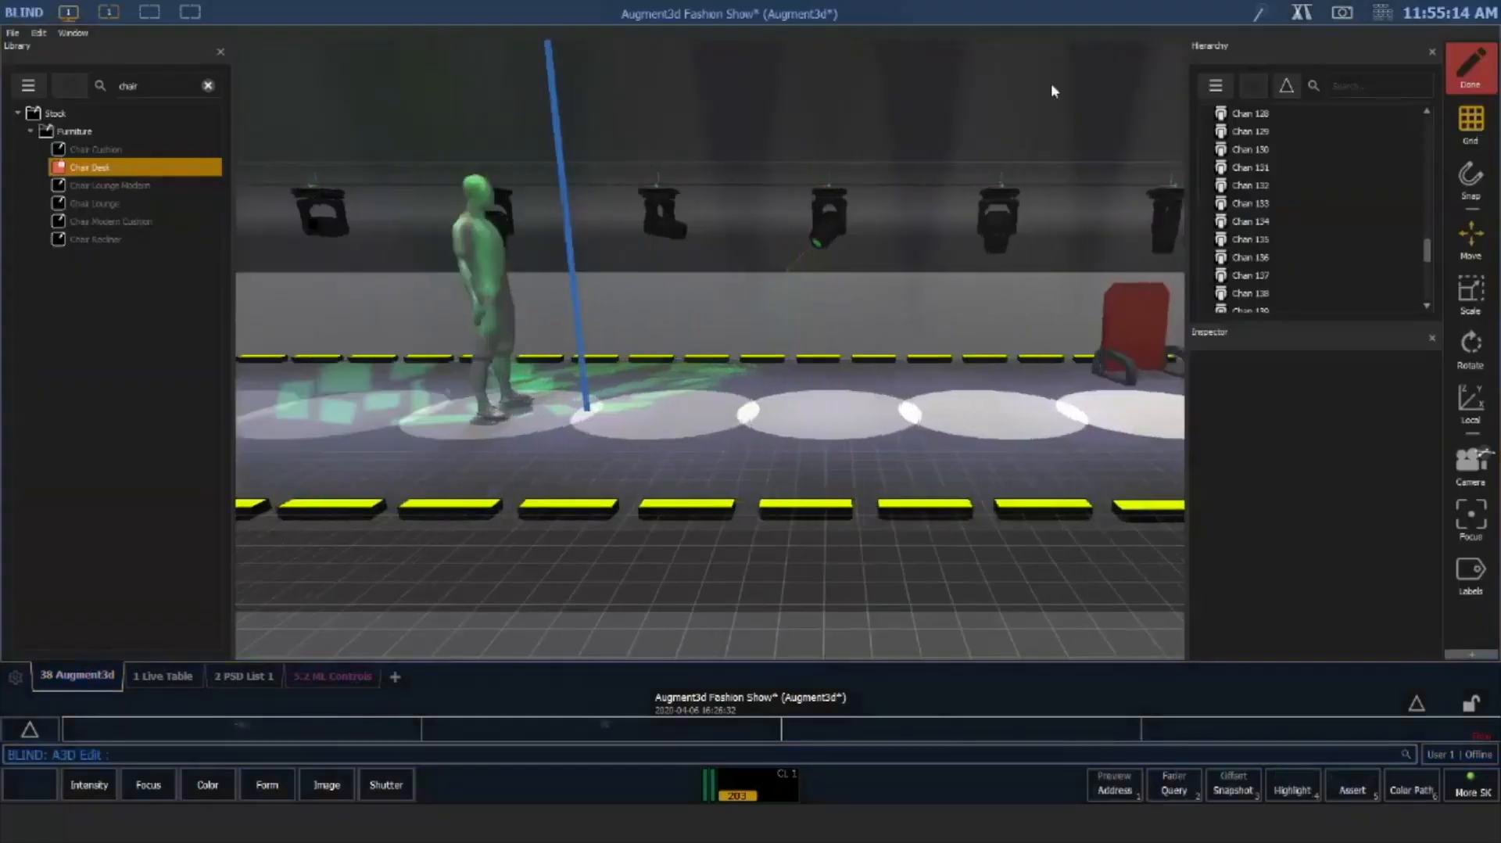
{"action": "left_click", "coordinate": [1470, 68]}
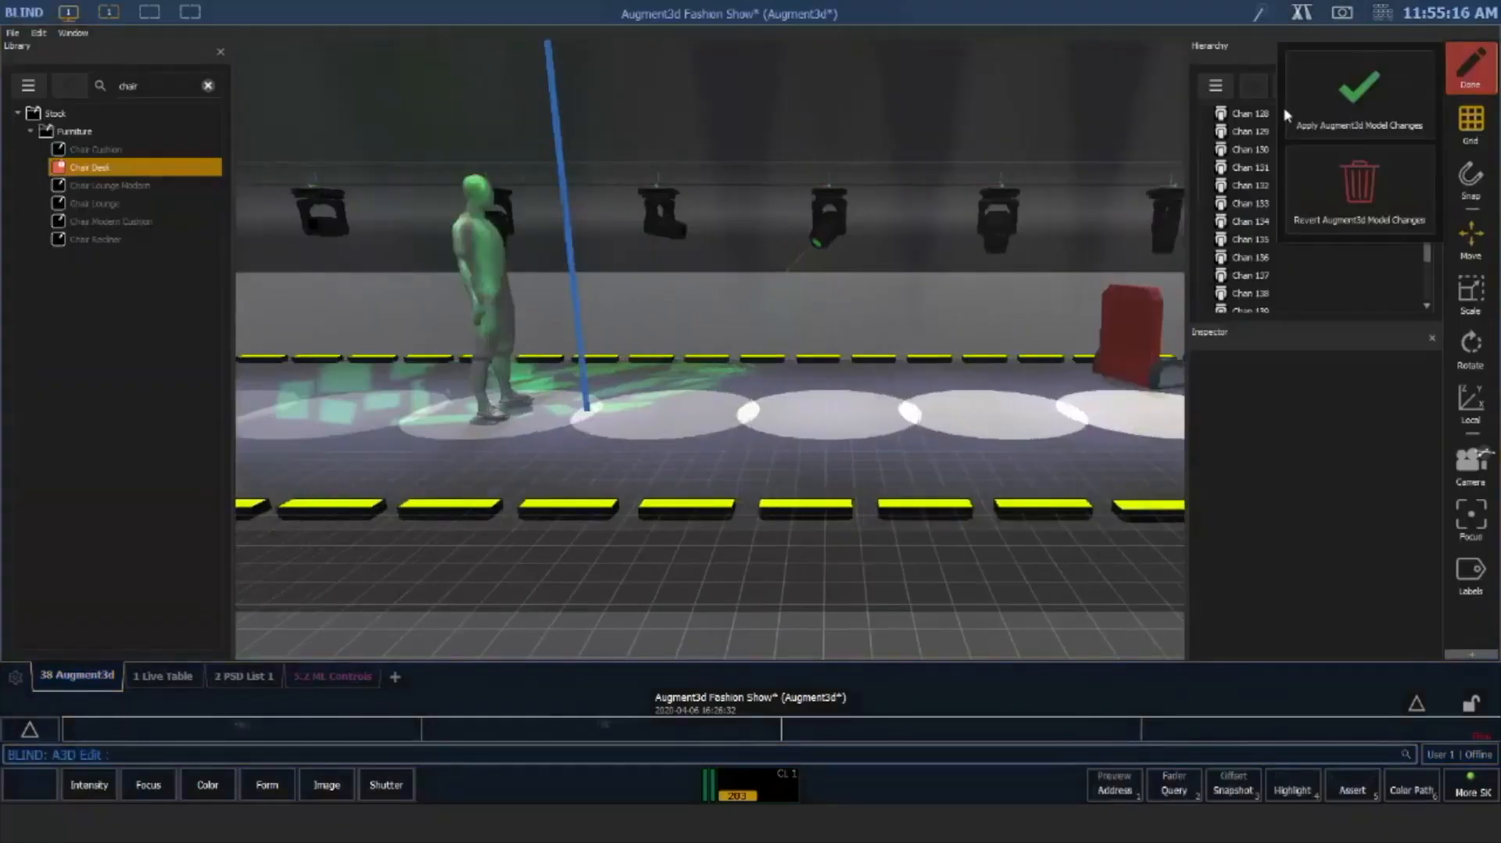
{"action": "left_click", "coordinate": [1006, 303]}
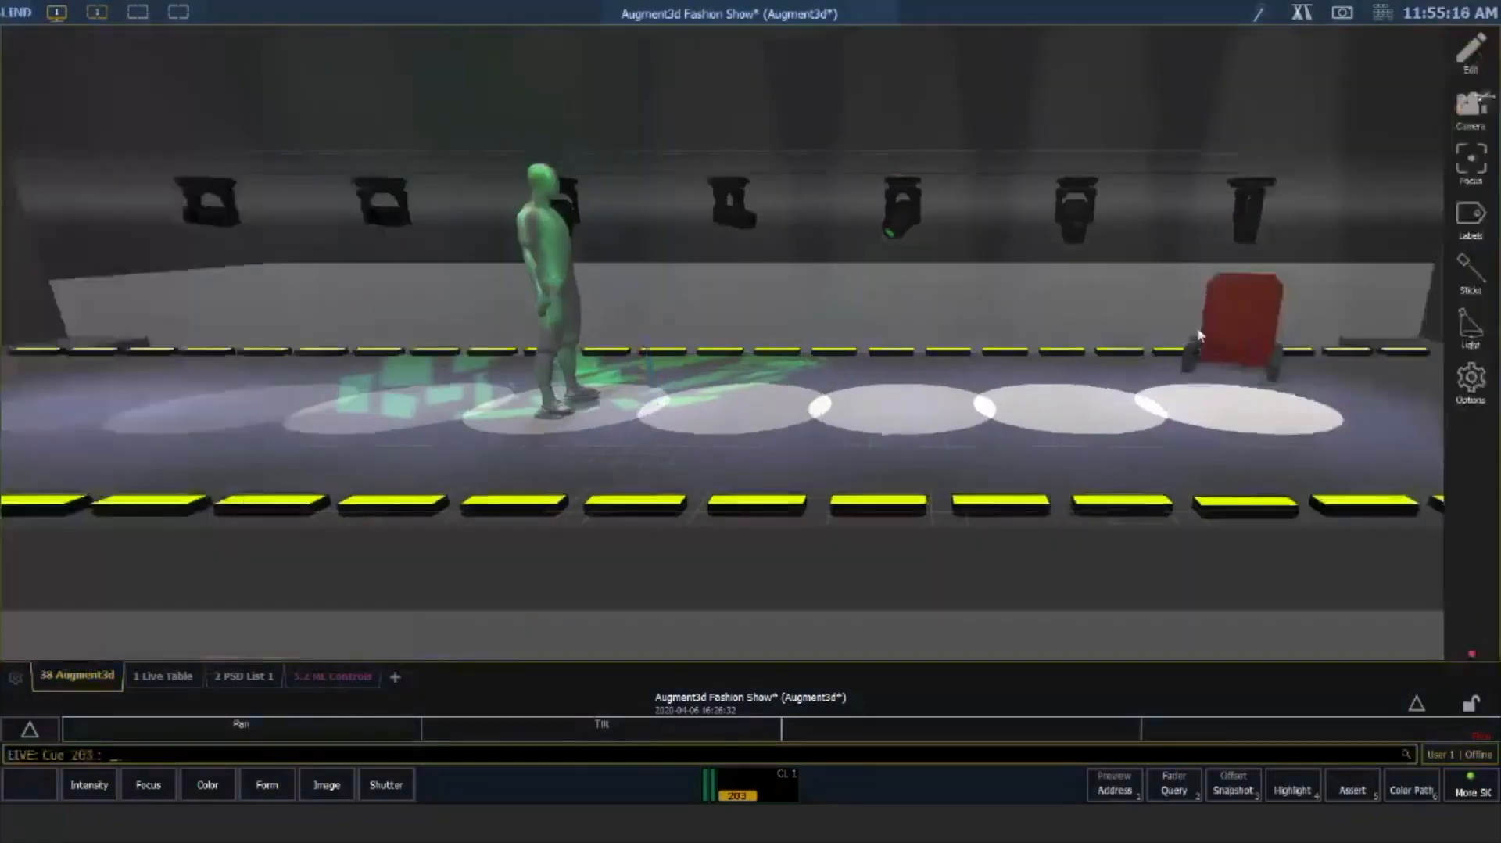
Reselect the chair in the model and raise channel 503 to a Z Focus of about 6' 11"
{"action": "left_click", "coordinate": [1224, 323]}
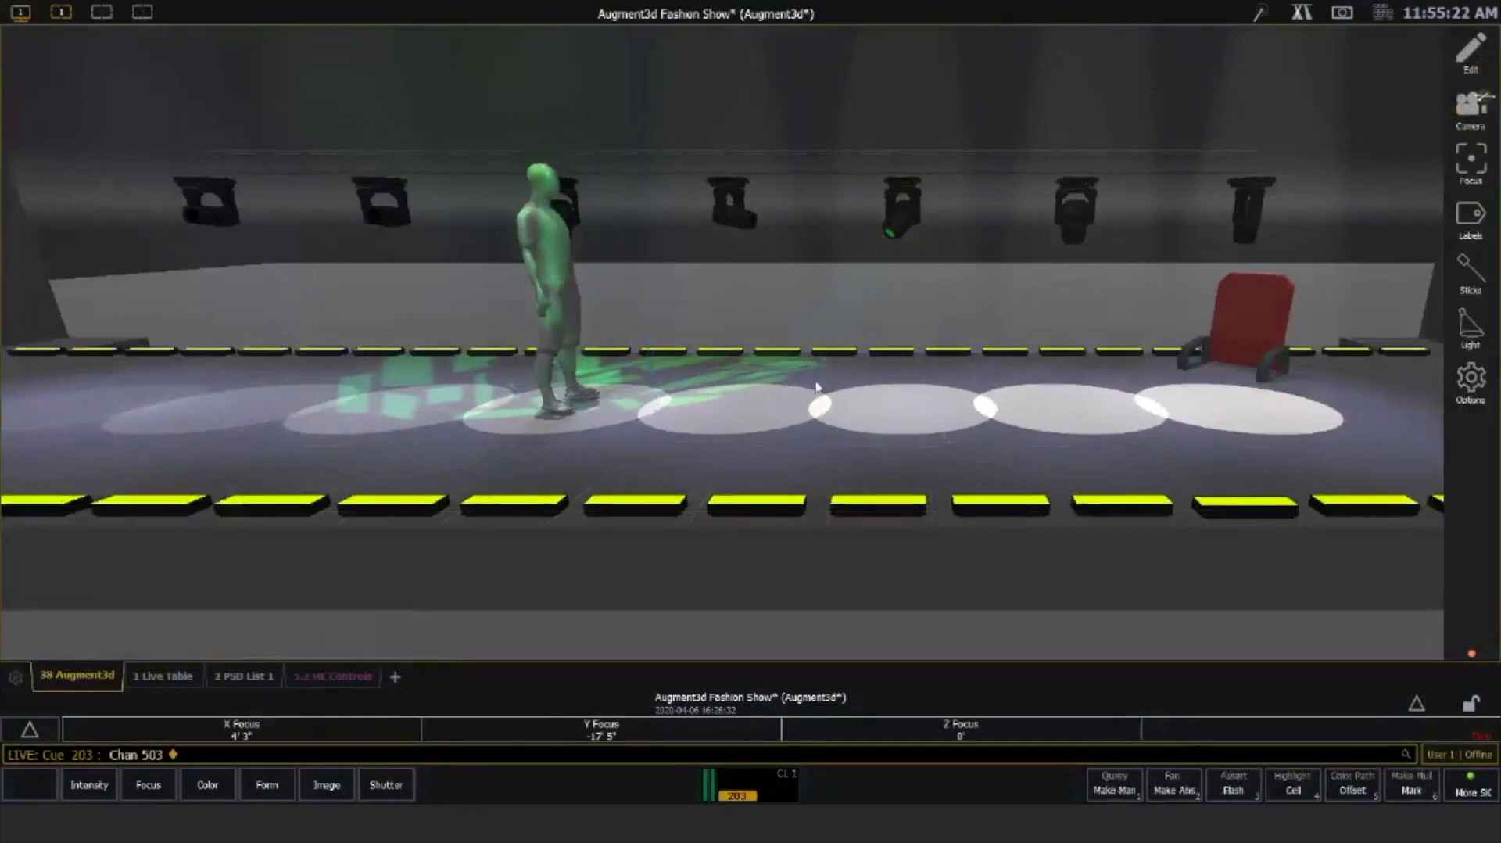
{"action": "left_click", "coordinate": [1294, 19]}
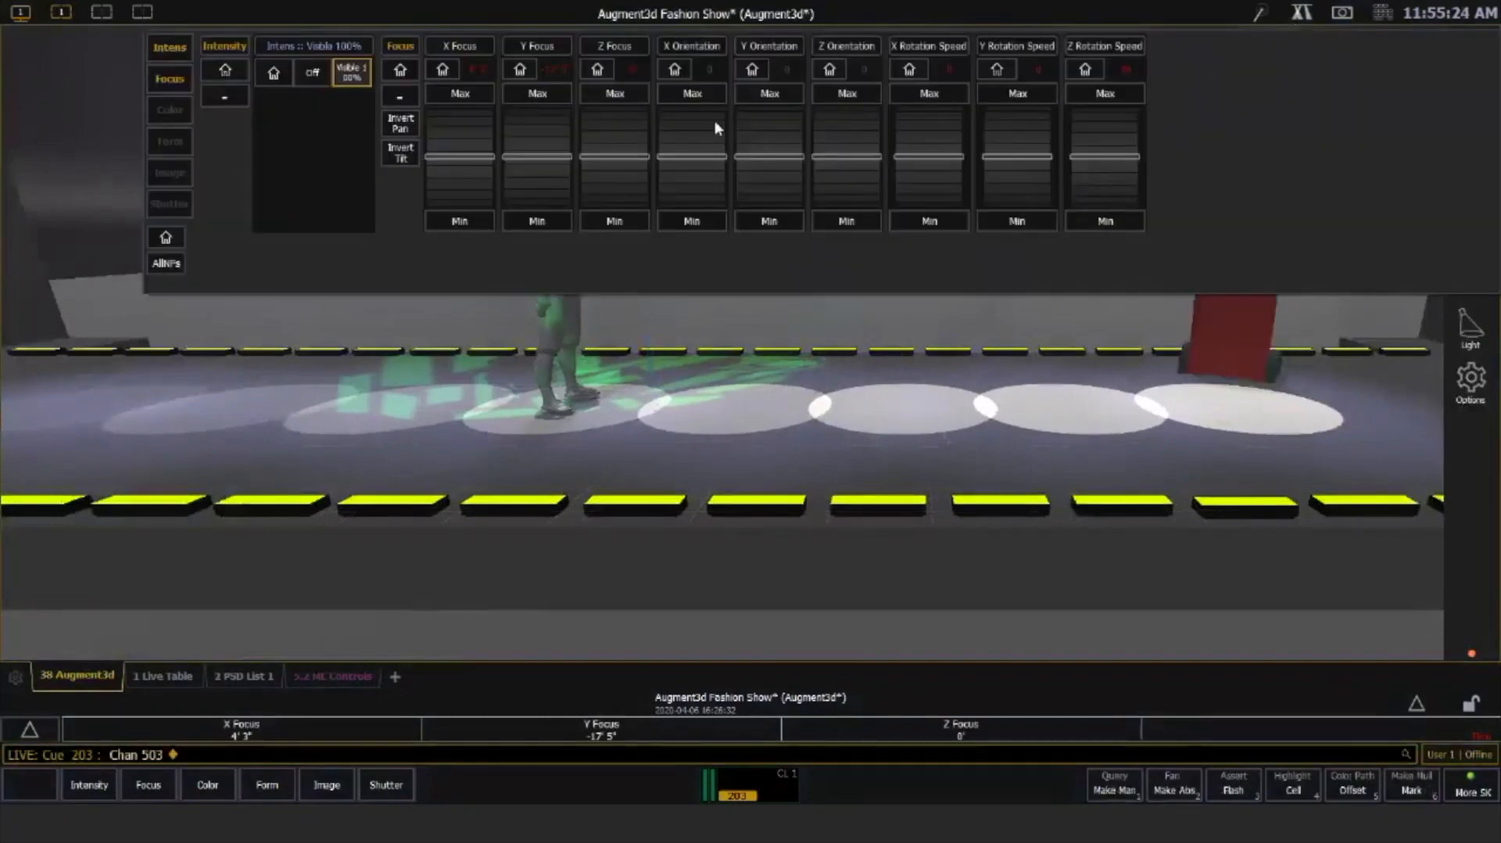
{"action": "left_click_drag", "start_coordinate": [605, 155], "coordinate": [601, 117]}
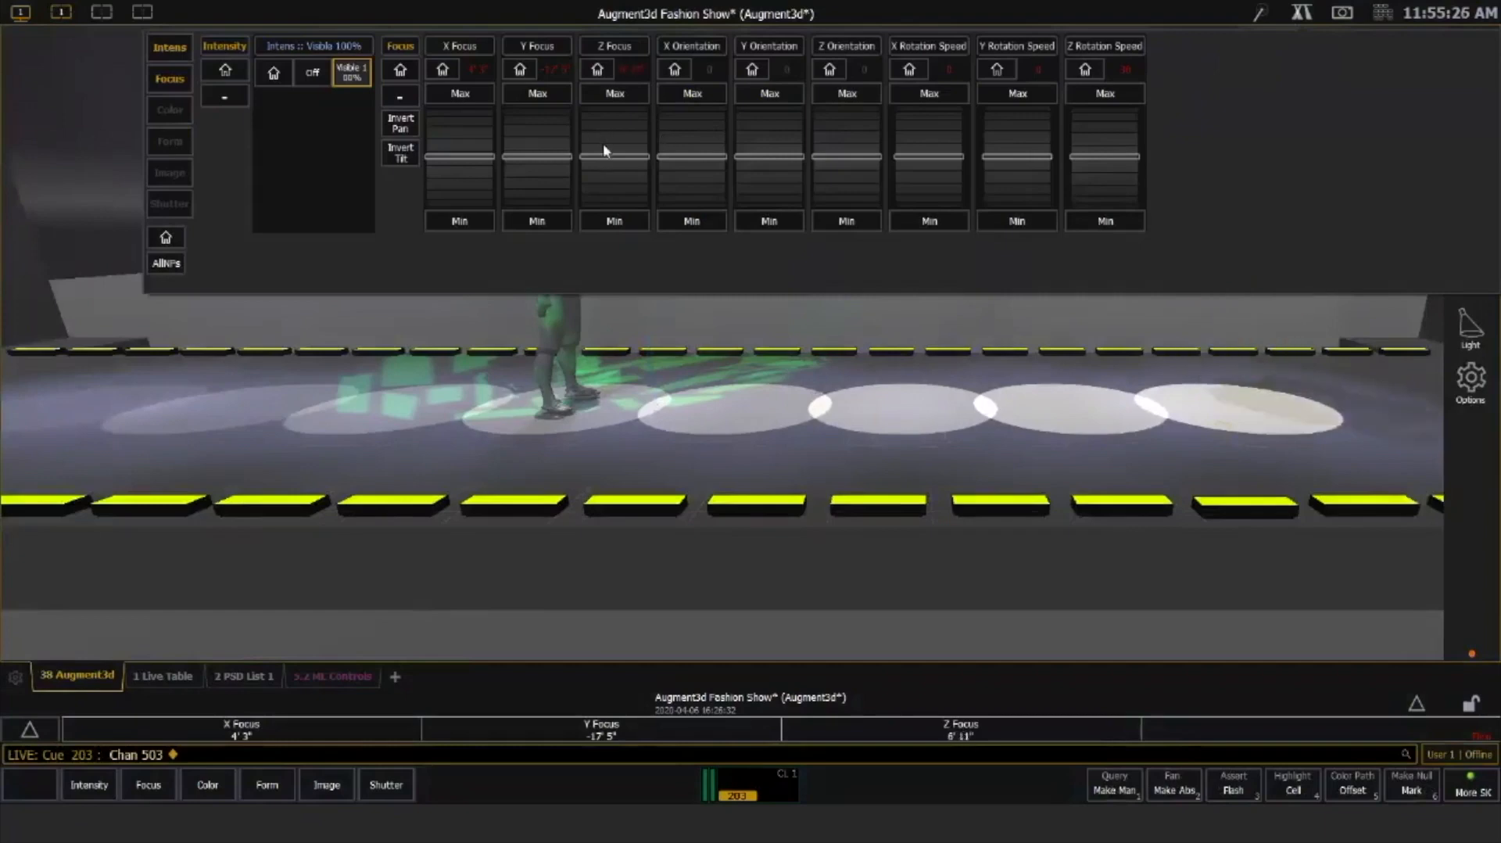
Lower channel 503 to a Z Focus of about 2' and view the spinning chair on the stage
{"action": "mouse_move", "coordinate": [612, 177]}
{"action": "left_mouse_down"}
{"action": "mouse_move", "coordinate": [620, 131]}
{"action": "mouse_move", "coordinate": [620, 169]}
{"action": "left_mouse_up"}
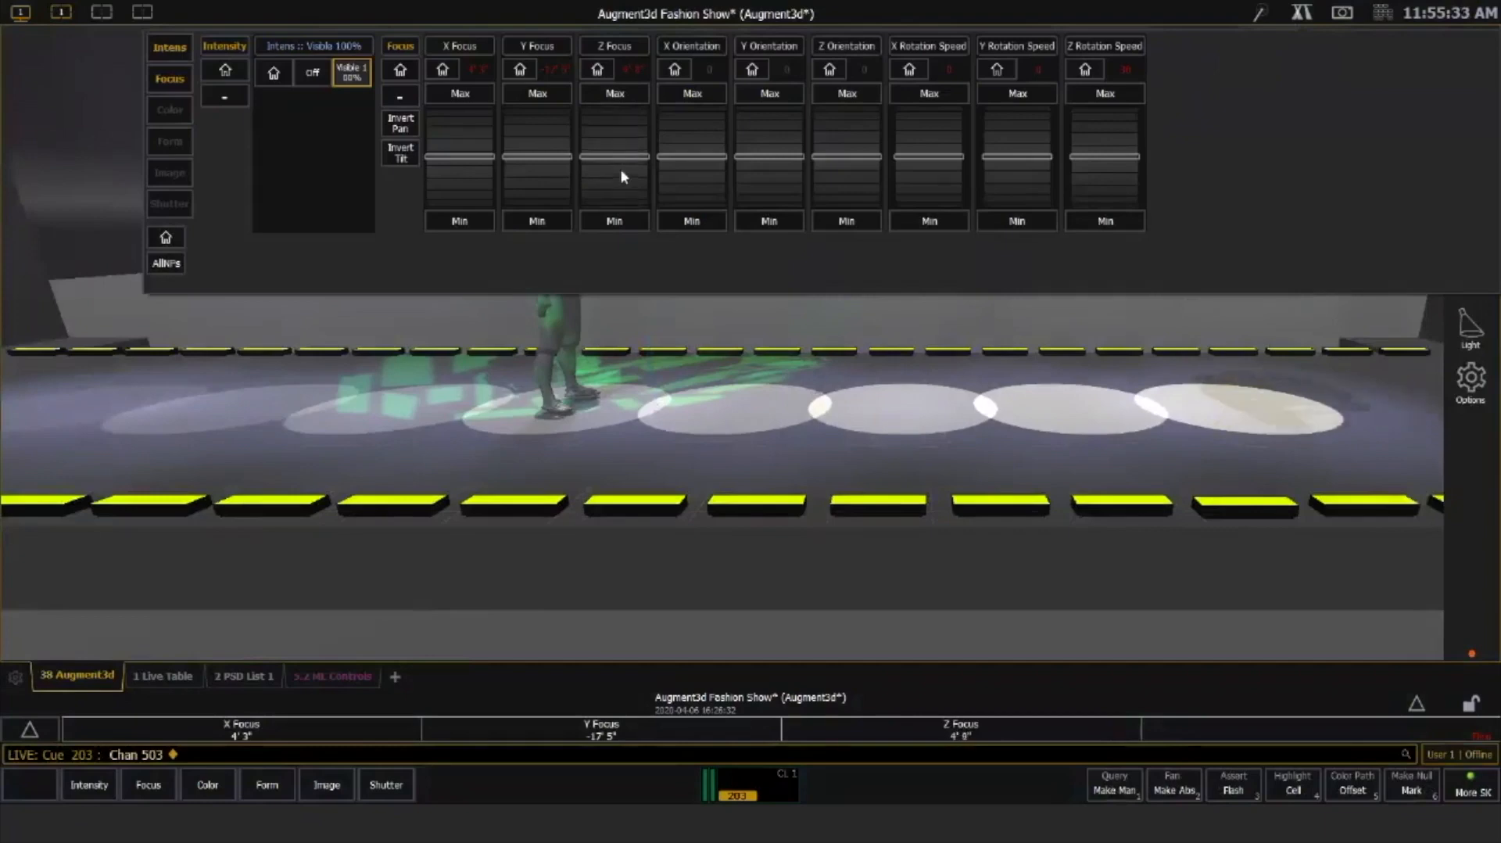
{"action": "left_click_drag", "start_coordinate": [620, 173], "coordinate": [620, 173]}
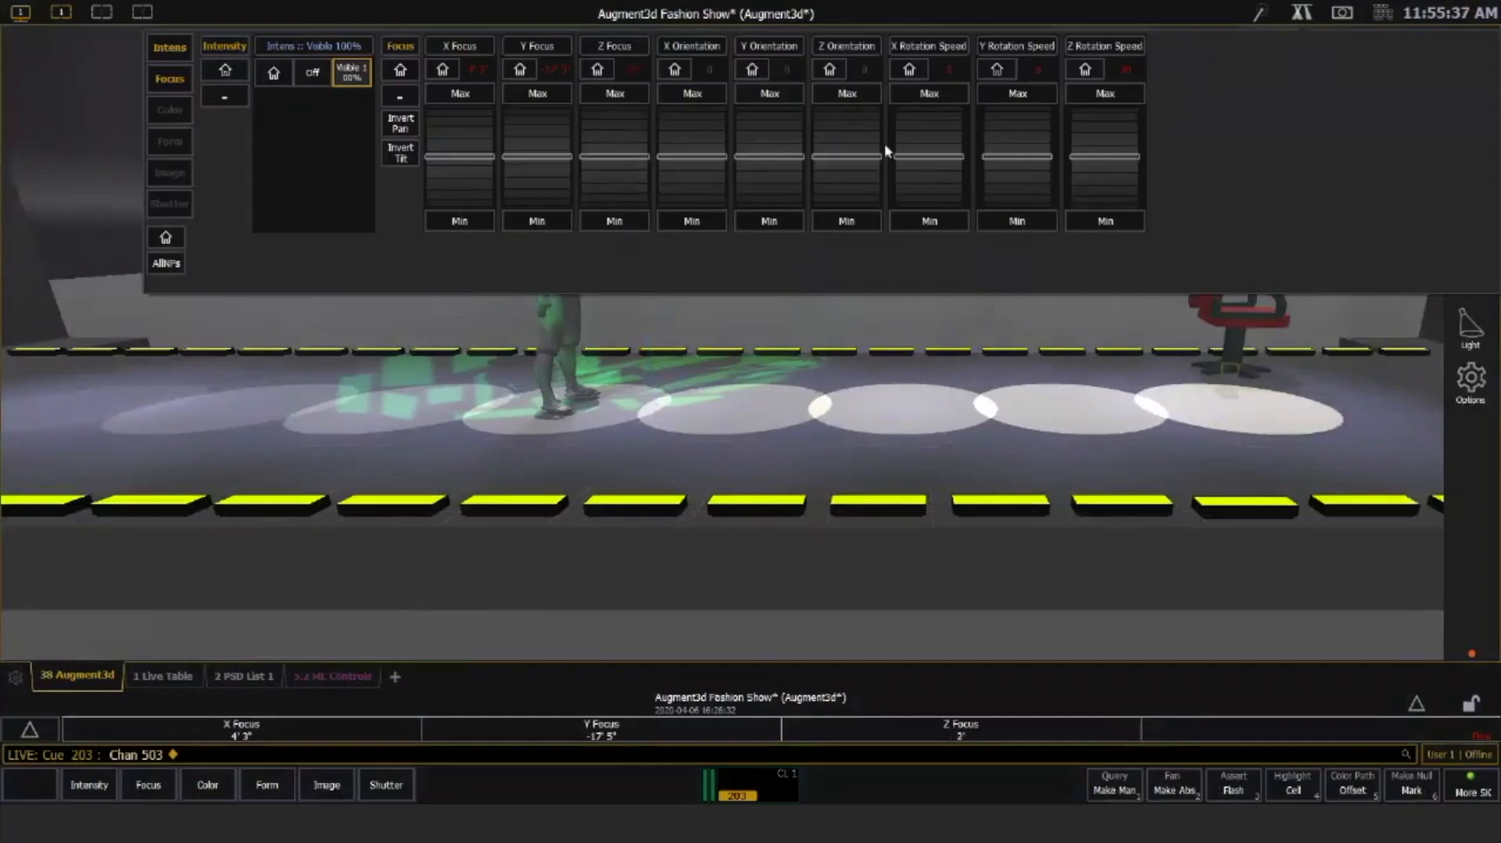
{"action": "left_click", "coordinate": [860, 469]}
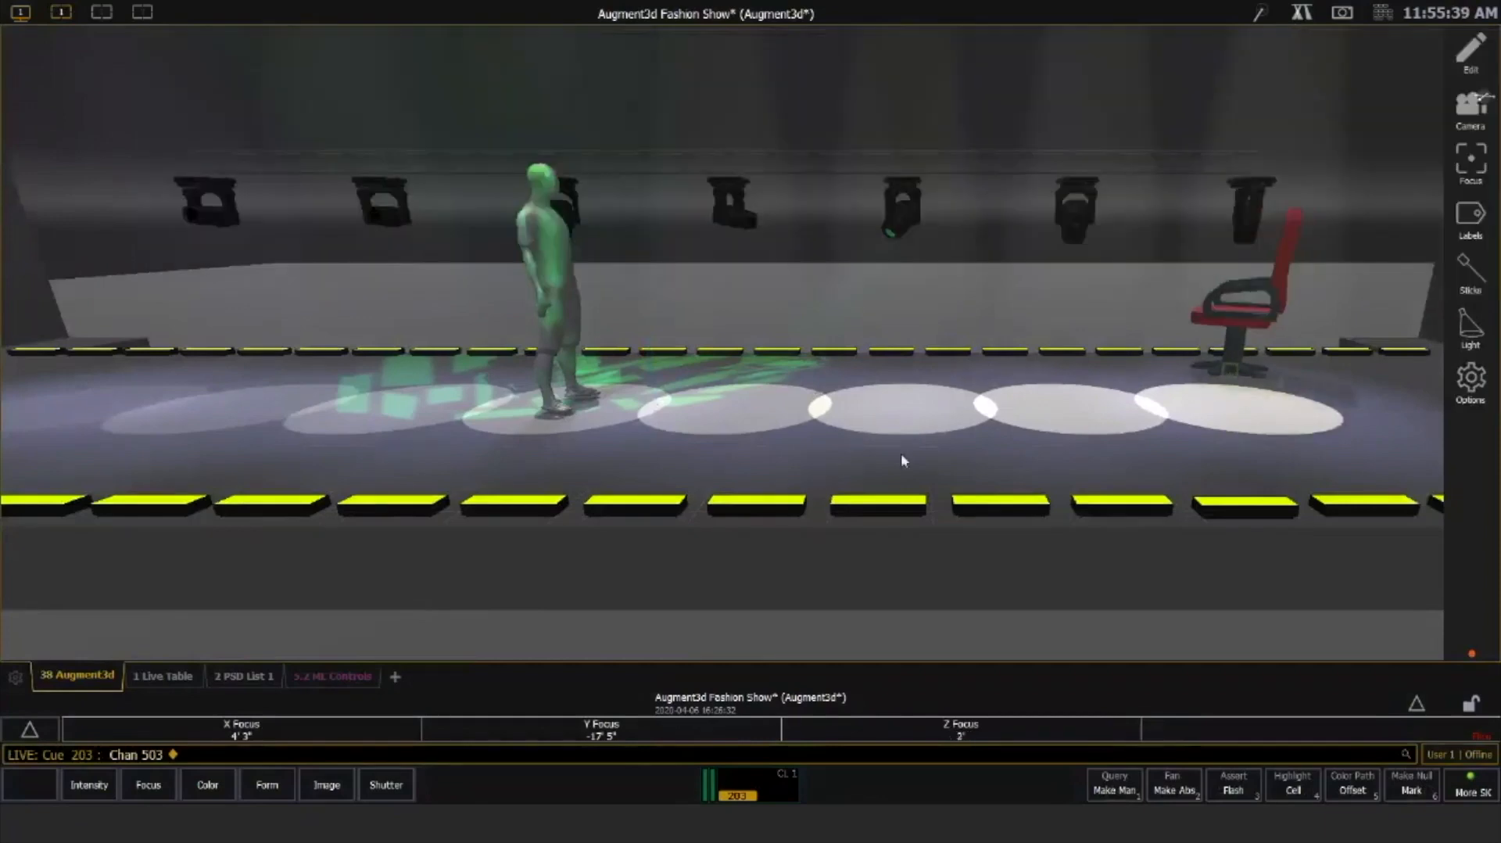
{"action": "left_click_drag", "start_coordinate": [900, 453], "coordinate": [855, 471]}
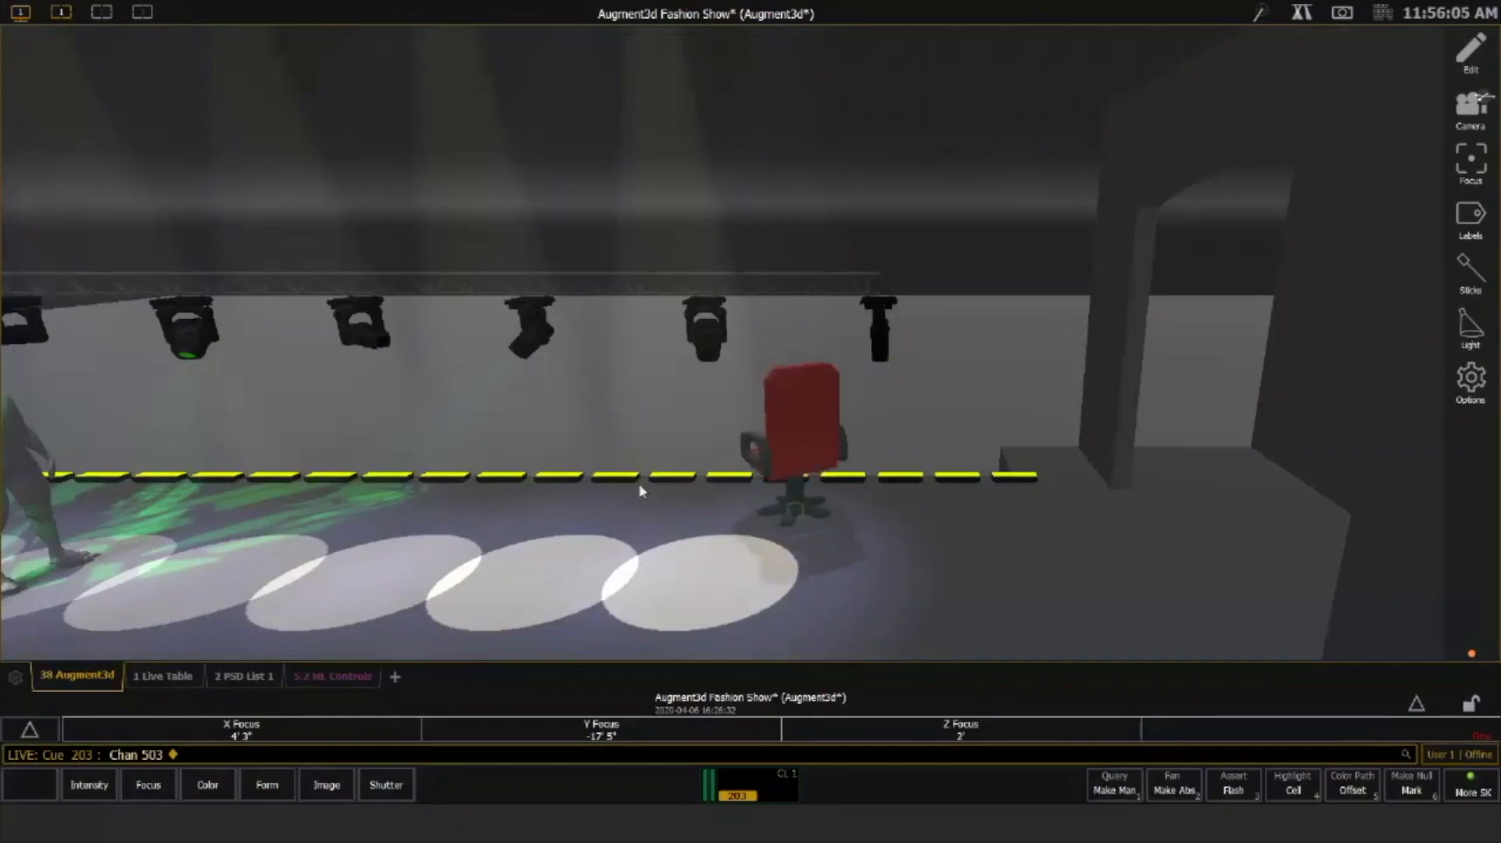
{"action": "left_click_drag", "start_coordinate": [639, 484], "coordinate": [653, 481]}
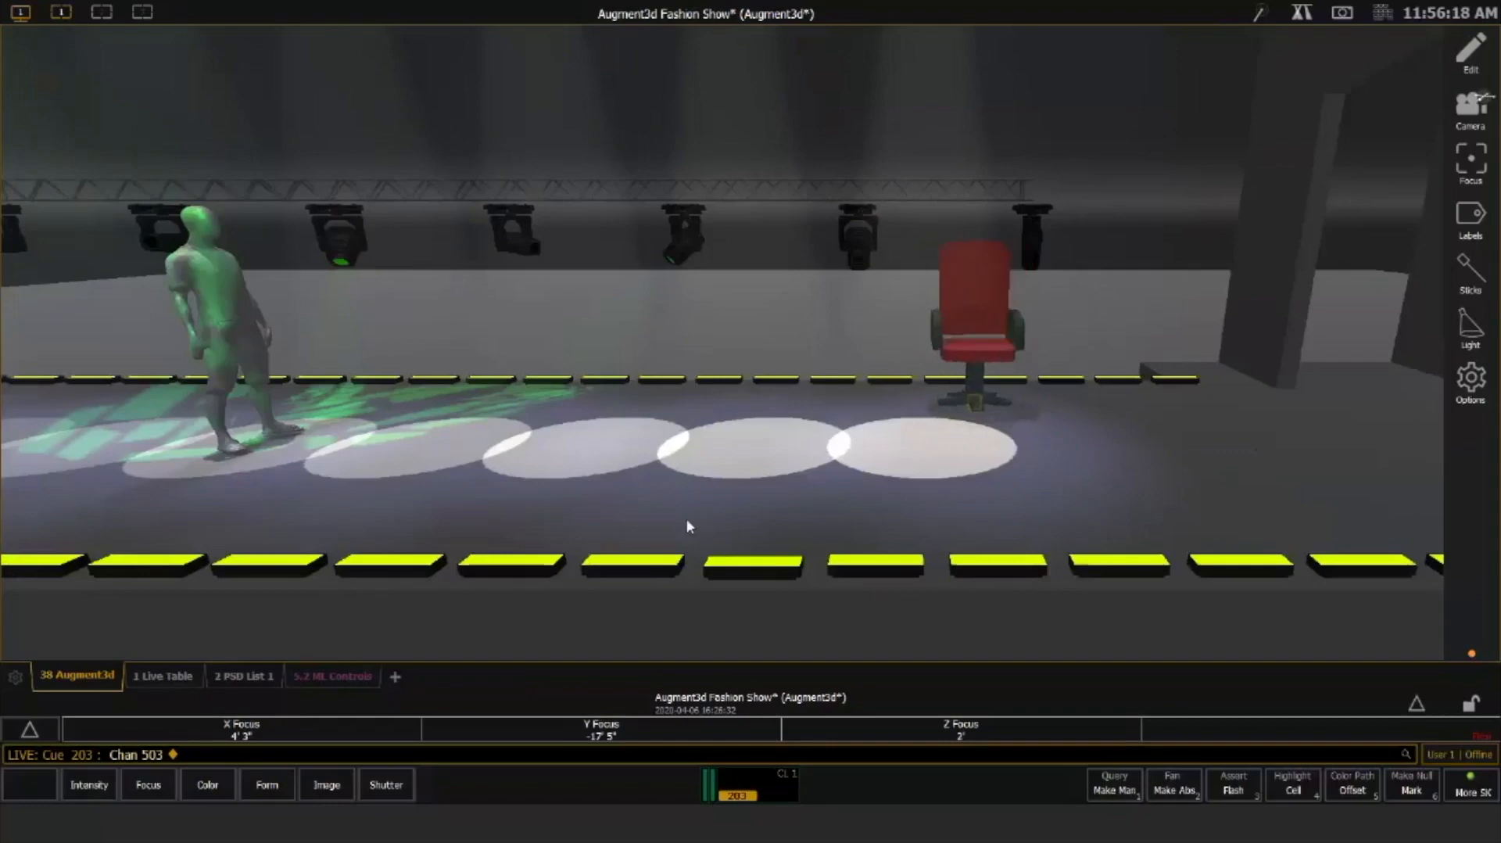
Select channel 503 and send all its parameters to Home
{"action": "type", "text": "5"}
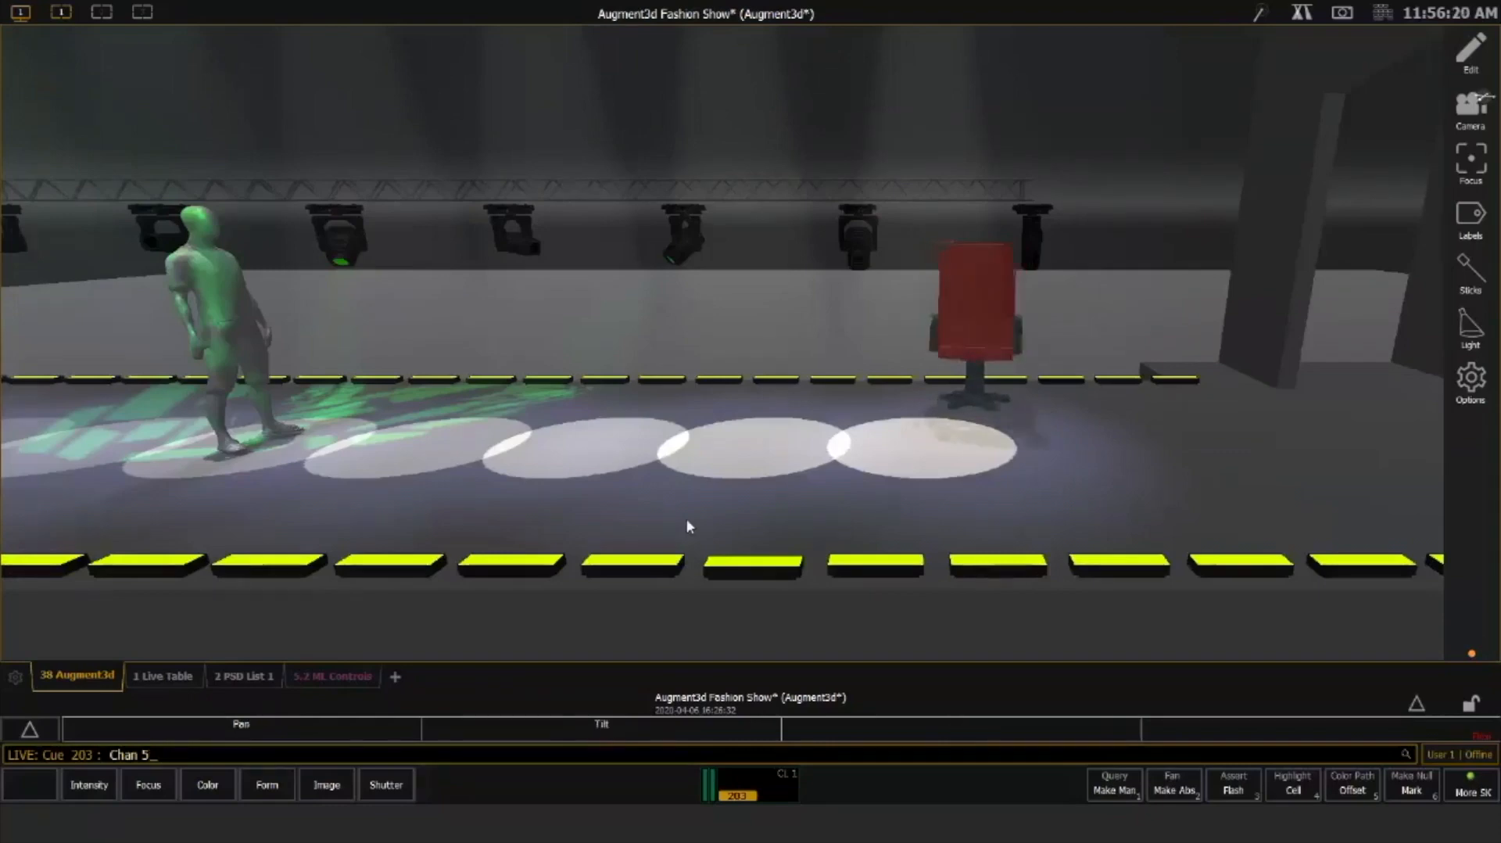
{"action": "type", "text": "03 Home ◆"}
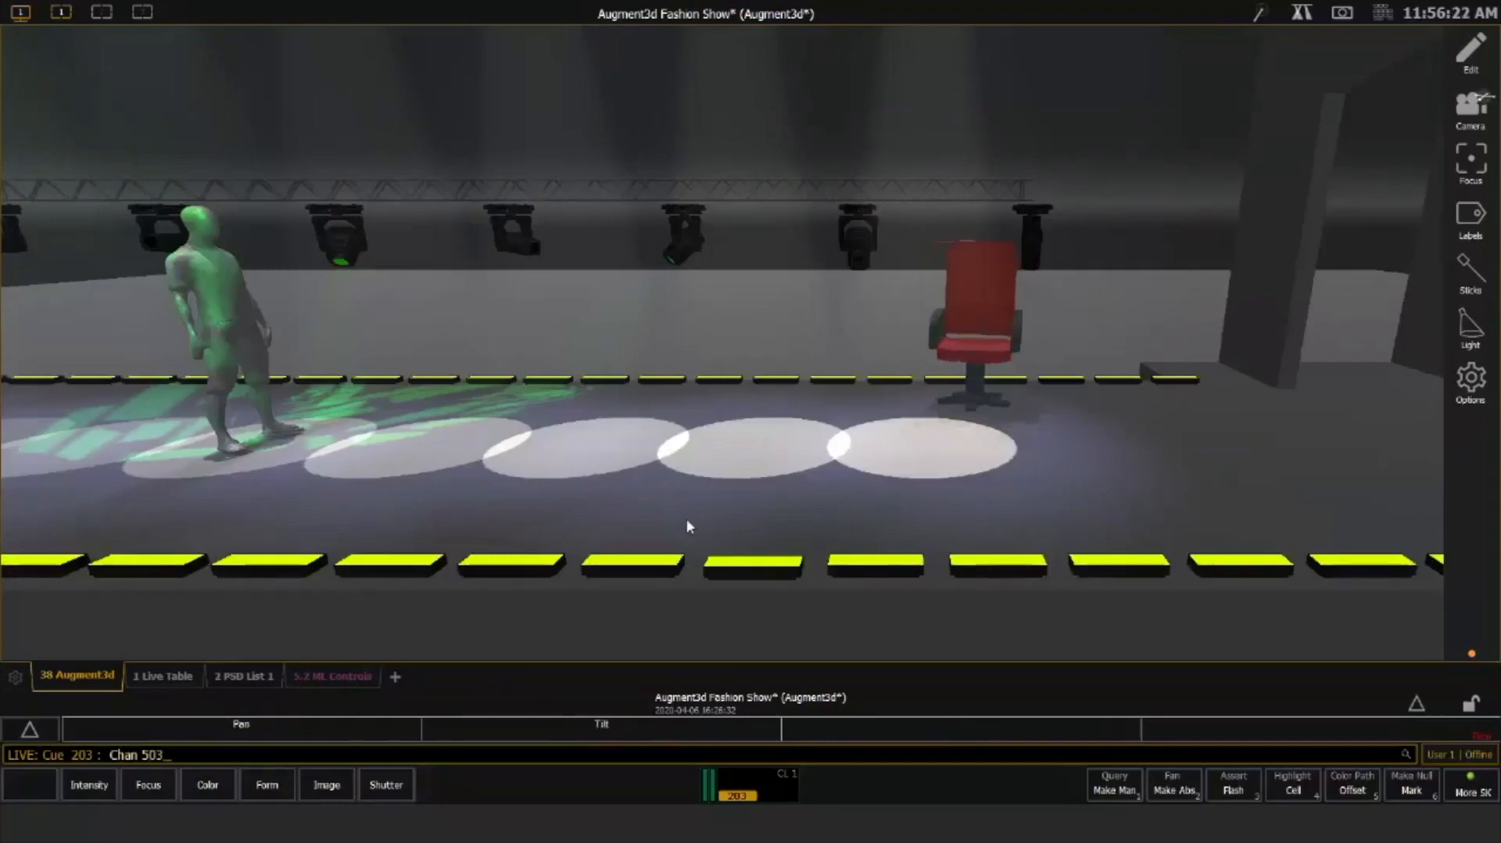
{"action": "key", "text": "Home"}
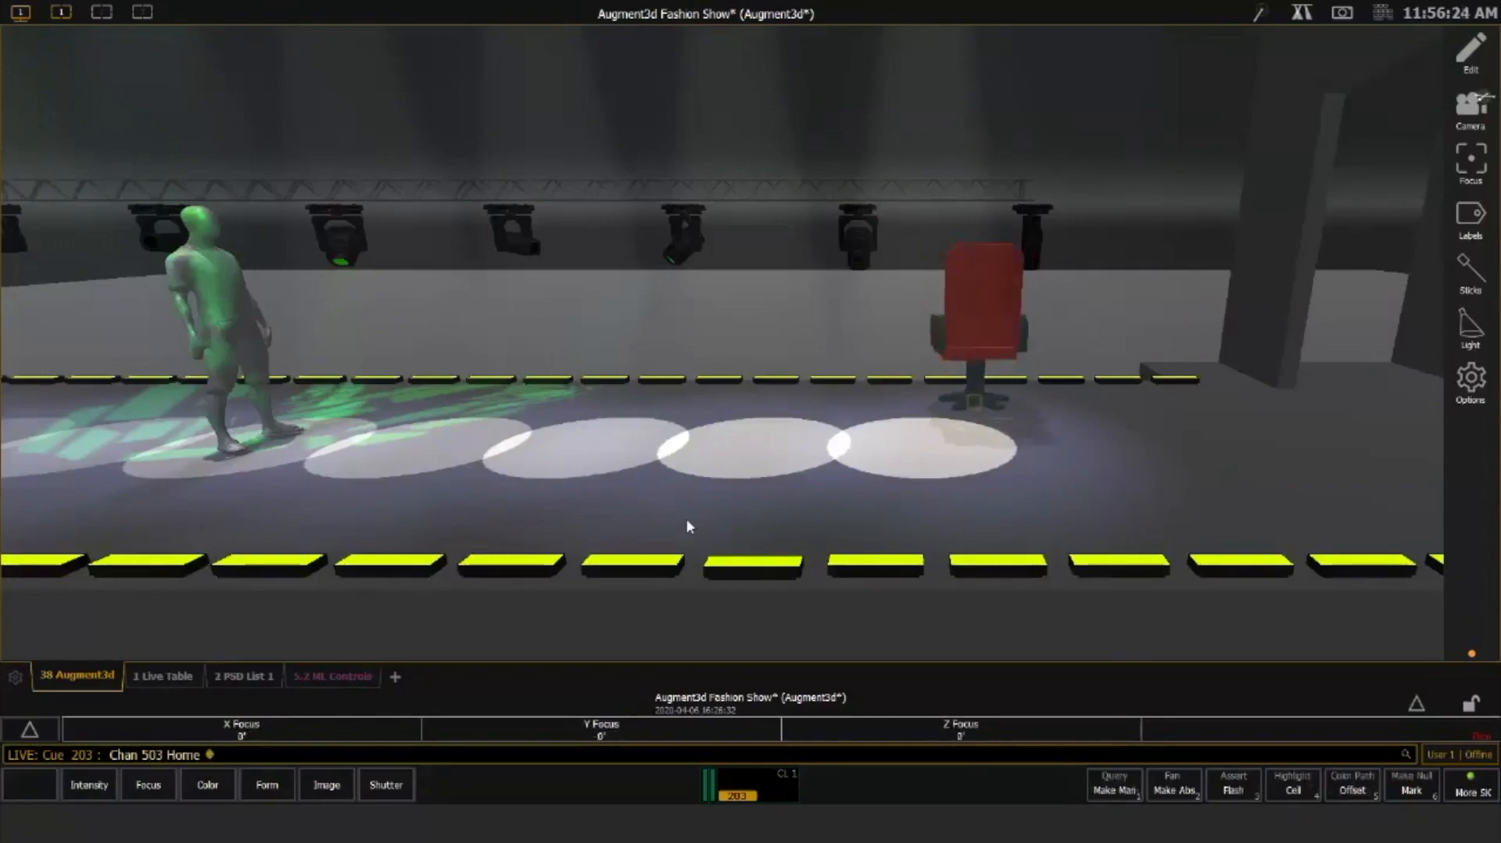
{"action": "key", "text": "Return"}
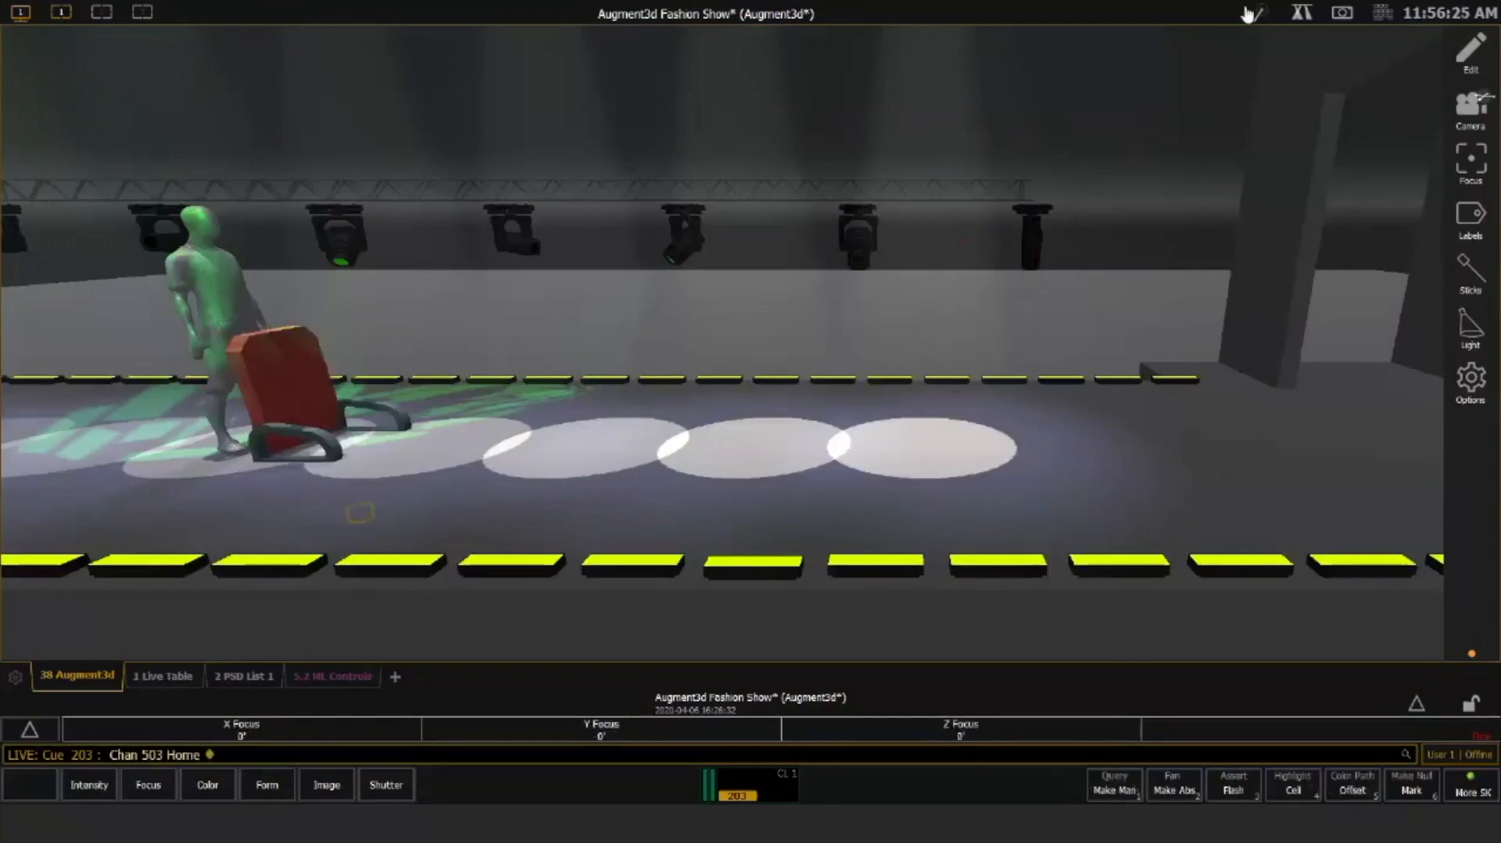
Move channel 503 to a Y Focus of about 3' 7" and a Z Focus of about 2' 2"
{"action": "left_click", "coordinate": [1296, 14]}
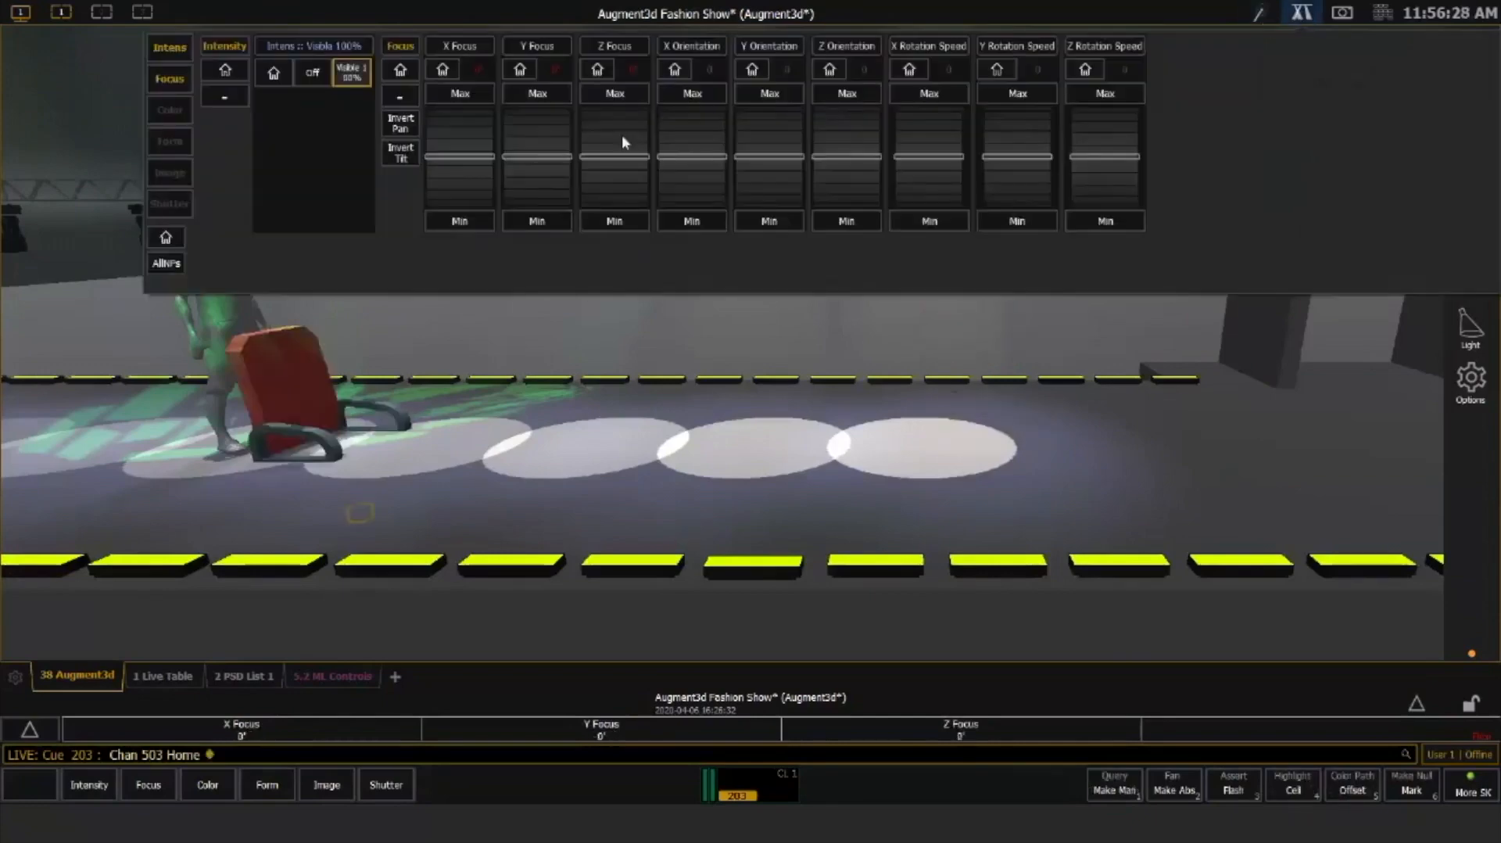
{"action": "left_click_drag", "start_coordinate": [614, 143], "coordinate": [607, 178]}
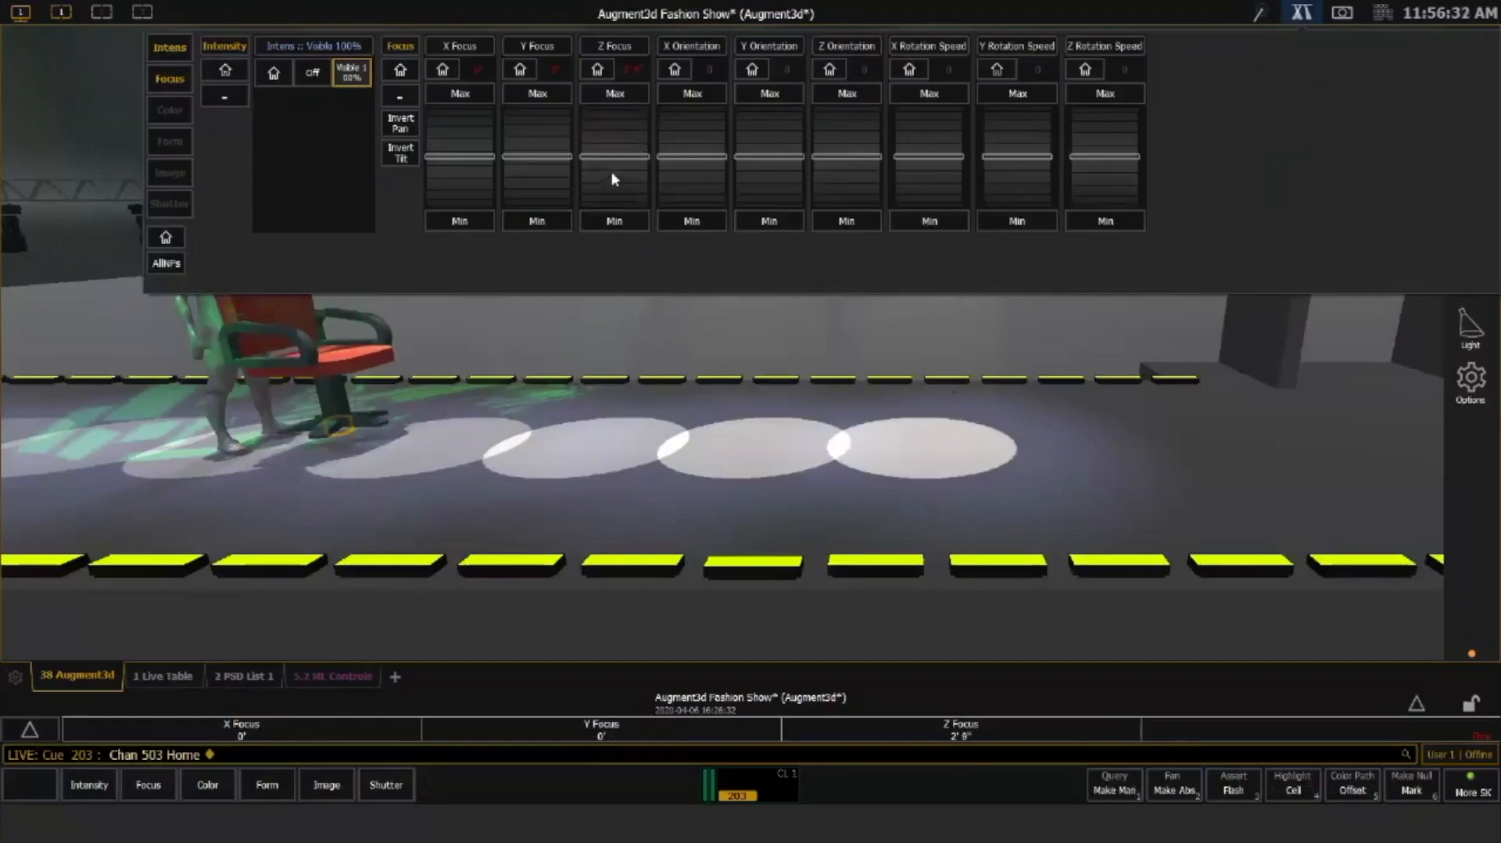
{"action": "left_click_drag", "start_coordinate": [539, 142], "coordinate": [525, 139]}
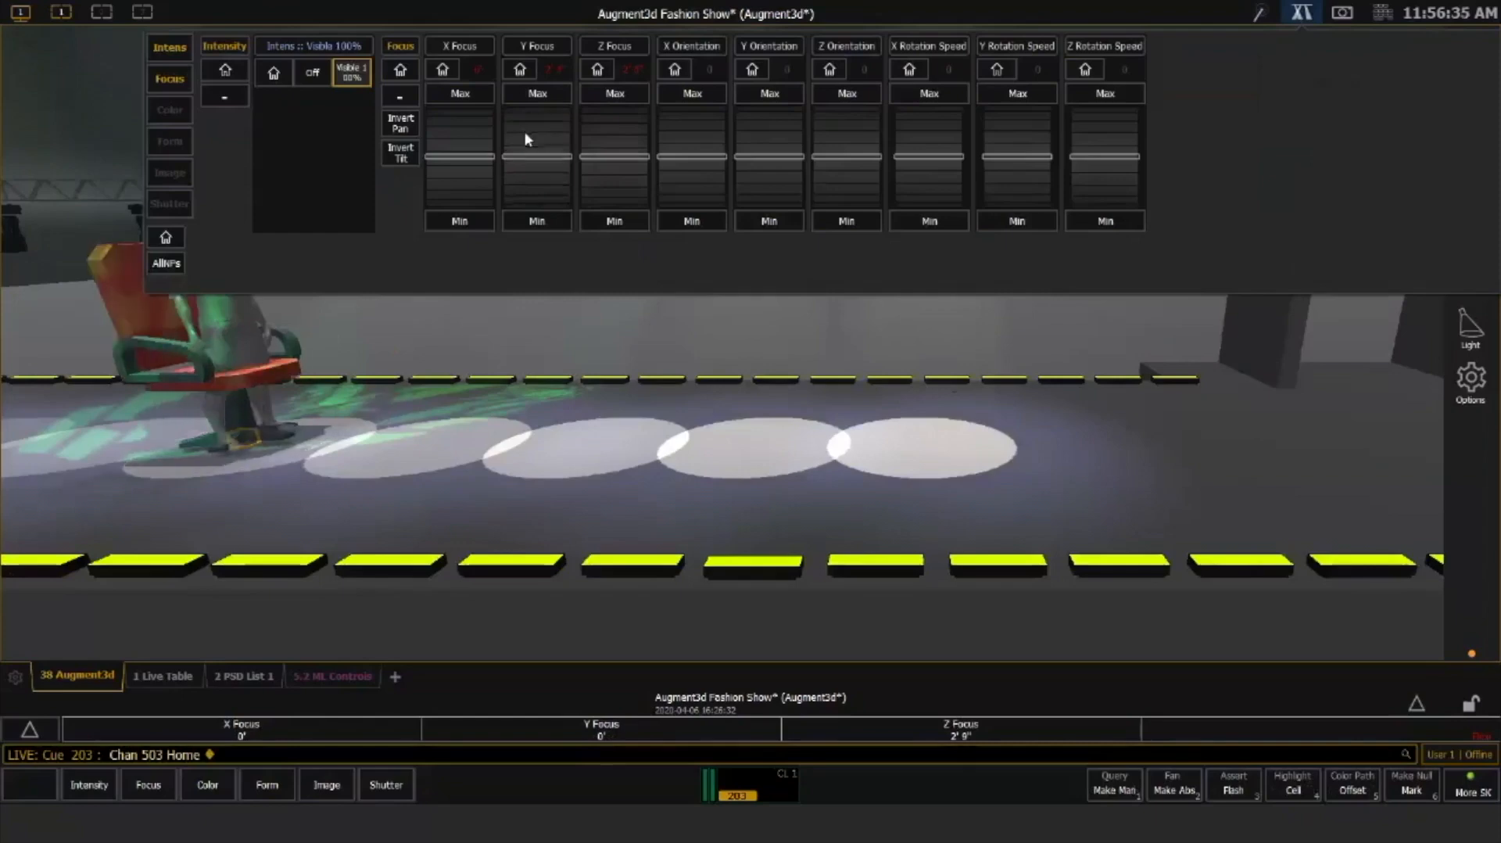
{"action": "left_click_drag", "start_coordinate": [417, 397], "coordinate": [881, 332]}
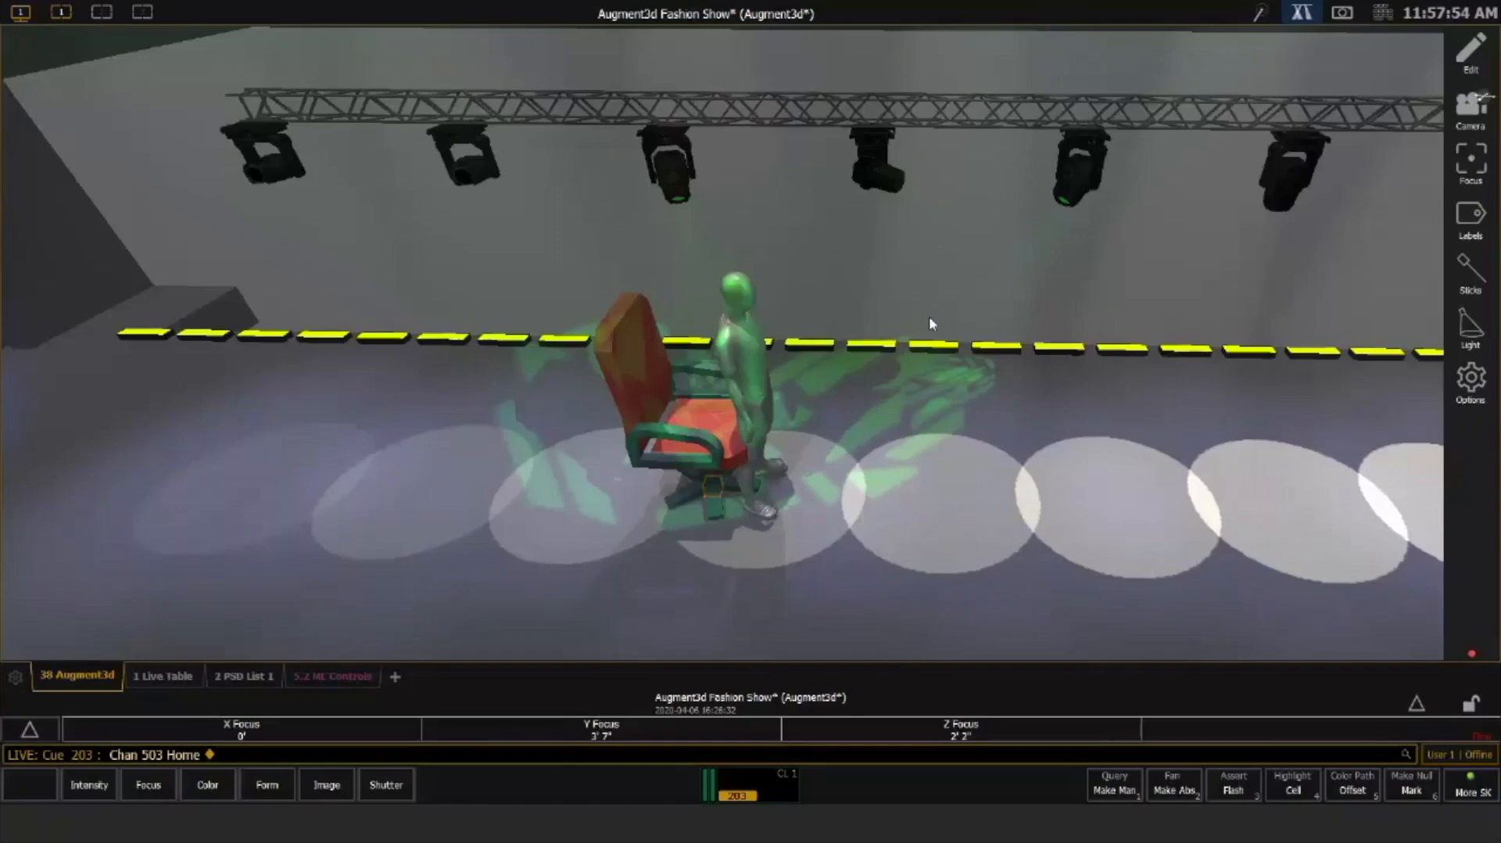
Select channel 503 and flash it off and back to check the chair's visibility control
{"action": "type", "text": "503"}
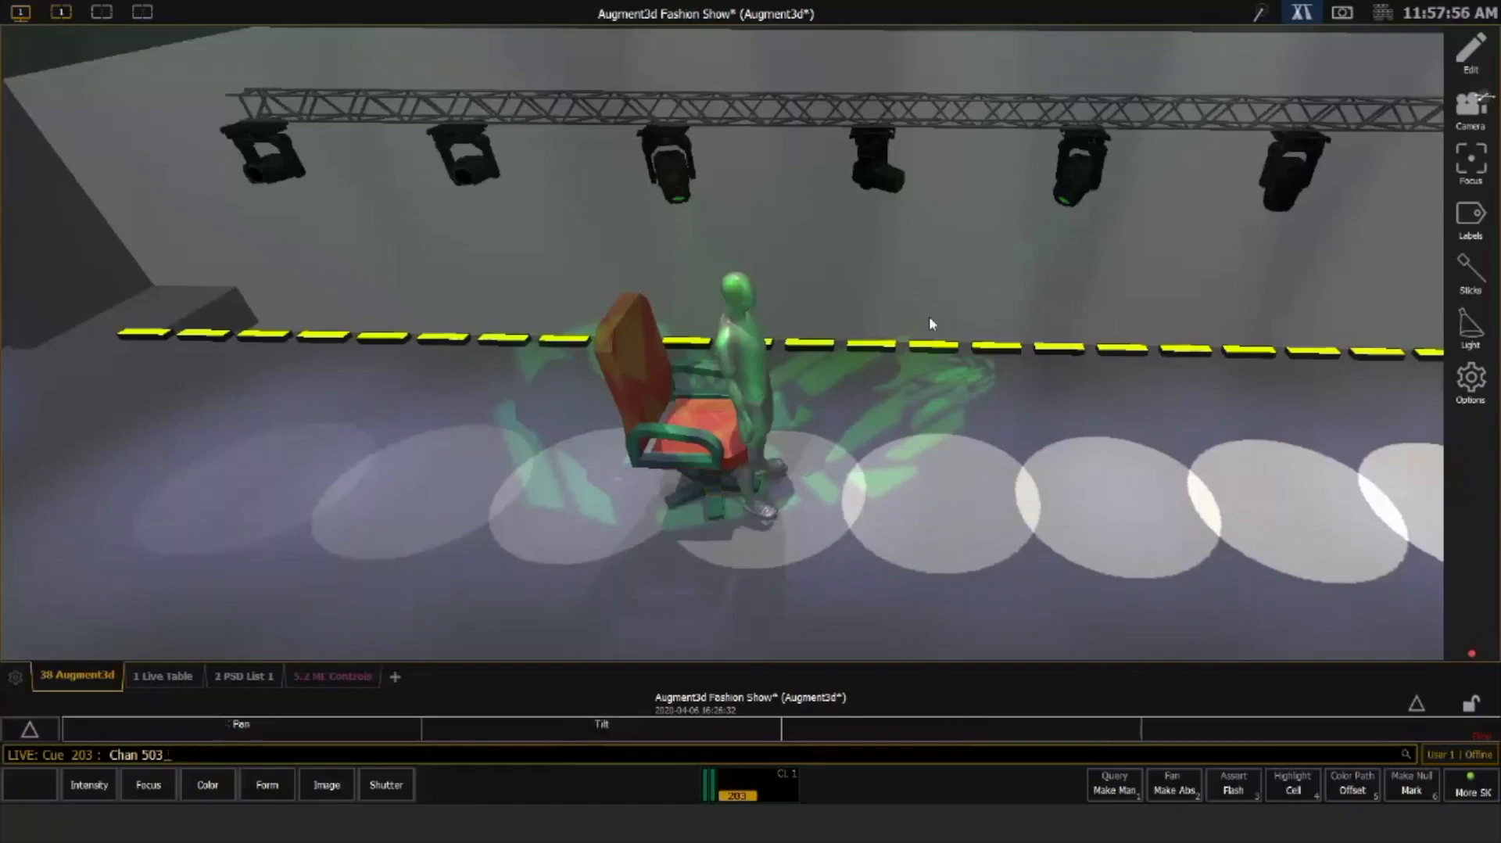
{"action": "key", "text": "F9"}
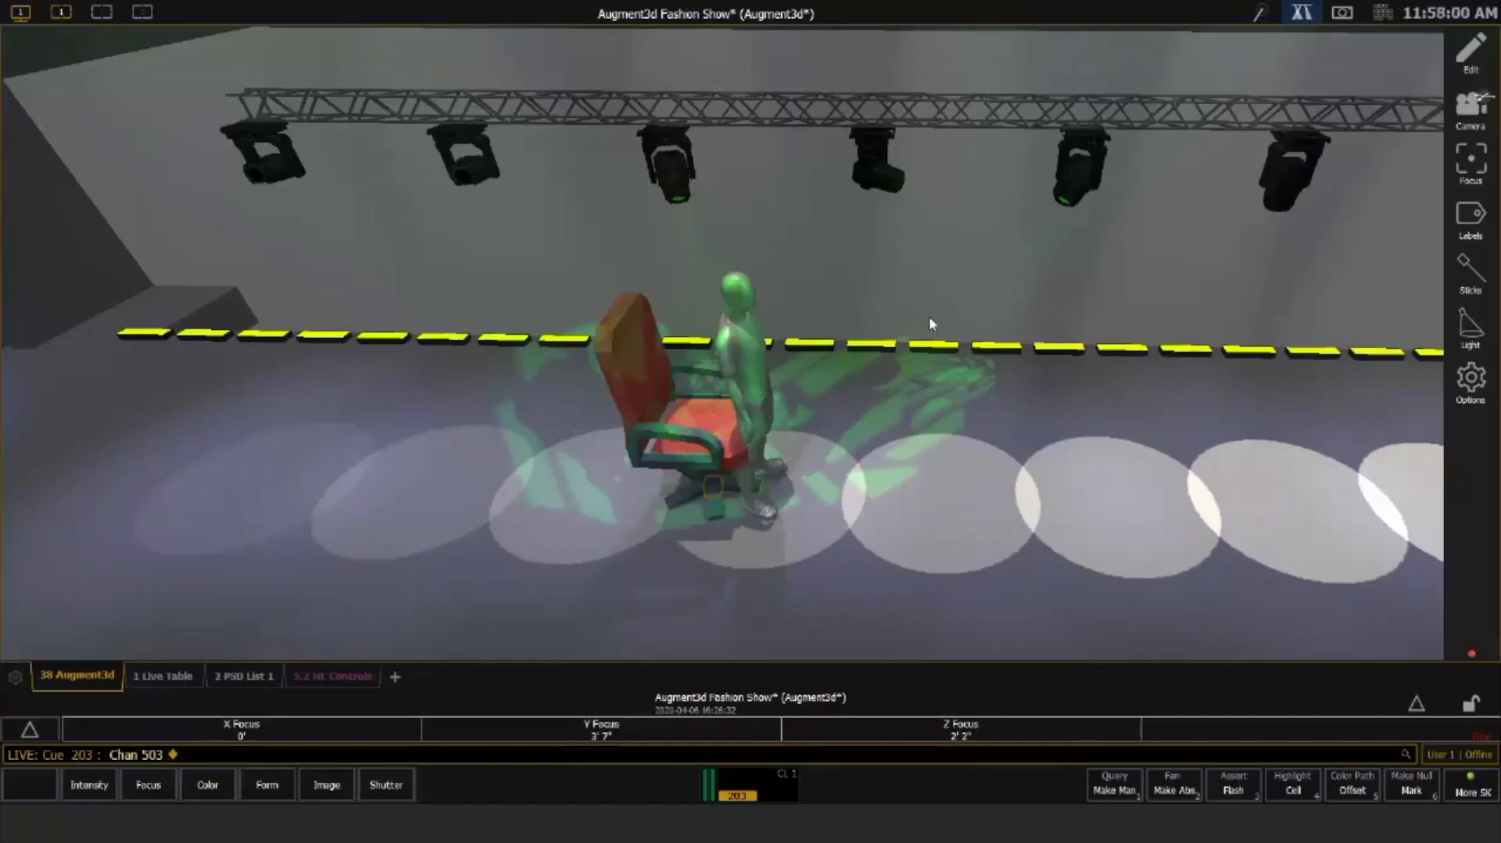
{"action": "key", "text": "F9"}
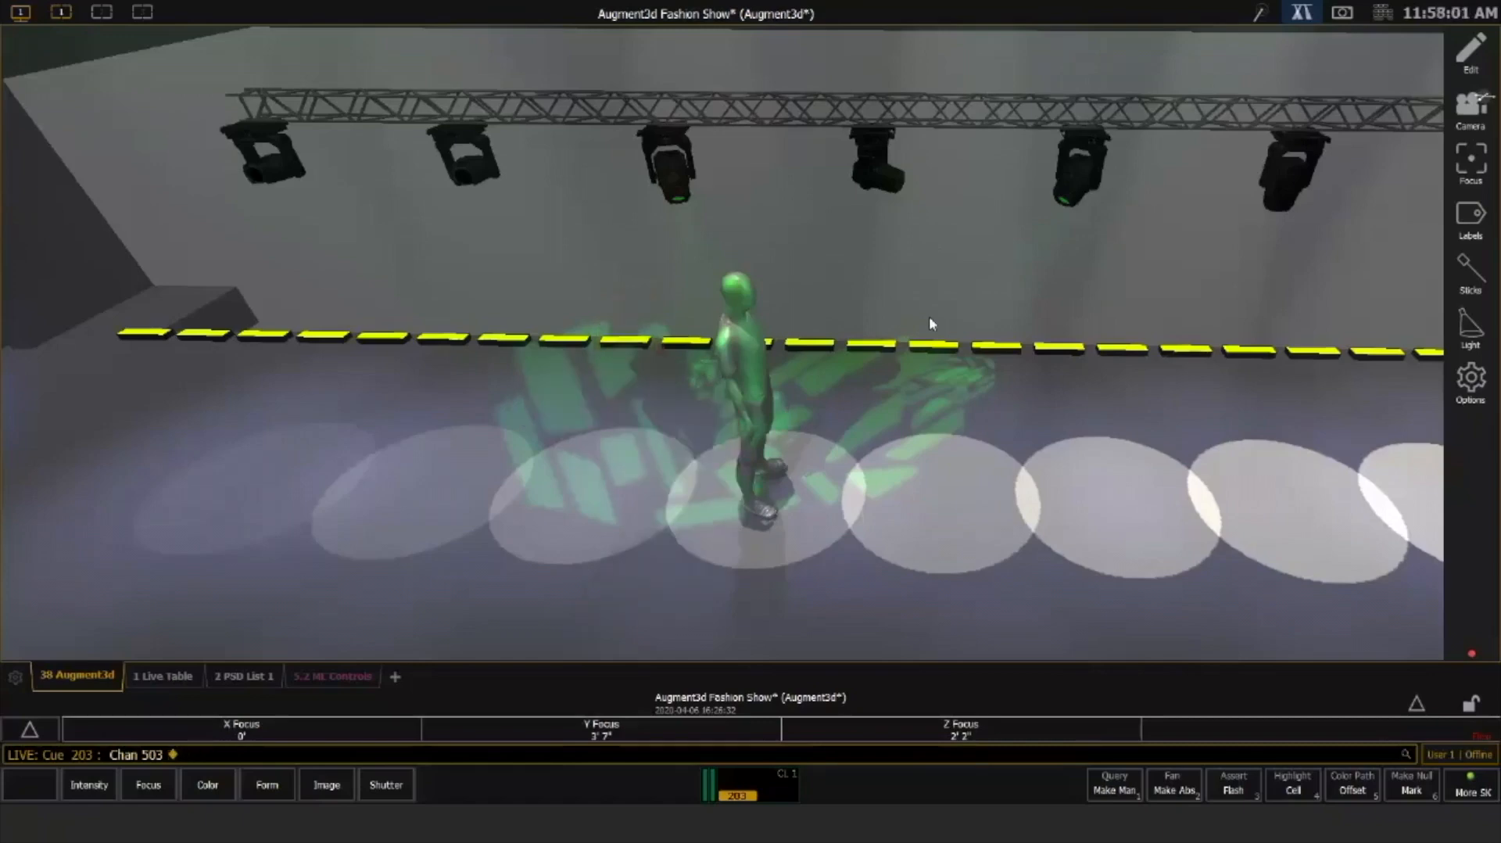
{"action": "key", "text": "F9"}
{"action": "key", "text": "F9"}
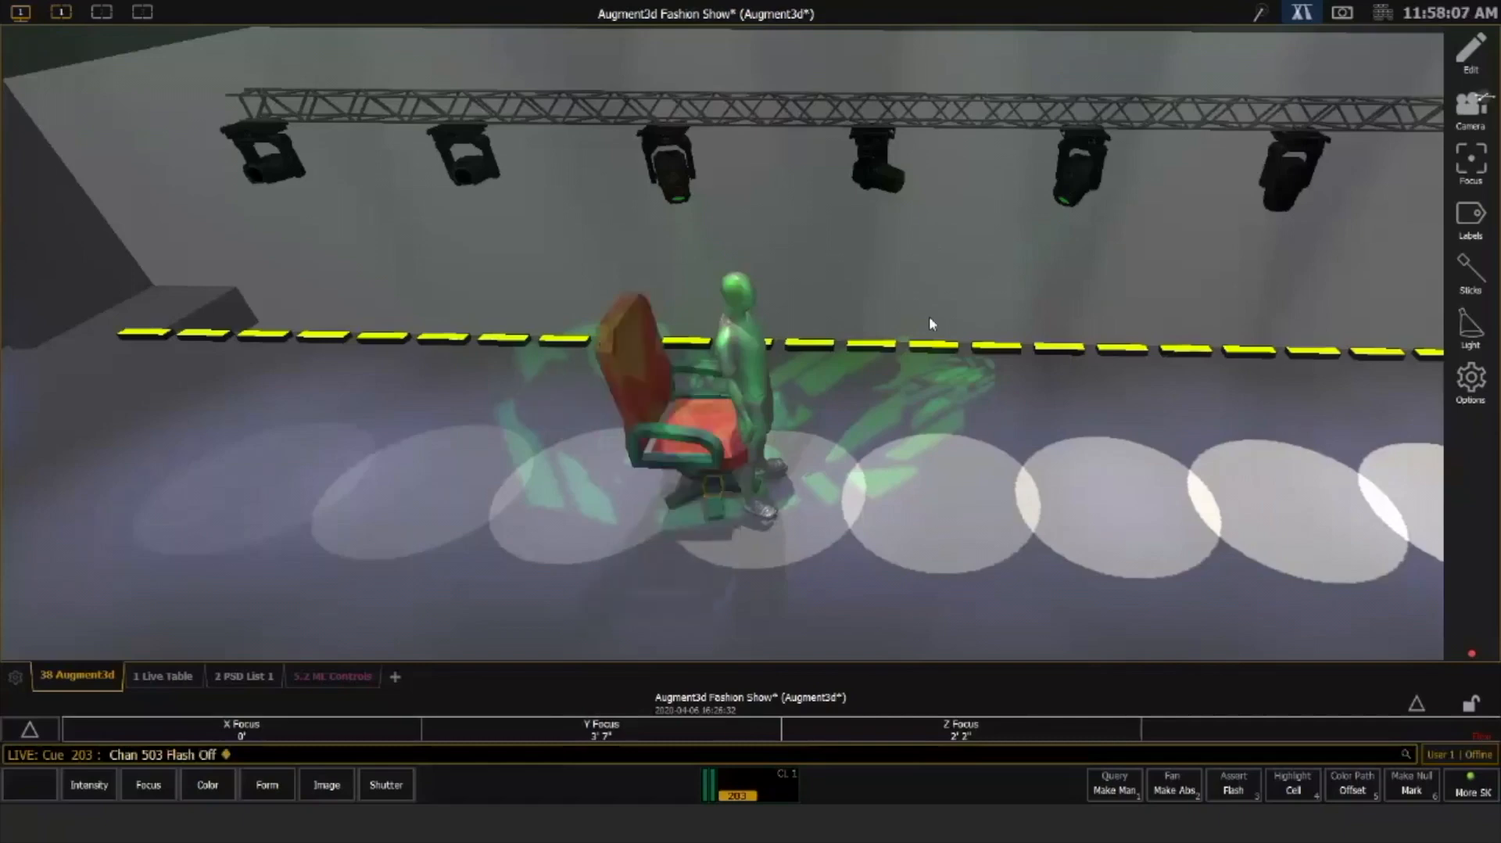
{"action": "key", "text": "F9"}
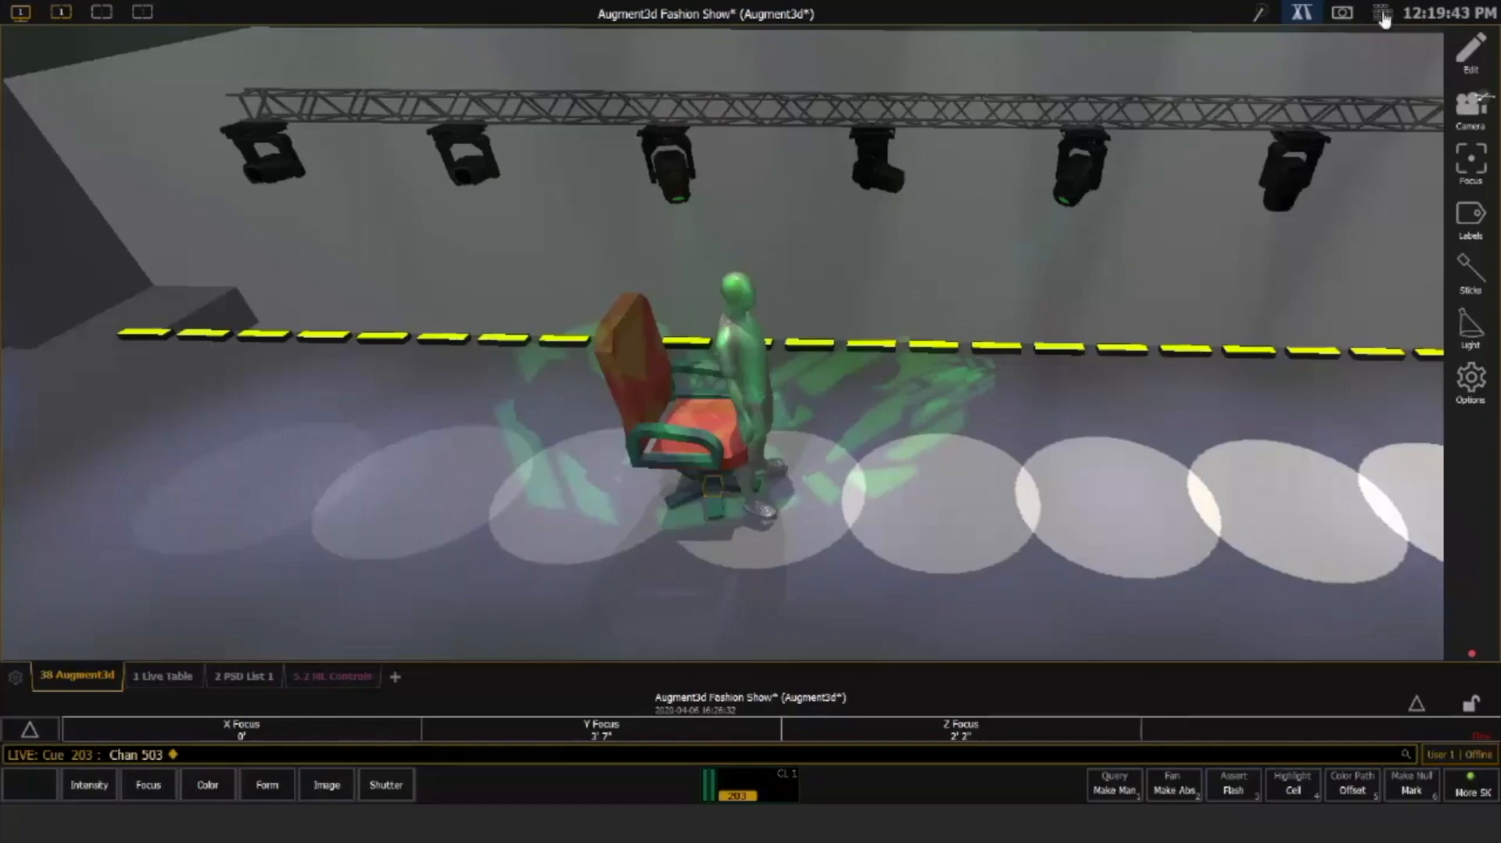
Use Select Active to list all active channels on the command line, then clear the selection
{"action": "left_click", "coordinate": [1382, 15]}
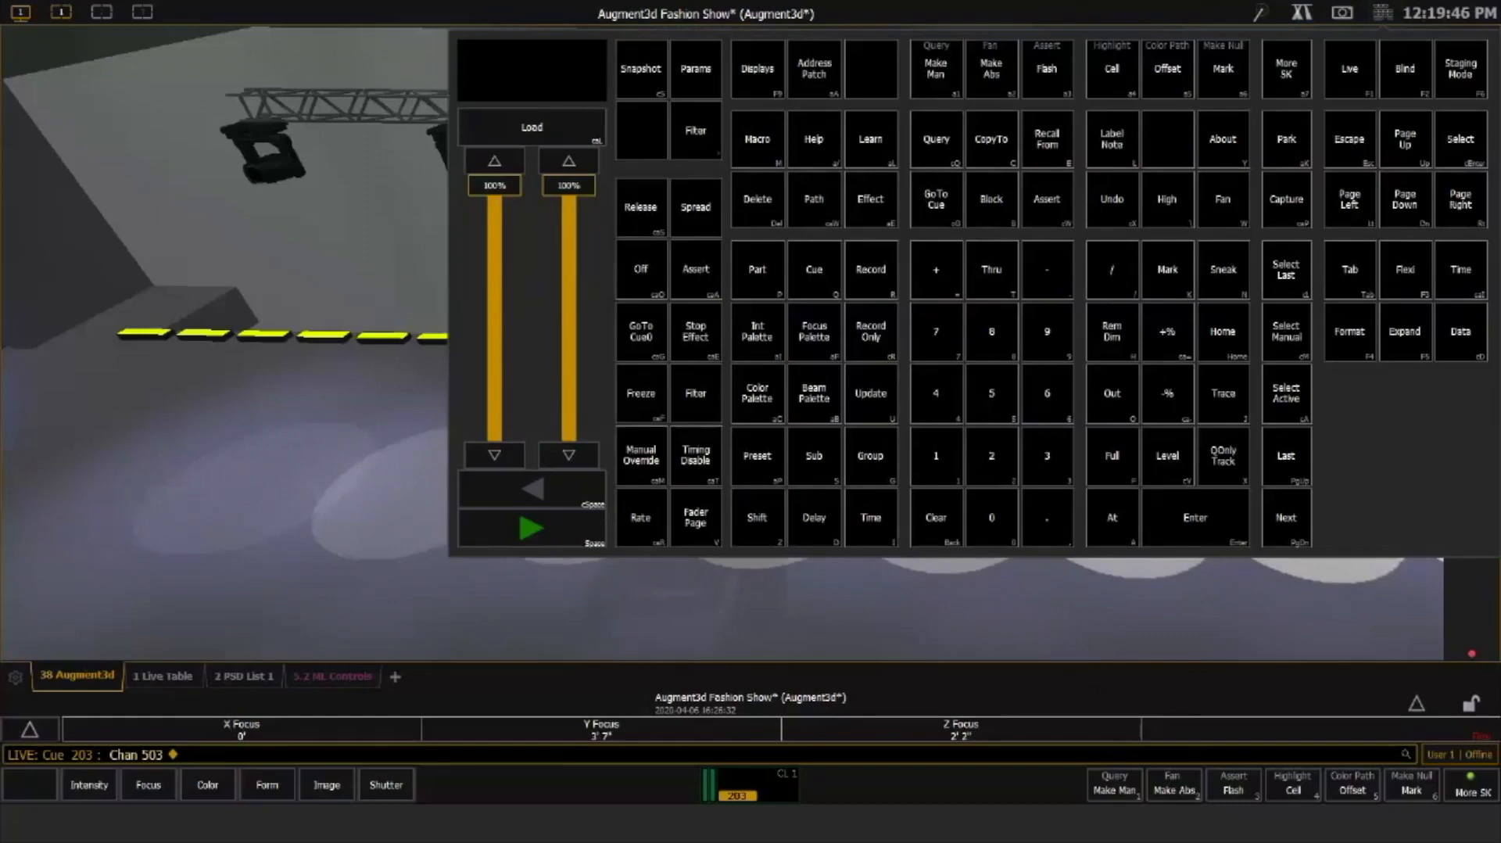
{"action": "left_click", "coordinate": [1382, 14]}
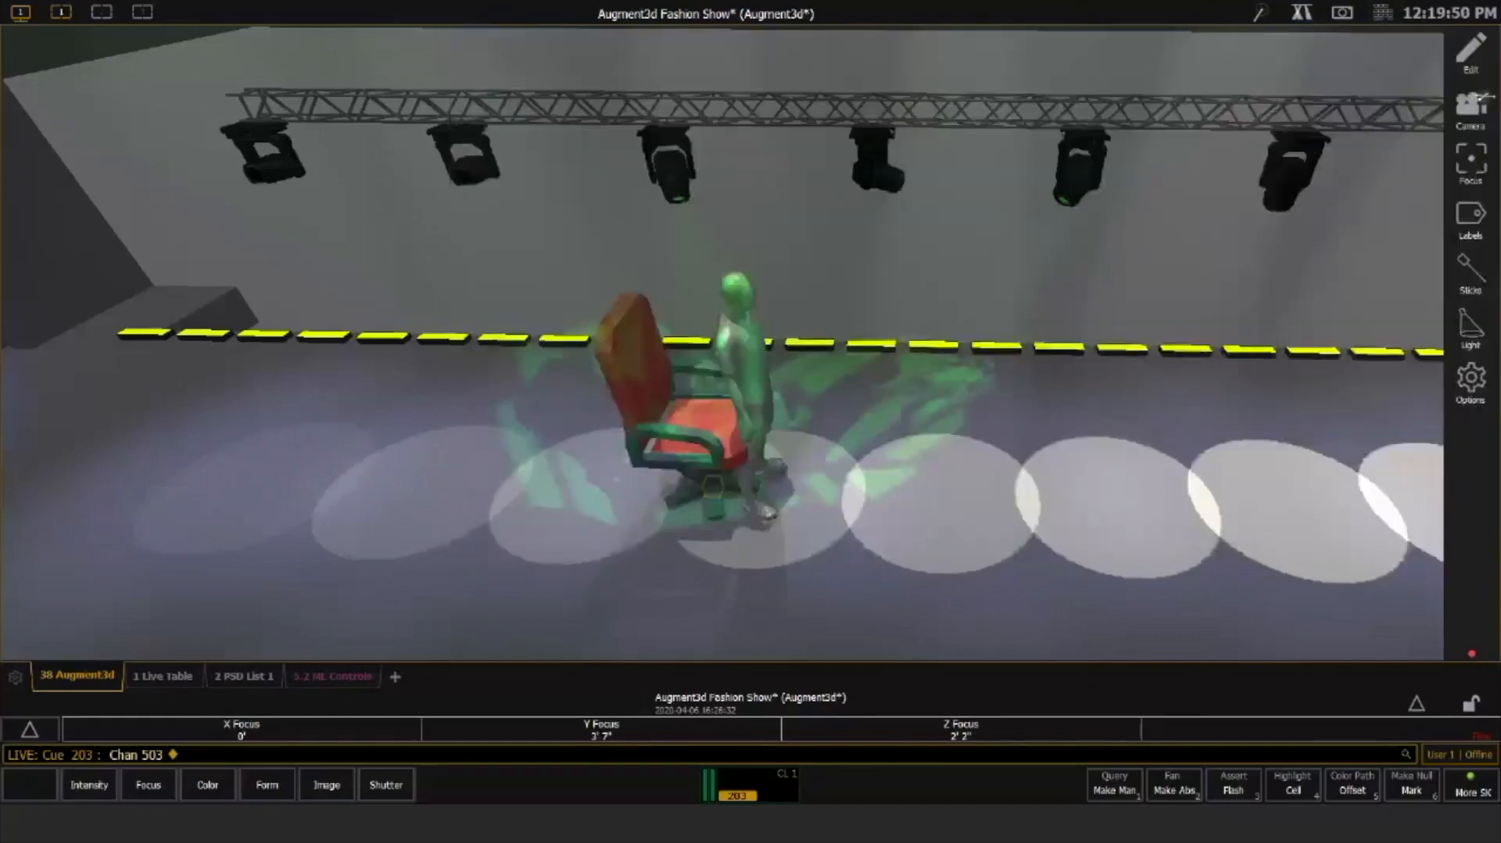
{"action": "key", "text": "ctrl+a"}
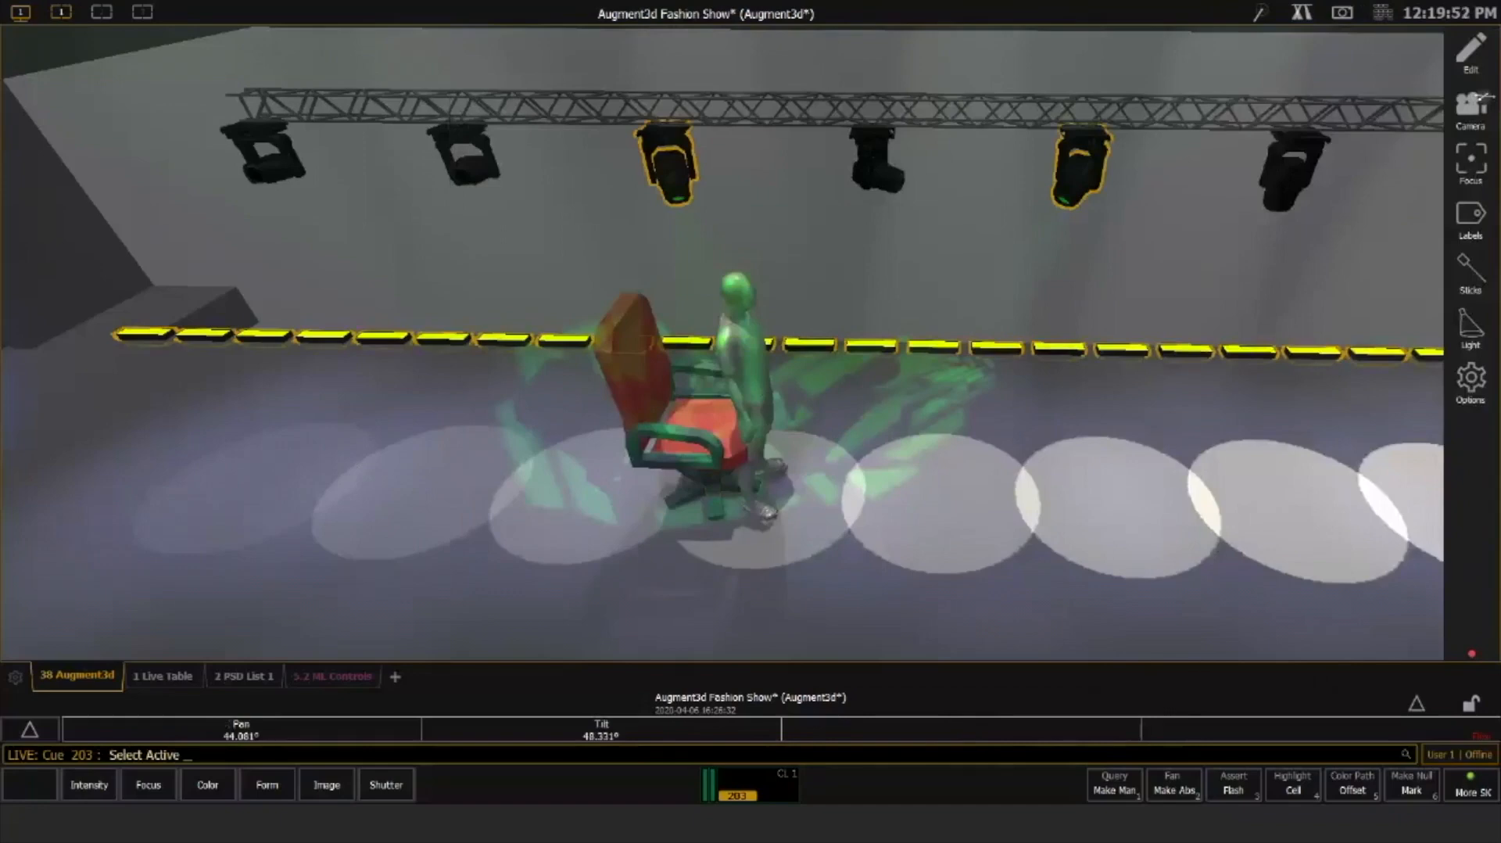
{"action": "key", "text": "ctrl+a"}
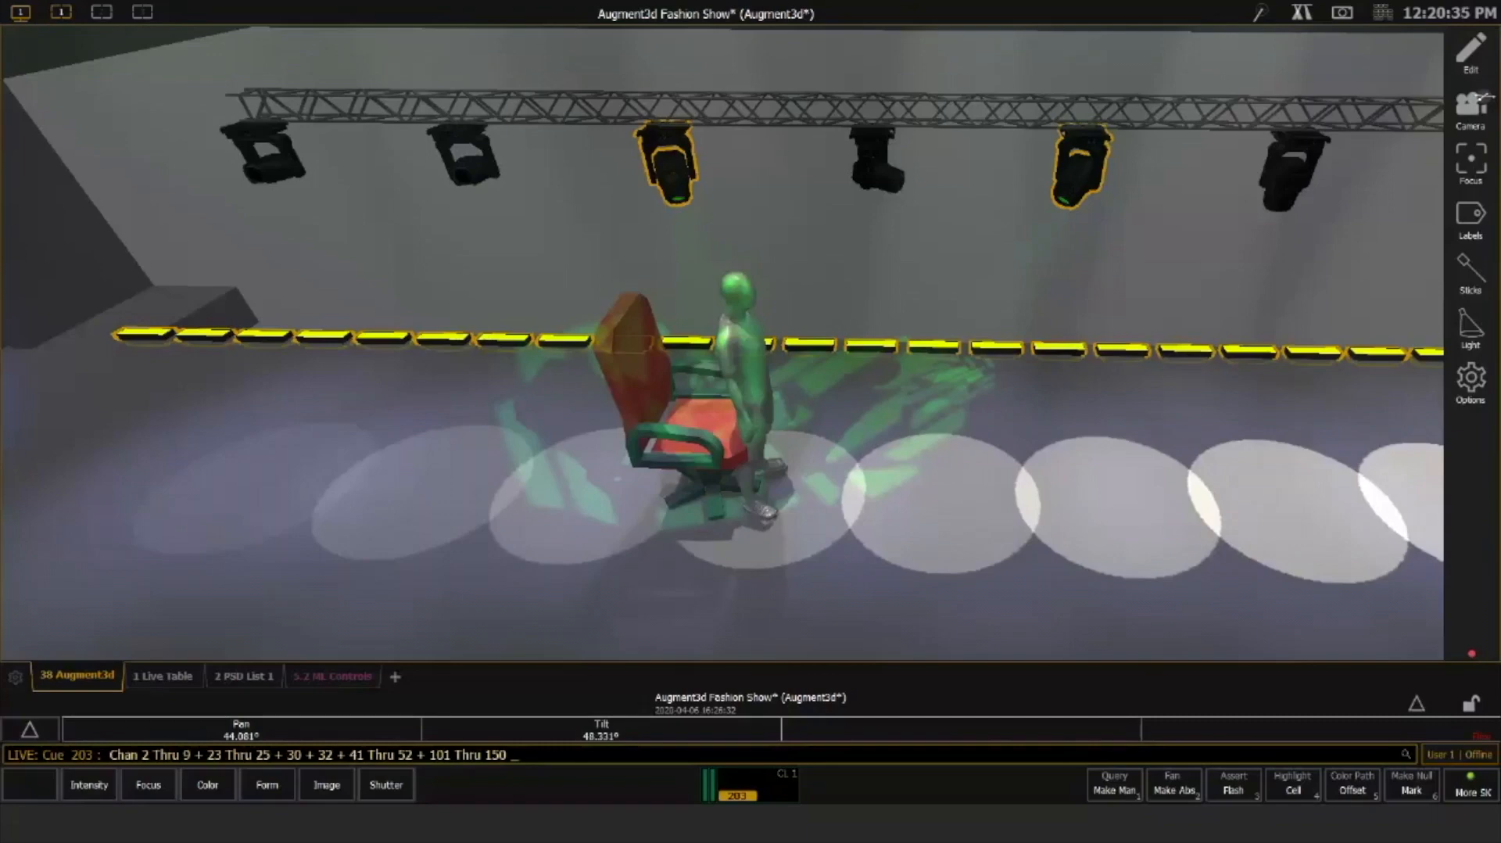
{"action": "key", "text": "shift+BackSpace"}
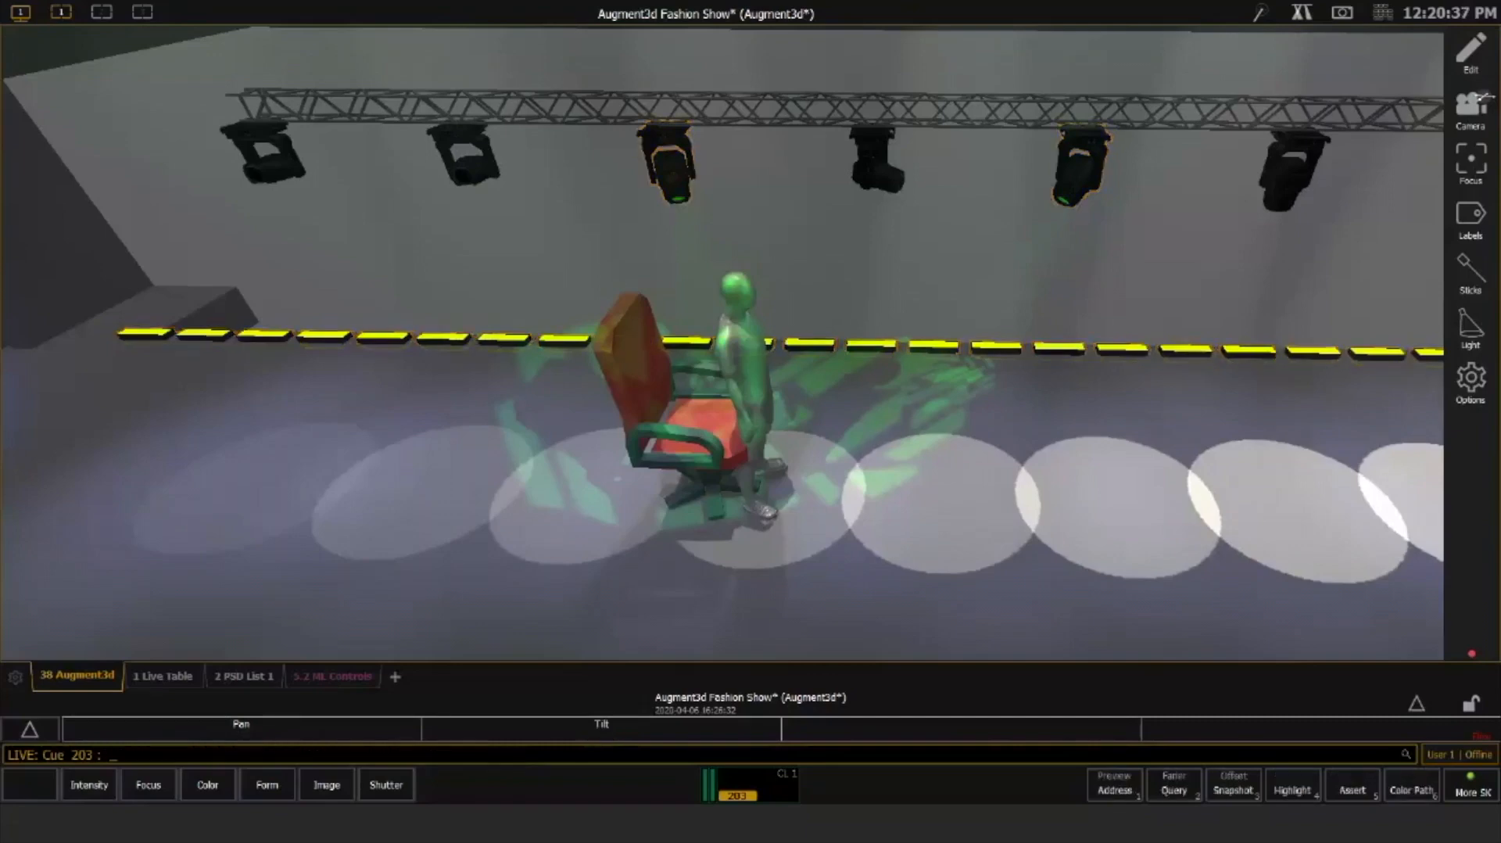
Set channel 501 to Out, channel 502 to Full and channel 503 to Out
{"action": "type", "text": "501o"}
{"action": "key", "text": "Return"}
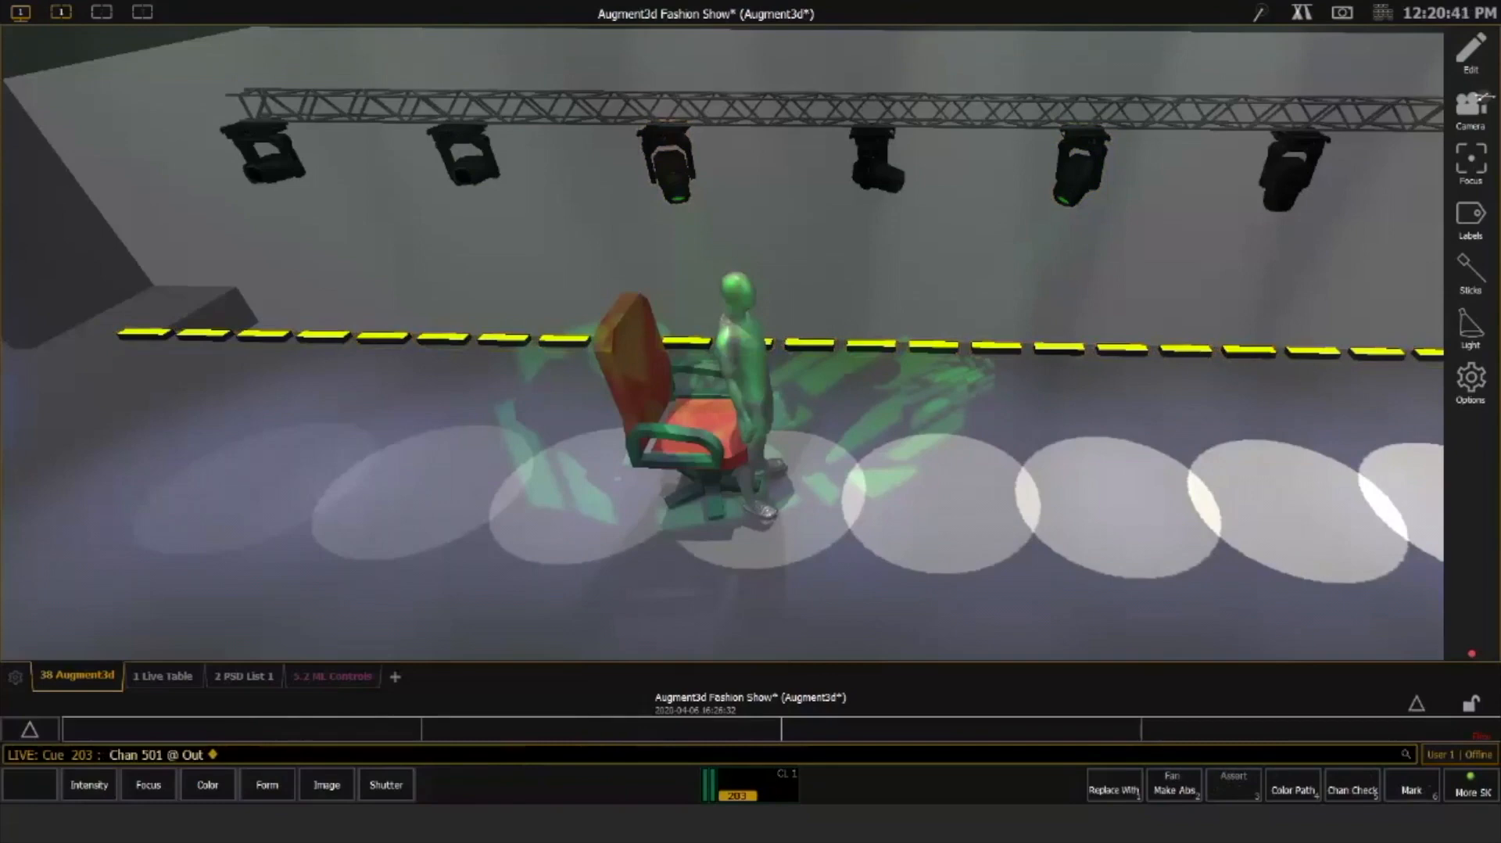
{"action": "type", "text": "502f"}
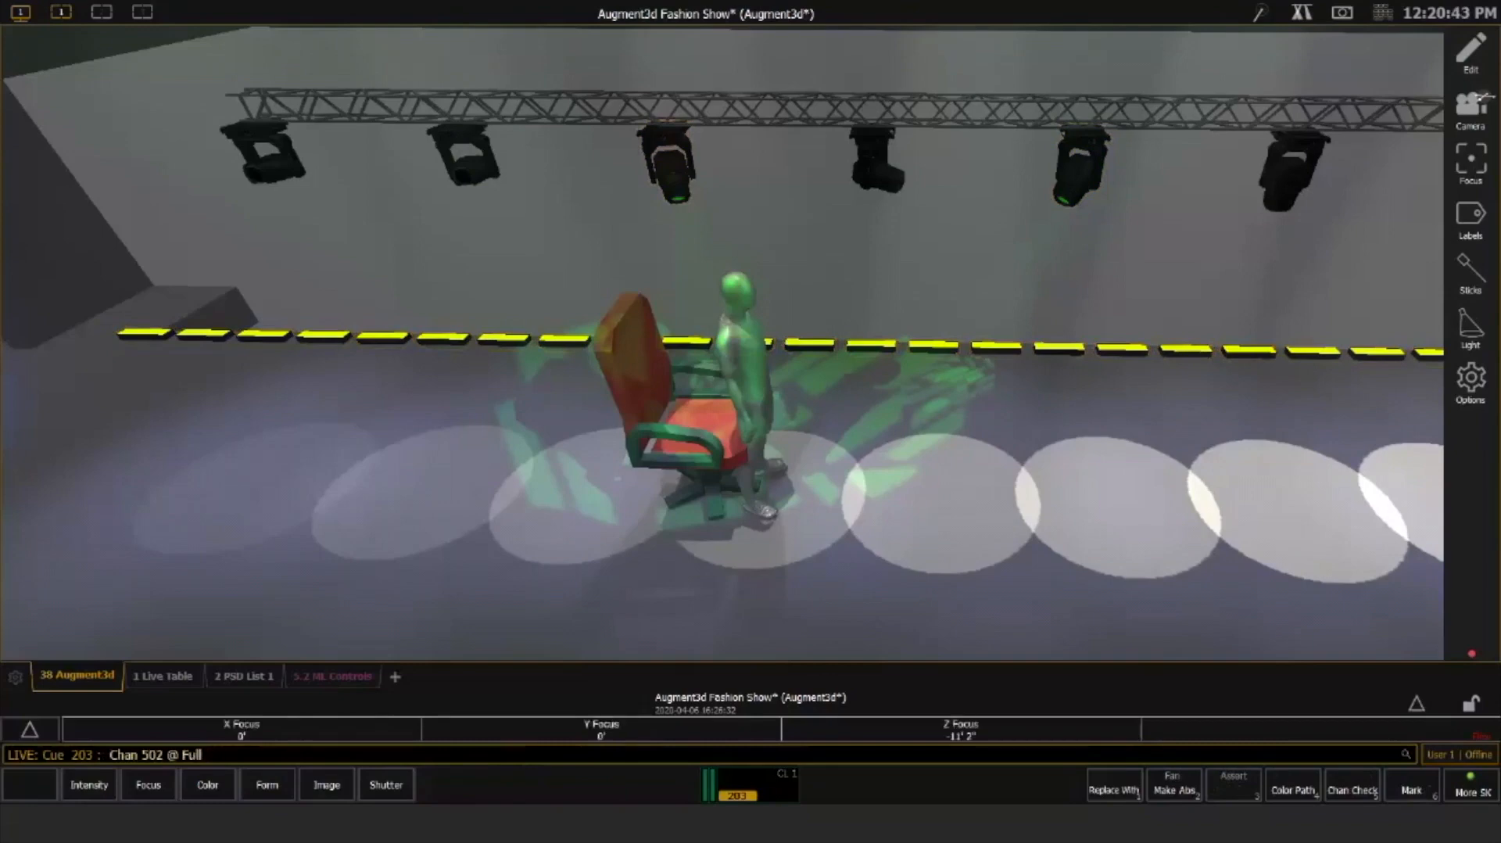
{"action": "key", "text": "BackSpace"}
{"action": "type", "text": "f503o"}
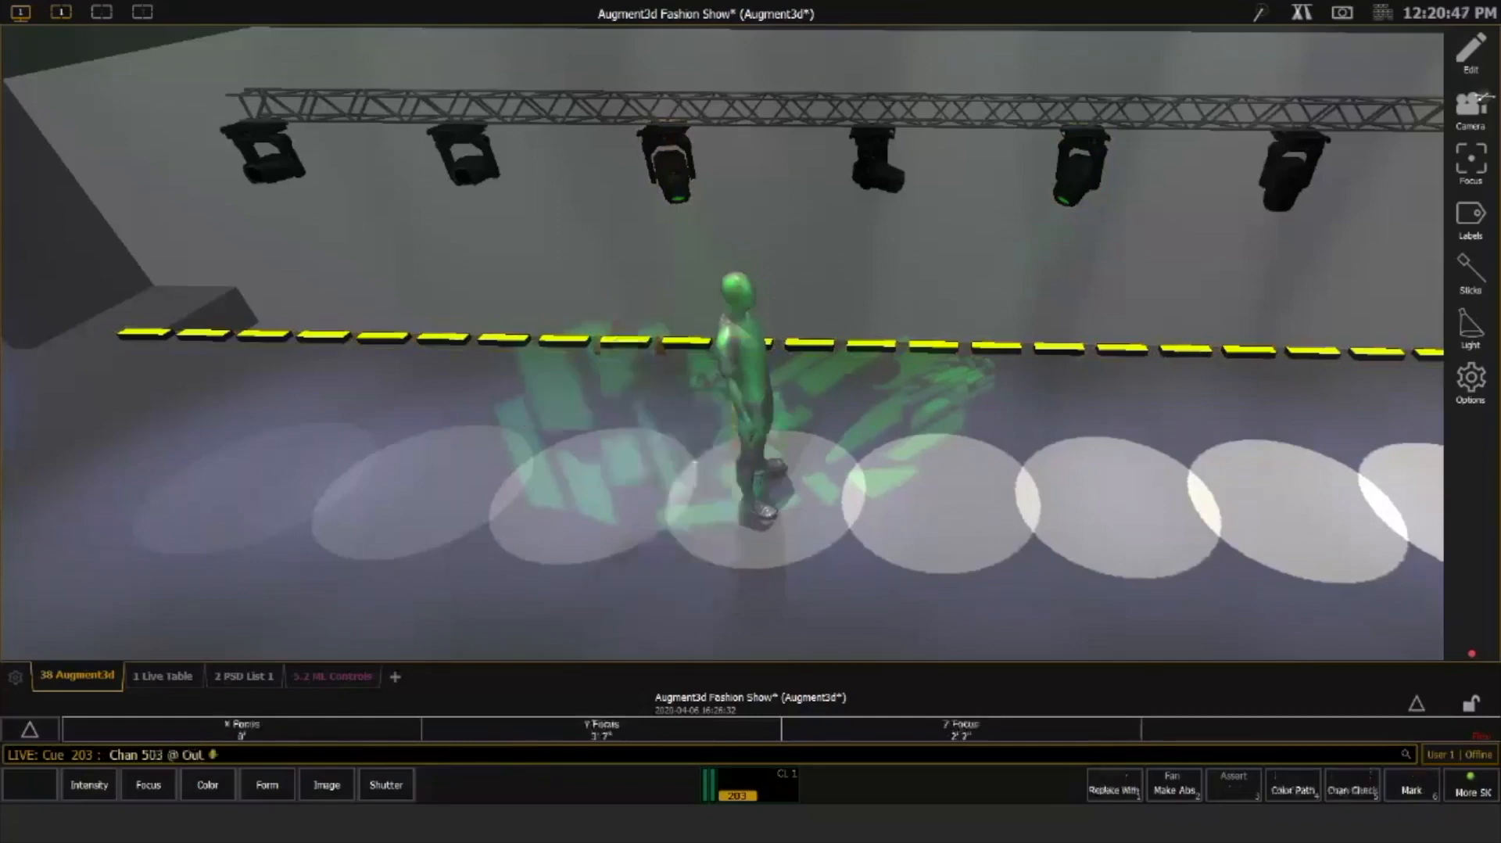
Compare the channels picked by Select Active and Select Manual, clearing the command line after each
{"action": "key", "text": "shift+g"}
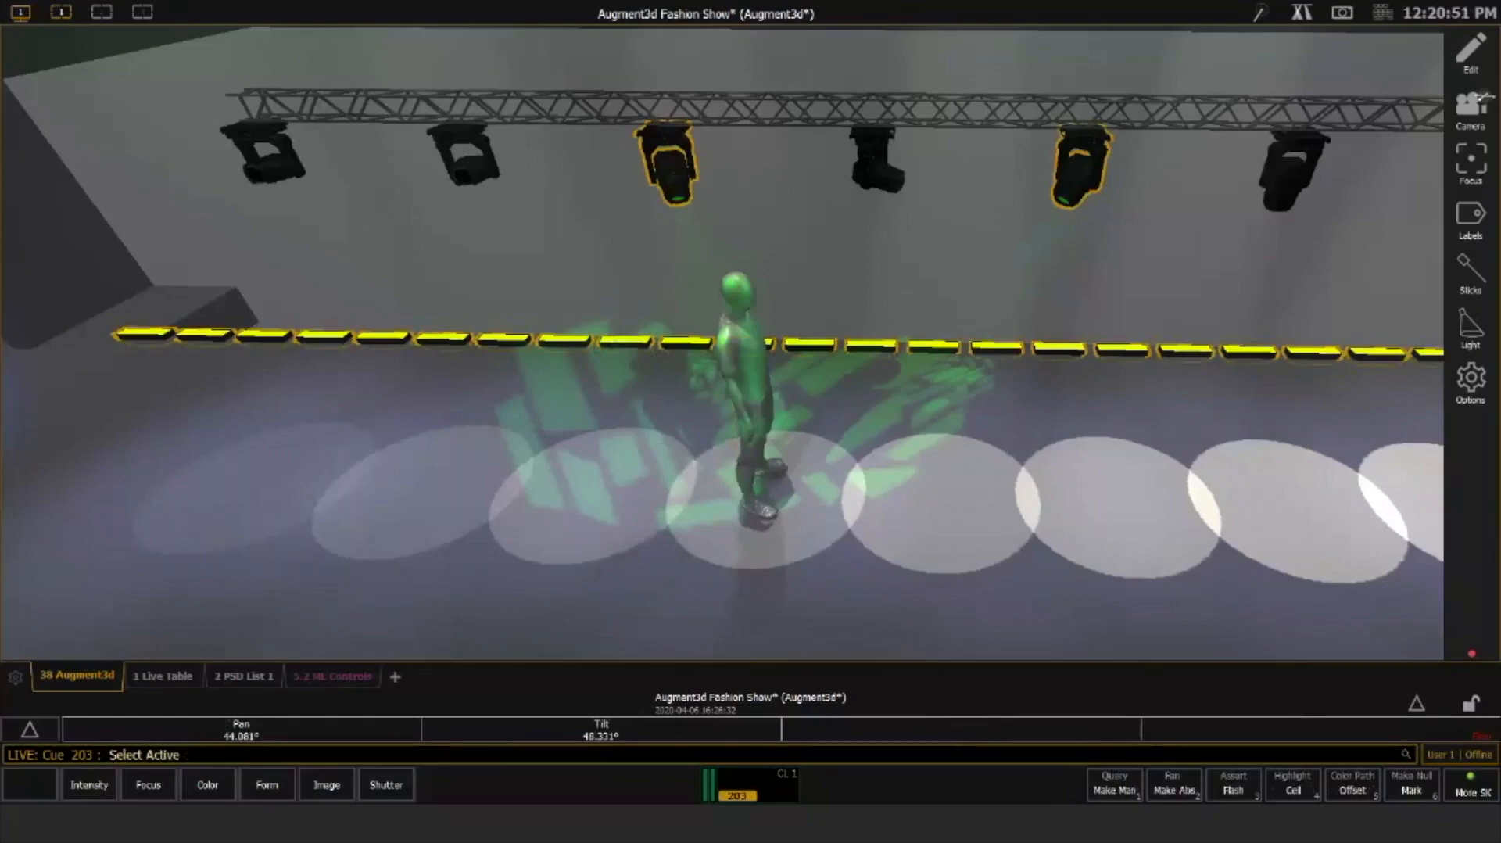
{"action": "key", "text": "Return"}
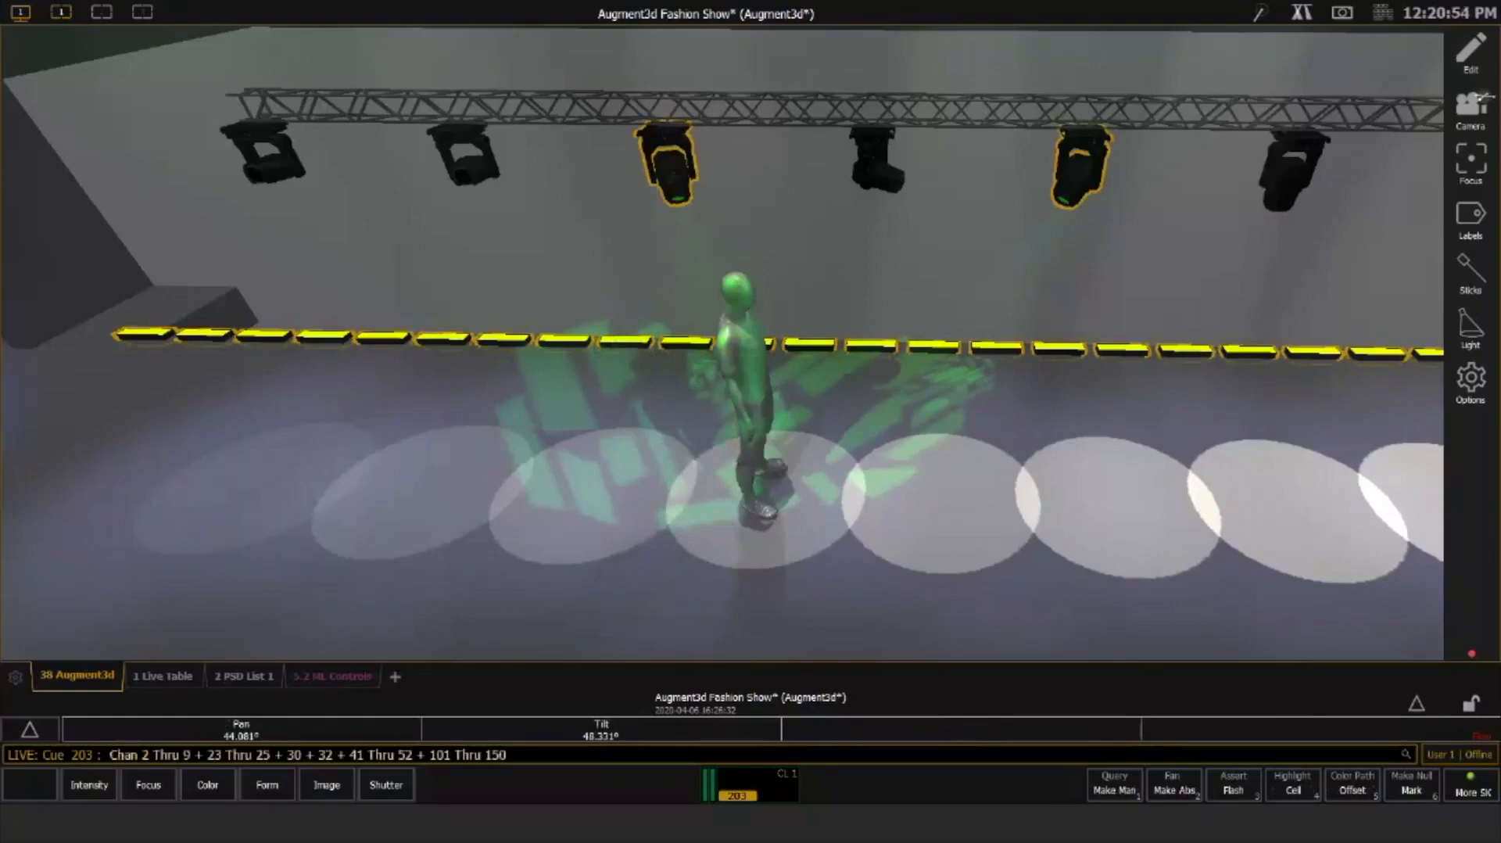
{"action": "key", "text": "BackSpace"}
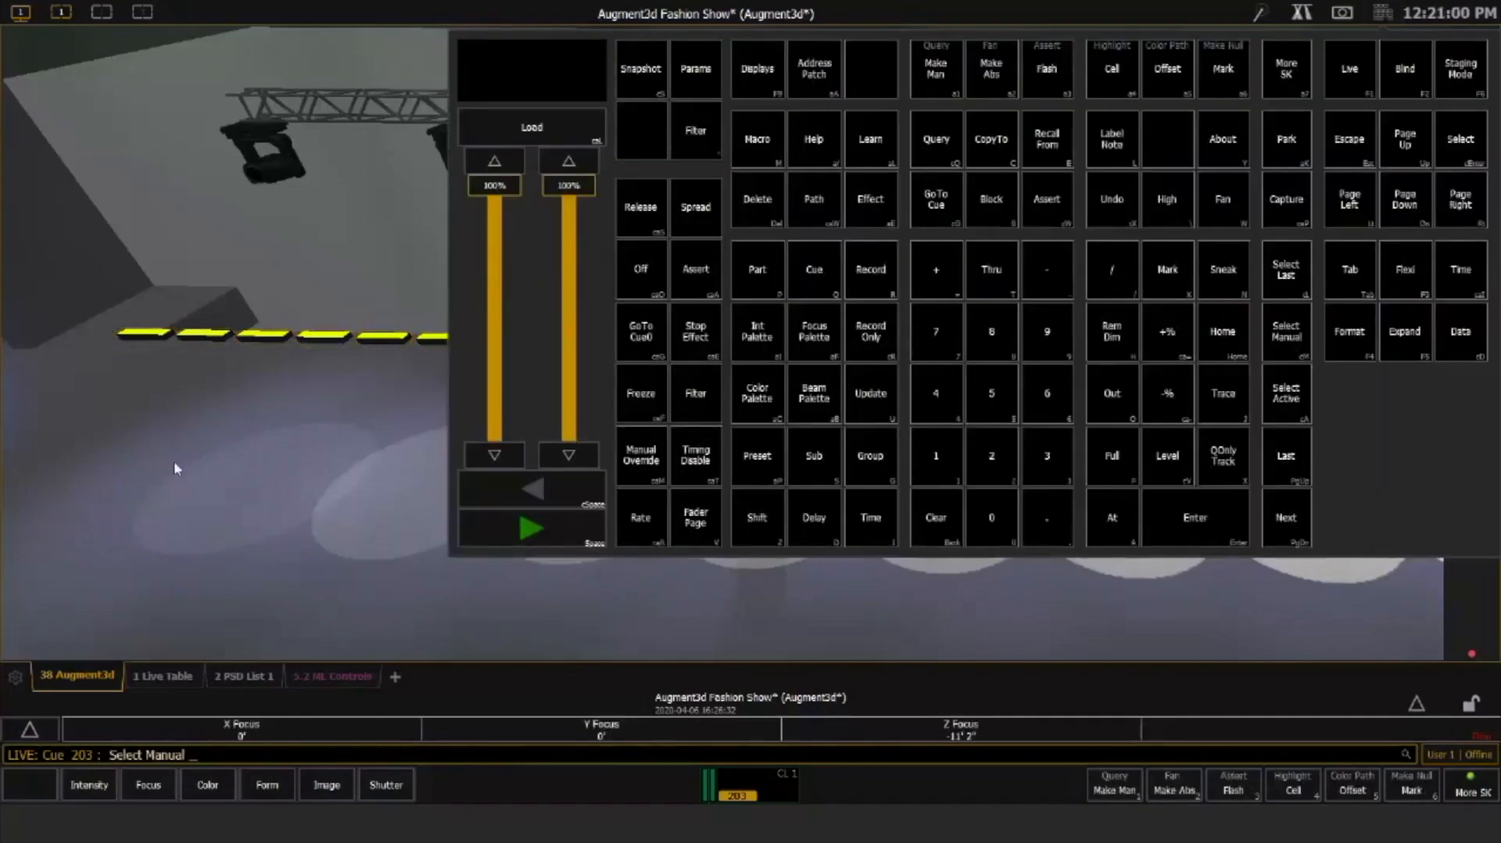
{"action": "key", "text": "Return"}
{"action": "key", "text": "BackSpace"}
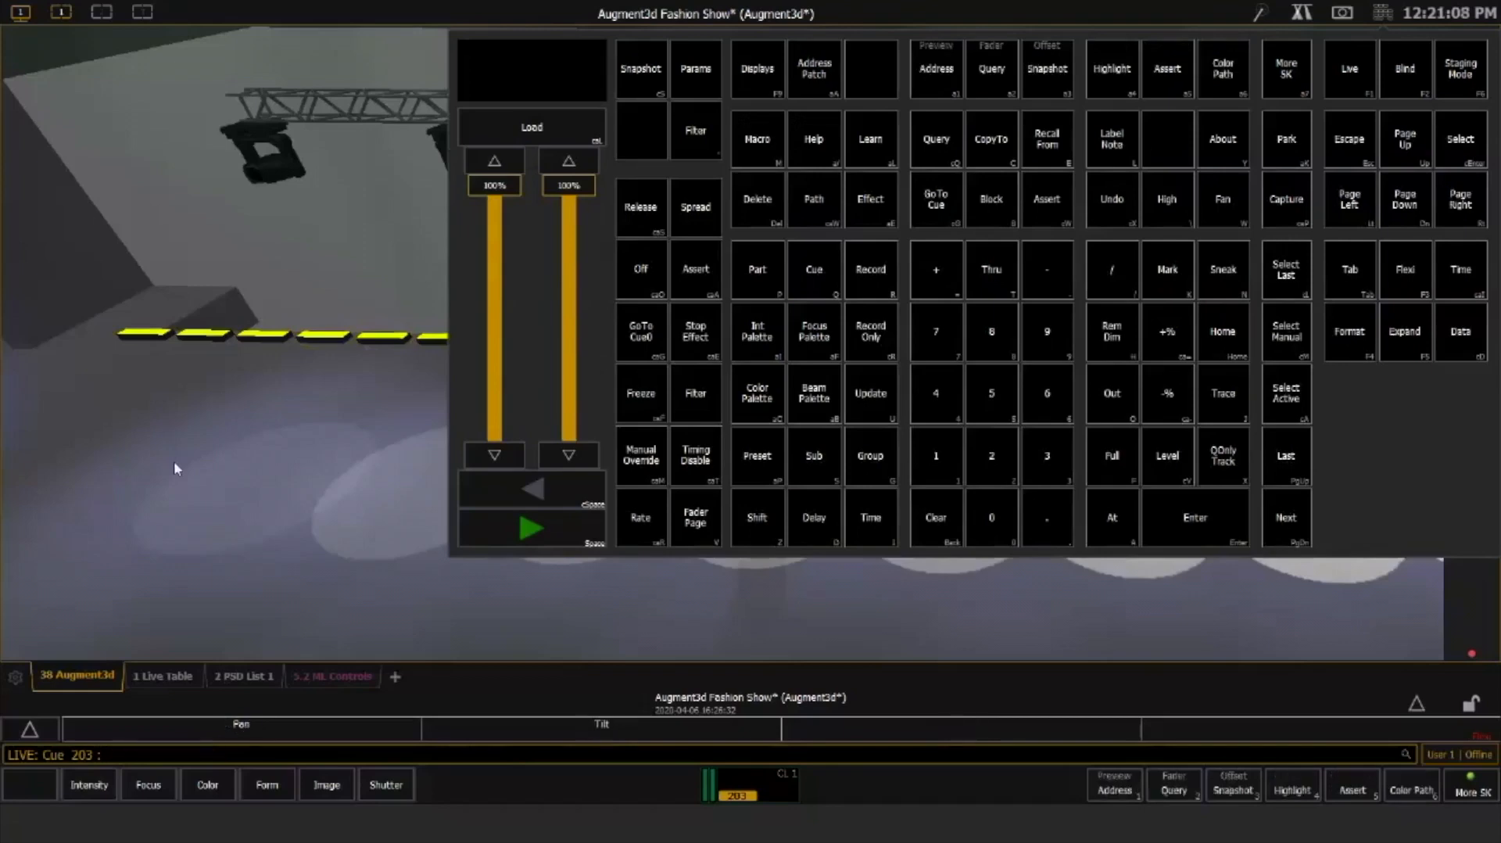
Set channels 501 Thru Thru 503 to Full, then repeat Select Active and clear the selection
{"action": "type", "text": "50"}
{"action": "type", "text": "1tt503af"}
{"action": "key", "text": "Return"}
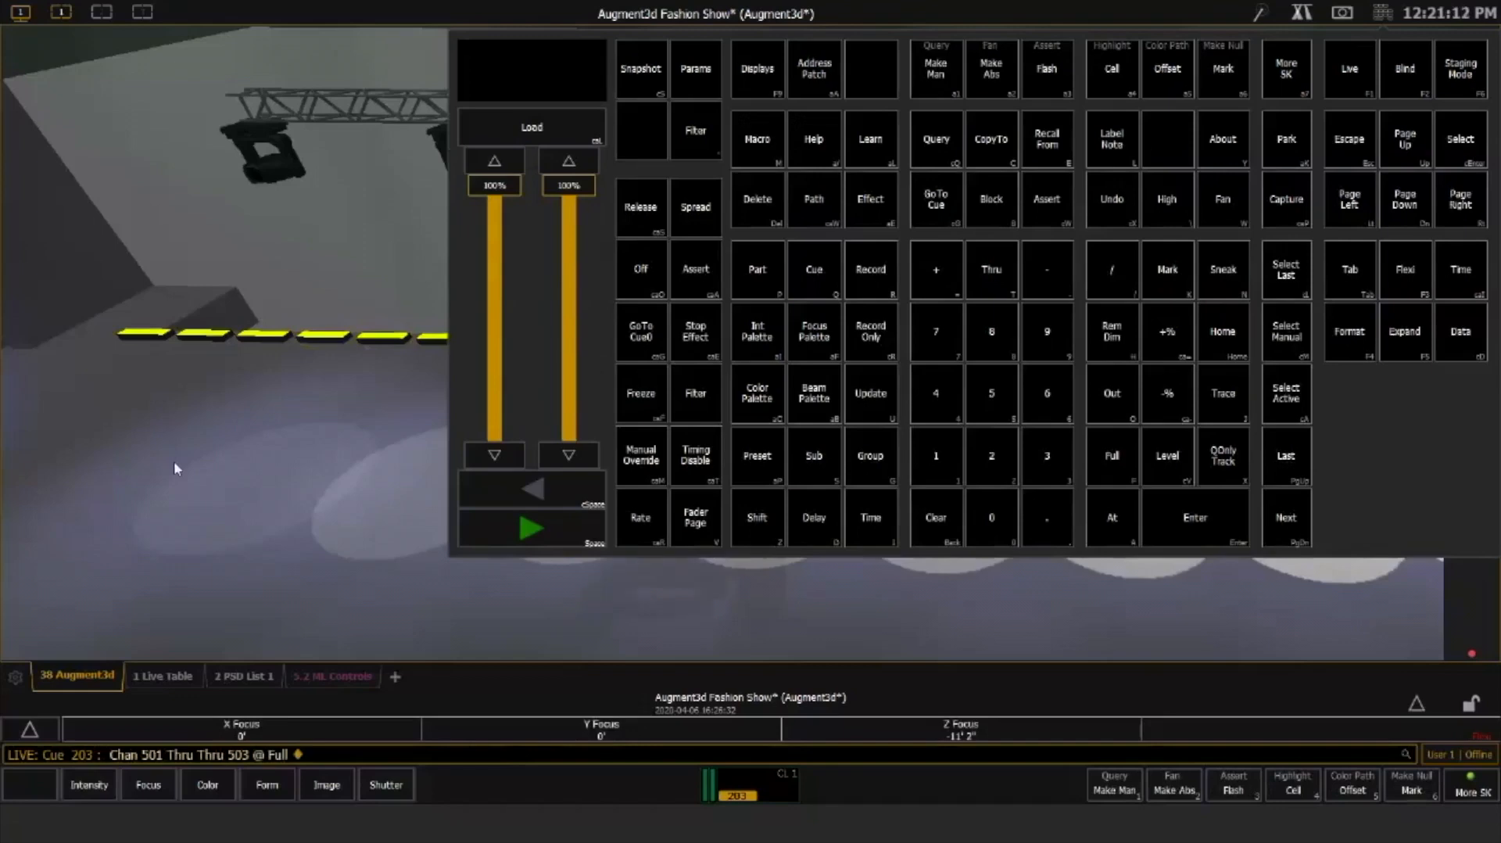
{"action": "left_click", "coordinate": [255, 15]}
{"action": "key", "text": "ctrl+a"}
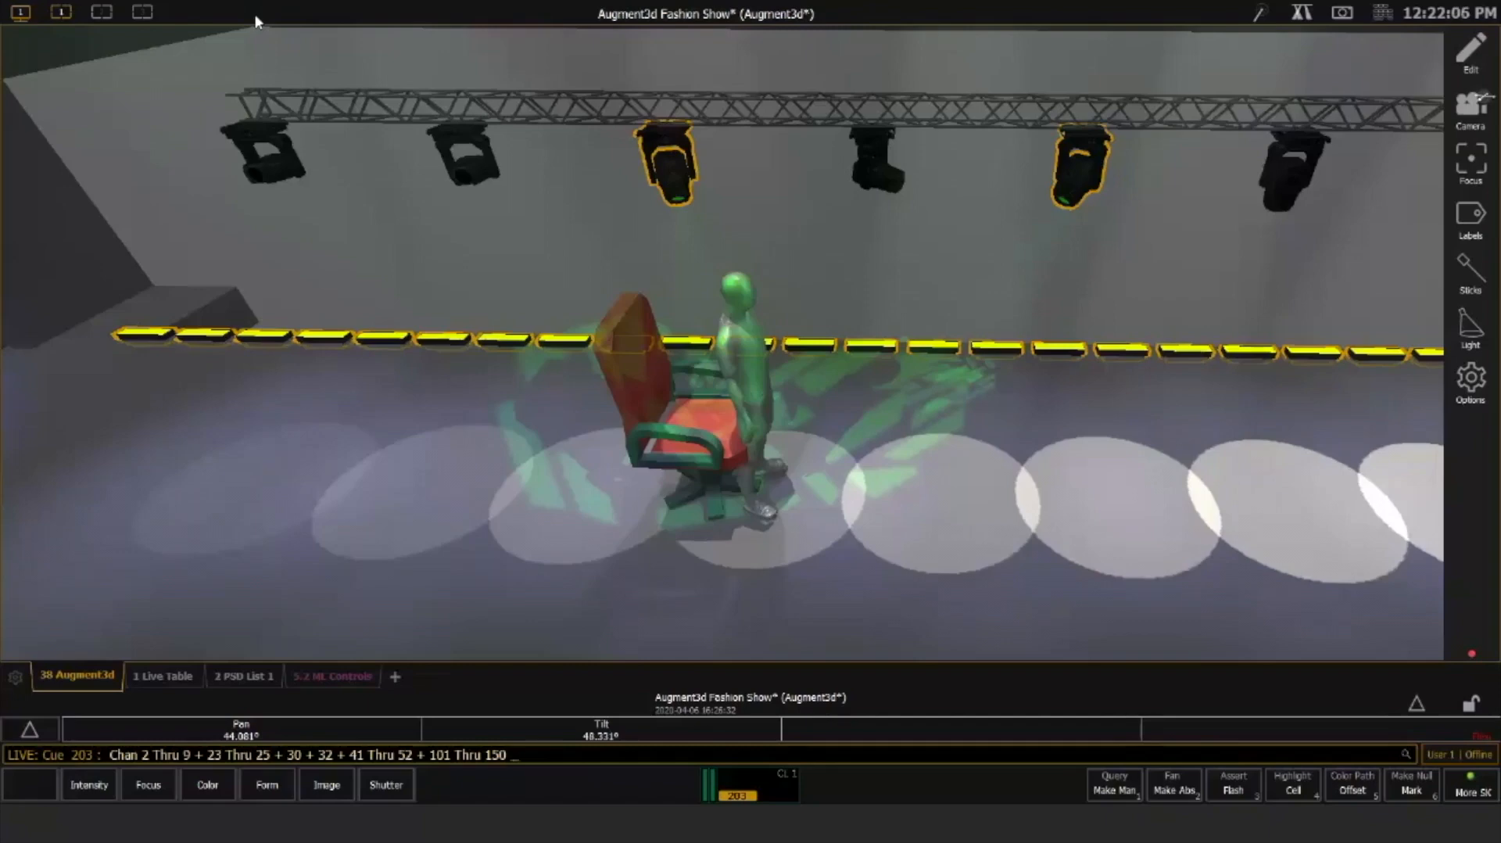
{"action": "key", "text": "shift+BackSpace"}
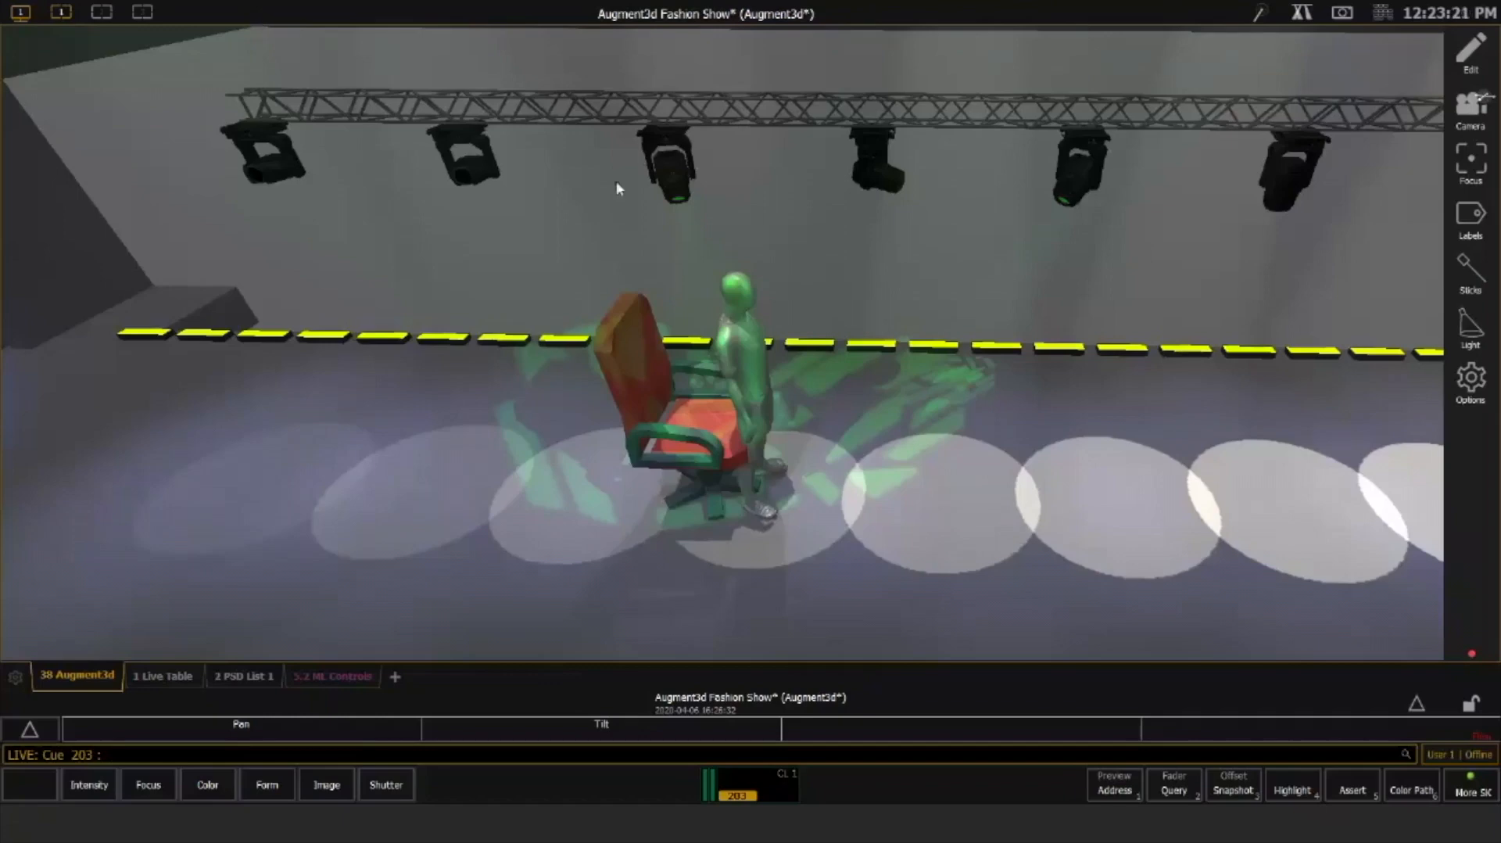
Enter model edit mode, clear the chair search from the library and collapse the Furniture folder
{"action": "left_click", "coordinate": [1475, 66]}
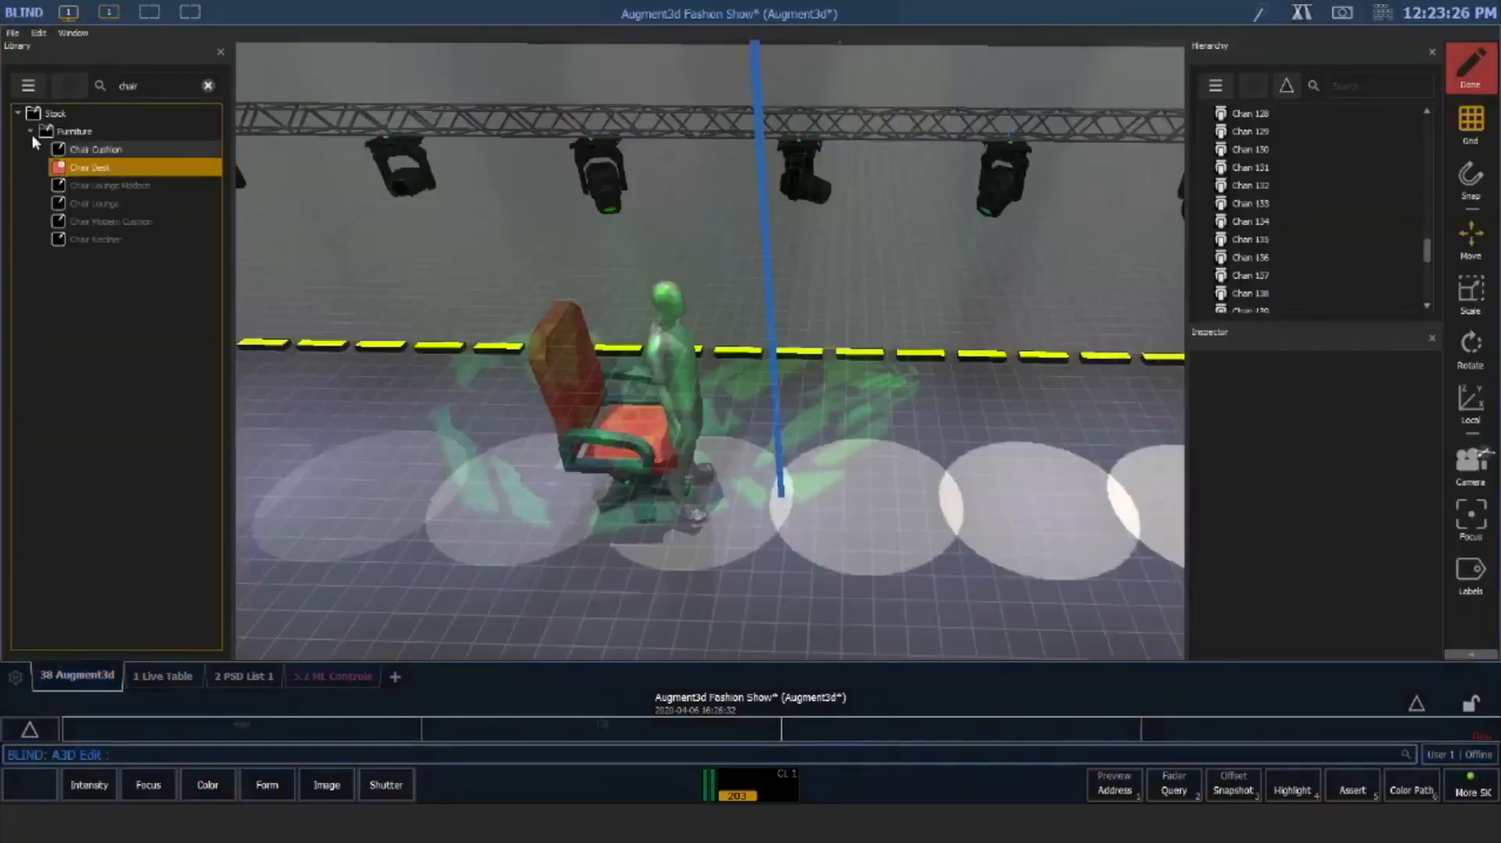
{"action": "left_click", "coordinate": [208, 86]}
{"action": "left_click", "coordinate": [26, 352]}
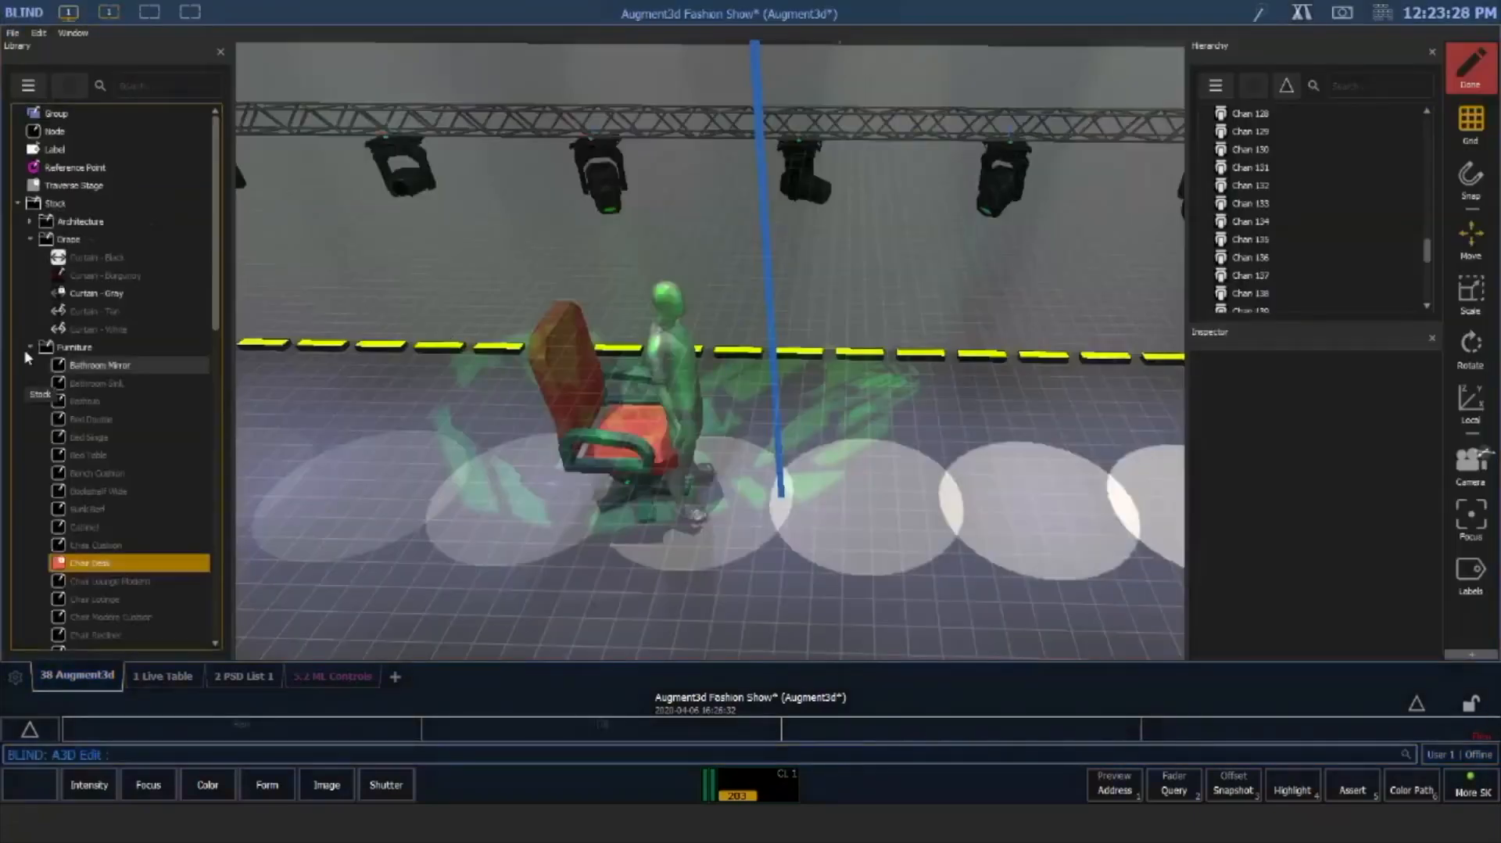
{"action": "left_click", "coordinate": [29, 347]}
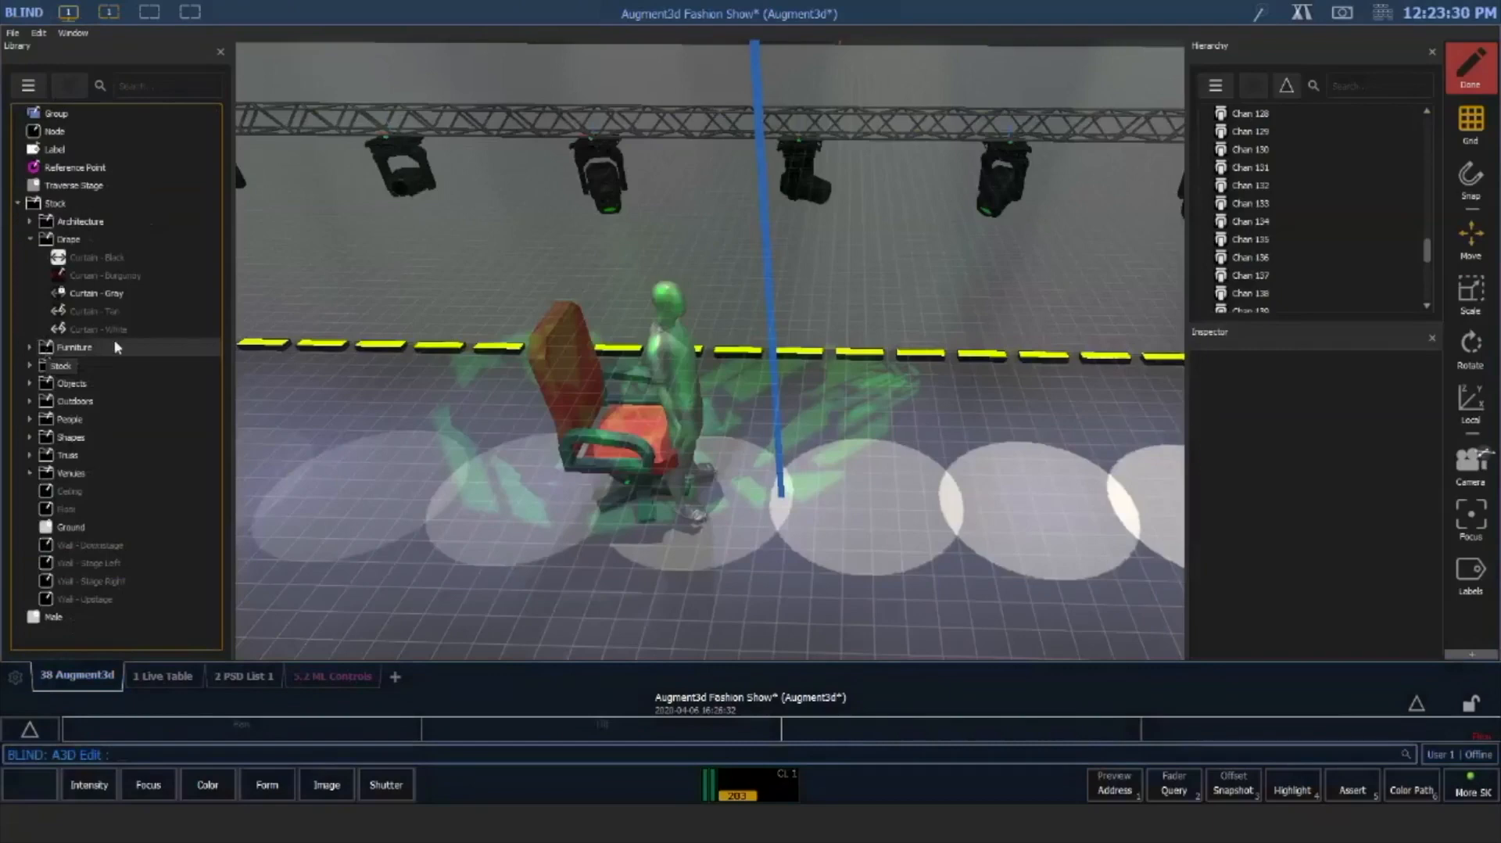
Examine the stock models in the library's Architecture and Objects folders
{"action": "left_click", "coordinate": [30, 222]}
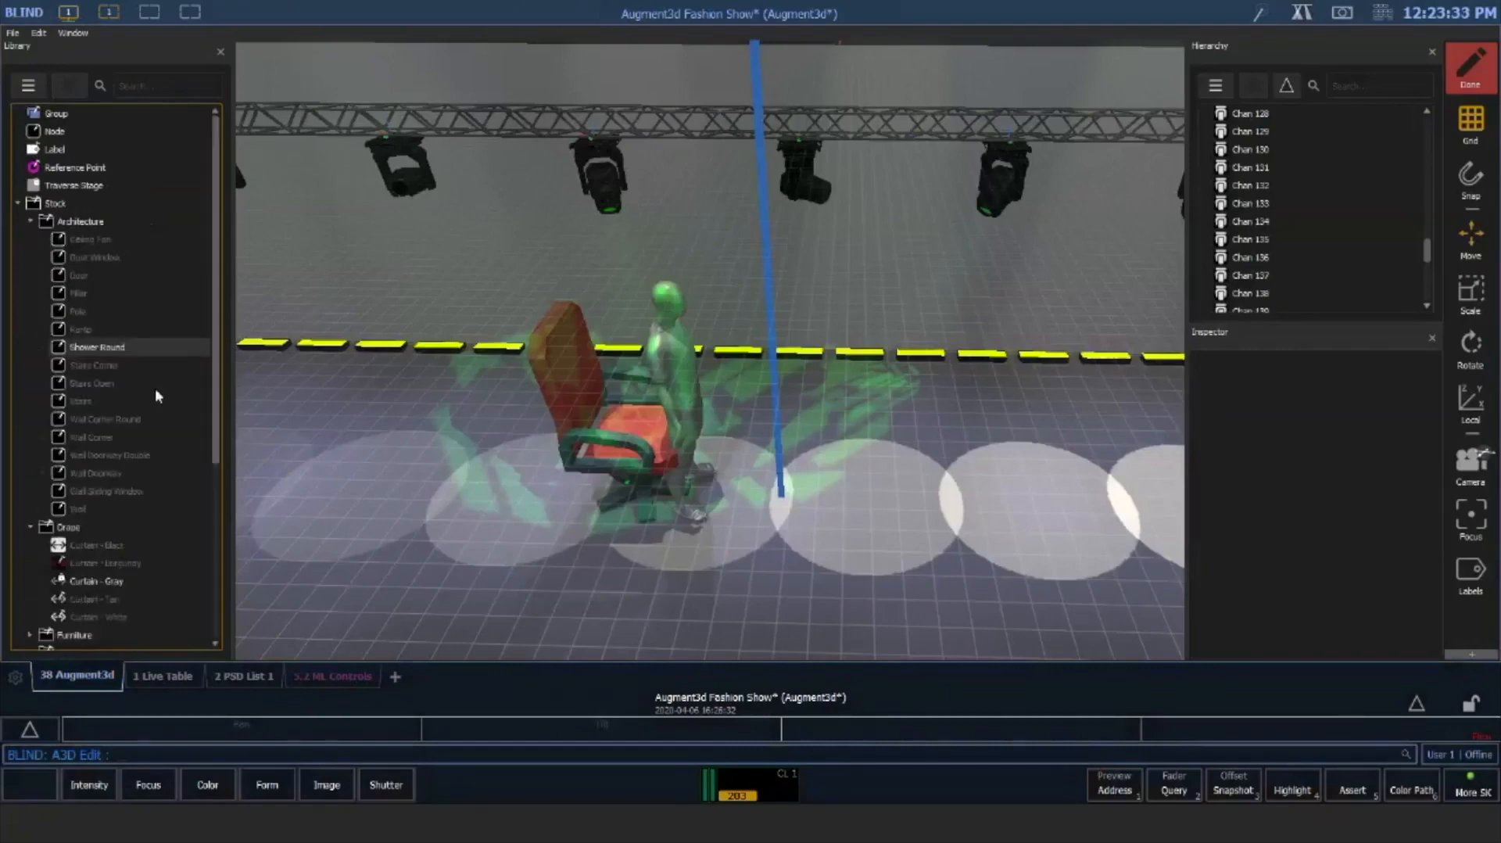
{"action": "scroll", "coordinate": [155, 388], "scroll_direction": "down", "scroll_amount": 5}
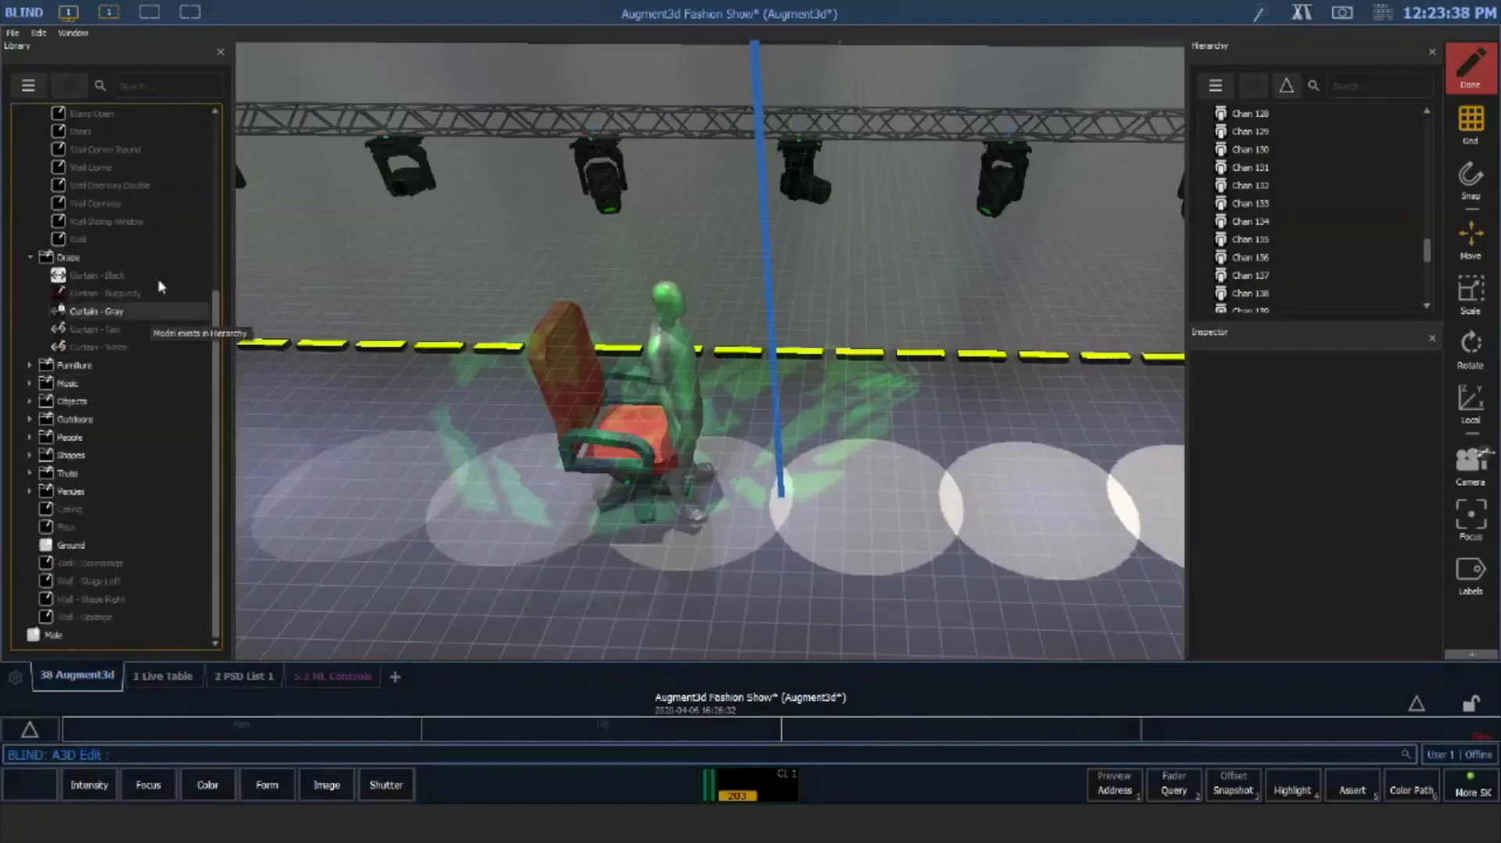
{"action": "left_click", "coordinate": [28, 401]}
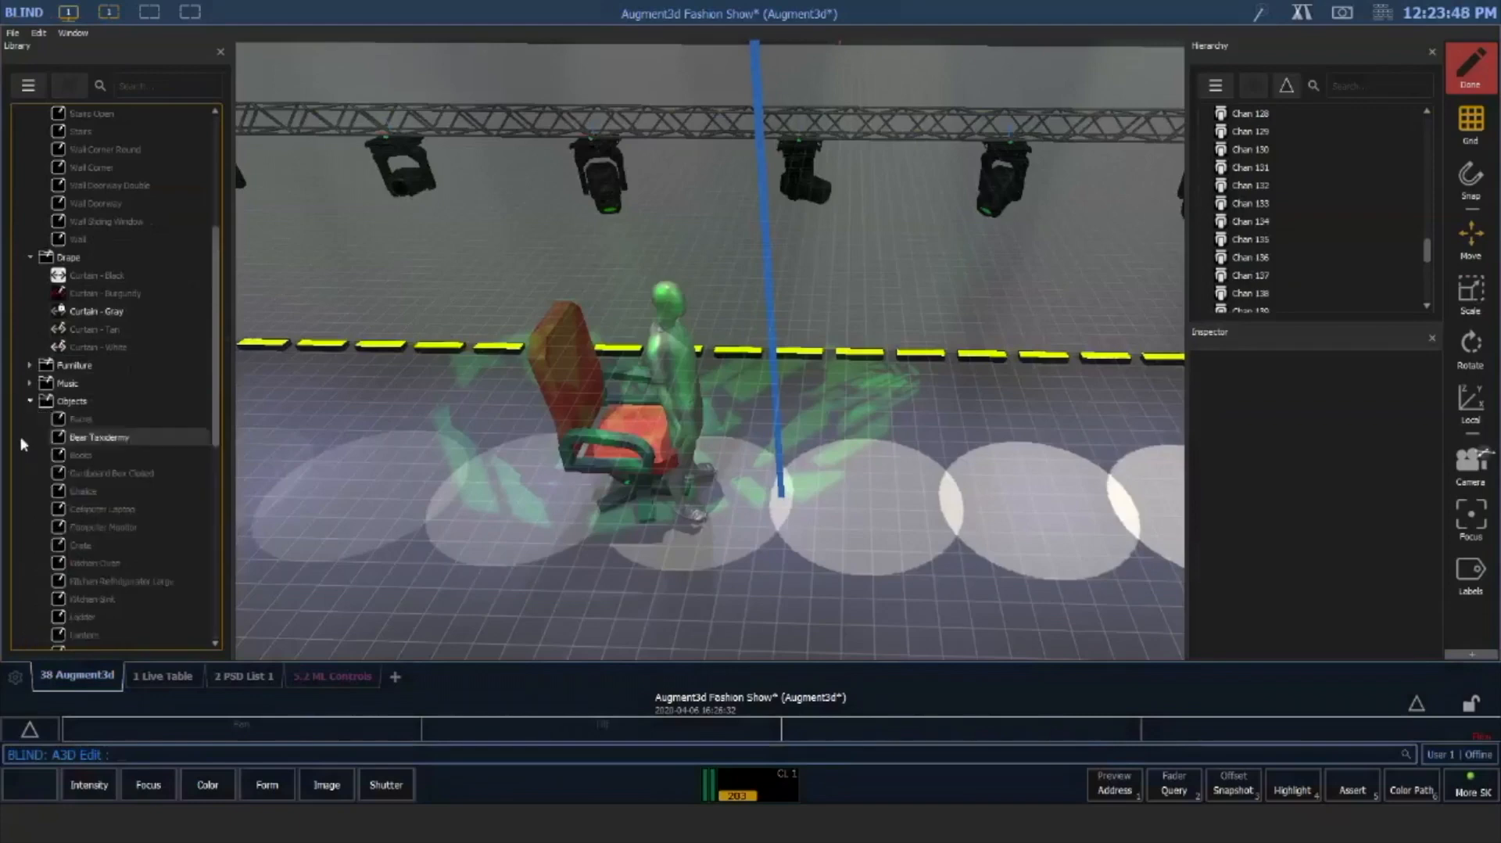
{"action": "scroll", "coordinate": [31, 422], "scroll_direction": "down", "scroll_amount": 10}
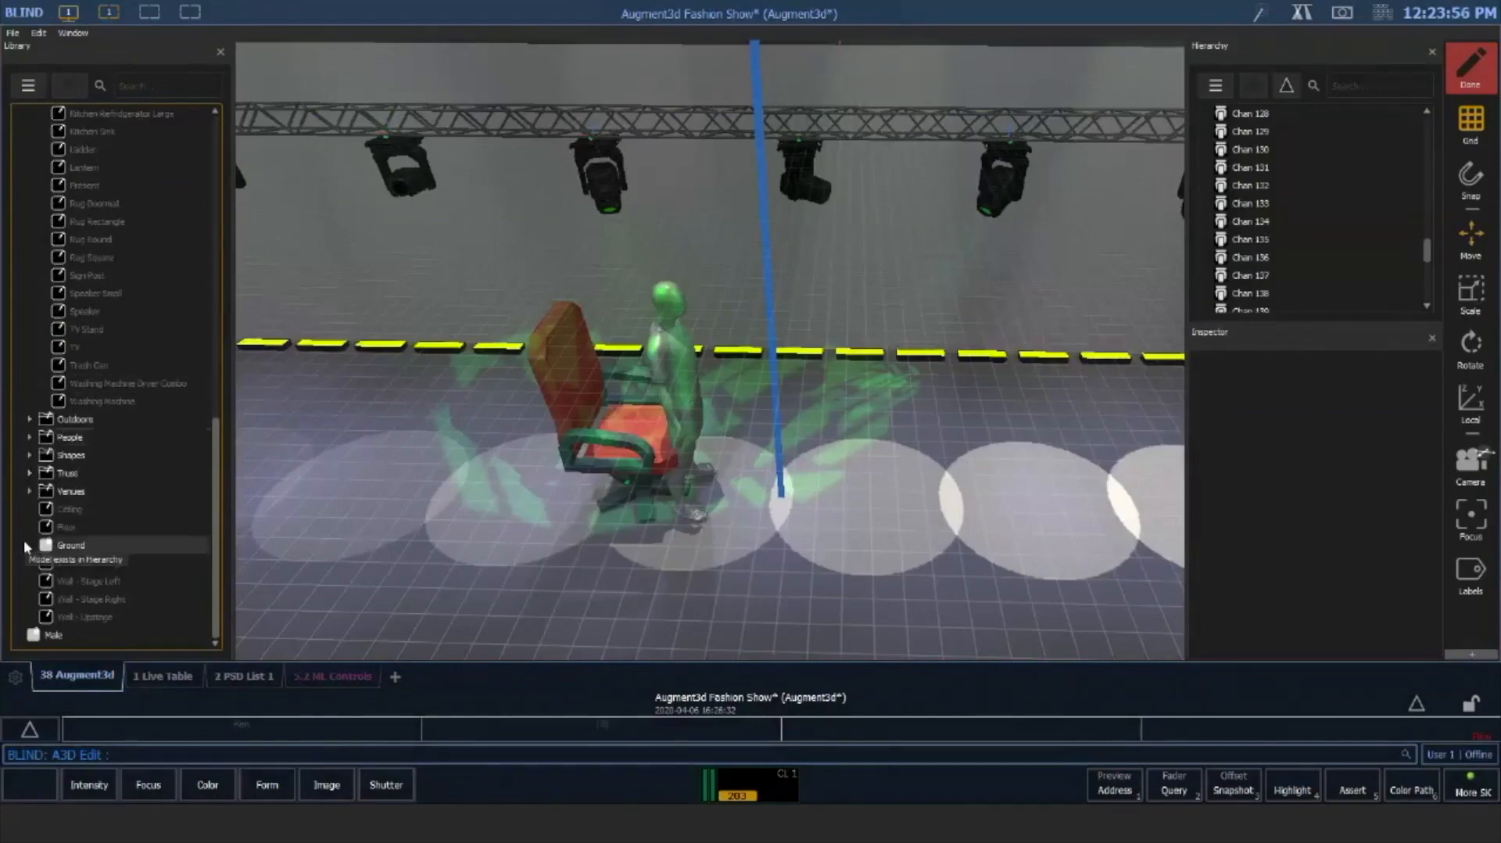
{"action": "scroll", "coordinate": [23, 545], "scroll_direction": "up", "scroll_amount": 10}
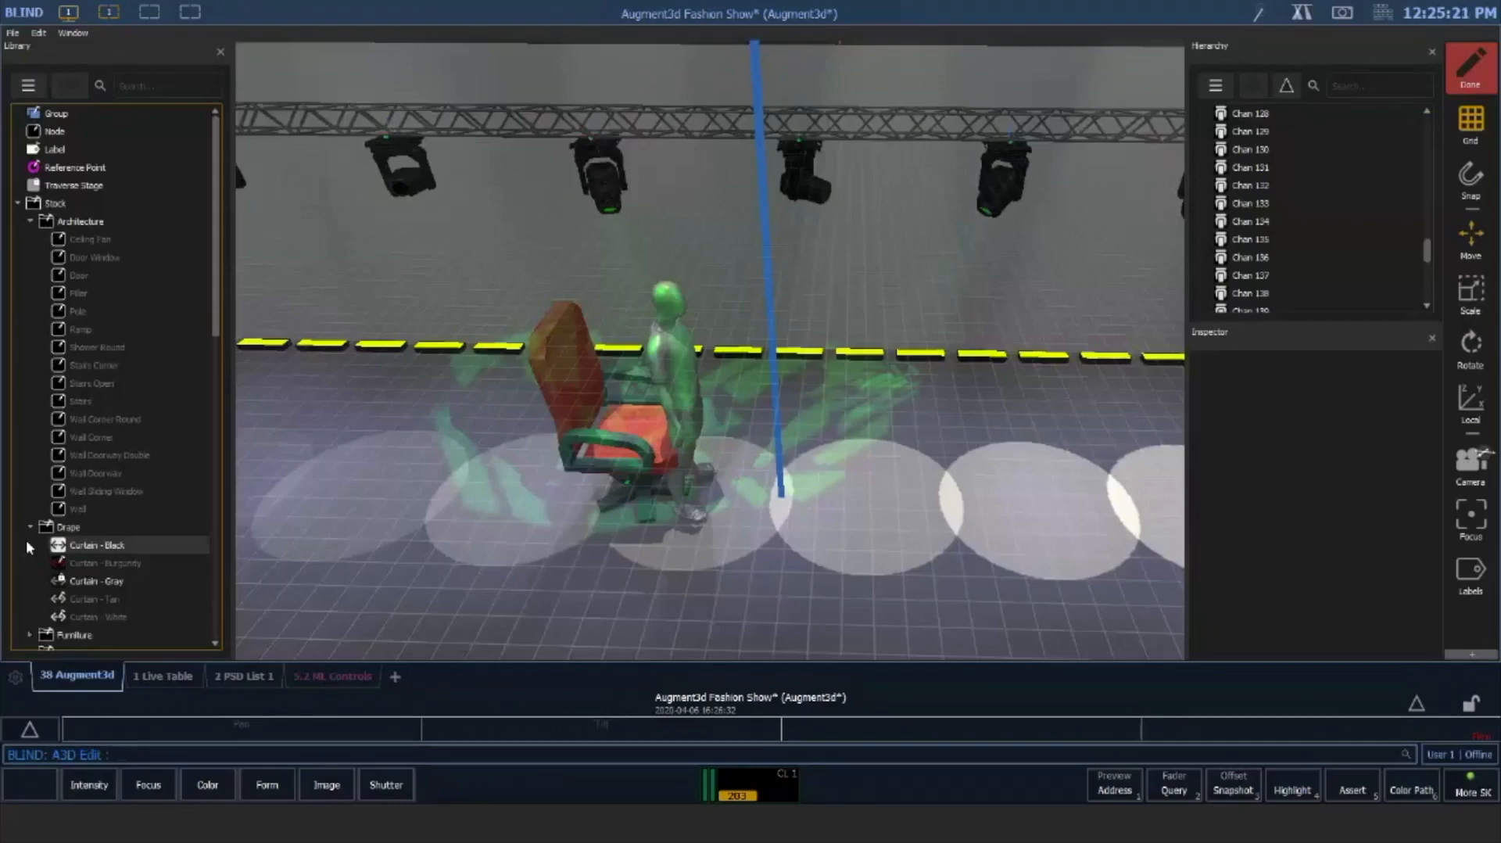
Try moving the Chan 503 node with its chair to about -8' 5" on Y, and undo the move
{"action": "left_click", "coordinate": [1430, 279]}
{"action": "left_click", "coordinate": [1276, 280]}
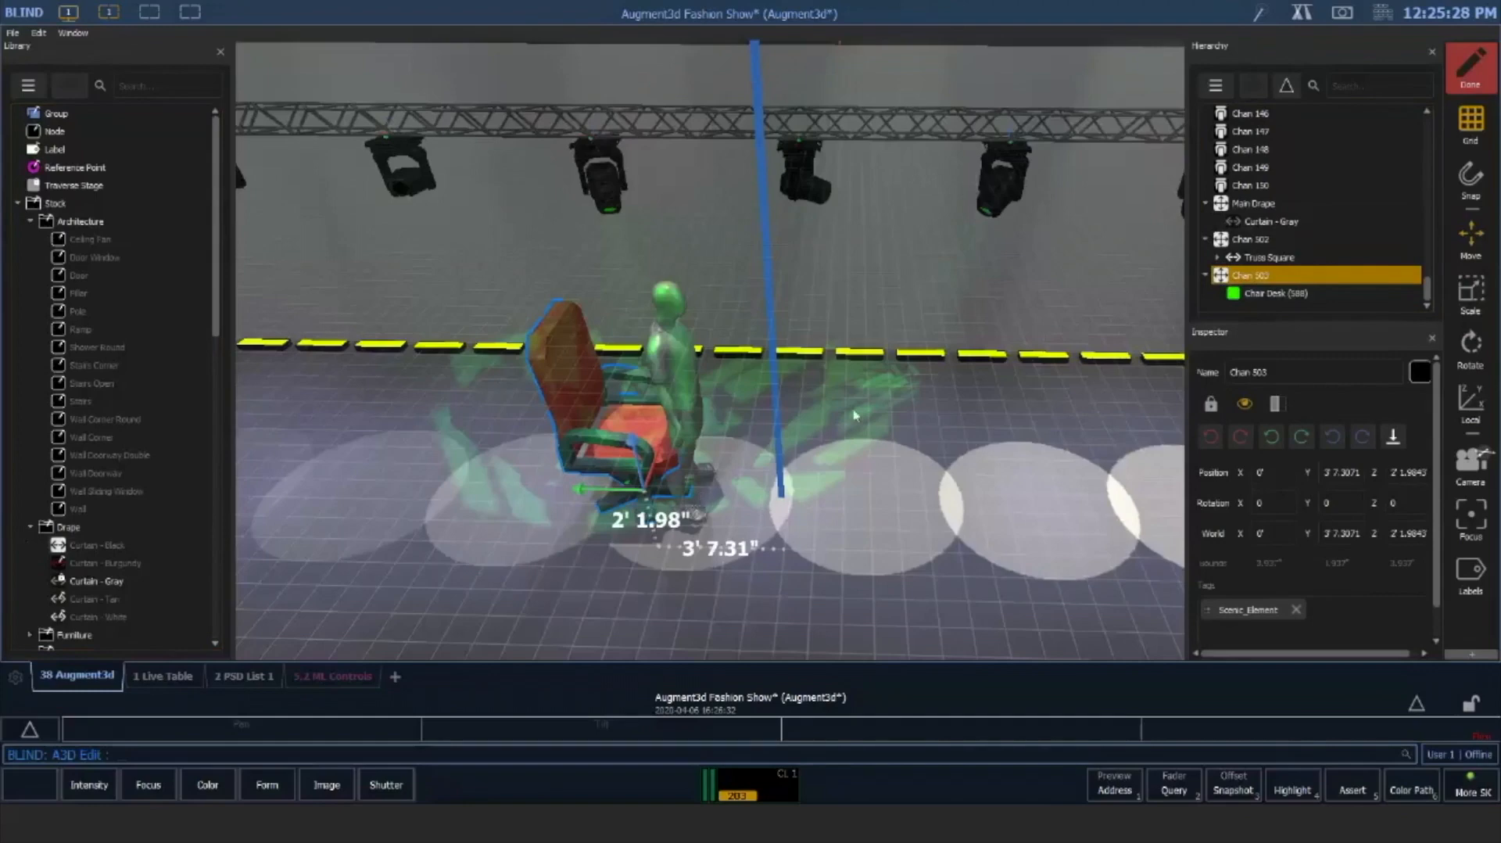
{"action": "left_click_drag", "start_coordinate": [582, 492], "coordinate": [1102, 494]}
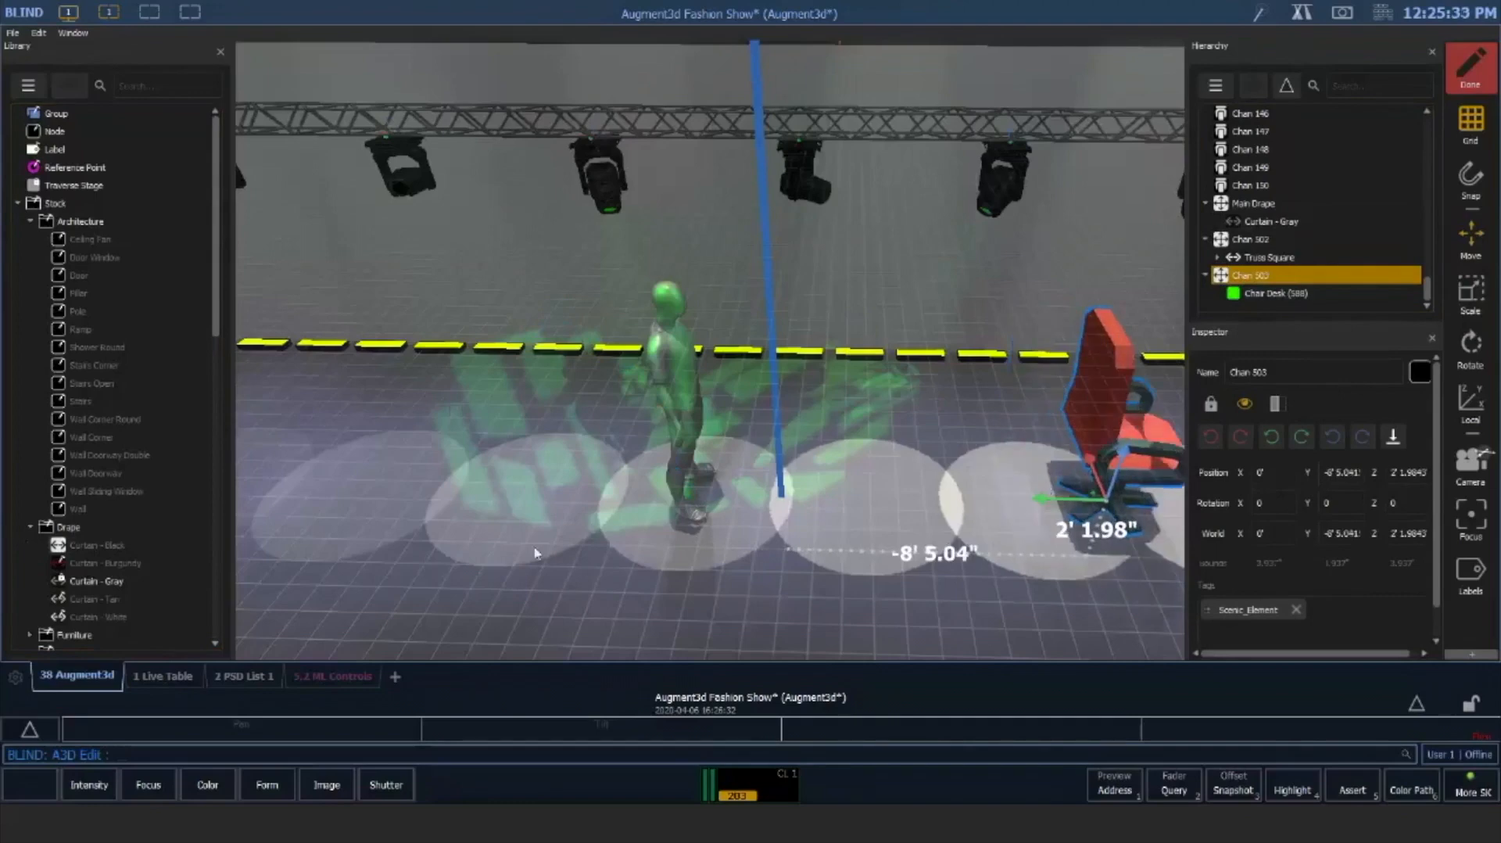
{"action": "left_click_drag", "start_coordinate": [535, 547], "coordinate": [502, 531]}
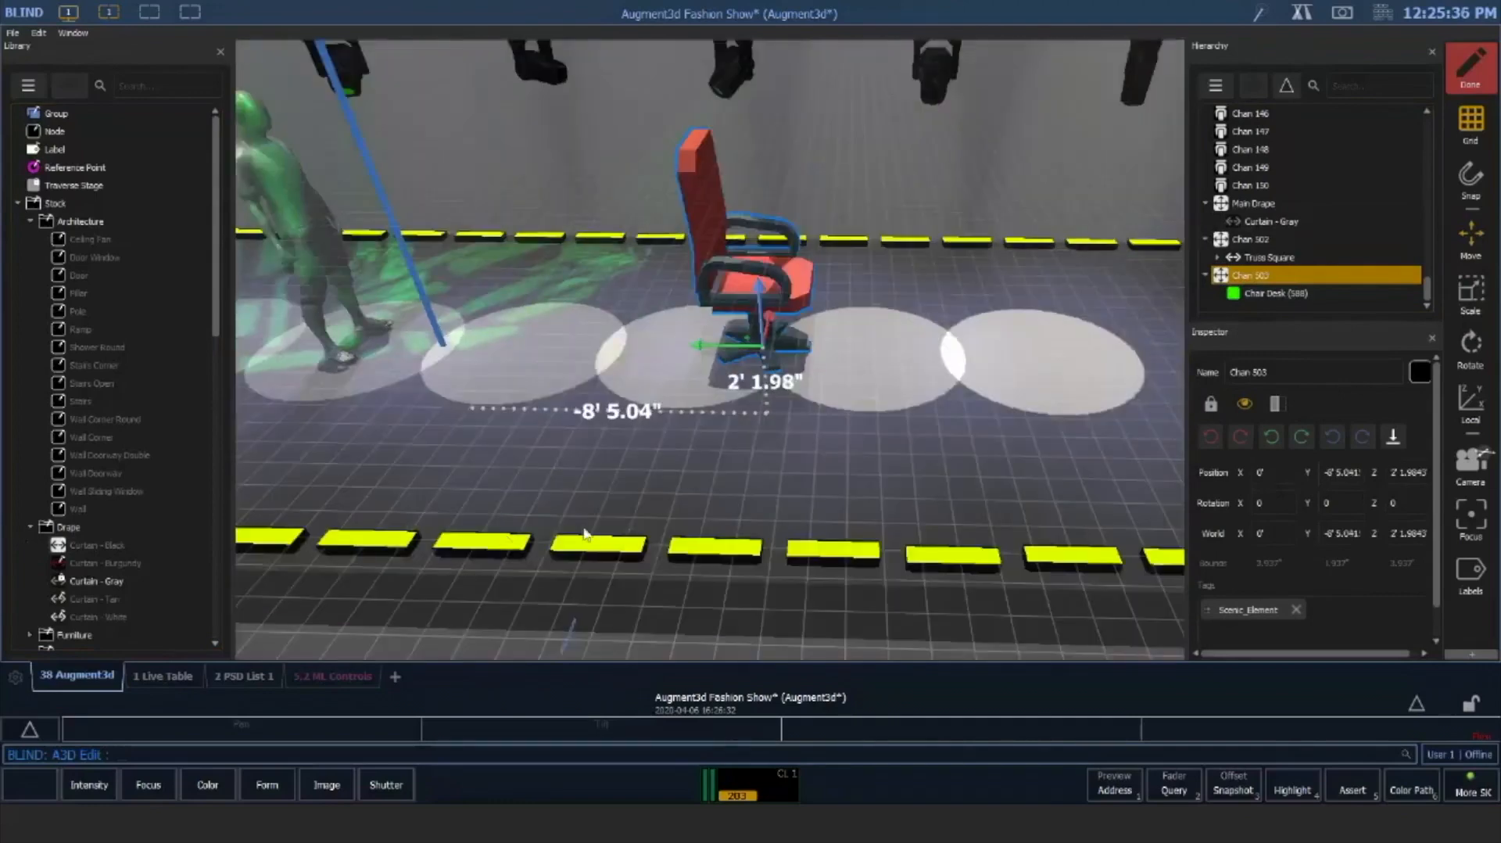
{"action": "key", "text": "ctrl+z"}
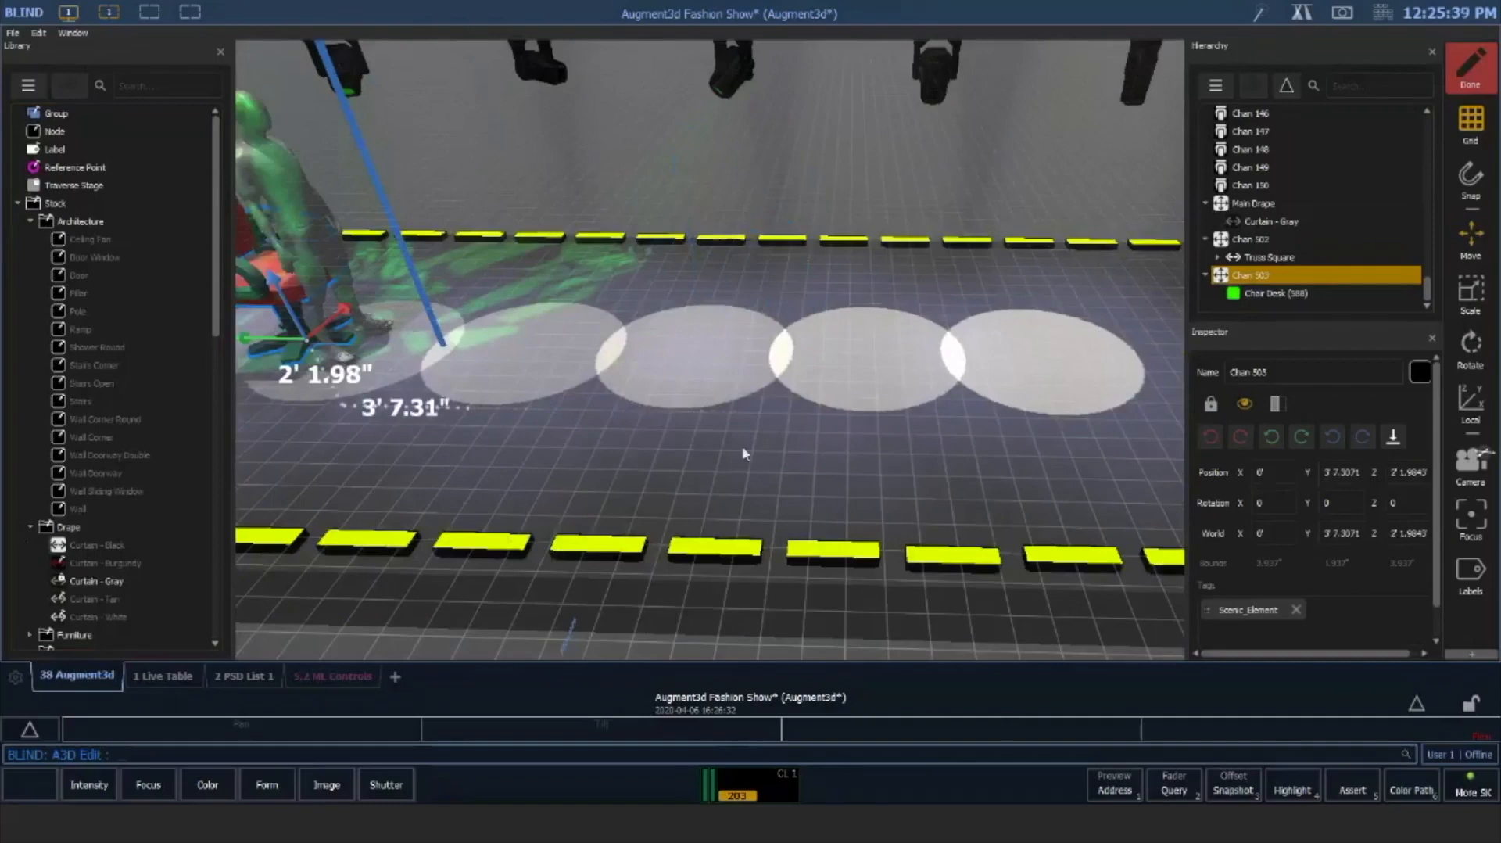
Try moving Chan 503 to about 10' 5.5" and about 12' 10.7" on Y, undoing each move
{"action": "left_click_drag", "start_coordinate": [770, 452], "coordinate": [851, 466]}
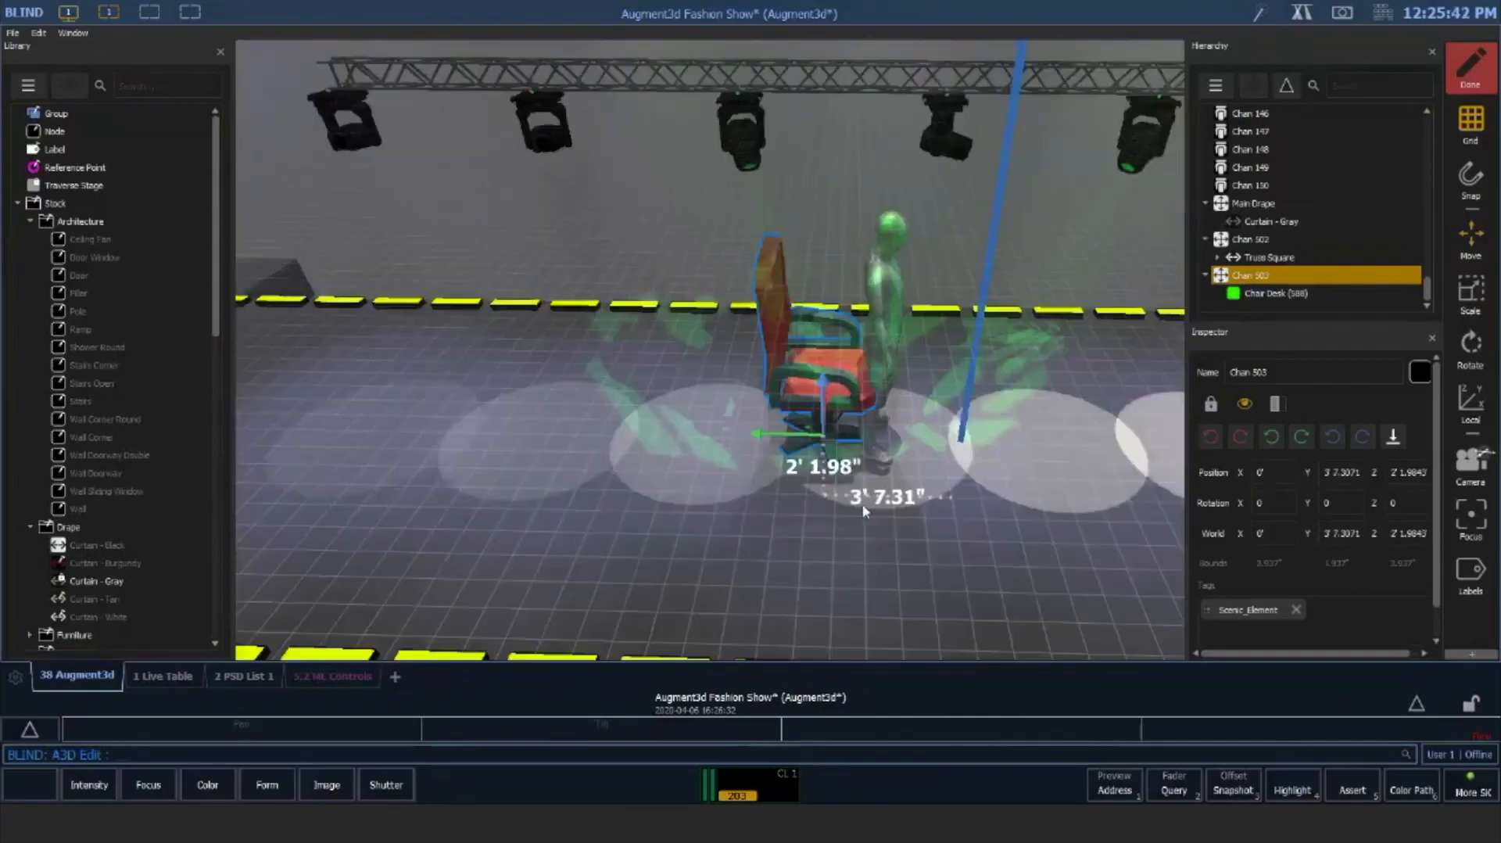
{"action": "left_click_drag", "start_coordinate": [757, 439], "coordinate": [414, 538]}
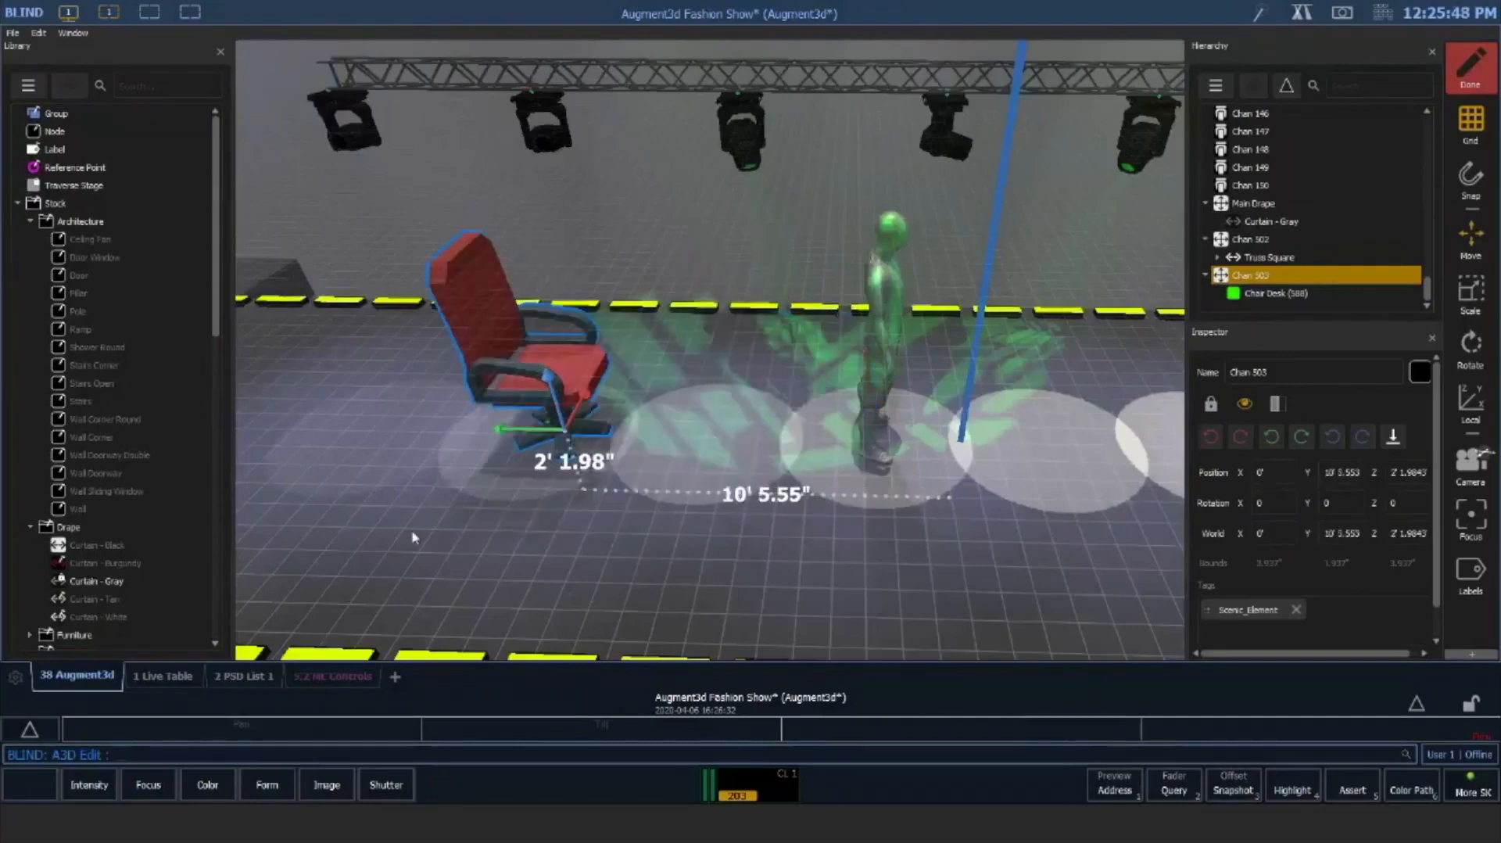
{"action": "key", "text": "ctrl+z"}
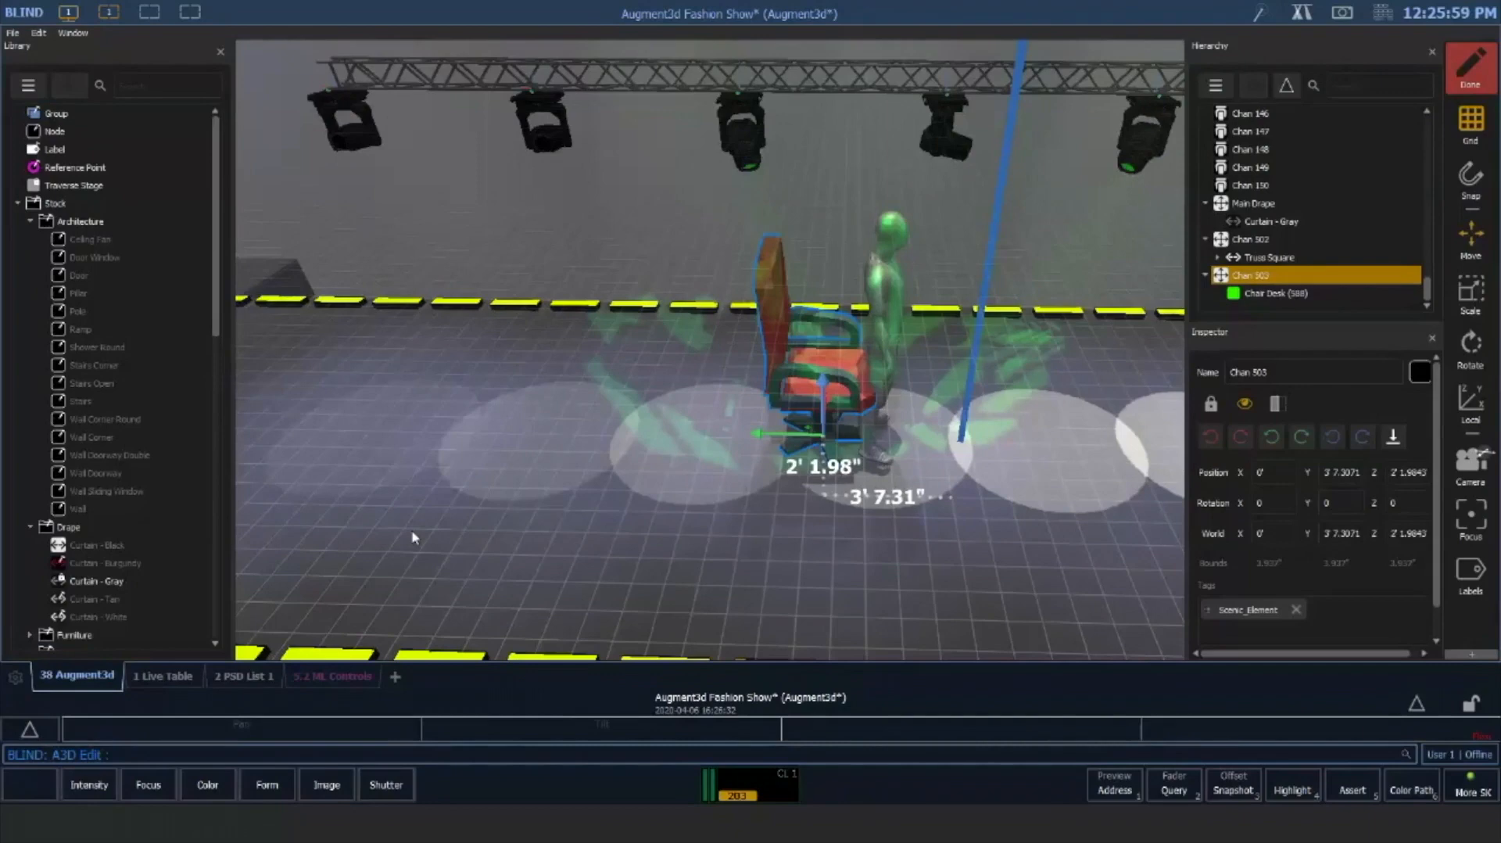
{"action": "left_click_drag", "start_coordinate": [762, 433], "coordinate": [418, 427]}
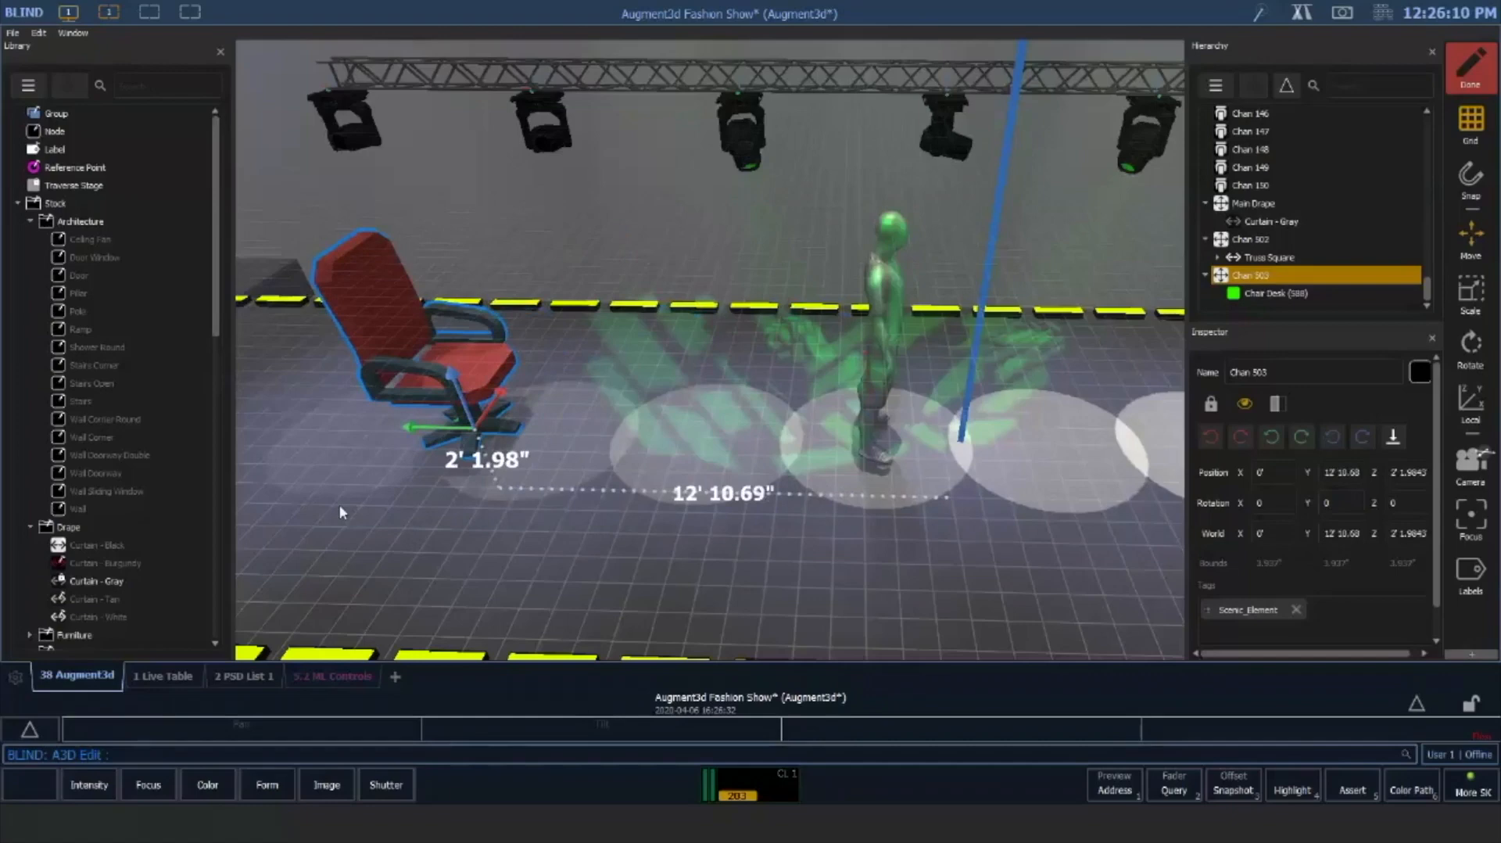
{"action": "key", "text": "ctrl+z"}
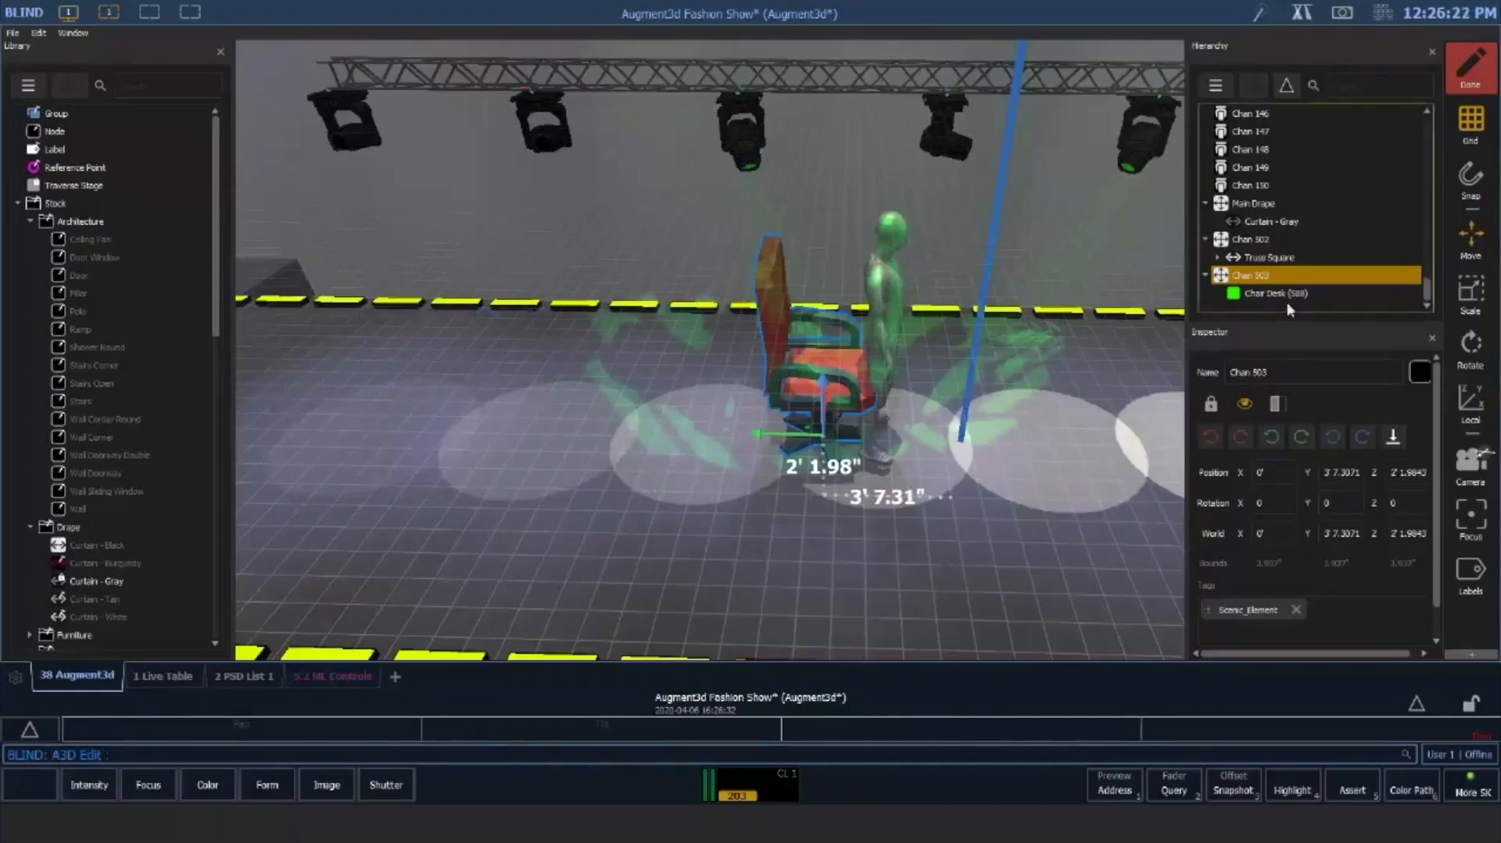
Move only the Chair Desk model under Chan 503 along Y, to about 10' 7.3" from its parent node
{"action": "left_click", "coordinate": [1251, 294]}
{"action": "left_click_drag", "start_coordinate": [774, 414], "coordinate": [385, 408]}
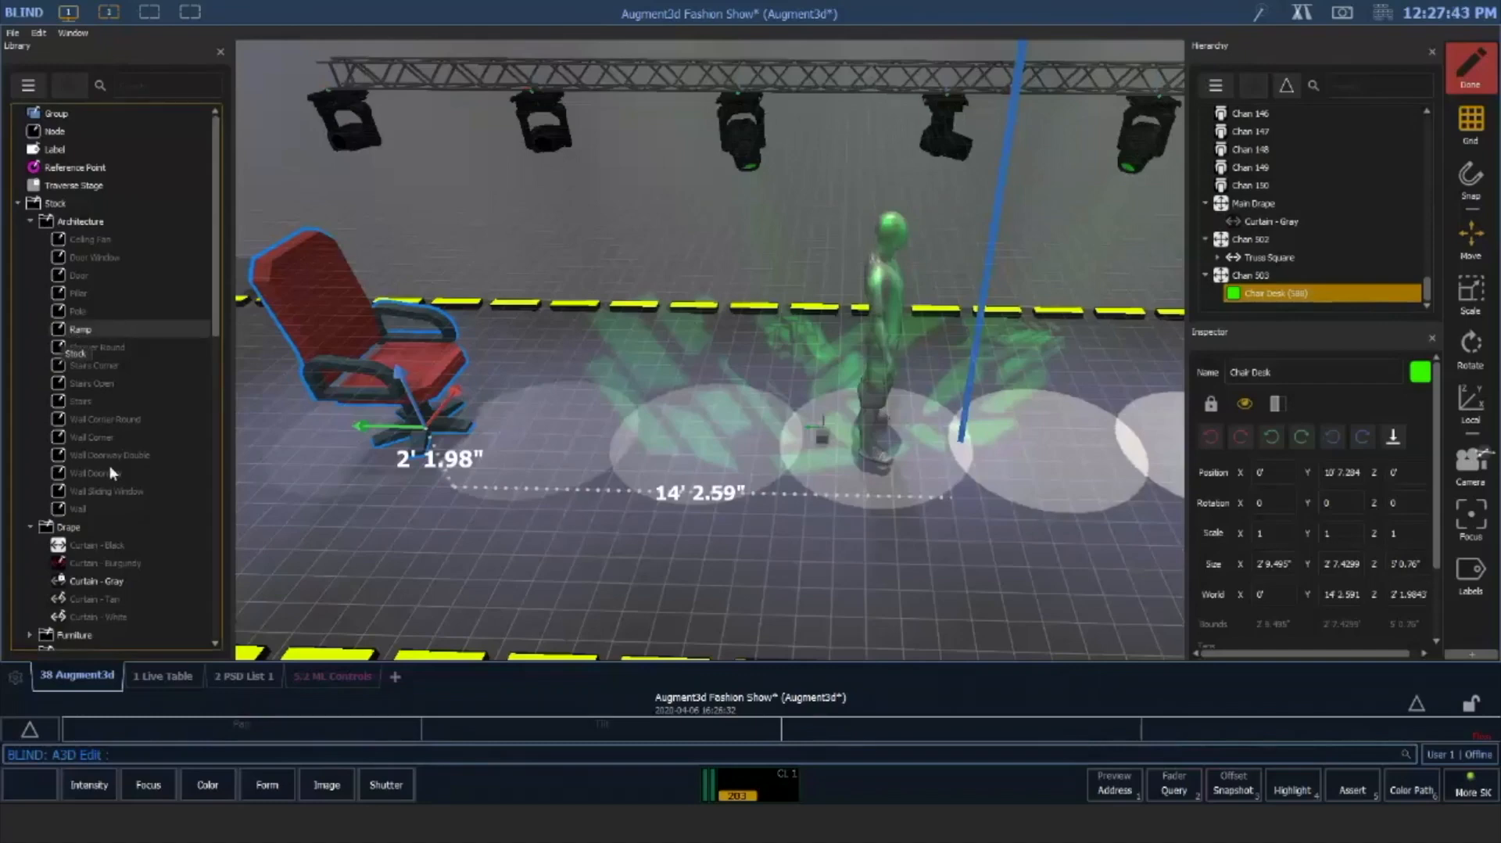
Look over the library's white curtain and downstage wall models, and collapse the Objects folder
{"action": "scroll", "coordinate": [115, 461], "scroll_direction": "down", "scroll_amount": 2}
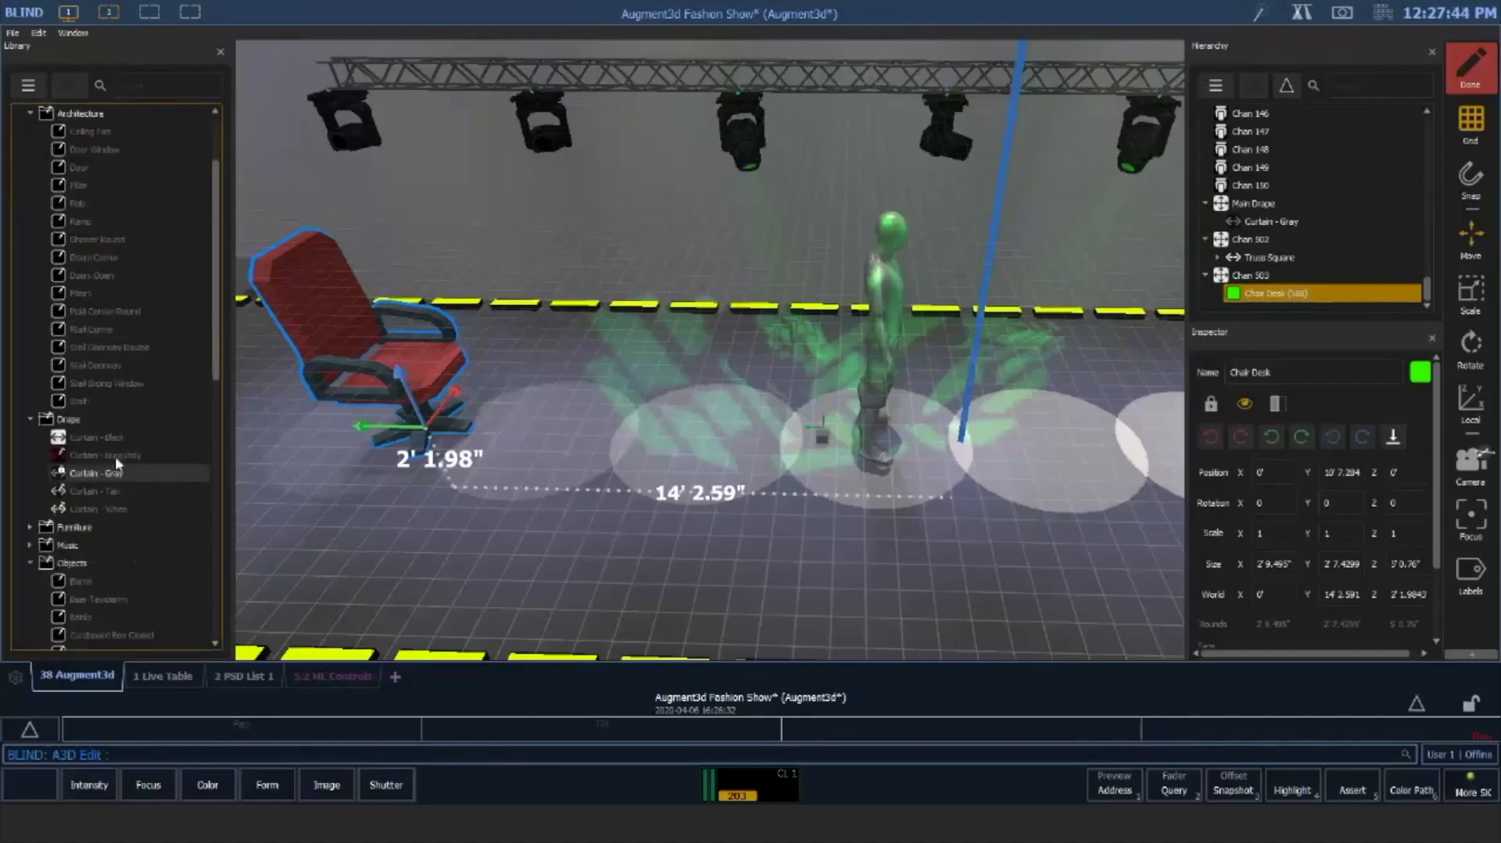
{"action": "left_click", "coordinate": [129, 509]}
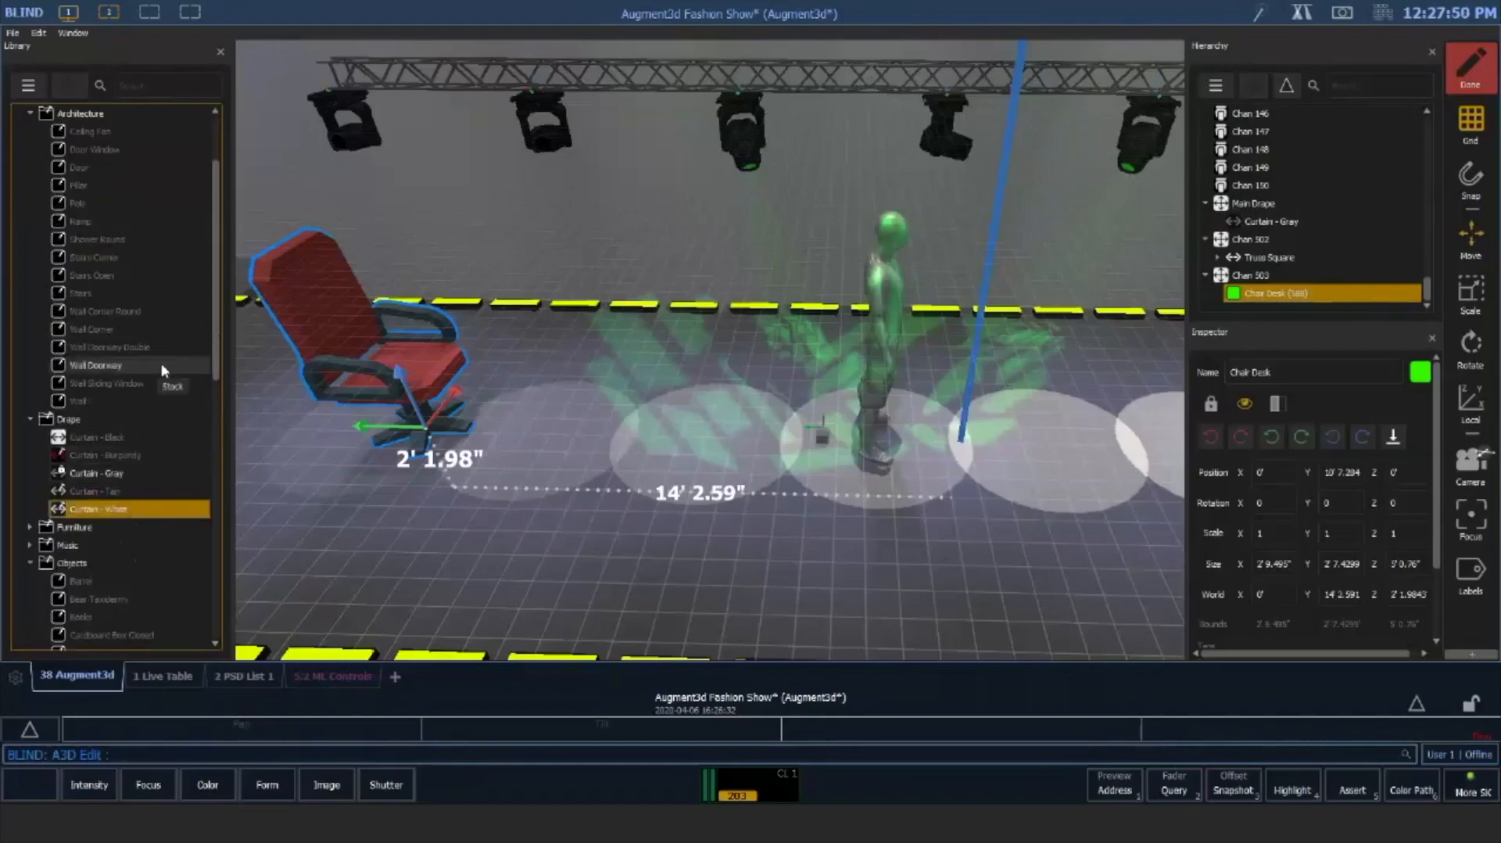
{"action": "scroll", "coordinate": [143, 389], "scroll_direction": "down", "scroll_amount": 4}
{"action": "scroll", "coordinate": [143, 390], "scroll_direction": "down", "scroll_amount": 7}
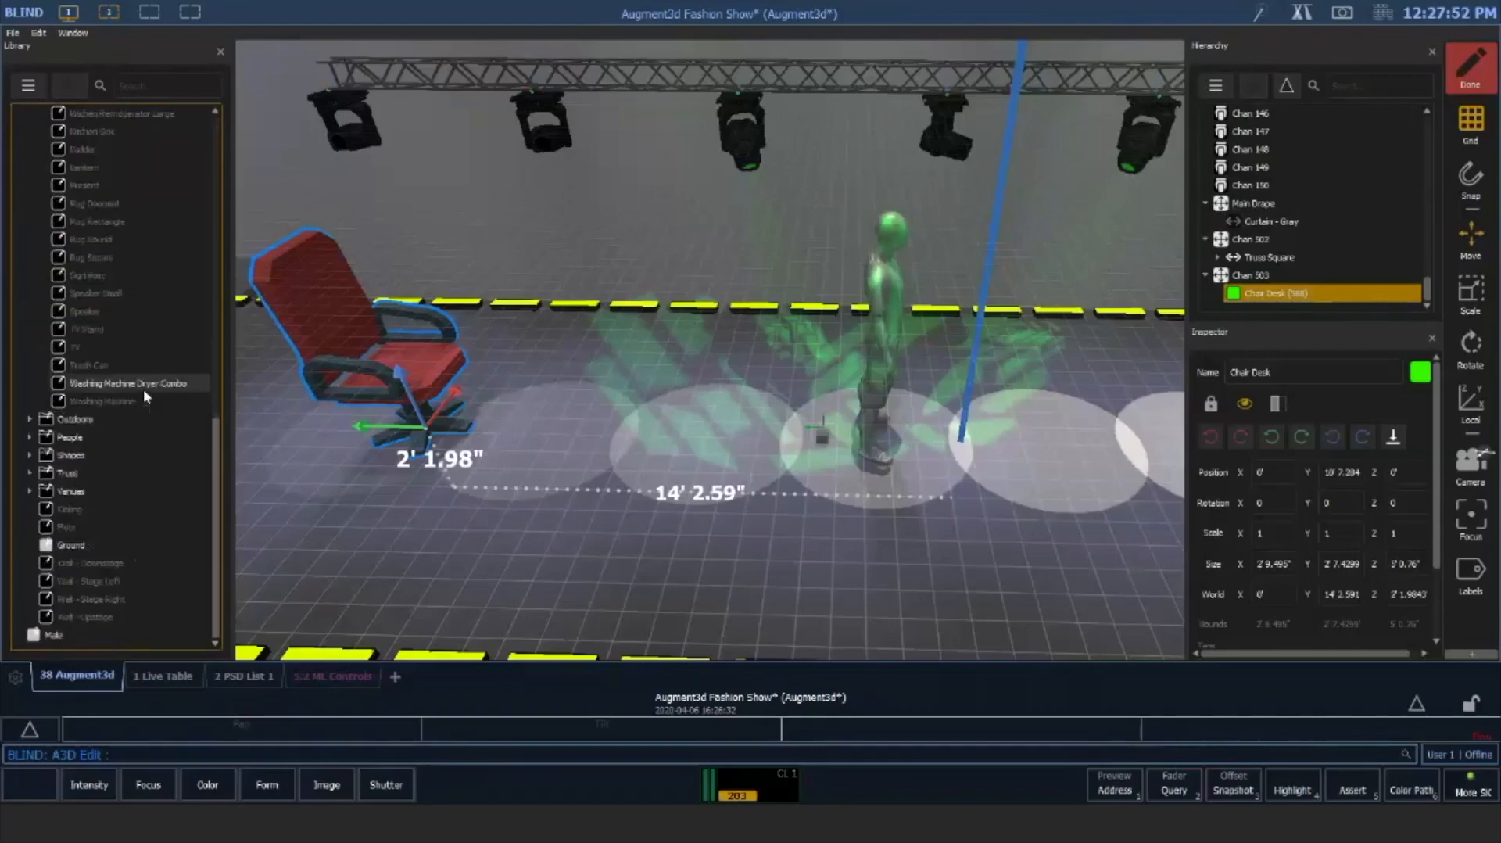
{"action": "left_click", "coordinate": [86, 562]}
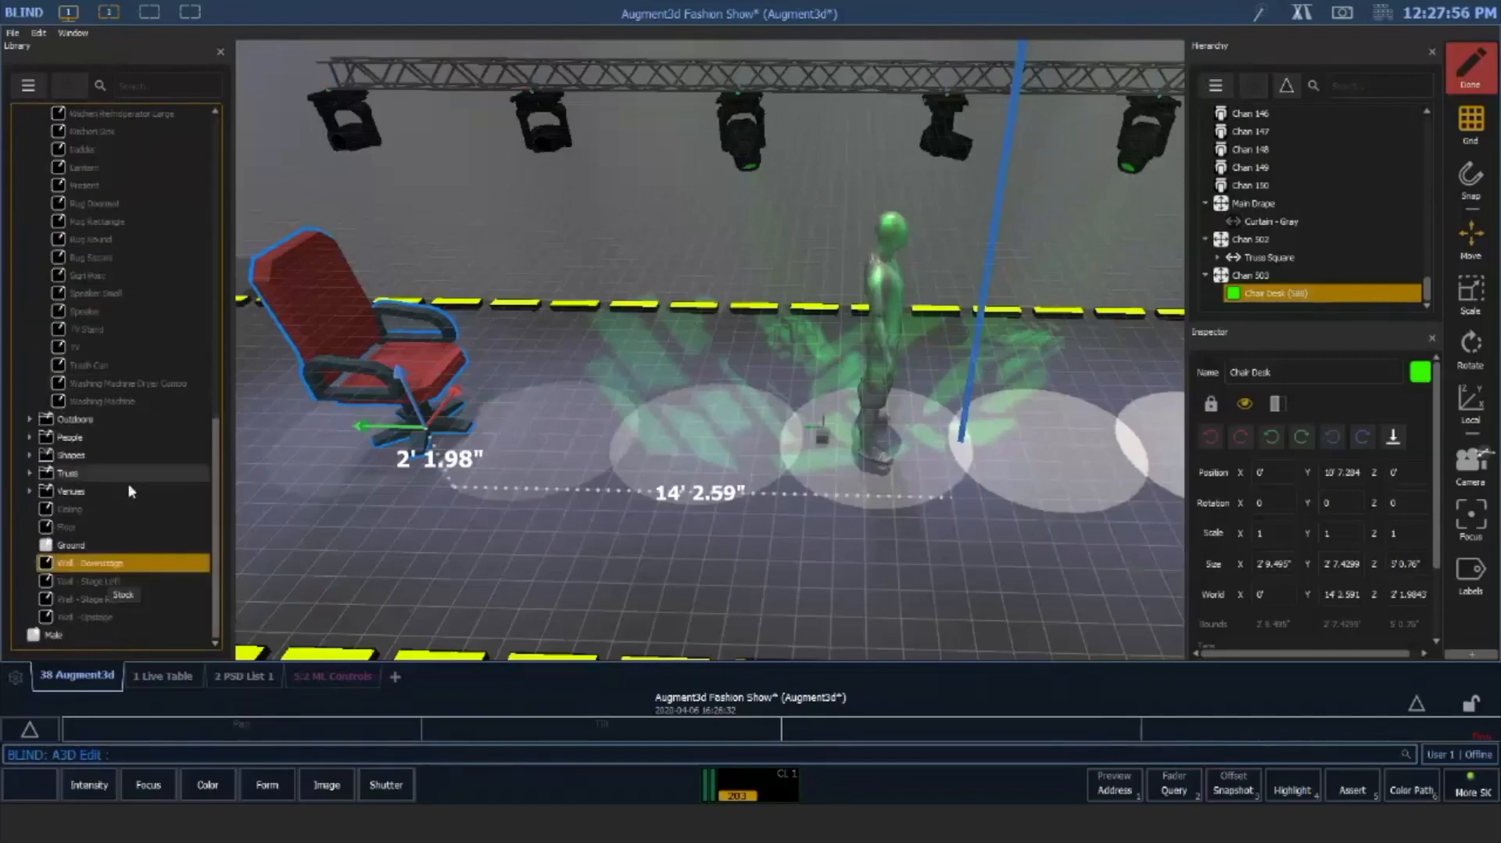
{"action": "scroll", "coordinate": [138, 476], "scroll_direction": "up", "scroll_amount": 10}
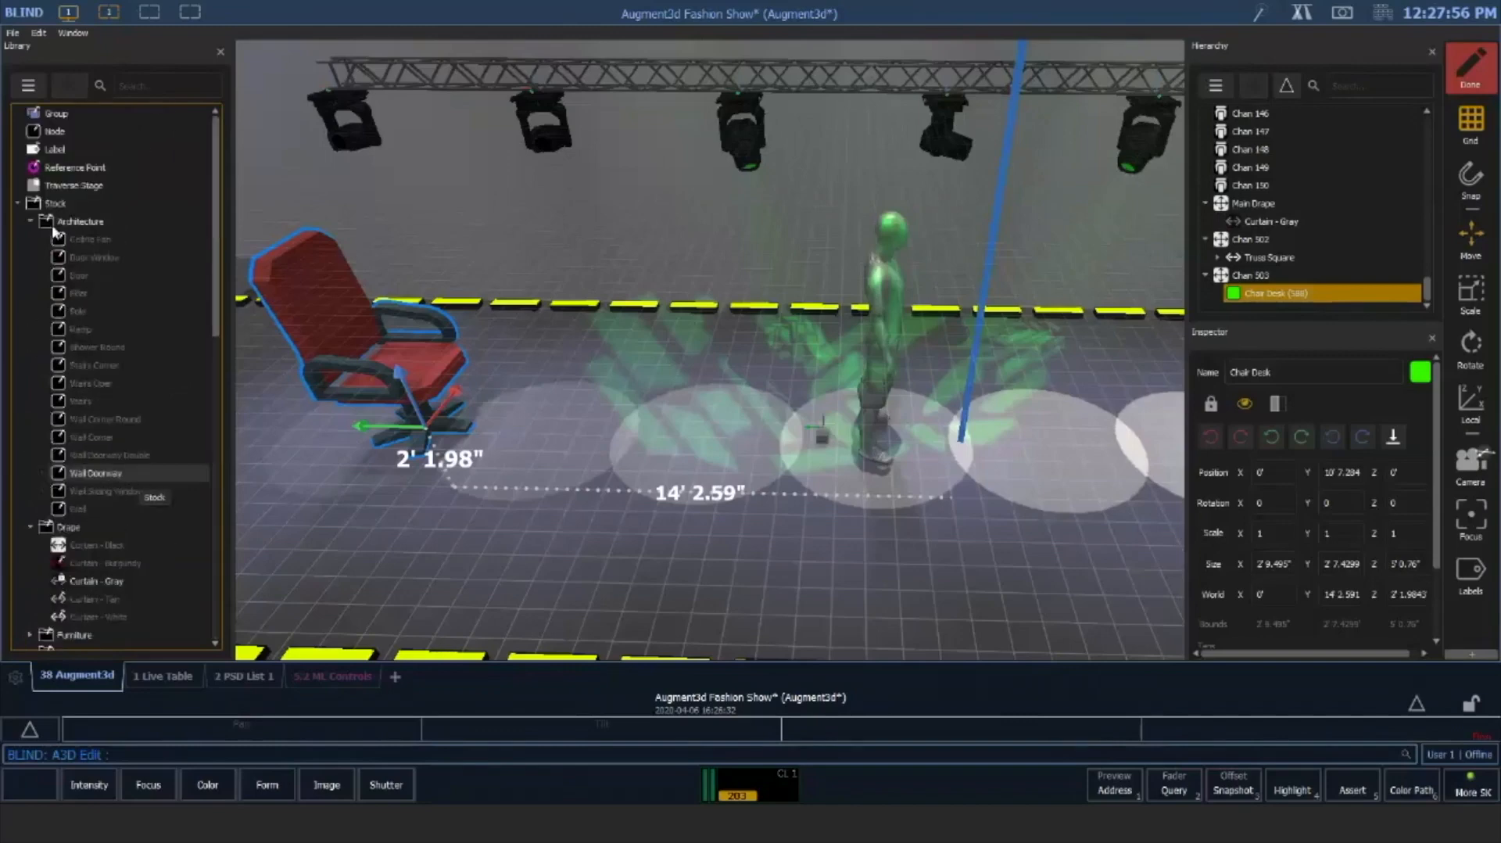
{"action": "scroll", "coordinate": [49, 448], "scroll_direction": "down", "scroll_amount": 2}
{"action": "scroll", "coordinate": [49, 447], "scroll_direction": "down", "scroll_amount": 3}
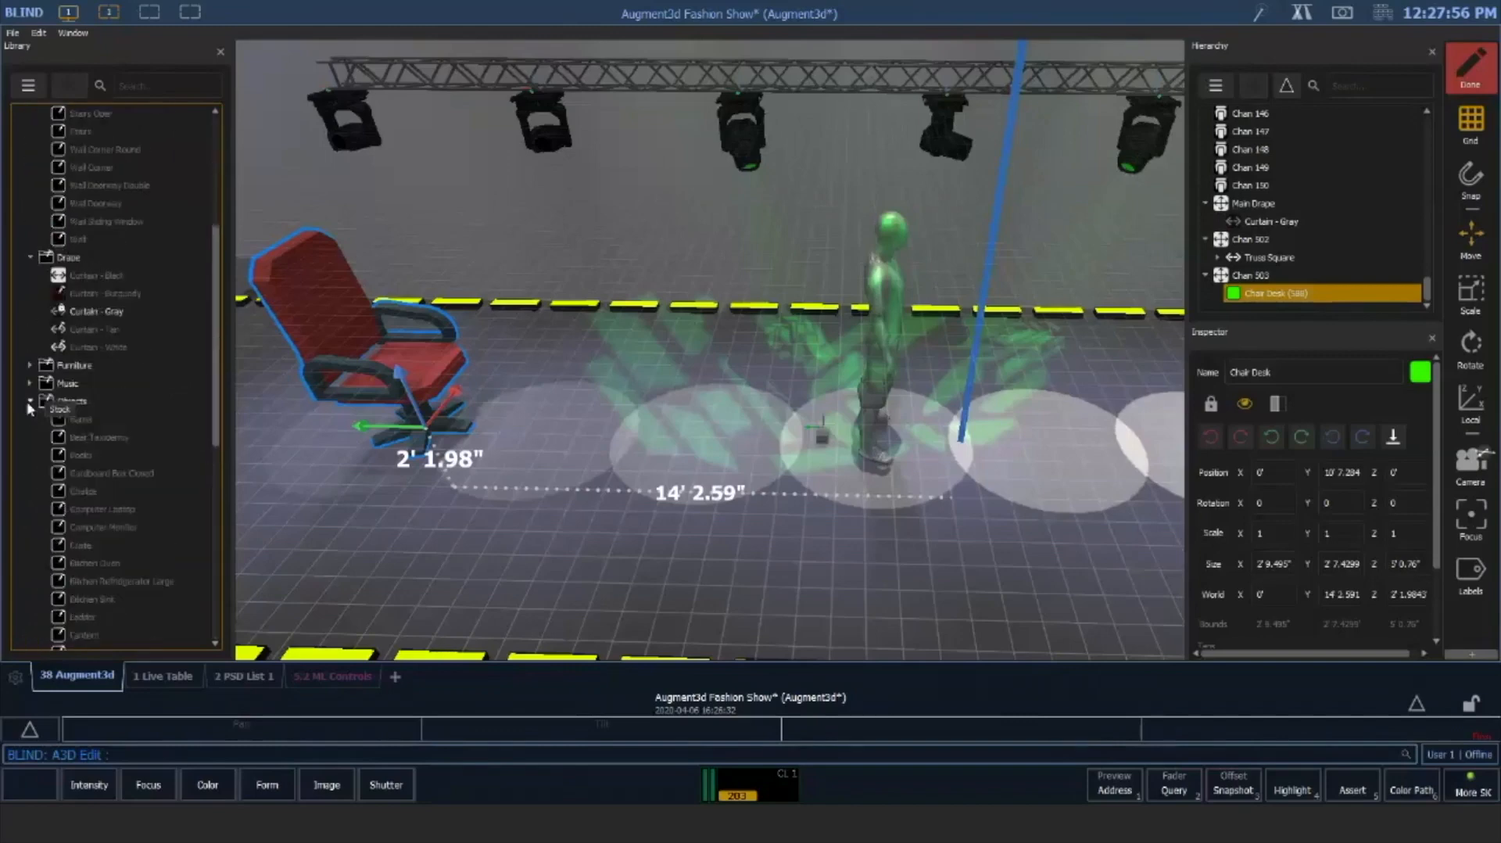
{"action": "left_click", "coordinate": [29, 403]}
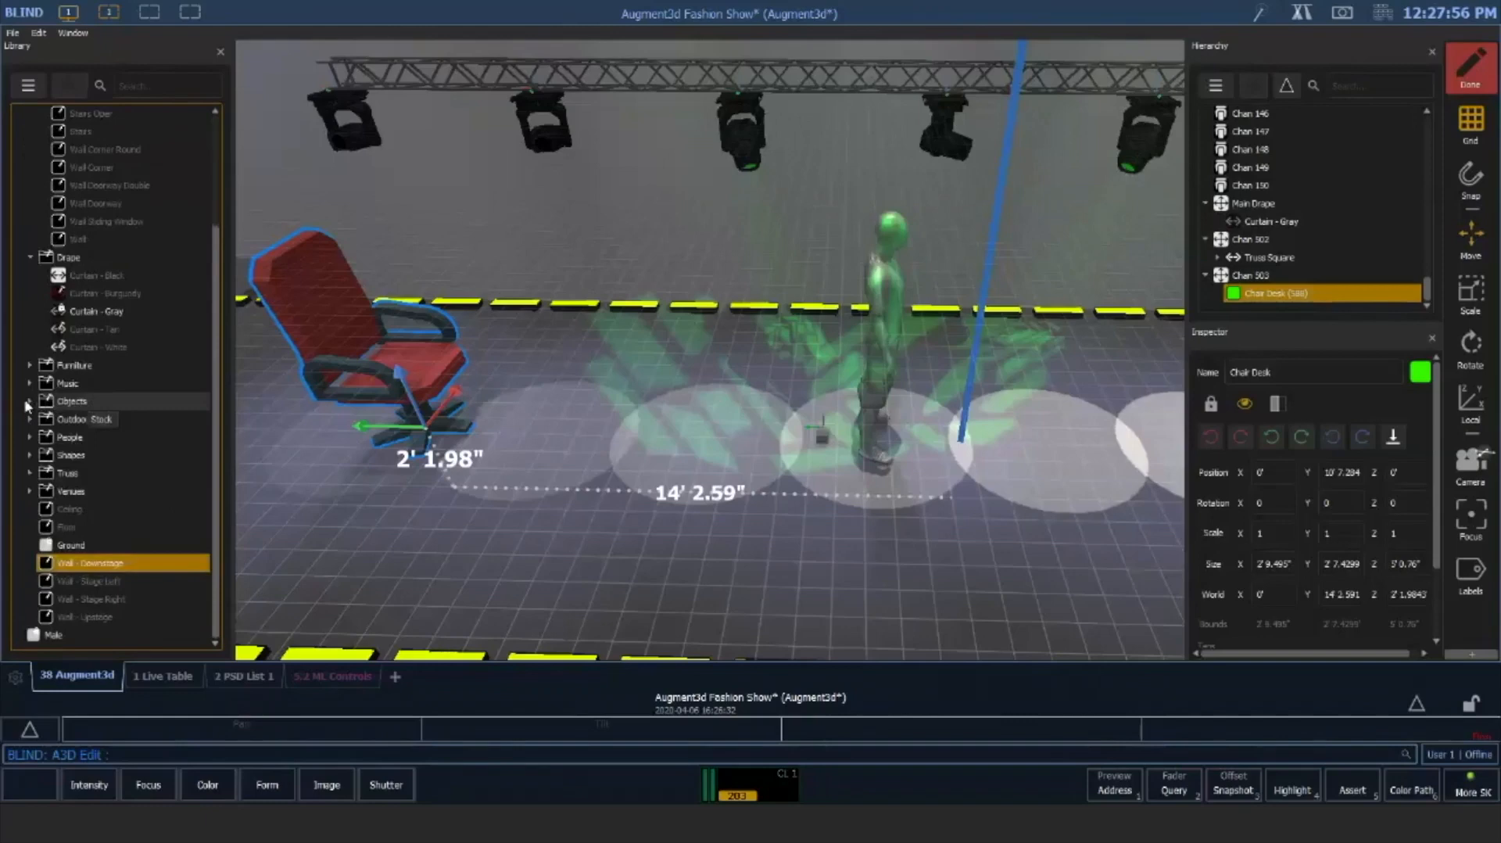
Examine the 2D plane shapes in the library, including the Single Sided variants, and collapse the Plane folder
{"action": "left_click", "coordinate": [29, 455]}
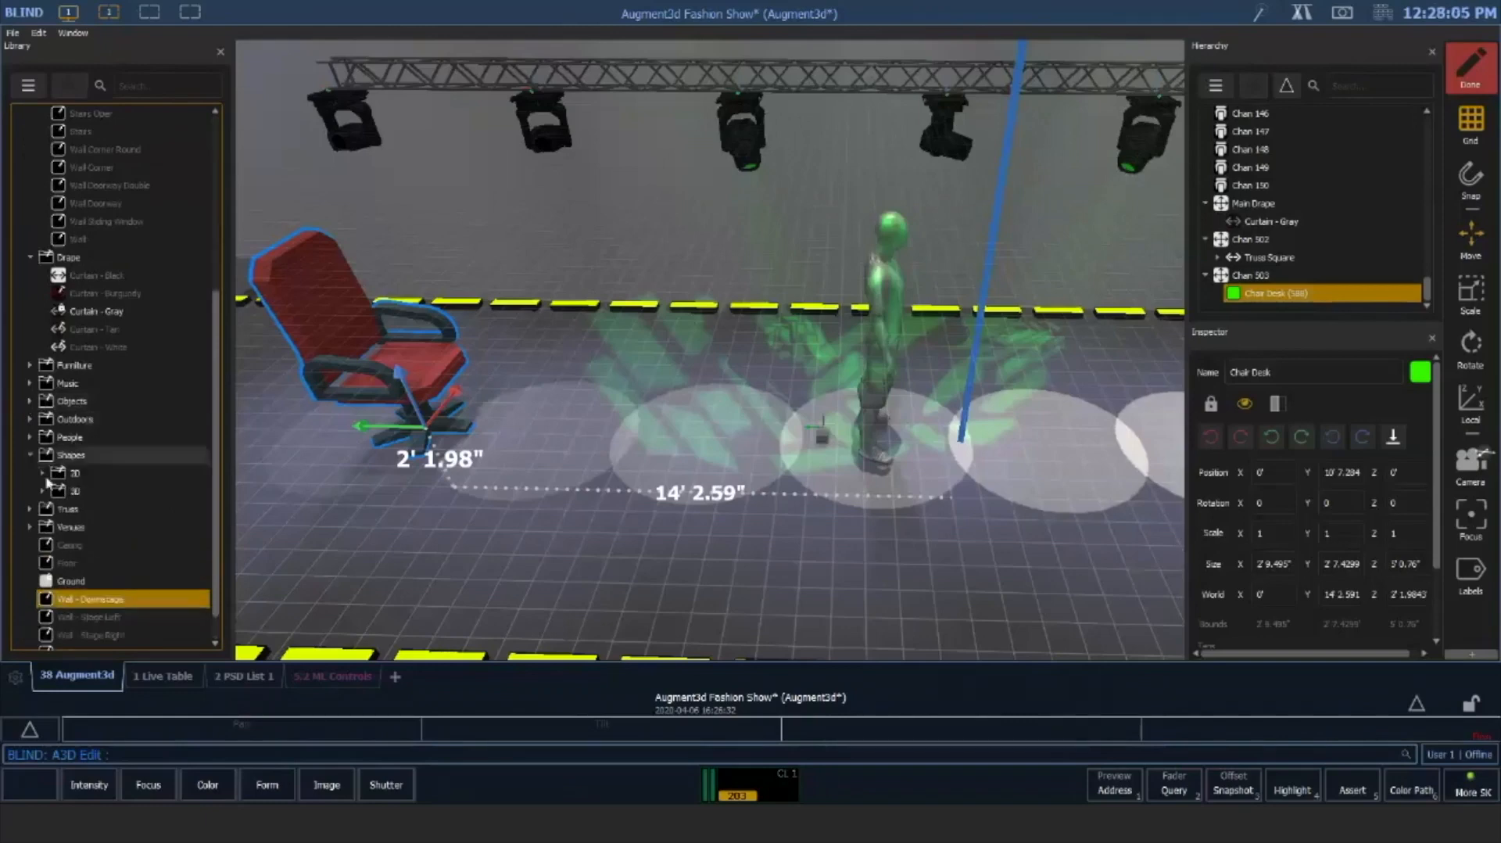
{"action": "left_click", "coordinate": [43, 473]}
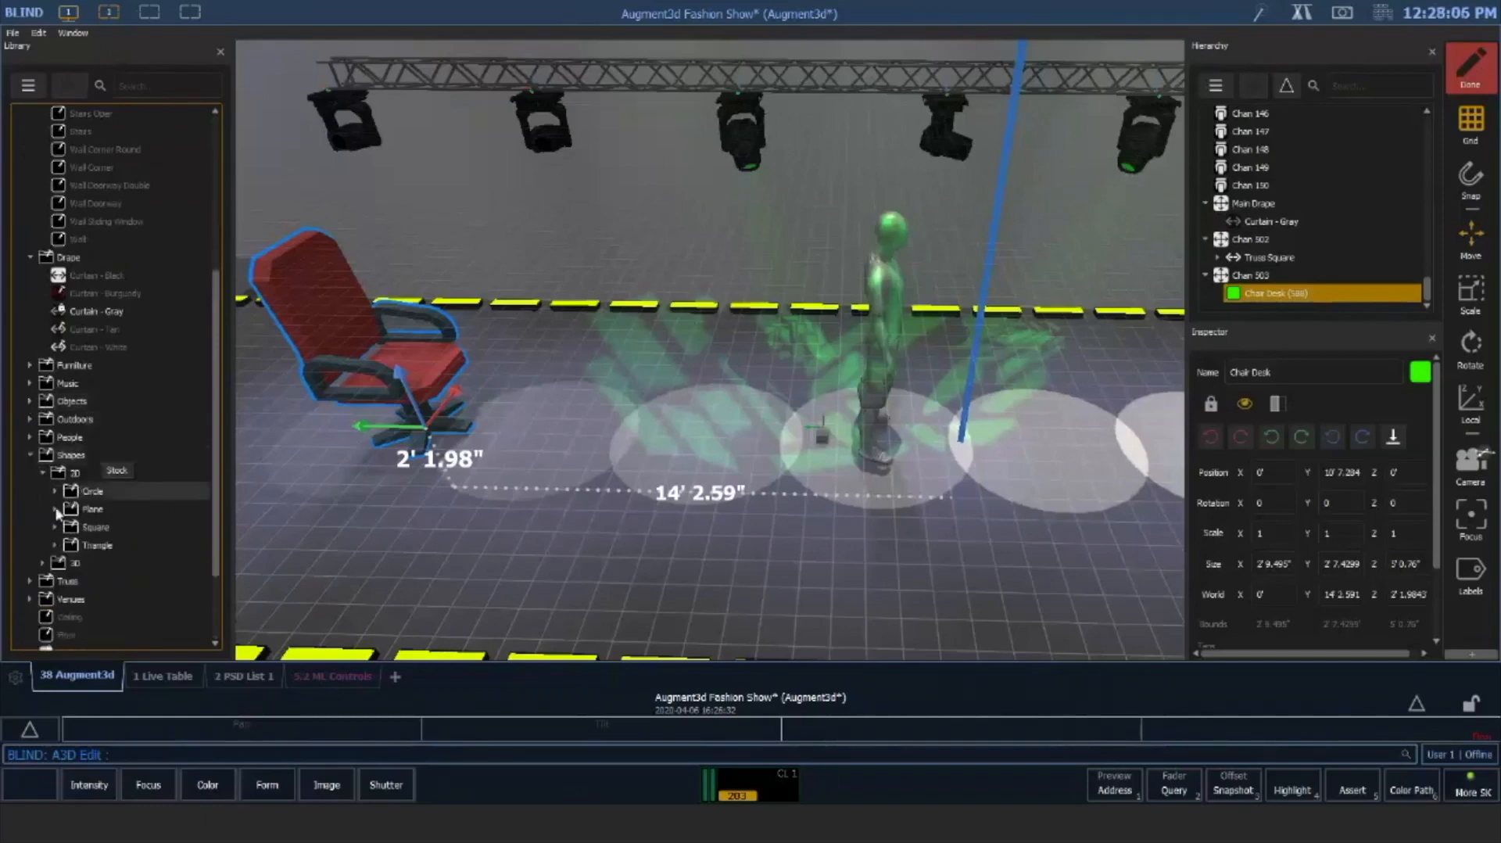
{"action": "left_click", "coordinate": [55, 509]}
{"action": "scroll", "coordinate": [82, 470], "scroll_direction": "down", "scroll_amount": 2}
{"action": "scroll", "coordinate": [84, 469], "scroll_direction": "down", "scroll_amount": 2}
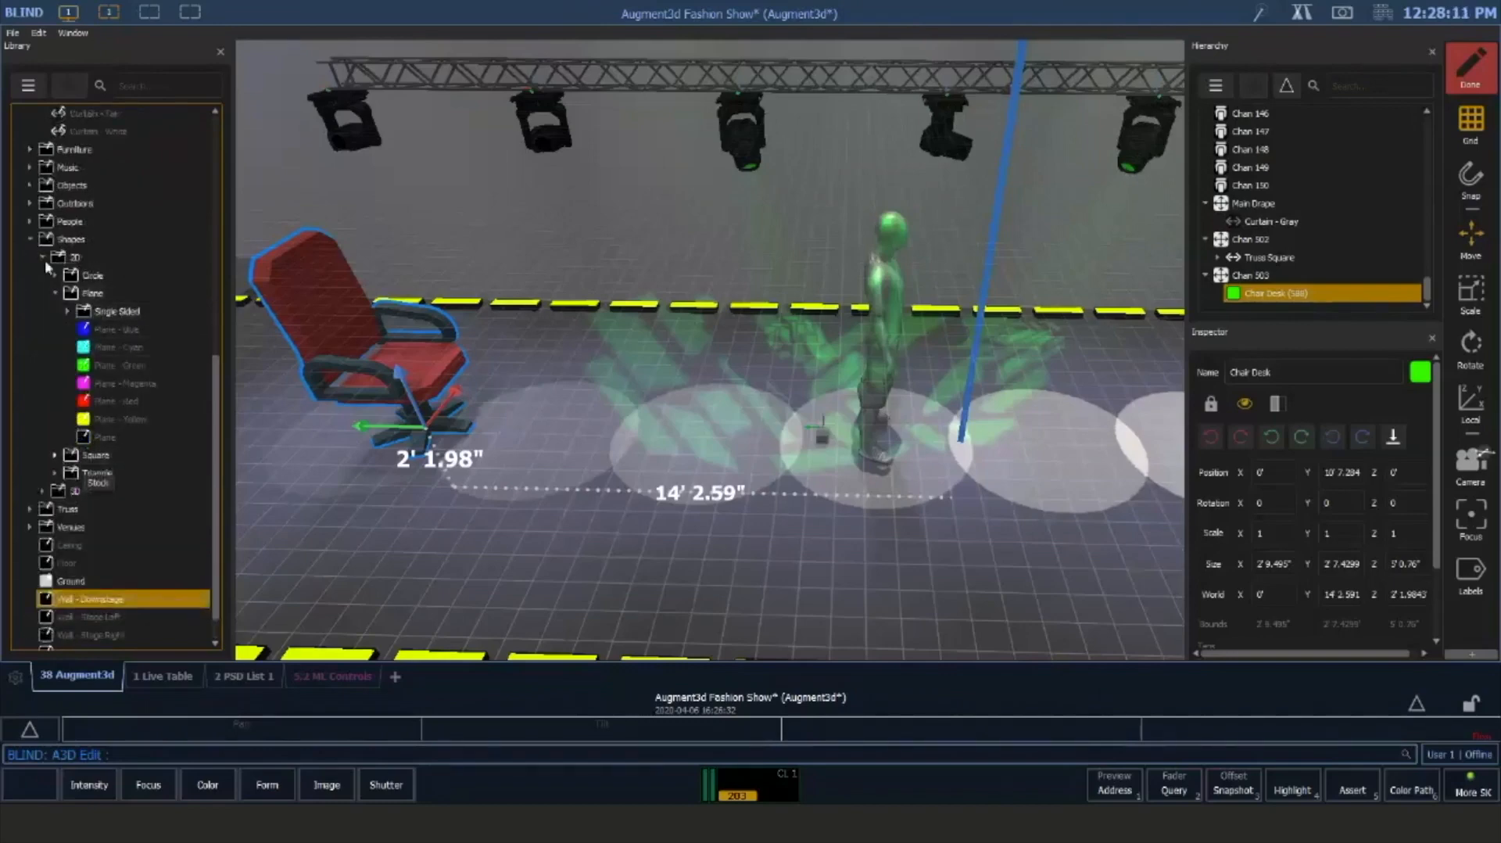
{"action": "left_click", "coordinate": [58, 310]}
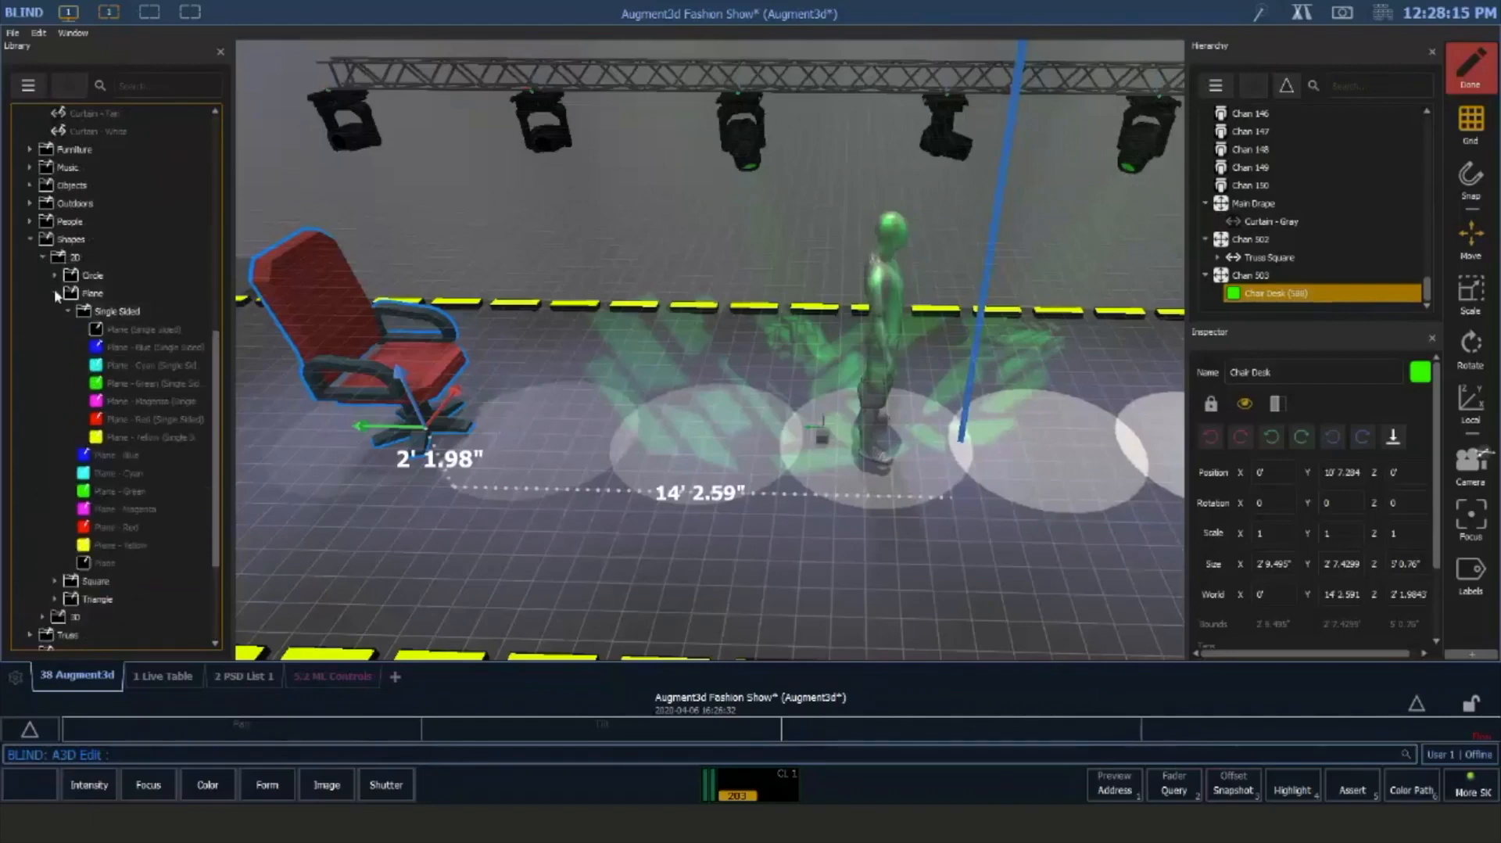
{"action": "left_click", "coordinate": [55, 294]}
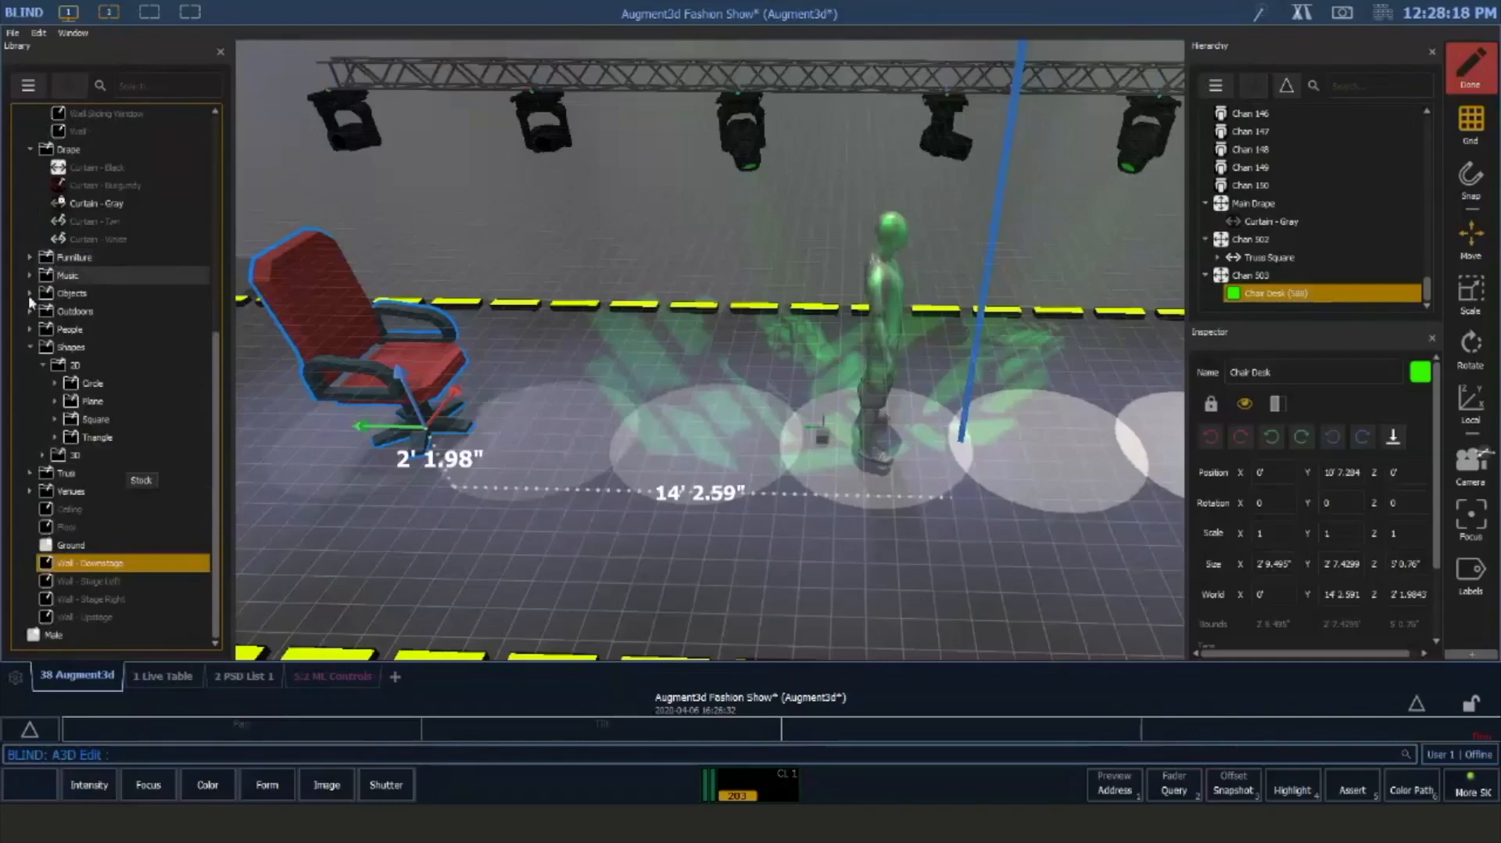
Collapse the 2D shapes folder and examine the 3D shapes, expanding the Cone folder to view its colour variants
{"action": "left_click", "coordinate": [42, 366]}
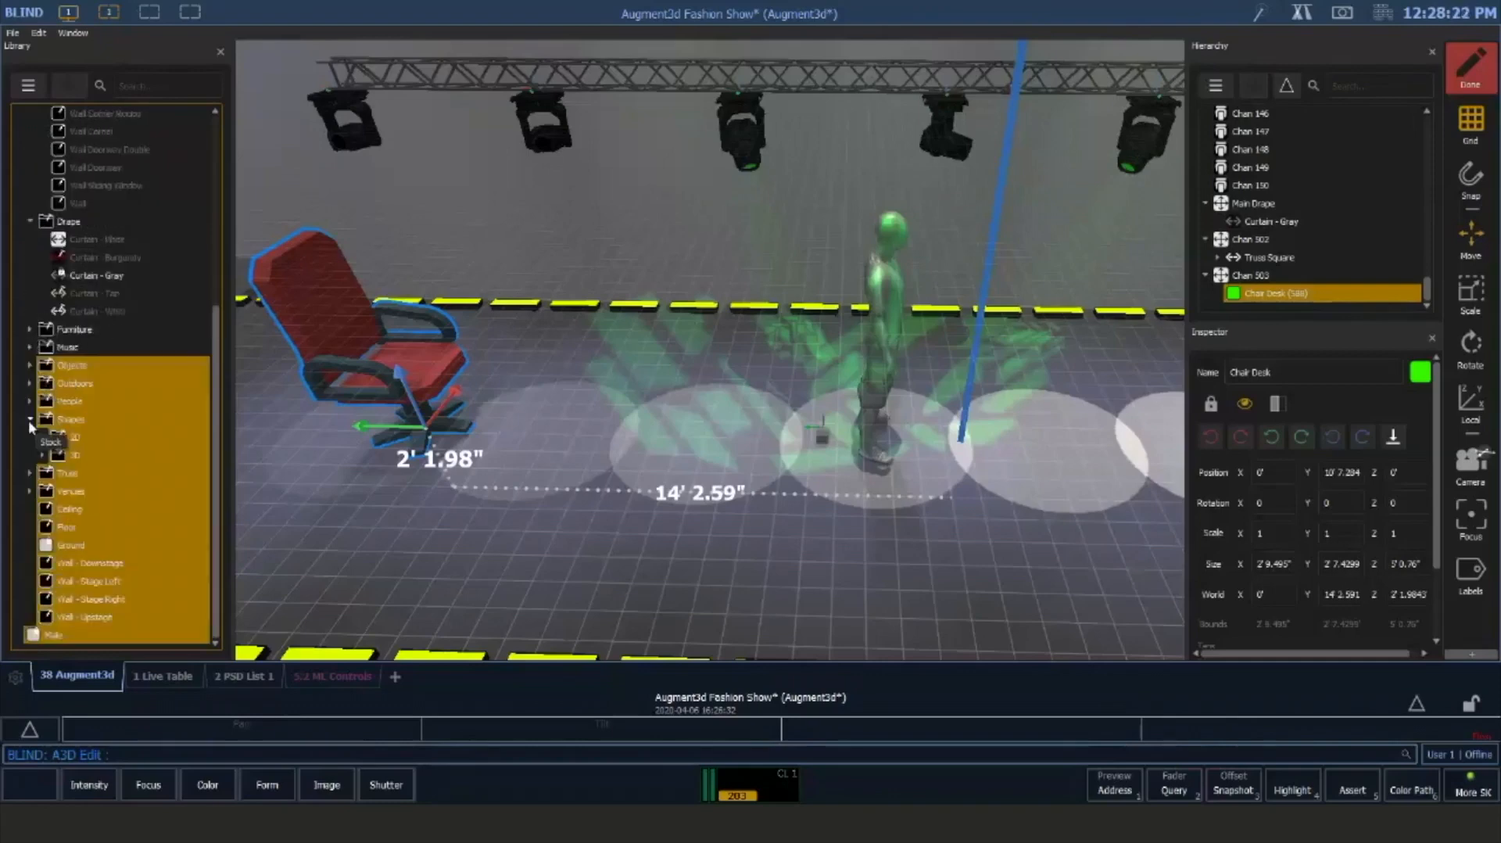
{"action": "left_click", "coordinate": [28, 420]}
{"action": "left_click", "coordinate": [29, 456]}
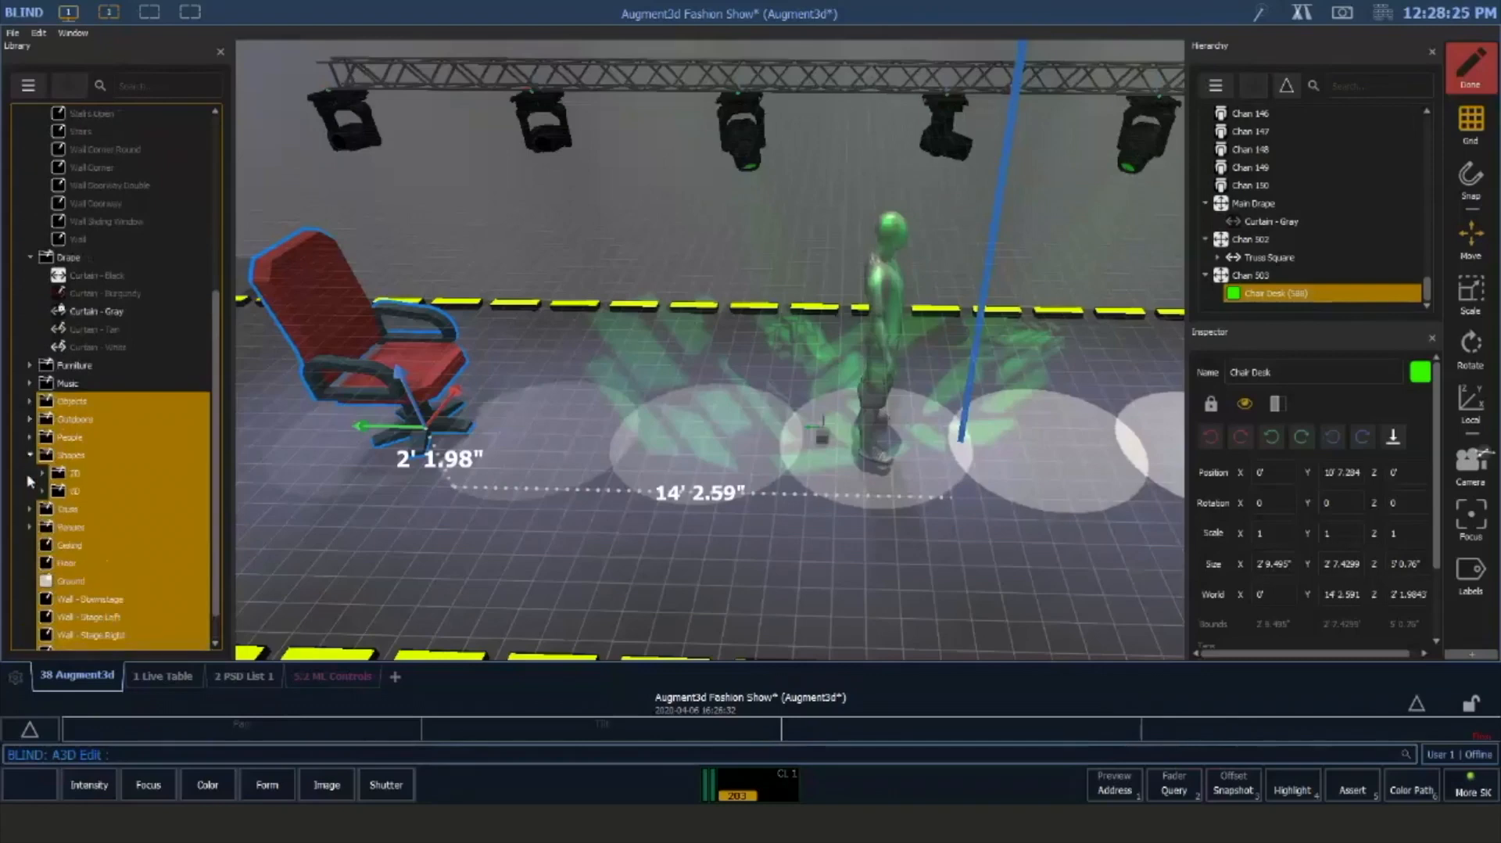
{"action": "left_click", "coordinate": [42, 490]}
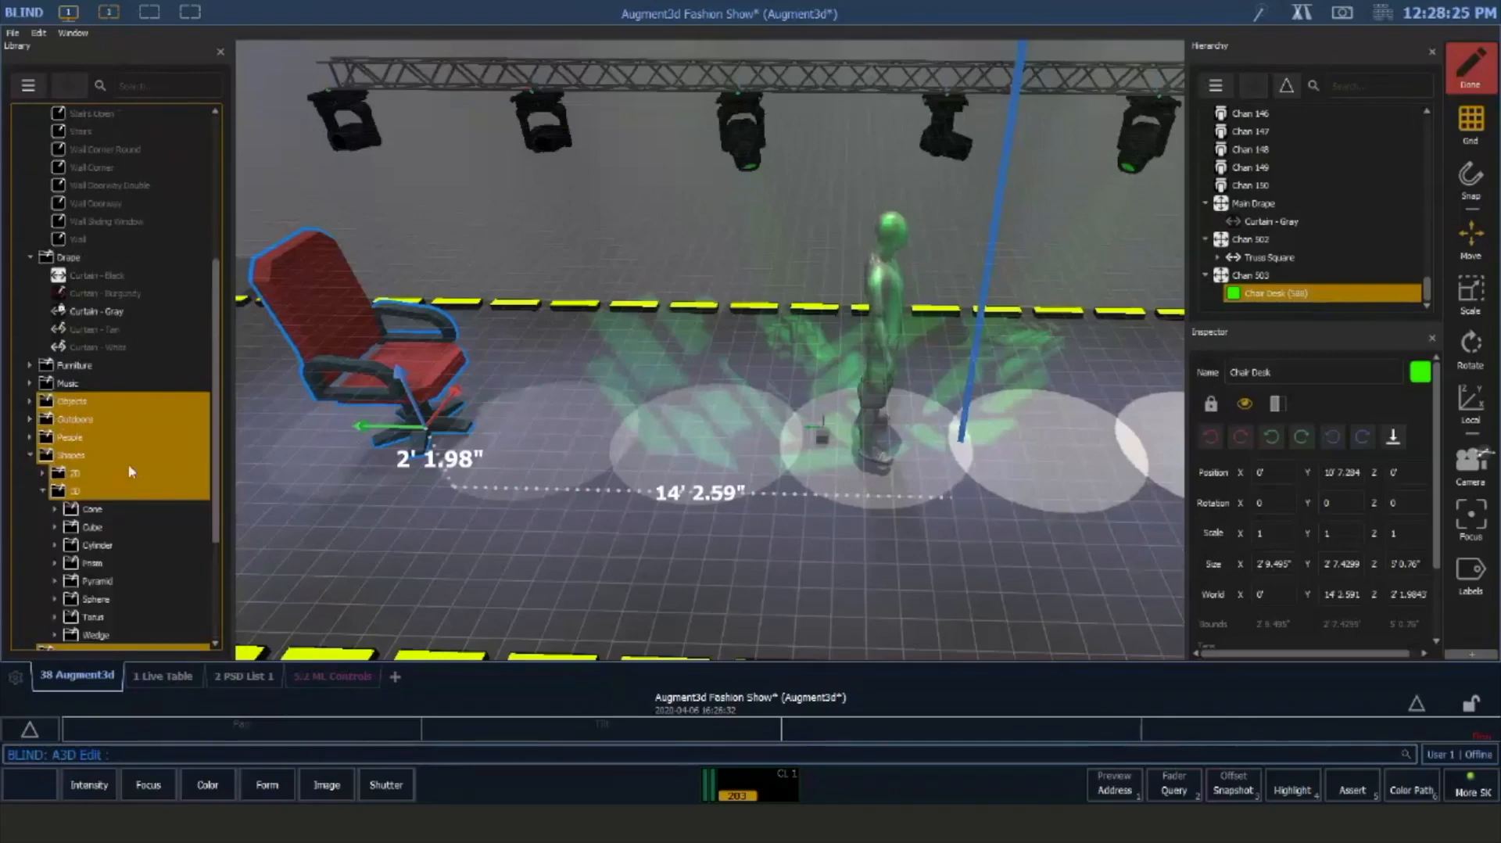
{"action": "scroll", "coordinate": [128, 463], "scroll_direction": "down", "scroll_amount": 2}
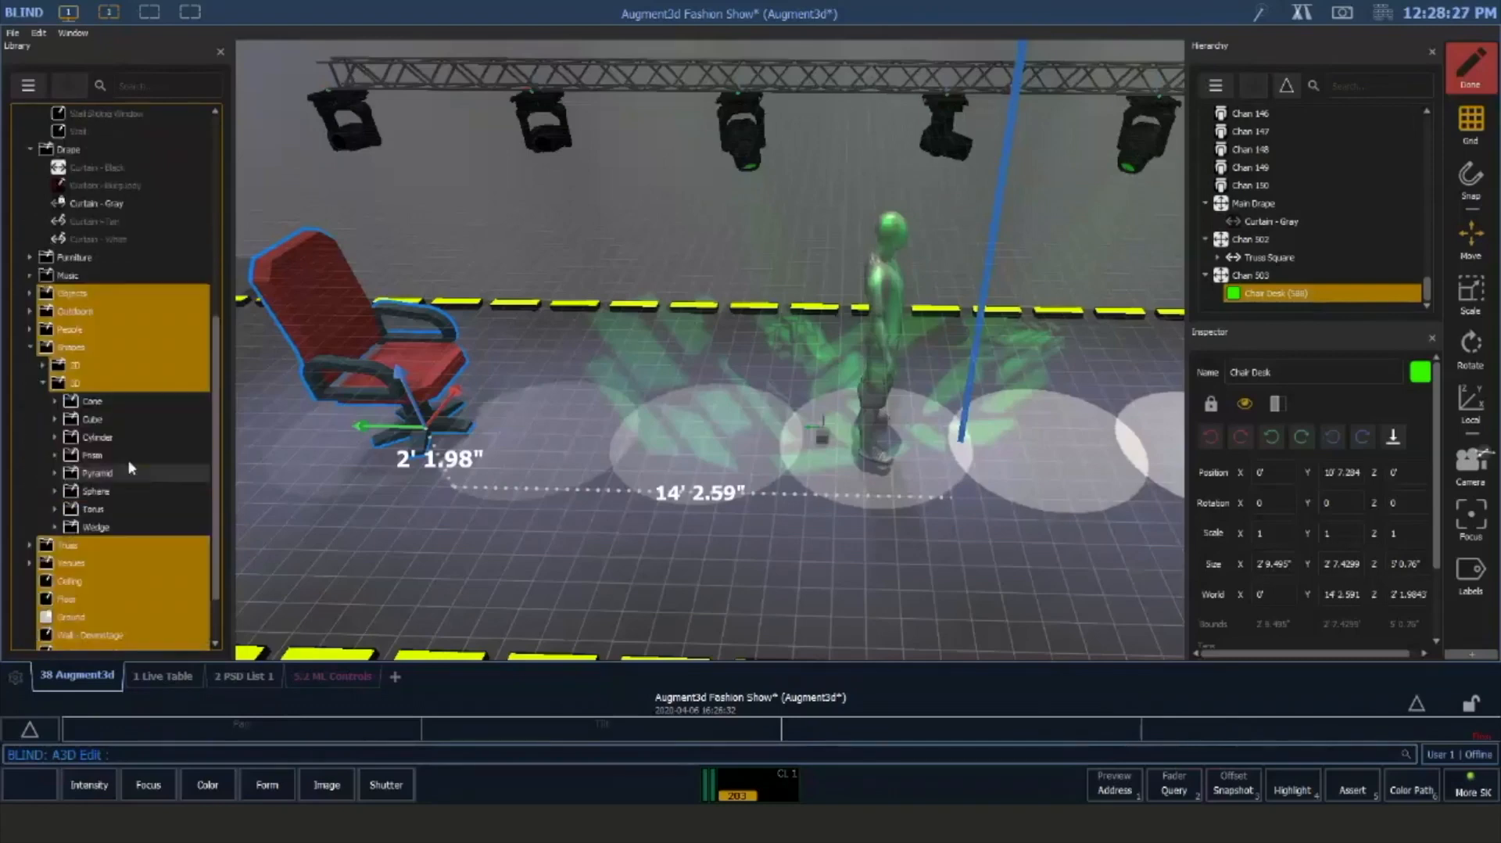
{"action": "left_click", "coordinate": [55, 403]}
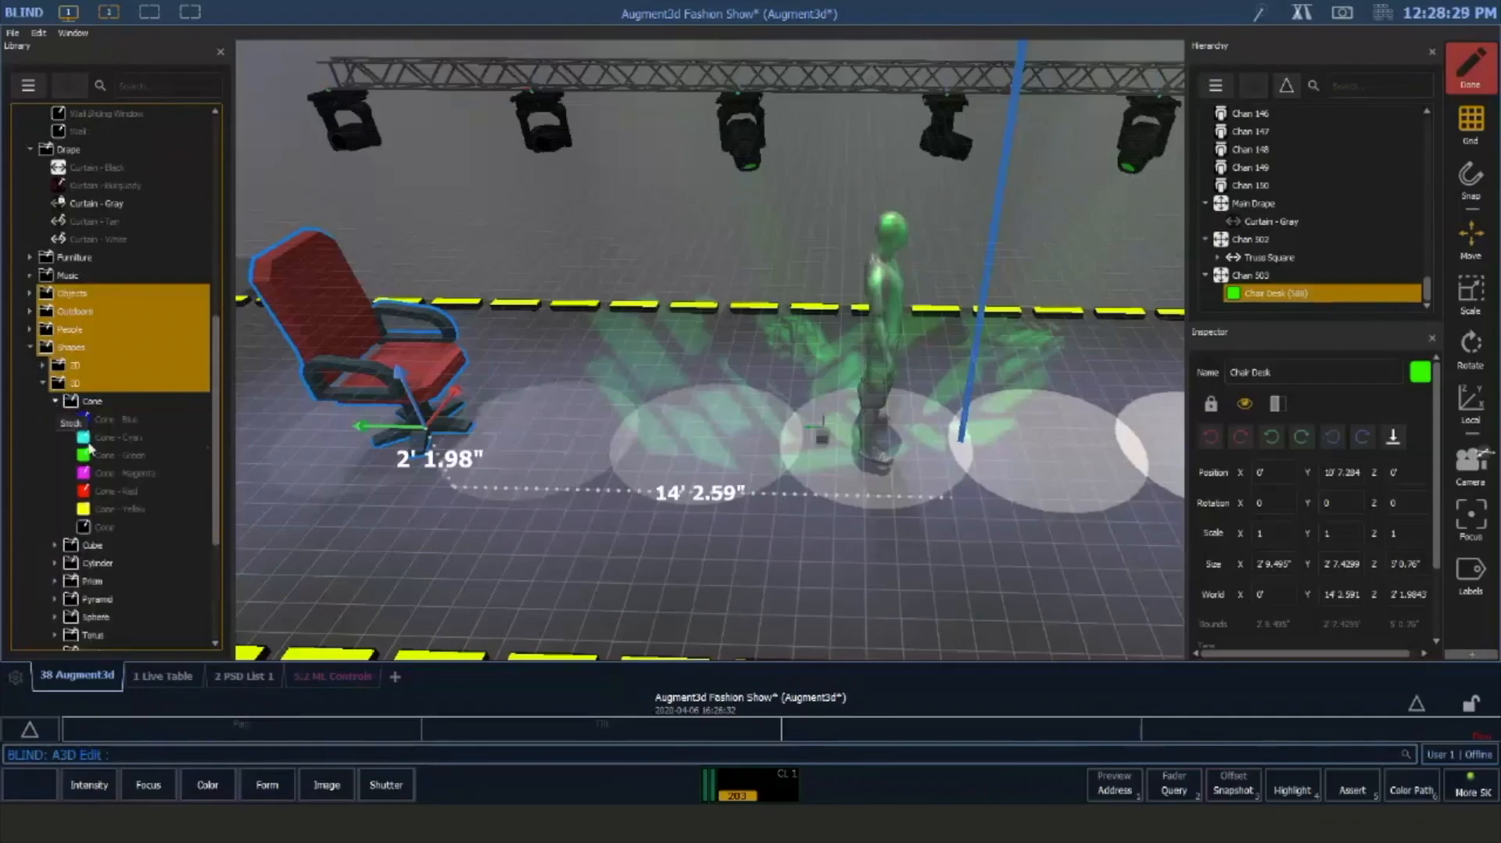
Expand the Cube, Cylinder and Prism folders under the 3D shapes to examine their colour variants
{"action": "left_click", "coordinate": [55, 545]}
{"action": "scroll", "coordinate": [93, 470], "scroll_direction": "down", "scroll_amount": 5}
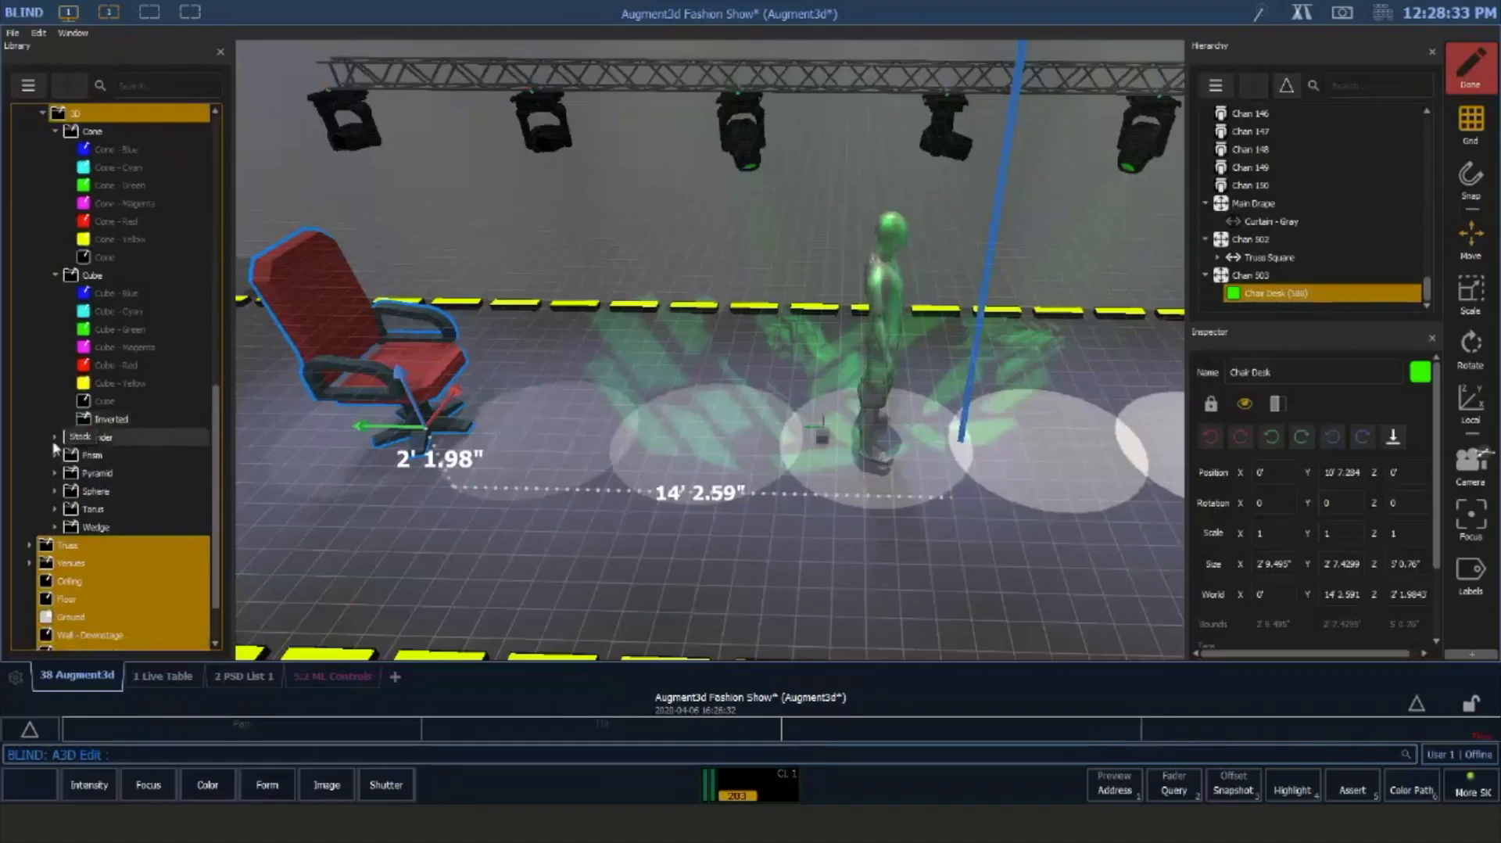
{"action": "left_click", "coordinate": [55, 437]}
{"action": "scroll", "coordinate": [42, 411], "scroll_direction": "down", "scroll_amount": 3}
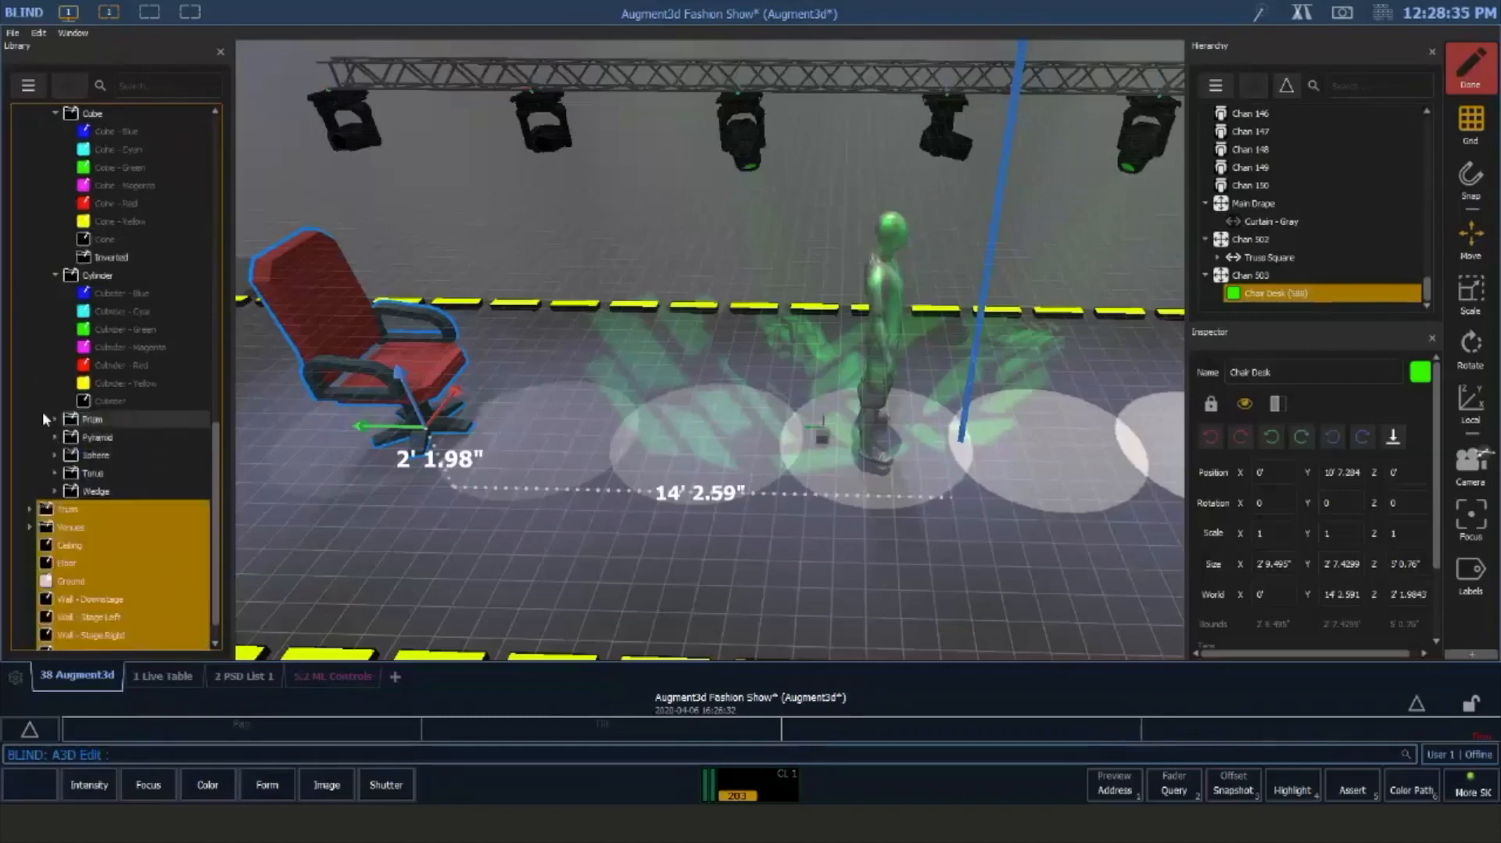
{"action": "left_click", "coordinate": [54, 419]}
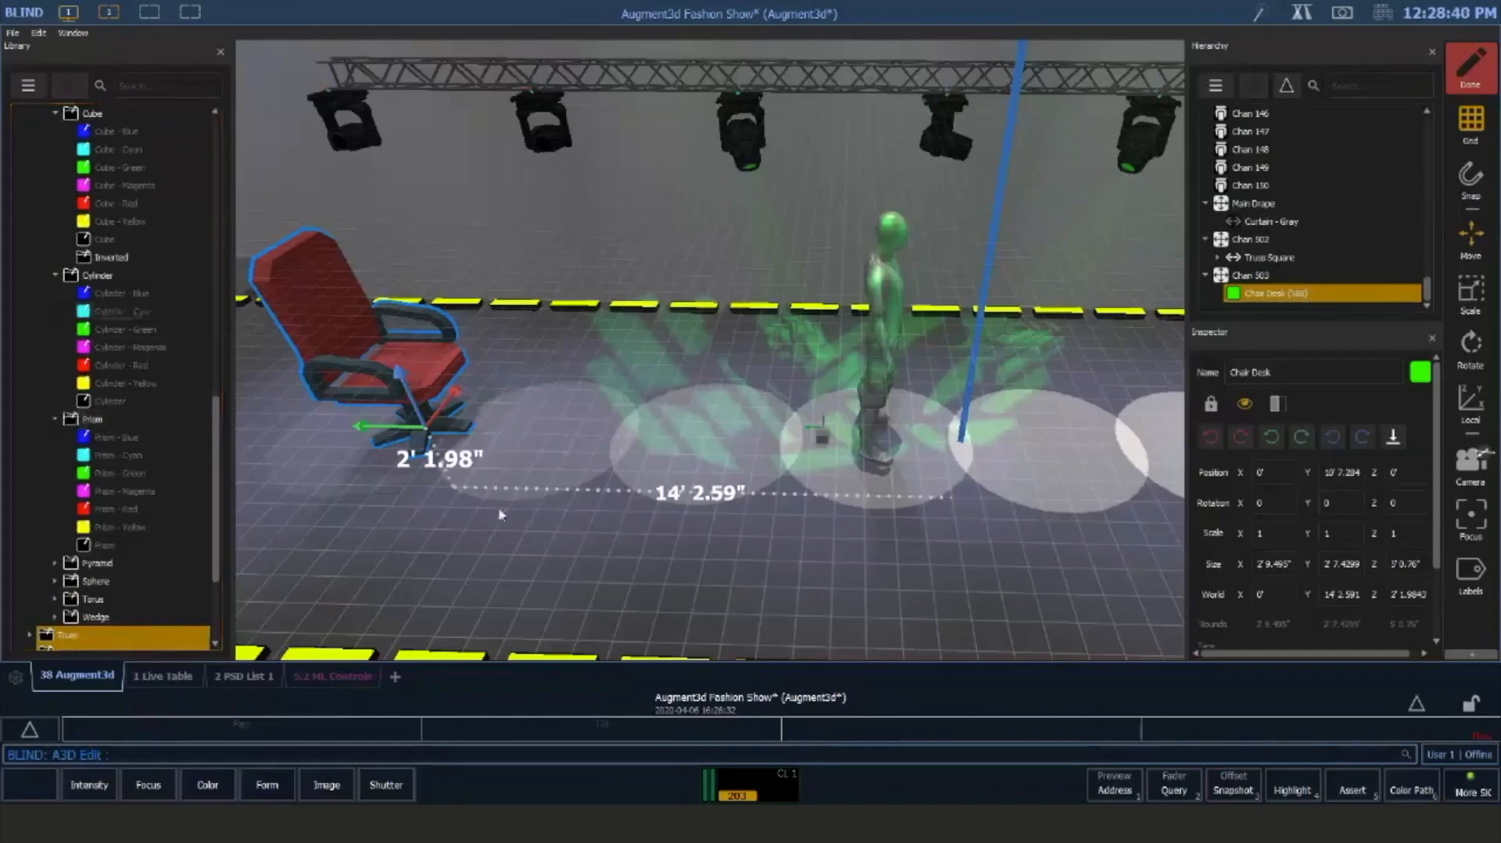
View the stage beside the curtain, and look over the library's Truss folder and Wall - Downstage model by selecting each
{"action": "left_click_drag", "start_coordinate": [577, 490], "coordinate": [384, 227]}
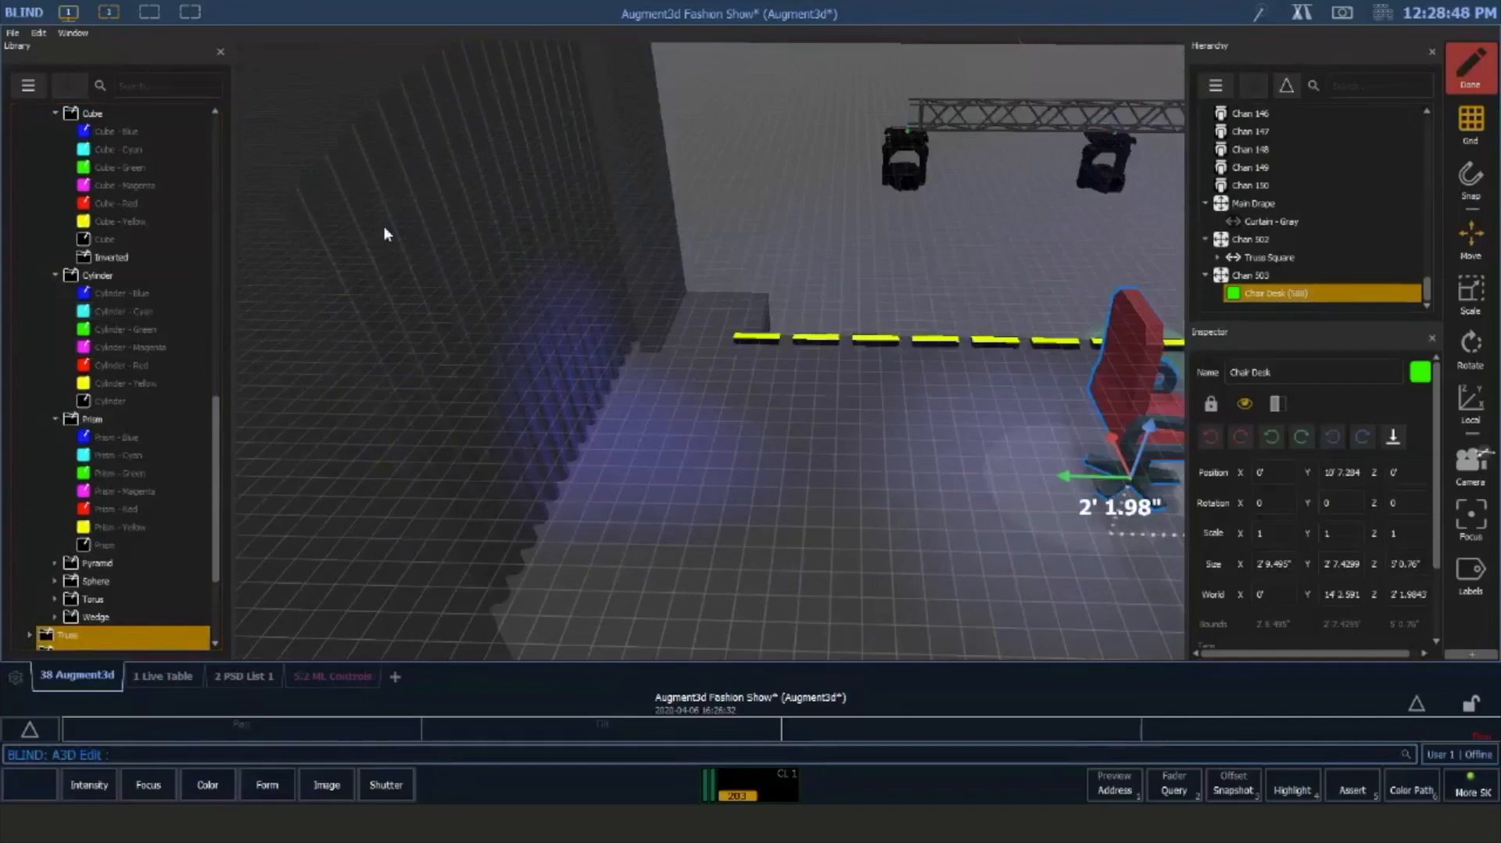
{"action": "scroll", "coordinate": [211, 462], "scroll_direction": "down", "scroll_amount": 3}
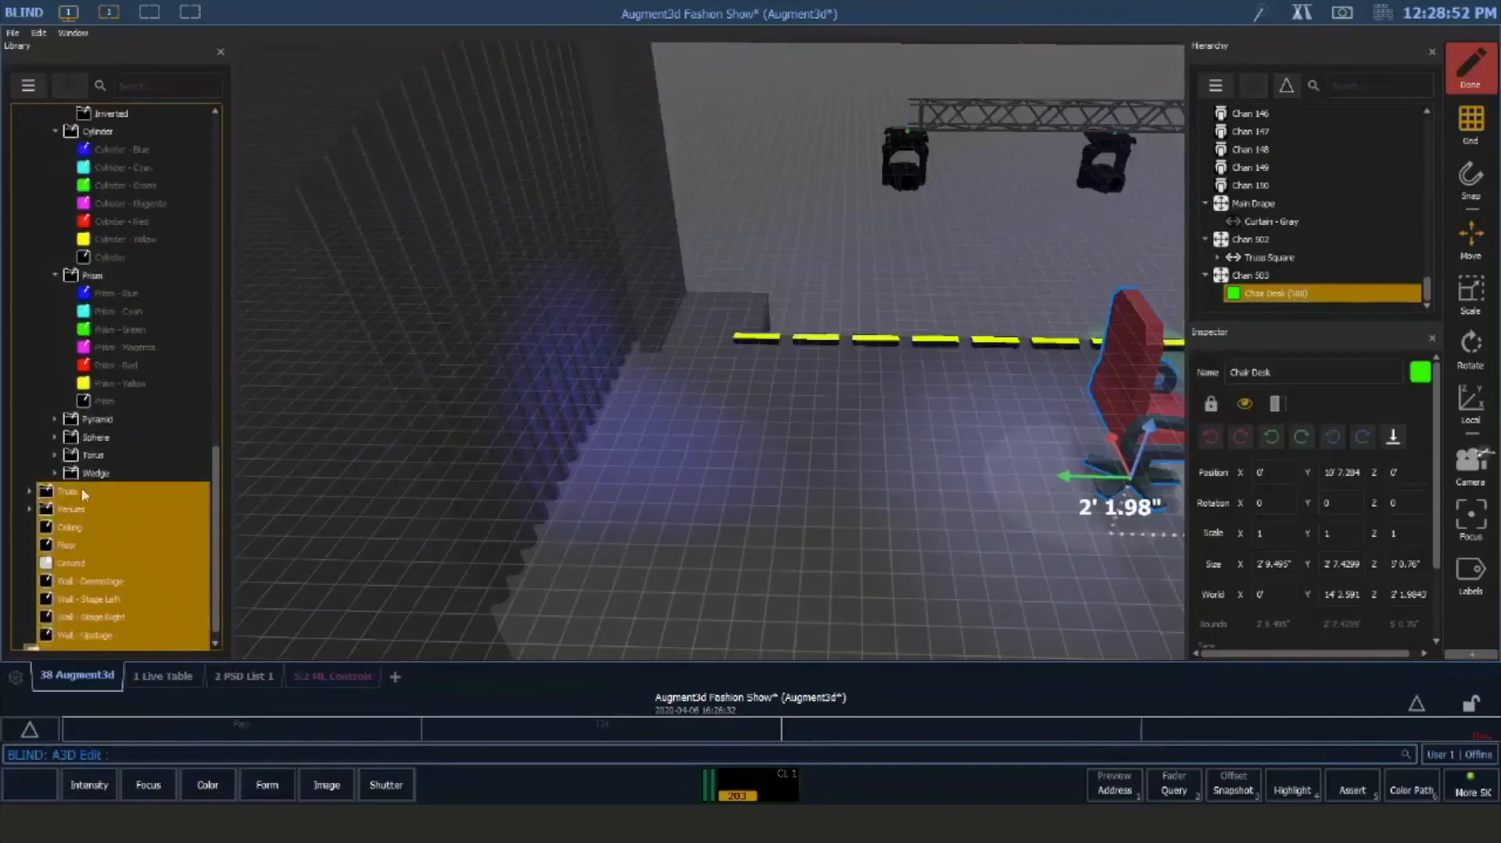
{"action": "left_click", "coordinate": [88, 491]}
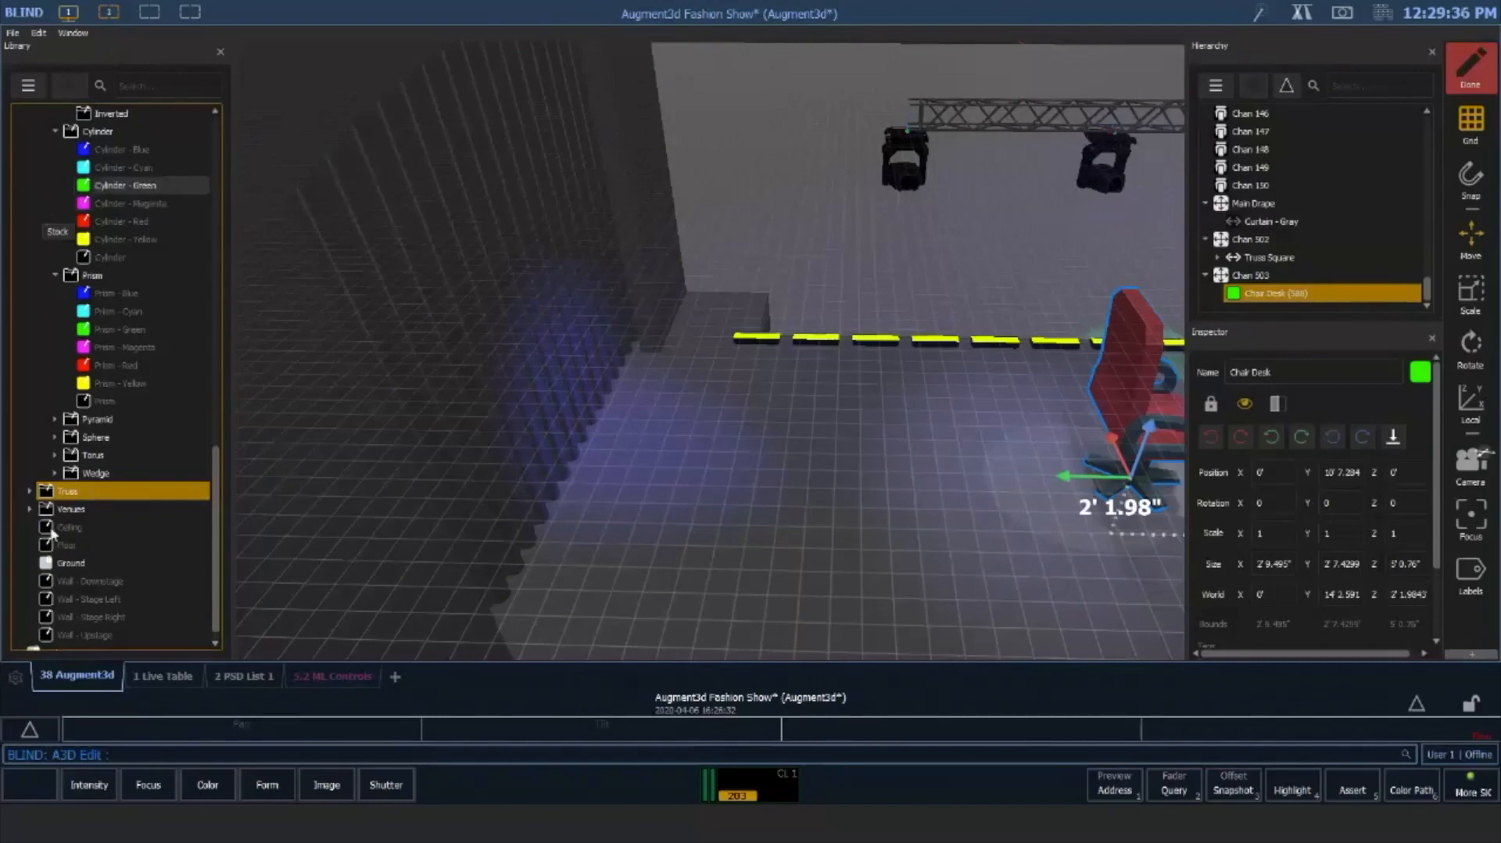
{"action": "scroll", "coordinate": [168, 478], "scroll_direction": "down", "scroll_amount": 1}
{"action": "left_click", "coordinate": [102, 564]}
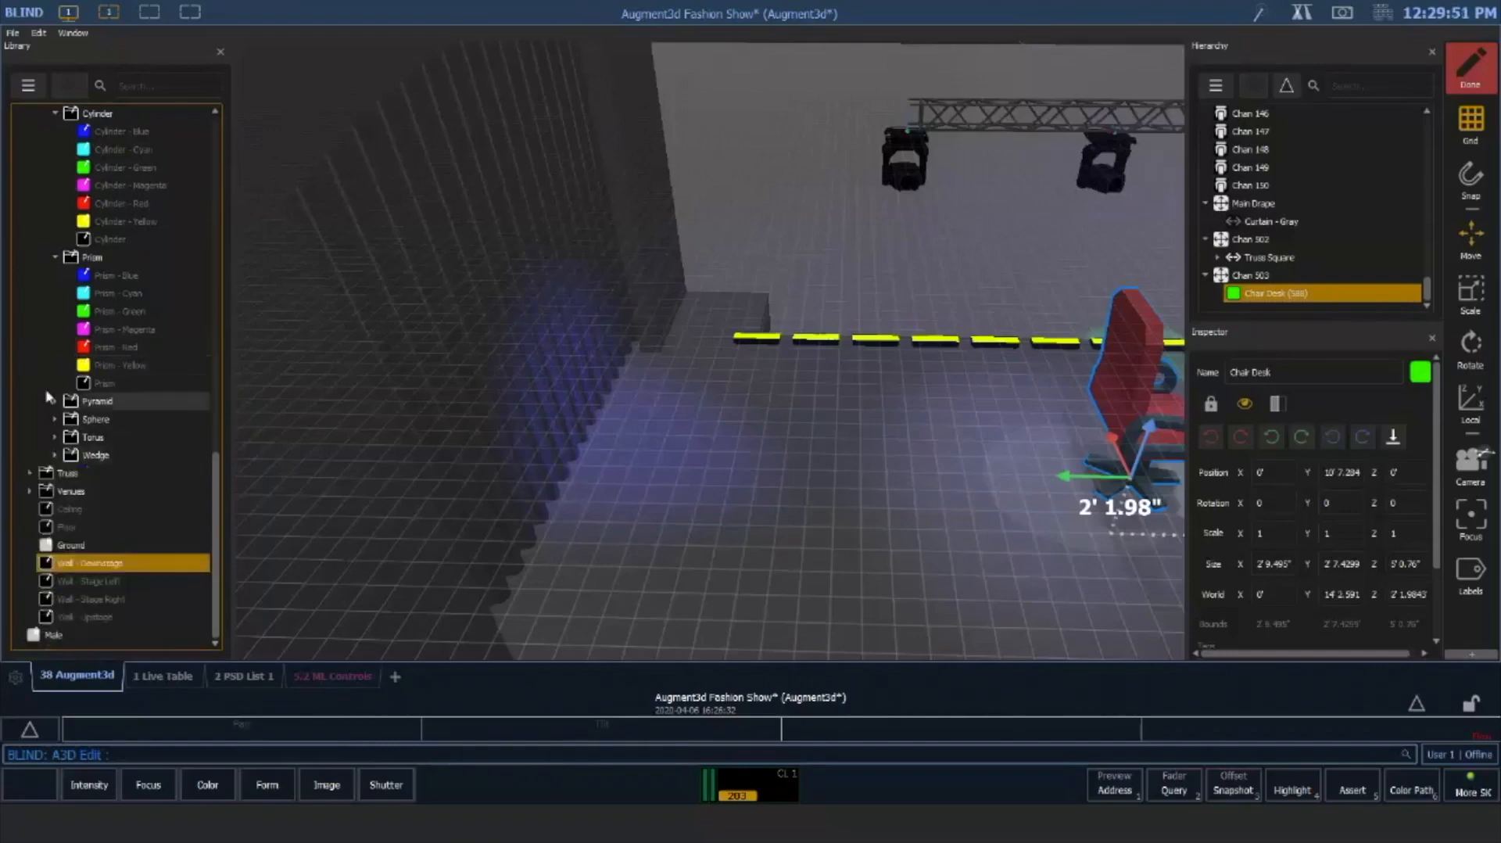
{"action": "scroll", "coordinate": [48, 400], "scroll_direction": "up", "scroll_amount": 10}
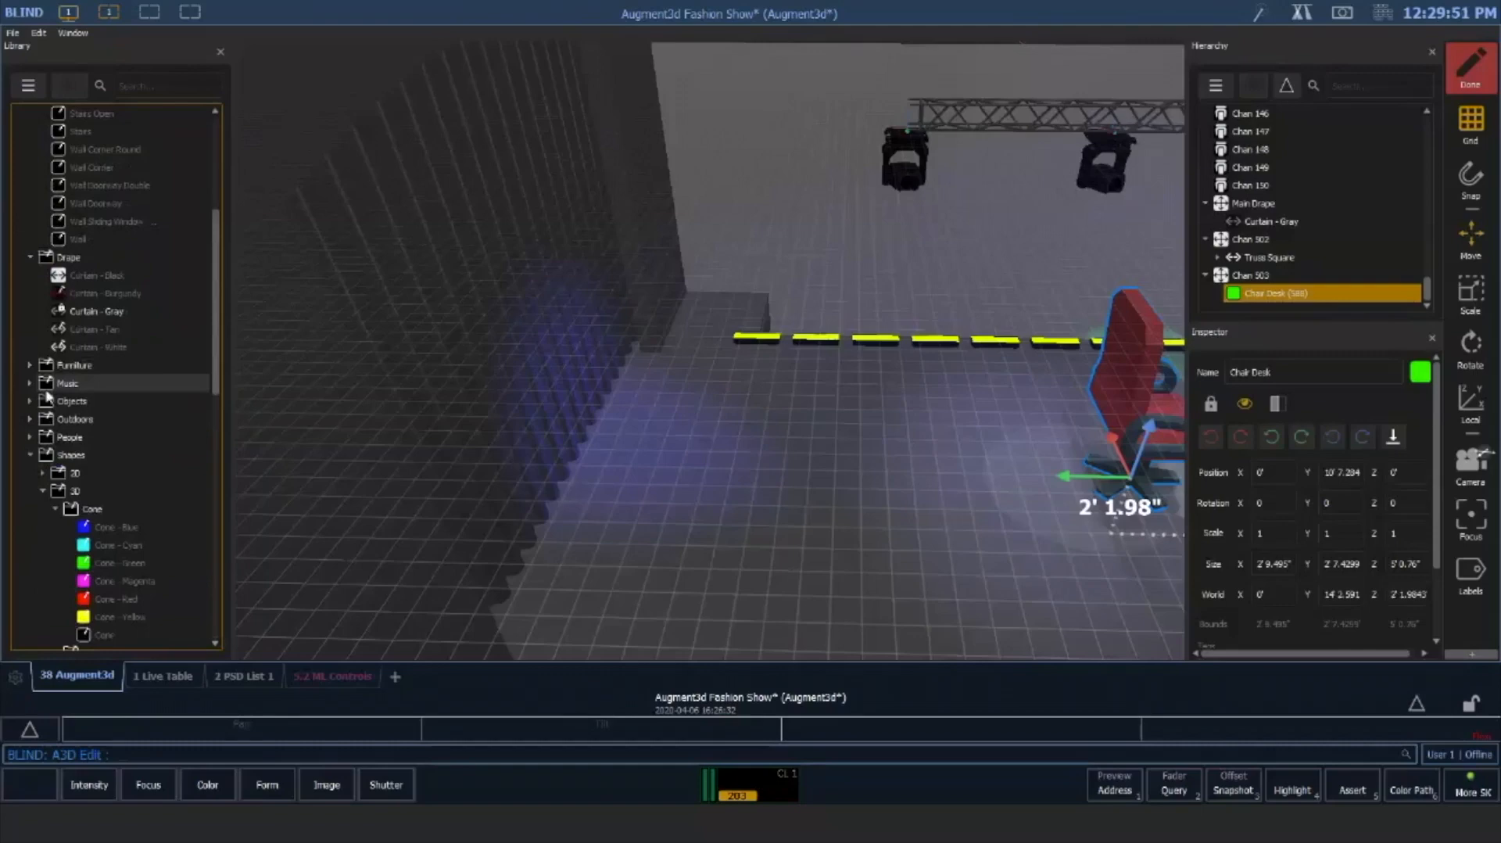